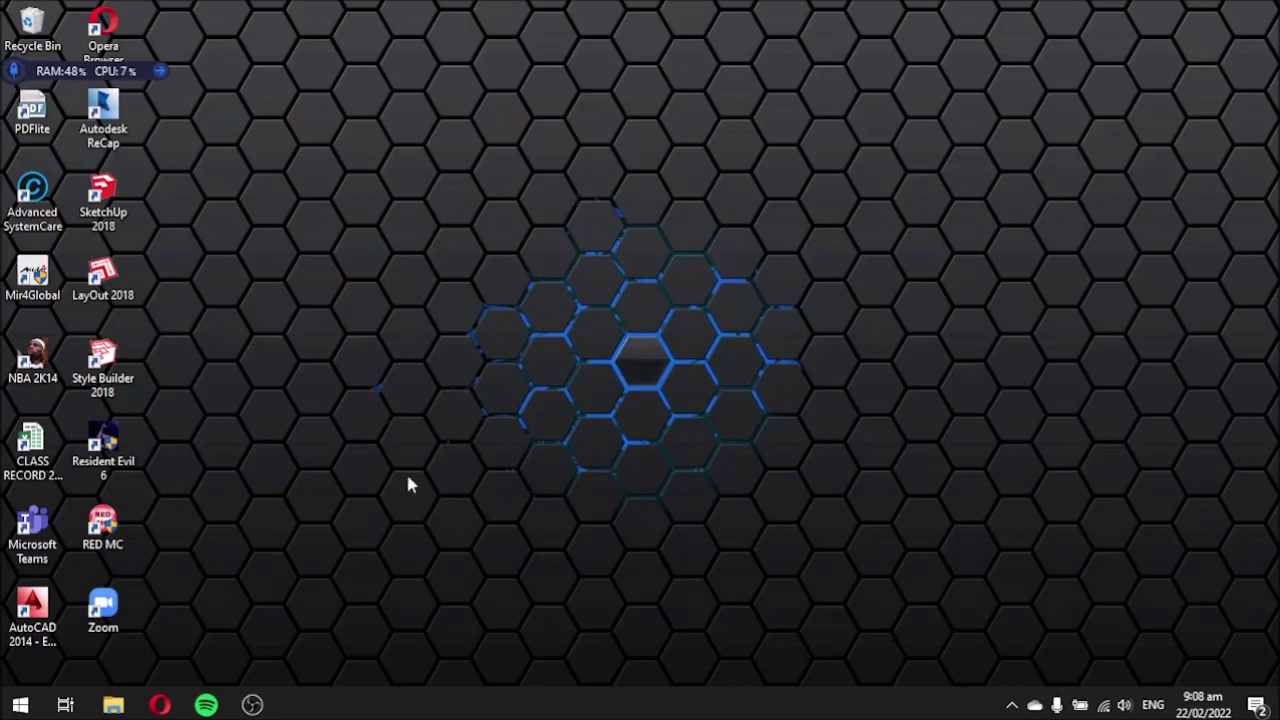
Open the TEMPLATE BORDER-new drawing from the BD 2 folder in AutoCAD.
{"action": "mouse_move", "coordinate": [113, 705]}
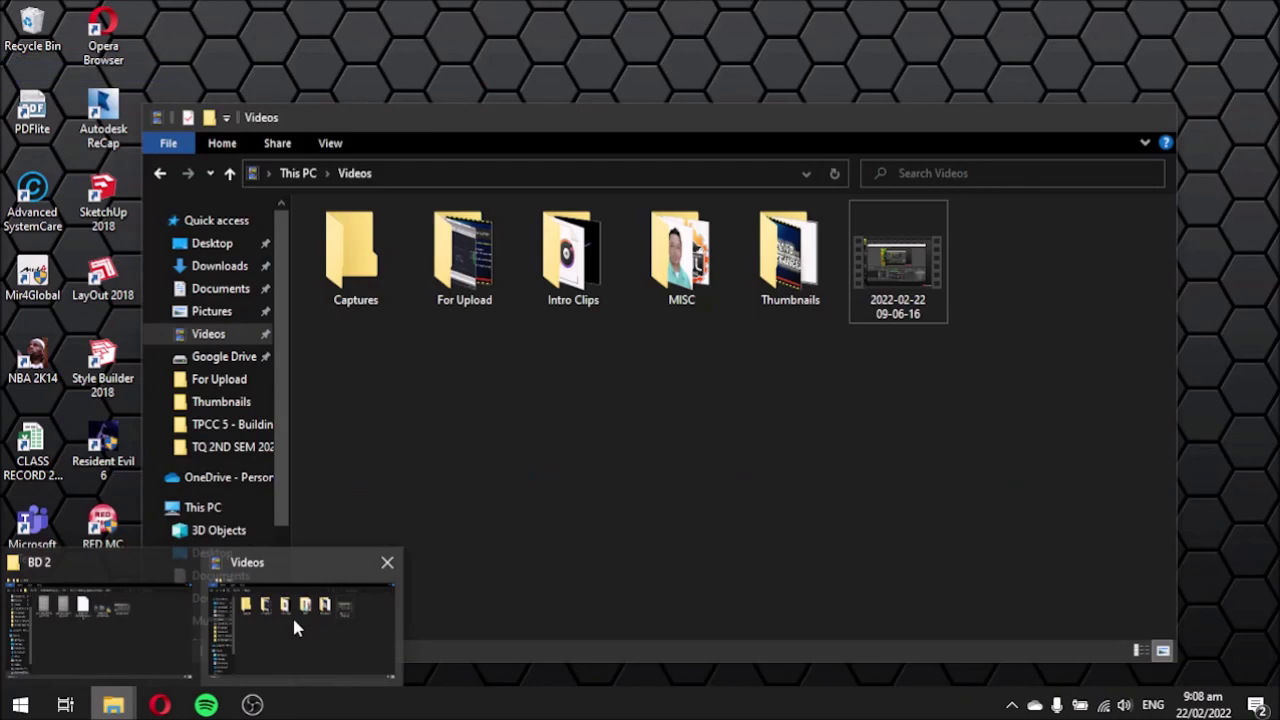
{"action": "left_click", "coordinate": [292, 615]}
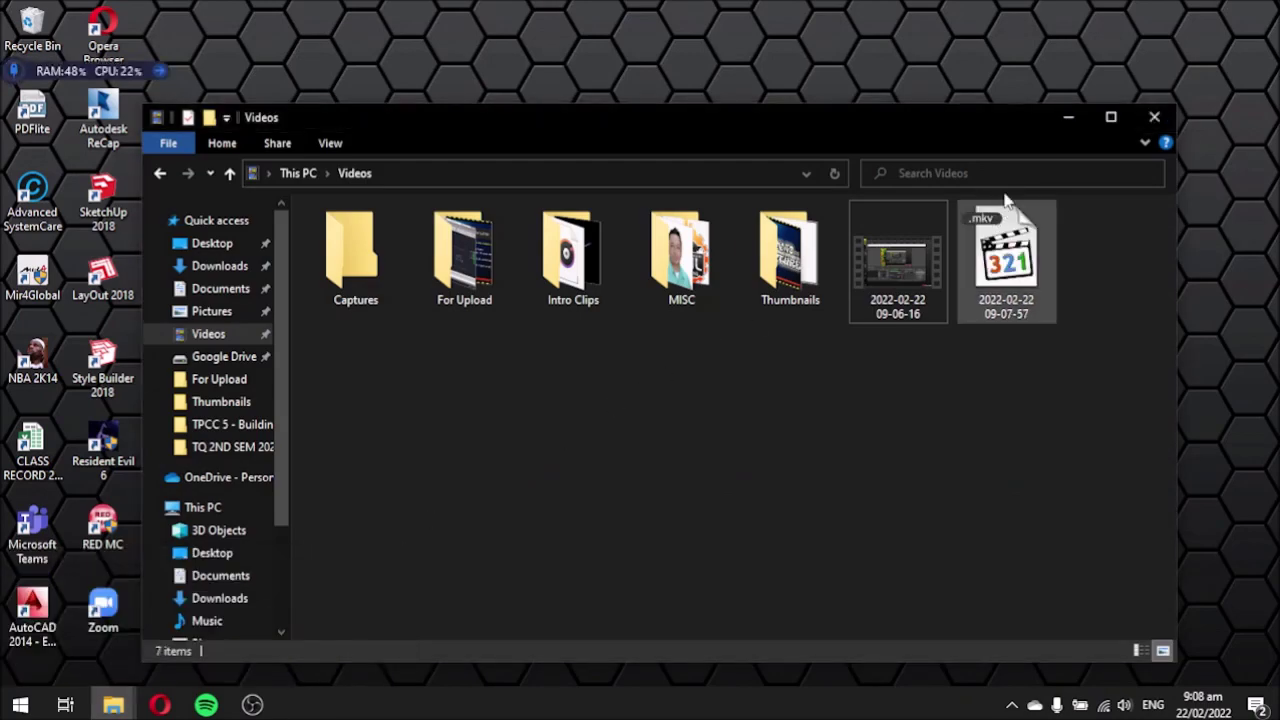
{"action": "left_click", "coordinate": [1057, 119]}
{"action": "mouse_move", "coordinate": [118, 706]}
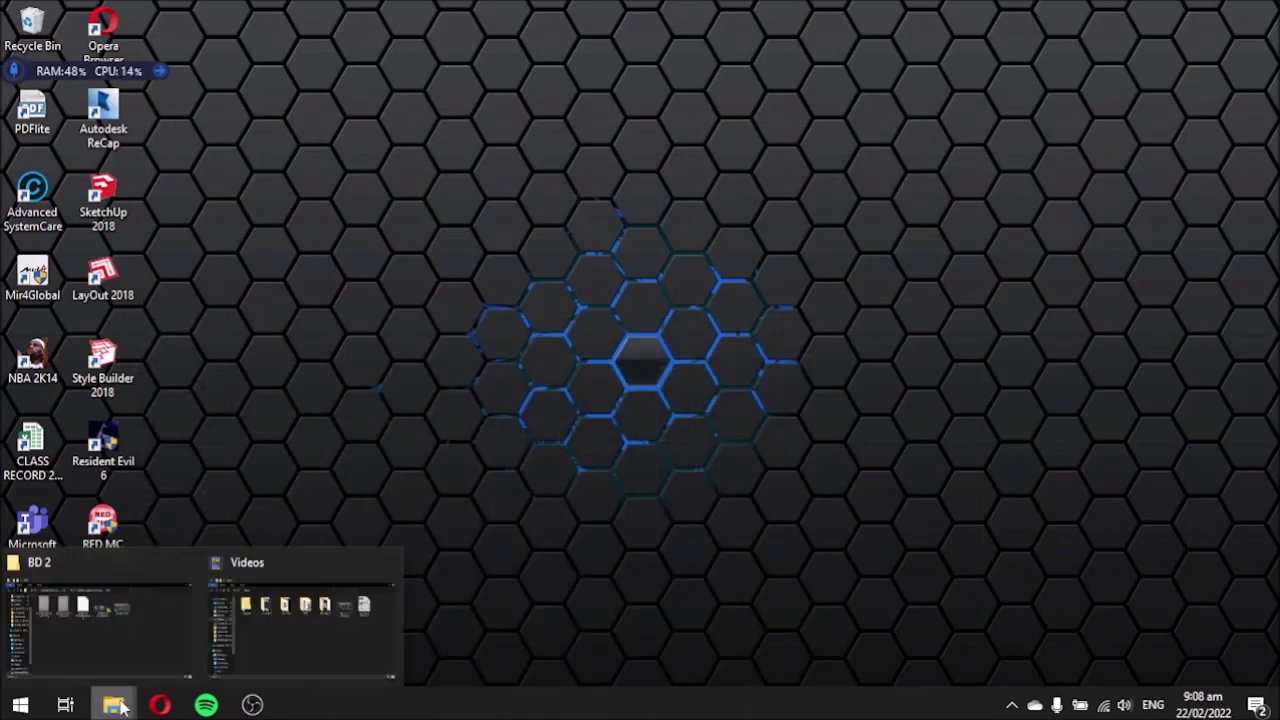
{"action": "left_click", "coordinate": [98, 637]}
{"action": "double_click", "coordinate": [643, 278]}
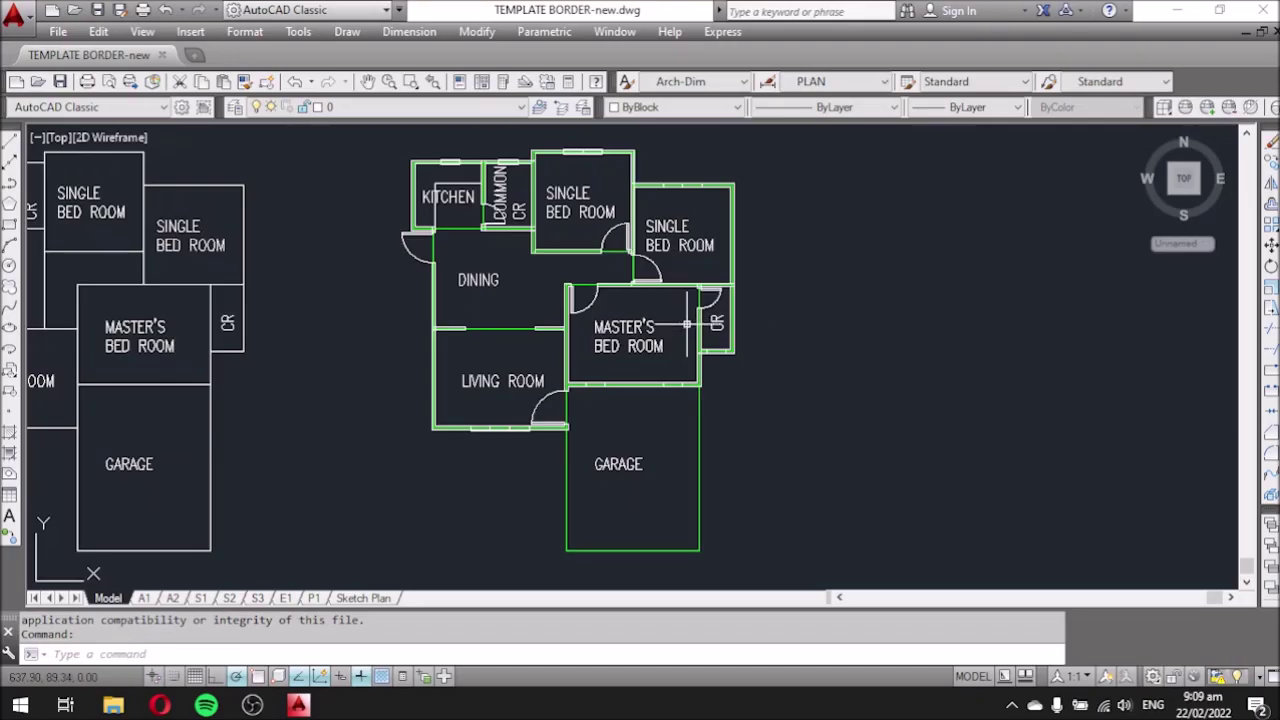
Copy the double-line floor plan with its doors, windows and labels horizontally into the empty space to its right.
{"action": "scroll", "coordinate": [564, 239], "scroll_direction": "down", "scroll_amount": 2}
{"action": "left_click", "coordinate": [415, 157]}
{"action": "left_click", "coordinate": [767, 469]}
{"action": "type", "text": "co"}
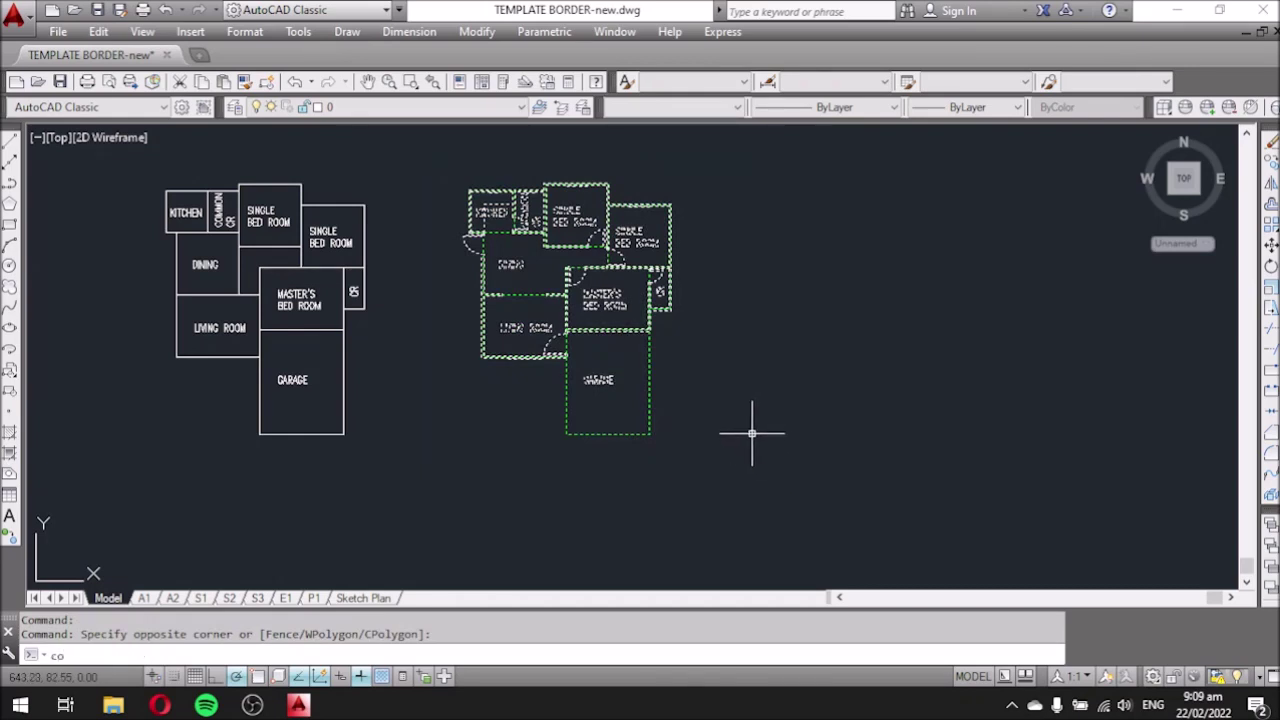
{"action": "key", "text": "Return"}
{"action": "left_click", "coordinate": [567, 482]}
{"action": "left_click", "coordinate": [887, 483]}
{"action": "key", "text": "Escape"}
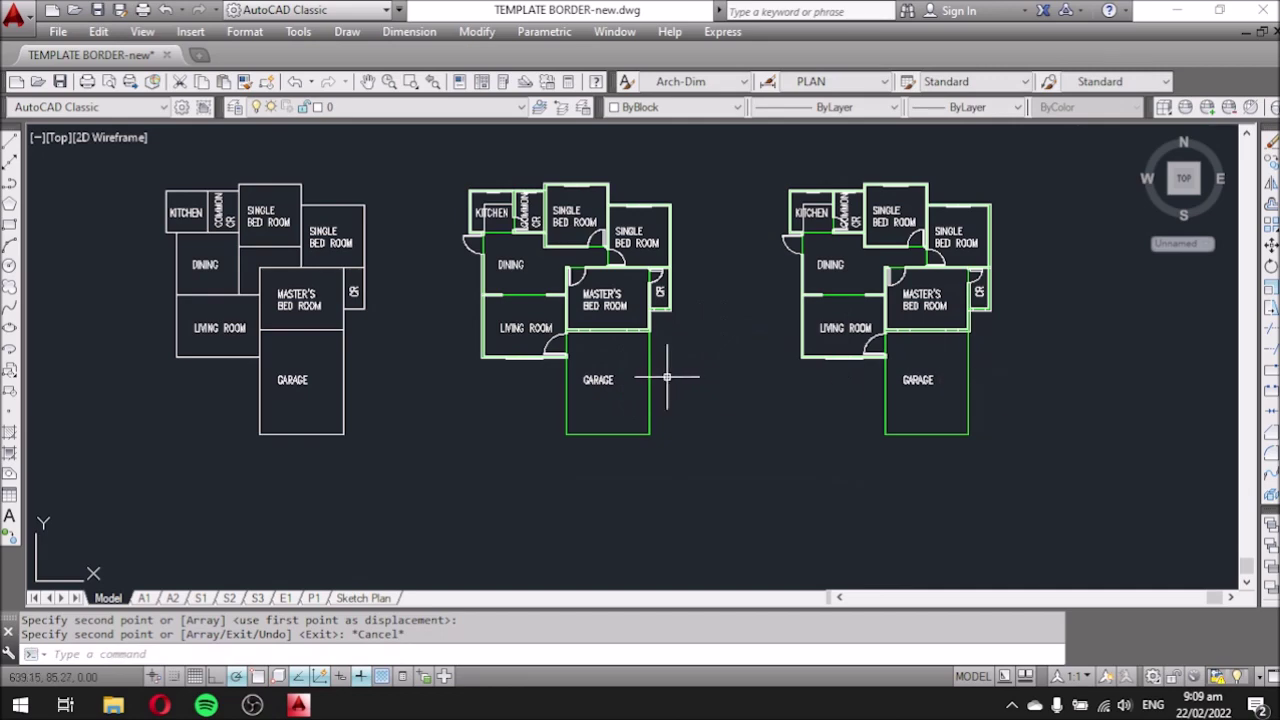
Examine the copied plan's overlapping wall lines and centerlines around the living room door and front window.
{"action": "scroll", "coordinate": [238, 442], "scroll_direction": "down", "scroll_amount": 2}
{"action": "scroll", "coordinate": [571, 406], "scroll_direction": "up", "scroll_amount": 2}
{"action": "scroll", "coordinate": [414, 343], "scroll_direction": "up", "scroll_amount": 3}
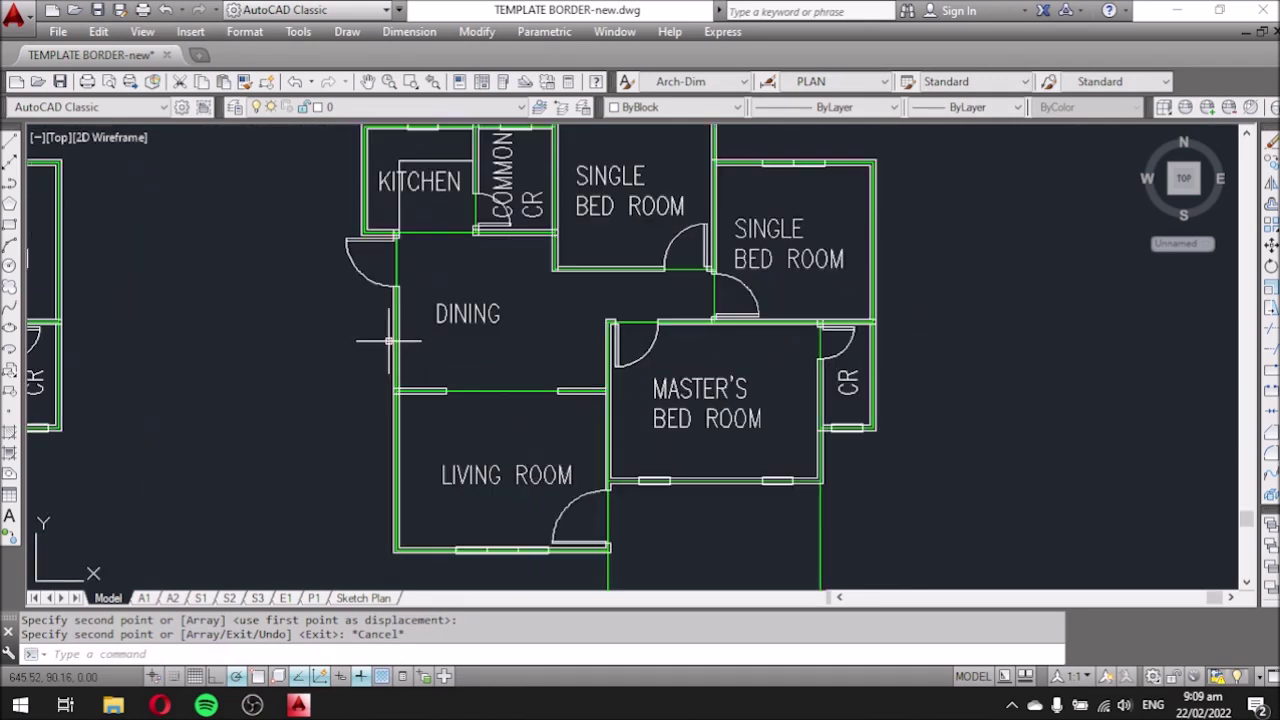
{"action": "middle_click_drag", "start_coordinate": [543, 386], "coordinate": [575, 330]}
{"action": "scroll", "coordinate": [612, 490], "scroll_direction": "up", "scroll_amount": 4}
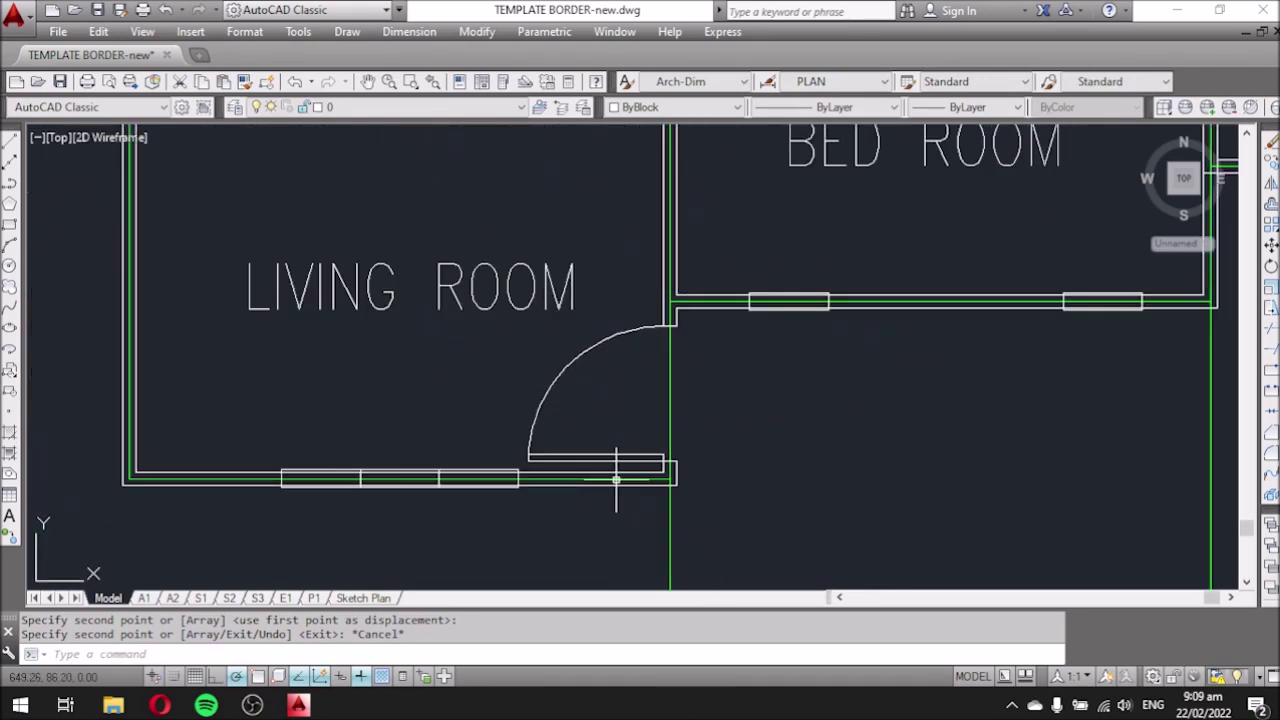
{"action": "scroll", "coordinate": [632, 489], "scroll_direction": "up", "scroll_amount": 2}
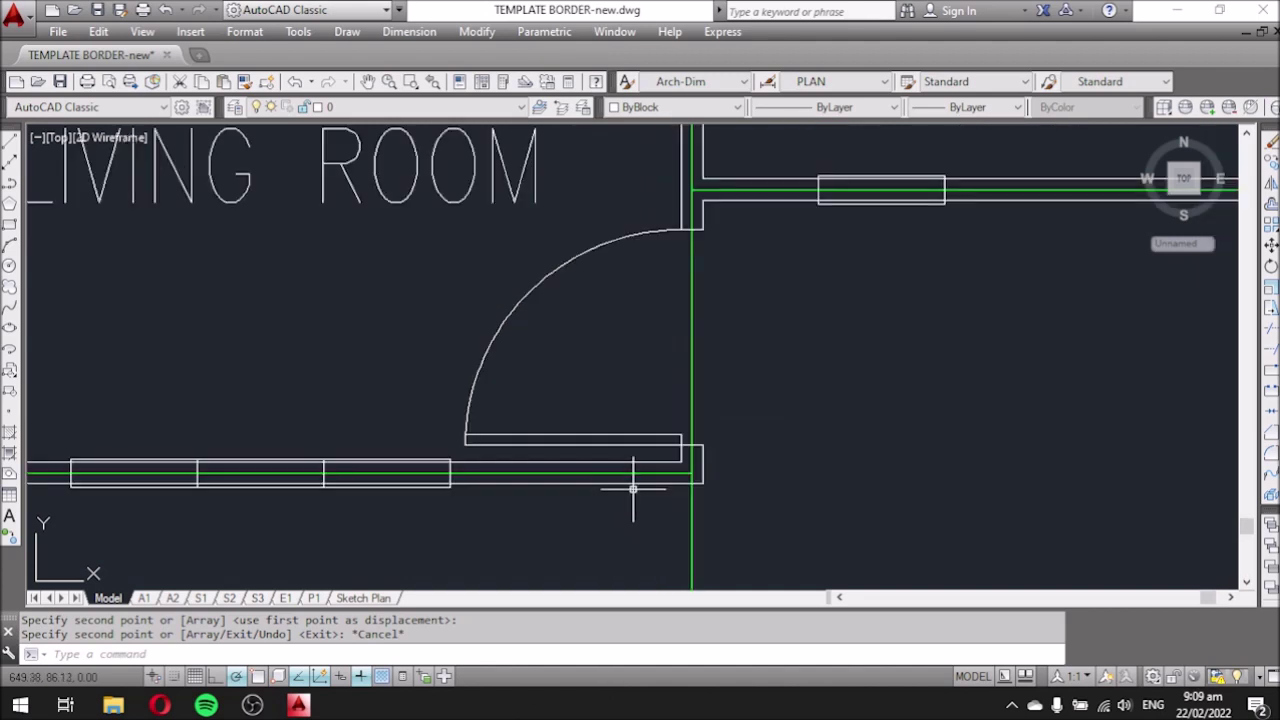
{"action": "scroll", "coordinate": [629, 506], "scroll_direction": "down", "scroll_amount": 3}
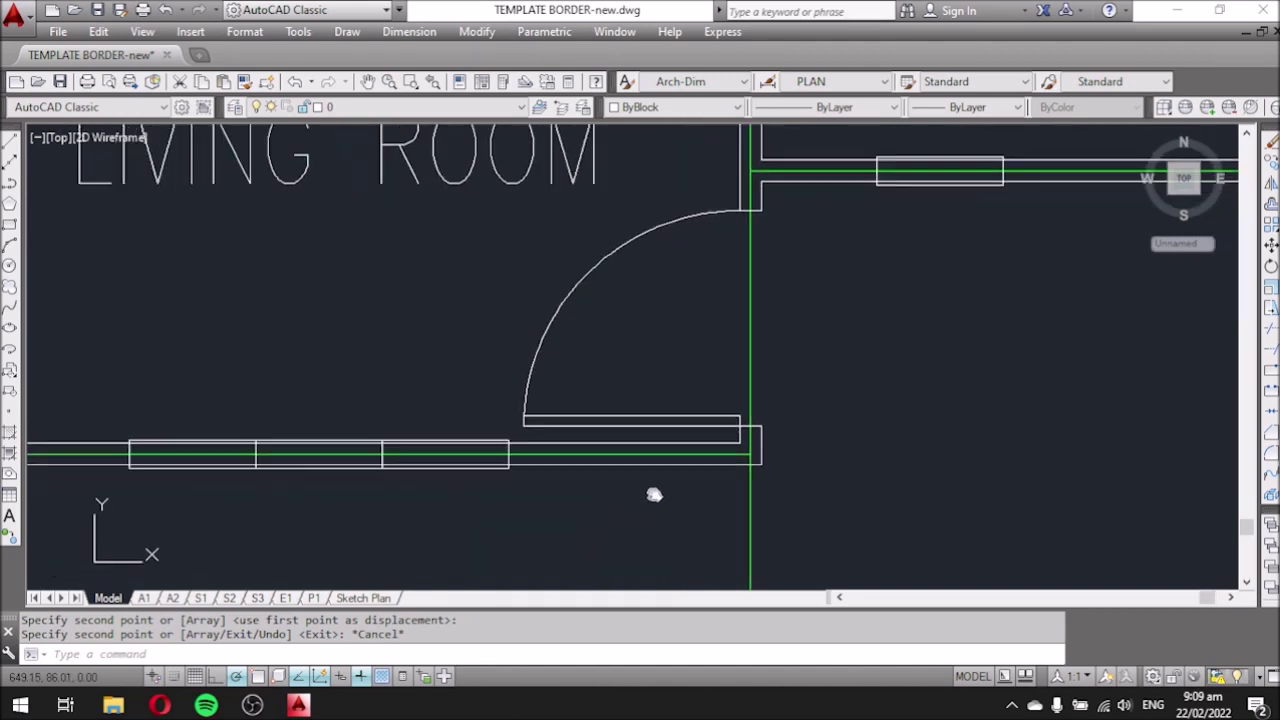
{"action": "scroll", "coordinate": [608, 437], "scroll_direction": "down", "scroll_amount": 2}
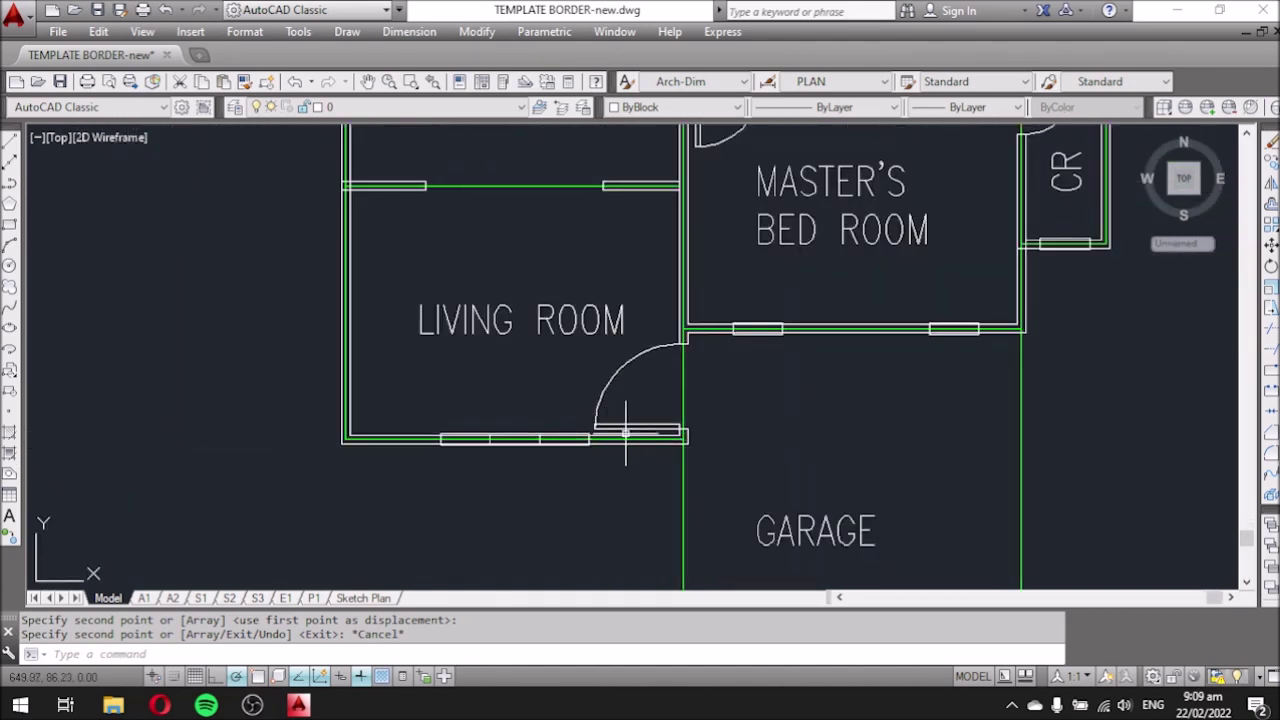
{"action": "scroll", "coordinate": [768, 330], "scroll_direction": "up", "scroll_amount": 4}
{"action": "scroll", "coordinate": [768, 330], "scroll_direction": "down", "scroll_amount": 2}
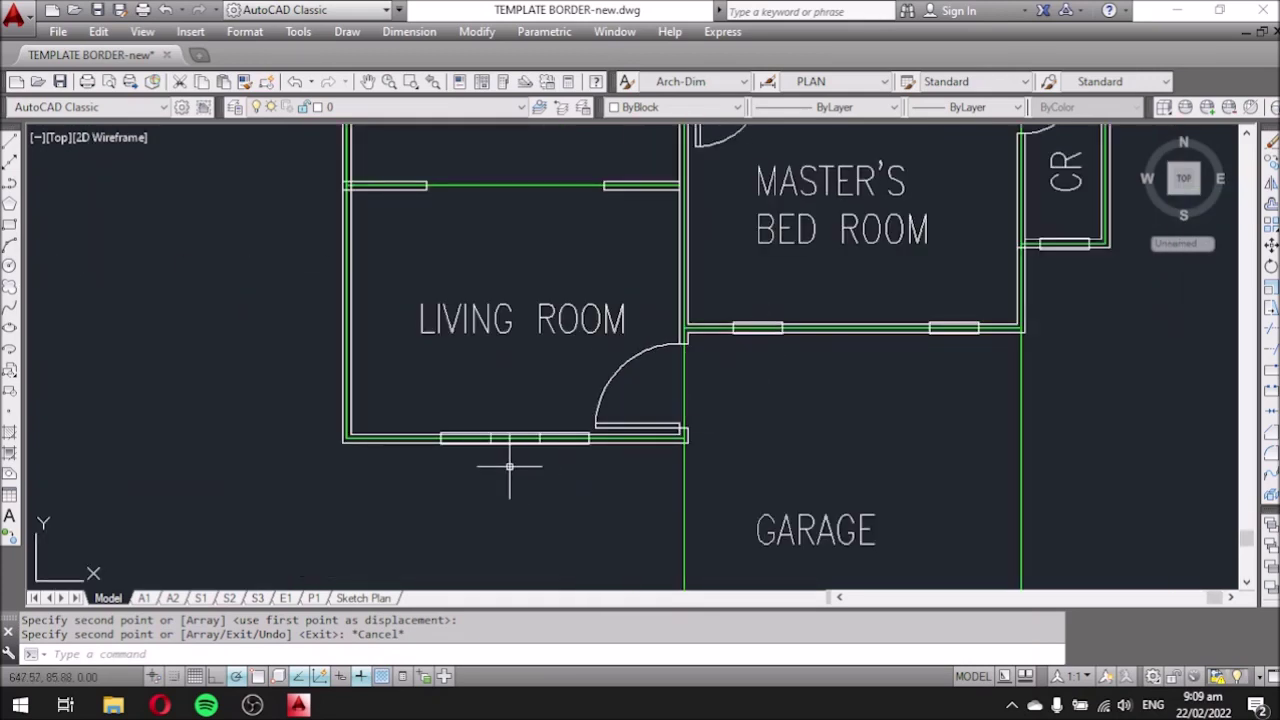
Trim the wall lines inside the three-panel living room window and the green centerlines running through the copied plan's walls.
{"action": "scroll", "coordinate": [505, 452], "scroll_direction": "up", "scroll_amount": 4}
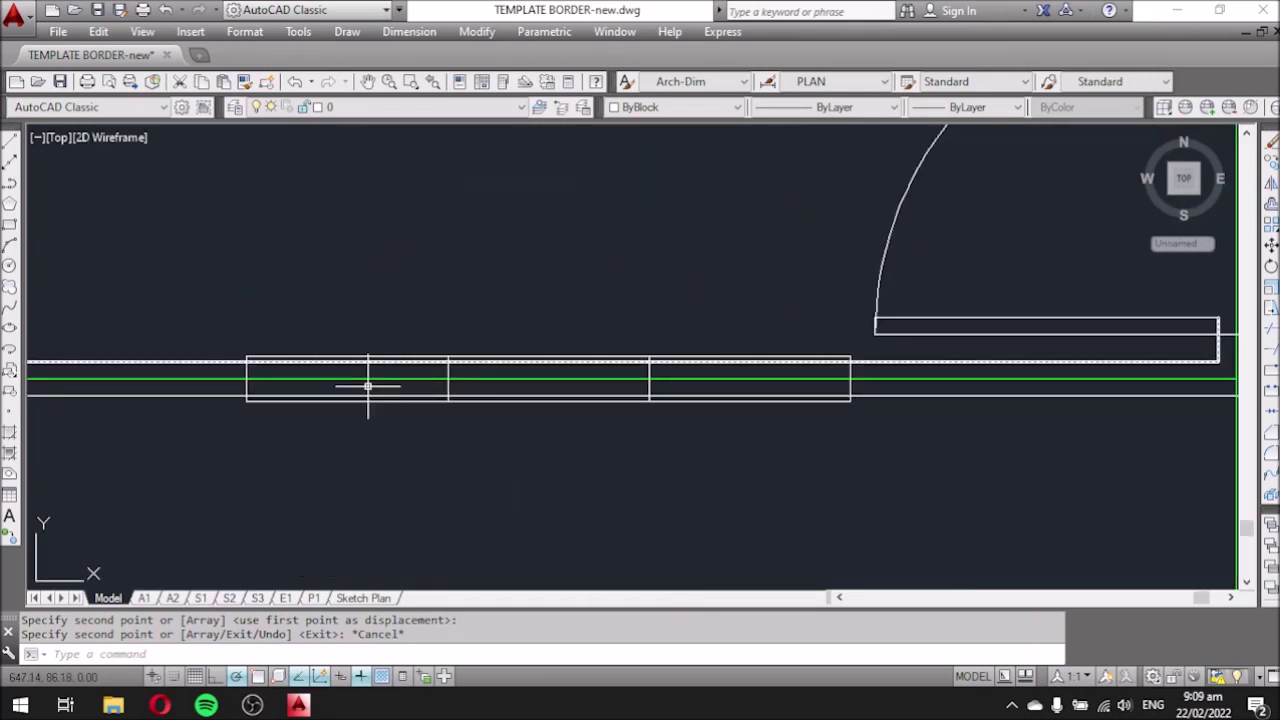
{"action": "type", "text": "tr"}
{"action": "key", "text": "Return"}
{"action": "key", "text": "Return"}
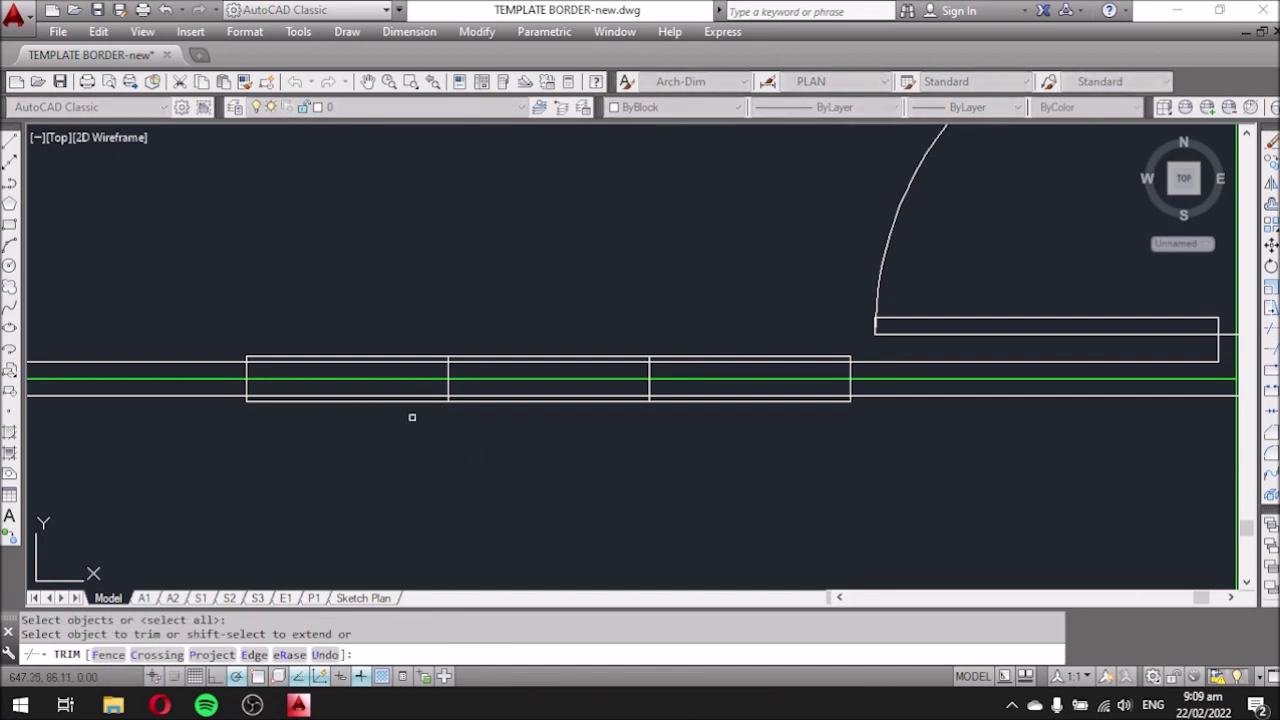
{"action": "left_click", "coordinate": [386, 393]}
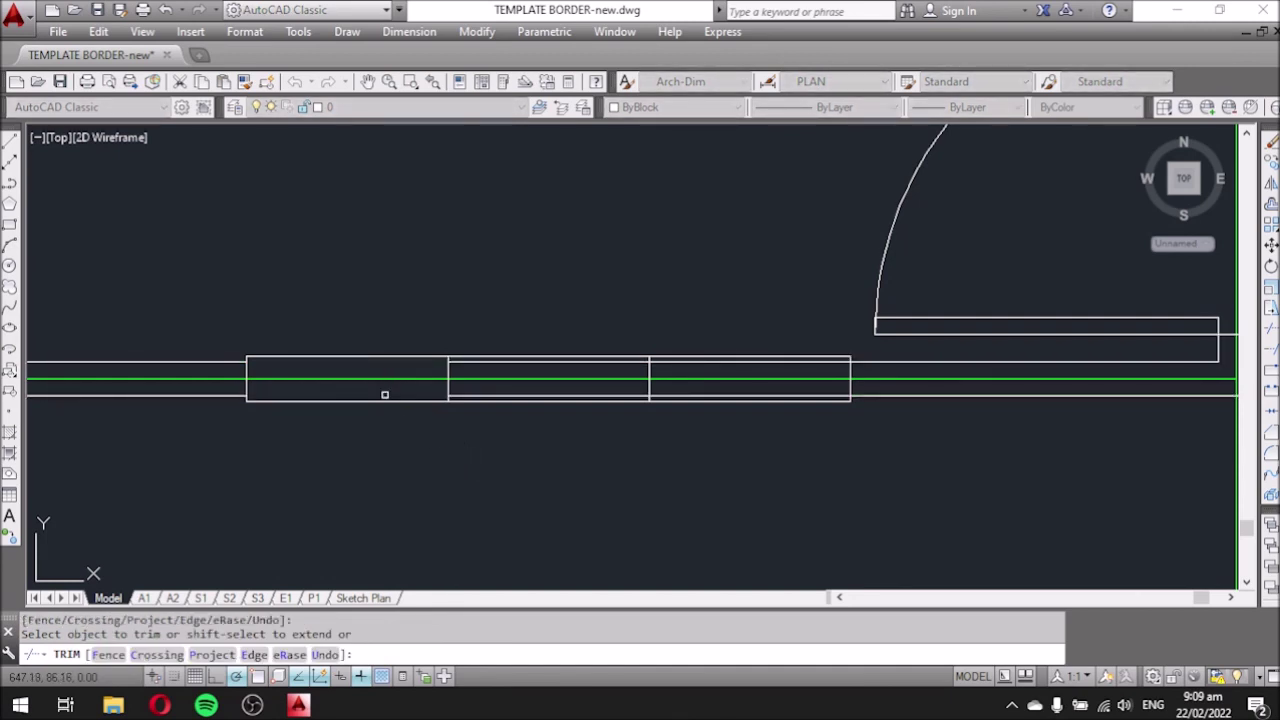
{"action": "left_click", "coordinate": [476, 395]}
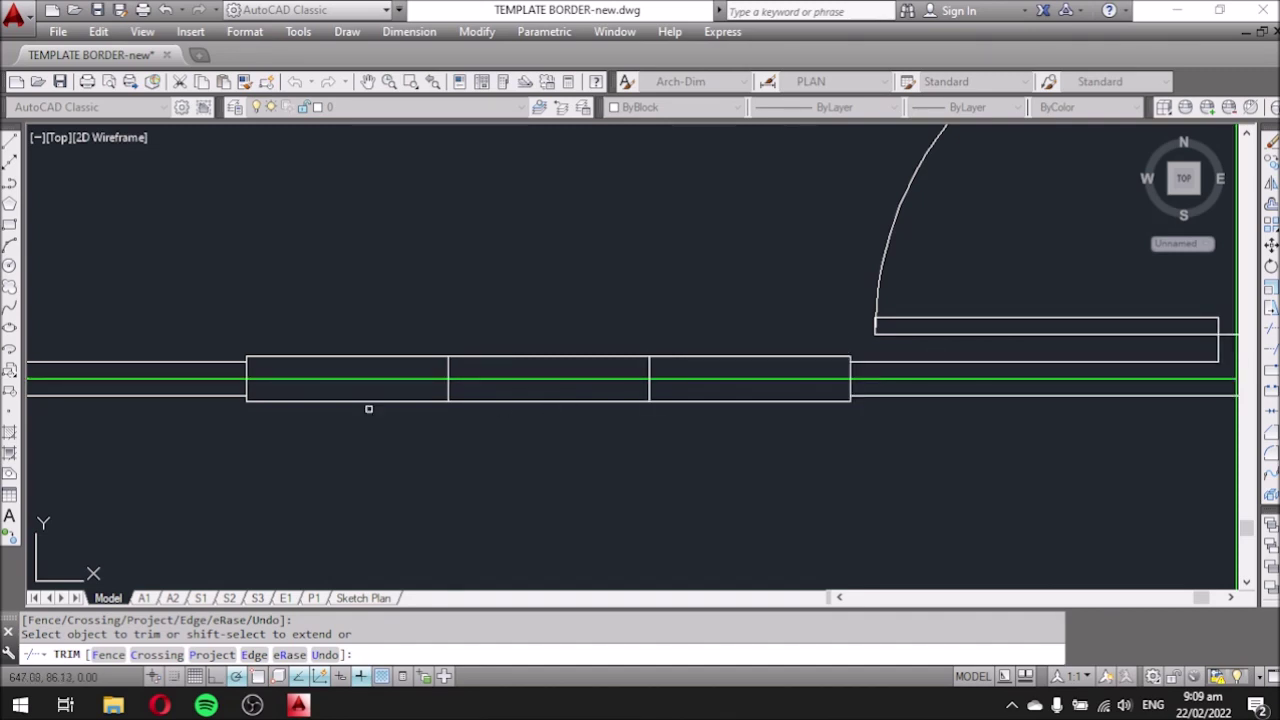
{"action": "scroll", "coordinate": [512, 394], "scroll_direction": "down", "scroll_amount": 4}
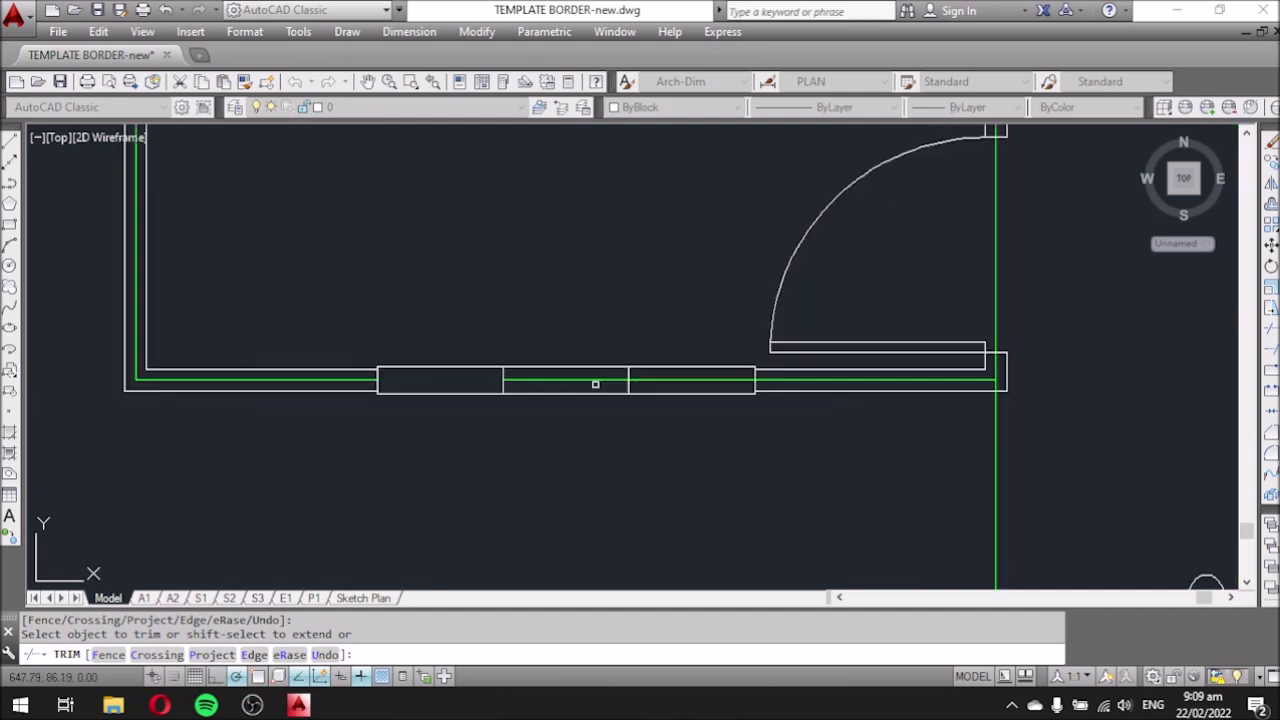
{"action": "scroll", "coordinate": [642, 418], "scroll_direction": "down", "scroll_amount": 2}
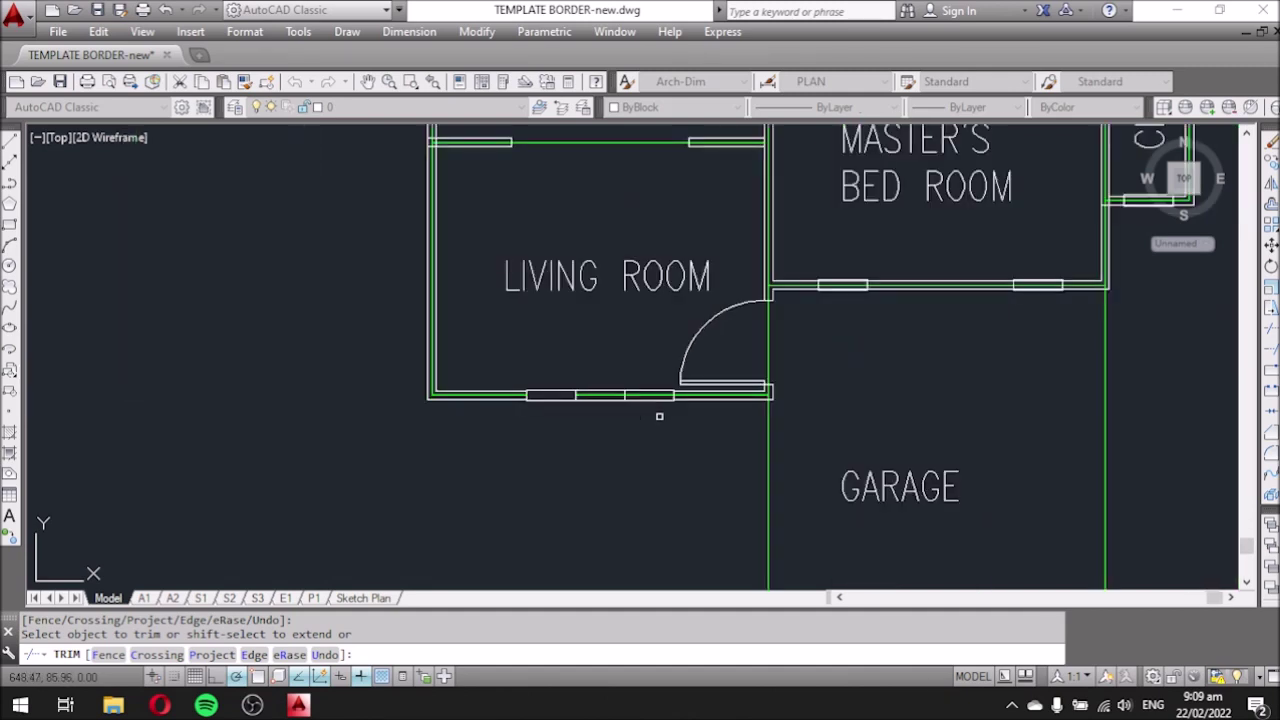
{"action": "scroll", "coordinate": [543, 363], "scroll_direction": "up", "scroll_amount": 3}
{"action": "key", "text": "Escape"}
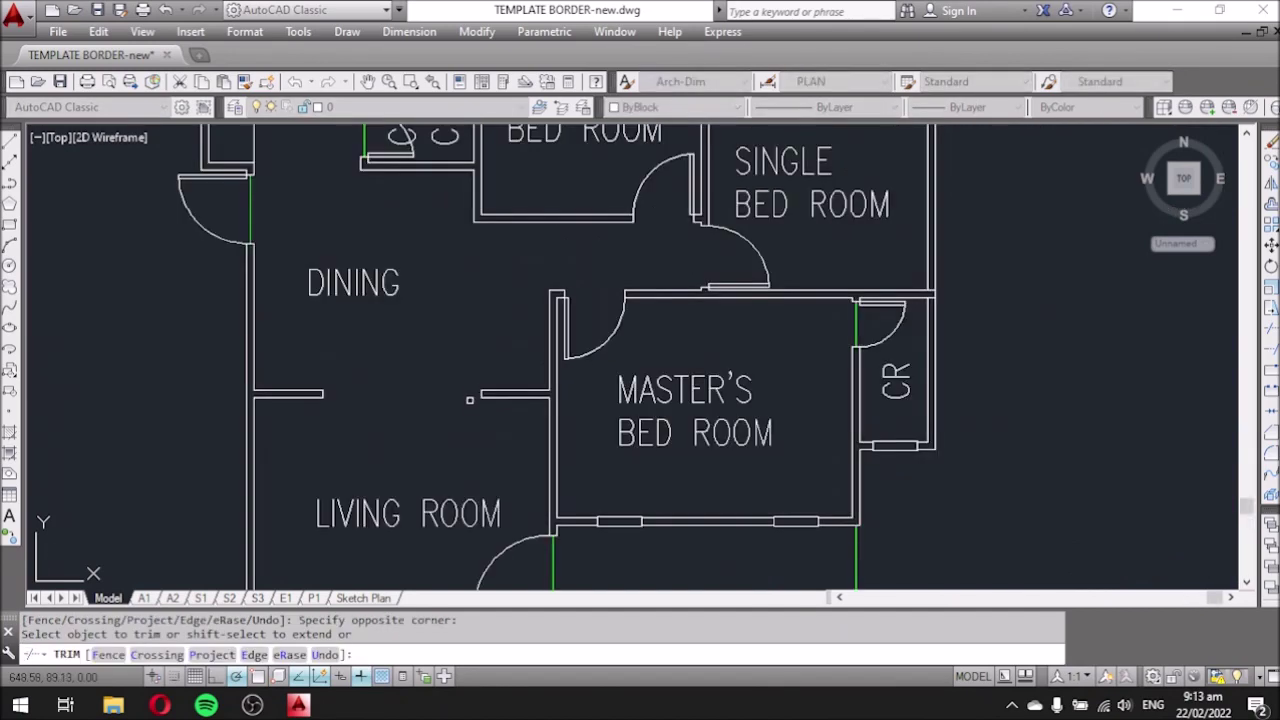
{"action": "middle_click_drag", "start_coordinate": [476, 396], "coordinate": [478, 408]}
{"action": "scroll", "coordinate": [478, 408], "scroll_direction": "down", "scroll_amount": 4}
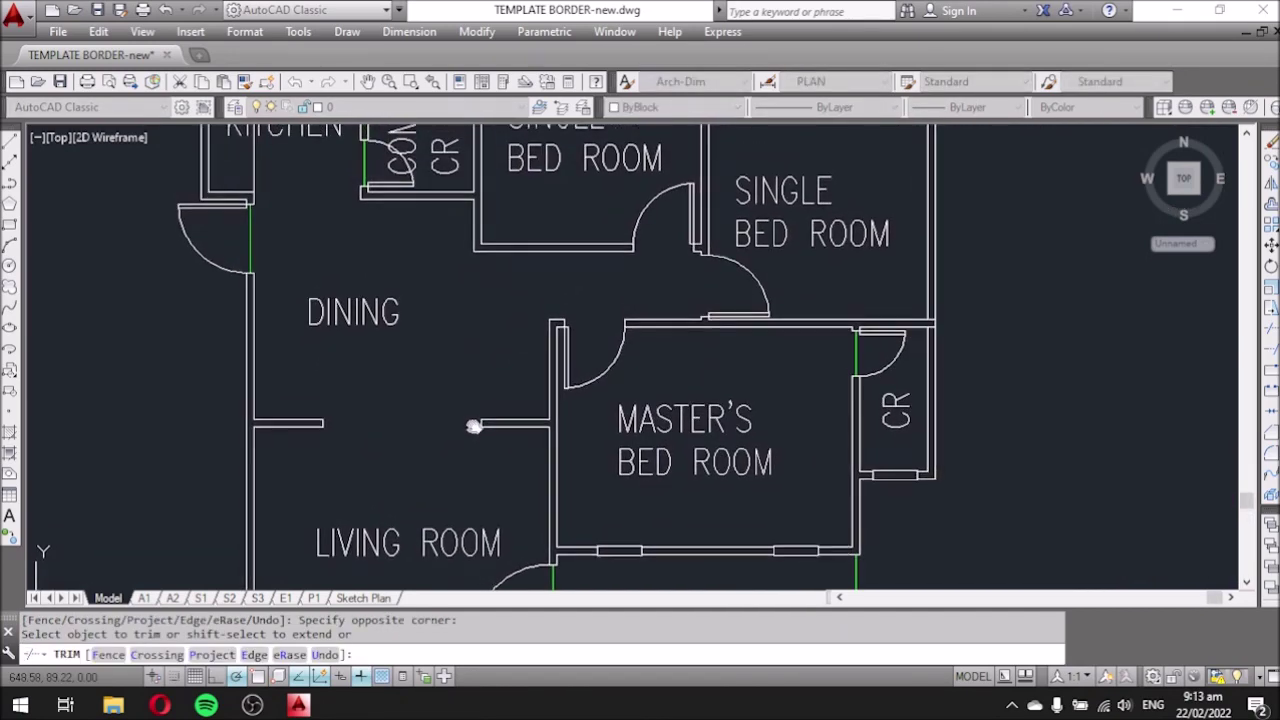
{"action": "key", "text": "Escape"}
Delete the Kitchen, Common CR, Single Bed Room, CR, Master's Bed Room, Living Room and Dining labels from the trimmed plan copy.
{"action": "middle_click_drag", "start_coordinate": [468, 392], "coordinate": [494, 320]}
{"action": "scroll", "coordinate": [486, 328], "scroll_direction": "down", "scroll_amount": 2}
{"action": "scroll", "coordinate": [486, 328], "scroll_direction": "down", "scroll_amount": 2}
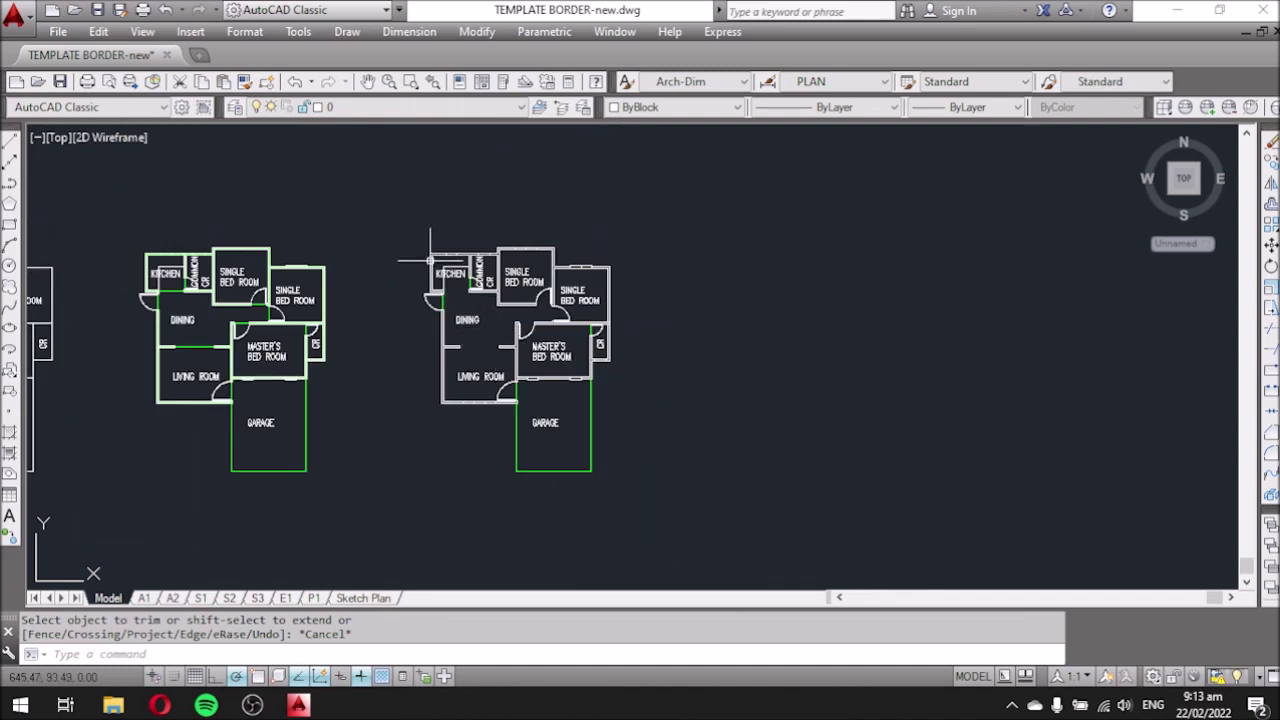
{"action": "scroll", "coordinate": [540, 295], "scroll_direction": "up", "scroll_amount": 4}
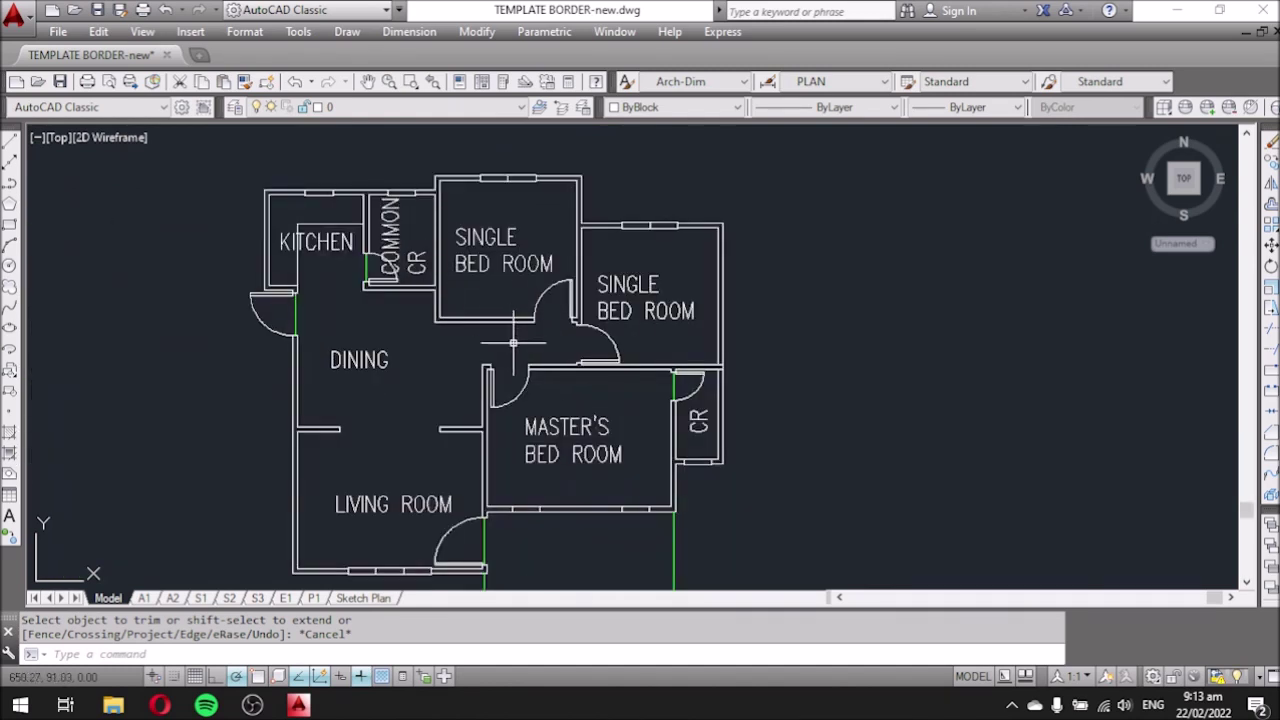
{"action": "middle_click_drag", "start_coordinate": [562, 383], "coordinate": [600, 337]}
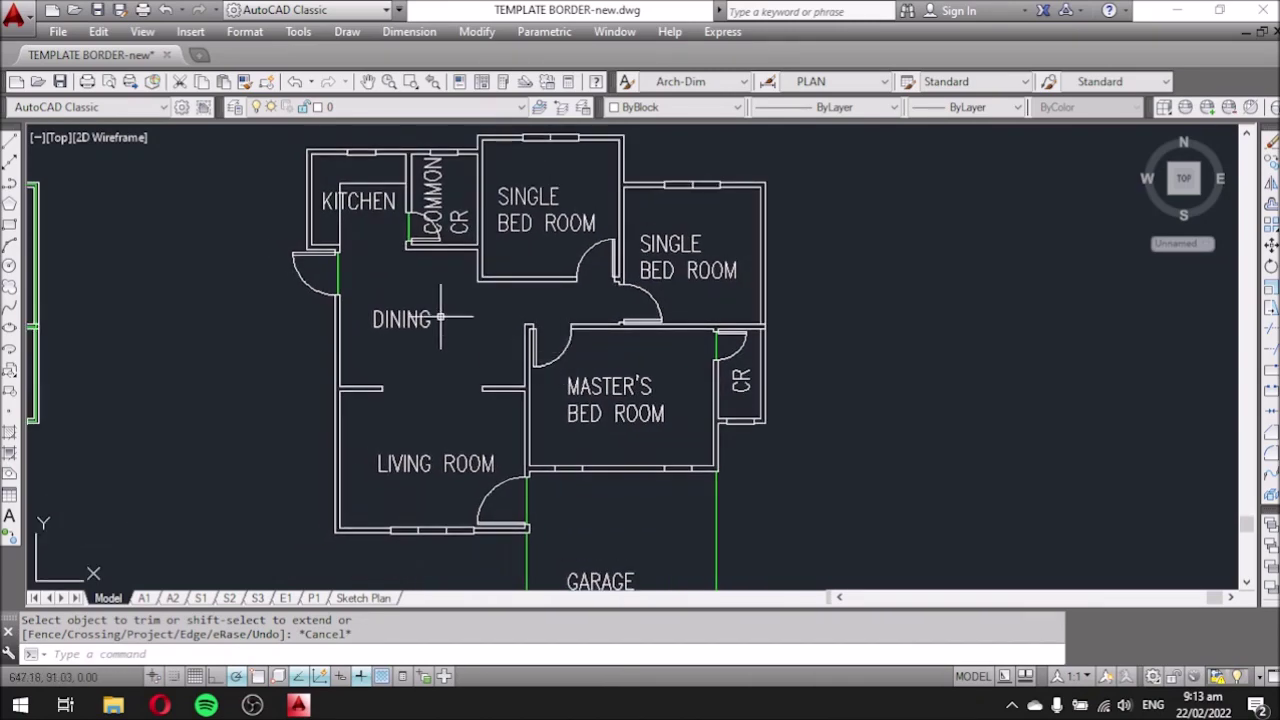
{"action": "scroll", "coordinate": [370, 205], "scroll_direction": "up", "scroll_amount": 2}
{"action": "left_click", "coordinate": [368, 205]}
{"action": "left_click", "coordinate": [468, 190]}
{"action": "left_click", "coordinate": [660, 198]}
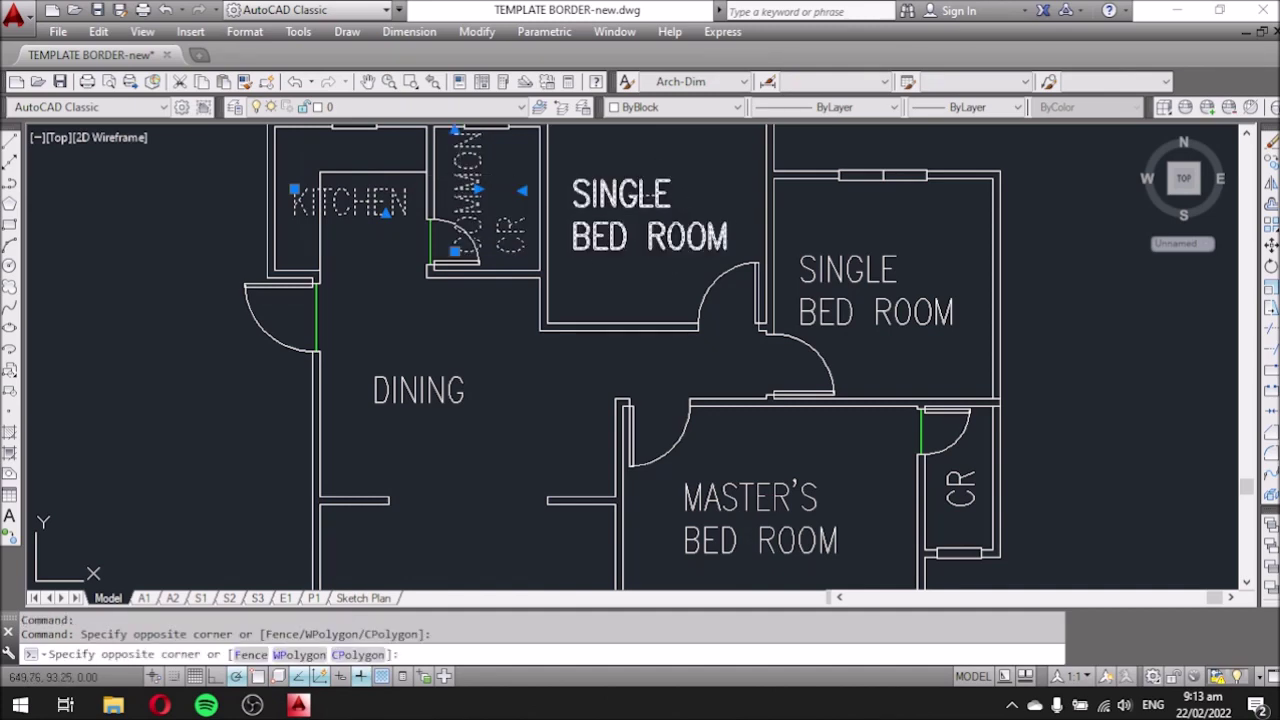
{"action": "left_click", "coordinate": [664, 206]}
{"action": "left_click", "coordinate": [827, 280]}
{"action": "scroll", "coordinate": [866, 368], "scroll_direction": "down", "scroll_amount": 4}
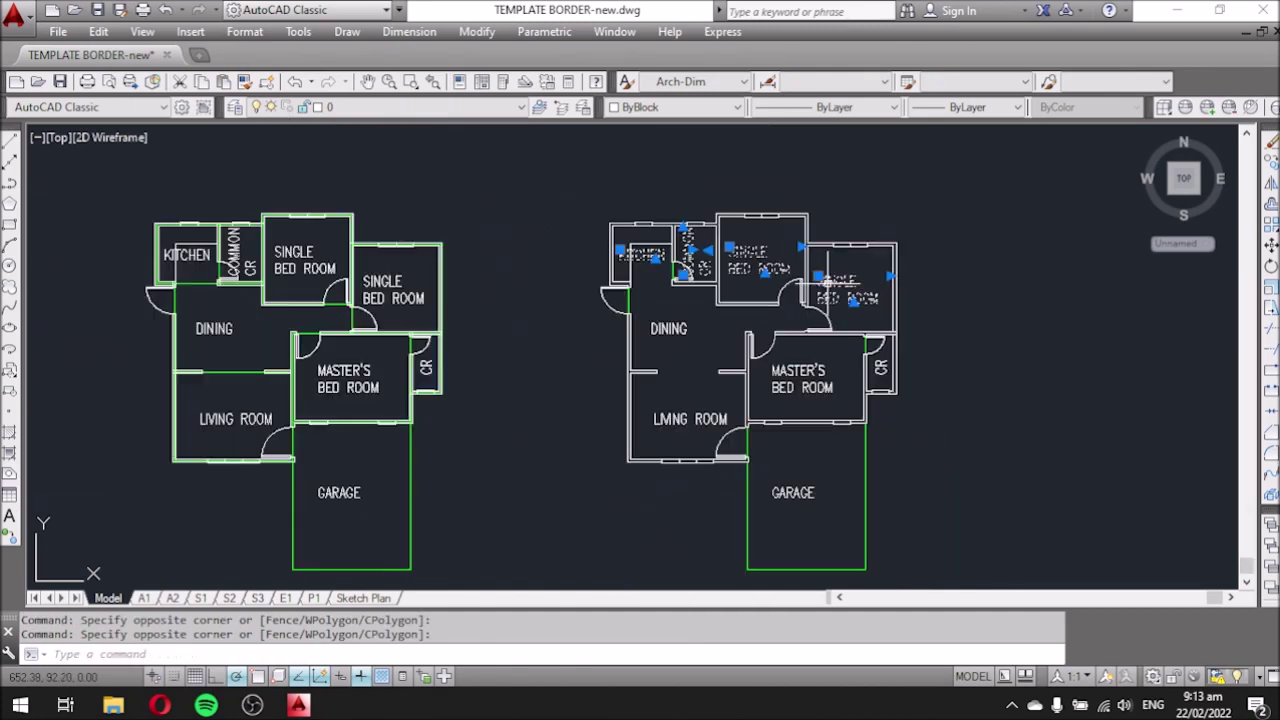
{"action": "scroll", "coordinate": [880, 360], "scroll_direction": "up", "scroll_amount": 3}
{"action": "left_click", "coordinate": [886, 365]}
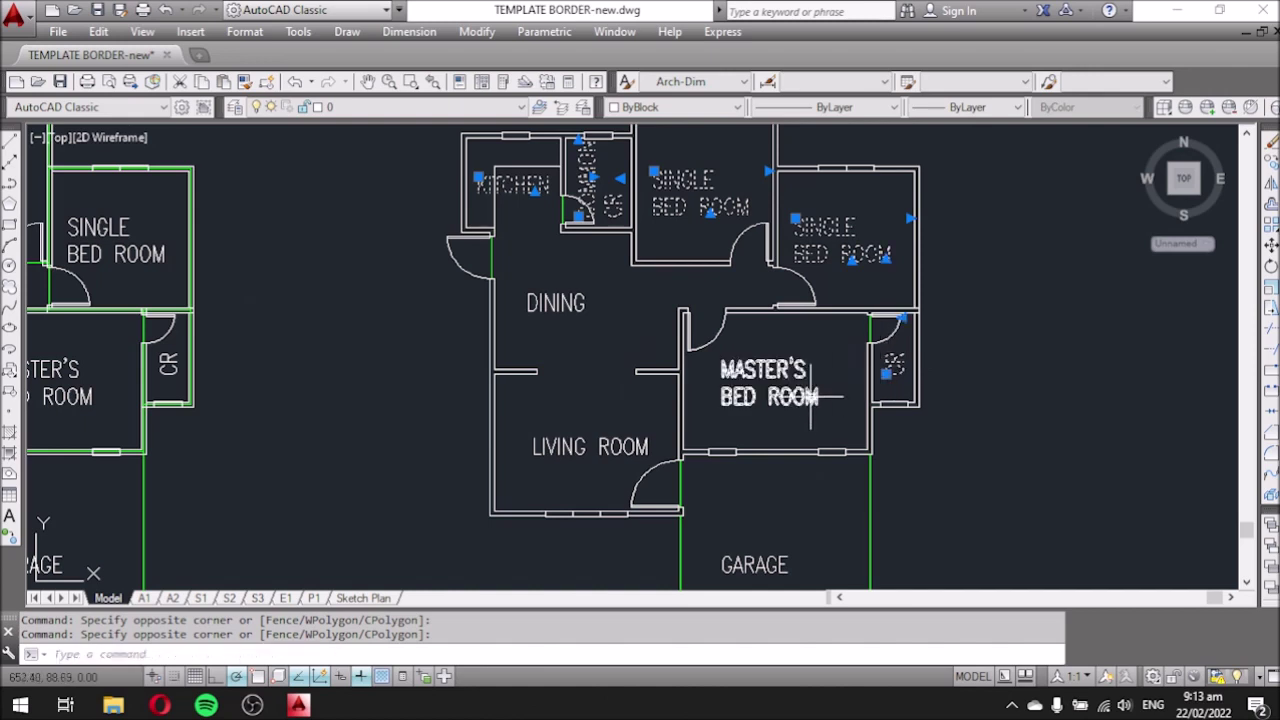
{"action": "left_click", "coordinate": [762, 368]}
{"action": "left_click", "coordinate": [612, 442]}
{"action": "left_click", "coordinate": [586, 450]}
{"action": "left_click", "coordinate": [548, 318]}
{"action": "left_click", "coordinate": [536, 290]}
{"action": "key", "text": "Delete"}
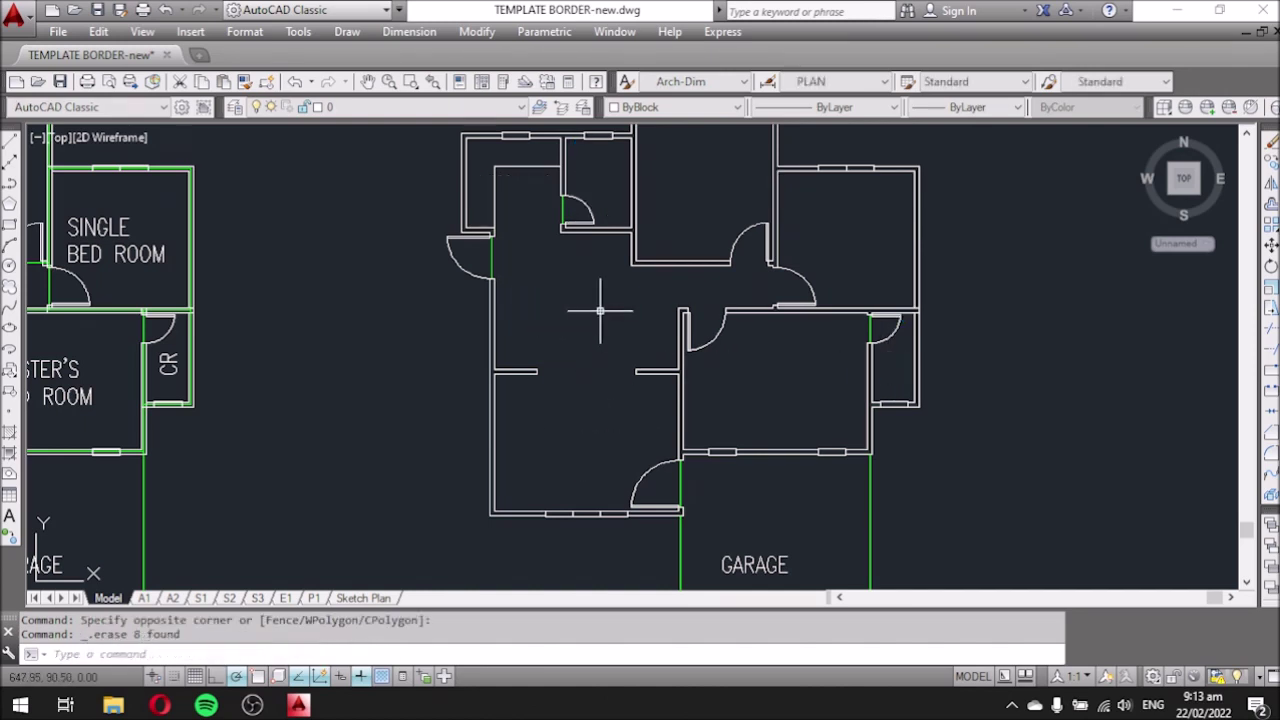
Delete the Garage label from the trimmed plan copy.
{"action": "mouse_move", "coordinate": [745, 553]}
{"action": "middle_mouse_down"}
{"action": "mouse_move", "coordinate": [711, 427]}
{"action": "mouse_move", "coordinate": [805, 517]}
{"action": "middle_mouse_up"}
{"action": "left_click", "coordinate": [728, 436]}
{"action": "key", "text": "Delete"}
{"action": "scroll", "coordinate": [790, 512], "scroll_direction": "down", "scroll_amount": 5}
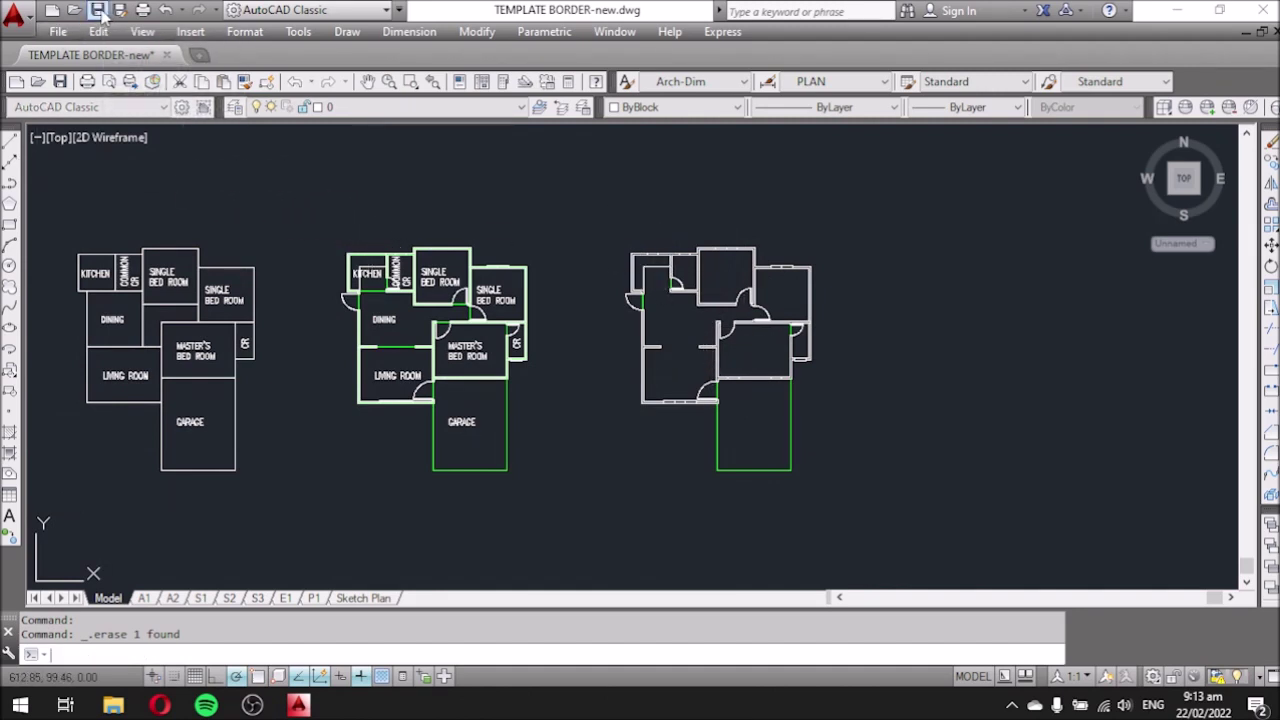
Save and close the AutoCAD drawing and launch SketchUp 2018.
{"action": "key", "text": "ctrl+s"}
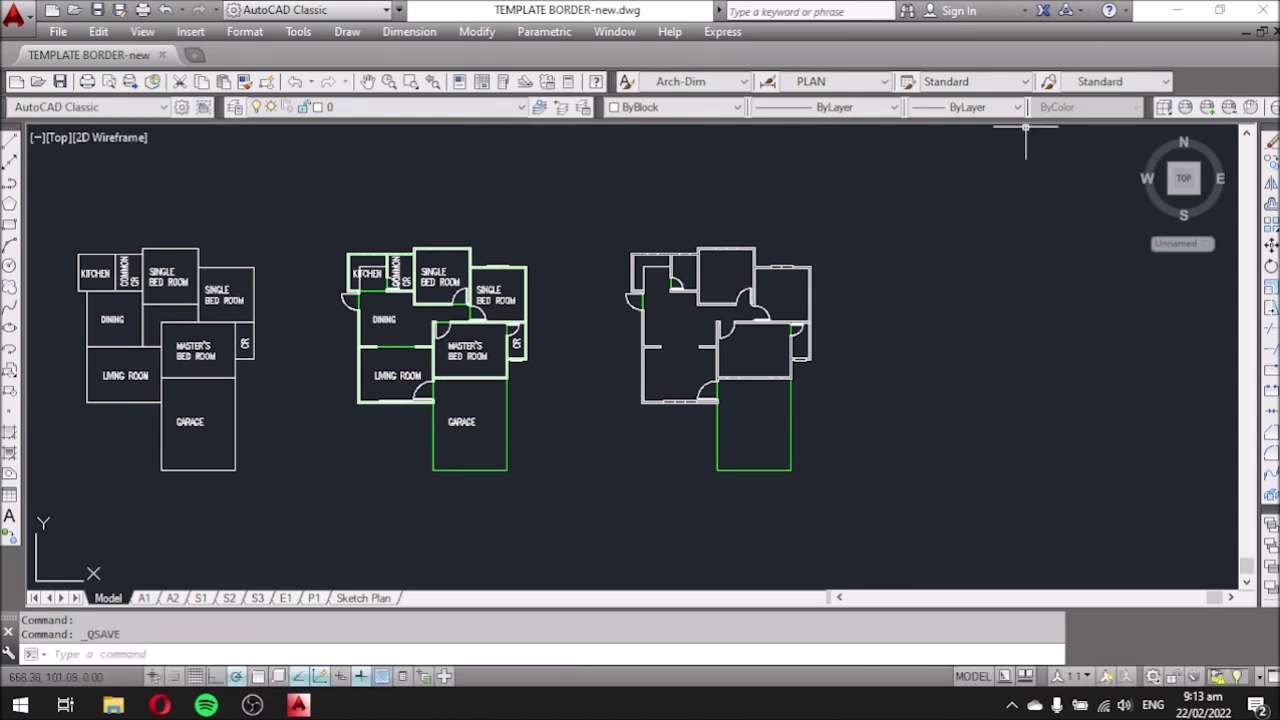
{"action": "left_click", "coordinate": [1264, 12]}
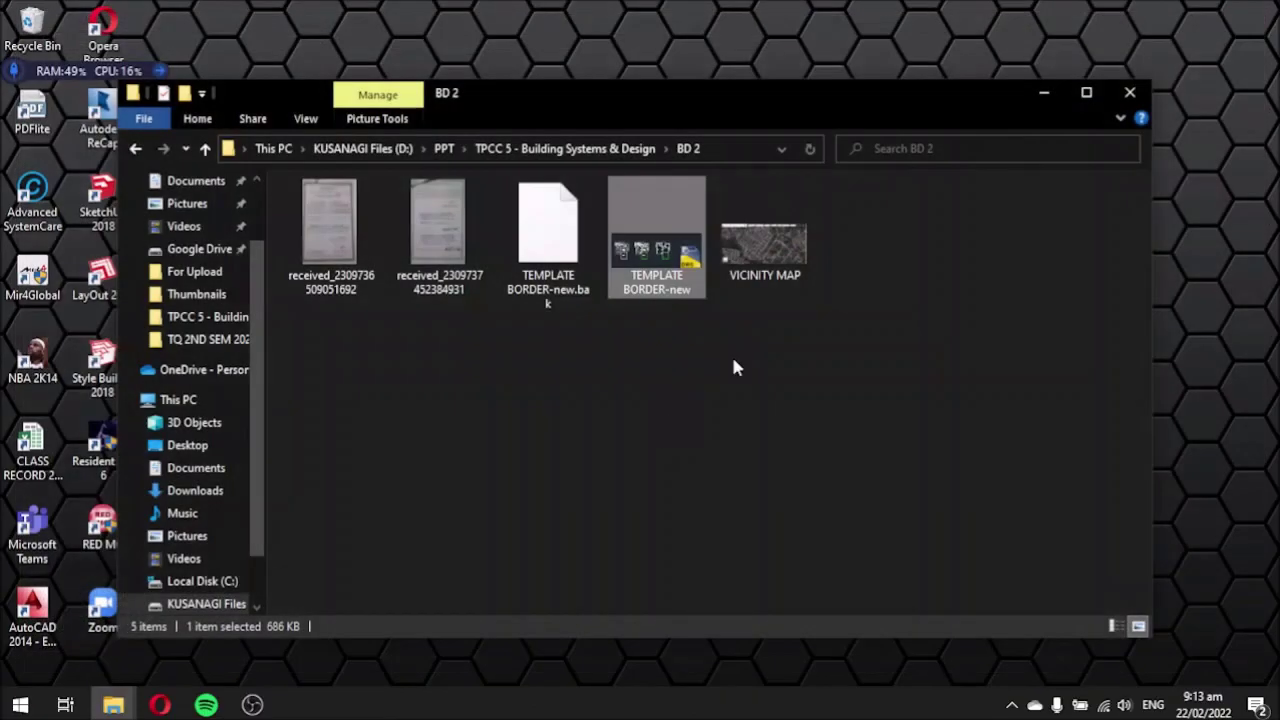
{"action": "left_click", "coordinate": [1043, 93]}
{"action": "double_click", "coordinate": [105, 205]}
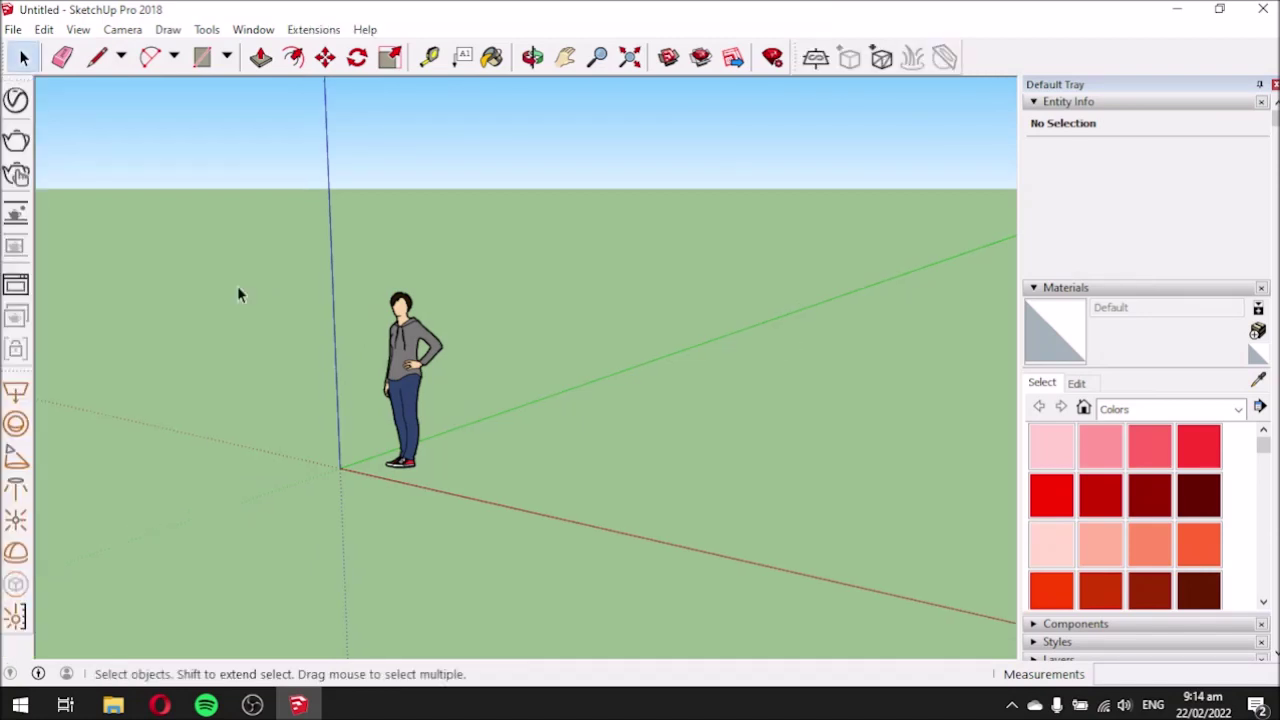
Look over the empty SketchUp model around the axes origin and the standing figure from several angles.
{"action": "middle_click_drag", "start_coordinate": [237, 285], "coordinate": [290, 440]}
{"action": "middle_click_drag", "start_coordinate": [343, 374], "coordinate": [420, 340]}
{"action": "scroll", "coordinate": [140, 330], "scroll_direction": "down", "scroll_amount": 2}
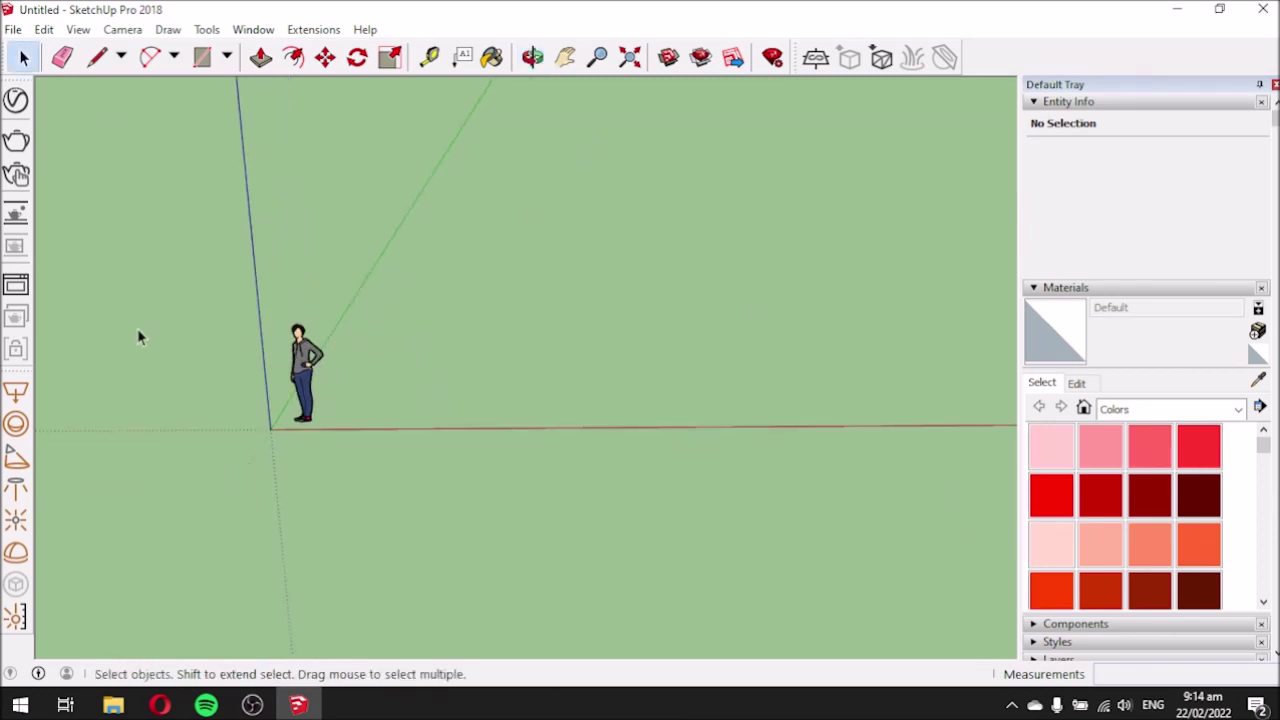
{"action": "middle_click_drag", "start_coordinate": [335, 343], "coordinate": [397, 337]}
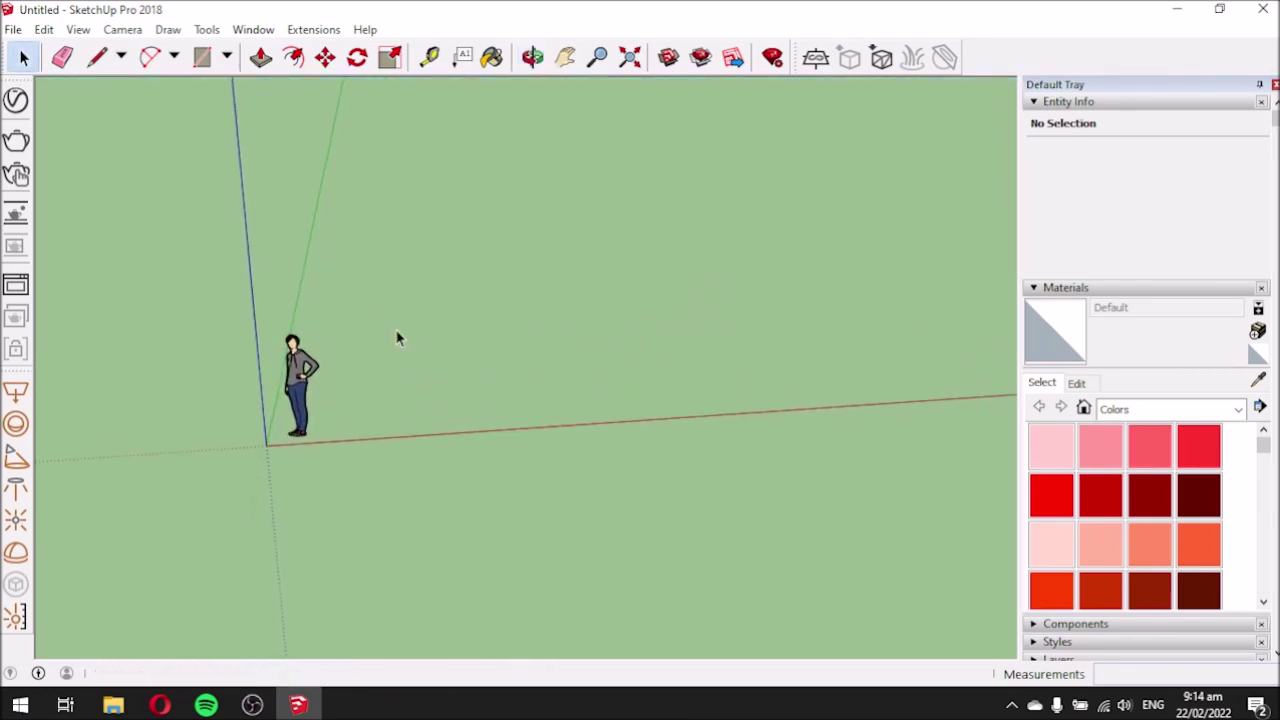
{"action": "scroll", "coordinate": [265, 352], "scroll_direction": "down", "scroll_amount": 1}
{"action": "scroll", "coordinate": [398, 291], "scroll_direction": "up", "scroll_amount": 4}
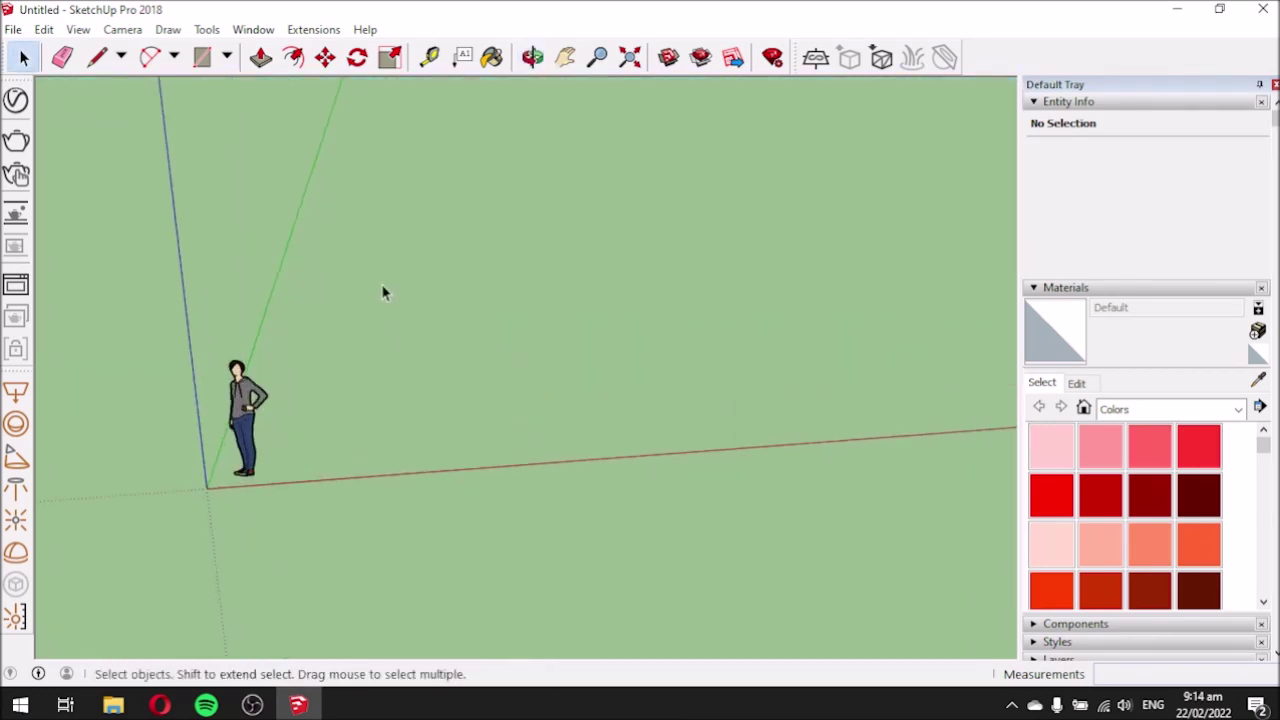
{"action": "scroll", "coordinate": [395, 284], "scroll_direction": "down", "scroll_amount": 1}
{"action": "scroll", "coordinate": [395, 290], "scroll_direction": "down", "scroll_amount": 1}
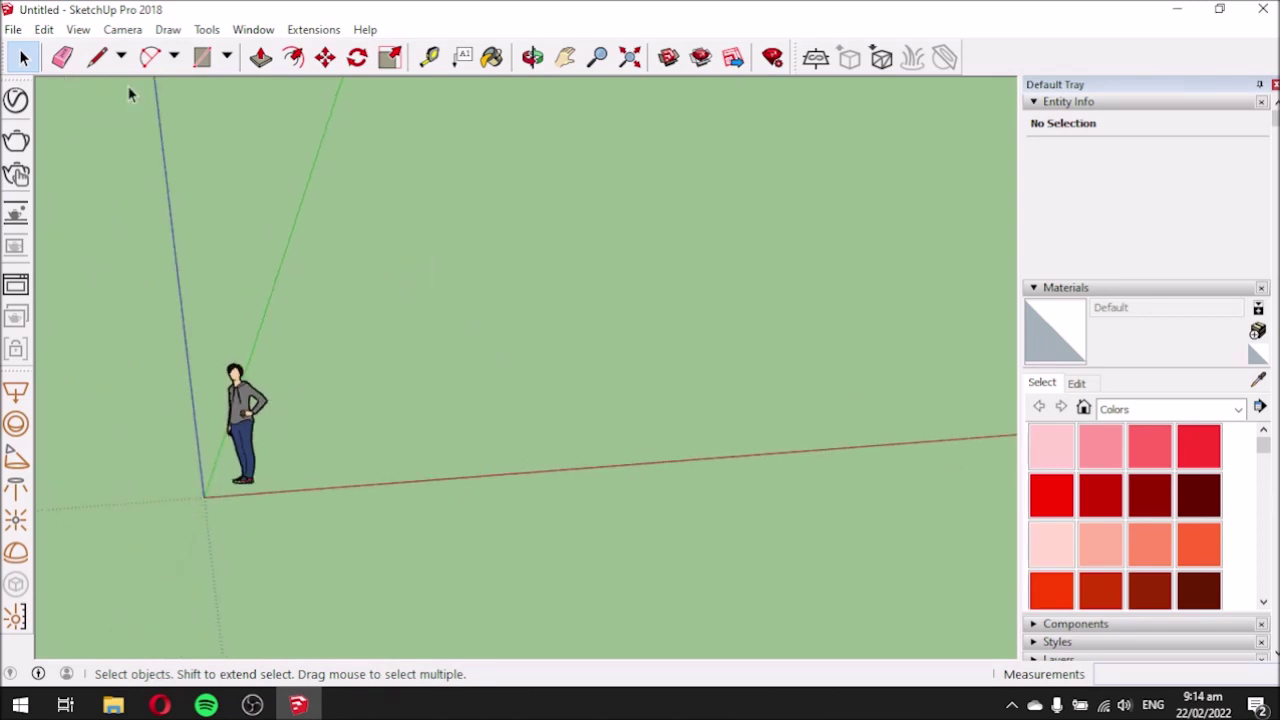
{"action": "mouse_move", "coordinate": [683, 340]}
{"action": "middle_mouse_down"}
{"action": "mouse_move", "coordinate": [629, 400]}
{"action": "mouse_move", "coordinate": [623, 323]}
{"action": "middle_mouse_up"}
{"action": "scroll", "coordinate": [589, 275], "scroll_direction": "down", "scroll_amount": 2}
{"action": "scroll", "coordinate": [717, 136], "scroll_direction": "up", "scroll_amount": 2}
{"action": "mouse_move", "coordinate": [620, 214]}
{"action": "middle_mouse_down"}
{"action": "mouse_move", "coordinate": [566, 289]}
{"action": "mouse_move", "coordinate": [557, 191]}
{"action": "mouse_move", "coordinate": [520, 210]}
{"action": "middle_mouse_up"}
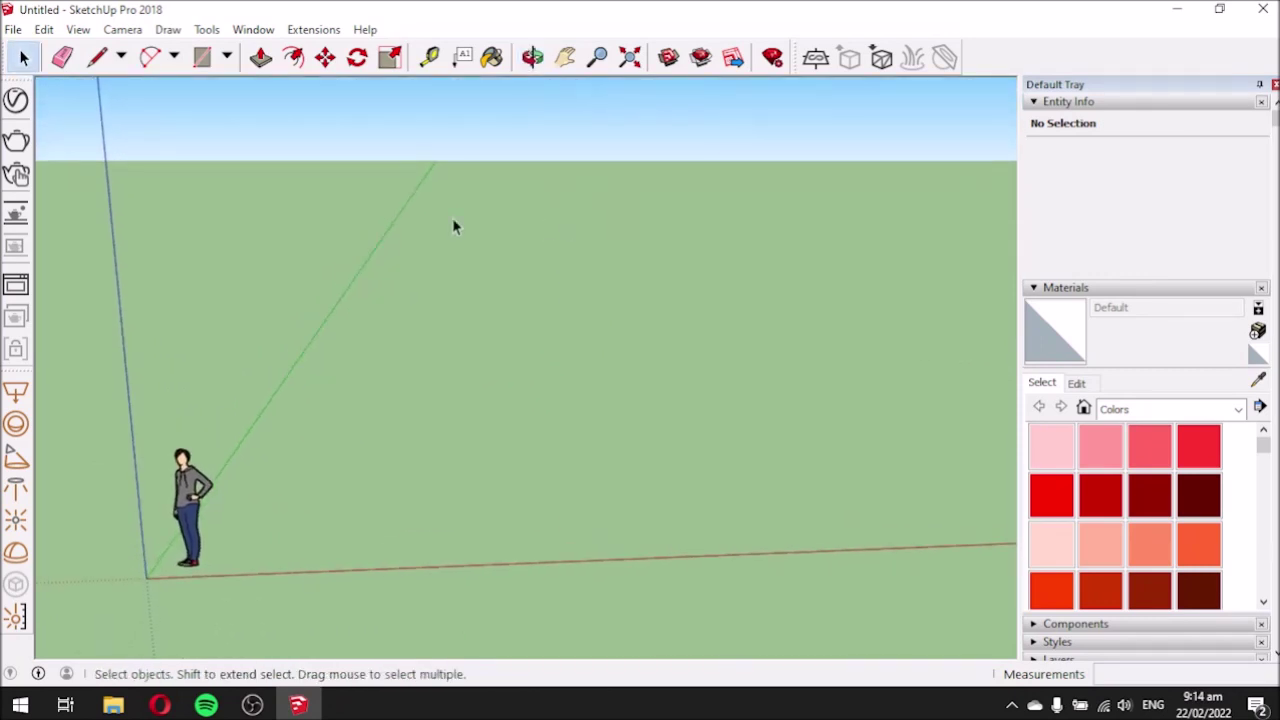
Start a file import and browse to the BD 2 folder inside PPT > TPCC 5 - Building Systems & Design on drive D.
{"action": "left_click", "coordinate": [13, 30]}
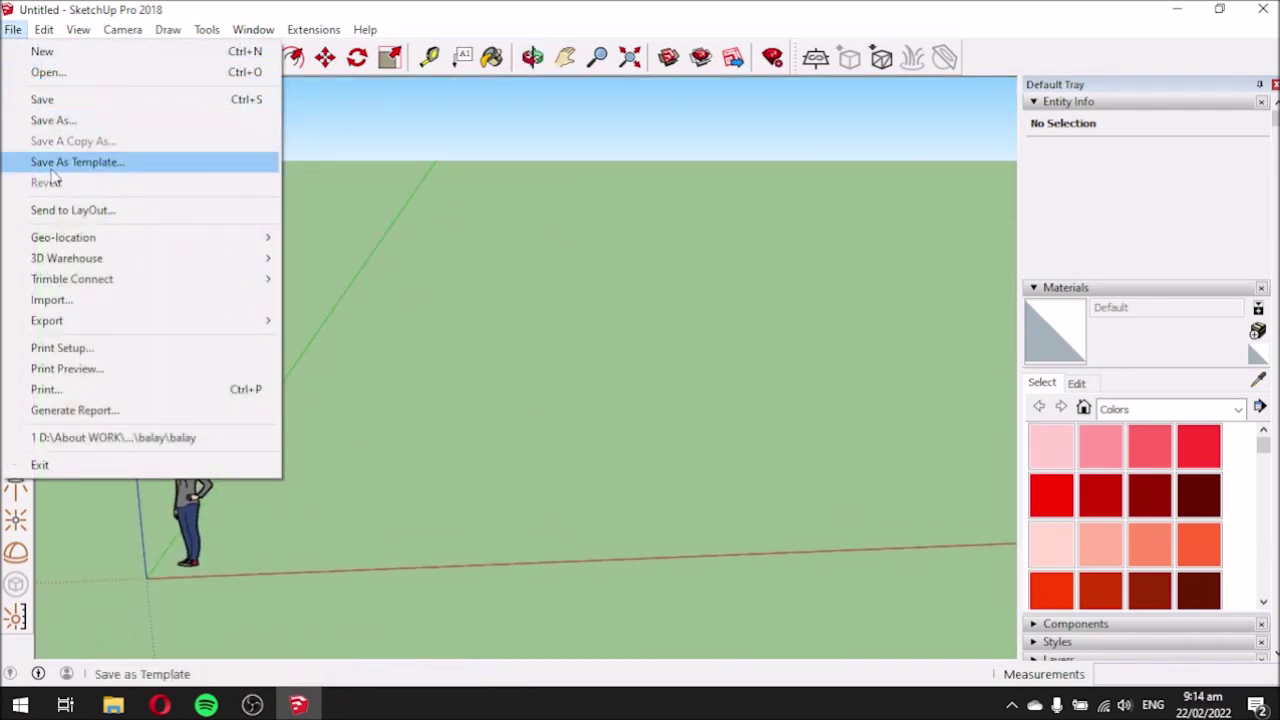
{"action": "left_click", "coordinate": [45, 303]}
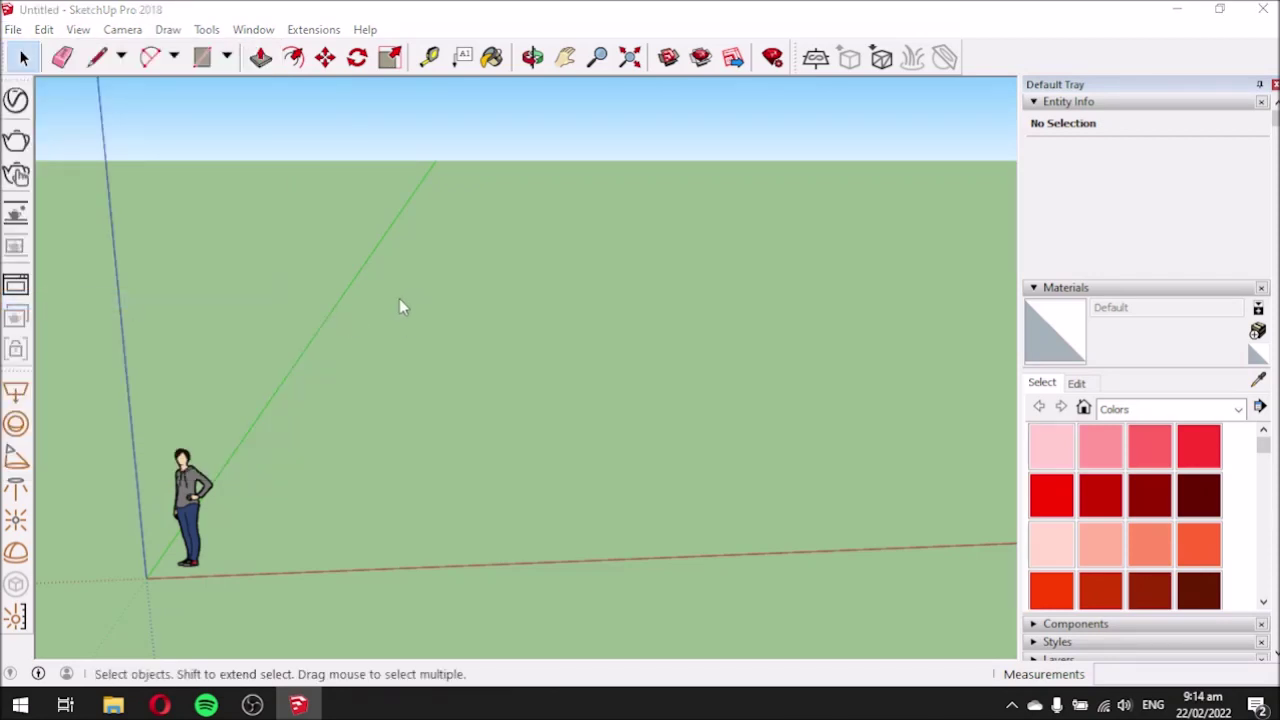
{"action": "key", "text": "ctrl+i"}
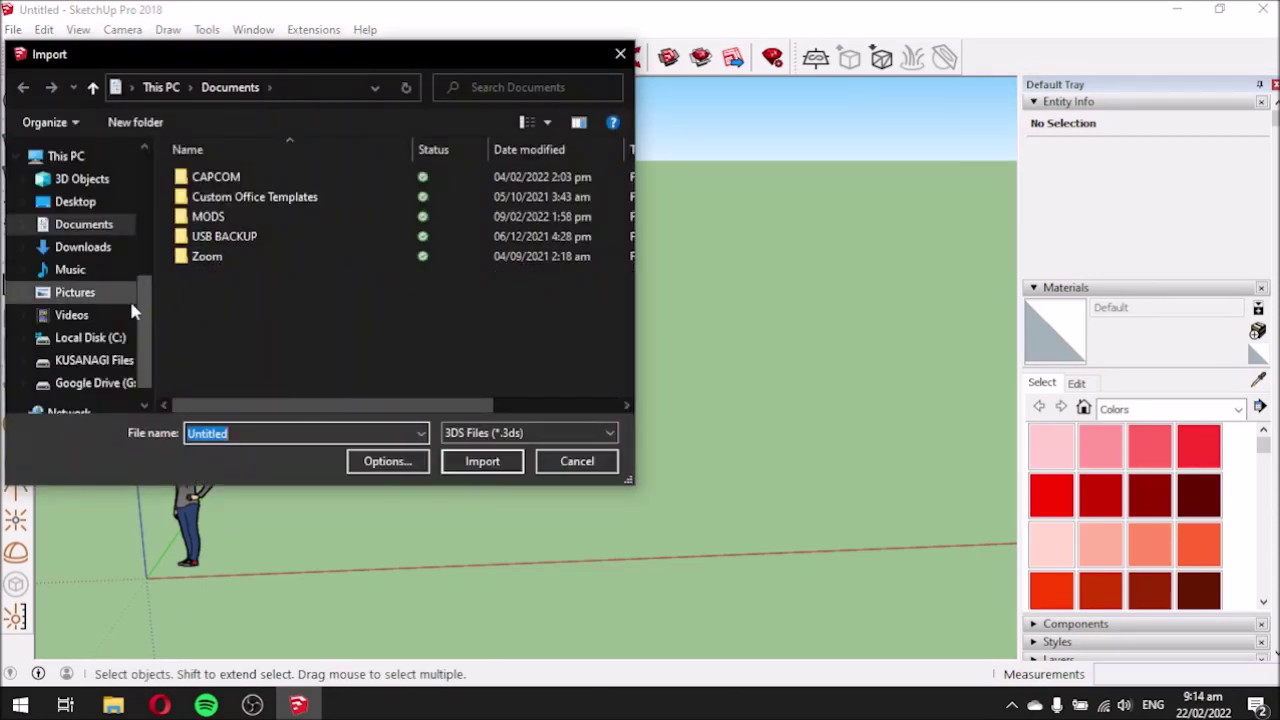
{"action": "left_click", "coordinate": [105, 362]}
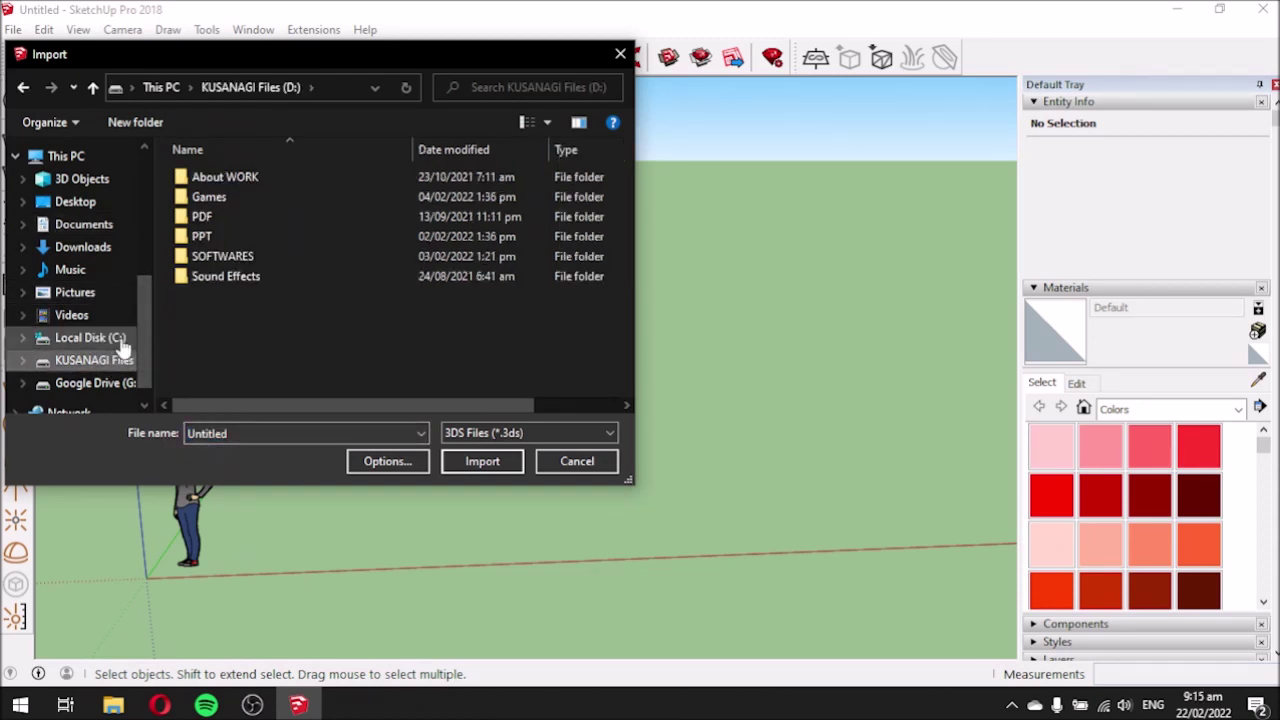
{"action": "double_click", "coordinate": [208, 240]}
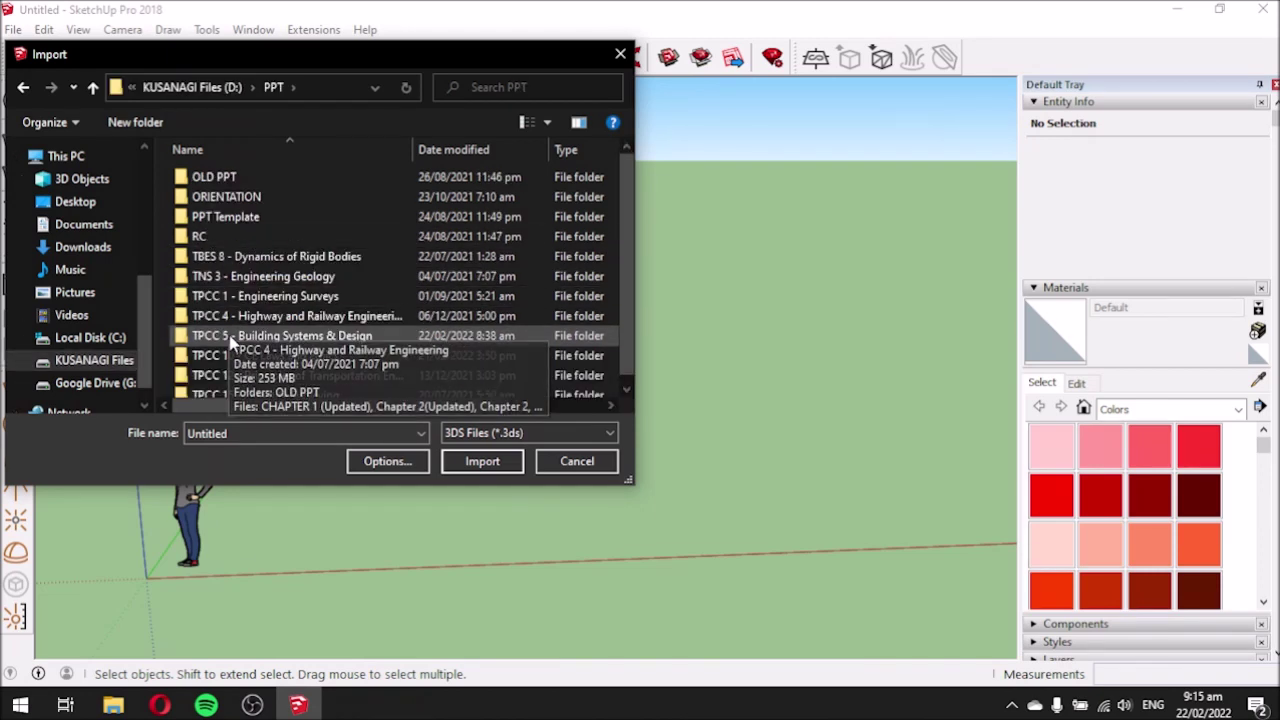
{"action": "double_click", "coordinate": [228, 338]}
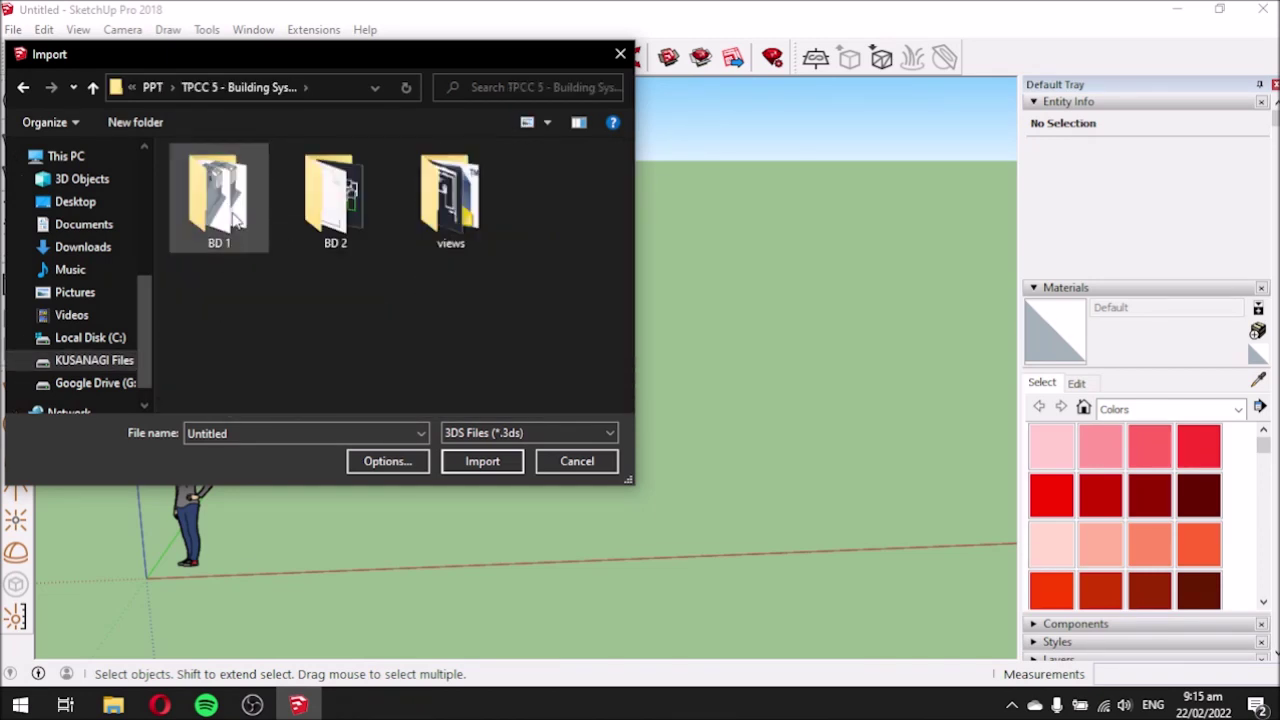
{"action": "double_click", "coordinate": [329, 205]}
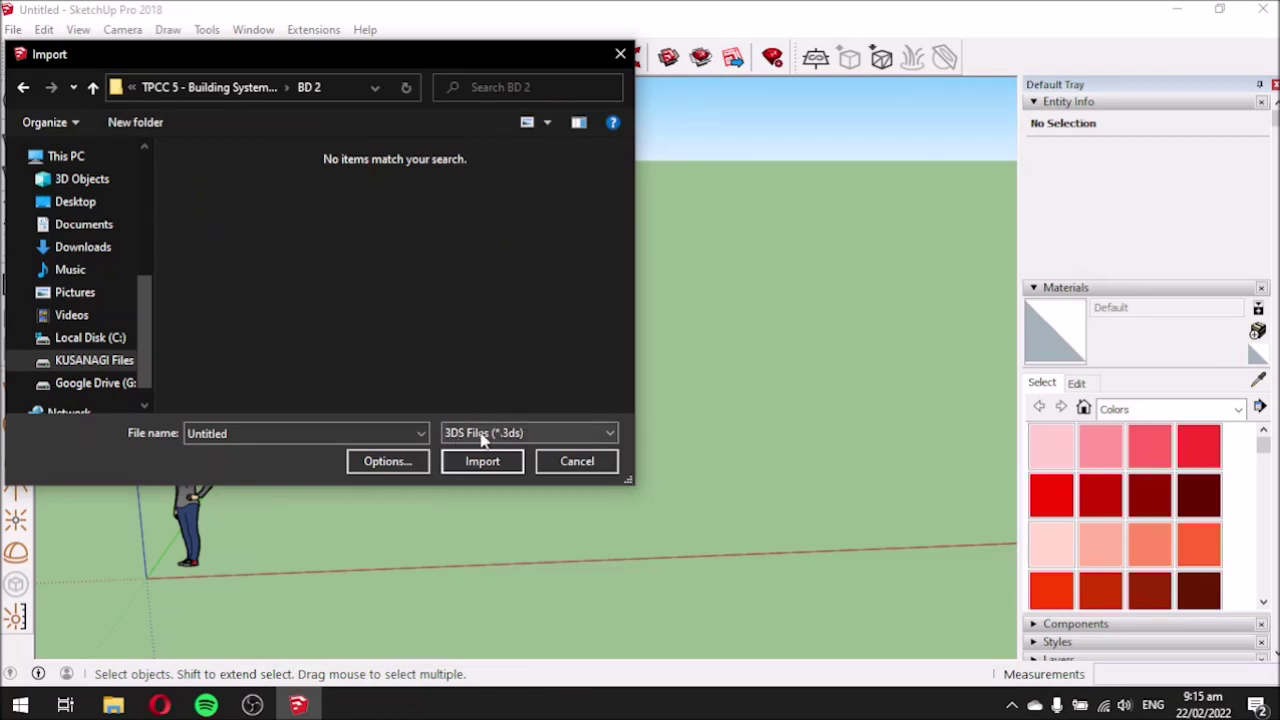
Set the import format to AutoCAD Files (*.dwg, *.dxf), import the TEMPLATE BORDER-new drawing and dismiss the import results.
{"action": "left_click", "coordinate": [543, 436]}
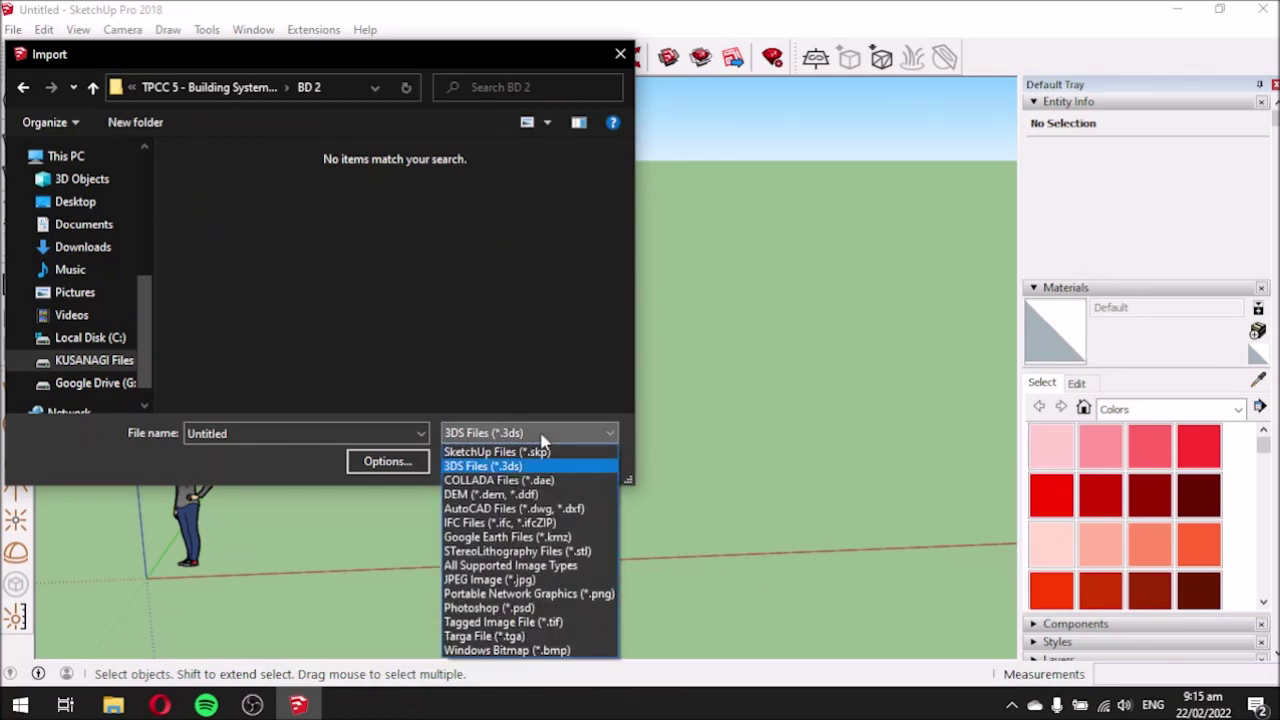
{"action": "left_click", "coordinate": [505, 509]}
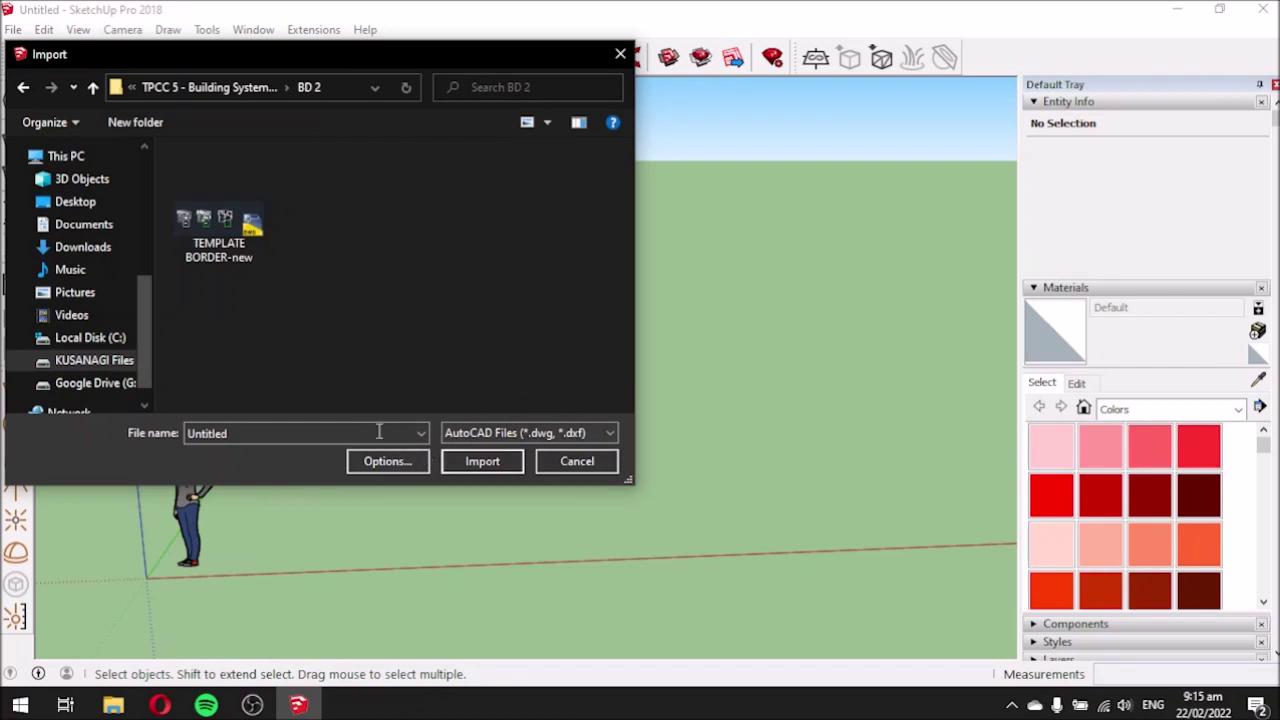
{"action": "left_click", "coordinate": [210, 245]}
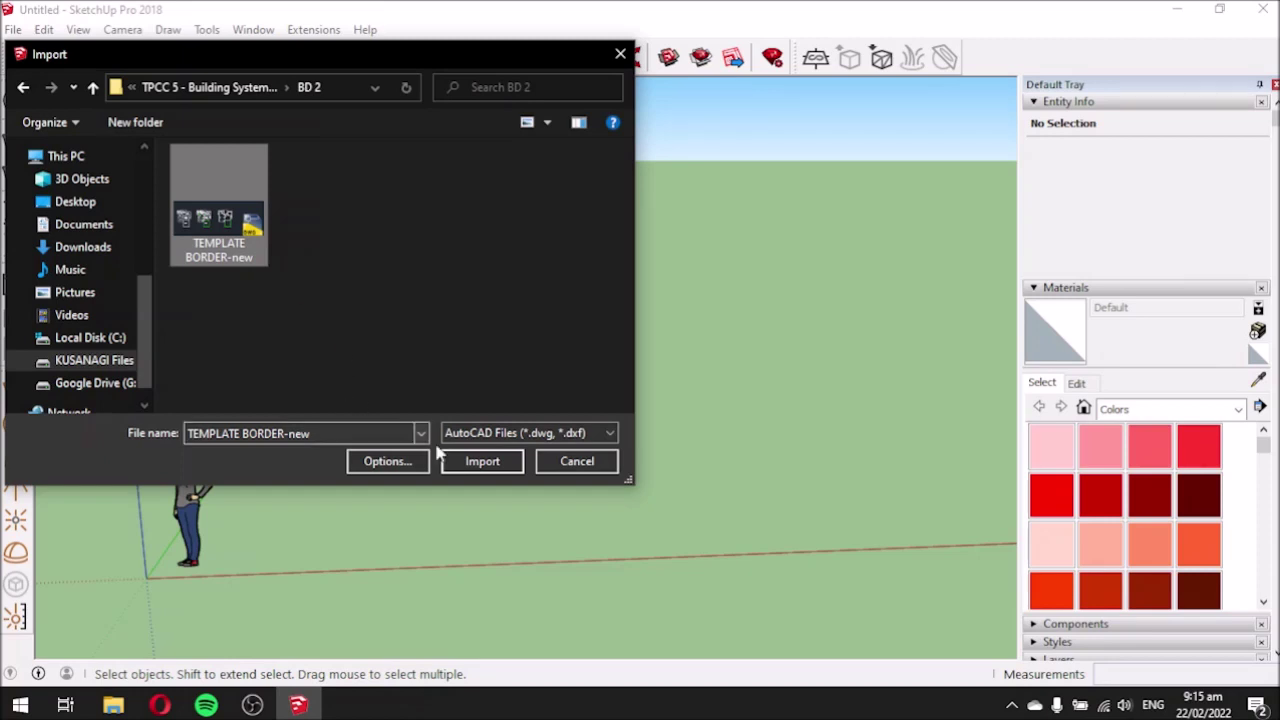
{"action": "left_click", "coordinate": [480, 462]}
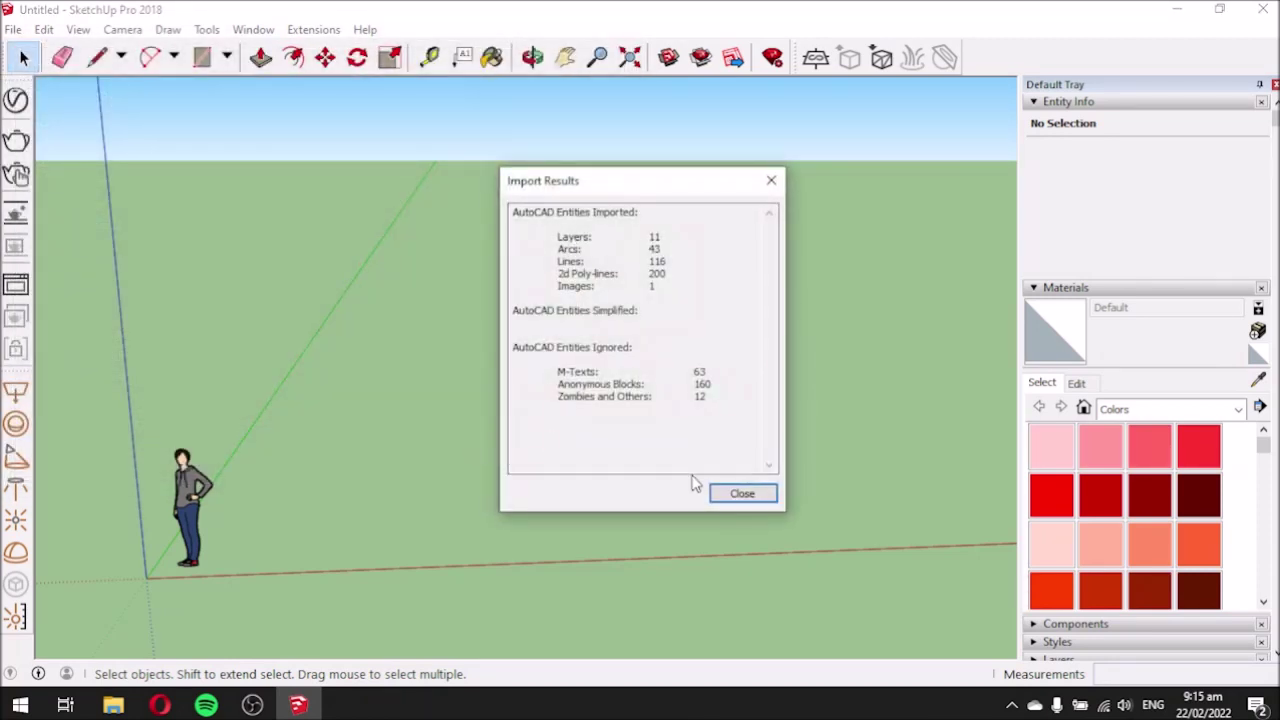
{"action": "left_click", "coordinate": [740, 493]}
Select the imported drawing and examine its full extent, from the axes origin to the floor plans along the red axis.
{"action": "mouse_move", "coordinate": [434, 397]}
{"action": "middle_mouse_down"}
{"action": "mouse_move", "coordinate": [471, 591]}
{"action": "mouse_move", "coordinate": [429, 651]}
{"action": "middle_mouse_up"}
{"action": "middle_click_drag", "start_coordinate": [518, 424], "coordinate": [518, 507]}
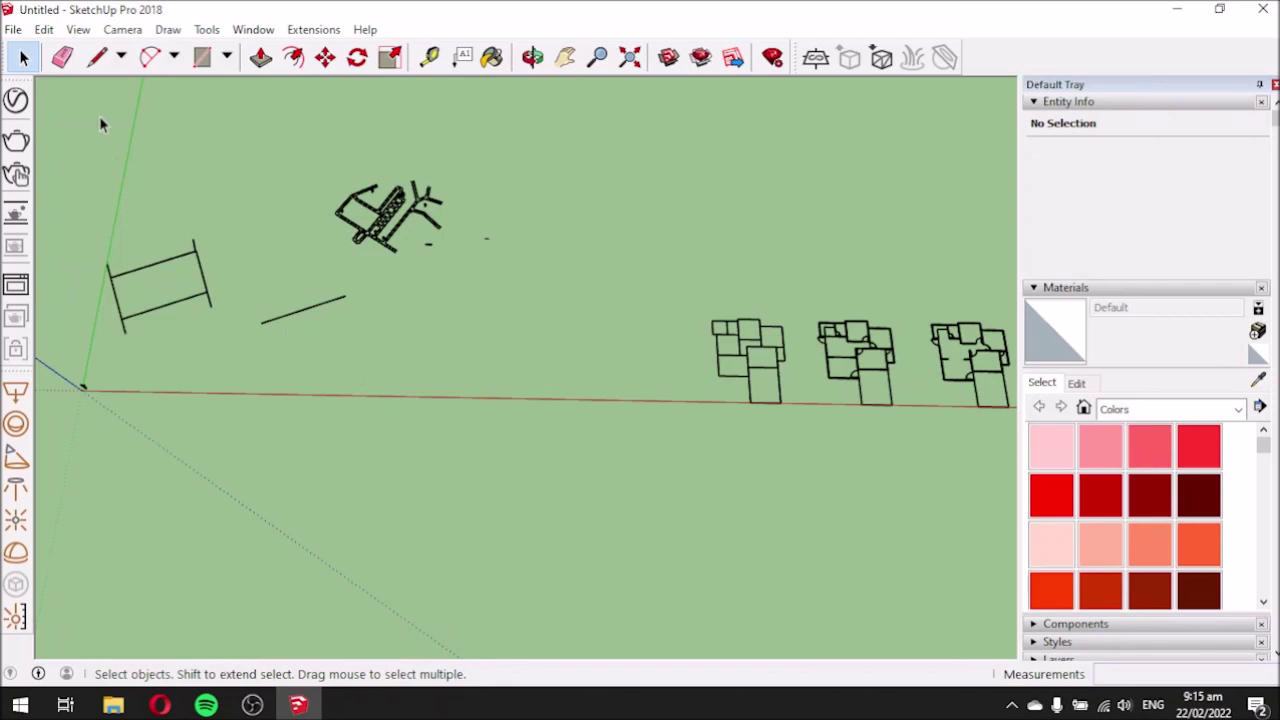
{"action": "left_click_drag", "start_coordinate": [58, 115], "coordinate": [515, 370]}
{"action": "middle_click_drag", "start_coordinate": [500, 313], "coordinate": [166, 226]}
{"action": "left_click", "coordinate": [316, 313]}
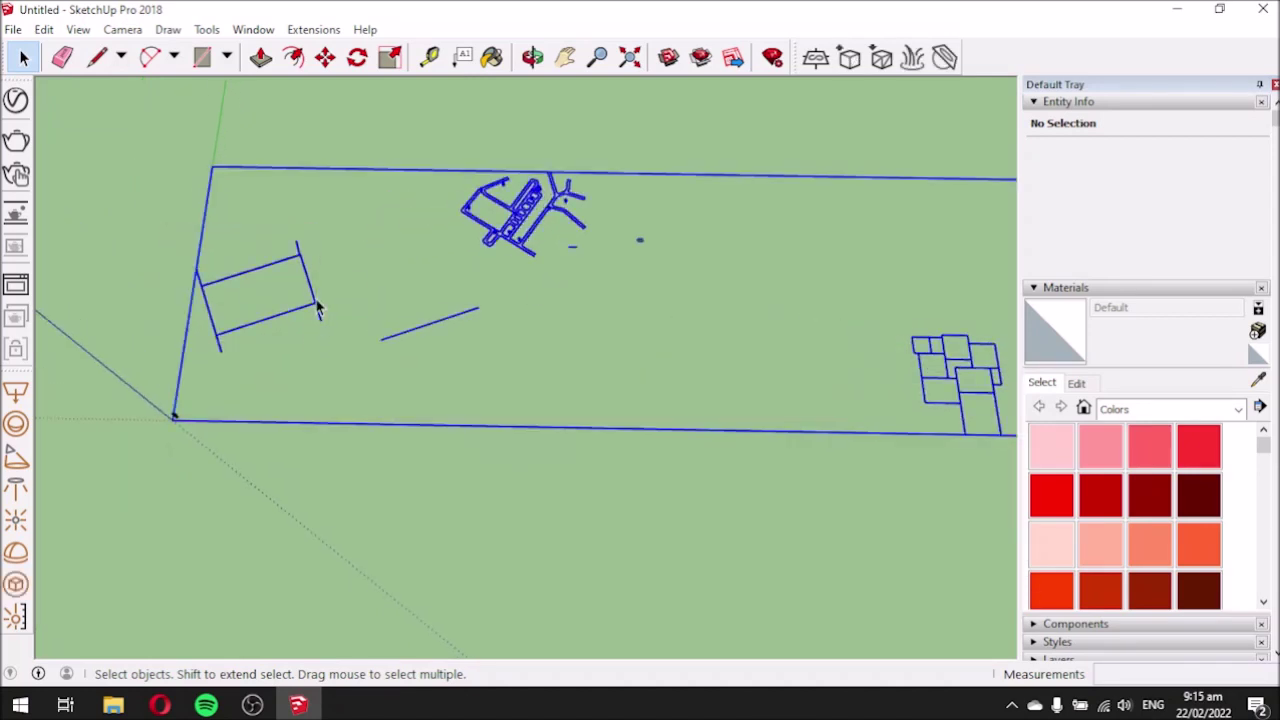
{"action": "middle_click_drag", "start_coordinate": [314, 297], "coordinate": [280, 296]}
{"action": "scroll", "coordinate": [280, 296], "scroll_direction": "down", "scroll_amount": 1}
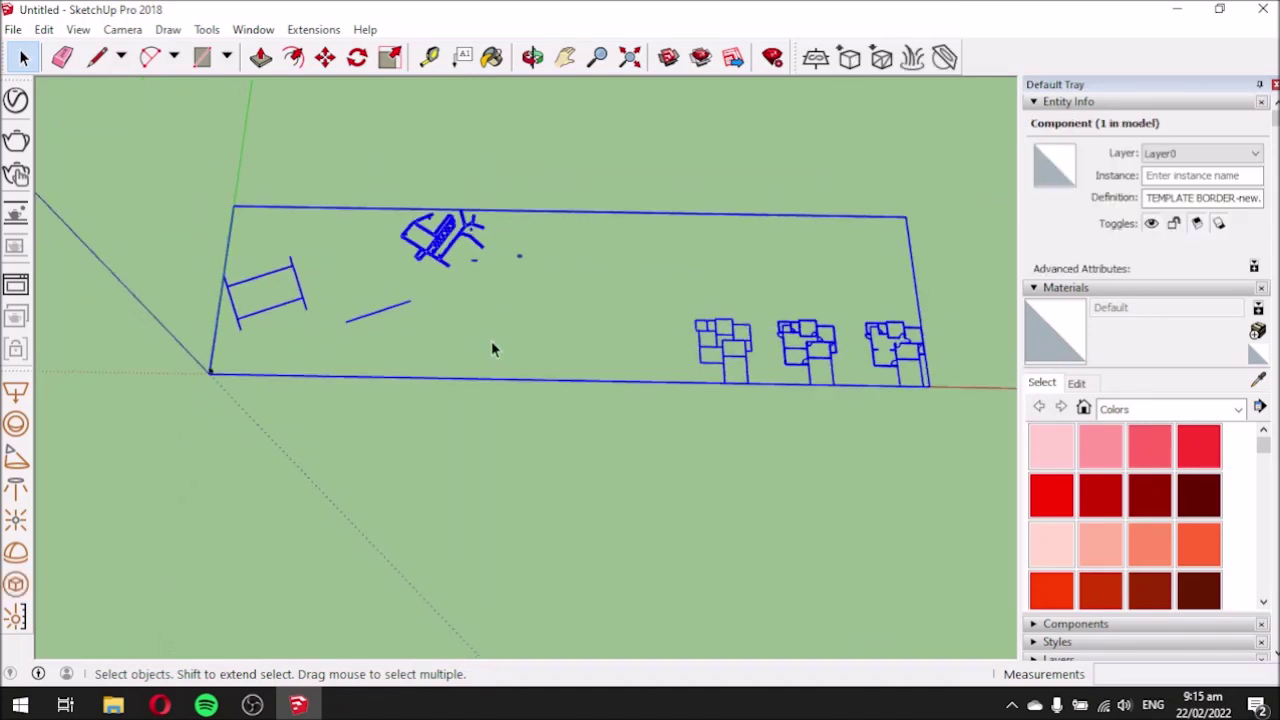
{"action": "scroll", "coordinate": [694, 352], "scroll_direction": "up", "scroll_amount": 2}
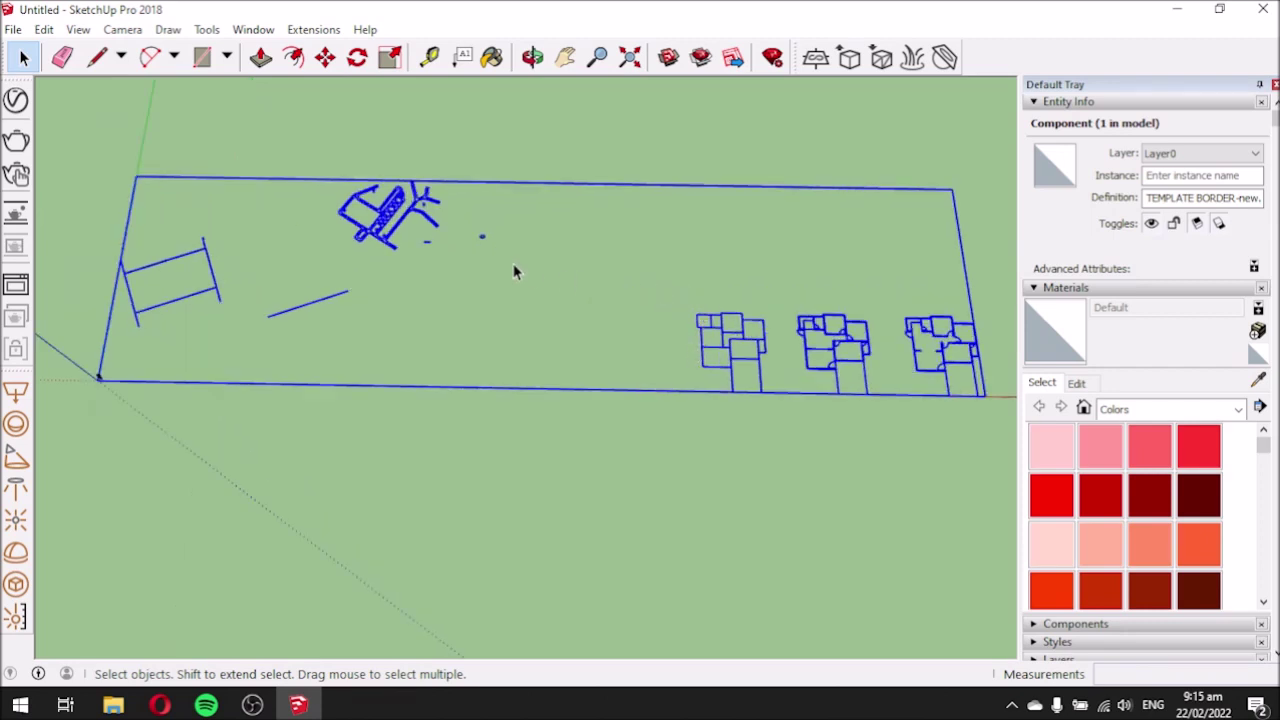
{"action": "left_click", "coordinate": [122, 60]}
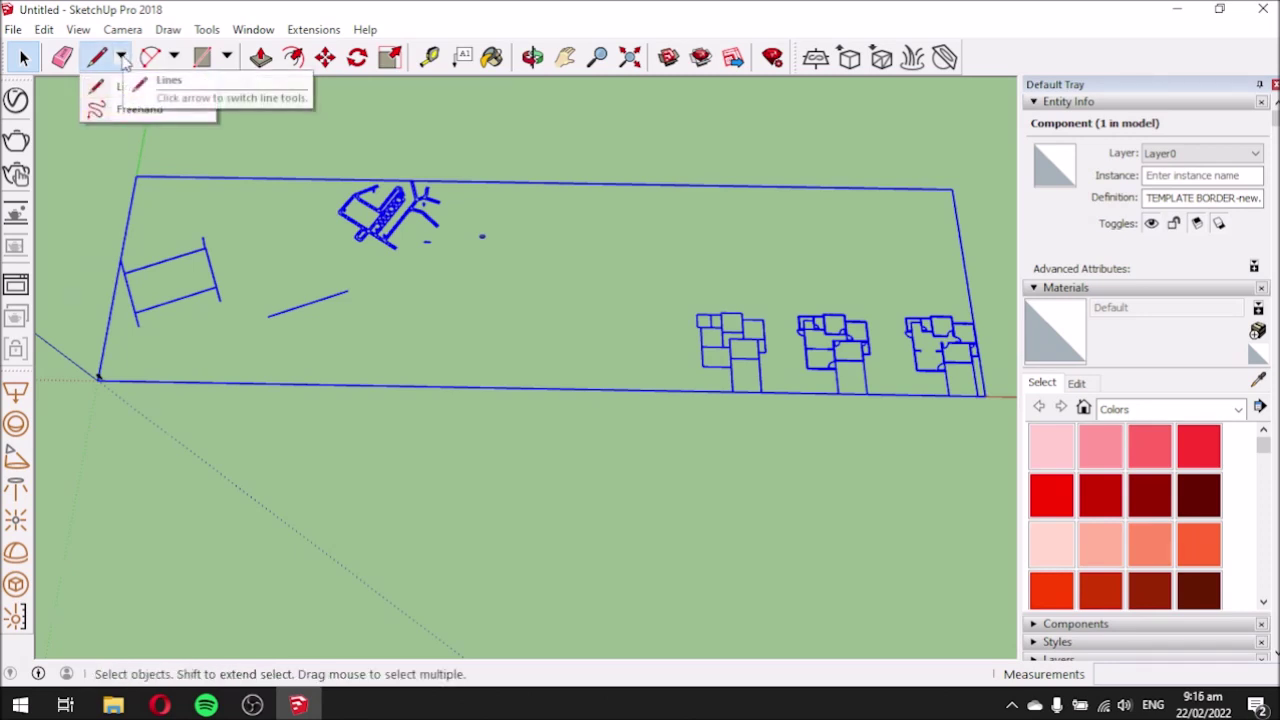
{"action": "left_click", "coordinate": [122, 60]}
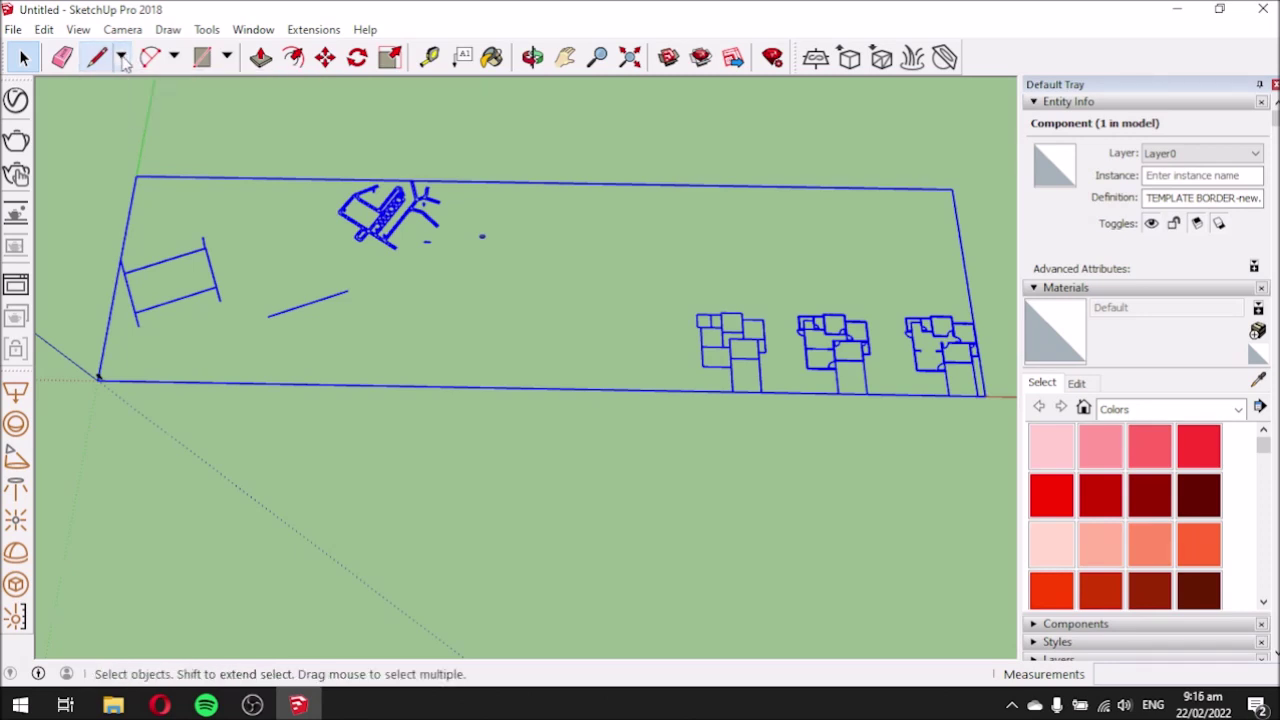
{"action": "left_click", "coordinate": [175, 58]}
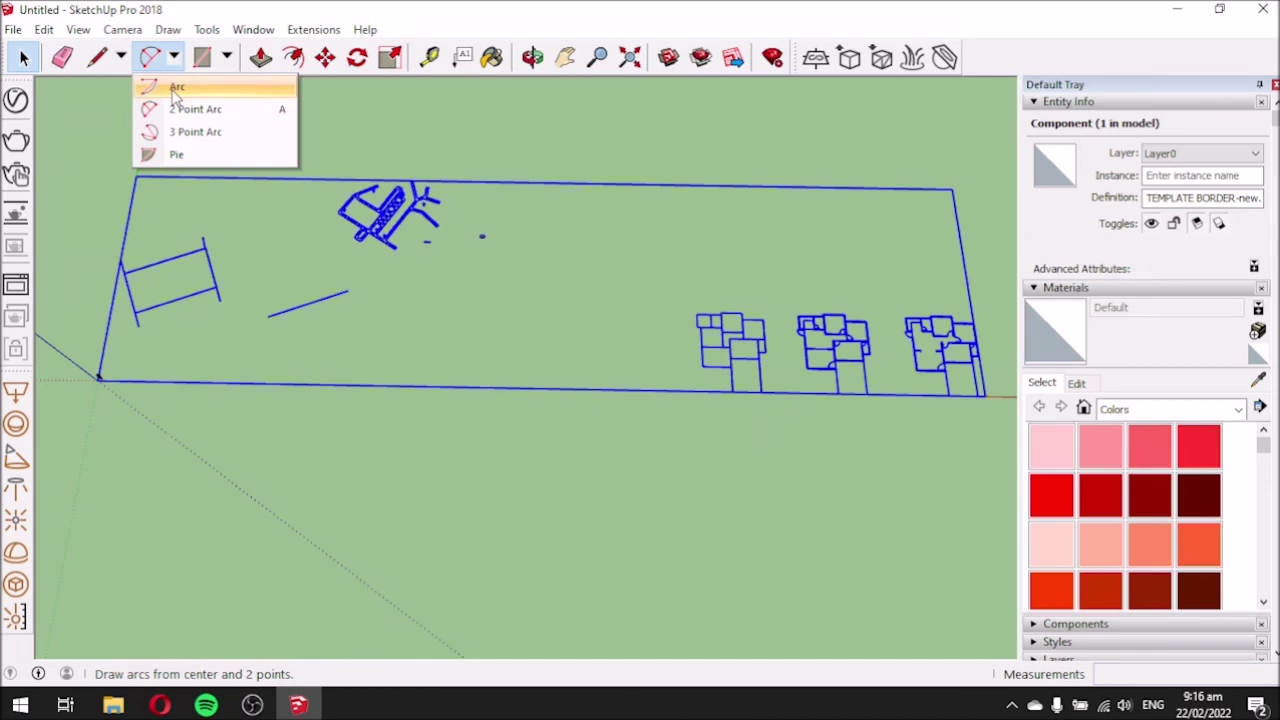
{"action": "left_click", "coordinate": [176, 60]}
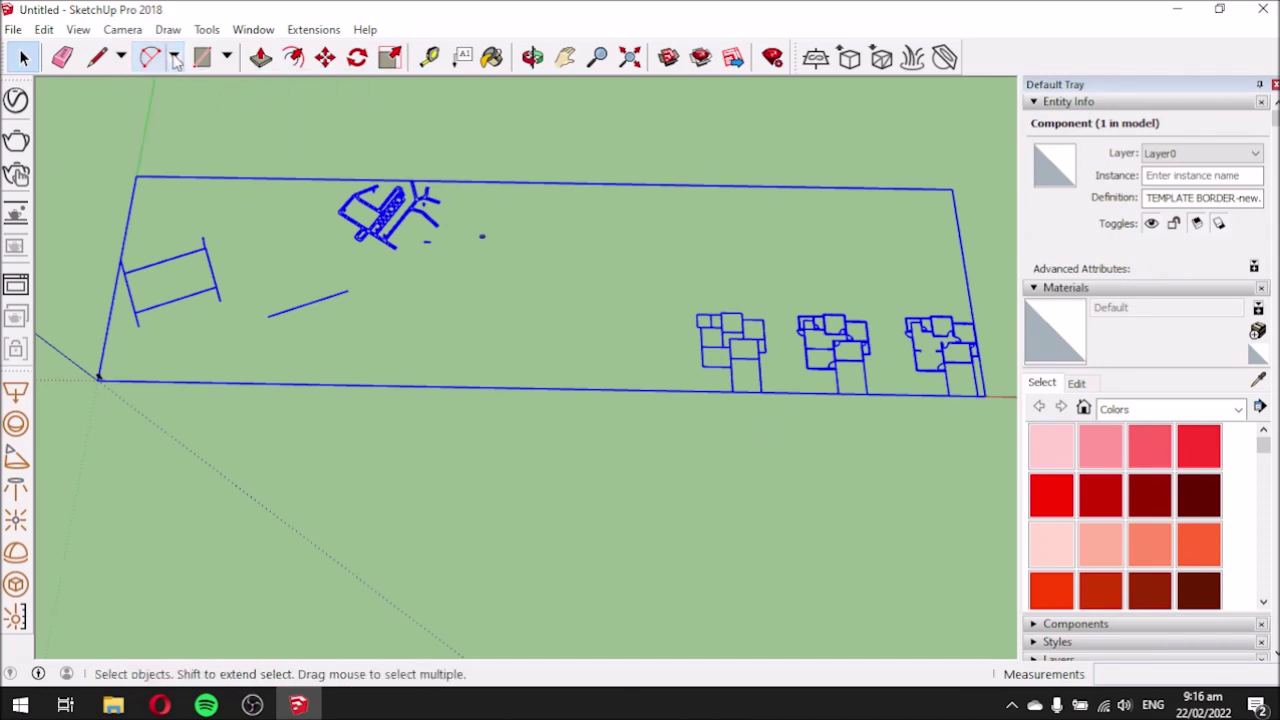
{"action": "left_click", "coordinate": [228, 58]}
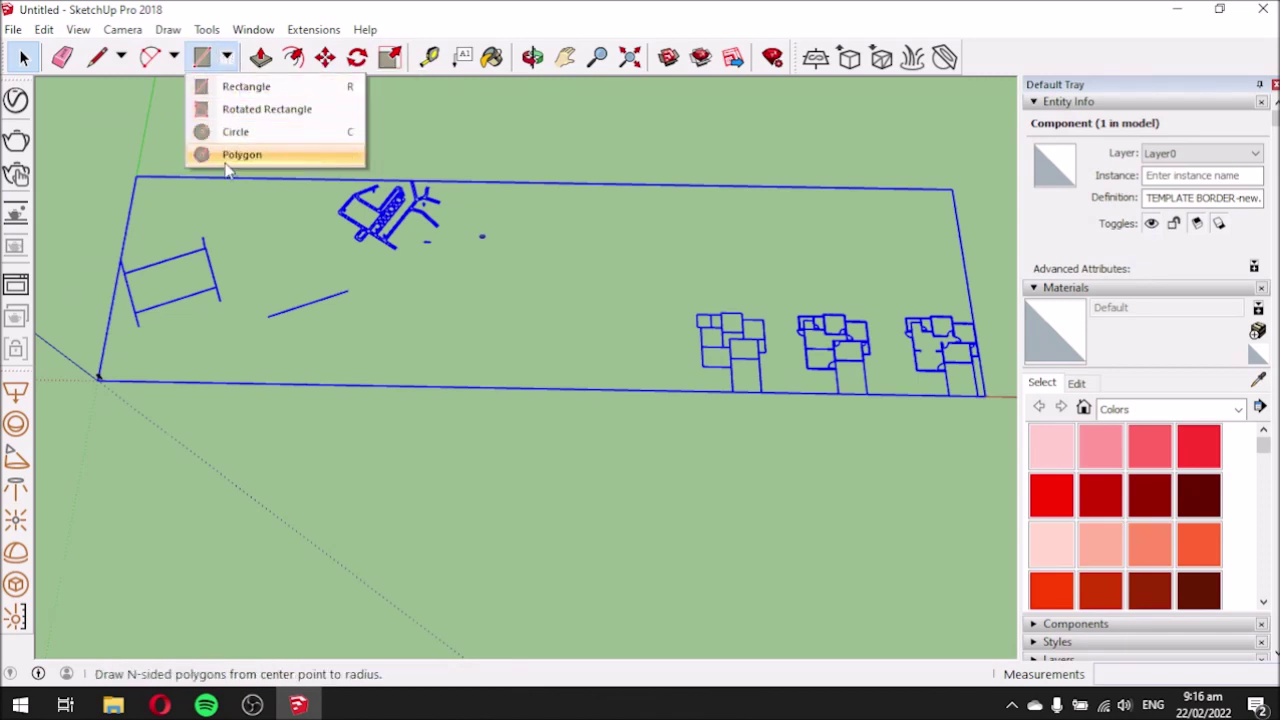
{"action": "left_click", "coordinate": [228, 58]}
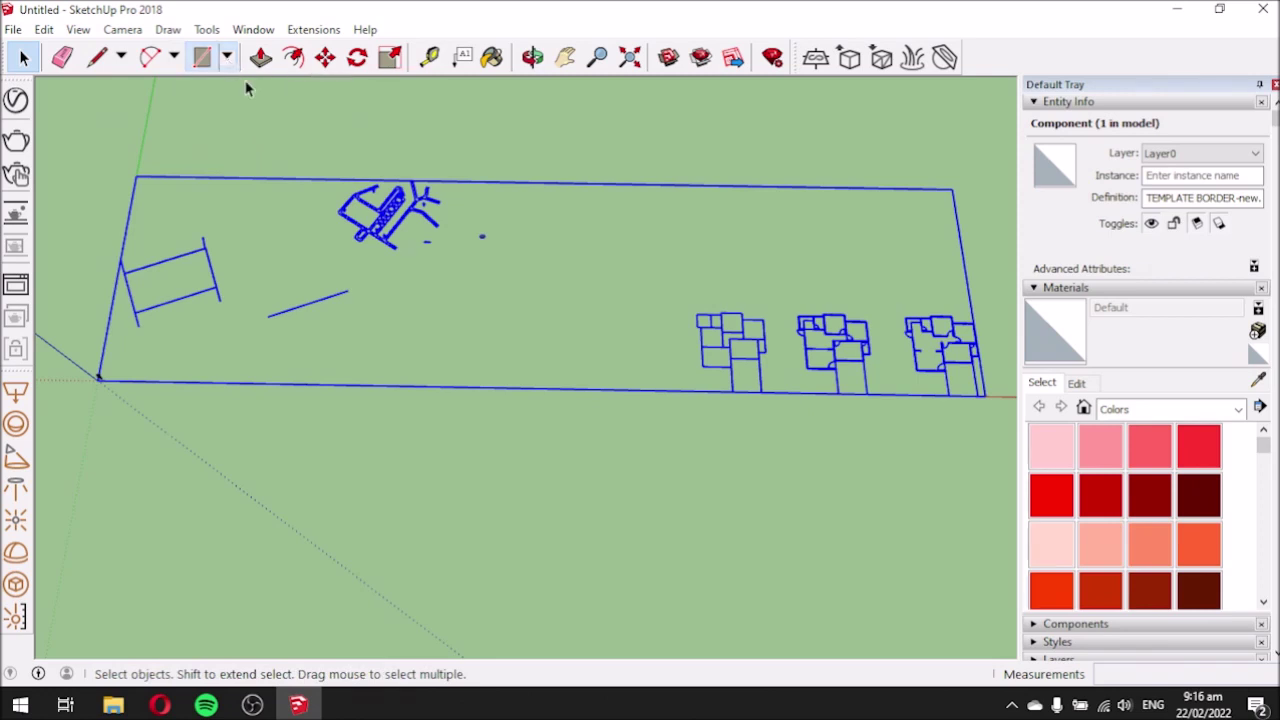
{"action": "left_click", "coordinate": [228, 58]}
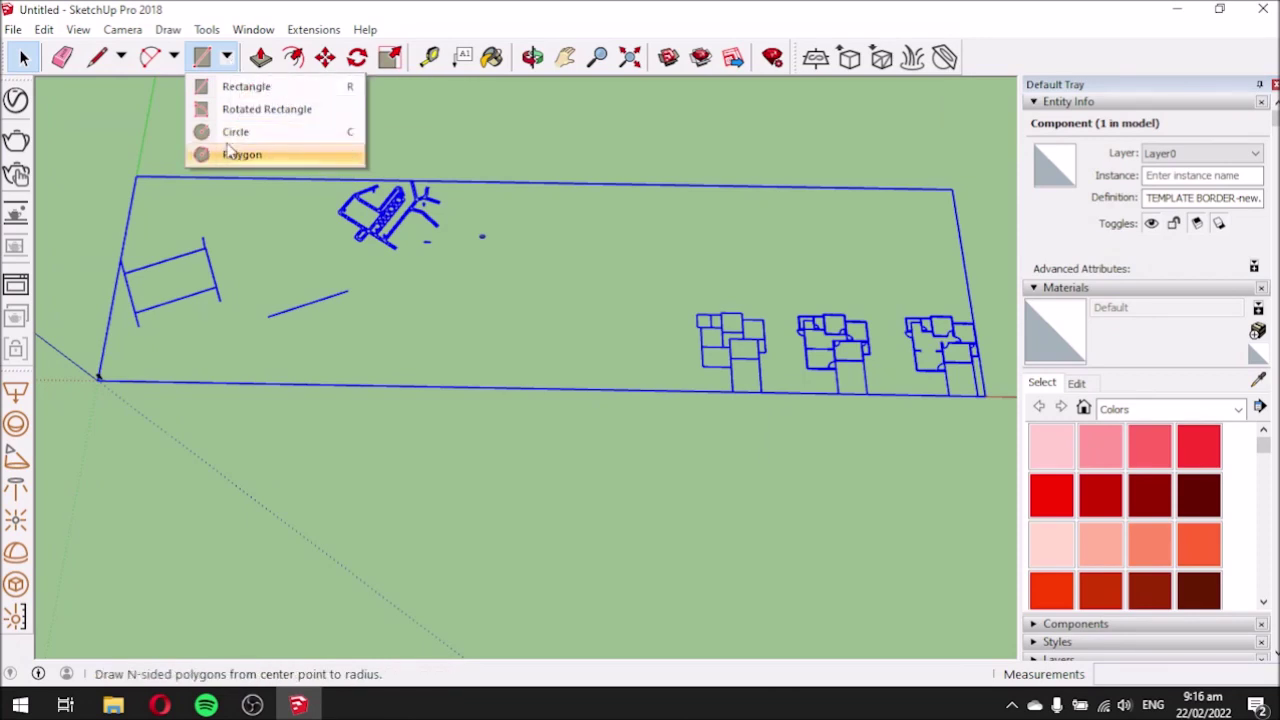
{"action": "left_click", "coordinate": [228, 58]}
{"action": "left_click", "coordinate": [228, 58]}
{"action": "left_click", "coordinate": [229, 58]}
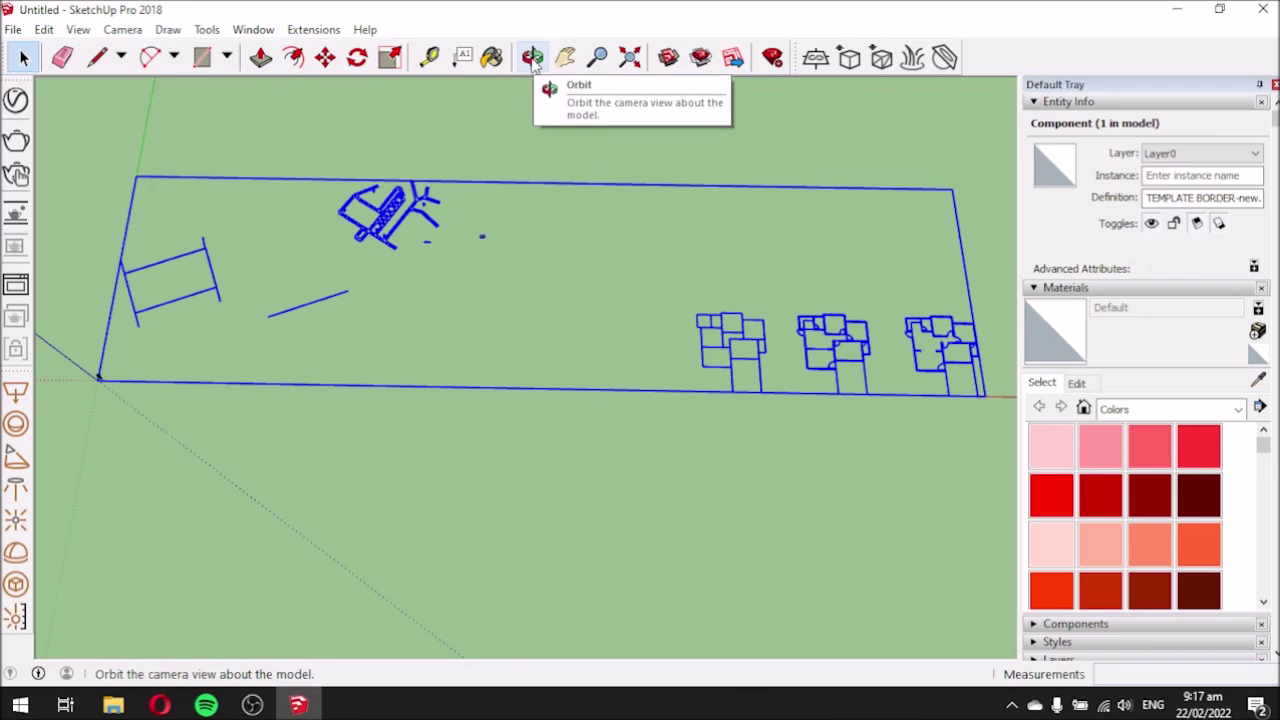
Inspect the imported drawing from another angle, with the whole model fitted in view and at closer and wider zoom.
{"action": "middle_click_drag", "start_coordinate": [563, 142], "coordinate": [540, 98]}
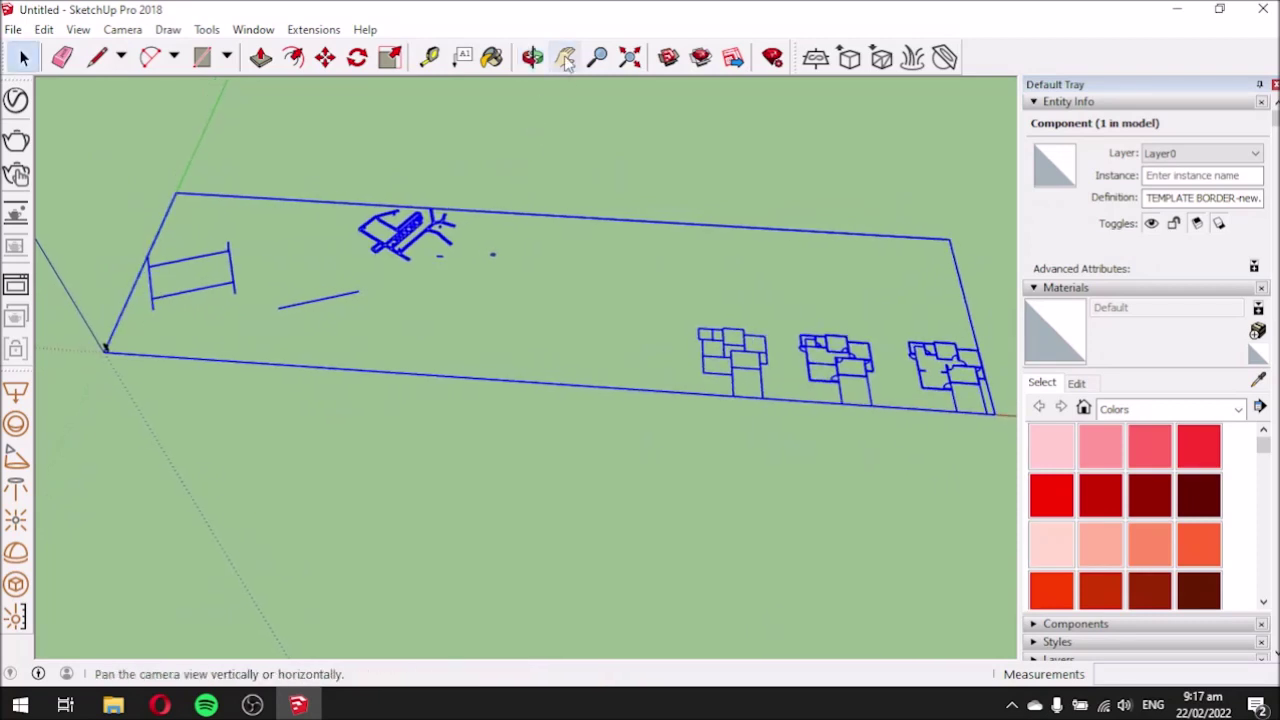
{"action": "middle_click_drag", "start_coordinate": [569, 139], "coordinate": [565, 139]}
{"action": "left_click_drag", "start_coordinate": [538, 172], "coordinate": [540, 170]}
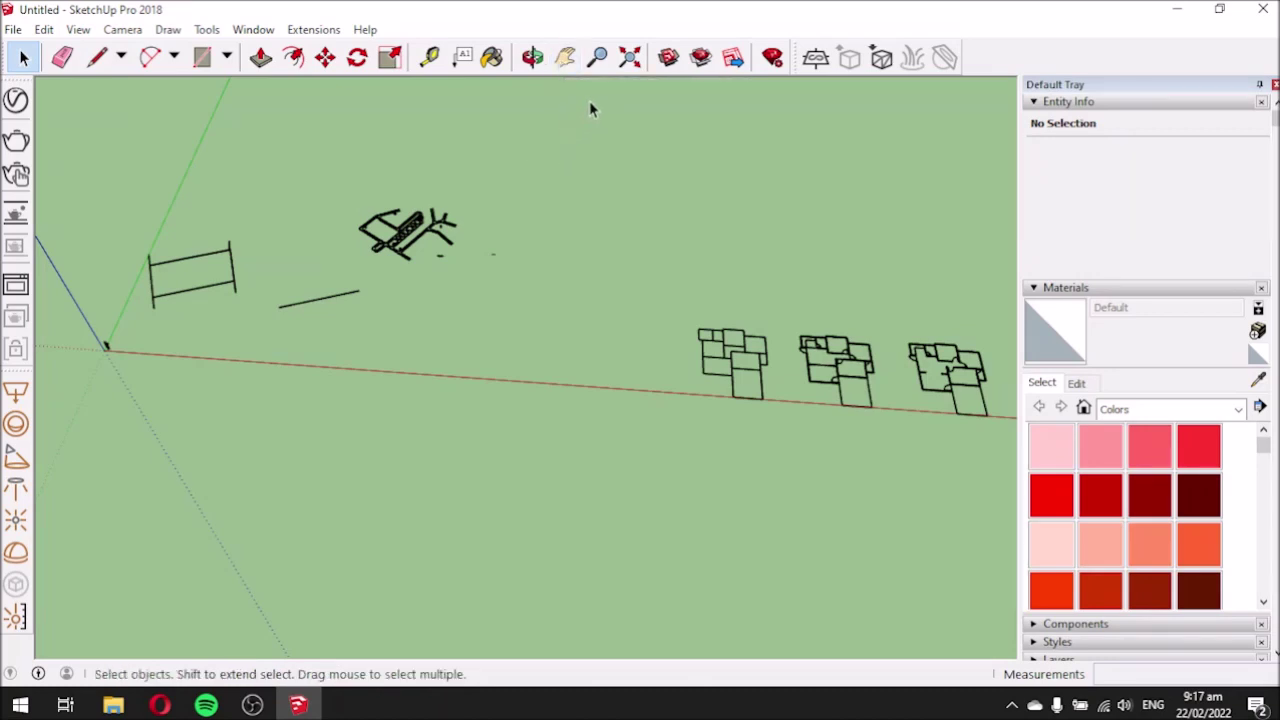
{"action": "left_click", "coordinate": [628, 59]}
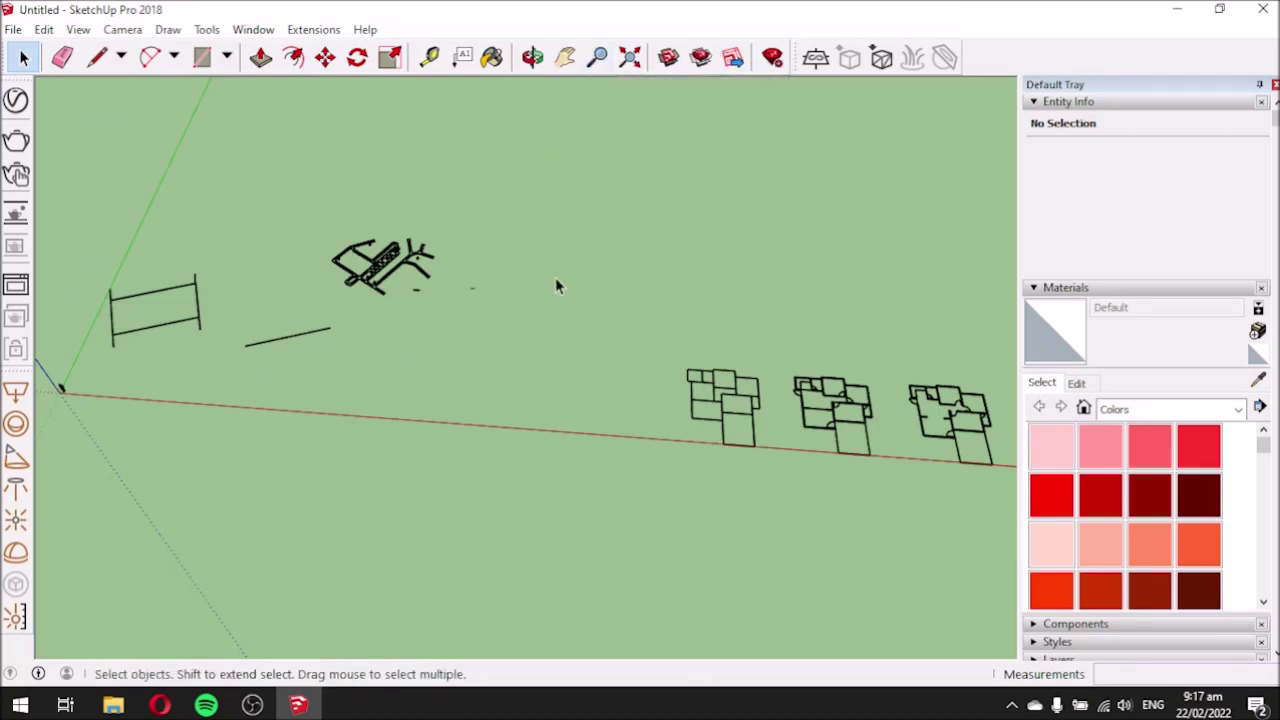
{"action": "scroll", "coordinate": [556, 283], "scroll_direction": "up", "scroll_amount": 5}
{"action": "scroll", "coordinate": [554, 278], "scroll_direction": "down", "scroll_amount": 5}
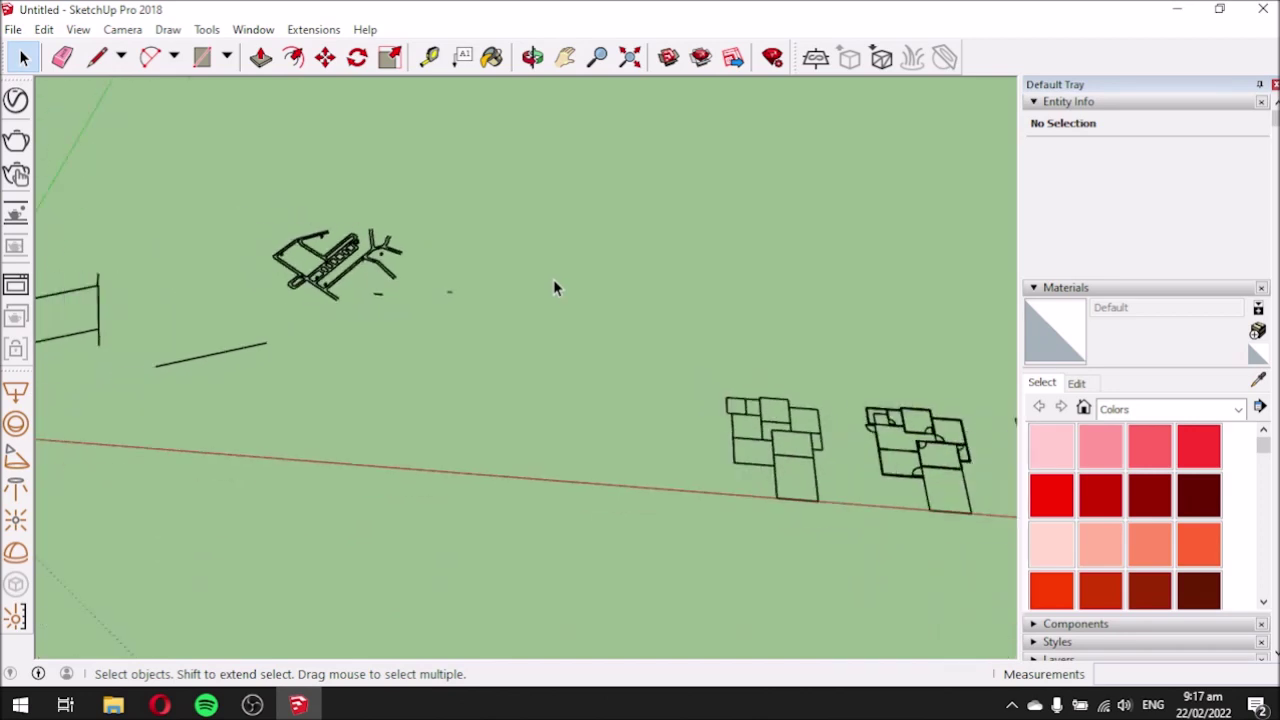
{"action": "scroll", "coordinate": [497, 322], "scroll_direction": "up", "scroll_amount": 2}
{"action": "scroll", "coordinate": [501, 321], "scroll_direction": "down", "scroll_amount": 2}
{"action": "scroll", "coordinate": [518, 327], "scroll_direction": "up", "scroll_amount": 1}
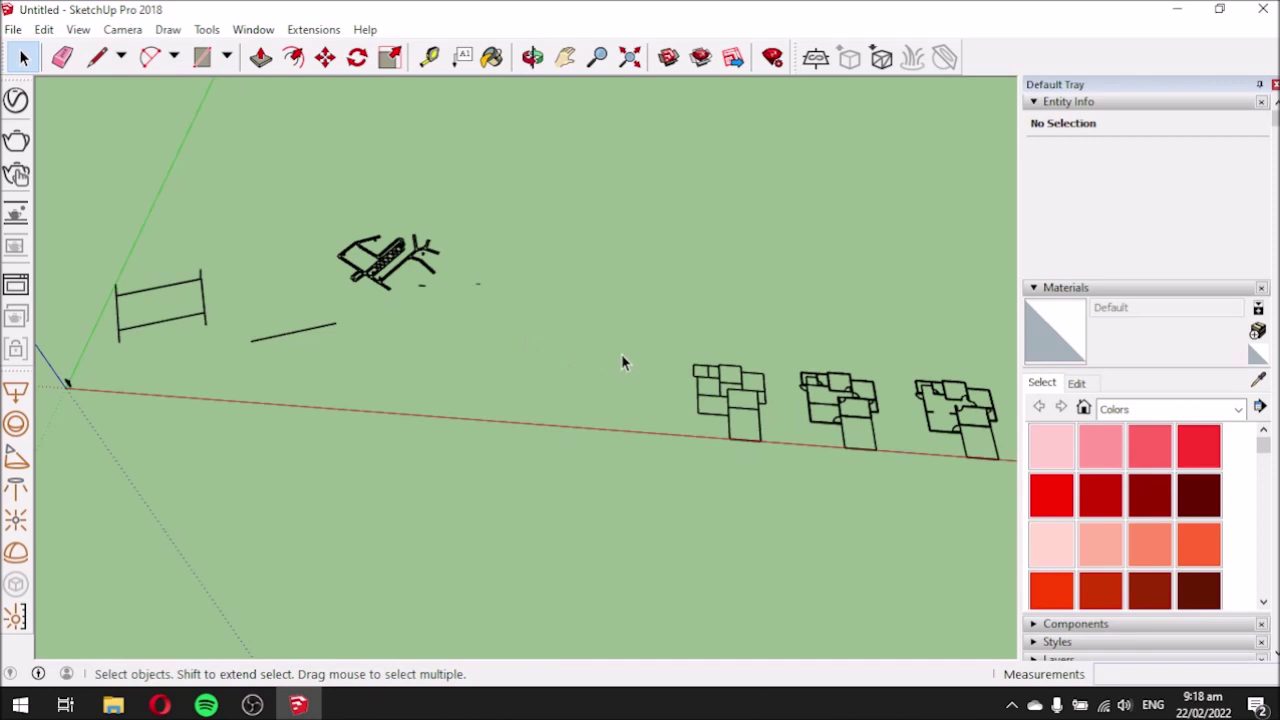
Explode the imported TEMPLATE BORDER-new component into separate entities and clear the selection.
{"action": "left_click", "coordinate": [725, 390]}
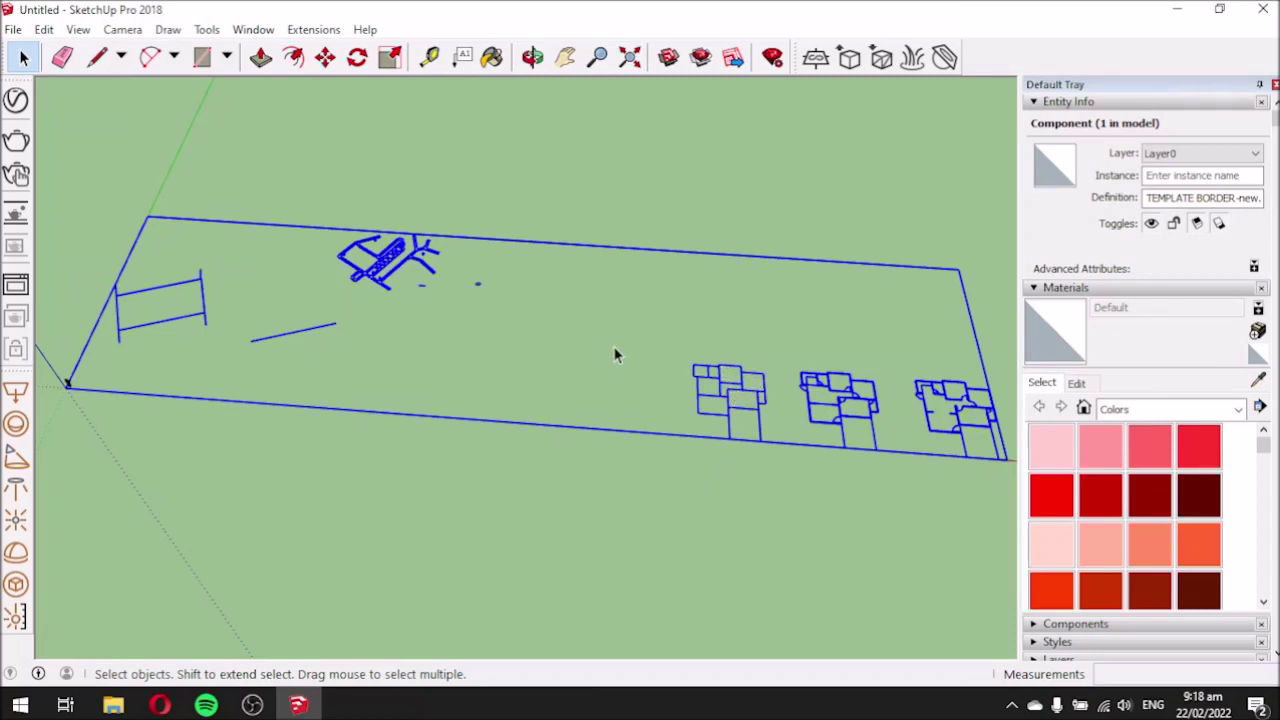
{"action": "right_click", "coordinate": [722, 398]}
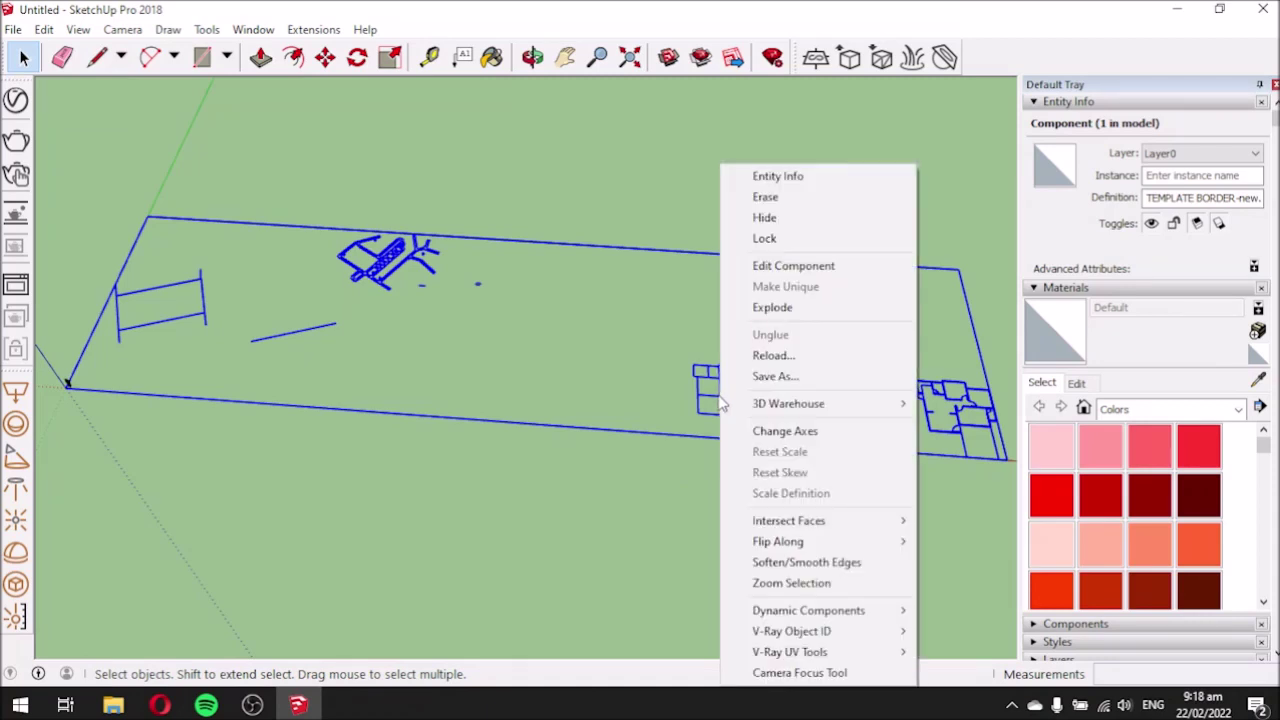
{"action": "left_click", "coordinate": [760, 307]}
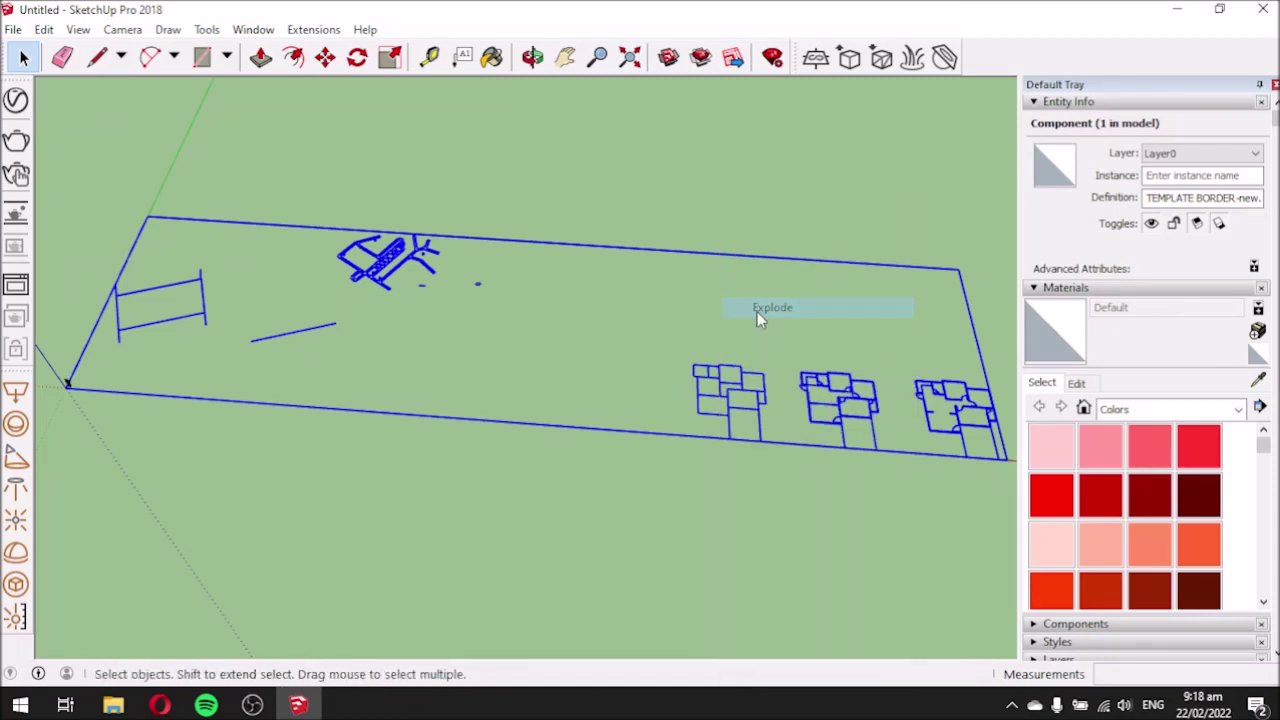
{"action": "left_click", "coordinate": [716, 460]}
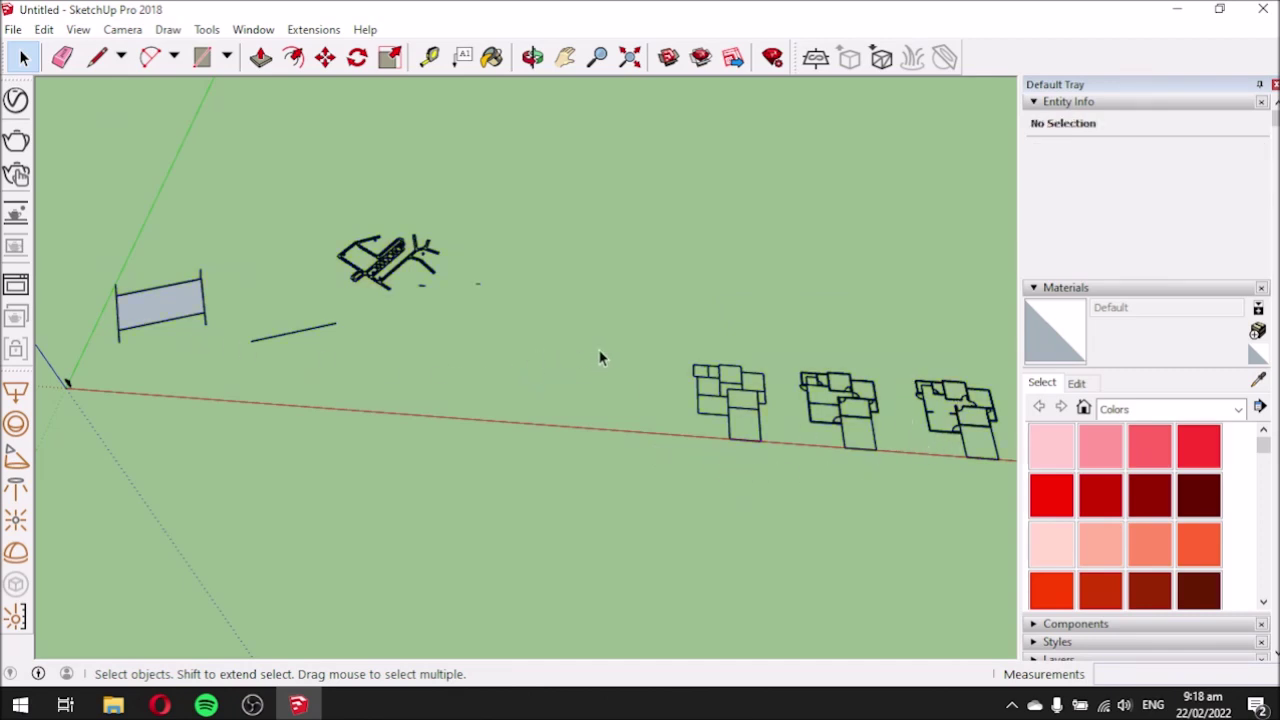
Delete the stray frame, the single line and the leftover detail linework between the origin and the floor plans.
{"action": "scroll", "coordinate": [463, 351], "scroll_direction": "down", "scroll_amount": 1}
{"action": "scroll", "coordinate": [195, 300], "scroll_direction": "up", "scroll_amount": 3}
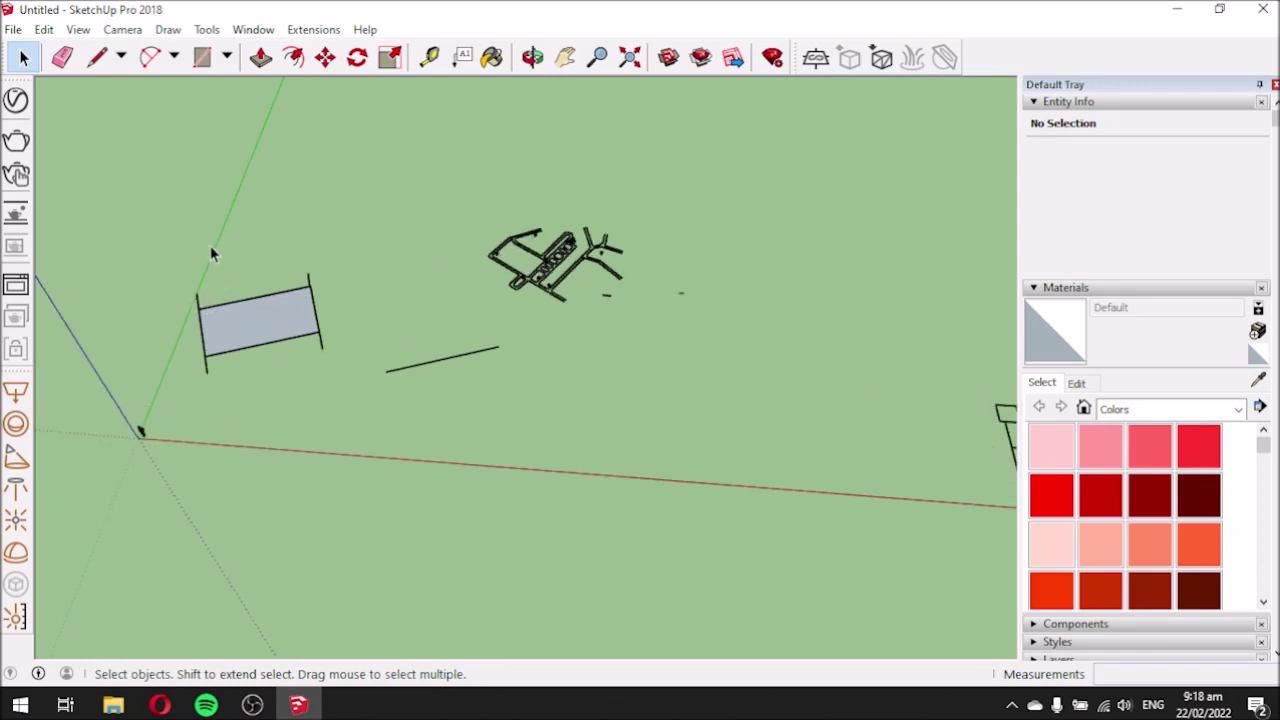
{"action": "left_click_drag", "start_coordinate": [164, 150], "coordinate": [700, 410]}
{"action": "key", "text": "Delete"}
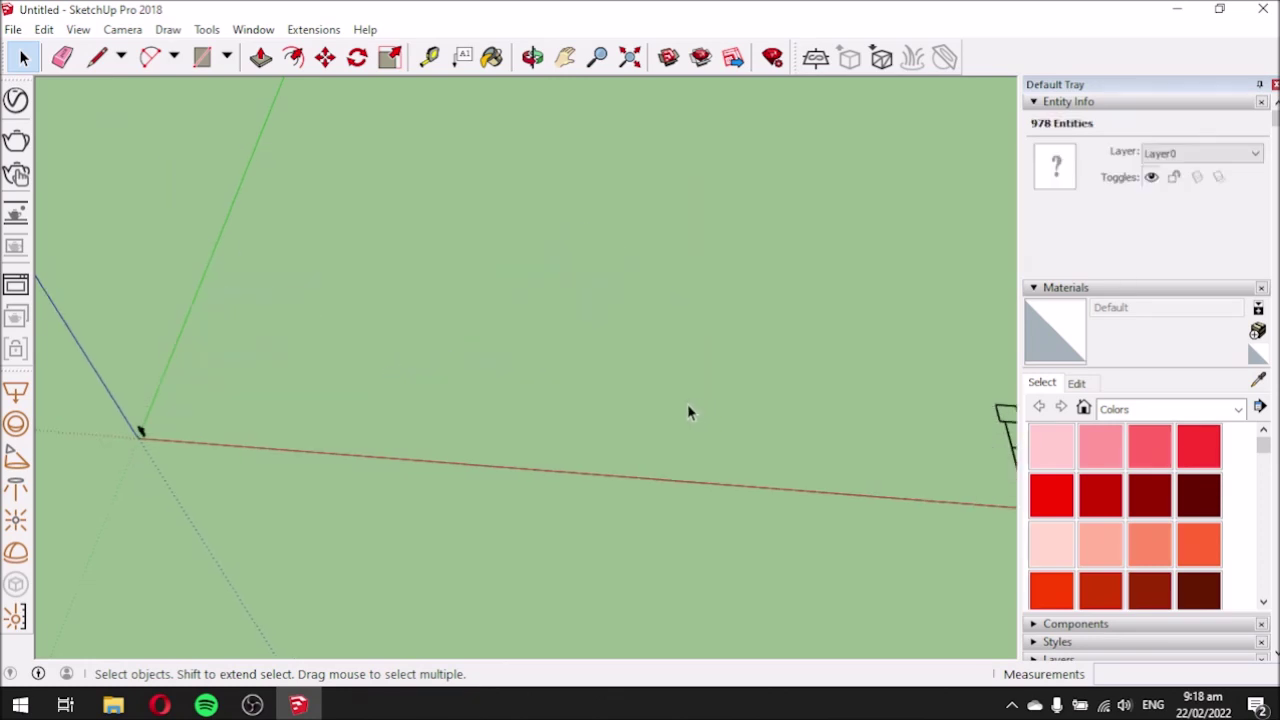
Delete the two floor plans nearer the origin, keeping only the farthest plan along the red axis.
{"action": "scroll", "coordinate": [283, 272], "scroll_direction": "down", "scroll_amount": 3}
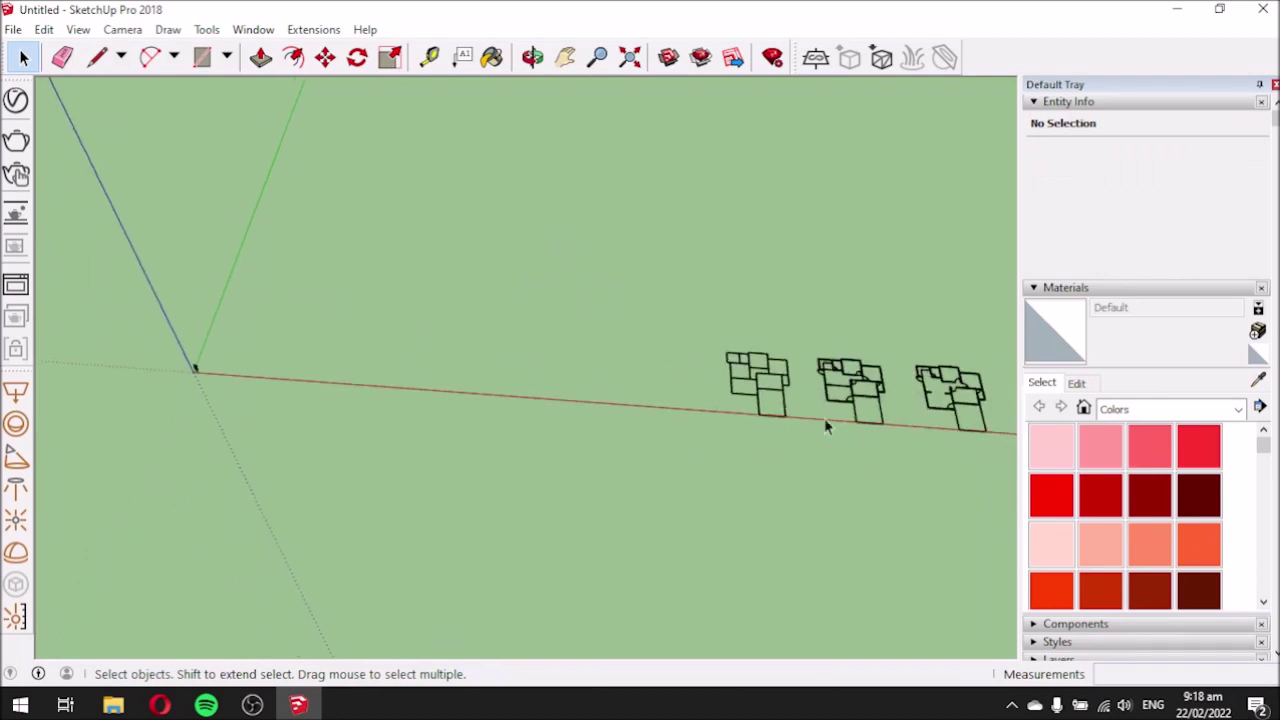
{"action": "scroll", "coordinate": [978, 412], "scroll_direction": "up", "scroll_amount": 6}
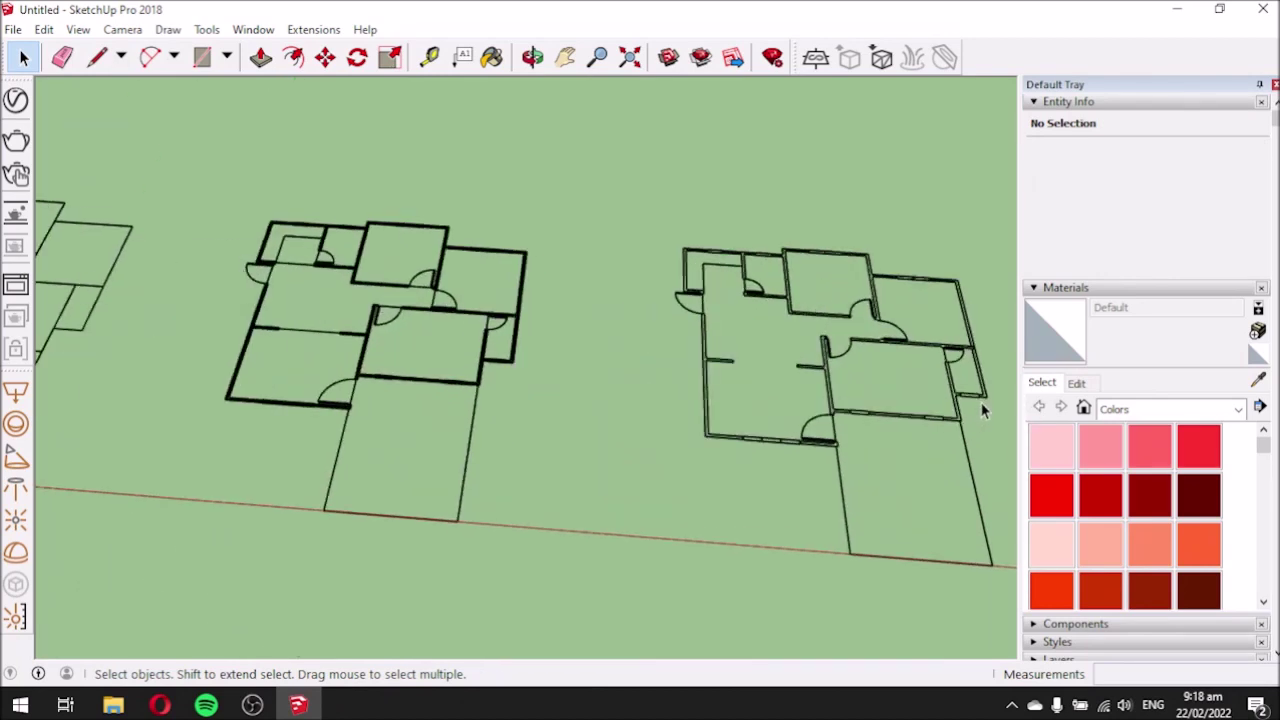
{"action": "scroll", "coordinate": [982, 410], "scroll_direction": "up", "scroll_amount": 3}
{"action": "middle_click_drag", "start_coordinate": [698, 307], "coordinate": [594, 414]}
{"action": "scroll", "coordinate": [337, 337], "scroll_direction": "down", "scroll_amount": 5}
{"action": "scroll", "coordinate": [388, 334], "scroll_direction": "down", "scroll_amount": 2}
{"action": "scroll", "coordinate": [149, 351], "scroll_direction": "up", "scroll_amount": 3}
{"action": "left_click_drag", "start_coordinate": [213, 212], "coordinate": [519, 445]}
{"action": "key", "text": "Delete"}
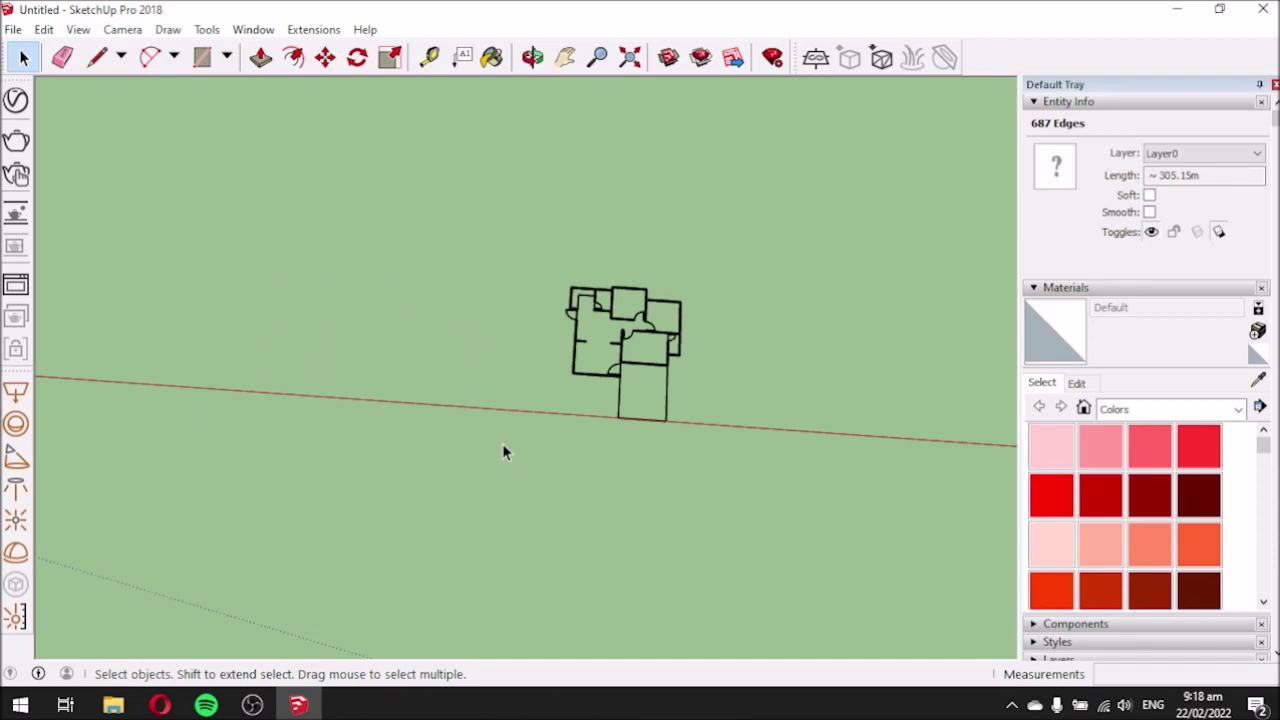
Move the whole remaining floor plan close to the axes origin.
{"action": "scroll", "coordinate": [618, 334], "scroll_direction": "down", "scroll_amount": 1}
{"action": "scroll", "coordinate": [622, 340], "scroll_direction": "down", "scroll_amount": 3}
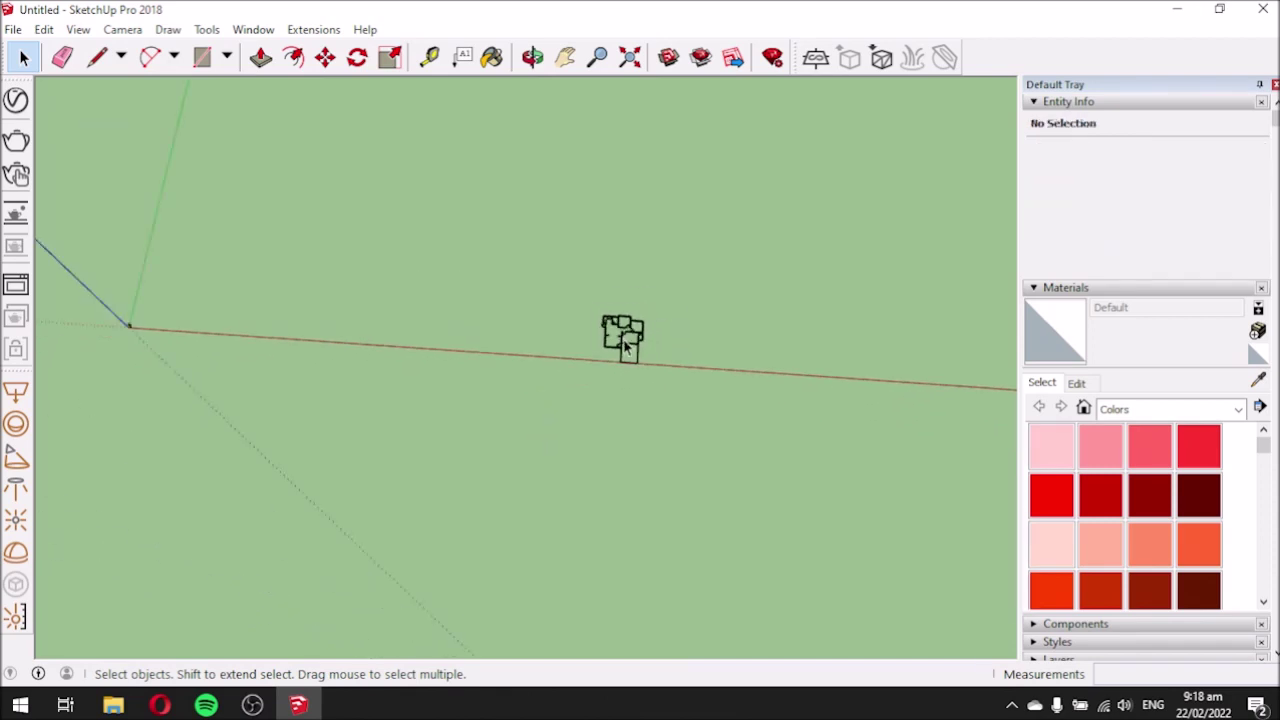
{"action": "left_click_drag", "start_coordinate": [565, 297], "coordinate": [652, 393]}
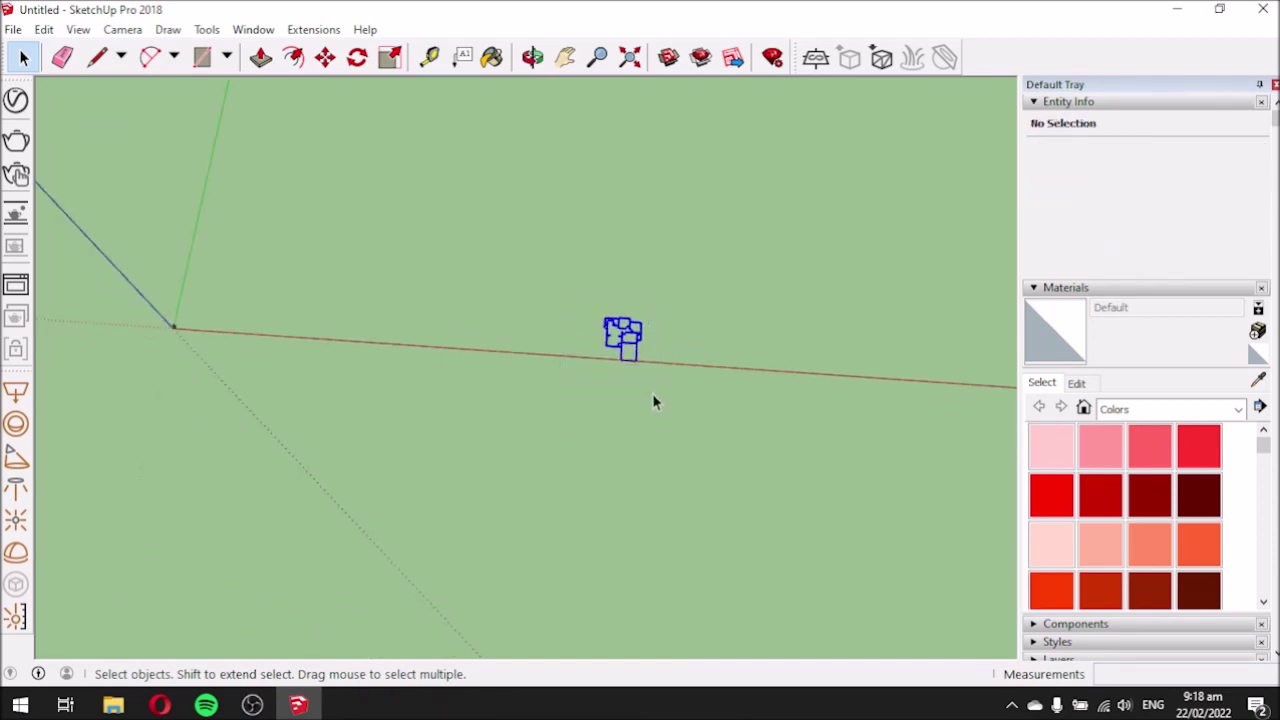
{"action": "left_click", "coordinate": [327, 58]}
{"action": "left_click", "coordinate": [661, 375]}
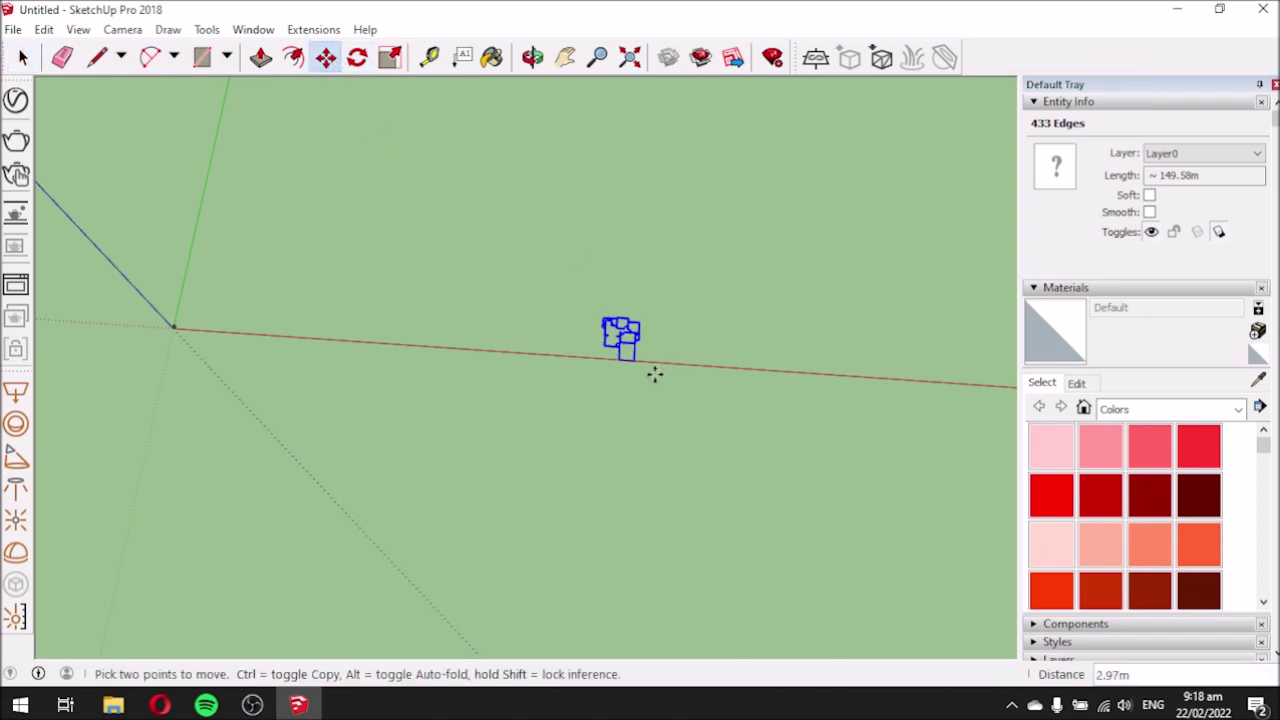
{"action": "left_click", "coordinate": [246, 331]}
{"action": "scroll", "coordinate": [144, 316], "scroll_direction": "up", "scroll_amount": 6}
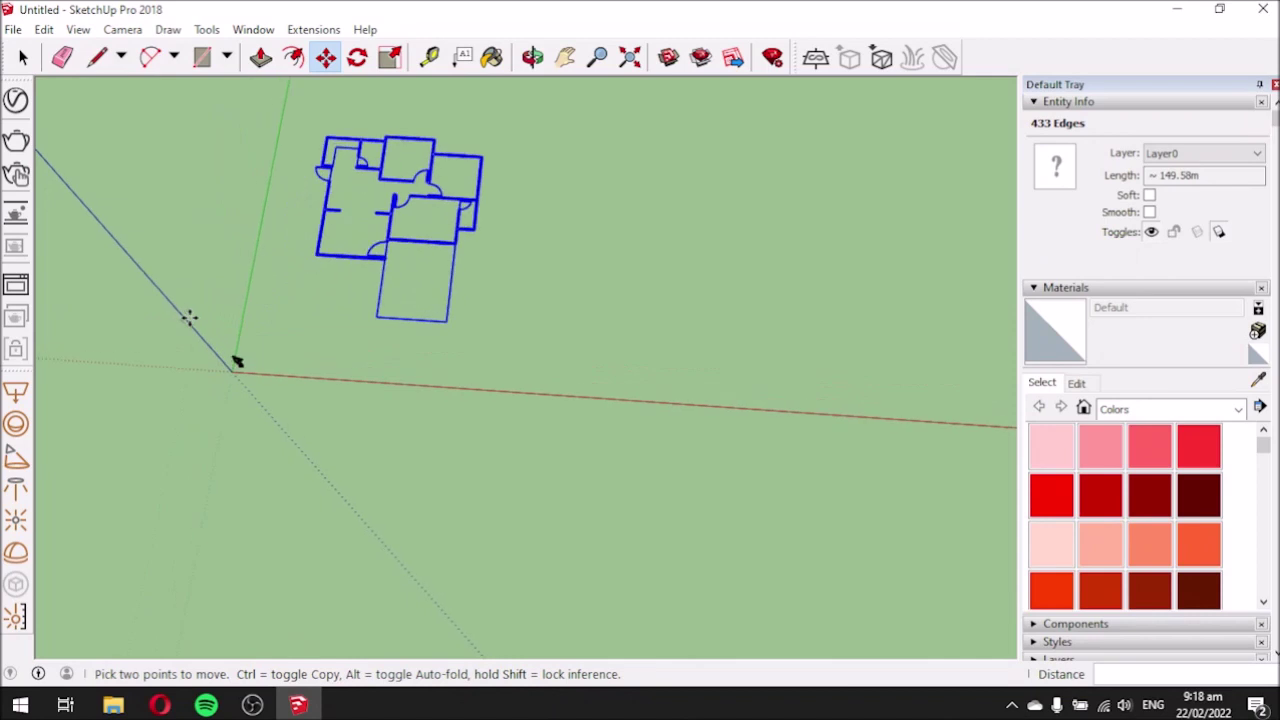
Examine the moved floor plan beside the human figure at the origin, comparing their scale and position from several angles.
{"action": "middle_click_drag", "start_coordinate": [294, 377], "coordinate": [300, 238]}
{"action": "scroll", "coordinate": [223, 337], "scroll_direction": "up", "scroll_amount": 5}
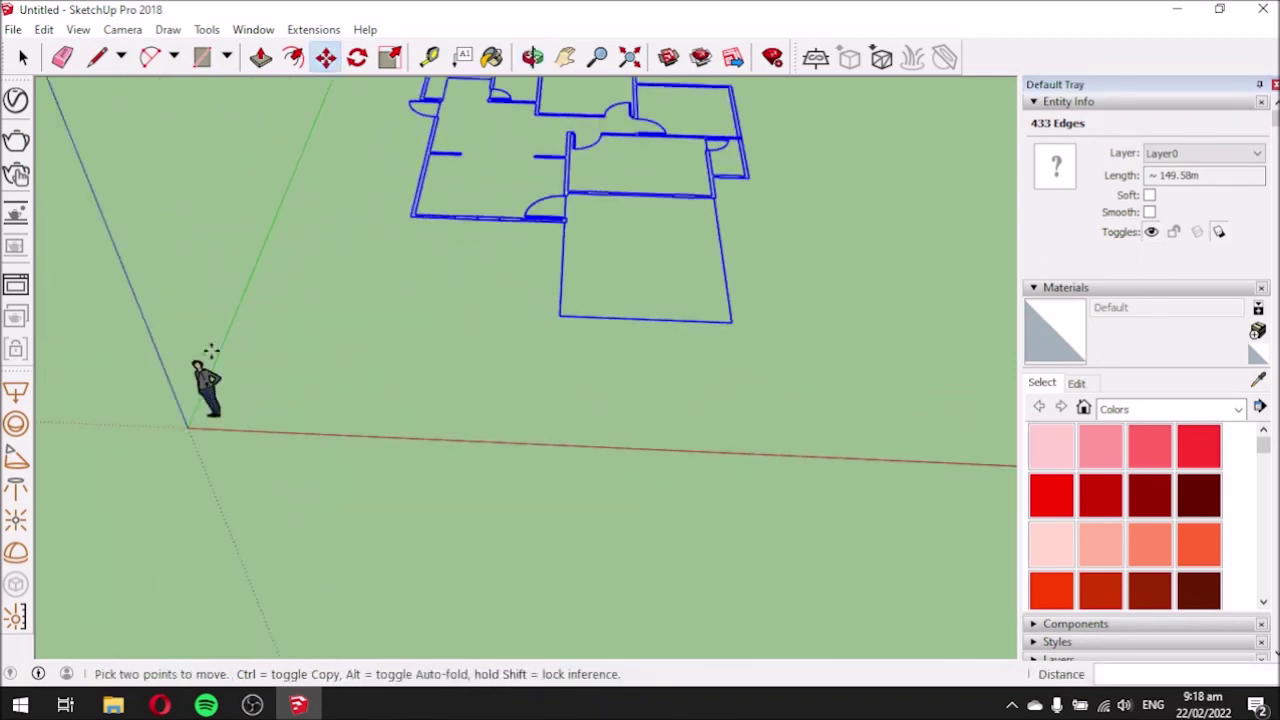
{"action": "middle_click_drag", "start_coordinate": [302, 376], "coordinate": [286, 282]}
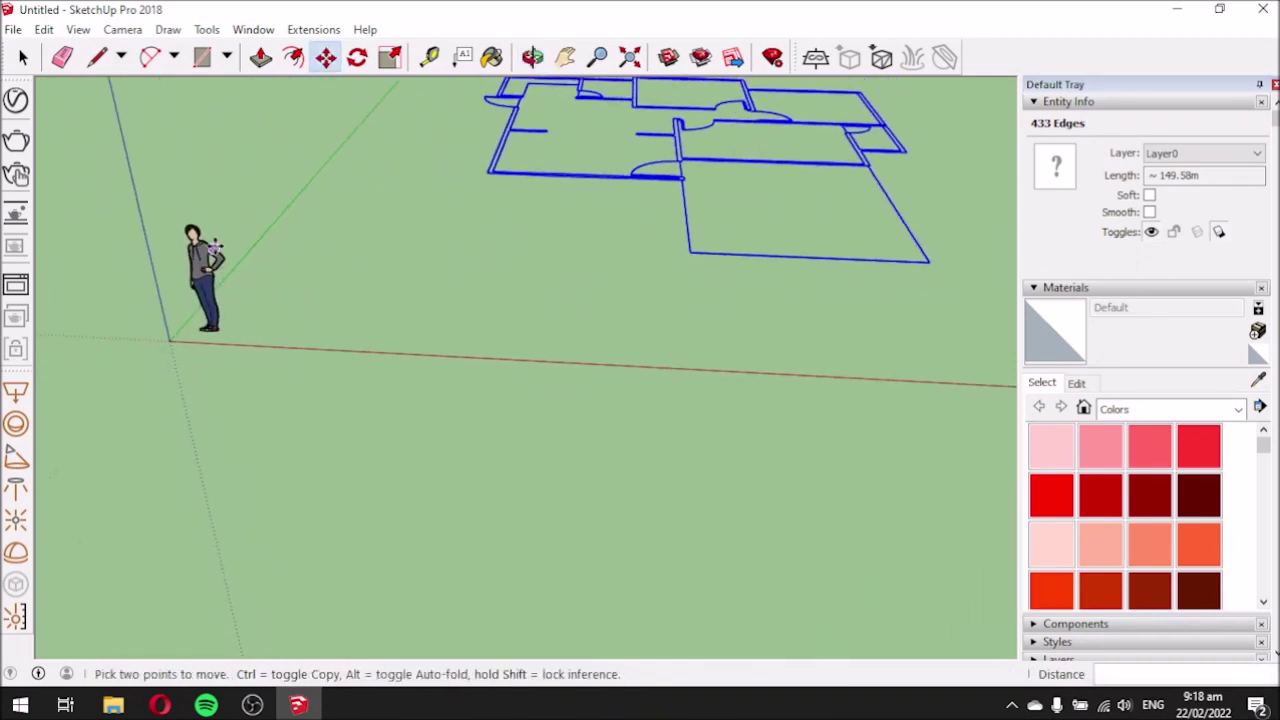
{"action": "scroll", "coordinate": [213, 249], "scroll_direction": "up", "scroll_amount": 3}
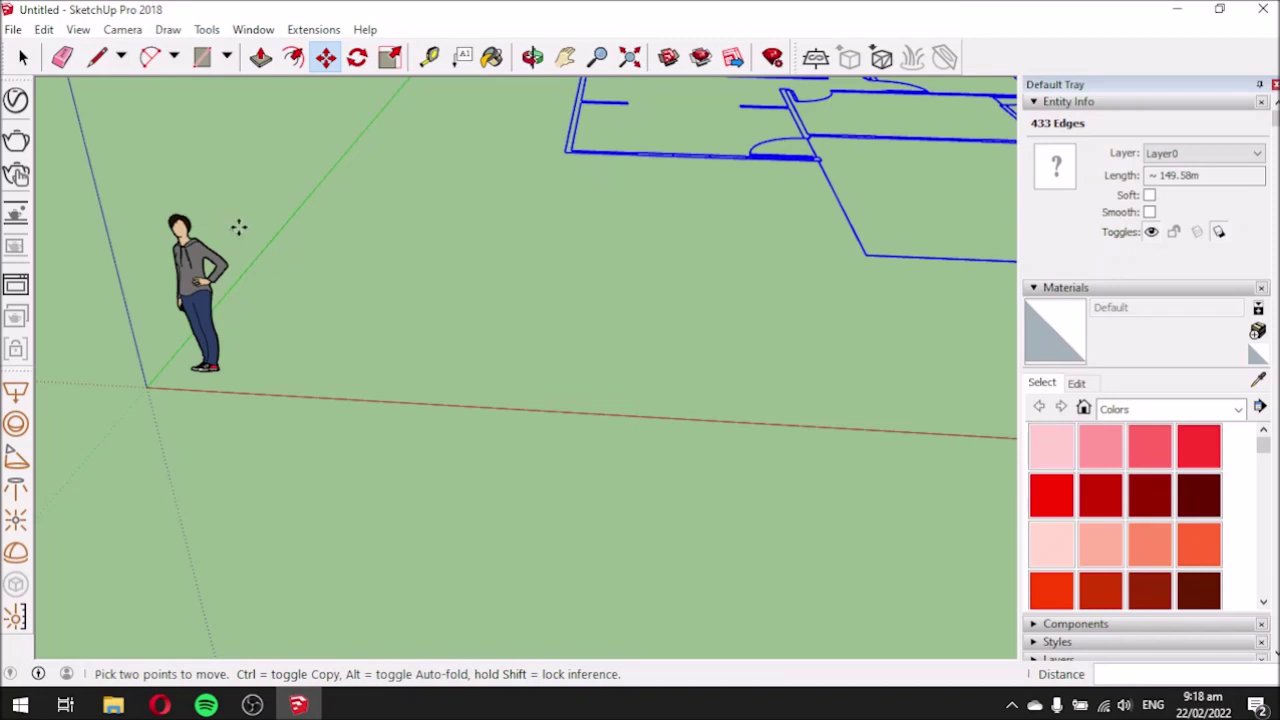
{"action": "scroll", "coordinate": [373, 437], "scroll_direction": "down", "scroll_amount": 3}
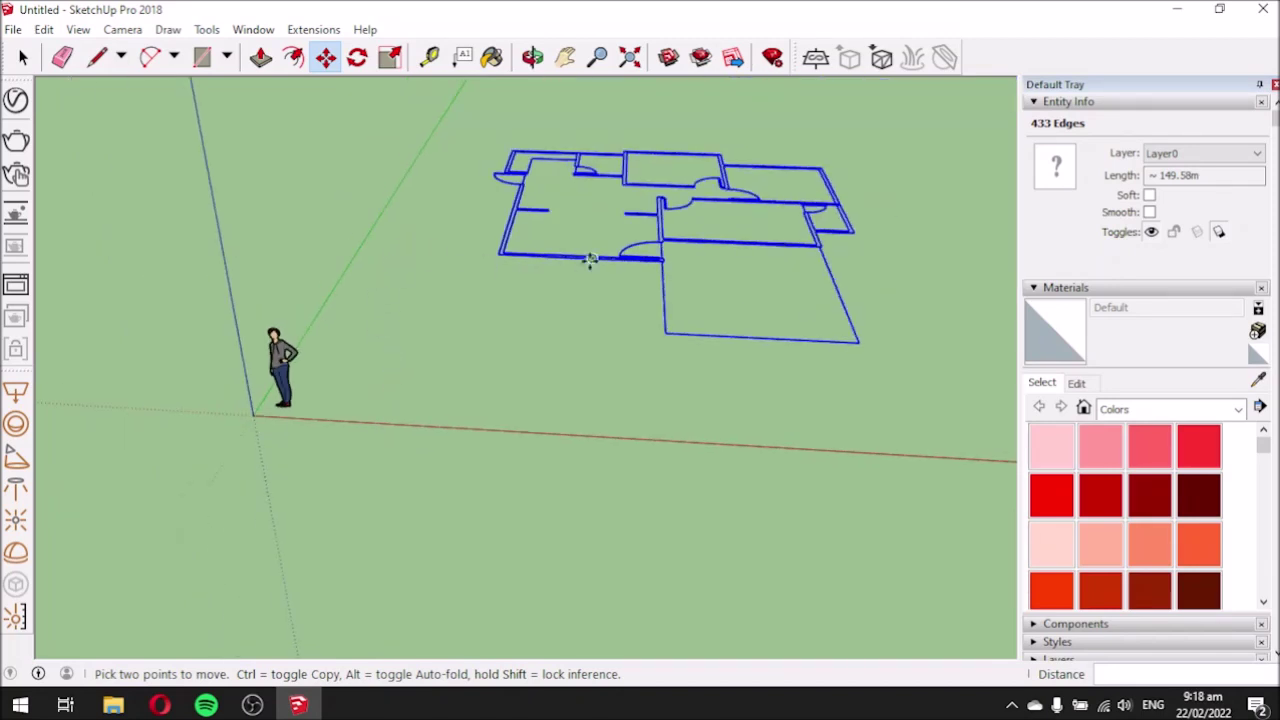
{"action": "scroll", "coordinate": [648, 258], "scroll_direction": "down", "scroll_amount": 2}
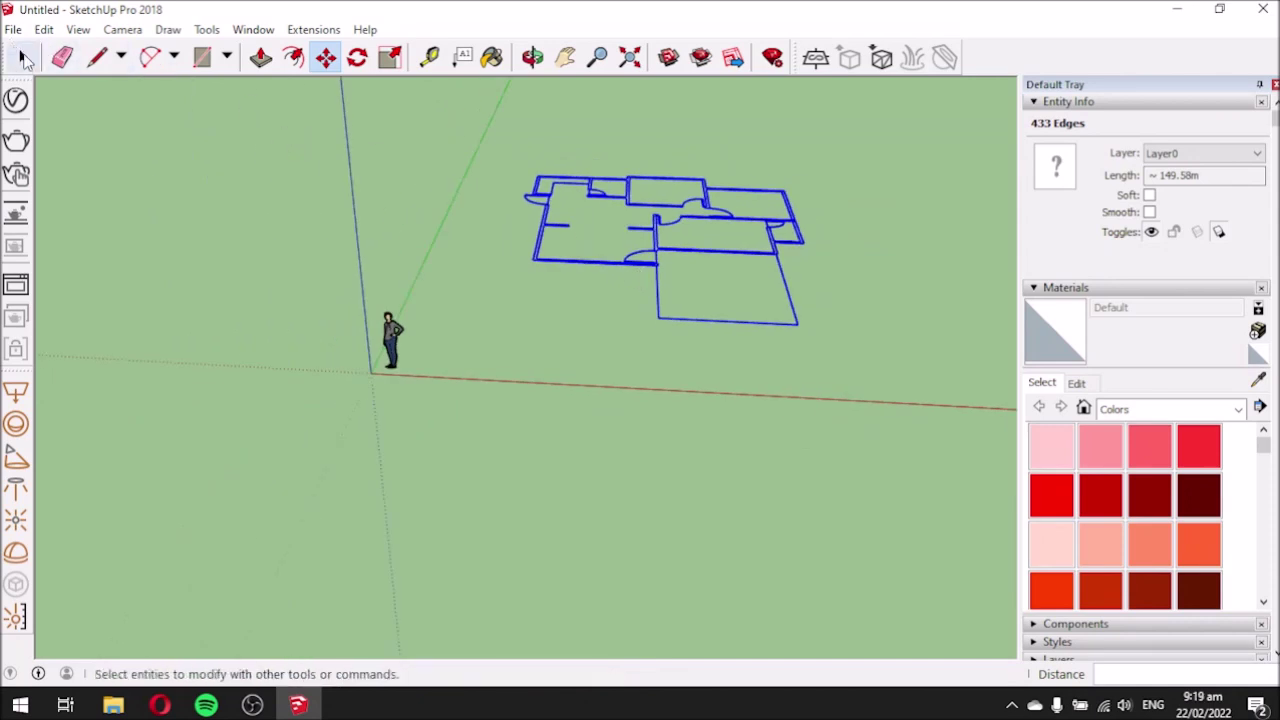
{"action": "left_click", "coordinate": [24, 58]}
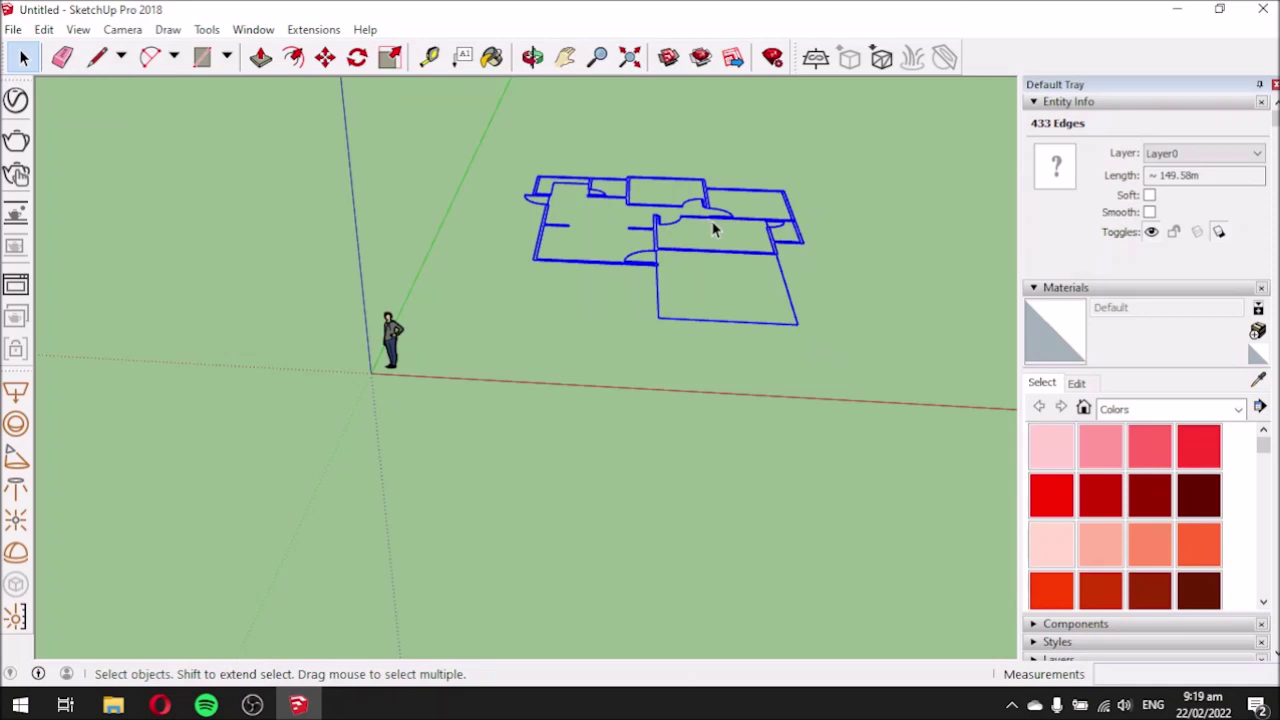
{"action": "middle_click_drag", "start_coordinate": [642, 352], "coordinate": [755, 201]}
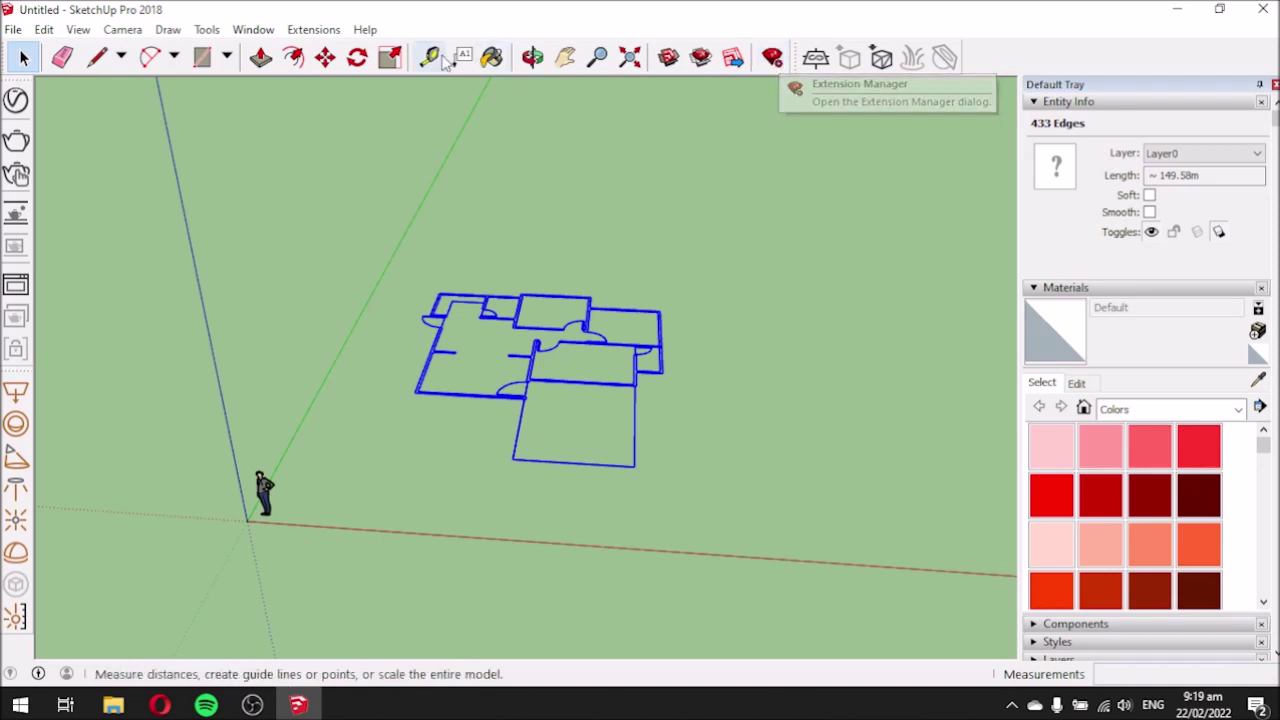
{"action": "left_click", "coordinate": [256, 30]}
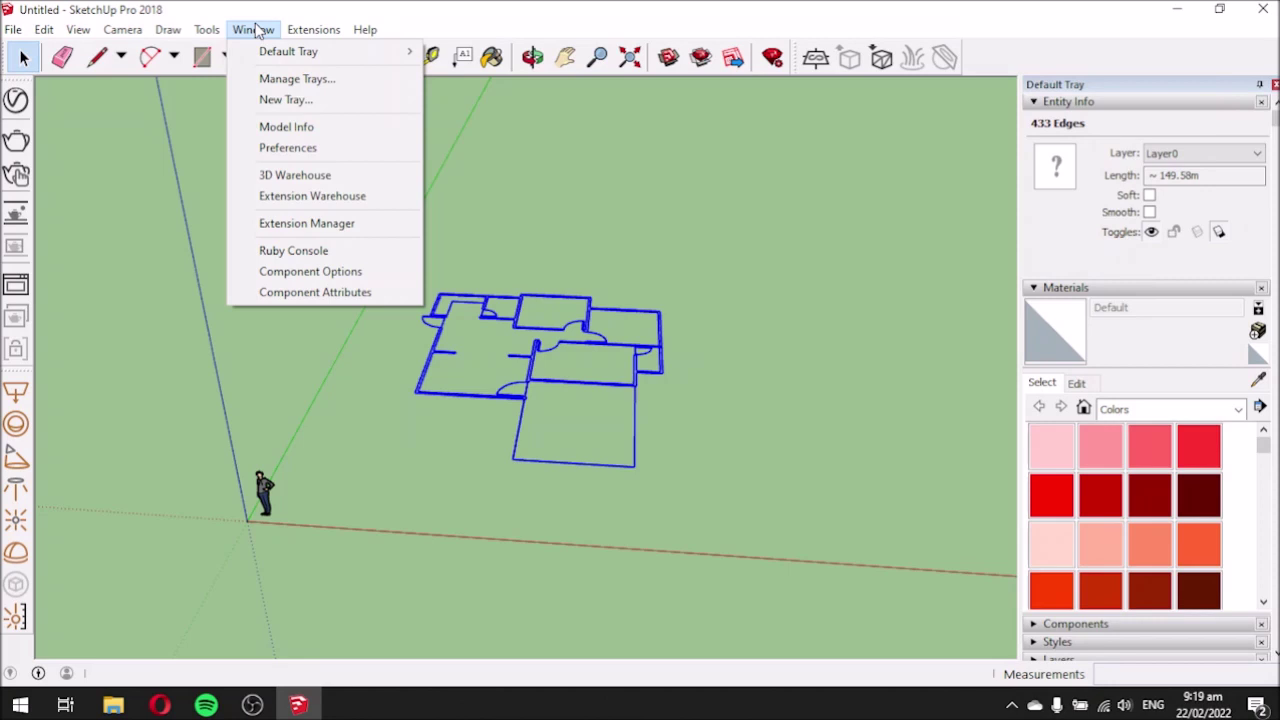
{"action": "left_click", "coordinate": [212, 30]}
{"action": "left_click", "coordinate": [124, 30]}
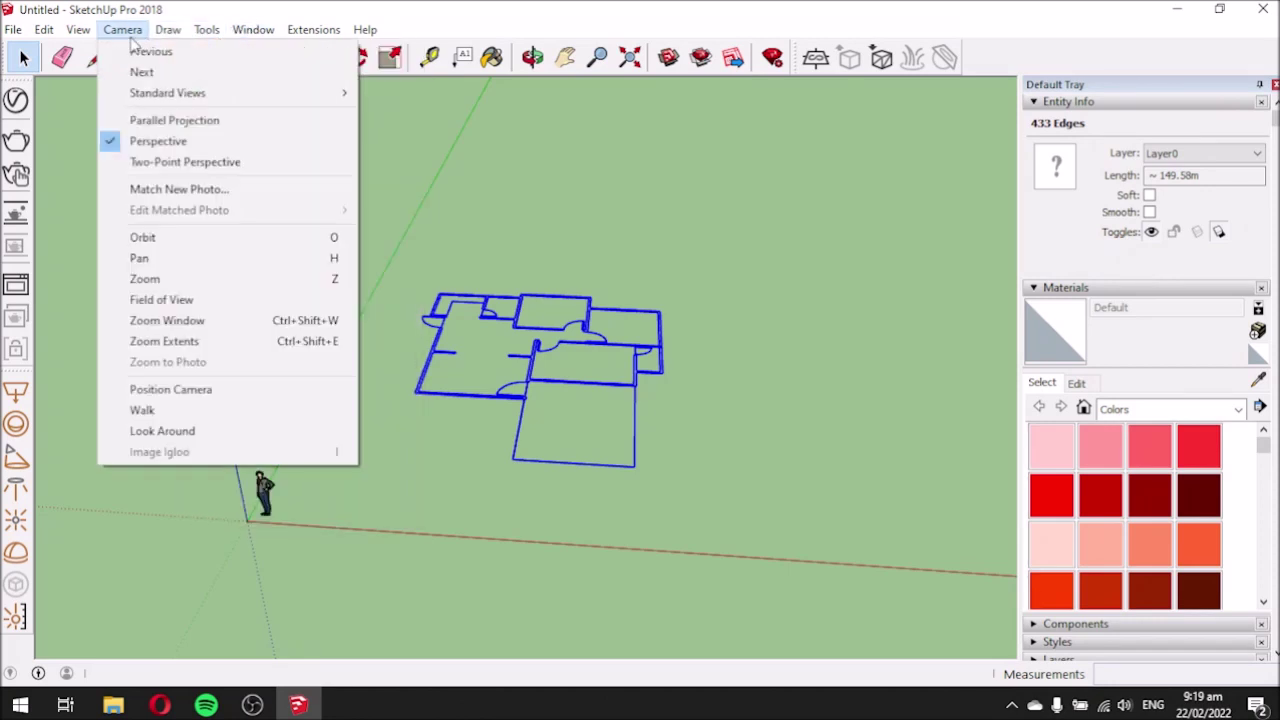
{"action": "mouse_move", "coordinate": [86, 31]}
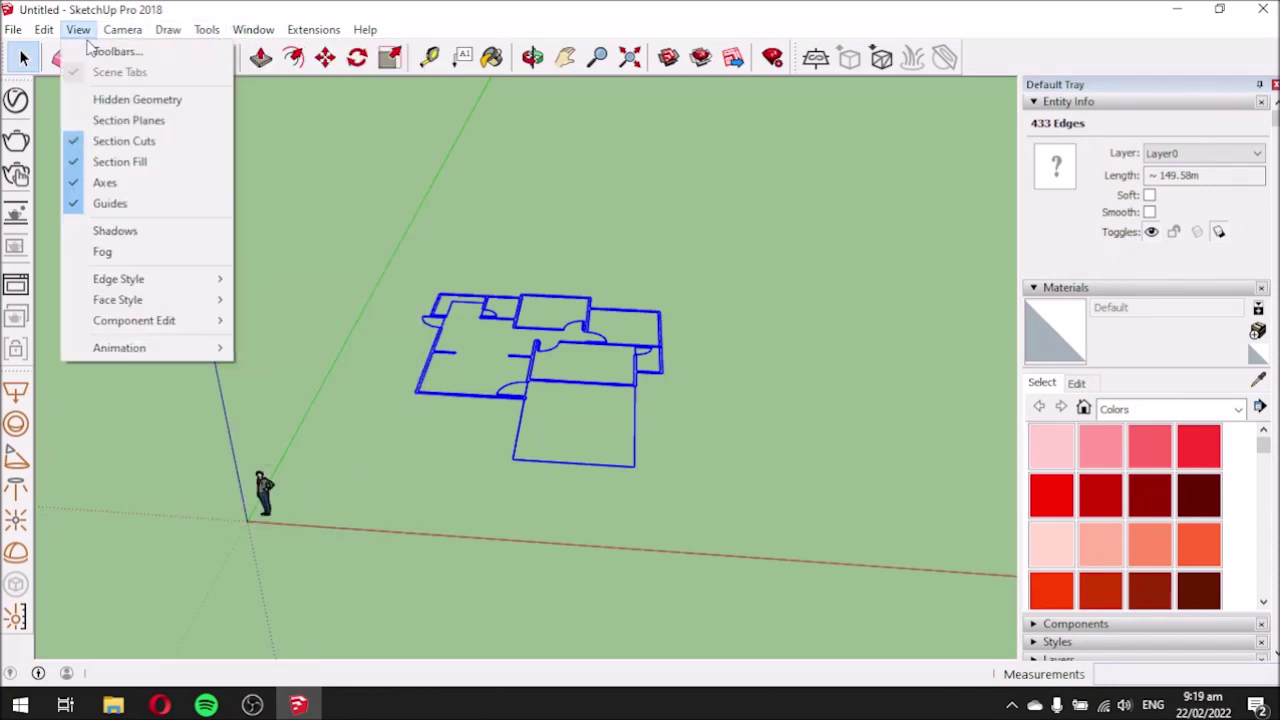
{"action": "mouse_move", "coordinate": [42, 31]}
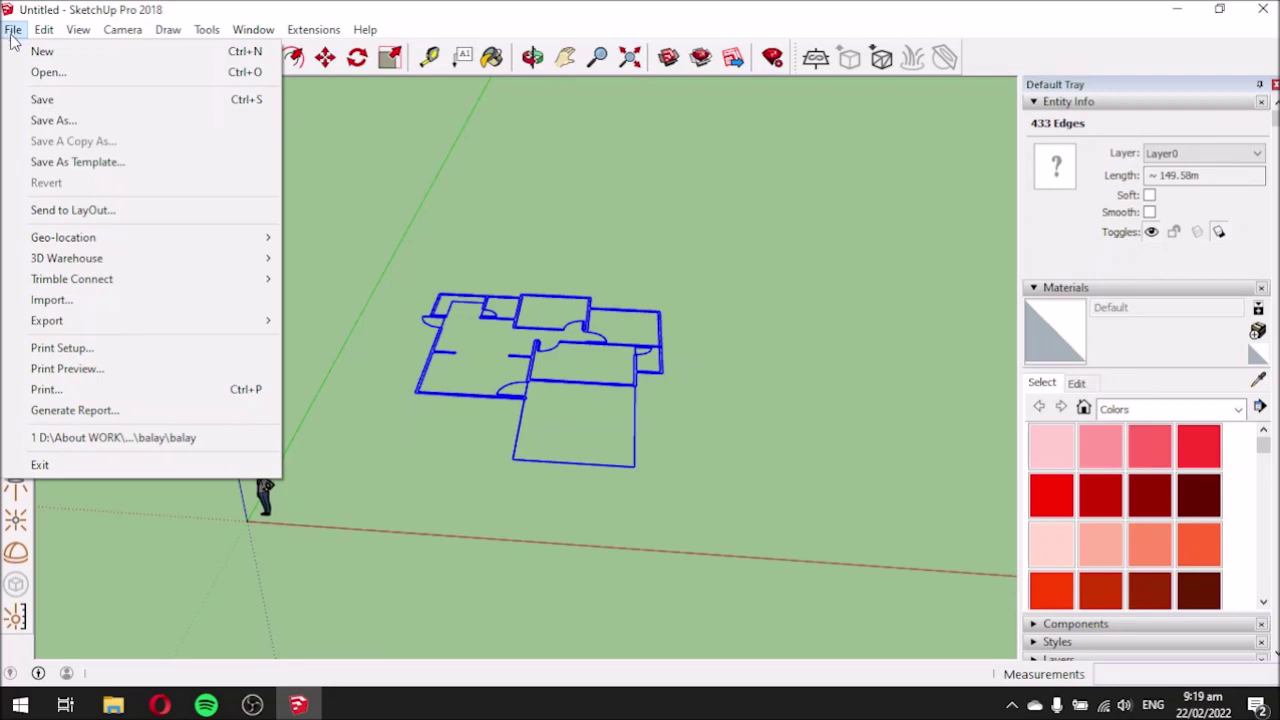
{"action": "mouse_move", "coordinate": [253, 29]}
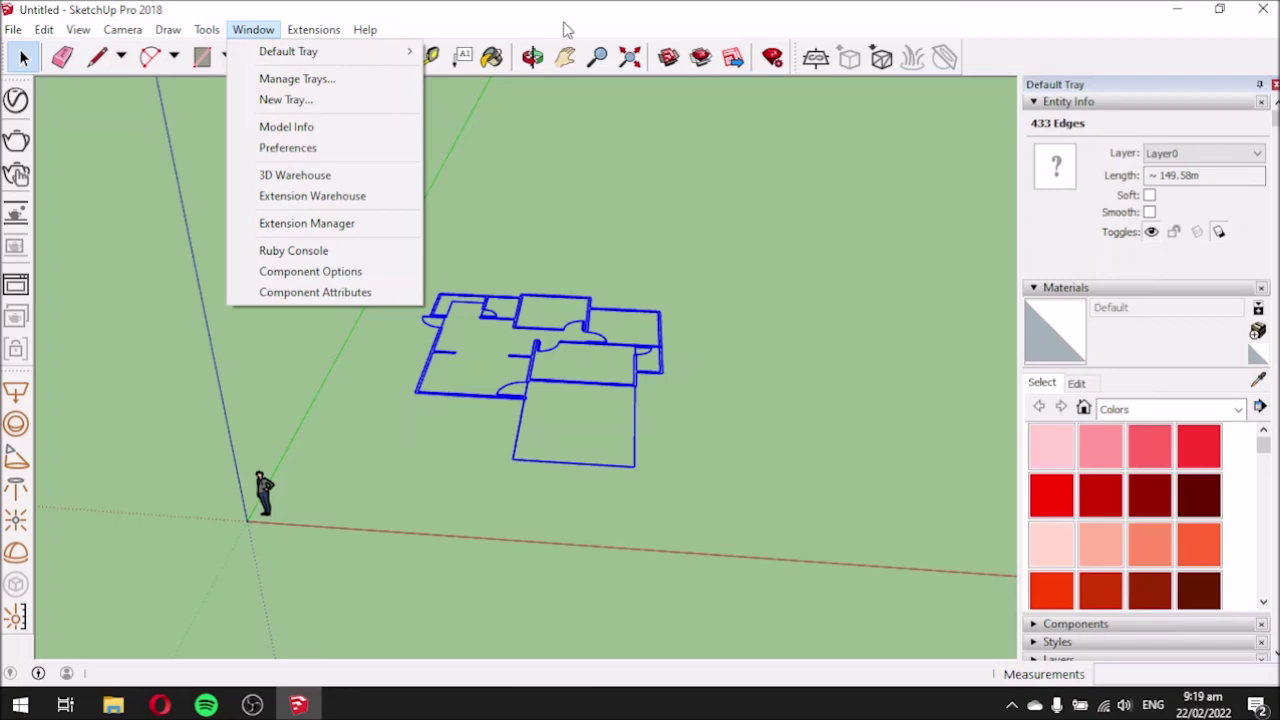
{"action": "left_click", "coordinate": [563, 29]}
Clear the selection and examine the plan's walls, door swings and window openings up close.
{"action": "scroll", "coordinate": [671, 332], "scroll_direction": "up", "scroll_amount": 3}
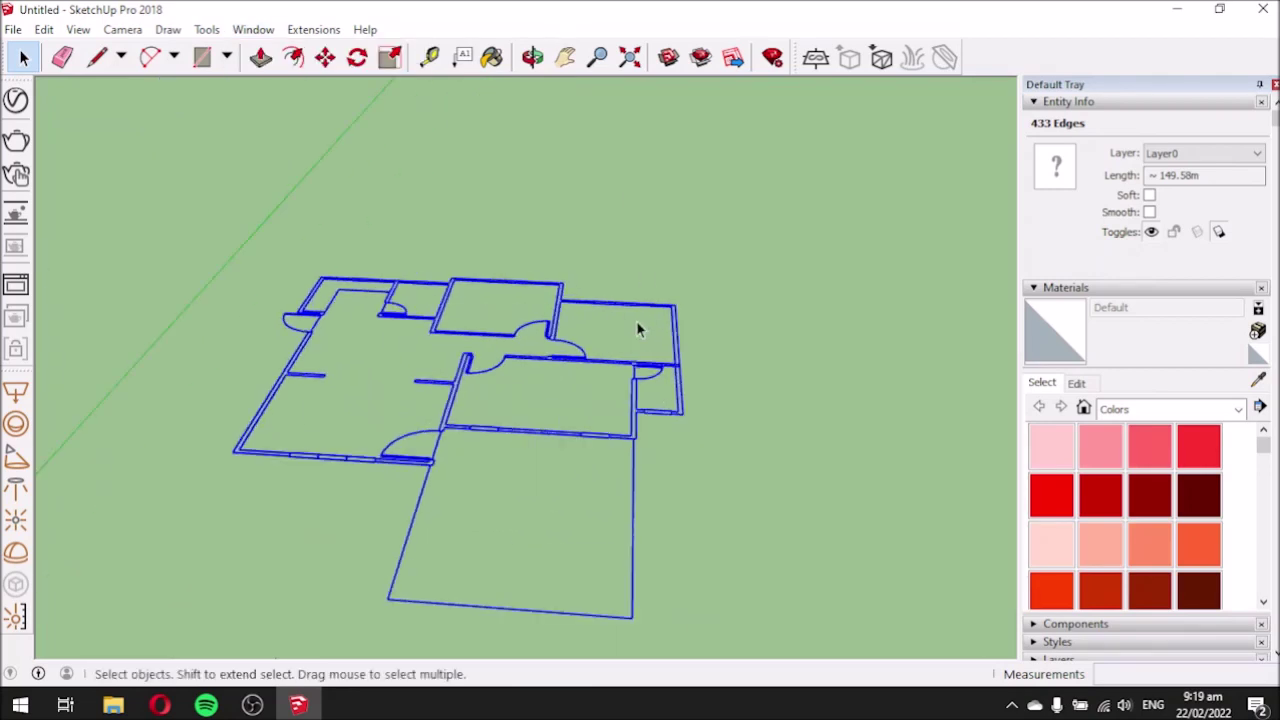
{"action": "scroll", "coordinate": [432, 447], "scroll_direction": "up", "scroll_amount": 2}
{"action": "scroll", "coordinate": [432, 447], "scroll_direction": "up", "scroll_amount": 1}
{"action": "left_click", "coordinate": [508, 492]}
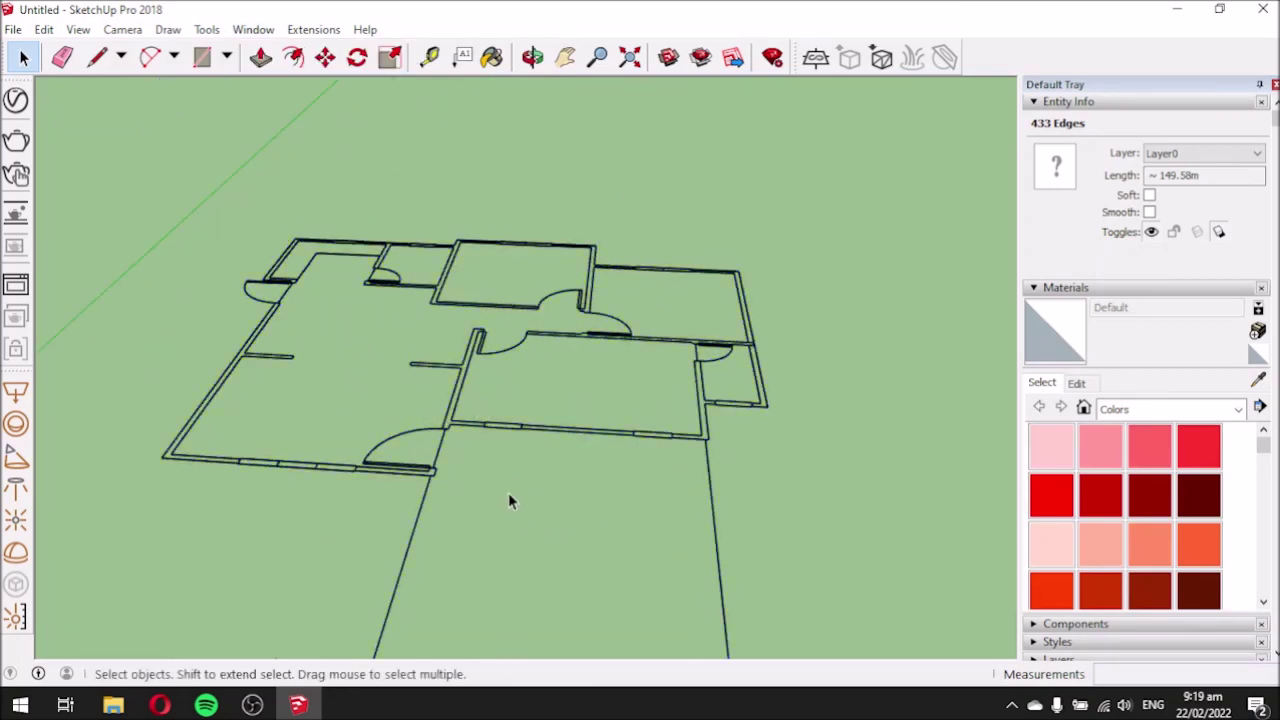
{"action": "middle_click_drag", "start_coordinate": [537, 387], "coordinate": [496, 576]}
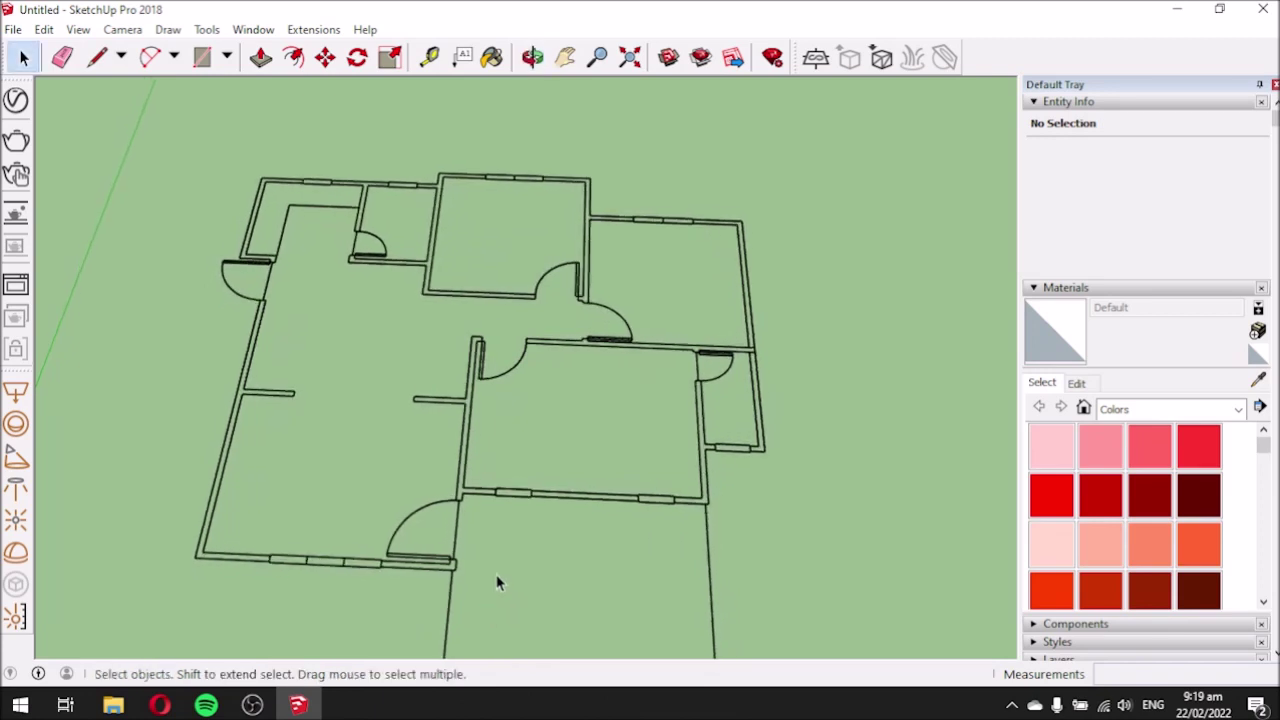
{"action": "scroll", "coordinate": [490, 530], "scroll_direction": "up", "scroll_amount": 2}
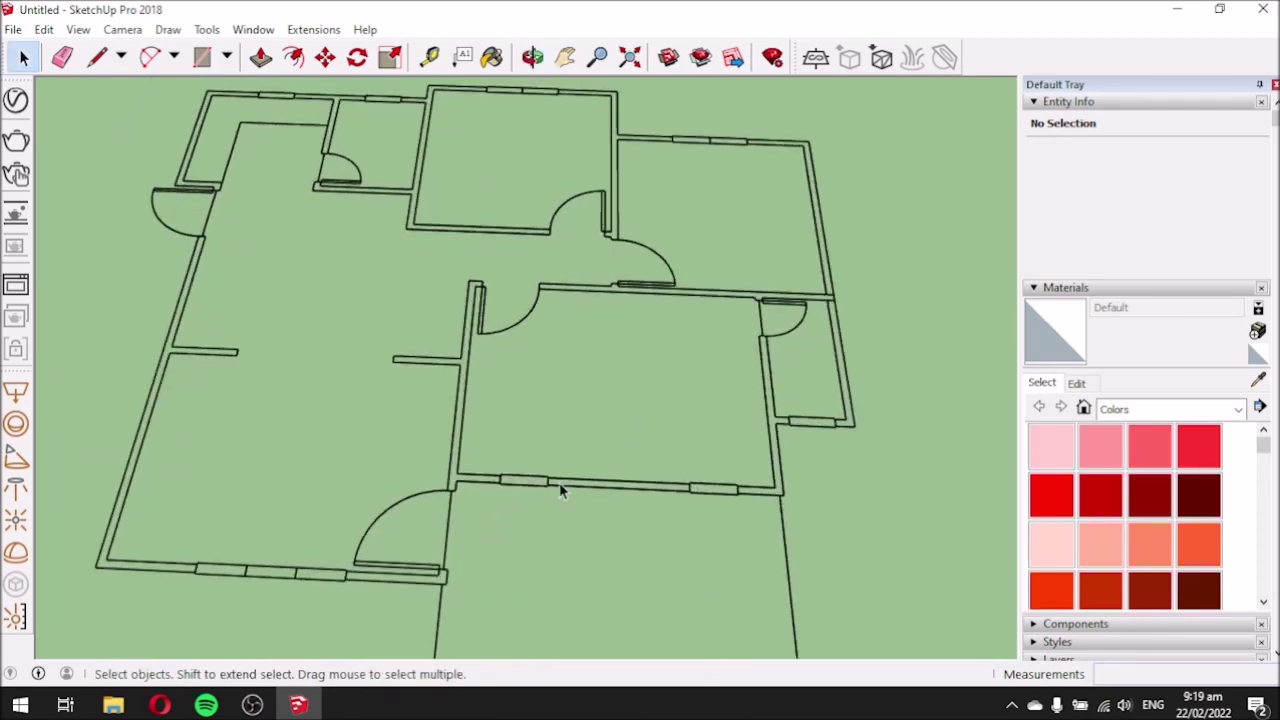
{"action": "scroll", "coordinate": [560, 485], "scroll_direction": "down", "scroll_amount": 1}
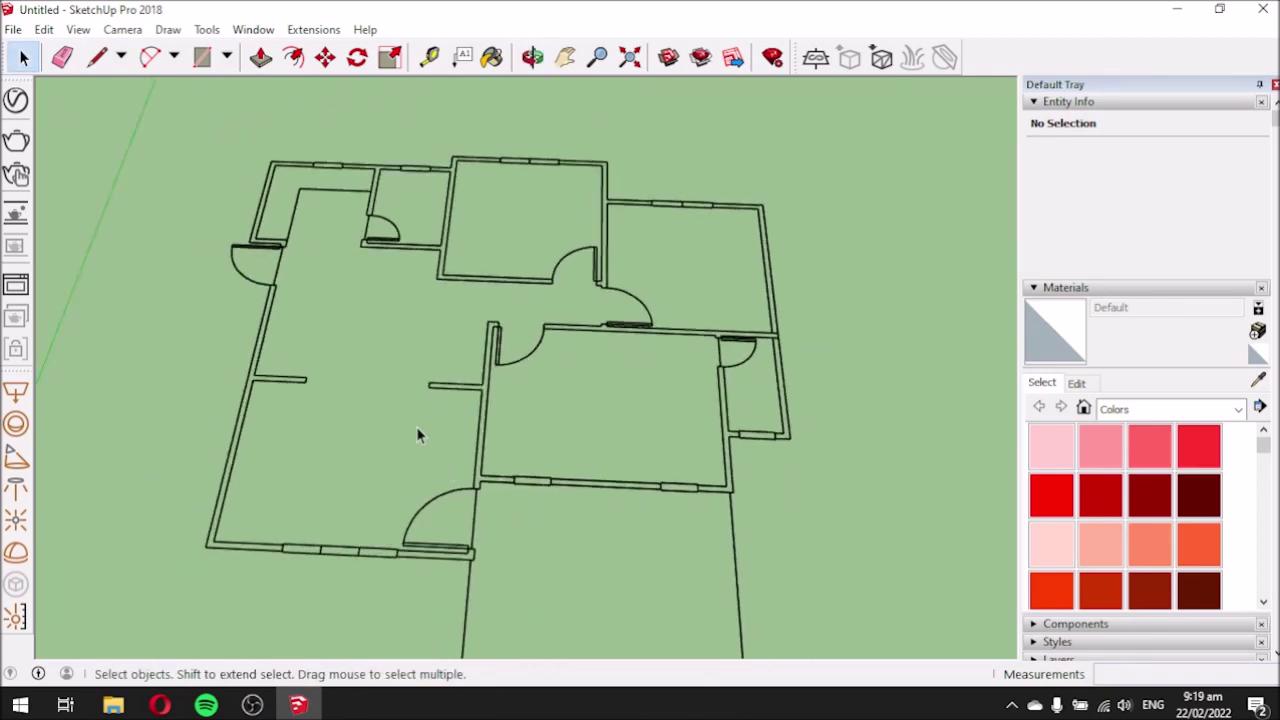
{"action": "scroll", "coordinate": [330, 568], "scroll_direction": "up", "scroll_amount": 1}
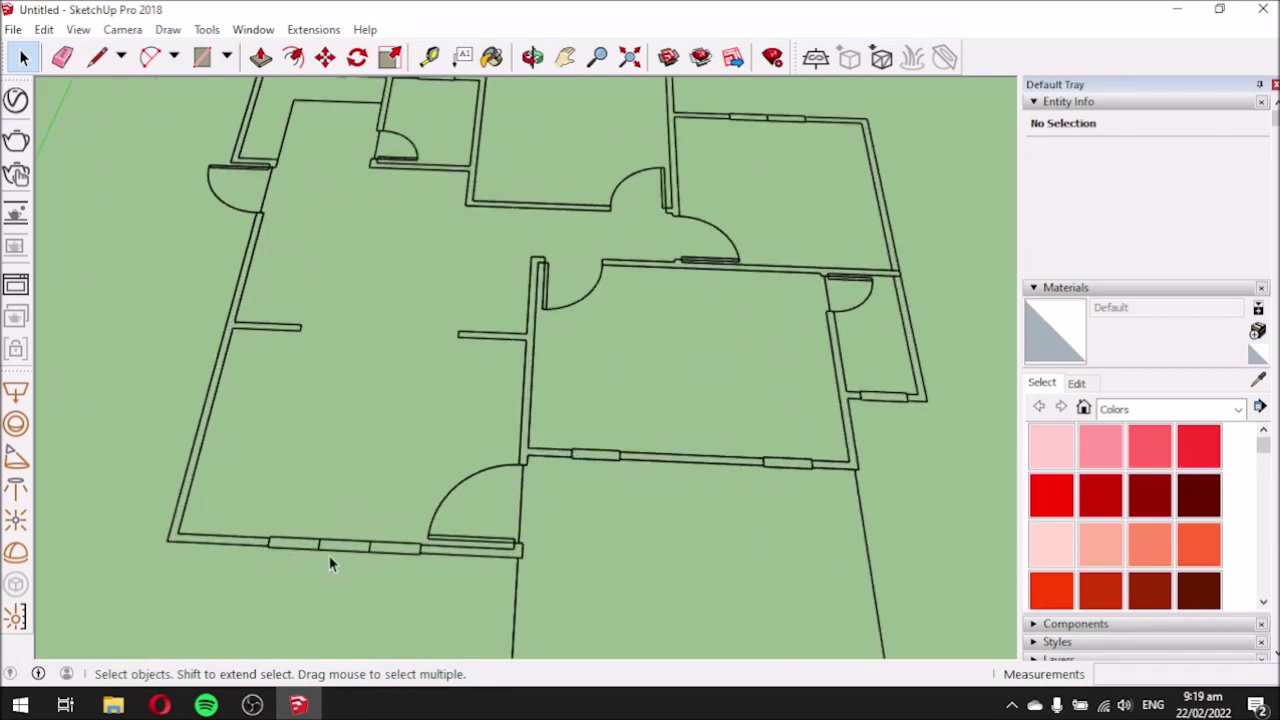
{"action": "scroll", "coordinate": [185, 540], "scroll_direction": "up", "scroll_amount": 1}
{"action": "scroll", "coordinate": [172, 534], "scroll_direction": "up", "scroll_amount": 1}
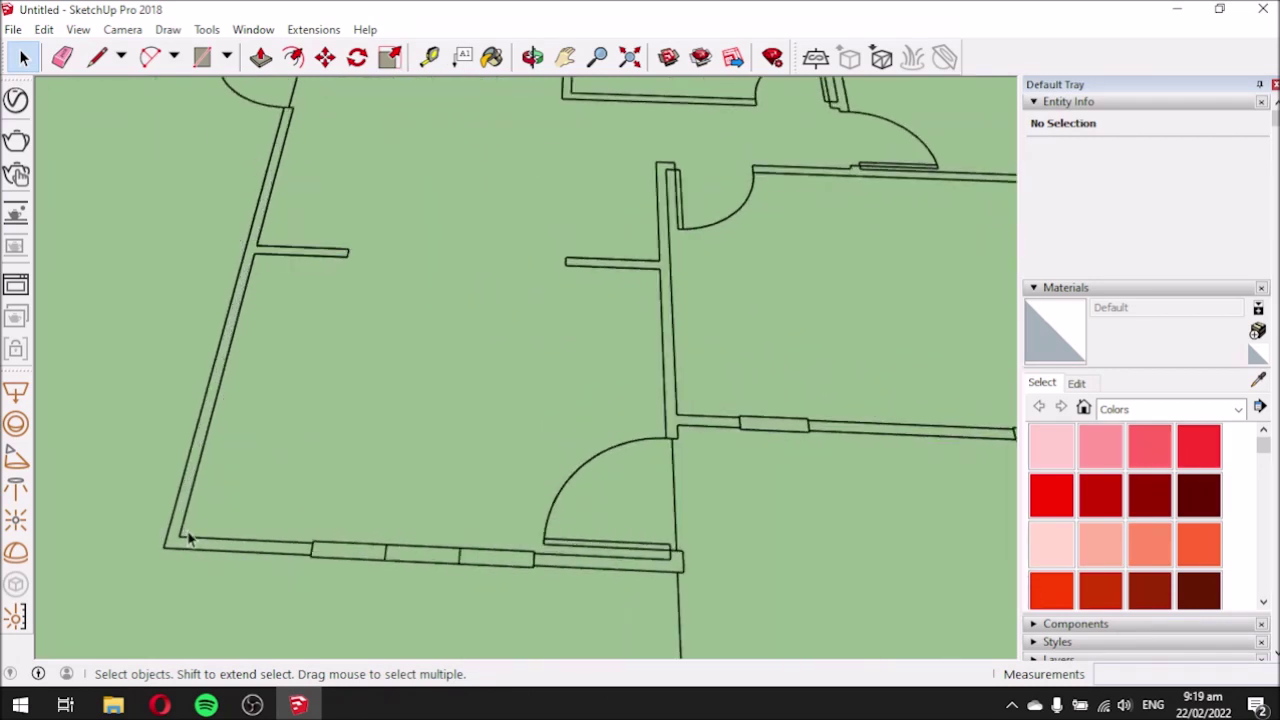
Trace a line about 0.90 m long over the lower edge of the front room's left partition stub to form the floor face.
{"action": "left_click", "coordinate": [97, 57]}
{"action": "scroll", "coordinate": [281, 250], "scroll_direction": "up", "scroll_amount": 2}
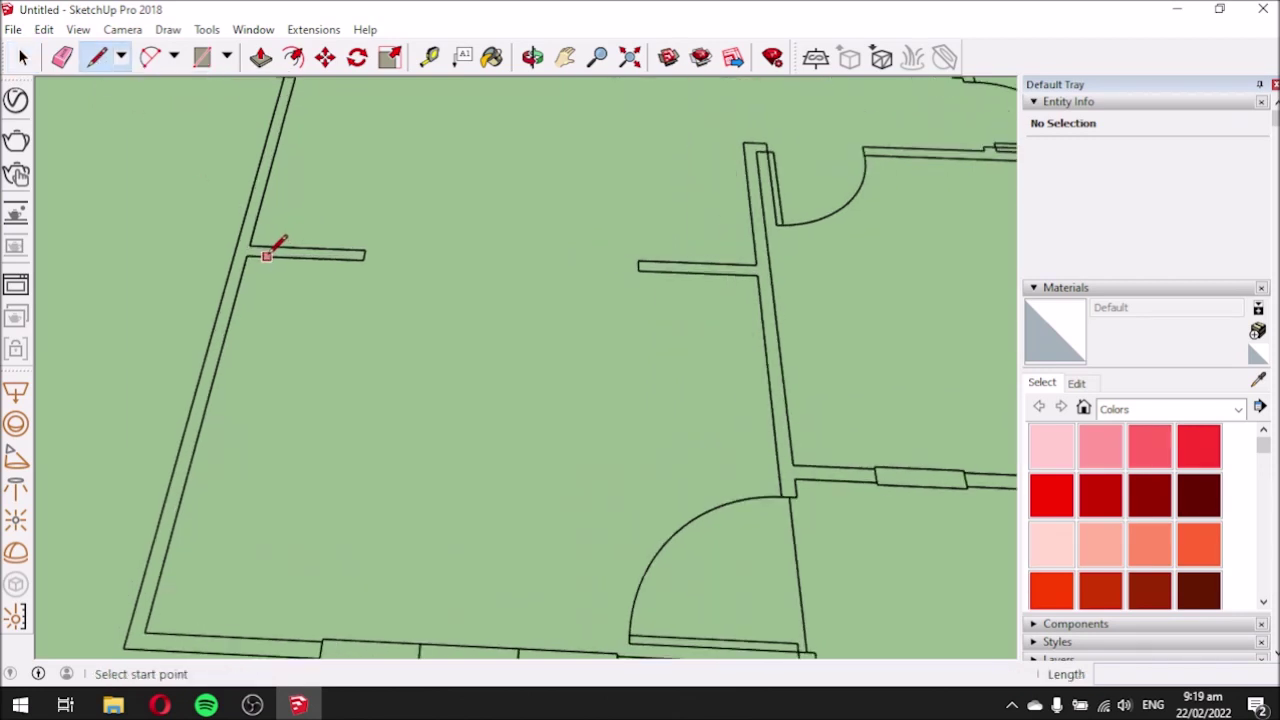
{"action": "left_click", "coordinate": [247, 256]}
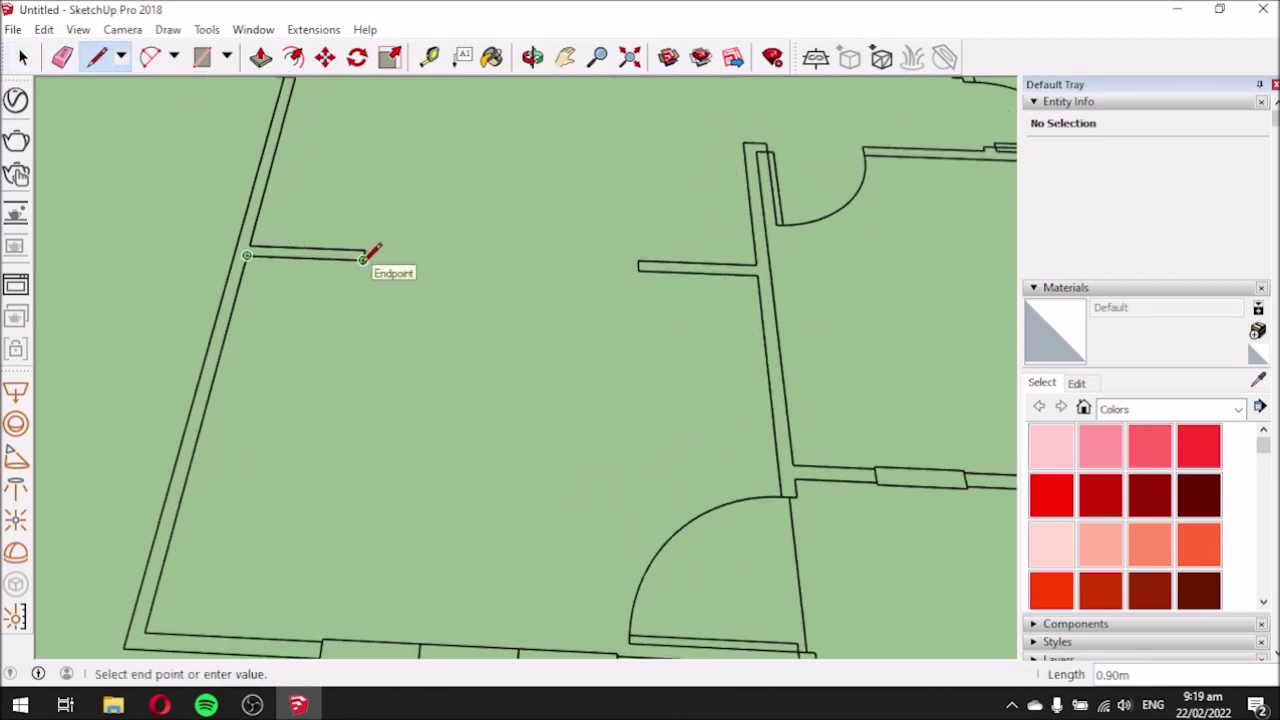
{"action": "left_click", "coordinate": [364, 258]}
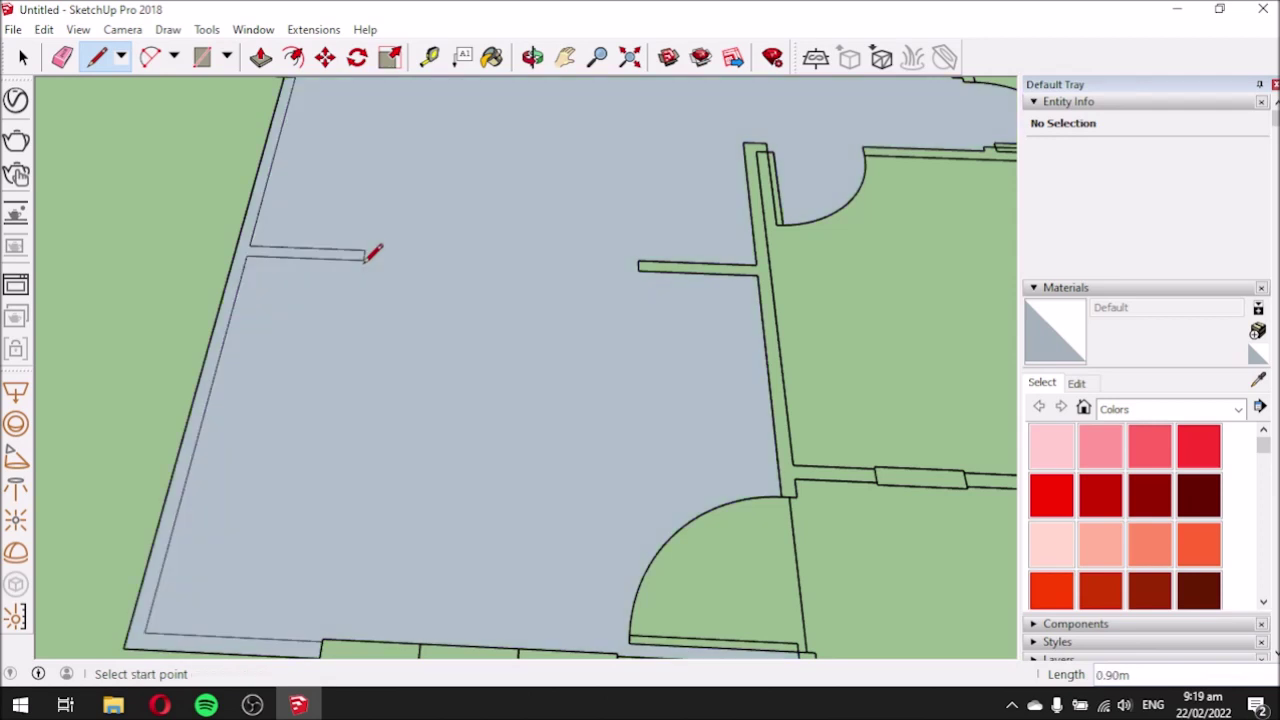
{"action": "scroll", "coordinate": [373, 312], "scroll_direction": "down", "scroll_amount": 4}
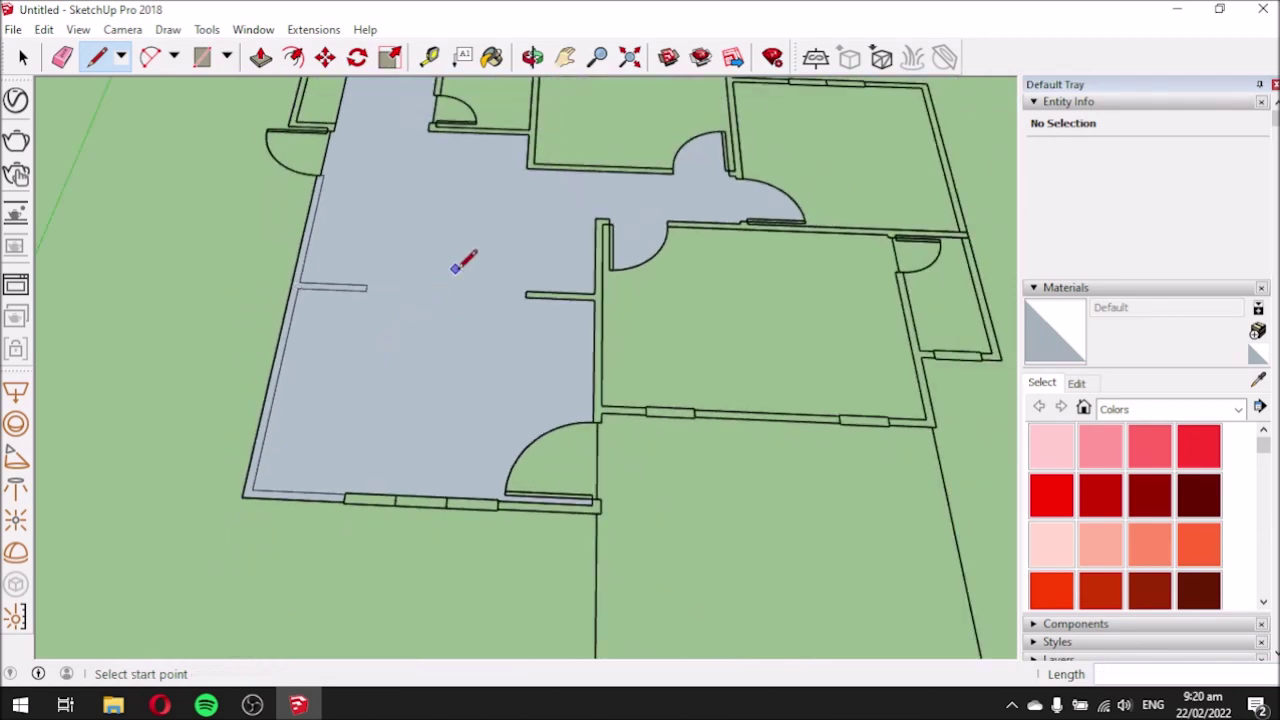
Trace a line about 1.11 m long up the inner wall edge from the adjoining room's front-left corner to fill that room with a face.
{"action": "scroll", "coordinate": [666, 375], "scroll_direction": "up", "scroll_amount": 5}
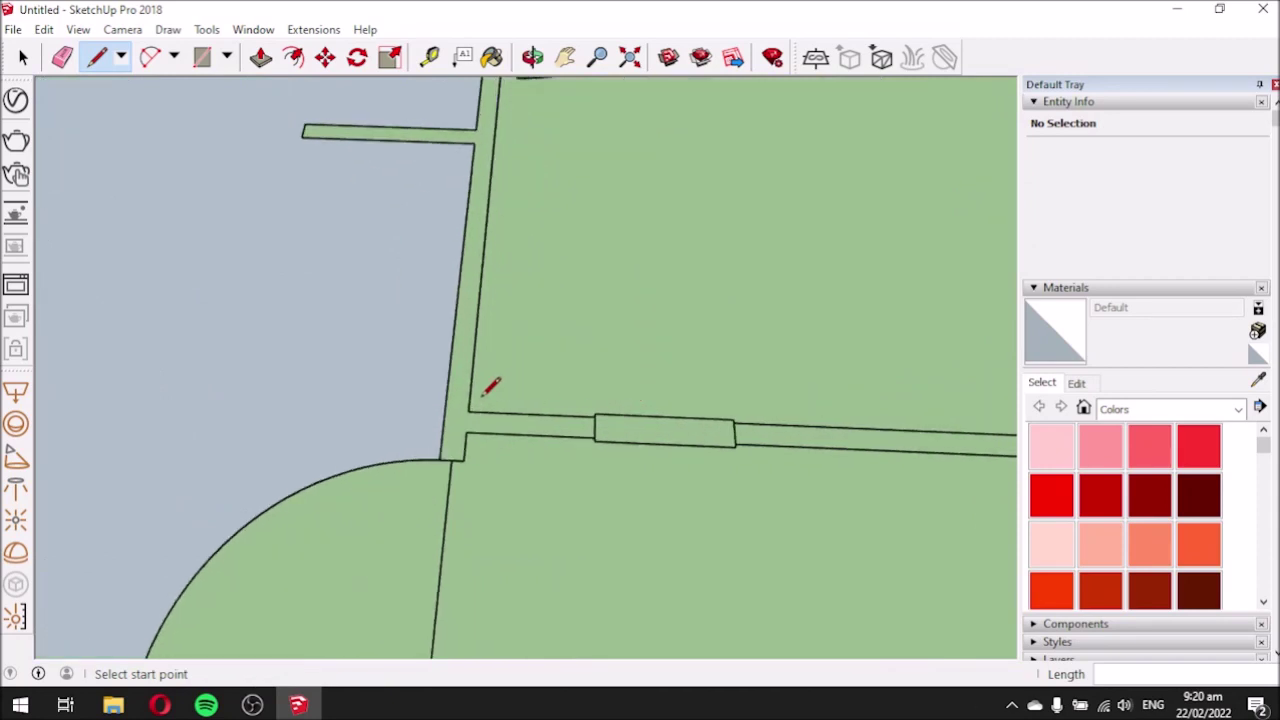
{"action": "left_click", "coordinate": [467, 410]}
{"action": "left_click", "coordinate": [487, 211]}
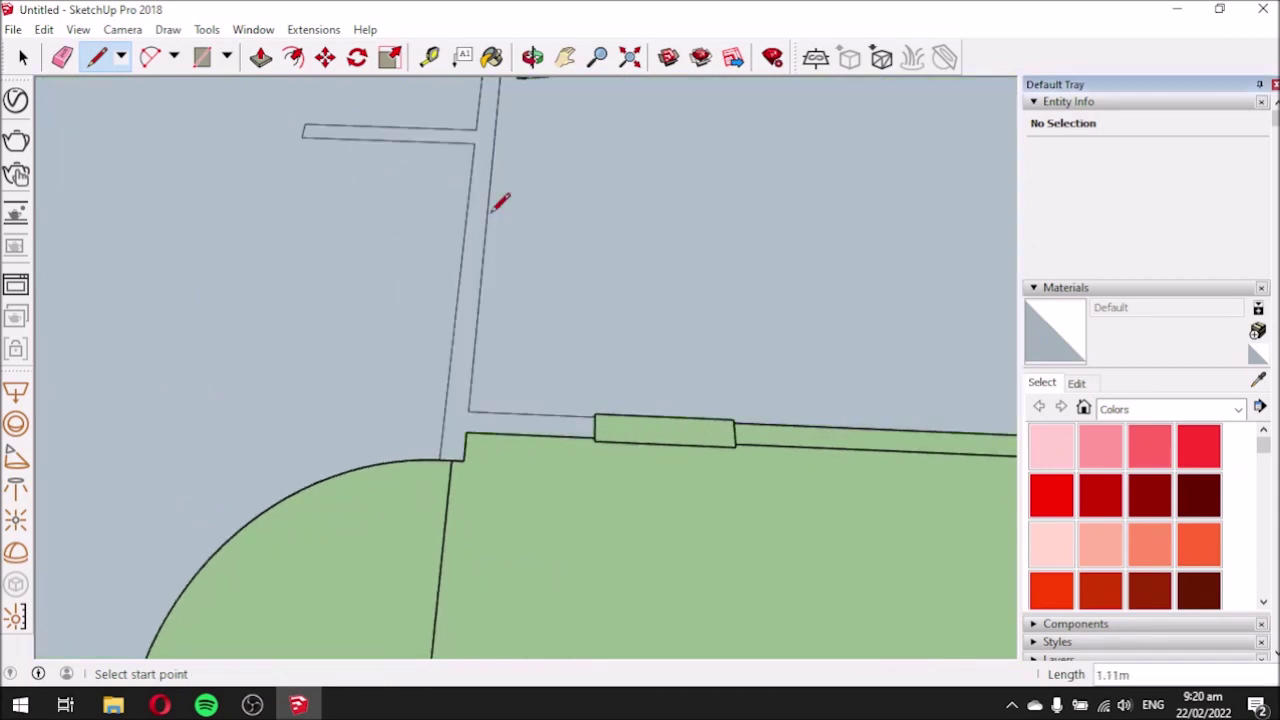
{"action": "scroll", "coordinate": [456, 300], "scroll_direction": "down", "scroll_amount": 4}
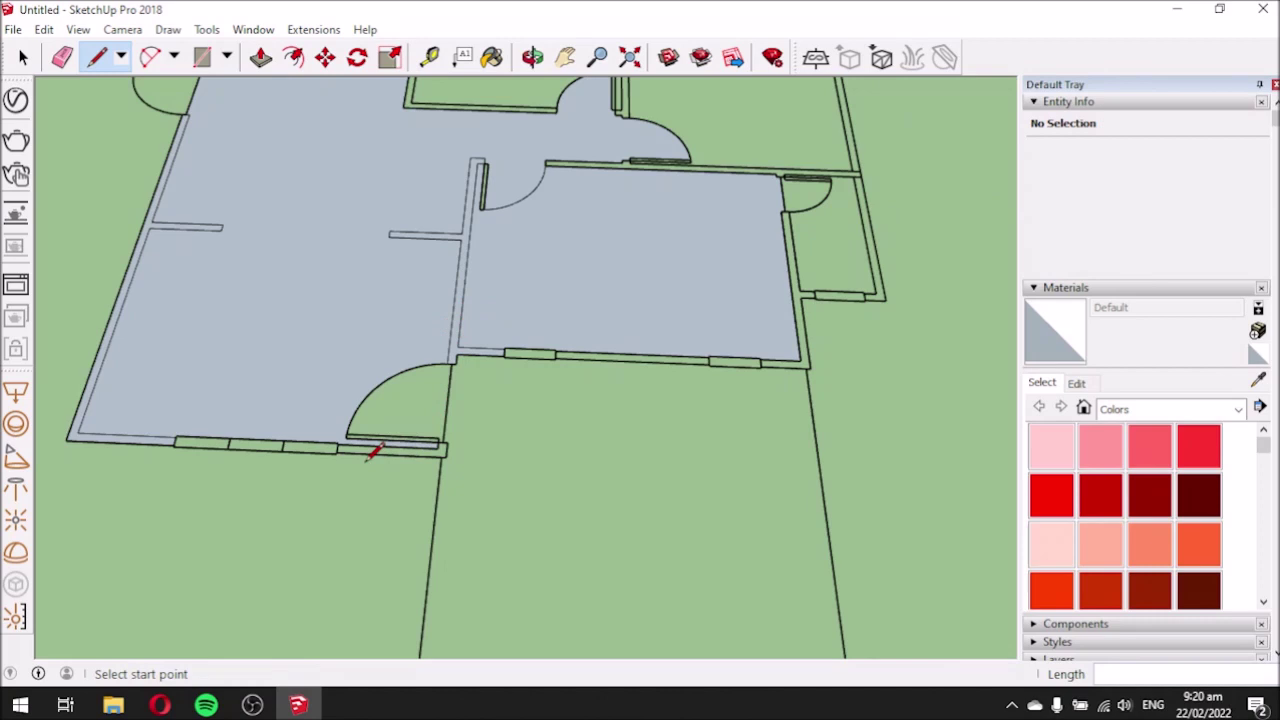
Trace a short line over the boundary at the front door opening to fill the door swing and the open front rectangle with faces.
{"action": "scroll", "coordinate": [437, 438], "scroll_direction": "up", "scroll_amount": 4}
{"action": "scroll", "coordinate": [449, 323], "scroll_direction": "up", "scroll_amount": 2}
{"action": "left_click", "coordinate": [495, 281]}
{"action": "left_click", "coordinate": [494, 319]}
{"action": "scroll", "coordinate": [503, 310], "scroll_direction": "down", "scroll_amount": 3}
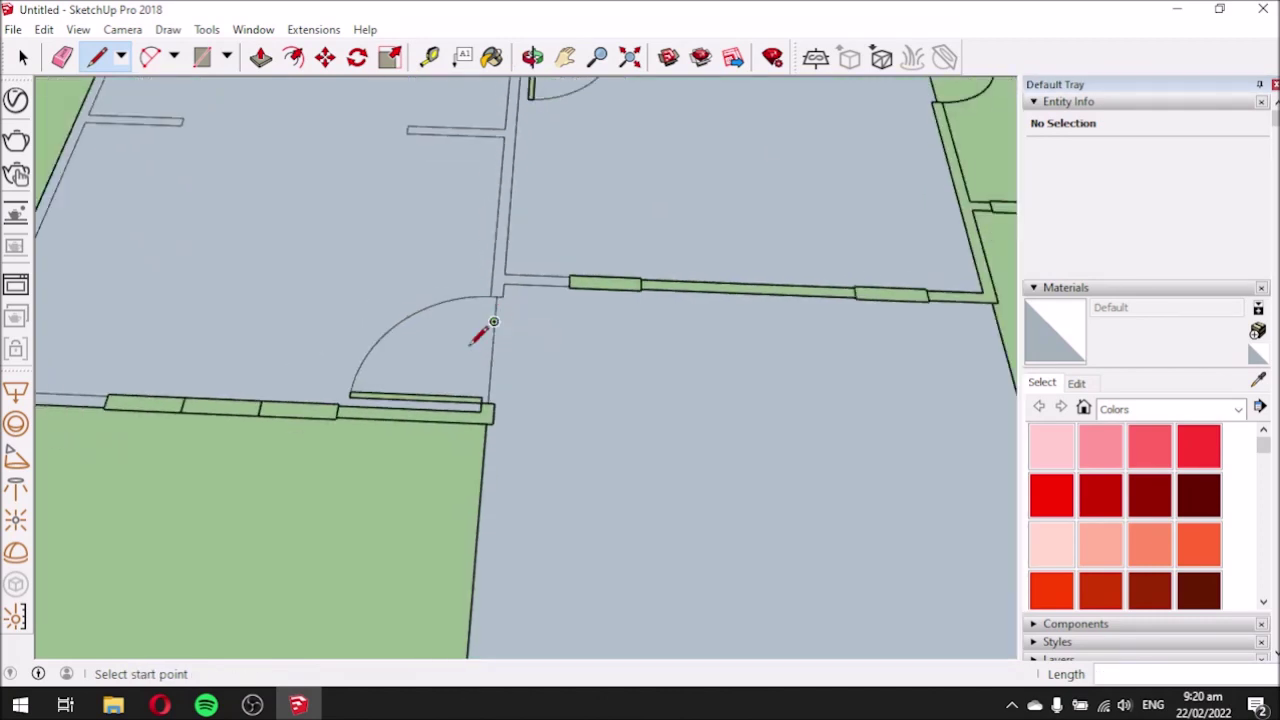
{"action": "scroll", "coordinate": [347, 424], "scroll_direction": "up", "scroll_amount": 3}
{"action": "scroll", "coordinate": [345, 426], "scroll_direction": "up", "scroll_amount": 1}
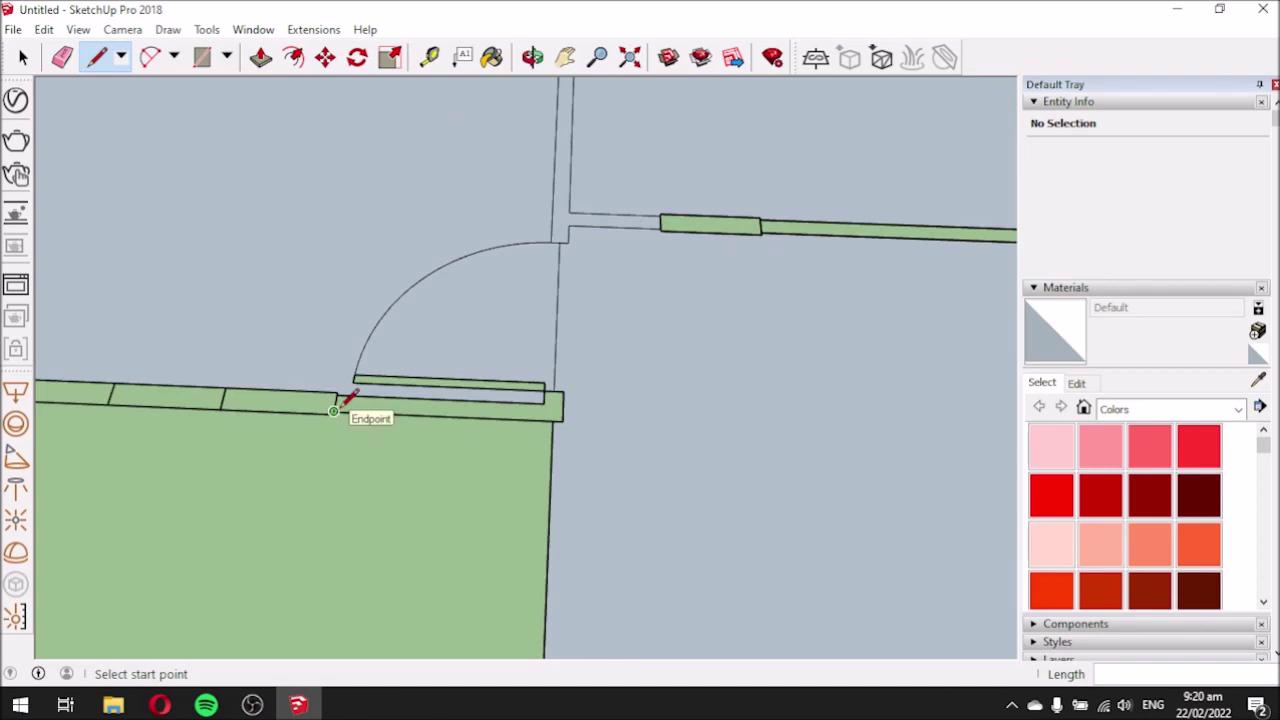
Trace short lines over the front wall stretch beside the windows and over the open door leaf to fill both with faces.
{"action": "scroll", "coordinate": [417, 414], "scroll_direction": "up", "scroll_amount": 1}
{"action": "left_click", "coordinate": [415, 414]}
{"action": "left_click", "coordinate": [475, 409]}
{"action": "scroll", "coordinate": [514, 409], "scroll_direction": "down", "scroll_amount": 2}
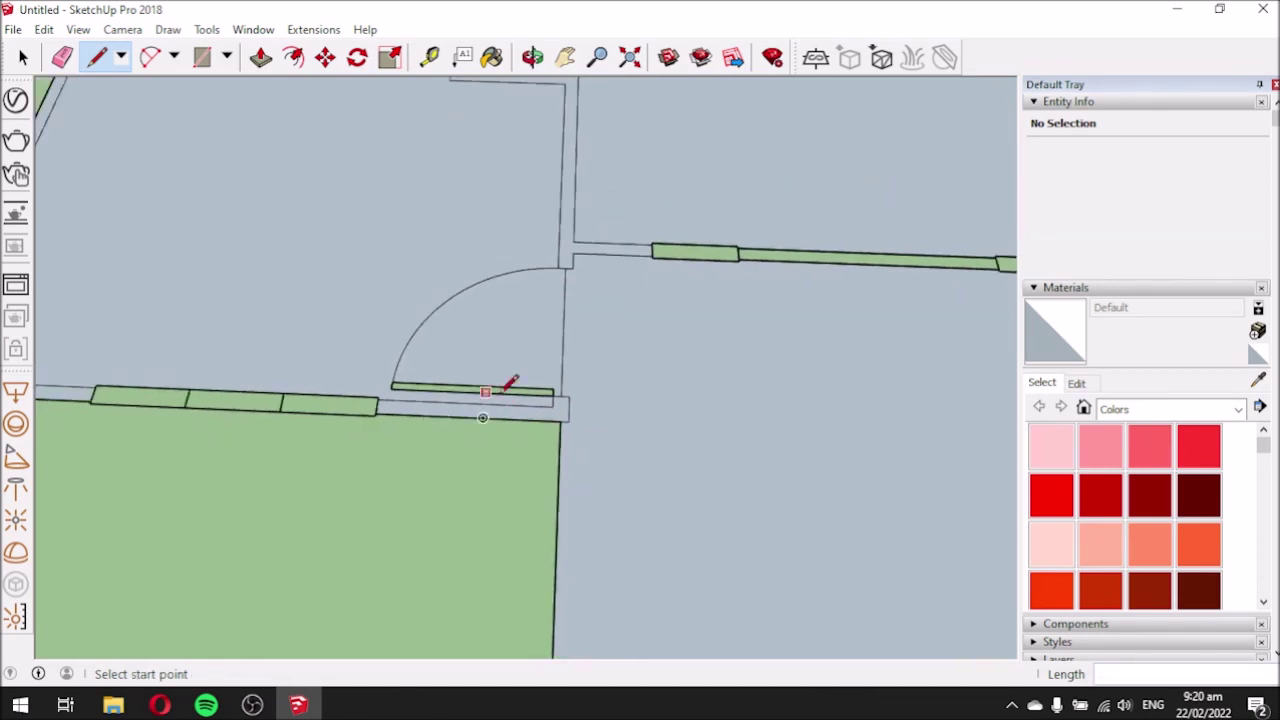
{"action": "scroll", "coordinate": [515, 385], "scroll_direction": "up", "scroll_amount": 2}
{"action": "left_click", "coordinate": [516, 396]}
{"action": "left_click", "coordinate": [480, 389]}
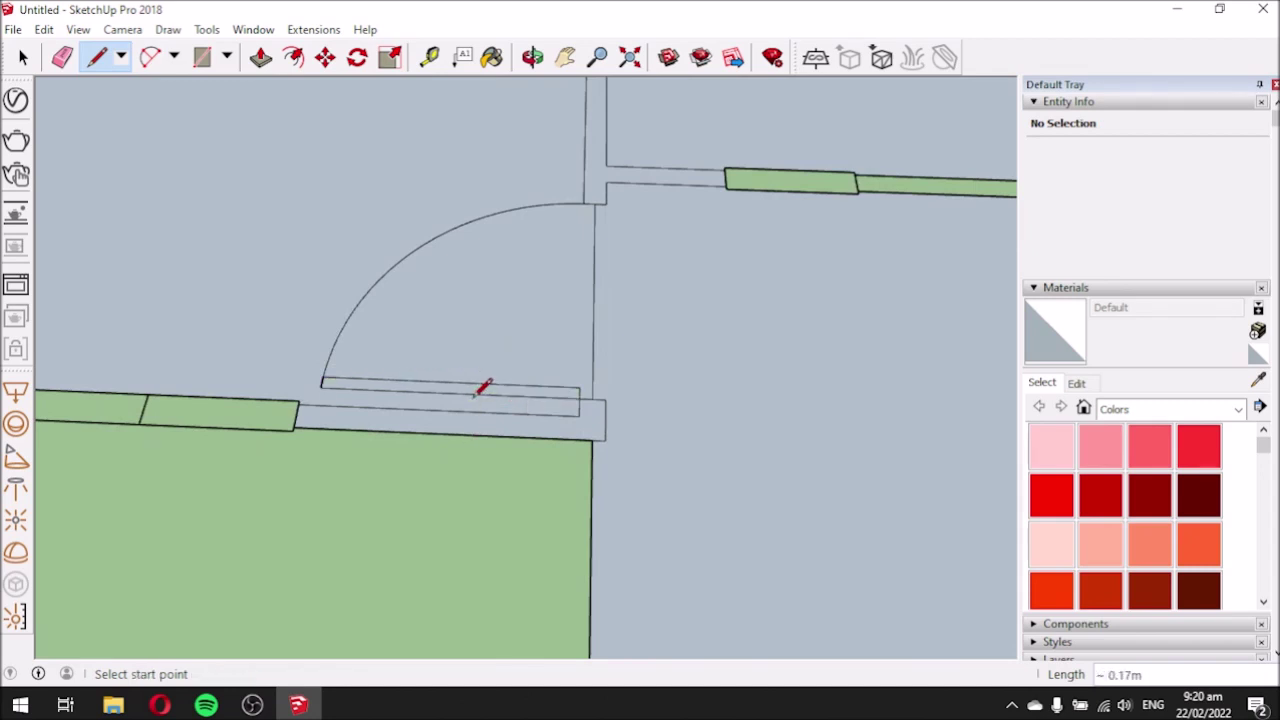
Trace a short line over the lower edge of the front wall's window panel nearest the door to fill it with a face.
{"action": "scroll", "coordinate": [654, 391], "scroll_direction": "down", "scroll_amount": 1}
{"action": "scroll", "coordinate": [279, 404], "scroll_direction": "up", "scroll_amount": 1}
{"action": "left_click", "coordinate": [329, 423]}
{"action": "left_click", "coordinate": [305, 423]}
{"action": "scroll", "coordinate": [573, 408], "scroll_direction": "down", "scroll_amount": 1}
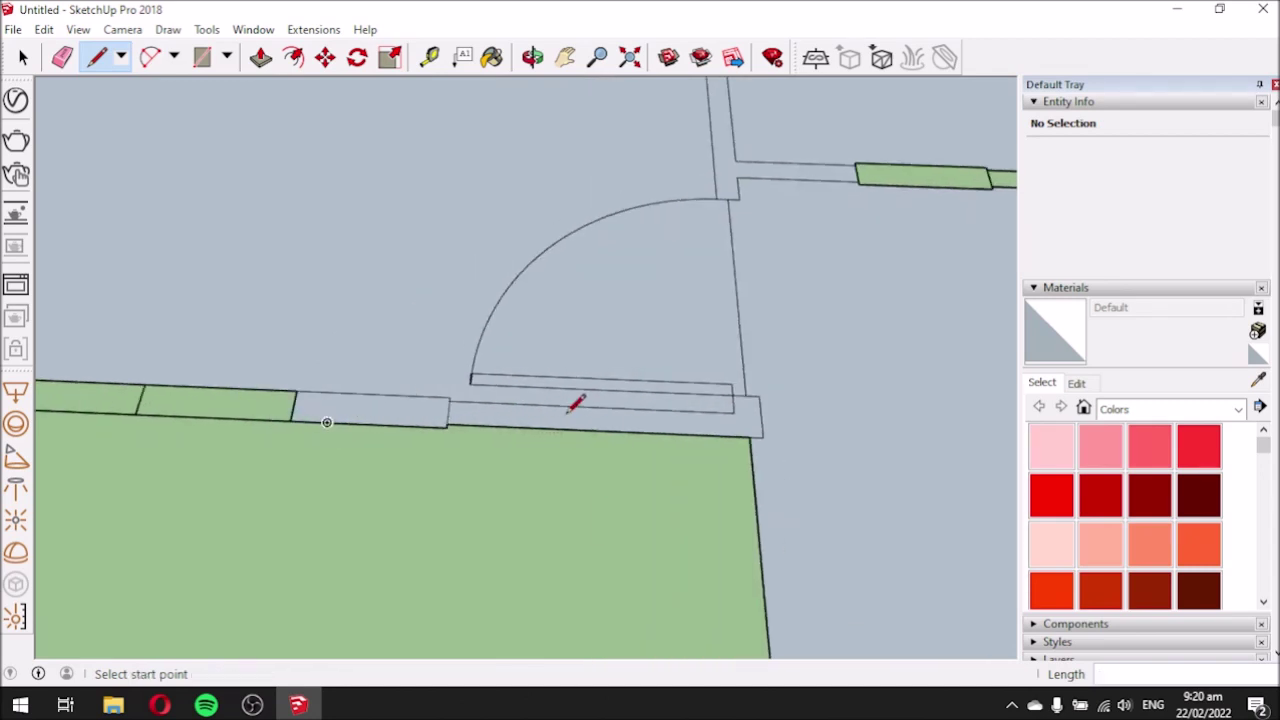
Trace short lines over the lower edges of the front wall's other two window panels to fill them with faces.
{"action": "scroll", "coordinate": [573, 408], "scroll_direction": "down", "scroll_amount": 1}
{"action": "scroll", "coordinate": [323, 437], "scroll_direction": "up", "scroll_amount": 1}
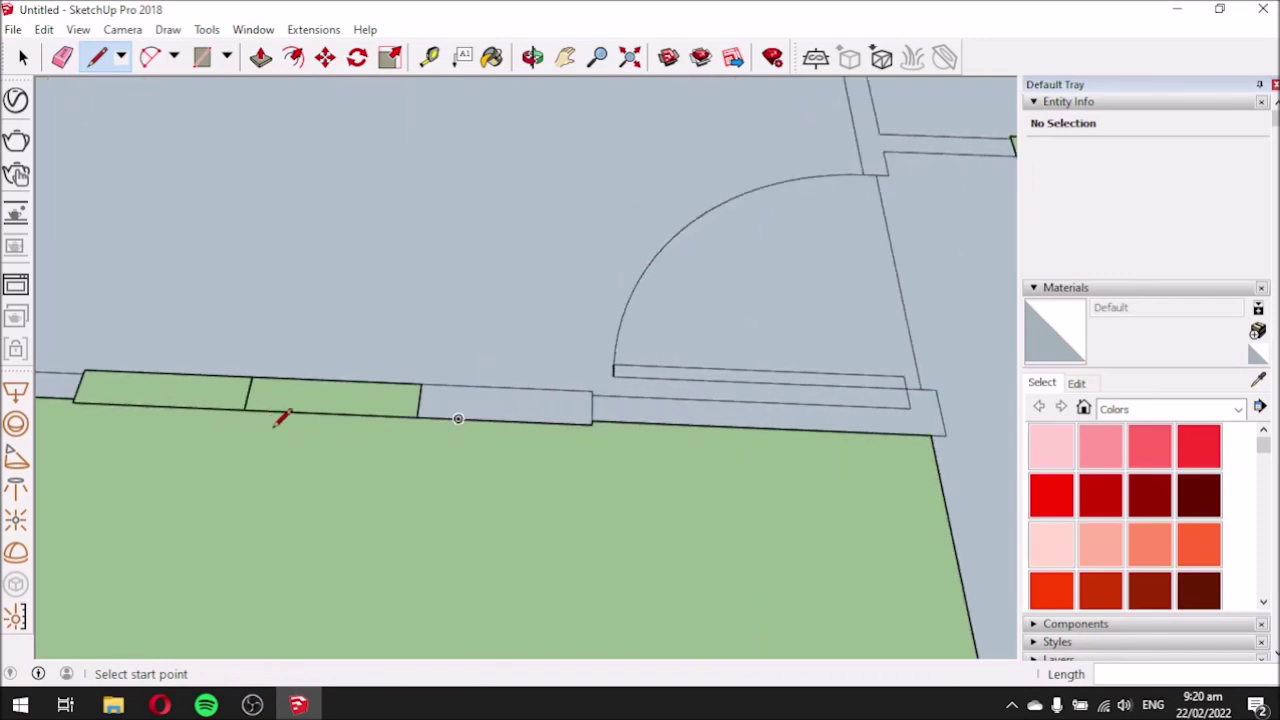
{"action": "left_click", "coordinate": [318, 412]}
{"action": "left_click", "coordinate": [293, 411]}
{"action": "scroll", "coordinate": [682, 402], "scroll_direction": "down", "scroll_amount": 2}
{"action": "scroll", "coordinate": [314, 405], "scroll_direction": "up", "scroll_amount": 2}
{"action": "left_click", "coordinate": [398, 402]}
{"action": "left_click", "coordinate": [352, 398]}
{"action": "scroll", "coordinate": [457, 434], "scroll_direction": "down", "scroll_amount": 3}
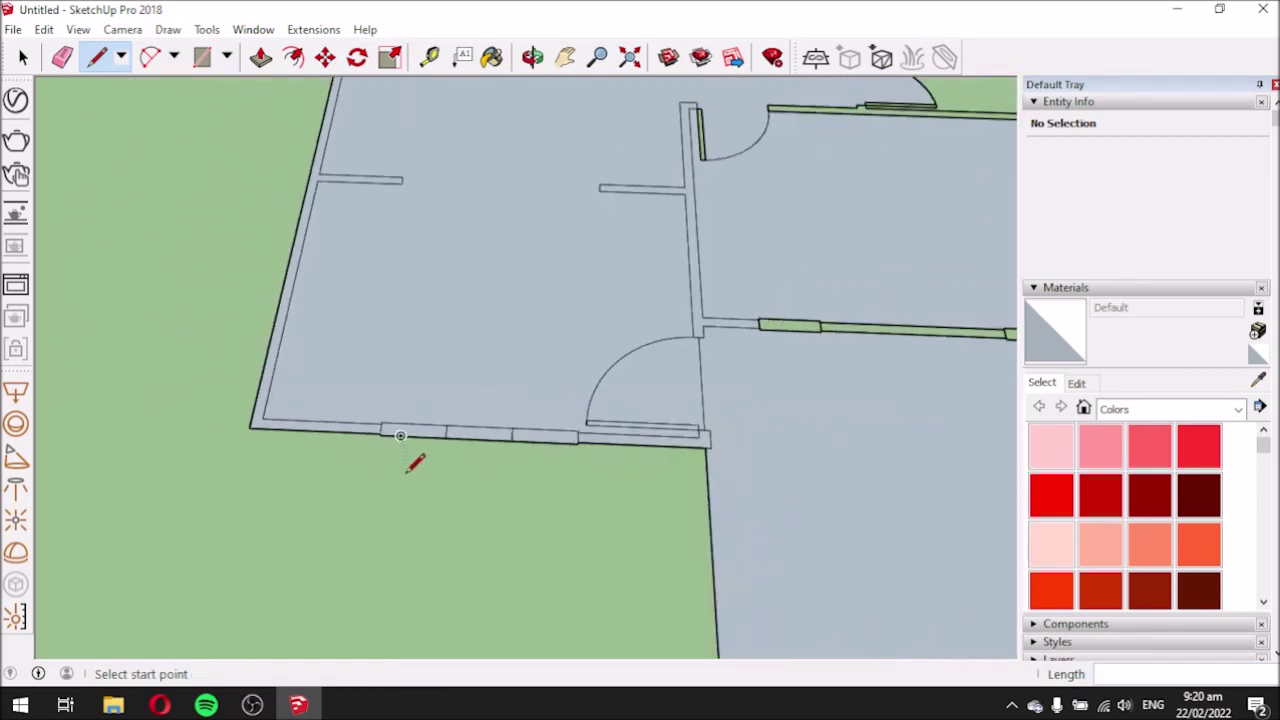
Trace short lines over the adjoining room's front-left window panel and the wall stretch between its two windows to fill them with faces.
{"action": "scroll", "coordinate": [397, 466], "scroll_direction": "down", "scroll_amount": 3}
{"action": "scroll", "coordinate": [640, 354], "scroll_direction": "up", "scroll_amount": 4}
{"action": "scroll", "coordinate": [575, 355], "scroll_direction": "up", "scroll_amount": 2}
{"action": "left_click", "coordinate": [491, 424]}
{"action": "left_click", "coordinate": [505, 412]}
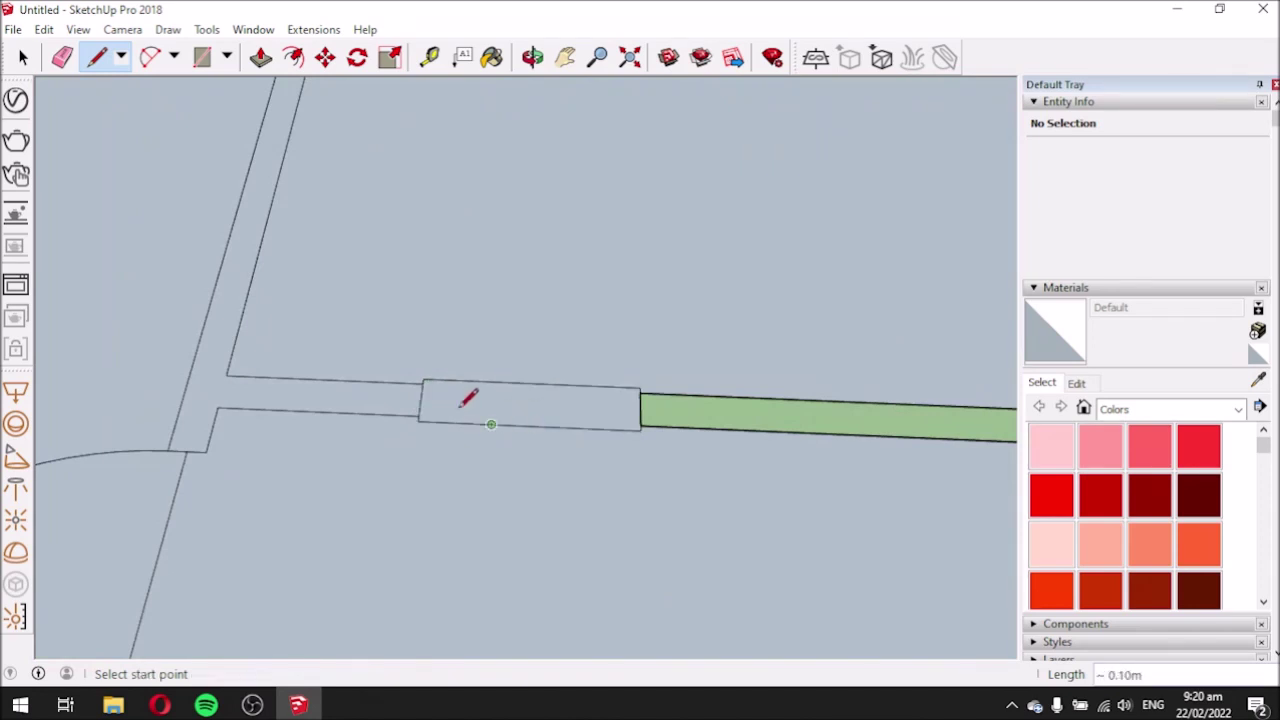
{"action": "scroll", "coordinate": [478, 372], "scroll_direction": "down", "scroll_amount": 2}
{"action": "left_click", "coordinate": [598, 409]}
{"action": "left_click", "coordinate": [640, 392]}
Trace short lines over the adjoining room's front-right window panel and the corner wall beside it to fill both with faces.
{"action": "scroll", "coordinate": [480, 371], "scroll_direction": "down", "scroll_amount": 3}
{"action": "scroll", "coordinate": [700, 396], "scroll_direction": "up", "scroll_amount": 2}
{"action": "left_click", "coordinate": [757, 409]}
{"action": "left_click", "coordinate": [803, 396]}
{"action": "scroll", "coordinate": [700, 390], "scroll_direction": "down", "scroll_amount": 3}
{"action": "scroll", "coordinate": [789, 390], "scroll_direction": "up", "scroll_amount": 2}
{"action": "left_click", "coordinate": [785, 406]}
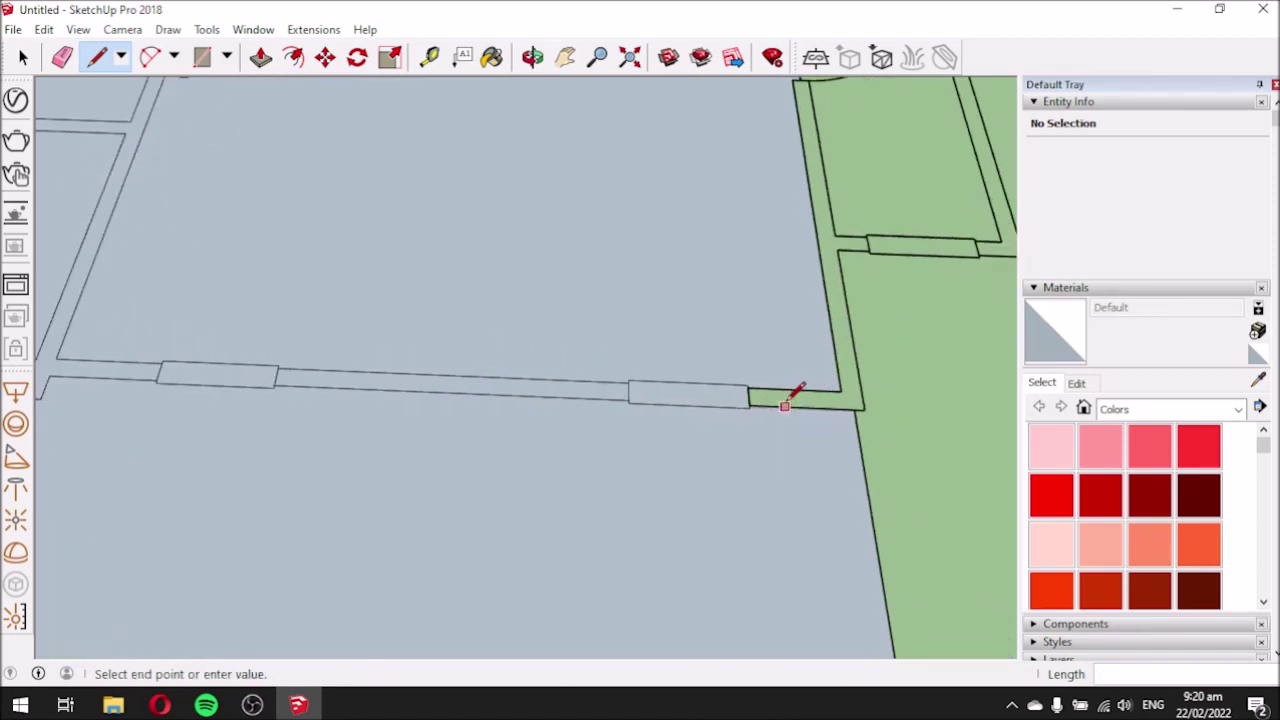
{"action": "left_click", "coordinate": [828, 392]}
Trace a 1.42 m line down the inner edge of the small right-hand room's outer wall to fill the room and wall with faces.
{"action": "scroll", "coordinate": [600, 430], "scroll_direction": "down", "scroll_amount": 3}
{"action": "scroll", "coordinate": [622, 458], "scroll_direction": "down", "scroll_amount": 3}
{"action": "scroll", "coordinate": [755, 284], "scroll_direction": "up", "scroll_amount": 4}
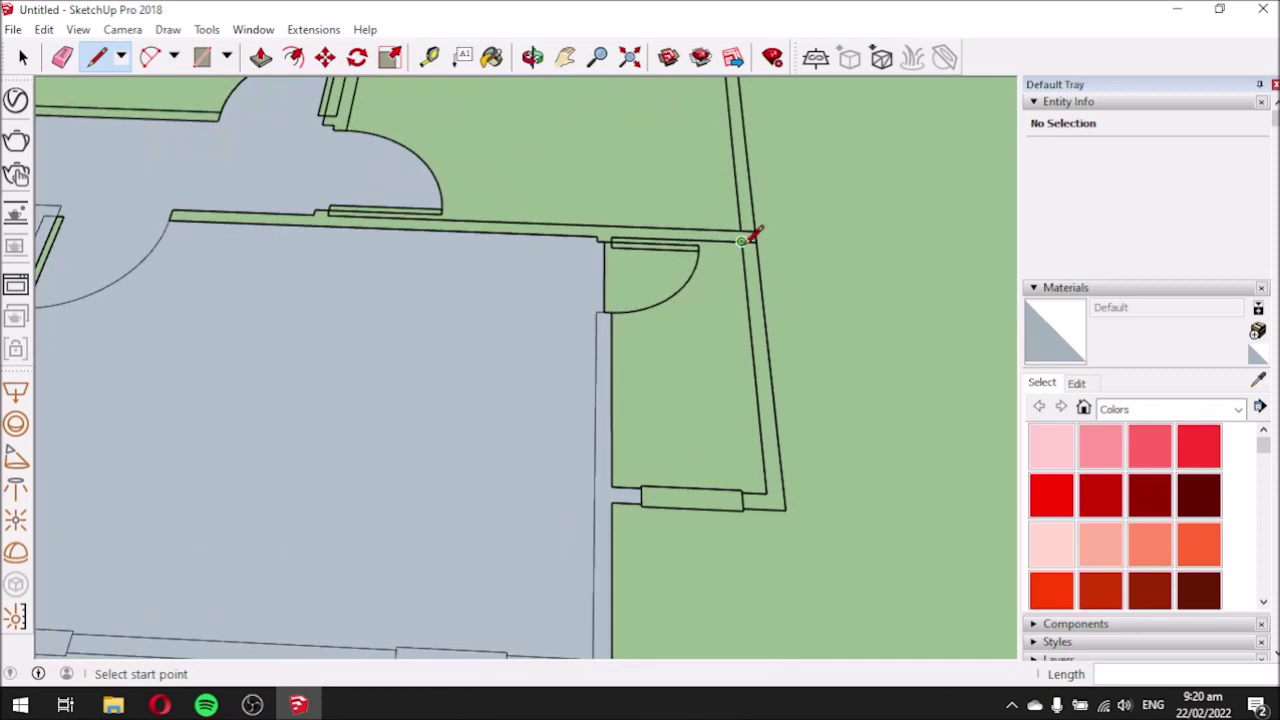
{"action": "left_click", "coordinate": [742, 241]}
{"action": "left_click", "coordinate": [760, 417]}
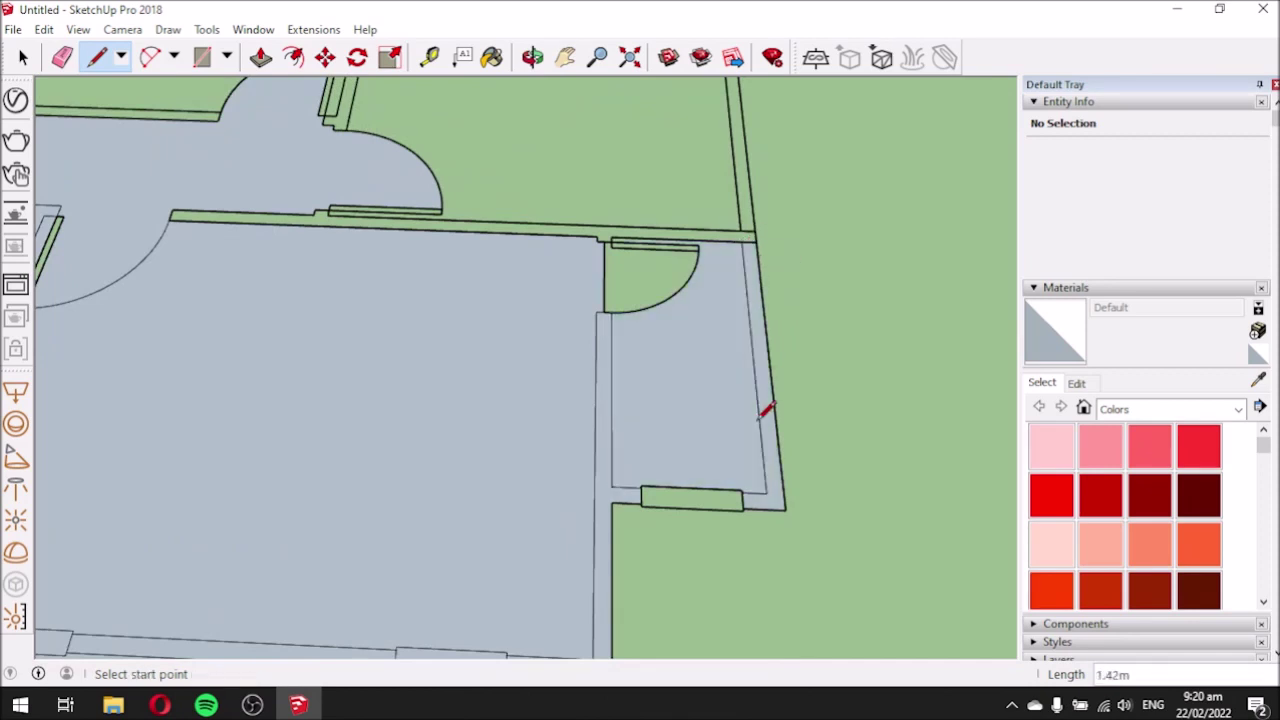
Trace short lines at the small right-hand room's door to fill the door swing and the door leaf with faces.
{"action": "scroll", "coordinate": [604, 252], "scroll_direction": "up", "scroll_amount": 2}
{"action": "left_click", "coordinate": [601, 237]}
{"action": "left_click", "coordinate": [601, 336]}
{"action": "scroll", "coordinate": [657, 224], "scroll_direction": "up", "scroll_amount": 1}
{"action": "left_click", "coordinate": [605, 241]}
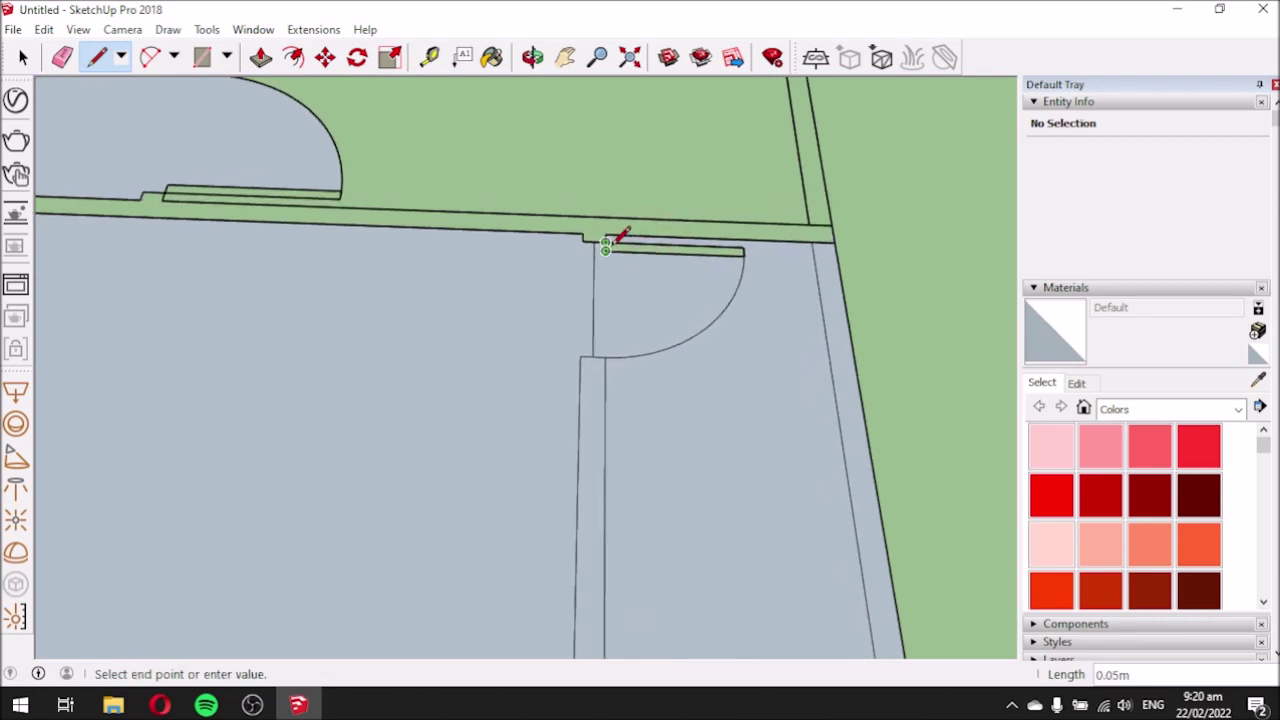
{"action": "left_click", "coordinate": [609, 249]}
Erase the small right-hand room's door swing arc, including the sliver at the end of the door leaf.
{"action": "scroll", "coordinate": [672, 285], "scroll_direction": "down", "scroll_amount": 1}
{"action": "scroll", "coordinate": [757, 259], "scroll_direction": "up", "scroll_amount": 4}
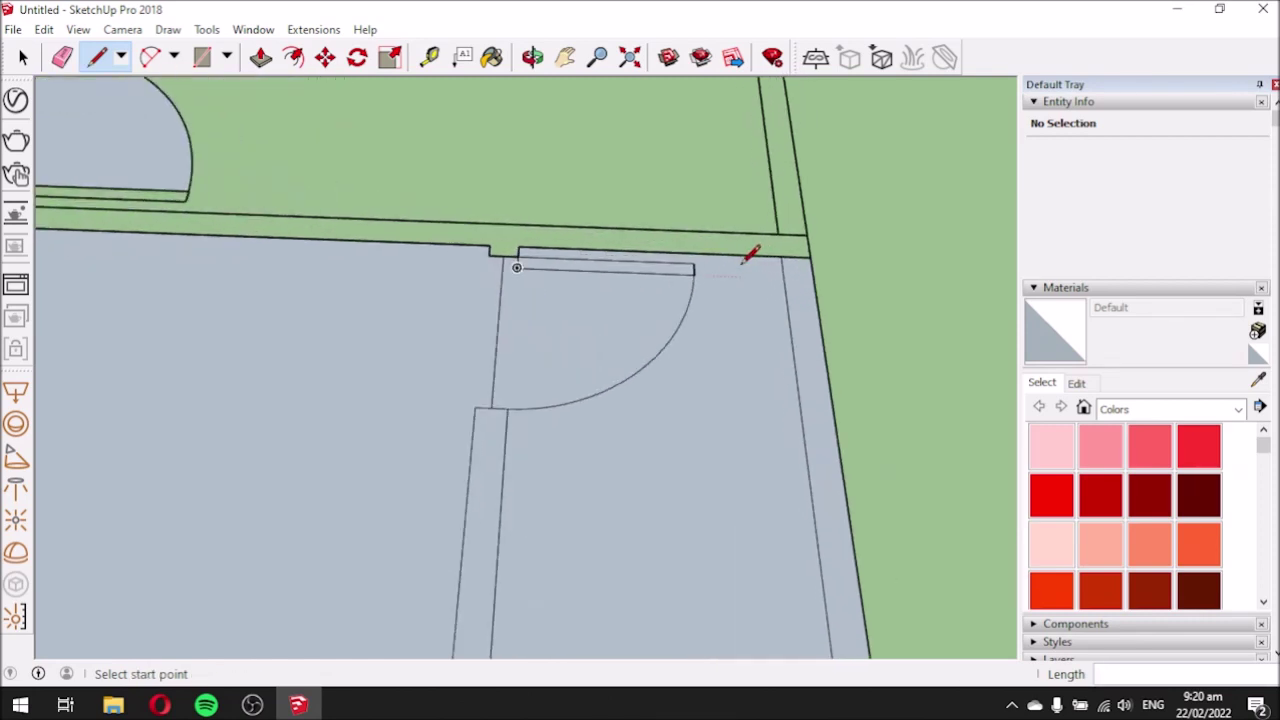
{"action": "scroll", "coordinate": [648, 310], "scroll_direction": "up", "scroll_amount": 4}
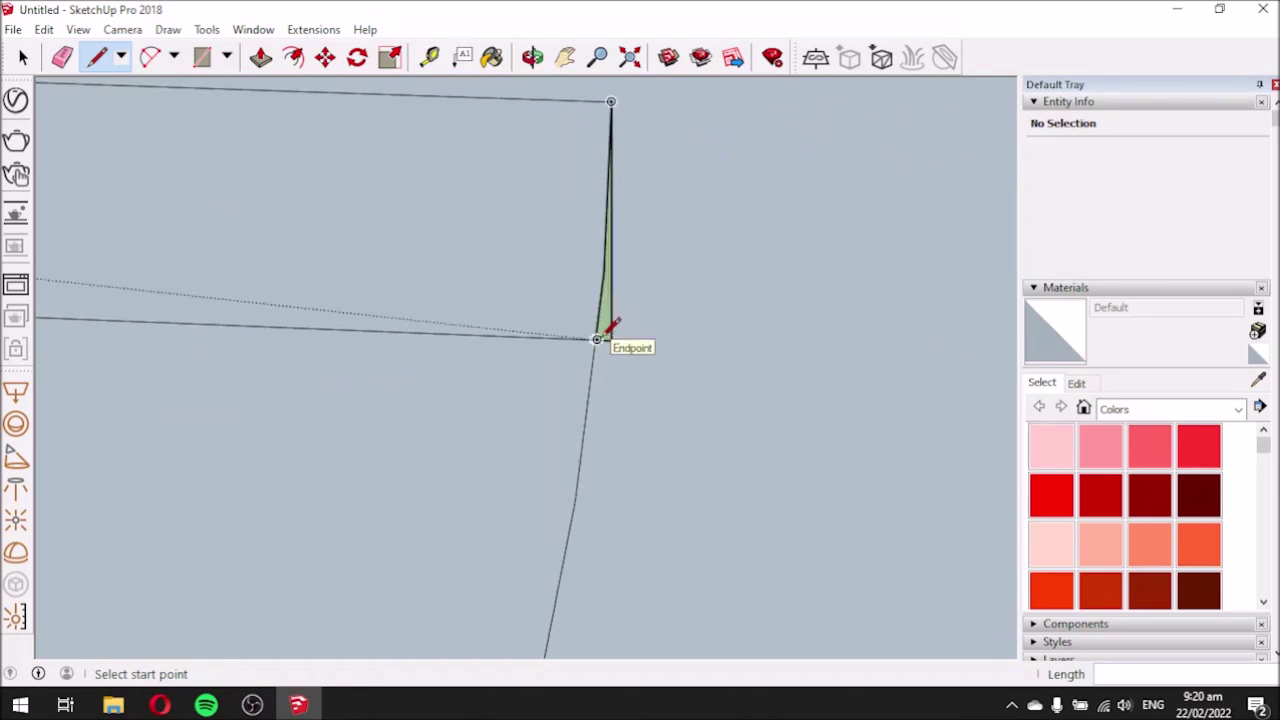
{"action": "middle_click_drag", "start_coordinate": [600, 245], "coordinate": [60, 200]}
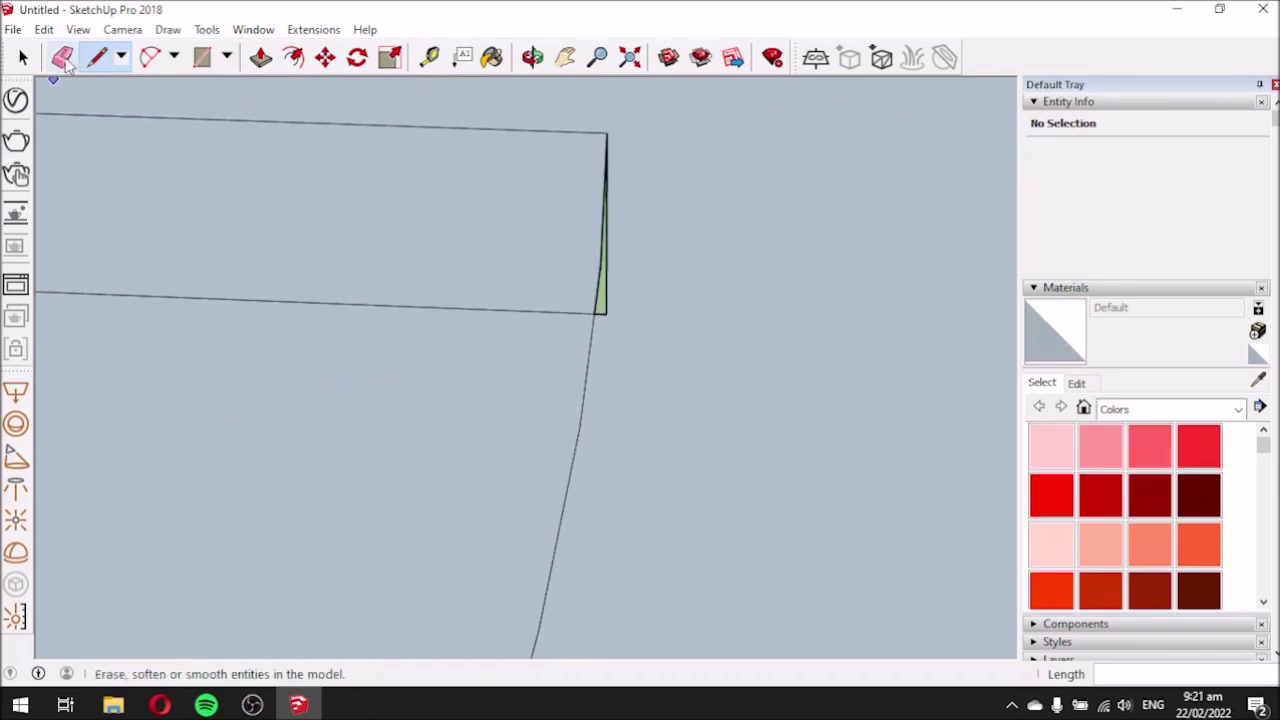
{"action": "left_click", "coordinate": [62, 57]}
{"action": "middle_click_drag", "start_coordinate": [580, 289], "coordinate": [601, 289]}
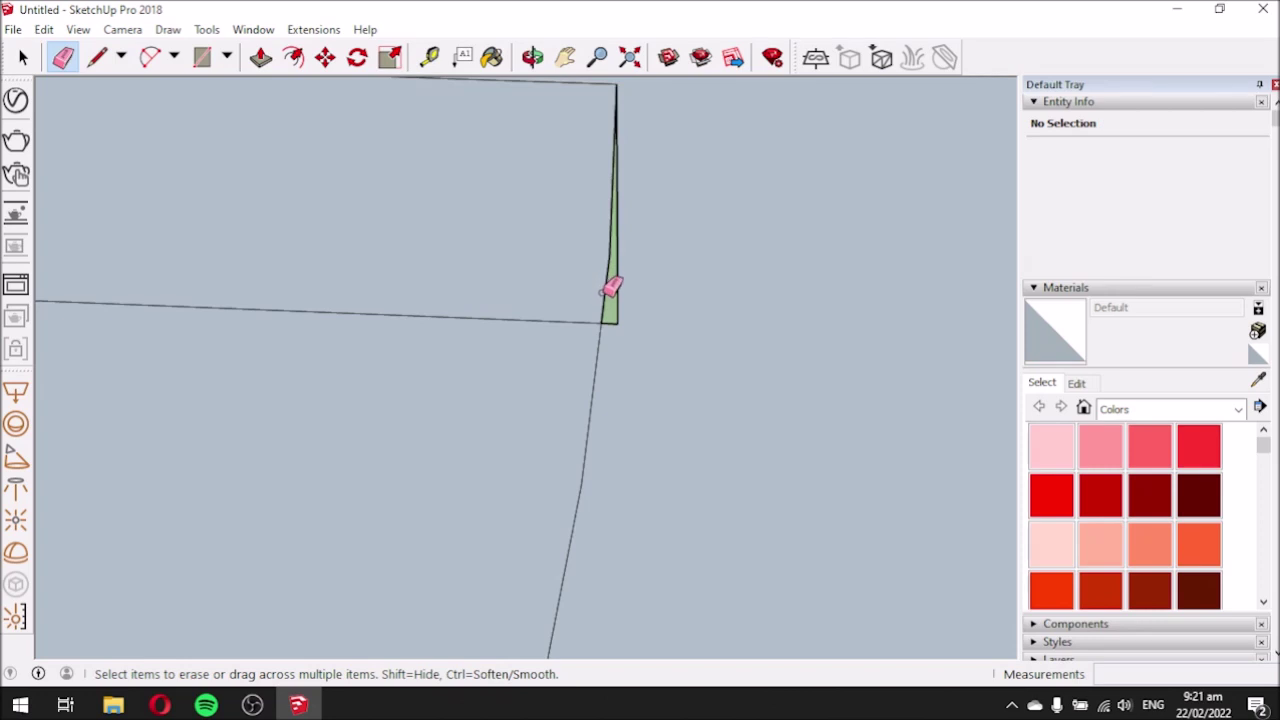
{"action": "scroll", "coordinate": [610, 288], "scroll_direction": "up", "scroll_amount": 2}
{"action": "middle_click_drag", "start_coordinate": [336, 376], "coordinate": [228, 358]}
{"action": "scroll", "coordinate": [423, 334], "scroll_direction": "down", "scroll_amount": 3}
{"action": "left_click", "coordinate": [451, 364]}
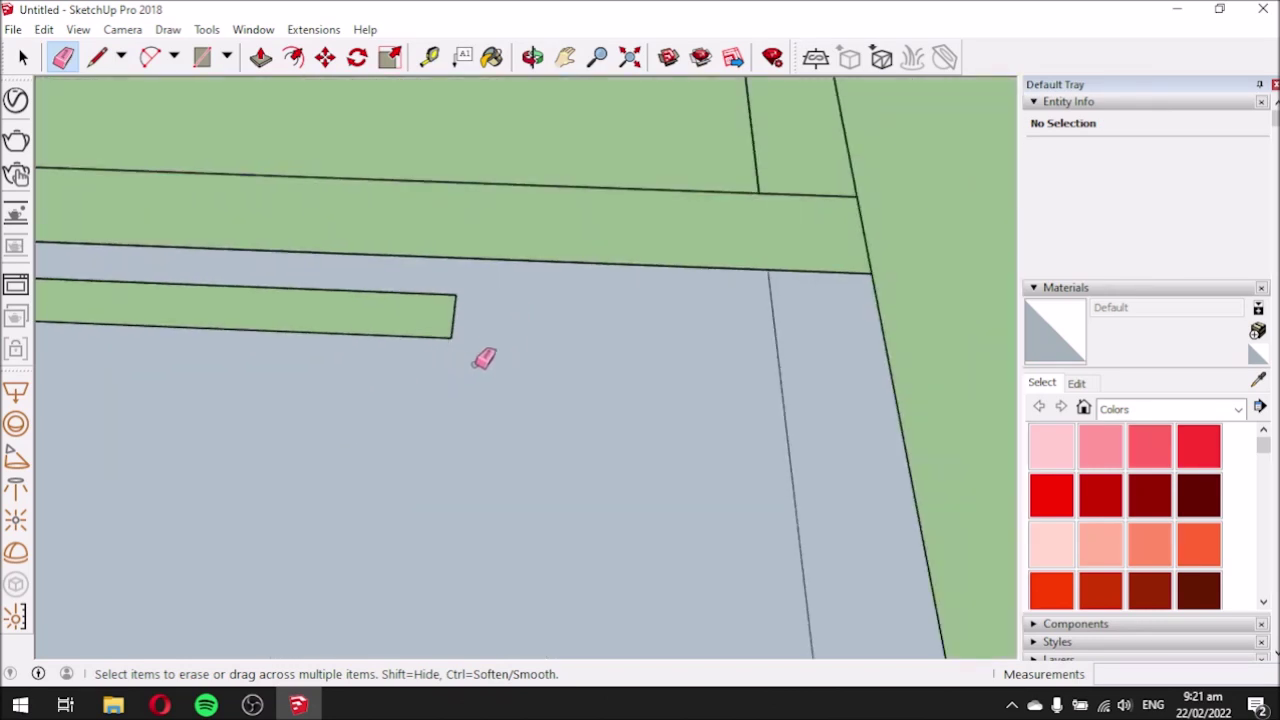
Erase the small right-hand room's door leaf outline and the leftover edge stub on the wall.
{"action": "scroll", "coordinate": [609, 302], "scroll_direction": "down", "scroll_amount": 6}
{"action": "scroll", "coordinate": [606, 308], "scroll_direction": "up", "scroll_amount": 5}
{"action": "scroll", "coordinate": [603, 303], "scroll_direction": "down", "scroll_amount": 2}
{"action": "scroll", "coordinate": [596, 300], "scroll_direction": "up", "scroll_amount": 2}
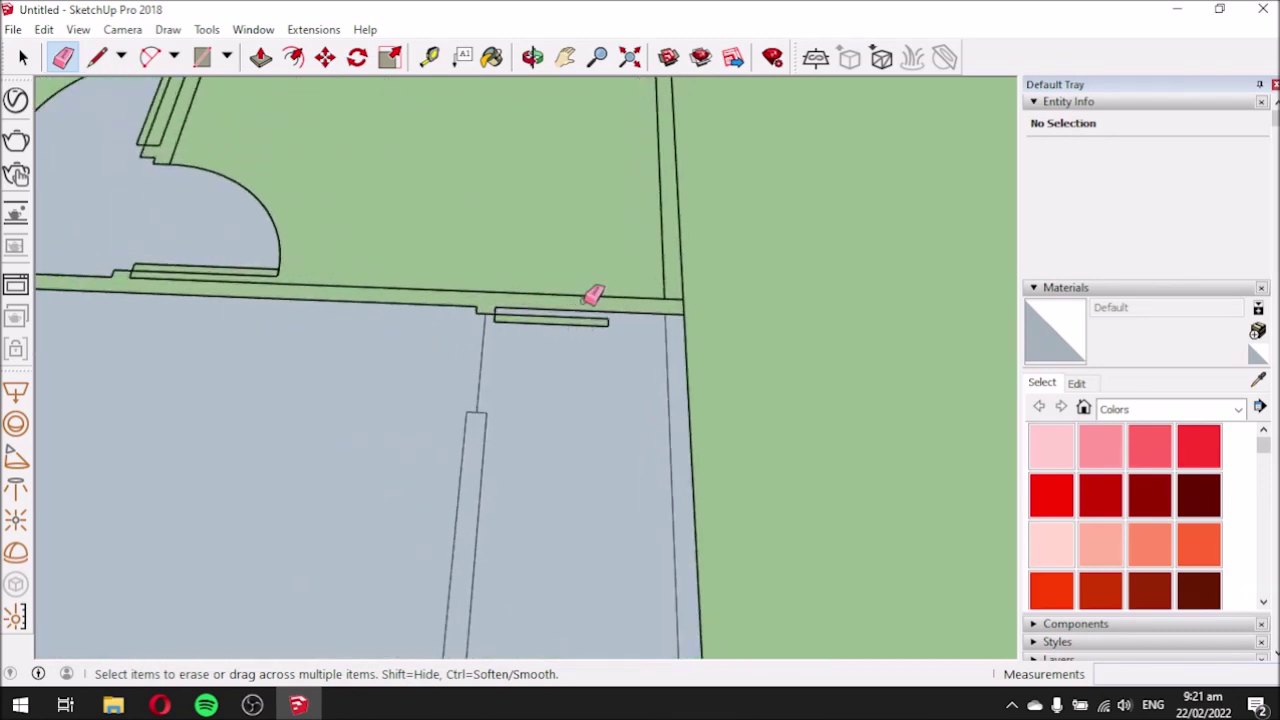
{"action": "scroll", "coordinate": [593, 295], "scroll_direction": "up", "scroll_amount": 4}
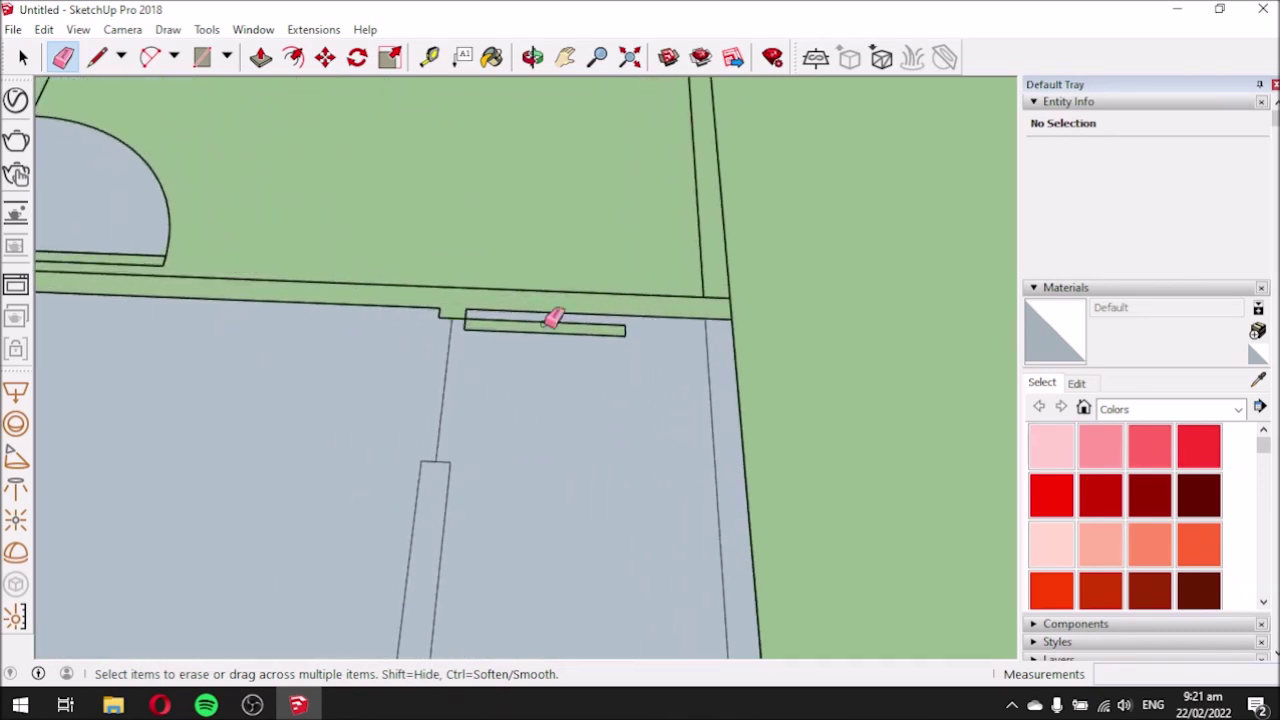
{"action": "left_click", "coordinate": [548, 319]}
{"action": "left_click", "coordinate": [624, 333]}
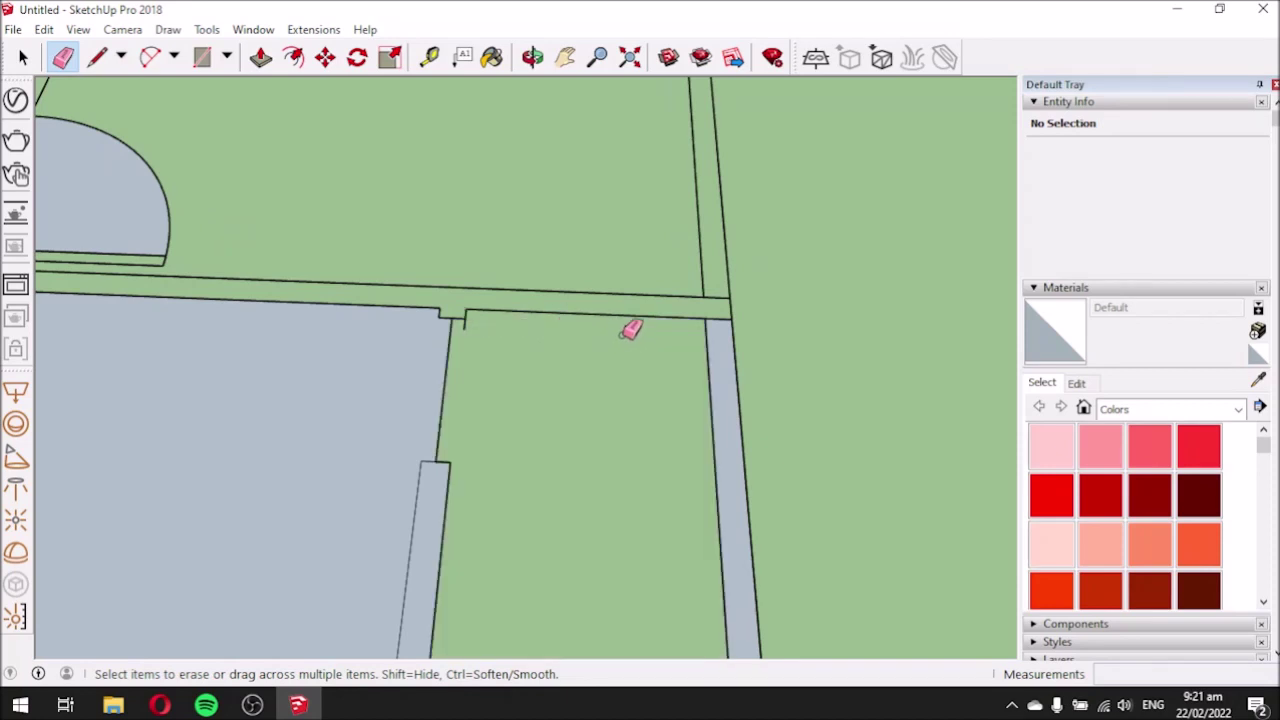
{"action": "scroll", "coordinate": [452, 318], "scroll_direction": "up", "scroll_amount": 1}
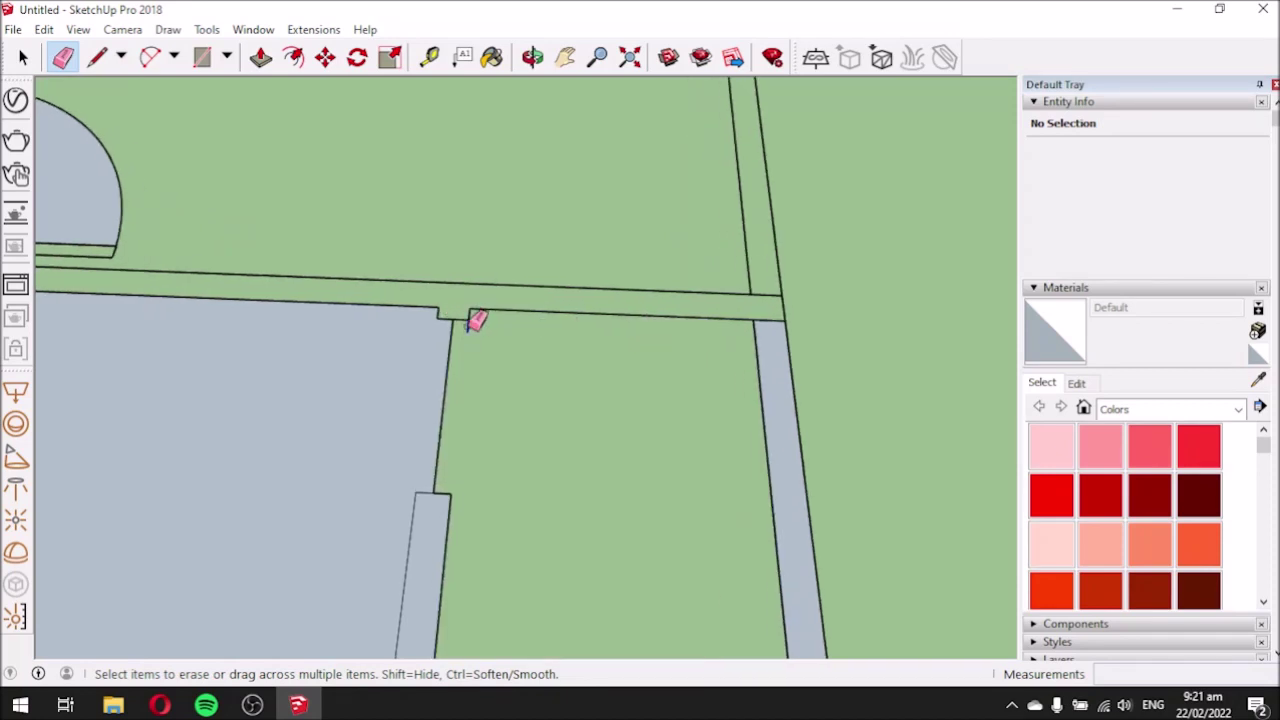
{"action": "scroll", "coordinate": [598, 305], "scroll_direction": "down", "scroll_amount": 2}
{"action": "scroll", "coordinate": [370, 410], "scroll_direction": "down", "scroll_amount": 3}
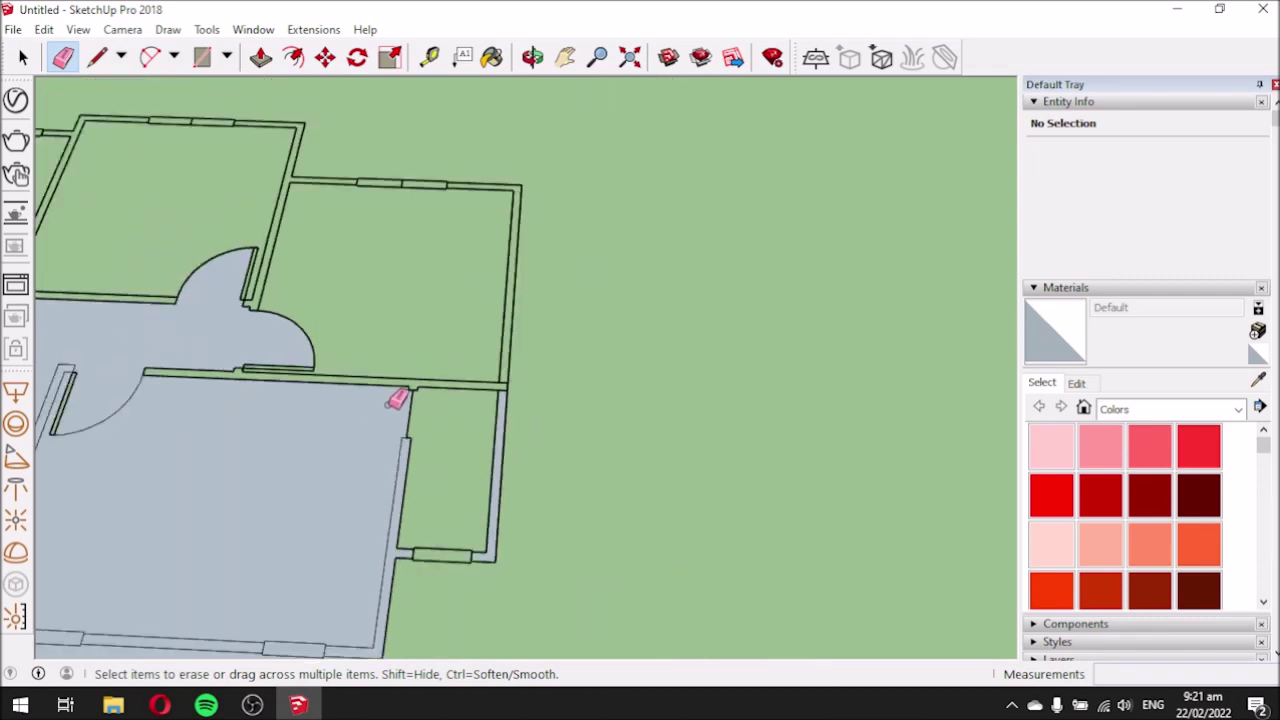
Erase the swing arc of the front room's door.
{"action": "scroll", "coordinate": [397, 399], "scroll_direction": "down", "scroll_amount": 3}
{"action": "scroll", "coordinate": [191, 523], "scroll_direction": "up", "scroll_amount": 3}
{"action": "scroll", "coordinate": [241, 558], "scroll_direction": "up", "scroll_amount": 2}
{"action": "scroll", "coordinate": [163, 491], "scroll_direction": "down", "scroll_amount": 1}
{"action": "left_click", "coordinate": [163, 494]}
{"action": "scroll", "coordinate": [108, 548], "scroll_direction": "up", "scroll_amount": 4}
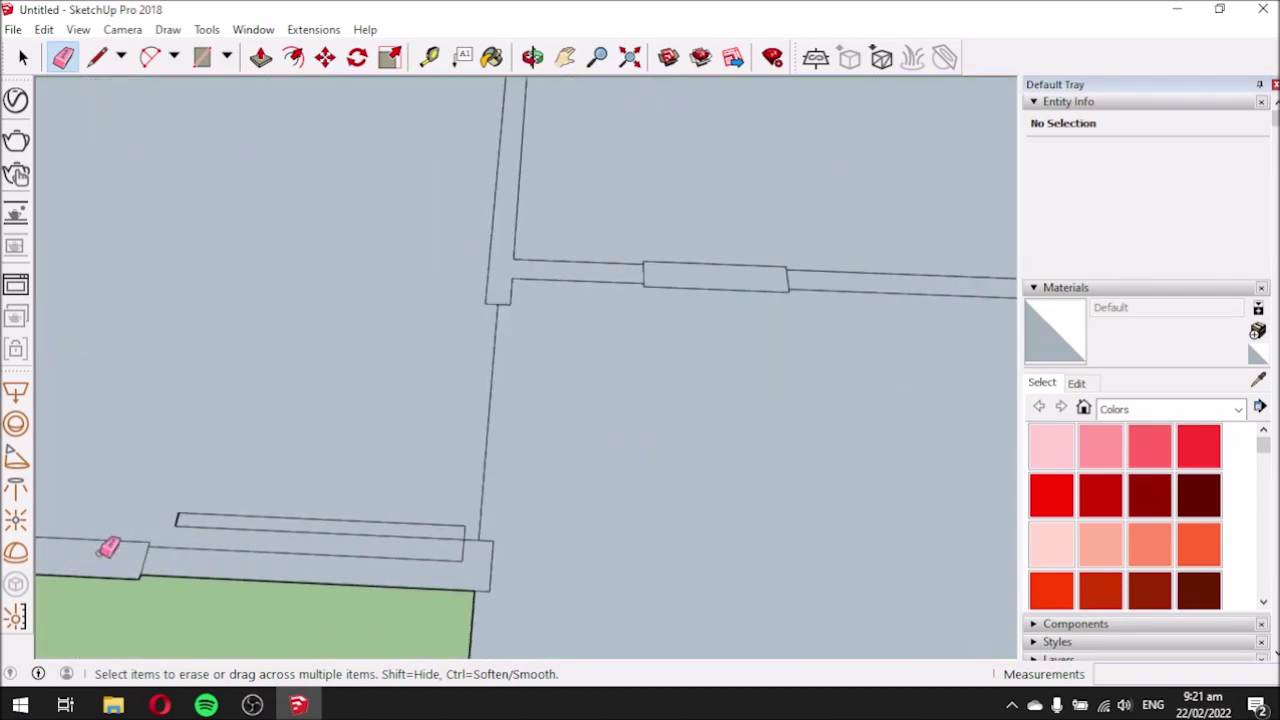
Erase the front room's door leaf outline and the leftover edges beside the wall corner.
{"action": "scroll", "coordinate": [205, 545], "scroll_direction": "up", "scroll_amount": 2}
{"action": "left_click", "coordinate": [178, 517]}
{"action": "left_click_drag", "start_coordinate": [170, 486], "coordinate": [198, 492]}
{"action": "left_click", "coordinate": [558, 519]}
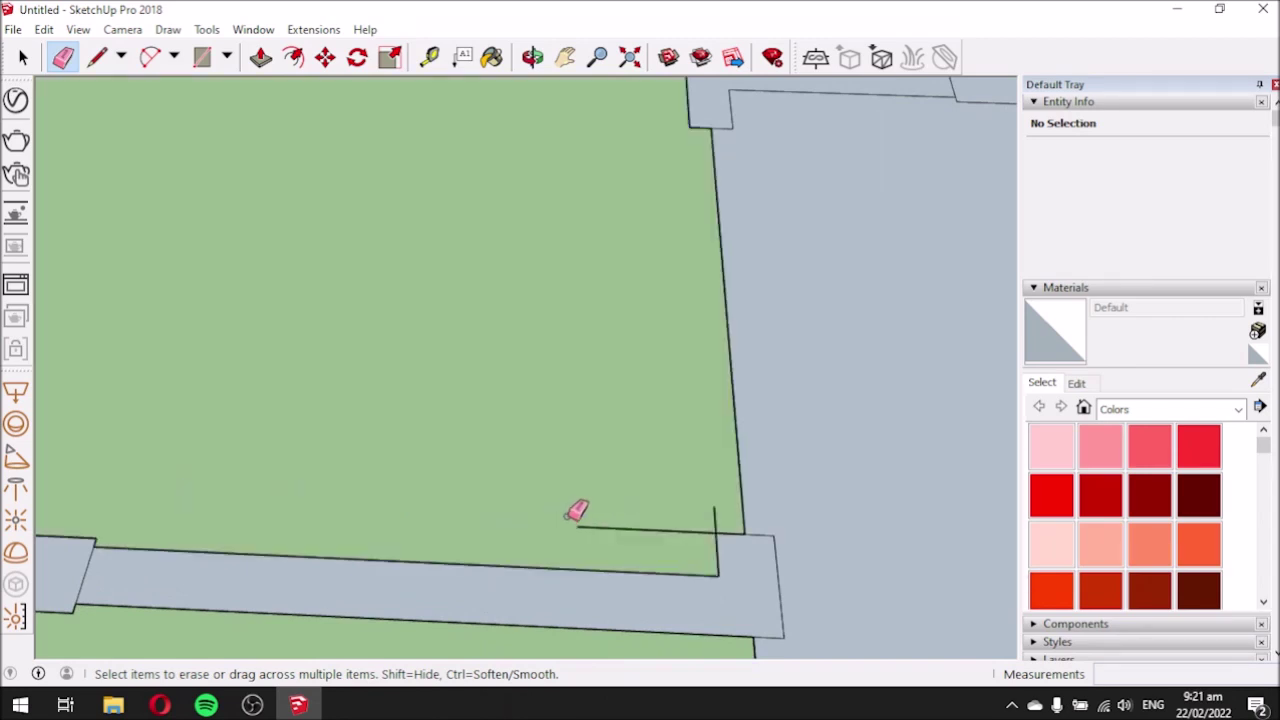
{"action": "left_click", "coordinate": [717, 513]}
{"action": "scroll", "coordinate": [590, 358], "scroll_direction": "down", "scroll_amount": 3}
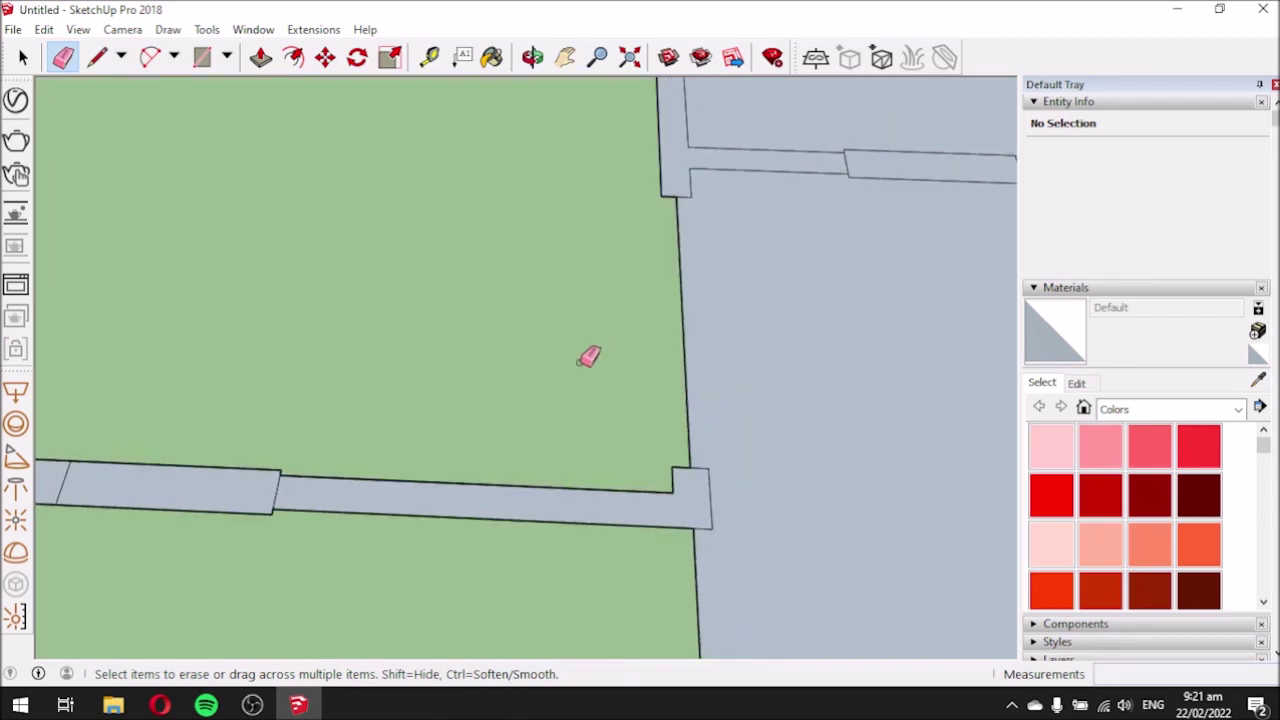
Erase the door swing and leaf at the inner end of the partition between the front room and the adjoining room.
{"action": "scroll", "coordinate": [573, 365], "scroll_direction": "down", "scroll_amount": 5}
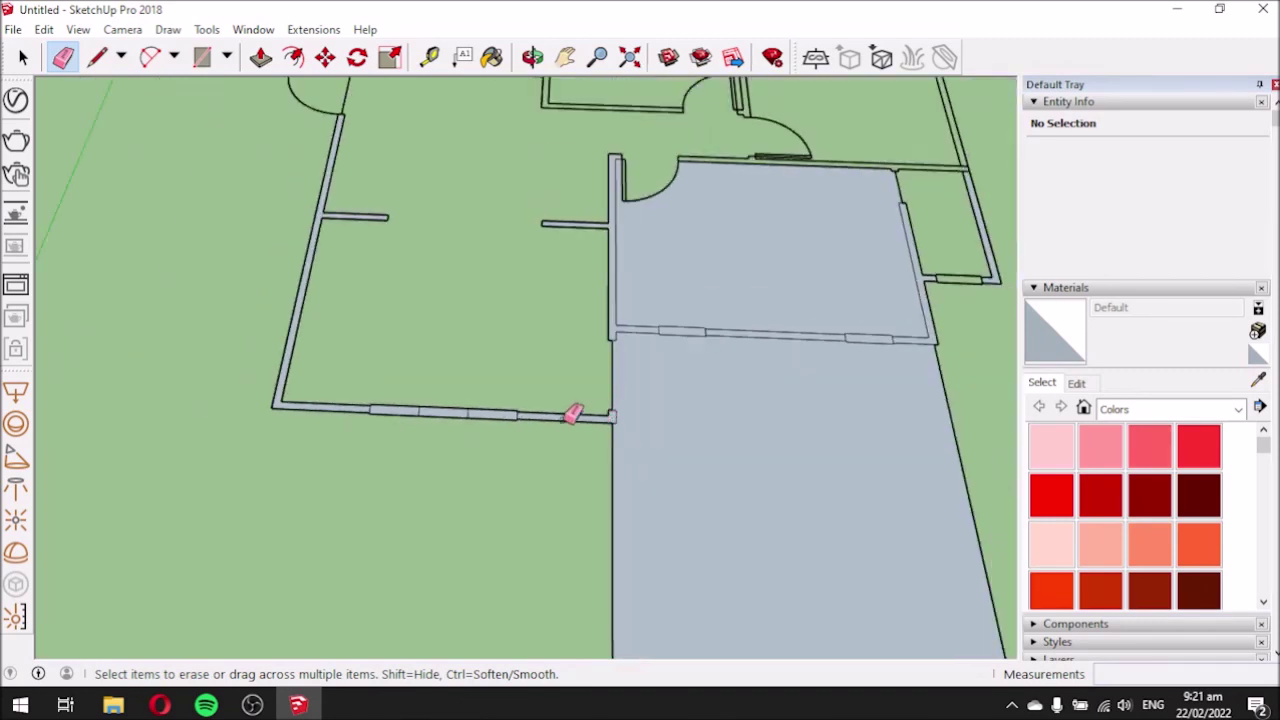
{"action": "middle_click_drag", "start_coordinate": [500, 310], "coordinate": [473, 407]}
{"action": "scroll", "coordinate": [606, 263], "scroll_direction": "up", "scroll_amount": 5}
{"action": "mouse_move", "coordinate": [686, 177]}
{"action": "left_mouse_down"}
{"action": "mouse_move", "coordinate": [659, 231]}
{"action": "mouse_move", "coordinate": [613, 205]}
{"action": "mouse_move", "coordinate": [551, 200]}
{"action": "left_mouse_up"}
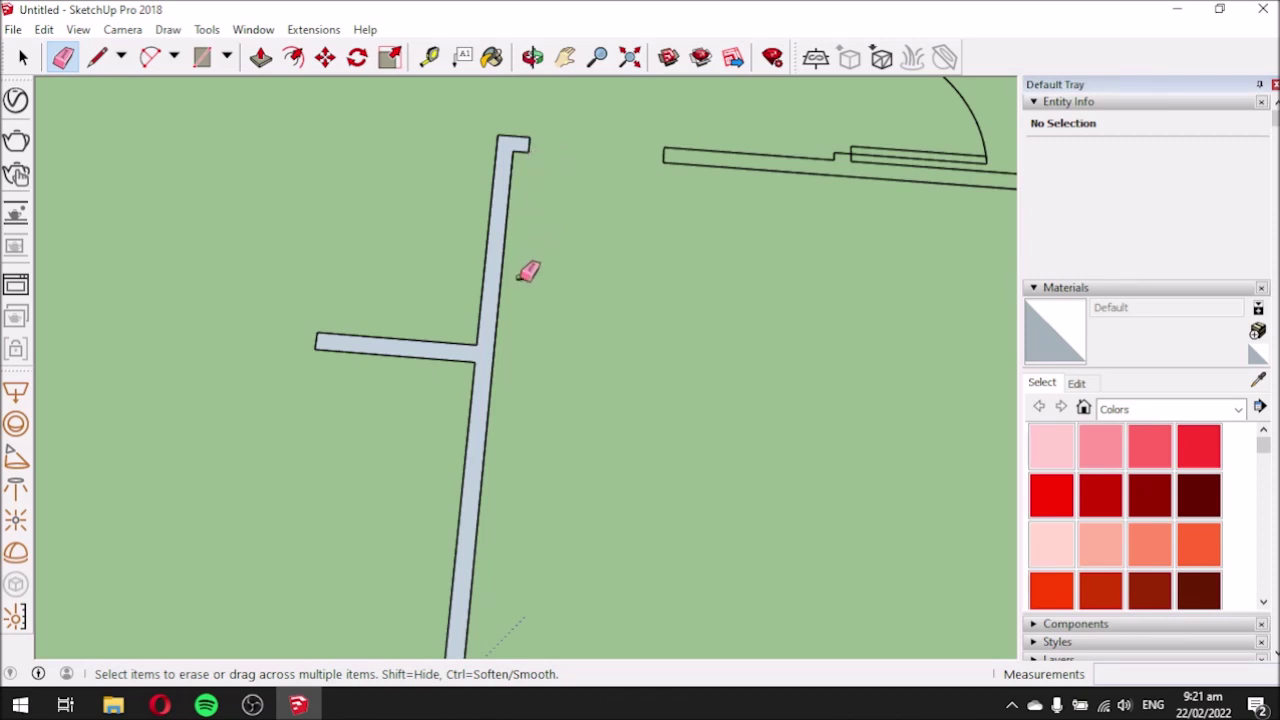
Erase the rear-right room's door swing arc, door leaf and leftover stub along the long dividing wall.
{"action": "scroll", "coordinate": [551, 391], "scroll_direction": "down", "scroll_amount": 2}
{"action": "scroll", "coordinate": [851, 211], "scroll_direction": "up", "scroll_amount": 3}
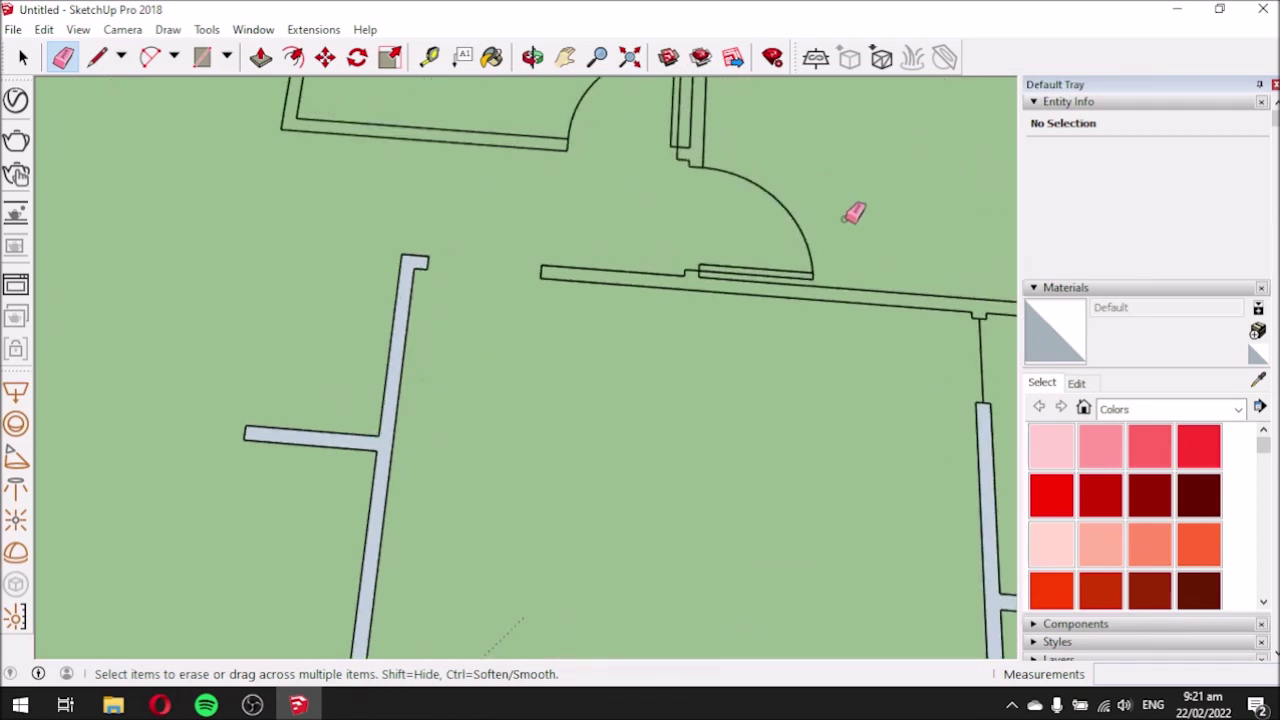
{"action": "scroll", "coordinate": [830, 240], "scroll_direction": "up", "scroll_amount": 1}
{"action": "left_click_drag", "start_coordinate": [803, 301], "coordinate": [800, 302]}
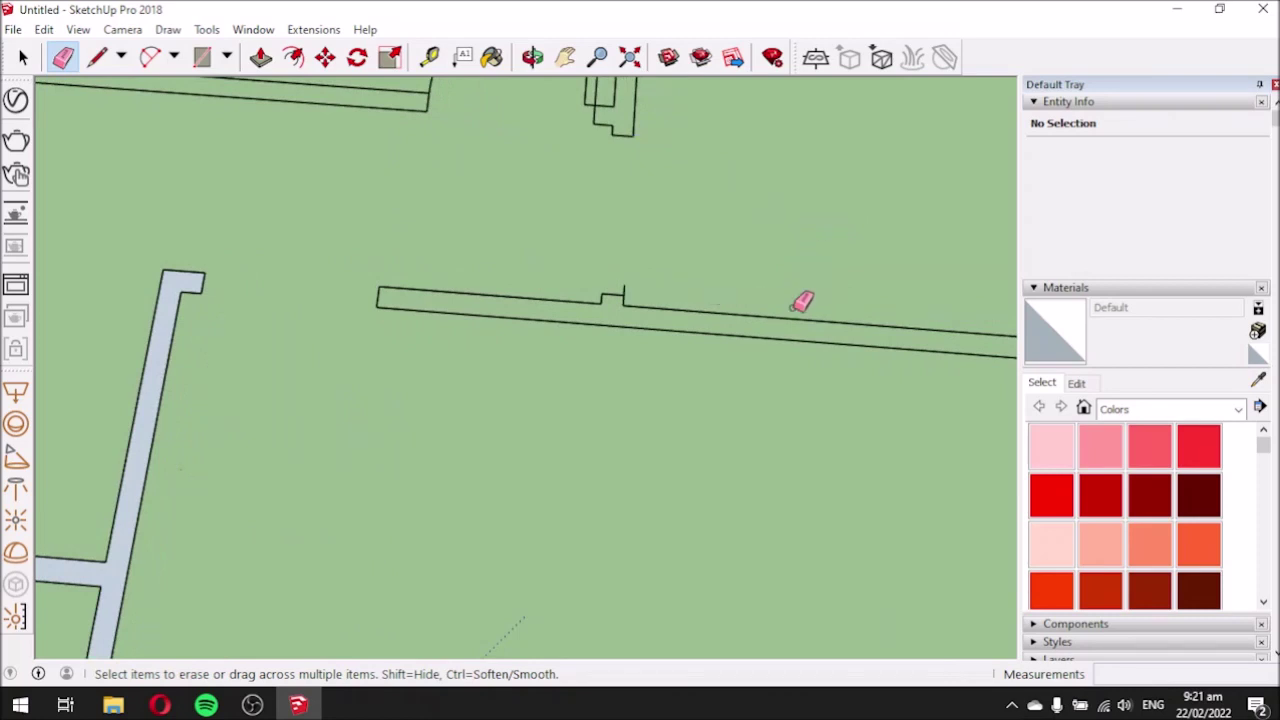
{"action": "scroll", "coordinate": [630, 340], "scroll_direction": "down", "scroll_amount": 4}
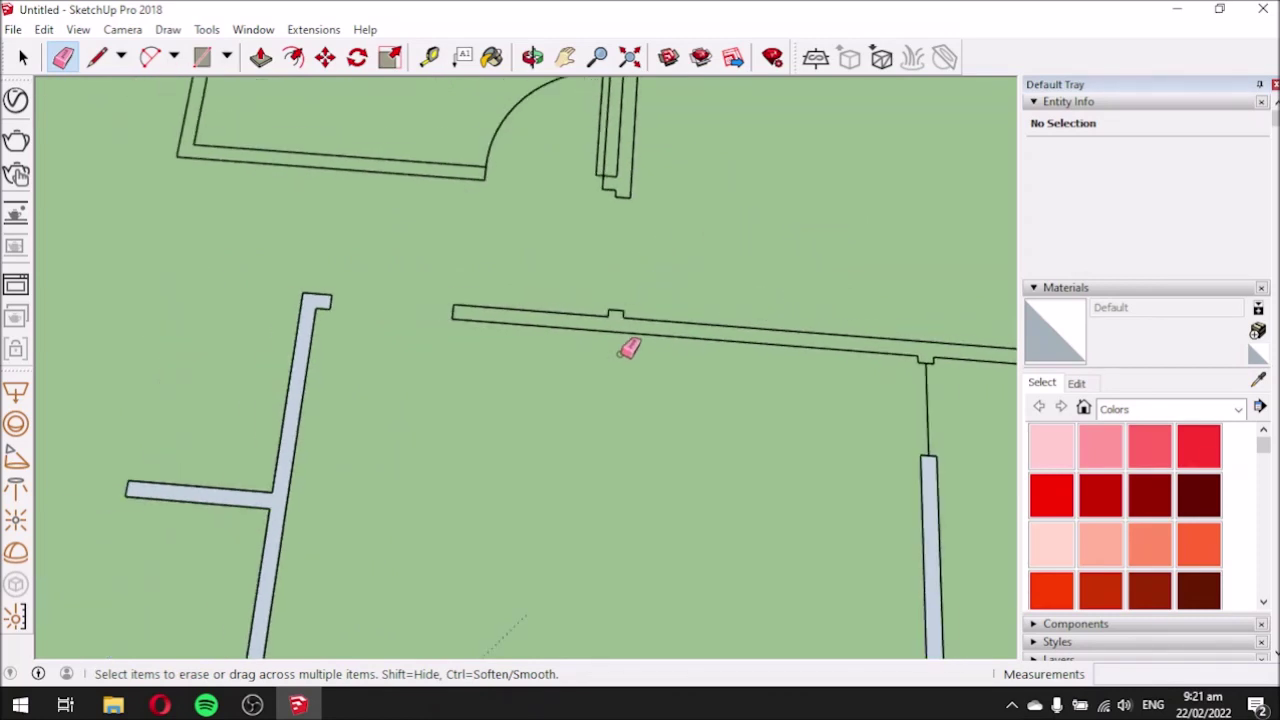
Erase the rear-middle room's door swing arc, door leaf and the leftover stub at the wall end.
{"action": "scroll", "coordinate": [600, 210], "scroll_direction": "up", "scroll_amount": 2}
{"action": "scroll", "coordinate": [618, 172], "scroll_direction": "up", "scroll_amount": 2}
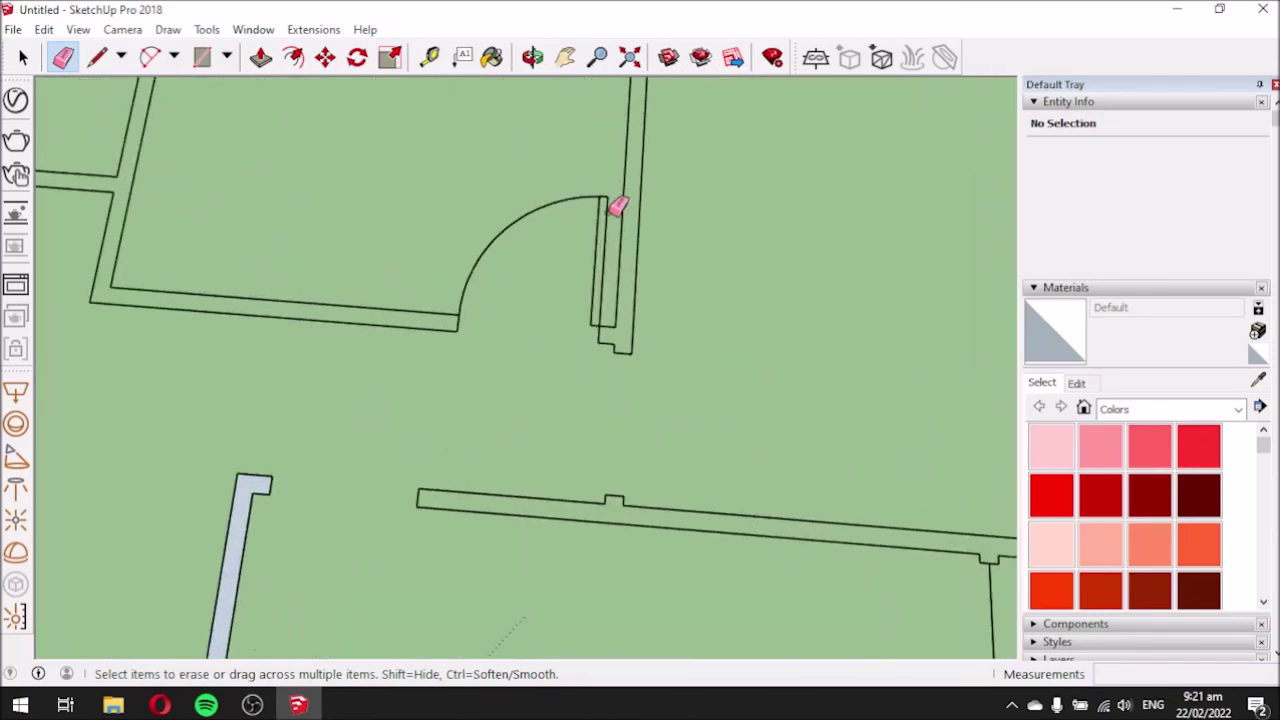
{"action": "left_click_drag", "start_coordinate": [598, 214], "coordinate": [547, 196]}
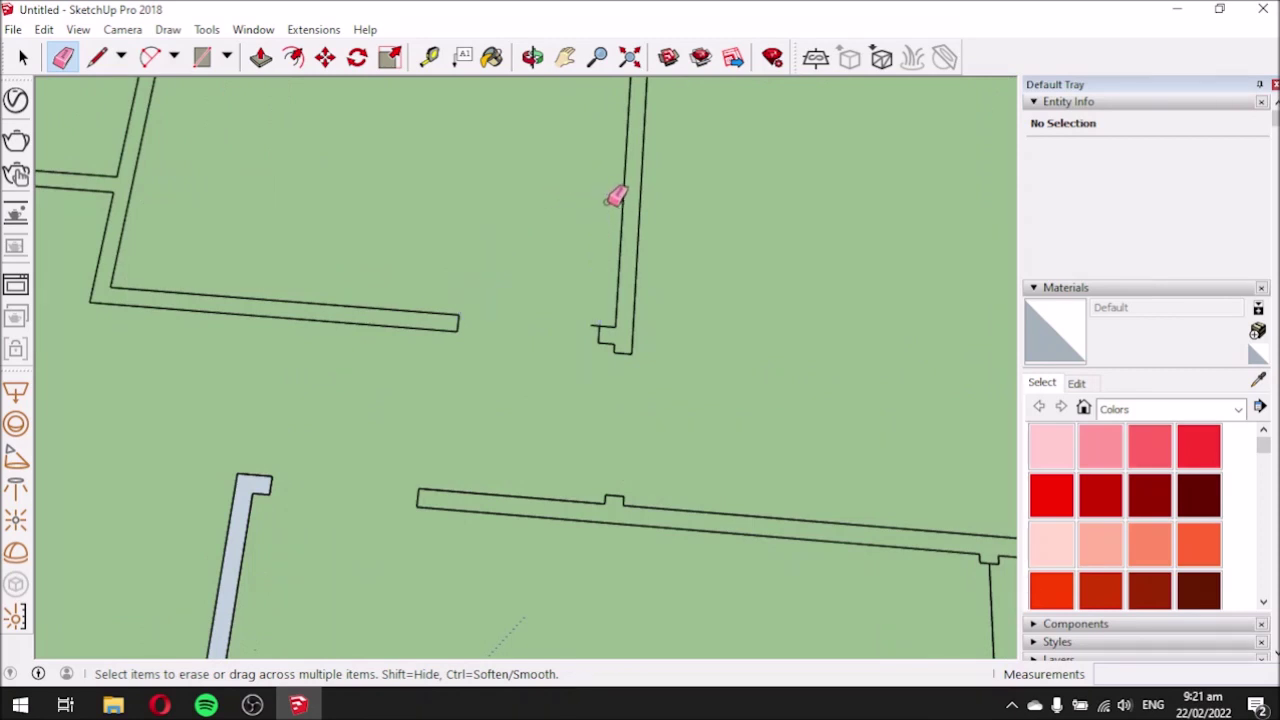
{"action": "scroll", "coordinate": [598, 335], "scroll_direction": "up", "scroll_amount": 3}
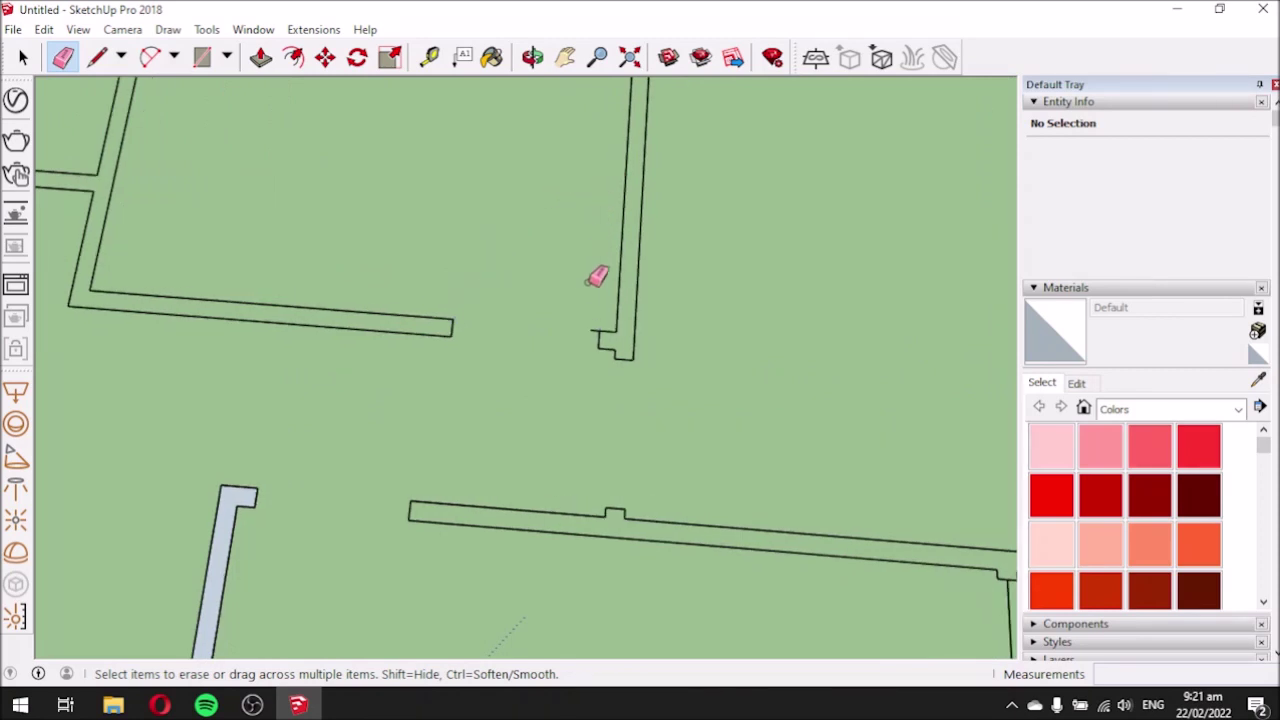
{"action": "scroll", "coordinate": [606, 330], "scroll_direction": "down", "scroll_amount": 6}
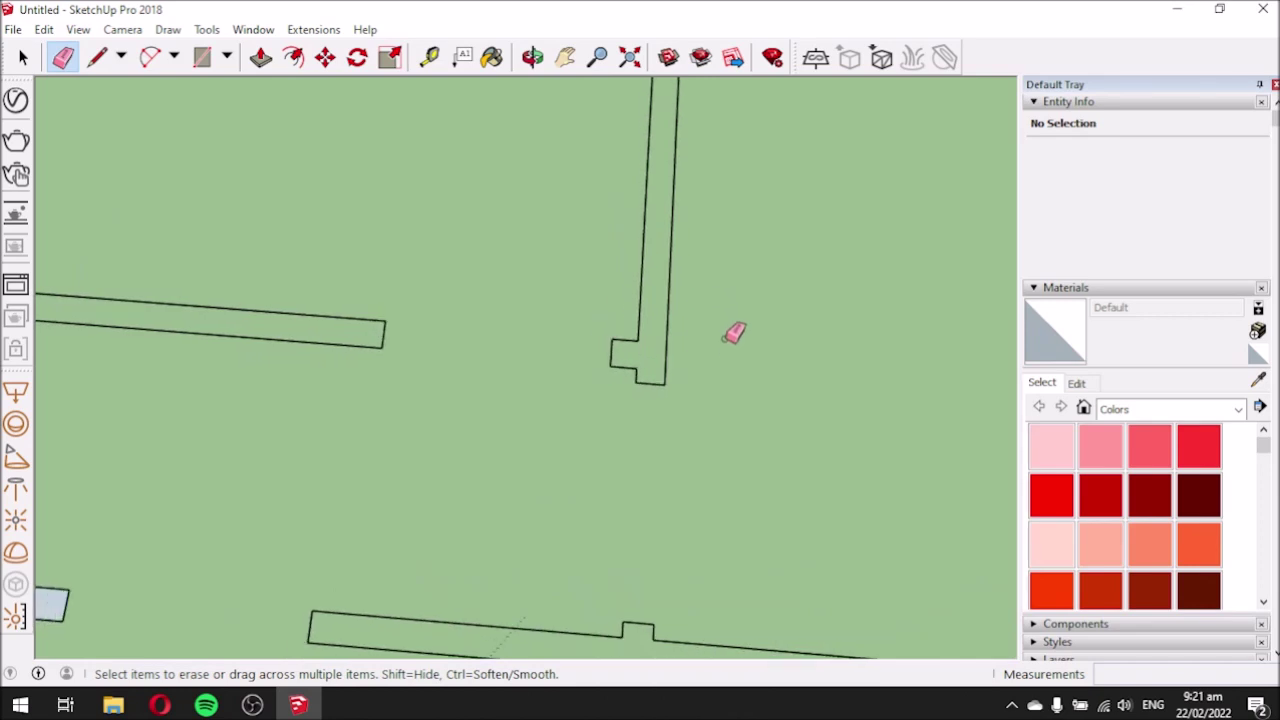
Erase the small rear-left room's door swing arc and door leaf, including the leftover edge fragments.
{"action": "scroll", "coordinate": [370, 248], "scroll_direction": "up", "scroll_amount": 8}
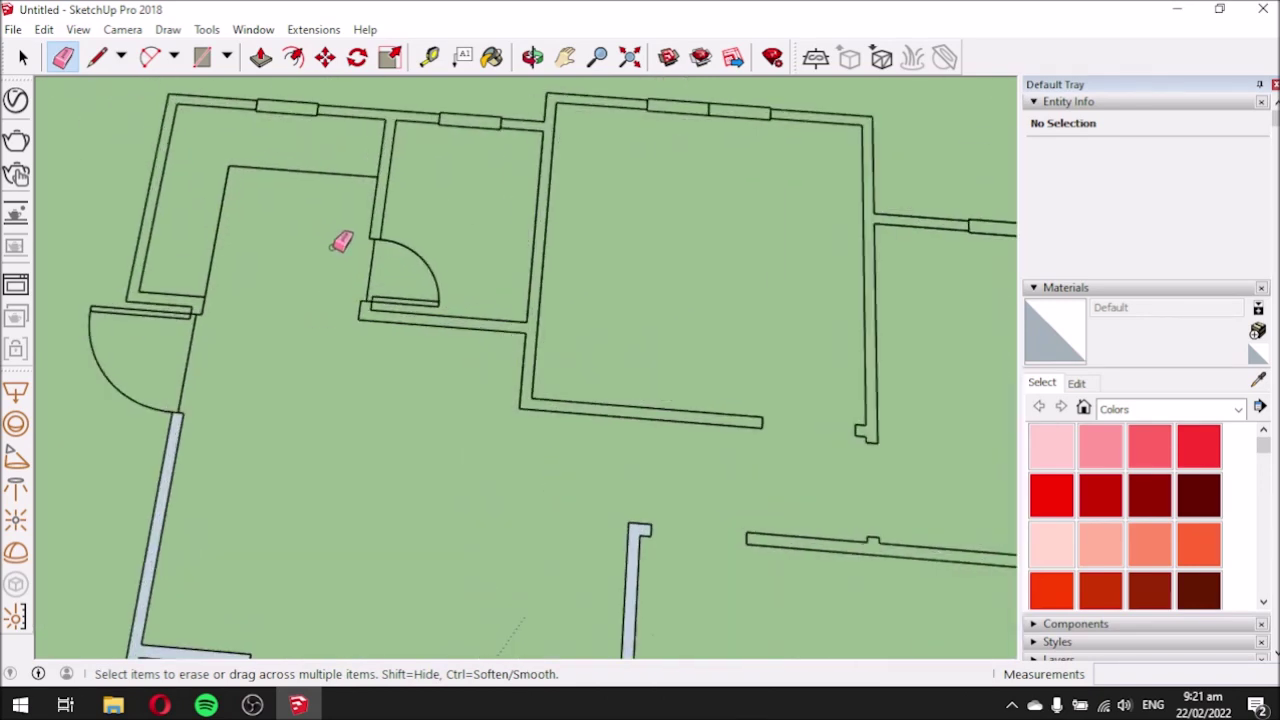
{"action": "left_click", "coordinate": [488, 190]}
{"action": "left_click_drag", "start_coordinate": [480, 440], "coordinate": [474, 446]}
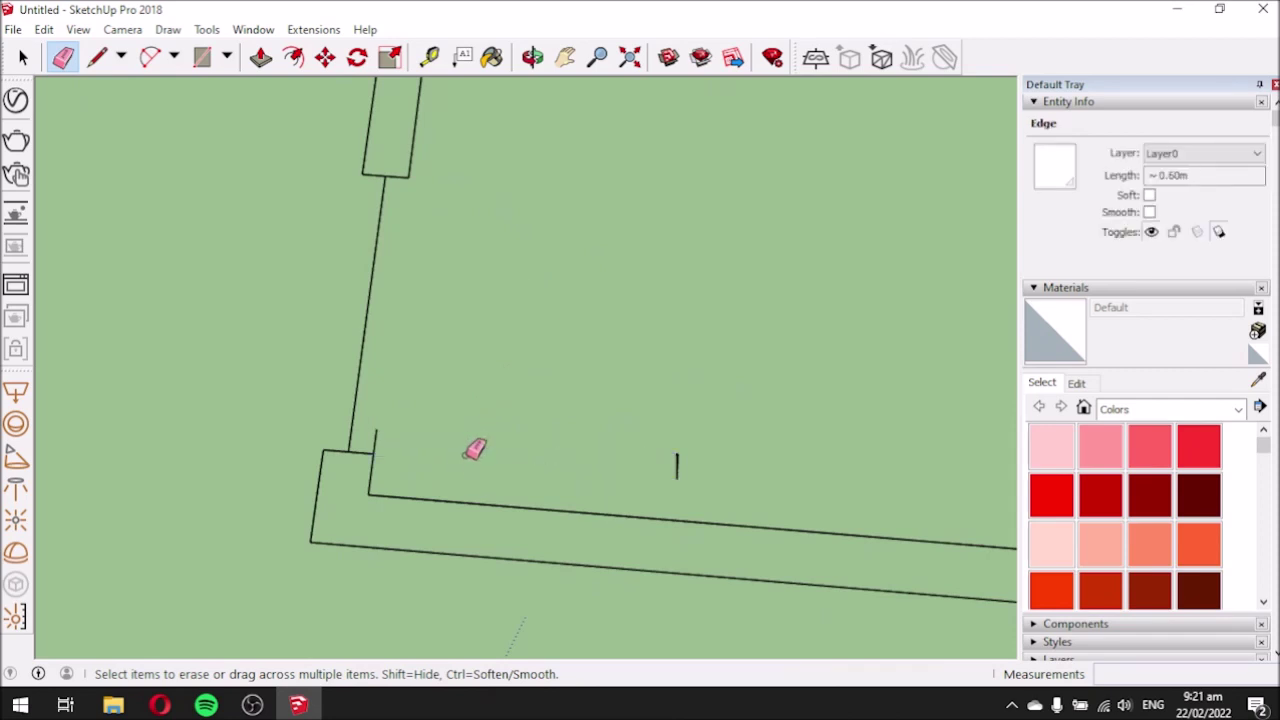
{"action": "left_click", "coordinate": [677, 465]}
{"action": "left_click", "coordinate": [376, 440]}
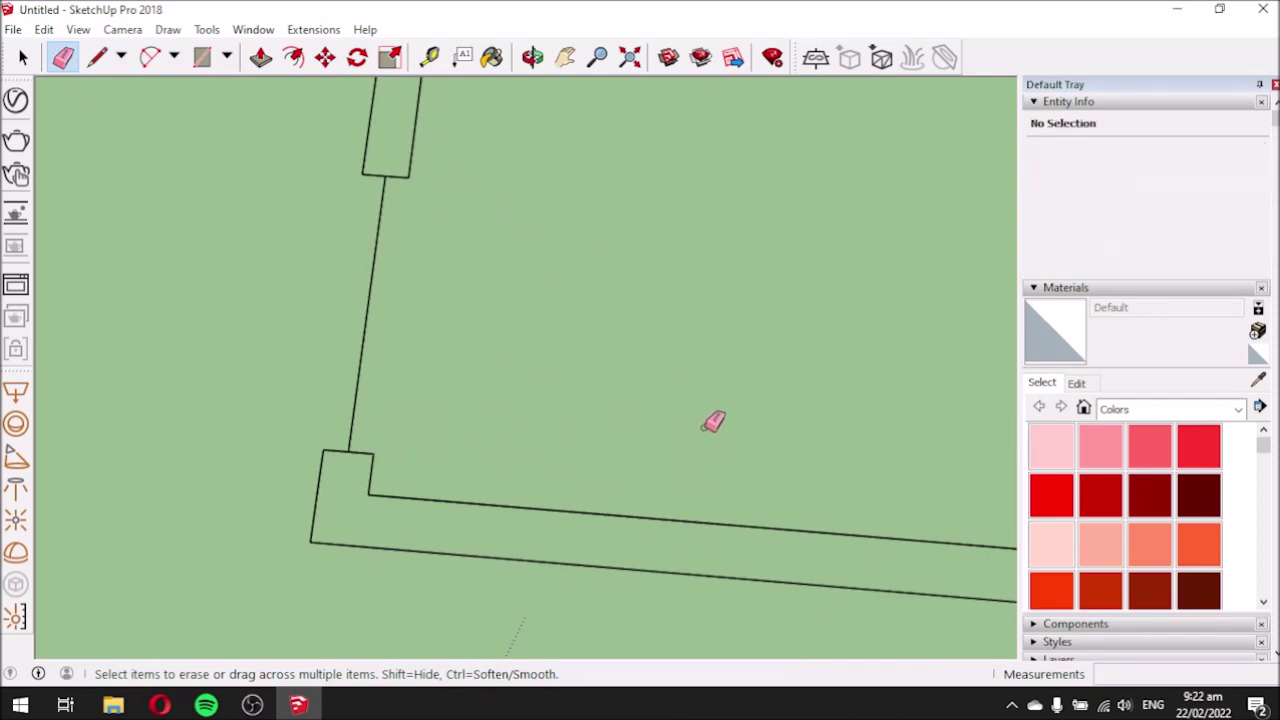
Erase the exterior door's leaf and swing arc beside the rear-left room with the L-shaped counter, including its leftover edges.
{"action": "scroll", "coordinate": [434, 492], "scroll_direction": "down", "scroll_amount": 6}
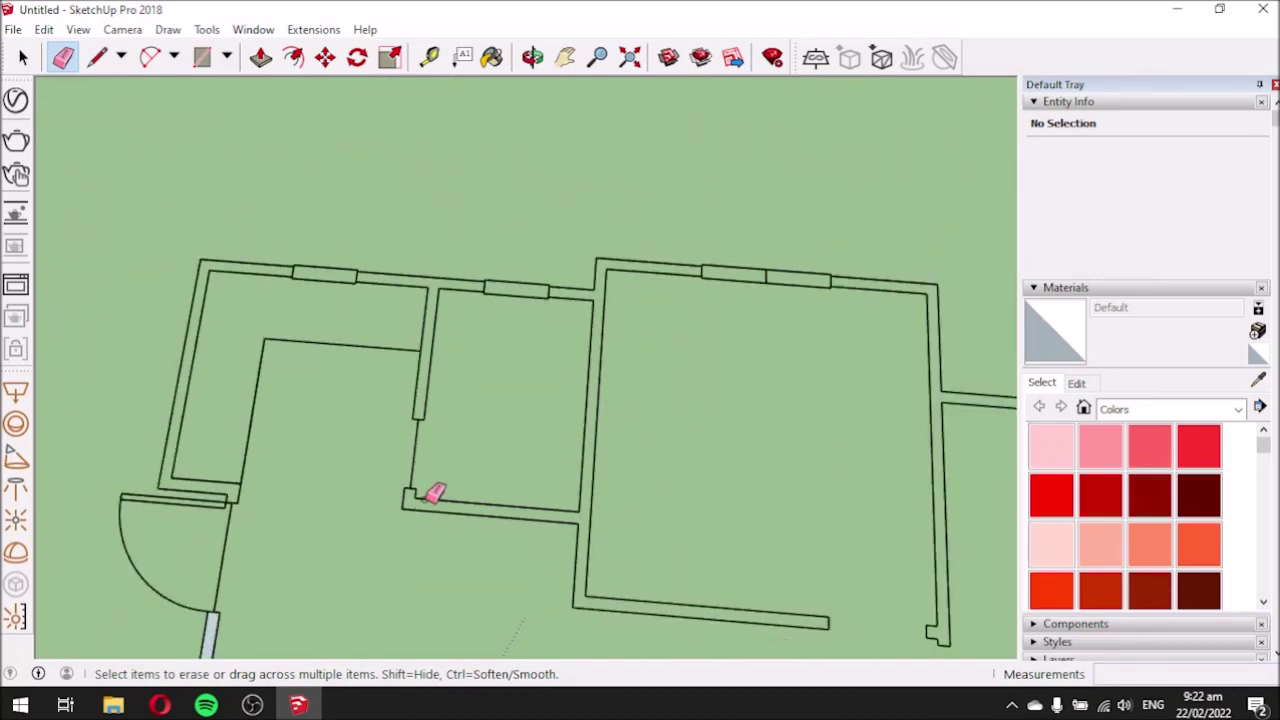
{"action": "scroll", "coordinate": [165, 525], "scroll_direction": "up", "scroll_amount": 3}
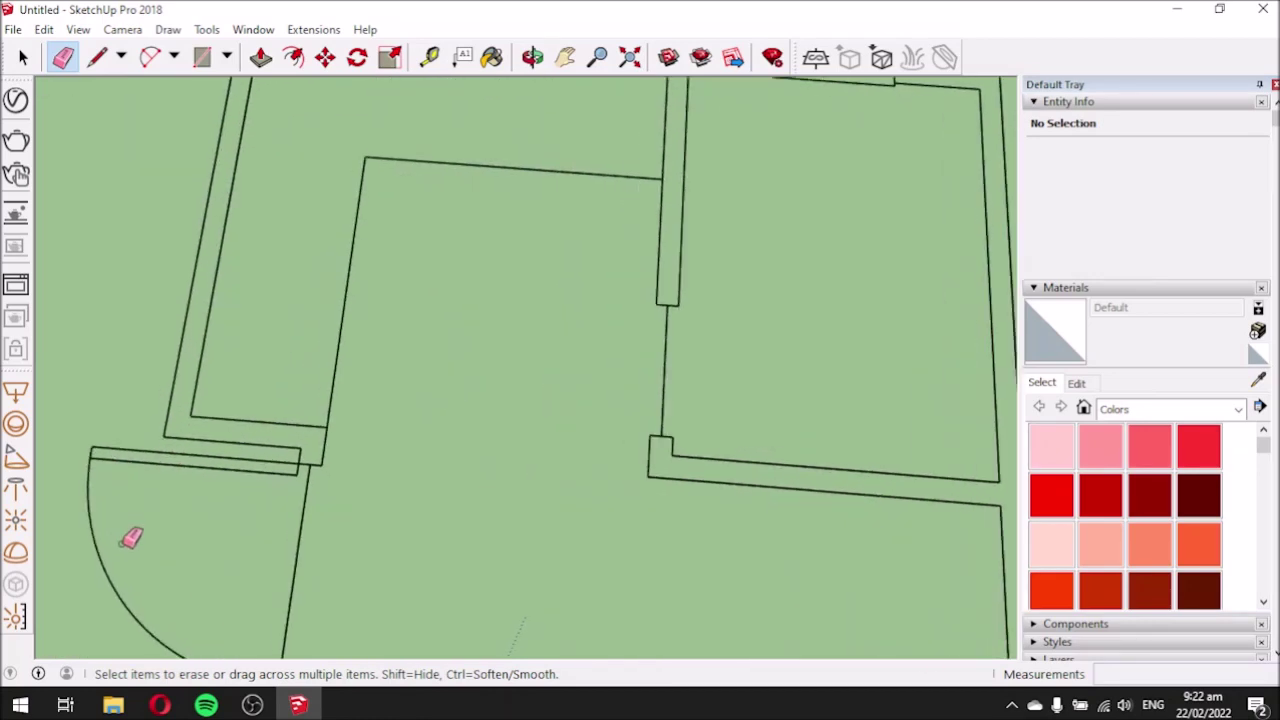
{"action": "left_click", "coordinate": [112, 459]}
{"action": "scroll", "coordinate": [143, 414], "scroll_direction": "down", "scroll_amount": 1}
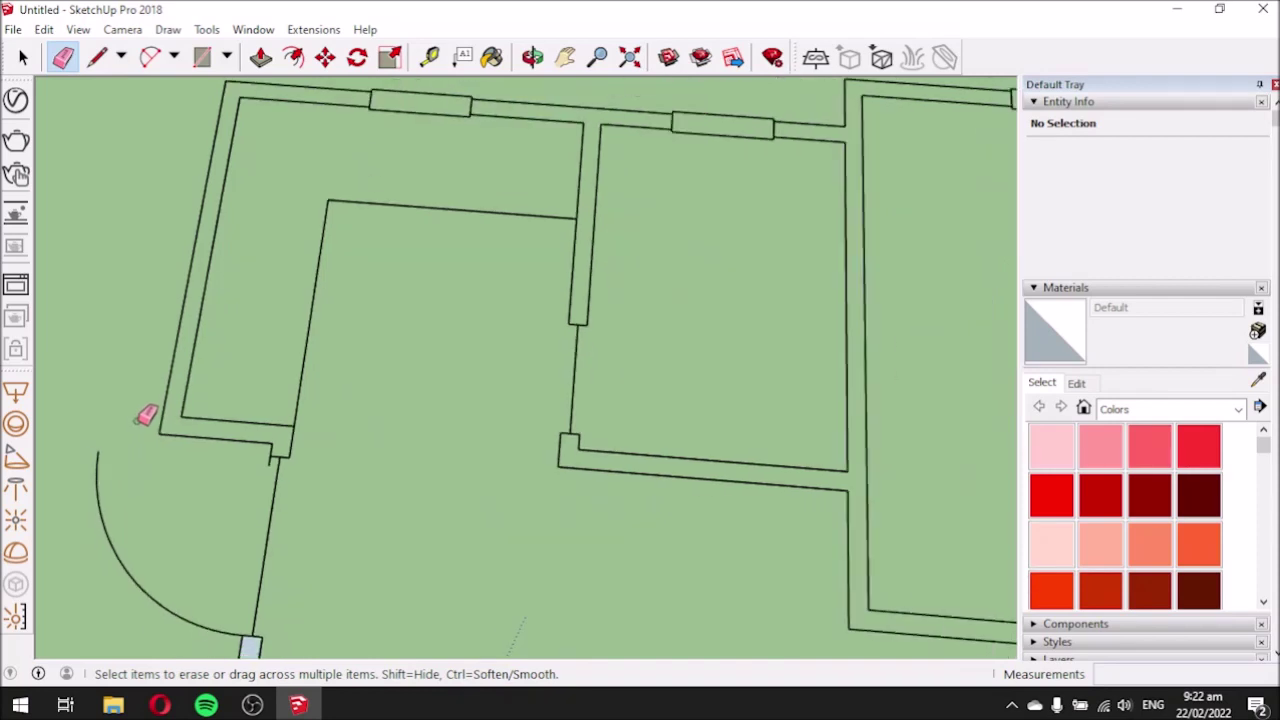
{"action": "left_click", "coordinate": [105, 512]}
{"action": "scroll", "coordinate": [258, 455], "scroll_direction": "up", "scroll_amount": 1}
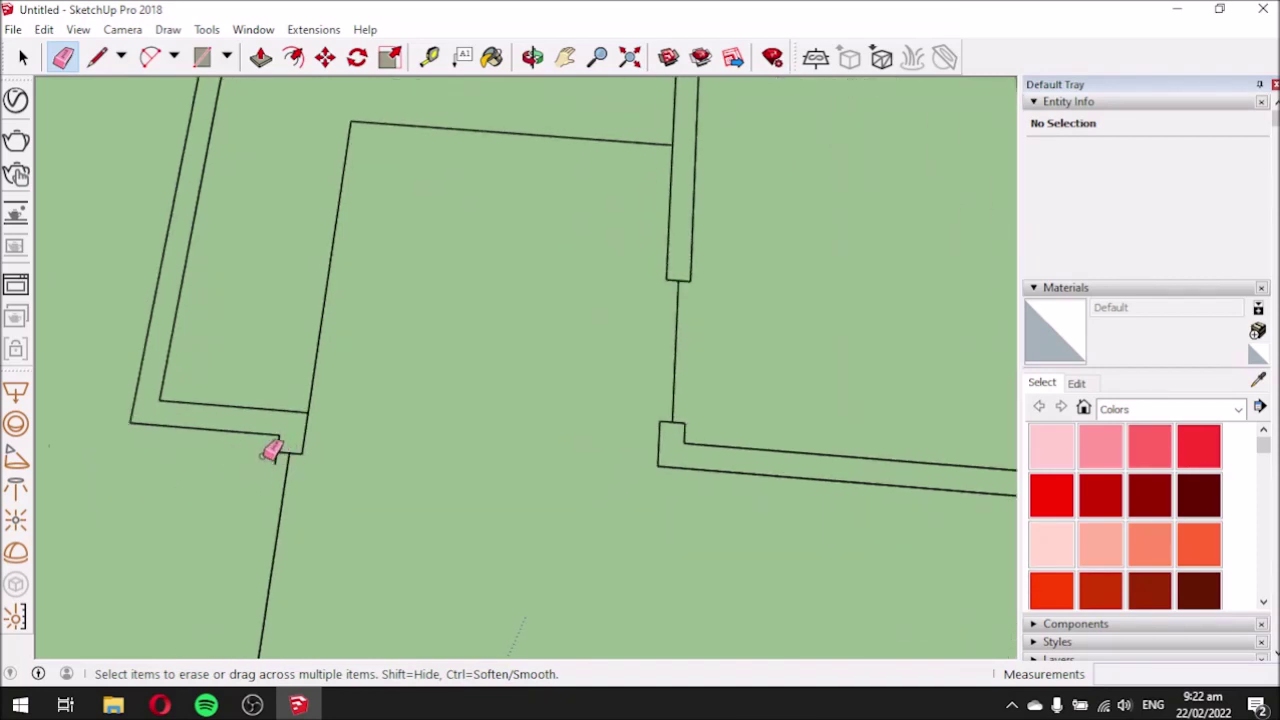
{"action": "scroll", "coordinate": [340, 390], "scroll_direction": "down", "scroll_amount": 6}
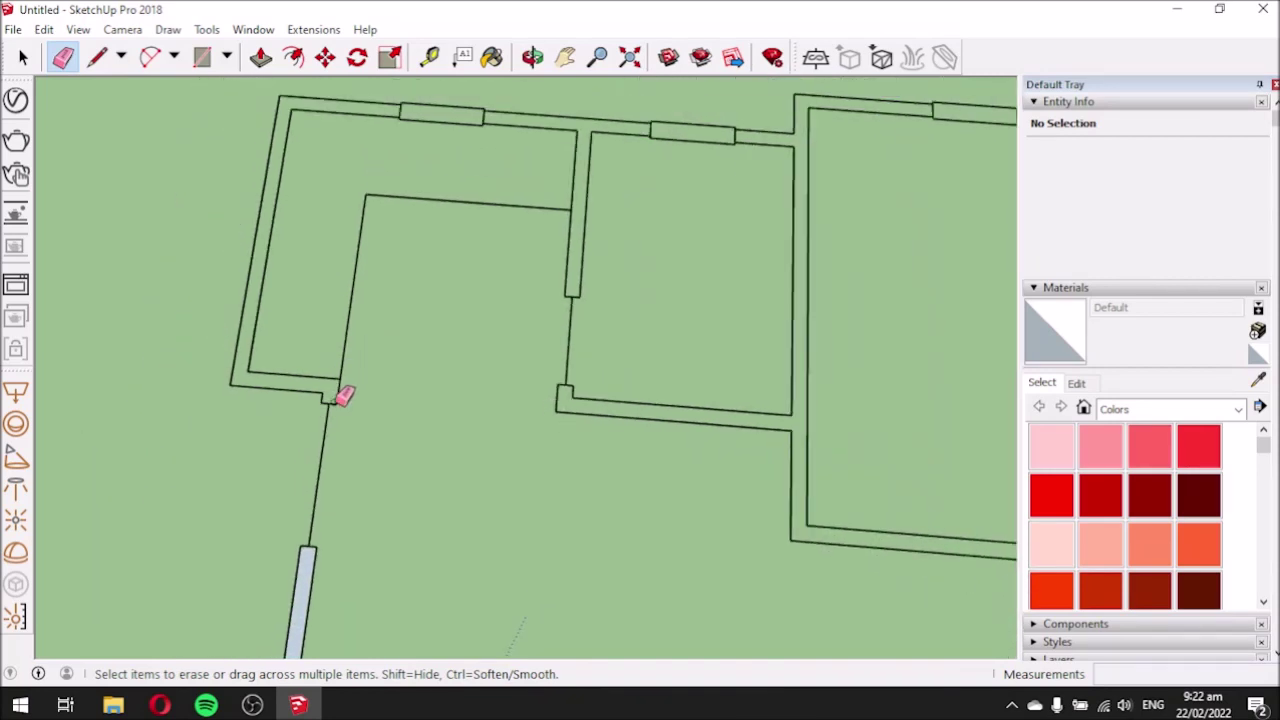
Trace the long dividing wall with the Line tool from its free end to the small side room's door notch to create faces.
{"action": "middle_click_drag", "start_coordinate": [390, 570], "coordinate": [414, 520]}
{"action": "scroll", "coordinate": [610, 500], "scroll_direction": "up", "scroll_amount": 3}
{"action": "scroll", "coordinate": [610, 502], "scroll_direction": "up", "scroll_amount": 2}
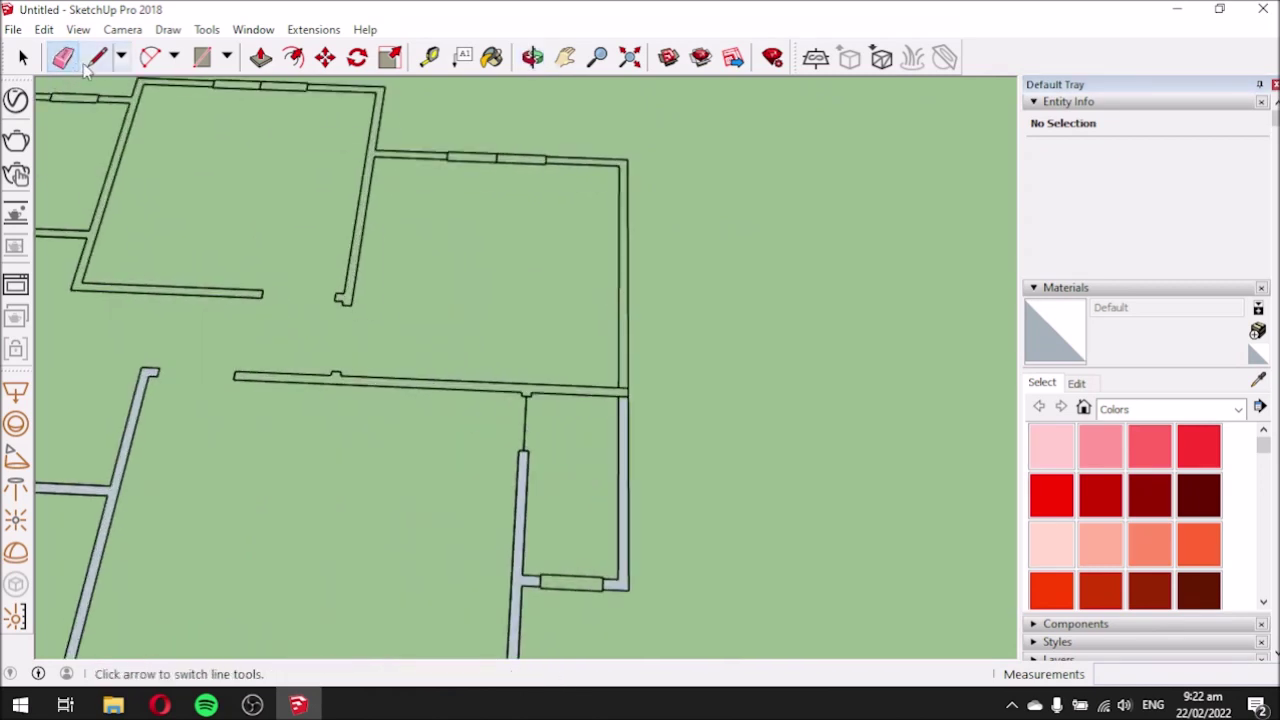
{"action": "left_click", "coordinate": [97, 57]}
{"action": "scroll", "coordinate": [246, 387], "scroll_direction": "up", "scroll_amount": 1}
{"action": "left_click", "coordinate": [233, 378]}
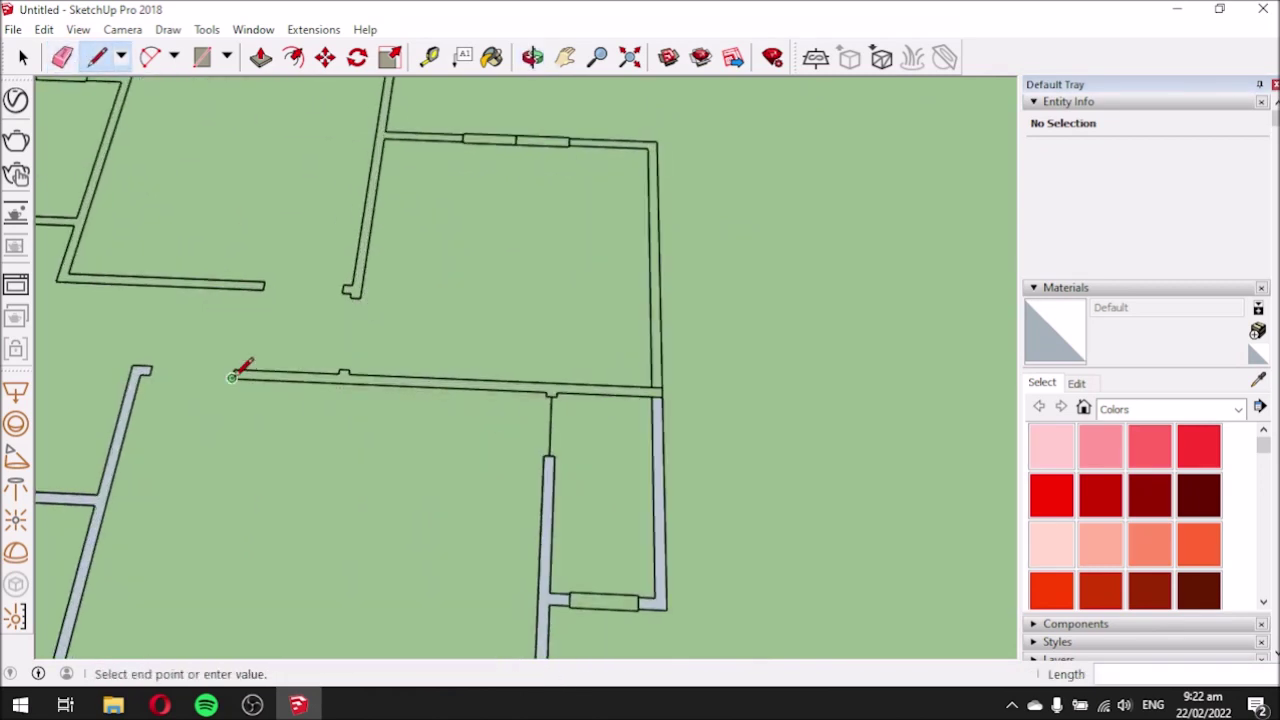
{"action": "left_click", "coordinate": [550, 390]}
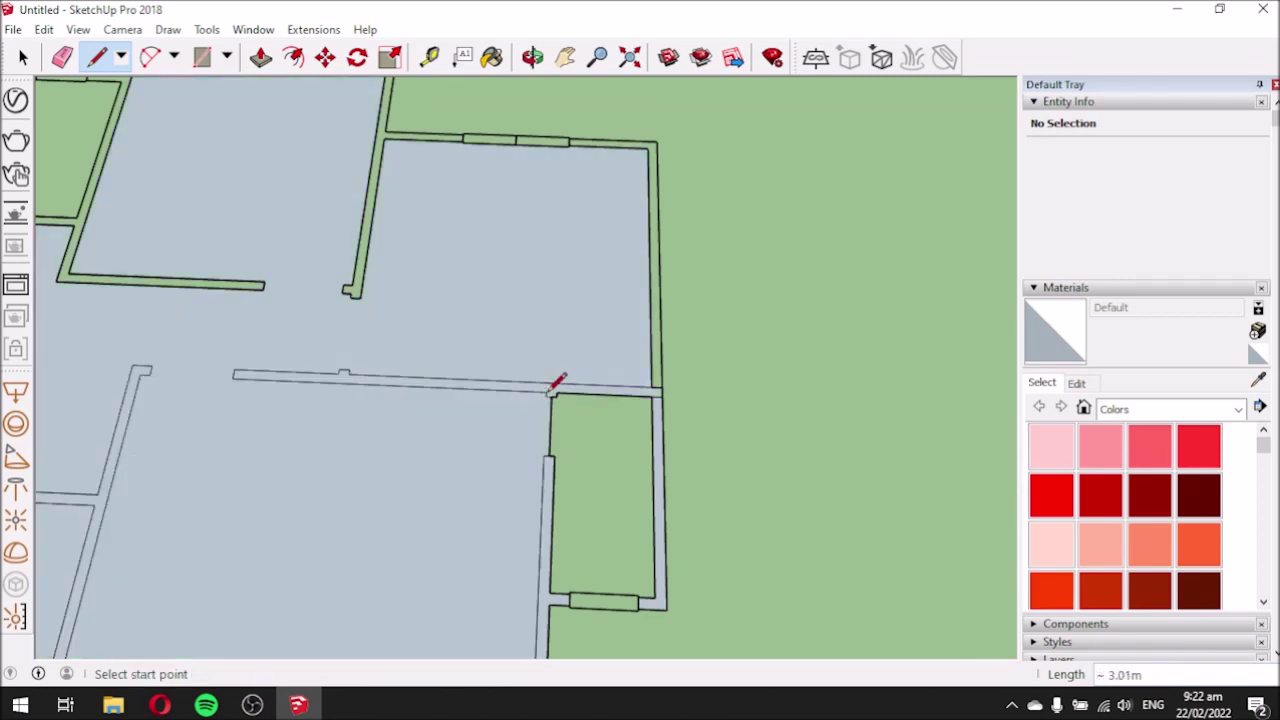
Trace from the door notch along the dividing wall to the outer wall, then up to the rear-right corner to fill the remaining faces.
{"action": "middle_click_drag", "start_coordinate": [600, 323], "coordinate": [610, 448]}
{"action": "scroll", "coordinate": [622, 430], "scroll_direction": "up", "scroll_amount": 1}
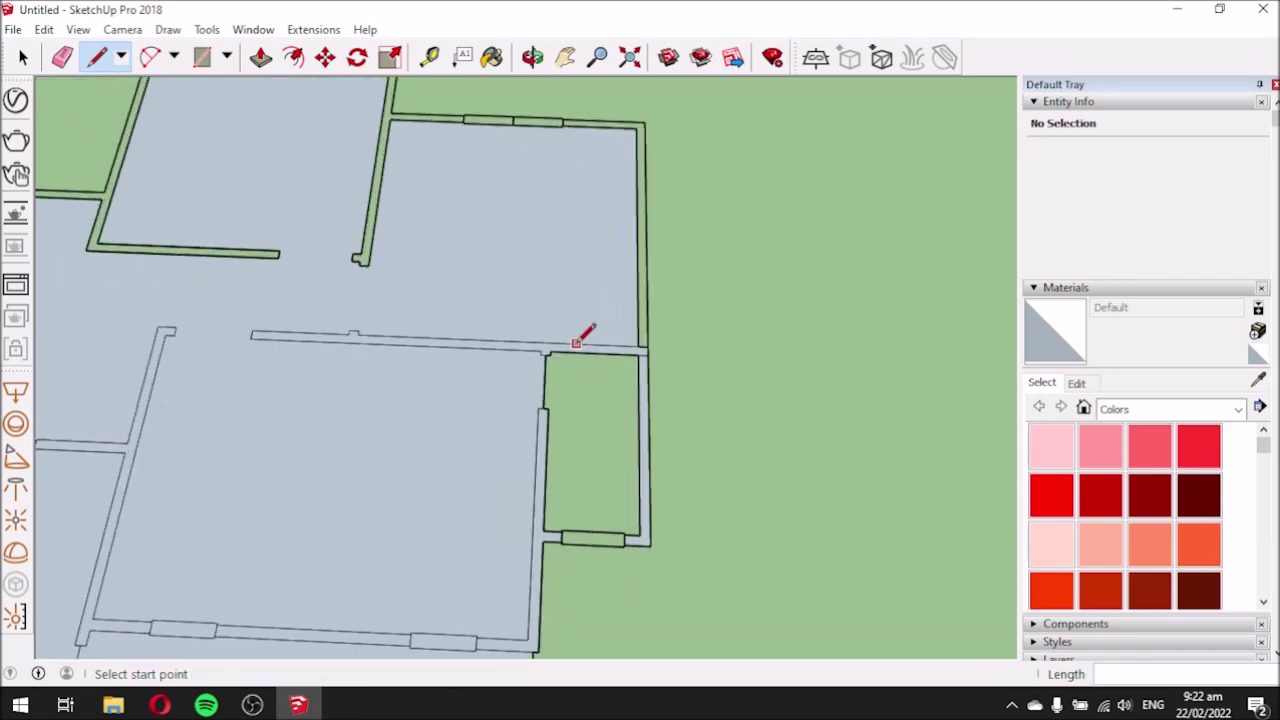
{"action": "scroll", "coordinate": [577, 342], "scroll_direction": "up", "scroll_amount": 1}
{"action": "left_click", "coordinate": [535, 352]}
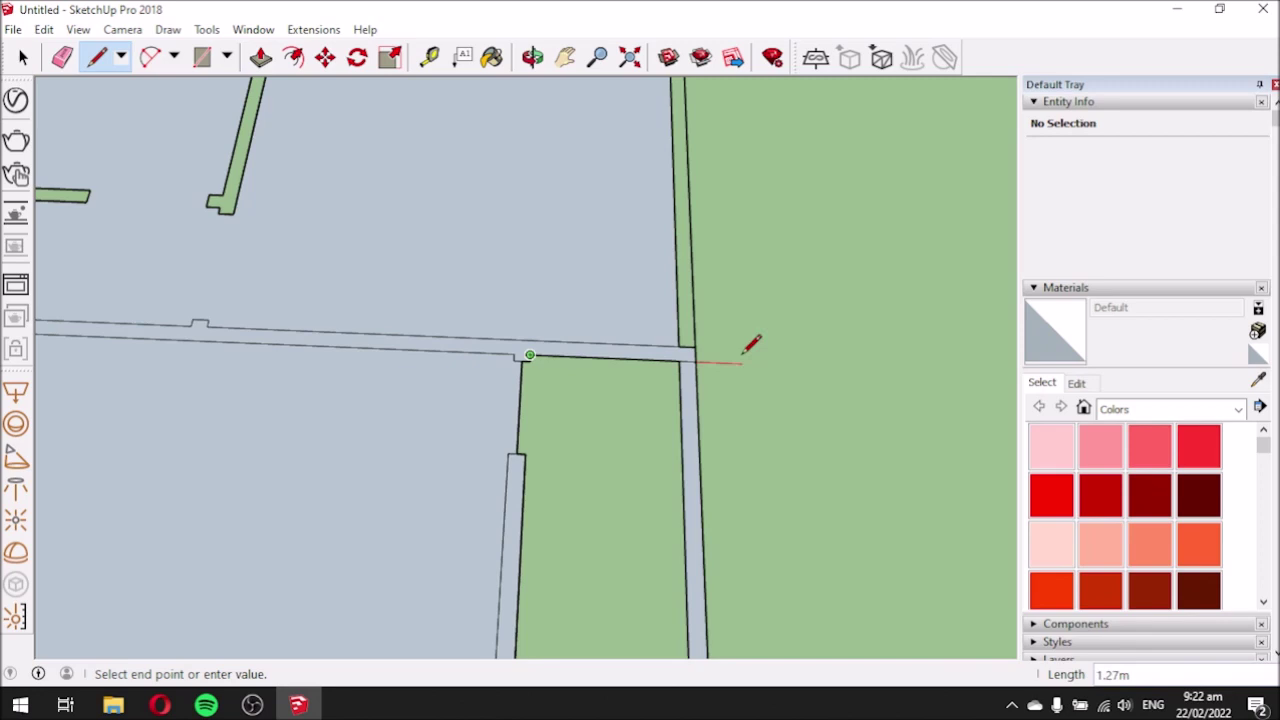
{"action": "left_click", "coordinate": [684, 350]}
{"action": "scroll", "coordinate": [719, 342], "scroll_direction": "up", "scroll_amount": 1}
{"action": "left_click", "coordinate": [671, 347]}
{"action": "scroll", "coordinate": [694, 366], "scroll_direction": "down", "scroll_amount": 1}
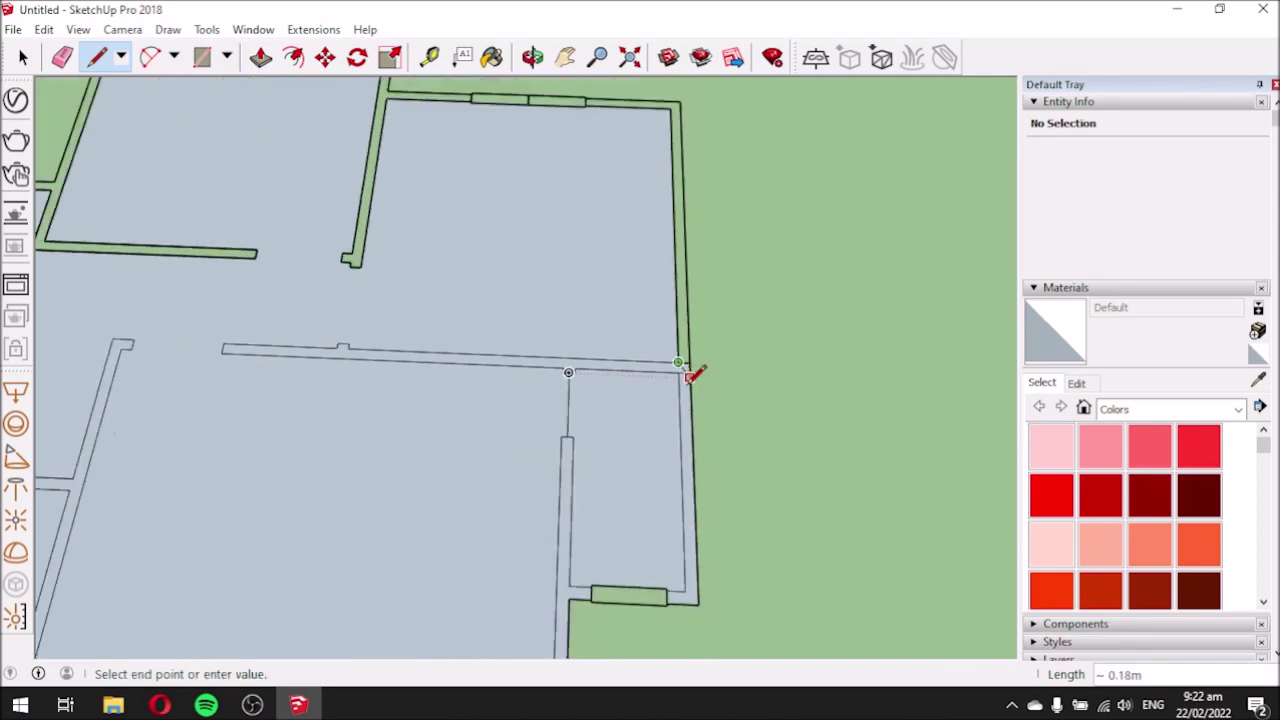
{"action": "left_click", "coordinate": [676, 99]}
{"action": "scroll", "coordinate": [680, 190], "scroll_direction": "up", "scroll_amount": 1}
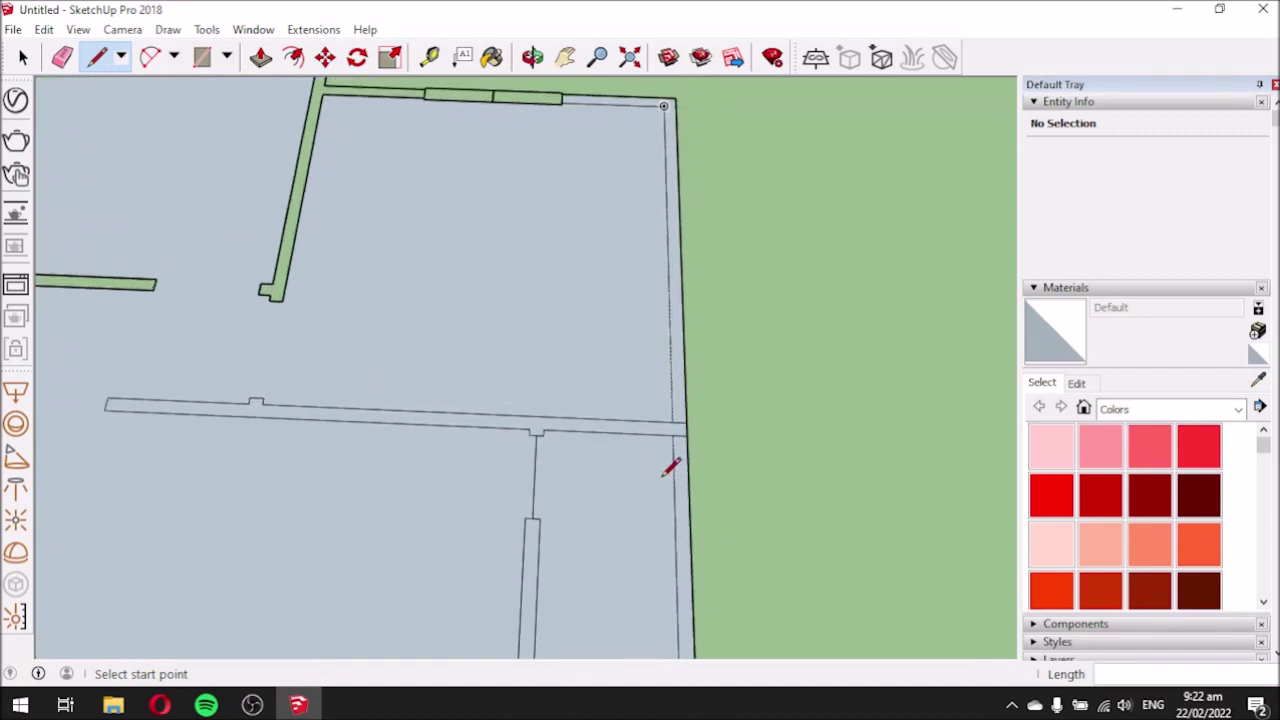
Erase the short edges crossing the outer wall where the long dividing wall meets it.
{"action": "scroll", "coordinate": [668, 470], "scroll_direction": "up", "scroll_amount": 1}
{"action": "left_click", "coordinate": [24, 57]}
{"action": "scroll", "coordinate": [670, 408], "scroll_direction": "up", "scroll_amount": 2}
{"action": "scroll", "coordinate": [672, 410], "scroll_direction": "up", "scroll_amount": 1}
{"action": "left_click", "coordinate": [62, 57]}
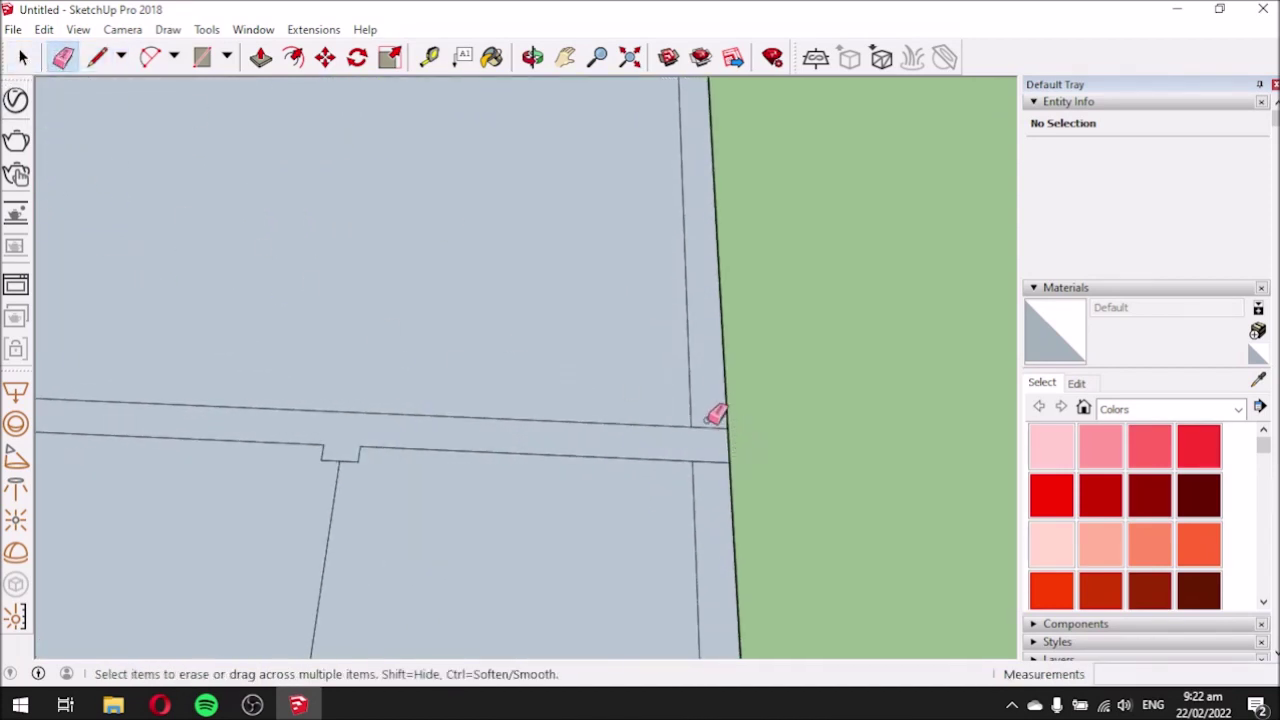
{"action": "scroll", "coordinate": [600, 510], "scroll_direction": "down", "scroll_amount": 3}
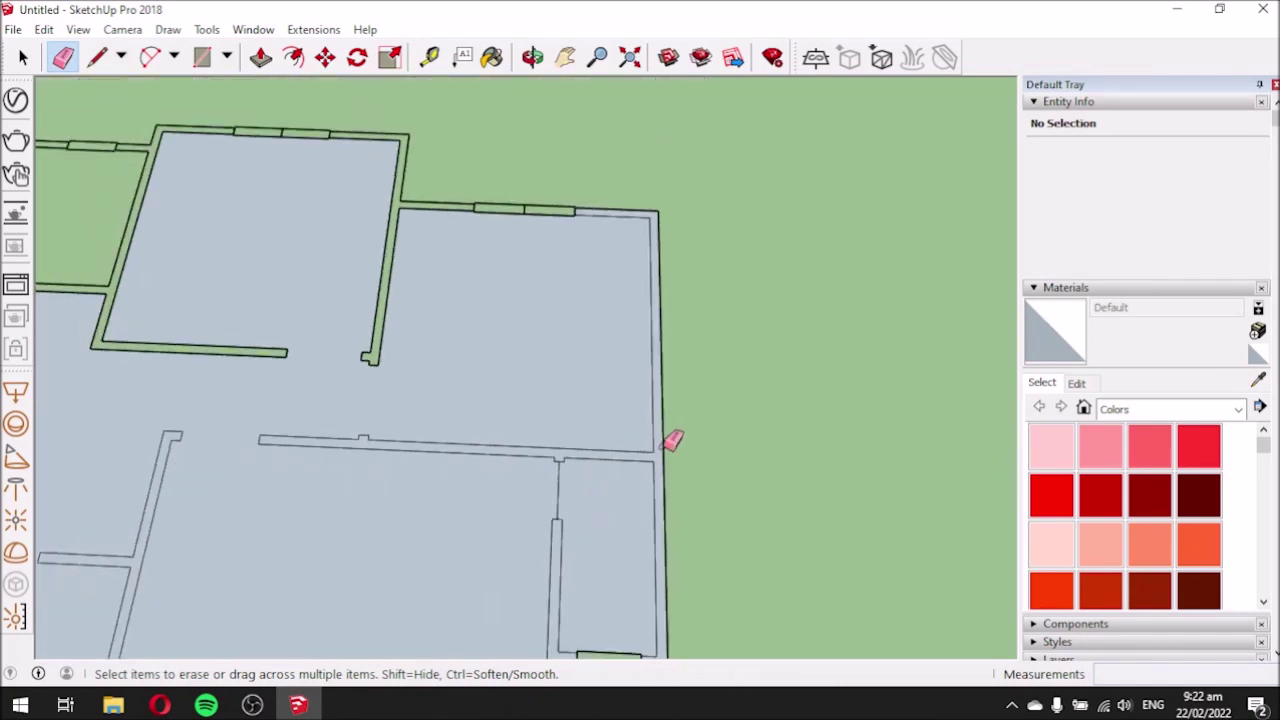
Trace the 0.10 m end edge of the partition between the rear-middle and rear-right rooms to create its wall face.
{"action": "scroll", "coordinate": [557, 289], "scroll_direction": "down", "scroll_amount": 2}
{"action": "scroll", "coordinate": [557, 254], "scroll_direction": "up", "scroll_amount": 3}
{"action": "scroll", "coordinate": [579, 283], "scroll_direction": "down", "scroll_amount": 1}
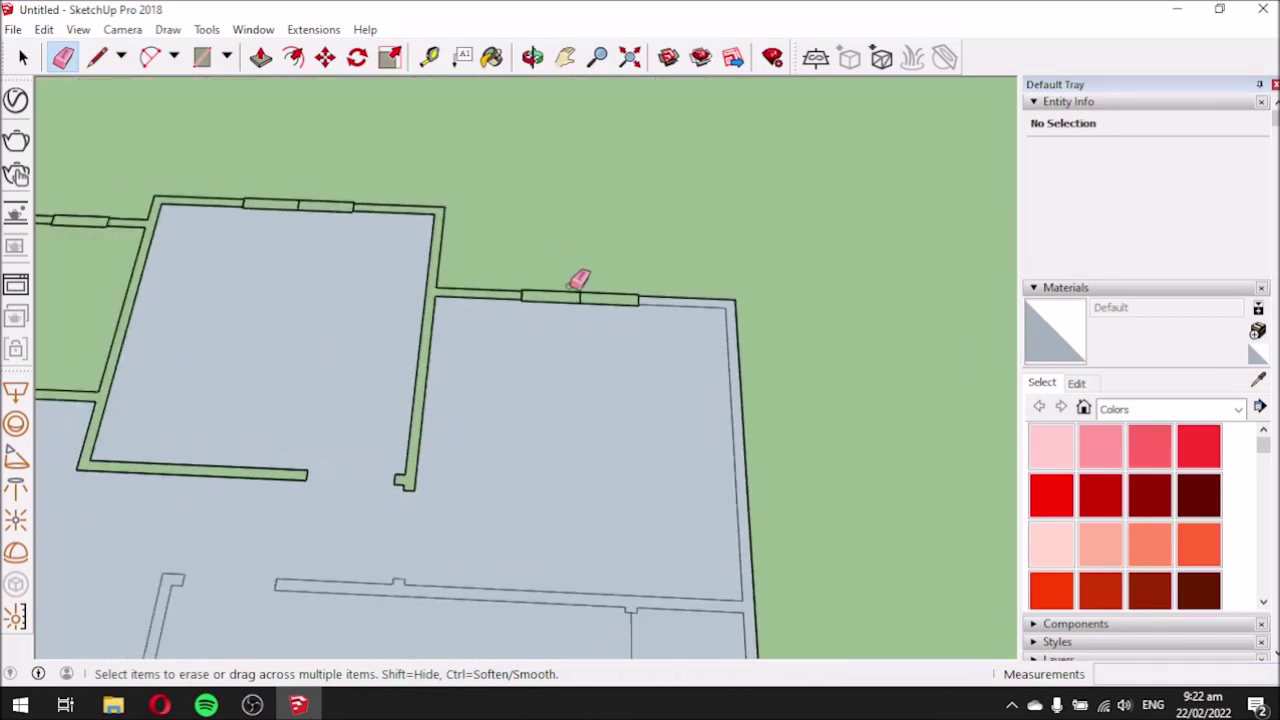
{"action": "scroll", "coordinate": [420, 245], "scroll_direction": "up", "scroll_amount": 2}
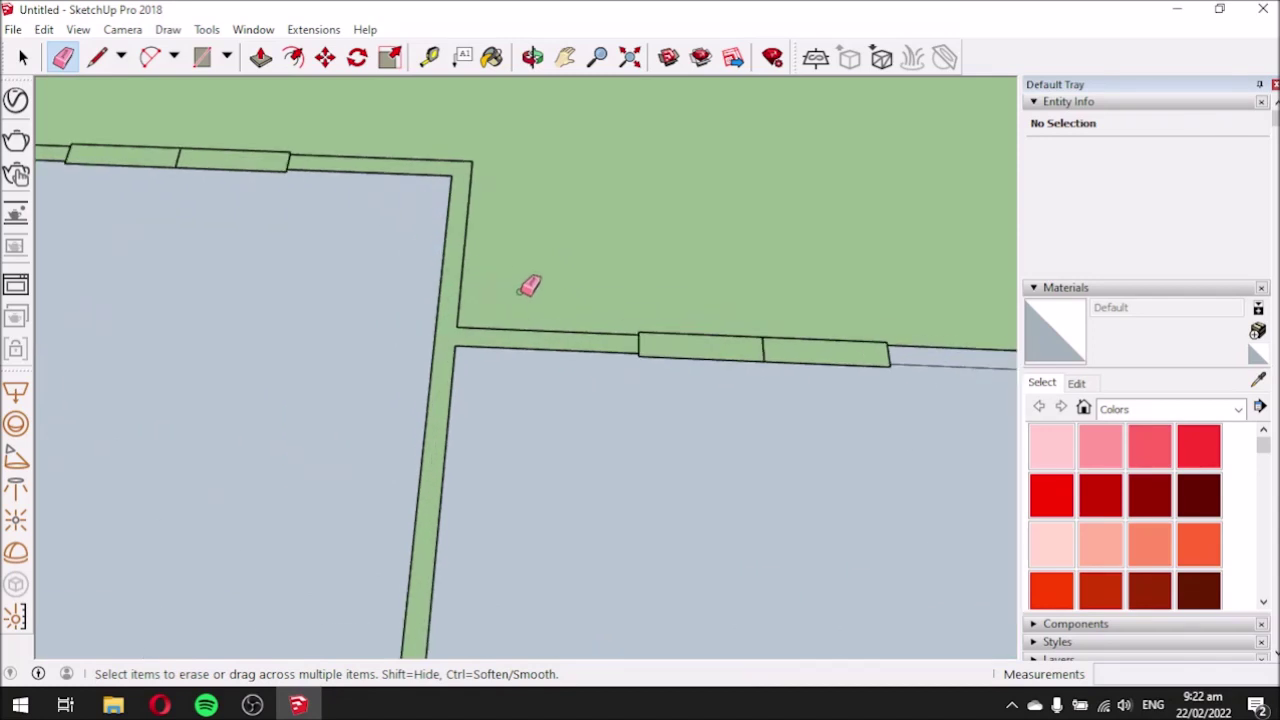
{"action": "left_click", "coordinate": [97, 57]}
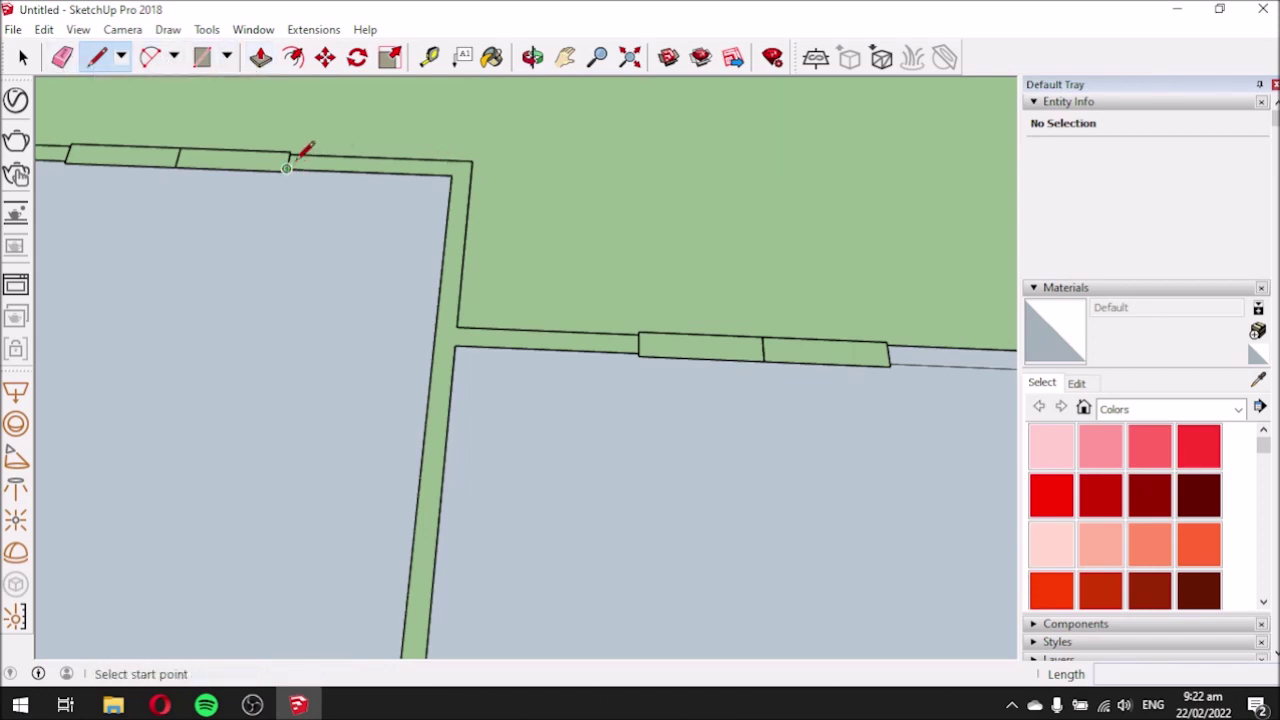
{"action": "scroll", "coordinate": [465, 325], "scroll_direction": "down", "scroll_amount": 3}
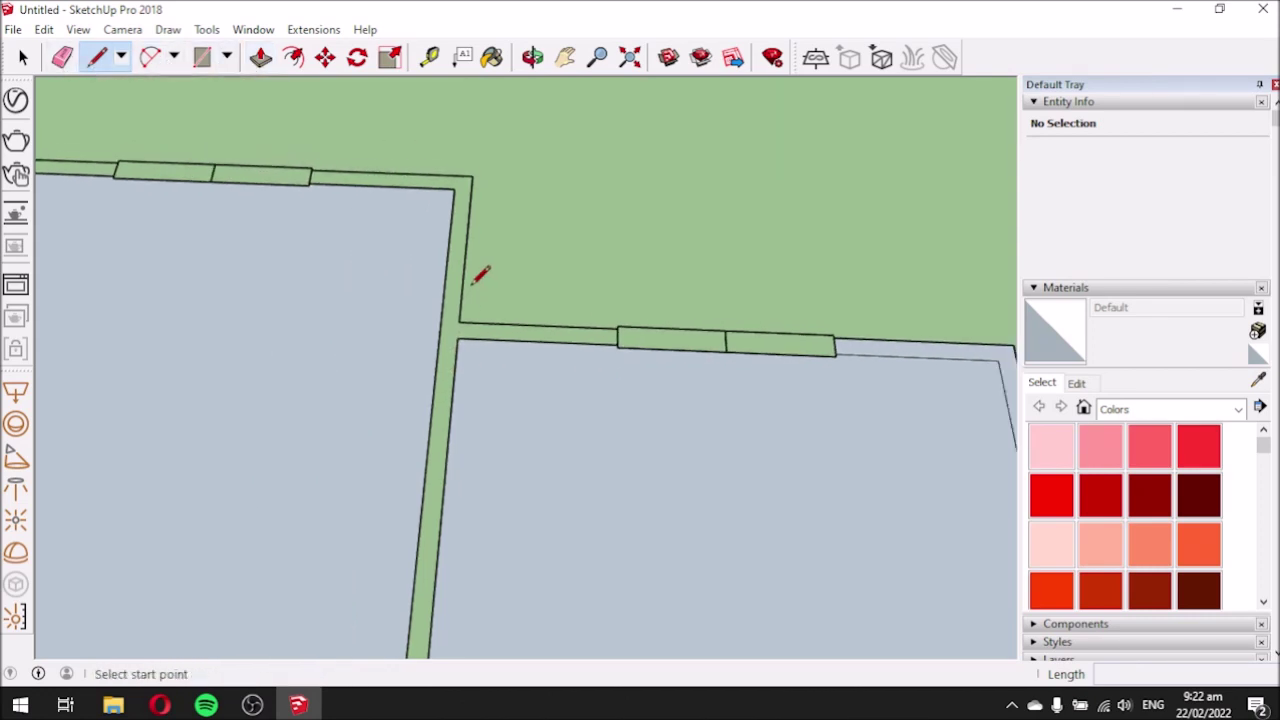
{"action": "scroll", "coordinate": [413, 634], "scroll_direction": "up", "scroll_amount": 5}
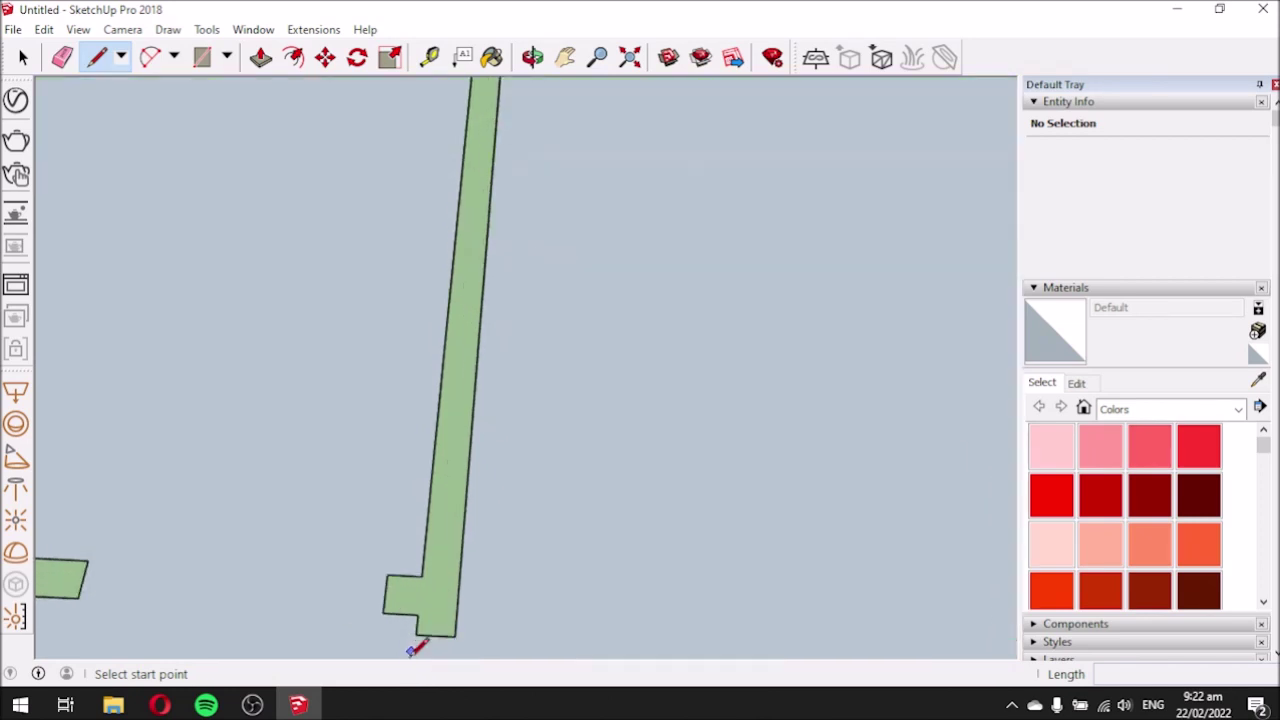
{"action": "left_click", "coordinate": [418, 626]}
{"action": "left_click", "coordinate": [471, 627]}
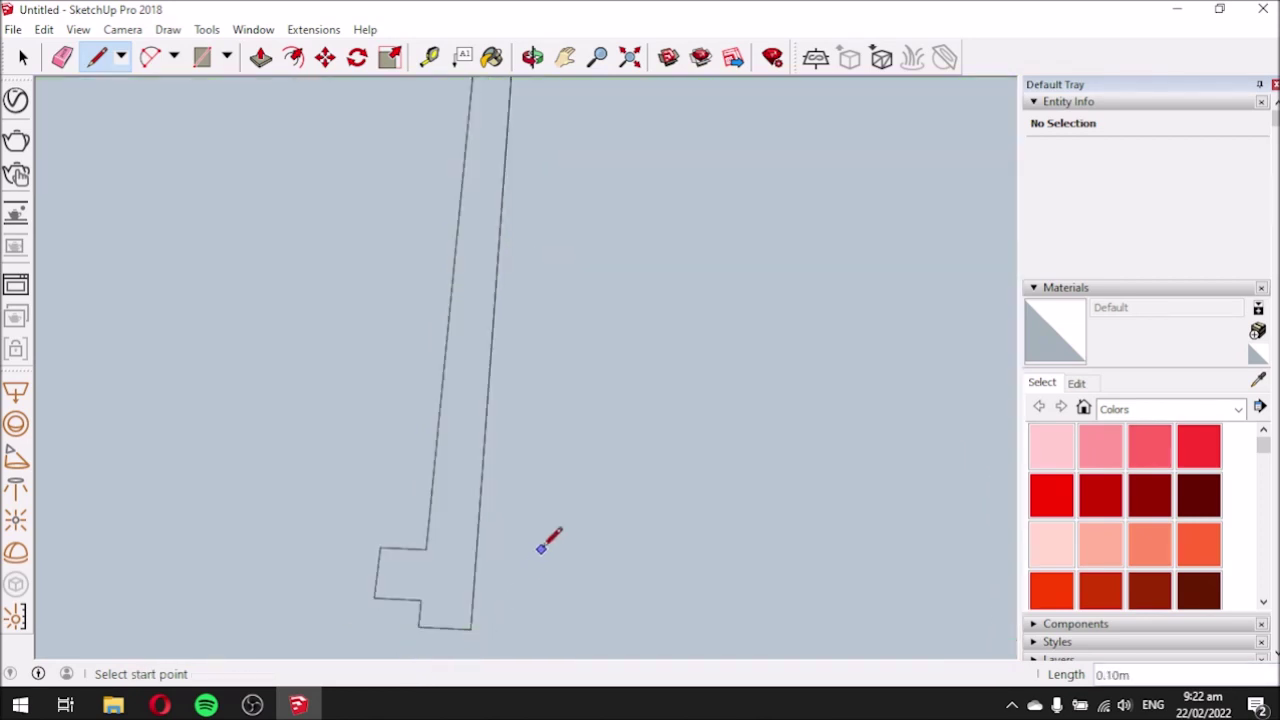
Trace the outer edges of both panes of the rear-right room's window to create their faces.
{"action": "scroll", "coordinate": [577, 597], "scroll_direction": "down", "scroll_amount": 4}
{"action": "scroll", "coordinate": [722, 355], "scroll_direction": "up", "scroll_amount": 4}
{"action": "scroll", "coordinate": [722, 355], "scroll_direction": "up", "scroll_amount": 5}
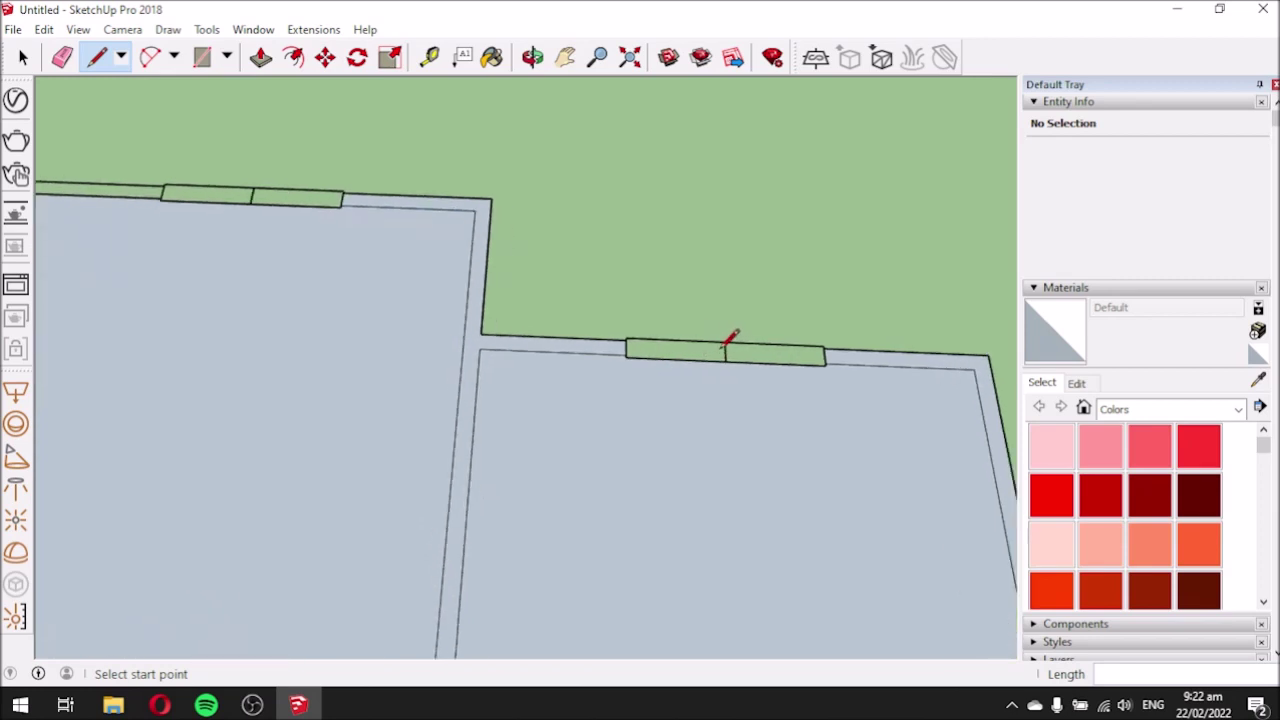
{"action": "left_click", "coordinate": [500, 326]}
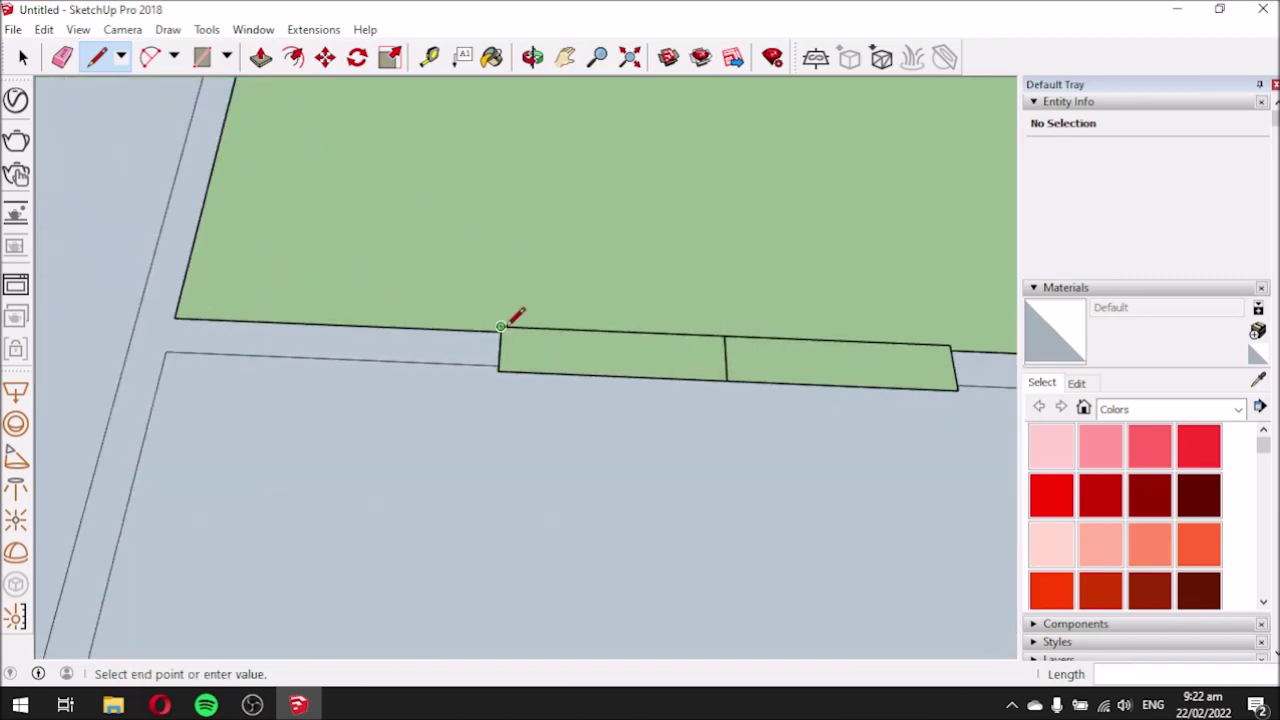
{"action": "left_click", "coordinate": [726, 334]}
{"action": "left_click", "coordinate": [738, 335]}
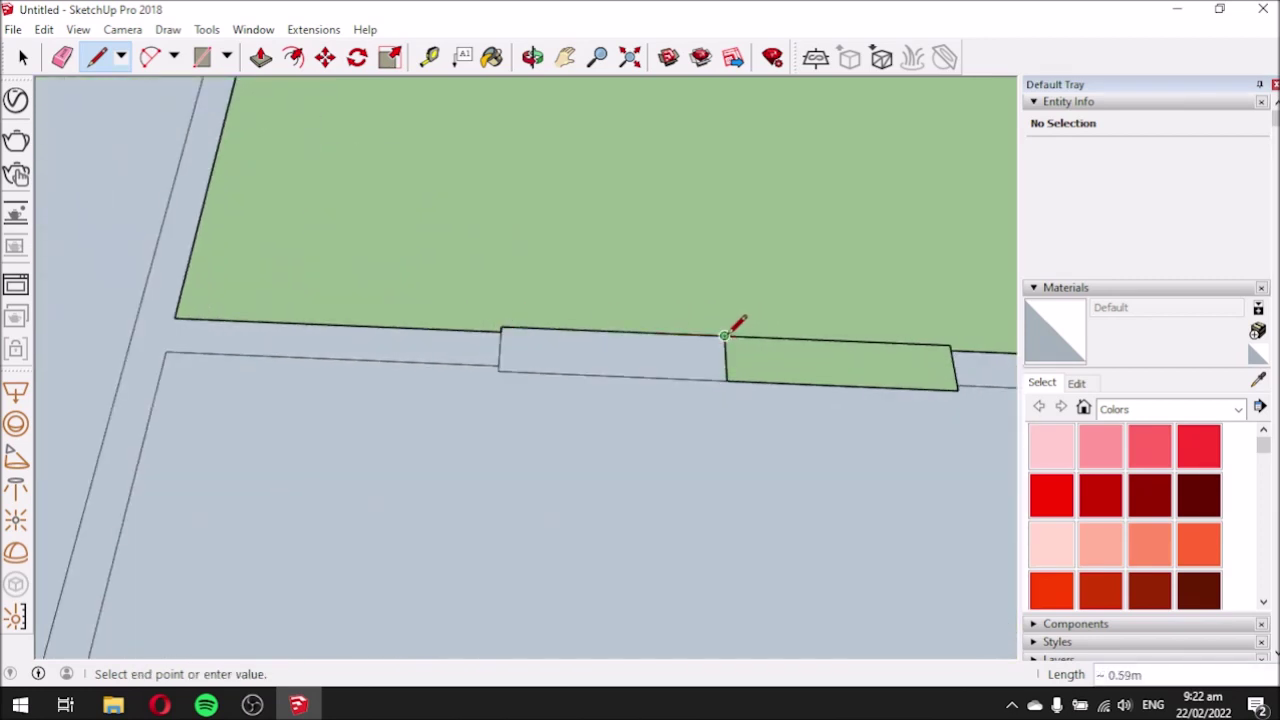
{"action": "left_click", "coordinate": [951, 345]}
Trace the rear-middle room's outer wall edge, about 0.96 m from its outer corner to the window, to create the wall face.
{"action": "scroll", "coordinate": [825, 437], "scroll_direction": "down", "scroll_amount": 2}
{"action": "scroll", "coordinate": [800, 451], "scroll_direction": "down", "scroll_amount": 3}
{"action": "scroll", "coordinate": [323, 277], "scroll_direction": "up", "scroll_amount": 4}
{"action": "left_click", "coordinate": [277, 309]}
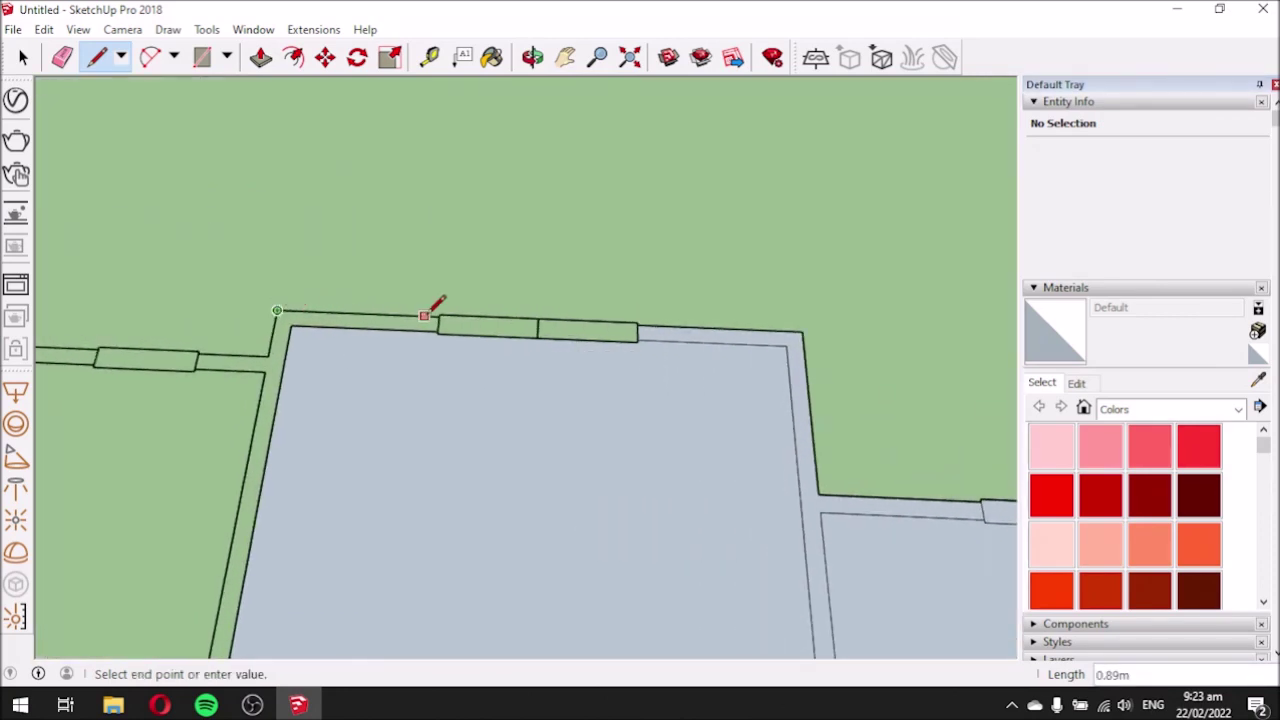
{"action": "left_click", "coordinate": [438, 317]}
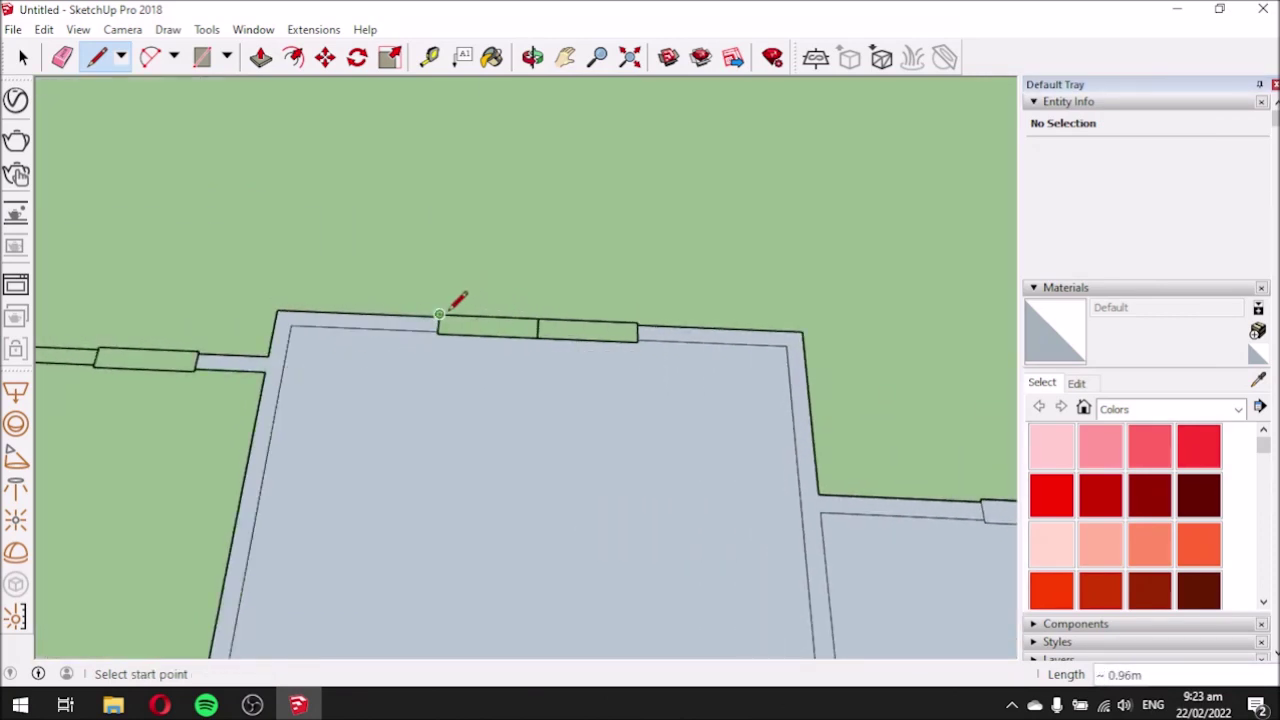
Trace the divider between the two panes of the rear-middle room's window to create both pane faces.
{"action": "scroll", "coordinate": [500, 340], "scroll_direction": "up", "scroll_amount": 3}
{"action": "left_click", "coordinate": [569, 288]}
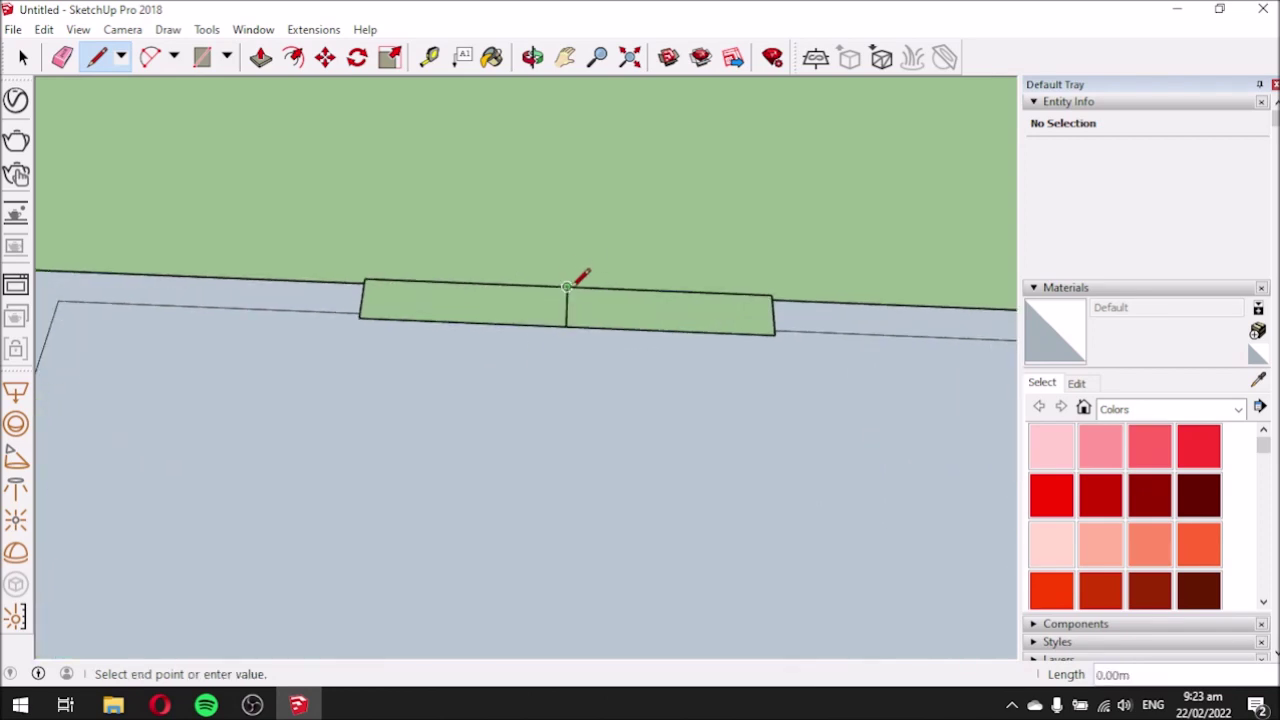
{"action": "left_click", "coordinate": [569, 318]}
Trace the 1.22 m side of the partition between the counter room and the small rear room to create its wall face.
{"action": "scroll", "coordinate": [690, 290], "scroll_direction": "down", "scroll_amount": 5}
{"action": "scroll", "coordinate": [283, 345], "scroll_direction": "up", "scroll_amount": 1}
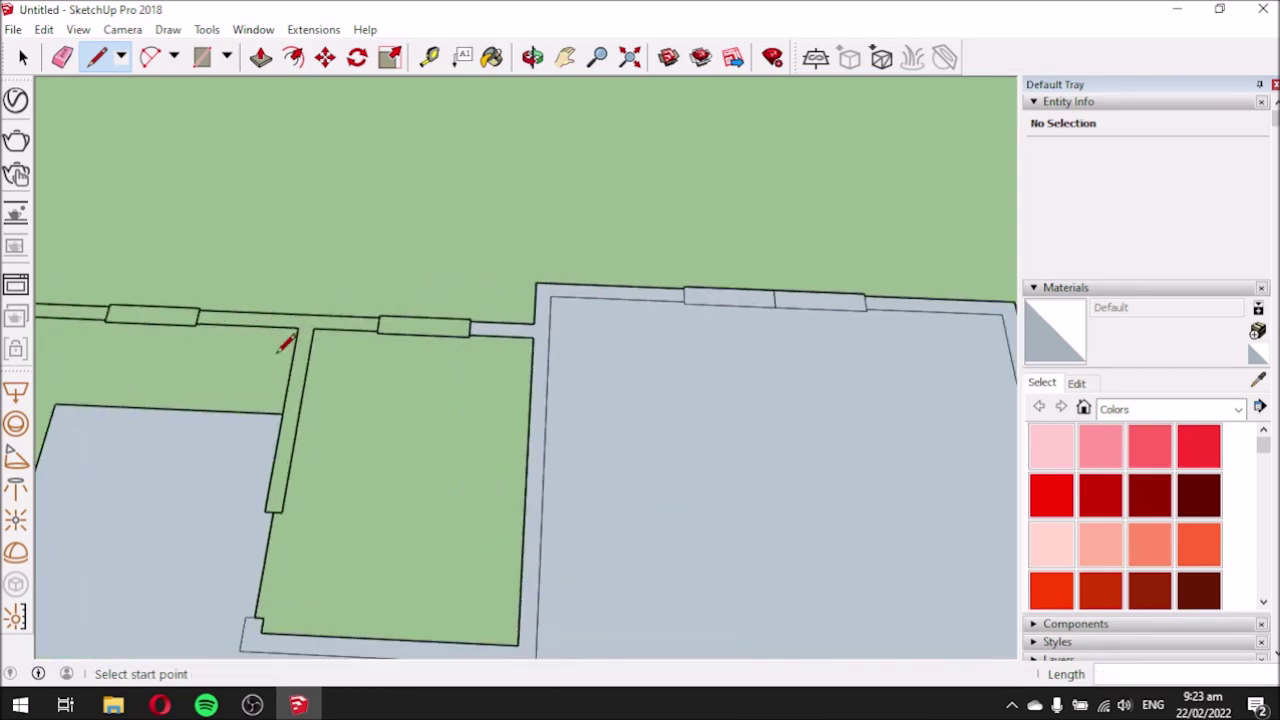
{"action": "scroll", "coordinate": [375, 322], "scroll_direction": "up", "scroll_amount": 2}
{"action": "left_click", "coordinate": [271, 325]}
{"action": "left_click", "coordinate": [211, 633]}
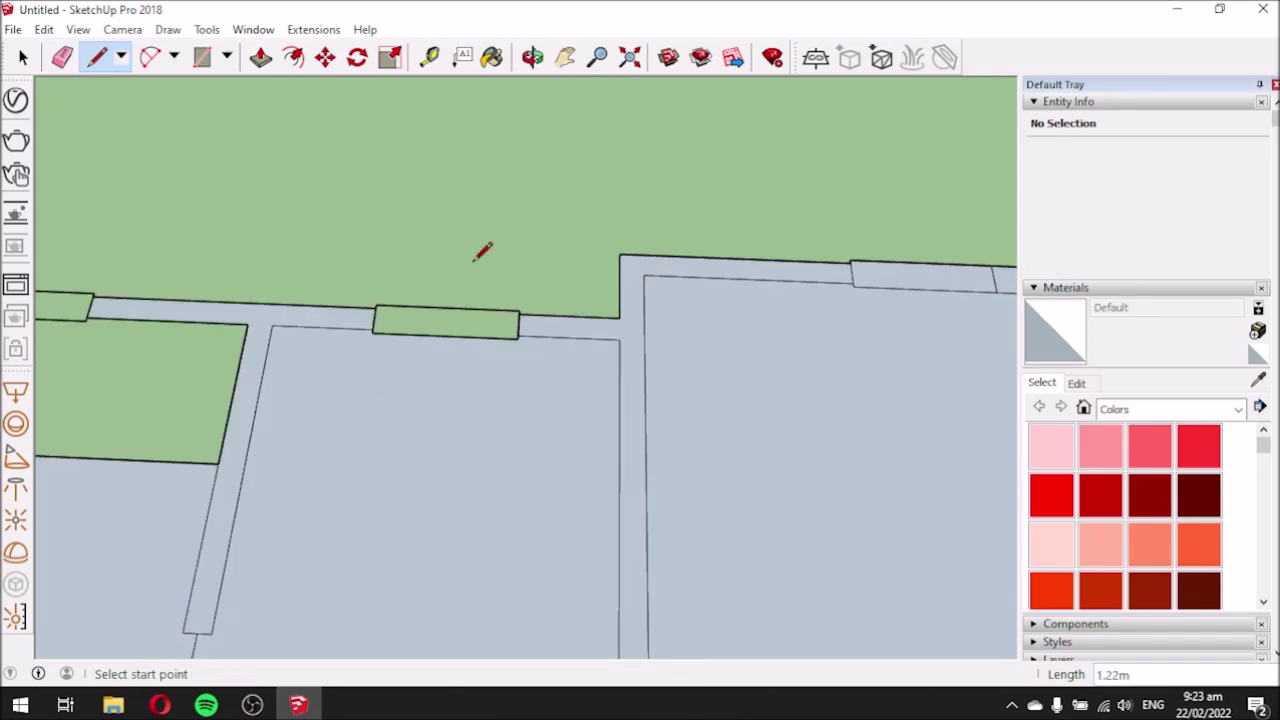
Trace the counter room's inner rear wall edge, about 0.76 m from the corner to the window, to create the wall and counter faces.
{"action": "scroll", "coordinate": [471, 386], "scroll_direction": "down", "scroll_amount": 4}
{"action": "scroll", "coordinate": [290, 386], "scroll_direction": "up", "scroll_amount": 4}
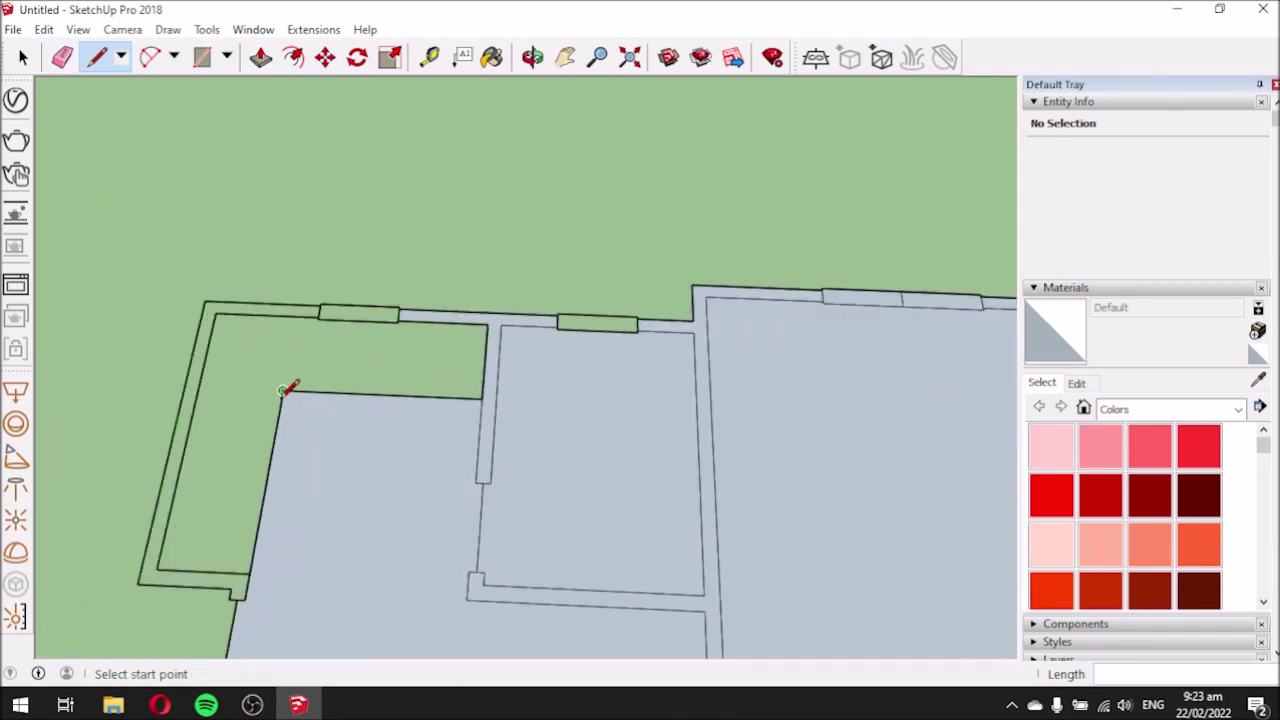
{"action": "left_click", "coordinate": [166, 245]}
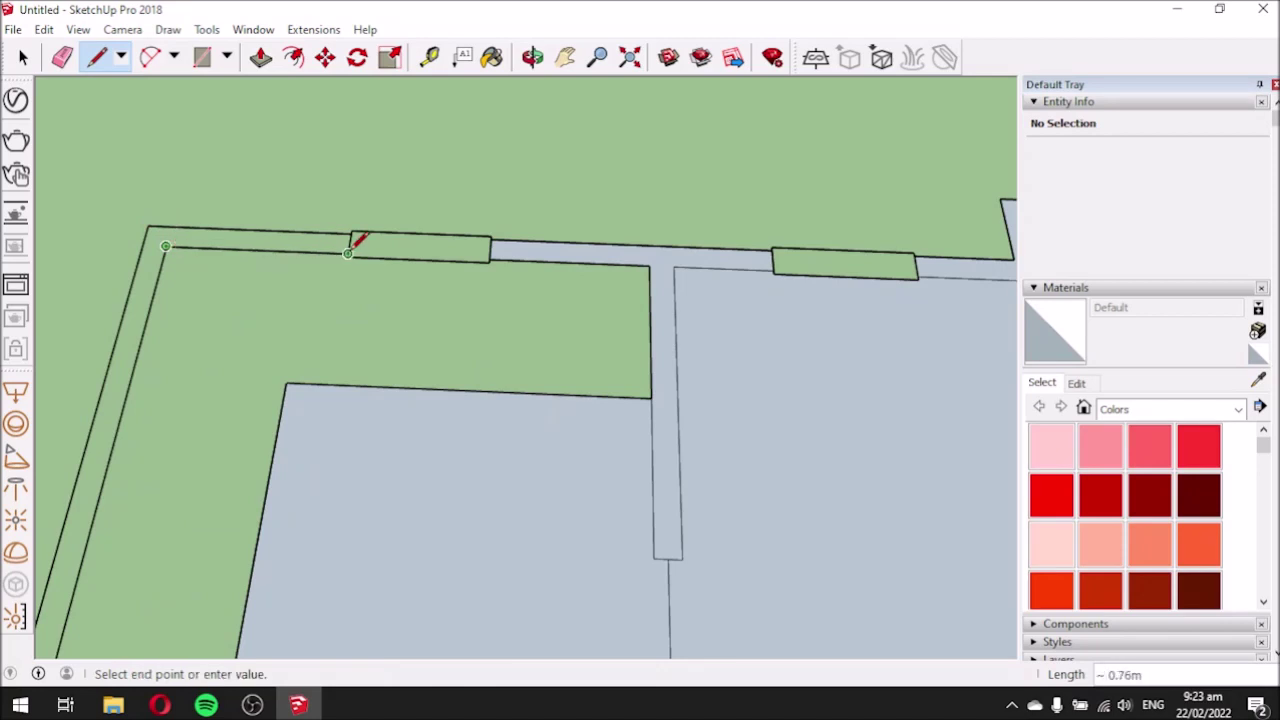
{"action": "left_click", "coordinate": [349, 252]}
Trace the edge of the counter room's rear window to create its face.
{"action": "scroll", "coordinate": [409, 262], "scroll_direction": "down", "scroll_amount": 3}
{"action": "scroll", "coordinate": [389, 222], "scroll_direction": "up", "scroll_amount": 2}
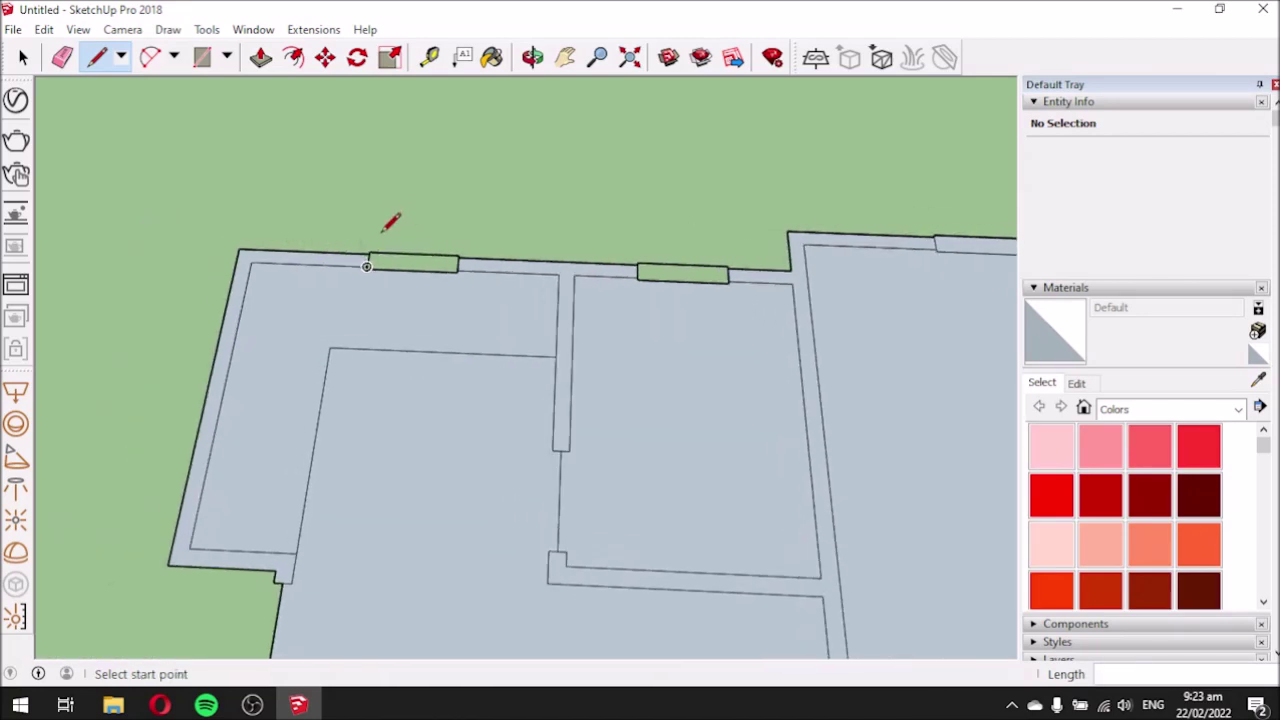
{"action": "scroll", "coordinate": [370, 252], "scroll_direction": "up", "scroll_amount": 2}
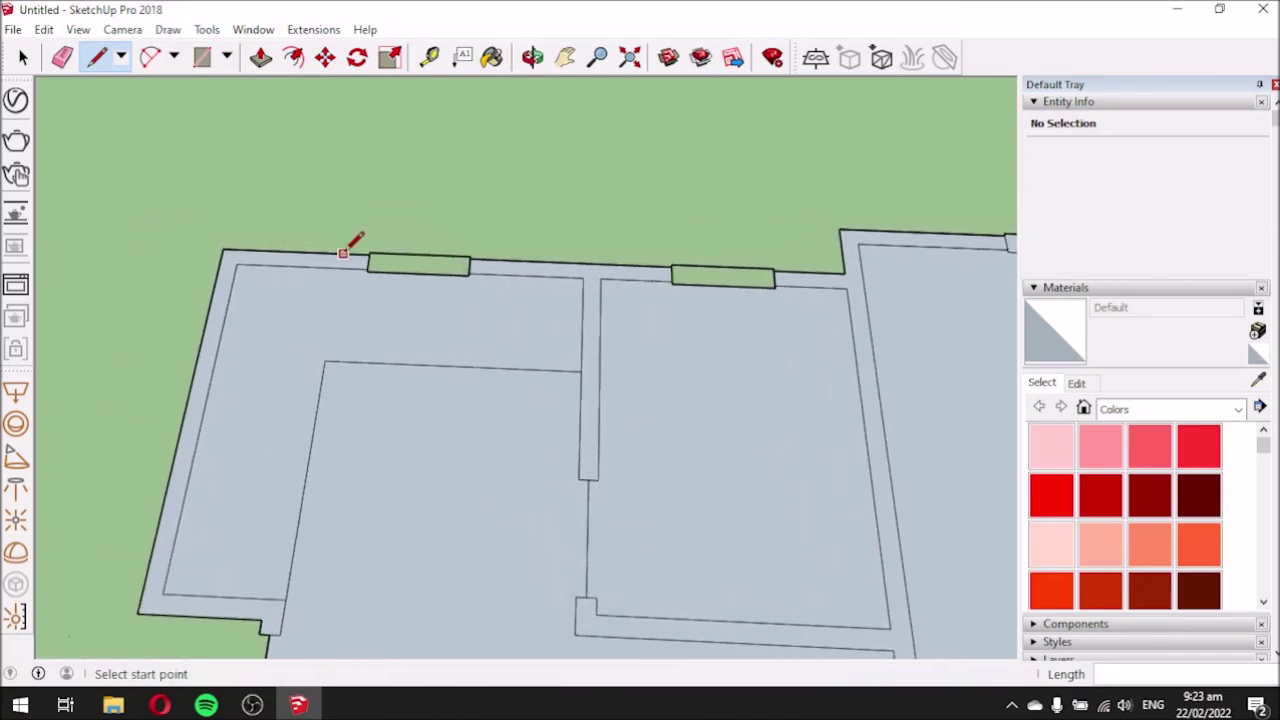
{"action": "scroll", "coordinate": [292, 345], "scroll_direction": "up", "scroll_amount": 3}
{"action": "scroll", "coordinate": [292, 345], "scroll_direction": "up", "scroll_amount": 1}
{"action": "scroll", "coordinate": [447, 165], "scroll_direction": "up", "scroll_amount": 2}
{"action": "left_click", "coordinate": [447, 170]}
{"action": "left_click", "coordinate": [448, 170]}
{"action": "scroll", "coordinate": [590, 287], "scroll_direction": "down", "scroll_amount": 2}
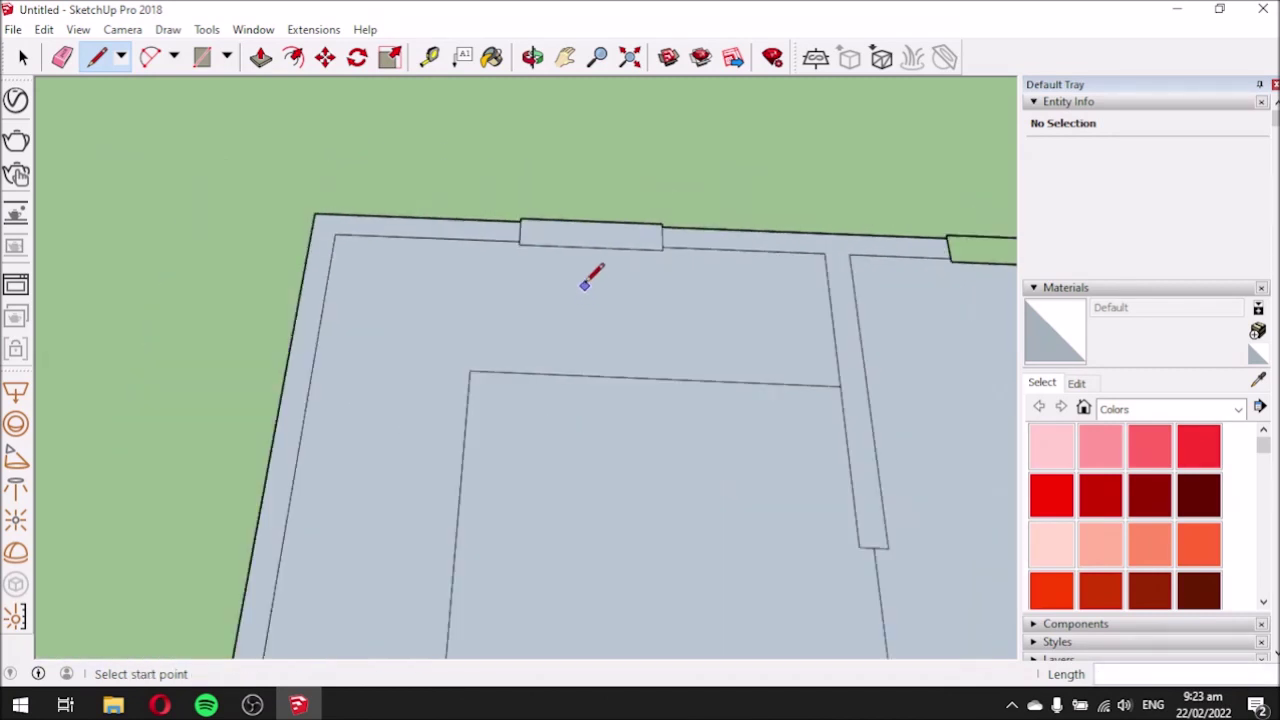
Trace the edge of the small rear room's window opening to create its face.
{"action": "scroll", "coordinate": [380, 277], "scroll_direction": "down", "scroll_amount": 3}
{"action": "scroll", "coordinate": [378, 232], "scroll_direction": "down", "scroll_amount": 1}
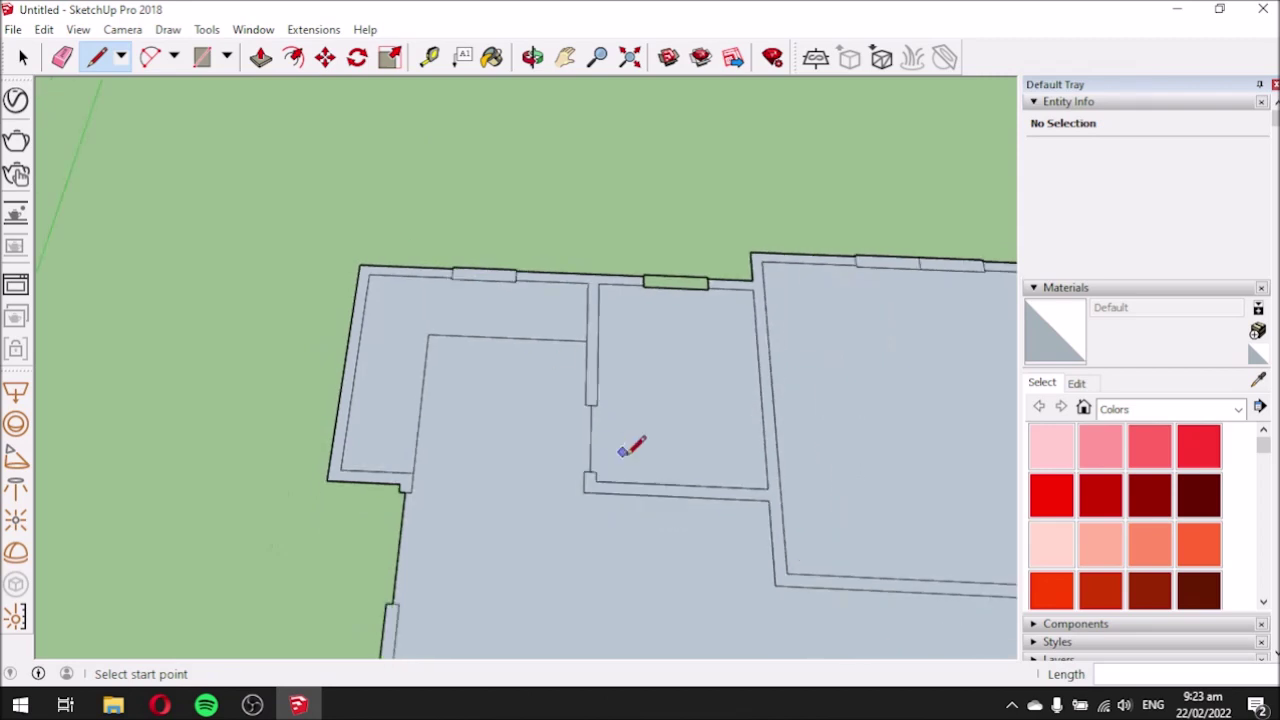
{"action": "scroll", "coordinate": [610, 400], "scroll_direction": "down", "scroll_amount": 1}
{"action": "scroll", "coordinate": [680, 374], "scroll_direction": "up", "scroll_amount": 3}
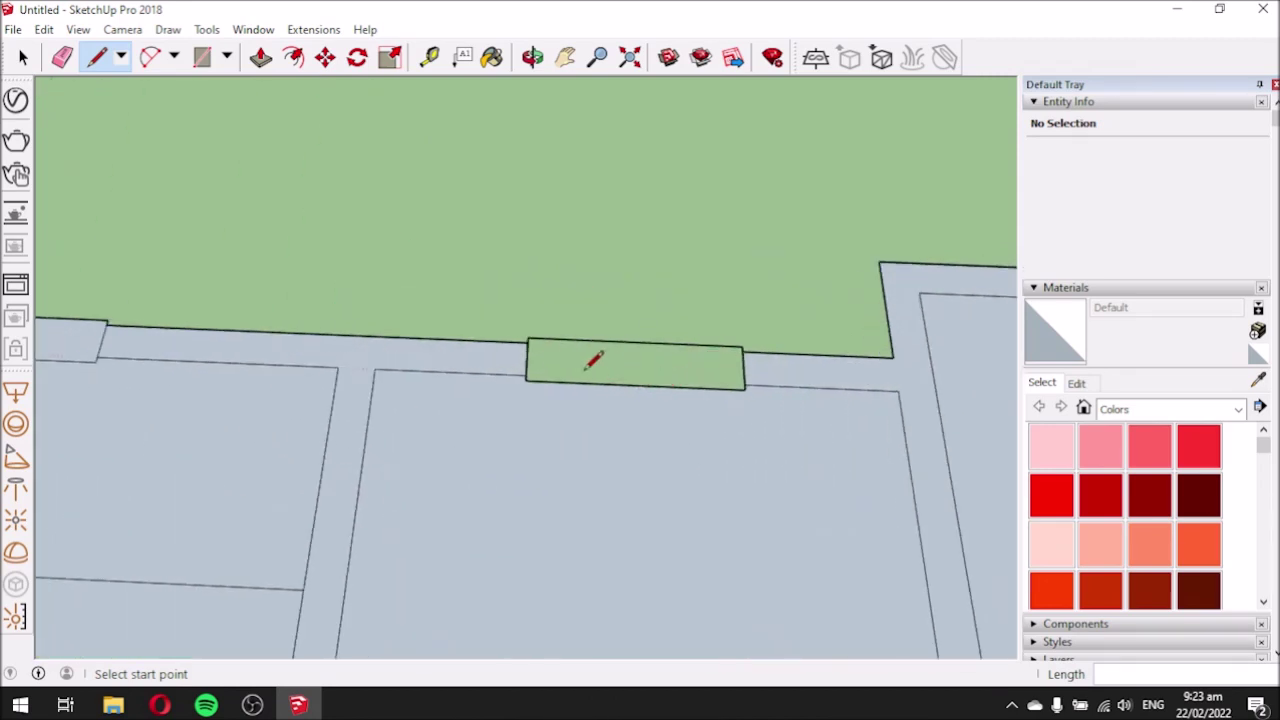
{"action": "left_click", "coordinate": [527, 341]}
{"action": "key", "text": "ctrl+z"}
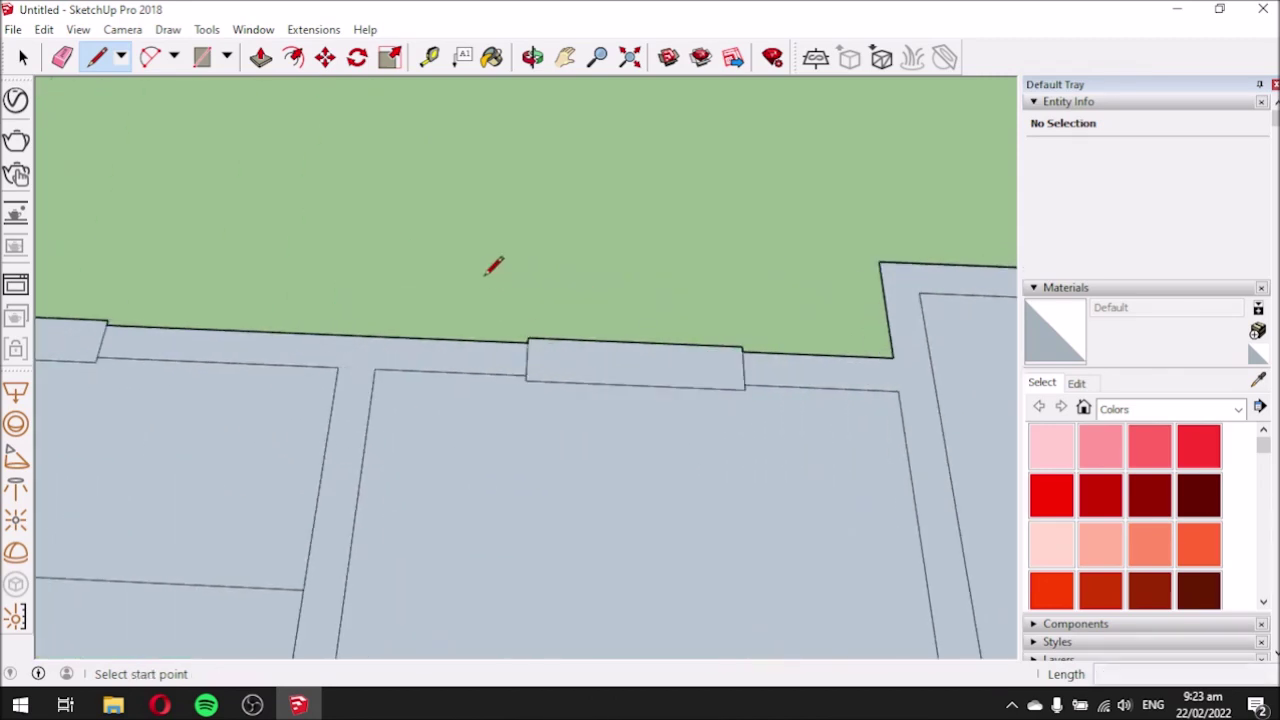
Trace the front window edge of the small side room beside the front bedroom to create its face.
{"action": "scroll", "coordinate": [403, 485], "scroll_direction": "down", "scroll_amount": 2}
{"action": "scroll", "coordinate": [402, 485], "scroll_direction": "down", "scroll_amount": 2}
{"action": "middle_click_drag", "start_coordinate": [403, 552], "coordinate": [393, 313]}
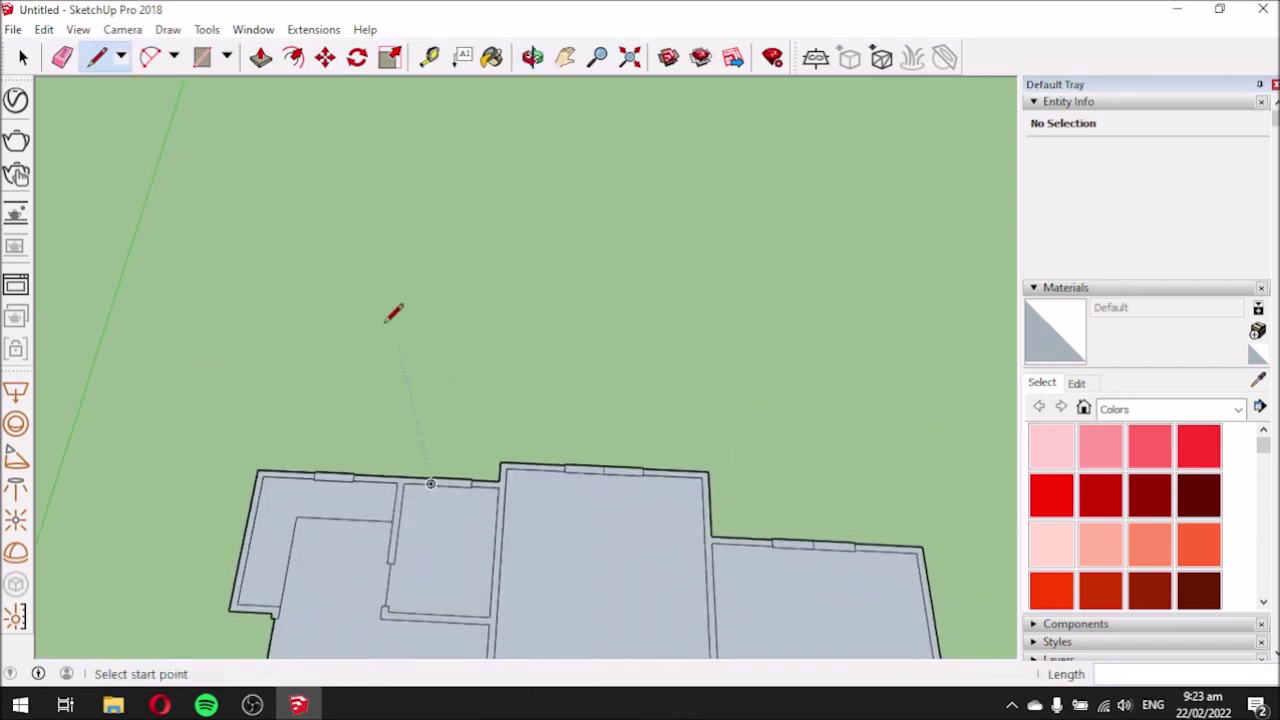
{"action": "left_click", "coordinate": [565, 57]}
{"action": "left_click_drag", "start_coordinate": [457, 549], "coordinate": [572, 332]}
{"action": "scroll", "coordinate": [572, 332], "scroll_direction": "up", "scroll_amount": 3}
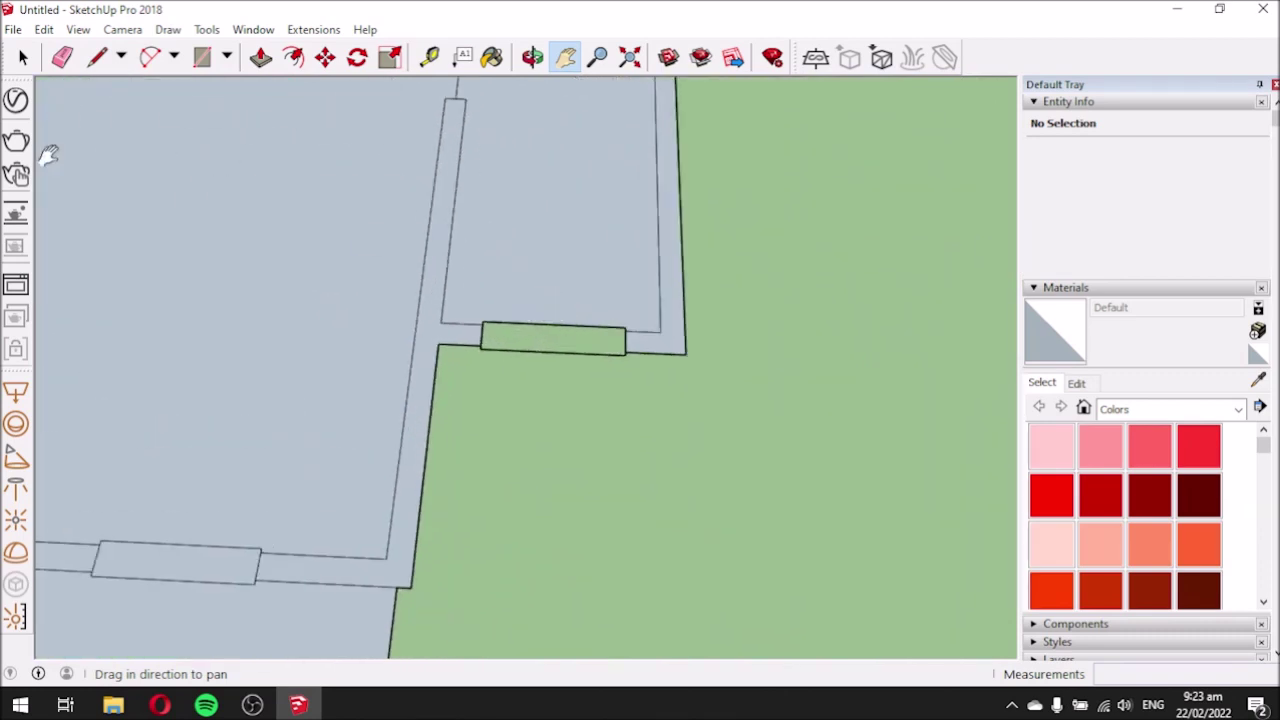
{"action": "left_click", "coordinate": [97, 57]}
{"action": "left_click", "coordinate": [495, 309]}
{"action": "left_click", "coordinate": [635, 320]}
{"action": "scroll", "coordinate": [660, 285], "scroll_direction": "down", "scroll_amount": 2}
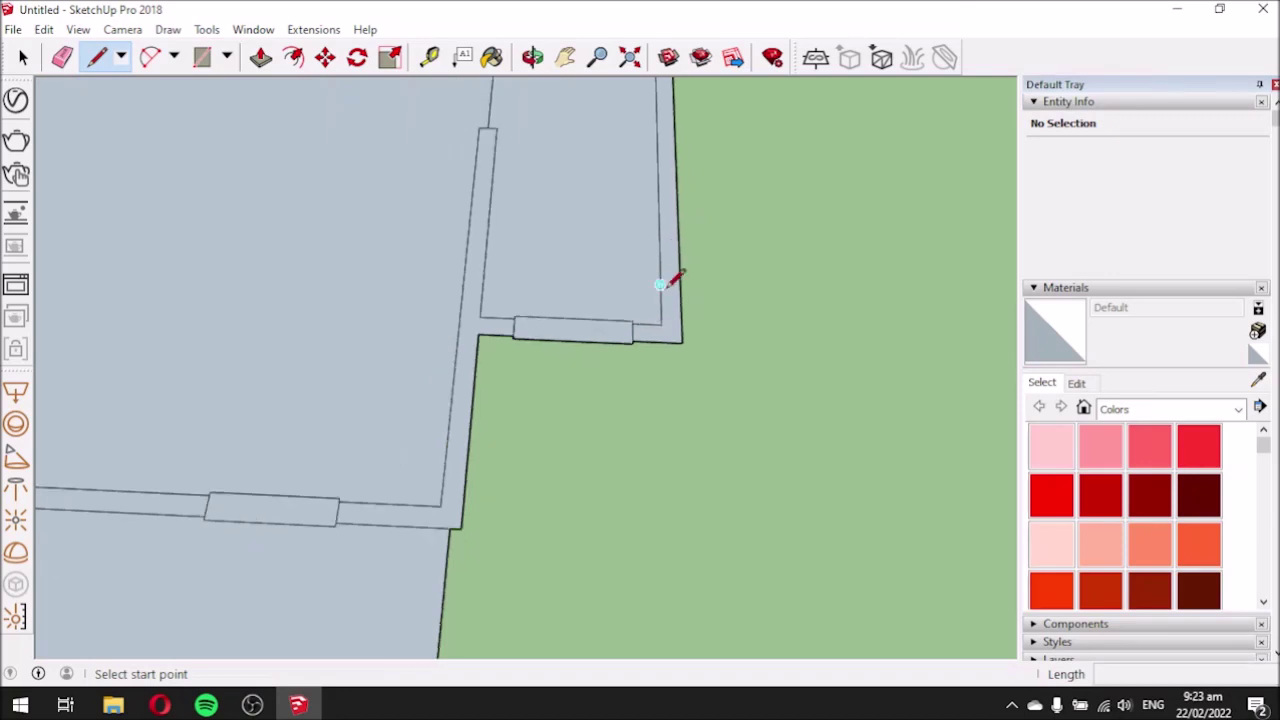
{"action": "scroll", "coordinate": [660, 285], "scroll_direction": "down", "scroll_amount": 2}
{"action": "middle_click_drag", "start_coordinate": [373, 446], "coordinate": [406, 323]}
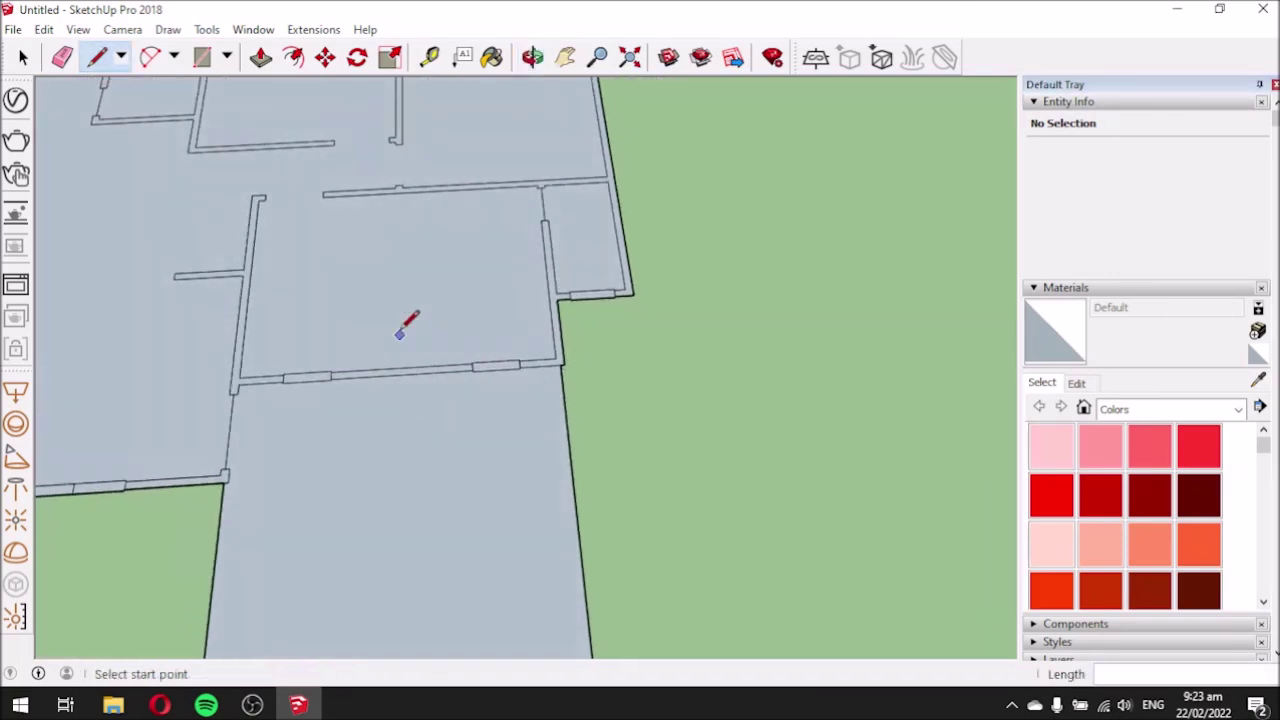
{"action": "scroll", "coordinate": [406, 320], "scroll_direction": "down", "scroll_amount": 3}
{"action": "scroll", "coordinate": [94, 205], "scroll_direction": "up", "scroll_amount": 2}
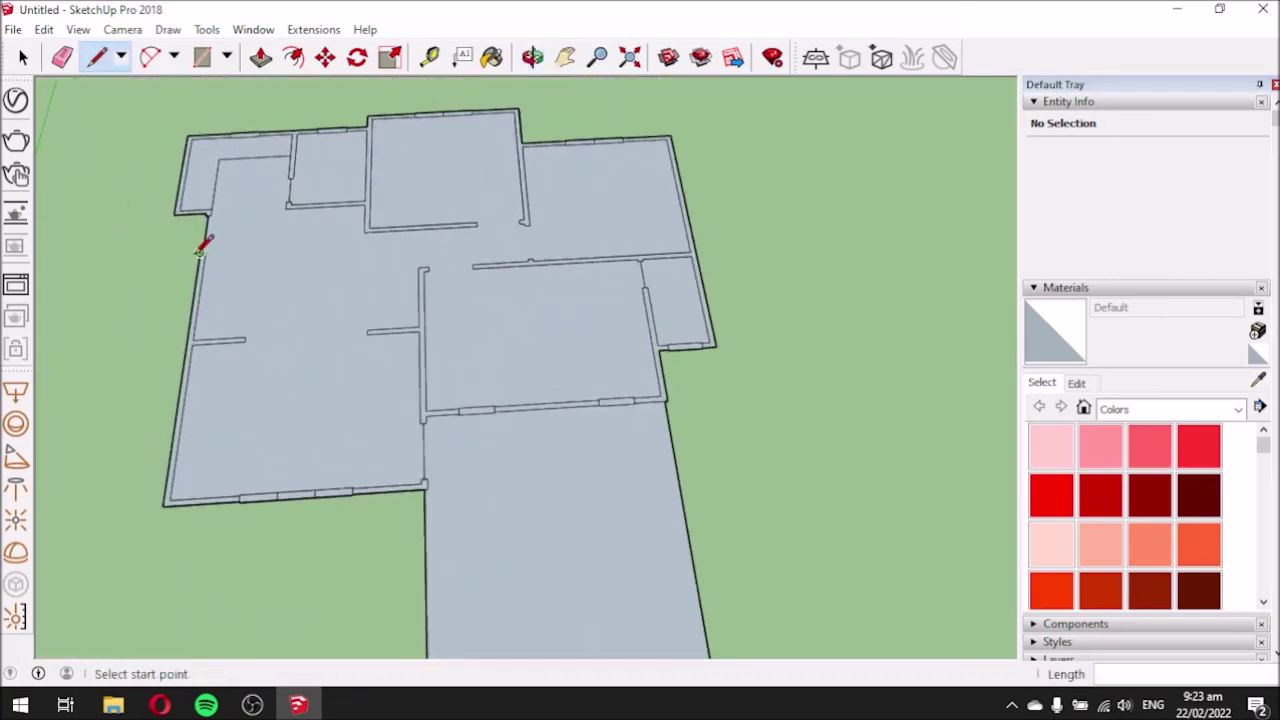
{"action": "scroll", "coordinate": [199, 253], "scroll_direction": "up", "scroll_amount": 2}
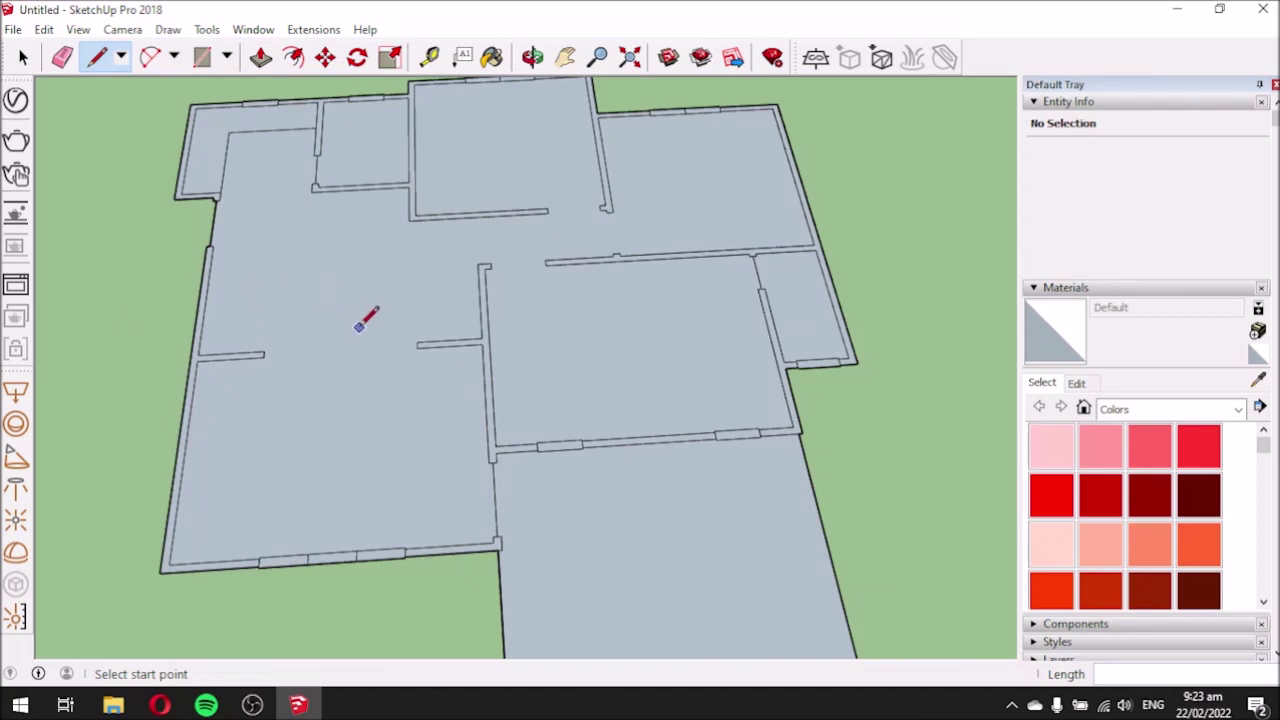
{"action": "left_click", "coordinate": [259, 60]}
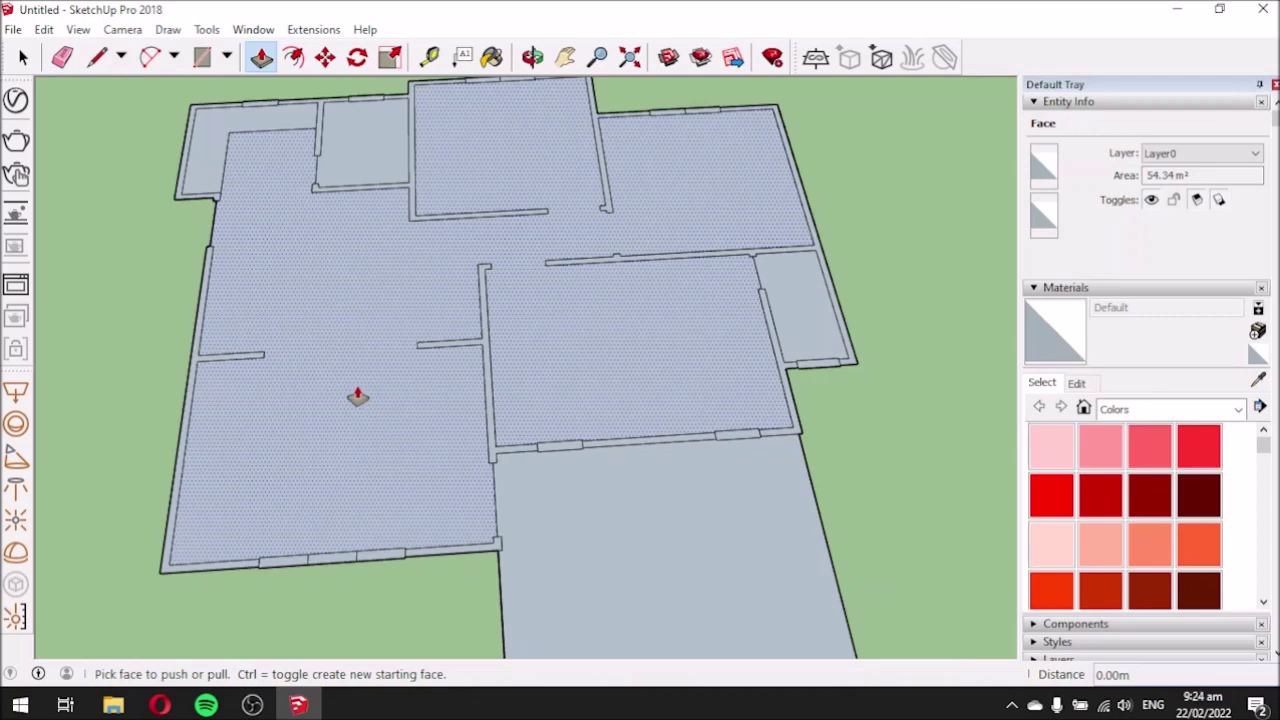
{"action": "left_click", "coordinate": [358, 397]}
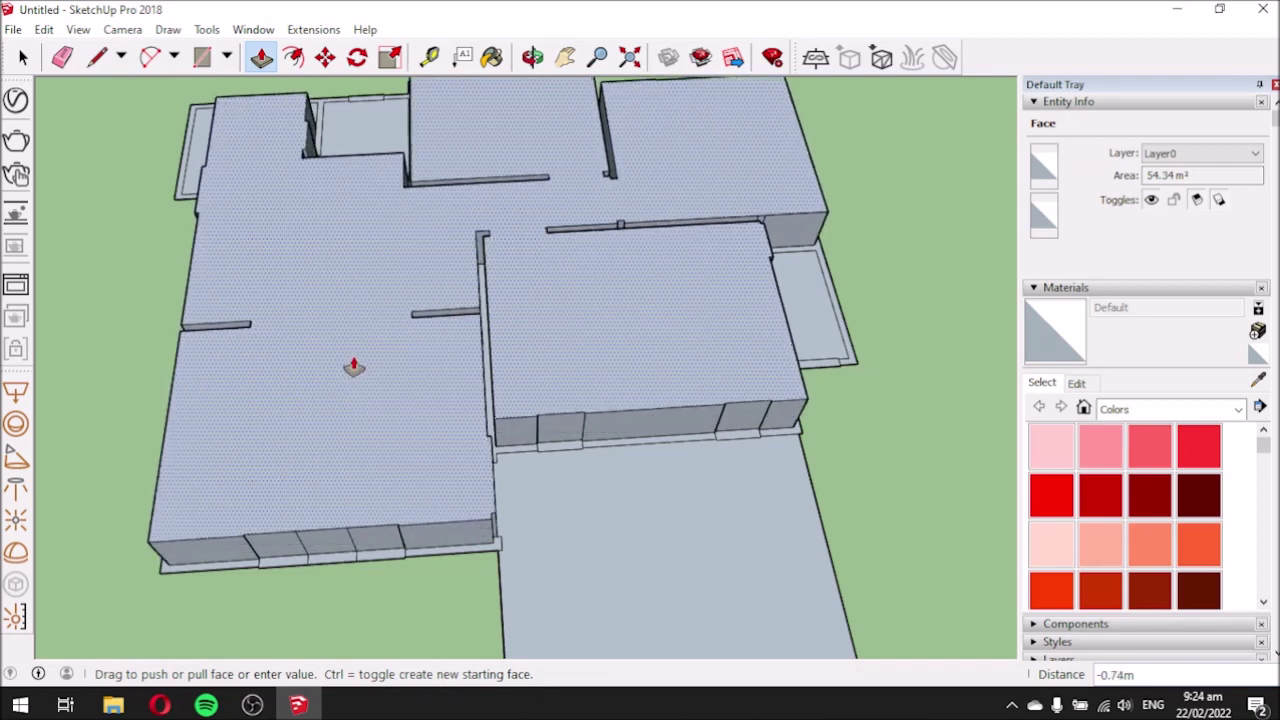
{"action": "middle_click_drag", "start_coordinate": [334, 371], "coordinate": [332, 232]}
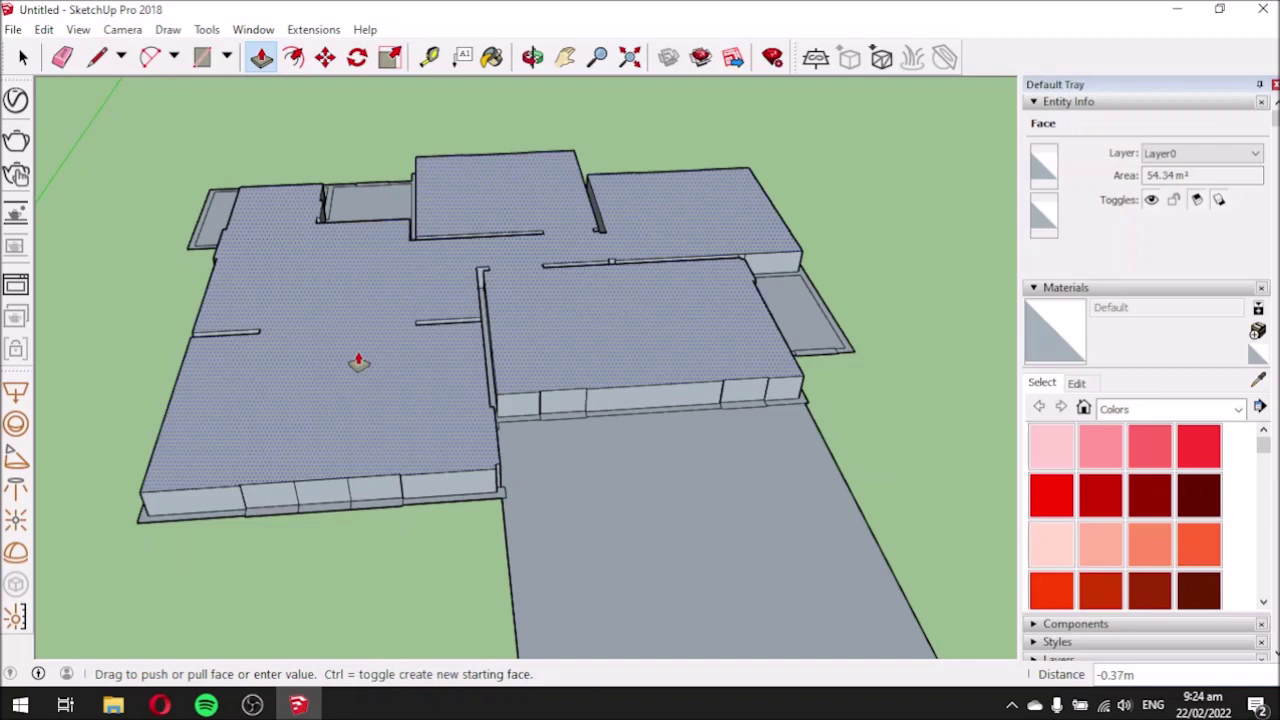
{"action": "left_click", "coordinate": [363, 368]}
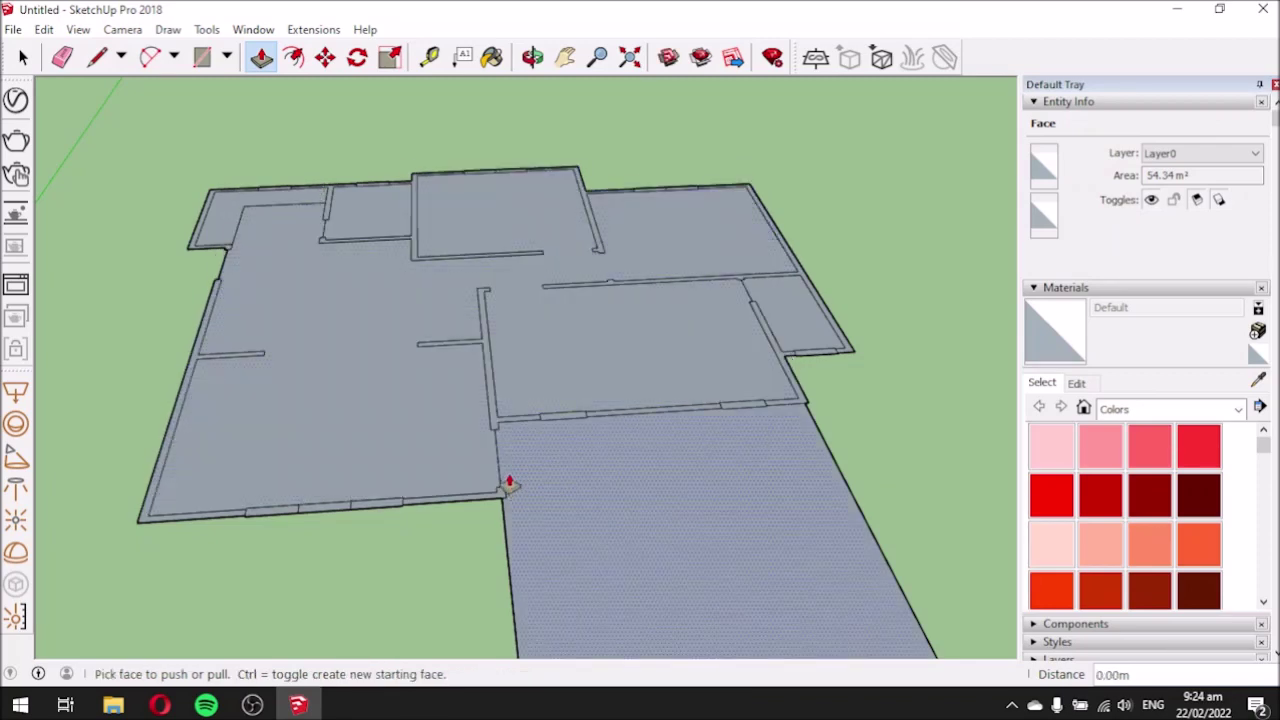
{"action": "scroll", "coordinate": [434, 508], "scroll_direction": "up", "scroll_amount": 2}
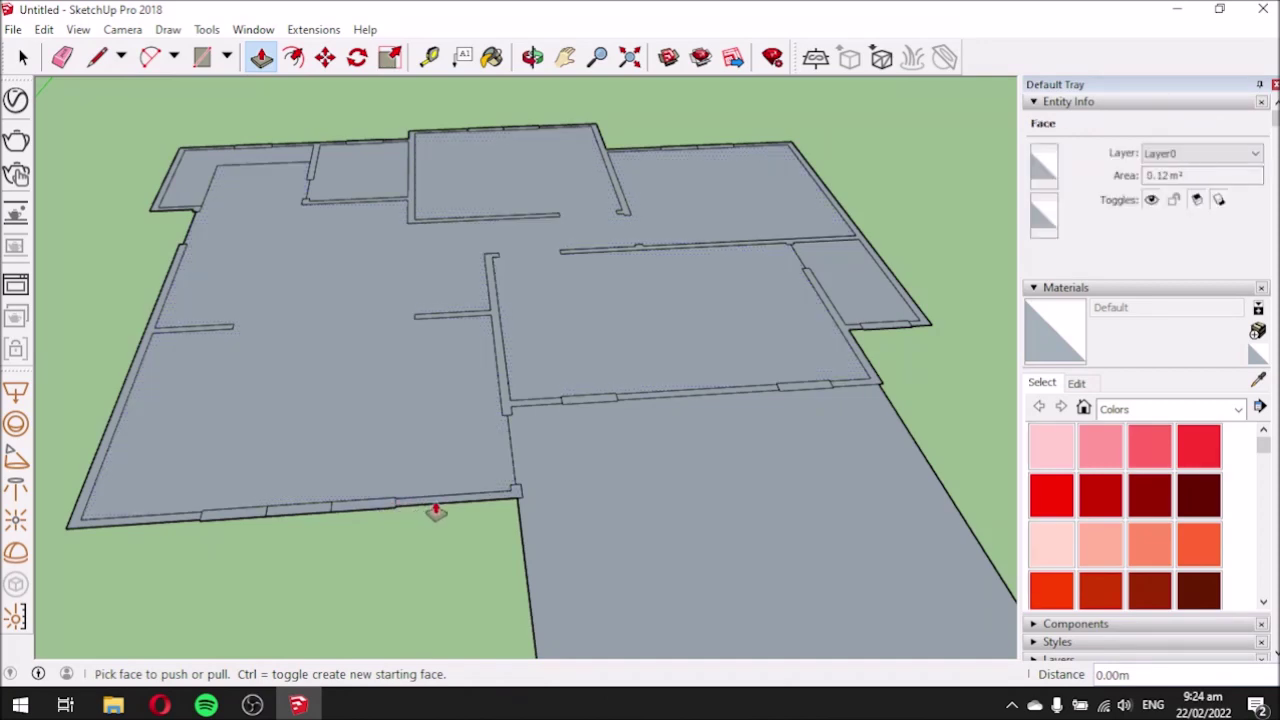
{"action": "left_click", "coordinate": [437, 510]}
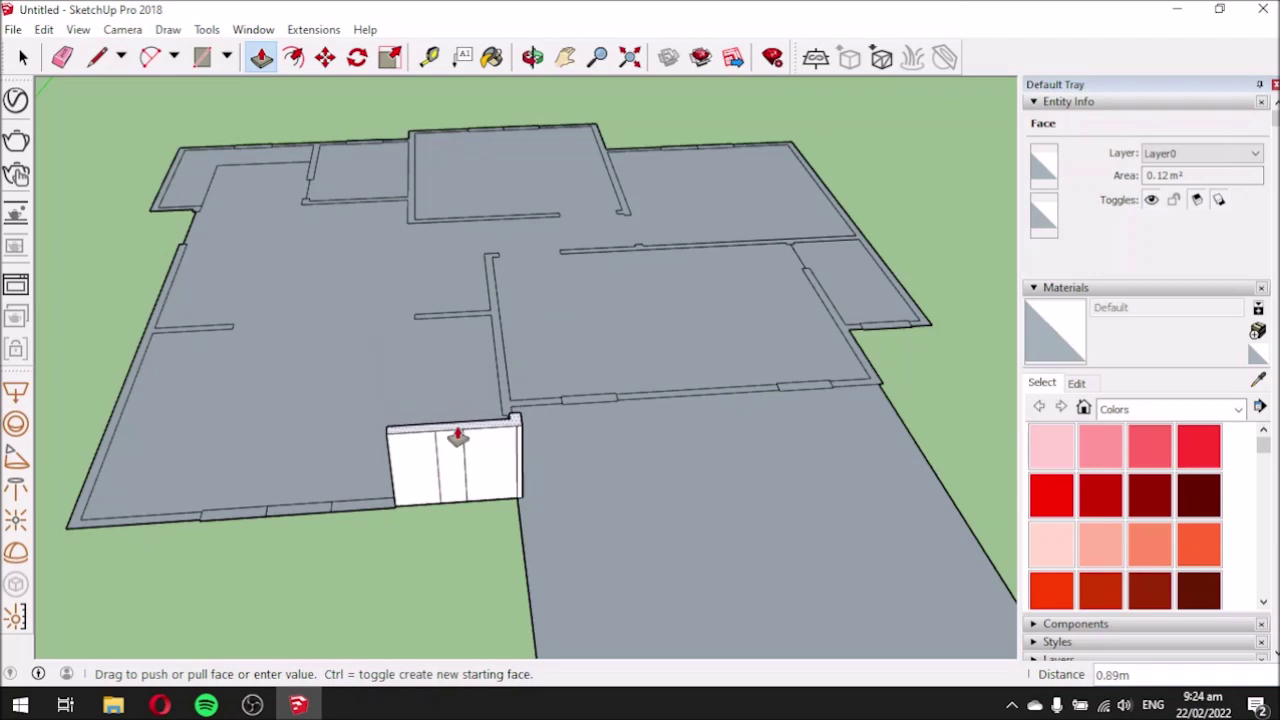
{"action": "key", "text": "Escape"}
Push/Pull the front wall section between the living room window and the entrance up 3 m.
{"action": "left_click", "coordinate": [261, 58]}
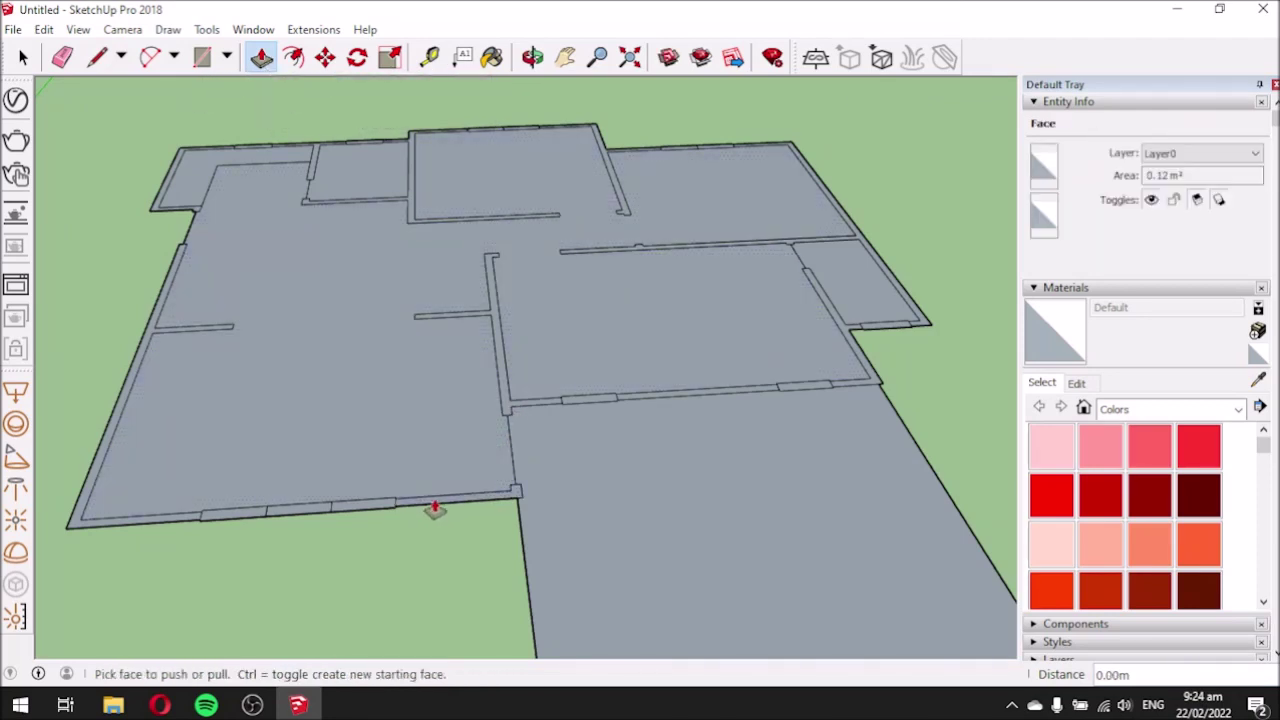
{"action": "left_click", "coordinate": [436, 508]}
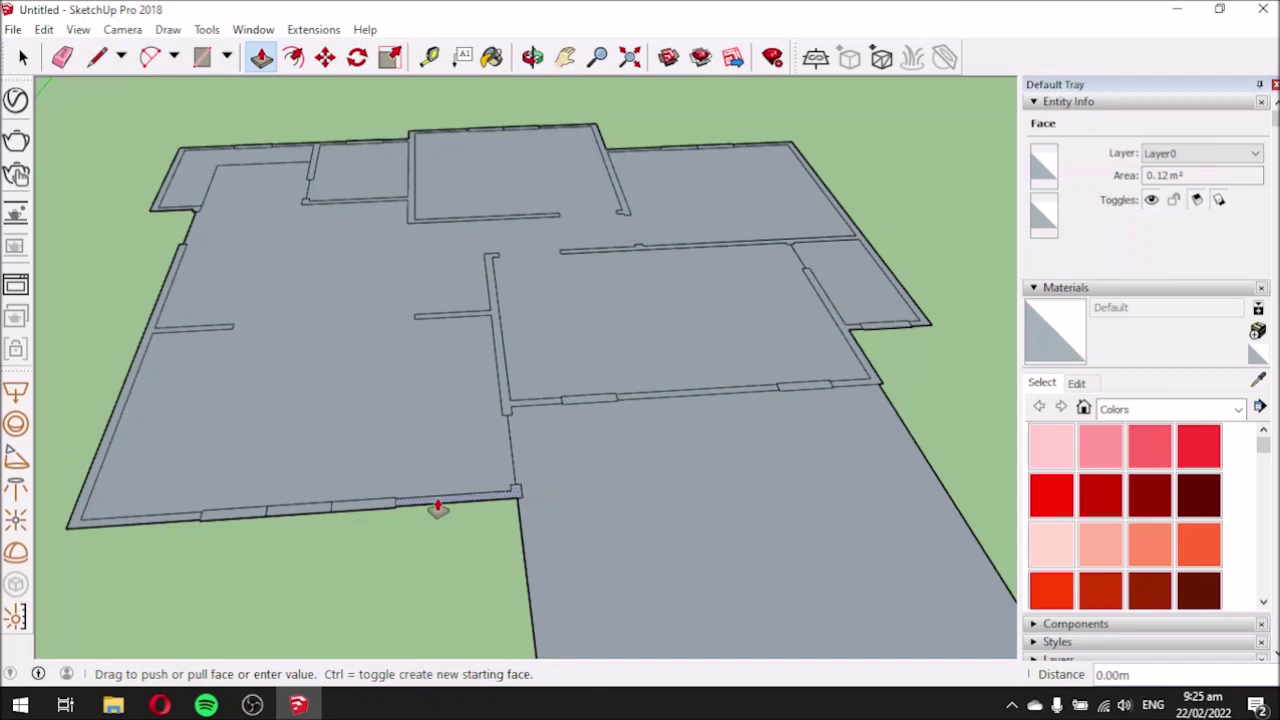
{"action": "left_click_drag", "start_coordinate": [435, 505], "coordinate": [386, 308]}
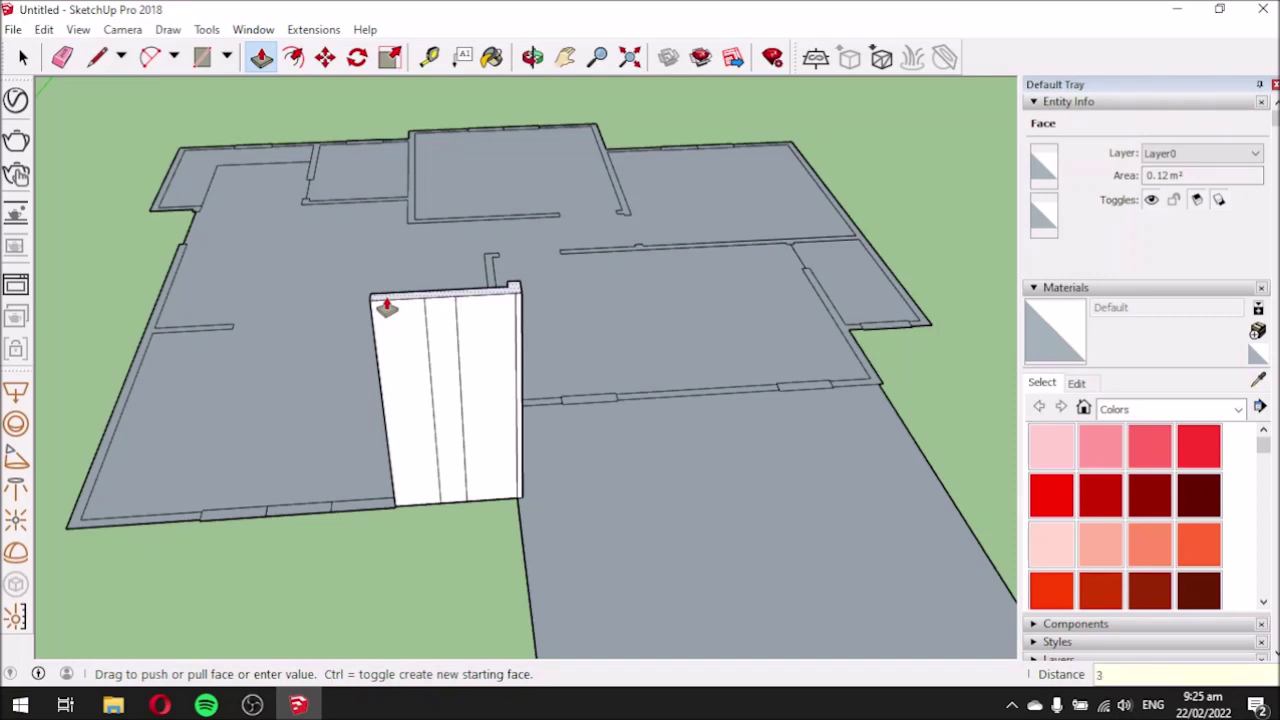
{"action": "type", "text": "3"}
{"action": "key", "text": "Return"}
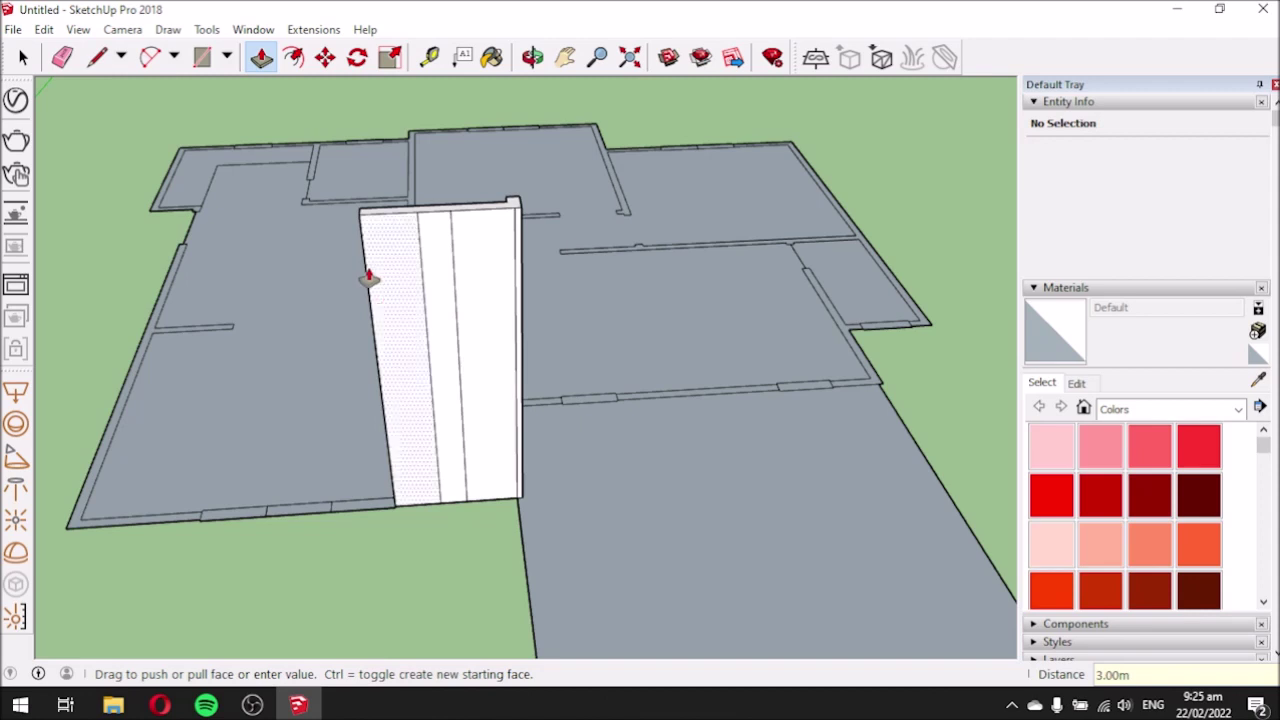
Pull the living room's outer corner wall, with its attached stub wall, up 3 m to match the raised front wall section.
{"action": "scroll", "coordinate": [496, 407], "scroll_direction": "down", "scroll_amount": 3}
{"action": "scroll", "coordinate": [285, 450], "scroll_direction": "up", "scroll_amount": 3}
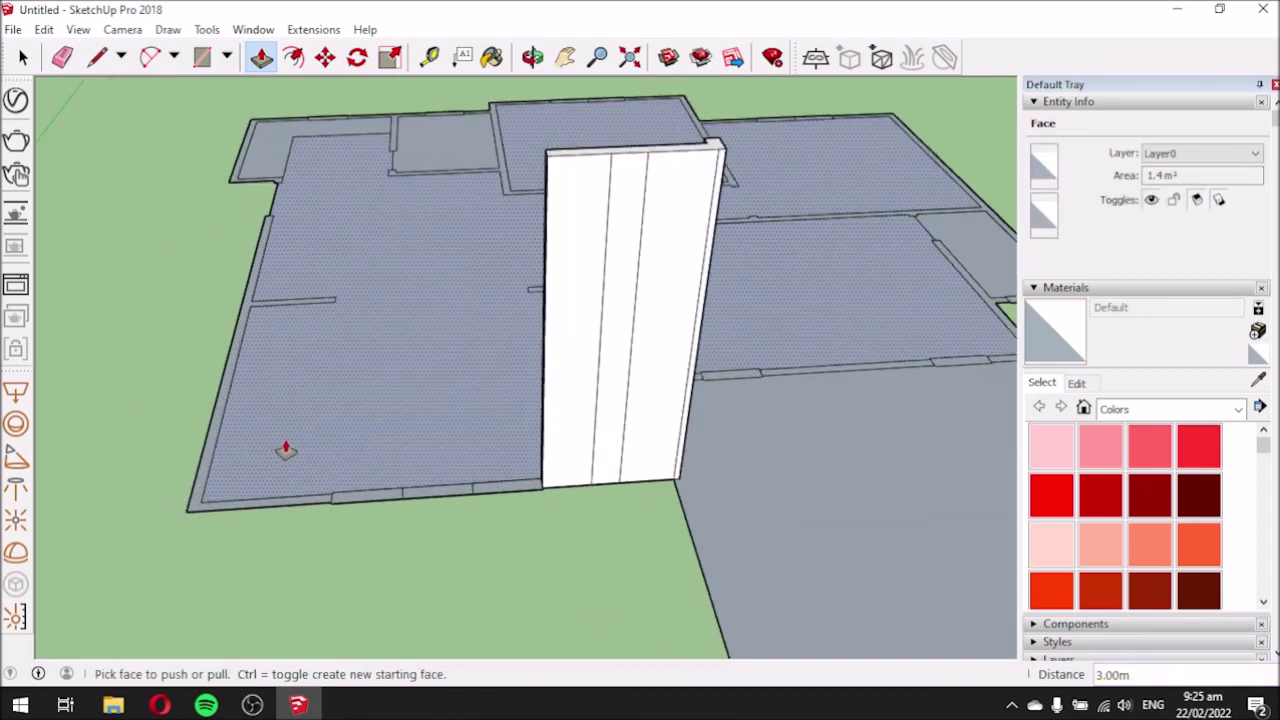
{"action": "left_click", "coordinate": [288, 511]}
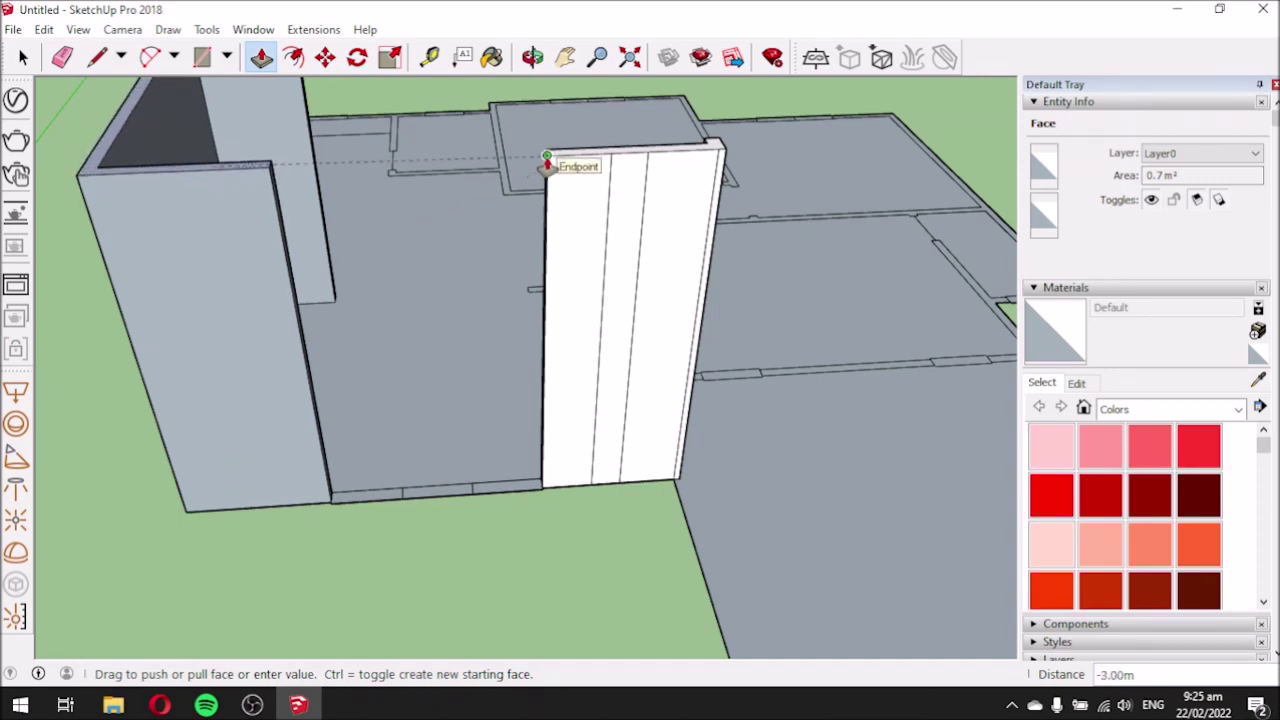
{"action": "left_click", "coordinate": [547, 160]}
Pull the counter room's outer corner wall, from the side opening to the rear window, up to the same 3 m height.
{"action": "middle_click_drag", "start_coordinate": [640, 306], "coordinate": [249, 381]}
{"action": "scroll", "coordinate": [249, 381], "scroll_direction": "down", "scroll_amount": 5}
{"action": "middle_click_drag", "start_coordinate": [377, 380], "coordinate": [406, 563]}
{"action": "scroll", "coordinate": [528, 630], "scroll_direction": "up", "scroll_amount": 2}
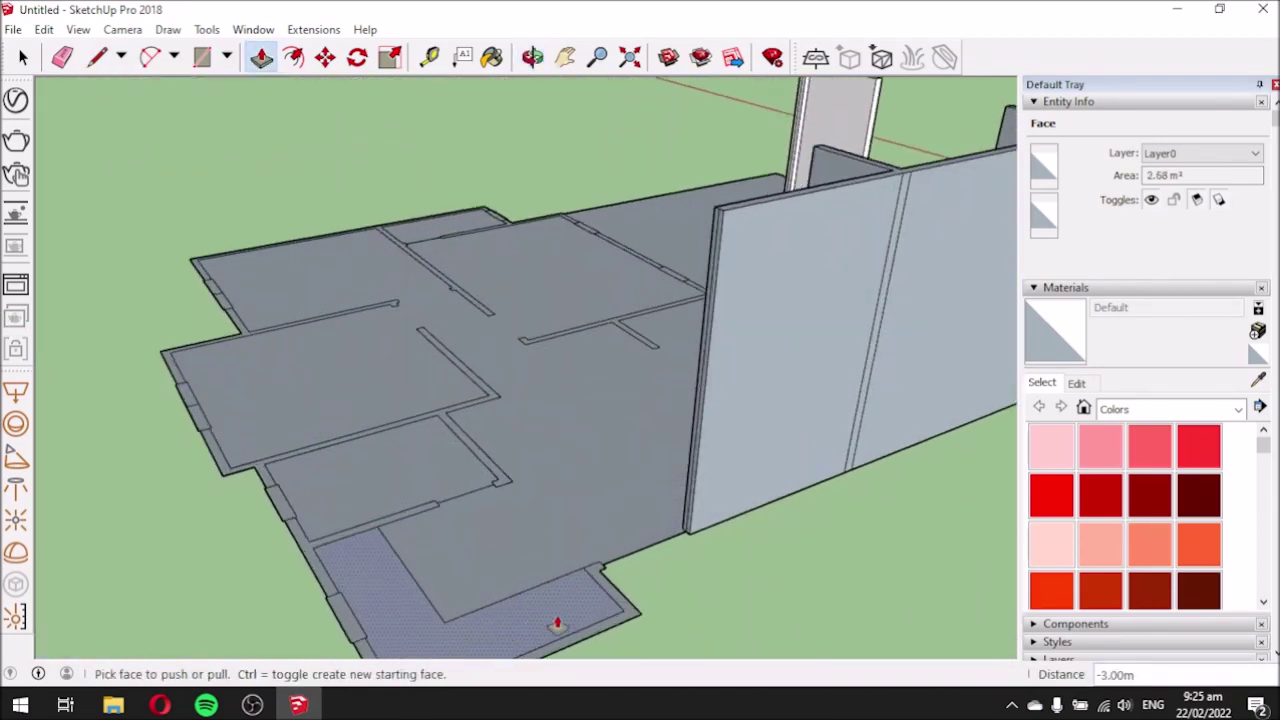
{"action": "left_click", "coordinate": [594, 578]}
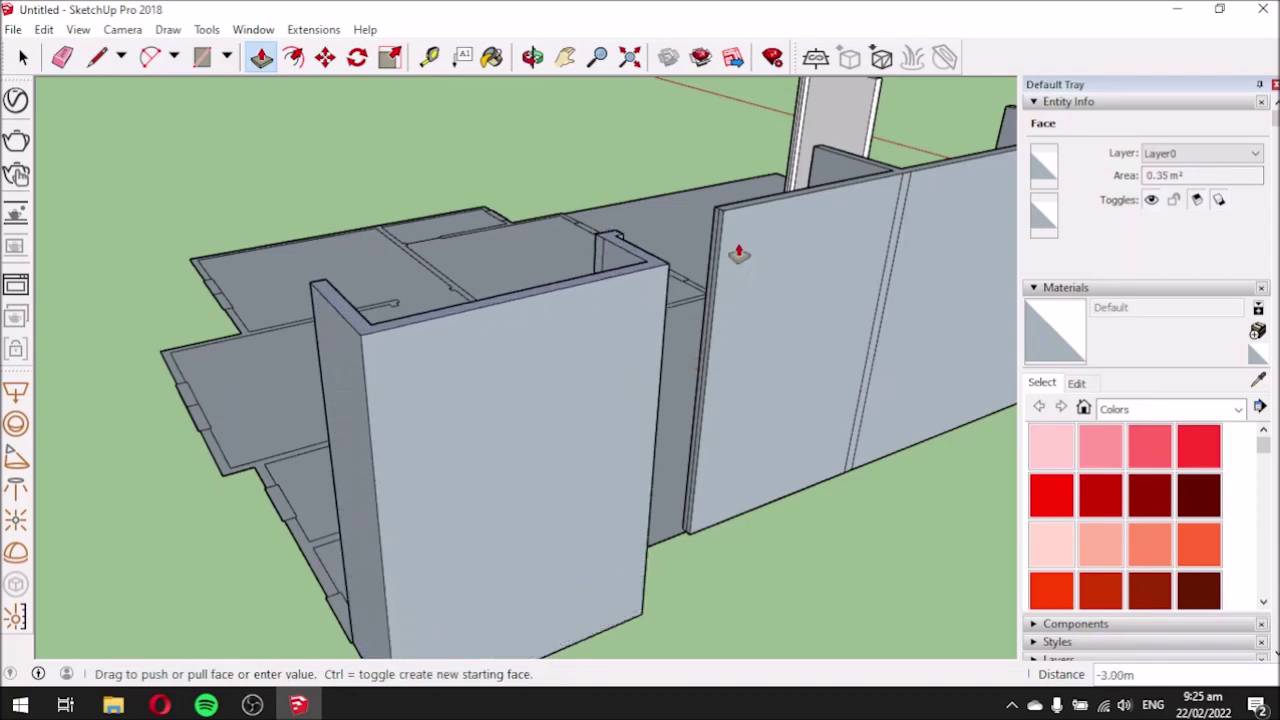
{"action": "left_click", "coordinate": [718, 228]}
Pull the rear wall between the counter room's and small rear room's windows, including the partition, up to 3 m.
{"action": "middle_click_drag", "start_coordinate": [223, 527], "coordinate": [671, 543]}
{"action": "scroll", "coordinate": [691, 597], "scroll_direction": "up", "scroll_amount": 2}
{"action": "left_click", "coordinate": [632, 637]}
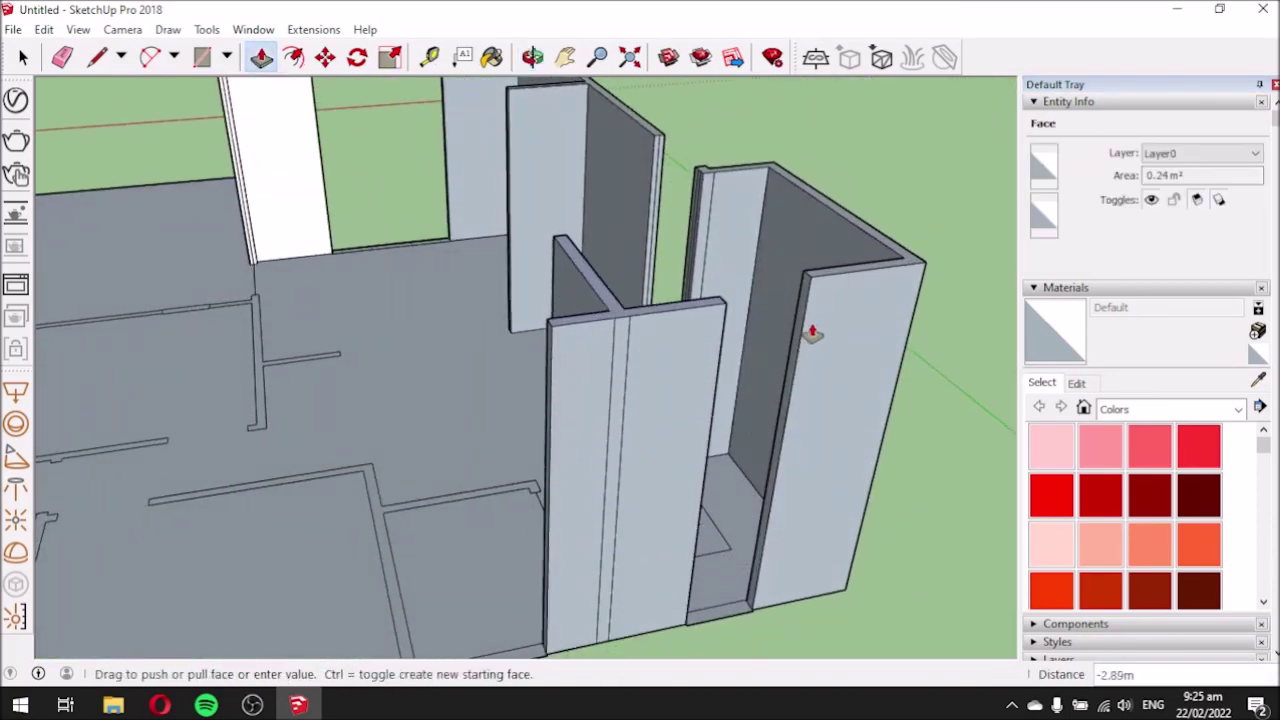
{"action": "left_click", "coordinate": [785, 307]}
Pull the wall between the small rear room's and rear-middle room's windows, with its connected partitions, up to 3 m.
{"action": "scroll", "coordinate": [751, 343], "scroll_direction": "down", "scroll_amount": 4}
{"action": "middle_click_drag", "start_coordinate": [580, 460], "coordinate": [608, 580]}
{"action": "scroll", "coordinate": [608, 580], "scroll_direction": "up", "scroll_amount": 3}
{"action": "left_click", "coordinate": [609, 566]}
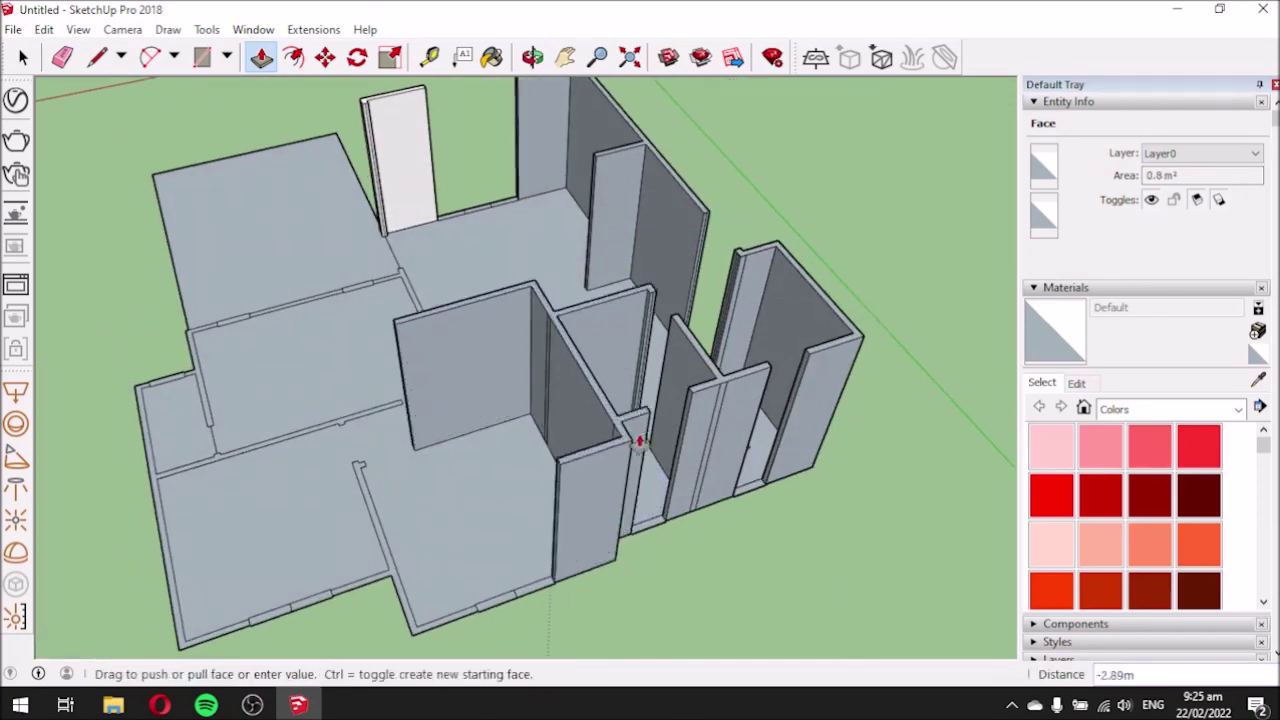
{"action": "left_click", "coordinate": [689, 406]}
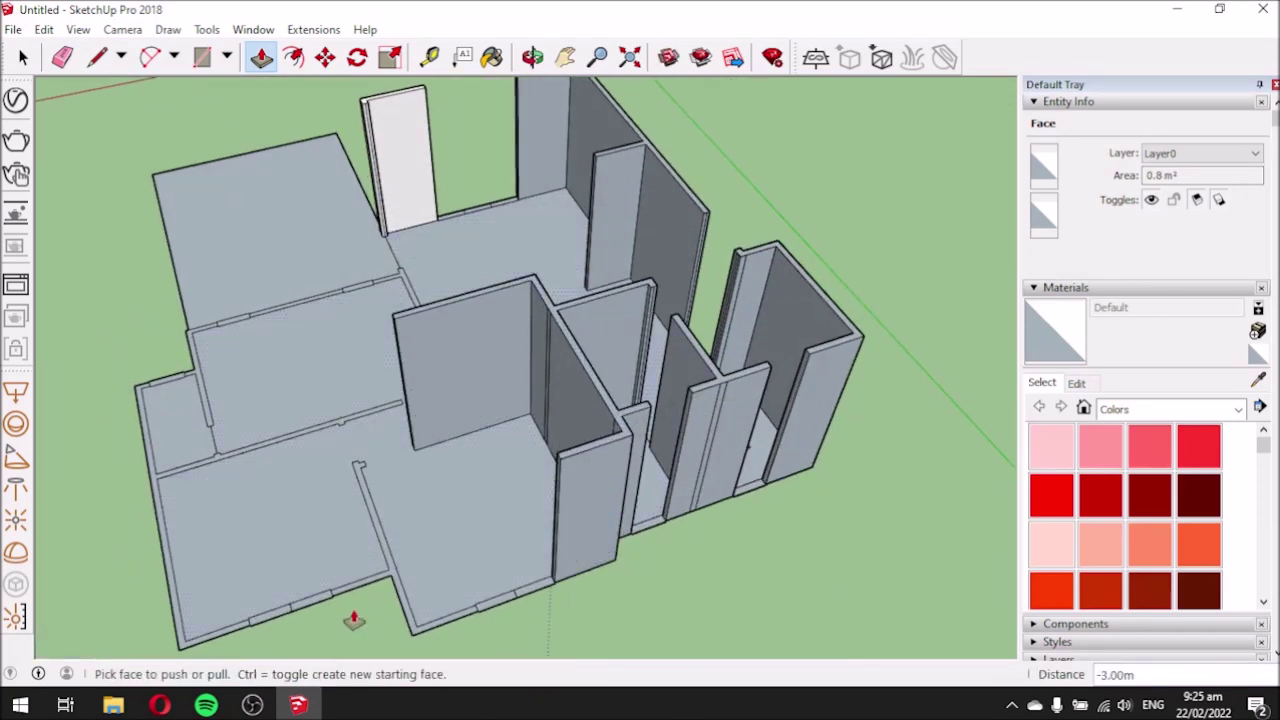
Pull up to 3 m the partition between the two large rear rooms and the far rear room's outer wall with its connected bedroom partition.
{"action": "left_click", "coordinate": [416, 640]}
{"action": "left_click", "coordinate": [560, 474]}
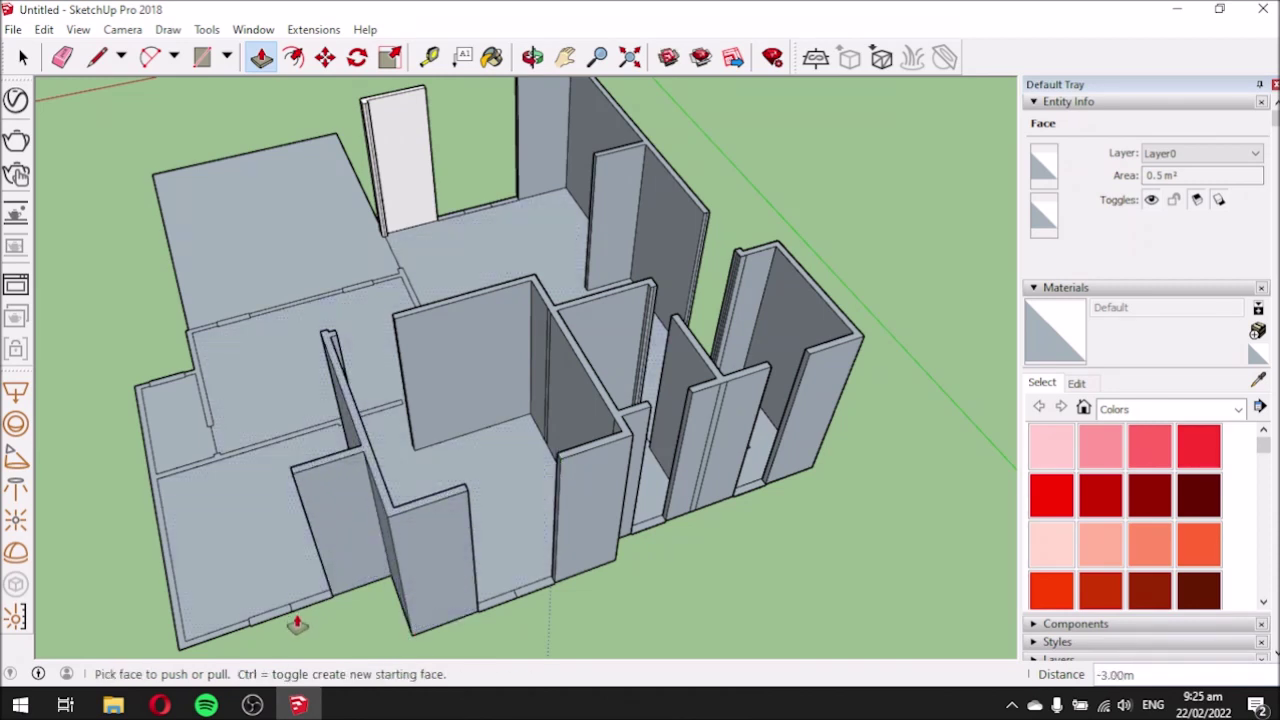
{"action": "left_click", "coordinate": [236, 640]}
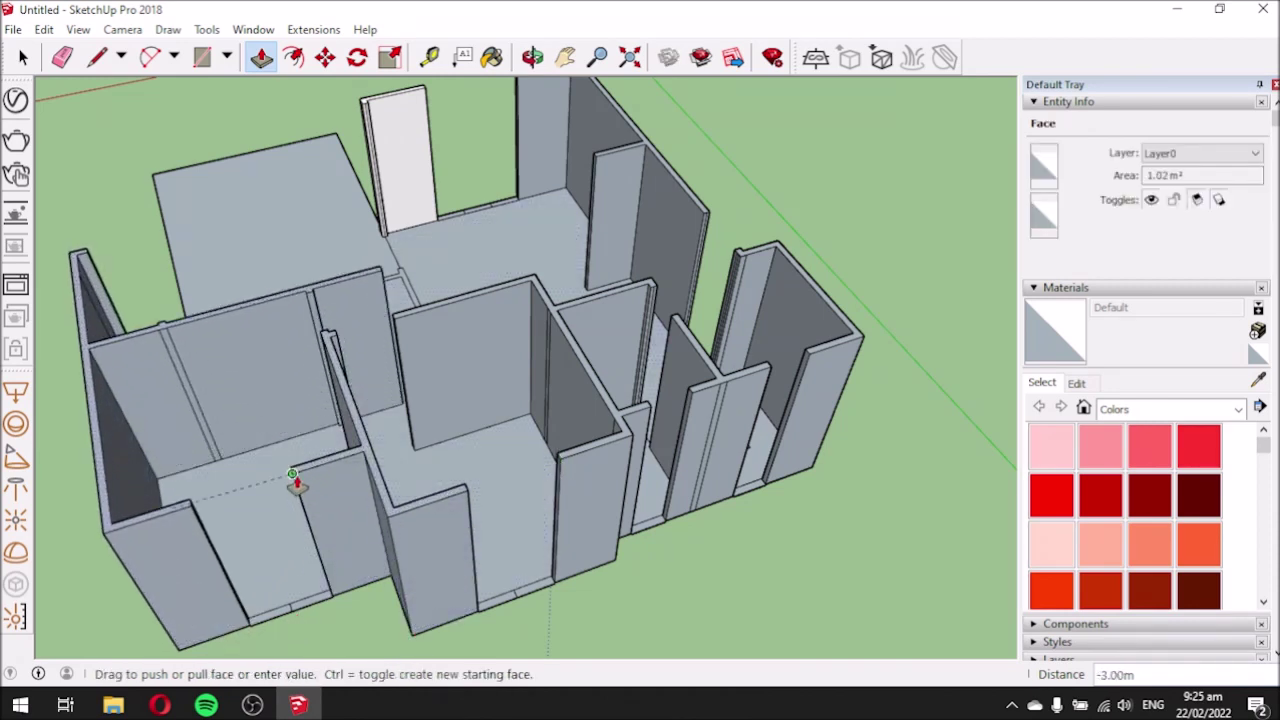
{"action": "left_click", "coordinate": [297, 487]}
Pull the interior wall between the living room and front bedroom, with its stub wall, up to 3 m.
{"action": "middle_click_drag", "start_coordinate": [46, 487], "coordinate": [552, 531]}
{"action": "left_click", "coordinate": [531, 501]}
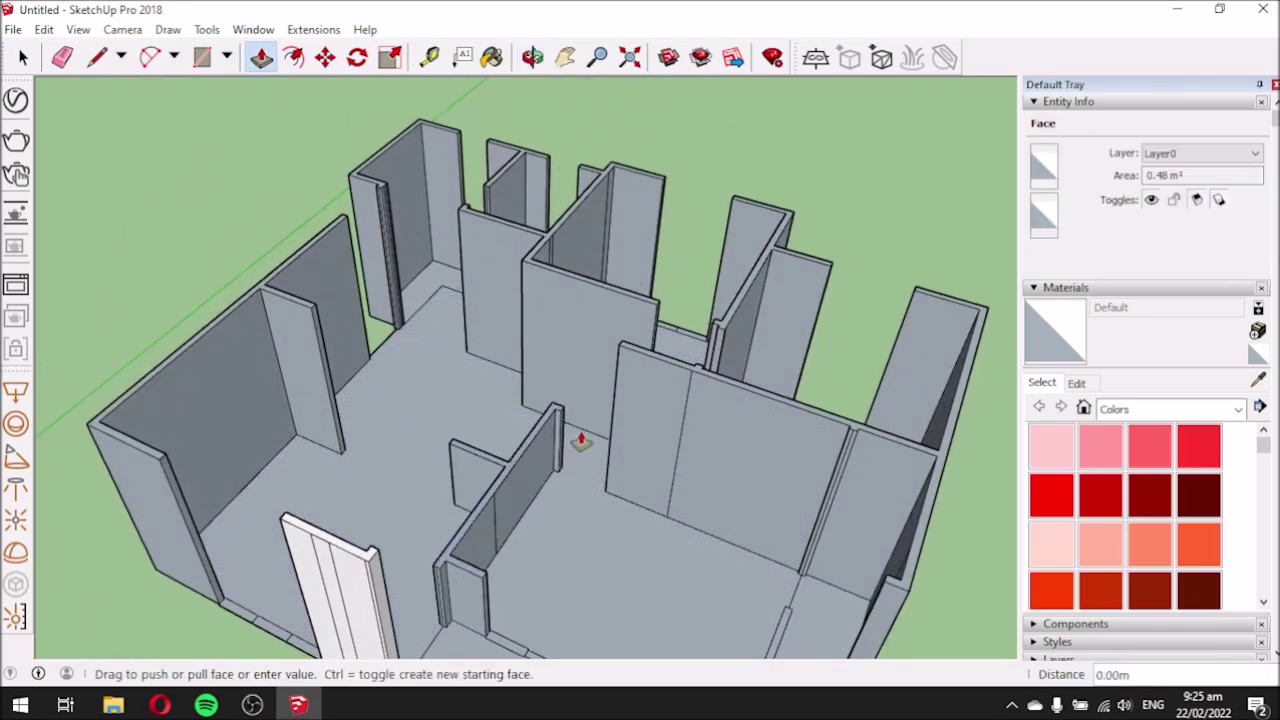
{"action": "left_click", "coordinate": [620, 355]}
Pull the front bedroom's outer corner wall, extending to the small side room's window, up to 3 m.
{"action": "scroll", "coordinate": [517, 357], "scroll_direction": "down", "scroll_amount": 3}
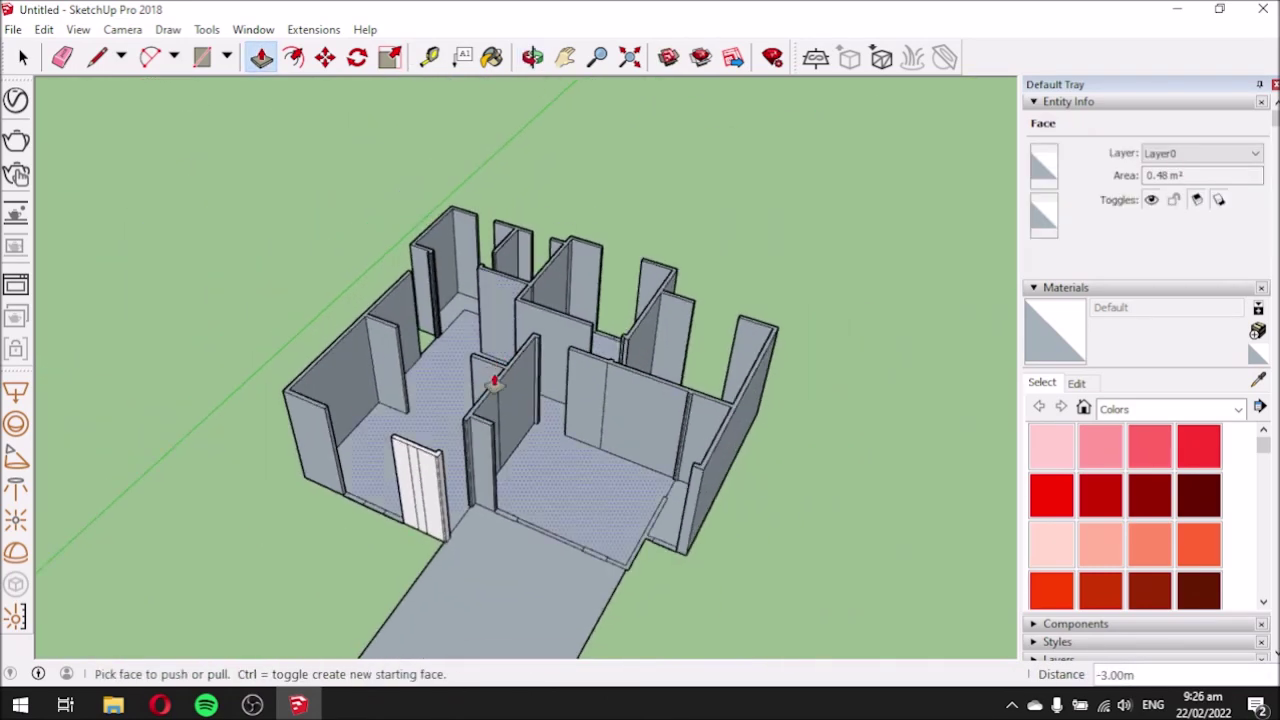
{"action": "scroll", "coordinate": [631, 571], "scroll_direction": "up", "scroll_amount": 5}
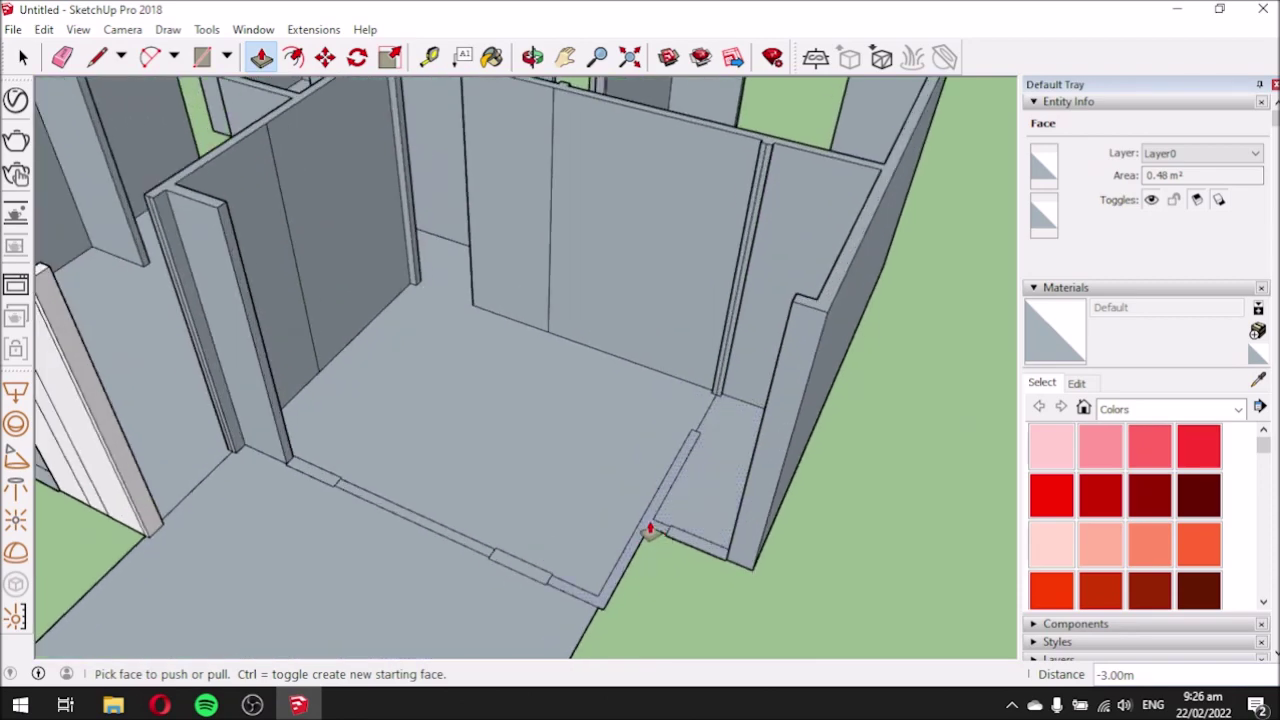
{"action": "left_click", "coordinate": [650, 530]}
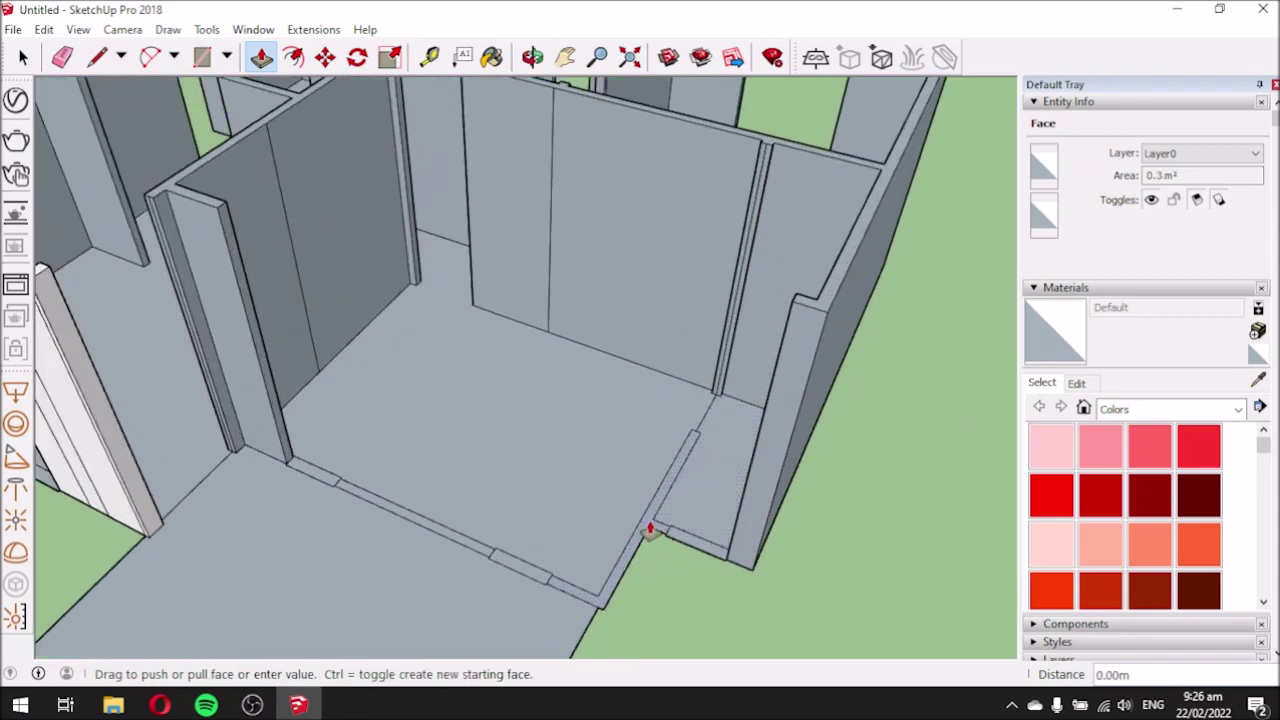
{"action": "left_click", "coordinate": [797, 310]}
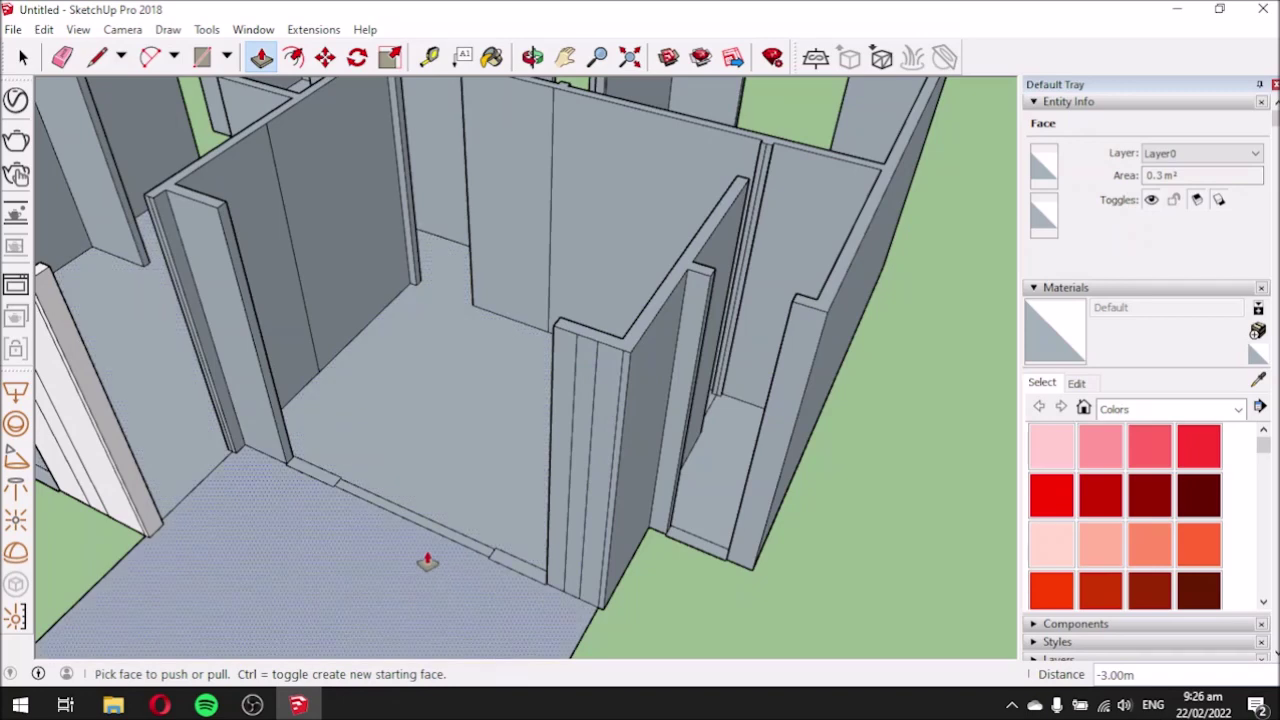
Pull the front bedroom's wall section between its two front windows up to 3 m.
{"action": "left_click", "coordinate": [366, 500]}
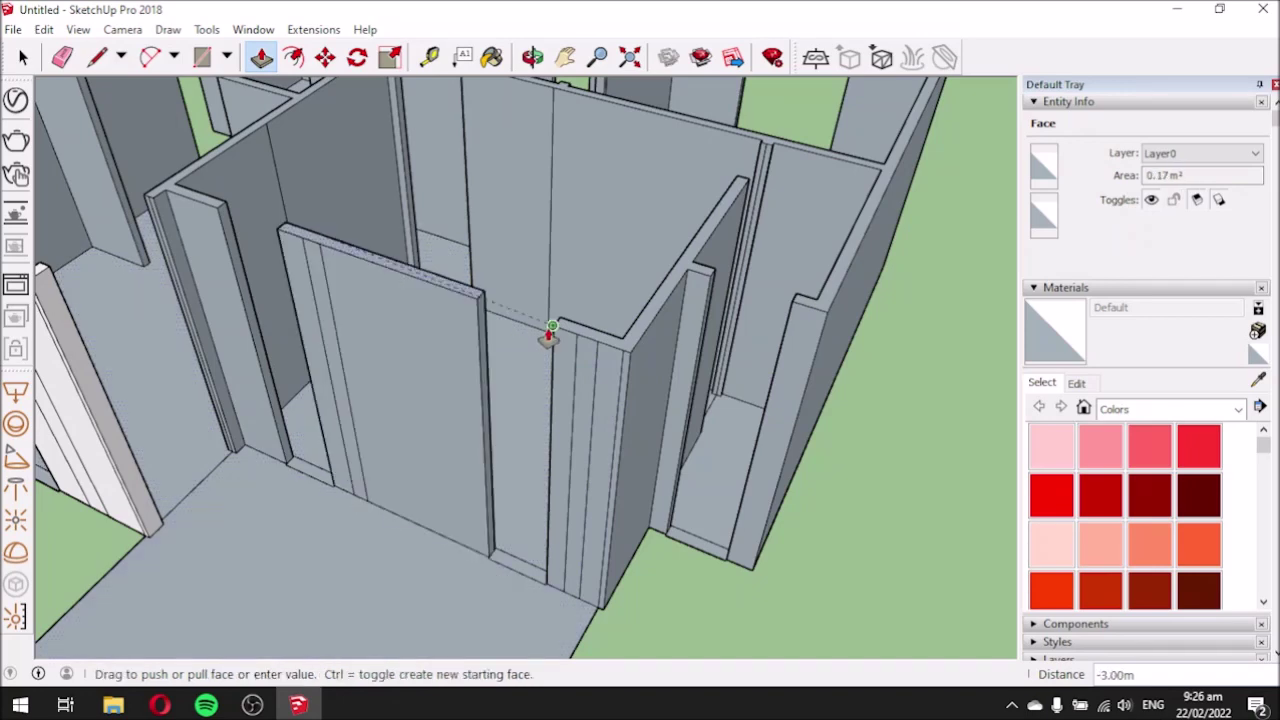
{"action": "left_click", "coordinate": [554, 334]}
{"action": "middle_click_drag", "start_coordinate": [448, 418], "coordinate": [534, 390]}
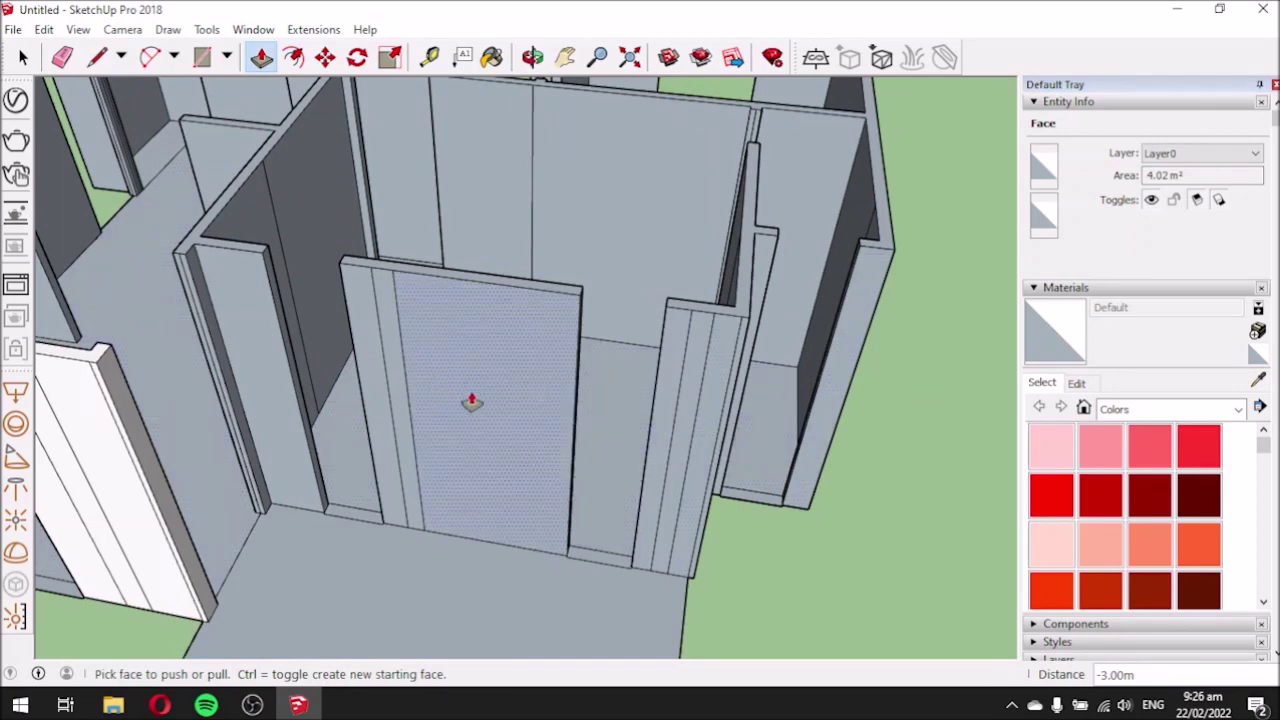
Pull the small side room's front window face up to 3 m, level with the adjoining walls.
{"action": "scroll", "coordinate": [355, 422], "scroll_direction": "down", "scroll_amount": 2}
{"action": "middle_click_drag", "start_coordinate": [575, 433], "coordinate": [403, 436]}
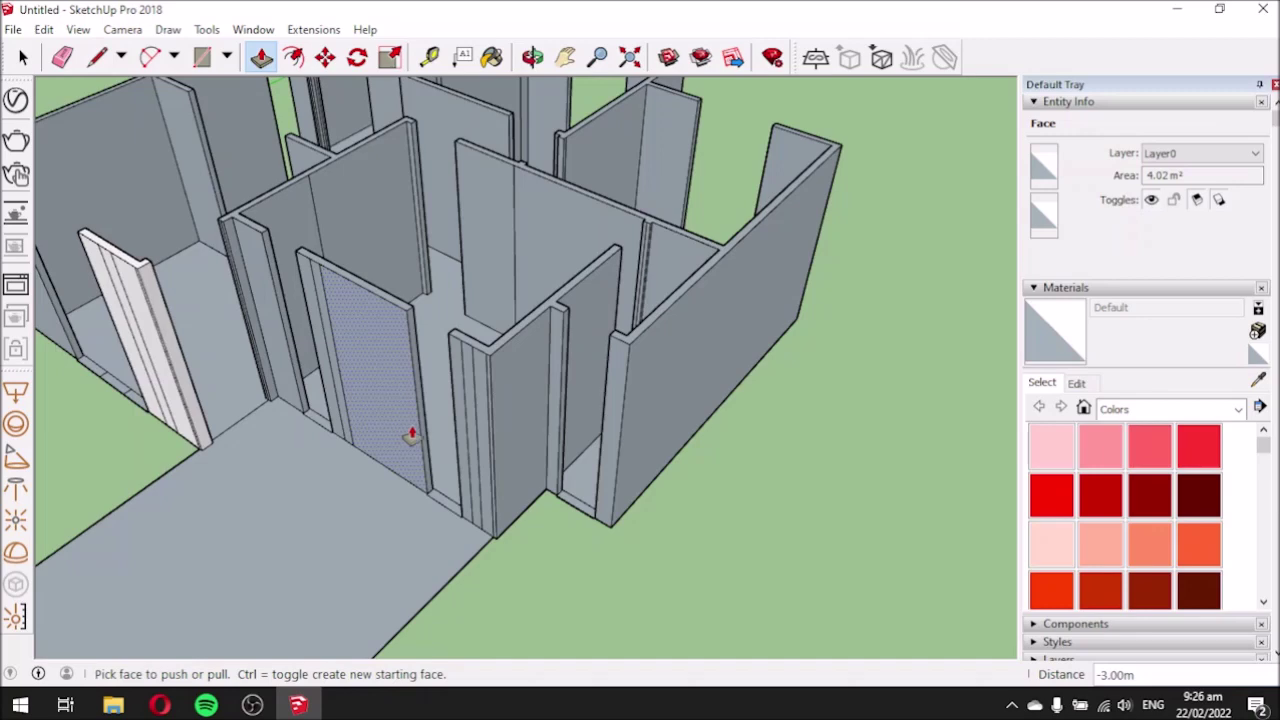
{"action": "scroll", "coordinate": [453, 530], "scroll_direction": "up", "scroll_amount": 3}
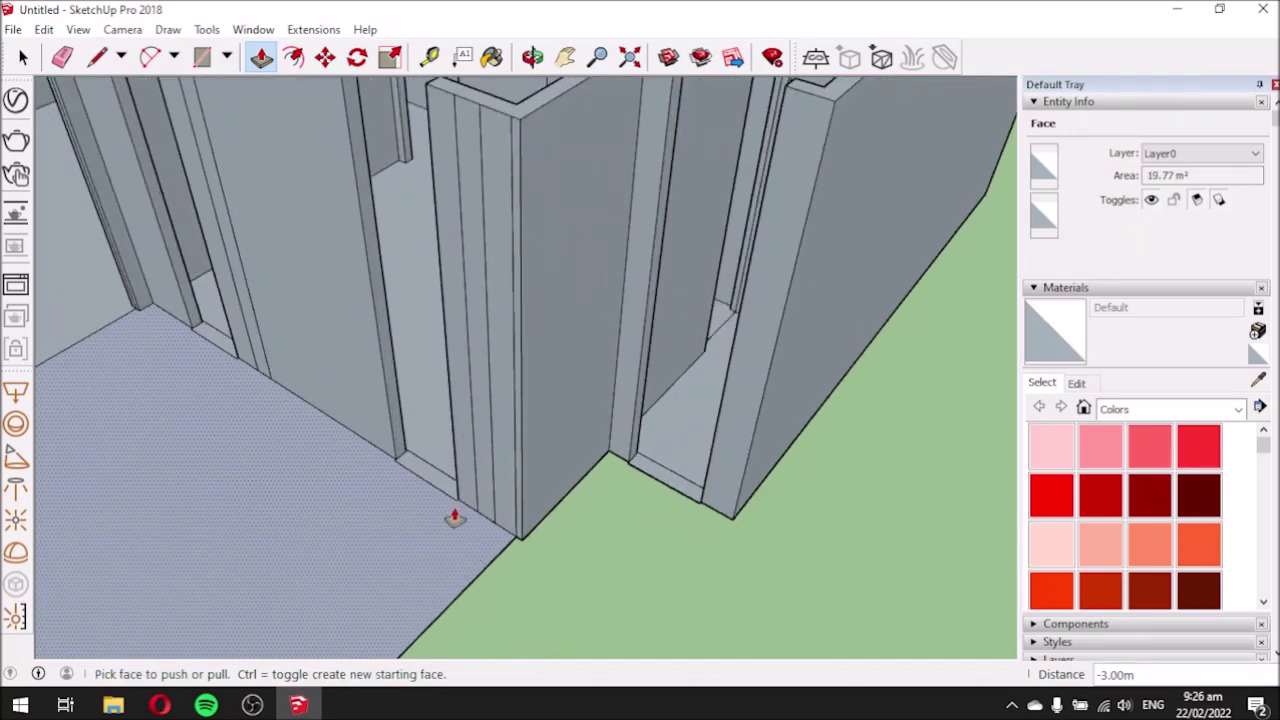
{"action": "scroll", "coordinate": [478, 516], "scroll_direction": "down", "scroll_amount": 2}
{"action": "middle_click_drag", "start_coordinate": [411, 474], "coordinate": [655, 460]}
{"action": "scroll", "coordinate": [655, 460], "scroll_direction": "up", "scroll_amount": 1}
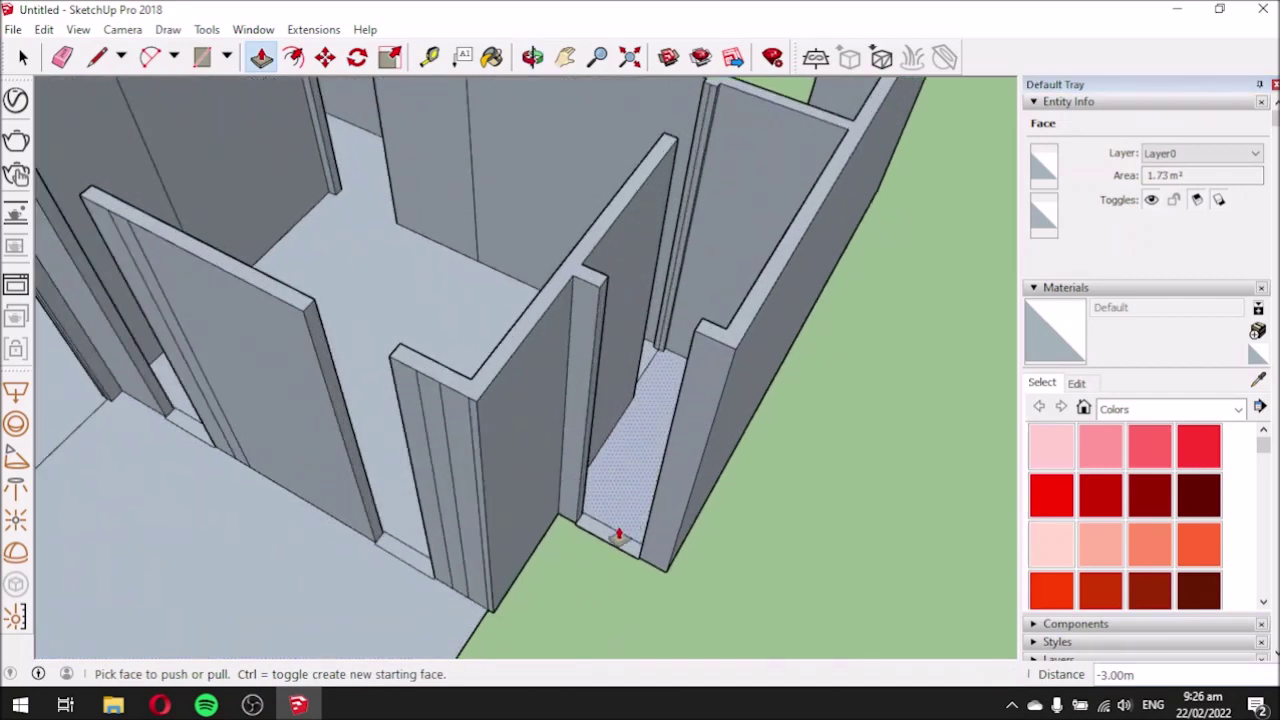
{"action": "left_click", "coordinate": [610, 545]}
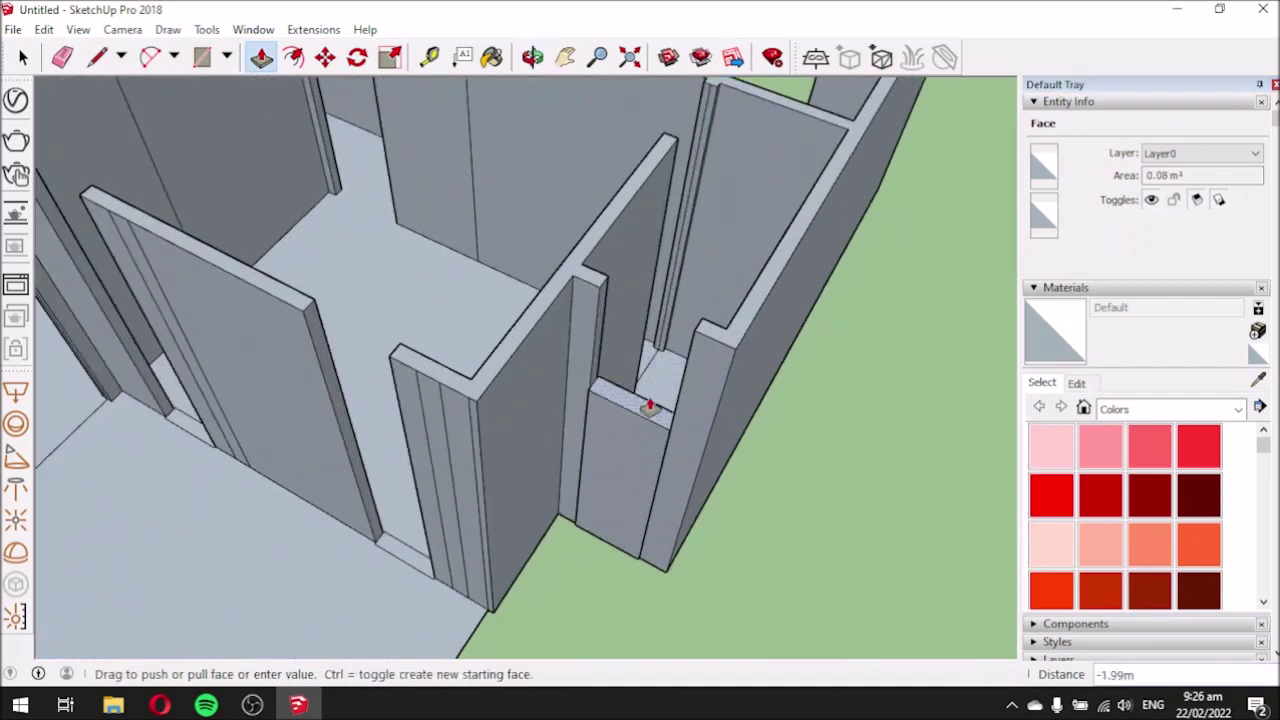
{"action": "left_click", "coordinate": [689, 339]}
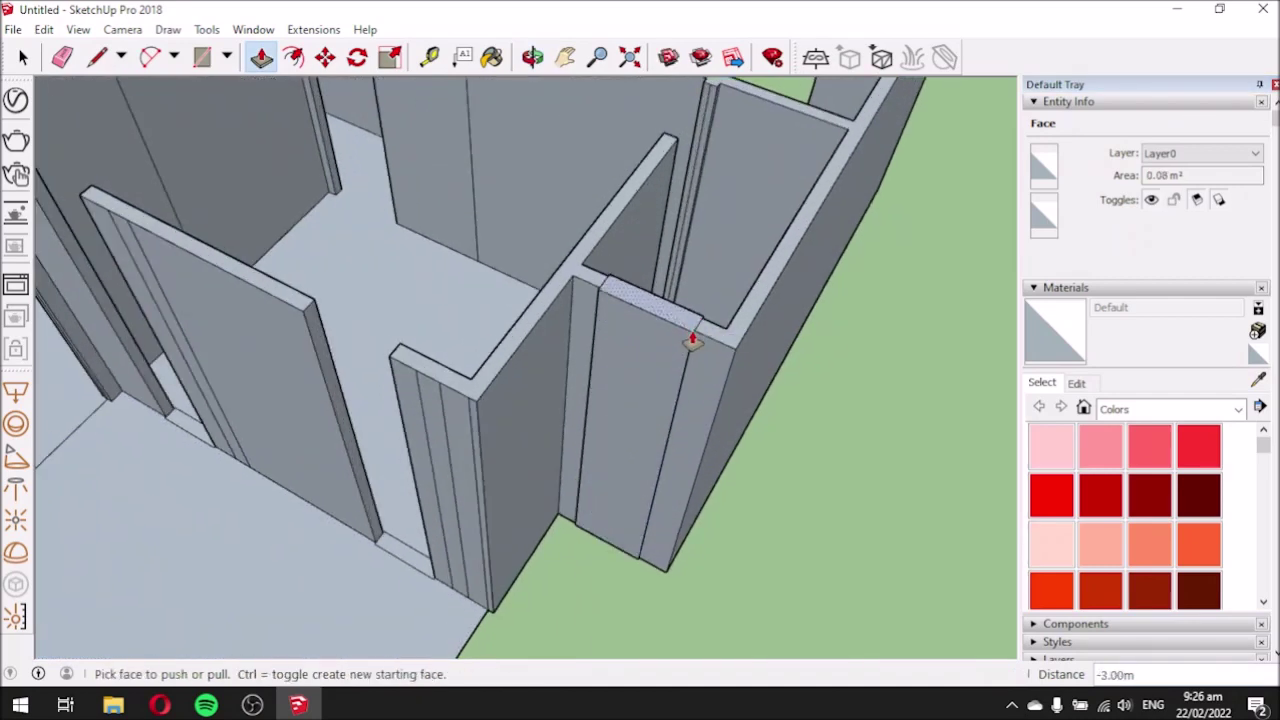
Pull both front bedroom window faces up to 3 m, filling the gaps between the wall sections.
{"action": "left_click_drag", "start_coordinate": [390, 553], "coordinate": [392, 556]}
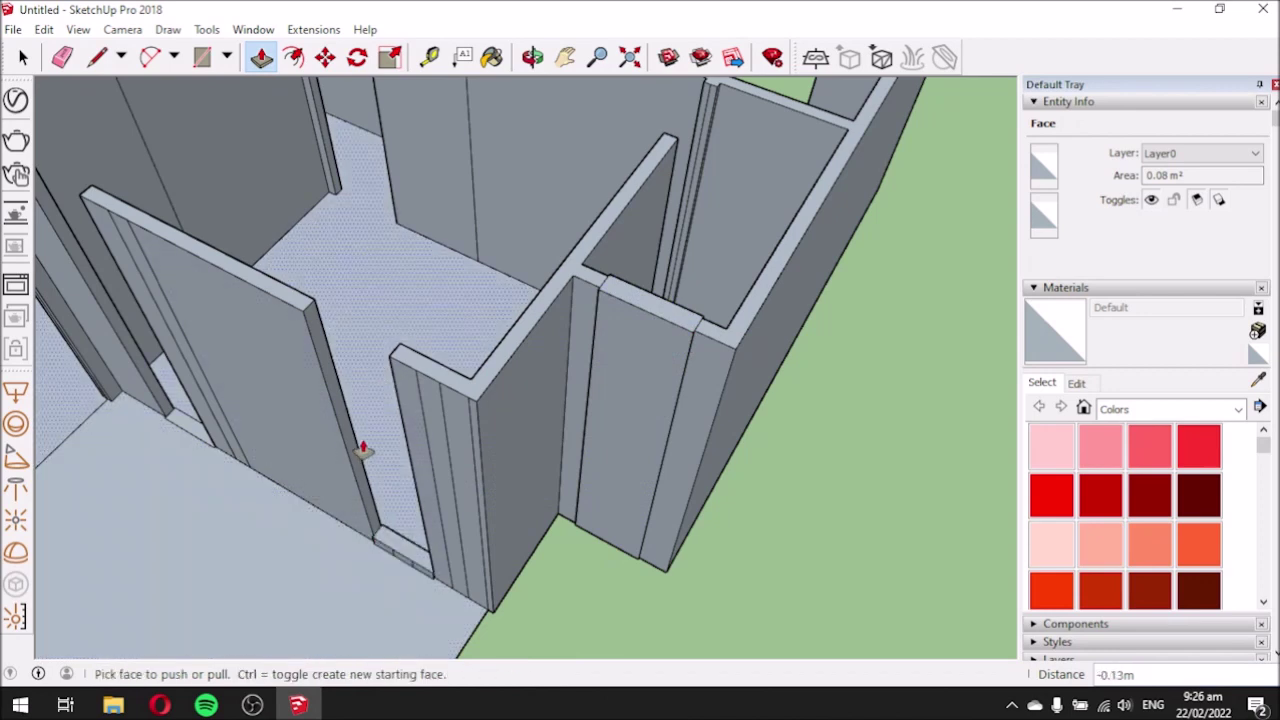
{"action": "left_click", "coordinate": [398, 548]}
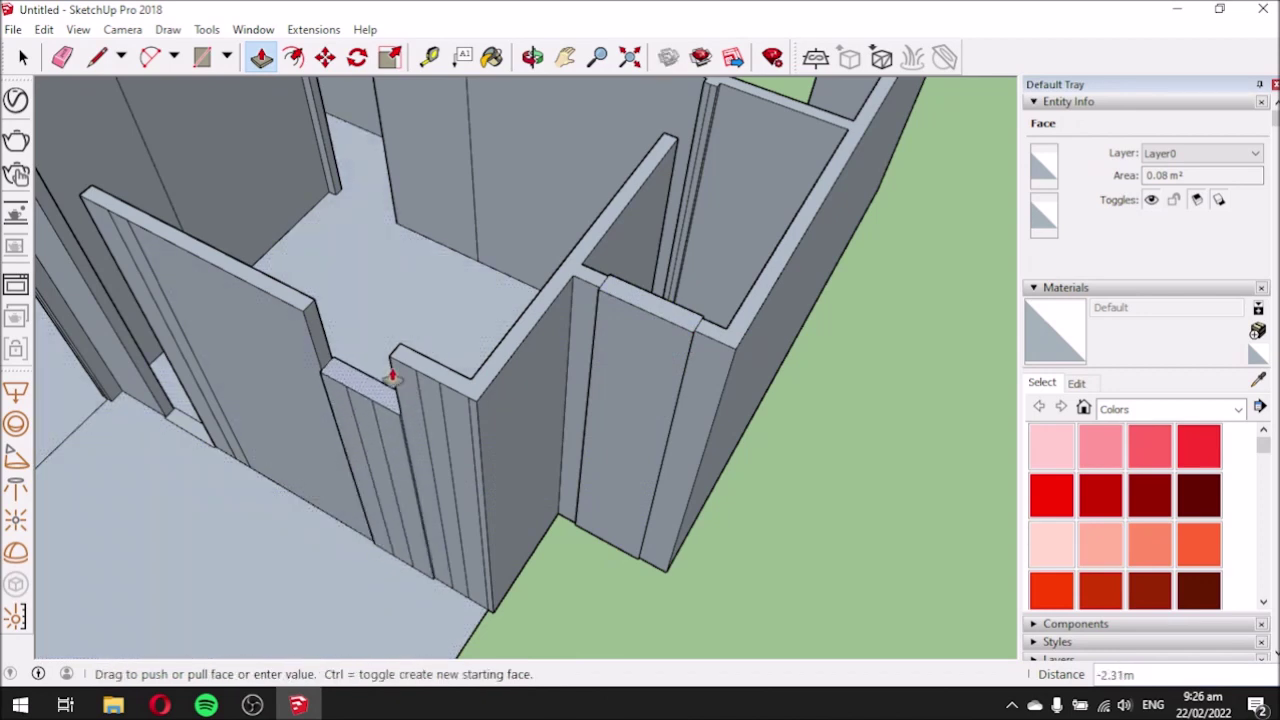
{"action": "left_click", "coordinate": [391, 364]}
{"action": "left_click", "coordinate": [190, 442]}
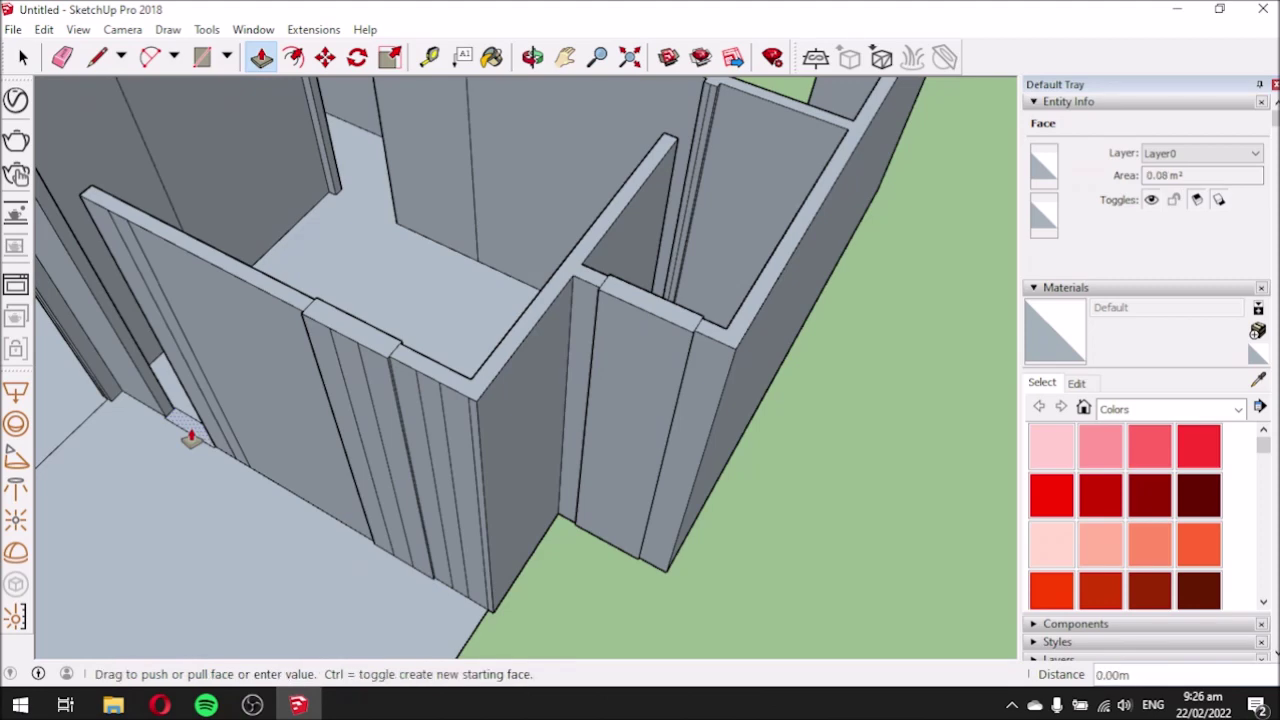
{"action": "left_click", "coordinate": [77, 204]}
{"action": "middle_click_drag", "start_coordinate": [370, 423], "coordinate": [588, 345]}
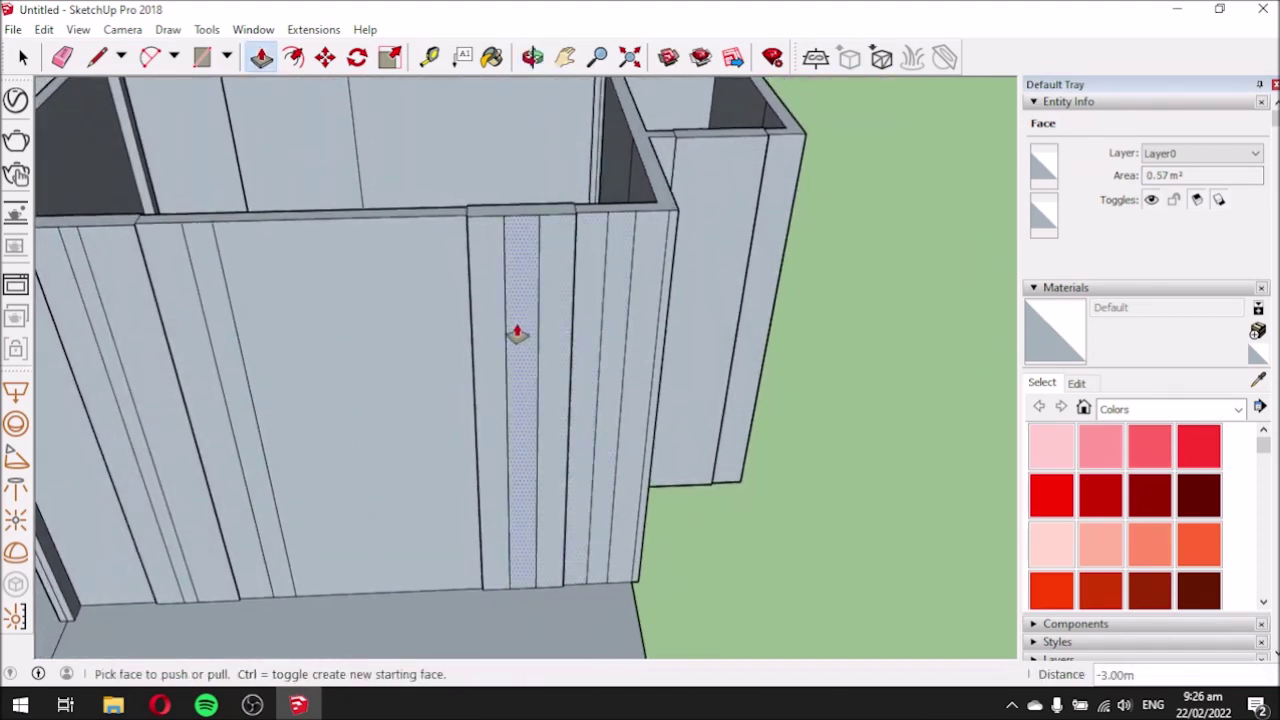
Pull the three window faces in the living room's front wall up to 3 m.
{"action": "scroll", "coordinate": [479, 308], "scroll_direction": "down", "scroll_amount": 5}
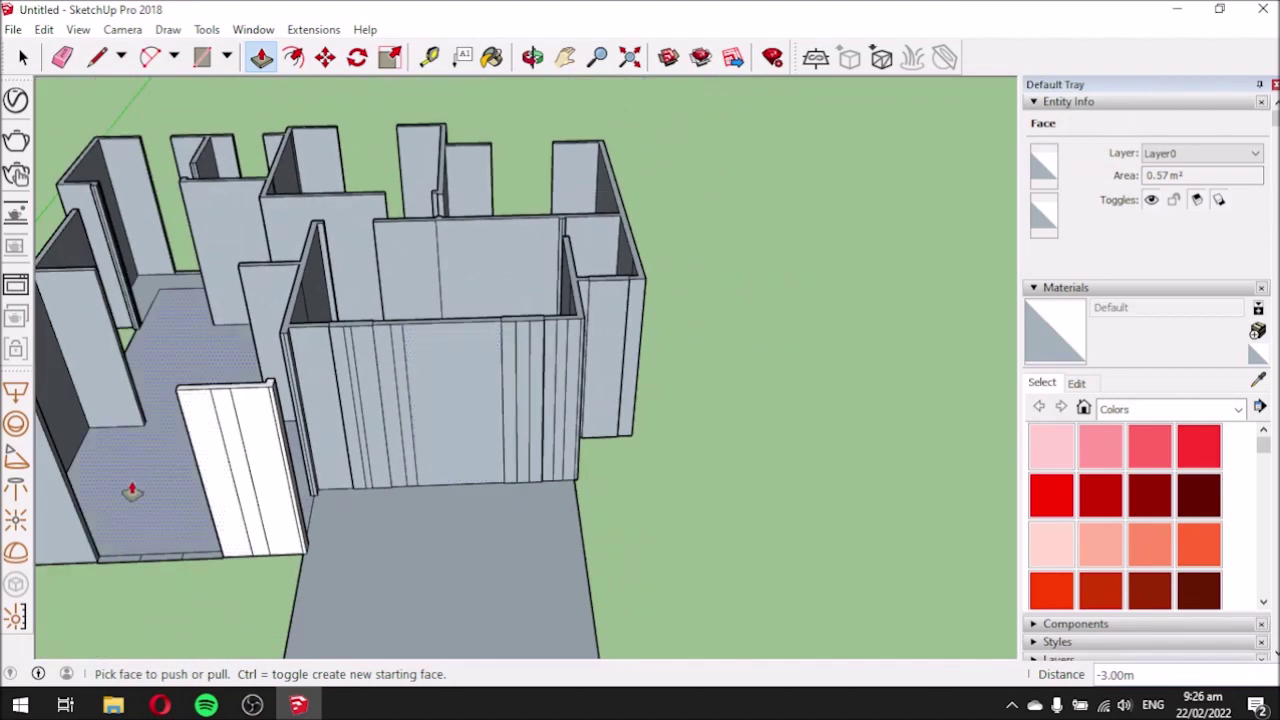
{"action": "middle_click_drag", "start_coordinate": [323, 505], "coordinate": [420, 500]}
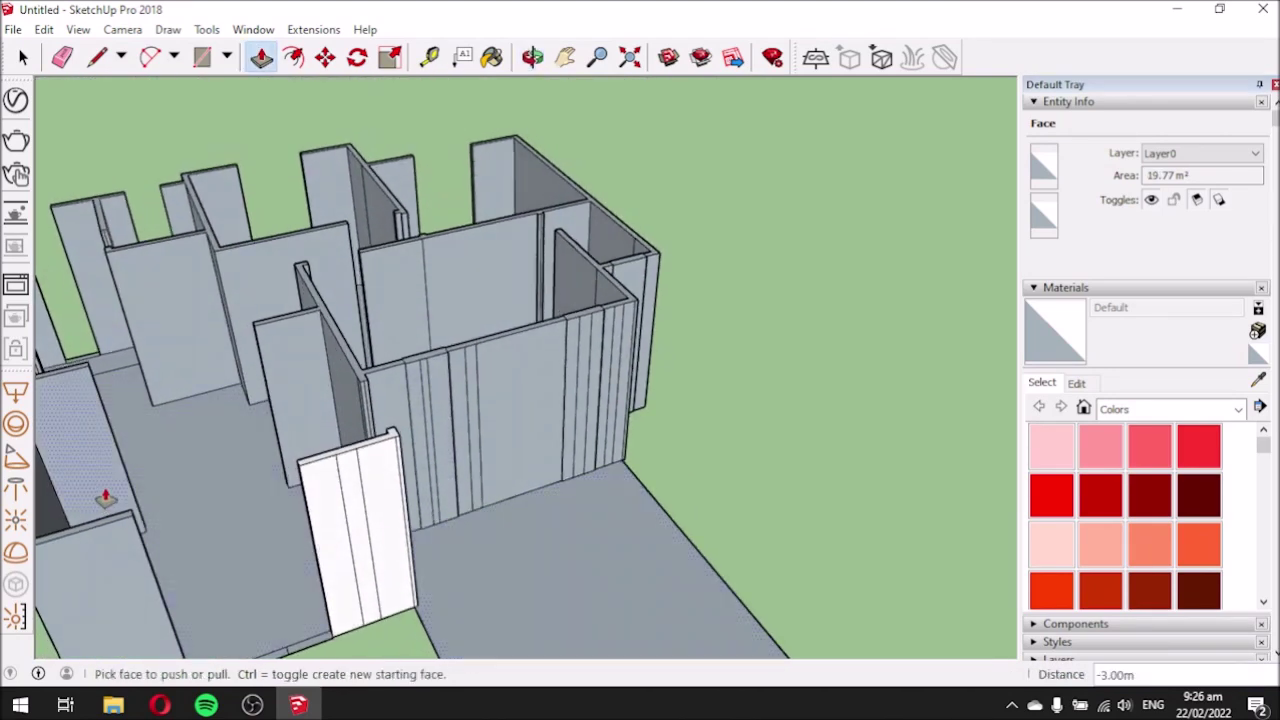
{"action": "scroll", "coordinate": [150, 510], "scroll_direction": "down", "scroll_amount": 3}
{"action": "scroll", "coordinate": [238, 538], "scroll_direction": "up", "scroll_amount": 5}
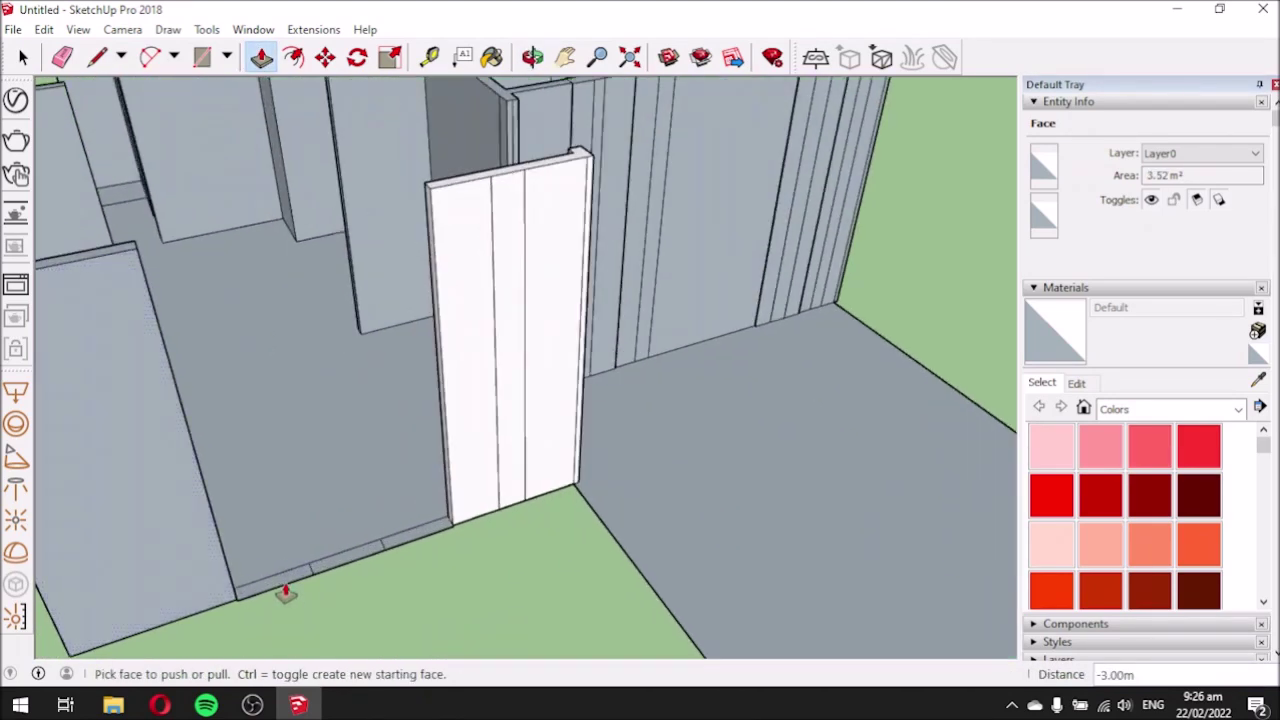
{"action": "left_click", "coordinate": [281, 583]}
{"action": "left_click", "coordinate": [129, 266]}
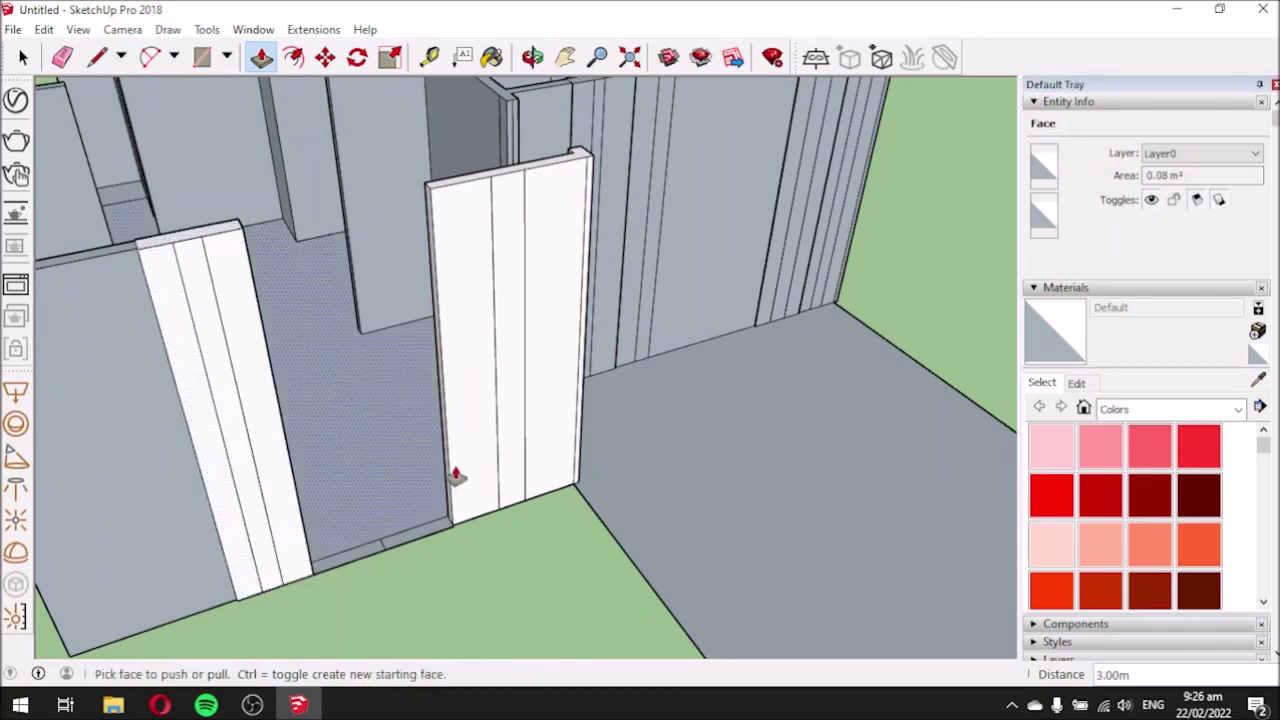
{"action": "left_click", "coordinate": [355, 563]}
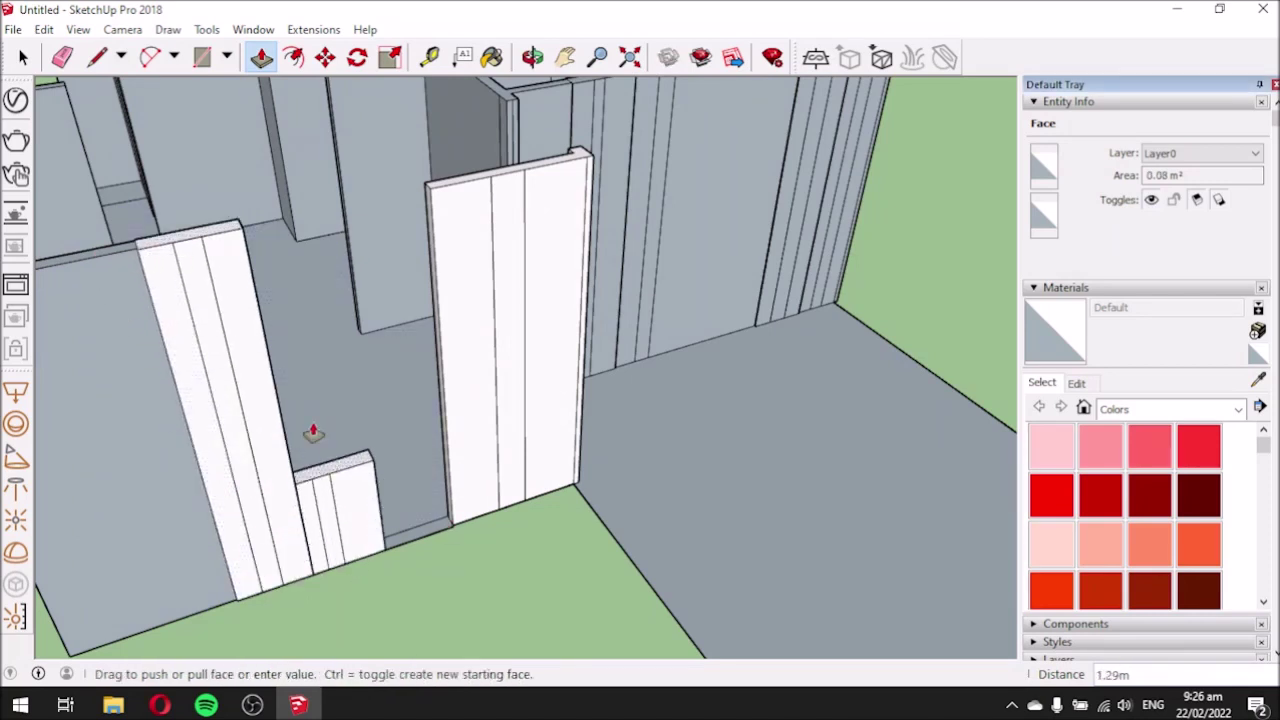
{"action": "left_click", "coordinate": [228, 244]}
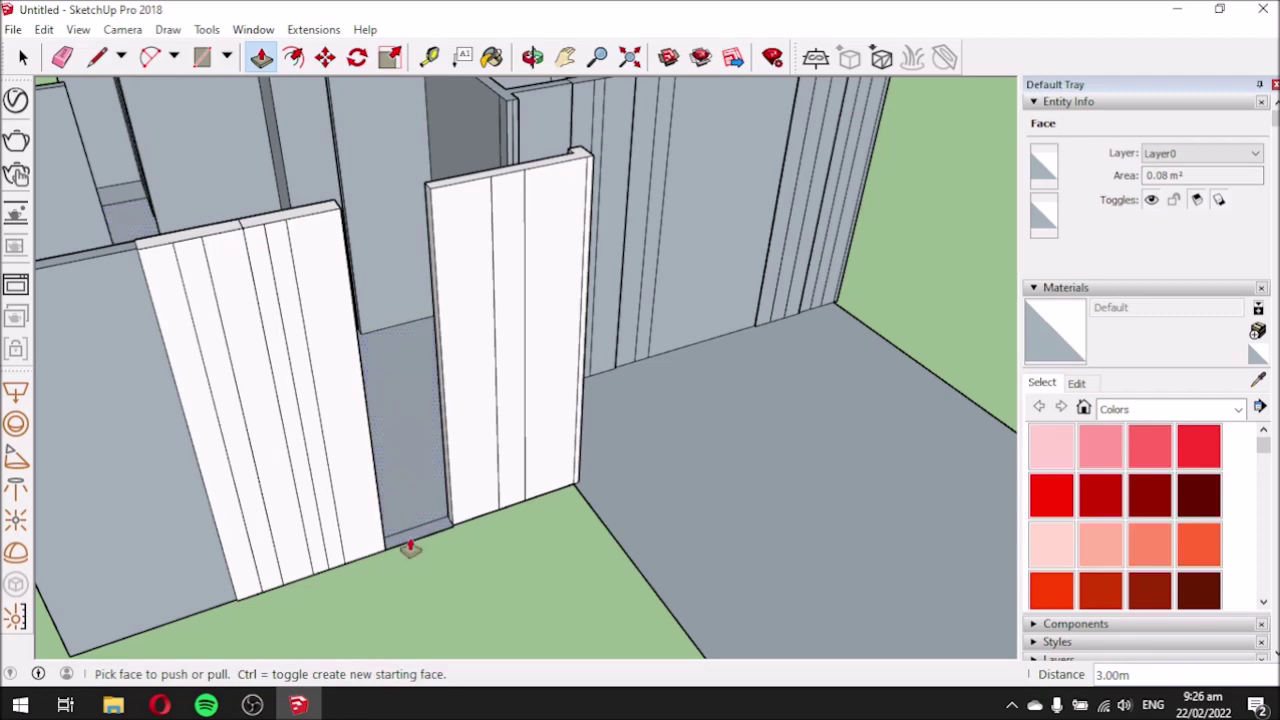
{"action": "left_click", "coordinate": [409, 541]}
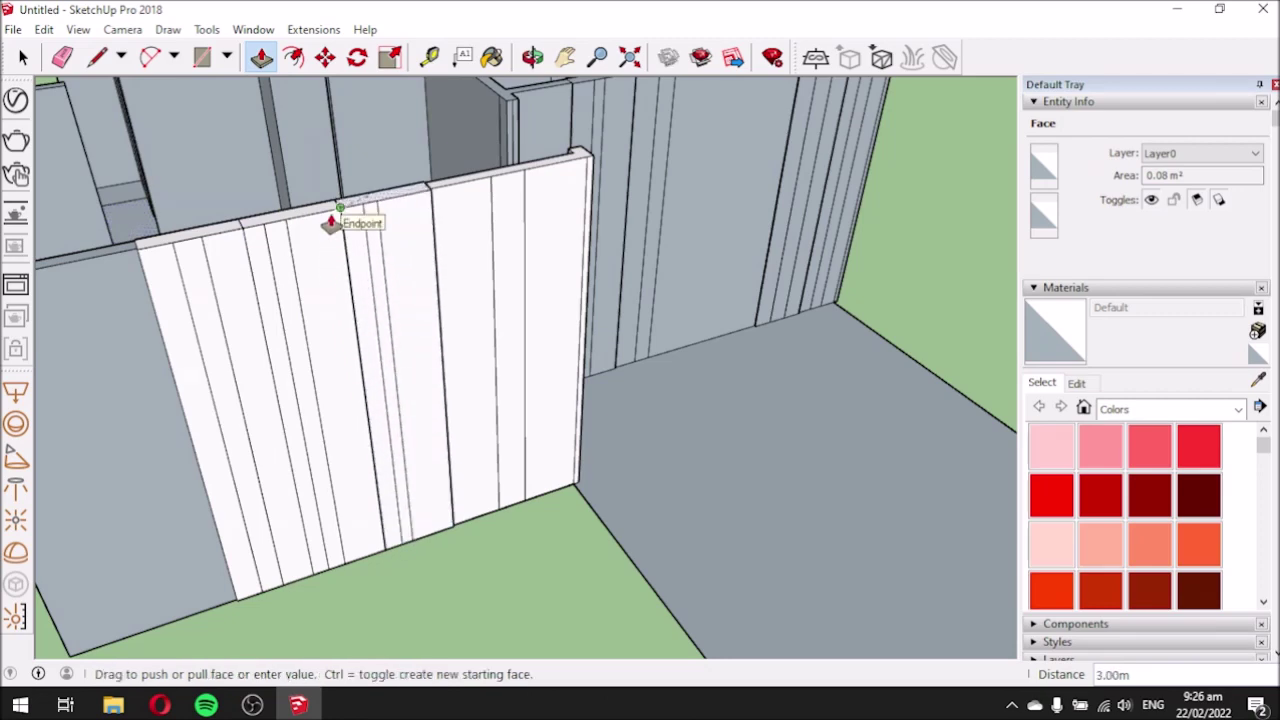
{"action": "left_click", "coordinate": [357, 207]}
Erase the leftover thin vertical lines on the white faces of the living room's front wall and window panels.
{"action": "middle_click_drag", "start_coordinate": [554, 466], "coordinate": [430, 515]}
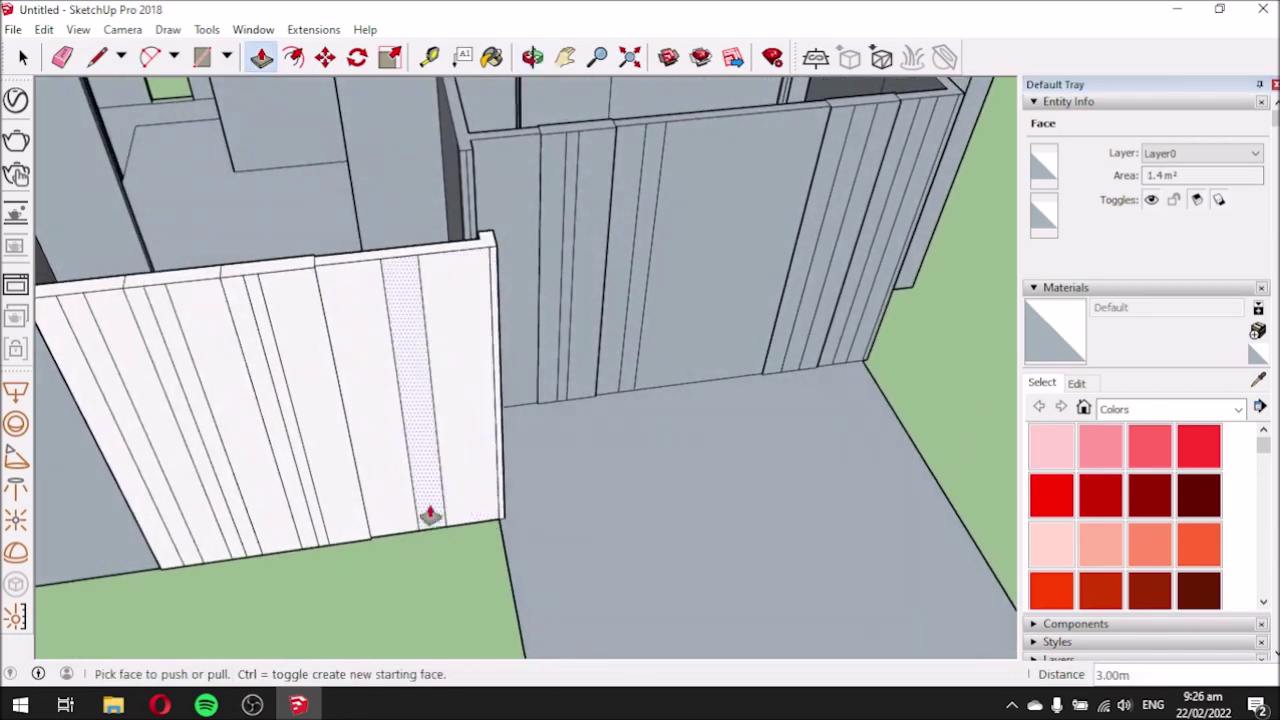
{"action": "left_click", "coordinate": [62, 60]}
{"action": "left_click", "coordinate": [425, 321]}
{"action": "left_click", "coordinate": [393, 334]}
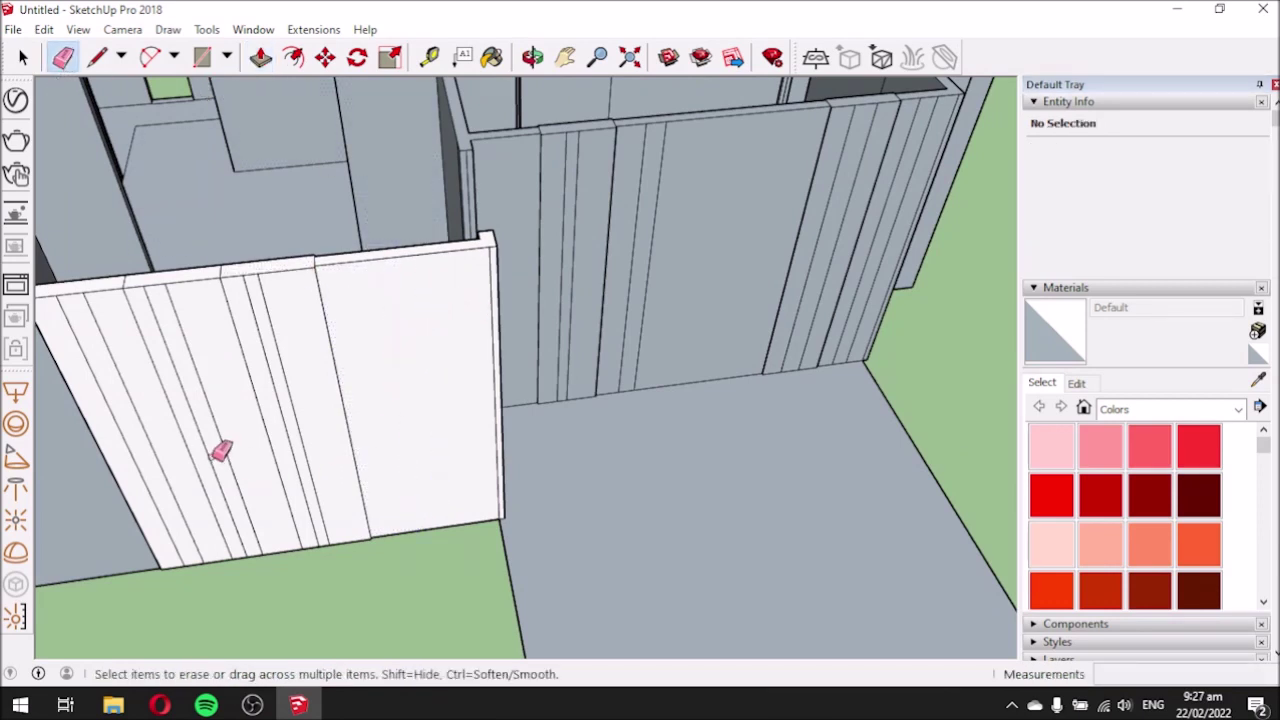
{"action": "mouse_move", "coordinate": [186, 366]}
{"action": "middle_mouse_down"}
{"action": "mouse_move", "coordinate": [477, 360]}
{"action": "mouse_move", "coordinate": [209, 374]}
{"action": "mouse_move", "coordinate": [240, 343]}
{"action": "middle_mouse_up"}
{"action": "left_click", "coordinate": [262, 338]}
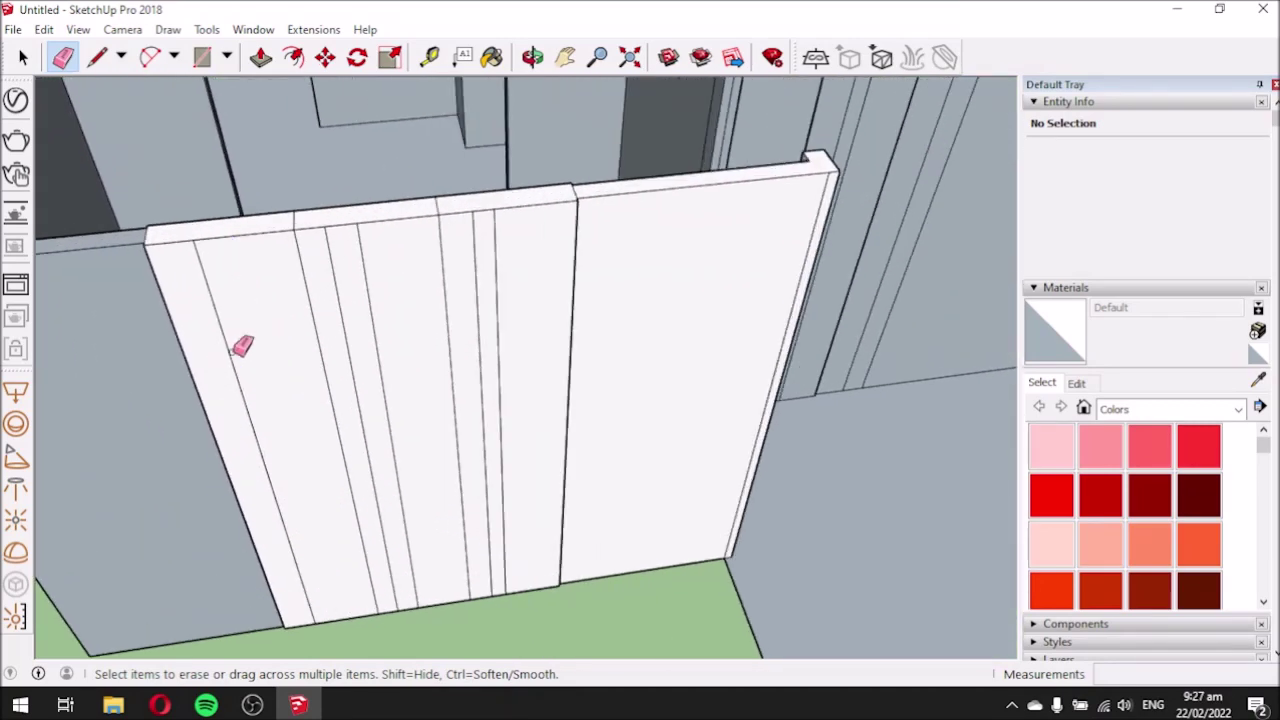
{"action": "left_click", "coordinate": [233, 345]}
{"action": "left_click", "coordinate": [348, 340]}
{"action": "left_click", "coordinate": [376, 340]}
{"action": "left_click", "coordinate": [476, 336]}
{"action": "left_click", "coordinate": [497, 332]}
Erase the leftover vertical line beside the end corner of the living room's front wall.
{"action": "scroll", "coordinate": [668, 340], "scroll_direction": "down", "scroll_amount": 3}
{"action": "scroll", "coordinate": [665, 330], "scroll_direction": "up", "scroll_amount": 3}
{"action": "middle_click_drag", "start_coordinate": [670, 320], "coordinate": [357, 303]}
{"action": "scroll", "coordinate": [503, 365], "scroll_direction": "down", "scroll_amount": 1}
{"action": "middle_click_drag", "start_coordinate": [503, 365], "coordinate": [609, 374]}
{"action": "scroll", "coordinate": [609, 374], "scroll_direction": "up", "scroll_amount": 2}
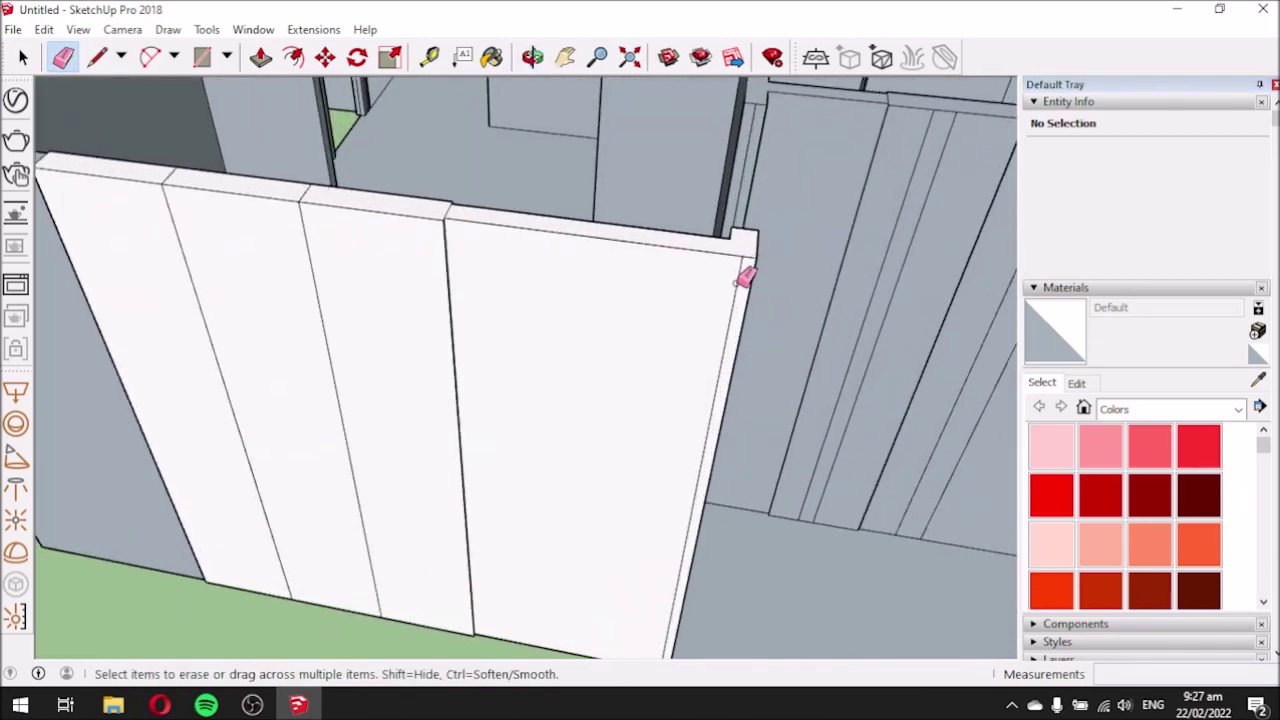
{"action": "scroll", "coordinate": [590, 289], "scroll_direction": "down", "scroll_amount": 2}
{"action": "scroll", "coordinate": [656, 585], "scroll_direction": "up", "scroll_amount": 2}
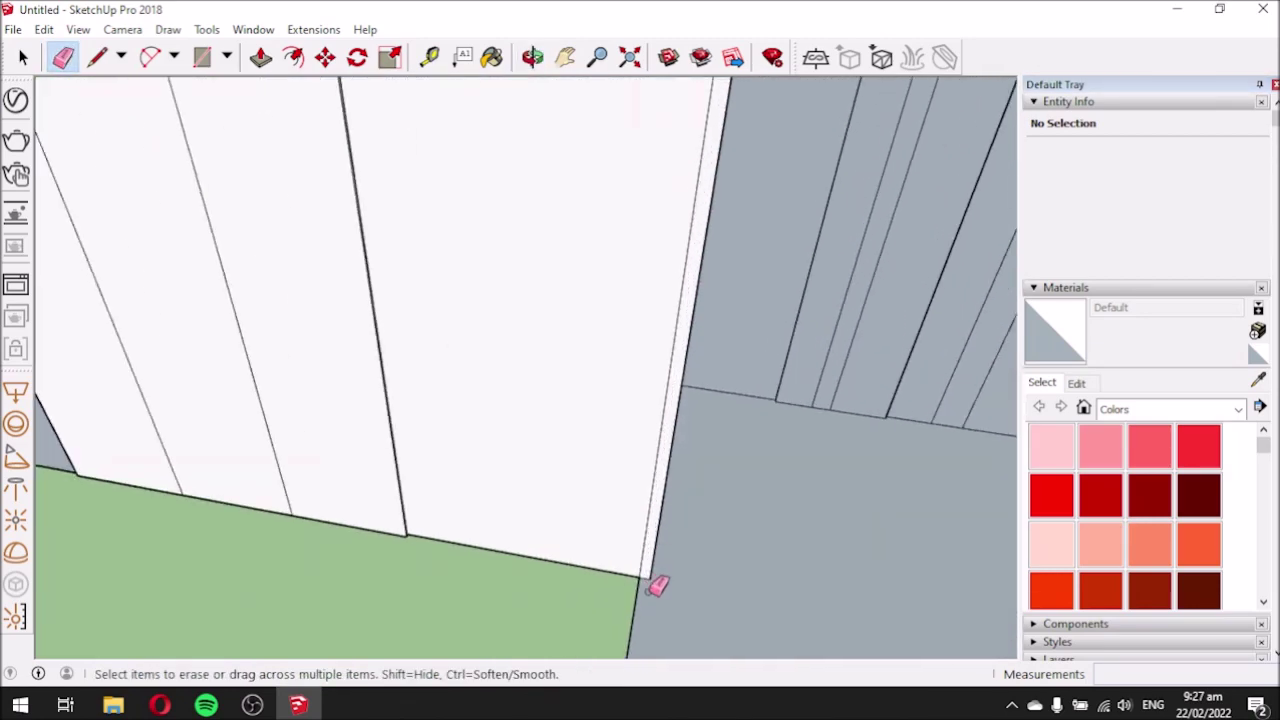
{"action": "scroll", "coordinate": [656, 585], "scroll_direction": "up", "scroll_amount": 2}
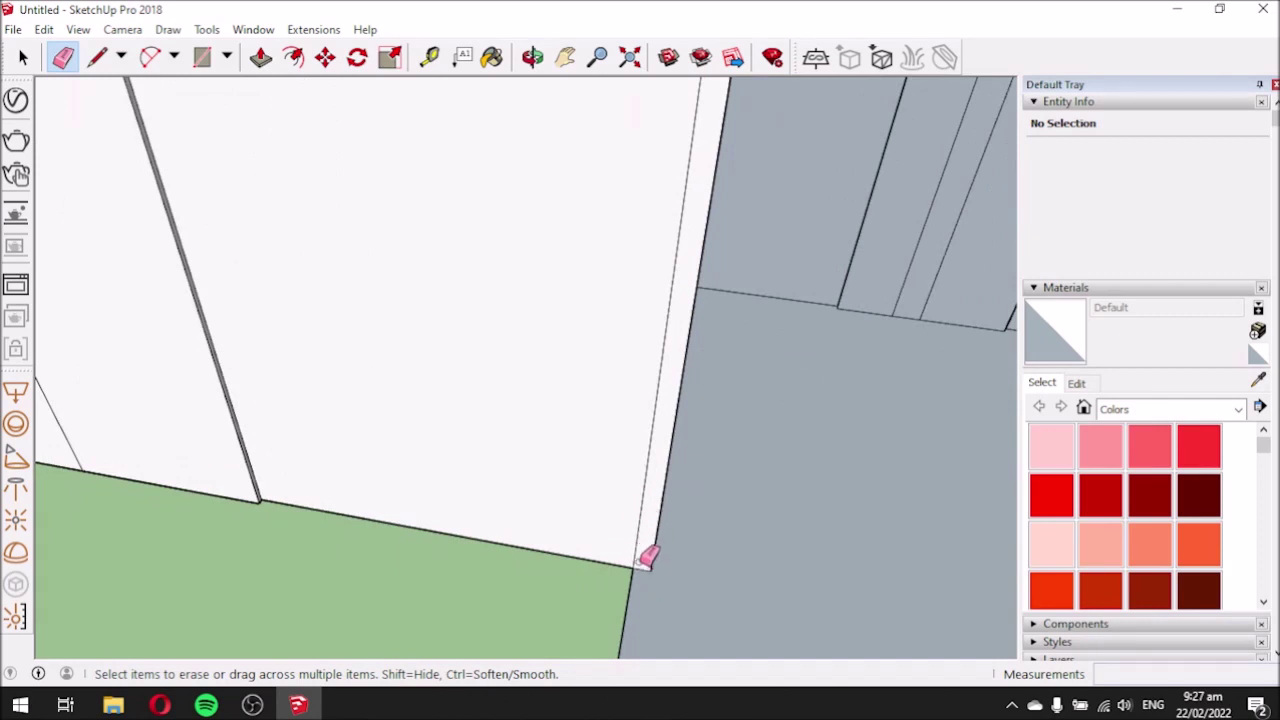
{"action": "scroll", "coordinate": [535, 566], "scroll_direction": "down", "scroll_amount": 3}
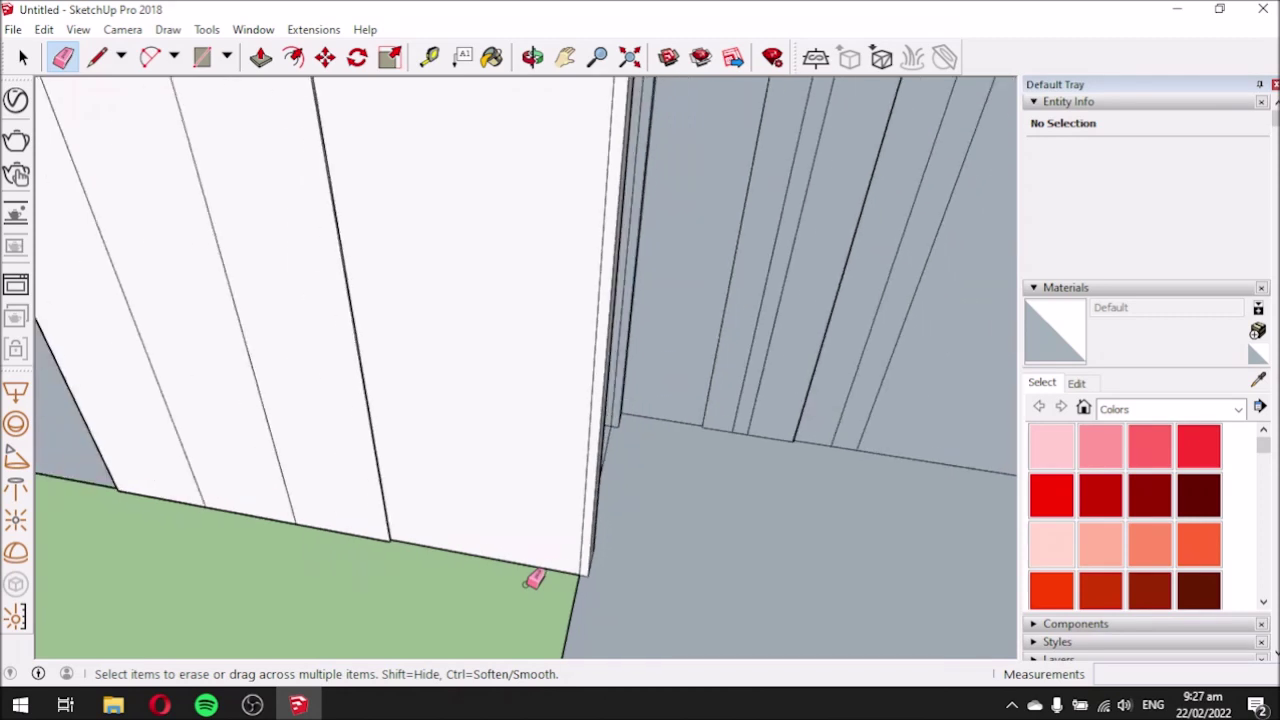
{"action": "scroll", "coordinate": [528, 431], "scroll_direction": "down", "scroll_amount": 2}
{"action": "scroll", "coordinate": [582, 236], "scroll_direction": "up", "scroll_amount": 2}
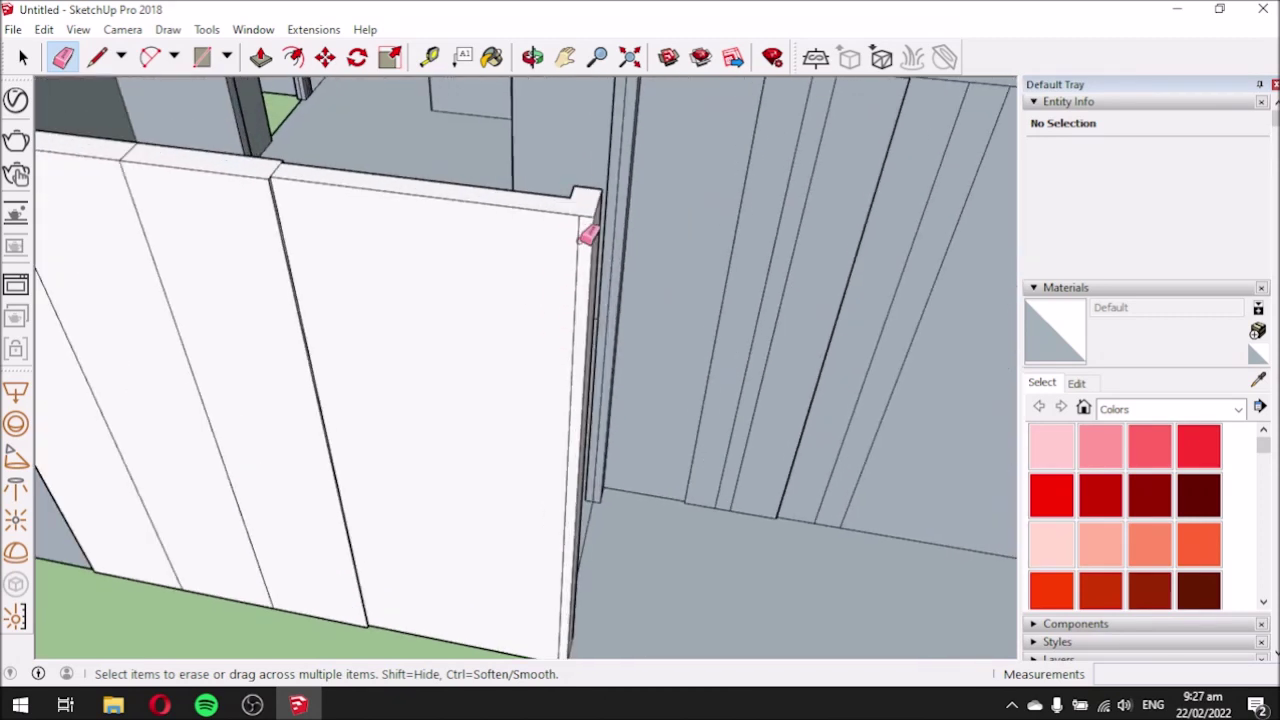
{"action": "scroll", "coordinate": [572, 252], "scroll_direction": "down", "scroll_amount": 2}
{"action": "scroll", "coordinate": [586, 603], "scroll_direction": "up", "scroll_amount": 3}
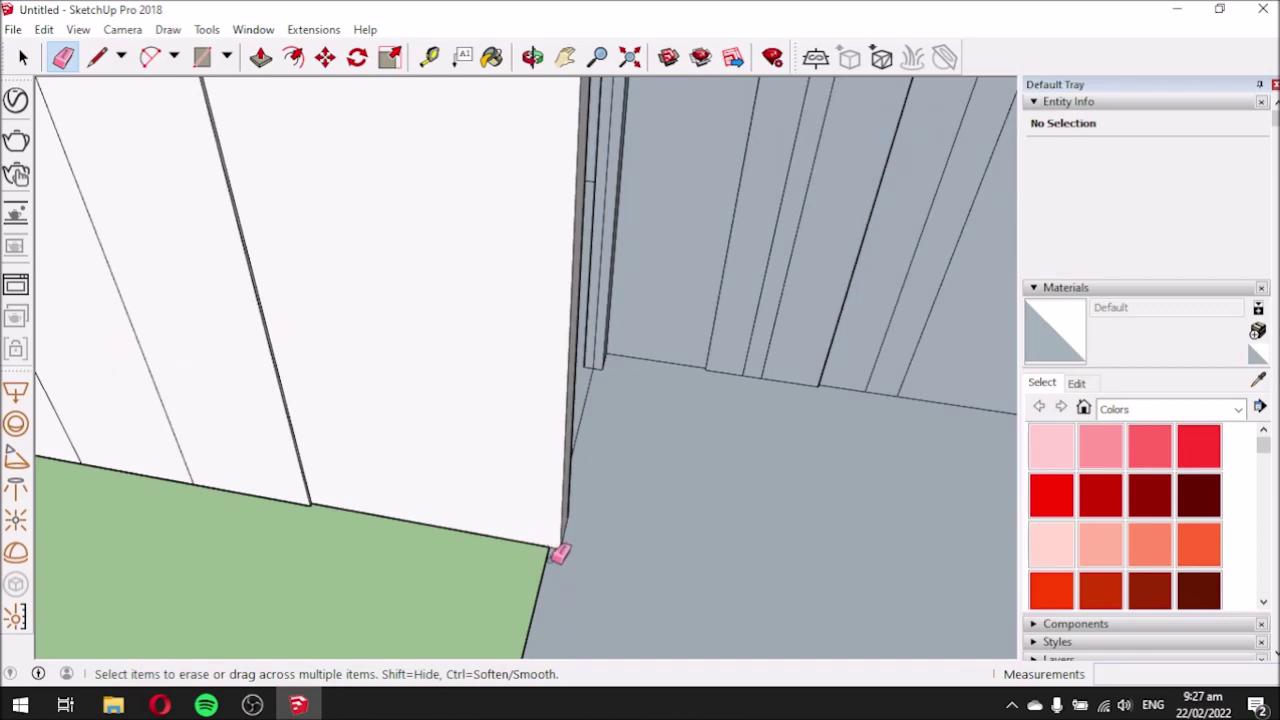
{"action": "scroll", "coordinate": [606, 514], "scroll_direction": "down", "scroll_amount": 5}
Erase the leftover vertical lines on the outer wall faces at the rear of the house.
{"action": "mouse_move", "coordinate": [231, 444]}
{"action": "middle_mouse_down"}
{"action": "mouse_move", "coordinate": [380, 451]}
{"action": "mouse_move", "coordinate": [872, 401]}
{"action": "middle_mouse_up"}
{"action": "scroll", "coordinate": [493, 413], "scroll_direction": "up", "scroll_amount": 2}
{"action": "left_click_drag", "start_coordinate": [491, 417], "coordinate": [432, 409]}
{"action": "scroll", "coordinate": [748, 426], "scroll_direction": "down", "scroll_amount": 3}
{"action": "middle_click_drag", "start_coordinate": [162, 531], "coordinate": [242, 536]}
{"action": "mouse_move", "coordinate": [620, 446]}
{"action": "middle_mouse_down"}
{"action": "mouse_move", "coordinate": [529, 654]}
{"action": "mouse_move", "coordinate": [513, 444]}
{"action": "mouse_move", "coordinate": [837, 380]}
{"action": "middle_mouse_up"}
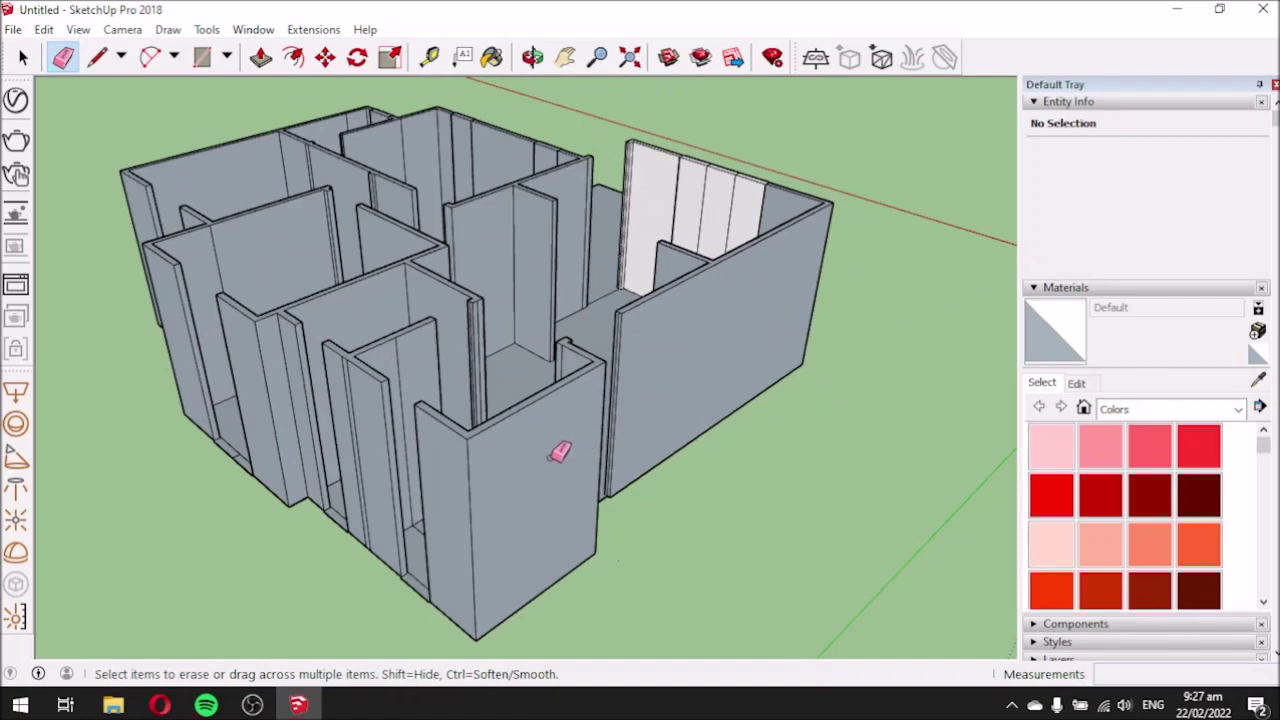
{"action": "mouse_move", "coordinate": [560, 449]}
{"action": "middle_mouse_down"}
{"action": "mouse_move", "coordinate": [831, 551]}
{"action": "mouse_move", "coordinate": [808, 504]}
{"action": "mouse_move", "coordinate": [774, 511]}
{"action": "mouse_move", "coordinate": [960, 517]}
{"action": "mouse_move", "coordinate": [171, 453]}
{"action": "mouse_move", "coordinate": [606, 429]}
{"action": "mouse_move", "coordinate": [594, 480]}
{"action": "mouse_move", "coordinate": [457, 571]}
{"action": "mouse_move", "coordinate": [723, 457]}
{"action": "mouse_move", "coordinate": [749, 506]}
{"action": "mouse_move", "coordinate": [846, 485]}
{"action": "mouse_move", "coordinate": [566, 600]}
{"action": "mouse_move", "coordinate": [723, 580]}
{"action": "mouse_move", "coordinate": [697, 478]}
{"action": "middle_mouse_up"}
{"action": "mouse_move", "coordinate": [703, 478]}
{"action": "left_mouse_down"}
{"action": "mouse_move", "coordinate": [712, 486]}
{"action": "mouse_move", "coordinate": [694, 495]}
{"action": "left_mouse_up"}
{"action": "middle_click_drag", "start_coordinate": [426, 514], "coordinate": [480, 480]}
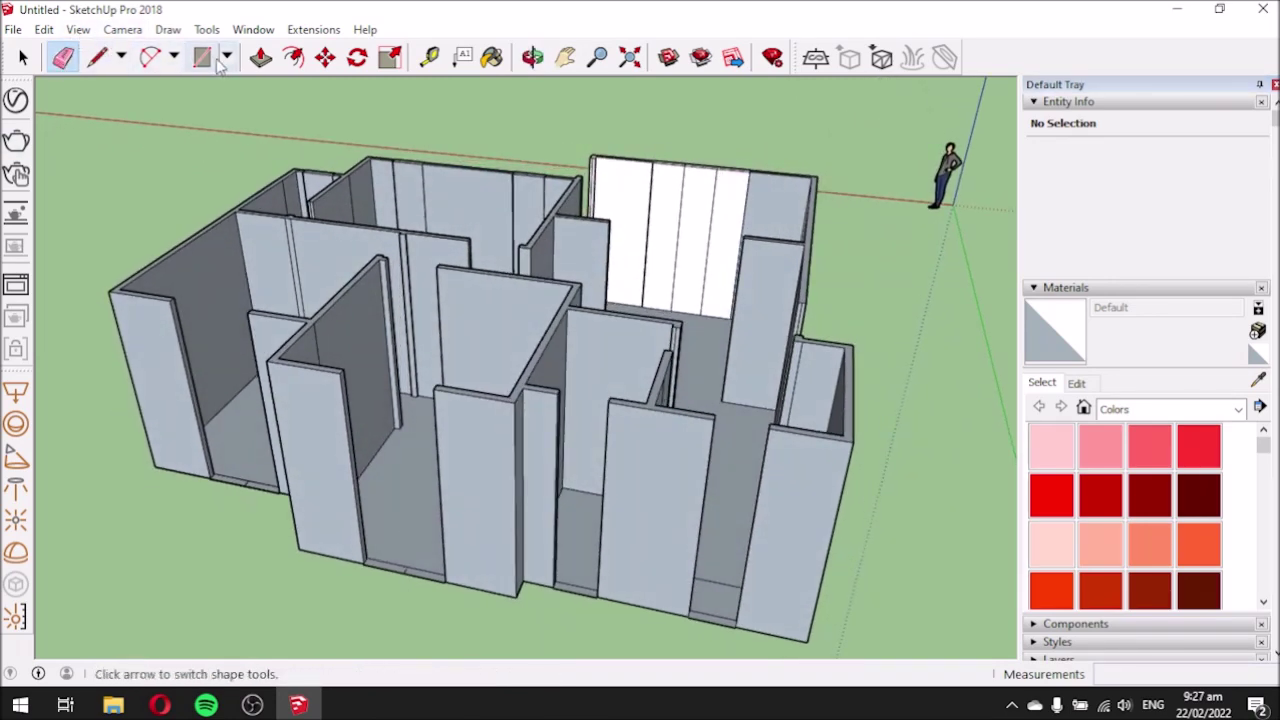
Pull the two narrow window faces in the rear wall, on both sides of the section with the partition, up to 3 m.
{"action": "left_click", "coordinate": [260, 57]}
{"action": "scroll", "coordinate": [722, 630], "scroll_direction": "up", "scroll_amount": 5}
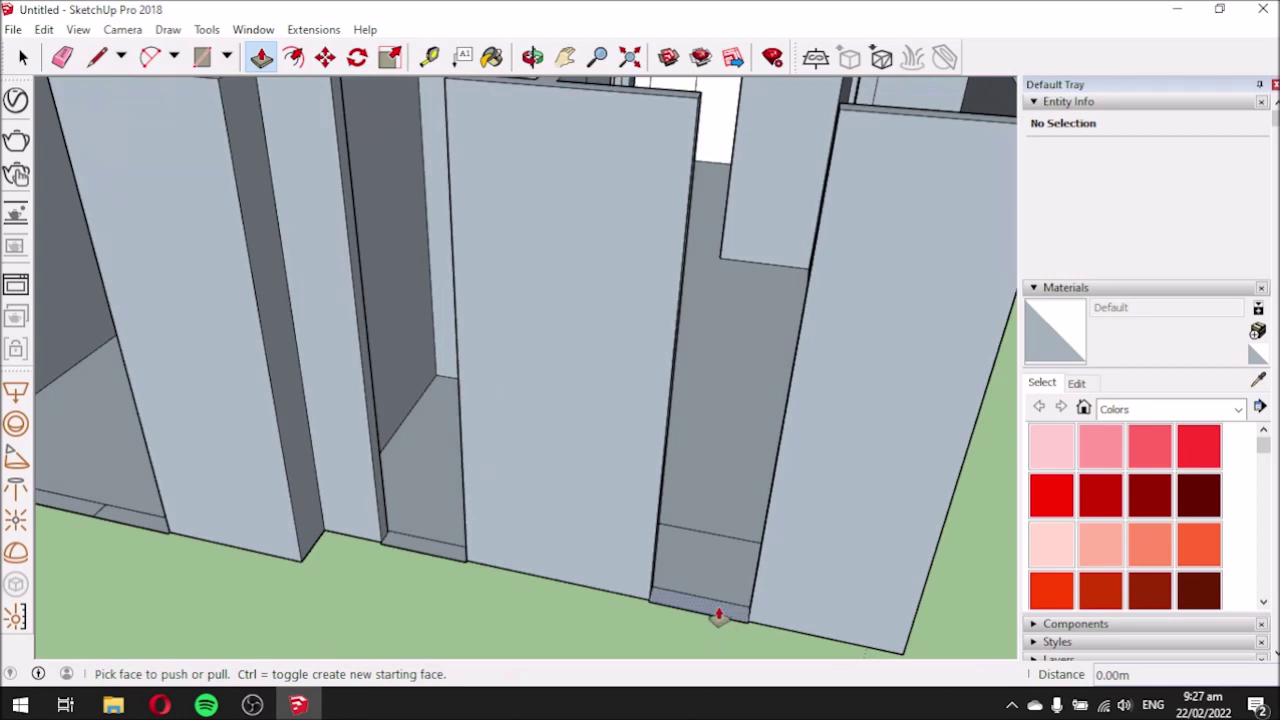
{"action": "left_click", "coordinate": [720, 605]}
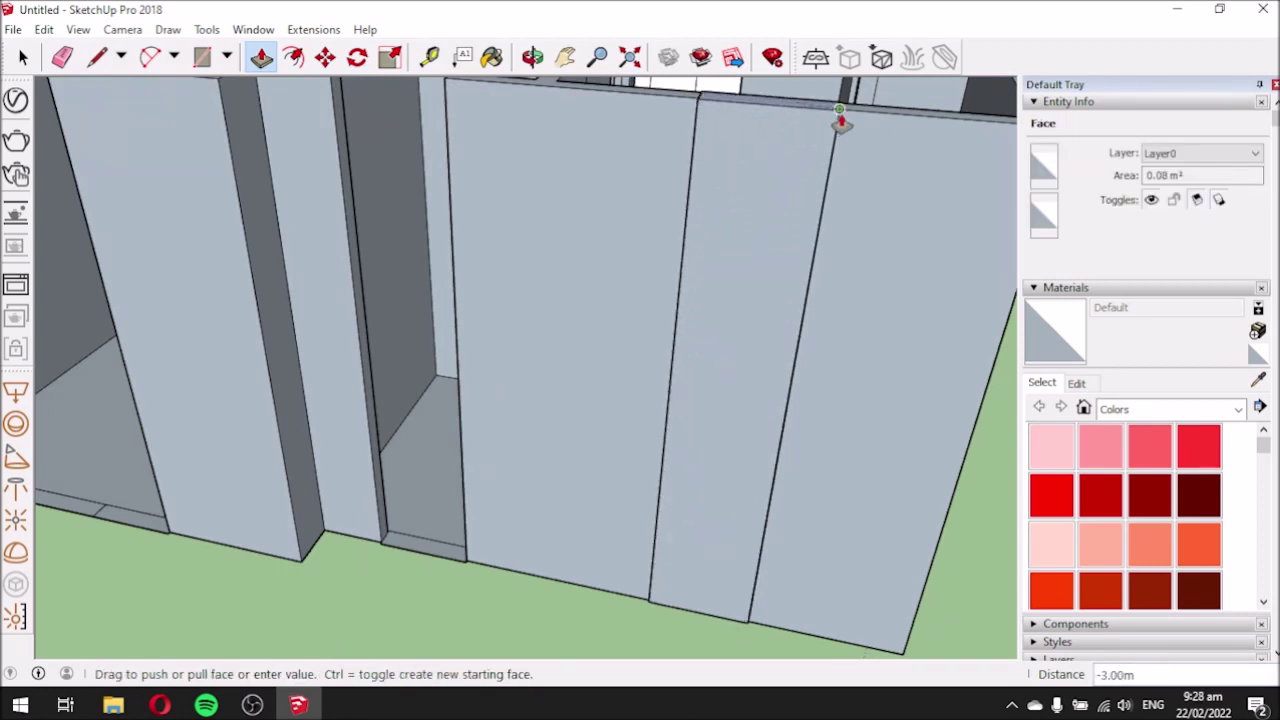
{"action": "left_click", "coordinate": [837, 120]}
{"action": "left_click", "coordinate": [435, 560]}
{"action": "middle_click_drag", "start_coordinate": [471, 200], "coordinate": [446, 280]}
{"action": "left_click", "coordinate": [420, 190]}
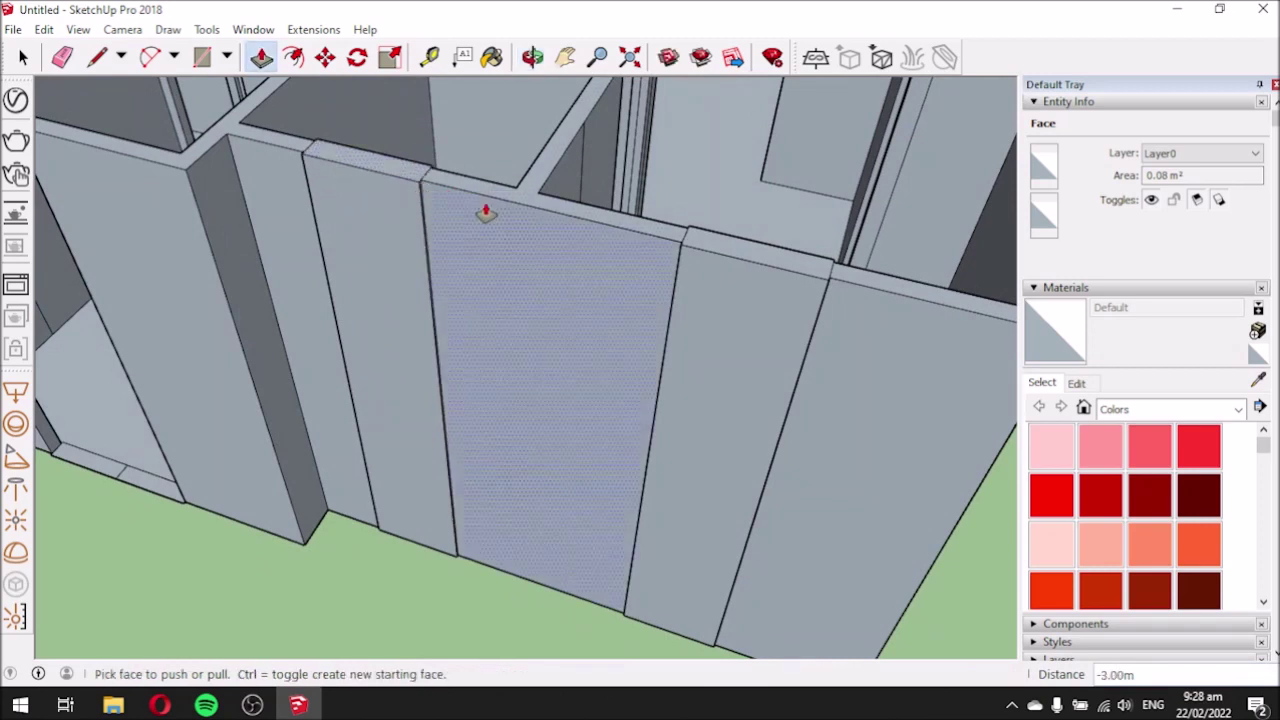
Pull both halves of the next rear room's window, beyond the wall offset, up to 3 m.
{"action": "scroll", "coordinate": [642, 347], "scroll_direction": "down", "scroll_amount": 2}
{"action": "left_click", "coordinate": [244, 455]}
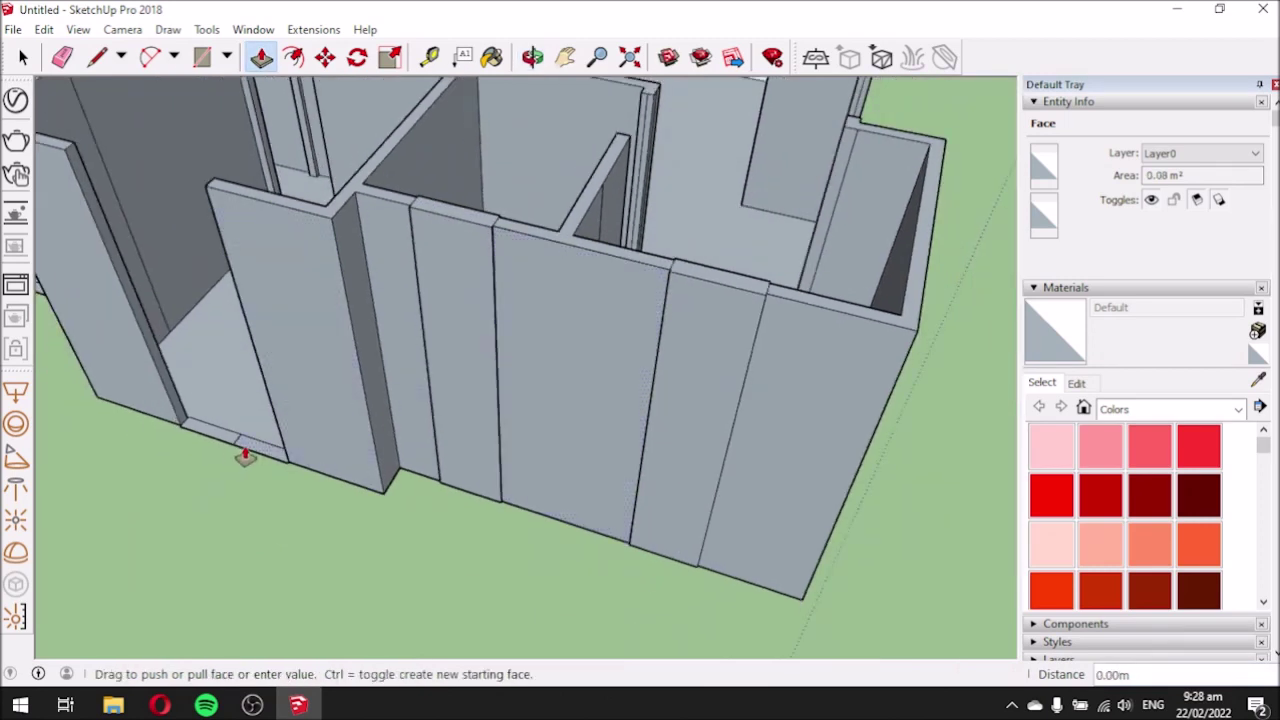
{"action": "left_click", "coordinate": [221, 195]}
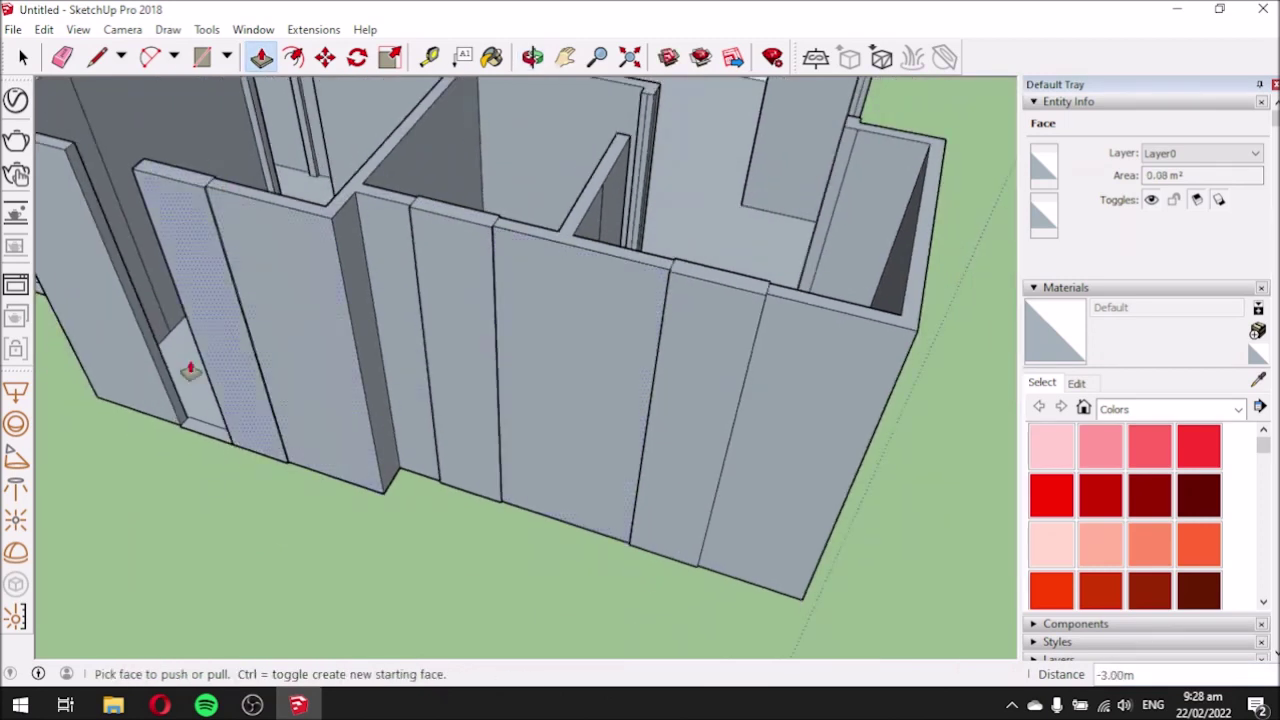
{"action": "left_click", "coordinate": [198, 435]}
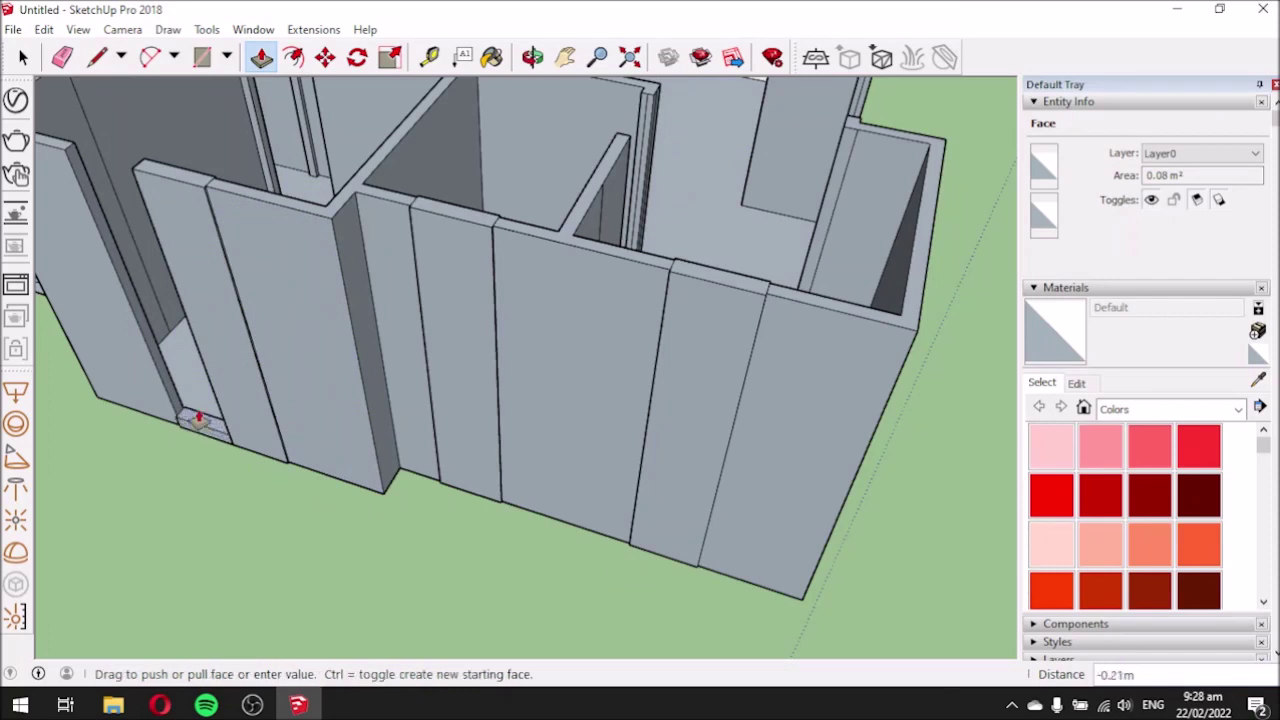
{"action": "left_click", "coordinate": [200, 192]}
Pull both halves of the remaining low window in the corner rear room's outer wall up to 3 m.
{"action": "scroll", "coordinate": [443, 423], "scroll_direction": "down", "scroll_amount": 6}
{"action": "middle_click_drag", "start_coordinate": [349, 389], "coordinate": [531, 337]}
{"action": "scroll", "coordinate": [149, 523], "scroll_direction": "up", "scroll_amount": 3}
{"action": "scroll", "coordinate": [429, 334], "scroll_direction": "up", "scroll_amount": 3}
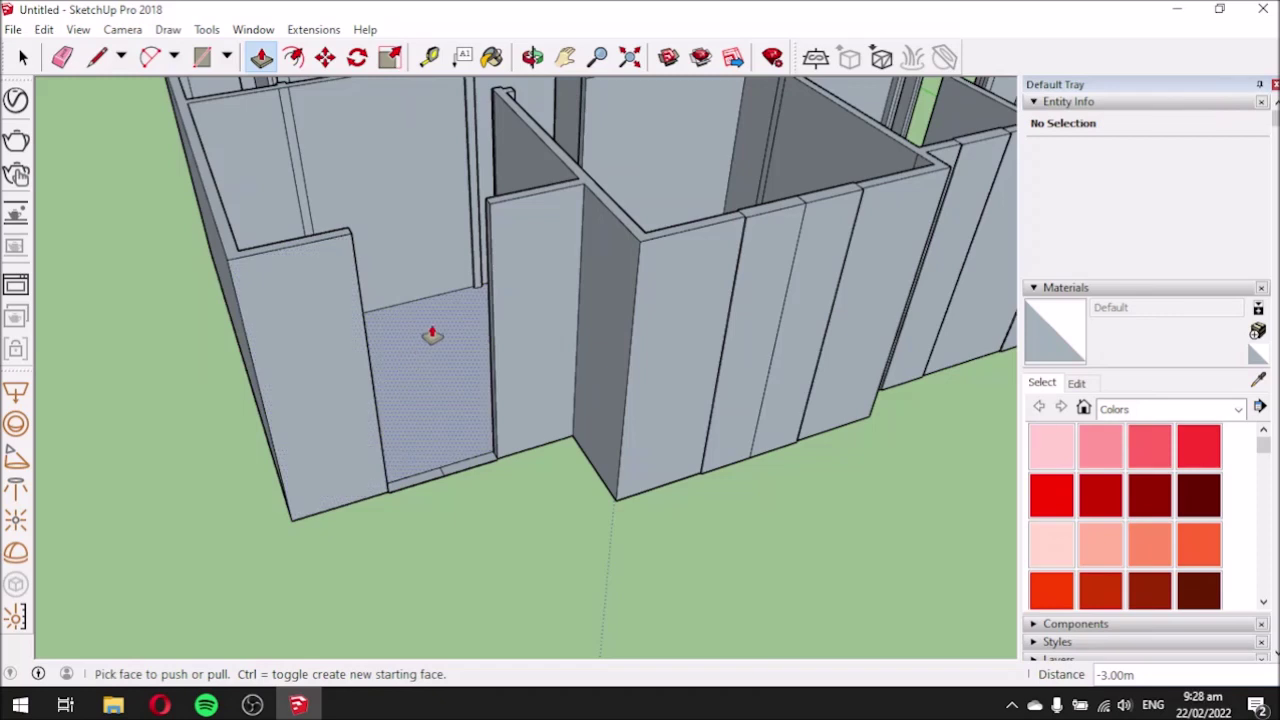
{"action": "scroll", "coordinate": [467, 271], "scroll_direction": "up", "scroll_amount": 3}
{"action": "left_click", "coordinate": [472, 578]}
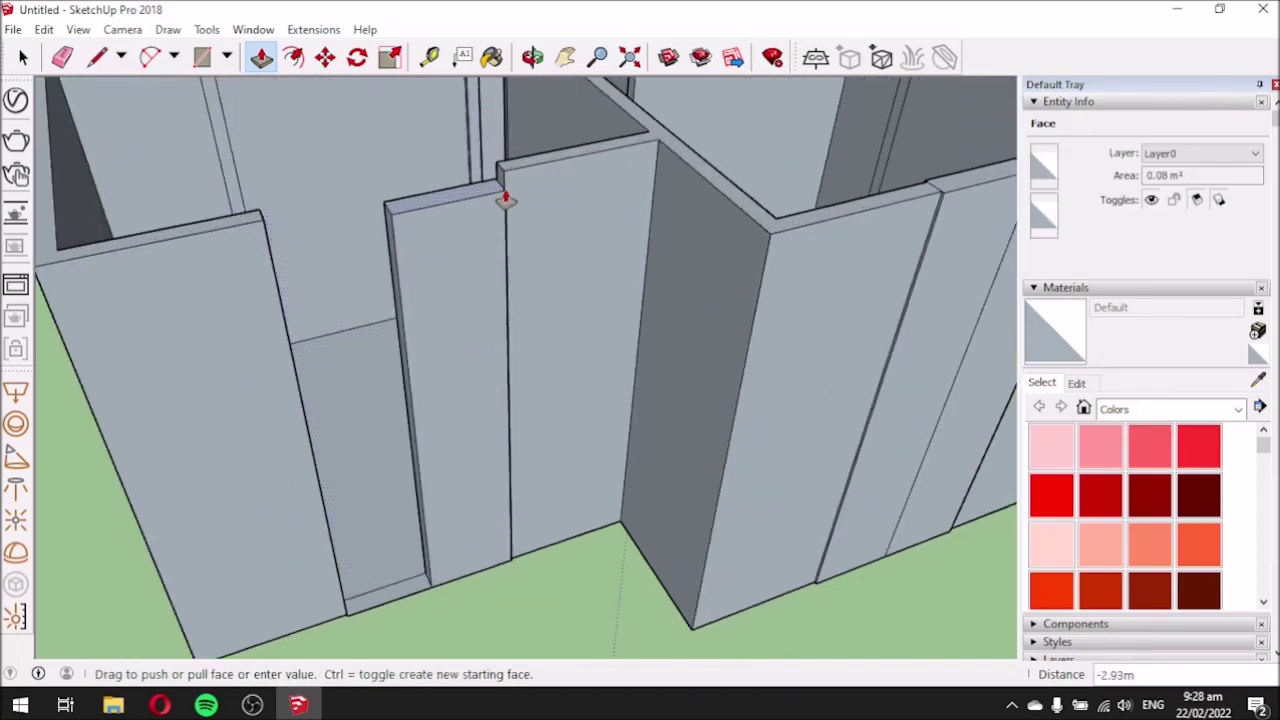
{"action": "left_click", "coordinate": [517, 181]}
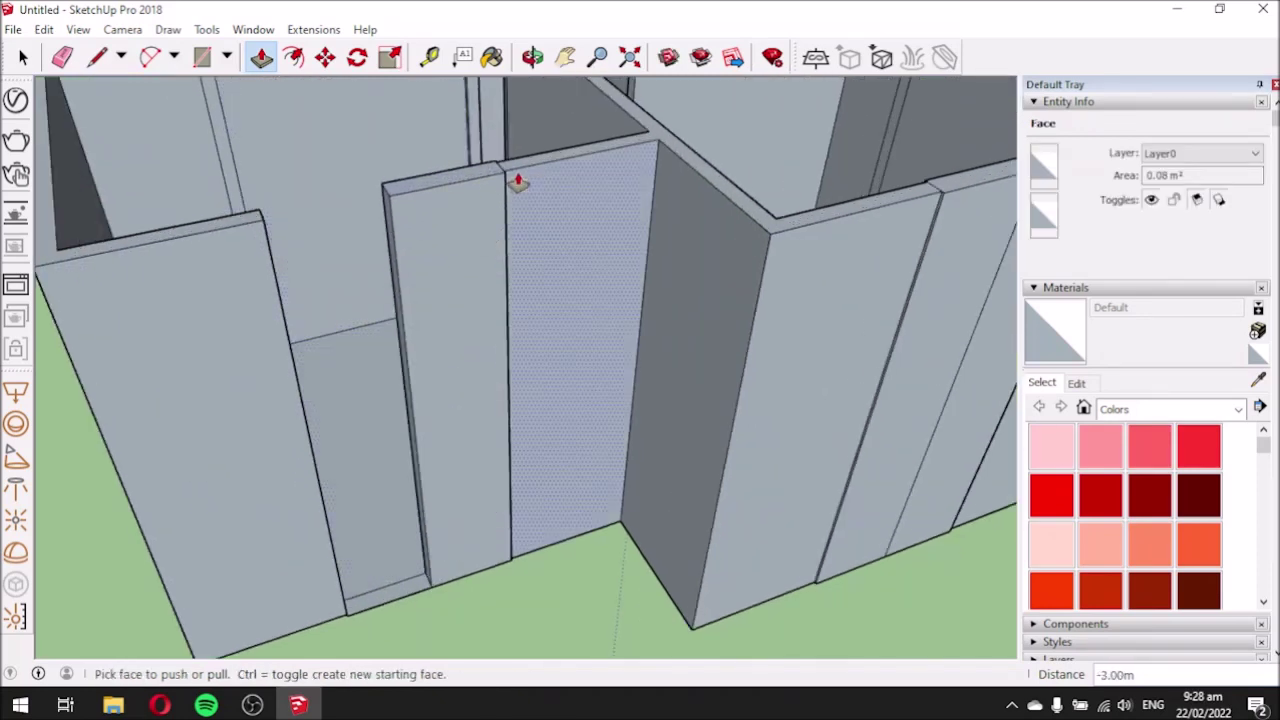
{"action": "left_click", "coordinate": [409, 587]}
{"action": "left_click", "coordinate": [391, 204]}
{"action": "middle_click_drag", "start_coordinate": [391, 204], "coordinate": [604, 419]}
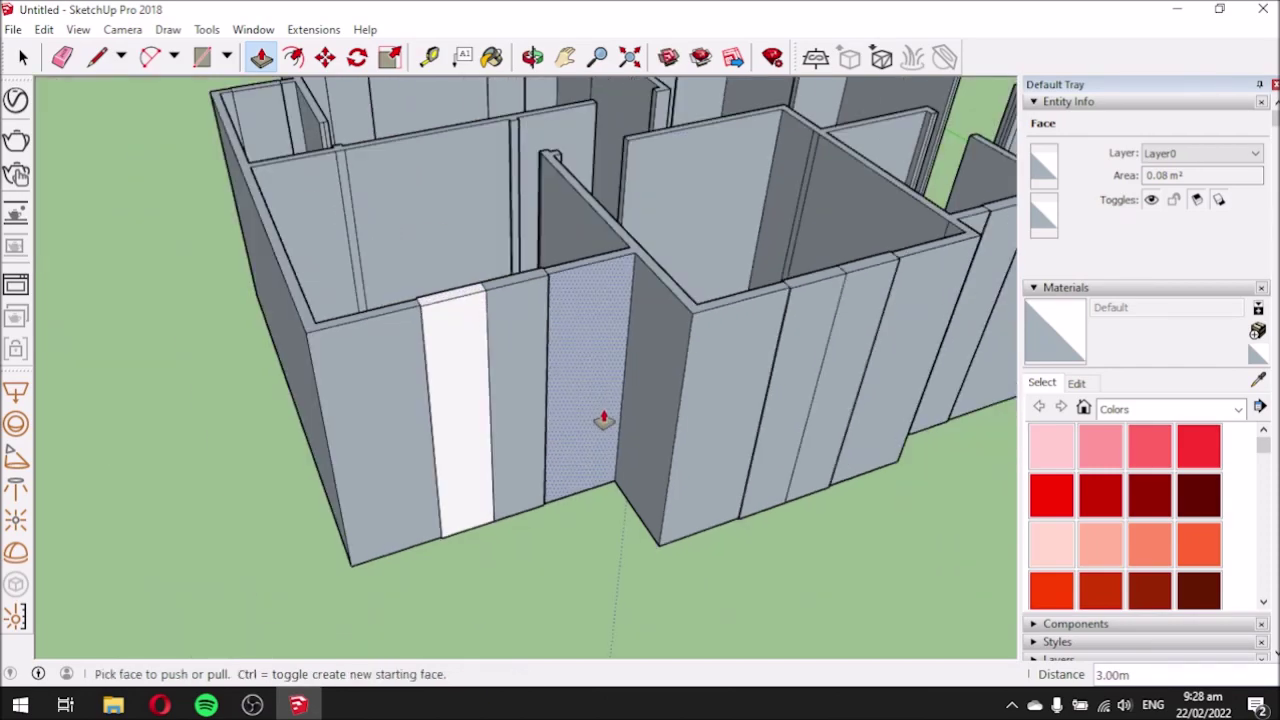
Erase the leftover thin vertical lines on the front bedroom's outer wall, around and within its two window sections.
{"action": "middle_click_drag", "start_coordinate": [370, 392], "coordinate": [438, 419]}
{"action": "left_click", "coordinate": [62, 57]}
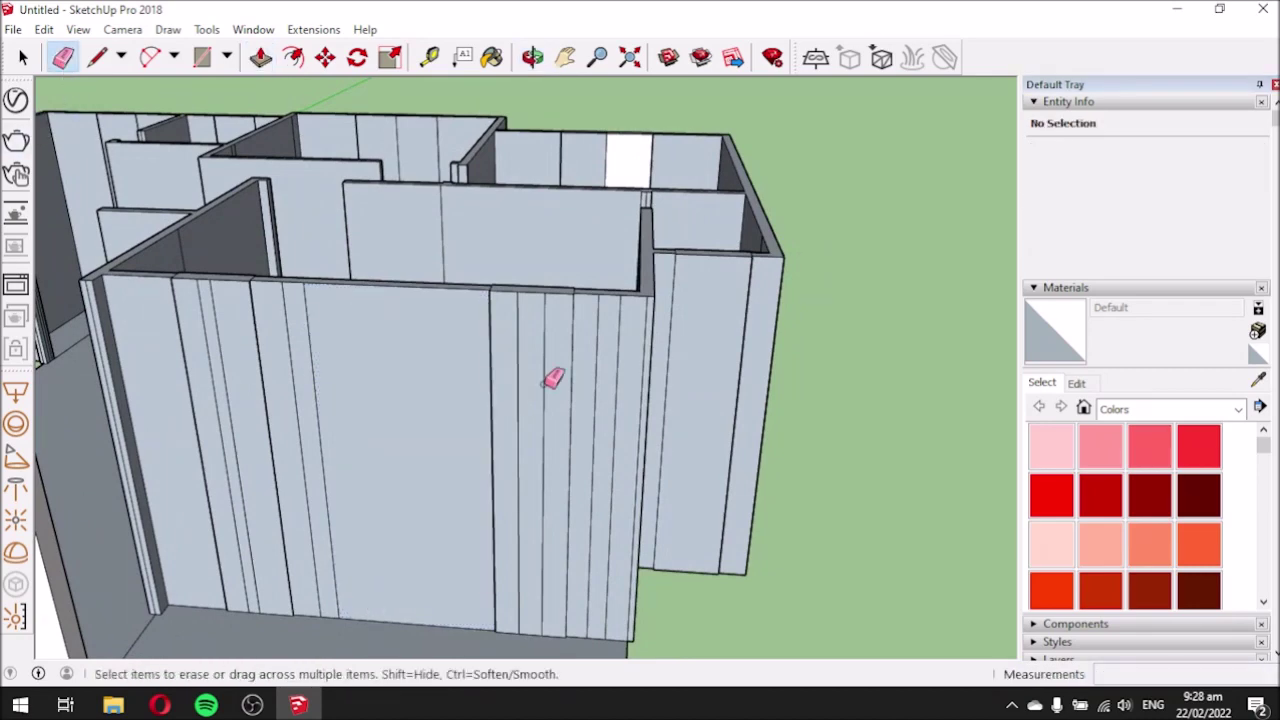
{"action": "left_click_drag", "start_coordinate": [593, 344], "coordinate": [634, 355]}
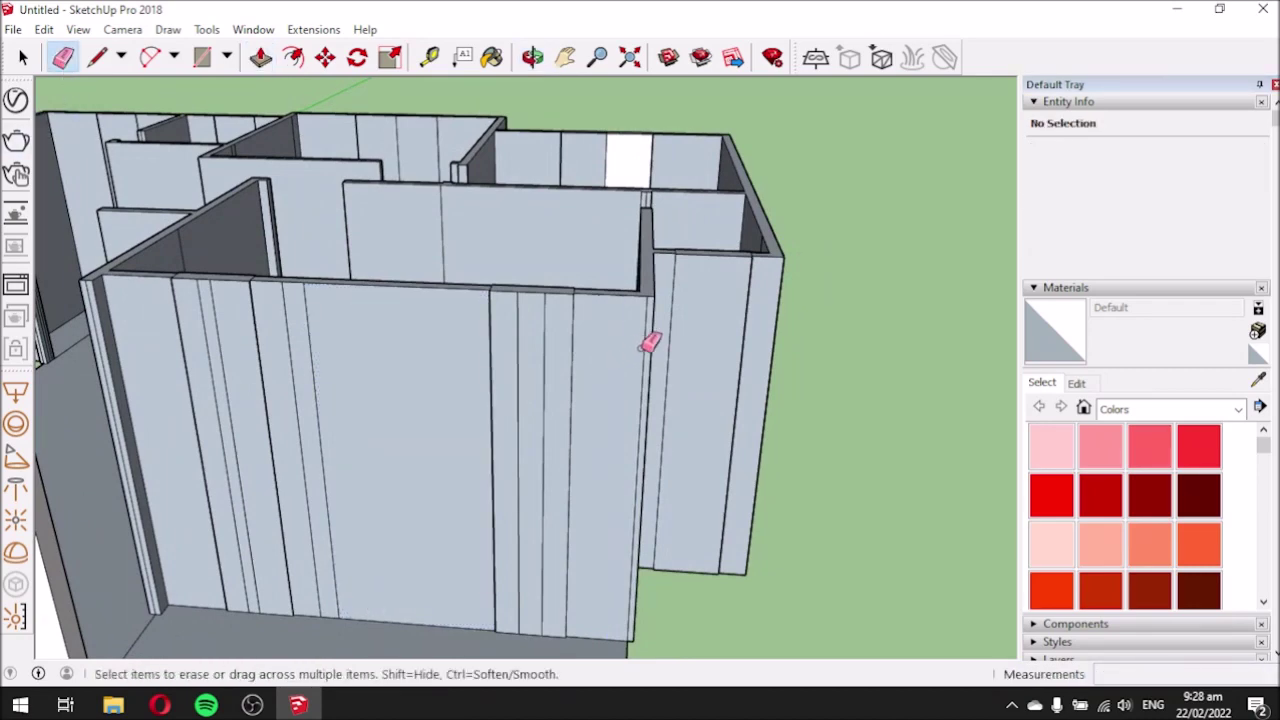
{"action": "mouse_move", "coordinate": [611, 391]}
{"action": "middle_mouse_down"}
{"action": "mouse_move", "coordinate": [563, 437]}
{"action": "mouse_move", "coordinate": [516, 405]}
{"action": "middle_mouse_up"}
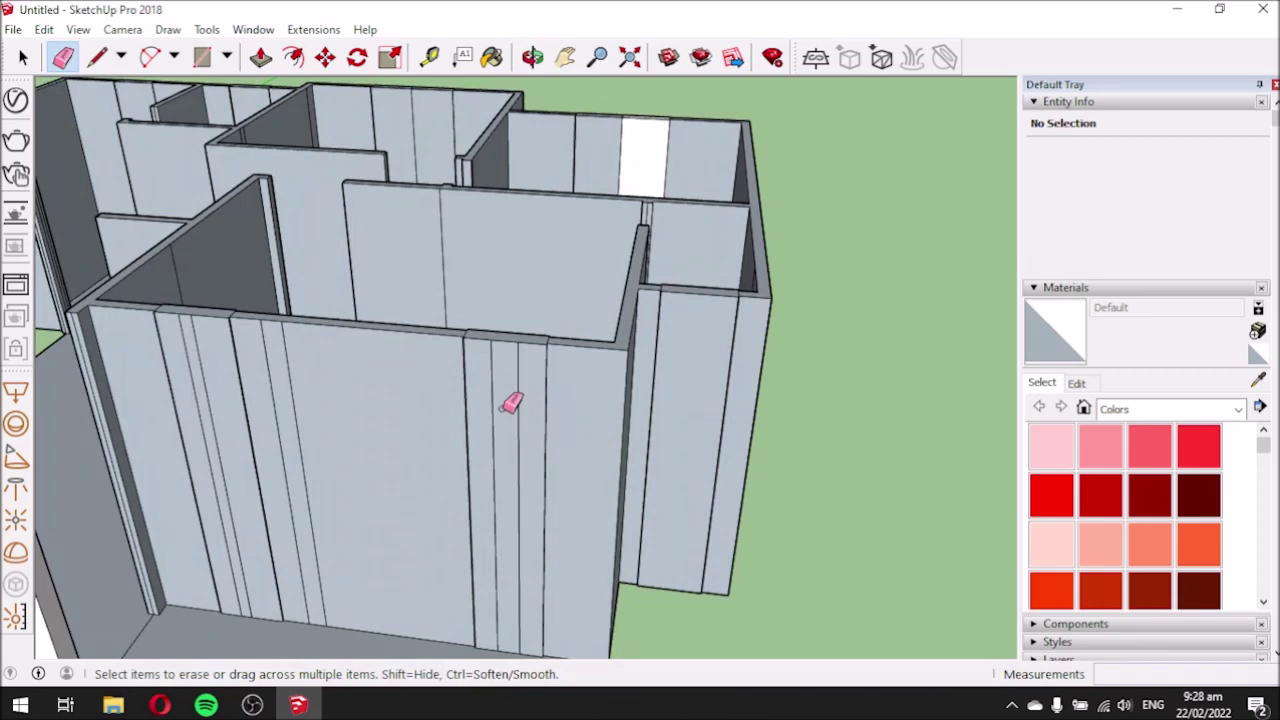
{"action": "left_click_drag", "start_coordinate": [494, 404], "coordinate": [523, 409]}
{"action": "left_click_drag", "start_coordinate": [197, 381], "coordinate": [345, 408]}
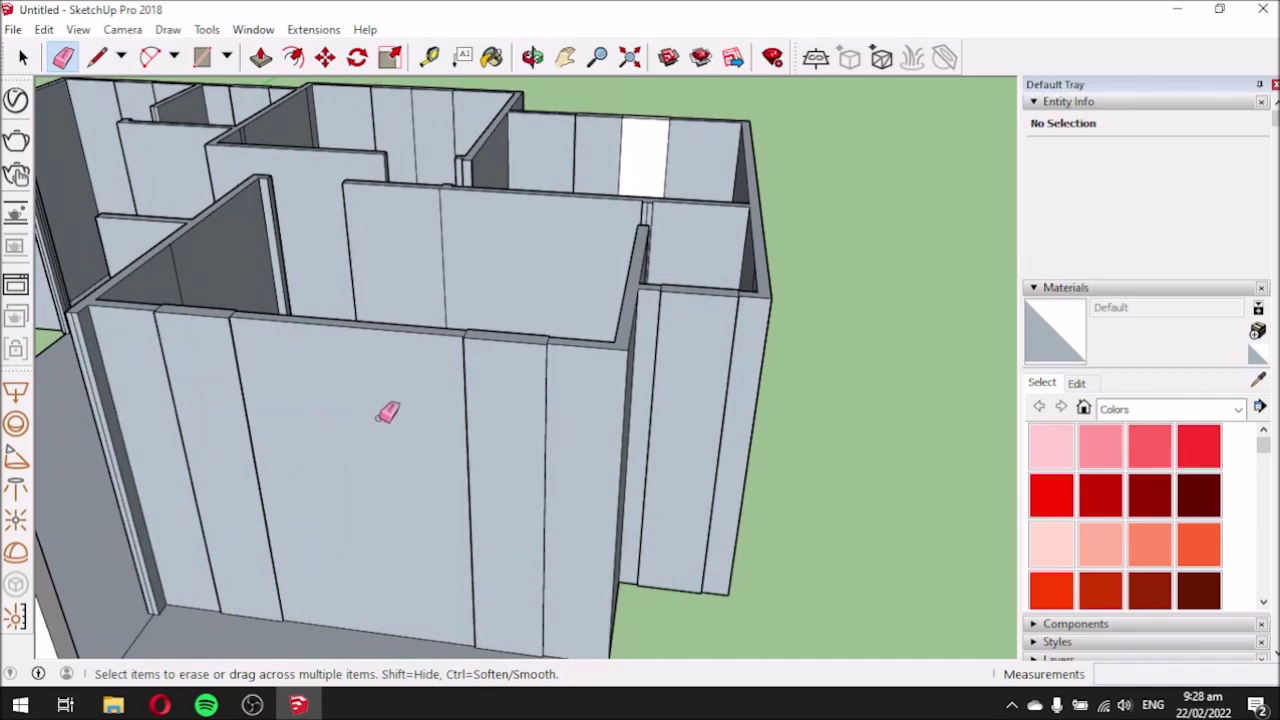
Examine the whole house from above and the inner walls and floor of the two small rear rooms.
{"action": "middle_click_drag", "start_coordinate": [383, 409], "coordinate": [461, 423]}
{"action": "scroll", "coordinate": [460, 424], "scroll_direction": "down", "scroll_amount": 3}
{"action": "mouse_move", "coordinate": [360, 449]}
{"action": "middle_mouse_down"}
{"action": "mouse_move", "coordinate": [260, 451]}
{"action": "mouse_move", "coordinate": [494, 366]}
{"action": "mouse_move", "coordinate": [688, 370]}
{"action": "mouse_move", "coordinate": [640, 449]}
{"action": "mouse_move", "coordinate": [434, 609]}
{"action": "mouse_move", "coordinate": [328, 560]}
{"action": "middle_mouse_up"}
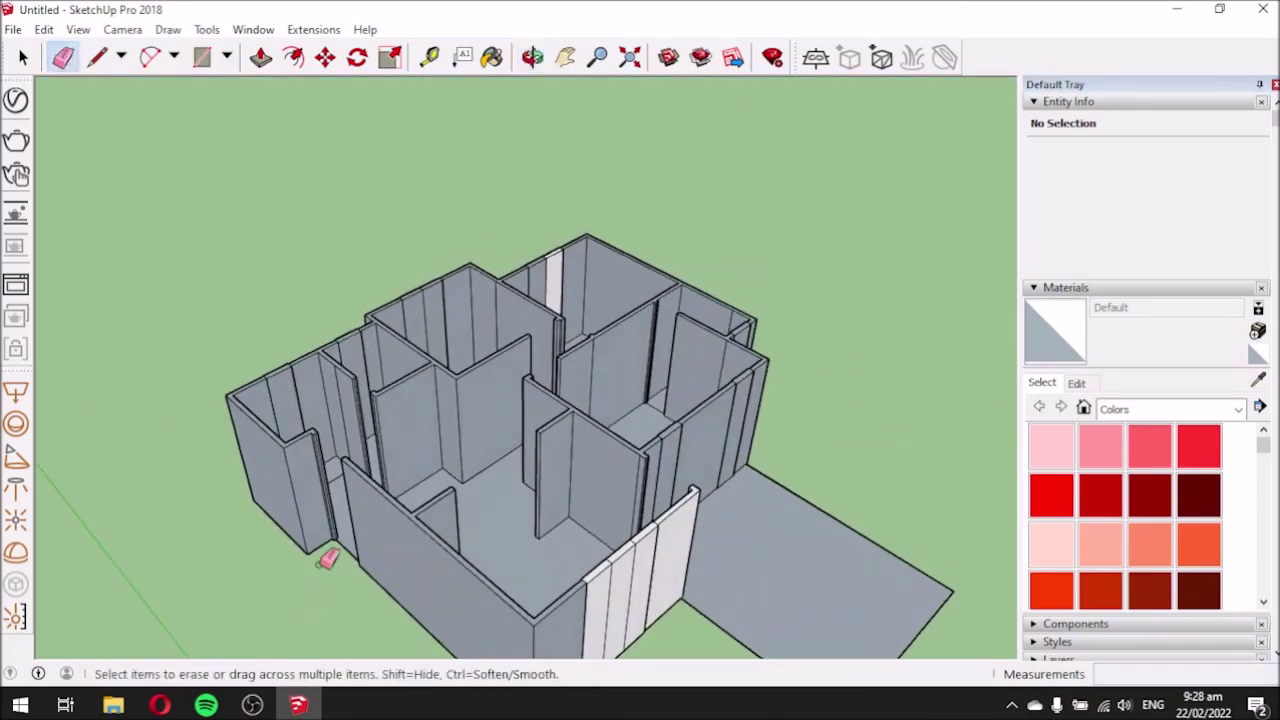
{"action": "mouse_move", "coordinate": [446, 580]}
{"action": "middle_mouse_down"}
{"action": "mouse_move", "coordinate": [400, 526]}
{"action": "mouse_move", "coordinate": [103, 620]}
{"action": "mouse_move", "coordinate": [89, 549]}
{"action": "mouse_move", "coordinate": [480, 514]}
{"action": "mouse_move", "coordinate": [757, 423]}
{"action": "mouse_move", "coordinate": [689, 523]}
{"action": "mouse_move", "coordinate": [555, 580]}
{"action": "mouse_move", "coordinate": [623, 571]}
{"action": "mouse_move", "coordinate": [203, 583]}
{"action": "mouse_move", "coordinate": [206, 529]}
{"action": "mouse_move", "coordinate": [468, 550]}
{"action": "mouse_move", "coordinate": [346, 551]}
{"action": "mouse_move", "coordinate": [497, 594]}
{"action": "mouse_move", "coordinate": [523, 560]}
{"action": "mouse_move", "coordinate": [418, 593]}
{"action": "mouse_move", "coordinate": [409, 571]}
{"action": "mouse_move", "coordinate": [486, 583]}
{"action": "mouse_move", "coordinate": [500, 567]}
{"action": "mouse_move", "coordinate": [457, 500]}
{"action": "mouse_move", "coordinate": [651, 443]}
{"action": "mouse_move", "coordinate": [400, 523]}
{"action": "mouse_move", "coordinate": [307, 528]}
{"action": "mouse_move", "coordinate": [406, 471]}
{"action": "mouse_move", "coordinate": [297, 531]}
{"action": "middle_mouse_up"}
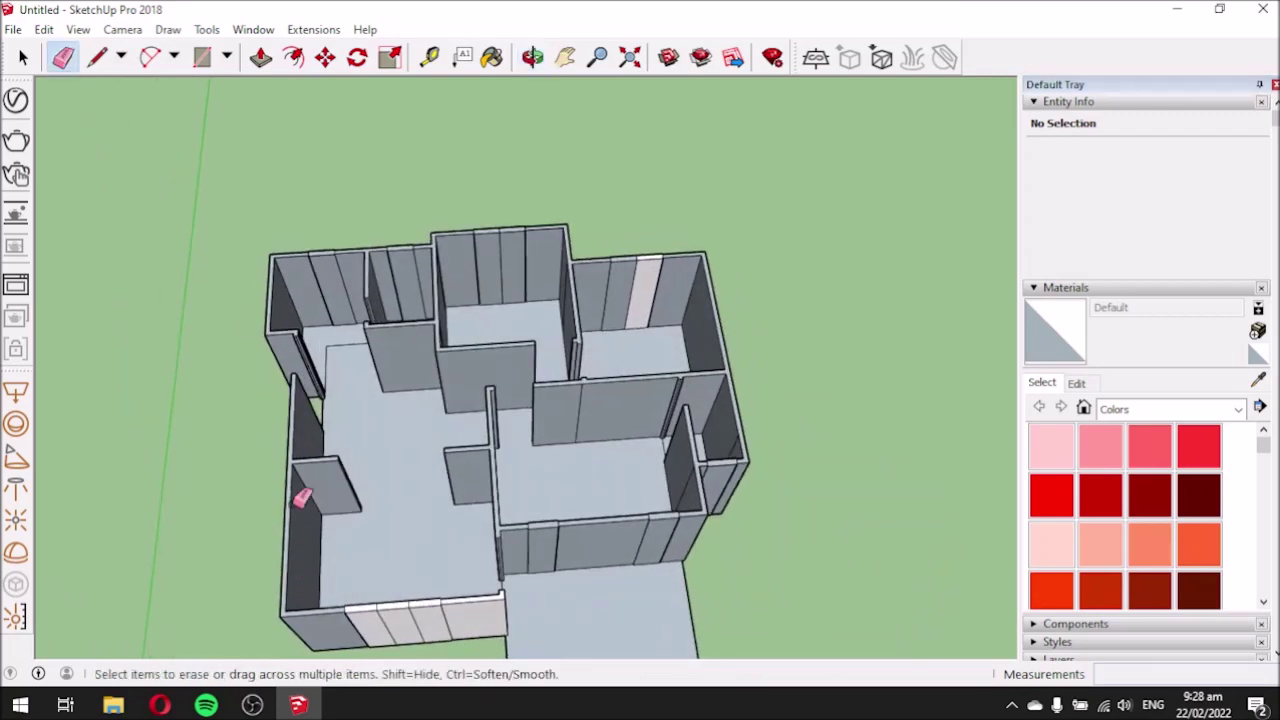
{"action": "scroll", "coordinate": [260, 217], "scroll_direction": "up", "scroll_amount": 5}
{"action": "scroll", "coordinate": [263, 337], "scroll_direction": "up", "scroll_amount": 3}
{"action": "middle_click_drag", "start_coordinate": [263, 340], "coordinate": [407, 388]}
{"action": "middle_click_drag", "start_coordinate": [500, 377], "coordinate": [405, 430]}
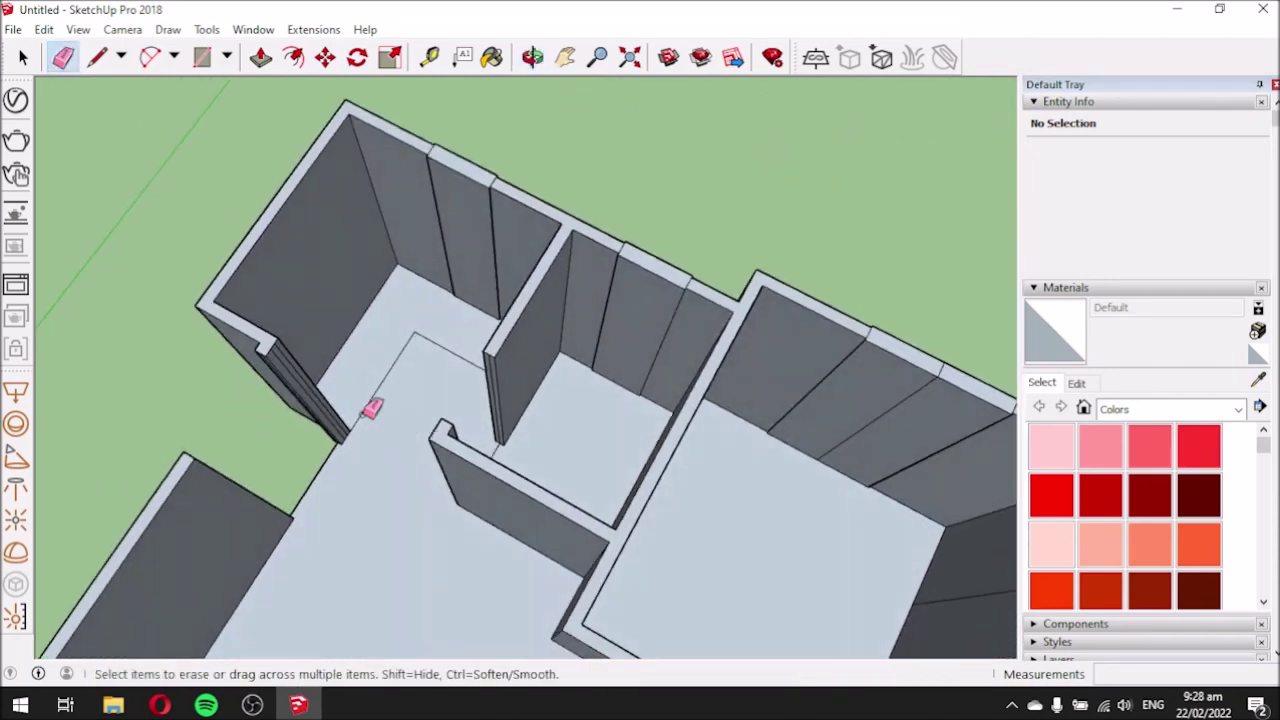
{"action": "mouse_move", "coordinate": [287, 318]}
{"action": "middle_mouse_down"}
{"action": "mouse_move", "coordinate": [434, 317]}
{"action": "mouse_move", "coordinate": [517, 251]}
{"action": "mouse_move", "coordinate": [436, 302]}
{"action": "mouse_move", "coordinate": [423, 251]}
{"action": "mouse_move", "coordinate": [428, 308]}
{"action": "middle_mouse_up"}
{"action": "scroll", "coordinate": [371, 183], "scroll_direction": "up", "scroll_amount": 3}
{"action": "scroll", "coordinate": [421, 328], "scroll_direction": "up", "scroll_amount": 1}
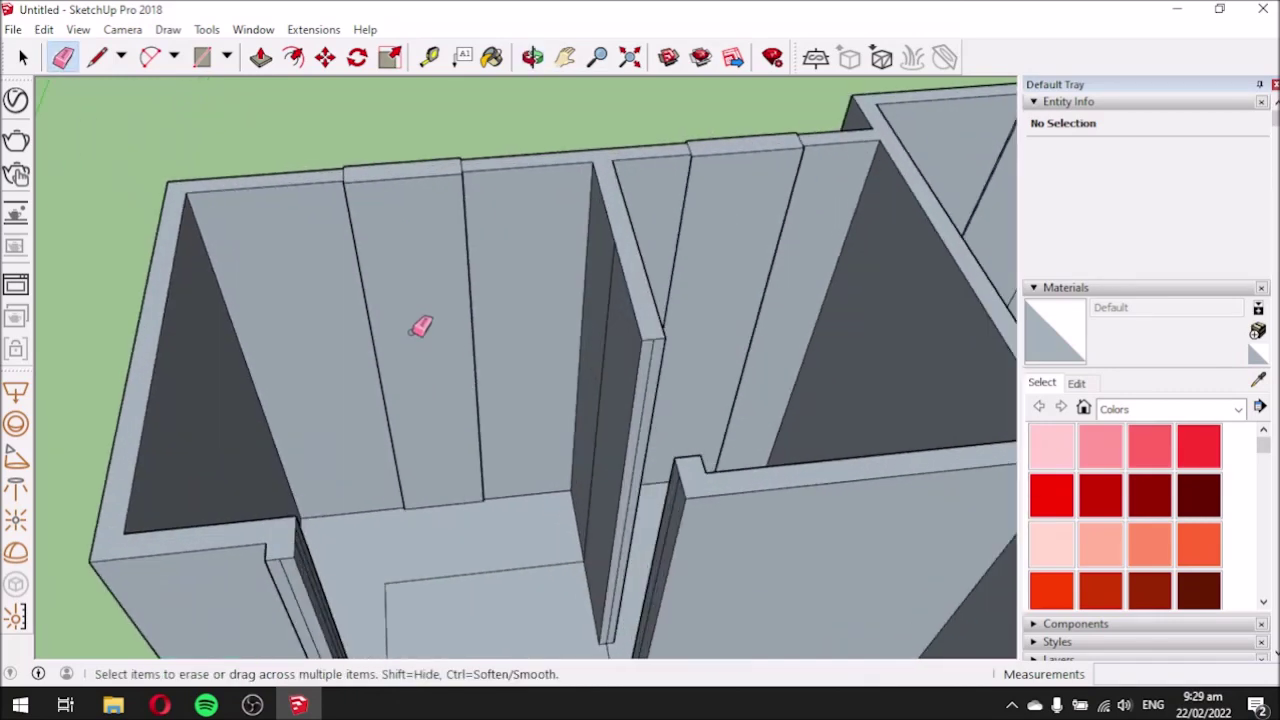
{"action": "scroll", "coordinate": [418, 327], "scroll_direction": "down", "scroll_amount": 1}
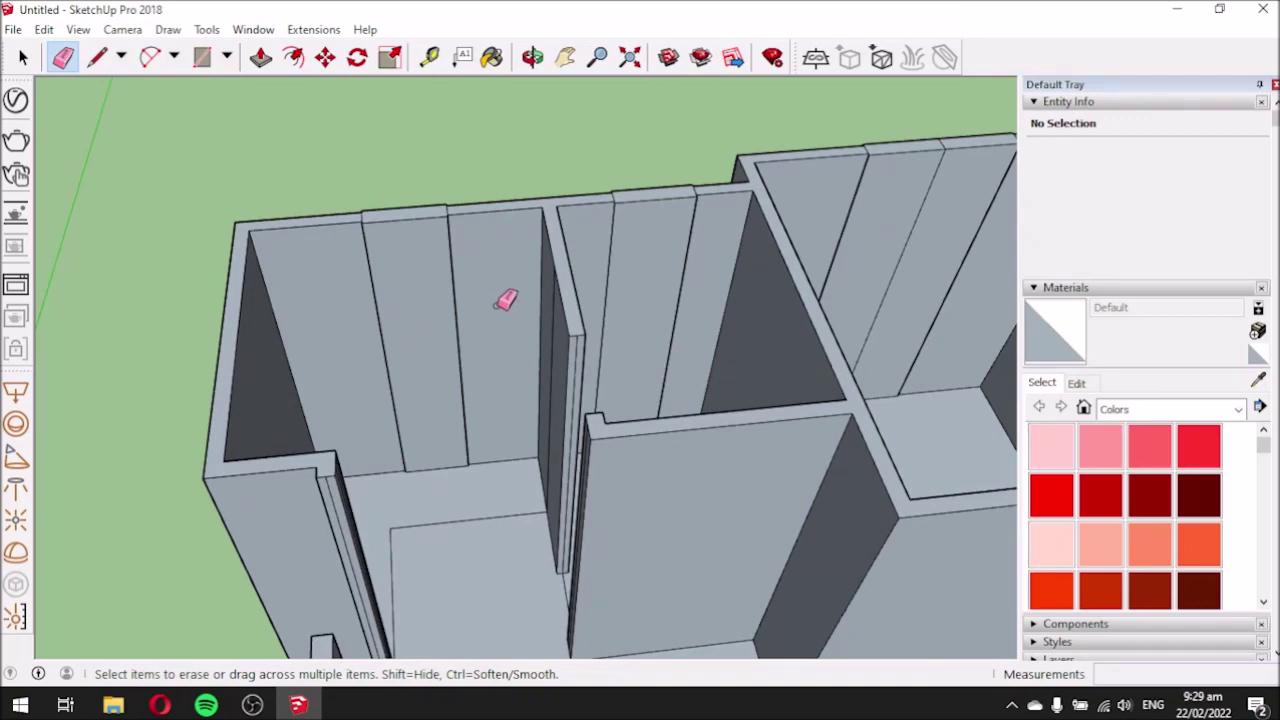
{"action": "mouse_move", "coordinate": [434, 305]}
{"action": "middle_mouse_down"}
{"action": "mouse_move", "coordinate": [420, 300]}
{"action": "mouse_move", "coordinate": [429, 229]}
{"action": "mouse_move", "coordinate": [409, 280]}
{"action": "mouse_move", "coordinate": [434, 283]}
{"action": "mouse_move", "coordinate": [443, 354]}
{"action": "mouse_move", "coordinate": [394, 380]}
{"action": "mouse_move", "coordinate": [354, 271]}
{"action": "mouse_move", "coordinate": [363, 291]}
{"action": "middle_mouse_up"}
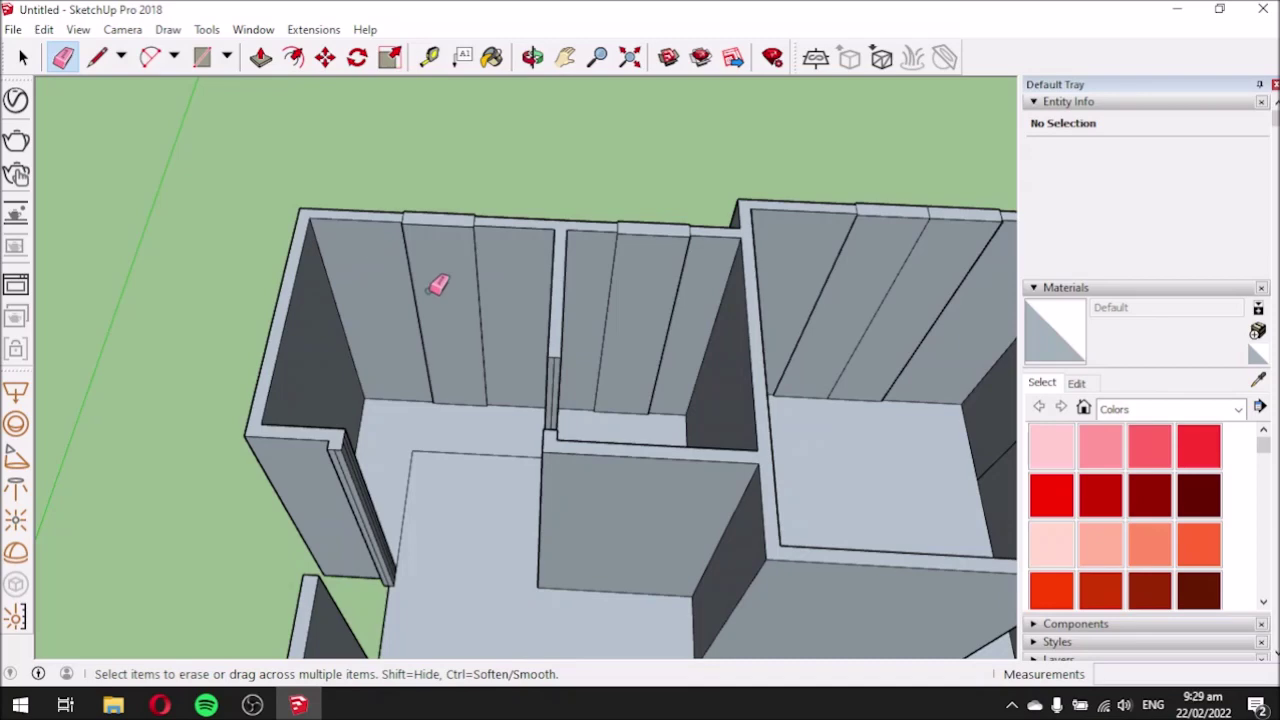
{"action": "mouse_move", "coordinate": [386, 394]}
{"action": "middle_mouse_down"}
{"action": "mouse_move", "coordinate": [367, 315]}
{"action": "mouse_move", "coordinate": [409, 408]}
{"action": "mouse_move", "coordinate": [437, 357]}
{"action": "middle_mouse_up"}
Erase the leftover vertical lines on the front bedroom's long corridor wall and on the adjoining small room's outer wall.
{"action": "scroll", "coordinate": [437, 357], "scroll_direction": "down", "scroll_amount": 5}
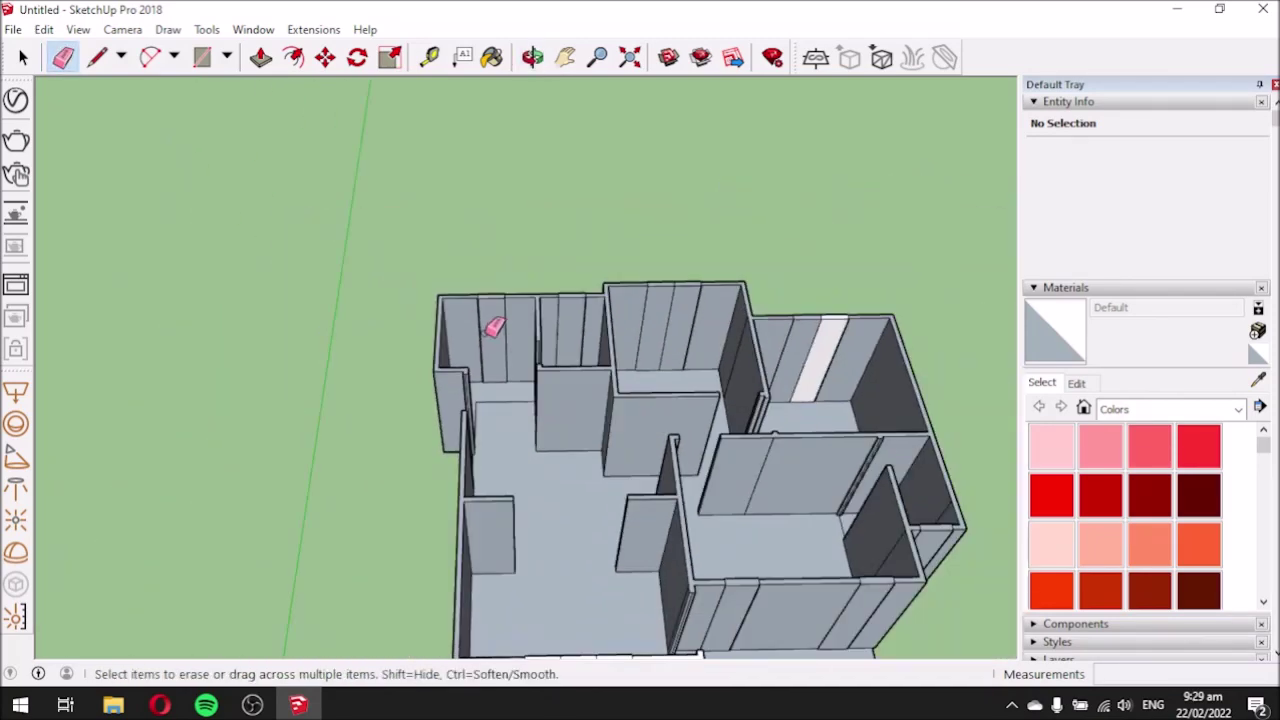
{"action": "scroll", "coordinate": [500, 360], "scroll_direction": "down", "scroll_amount": 3}
{"action": "scroll", "coordinate": [771, 491], "scroll_direction": "up", "scroll_amount": 8}
{"action": "middle_click_drag", "start_coordinate": [710, 432], "coordinate": [866, 263]}
{"action": "scroll", "coordinate": [866, 263], "scroll_direction": "up", "scroll_amount": 5}
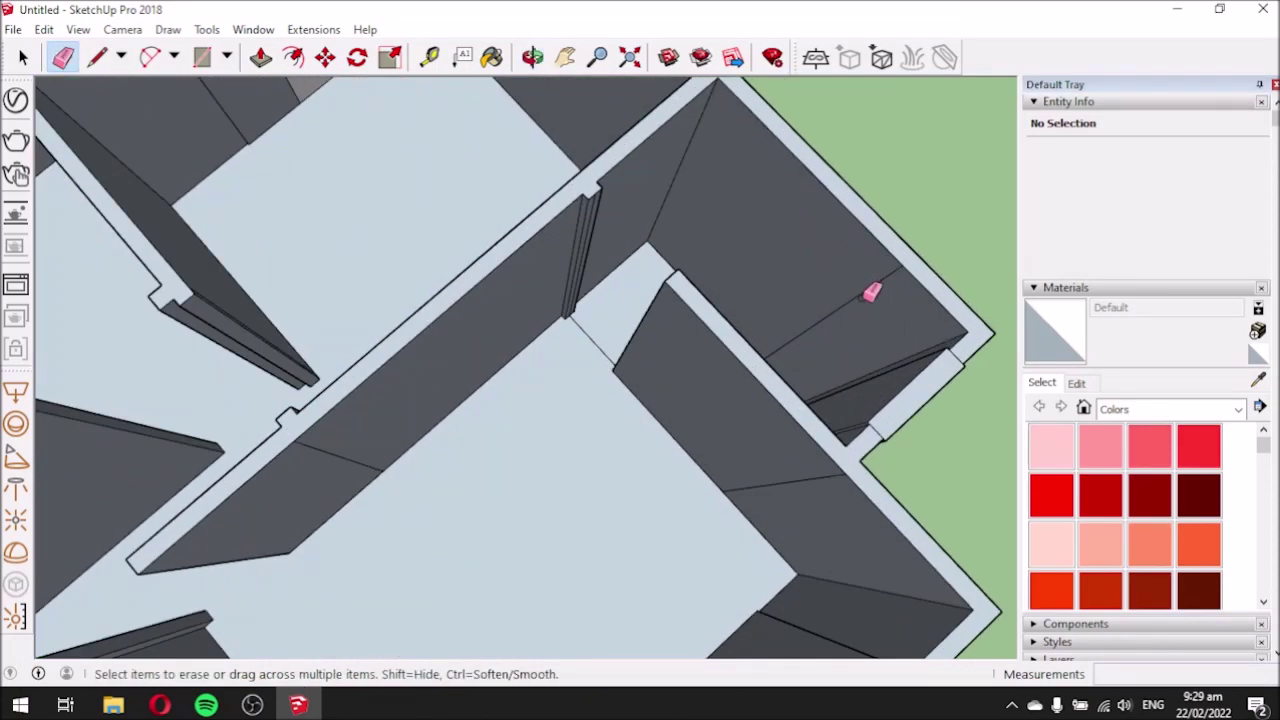
{"action": "scroll", "coordinate": [872, 293], "scroll_direction": "down", "scroll_amount": 3}
{"action": "mouse_move", "coordinate": [749, 357]}
{"action": "middle_mouse_down"}
{"action": "mouse_move", "coordinate": [271, 357]}
{"action": "mouse_move", "coordinate": [49, 240]}
{"action": "mouse_move", "coordinate": [495, 261]}
{"action": "mouse_move", "coordinate": [591, 229]}
{"action": "mouse_move", "coordinate": [323, 329]}
{"action": "middle_mouse_up"}
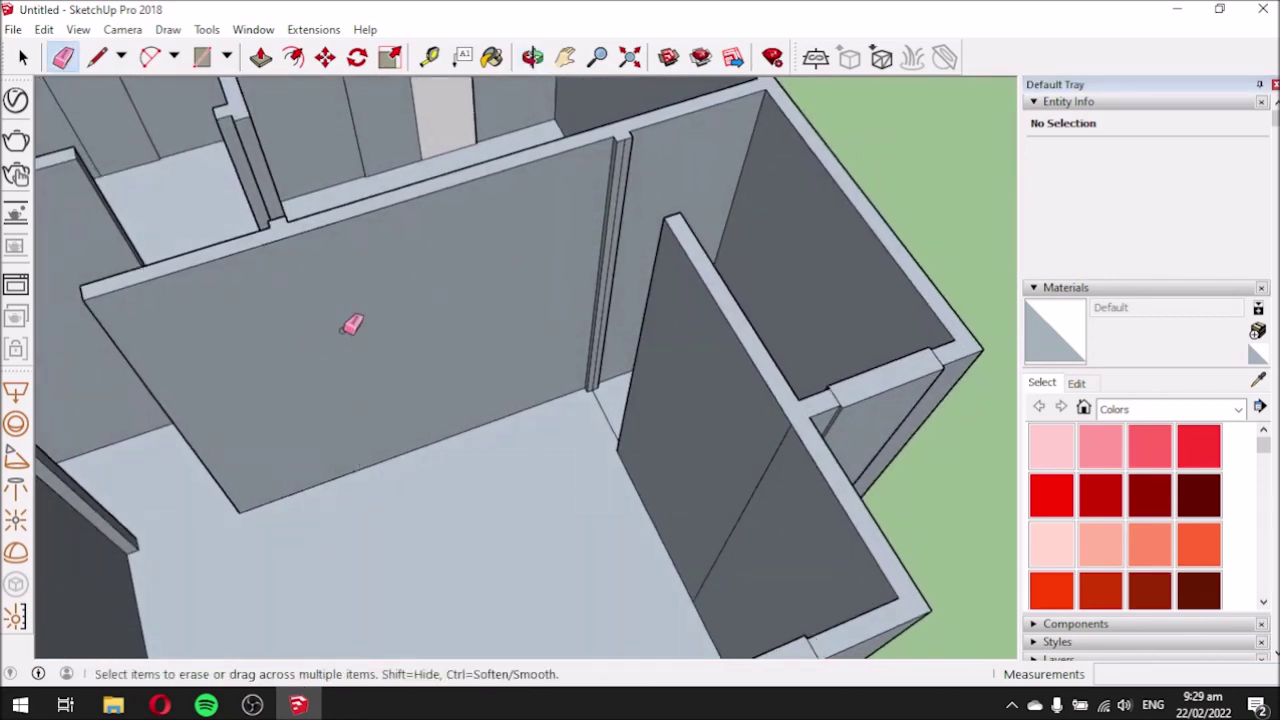
{"action": "scroll", "coordinate": [486, 320], "scroll_direction": "down", "scroll_amount": 3}
{"action": "scroll", "coordinate": [440, 330], "scroll_direction": "down", "scroll_amount": 2}
{"action": "scroll", "coordinate": [223, 120], "scroll_direction": "up", "scroll_amount": 5}
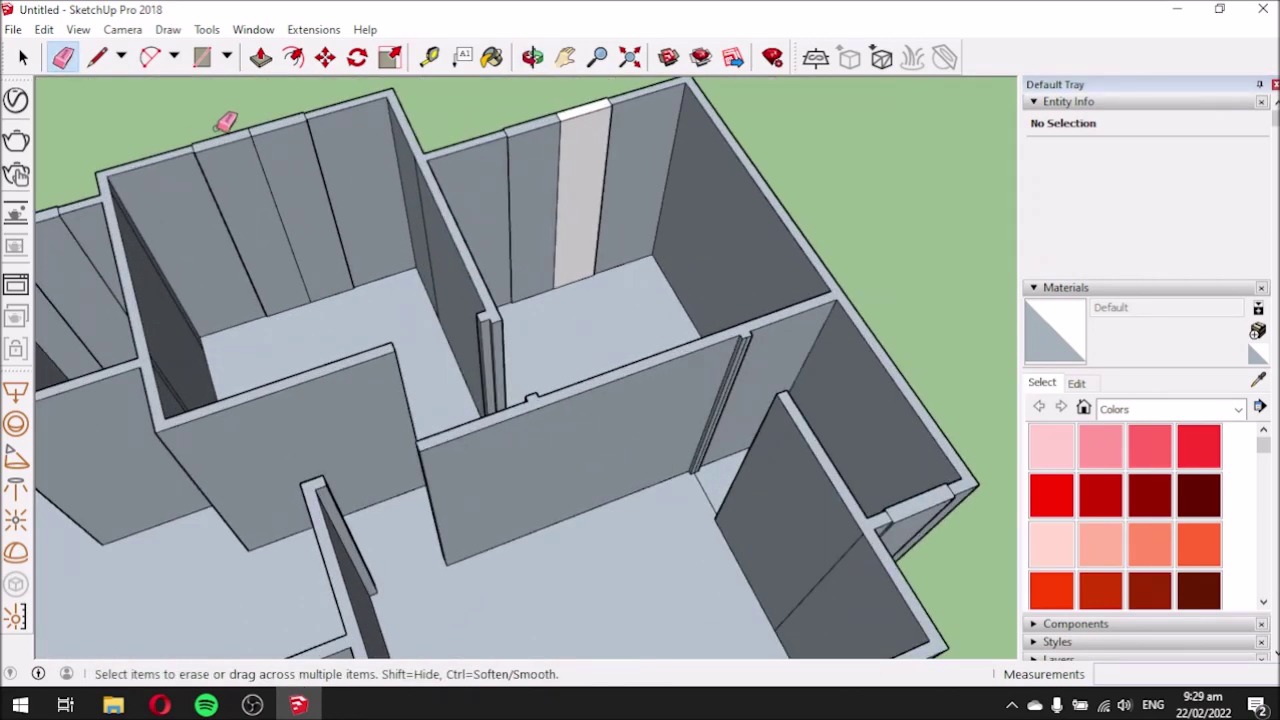
Erase the leftover vertical lines on the corridor wall's far side and on the front bedroom's wall toward the small room.
{"action": "mouse_move", "coordinate": [327, 336]}
{"action": "middle_mouse_down"}
{"action": "mouse_move", "coordinate": [89, 280]}
{"action": "mouse_move", "coordinate": [138, 326]}
{"action": "mouse_move", "coordinate": [709, 437]}
{"action": "mouse_move", "coordinate": [837, 403]}
{"action": "middle_mouse_up"}
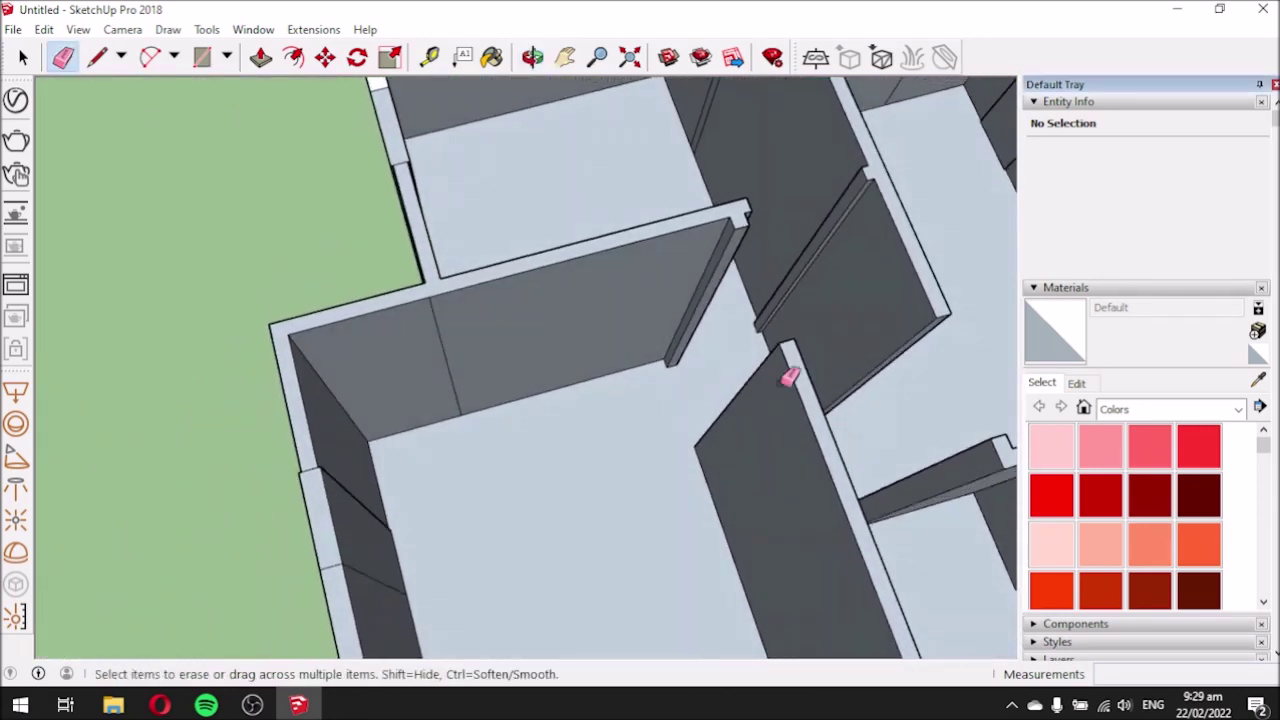
{"action": "scroll", "coordinate": [748, 350], "scroll_direction": "down", "scroll_amount": 3}
{"action": "scroll", "coordinate": [740, 130], "scroll_direction": "up", "scroll_amount": 3}
{"action": "left_click_drag", "start_coordinate": [757, 149], "coordinate": [766, 190]}
{"action": "middle_click_drag", "start_coordinate": [748, 380], "coordinate": [520, 306]}
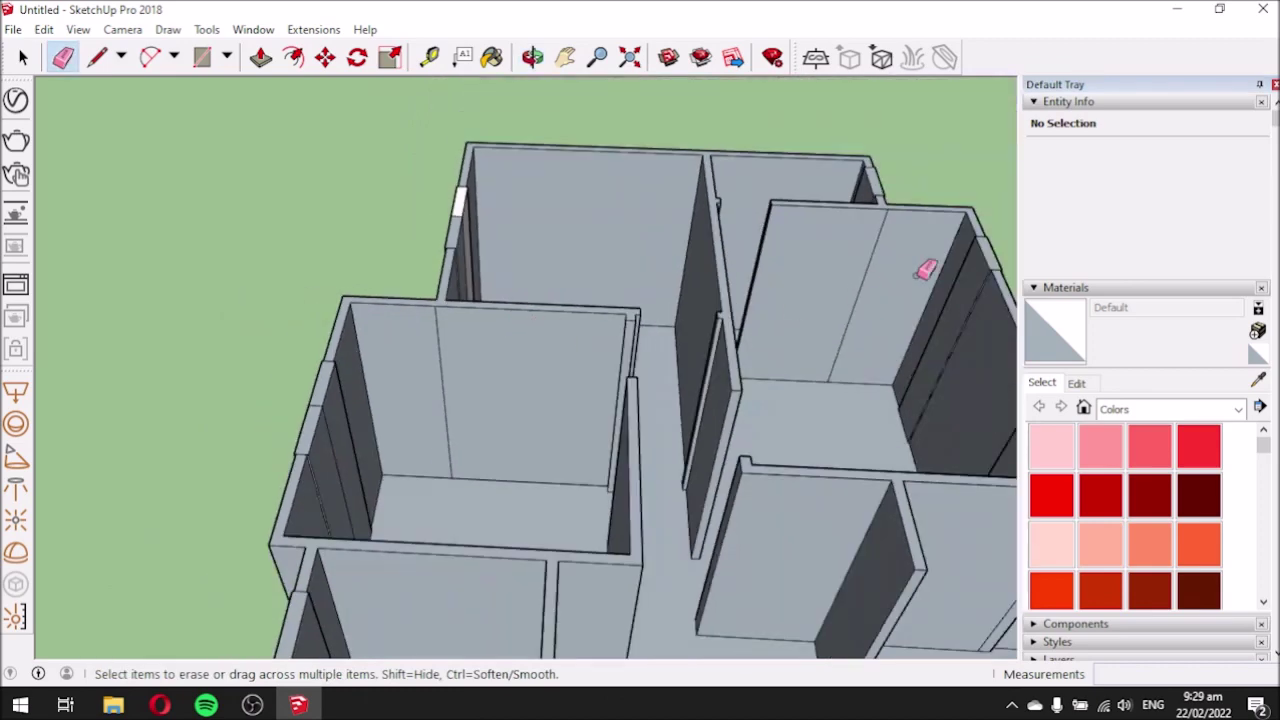
{"action": "scroll", "coordinate": [900, 266], "scroll_direction": "up", "scroll_amount": 2}
{"action": "left_click_drag", "start_coordinate": [880, 265], "coordinate": [840, 269]}
Pull the large main floor face inside the house up by 0.3 m.
{"action": "scroll", "coordinate": [666, 246], "scroll_direction": "down", "scroll_amount": 4}
{"action": "mouse_move", "coordinate": [763, 369]}
{"action": "middle_mouse_down"}
{"action": "mouse_move", "coordinate": [143, 421]}
{"action": "mouse_move", "coordinate": [180, 403]}
{"action": "mouse_move", "coordinate": [366, 491]}
{"action": "mouse_move", "coordinate": [243, 409]}
{"action": "mouse_move", "coordinate": [12, 450]}
{"action": "mouse_move", "coordinate": [437, 366]}
{"action": "mouse_move", "coordinate": [277, 420]}
{"action": "mouse_move", "coordinate": [286, 400]}
{"action": "mouse_move", "coordinate": [835, 275]}
{"action": "mouse_move", "coordinate": [606, 449]}
{"action": "mouse_move", "coordinate": [694, 394]}
{"action": "mouse_move", "coordinate": [811, 417]}
{"action": "mouse_move", "coordinate": [703, 432]}
{"action": "middle_mouse_up"}
{"action": "scroll", "coordinate": [272, 398], "scroll_direction": "down", "scroll_amount": 3}
{"action": "scroll", "coordinate": [537, 380], "scroll_direction": "down", "scroll_amount": 3}
{"action": "middle_click_drag", "start_coordinate": [537, 380], "coordinate": [423, 491]}
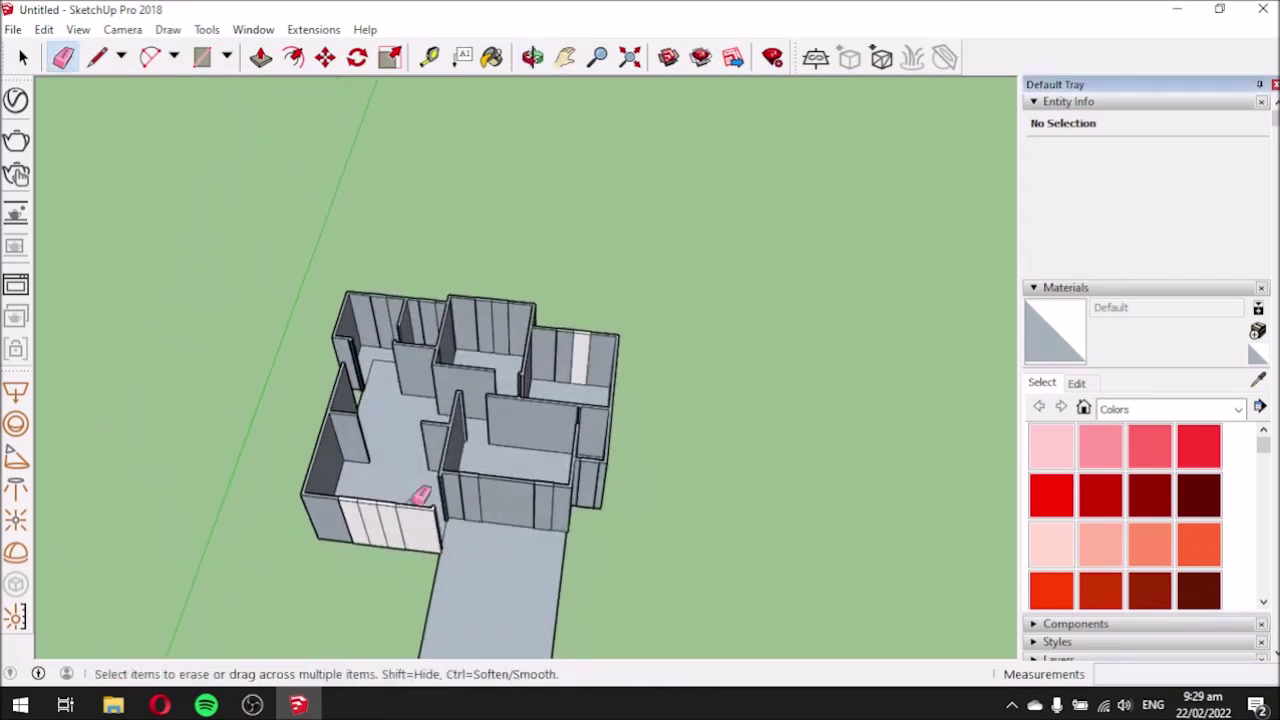
{"action": "scroll", "coordinate": [404, 388], "scroll_direction": "up", "scroll_amount": 4}
{"action": "scroll", "coordinate": [405, 444], "scroll_direction": "up", "scroll_amount": 2}
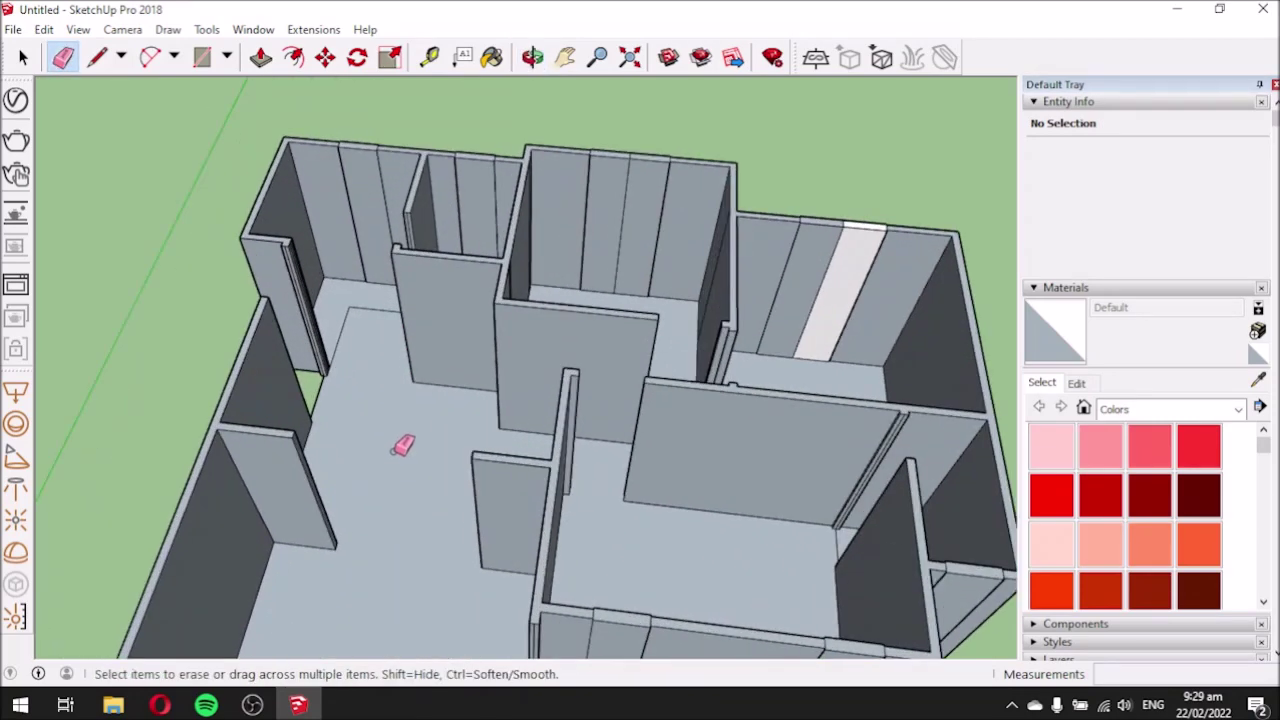
{"action": "scroll", "coordinate": [397, 449], "scroll_direction": "down", "scroll_amount": 3}
{"action": "middle_click_drag", "start_coordinate": [451, 514], "coordinate": [351, 477]}
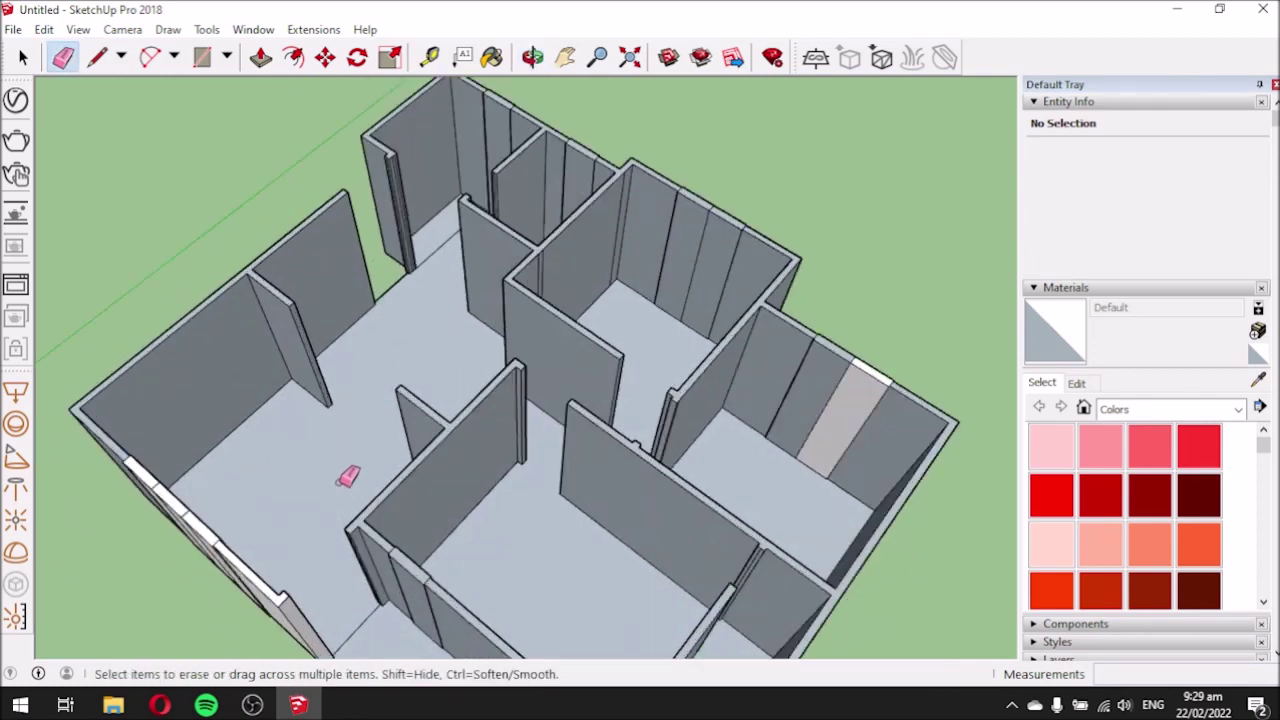
{"action": "scroll", "coordinate": [351, 477], "scroll_direction": "up", "scroll_amount": 3}
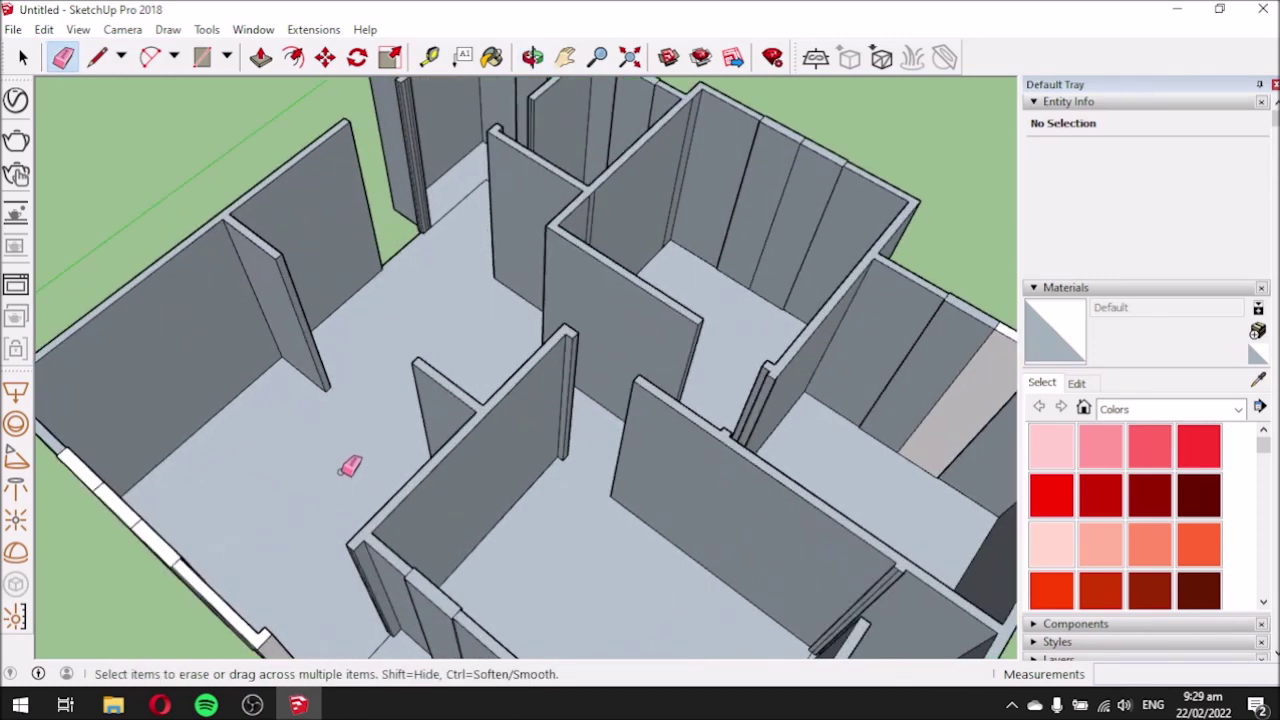
{"action": "left_click", "coordinate": [259, 60]}
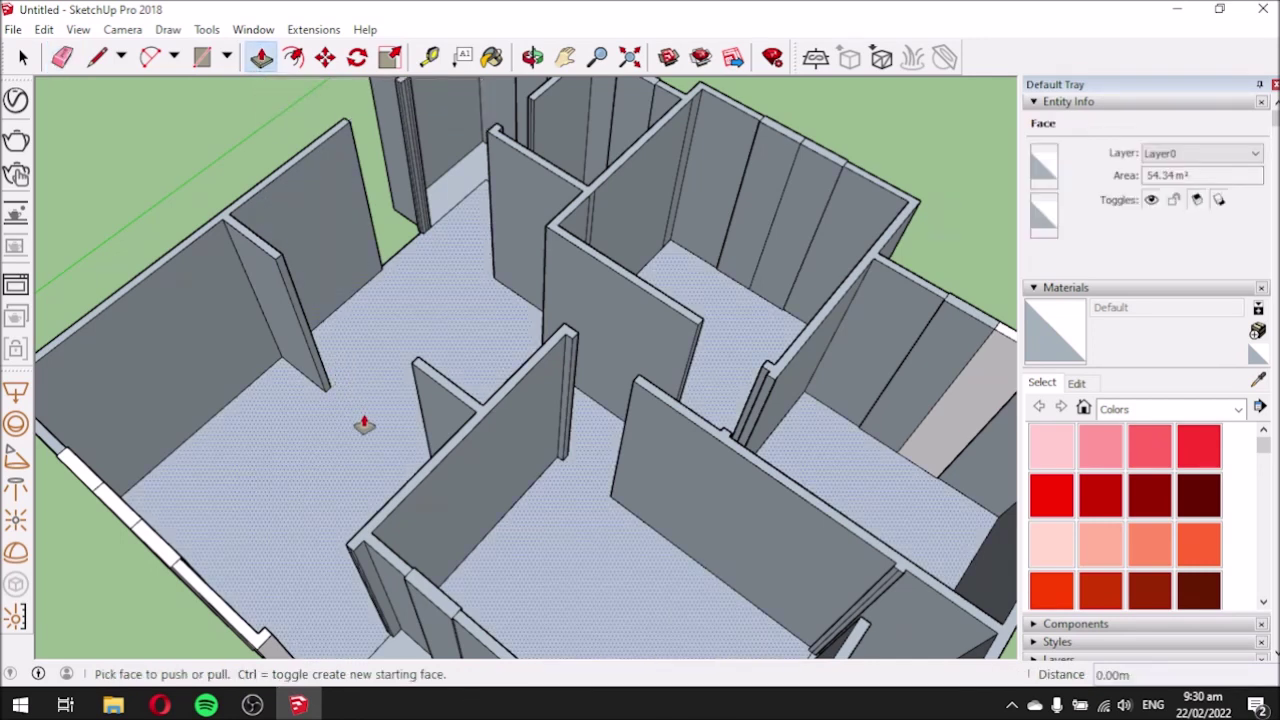
{"action": "left_click_drag", "start_coordinate": [365, 427], "coordinate": [362, 410]}
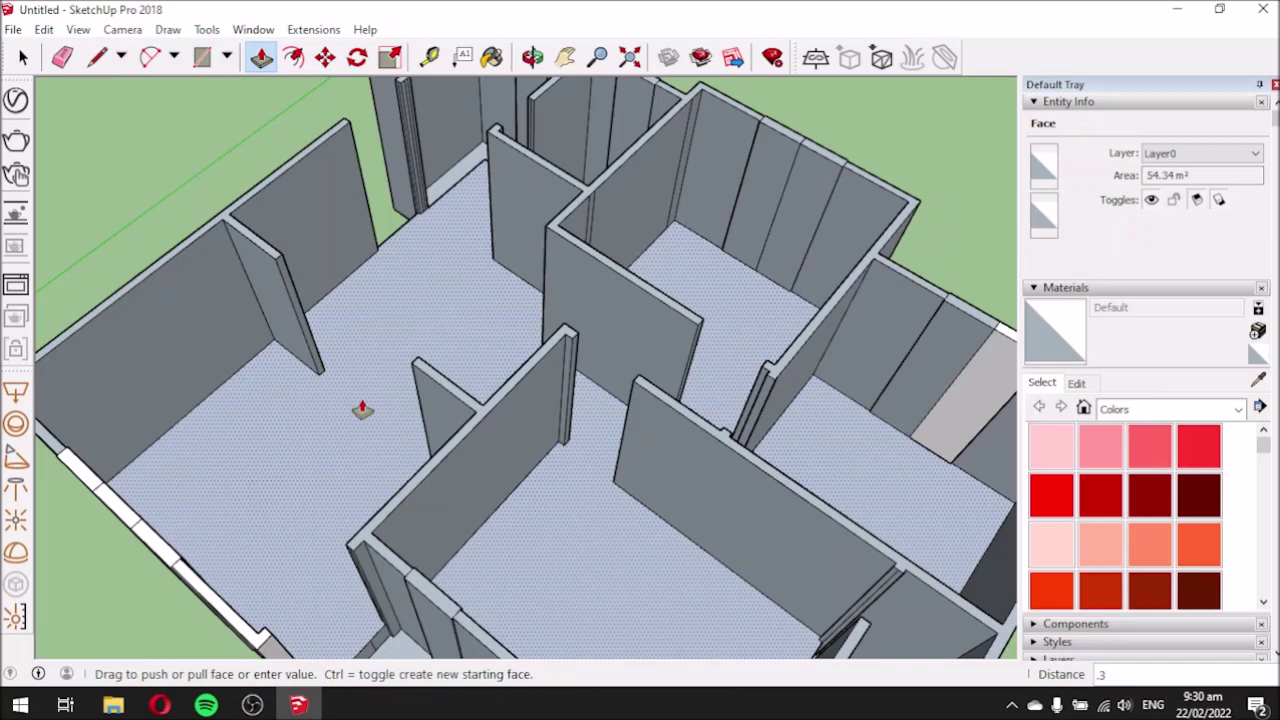
{"action": "key", "text": "Return"}
Erase the short leftover line on the raised floor's edge at the front entrance beside the porch.
{"action": "scroll", "coordinate": [310, 478], "scroll_direction": "down", "scroll_amount": 3}
{"action": "scroll", "coordinate": [329, 620], "scroll_direction": "up", "scroll_amount": 8}
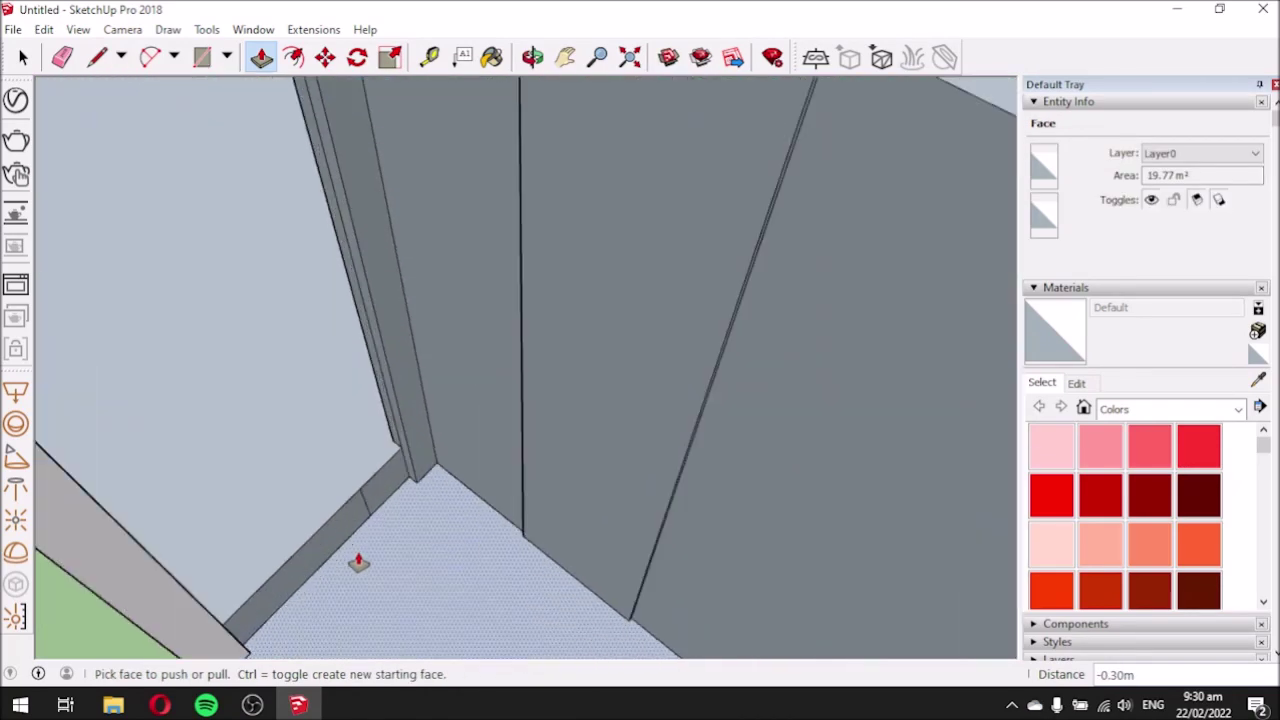
{"action": "left_click", "coordinate": [62, 57]}
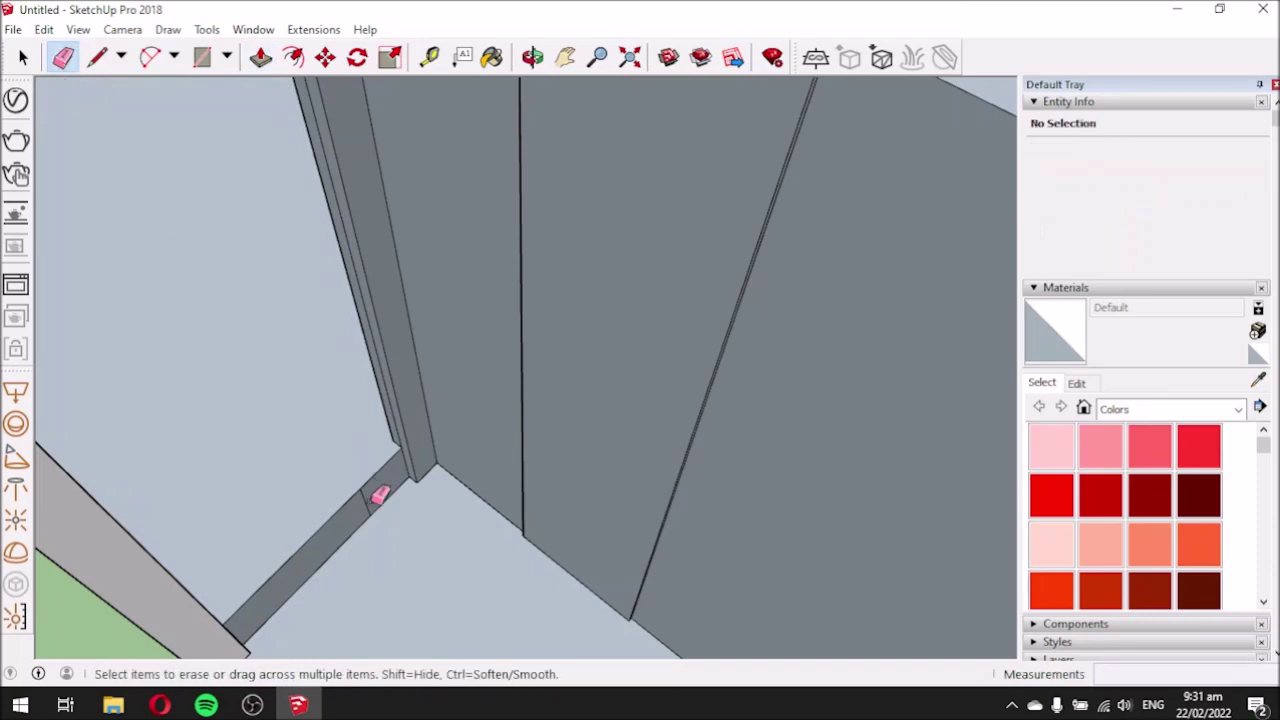
{"action": "middle_click_drag", "start_coordinate": [372, 500], "coordinate": [397, 489]}
Pull the floor of the small room beside the front bedroom up by 0.10 m.
{"action": "scroll", "coordinate": [398, 492], "scroll_direction": "down", "scroll_amount": 5}
{"action": "scroll", "coordinate": [398, 492], "scroll_direction": "down", "scroll_amount": 3}
{"action": "middle_click_drag", "start_coordinate": [277, 403], "coordinate": [414, 449]}
{"action": "scroll", "coordinate": [511, 445], "scroll_direction": "down", "scroll_amount": 3}
{"action": "scroll", "coordinate": [786, 380], "scroll_direction": "up", "scroll_amount": 6}
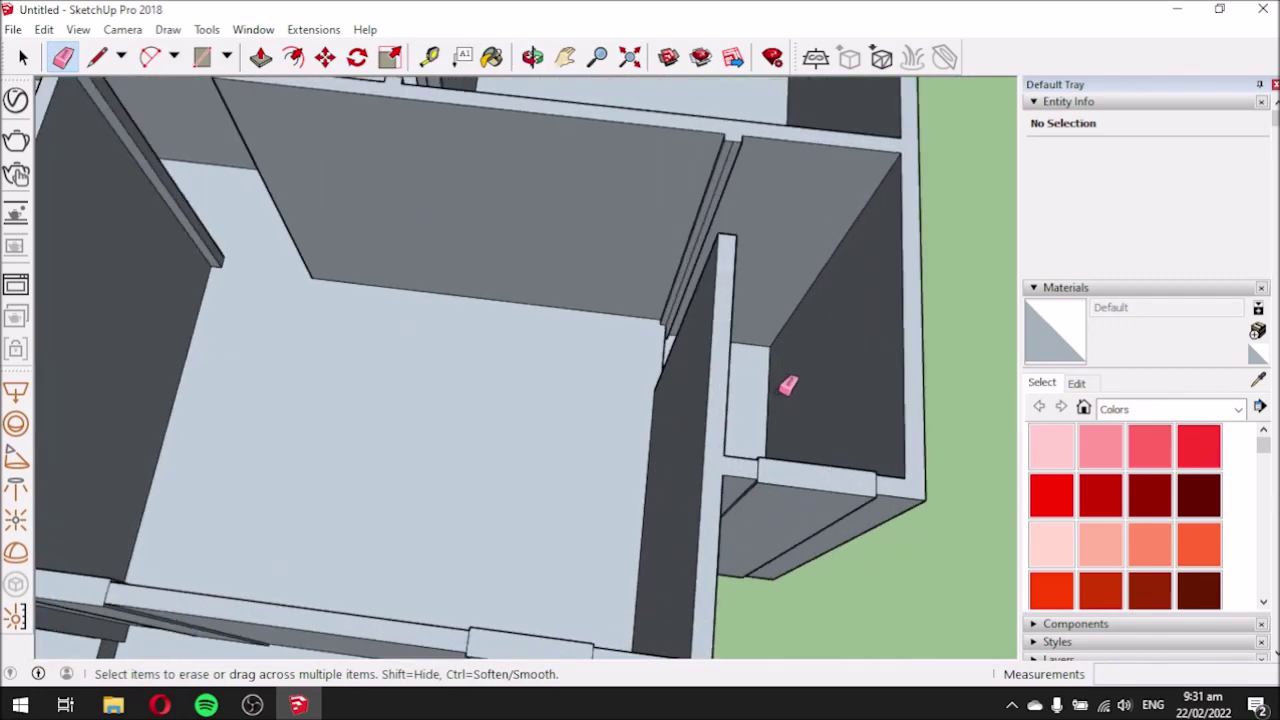
{"action": "mouse_move", "coordinate": [754, 397]}
{"action": "middle_mouse_down"}
{"action": "mouse_move", "coordinate": [527, 380]}
{"action": "mouse_move", "coordinate": [483, 351]}
{"action": "mouse_move", "coordinate": [457, 363]}
{"action": "mouse_move", "coordinate": [489, 372]}
{"action": "middle_mouse_up"}
{"action": "left_click", "coordinate": [261, 57]}
{"action": "left_click", "coordinate": [637, 409]}
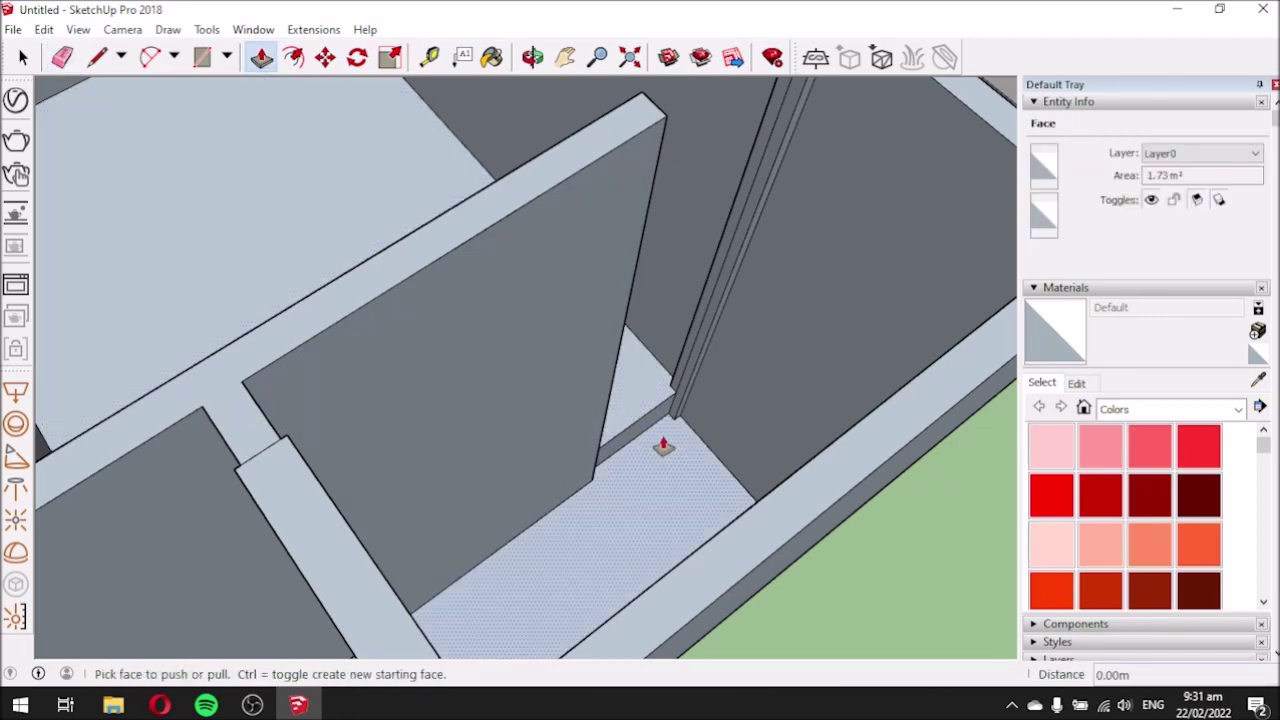
{"action": "scroll", "coordinate": [657, 435], "scroll_direction": "up", "scroll_amount": 2}
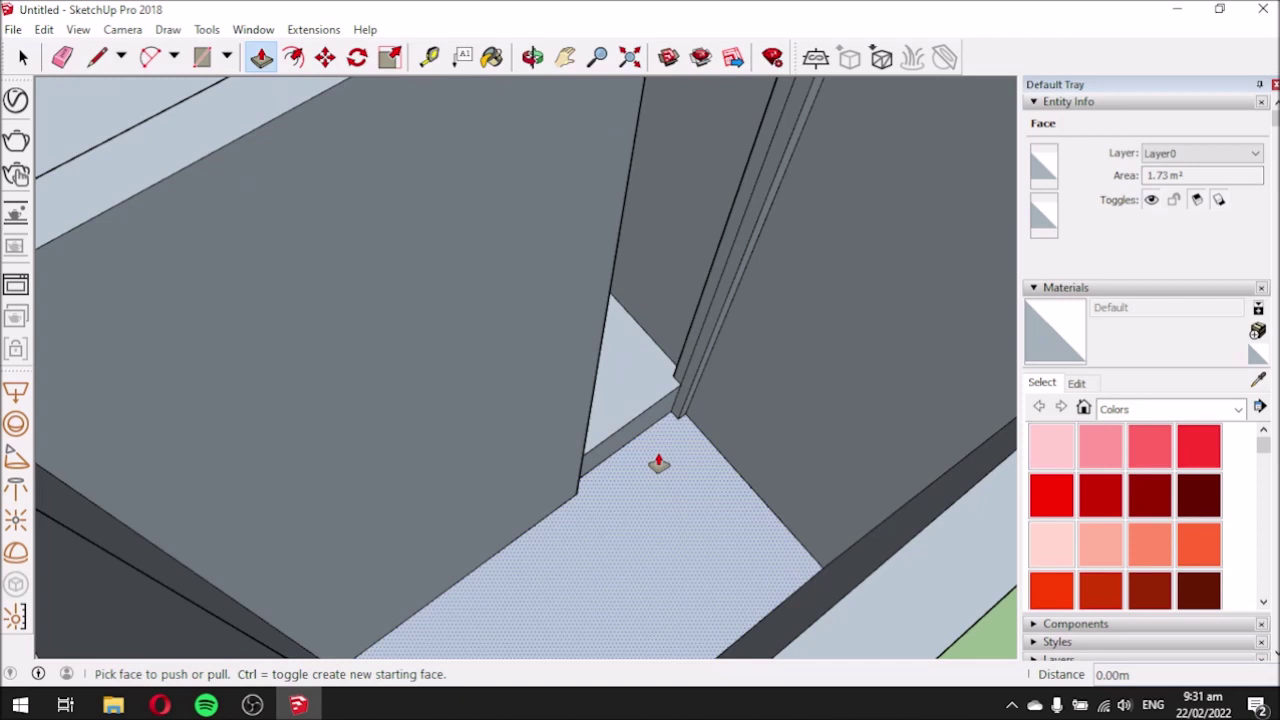
{"action": "scroll", "coordinate": [658, 463], "scroll_direction": "down", "scroll_amount": 1}
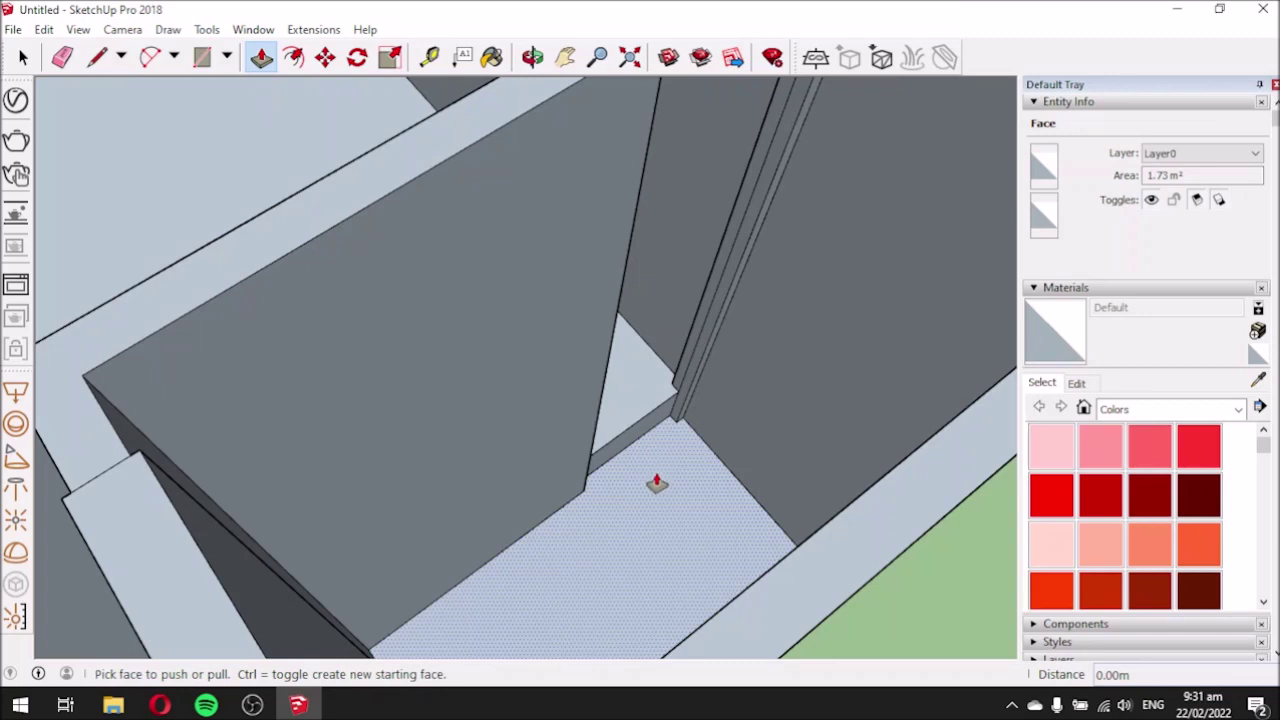
{"action": "left_click", "coordinate": [656, 484]}
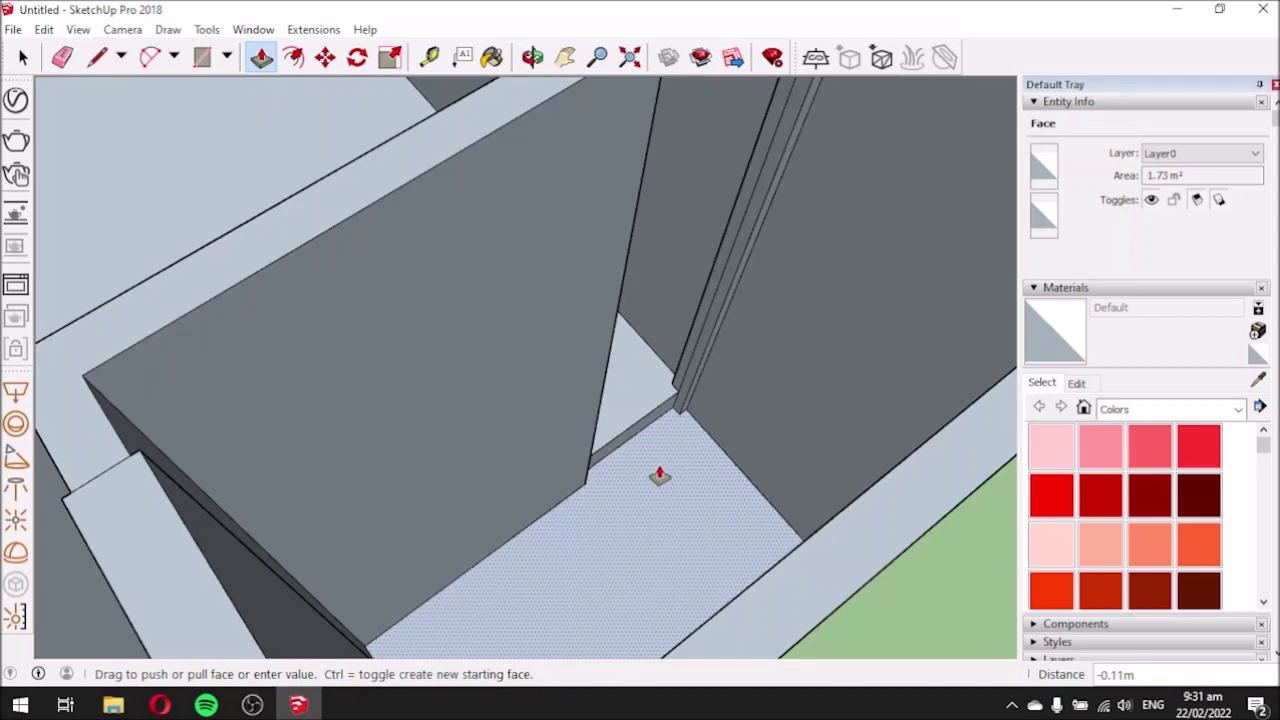
{"action": "middle_click_drag", "start_coordinate": [660, 476], "coordinate": [503, 514]}
{"action": "left_click", "coordinate": [503, 520]}
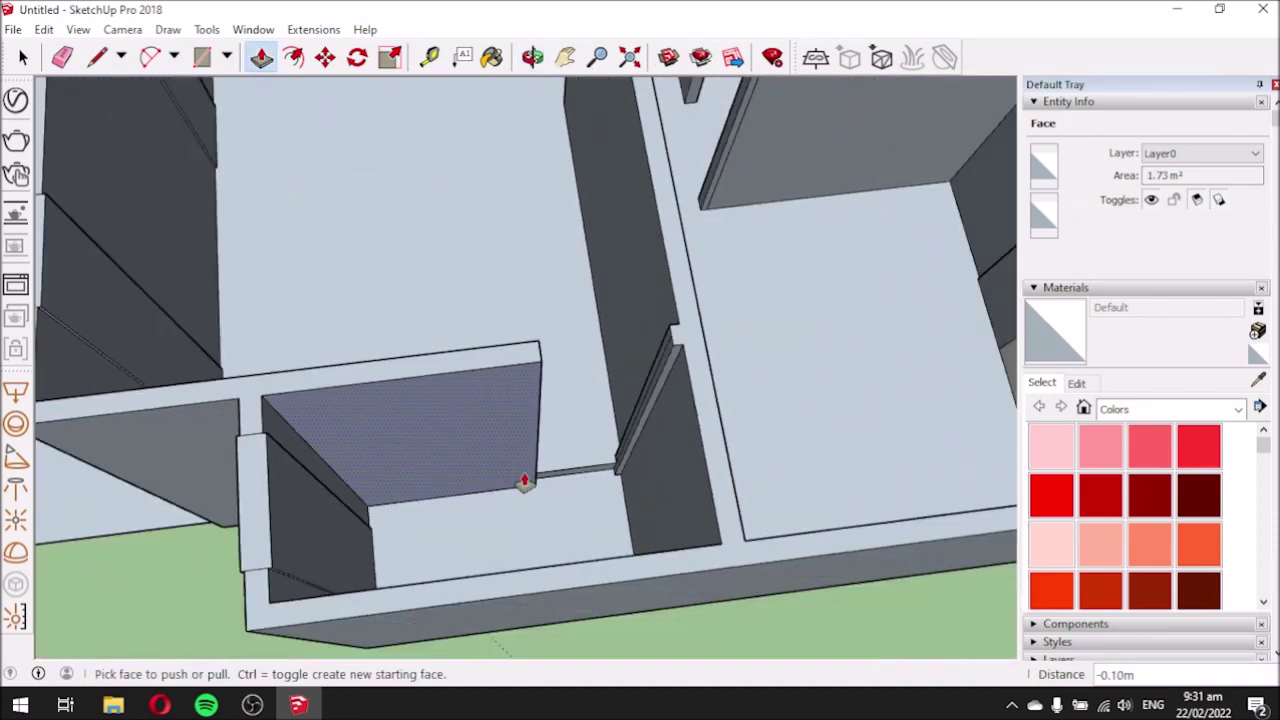
Pull the floor of the other small room, next to the large bedroom, up by 0.1 m.
{"action": "scroll", "coordinate": [527, 510], "scroll_direction": "down", "scroll_amount": 6}
{"action": "middle_click_drag", "start_coordinate": [426, 271], "coordinate": [563, 354]}
{"action": "scroll", "coordinate": [386, 563], "scroll_direction": "up", "scroll_amount": 3}
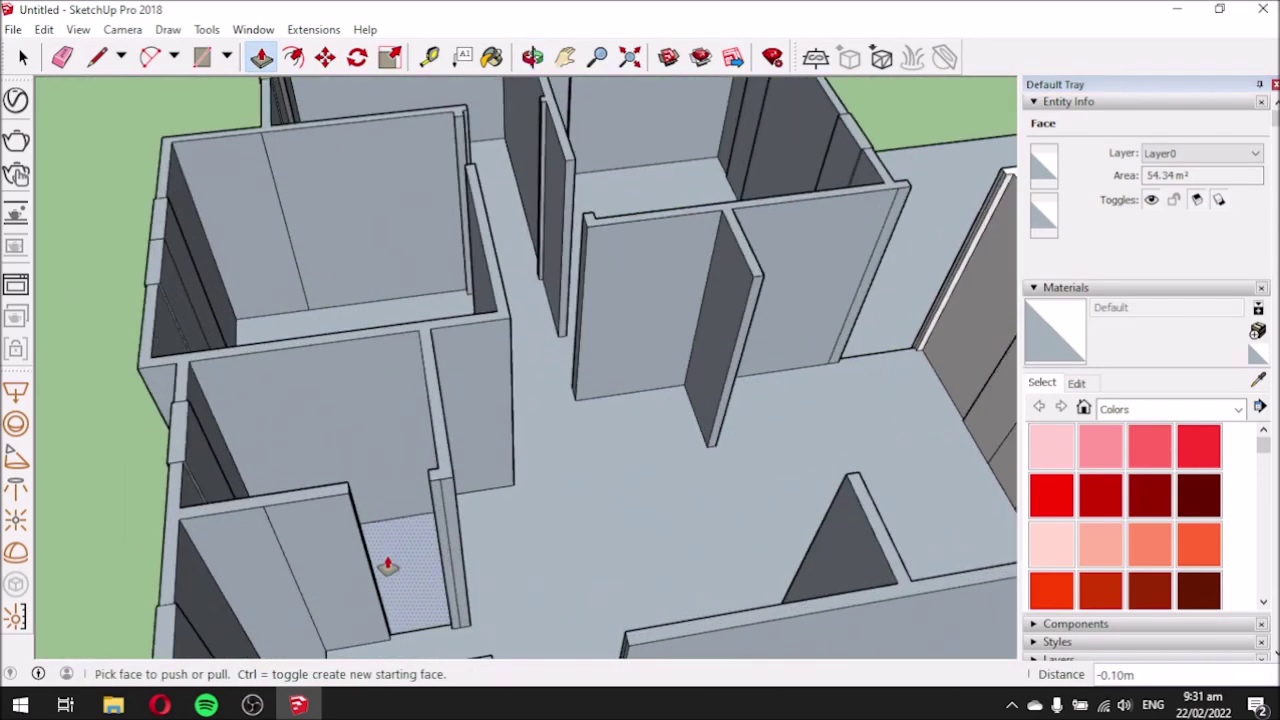
{"action": "middle_click_drag", "start_coordinate": [386, 563], "coordinate": [400, 596]}
{"action": "left_click", "coordinate": [400, 589]}
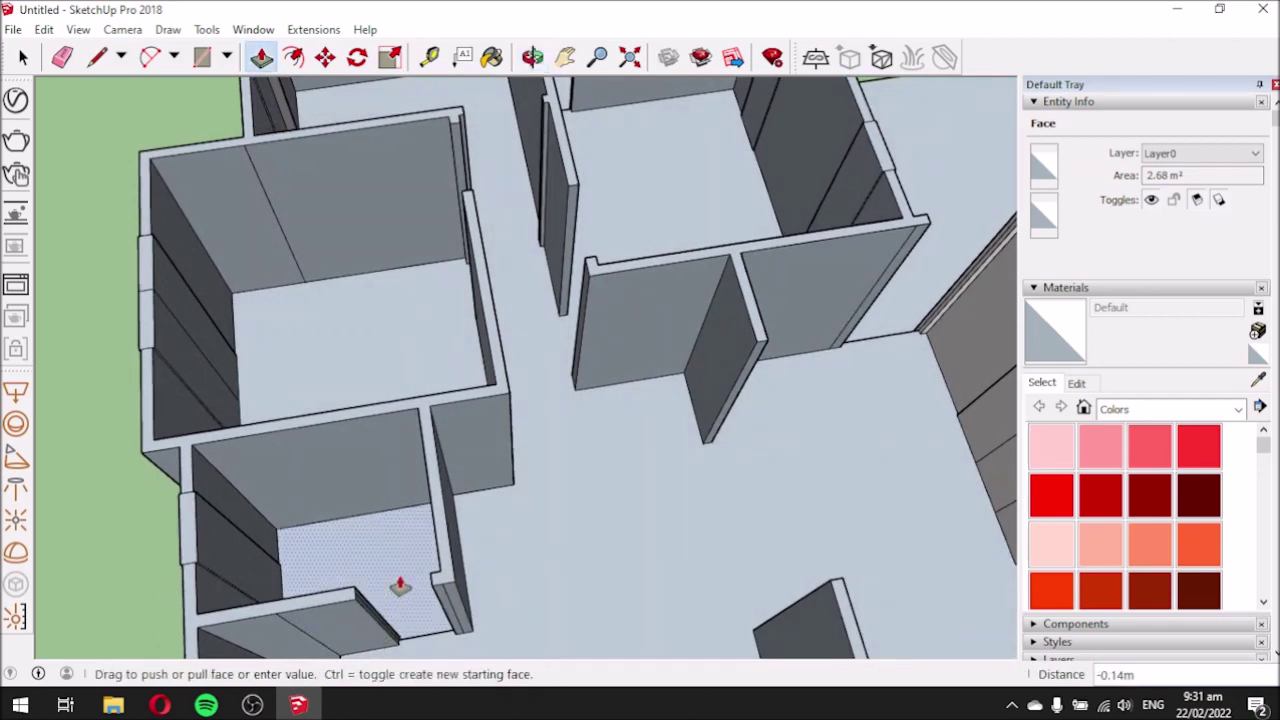
{"action": "type", "text": ".1"}
{"action": "key", "text": "Return"}
Examine the floor levels and remaining wall lines of the house from above and from several sides.
{"action": "middle_click_drag", "start_coordinate": [496, 472], "coordinate": [346, 497]}
{"action": "scroll", "coordinate": [437, 449], "scroll_direction": "down", "scroll_amount": 4}
{"action": "scroll", "coordinate": [514, 178], "scroll_direction": "up", "scroll_amount": 5}
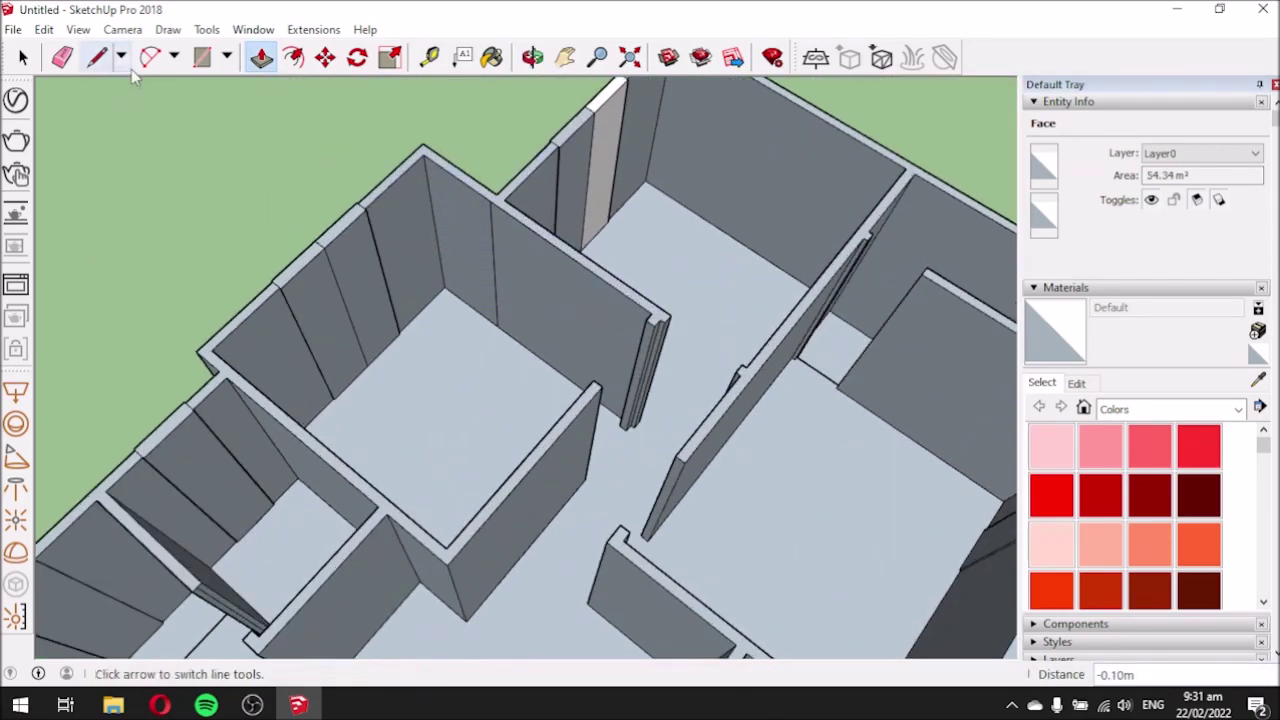
{"action": "left_click", "coordinate": [62, 57]}
{"action": "scroll", "coordinate": [423, 209], "scroll_direction": "down", "scroll_amount": 6}
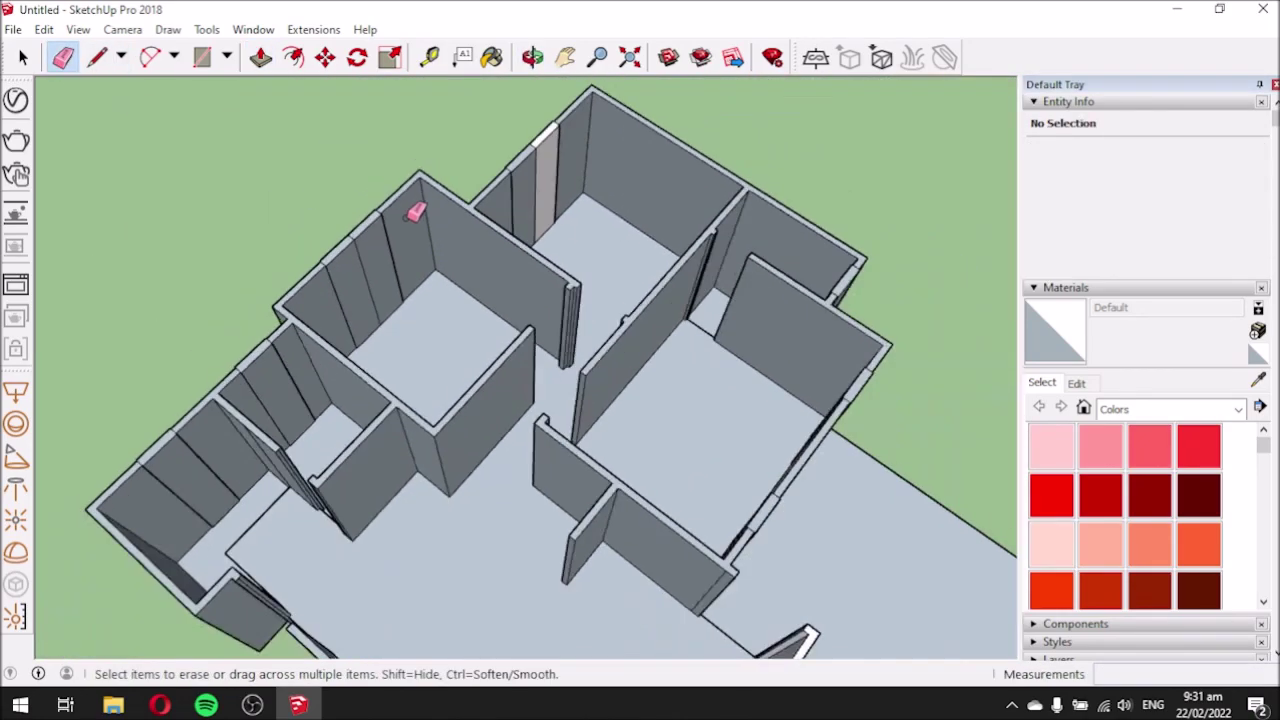
{"action": "mouse_move", "coordinate": [694, 471]}
{"action": "middle_mouse_down"}
{"action": "mouse_move", "coordinate": [229, 380]}
{"action": "mouse_move", "coordinate": [383, 434]}
{"action": "mouse_move", "coordinate": [246, 314]}
{"action": "mouse_move", "coordinate": [432, 435]}
{"action": "mouse_move", "coordinate": [403, 346]}
{"action": "mouse_move", "coordinate": [434, 271]}
{"action": "mouse_move", "coordinate": [291, 400]}
{"action": "mouse_move", "coordinate": [293, 387]}
{"action": "mouse_move", "coordinate": [443, 403]}
{"action": "mouse_move", "coordinate": [500, 385]}
{"action": "middle_mouse_up"}
{"action": "scroll", "coordinate": [293, 387], "scroll_direction": "up", "scroll_amount": 5}
{"action": "middle_click_drag", "start_coordinate": [530, 299], "coordinate": [607, 398]}
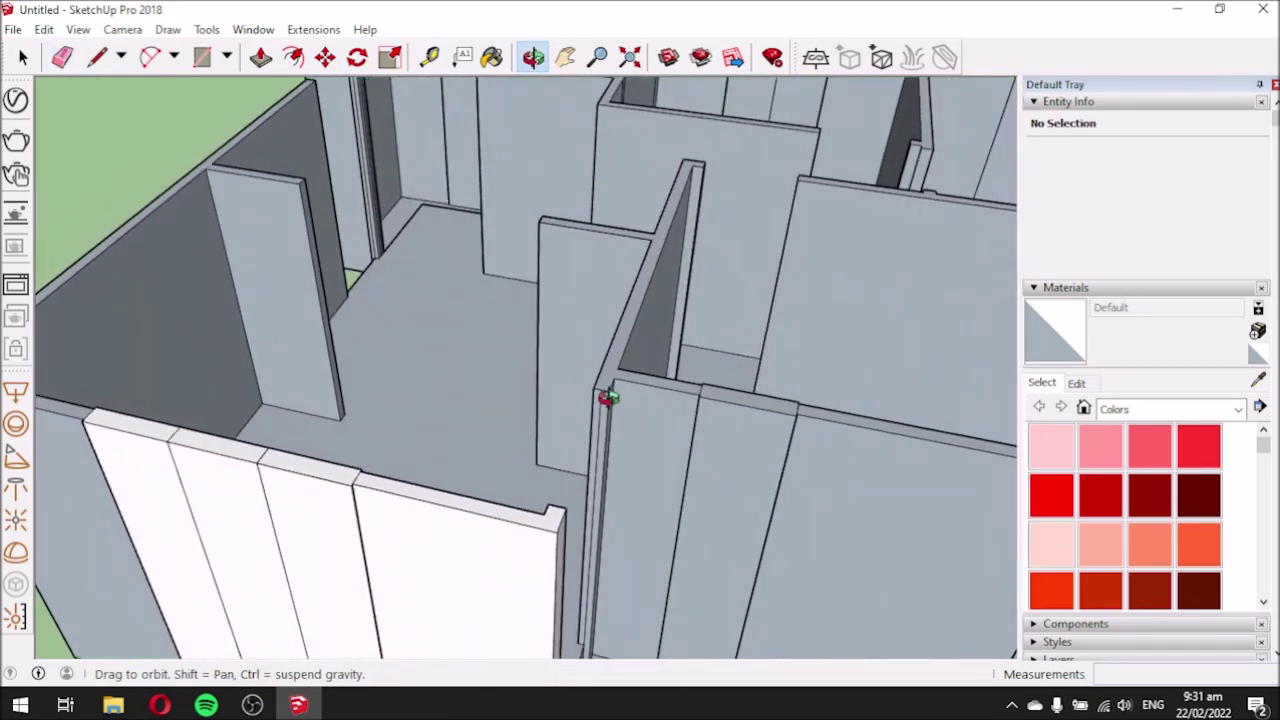
{"action": "scroll", "coordinate": [491, 400], "scroll_direction": "down", "scroll_amount": 5}
{"action": "mouse_move", "coordinate": [491, 400]}
{"action": "middle_mouse_down"}
{"action": "mouse_move", "coordinate": [446, 374]}
{"action": "mouse_move", "coordinate": [534, 330]}
{"action": "middle_mouse_up"}
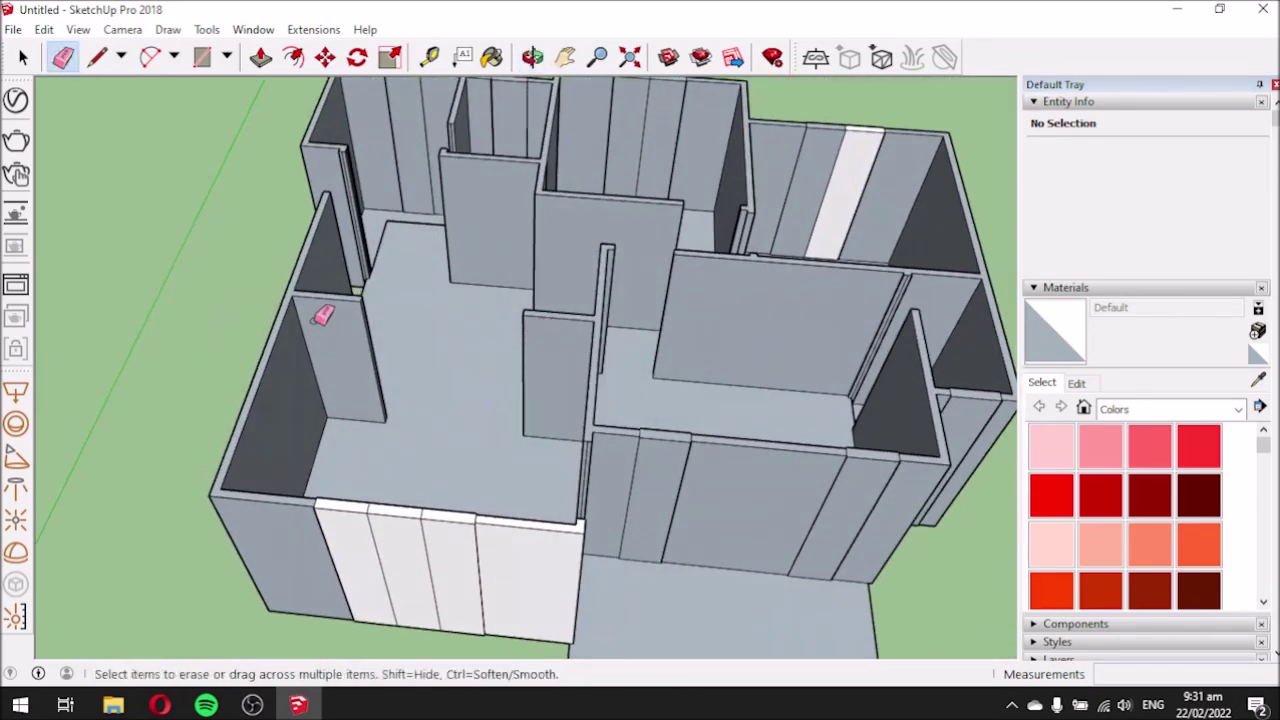
{"action": "middle_click_drag", "start_coordinate": [417, 334], "coordinate": [610, 362]}
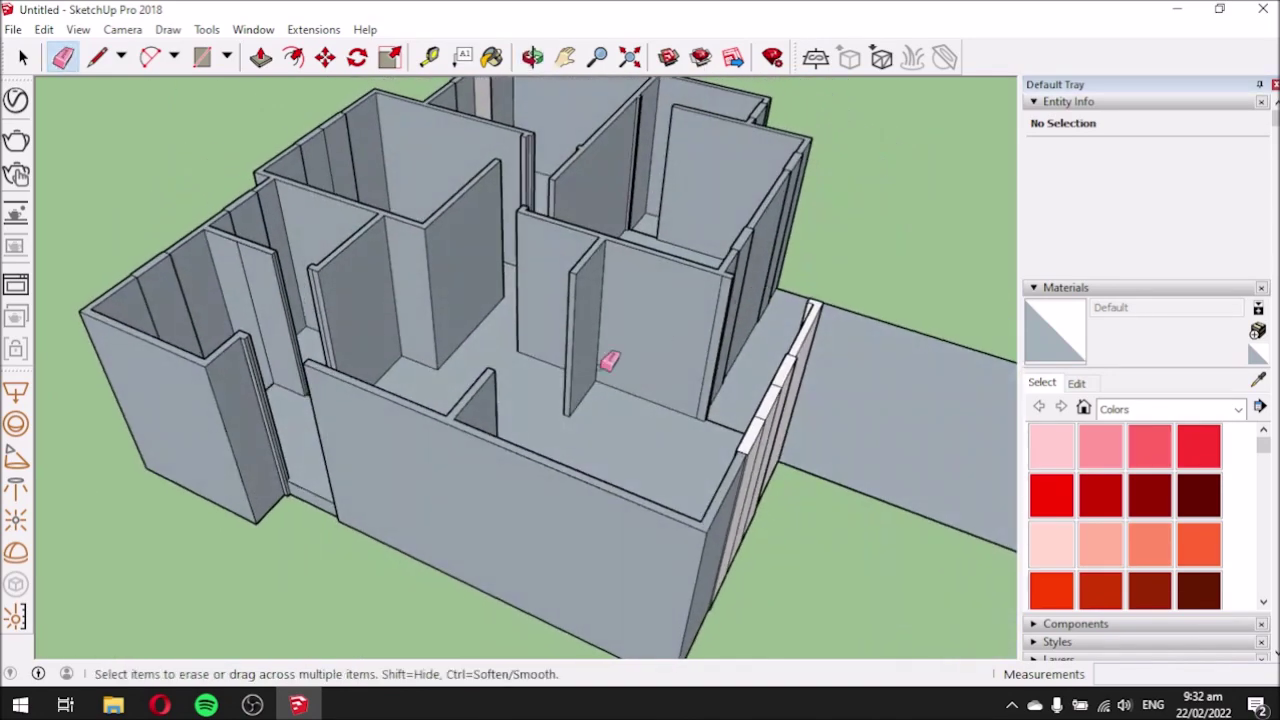
{"action": "middle_click_drag", "start_coordinate": [538, 385], "coordinate": [194, 337]}
{"action": "middle_click_drag", "start_coordinate": [749, 449], "coordinate": [297, 400]}
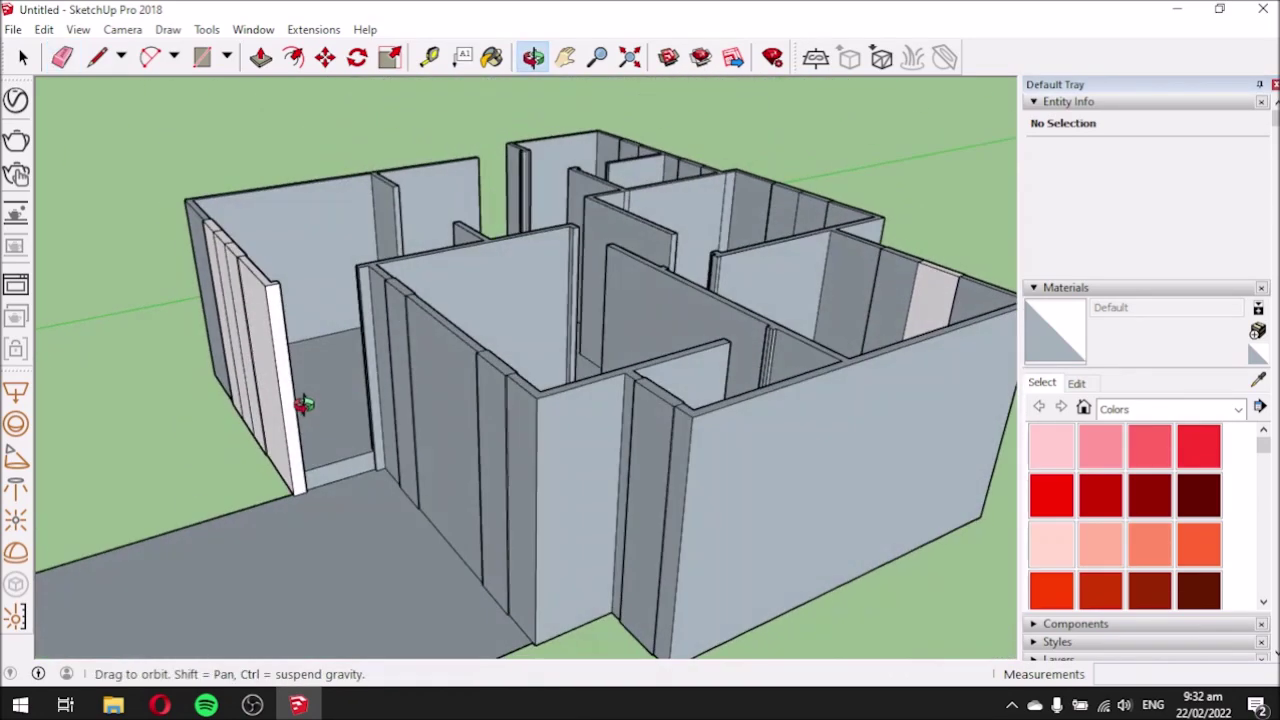
Place a guide point 2.1 m above the raised floor on the wall-end jamb of the entrance opening beside the porch.
{"action": "left_click", "coordinate": [23, 57]}
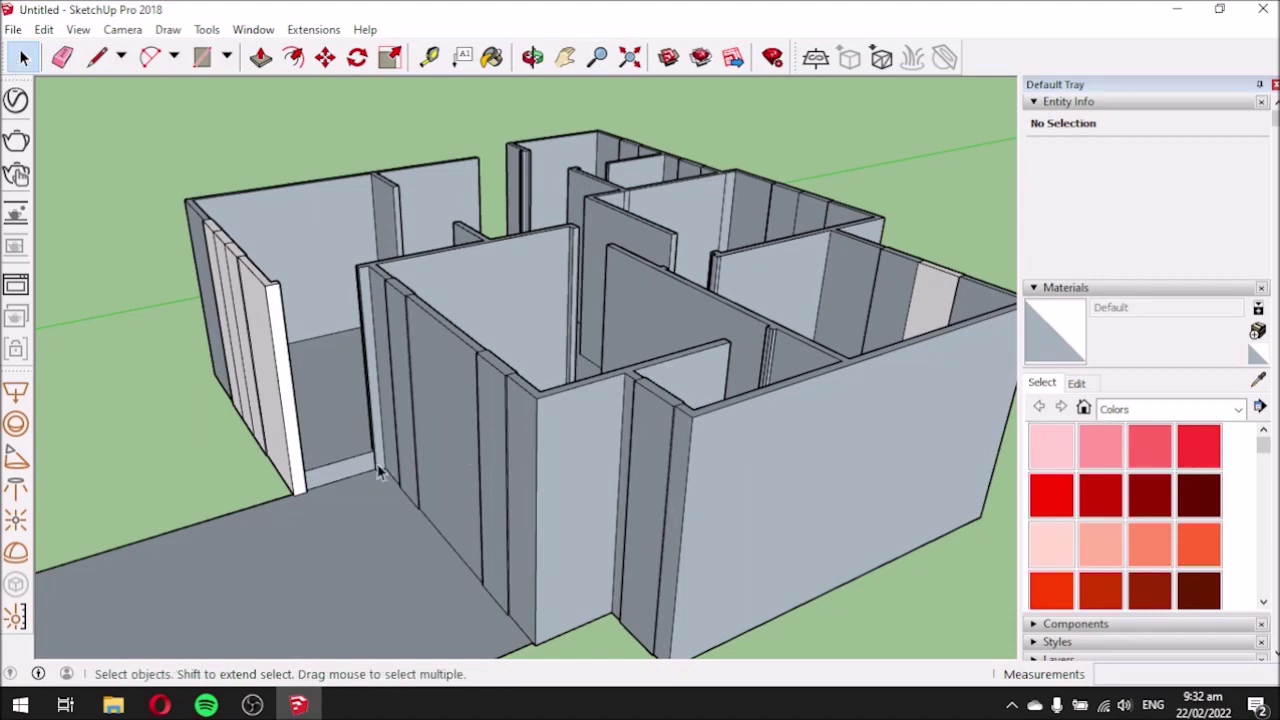
{"action": "scroll", "coordinate": [379, 473], "scroll_direction": "up", "scroll_amount": 3}
{"action": "middle_click_drag", "start_coordinate": [380, 470], "coordinate": [512, 472]}
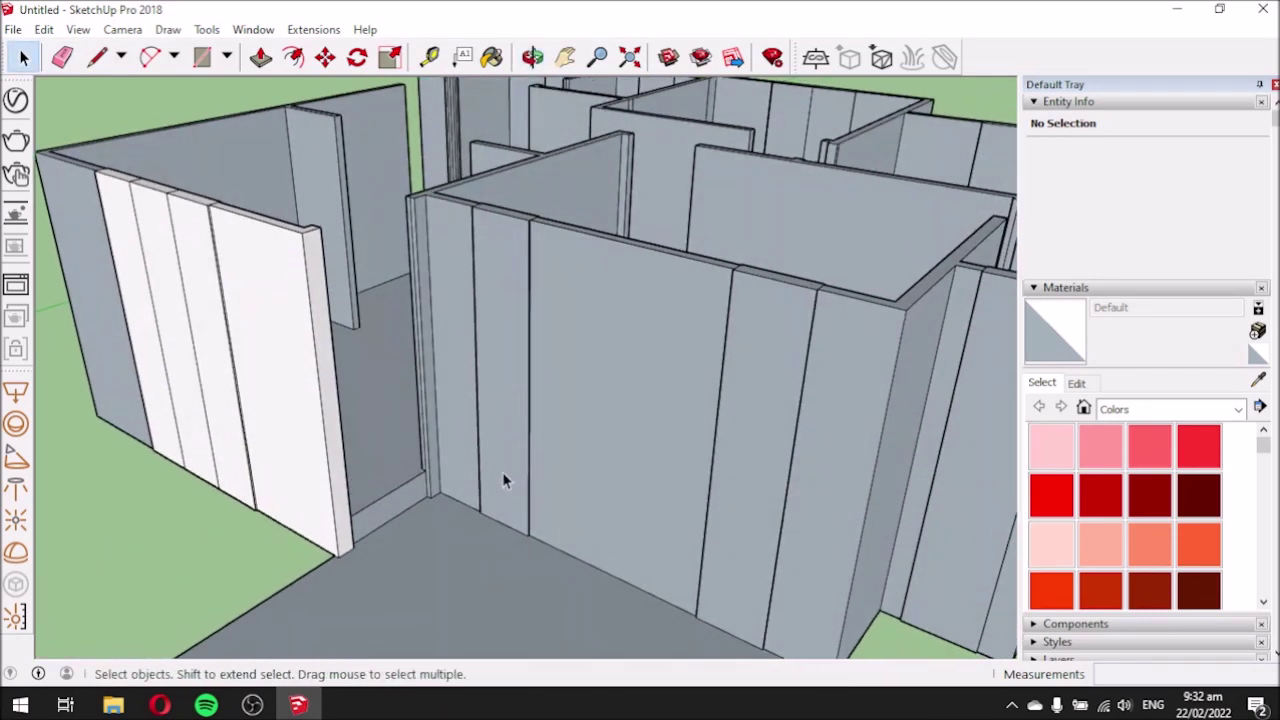
{"action": "middle_click_drag", "start_coordinate": [400, 434], "coordinate": [335, 358]}
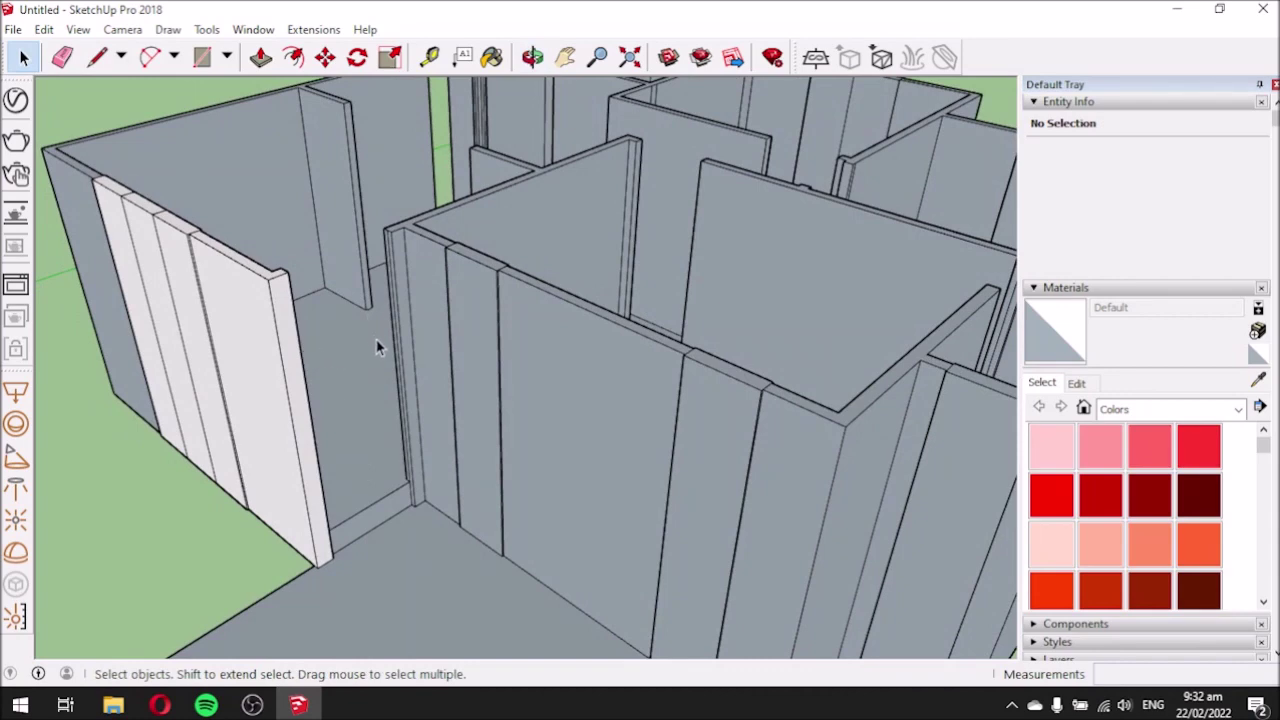
{"action": "scroll", "coordinate": [383, 333], "scroll_direction": "up", "scroll_amount": 3}
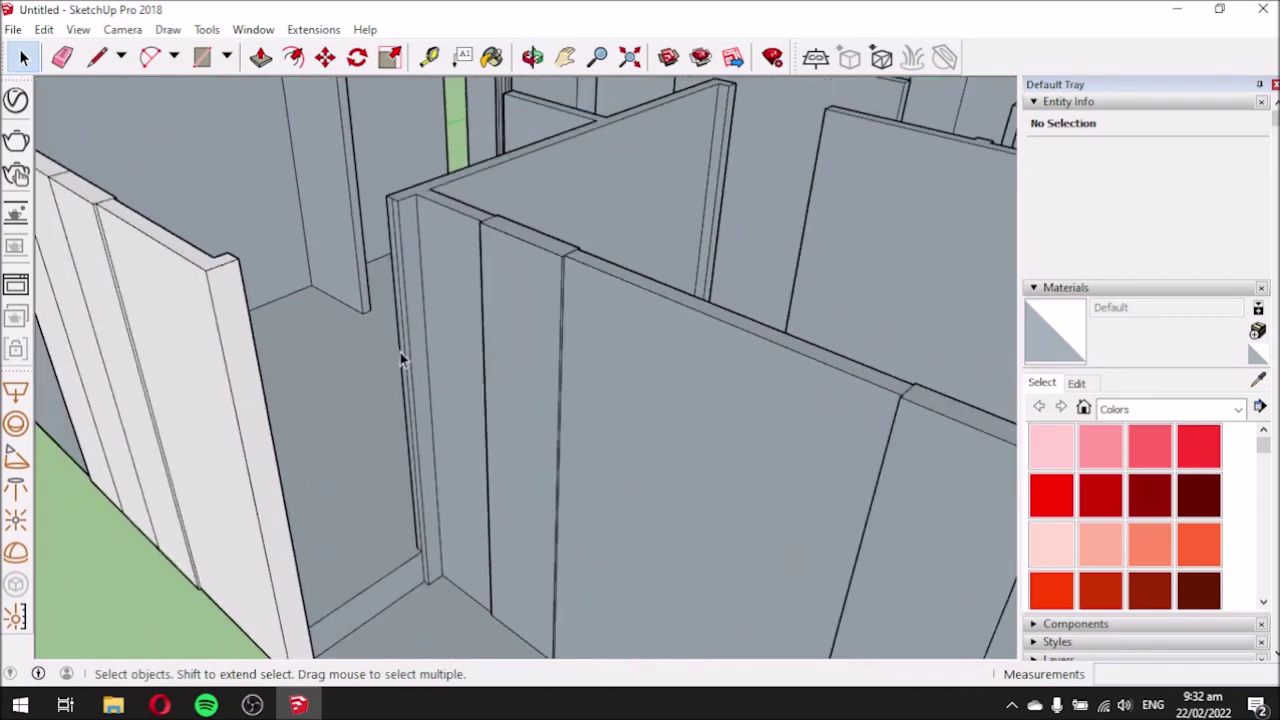
{"action": "left_click", "coordinate": [429, 57]}
{"action": "scroll", "coordinate": [440, 565], "scroll_direction": "up", "scroll_amount": 3}
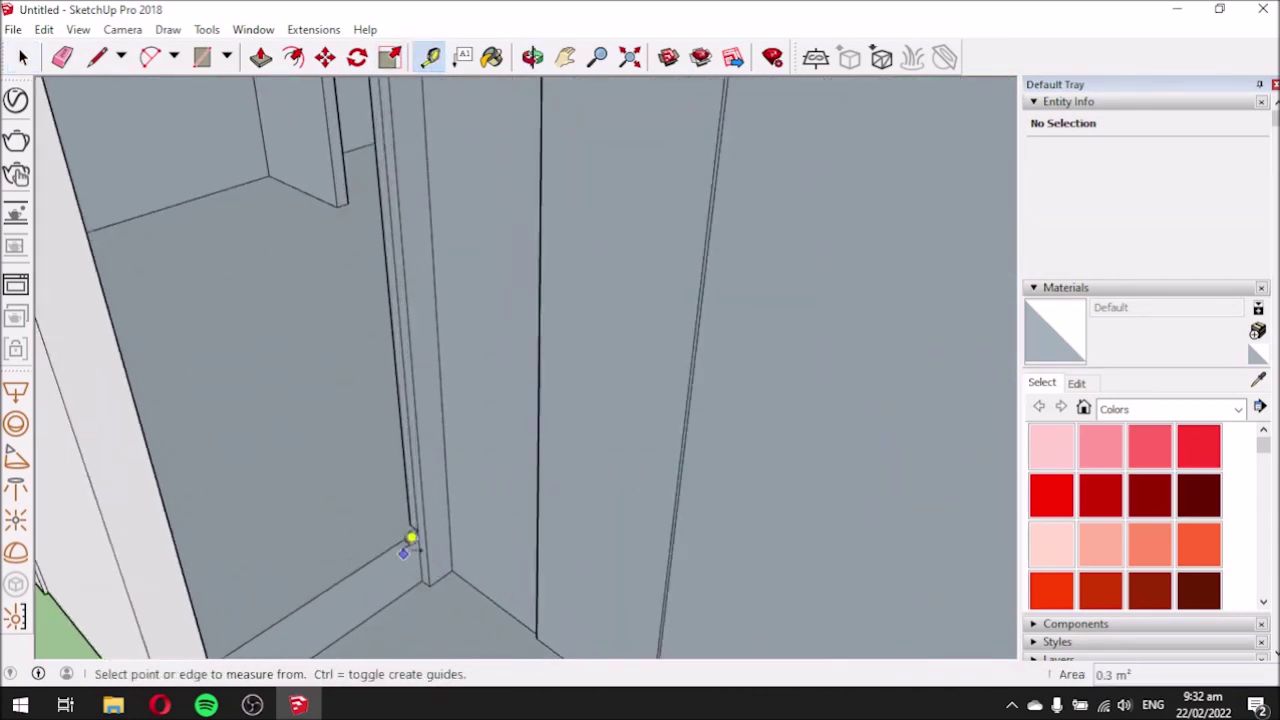
{"action": "left_click", "coordinate": [418, 517]}
{"action": "scroll", "coordinate": [406, 262], "scroll_direction": "down", "scroll_amount": 1}
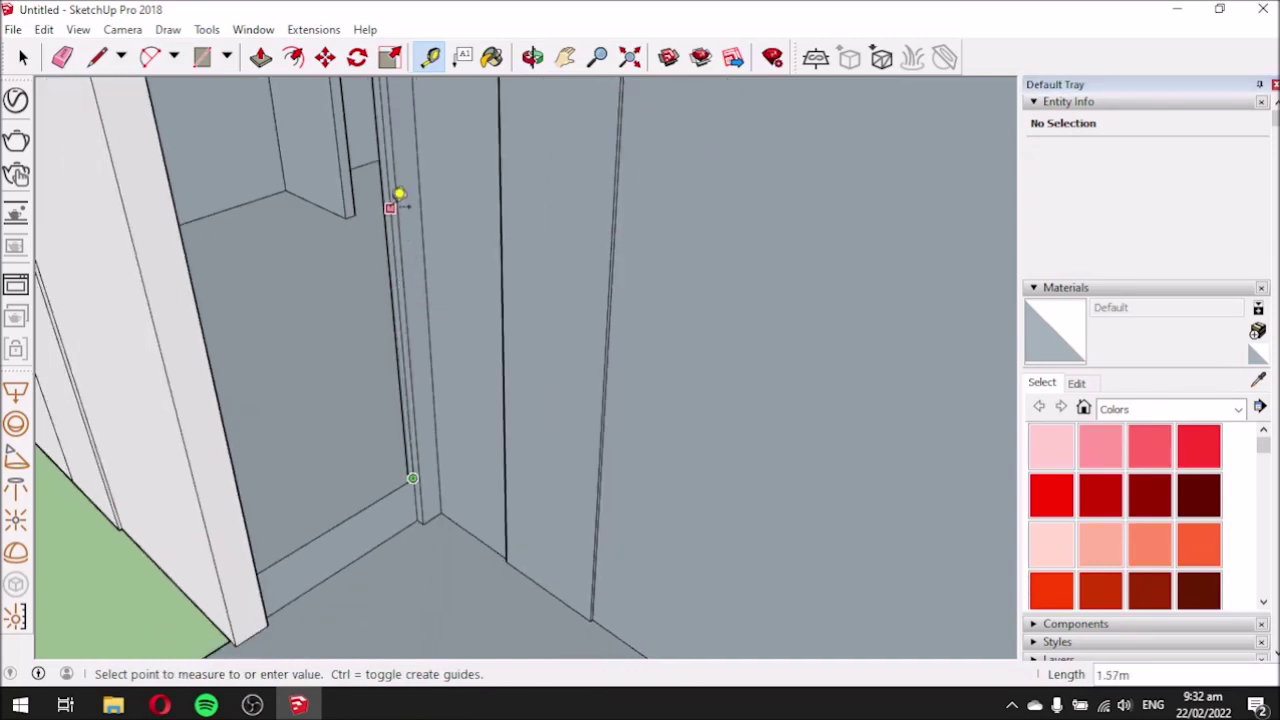
{"action": "scroll", "coordinate": [394, 163], "scroll_direction": "down", "scroll_amount": 4}
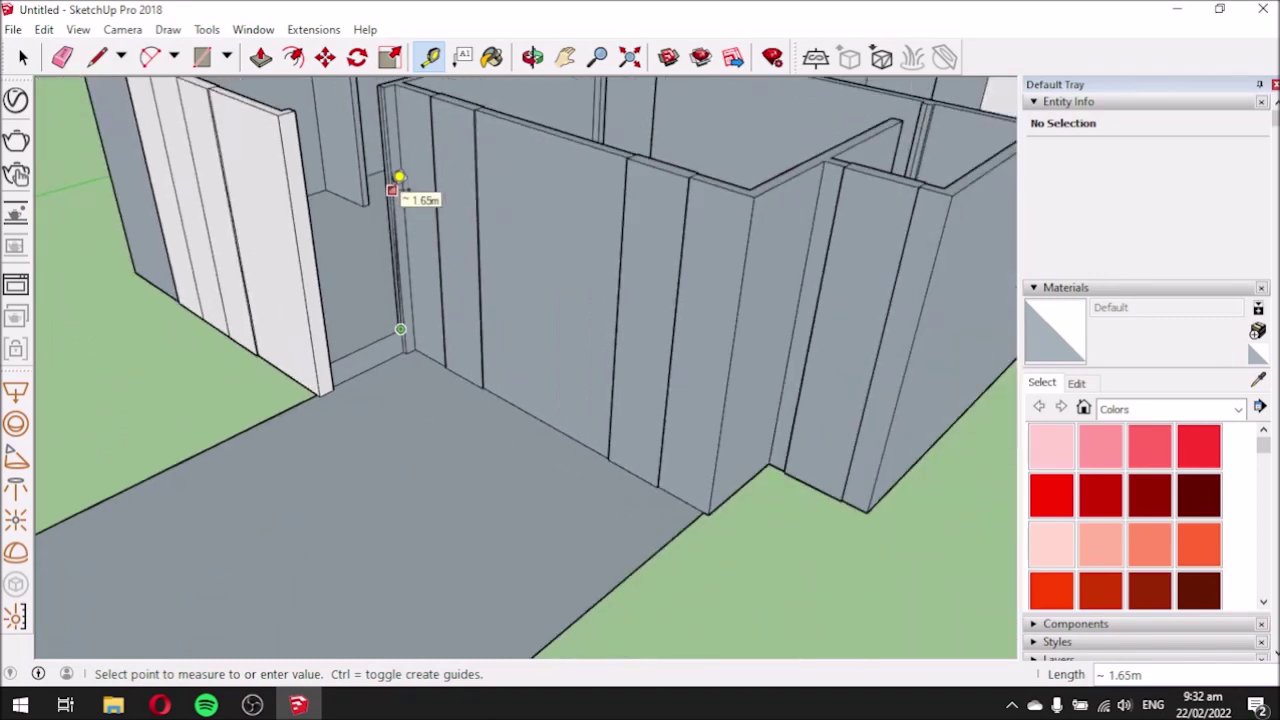
{"action": "scroll", "coordinate": [376, 90], "scroll_direction": "up", "scroll_amount": 3}
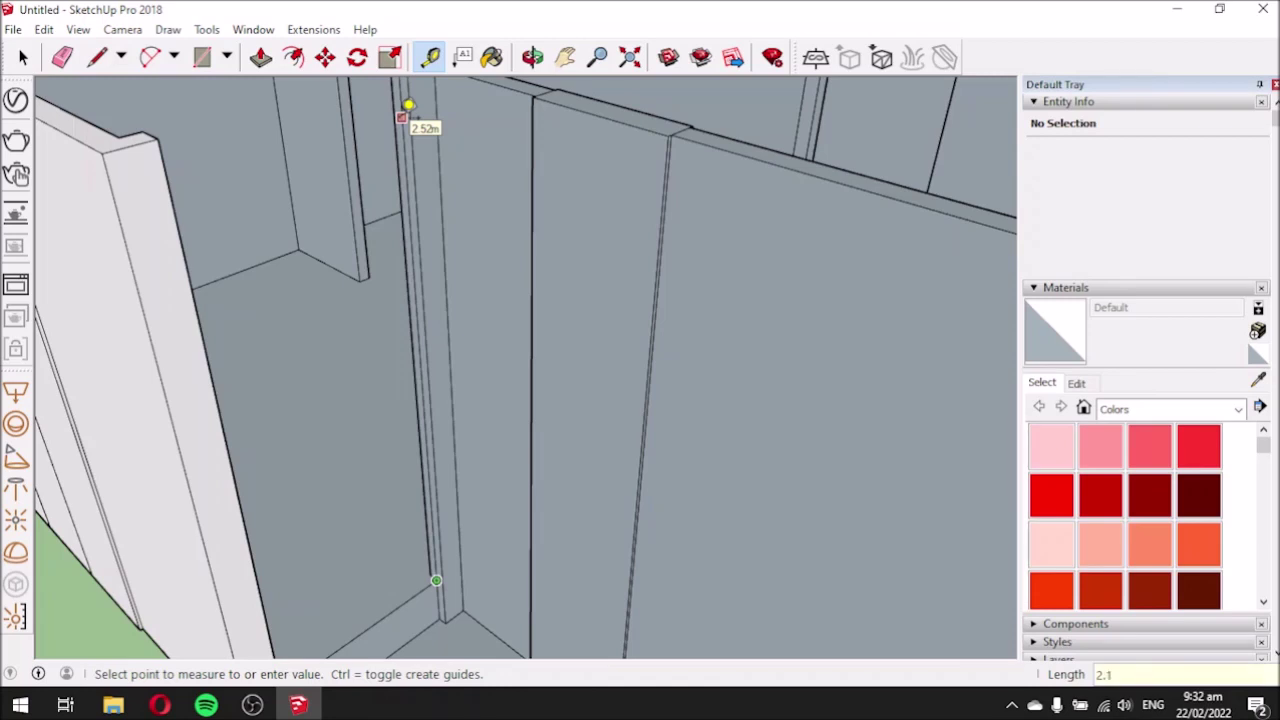
{"action": "key", "text": "Return"}
{"action": "scroll", "coordinate": [551, 251], "scroll_direction": "down", "scroll_amount": 2}
{"action": "scroll", "coordinate": [417, 200], "scroll_direction": "up", "scroll_amount": 3}
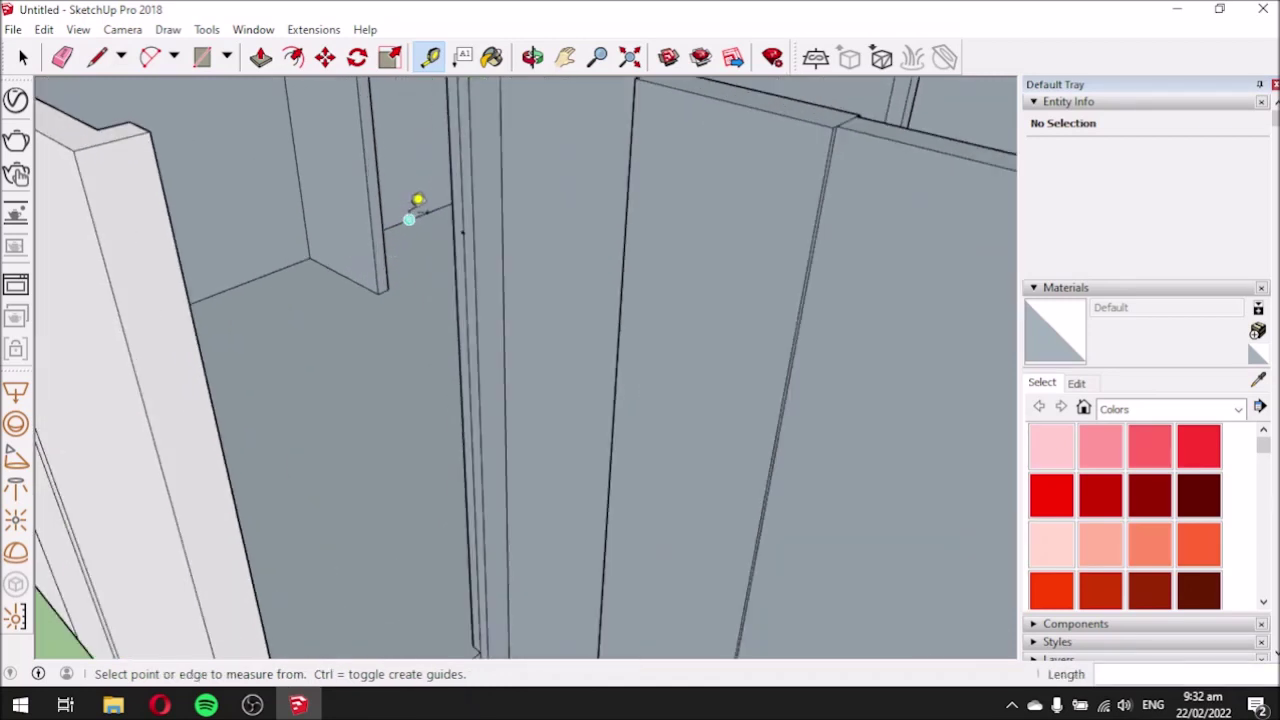
{"action": "scroll", "coordinate": [417, 200], "scroll_direction": "up", "scroll_amount": 3}
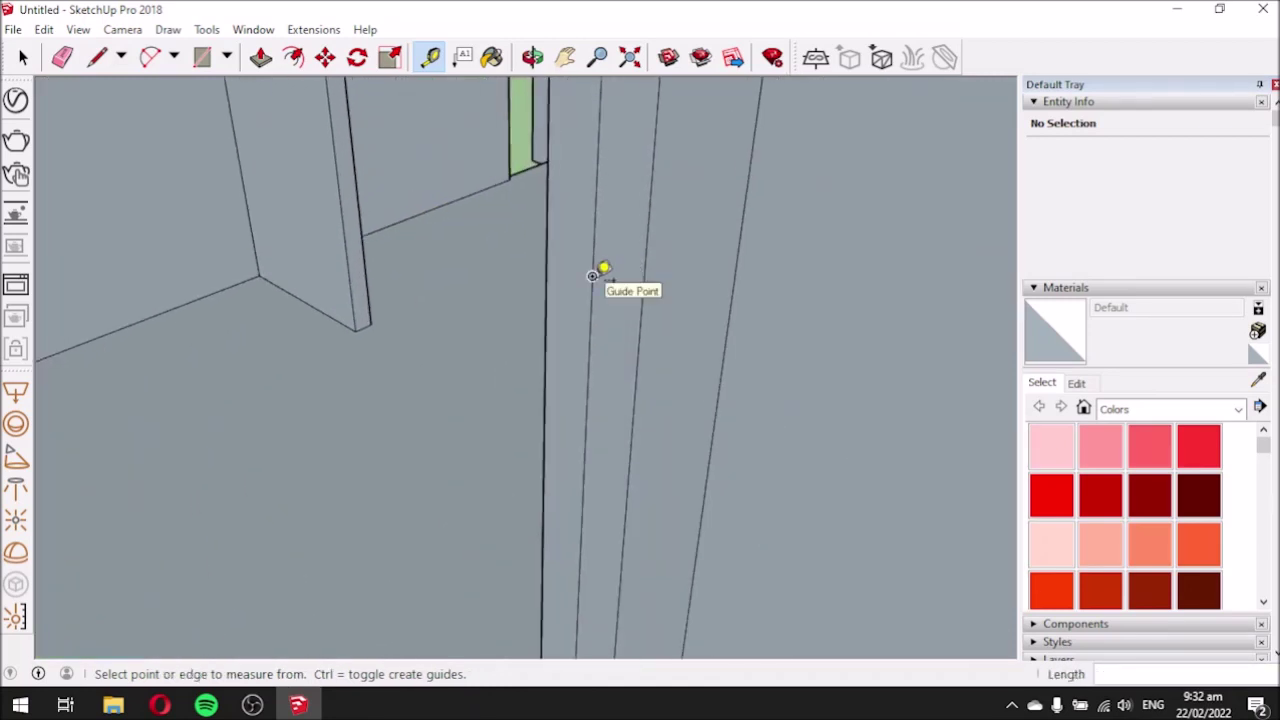
{"action": "scroll", "coordinate": [592, 275], "scroll_direction": "down", "scroll_amount": 5}
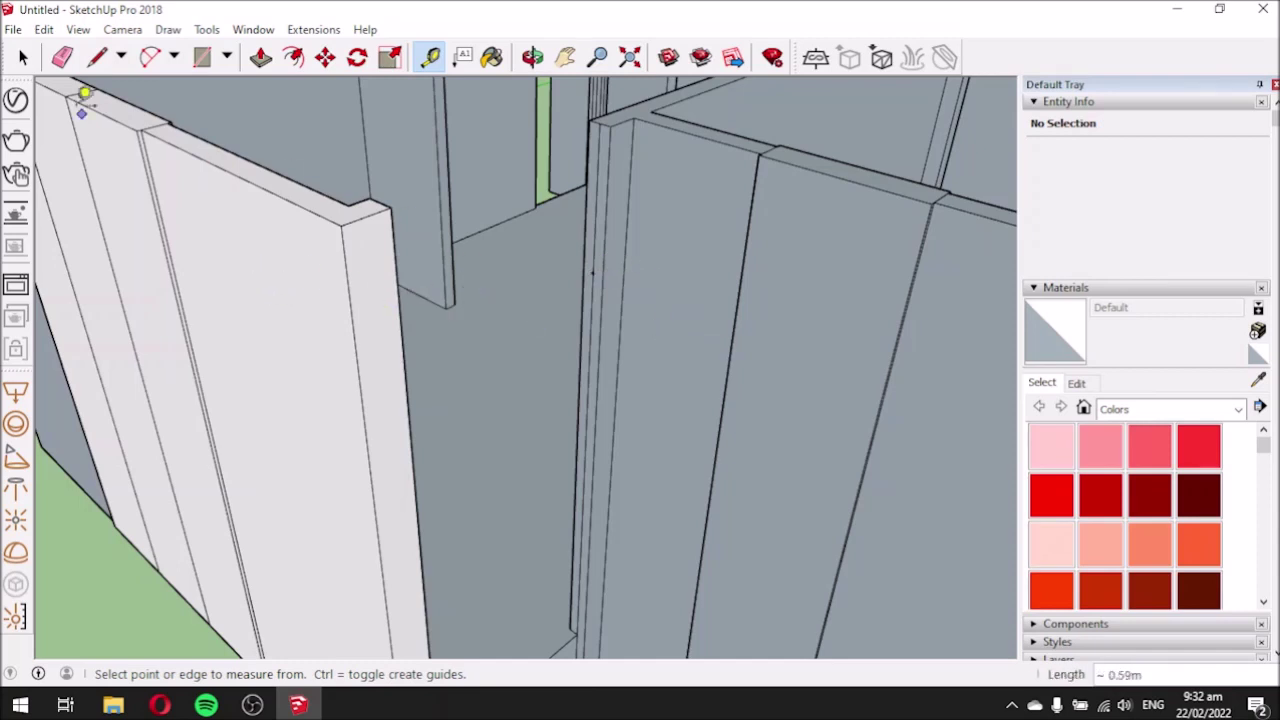
Draw a horizontal line across both strips of the entrance jamb, running through the guide point to each side edge.
{"action": "left_click", "coordinate": [97, 57]}
{"action": "scroll", "coordinate": [597, 252], "scroll_direction": "up", "scroll_amount": 4}
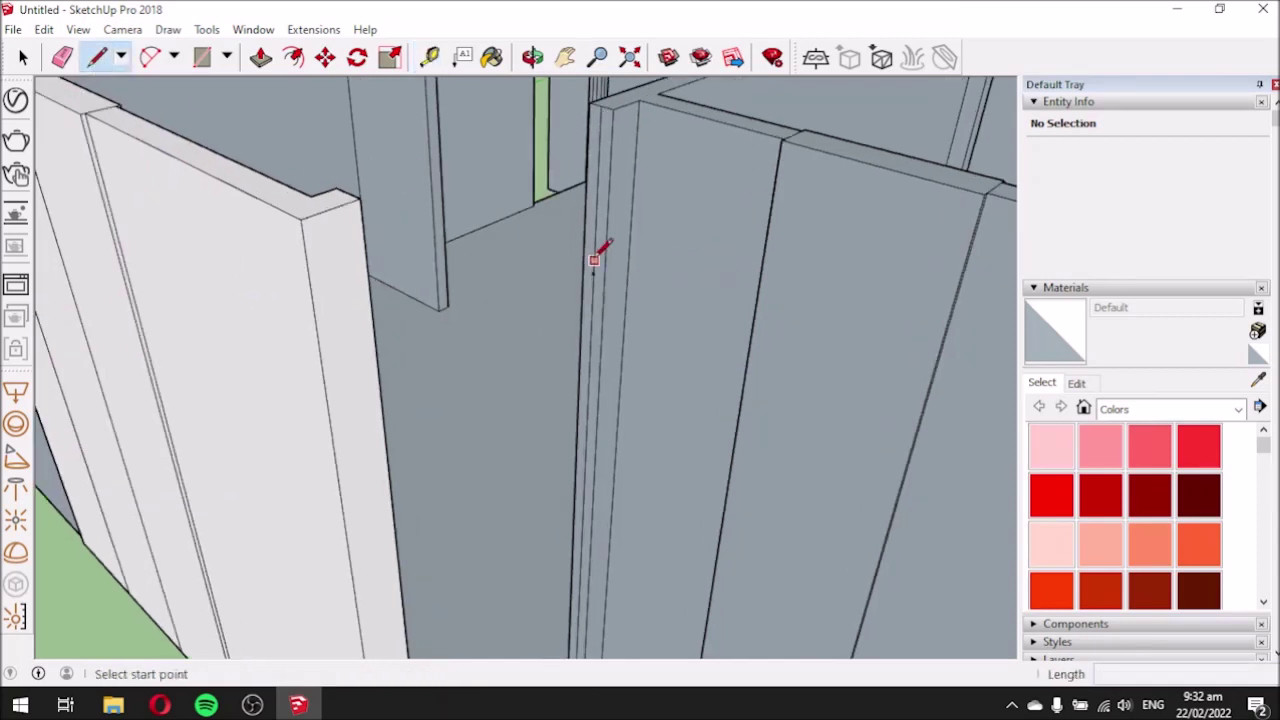
{"action": "scroll", "coordinate": [600, 268], "scroll_direction": "up", "scroll_amount": 2}
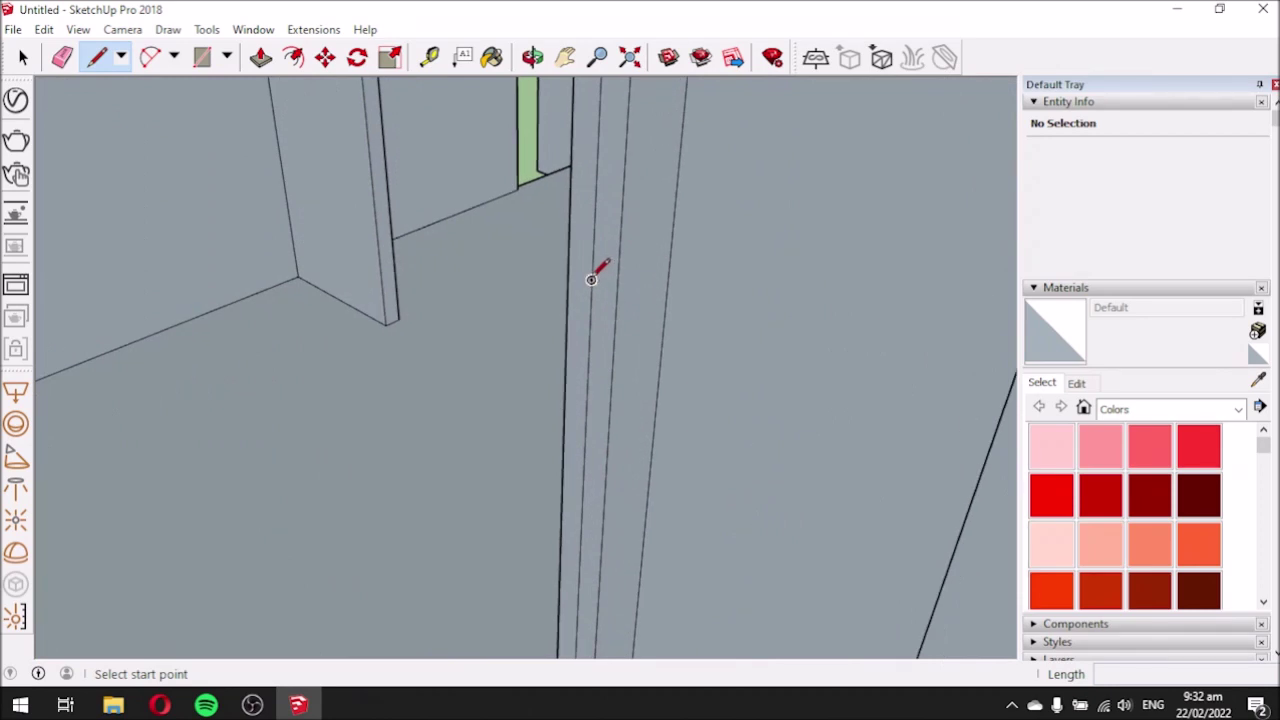
{"action": "left_click", "coordinate": [591, 280]}
{"action": "left_click", "coordinate": [617, 289]}
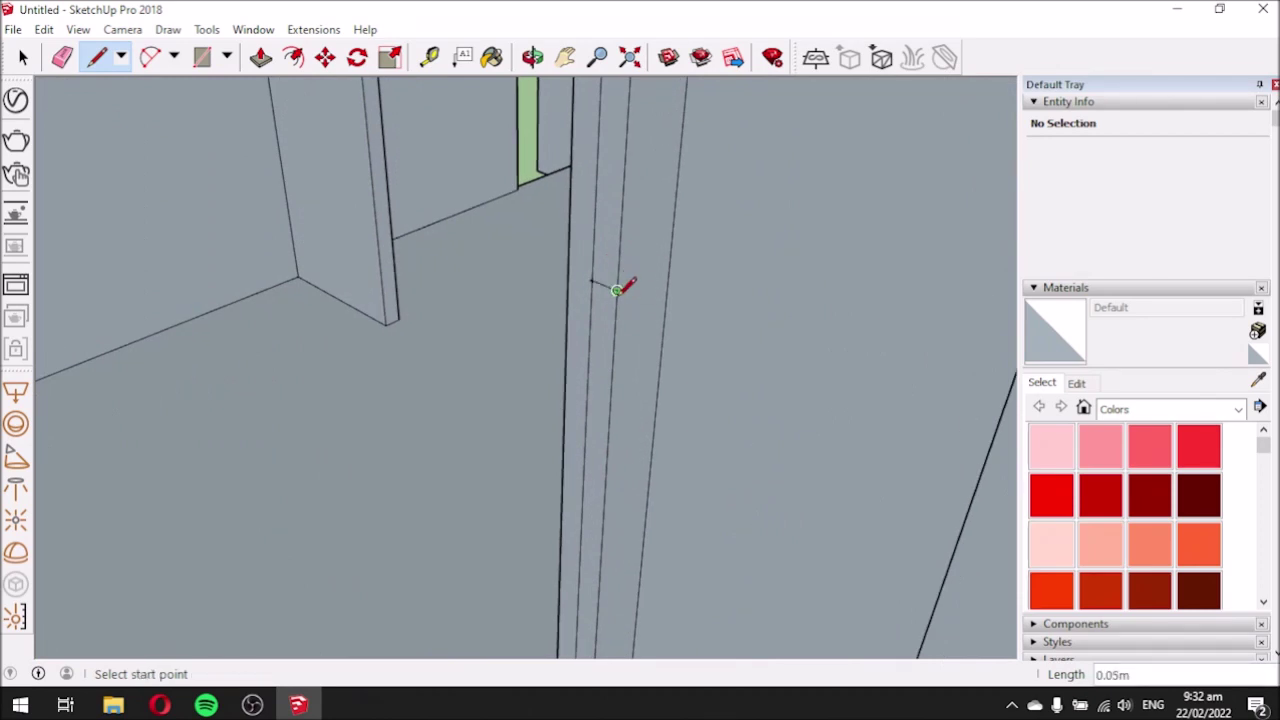
{"action": "scroll", "coordinate": [586, 283], "scroll_direction": "up", "scroll_amount": 2}
{"action": "left_click", "coordinate": [587, 291]}
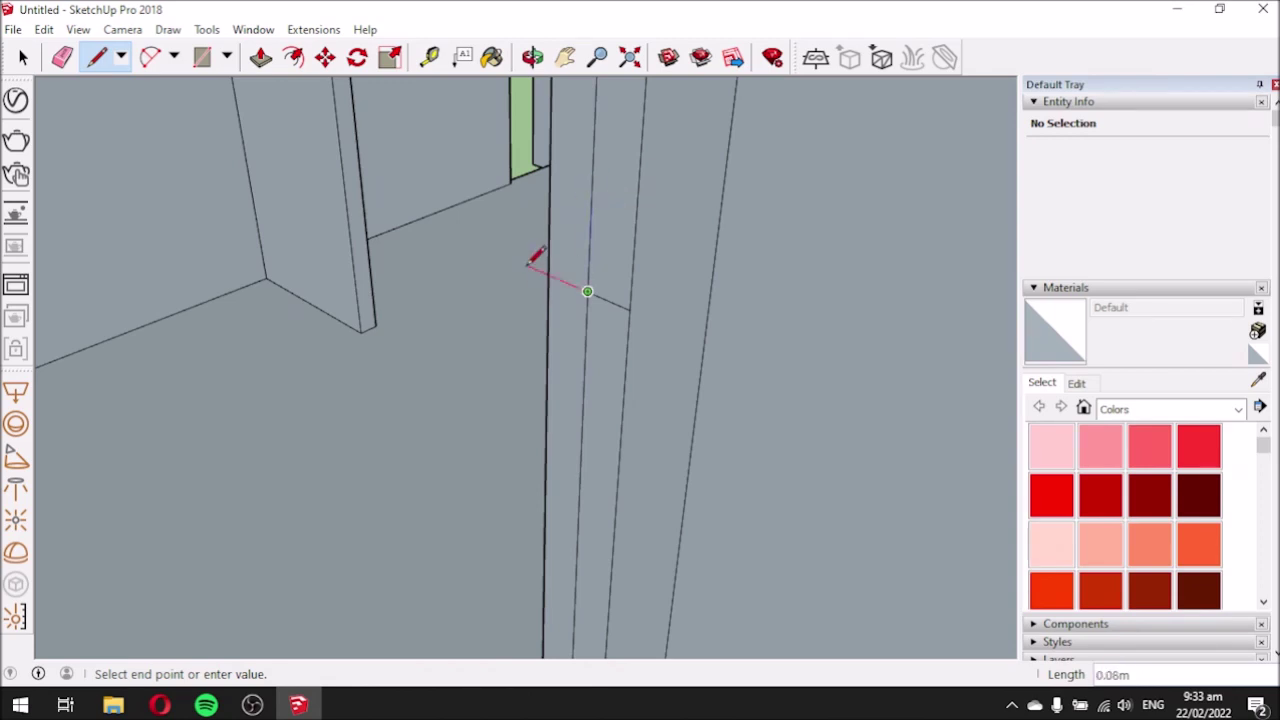
{"action": "scroll", "coordinate": [562, 274], "scroll_direction": "up", "scroll_amount": 1}
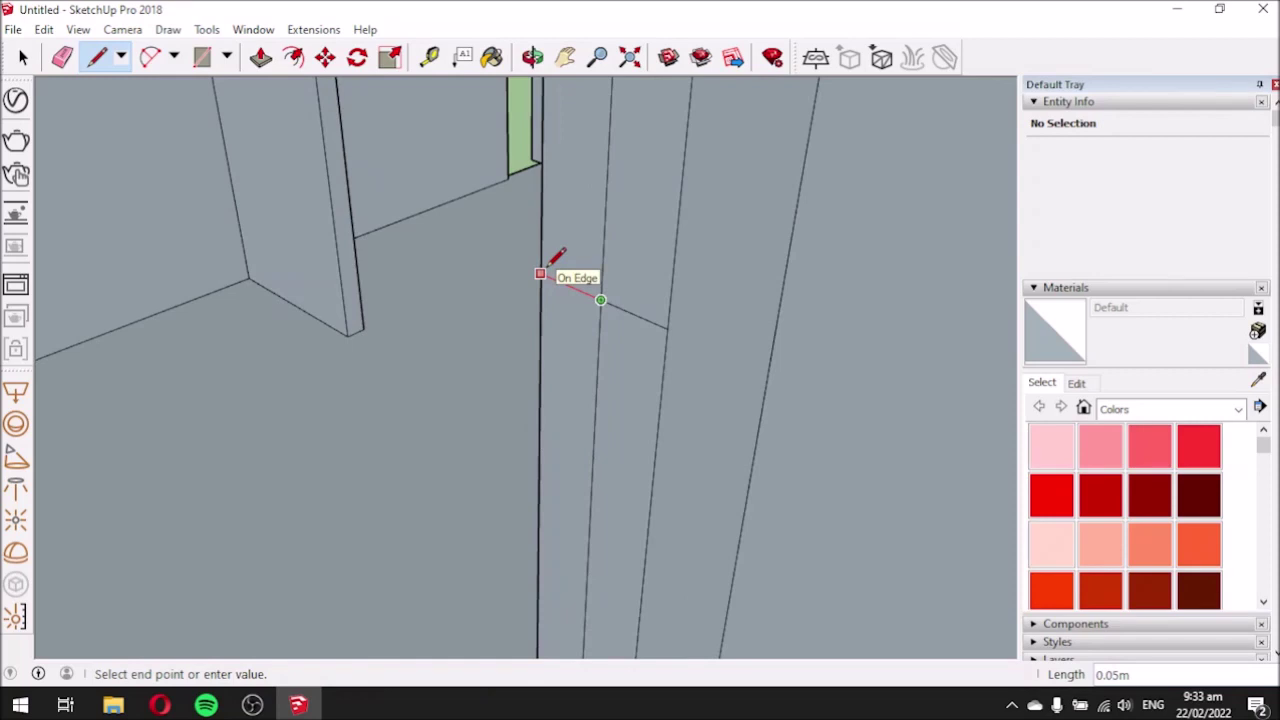
{"action": "left_click", "coordinate": [543, 270]}
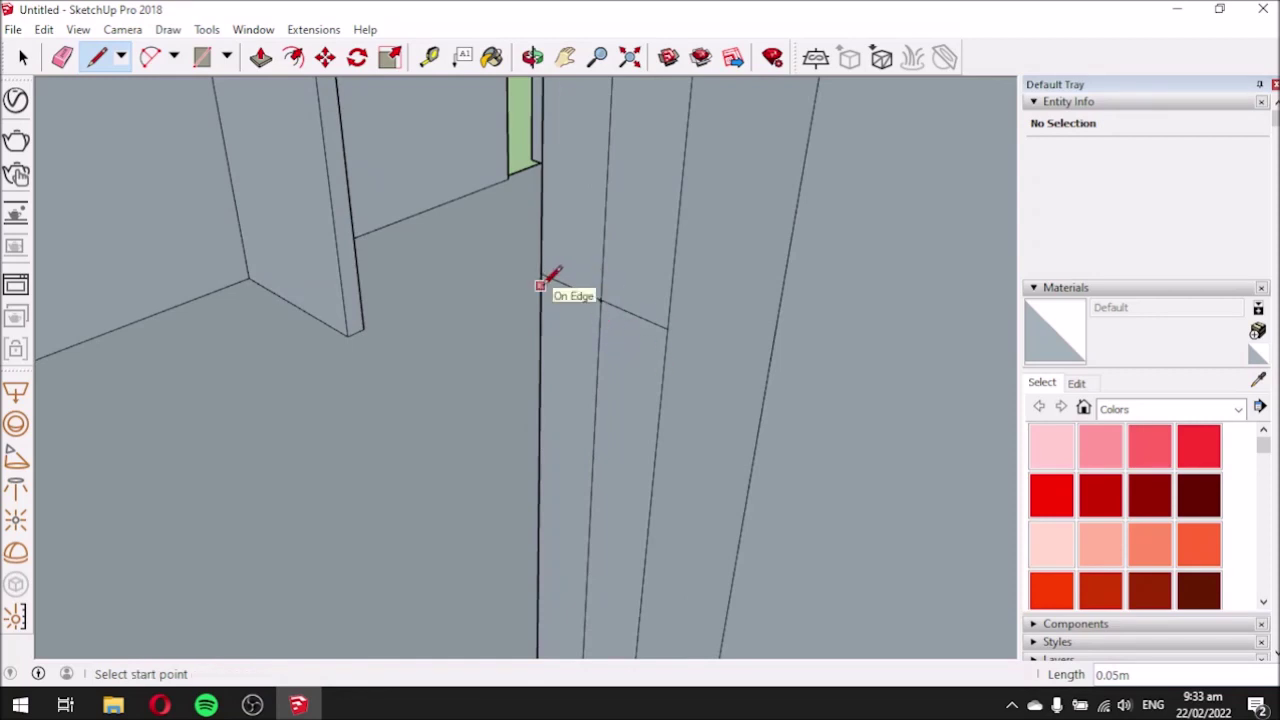
{"action": "scroll", "coordinate": [540, 287], "scroll_direction": "down", "scroll_amount": 1}
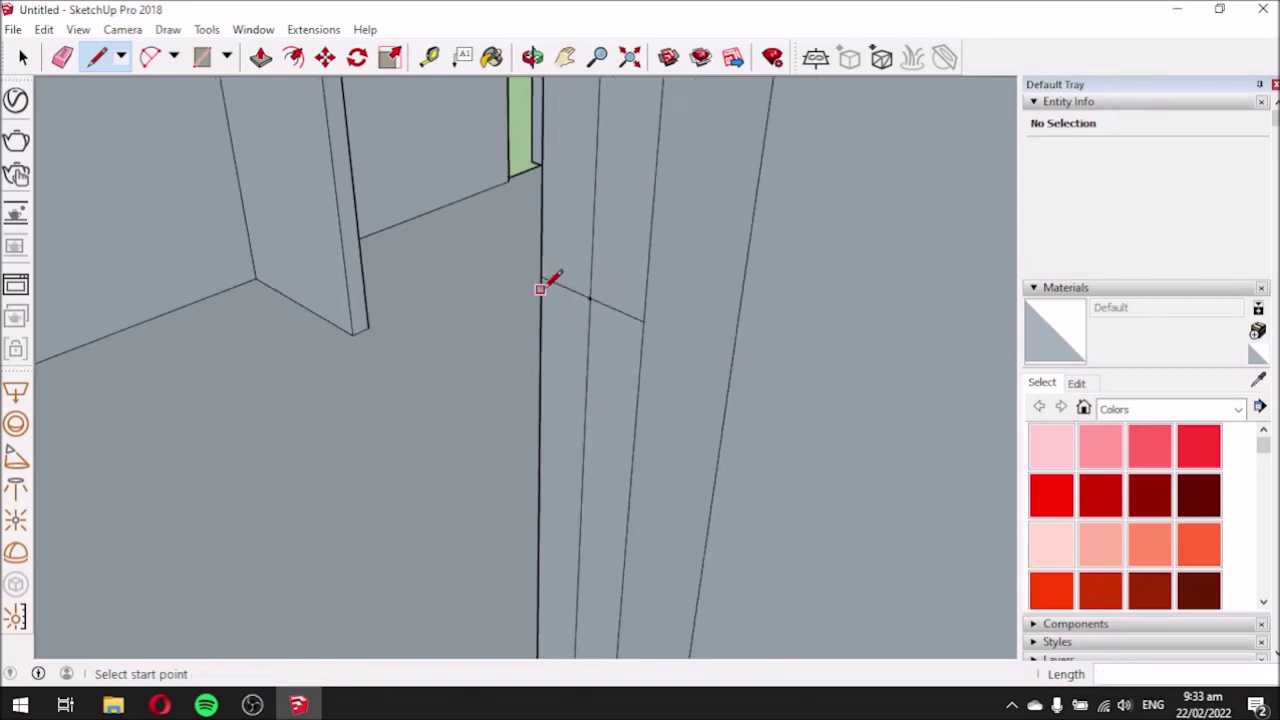
{"action": "scroll", "coordinate": [590, 312], "scroll_direction": "down", "scroll_amount": 1}
{"action": "scroll", "coordinate": [588, 290], "scroll_direction": "up", "scroll_amount": 1}
{"action": "scroll", "coordinate": [596, 298], "scroll_direction": "up", "scroll_amount": 1}
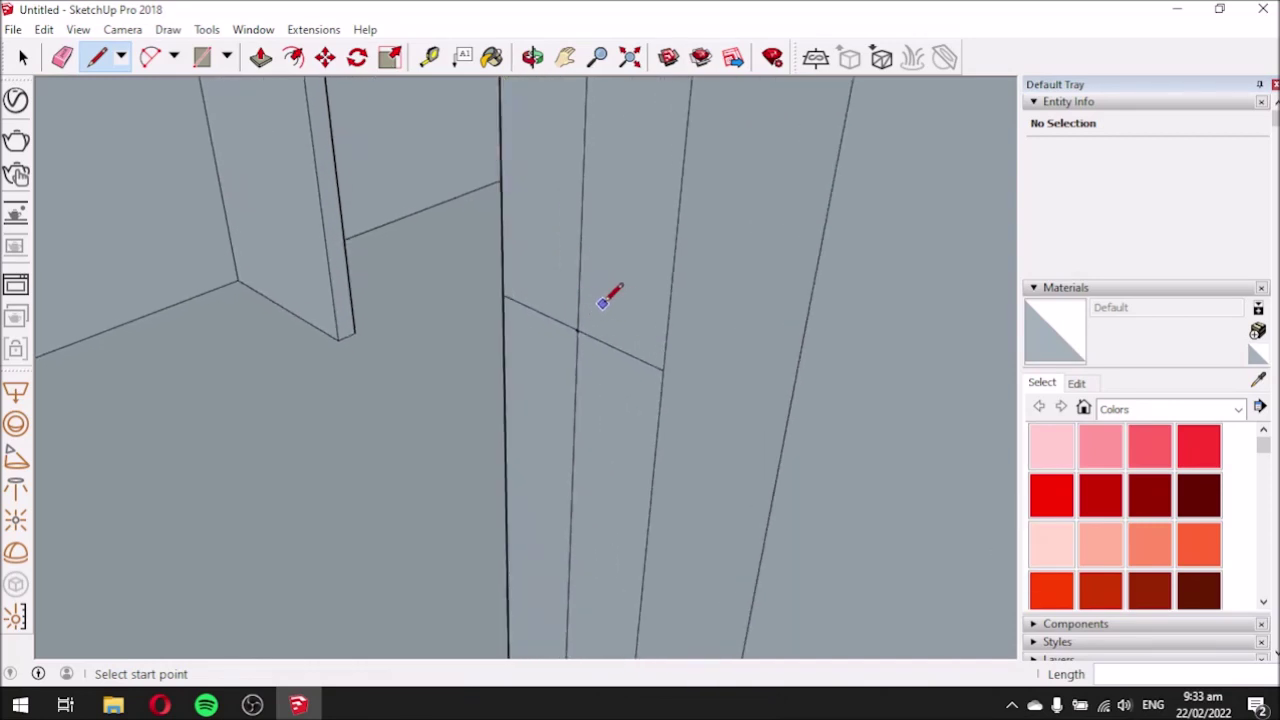
{"action": "mouse_move", "coordinate": [603, 406]}
{"action": "middle_mouse_down"}
{"action": "mouse_move", "coordinate": [880, 389]}
{"action": "mouse_move", "coordinate": [808, 449]}
{"action": "mouse_move", "coordinate": [622, 421]}
{"action": "mouse_move", "coordinate": [596, 394]}
{"action": "middle_mouse_up"}
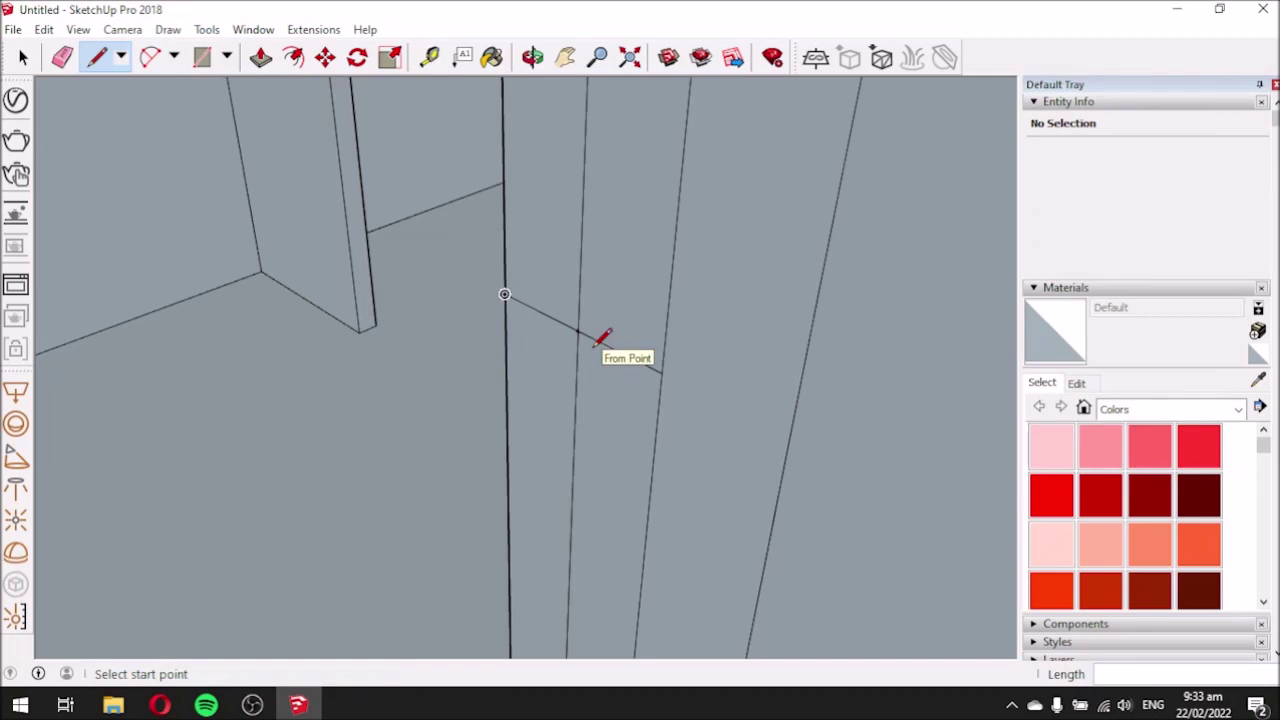
{"action": "scroll", "coordinate": [600, 345], "scroll_direction": "down", "scroll_amount": 6}
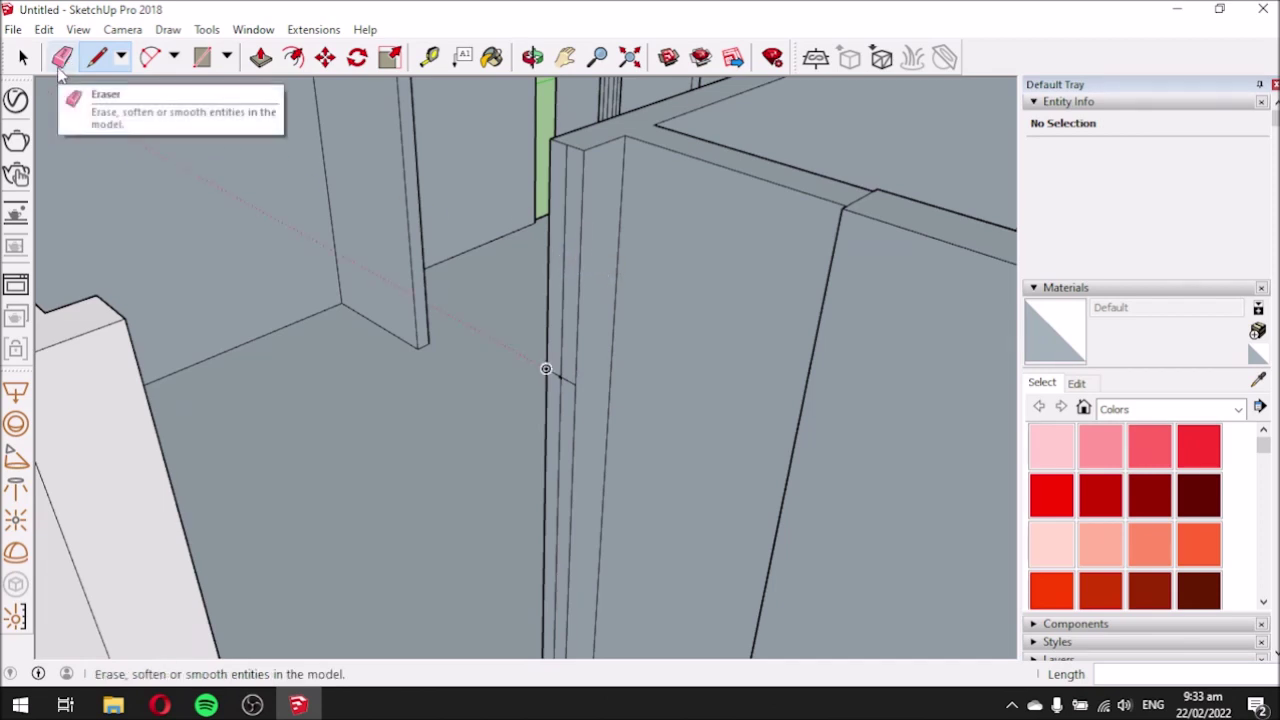
Erase the jamb's middle vertical line above the horizontal line and extend the upper face 1.00 m across the entrance opening to the opposite wall.
{"action": "left_click", "coordinate": [59, 64]}
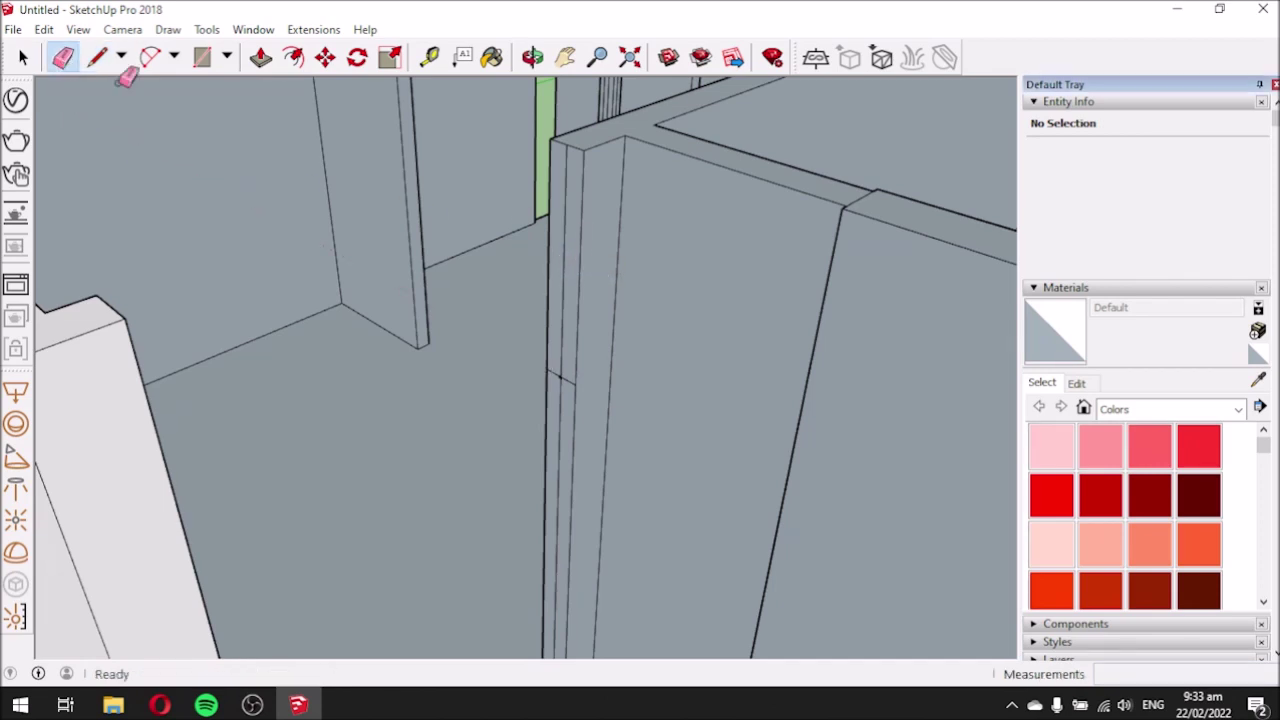
{"action": "left_click", "coordinate": [566, 236]}
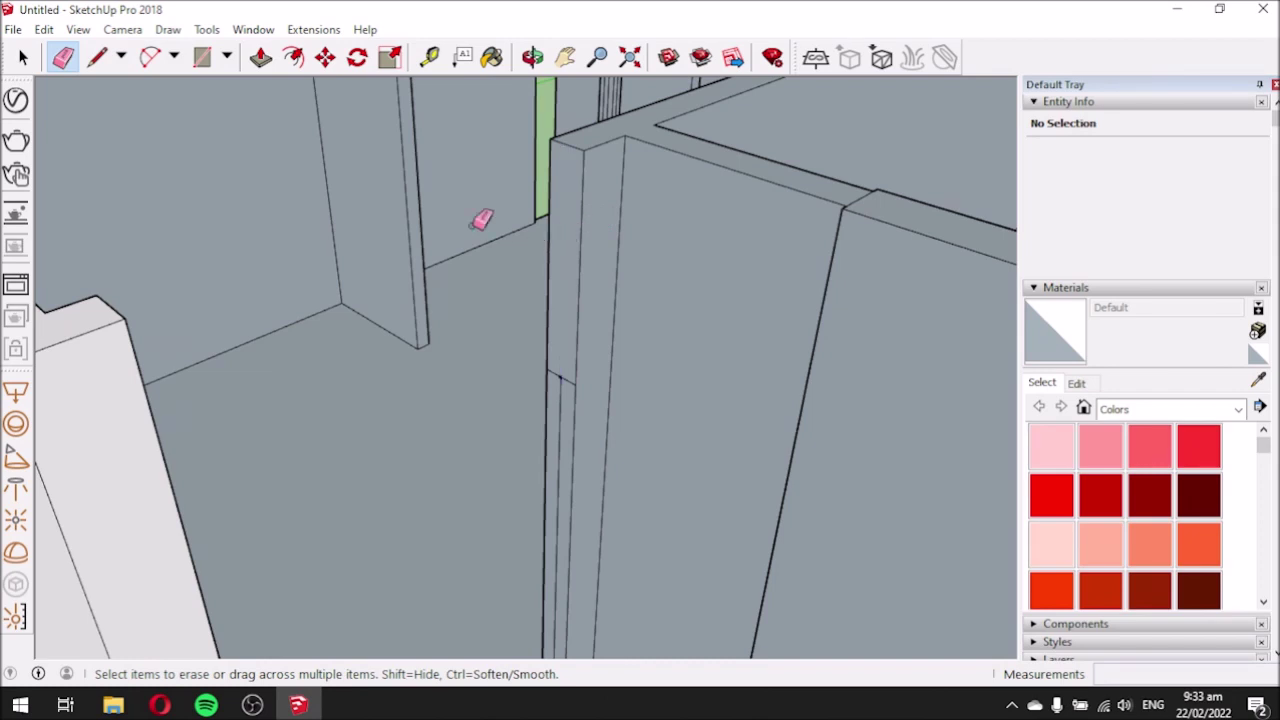
{"action": "left_click", "coordinate": [261, 57]}
{"action": "left_click_drag", "start_coordinate": [575, 205], "coordinate": [120, 323]}
{"action": "scroll", "coordinate": [600, 263], "scroll_direction": "down", "scroll_amount": 3}
{"action": "mouse_move", "coordinate": [600, 263]}
{"action": "middle_mouse_down"}
{"action": "mouse_move", "coordinate": [225, 267]}
{"action": "mouse_move", "coordinate": [243, 291]}
{"action": "middle_mouse_up"}
Erase the leftover seam lines where the new door header meets the white wall, on its outside, top and inside faces.
{"action": "left_click", "coordinate": [62, 57]}
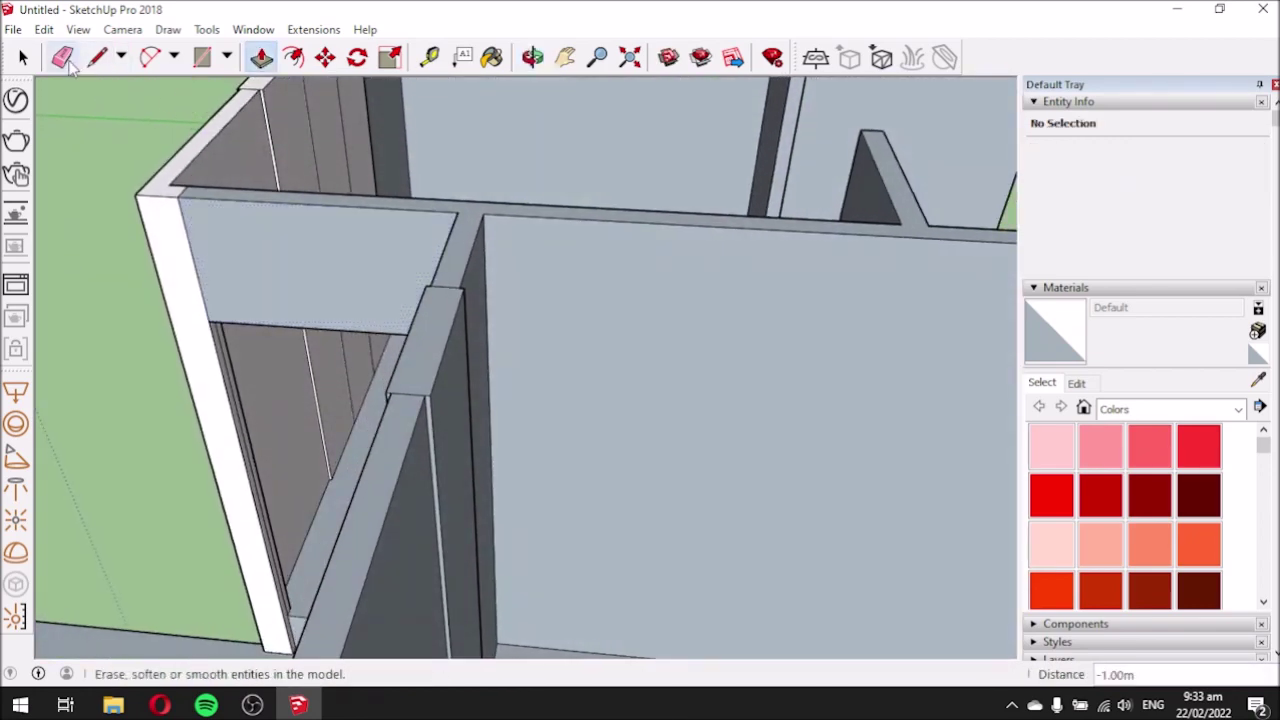
{"action": "left_click", "coordinate": [205, 240]}
{"action": "mouse_move", "coordinate": [294, 251]}
{"action": "middle_mouse_down"}
{"action": "mouse_move", "coordinate": [186, 286]}
{"action": "mouse_move", "coordinate": [278, 272]}
{"action": "middle_mouse_up"}
{"action": "scroll", "coordinate": [486, 375], "scroll_direction": "down", "scroll_amount": 3}
{"action": "scroll", "coordinate": [380, 143], "scroll_direction": "up", "scroll_amount": 6}
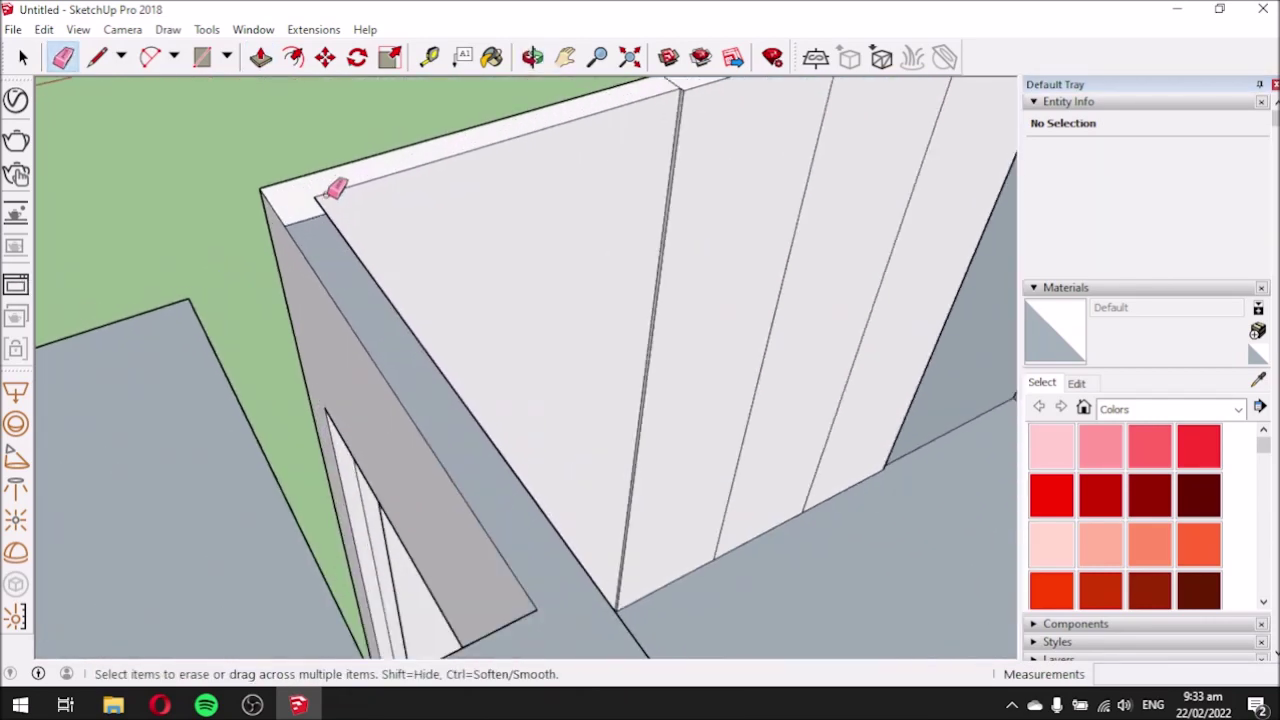
{"action": "left_click", "coordinate": [313, 210]}
{"action": "mouse_move", "coordinate": [482, 289]}
{"action": "middle_mouse_down"}
{"action": "mouse_move", "coordinate": [317, 294]}
{"action": "mouse_move", "coordinate": [123, 257]}
{"action": "mouse_move", "coordinate": [170, 200]}
{"action": "middle_mouse_up"}
{"action": "scroll", "coordinate": [471, 297], "scroll_direction": "down", "scroll_amount": 3}
{"action": "scroll", "coordinate": [262, 170], "scroll_direction": "up", "scroll_amount": 3}
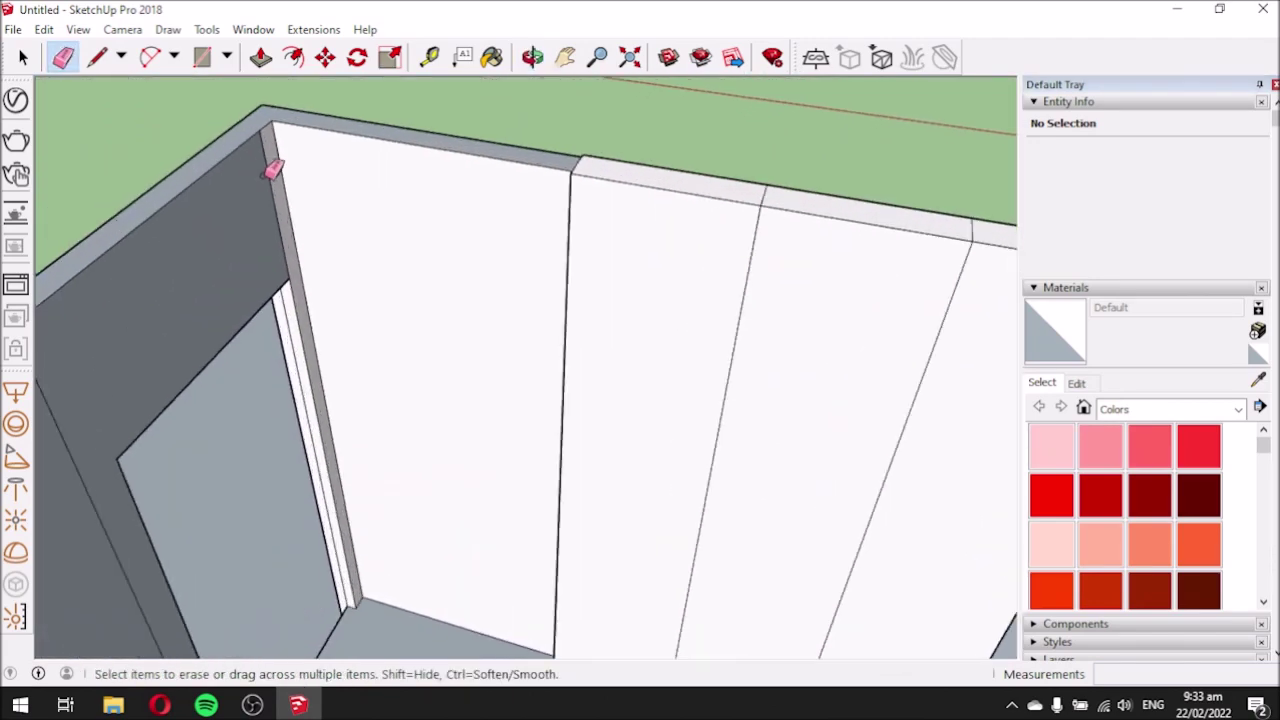
{"action": "left_click", "coordinate": [277, 167]}
{"action": "scroll", "coordinate": [265, 190], "scroll_direction": "down", "scroll_amount": 2}
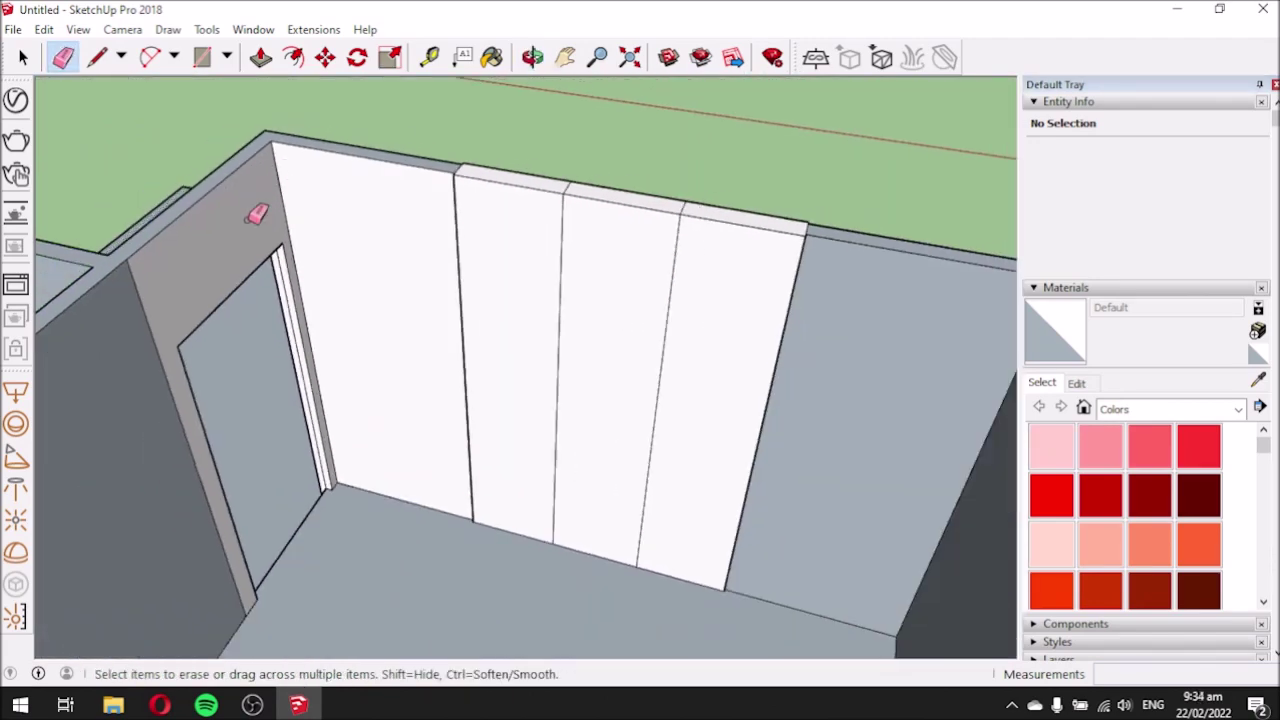
Measure the width of the doorway opening beside the entrance slab, along its upper edge from corner to corner.
{"action": "left_click", "coordinate": [137, 304]}
{"action": "scroll", "coordinate": [240, 266], "scroll_direction": "down", "scroll_amount": 3}
{"action": "scroll", "coordinate": [486, 289], "scroll_direction": "down", "scroll_amount": 2}
{"action": "middle_click_drag", "start_coordinate": [486, 289], "coordinate": [355, 122]}
{"action": "scroll", "coordinate": [355, 122], "scroll_direction": "down", "scroll_amount": 2}
{"action": "scroll", "coordinate": [386, 126], "scroll_direction": "up", "scroll_amount": 6}
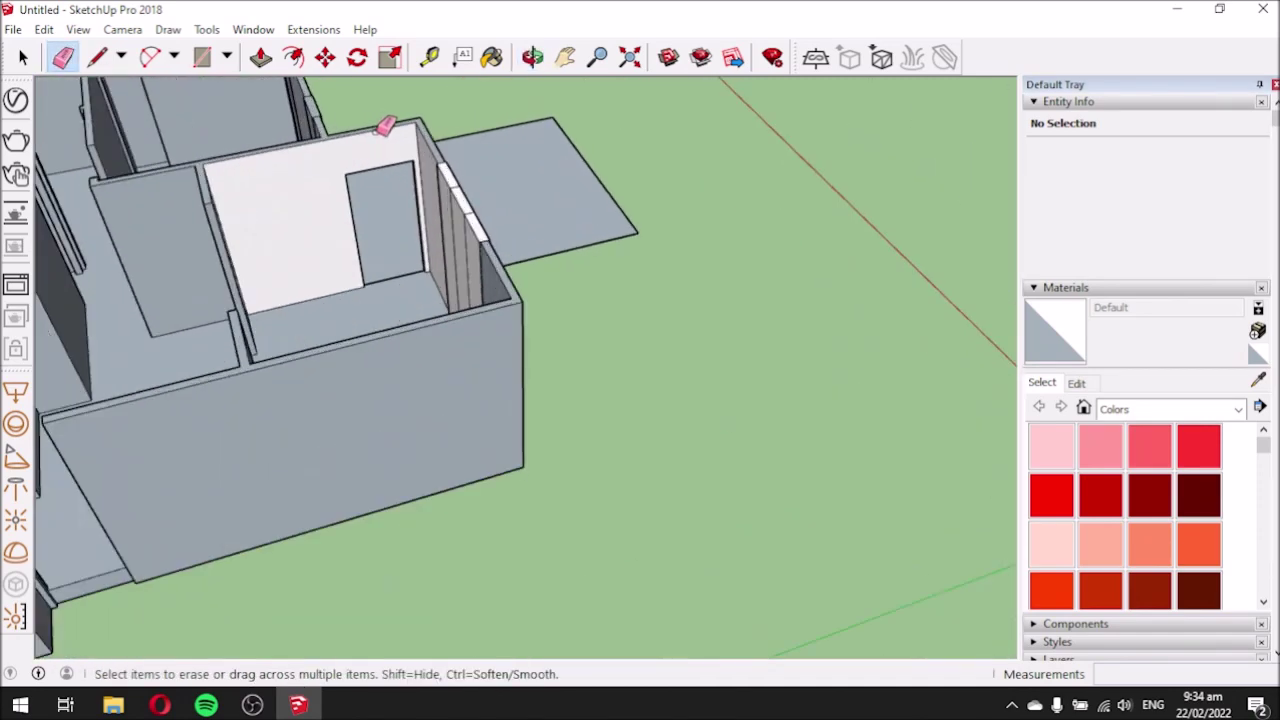
{"action": "mouse_move", "coordinate": [386, 138]}
{"action": "middle_mouse_down"}
{"action": "mouse_move", "coordinate": [594, 180]}
{"action": "mouse_move", "coordinate": [620, 137]}
{"action": "mouse_move", "coordinate": [586, 232]}
{"action": "mouse_move", "coordinate": [720, 211]}
{"action": "mouse_move", "coordinate": [426, 294]}
{"action": "mouse_move", "coordinate": [686, 397]}
{"action": "mouse_move", "coordinate": [728, 402]}
{"action": "mouse_move", "coordinate": [790, 355]}
{"action": "middle_mouse_up"}
{"action": "mouse_move", "coordinate": [557, 374]}
{"action": "middle_mouse_down"}
{"action": "mouse_move", "coordinate": [916, 348]}
{"action": "mouse_move", "coordinate": [889, 223]}
{"action": "mouse_move", "coordinate": [905, 220]}
{"action": "middle_mouse_up"}
{"action": "scroll", "coordinate": [531, 278], "scroll_direction": "down", "scroll_amount": 3}
{"action": "middle_click_drag", "start_coordinate": [522, 262], "coordinate": [615, 200]}
{"action": "scroll", "coordinate": [626, 171], "scroll_direction": "up", "scroll_amount": 4}
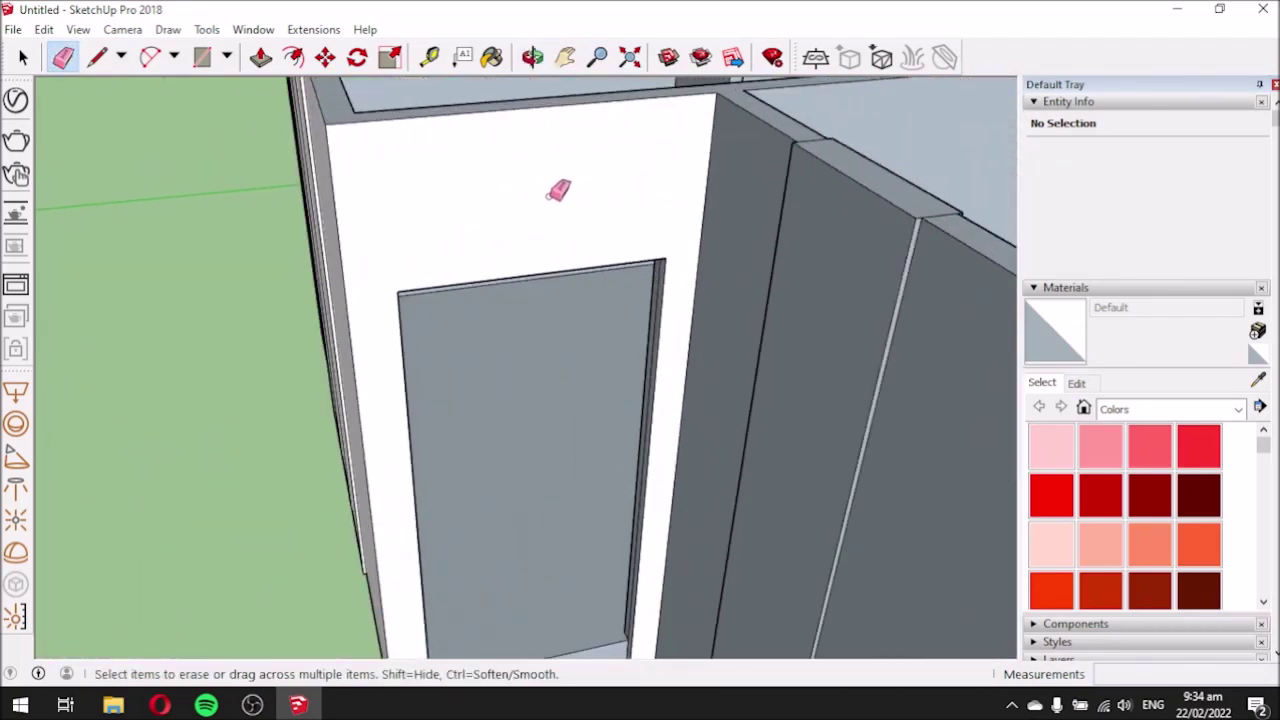
{"action": "left_click", "coordinate": [429, 58]}
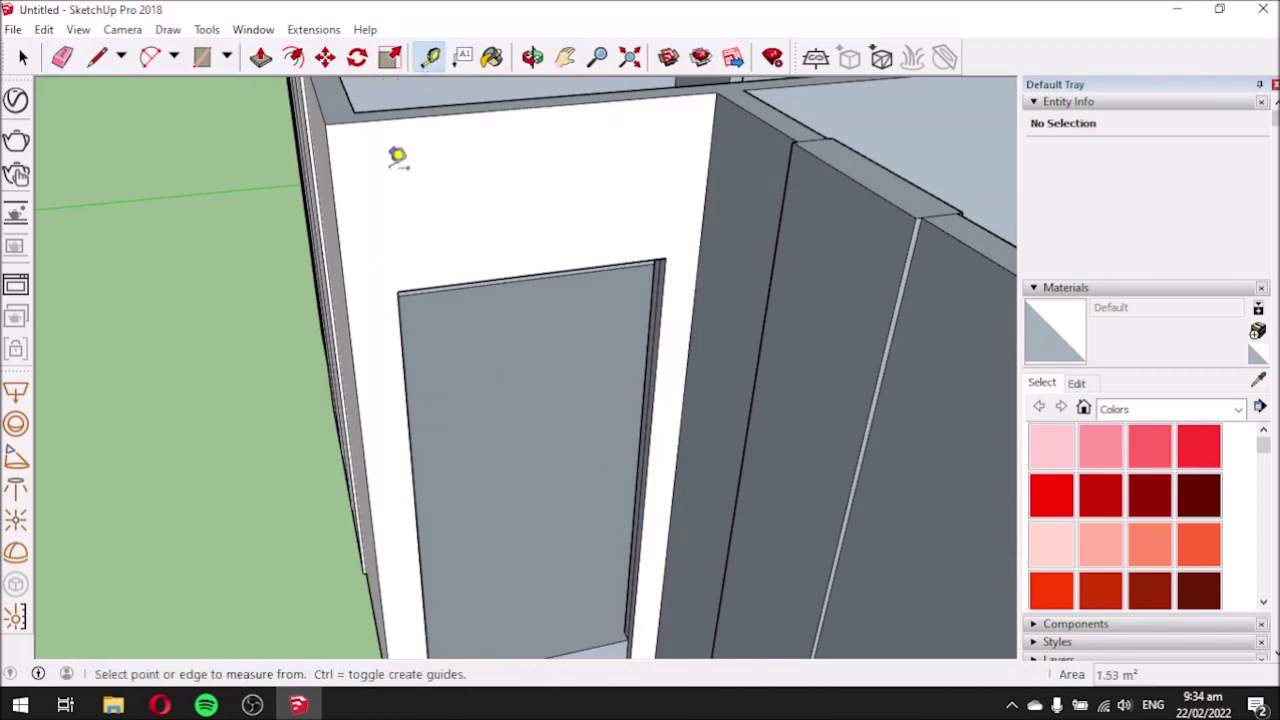
{"action": "left_click", "coordinate": [397, 291]}
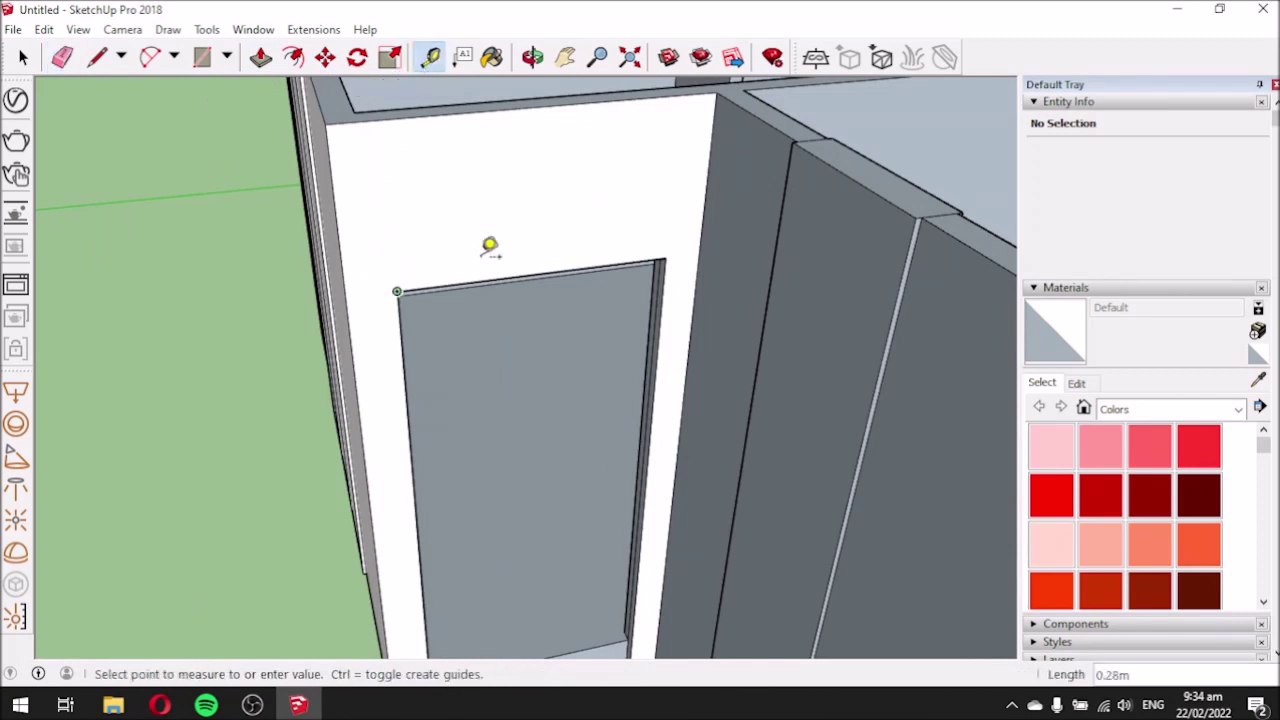
{"action": "left_click", "coordinate": [678, 247]}
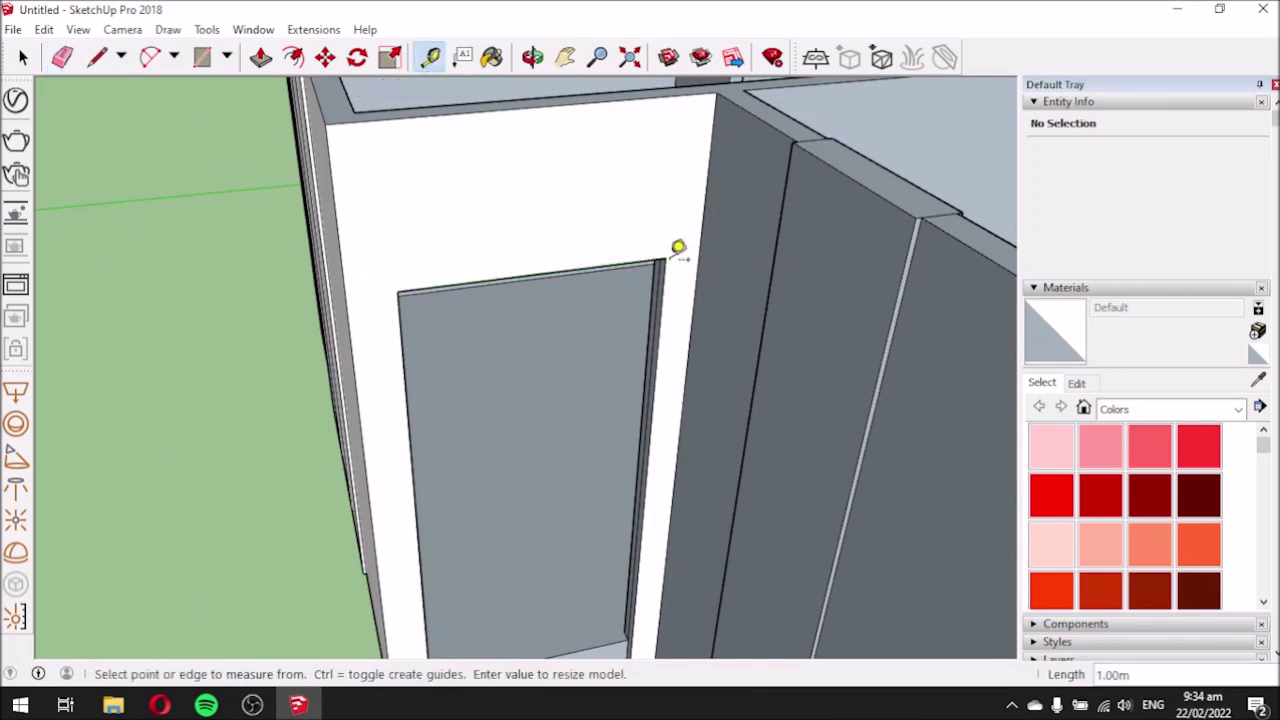
Draw a 1 m line along the green axis on the empty ground beside the house as the door's base.
{"action": "scroll", "coordinate": [530, 182], "scroll_direction": "down", "scroll_amount": 2}
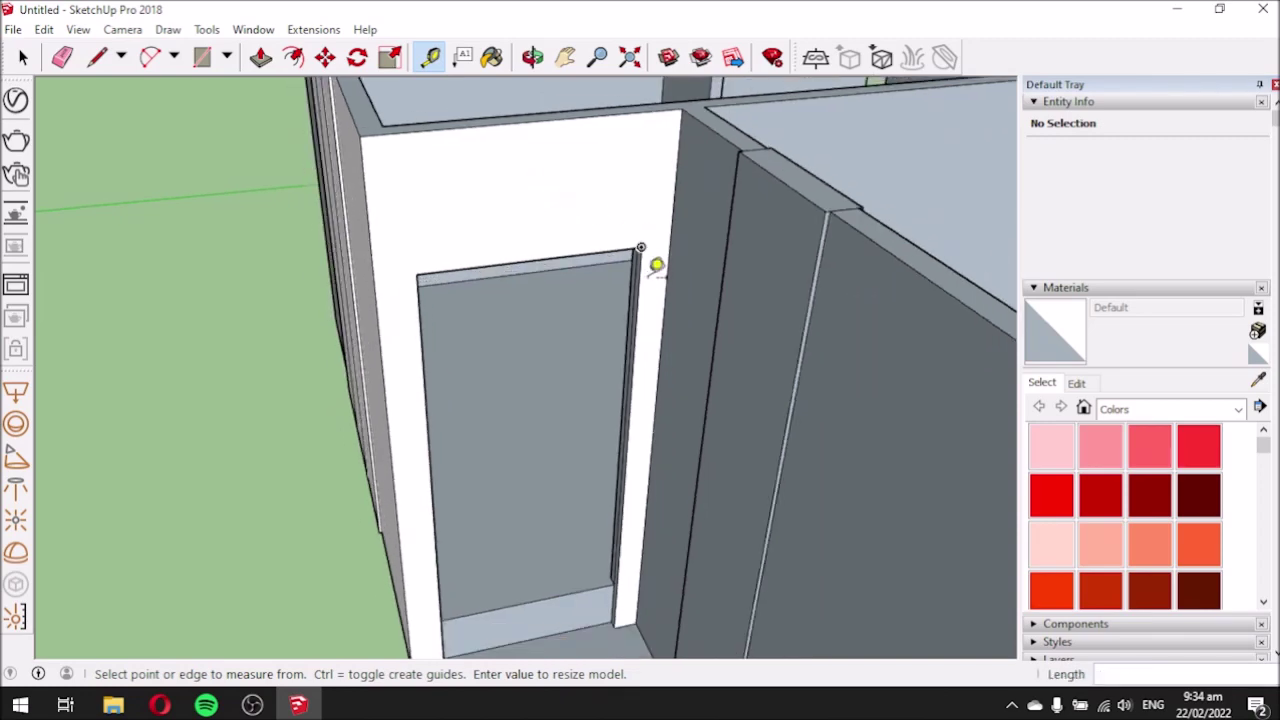
{"action": "scroll", "coordinate": [494, 283], "scroll_direction": "down", "scroll_amount": 5}
{"action": "middle_click_drag", "start_coordinate": [474, 395], "coordinate": [434, 234]}
{"action": "scroll", "coordinate": [434, 234], "scroll_direction": "down", "scroll_amount": 3}
{"action": "middle_click_drag", "start_coordinate": [788, 387], "coordinate": [857, 371]}
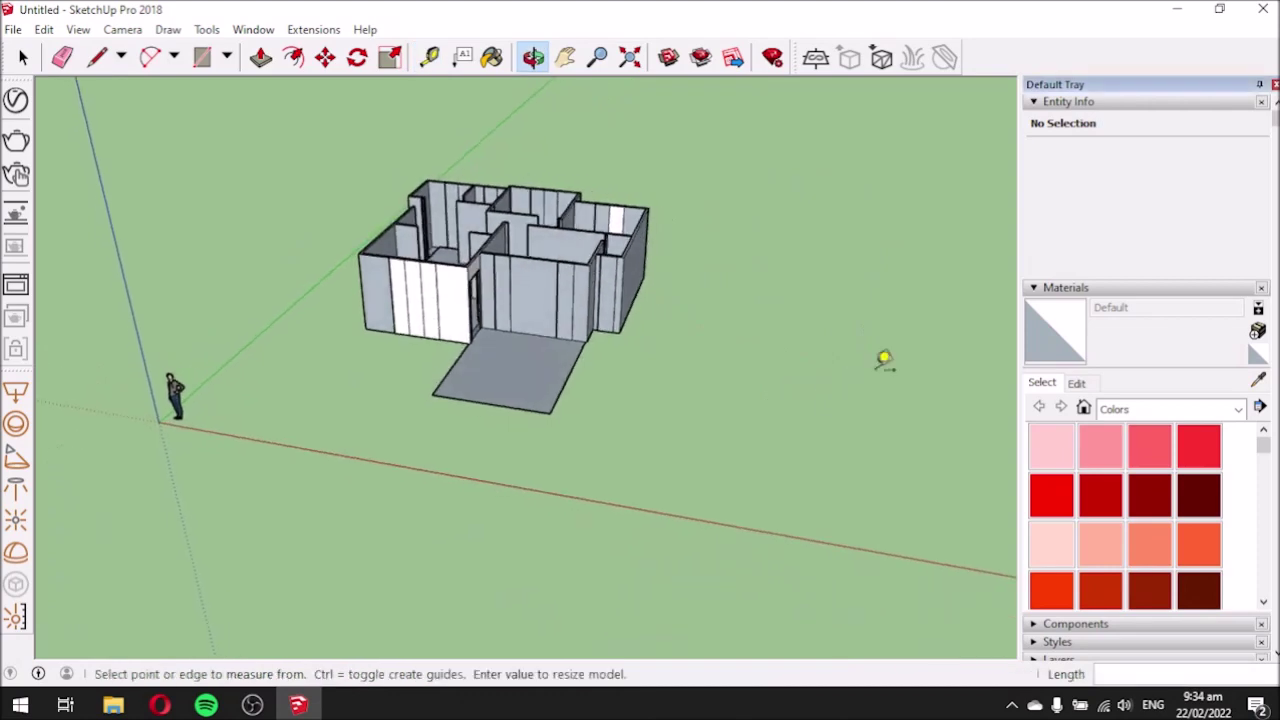
{"action": "scroll", "coordinate": [891, 289], "scroll_direction": "up", "scroll_amount": 3}
{"action": "left_click", "coordinate": [22, 58]}
{"action": "middle_click_drag", "start_coordinate": [740, 420], "coordinate": [780, 434]}
{"action": "scroll", "coordinate": [864, 369], "scroll_direction": "up", "scroll_amount": 2}
{"action": "mouse_move", "coordinate": [864, 369]}
{"action": "middle_mouse_down"}
{"action": "mouse_move", "coordinate": [823, 386]}
{"action": "mouse_move", "coordinate": [846, 369]}
{"action": "mouse_move", "coordinate": [868, 374]}
{"action": "middle_mouse_up"}
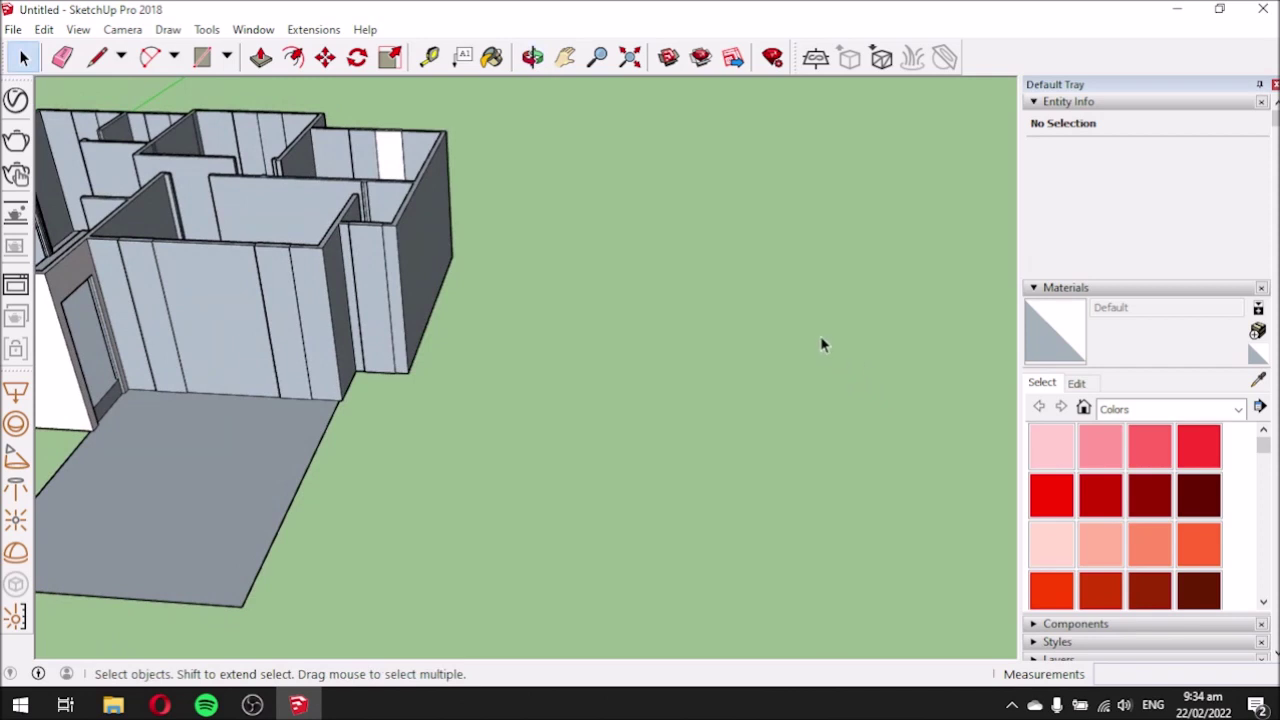
{"action": "left_click", "coordinate": [97, 57]}
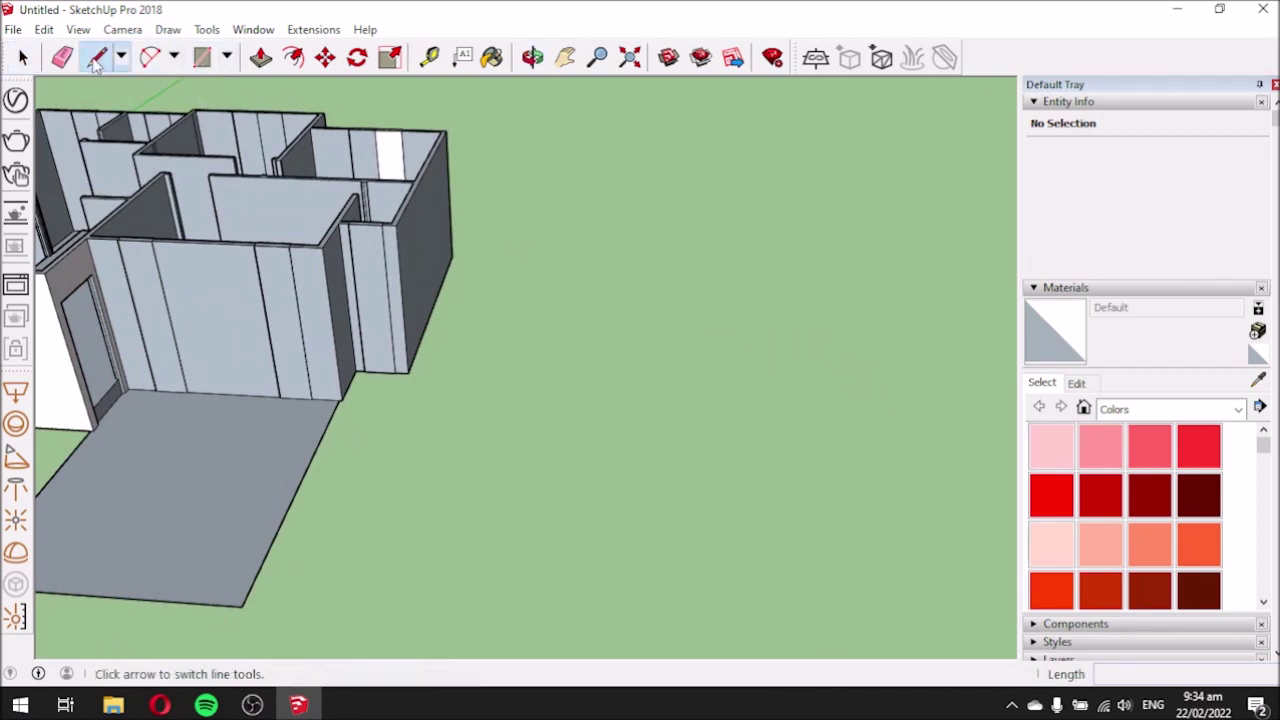
{"action": "left_click", "coordinate": [576, 404]}
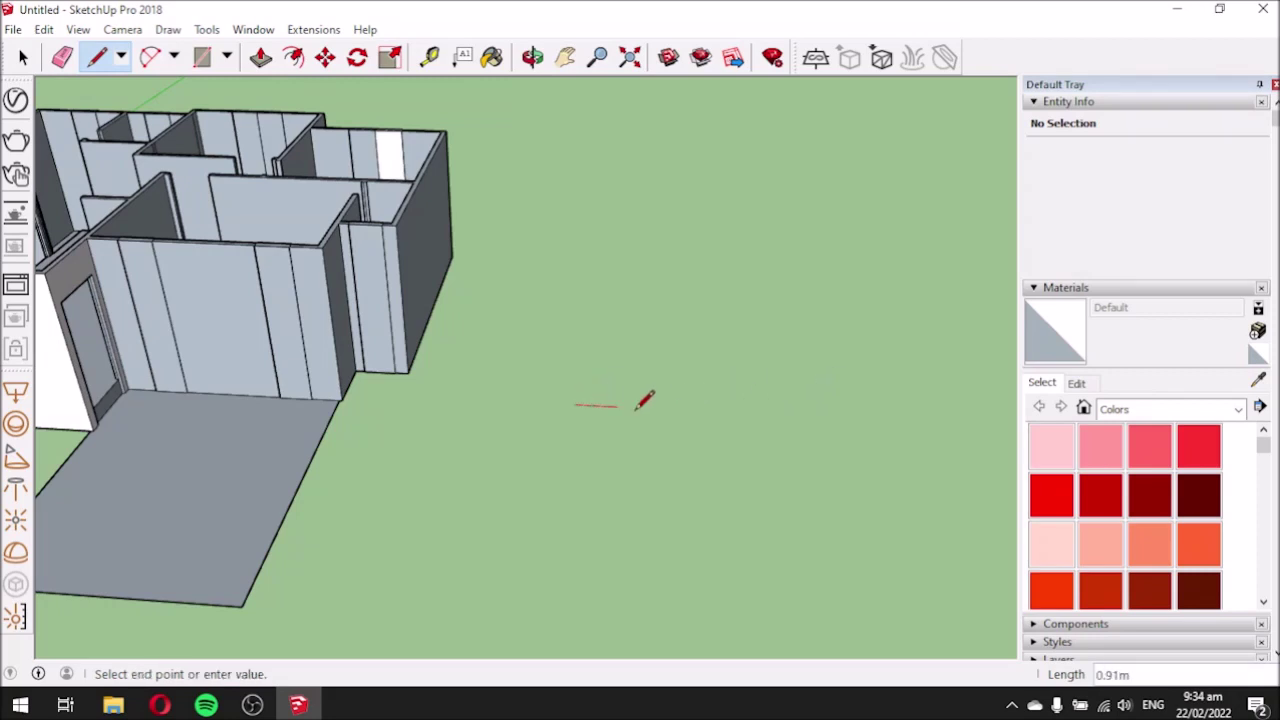
{"action": "key", "text": "o"}
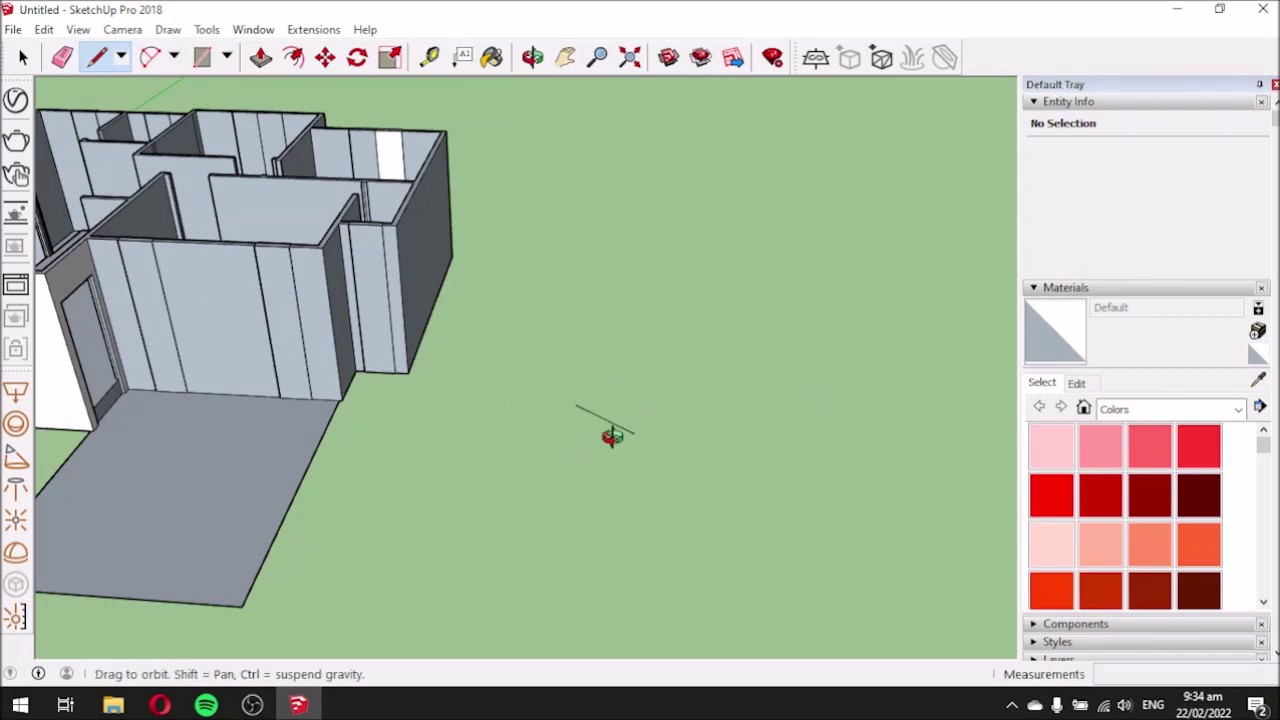
{"action": "left_click_drag", "start_coordinate": [606, 434], "coordinate": [199, 451]}
{"action": "key", "text": "l"}
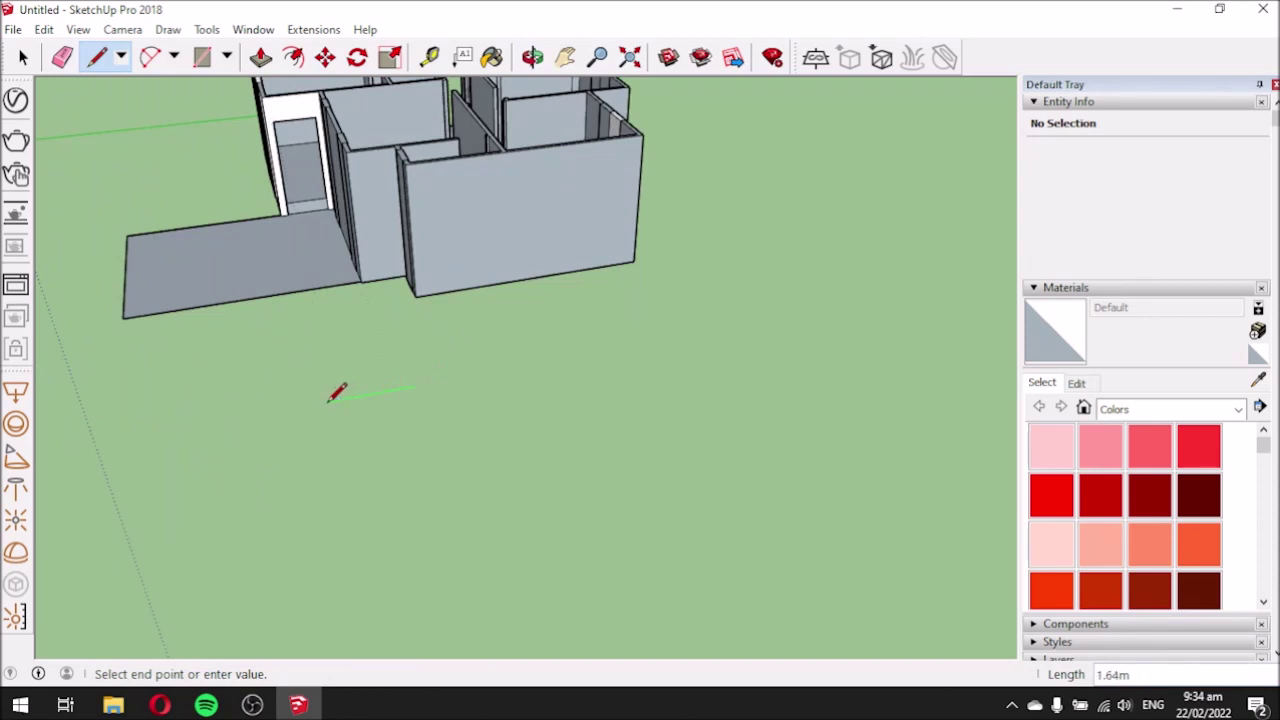
{"action": "scroll", "coordinate": [337, 393], "scroll_direction": "up", "scroll_amount": 3}
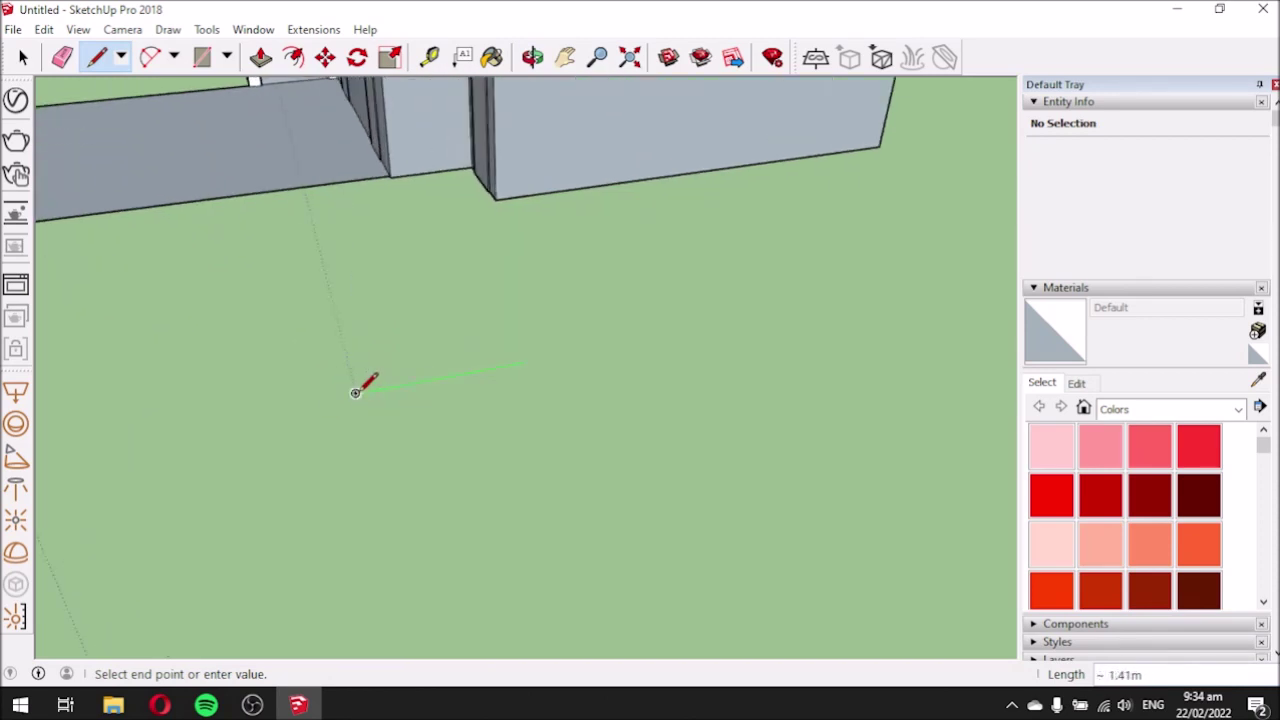
{"action": "scroll", "coordinate": [355, 392], "scroll_direction": "up", "scroll_amount": 1}
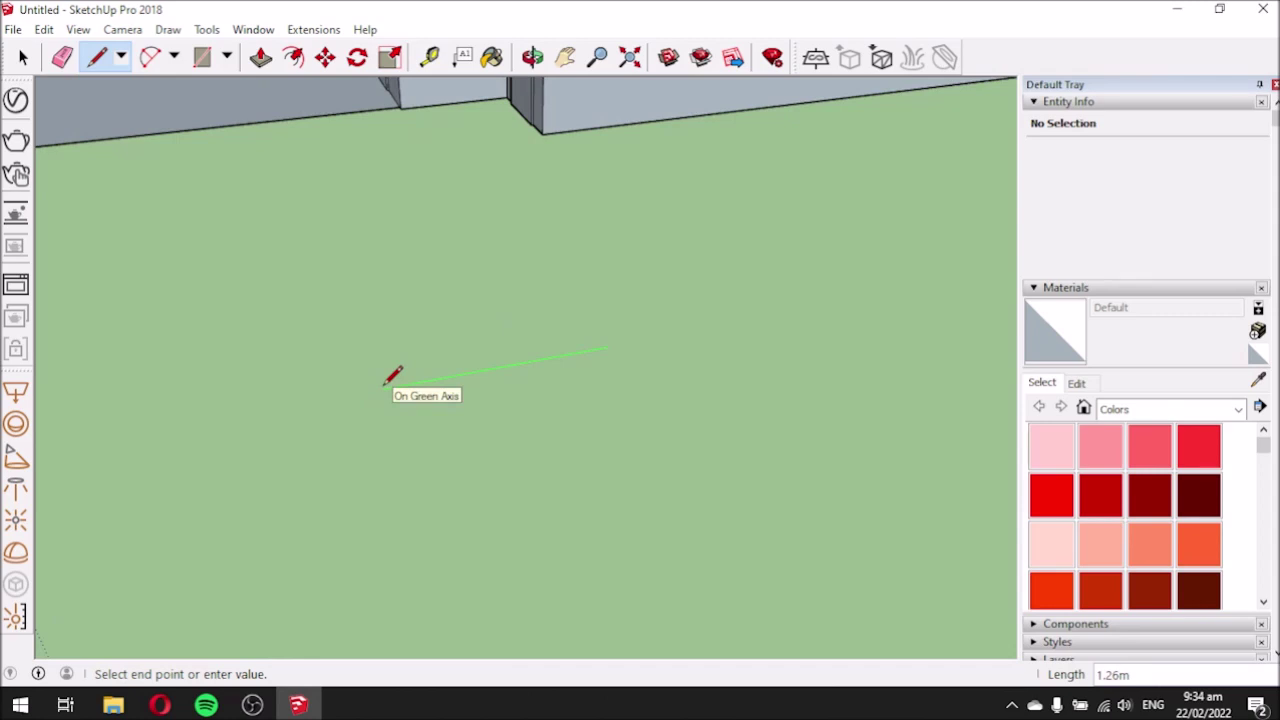
{"action": "type", "text": "1"}
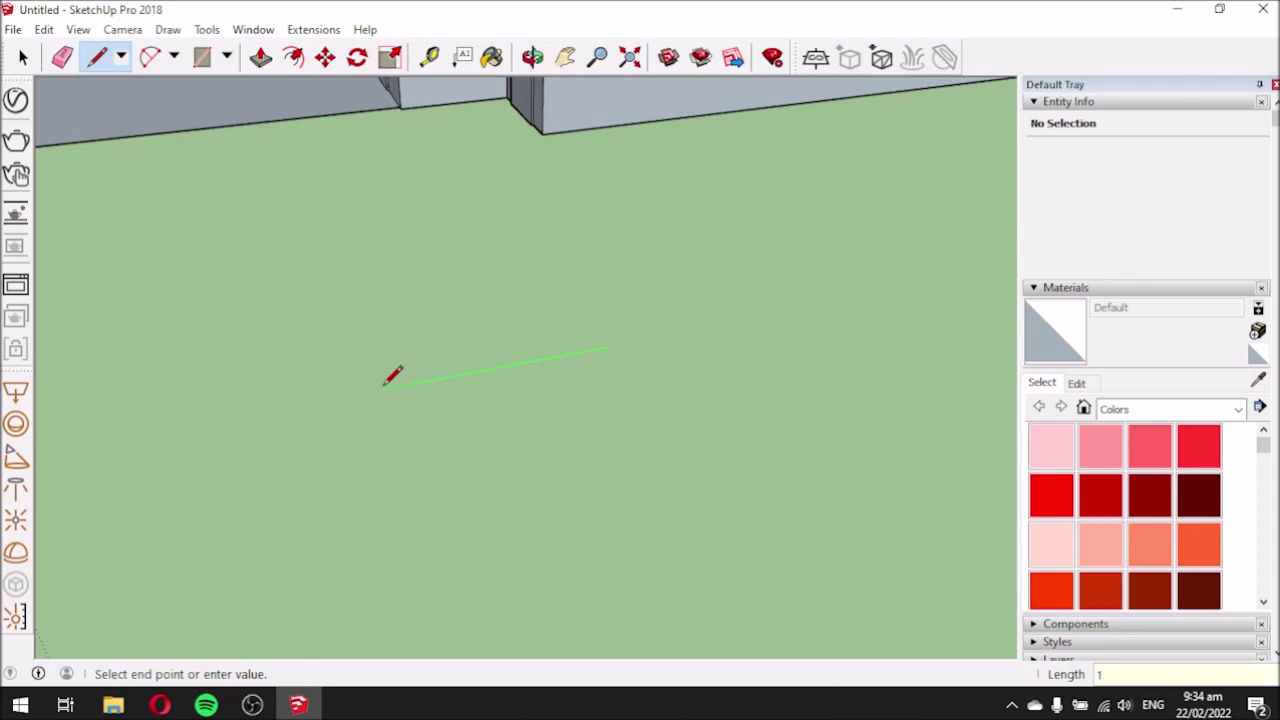
{"action": "key", "text": "Return"}
Draw a 2.1 m vertical edge from the base line's end and close the outline into a rectangular door face.
{"action": "middle_click_drag", "start_coordinate": [406, 432], "coordinate": [428, 466]}
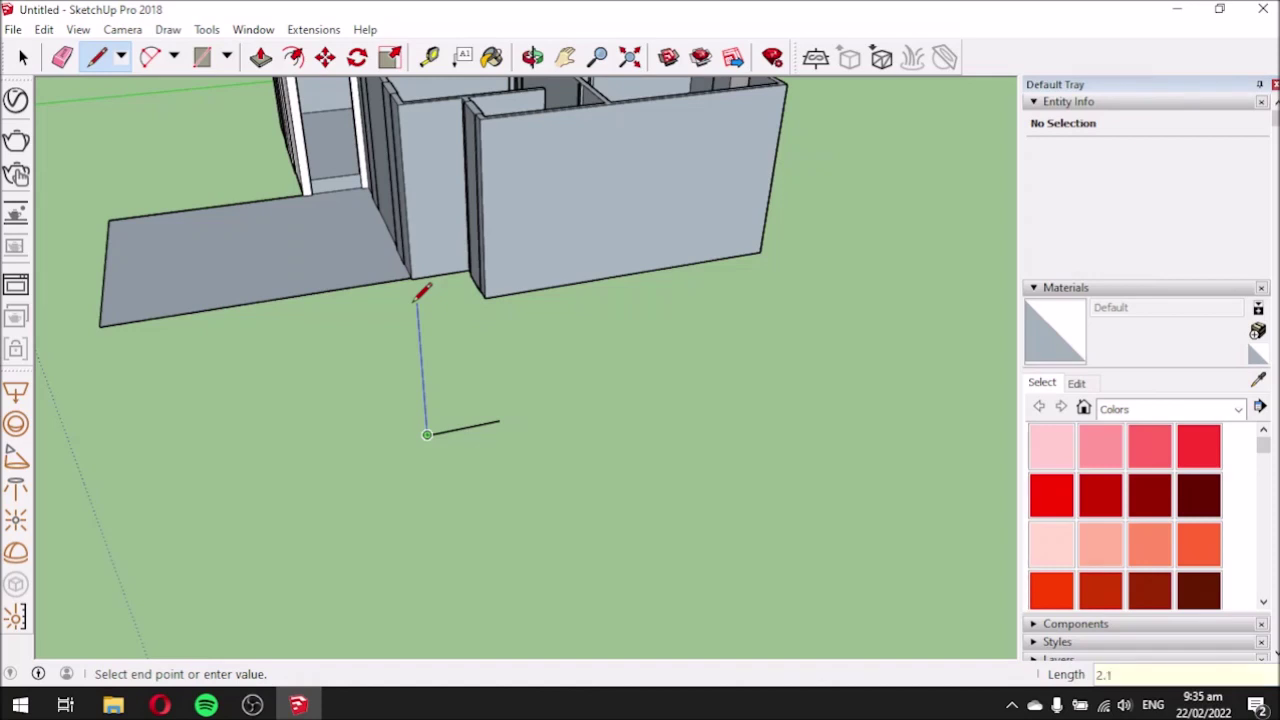
{"action": "key", "text": "Return"}
{"action": "scroll", "coordinate": [491, 278], "scroll_direction": "up", "scroll_amount": 3}
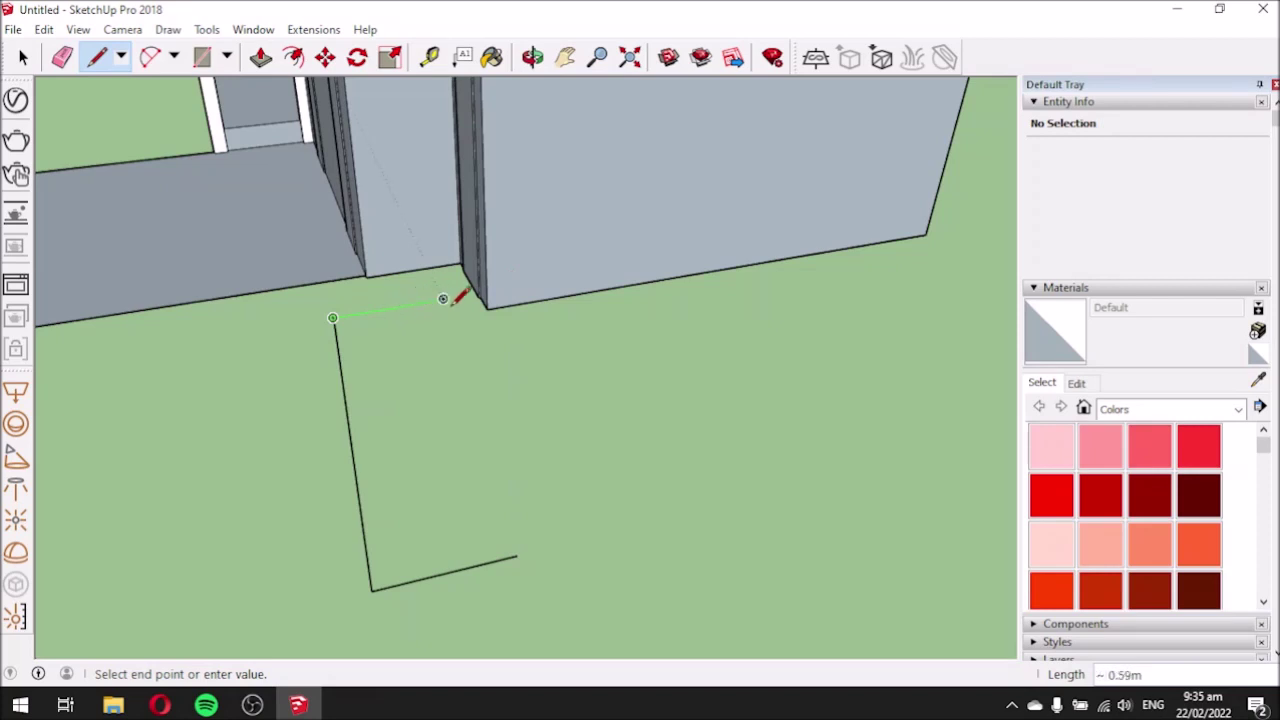
{"action": "middle_click_drag", "start_coordinate": [443, 411], "coordinate": [543, 428]}
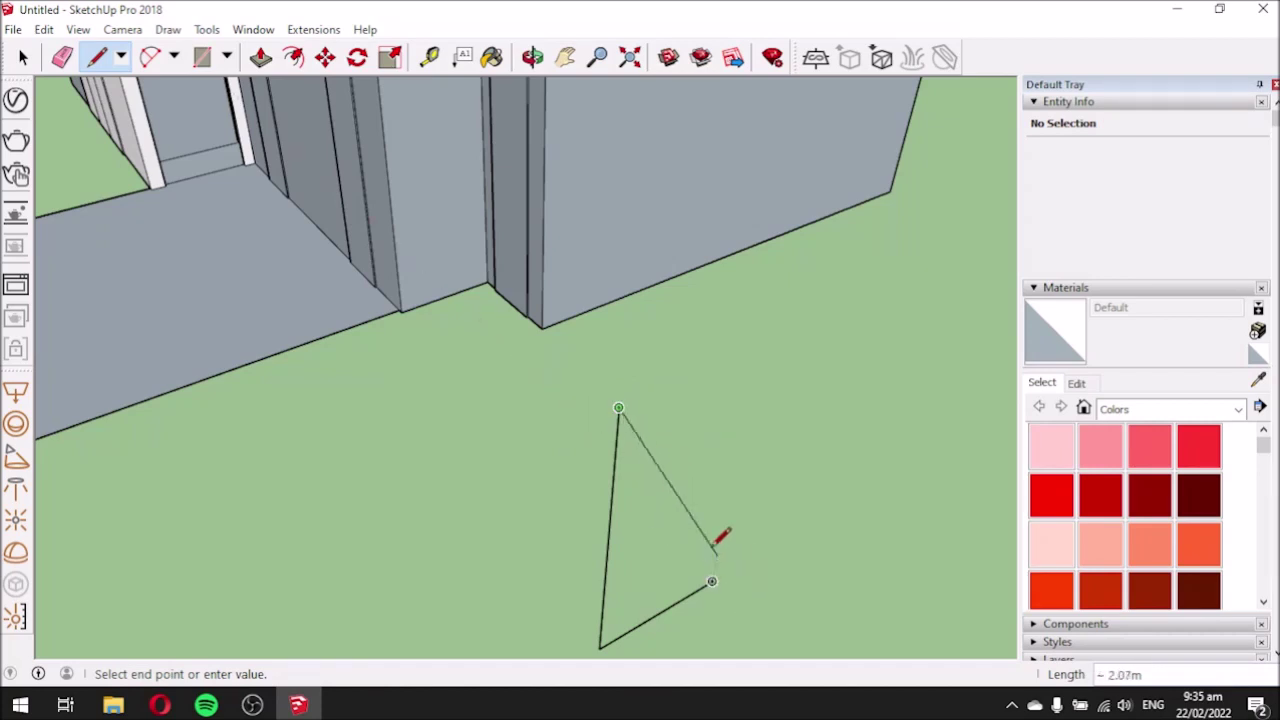
{"action": "middle_click_drag", "start_coordinate": [648, 415], "coordinate": [590, 405]}
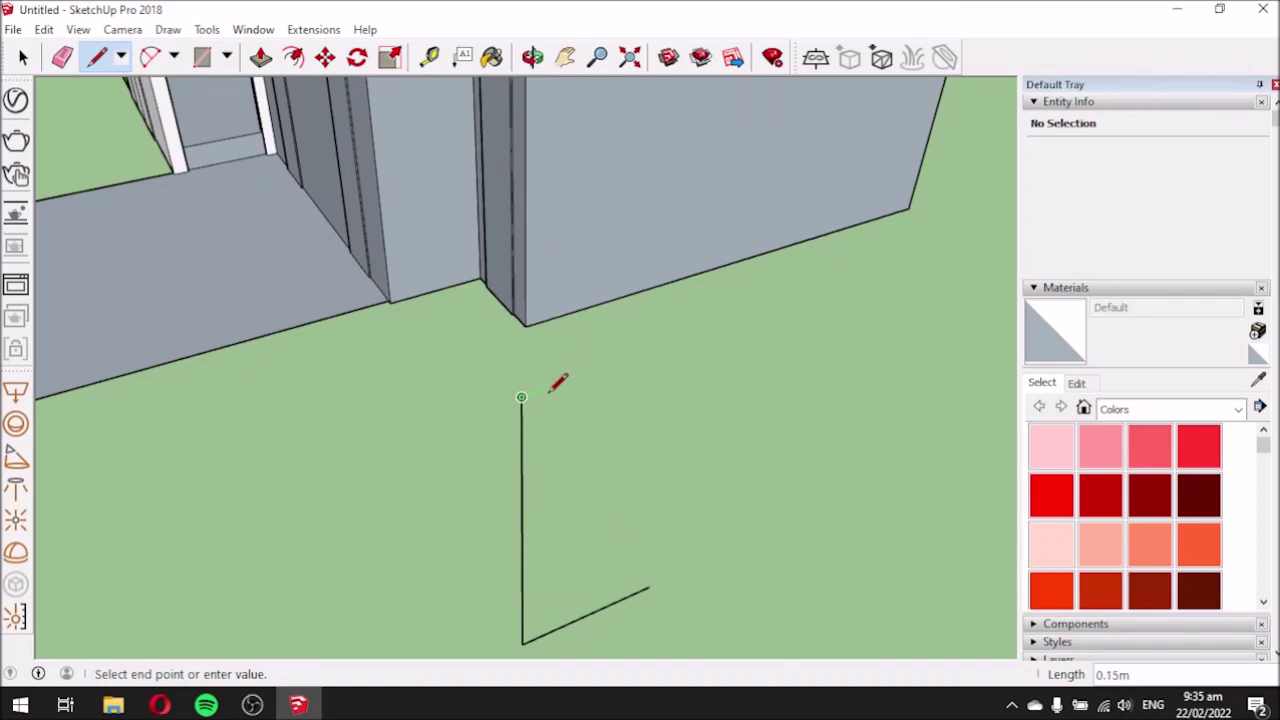
{"action": "left_click", "coordinate": [678, 343]}
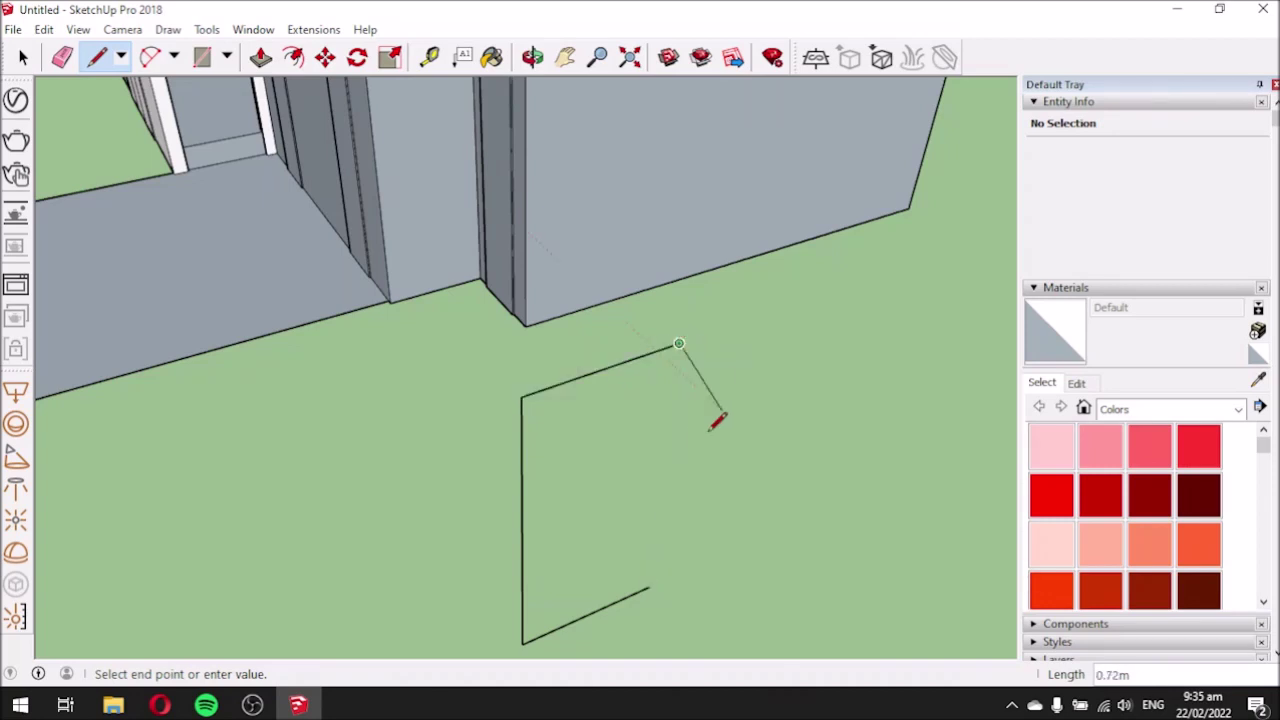
{"action": "left_click", "coordinate": [649, 586]}
Try to offset the door face's outline inward, then undo the trial offsets.
{"action": "middle_click_drag", "start_coordinate": [677, 434], "coordinate": [486, 400]}
{"action": "scroll", "coordinate": [486, 400], "scroll_direction": "up", "scroll_amount": 2}
{"action": "middle_click_drag", "start_coordinate": [575, 400], "coordinate": [545, 390]}
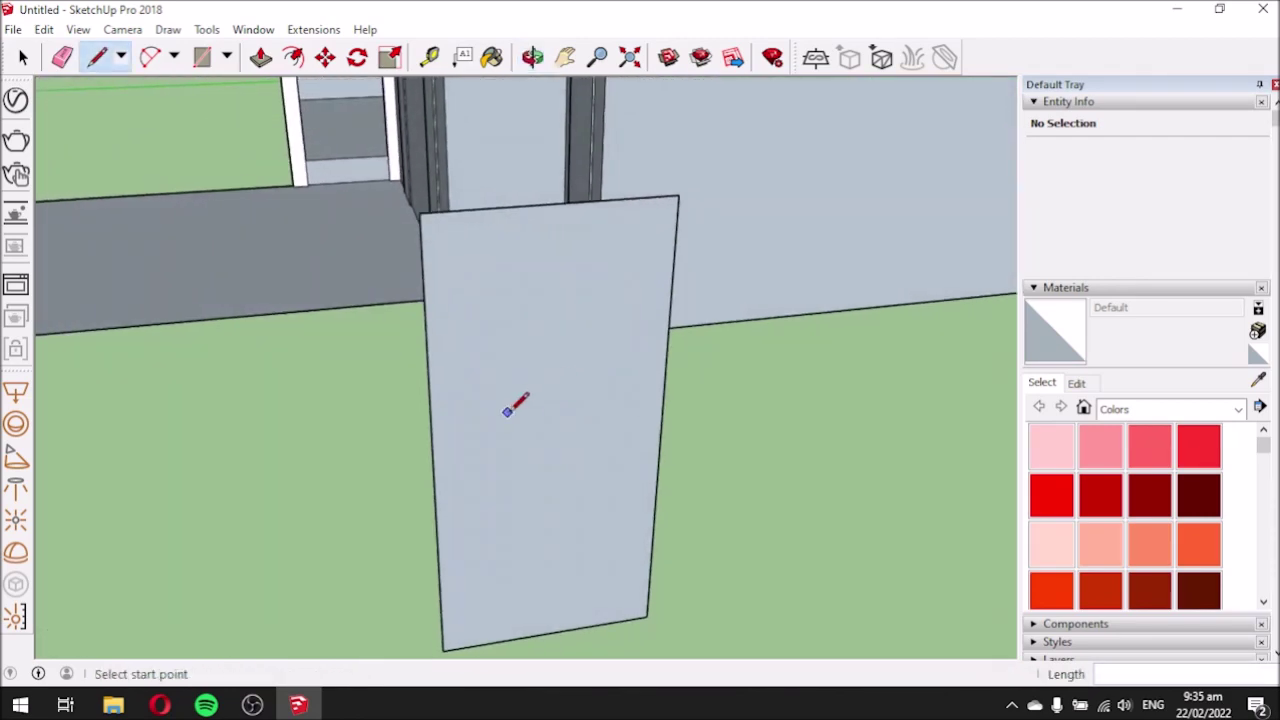
{"action": "left_click", "coordinate": [293, 57]}
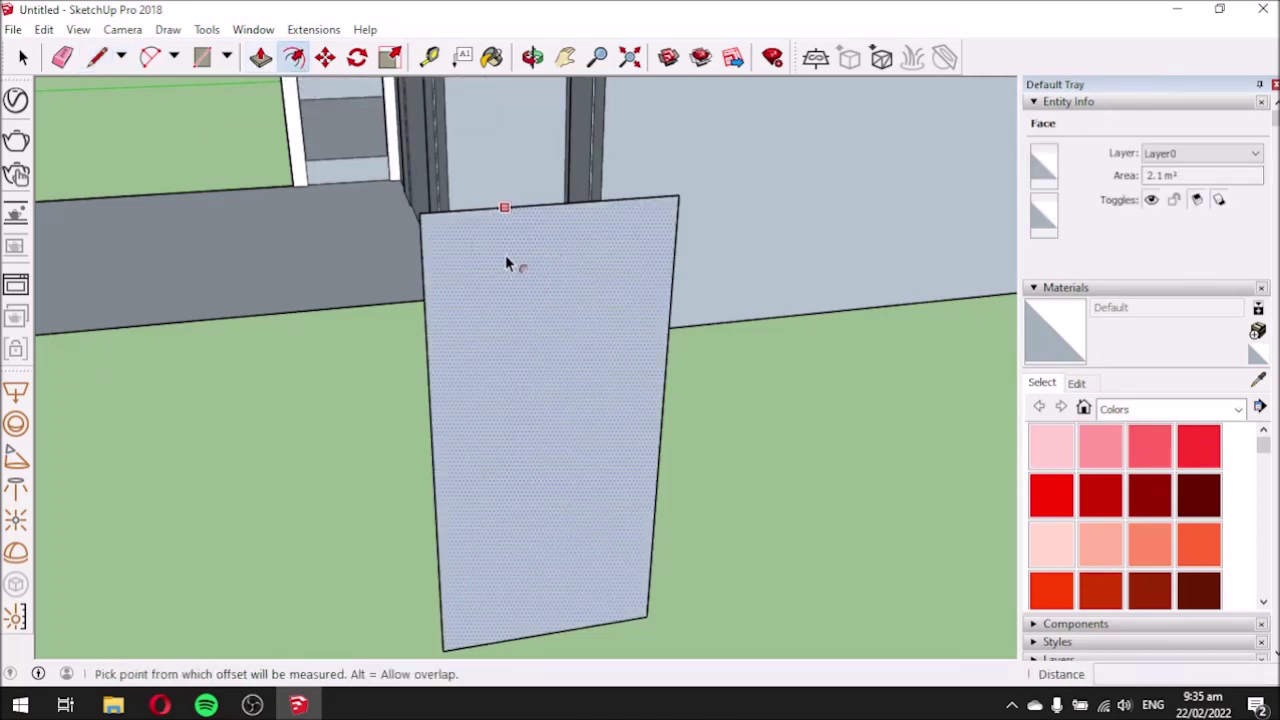
{"action": "left_click", "coordinate": [506, 258]}
{"action": "key", "text": "Escape"}
{"action": "left_click", "coordinate": [517, 262]}
{"action": "left_click", "coordinate": [520, 264]}
{"action": "key", "text": "ctrl+z"}
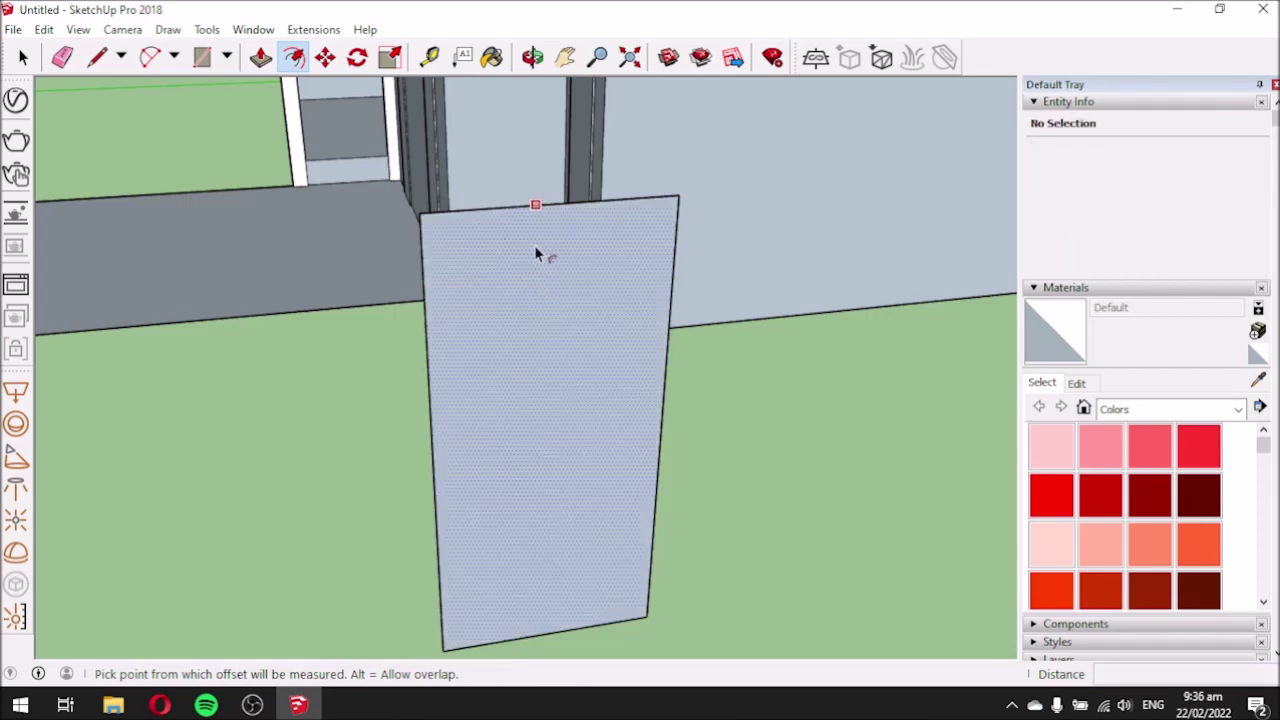
{"action": "double_click", "coordinate": [511, 252]}
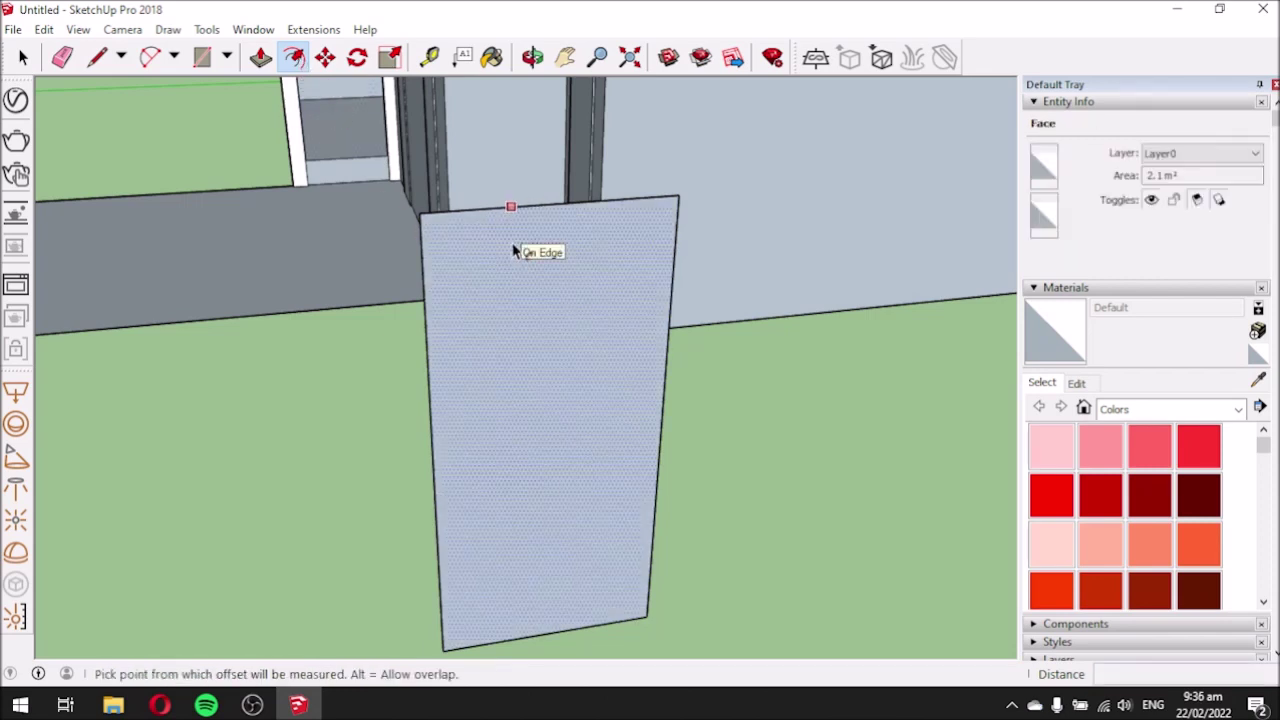
{"action": "key", "text": "ctrl+z"}
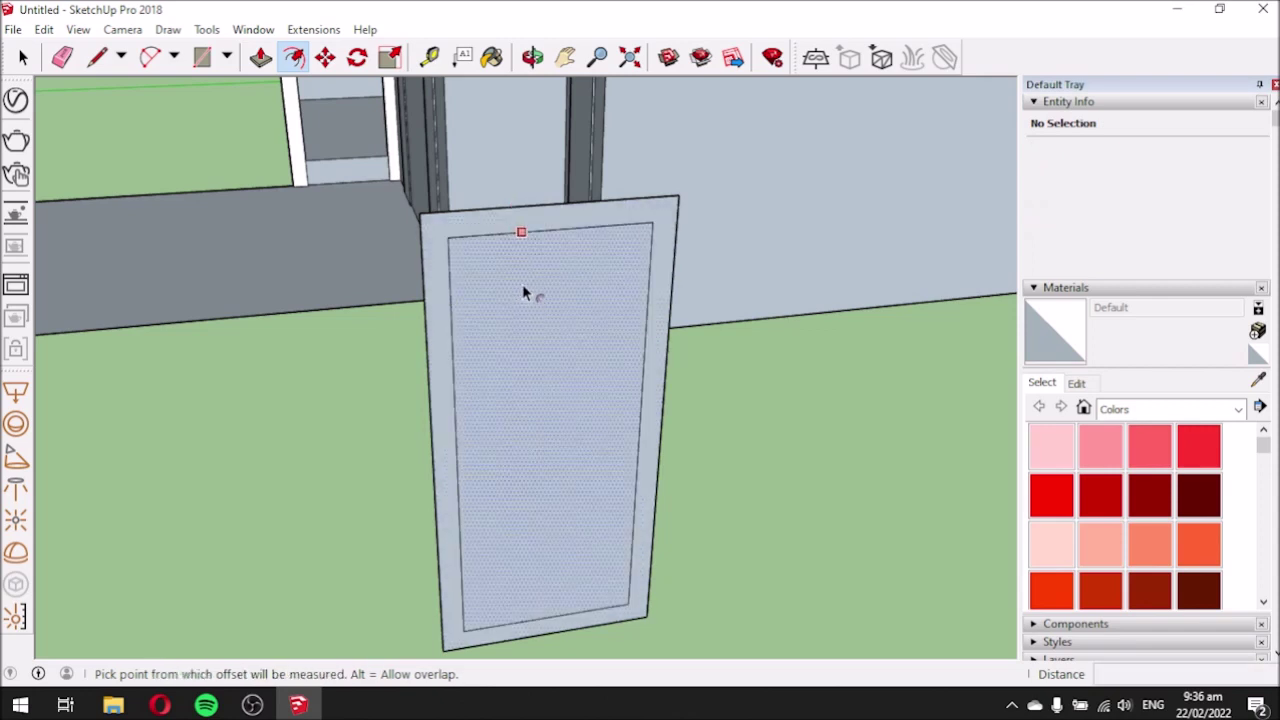
{"action": "left_click", "coordinate": [531, 252]}
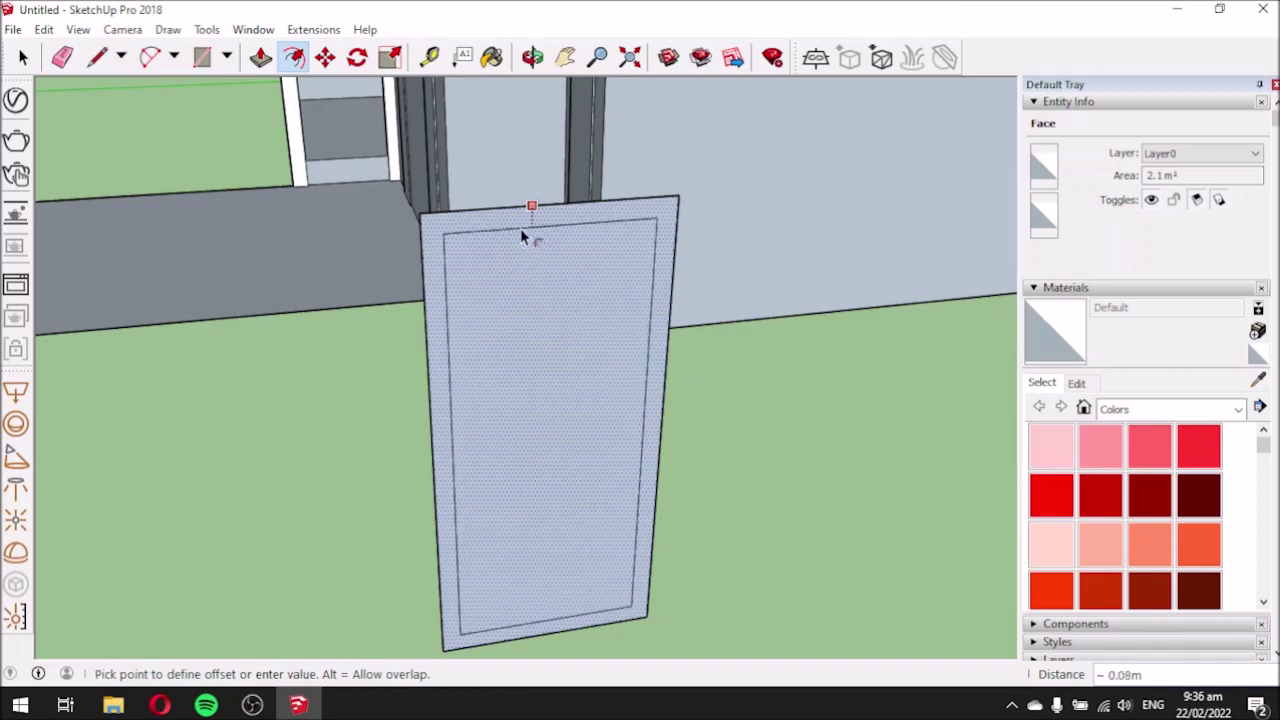
{"action": "key", "text": "Escape"}
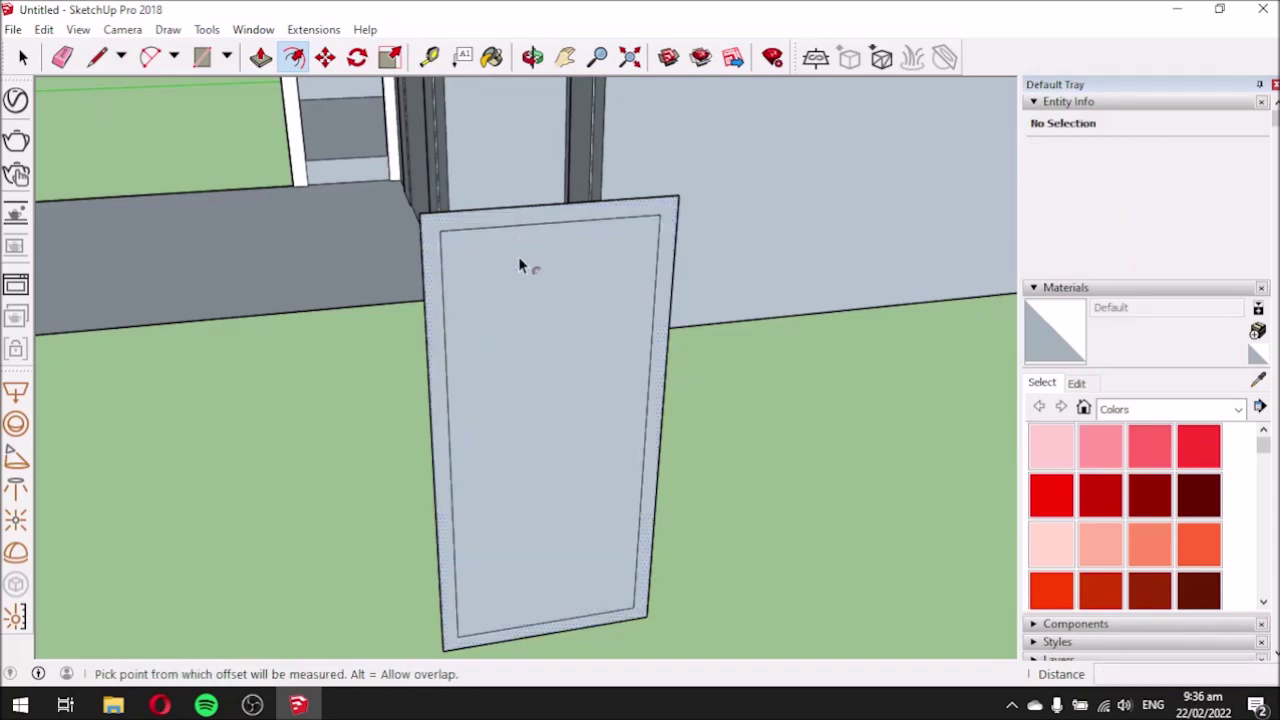
{"action": "middle_click_drag", "start_coordinate": [520, 256], "coordinate": [606, 282]}
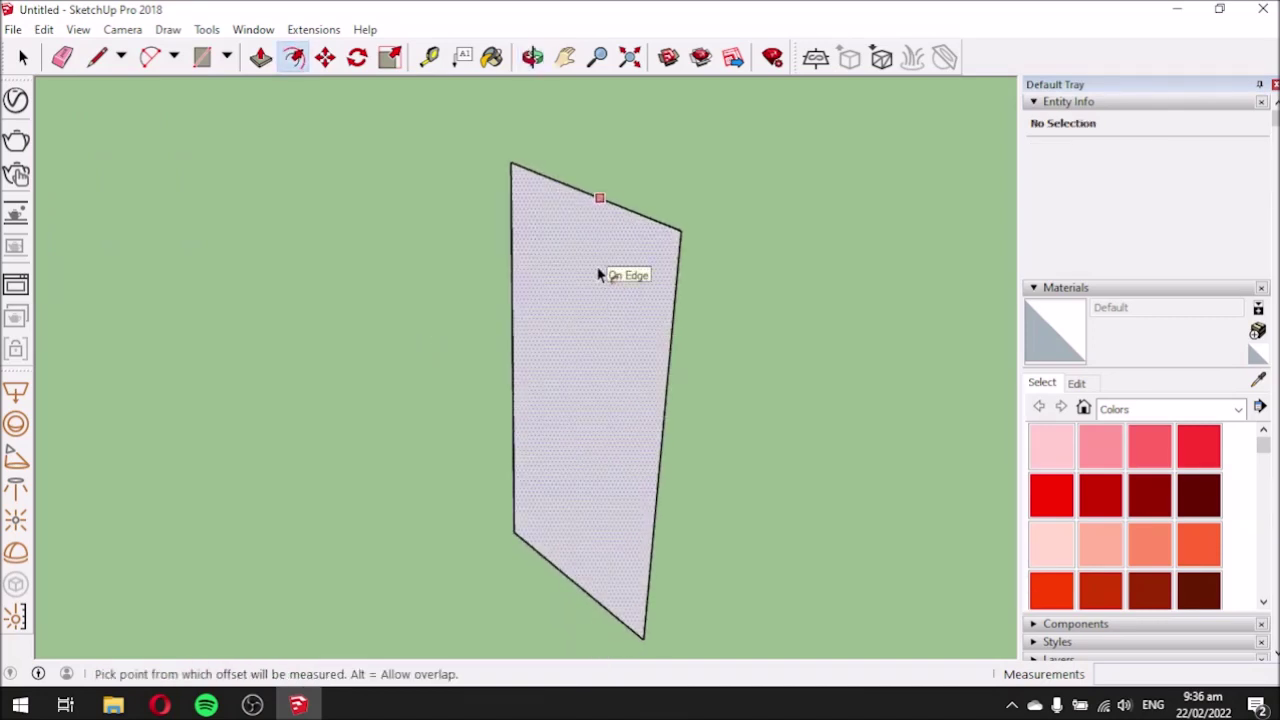
{"action": "left_click", "coordinate": [599, 271]}
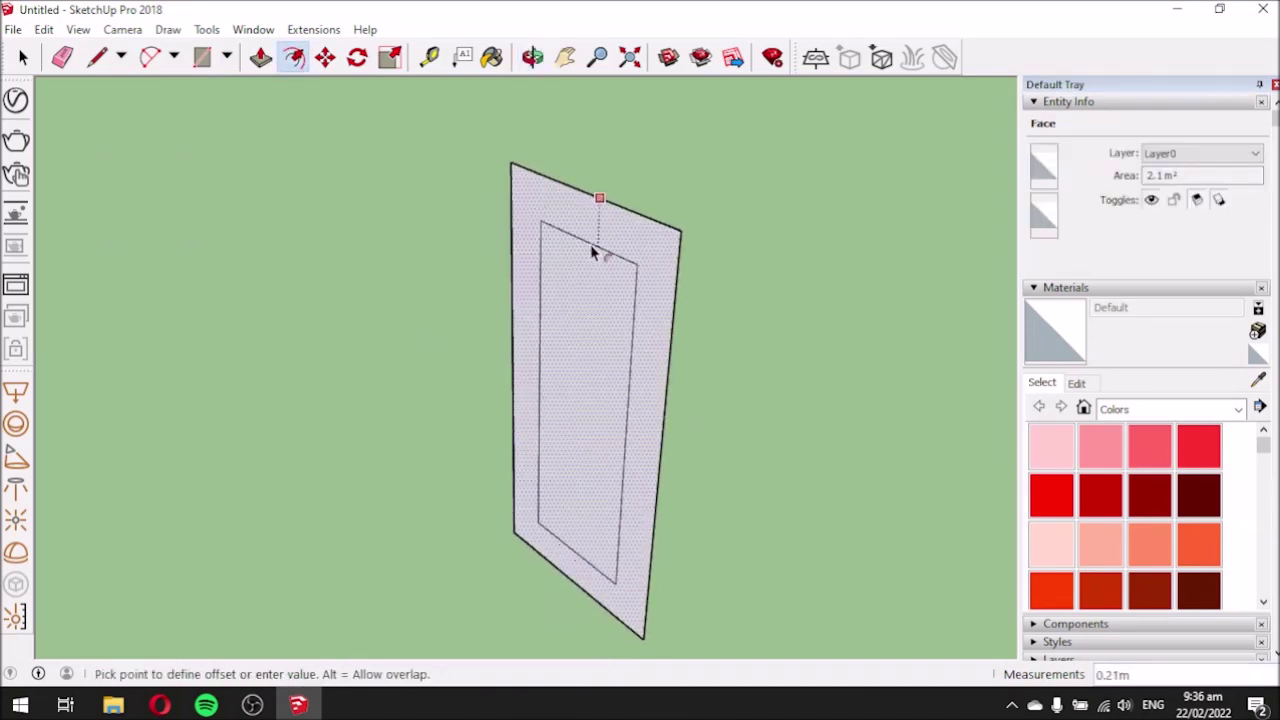
{"action": "key", "text": "Escape"}
Offset the door face's outline 0.05 m inward to form the door frame.
{"action": "middle_click_drag", "start_coordinate": [657, 323], "coordinate": [251, 363]}
{"action": "scroll", "coordinate": [240, 356], "scroll_direction": "up", "scroll_amount": 3}
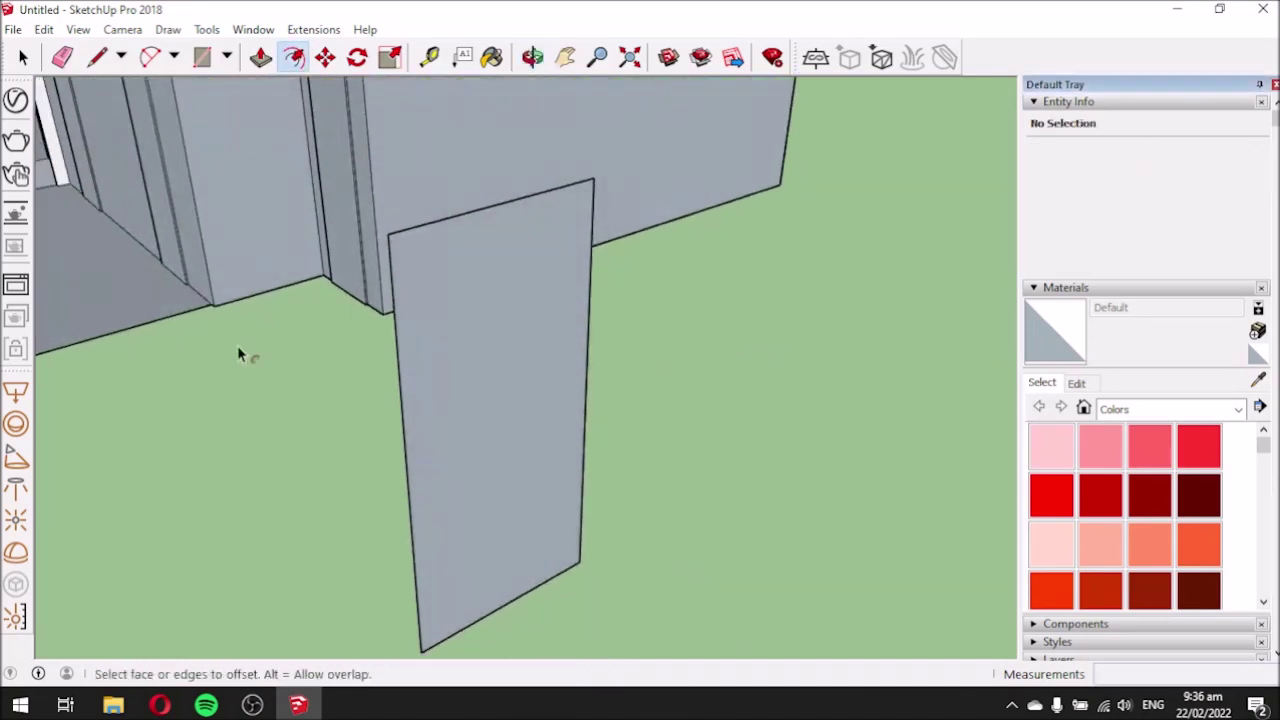
{"action": "left_click", "coordinate": [490, 290]}
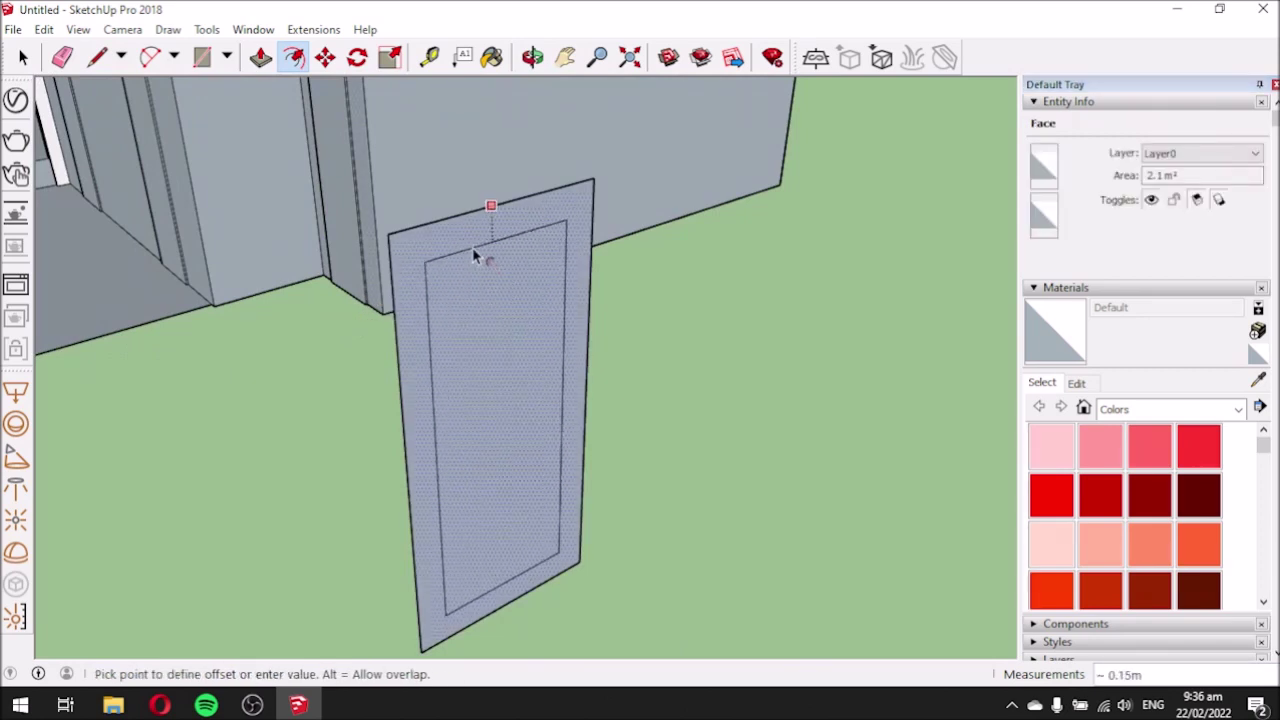
{"action": "middle_click_drag", "start_coordinate": [474, 240], "coordinate": [450, 250]}
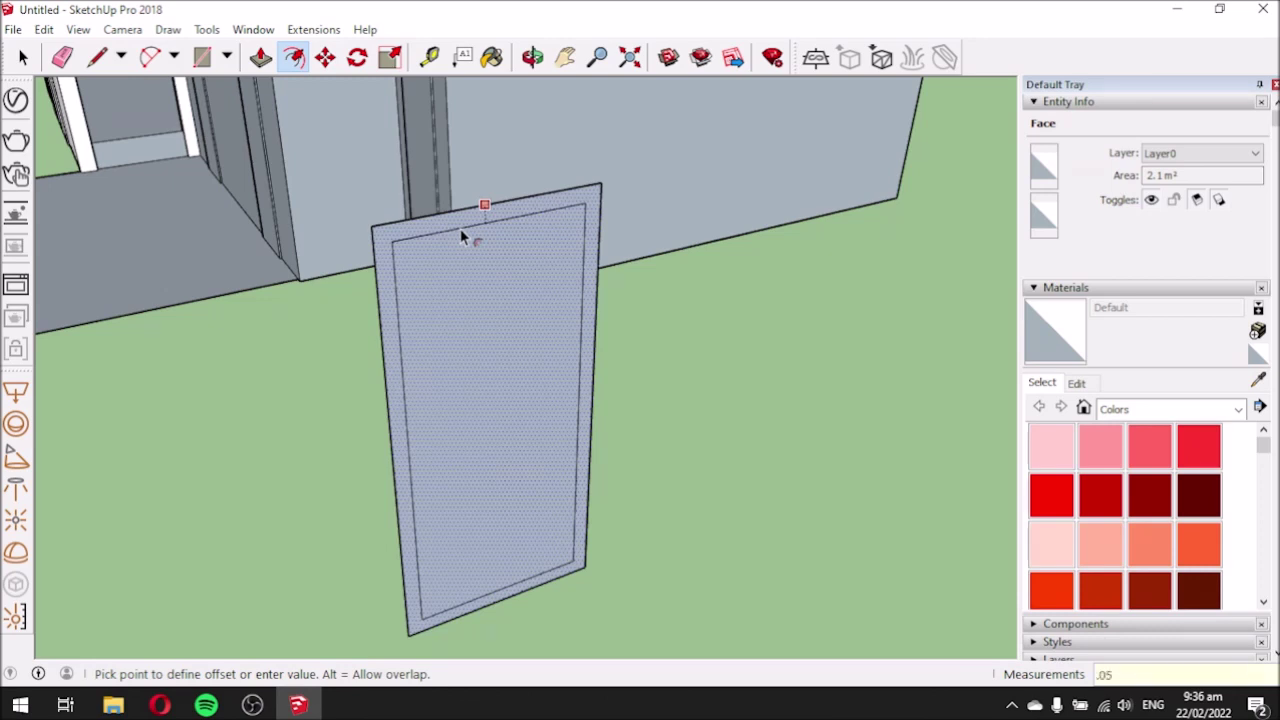
{"action": "key", "text": "Return"}
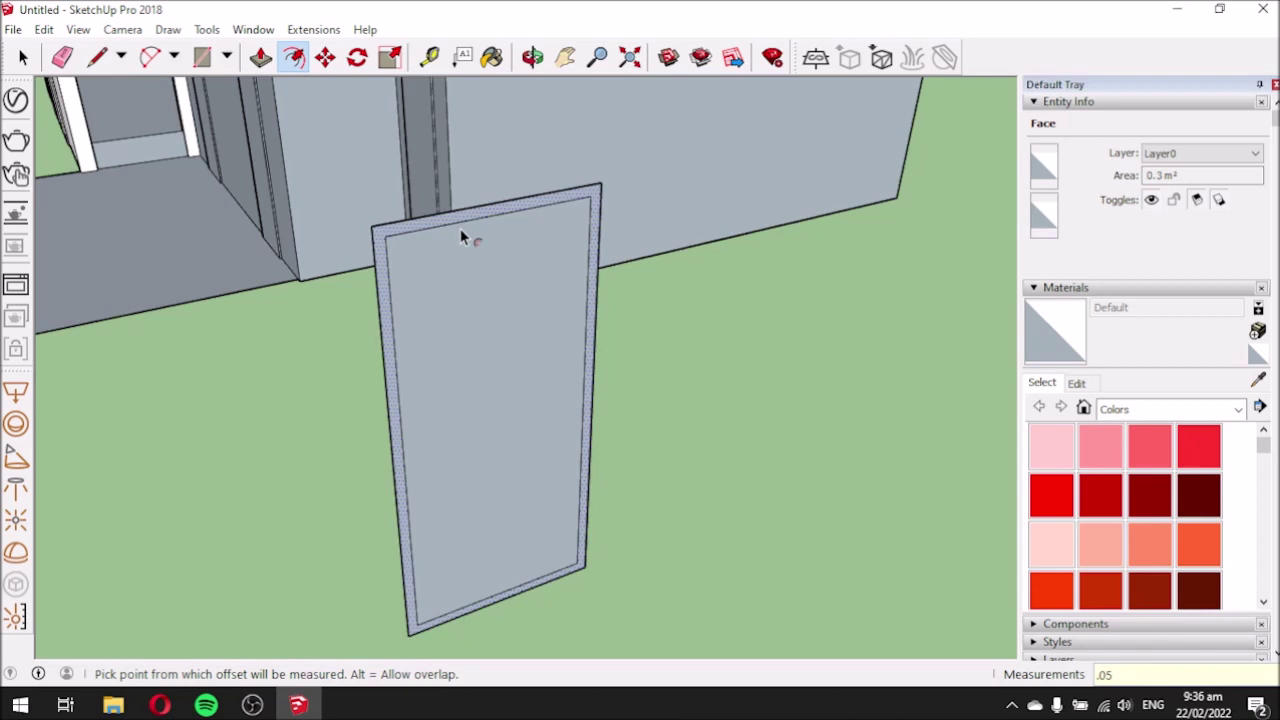
{"action": "key", "text": "Escape"}
{"action": "scroll", "coordinate": [583, 605], "scroll_direction": "up", "scroll_amount": 3}
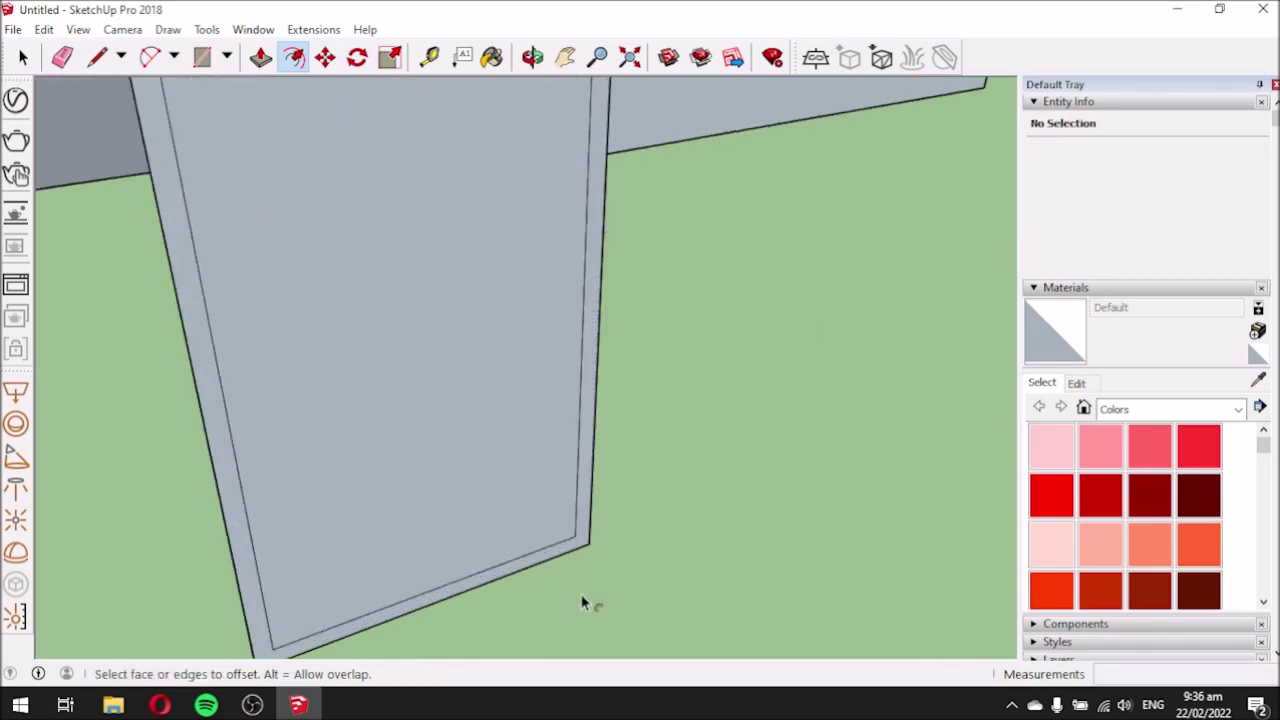
{"action": "scroll", "coordinate": [585, 600], "scroll_direction": "up", "scroll_amount": 3}
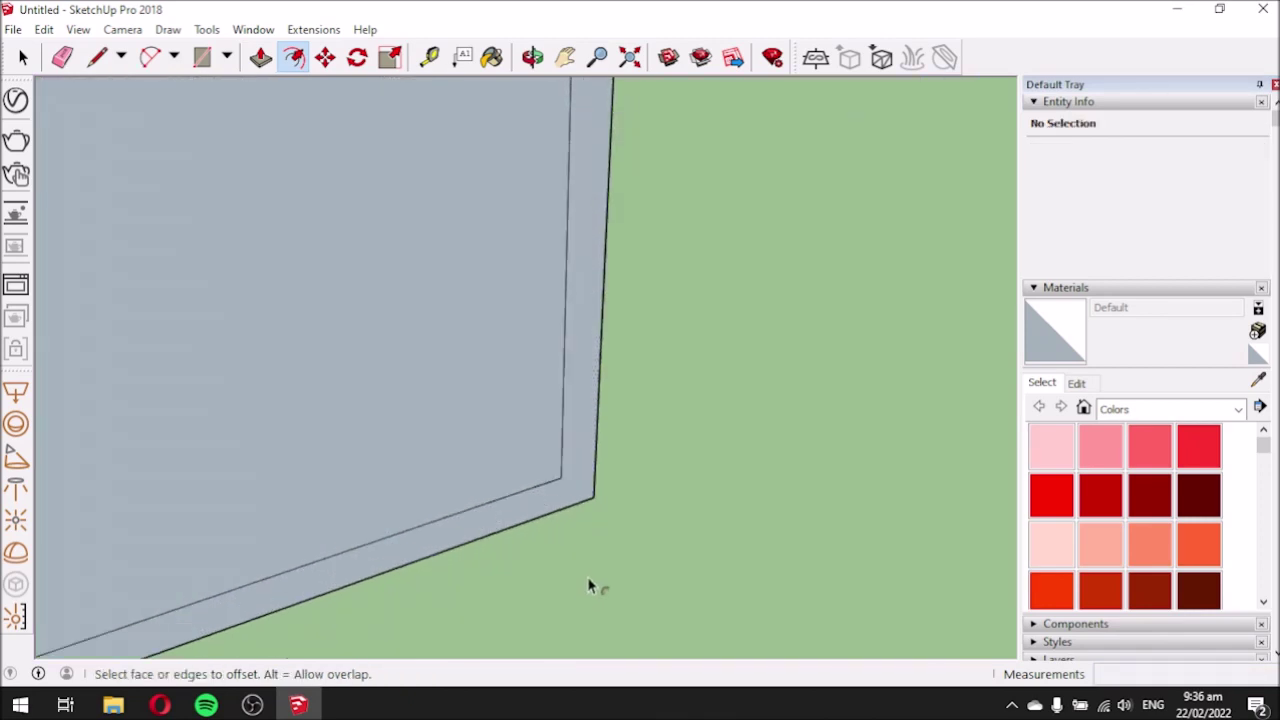
Draw short lines from the frame's two inner bottom corners to the door face's base edge.
{"action": "left_click", "coordinate": [97, 57]}
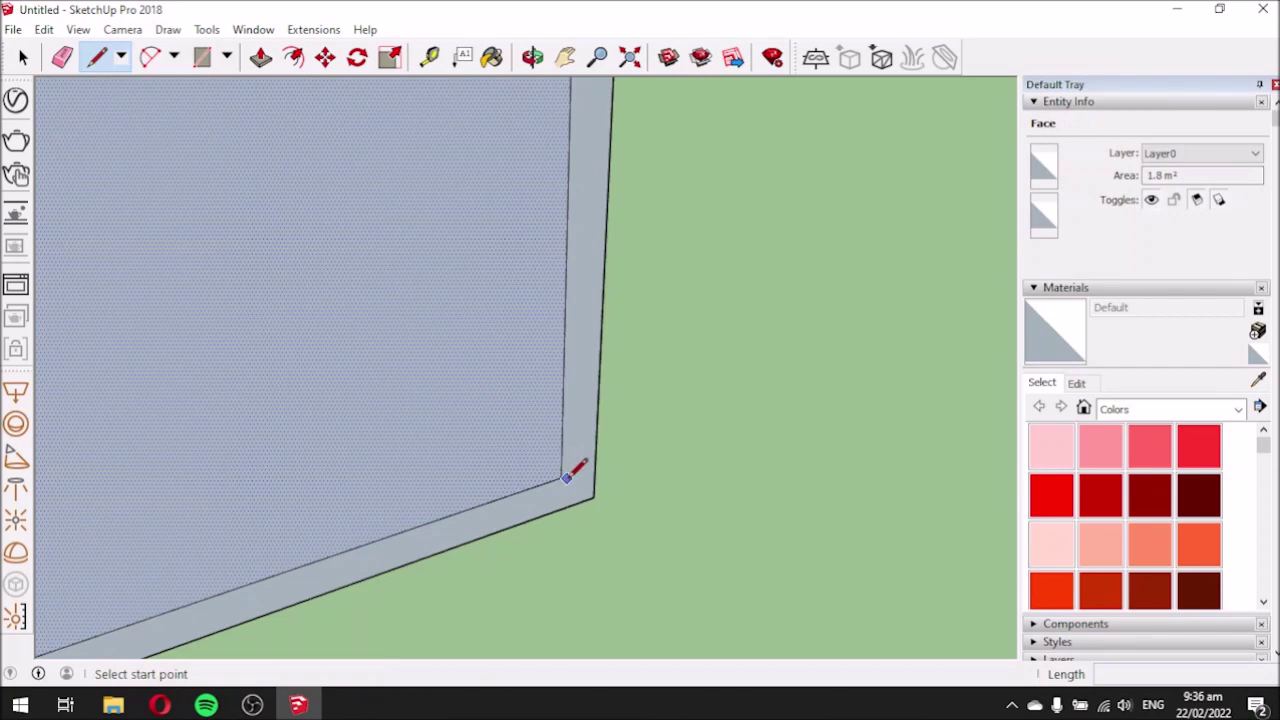
{"action": "scroll", "coordinate": [585, 495], "scroll_direction": "down", "scroll_amount": 3}
{"action": "scroll", "coordinate": [400, 537], "scroll_direction": "up", "scroll_amount": 2}
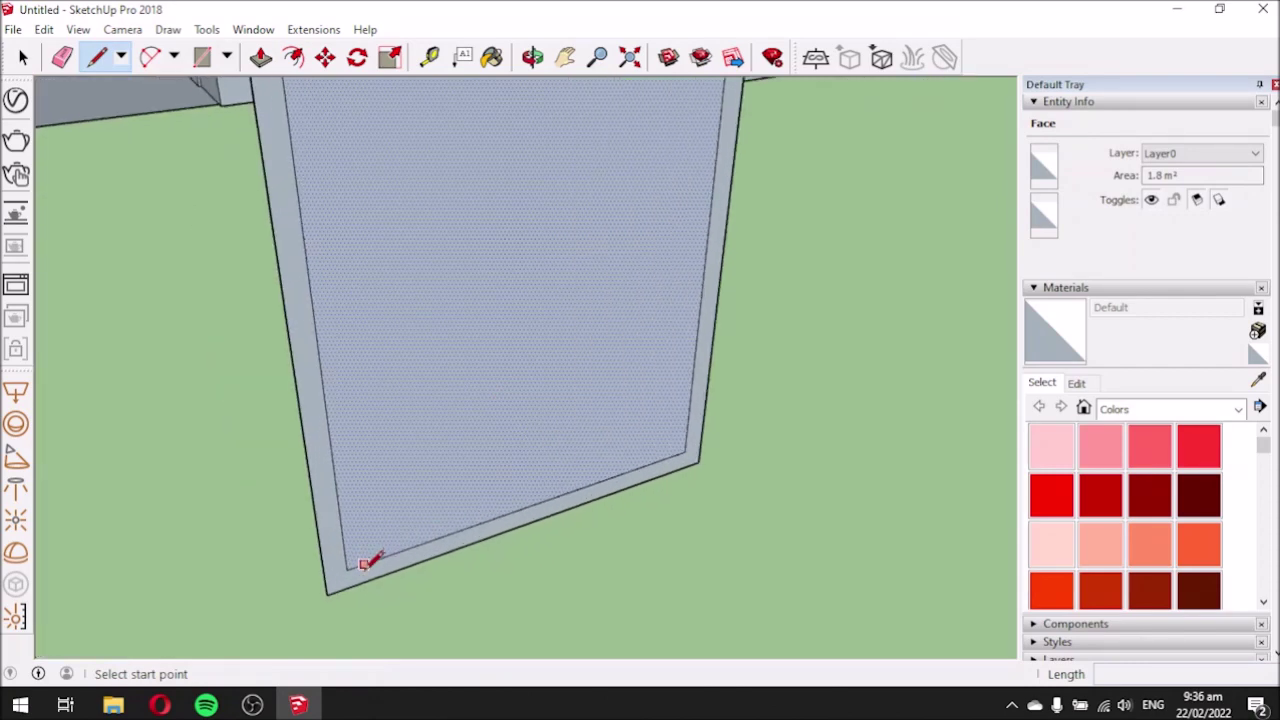
{"action": "scroll", "coordinate": [714, 437], "scroll_direction": "up", "scroll_amount": 3}
{"action": "scroll", "coordinate": [629, 458], "scroll_direction": "down", "scroll_amount": 2}
{"action": "scroll", "coordinate": [600, 475], "scroll_direction": "down", "scroll_amount": 2}
{"action": "scroll", "coordinate": [614, 466], "scroll_direction": "up", "scroll_amount": 3}
{"action": "scroll", "coordinate": [600, 486], "scroll_direction": "down", "scroll_amount": 3}
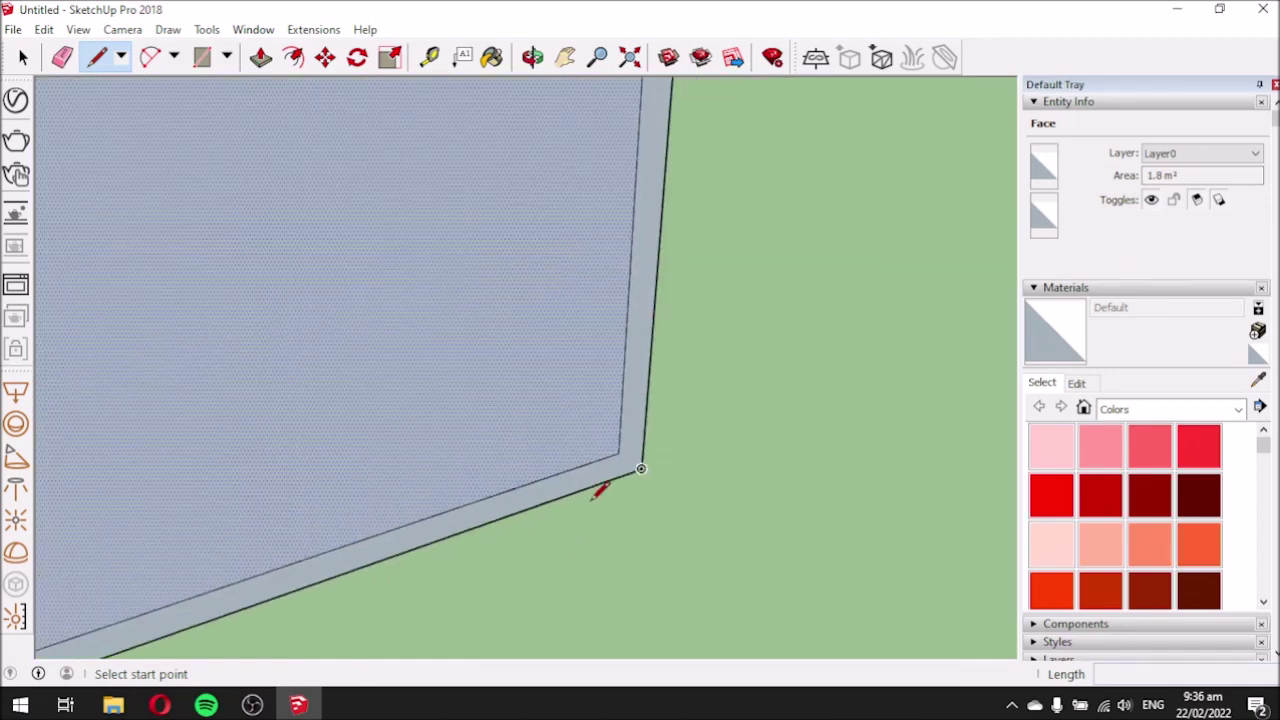
{"action": "left_click", "coordinate": [619, 452]}
{"action": "key", "text": "Escape"}
{"action": "scroll", "coordinate": [645, 435], "scroll_direction": "down", "scroll_amount": 3}
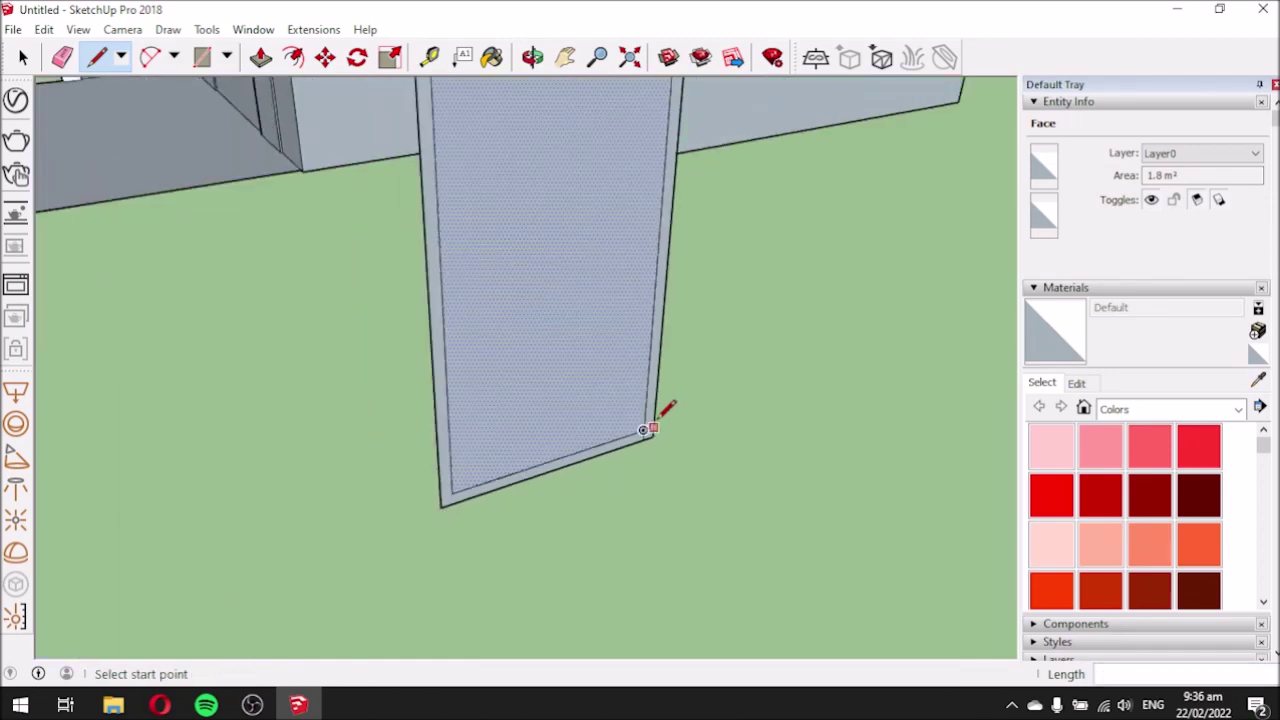
{"action": "scroll", "coordinate": [463, 497], "scroll_direction": "up", "scroll_amount": 2}
{"action": "left_click", "coordinate": [447, 496]}
{"action": "left_click", "coordinate": [448, 502]}
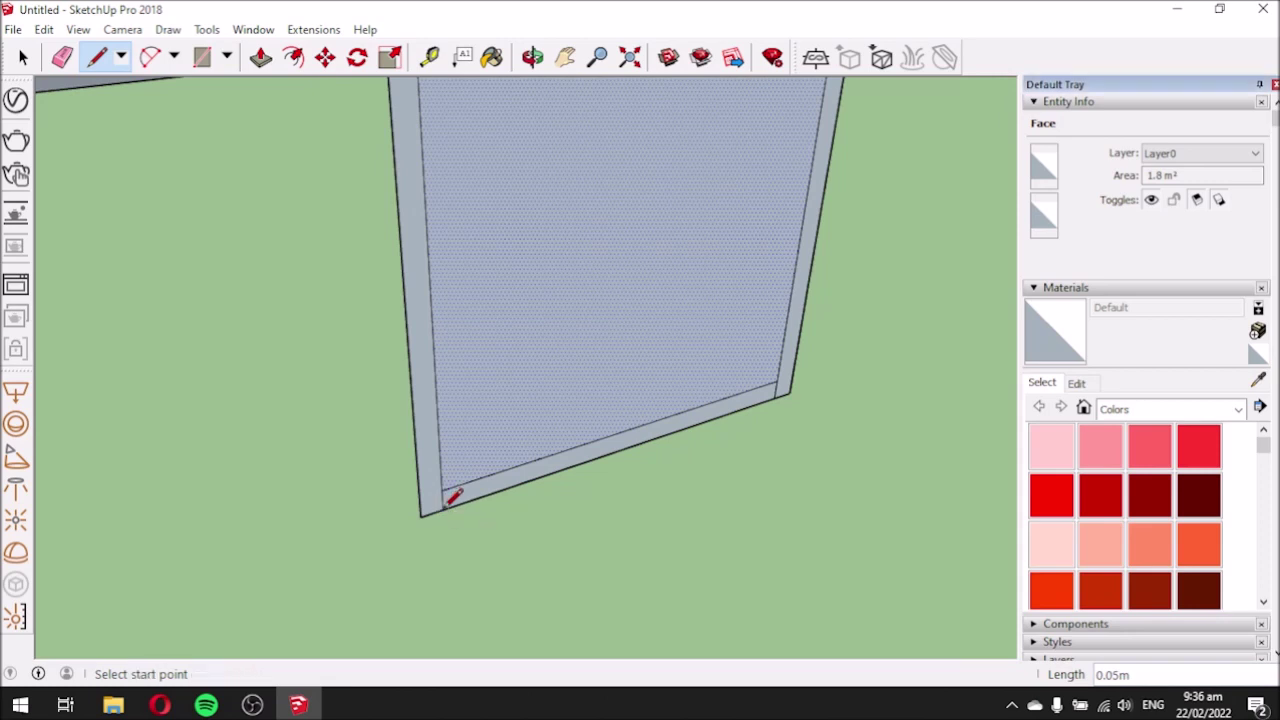
Erase the inner horizontal line along the bottom of the door so the frame has no sill.
{"action": "scroll", "coordinate": [531, 490], "scroll_direction": "down", "scroll_amount": 2}
{"action": "scroll", "coordinate": [531, 480], "scroll_direction": "up", "scroll_amount": 1}
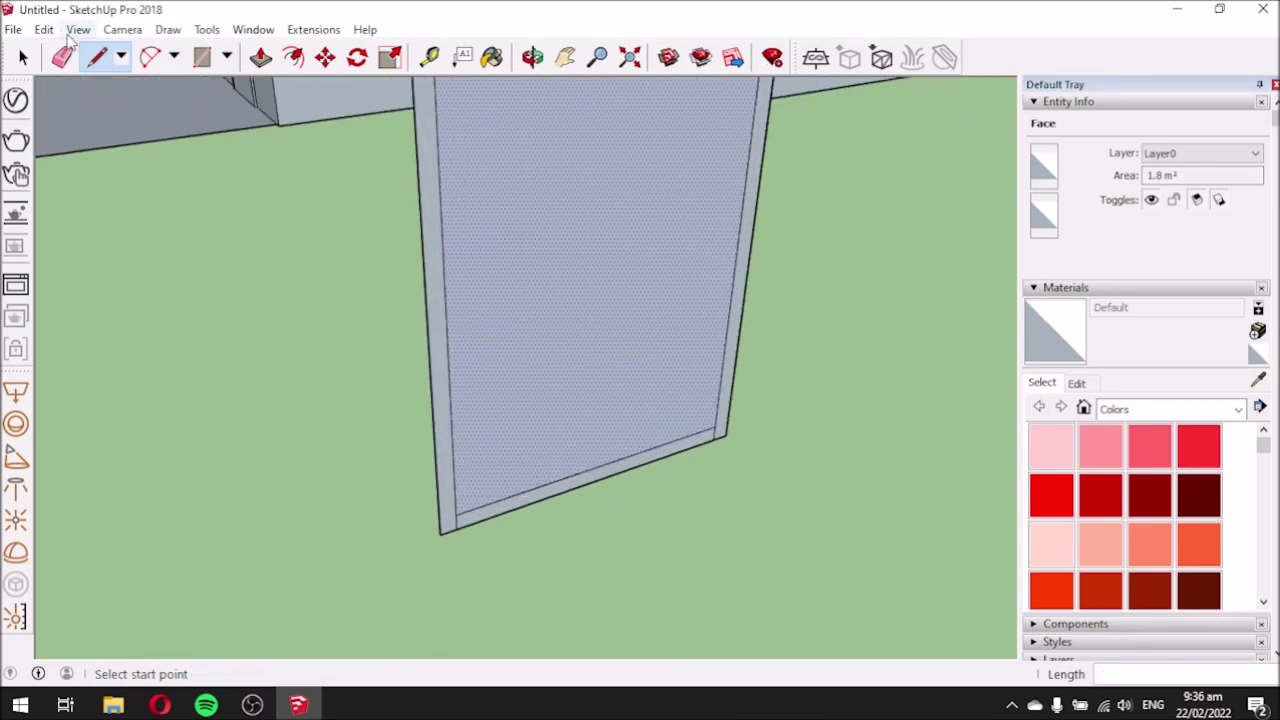
{"action": "left_click", "coordinate": [62, 57]}
{"action": "left_click", "coordinate": [593, 471]}
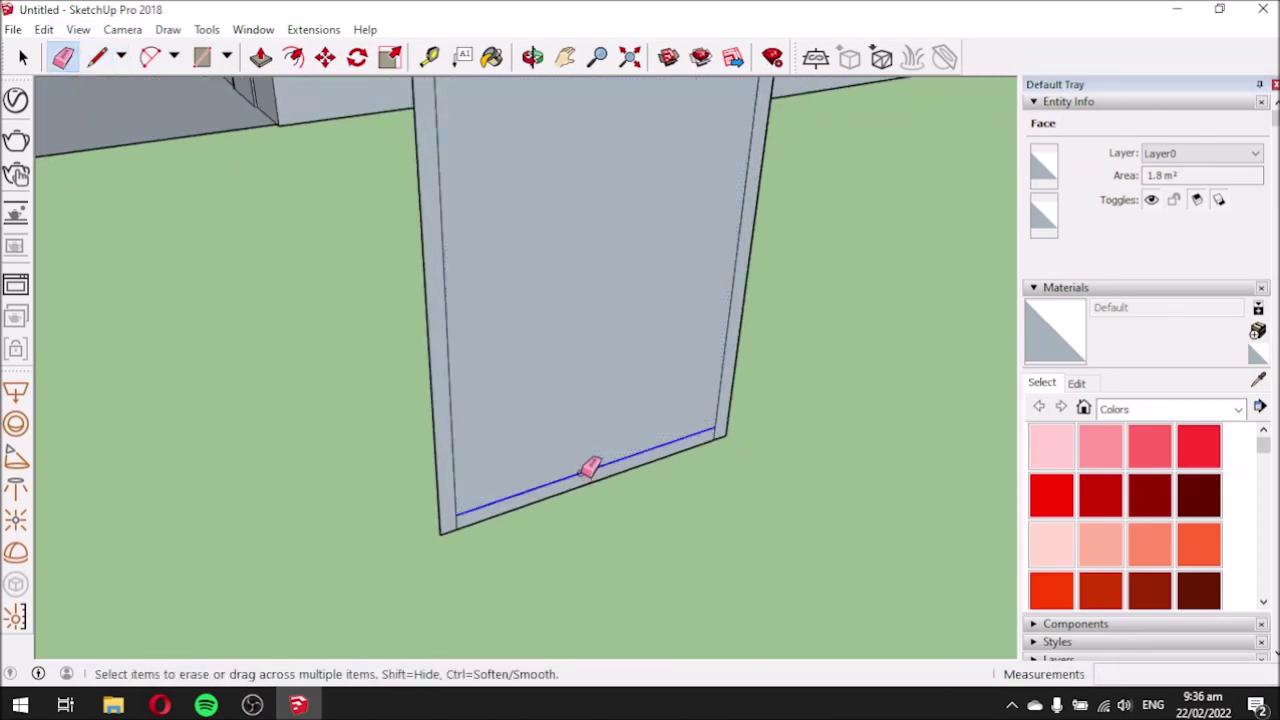
Try to extrude the door frame 1.5 m, then undo the extrusion.
{"action": "scroll", "coordinate": [526, 580], "scroll_direction": "down", "scroll_amount": 3}
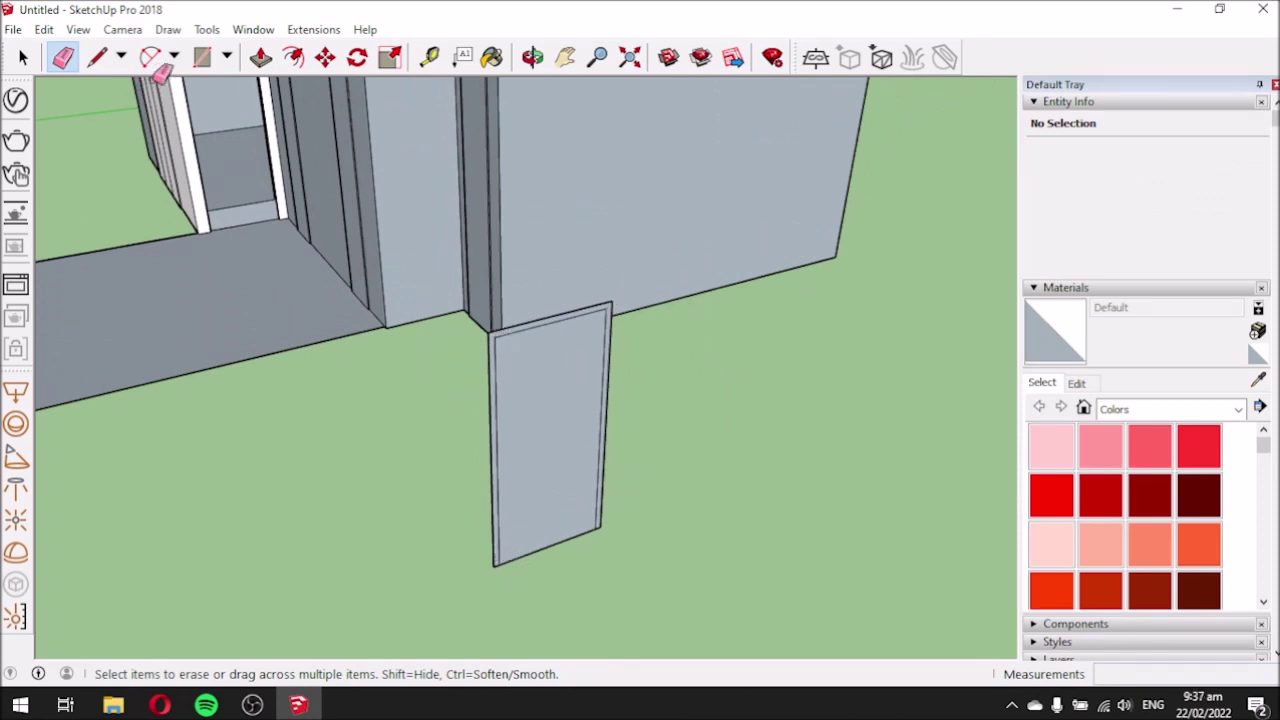
{"action": "left_click", "coordinate": [262, 62]}
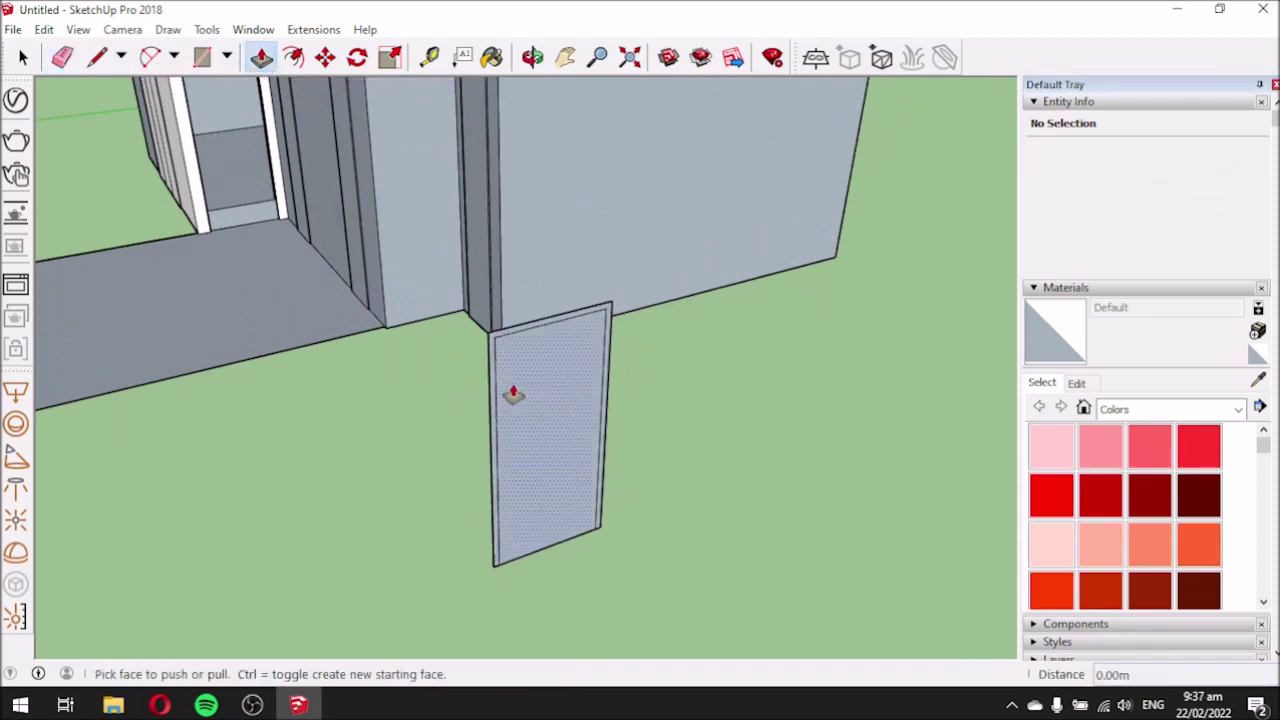
{"action": "scroll", "coordinate": [511, 391], "scroll_direction": "up", "scroll_amount": 2}
{"action": "left_click", "coordinate": [477, 345]}
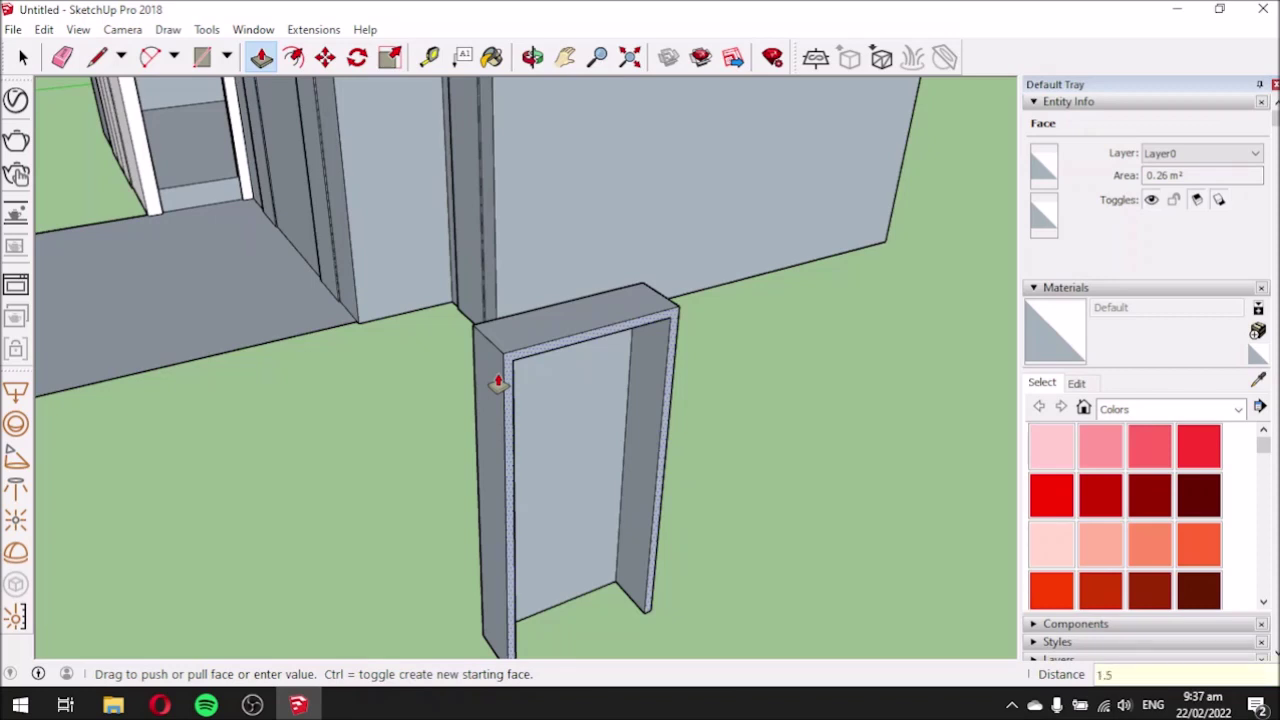
{"action": "key", "text": "Return"}
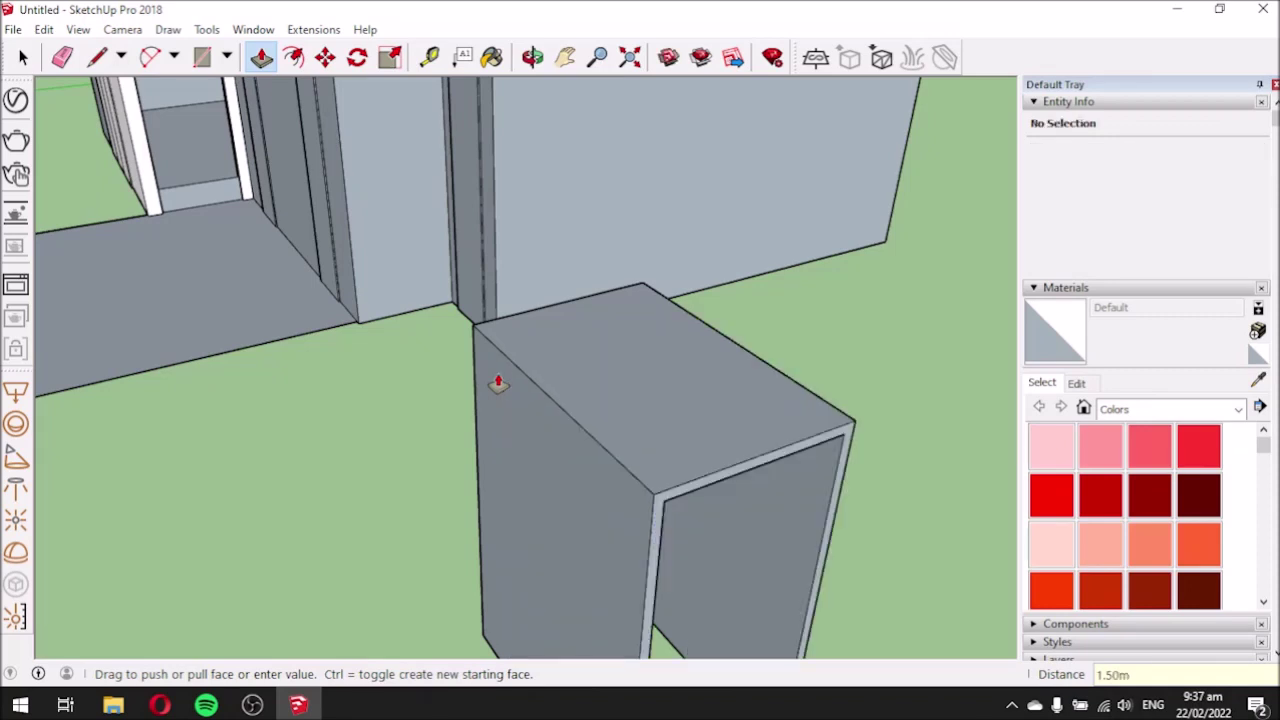
{"action": "key", "text": "ctrl+z"}
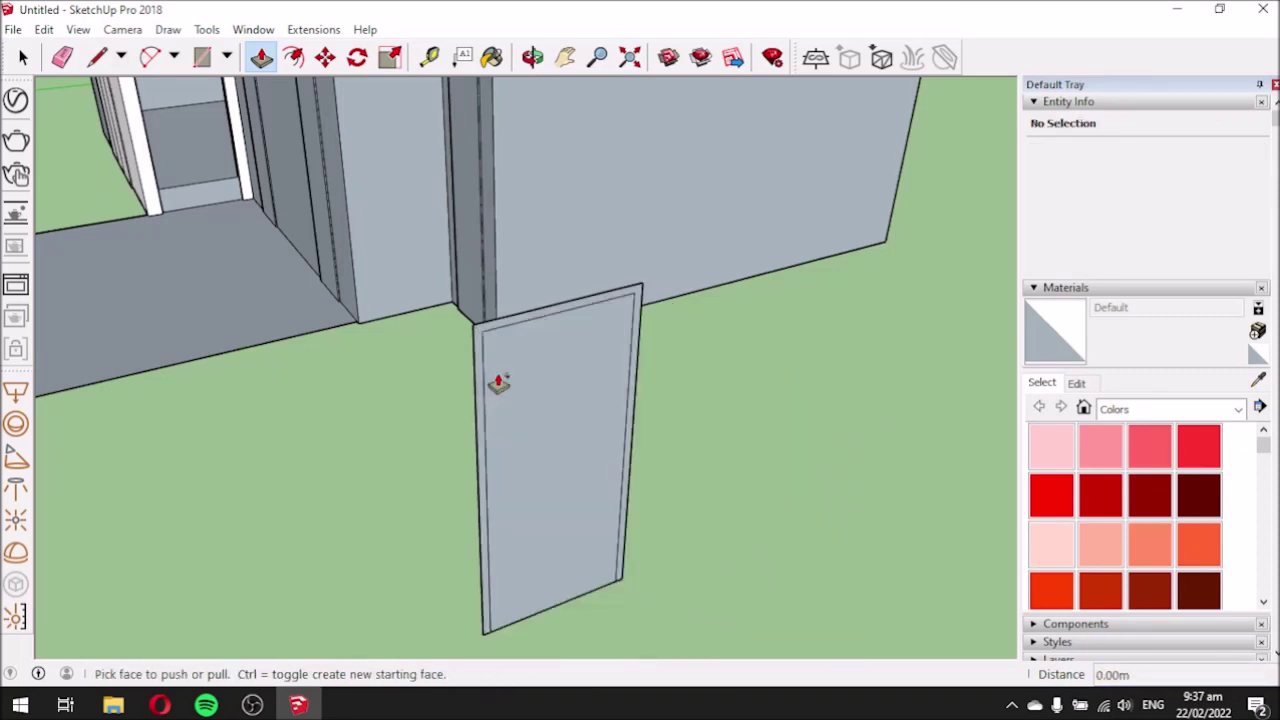
Extrude the door frame outward 0.15 m with Push/Pull.
{"action": "left_click", "coordinate": [480, 358]}
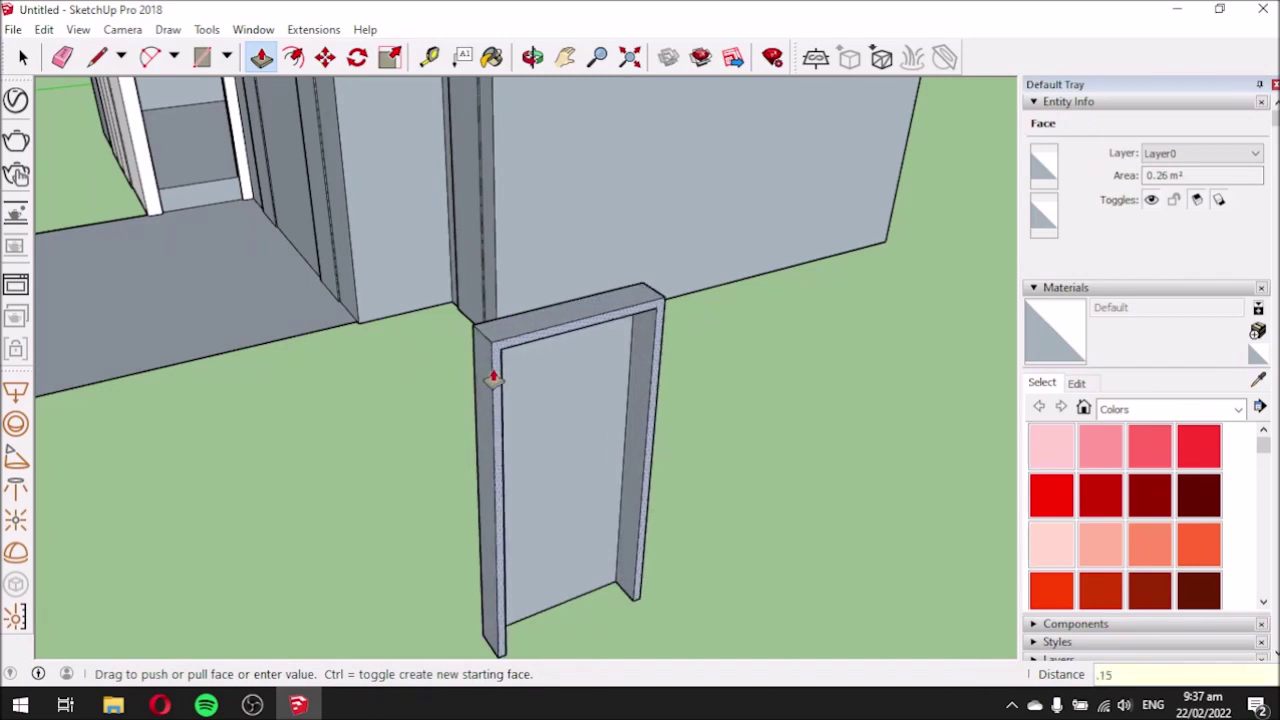
{"action": "key", "text": "Return"}
Draw a 0.05 m line across the jamb's bottom on the door's back side to close the frame's open face.
{"action": "middle_click_drag", "start_coordinate": [529, 477], "coordinate": [949, 457]}
{"action": "scroll", "coordinate": [885, 190], "scroll_direction": "up", "scroll_amount": 2}
{"action": "middle_click_drag", "start_coordinate": [920, 228], "coordinate": [500, 277]}
{"action": "middle_click_drag", "start_coordinate": [473, 432], "coordinate": [1086, 446]}
{"action": "scroll", "coordinate": [606, 594], "scroll_direction": "up", "scroll_amount": 3}
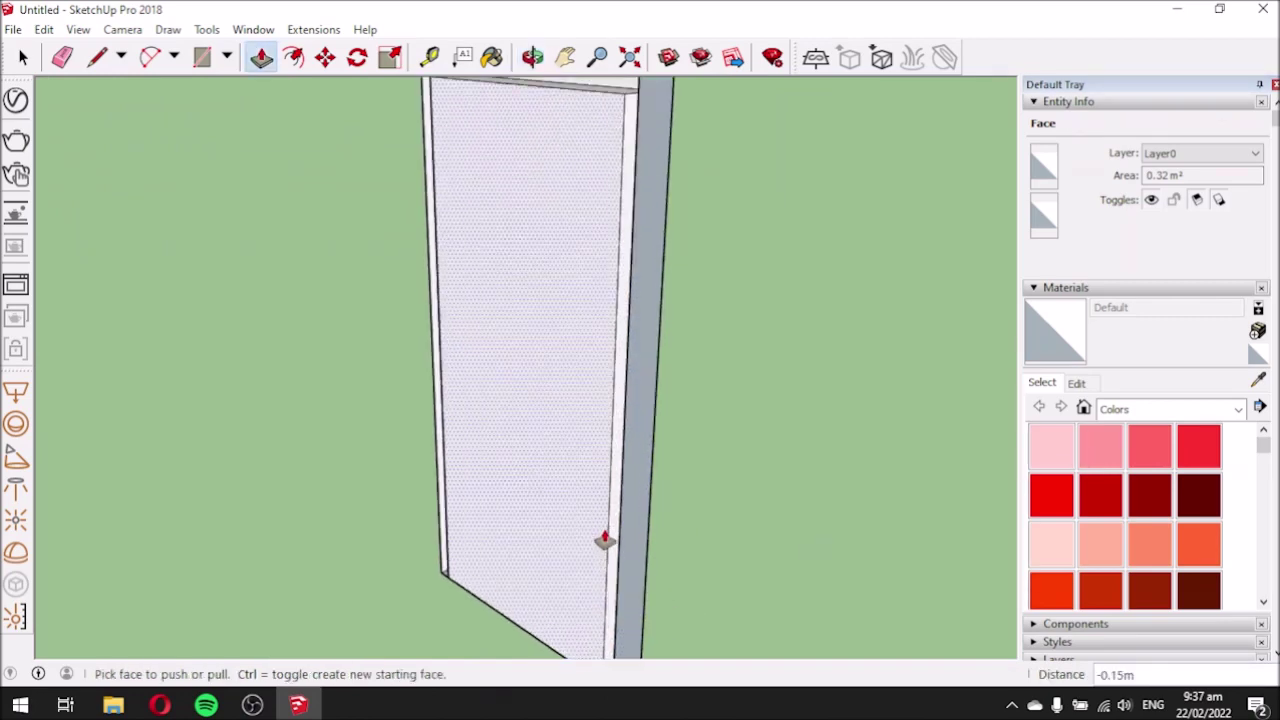
{"action": "scroll", "coordinate": [604, 540], "scroll_direction": "down", "scroll_amount": 3}
{"action": "scroll", "coordinate": [611, 651], "scroll_direction": "up", "scroll_amount": 3}
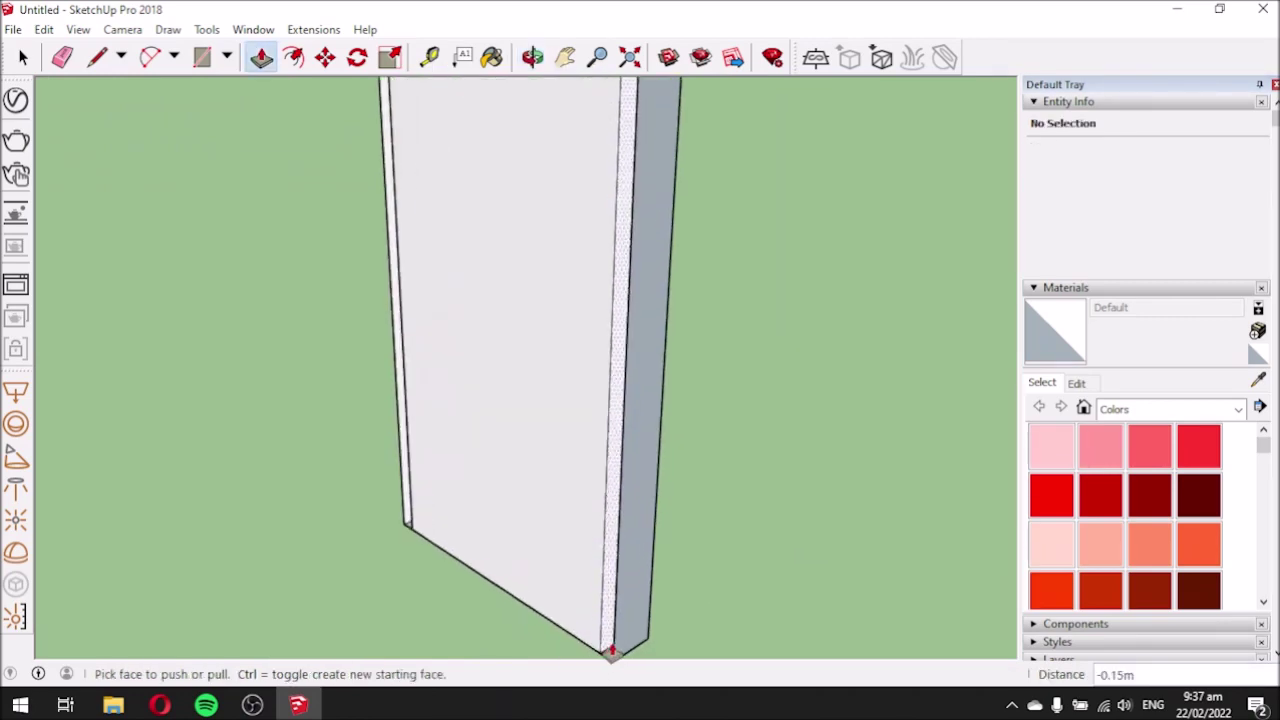
{"action": "middle_click_drag", "start_coordinate": [500, 543], "coordinate": [606, 591]}
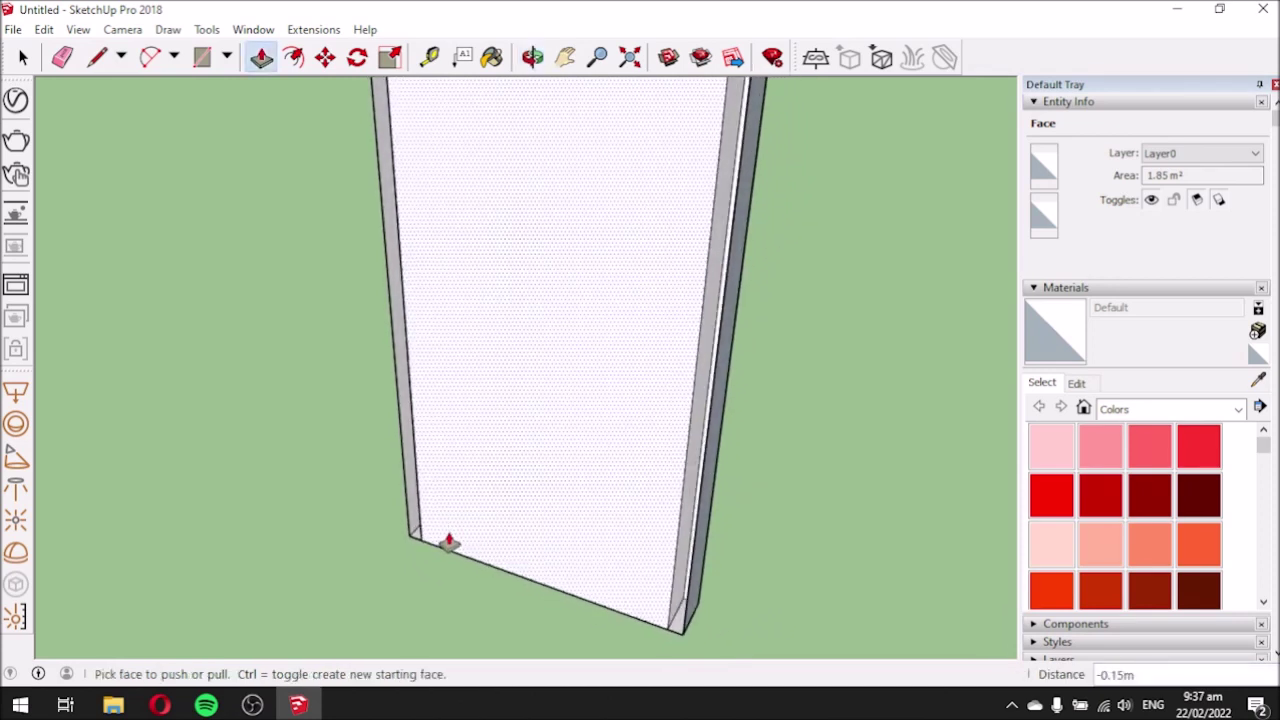
{"action": "left_click", "coordinate": [97, 57]}
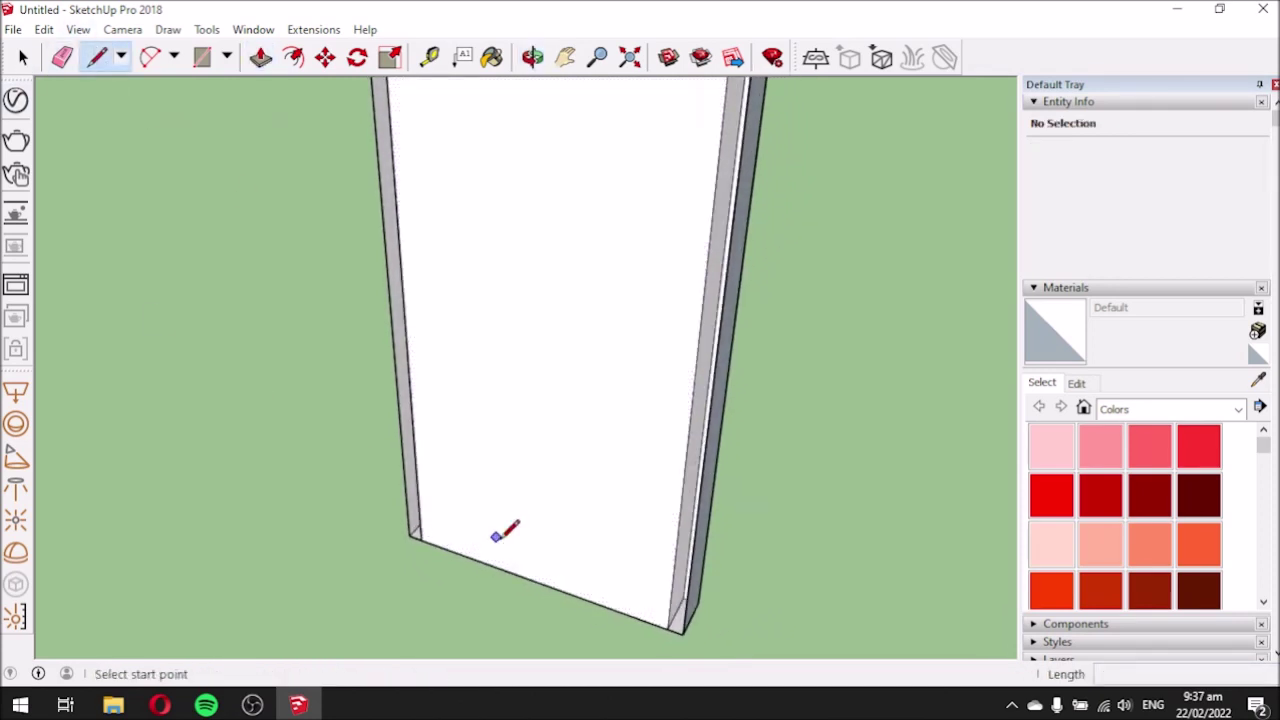
{"action": "left_click", "coordinate": [667, 628]}
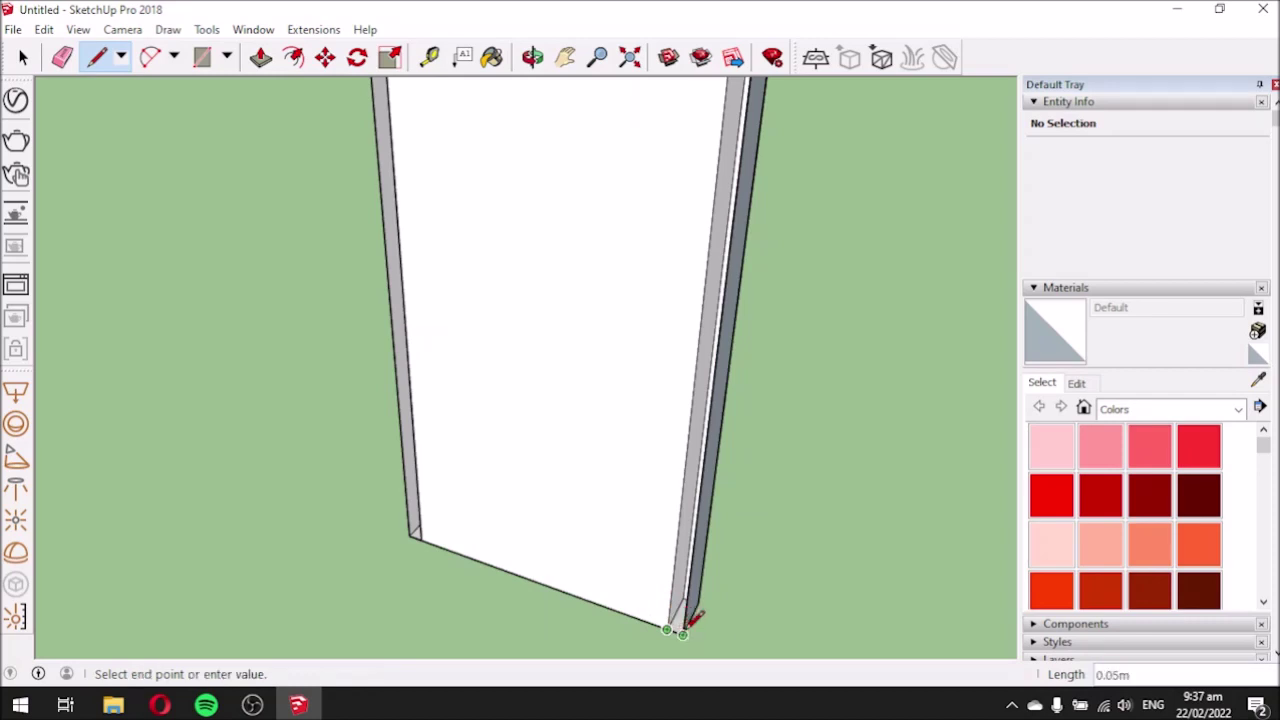
{"action": "left_click", "coordinate": [688, 630]}
Push/pull the door panel inside the frame by 0.05 m from the front side.
{"action": "scroll", "coordinate": [574, 570], "scroll_direction": "down", "scroll_amount": 4}
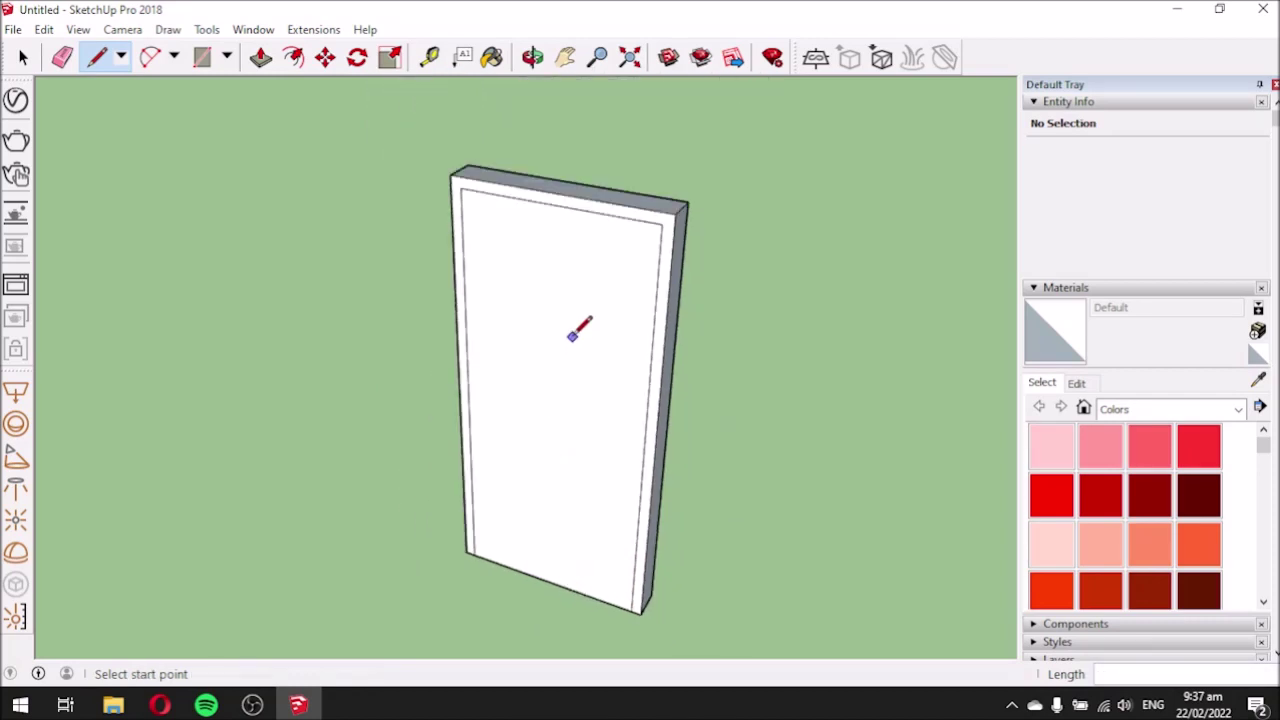
{"action": "scroll", "coordinate": [630, 246], "scroll_direction": "up", "scroll_amount": 1}
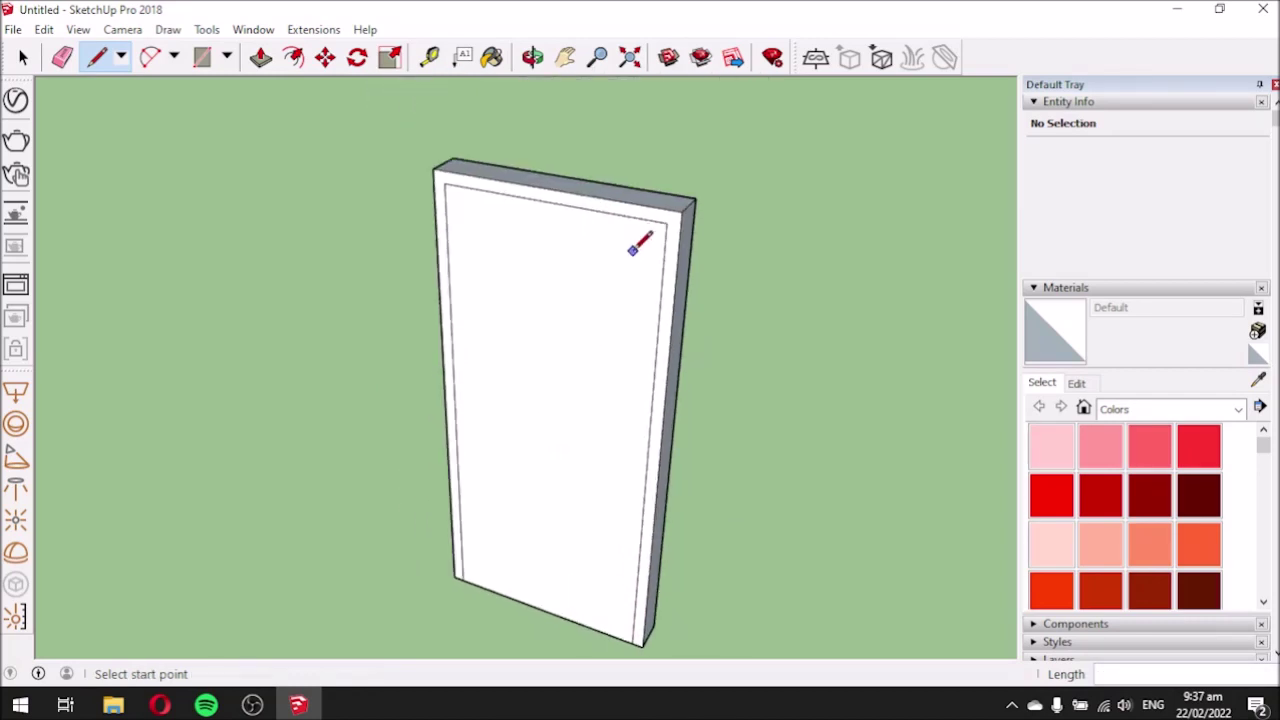
{"action": "mouse_move", "coordinate": [770, 297]}
{"action": "middle_mouse_down"}
{"action": "mouse_move", "coordinate": [417, 357]}
{"action": "mouse_move", "coordinate": [340, 349]}
{"action": "mouse_move", "coordinate": [391, 380]}
{"action": "middle_mouse_up"}
{"action": "scroll", "coordinate": [317, 96], "scroll_direction": "up", "scroll_amount": 3}
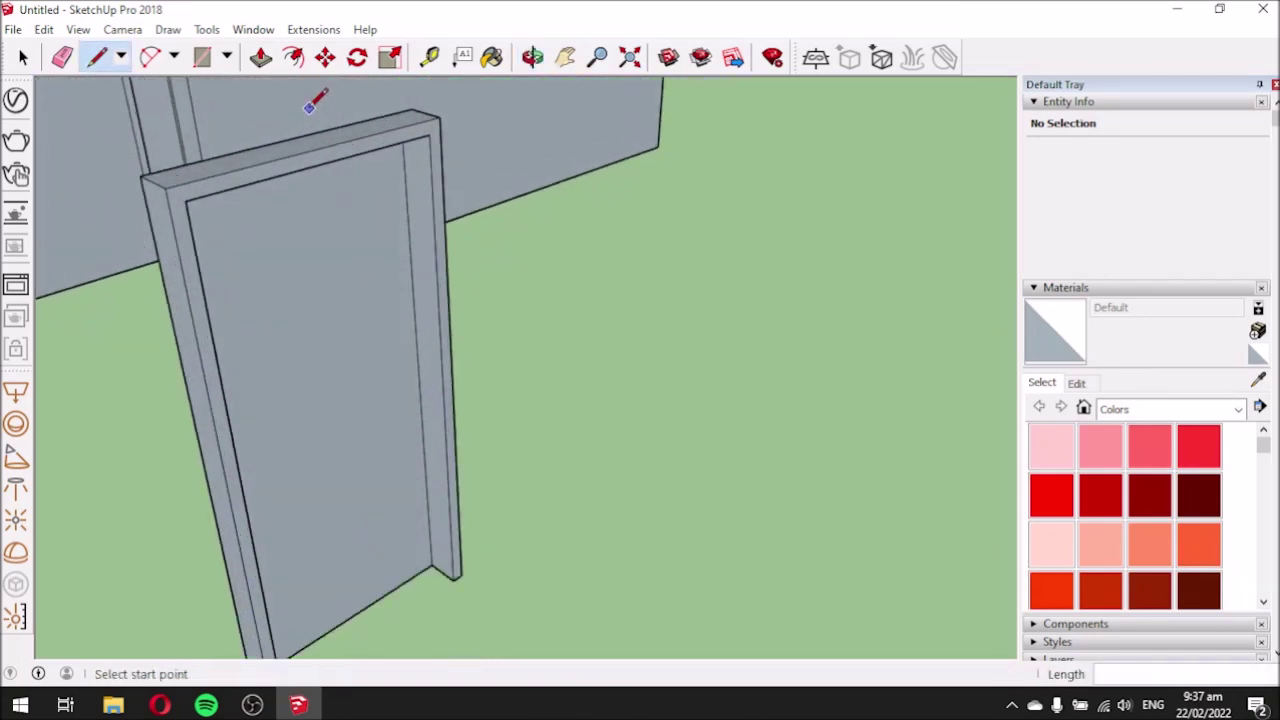
{"action": "scroll", "coordinate": [370, 199], "scroll_direction": "down", "scroll_amount": 1}
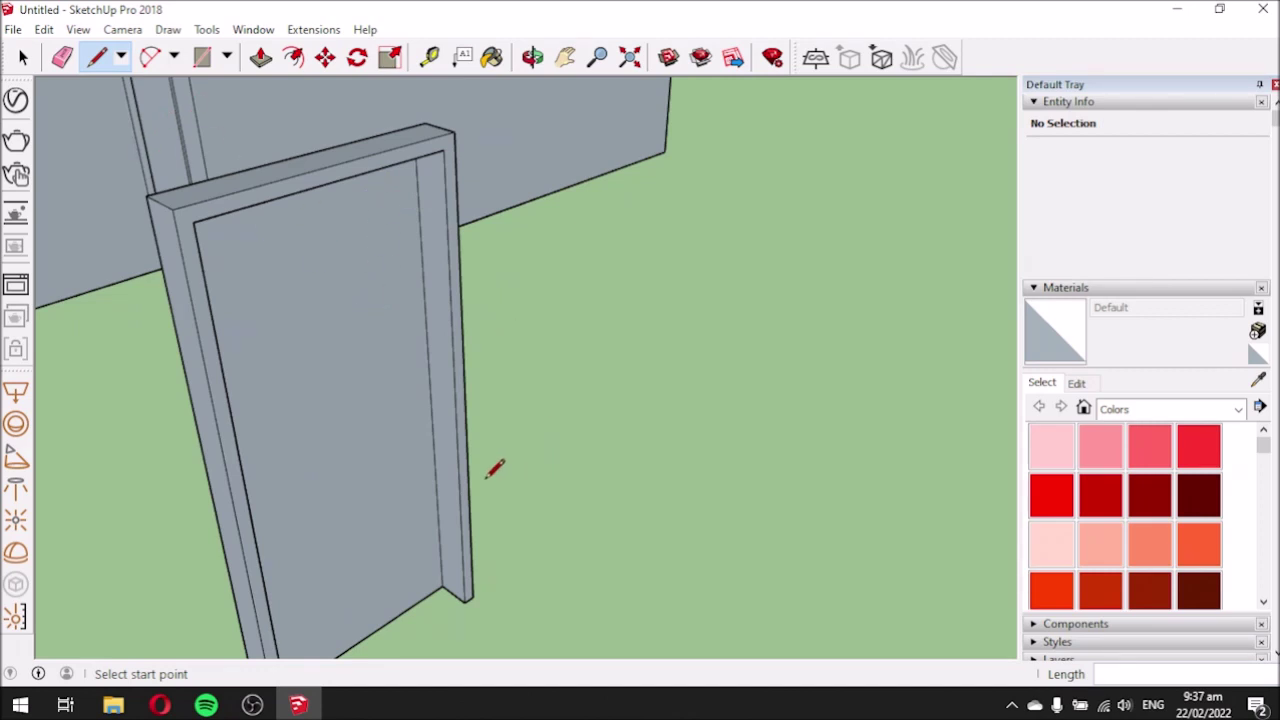
{"action": "middle_click_drag", "start_coordinate": [404, 410], "coordinate": [482, 348]}
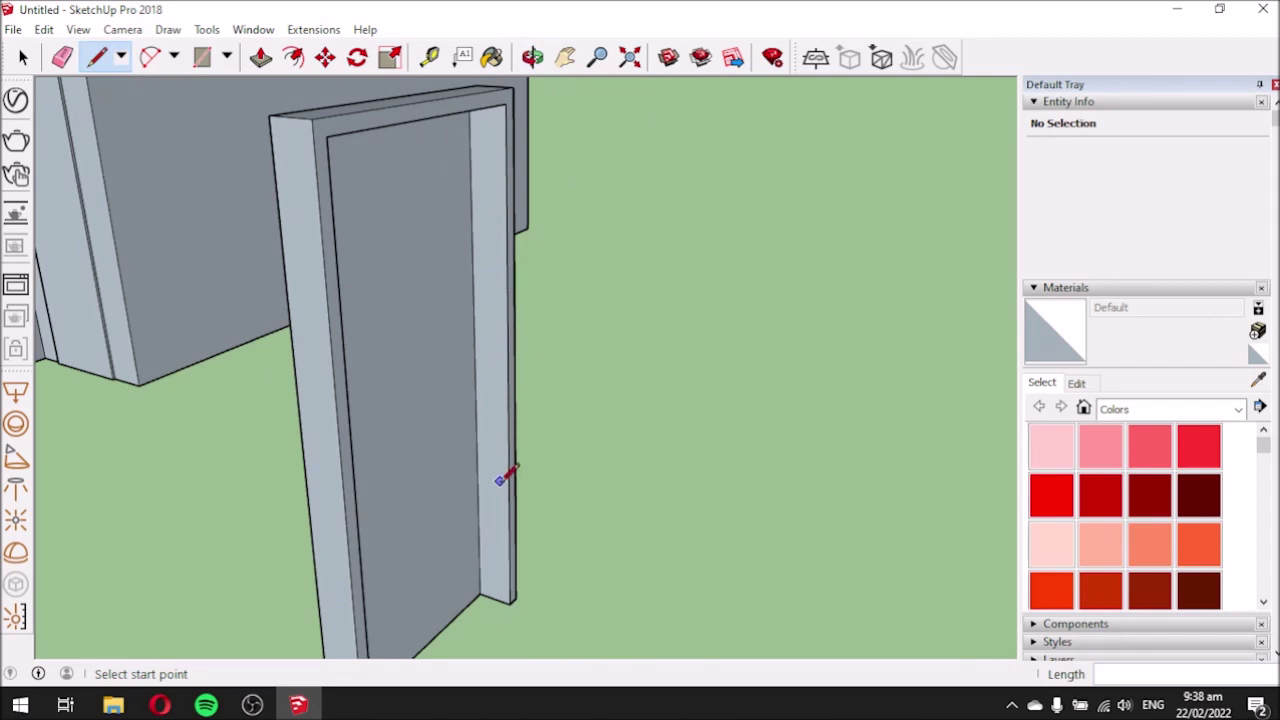
{"action": "middle_click_drag", "start_coordinate": [478, 500], "coordinate": [429, 457]}
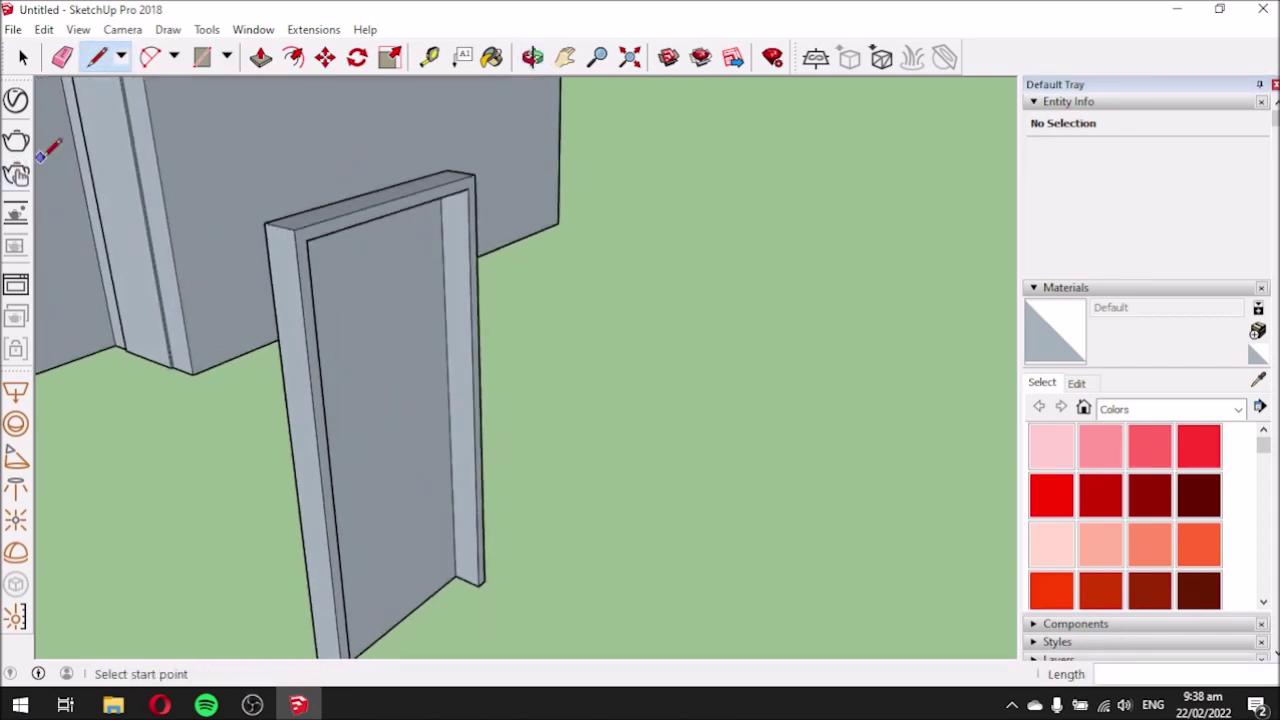
{"action": "middle_click_drag", "start_coordinate": [466, 403], "coordinate": [388, 406]}
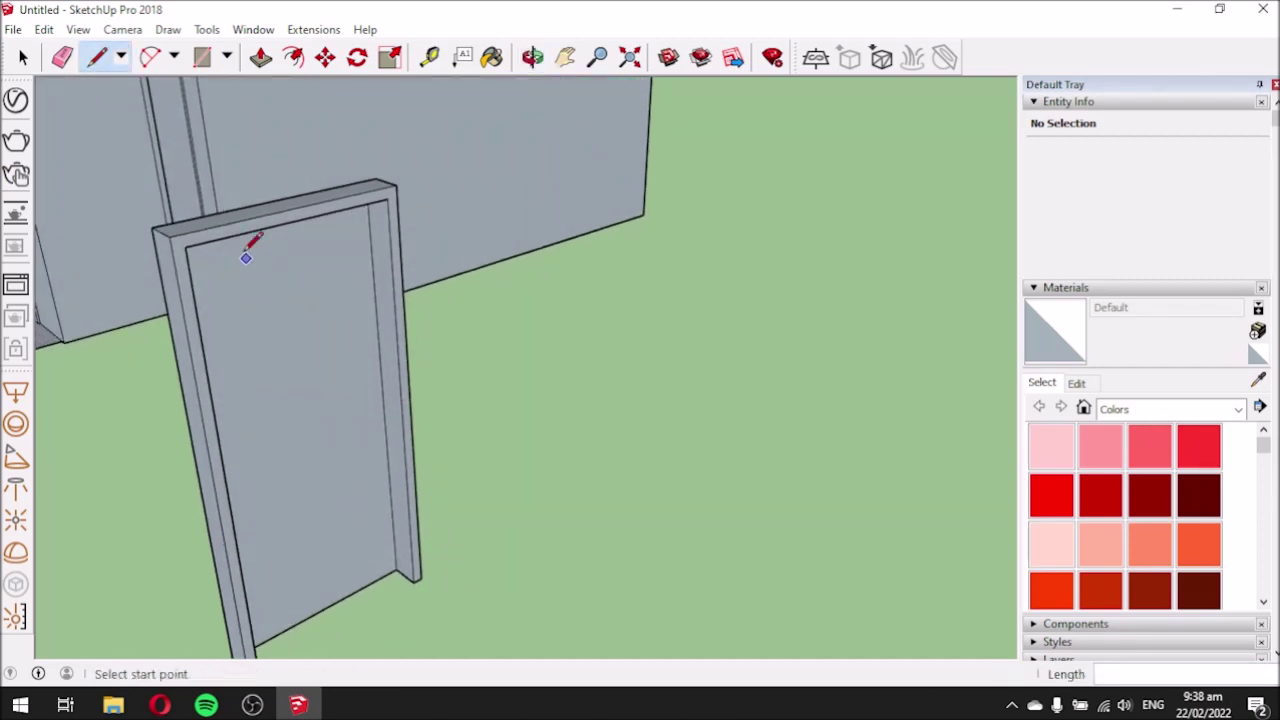
{"action": "left_click", "coordinate": [260, 58]}
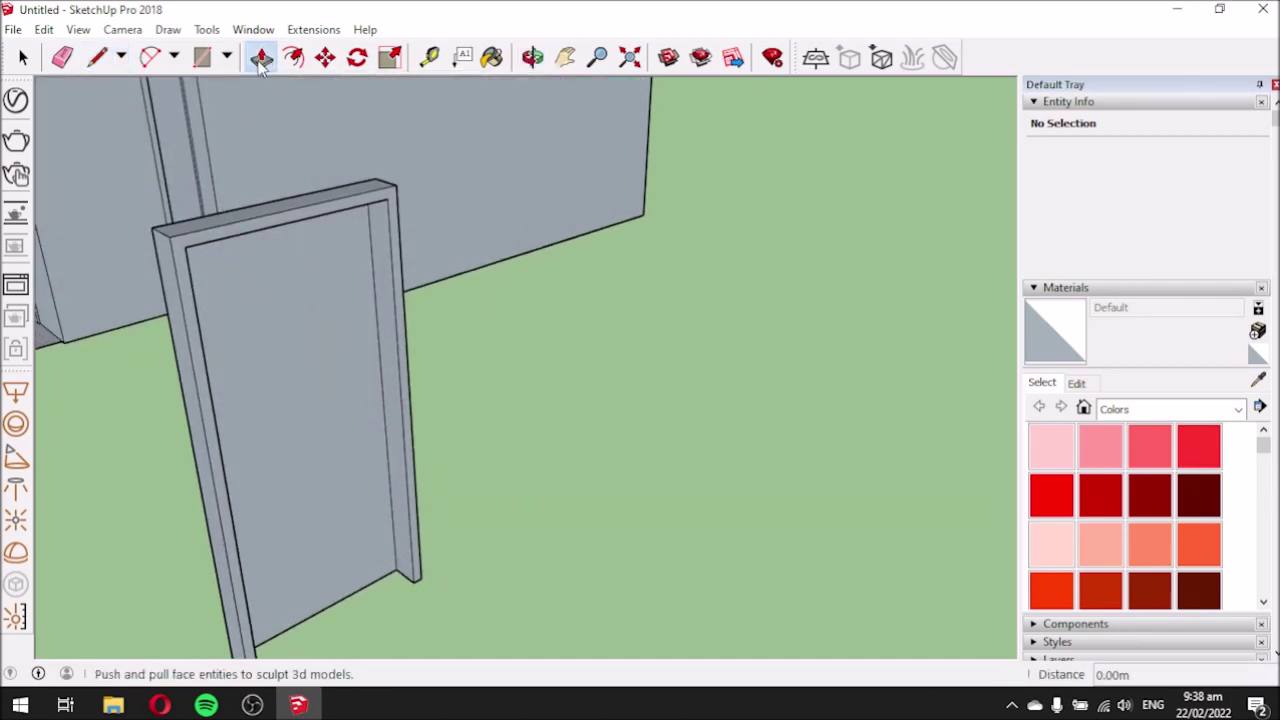
{"action": "left_click", "coordinate": [314, 308]}
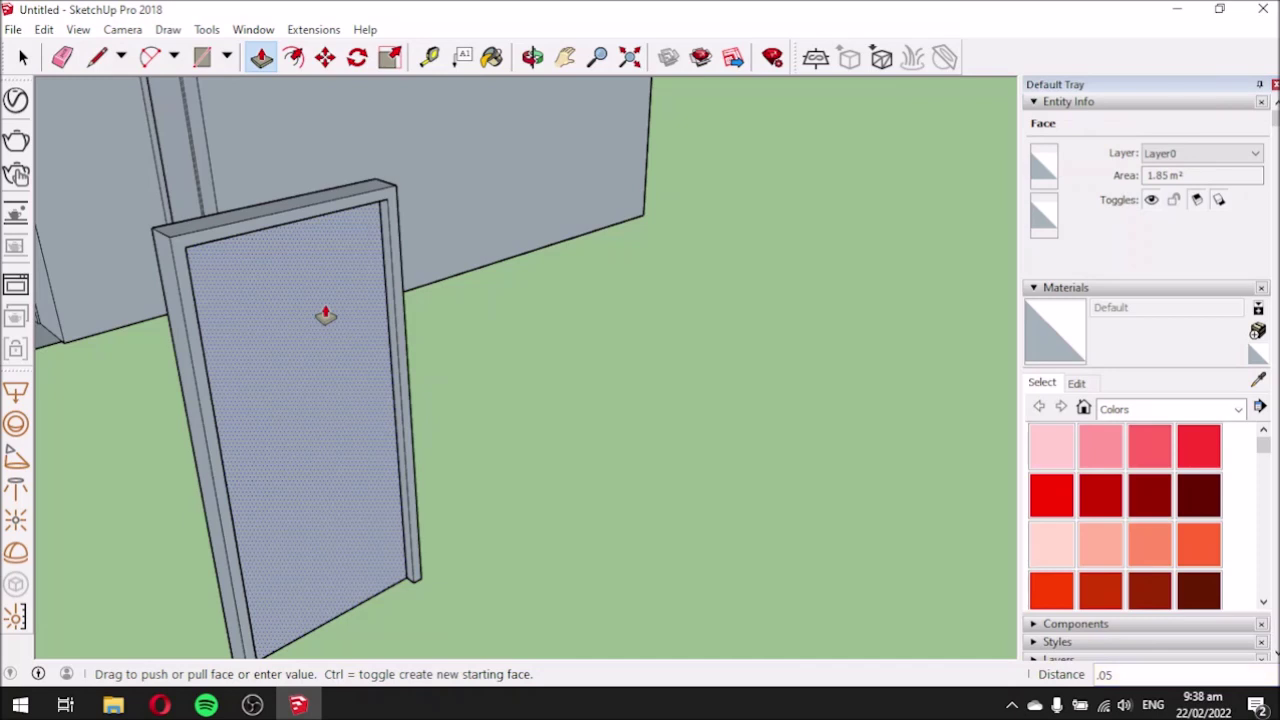
Draw a line along the frame's inner vertical edge from its top corner to its bottom corner.
{"action": "middle_click_drag", "start_coordinate": [306, 371], "coordinate": [657, 237]}
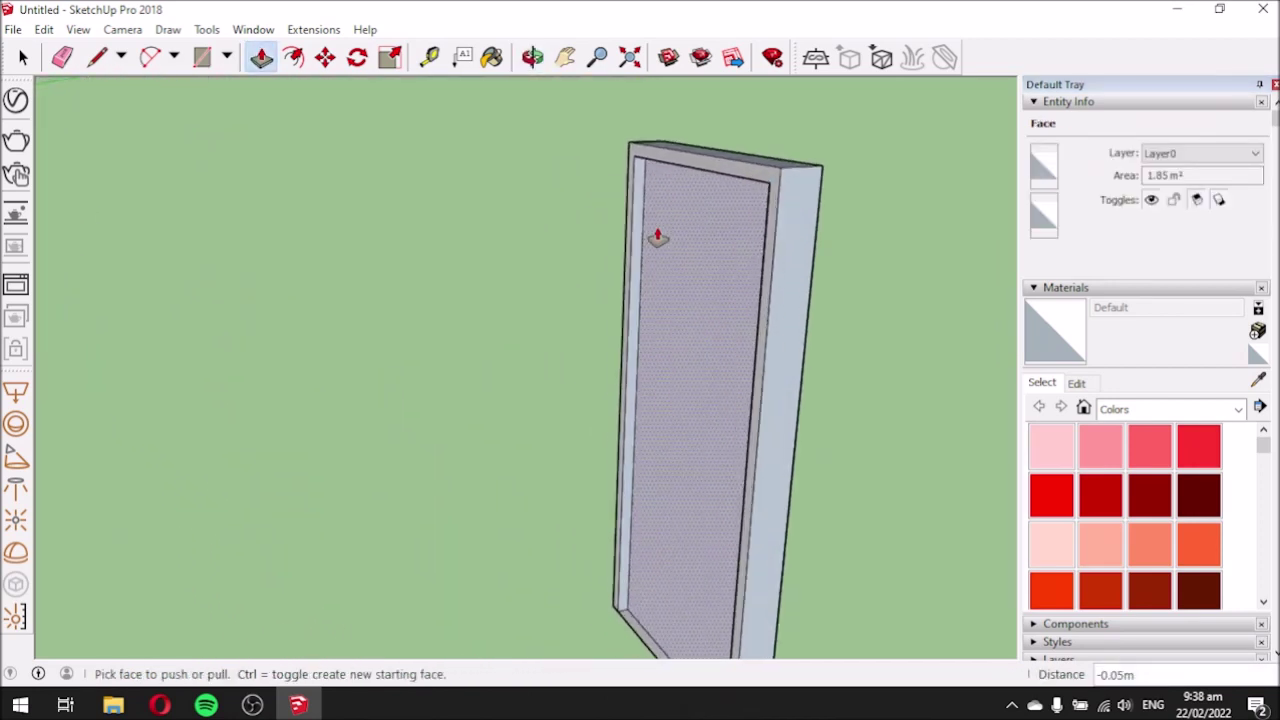
{"action": "left_click", "coordinate": [100, 56]}
{"action": "left_click", "coordinate": [632, 158]}
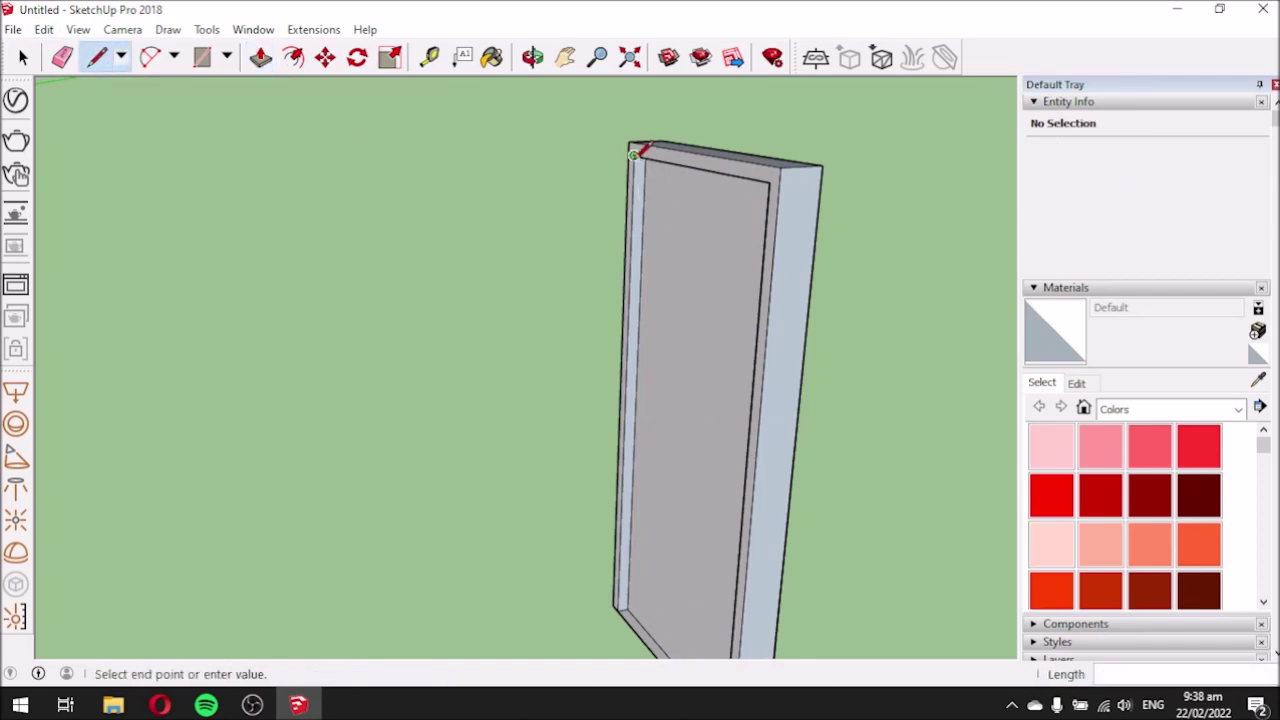
{"action": "left_click", "coordinate": [618, 610]}
{"action": "middle_click_drag", "start_coordinate": [618, 610], "coordinate": [443, 503]}
Search Google for "door" in a new Opera browser tab and dismiss the location request.
{"action": "mouse_move", "coordinate": [163, 700]}
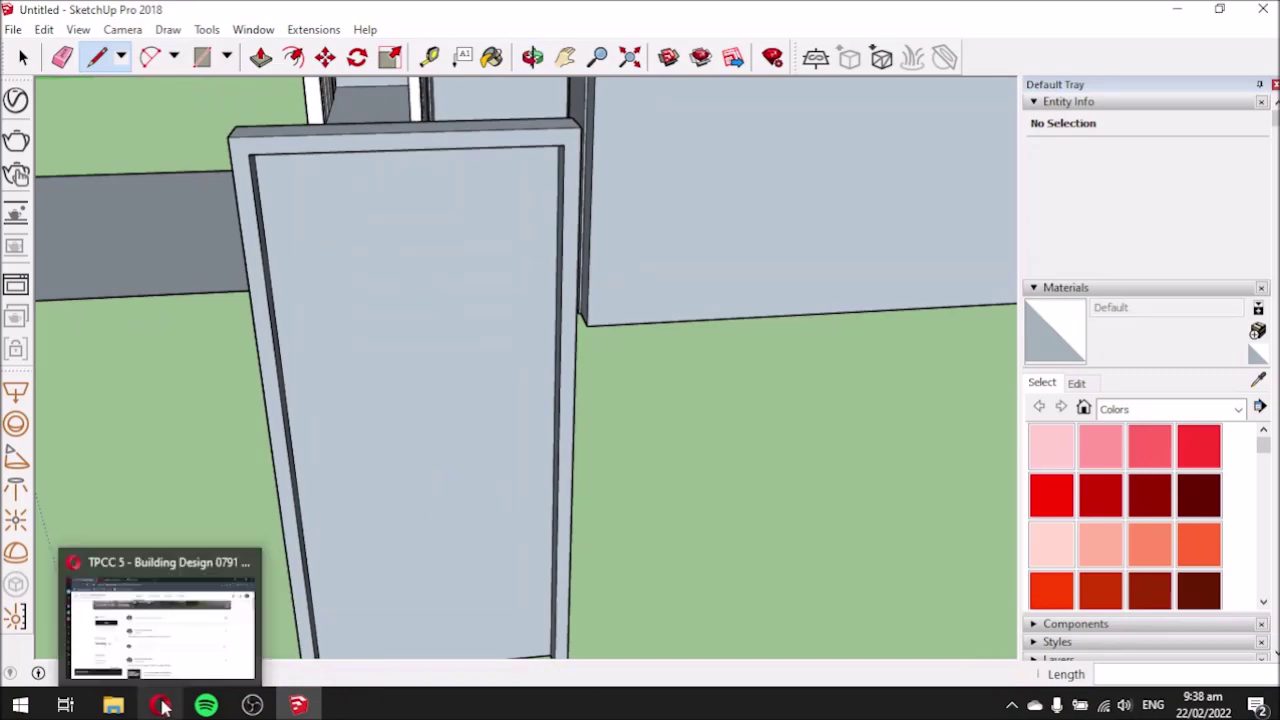
{"action": "left_click", "coordinate": [132, 556]}
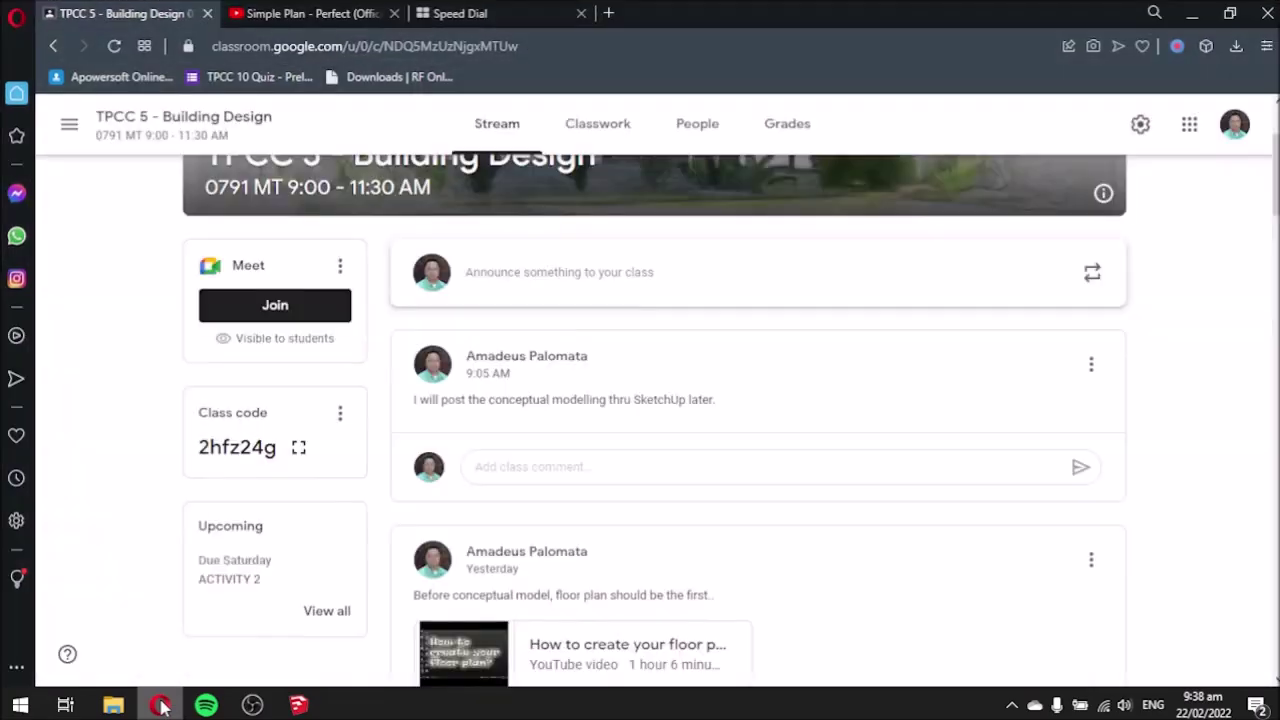
{"action": "left_click", "coordinate": [609, 14]}
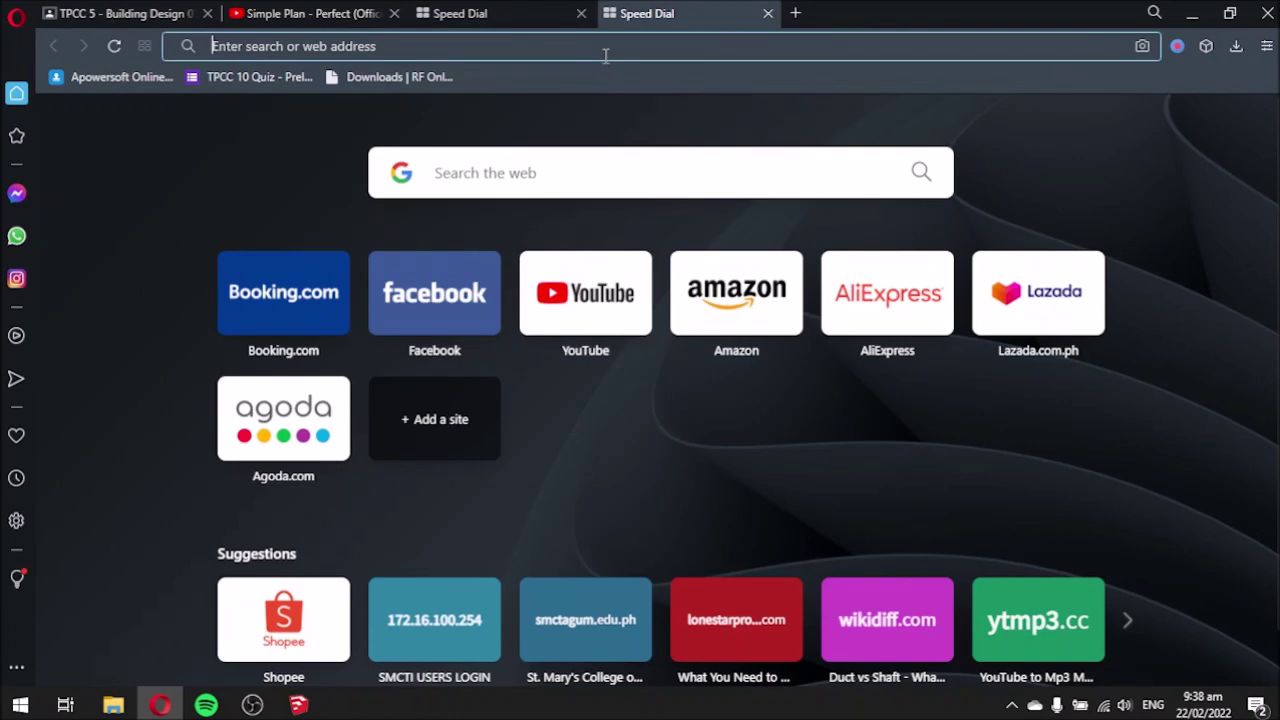
{"action": "type", "text": "door"}
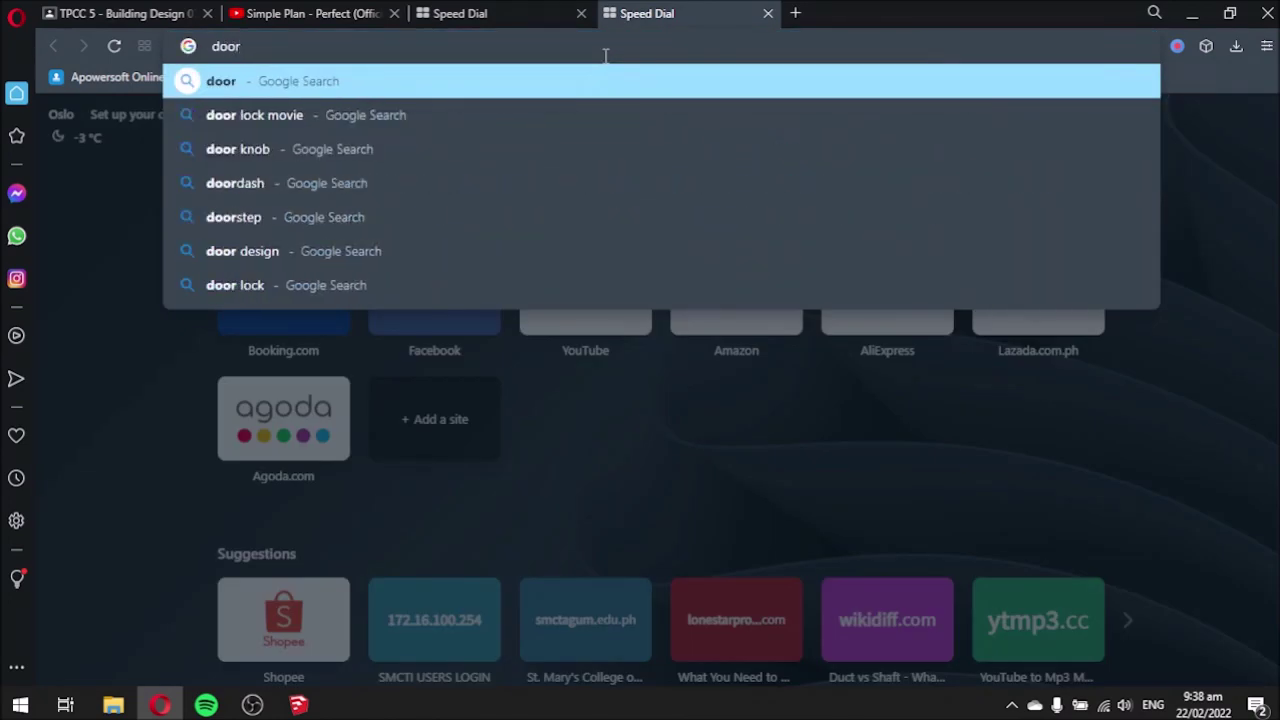
{"action": "key", "text": "Return"}
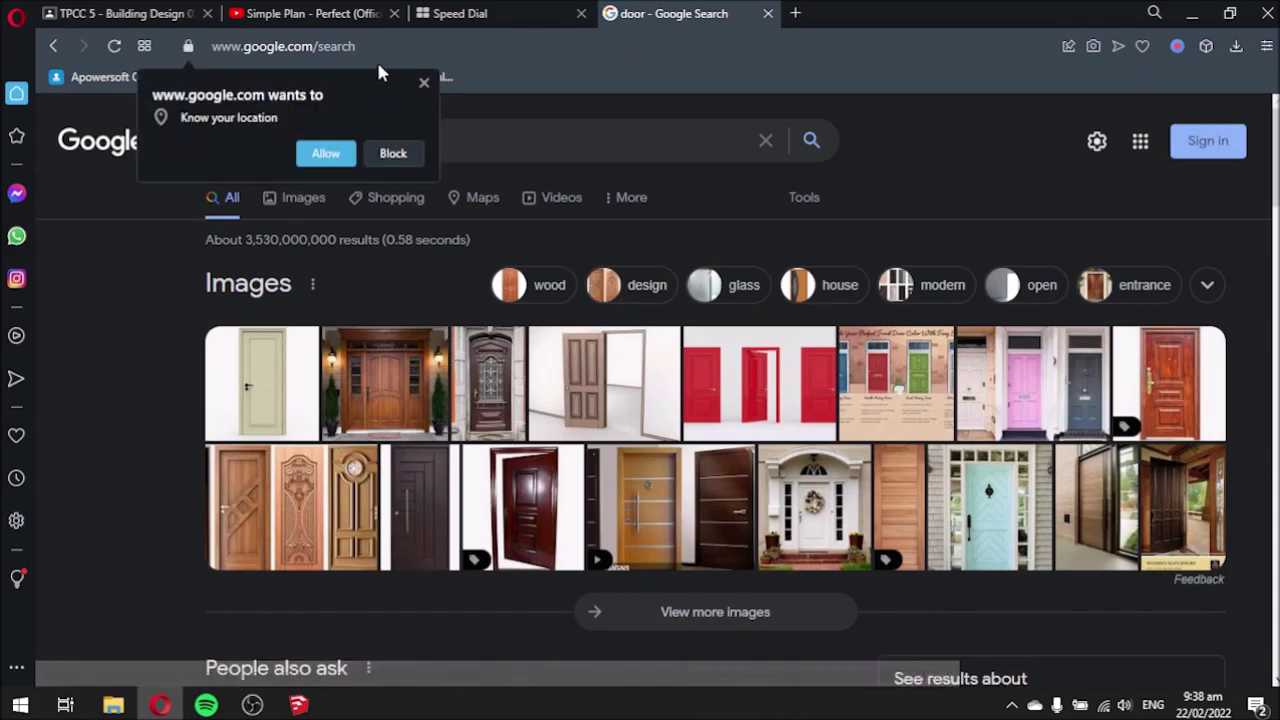
{"action": "left_click", "coordinate": [424, 83]}
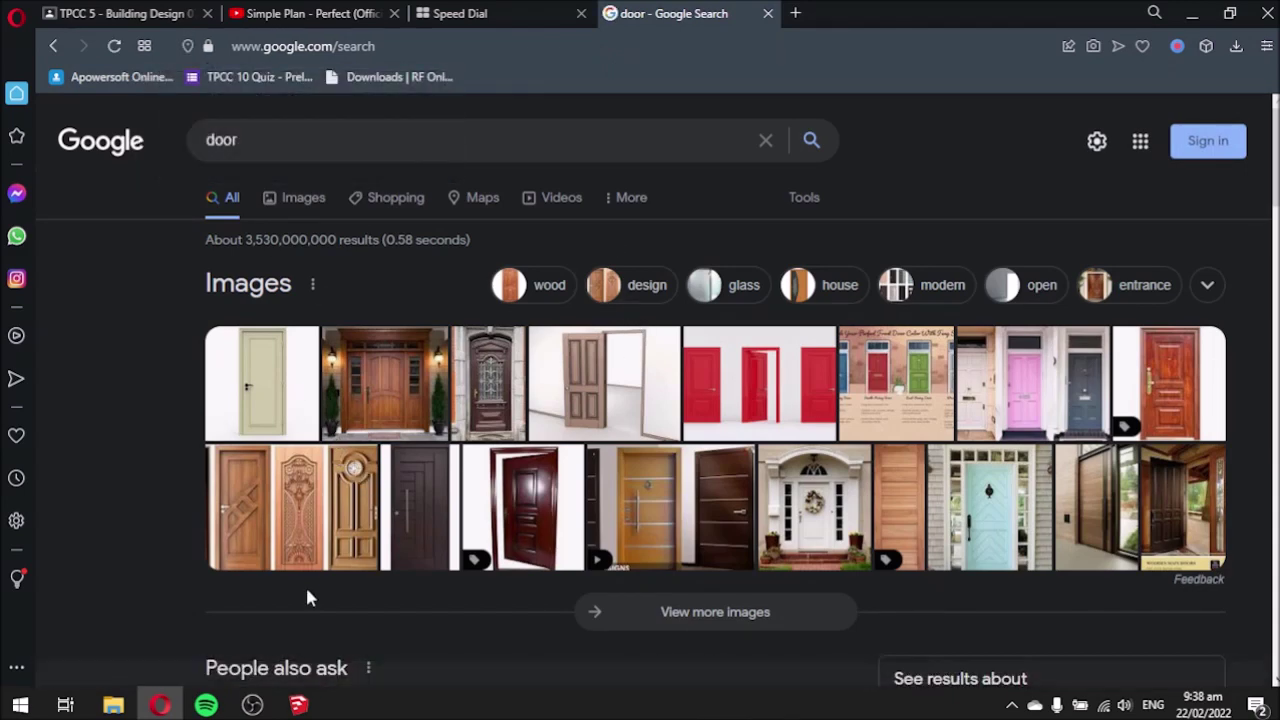
Open the "25 Latest House Door Designs With Pictures In 2022" image preview and examine its related images for a door panel design.
{"action": "left_click", "coordinate": [286, 514]}
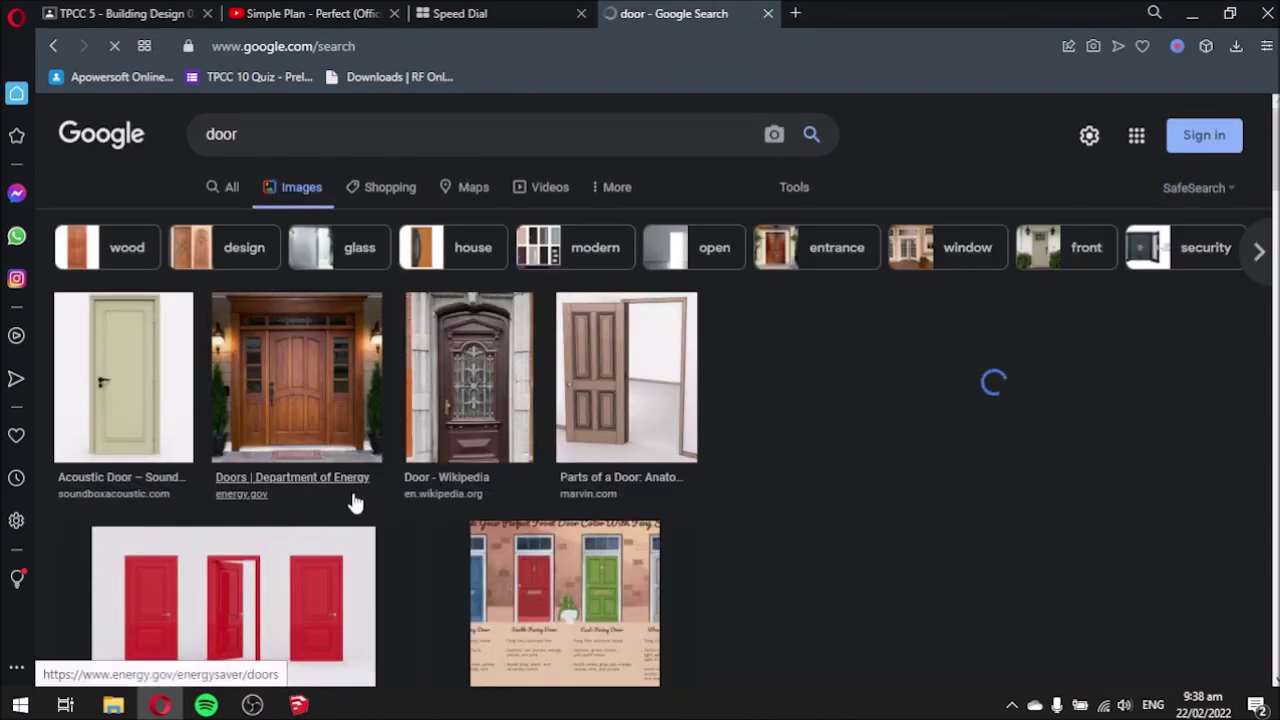
{"action": "scroll", "coordinate": [306, 491], "scroll_direction": "down", "scroll_amount": 5}
{"action": "left_click", "coordinate": [405, 485]}
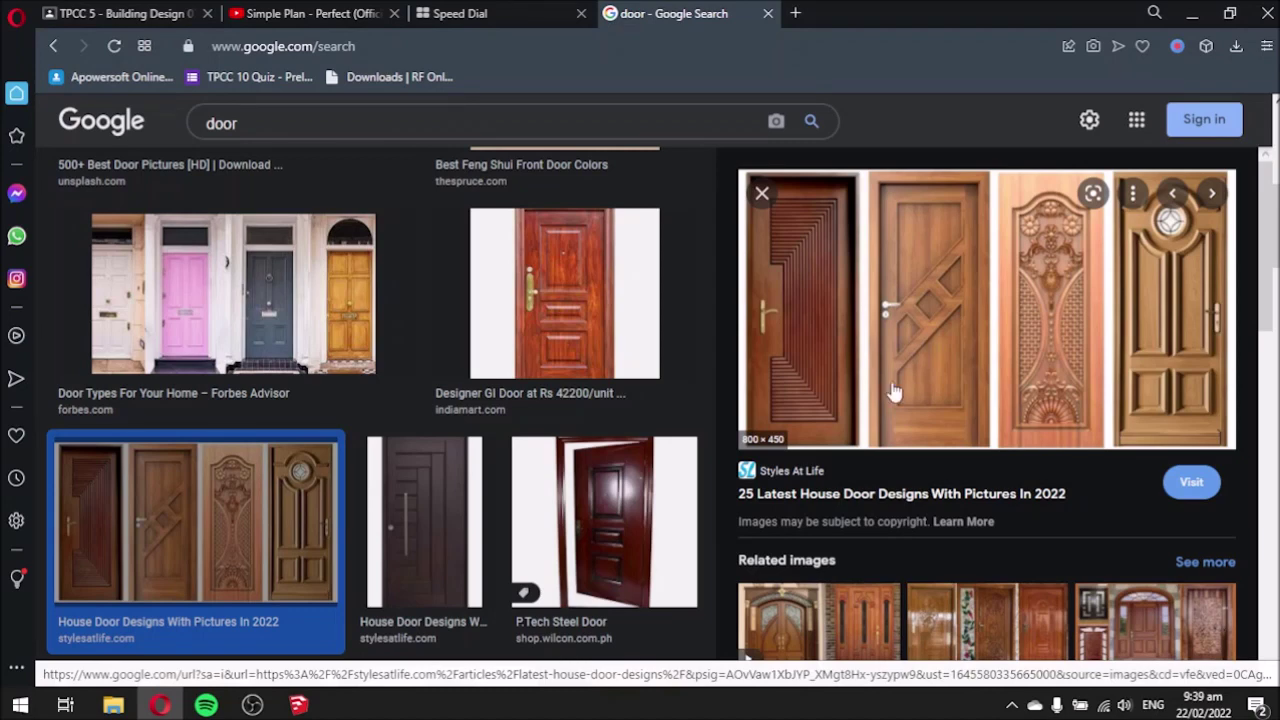
{"action": "scroll", "coordinate": [945, 325], "scroll_direction": "up", "scroll_amount": 2}
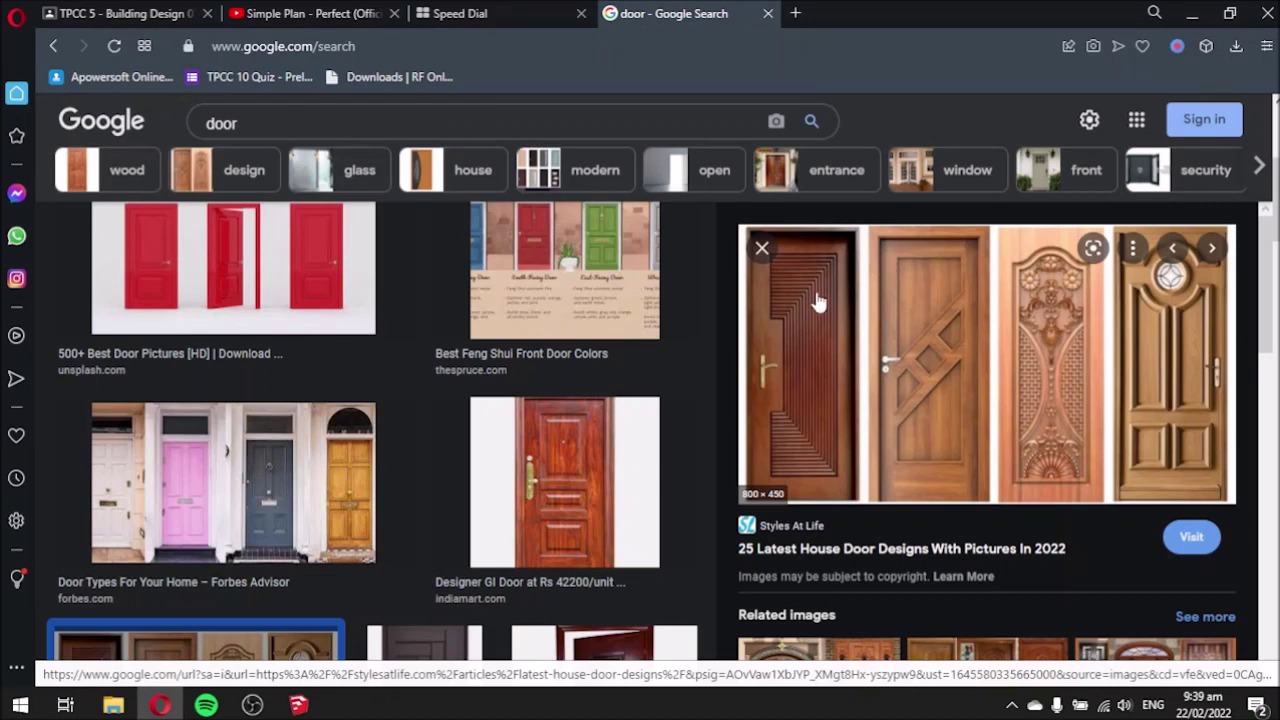
{"action": "scroll", "coordinate": [537, 355], "scroll_direction": "down", "scroll_amount": 4}
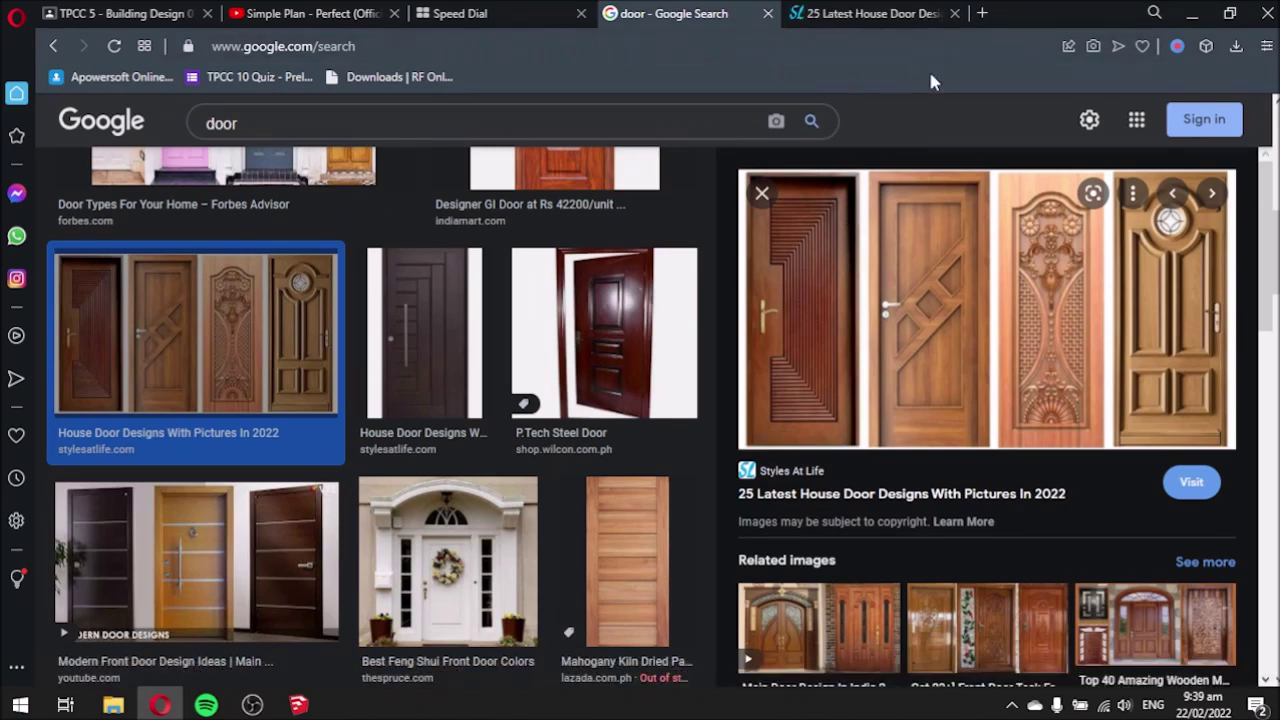
{"action": "scroll", "coordinate": [986, 420], "scroll_direction": "down", "scroll_amount": 4}
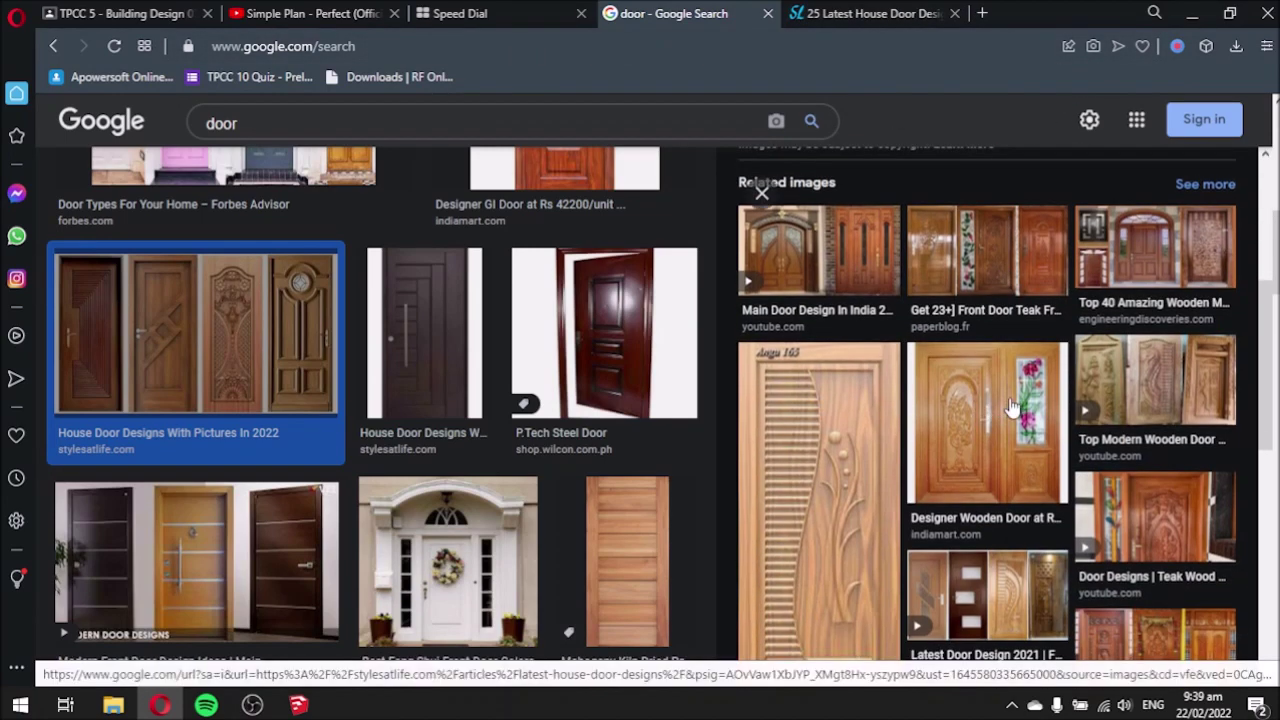
{"action": "scroll", "coordinate": [1000, 410], "scroll_direction": "down", "scroll_amount": 1}
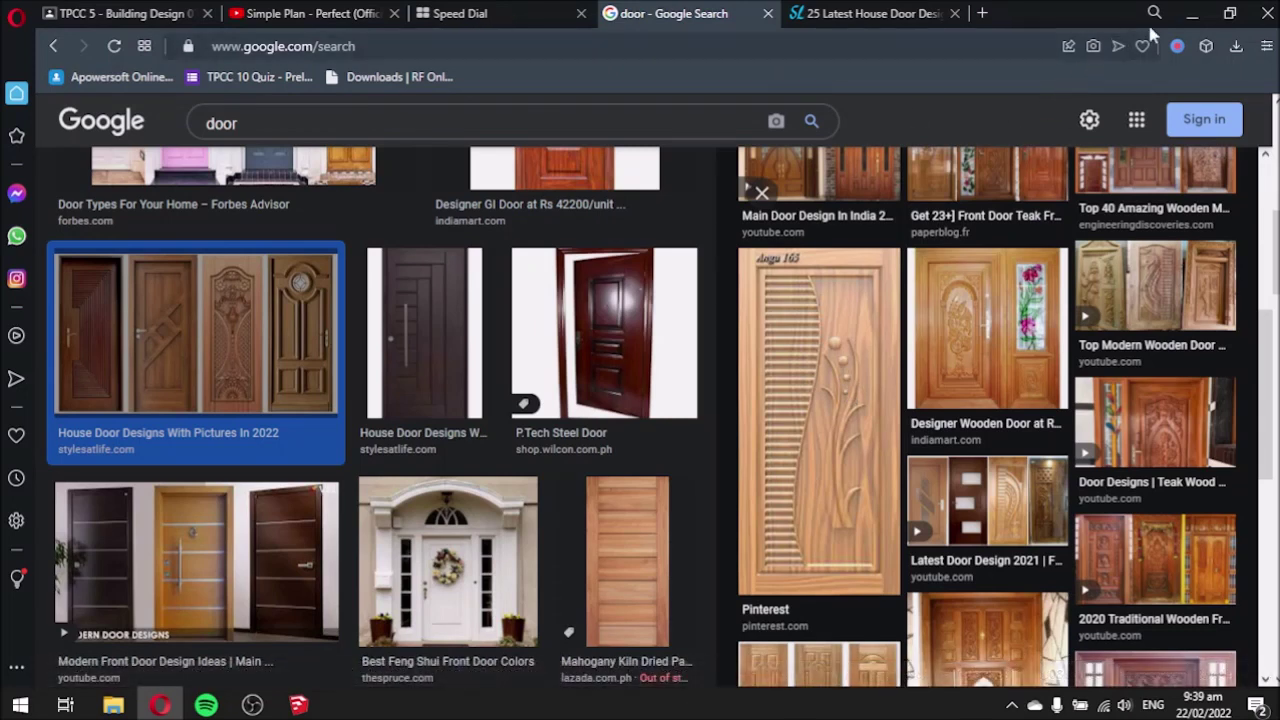
Switch back to SketchUp and offset the door panel's outline inward by 0.15 m.
{"action": "left_click", "coordinate": [1191, 16]}
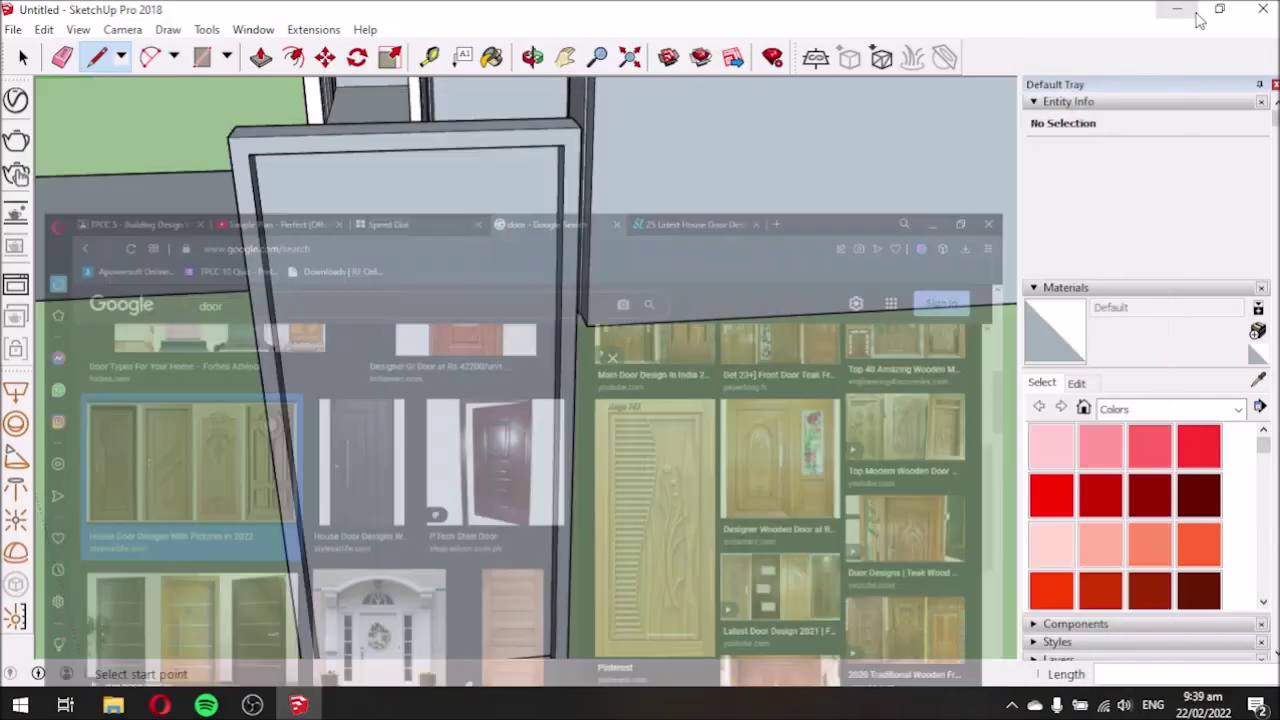
{"action": "scroll", "coordinate": [720, 205], "scroll_direction": "down", "scroll_amount": 3}
{"action": "scroll", "coordinate": [600, 209], "scroll_direction": "up", "scroll_amount": 3}
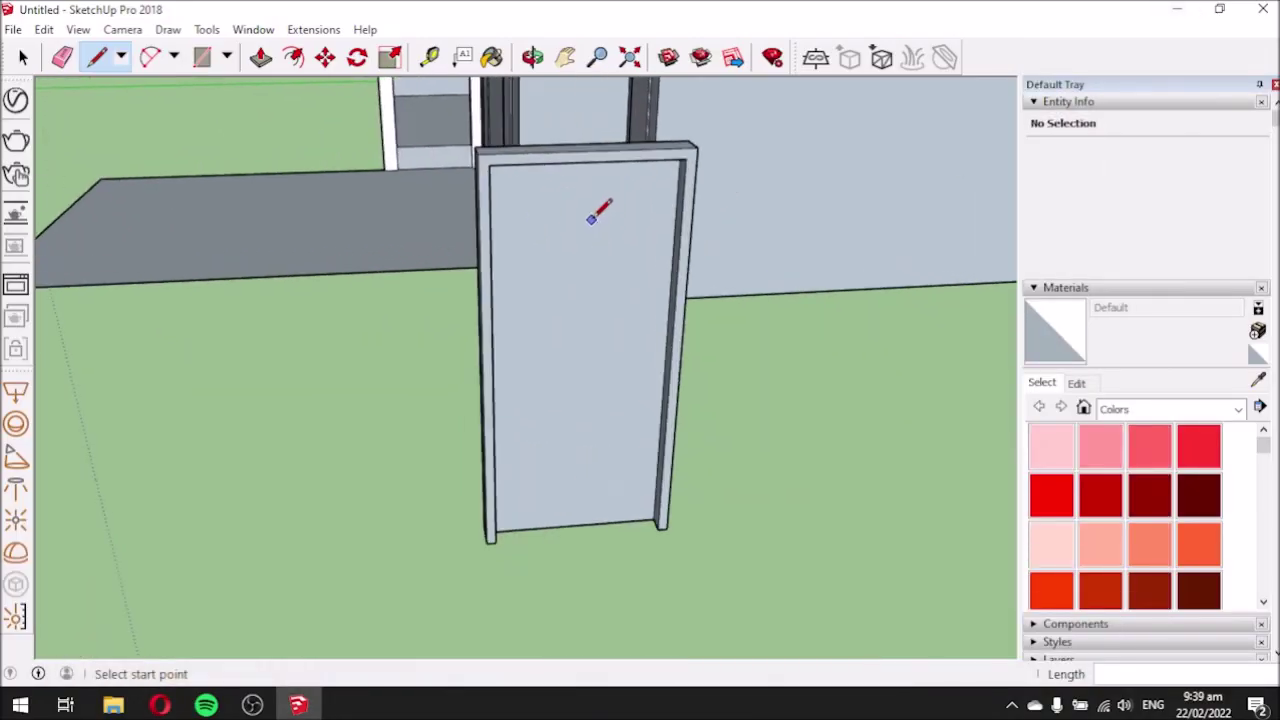
{"action": "mouse_move", "coordinate": [600, 209]}
{"action": "middle_mouse_down"}
{"action": "mouse_move", "coordinate": [569, 257]}
{"action": "mouse_move", "coordinate": [549, 213]}
{"action": "mouse_move", "coordinate": [463, 223]}
{"action": "mouse_move", "coordinate": [531, 131]}
{"action": "mouse_move", "coordinate": [563, 231]}
{"action": "mouse_move", "coordinate": [591, 208]}
{"action": "mouse_move", "coordinate": [606, 226]}
{"action": "middle_mouse_up"}
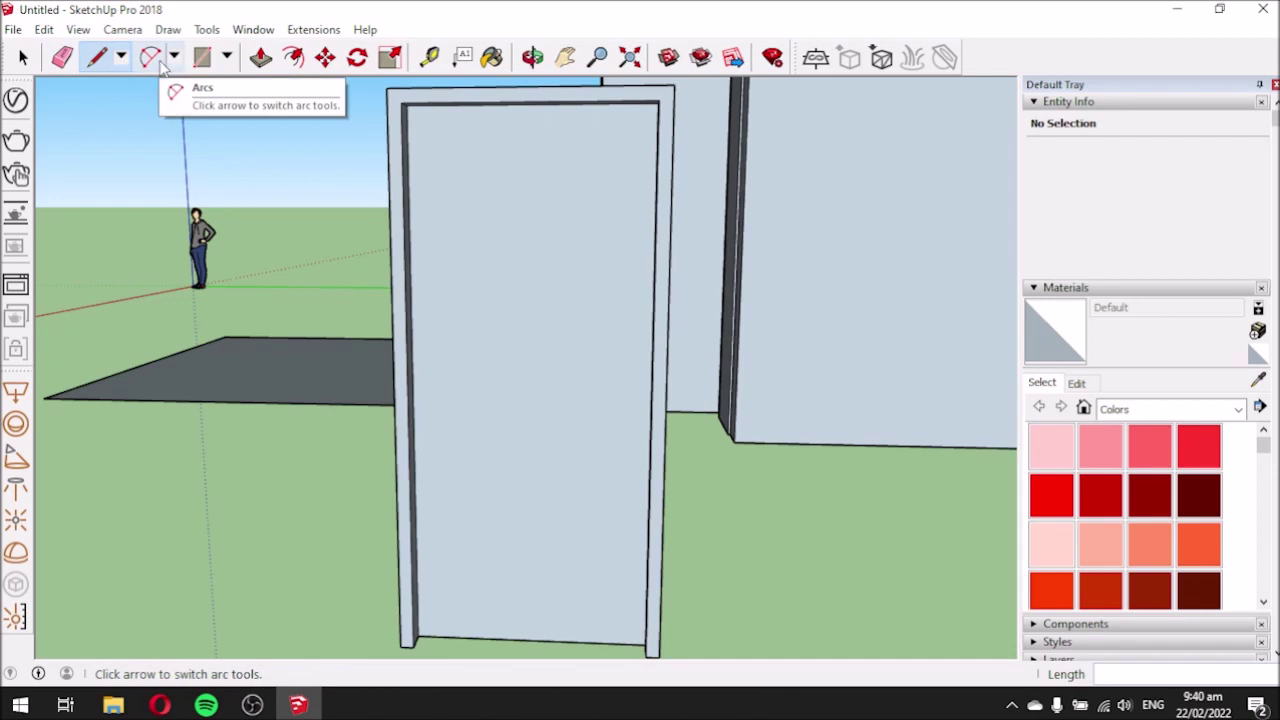
{"action": "left_click", "coordinate": [294, 58]}
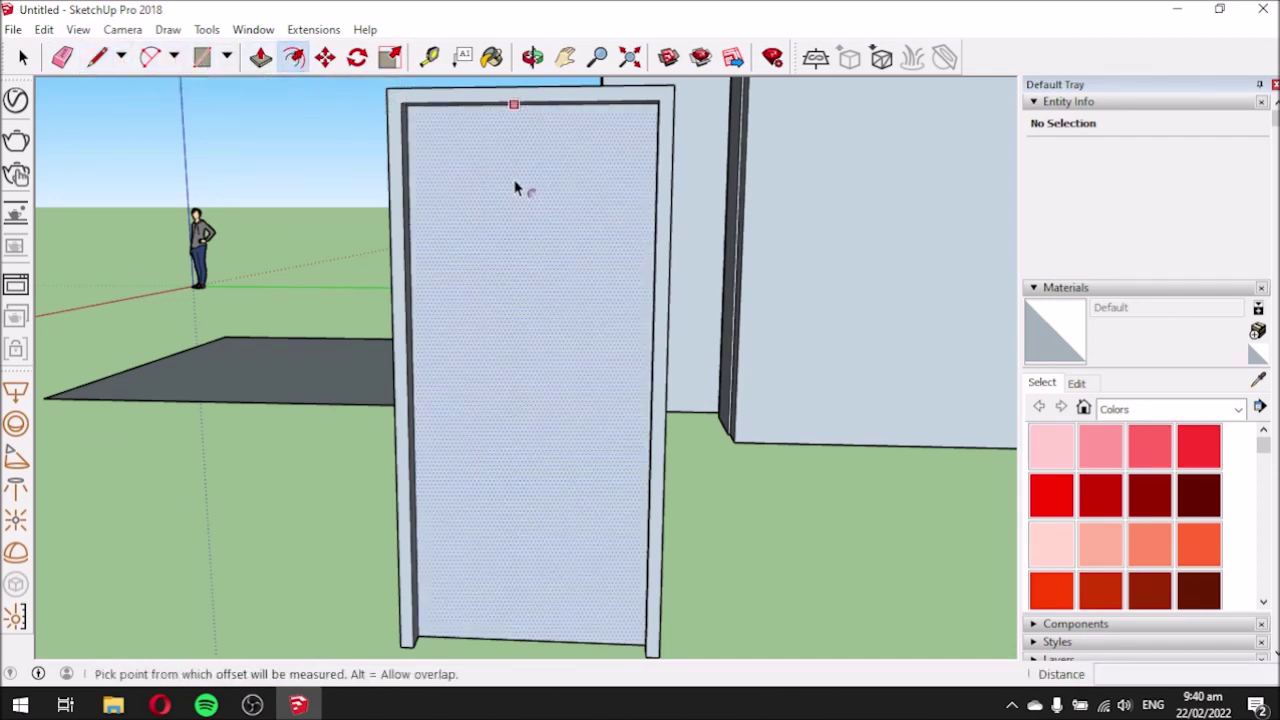
{"action": "scroll", "coordinate": [476, 157], "scroll_direction": "up", "scroll_amount": 1}
{"action": "left_click", "coordinate": [469, 152]}
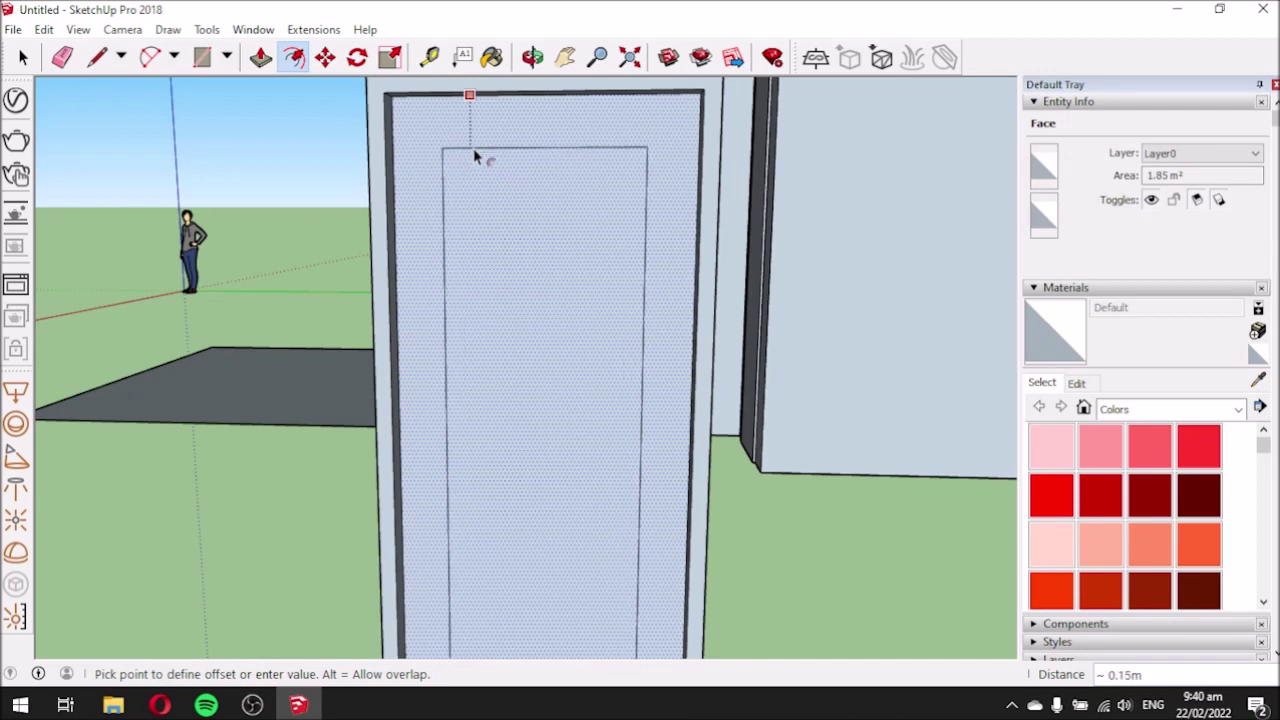
{"action": "middle_click_drag", "start_coordinate": [473, 148], "coordinate": [472, 149]}
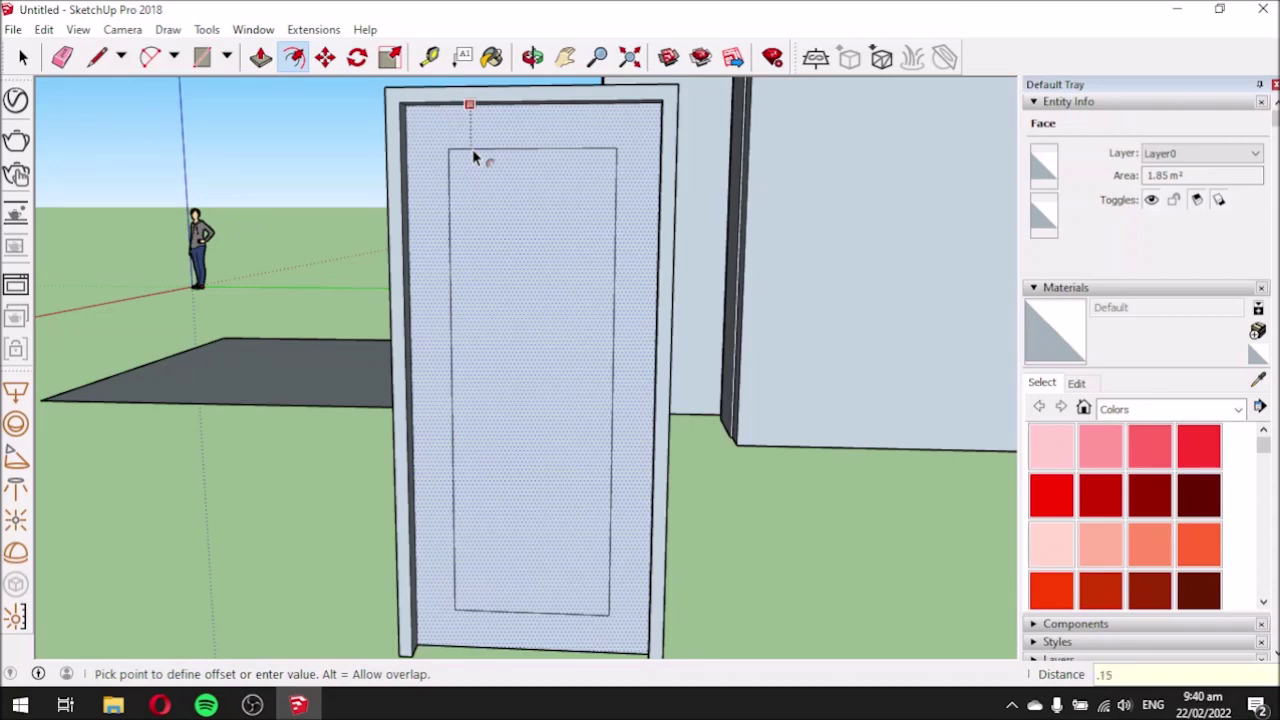
{"action": "left_click", "coordinate": [472, 149]}
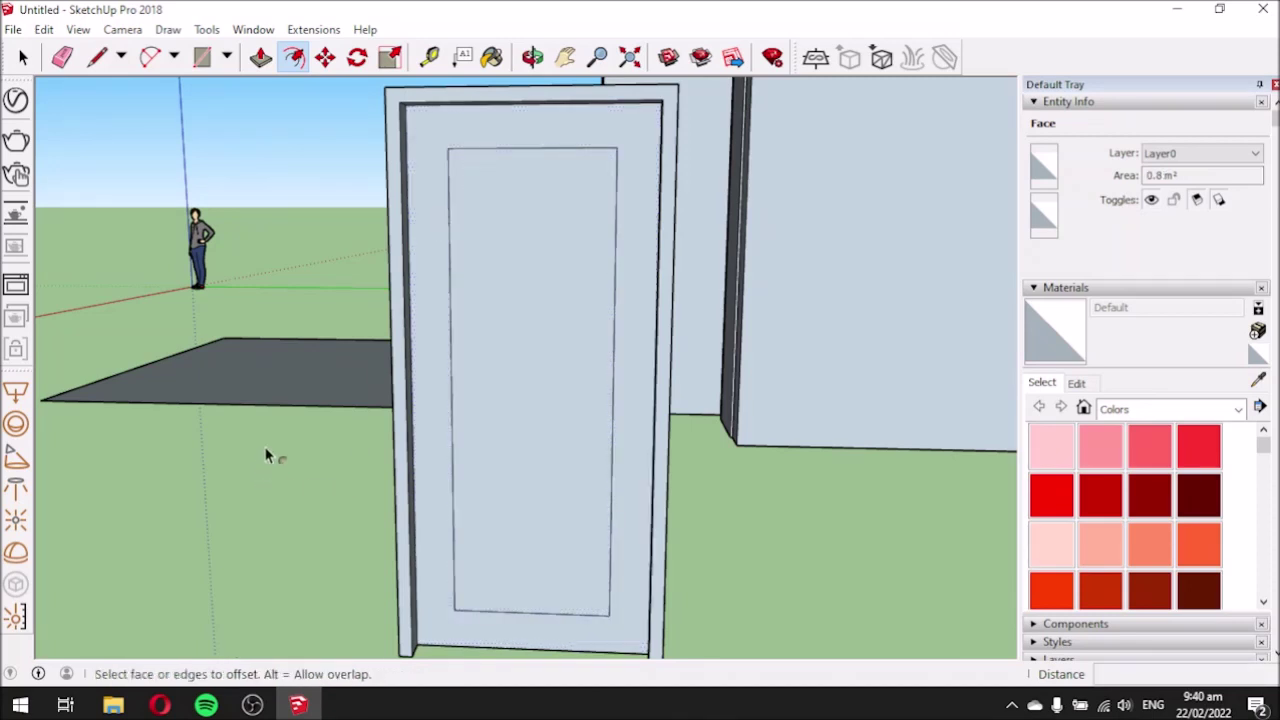
Try a narrow inward offset of the inner rectangle on the door panel.
{"action": "scroll", "coordinate": [371, 417], "scroll_direction": "down", "scroll_amount": 3}
{"action": "scroll", "coordinate": [277, 431], "scroll_direction": "up", "scroll_amount": 2}
{"action": "scroll", "coordinate": [512, 262], "scroll_direction": "up", "scroll_amount": 1}
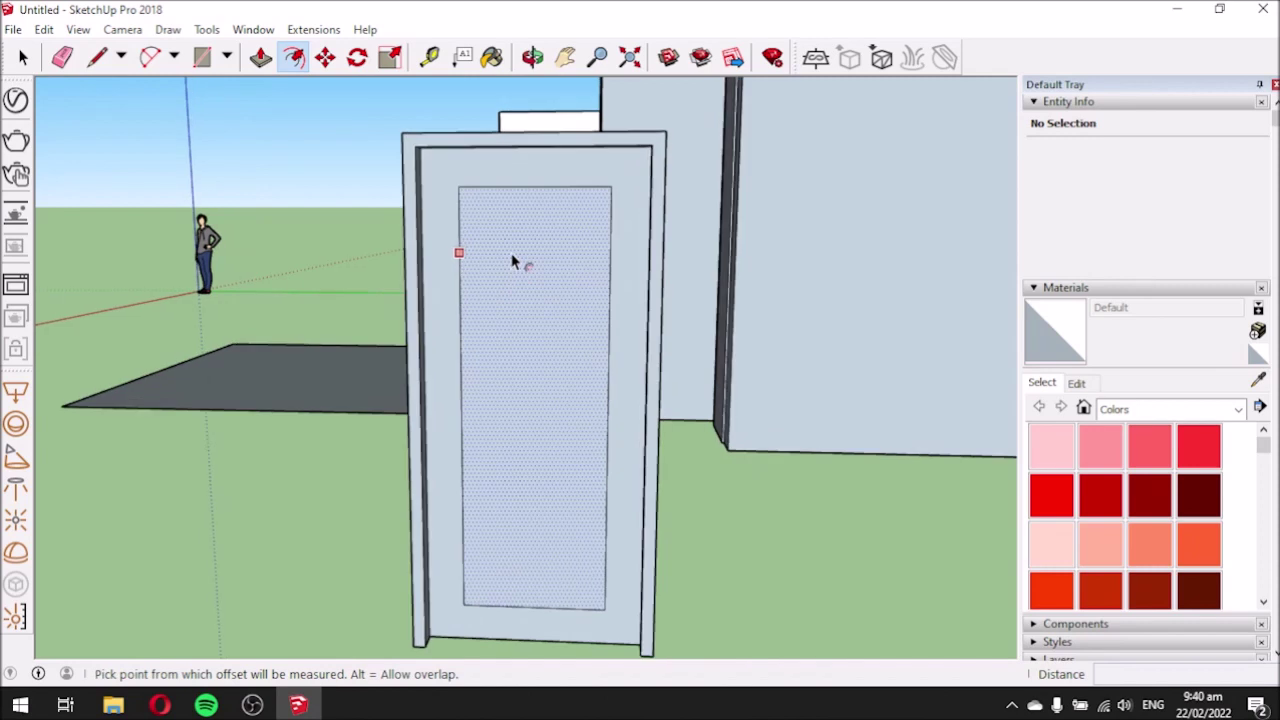
{"action": "scroll", "coordinate": [505, 258], "scroll_direction": "up", "scroll_amount": 1}
{"action": "left_click", "coordinate": [500, 201]}
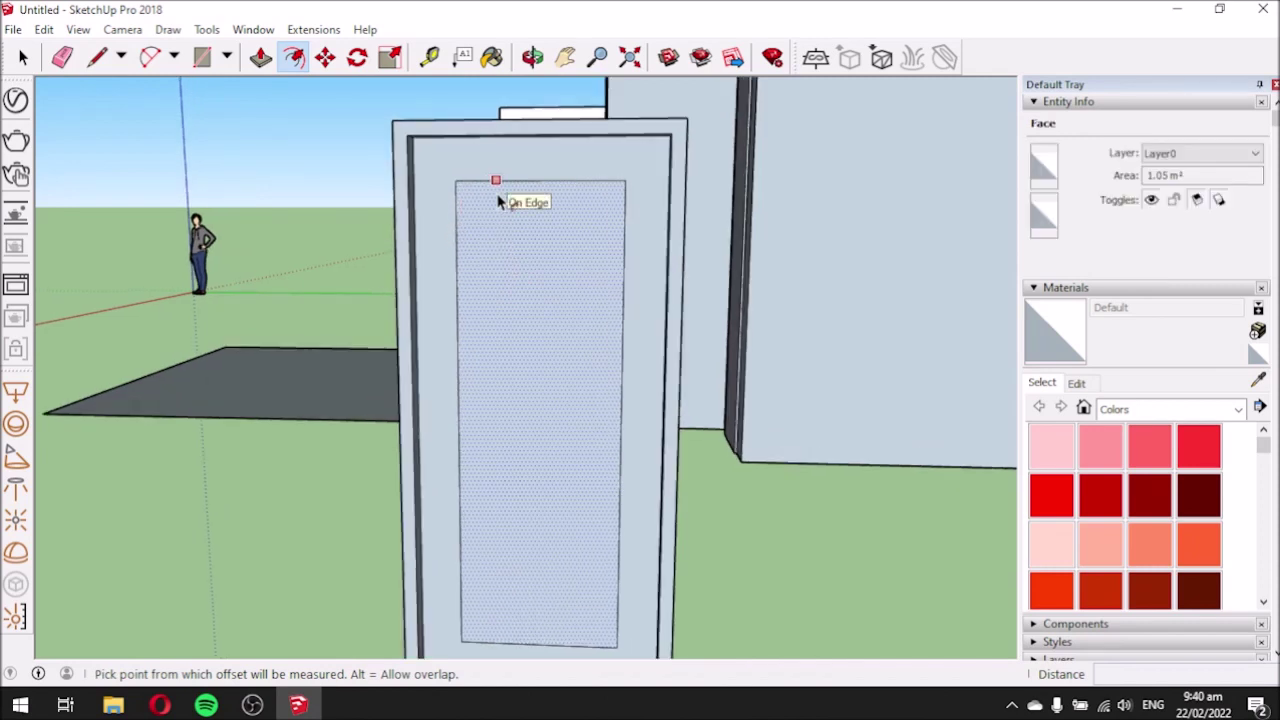
{"action": "left_click", "coordinate": [497, 198]}
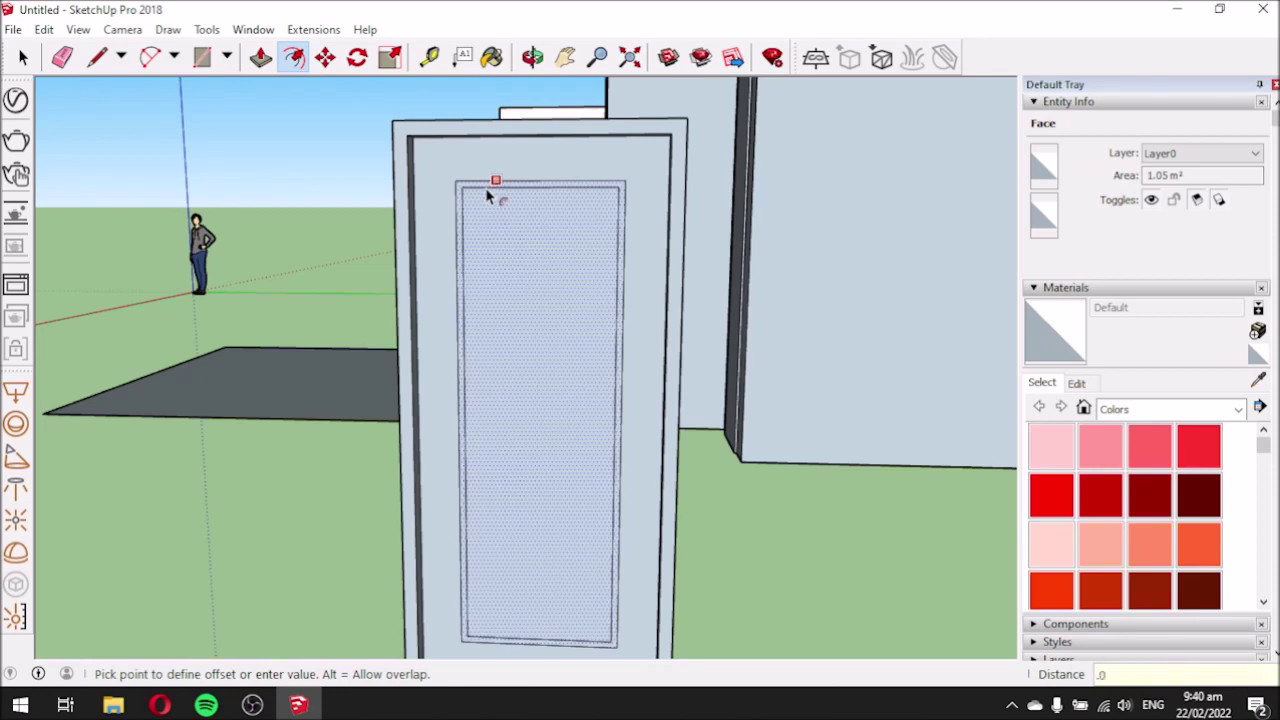
{"action": "key", "text": "Return"}
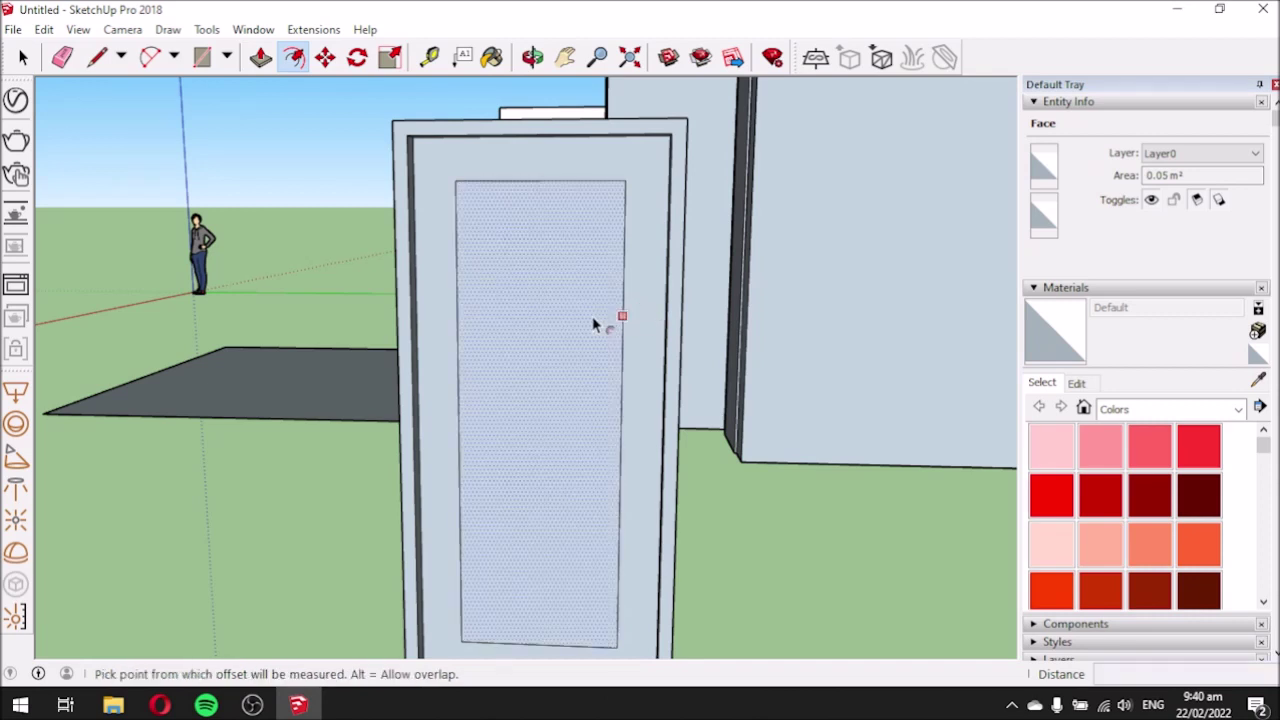
Offset the door panel's inner rectangle inward by 0.02 m to form a thin border strip.
{"action": "left_click", "coordinate": [495, 200]}
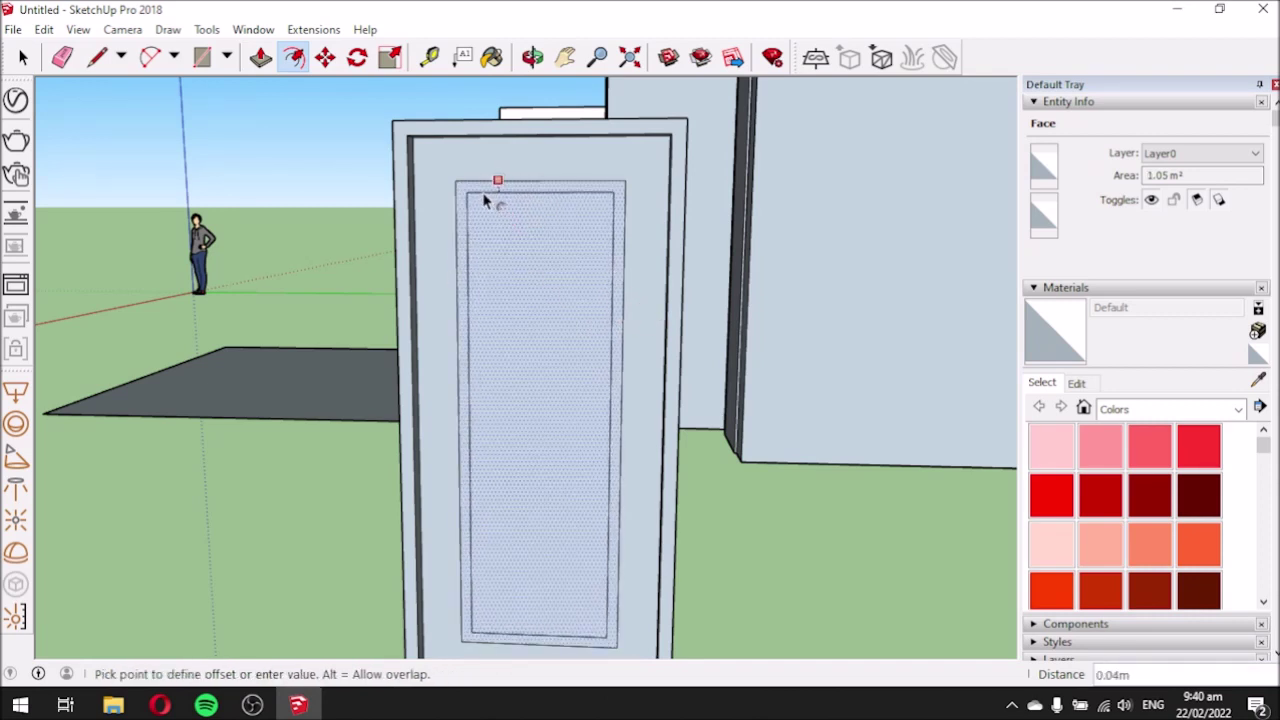
{"action": "key", "text": "Return"}
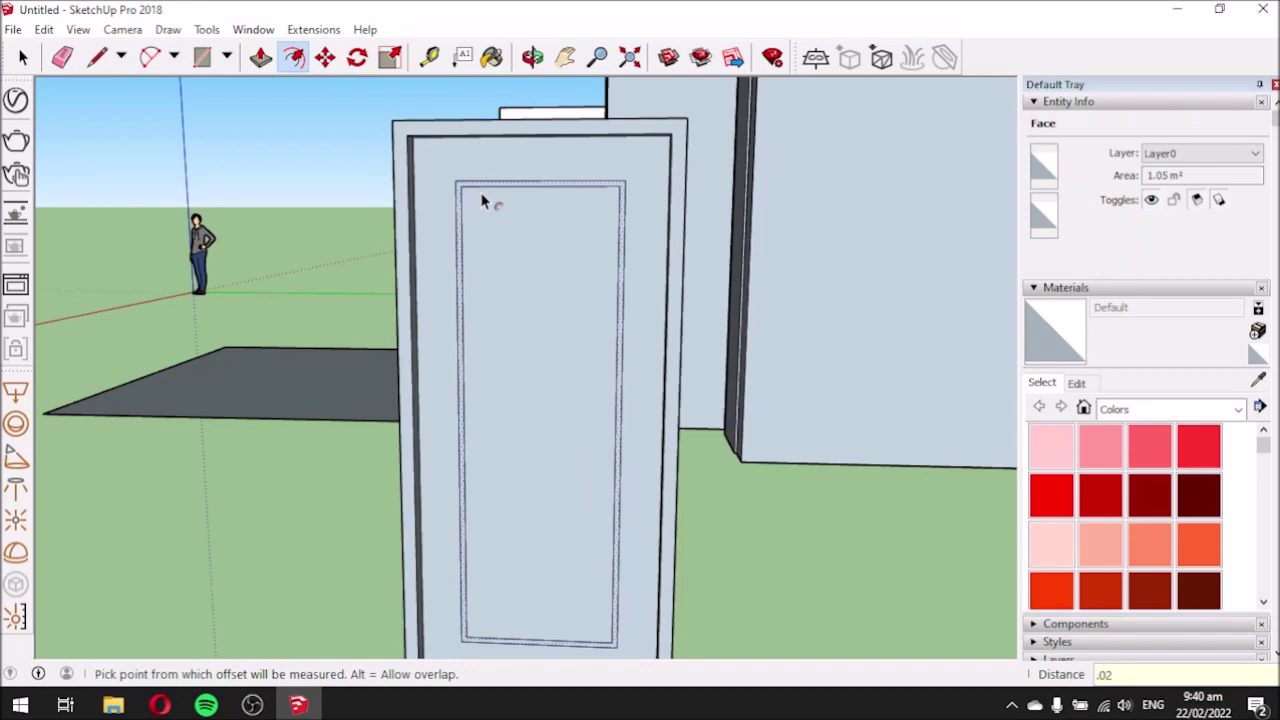
{"action": "scroll", "coordinate": [540, 210], "scroll_direction": "up", "scroll_amount": 1}
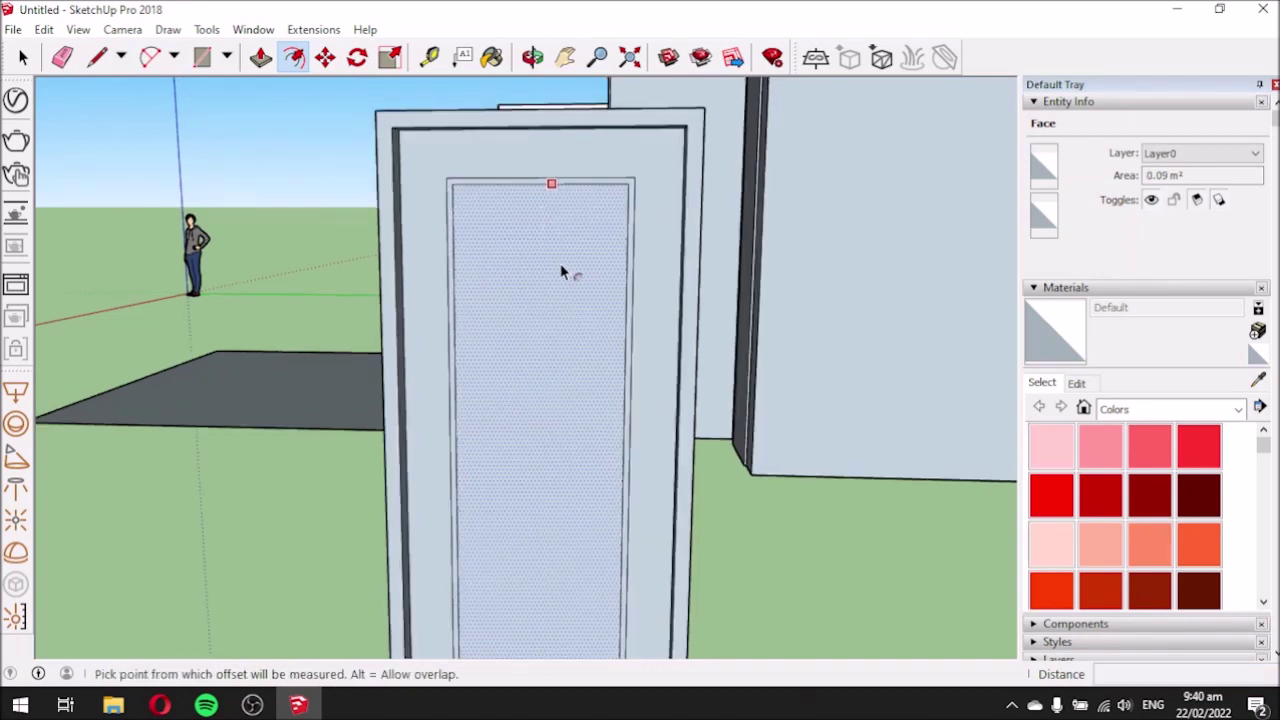
{"action": "scroll", "coordinate": [557, 248], "scroll_direction": "down", "scroll_amount": 2}
{"action": "scroll", "coordinate": [520, 520], "scroll_direction": "up", "scroll_amount": 3}
{"action": "middle_click_drag", "start_coordinate": [531, 474], "coordinate": [571, 506]}
{"action": "key", "text": "f"}
{"action": "scroll", "coordinate": [571, 495], "scroll_direction": "down", "scroll_amount": 2}
{"action": "scroll", "coordinate": [490, 230], "scroll_direction": "up", "scroll_amount": 2}
{"action": "key", "text": "Escape"}
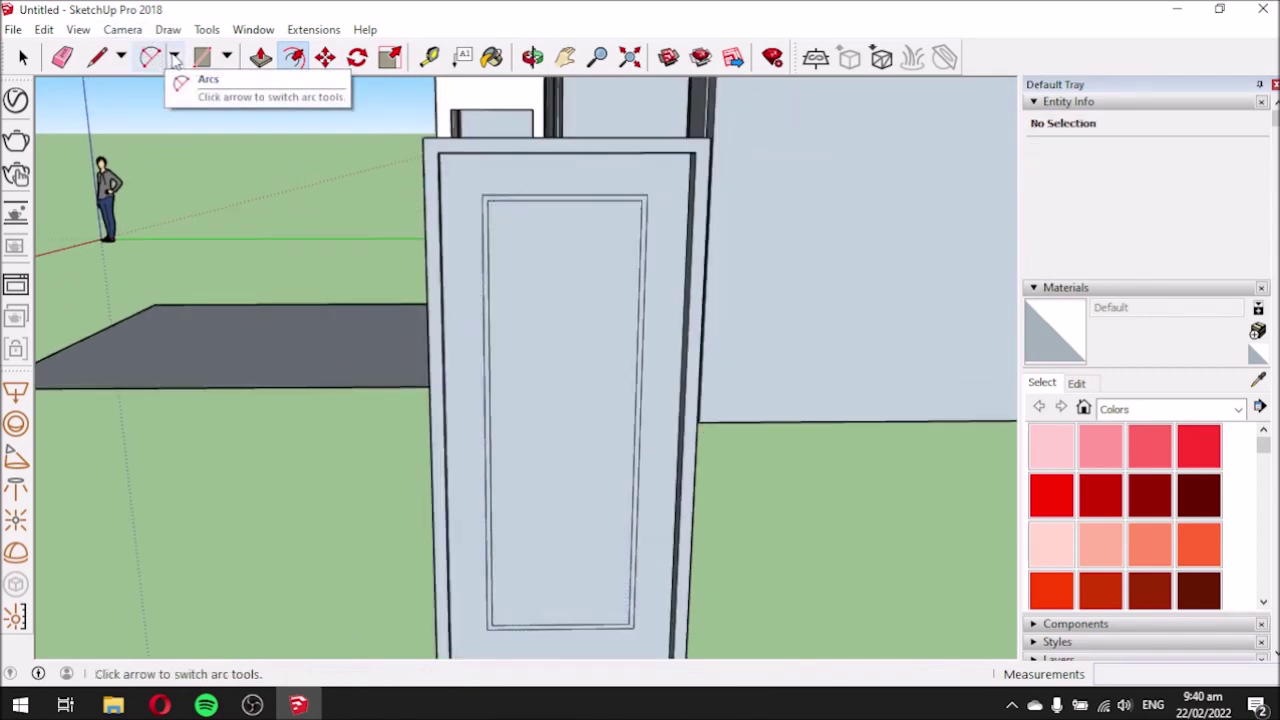
Draw a 2 Point Arc from the innermost rectangle's top-edge midpoint down to the panel's center, bulging 0.15 m to the right.
{"action": "left_click", "coordinate": [175, 58]}
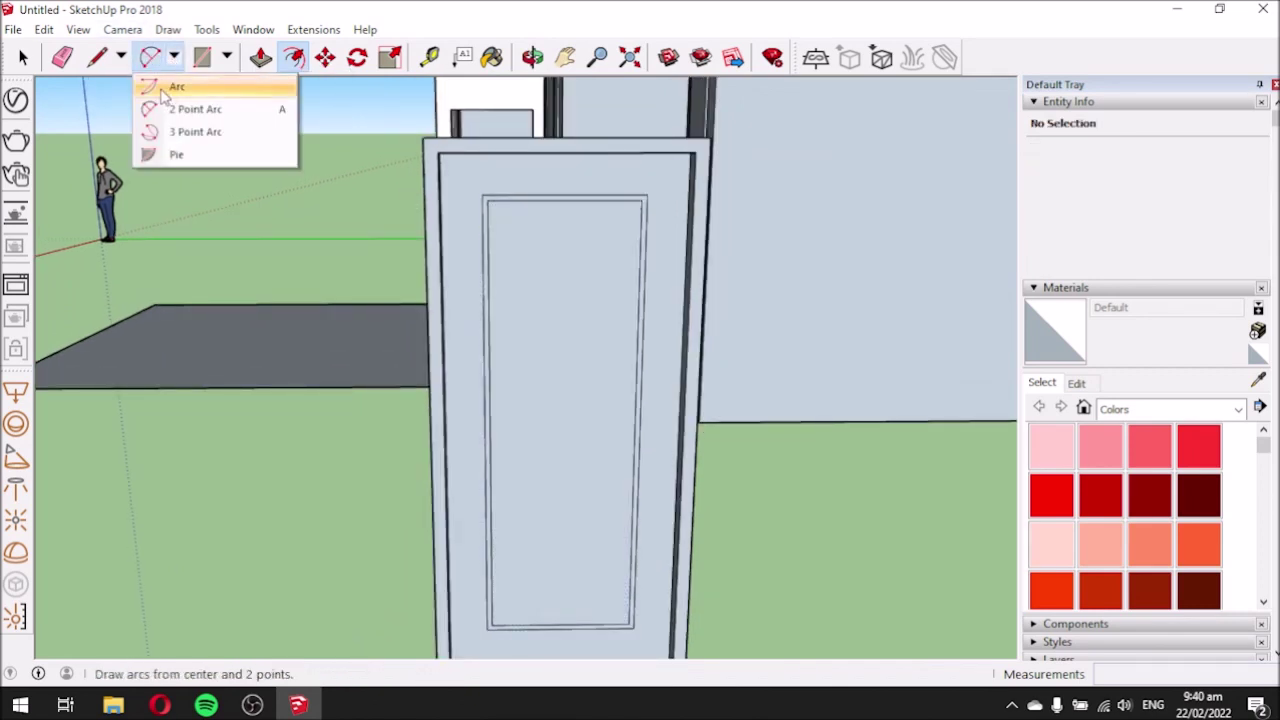
{"action": "left_click", "coordinate": [160, 87]}
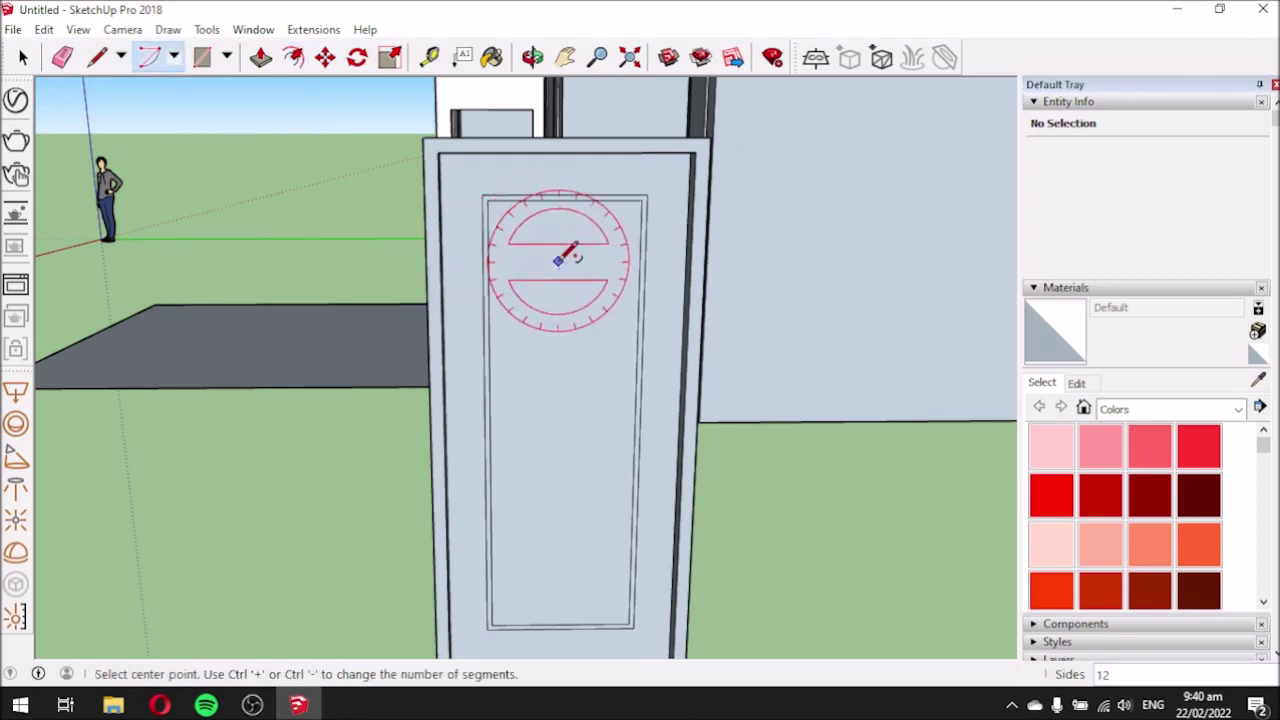
{"action": "left_click", "coordinate": [175, 58]}
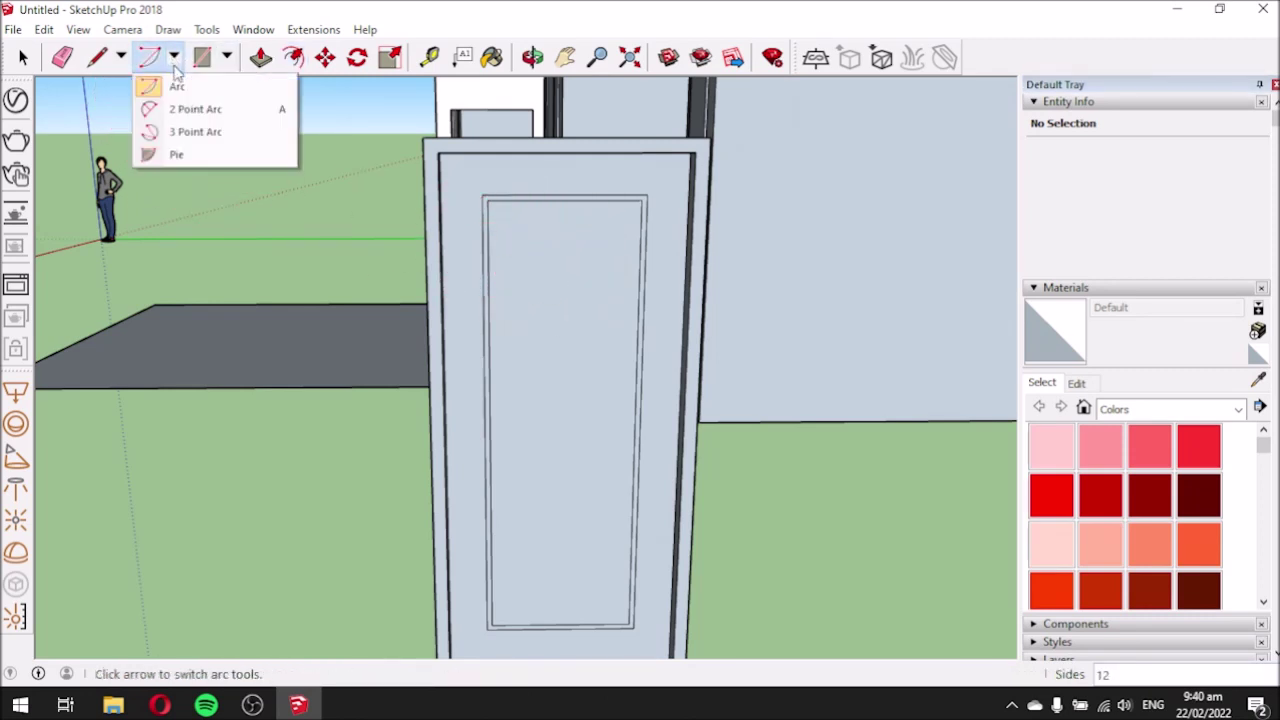
{"action": "left_click", "coordinate": [155, 110]}
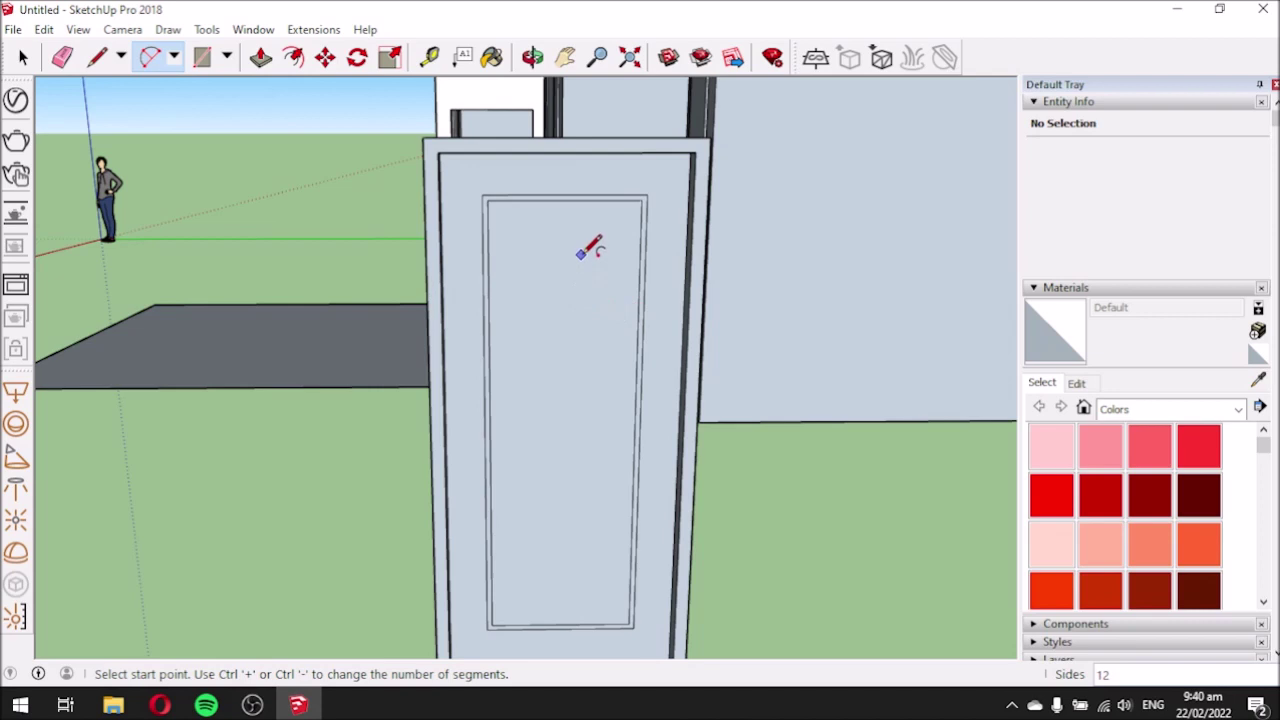
{"action": "scroll", "coordinate": [586, 270], "scroll_direction": "up", "scroll_amount": 2}
{"action": "middle_click_drag", "start_coordinate": [586, 274], "coordinate": [600, 229]}
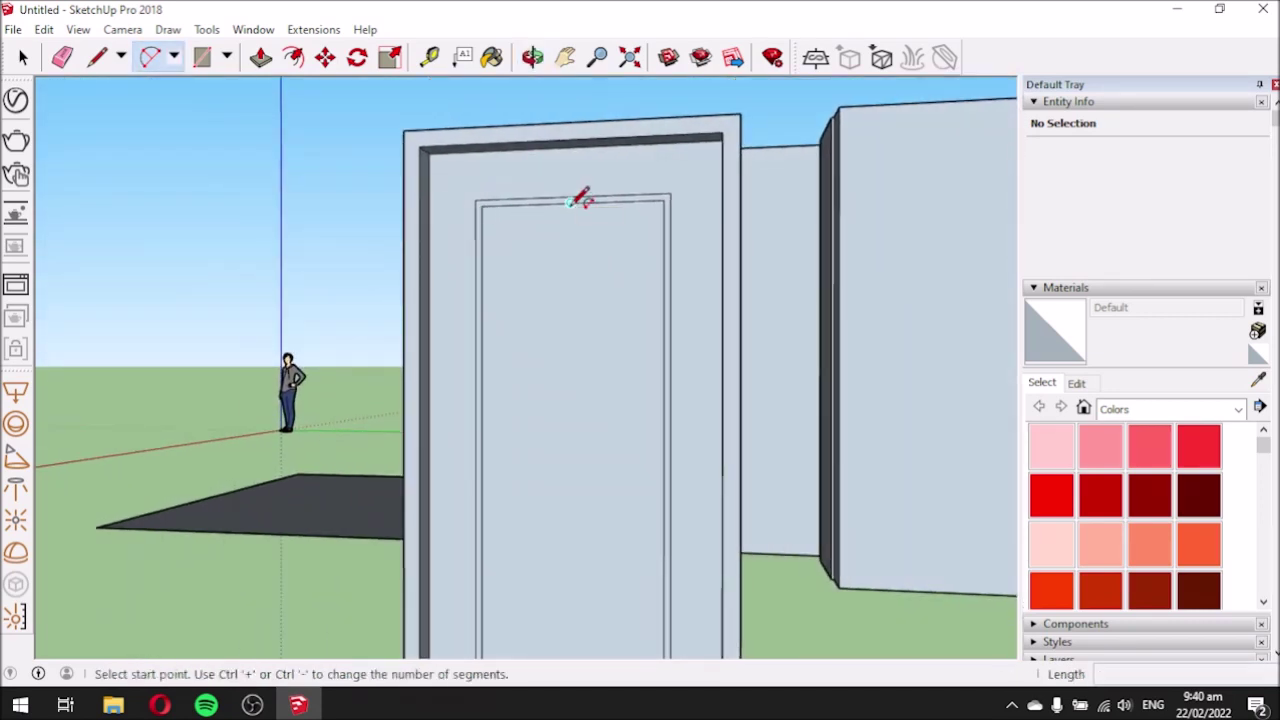
{"action": "left_click", "coordinate": [571, 202]}
{"action": "scroll", "coordinate": [575, 240], "scroll_direction": "down", "scroll_amount": 3}
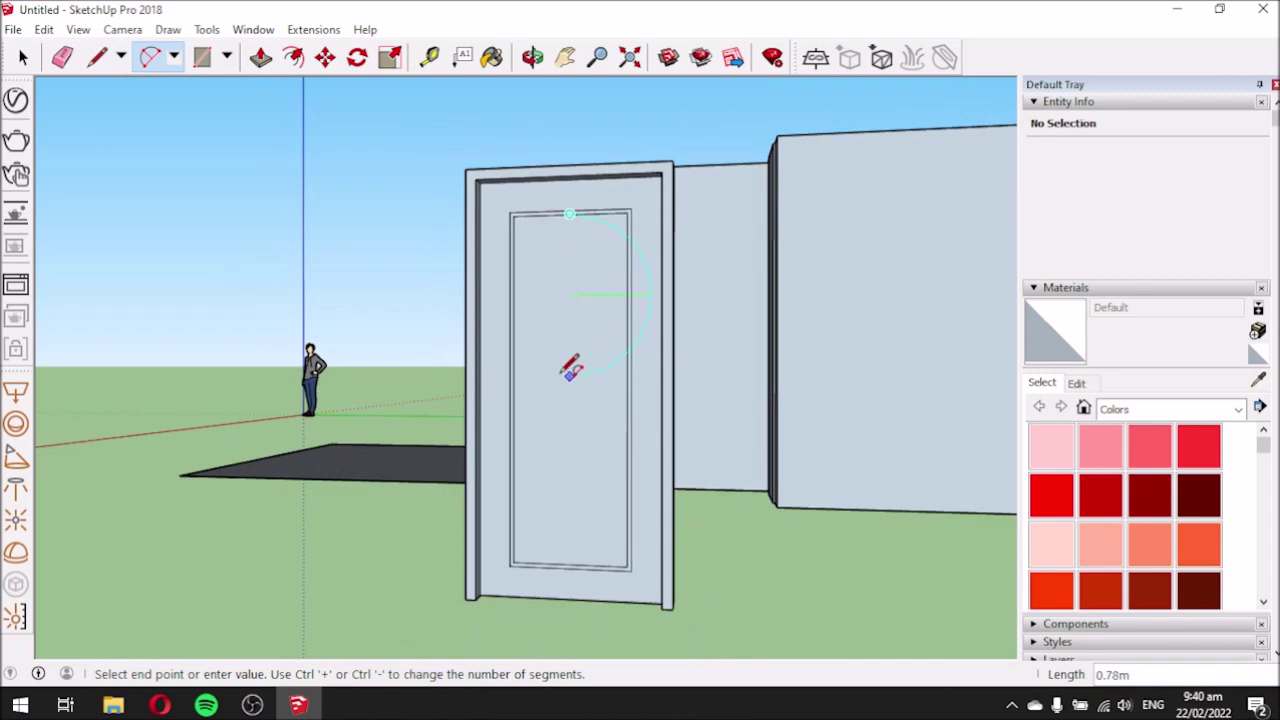
{"action": "scroll", "coordinate": [571, 365], "scroll_direction": "up", "scroll_amount": 1}
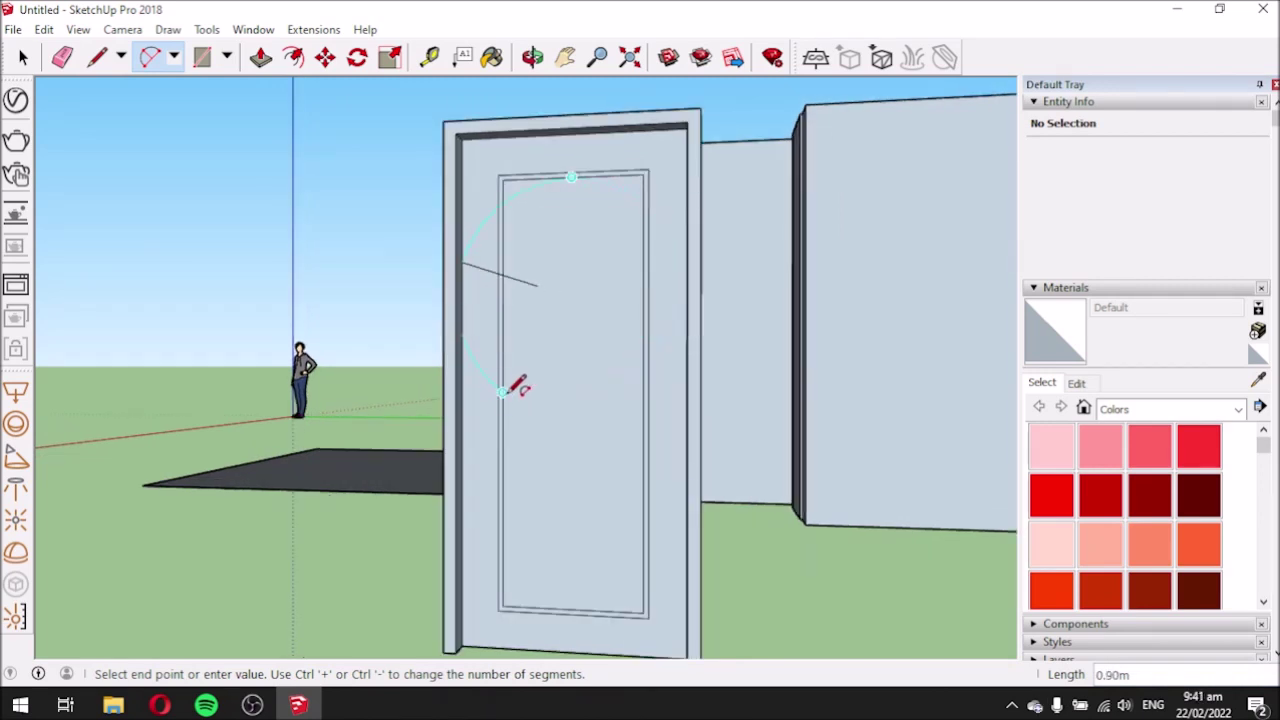
{"action": "left_click", "coordinate": [571, 392]}
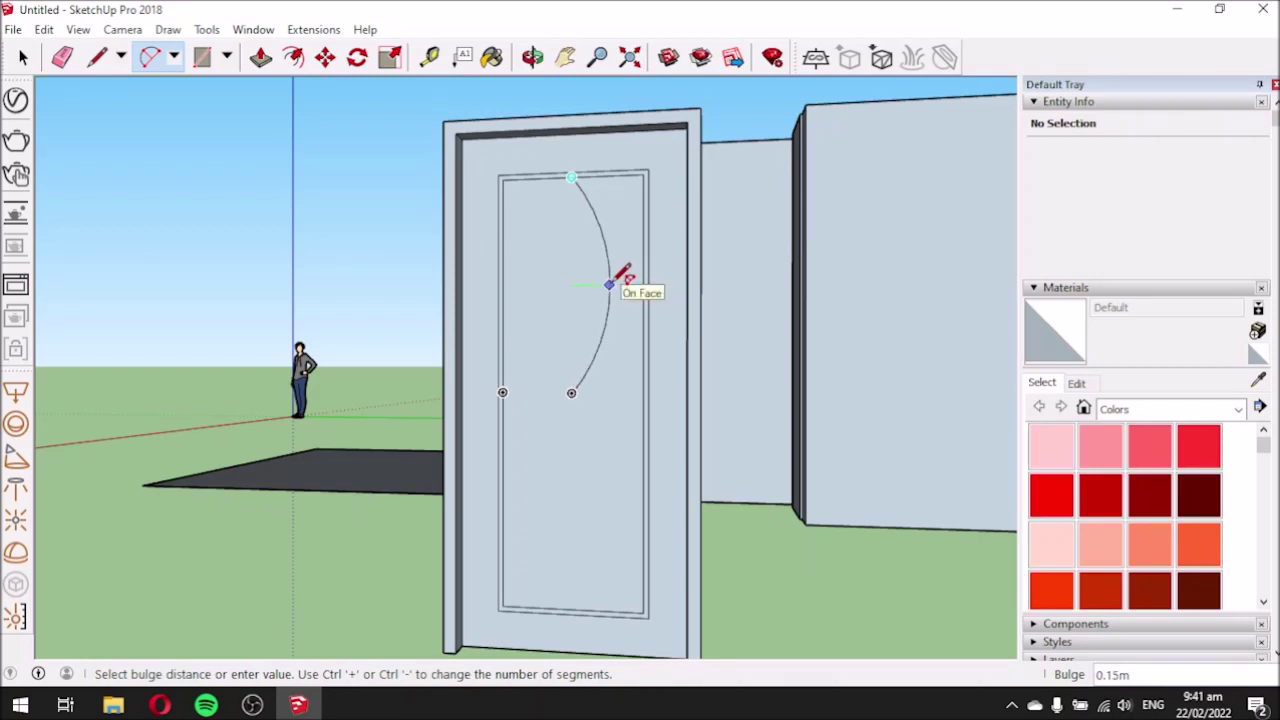
{"action": "left_click", "coordinate": [610, 284]}
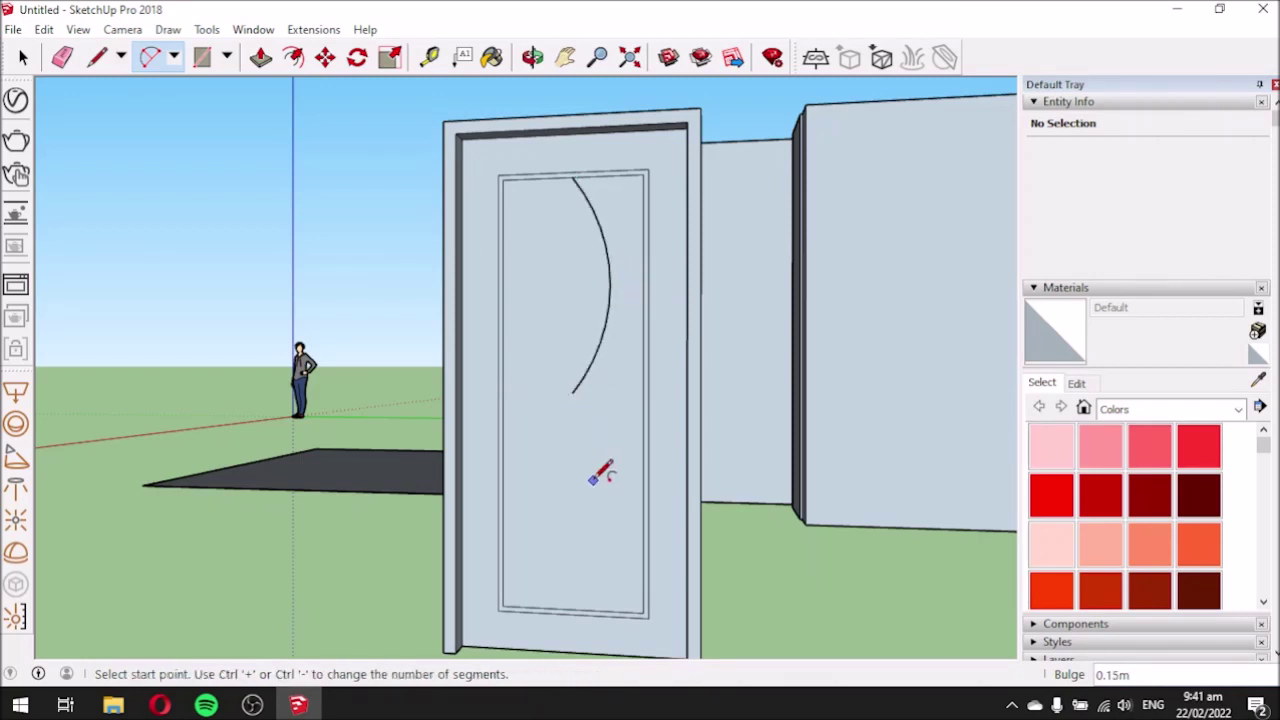
Draw a tangent arc about 0.85 m long from the first arc's lower end to the innermost rectangle's bottom edge, bulging 0.15 m left.
{"action": "left_click", "coordinate": [572, 391]}
{"action": "scroll", "coordinate": [560, 615], "scroll_direction": "up", "scroll_amount": 2}
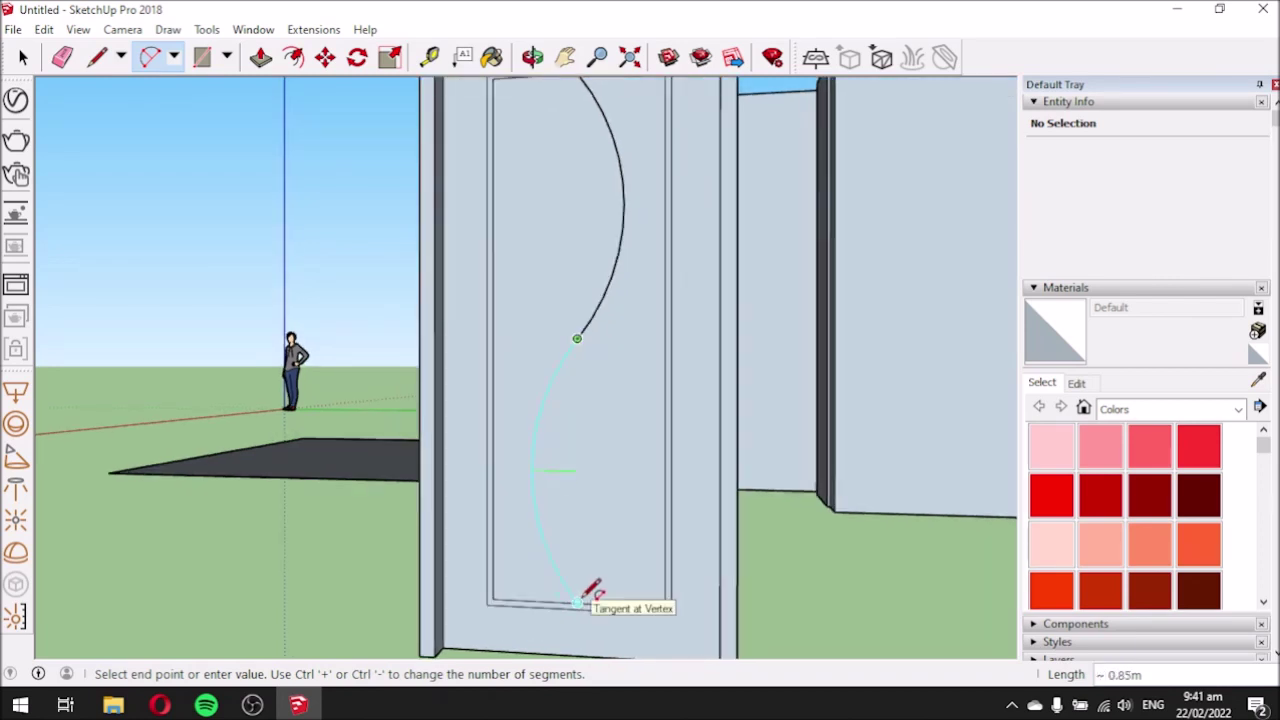
{"action": "left_click", "coordinate": [579, 601]}
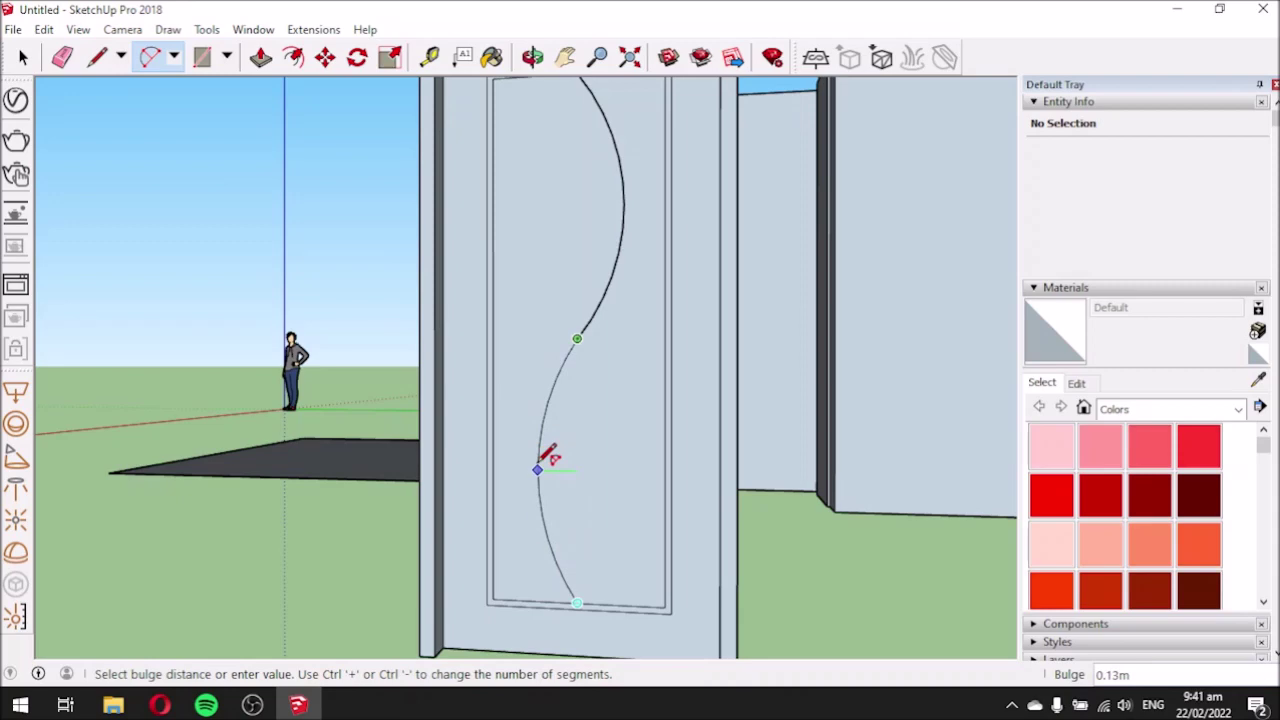
{"action": "left_click", "coordinate": [536, 455]}
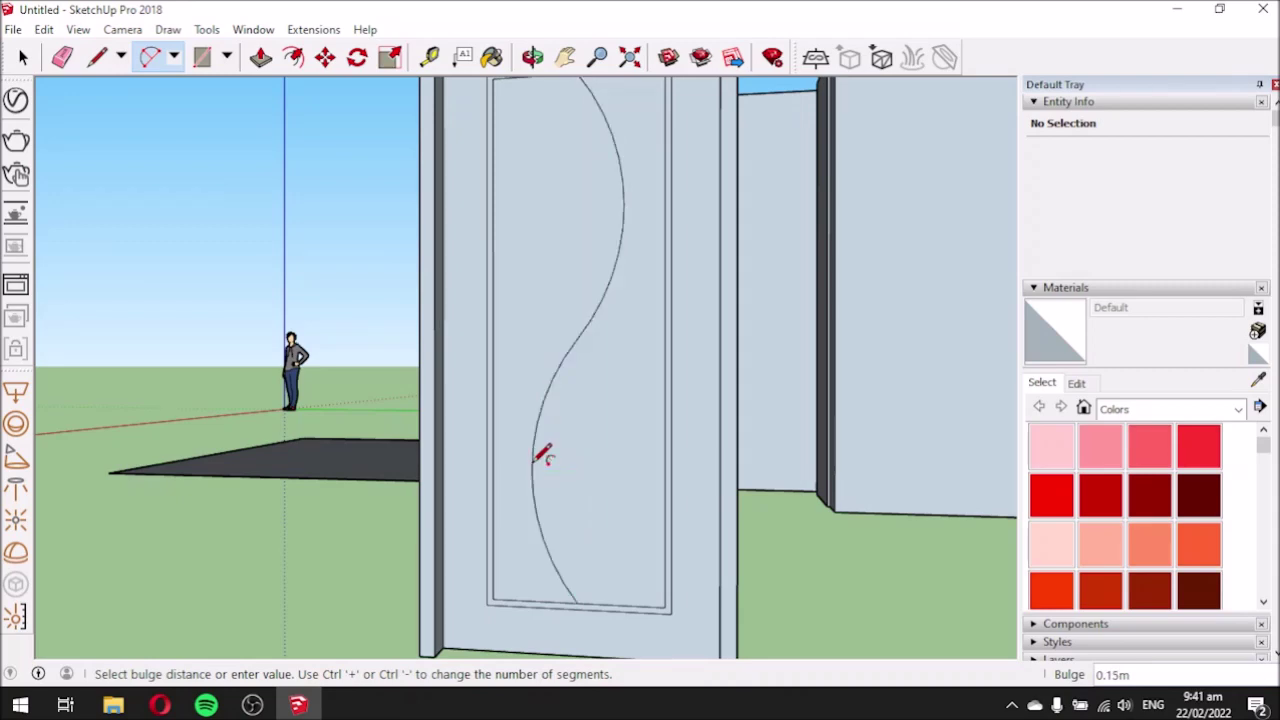
{"action": "scroll", "coordinate": [617, 417], "scroll_direction": "down", "scroll_amount": 3}
{"action": "middle_click_drag", "start_coordinate": [617, 417], "coordinate": [694, 470]}
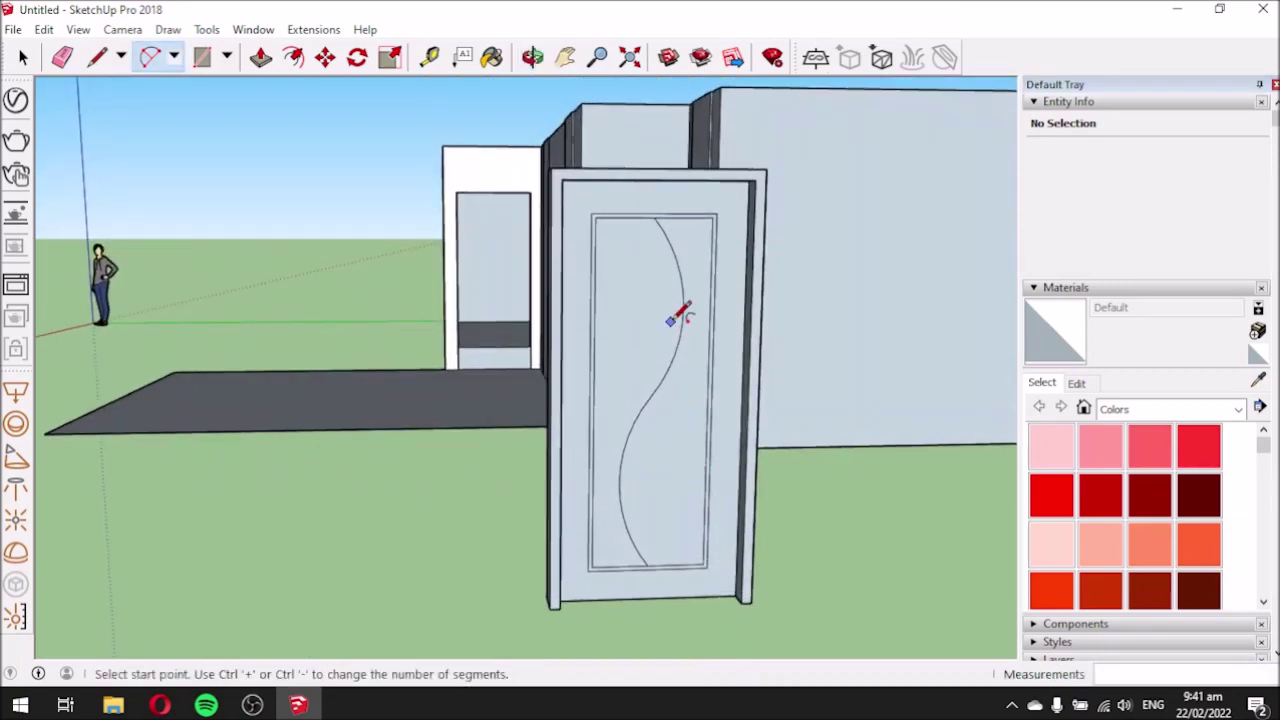
{"action": "scroll", "coordinate": [674, 331], "scroll_direction": "up", "scroll_amount": 3}
{"action": "scroll", "coordinate": [660, 355], "scroll_direction": "down", "scroll_amount": 1}
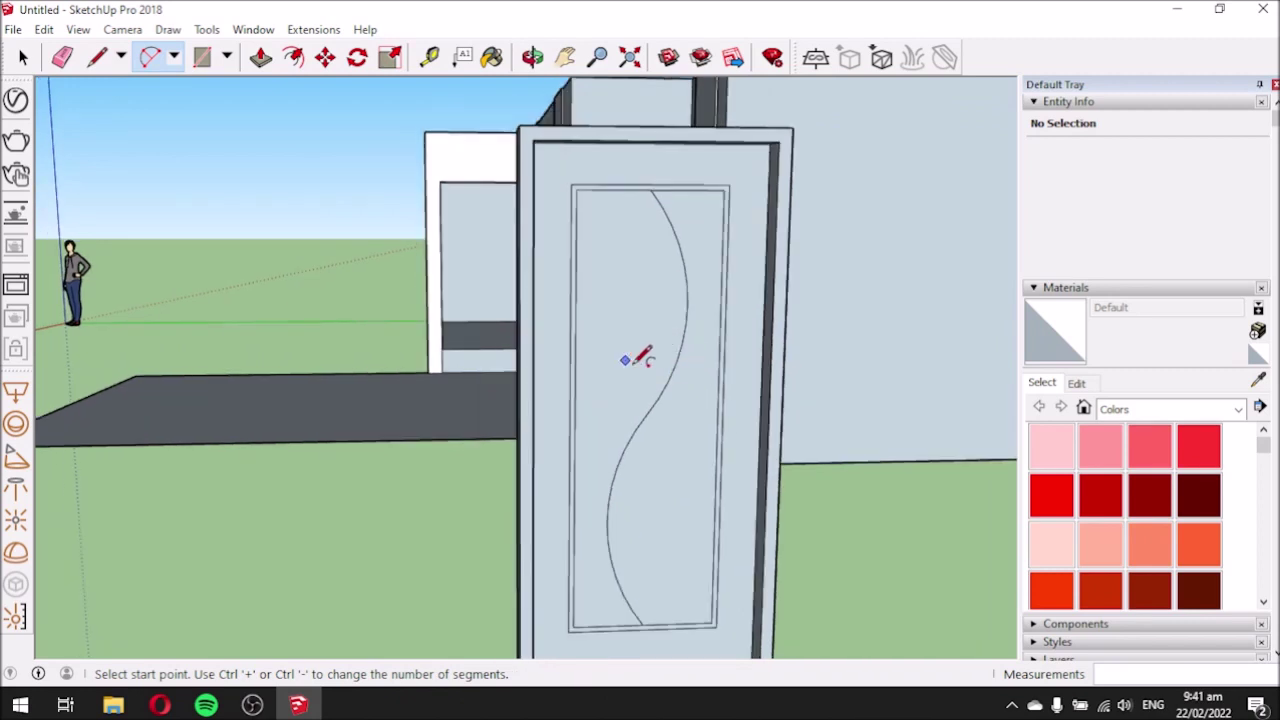
Offset the door panel's area on the inner side of the S-curve inward to form a thin strip along its outline.
{"action": "left_click", "coordinate": [293, 57]}
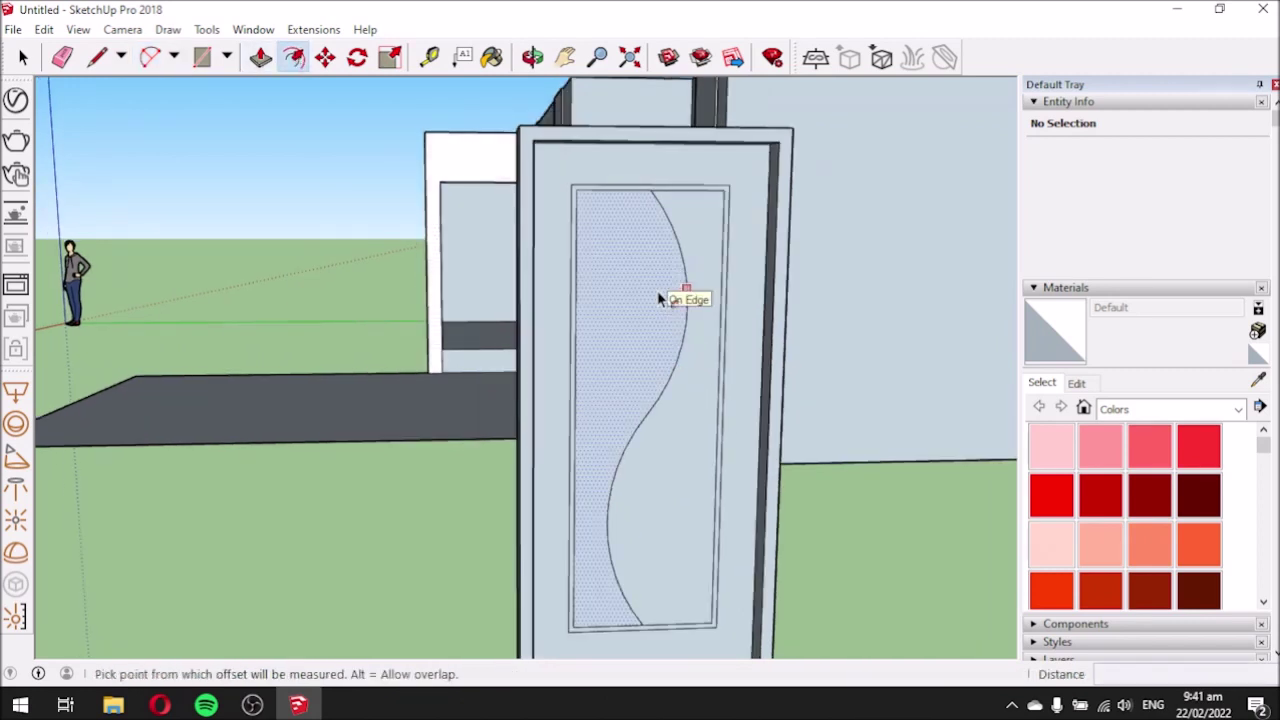
{"action": "left_click", "coordinate": [663, 294]}
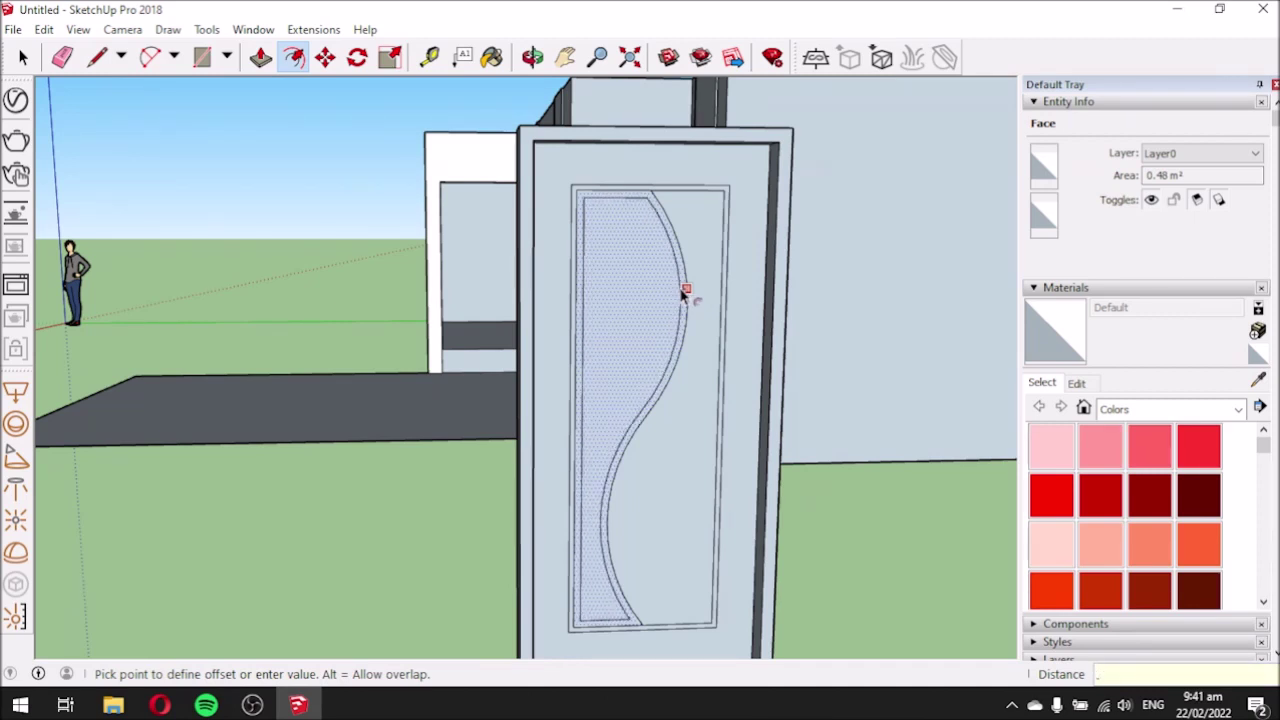
{"action": "left_click", "coordinate": [683, 293]}
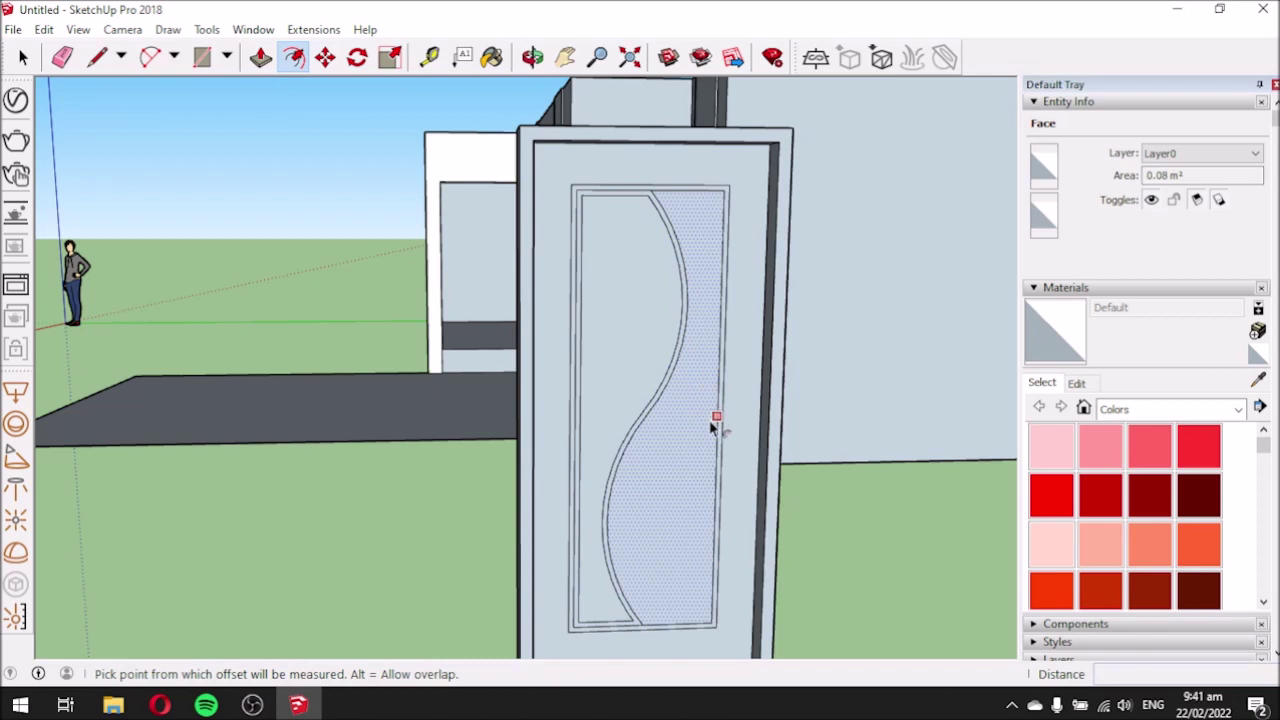
Try to push the S-curve's thin border strip 0.01 m into the door panel.
{"action": "scroll", "coordinate": [709, 366], "scroll_direction": "up", "scroll_amount": 1}
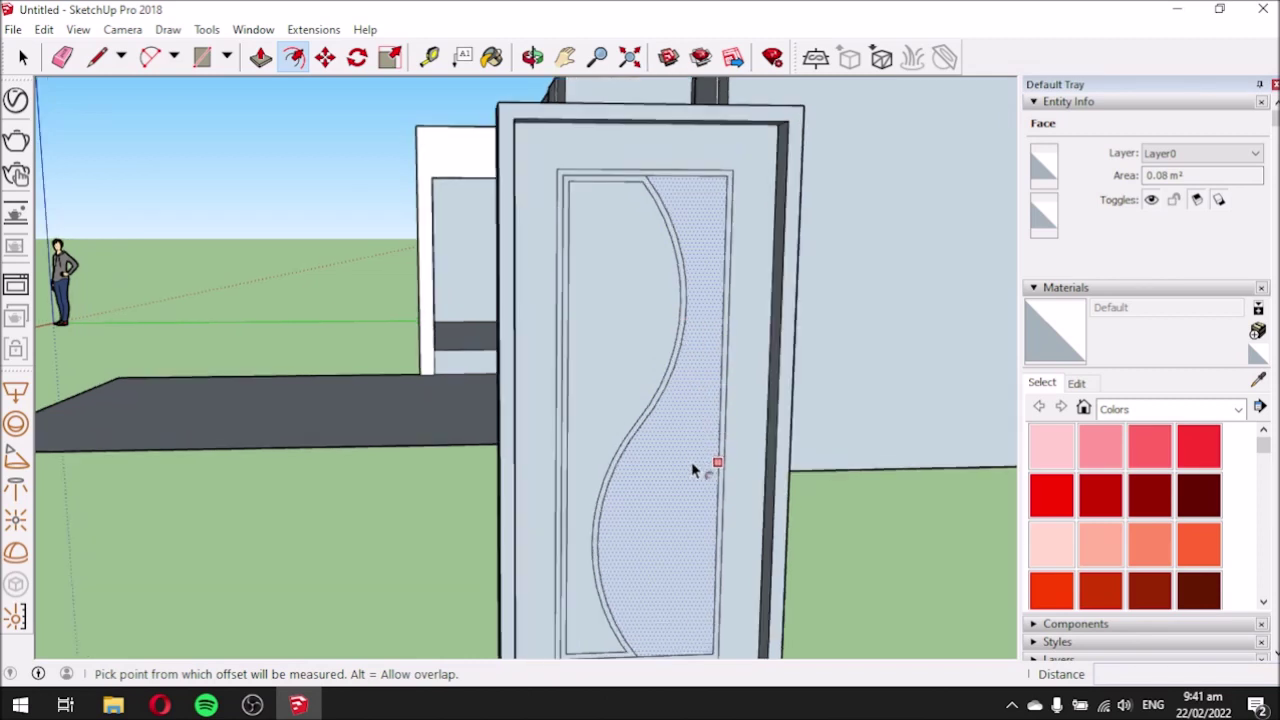
{"action": "middle_click_drag", "start_coordinate": [691, 433], "coordinate": [654, 470]}
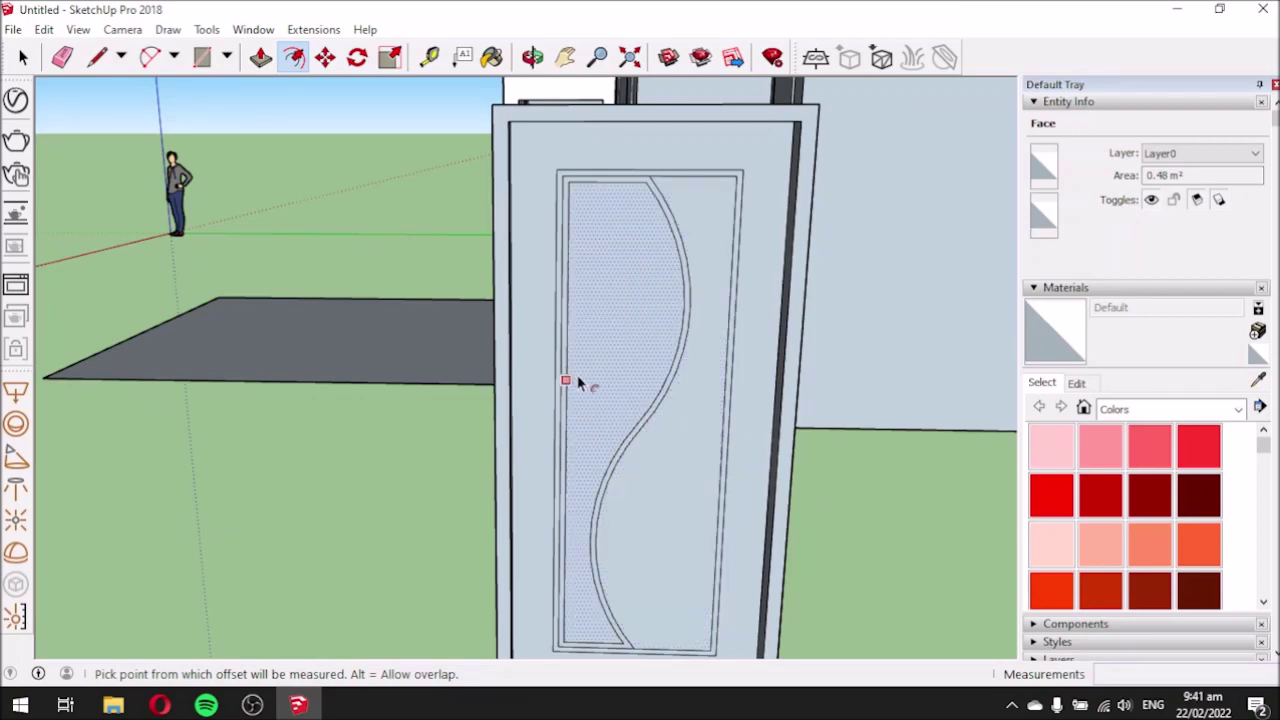
{"action": "scroll", "coordinate": [586, 346], "scroll_direction": "up", "scroll_amount": 1}
{"action": "middle_click_drag", "start_coordinate": [606, 171], "coordinate": [686, 349]}
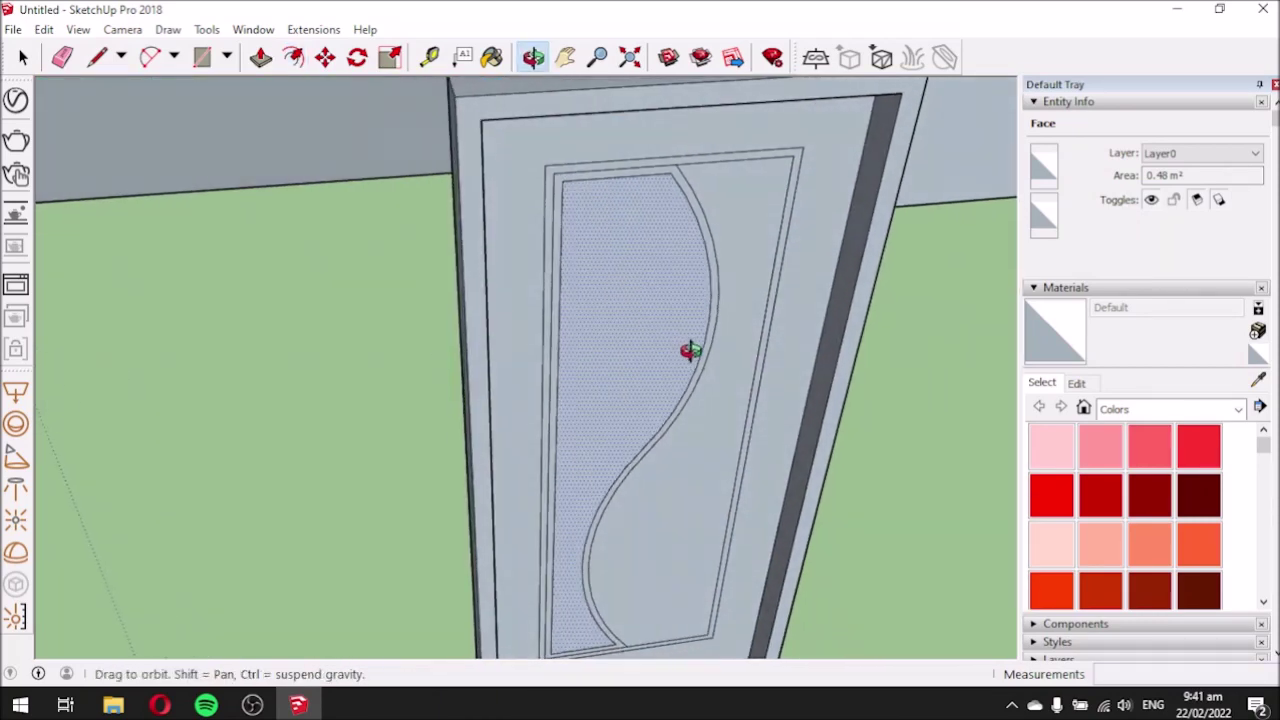
{"action": "scroll", "coordinate": [577, 175], "scroll_direction": "up", "scroll_amount": 2}
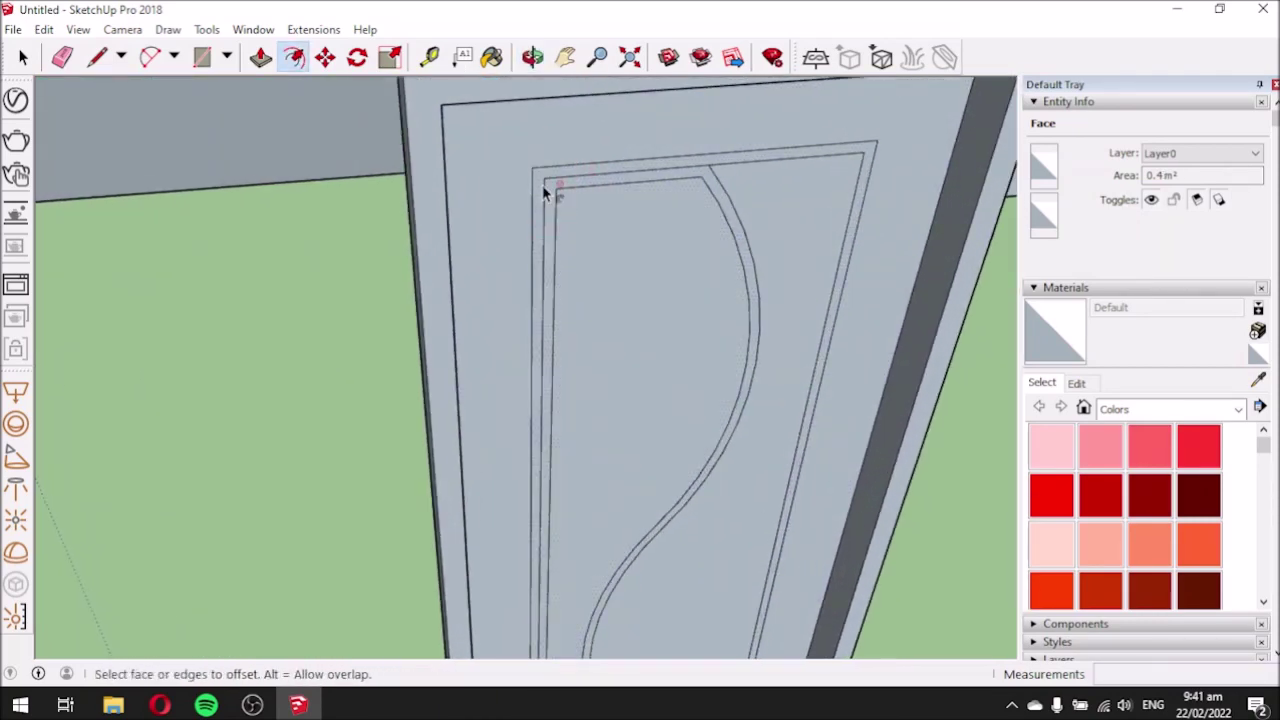
{"action": "left_click", "coordinate": [260, 57]}
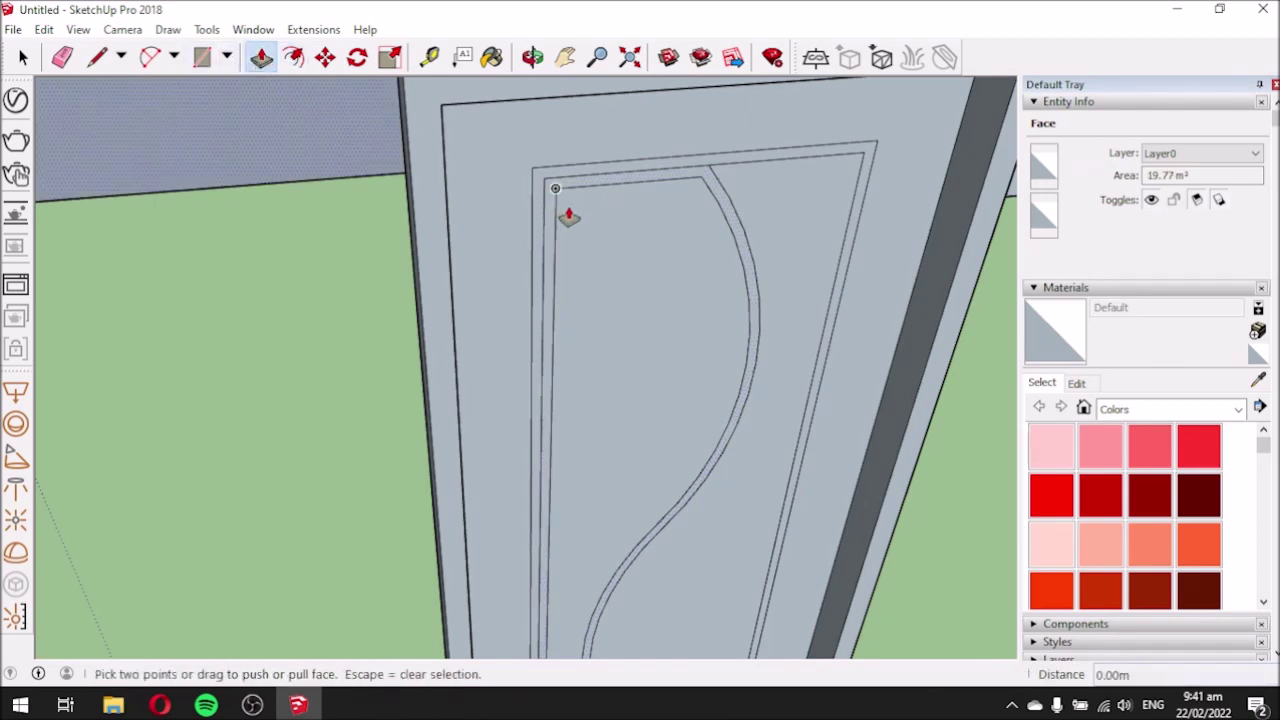
{"action": "scroll", "coordinate": [548, 205], "scroll_direction": "up", "scroll_amount": 2}
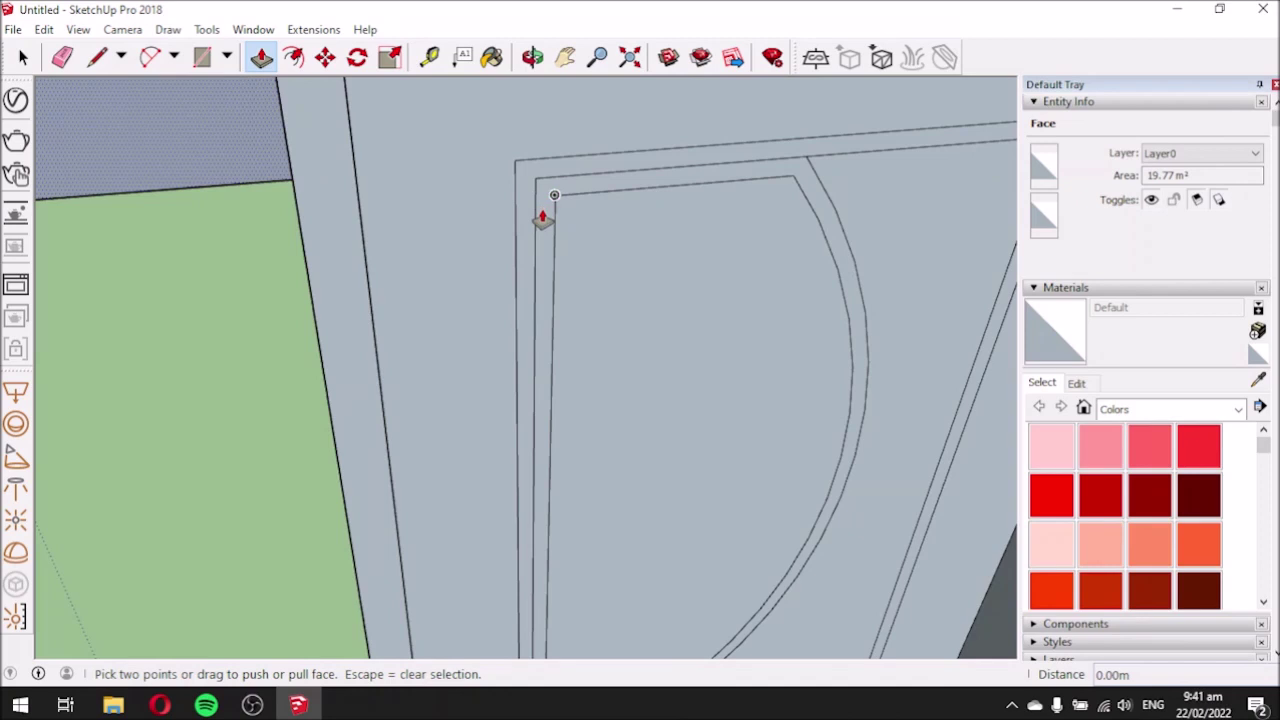
{"action": "middle_click_drag", "start_coordinate": [642, 190], "coordinate": [589, 200]}
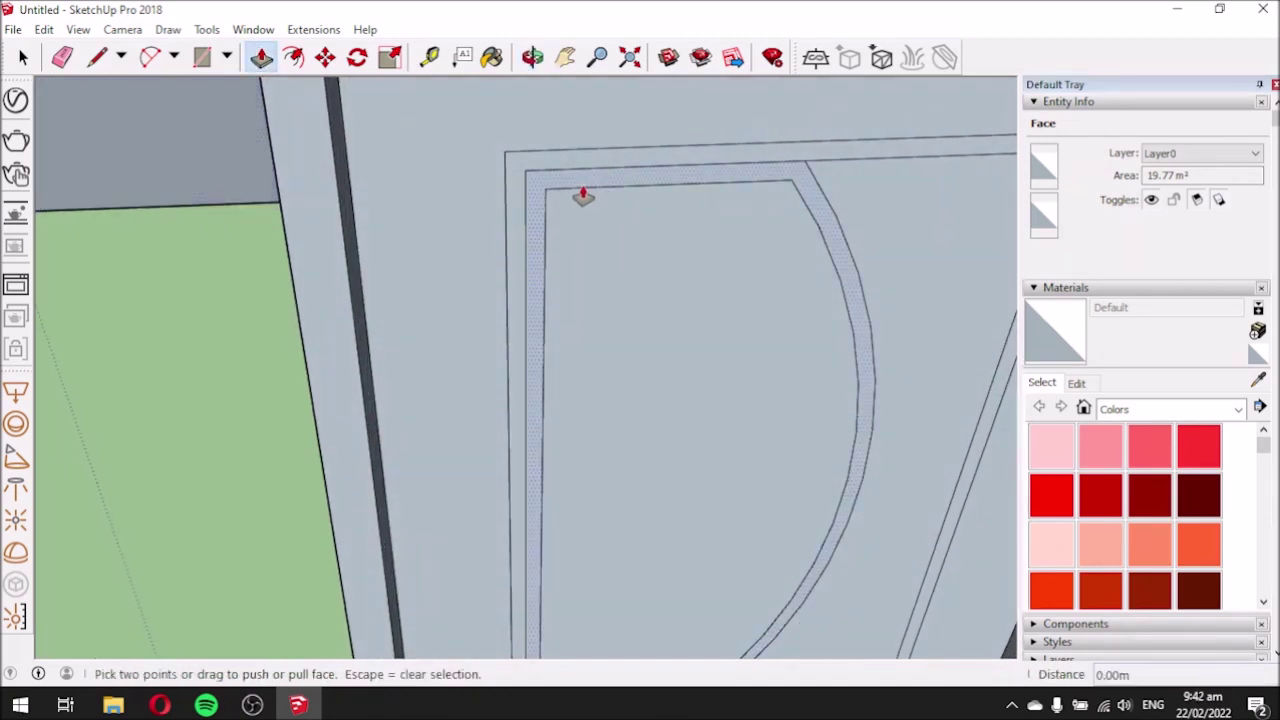
{"action": "left_click", "coordinate": [622, 190]}
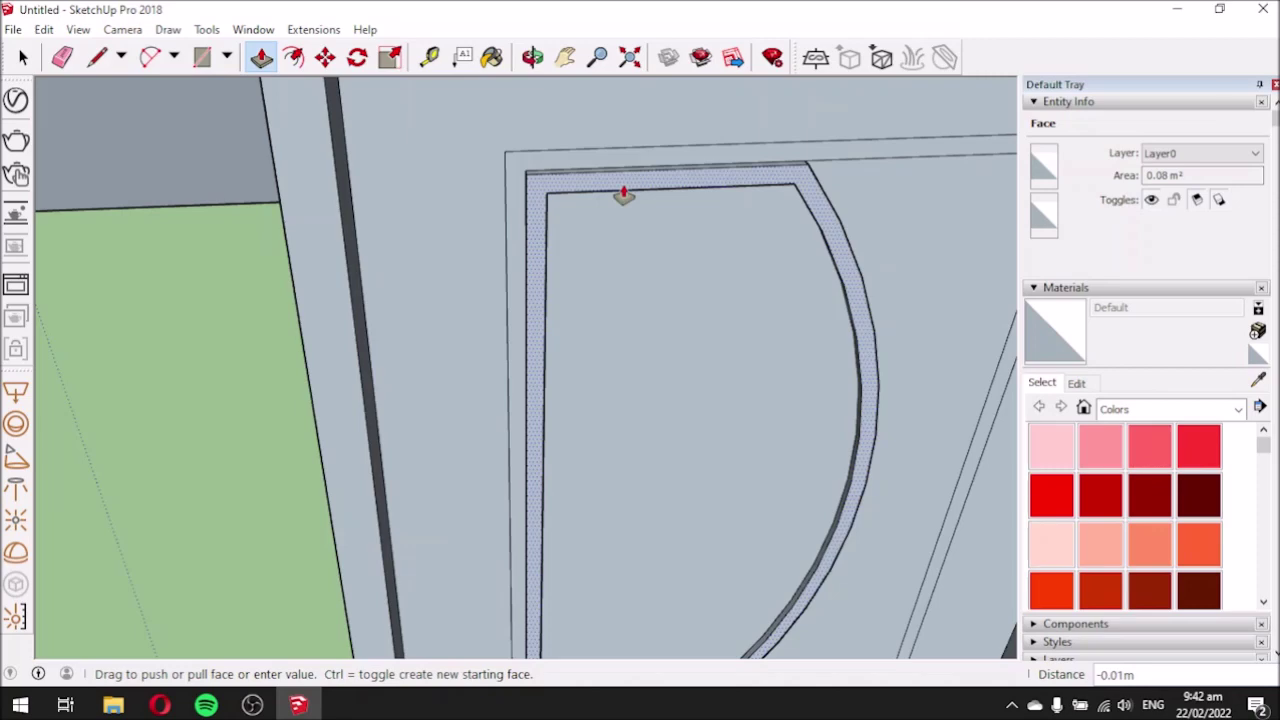
{"action": "left_click", "coordinate": [623, 196]}
Paint the door's outer panel face around the rectangular border with the Wood Cherry Original material.
{"action": "middle_click_drag", "start_coordinate": [640, 294], "coordinate": [595, 241]}
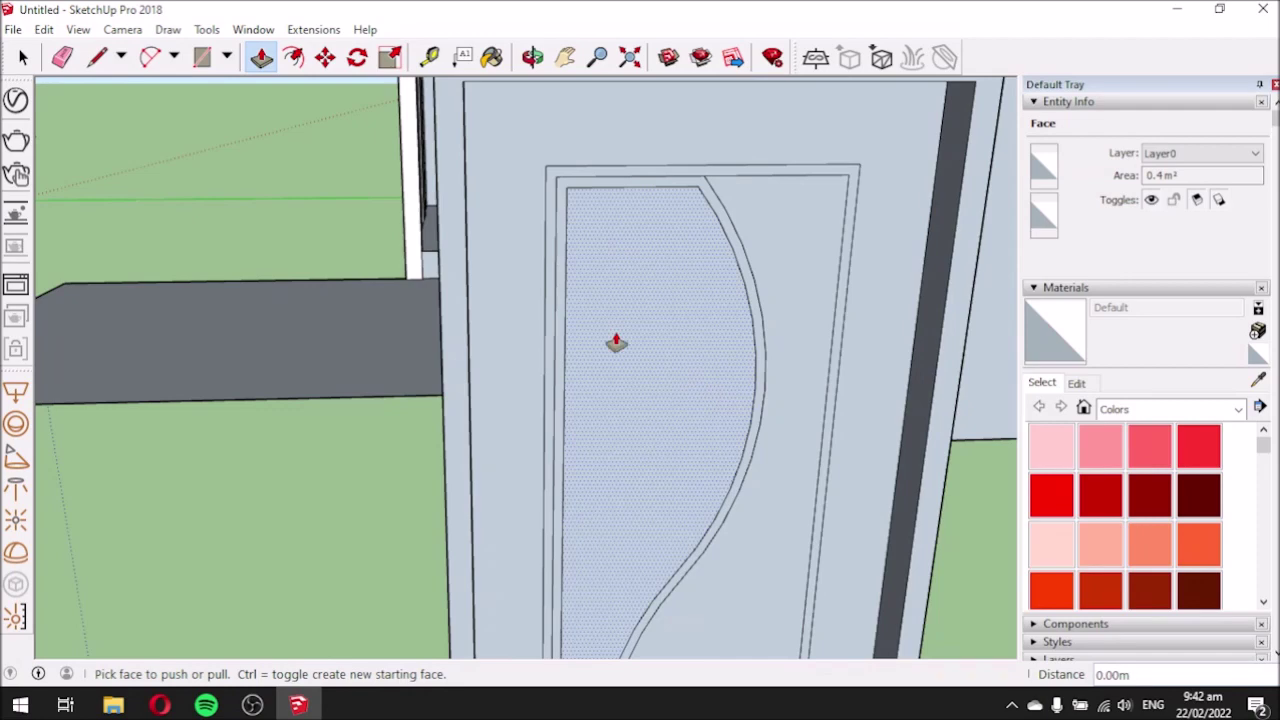
{"action": "scroll", "coordinate": [538, 286], "scroll_direction": "down", "scroll_amount": 3}
{"action": "middle_click_drag", "start_coordinate": [674, 417], "coordinate": [551, 317]}
{"action": "scroll", "coordinate": [589, 354], "scroll_direction": "down", "scroll_amount": 1}
{"action": "scroll", "coordinate": [609, 350], "scroll_direction": "up", "scroll_amount": 3}
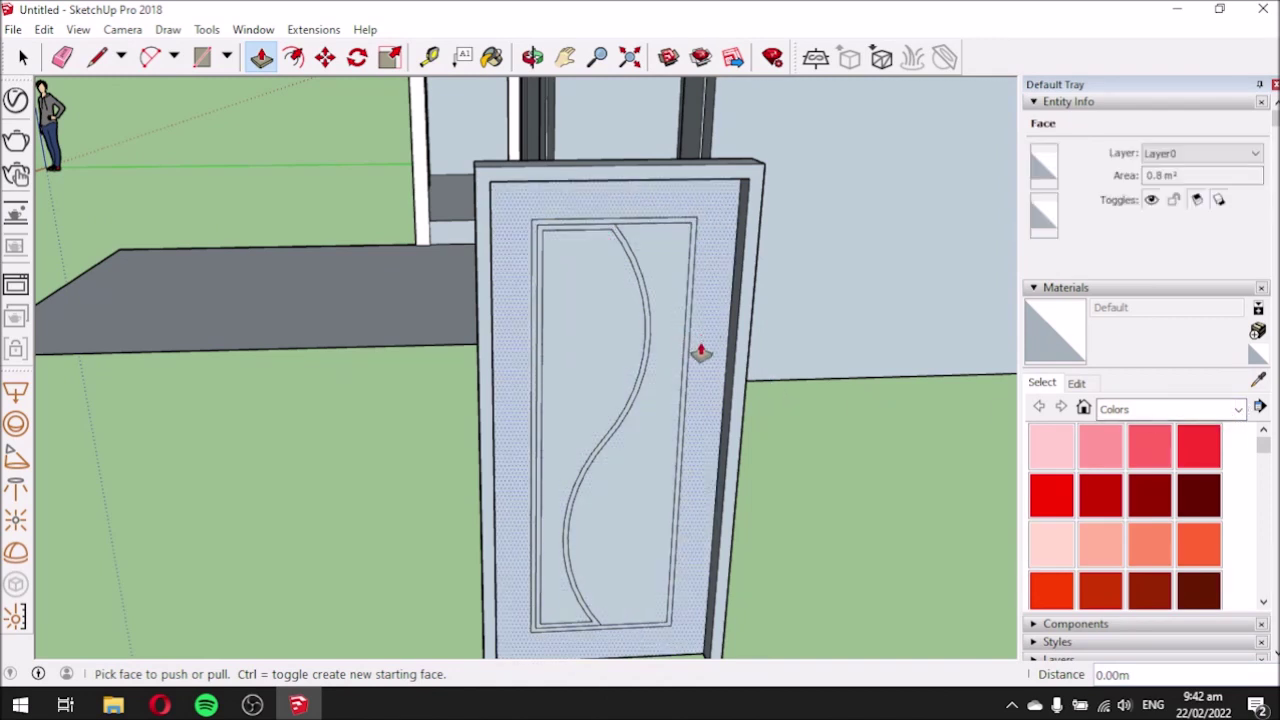
{"action": "left_click", "coordinate": [1238, 409]}
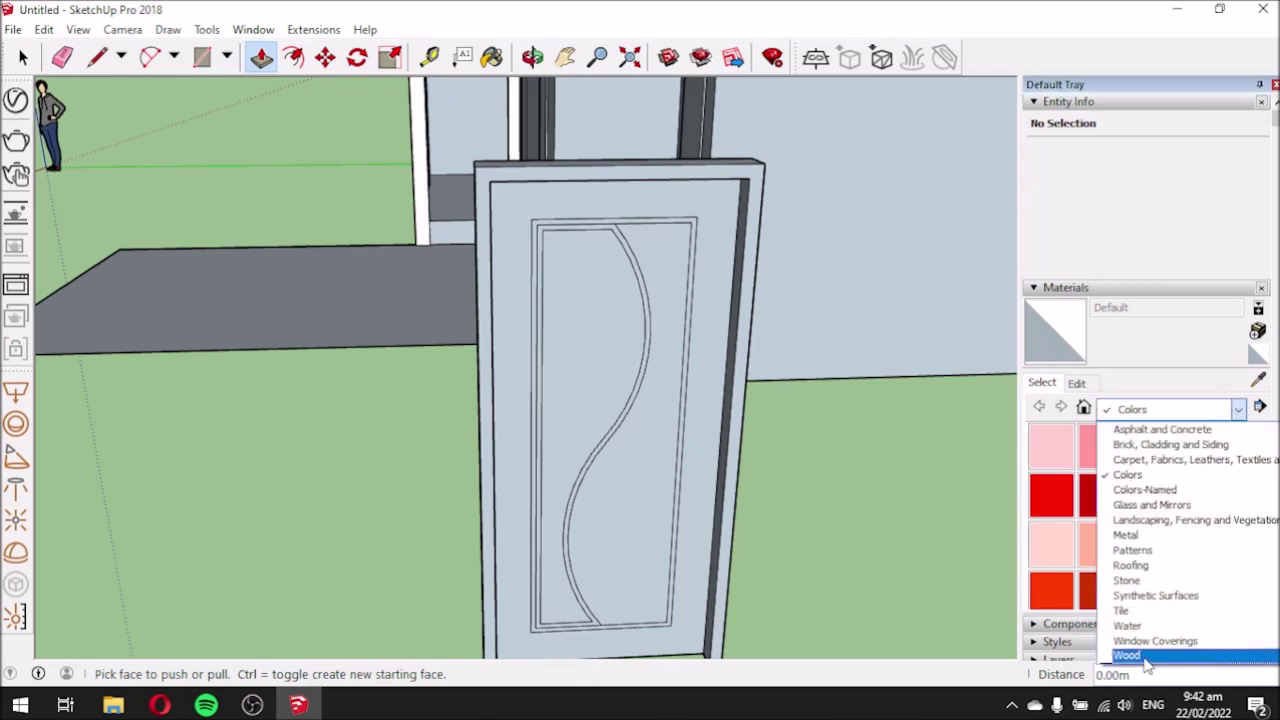
{"action": "left_click", "coordinate": [1122, 366]}
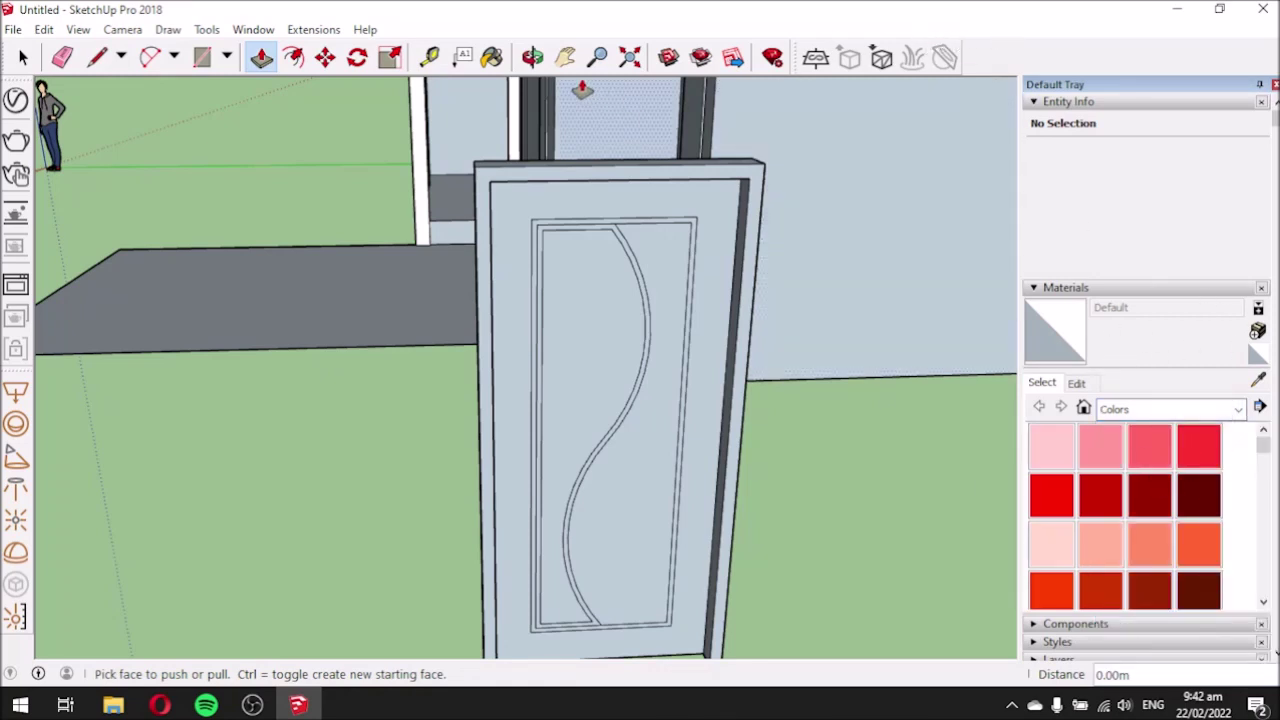
{"action": "left_click", "coordinate": [494, 60]}
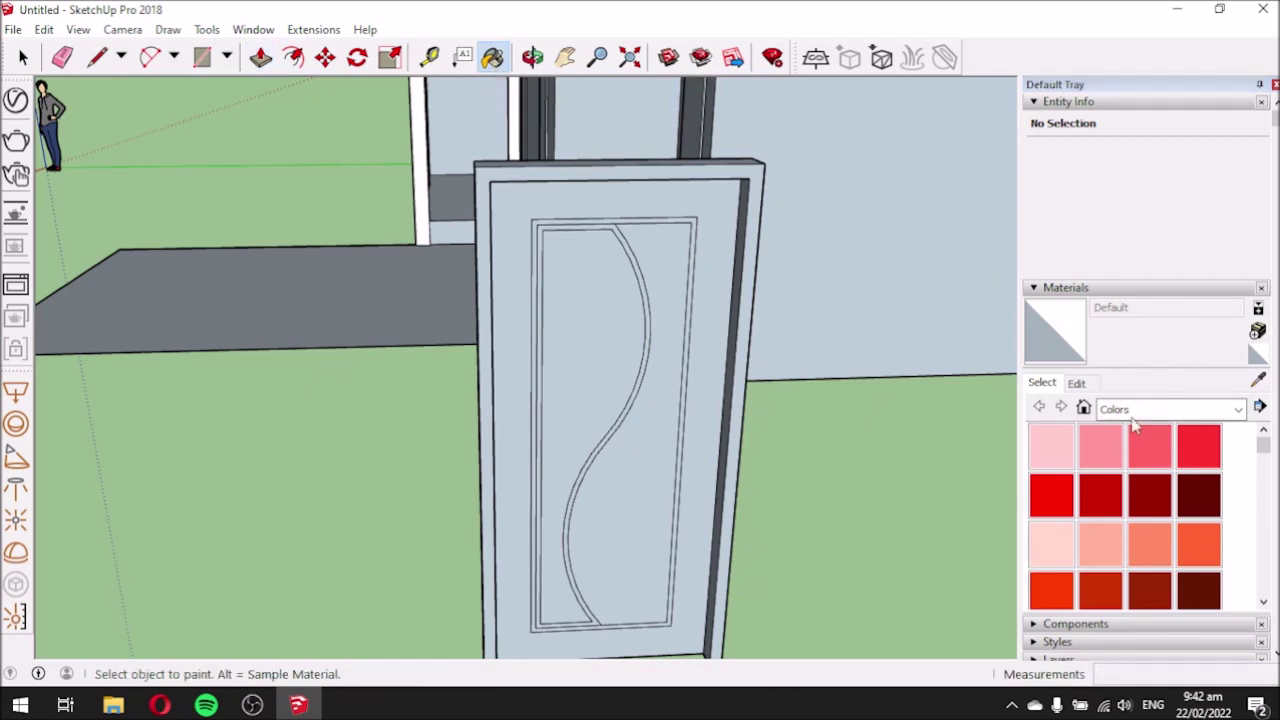
{"action": "left_click", "coordinate": [1239, 410]}
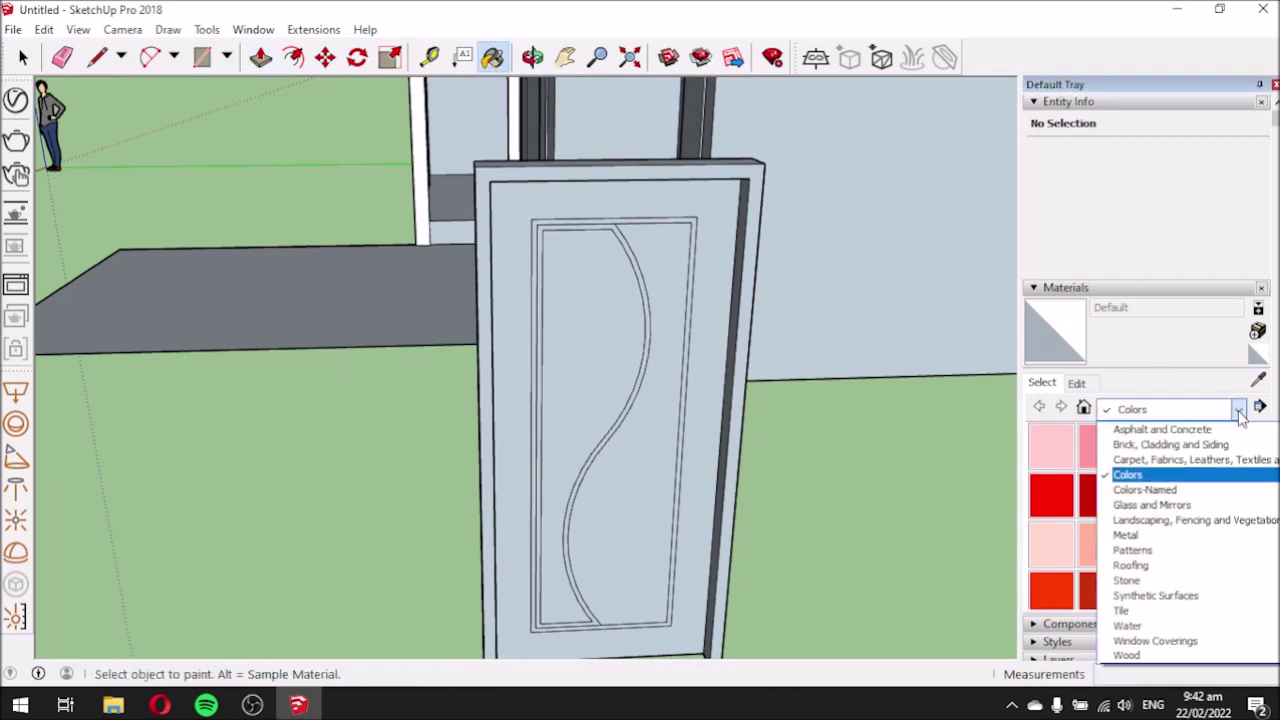
{"action": "left_click", "coordinate": [1127, 656]}
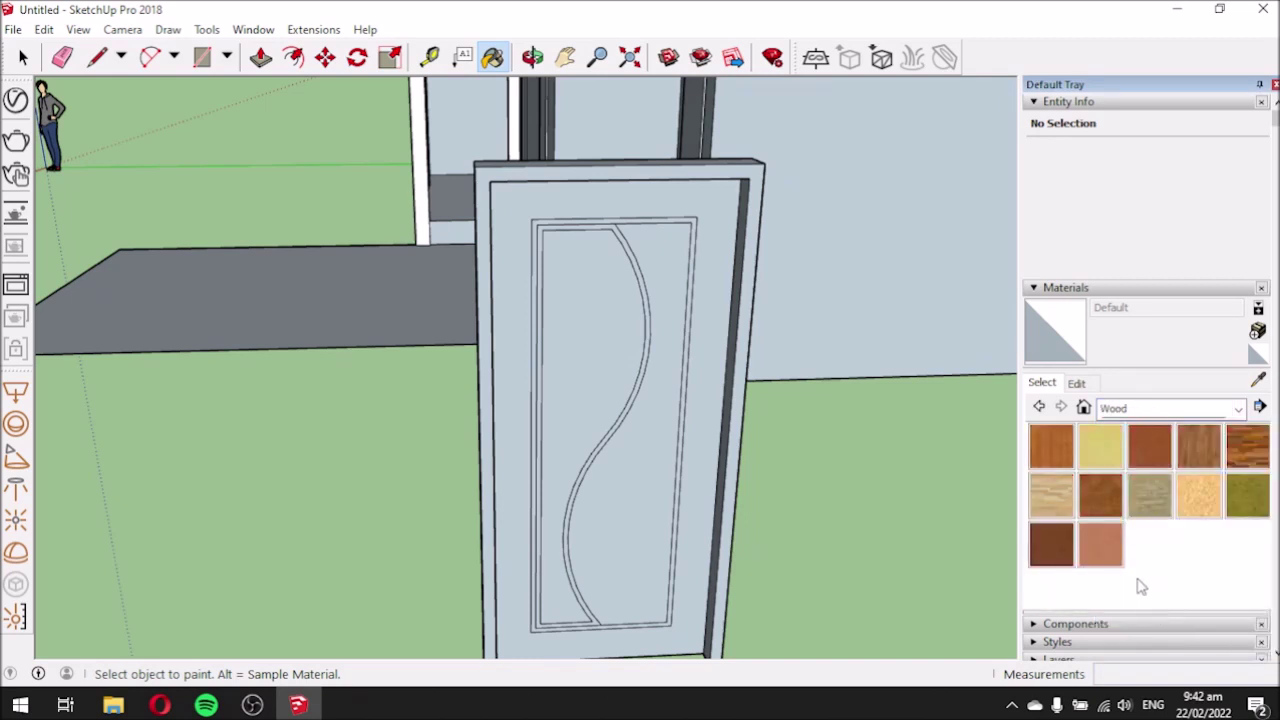
{"action": "left_click", "coordinate": [1150, 450]}
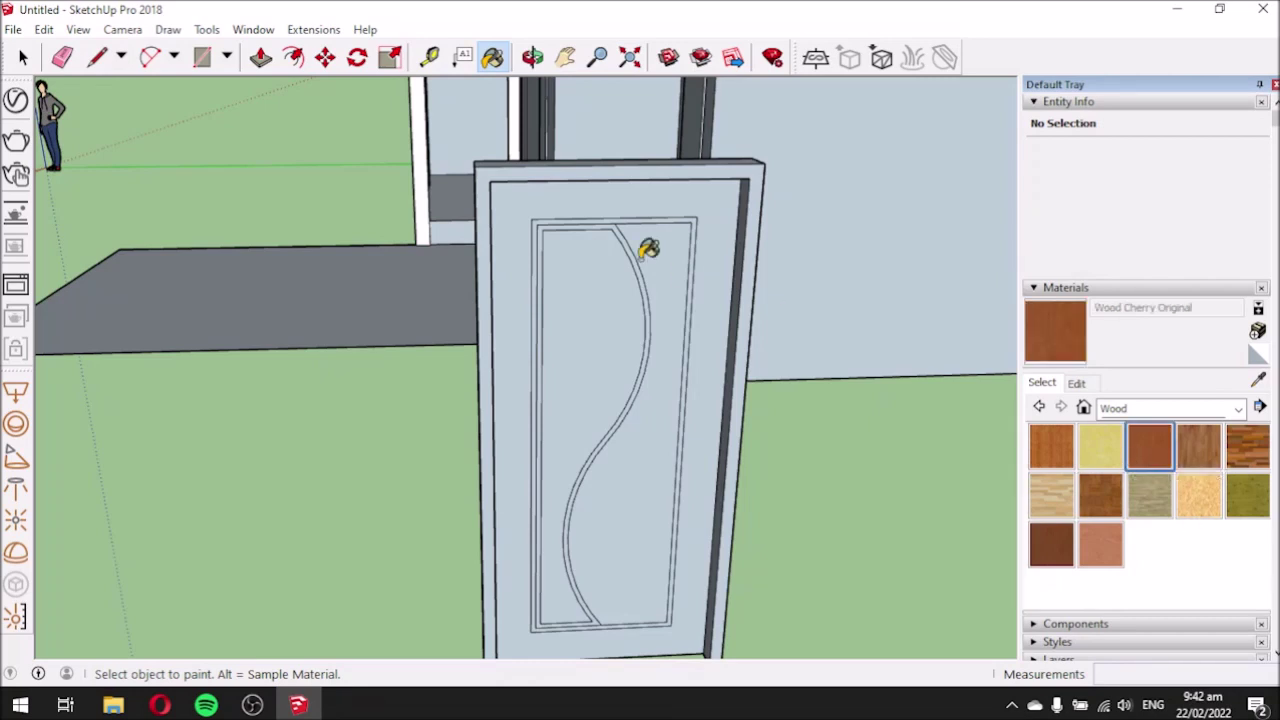
{"action": "left_click", "coordinate": [640, 196]}
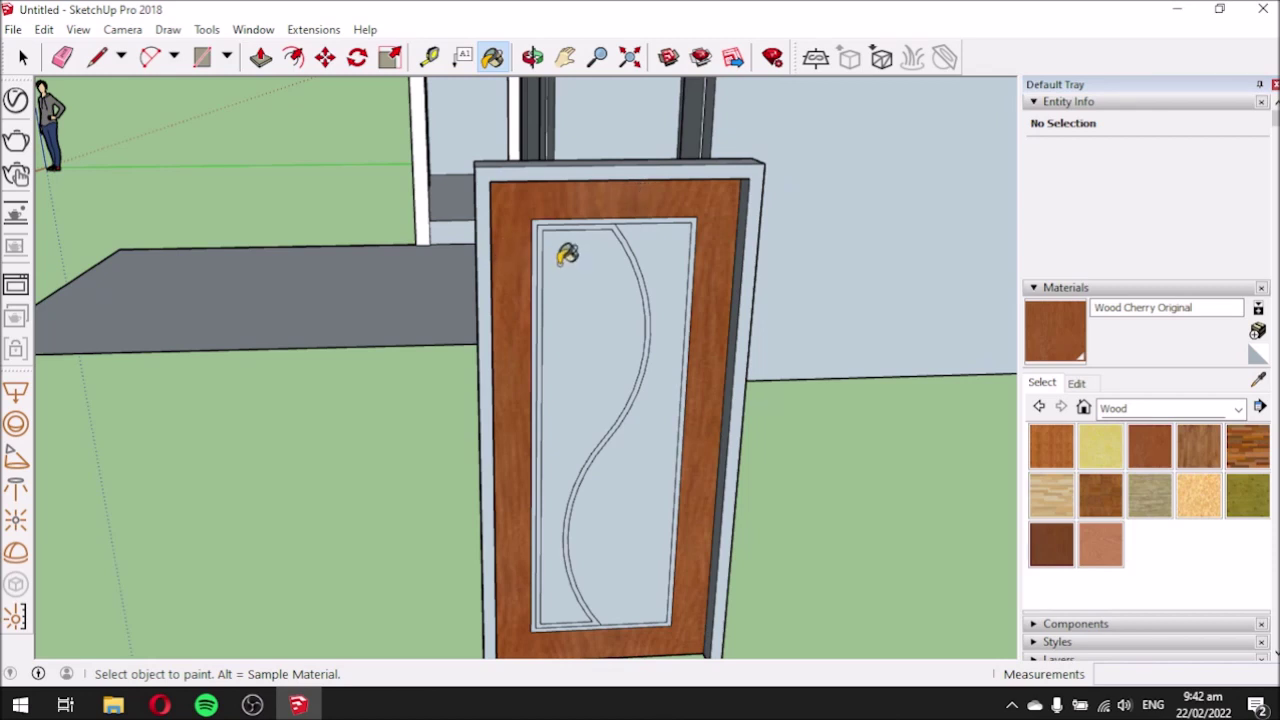
Paint the rectangular border strip and the areas on both sides of the curved strip with Wood Cherry Original.
{"action": "scroll", "coordinate": [555, 235], "scroll_direction": "up", "scroll_amount": 1}
{"action": "scroll", "coordinate": [540, 210], "scroll_direction": "up", "scroll_amount": 3}
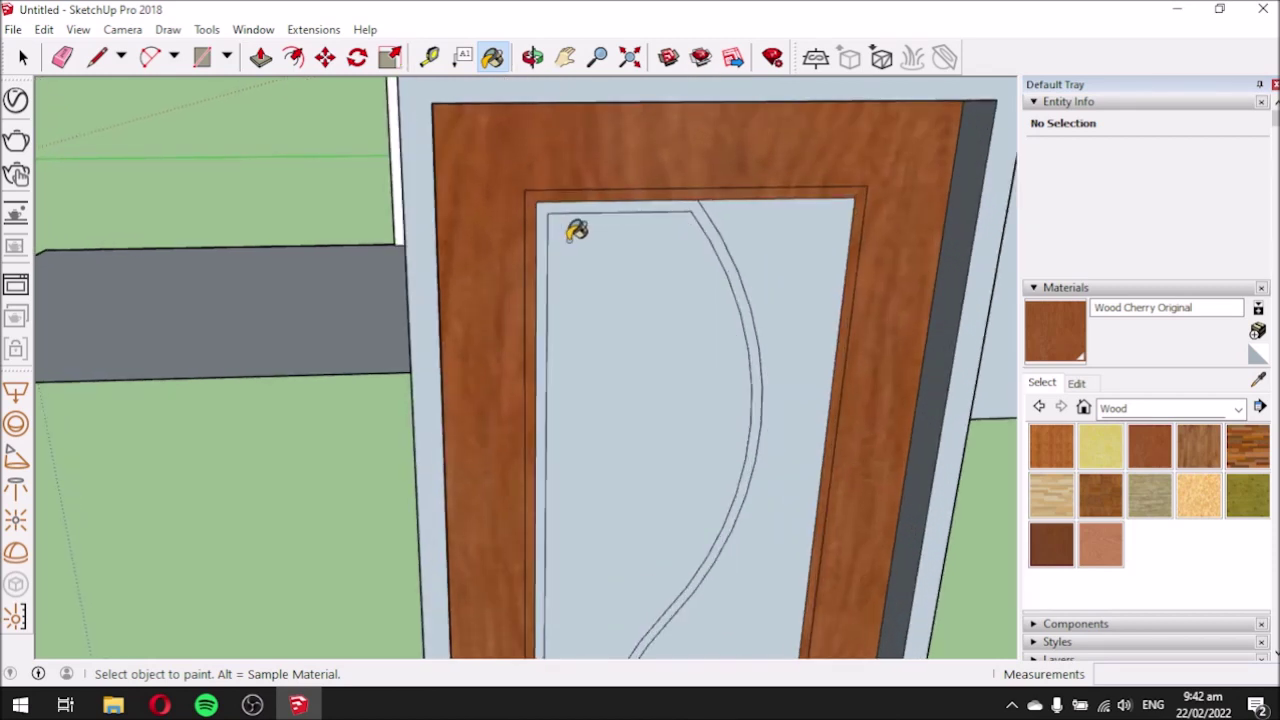
{"action": "left_click", "coordinate": [577, 231]}
{"action": "scroll", "coordinate": [690, 250], "scroll_direction": "down", "scroll_amount": 1}
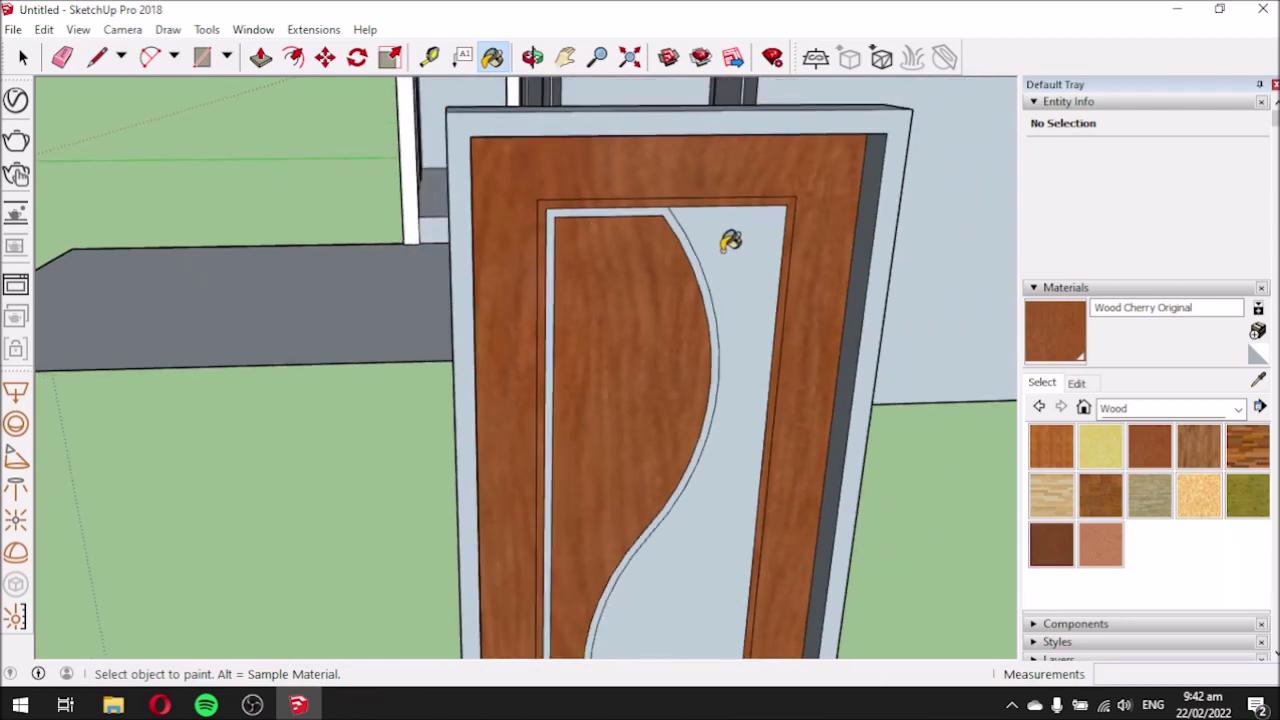
{"action": "left_click", "coordinate": [728, 242]}
{"action": "scroll", "coordinate": [714, 277], "scroll_direction": "down", "scroll_amount": 3}
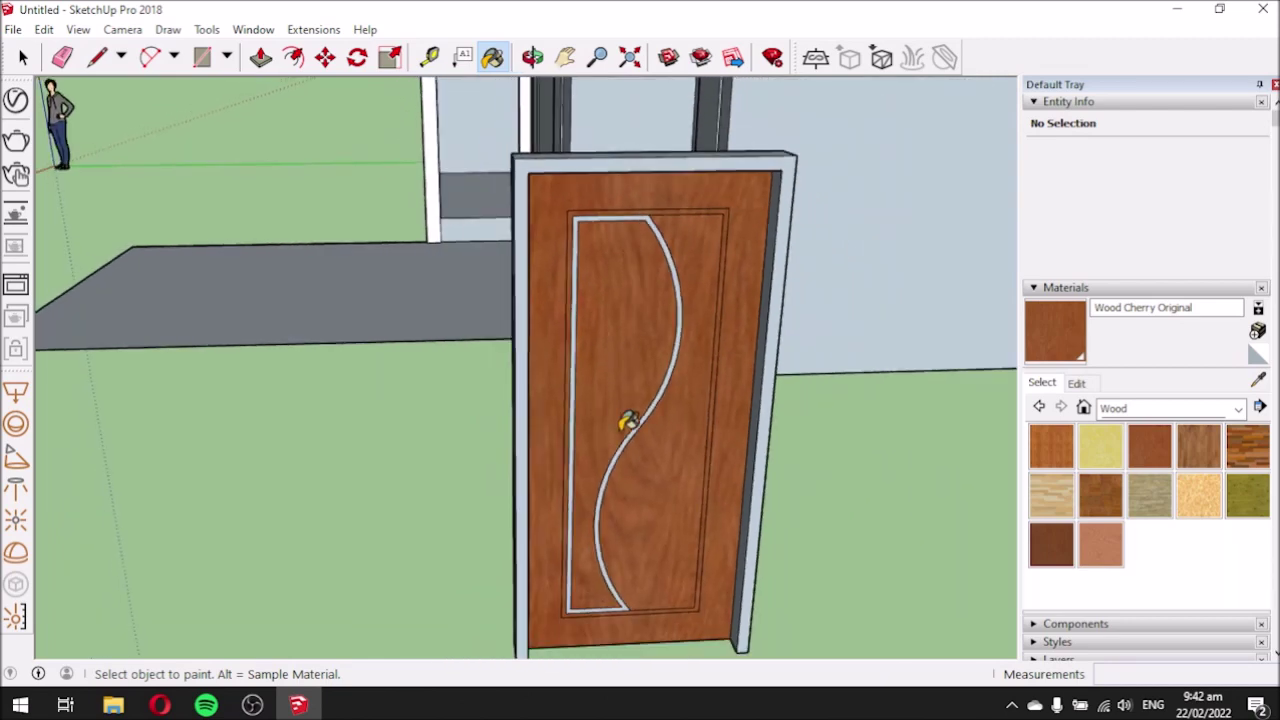
Paint the S-curve border strip black with Color M09 from the Colors library.
{"action": "scroll", "coordinate": [557, 220], "scroll_direction": "up", "scroll_amount": 1}
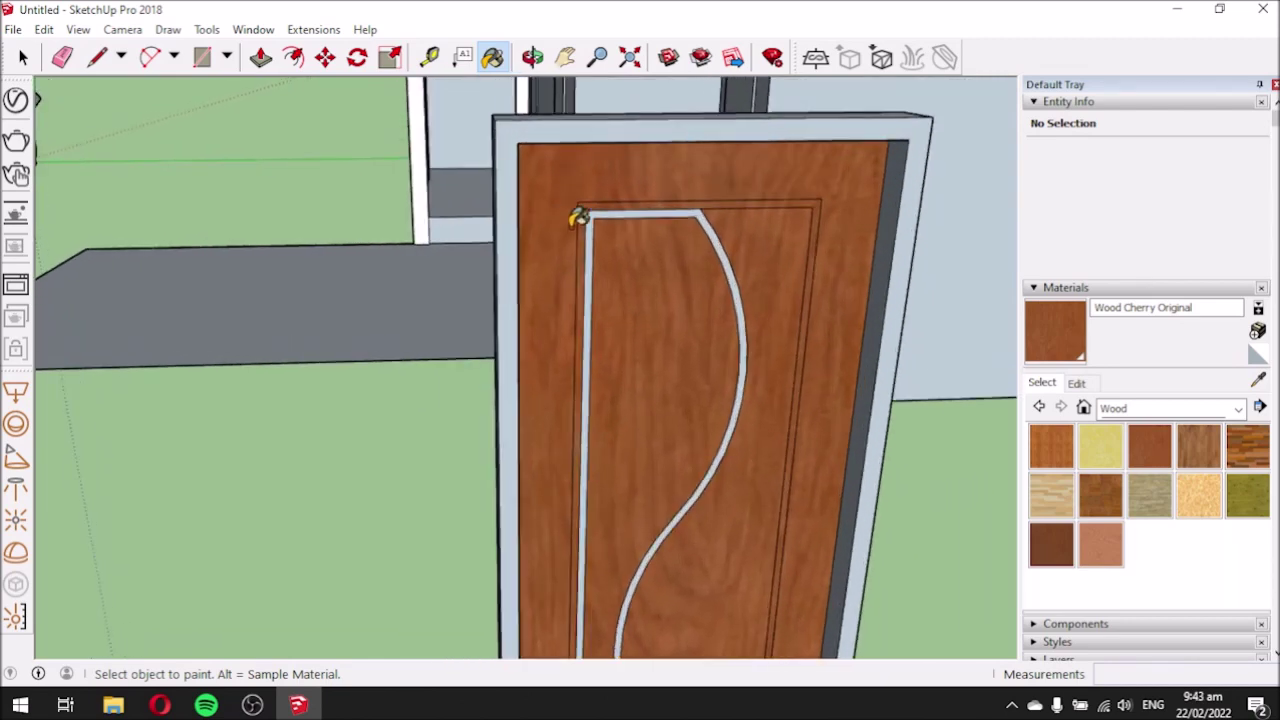
{"action": "scroll", "coordinate": [580, 212], "scroll_direction": "up", "scroll_amount": 2}
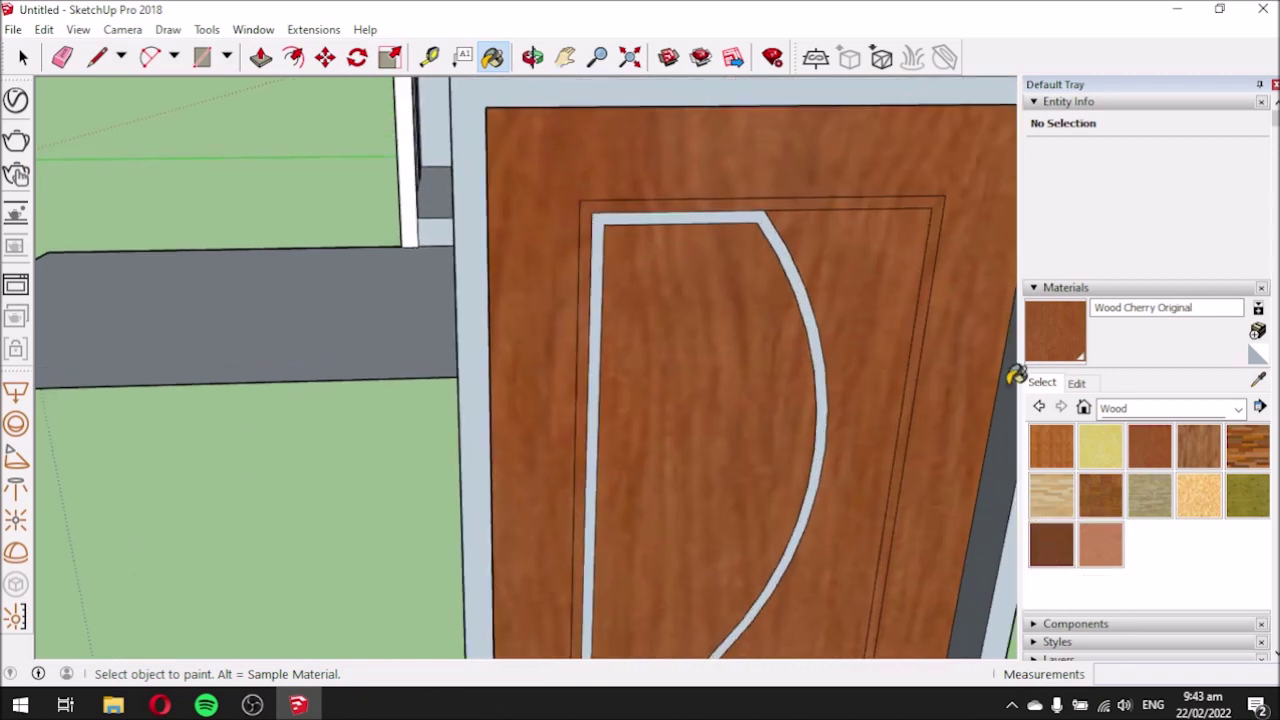
{"action": "left_click", "coordinate": [1242, 410]}
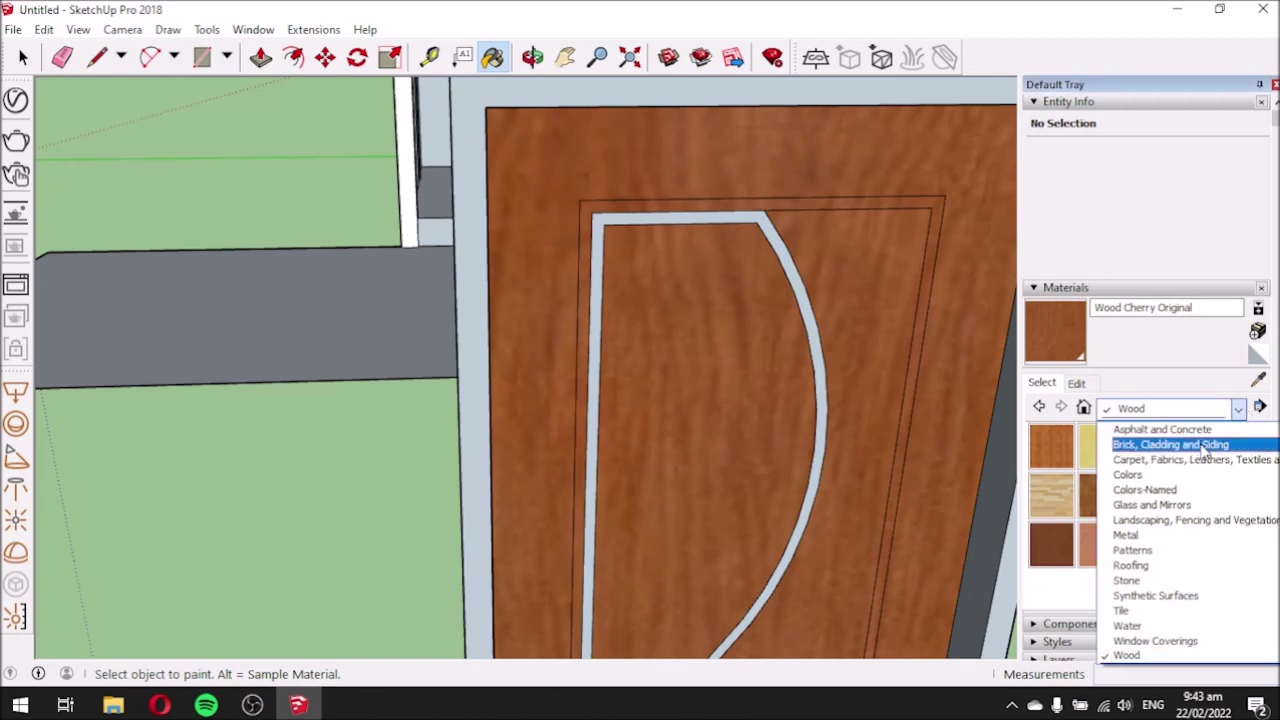
{"action": "left_click", "coordinate": [1175, 480]}
{"action": "left_click_drag", "start_coordinate": [1263, 450], "coordinate": [1248, 582]}
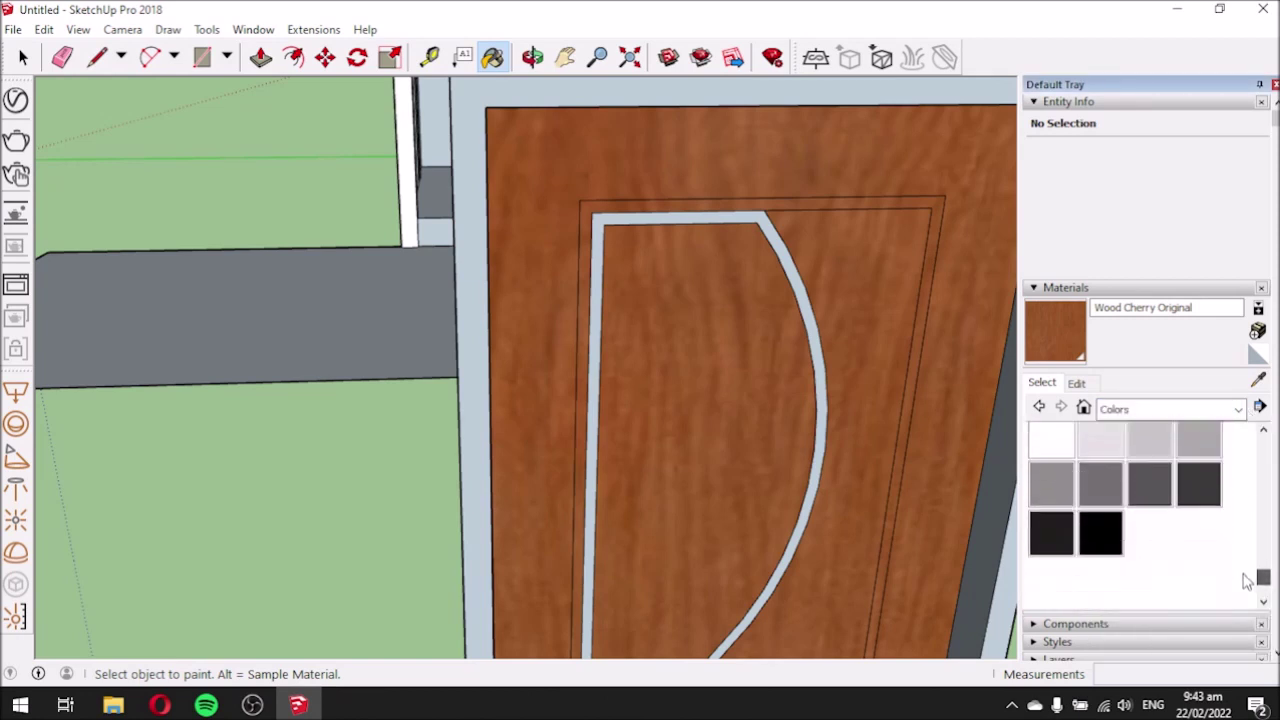
{"action": "left_click", "coordinate": [1107, 515]}
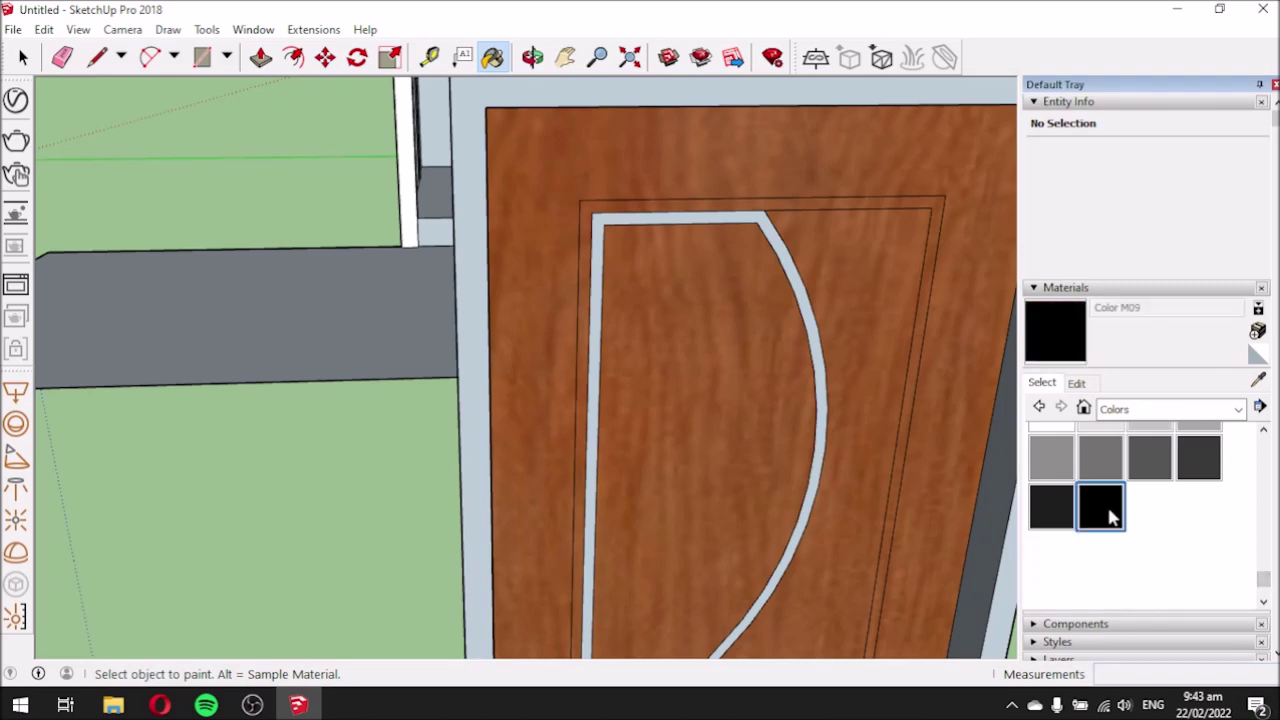
{"action": "left_click", "coordinate": [604, 214]}
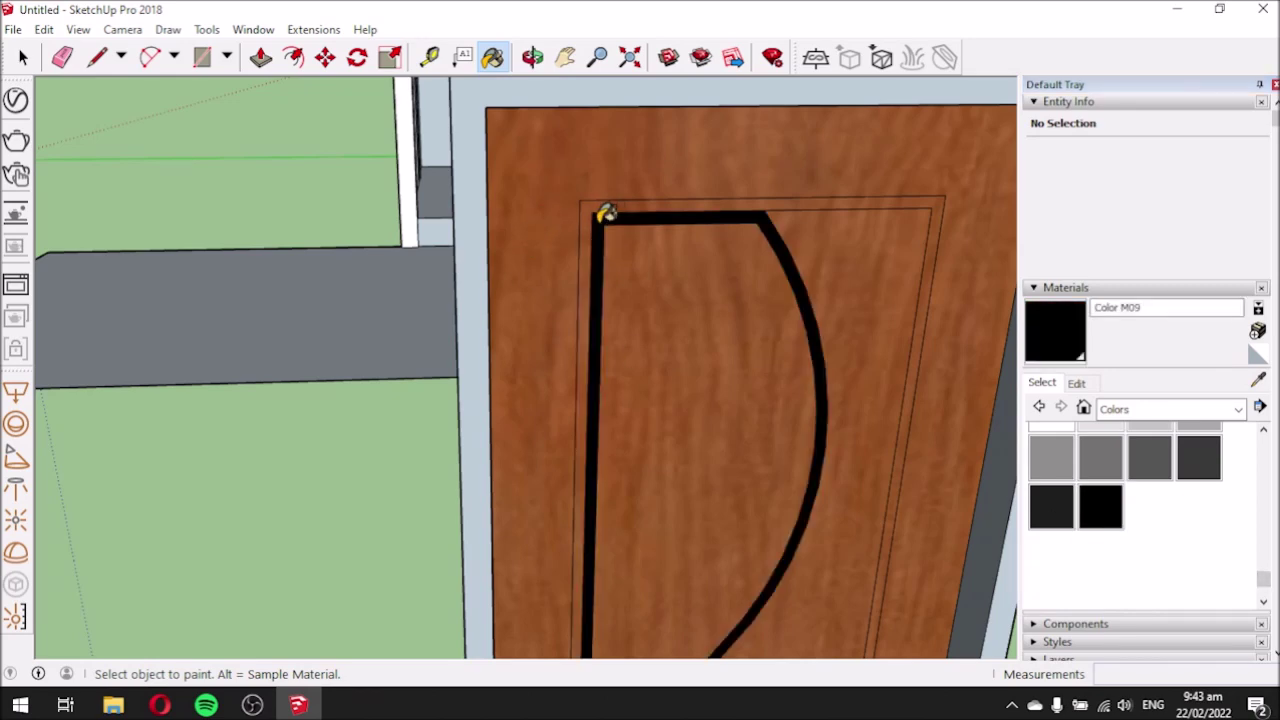
Paint the outer rectangular border strip white with Color M00.
{"action": "scroll", "coordinate": [704, 180], "scroll_direction": "down", "scroll_amount": 5}
{"action": "scroll", "coordinate": [772, 193], "scroll_direction": "up", "scroll_amount": 3}
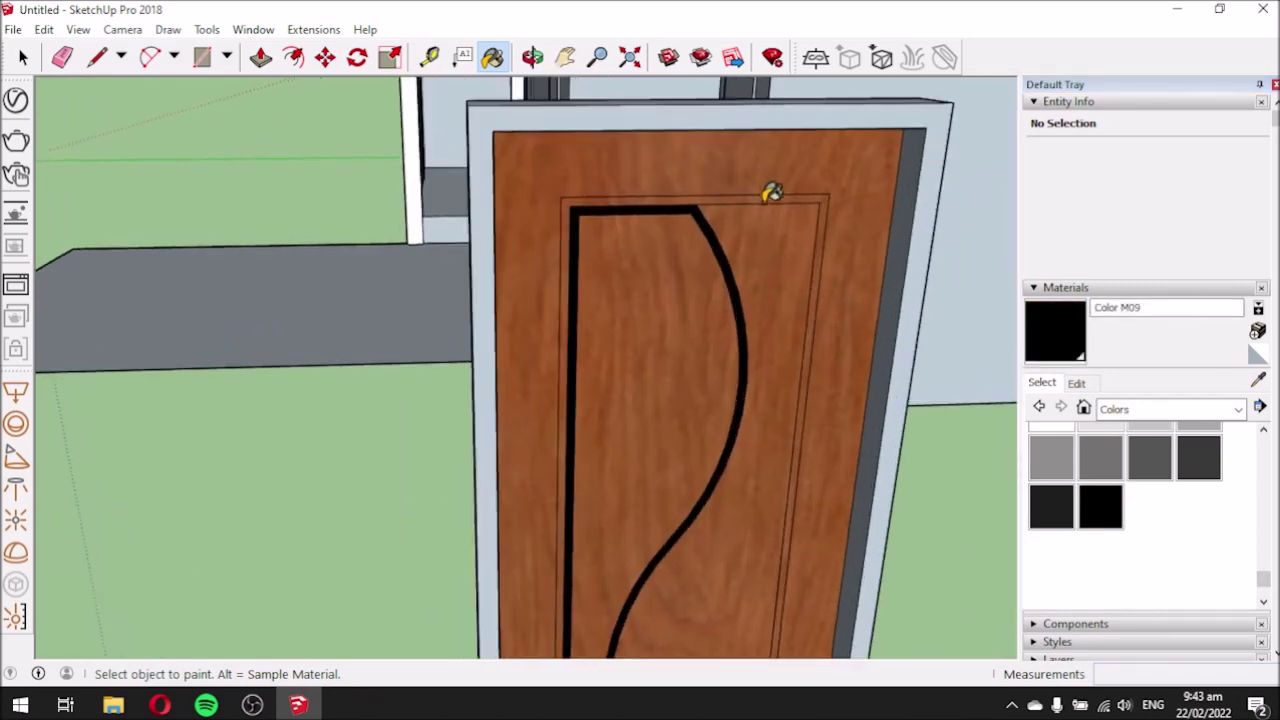
{"action": "scroll", "coordinate": [772, 195], "scroll_direction": "up", "scroll_amount": 2}
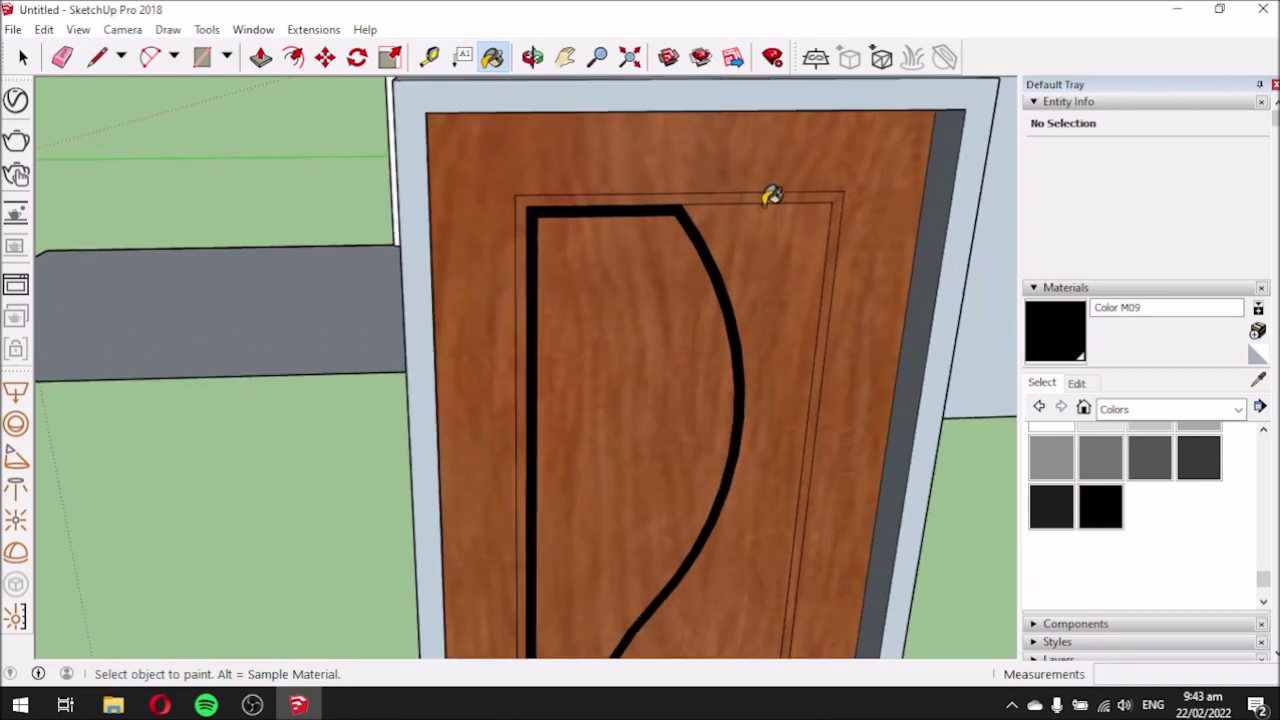
{"action": "scroll", "coordinate": [683, 195], "scroll_direction": "down", "scroll_amount": 1}
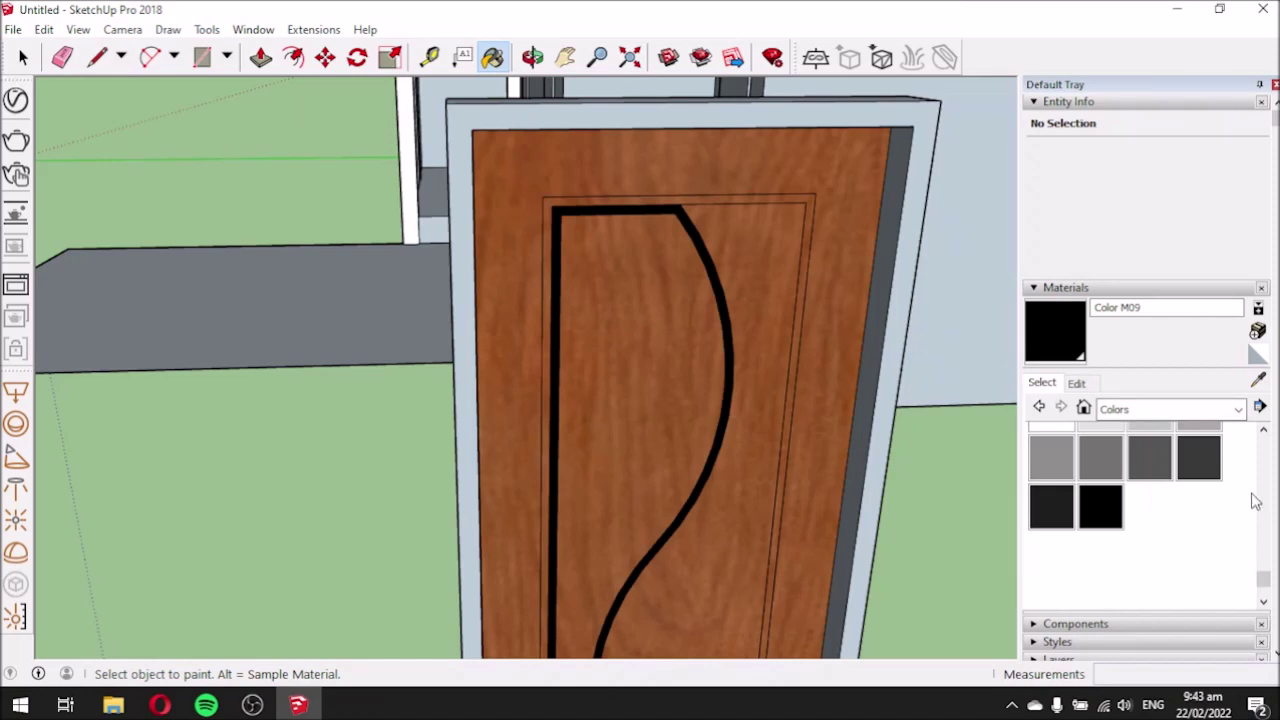
{"action": "left_click", "coordinate": [1263, 433]}
{"action": "left_click", "coordinate": [1051, 440]}
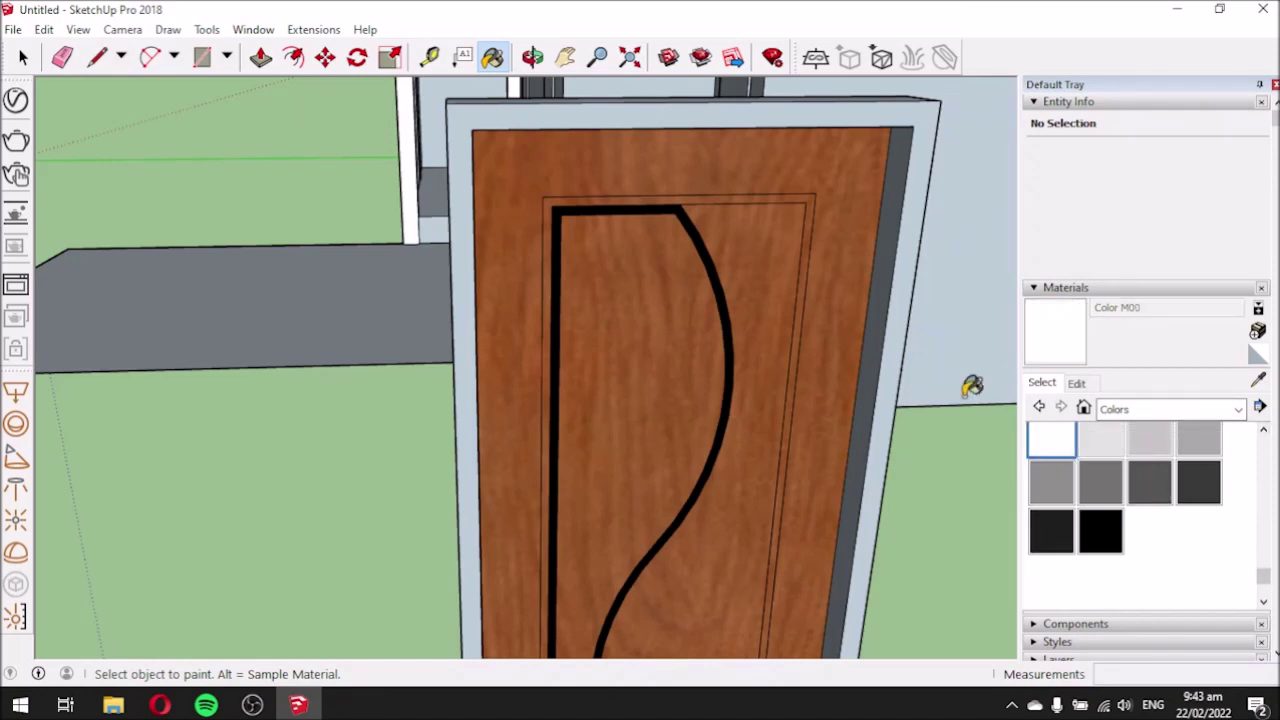
{"action": "left_click", "coordinate": [806, 196]}
{"action": "scroll", "coordinate": [805, 180], "scroll_direction": "down", "scroll_amount": 3}
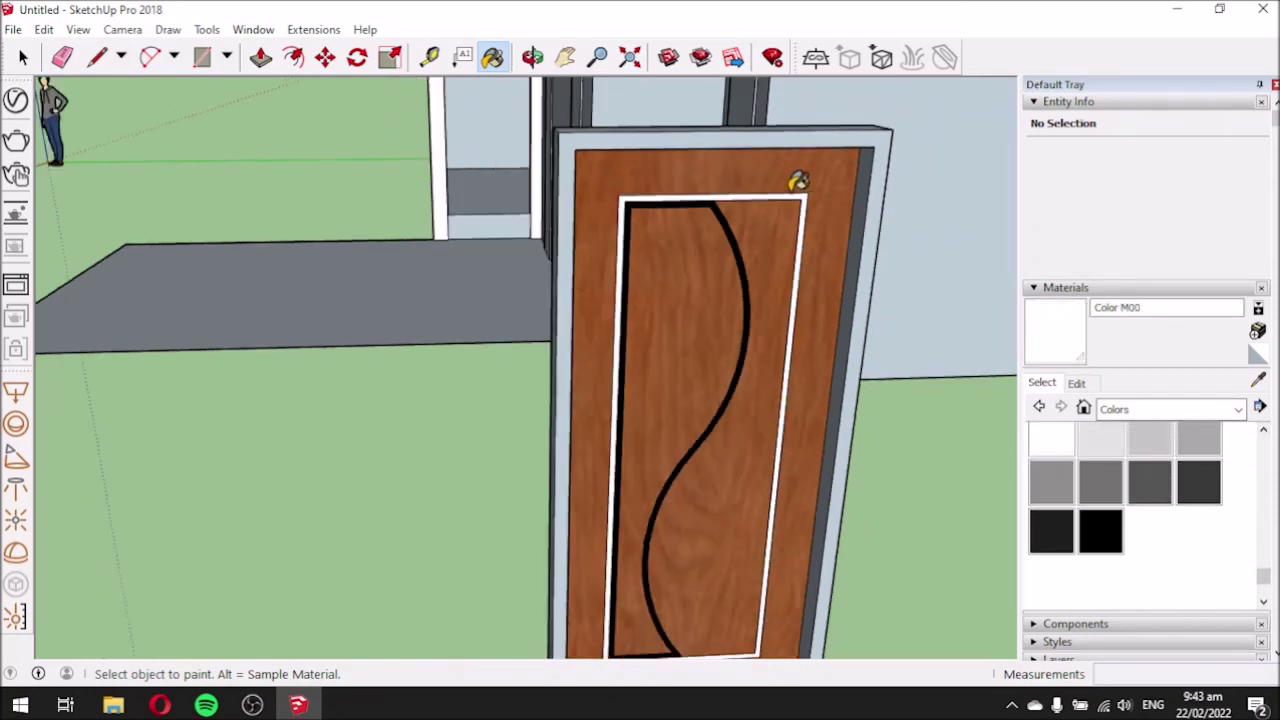
{"action": "scroll", "coordinate": [791, 174], "scroll_direction": "up", "scroll_amount": 4}
{"action": "mouse_move", "coordinate": [686, 228]}
{"action": "middle_mouse_down"}
{"action": "mouse_move", "coordinate": [623, 317]}
{"action": "mouse_move", "coordinate": [671, 243]}
{"action": "middle_mouse_up"}
{"action": "scroll", "coordinate": [803, 197], "scroll_direction": "up", "scroll_amount": 2}
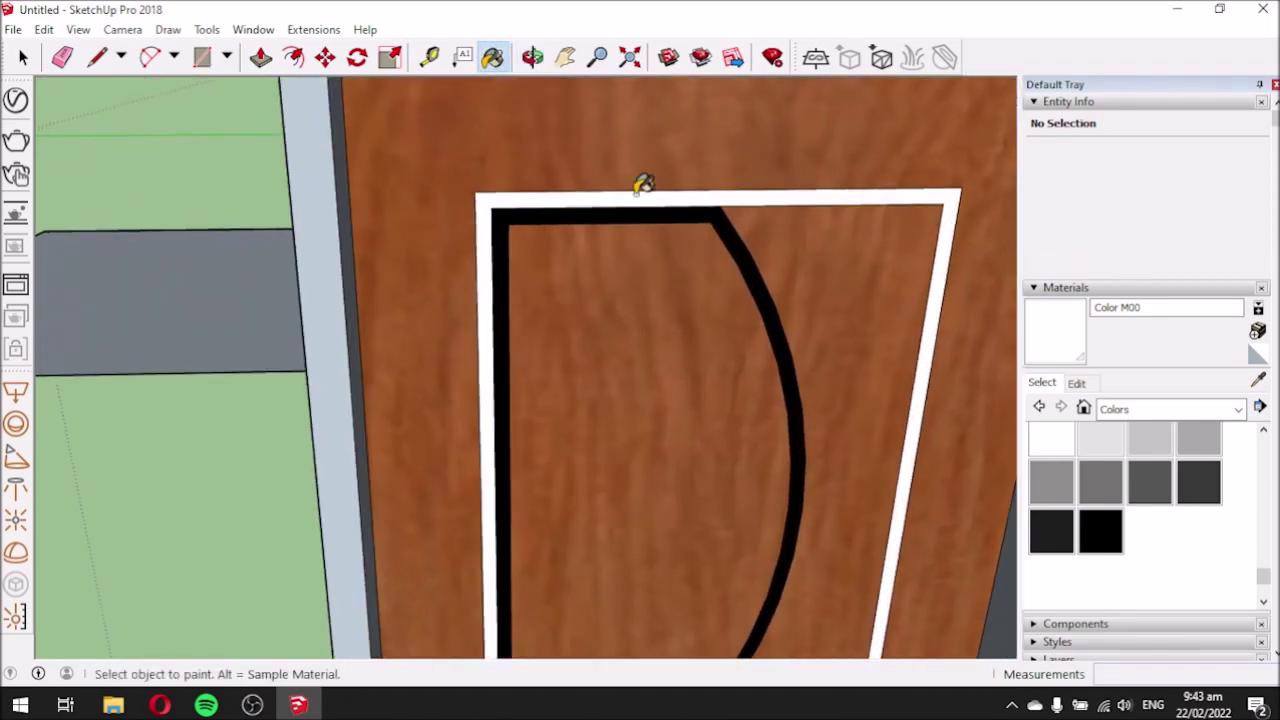
Push/Pull the black S-curve border strip on the door panel by 0.01 m.
{"action": "left_click", "coordinate": [261, 60]}
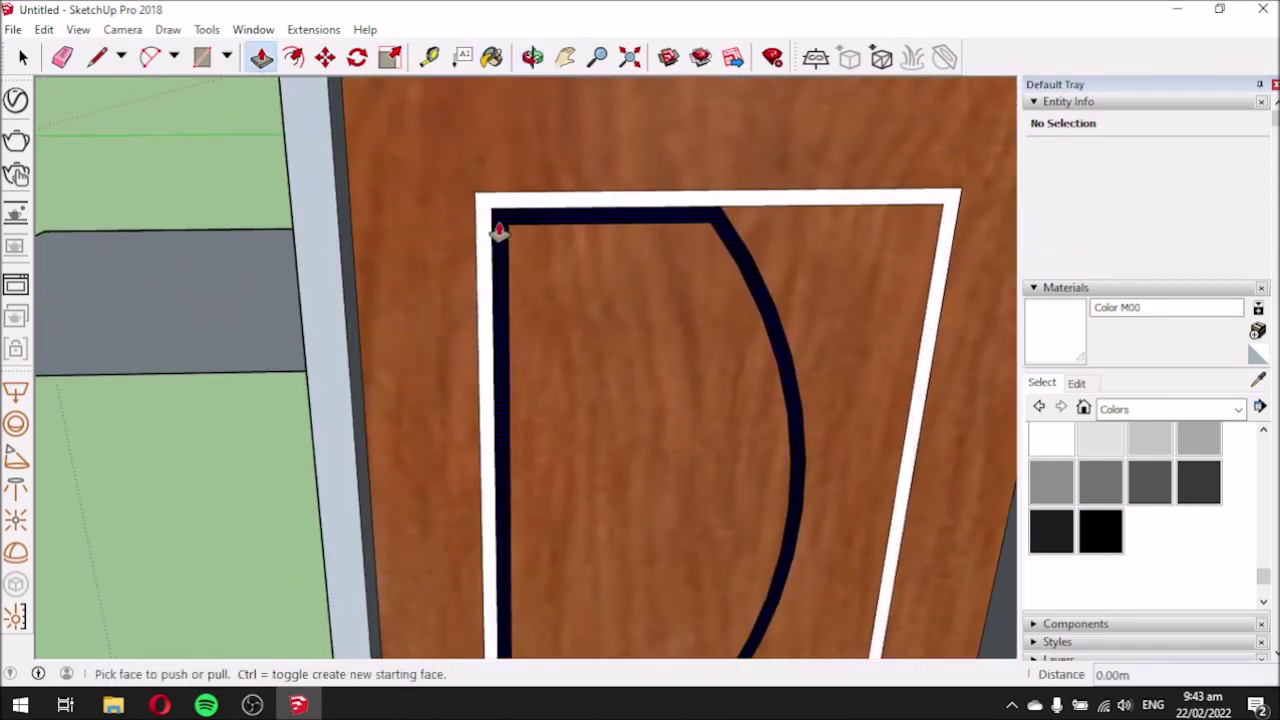
{"action": "left_click", "coordinate": [498, 234]}
{"action": "middle_click_drag", "start_coordinate": [506, 242], "coordinate": [580, 394]}
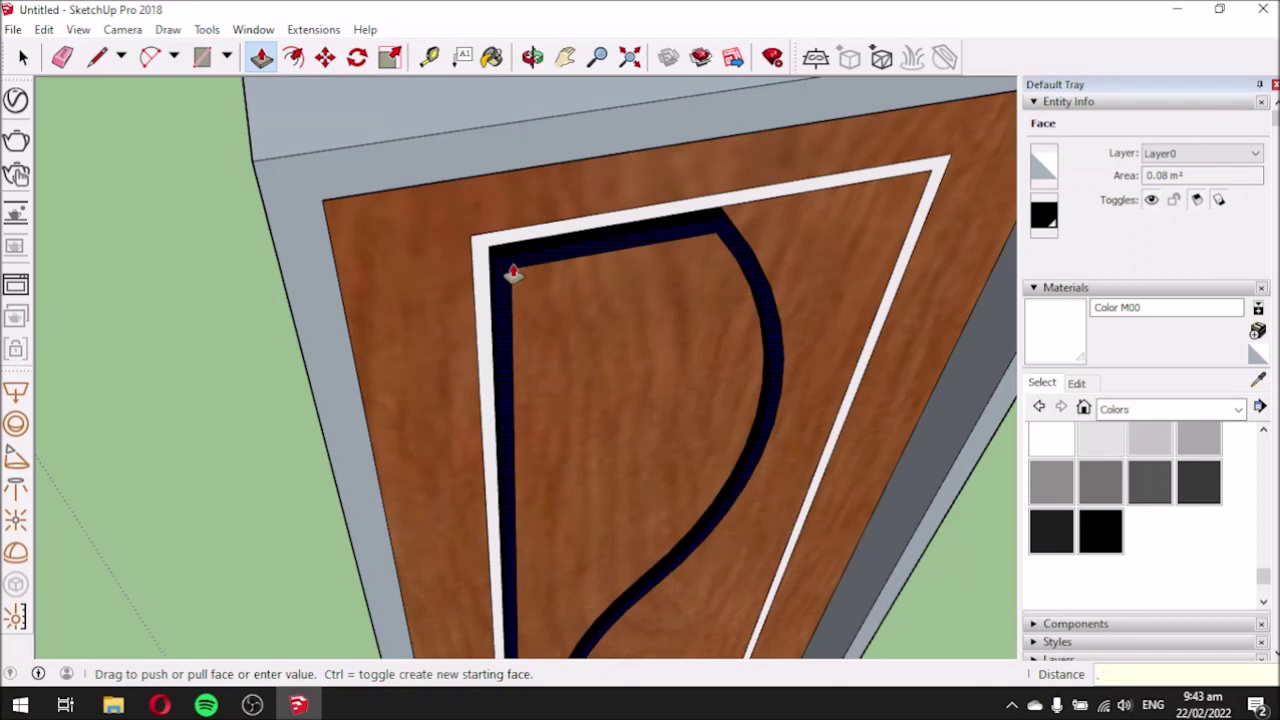
{"action": "type", "text": ".01"}
{"action": "key", "text": "Return"}
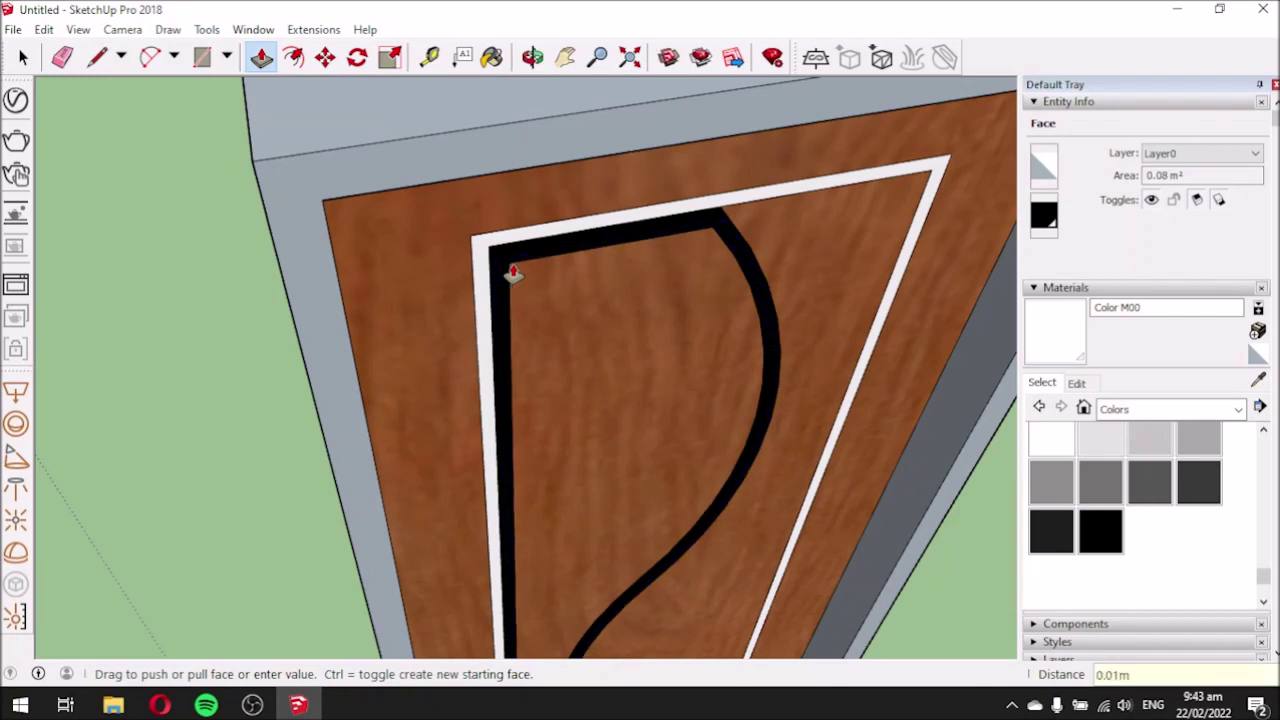
Push/Pull the white rectangular border strip on the door panel by 0.01 m.
{"action": "middle_click_drag", "start_coordinate": [505, 333], "coordinate": [514, 277]}
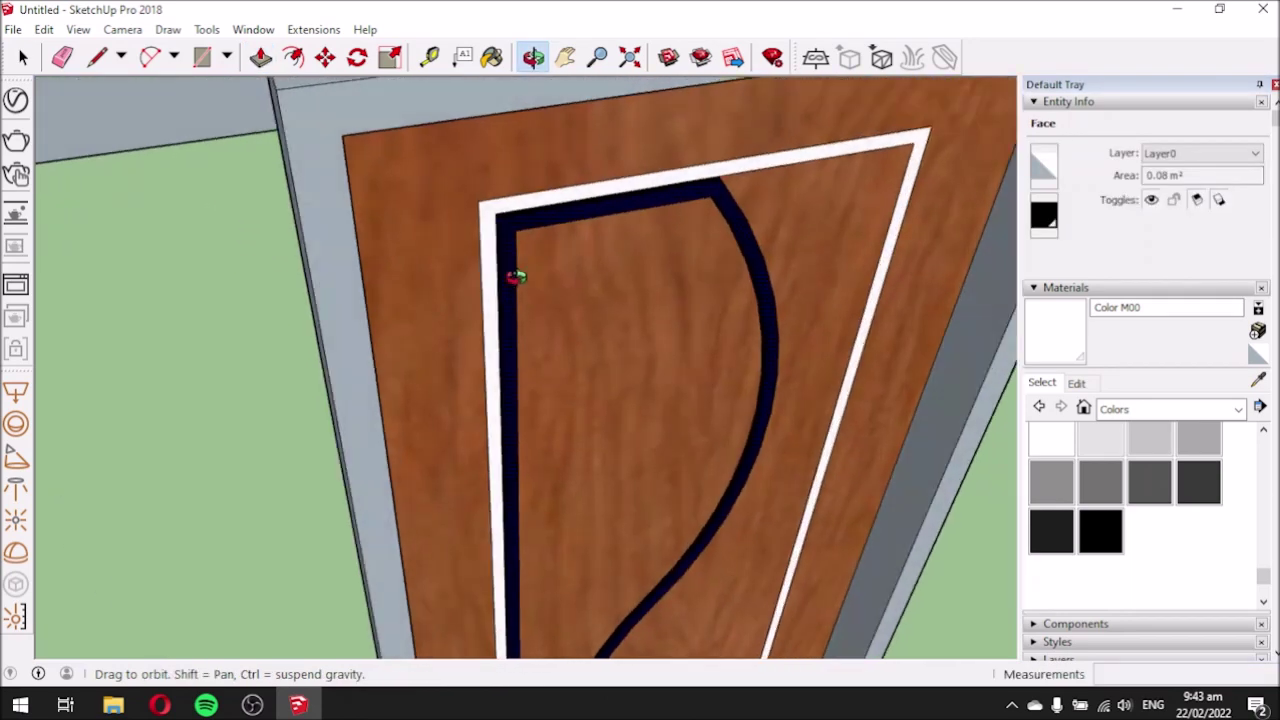
{"action": "scroll", "coordinate": [475, 200], "scroll_direction": "up", "scroll_amount": 4}
{"action": "left_click", "coordinate": [477, 212]}
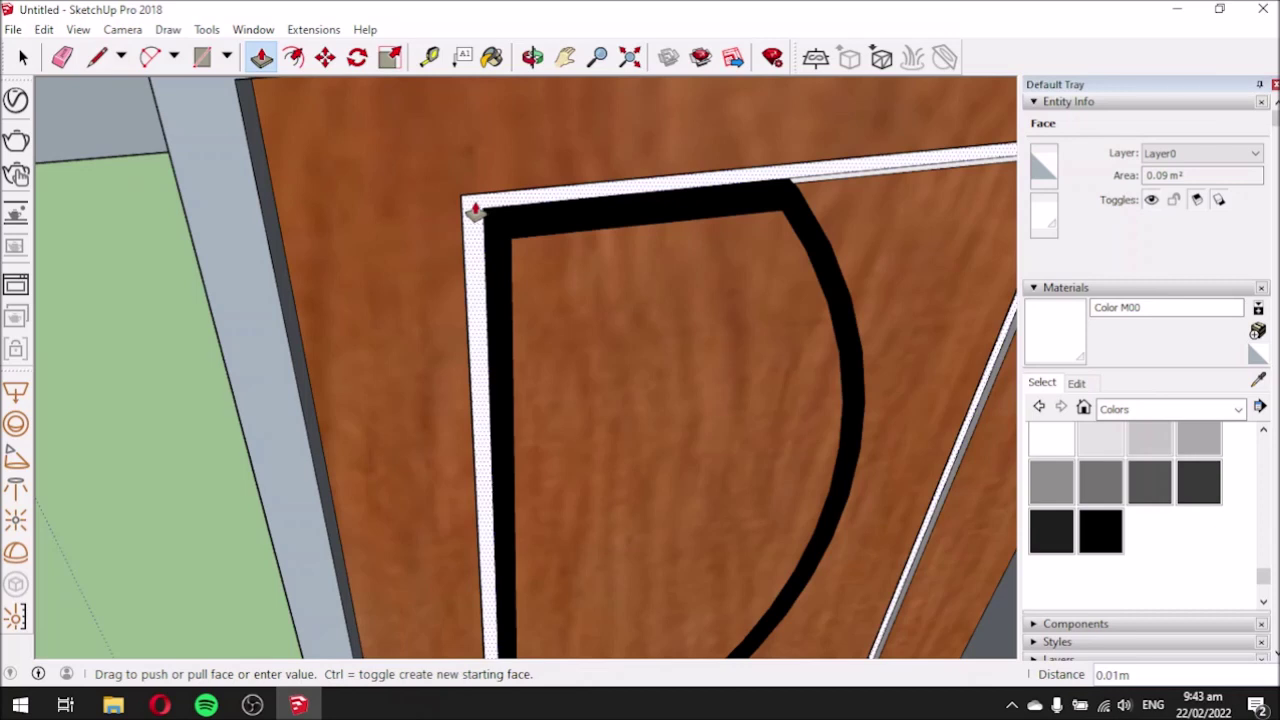
{"action": "key", "text": "Return"}
Examine the black curved strip and white border on the door from several angles.
{"action": "scroll", "coordinate": [466, 211], "scroll_direction": "down", "scroll_amount": 2}
{"action": "mouse_move", "coordinate": [466, 211]}
{"action": "middle_mouse_down"}
{"action": "mouse_move", "coordinate": [570, 333]}
{"action": "mouse_move", "coordinate": [509, 211]}
{"action": "mouse_move", "coordinate": [480, 214]}
{"action": "middle_mouse_up"}
{"action": "scroll", "coordinate": [600, 394], "scroll_direction": "down", "scroll_amount": 2}
{"action": "middle_click_drag", "start_coordinate": [600, 394], "coordinate": [657, 391]}
{"action": "key", "text": "p"}
{"action": "scroll", "coordinate": [412, 248], "scroll_direction": "down", "scroll_amount": 2}
{"action": "middle_click_drag", "start_coordinate": [594, 440], "coordinate": [457, 357]}
{"action": "scroll", "coordinate": [575, 185], "scroll_direction": "up", "scroll_amount": 2}
{"action": "scroll", "coordinate": [575, 185], "scroll_direction": "up", "scroll_amount": 3}
{"action": "middle_click_drag", "start_coordinate": [537, 211], "coordinate": [440, 497]}
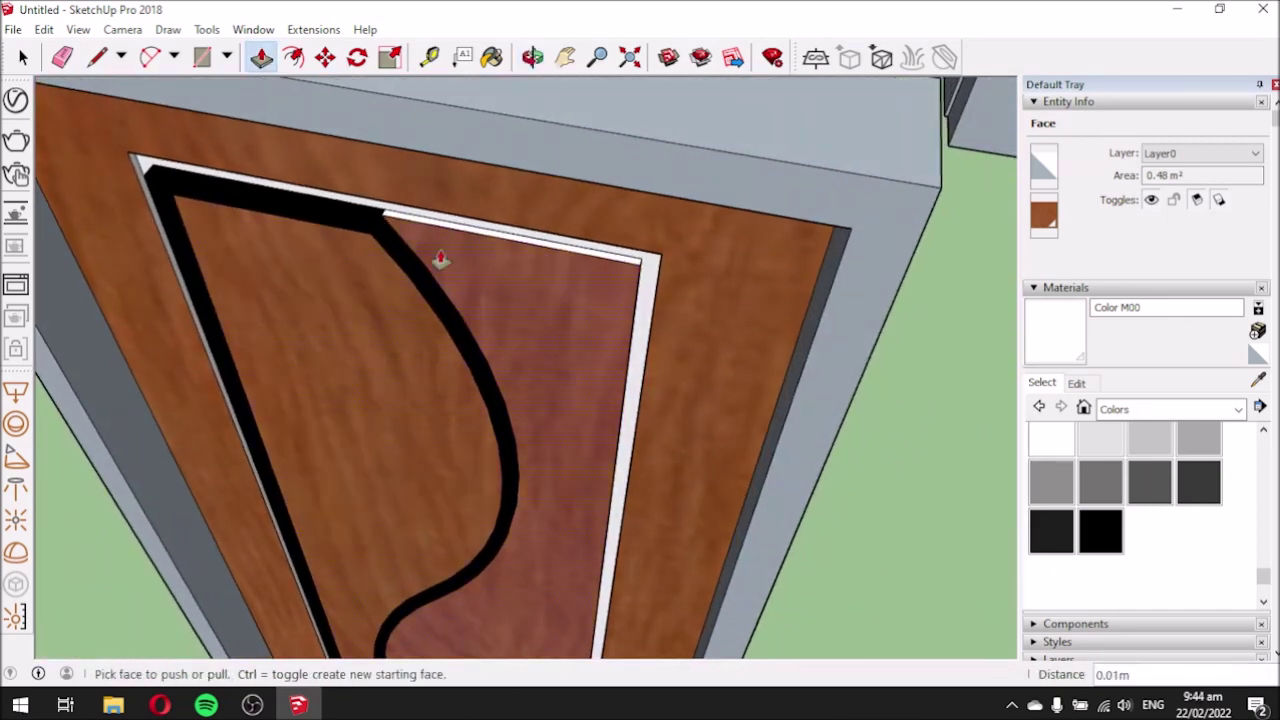
{"action": "scroll", "coordinate": [437, 250], "scroll_direction": "up", "scroll_amount": 3}
{"action": "middle_click_drag", "start_coordinate": [437, 217], "coordinate": [486, 171]}
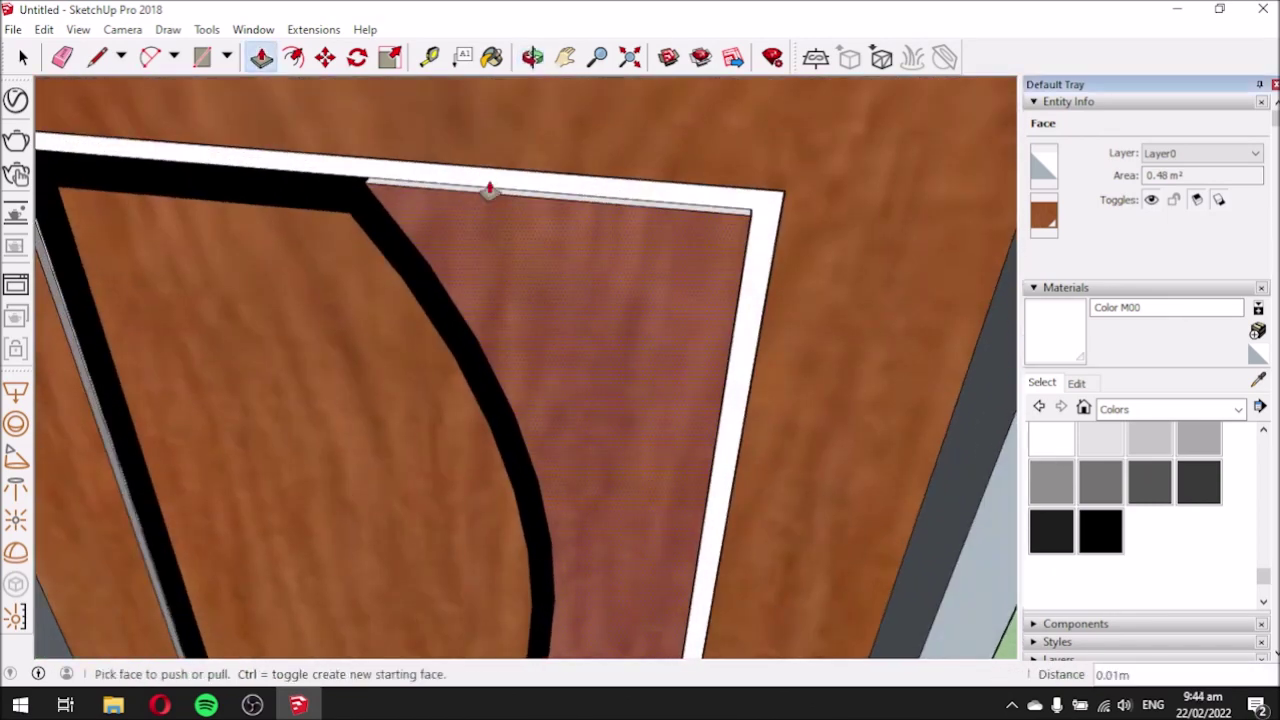
{"action": "scroll", "coordinate": [491, 171], "scroll_direction": "down", "scroll_amount": 5}
{"action": "middle_click_drag", "start_coordinate": [498, 404], "coordinate": [475, 260]}
{"action": "scroll", "coordinate": [480, 247], "scroll_direction": "up", "scroll_amount": 2}
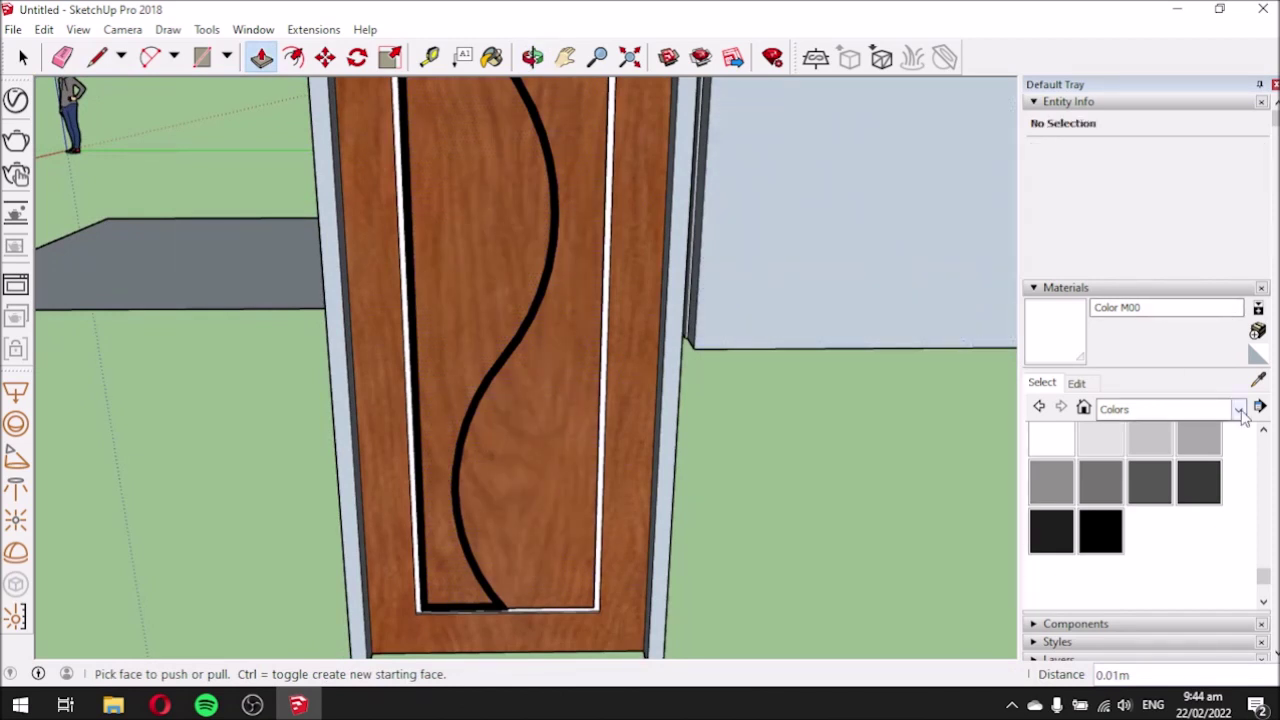
Paint the panel areas on both sides of the black curved strip with Wood Floor Parquet from the Wood library.
{"action": "left_click", "coordinate": [1190, 409]}
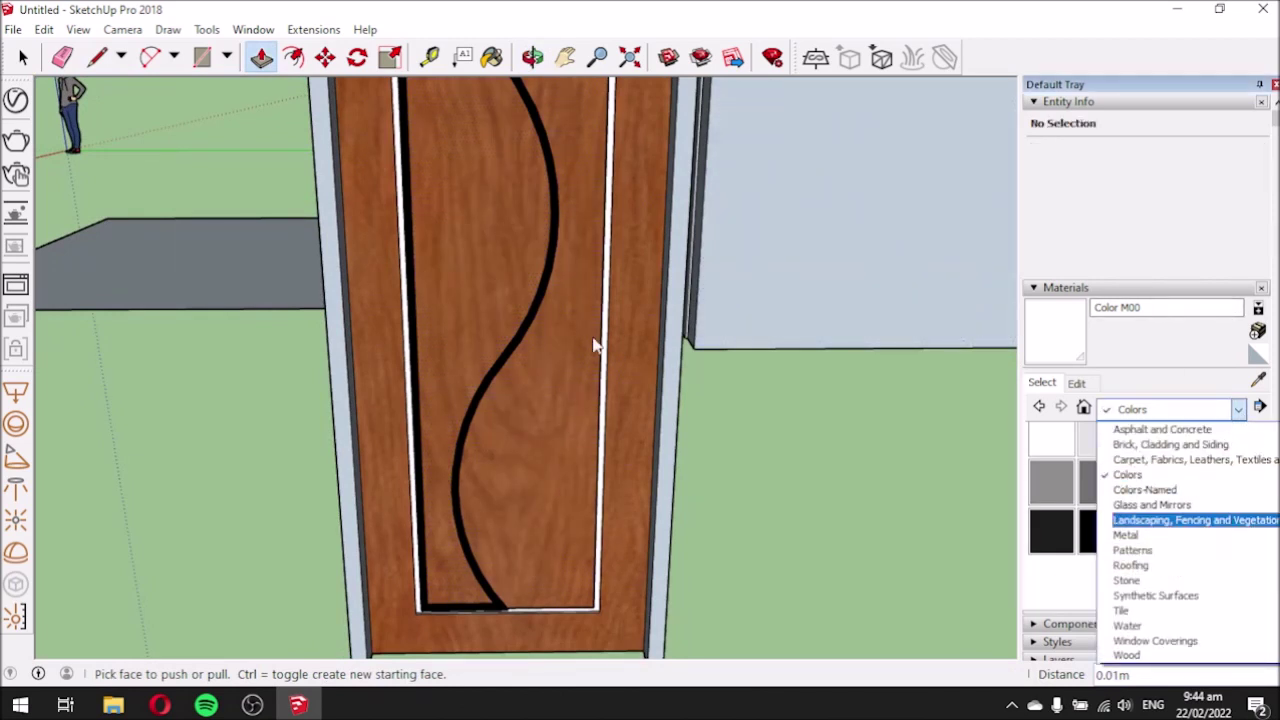
{"action": "left_click", "coordinate": [1136, 657]}
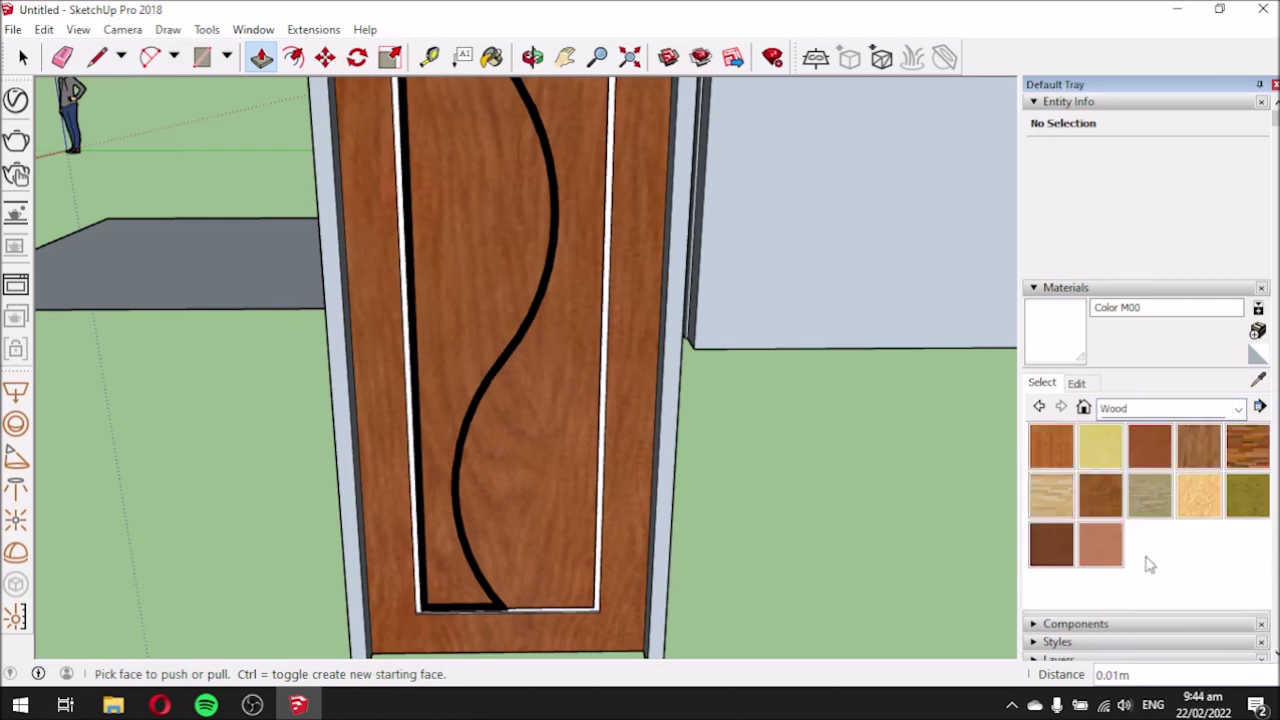
{"action": "left_click", "coordinate": [1101, 497]}
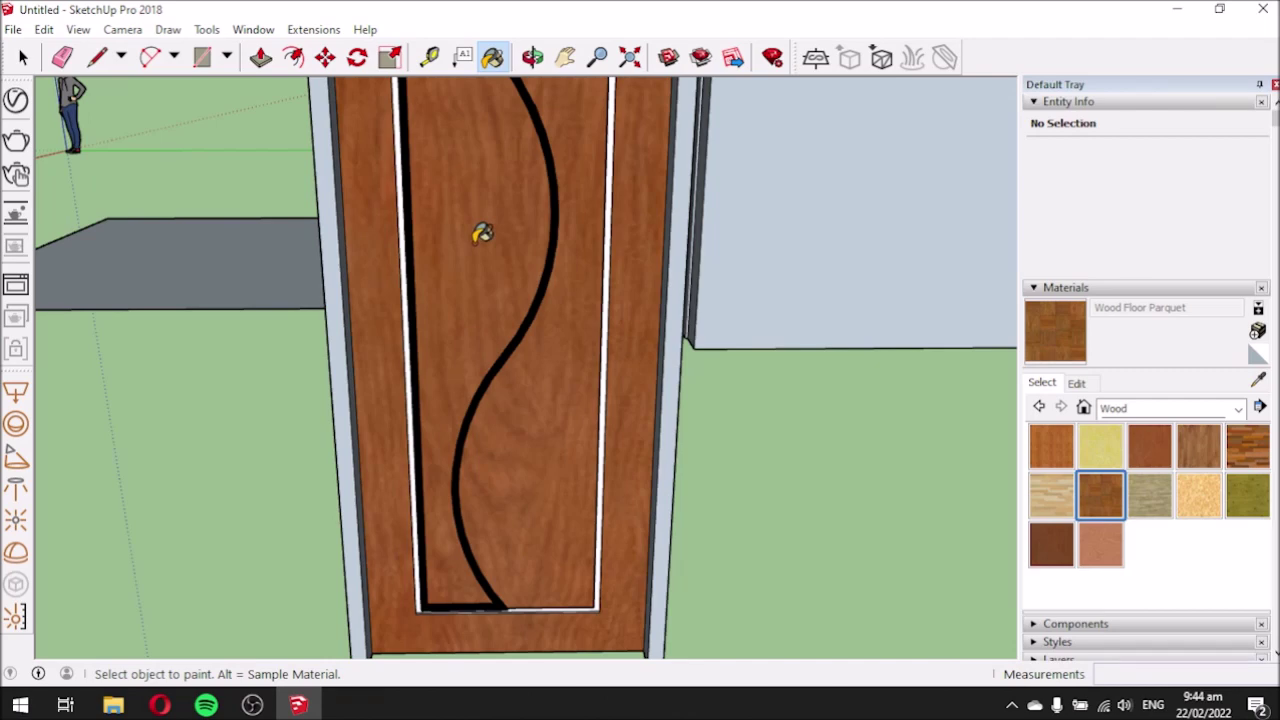
{"action": "left_click", "coordinate": [482, 233]}
{"action": "scroll", "coordinate": [540, 410], "scroll_direction": "down", "scroll_amount": 1}
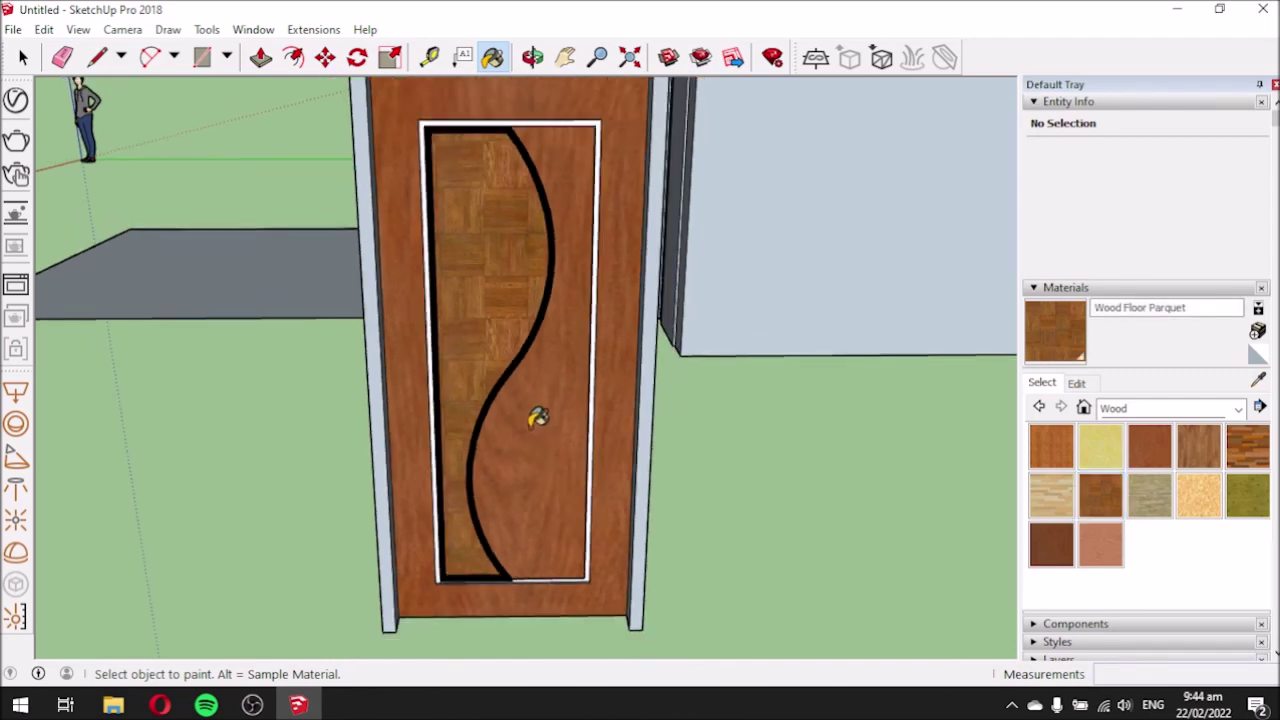
{"action": "scroll", "coordinate": [630, 390], "scroll_direction": "down", "scroll_amount": 2}
{"action": "scroll", "coordinate": [536, 213], "scroll_direction": "up", "scroll_amount": 3}
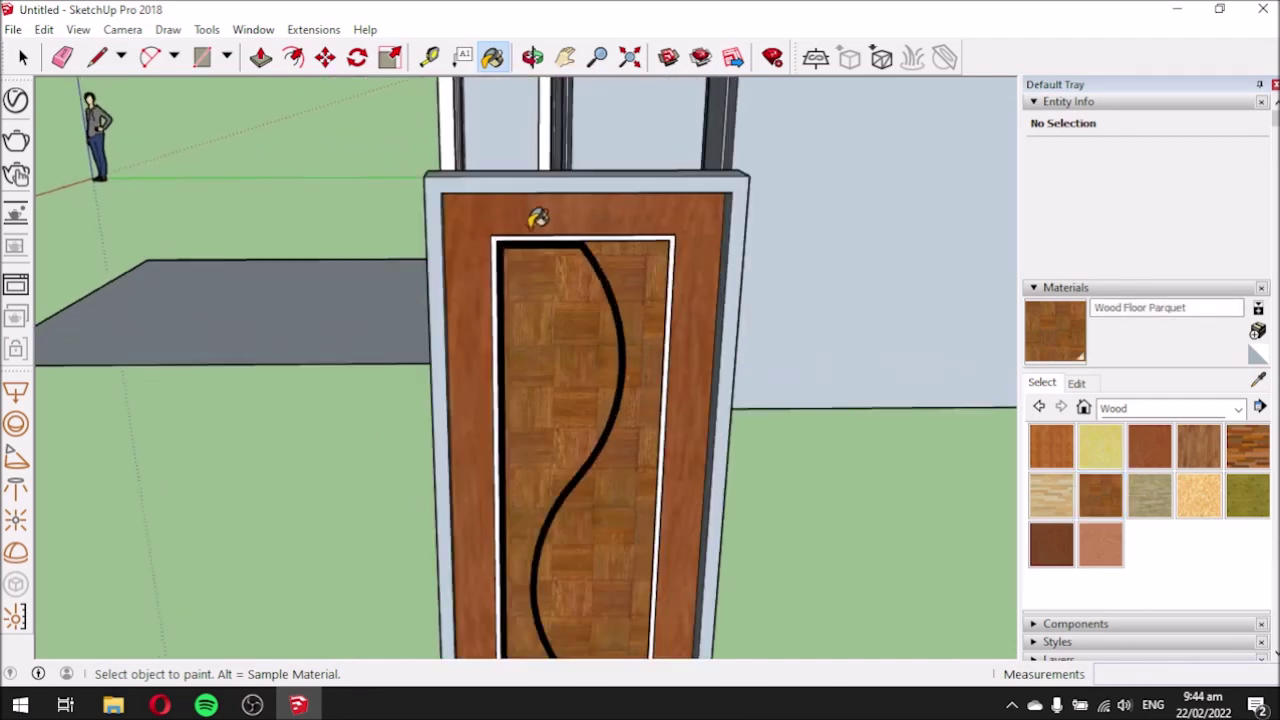
{"action": "scroll", "coordinate": [551, 323], "scroll_direction": "up", "scroll_amount": 4}
{"action": "mouse_move", "coordinate": [554, 334]}
{"action": "middle_mouse_down"}
{"action": "mouse_move", "coordinate": [586, 386]}
{"action": "mouse_move", "coordinate": [787, 367]}
{"action": "mouse_move", "coordinate": [571, 403]}
{"action": "mouse_move", "coordinate": [580, 354]}
{"action": "middle_mouse_up"}
{"action": "scroll", "coordinate": [563, 251], "scroll_direction": "down", "scroll_amount": 4}
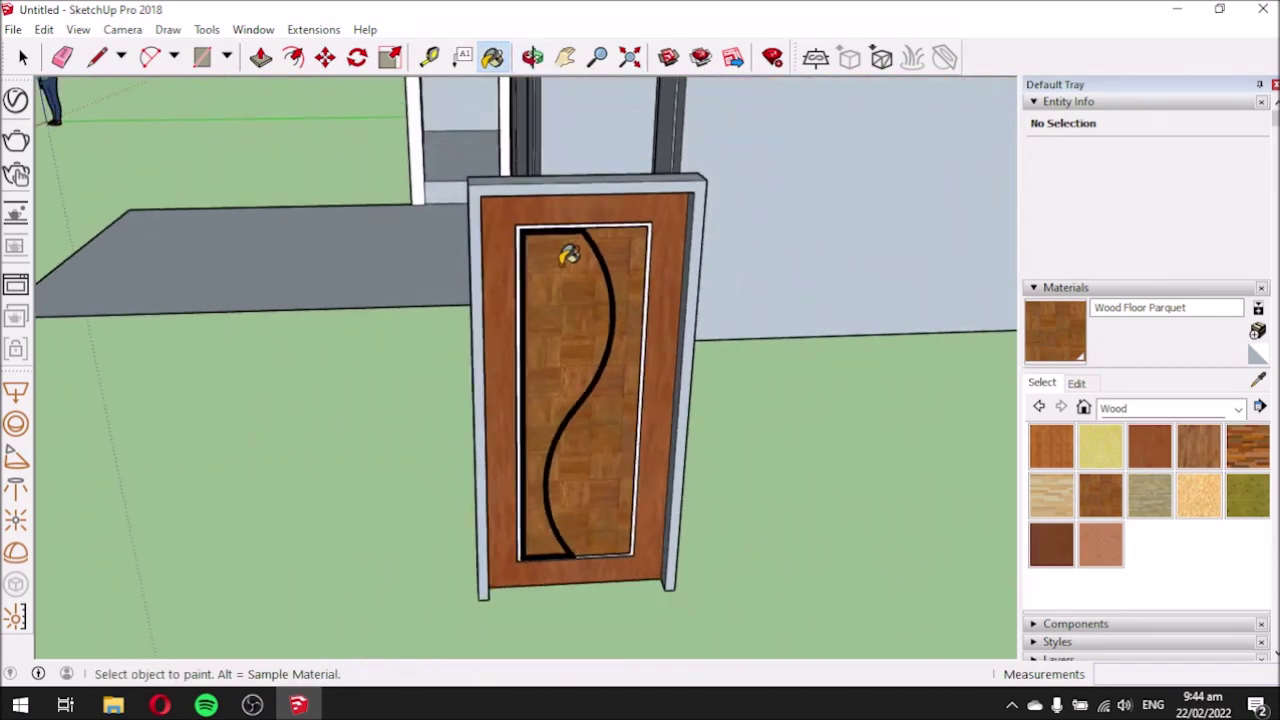
{"action": "scroll", "coordinate": [589, 354], "scroll_direction": "up", "scroll_amount": 3}
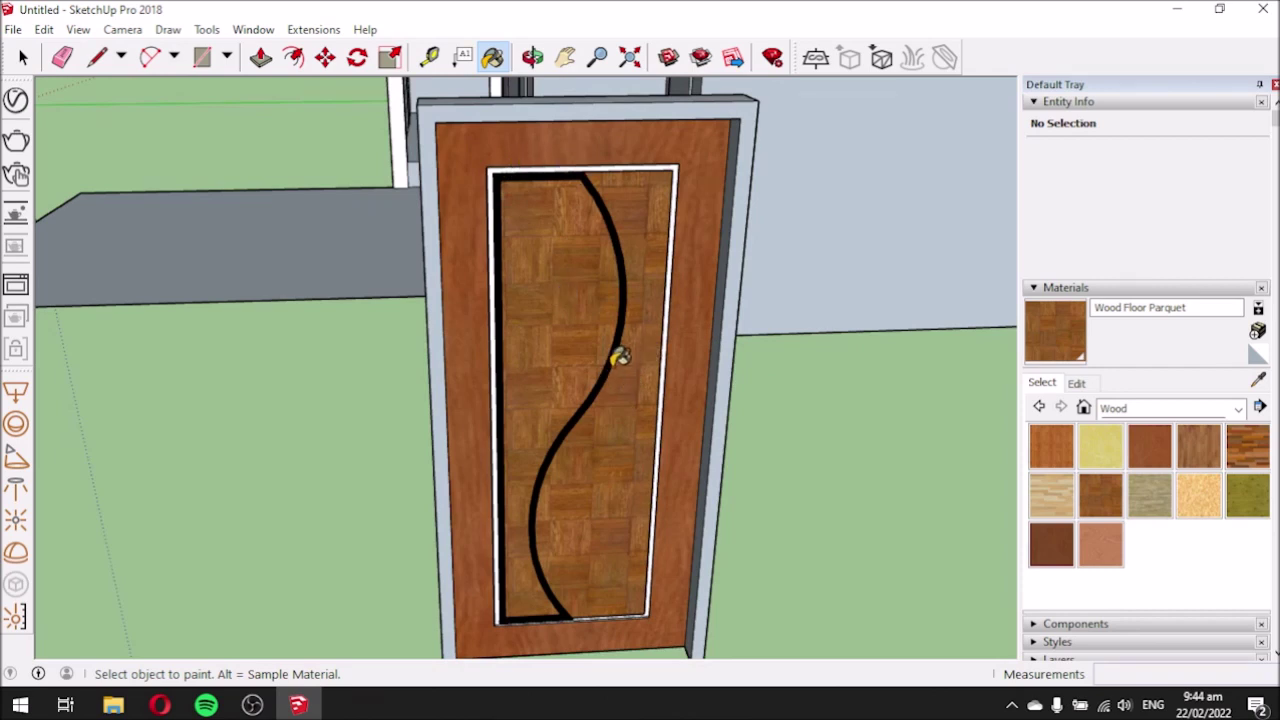
{"action": "scroll", "coordinate": [583, 585], "scroll_direction": "up", "scroll_amount": 1}
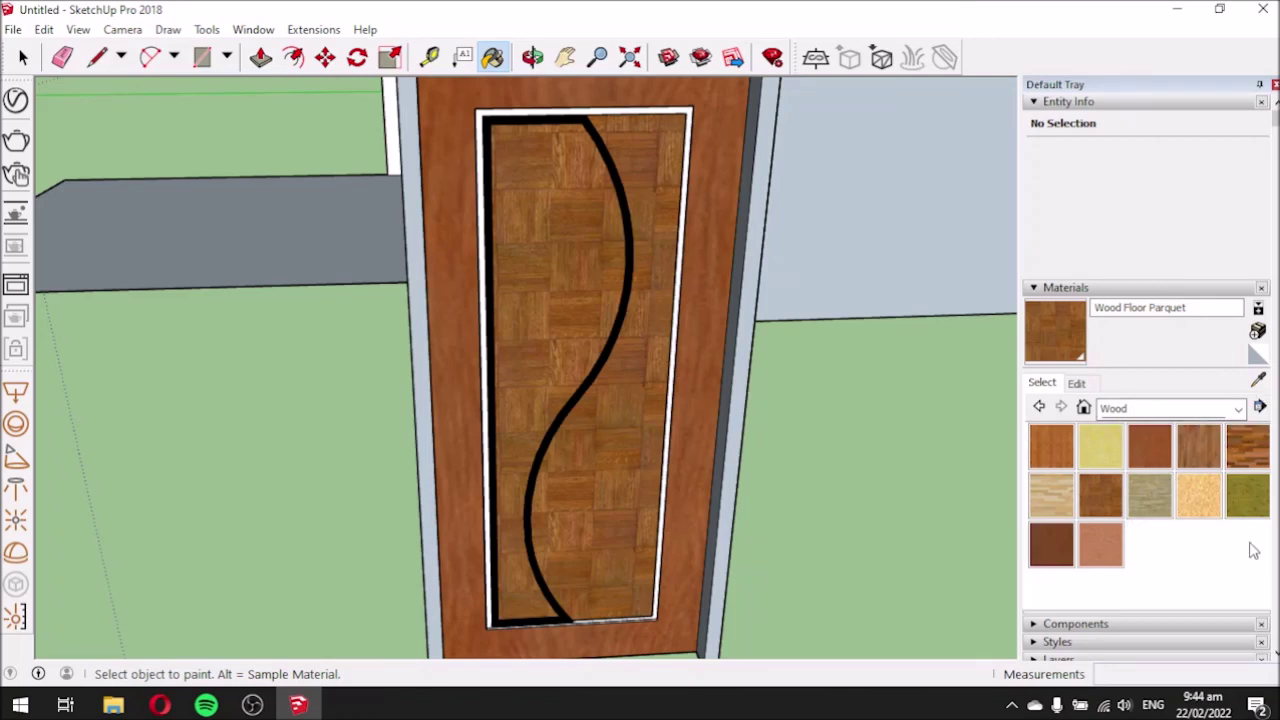
Darken the color of the Wood Floor Parquet material slightly.
{"action": "scroll", "coordinate": [1250, 553], "scroll_direction": "down", "scroll_amount": 2}
{"action": "scroll", "coordinate": [1205, 545], "scroll_direction": "down", "scroll_amount": 4}
{"action": "scroll", "coordinate": [1200, 538], "scroll_direction": "up", "scroll_amount": 4}
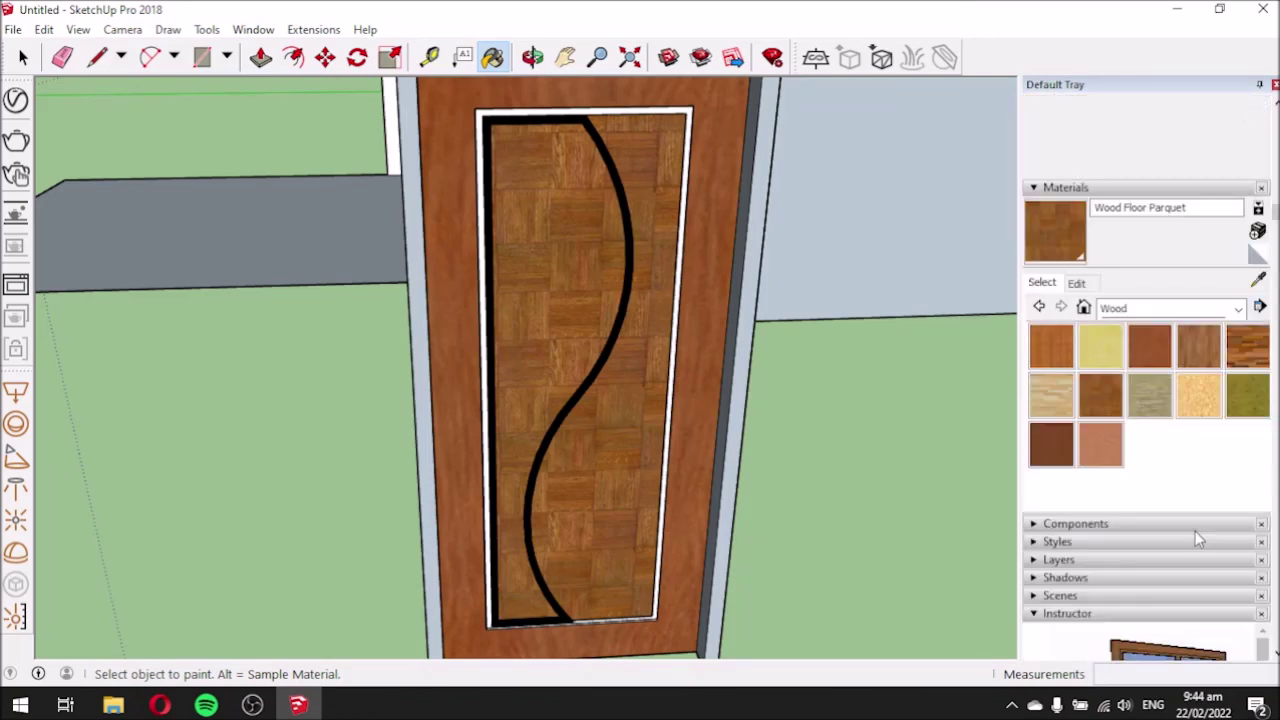
{"action": "scroll", "coordinate": [1195, 531], "scroll_direction": "up", "scroll_amount": 3}
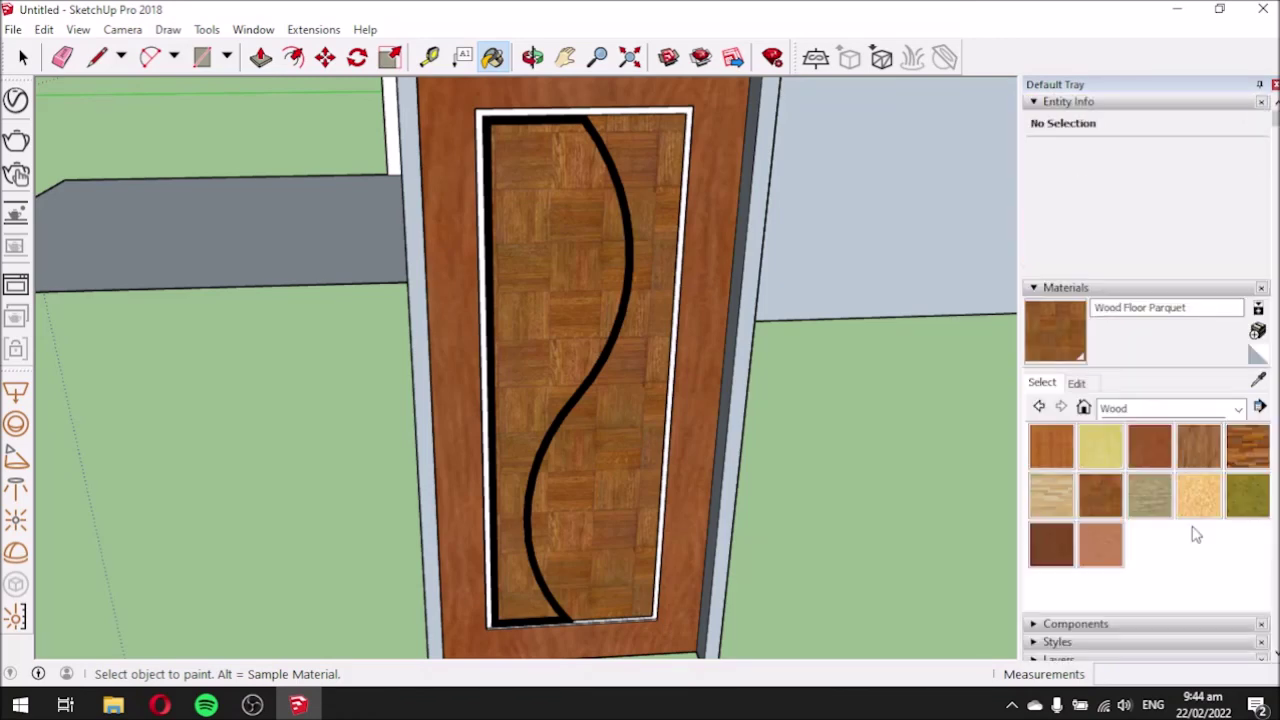
{"action": "left_click", "coordinate": [1077, 384]}
{"action": "mouse_move", "coordinate": [1130, 480]}
{"action": "left_mouse_down"}
{"action": "mouse_move", "coordinate": [1128, 466]}
{"action": "mouse_move", "coordinate": [1133, 485]}
{"action": "left_mouse_up"}
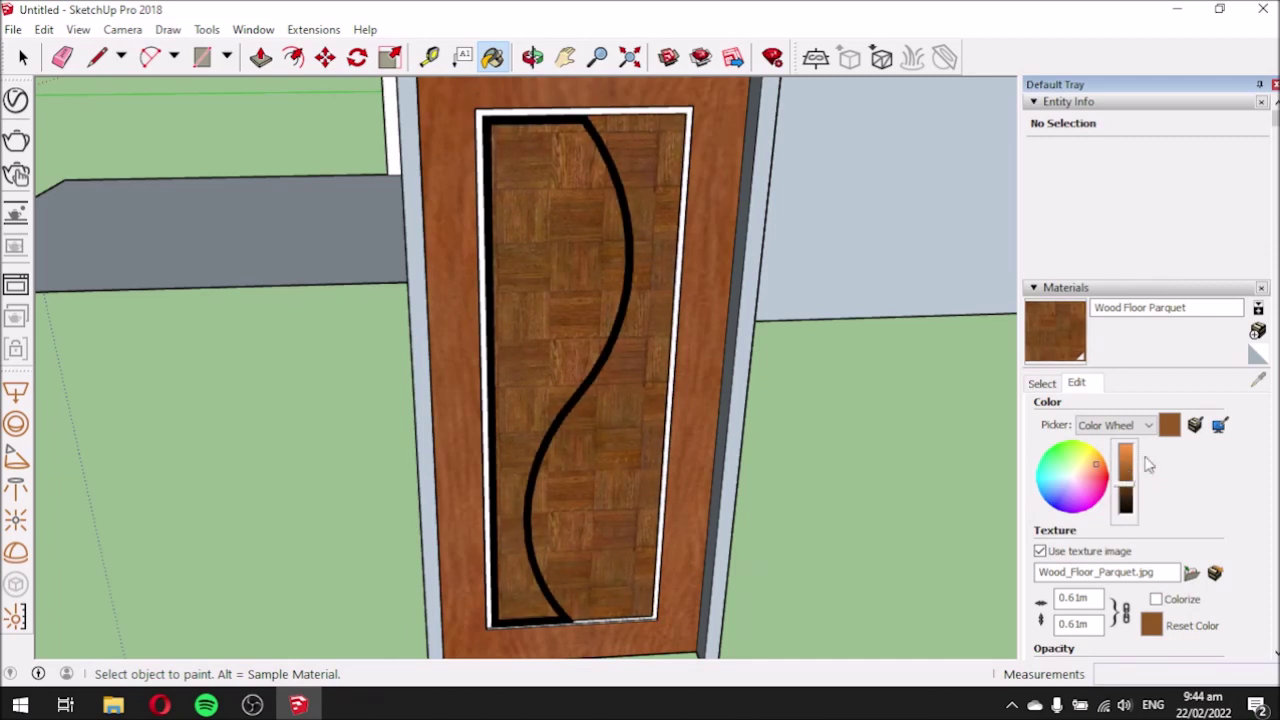
Examine the door's painted front and its frame from the side and from above.
{"action": "scroll", "coordinate": [815, 384], "scroll_direction": "down", "scroll_amount": 5}
{"action": "scroll", "coordinate": [795, 430], "scroll_direction": "up", "scroll_amount": 3}
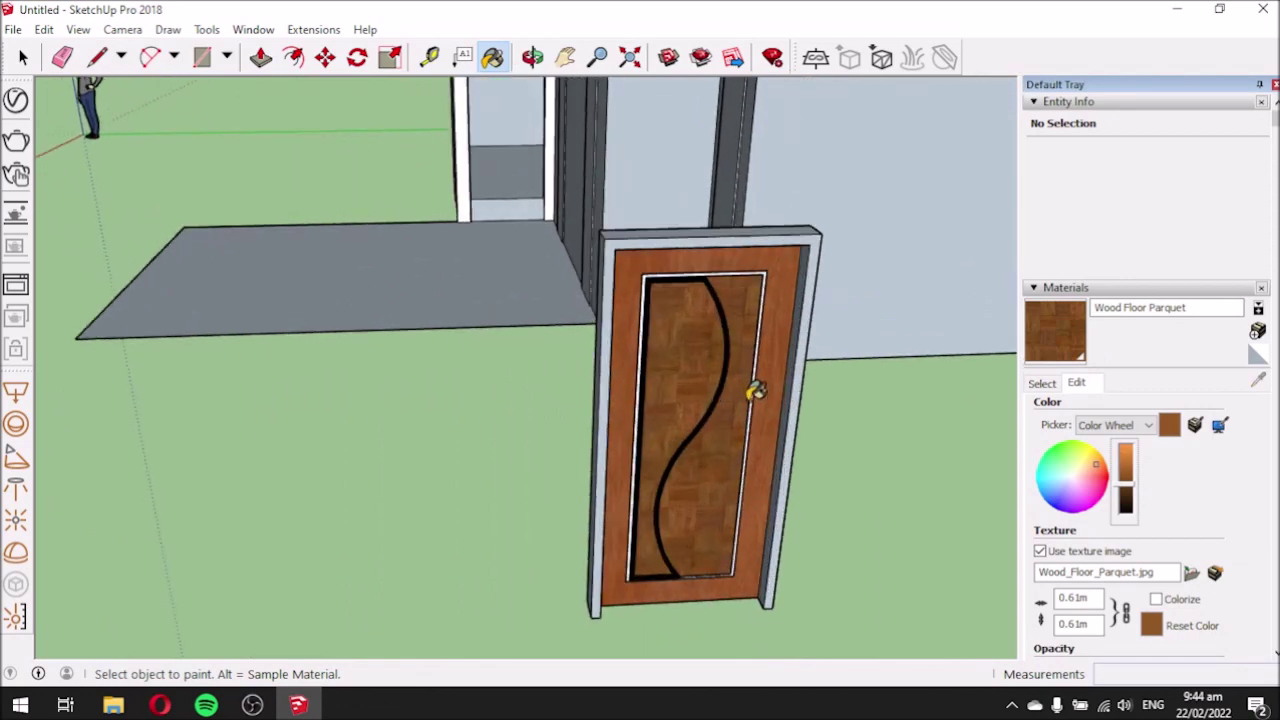
{"action": "scroll", "coordinate": [752, 388], "scroll_direction": "up", "scroll_amount": 2}
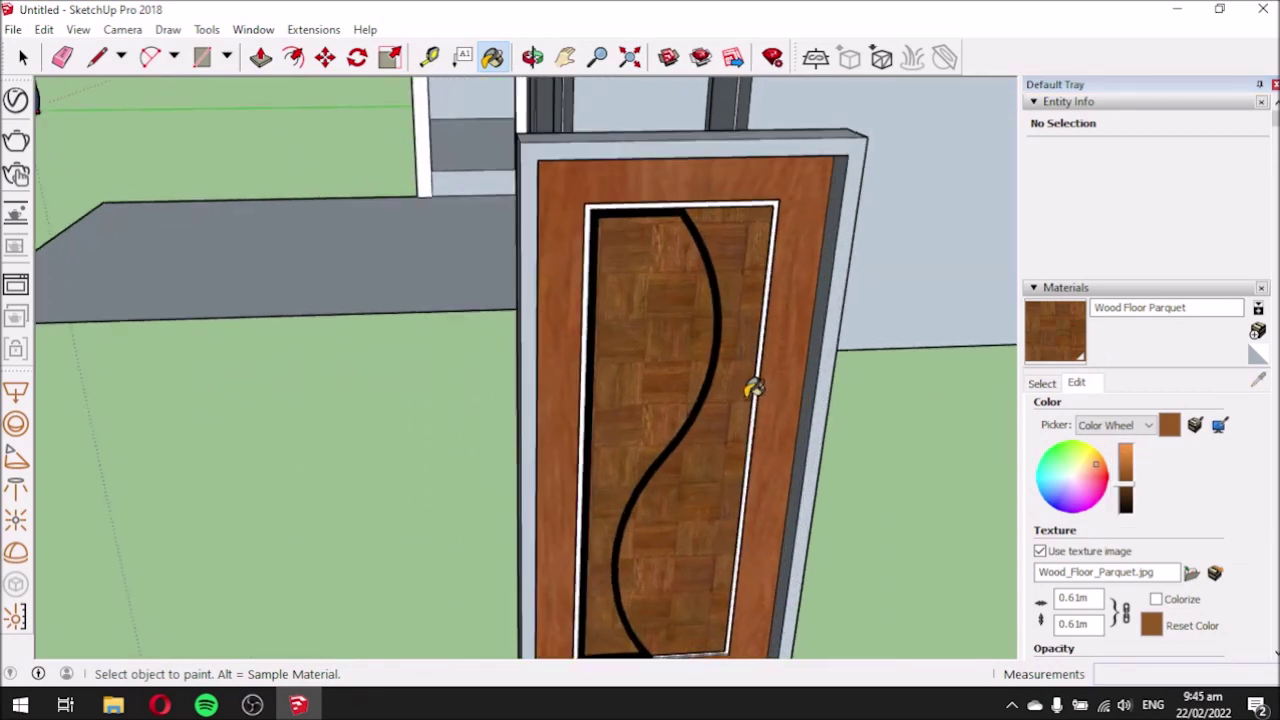
{"action": "mouse_move", "coordinate": [620, 338]}
{"action": "middle_mouse_down"}
{"action": "mouse_move", "coordinate": [529, 223]}
{"action": "mouse_move", "coordinate": [443, 314]}
{"action": "mouse_move", "coordinate": [763, 316]}
{"action": "mouse_move", "coordinate": [737, 280]}
{"action": "mouse_move", "coordinate": [720, 300]}
{"action": "mouse_move", "coordinate": [908, 366]}
{"action": "middle_mouse_up"}
{"action": "scroll", "coordinate": [735, 280], "scroll_direction": "down", "scroll_amount": 2}
{"action": "scroll", "coordinate": [690, 318], "scroll_direction": "up", "scroll_amount": 2}
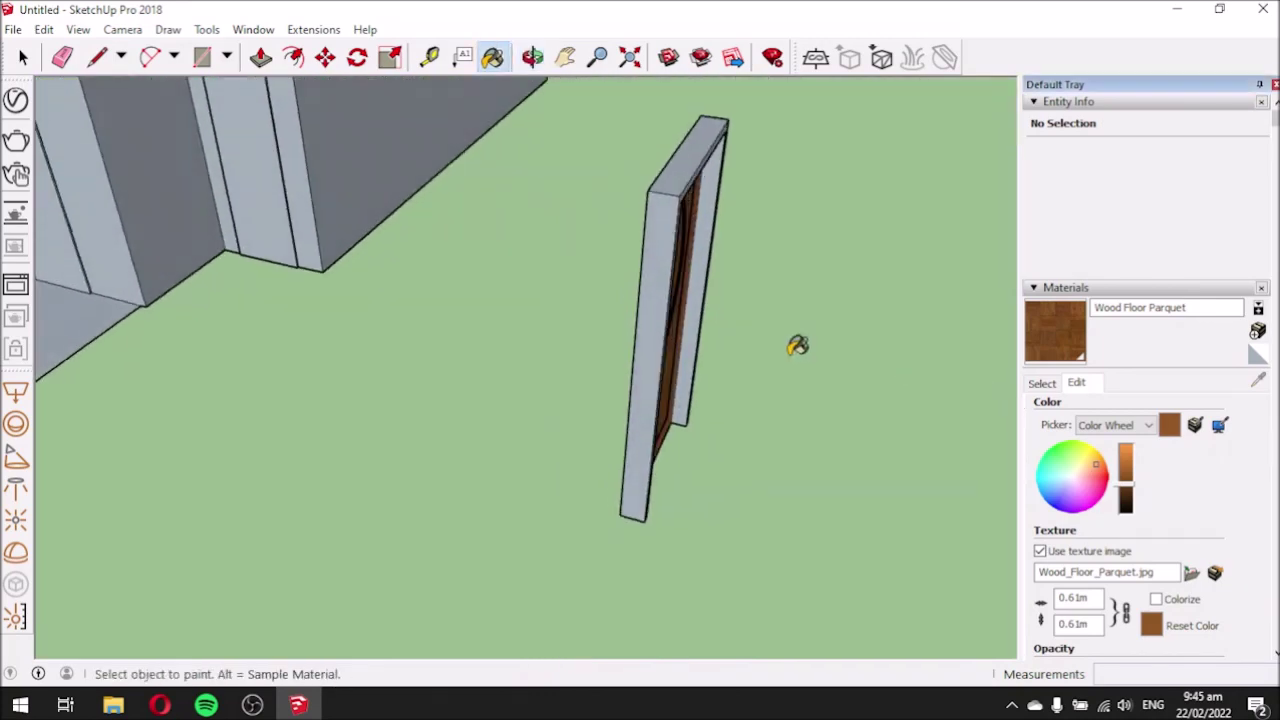
{"action": "mouse_move", "coordinate": [690, 318]}
{"action": "middle_mouse_down"}
{"action": "mouse_move", "coordinate": [491, 286]}
{"action": "mouse_move", "coordinate": [749, 377]}
{"action": "mouse_move", "coordinate": [1020, 312]}
{"action": "mouse_move", "coordinate": [486, 251]}
{"action": "mouse_move", "coordinate": [415, 265]}
{"action": "middle_mouse_up"}
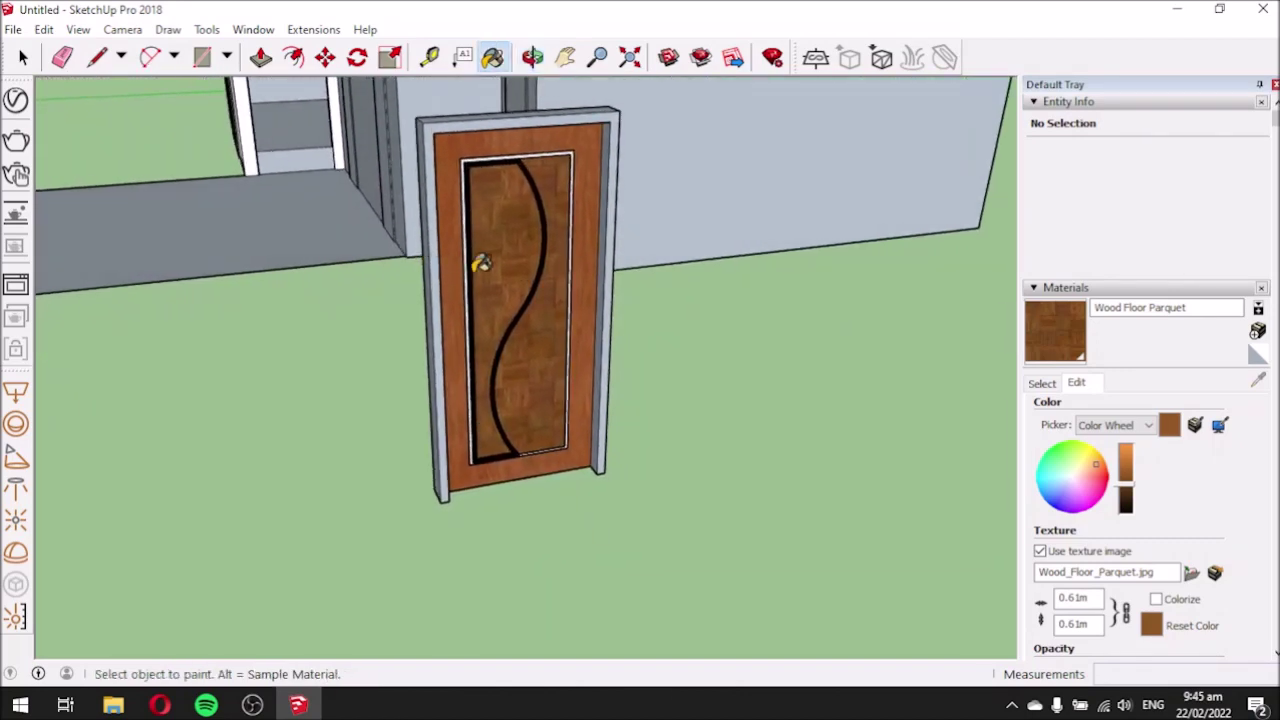
{"action": "left_click", "coordinate": [24, 60]}
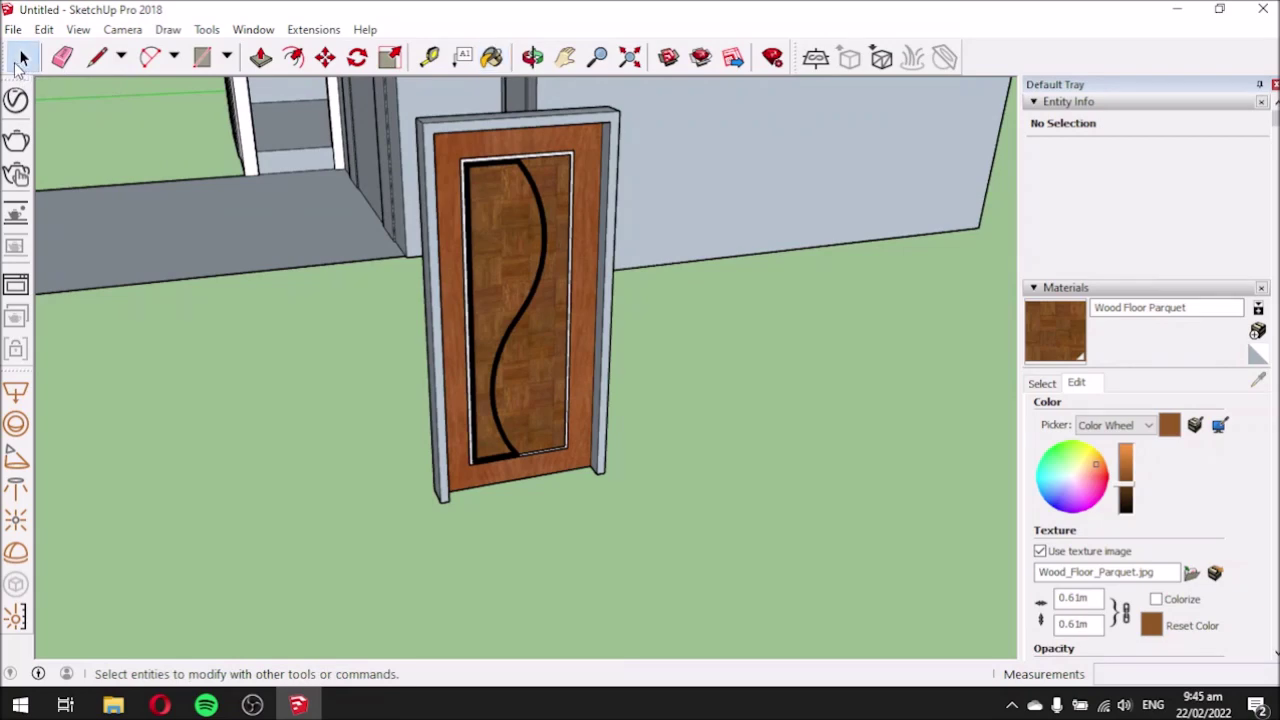
{"action": "middle_click_drag", "start_coordinate": [634, 317], "coordinate": [642, 361]}
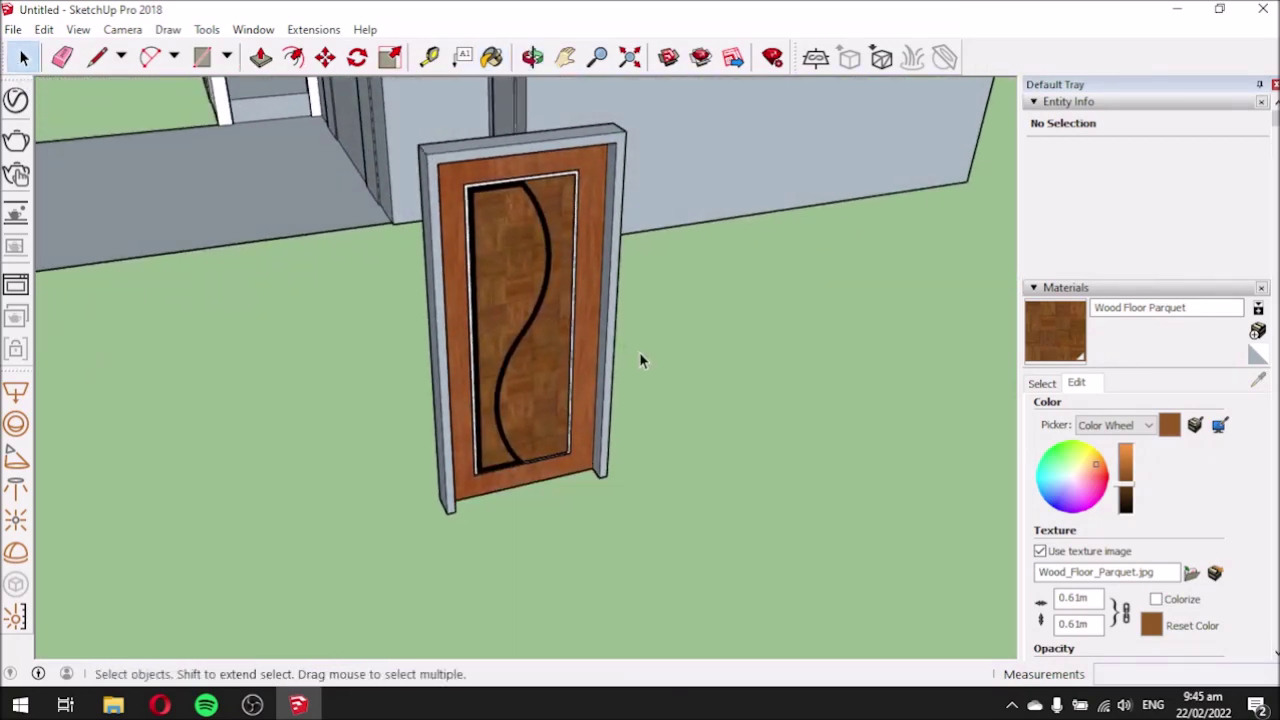
{"action": "scroll", "coordinate": [466, 220], "scroll_direction": "up", "scroll_amount": 5}
{"action": "middle_click_drag", "start_coordinate": [597, 297], "coordinate": [494, 249]}
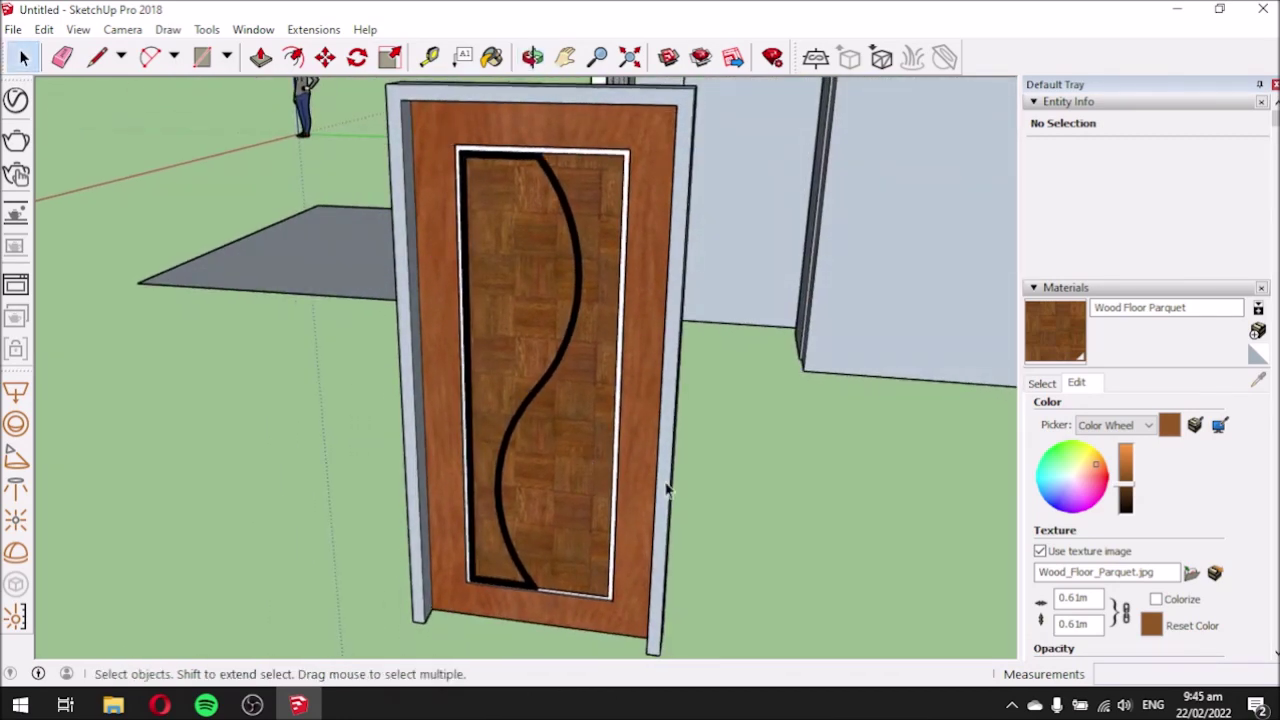
{"action": "middle_click_drag", "start_coordinate": [450, 203], "coordinate": [564, 452]}
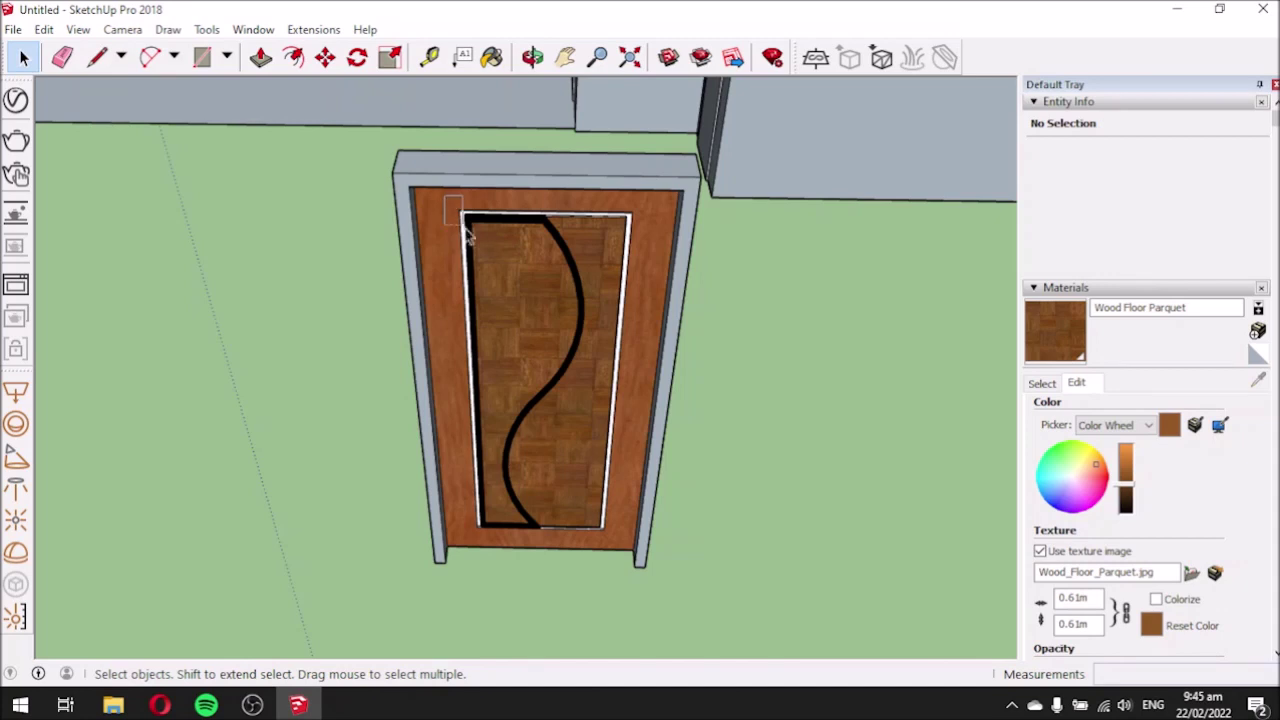
{"action": "left_click_drag", "start_coordinate": [468, 233], "coordinate": [617, 540]}
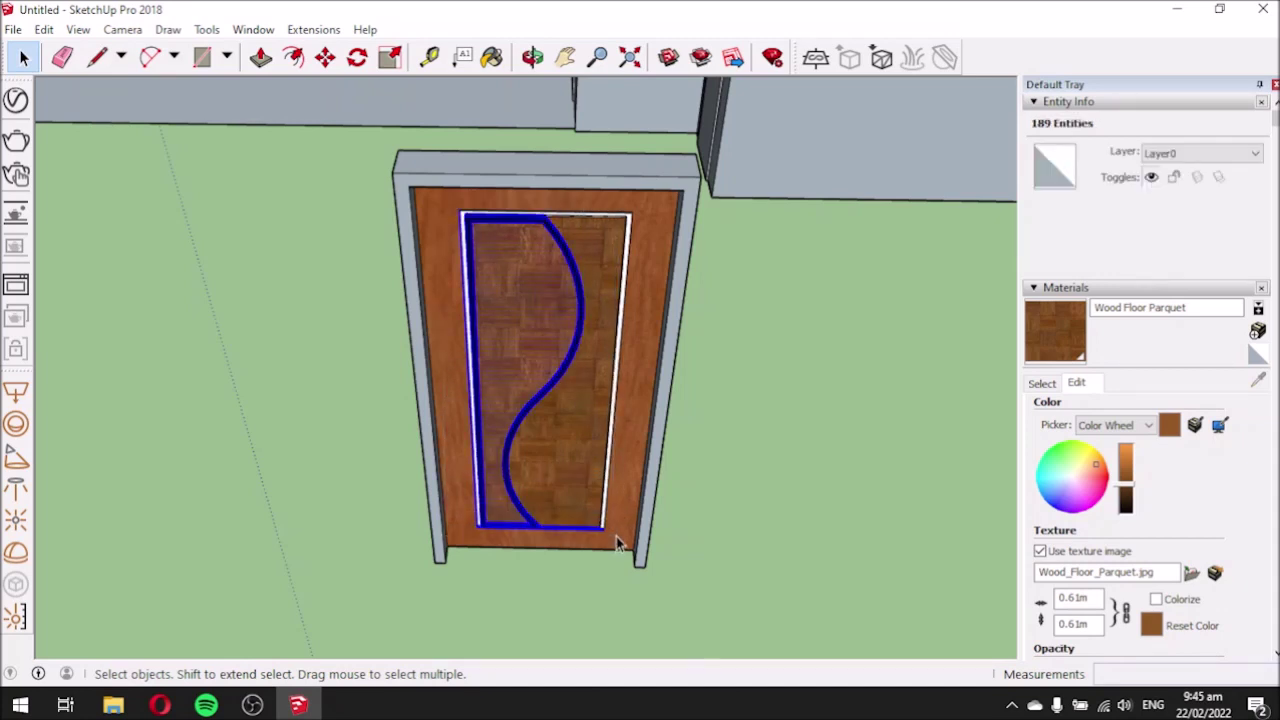
{"action": "left_click_drag", "start_coordinate": [457, 207], "coordinate": [640, 547]}
{"action": "middle_click_drag", "start_coordinate": [615, 549], "coordinate": [129, 394]}
{"action": "middle_click_drag", "start_coordinate": [541, 406], "coordinate": [575, 430]}
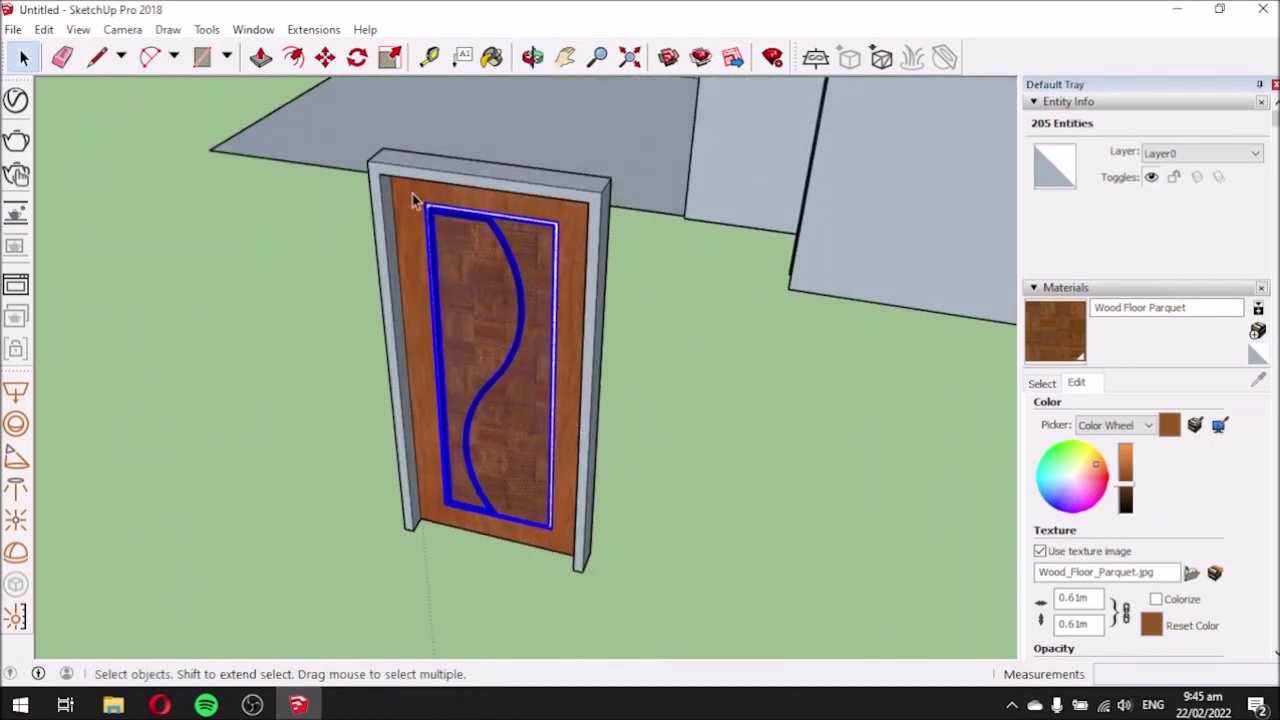
{"action": "right_click", "coordinate": [537, 358]}
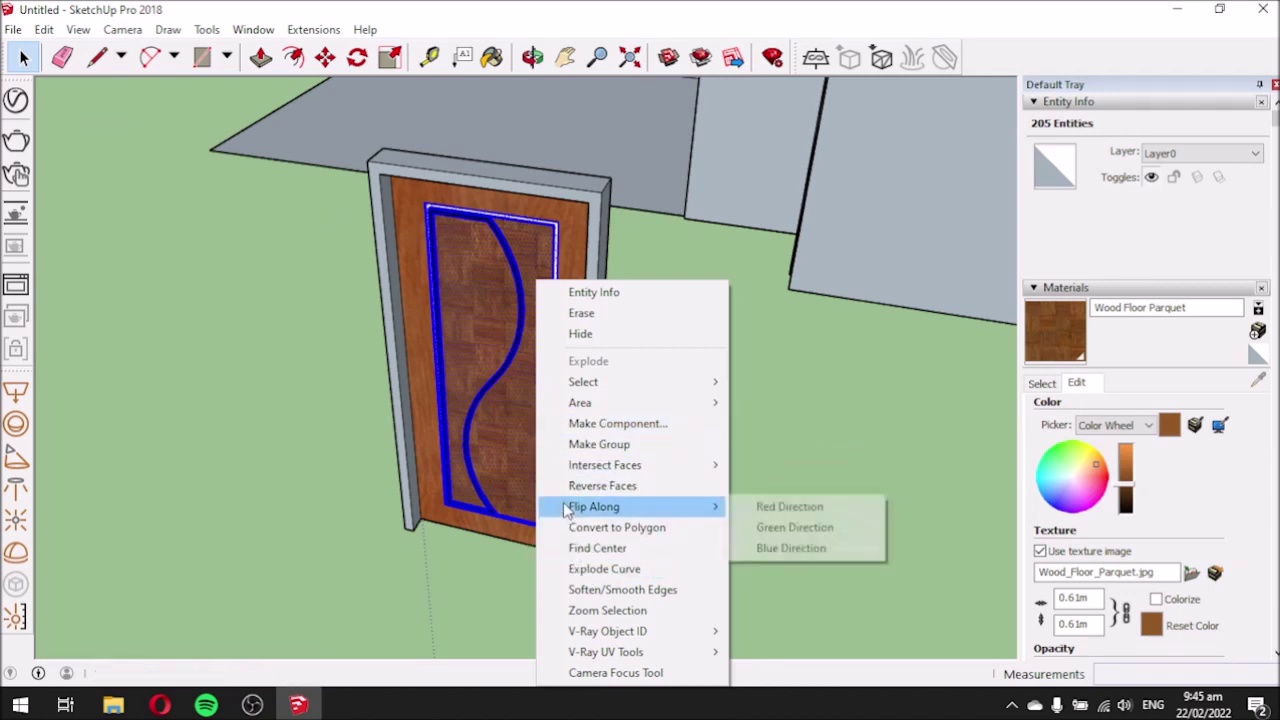
{"action": "mouse_move", "coordinate": [588, 470]}
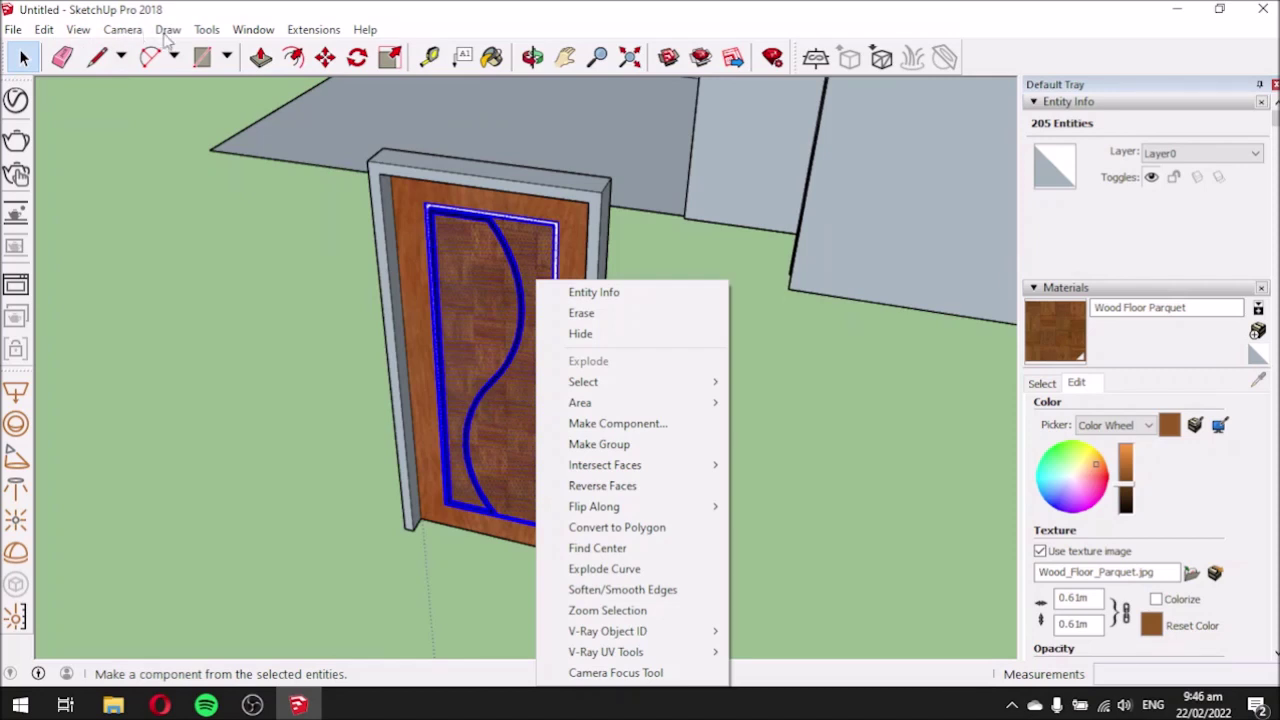
{"action": "left_click", "coordinate": [207, 30]}
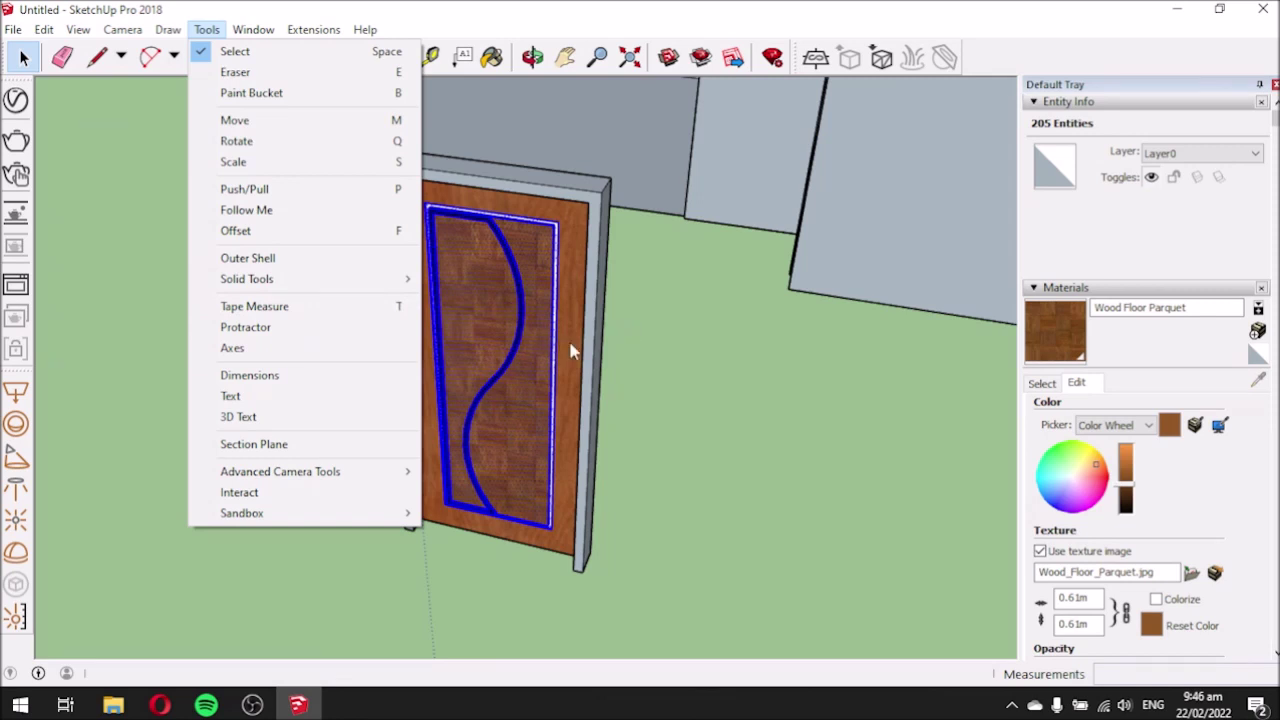
{"action": "left_click", "coordinate": [500, 406]}
{"action": "left_click", "coordinate": [504, 403]}
Copy the whole panel design inside the door, including its white border and curved strip, and place the duplicate beside the door.
{"action": "middle_click_drag", "start_coordinate": [496, 419], "coordinate": [602, 507]}
{"action": "left_click_drag", "start_coordinate": [444, 261], "coordinate": [612, 535]}
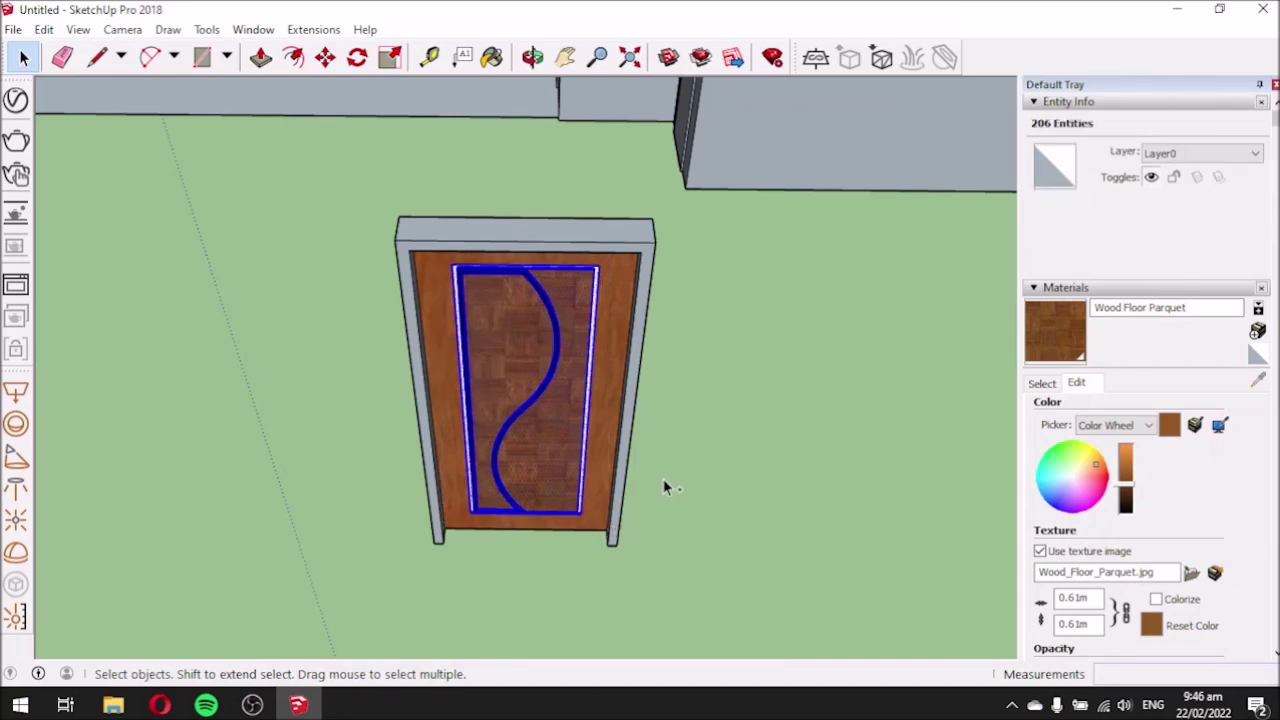
{"action": "key", "text": "ctrl+v"}
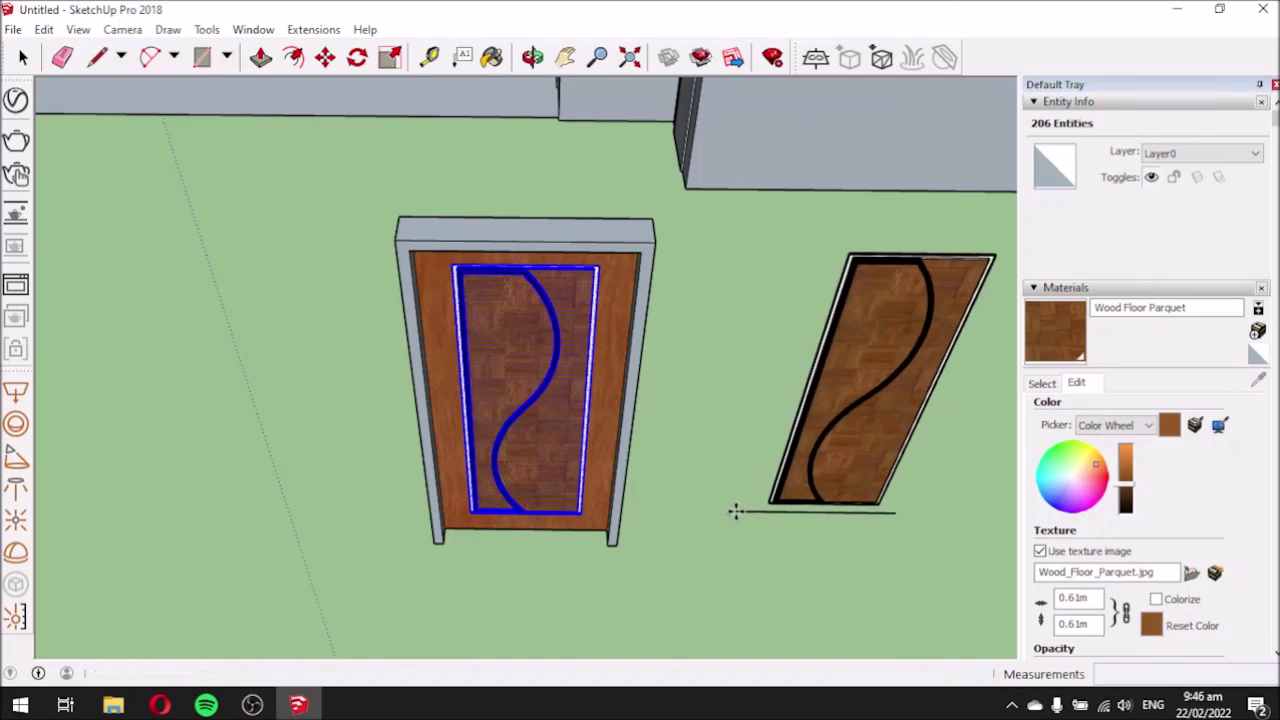
{"action": "left_click", "coordinate": [735, 512]}
{"action": "middle_click_drag", "start_coordinate": [594, 326], "coordinate": [350, 442]}
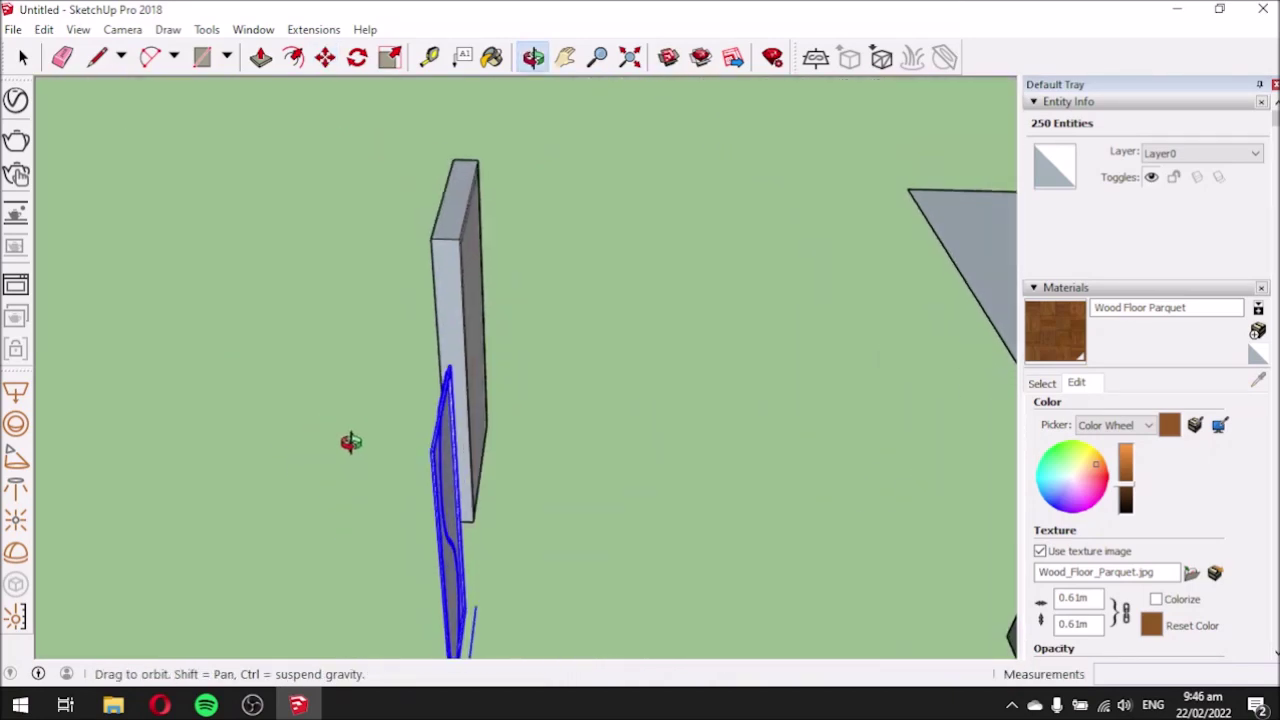
{"action": "left_click", "coordinate": [326, 57]}
{"action": "left_click", "coordinate": [357, 57]}
{"action": "middle_click_drag", "start_coordinate": [723, 303], "coordinate": [650, 398]}
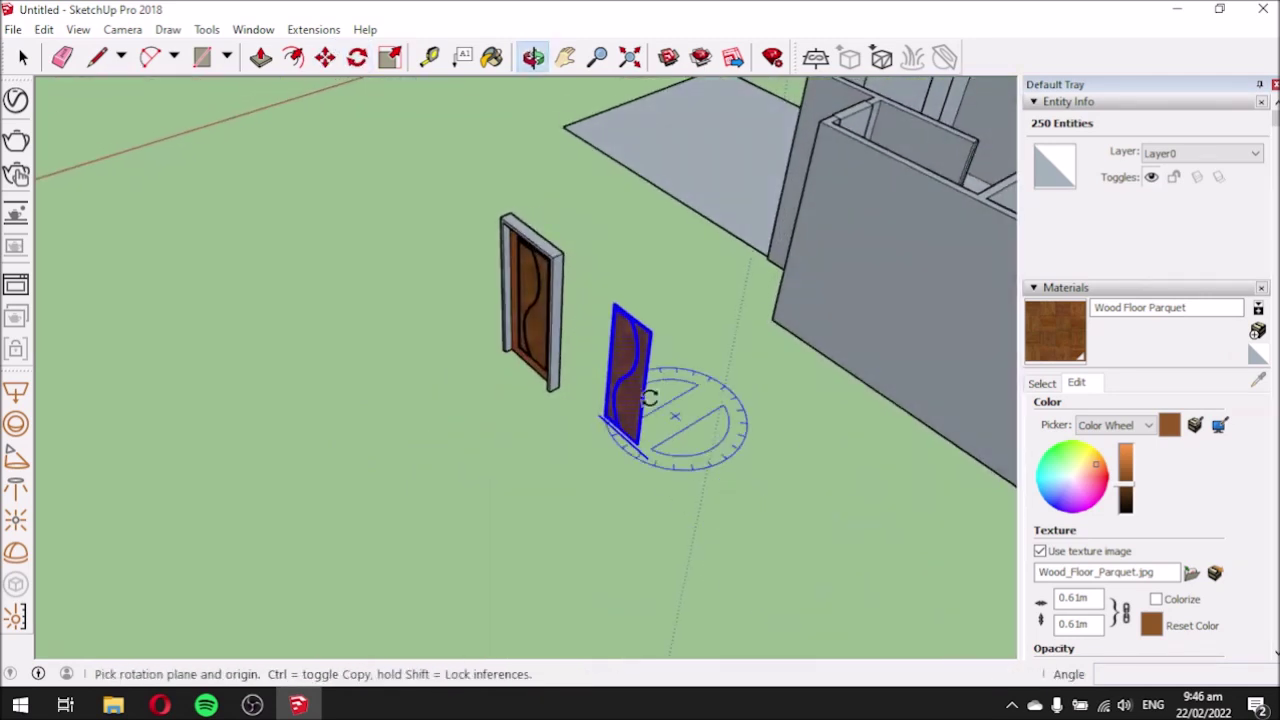
{"action": "key", "text": "space"}
Flip the duplicated panel design along the red direction so it can face the back of the door.
{"action": "right_click", "coordinate": [632, 393]}
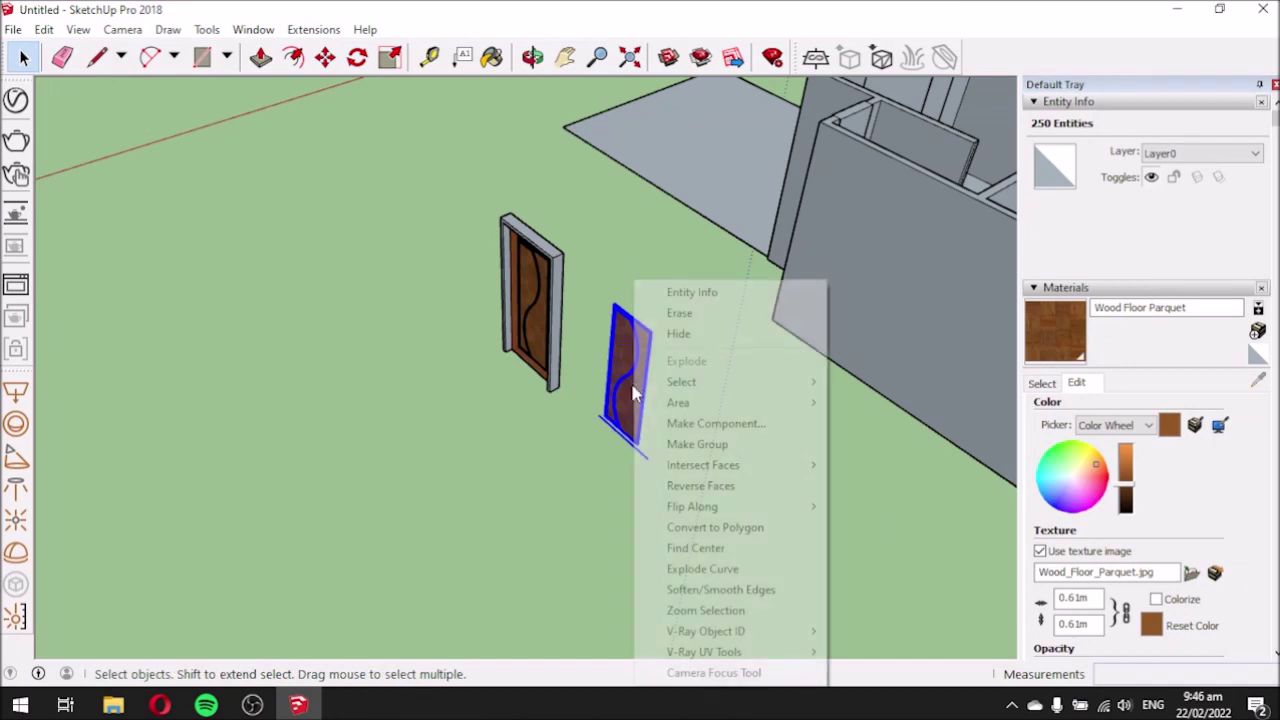
{"action": "mouse_move", "coordinate": [668, 468]}
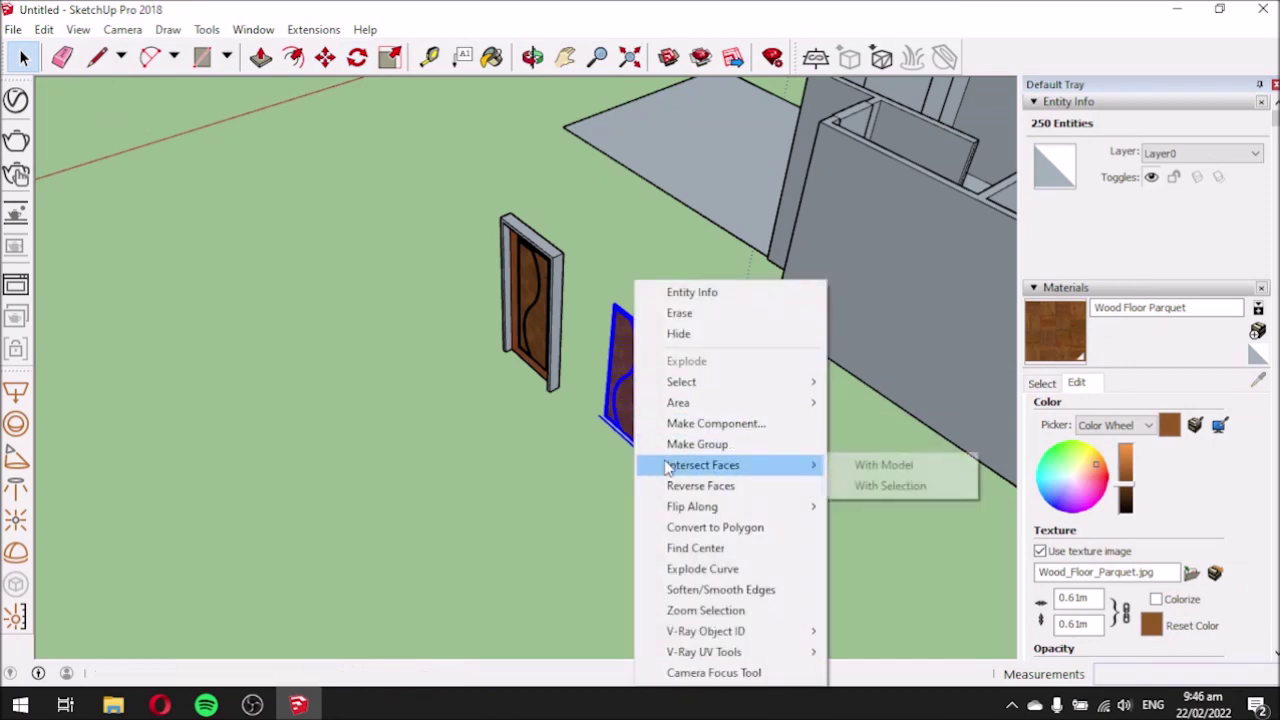
{"action": "mouse_move", "coordinate": [718, 510]}
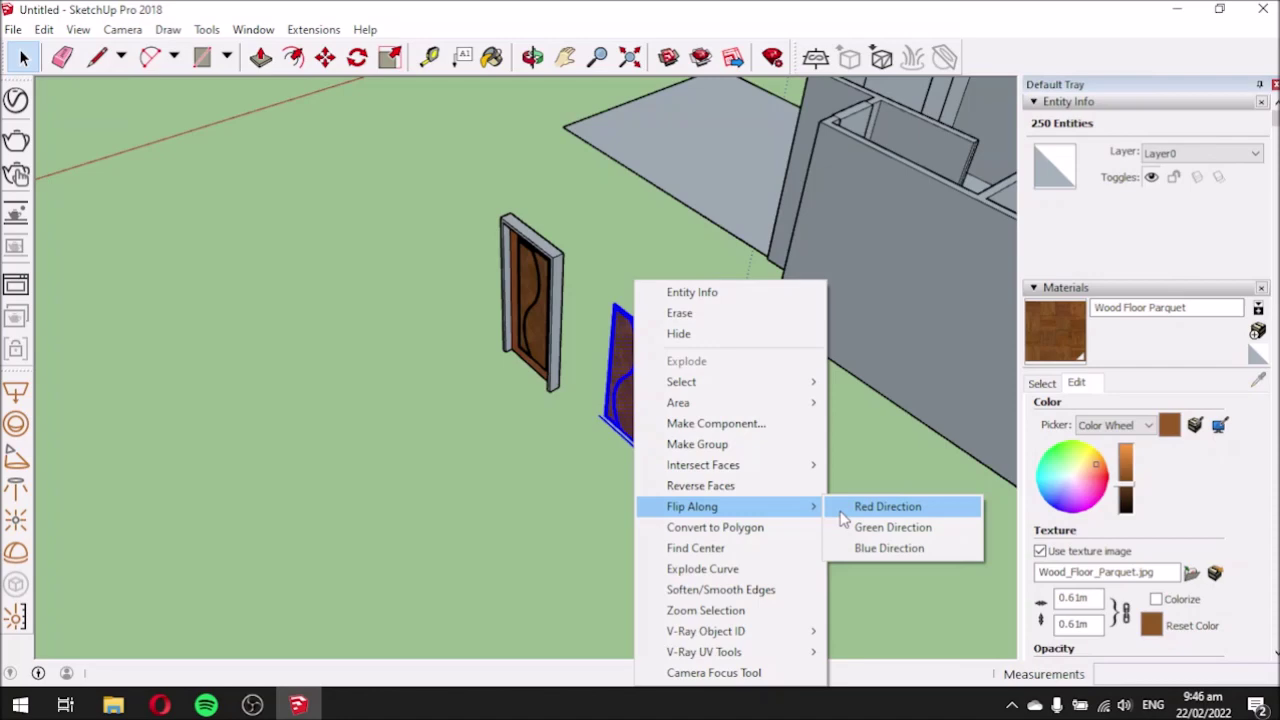
{"action": "left_click", "coordinate": [843, 507]}
{"action": "middle_click_drag", "start_coordinate": [841, 509], "coordinate": [120, 466]}
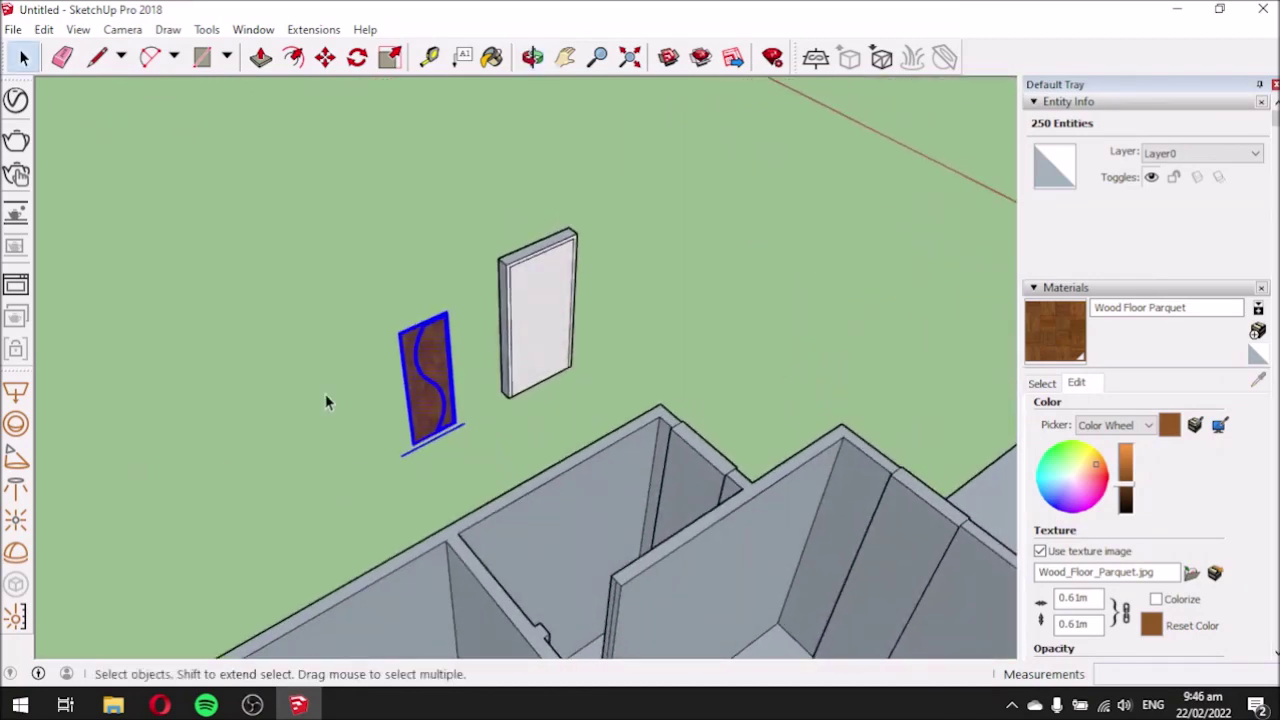
Move the flipped panel design from the end of its baseline to the lower corner of the door's back.
{"action": "scroll", "coordinate": [321, 412], "scroll_direction": "up", "scroll_amount": 4}
{"action": "middle_click_drag", "start_coordinate": [711, 466], "coordinate": [348, 389]}
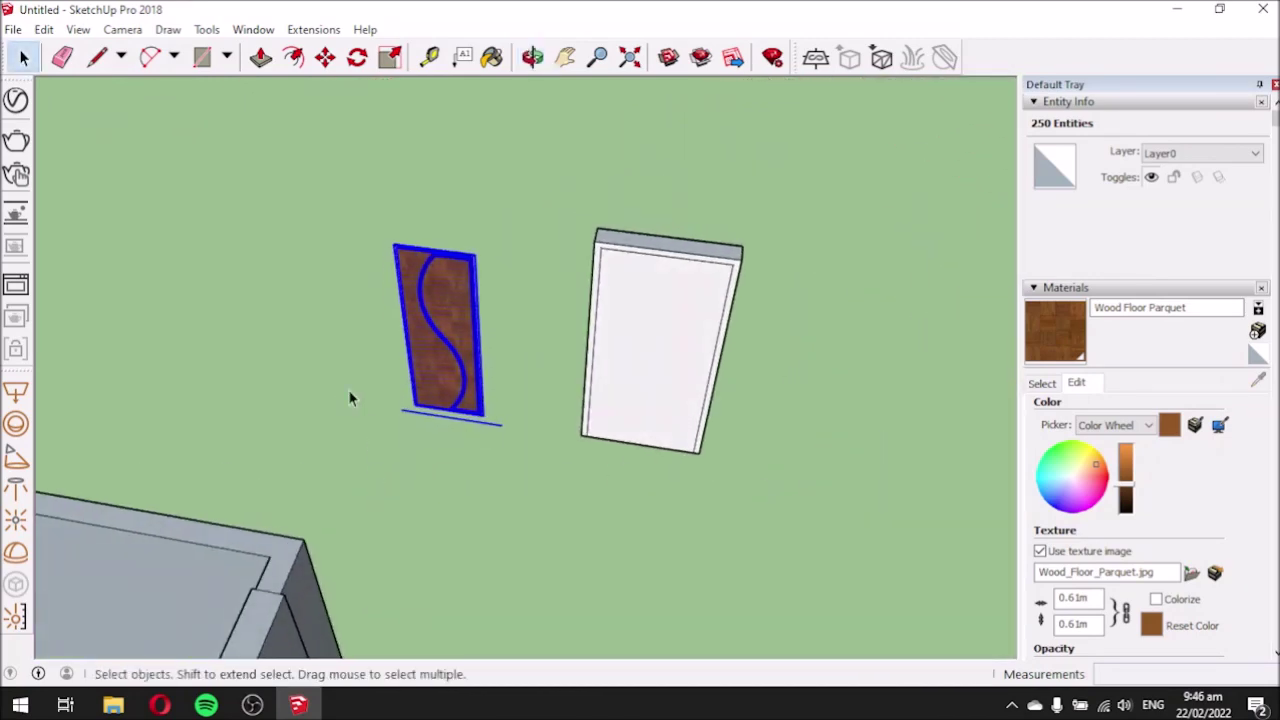
{"action": "left_click", "coordinate": [326, 57]}
{"action": "left_click", "coordinate": [500, 424]}
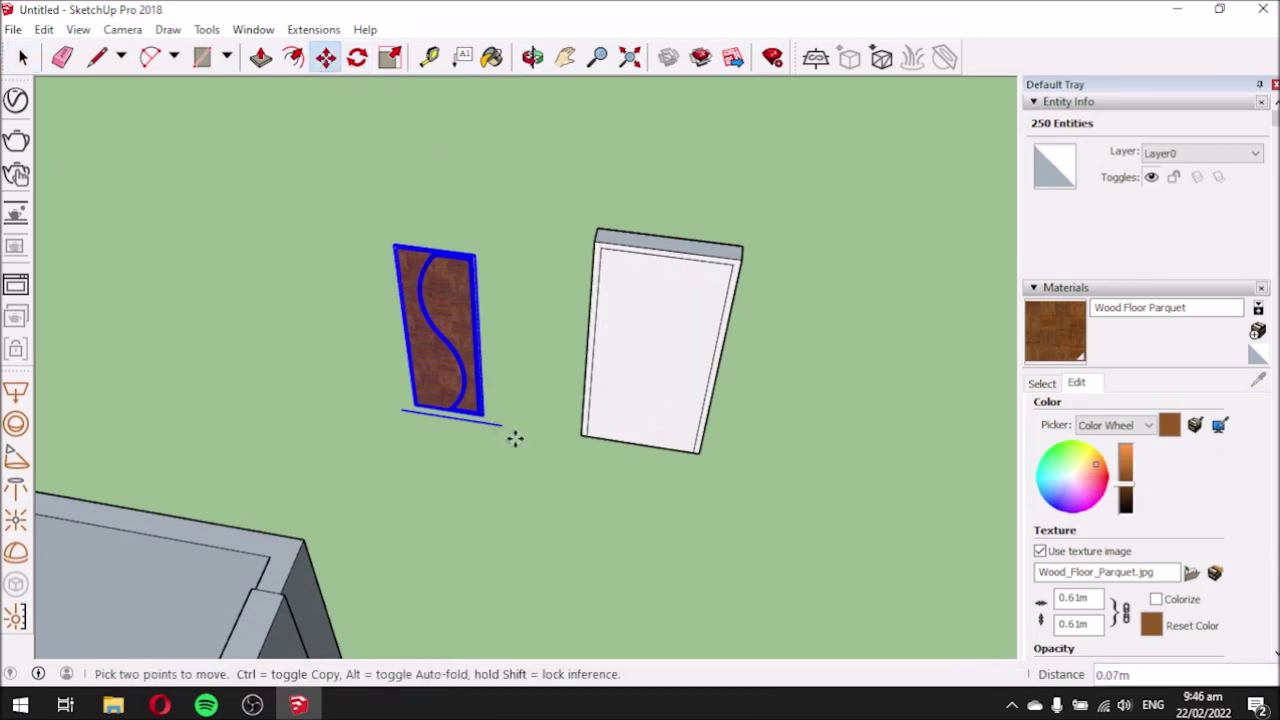
{"action": "left_click", "coordinate": [702, 455]}
{"action": "middle_click_drag", "start_coordinate": [609, 394], "coordinate": [416, 378]}
{"action": "middle_click_drag", "start_coordinate": [790, 457], "coordinate": [143, 414]}
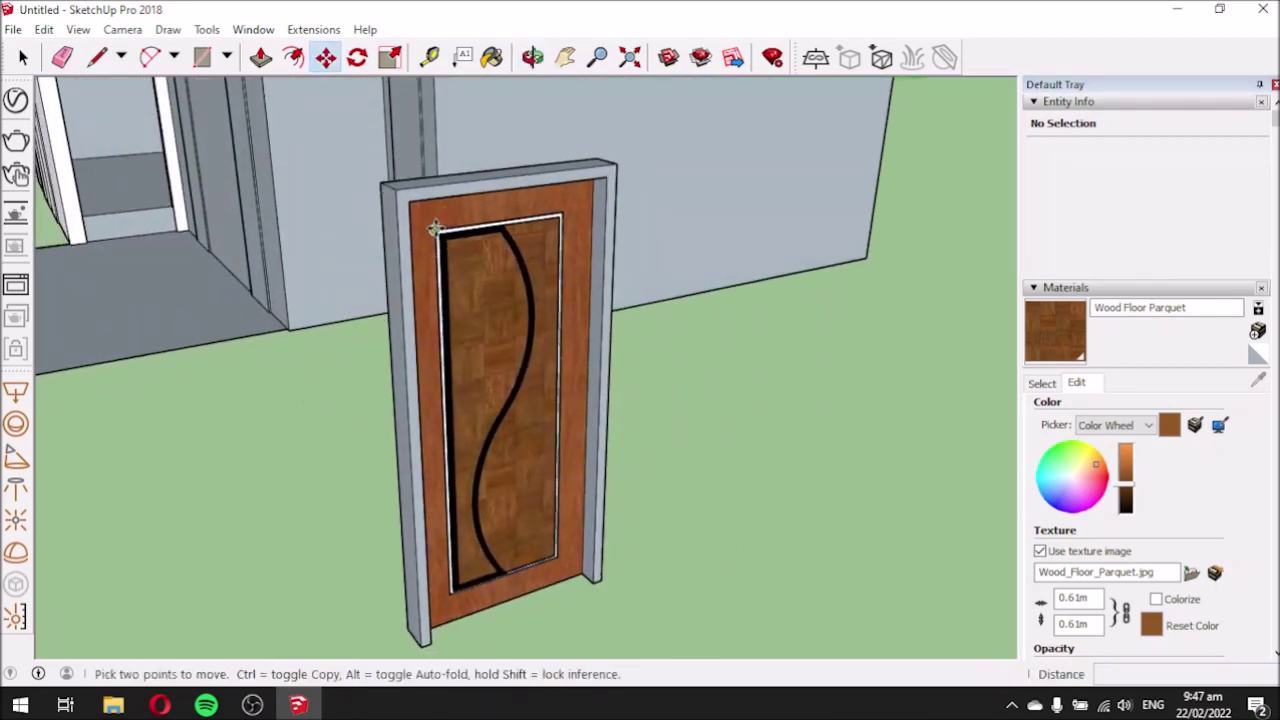
Sample the Wood Cherry Original material from the front surface of the door.
{"action": "left_click", "coordinate": [23, 57]}
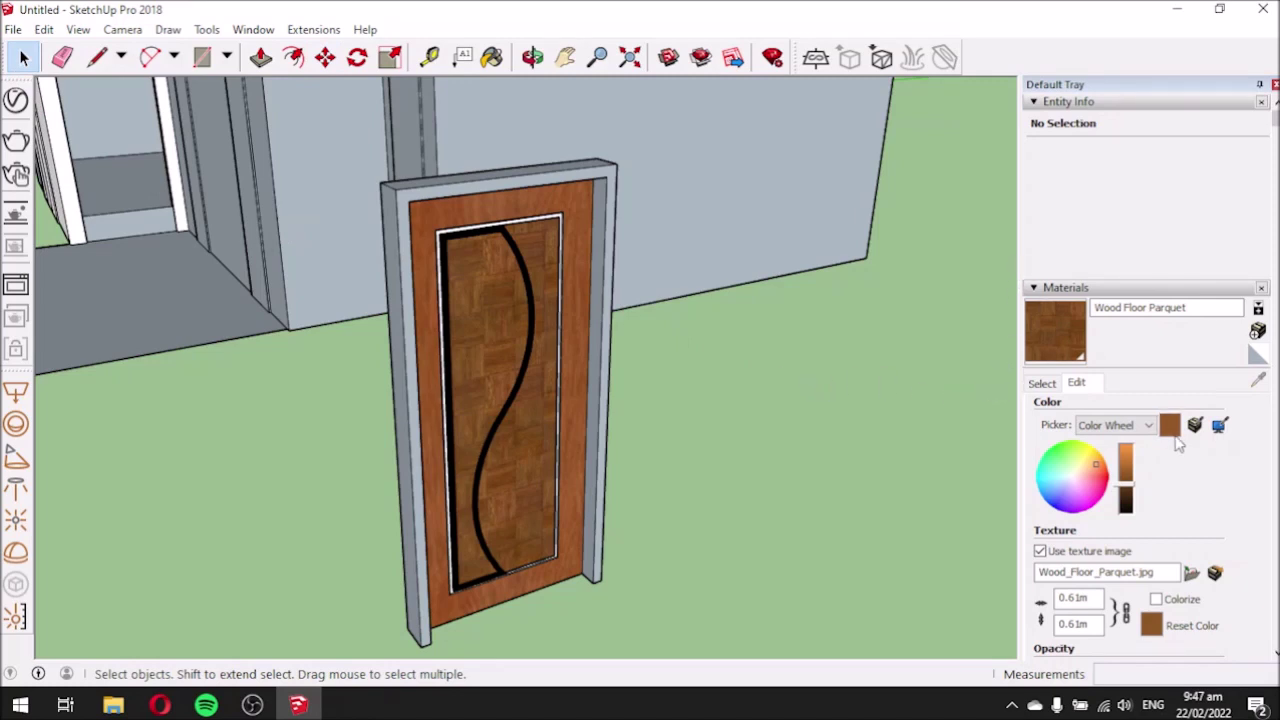
{"action": "left_click", "coordinate": [1045, 386]}
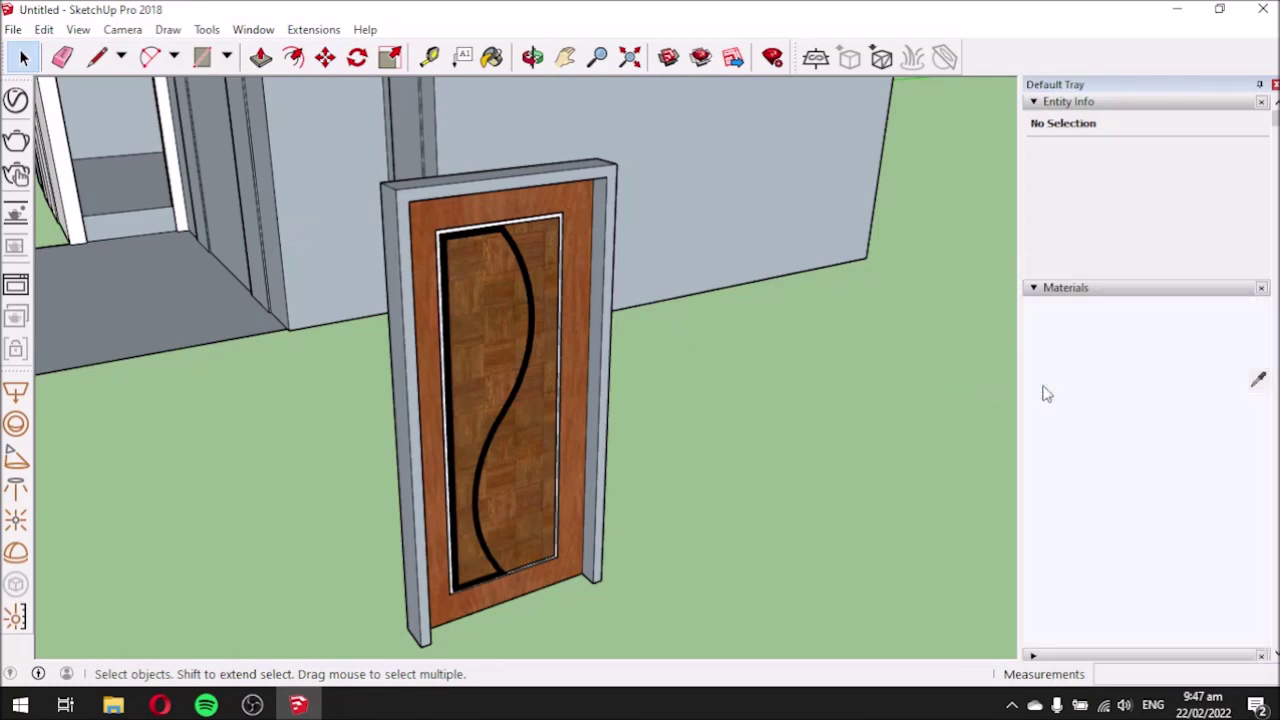
{"action": "left_click", "coordinate": [1258, 382]}
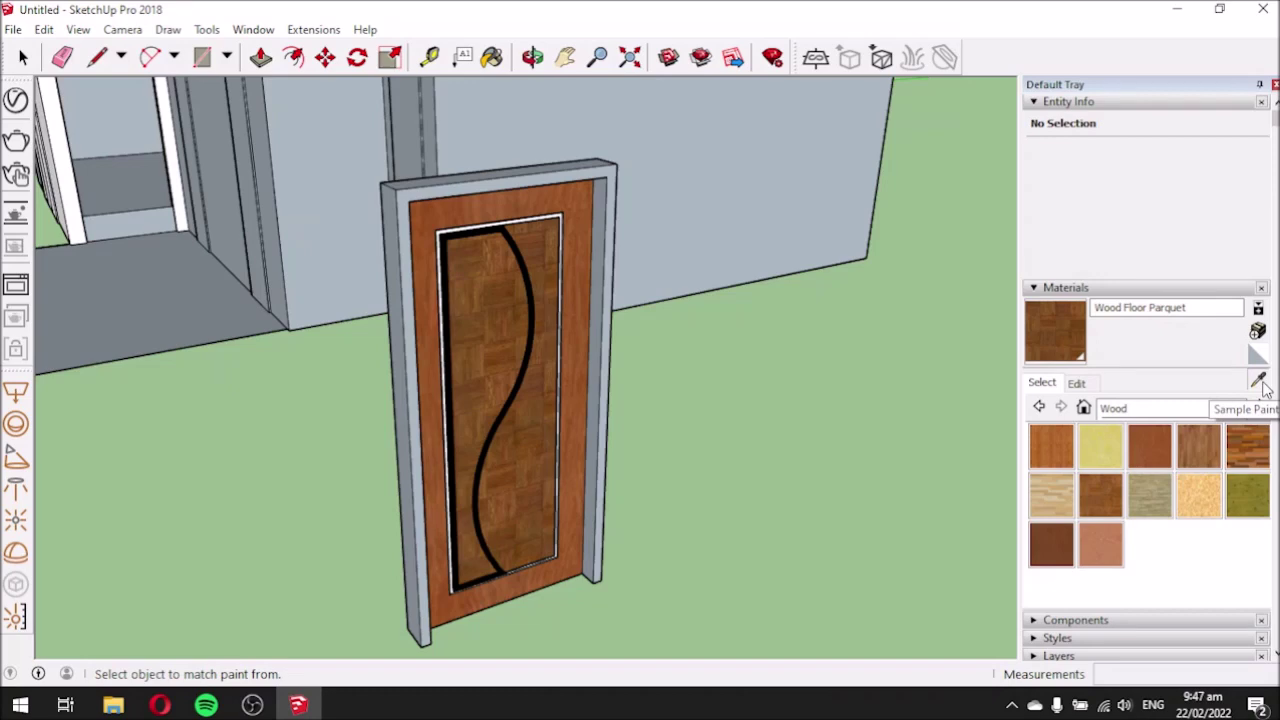
{"action": "left_click", "coordinate": [585, 290], "text": "alt"}
{"action": "mouse_move", "coordinate": [480, 294]}
{"action": "middle_mouse_down"}
{"action": "mouse_move", "coordinate": [714, 394]}
{"action": "mouse_move", "coordinate": [690, 310]}
{"action": "mouse_move", "coordinate": [663, 272]}
{"action": "mouse_move", "coordinate": [714, 414]}
{"action": "mouse_move", "coordinate": [886, 383]}
{"action": "mouse_move", "coordinate": [754, 469]}
{"action": "mouse_move", "coordinate": [440, 517]}
{"action": "mouse_move", "coordinate": [294, 517]}
{"action": "middle_mouse_up"}
{"action": "left_click", "coordinate": [610, 287]}
{"action": "scroll", "coordinate": [509, 259], "scroll_direction": "up", "scroll_amount": 2}
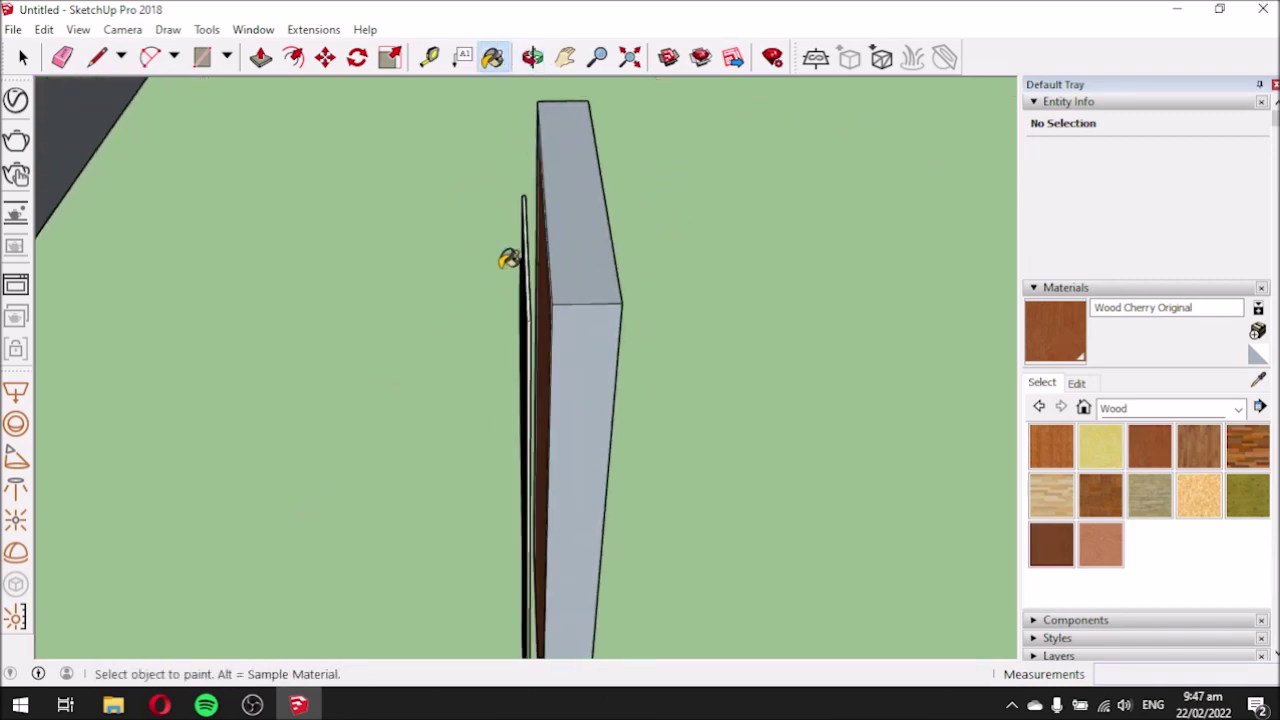
Undo moving the panel design to the door's back.
{"action": "mouse_move", "coordinate": [505, 349]}
{"action": "middle_mouse_down"}
{"action": "mouse_move", "coordinate": [486, 351]}
{"action": "mouse_move", "coordinate": [529, 380]}
{"action": "mouse_move", "coordinate": [1046, 393]}
{"action": "mouse_move", "coordinate": [1000, 397]}
{"action": "middle_mouse_up"}
{"action": "mouse_move", "coordinate": [495, 365]}
{"action": "middle_mouse_down"}
{"action": "mouse_move", "coordinate": [926, 466]}
{"action": "mouse_move", "coordinate": [672, 404]}
{"action": "mouse_move", "coordinate": [746, 423]}
{"action": "mouse_move", "coordinate": [711, 411]}
{"action": "mouse_move", "coordinate": [730, 431]}
{"action": "middle_mouse_up"}
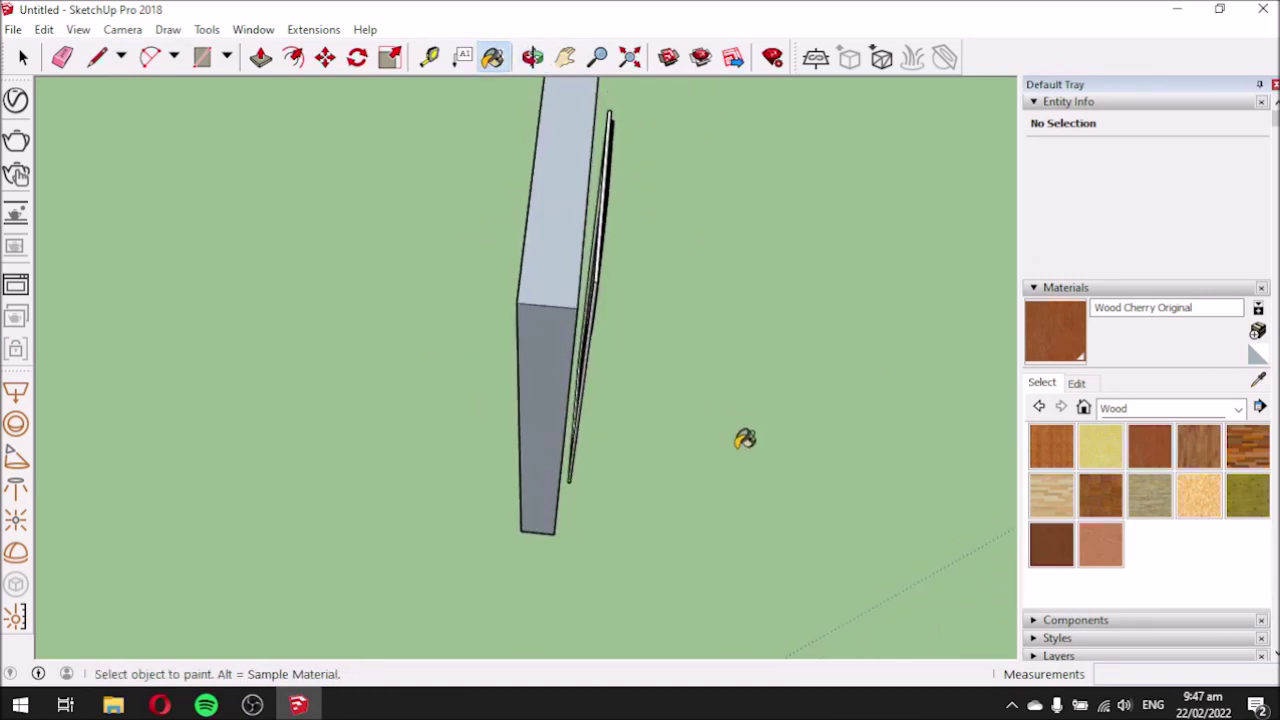
{"action": "key", "text": "ctrl"}
{"action": "left_click", "coordinate": [23, 57]}
{"action": "middle_click_drag", "start_coordinate": [806, 599], "coordinate": [561, 538]}
{"action": "key", "text": "ctrl+z"}
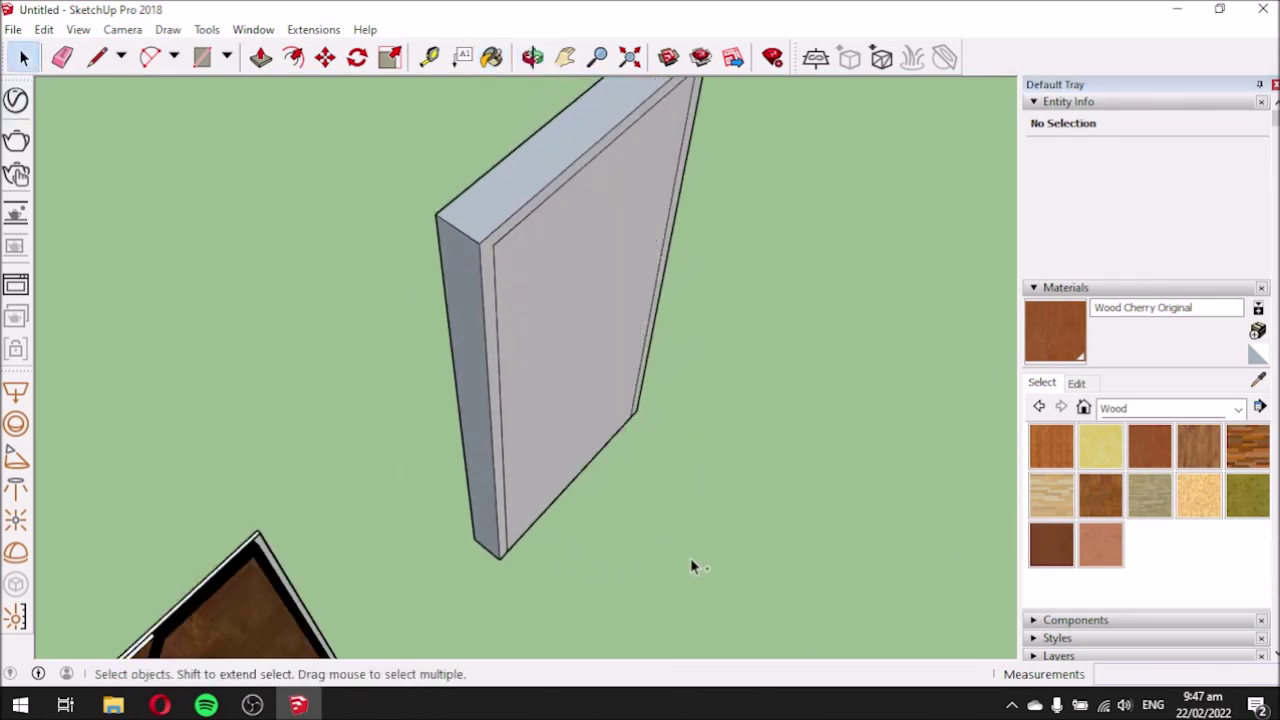
Draw a vertical line about 0.29 m long downward from the duplicate panel's lower outer corner, across the baseline.
{"action": "scroll", "coordinate": [760, 550], "scroll_direction": "down", "scroll_amount": 4}
{"action": "middle_click_drag", "start_coordinate": [736, 590], "coordinate": [920, 440]}
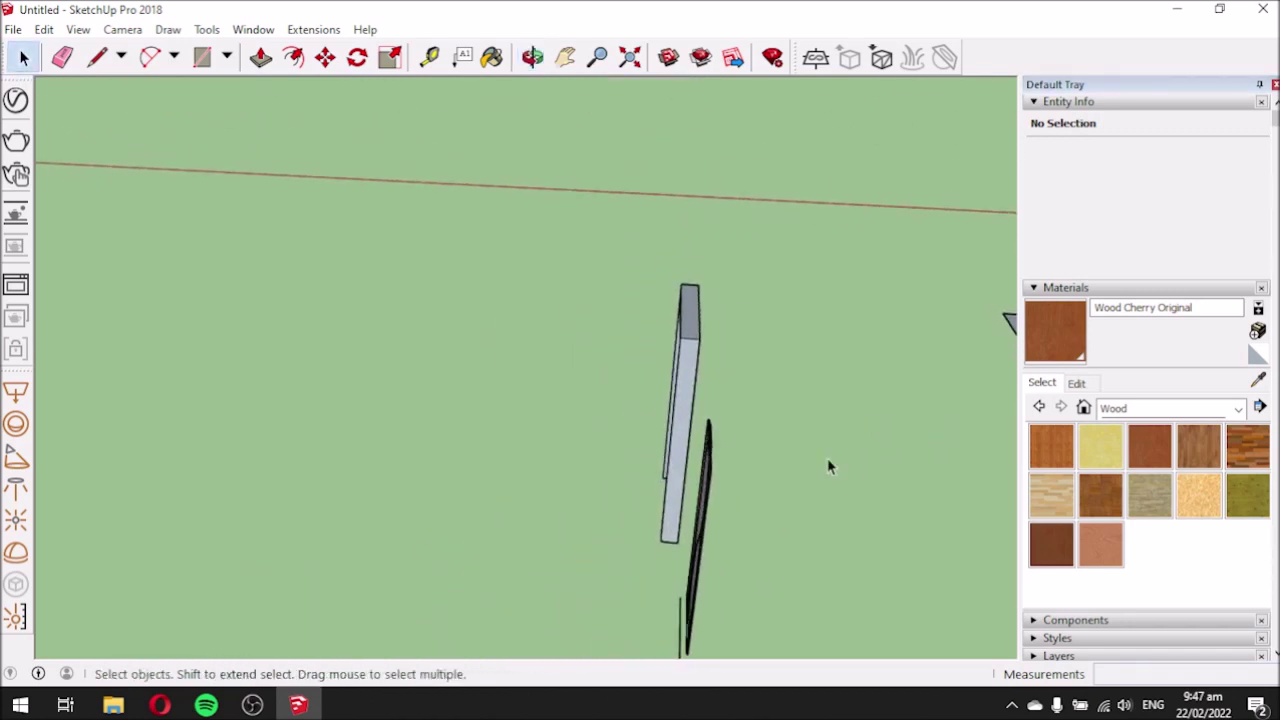
{"action": "scroll", "coordinate": [788, 470], "scroll_direction": "down", "scroll_amount": 2}
{"action": "mouse_move", "coordinate": [788, 470]}
{"action": "middle_mouse_down"}
{"action": "mouse_move", "coordinate": [534, 554]}
{"action": "mouse_move", "coordinate": [600, 549]}
{"action": "mouse_move", "coordinate": [780, 477]}
{"action": "mouse_move", "coordinate": [775, 490]}
{"action": "middle_mouse_up"}
{"action": "scroll", "coordinate": [754, 603], "scroll_direction": "up", "scroll_amount": 5}
{"action": "middle_click_drag", "start_coordinate": [746, 597], "coordinate": [704, 455]}
{"action": "middle_click_drag", "start_coordinate": [767, 537], "coordinate": [375, 541]}
{"action": "left_click", "coordinate": [97, 57]}
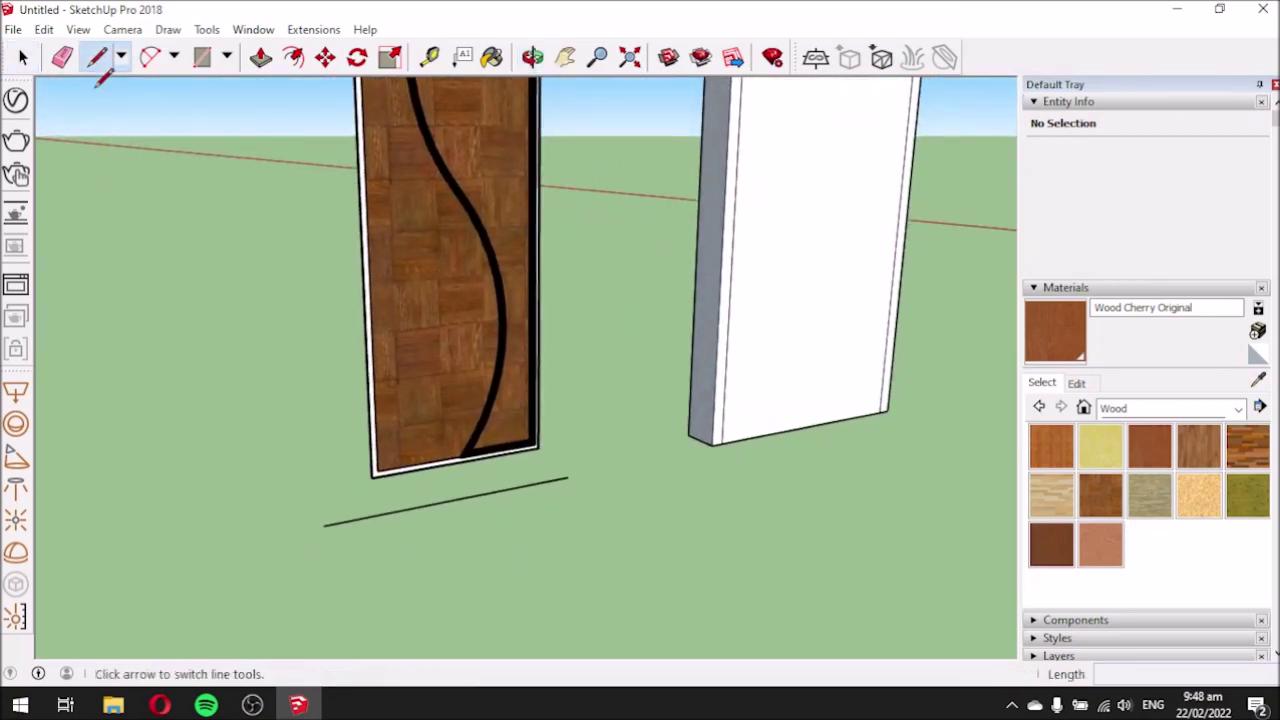
{"action": "scroll", "coordinate": [366, 516], "scroll_direction": "up", "scroll_amount": 1}
{"action": "middle_click_drag", "start_coordinate": [366, 516], "coordinate": [600, 510]}
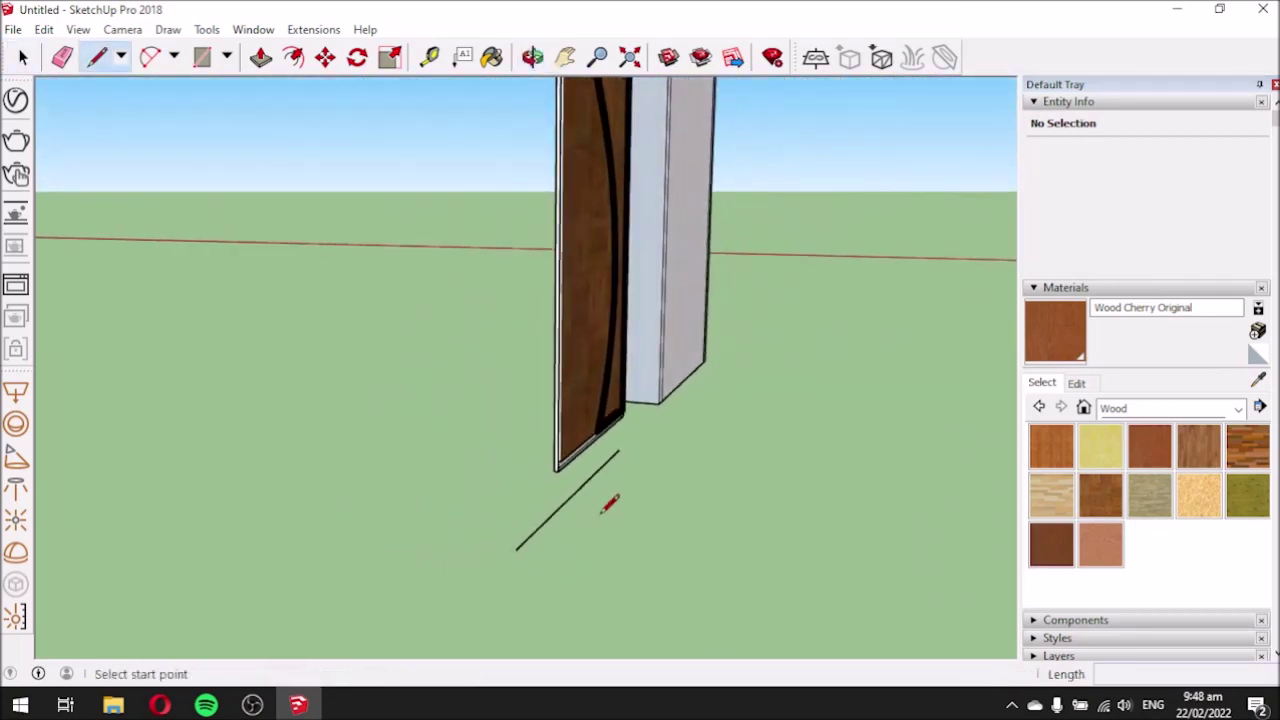
{"action": "scroll", "coordinate": [580, 505], "scroll_direction": "up", "scroll_amount": 1}
{"action": "left_click", "coordinate": [542, 454]}
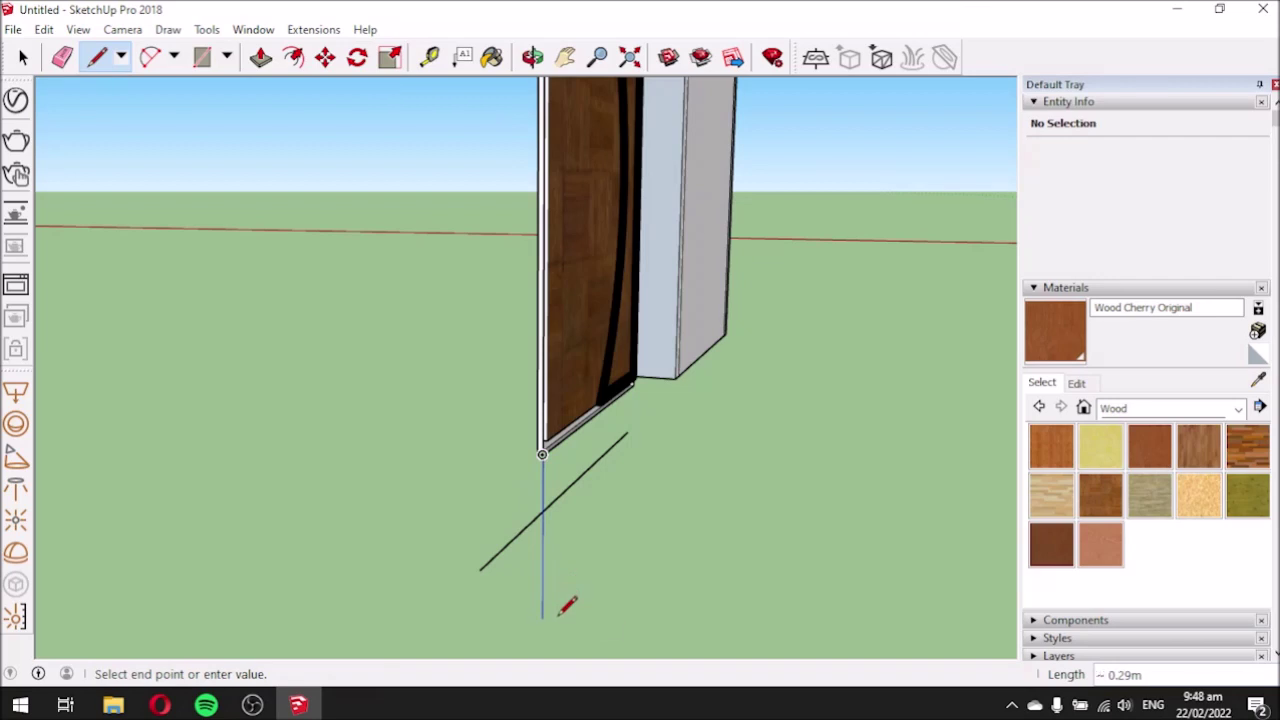
Draw a short line about 0.05 m long from the baseline to the vertical line below the panel.
{"action": "middle_click_drag", "start_coordinate": [445, 573], "coordinate": [749, 634]}
{"action": "left_click", "coordinate": [866, 592]}
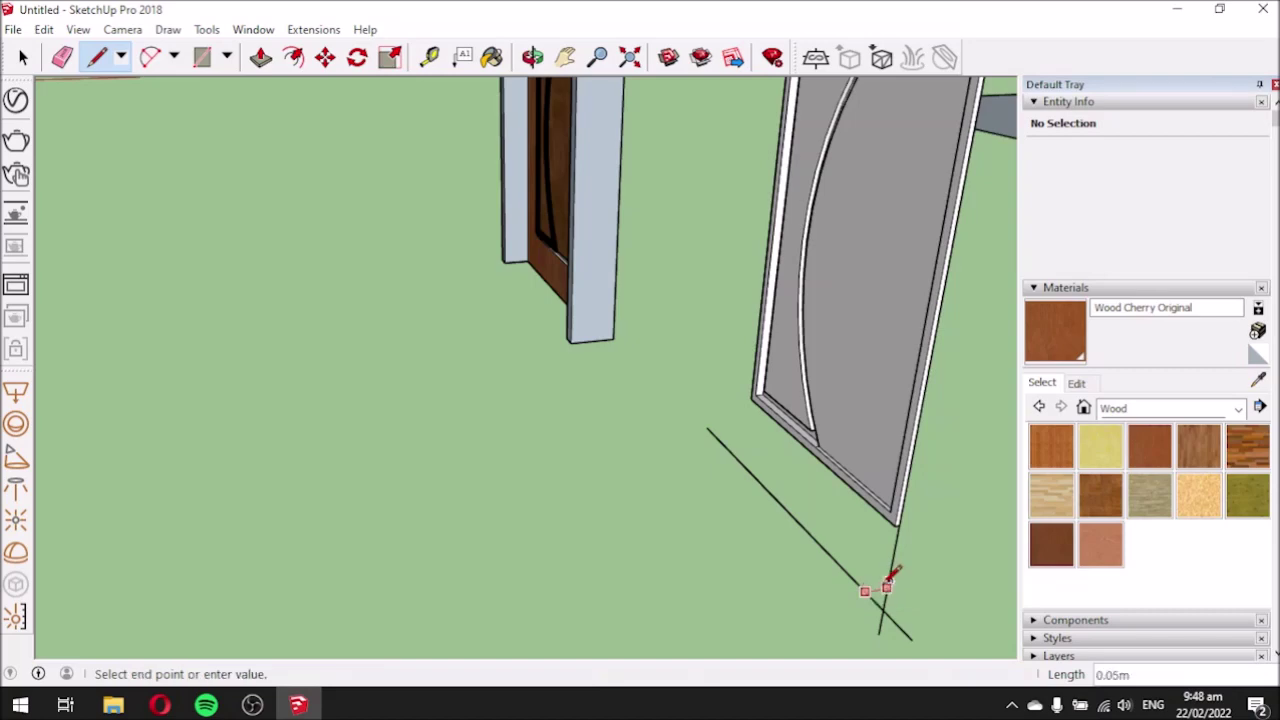
{"action": "middle_click_drag", "start_coordinate": [887, 588], "coordinate": [537, 545]}
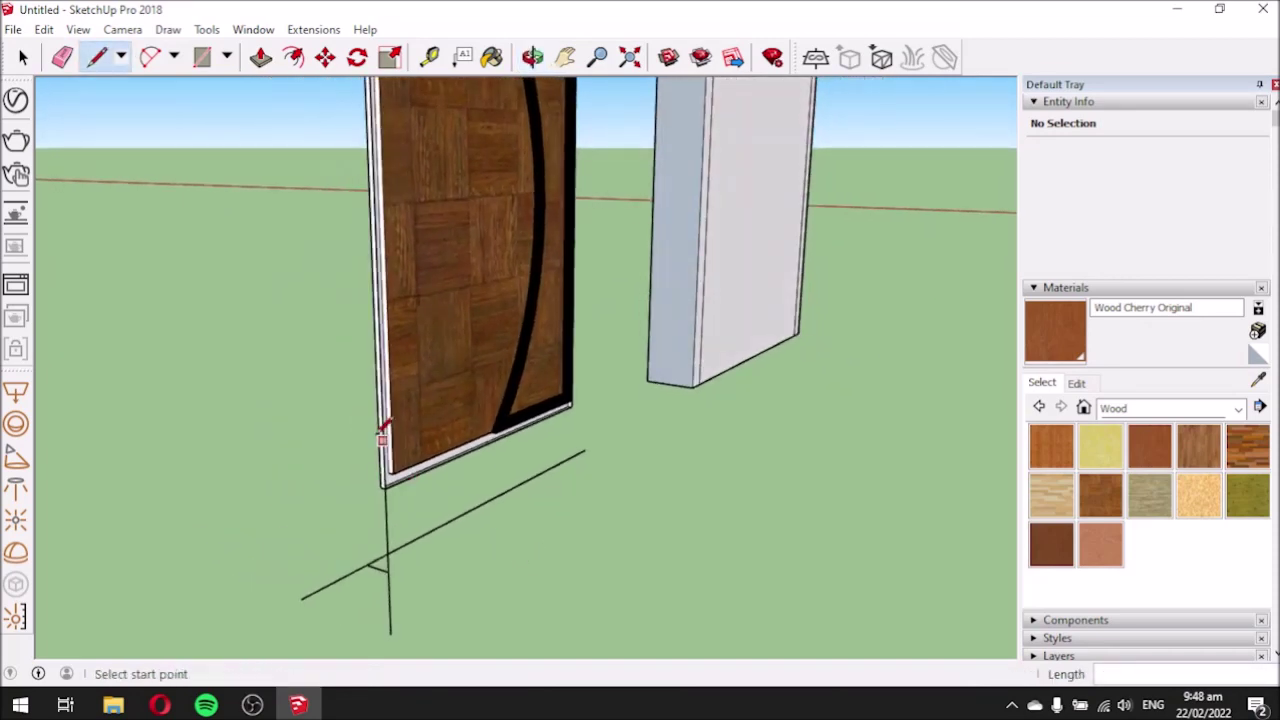
Extend a short line from the baseline's end and join it to the first connector with a 0.15 m line.
{"action": "middle_click_drag", "start_coordinate": [350, 323], "coordinate": [808, 502]}
{"action": "left_click", "coordinate": [857, 611]}
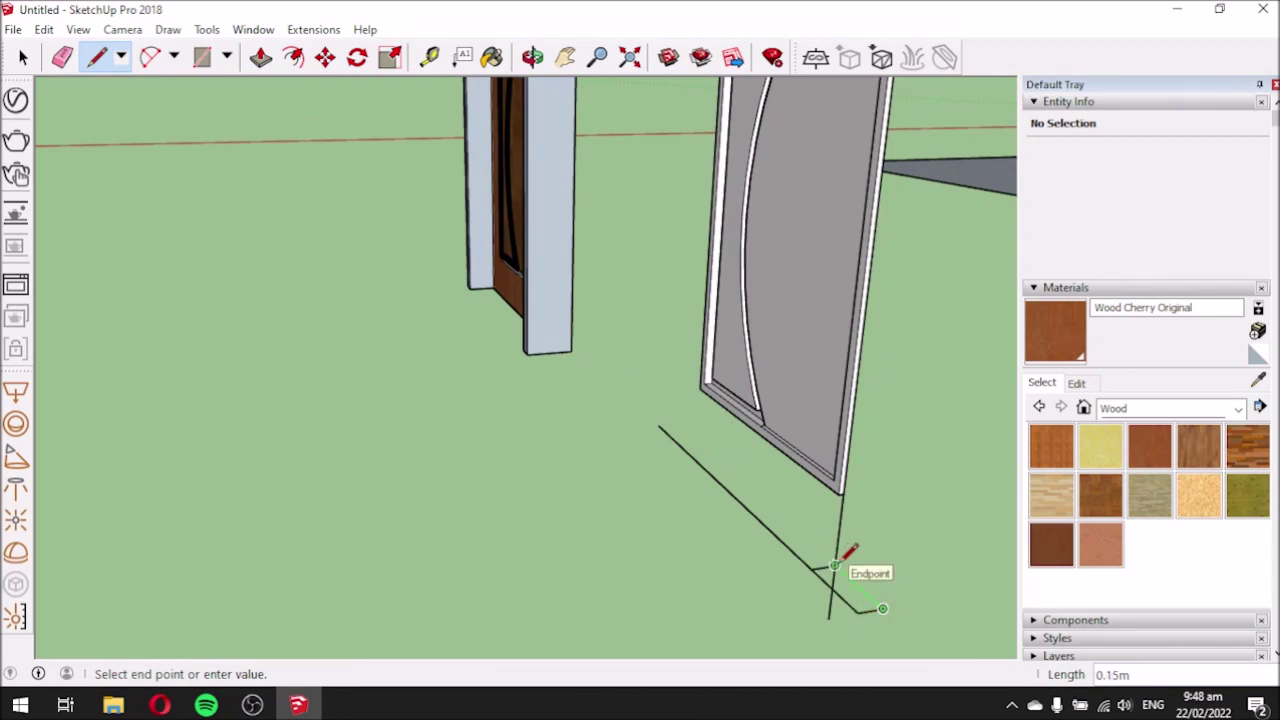
{"action": "mouse_move", "coordinate": [910, 557]}
{"action": "middle_mouse_down"}
{"action": "mouse_move", "coordinate": [657, 540]}
{"action": "mouse_move", "coordinate": [714, 537]}
{"action": "middle_mouse_up"}
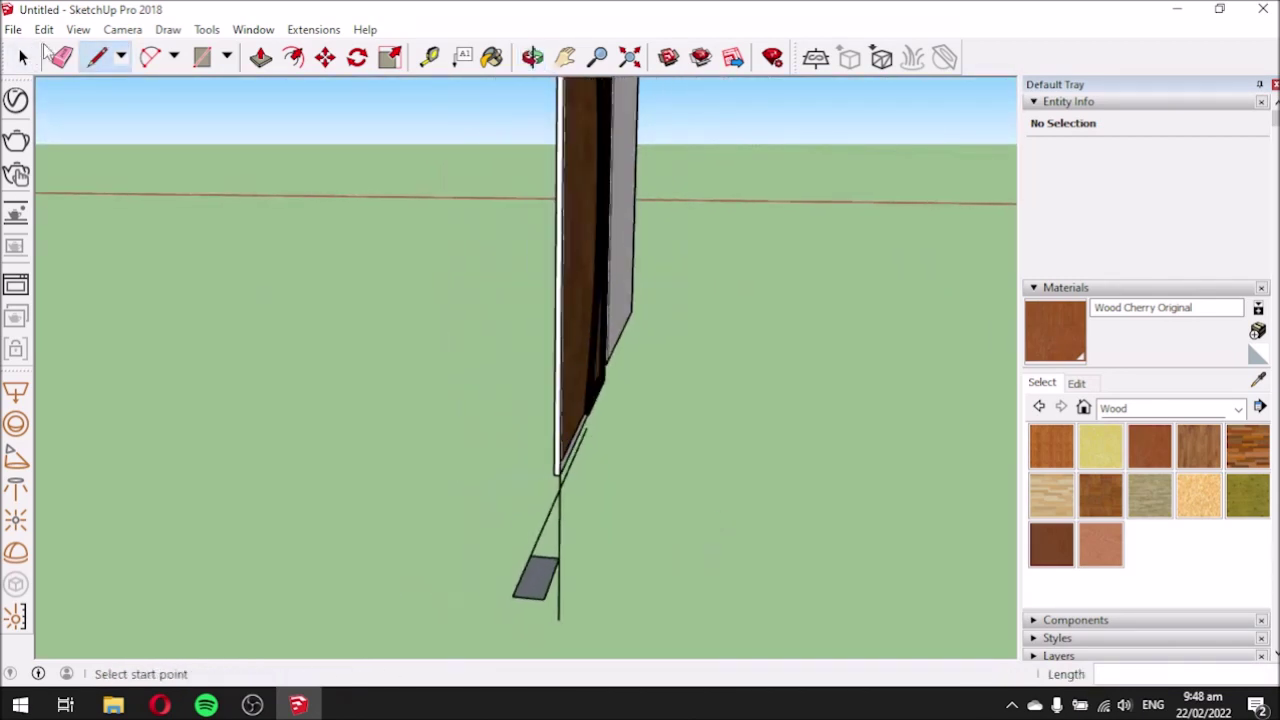
Erase the baseline, vertical line and connectors, keeping only the short offset line parallel to the panel's lower edge.
{"action": "key", "text": "e"}
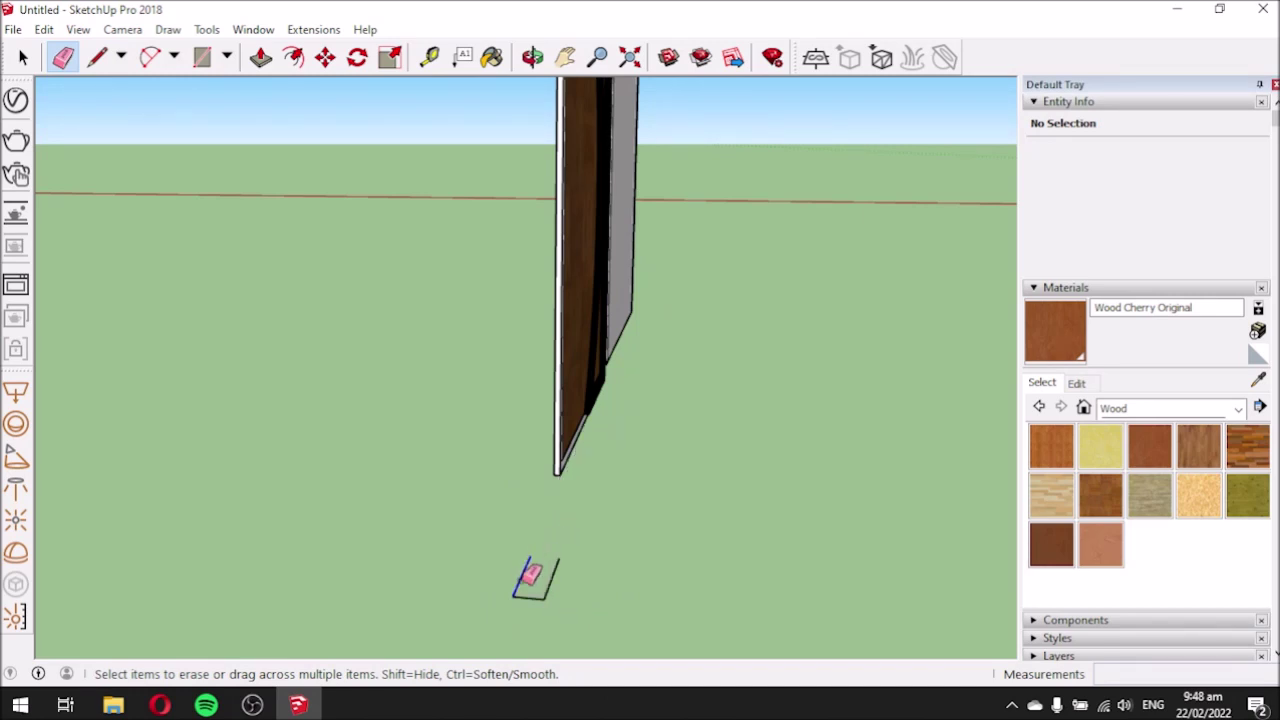
{"action": "mouse_move", "coordinate": [626, 533]}
{"action": "middle_mouse_down"}
{"action": "mouse_move", "coordinate": [386, 554]}
{"action": "mouse_move", "coordinate": [420, 568]}
{"action": "middle_mouse_up"}
{"action": "middle_click_drag", "start_coordinate": [551, 398], "coordinate": [280, 463]}
{"action": "scroll", "coordinate": [671, 437], "scroll_direction": "down", "scroll_amount": 3}
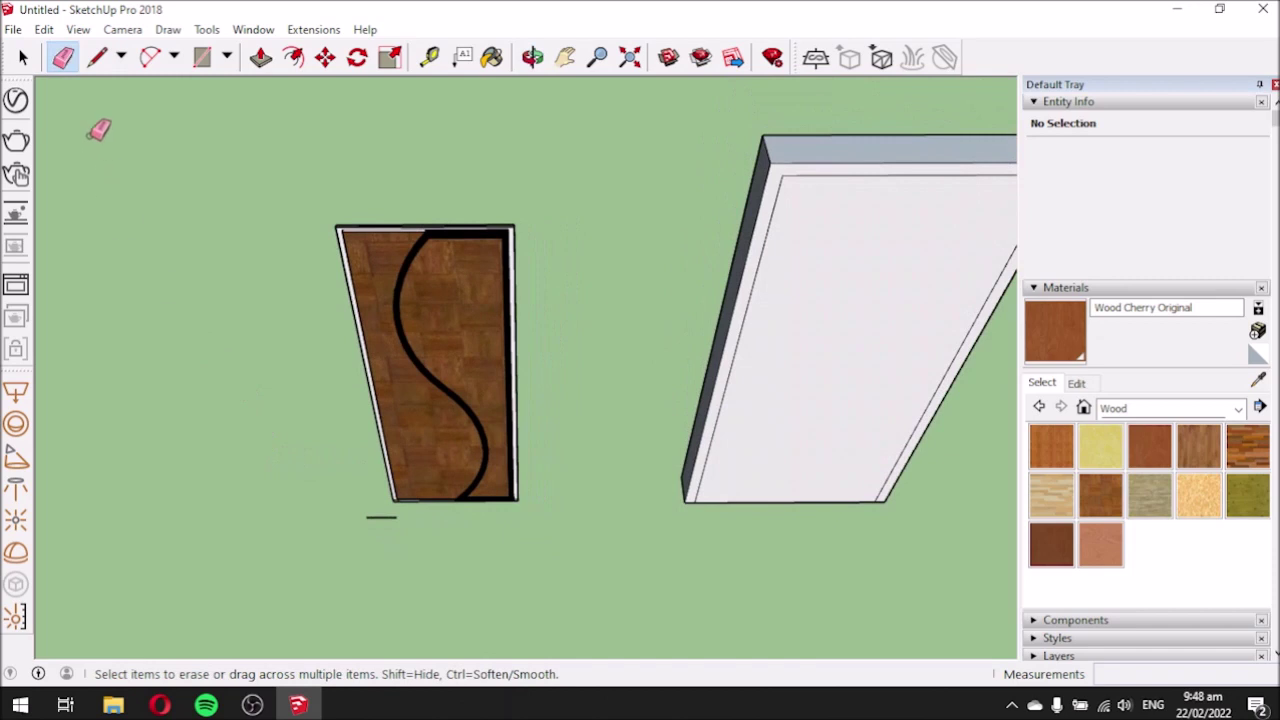
Move the duplicate panel design with its short reference line onto the door's back, snapping the line's end to the frame's inner lower corner.
{"action": "left_click", "coordinate": [22, 57]}
{"action": "left_click_drag", "start_coordinate": [231, 168], "coordinate": [582, 572]}
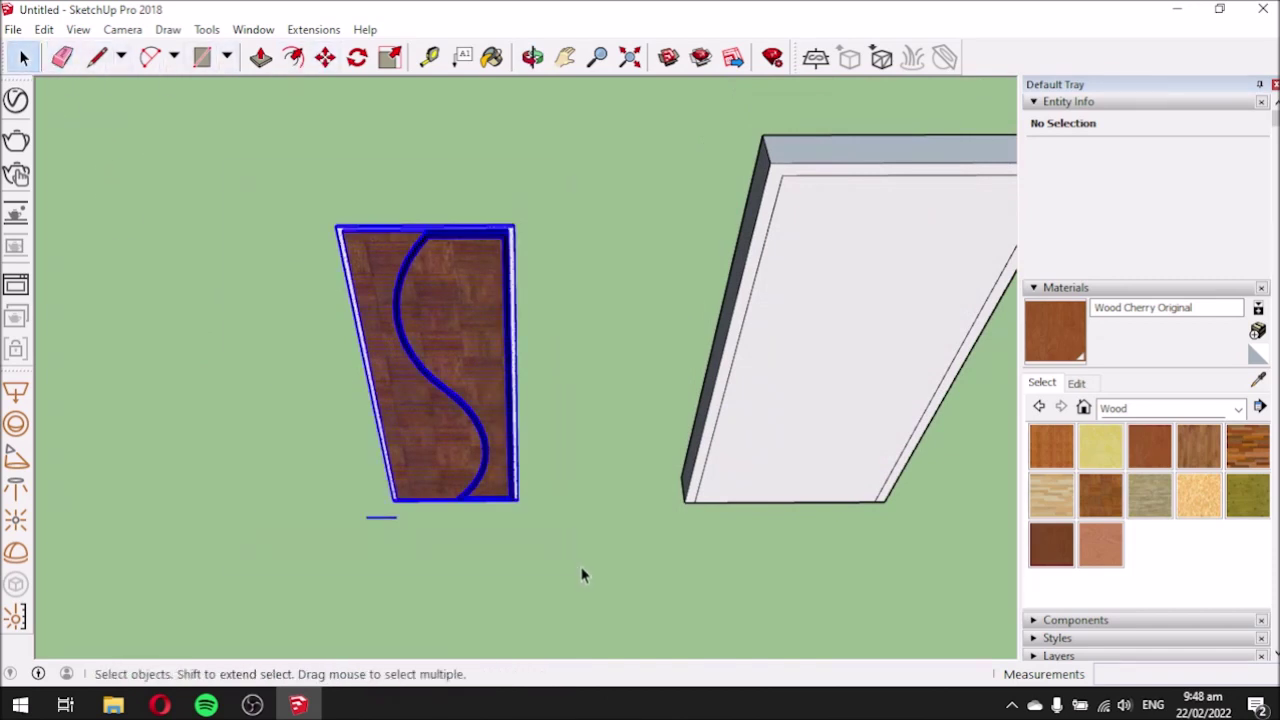
{"action": "left_click", "coordinate": [325, 57]}
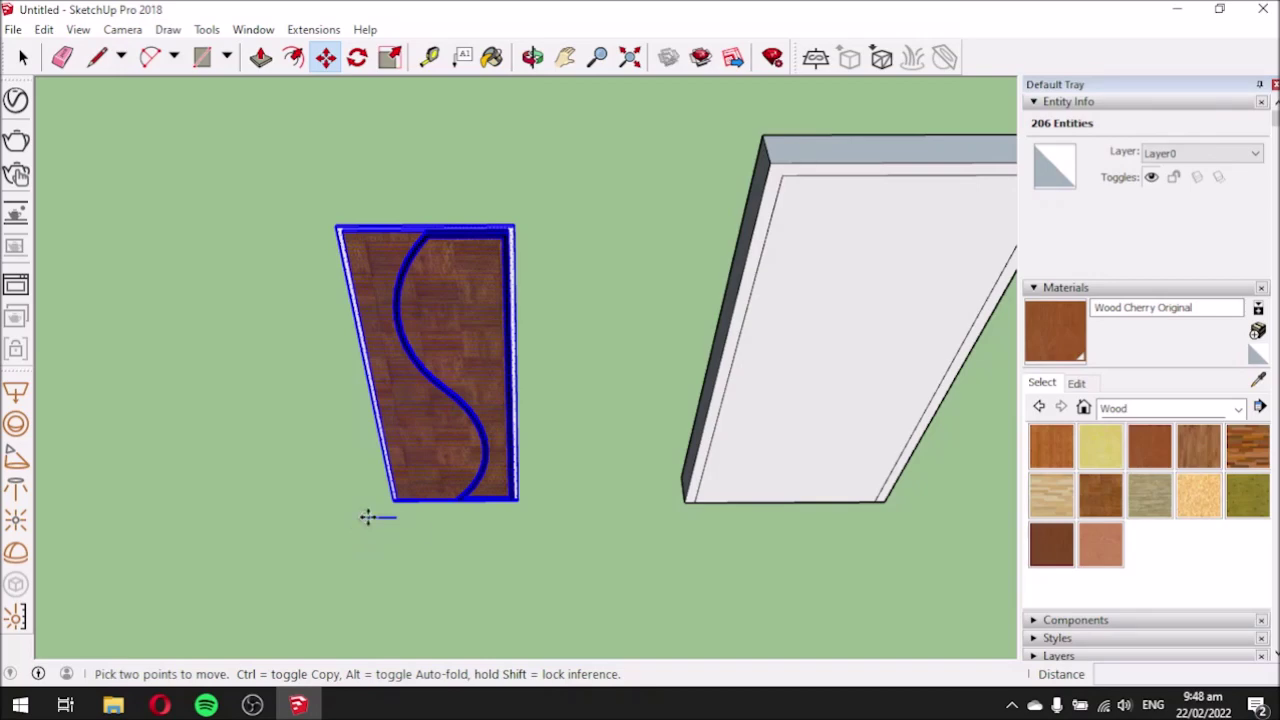
{"action": "left_click", "coordinate": [367, 517]}
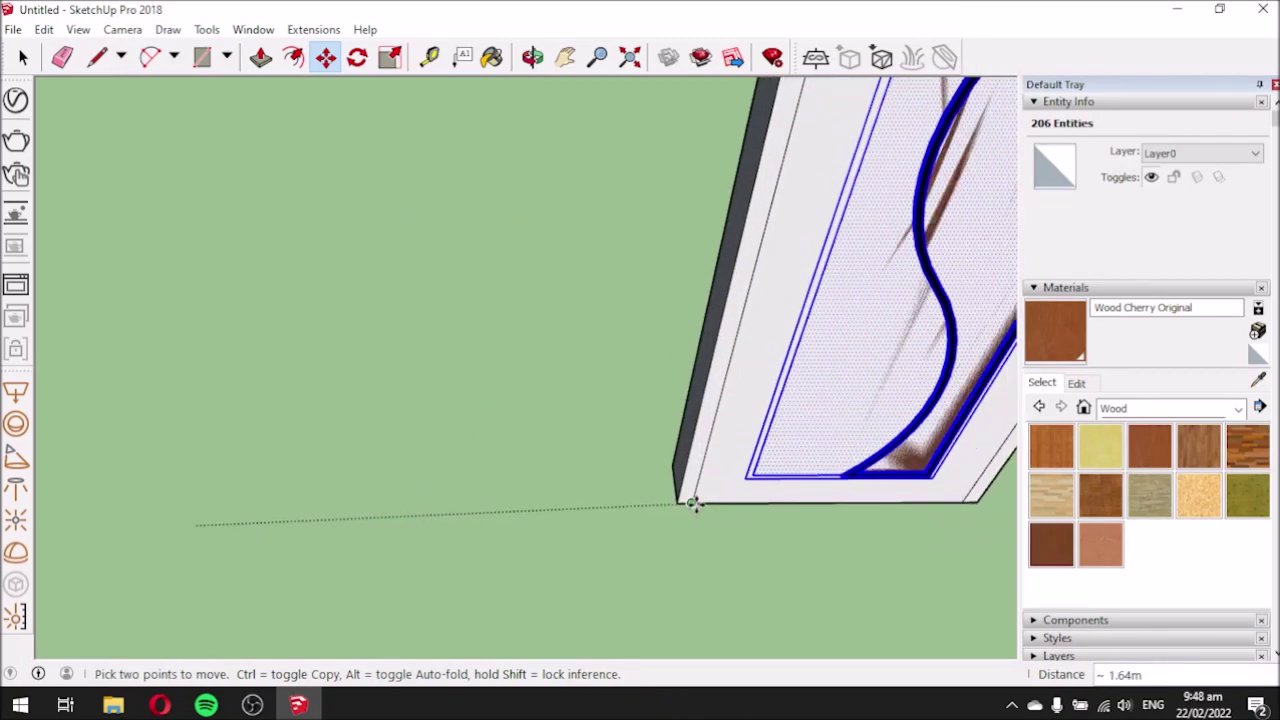
{"action": "left_click", "coordinate": [694, 503]}
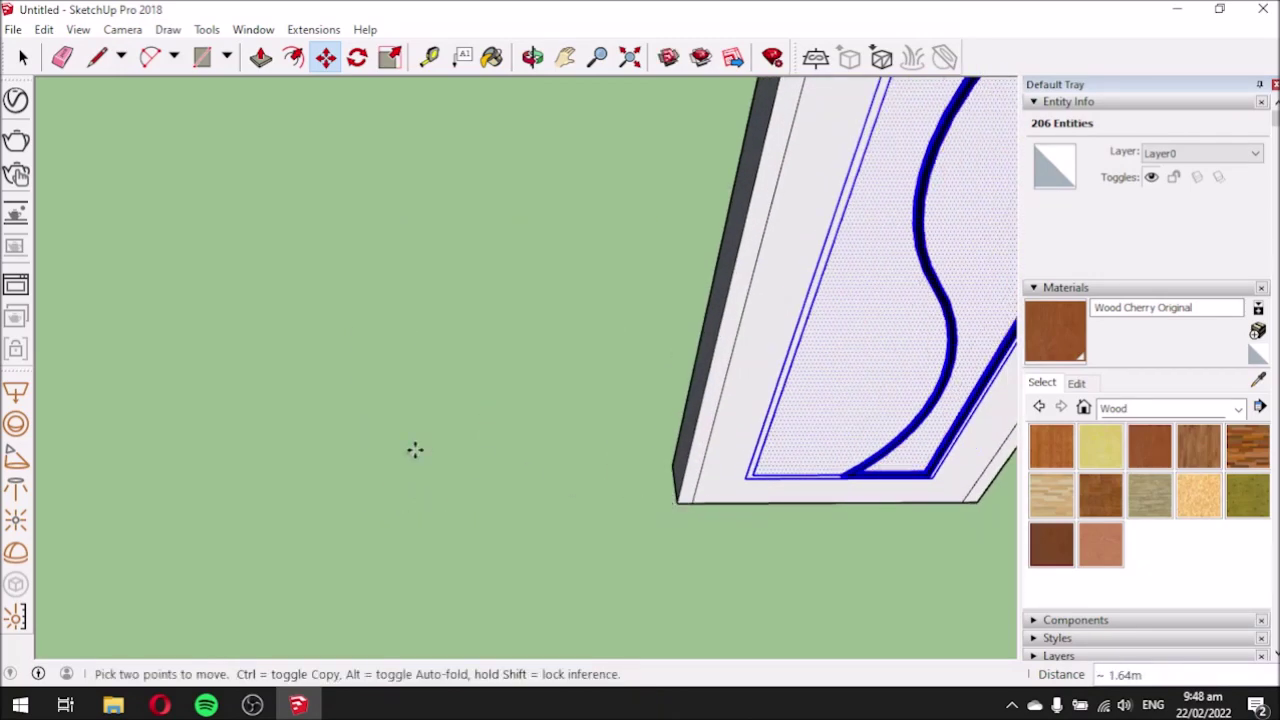
{"action": "left_click", "coordinate": [23, 57]}
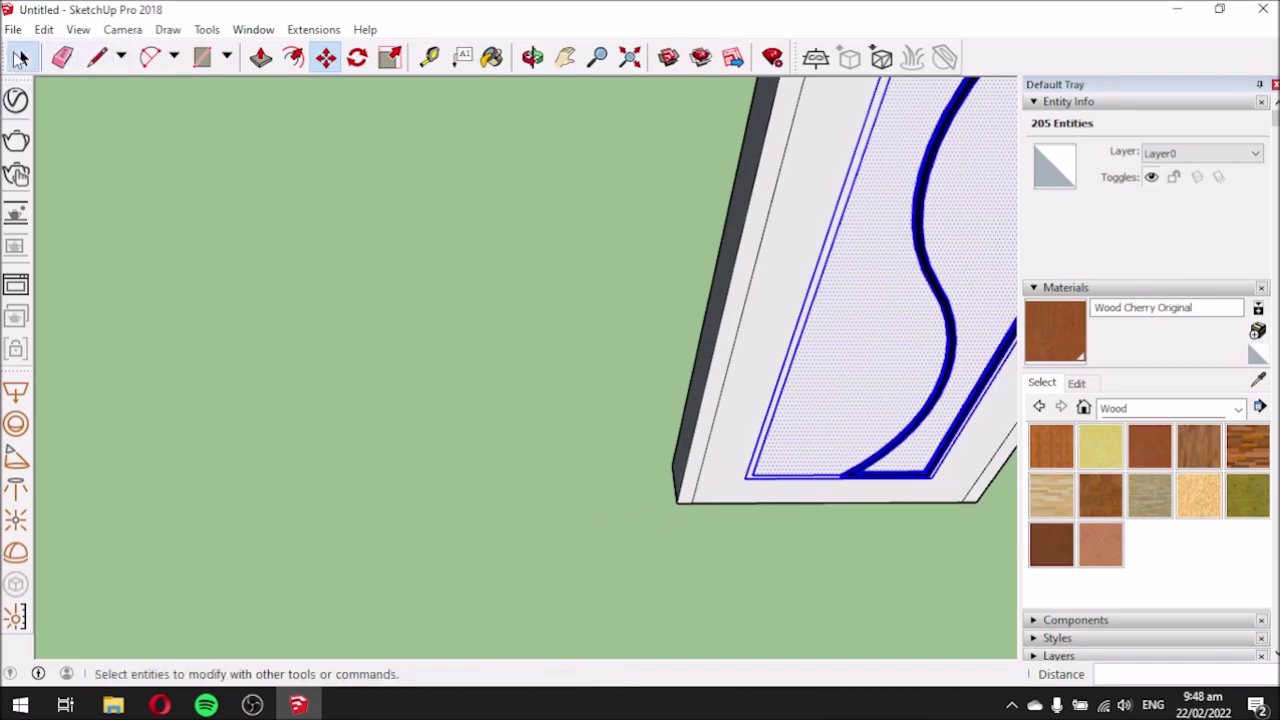
Delete the blank faces on both sides of the curved strip on the door's back.
{"action": "scroll", "coordinate": [659, 498], "scroll_direction": "down", "scroll_amount": 4}
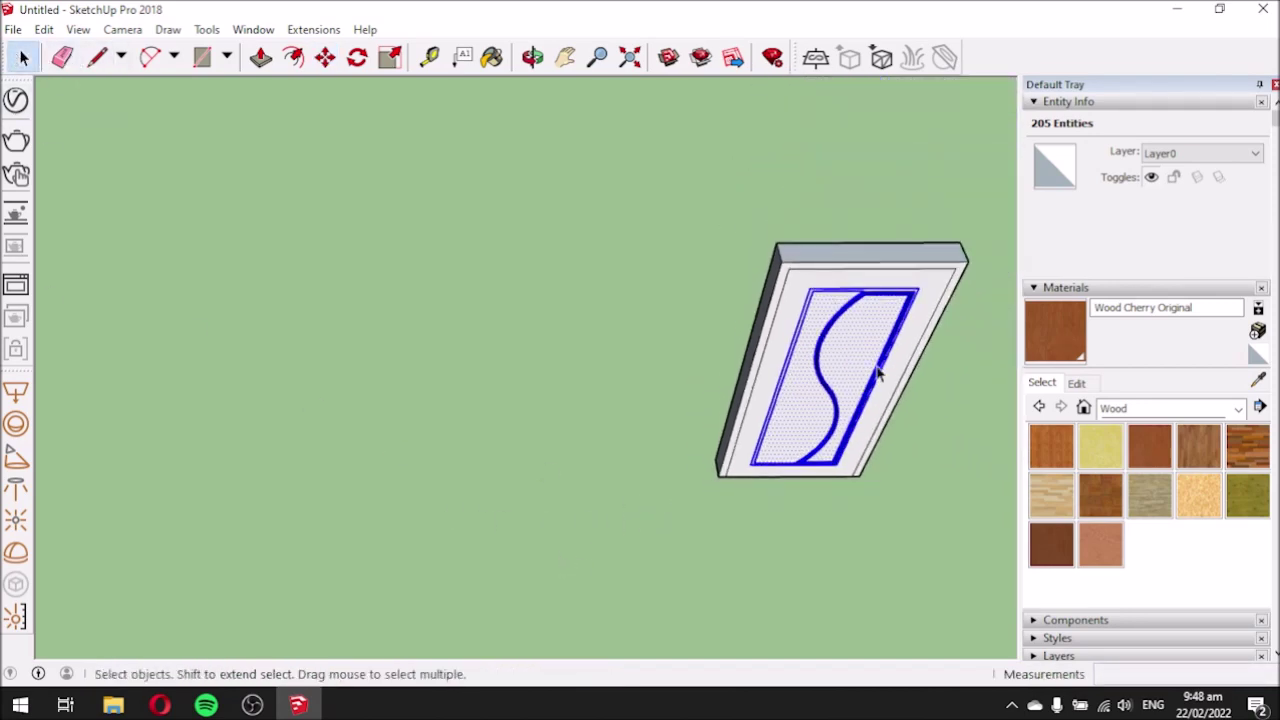
{"action": "scroll", "coordinate": [910, 352], "scroll_direction": "up", "scroll_amount": 4}
{"action": "middle_click_drag", "start_coordinate": [810, 408], "coordinate": [923, 343]}
{"action": "left_click", "coordinate": [906, 337]}
{"action": "left_click", "coordinate": [724, 420]}
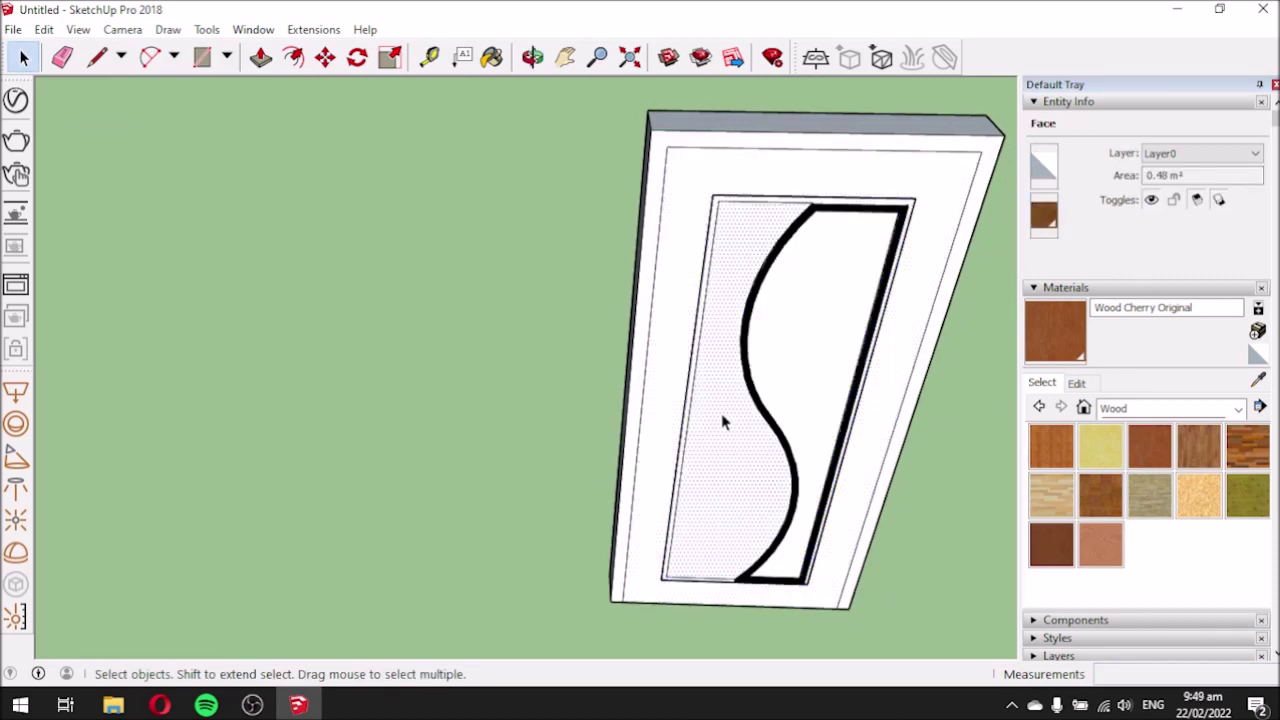
{"action": "left_click", "coordinate": [790, 375]}
{"action": "left_click", "coordinate": [793, 377]}
{"action": "left_click", "coordinate": [789, 377]}
Draw a line along the back panel's lower inner edge, from the border's corner to the lower end of the curved strip.
{"action": "middle_click_drag", "start_coordinate": [768, 481], "coordinate": [126, 280]}
{"action": "scroll", "coordinate": [688, 561], "scroll_direction": "up", "scroll_amount": 5}
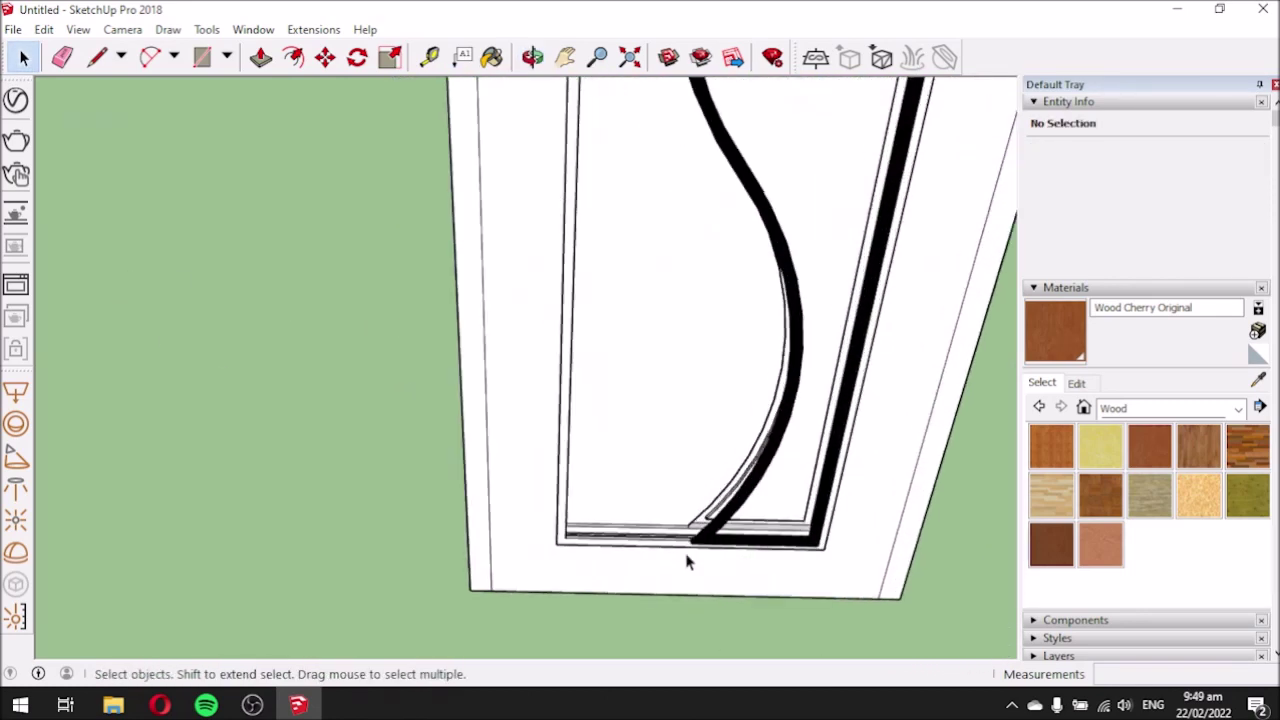
{"action": "middle_click_drag", "start_coordinate": [680, 563], "coordinate": [587, 617]}
{"action": "scroll", "coordinate": [645, 560], "scroll_direction": "up", "scroll_amount": 3}
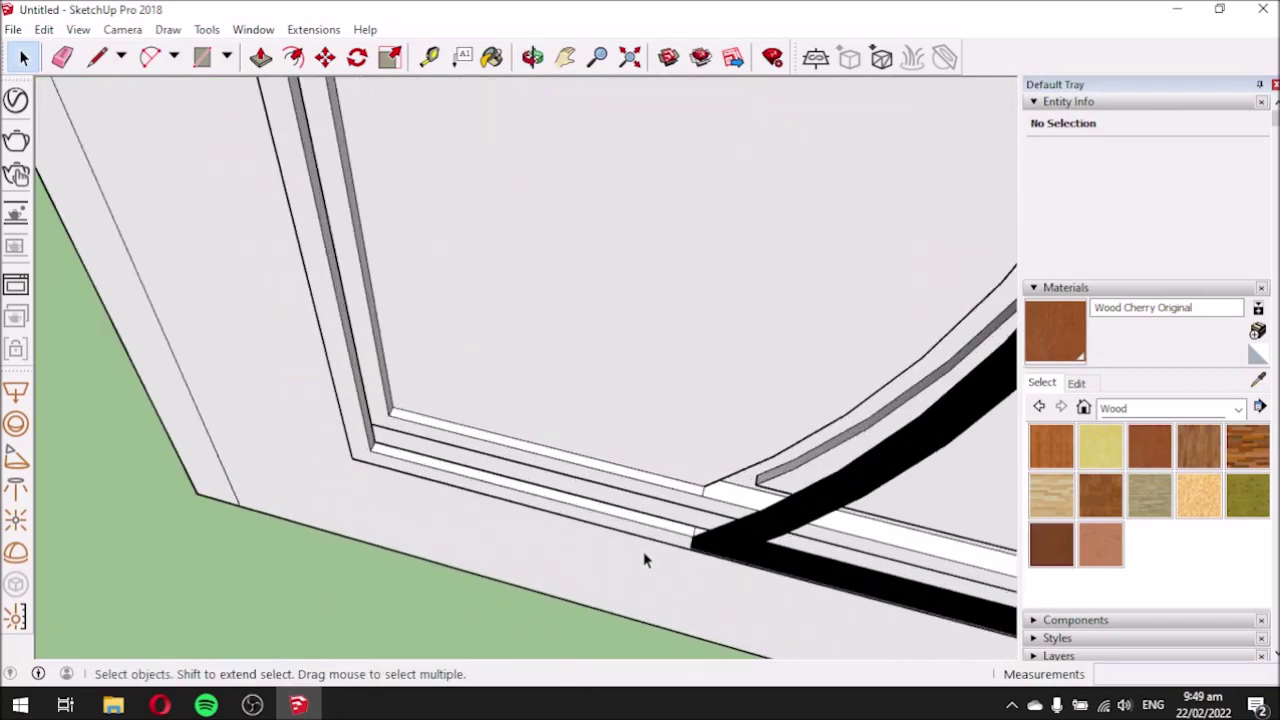
{"action": "scroll", "coordinate": [688, 535], "scroll_direction": "up", "scroll_amount": 2}
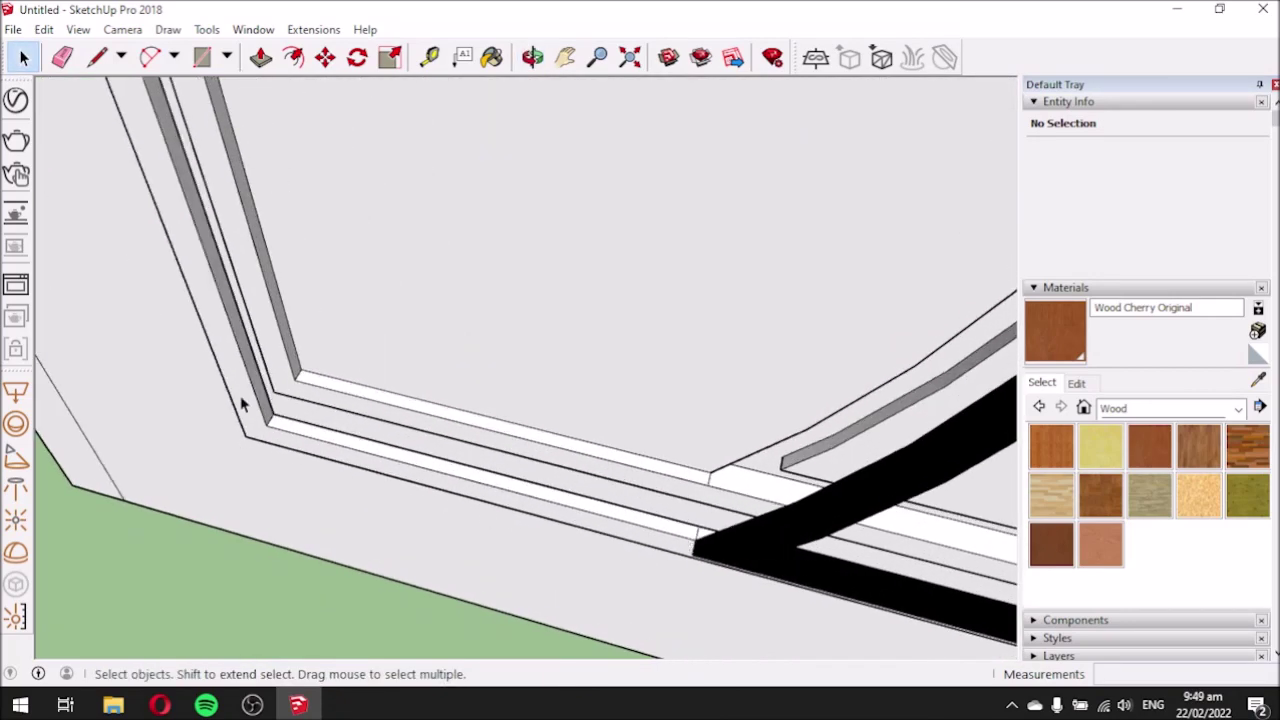
{"action": "mouse_move", "coordinate": [360, 418]}
{"action": "middle_mouse_down"}
{"action": "mouse_move", "coordinate": [86, 417]}
{"action": "mouse_move", "coordinate": [37, 400]}
{"action": "mouse_move", "coordinate": [431, 374]}
{"action": "mouse_move", "coordinate": [191, 166]}
{"action": "middle_mouse_up"}
{"action": "left_click", "coordinate": [97, 57]}
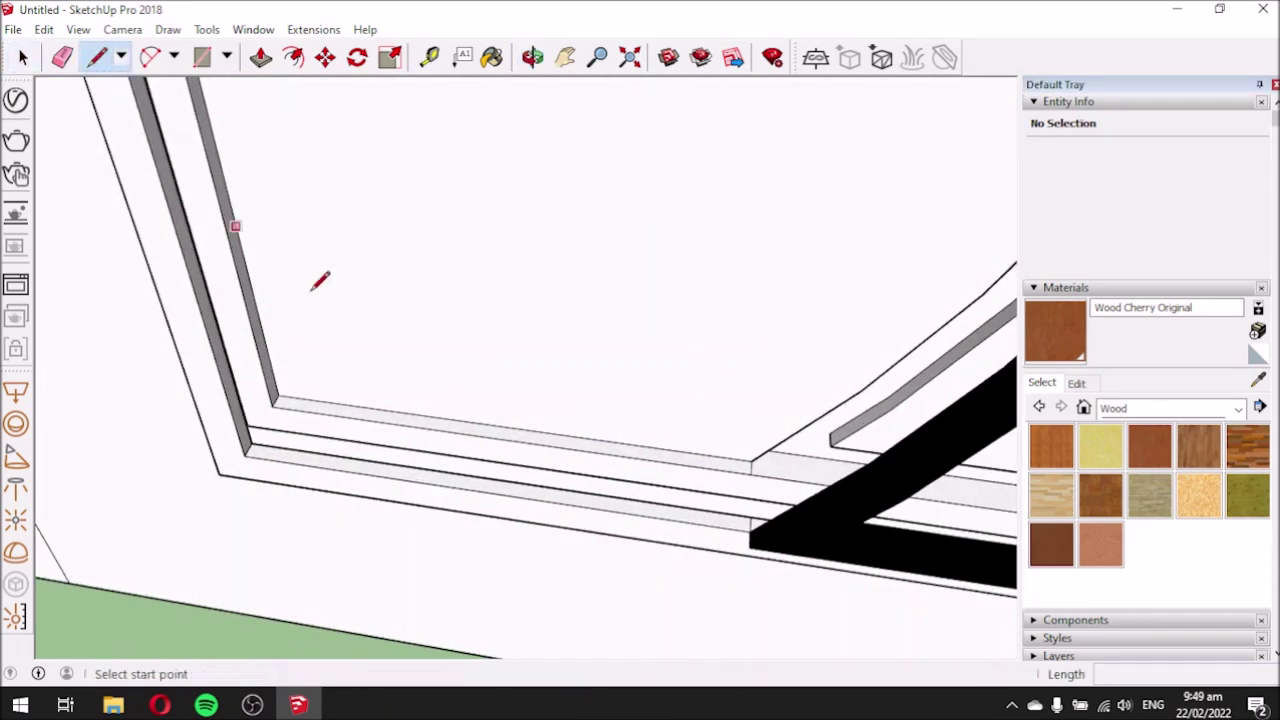
{"action": "left_click", "coordinate": [251, 443]}
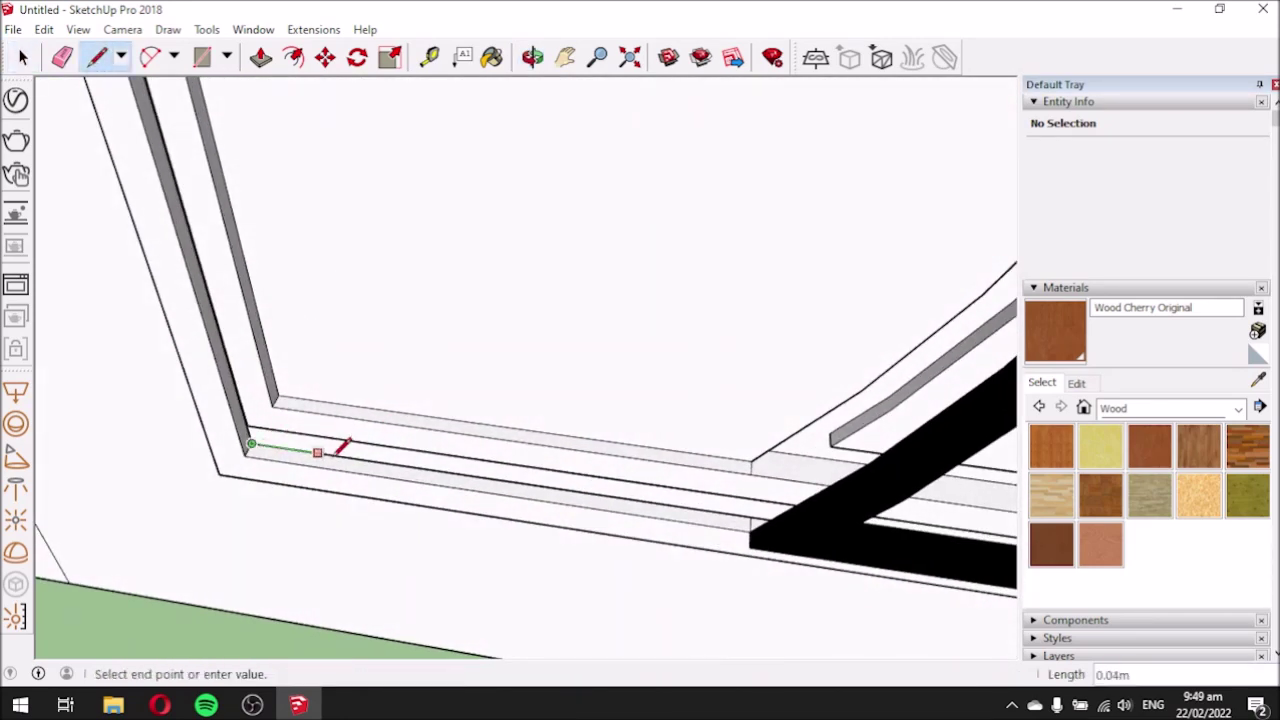
{"action": "left_click", "coordinate": [750, 518]}
{"action": "scroll", "coordinate": [628, 536], "scroll_direction": "down", "scroll_amount": 5}
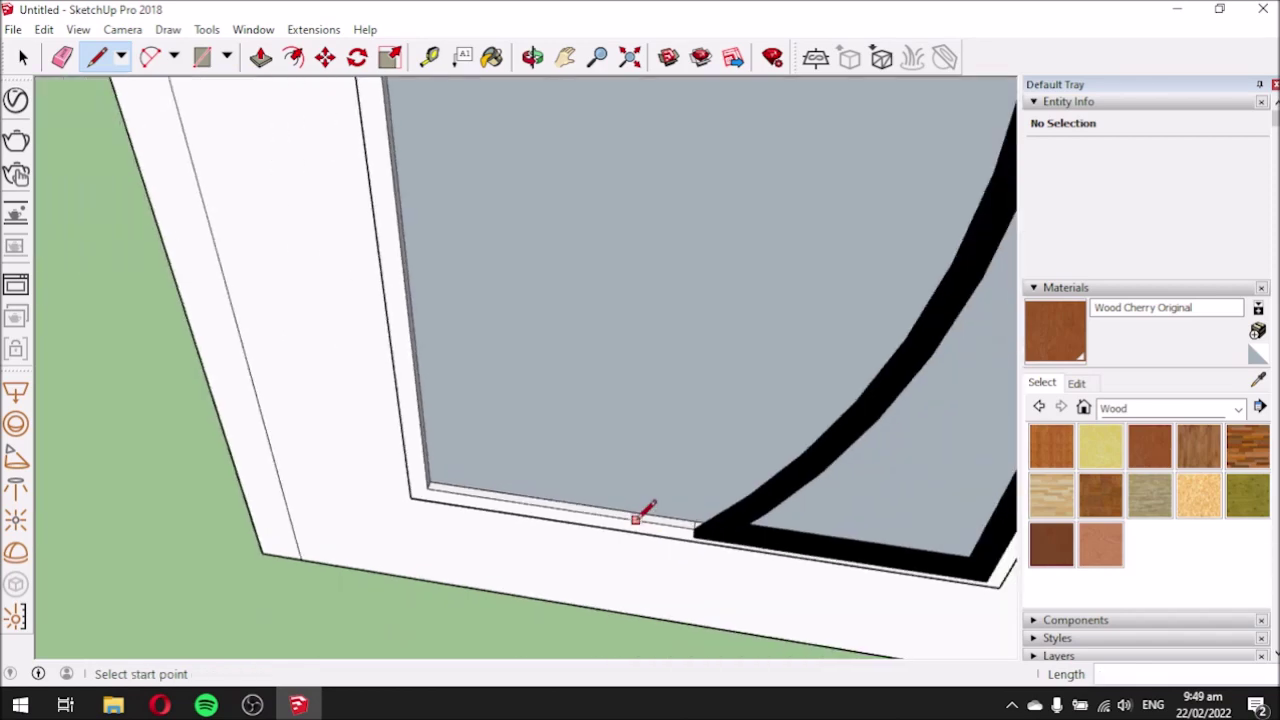
Trace the lower edge again from the curved strip's end to the border's corner to close the face beside the strip.
{"action": "middle_click_drag", "start_coordinate": [657, 526], "coordinate": [940, 503]}
{"action": "scroll", "coordinate": [565, 404], "scroll_direction": "up", "scroll_amount": 3}
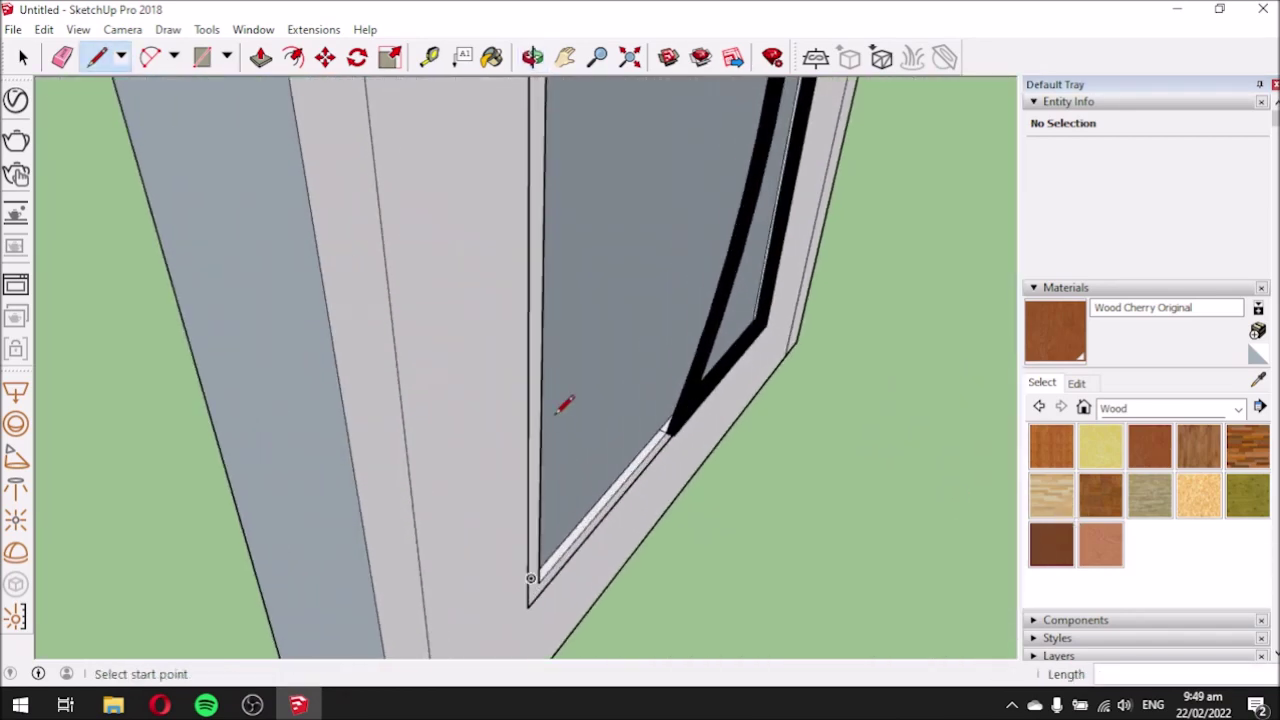
{"action": "scroll", "coordinate": [586, 496], "scroll_direction": "up", "scroll_amount": 2}
{"action": "middle_click_drag", "start_coordinate": [685, 451], "coordinate": [611, 409]}
{"action": "left_click", "coordinate": [646, 414]}
{"action": "left_click", "coordinate": [284, 570]}
Inspect the thin border around the back panel to check which face it belongs to.
{"action": "middle_click_drag", "start_coordinate": [428, 514], "coordinate": [414, 571]}
{"action": "scroll", "coordinate": [392, 125], "scroll_direction": "up", "scroll_amount": 6}
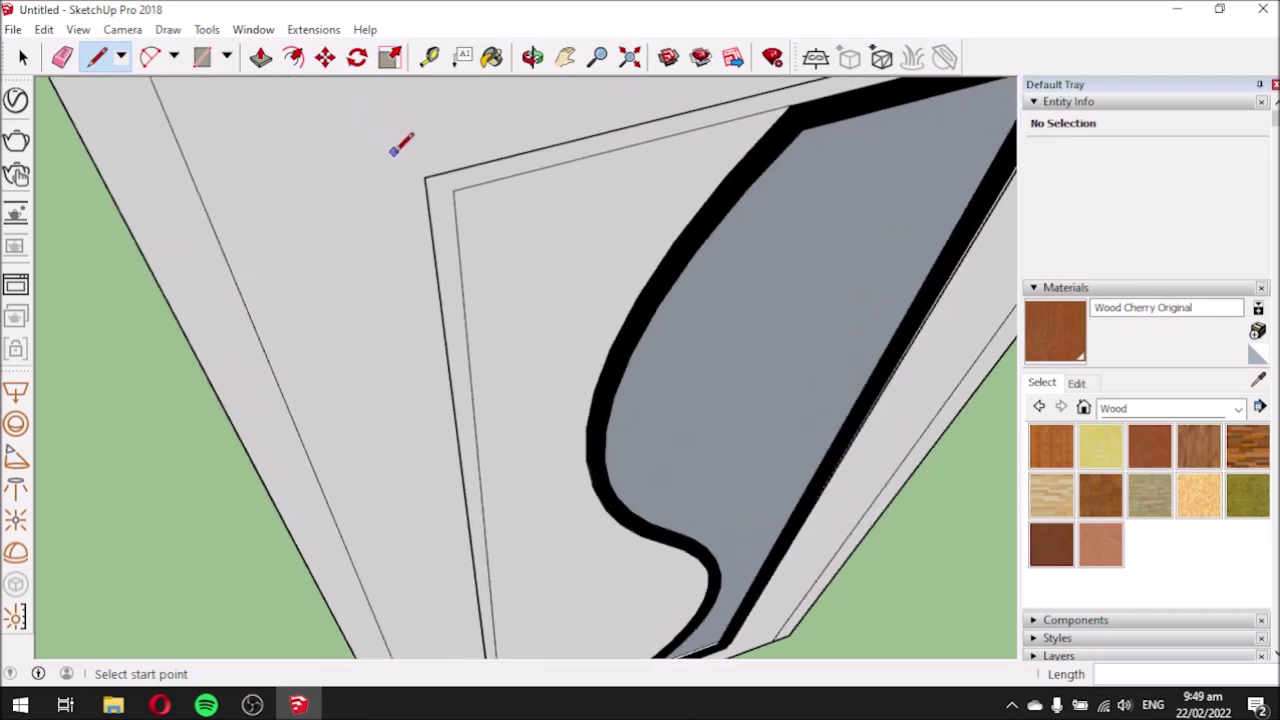
{"action": "left_click", "coordinate": [26, 60]}
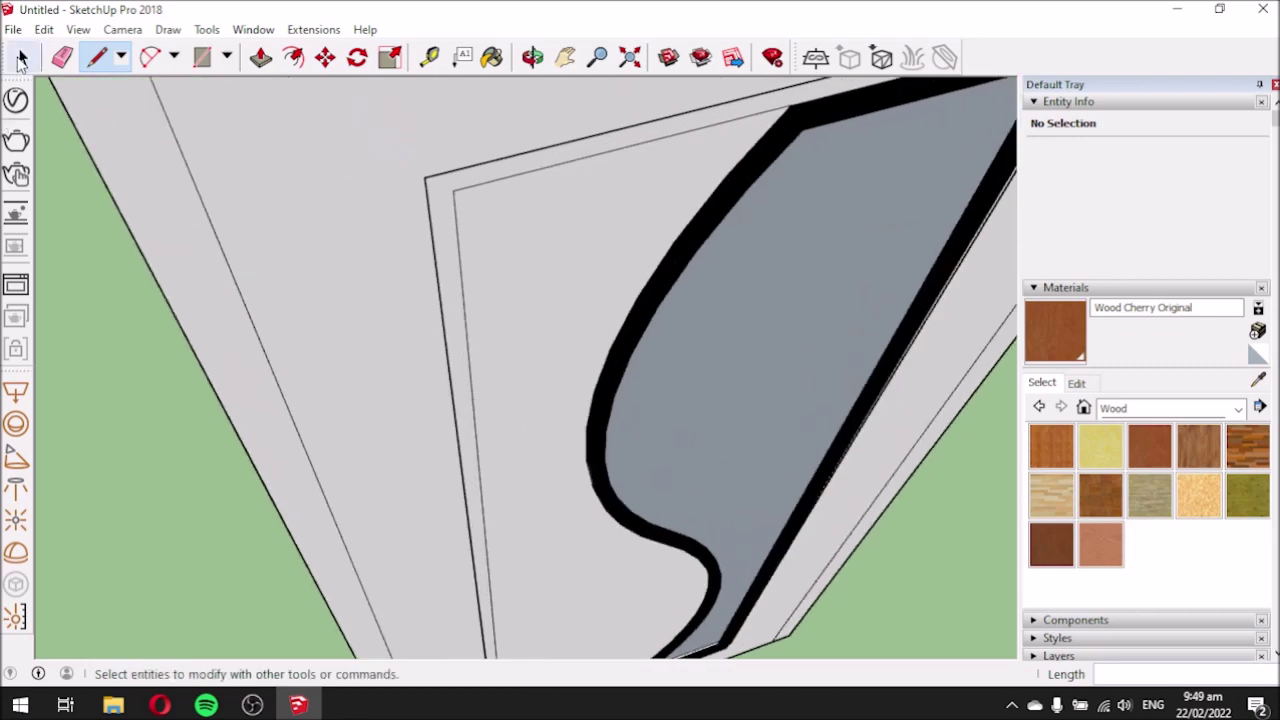
{"action": "left_click", "coordinate": [443, 199]}
{"action": "scroll", "coordinate": [414, 225], "scroll_direction": "down", "scroll_amount": 5}
{"action": "middle_click_drag", "start_coordinate": [414, 357], "coordinate": [351, 337]}
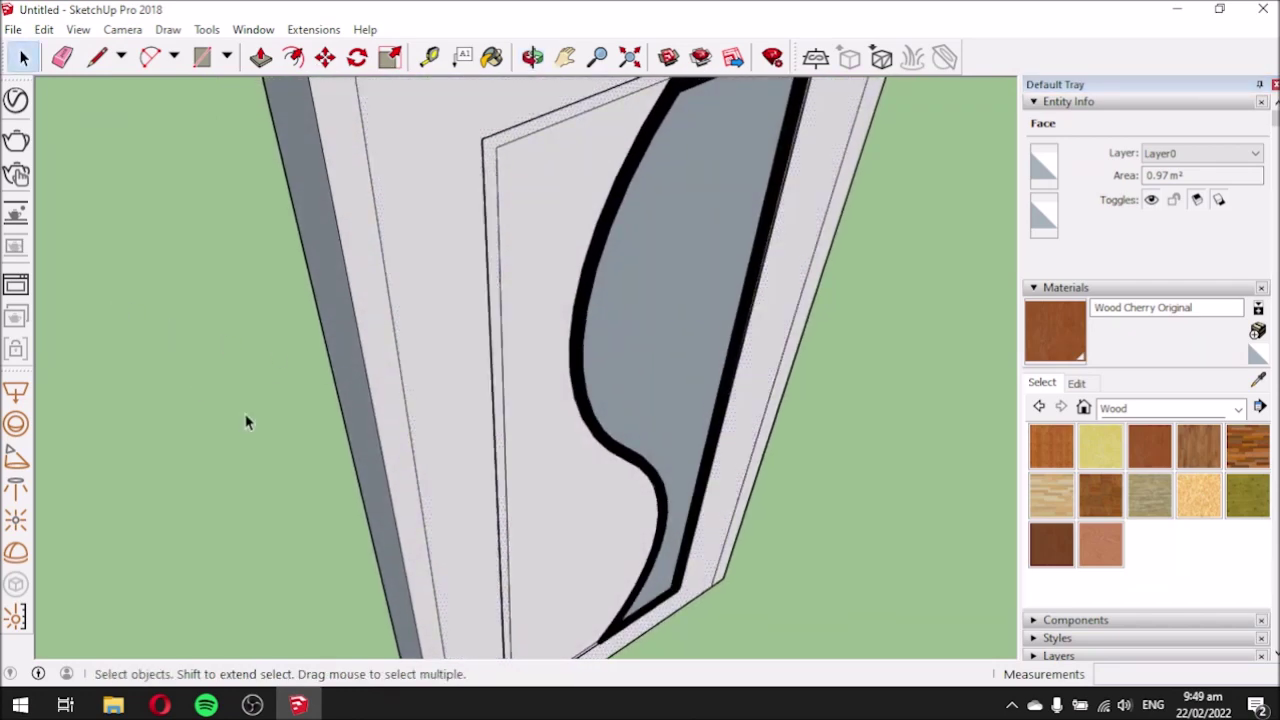
{"action": "left_click", "coordinate": [290, 432]}
{"action": "middle_click_drag", "start_coordinate": [294, 434], "coordinate": [860, 283]}
{"action": "scroll", "coordinate": [231, 362], "scroll_direction": "up", "scroll_amount": 5}
{"action": "scroll", "coordinate": [231, 362], "scroll_direction": "down", "scroll_amount": 1}
{"action": "middle_click_drag", "start_coordinate": [303, 414], "coordinate": [300, 378]}
{"action": "middle_click_drag", "start_coordinate": [757, 209], "coordinate": [703, 313]}
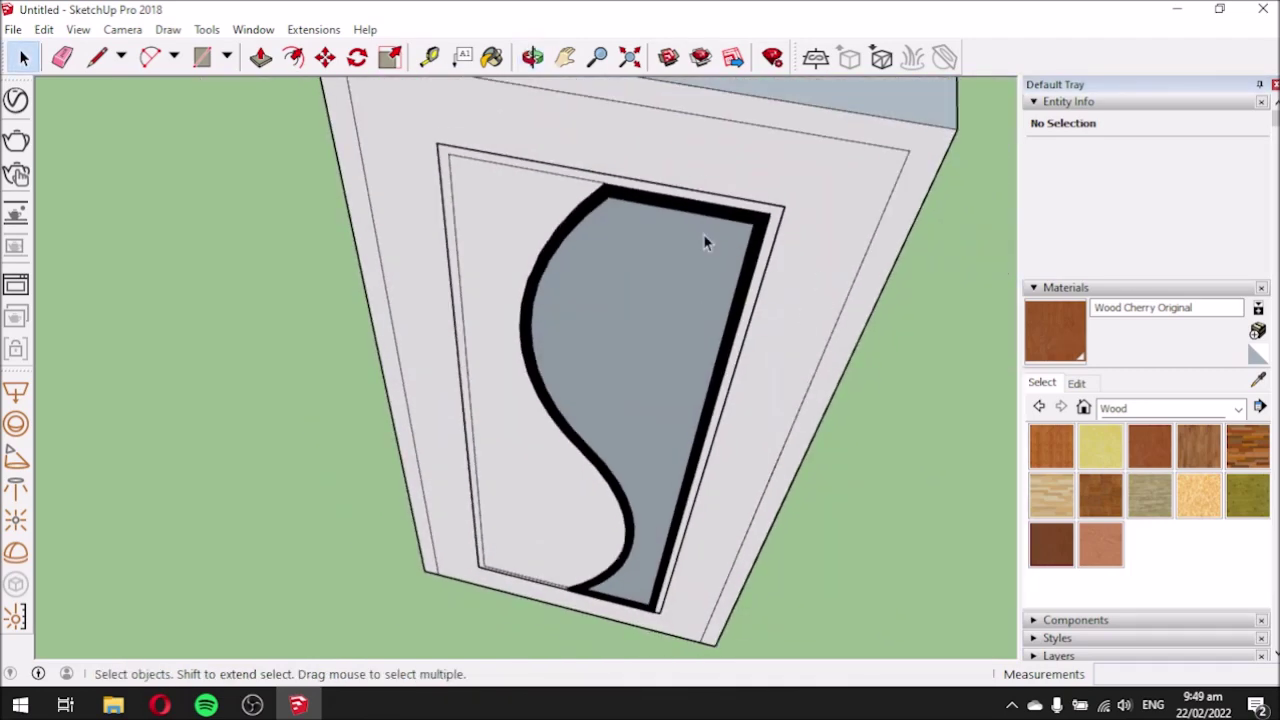
{"action": "left_click", "coordinate": [261, 57]}
{"action": "left_click", "coordinate": [450, 162]}
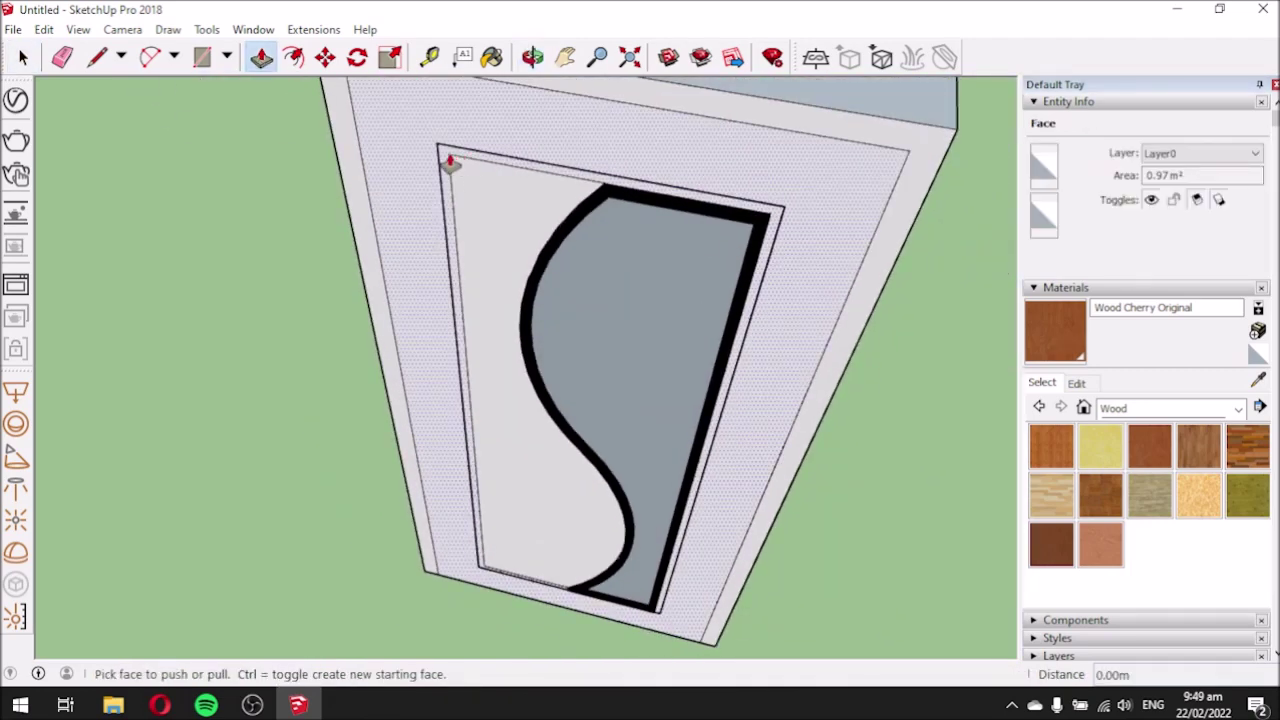
Draw a line about 0.22 m long along the lower inner edge of the area enclosed by the black strip to close its face.
{"action": "left_click", "coordinate": [97, 57]}
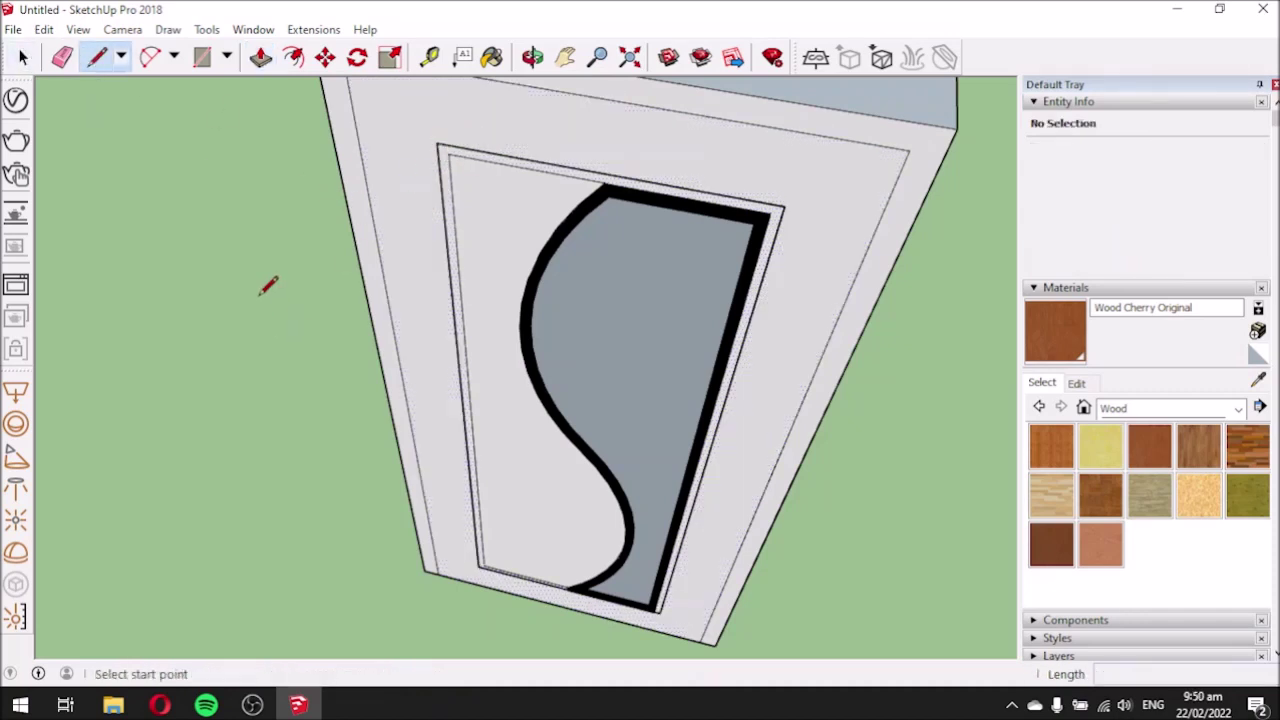
{"action": "middle_click_drag", "start_coordinate": [613, 345], "coordinate": [686, 506]}
{"action": "scroll", "coordinate": [650, 503], "scroll_direction": "up", "scroll_amount": 5}
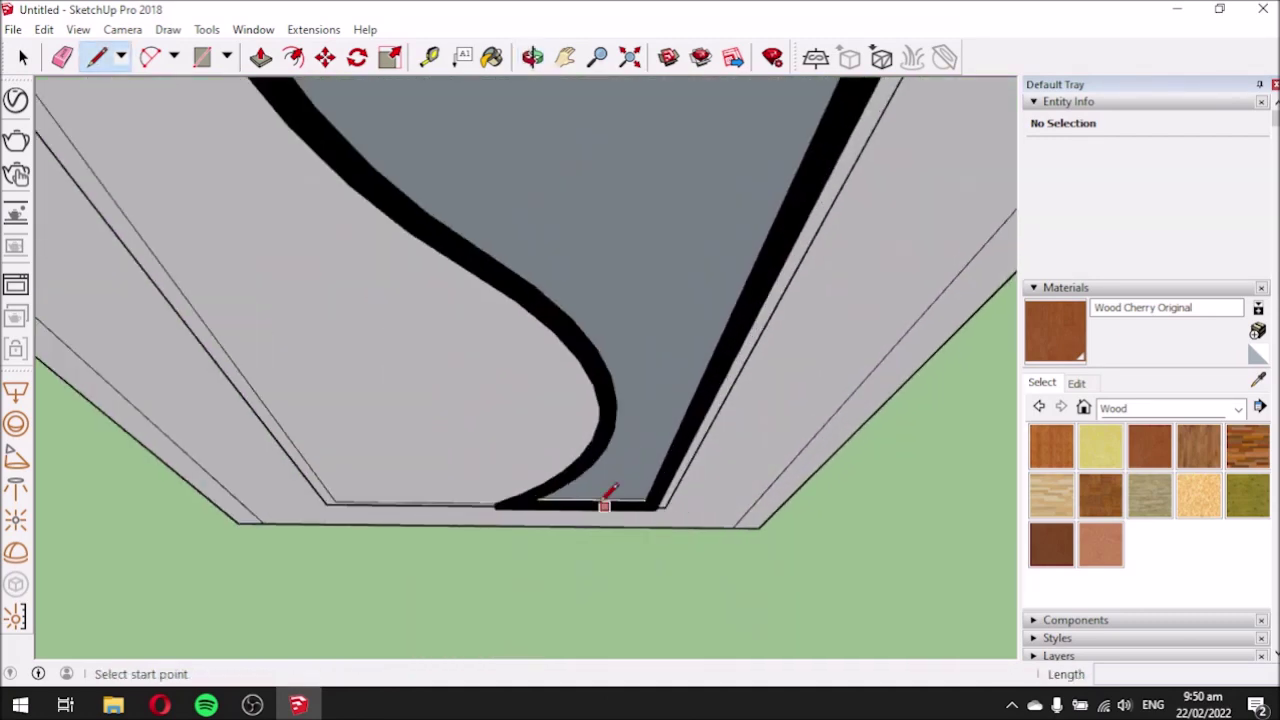
{"action": "scroll", "coordinate": [600, 508], "scroll_direction": "up", "scroll_amount": 4}
{"action": "middle_click_drag", "start_coordinate": [609, 514], "coordinate": [271, 391]}
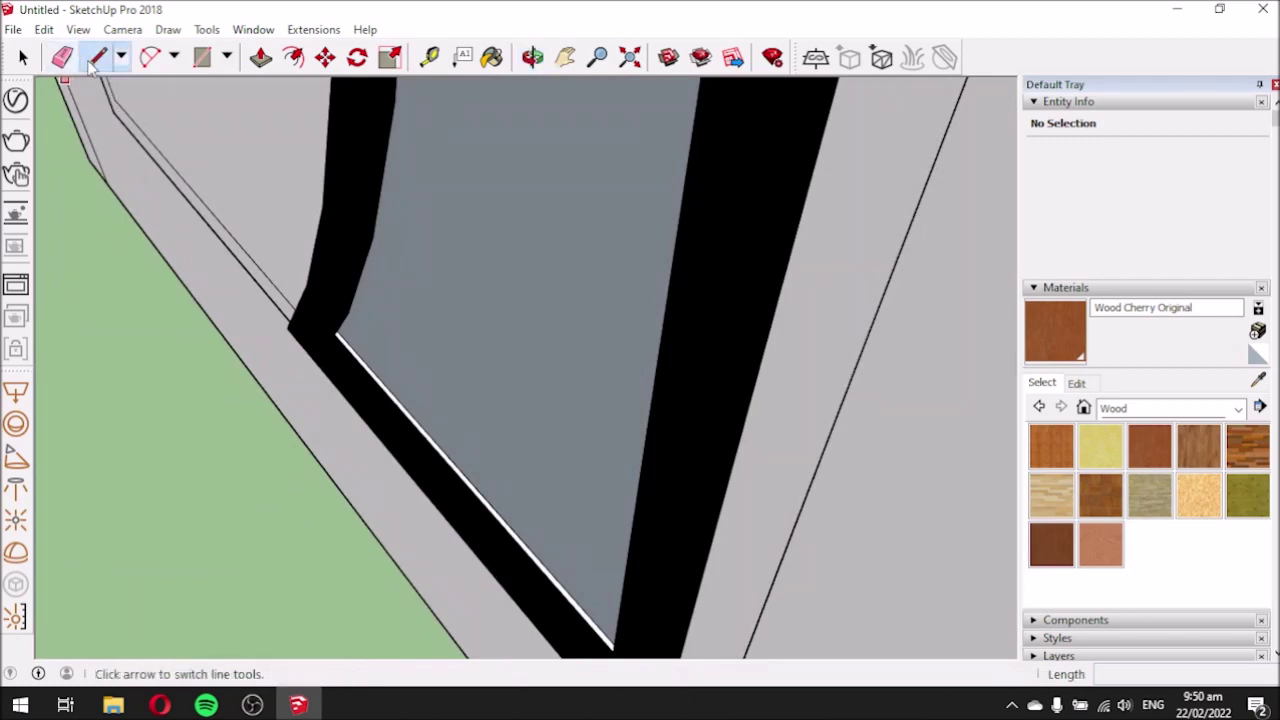
{"action": "left_click", "coordinate": [333, 333]}
{"action": "middle_click_drag", "start_coordinate": [500, 466], "coordinate": [814, 571]}
{"action": "left_click", "coordinate": [893, 508]}
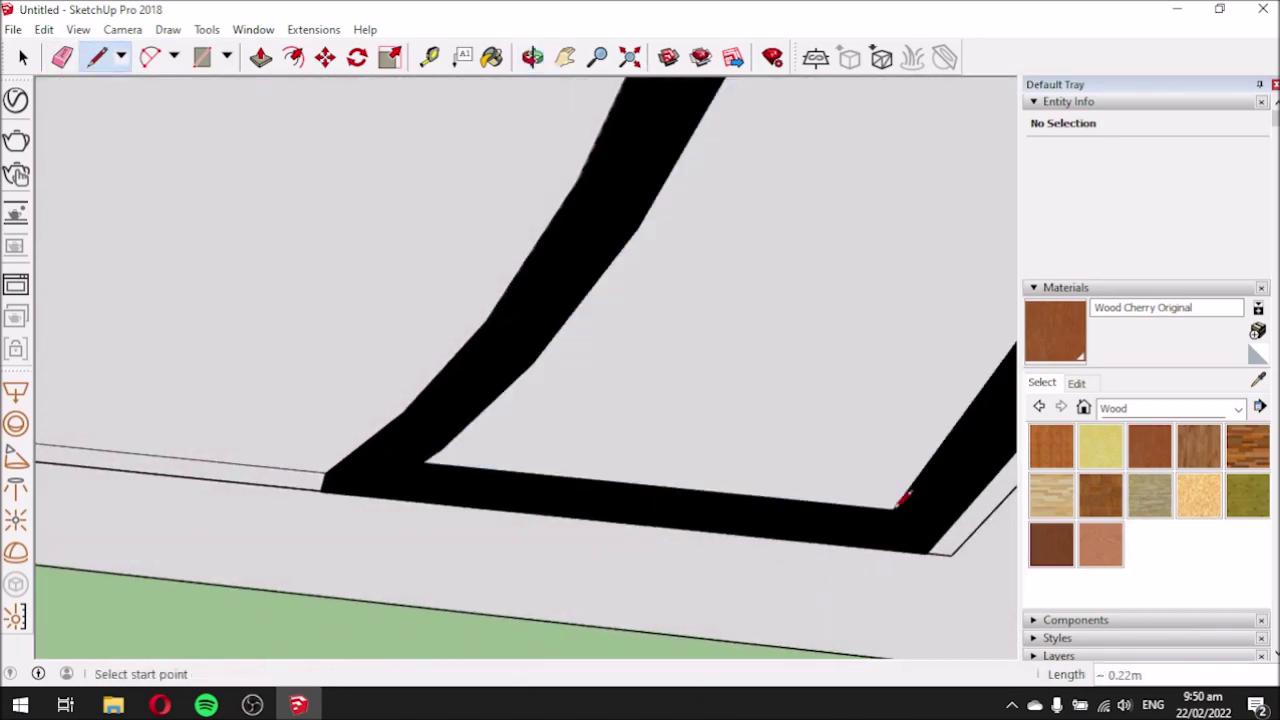
Trace the upper outer edge of the thin border to split the border from the surrounding frame face.
{"action": "scroll", "coordinate": [532, 532], "scroll_direction": "down", "scroll_amount": 10}
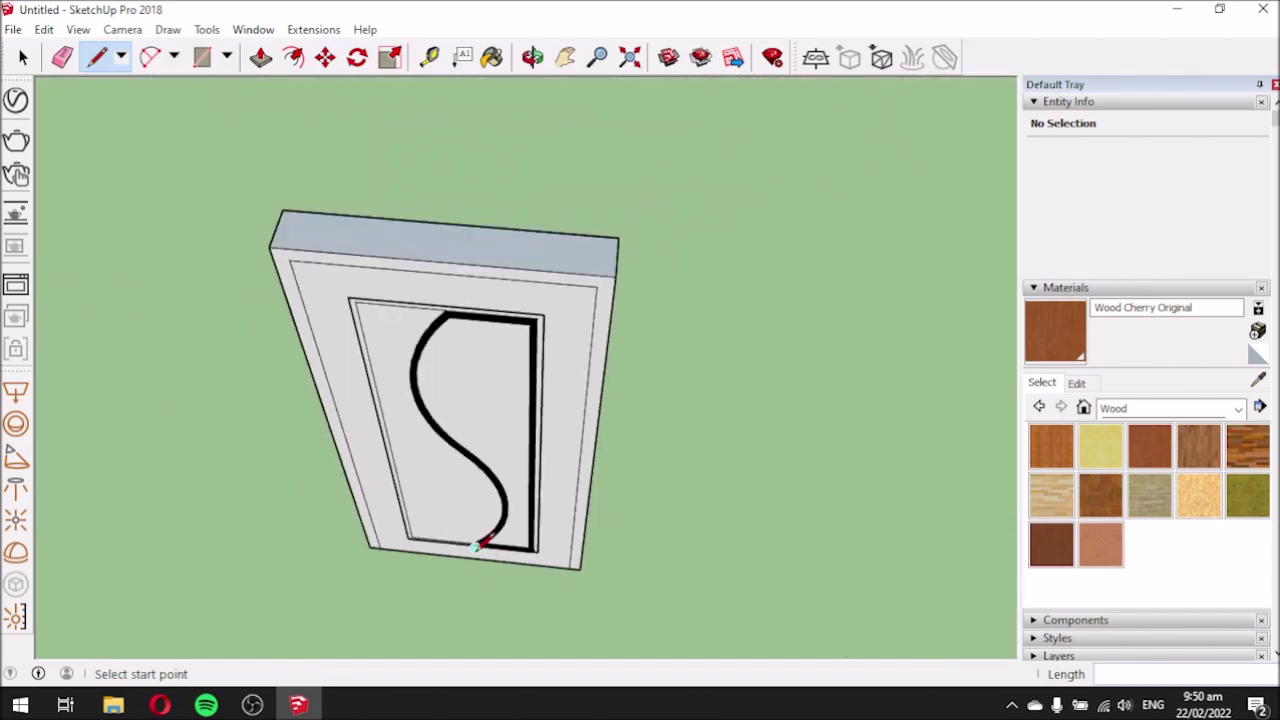
{"action": "scroll", "coordinate": [430, 356], "scroll_direction": "up", "scroll_amount": 8}
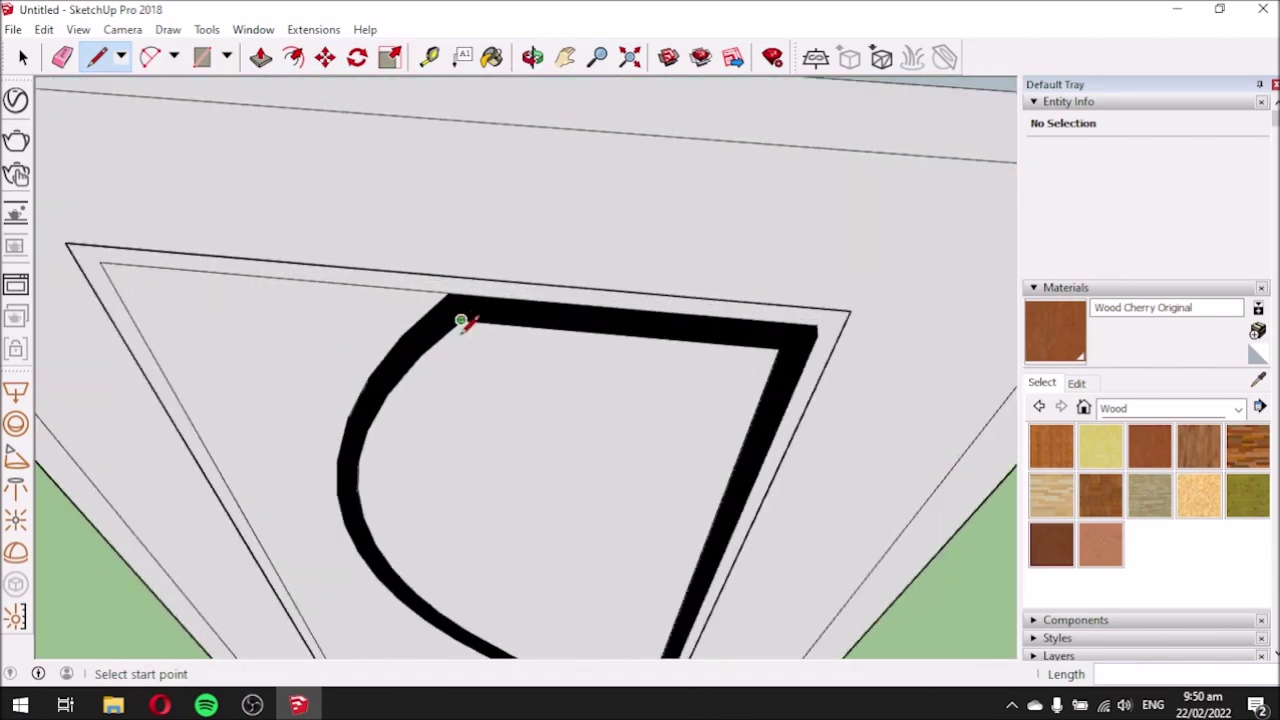
{"action": "mouse_move", "coordinate": [457, 323]}
{"action": "middle_mouse_down"}
{"action": "mouse_move", "coordinate": [598, 389]}
{"action": "mouse_move", "coordinate": [834, 294]}
{"action": "mouse_move", "coordinate": [774, 366]}
{"action": "mouse_move", "coordinate": [137, 392]}
{"action": "middle_mouse_up"}
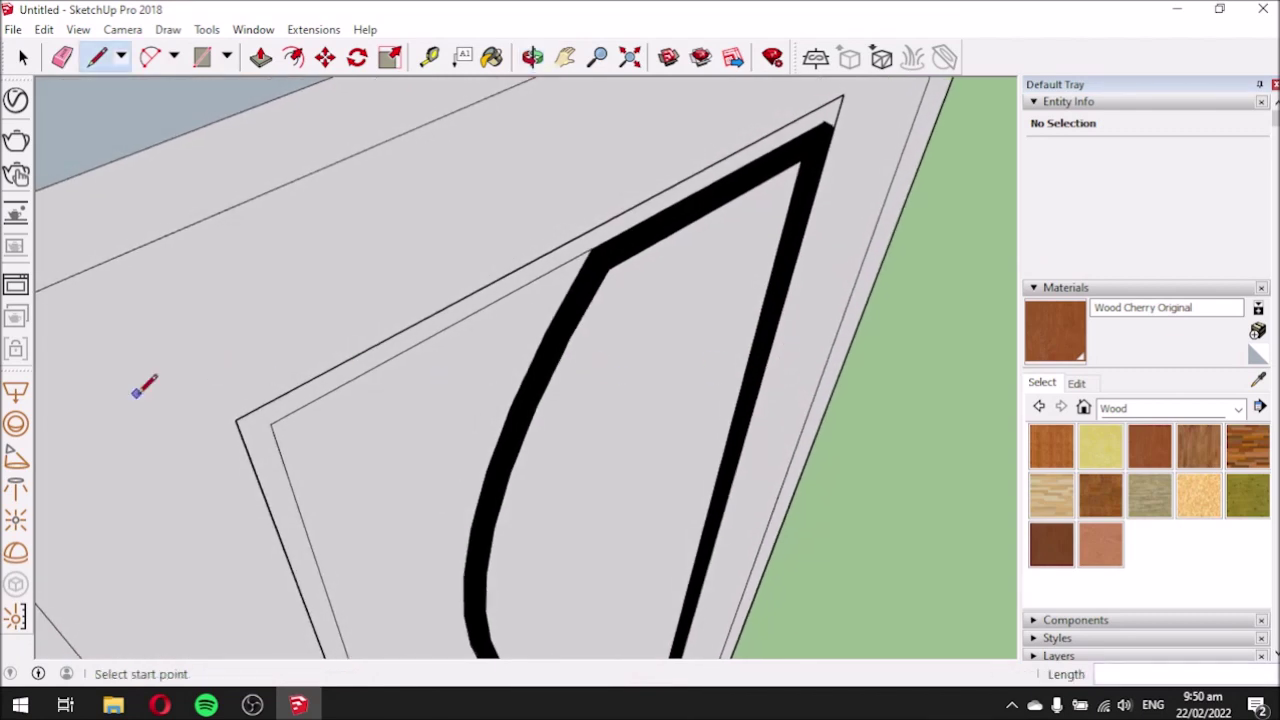
{"action": "left_click", "coordinate": [844, 90]}
{"action": "scroll", "coordinate": [200, 245], "scroll_direction": "down", "scroll_amount": 2}
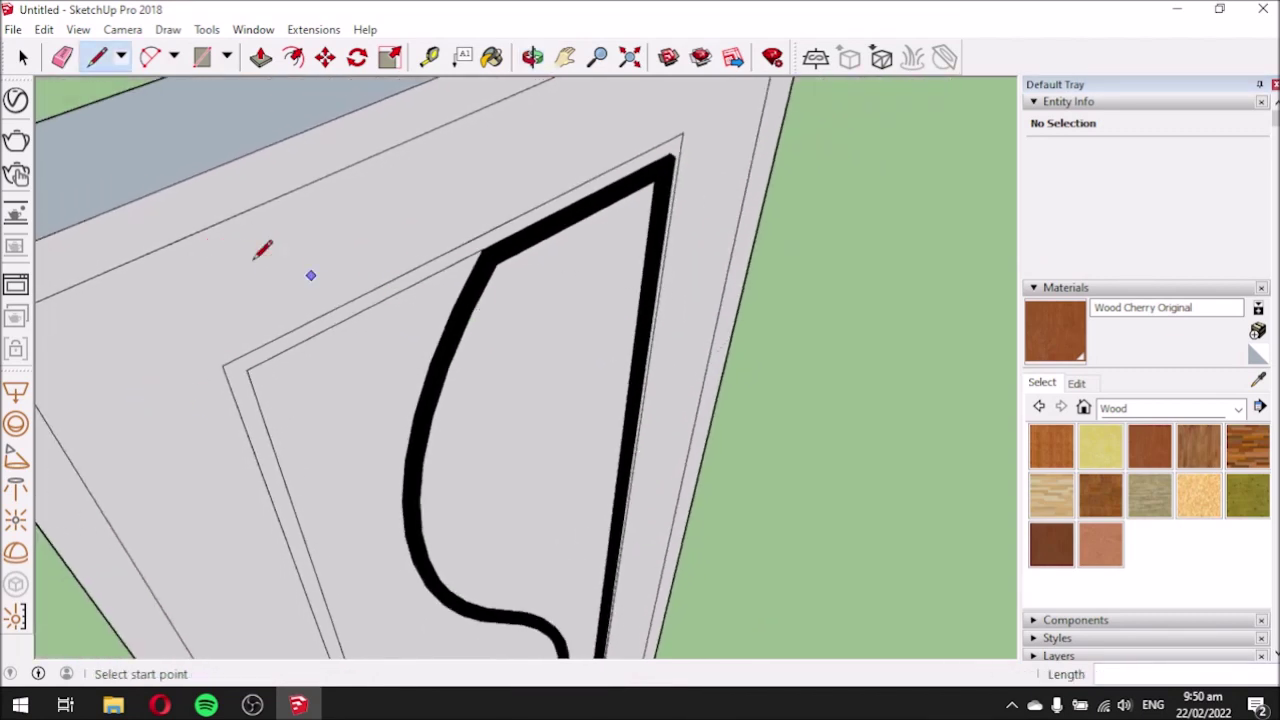
Try Push/Pull on the thin border around the back panel with a distance of 0.01 m, and undo it.
{"action": "left_click", "coordinate": [261, 57]}
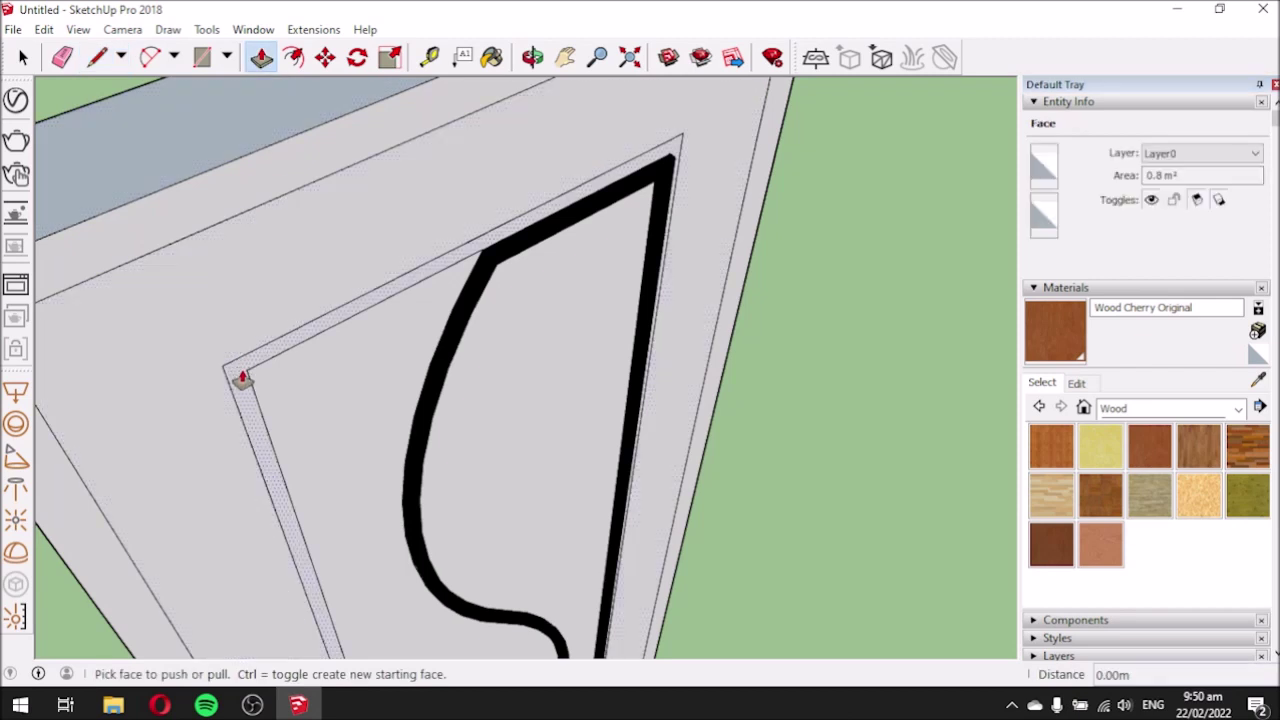
{"action": "left_click", "coordinate": [240, 374]}
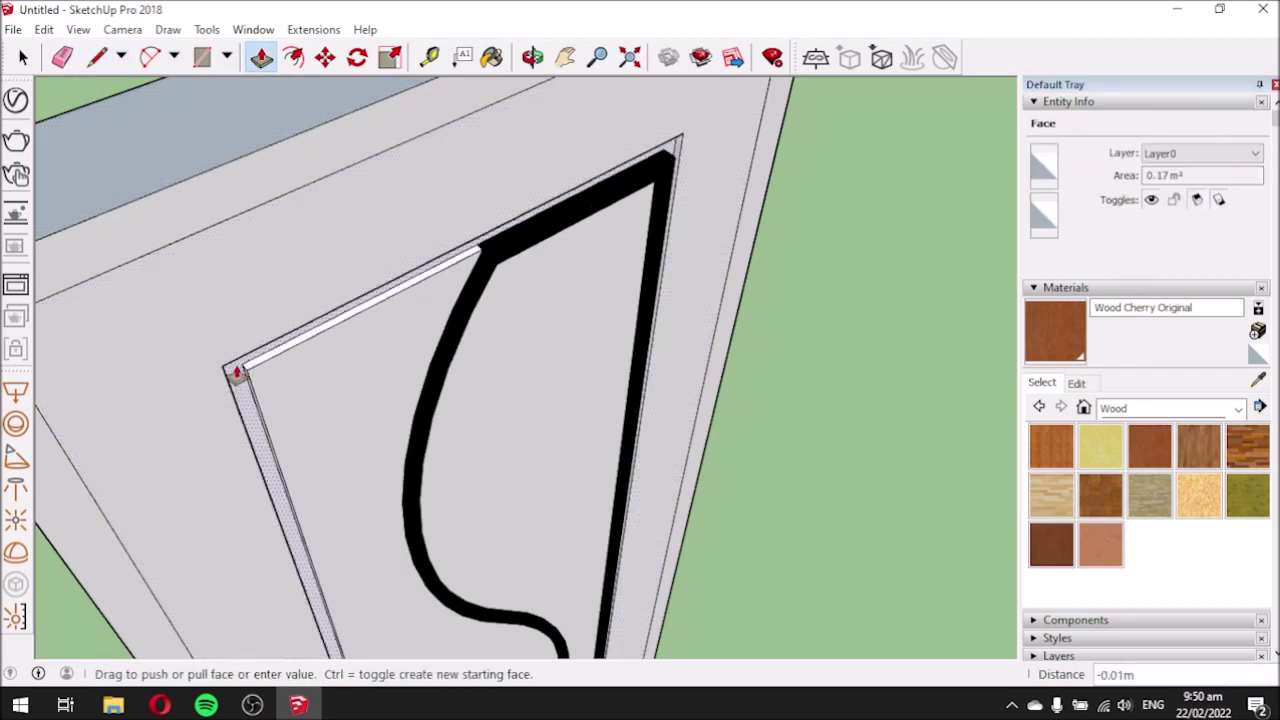
{"action": "type", "text": ".01"}
{"action": "key", "text": "Return"}
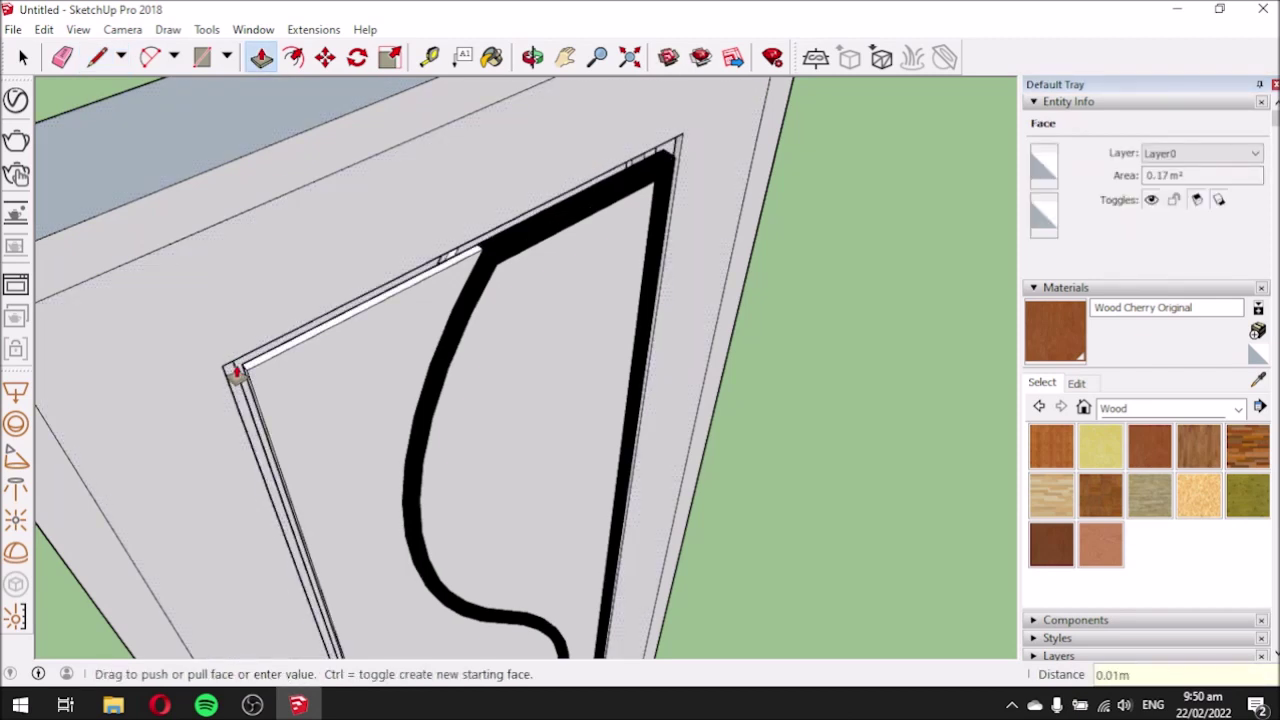
{"action": "key", "text": "ctrl+z"}
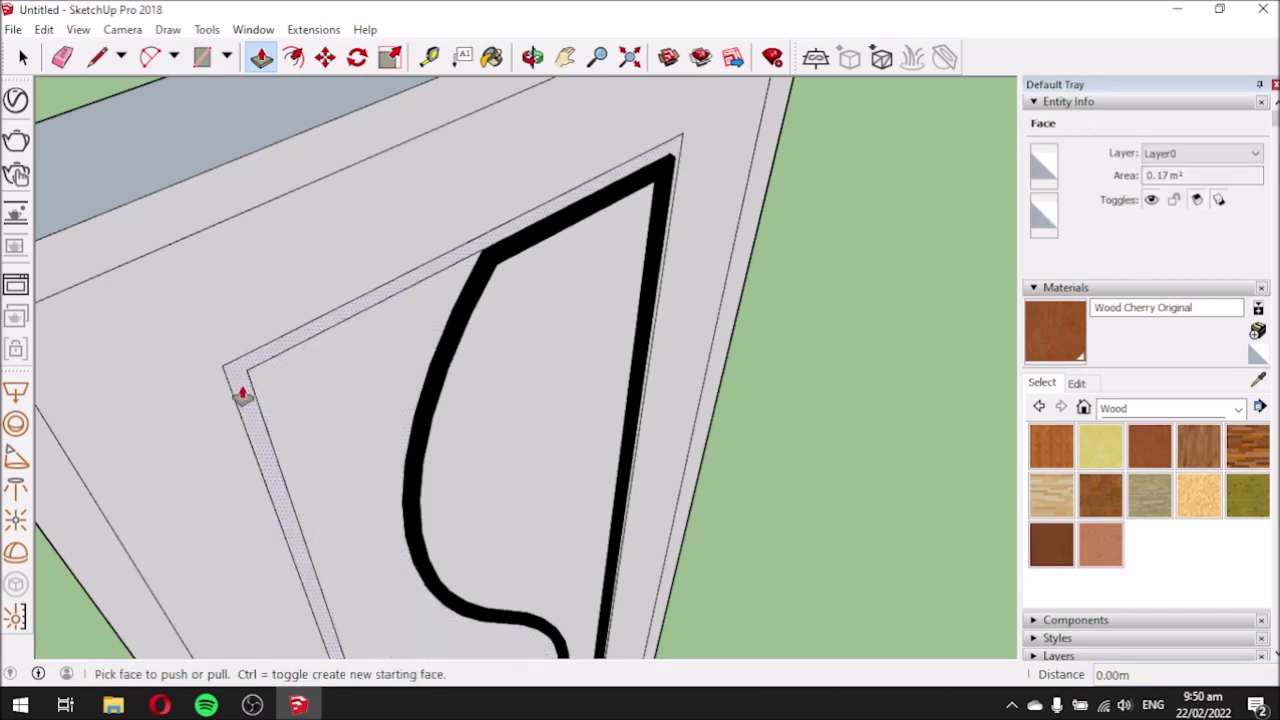
Try to recess the thin border around the back panel by 0.01 m freehand.
{"action": "left_click", "coordinate": [242, 396]}
{"action": "left_click", "coordinate": [240, 385]}
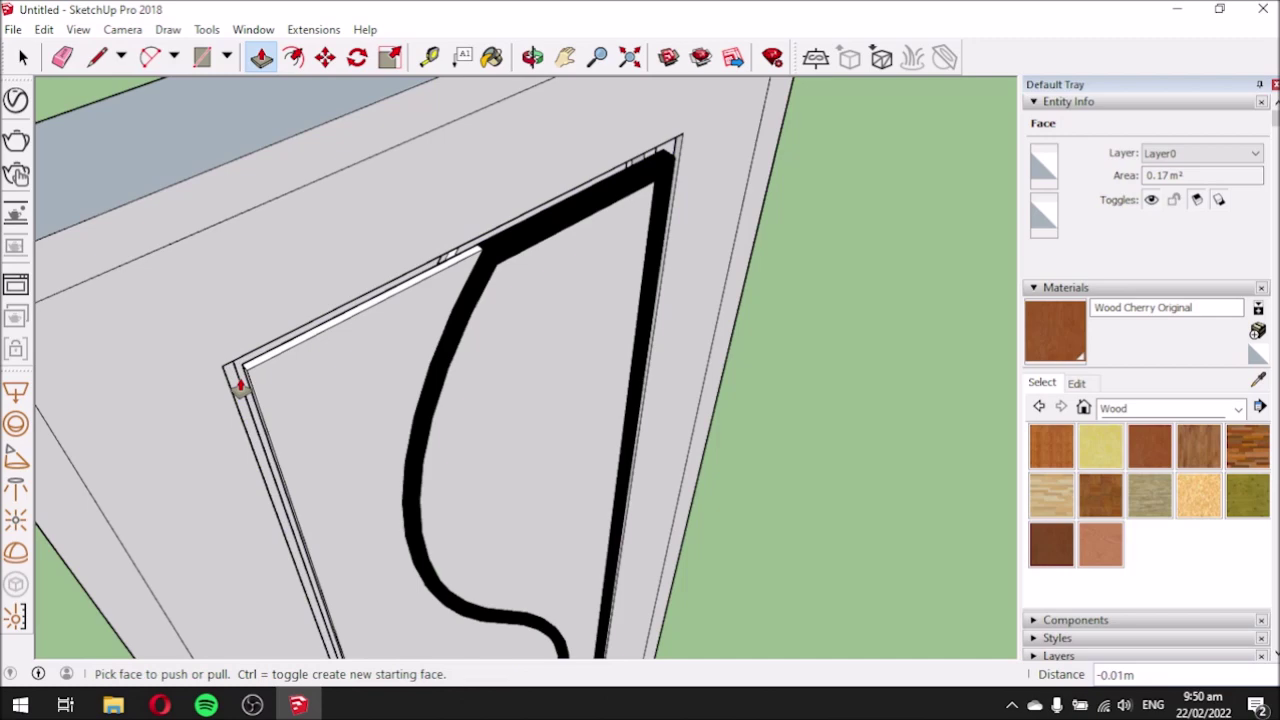
{"action": "scroll", "coordinate": [243, 378], "scroll_direction": "up", "scroll_amount": 2}
{"action": "middle_click_drag", "start_coordinate": [243, 375], "coordinate": [271, 274]}
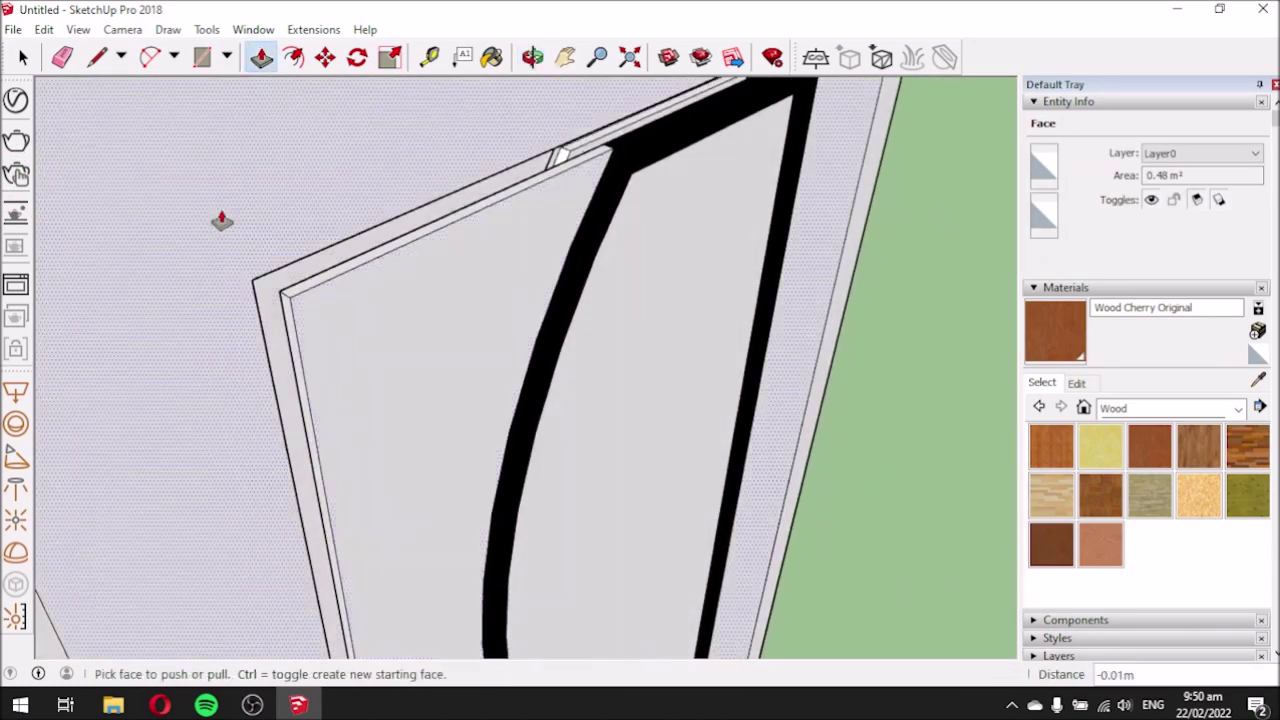
{"action": "left_click", "coordinate": [97, 57]}
{"action": "left_click", "coordinate": [279, 290]}
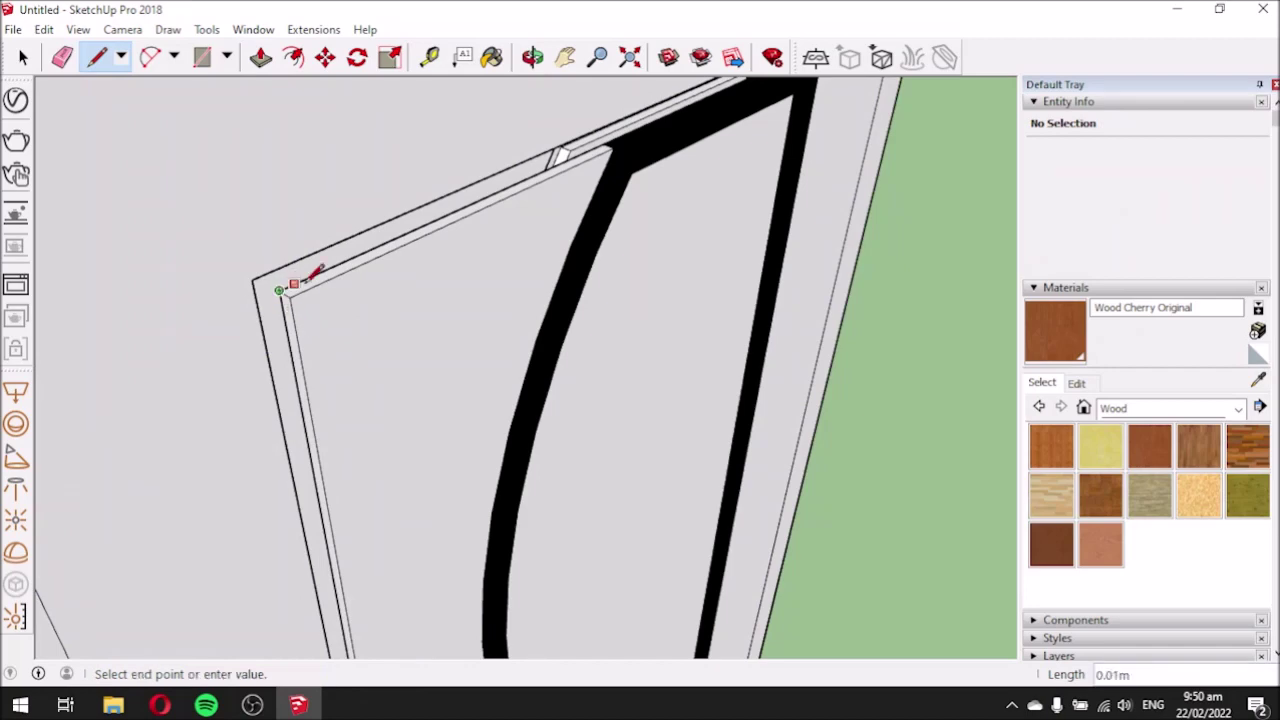
{"action": "middle_click_drag", "start_coordinate": [309, 329], "coordinate": [100, 286]}
{"action": "scroll", "coordinate": [178, 170], "scroll_direction": "up", "scroll_amount": 3}
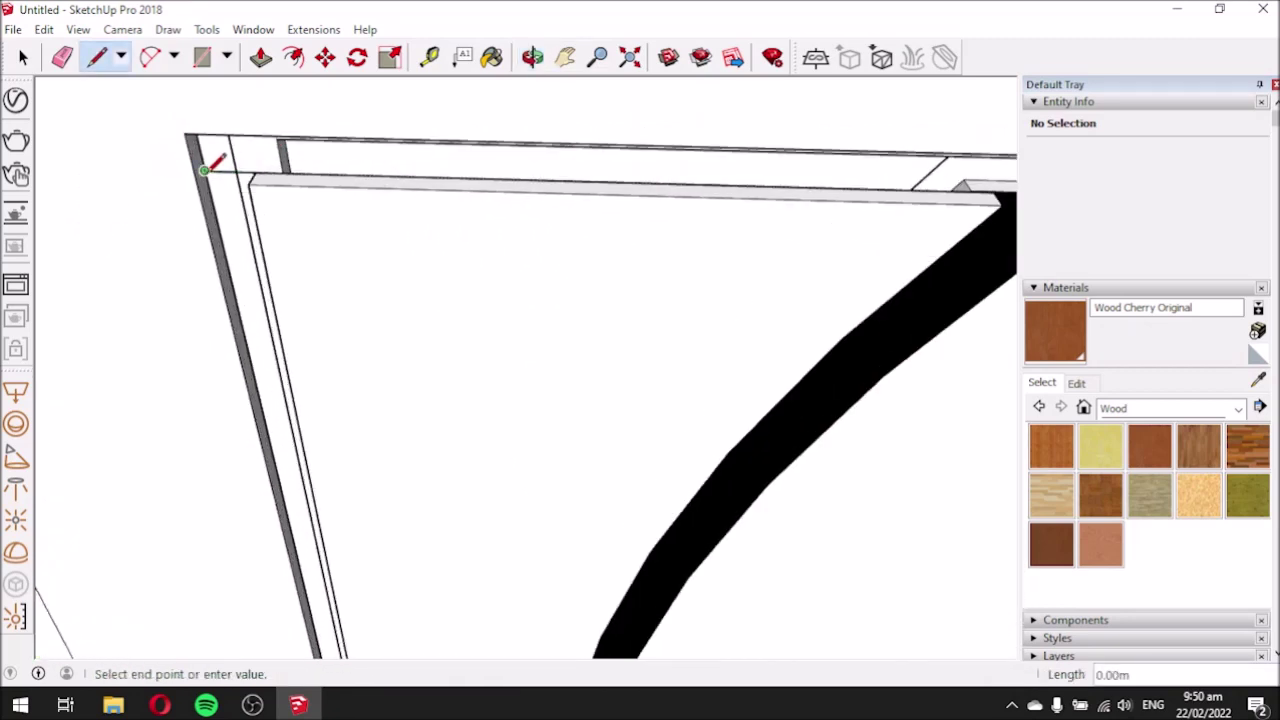
{"action": "key", "text": "Escape"}
Sample Wood Cherry Original from the door's front and paint the wide frame face around the back panel with it.
{"action": "scroll", "coordinate": [282, 205], "scroll_direction": "down", "scroll_amount": 4}
{"action": "middle_click_drag", "start_coordinate": [309, 291], "coordinate": [457, 320]}
{"action": "scroll", "coordinate": [443, 363], "scroll_direction": "down", "scroll_amount": 3}
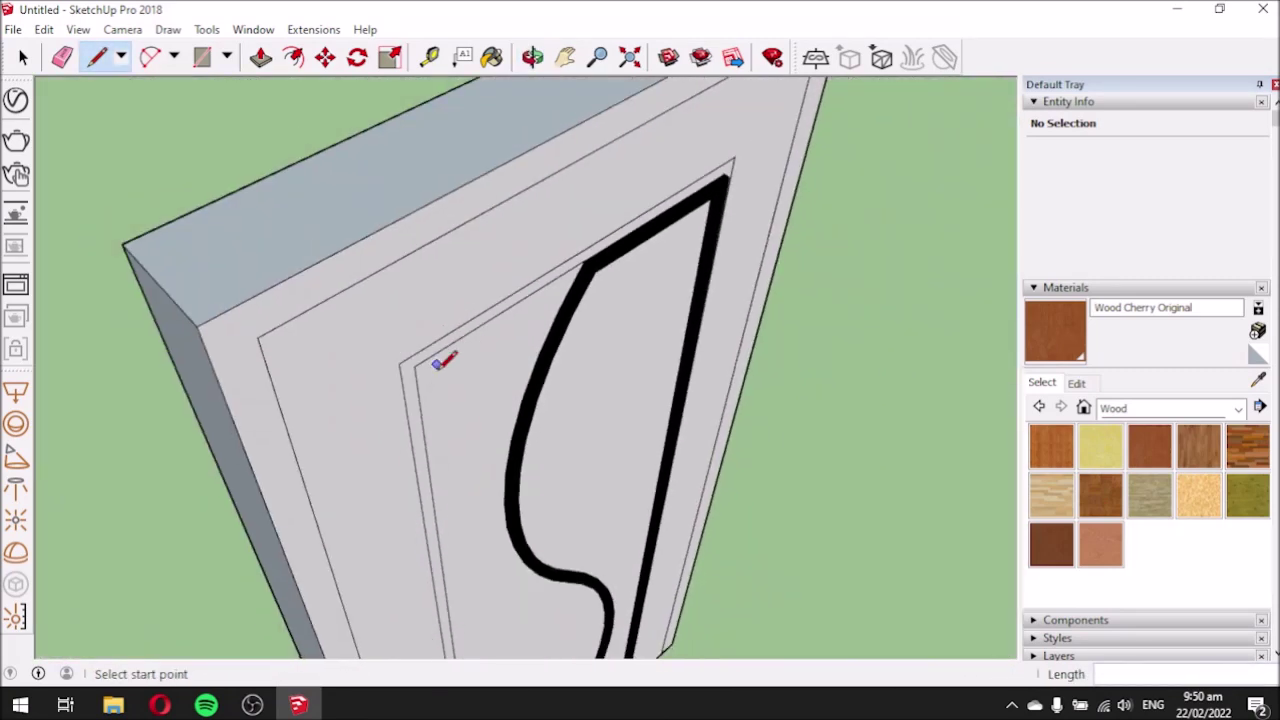
{"action": "middle_click_drag", "start_coordinate": [397, 562], "coordinate": [1010, 470]}
{"action": "left_click", "coordinate": [1259, 382]}
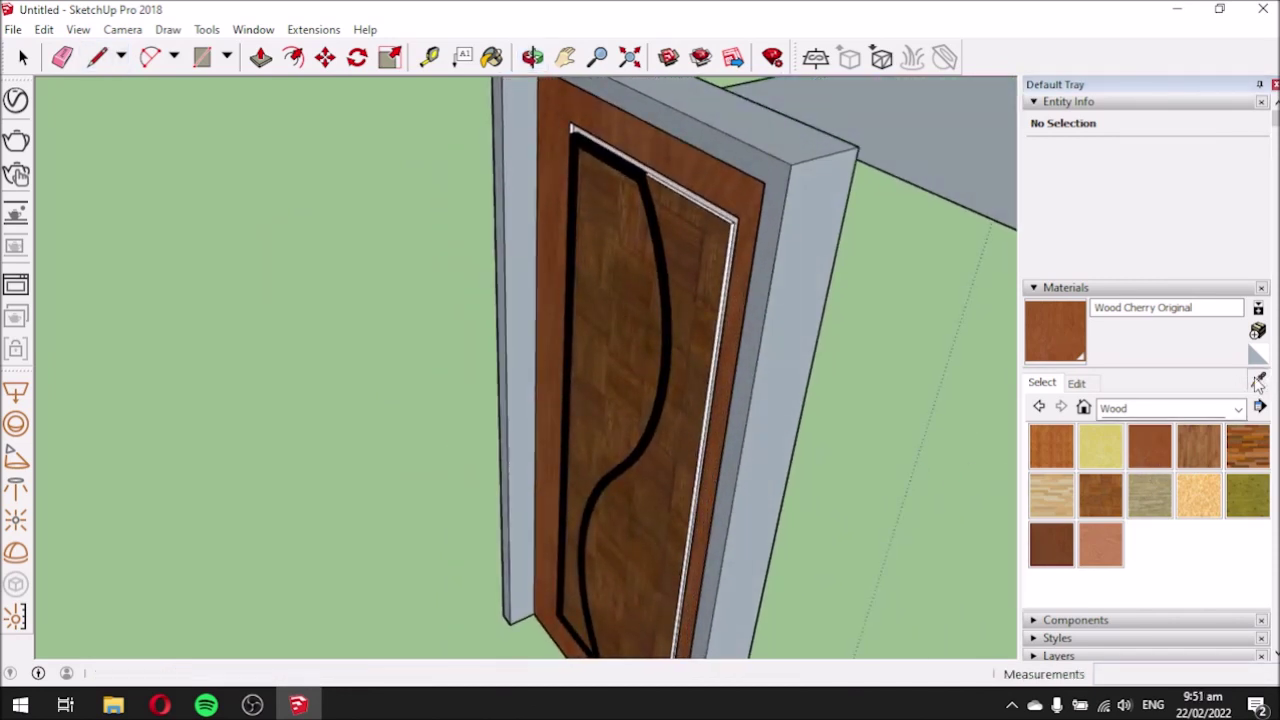
{"action": "left_click", "coordinate": [1260, 381]}
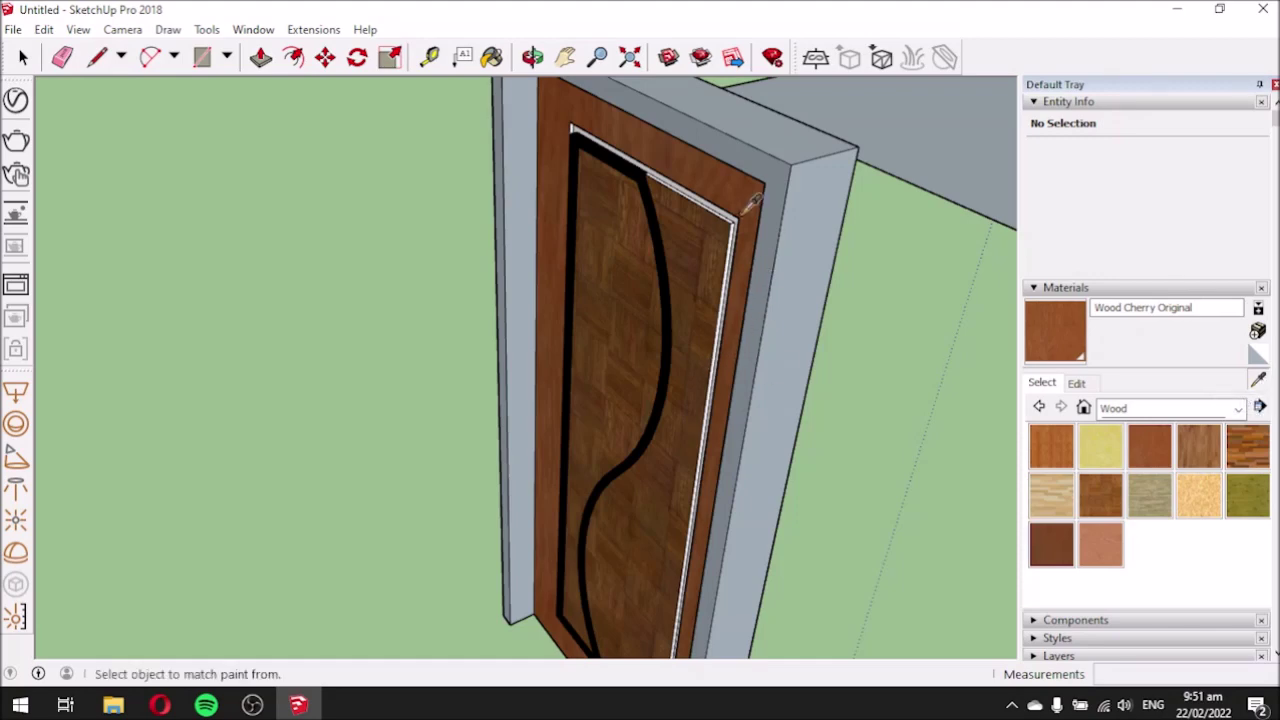
{"action": "mouse_move", "coordinate": [851, 251]}
{"action": "middle_mouse_down"}
{"action": "mouse_move", "coordinate": [260, 309]}
{"action": "mouse_move", "coordinate": [257, 240]}
{"action": "mouse_move", "coordinate": [484, 397]}
{"action": "mouse_move", "coordinate": [812, 276]}
{"action": "middle_mouse_up"}
{"action": "left_click", "coordinate": [254, 250]}
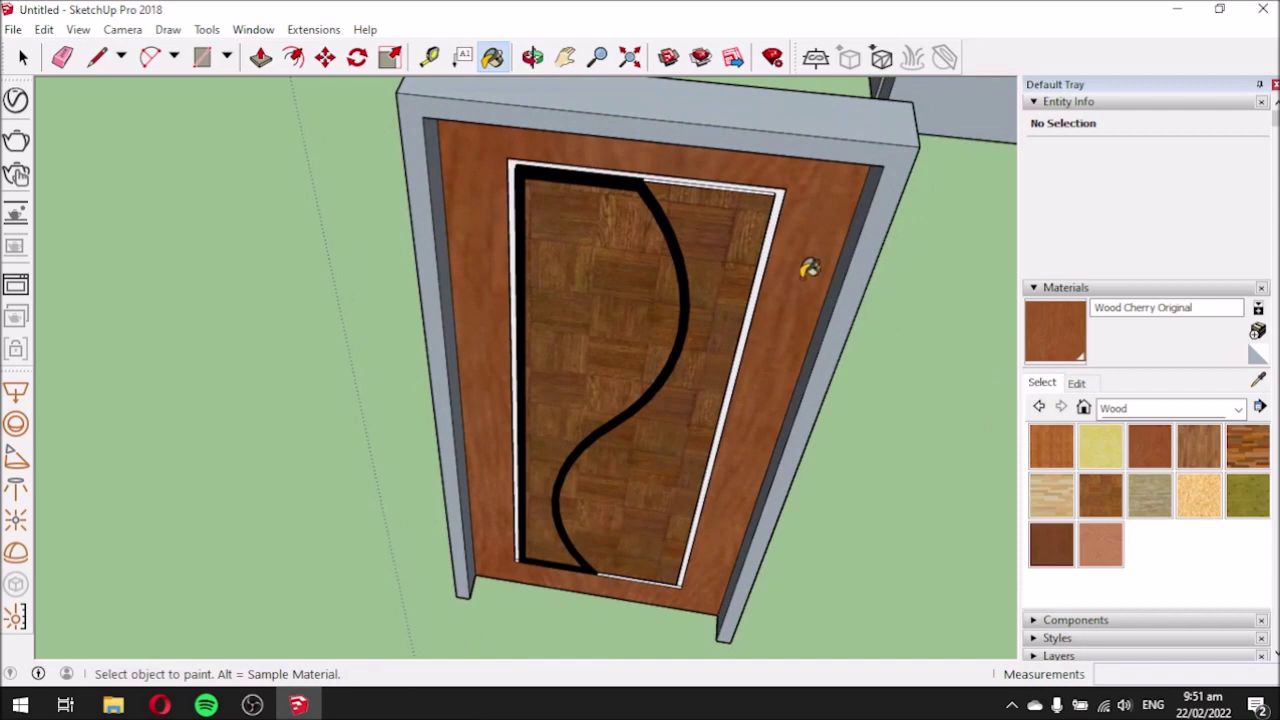
Sample Wood Floor Parquet from the front panel and paint the back panel's faces on both sides of the curved strip.
{"action": "left_click", "coordinate": [1260, 381]}
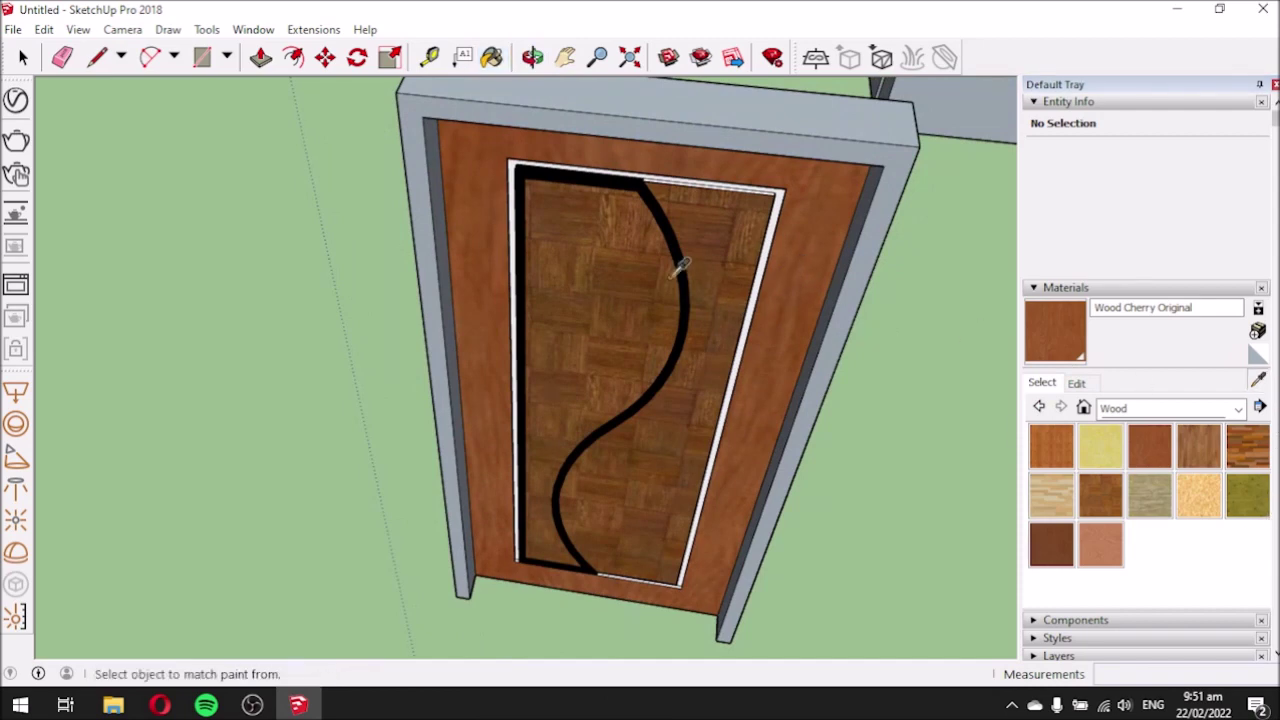
{"action": "left_click", "coordinate": [714, 244]}
{"action": "mouse_move", "coordinate": [714, 244]}
{"action": "middle_mouse_down"}
{"action": "mouse_move", "coordinate": [3, 295]}
{"action": "mouse_move", "coordinate": [96, 288]}
{"action": "middle_mouse_up"}
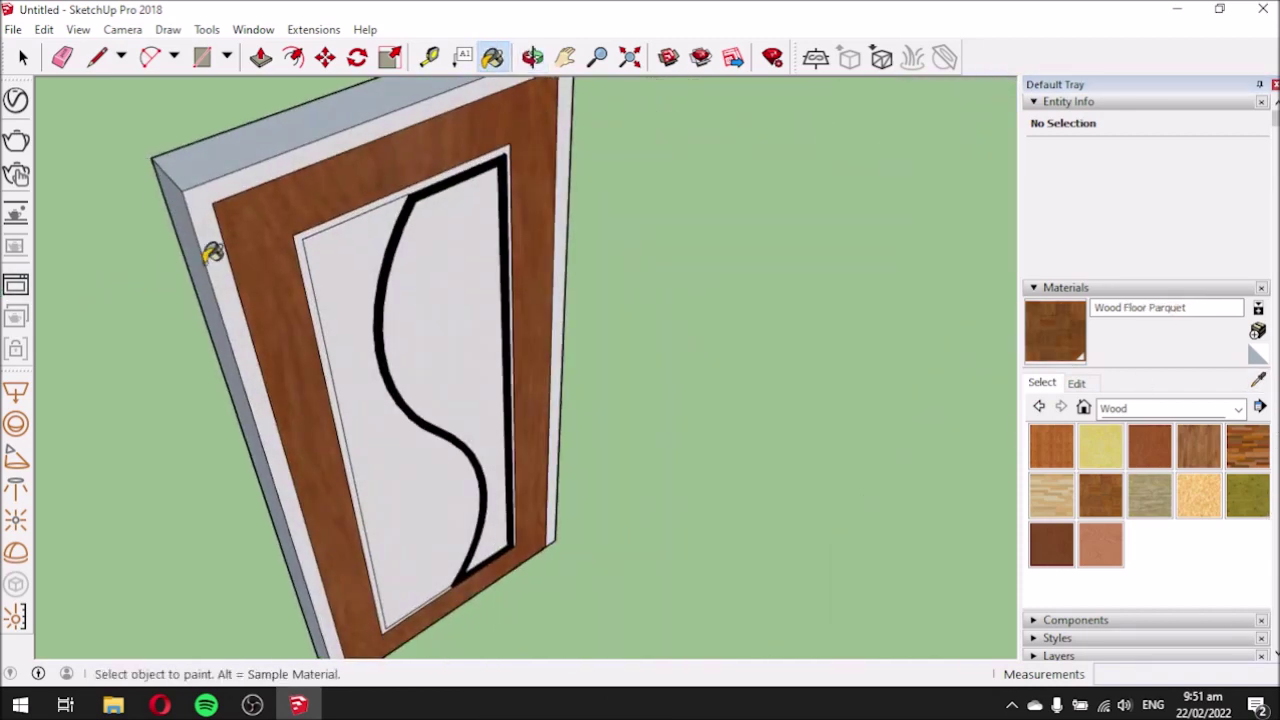
{"action": "left_click", "coordinate": [344, 262]}
{"action": "left_click", "coordinate": [448, 276]}
{"action": "mouse_move", "coordinate": [448, 276]}
{"action": "middle_mouse_down"}
{"action": "mouse_move", "coordinate": [346, 343]}
{"action": "mouse_move", "coordinate": [190, 278]}
{"action": "mouse_move", "coordinate": [730, 373]}
{"action": "mouse_move", "coordinate": [174, 383]}
{"action": "mouse_move", "coordinate": [144, 258]}
{"action": "mouse_move", "coordinate": [695, 443]}
{"action": "mouse_move", "coordinate": [751, 380]}
{"action": "middle_mouse_up"}
{"action": "mouse_move", "coordinate": [470, 443]}
{"action": "middle_mouse_down"}
{"action": "mouse_move", "coordinate": [703, 429]}
{"action": "mouse_move", "coordinate": [635, 415]}
{"action": "middle_mouse_up"}
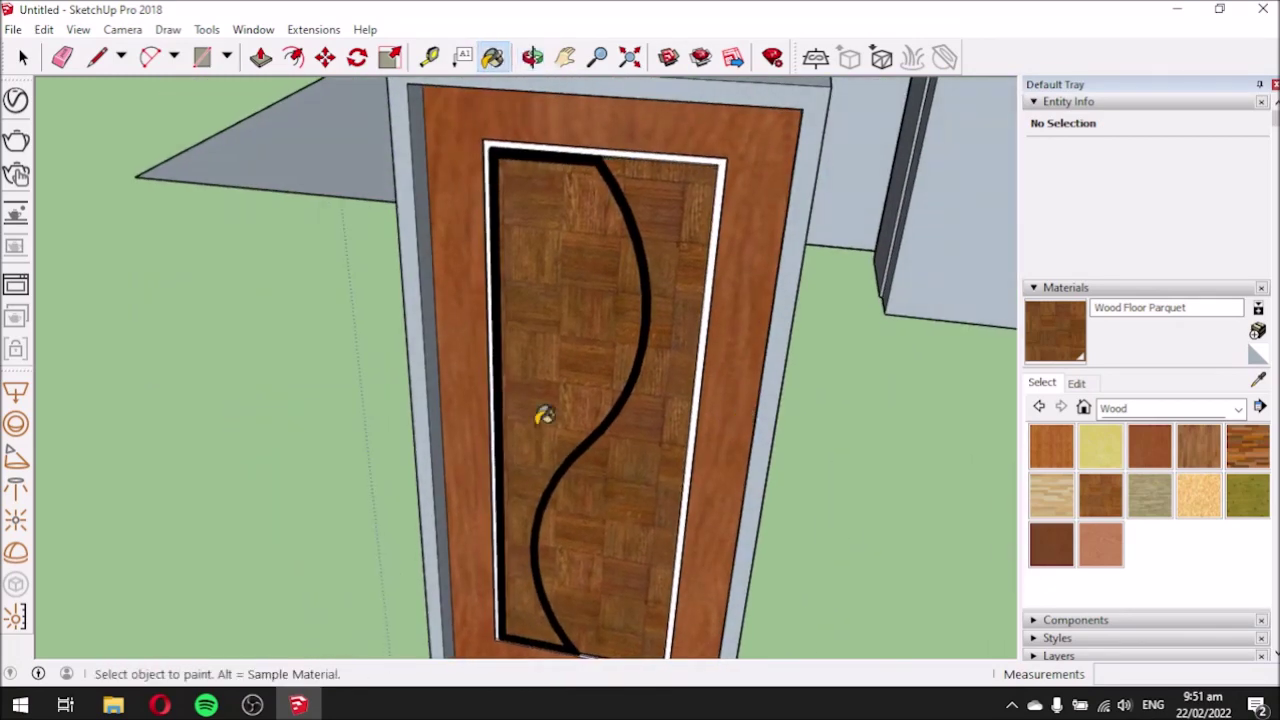
Examine the painted back of the door up close, and view the freestanding door together with the house.
{"action": "scroll", "coordinate": [463, 380], "scroll_direction": "down", "scroll_amount": 5}
{"action": "mouse_move", "coordinate": [489, 400]}
{"action": "middle_mouse_down"}
{"action": "mouse_move", "coordinate": [486, 435]}
{"action": "mouse_move", "coordinate": [610, 385]}
{"action": "mouse_move", "coordinate": [560, 330]}
{"action": "middle_mouse_up"}
{"action": "scroll", "coordinate": [514, 290], "scroll_direction": "up", "scroll_amount": 6}
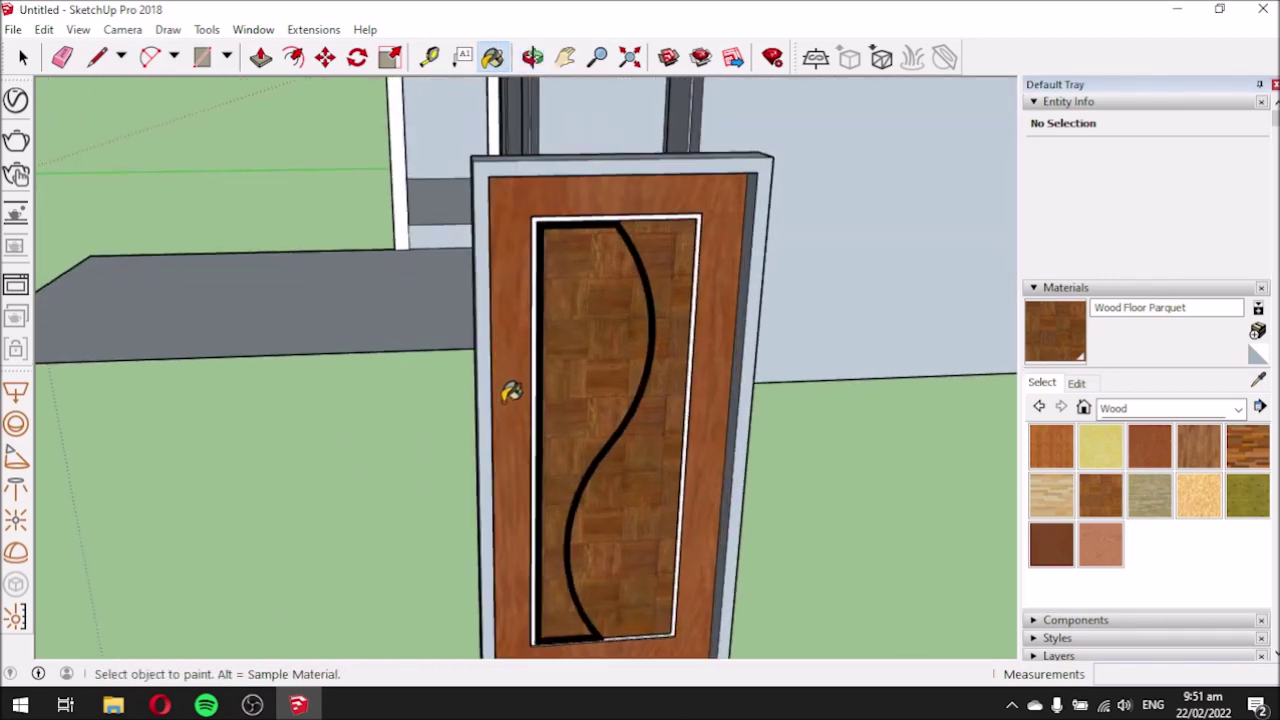
{"action": "scroll", "coordinate": [498, 394], "scroll_direction": "down", "scroll_amount": 2}
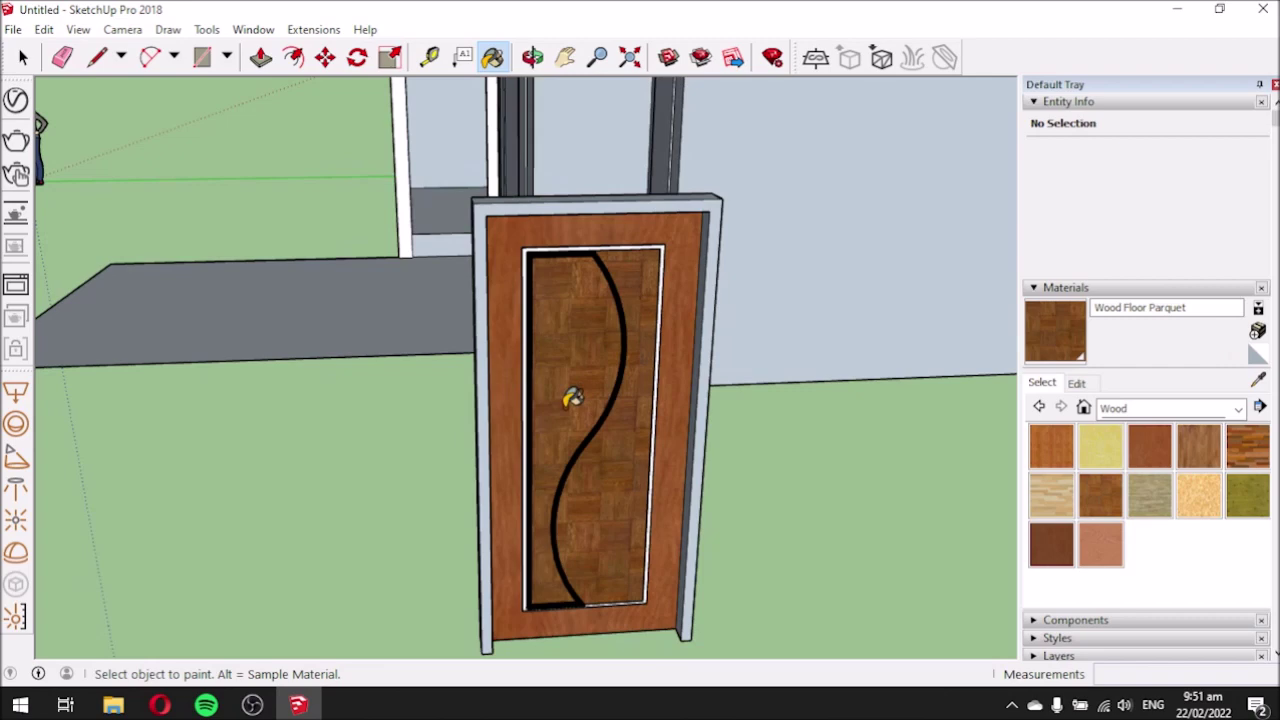
{"action": "mouse_move", "coordinate": [448, 390]}
{"action": "middle_mouse_down"}
{"action": "mouse_move", "coordinate": [383, 471]}
{"action": "mouse_move", "coordinate": [266, 417]}
{"action": "middle_mouse_up"}
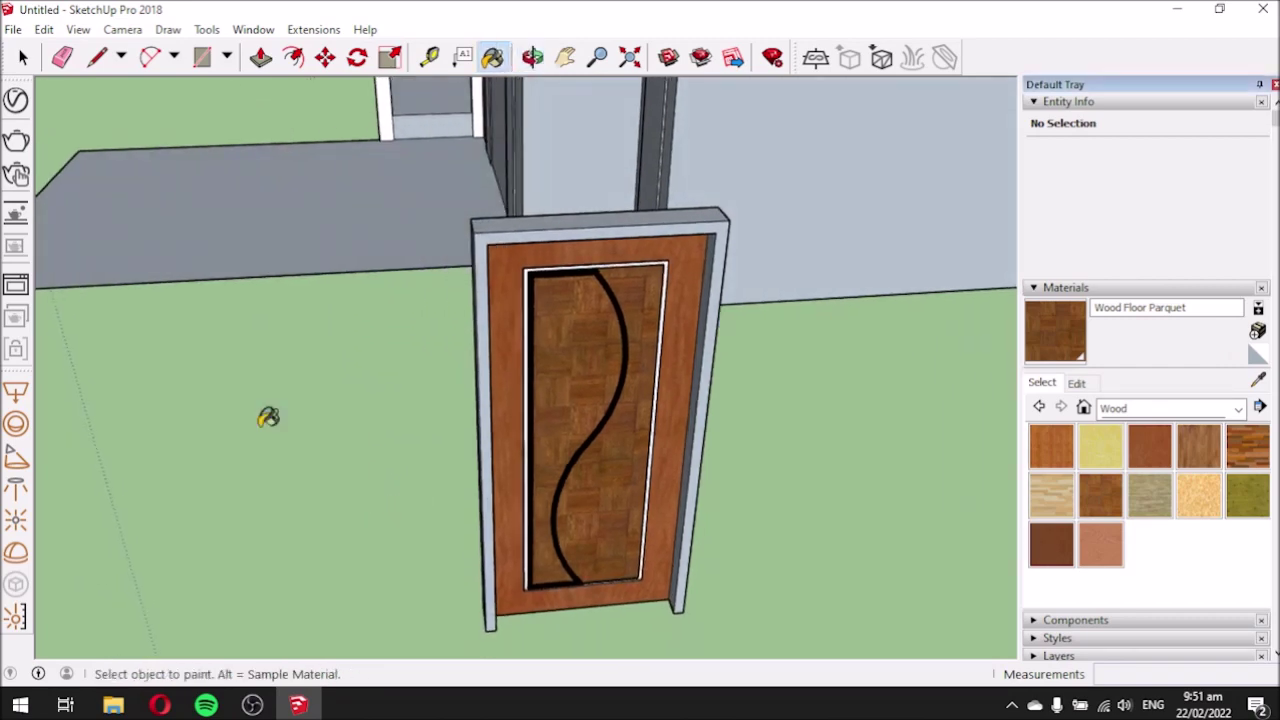
{"action": "scroll", "coordinate": [266, 417], "scroll_direction": "down", "scroll_amount": 2}
{"action": "key", "text": "space"}
{"action": "scroll", "coordinate": [566, 346], "scroll_direction": "down", "scroll_amount": 3}
{"action": "middle_click_drag", "start_coordinate": [566, 346], "coordinate": [757, 393]}
{"action": "scroll", "coordinate": [757, 393], "scroll_direction": "down", "scroll_amount": 2}
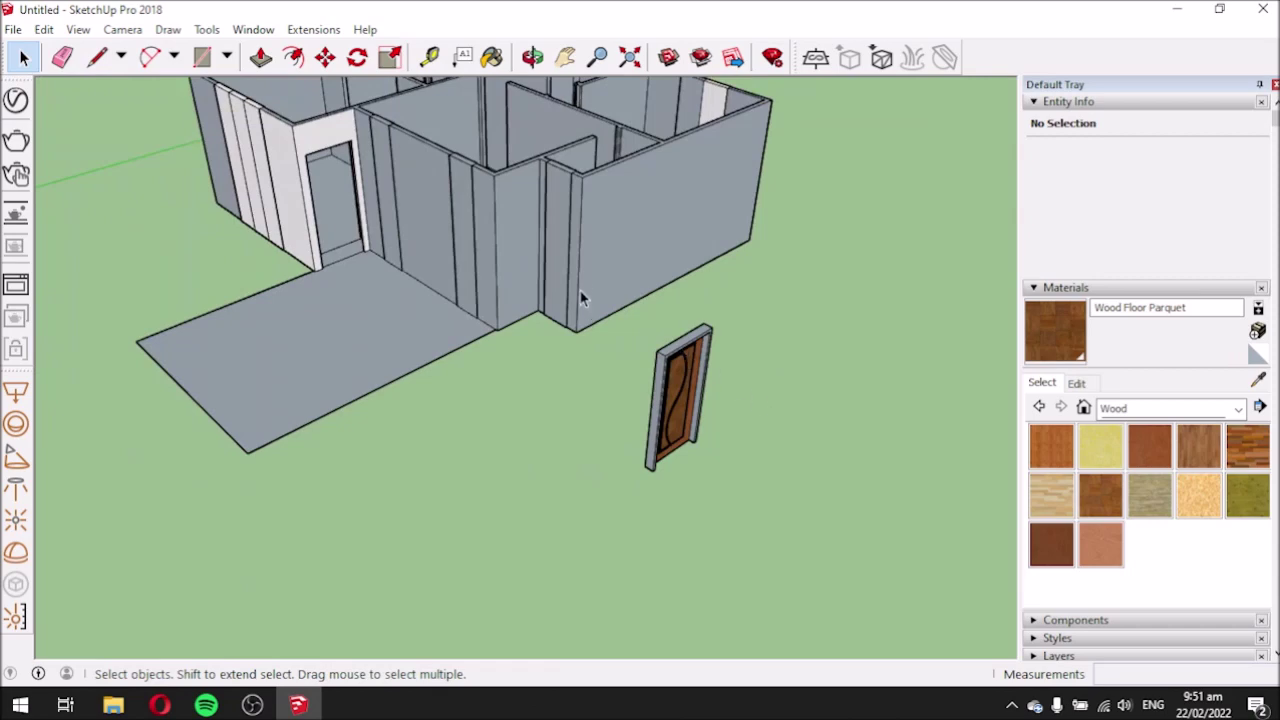
{"action": "middle_click_drag", "start_coordinate": [478, 281], "coordinate": [615, 313]}
{"action": "scroll", "coordinate": [615, 313], "scroll_direction": "down", "scroll_amount": 2}
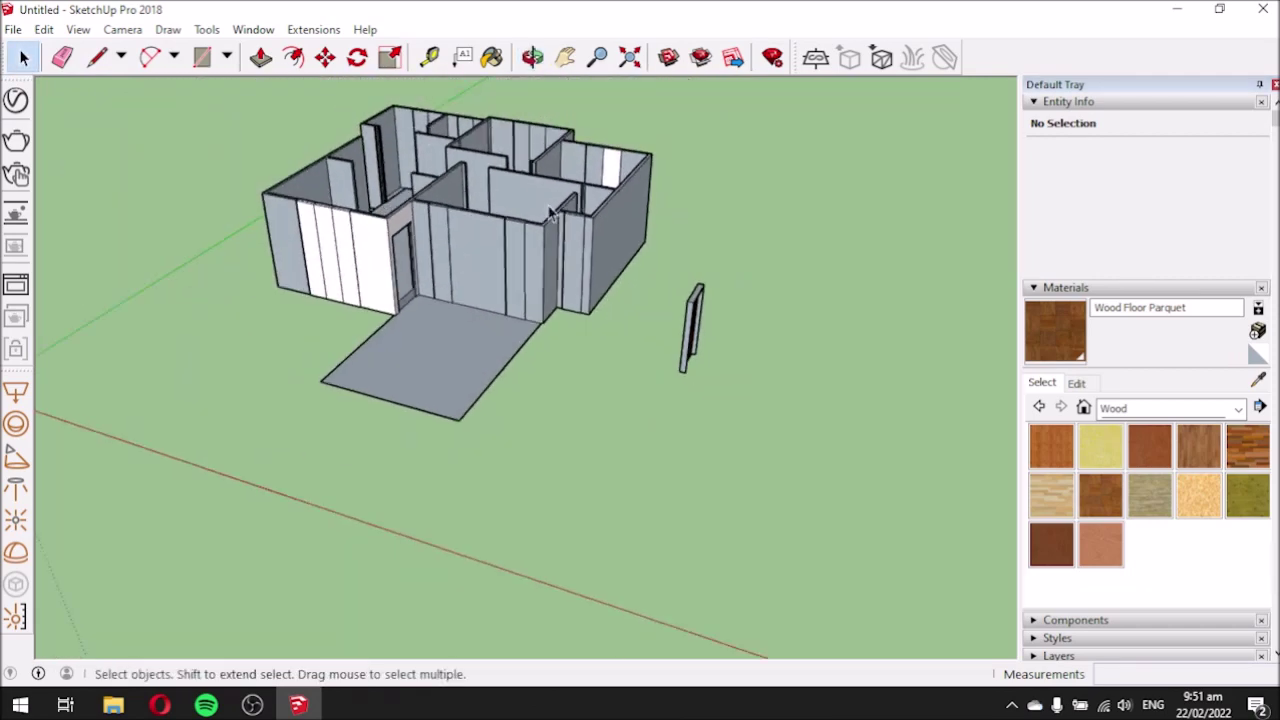
{"action": "scroll", "coordinate": [615, 231], "scroll_direction": "up", "scroll_amount": 3}
{"action": "middle_click_drag", "start_coordinate": [803, 425], "coordinate": [674, 396]}
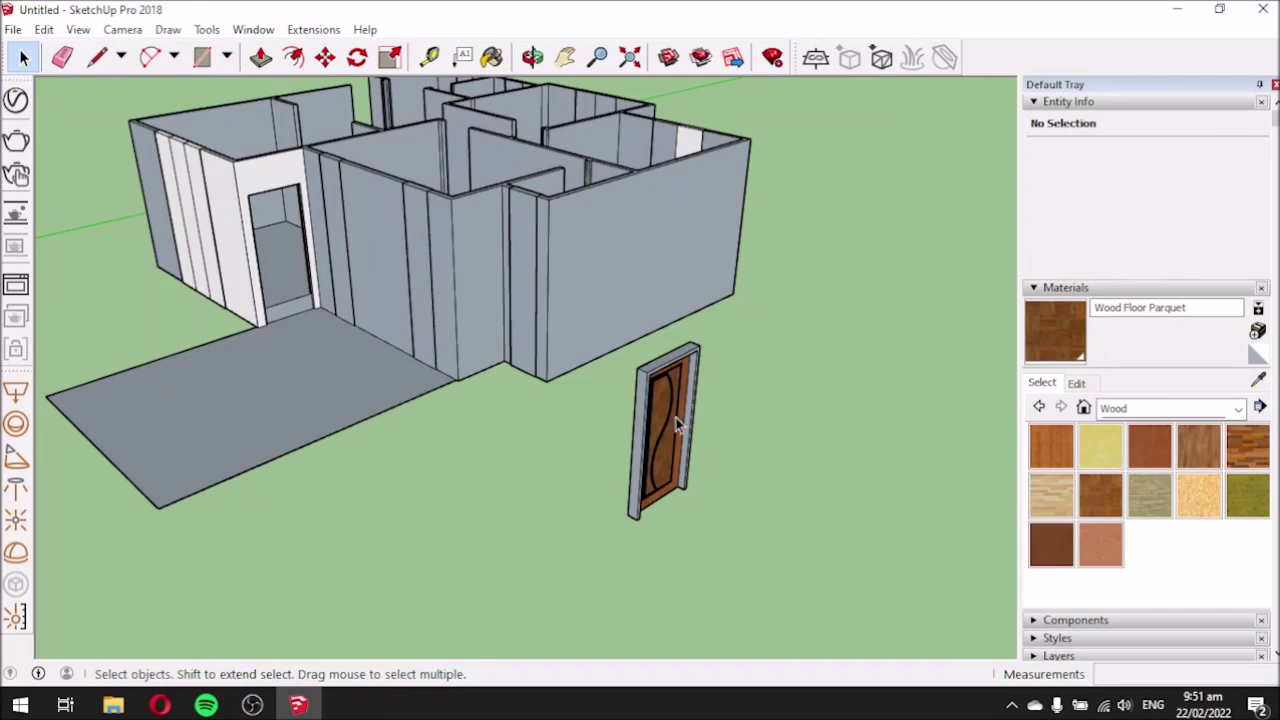
{"action": "scroll", "coordinate": [719, 413], "scroll_direction": "up", "scroll_amount": 3}
{"action": "middle_click_drag", "start_coordinate": [657, 377], "coordinate": [651, 477]}
{"action": "scroll", "coordinate": [720, 423], "scroll_direction": "down", "scroll_amount": 2}
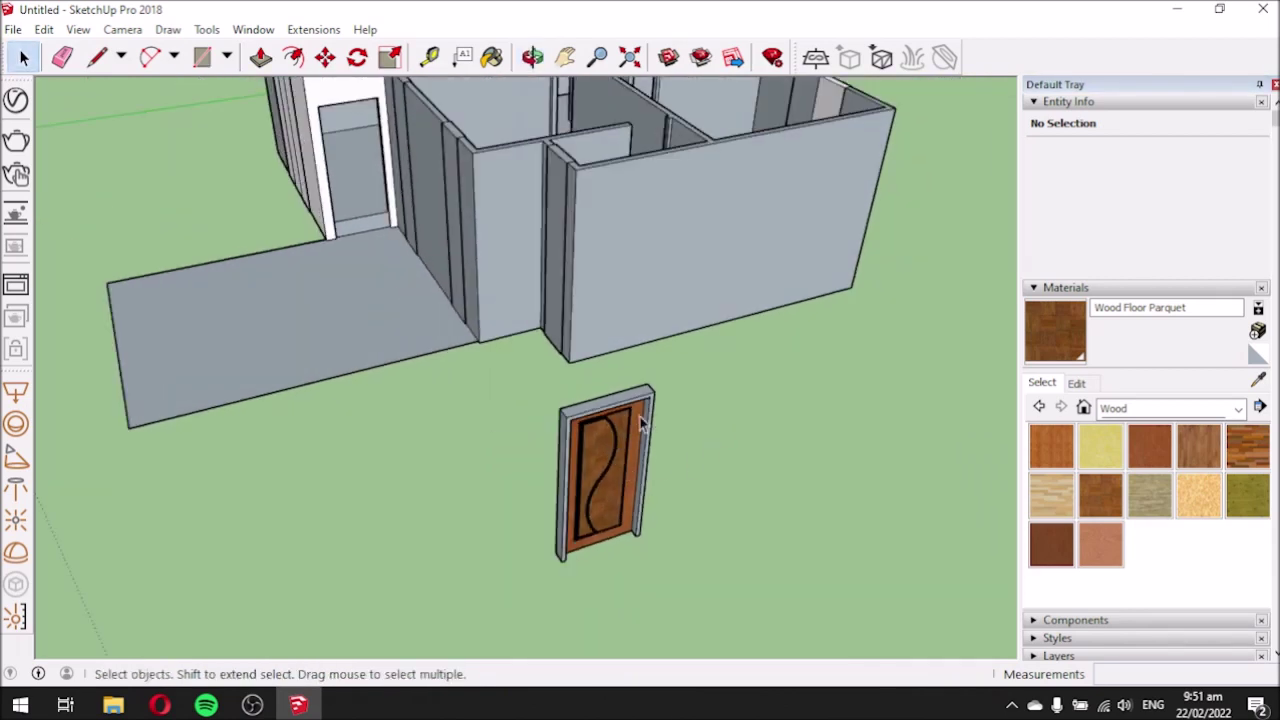
Select the entire freestanding door with its frame and combine it into a group.
{"action": "left_click_drag", "start_coordinate": [510, 363], "coordinate": [545, 401]}
{"action": "middle_click_drag", "start_coordinate": [333, 487], "coordinate": [700, 529]}
{"action": "left_click_drag", "start_coordinate": [707, 251], "coordinate": [843, 508]}
{"action": "middle_click_drag", "start_coordinate": [849, 411], "coordinate": [672, 422]}
{"action": "right_click", "coordinate": [687, 417]}
{"action": "mouse_move", "coordinate": [730, 362]}
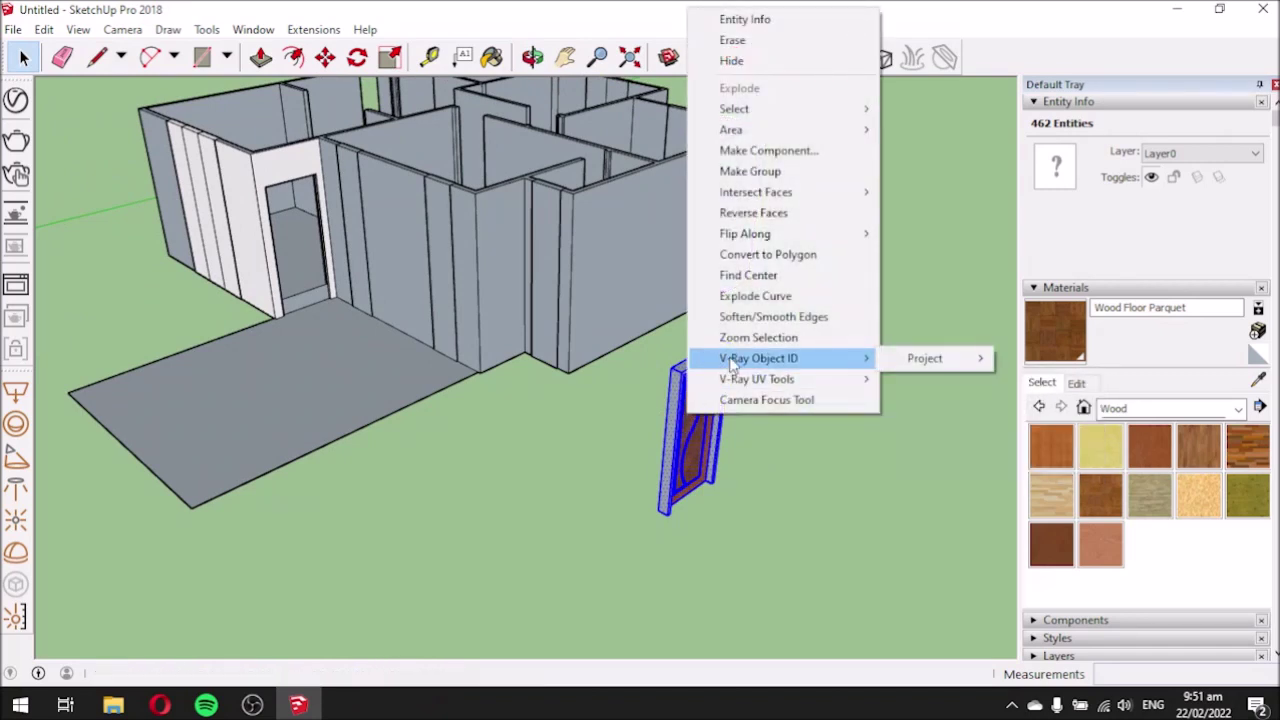
{"action": "left_click", "coordinate": [748, 172]}
{"action": "left_click", "coordinate": [833, 410]}
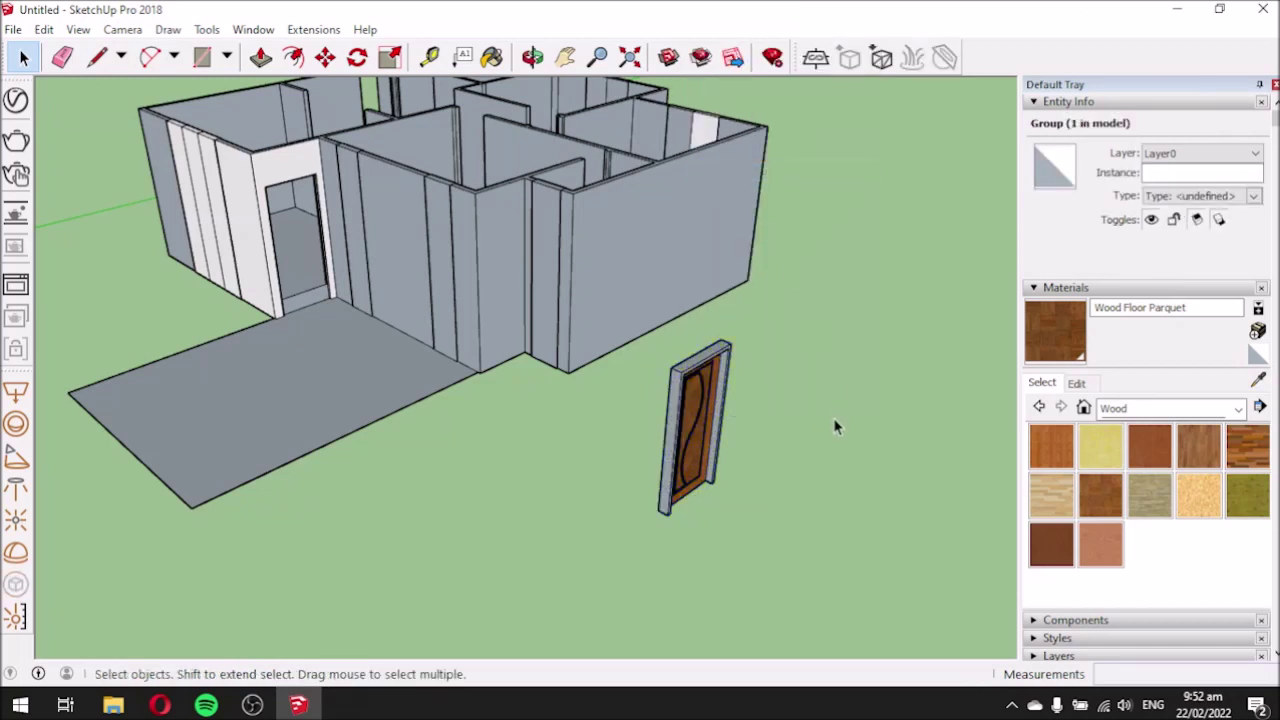
Check how the door selects, both as one grouped object and as separate faces and edges.
{"action": "left_click", "coordinate": [698, 432]}
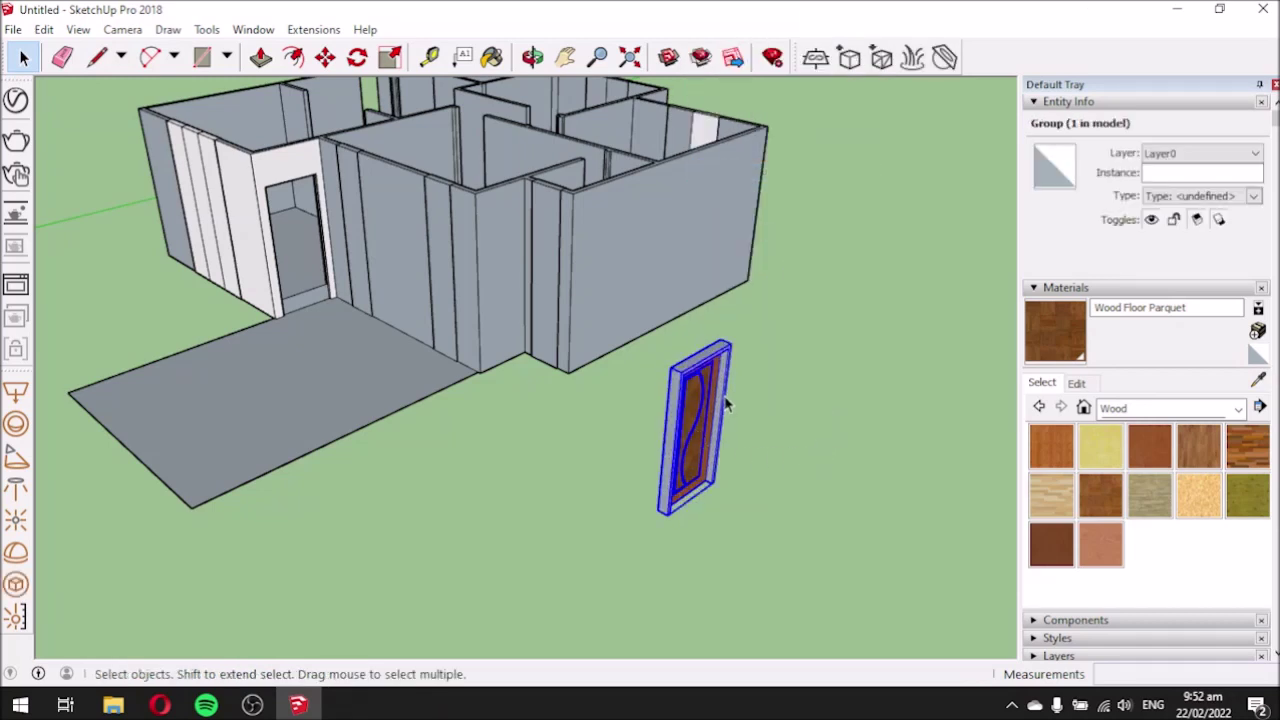
{"action": "scroll", "coordinate": [733, 398], "scroll_direction": "up", "scroll_amount": 2}
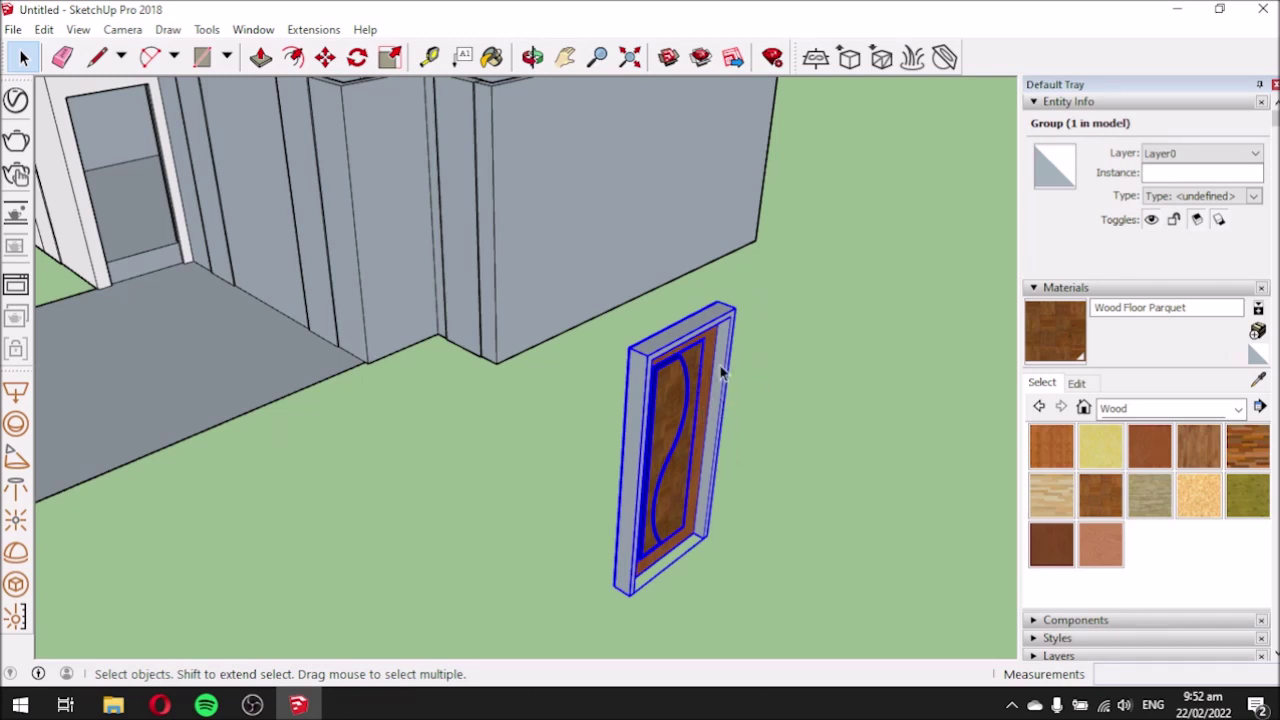
{"action": "left_click", "coordinate": [763, 466]}
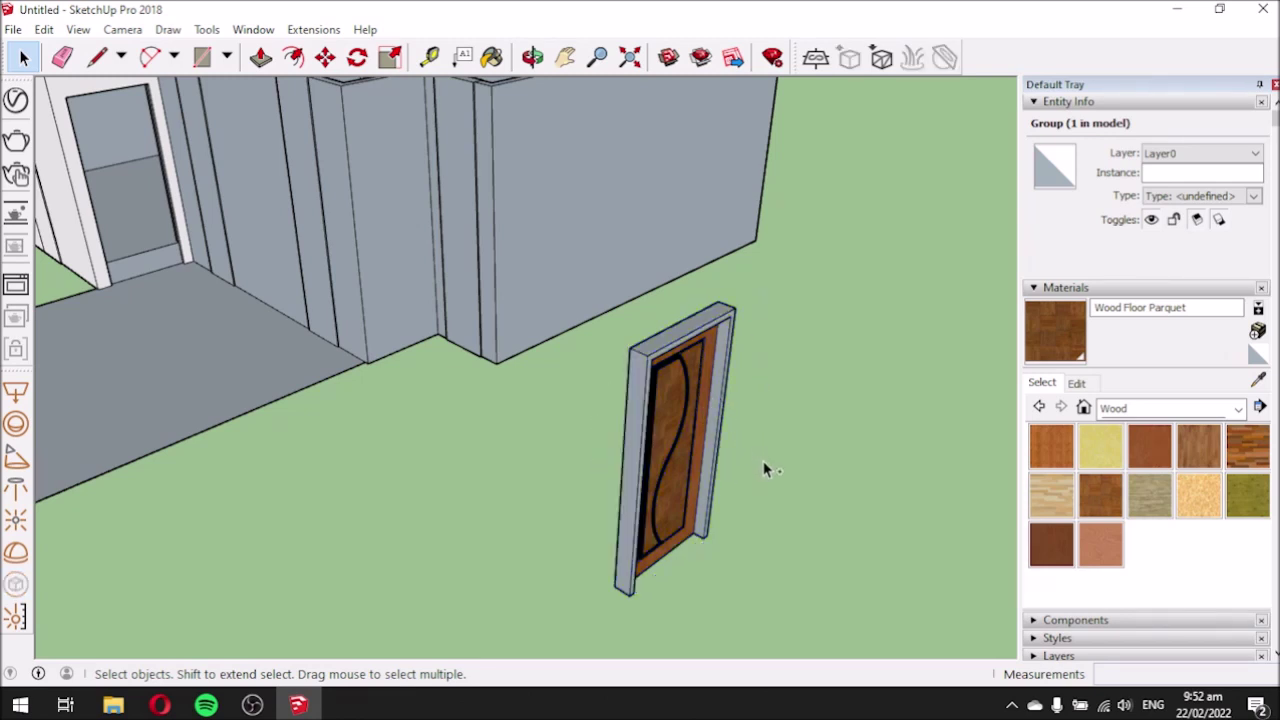
{"action": "left_click", "coordinate": [690, 408]}
{"action": "middle_click_drag", "start_coordinate": [766, 437], "coordinate": [676, 450]}
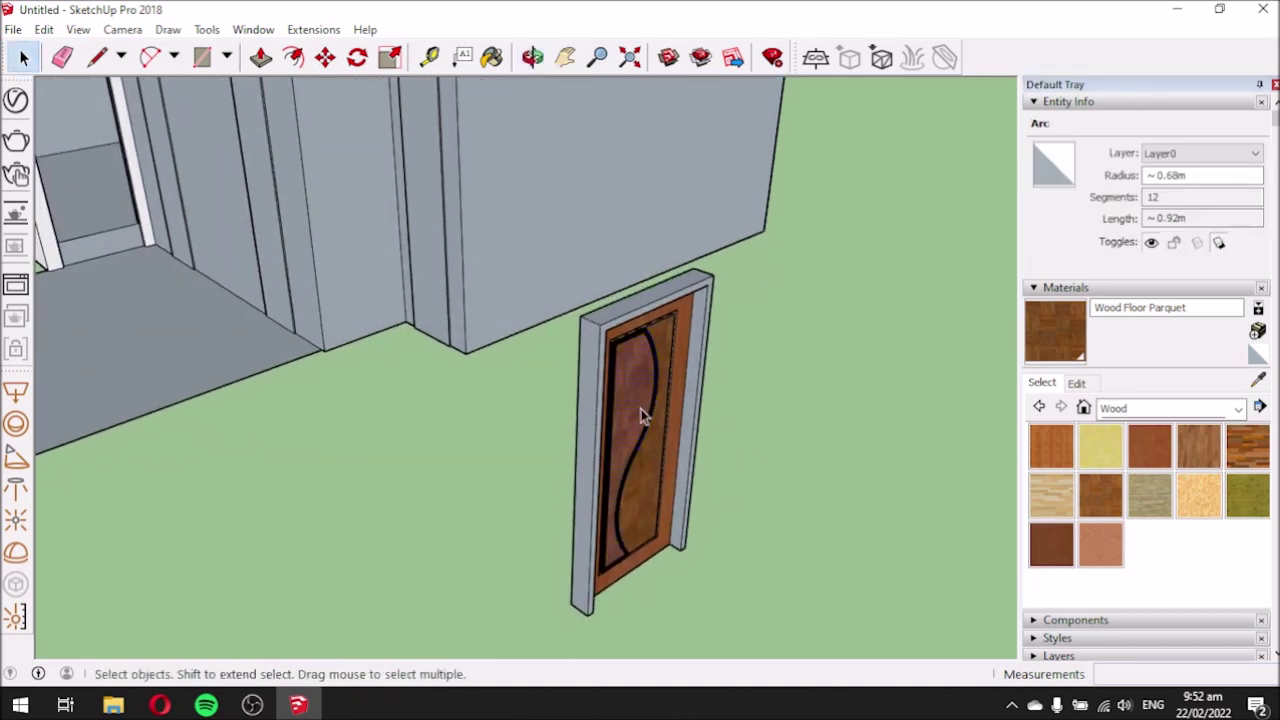
{"action": "left_click", "coordinate": [639, 405]}
{"action": "left_click", "coordinate": [678, 455]}
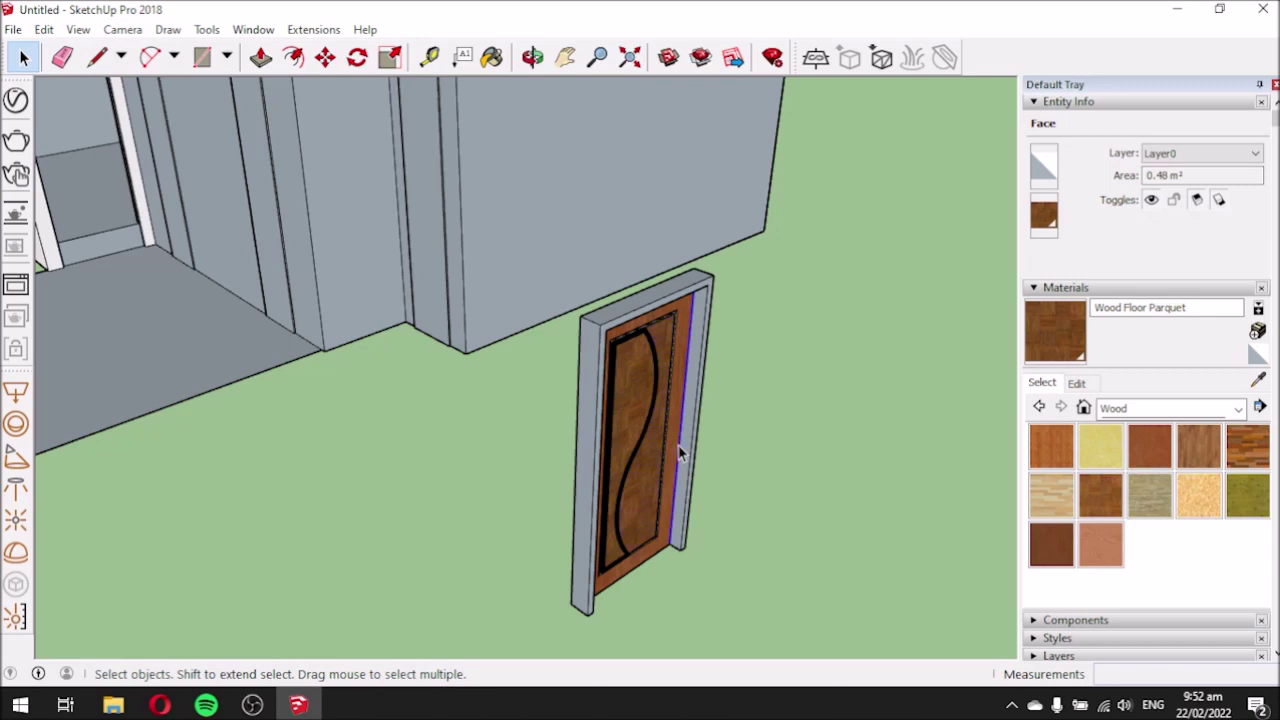
{"action": "left_click", "coordinate": [676, 451]}
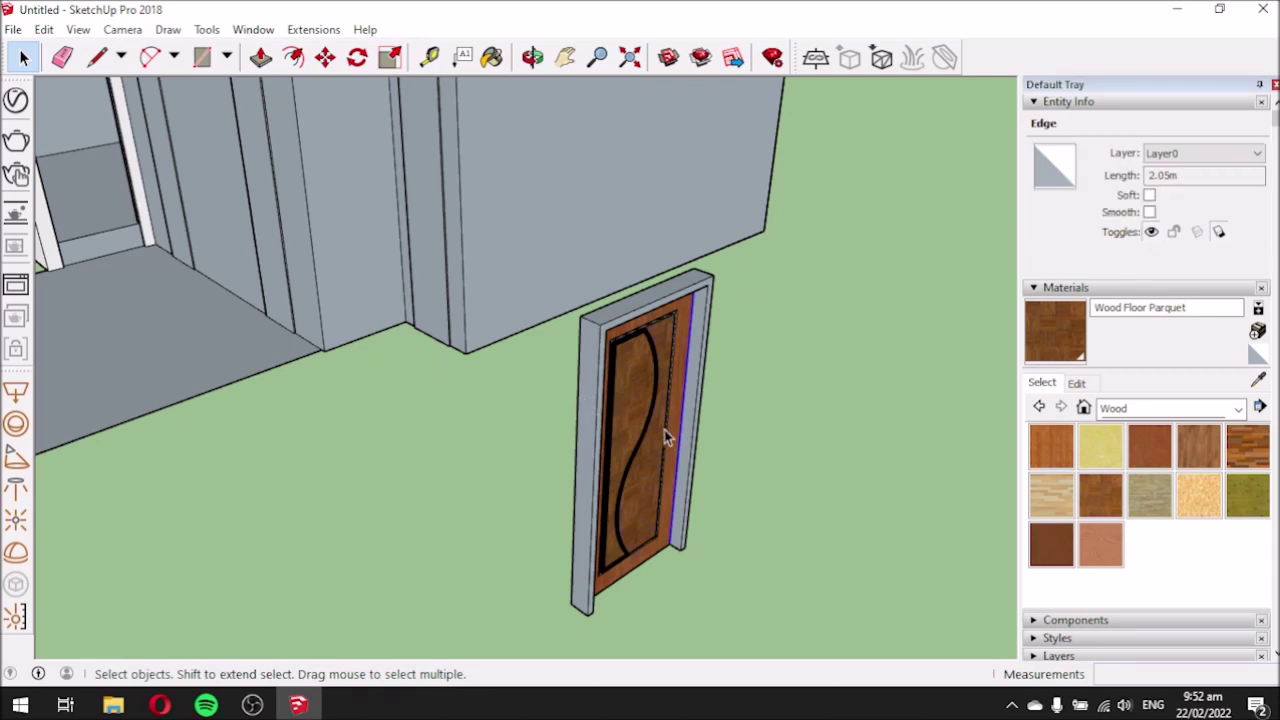
{"action": "middle_click_drag", "start_coordinate": [662, 433], "coordinate": [697, 470]}
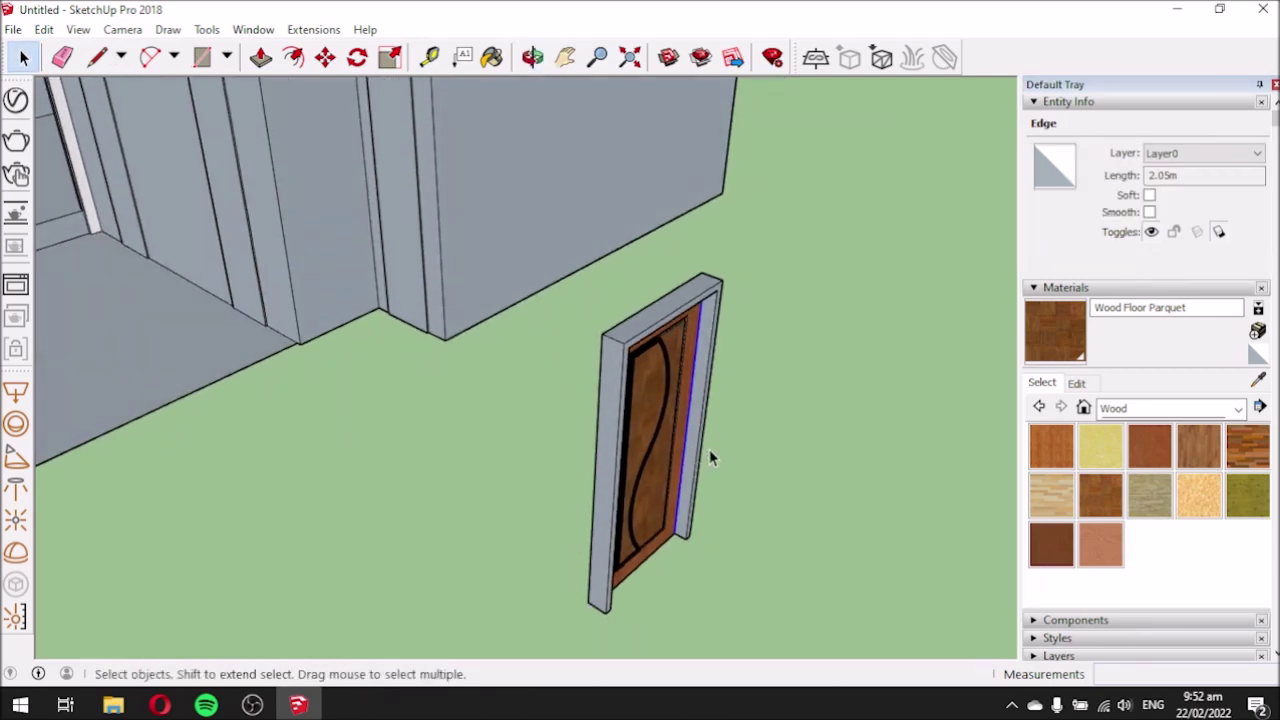
Make one group from all of the loose door and frame geometry, and select the grouped door.
{"action": "left_click", "coordinate": [594, 329]}
{"action": "middle_click_drag", "start_coordinate": [594, 329], "coordinate": [661, 271]}
{"action": "left_click_drag", "start_coordinate": [618, 207], "coordinate": [772, 575]}
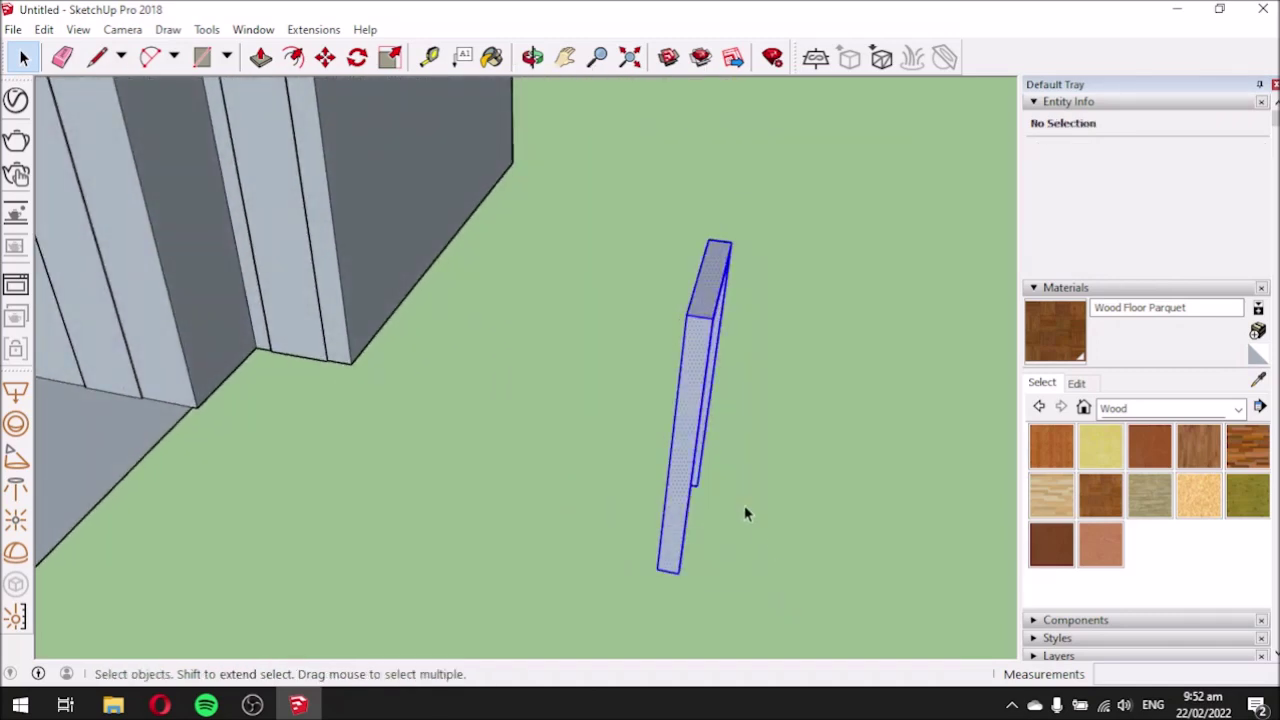
{"action": "right_click", "coordinate": [692, 356]}
{"action": "left_click", "coordinate": [755, 183]}
{"action": "left_click", "coordinate": [832, 391]}
{"action": "middle_click_drag", "start_coordinate": [832, 391], "coordinate": [686, 409]}
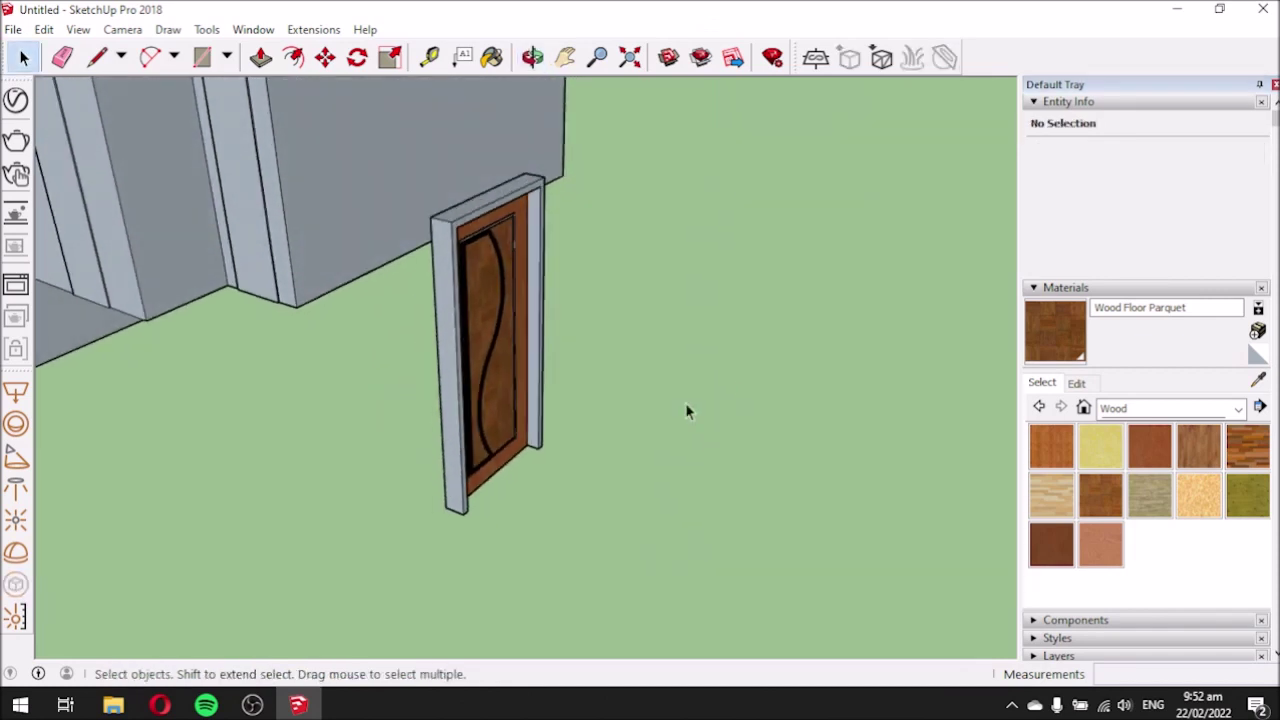
{"action": "left_click", "coordinate": [509, 346]}
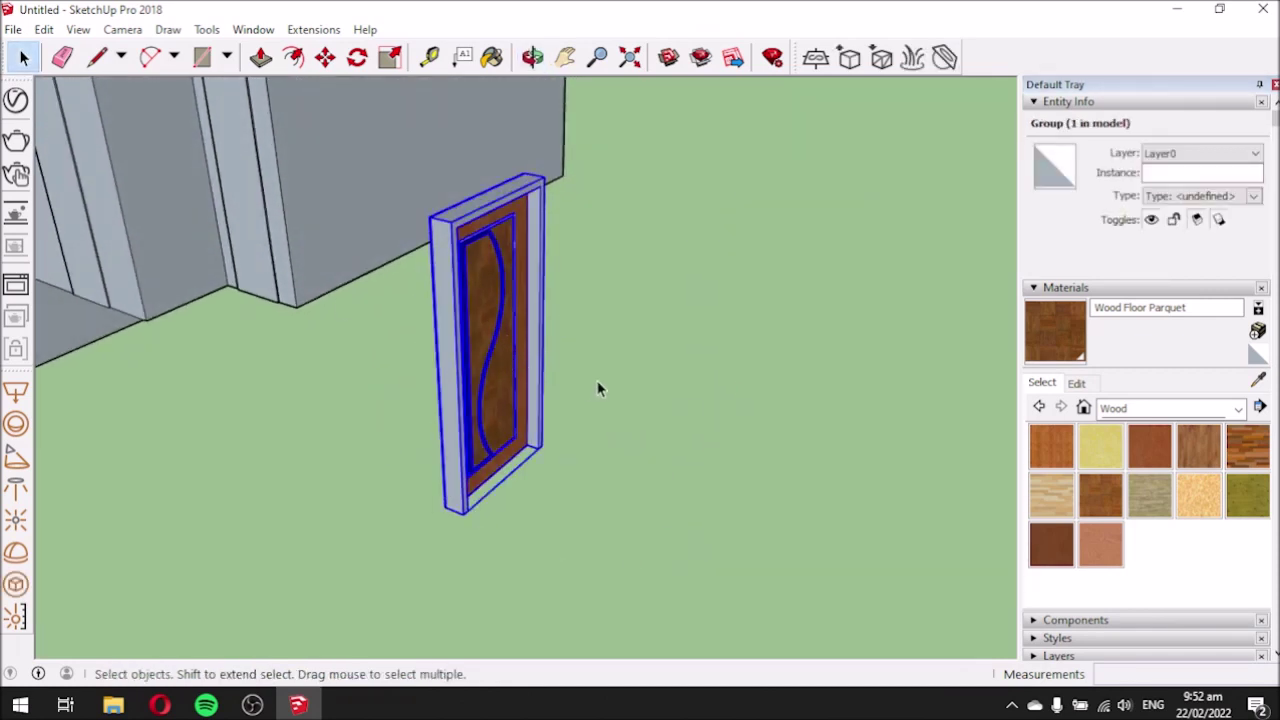
Examine the house's walls, front doorway and interior layout in relation to the grouped door.
{"action": "scroll", "coordinate": [610, 394], "scroll_direction": "down", "scroll_amount": 3}
{"action": "middle_click_drag", "start_coordinate": [626, 400], "coordinate": [760, 420]}
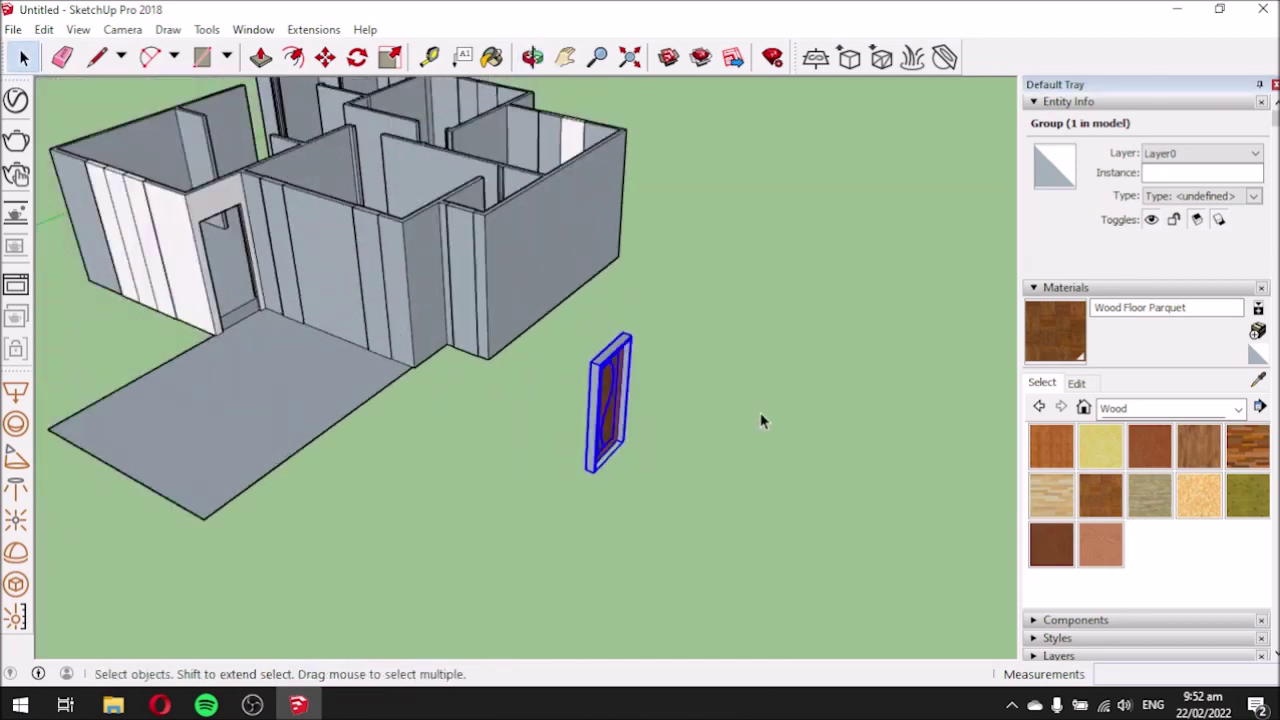
{"action": "middle_click_drag", "start_coordinate": [660, 391], "coordinate": [628, 385]}
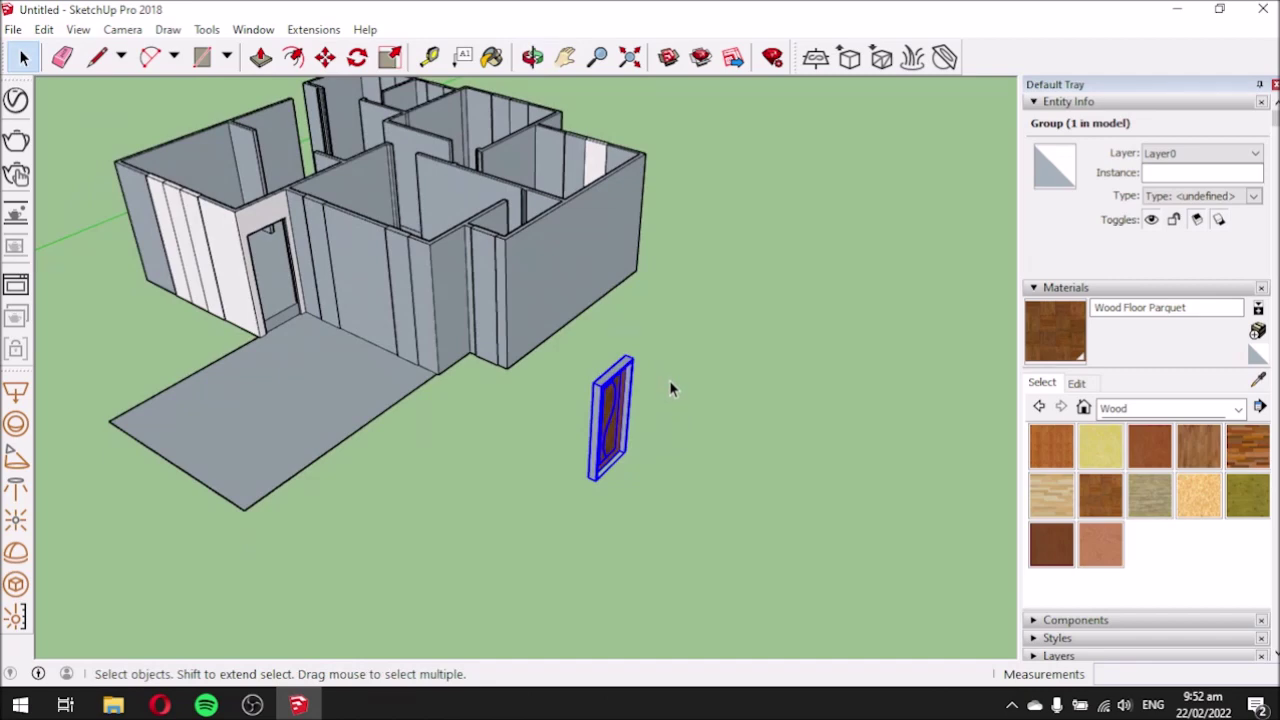
{"action": "scroll", "coordinate": [670, 386], "scroll_direction": "down", "scroll_amount": 3}
{"action": "middle_click_drag", "start_coordinate": [334, 349], "coordinate": [615, 408]}
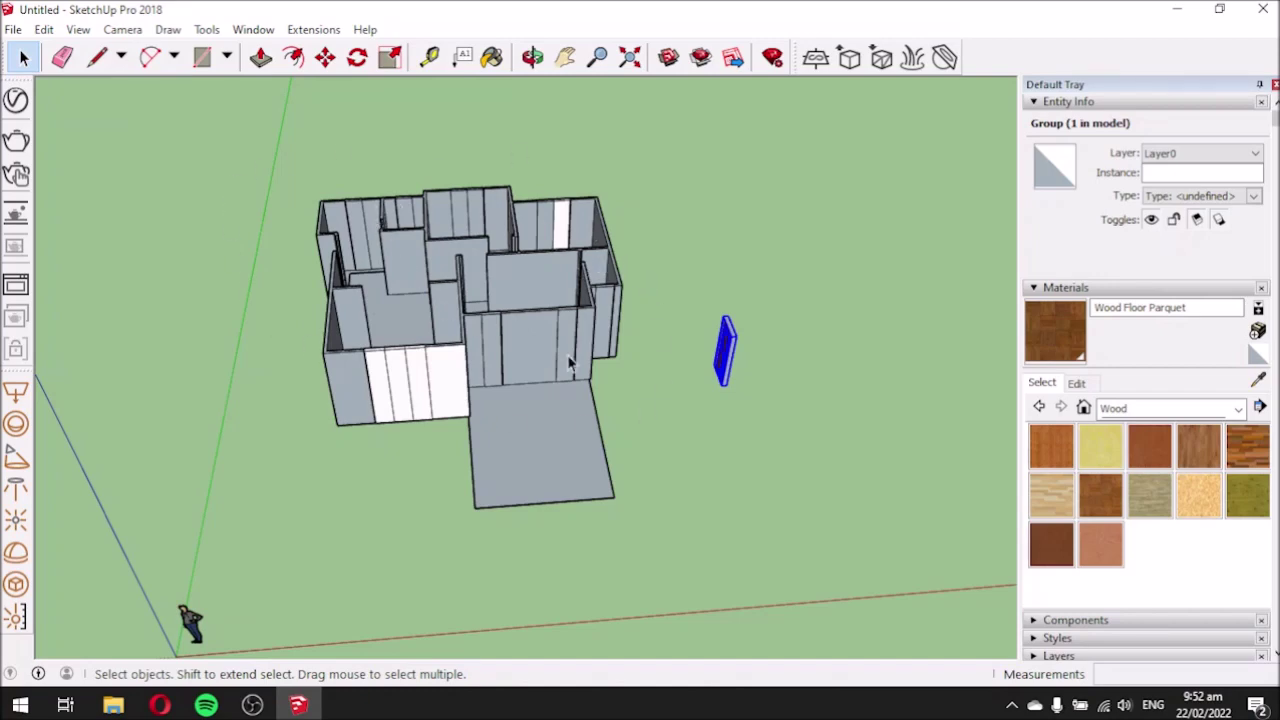
{"action": "middle_click_drag", "start_coordinate": [566, 363], "coordinate": [338, 410]}
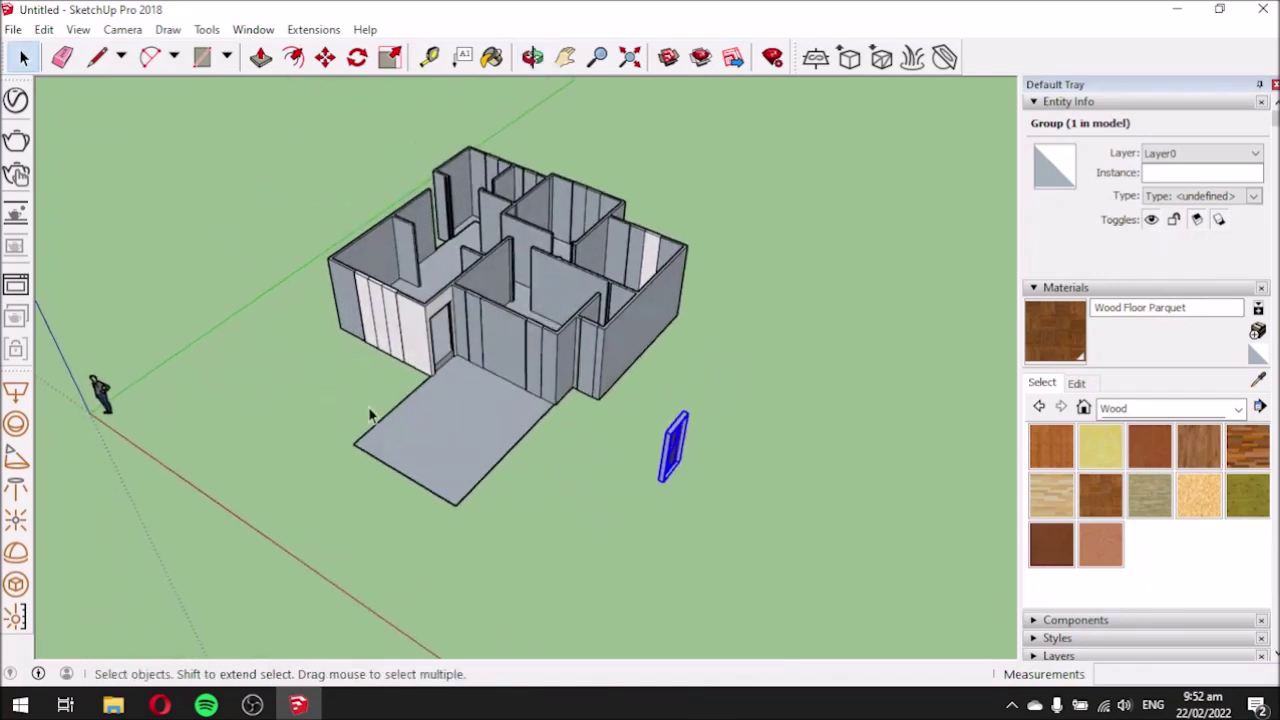
{"action": "scroll", "coordinate": [592, 397], "scroll_direction": "up", "scroll_amount": 3}
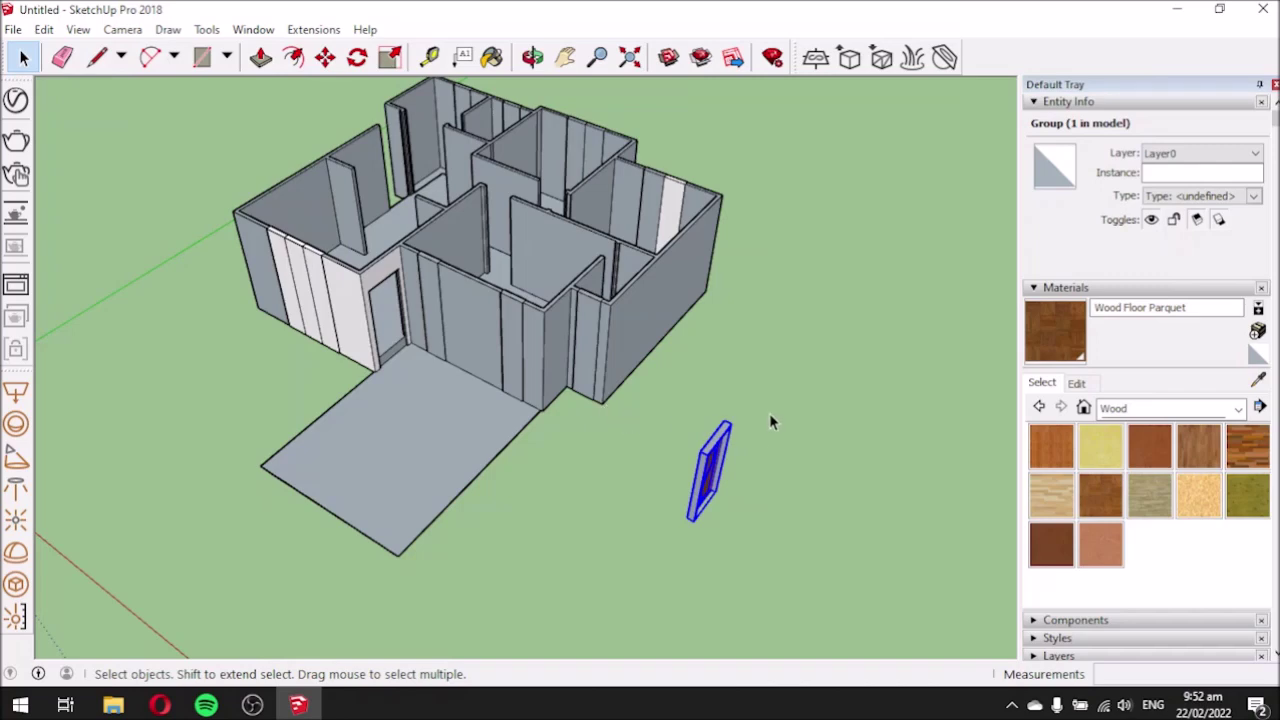
{"action": "scroll", "coordinate": [776, 459], "scroll_direction": "up", "scroll_amount": 2}
{"action": "middle_click_drag", "start_coordinate": [776, 459], "coordinate": [931, 415]}
{"action": "scroll", "coordinate": [383, 289], "scroll_direction": "up", "scroll_amount": 2}
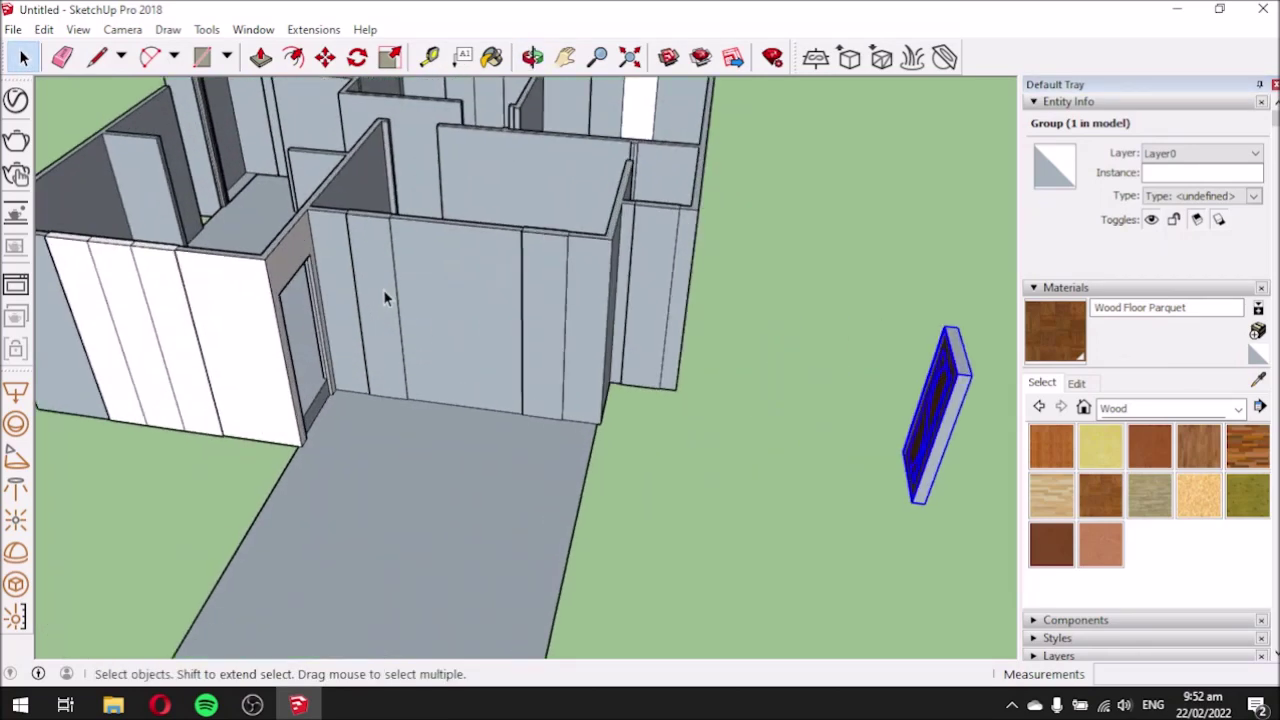
{"action": "scroll", "coordinate": [357, 239], "scroll_direction": "up", "scroll_amount": 2}
{"action": "scroll", "coordinate": [357, 242], "scroll_direction": "up", "scroll_amount": 1}
{"action": "scroll", "coordinate": [557, 309], "scroll_direction": "down", "scroll_amount": 2}
{"action": "middle_click_drag", "start_coordinate": [557, 309], "coordinate": [680, 386]}
{"action": "scroll", "coordinate": [680, 386], "scroll_direction": "down", "scroll_amount": 2}
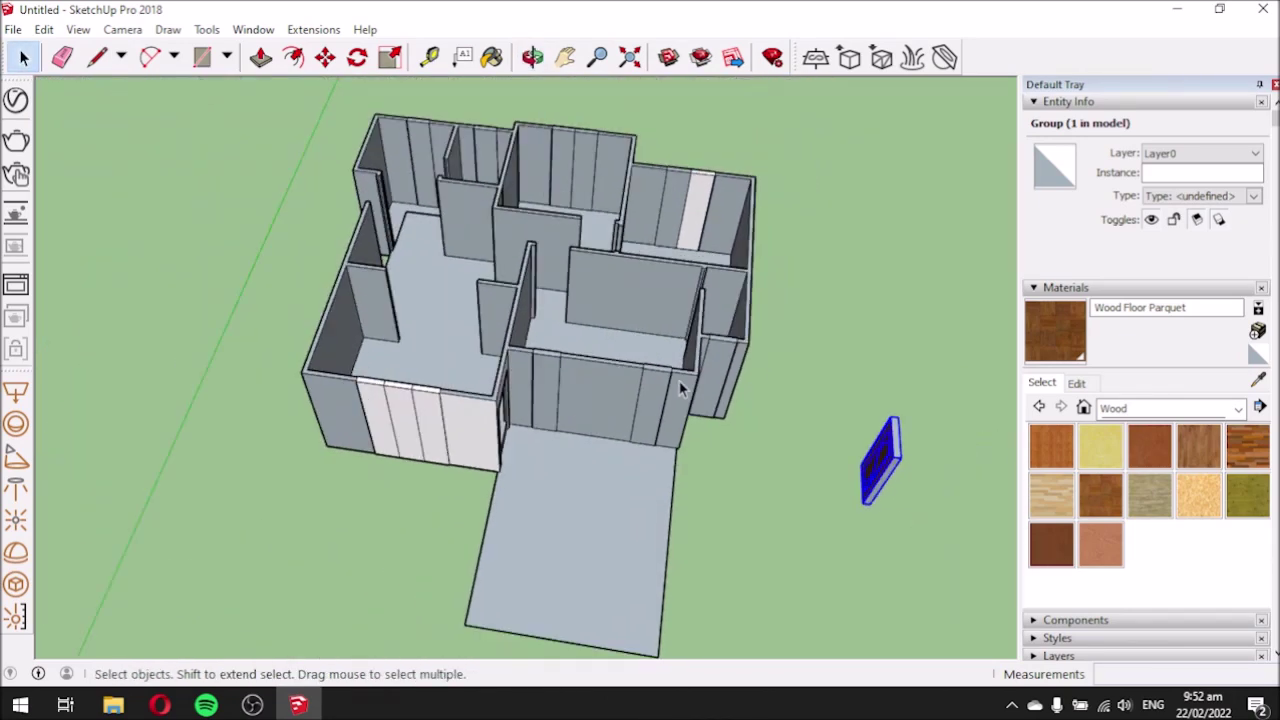
{"action": "middle_click_drag", "start_coordinate": [624, 399], "coordinate": [445, 339]}
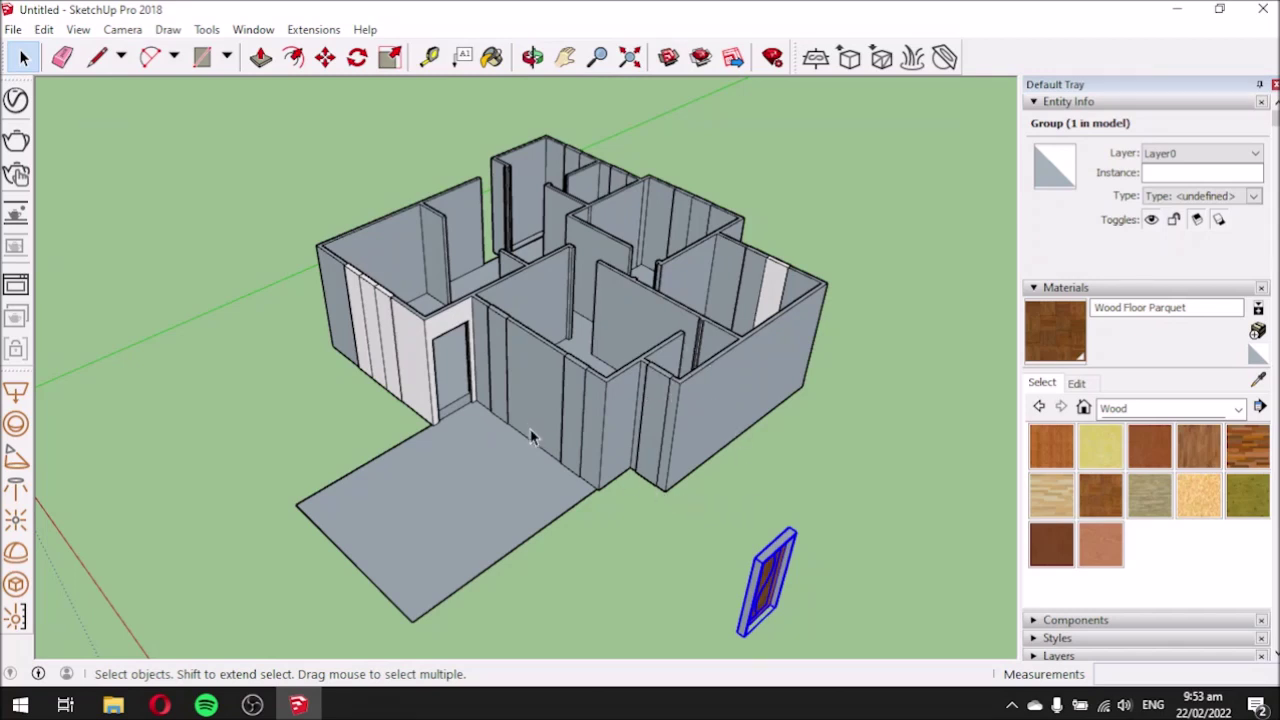
{"action": "scroll", "coordinate": [536, 435], "scroll_direction": "up", "scroll_amount": 1}
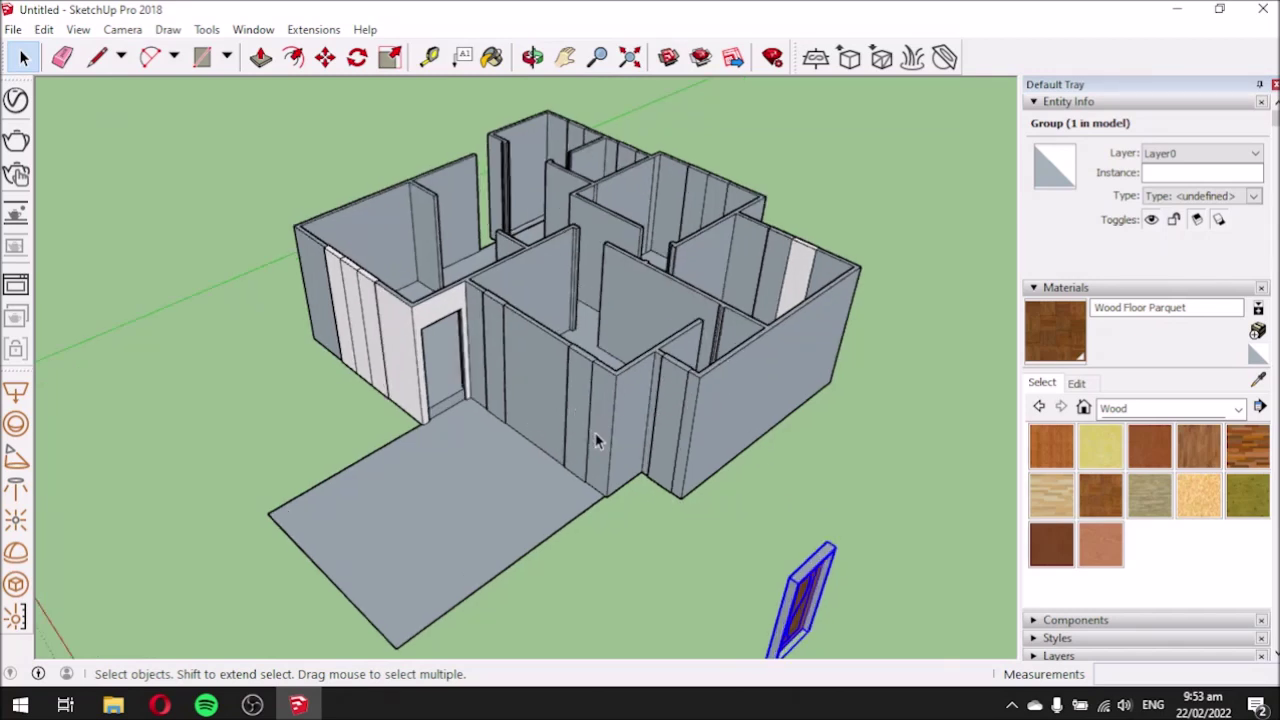
{"action": "middle_click_drag", "start_coordinate": [605, 457], "coordinate": [637, 389]}
{"action": "scroll", "coordinate": [632, 373], "scroll_direction": "up", "scroll_amount": 3}
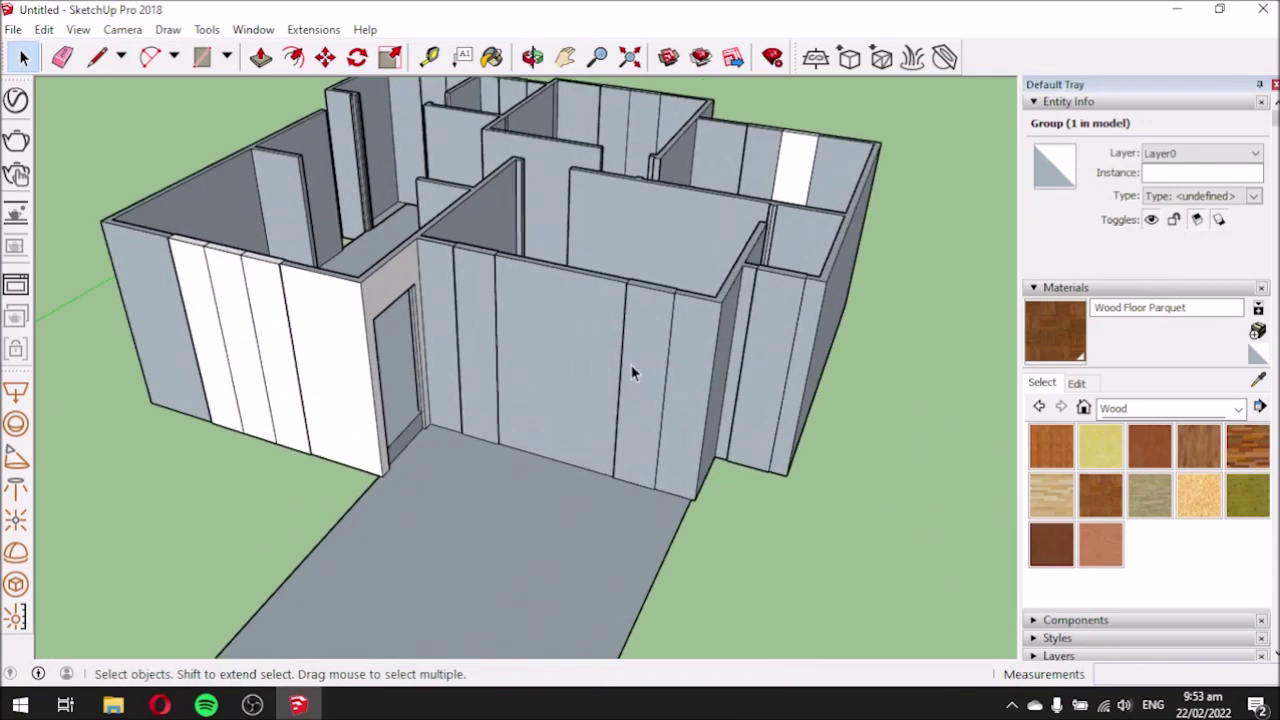
{"action": "scroll", "coordinate": [668, 382], "scroll_direction": "down", "scroll_amount": 5}
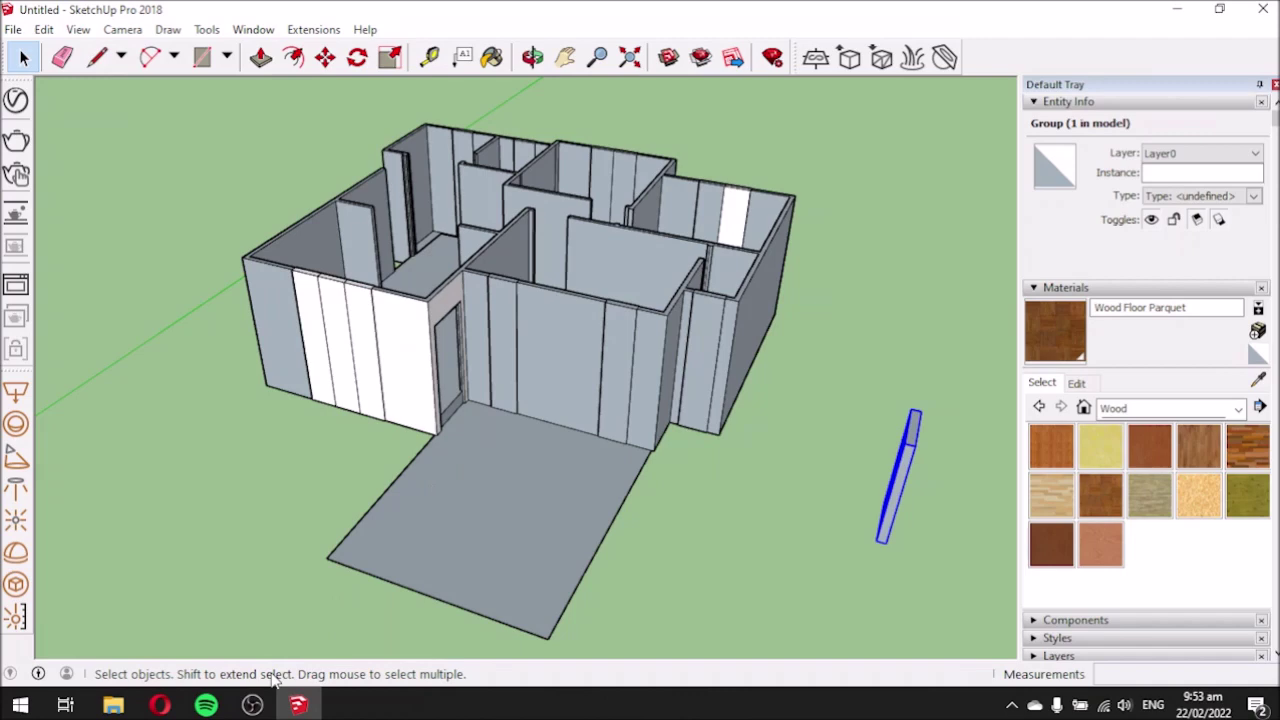
{"action": "left_click", "coordinate": [252, 705]}
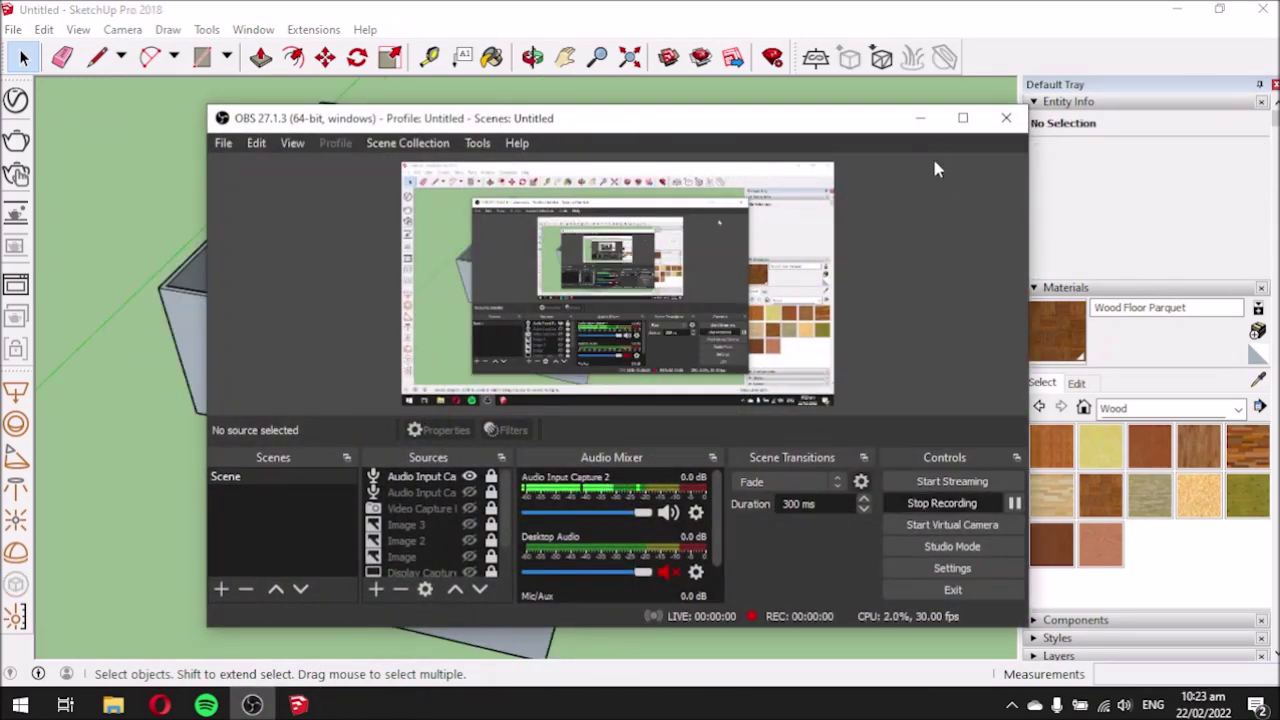
{"action": "left_click", "coordinate": [920, 118]}
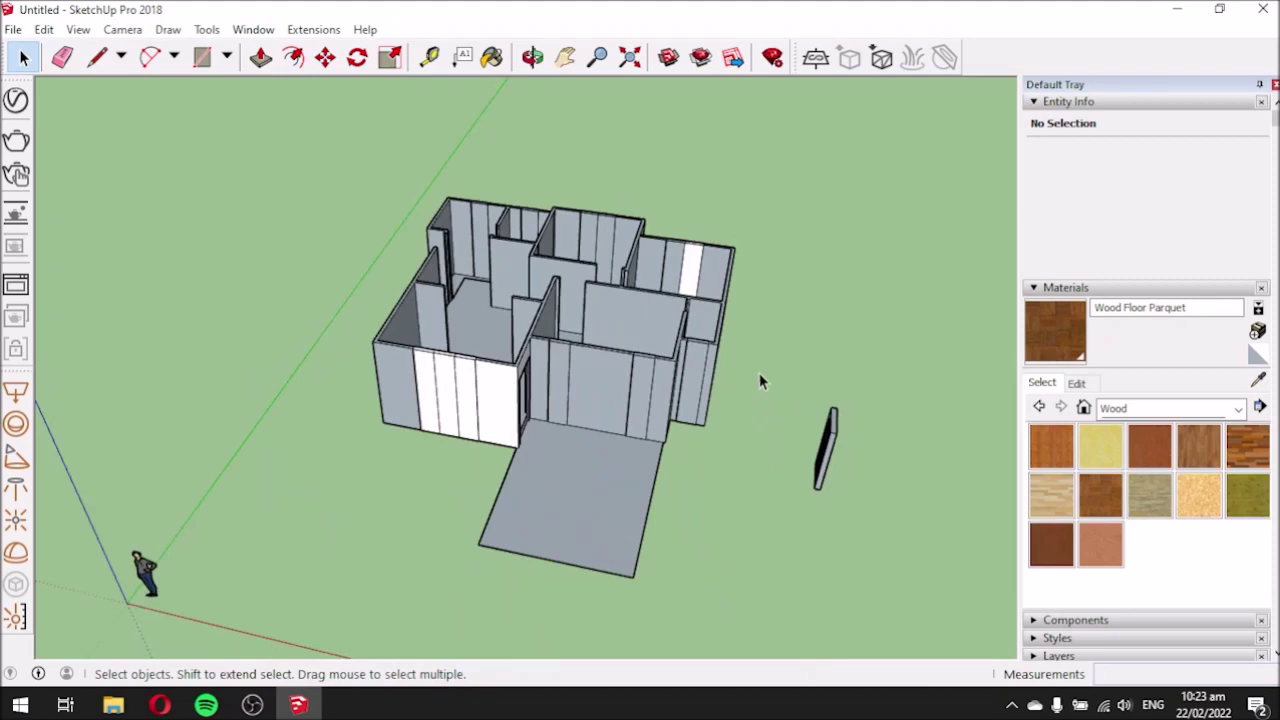
Examine the narrow vertical strips in the front wall between the doorway and the house corner up close.
{"action": "scroll", "coordinate": [760, 378], "scroll_direction": "up", "scroll_amount": 3}
{"action": "mouse_move", "coordinate": [763, 374]}
{"action": "middle_mouse_down"}
{"action": "mouse_move", "coordinate": [743, 440]}
{"action": "mouse_move", "coordinate": [780, 434]}
{"action": "mouse_move", "coordinate": [818, 404]}
{"action": "mouse_move", "coordinate": [770, 396]}
{"action": "middle_mouse_up"}
{"action": "scroll", "coordinate": [590, 390], "scroll_direction": "up", "scroll_amount": 3}
{"action": "middle_click_drag", "start_coordinate": [527, 420], "coordinate": [482, 399]}
{"action": "scroll", "coordinate": [578, 338], "scroll_direction": "up", "scroll_amount": 3}
{"action": "scroll", "coordinate": [500, 351], "scroll_direction": "up", "scroll_amount": 3}
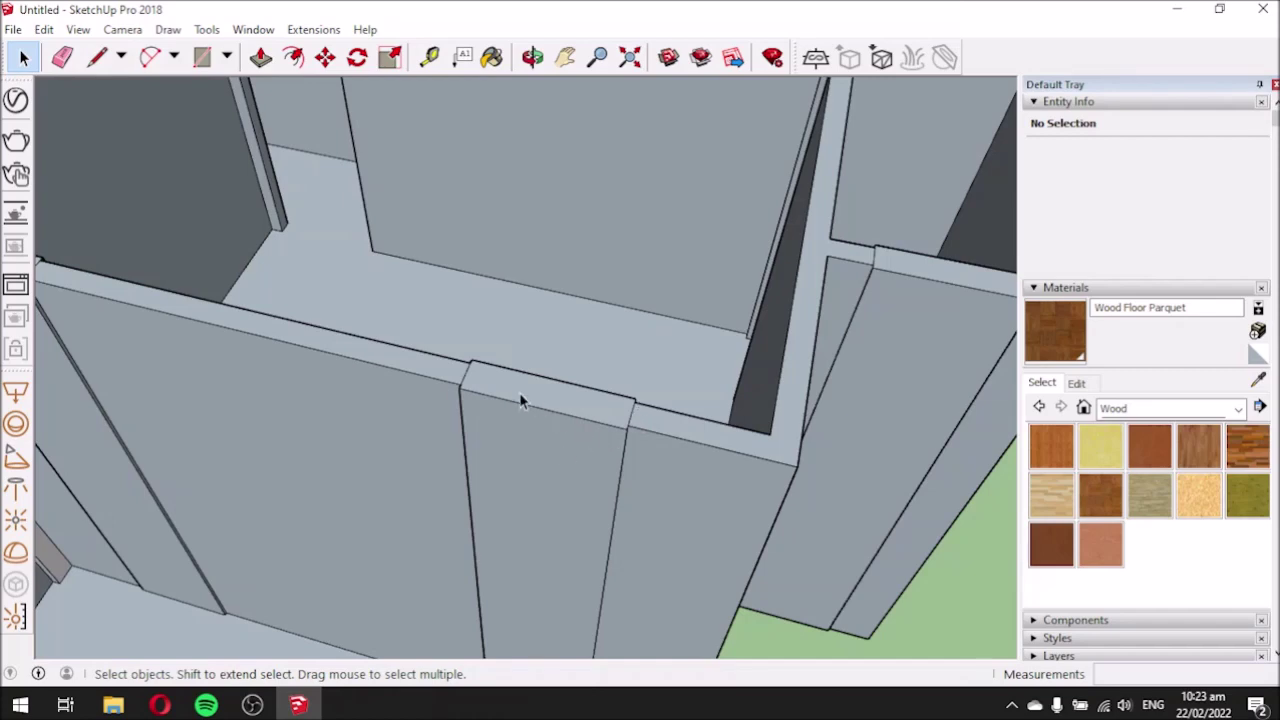
{"action": "middle_click_drag", "start_coordinate": [544, 447], "coordinate": [574, 376]}
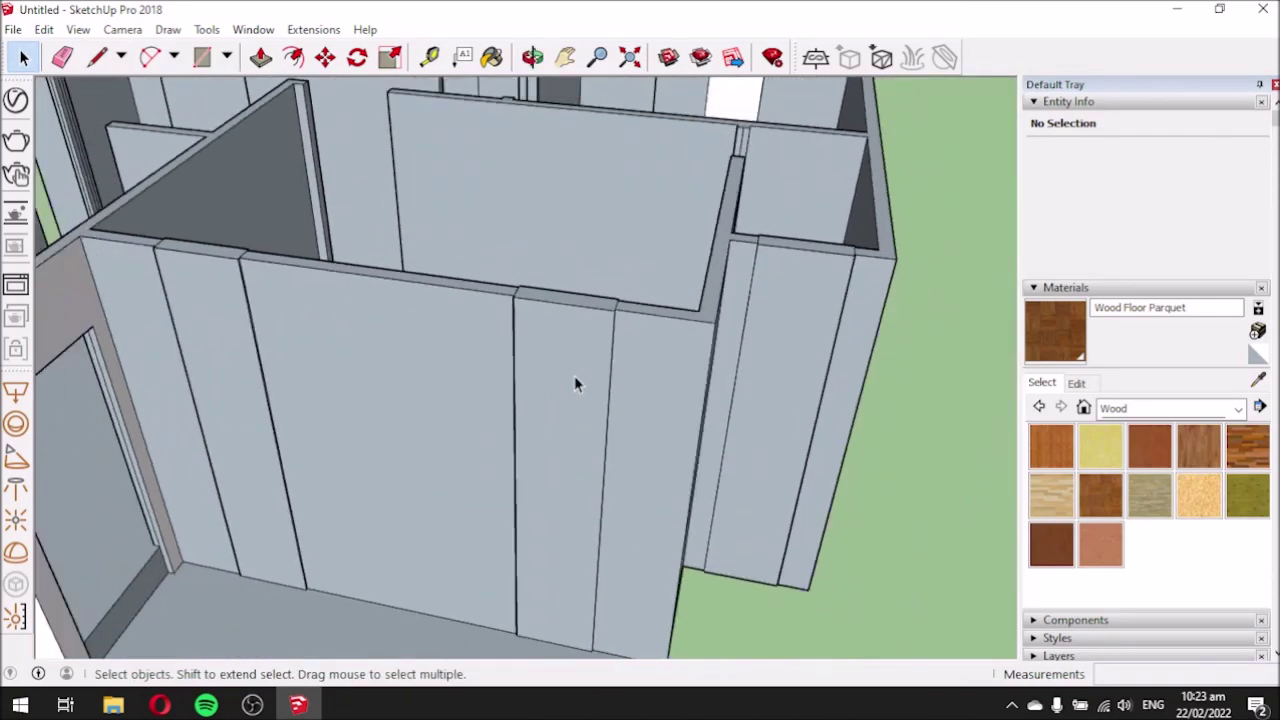
{"action": "middle_click_drag", "start_coordinate": [626, 380], "coordinate": [585, 363]}
{"action": "middle_click_drag", "start_coordinate": [585, 437], "coordinate": [613, 373]}
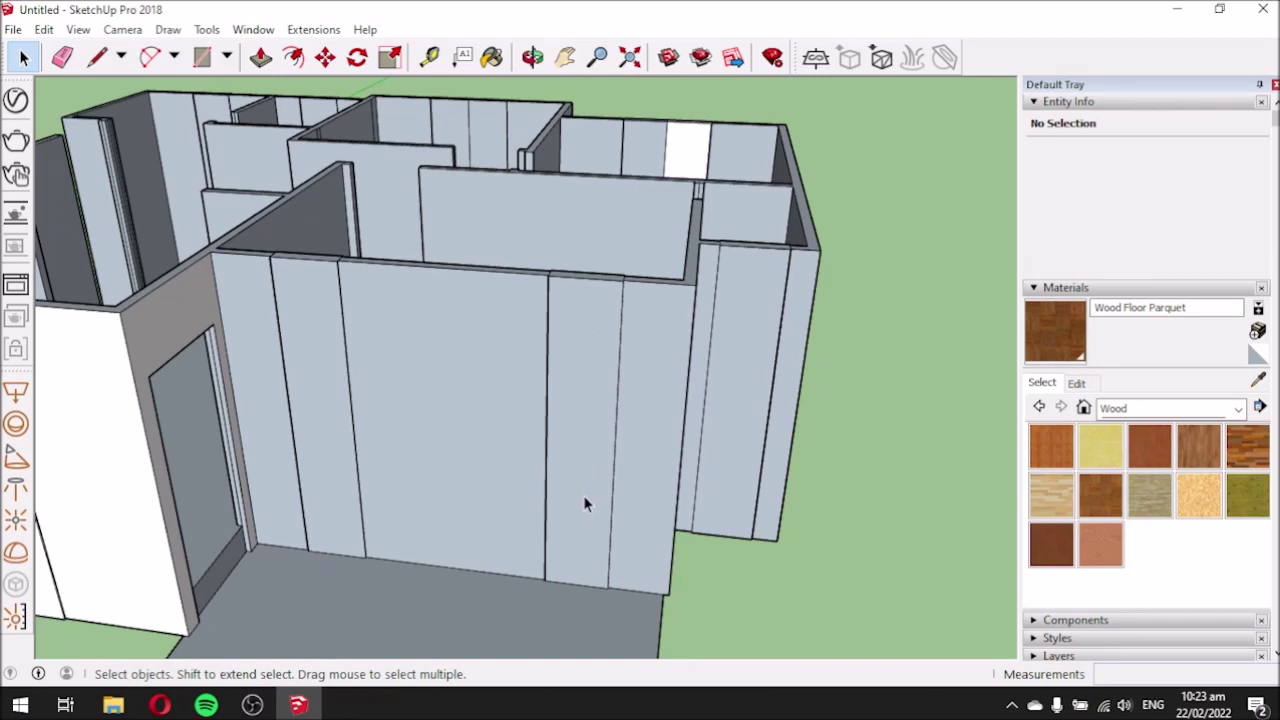
Examine the house's front walls, doorway and room layout together with the separate door standing beside the house.
{"action": "middle_click_drag", "start_coordinate": [646, 424], "coordinate": [330, 440]}
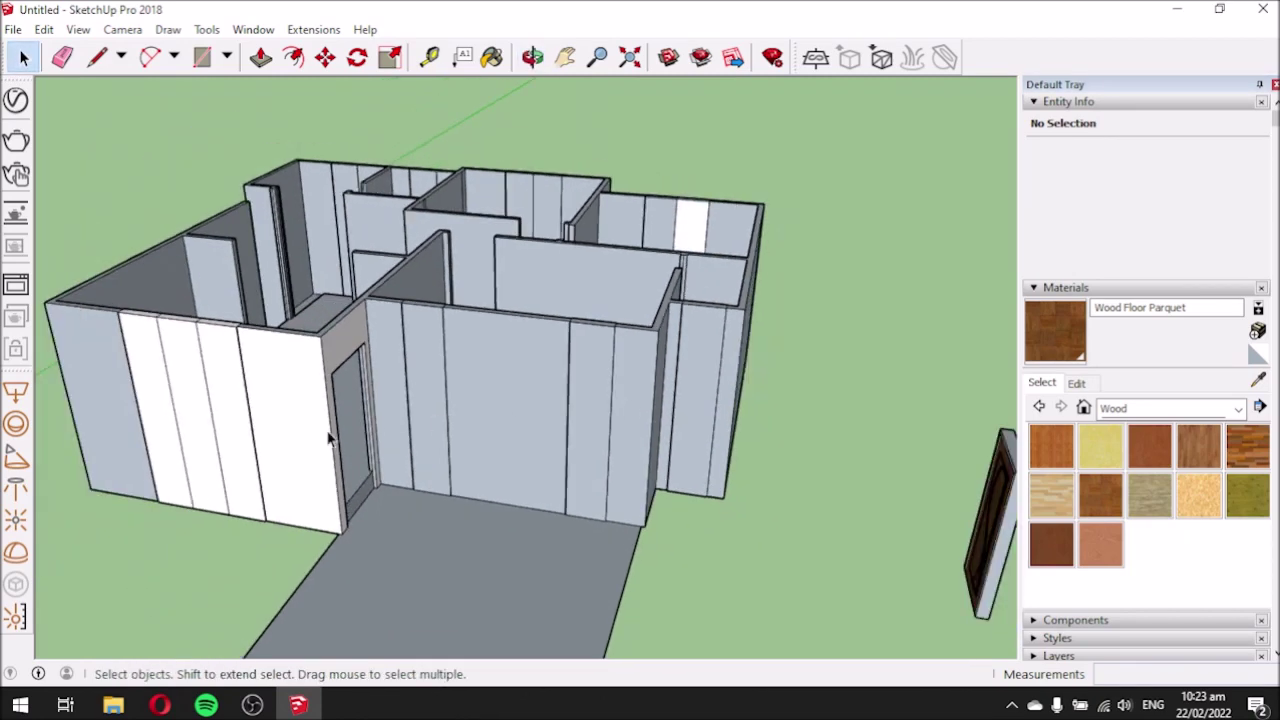
{"action": "scroll", "coordinate": [205, 398], "scroll_direction": "up", "scroll_amount": 2}
{"action": "middle_click_drag", "start_coordinate": [512, 445], "coordinate": [672, 457]}
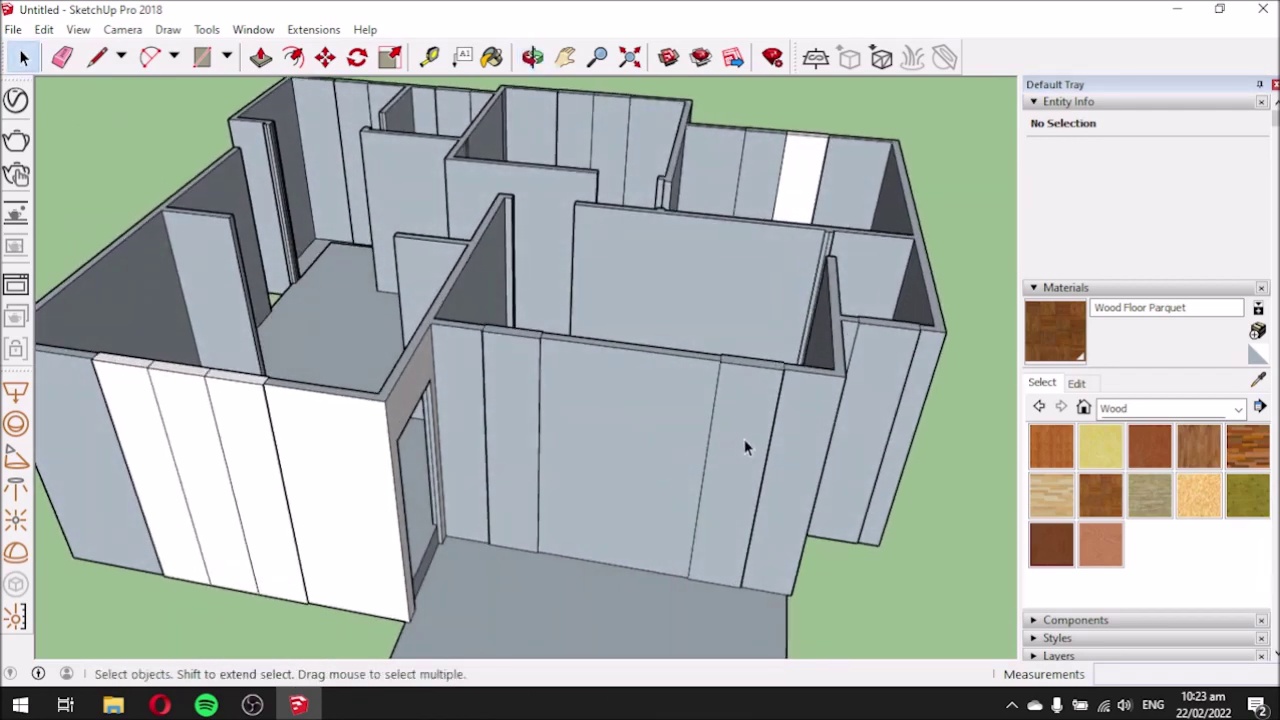
{"action": "middle_click_drag", "start_coordinate": [235, 428], "coordinate": [289, 354]}
{"action": "middle_click_drag", "start_coordinate": [753, 369], "coordinate": [831, 338]}
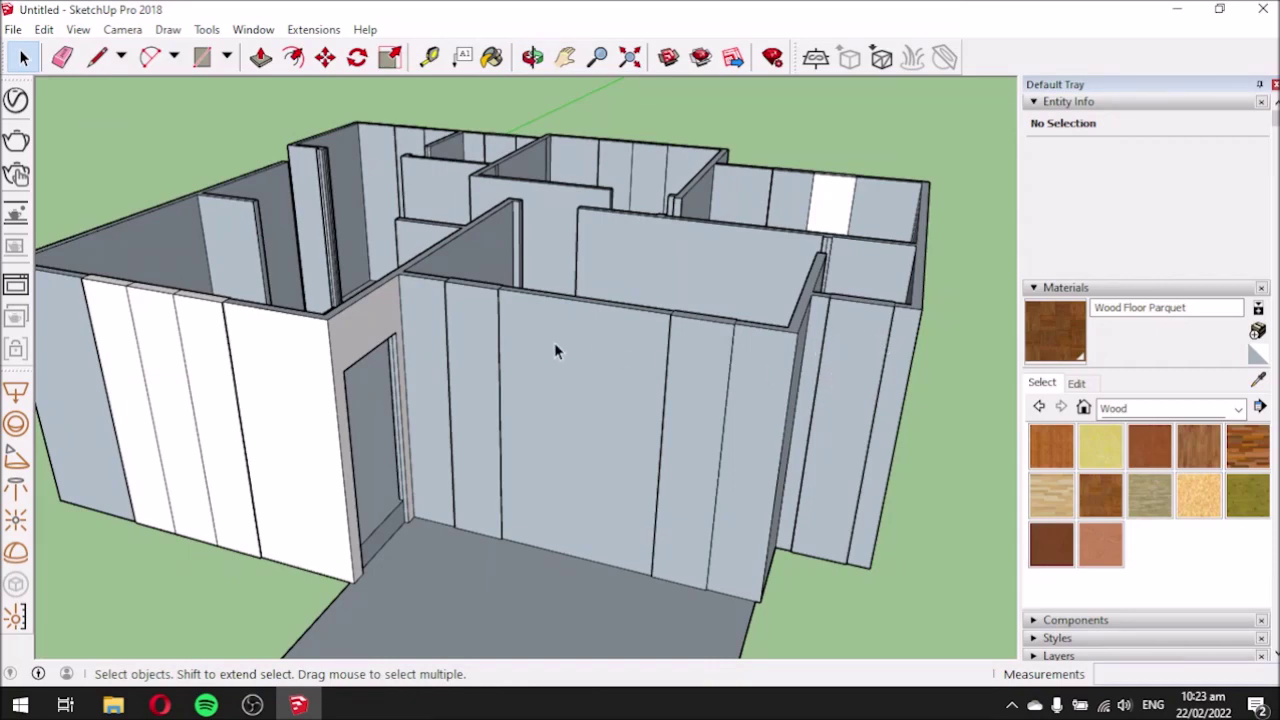
{"action": "scroll", "coordinate": [554, 342], "scroll_direction": "down", "scroll_amount": 5}
{"action": "middle_click_drag", "start_coordinate": [511, 328], "coordinate": [511, 357]}
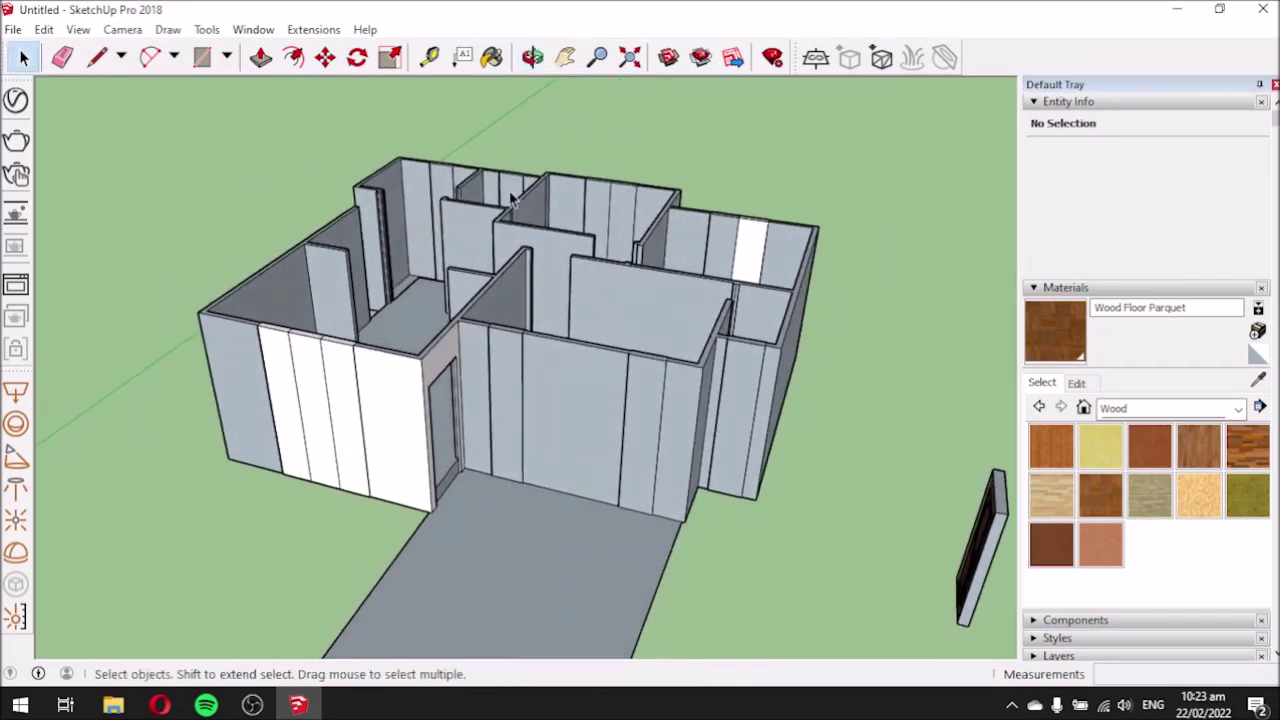
{"action": "scroll", "coordinate": [513, 200], "scroll_direction": "down", "scroll_amount": 4}
{"action": "scroll", "coordinate": [860, 290], "scroll_direction": "up", "scroll_amount": 3}
{"action": "middle_click_drag", "start_coordinate": [810, 388], "coordinate": [808, 334]}
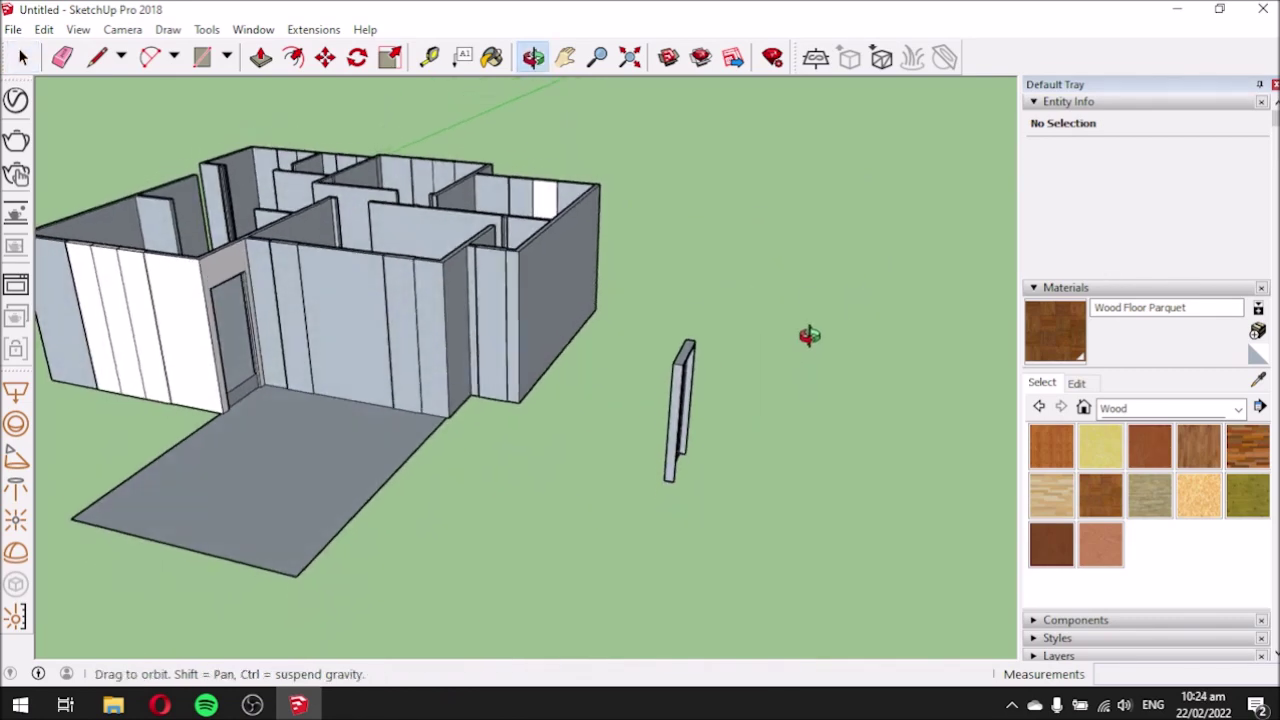
{"action": "middle_click_drag", "start_coordinate": [714, 369], "coordinate": [638, 390]}
{"action": "scroll", "coordinate": [502, 397], "scroll_direction": "up", "scroll_amount": 4}
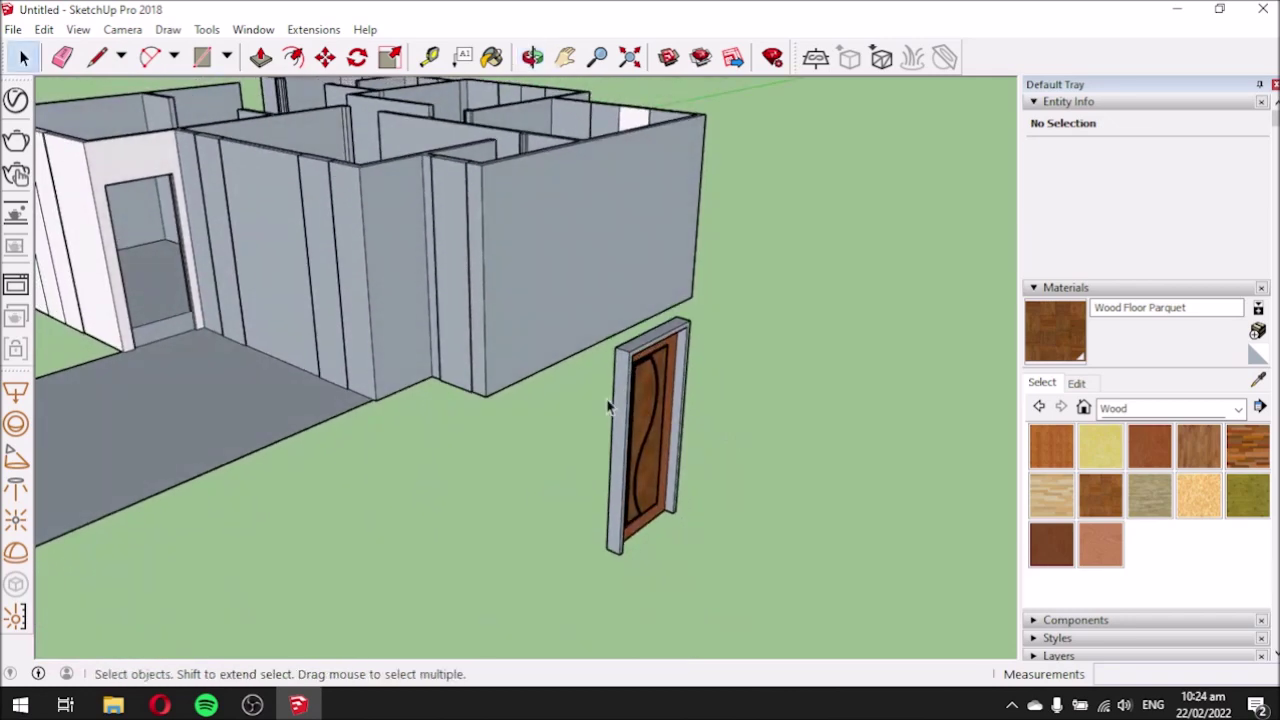
{"action": "middle_click_drag", "start_coordinate": [571, 419], "coordinate": [640, 445]}
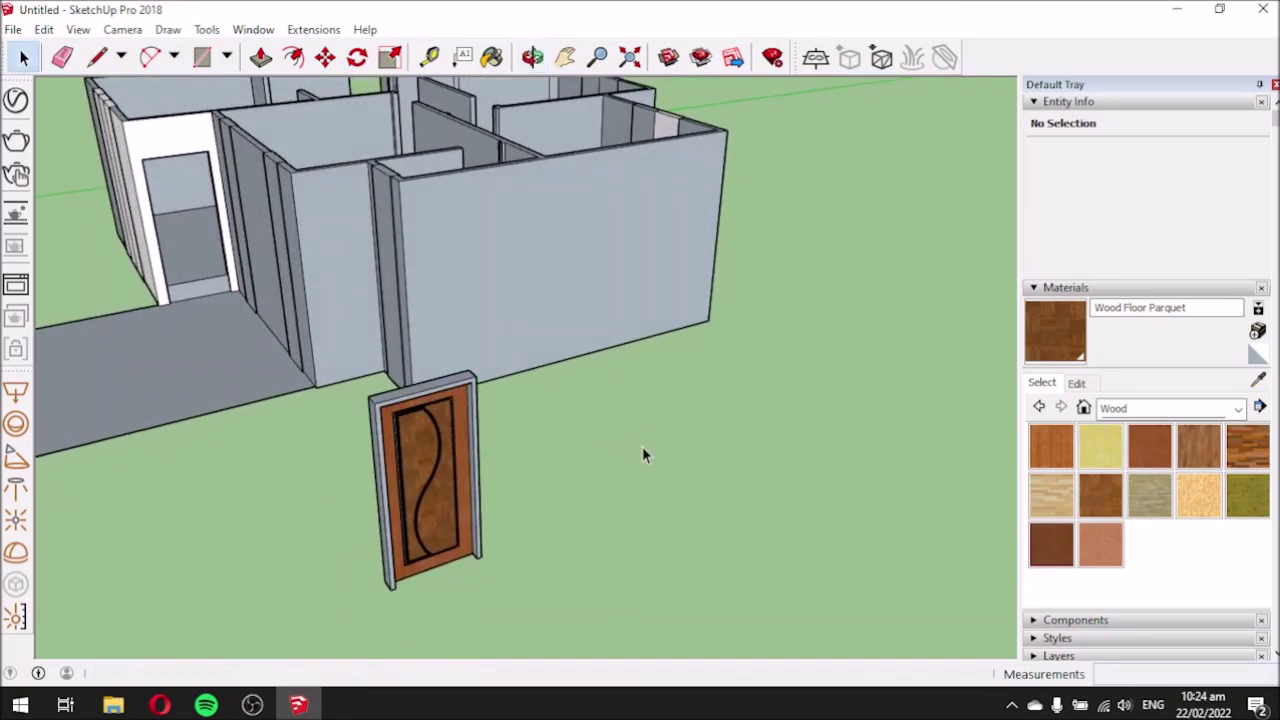
Rotate the grouped door 90° on the ground plane so its curved face points the same way as the house front, and deselect it.
{"action": "middle_click_drag", "start_coordinate": [400, 405], "coordinate": [751, 391]}
{"action": "left_click_drag", "start_coordinate": [730, 366], "coordinate": [856, 550]}
{"action": "left_click_drag", "start_coordinate": [757, 337], "coordinate": [849, 552]}
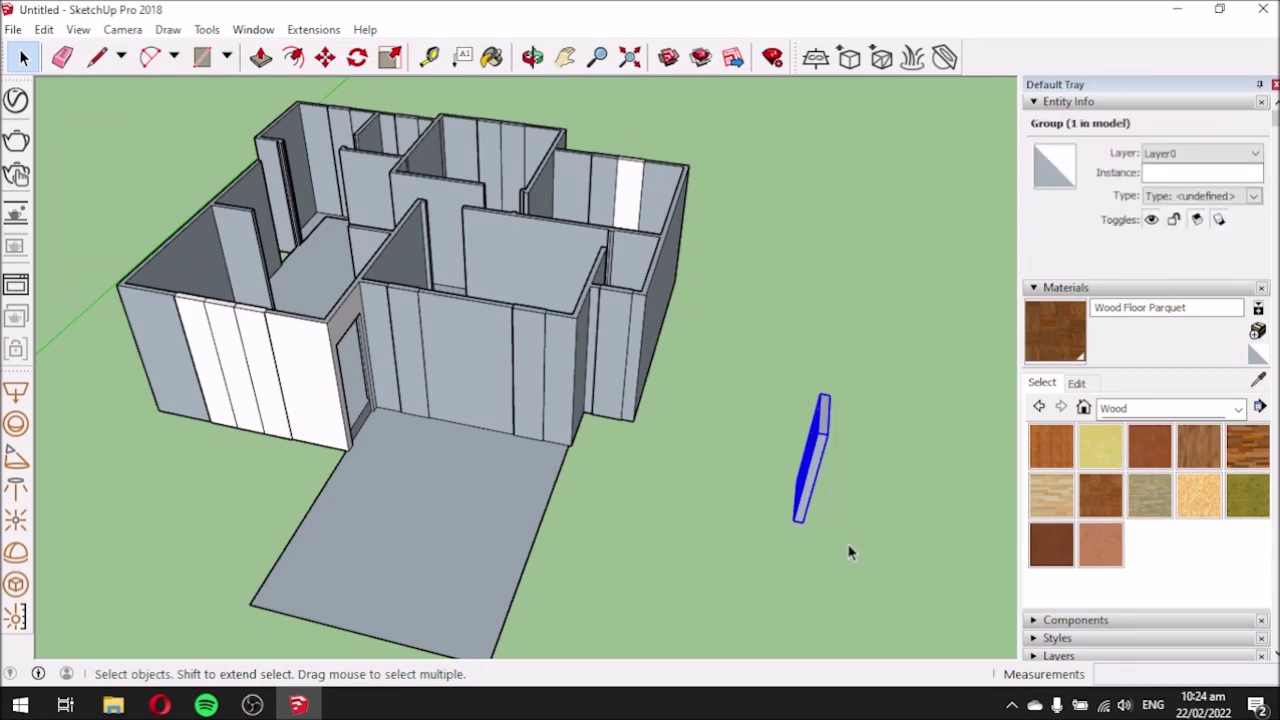
{"action": "left_click", "coordinate": [532, 58]}
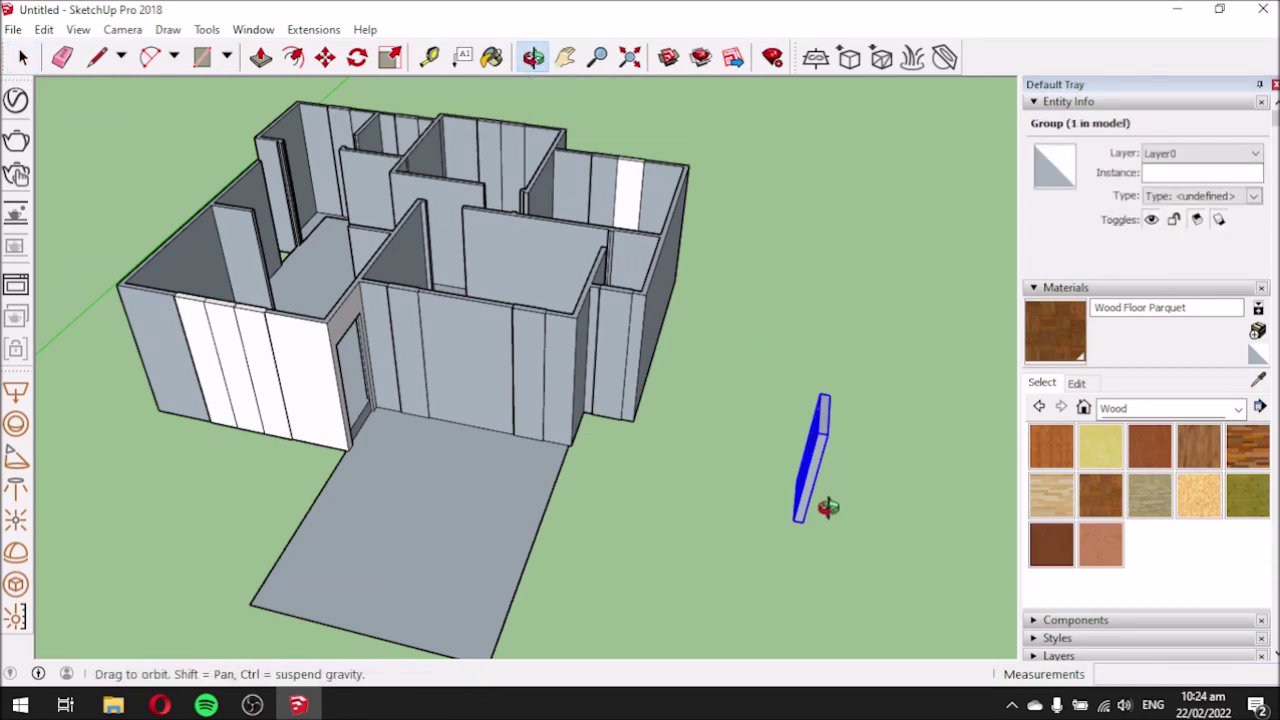
{"action": "key", "text": "space"}
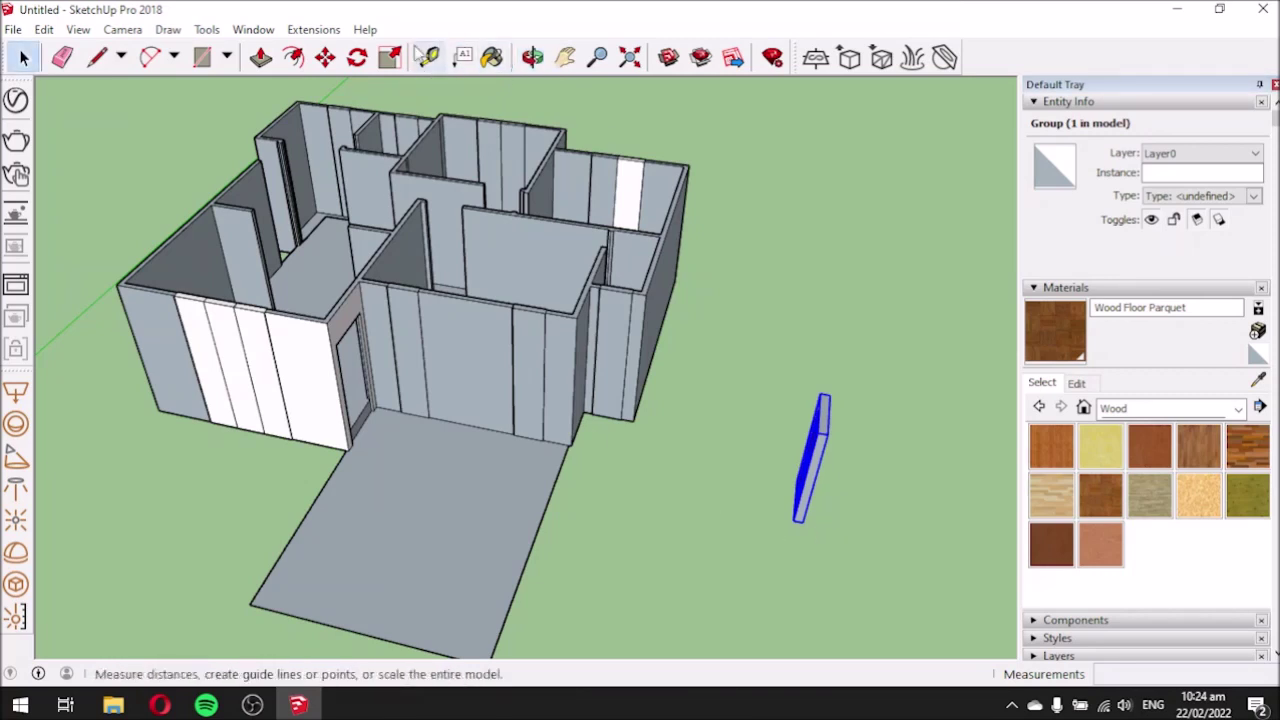
{"action": "left_click", "coordinate": [358, 58]}
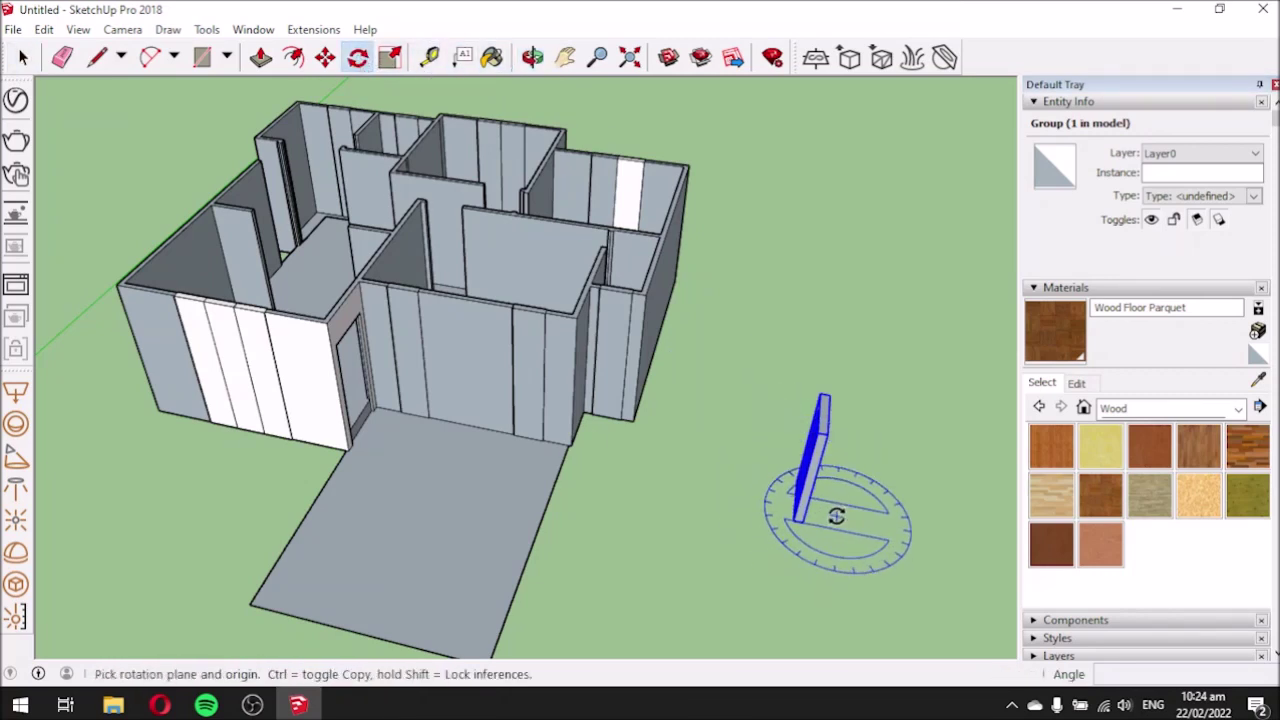
{"action": "left_click", "coordinate": [920, 535]}
{"action": "left_click", "coordinate": [829, 583]}
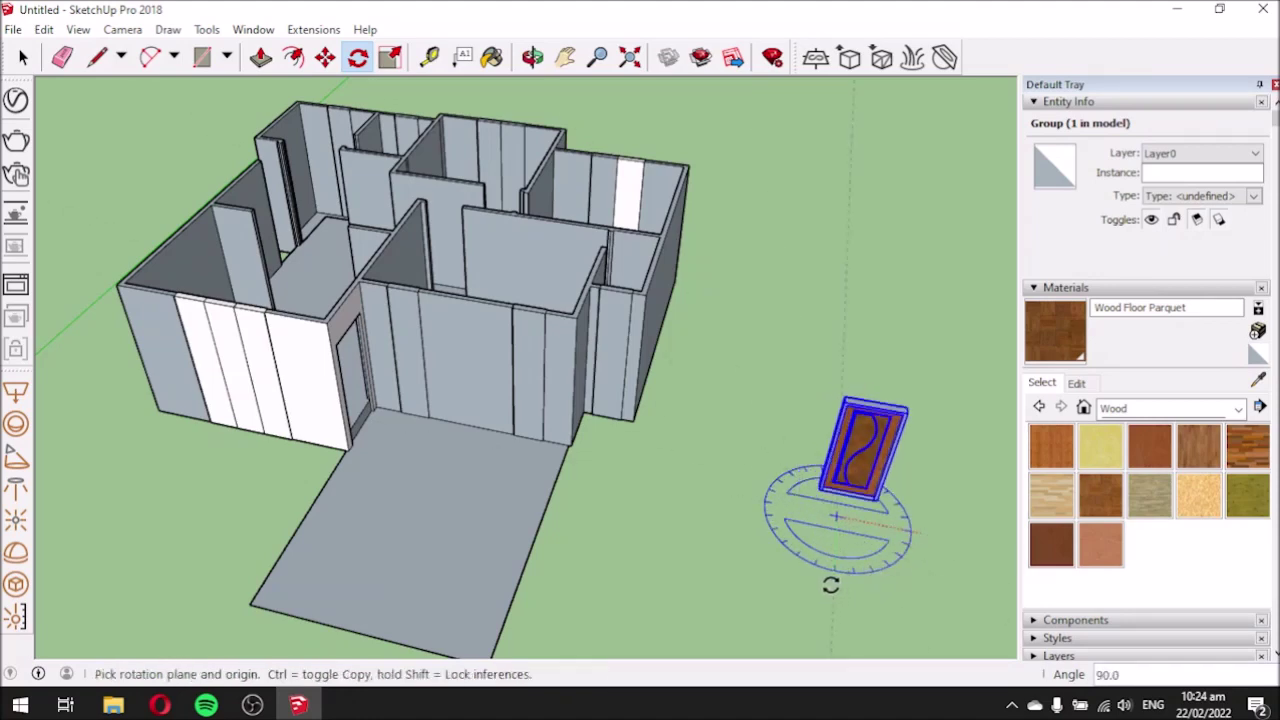
{"action": "scroll", "coordinate": [555, 372], "scroll_direction": "down", "scroll_amount": 2}
{"action": "scroll", "coordinate": [771, 423], "scroll_direction": "up", "scroll_amount": 3}
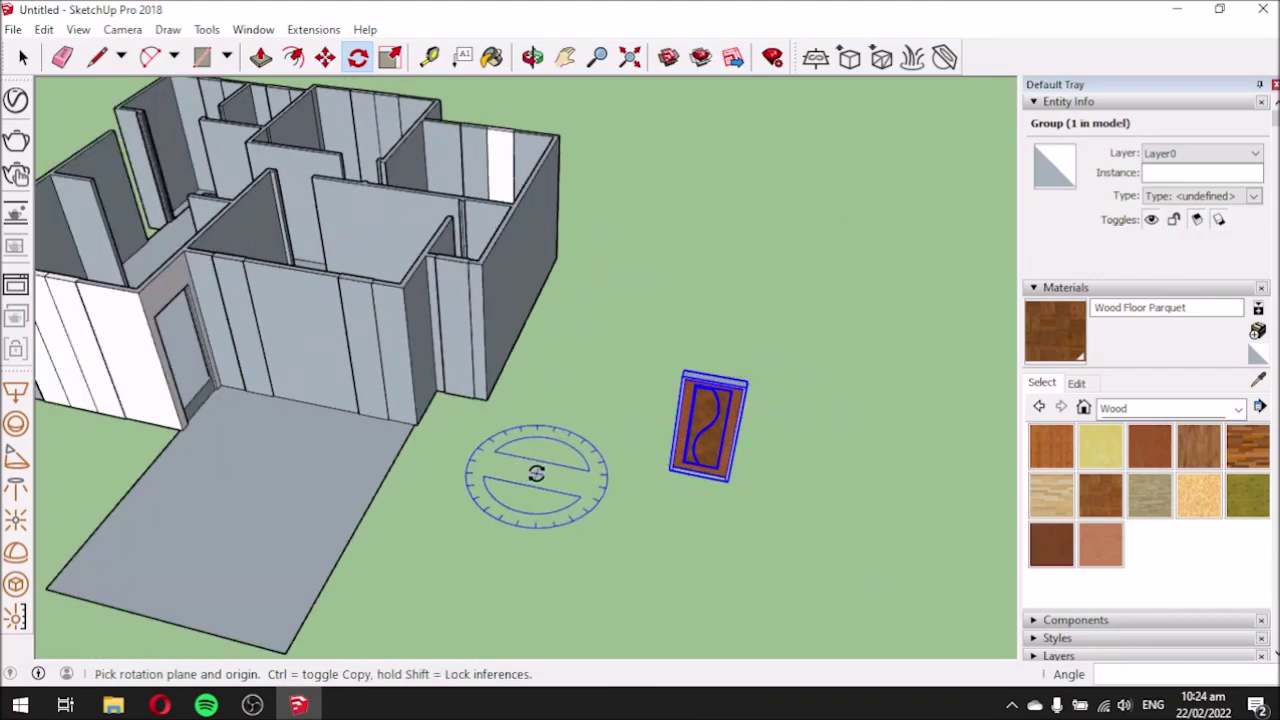
{"action": "middle_click_drag", "start_coordinate": [514, 471], "coordinate": [604, 418]}
{"action": "left_click", "coordinate": [23, 57]}
{"action": "scroll", "coordinate": [226, 266], "scroll_direction": "down", "scroll_amount": 2}
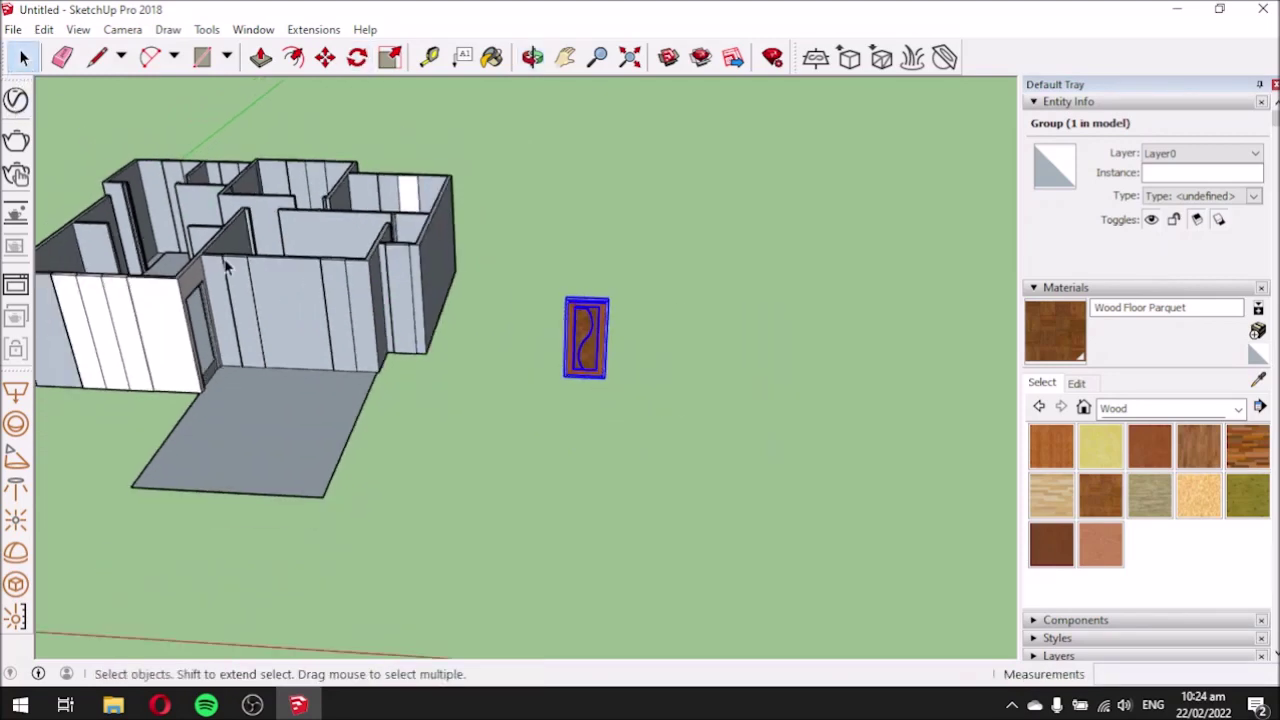
{"action": "left_click", "coordinate": [800, 376]}
Measure the gap between the two central partition ends and the doorway width at the middle back room.
{"action": "scroll", "coordinate": [703, 328], "scroll_direction": "up", "scroll_amount": 5}
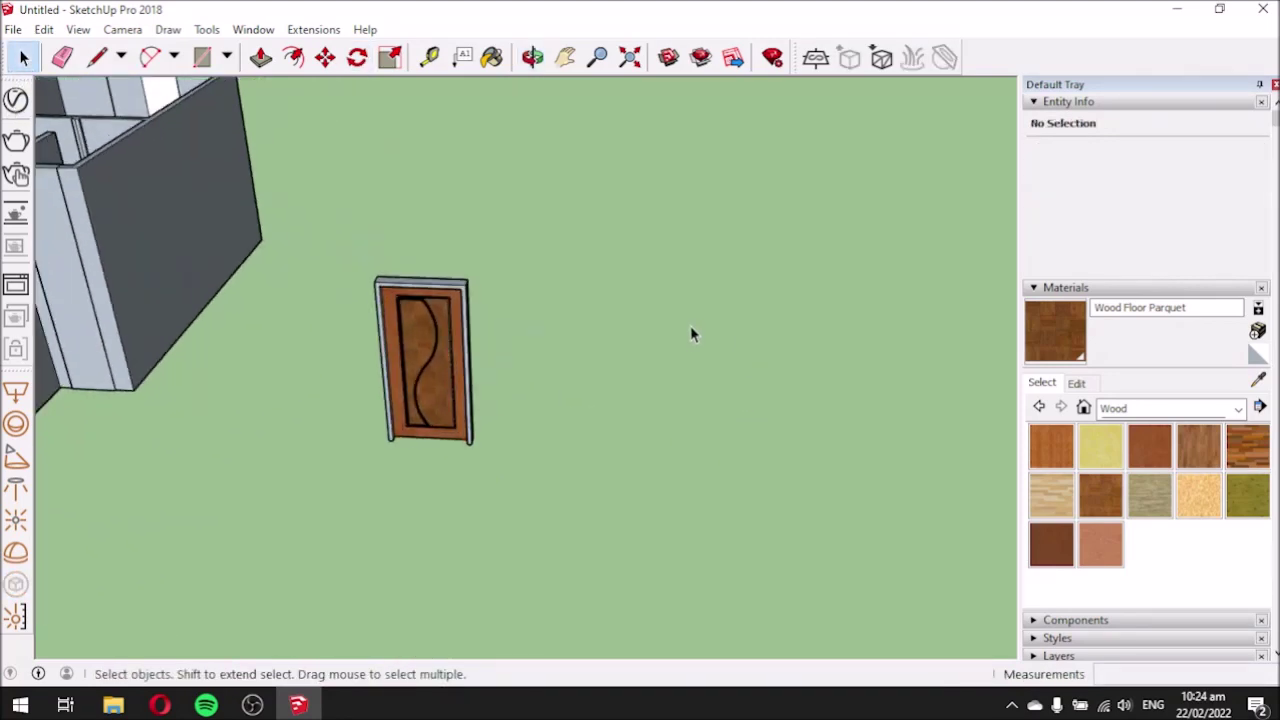
{"action": "middle_click_drag", "start_coordinate": [695, 380], "coordinate": [690, 531]}
{"action": "scroll", "coordinate": [690, 531], "scroll_direction": "down", "scroll_amount": 4}
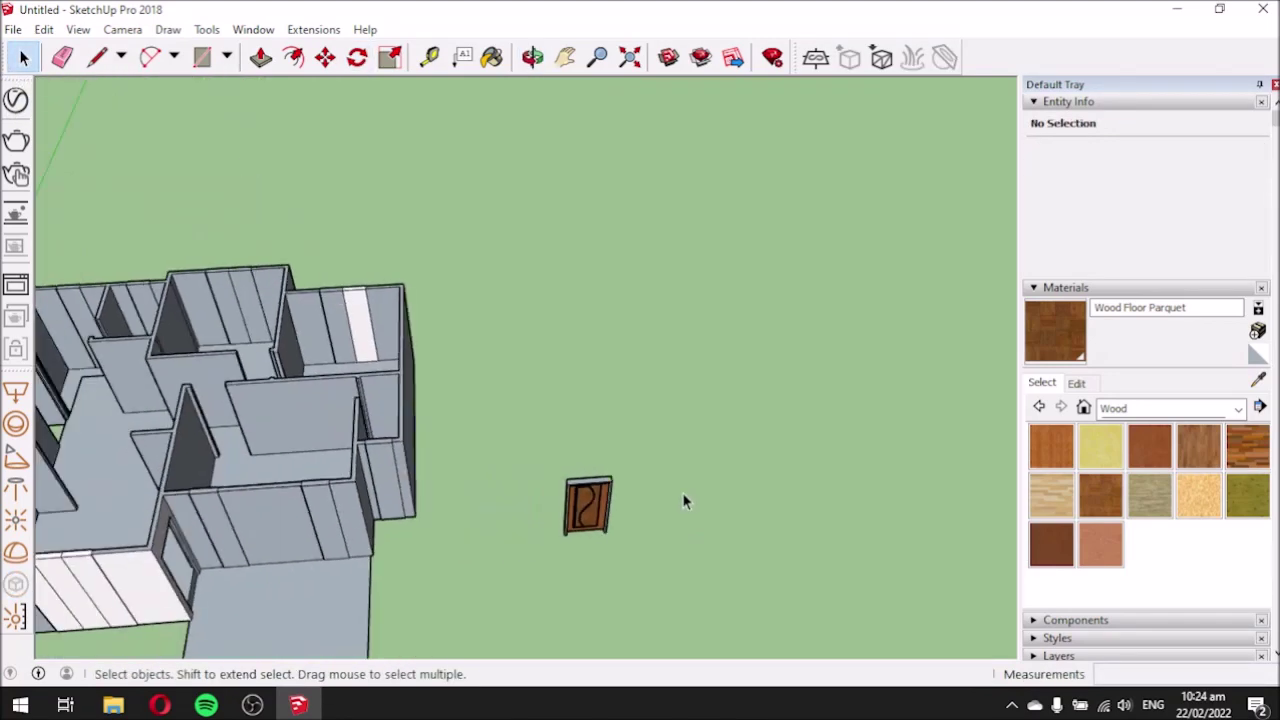
{"action": "scroll", "coordinate": [141, 371], "scroll_direction": "up", "scroll_amount": 8}
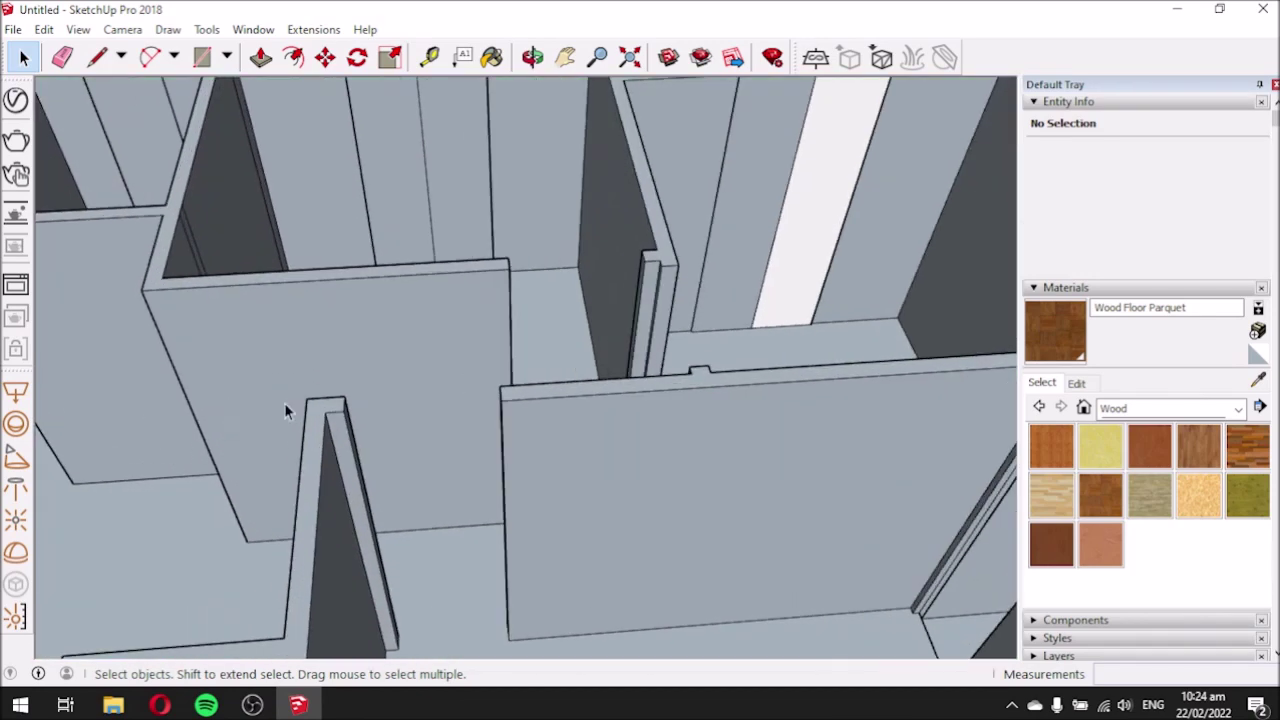
{"action": "scroll", "coordinate": [381, 370], "scroll_direction": "up", "scroll_amount": 1}
{"action": "middle_click_drag", "start_coordinate": [503, 408], "coordinate": [450, 424]}
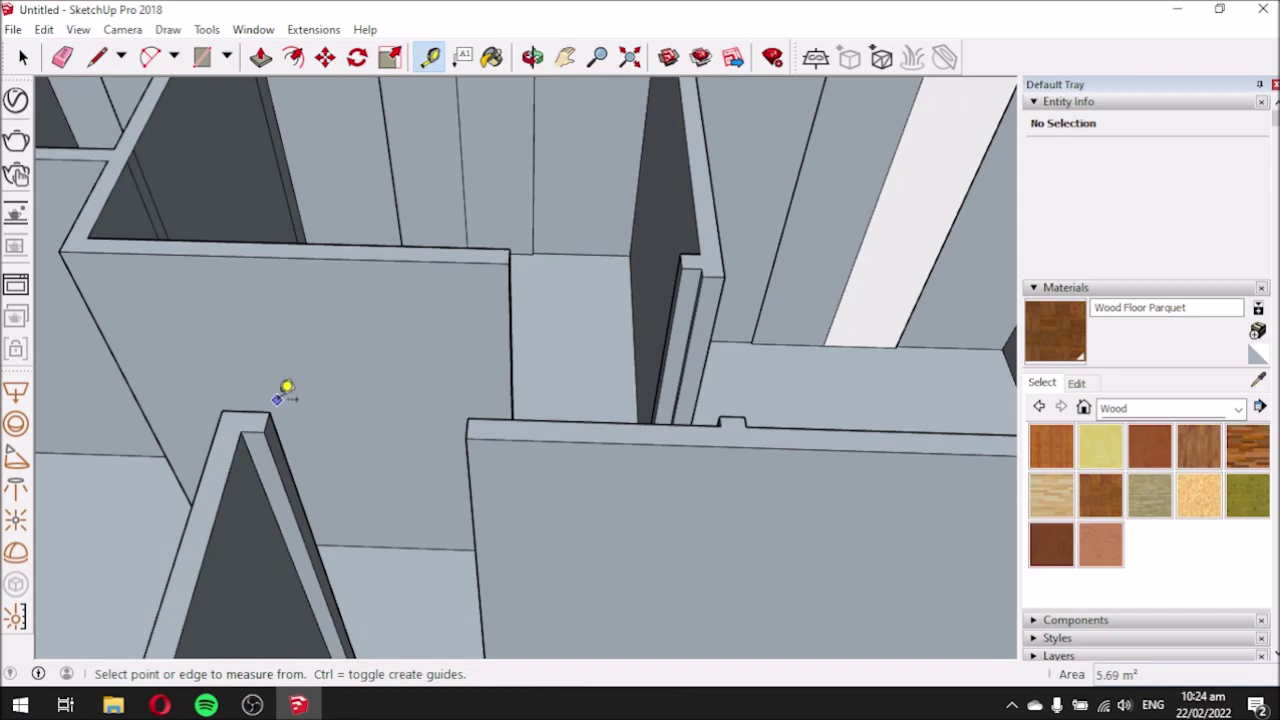
{"action": "left_click", "coordinate": [269, 412]}
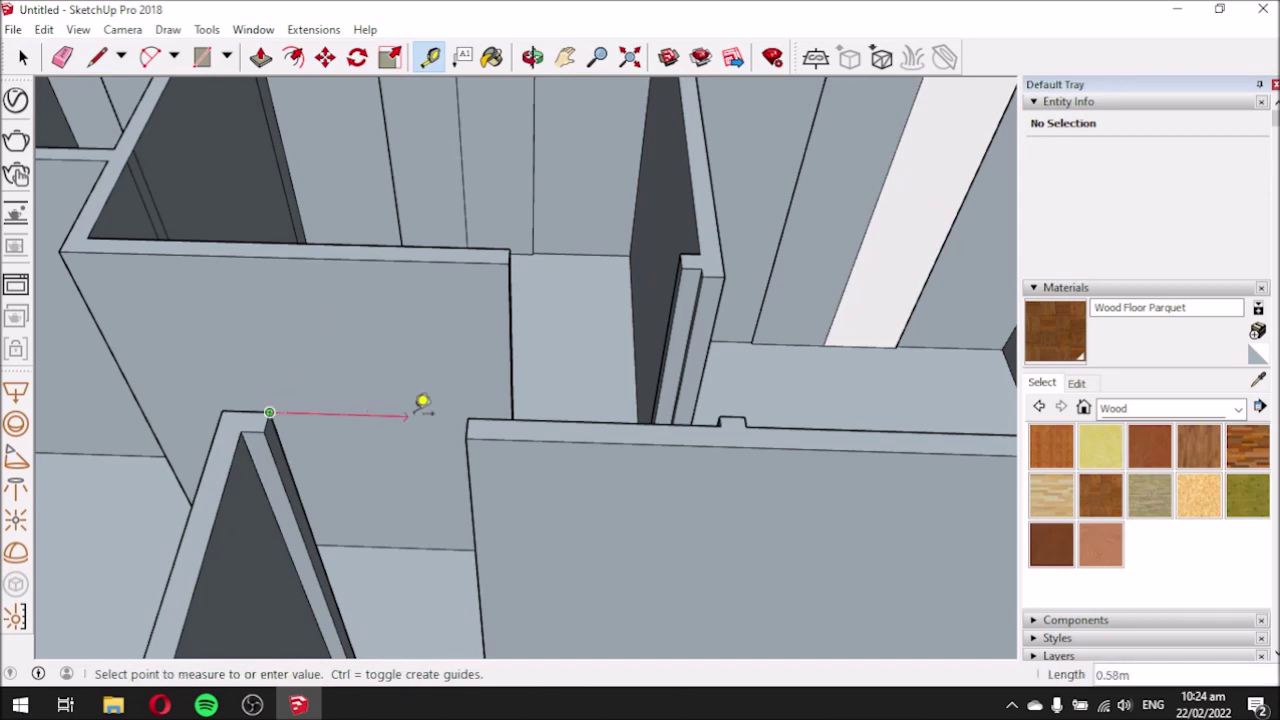
{"action": "left_click", "coordinate": [467, 417]}
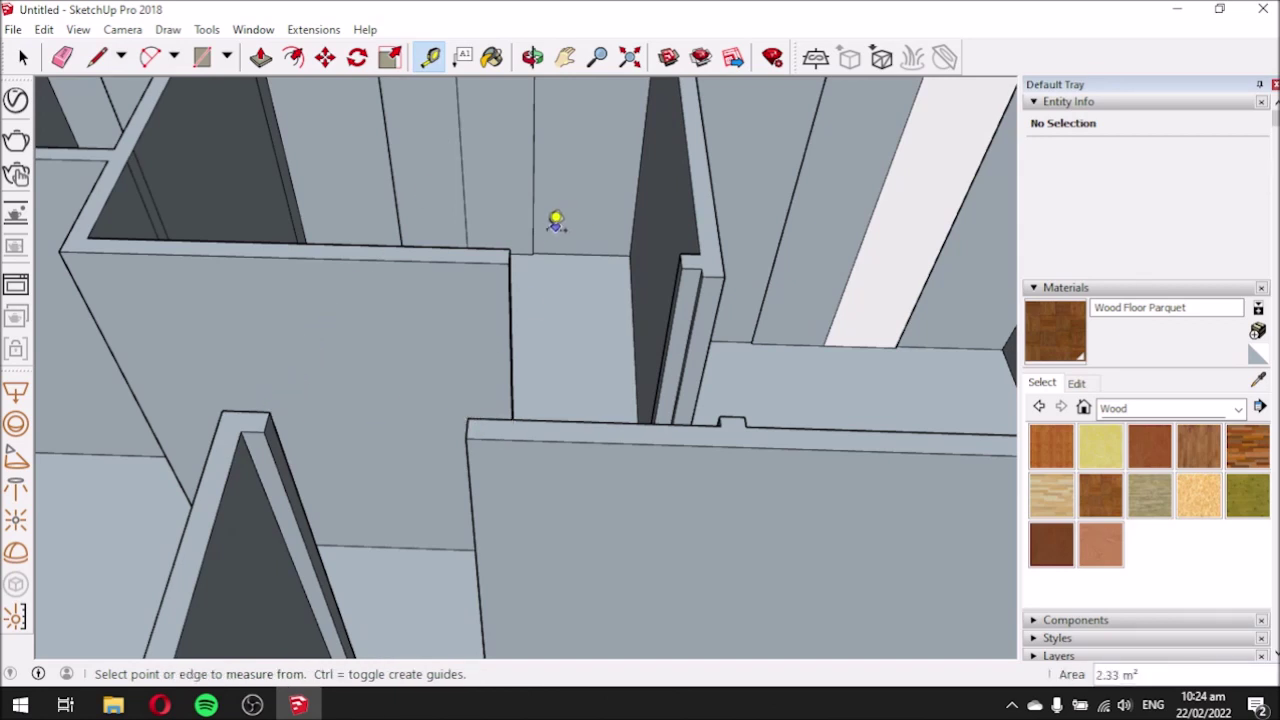
{"action": "left_click", "coordinate": [509, 249]}
{"action": "left_click", "coordinate": [686, 240]}
Measure the width of the outer side-wall opening, from one wall end to the facing wall end.
{"action": "scroll", "coordinate": [640, 280], "scroll_direction": "down", "scroll_amount": 3}
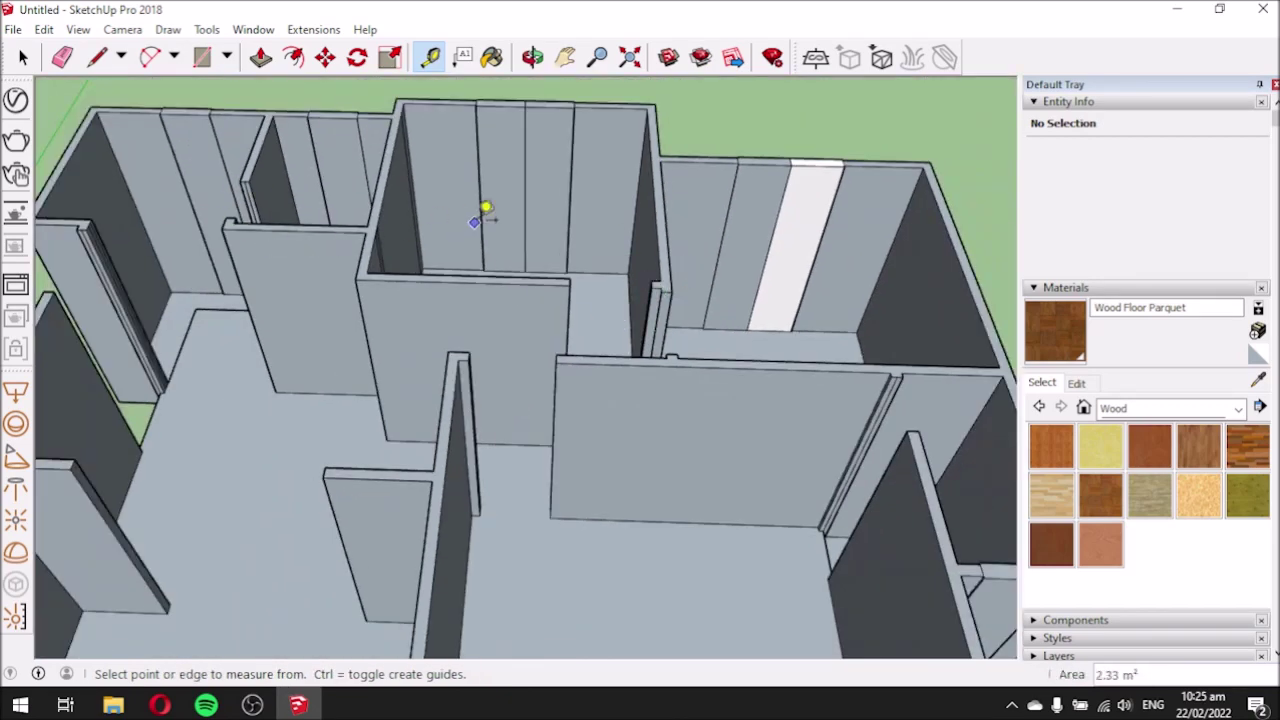
{"action": "scroll", "coordinate": [472, 212], "scroll_direction": "down", "scroll_amount": 3}
{"action": "middle_click_drag", "start_coordinate": [280, 243], "coordinate": [838, 395]}
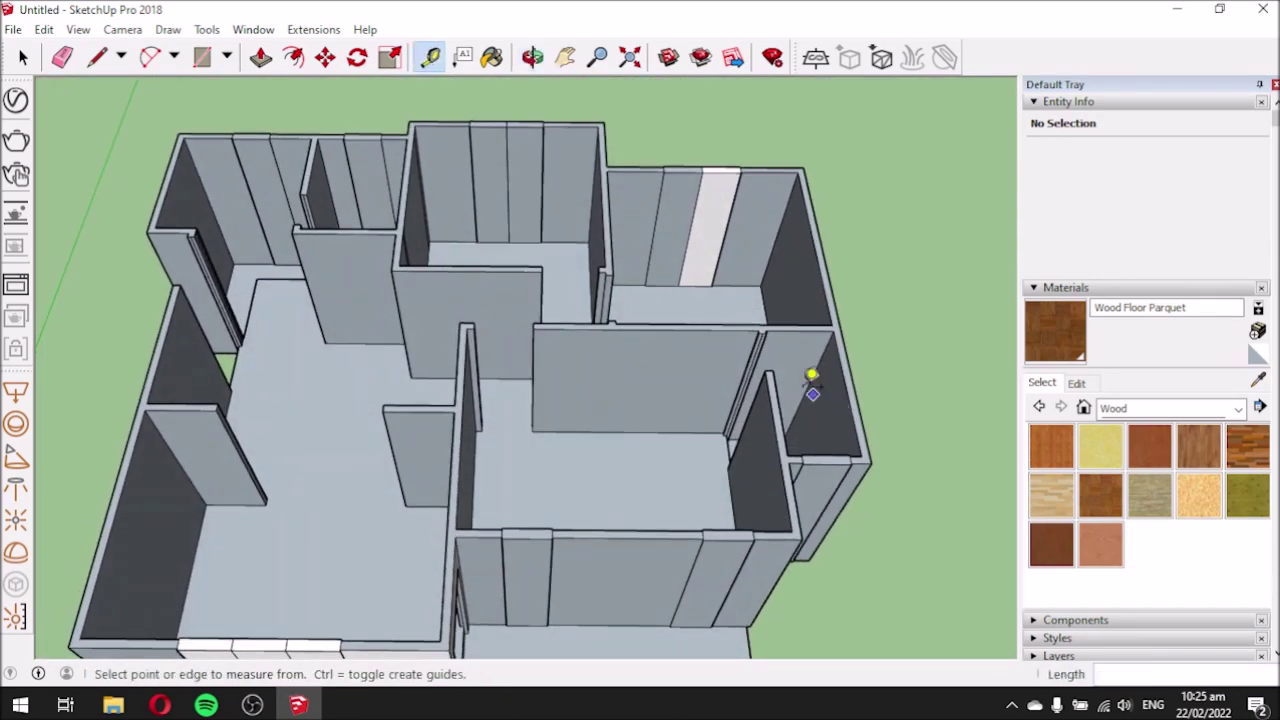
{"action": "scroll", "coordinate": [150, 212], "scroll_direction": "up", "scroll_amount": 5}
{"action": "scroll", "coordinate": [209, 214], "scroll_direction": "down", "scroll_amount": 6}
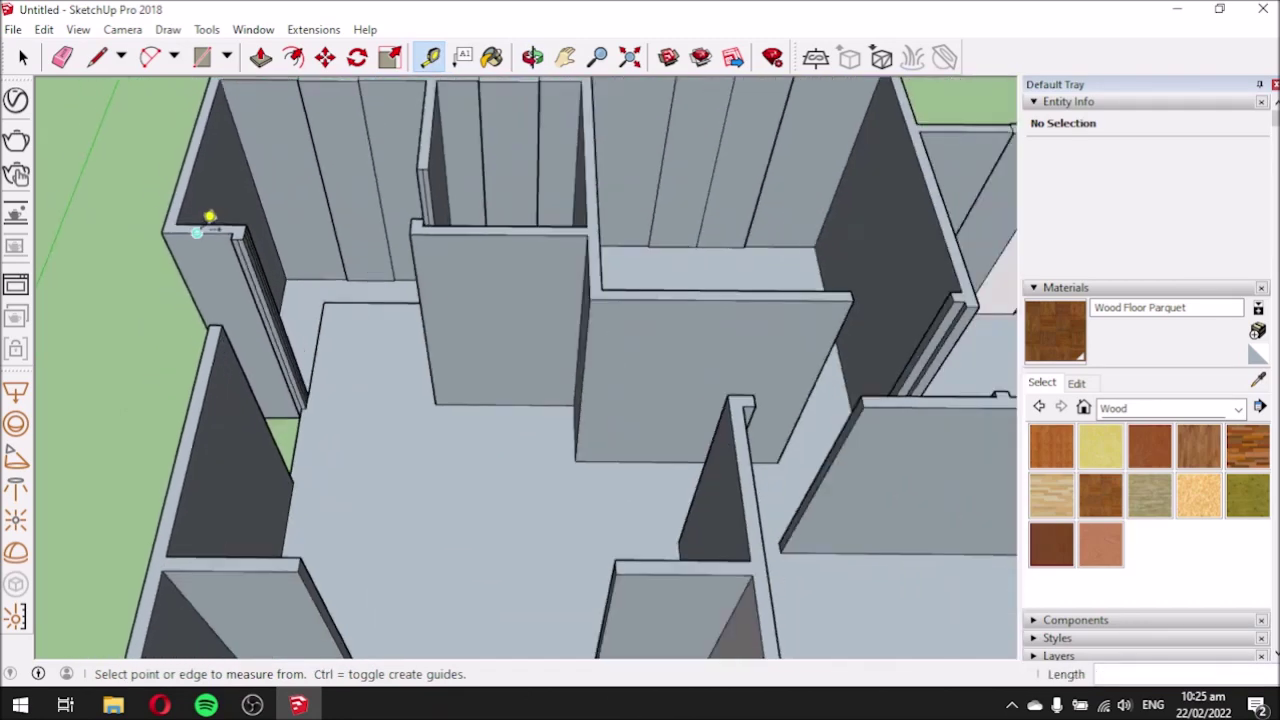
{"action": "middle_click_drag", "start_coordinate": [788, 428], "coordinate": [683, 300]}
{"action": "scroll", "coordinate": [500, 249], "scroll_direction": "down", "scroll_amount": 3}
{"action": "scroll", "coordinate": [783, 396], "scroll_direction": "up", "scroll_amount": 4}
{"action": "scroll", "coordinate": [783, 396], "scroll_direction": "up", "scroll_amount": 2}
{"action": "middle_click_drag", "start_coordinate": [737, 409], "coordinate": [663, 281]}
{"action": "scroll", "coordinate": [729, 343], "scroll_direction": "up", "scroll_amount": 3}
{"action": "scroll", "coordinate": [720, 352], "scroll_direction": "down", "scroll_amount": 5}
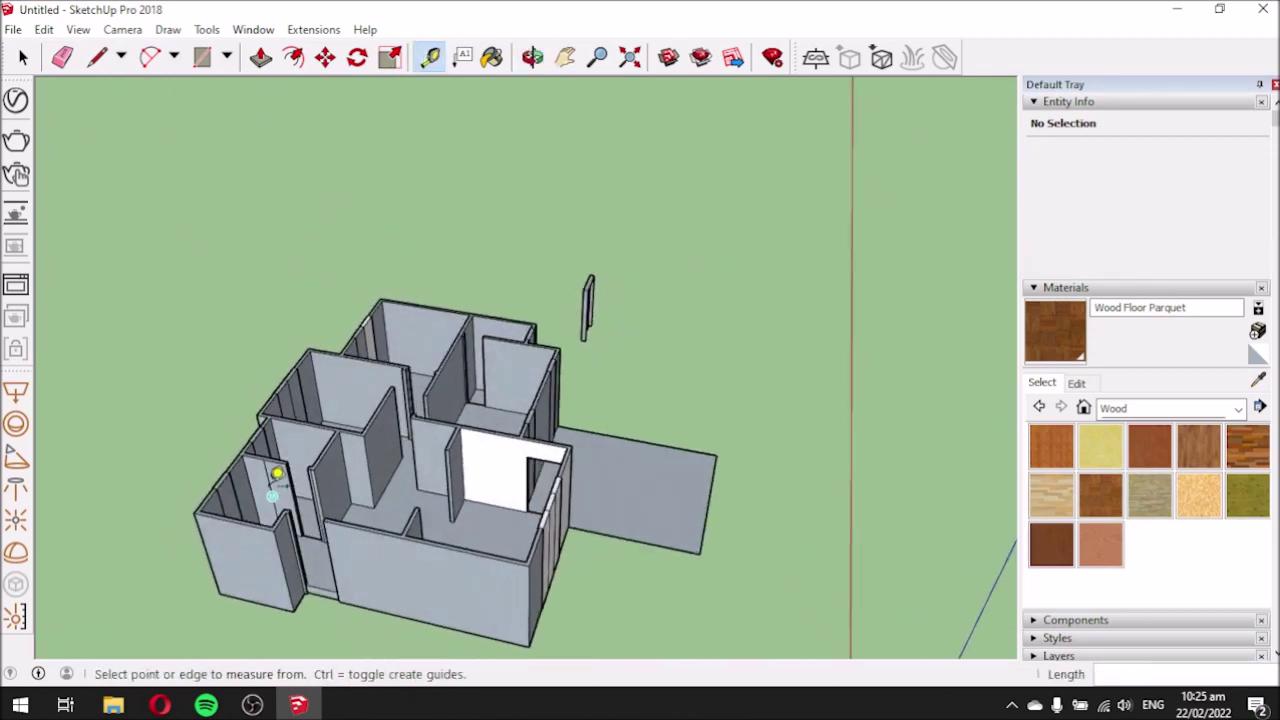
{"action": "scroll", "coordinate": [380, 520], "scroll_direction": "up", "scroll_amount": 8}
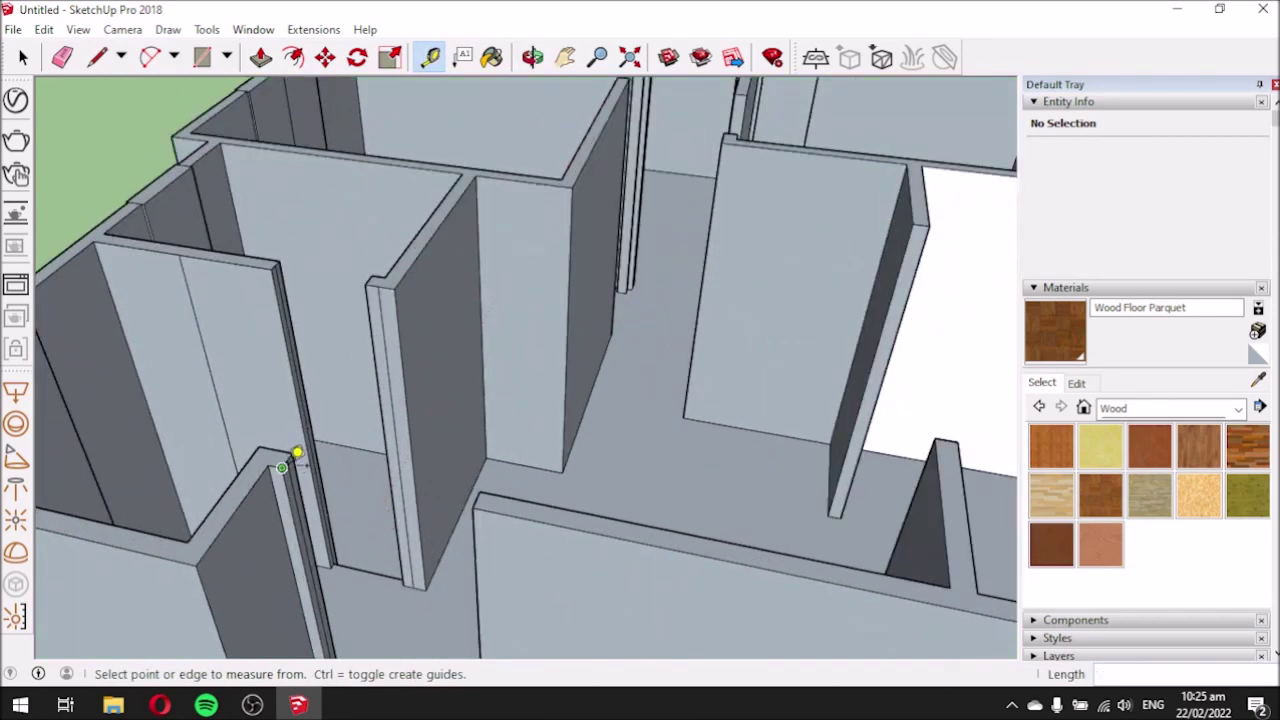
{"action": "left_click", "coordinate": [286, 461]}
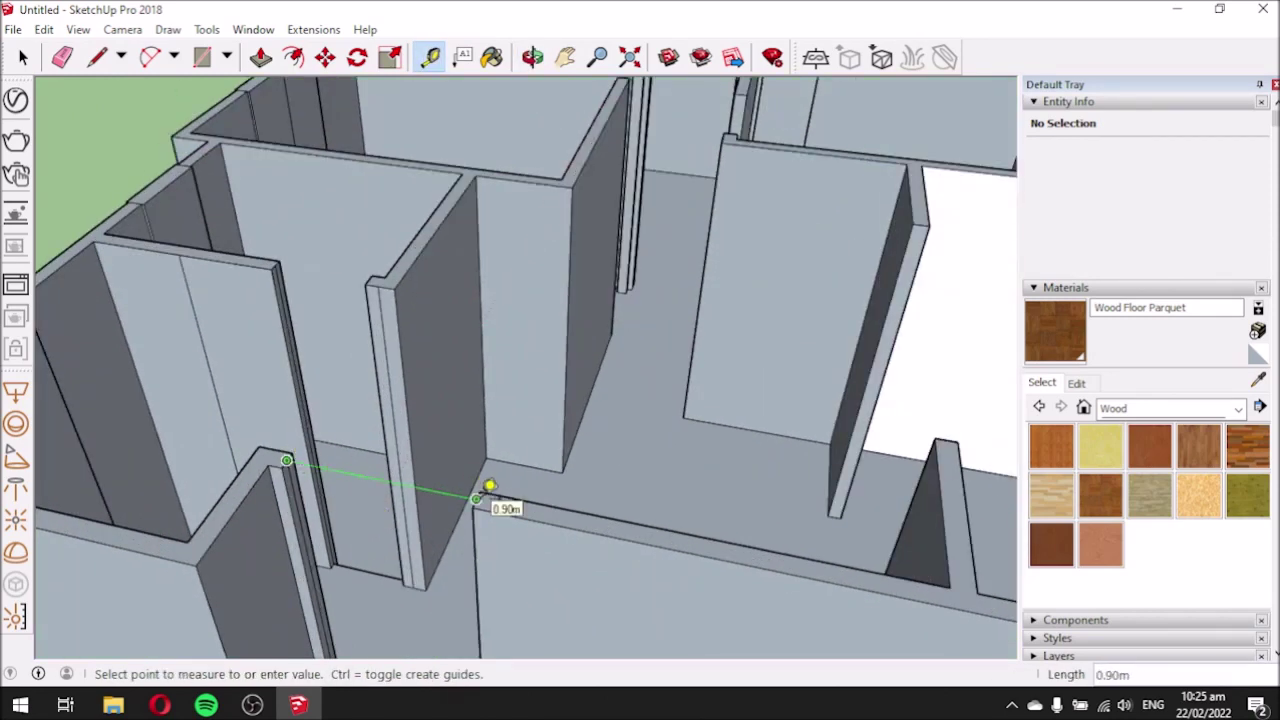
{"action": "left_click", "coordinate": [488, 487]}
Examine the house's front doorway and interior door openings from above in relation to the separate door.
{"action": "scroll", "coordinate": [354, 451], "scroll_direction": "down", "scroll_amount": 8}
{"action": "middle_click_drag", "start_coordinate": [343, 449], "coordinate": [186, 583]}
{"action": "scroll", "coordinate": [249, 503], "scroll_direction": "down", "scroll_amount": 3}
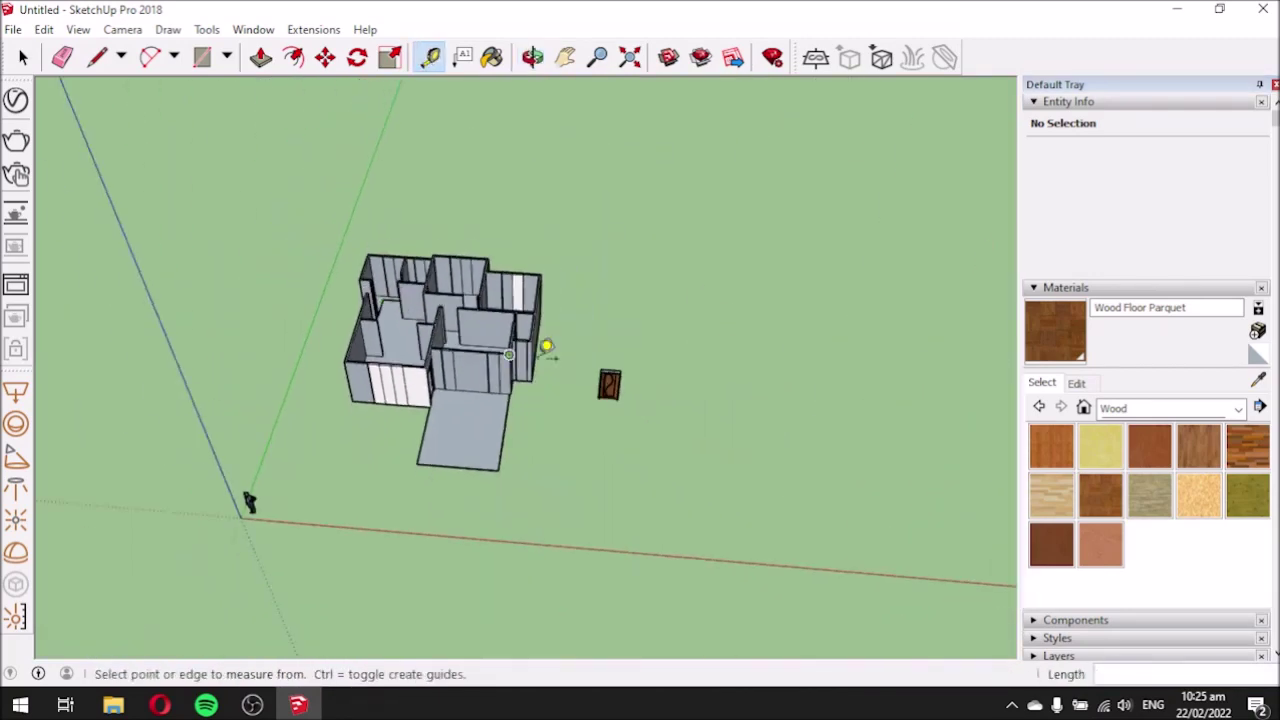
{"action": "scroll", "coordinate": [680, 372], "scroll_direction": "up", "scroll_amount": 3}
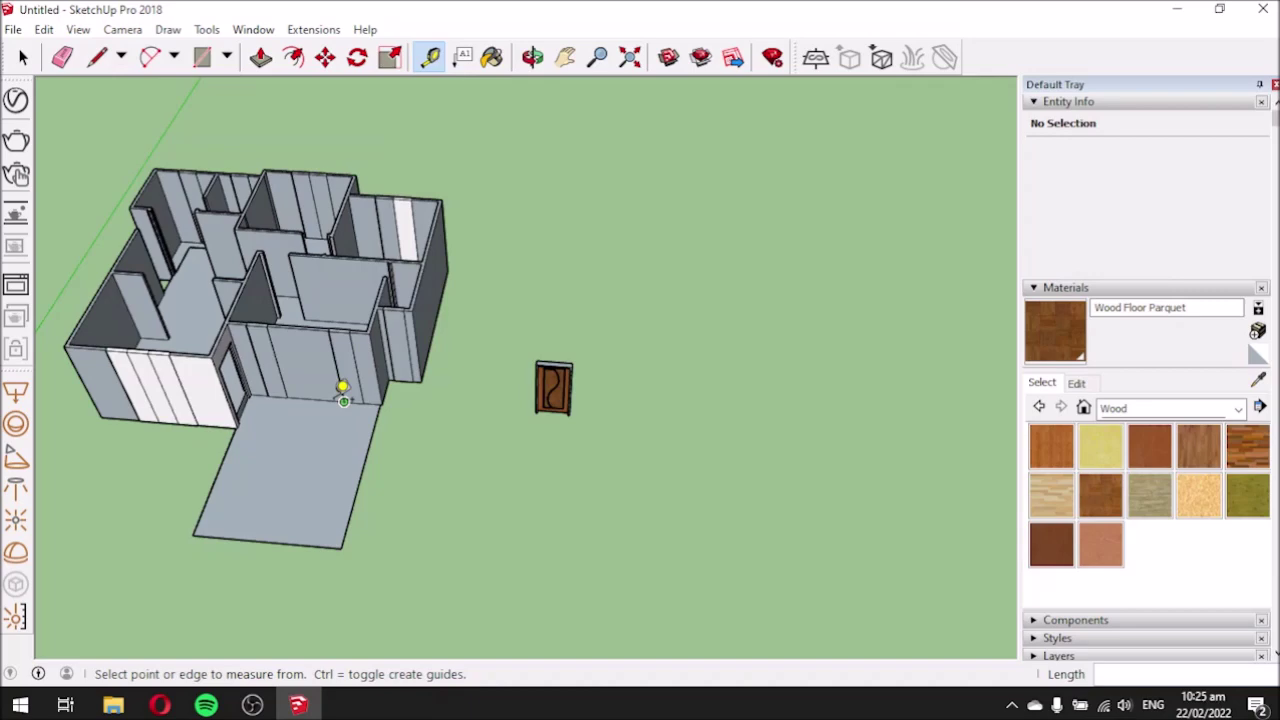
{"action": "middle_click_drag", "start_coordinate": [348, 430], "coordinate": [317, 334]}
{"action": "scroll", "coordinate": [270, 280], "scroll_direction": "up", "scroll_amount": 4}
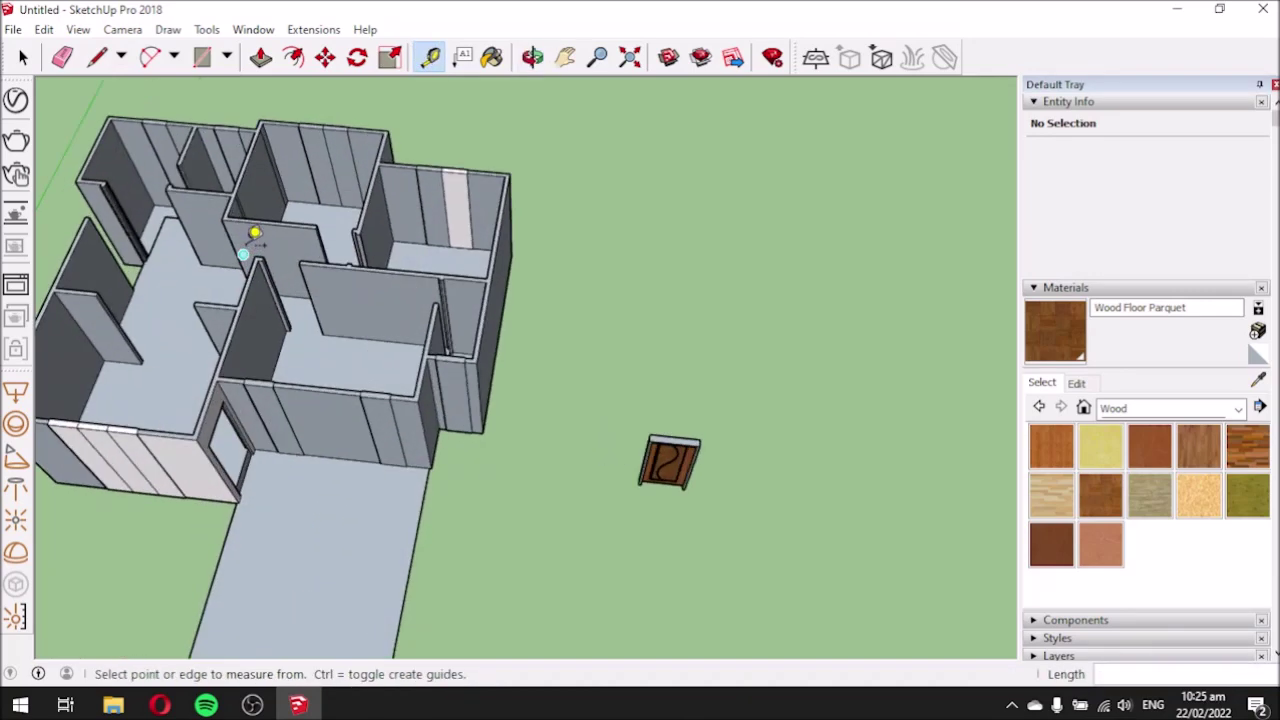
{"action": "scroll", "coordinate": [257, 214], "scroll_direction": "down", "scroll_amount": 3}
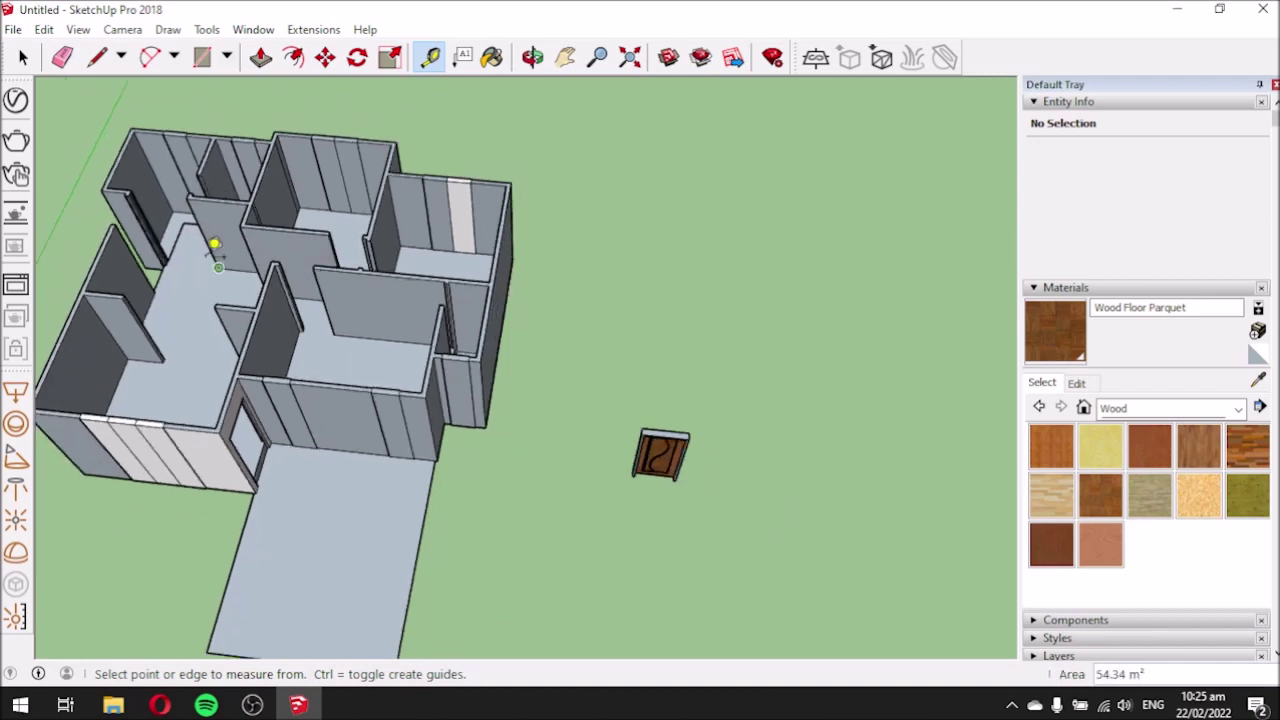
{"action": "middle_click_drag", "start_coordinate": [534, 429], "coordinate": [746, 440]}
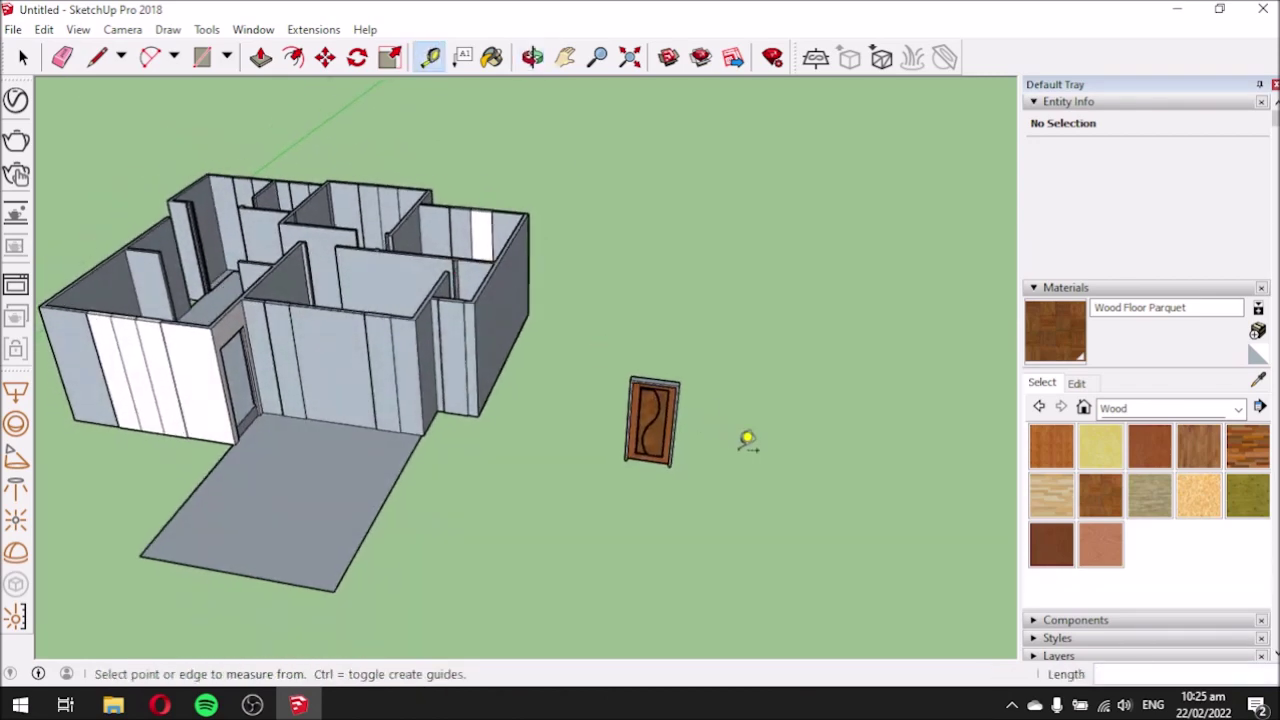
Start a new line on the open ground just beside the foot of the finished door.
{"action": "scroll", "coordinate": [846, 437], "scroll_direction": "up", "scroll_amount": 3}
{"action": "middle_click_drag", "start_coordinate": [851, 437], "coordinate": [877, 327]}
{"action": "scroll", "coordinate": [523, 277], "scroll_direction": "down", "scroll_amount": 3}
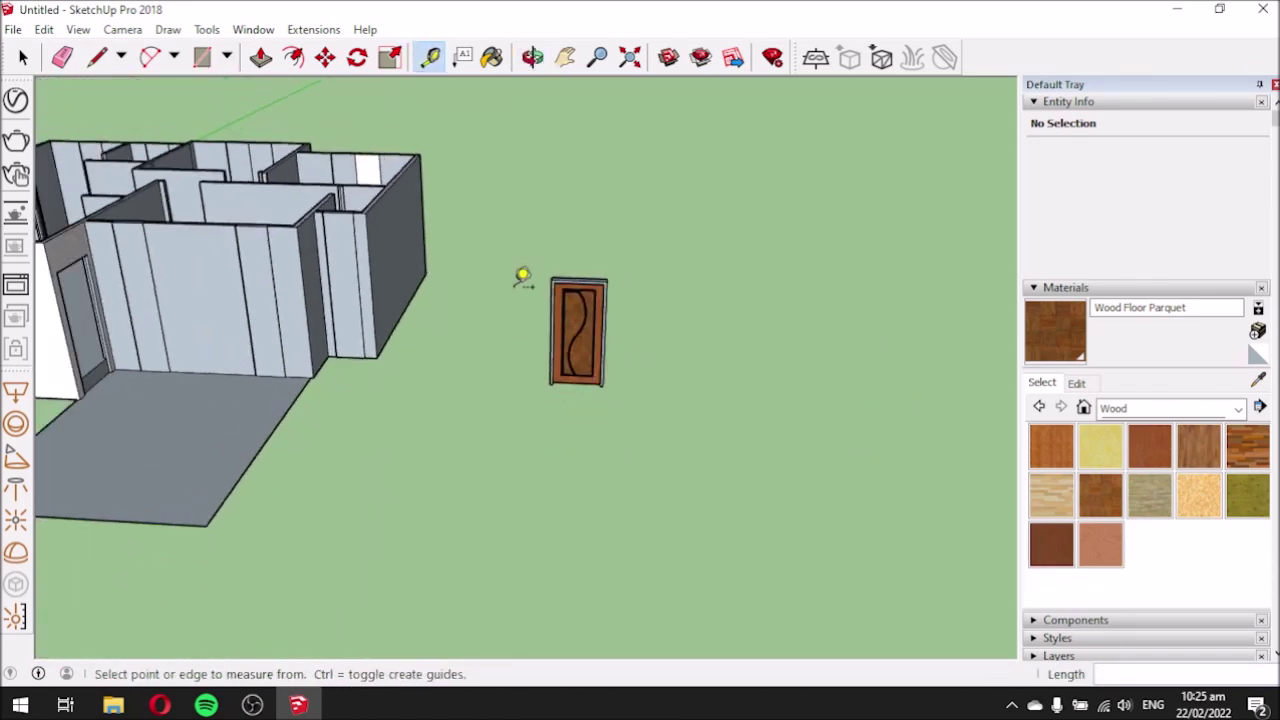
{"action": "scroll", "coordinate": [871, 329], "scroll_direction": "up", "scroll_amount": 3}
{"action": "left_click", "coordinate": [96, 57]}
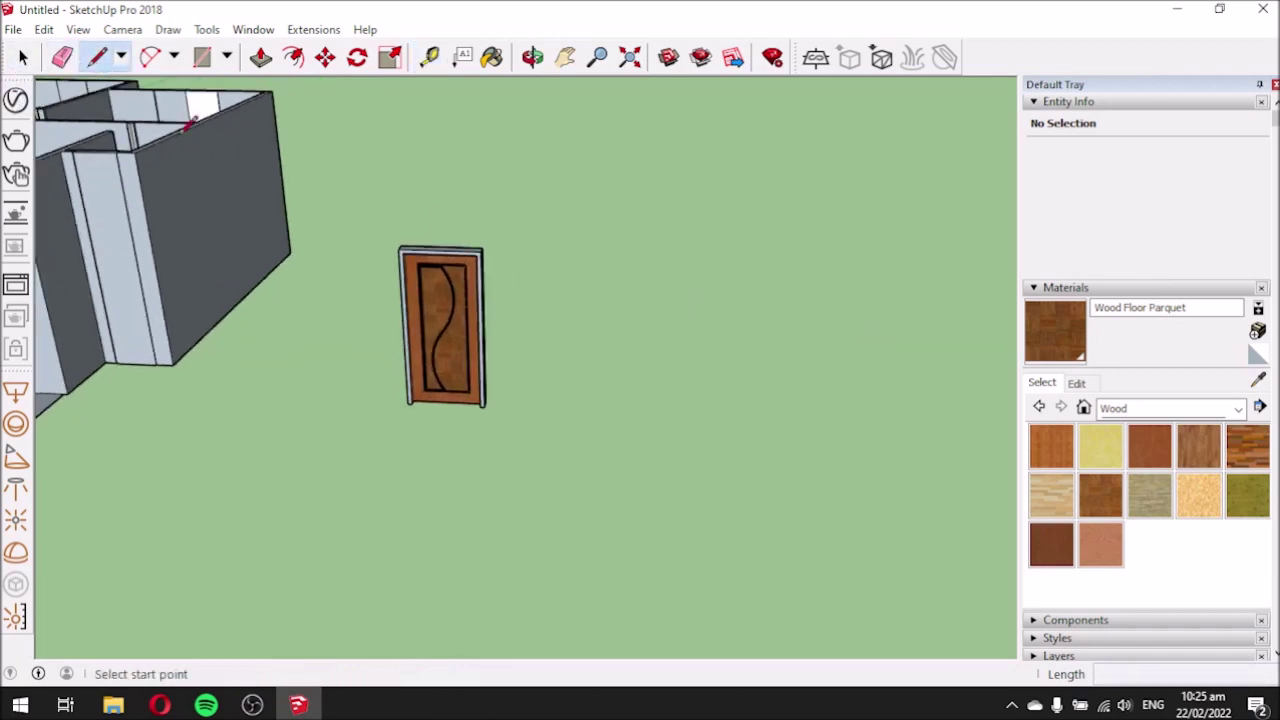
{"action": "scroll", "coordinate": [521, 269], "scroll_direction": "up", "scroll_amount": 2}
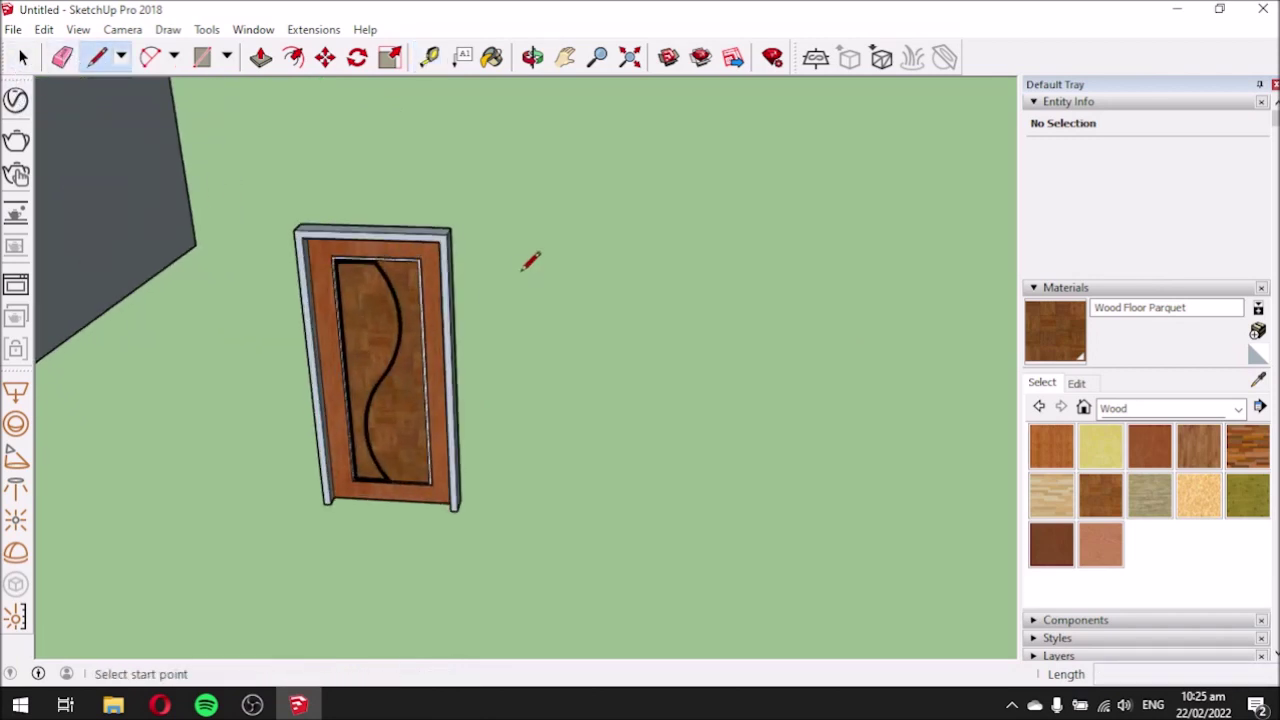
{"action": "left_click", "coordinate": [572, 507]}
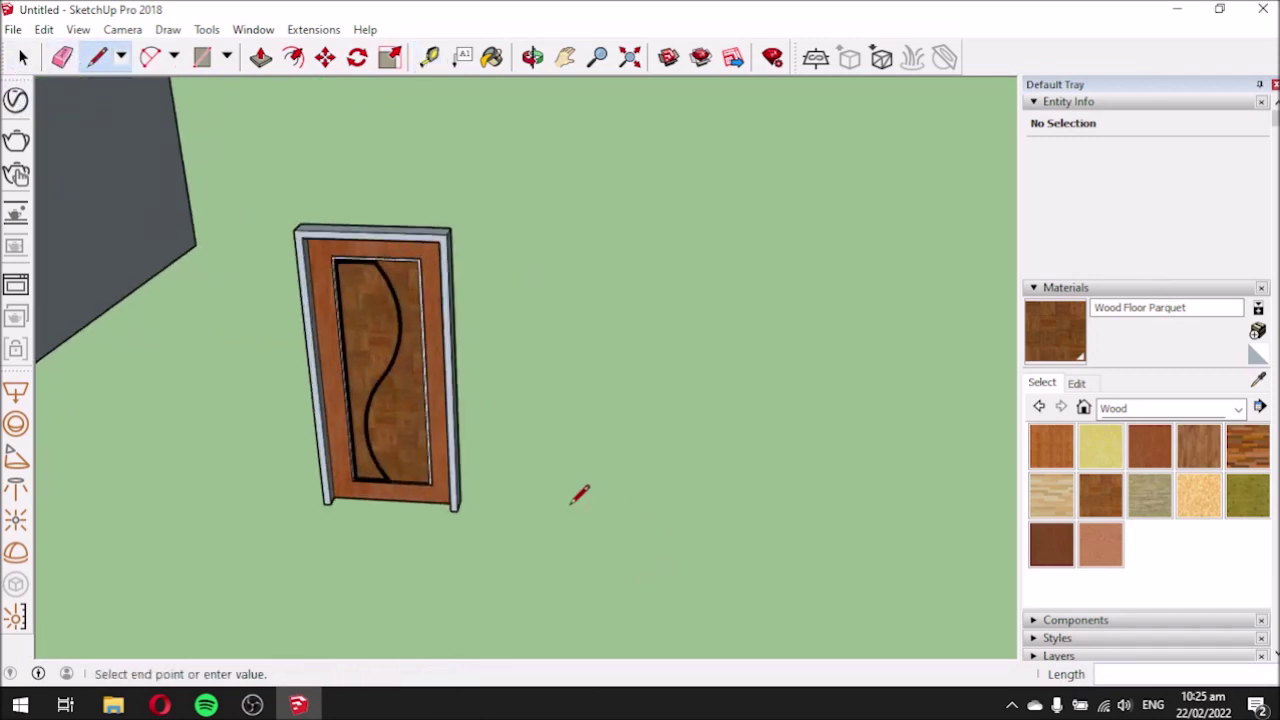
Draw an upright rectangular face for a second door beside the finished wooden door with the Line tool.
{"action": "left_click", "coordinate": [691, 511]}
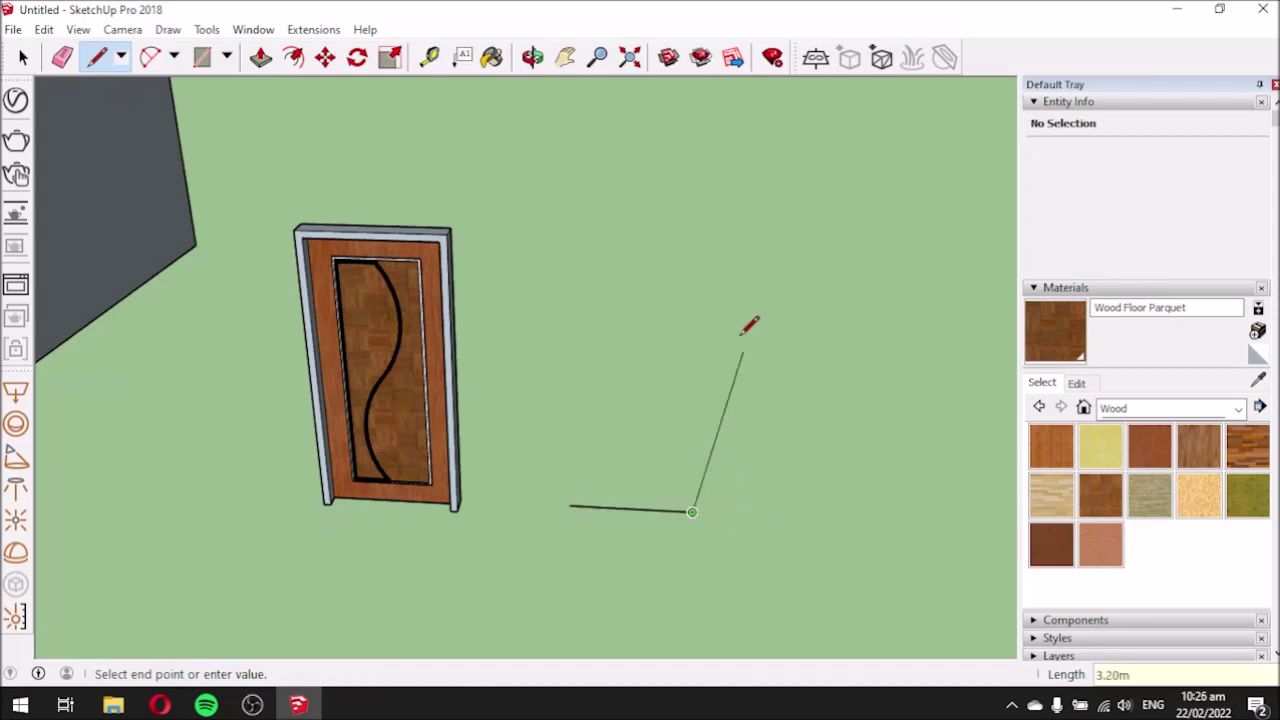
{"action": "left_click", "coordinate": [716, 234]}
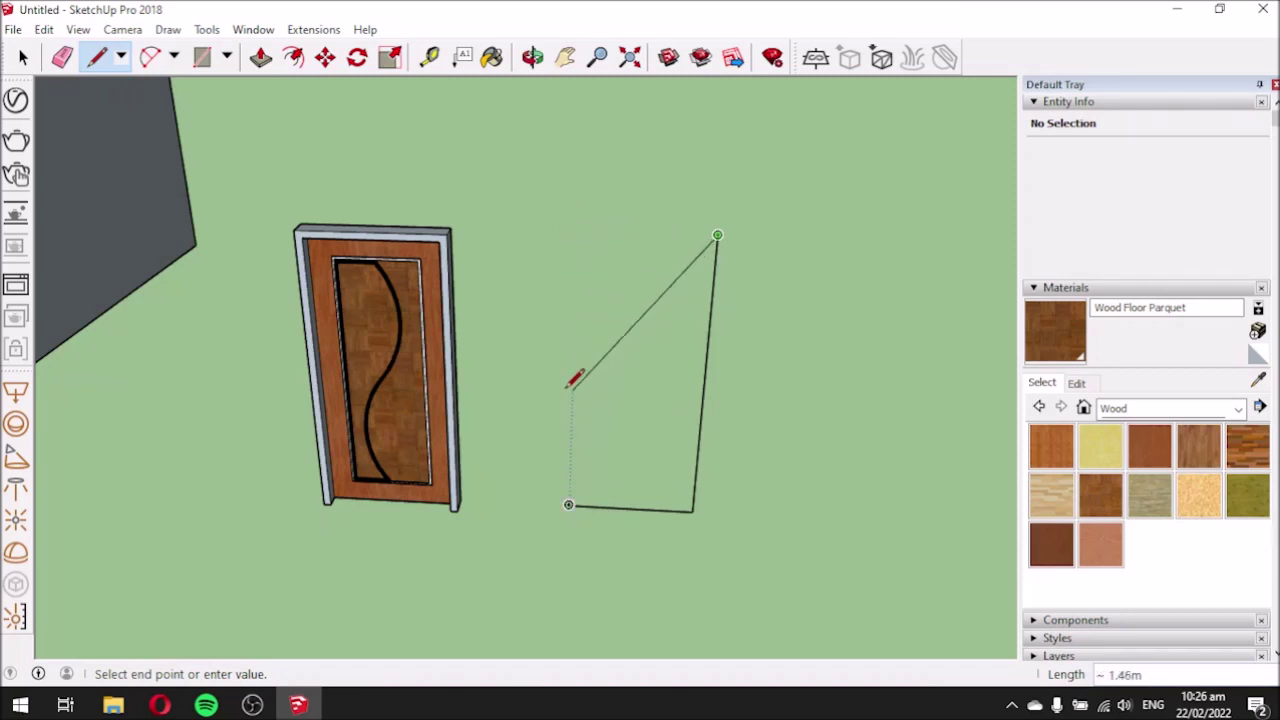
{"action": "left_click", "coordinate": [575, 231]}
{"action": "left_click", "coordinate": [568, 504]}
{"action": "mouse_move", "coordinate": [563, 380]}
{"action": "middle_mouse_down"}
{"action": "mouse_move", "coordinate": [523, 249]}
{"action": "mouse_move", "coordinate": [564, 397]}
{"action": "mouse_move", "coordinate": [560, 337]}
{"action": "mouse_move", "coordinate": [740, 594]}
{"action": "mouse_move", "coordinate": [997, 626]}
{"action": "mouse_move", "coordinate": [950, 586]}
{"action": "mouse_move", "coordinate": [509, 403]}
{"action": "mouse_move", "coordinate": [531, 394]}
{"action": "mouse_move", "coordinate": [520, 380]}
{"action": "middle_mouse_up"}
{"action": "key", "text": "l"}
{"action": "scroll", "coordinate": [607, 416], "scroll_direction": "up", "scroll_amount": 2}
{"action": "middle_click_drag", "start_coordinate": [443, 336], "coordinate": [533, 325]}
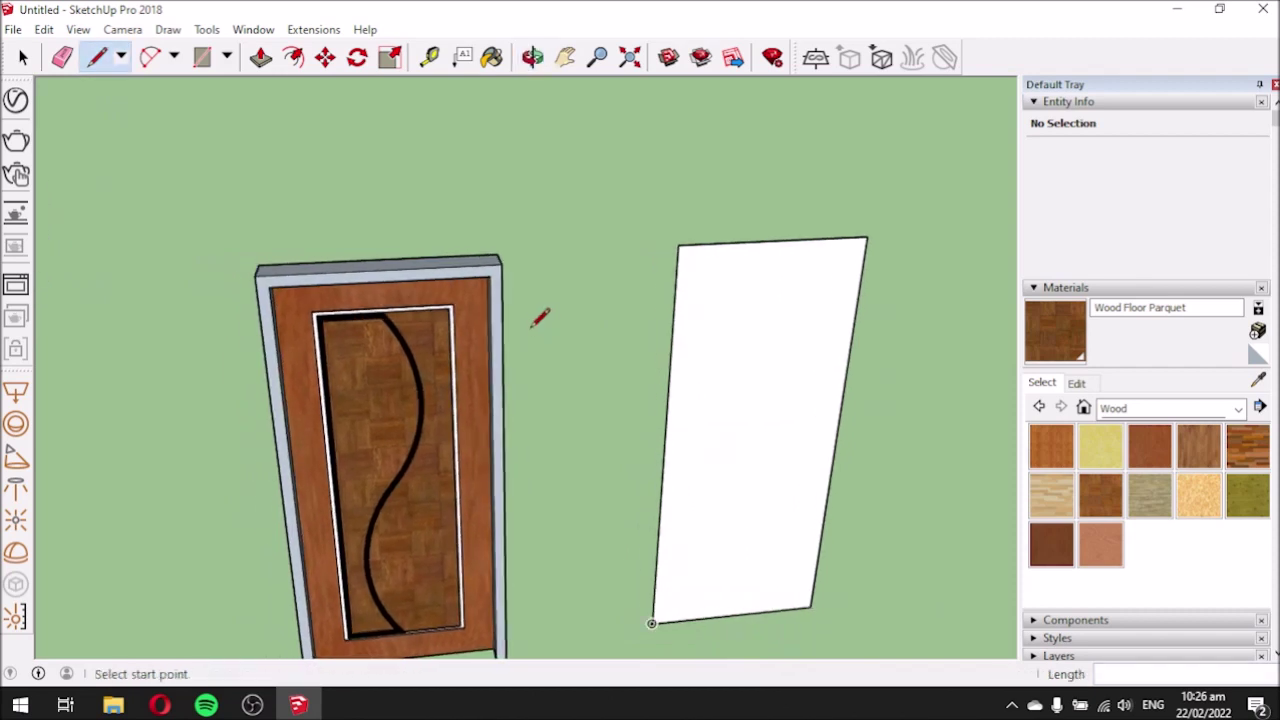
Offset the edges of the new rectangular face inward by 0.05 m.
{"action": "left_click", "coordinate": [293, 57]}
{"action": "left_click", "coordinate": [766, 291]}
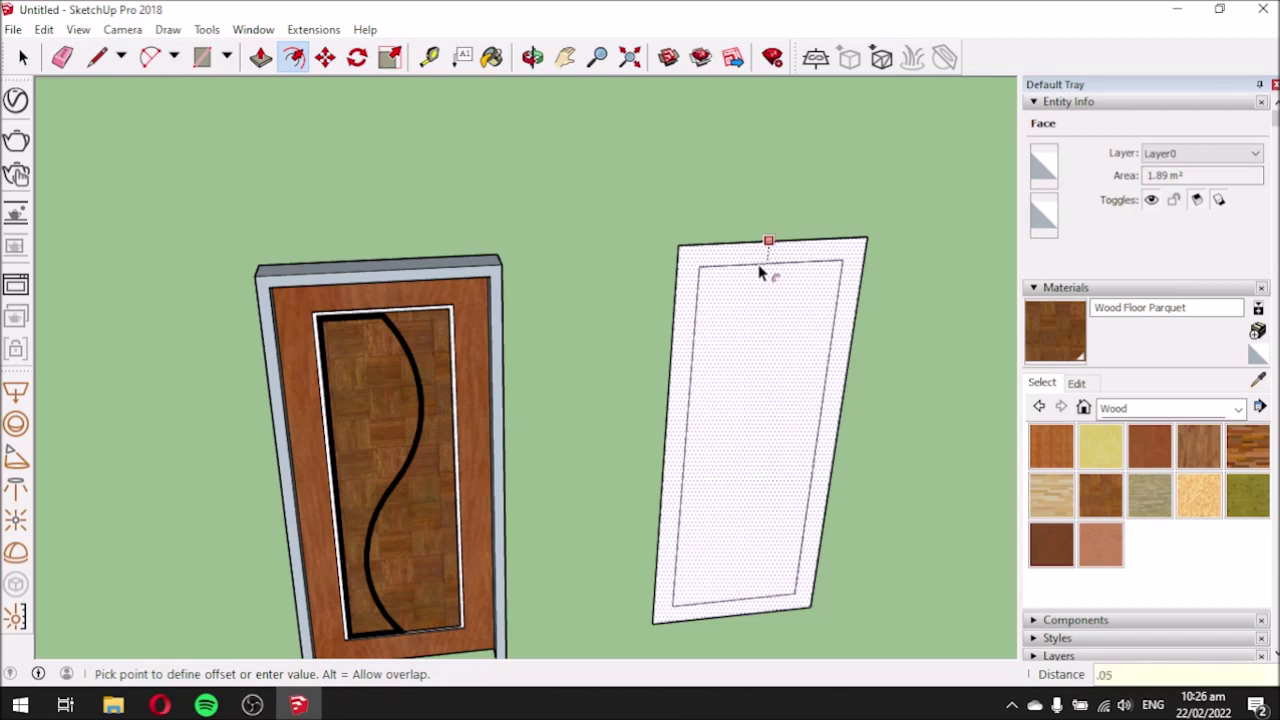
{"action": "key", "text": "Return"}
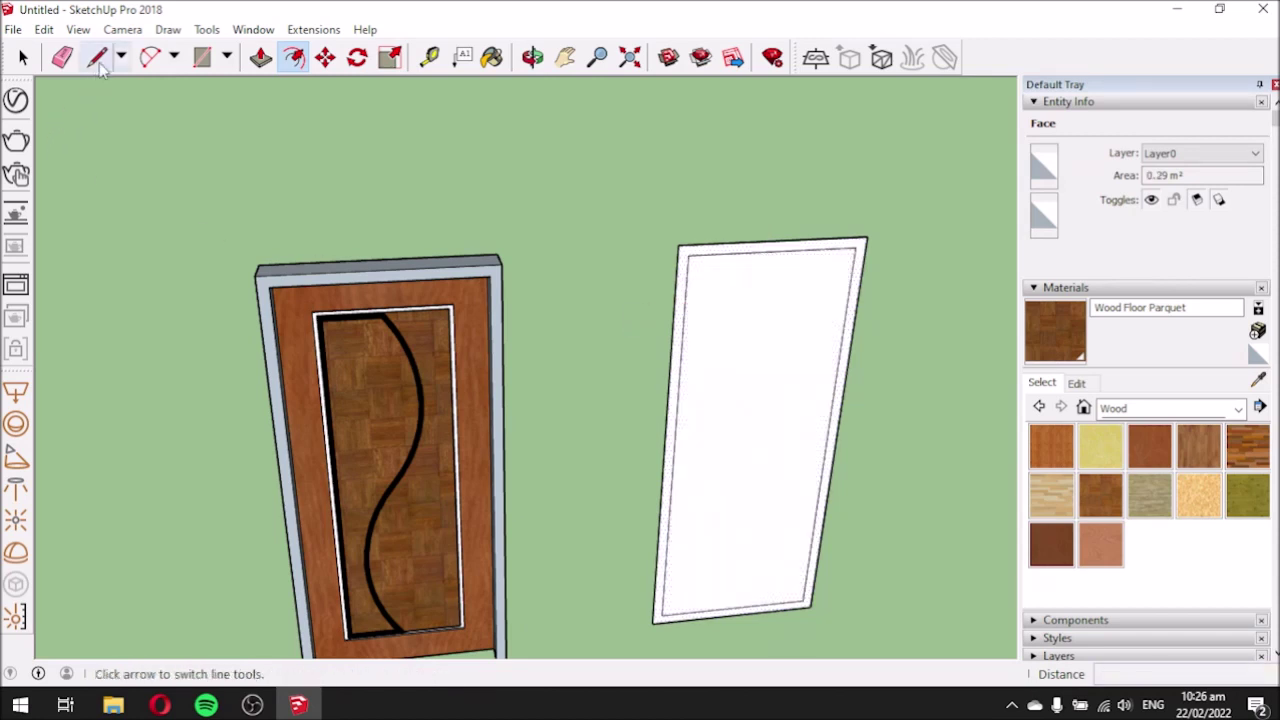
Draw short lines from both lower corners of the offset rectangle down to the door's bottom edge.
{"action": "left_click", "coordinate": [97, 57]}
{"action": "scroll", "coordinate": [677, 334], "scroll_direction": "down", "scroll_amount": 3}
{"action": "scroll", "coordinate": [797, 523], "scroll_direction": "up", "scroll_amount": 5}
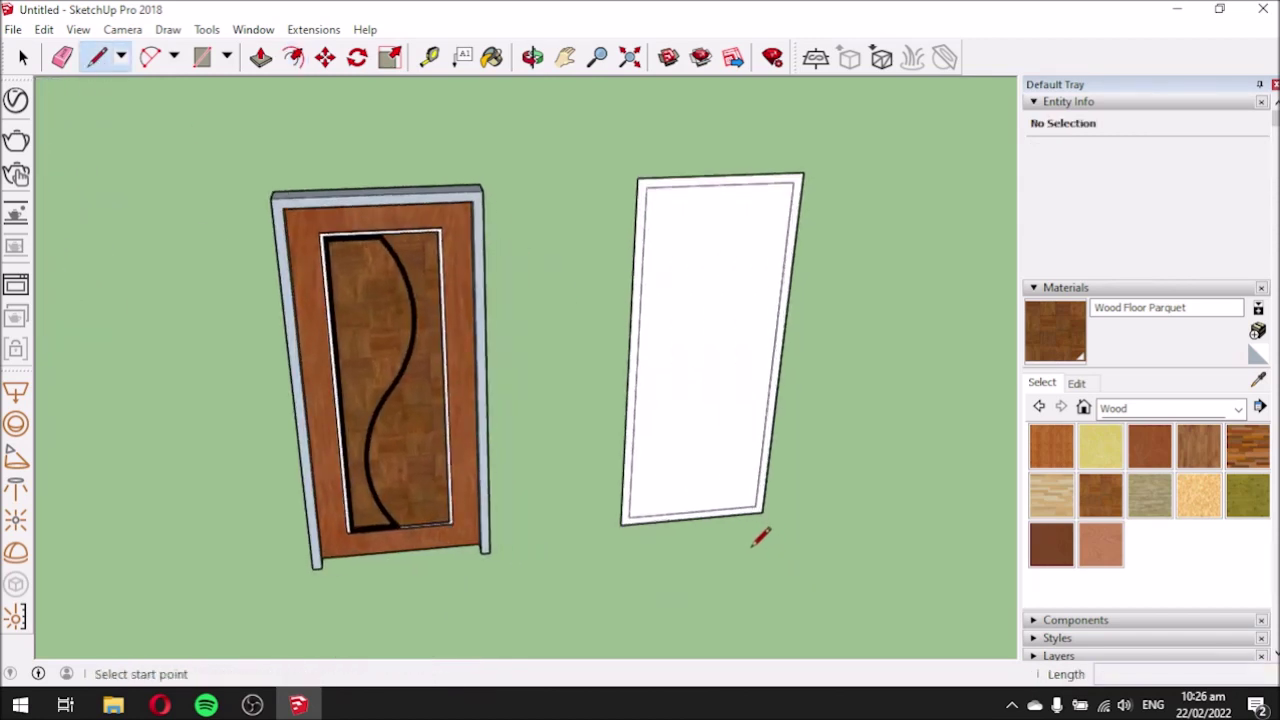
{"action": "scroll", "coordinate": [762, 535], "scroll_direction": "up", "scroll_amount": 3}
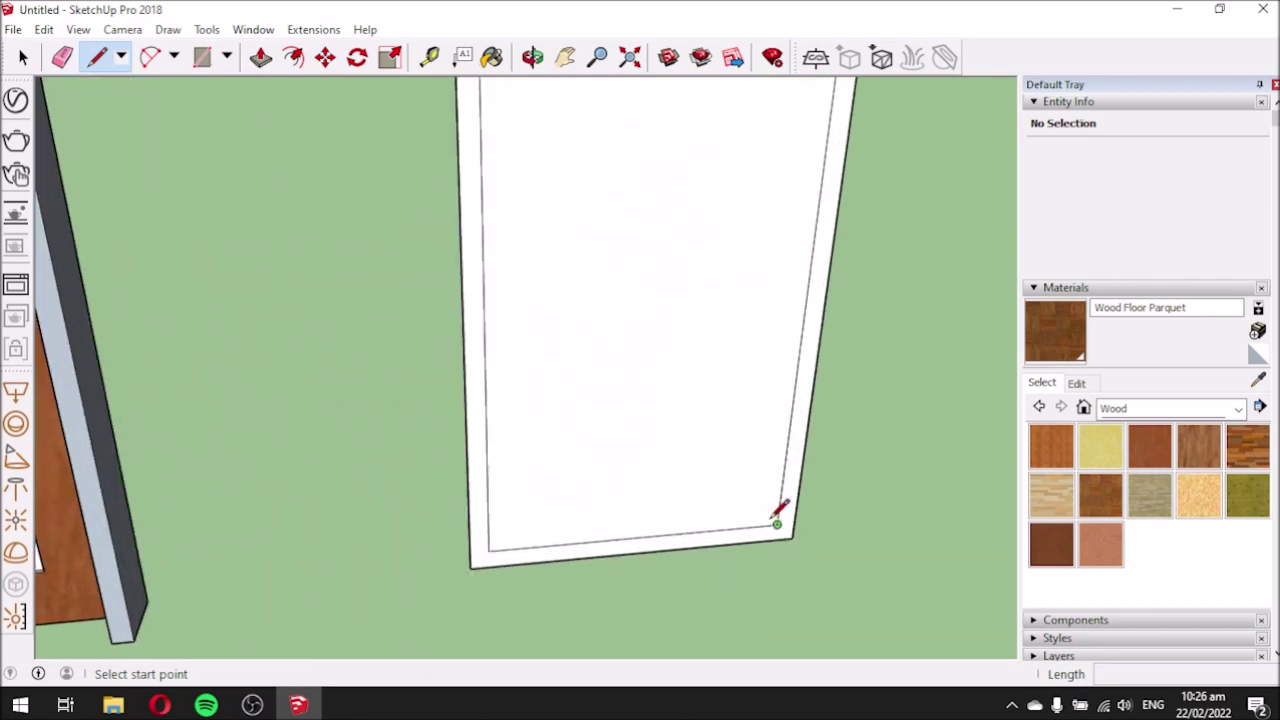
{"action": "scroll", "coordinate": [776, 518], "scroll_direction": "up", "scroll_amount": 2}
{"action": "left_click", "coordinate": [787, 530]}
{"action": "left_click", "coordinate": [783, 557]}
{"action": "left_click", "coordinate": [242, 580]}
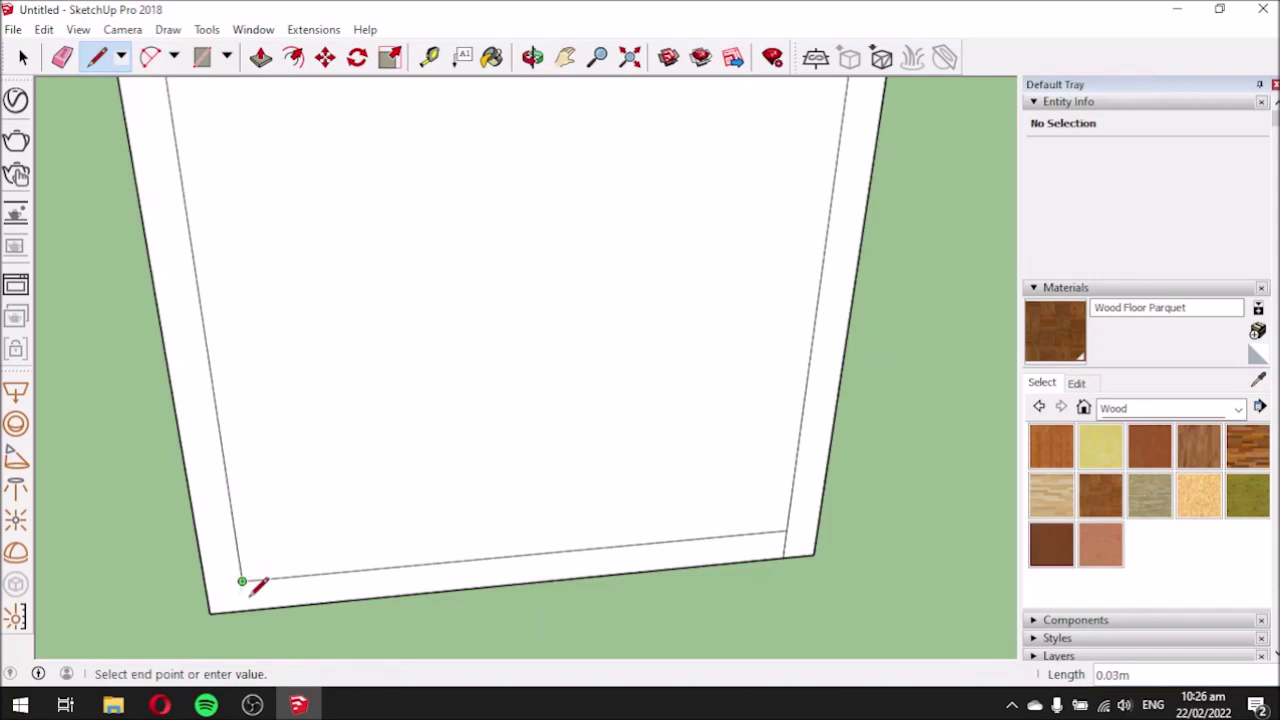
{"action": "left_click", "coordinate": [246, 609]}
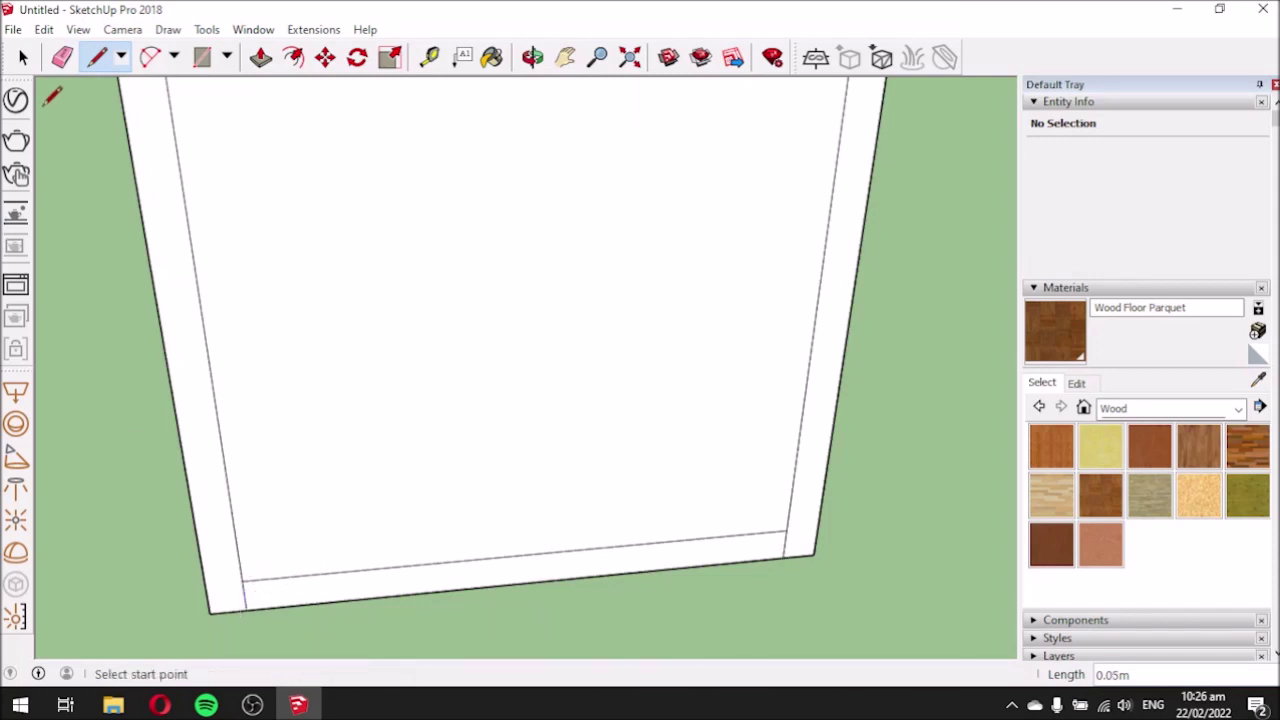
Erase the offset rectangle's bottom line so the frame is open at the floor.
{"action": "left_click", "coordinate": [62, 57]}
{"action": "left_click", "coordinate": [461, 556]}
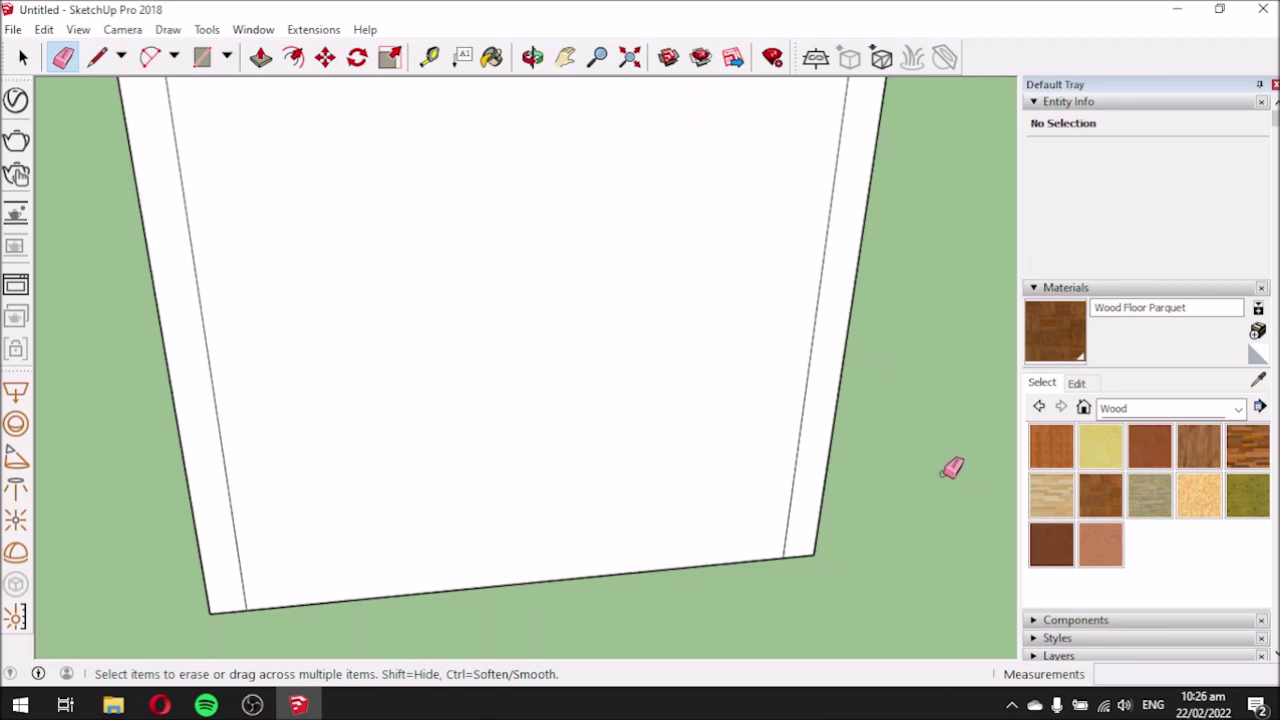
{"action": "scroll", "coordinate": [757, 480], "scroll_direction": "down", "scroll_amount": 5}
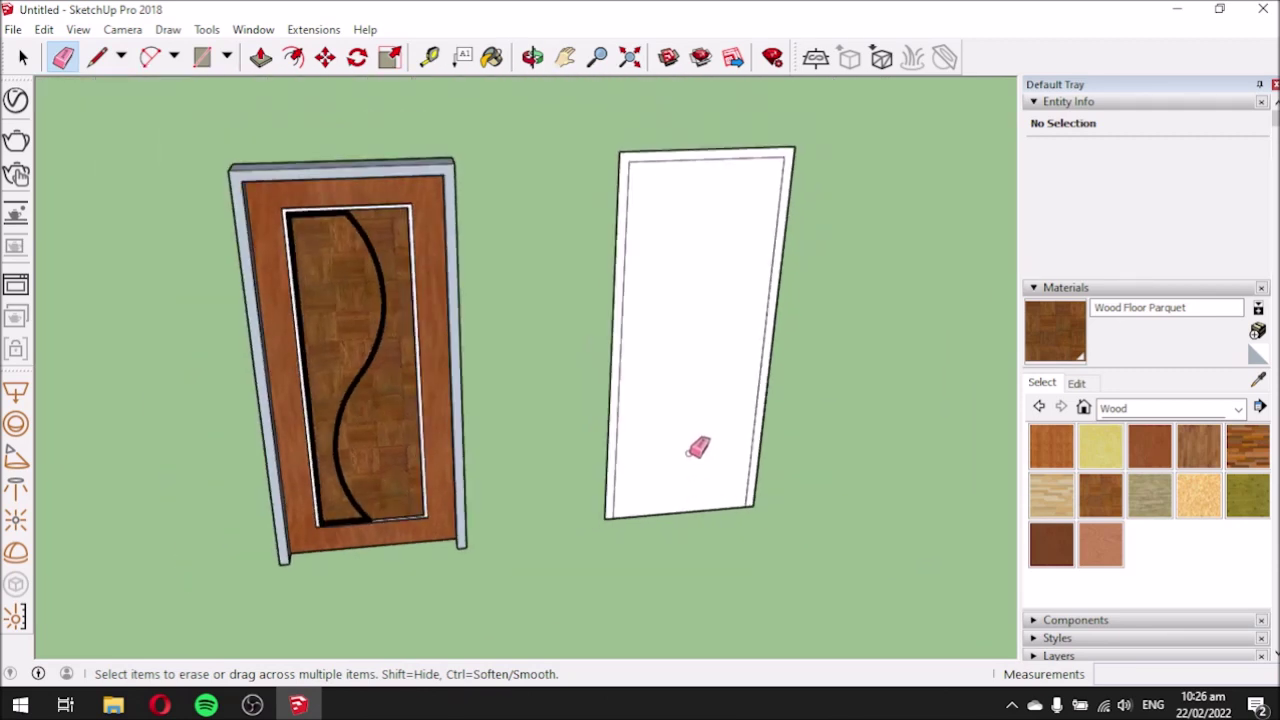
Push/Pull the door frame face outward by 0.15 m.
{"action": "scroll", "coordinate": [706, 294], "scroll_direction": "up", "scroll_amount": 3}
{"action": "scroll", "coordinate": [689, 329], "scroll_direction": "down", "scroll_amount": 1}
{"action": "scroll", "coordinate": [706, 237], "scroll_direction": "up", "scroll_amount": 1}
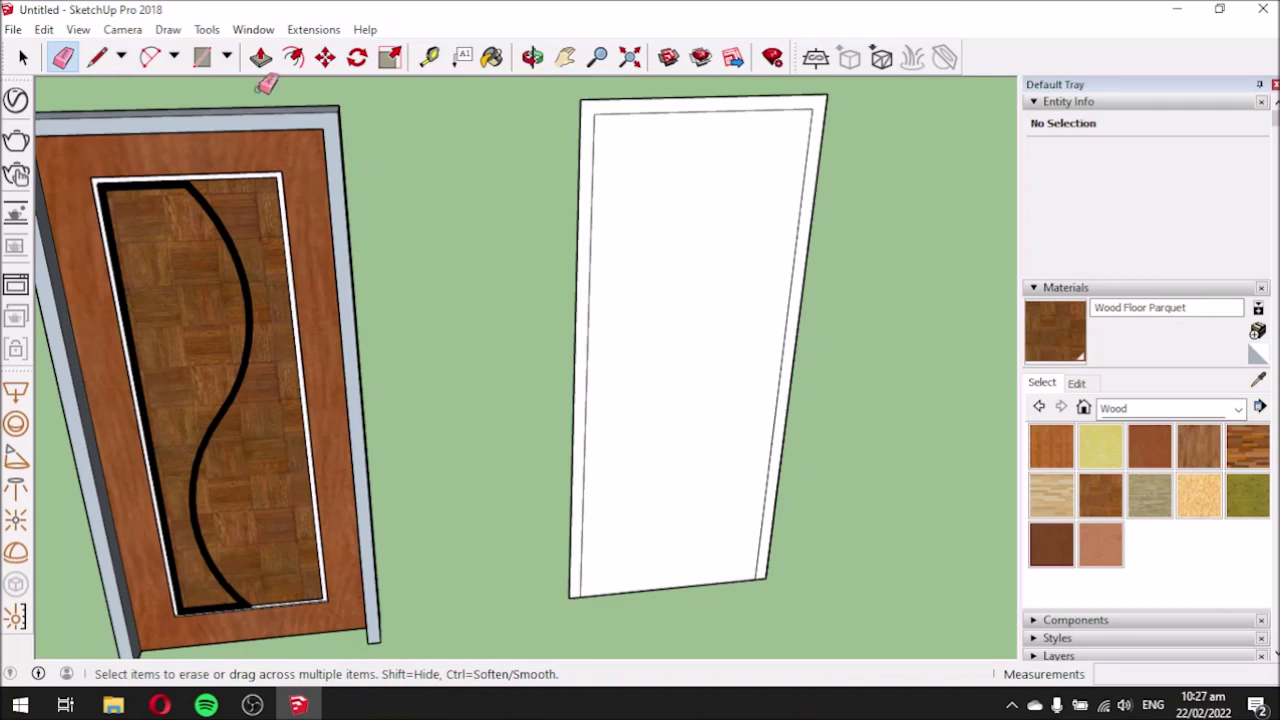
{"action": "left_click", "coordinate": [260, 57]}
{"action": "left_click", "coordinate": [590, 118]}
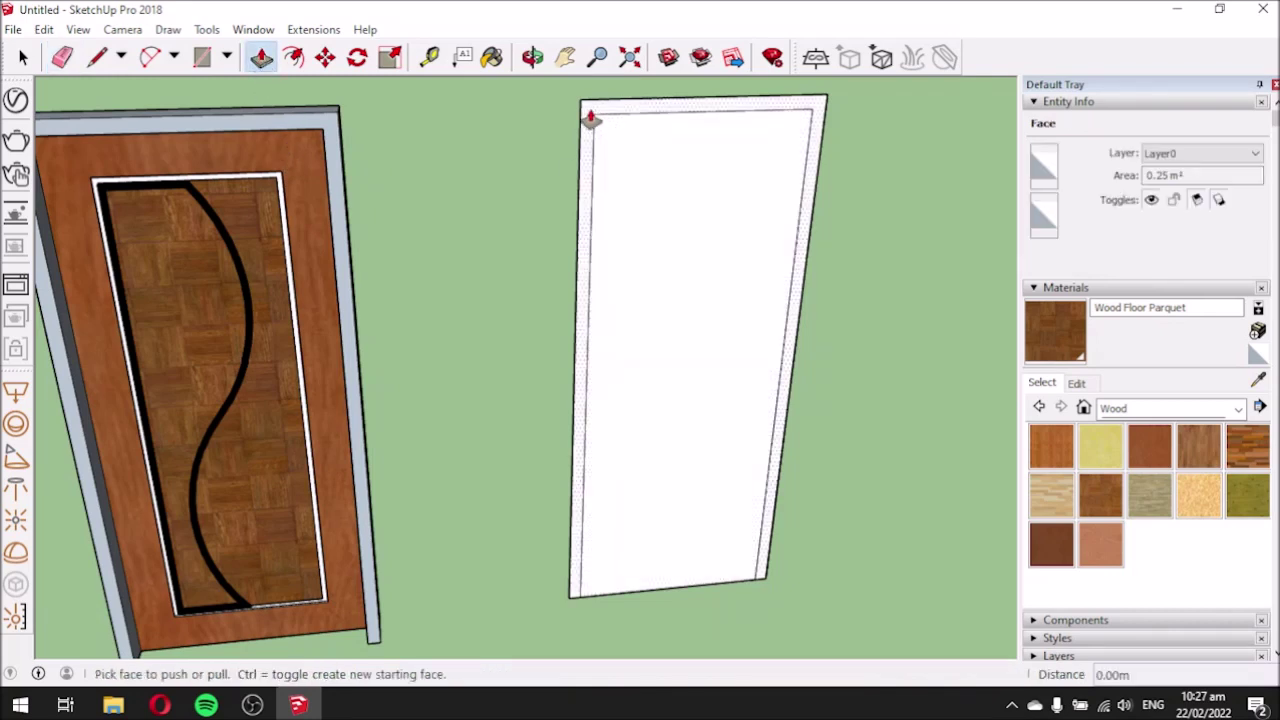
{"action": "left_click", "coordinate": [590, 118]}
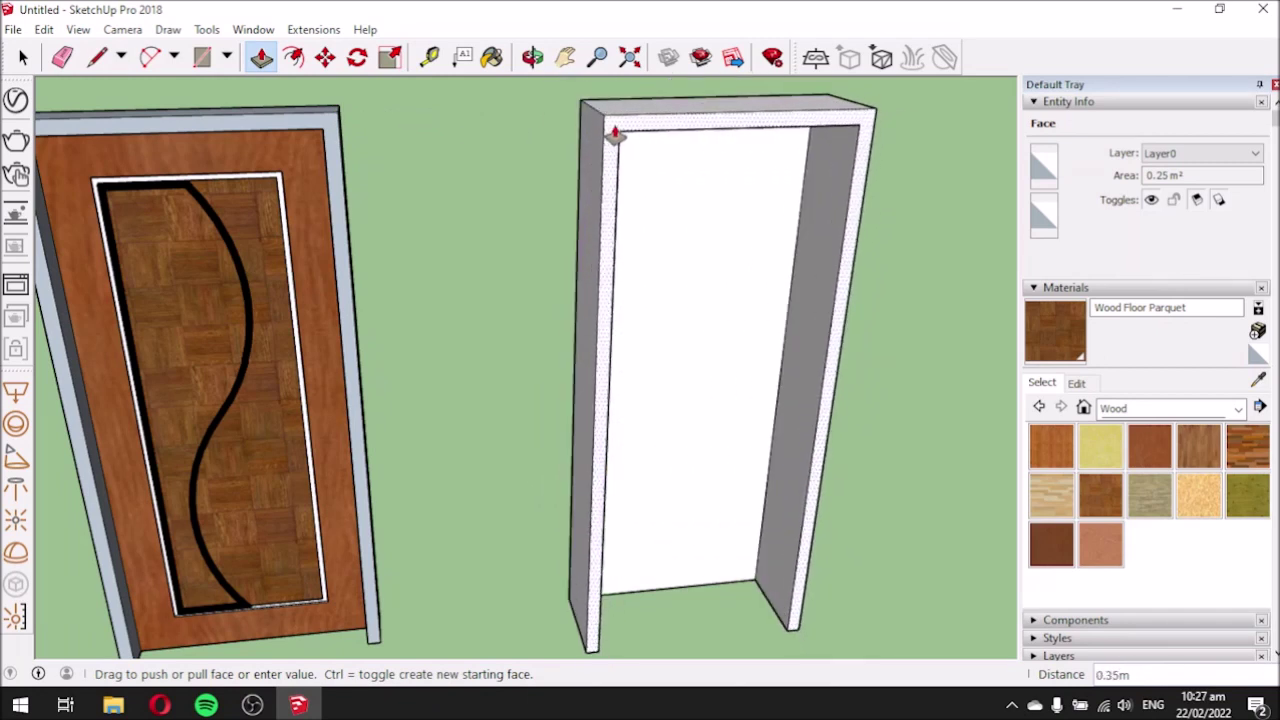
{"action": "key", "text": "Return"}
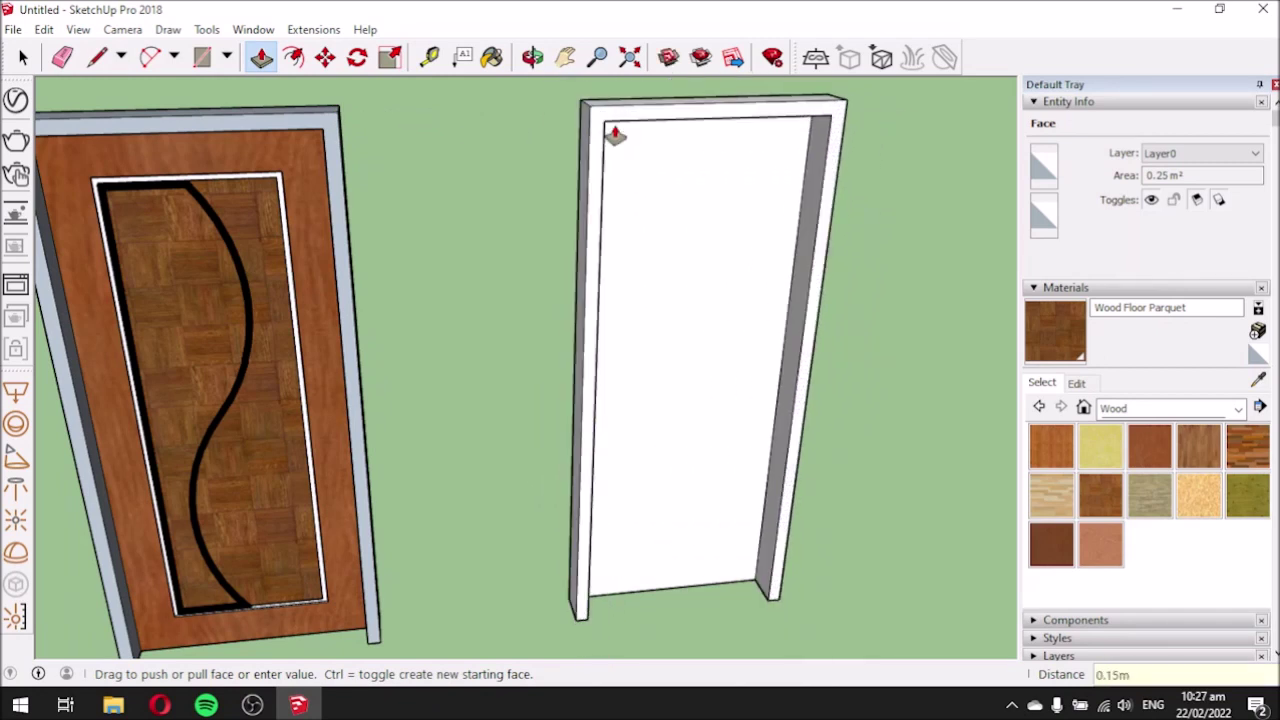
Pull the inner door panel flush with the frame's front and push it back in by 0.05 m.
{"action": "scroll", "coordinate": [672, 273], "scroll_direction": "up", "scroll_amount": 3}
{"action": "middle_click_drag", "start_coordinate": [680, 200], "coordinate": [671, 251]}
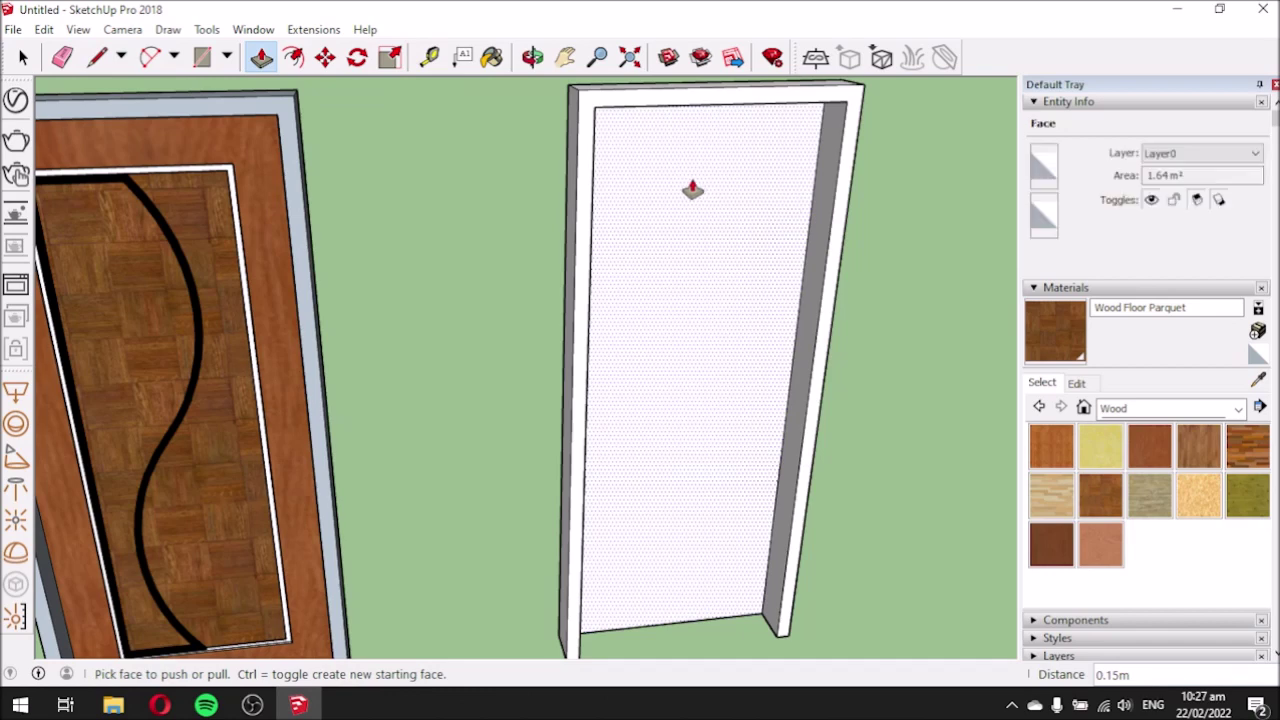
{"action": "key", "text": "ctrl+z"}
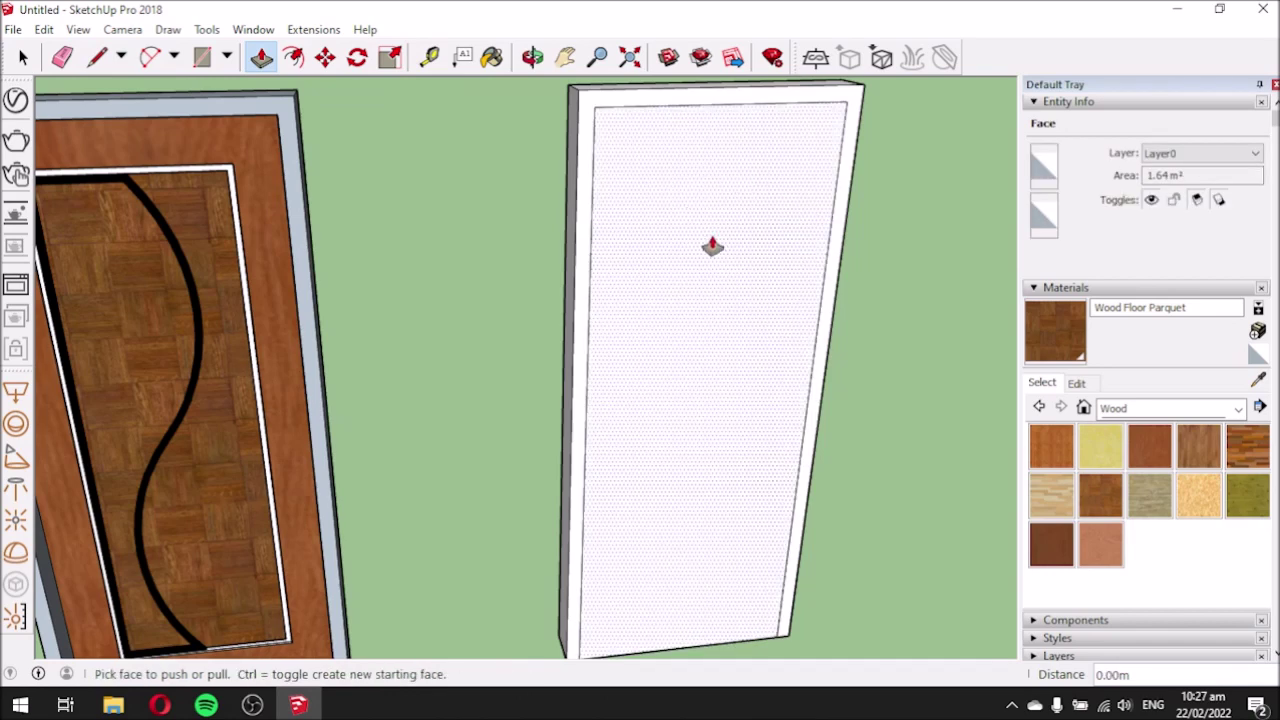
{"action": "left_click", "coordinate": [703, 222]}
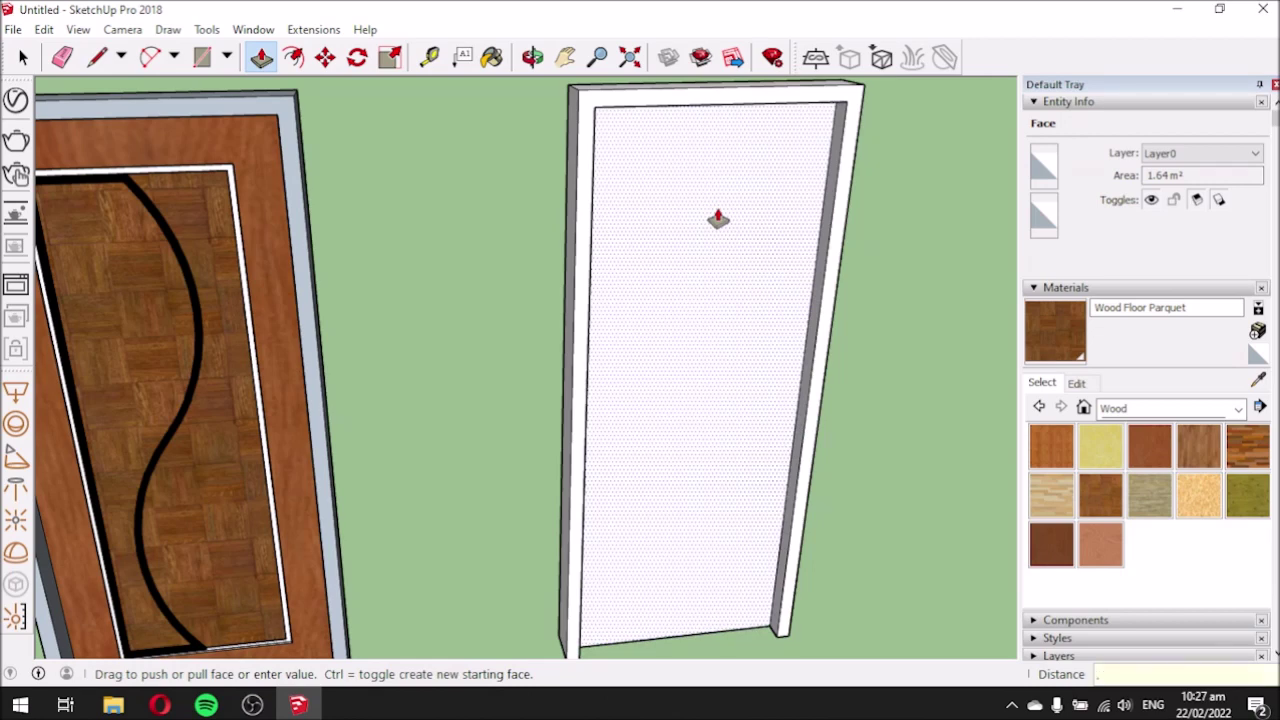
{"action": "key", "text": "Return"}
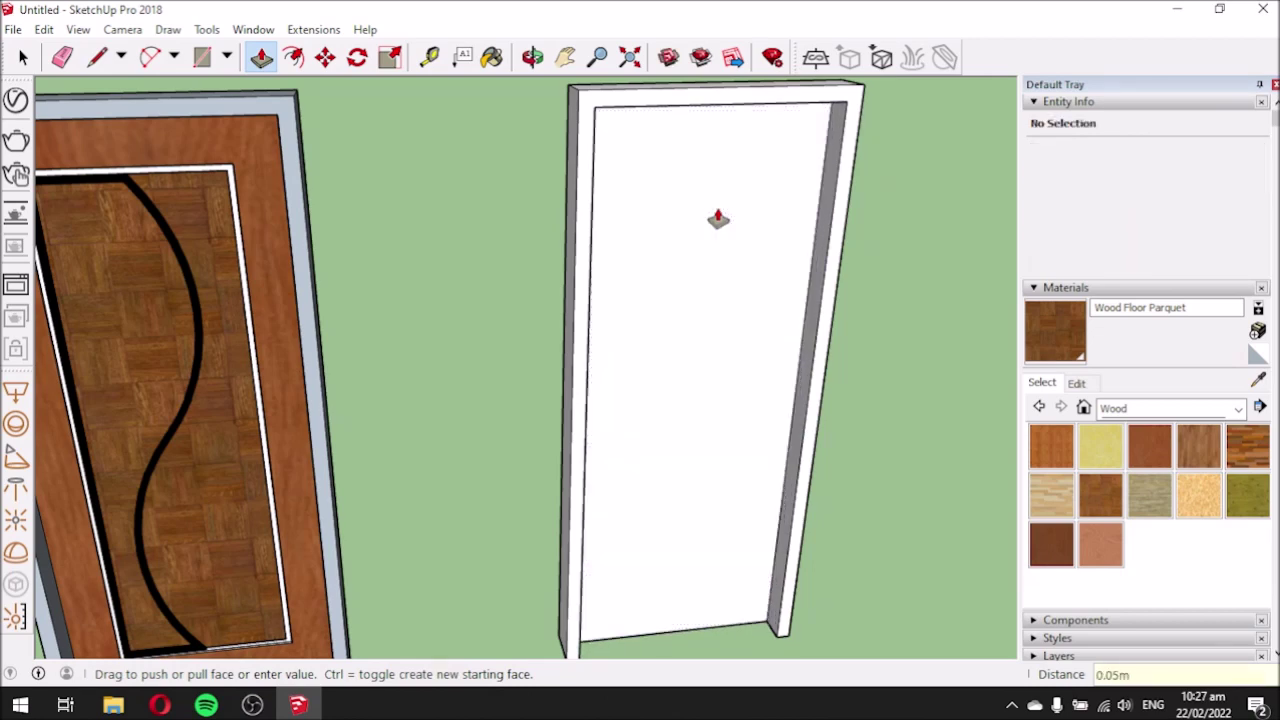
Offset the recessed door panel's edges inward by 0.15 m.
{"action": "scroll", "coordinate": [729, 266], "scroll_direction": "down", "scroll_amount": 3}
{"action": "middle_click_drag", "start_coordinate": [715, 266], "coordinate": [680, 266]}
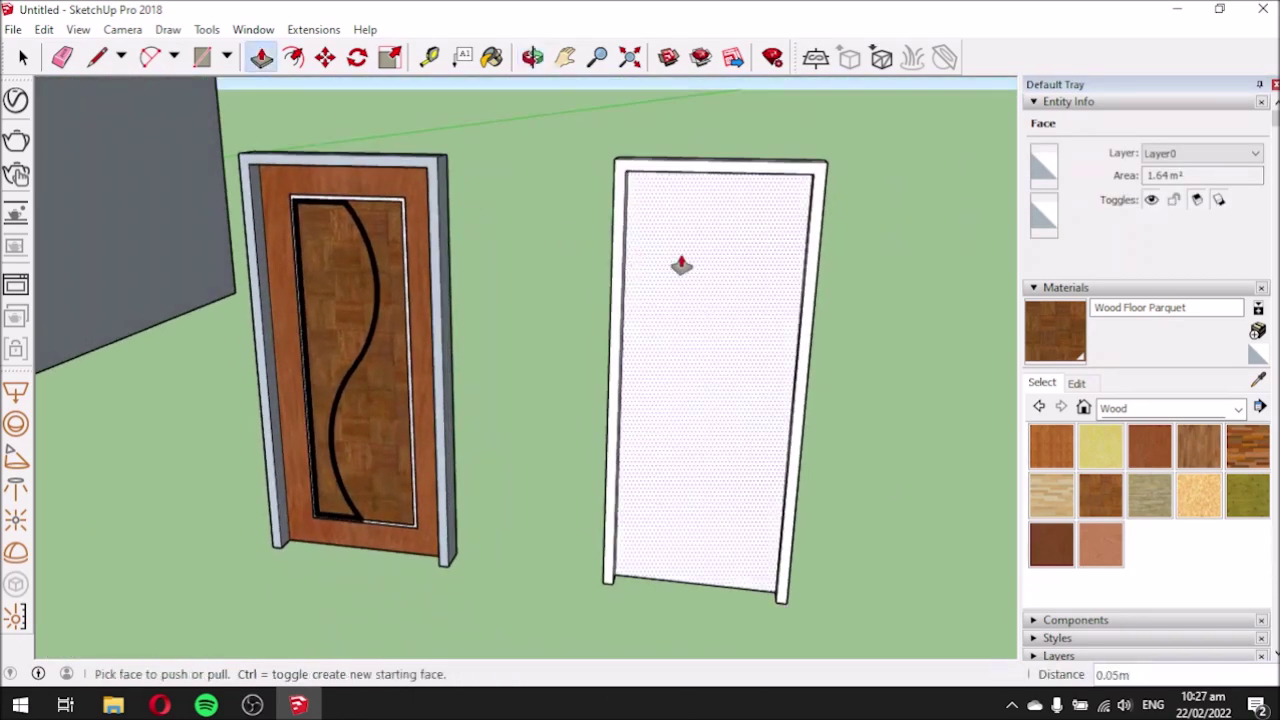
{"action": "scroll", "coordinate": [770, 190], "scroll_direction": "up", "scroll_amount": 2}
{"action": "middle_click_drag", "start_coordinate": [849, 314], "coordinate": [963, 391]}
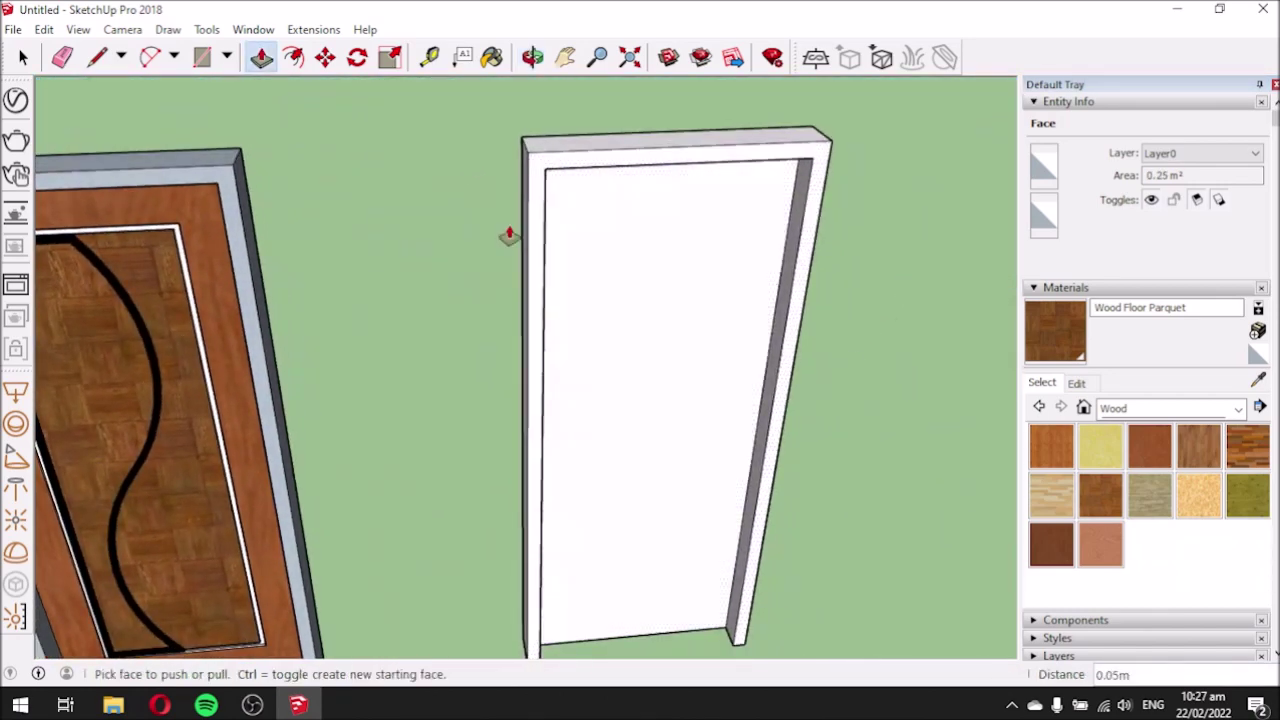
{"action": "middle_click_drag", "start_coordinate": [485, 218], "coordinate": [380, 270]}
{"action": "middle_click_drag", "start_coordinate": [432, 323], "coordinate": [476, 247]}
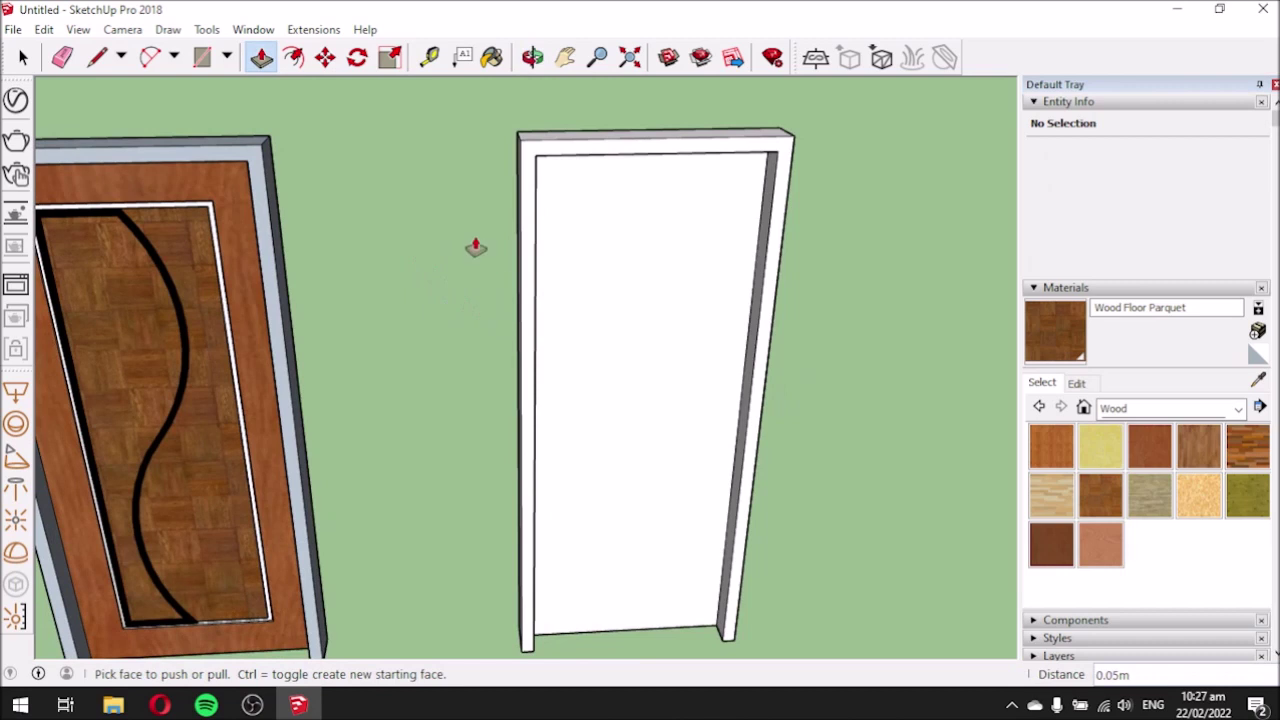
{"action": "left_click", "coordinate": [293, 57]}
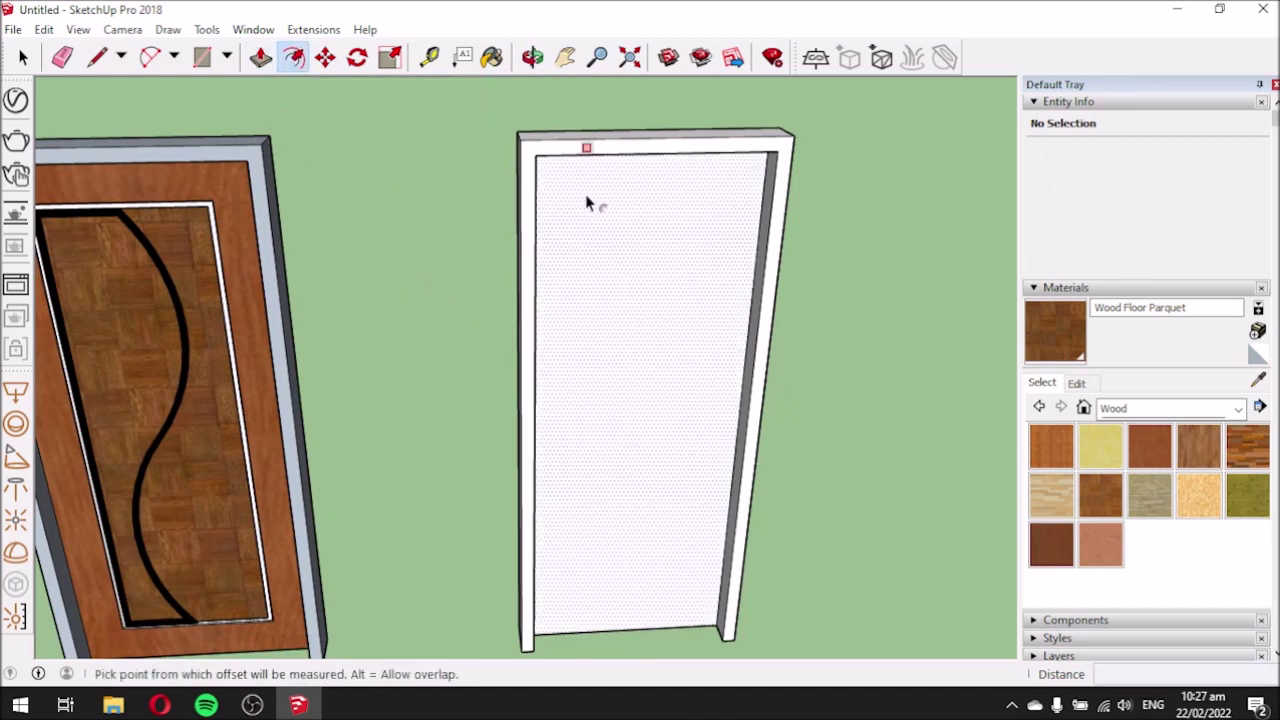
{"action": "left_click", "coordinate": [578, 202]}
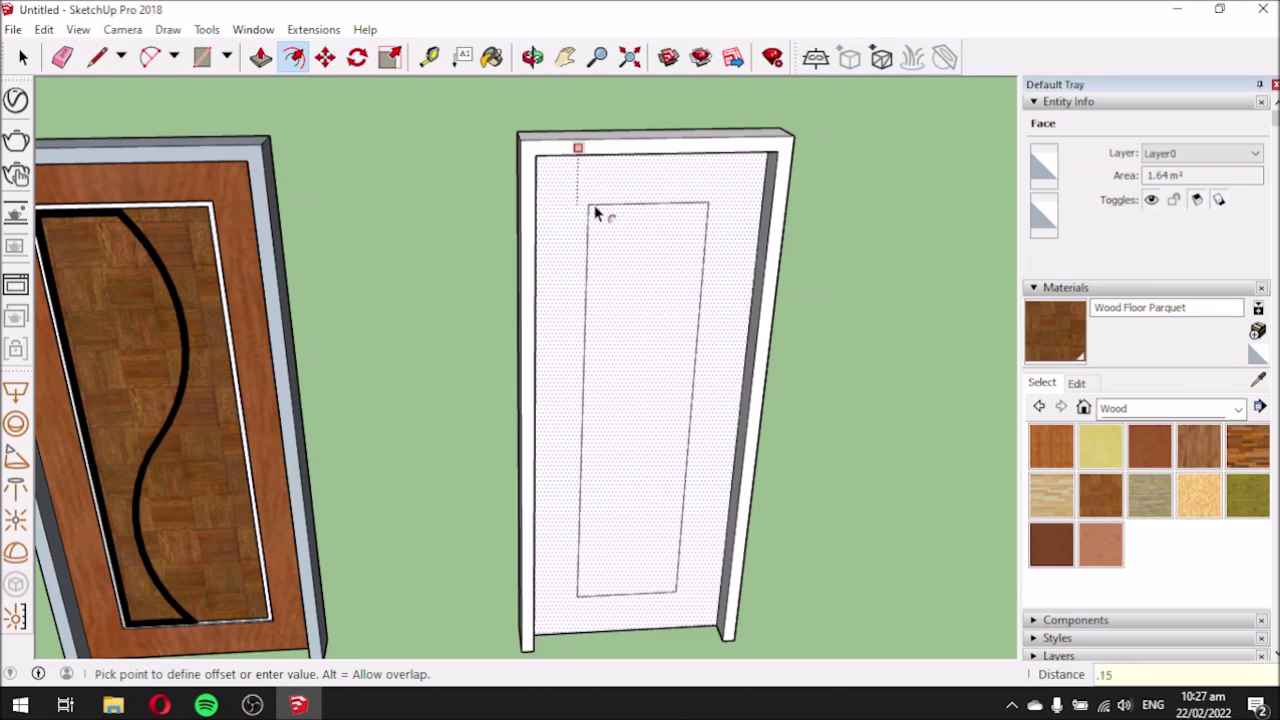
{"action": "left_click", "coordinate": [595, 213]}
Offset the inner rectangle on the door panel inward by 0.02 m to form a thin border.
{"action": "middle_click_drag", "start_coordinate": [580, 206], "coordinate": [626, 283]}
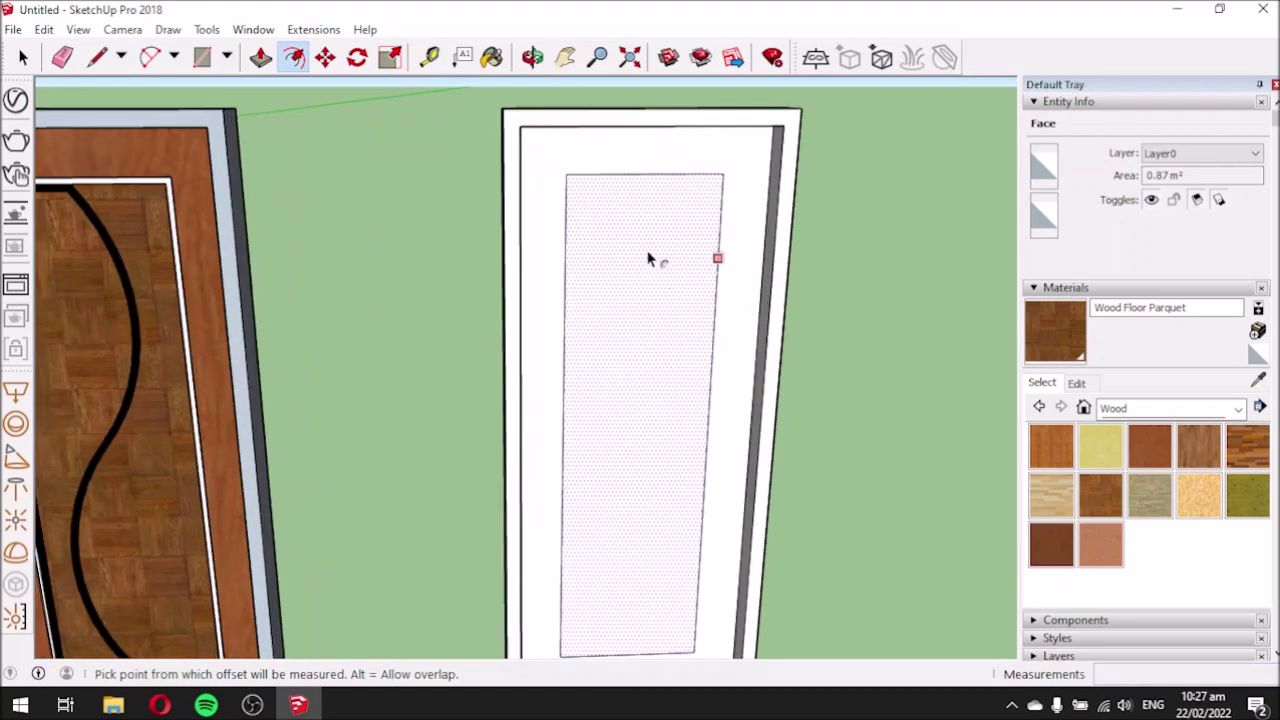
{"action": "left_click", "coordinate": [628, 198]}
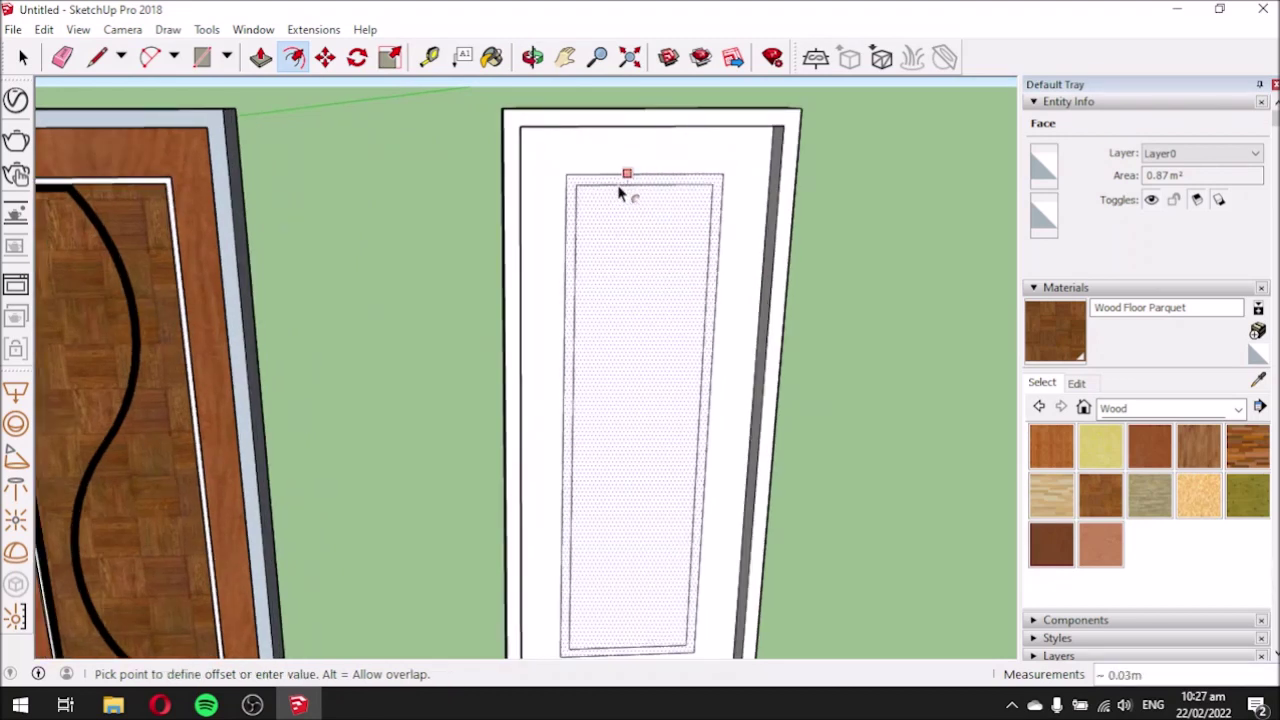
{"action": "left_click", "coordinate": [618, 191]}
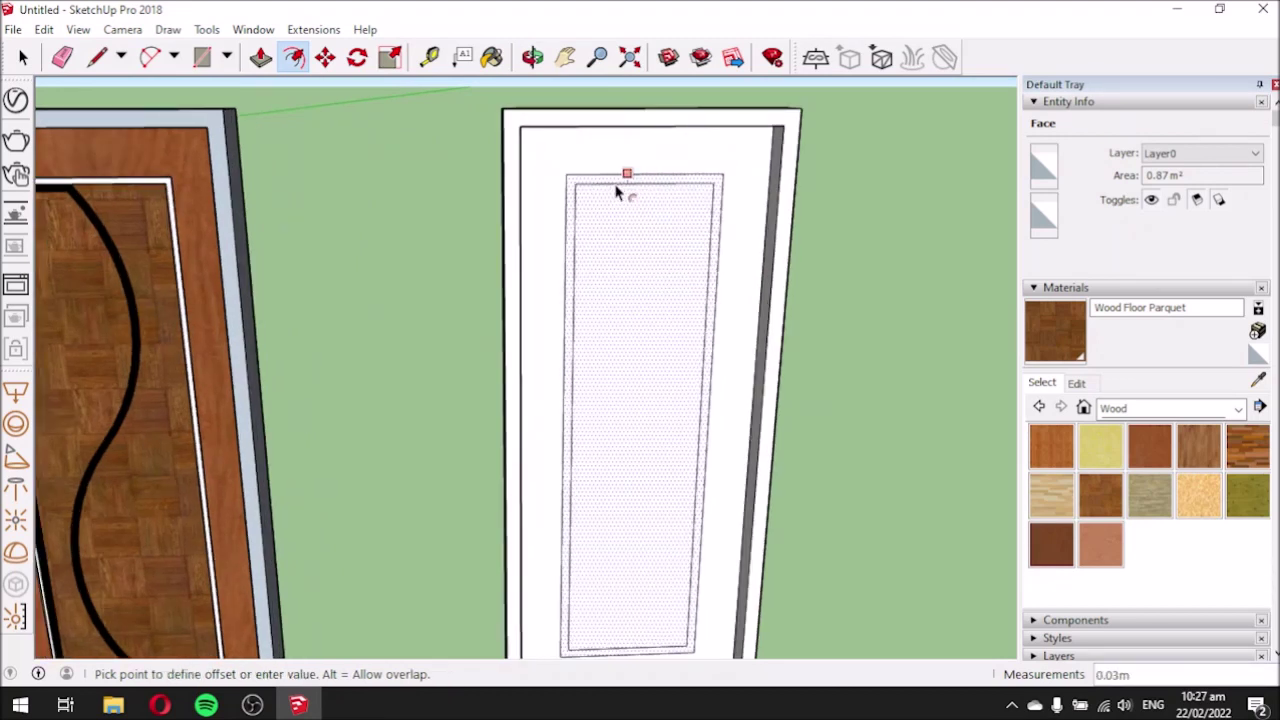
{"action": "key", "text": "Return"}
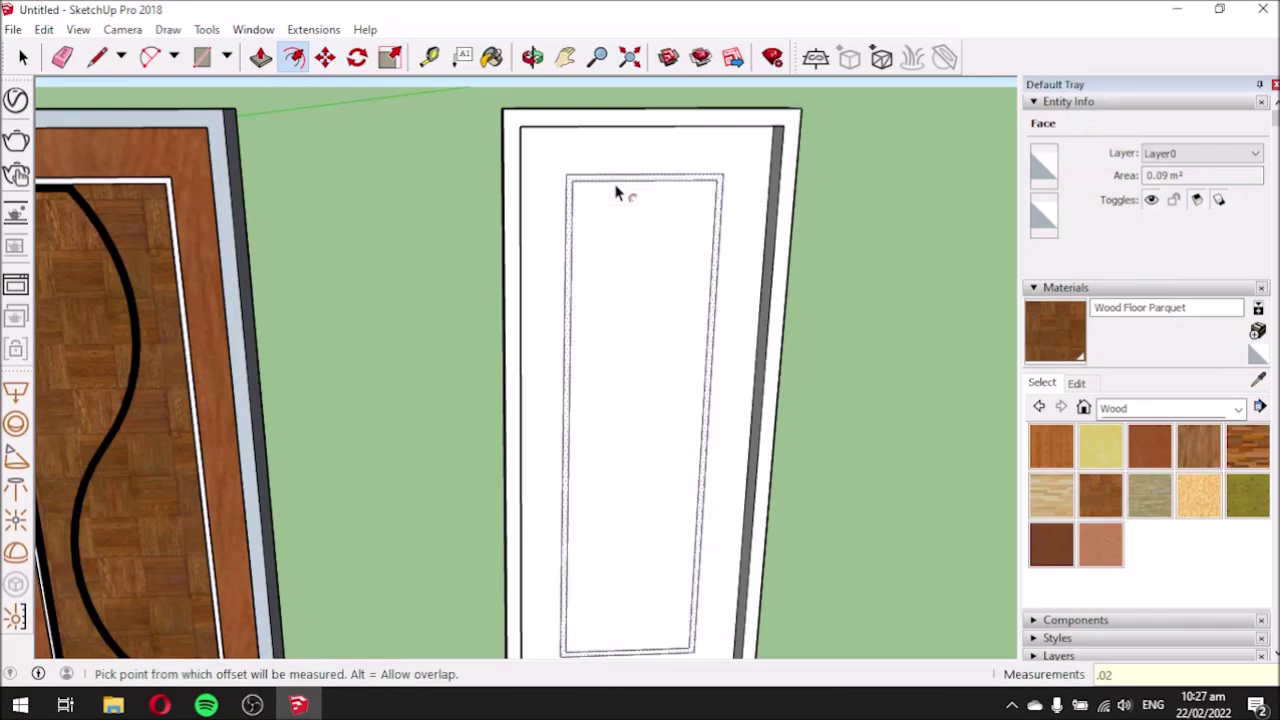
{"action": "scroll", "coordinate": [586, 207], "scroll_direction": "down", "scroll_amount": 2}
{"action": "scroll", "coordinate": [620, 290], "scroll_direction": "up", "scroll_amount": 3}
{"action": "scroll", "coordinate": [614, 289], "scroll_direction": "down", "scroll_amount": 2}
{"action": "middle_click_drag", "start_coordinate": [614, 289], "coordinate": [614, 329]}
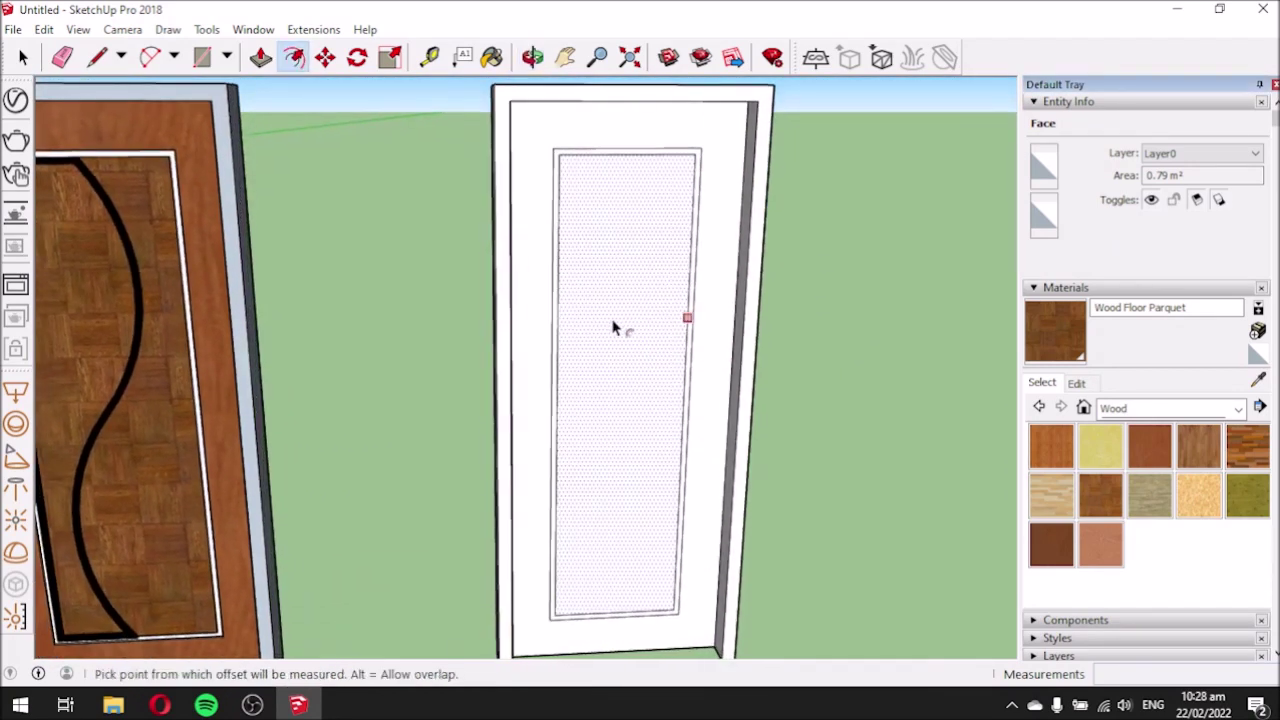
{"action": "scroll", "coordinate": [563, 305], "scroll_direction": "down", "scroll_amount": 2}
{"action": "key", "text": "Escape"}
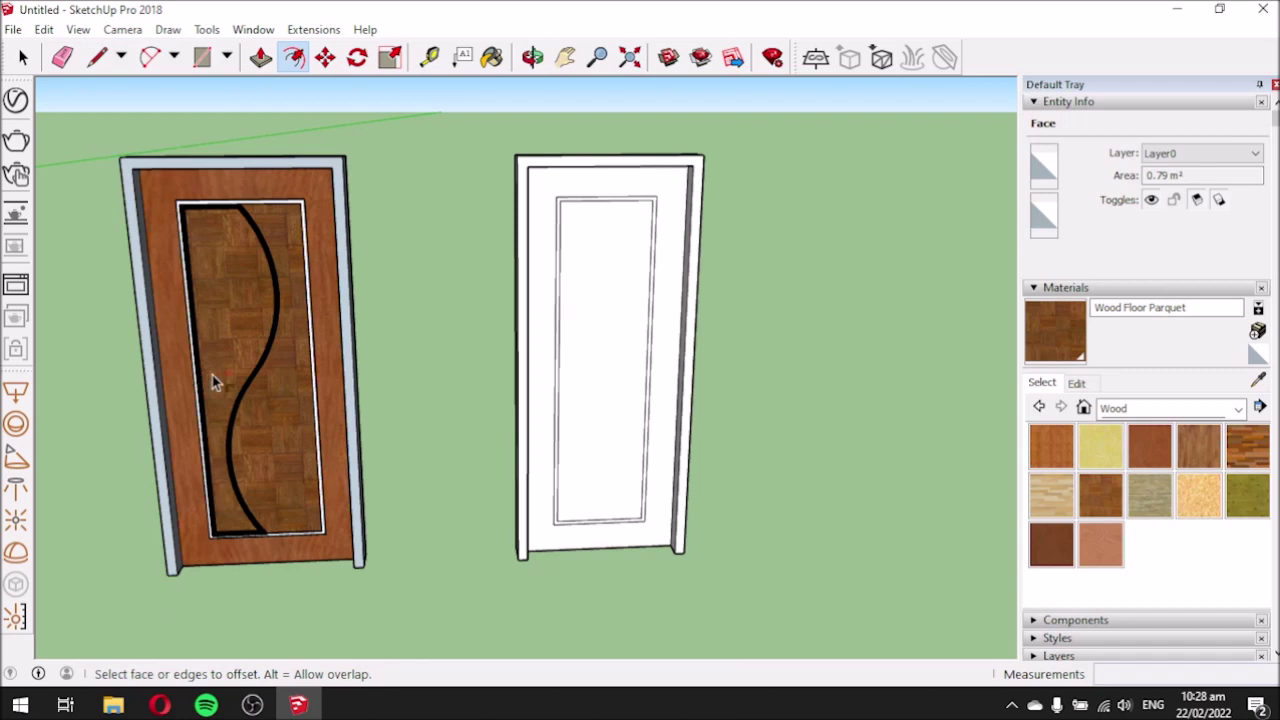
Draw a horizontal line across the innermost rectangle, from the midpoint of one long side to the opposite side.
{"action": "left_click", "coordinate": [625, 335]}
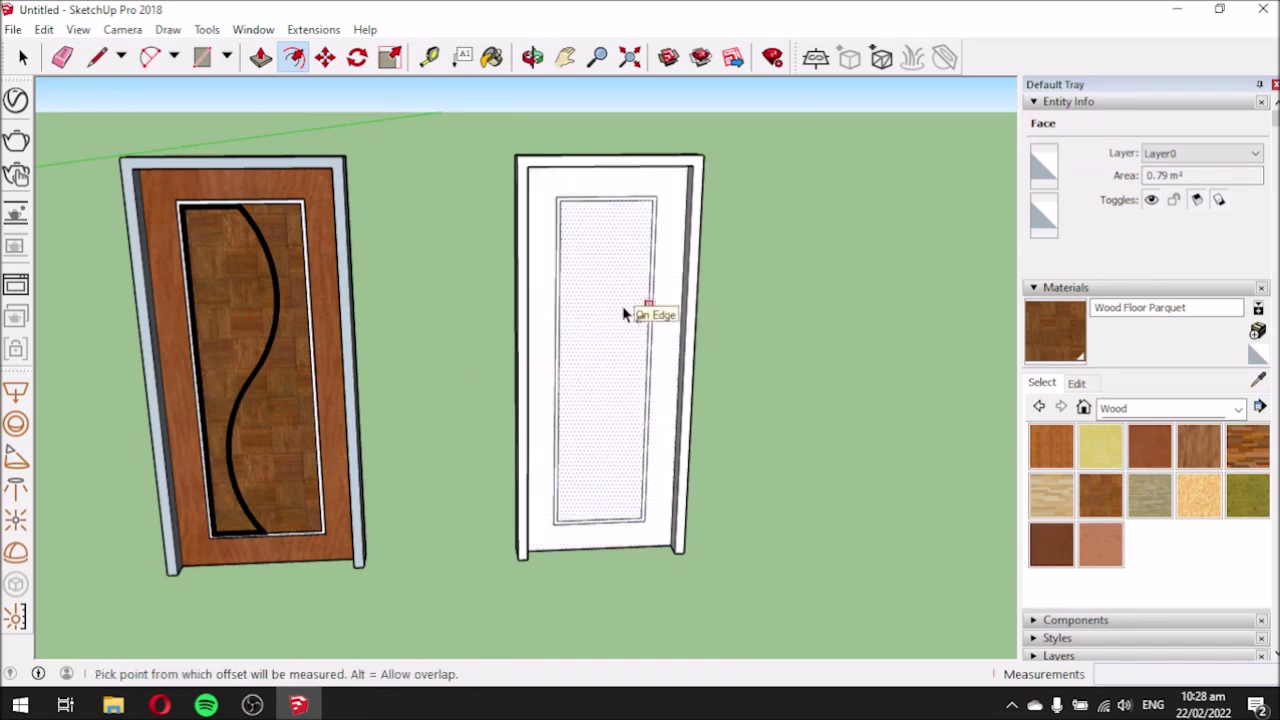
{"action": "middle_click_drag", "start_coordinate": [574, 343], "coordinate": [514, 344]}
{"action": "scroll", "coordinate": [636, 292], "scroll_direction": "up", "scroll_amount": 3}
{"action": "middle_click_drag", "start_coordinate": [629, 314], "coordinate": [620, 430]}
{"action": "left_click", "coordinate": [97, 58]}
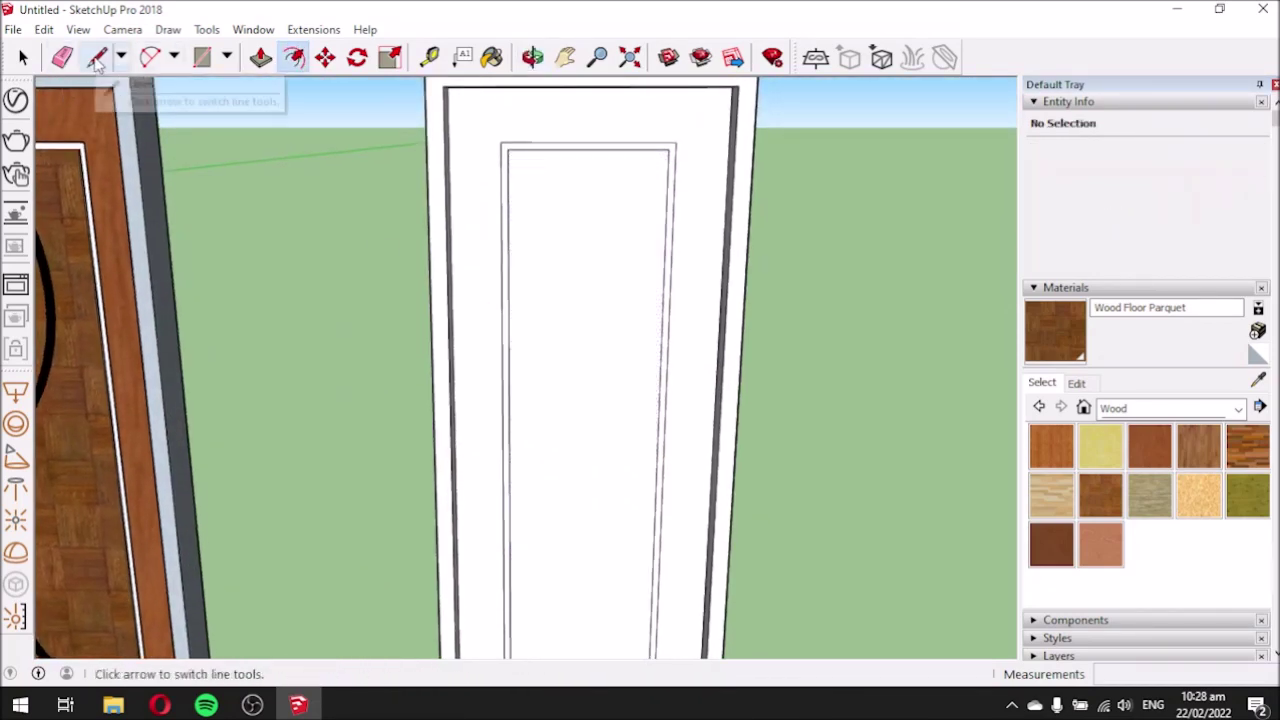
{"action": "scroll", "coordinate": [553, 433], "scroll_direction": "up", "scroll_amount": 2}
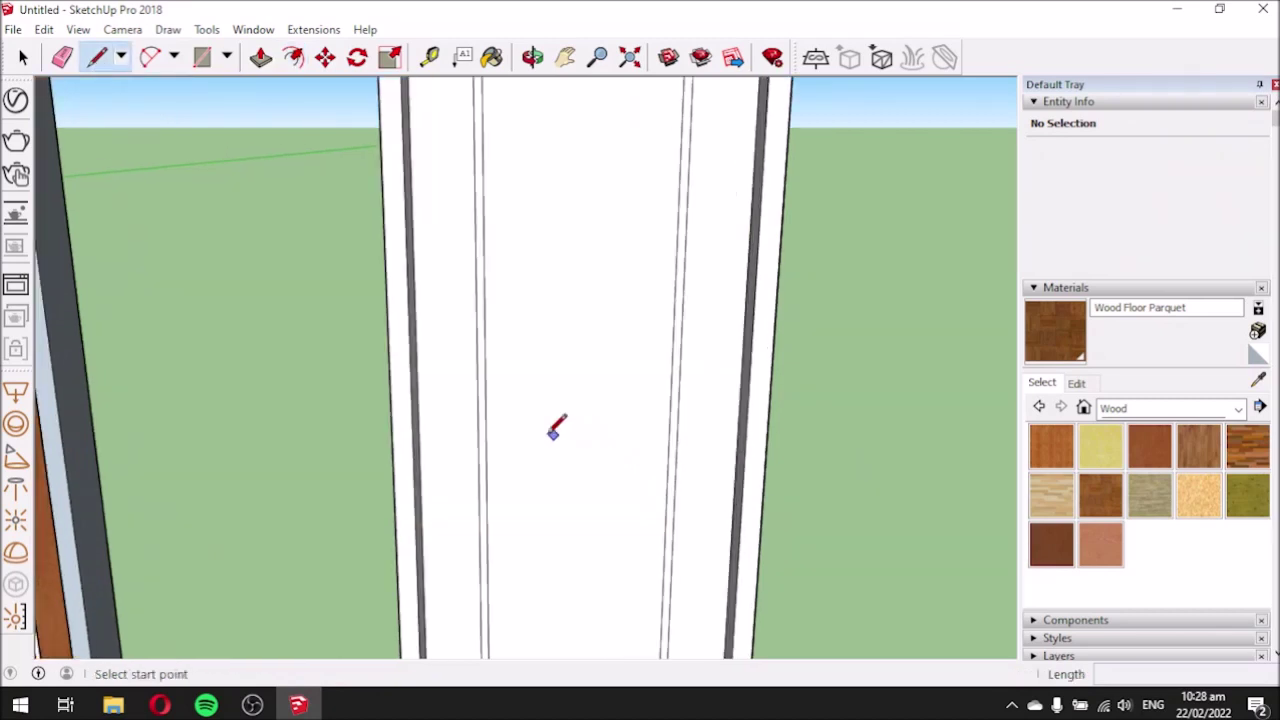
{"action": "left_click", "coordinate": [485, 425]}
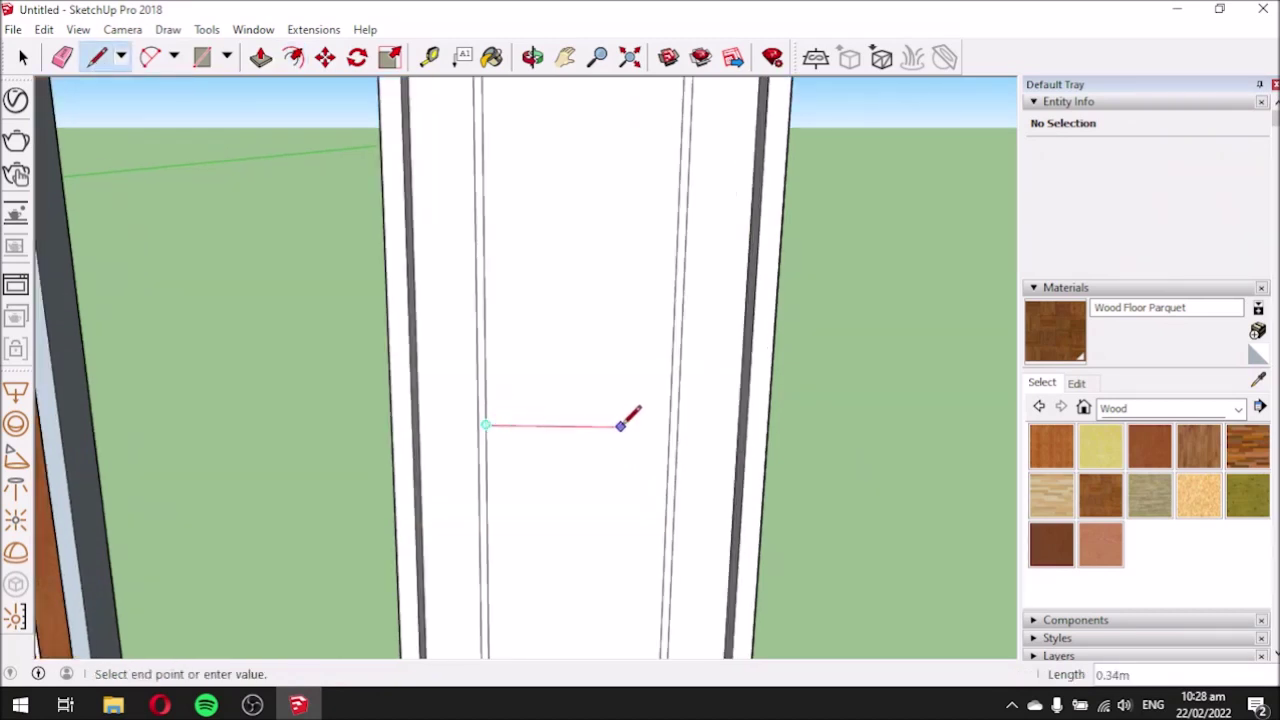
{"action": "left_click", "coordinate": [670, 426]}
{"action": "scroll", "coordinate": [573, 466], "scroll_direction": "down", "scroll_amount": 2}
{"action": "middle_click_drag", "start_coordinate": [533, 521], "coordinate": [576, 450]}
{"action": "scroll", "coordinate": [583, 214], "scroll_direction": "up", "scroll_amount": 2}
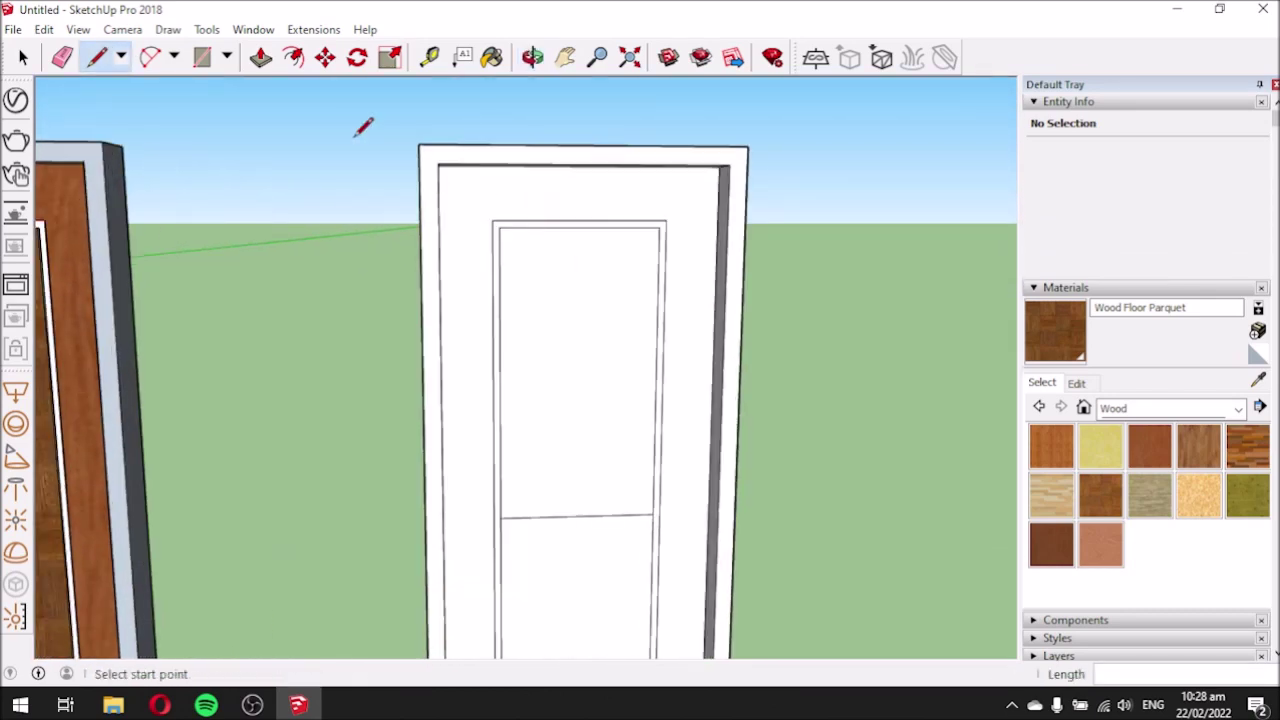
{"action": "left_click", "coordinate": [293, 57]}
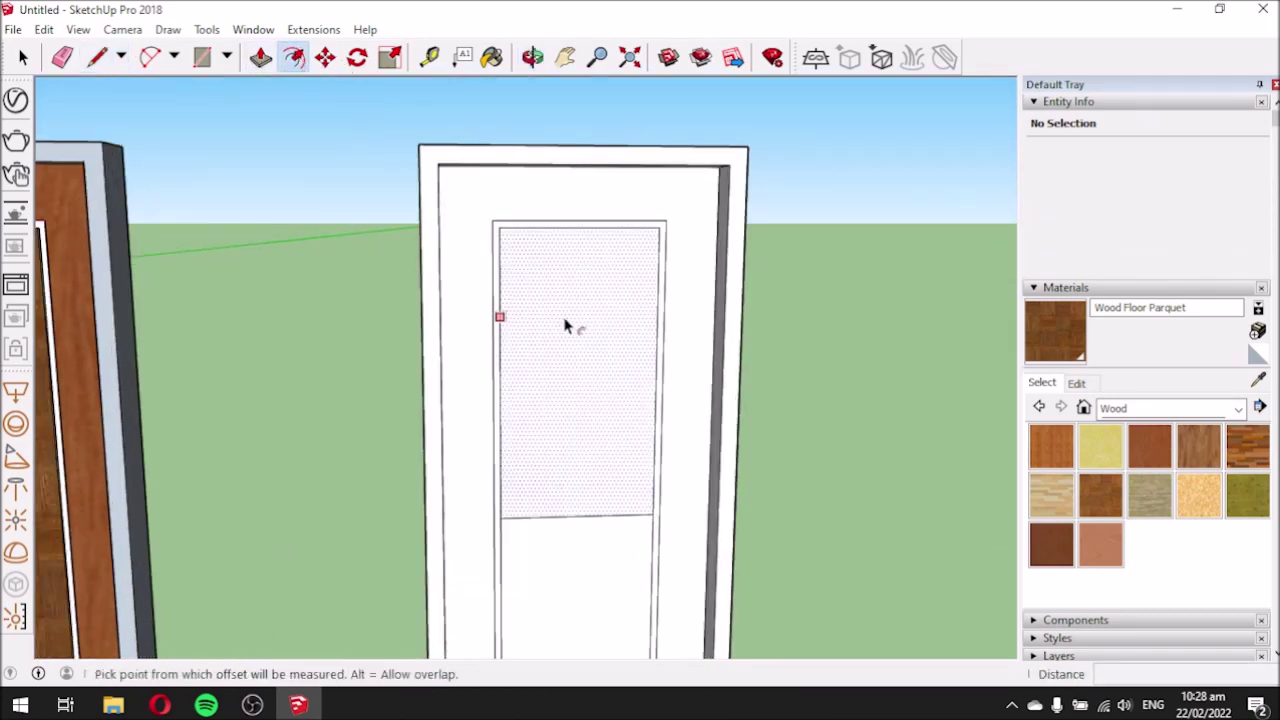
{"action": "left_click", "coordinate": [565, 326]}
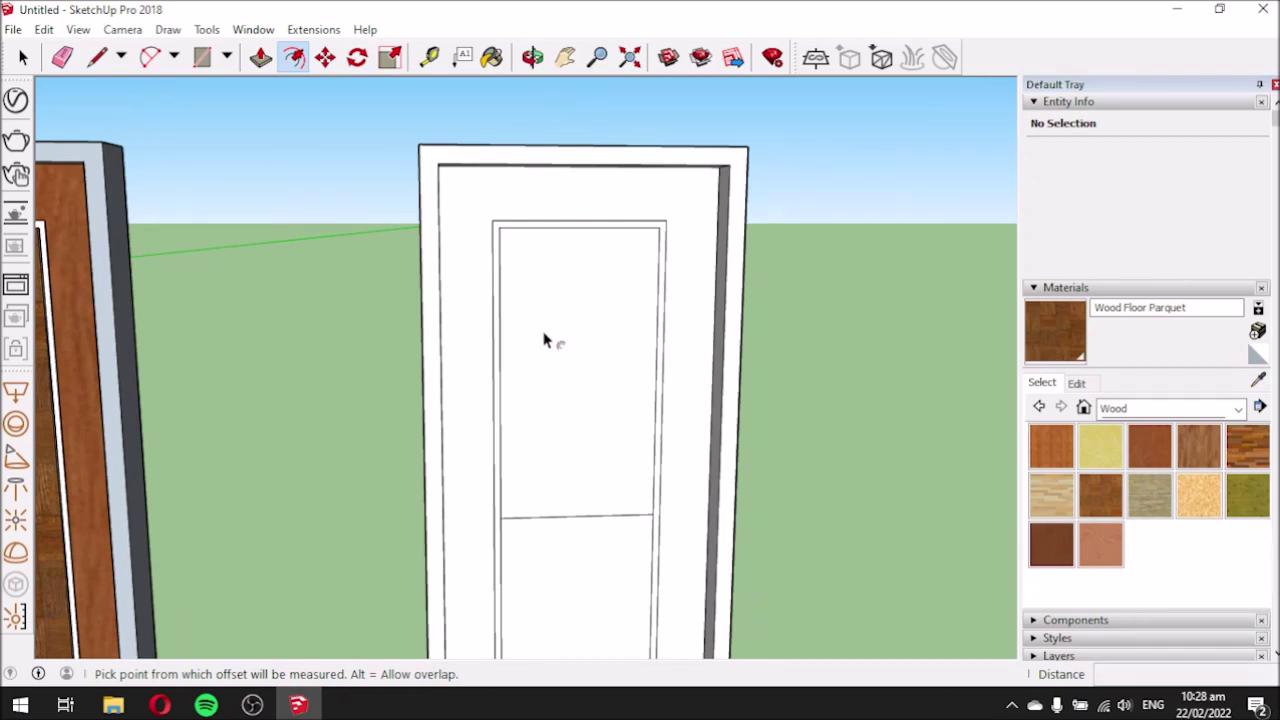
{"action": "left_click", "coordinate": [500, 326]}
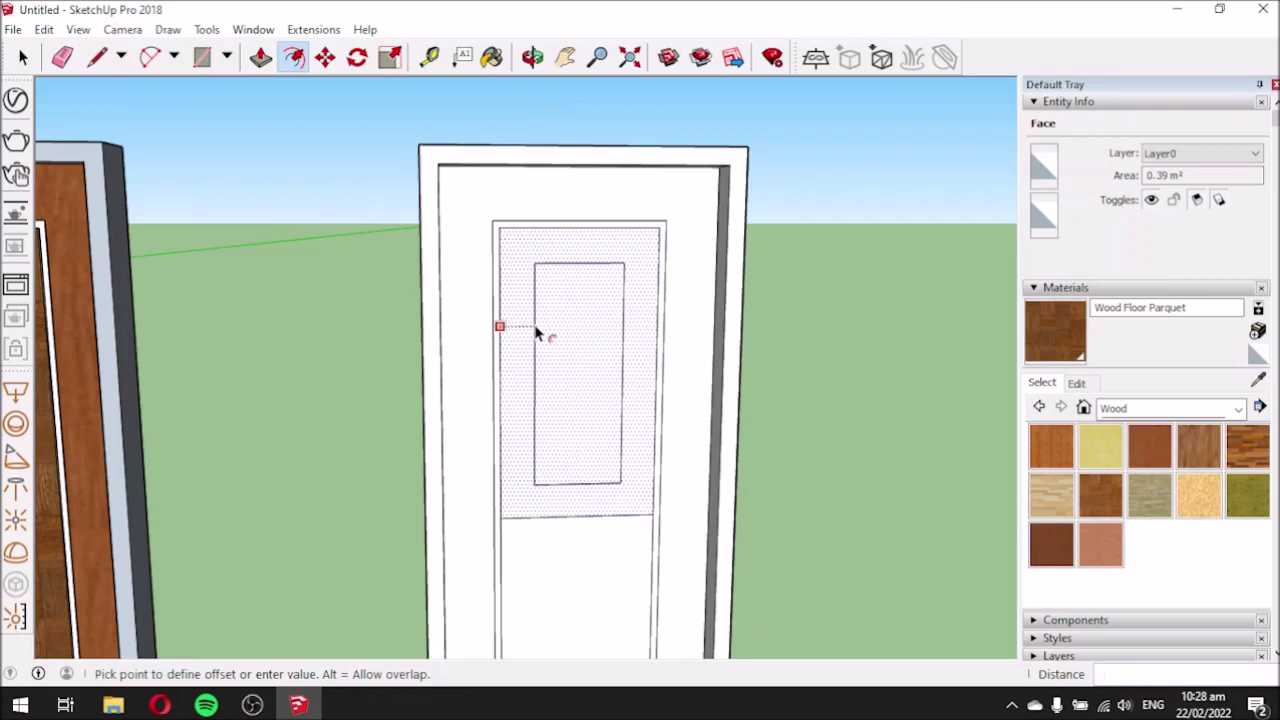
{"action": "key", "text": "Escape"}
Undo the horizontal dividing line and the thin border on the door panel.
{"action": "key", "text": "Escape"}
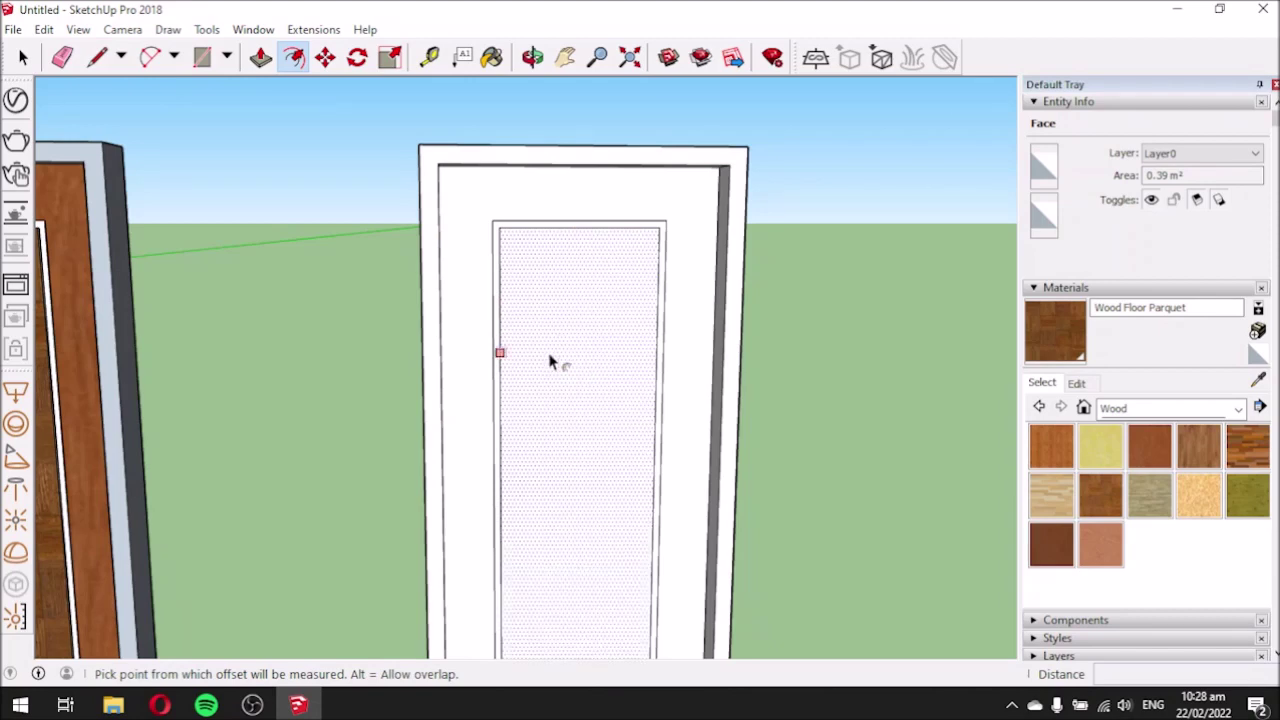
{"action": "middle_click_drag", "start_coordinate": [526, 294], "coordinate": [603, 217]}
{"action": "scroll", "coordinate": [610, 215], "scroll_direction": "up", "scroll_amount": 5}
{"action": "middle_click_drag", "start_coordinate": [580, 263], "coordinate": [543, 189]}
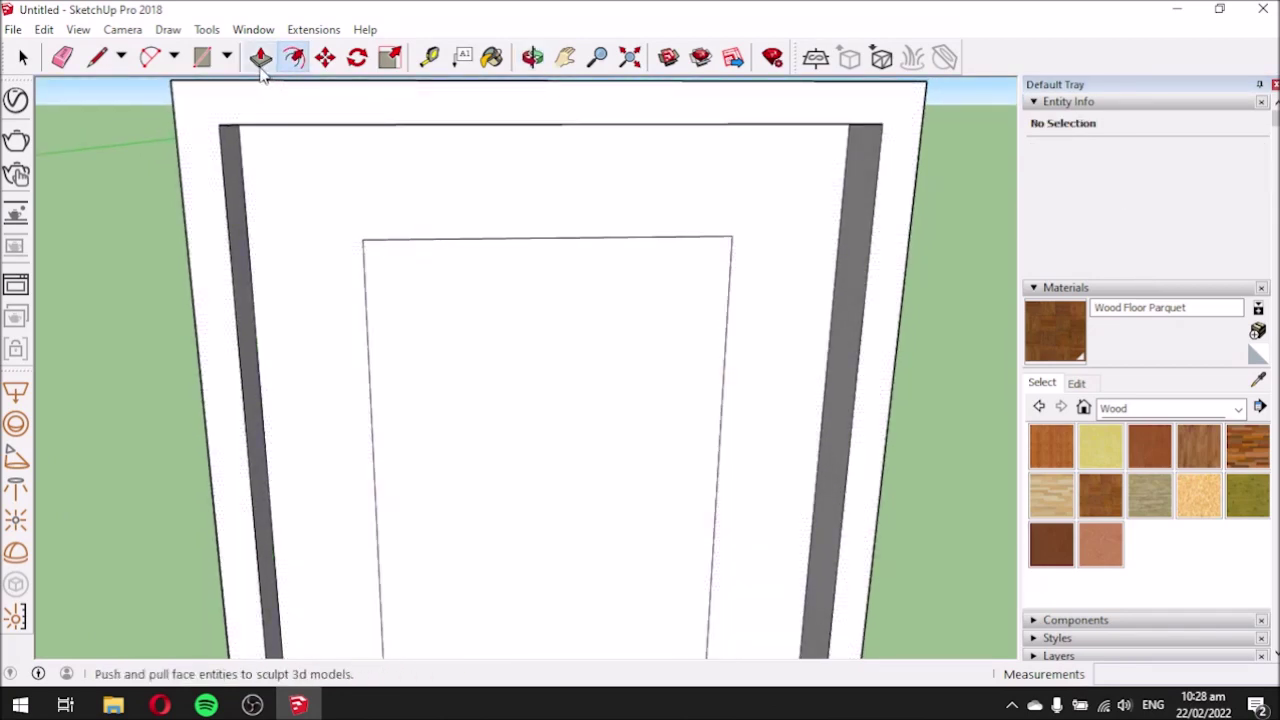
Push the inner rectangle of the door panel inward by 0.01 m.
{"action": "left_click", "coordinate": [97, 57]}
{"action": "scroll", "coordinate": [470, 140], "scroll_direction": "down", "scroll_amount": 3}
{"action": "scroll", "coordinate": [457, 209], "scroll_direction": "down", "scroll_amount": 1}
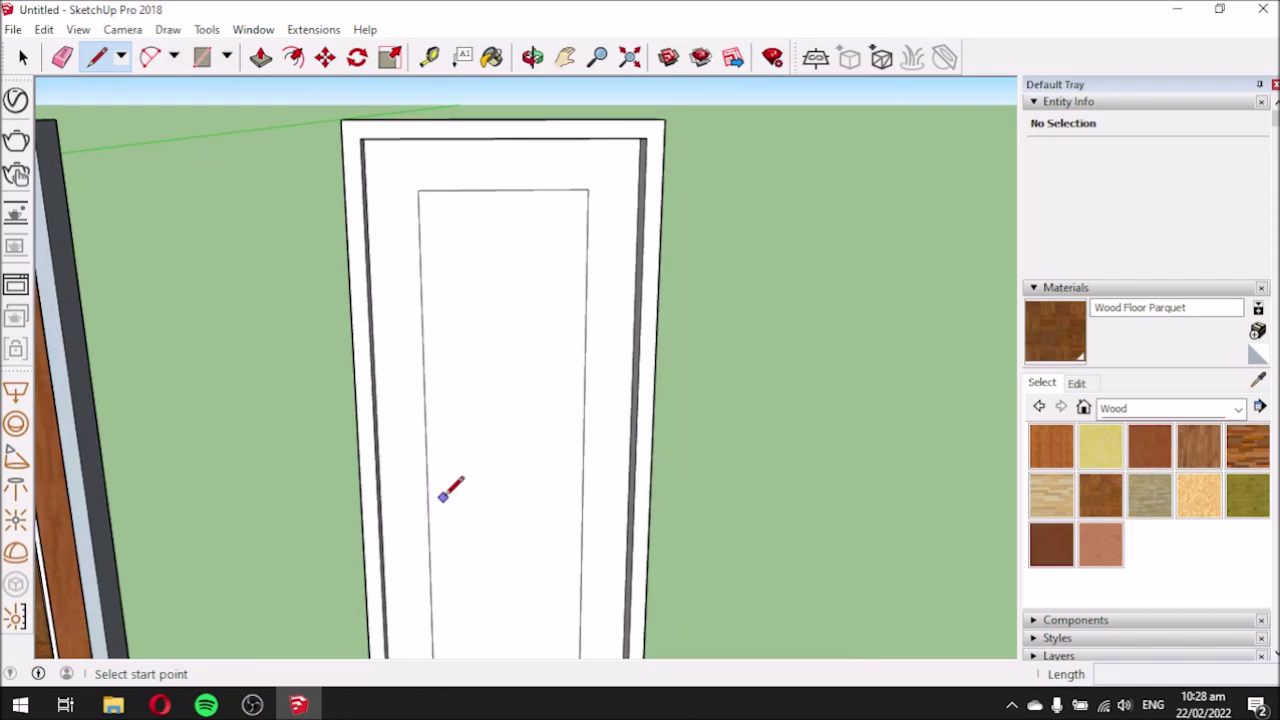
{"action": "mouse_move", "coordinate": [468, 502]}
{"action": "middle_mouse_down"}
{"action": "mouse_move", "coordinate": [465, 468]}
{"action": "mouse_move", "coordinate": [474, 490]}
{"action": "middle_mouse_up"}
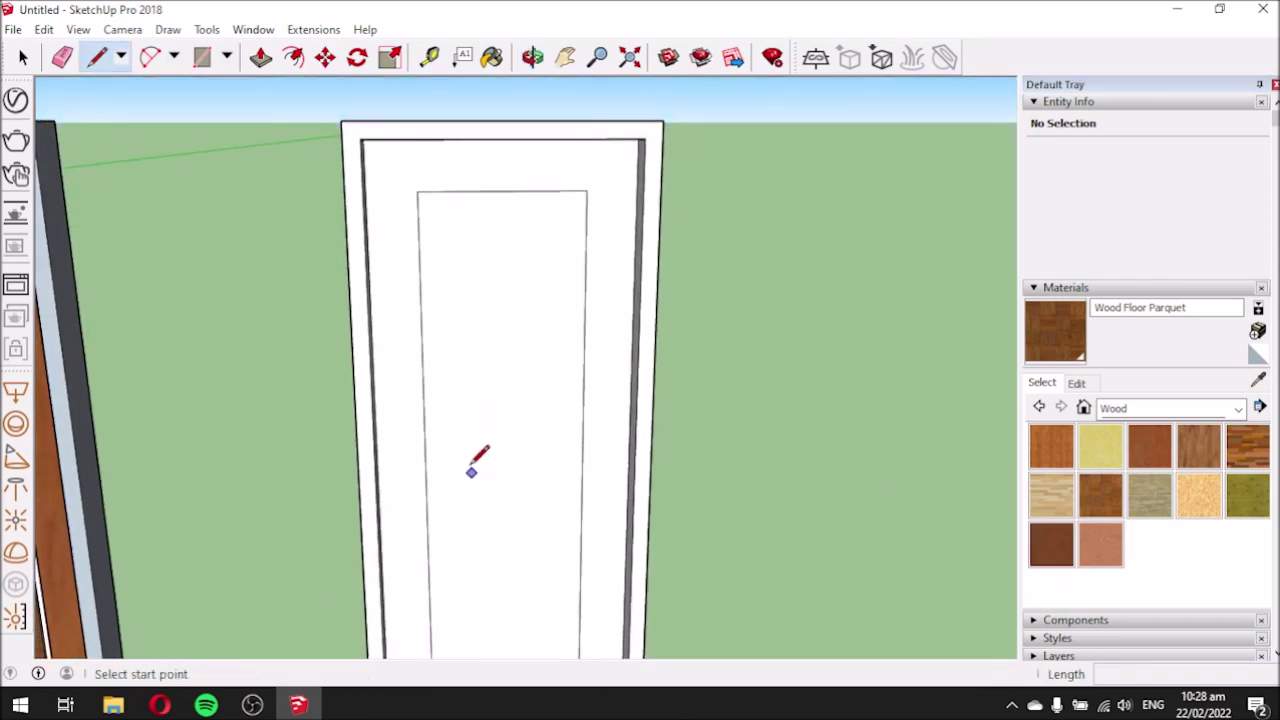
{"action": "middle_click_drag", "start_coordinate": [432, 249], "coordinate": [361, 293]}
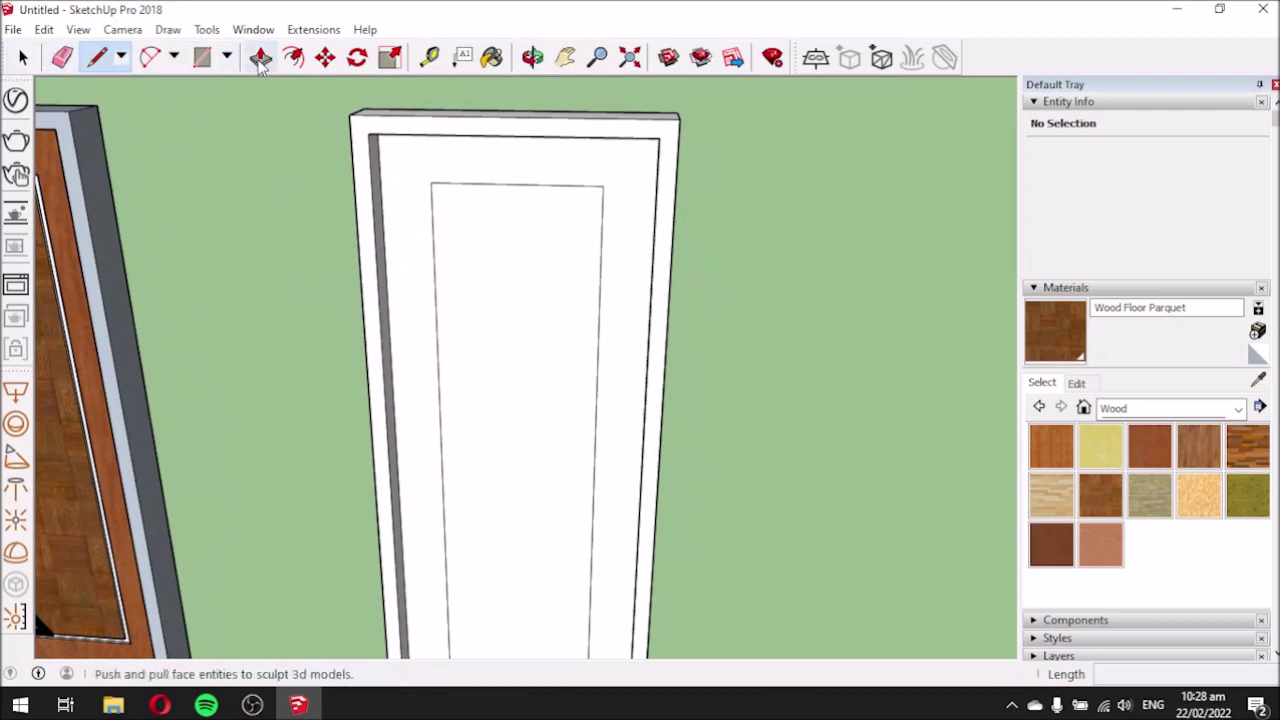
{"action": "left_click", "coordinate": [261, 57]}
{"action": "left_click", "coordinate": [468, 237]}
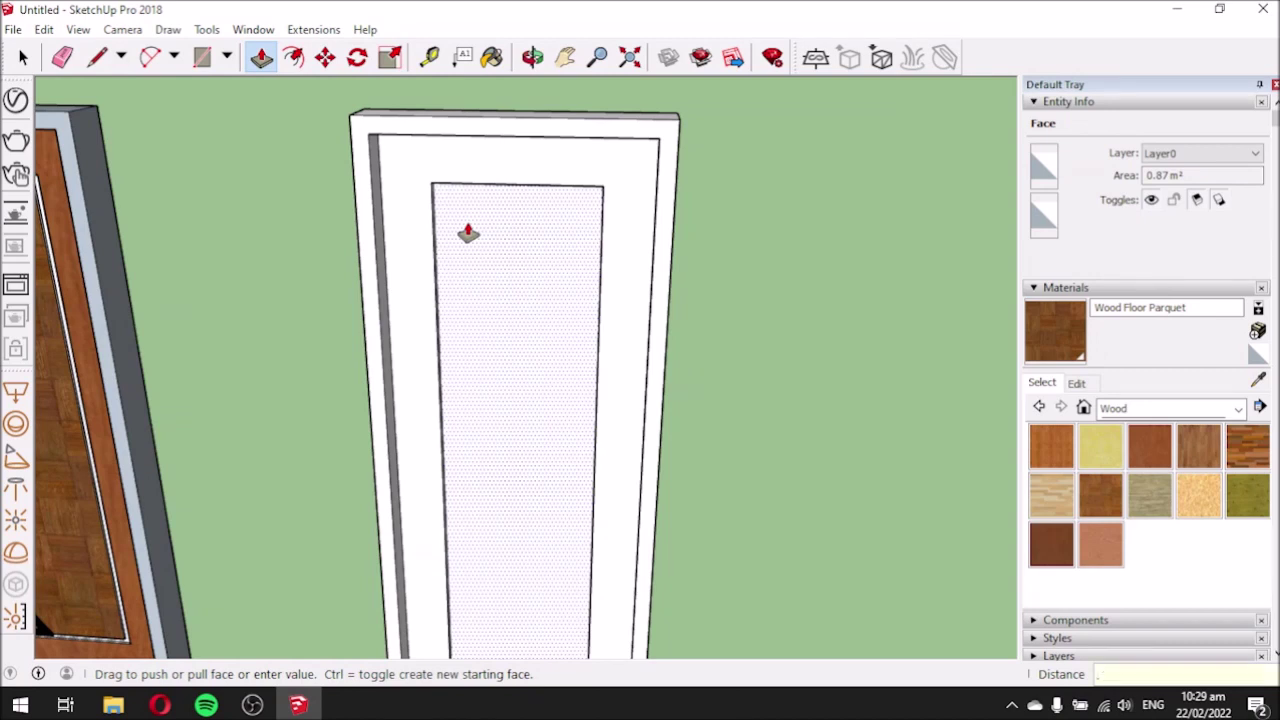
{"action": "type", "text": ".01"}
{"action": "key", "text": "Return"}
Draw a 0.02 m line down the recess's side edge from its upper corner.
{"action": "scroll", "coordinate": [468, 233], "scroll_direction": "up", "scroll_amount": 5}
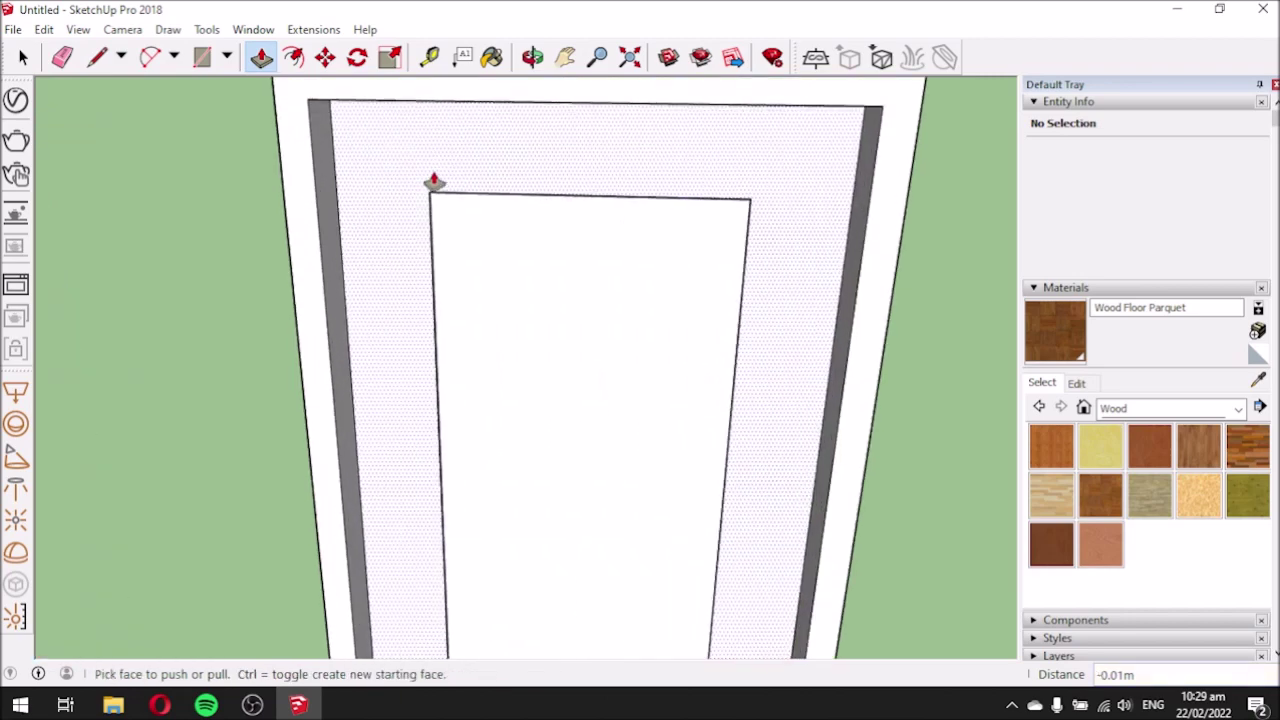
{"action": "middle_click_drag", "start_coordinate": [500, 238], "coordinate": [451, 271]}
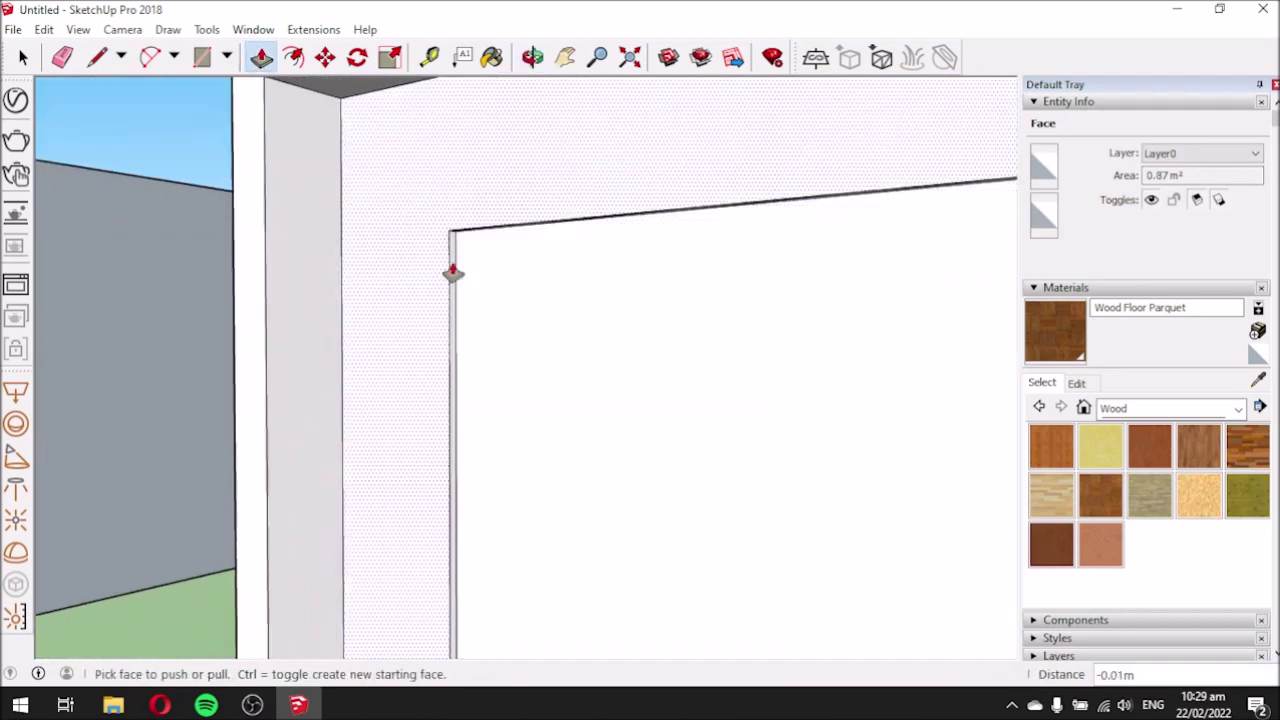
{"action": "middle_click_drag", "start_coordinate": [600, 325], "coordinate": [480, 265]}
{"action": "key", "text": "l"}
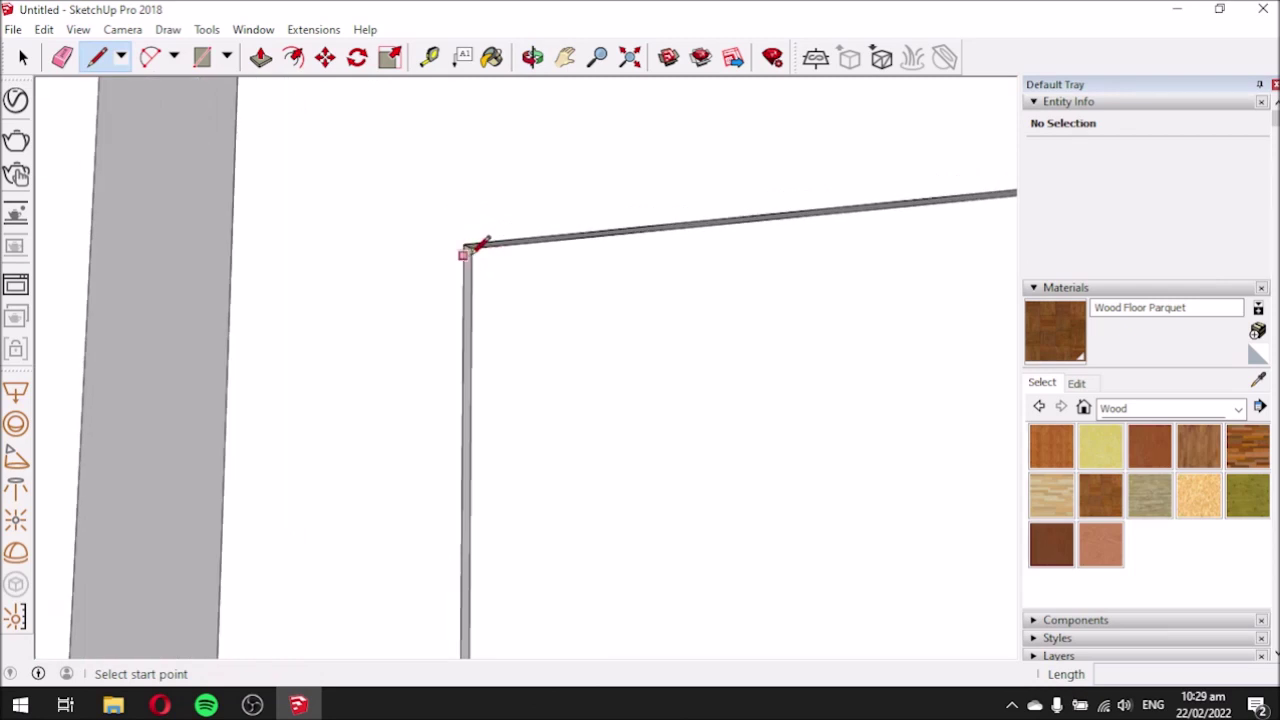
{"action": "left_click", "coordinate": [470, 248]}
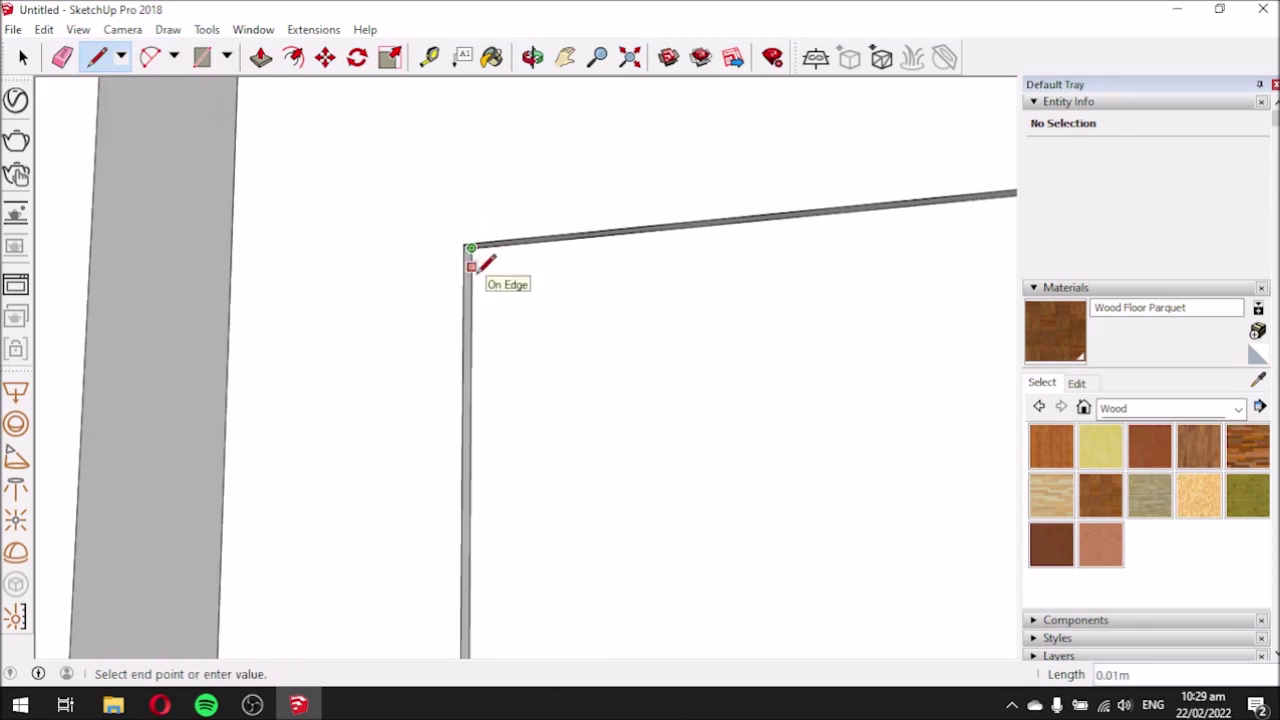
{"action": "key", "text": "Escape"}
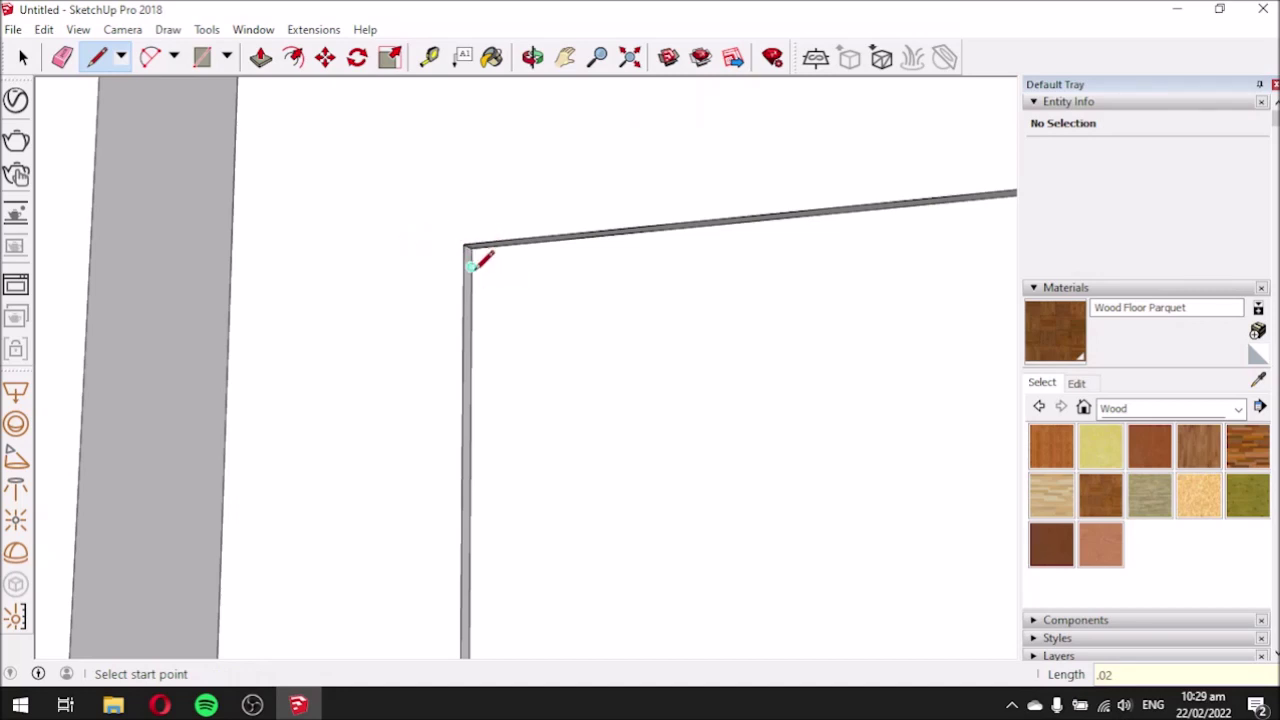
Draw a horizontal line across the recessed panel from the 0.02 m mark to the opposite side edge.
{"action": "left_click", "coordinate": [471, 267]}
{"action": "scroll", "coordinate": [566, 337], "scroll_direction": "down", "scroll_amount": 2}
{"action": "middle_click_drag", "start_coordinate": [575, 328], "coordinate": [586, 400]}
{"action": "scroll", "coordinate": [700, 410], "scroll_direction": "down", "scroll_amount": 2}
{"action": "scroll", "coordinate": [858, 355], "scroll_direction": "up", "scroll_amount": 3}
{"action": "scroll", "coordinate": [858, 352], "scroll_direction": "up", "scroll_amount": 2}
{"action": "middle_click_drag", "start_coordinate": [820, 363], "coordinate": [837, 289]}
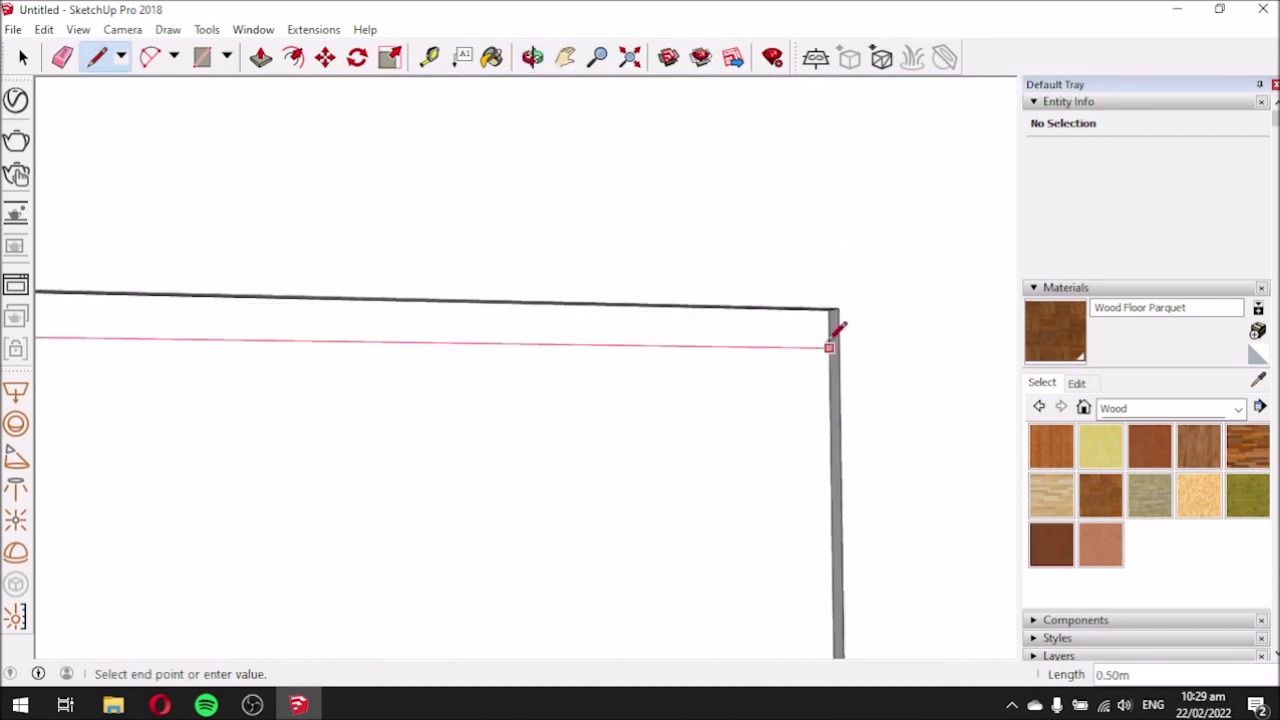
{"action": "left_click", "coordinate": [829, 347]}
Draw a 0.02 m line up the recess's side edge from its lower corner.
{"action": "scroll", "coordinate": [400, 251], "scroll_direction": "down", "scroll_amount": 5}
{"action": "middle_click_drag", "start_coordinate": [346, 274], "coordinate": [291, 487]}
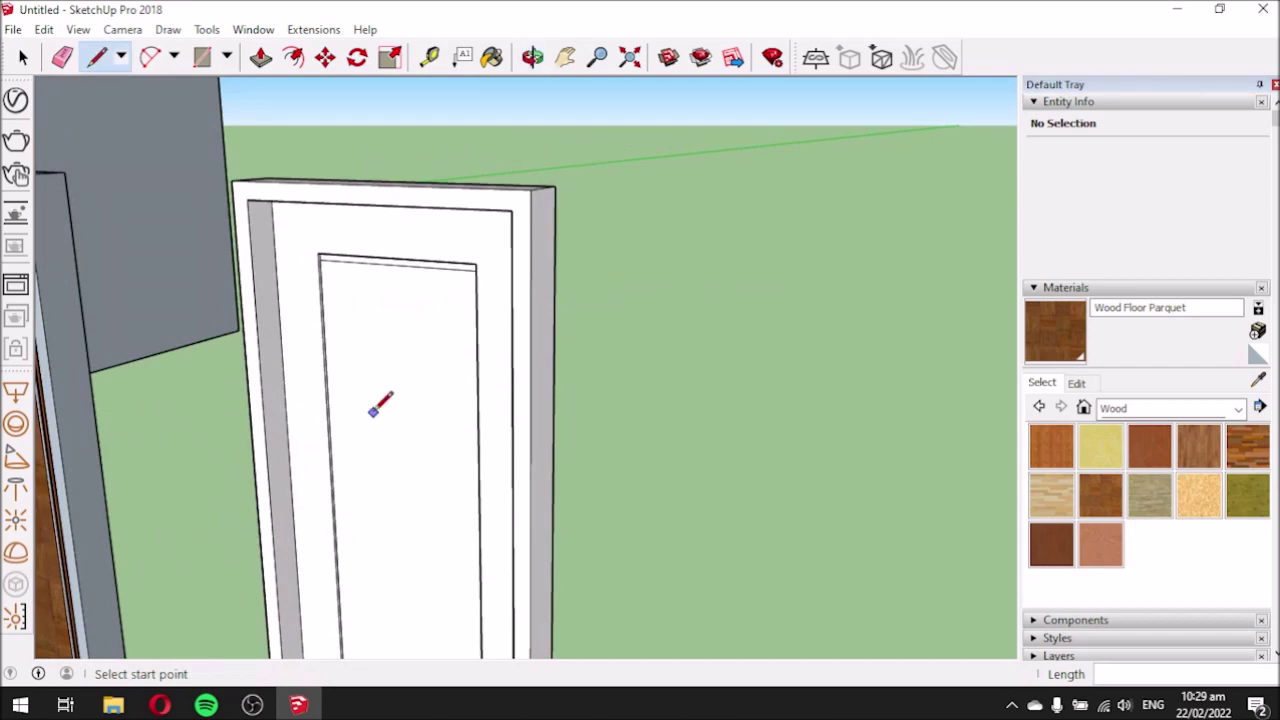
{"action": "scroll", "coordinate": [373, 412], "scroll_direction": "down", "scroll_amount": 4}
{"action": "scroll", "coordinate": [346, 543], "scroll_direction": "up", "scroll_amount": 8}
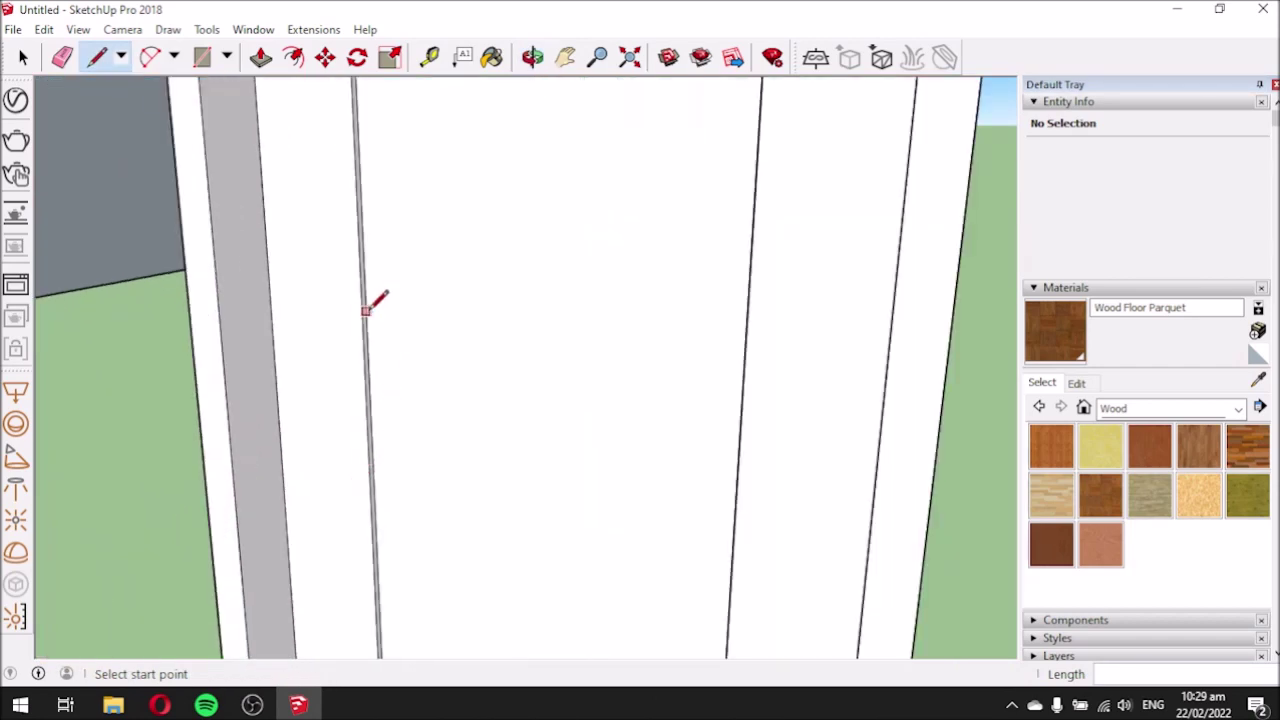
{"action": "scroll", "coordinate": [477, 309], "scroll_direction": "down", "scroll_amount": 4}
{"action": "scroll", "coordinate": [466, 503], "scroll_direction": "up", "scroll_amount": 6}
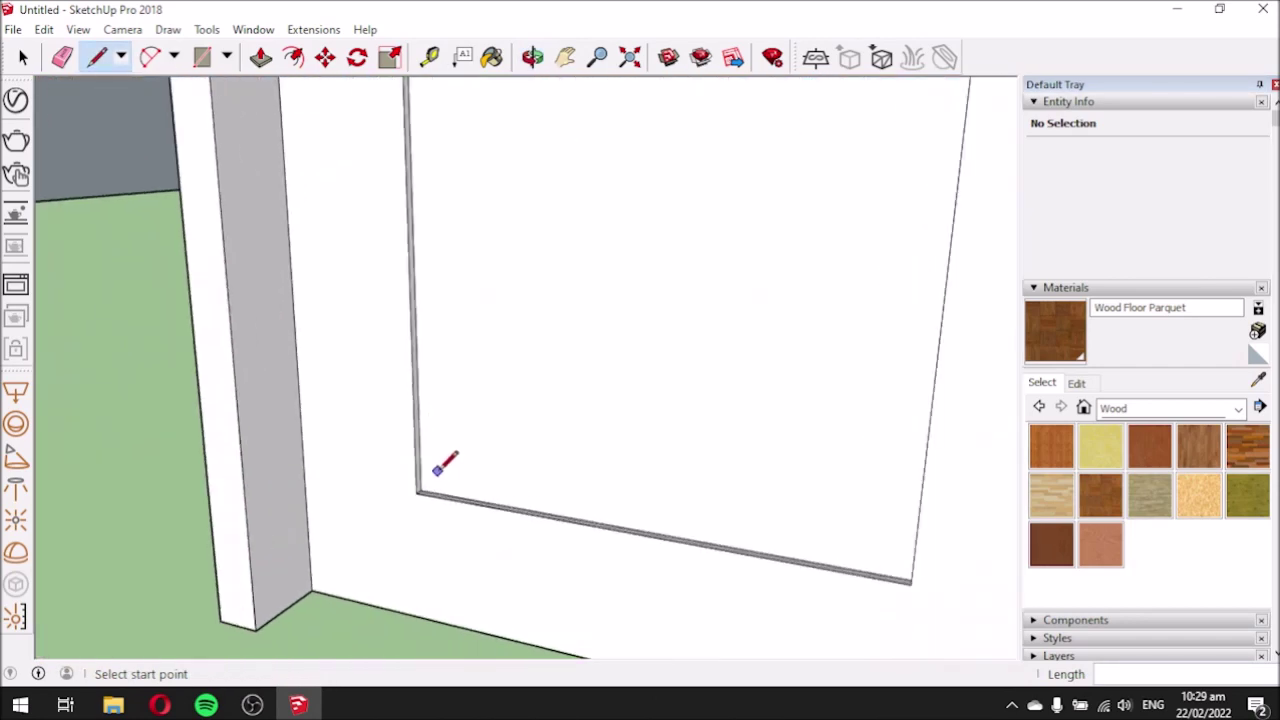
{"action": "scroll", "coordinate": [438, 467], "scroll_direction": "up", "scroll_amount": 4}
{"action": "left_click", "coordinate": [390, 515]}
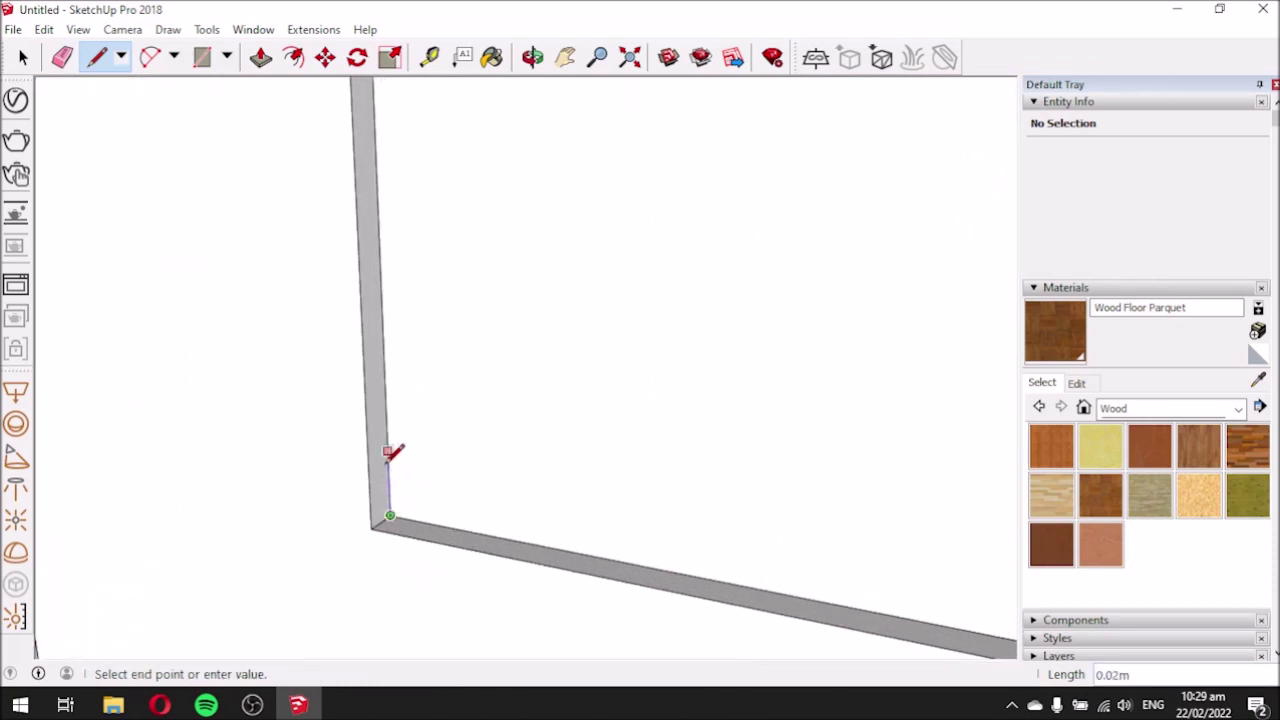
{"action": "key", "text": "Escape"}
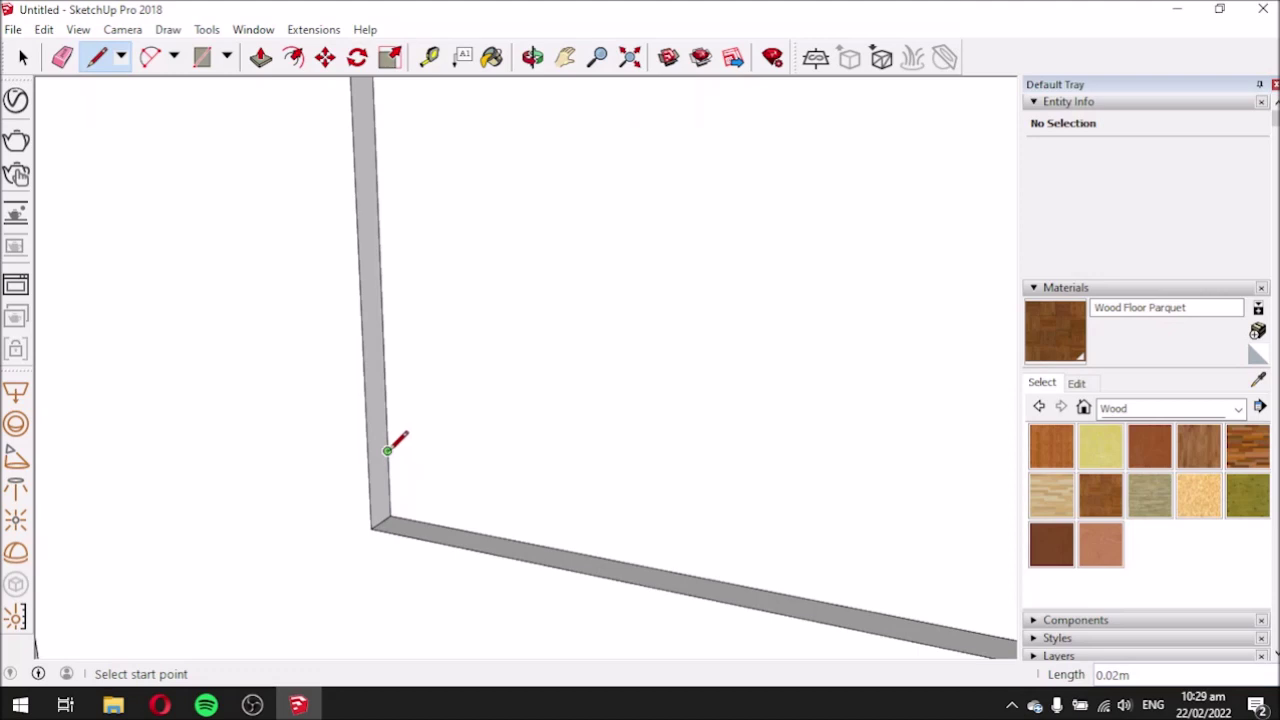
Draw a horizontal line across the recess just above its lower edge, from the 0.02 m mark to the opposite side.
{"action": "left_click", "coordinate": [388, 450]}
{"action": "scroll", "coordinate": [610, 445], "scroll_direction": "down", "scroll_amount": 8}
{"action": "middle_click_drag", "start_coordinate": [750, 455], "coordinate": [797, 423]}
{"action": "scroll", "coordinate": [791, 423], "scroll_direction": "up", "scroll_amount": 6}
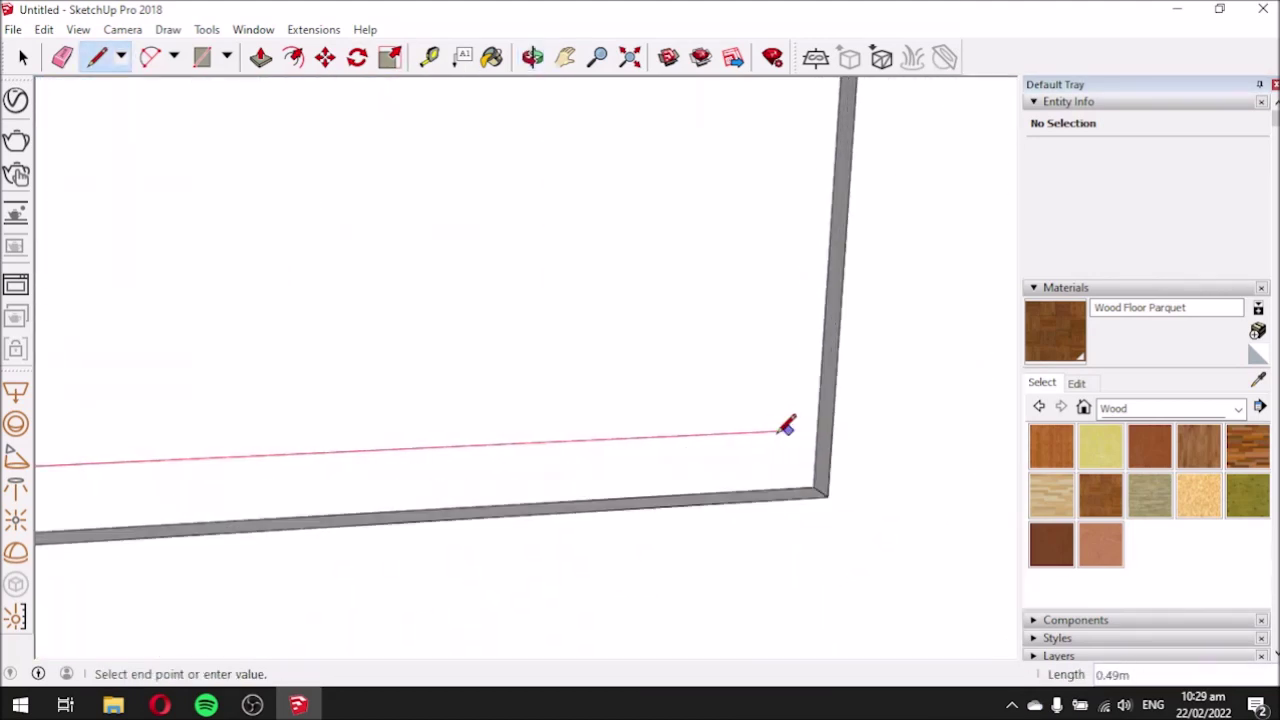
{"action": "left_click", "coordinate": [820, 428]}
Draw a 0.2 m line up the recess's side edge from the end of the lower horizontal line.
{"action": "middle_click_drag", "start_coordinate": [820, 428], "coordinate": [461, 412]}
{"action": "scroll", "coordinate": [460, 415], "scroll_direction": "down", "scroll_amount": 10}
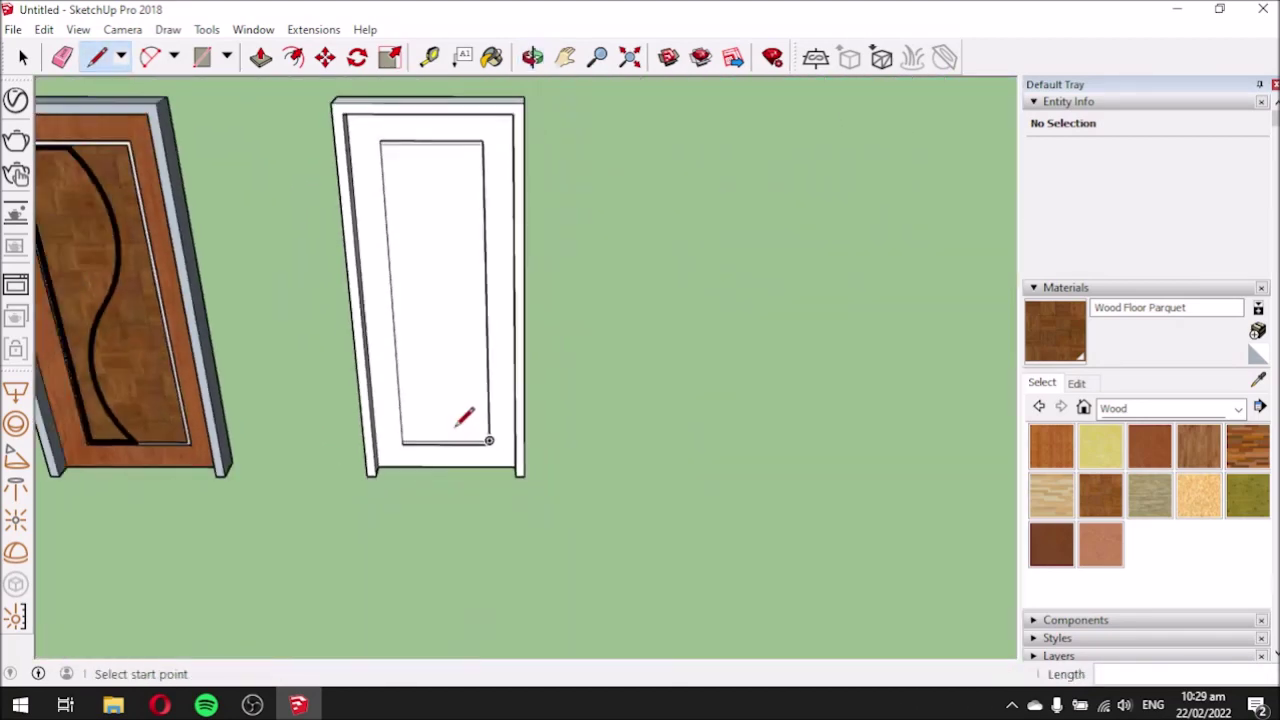
{"action": "scroll", "coordinate": [465, 430], "scroll_direction": "up", "scroll_amount": 8}
{"action": "middle_click_drag", "start_coordinate": [469, 503], "coordinate": [243, 473]}
{"action": "scroll", "coordinate": [400, 578], "scroll_direction": "up", "scroll_amount": 5}
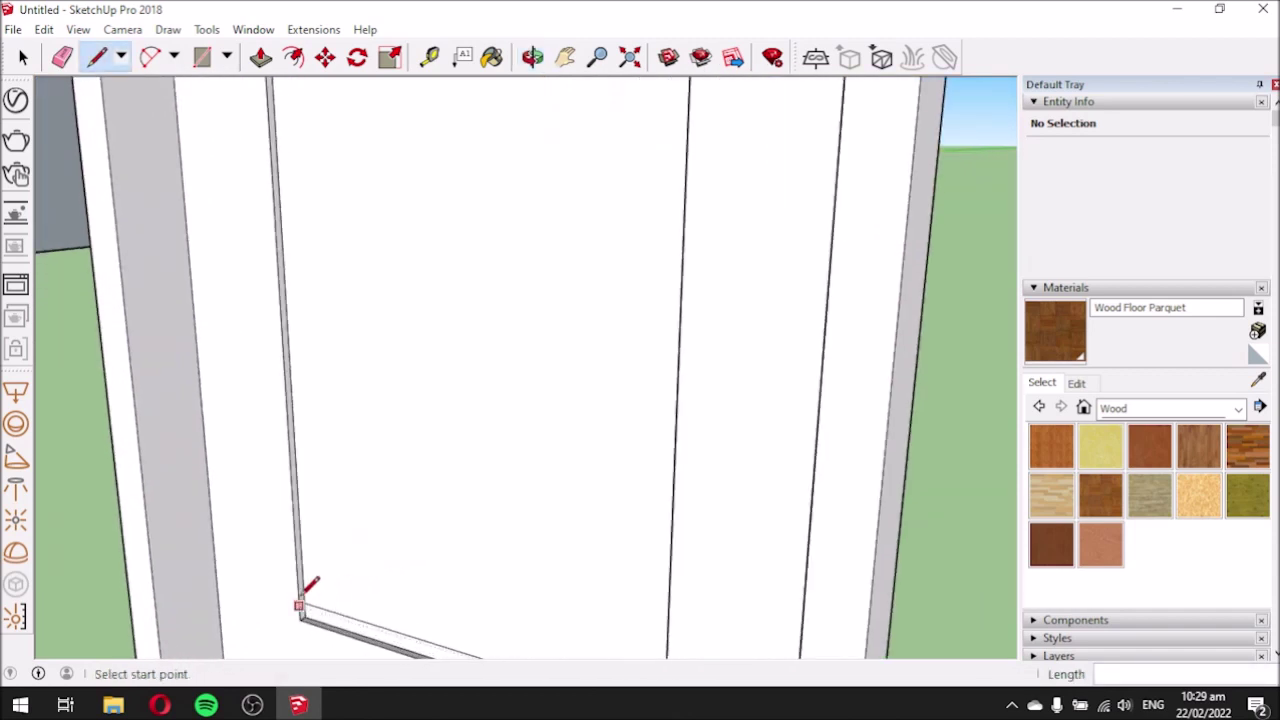
{"action": "scroll", "coordinate": [649, 501], "scroll_direction": "down", "scroll_amount": 2}
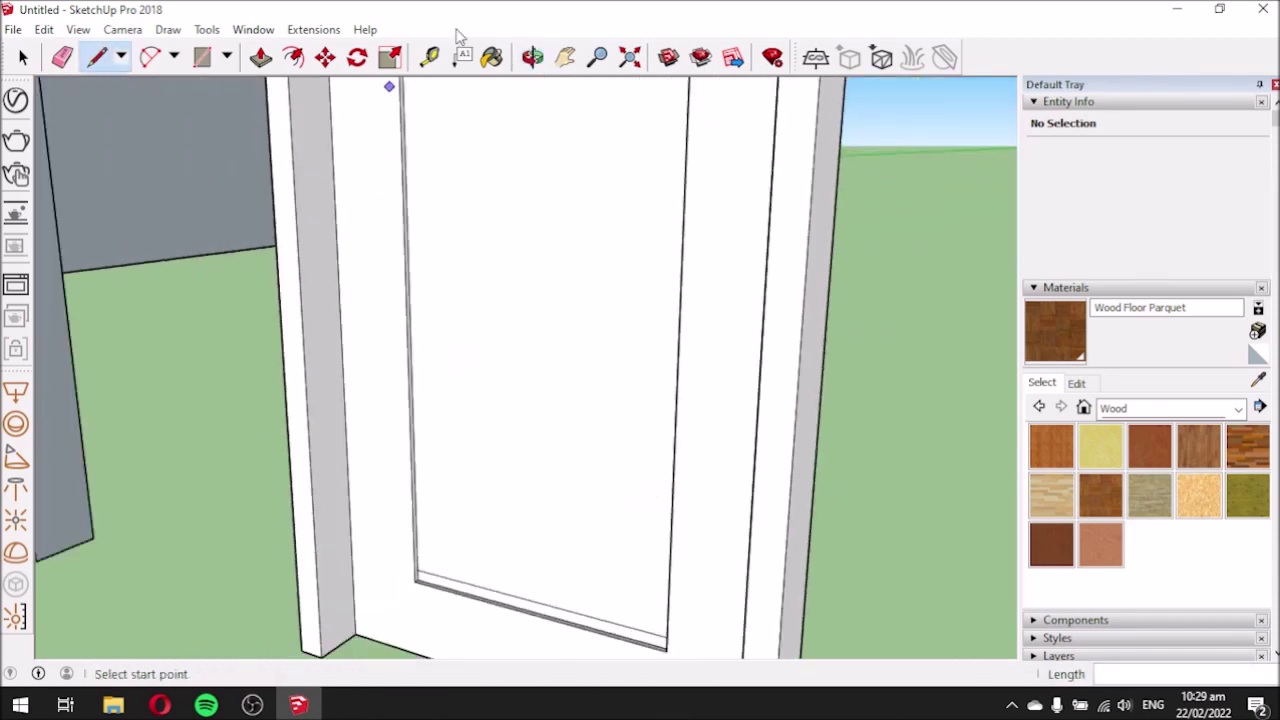
{"action": "scroll", "coordinate": [468, 507], "scroll_direction": "up", "scroll_amount": 2}
{"action": "left_click", "coordinate": [375, 621]}
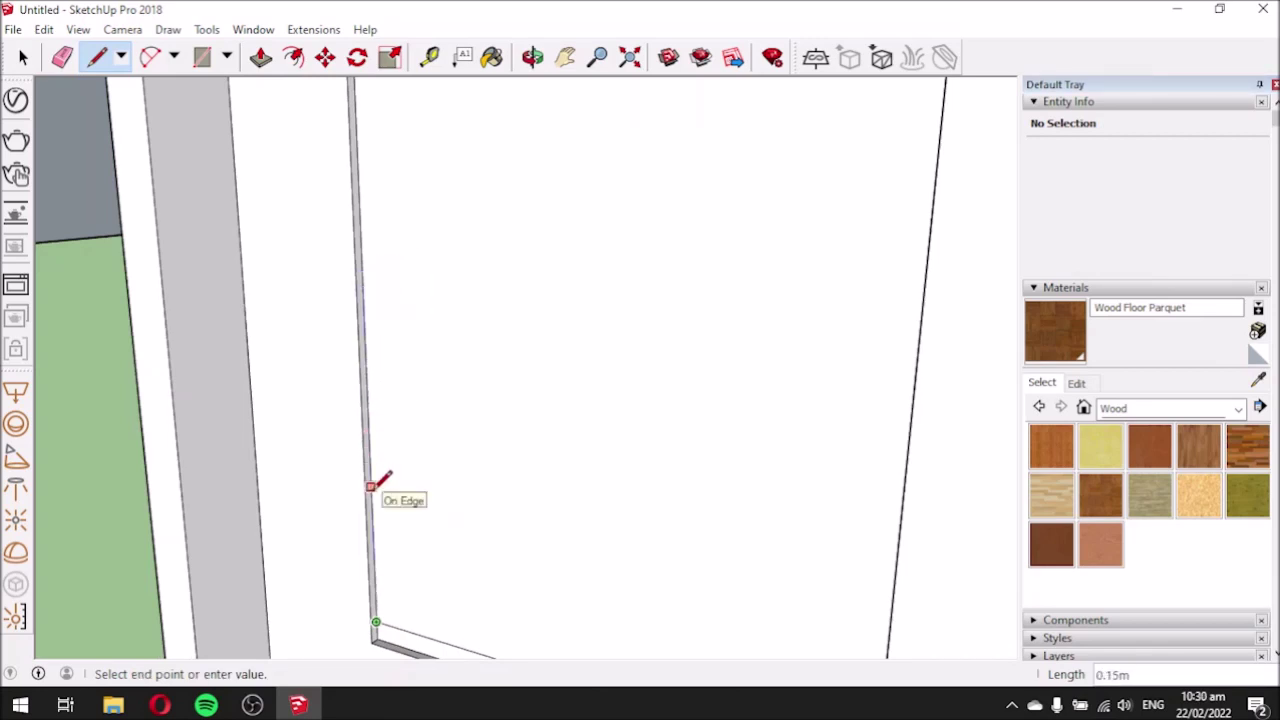
{"action": "type", "text": ".2"}
{"action": "key", "text": "Return"}
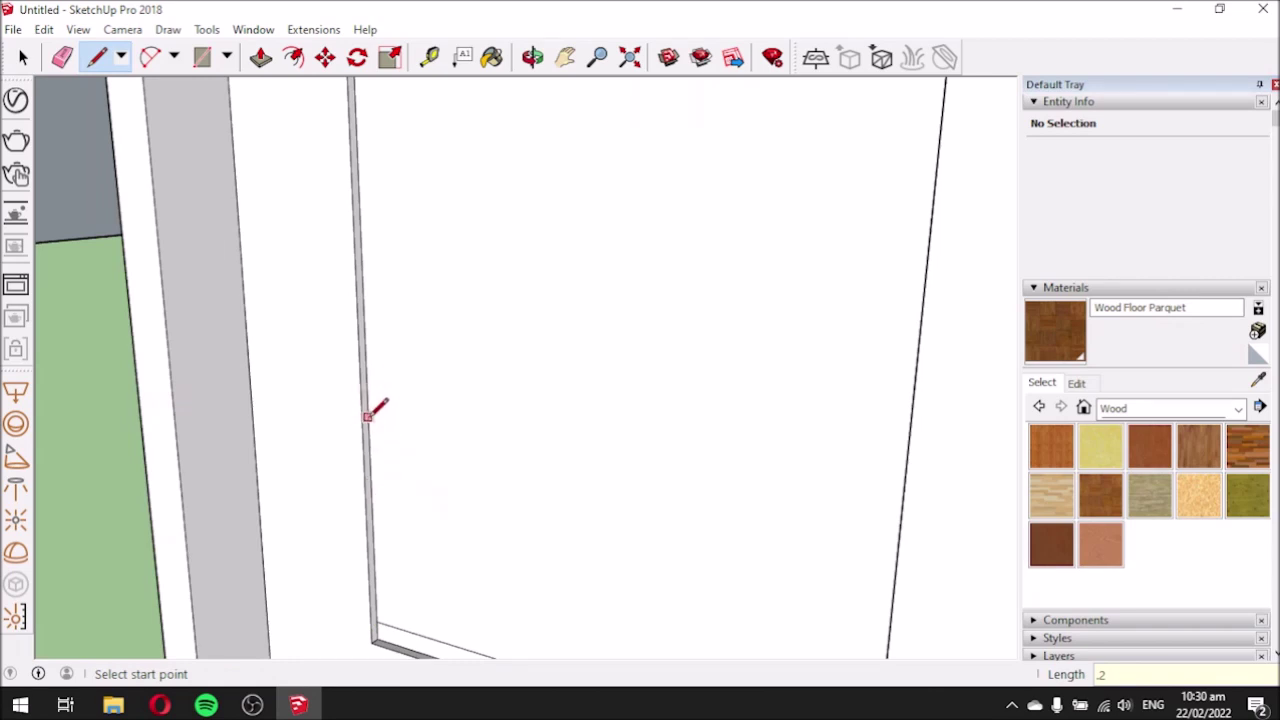
Draw a horizontal line across the recessed panel at the 0.2 m mark.
{"action": "left_click", "coordinate": [369, 440]}
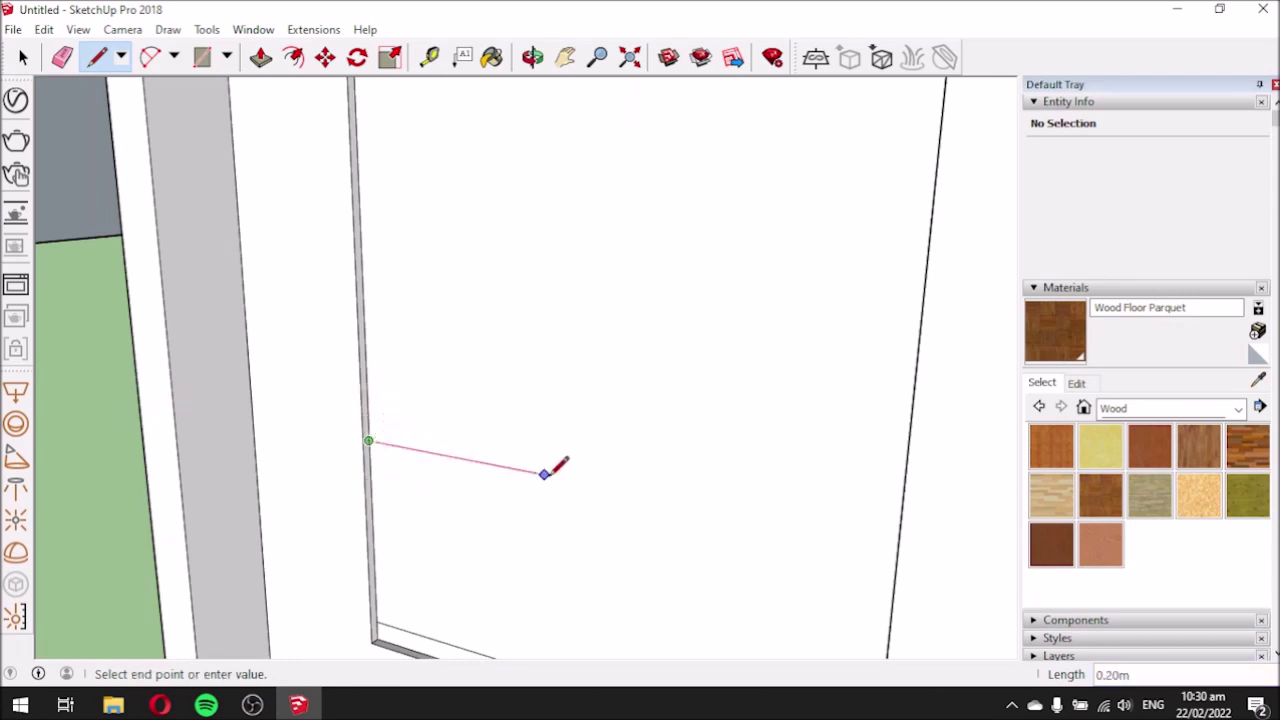
{"action": "scroll", "coordinate": [546, 471], "scroll_direction": "down", "scroll_amount": 3}
{"action": "middle_click_drag", "start_coordinate": [606, 486], "coordinate": [834, 429]}
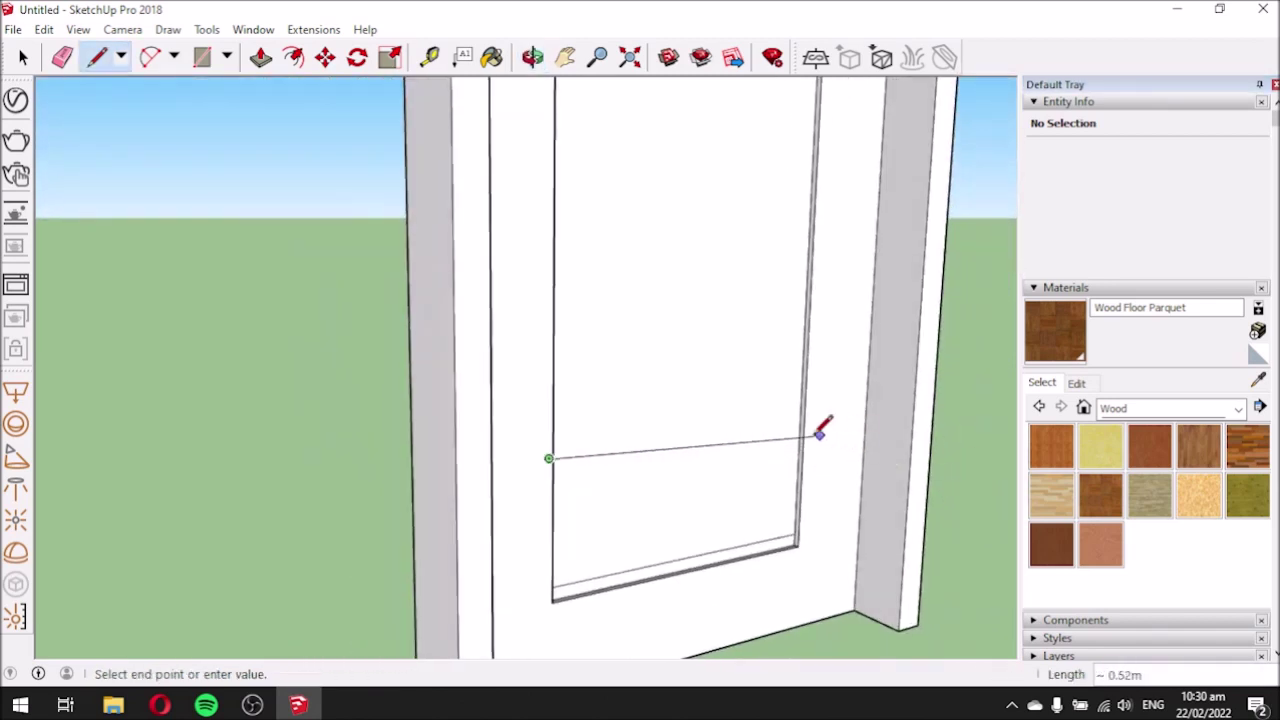
{"action": "scroll", "coordinate": [800, 435], "scroll_direction": "up", "scroll_amount": 3}
{"action": "left_click", "coordinate": [816, 408]}
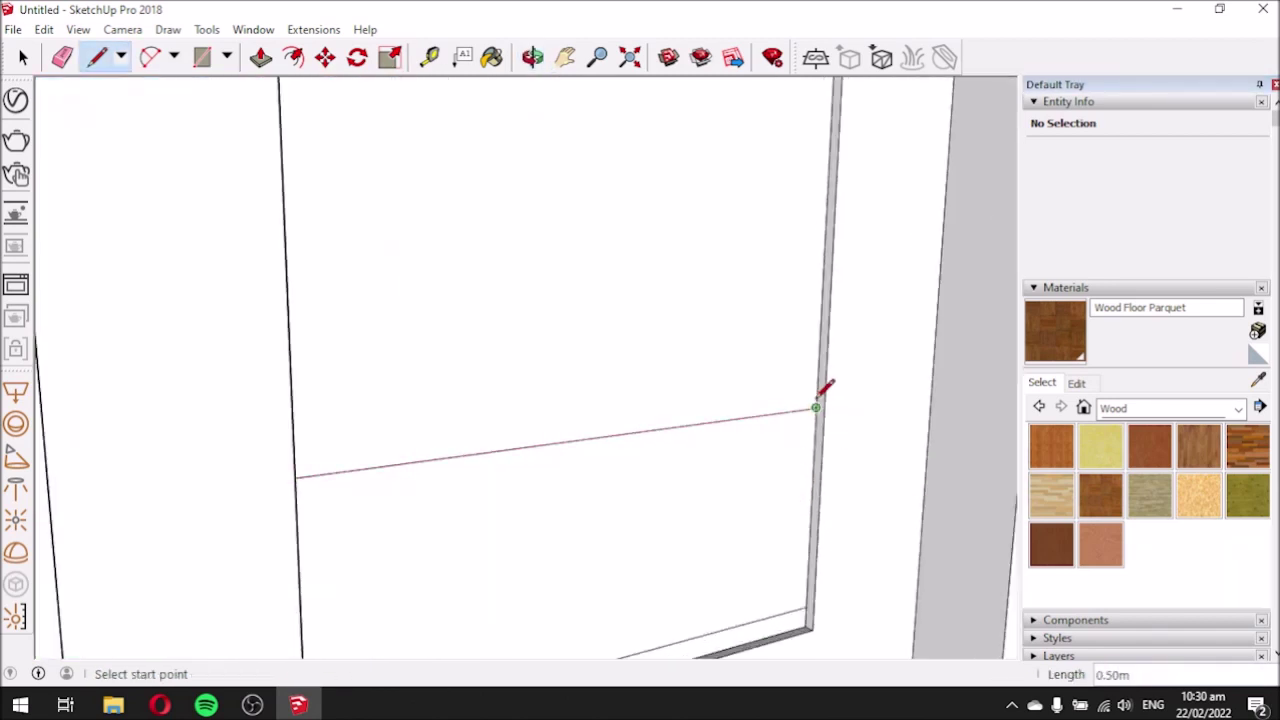
Draw a second horizontal line across the recessed panel 0.02 m above the previous one to form a thin strip.
{"action": "left_click", "coordinate": [816, 406]}
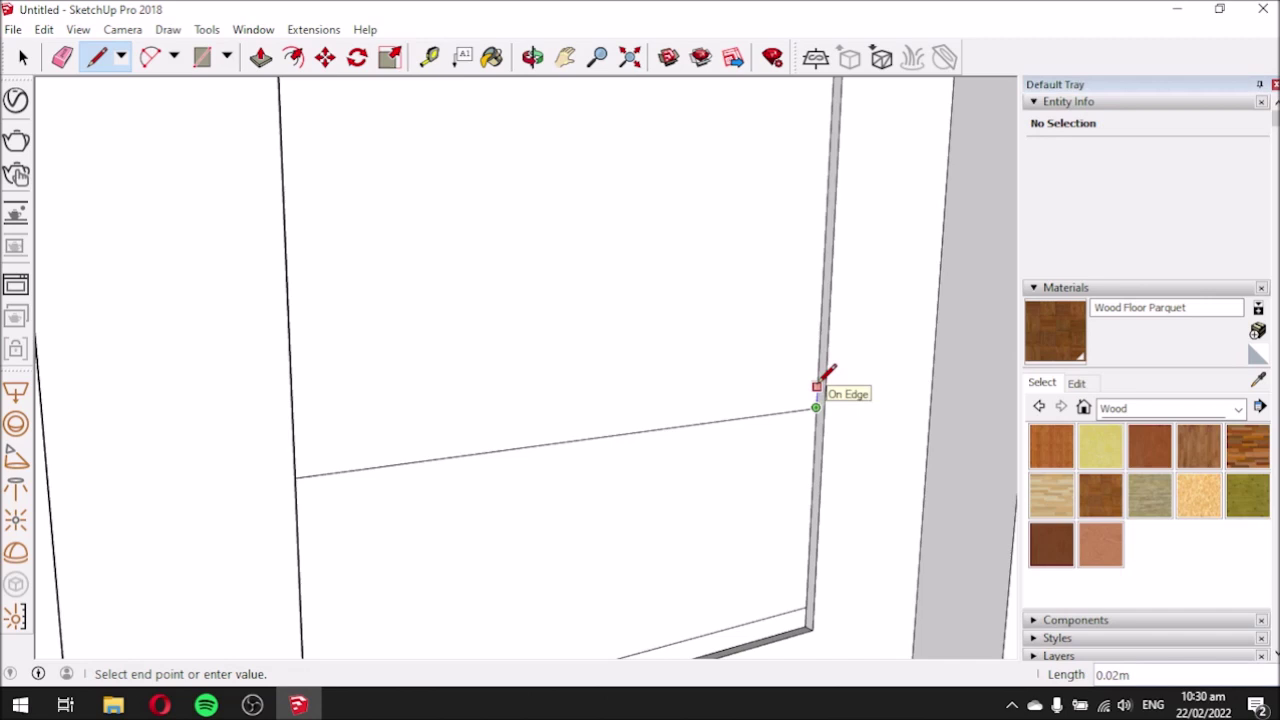
{"action": "left_click", "coordinate": [816, 387]}
{"action": "left_click", "coordinate": [816, 386]}
{"action": "mouse_move", "coordinate": [689, 400]}
{"action": "middle_mouse_down"}
{"action": "mouse_move", "coordinate": [315, 418]}
{"action": "mouse_move", "coordinate": [250, 372]}
{"action": "middle_mouse_up"}
{"action": "scroll", "coordinate": [250, 374], "scroll_direction": "up", "scroll_amount": 2}
{"action": "left_click", "coordinate": [240, 378]}
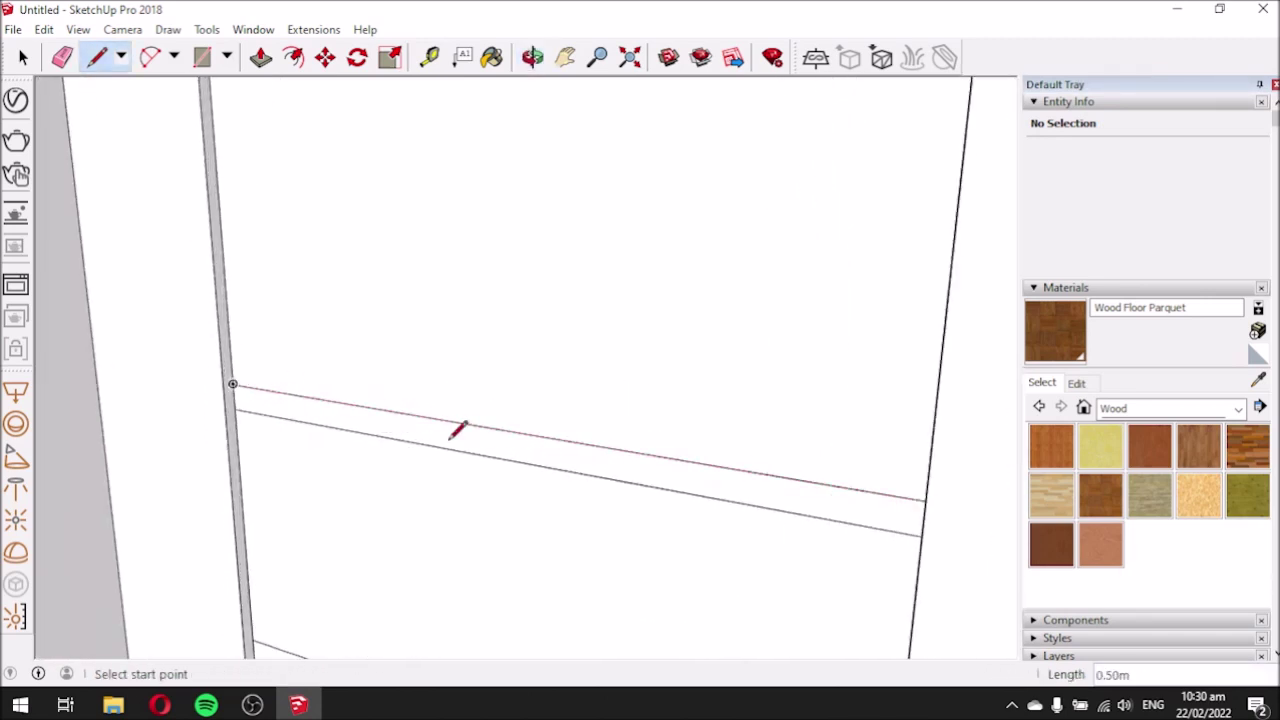
Draw a horizontal line across the recessed panel, starting partway up the recess's side edge above the existing thin strip.
{"action": "middle_click_drag", "start_coordinate": [458, 430], "coordinate": [594, 596]}
{"action": "scroll", "coordinate": [318, 393], "scroll_direction": "up", "scroll_amount": 1}
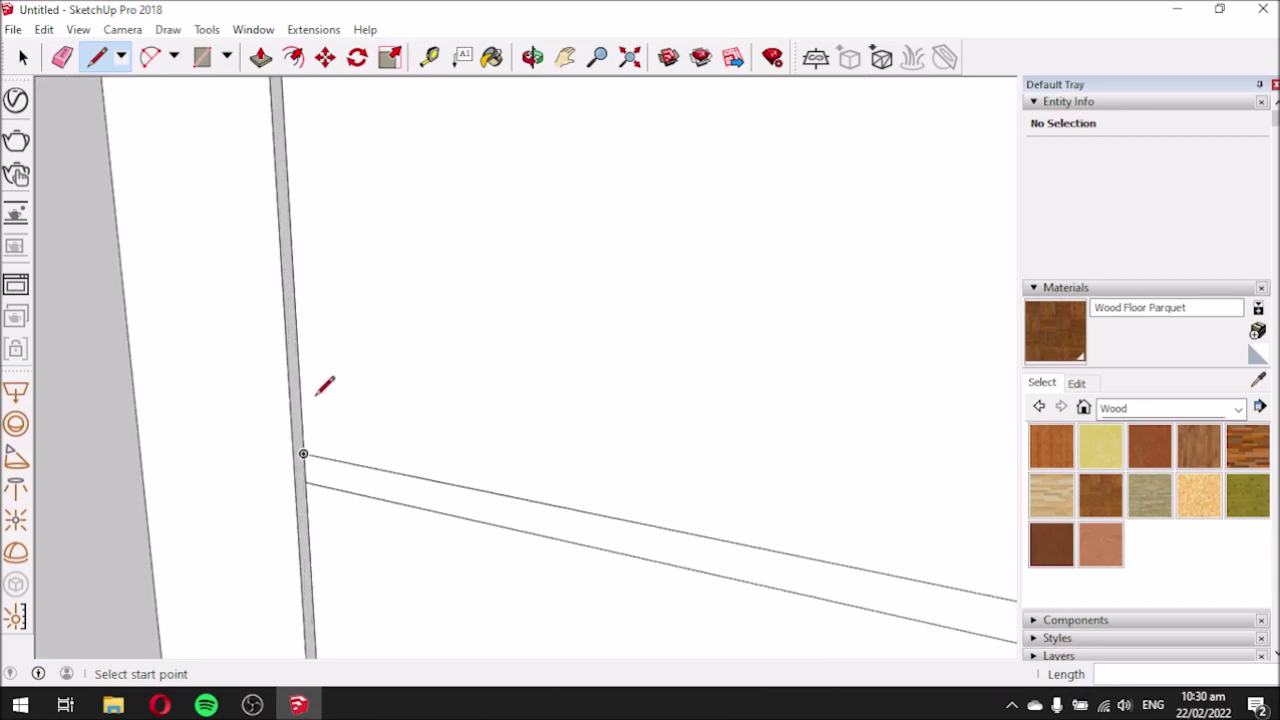
{"action": "left_click", "coordinate": [303, 453]}
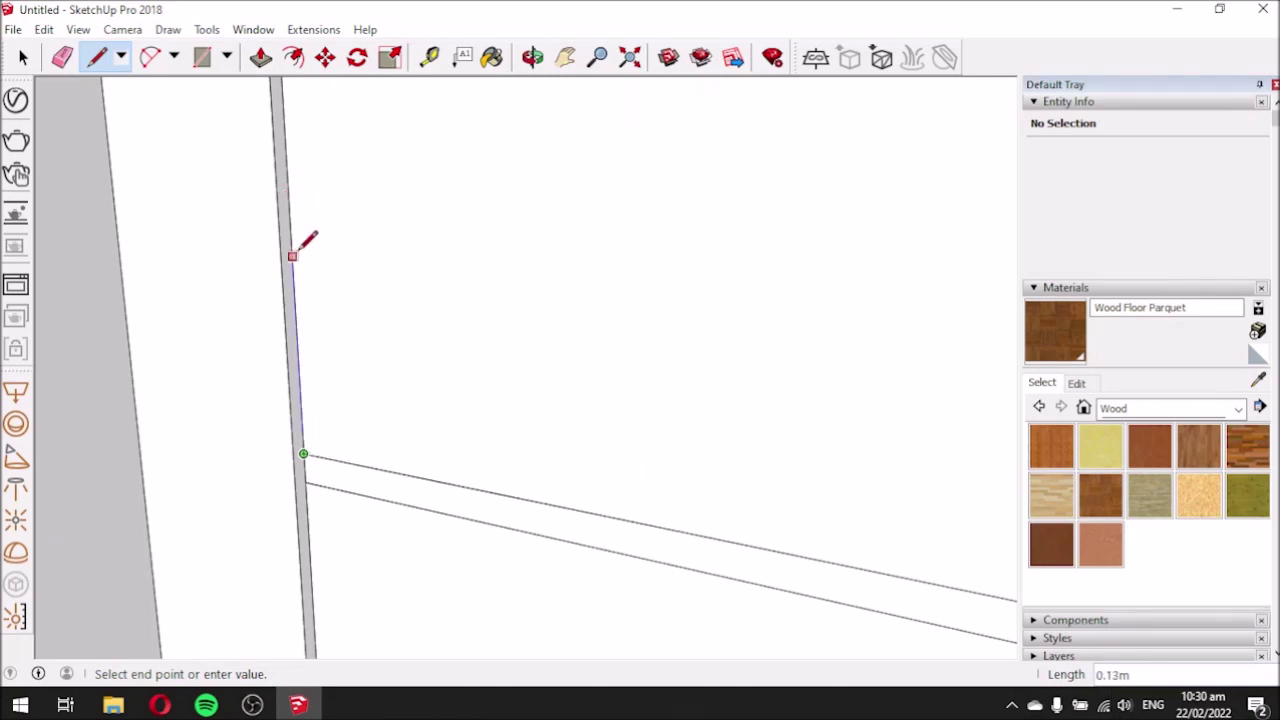
{"action": "key", "text": "Escape"}
{"action": "left_click", "coordinate": [284, 141]}
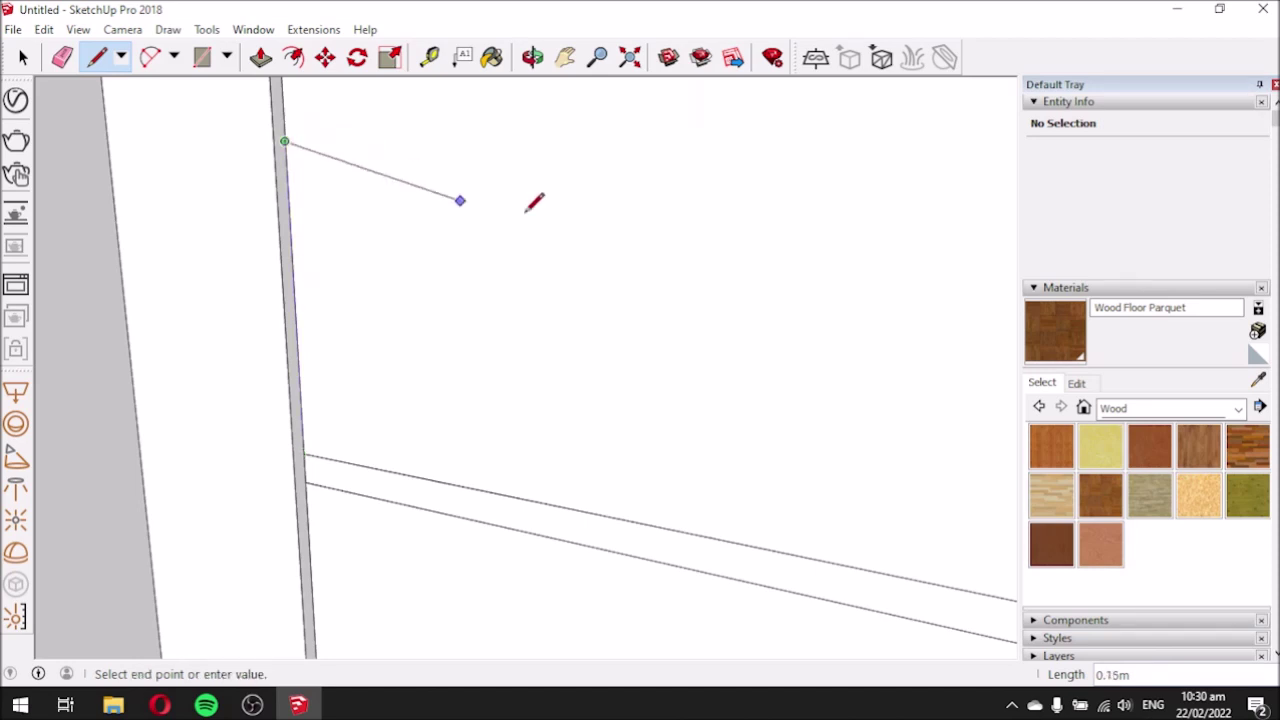
{"action": "scroll", "coordinate": [505, 365], "scroll_direction": "up", "scroll_amount": 2}
{"action": "middle_click_drag", "start_coordinate": [505, 365], "coordinate": [834, 206]}
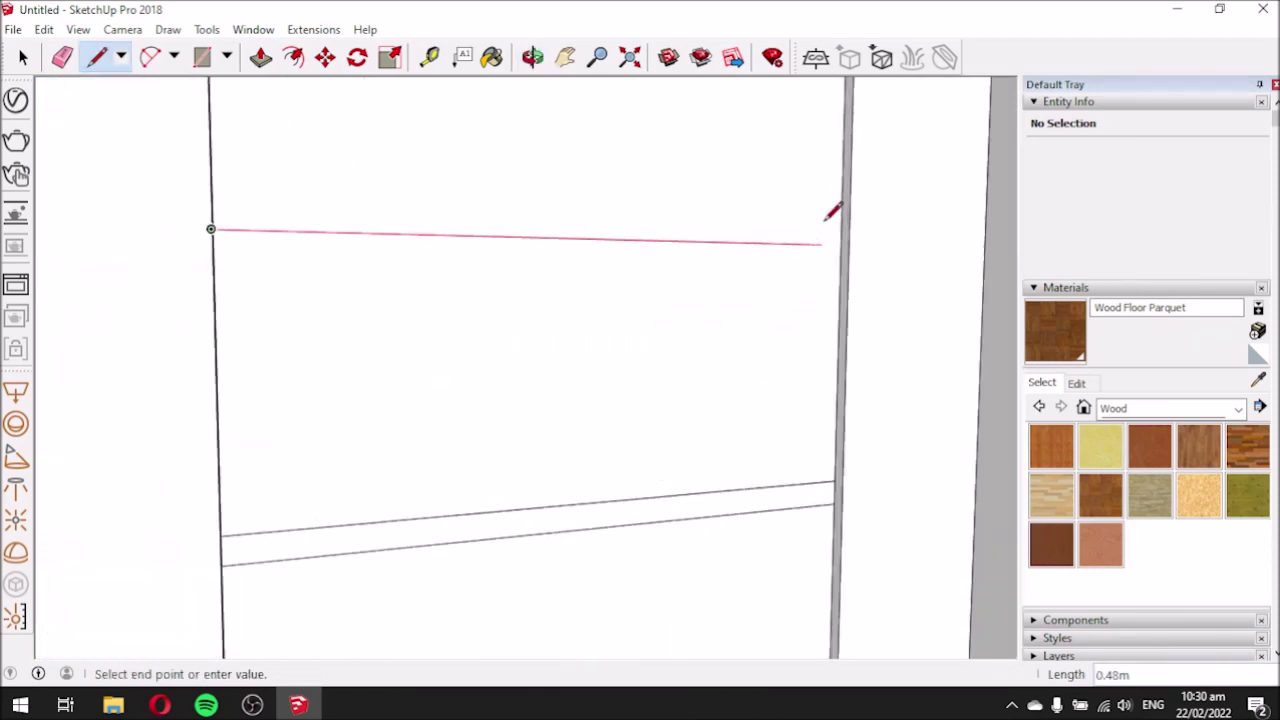
{"action": "left_click", "coordinate": [841, 241]}
Close off the second thin strip with a parallel line across the panel, 0.02 m above the newest line.
{"action": "left_click", "coordinate": [841, 244]}
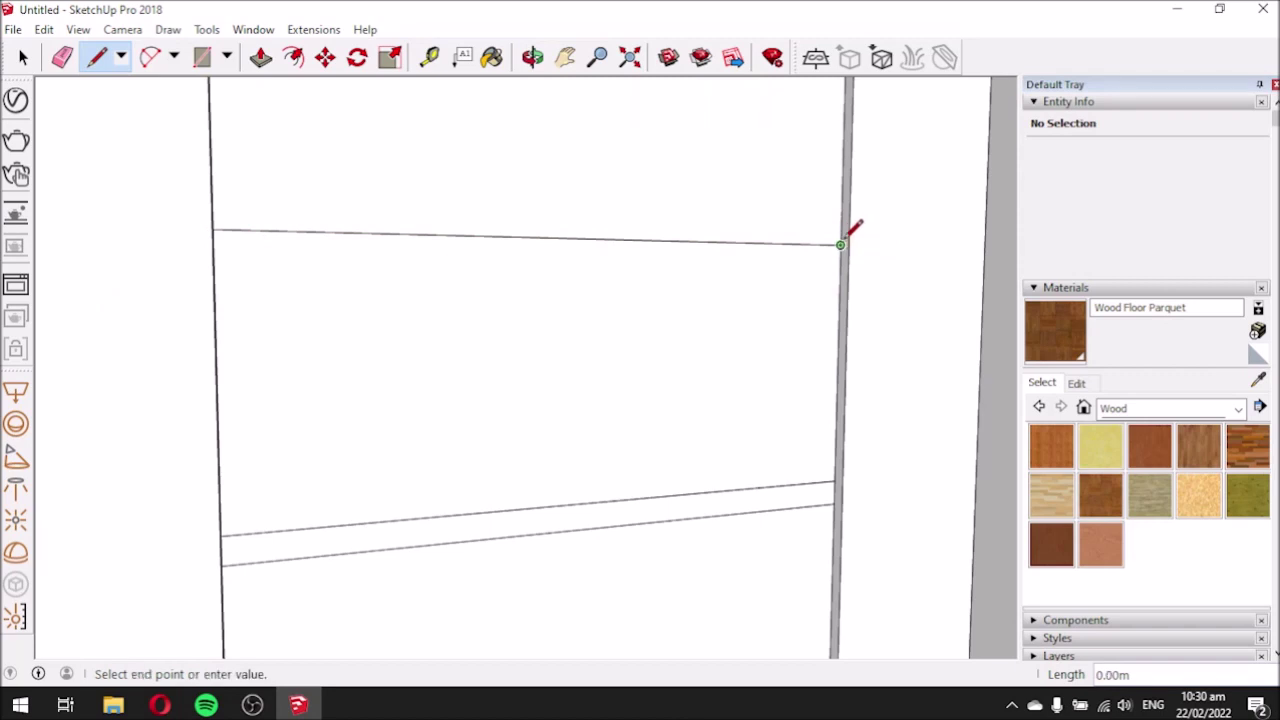
{"action": "left_click", "coordinate": [841, 220]}
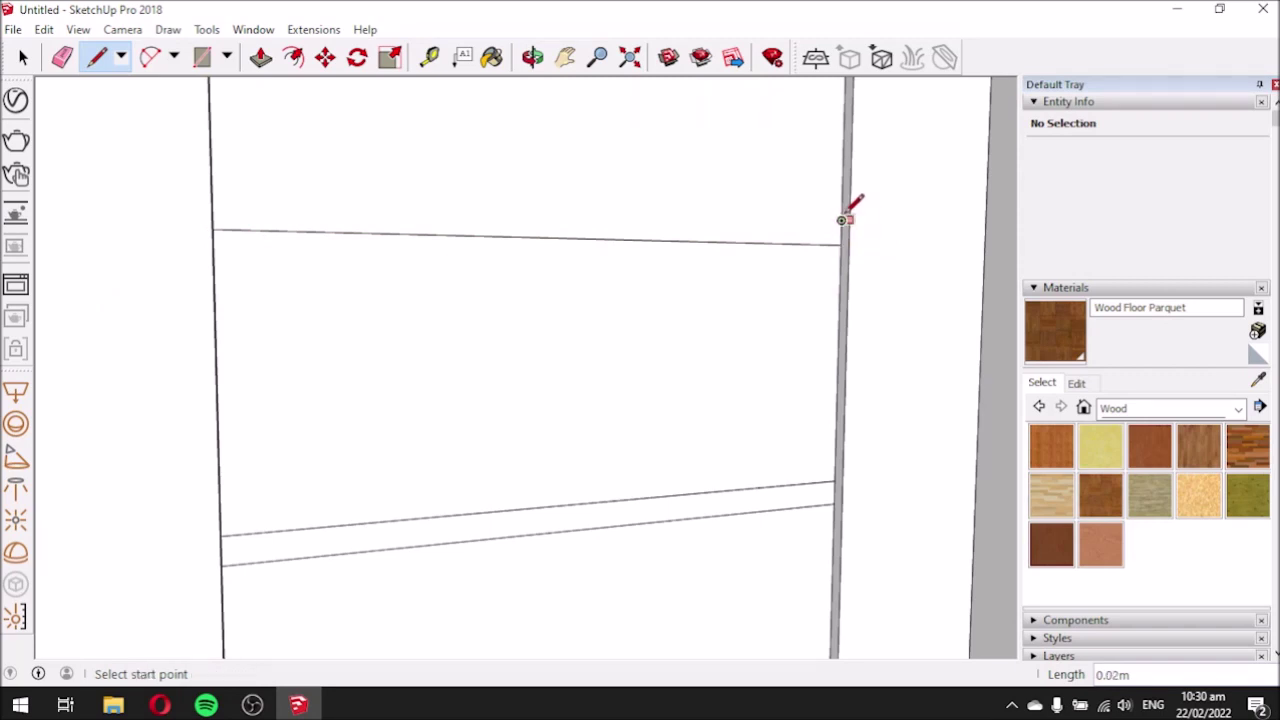
{"action": "left_click", "coordinate": [841, 220]}
{"action": "middle_click_drag", "start_coordinate": [617, 212], "coordinate": [331, 206]}
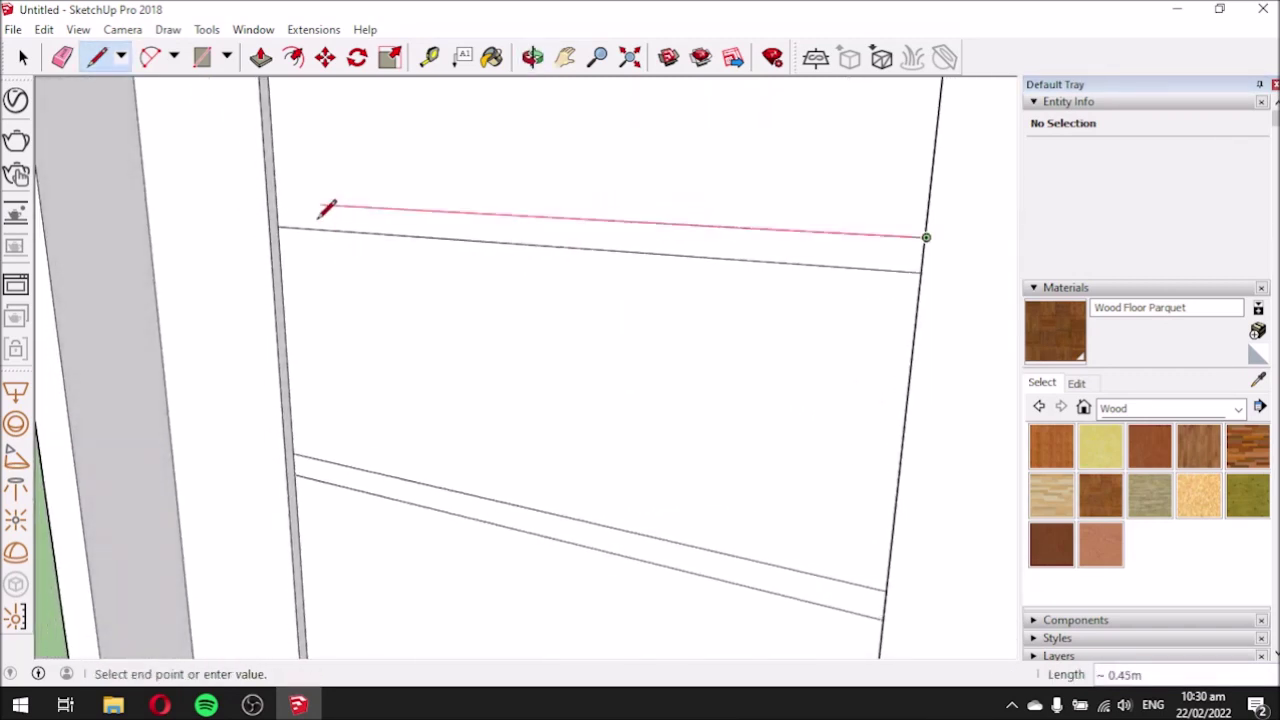
{"action": "left_click", "coordinate": [279, 202]}
{"action": "scroll", "coordinate": [443, 366], "scroll_direction": "down", "scroll_amount": 3}
{"action": "scroll", "coordinate": [443, 366], "scroll_direction": "up", "scroll_amount": 1}
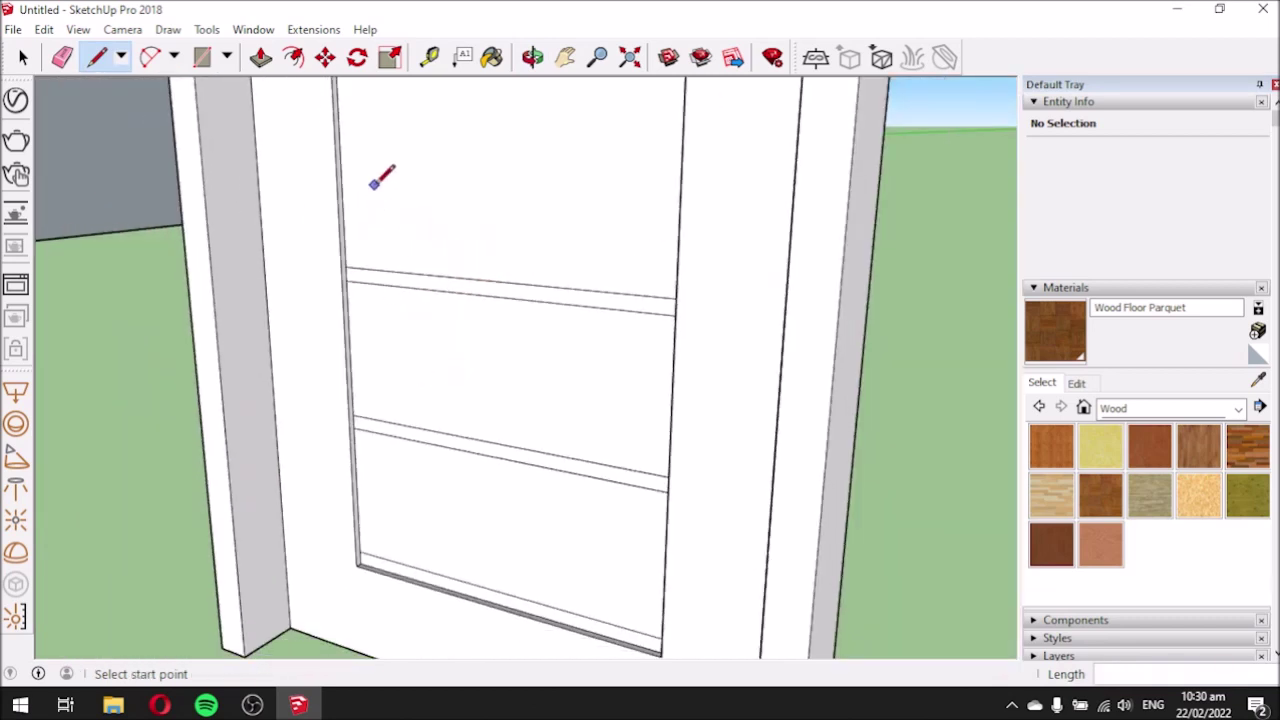
Draw the lower line of a third strip across the panel, spaced up the recess's side edge from the second strip.
{"action": "scroll", "coordinate": [377, 180], "scroll_direction": "up", "scroll_amount": 2}
{"action": "left_click", "coordinate": [328, 317]}
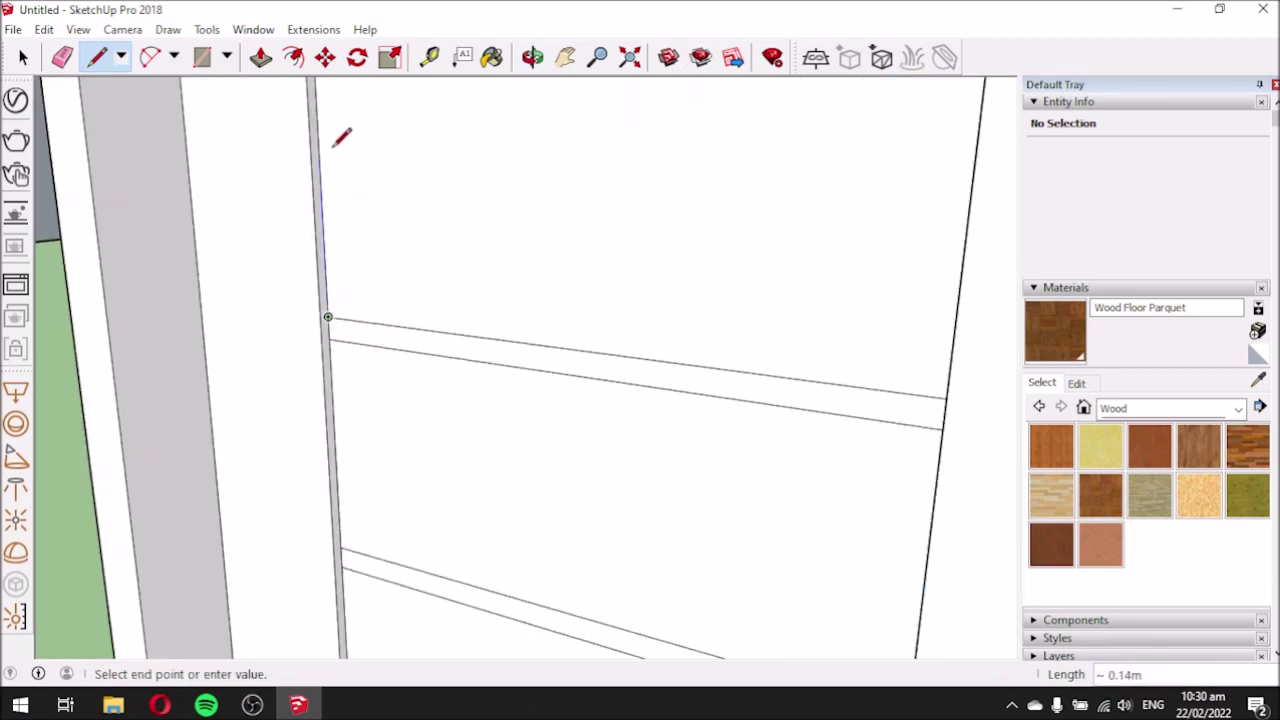
{"action": "middle_click_drag", "start_coordinate": [346, 137], "coordinate": [389, 289]}
{"action": "scroll", "coordinate": [385, 285], "scroll_direction": "down", "scroll_amount": 1}
{"action": "scroll", "coordinate": [372, 289], "scroll_direction": "down", "scroll_amount": 3}
{"action": "scroll", "coordinate": [346, 177], "scroll_direction": "up", "scroll_amount": 3}
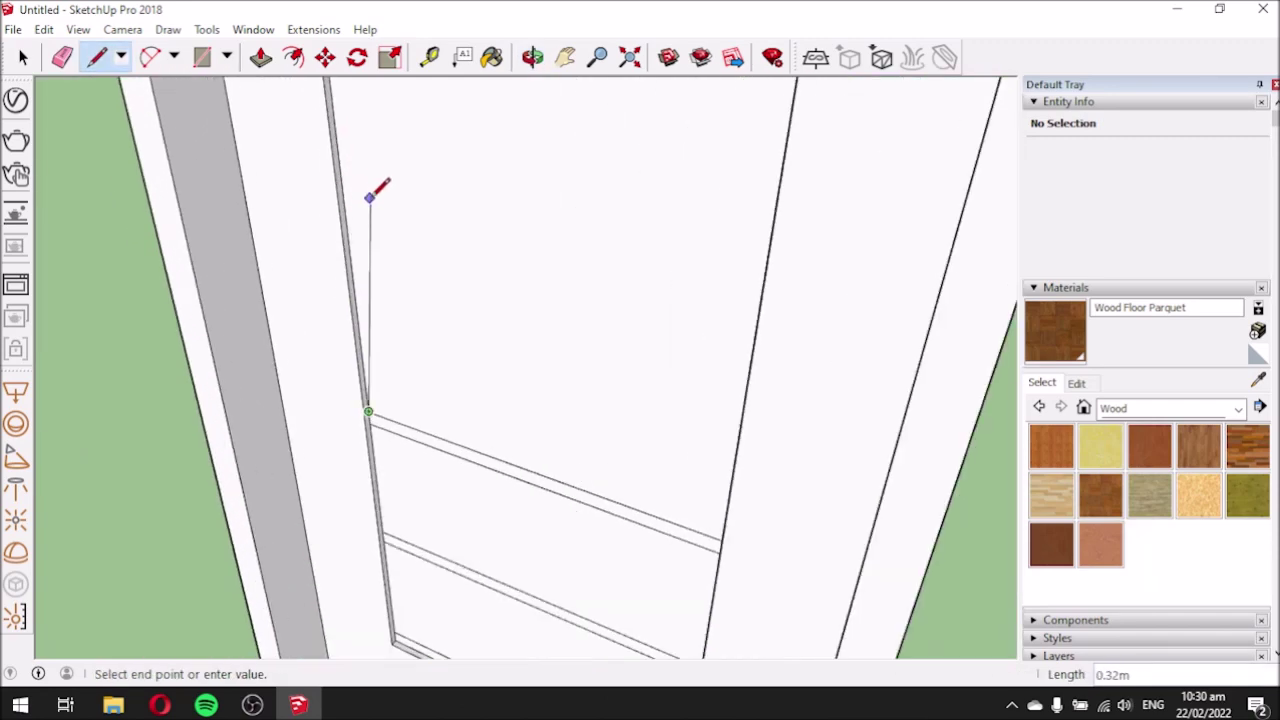
{"action": "left_click", "coordinate": [352, 281]}
{"action": "left_click", "coordinate": [354, 280]}
{"action": "middle_click_drag", "start_coordinate": [706, 380], "coordinate": [869, 176]}
{"action": "left_click", "coordinate": [856, 209]}
Draw a parallel line across the panel just above the newest one to complete the third thin strip.
{"action": "left_click", "coordinate": [864, 204]}
{"action": "left_click", "coordinate": [869, 180]}
{"action": "left_click", "coordinate": [866, 182]}
{"action": "middle_click_drag", "start_coordinate": [663, 177], "coordinate": [304, 181]}
{"action": "left_click", "coordinate": [288, 189]}
{"action": "scroll", "coordinate": [391, 372], "scroll_direction": "down", "scroll_amount": 2}
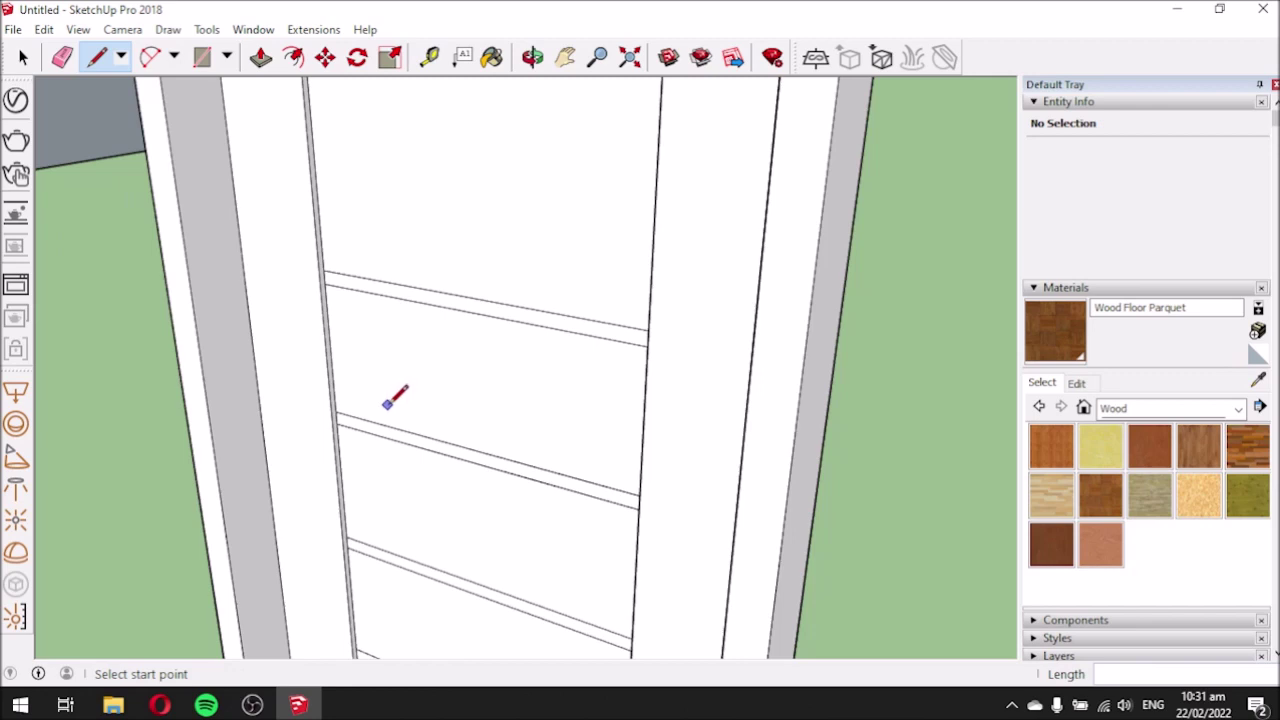
Draw the lower line of a fourth strip across the panel, 0.2 m above the third strip.
{"action": "scroll", "coordinate": [376, 330], "scroll_direction": "down", "scroll_amount": 2}
{"action": "scroll", "coordinate": [350, 285], "scroll_direction": "up", "scroll_amount": 4}
{"action": "scroll", "coordinate": [338, 294], "scroll_direction": "up", "scroll_amount": 2}
{"action": "left_click", "coordinate": [316, 331]}
{"action": "scroll", "coordinate": [340, 330], "scroll_direction": "down", "scroll_amount": 3}
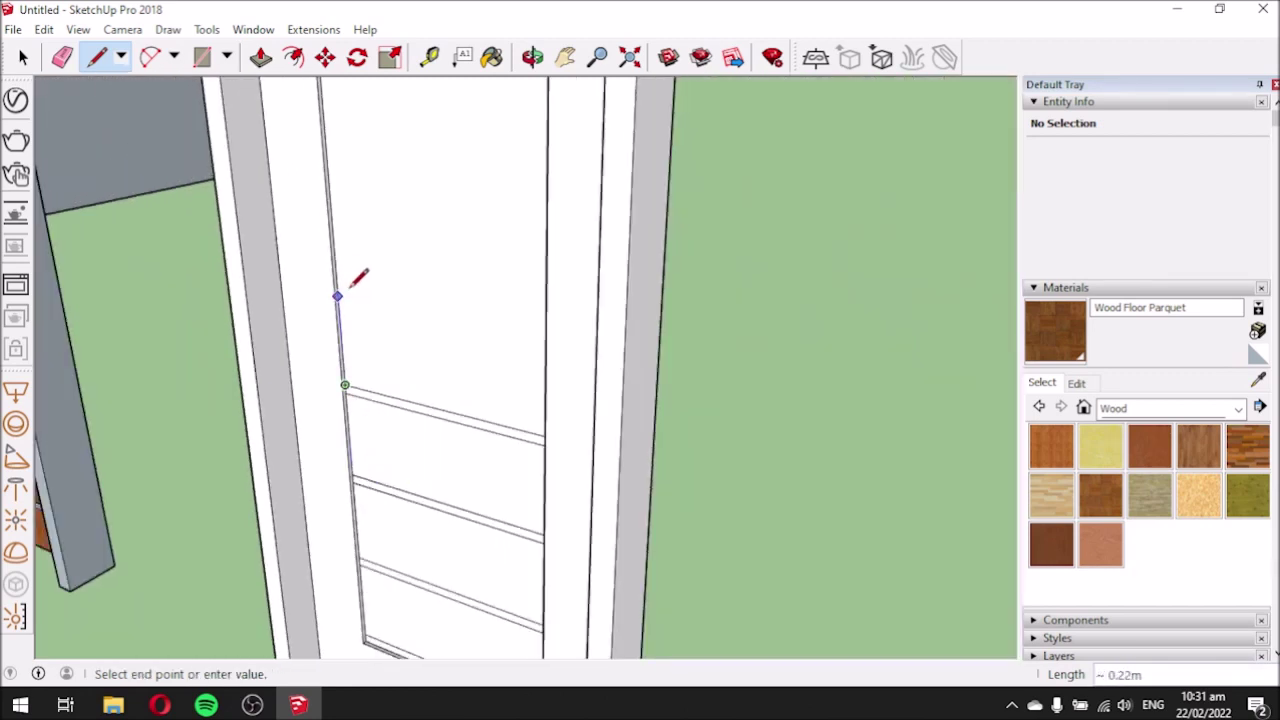
{"action": "scroll", "coordinate": [337, 296], "scroll_direction": "up", "scroll_amount": 2}
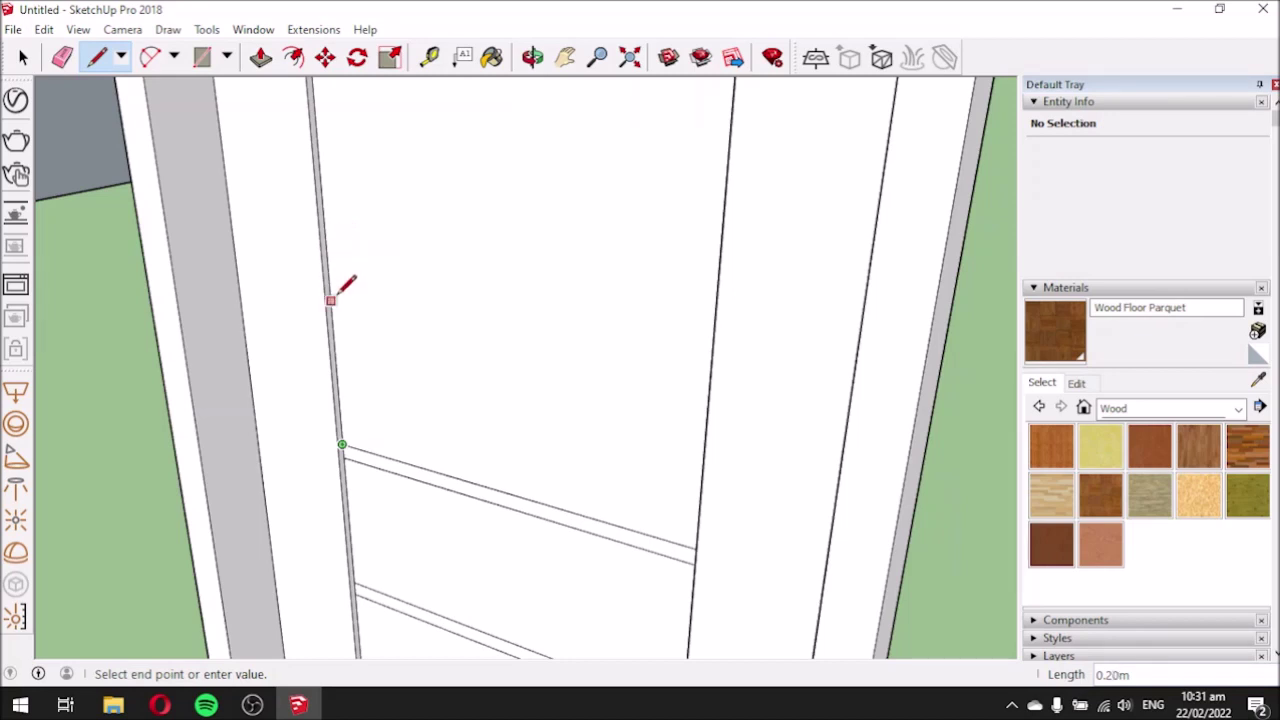
{"action": "left_click", "coordinate": [332, 296]}
{"action": "left_click", "coordinate": [334, 297]}
{"action": "middle_click_drag", "start_coordinate": [509, 340], "coordinate": [831, 291]}
{"action": "scroll", "coordinate": [775, 298], "scroll_direction": "up", "scroll_amount": 2}
{"action": "left_click", "coordinate": [783, 298]}
Complete the fourth thin strip with a horizontal line across the panel 0.02 m above its lower line.
{"action": "left_click", "coordinate": [783, 298]}
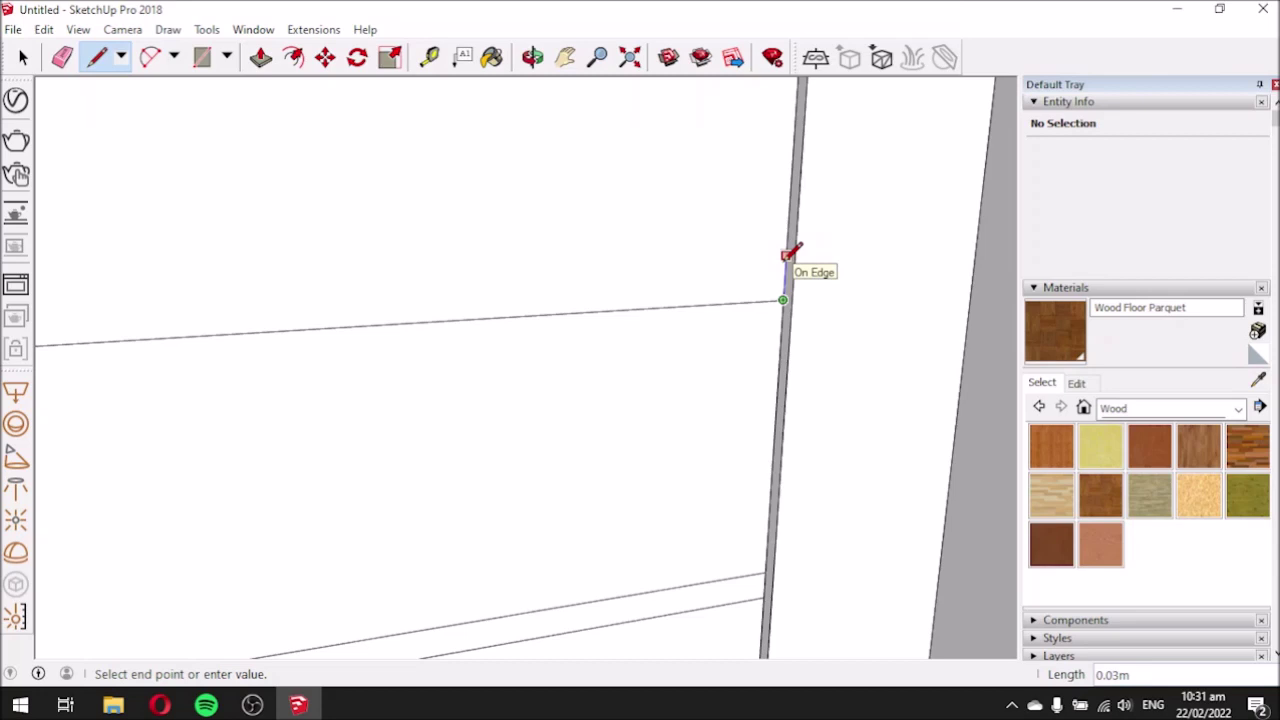
{"action": "key", "text": "Escape"}
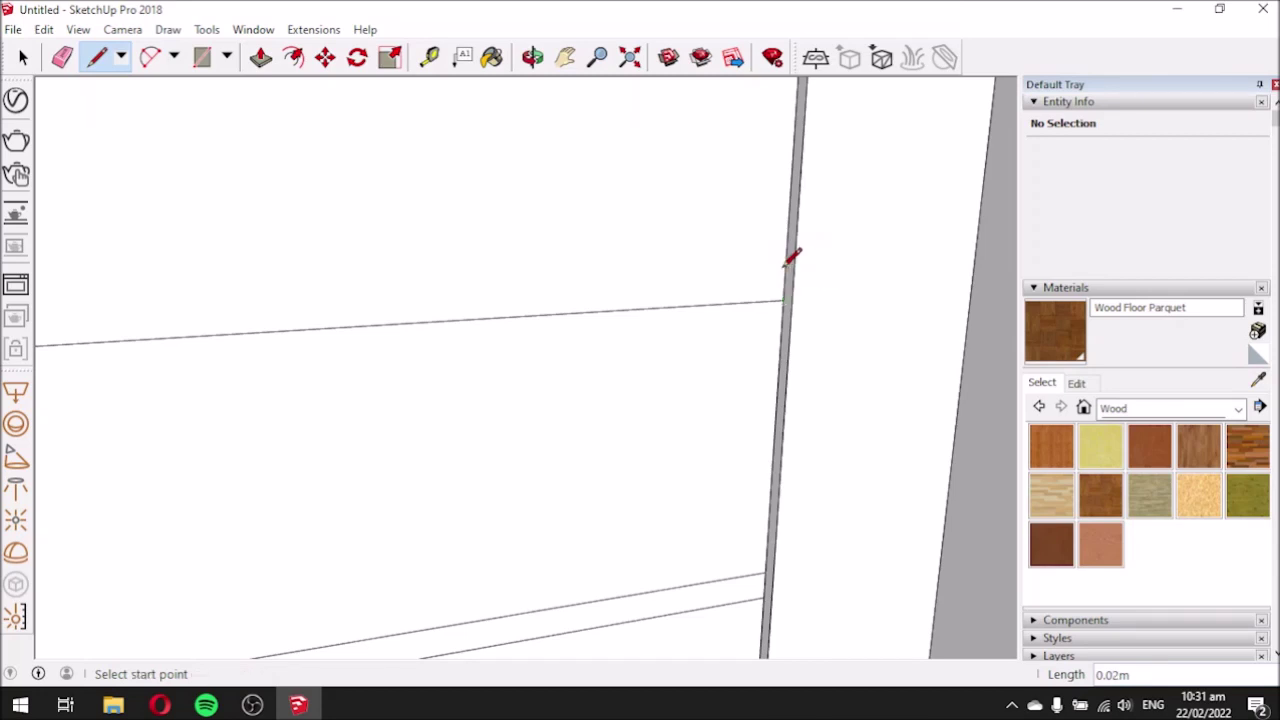
{"action": "left_click", "coordinate": [786, 268]}
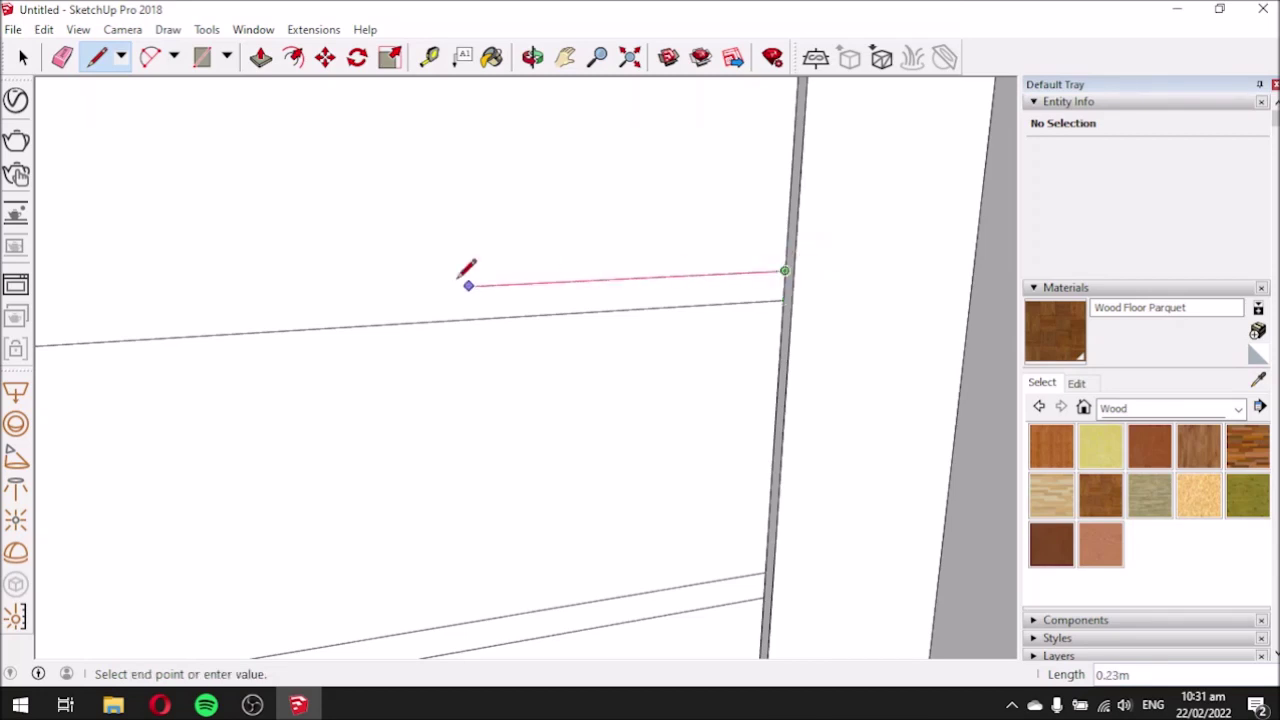
{"action": "scroll", "coordinate": [449, 280], "scroll_direction": "down", "scroll_amount": 3}
{"action": "middle_click_drag", "start_coordinate": [457, 251], "coordinate": [88, 262]}
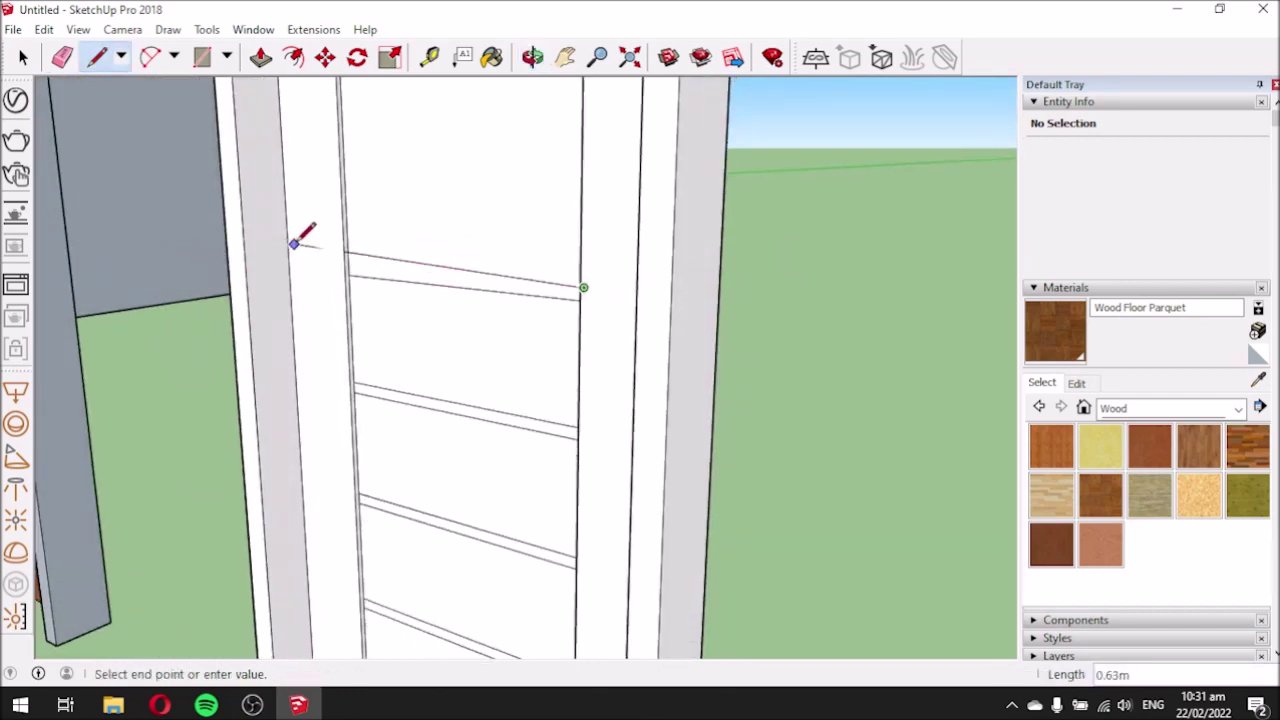
{"action": "scroll", "coordinate": [355, 258], "scroll_direction": "up", "scroll_amount": 4}
{"action": "left_click", "coordinate": [338, 259]}
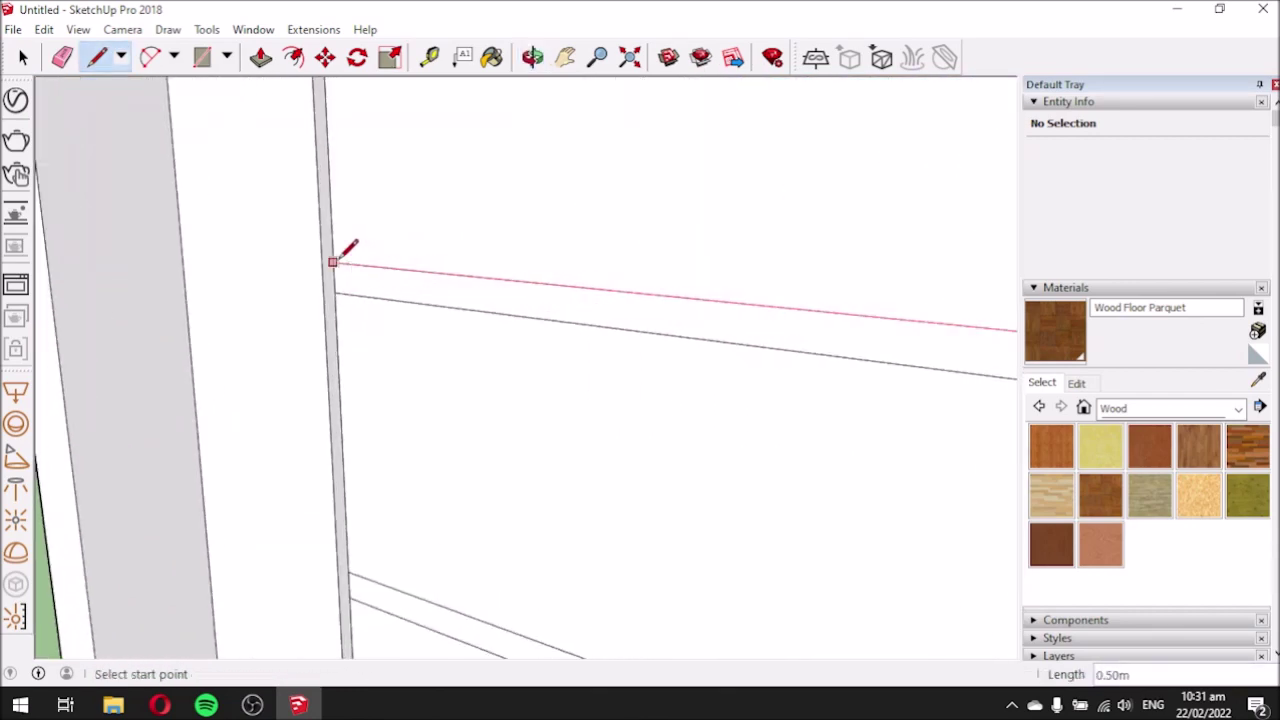
Draw the lower line of a fifth strip across the panel, 0.2 m above the fourth strip.
{"action": "left_click", "coordinate": [333, 262]}
{"action": "scroll", "coordinate": [511, 500], "scroll_direction": "down", "scroll_amount": 3}
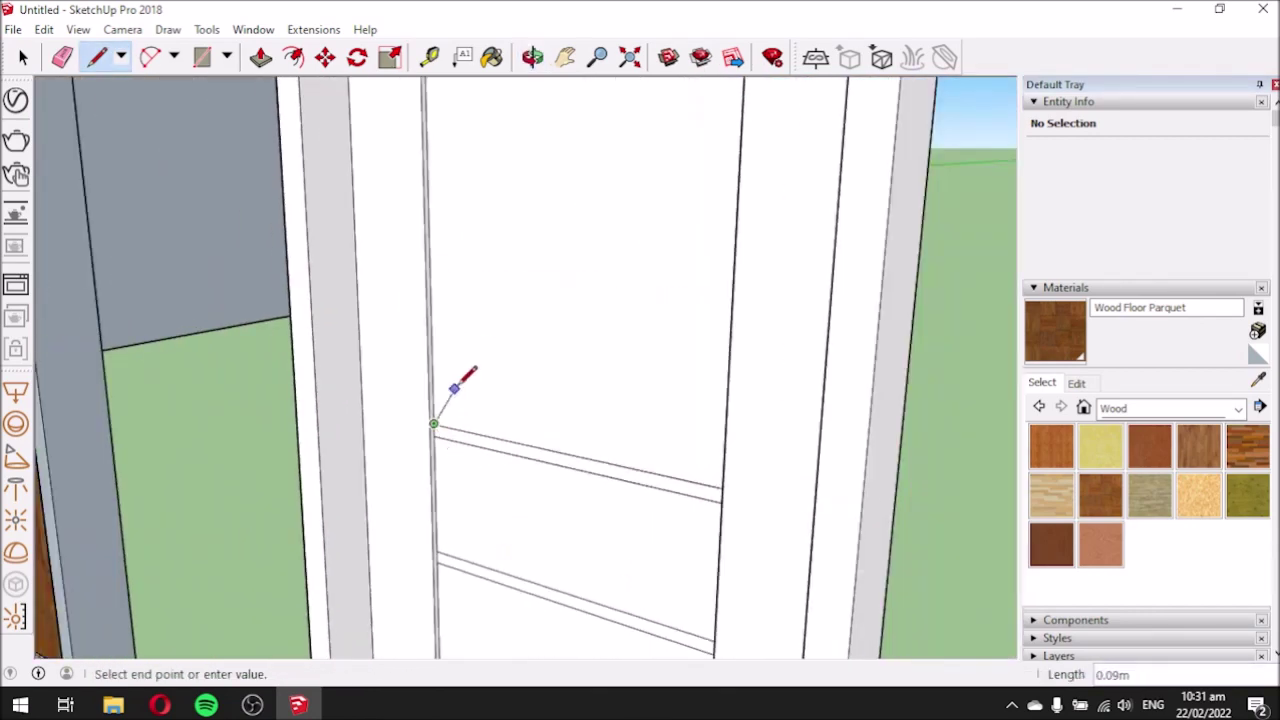
{"action": "scroll", "coordinate": [447, 285], "scroll_direction": "up", "scroll_amount": 3}
{"action": "scroll", "coordinate": [436, 294], "scroll_direction": "up", "scroll_amount": 2}
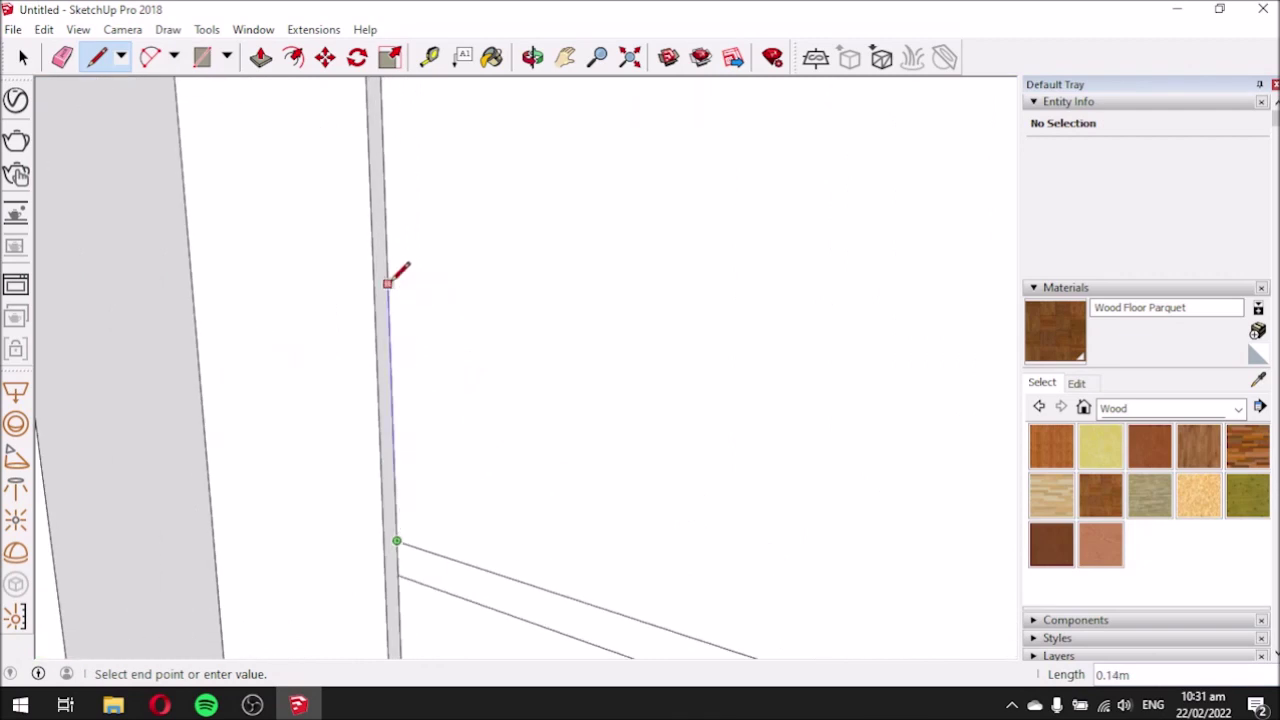
{"action": "left_click", "coordinate": [383, 162]}
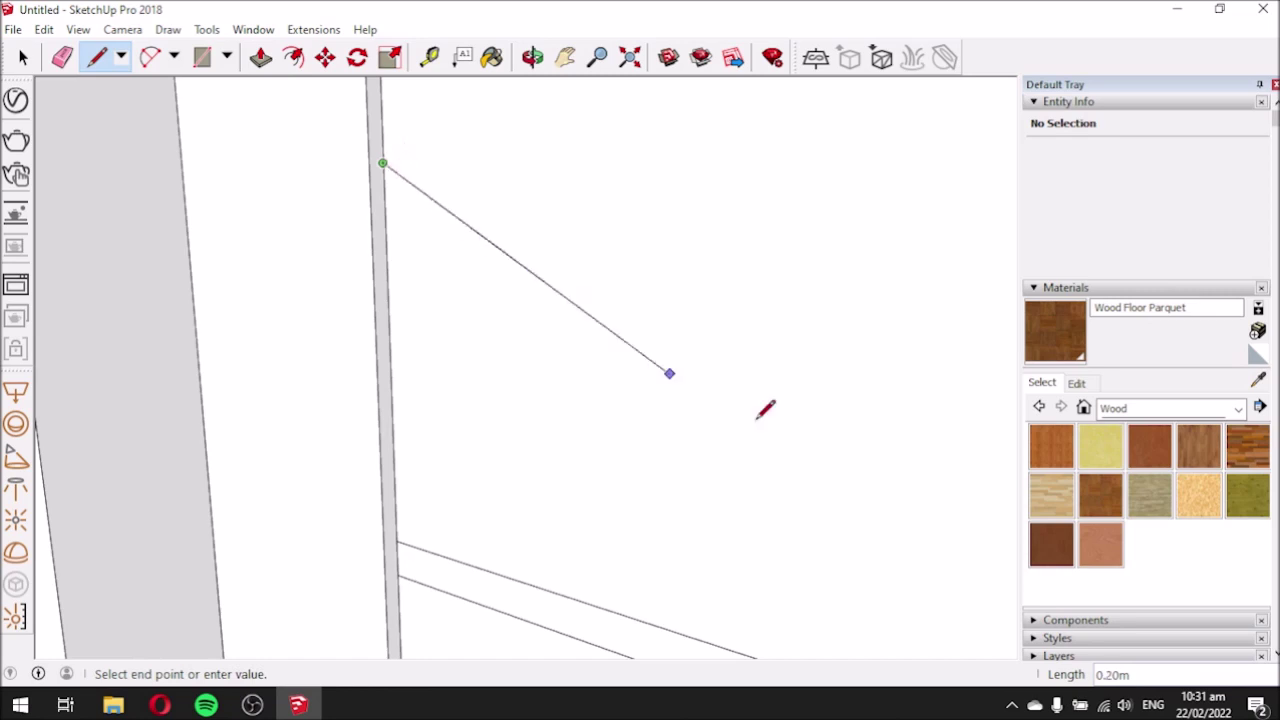
{"action": "scroll", "coordinate": [706, 491], "scroll_direction": "down", "scroll_amount": 4}
{"action": "mouse_move", "coordinate": [669, 469]}
{"action": "middle_mouse_down"}
{"action": "mouse_move", "coordinate": [914, 371]}
{"action": "mouse_move", "coordinate": [937, 384]}
{"action": "mouse_move", "coordinate": [935, 370]}
{"action": "middle_mouse_up"}
{"action": "scroll", "coordinate": [877, 391], "scroll_direction": "up", "scroll_amount": 4}
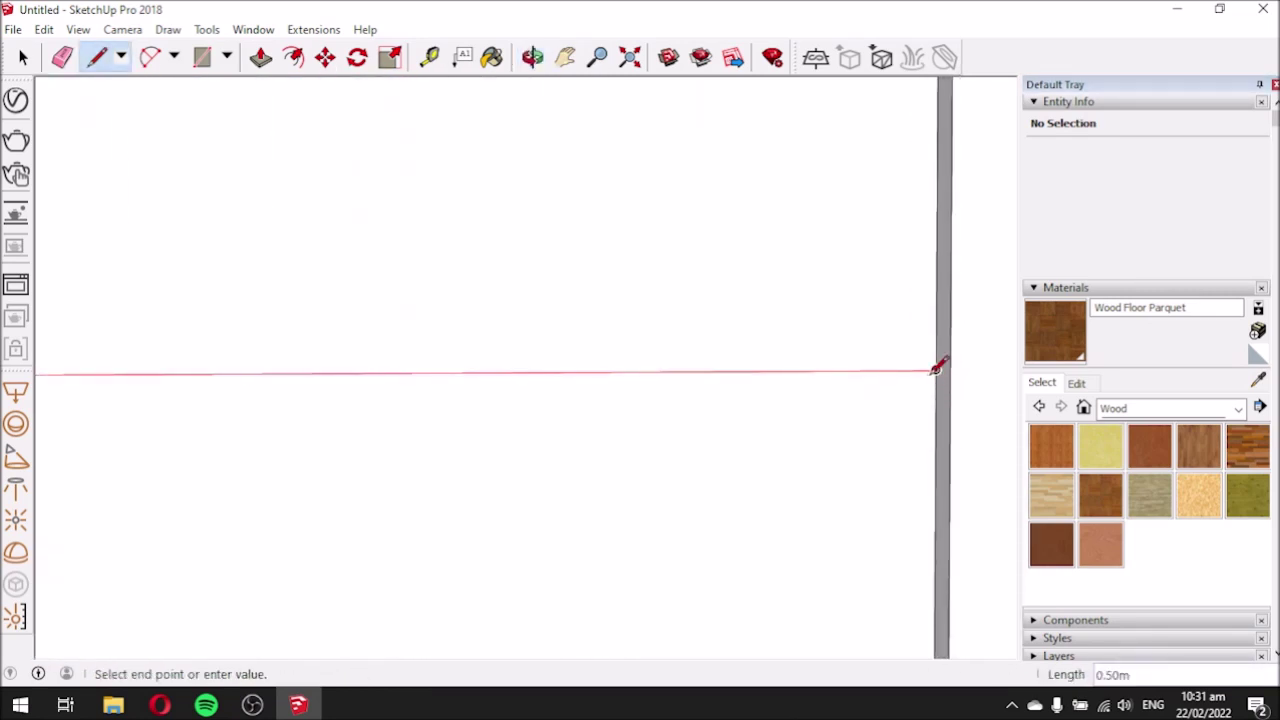
{"action": "left_click", "coordinate": [935, 370]}
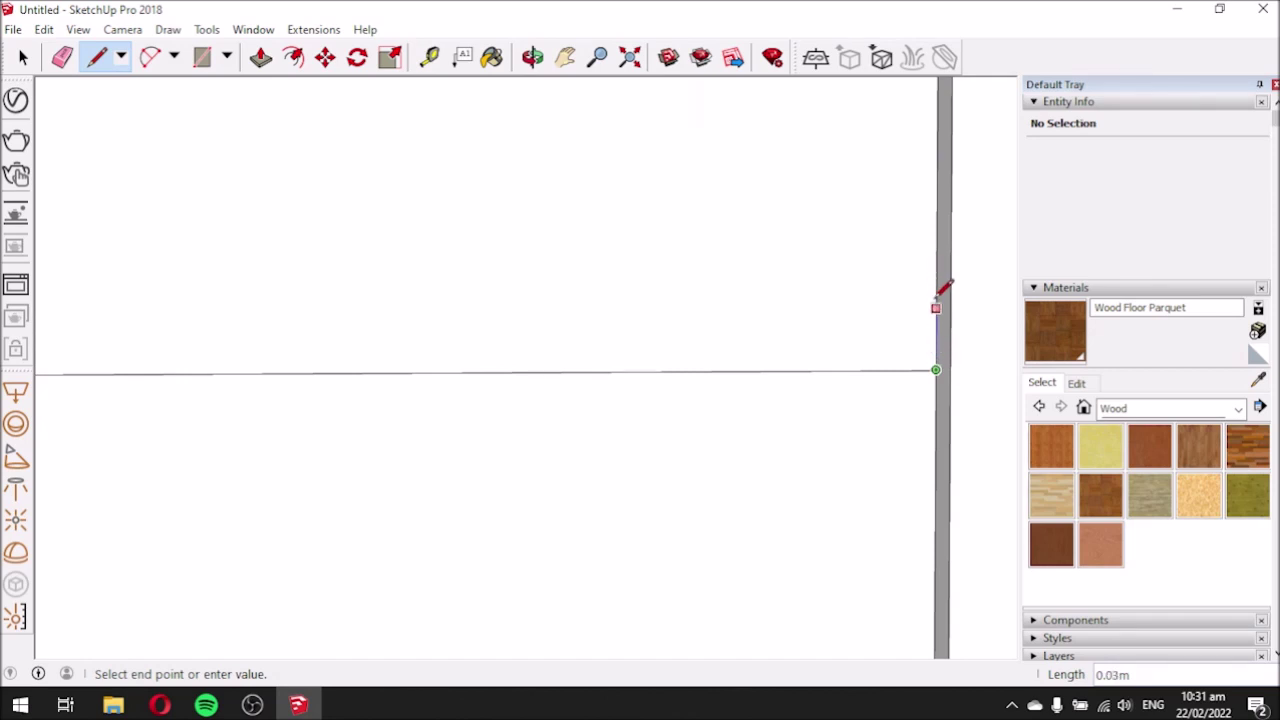
Complete the fifth thin strip with a parallel line across the panel just above its lower line.
{"action": "left_click", "coordinate": [938, 323]}
{"action": "left_click", "coordinate": [935, 327]}
{"action": "middle_click_drag", "start_coordinate": [877, 331], "coordinate": [490, 358]}
{"action": "left_click", "coordinate": [449, 368]}
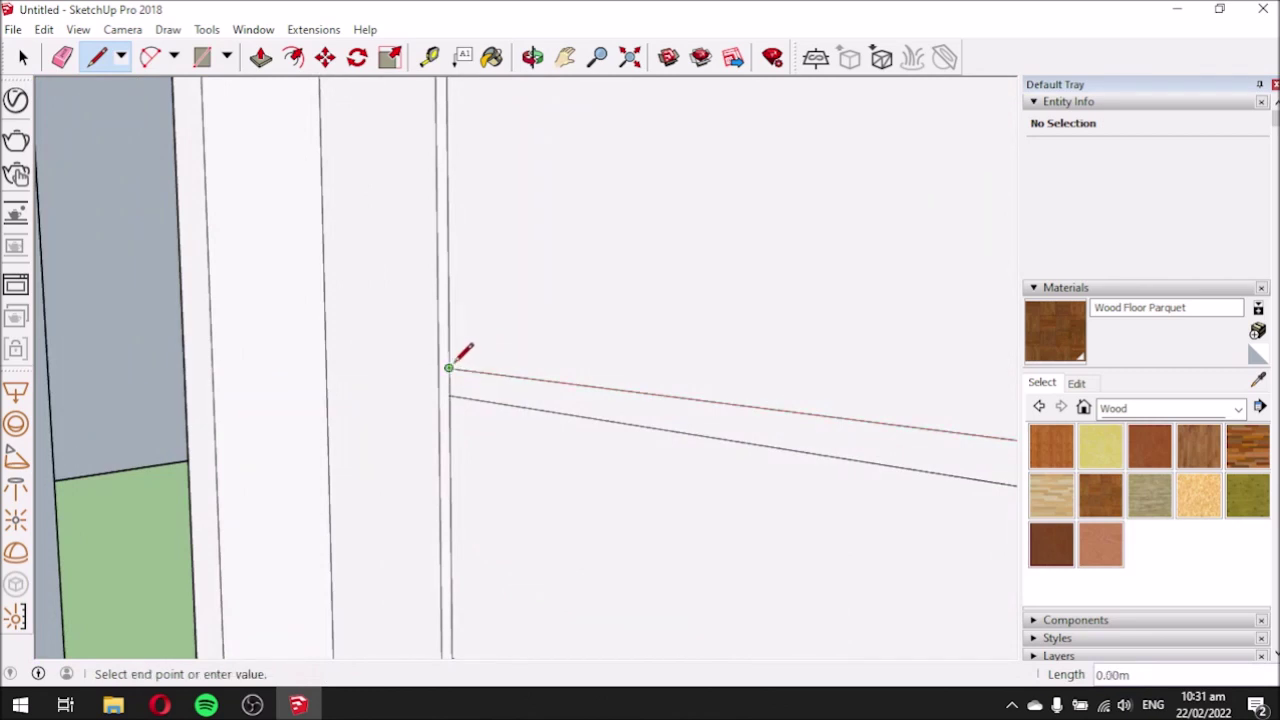
Draw the lower line of a sixth strip across the panel, about 0.2 m above the fifth strip.
{"action": "scroll", "coordinate": [600, 634], "scroll_direction": "down", "scroll_amount": 3}
{"action": "scroll", "coordinate": [535, 372], "scroll_direction": "up", "scroll_amount": 2}
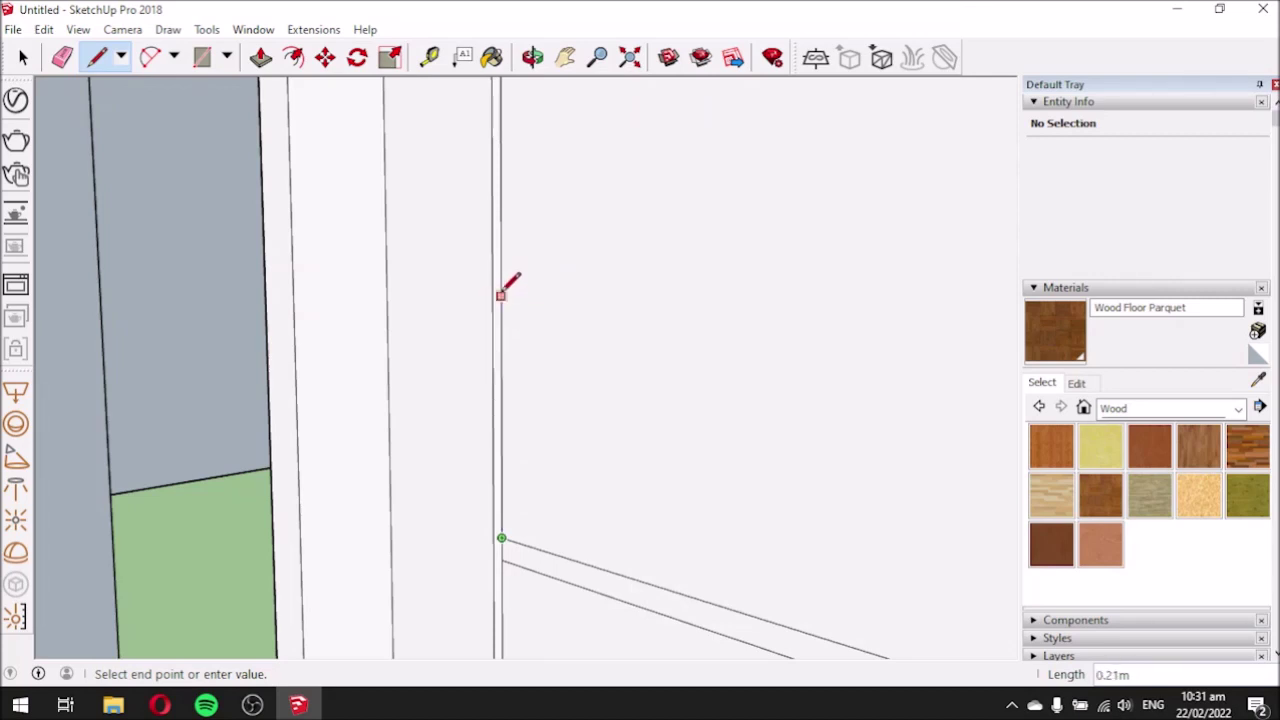
{"action": "key", "text": "Escape"}
{"action": "left_click", "coordinate": [501, 307]}
{"action": "middle_click_drag", "start_coordinate": [614, 491], "coordinate": [929, 403]}
{"action": "scroll", "coordinate": [894, 337], "scroll_direction": "up", "scroll_amount": 5}
{"action": "left_click", "coordinate": [912, 371]}
Try to draw the sixth strip's upper line across the panel, and undo it.
{"action": "left_click", "coordinate": [912, 371]}
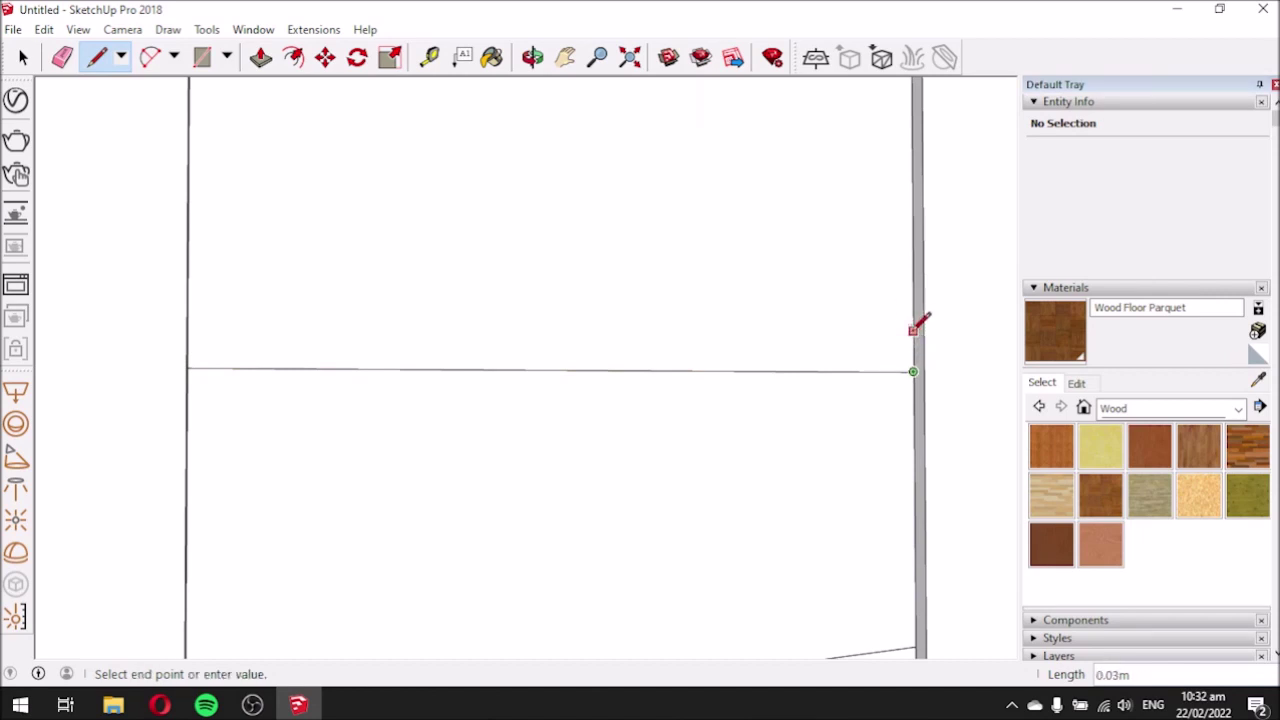
{"action": "key", "text": "Escape"}
{"action": "left_click", "coordinate": [914, 338]}
{"action": "scroll", "coordinate": [651, 320], "scroll_direction": "down", "scroll_amount": 2}
{"action": "middle_click_drag", "start_coordinate": [620, 322], "coordinate": [254, 349]}
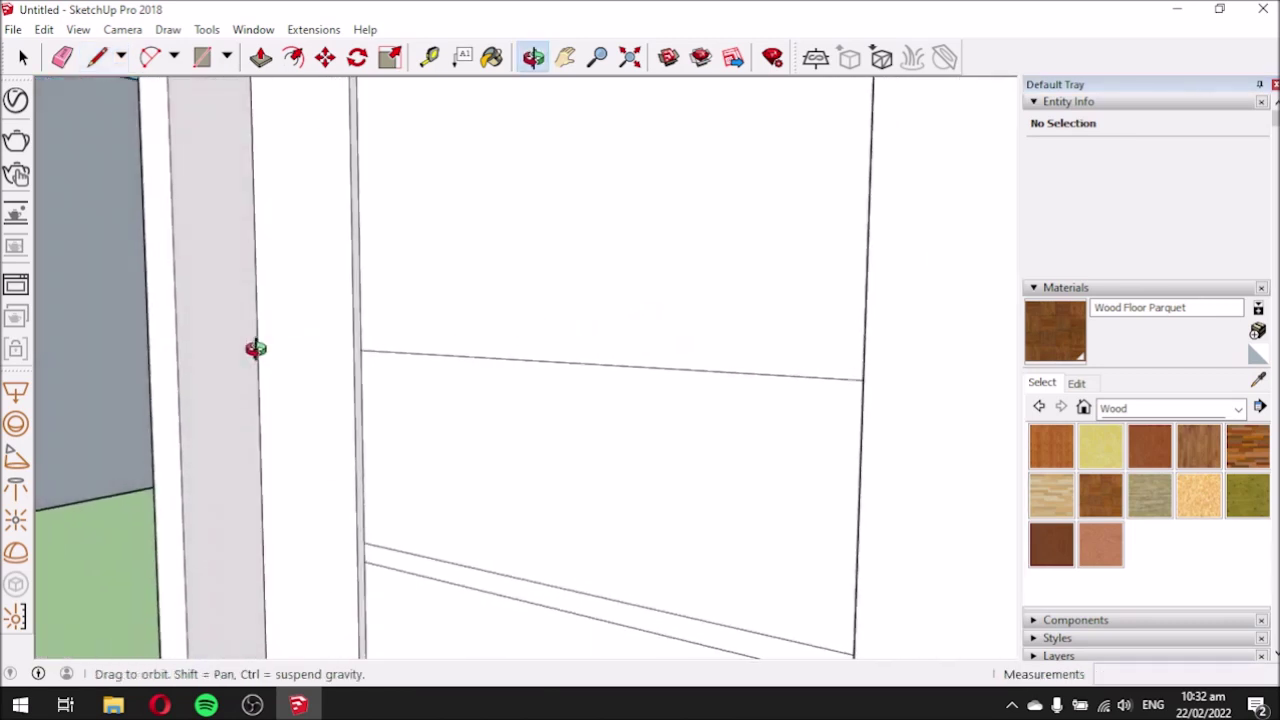
{"action": "left_click", "coordinate": [362, 331]}
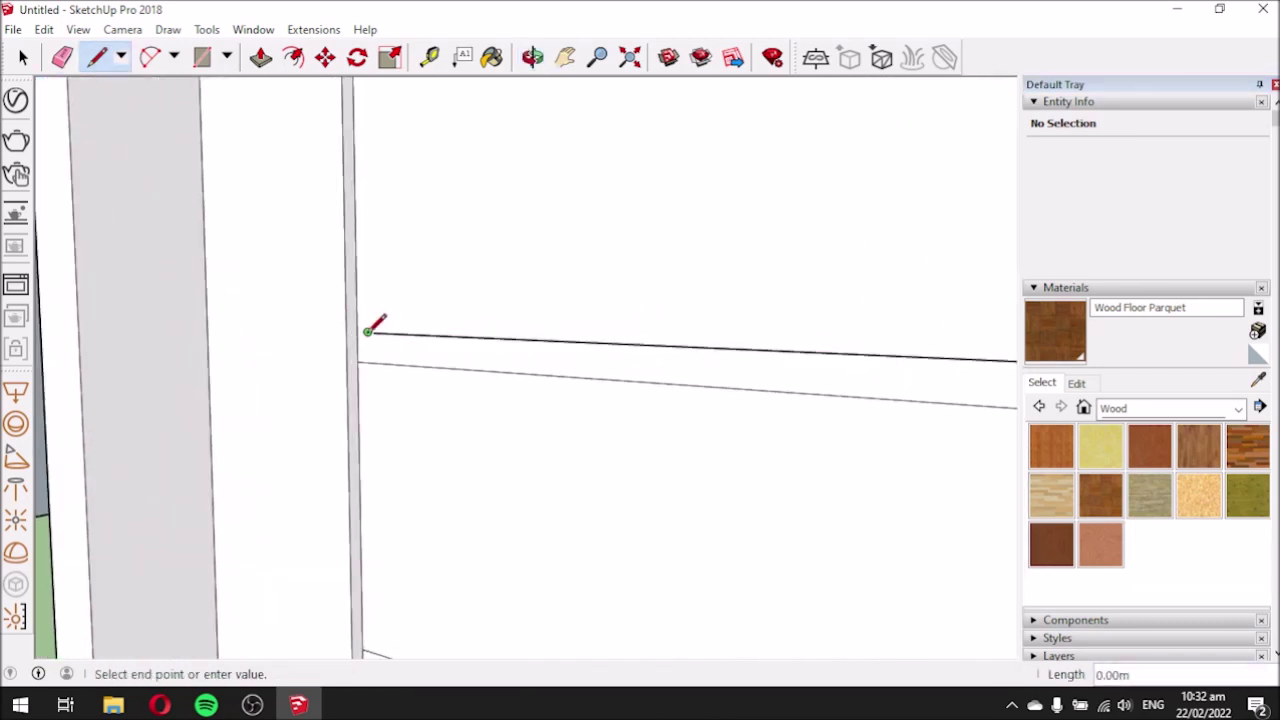
{"action": "key", "text": "ctrl+z"}
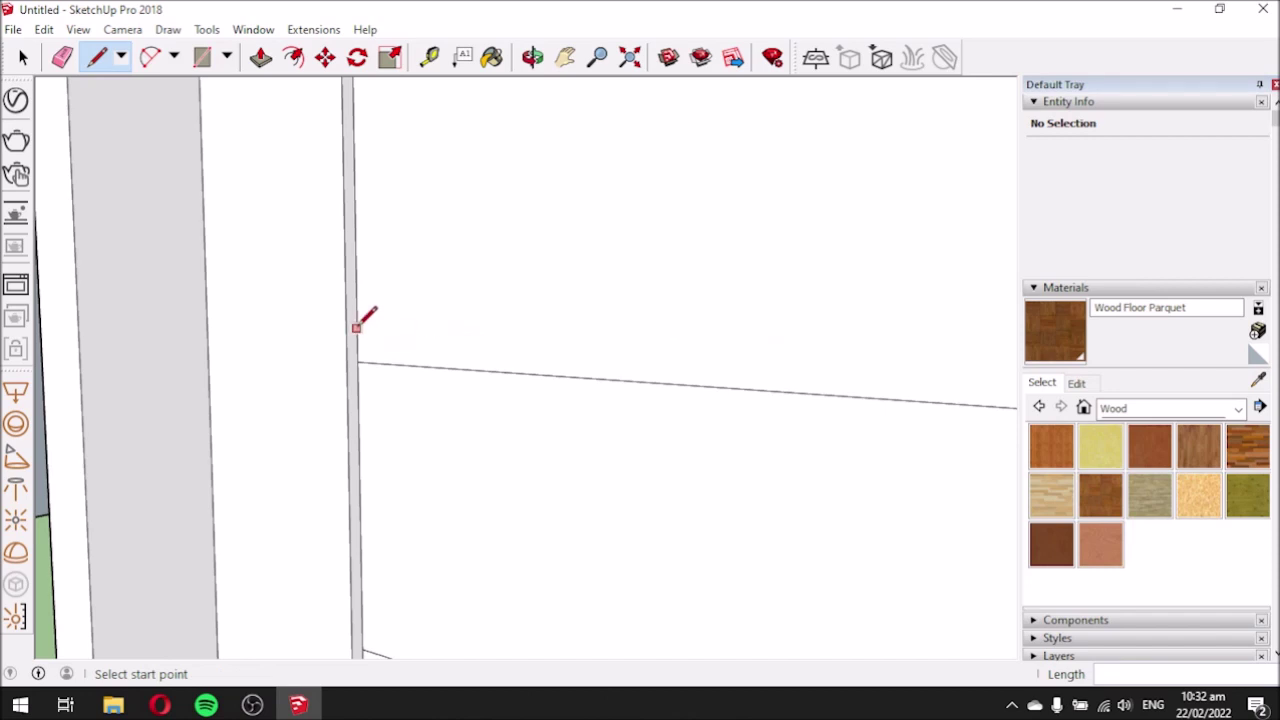
Draw the sixth strip's upper line from edge to edge of the recess, just above its lower line.
{"action": "middle_click_drag", "start_coordinate": [366, 330], "coordinate": [797, 363]}
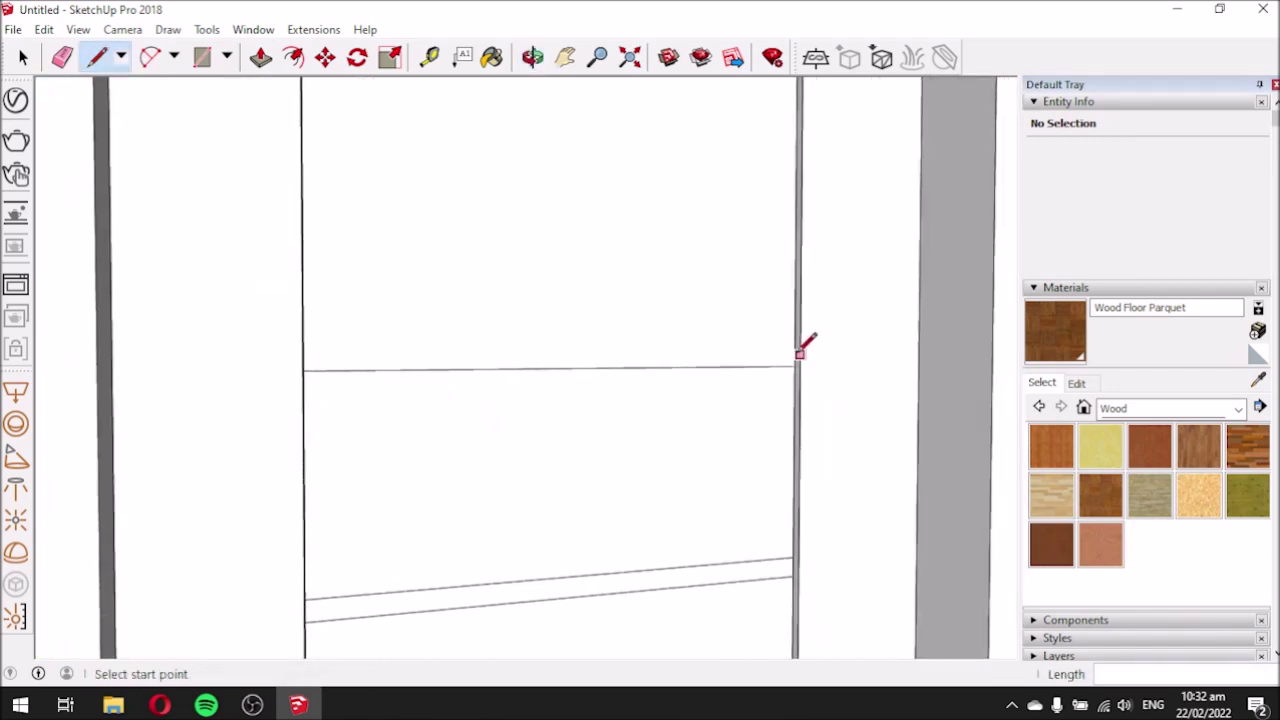
{"action": "left_click", "coordinate": [795, 345]}
{"action": "middle_click_drag", "start_coordinate": [397, 317], "coordinate": [321, 341]}
{"action": "left_click", "coordinate": [321, 343]}
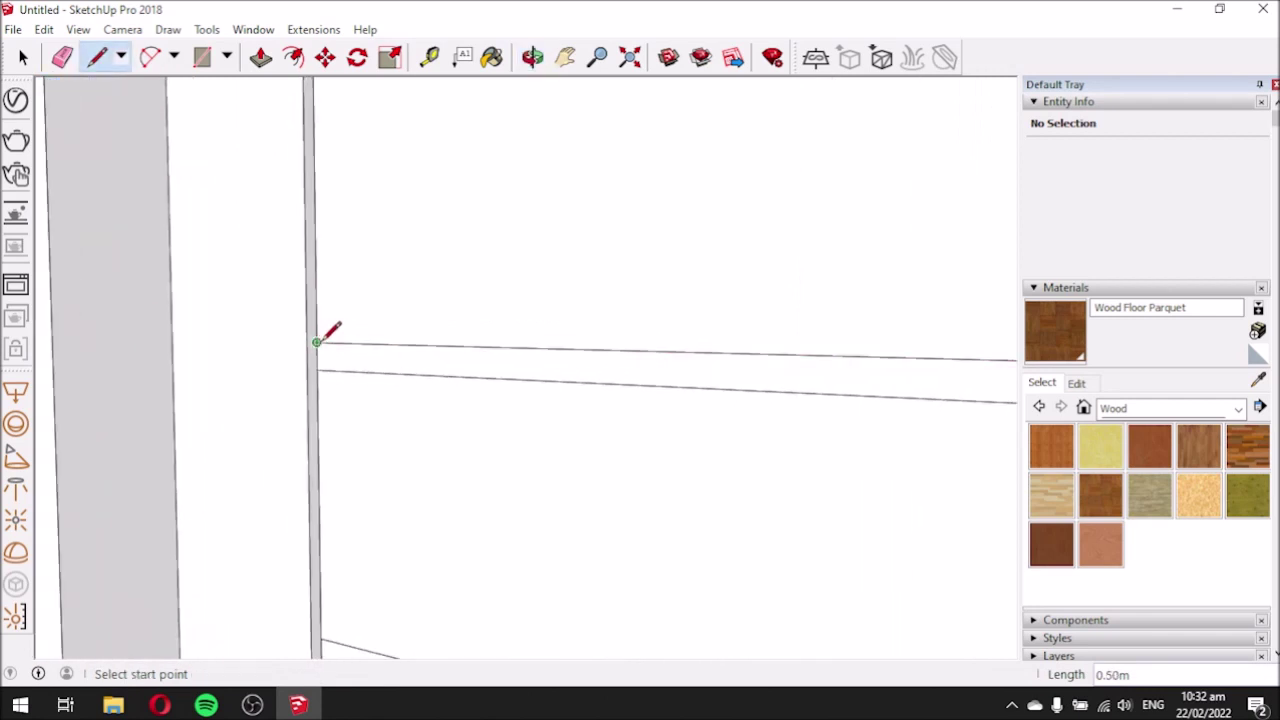
Draw a horizontal line across the panel about 0.19 m above the sixth strip, below the line near the recess's top.
{"action": "left_click", "coordinate": [316, 342]}
{"action": "scroll", "coordinate": [380, 523], "scroll_direction": "down", "scroll_amount": 5}
{"action": "scroll", "coordinate": [380, 441], "scroll_direction": "up", "scroll_amount": 4}
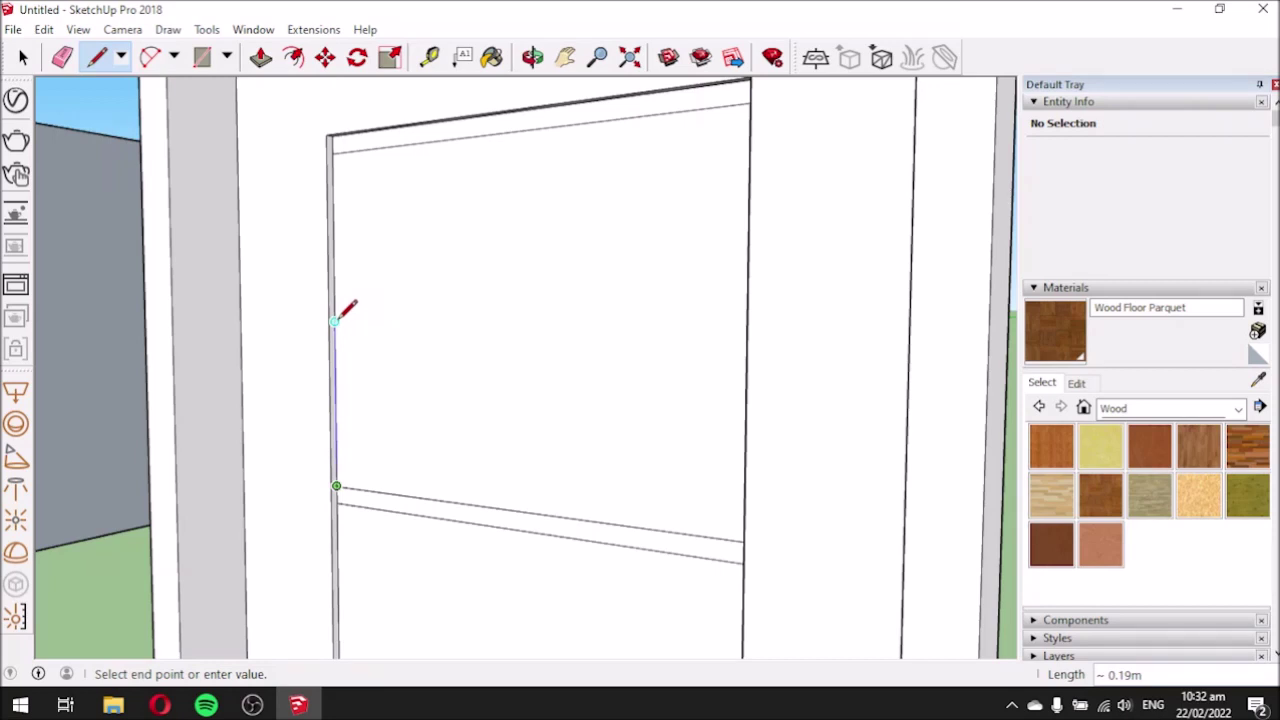
{"action": "left_click", "coordinate": [334, 321]}
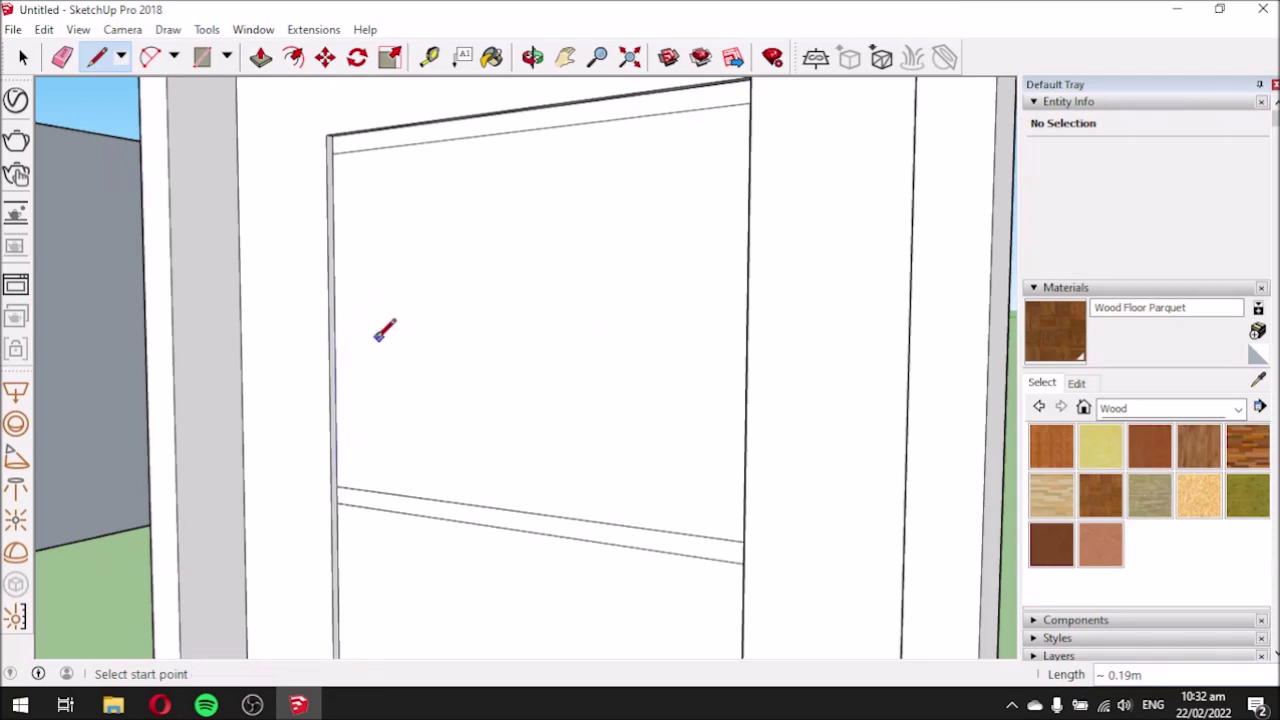
{"action": "left_click", "coordinate": [334, 321]}
{"action": "mouse_move", "coordinate": [529, 320]}
{"action": "middle_mouse_down"}
{"action": "mouse_move", "coordinate": [577, 337]}
{"action": "mouse_move", "coordinate": [800, 309]}
{"action": "mouse_move", "coordinate": [777, 302]}
{"action": "middle_mouse_up"}
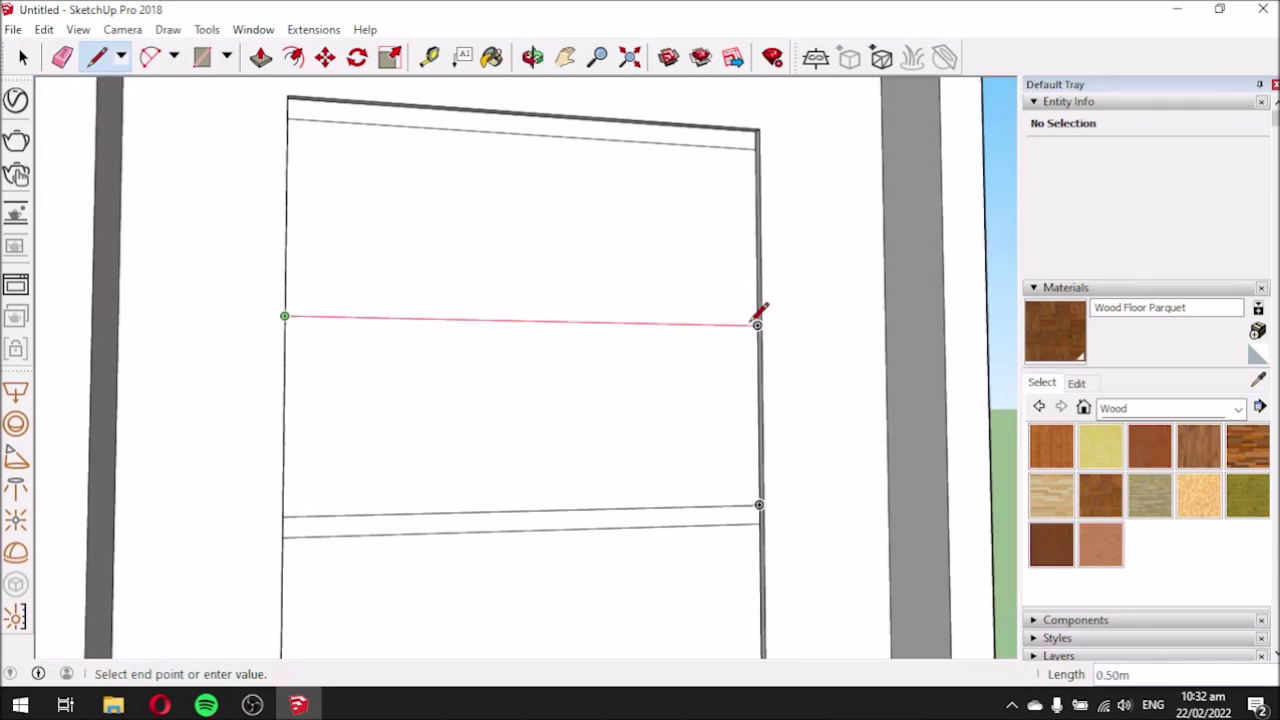
{"action": "left_click", "coordinate": [757, 323]}
{"action": "scroll", "coordinate": [695, 290], "scroll_direction": "up", "scroll_amount": 4}
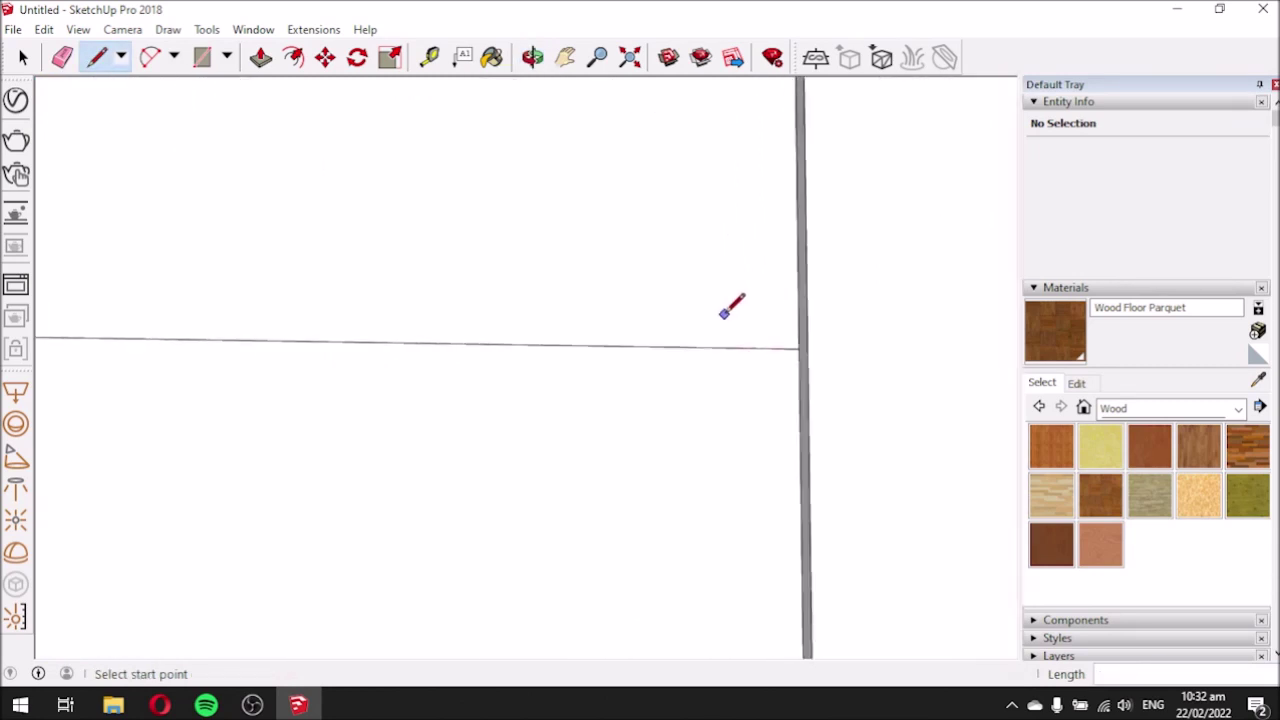
Draw the seventh strip's lower line across the recess, about 0.01 m below the newest horizontal line.
{"action": "middle_click_drag", "start_coordinate": [776, 360], "coordinate": [795, 396]}
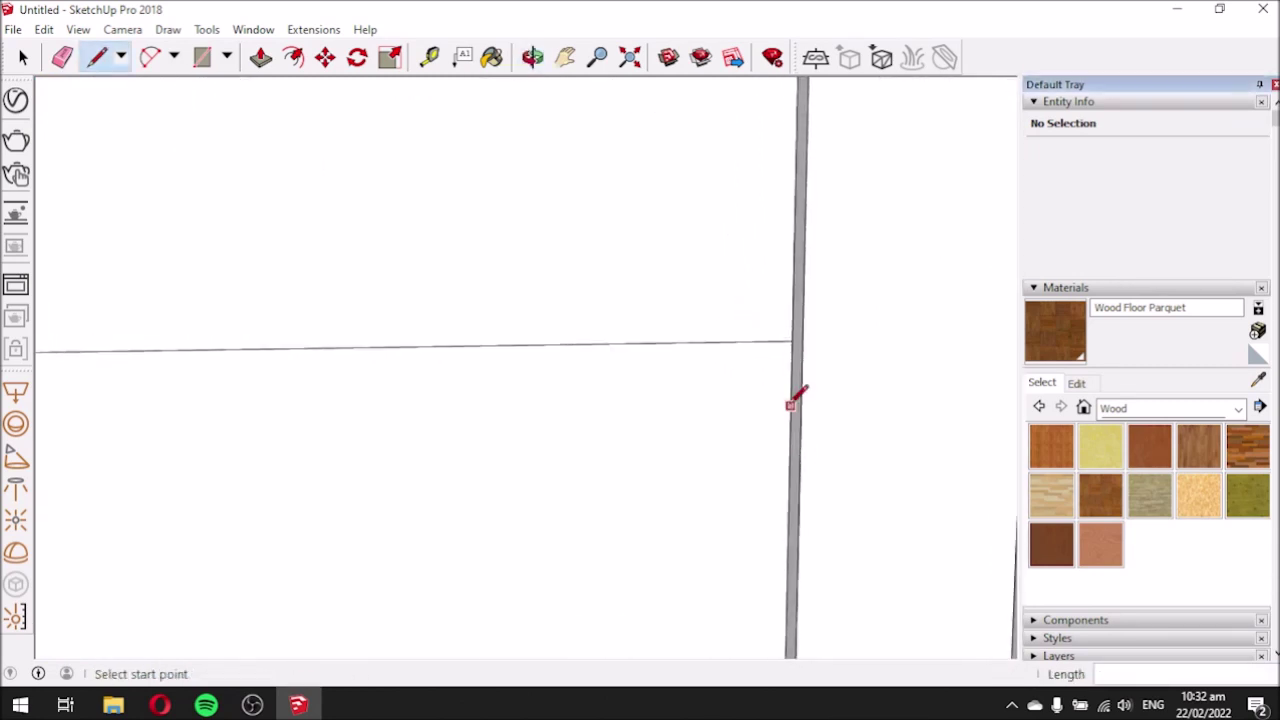
{"action": "key", "text": "Escape"}
{"action": "left_click", "coordinate": [792, 340]}
{"action": "key", "text": "Escape"}
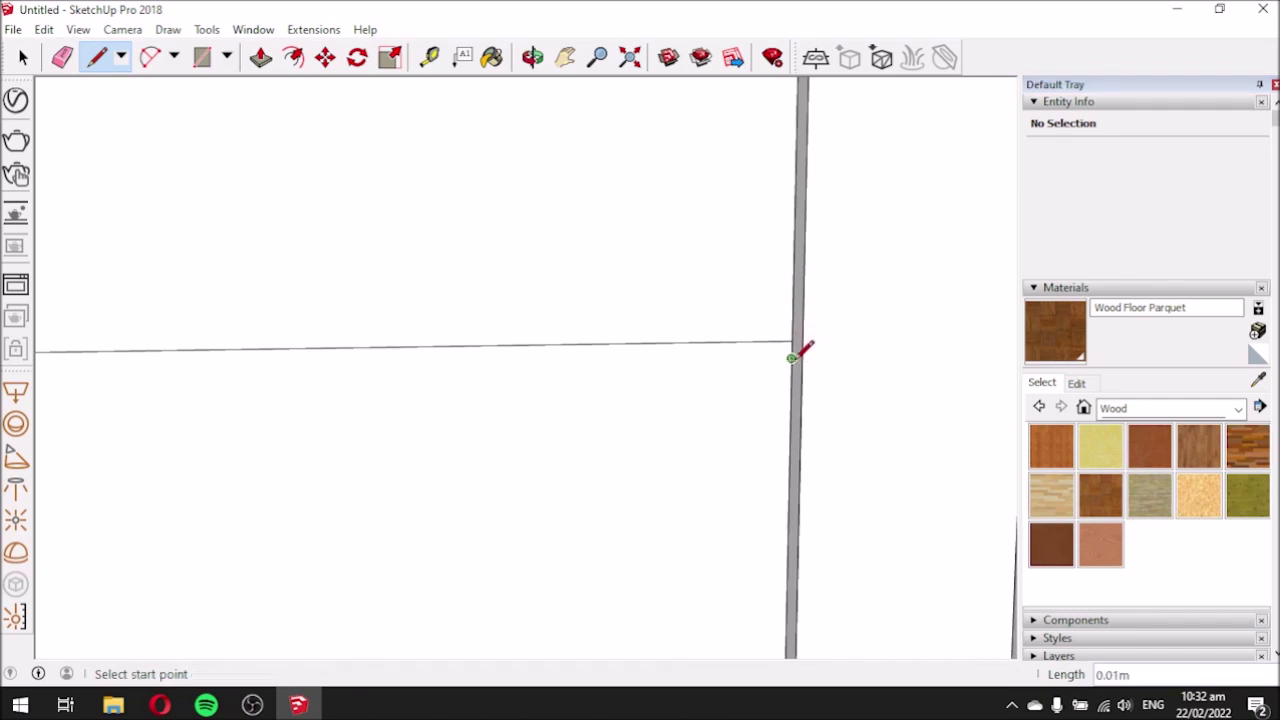
{"action": "scroll", "coordinate": [563, 371], "scroll_direction": "down", "scroll_amount": 6}
{"action": "middle_click_drag", "start_coordinate": [560, 371], "coordinate": [293, 385]}
{"action": "scroll", "coordinate": [293, 385], "scroll_direction": "up", "scroll_amount": 3}
{"action": "left_click", "coordinate": [335, 372]}
Draw the seventh strip's upper line from edge to edge of the recess, just above the newest horizontal line.
{"action": "left_click", "coordinate": [333, 352]}
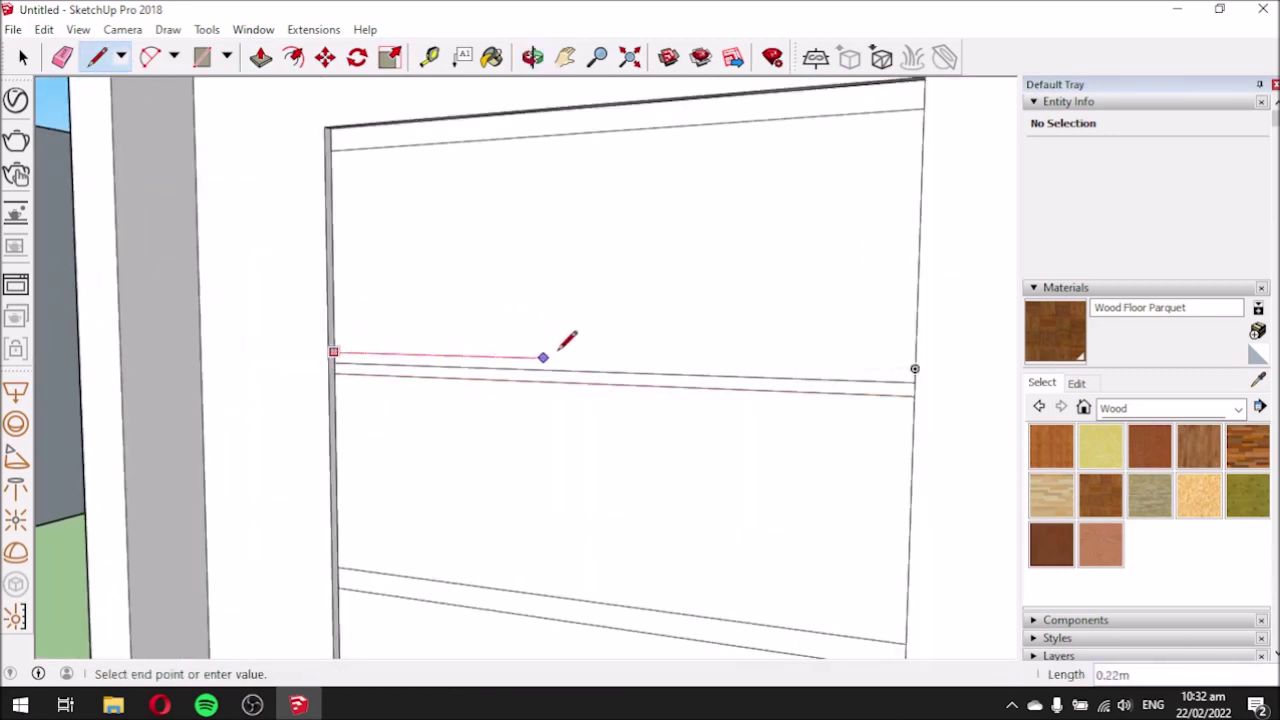
{"action": "middle_click_drag", "start_coordinate": [886, 357], "coordinate": [828, 362]}
{"action": "scroll", "coordinate": [828, 362], "scroll_direction": "up", "scroll_amount": 2}
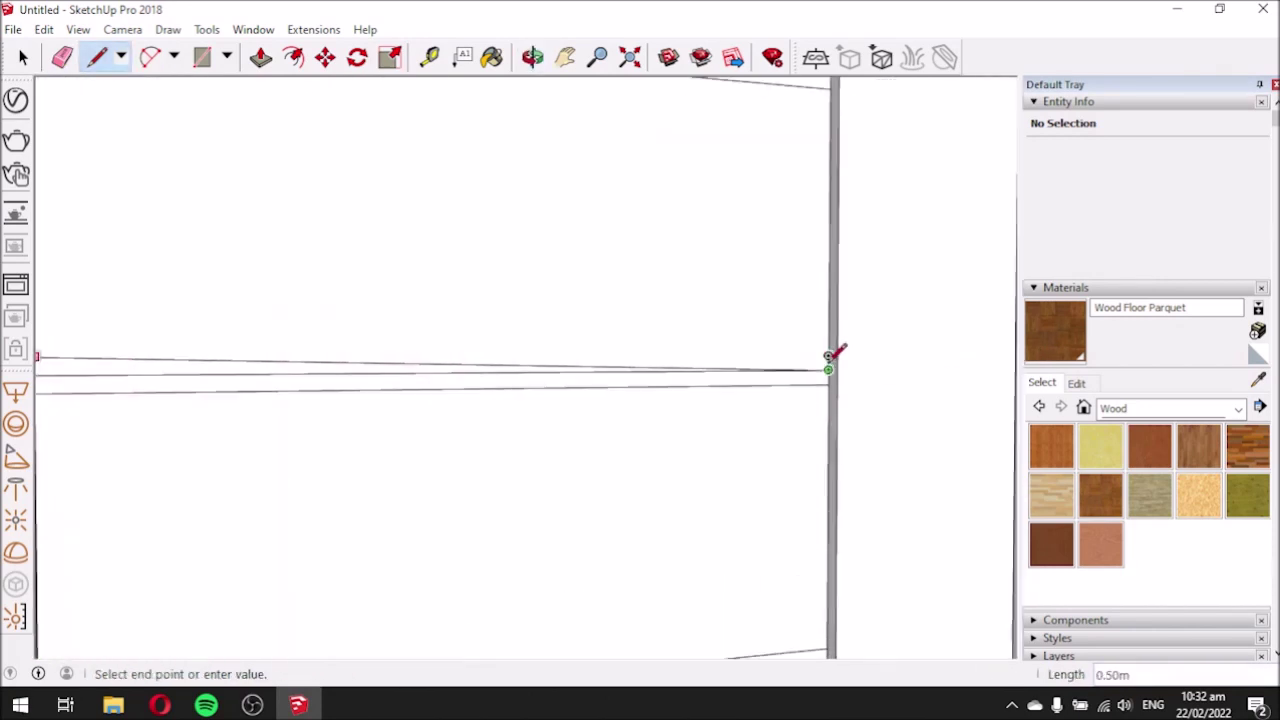
{"action": "left_click", "coordinate": [834, 347]}
{"action": "middle_click_drag", "start_coordinate": [671, 363], "coordinate": [495, 428]}
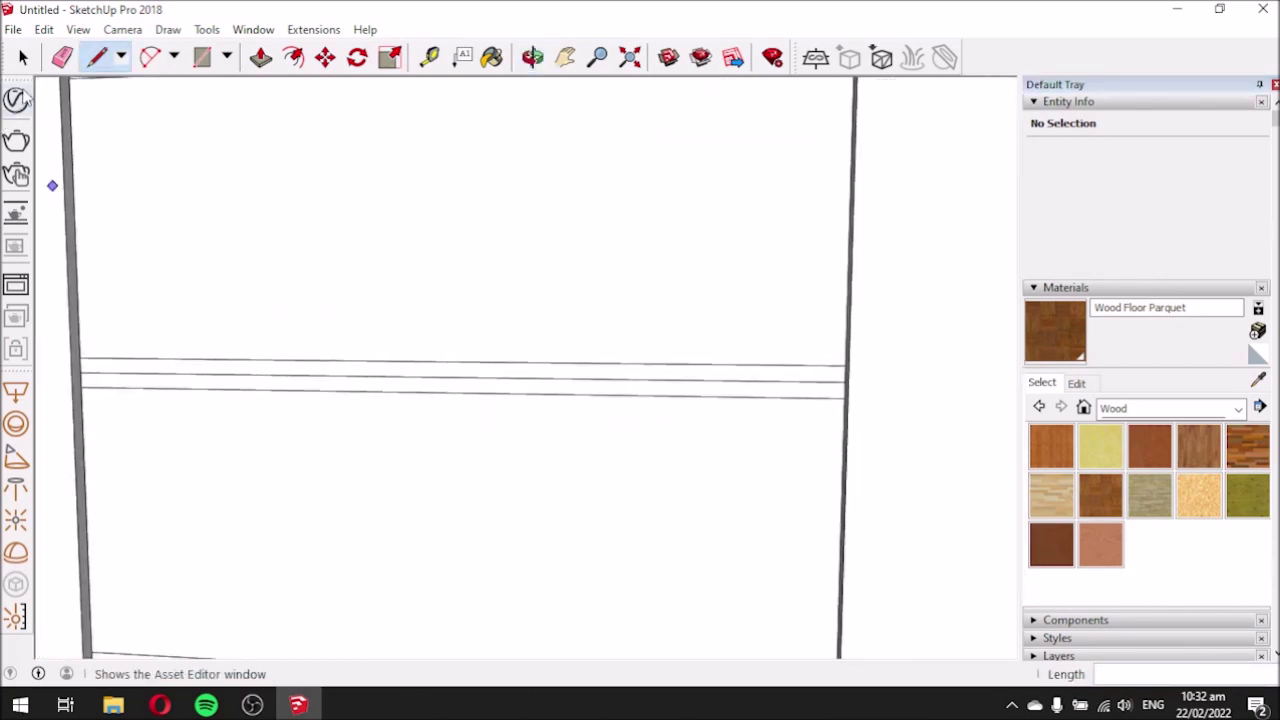
Erase the middle one of the seventh strip's three lines.
{"action": "left_click", "coordinate": [62, 57]}
{"action": "left_click", "coordinate": [218, 367]}
{"action": "scroll", "coordinate": [534, 366], "scroll_direction": "down", "scroll_amount": 5}
{"action": "mouse_move", "coordinate": [537, 510]}
{"action": "middle_mouse_down"}
{"action": "mouse_move", "coordinate": [489, 591]}
{"action": "mouse_move", "coordinate": [586, 571]}
{"action": "mouse_move", "coordinate": [597, 549]}
{"action": "mouse_move", "coordinate": [543, 580]}
{"action": "middle_mouse_up"}
{"action": "scroll", "coordinate": [517, 605], "scroll_direction": "up", "scroll_amount": 4}
{"action": "mouse_move", "coordinate": [520, 451]}
{"action": "middle_mouse_down"}
{"action": "mouse_move", "coordinate": [432, 517]}
{"action": "mouse_move", "coordinate": [502, 523]}
{"action": "middle_mouse_up"}
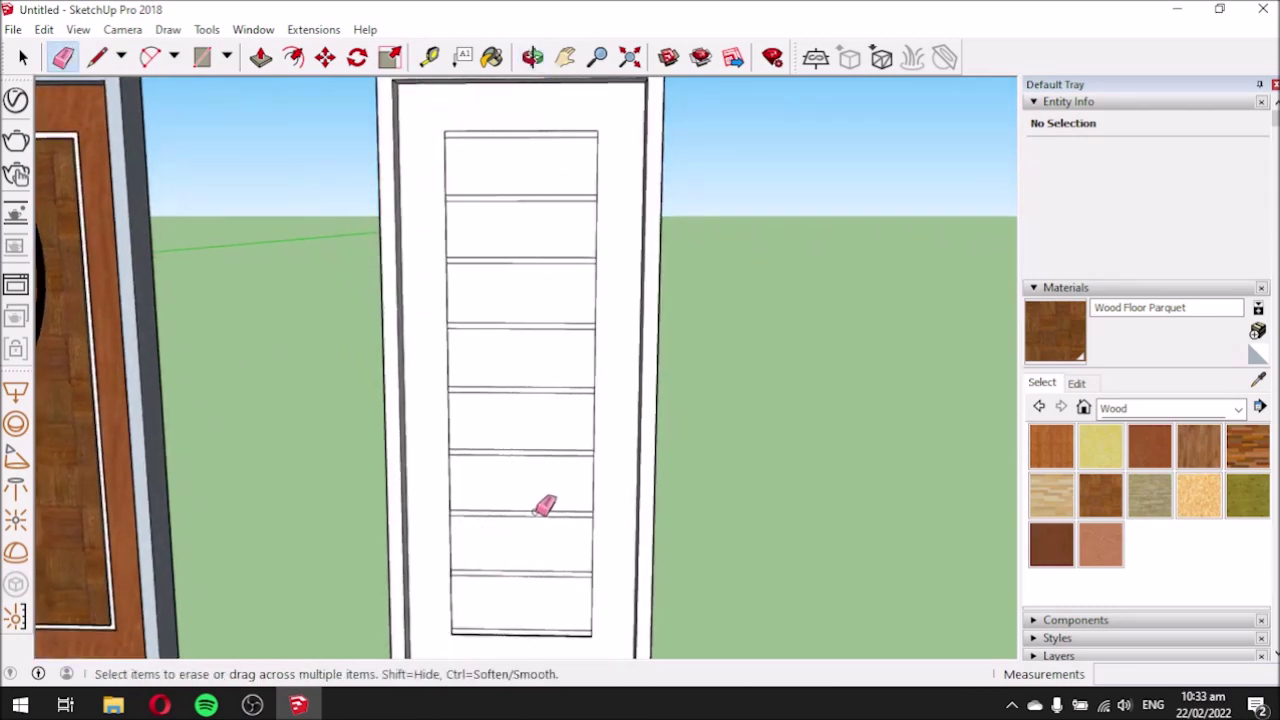
{"action": "mouse_move", "coordinate": [607, 470]}
{"action": "middle_mouse_down"}
{"action": "mouse_move", "coordinate": [420, 357]}
{"action": "mouse_move", "coordinate": [271, 363]}
{"action": "mouse_move", "coordinate": [397, 529]}
{"action": "mouse_move", "coordinate": [429, 472]}
{"action": "mouse_move", "coordinate": [410, 399]}
{"action": "middle_mouse_up"}
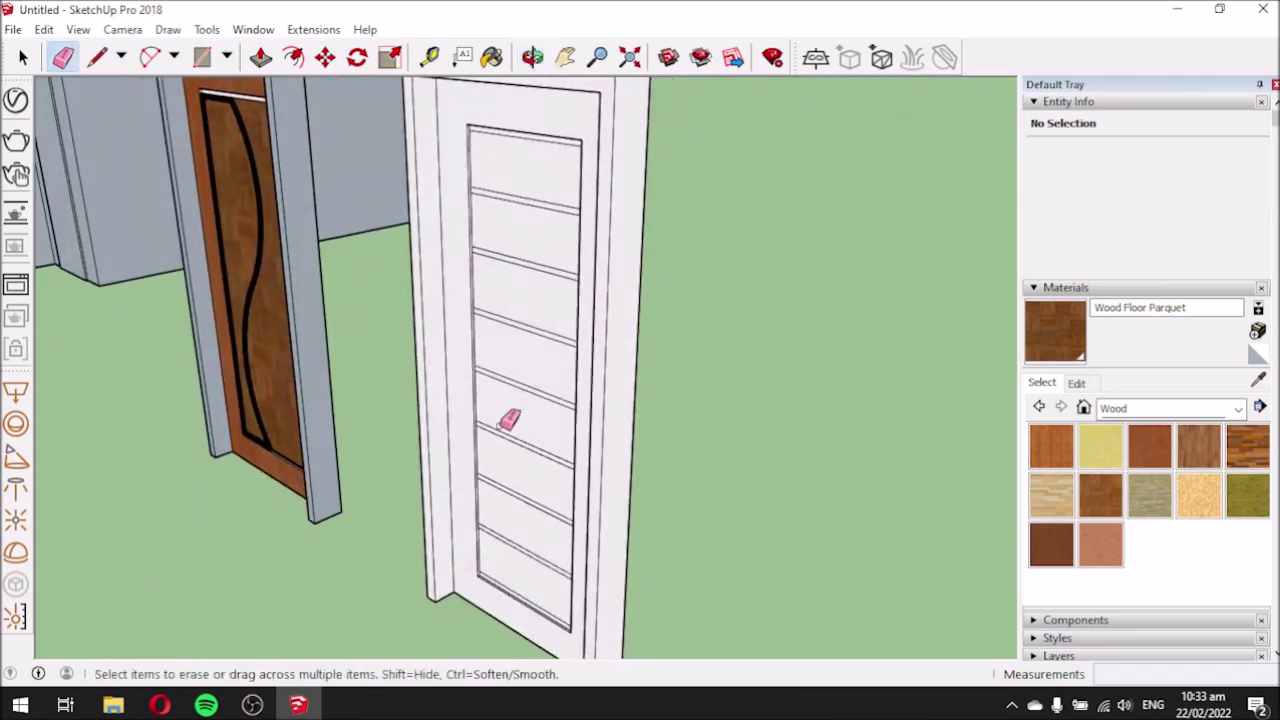
Push the strip at the bottom of the recessed panel inward by 0.01 m.
{"action": "scroll", "coordinate": [506, 414], "scroll_direction": "up", "scroll_amount": 3}
{"action": "scroll", "coordinate": [511, 442], "scroll_direction": "up", "scroll_amount": 2}
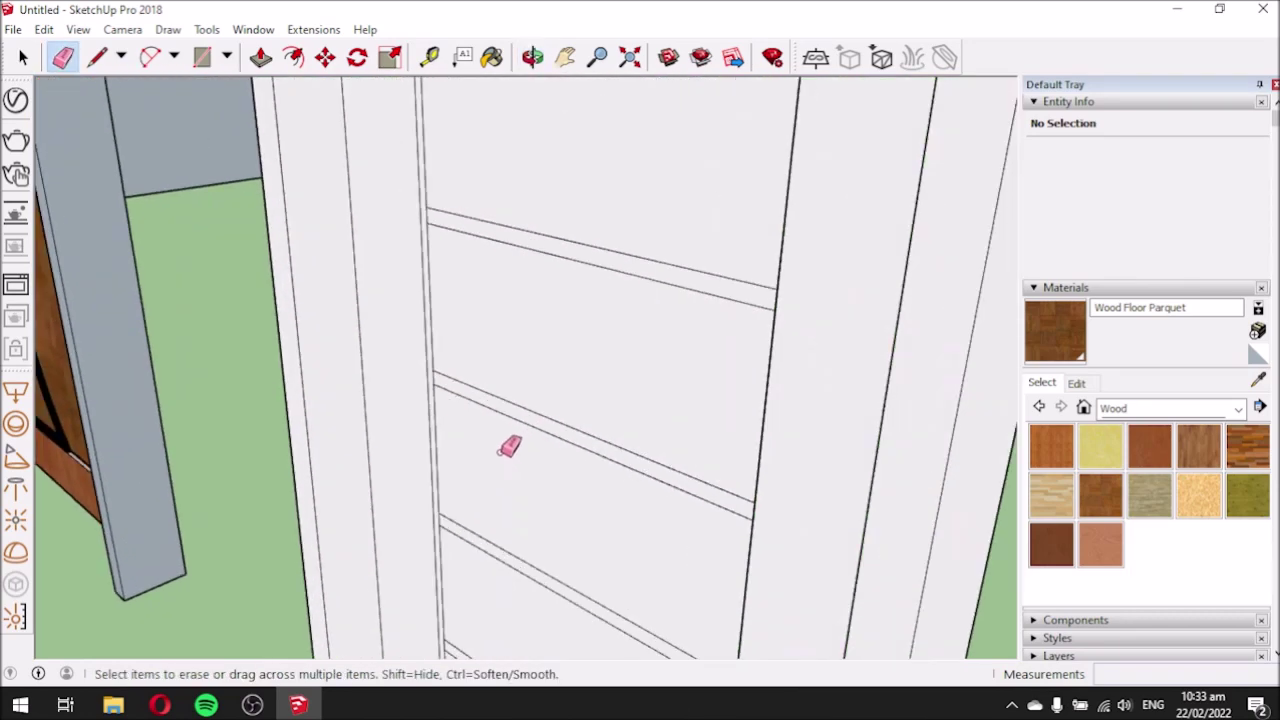
{"action": "scroll", "coordinate": [462, 400], "scroll_direction": "up", "scroll_amount": 2}
{"action": "mouse_move", "coordinate": [460, 394]}
{"action": "middle_mouse_down"}
{"action": "mouse_move", "coordinate": [257, 363]}
{"action": "mouse_move", "coordinate": [386, 423]}
{"action": "mouse_move", "coordinate": [547, 441]}
{"action": "mouse_move", "coordinate": [594, 400]}
{"action": "mouse_move", "coordinate": [571, 371]}
{"action": "middle_mouse_up"}
{"action": "scroll", "coordinate": [493, 280], "scroll_direction": "down", "scroll_amount": 2}
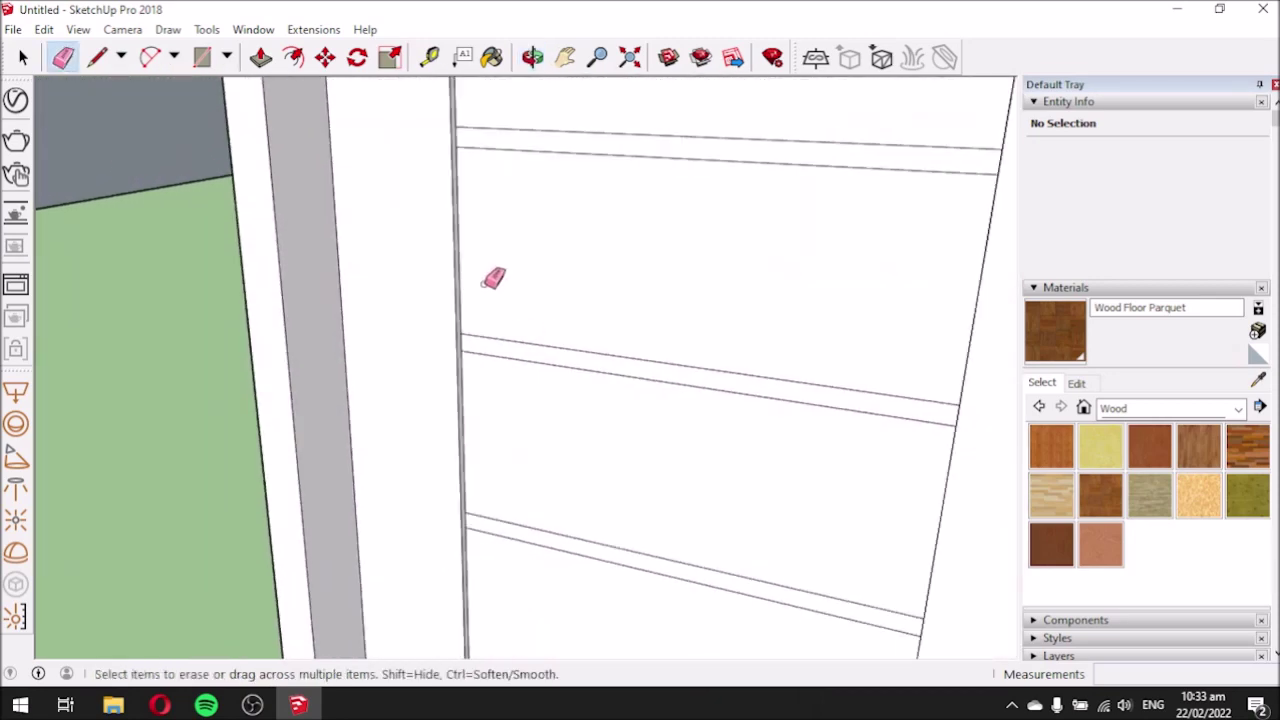
{"action": "scroll", "coordinate": [600, 415], "scroll_direction": "down", "scroll_amount": 2}
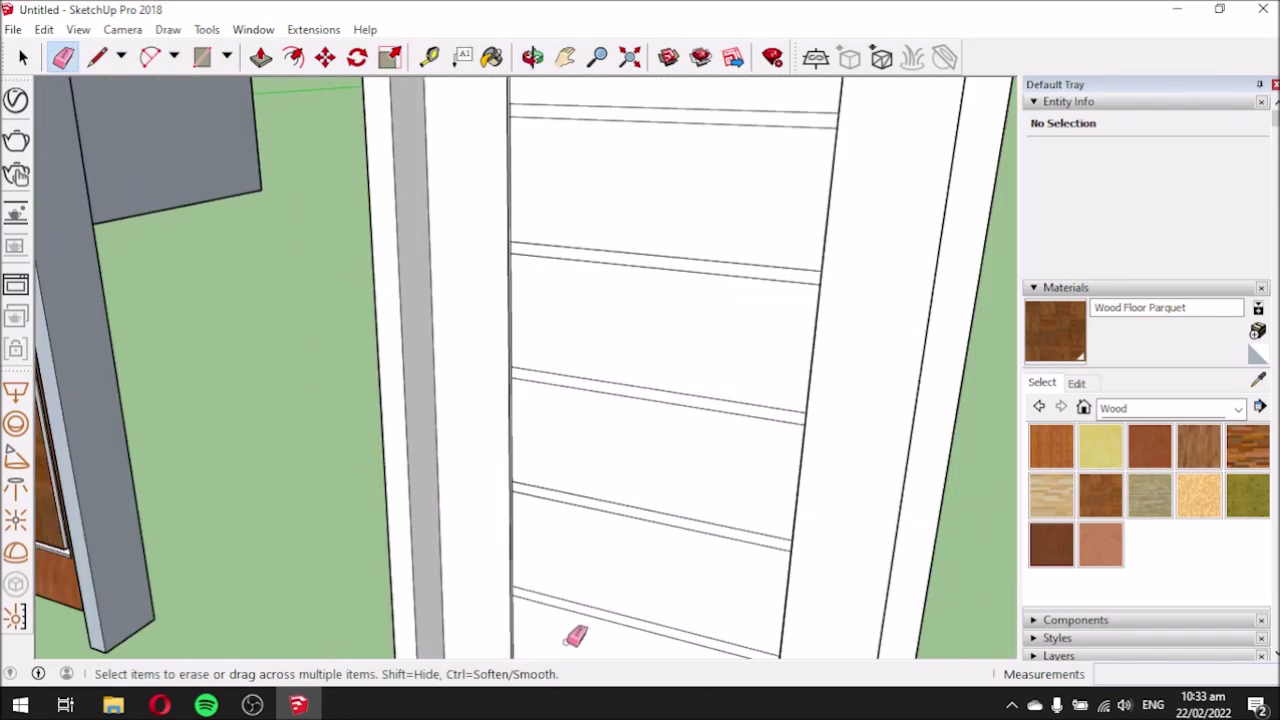
{"action": "scroll", "coordinate": [534, 391], "scroll_direction": "down", "scroll_amount": 2}
{"action": "scroll", "coordinate": [589, 586], "scroll_direction": "up", "scroll_amount": 4}
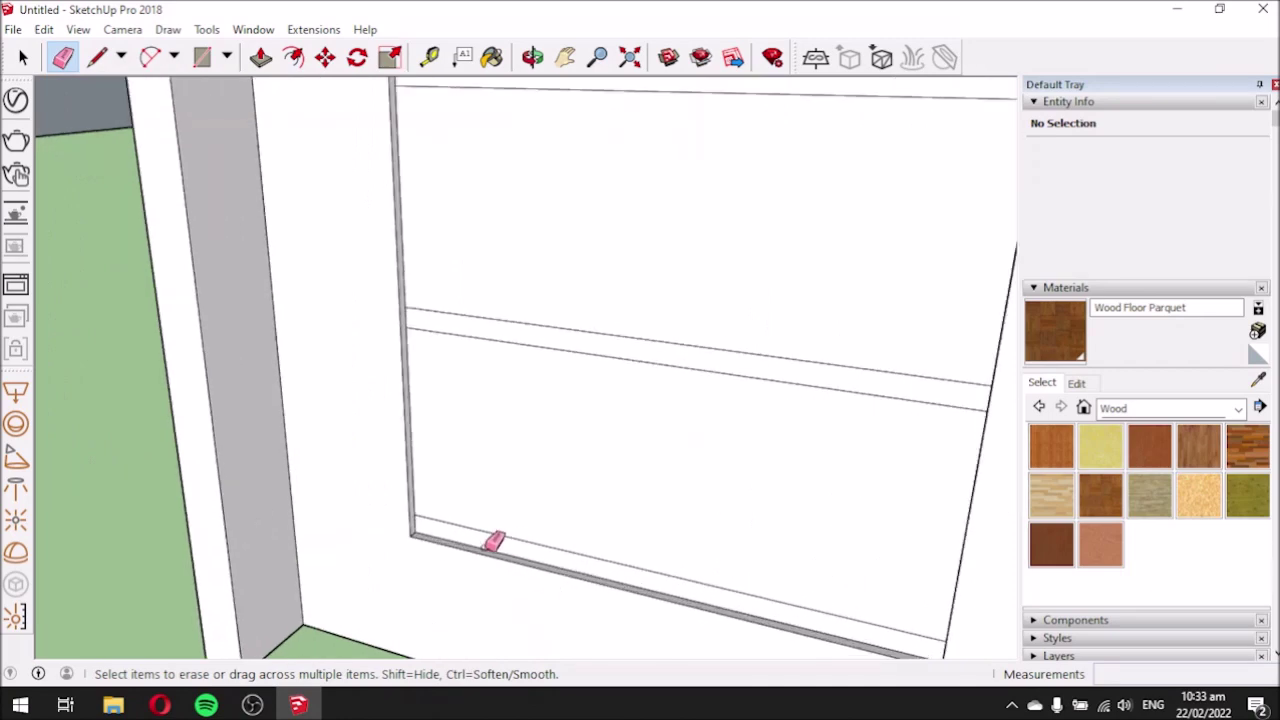
{"action": "left_click", "coordinate": [260, 57]}
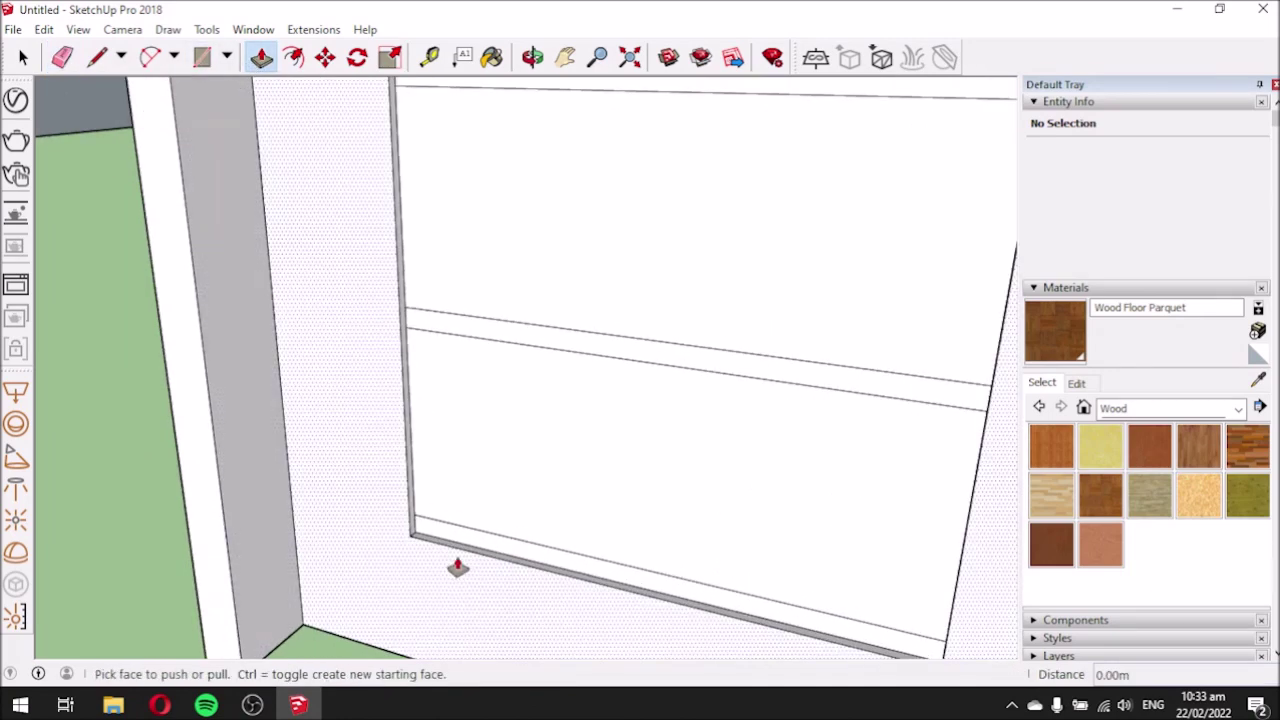
{"action": "scroll", "coordinate": [450, 575], "scroll_direction": "up", "scroll_amount": 2}
{"action": "left_click", "coordinate": [423, 527]}
{"action": "left_click", "coordinate": [425, 522]}
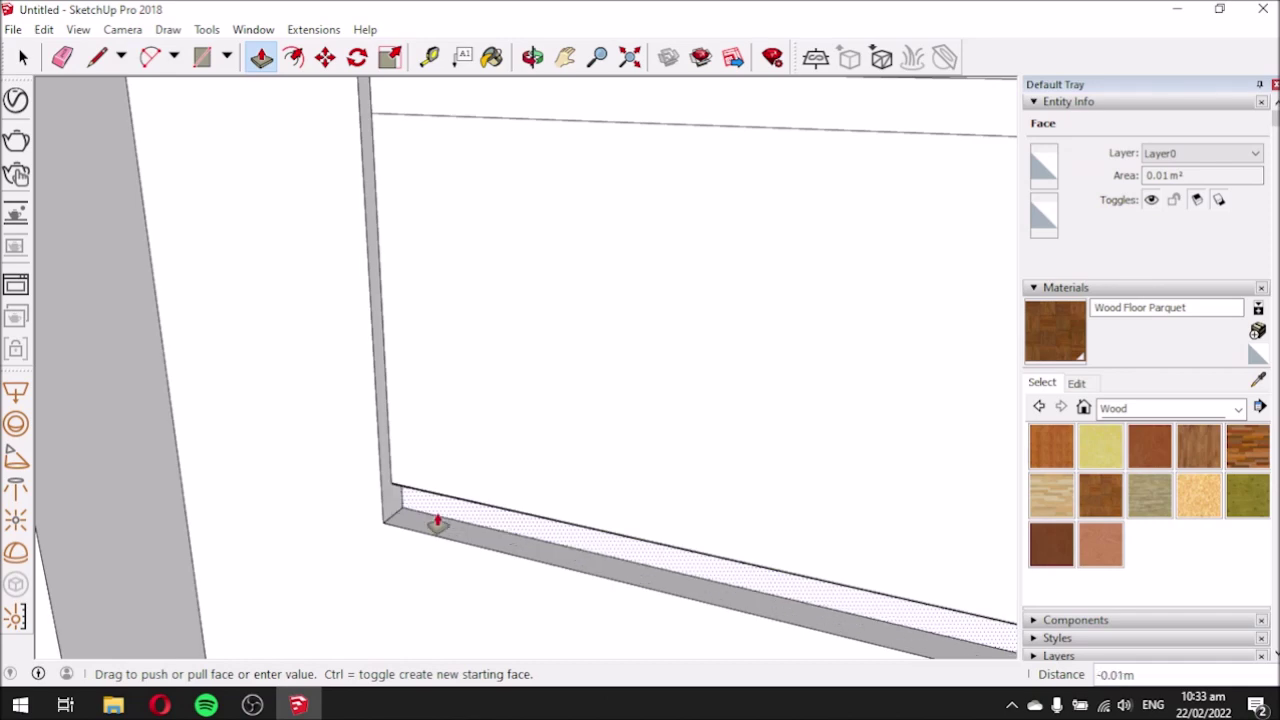
{"action": "key", "text": "Return"}
Push the first and second strips above the bottom strip inward by 0.01 m, matching its depth.
{"action": "scroll", "coordinate": [400, 528], "scroll_direction": "up", "scroll_amount": 2}
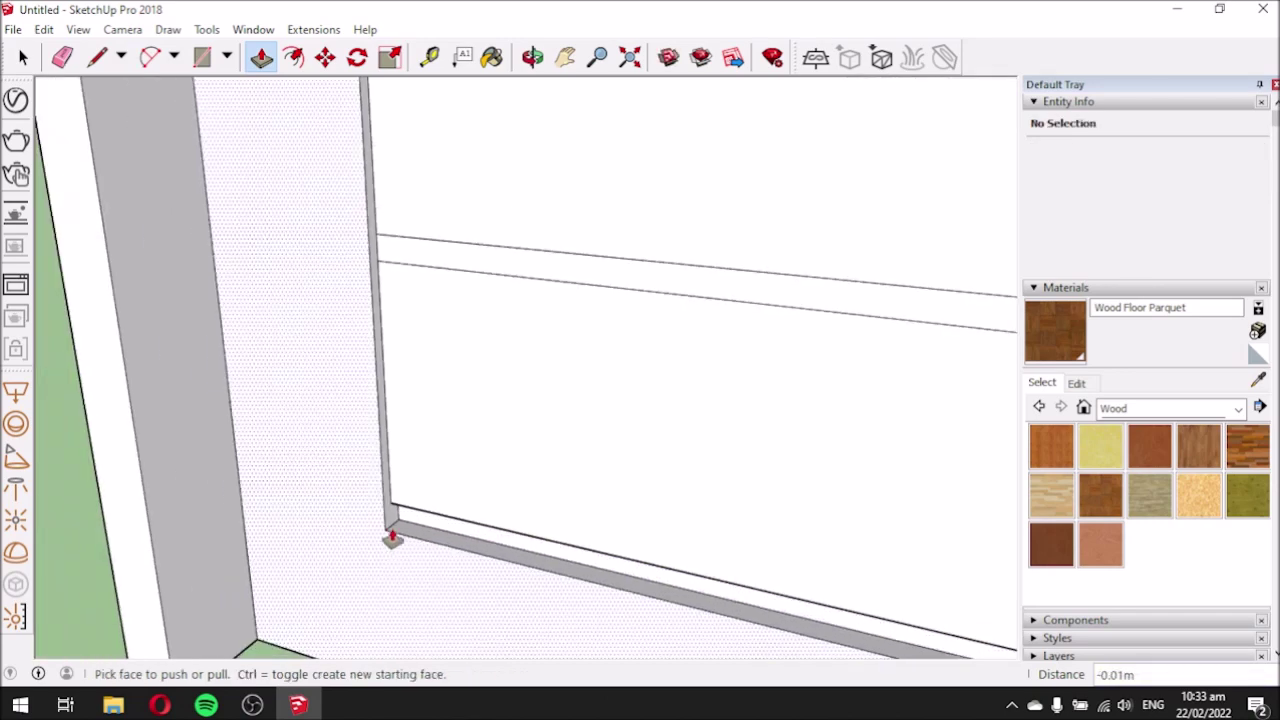
{"action": "left_click", "coordinate": [435, 271]}
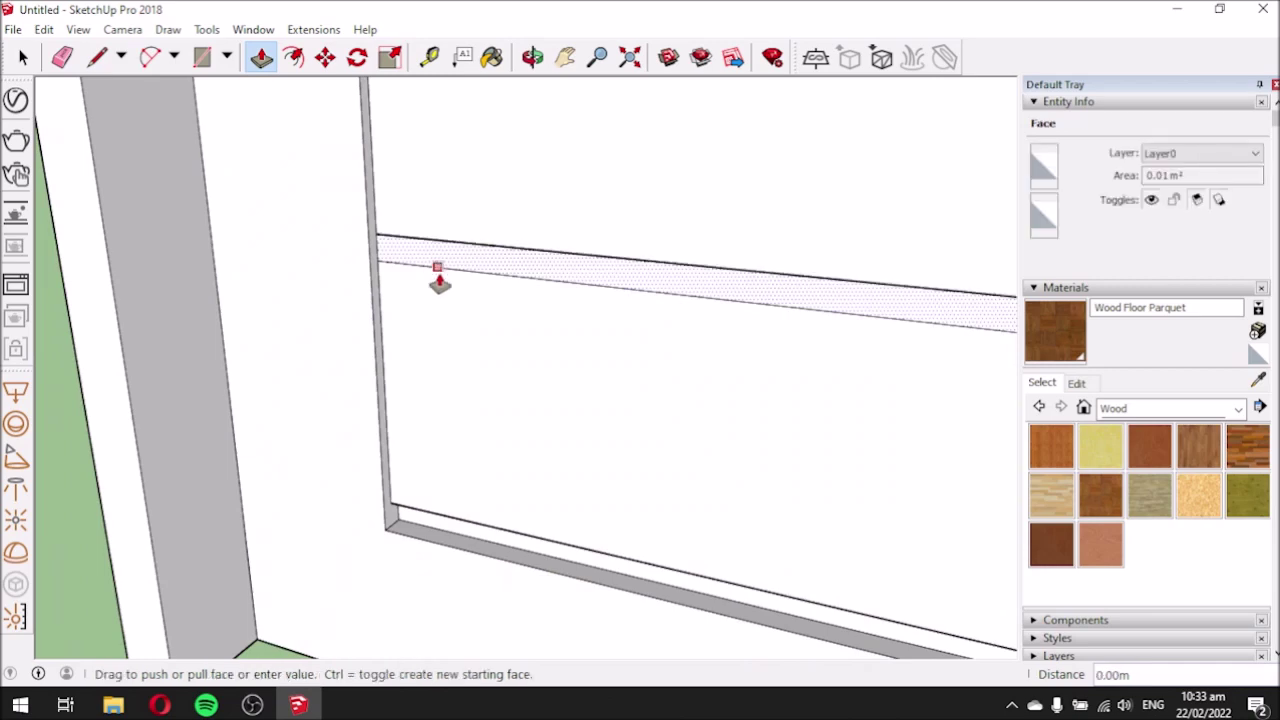
{"action": "left_click", "coordinate": [432, 530]}
{"action": "scroll", "coordinate": [401, 578], "scroll_direction": "down", "scroll_amount": 3}
{"action": "scroll", "coordinate": [420, 258], "scroll_direction": "up", "scroll_amount": 4}
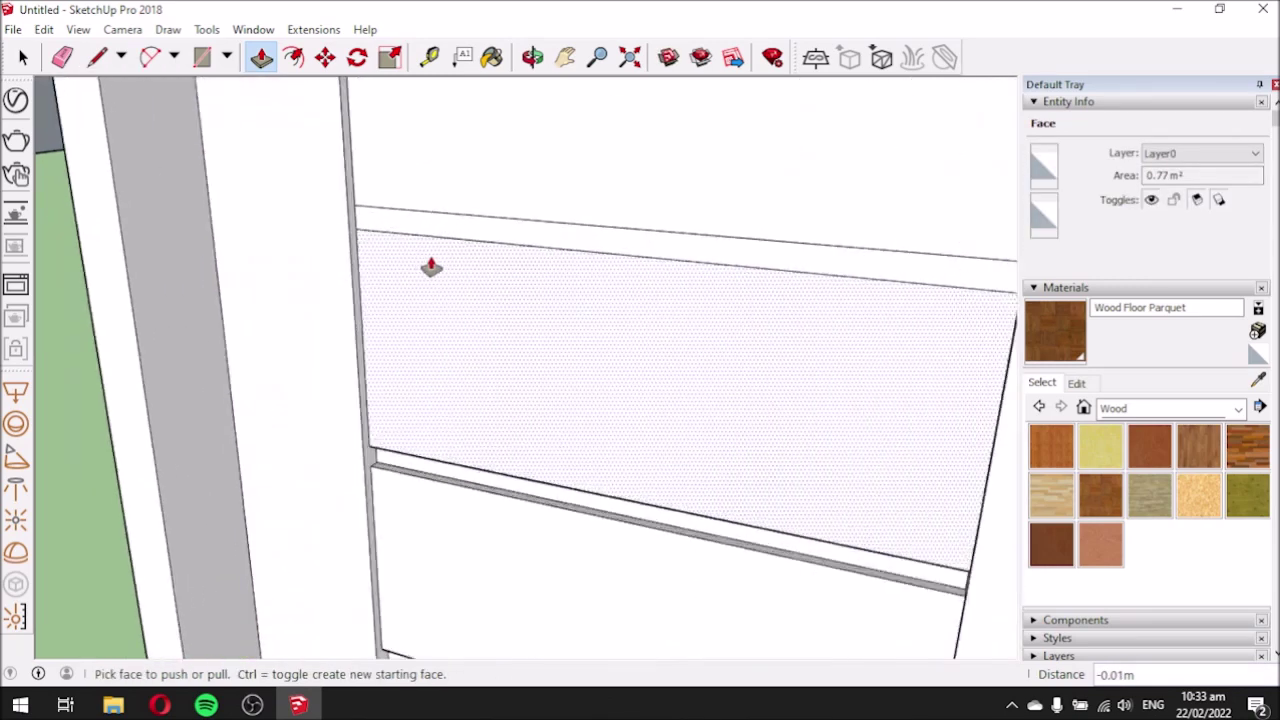
{"action": "left_click", "coordinate": [408, 241]}
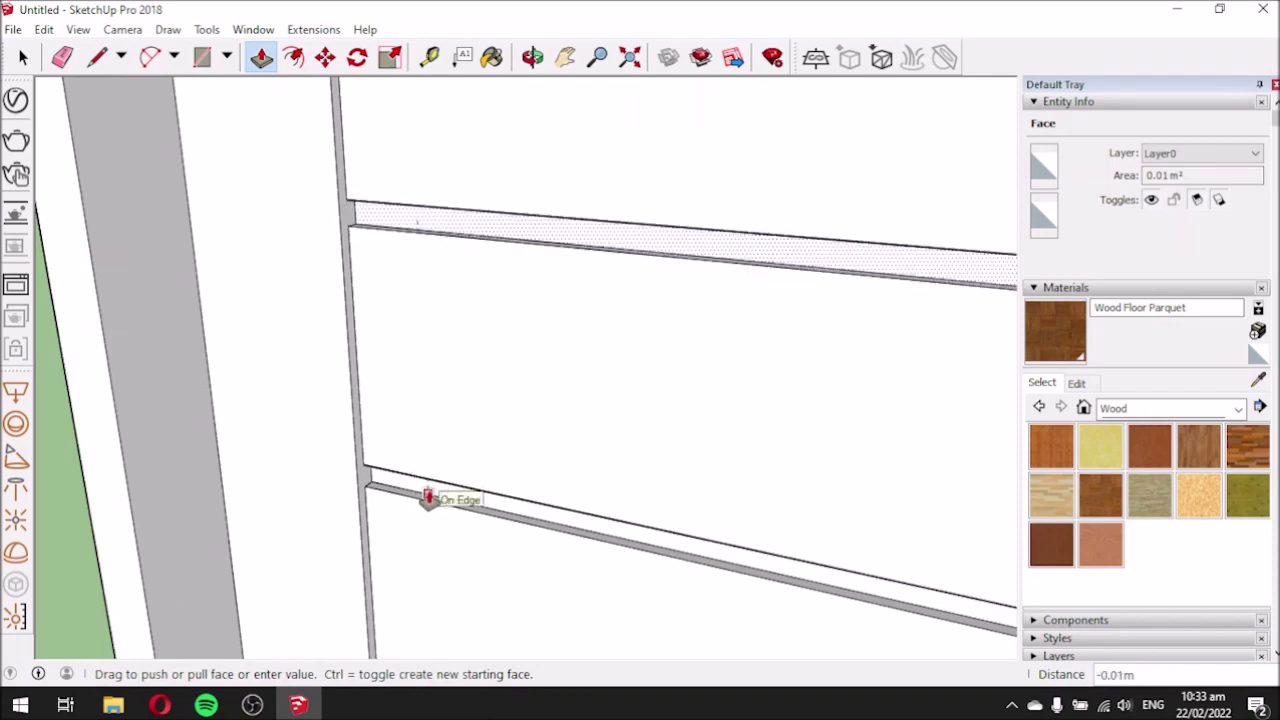
{"action": "left_click", "coordinate": [428, 498]}
Push the third and fourth strips above the bottom strip inward by 0.01 m to the same depth.
{"action": "scroll", "coordinate": [363, 569], "scroll_direction": "down", "scroll_amount": 3}
{"action": "scroll", "coordinate": [374, 257], "scroll_direction": "up", "scroll_amount": 4}
{"action": "left_click", "coordinate": [381, 259]}
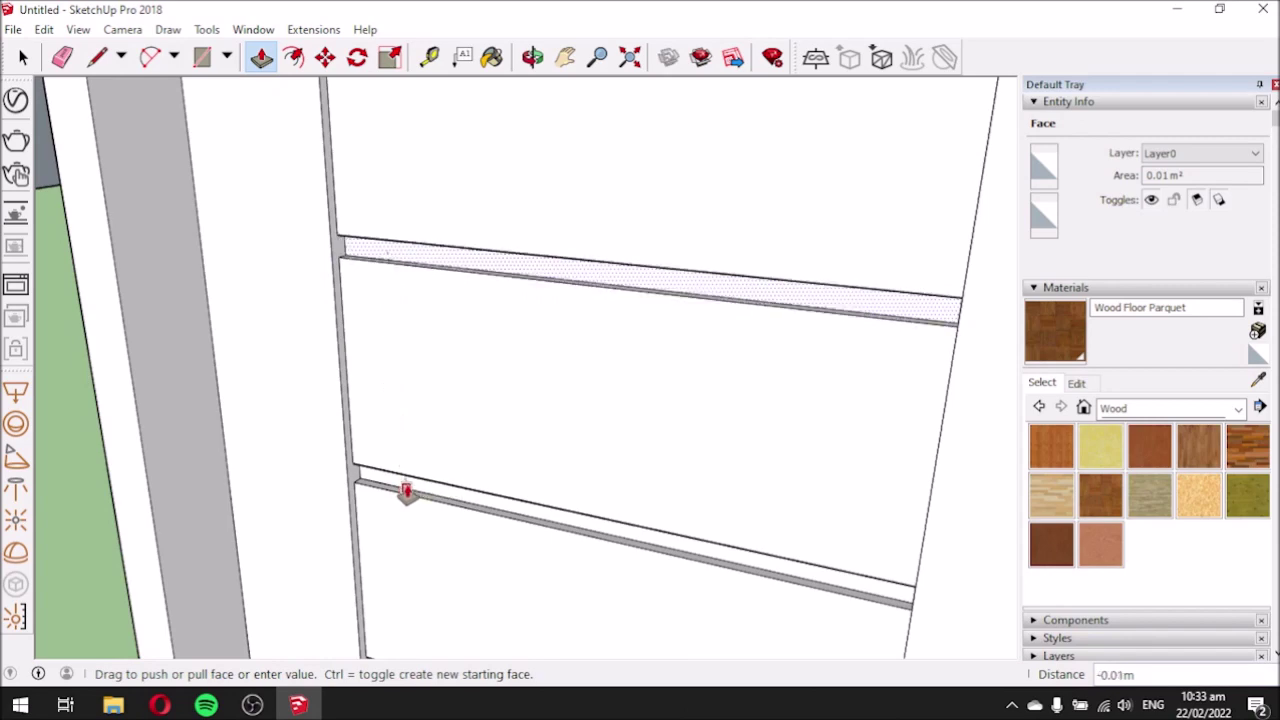
{"action": "left_click", "coordinate": [405, 491]}
{"action": "scroll", "coordinate": [371, 523], "scroll_direction": "down", "scroll_amount": 3}
{"action": "scroll", "coordinate": [411, 262], "scroll_direction": "up", "scroll_amount": 3}
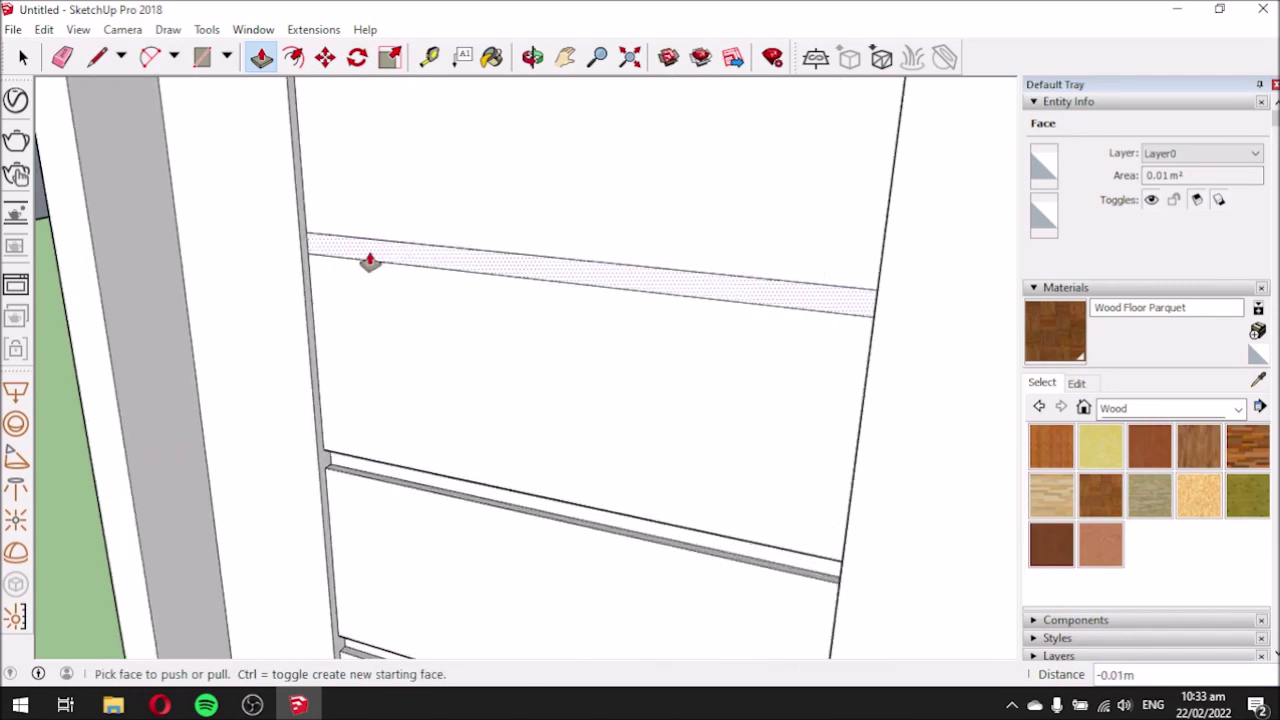
{"action": "left_click", "coordinate": [369, 262]}
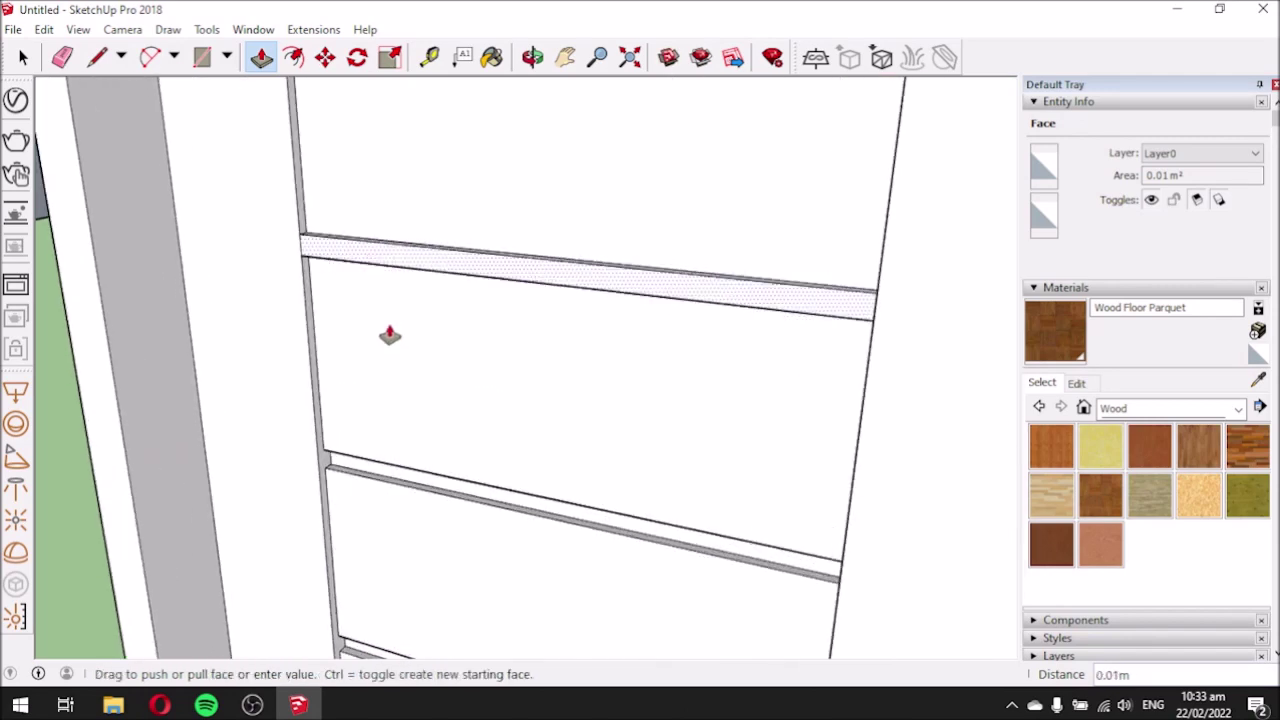
{"action": "left_click", "coordinate": [378, 479]}
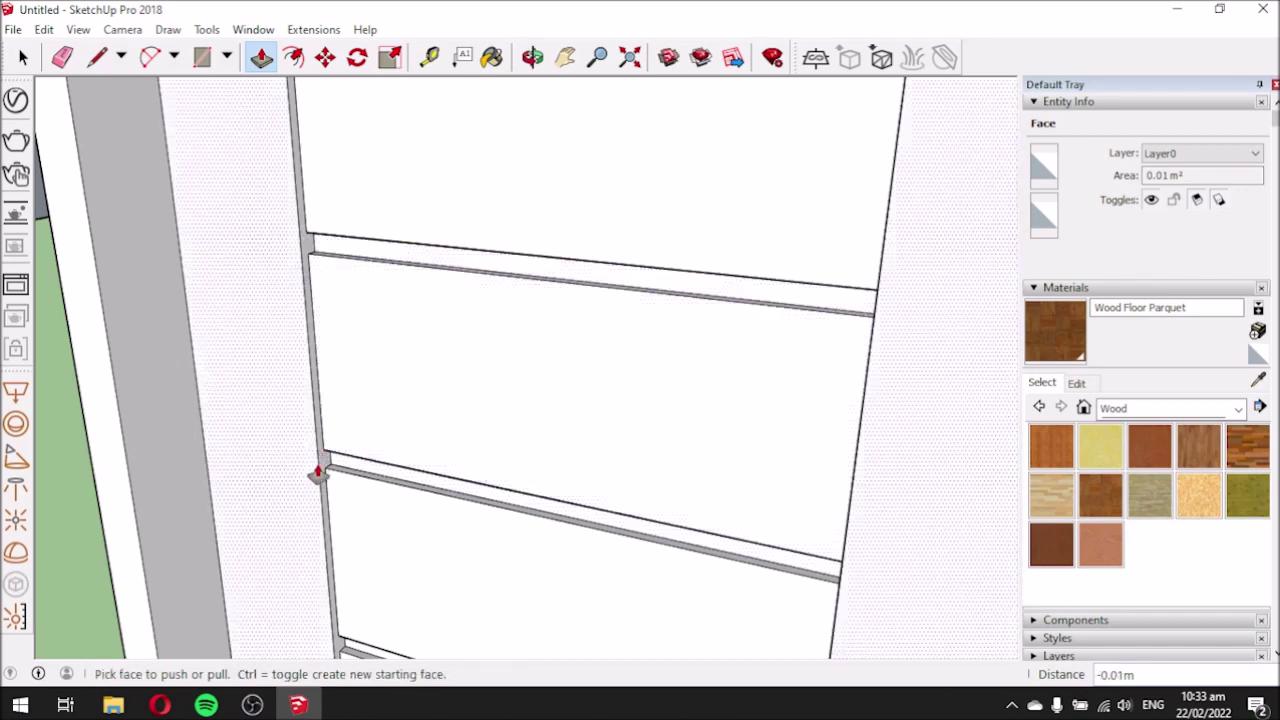
Push the fifth and sixth strips above the bottom strip inward by 0.01 m to the same depth.
{"action": "scroll", "coordinate": [329, 466], "scroll_direction": "down", "scroll_amount": 3}
{"action": "scroll", "coordinate": [405, 210], "scroll_direction": "up", "scroll_amount": 3}
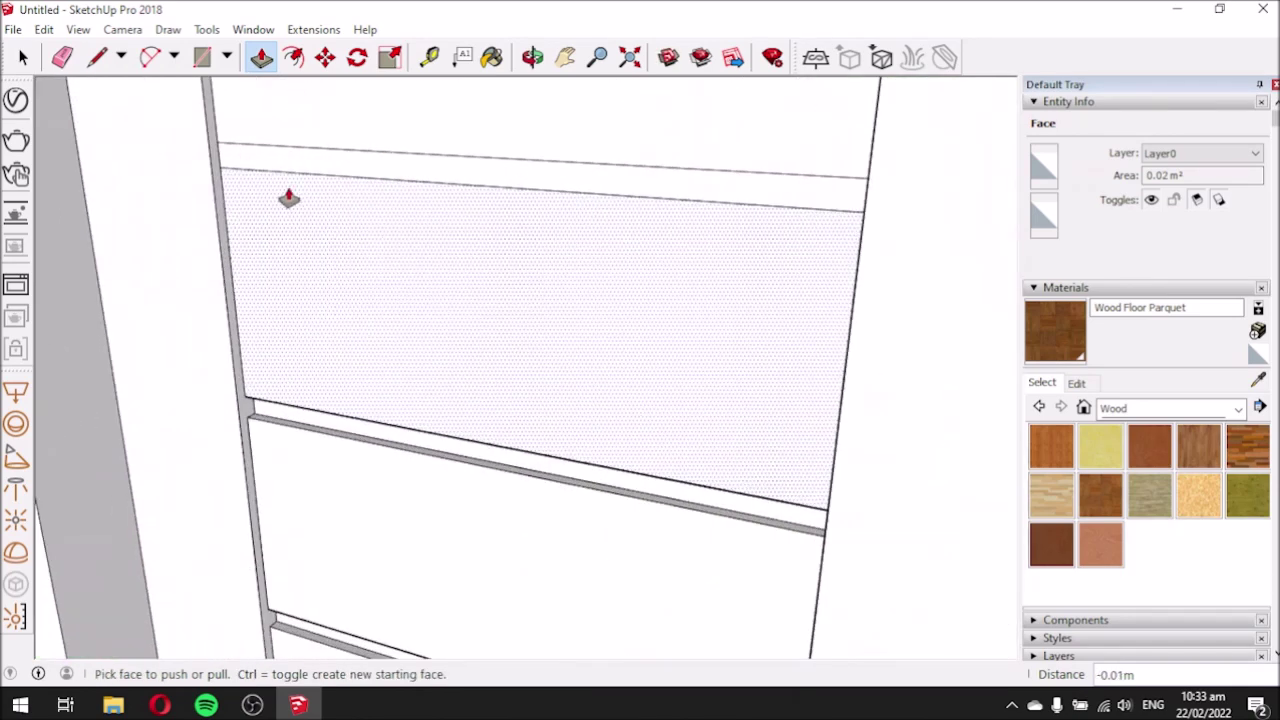
{"action": "left_click", "coordinate": [288, 198]}
{"action": "left_click", "coordinate": [280, 426]}
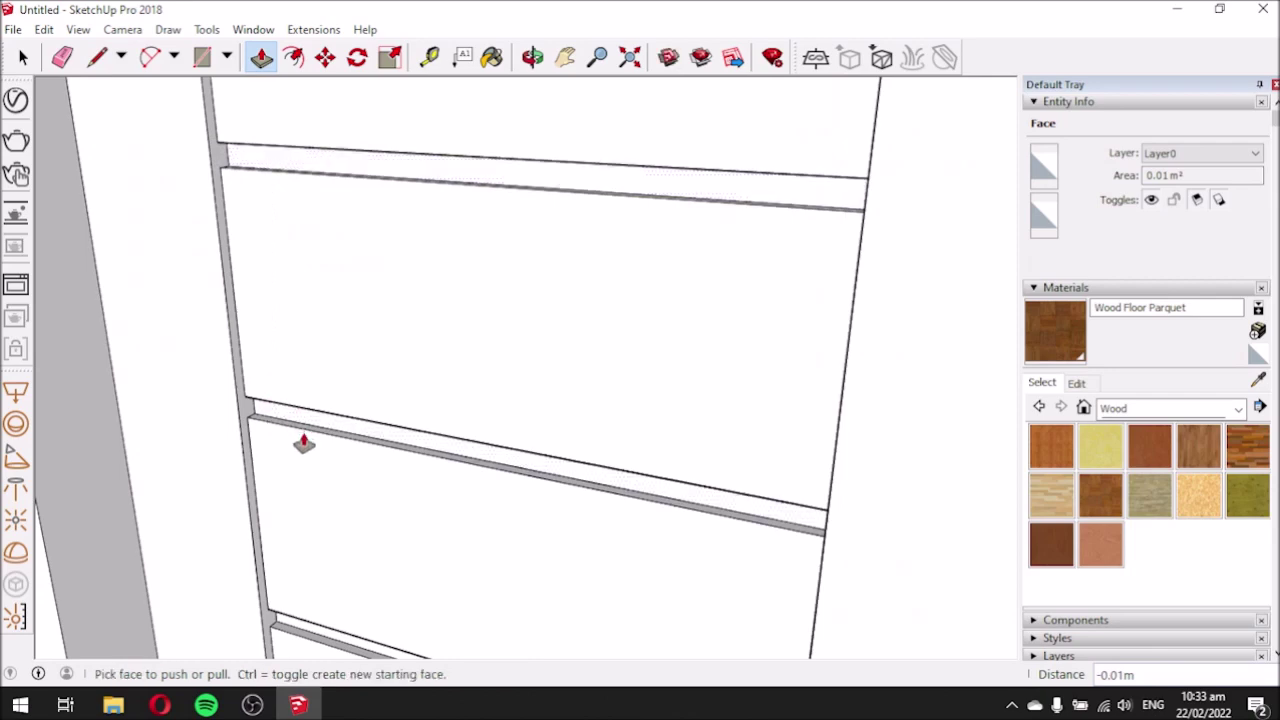
{"action": "scroll", "coordinate": [254, 166], "scroll_direction": "down", "scroll_amount": 3}
{"action": "scroll", "coordinate": [263, 131], "scroll_direction": "up", "scroll_amount": 3}
{"action": "left_click", "coordinate": [263, 140]}
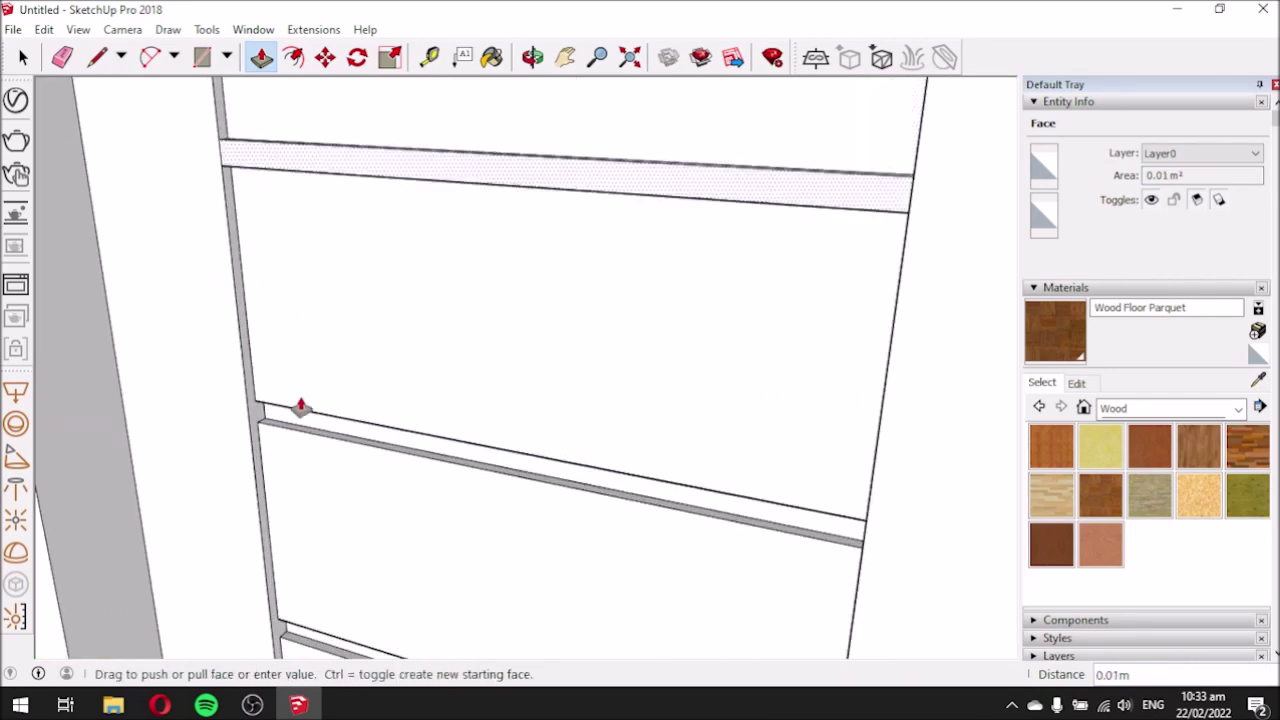
{"action": "left_click", "coordinate": [298, 422]}
Push the seventh strip and the strip at the panel's upper edge inward by 0.01 m to the same depth.
{"action": "scroll", "coordinate": [363, 423], "scroll_direction": "down", "scroll_amount": 3}
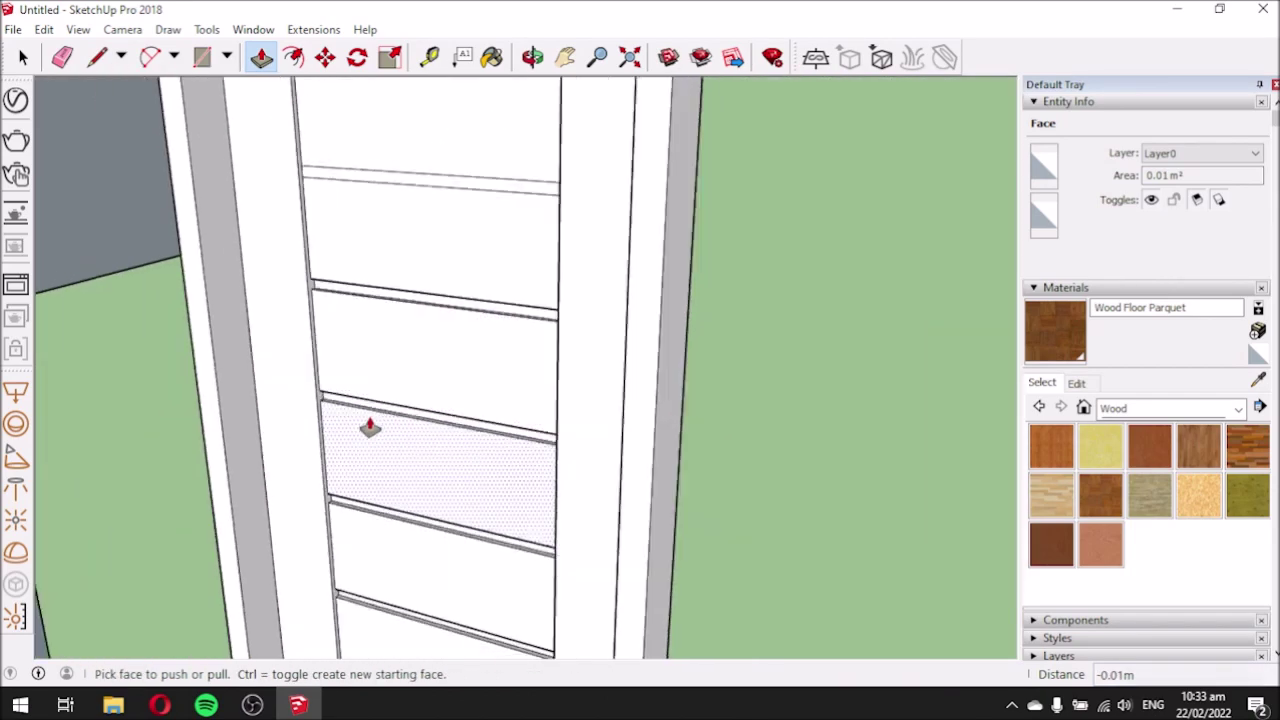
{"action": "scroll", "coordinate": [323, 198], "scroll_direction": "up", "scroll_amount": 3}
{"action": "scroll", "coordinate": [323, 198], "scroll_direction": "up", "scroll_amount": 3}
{"action": "left_click", "coordinate": [337, 220]}
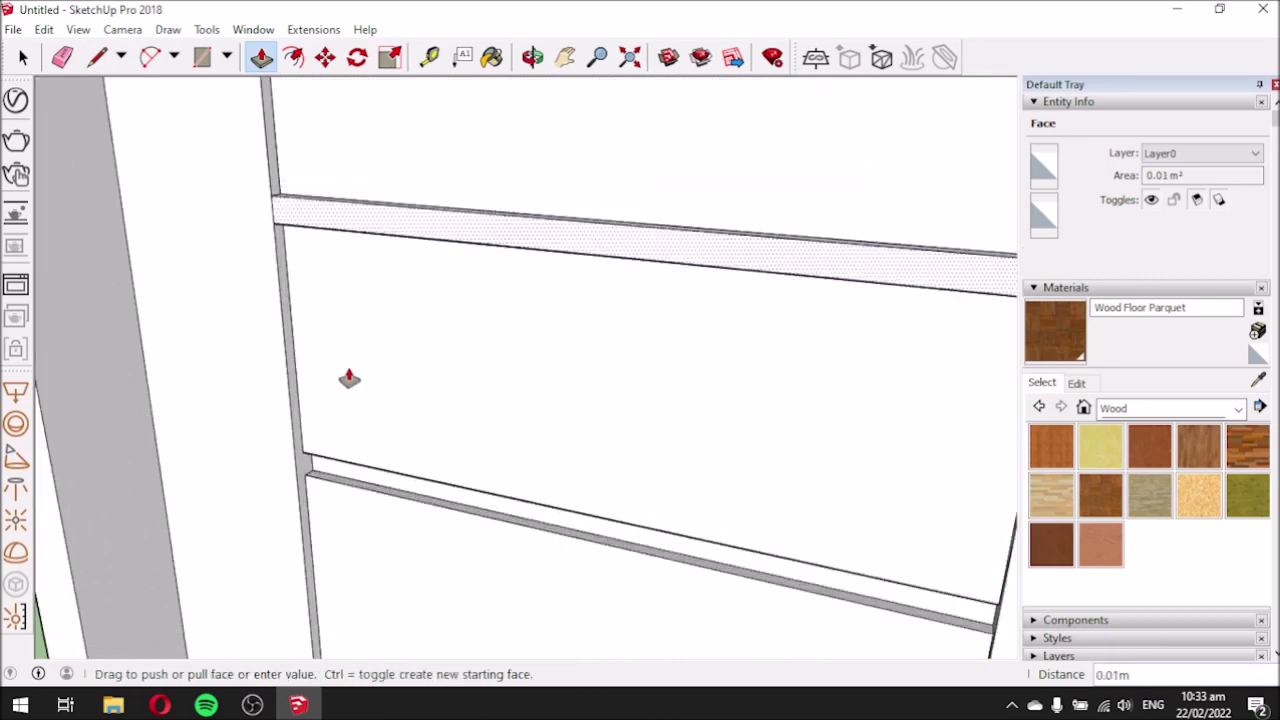
{"action": "left_click", "coordinate": [348, 478]}
{"action": "scroll", "coordinate": [346, 474], "scroll_direction": "down", "scroll_amount": 3}
{"action": "scroll", "coordinate": [360, 190], "scroll_direction": "up", "scroll_amount": 3}
{"action": "left_click", "coordinate": [328, 188]}
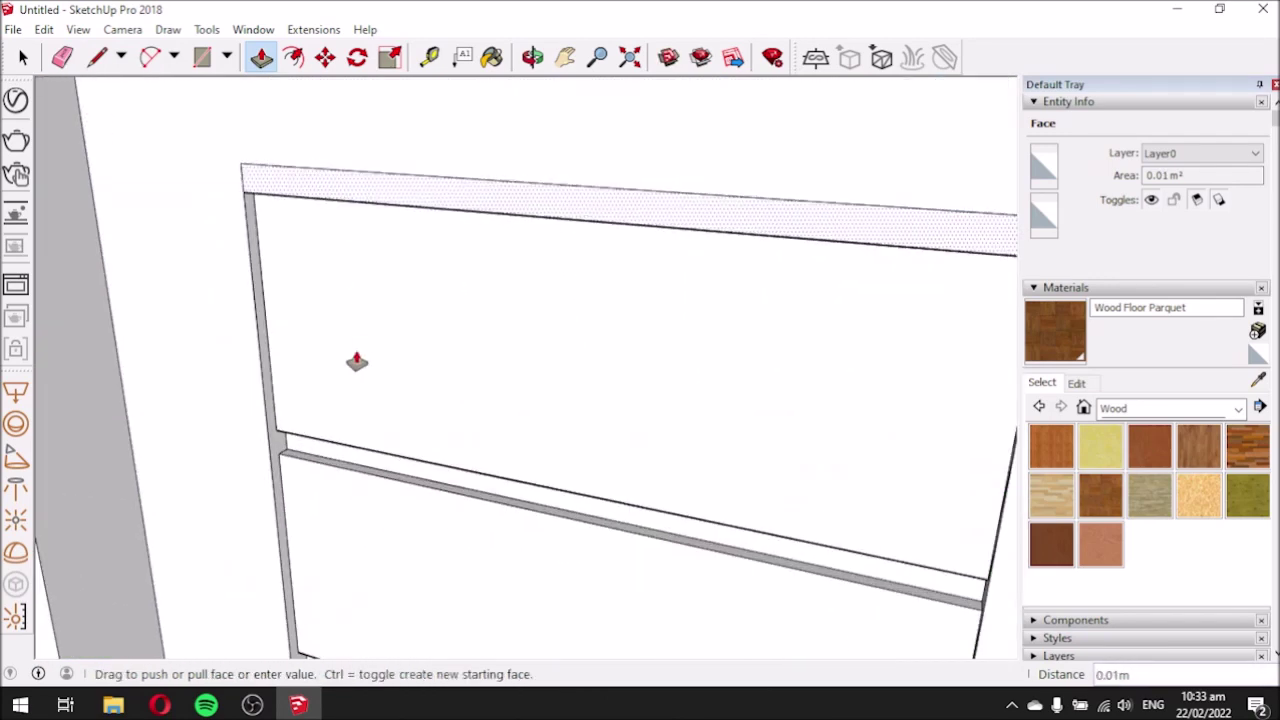
{"action": "left_click", "coordinate": [336, 460]}
Paint the second door's face around the panel with the Wood Cherry Original material.
{"action": "scroll", "coordinate": [336, 460], "scroll_direction": "down", "scroll_amount": 3}
{"action": "middle_click_drag", "start_coordinate": [360, 323], "coordinate": [632, 283]}
{"action": "scroll", "coordinate": [400, 117], "scroll_direction": "down", "scroll_amount": 3}
{"action": "scroll", "coordinate": [446, 186], "scroll_direction": "up", "scroll_amount": 2}
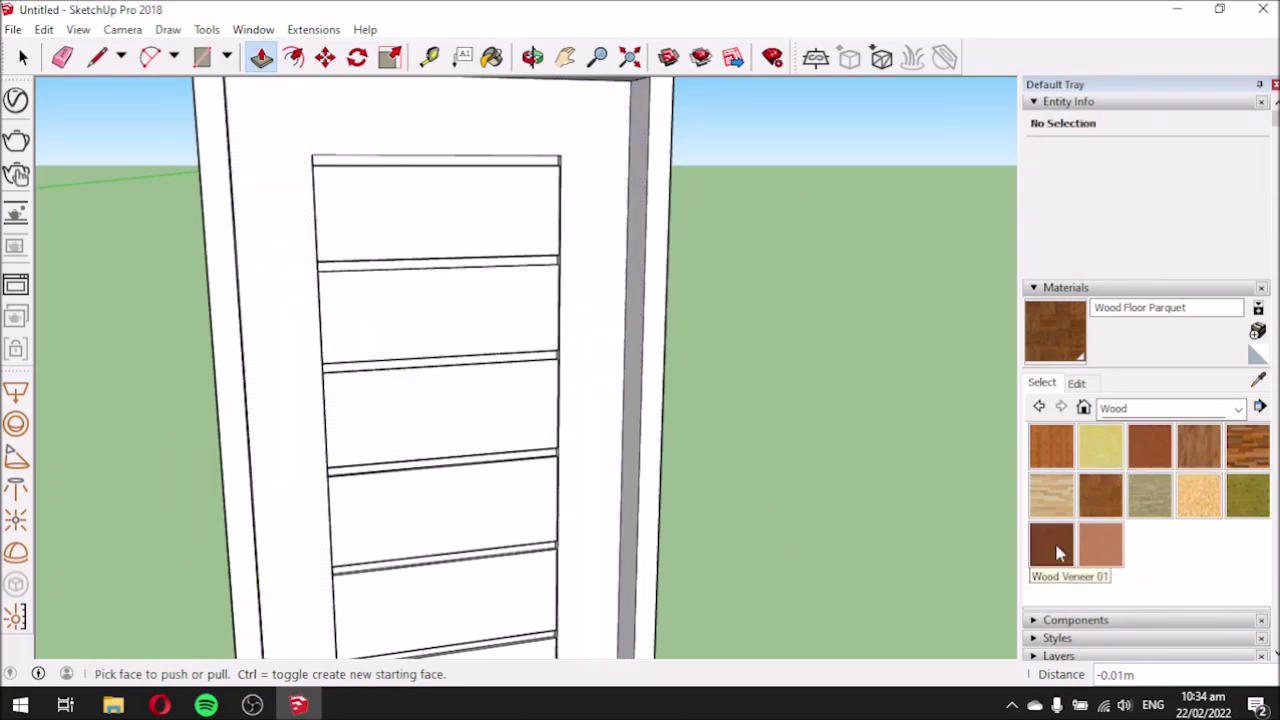
{"action": "left_click", "coordinate": [1149, 451]}
{"action": "left_click", "coordinate": [610, 316]}
Paint all eight panel sections between the recessed strips with Wood Cherry Original.
{"action": "scroll", "coordinate": [605, 325], "scroll_direction": "down", "scroll_amount": 5}
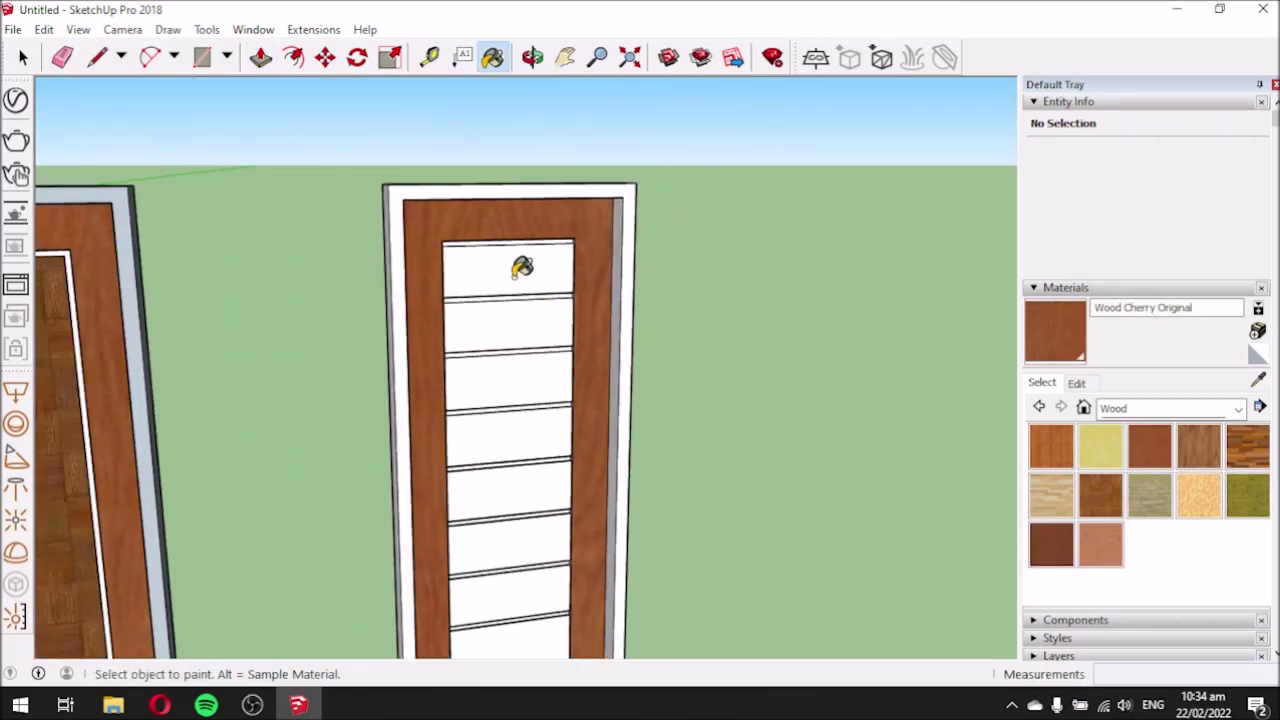
{"action": "left_click", "coordinate": [522, 272]}
{"action": "left_click", "coordinate": [524, 328]}
{"action": "left_click", "coordinate": [529, 383]}
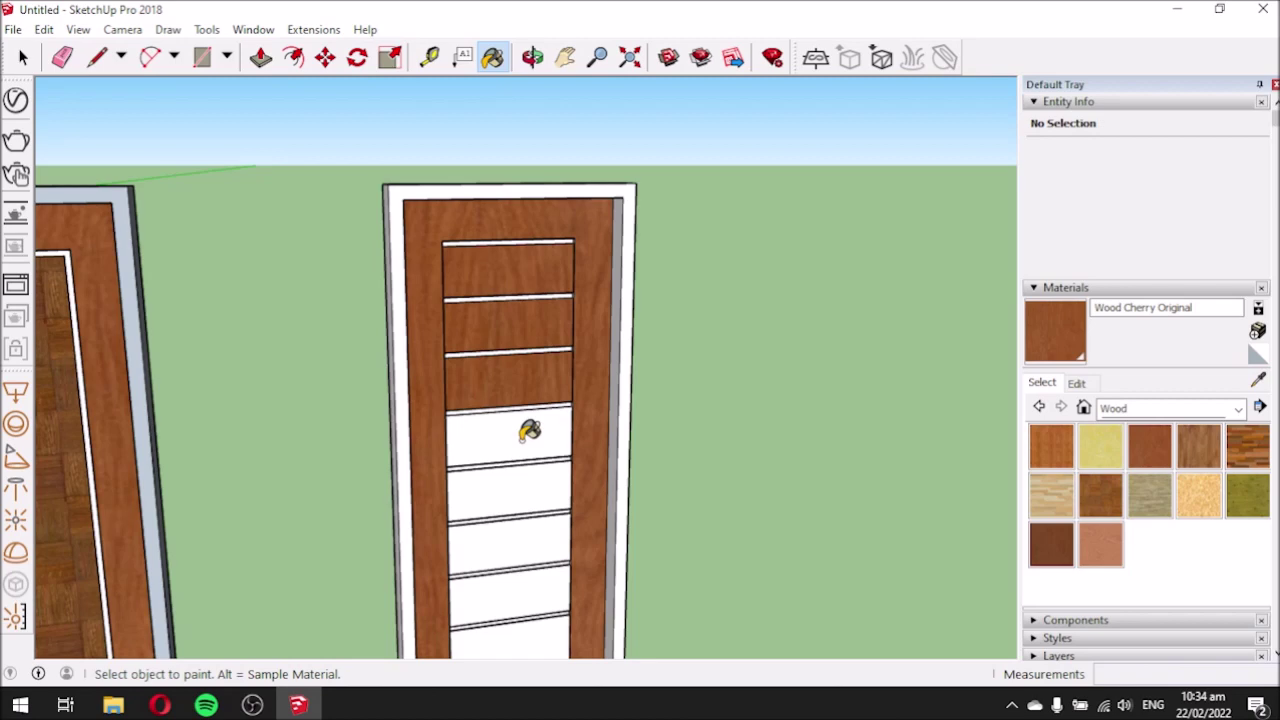
{"action": "left_click", "coordinate": [526, 430]}
{"action": "left_click", "coordinate": [526, 478]}
{"action": "left_click", "coordinate": [525, 545]}
{"action": "left_click", "coordinate": [527, 600]}
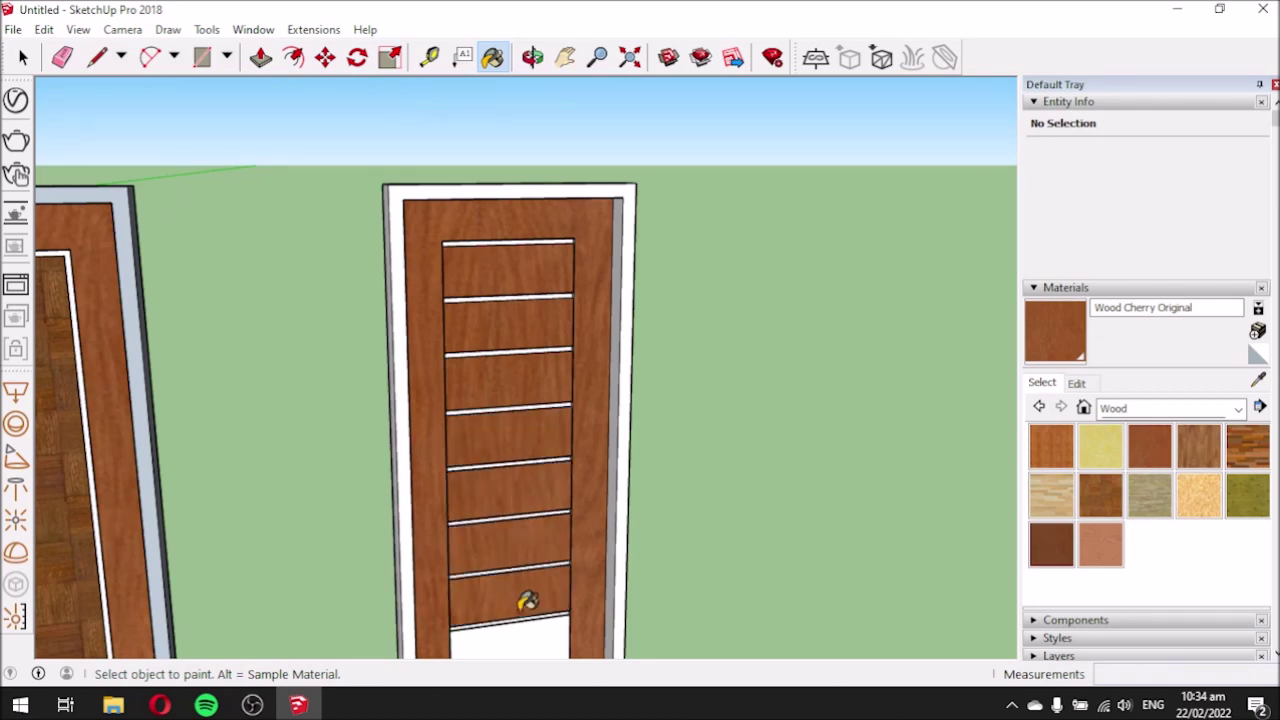
{"action": "left_click", "coordinate": [529, 627]}
Paint the inner side faces of the second door's recess and its bottom ledge with Wood Cherry Original.
{"action": "scroll", "coordinate": [503, 366], "scroll_direction": "down", "scroll_amount": 3}
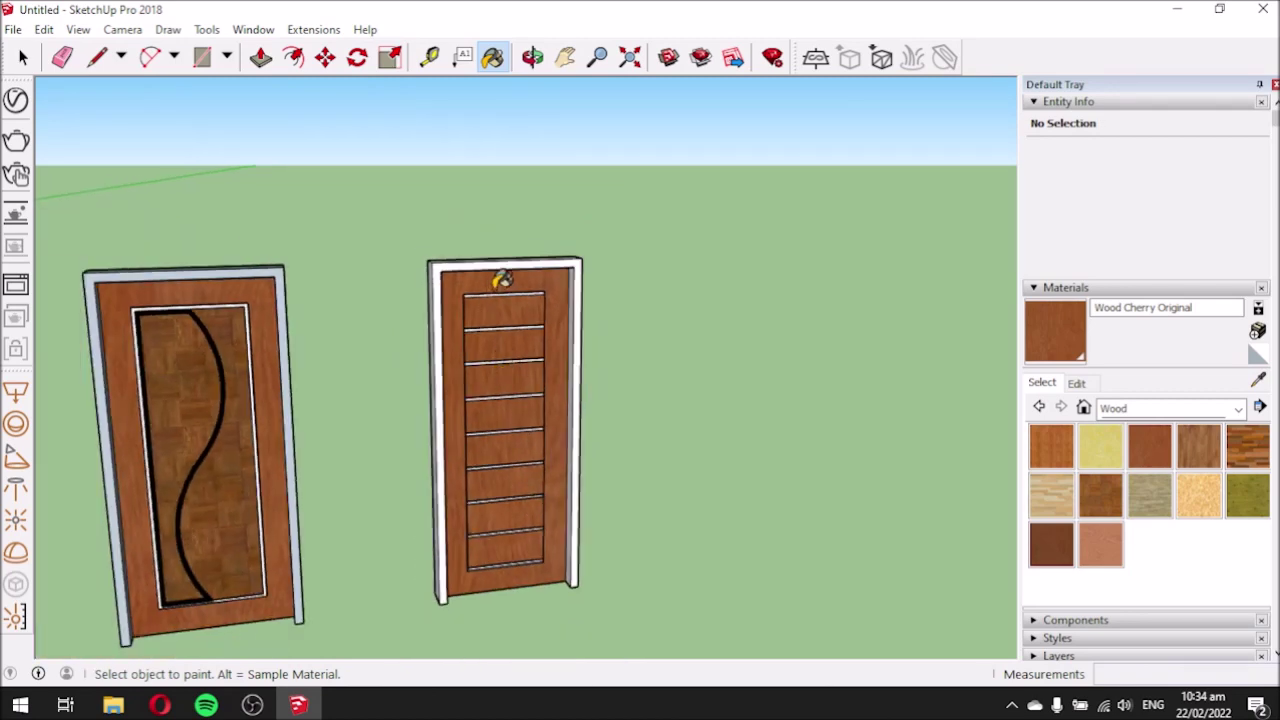
{"action": "scroll", "coordinate": [503, 280], "scroll_direction": "up", "scroll_amount": 10}
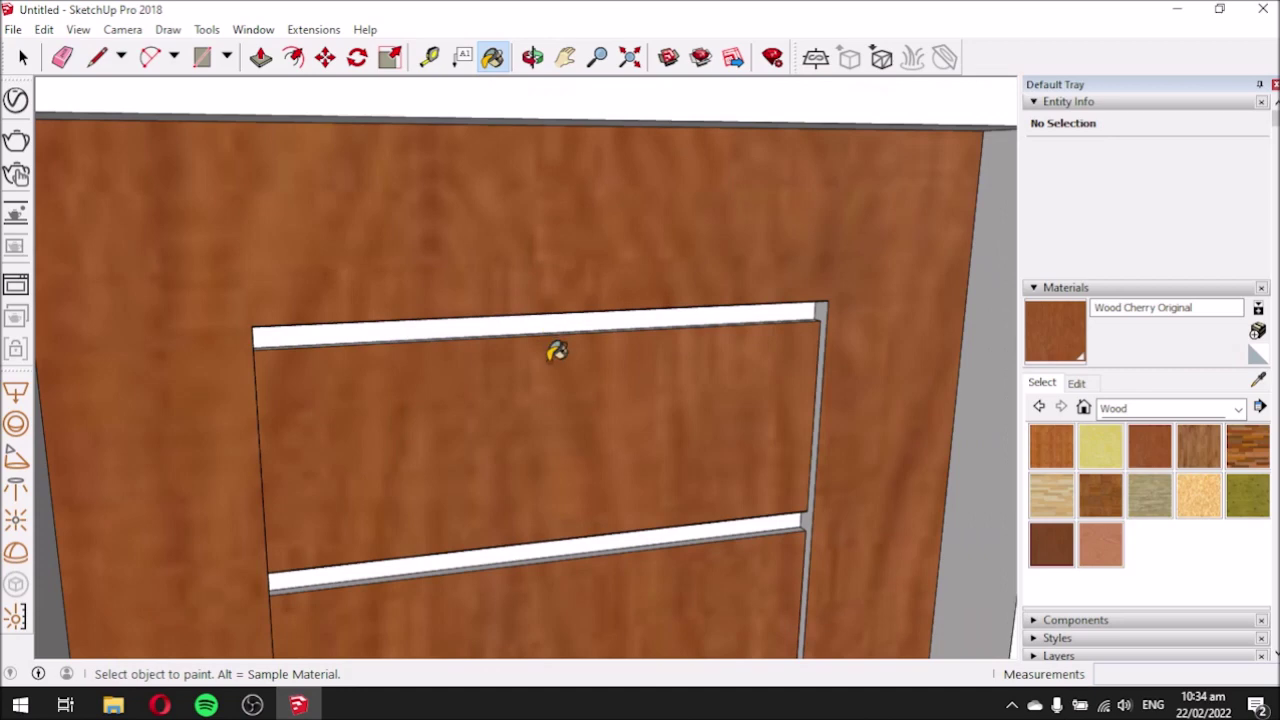
{"action": "mouse_move", "coordinate": [557, 351]}
{"action": "middle_mouse_down"}
{"action": "mouse_move", "coordinate": [451, 224]}
{"action": "mouse_move", "coordinate": [286, 240]}
{"action": "middle_mouse_up"}
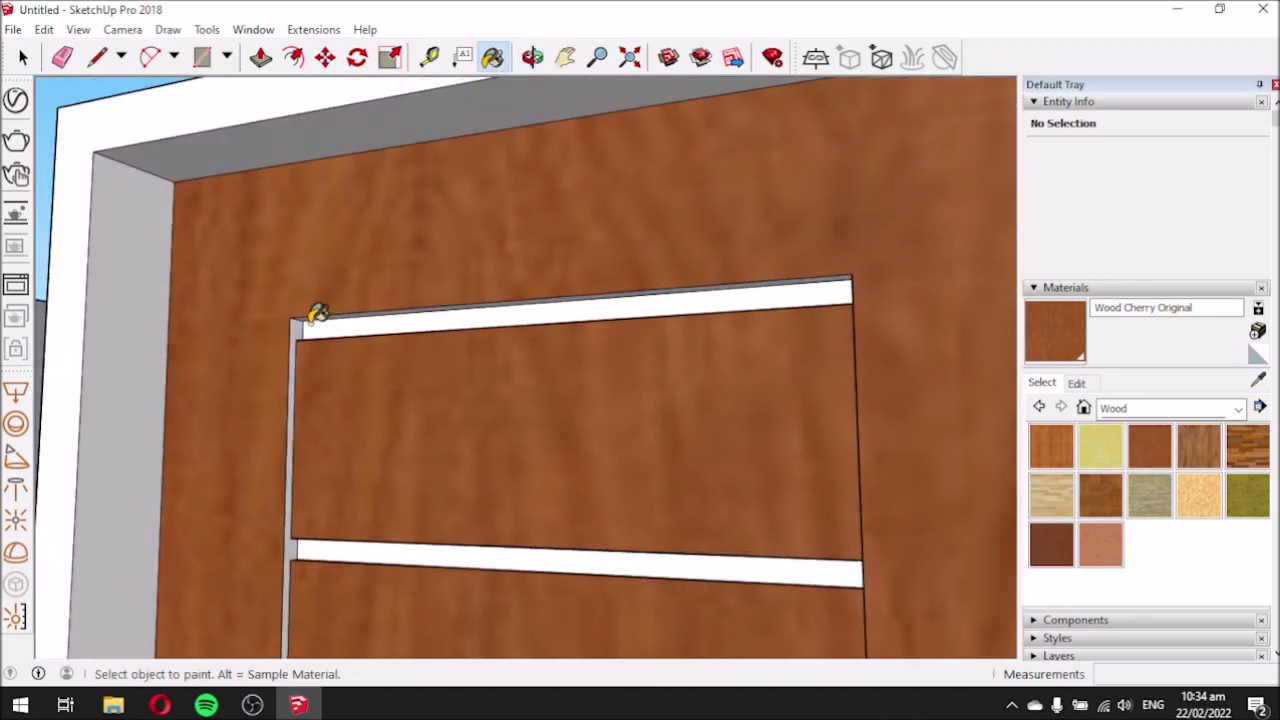
{"action": "scroll", "coordinate": [317, 313], "scroll_direction": "up", "scroll_amount": 3}
{"action": "mouse_move", "coordinate": [380, 389]}
{"action": "middle_mouse_down"}
{"action": "mouse_move", "coordinate": [426, 234]}
{"action": "mouse_move", "coordinate": [469, 429]}
{"action": "mouse_move", "coordinate": [749, 466]}
{"action": "middle_mouse_up"}
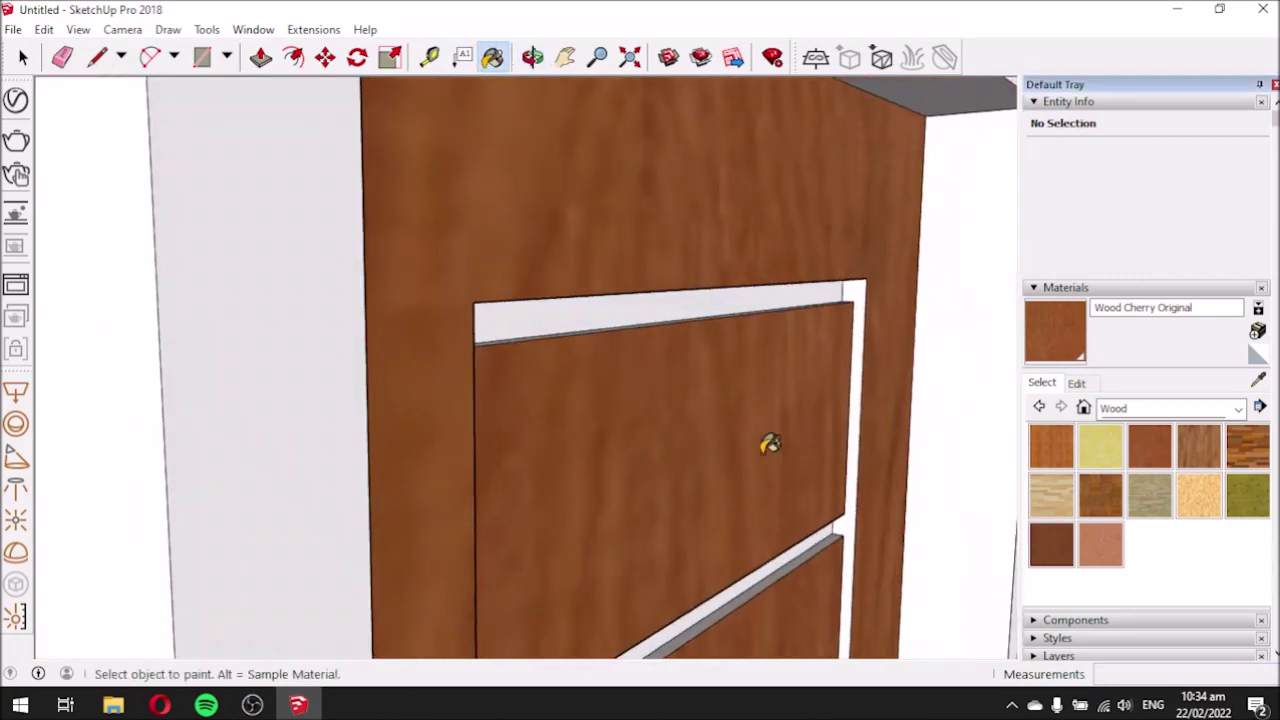
{"action": "scroll", "coordinate": [863, 355], "scroll_direction": "down", "scroll_amount": 2}
{"action": "scroll", "coordinate": [468, 220], "scroll_direction": "down", "scroll_amount": 5}
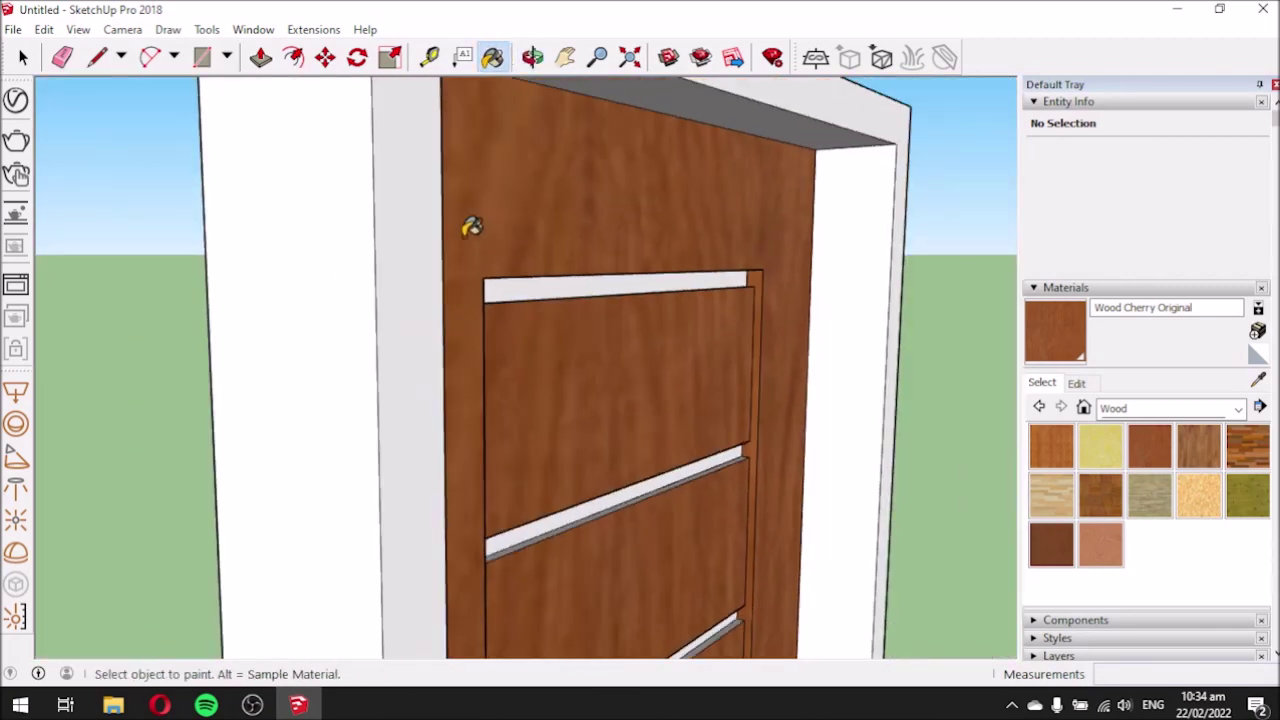
{"action": "middle_click_drag", "start_coordinate": [457, 222], "coordinate": [437, 300]}
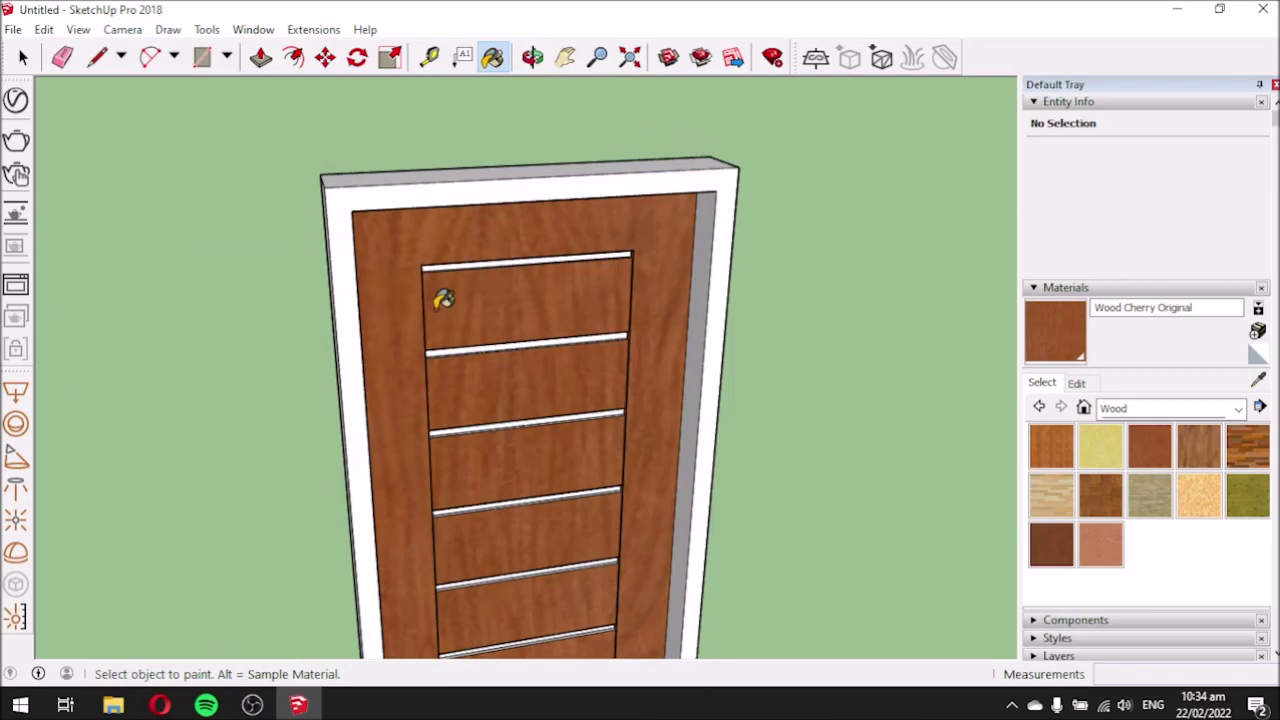
{"action": "scroll", "coordinate": [437, 286], "scroll_direction": "down", "scroll_amount": 2}
{"action": "scroll", "coordinate": [540, 632], "scroll_direction": "up", "scroll_amount": 2}
{"action": "scroll", "coordinate": [540, 632], "scroll_direction": "up", "scroll_amount": 4}
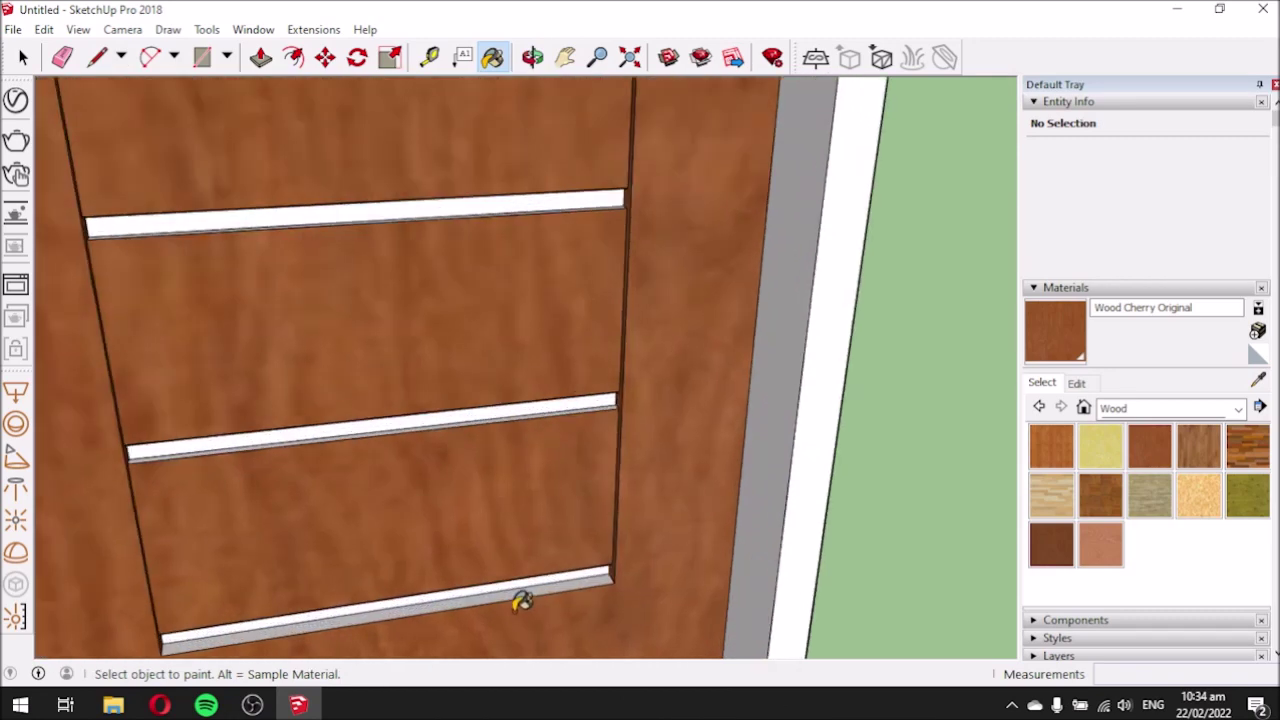
{"action": "left_click", "coordinate": [532, 589]}
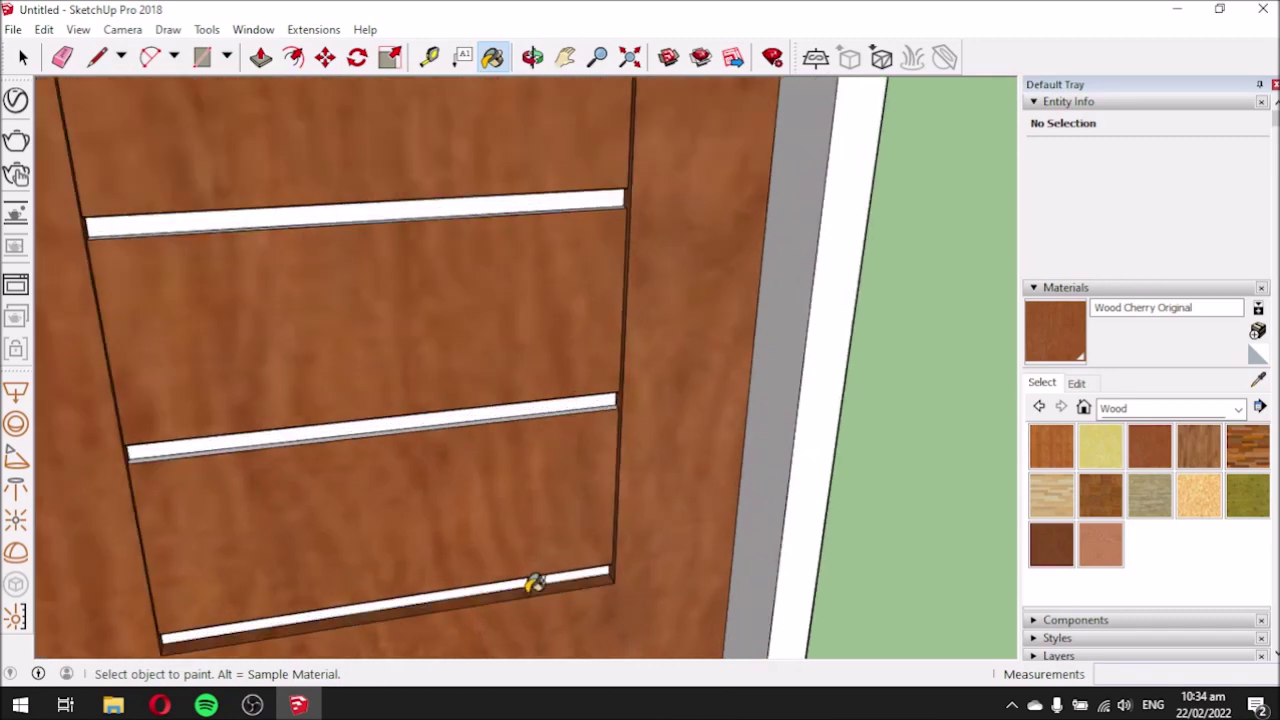
Choose the black Color M09 from the Colors collection and paint the bottom recessed strip and the strip above it.
{"action": "left_click", "coordinate": [1238, 409]}
{"action": "left_click", "coordinate": [1178, 476]}
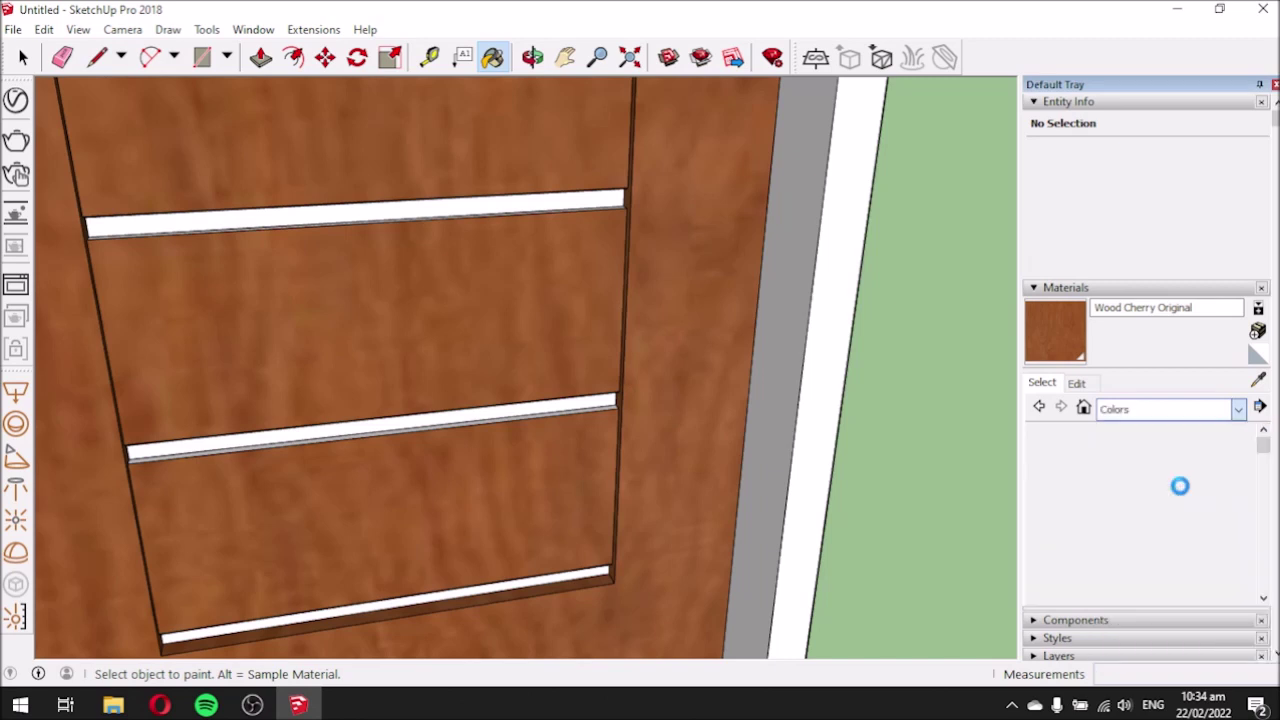
{"action": "left_click_drag", "start_coordinate": [1270, 450], "coordinate": [1270, 595]}
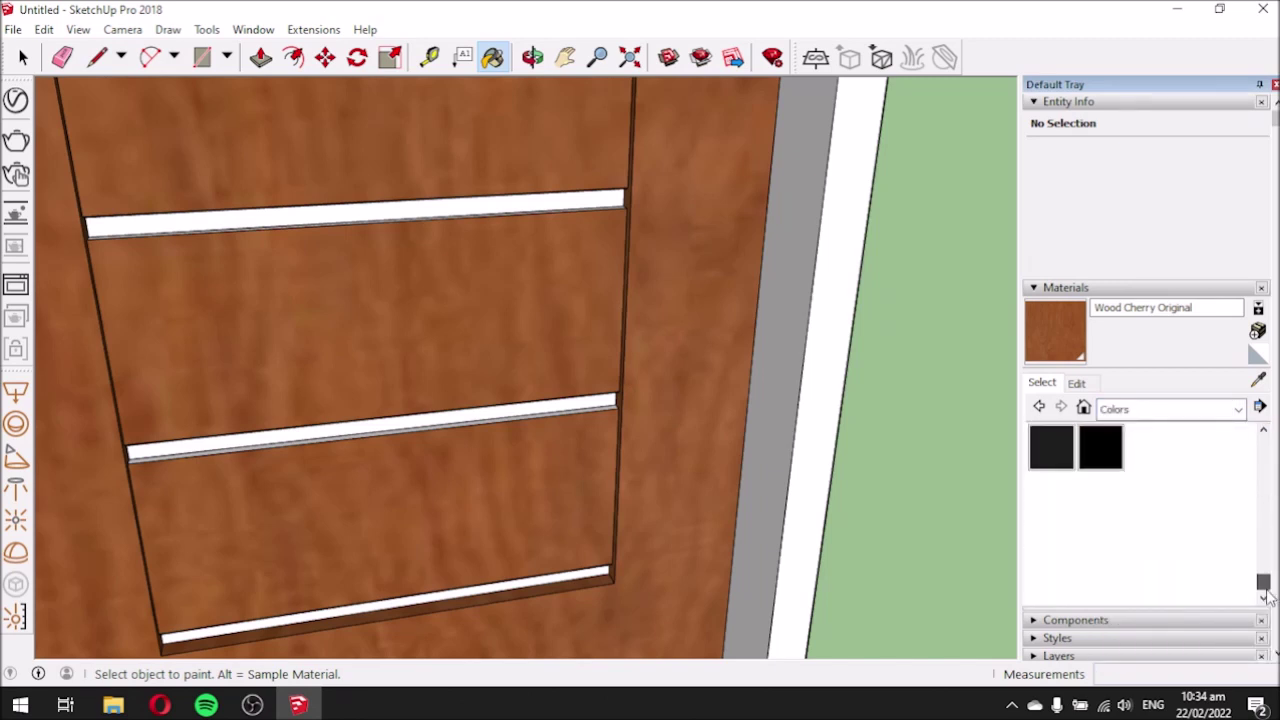
{"action": "left_click", "coordinate": [1096, 459]}
{"action": "scroll", "coordinate": [581, 571], "scroll_direction": "up", "scroll_amount": 2}
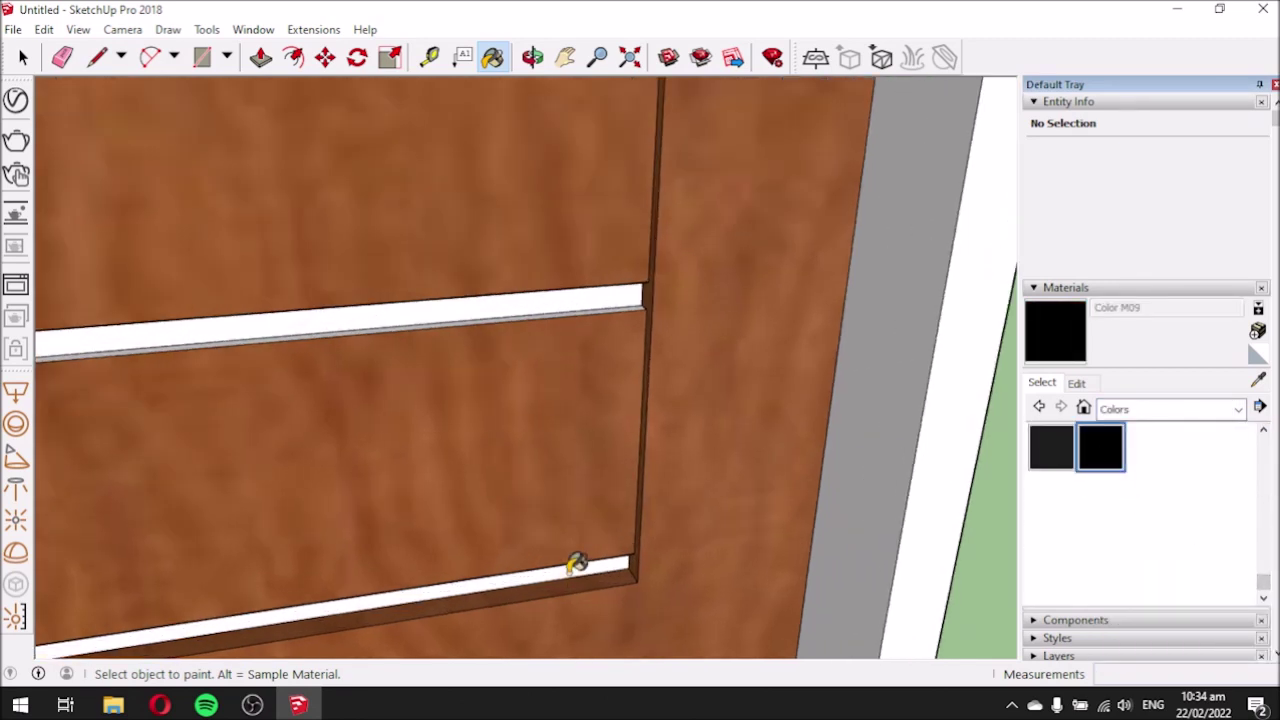
{"action": "left_click", "coordinate": [575, 565]}
{"action": "left_click", "coordinate": [553, 298]}
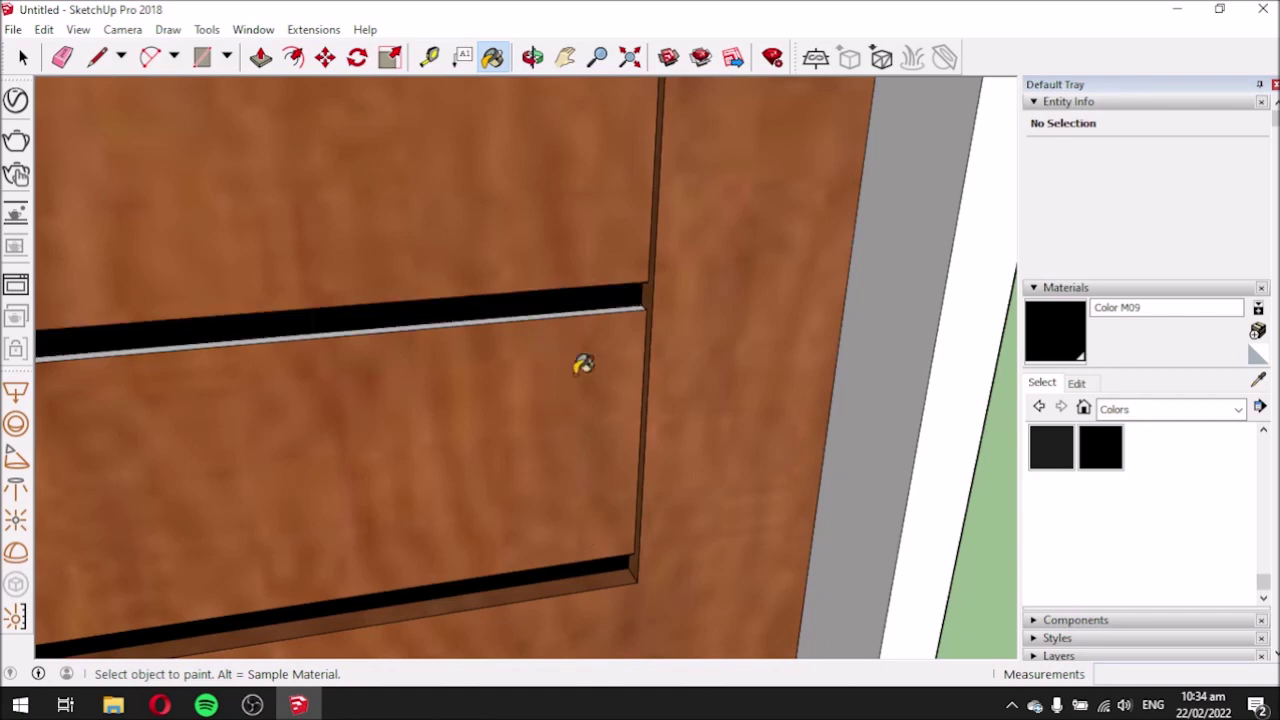
Paint the second and third recessed strips above the bottom strip with Color M09.
{"action": "scroll", "coordinate": [606, 474], "scroll_direction": "down", "scroll_amount": 3}
{"action": "scroll", "coordinate": [509, 157], "scroll_direction": "up", "scroll_amount": 4}
{"action": "left_click", "coordinate": [520, 236]}
{"action": "scroll", "coordinate": [571, 340], "scroll_direction": "down", "scroll_amount": 3}
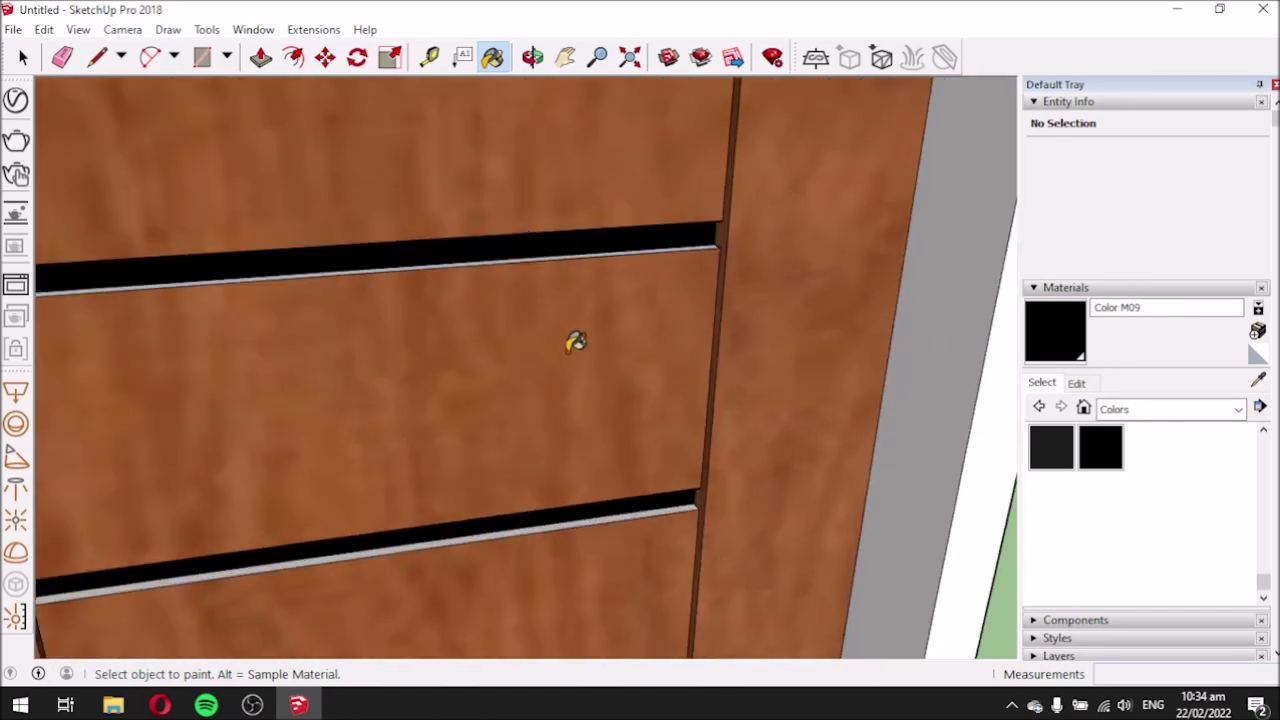
{"action": "scroll", "coordinate": [529, 229], "scroll_direction": "up", "scroll_amount": 4}
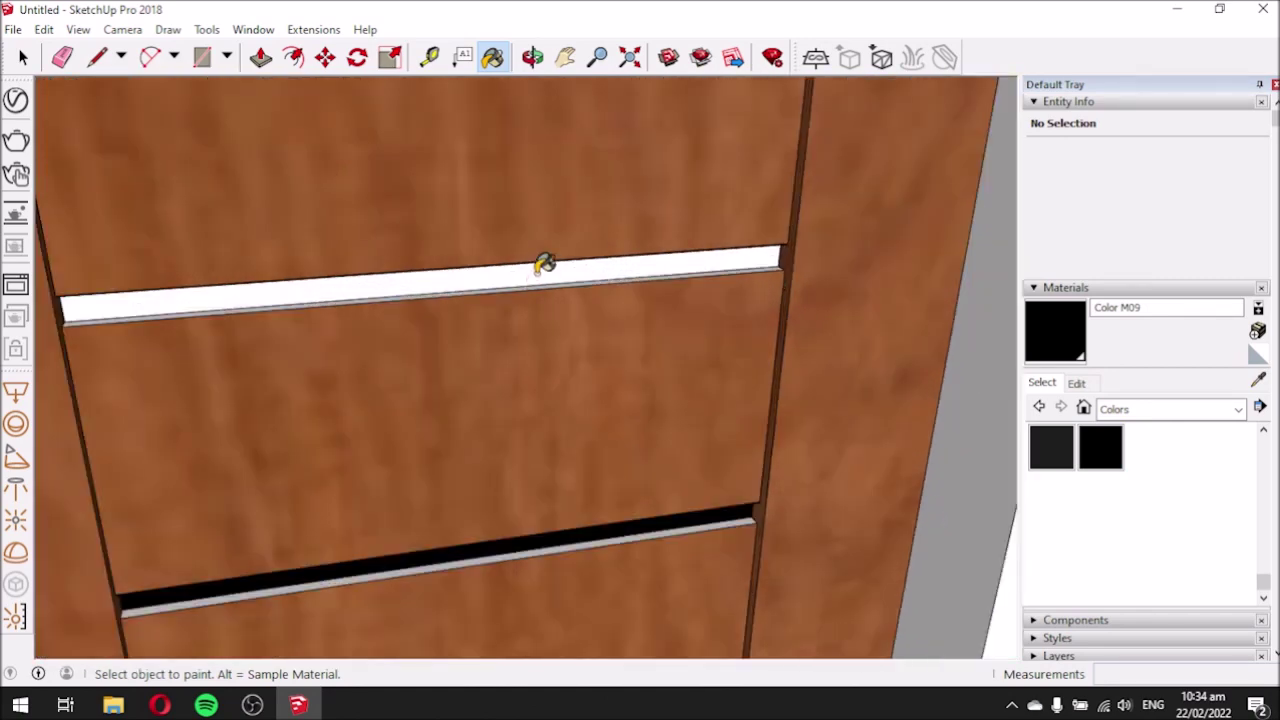
{"action": "left_click", "coordinate": [543, 265]}
Paint the fourth and fifth recessed strips above the bottom strip with Color M09.
{"action": "scroll", "coordinate": [571, 423], "scroll_direction": "down", "scroll_amount": 3}
{"action": "scroll", "coordinate": [550, 254], "scroll_direction": "up", "scroll_amount": 3}
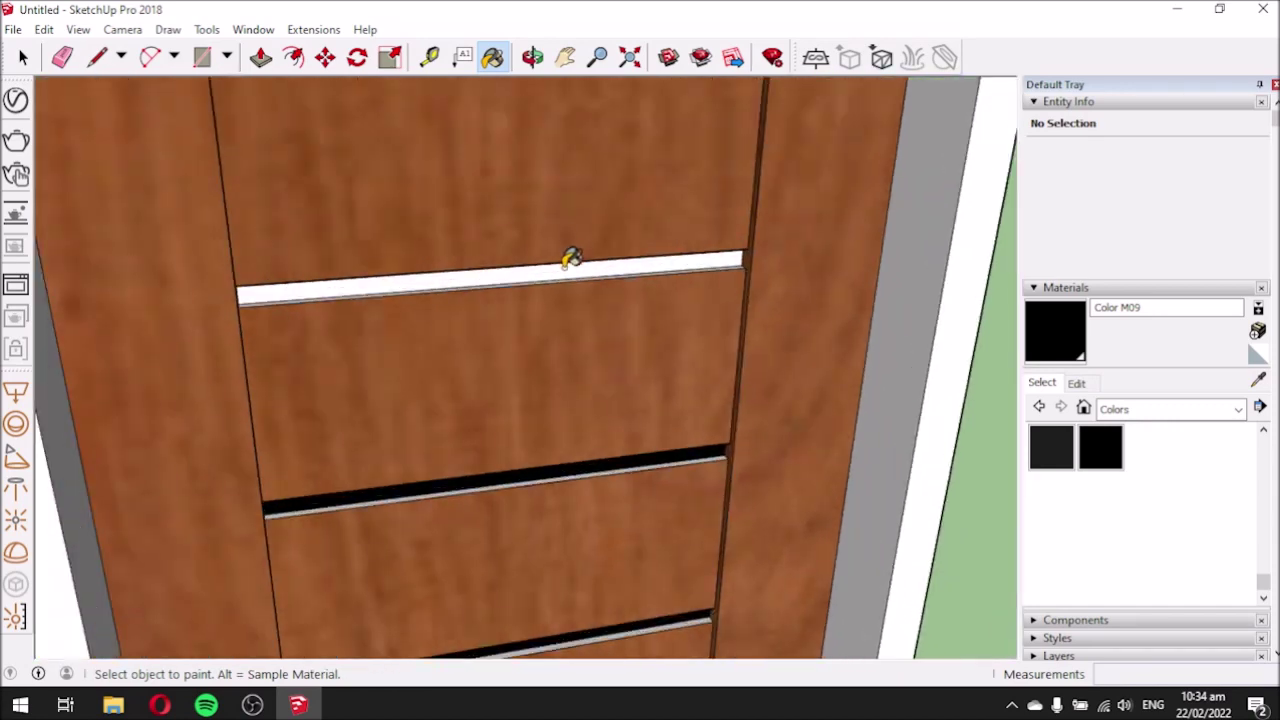
{"action": "left_click", "coordinate": [570, 259]}
{"action": "scroll", "coordinate": [588, 327], "scroll_direction": "down", "scroll_amount": 3}
{"action": "scroll", "coordinate": [601, 149], "scroll_direction": "up", "scroll_amount": 3}
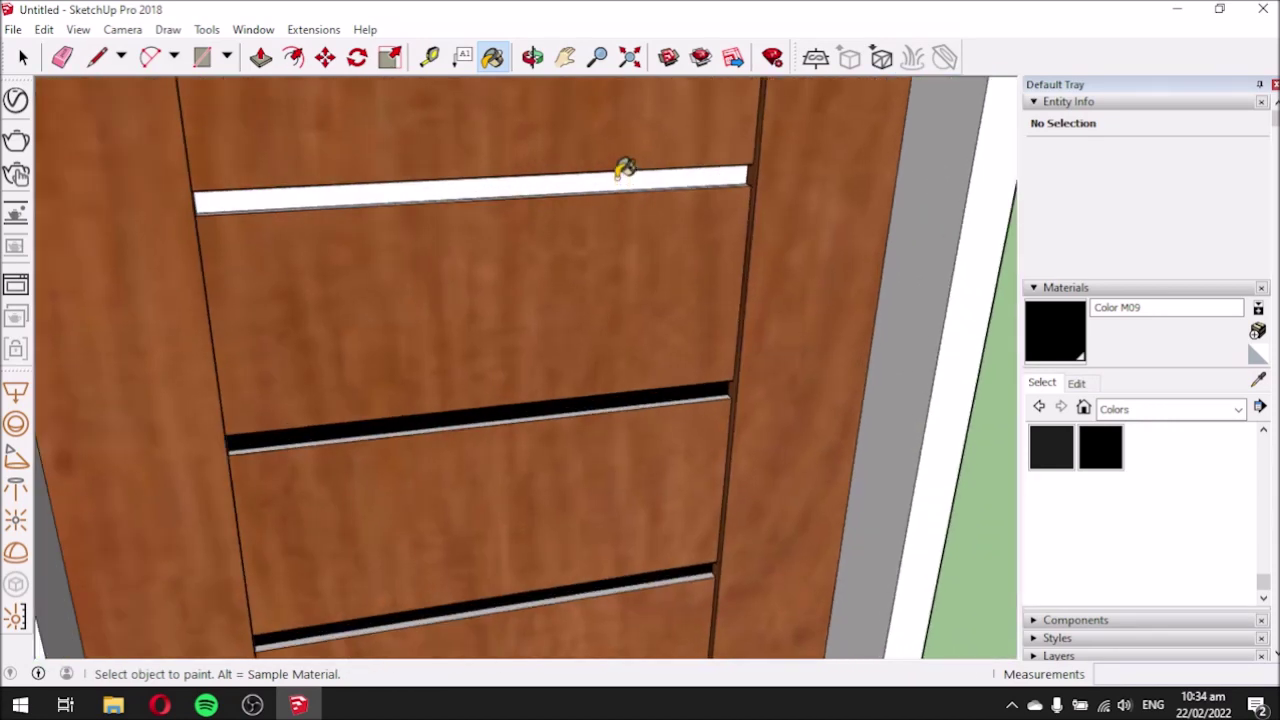
{"action": "left_click", "coordinate": [623, 170]}
Paint the sixth and seventh strips above the bottom strip and the strip at the panel's upper edge with Color M09.
{"action": "scroll", "coordinate": [644, 345], "scroll_direction": "down", "scroll_amount": 3}
{"action": "scroll", "coordinate": [620, 110], "scroll_direction": "up", "scroll_amount": 2}
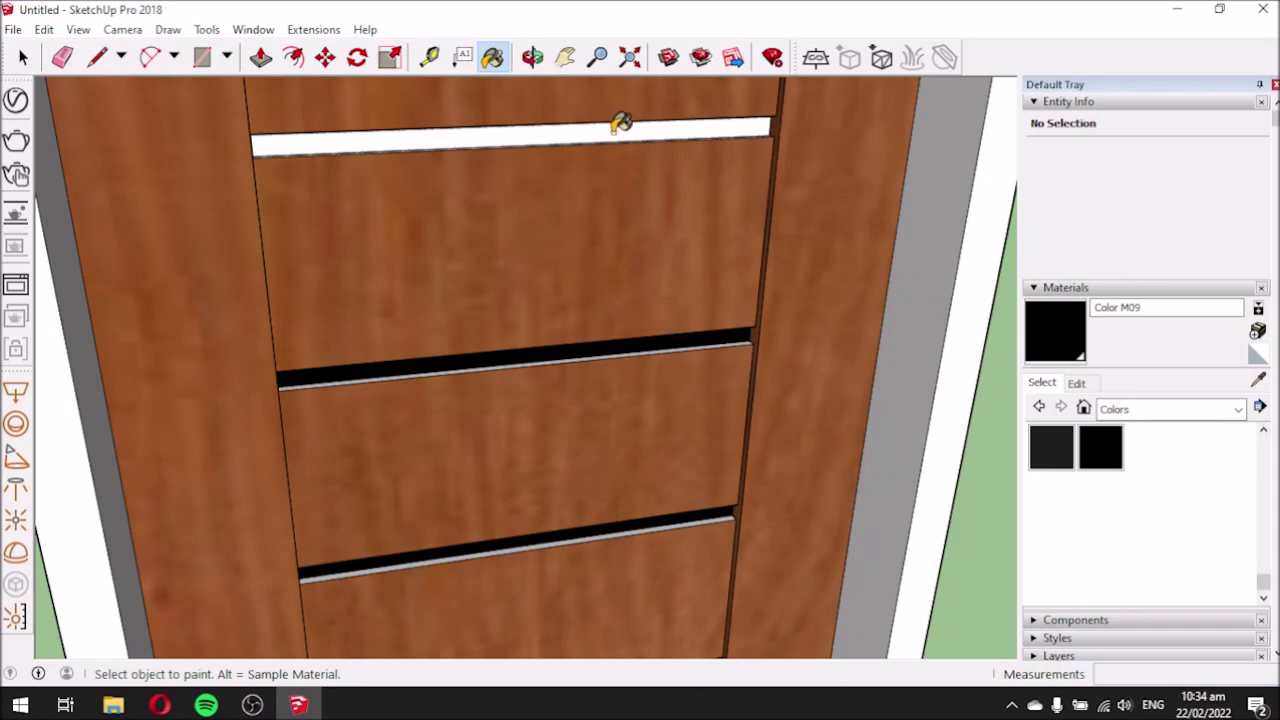
{"action": "left_click", "coordinate": [621, 122]}
{"action": "scroll", "coordinate": [586, 386], "scroll_direction": "down", "scroll_amount": 3}
{"action": "scroll", "coordinate": [597, 143], "scroll_direction": "up", "scroll_amount": 3}
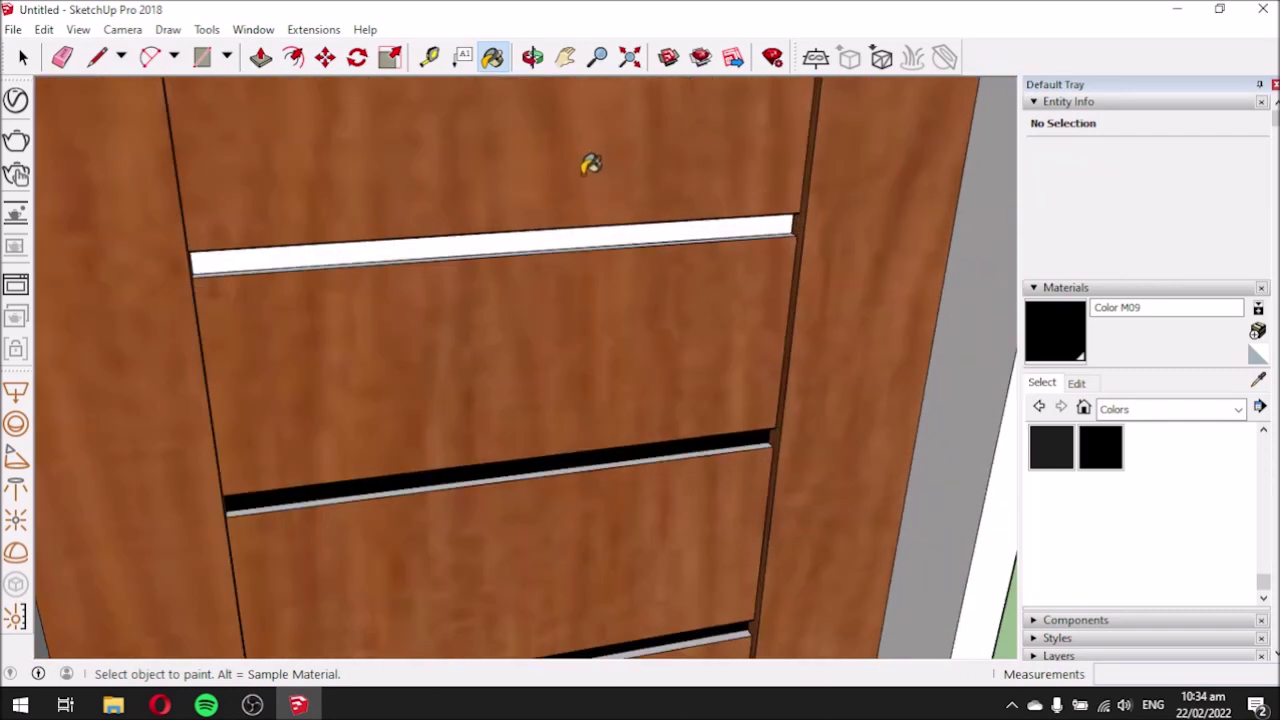
{"action": "scroll", "coordinate": [590, 250], "scroll_direction": "down", "scroll_amount": 3}
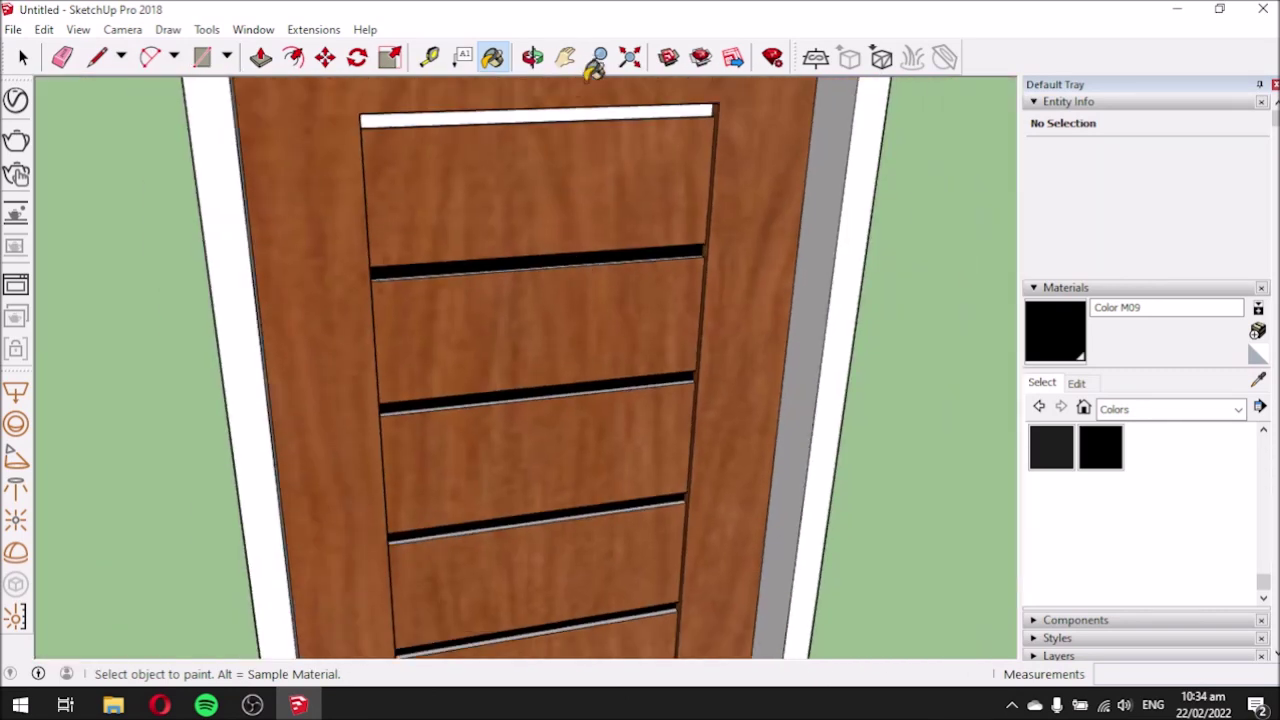
{"action": "scroll", "coordinate": [620, 114], "scroll_direction": "up", "scroll_amount": 3}
{"action": "scroll", "coordinate": [619, 105], "scroll_direction": "down", "scroll_amount": 4}
Select the entire second door with its frame and make it a group.
{"action": "middle_click_drag", "start_coordinate": [580, 163], "coordinate": [560, 259]}
{"action": "scroll", "coordinate": [560, 259], "scroll_direction": "down", "scroll_amount": 6}
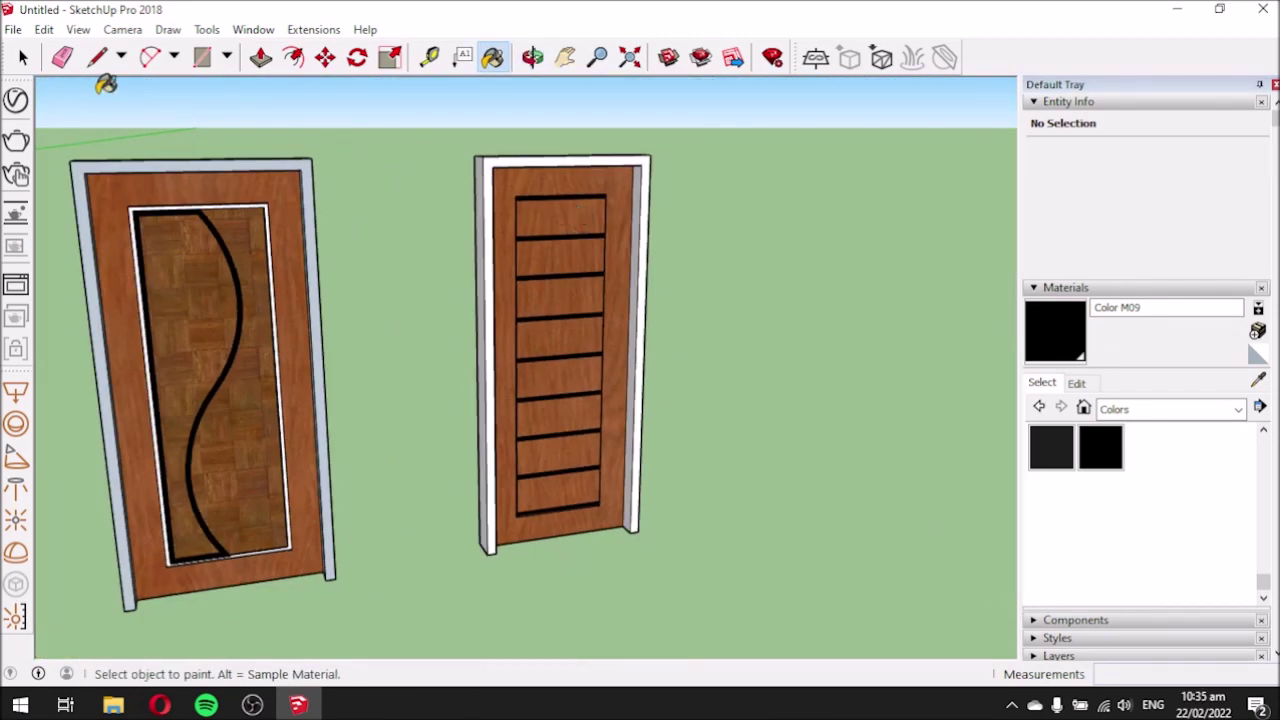
{"action": "left_click", "coordinate": [23, 57]}
{"action": "middle_click_drag", "start_coordinate": [357, 226], "coordinate": [623, 290]}
{"action": "middle_click_drag", "start_coordinate": [513, 266], "coordinate": [434, 166]}
{"action": "left_click_drag", "start_coordinate": [412, 143], "coordinate": [680, 497]}
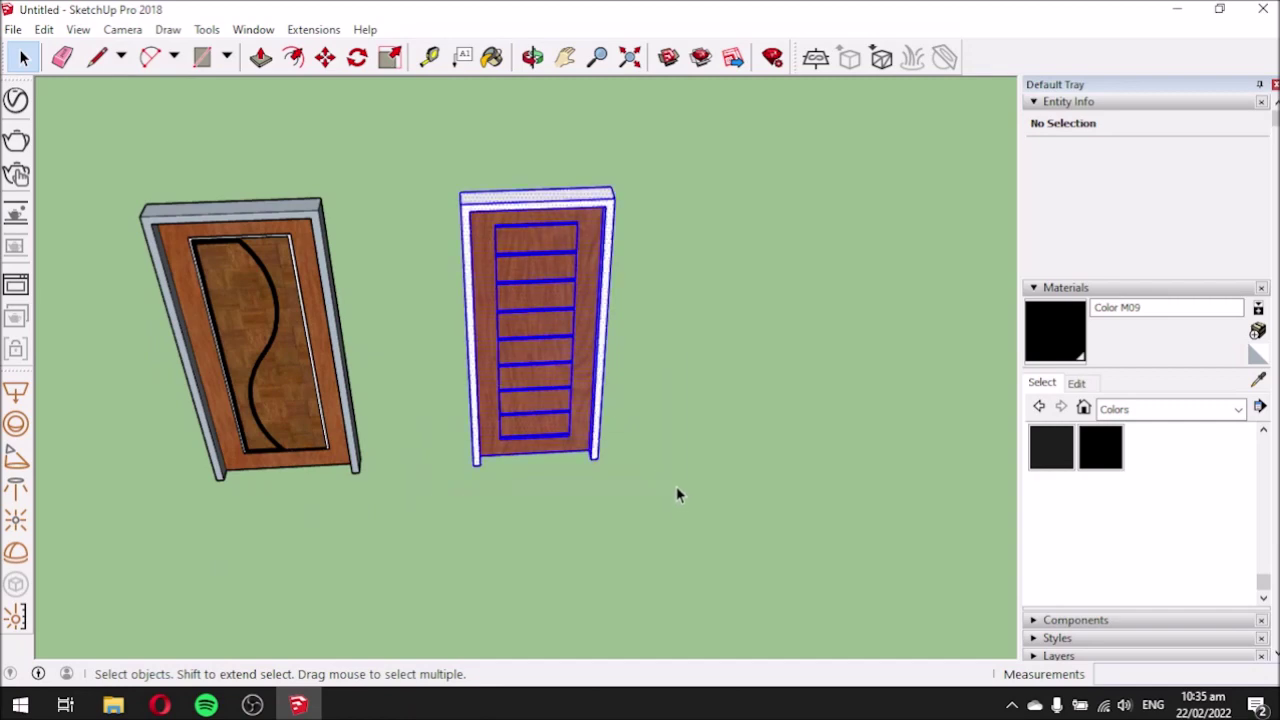
{"action": "right_click", "coordinate": [565, 358]}
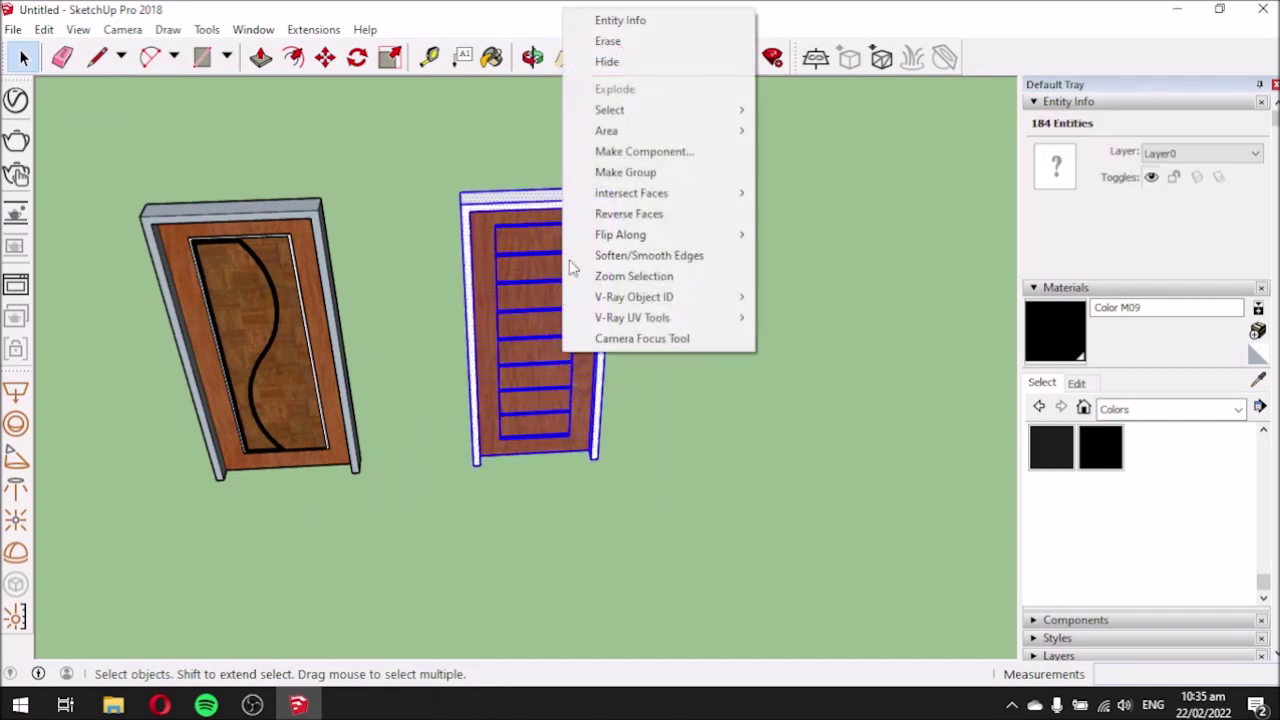
{"action": "left_click", "coordinate": [622, 173]}
{"action": "middle_click_drag", "start_coordinate": [694, 306], "coordinate": [347, 360]}
{"action": "left_click", "coordinate": [440, 422]}
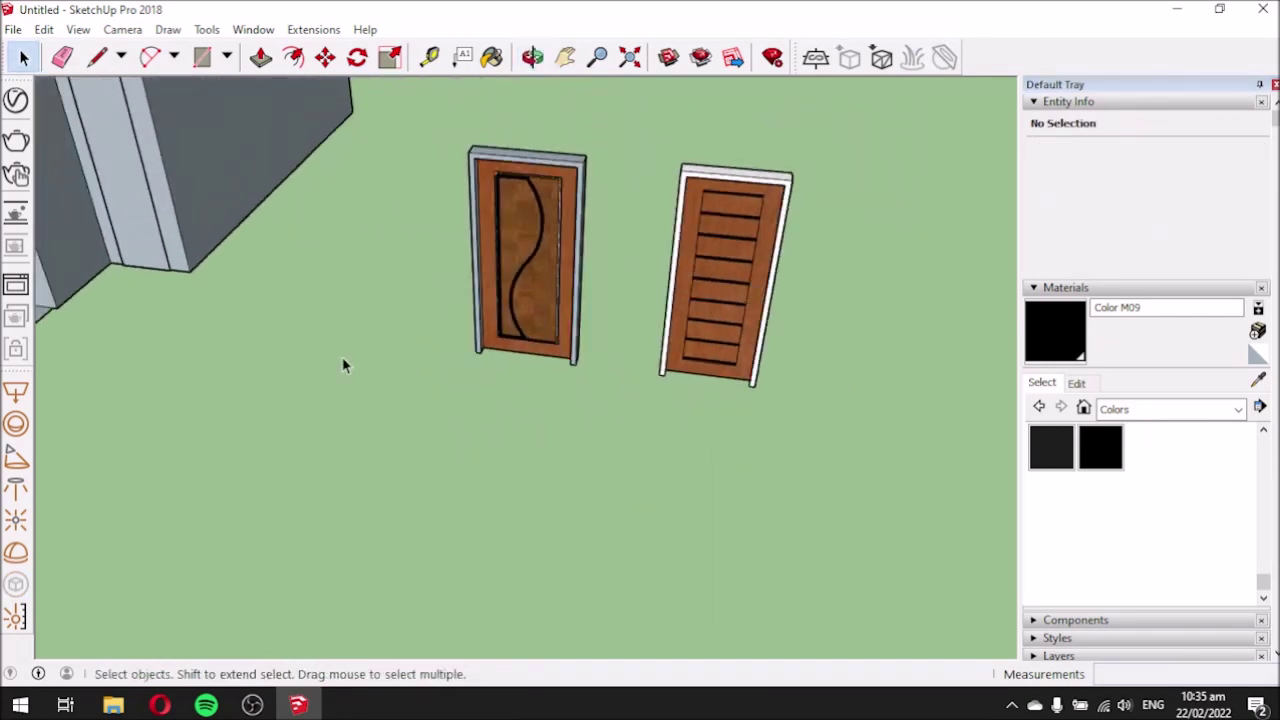
Examine the house model and the two finished doors from several viewpoints.
{"action": "scroll", "coordinate": [349, 355], "scroll_direction": "down", "scroll_amount": 4}
{"action": "middle_click_drag", "start_coordinate": [255, 215], "coordinate": [420, 358]}
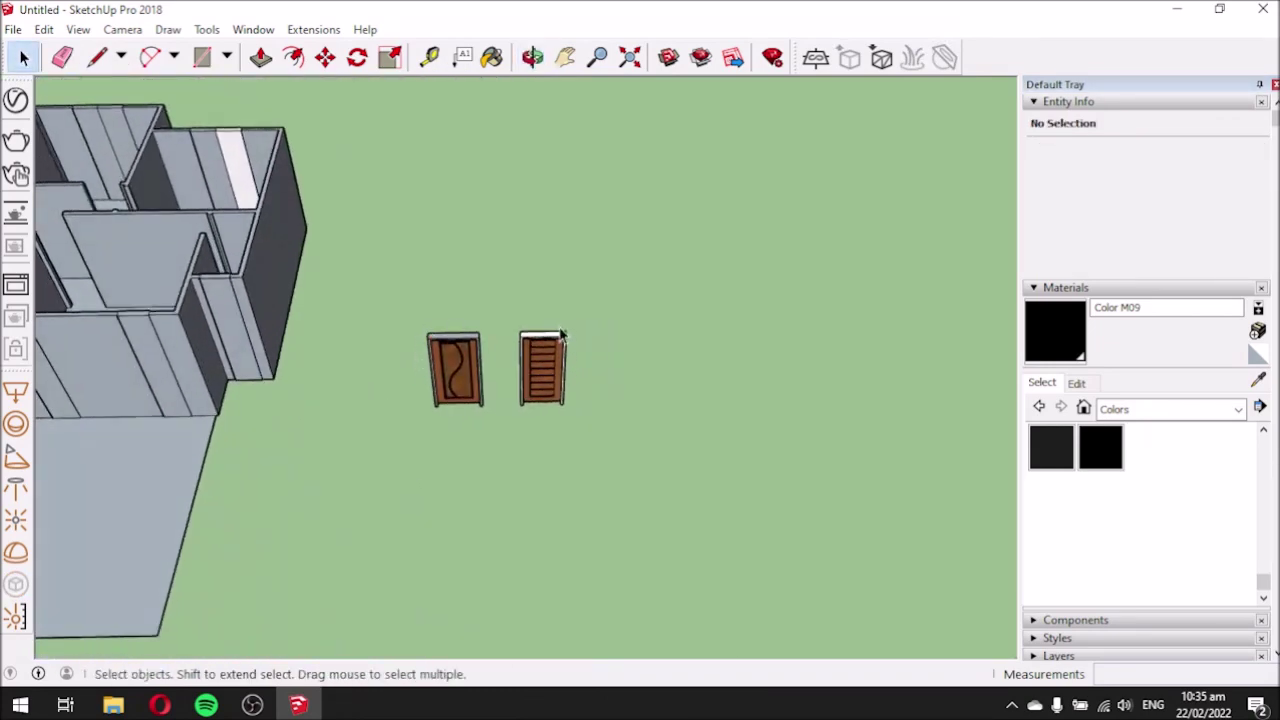
{"action": "scroll", "coordinate": [565, 341], "scroll_direction": "down", "scroll_amount": 2}
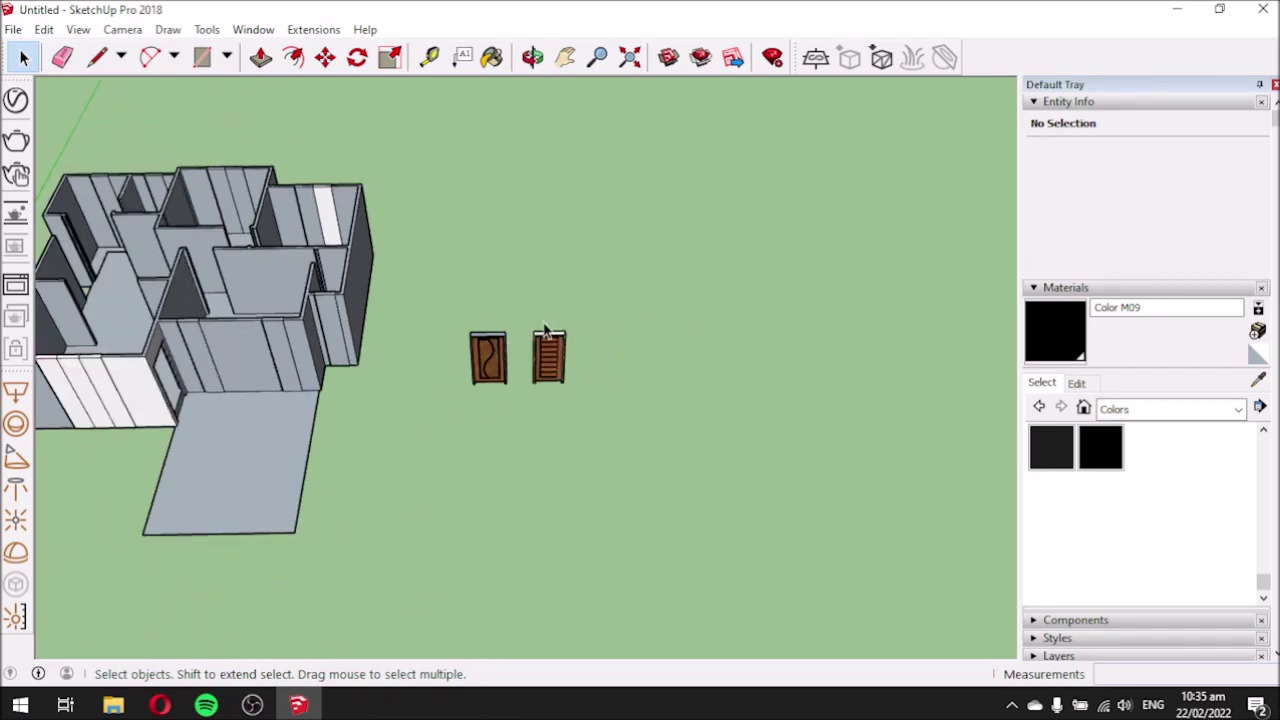
{"action": "middle_click_drag", "start_coordinate": [404, 275], "coordinate": [266, 123]}
{"action": "scroll", "coordinate": [259, 119], "scroll_direction": "down", "scroll_amount": 2}
{"action": "middle_click_drag", "start_coordinate": [284, 279], "coordinate": [314, 220]}
{"action": "scroll", "coordinate": [440, 282], "scroll_direction": "up", "scroll_amount": 2}
{"action": "scroll", "coordinate": [440, 282], "scroll_direction": "up", "scroll_amount": 2}
{"action": "scroll", "coordinate": [614, 278], "scroll_direction": "down", "scroll_amount": 2}
{"action": "scroll", "coordinate": [751, 286], "scroll_direction": "up", "scroll_amount": 2}
{"action": "scroll", "coordinate": [505, 243], "scroll_direction": "up", "scroll_amount": 2}
Draw an upright rectangular face 0.6 m wide and about 1.8 m high with lines beside the second door.
{"action": "middle_click_drag", "start_coordinate": [548, 298], "coordinate": [562, 264]}
{"action": "scroll", "coordinate": [548, 250], "scroll_direction": "up", "scroll_amount": 2}
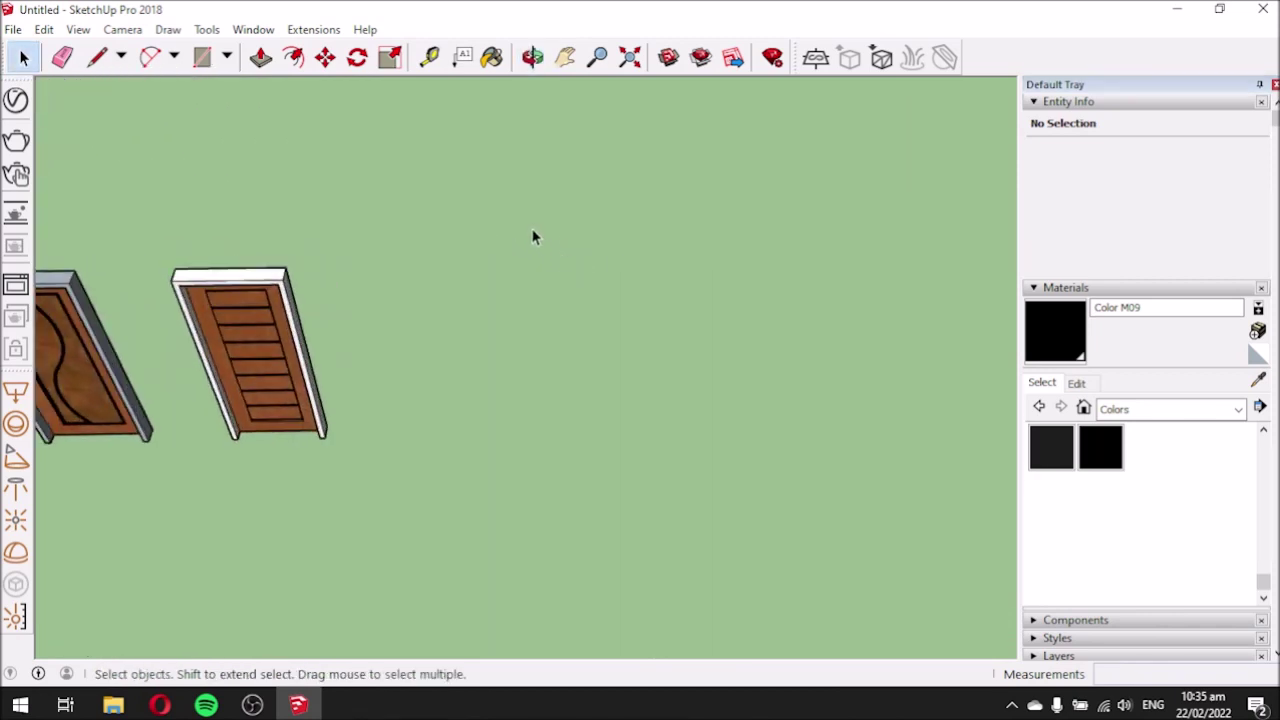
{"action": "left_click", "coordinate": [97, 57]}
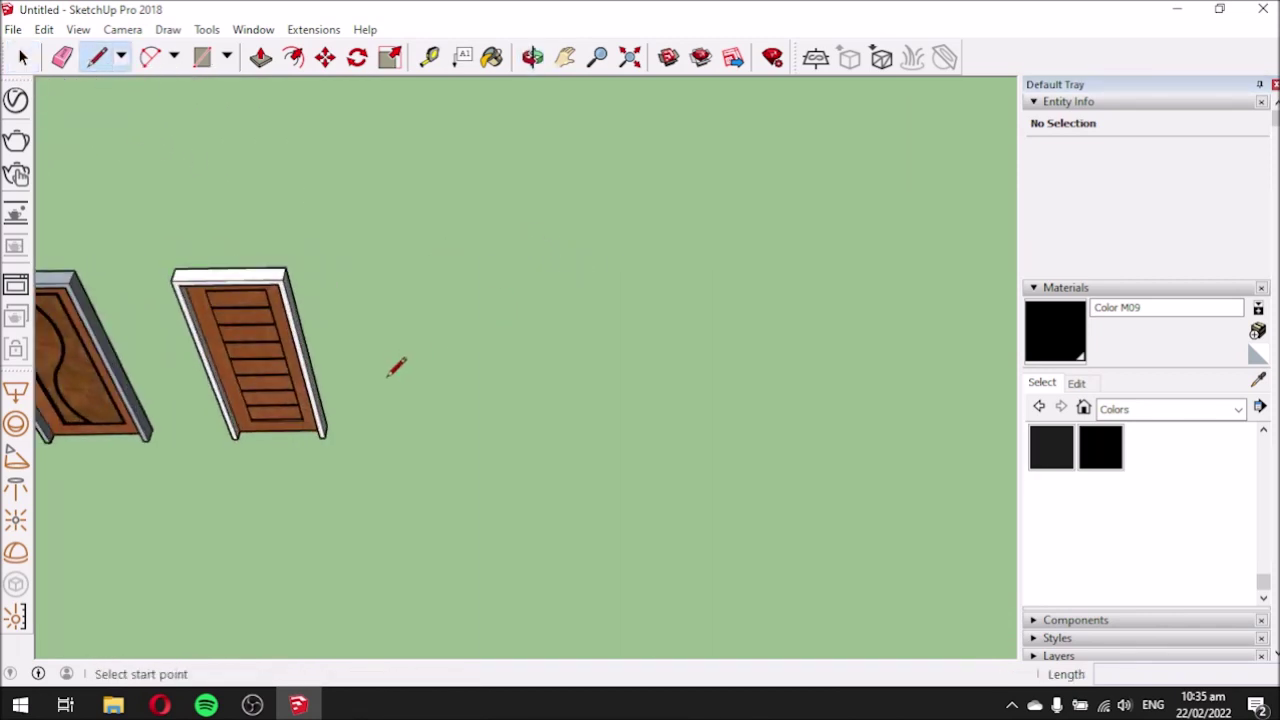
{"action": "left_click", "coordinate": [405, 425]}
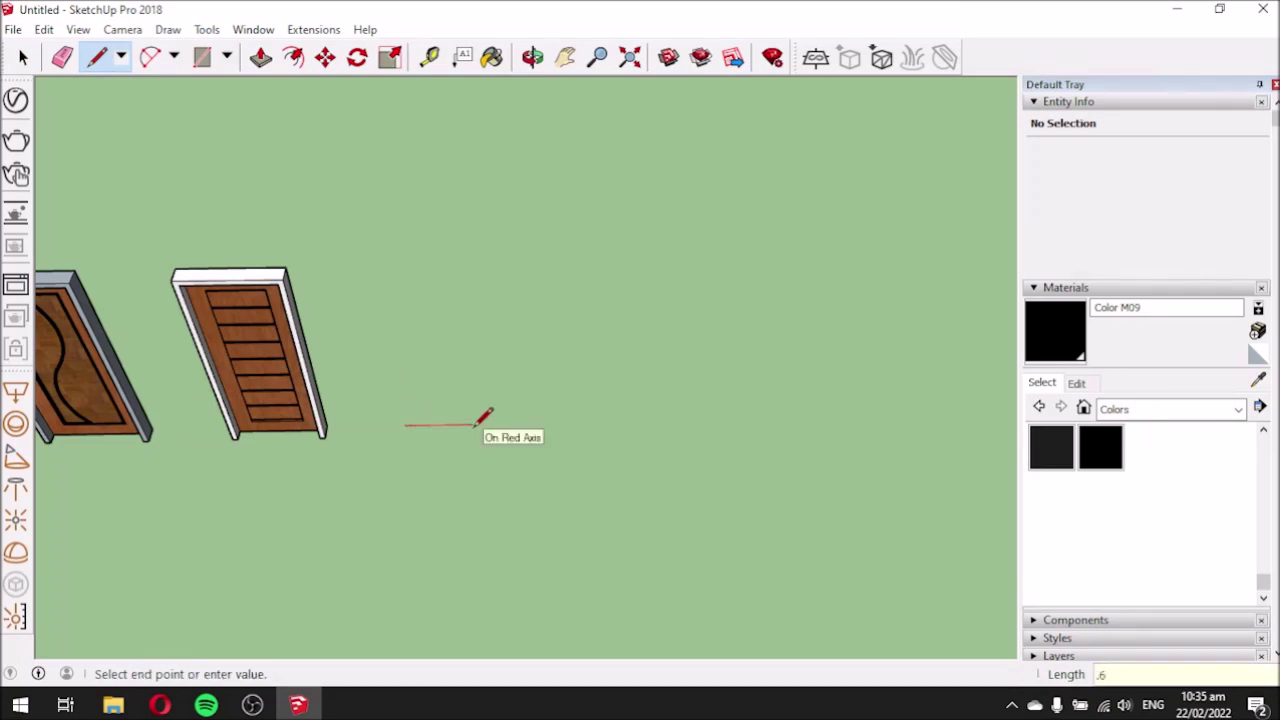
{"action": "left_click", "coordinate": [464, 424]}
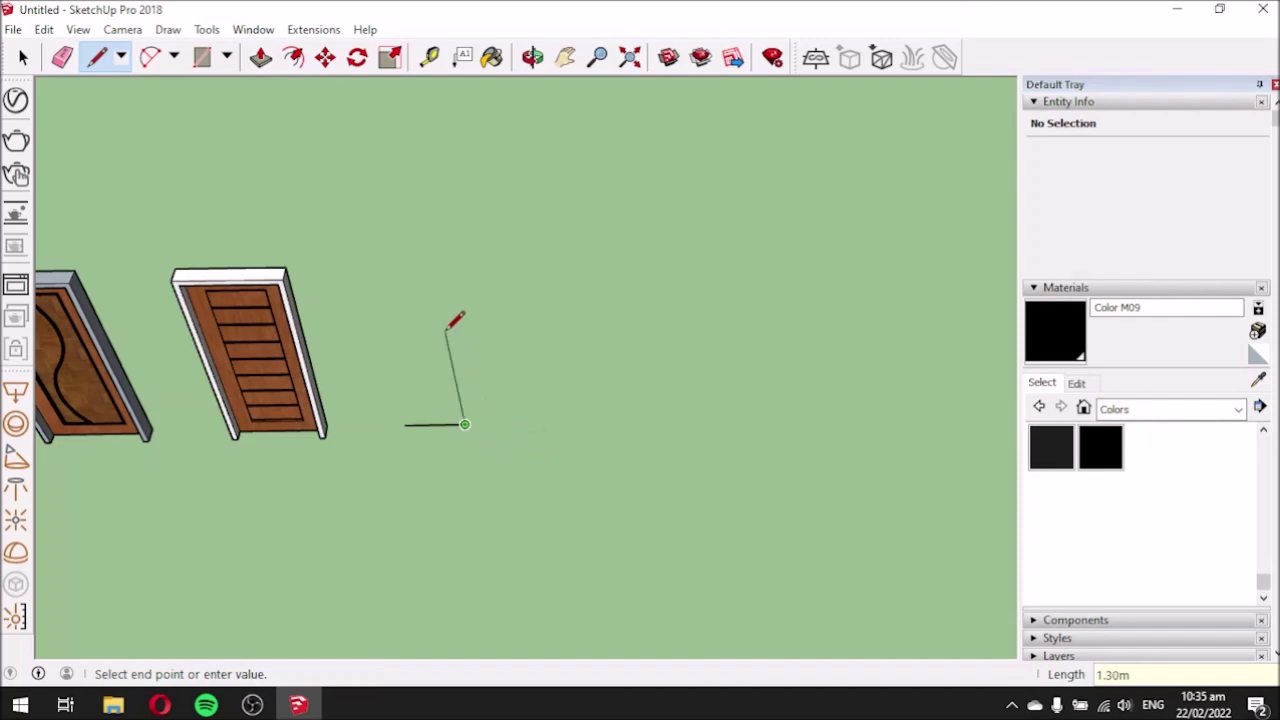
{"action": "scroll", "coordinate": [443, 298], "scroll_direction": "down", "scroll_amount": 2}
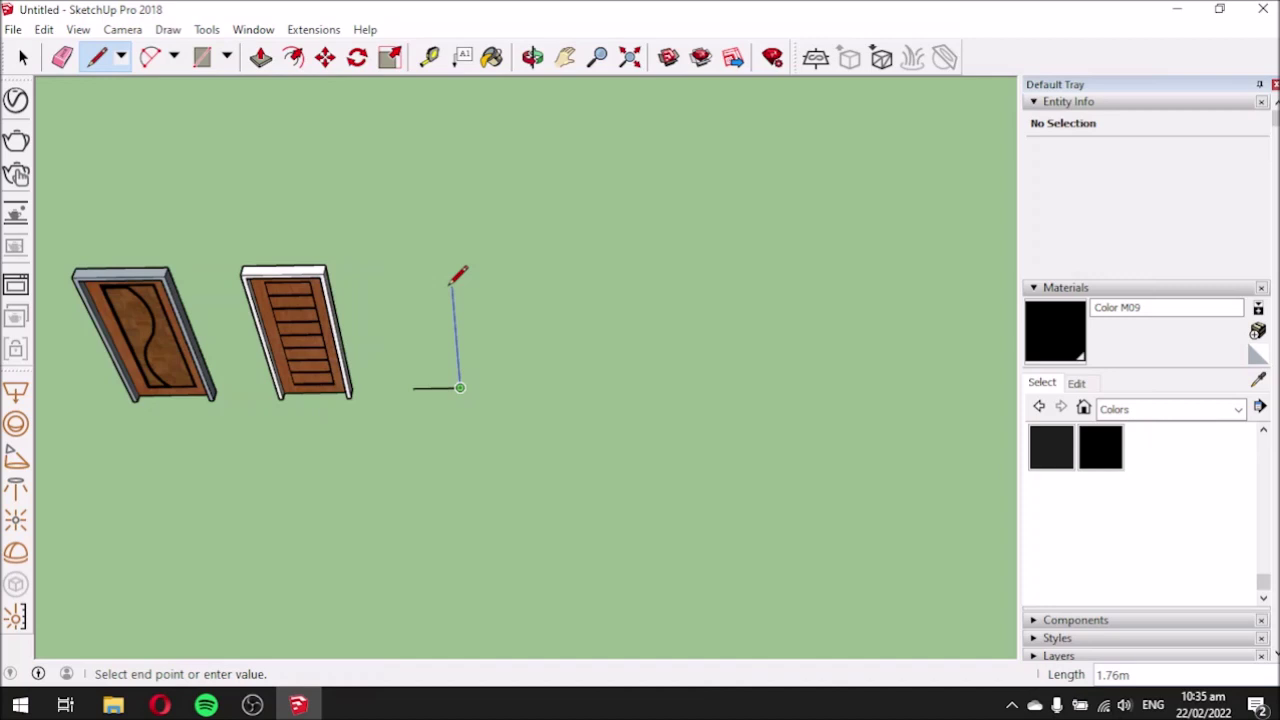
{"action": "left_click", "coordinate": [451, 284]}
{"action": "middle_click_drag", "start_coordinate": [420, 343], "coordinate": [431, 281]}
{"action": "scroll", "coordinate": [431, 281], "scroll_direction": "up", "scroll_amount": 2}
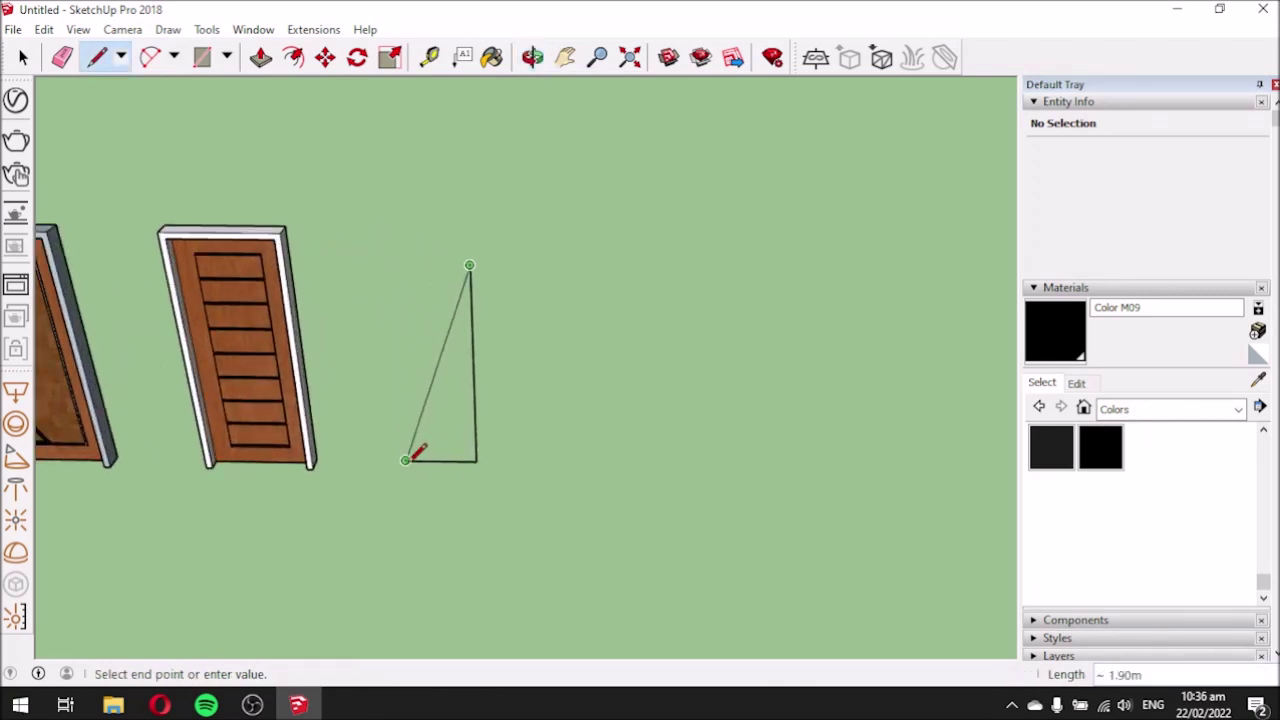
{"action": "left_click", "coordinate": [390, 265]}
{"action": "left_click", "coordinate": [405, 459]}
Offset the outline of the new rectangular face beside the second door inward by 0.05 m.
{"action": "middle_click_drag", "start_coordinate": [400, 366], "coordinate": [358, 268]}
{"action": "scroll", "coordinate": [358, 270], "scroll_direction": "up", "scroll_amount": 3}
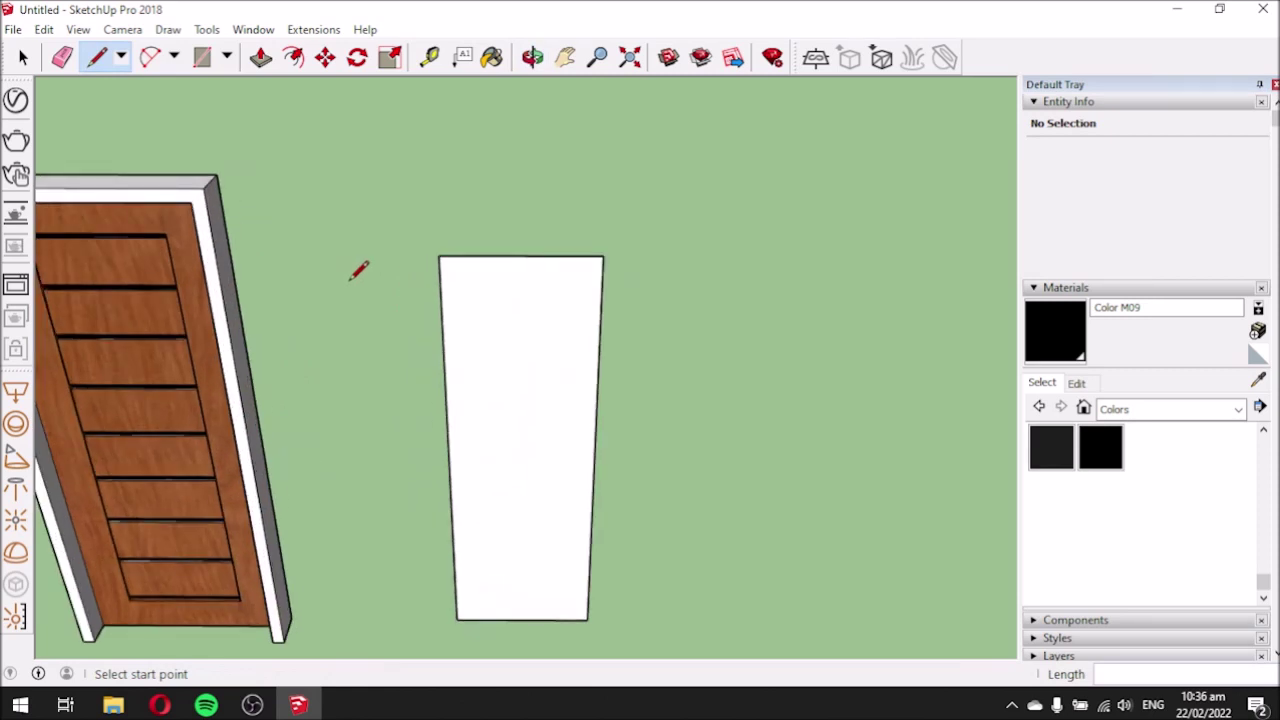
{"action": "middle_click_drag", "start_coordinate": [428, 306], "coordinate": [500, 336]}
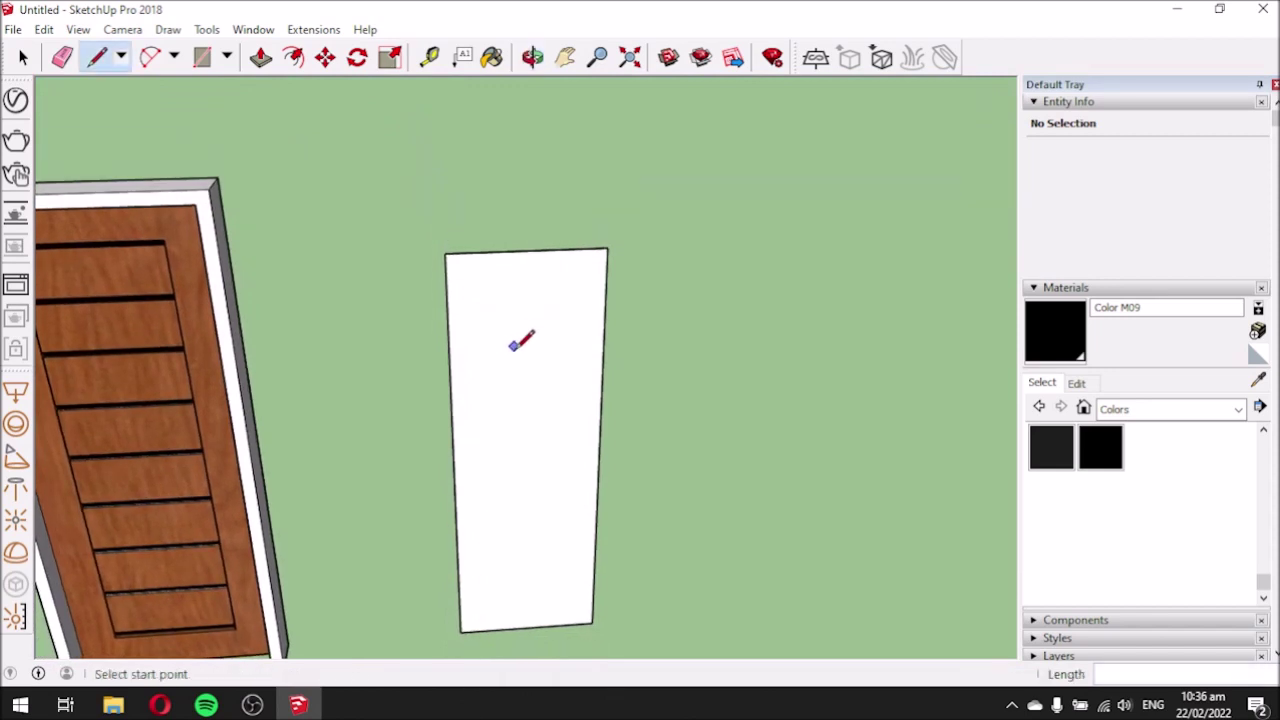
{"action": "scroll", "coordinate": [521, 361], "scroll_direction": "up", "scroll_amount": 1}
{"action": "scroll", "coordinate": [526, 361], "scroll_direction": "down", "scroll_amount": 2}
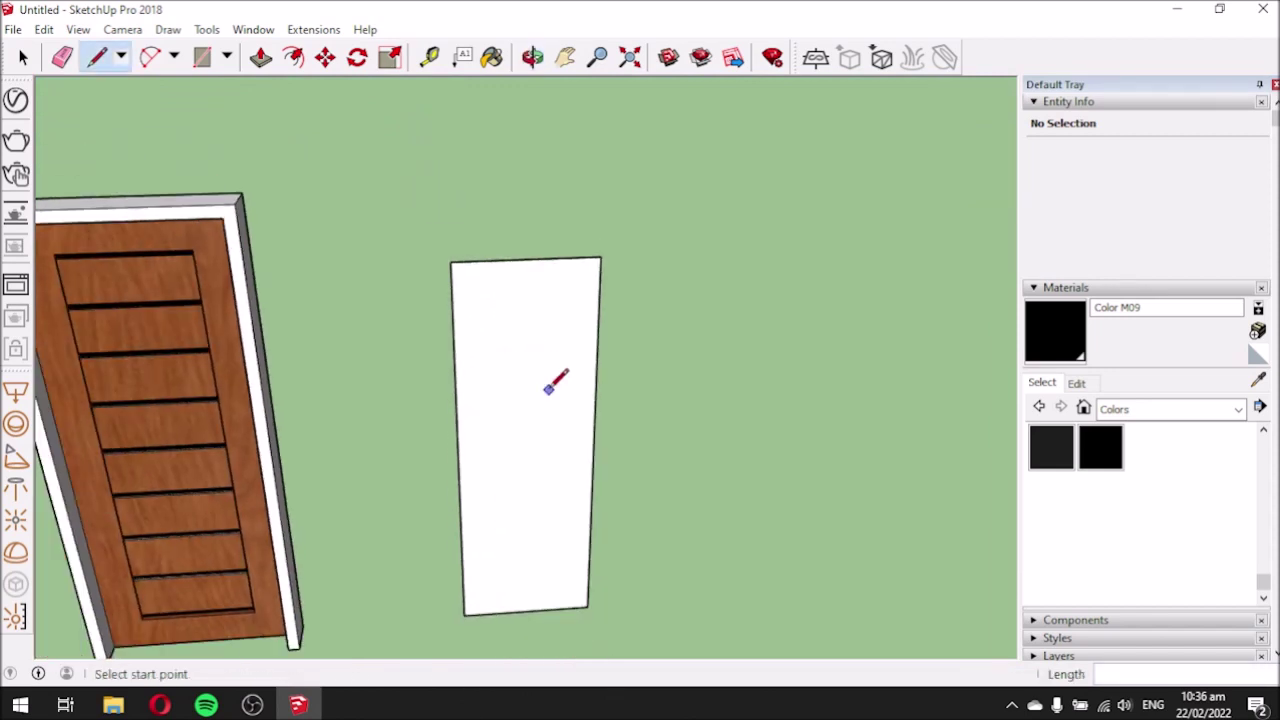
{"action": "left_click", "coordinate": [294, 56]}
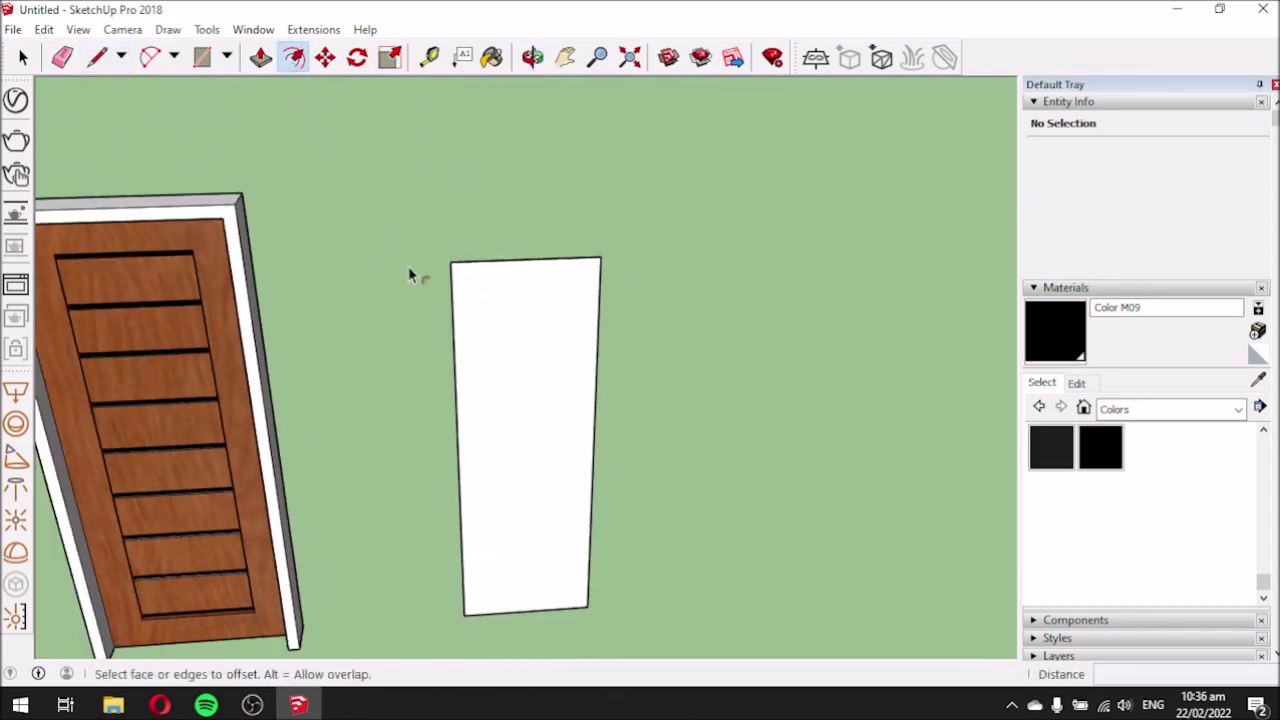
{"action": "left_click", "coordinate": [506, 287]}
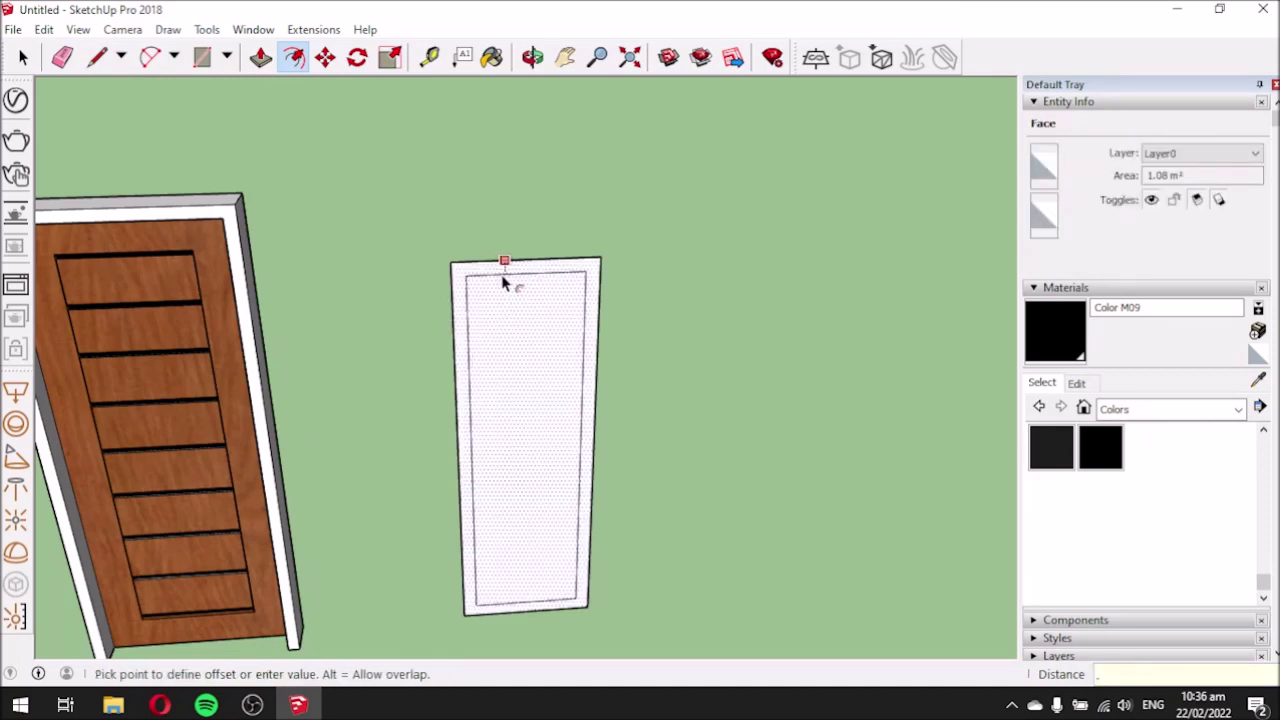
{"action": "type", "text": ".05"}
{"action": "key", "text": "Return"}
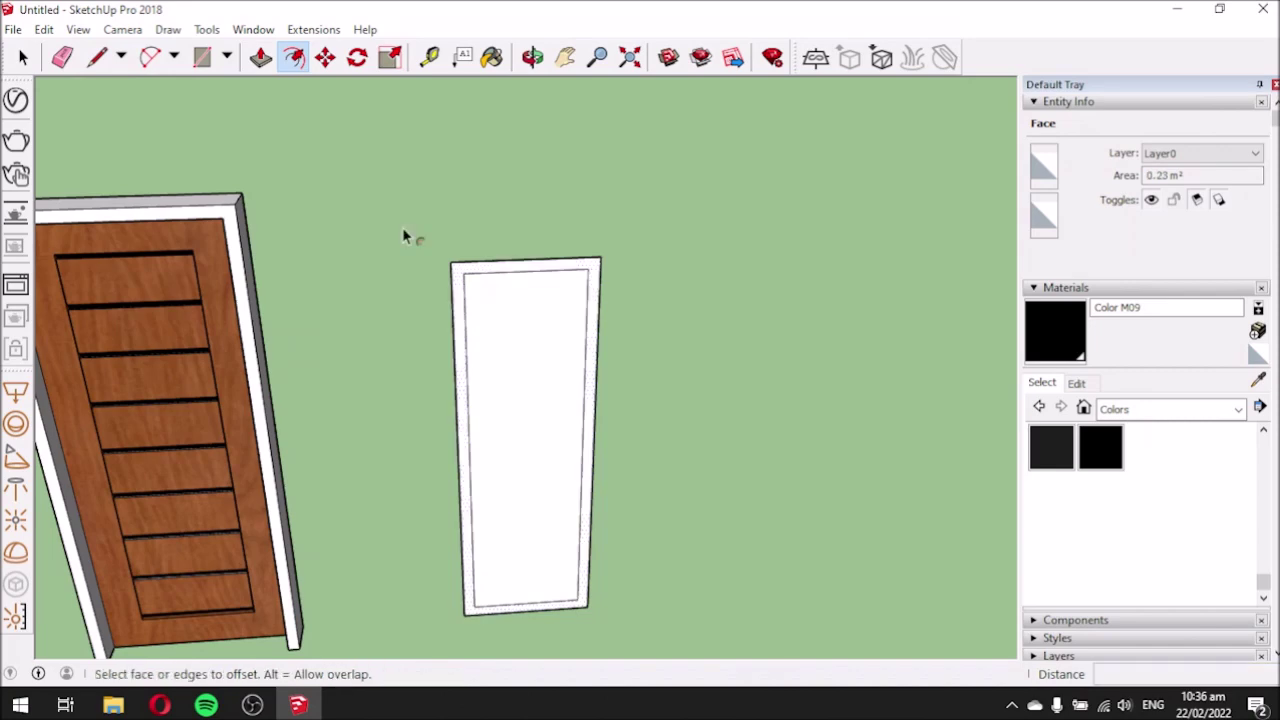
{"action": "middle_click_drag", "start_coordinate": [630, 395], "coordinate": [657, 395]}
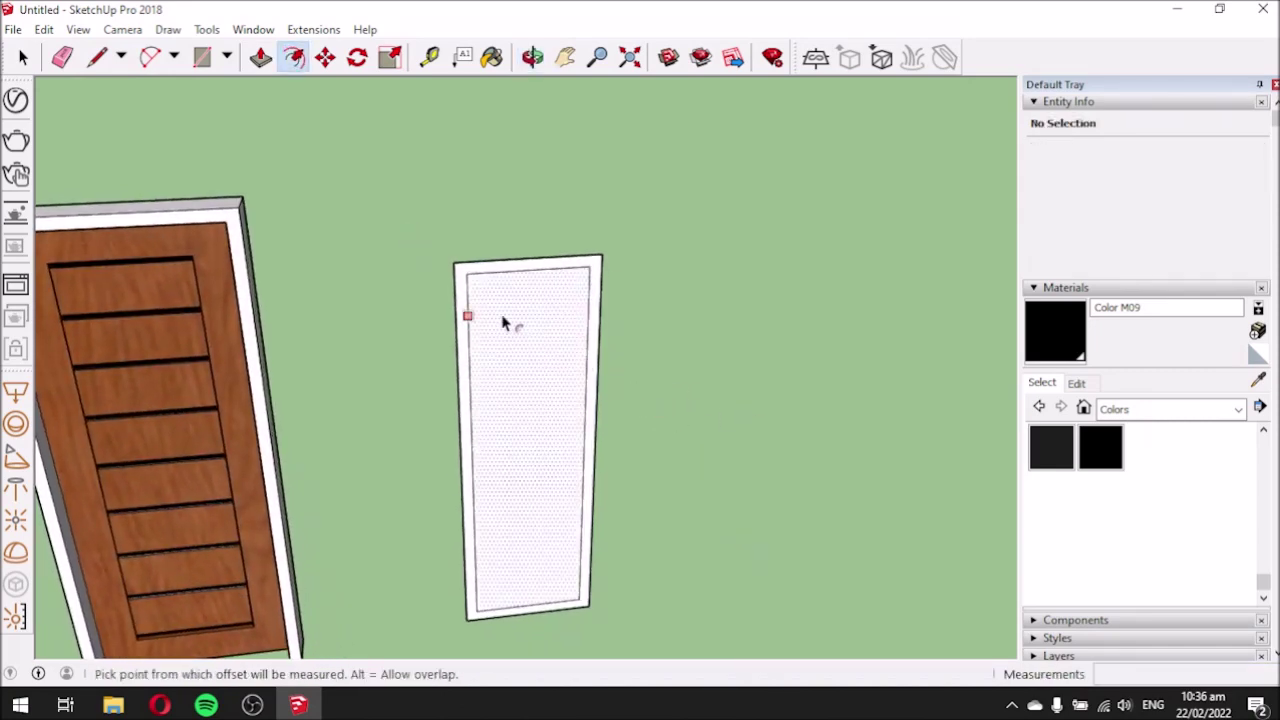
{"action": "scroll", "coordinate": [586, 320], "scroll_direction": "up", "scroll_amount": 2}
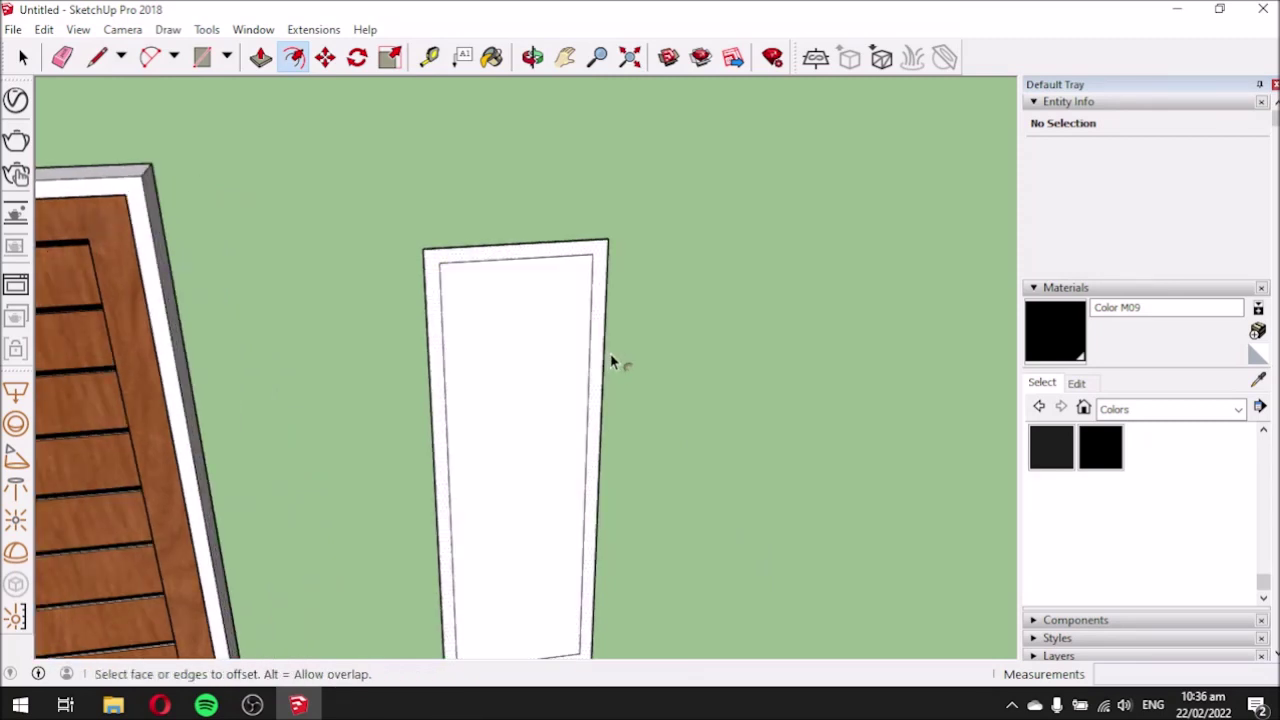
{"action": "left_click", "coordinate": [538, 262]}
{"action": "key", "text": "Escape"}
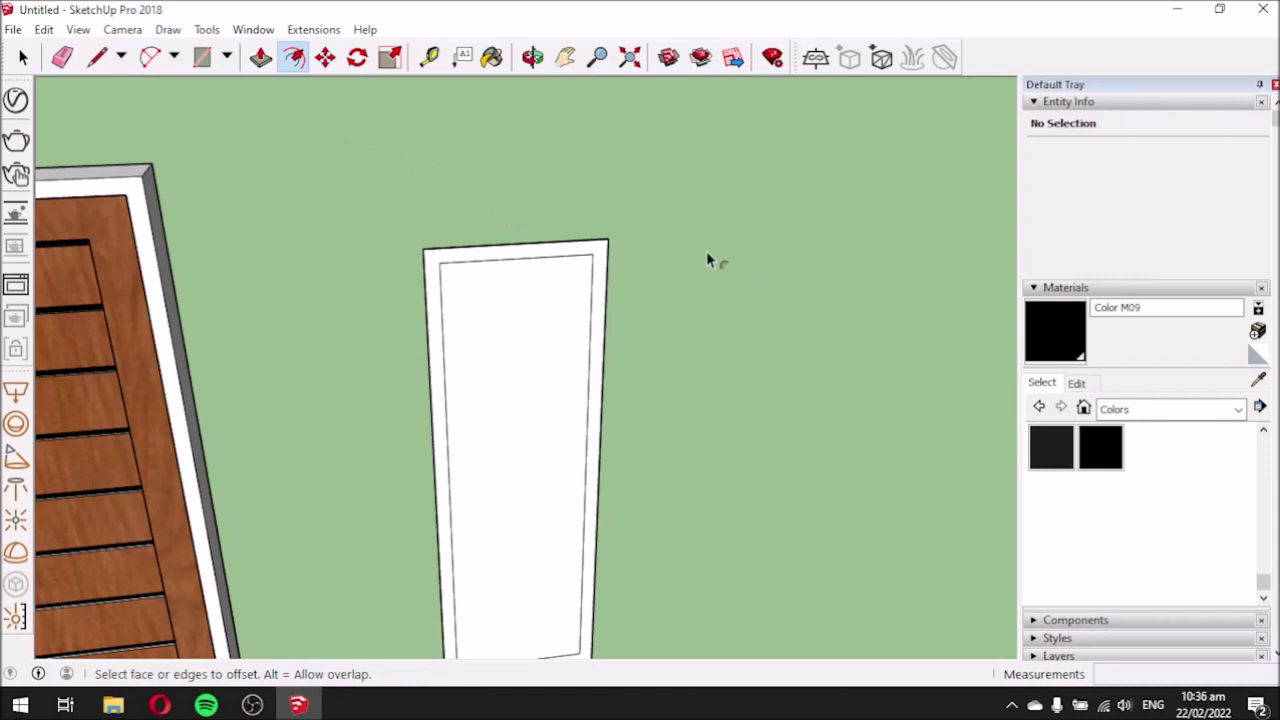
Push/Pull the border between the two outlines 0.05 m forward to form the third door's frame.
{"action": "left_click", "coordinate": [262, 58]}
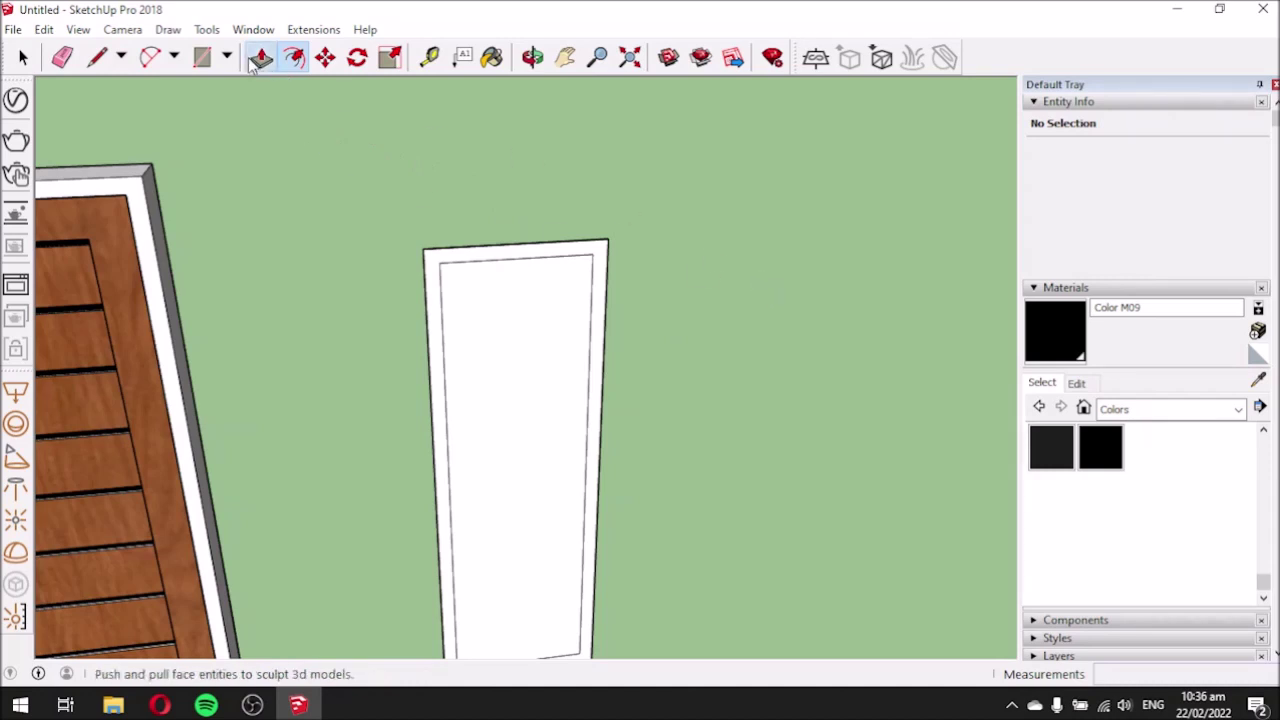
{"action": "left_click", "coordinate": [457, 265]}
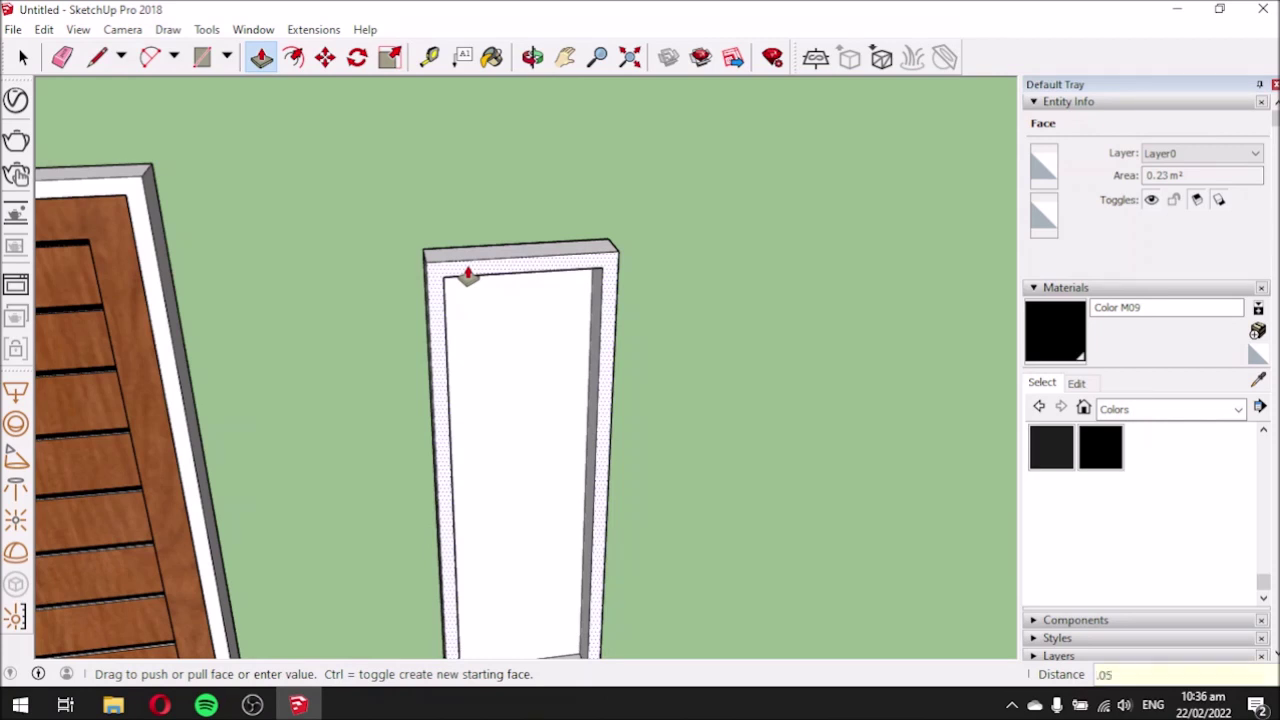
{"action": "type", "text": ".05"}
{"action": "key", "text": "Return"}
{"action": "middle_click_drag", "start_coordinate": [434, 297], "coordinate": [440, 330]}
{"action": "middle_click_drag", "start_coordinate": [495, 390], "coordinate": [437, 400]}
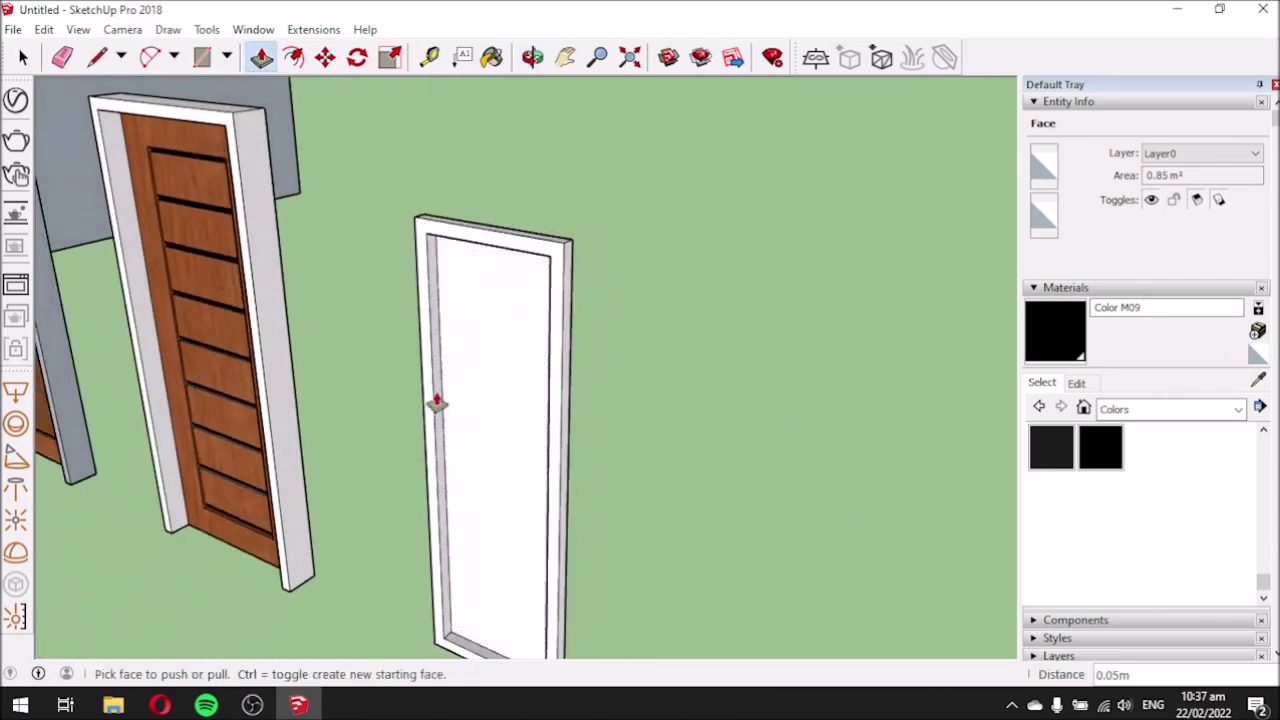
Paint the panel inside the third door's frame with Translucent Glass Gray from the Glass and Mirrors materials.
{"action": "scroll", "coordinate": [453, 428], "scroll_direction": "up", "scroll_amount": 1}
{"action": "middle_click_drag", "start_coordinate": [523, 306], "coordinate": [700, 358]}
{"action": "middle_click_drag", "start_coordinate": [523, 351], "coordinate": [705, 364]}
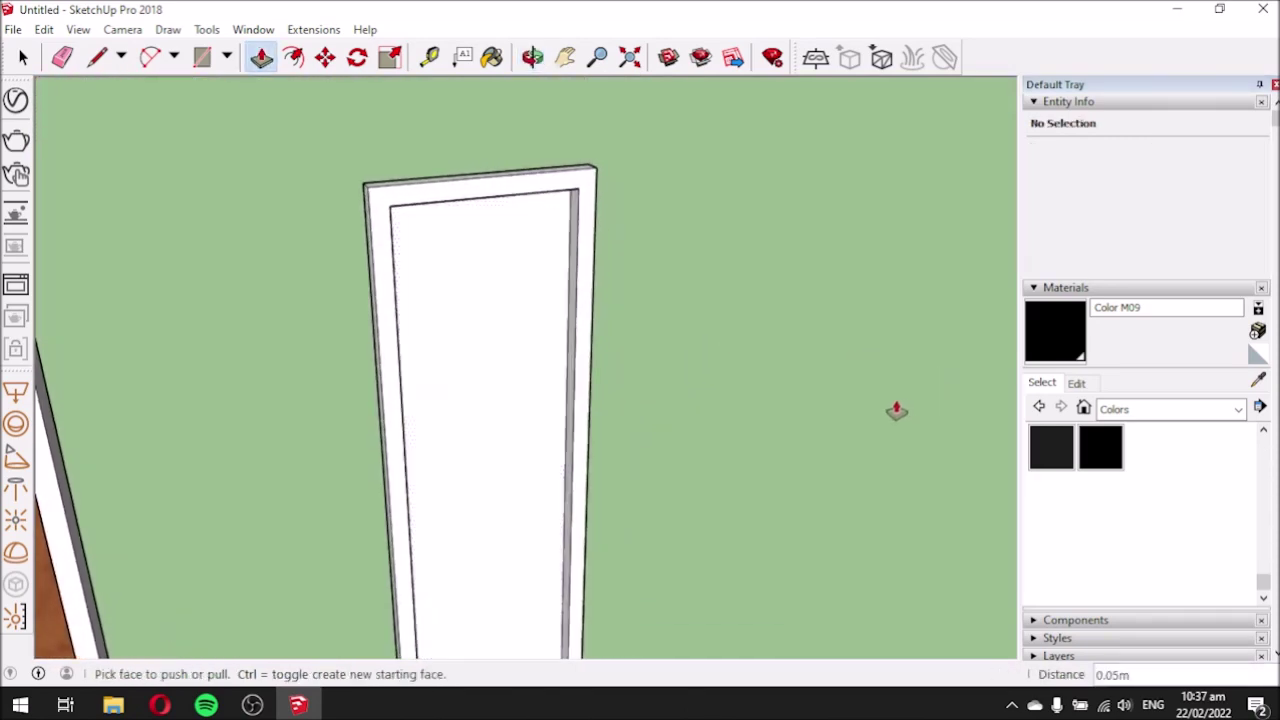
{"action": "left_click", "coordinate": [1239, 411]}
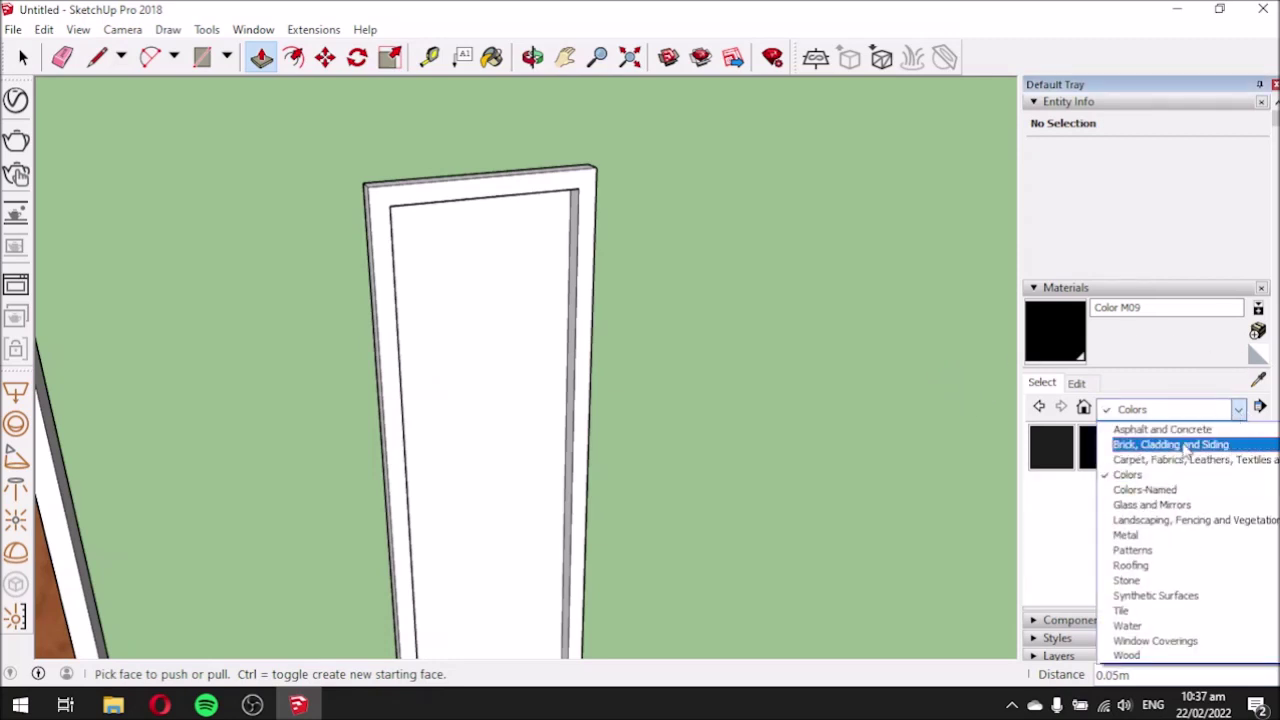
{"action": "left_click", "coordinate": [1163, 507]}
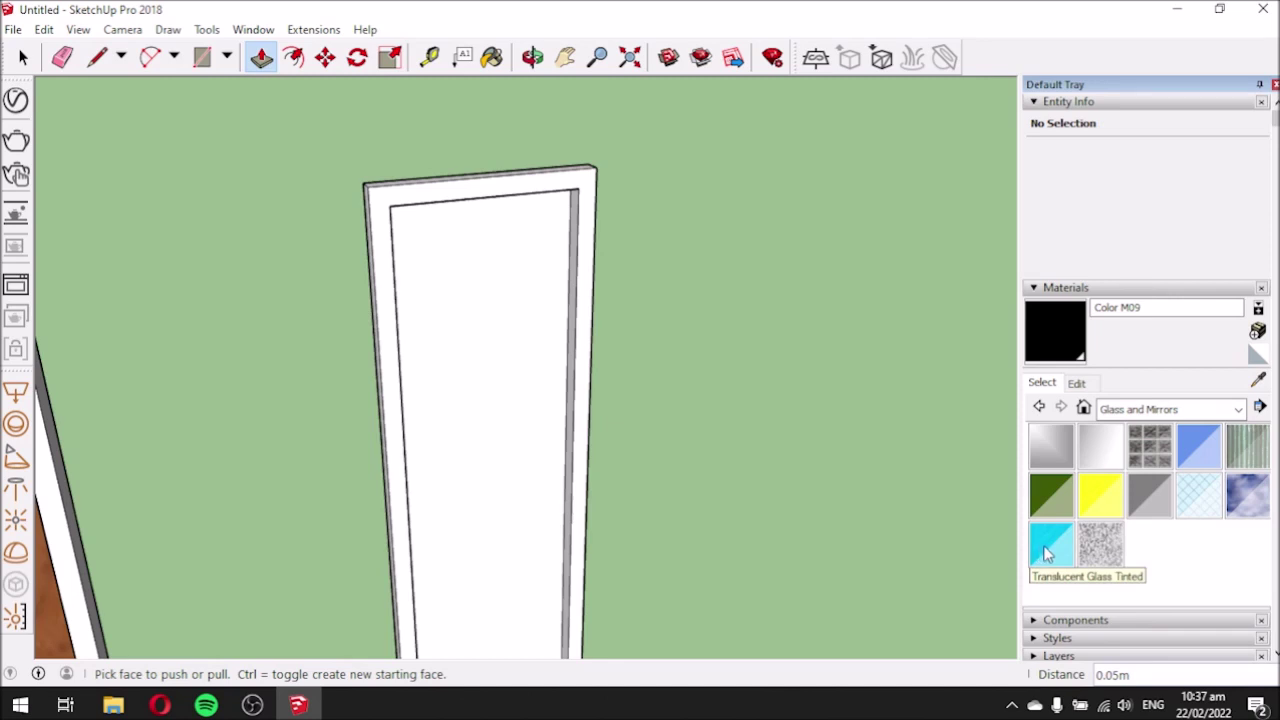
{"action": "left_click", "coordinate": [1149, 496]}
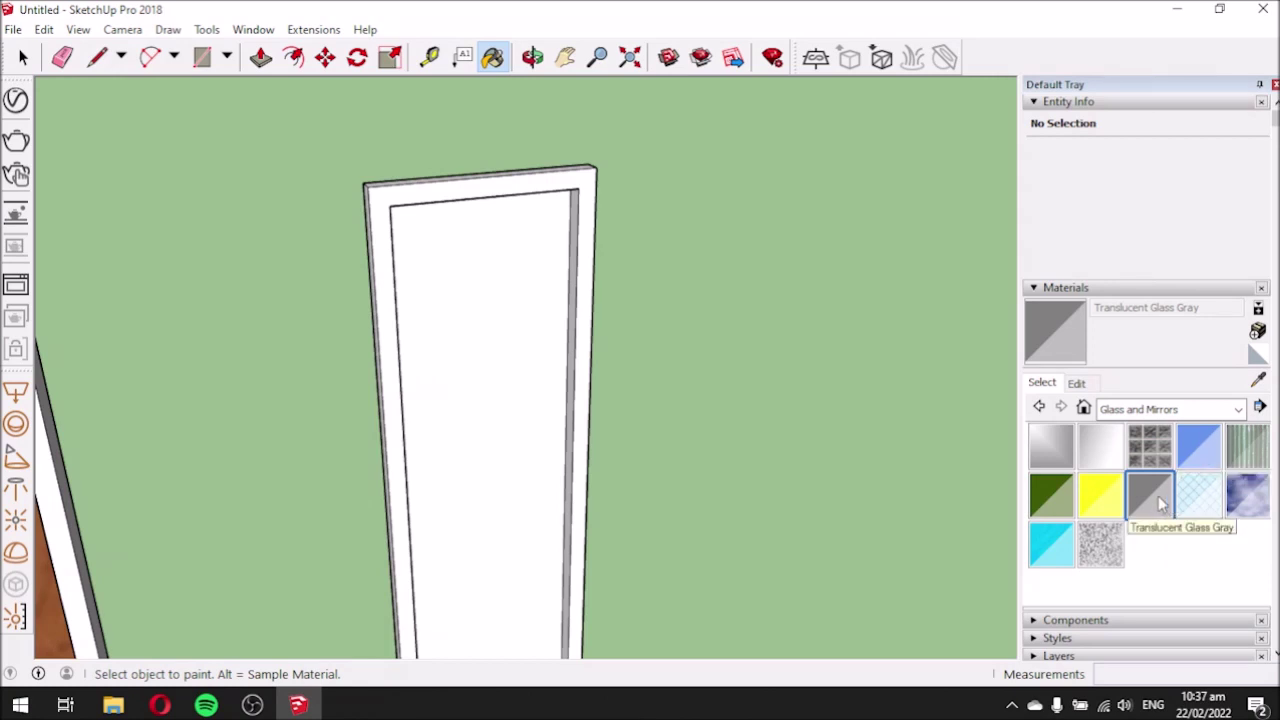
{"action": "left_click", "coordinate": [495, 369]}
{"action": "middle_click_drag", "start_coordinate": [497, 369], "coordinate": [560, 363]}
{"action": "scroll", "coordinate": [566, 453], "scroll_direction": "down", "scroll_amount": 2}
{"action": "middle_click_drag", "start_coordinate": [566, 453], "coordinate": [809, 368]}
{"action": "scroll", "coordinate": [545, 352], "scroll_direction": "down", "scroll_amount": 3}
{"action": "mouse_move", "coordinate": [657, 351]}
{"action": "middle_mouse_down"}
{"action": "mouse_move", "coordinate": [597, 389]}
{"action": "mouse_move", "coordinate": [643, 376]}
{"action": "mouse_move", "coordinate": [638, 362]}
{"action": "middle_mouse_up"}
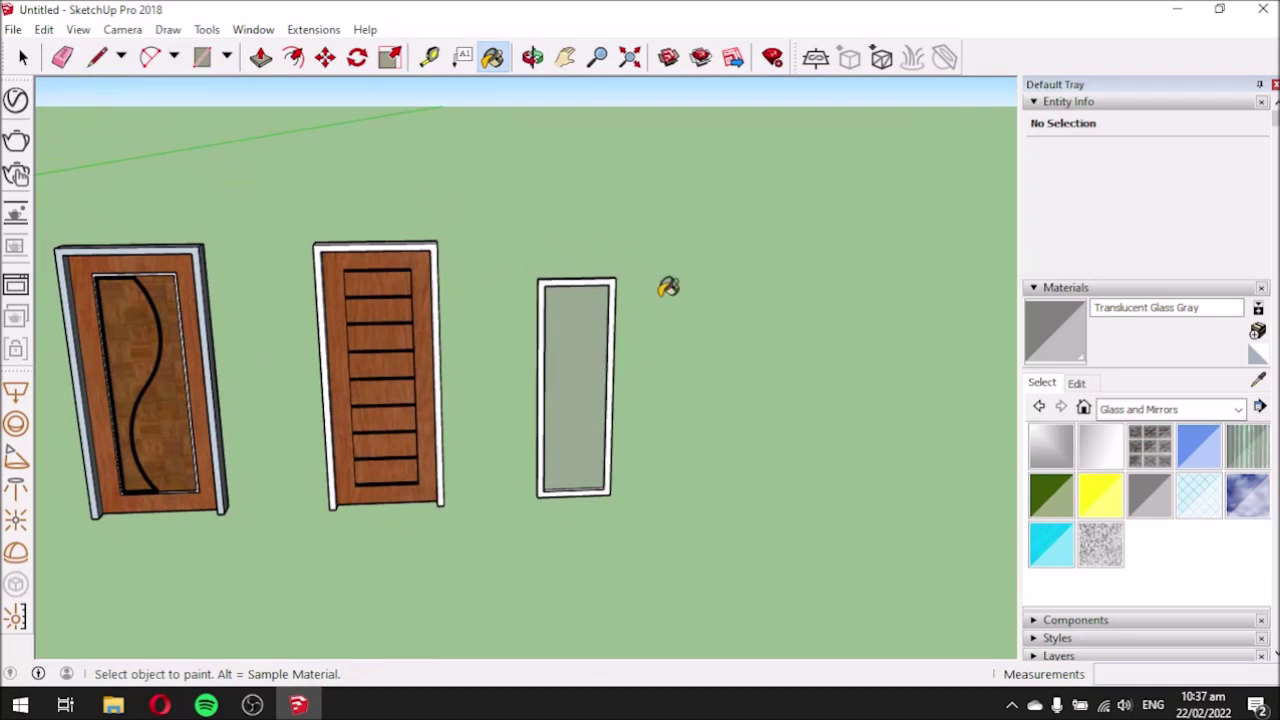
Paint the front face of the third door's frame with Color M09 from the Colors materials.
{"action": "mouse_move", "coordinate": [603, 386]}
{"action": "middle_mouse_down"}
{"action": "mouse_move", "coordinate": [689, 491]}
{"action": "mouse_move", "coordinate": [626, 471]}
{"action": "mouse_move", "coordinate": [647, 325]}
{"action": "middle_mouse_up"}
{"action": "scroll", "coordinate": [647, 325], "scroll_direction": "up", "scroll_amount": 1}
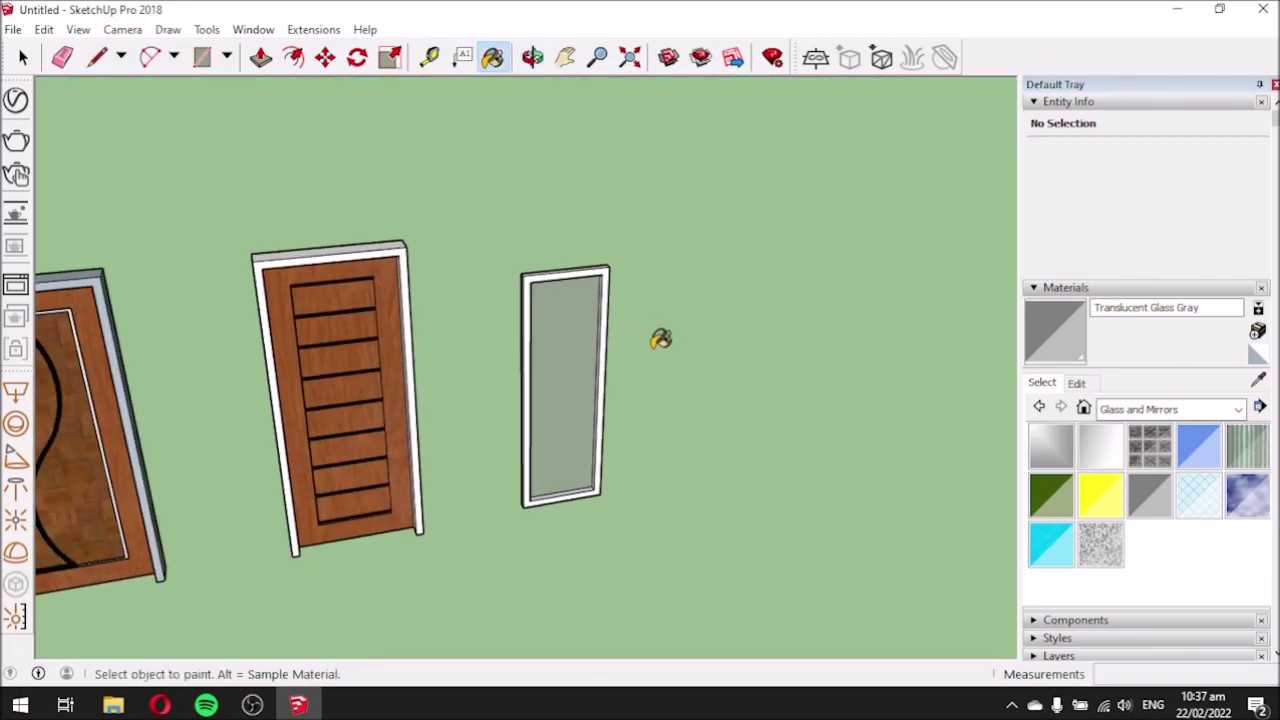
{"action": "left_click", "coordinate": [1236, 411]}
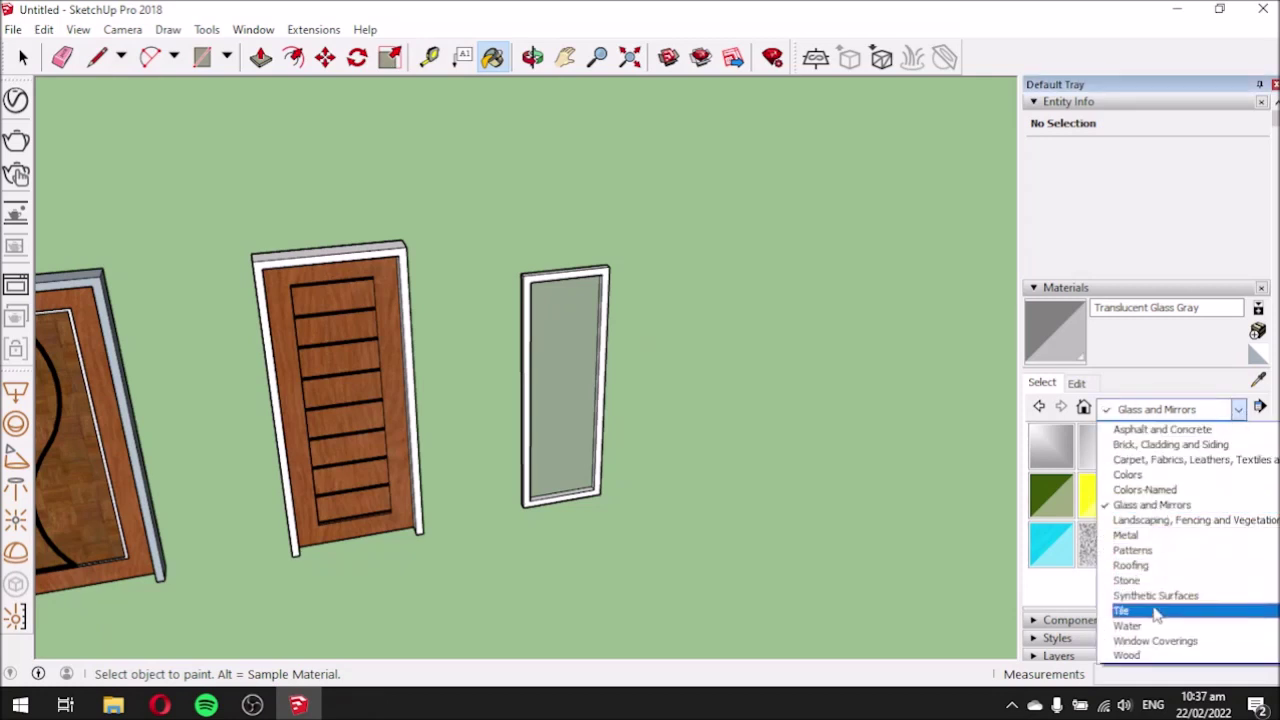
{"action": "left_click", "coordinate": [1130, 475]}
{"action": "left_click_drag", "start_coordinate": [1268, 455], "coordinate": [1265, 585]}
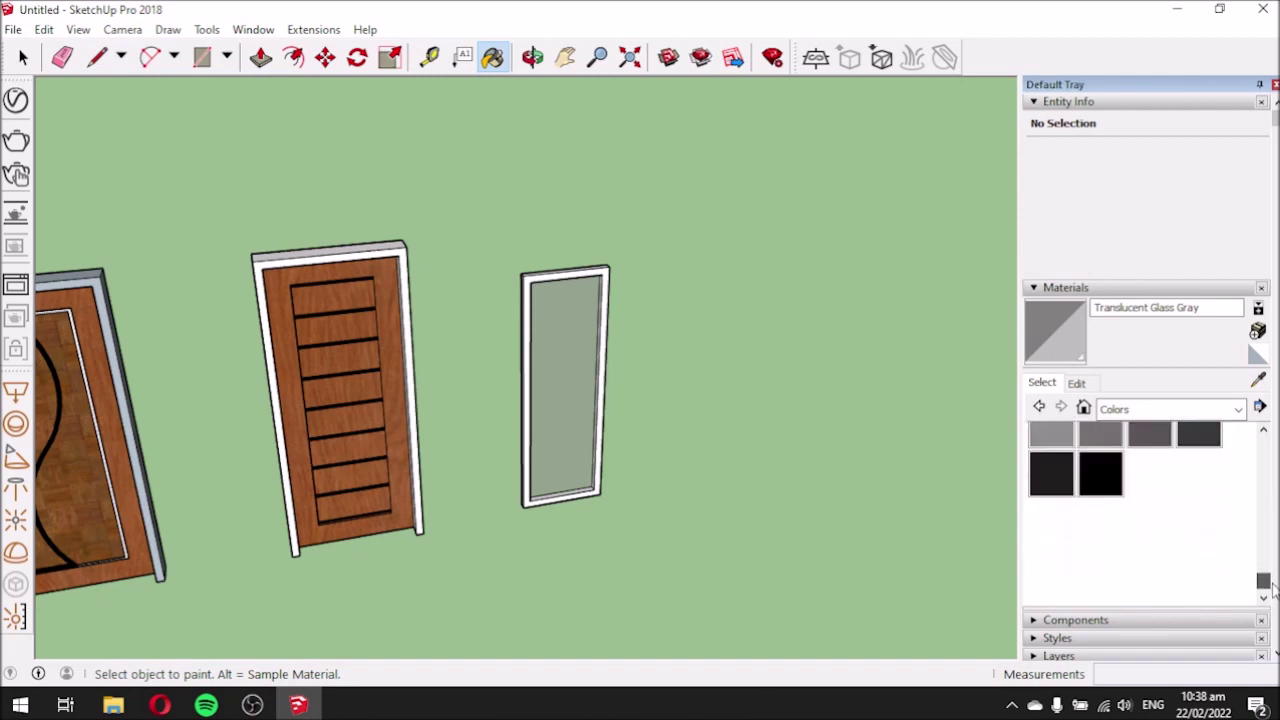
{"action": "left_click", "coordinate": [1100, 457]}
{"action": "middle_click_drag", "start_coordinate": [840, 460], "coordinate": [560, 274]}
{"action": "scroll", "coordinate": [600, 280], "scroll_direction": "up", "scroll_amount": 3}
{"action": "left_click", "coordinate": [636, 280]}
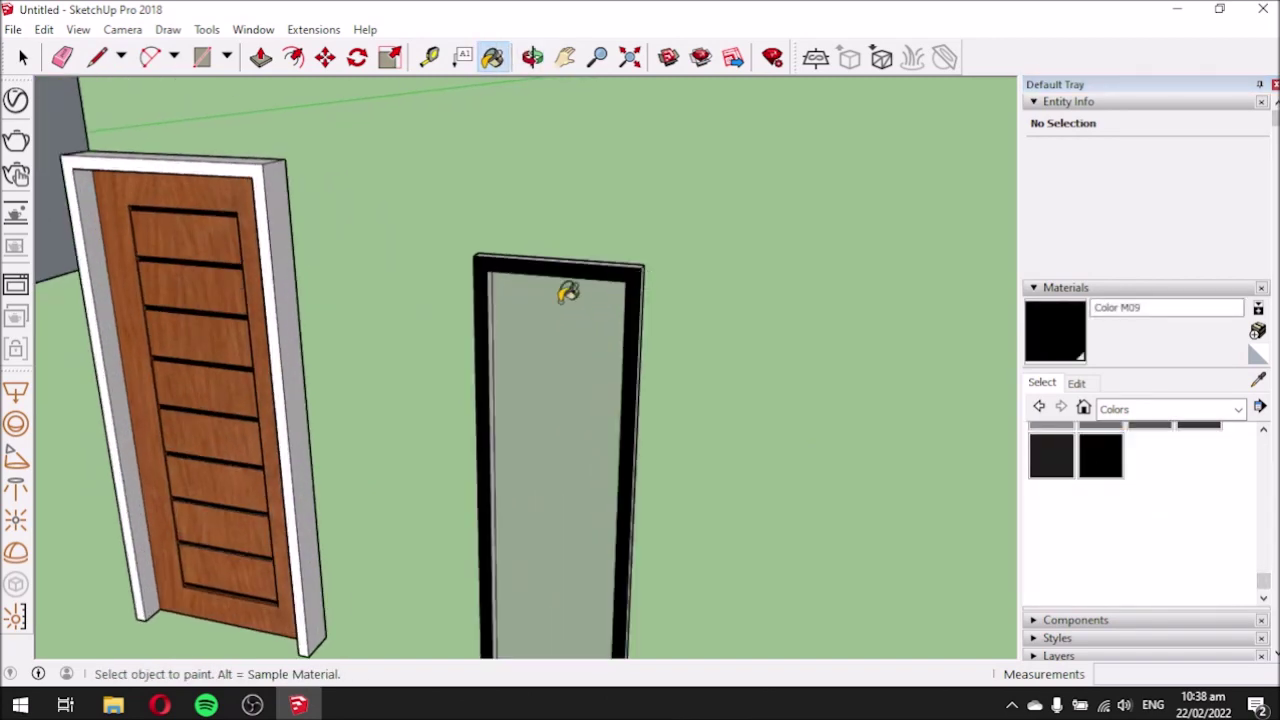
Paint the upper edge and the outer side face of the third door's frame with Color M09.
{"action": "scroll", "coordinate": [560, 320], "scroll_direction": "up", "scroll_amount": 3}
{"action": "mouse_move", "coordinate": [600, 329]}
{"action": "middle_mouse_down"}
{"action": "mouse_move", "coordinate": [393, 352]}
{"action": "mouse_move", "coordinate": [523, 269]}
{"action": "mouse_move", "coordinate": [534, 383]}
{"action": "mouse_move", "coordinate": [612, 303]}
{"action": "middle_mouse_up"}
{"action": "left_click", "coordinate": [529, 277]}
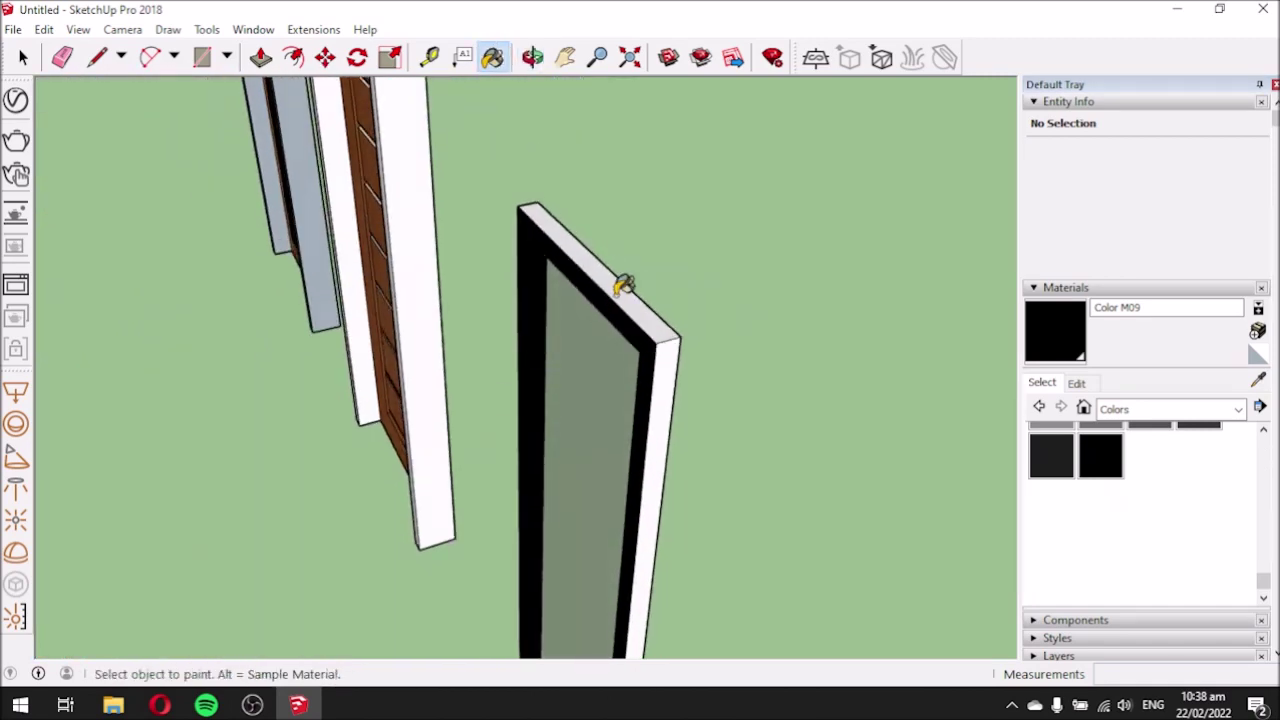
{"action": "left_click", "coordinate": [628, 292]}
{"action": "left_click", "coordinate": [668, 355]}
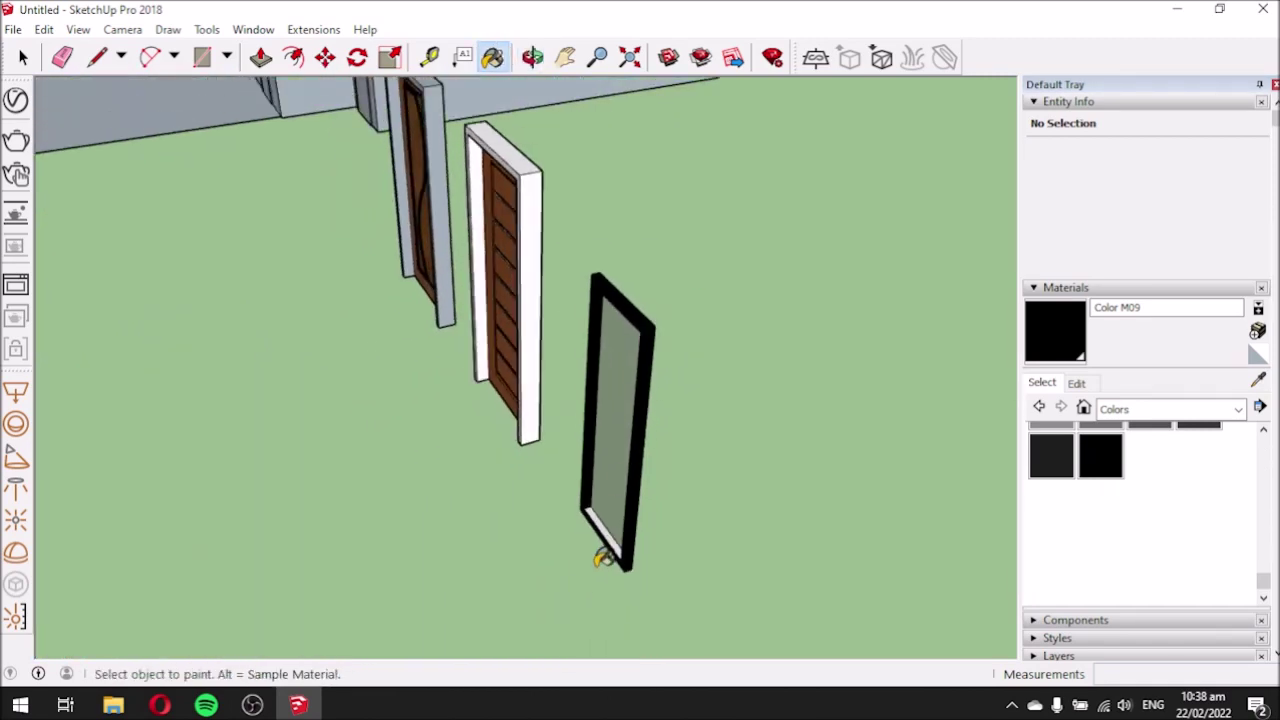
Examine the third door's frame from below and from the opposite side for unpainted faces.
{"action": "scroll", "coordinate": [620, 530], "scroll_direction": "up", "scroll_amount": 5}
{"action": "scroll", "coordinate": [715, 470], "scroll_direction": "up", "scroll_amount": 3}
{"action": "middle_click_drag", "start_coordinate": [728, 505], "coordinate": [831, 251]}
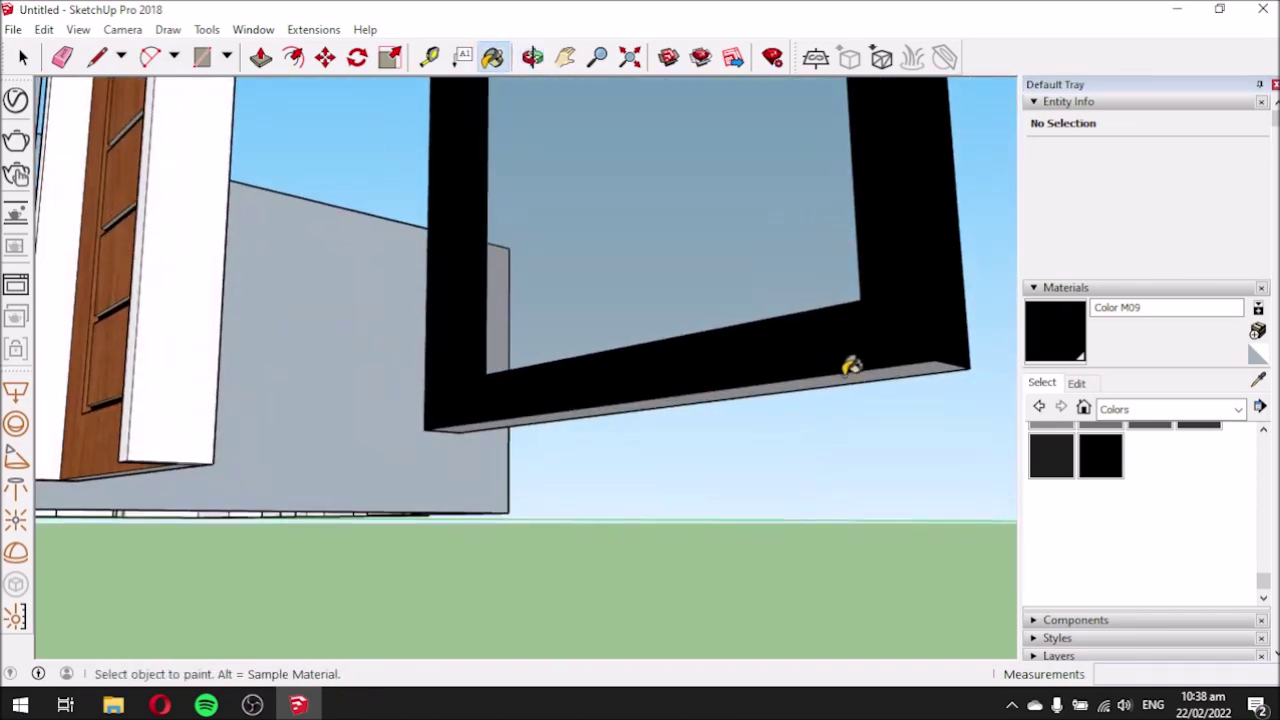
{"action": "middle_click_drag", "start_coordinate": [694, 340], "coordinate": [596, 411]}
{"action": "scroll", "coordinate": [596, 411], "scroll_direction": "down", "scroll_amount": 5}
{"action": "scroll", "coordinate": [974, 480], "scroll_direction": "up", "scroll_amount": 2}
{"action": "mouse_move", "coordinate": [914, 466]}
{"action": "middle_mouse_down"}
{"action": "mouse_move", "coordinate": [640, 497]}
{"action": "mouse_move", "coordinate": [986, 489]}
{"action": "middle_mouse_up"}
{"action": "scroll", "coordinate": [980, 470], "scroll_direction": "up", "scroll_amount": 5}
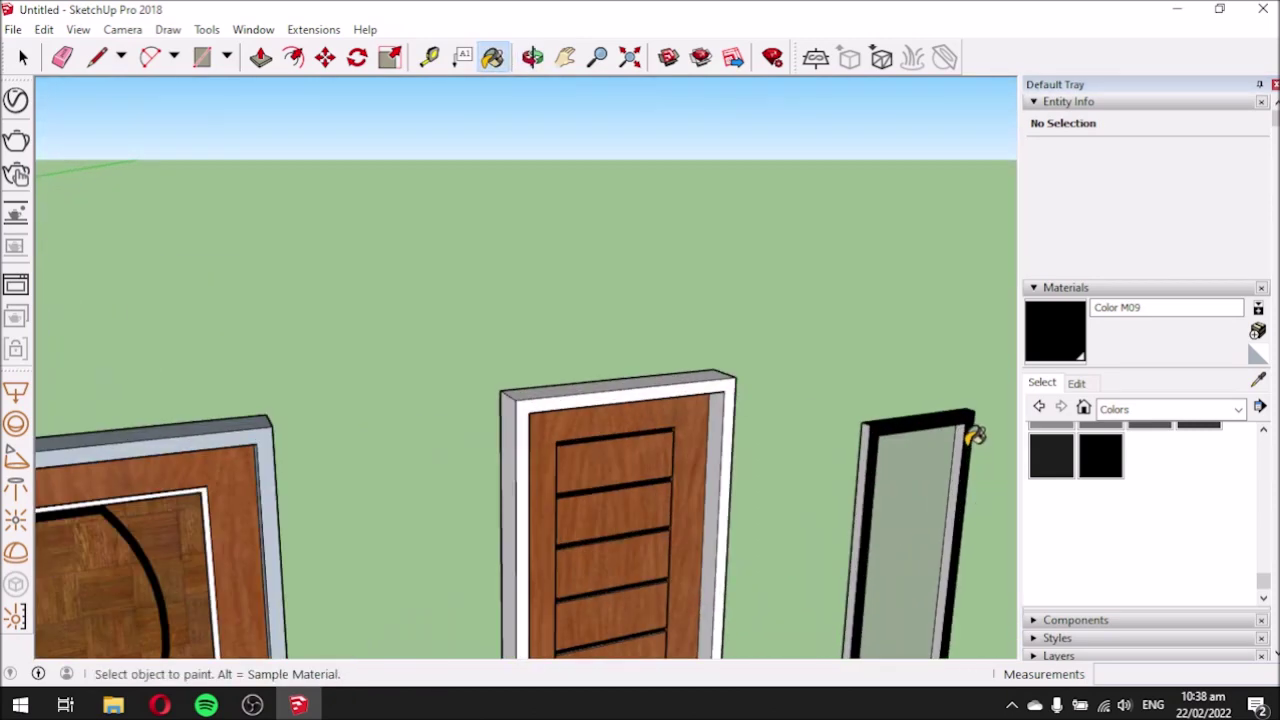
{"action": "scroll", "coordinate": [974, 436], "scroll_direction": "up", "scroll_amount": 3}
{"action": "mouse_move", "coordinate": [764, 446]}
{"action": "middle_mouse_down"}
{"action": "mouse_move", "coordinate": [820, 586]}
{"action": "mouse_move", "coordinate": [960, 629]}
{"action": "mouse_move", "coordinate": [380, 491]}
{"action": "mouse_move", "coordinate": [440, 505]}
{"action": "middle_mouse_up"}
{"action": "mouse_move", "coordinate": [699, 557]}
{"action": "middle_mouse_down"}
{"action": "mouse_move", "coordinate": [149, 549]}
{"action": "mouse_move", "coordinate": [260, 523]}
{"action": "mouse_move", "coordinate": [652, 637]}
{"action": "mouse_move", "coordinate": [797, 517]}
{"action": "middle_mouse_up"}
{"action": "scroll", "coordinate": [694, 491], "scroll_direction": "down", "scroll_amount": 5}
{"action": "middle_click_drag", "start_coordinate": [663, 537], "coordinate": [818, 565]}
Select the entire glass door with its frame and make it a group.
{"action": "left_click", "coordinate": [23, 57]}
{"action": "scroll", "coordinate": [240, 229], "scroll_direction": "down", "scroll_amount": 3}
{"action": "scroll", "coordinate": [593, 398], "scroll_direction": "up", "scroll_amount": 3}
{"action": "middle_click_drag", "start_coordinate": [593, 398], "coordinate": [614, 429]}
{"action": "left_click_drag", "start_coordinate": [602, 392], "coordinate": [703, 624]}
{"action": "right_click", "coordinate": [662, 541]}
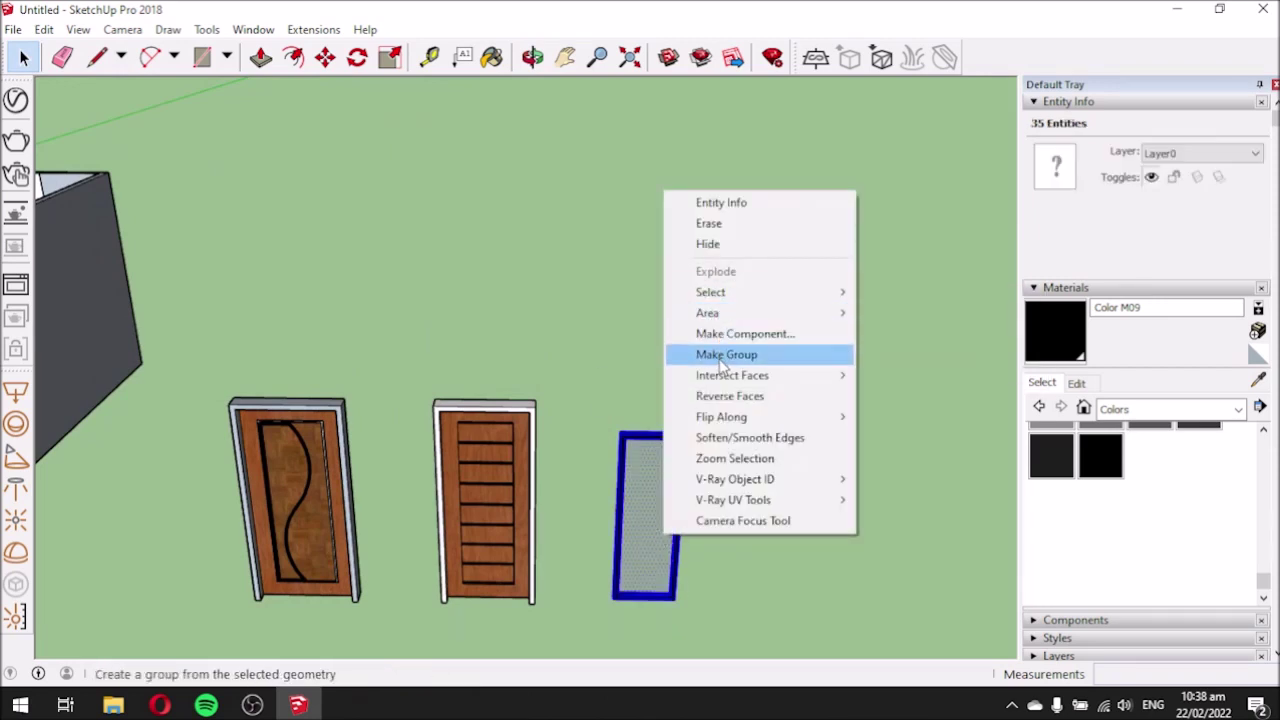
{"action": "left_click", "coordinate": [719, 357]}
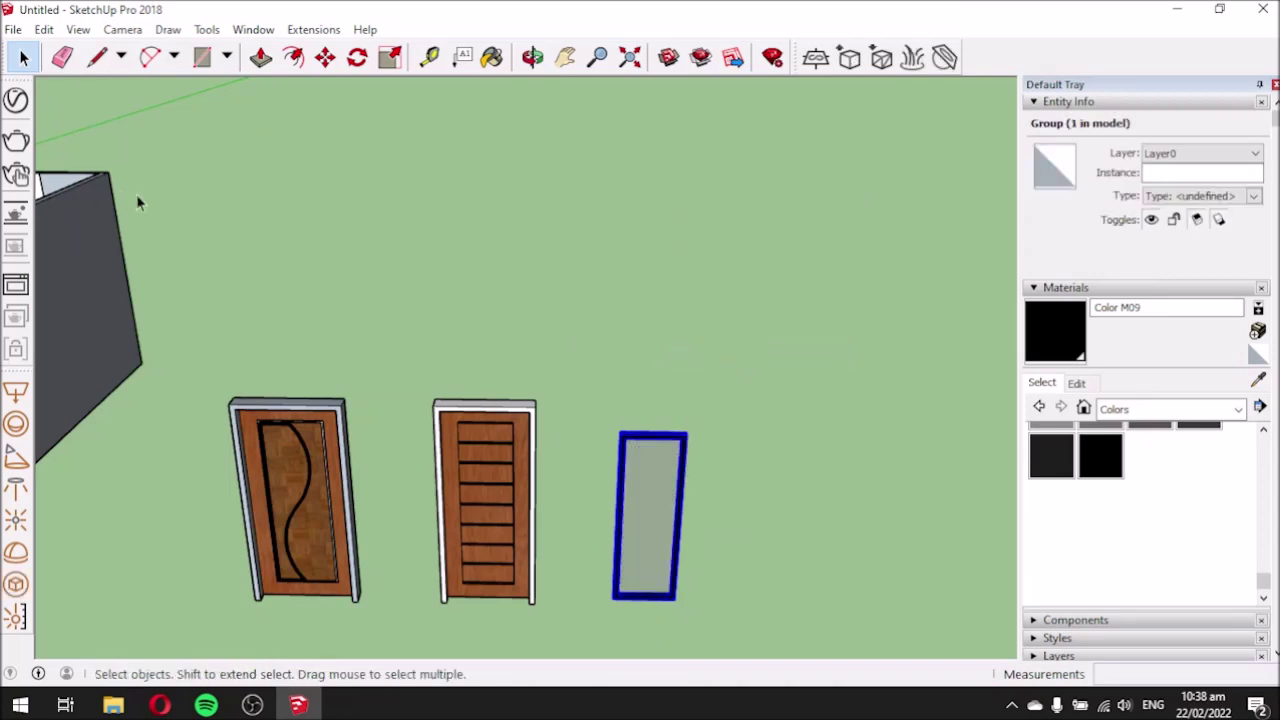
{"action": "left_click", "coordinate": [252, 705]}
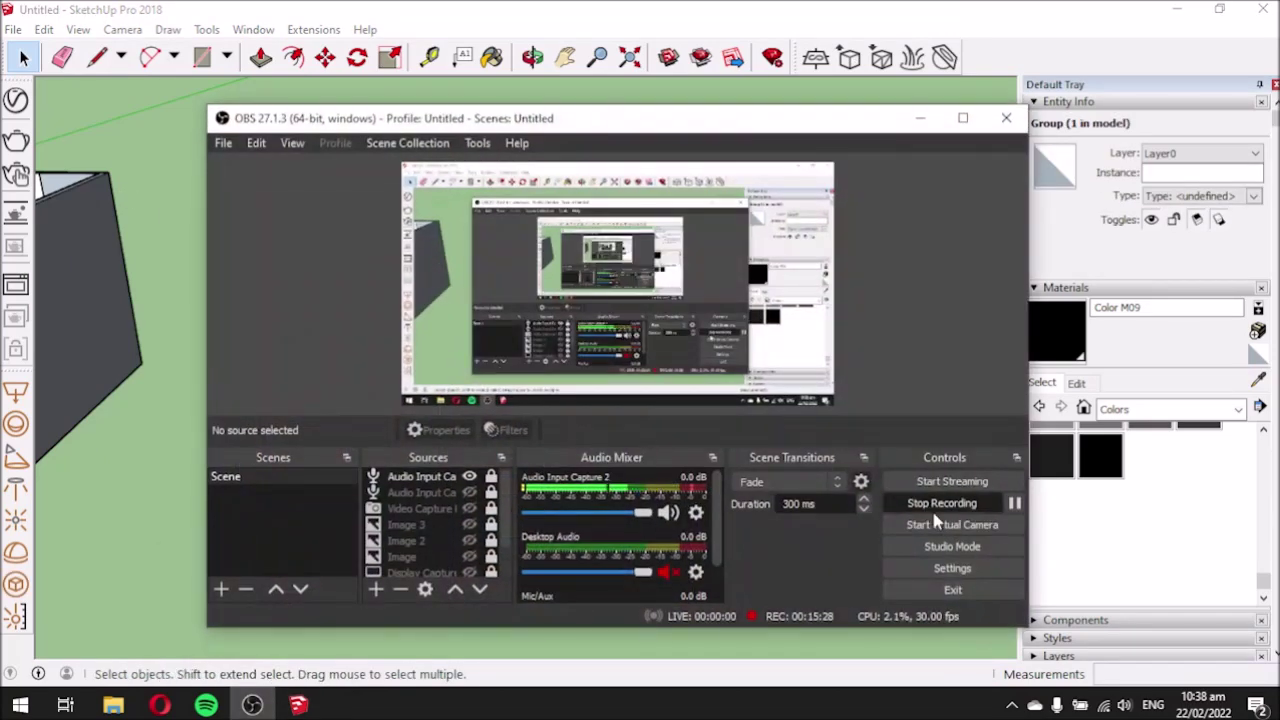
{"action": "left_click", "coordinate": [920, 118]}
Clear the selection and examine the house model and the three doors from several viewpoints.
{"action": "scroll", "coordinate": [735, 385], "scroll_direction": "down", "scroll_amount": 3}
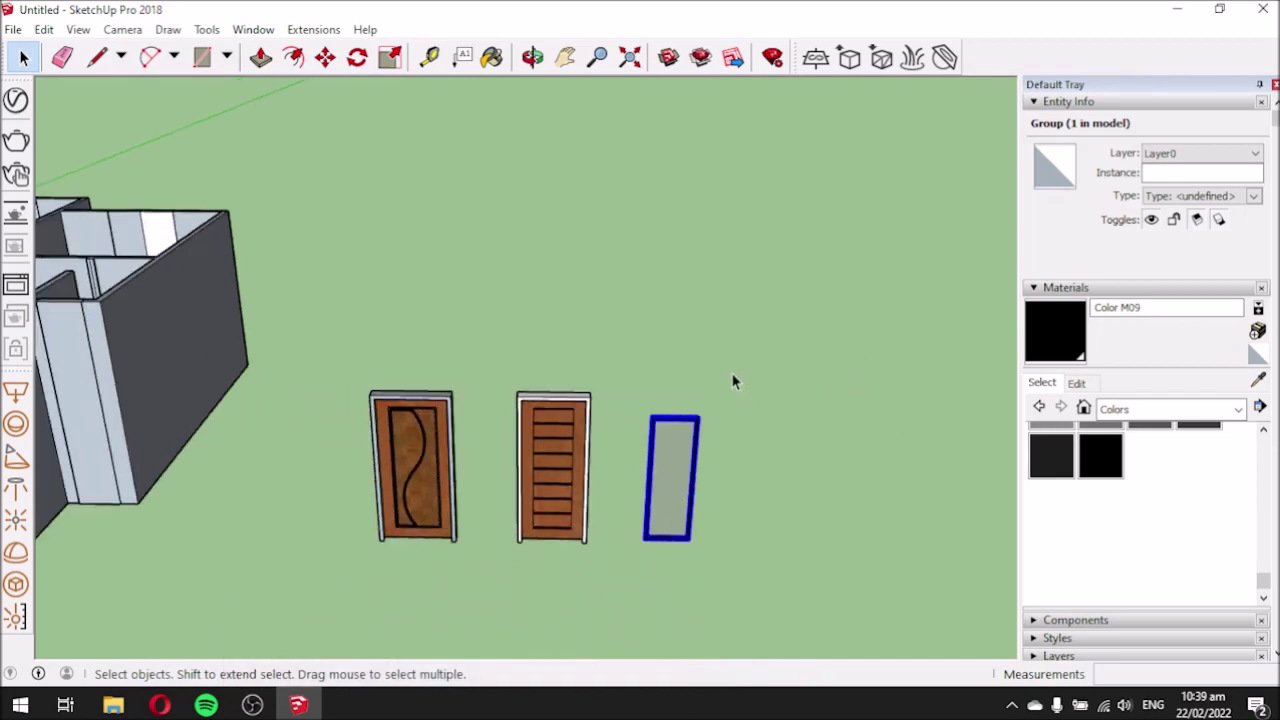
{"action": "left_click", "coordinate": [750, 375]}
{"action": "scroll", "coordinate": [716, 349], "scroll_direction": "down", "scroll_amount": 1}
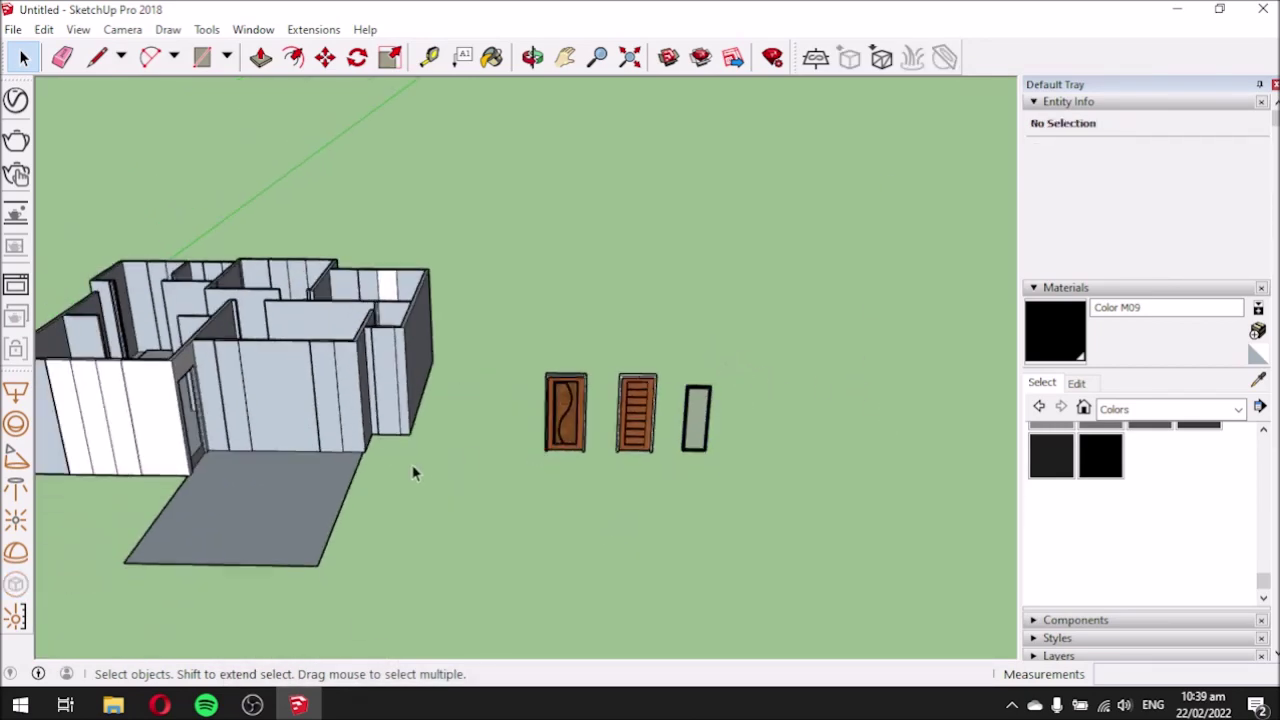
{"action": "middle_click_drag", "start_coordinate": [420, 471], "coordinate": [394, 597]}
{"action": "scroll", "coordinate": [815, 437], "scroll_direction": "up", "scroll_amount": 2}
{"action": "mouse_move", "coordinate": [815, 437]}
{"action": "middle_mouse_down"}
{"action": "mouse_move", "coordinate": [680, 477]}
{"action": "mouse_move", "coordinate": [708, 454]}
{"action": "middle_mouse_up"}
{"action": "scroll", "coordinate": [650, 468], "scroll_direction": "down", "scroll_amount": 2}
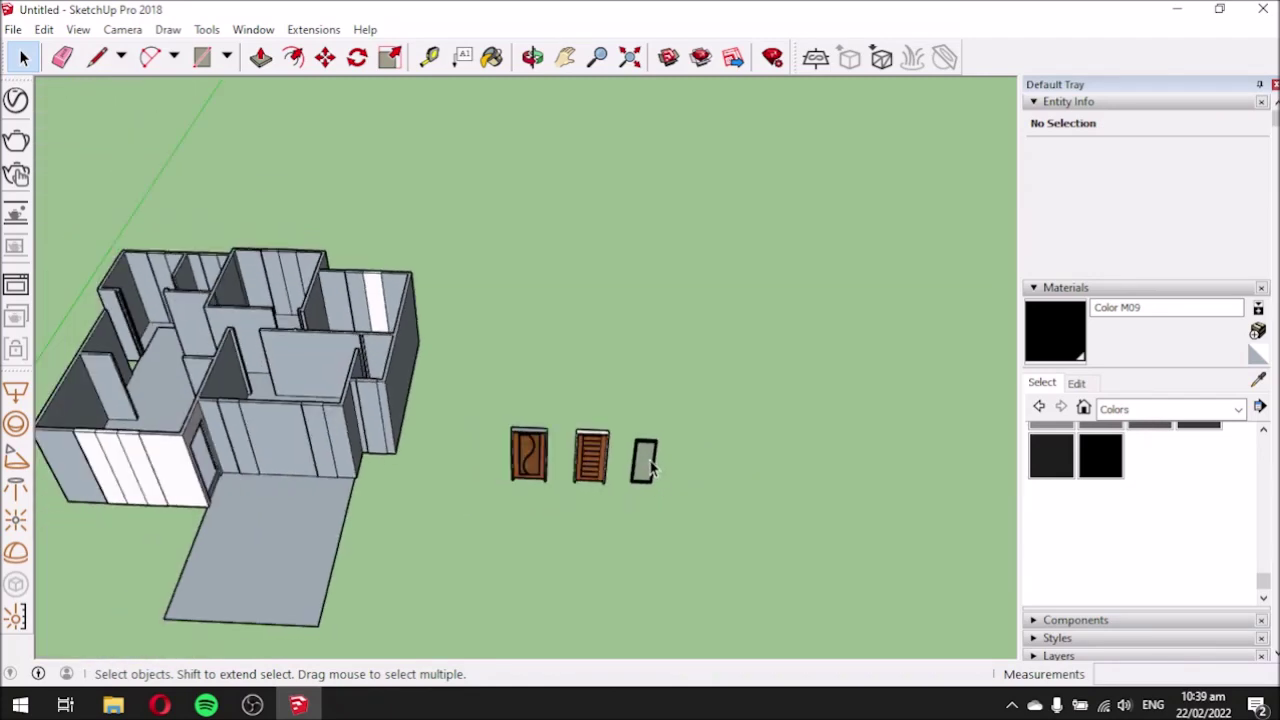
{"action": "mouse_move", "coordinate": [272, 470]}
{"action": "middle_mouse_down"}
{"action": "mouse_move", "coordinate": [686, 309]}
{"action": "mouse_move", "coordinate": [594, 560]}
{"action": "middle_mouse_up"}
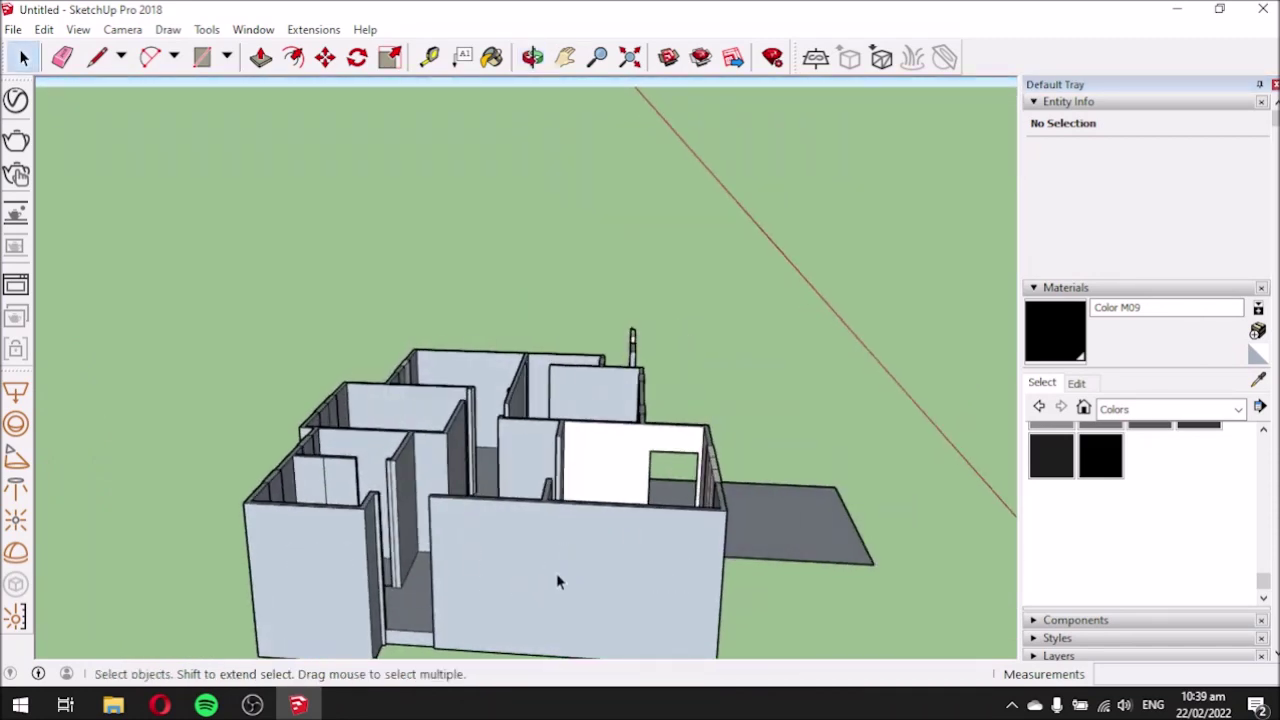
{"action": "mouse_move", "coordinate": [643, 583]}
{"action": "middle_mouse_down"}
{"action": "mouse_move", "coordinate": [651, 617]}
{"action": "mouse_move", "coordinate": [229, 580]}
{"action": "mouse_move", "coordinate": [318, 578]}
{"action": "mouse_move", "coordinate": [503, 537]}
{"action": "mouse_move", "coordinate": [637, 572]}
{"action": "mouse_move", "coordinate": [450, 563]}
{"action": "middle_mouse_up"}
{"action": "scroll", "coordinate": [420, 528], "scroll_direction": "down", "scroll_amount": 1}
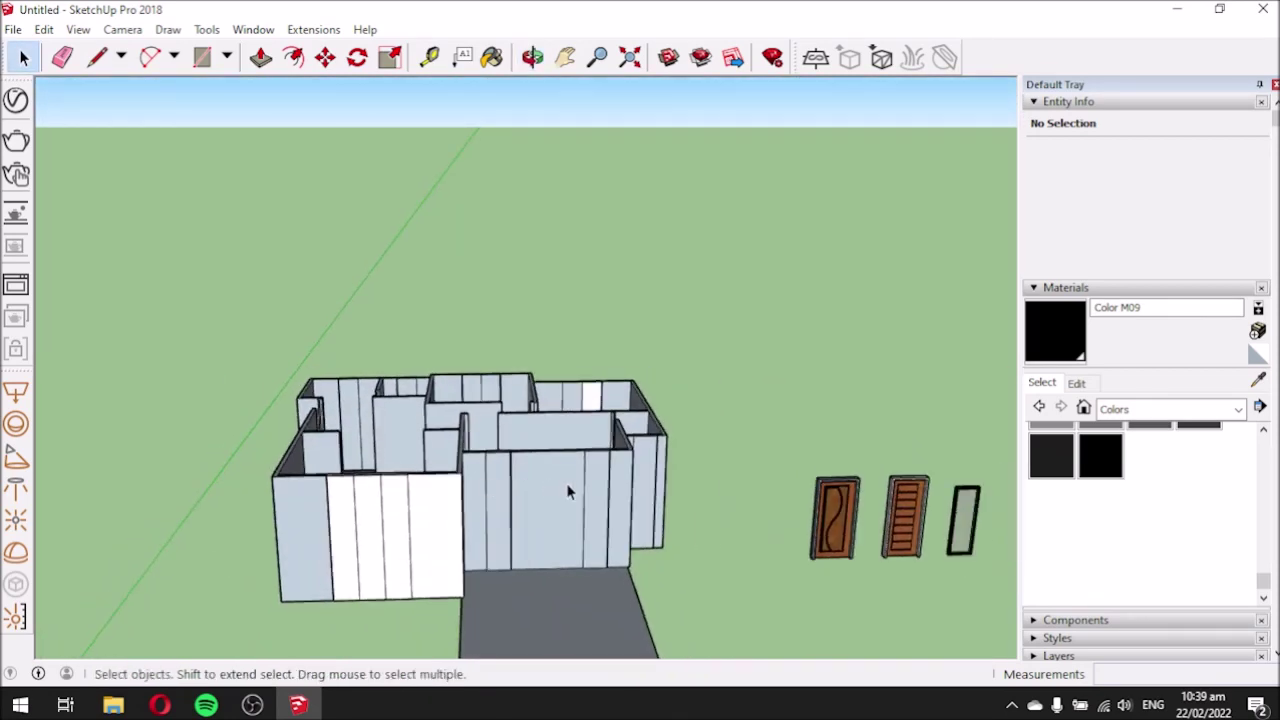
{"action": "middle_click_drag", "start_coordinate": [470, 490], "coordinate": [350, 532]}
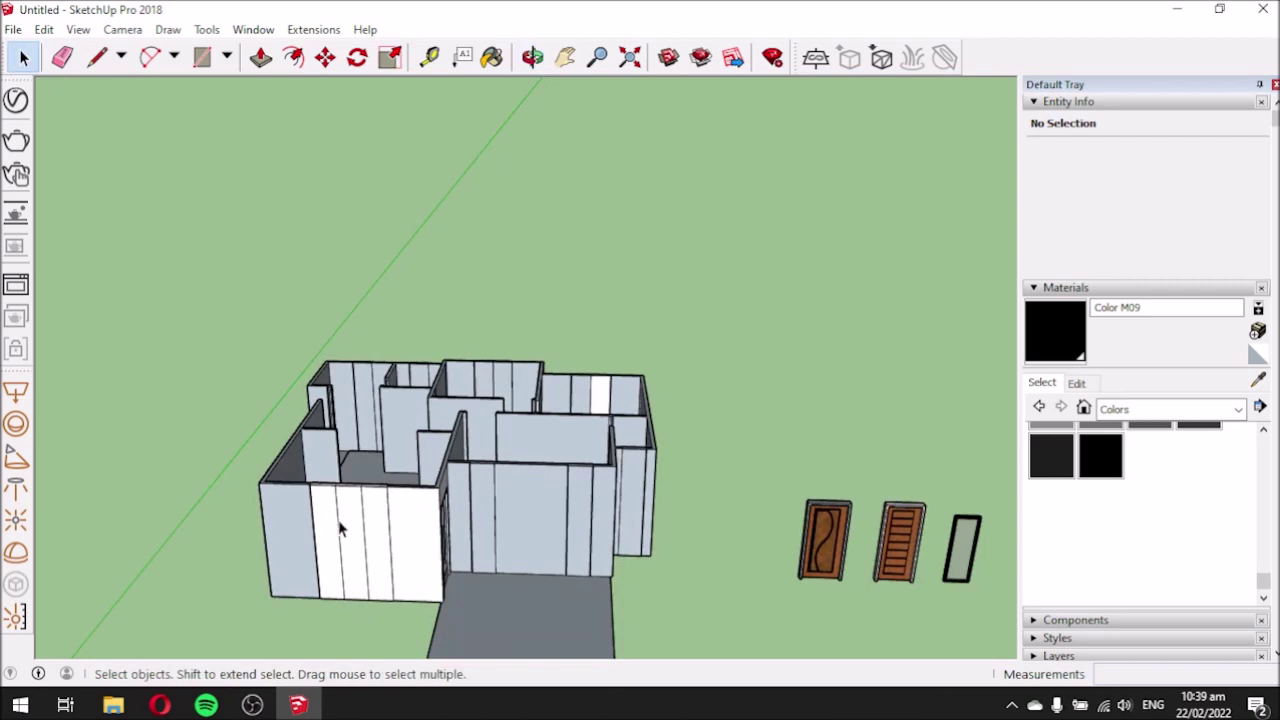
{"action": "middle_click_drag", "start_coordinate": [420, 562], "coordinate": [457, 509]}
{"action": "scroll", "coordinate": [392, 447], "scroll_direction": "down", "scroll_amount": 3}
{"action": "scroll", "coordinate": [530, 530], "scroll_direction": "up", "scroll_amount": 3}
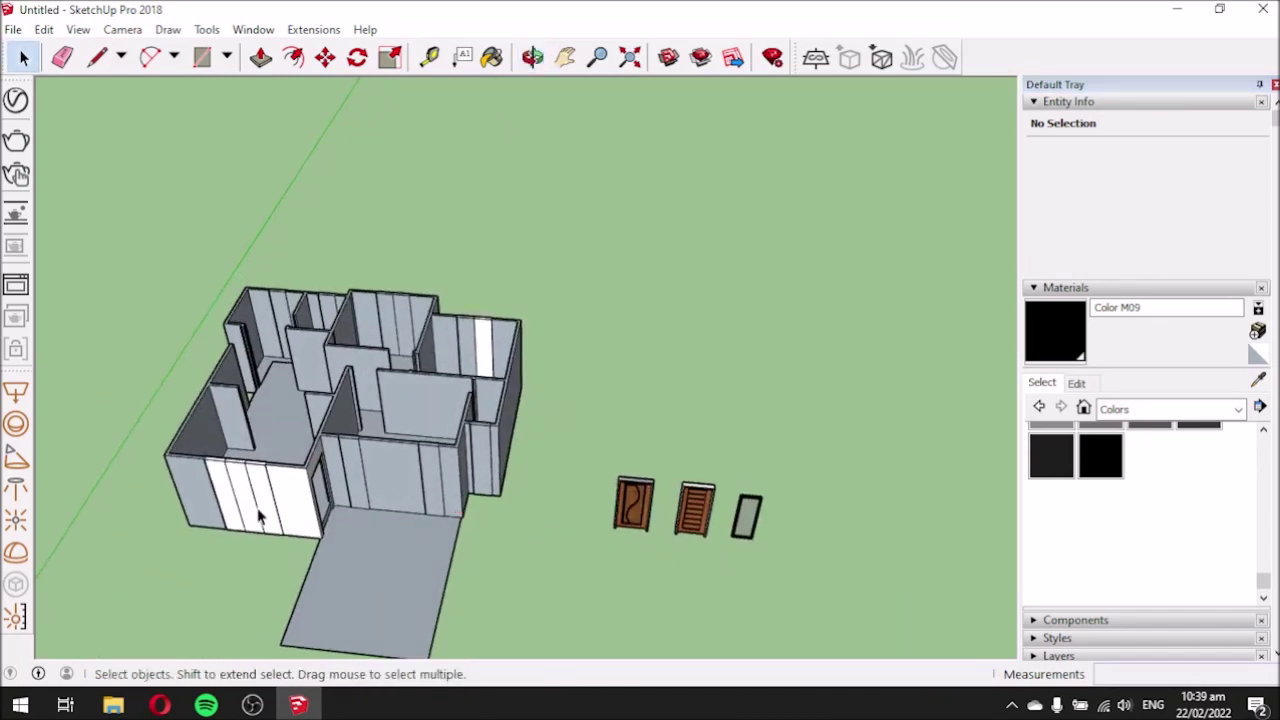
Draw an upright rectangle 1.8 m wide and 1.2 m high with lines beside the glass door.
{"action": "scroll", "coordinate": [240, 497], "scroll_direction": "down", "scroll_amount": 1}
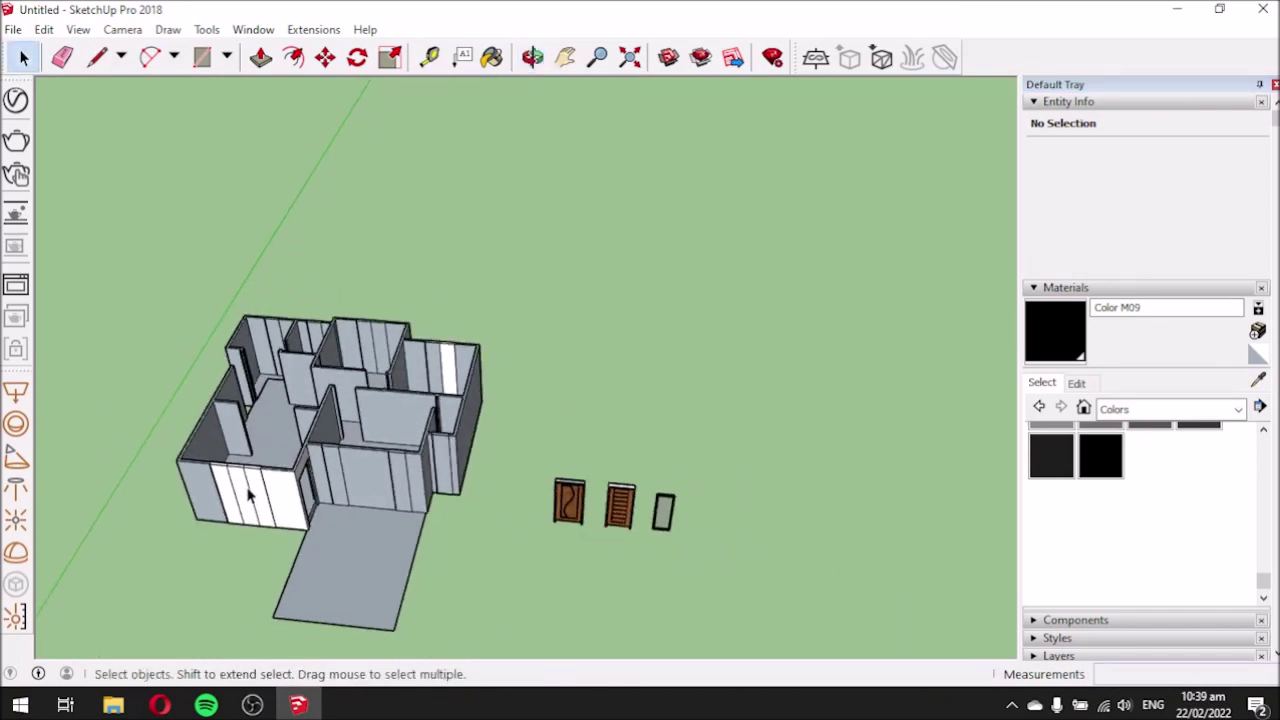
{"action": "scroll", "coordinate": [860, 558], "scroll_direction": "up", "scroll_amount": 3}
{"action": "middle_click_drag", "start_coordinate": [666, 554], "coordinate": [775, 542]}
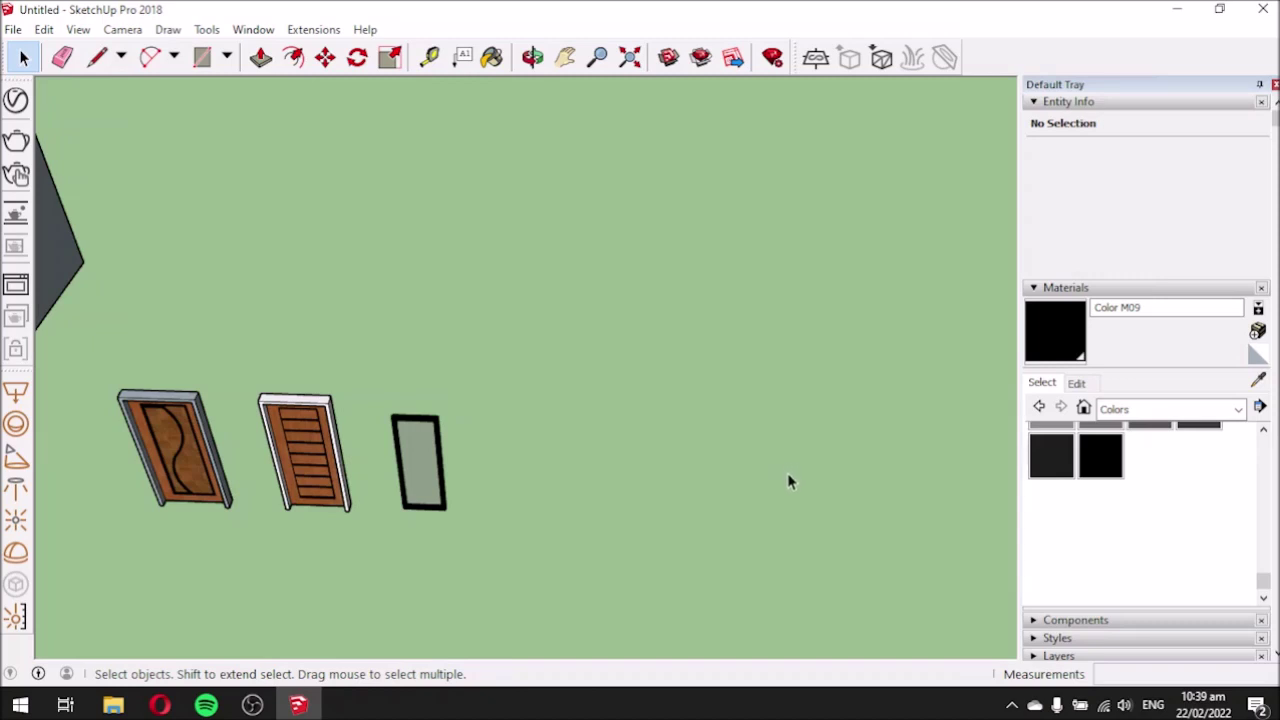
{"action": "scroll", "coordinate": [632, 459], "scroll_direction": "up", "scroll_amount": 2}
{"action": "left_click", "coordinate": [97, 57]}
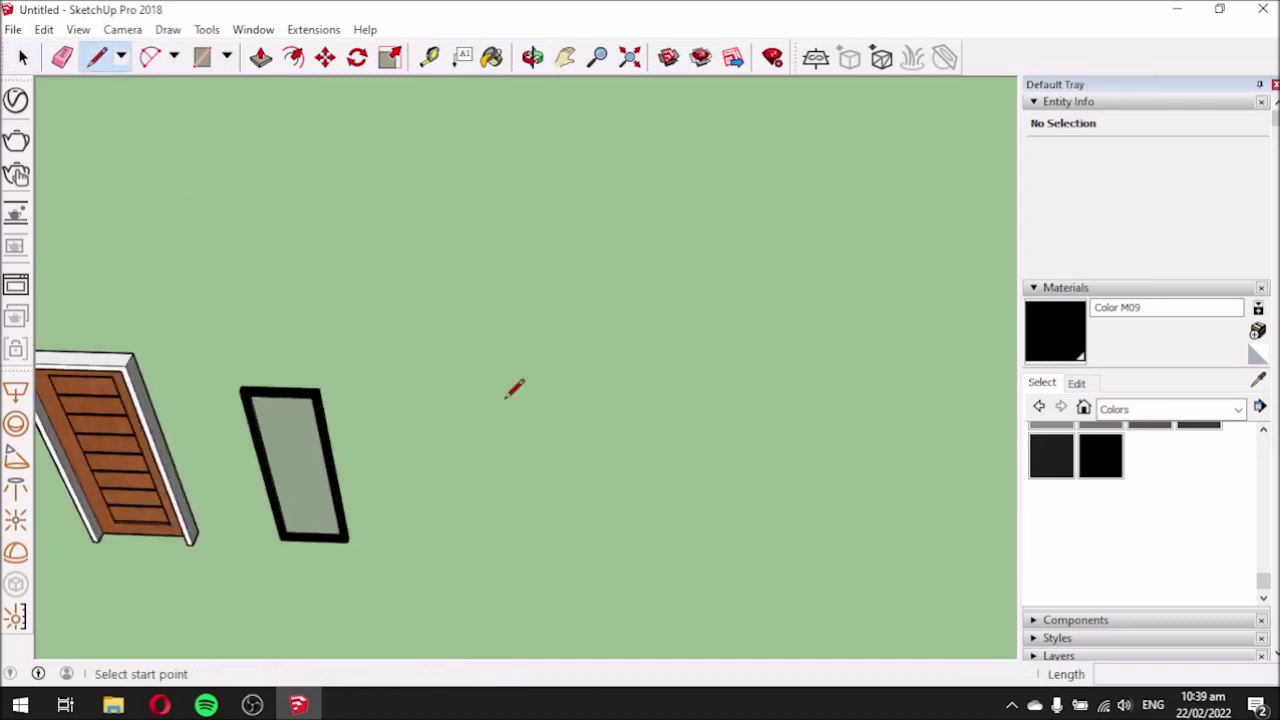
{"action": "scroll", "coordinate": [415, 535], "scroll_direction": "up", "scroll_amount": 2}
{"action": "left_click", "coordinate": [419, 558]}
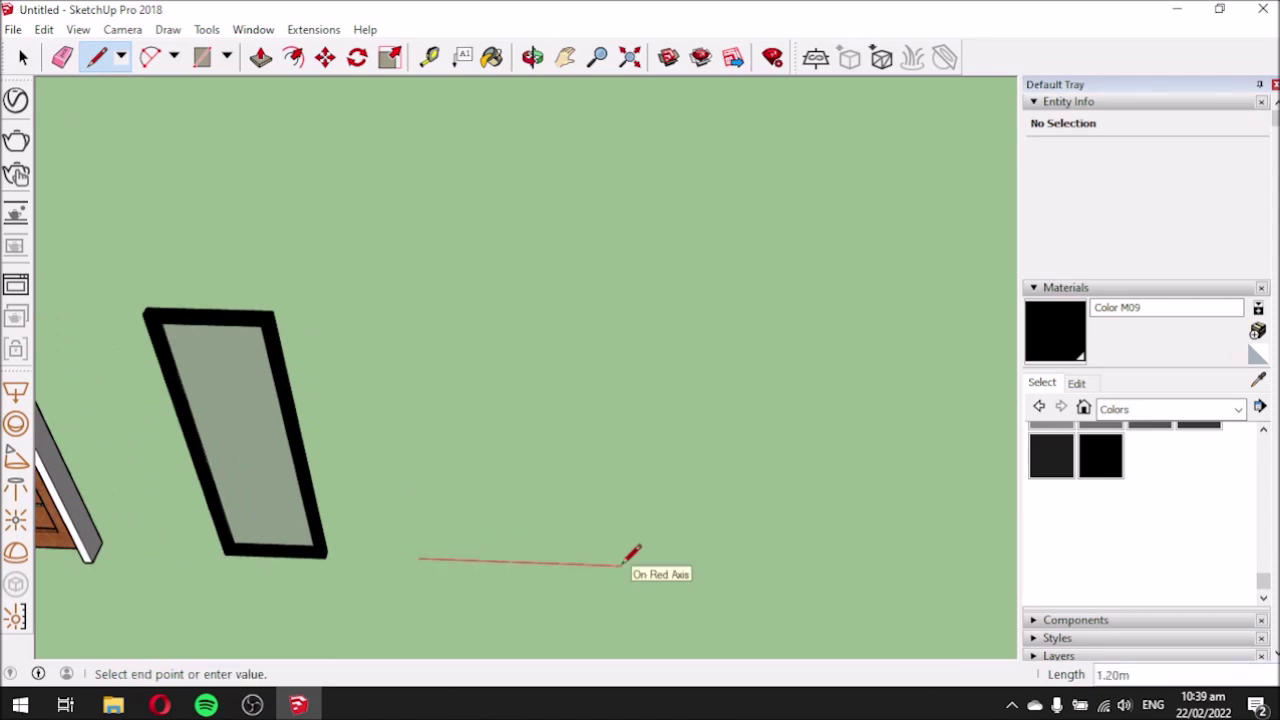
{"action": "key", "text": "Return"}
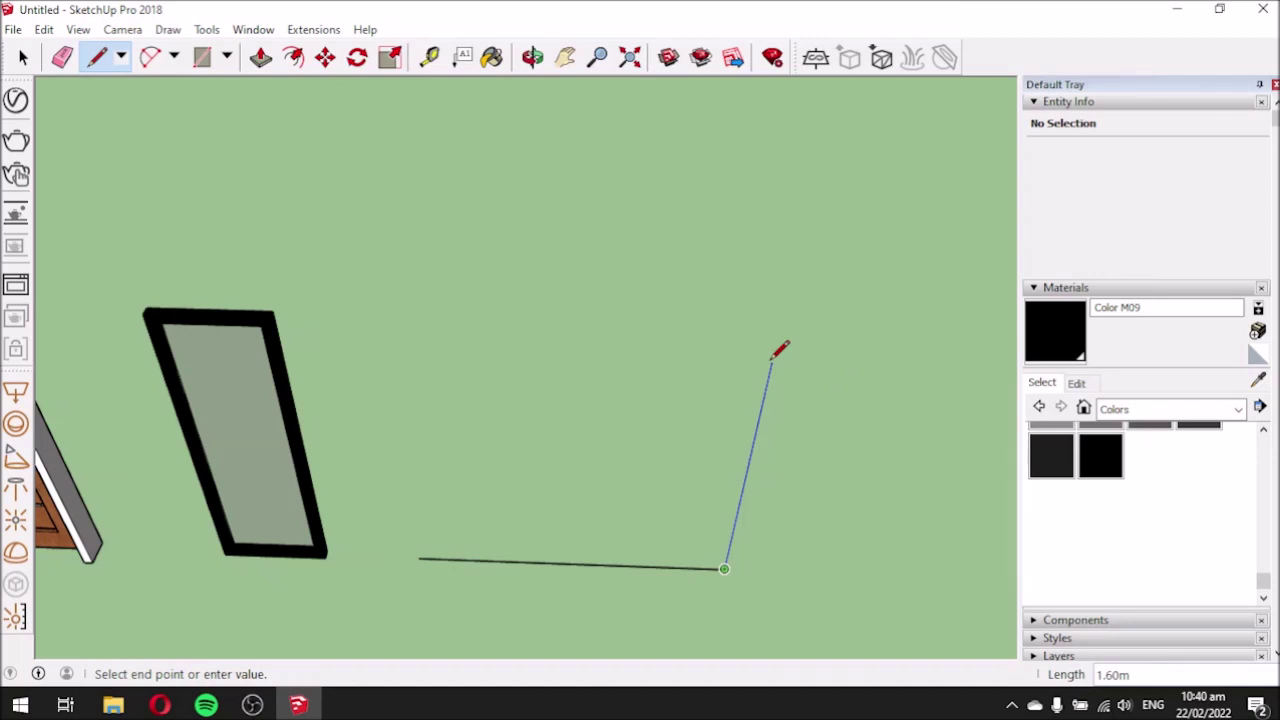
{"action": "key", "text": "Return"}
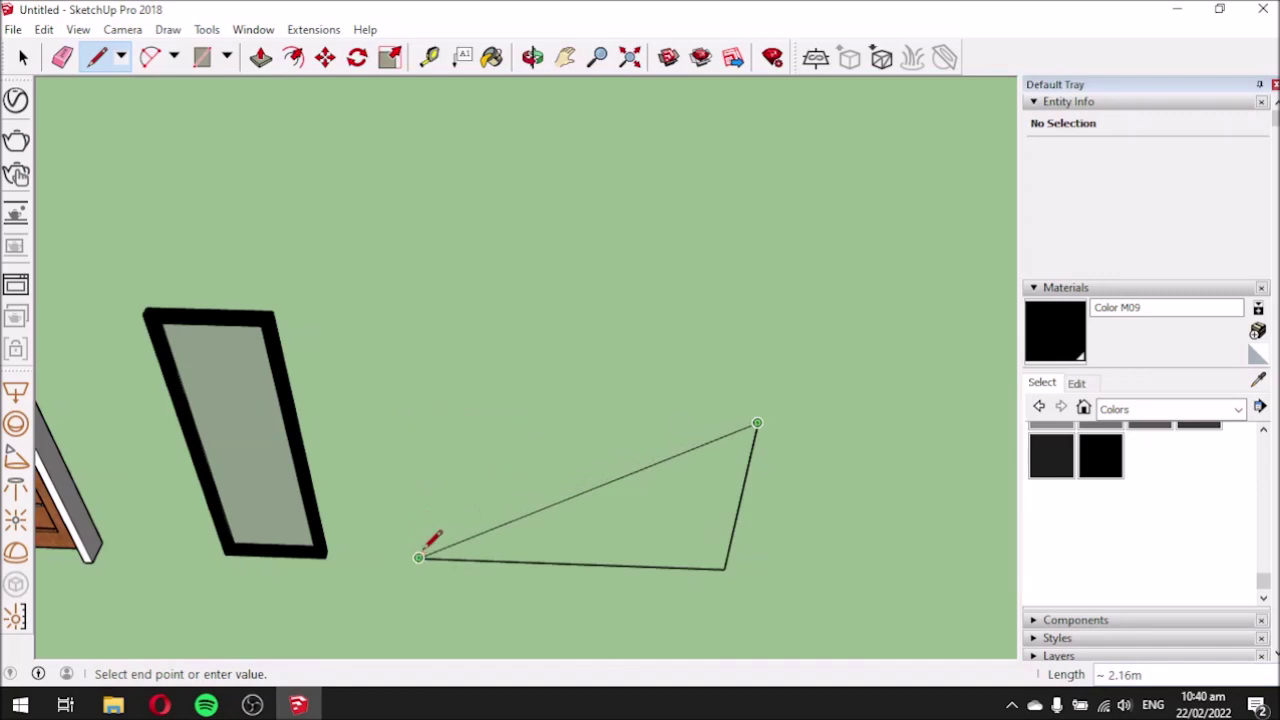
{"action": "left_click", "coordinate": [400, 410]}
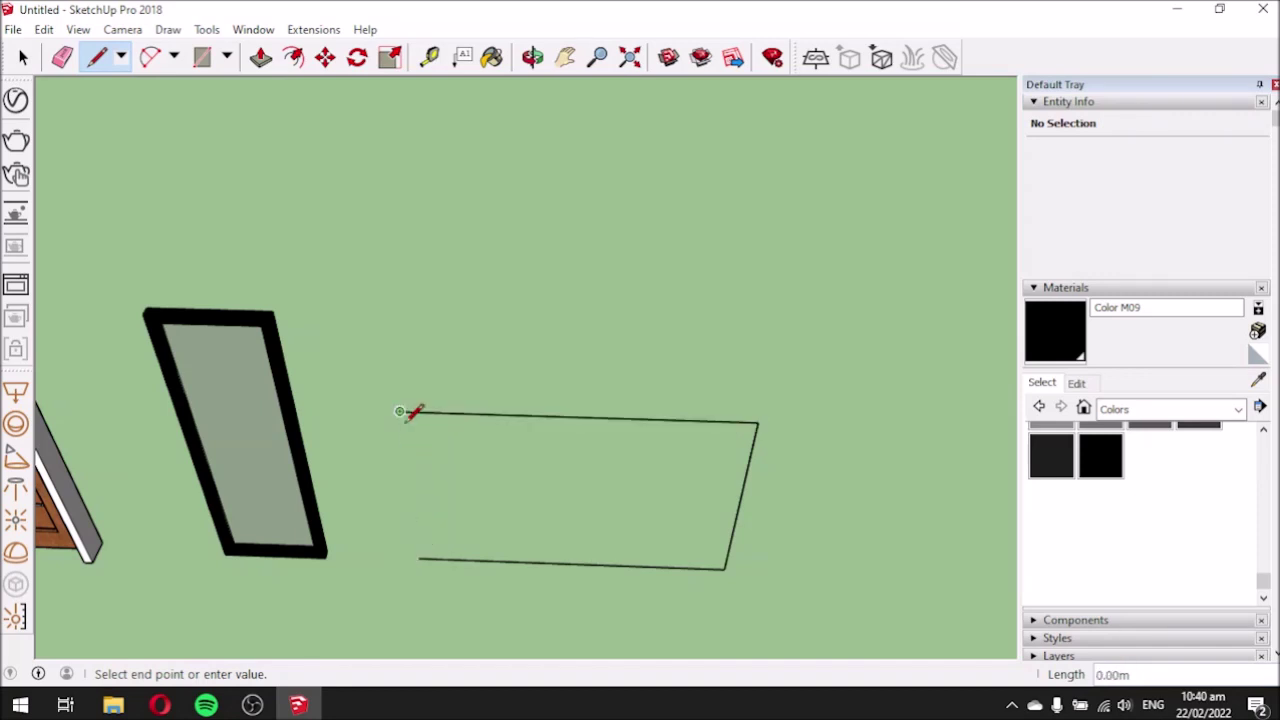
{"action": "left_click", "coordinate": [420, 559]}
Offset the outline of the upright rectangle inward by 0.05 m to form the window's outer frame.
{"action": "mouse_move", "coordinate": [471, 591]}
{"action": "middle_mouse_down"}
{"action": "mouse_move", "coordinate": [563, 489]}
{"action": "mouse_move", "coordinate": [585, 421]}
{"action": "mouse_move", "coordinate": [534, 360]}
{"action": "mouse_move", "coordinate": [557, 480]}
{"action": "mouse_move", "coordinate": [488, 427]}
{"action": "middle_mouse_up"}
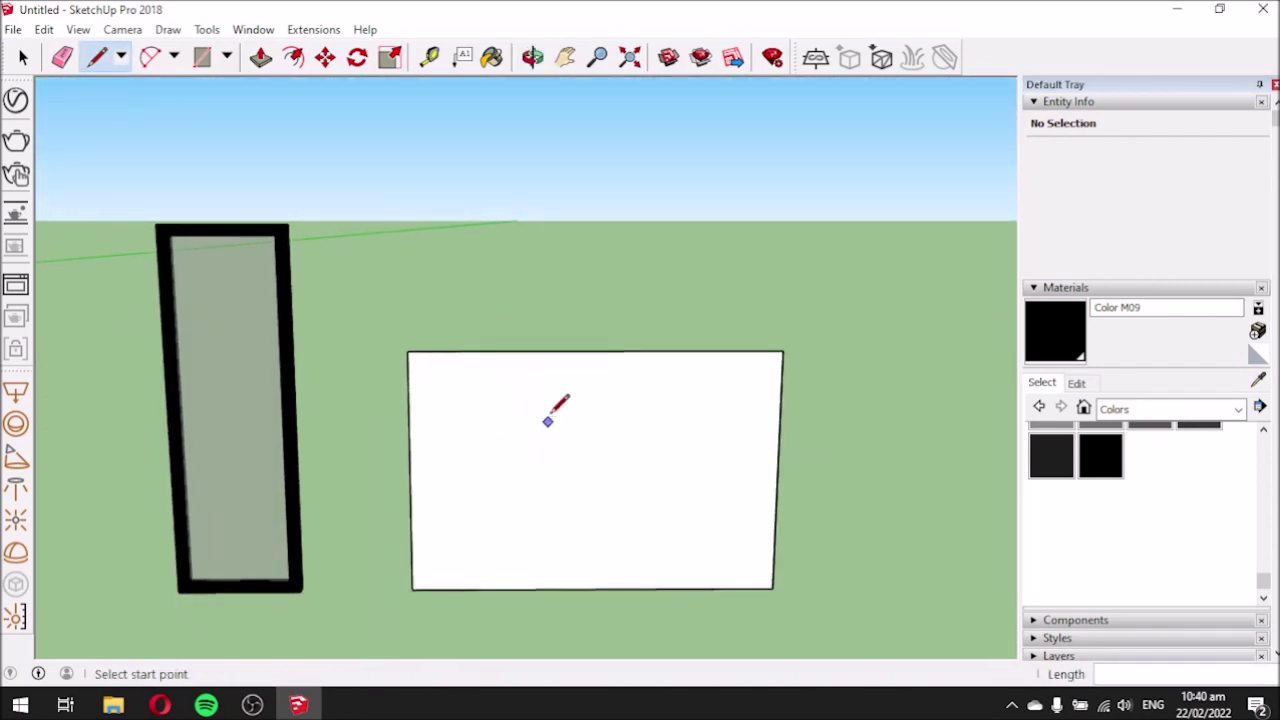
{"action": "left_click", "coordinate": [293, 57]}
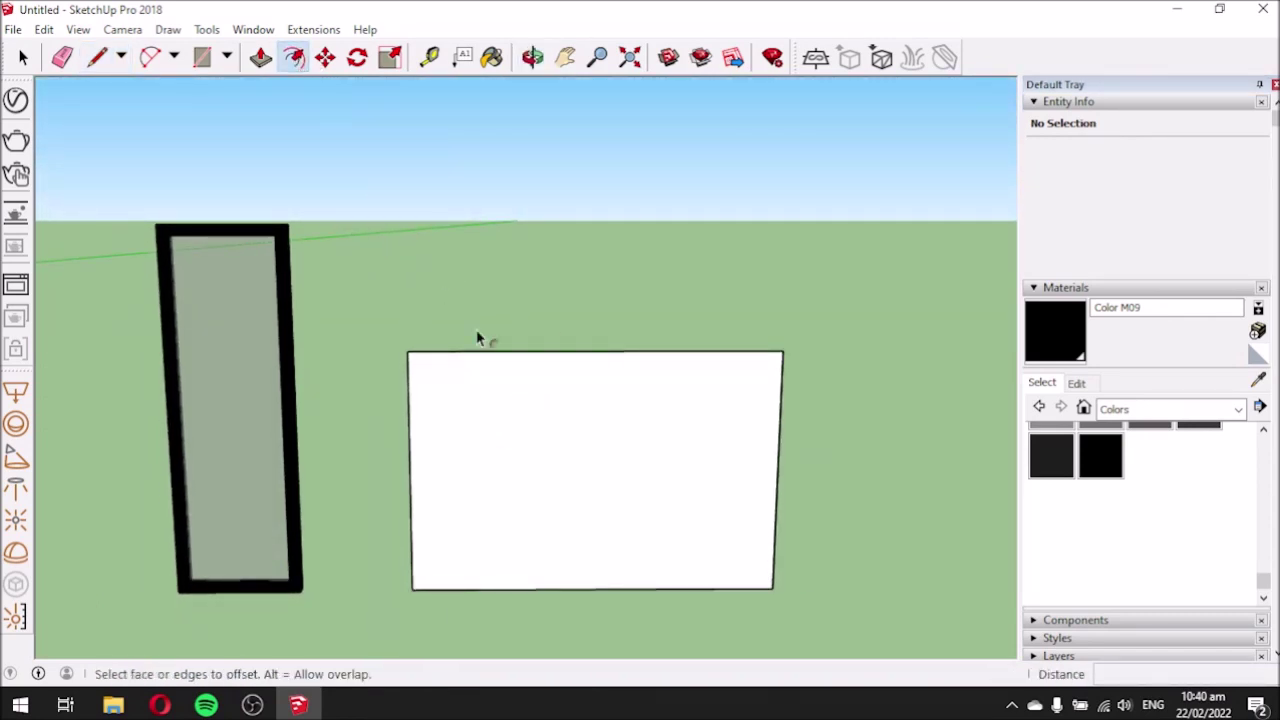
{"action": "left_click", "coordinate": [489, 388]}
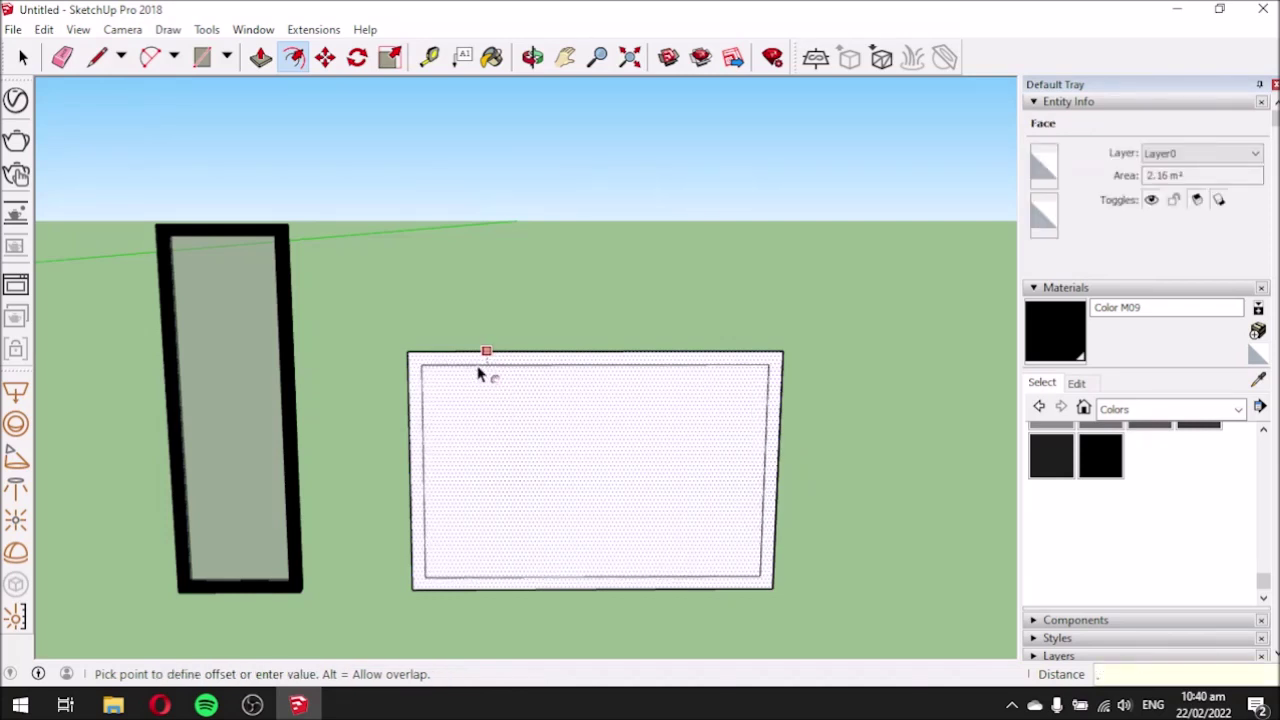
{"action": "left_click", "coordinate": [479, 371]}
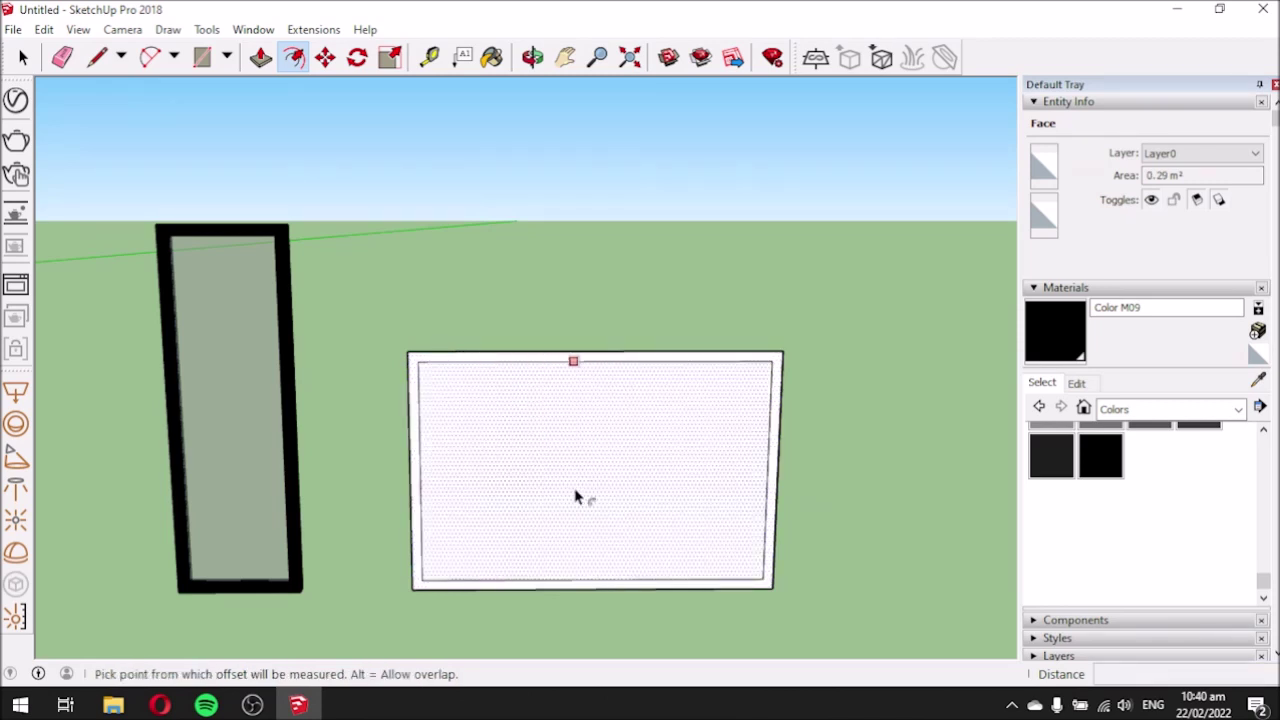
{"action": "scroll", "coordinate": [538, 590], "scroll_direction": "up", "scroll_amount": 1}
{"action": "left_click", "coordinate": [470, 600]}
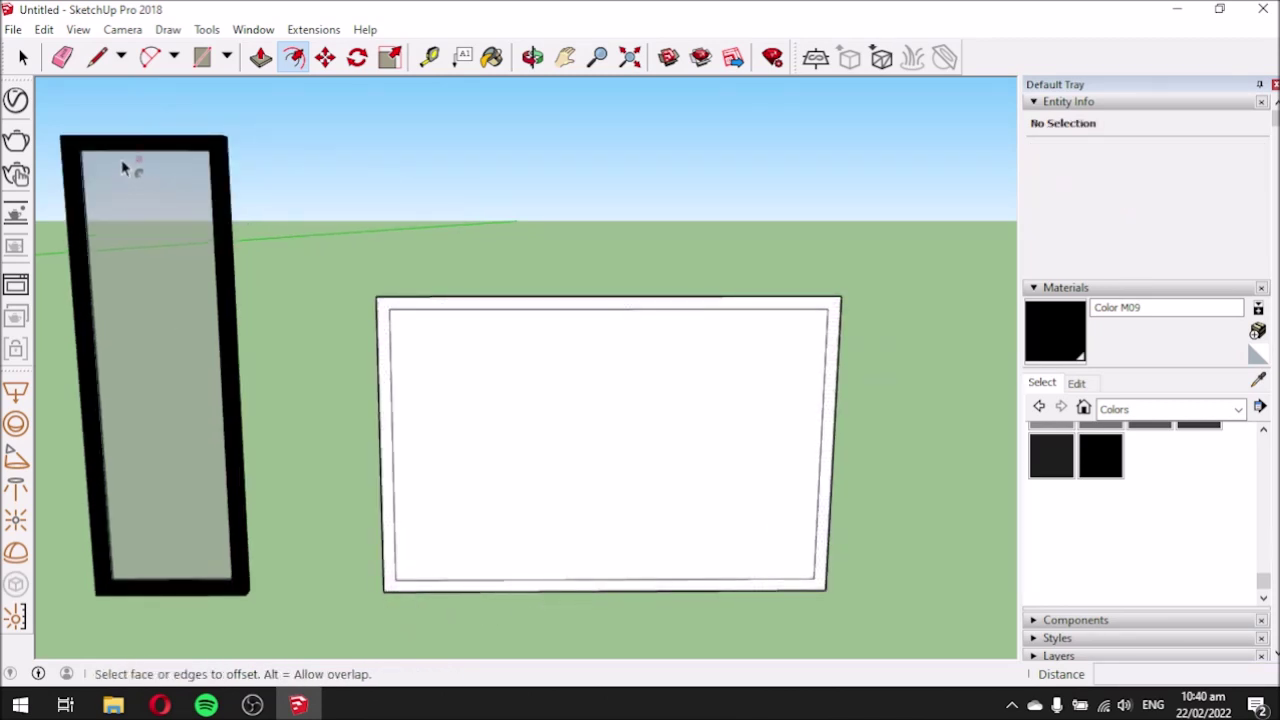
Mark 0.6 m segments along the window's bottom edge and draw two vertical dividing lines up to the inner frame outline.
{"action": "left_click", "coordinate": [97, 57]}
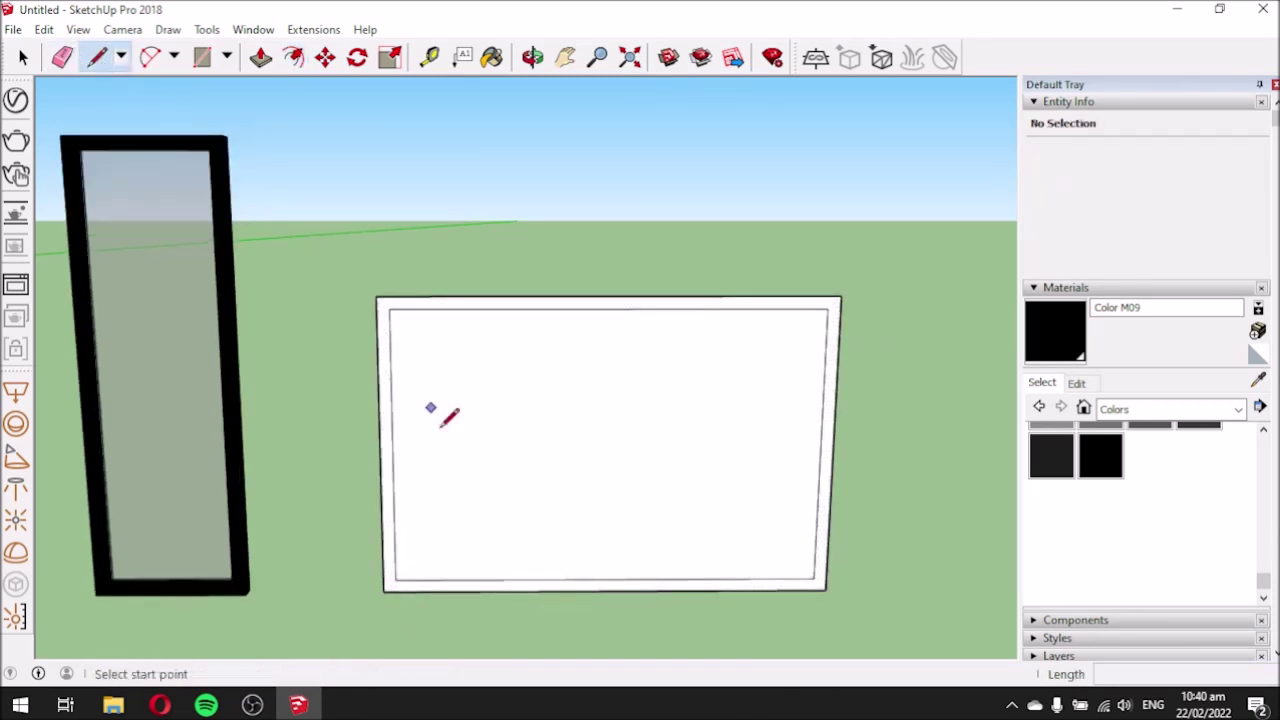
{"action": "left_click", "coordinate": [384, 590]}
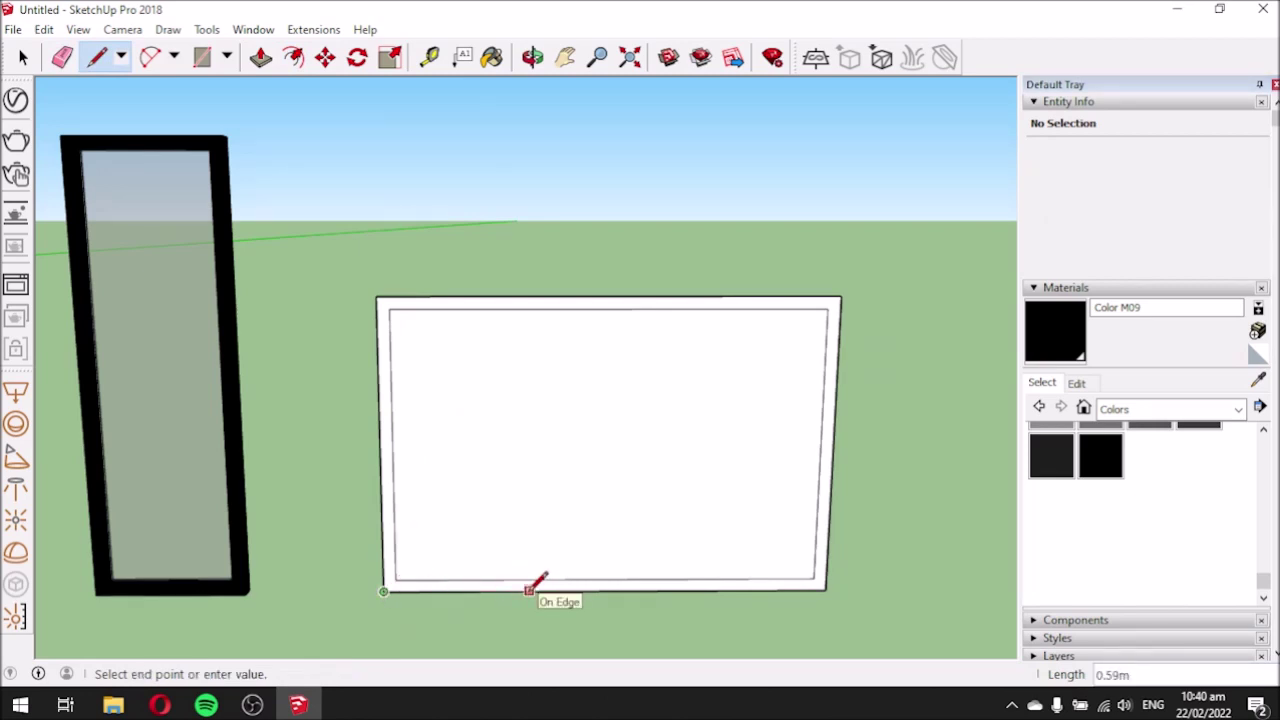
{"action": "key", "text": "Return"}
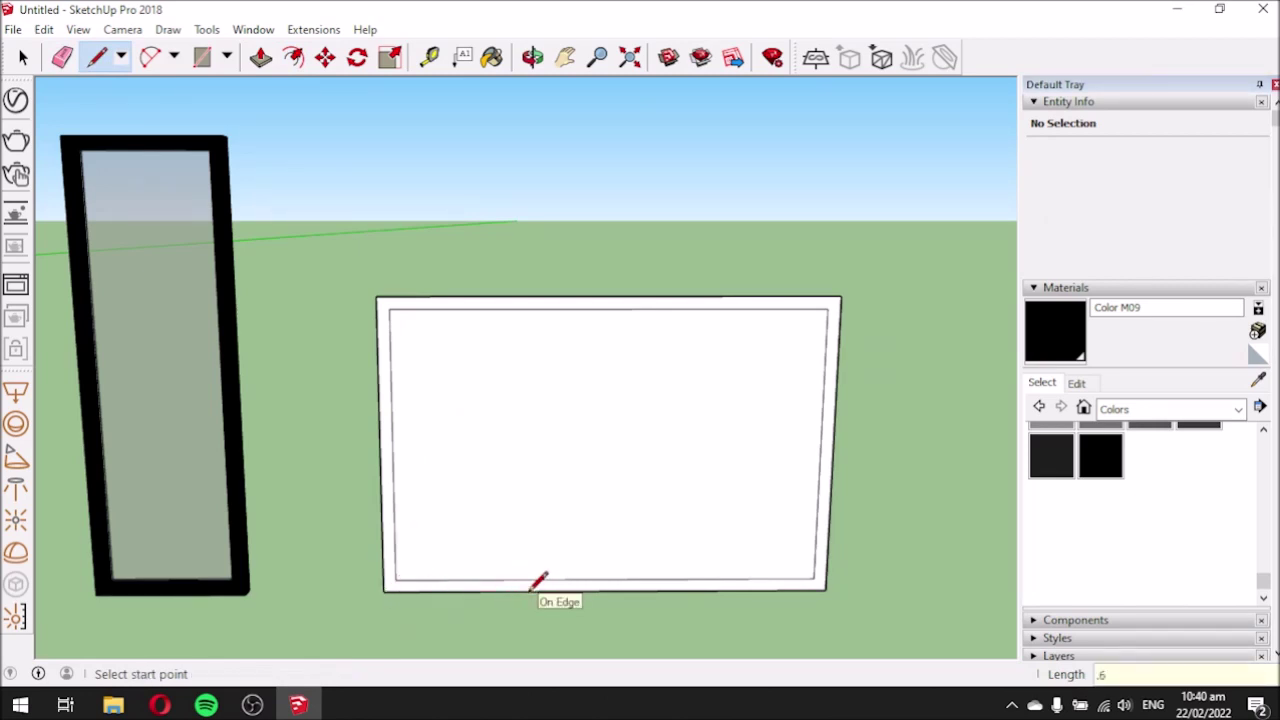
{"action": "left_click", "coordinate": [531, 590]}
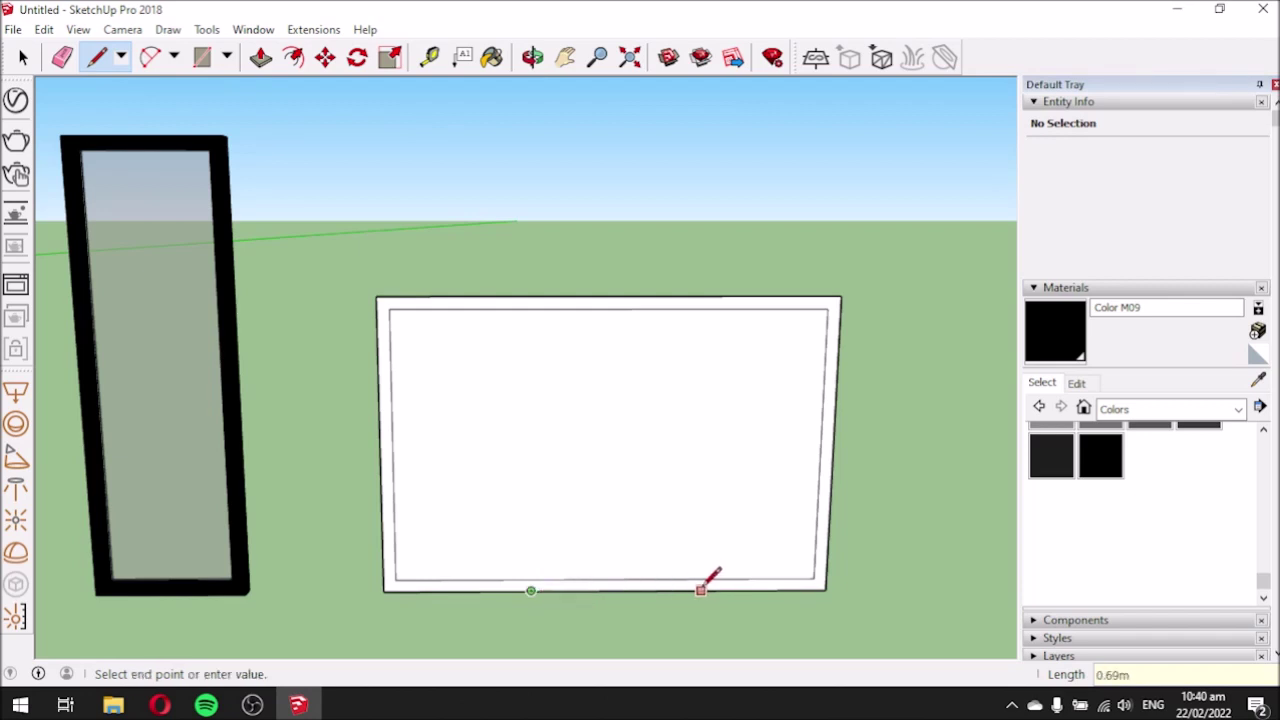
{"action": "key", "text": "Return"}
{"action": "left_click", "coordinate": [679, 590]}
{"action": "left_click", "coordinate": [686, 309]}
{"action": "left_click", "coordinate": [531, 590]}
{"action": "left_click", "coordinate": [532, 309]}
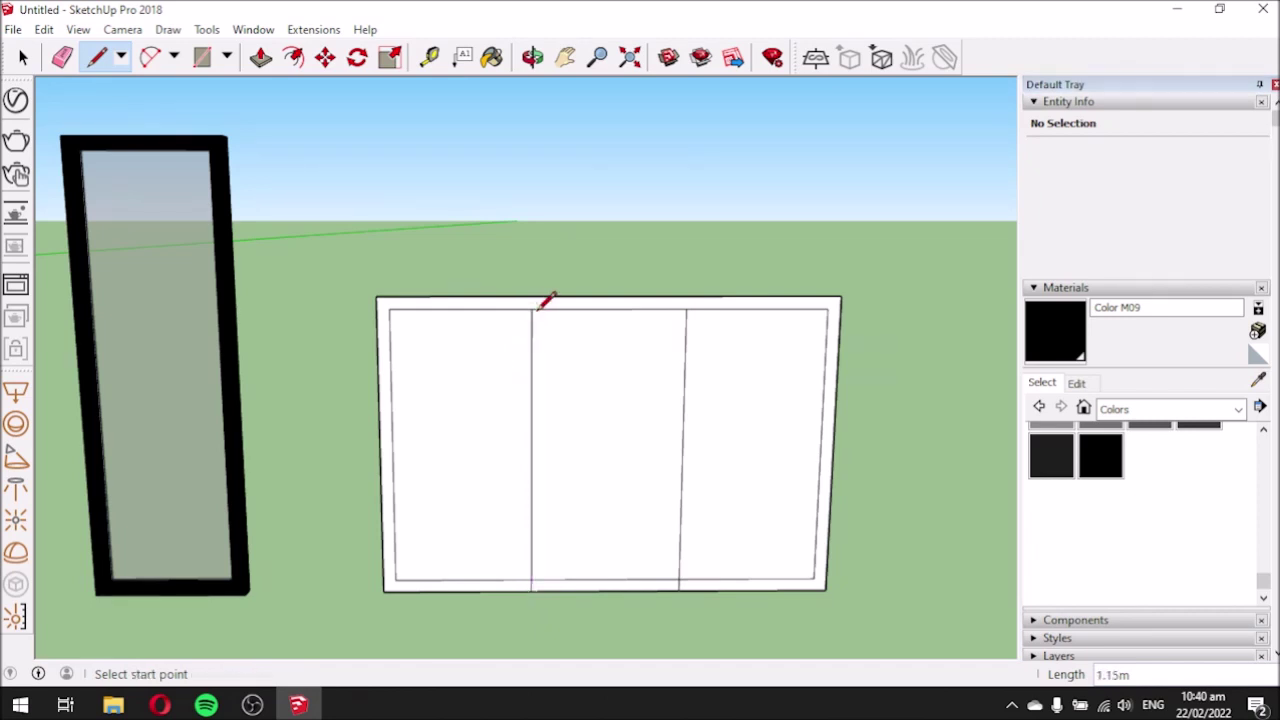
Erase the short pieces of both dividing lines that cross the bottom strip of the outer frame.
{"action": "scroll", "coordinate": [530, 622], "scroll_direction": "up", "scroll_amount": 2}
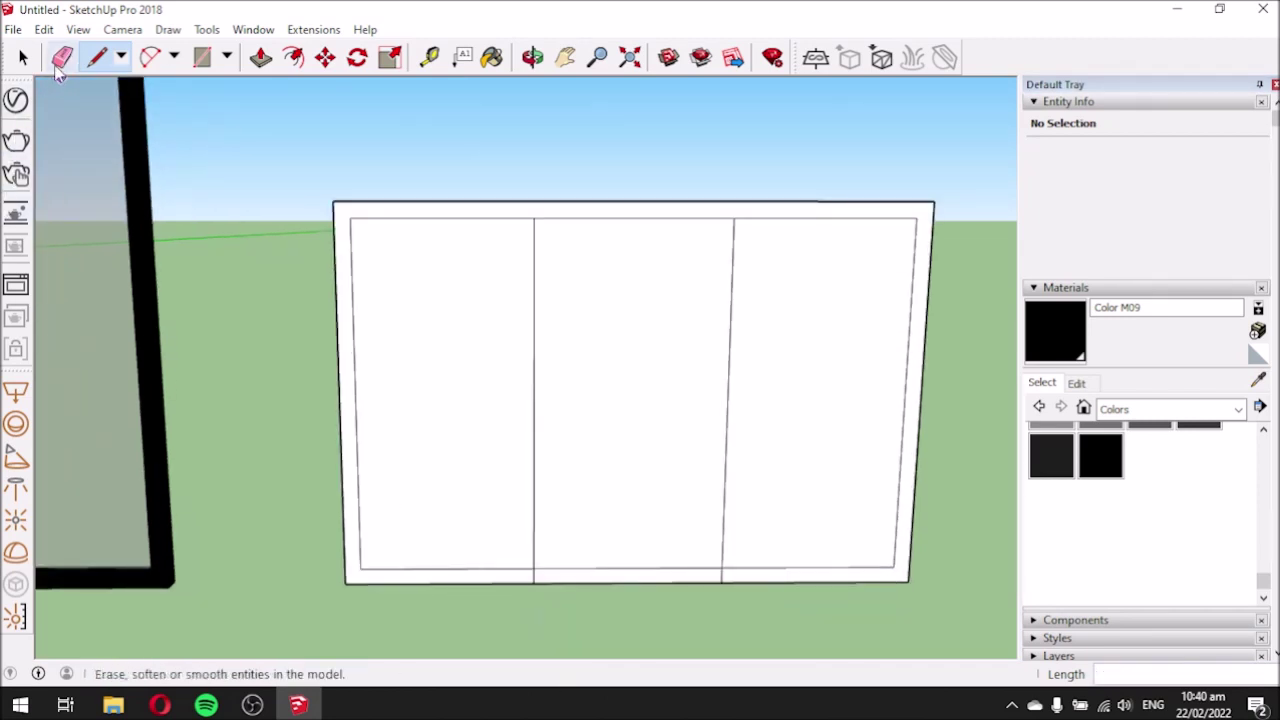
{"action": "left_click", "coordinate": [62, 57]}
{"action": "scroll", "coordinate": [526, 591], "scroll_direction": "up", "scroll_amount": 3}
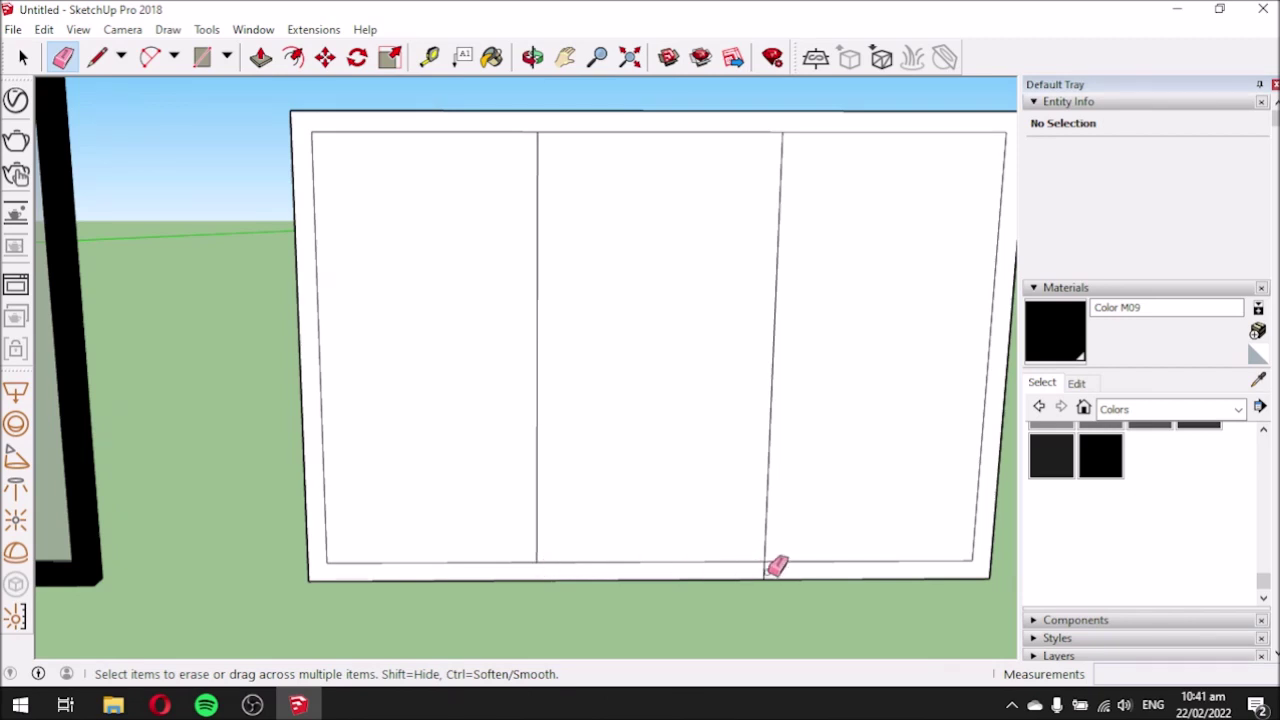
{"action": "middle_click_drag", "start_coordinate": [760, 563], "coordinate": [594, 520]}
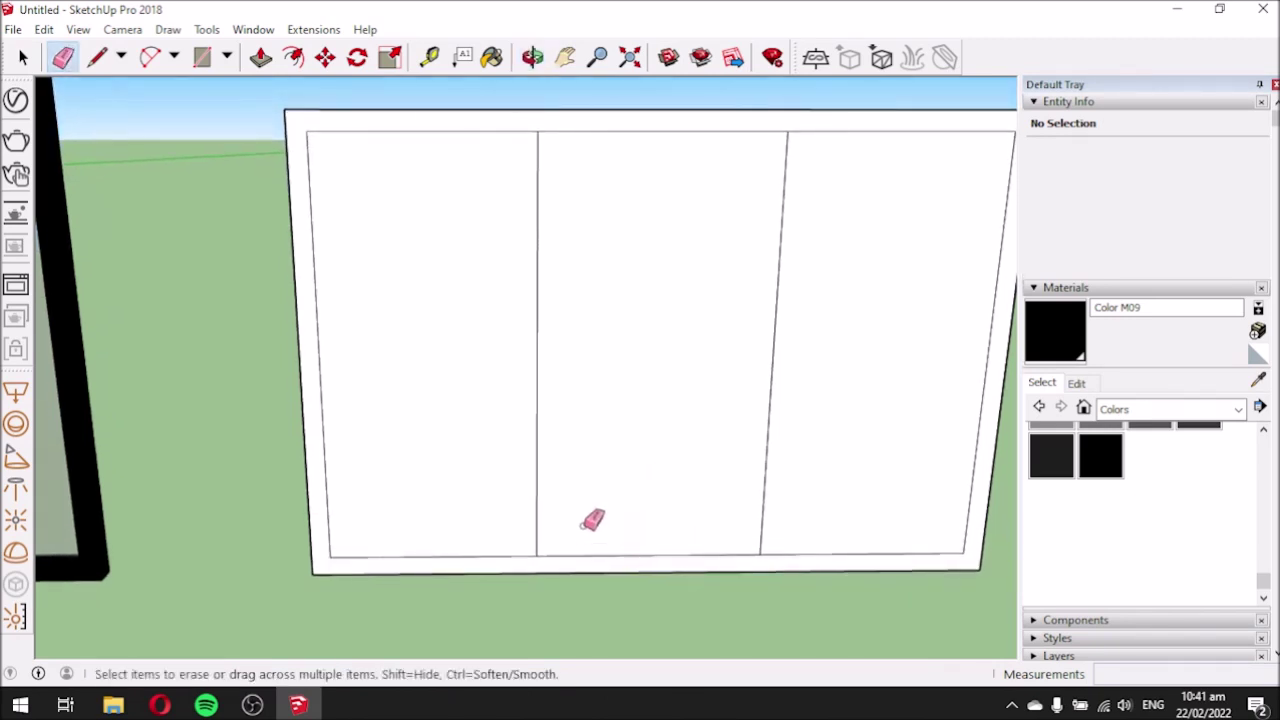
Offset the outlines of the three window panels inward by 0.02 m each.
{"action": "left_click", "coordinate": [293, 57]}
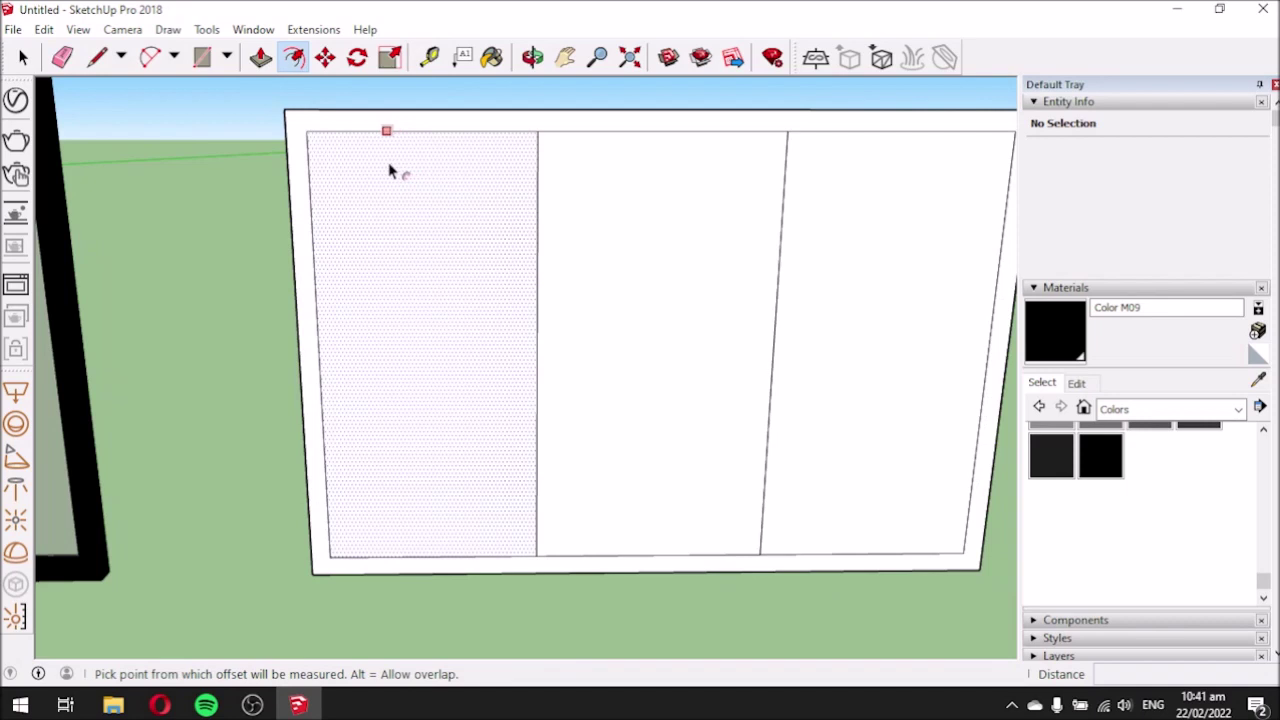
{"action": "left_click", "coordinate": [390, 171]}
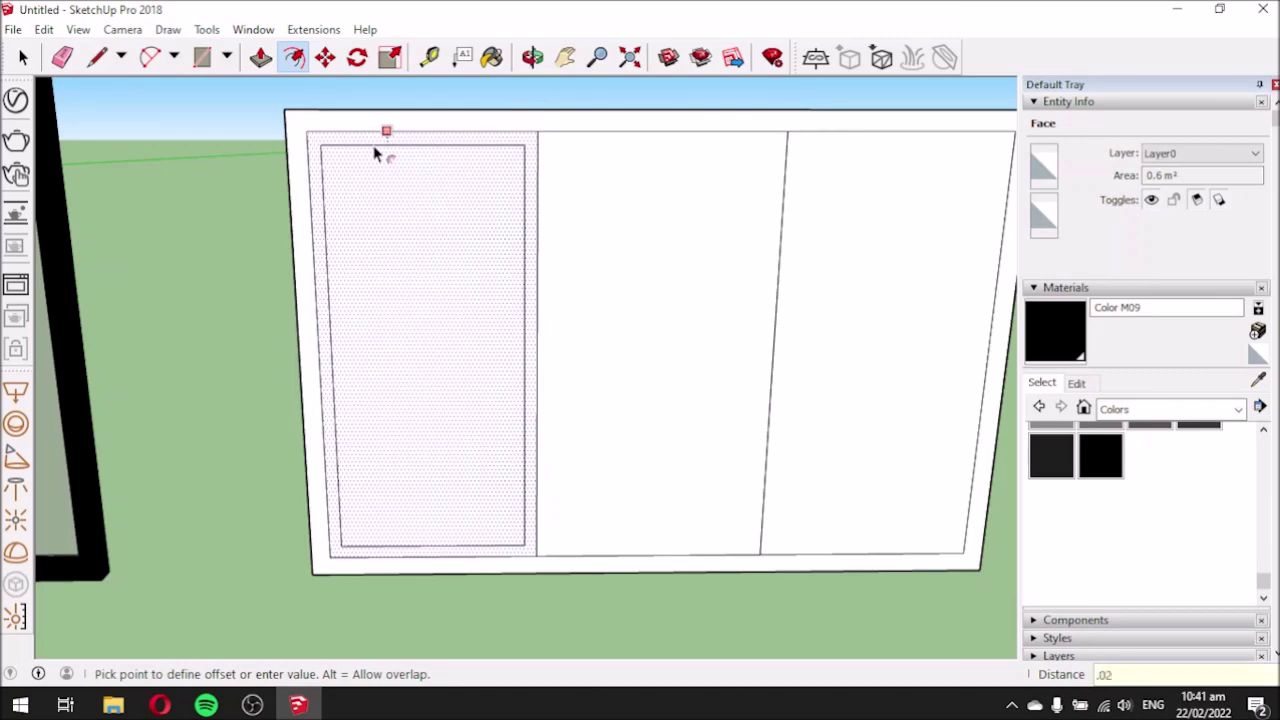
{"action": "key", "text": "Return"}
{"action": "left_click", "coordinate": [621, 205]}
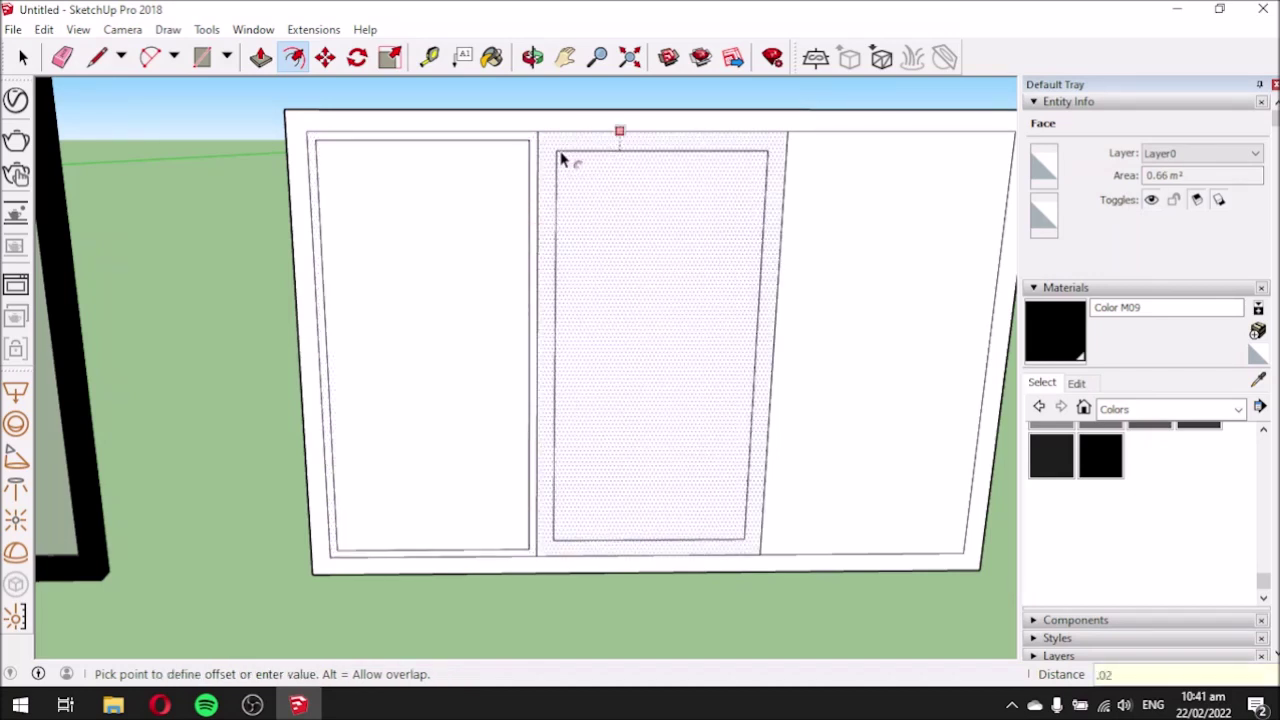
{"action": "key", "text": "Return"}
{"action": "left_click", "coordinate": [800, 178]}
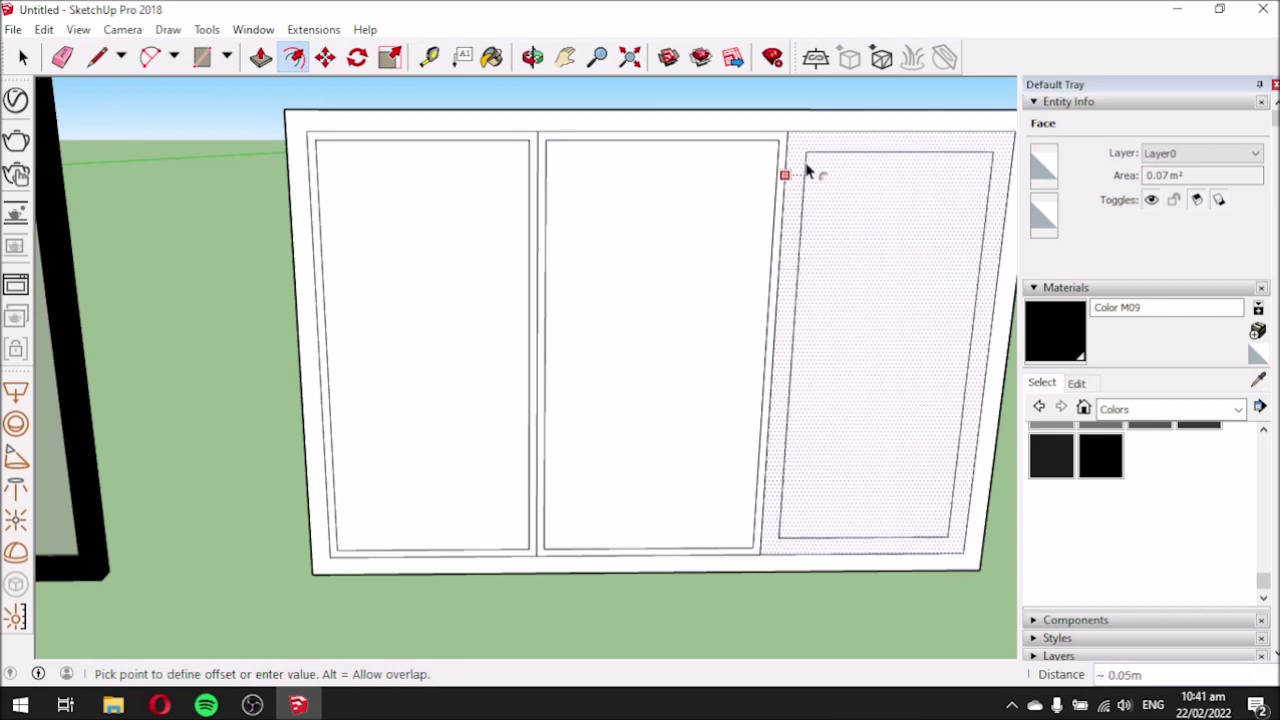
{"action": "type", "text": ".02"}
{"action": "key", "text": "Return"}
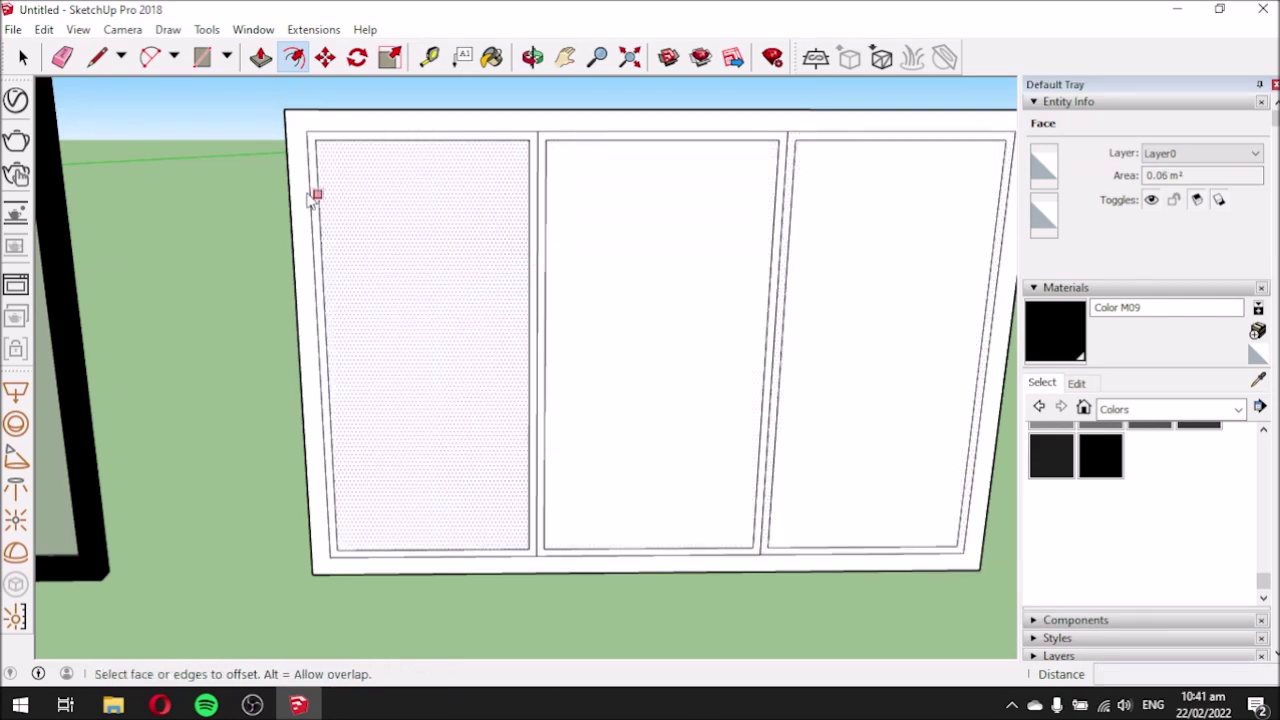
Extrude the window's outer frame face forward by 0.05 m.
{"action": "middle_click_drag", "start_coordinate": [117, 88], "coordinate": [230, 153]}
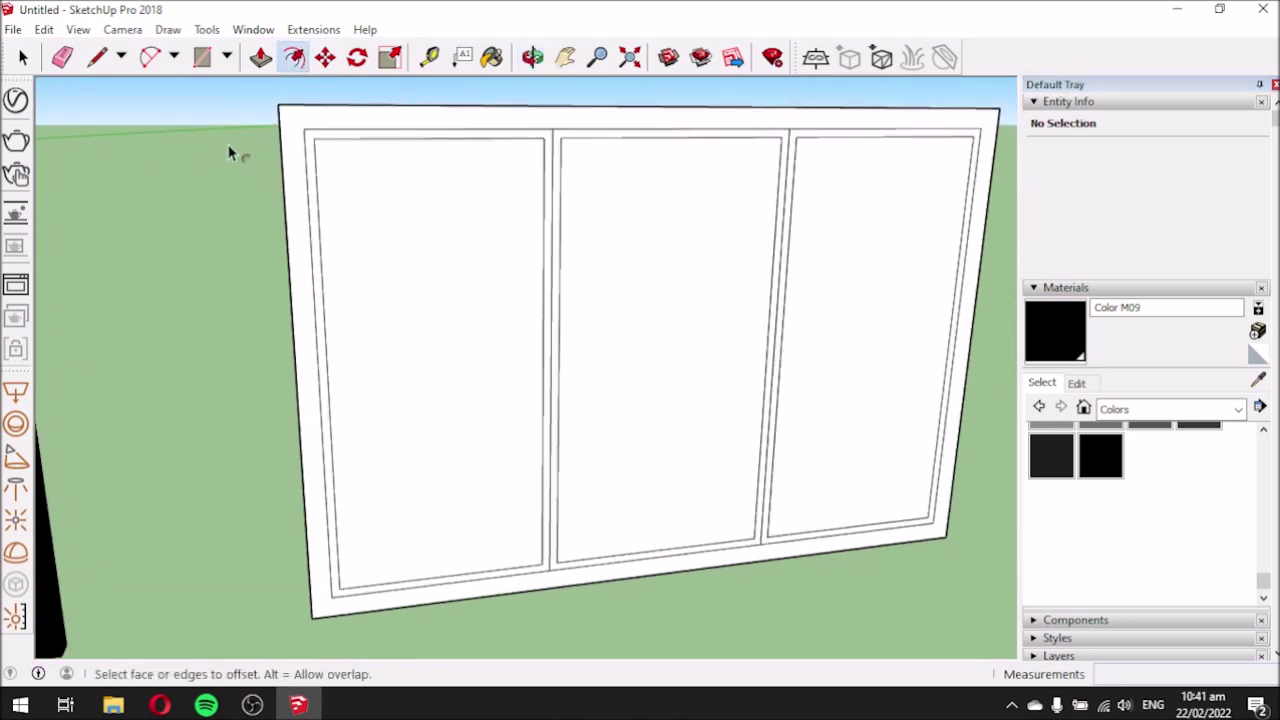
{"action": "left_click", "coordinate": [261, 57]}
{"action": "left_click", "coordinate": [295, 122]}
{"action": "middle_click_drag", "start_coordinate": [314, 147], "coordinate": [249, 97]}
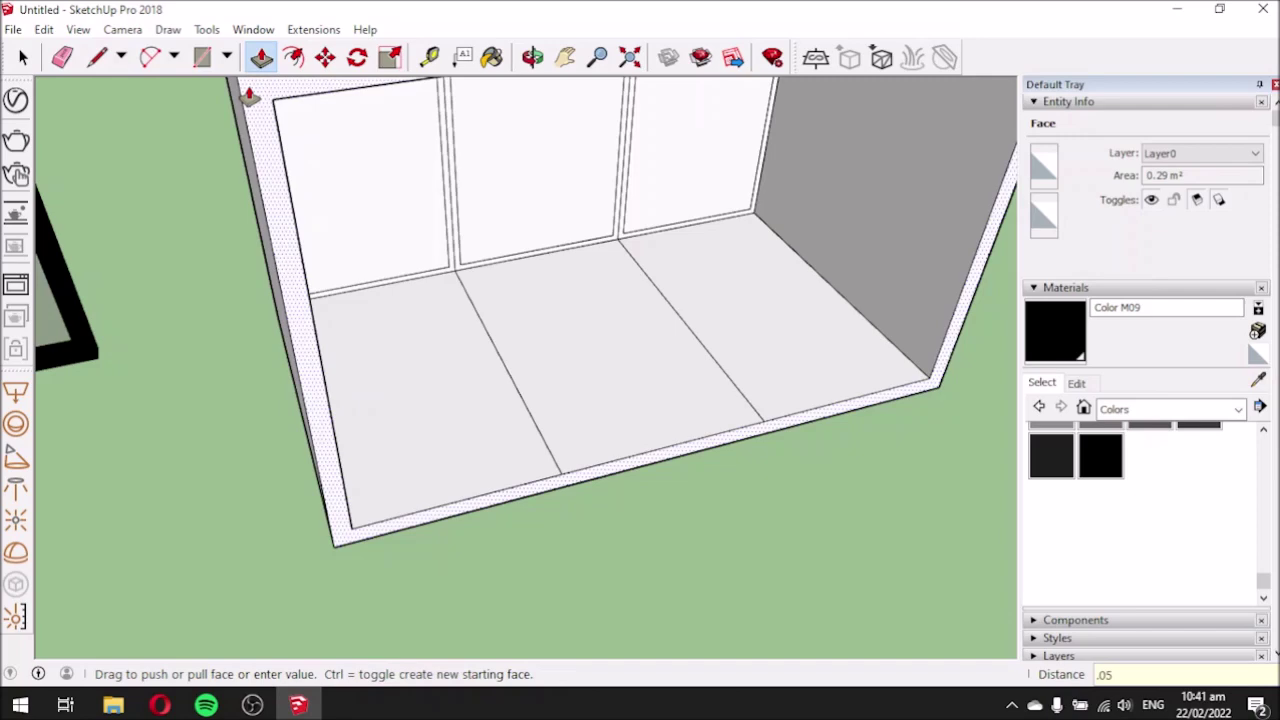
{"action": "key", "text": "Return"}
Examine the extruded window frame and its three panels from several viewpoints.
{"action": "scroll", "coordinate": [372, 300], "scroll_direction": "down", "scroll_amount": 3}
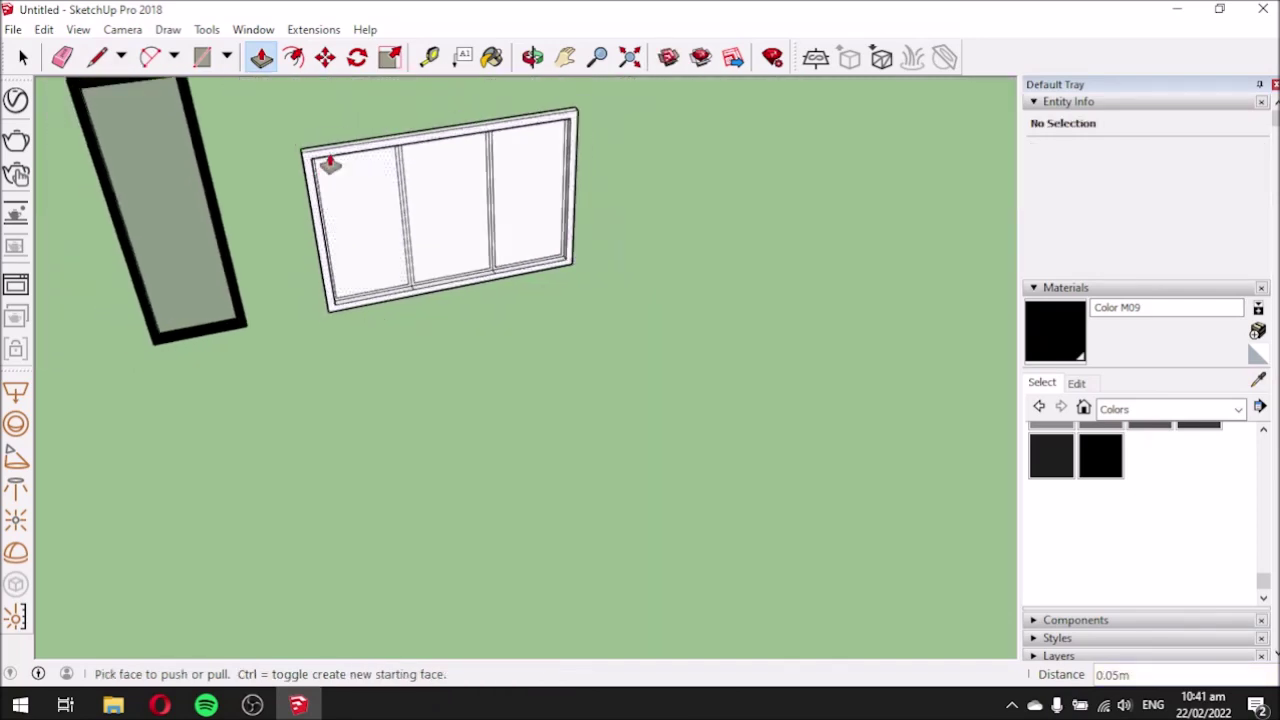
{"action": "scroll", "coordinate": [326, 168], "scroll_direction": "up", "scroll_amount": 5}
{"action": "middle_click_drag", "start_coordinate": [417, 246], "coordinate": [270, 50]}
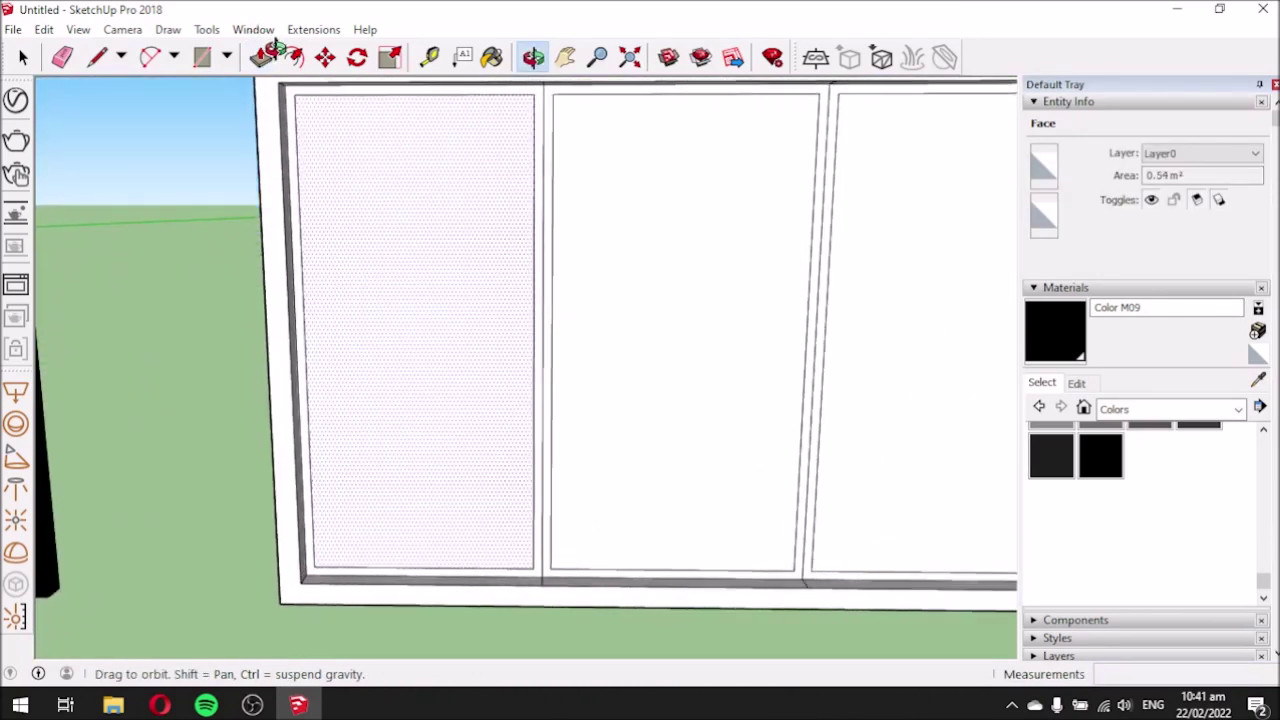
{"action": "middle_click_drag", "start_coordinate": [314, 166], "coordinate": [310, 219]}
{"action": "scroll", "coordinate": [523, 340], "scroll_direction": "down", "scroll_amount": 5}
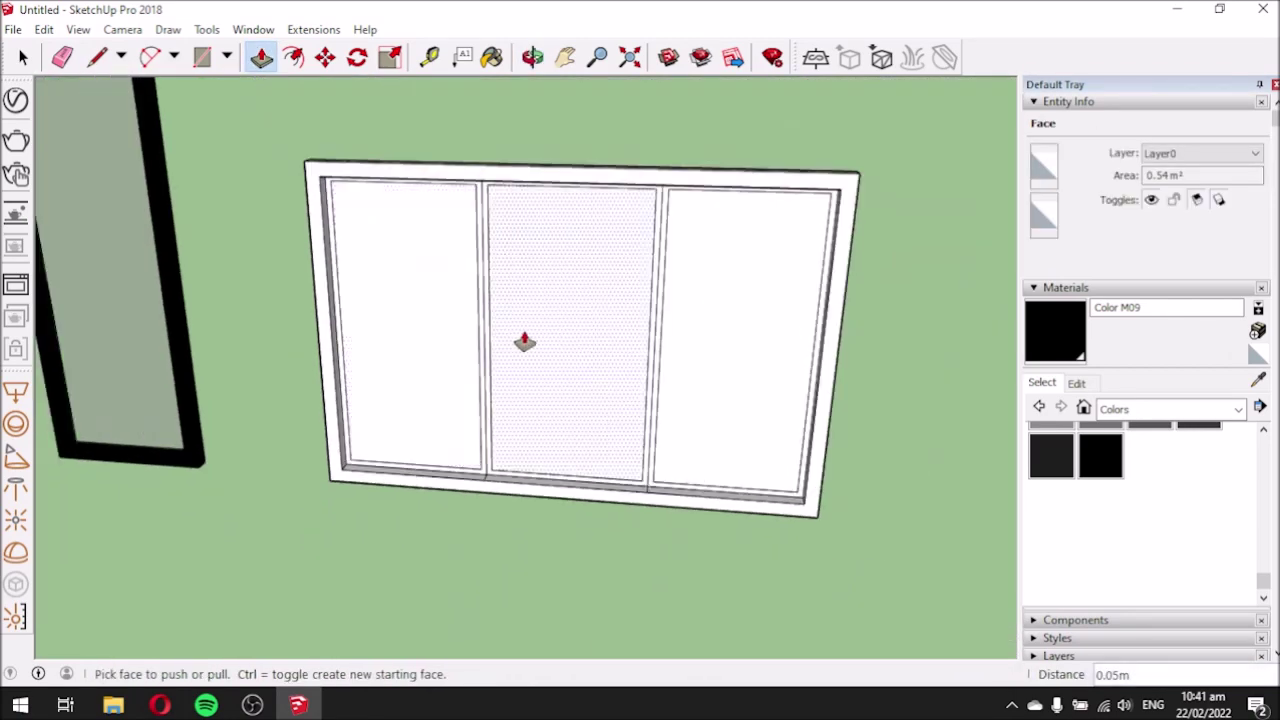
{"action": "middle_click_drag", "start_coordinate": [523, 340], "coordinate": [566, 166]}
{"action": "middle_click_drag", "start_coordinate": [406, 234], "coordinate": [305, 233]}
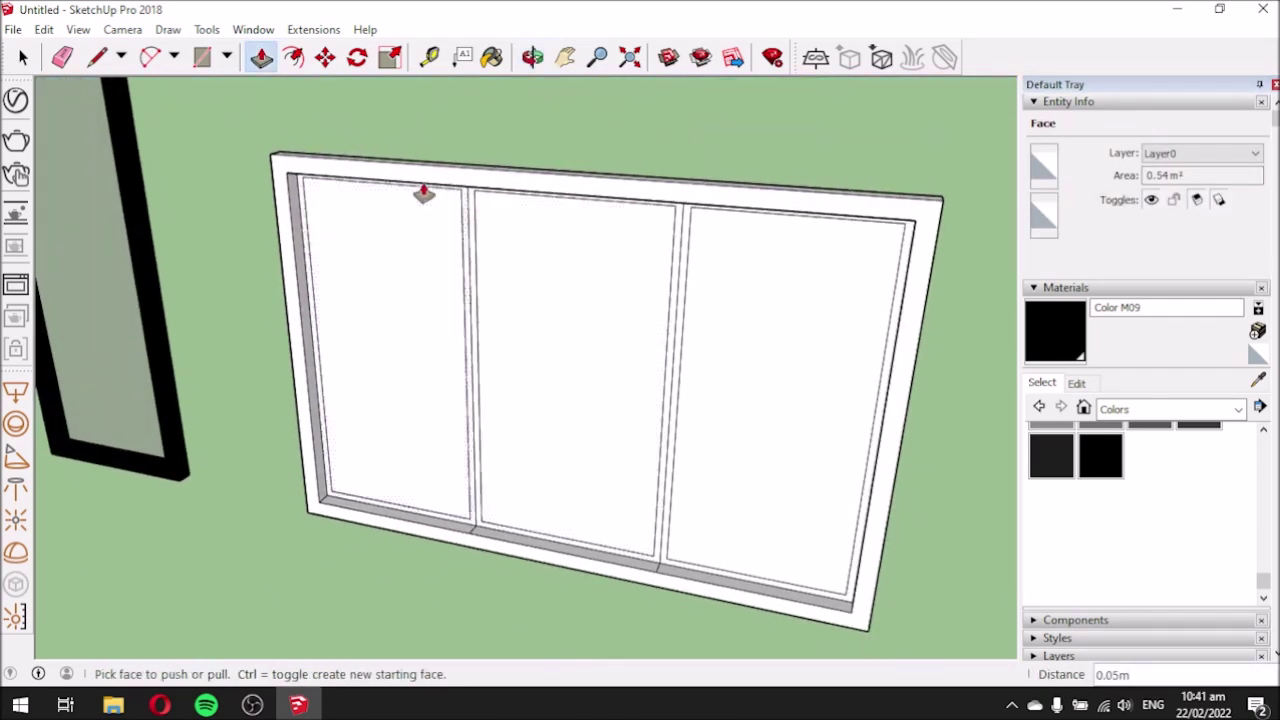
{"action": "middle_click_drag", "start_coordinate": [386, 191], "coordinate": [577, 214]}
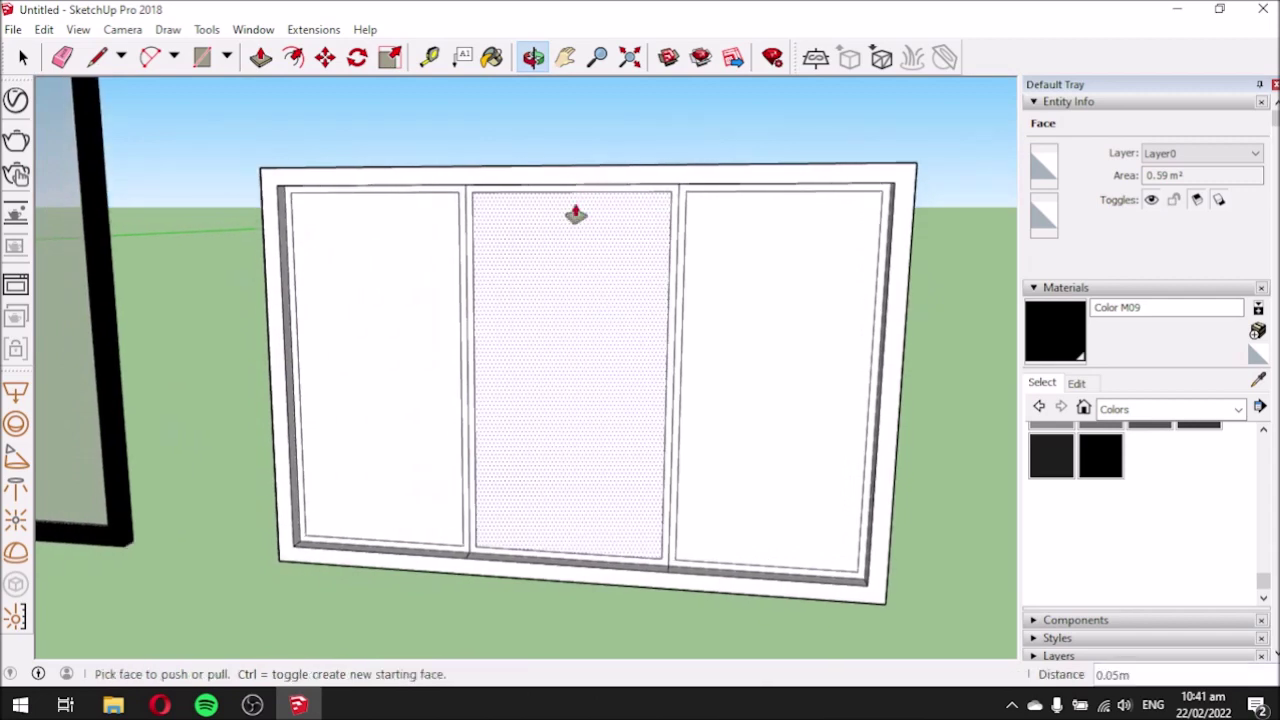
Paint the front face and the right inner side face of the window's outer frame with Color M09.
{"action": "left_click", "coordinate": [1101, 466]}
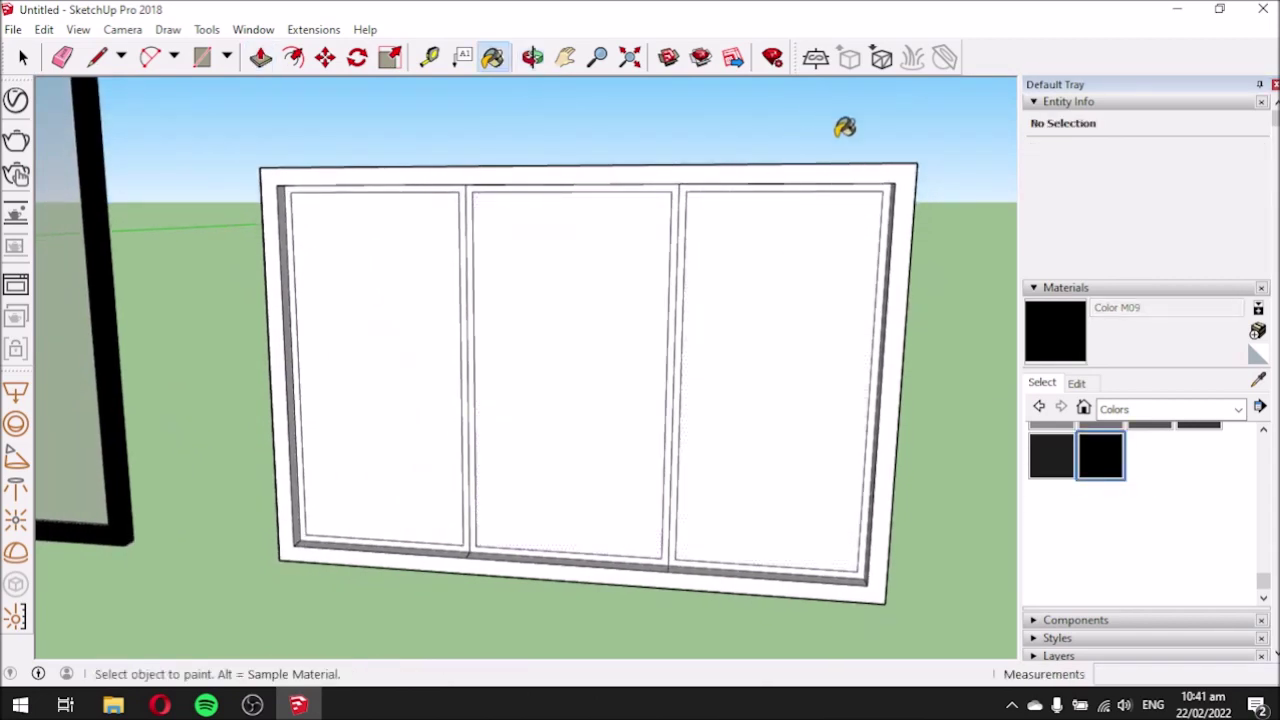
{"action": "left_click", "coordinate": [866, 172]}
{"action": "mouse_move", "coordinate": [749, 350]}
{"action": "middle_mouse_down"}
{"action": "mouse_move", "coordinate": [749, 386]}
{"action": "mouse_move", "coordinate": [980, 380]}
{"action": "middle_mouse_up"}
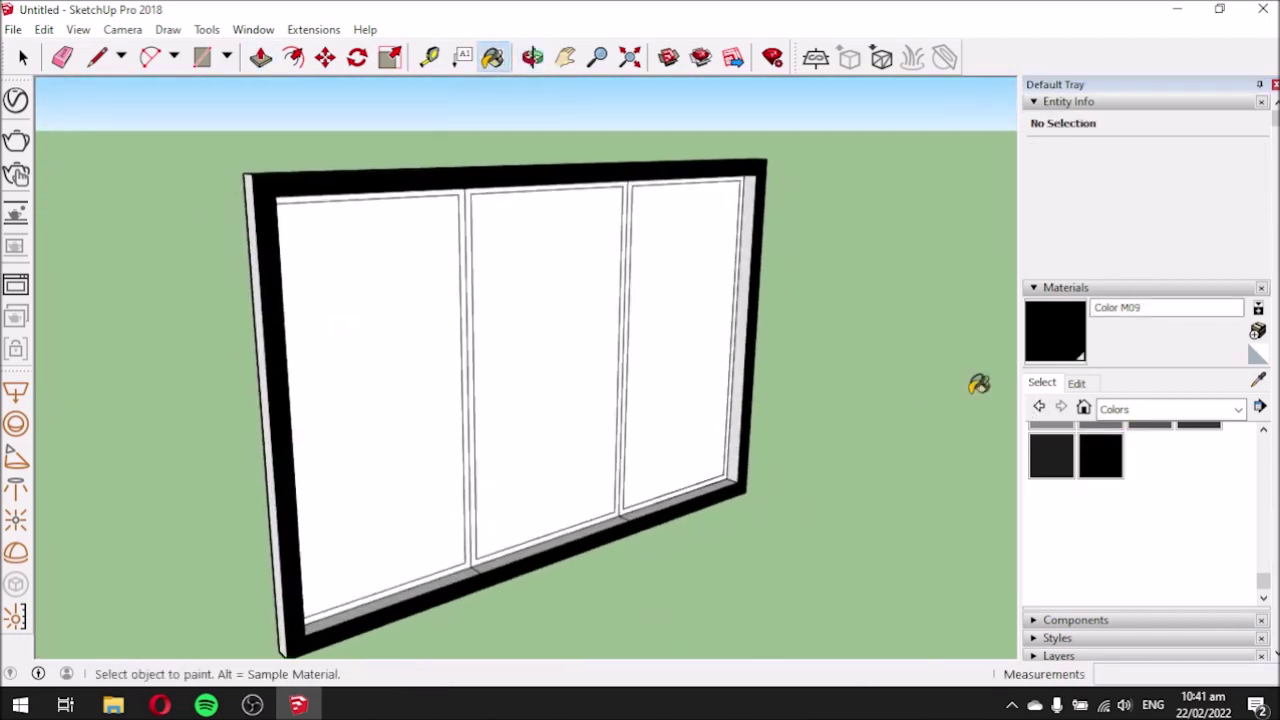
{"action": "scroll", "coordinate": [745, 255], "scroll_direction": "up", "scroll_amount": 3}
{"action": "left_click", "coordinate": [755, 258]}
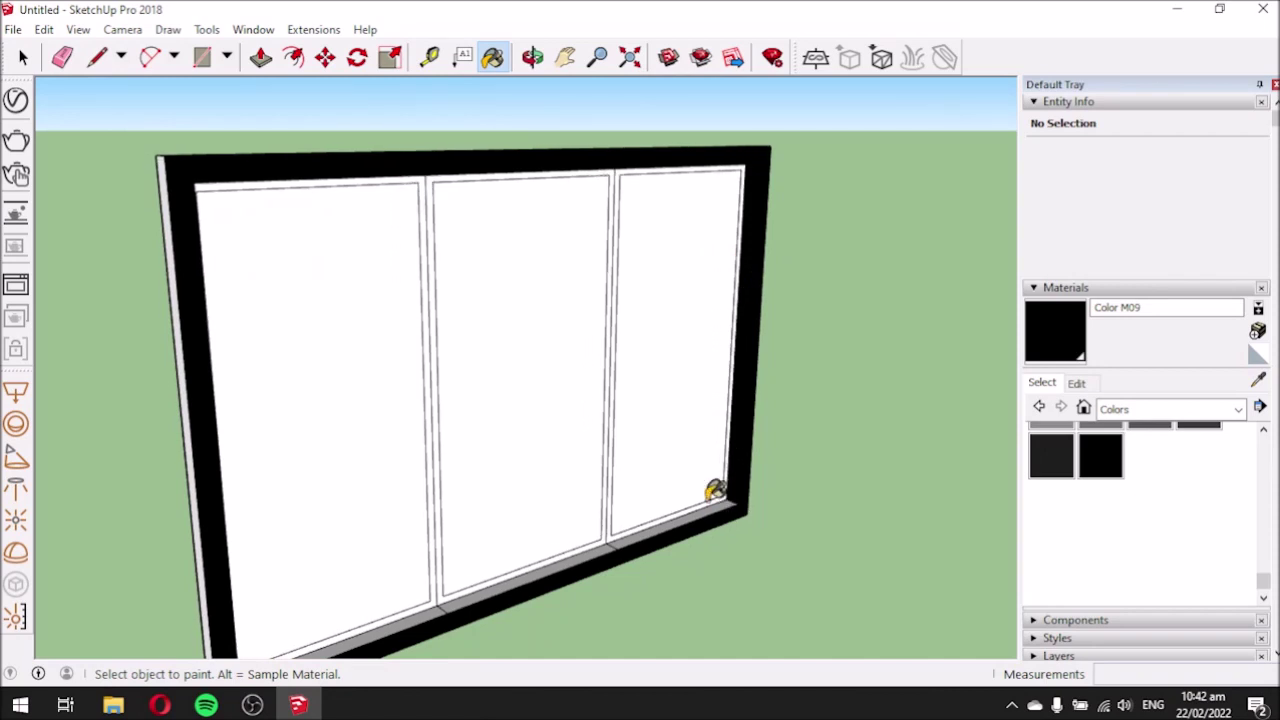
Paint the window frame's inner bottom faces, left inner side face and outer top face with Color M09.
{"action": "left_click", "coordinate": [716, 498]}
{"action": "mouse_move", "coordinate": [726, 491]}
{"action": "middle_mouse_down"}
{"action": "mouse_move", "coordinate": [423, 611]}
{"action": "mouse_move", "coordinate": [482, 509]}
{"action": "middle_mouse_up"}
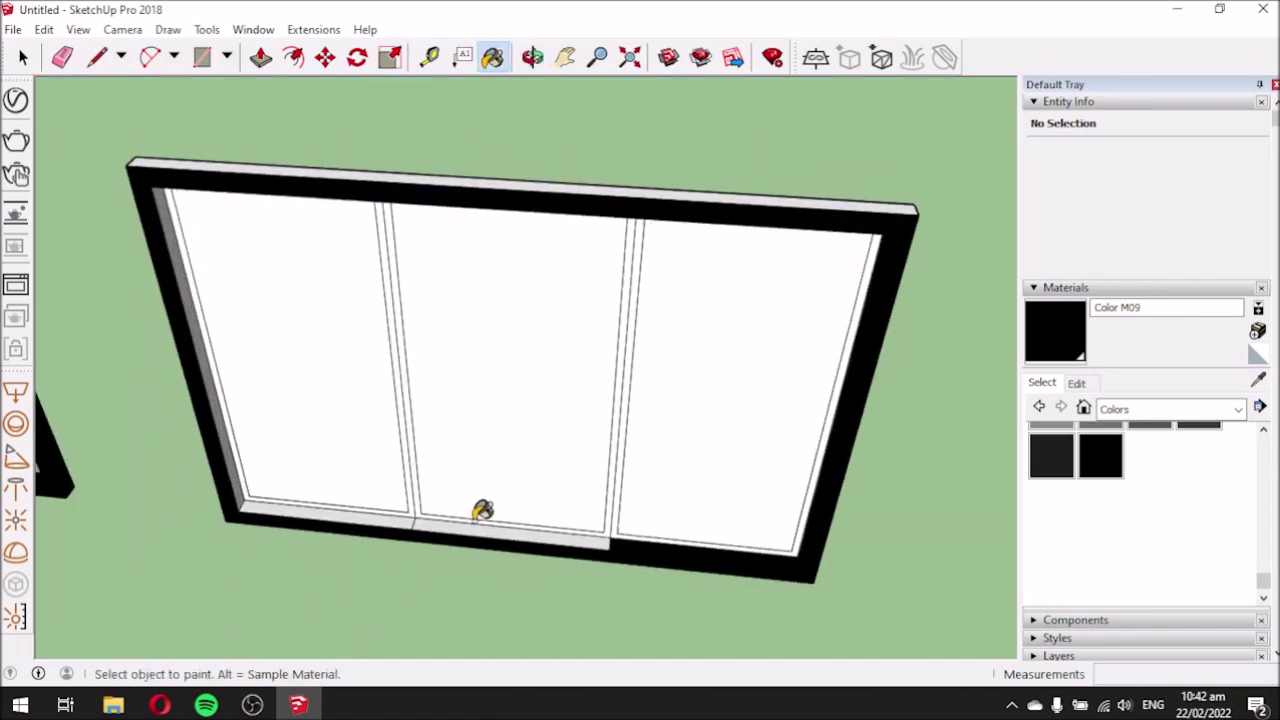
{"action": "left_click", "coordinate": [481, 522]}
{"action": "left_click", "coordinate": [337, 500]}
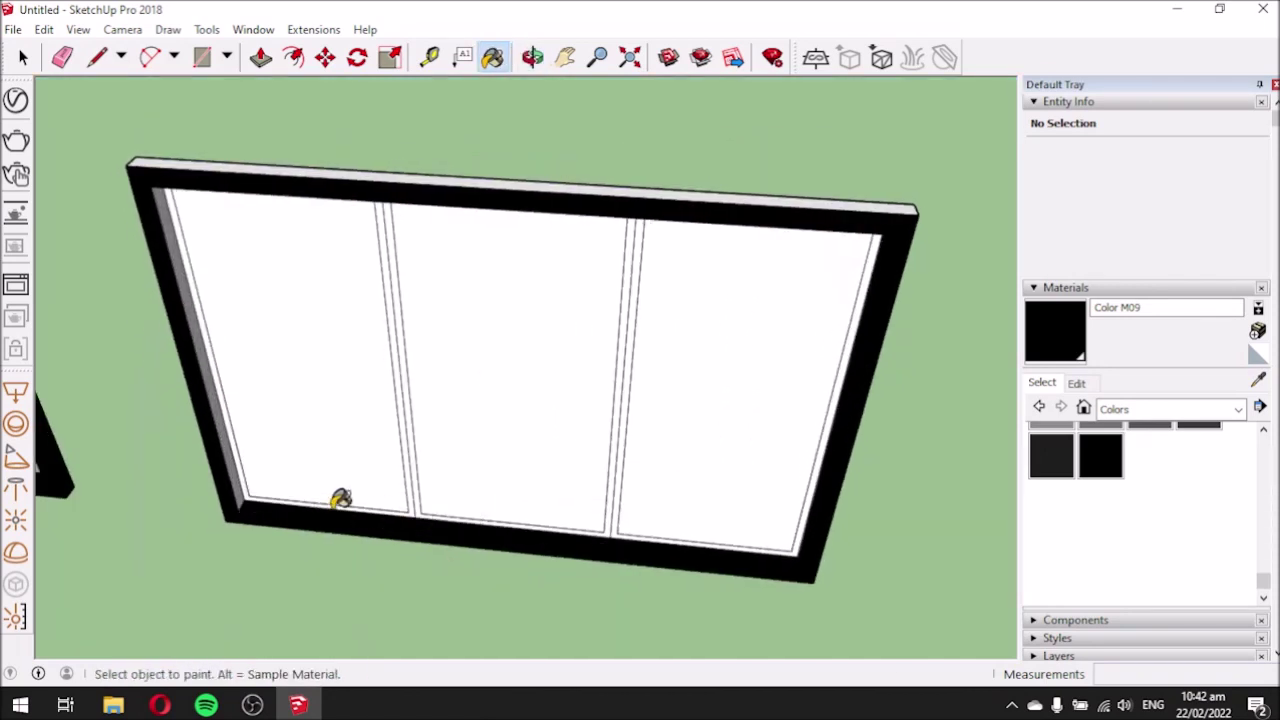
{"action": "left_click", "coordinate": [228, 432]}
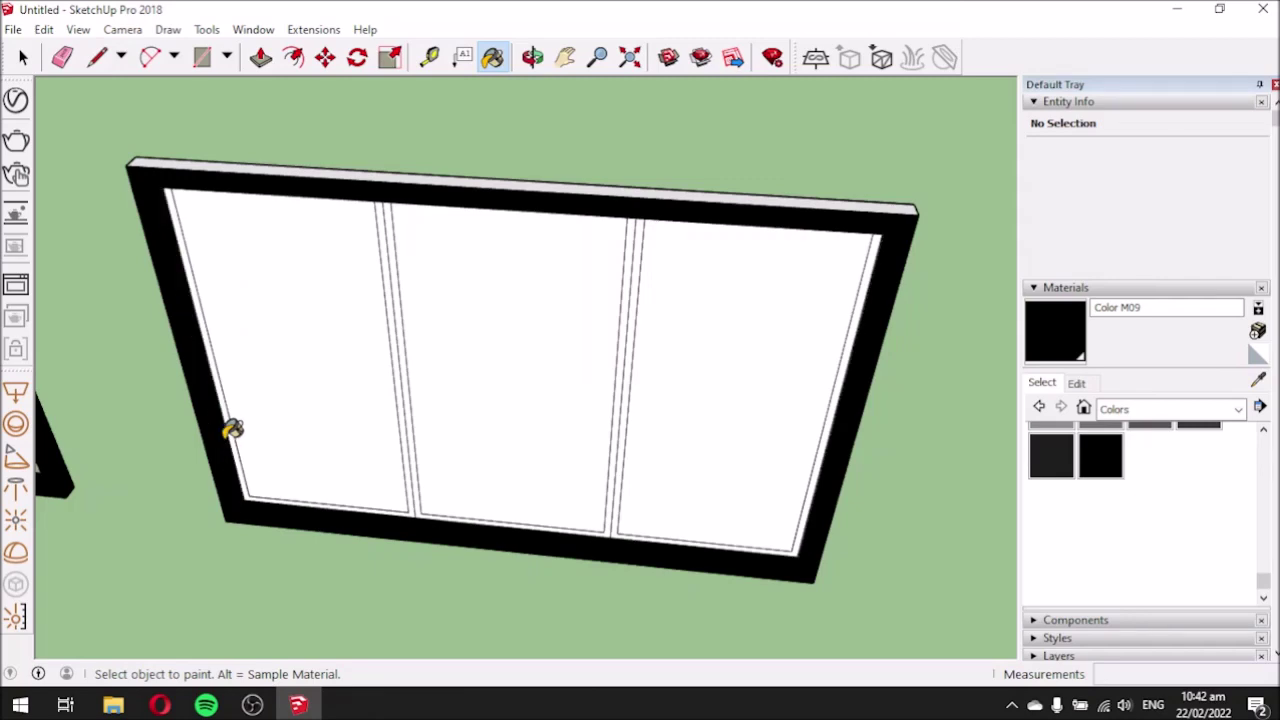
{"action": "left_click", "coordinate": [191, 152]}
Paint the window frame's remaining outer faces, including the underside, and its three inner top faces with Color M09.
{"action": "mouse_move", "coordinate": [761, 326]}
{"action": "middle_mouse_down"}
{"action": "mouse_move", "coordinate": [686, 323]}
{"action": "mouse_move", "coordinate": [389, 257]}
{"action": "mouse_move", "coordinate": [831, 346]}
{"action": "mouse_move", "coordinate": [534, 309]}
{"action": "mouse_move", "coordinate": [517, 326]}
{"action": "mouse_move", "coordinate": [440, 292]}
{"action": "middle_mouse_up"}
{"action": "left_click", "coordinate": [696, 295]}
{"action": "left_click", "coordinate": [450, 298]}
{"action": "mouse_move", "coordinate": [639, 488]}
{"action": "middle_mouse_down"}
{"action": "mouse_move", "coordinate": [566, 314]}
{"action": "mouse_move", "coordinate": [523, 149]}
{"action": "mouse_move", "coordinate": [577, 470]}
{"action": "mouse_move", "coordinate": [563, 366]}
{"action": "middle_mouse_up"}
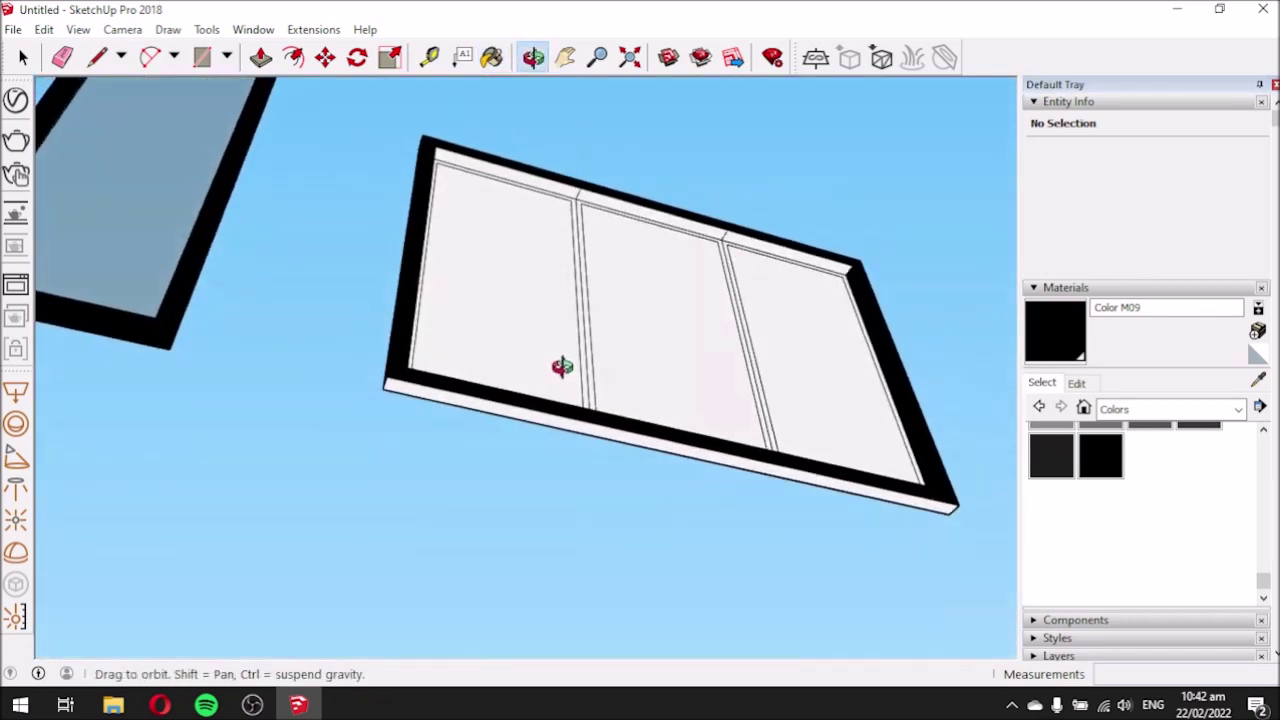
{"action": "left_click", "coordinate": [591, 402]}
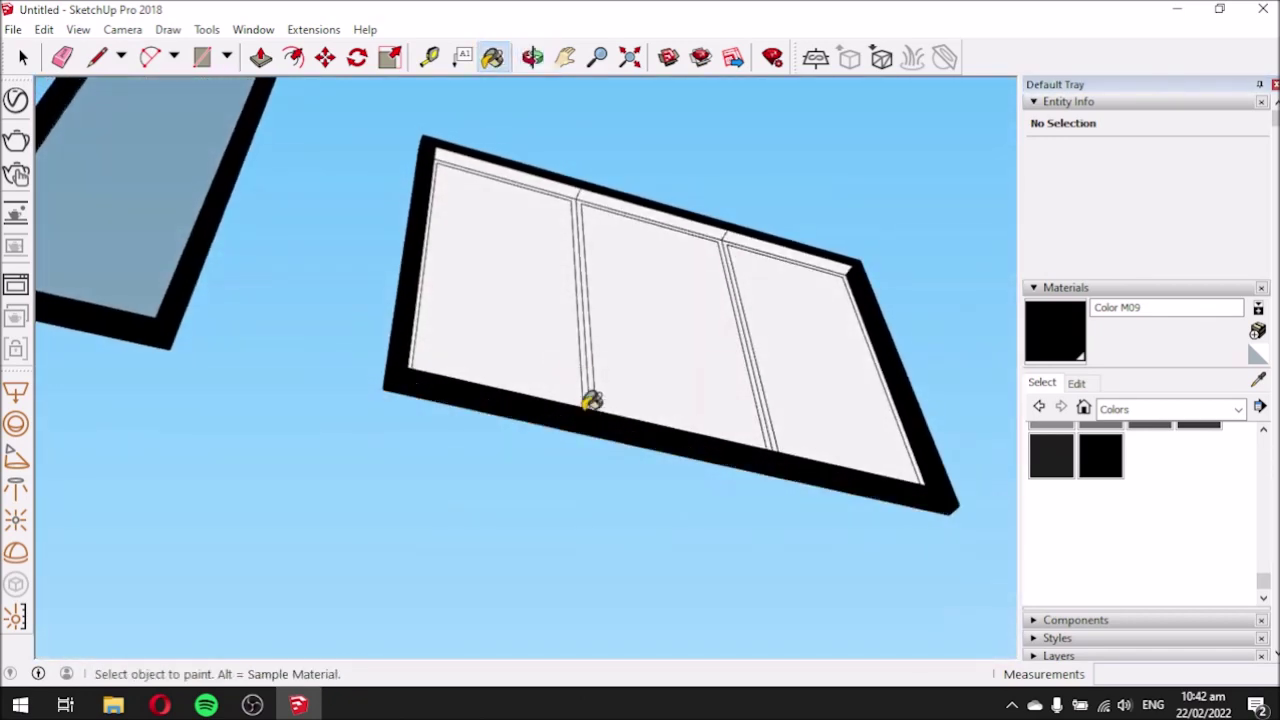
{"action": "left_click", "coordinate": [553, 172]}
{"action": "left_click", "coordinate": [628, 197]}
{"action": "left_click", "coordinate": [750, 233]}
Paint the thin borders around the three window panels with Color M06.
{"action": "mouse_move", "coordinate": [602, 186]}
{"action": "middle_mouse_down"}
{"action": "mouse_move", "coordinate": [517, 517]}
{"action": "mouse_move", "coordinate": [491, 549]}
{"action": "middle_mouse_up"}
{"action": "mouse_move", "coordinate": [446, 280]}
{"action": "middle_mouse_down"}
{"action": "mouse_move", "coordinate": [362, 448]}
{"action": "mouse_move", "coordinate": [291, 414]}
{"action": "middle_mouse_up"}
{"action": "mouse_move", "coordinate": [666, 414]}
{"action": "middle_mouse_down"}
{"action": "mouse_move", "coordinate": [751, 380]}
{"action": "mouse_move", "coordinate": [762, 282]}
{"action": "middle_mouse_up"}
{"action": "left_click", "coordinate": [1264, 431]}
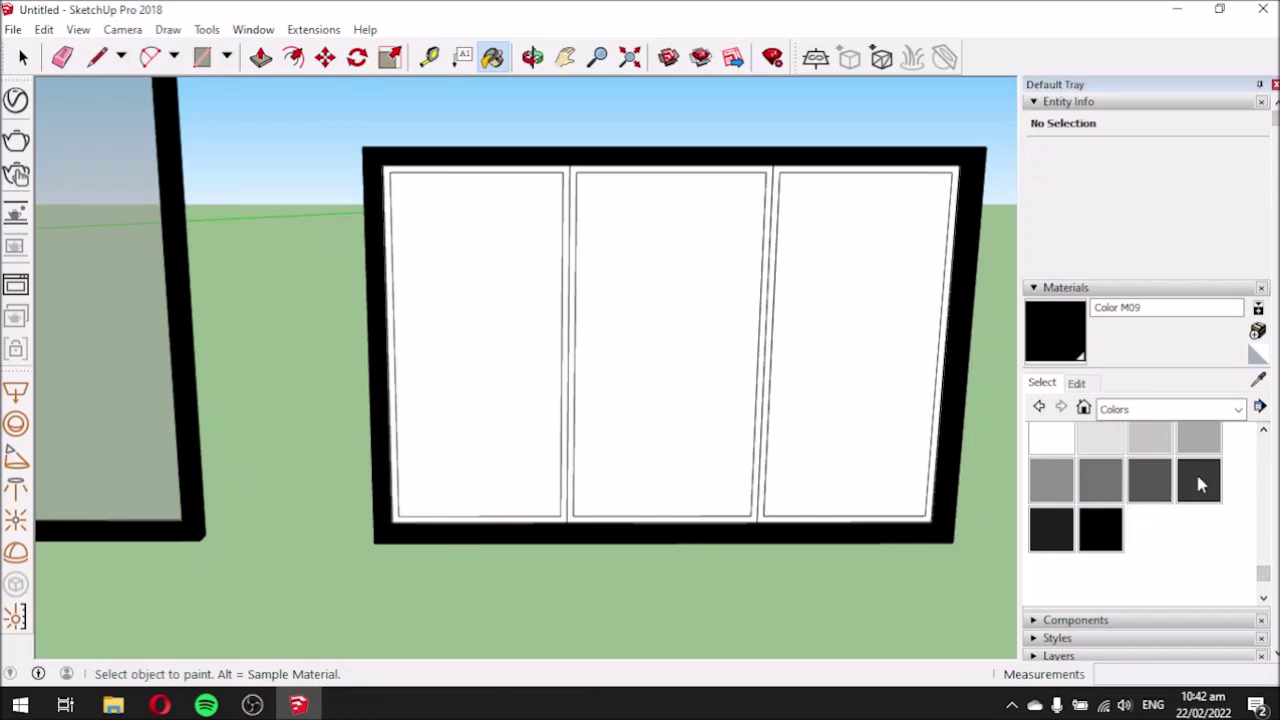
{"action": "left_click", "coordinate": [1150, 482]}
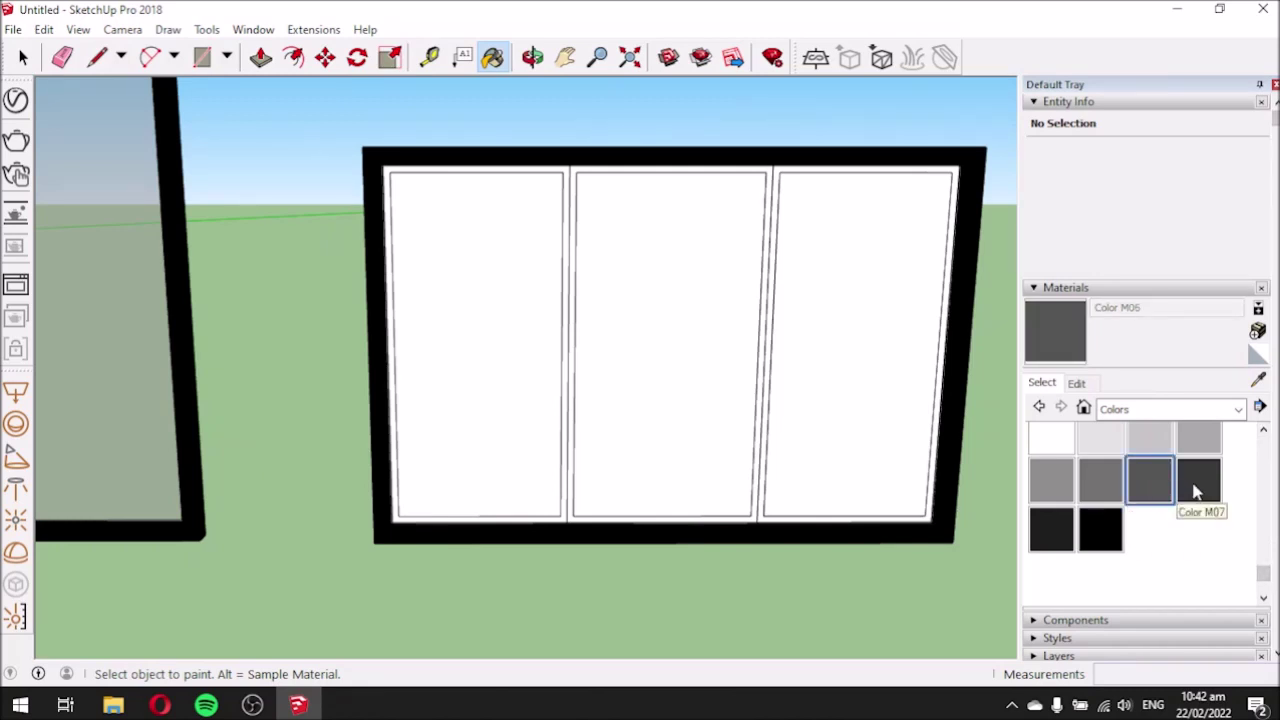
{"action": "scroll", "coordinate": [572, 150], "scroll_direction": "up", "scroll_amount": 3}
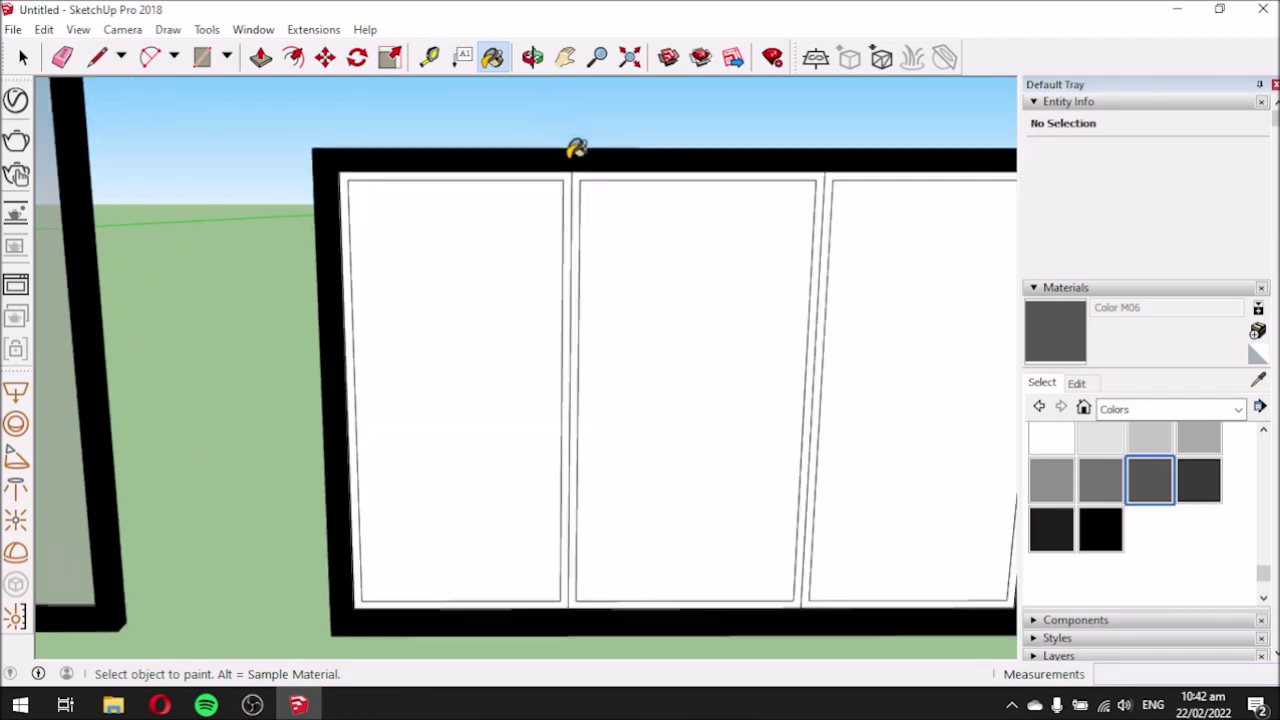
{"action": "left_click", "coordinate": [578, 182]}
{"action": "left_click", "coordinate": [579, 187]}
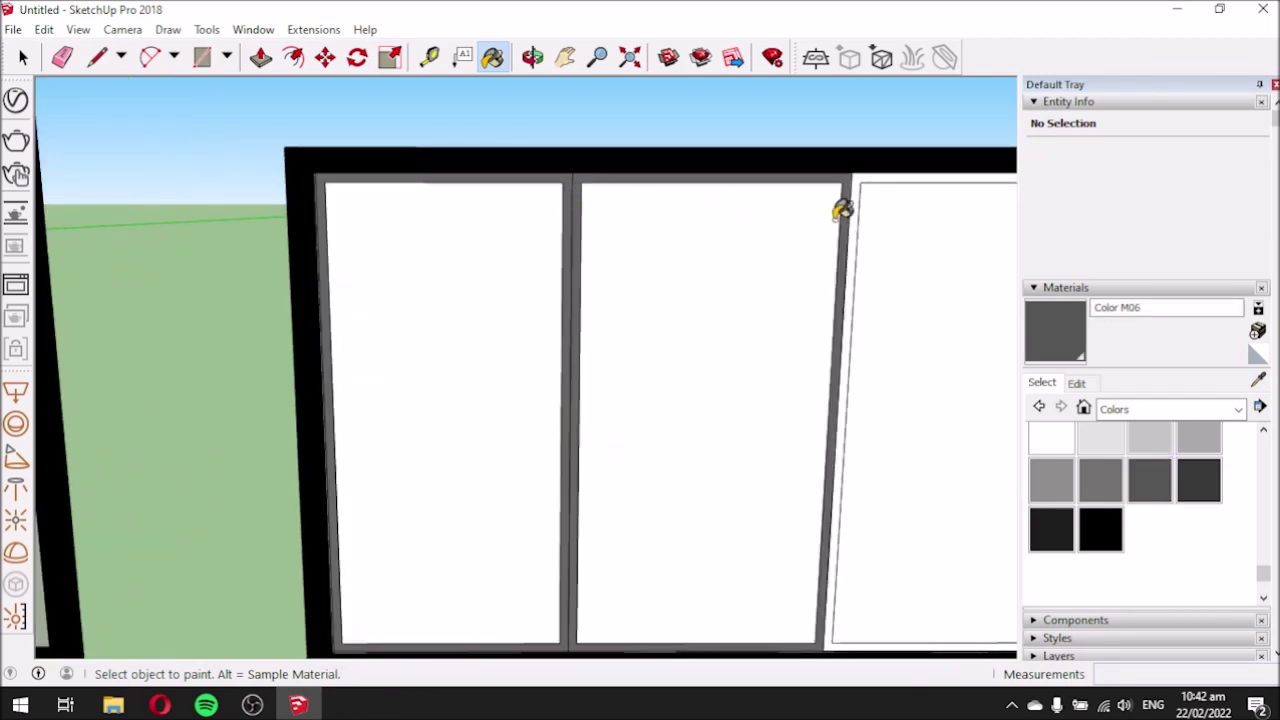
{"action": "left_click", "coordinate": [858, 212]}
Erase the two vertical lines dividing the gray borders between neighbouring window panels.
{"action": "scroll", "coordinate": [545, 255], "scroll_direction": "down", "scroll_amount": 3}
{"action": "mouse_move", "coordinate": [543, 257]}
{"action": "middle_mouse_down"}
{"action": "mouse_move", "coordinate": [522, 416]}
{"action": "mouse_move", "coordinate": [523, 346]}
{"action": "mouse_move", "coordinate": [560, 503]}
{"action": "middle_mouse_up"}
{"action": "scroll", "coordinate": [560, 503], "scroll_direction": "up", "scroll_amount": 2}
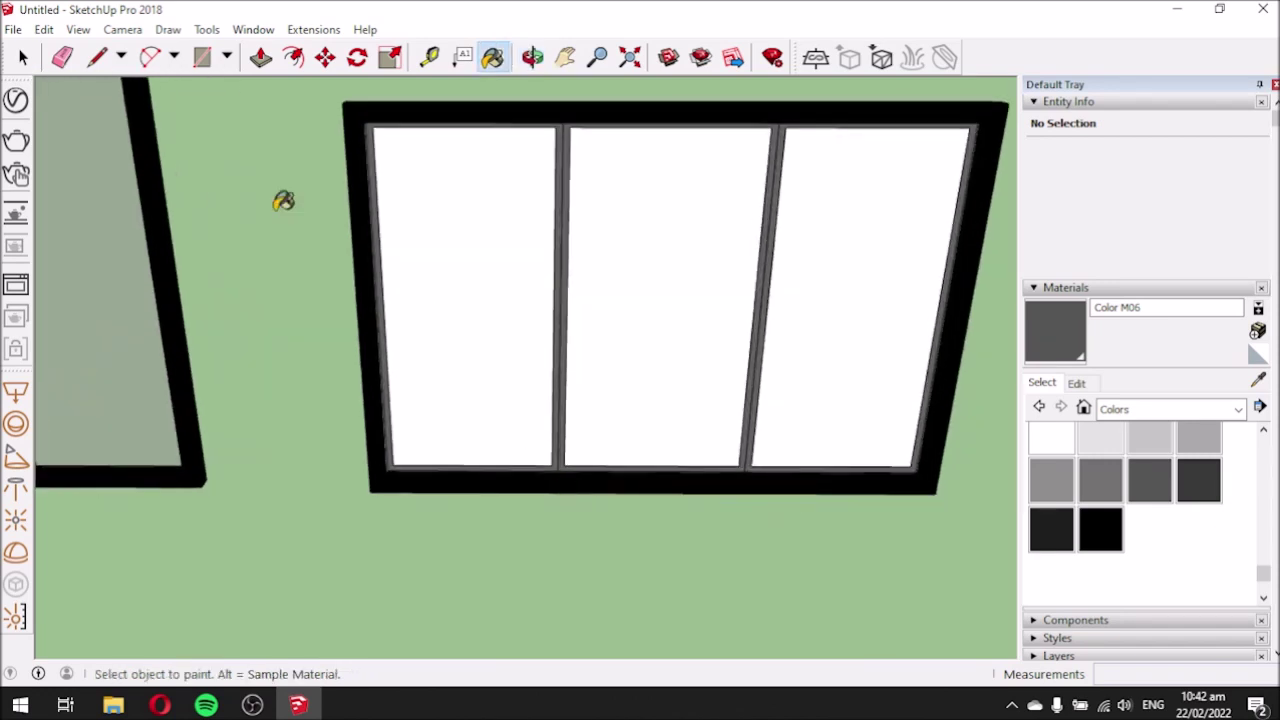
{"action": "left_click", "coordinate": [62, 58]}
{"action": "scroll", "coordinate": [563, 462], "scroll_direction": "up", "scroll_amount": 2}
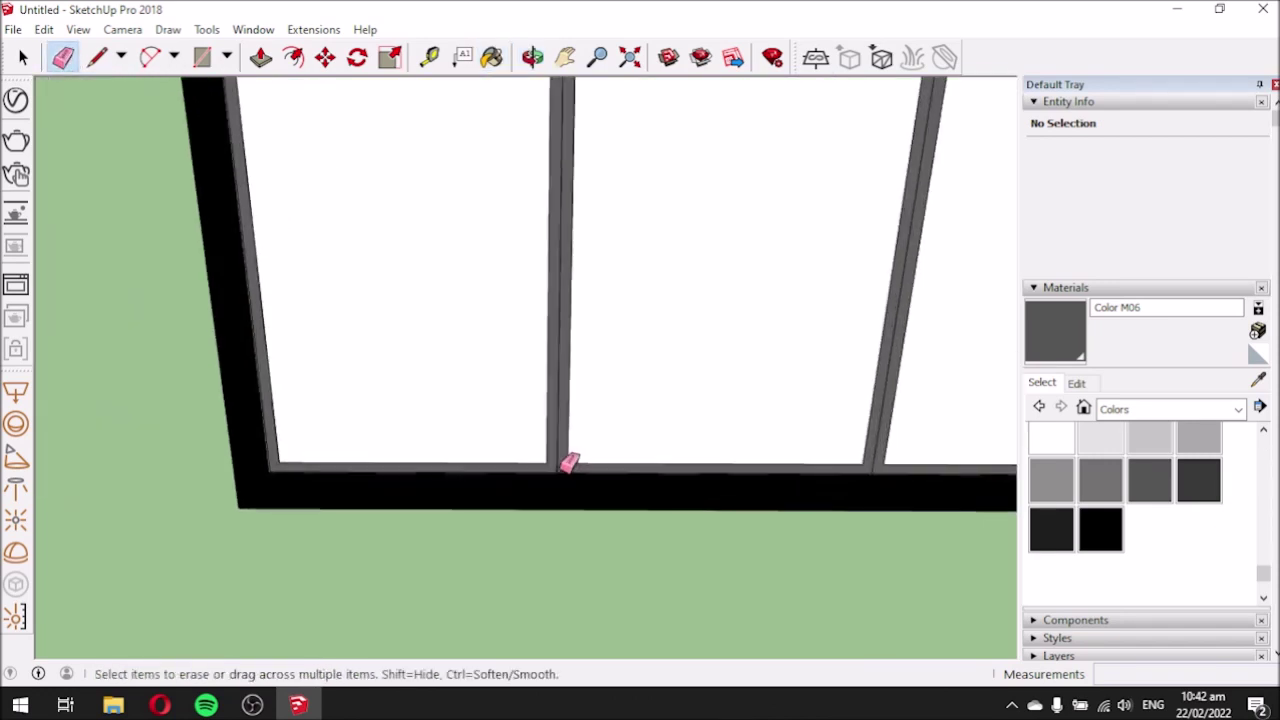
{"action": "left_click_drag", "start_coordinate": [566, 449], "coordinate": [692, 485]}
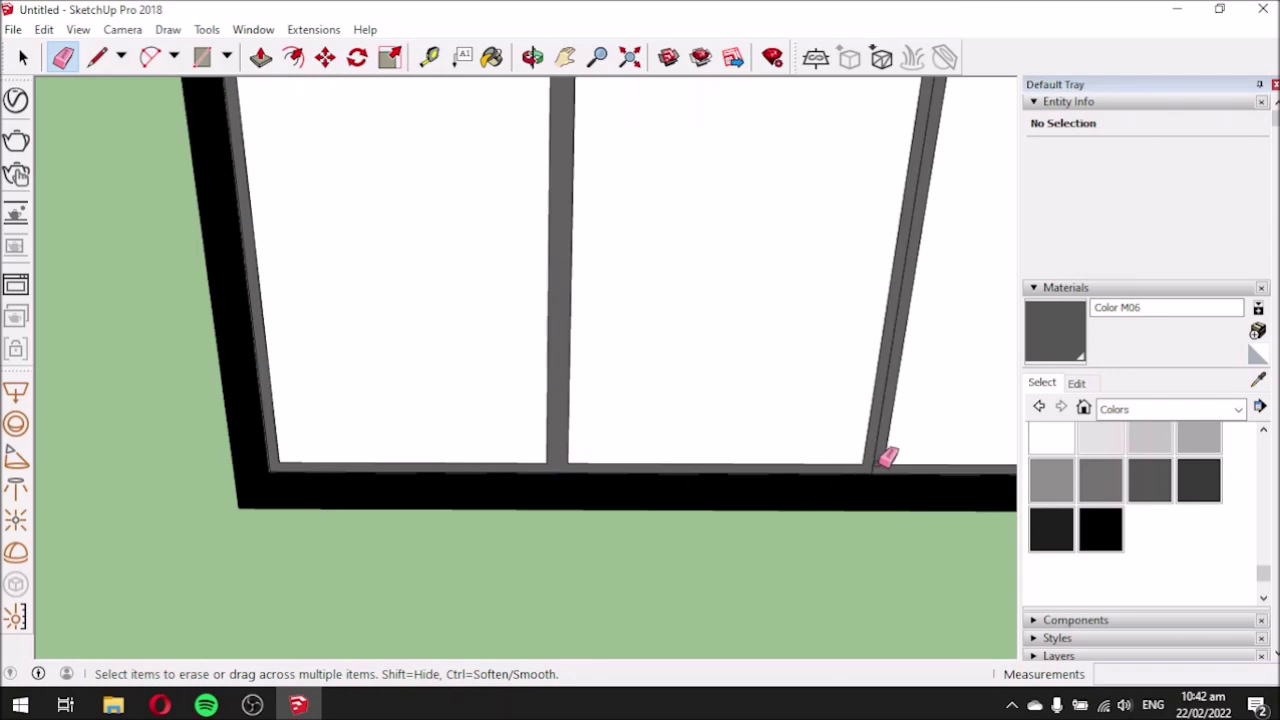
{"action": "left_click", "coordinate": [884, 457]}
Extrude the merged gray panel frame face forward by 0.02 m.
{"action": "scroll", "coordinate": [419, 388], "scroll_direction": "down", "scroll_amount": 2}
{"action": "scroll", "coordinate": [463, 209], "scroll_direction": "down", "scroll_amount": 2}
{"action": "scroll", "coordinate": [455, 212], "scroll_direction": "up", "scroll_amount": 2}
{"action": "left_click", "coordinate": [260, 57]}
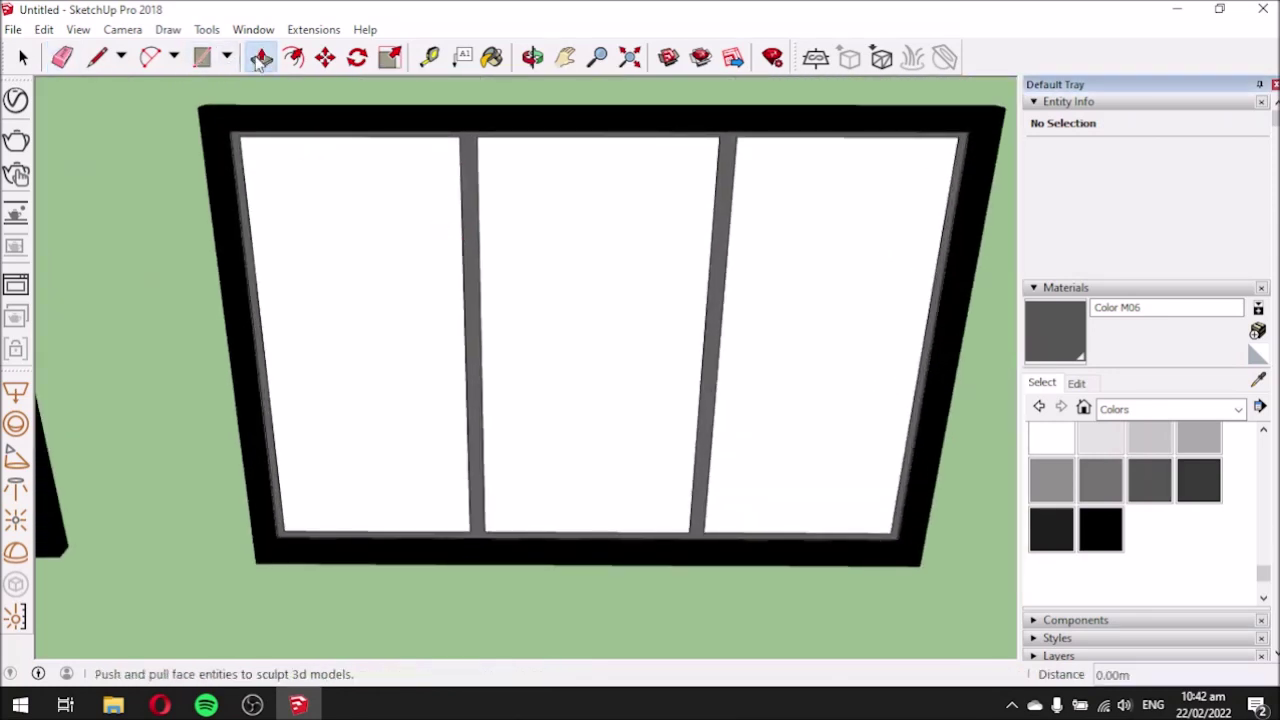
{"action": "left_click", "coordinate": [471, 165]}
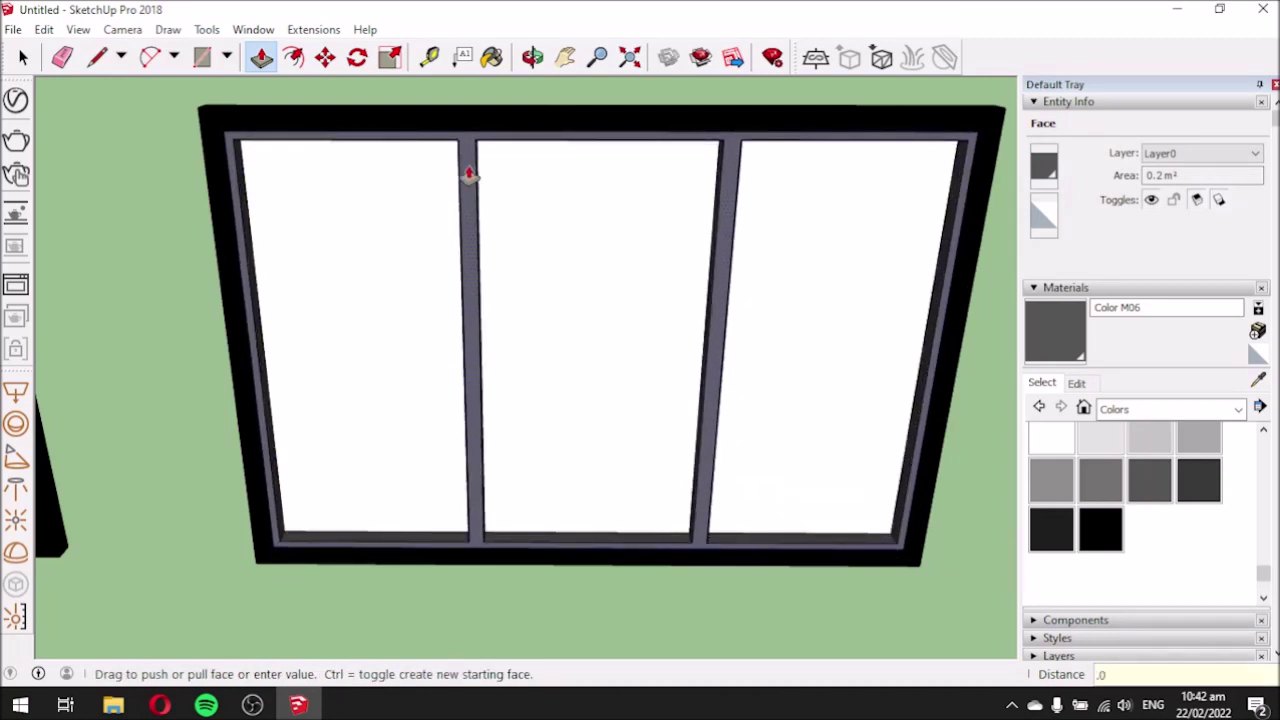
{"action": "key", "text": "Return"}
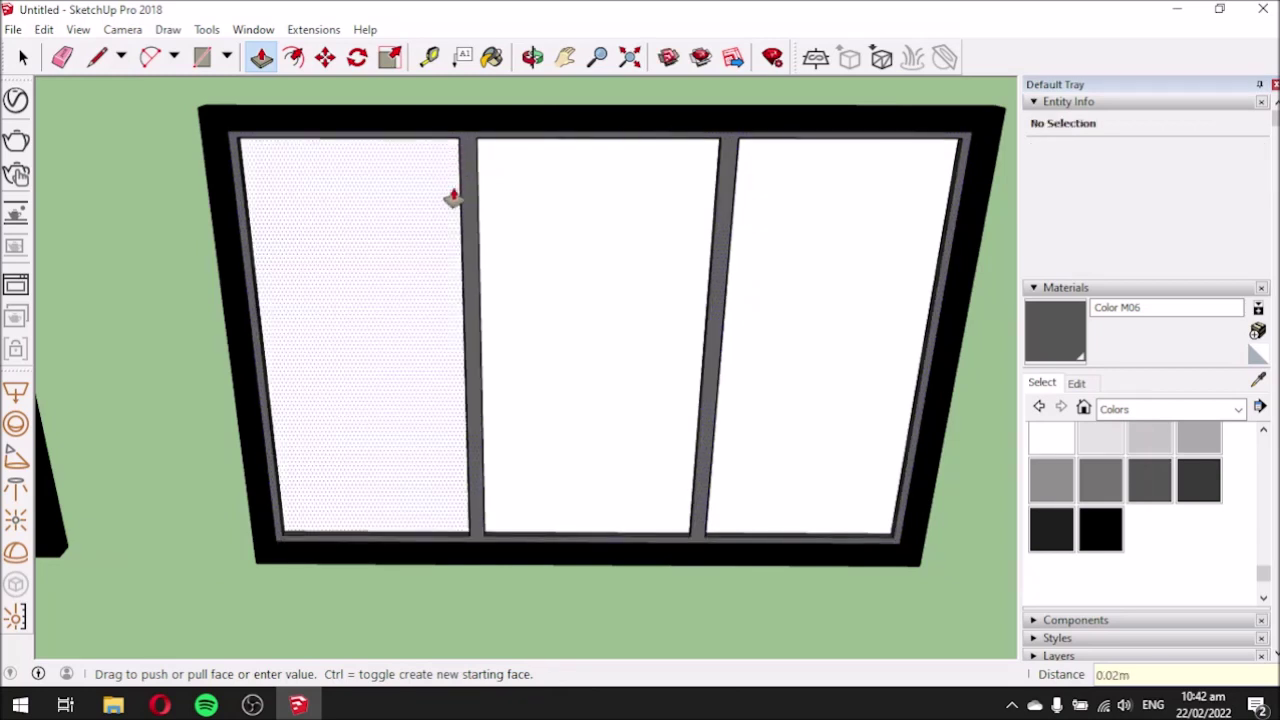
{"action": "middle_click_drag", "start_coordinate": [518, 327], "coordinate": [663, 309]}
Paint the three window panes with Translucent Glass Gray from the Glass and Mirrors materials.
{"action": "left_click", "coordinate": [1238, 409]}
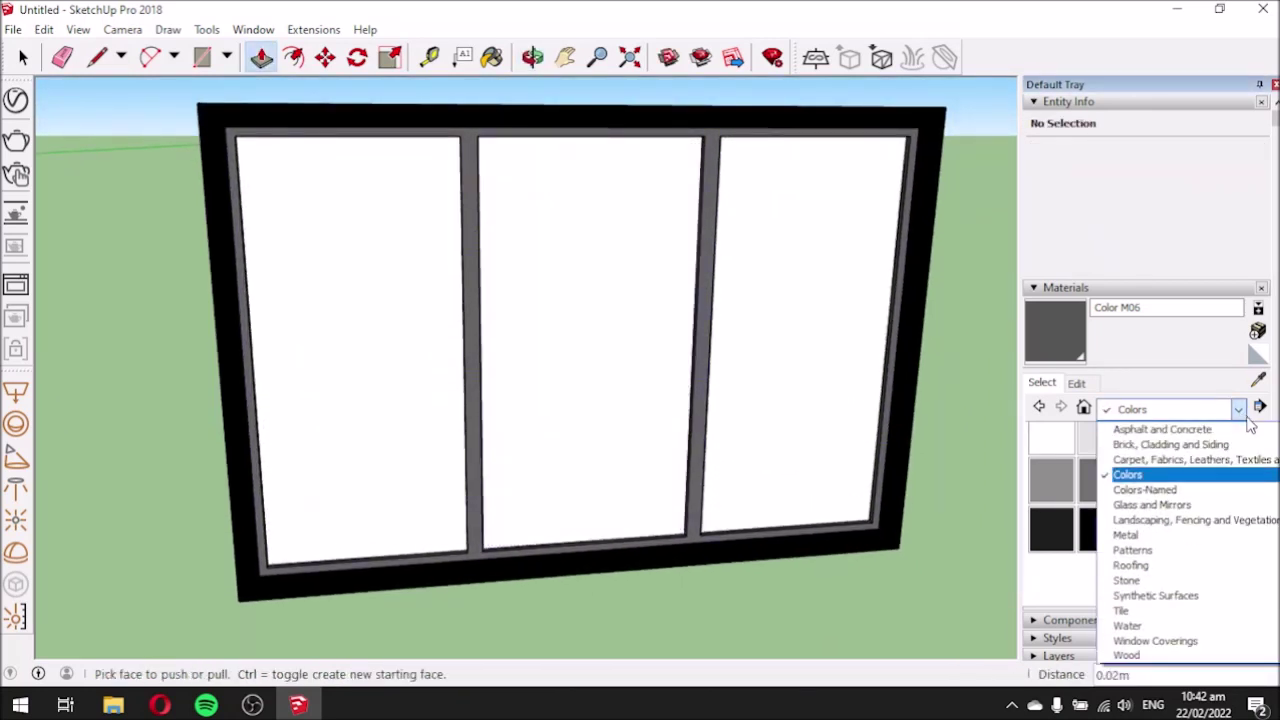
{"action": "left_click", "coordinate": [1198, 505]}
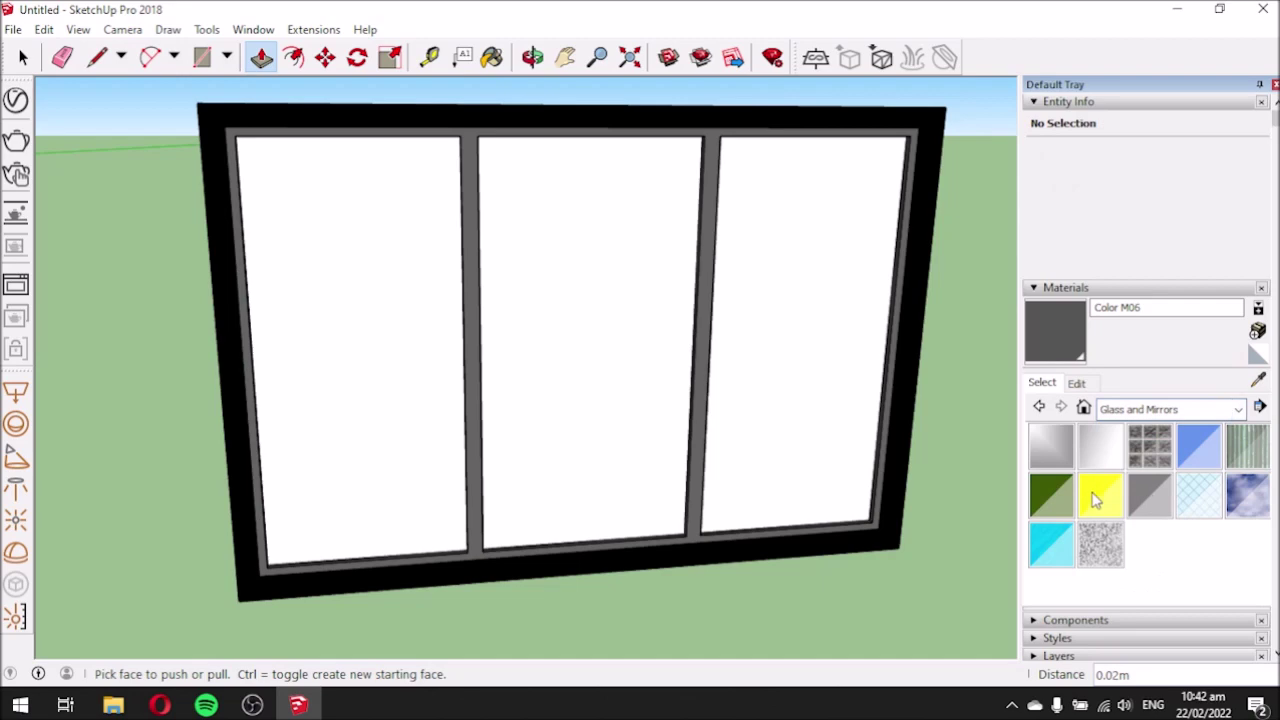
{"action": "left_click", "coordinate": [1152, 495]}
{"action": "left_click", "coordinate": [775, 344]}
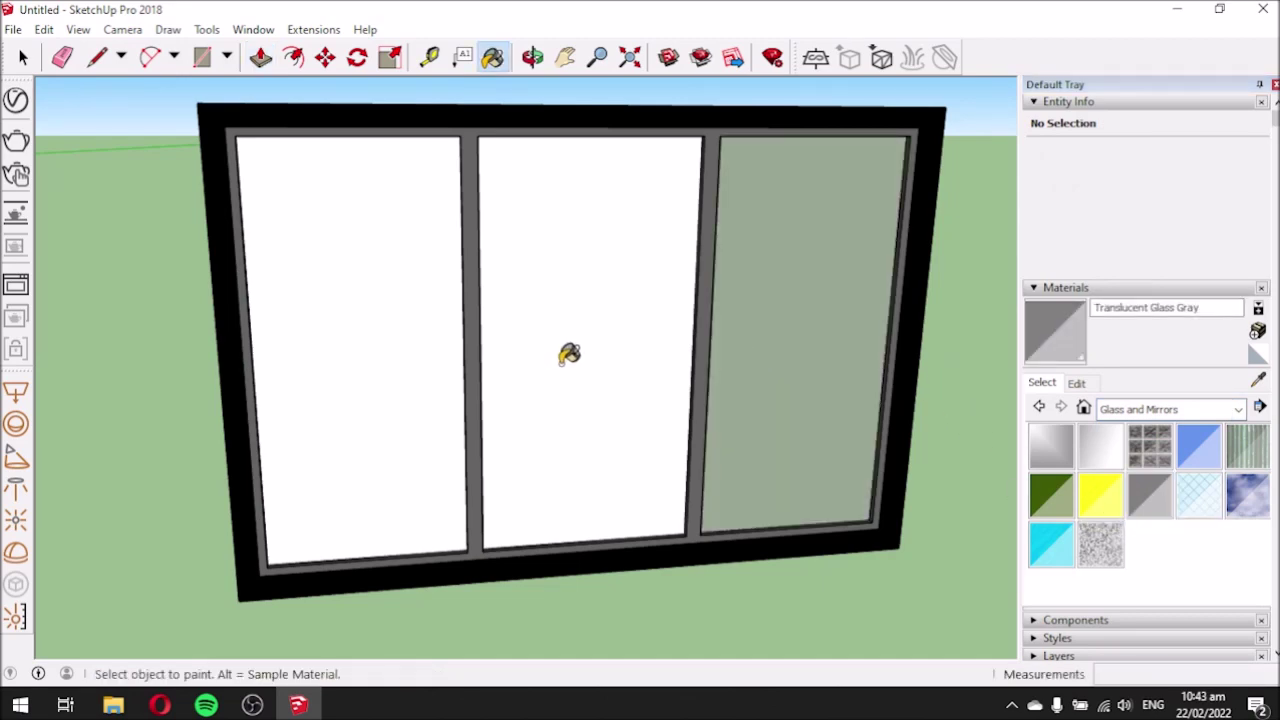
{"action": "left_click", "coordinate": [569, 357]}
{"action": "left_click", "coordinate": [347, 348]}
Sample Color M09 from the three-panel window's frame and paint the tall window's inner top face with it.
{"action": "scroll", "coordinate": [478, 419], "scroll_direction": "down", "scroll_amount": 3}
{"action": "mouse_move", "coordinate": [694, 423]}
{"action": "middle_mouse_down"}
{"action": "mouse_move", "coordinate": [327, 462]}
{"action": "mouse_move", "coordinate": [729, 380]}
{"action": "mouse_move", "coordinate": [826, 377]}
{"action": "mouse_move", "coordinate": [811, 397]}
{"action": "mouse_move", "coordinate": [571, 437]}
{"action": "mouse_move", "coordinate": [451, 434]}
{"action": "mouse_move", "coordinate": [537, 434]}
{"action": "mouse_move", "coordinate": [675, 476]}
{"action": "middle_mouse_up"}
{"action": "scroll", "coordinate": [694, 437], "scroll_direction": "down", "scroll_amount": 3}
{"action": "scroll", "coordinate": [320, 297], "scroll_direction": "up", "scroll_amount": 6}
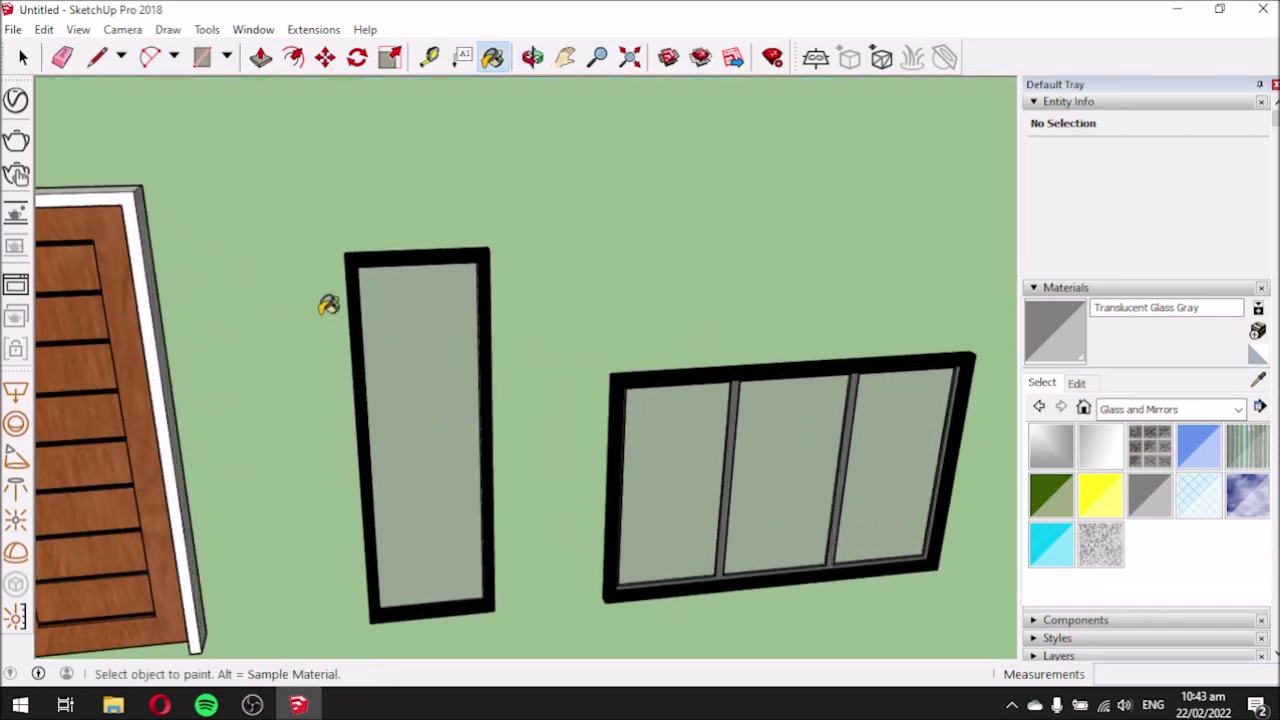
{"action": "mouse_move", "coordinate": [381, 314]}
{"action": "middle_mouse_down"}
{"action": "mouse_move", "coordinate": [491, 294]}
{"action": "mouse_move", "coordinate": [606, 194]}
{"action": "mouse_move", "coordinate": [562, 109]}
{"action": "middle_mouse_up"}
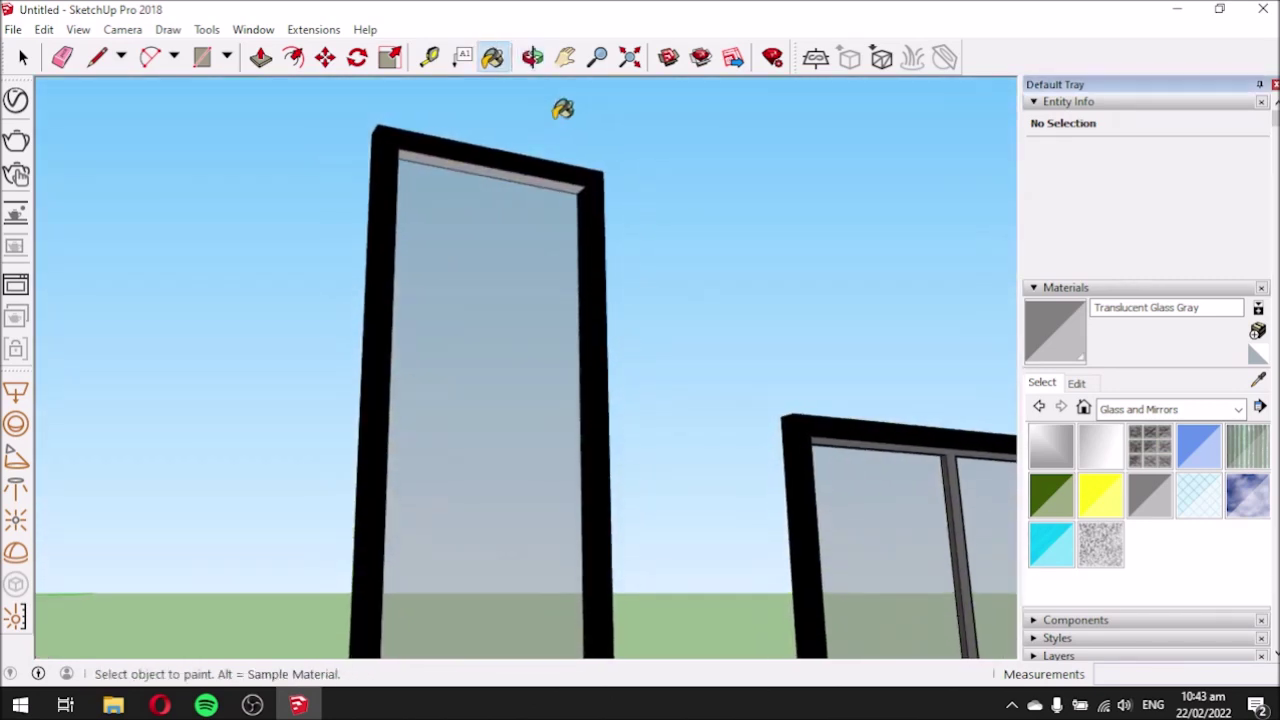
{"action": "left_click", "coordinate": [1259, 380]}
{"action": "left_click", "coordinate": [809, 430]}
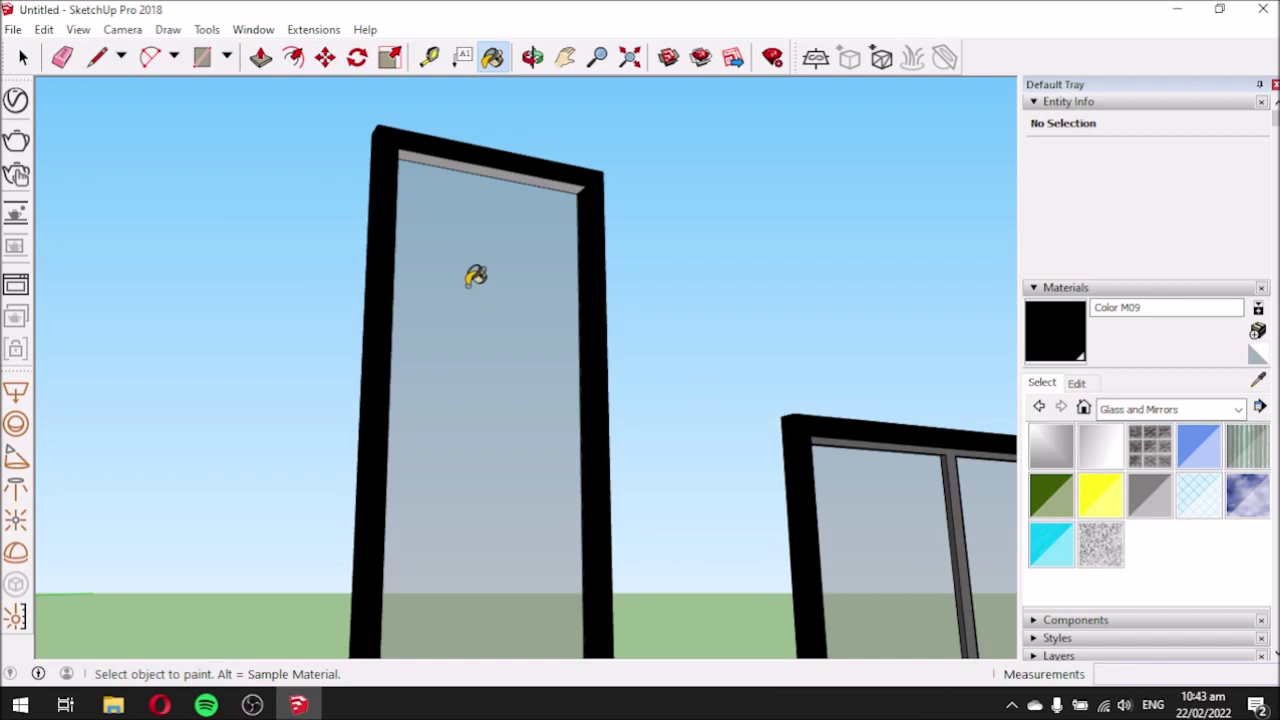
{"action": "left_click", "coordinate": [549, 172]}
{"action": "mouse_move", "coordinate": [549, 172]}
{"action": "middle_mouse_down"}
{"action": "mouse_move", "coordinate": [571, 374]}
{"action": "mouse_move", "coordinate": [515, 410]}
{"action": "middle_mouse_up"}
{"action": "left_click", "coordinate": [150, 57]}
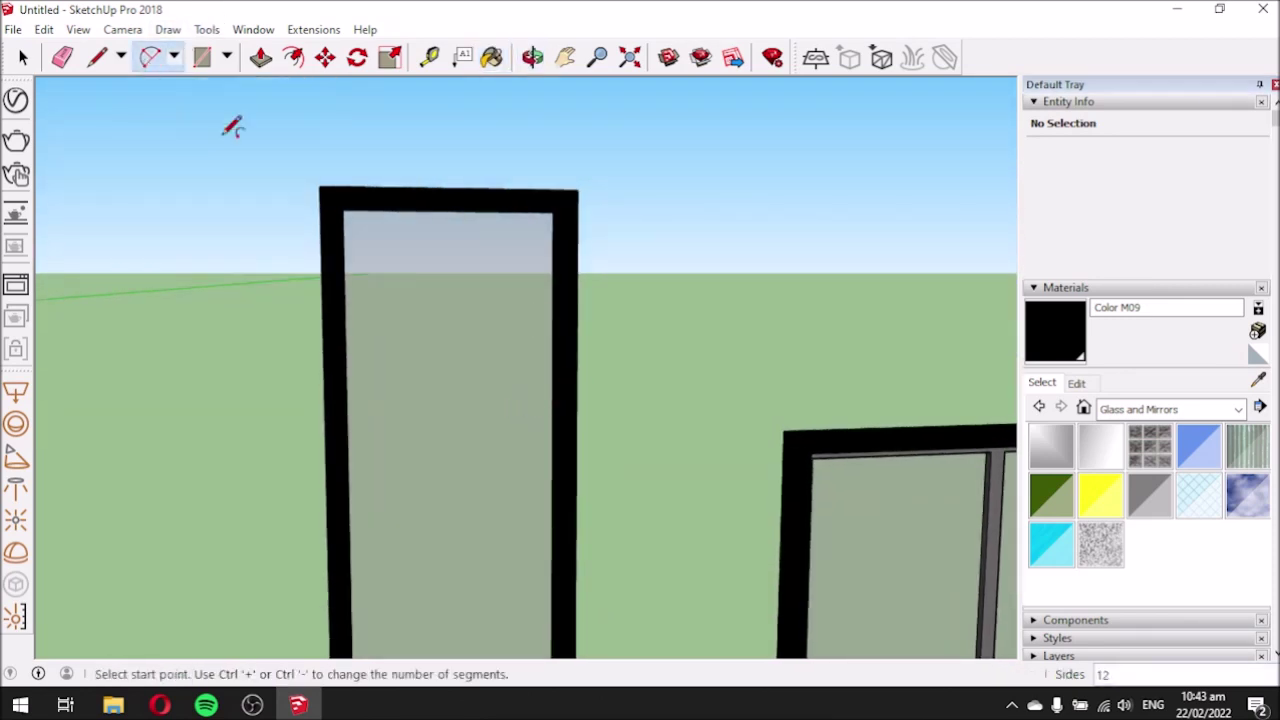
{"action": "left_click", "coordinate": [460, 290]}
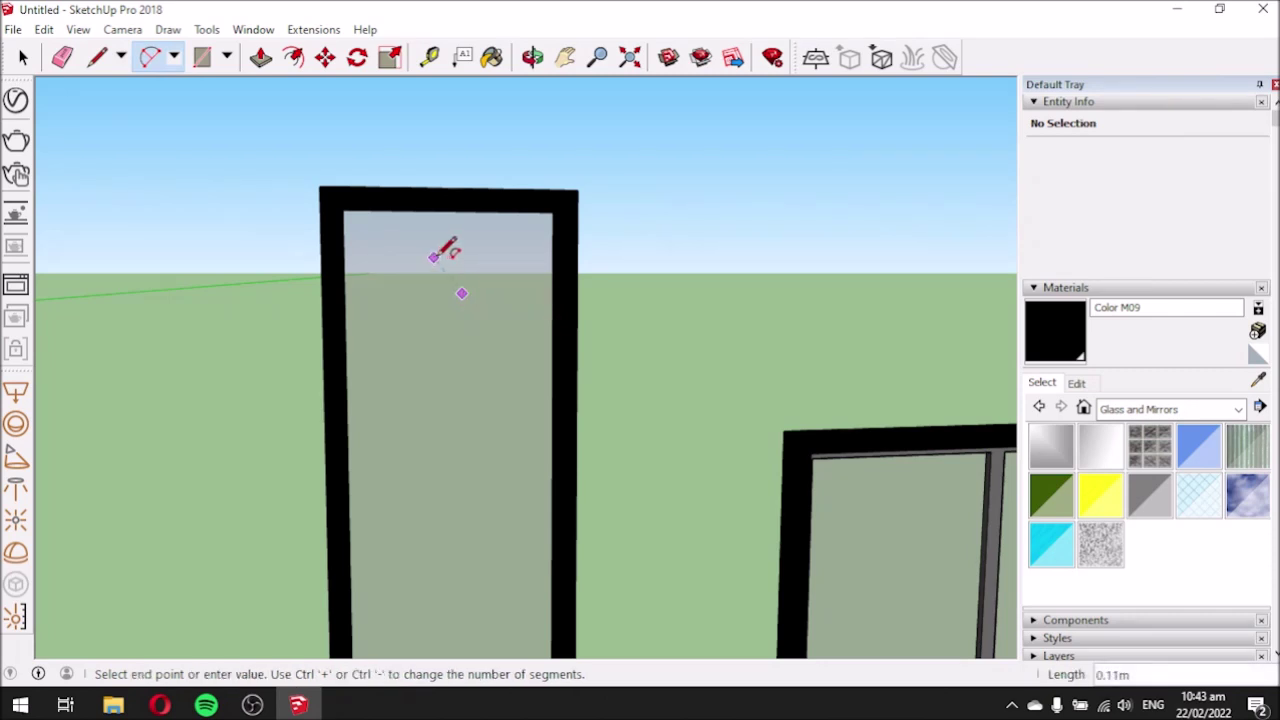
{"action": "key", "text": "Escape"}
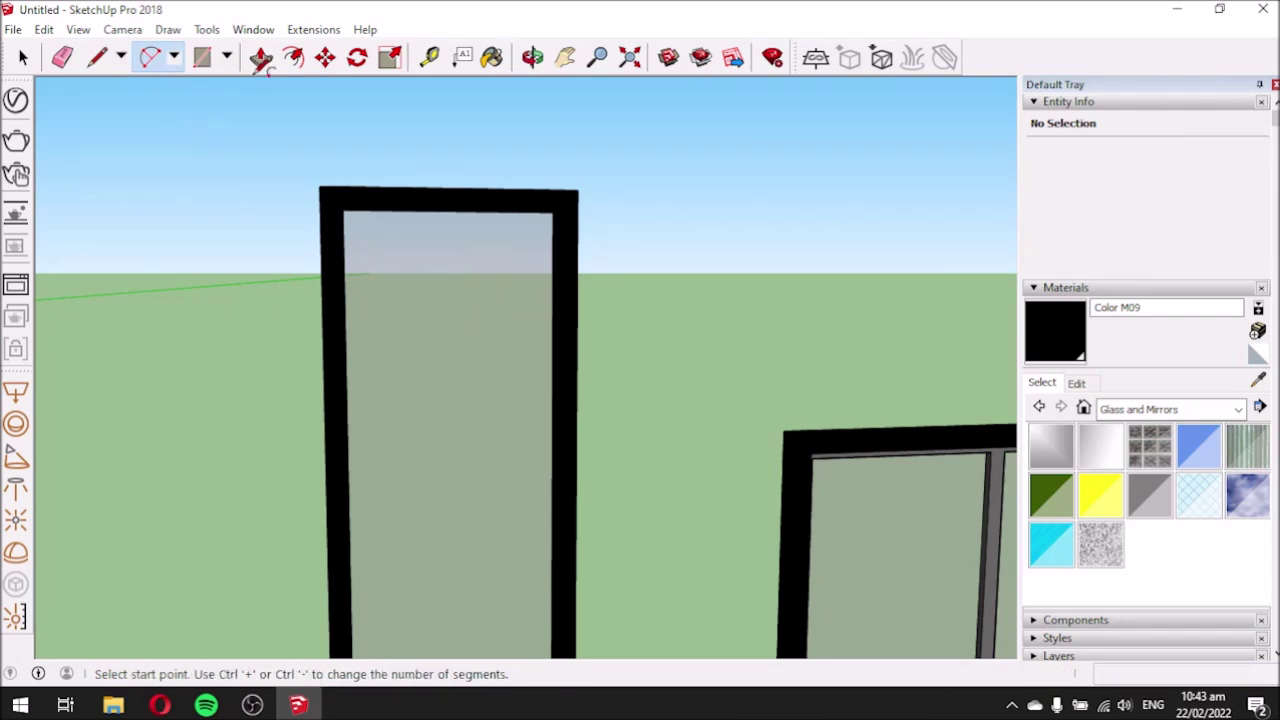
{"action": "left_click", "coordinate": [293, 57]}
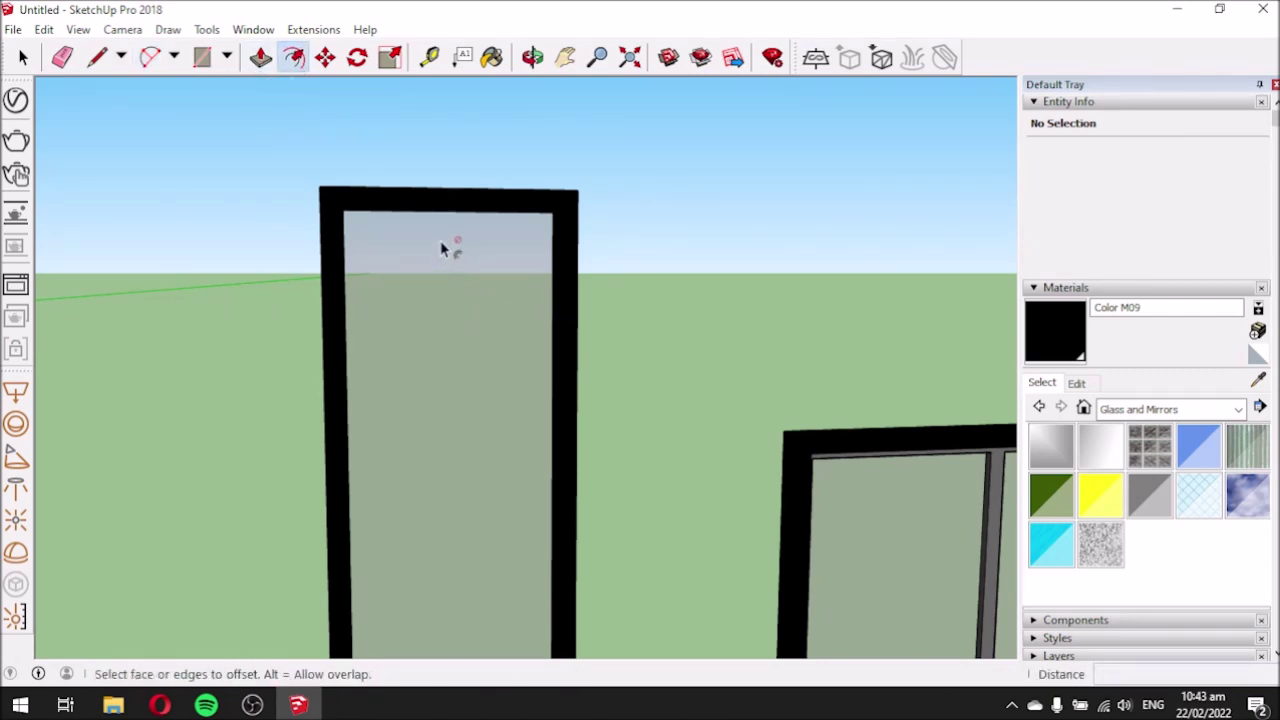
{"action": "middle_click_drag", "start_coordinate": [454, 298], "coordinate": [243, 211]}
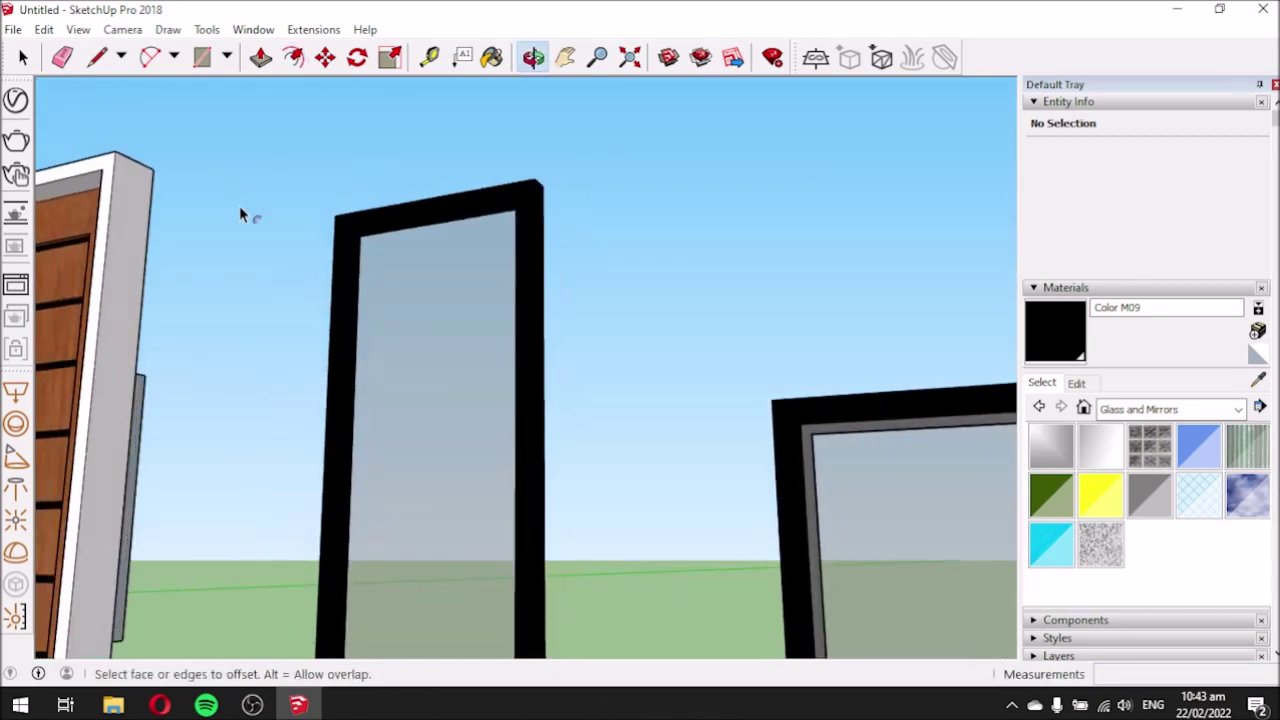
Open the tall narrow window's group for editing.
{"action": "key", "text": "space"}
{"action": "left_click", "coordinate": [400, 261]}
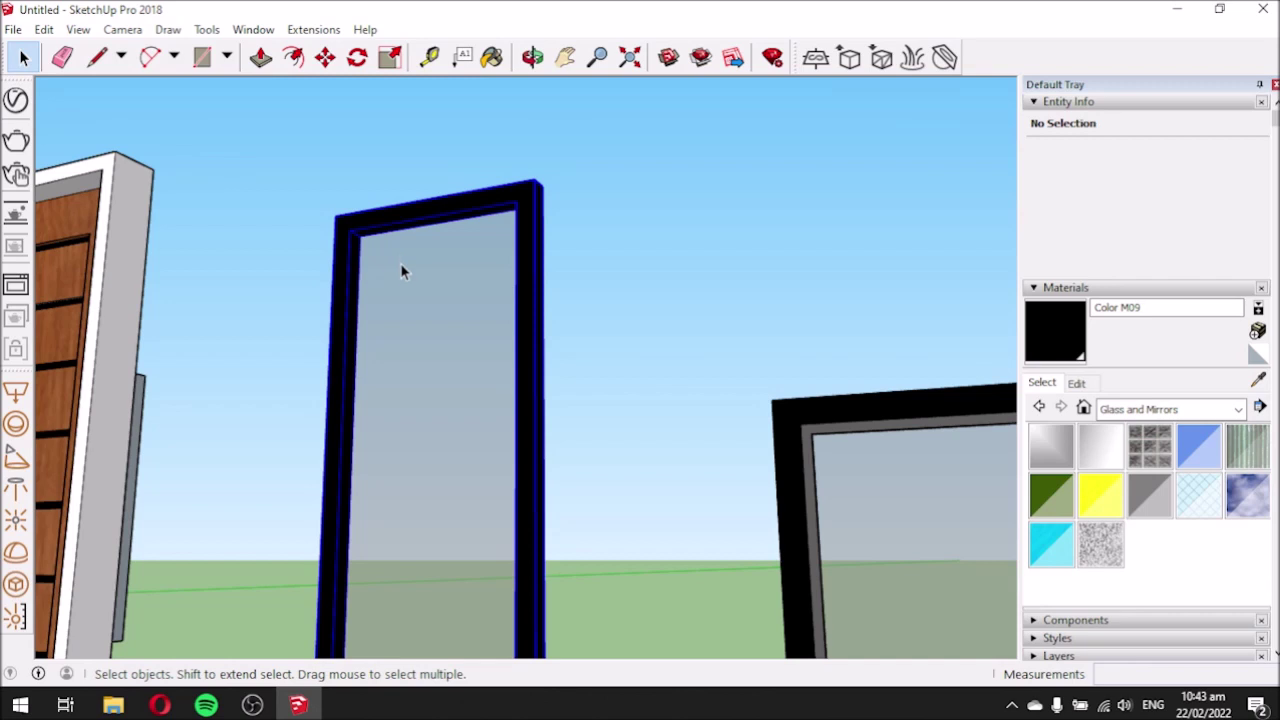
{"action": "right_click", "coordinate": [410, 282]}
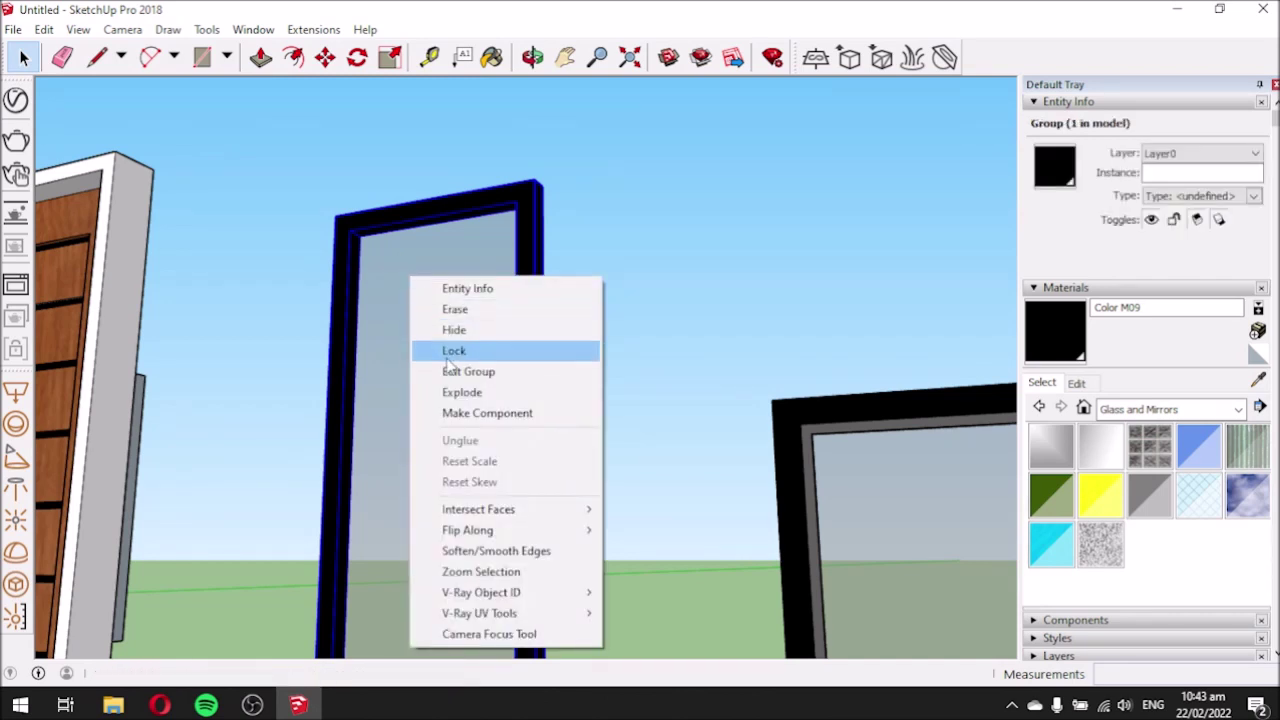
{"action": "left_click", "coordinate": [290, 217]}
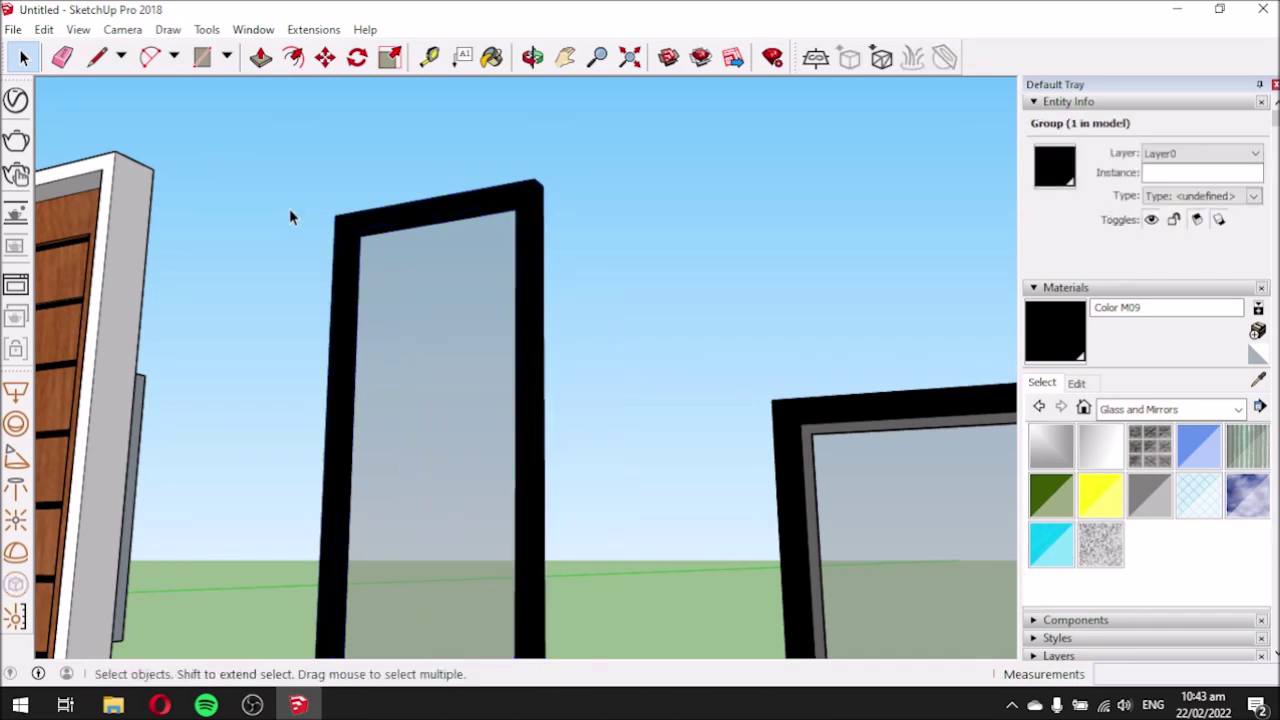
{"action": "left_click", "coordinate": [440, 280]}
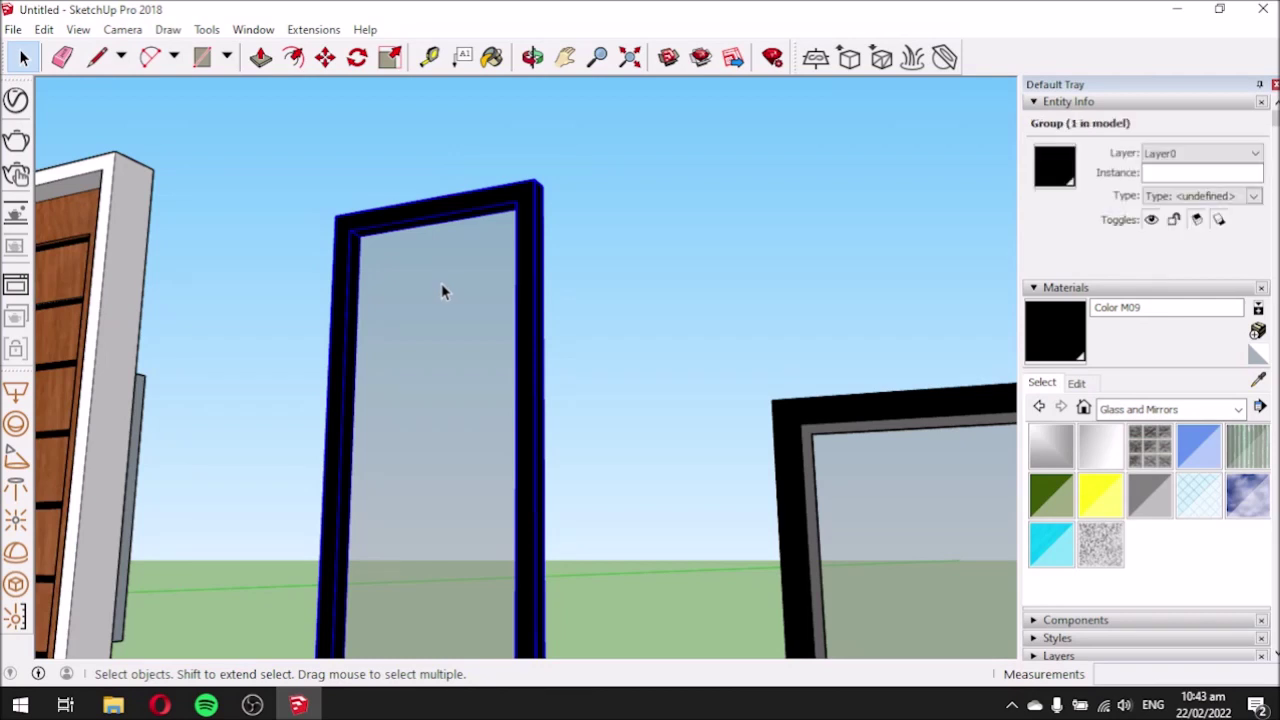
{"action": "right_click", "coordinate": [440, 282]}
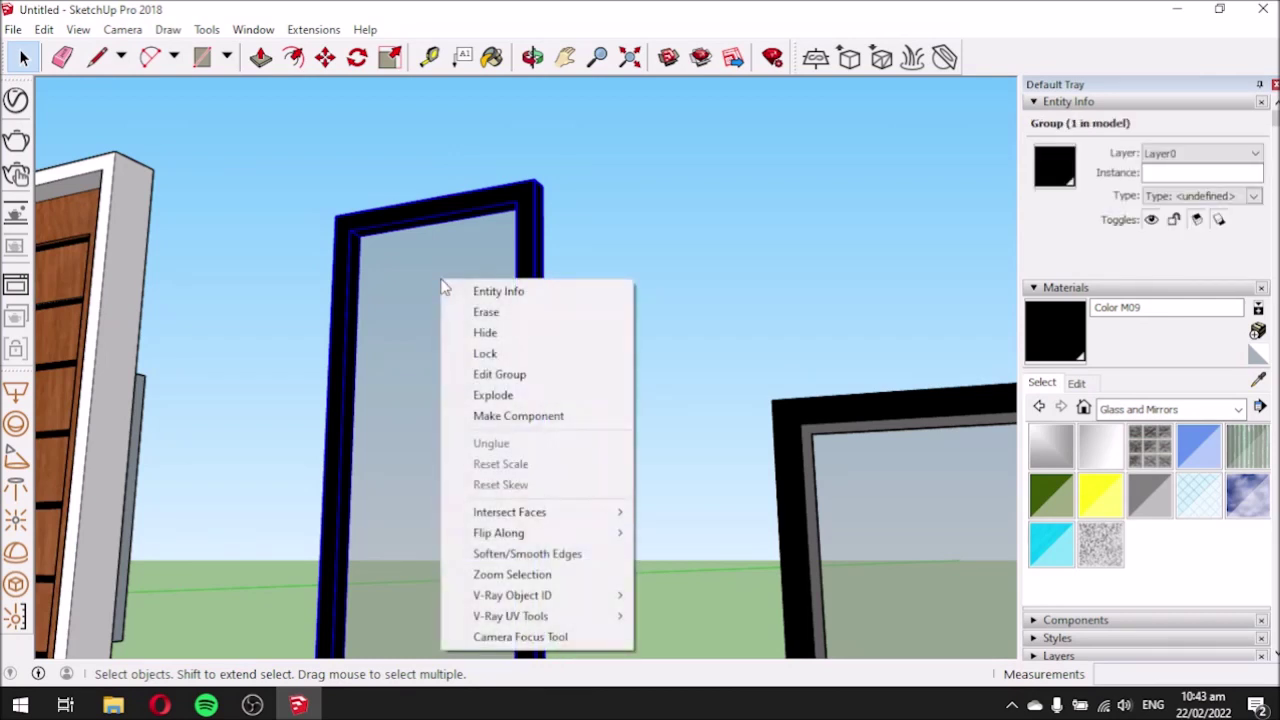
{"action": "left_click", "coordinate": [499, 374]}
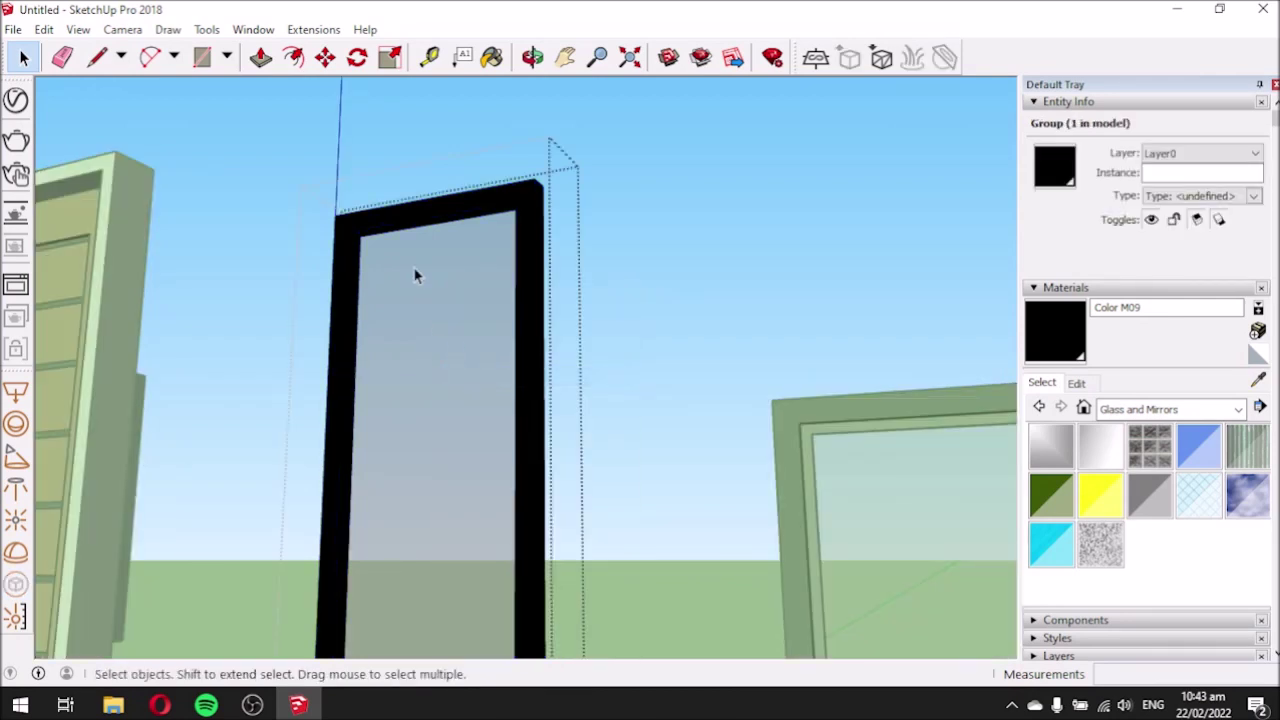
Offset the outline of the tall window's glass pane inward to form a thin border.
{"action": "scroll", "coordinate": [412, 262], "scroll_direction": "up", "scroll_amount": 3}
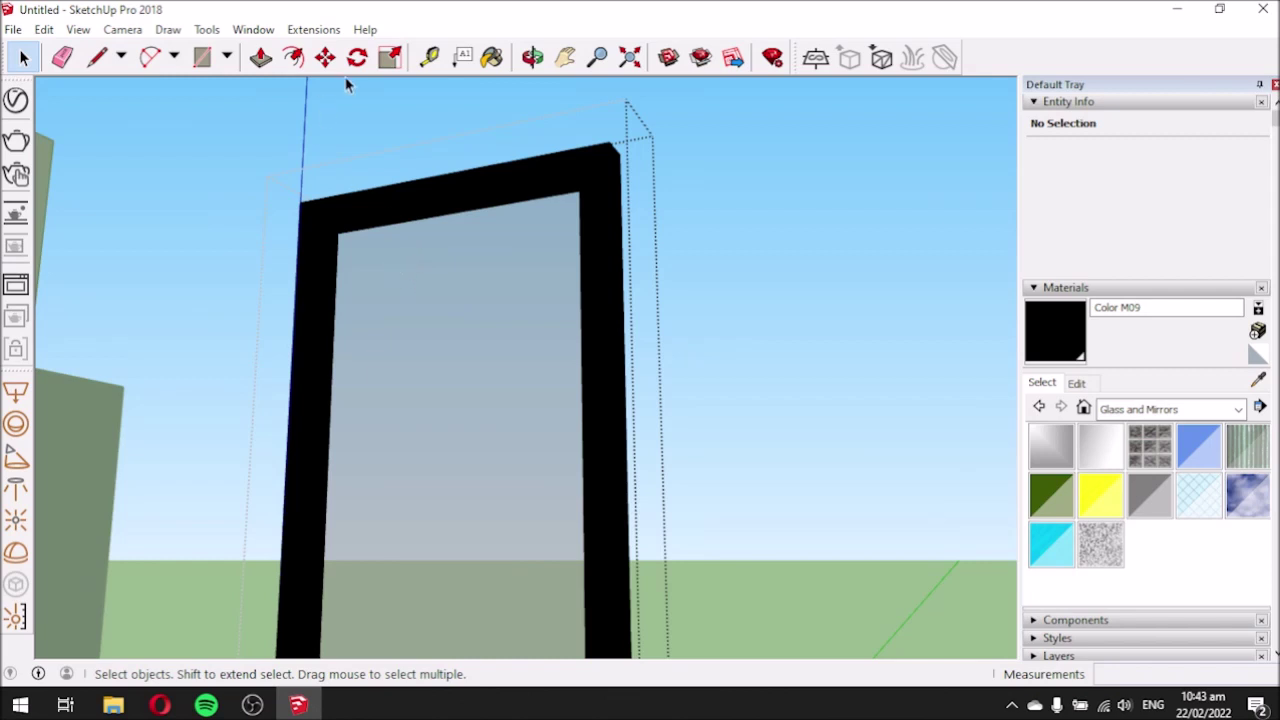
{"action": "left_click", "coordinate": [293, 57]}
{"action": "left_click", "coordinate": [424, 258]}
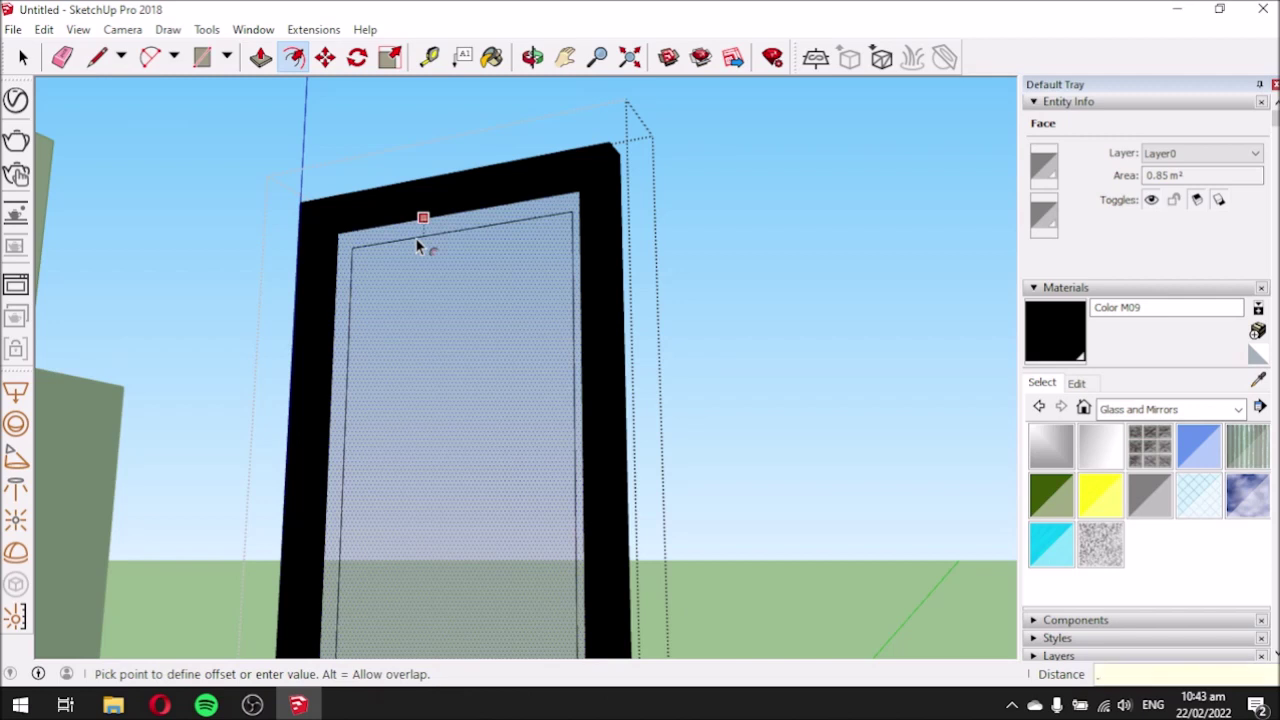
{"action": "left_click", "coordinate": [415, 237]}
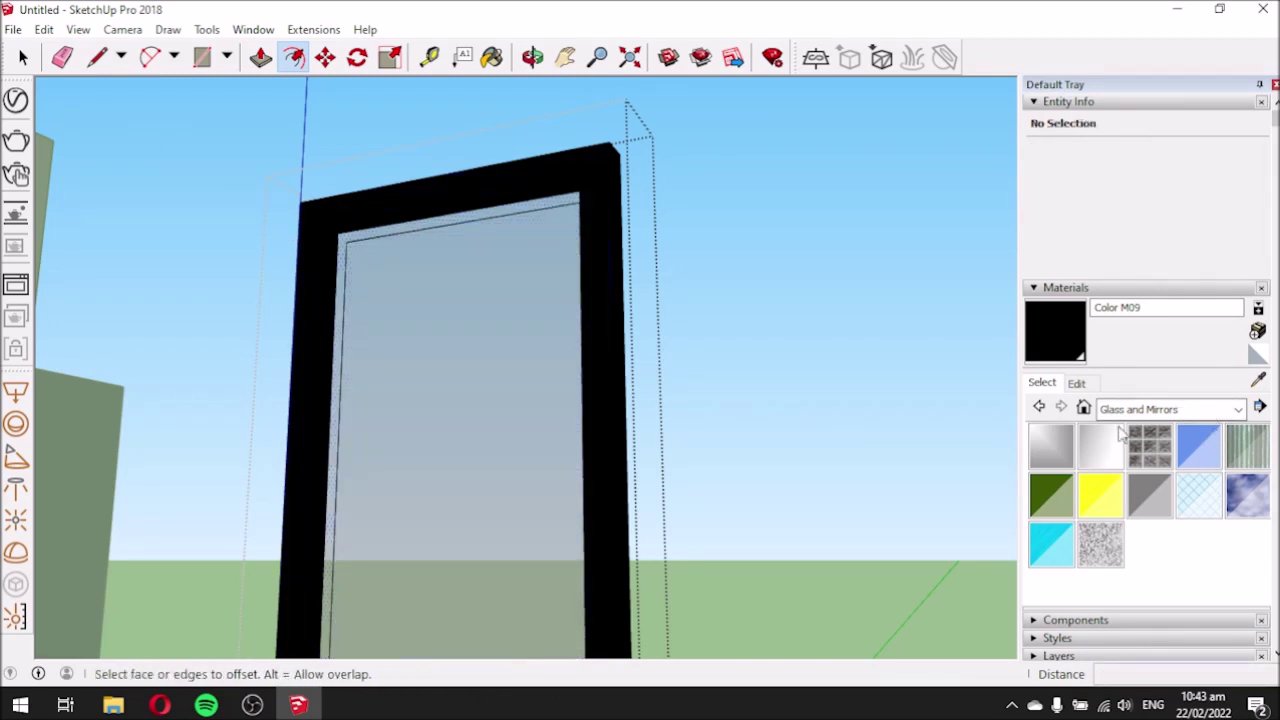
Sample Color M06 from the three-panel window's inner frame and paint the tall window's thin border with it.
{"action": "left_click", "coordinate": [1207, 412]}
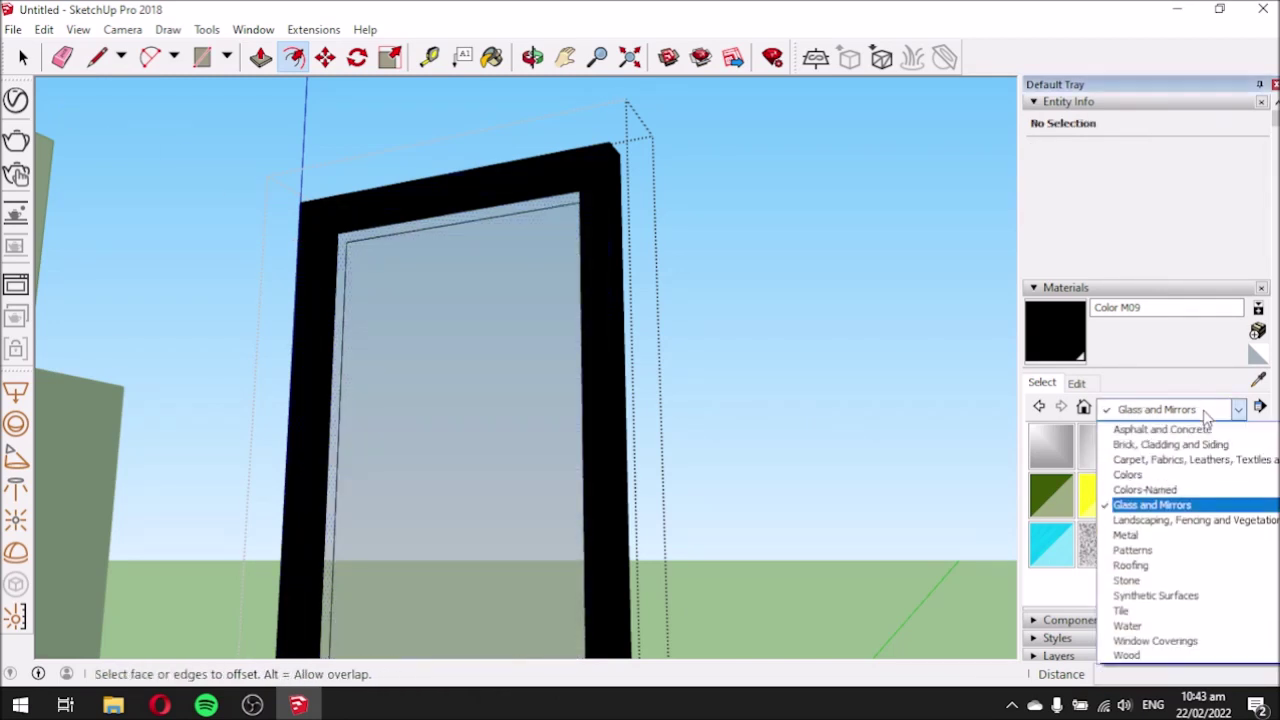
{"action": "left_click", "coordinate": [1155, 477]}
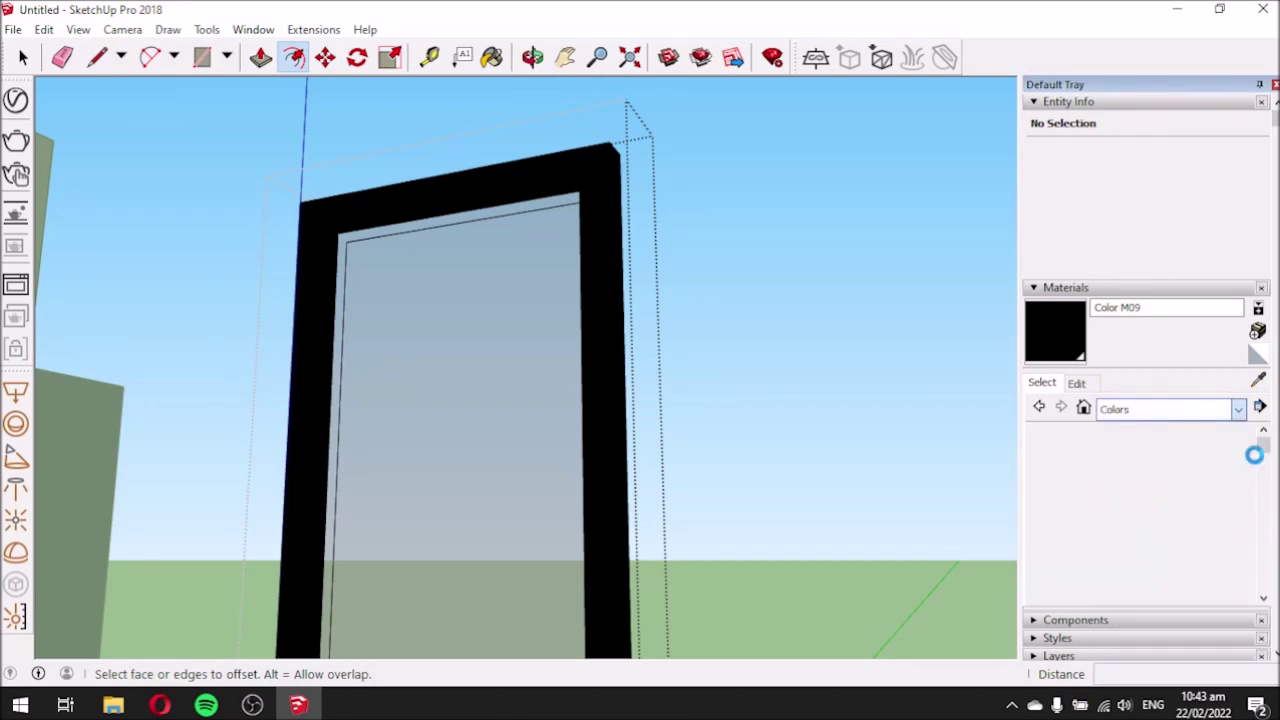
{"action": "left_click", "coordinate": [1258, 379]}
{"action": "scroll", "coordinate": [675, 378], "scroll_direction": "down", "scroll_amount": 3}
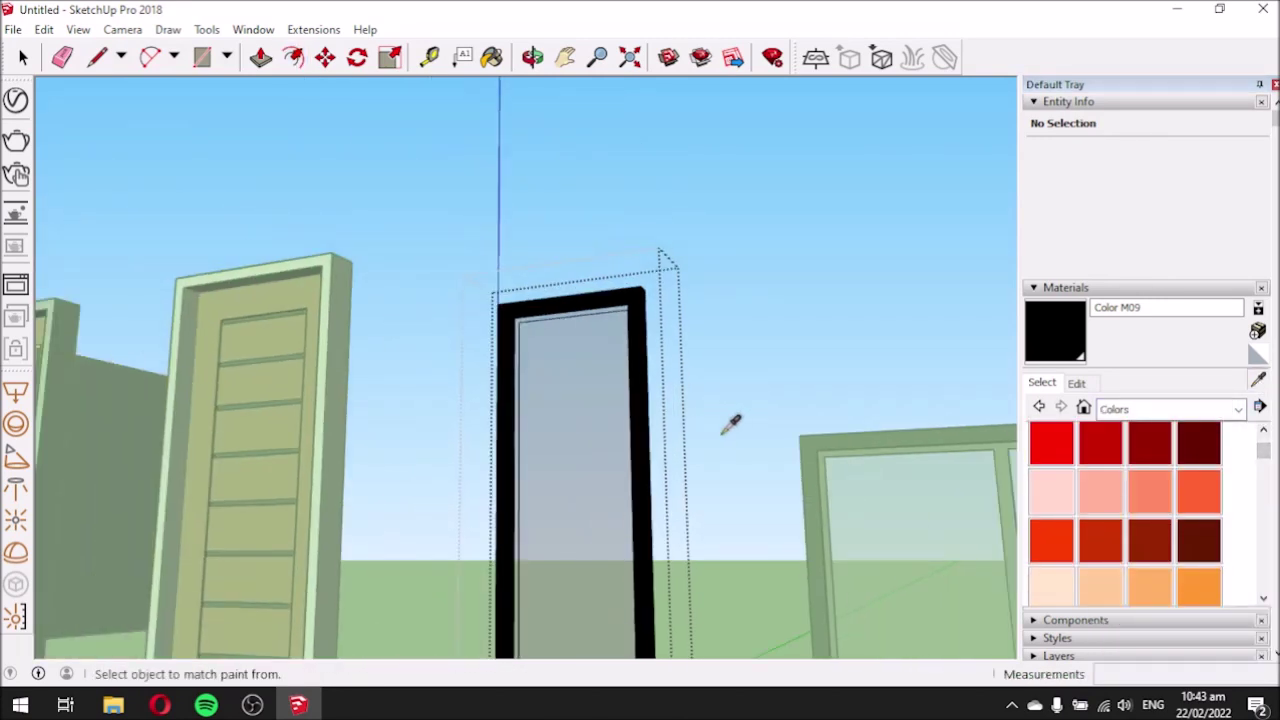
{"action": "scroll", "coordinate": [828, 515], "scroll_direction": "up", "scroll_amount": 4}
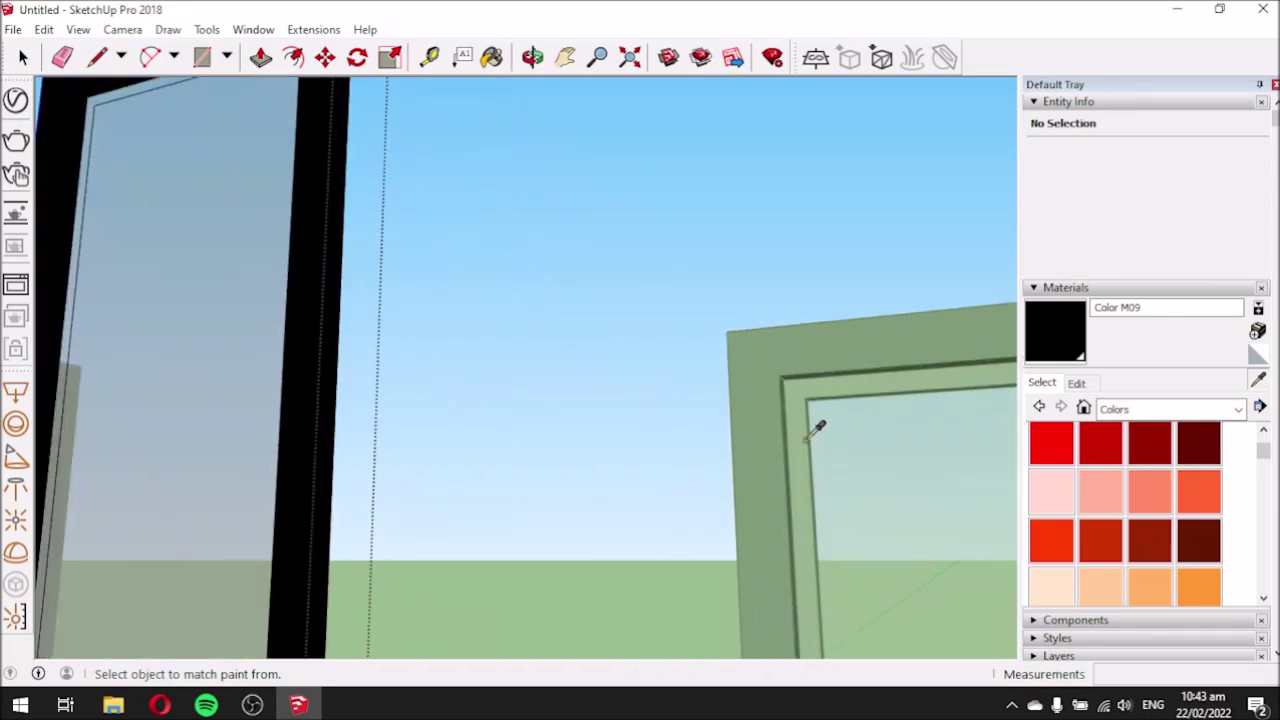
{"action": "left_click", "coordinate": [806, 436]}
{"action": "scroll", "coordinate": [800, 526], "scroll_direction": "down", "scroll_amount": 3}
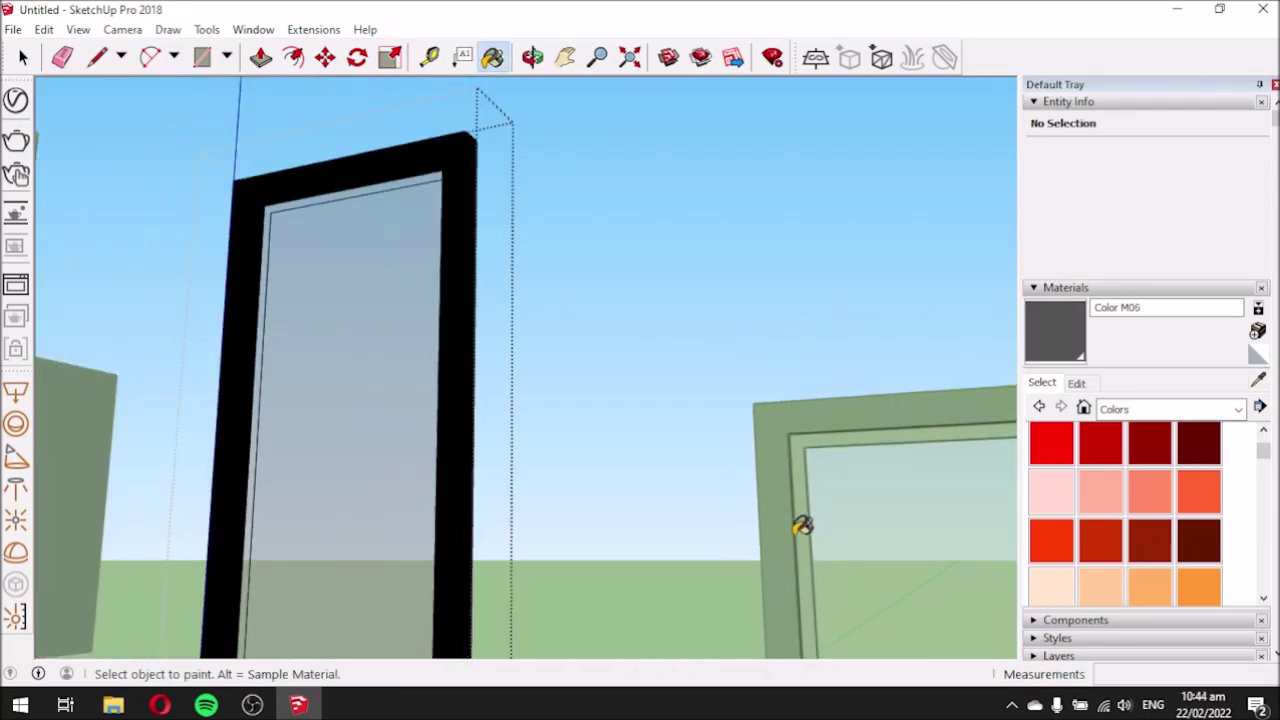
{"action": "scroll", "coordinate": [249, 194], "scroll_direction": "up", "scroll_amount": 5}
{"action": "left_click", "coordinate": [322, 224]}
{"action": "mouse_move", "coordinate": [343, 234]}
{"action": "middle_mouse_down"}
{"action": "mouse_move", "coordinate": [394, 257]}
{"action": "mouse_move", "coordinate": [405, 320]}
{"action": "middle_mouse_up"}
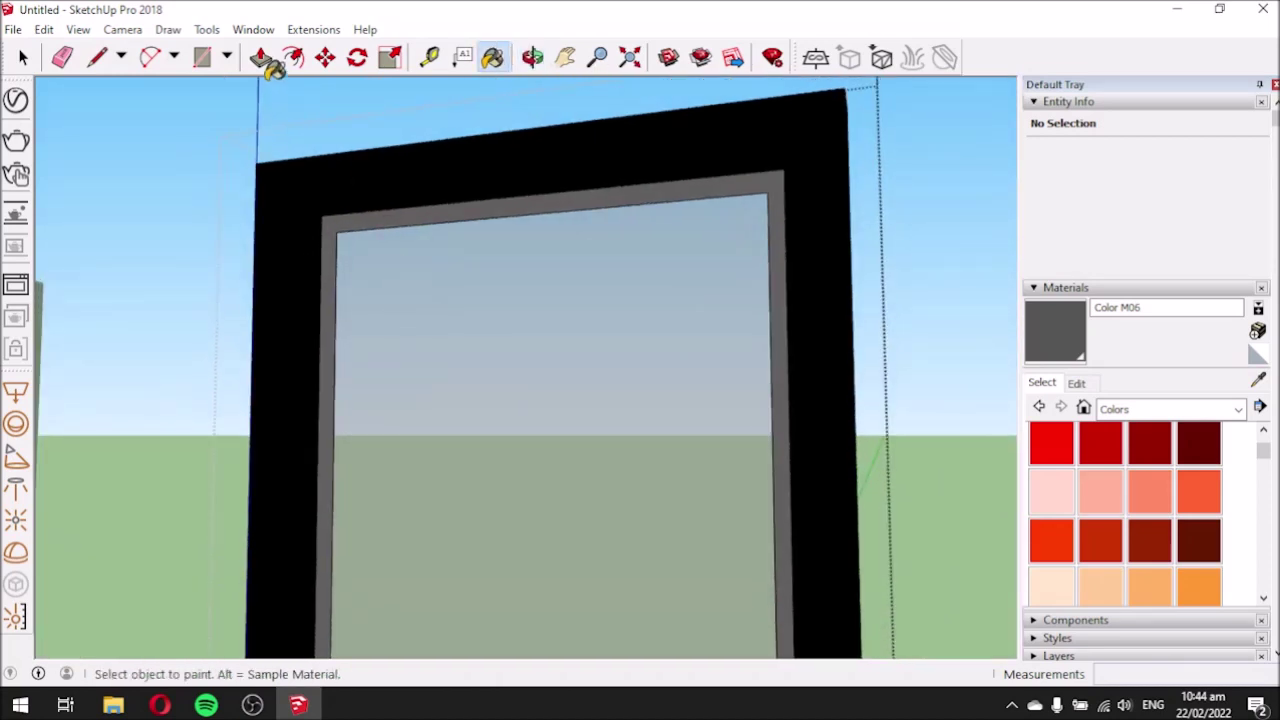
Extrude the tall window's thin border 0.02 m with Push/Pull and leave the group's editing mode.
{"action": "left_click", "coordinate": [262, 60]}
{"action": "left_click", "coordinate": [330, 228]}
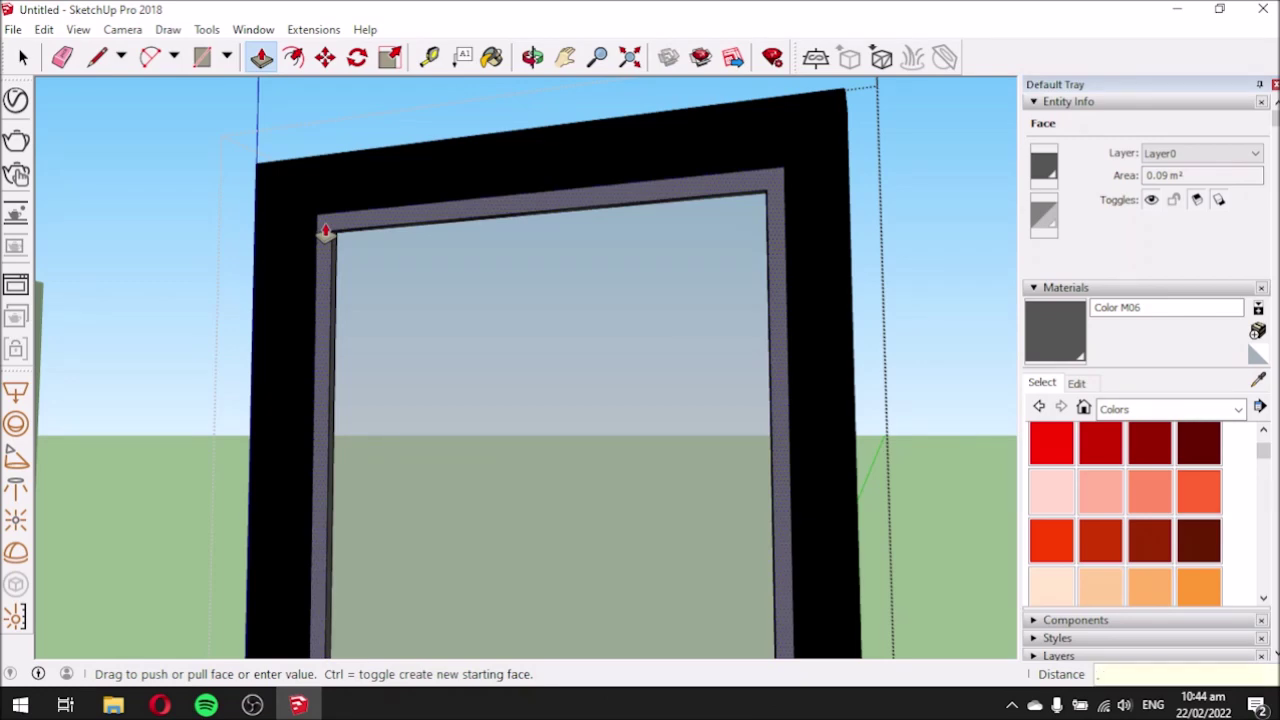
{"action": "key", "text": "Return"}
{"action": "scroll", "coordinate": [305, 360], "scroll_direction": "down", "scroll_amount": 3}
{"action": "middle_click_drag", "start_coordinate": [288, 372], "coordinate": [289, 229]}
{"action": "scroll", "coordinate": [289, 229], "scroll_direction": "down", "scroll_amount": 2}
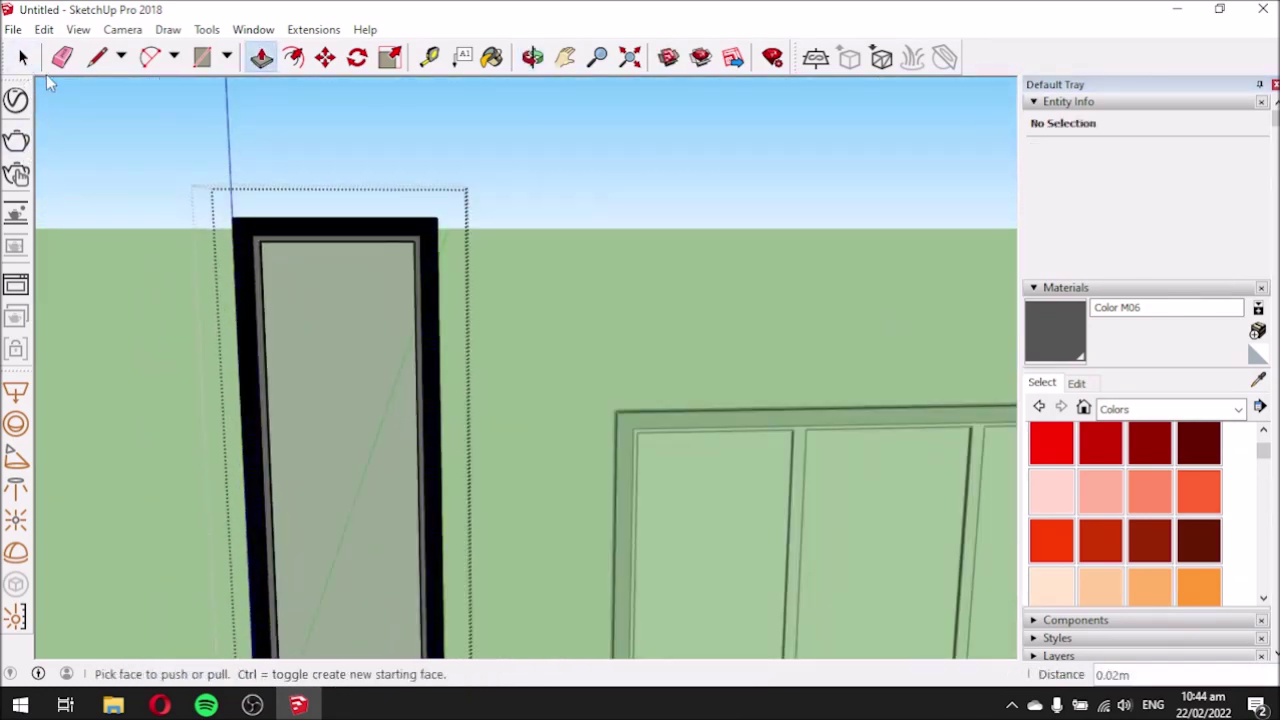
{"action": "left_click", "coordinate": [18, 60]}
{"action": "scroll", "coordinate": [103, 129], "scroll_direction": "down", "scroll_amount": 5}
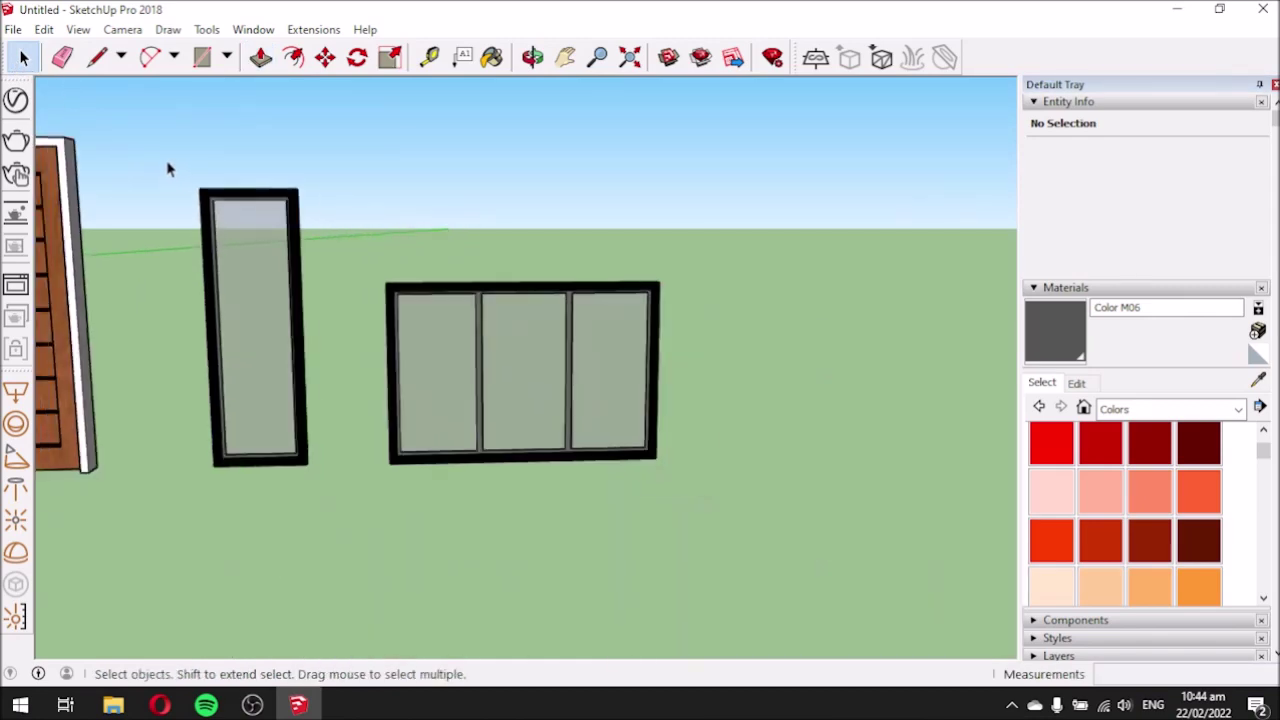
Examine the modelled doors and windows and compare them with the house's walls and openings.
{"action": "scroll", "coordinate": [376, 364], "scroll_direction": "up", "scroll_amount": 3}
{"action": "middle_click_drag", "start_coordinate": [377, 363], "coordinate": [291, 371]}
{"action": "scroll", "coordinate": [329, 343], "scroll_direction": "down", "scroll_amount": 4}
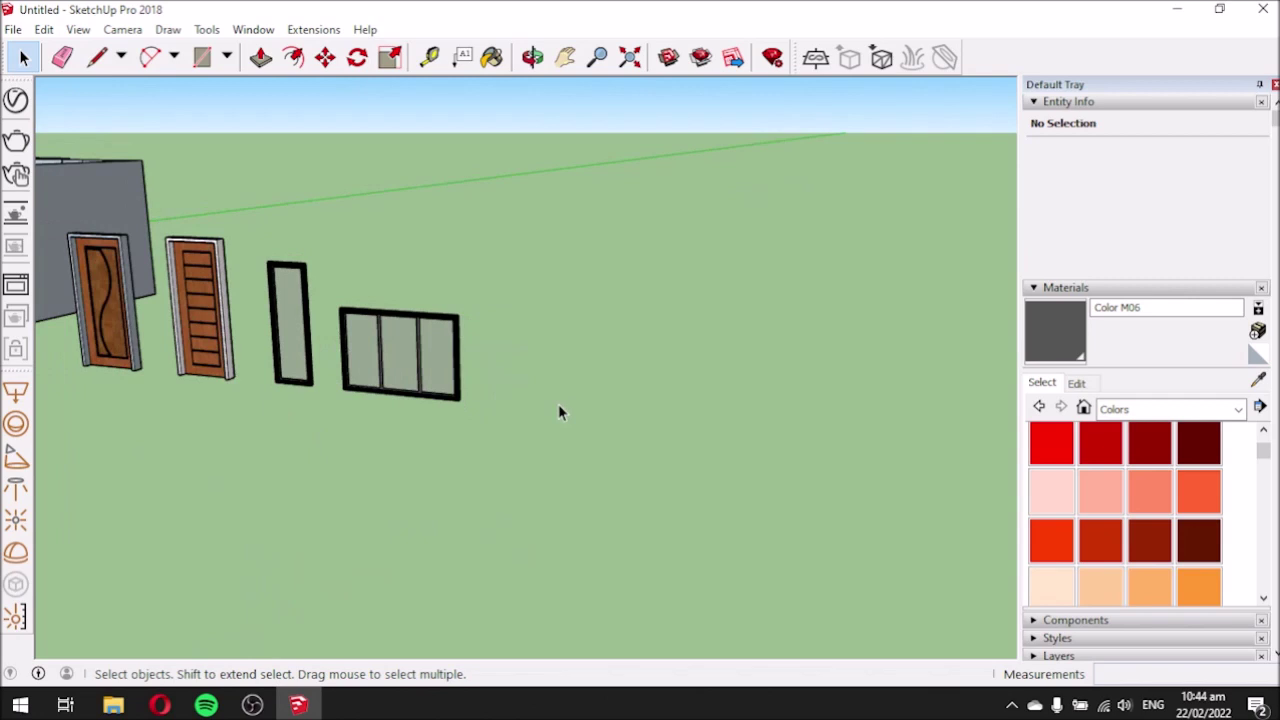
{"action": "scroll", "coordinate": [356, 332], "scroll_direction": "up", "scroll_amount": 3}
{"action": "scroll", "coordinate": [356, 333], "scroll_direction": "up", "scroll_amount": 2}
{"action": "scroll", "coordinate": [393, 369], "scroll_direction": "down", "scroll_amount": 2}
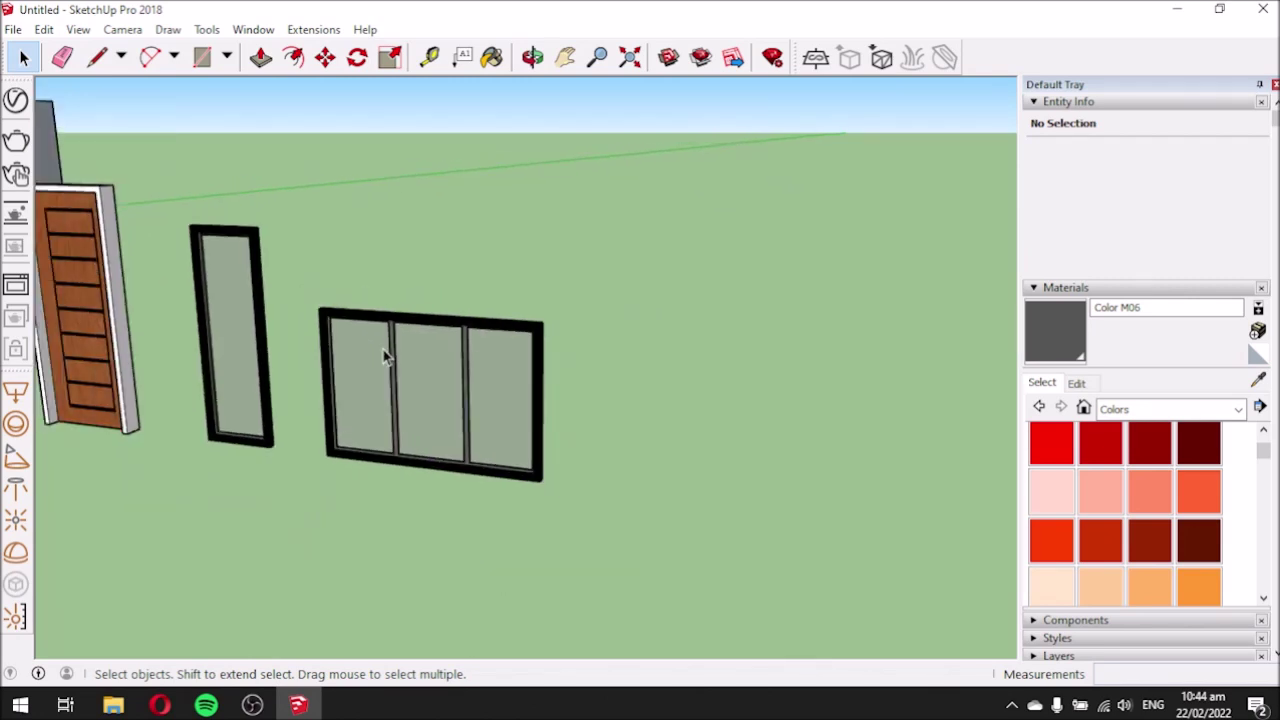
{"action": "scroll", "coordinate": [390, 368], "scroll_direction": "down", "scroll_amount": 5}
{"action": "middle_click_drag", "start_coordinate": [428, 372], "coordinate": [313, 450]}
{"action": "scroll", "coordinate": [370, 400], "scroll_direction": "down", "scroll_amount": 4}
{"action": "scroll", "coordinate": [190, 392], "scroll_direction": "up", "scroll_amount": 3}
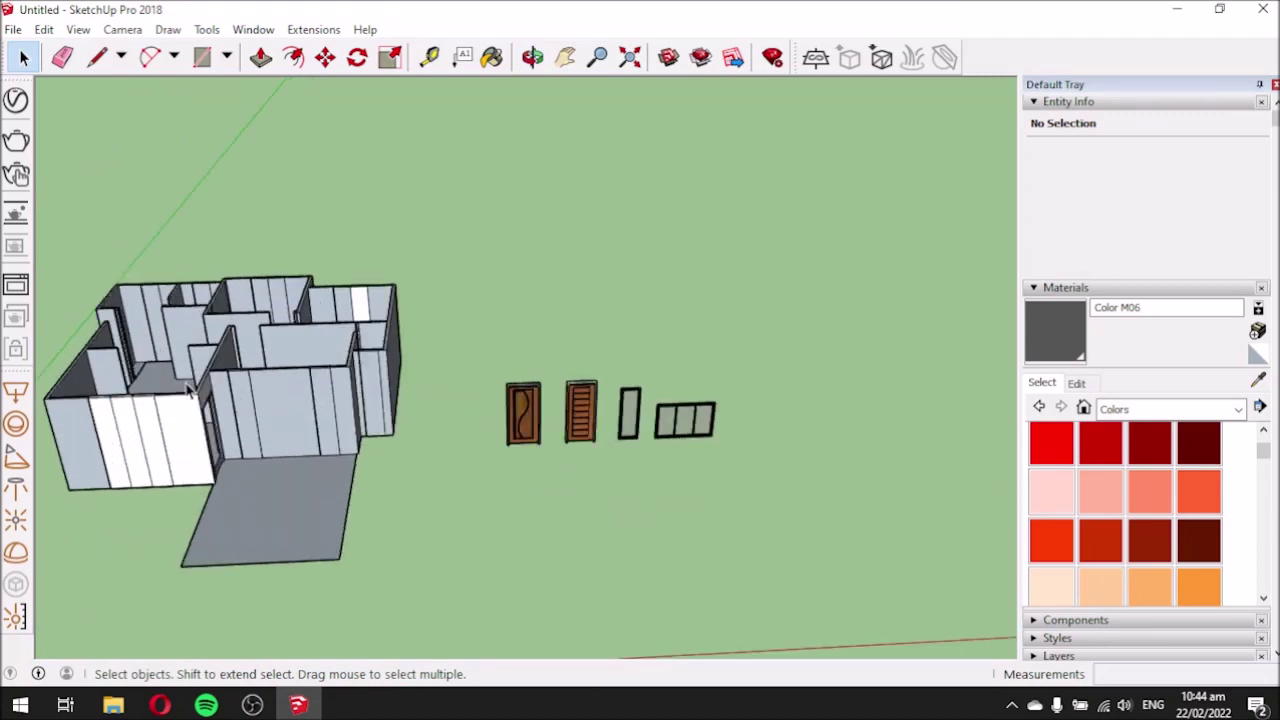
{"action": "scroll", "coordinate": [118, 398], "scroll_direction": "up", "scroll_amount": 3}
{"action": "middle_click_drag", "start_coordinate": [176, 428], "coordinate": [305, 384]}
{"action": "middle_click_drag", "start_coordinate": [435, 430], "coordinate": [295, 560]}
{"action": "middle_click_drag", "start_coordinate": [450, 200], "coordinate": [383, 195]}
{"action": "scroll", "coordinate": [353, 256], "scroll_direction": "down", "scroll_amount": 5}
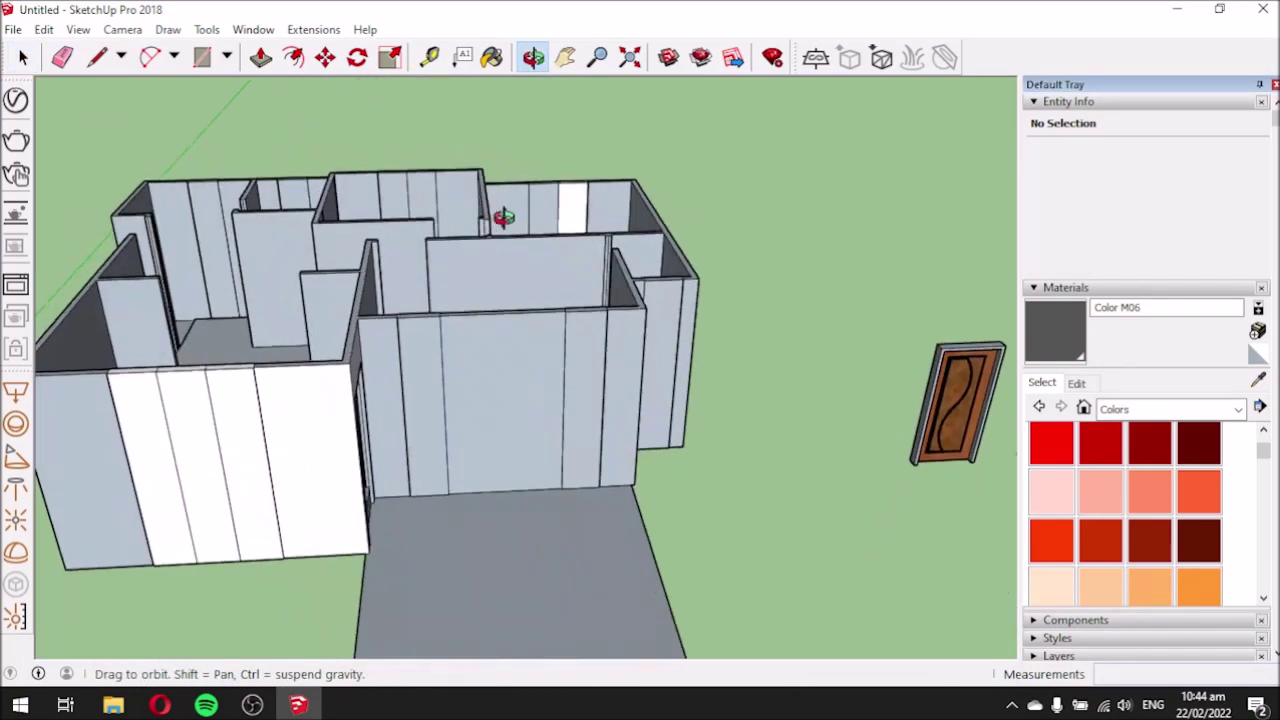
{"action": "scroll", "coordinate": [808, 445], "scroll_direction": "up", "scroll_amount": 3}
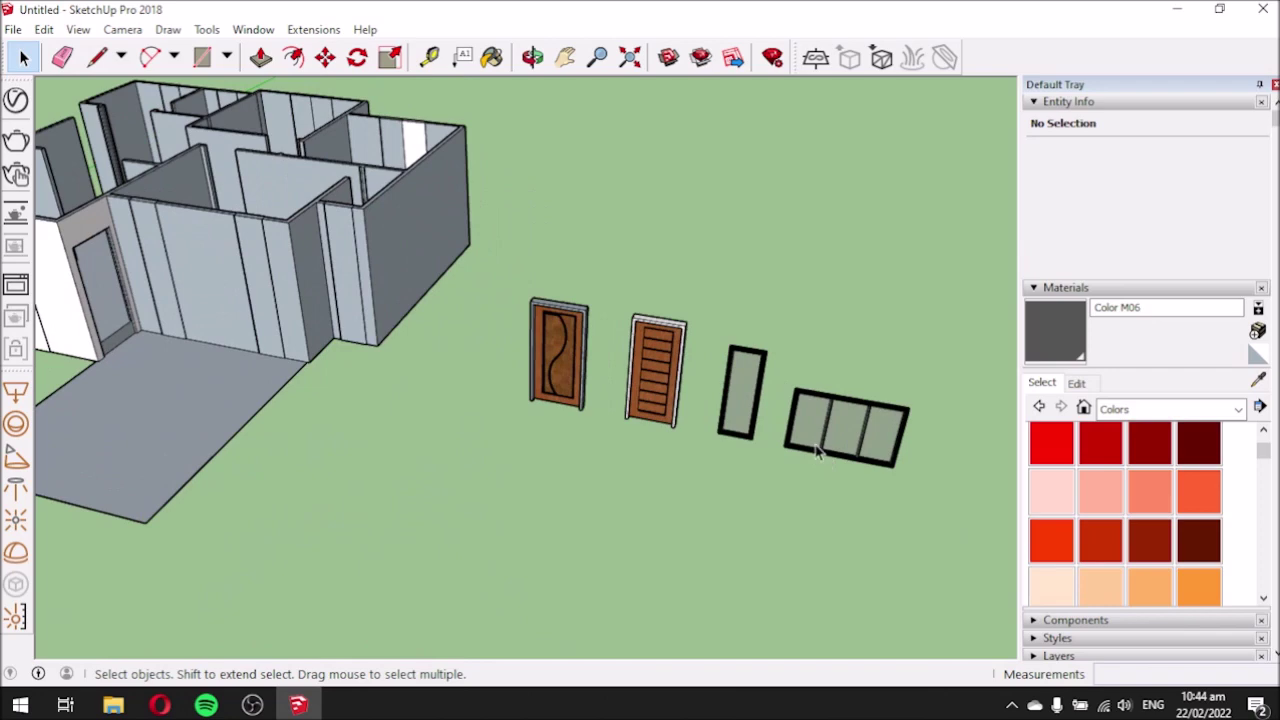
{"action": "scroll", "coordinate": [380, 290], "scroll_direction": "down", "scroll_amount": 5}
{"action": "middle_click_drag", "start_coordinate": [655, 475], "coordinate": [765, 445]}
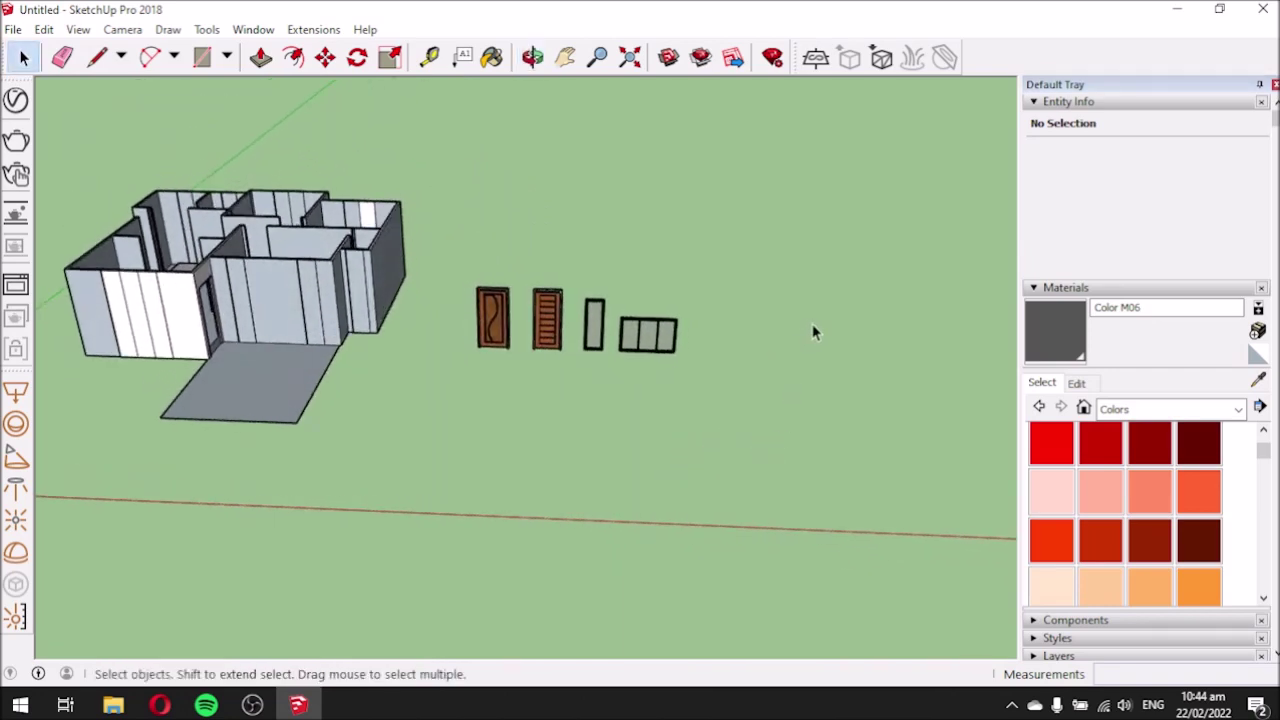
{"action": "scroll", "coordinate": [795, 340], "scroll_direction": "up", "scroll_amount": 2}
{"action": "middle_click_drag", "start_coordinate": [706, 343], "coordinate": [686, 397]}
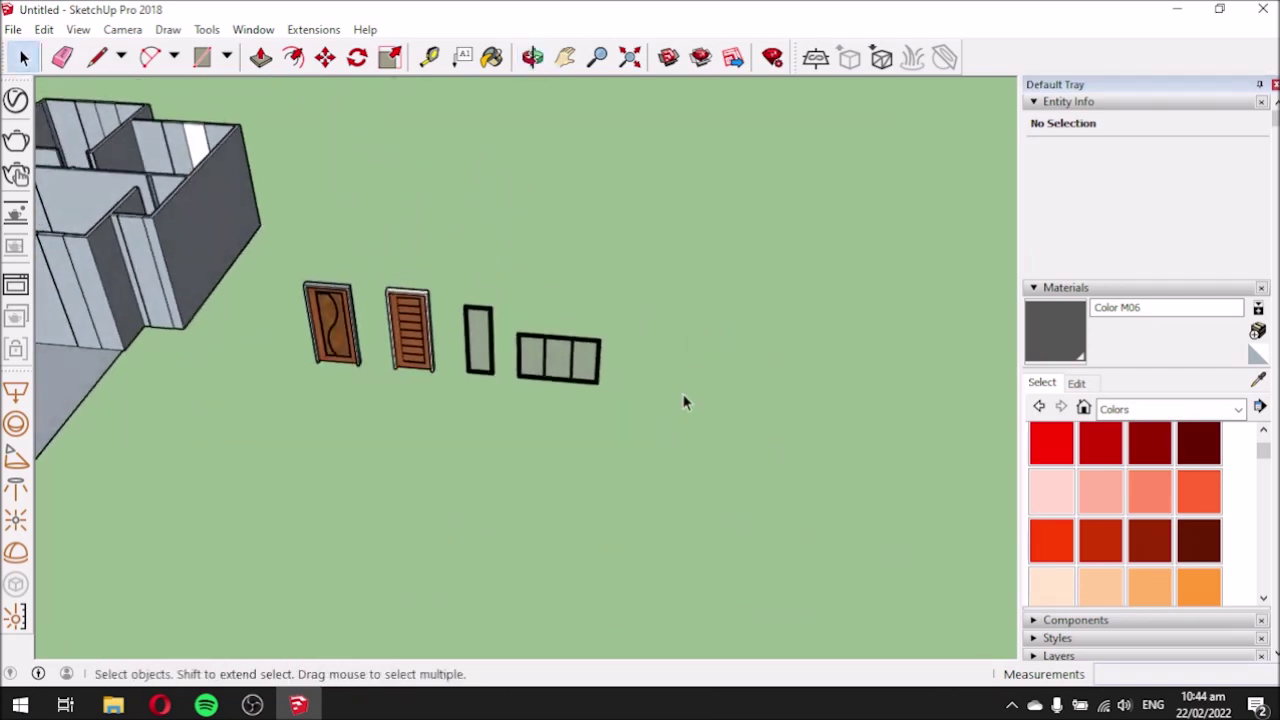
{"action": "scroll", "coordinate": [634, 279], "scroll_direction": "up", "scroll_amount": 2}
{"action": "scroll", "coordinate": [700, 420], "scroll_direction": "up", "scroll_amount": 2}
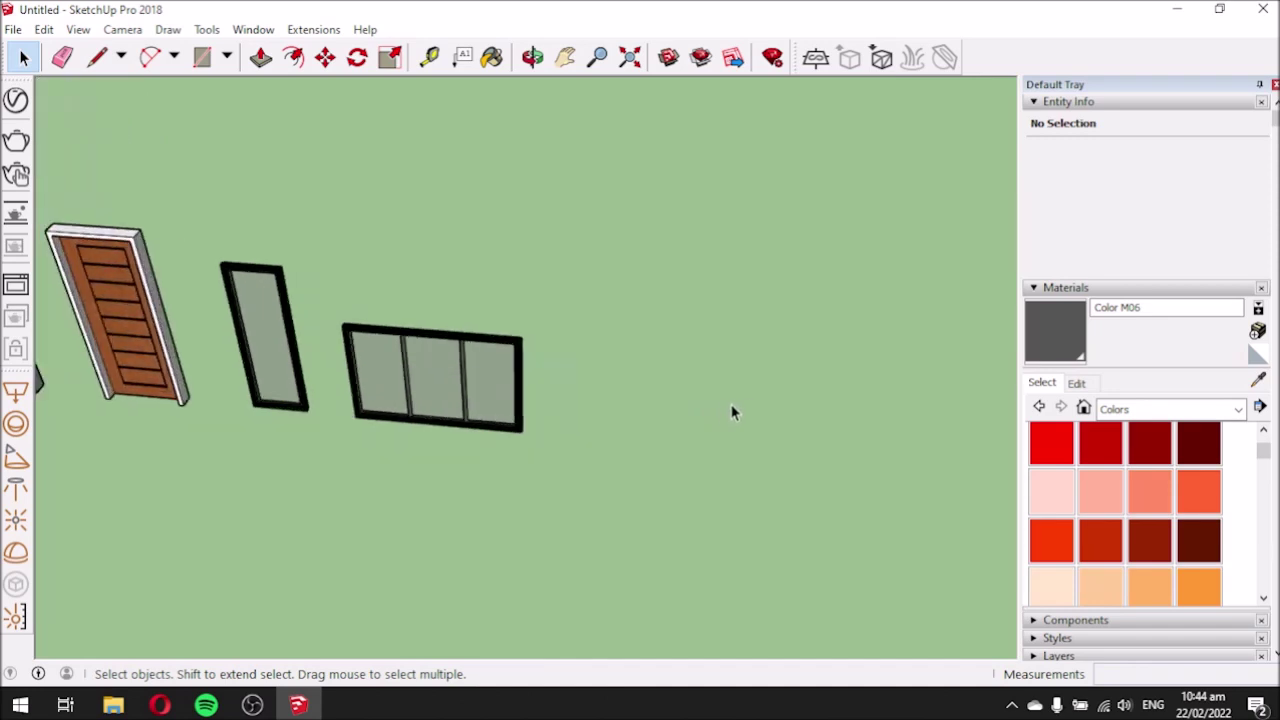
{"action": "scroll", "coordinate": [700, 425], "scroll_direction": "down", "scroll_amount": 4}
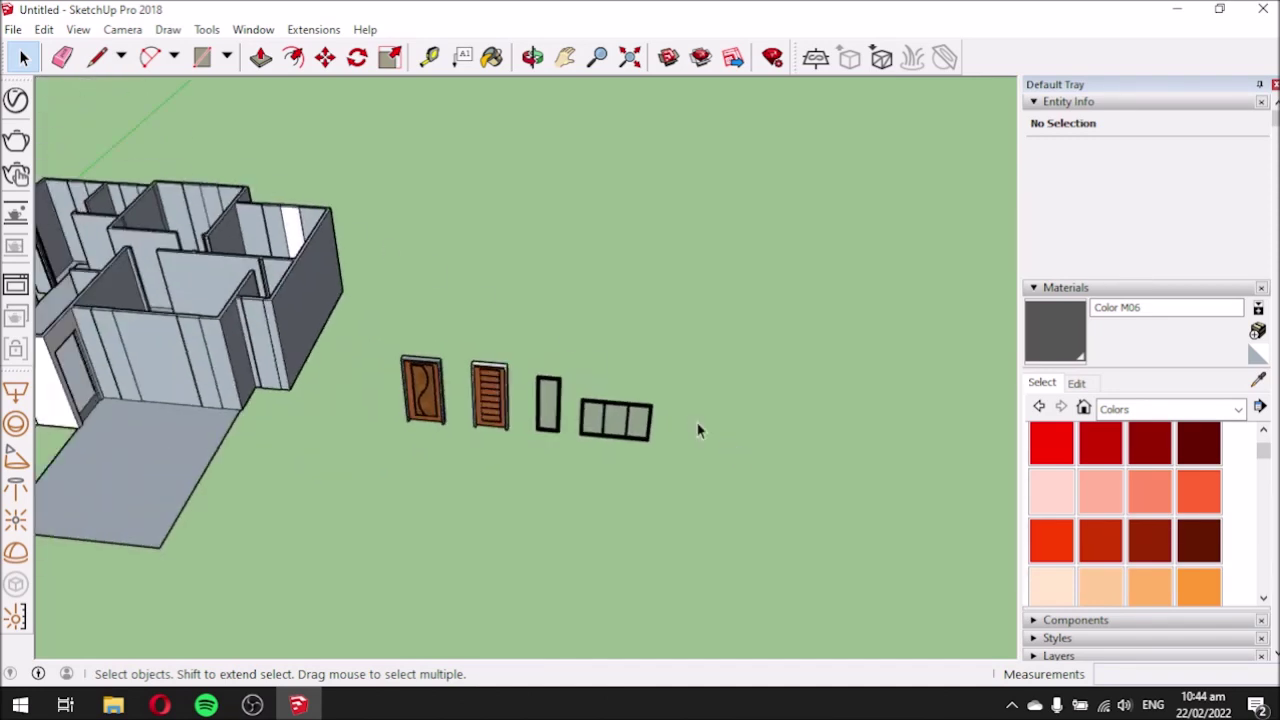
Draw a vertical 1.2 m by 1.2 m square face beside the three-panel window with the Line tool.
{"action": "scroll", "coordinate": [700, 430], "scroll_direction": "up", "scroll_amount": 6}
{"action": "middle_click_drag", "start_coordinate": [617, 437], "coordinate": [665, 381]}
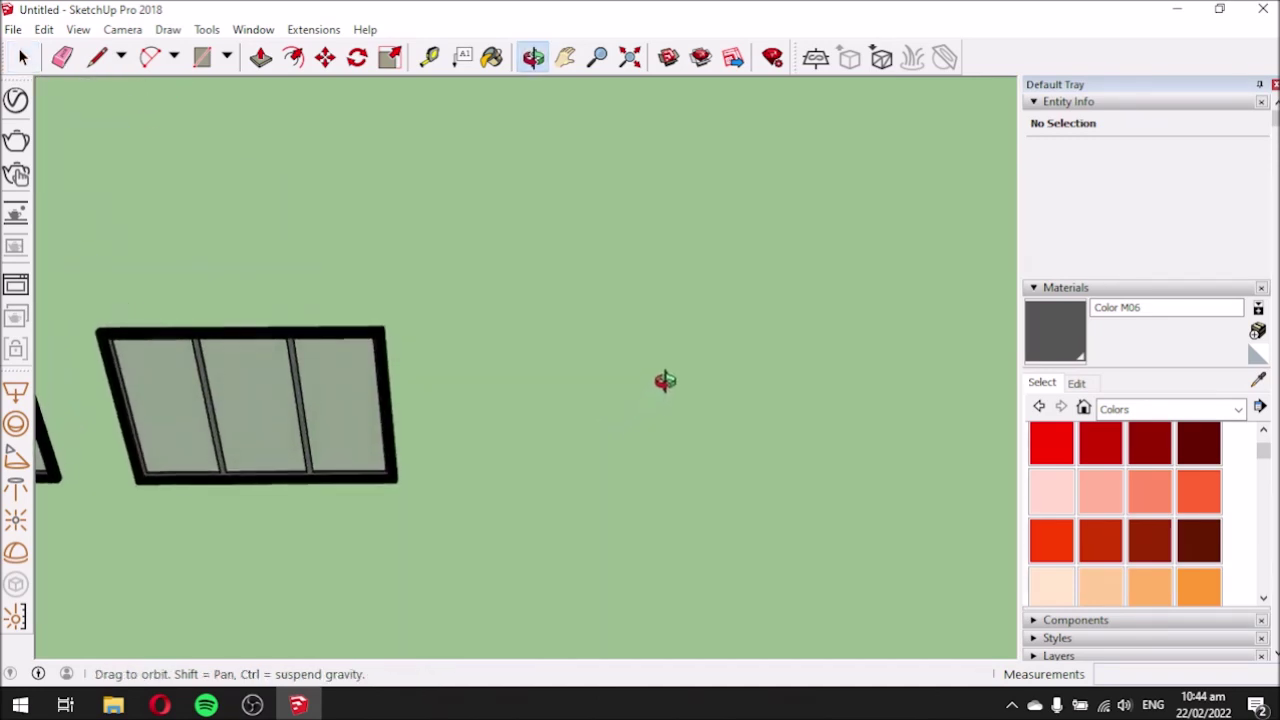
{"action": "left_click", "coordinate": [97, 57]}
{"action": "left_click", "coordinate": [464, 482]}
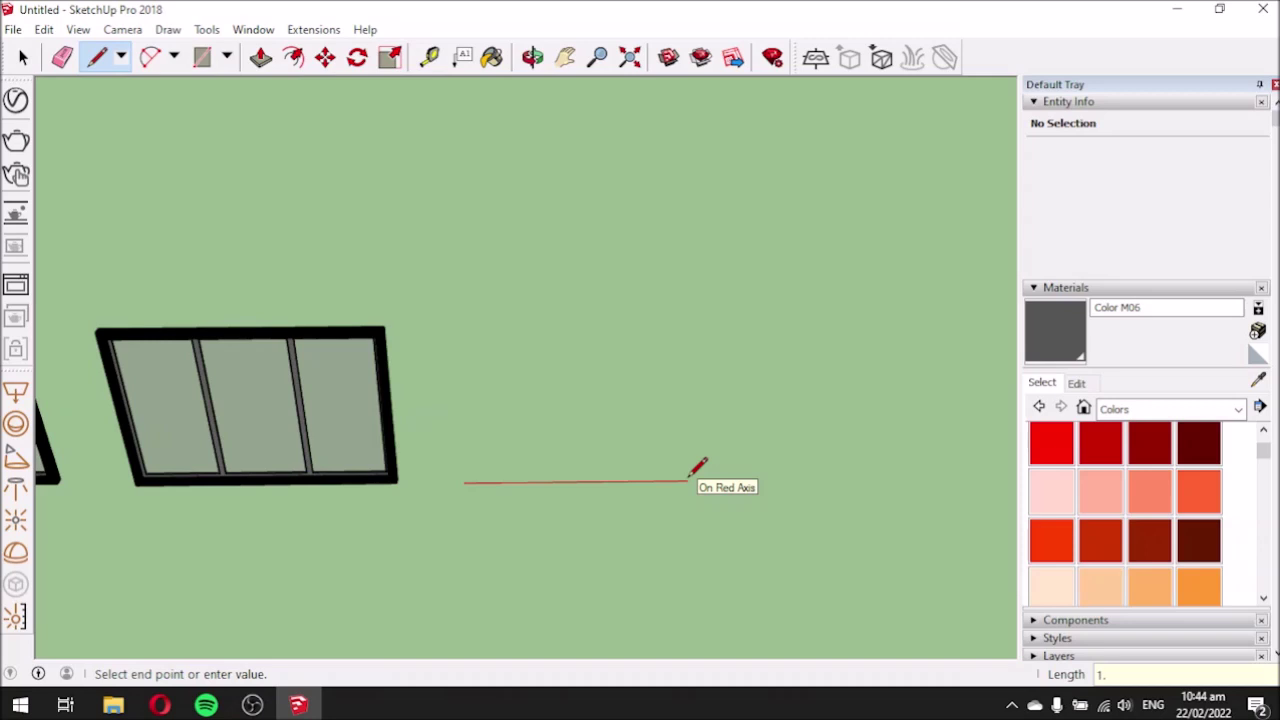
{"action": "key", "text": "Return"}
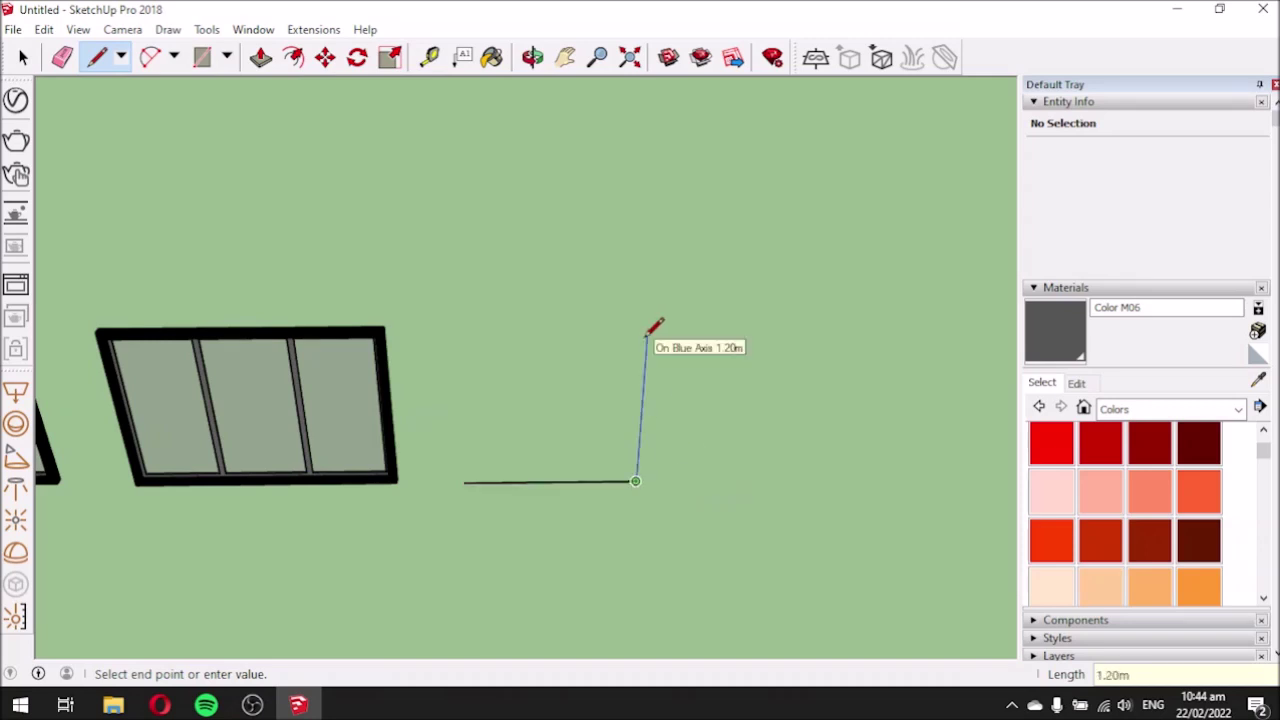
{"action": "type", "text": "1.2"}
{"action": "key", "text": "Return"}
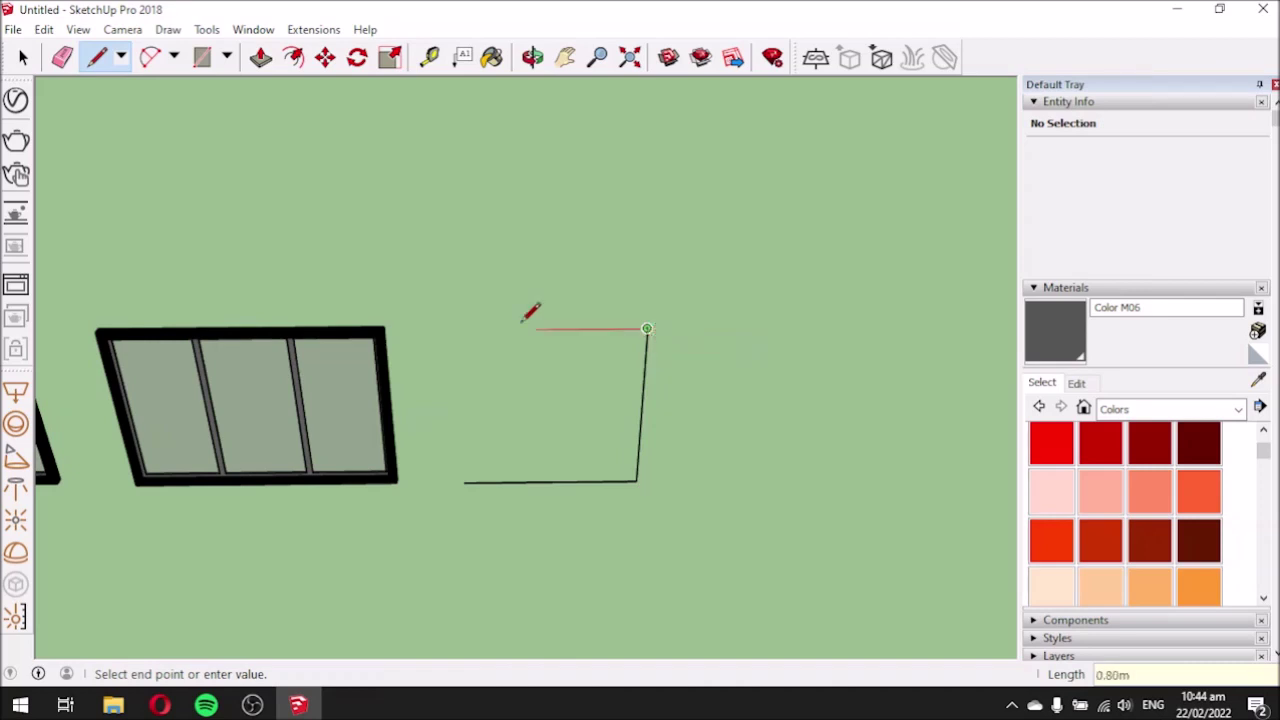
{"action": "left_click", "coordinate": [458, 328]}
{"action": "left_click", "coordinate": [463, 483]}
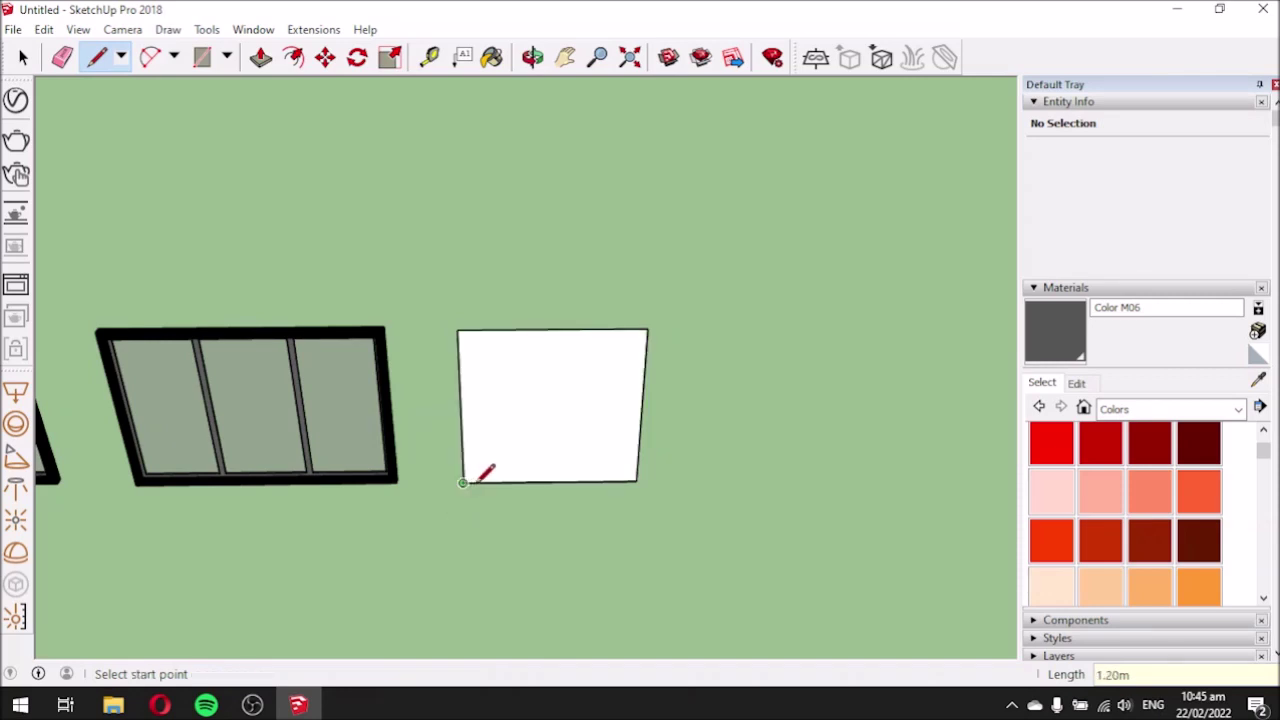
{"action": "scroll", "coordinate": [523, 403], "scroll_direction": "up", "scroll_amount": 3}
{"action": "middle_click_drag", "start_coordinate": [523, 403], "coordinate": [543, 368]}
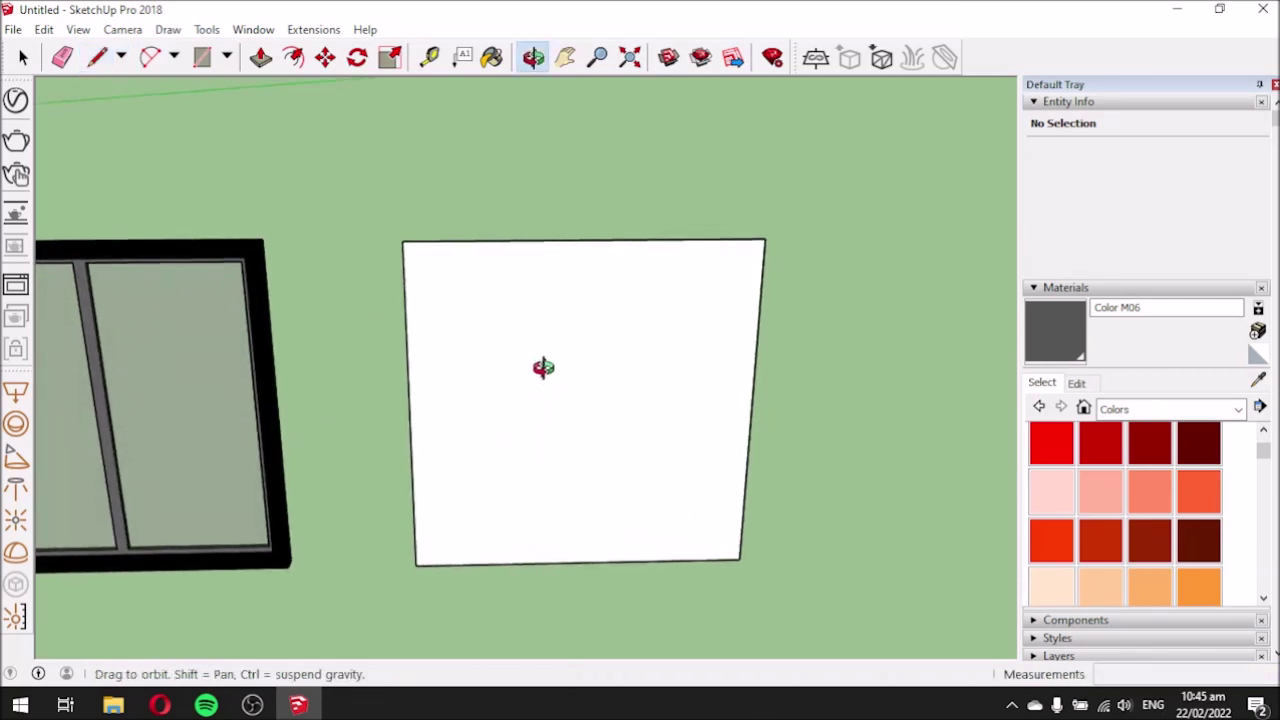
{"action": "left_click", "coordinate": [293, 57]}
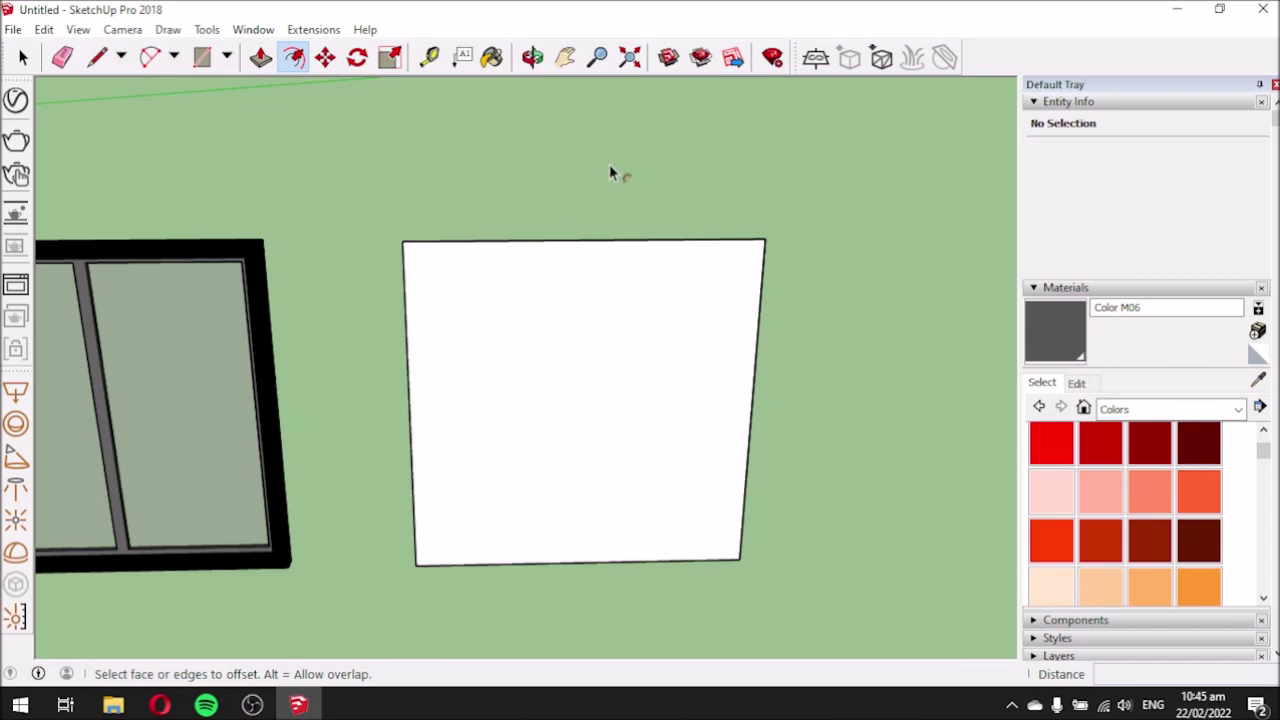
{"action": "key", "text": "space"}
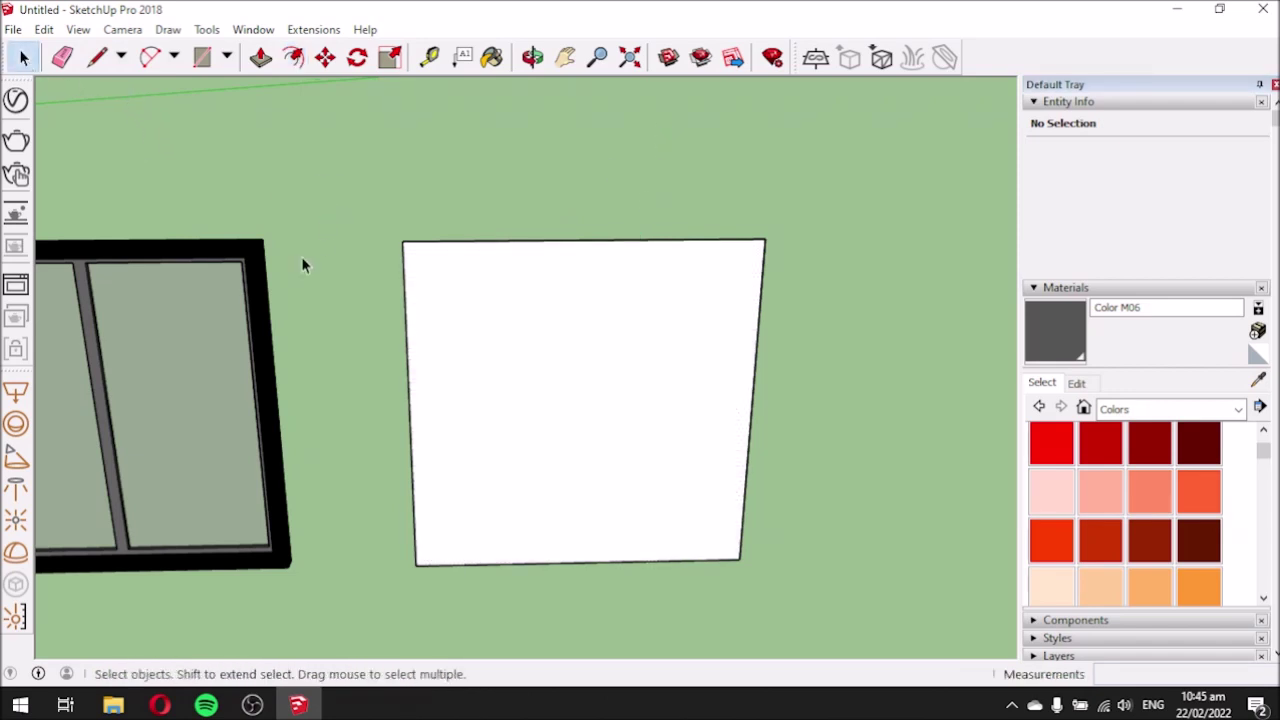
Select all geometry of the three-panel window, group it, and clear the selection.
{"action": "scroll", "coordinate": [426, 323], "scroll_direction": "down", "scroll_amount": 5}
{"action": "scroll", "coordinate": [243, 316], "scroll_direction": "up", "scroll_amount": 3}
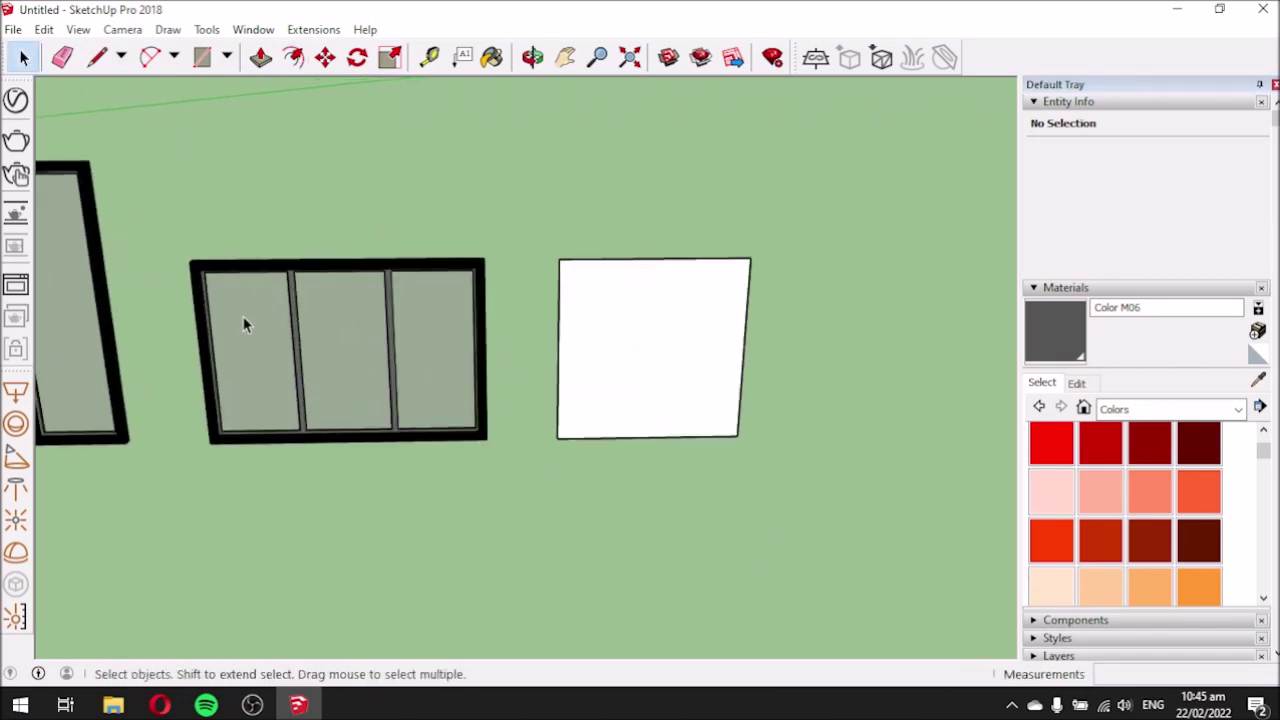
{"action": "left_click_drag", "start_coordinate": [173, 212], "coordinate": [500, 468]}
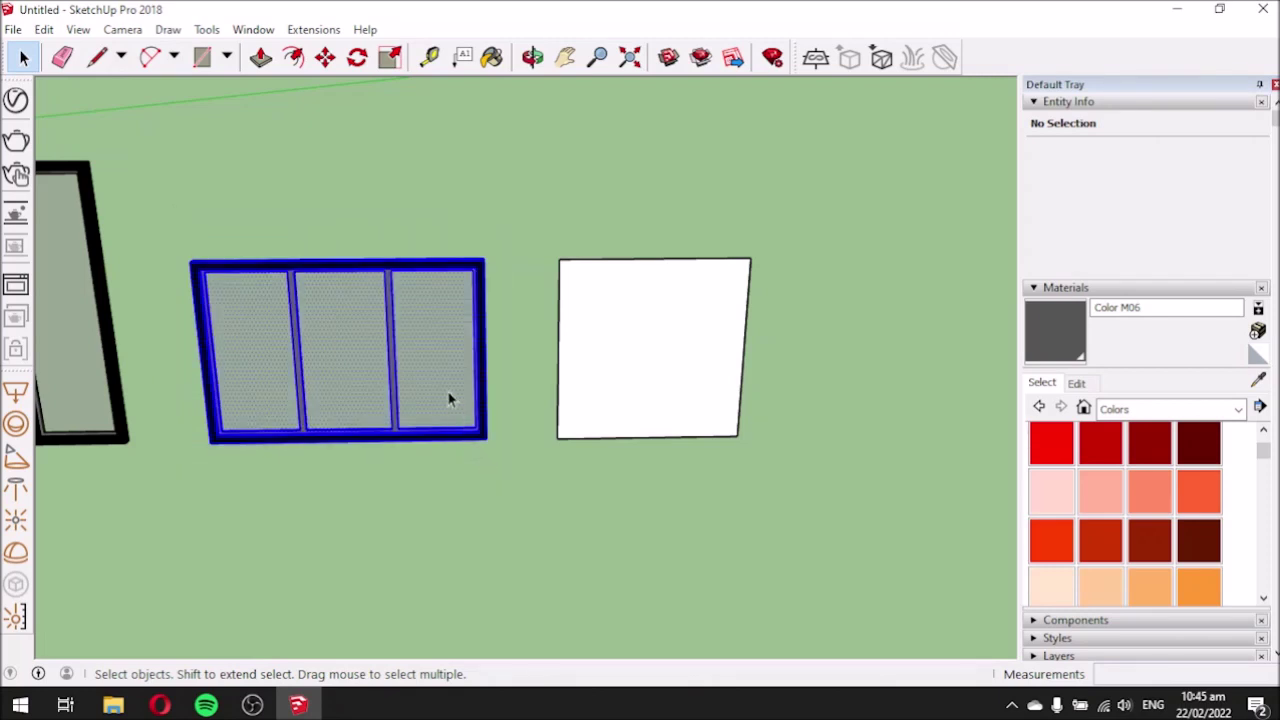
{"action": "right_click", "coordinate": [435, 381]}
{"action": "left_click", "coordinate": [504, 198]}
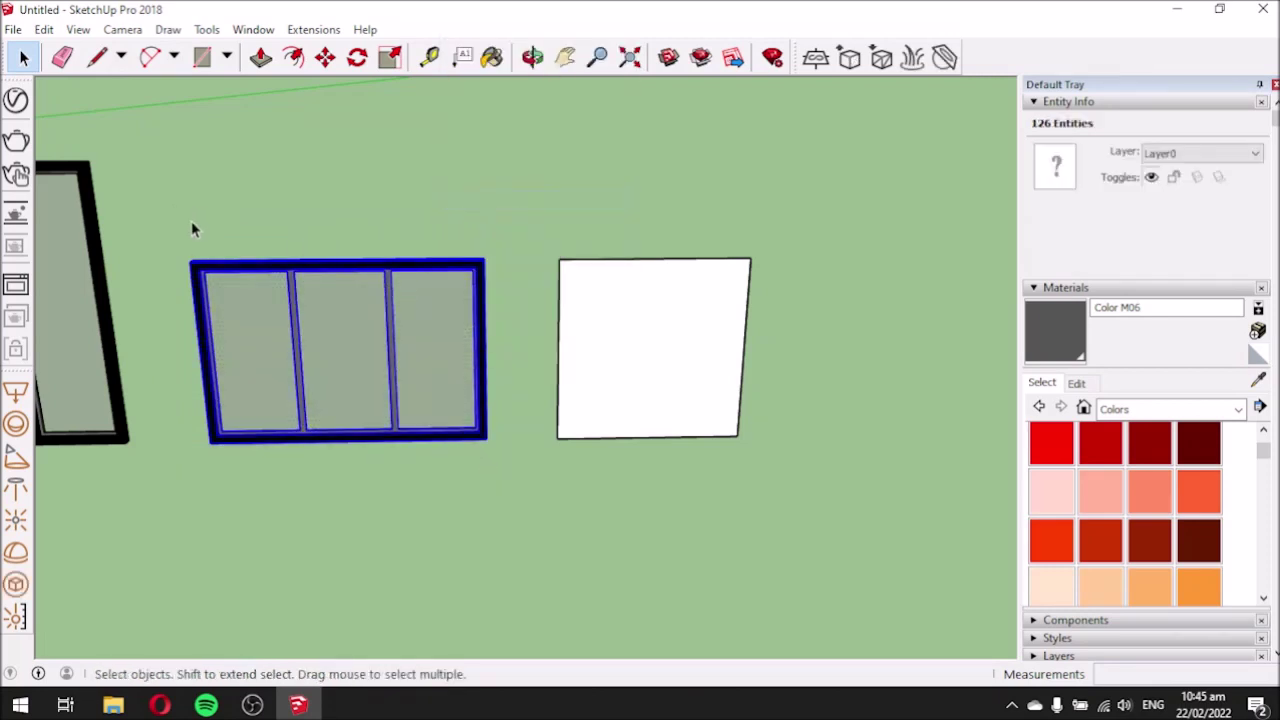
{"action": "scroll", "coordinate": [191, 230], "scroll_direction": "down", "scroll_amount": 2}
{"action": "left_click", "coordinate": [346, 210]}
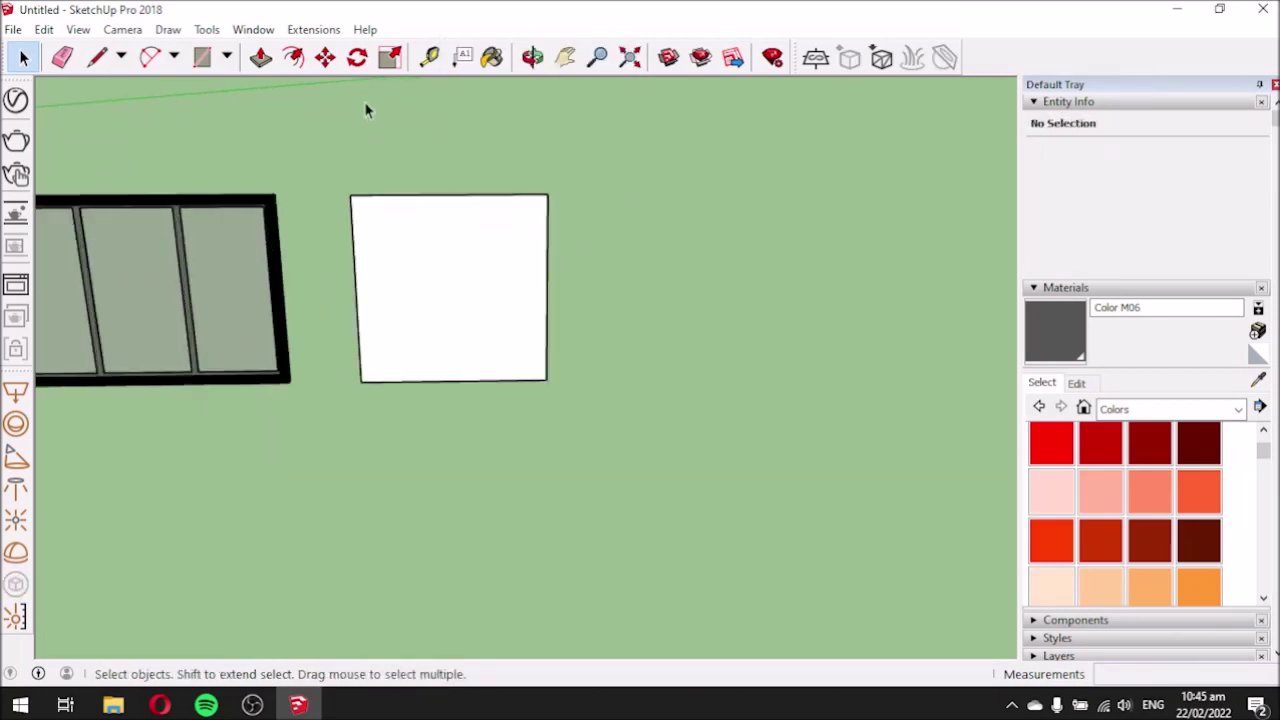
Offset the new square face's outline inward by 0.05 m to form the window frame.
{"action": "scroll", "coordinate": [366, 110], "scroll_direction": "up", "scroll_amount": 2}
{"action": "left_click", "coordinate": [293, 57]}
{"action": "left_click", "coordinate": [444, 243]}
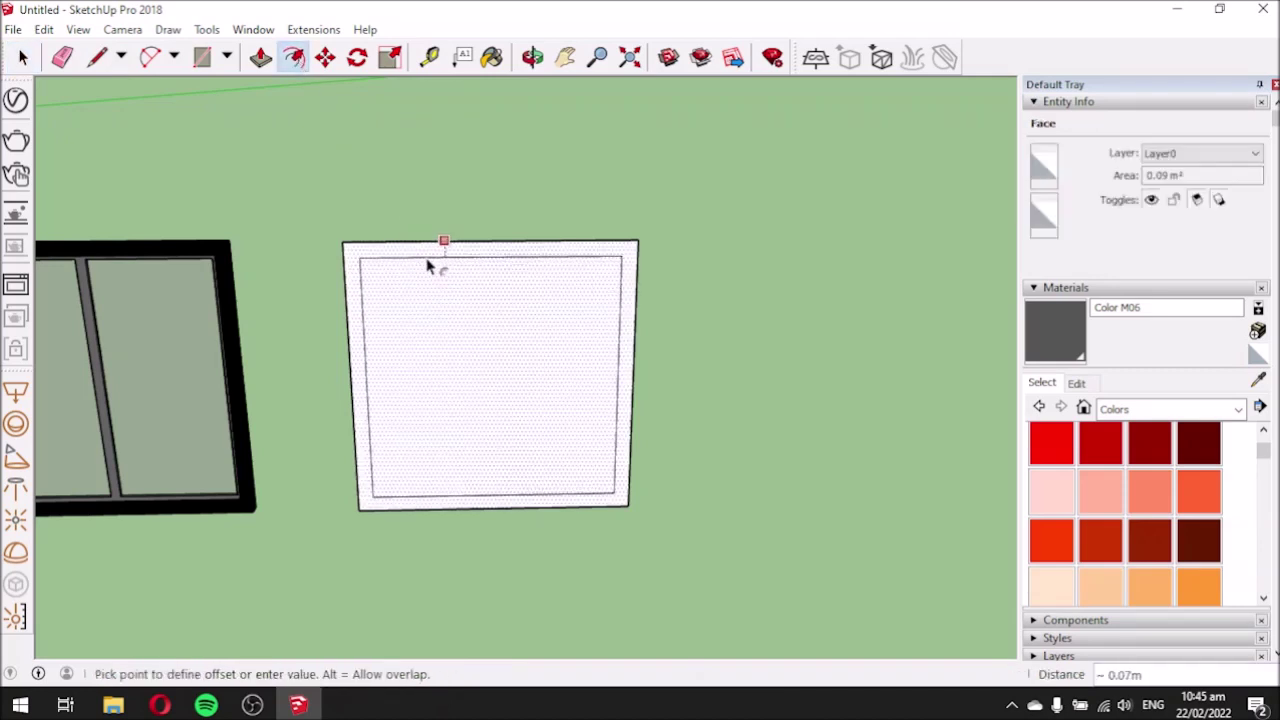
{"action": "type", "text": ".05"}
{"action": "key", "text": "Return"}
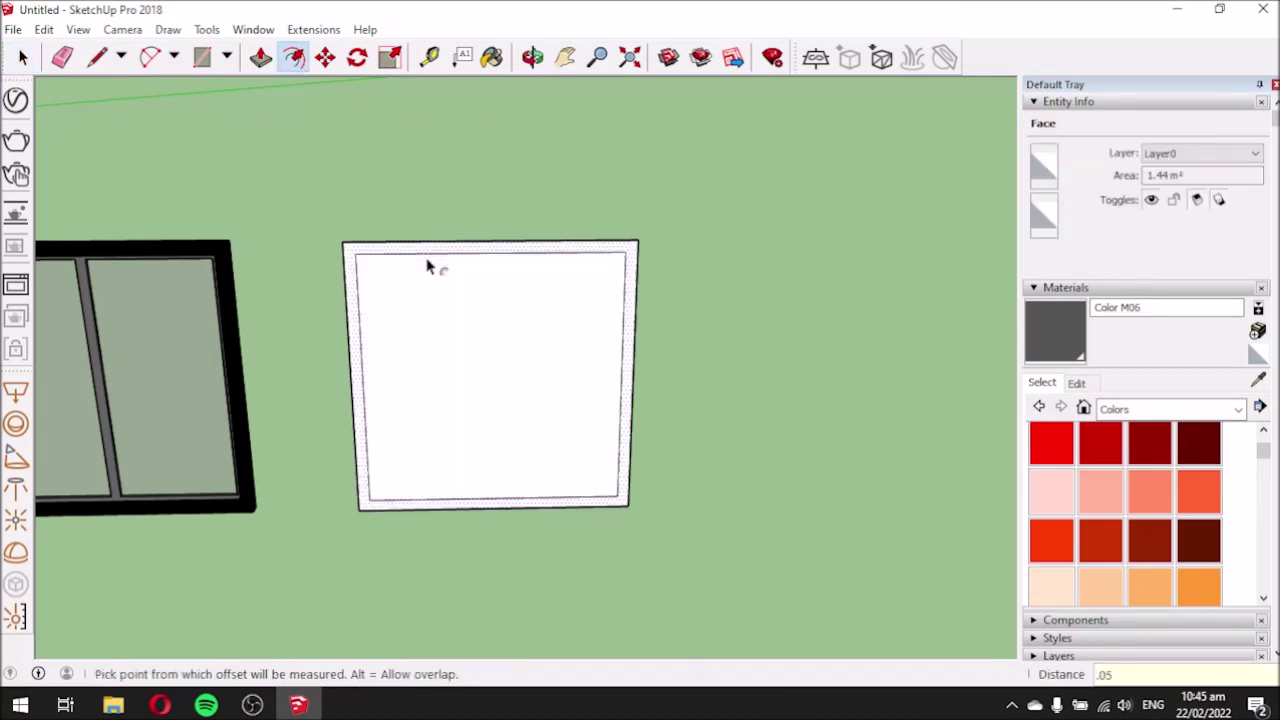
Draw a vertical centre line from the midpoint of the square's bottom edge to the frame's inner top edge.
{"action": "left_click", "coordinate": [97, 57]}
{"action": "left_click", "coordinate": [358, 510]}
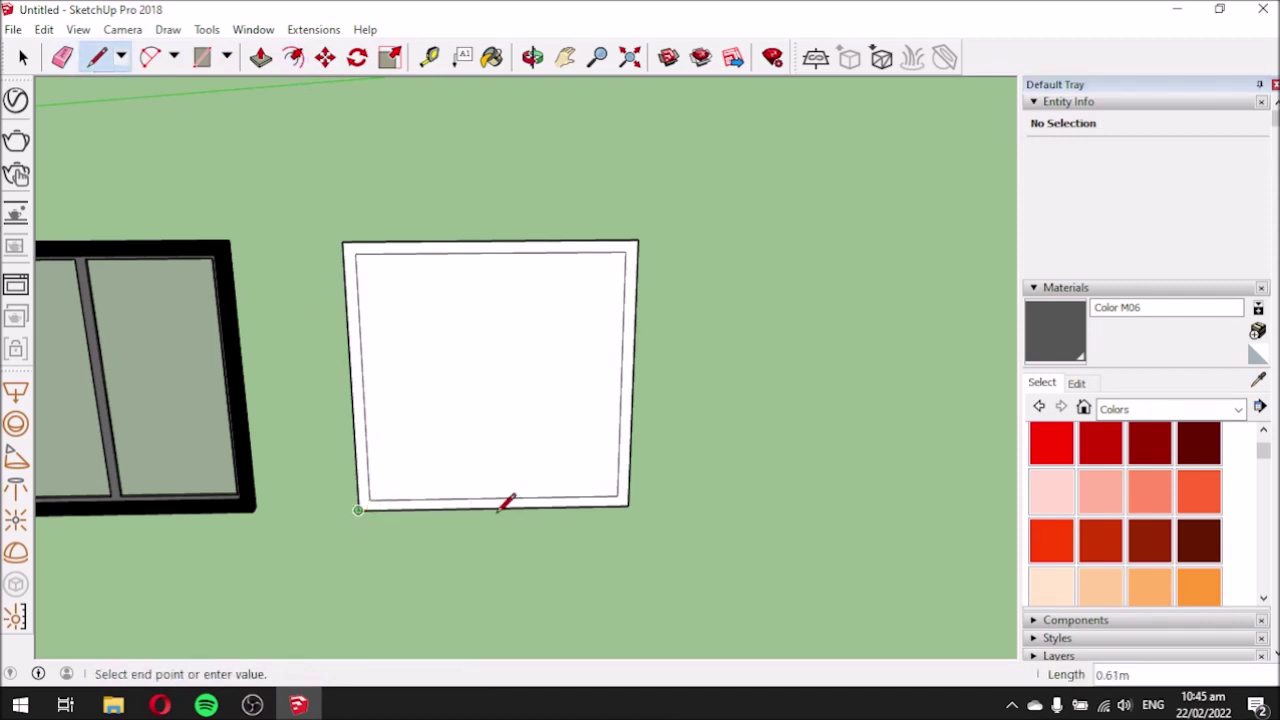
{"action": "key", "text": "Escape"}
{"action": "left_click", "coordinate": [493, 508]}
{"action": "left_click", "coordinate": [491, 252]}
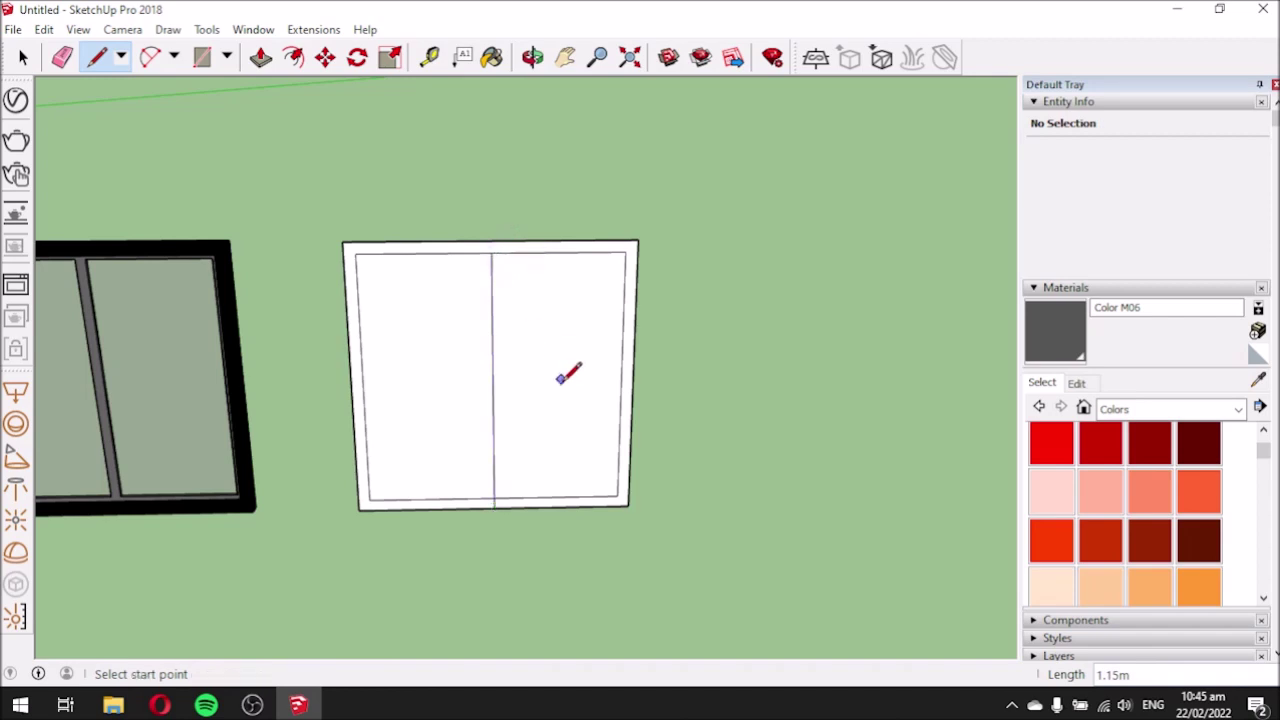
Erase the short centre-line segment that crosses the bottom frame strip of the square window.
{"action": "left_click", "coordinate": [62, 57]}
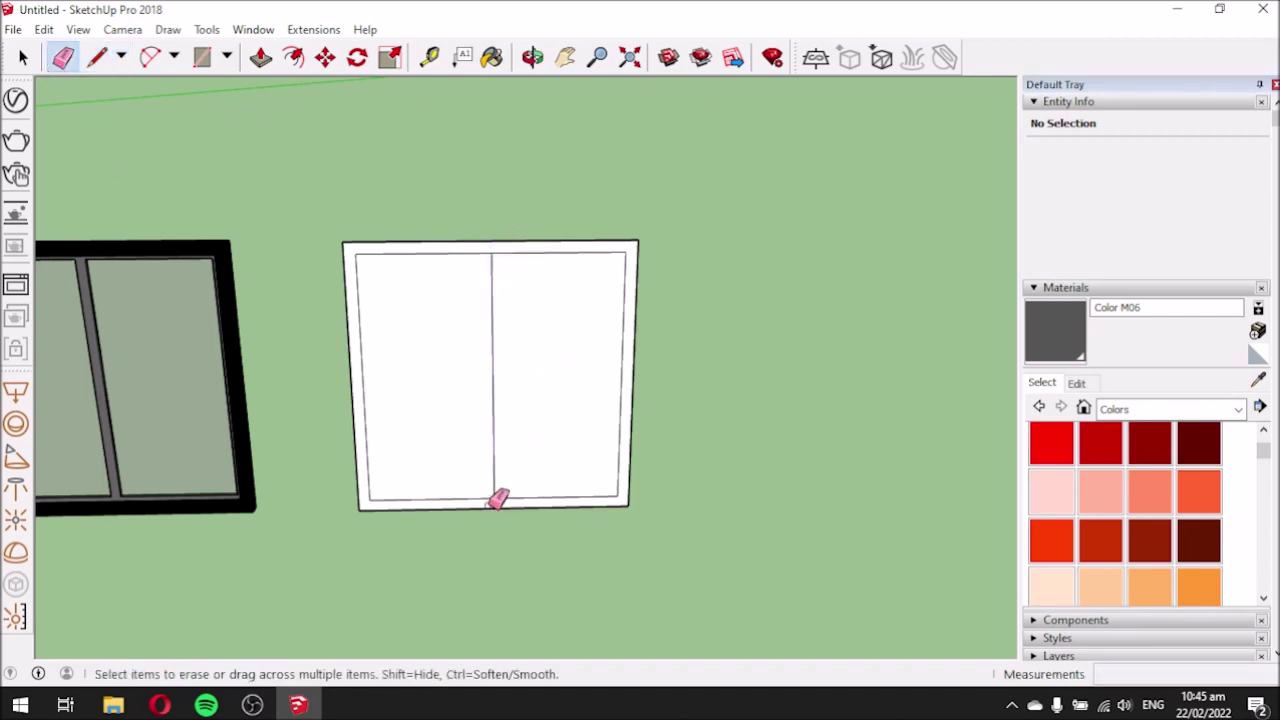
{"action": "scroll", "coordinate": [504, 503], "scroll_direction": "up", "scroll_amount": 3}
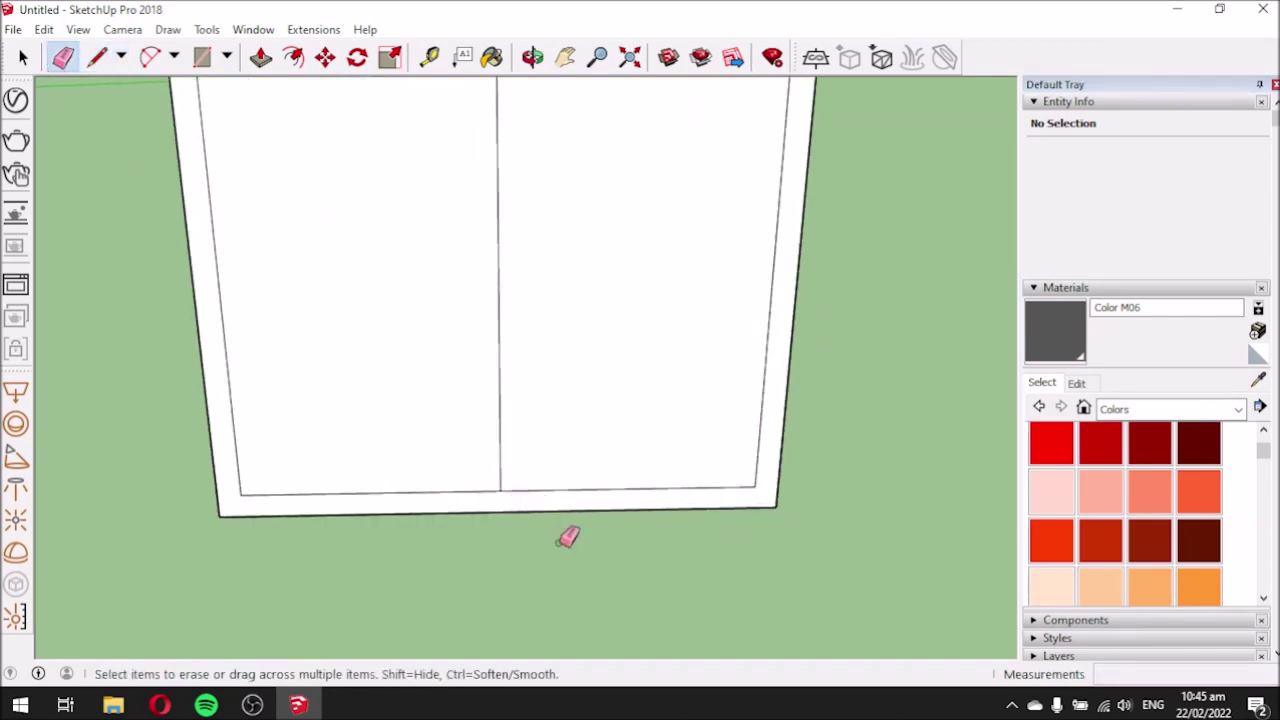
{"action": "scroll", "coordinate": [520, 409], "scroll_direction": "down", "scroll_amount": 3}
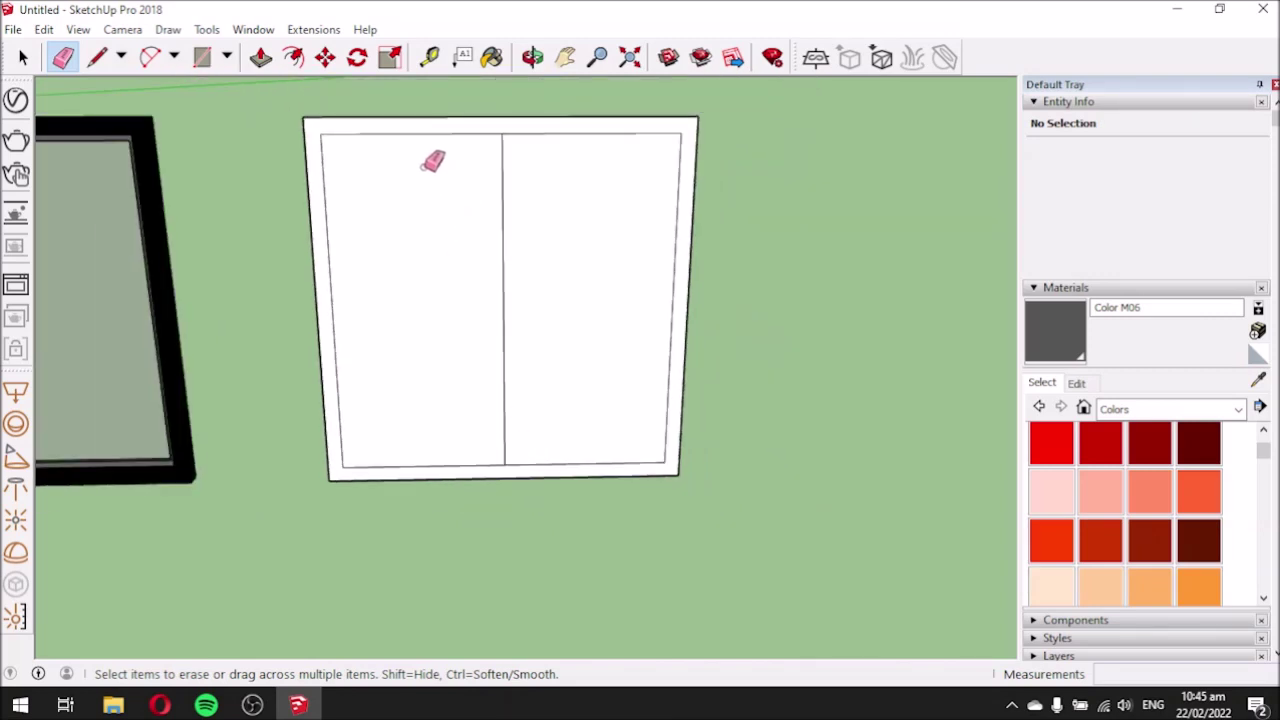
Sample the black Color M09 from the three-panel window's frame and paint the square window's frame with it.
{"action": "scroll", "coordinate": [557, 354], "scroll_direction": "down", "scroll_amount": 1}
{"action": "scroll", "coordinate": [585, 243], "scroll_direction": "up", "scroll_amount": 2}
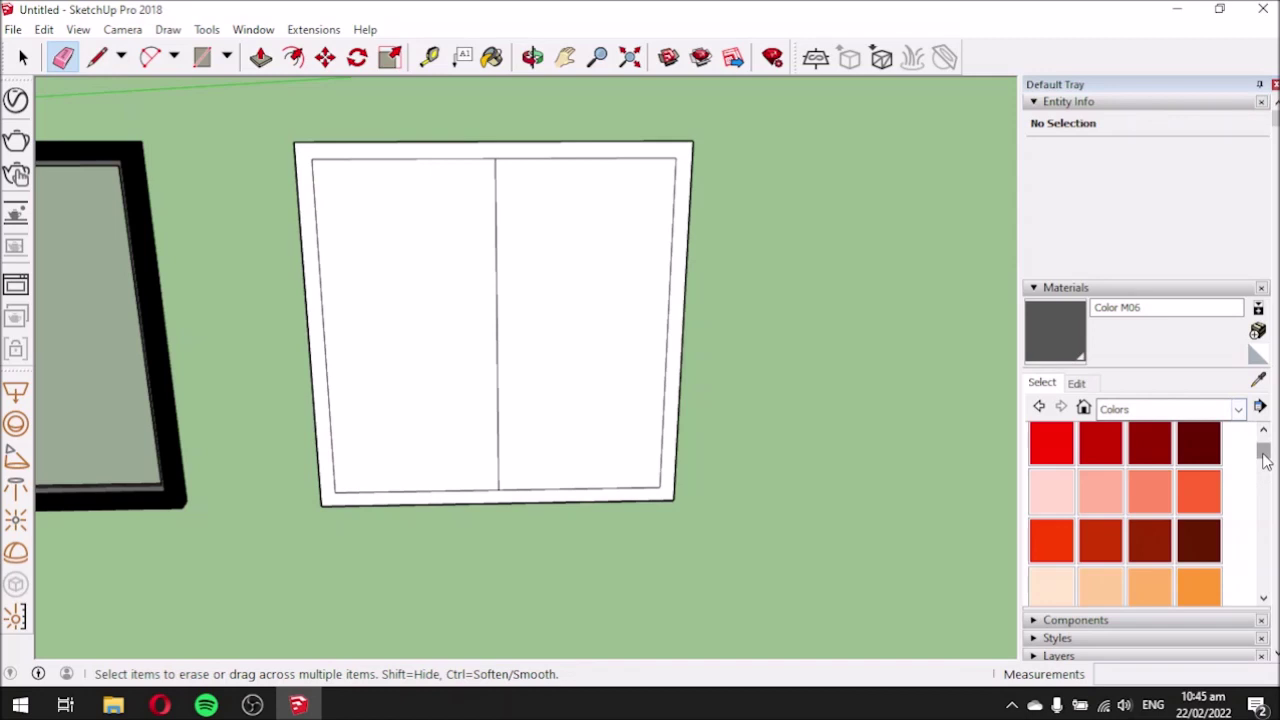
{"action": "scroll", "coordinate": [1265, 459], "scroll_direction": "down", "scroll_amount": 5}
{"action": "scroll", "coordinate": [1263, 425], "scroll_direction": "up", "scroll_amount": 2}
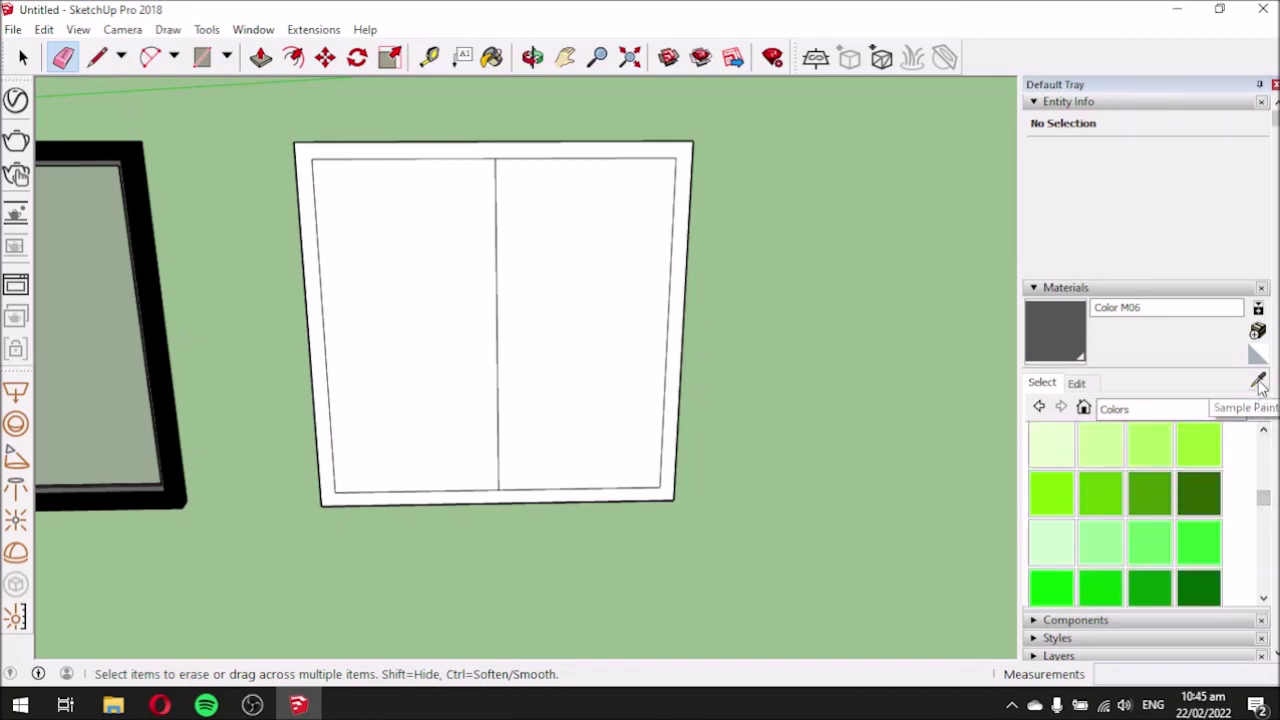
{"action": "left_click", "coordinate": [1258, 382]}
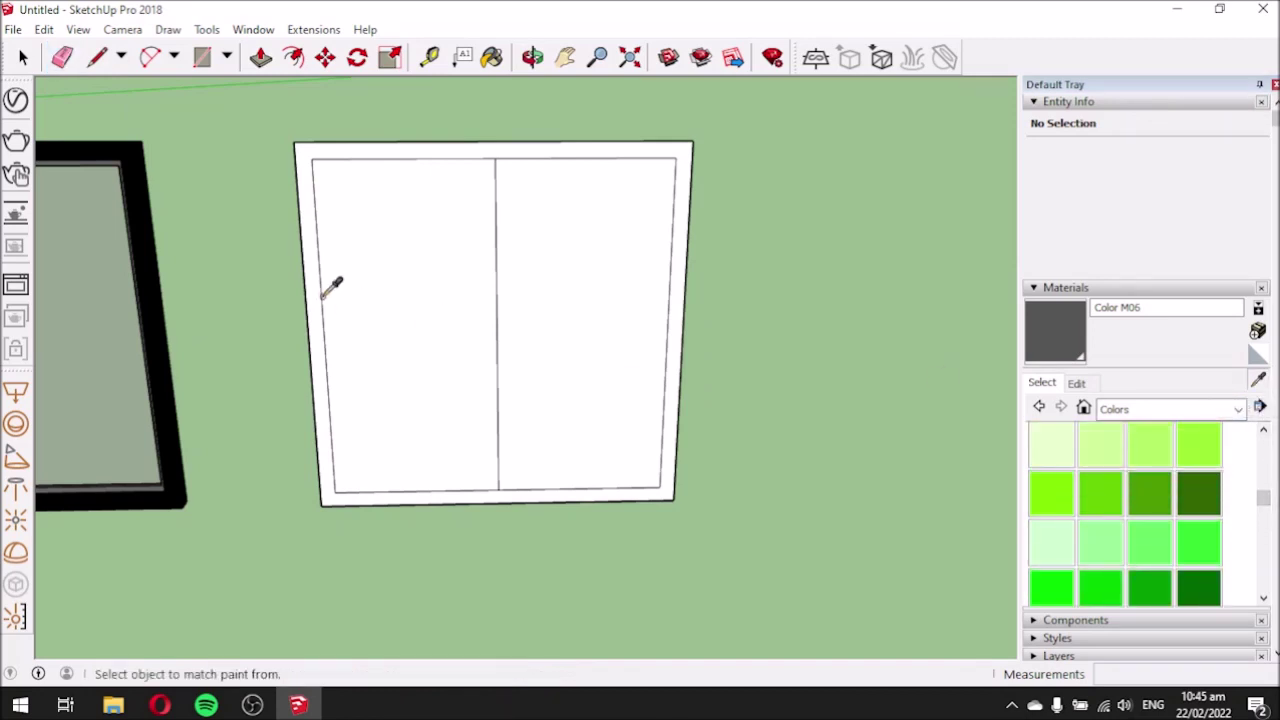
{"action": "left_click", "coordinate": [148, 289]}
{"action": "left_click", "coordinate": [308, 210]}
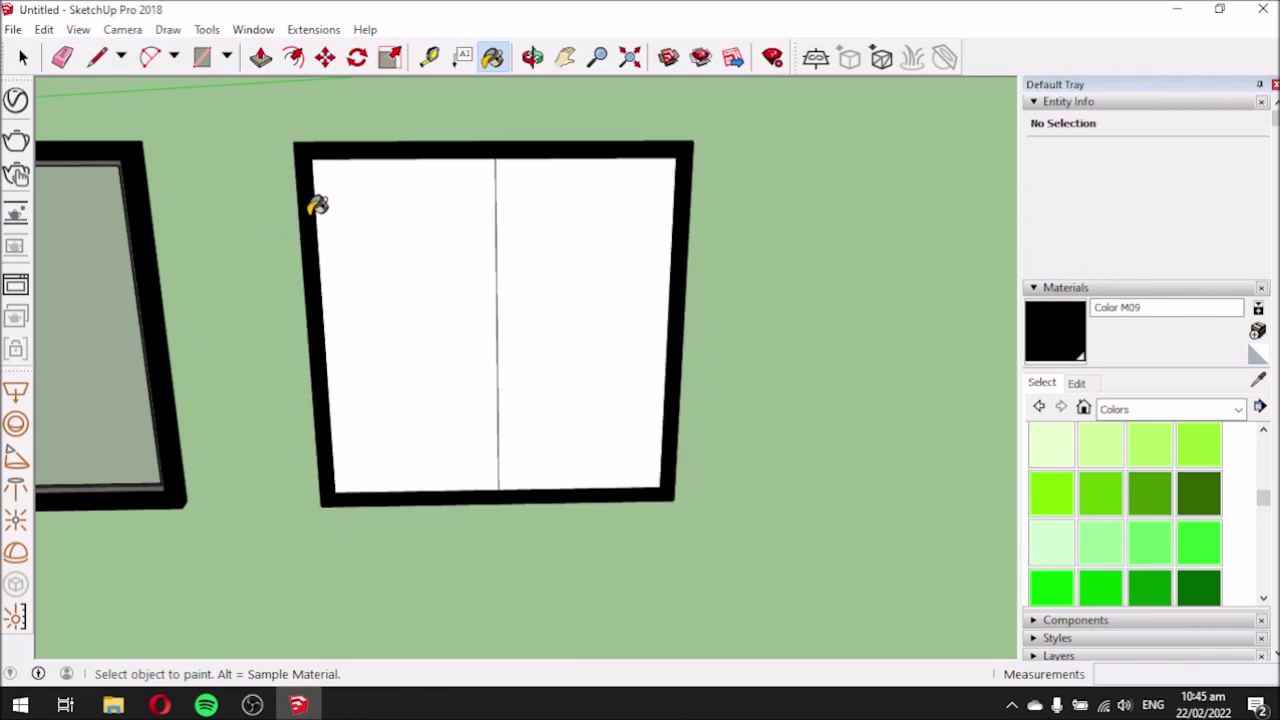
Extrude the square window's black frame outward by 0.05 m with Push/Pull.
{"action": "mouse_move", "coordinate": [366, 229]}
{"action": "middle_mouse_down"}
{"action": "mouse_move", "coordinate": [409, 263]}
{"action": "mouse_move", "coordinate": [430, 248]}
{"action": "middle_mouse_up"}
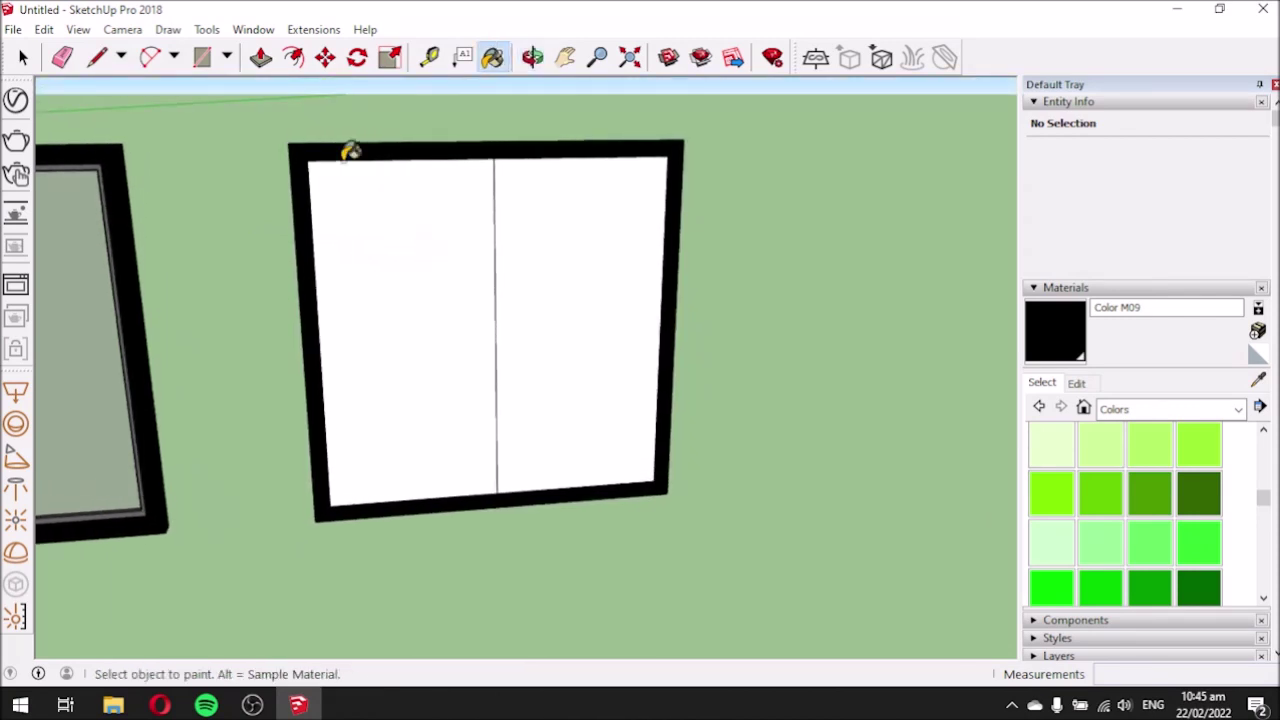
{"action": "left_click", "coordinate": [261, 57]}
{"action": "left_click", "coordinate": [291, 165]}
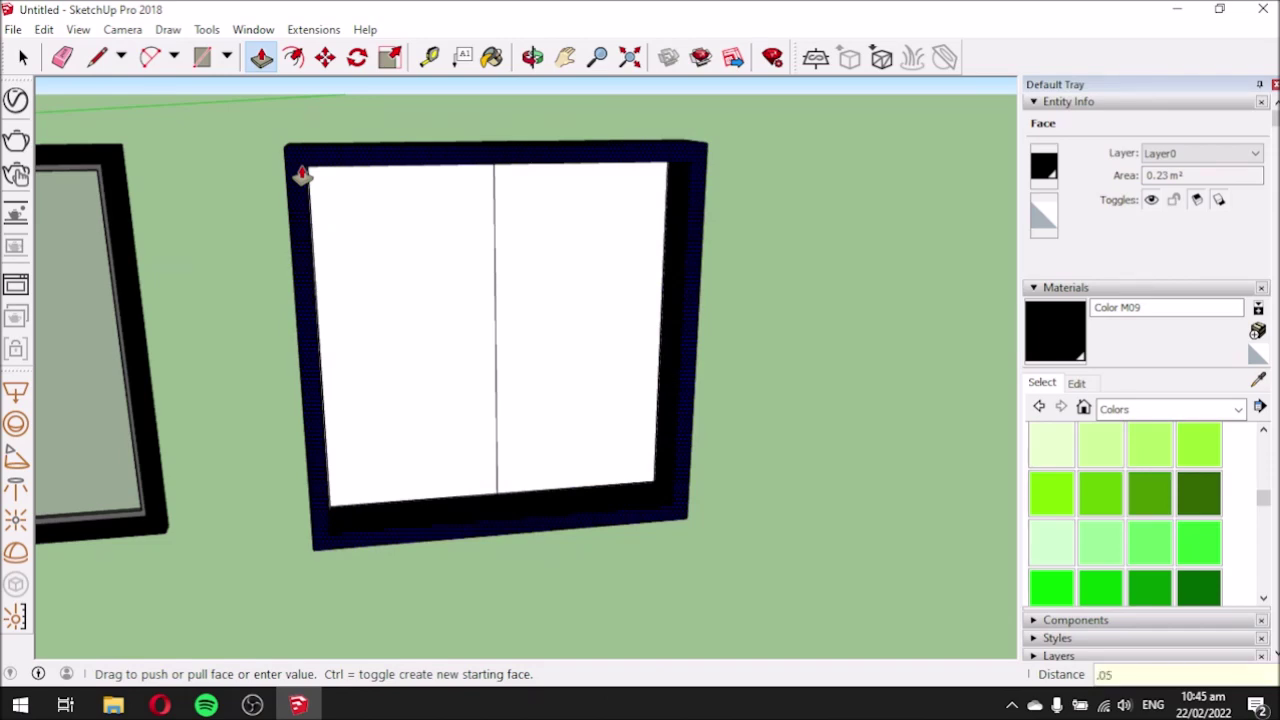
Extrude the black outer frame face of the two-pane window by 0.05 m.
{"action": "left_click", "coordinate": [301, 175]}
{"action": "middle_click_drag", "start_coordinate": [297, 177], "coordinate": [400, 249]}
{"action": "scroll", "coordinate": [457, 172], "scroll_direction": "up", "scroll_amount": 2}
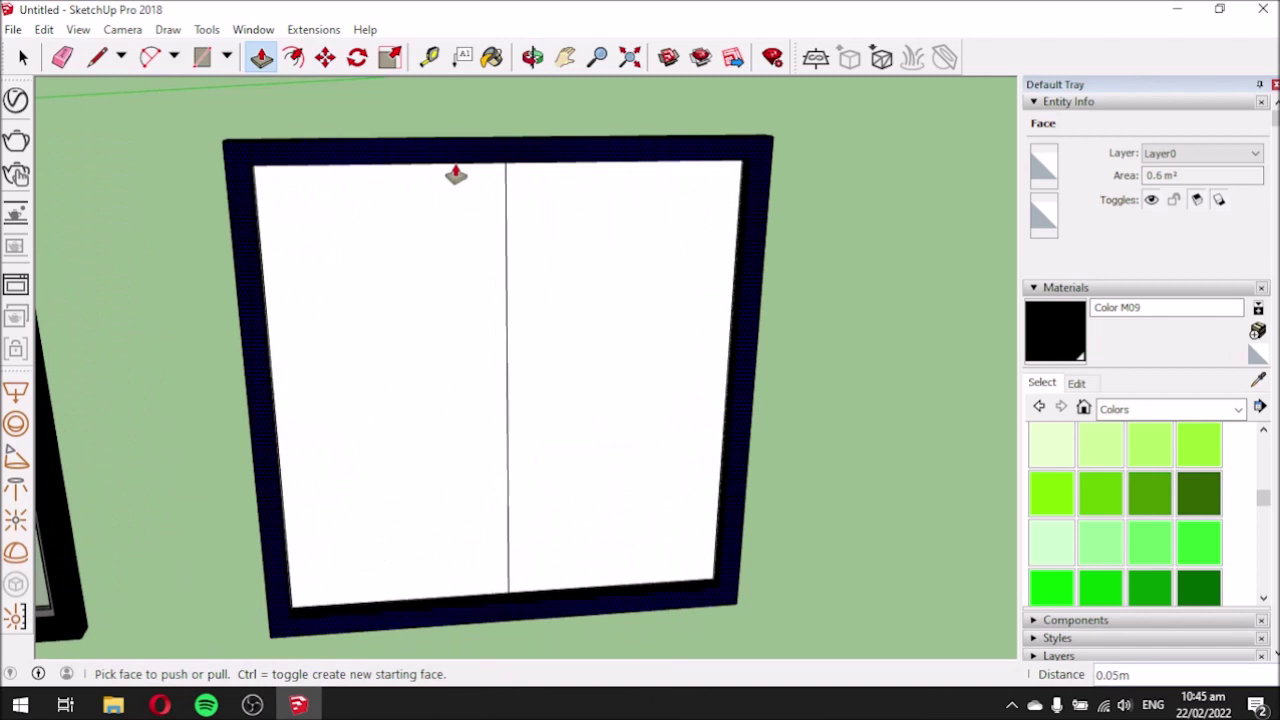
Offset the outlines of both white panels inside the black frame inward by 0.02 m.
{"action": "left_click", "coordinate": [294, 57]}
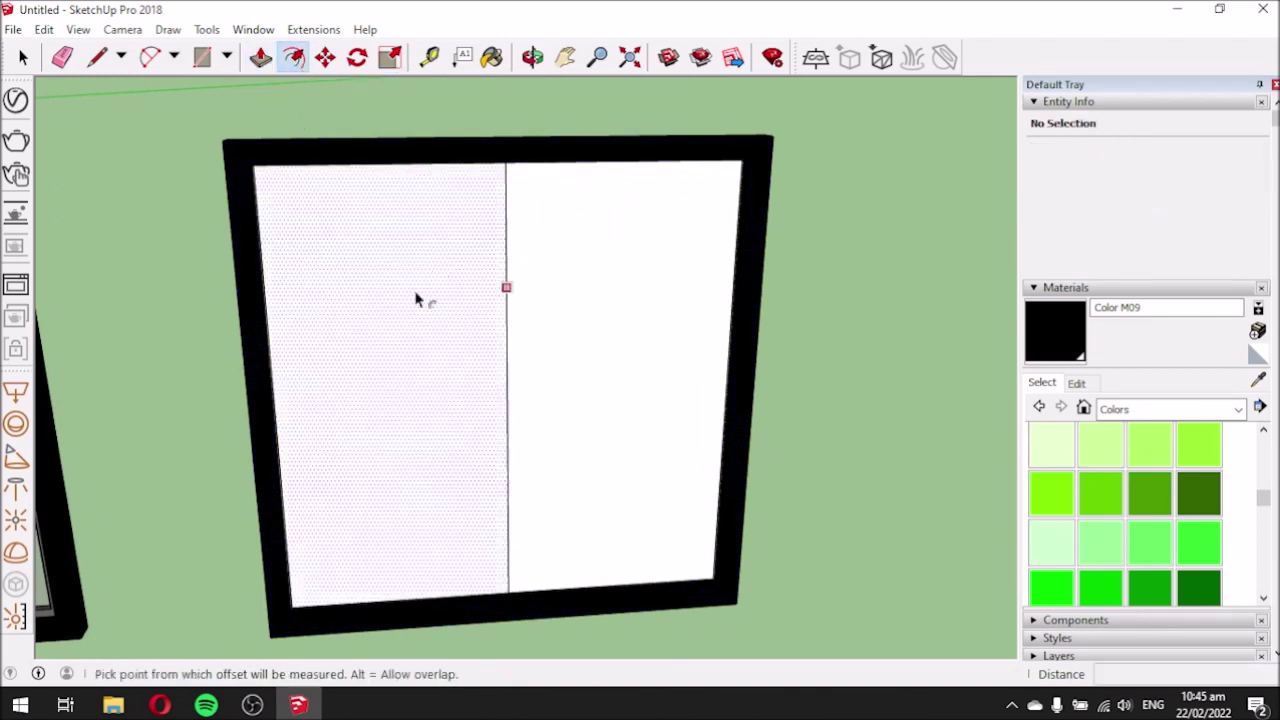
{"action": "left_click", "coordinate": [385, 223]}
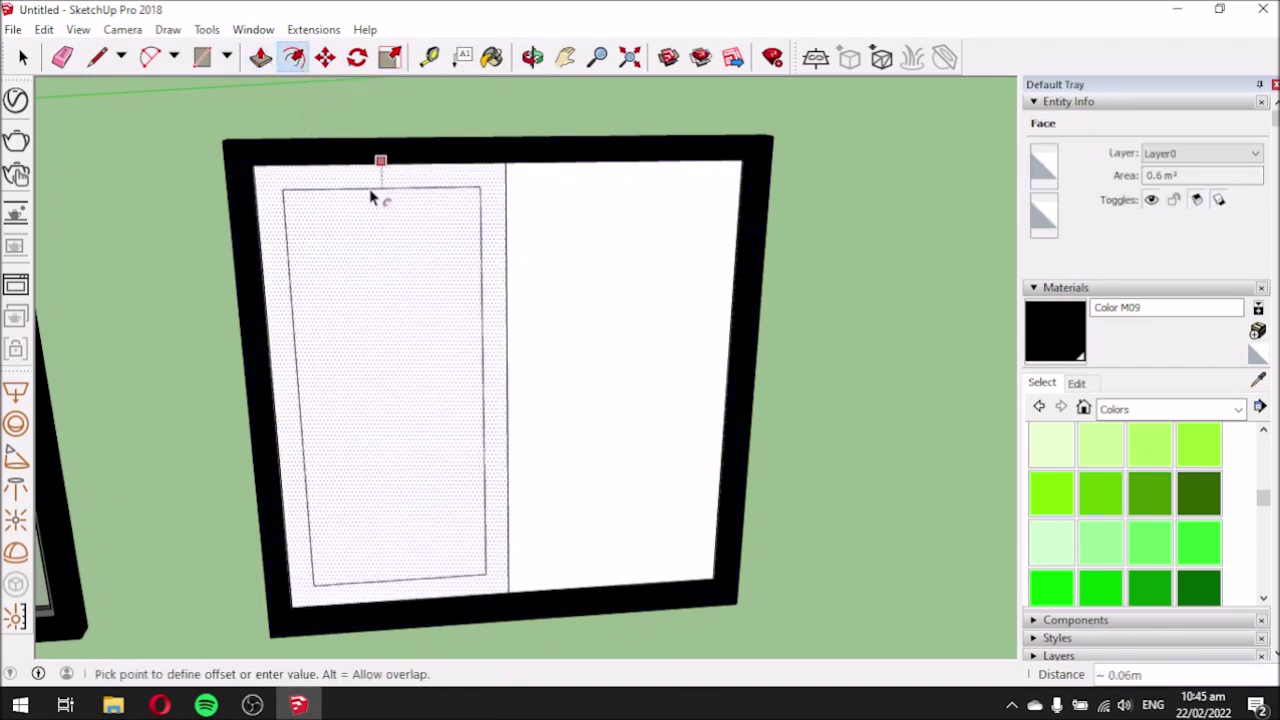
{"action": "key", "text": "Return"}
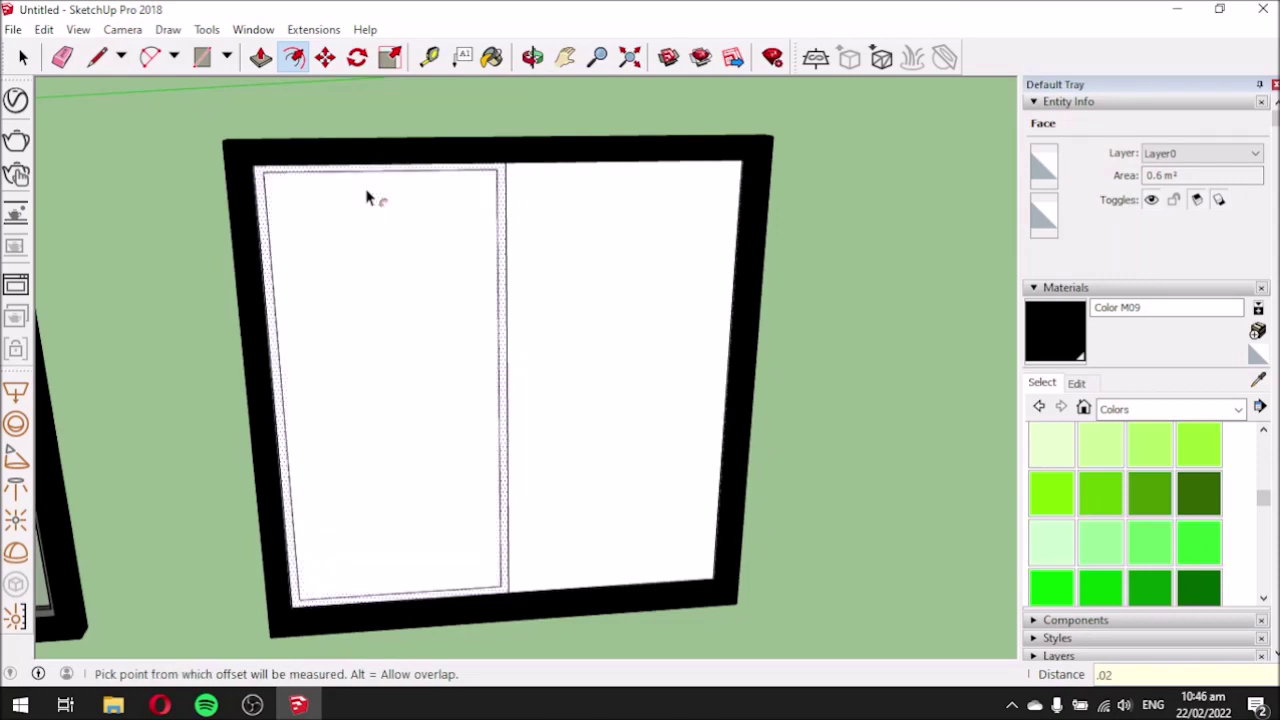
{"action": "left_click", "coordinate": [505, 209]}
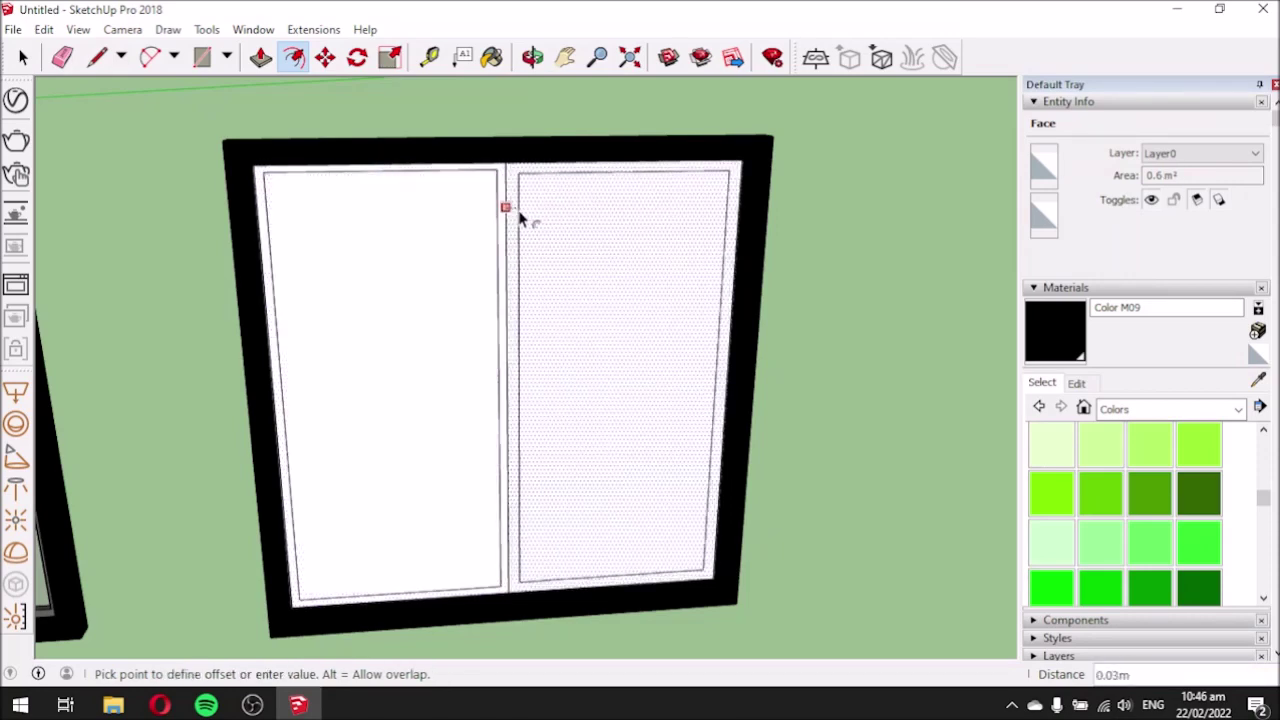
{"action": "type", "text": ".02"}
{"action": "key", "text": "Return"}
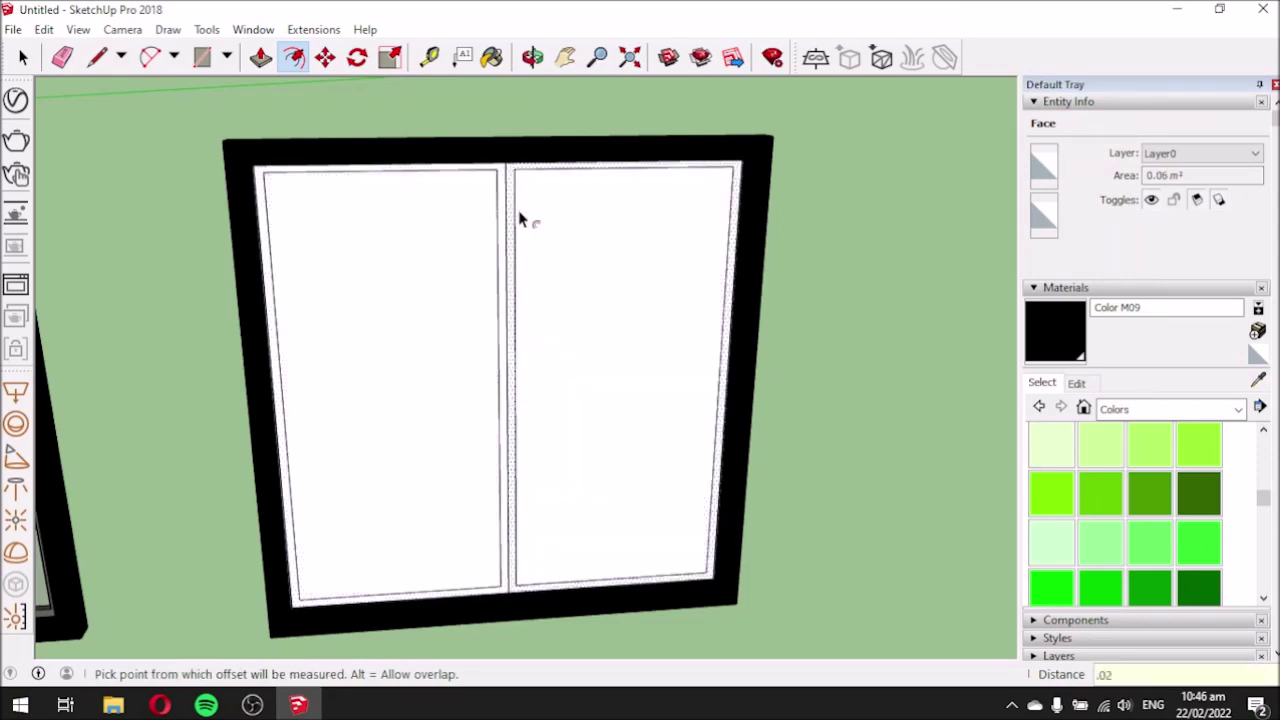
Erase the dividing line between the two offset panels so the inner frame becomes one face.
{"action": "left_click", "coordinate": [62, 57]}
{"action": "scroll", "coordinate": [488, 178], "scroll_direction": "up", "scroll_amount": 3}
{"action": "left_click", "coordinate": [518, 179]}
{"action": "scroll", "coordinate": [506, 237], "scroll_direction": "down", "scroll_amount": 5}
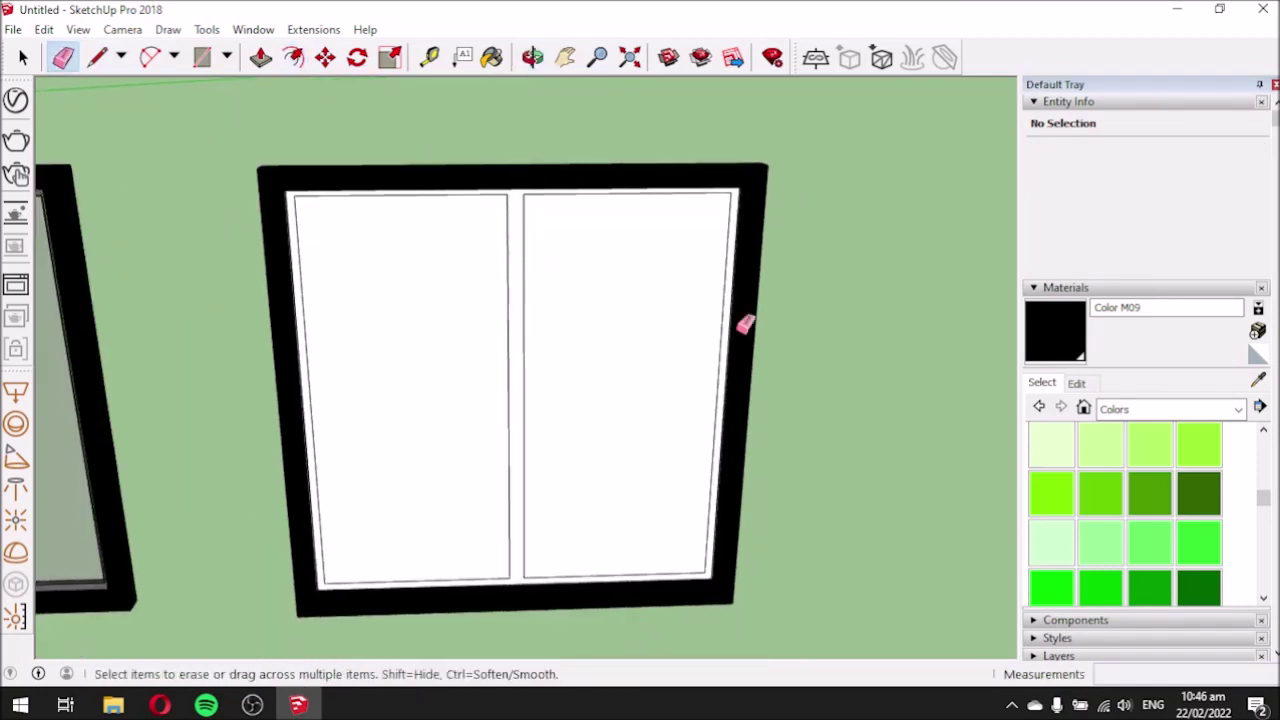
Sample dark gray Color M06 from the neighbouring window's inner frame and paint the two-pane window's inner frame with it.
{"action": "left_click", "coordinate": [1259, 381]}
{"action": "scroll", "coordinate": [571, 371], "scroll_direction": "down", "scroll_amount": 3}
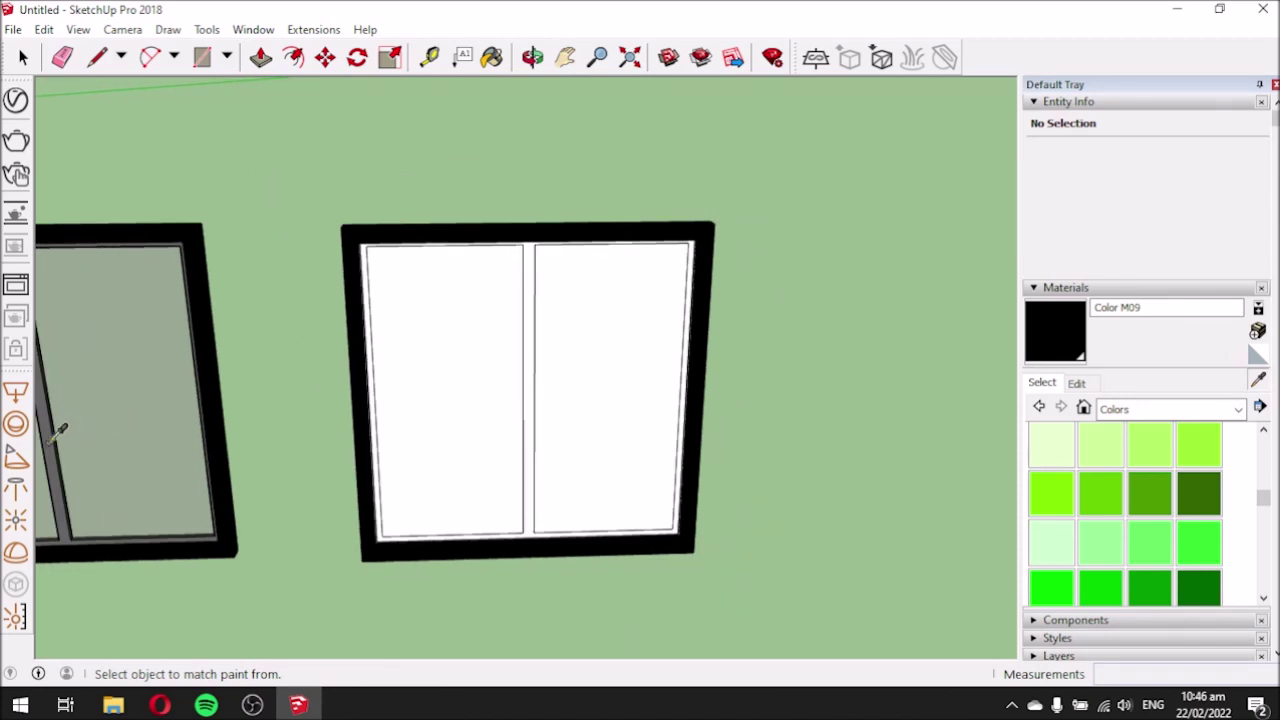
{"action": "left_click", "coordinate": [58, 436]}
{"action": "scroll", "coordinate": [370, 262], "scroll_direction": "up", "scroll_amount": 3}
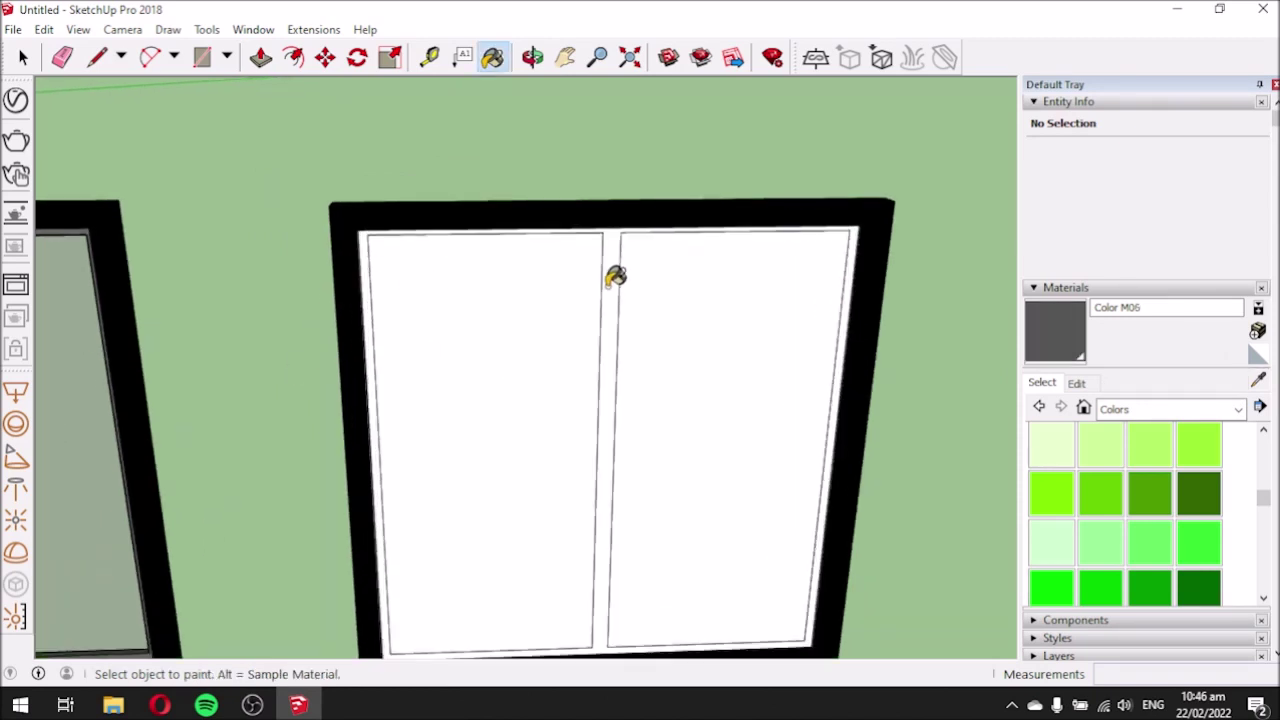
{"action": "left_click", "coordinate": [615, 277]}
Sample Translucent Glass Gray from the neighbouring window's pane and apply it to both white panes.
{"action": "mouse_move", "coordinate": [614, 320]}
{"action": "middle_mouse_down"}
{"action": "mouse_move", "coordinate": [451, 323]}
{"action": "mouse_move", "coordinate": [394, 363]}
{"action": "mouse_move", "coordinate": [493, 364]}
{"action": "middle_mouse_up"}
{"action": "left_click", "coordinate": [1259, 381]}
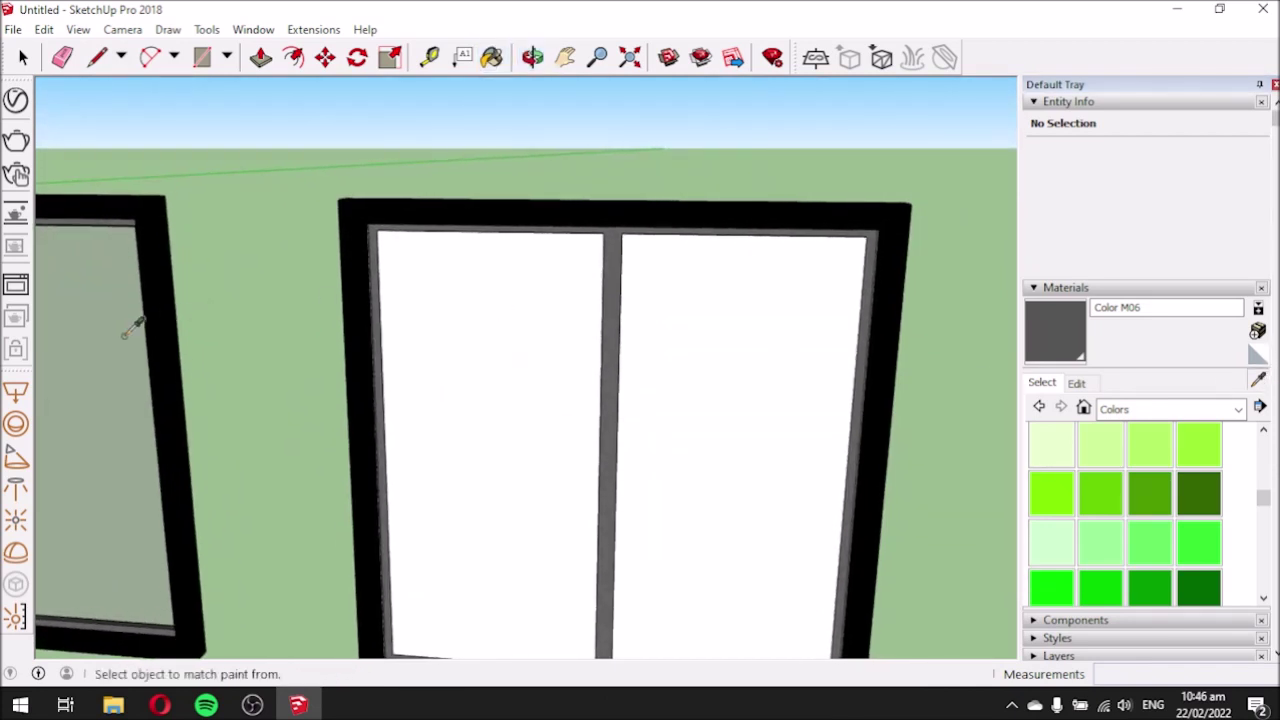
{"action": "left_click", "coordinate": [125, 333]}
{"action": "left_click", "coordinate": [460, 366]}
{"action": "left_click", "coordinate": [790, 395]}
Push/Pull the dark gray inner frame of the two-pane window to give it depth.
{"action": "middle_click_drag", "start_coordinate": [441, 389], "coordinate": [590, 390]}
{"action": "left_click", "coordinate": [260, 57]}
{"action": "scroll", "coordinate": [597, 240], "scroll_direction": "up", "scroll_amount": 2}
{"action": "left_click_drag", "start_coordinate": [613, 247], "coordinate": [566, 234]}
Select the entire two-pane window, make it a group and clear the selection.
{"action": "scroll", "coordinate": [600, 260], "scroll_direction": "down", "scroll_amount": 3}
{"action": "middle_click_drag", "start_coordinate": [603, 269], "coordinate": [703, 293]}
{"action": "scroll", "coordinate": [297, 380], "scroll_direction": "down", "scroll_amount": 3}
{"action": "mouse_move", "coordinate": [517, 326]}
{"action": "middle_mouse_down"}
{"action": "mouse_move", "coordinate": [611, 374]}
{"action": "mouse_move", "coordinate": [666, 331]}
{"action": "middle_mouse_up"}
{"action": "left_click", "coordinate": [23, 57]}
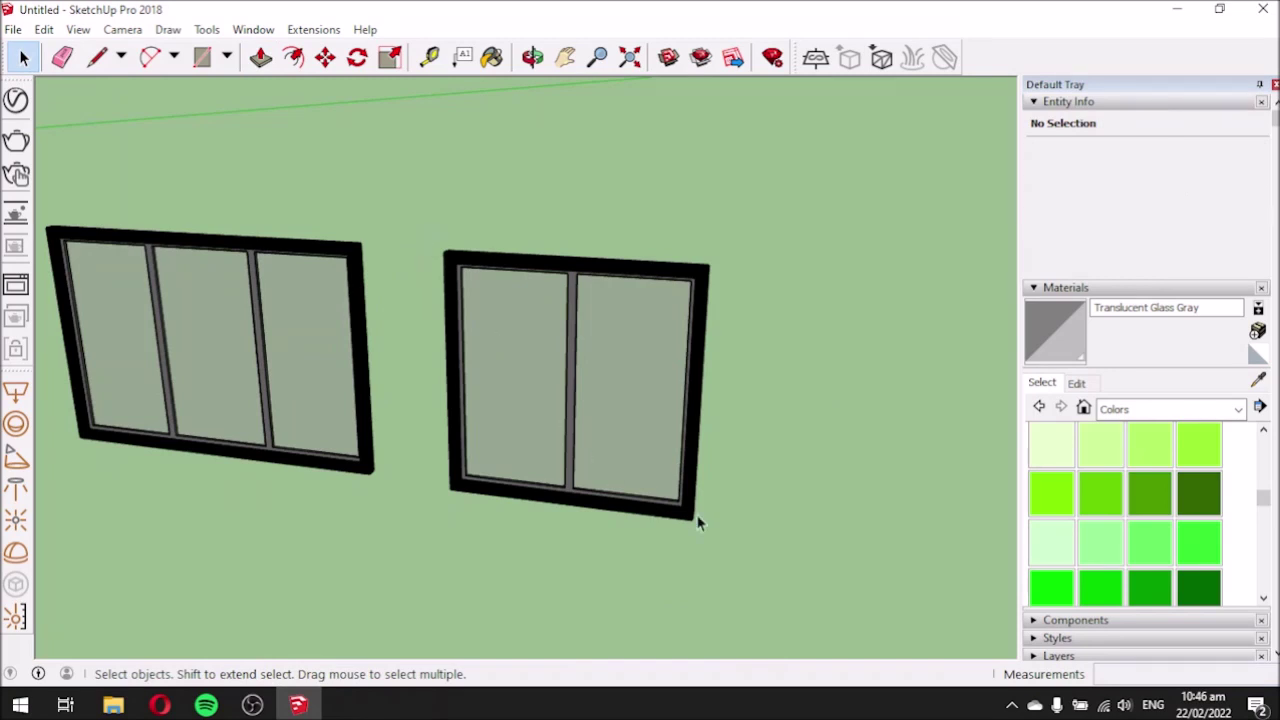
{"action": "left_click_drag", "start_coordinate": [401, 189], "coordinate": [761, 555]}
{"action": "right_click", "coordinate": [646, 414]}
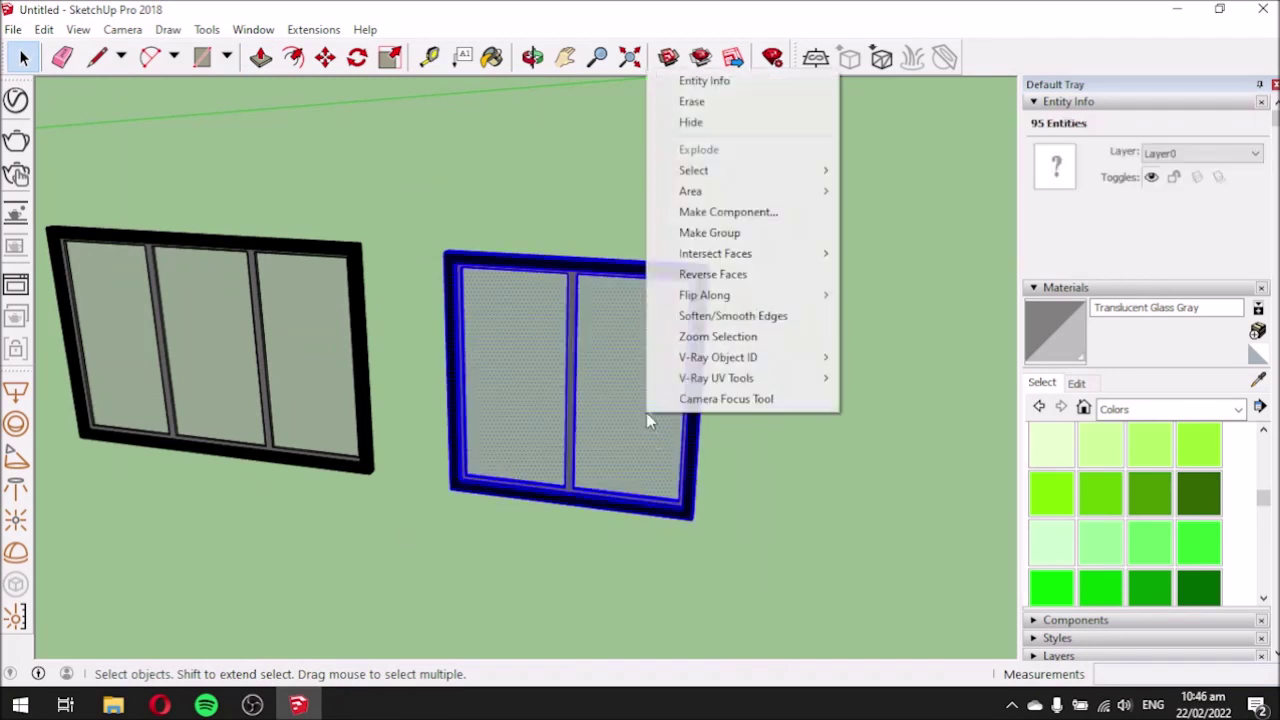
{"action": "left_click", "coordinate": [709, 232]}
{"action": "scroll", "coordinate": [607, 361], "scroll_direction": "down", "scroll_amount": 3}
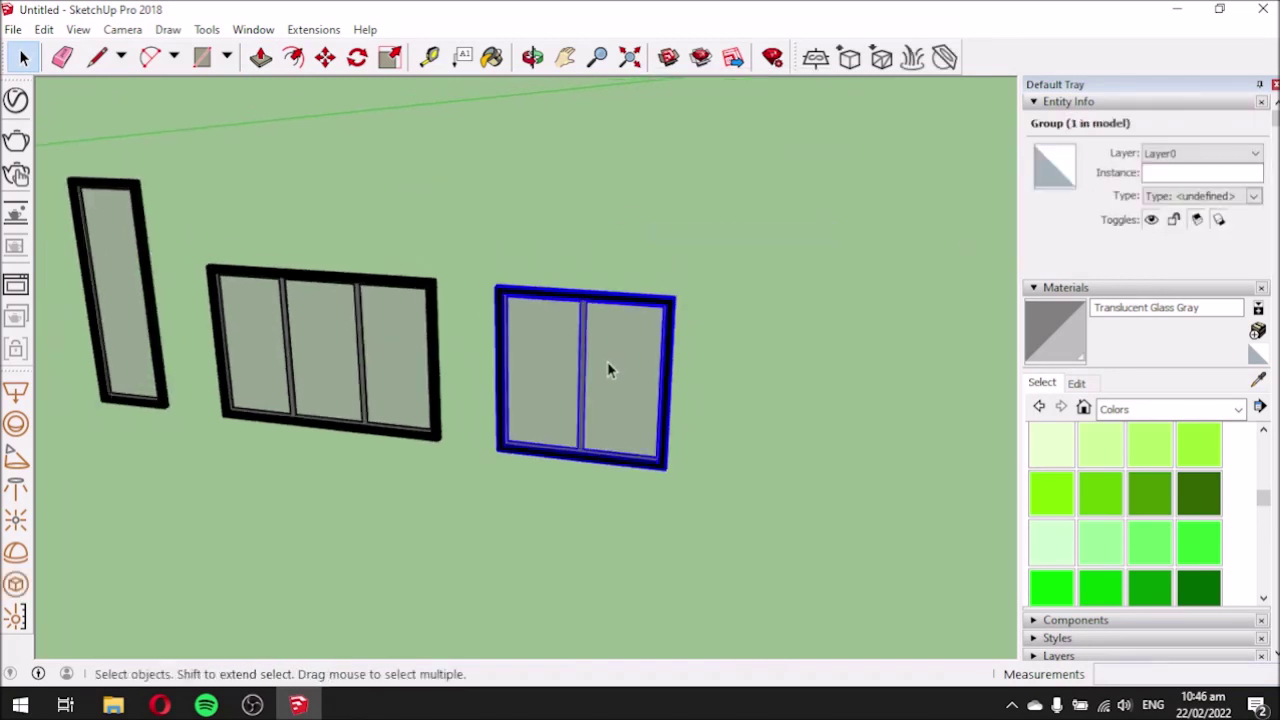
{"action": "left_click", "coordinate": [568, 512]}
Examine the house walls and their marked openings, and compare them with the finished doors and windows.
{"action": "middle_click_drag", "start_coordinate": [643, 343], "coordinate": [443, 446]}
{"action": "scroll", "coordinate": [543, 402], "scroll_direction": "down", "scroll_amount": 5}
{"action": "scroll", "coordinate": [138, 318], "scroll_direction": "up", "scroll_amount": 2}
{"action": "scroll", "coordinate": [138, 318], "scroll_direction": "up", "scroll_amount": 2}
{"action": "scroll", "coordinate": [486, 414], "scroll_direction": "down", "scroll_amount": 2}
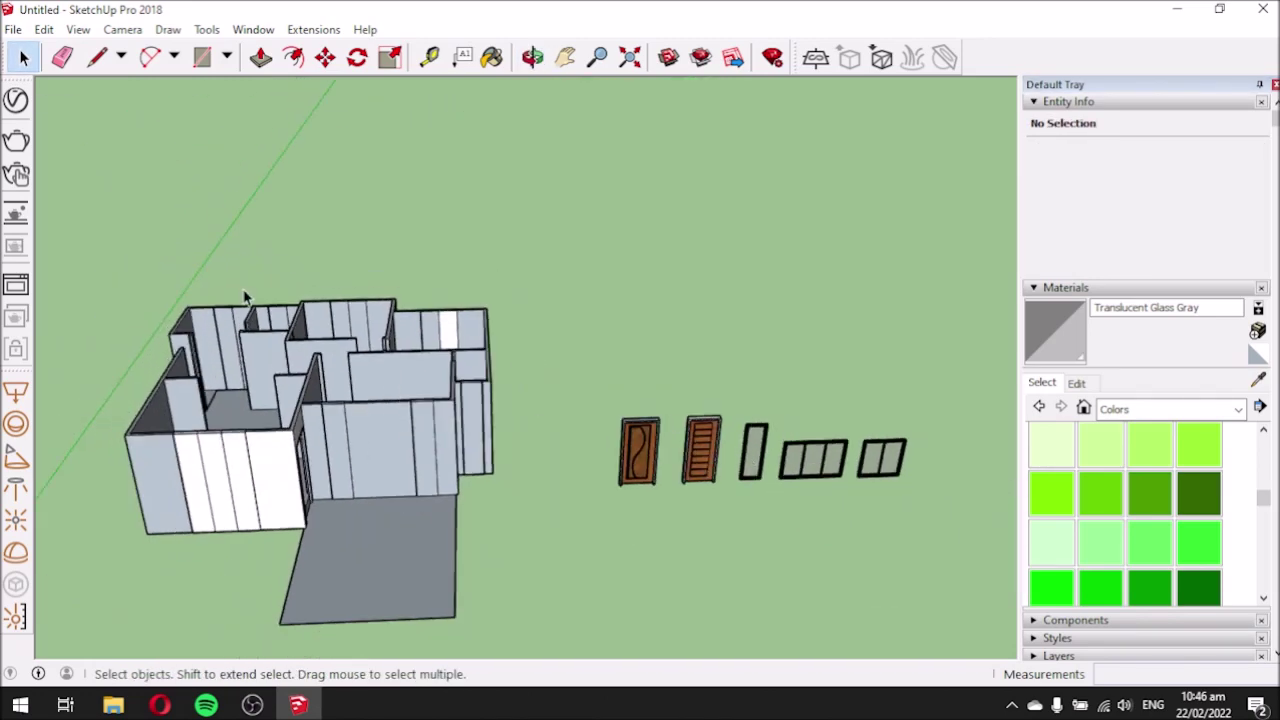
{"action": "scroll", "coordinate": [243, 296], "scroll_direction": "up", "scroll_amount": 3}
{"action": "middle_click_drag", "start_coordinate": [348, 318], "coordinate": [815, 395]}
{"action": "middle_click_drag", "start_coordinate": [791, 514], "coordinate": [165, 600]}
{"action": "middle_click_drag", "start_coordinate": [509, 434], "coordinate": [357, 606]}
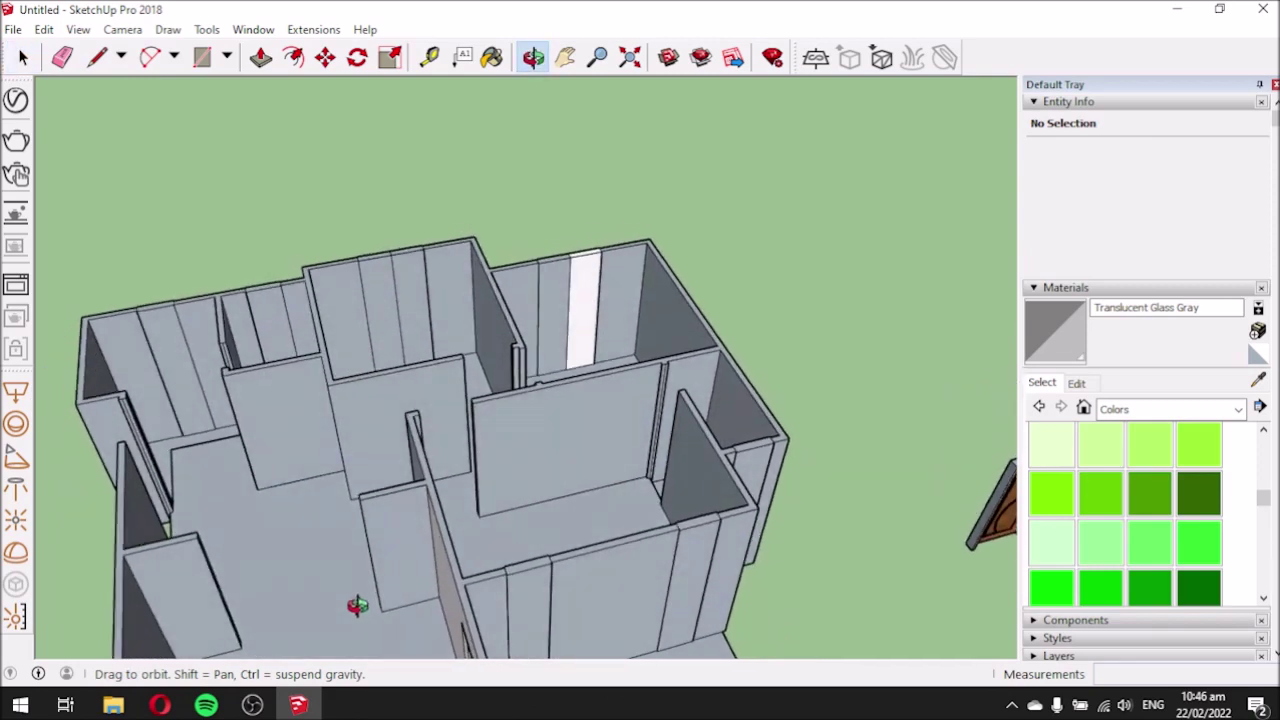
{"action": "scroll", "coordinate": [152, 329], "scroll_direction": "up", "scroll_amount": 4}
{"action": "scroll", "coordinate": [152, 329], "scroll_direction": "down", "scroll_amount": 3}
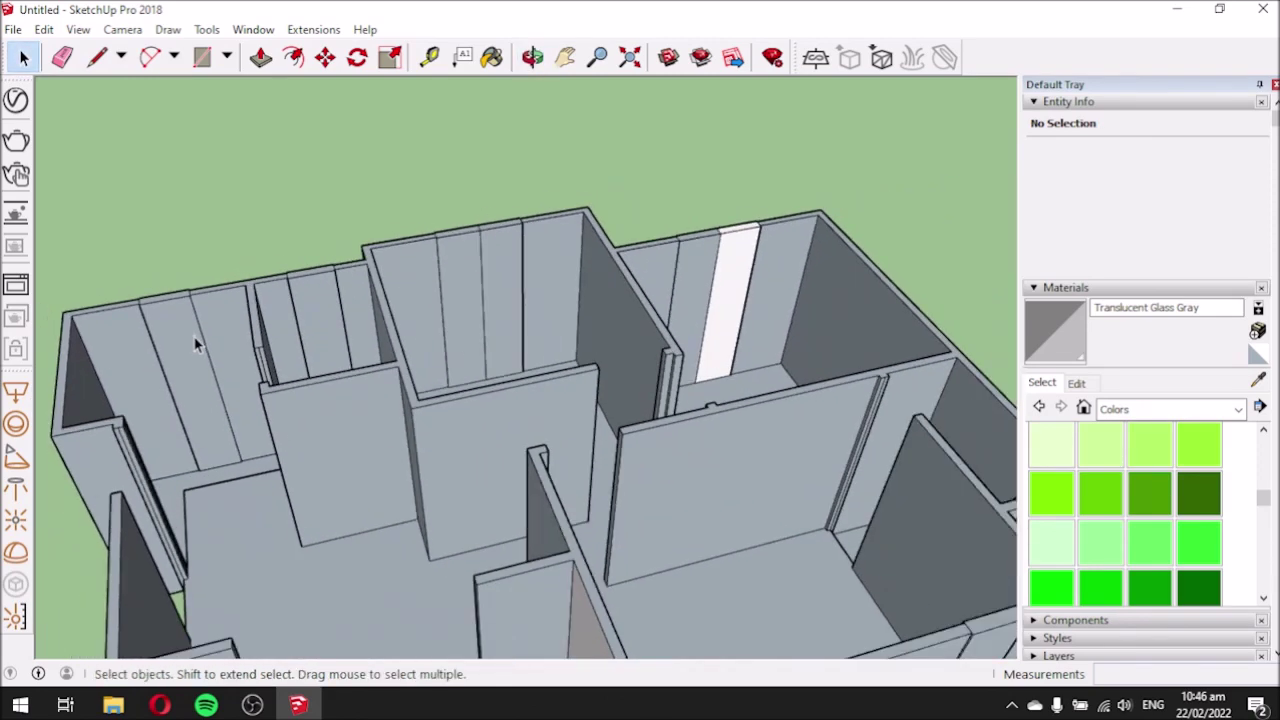
{"action": "scroll", "coordinate": [156, 330], "scroll_direction": "up", "scroll_amount": 5}
{"action": "scroll", "coordinate": [160, 338], "scroll_direction": "down", "scroll_amount": 6}
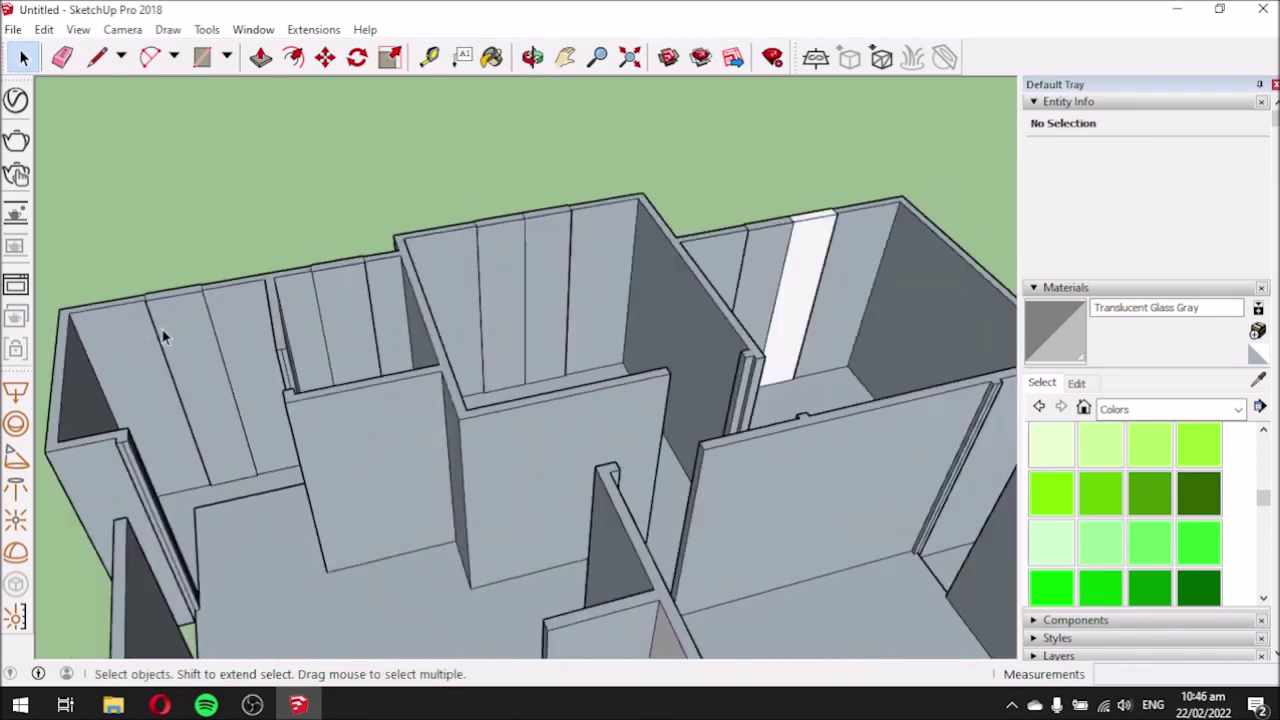
{"action": "scroll", "coordinate": [730, 370], "scroll_direction": "up", "scroll_amount": 5}
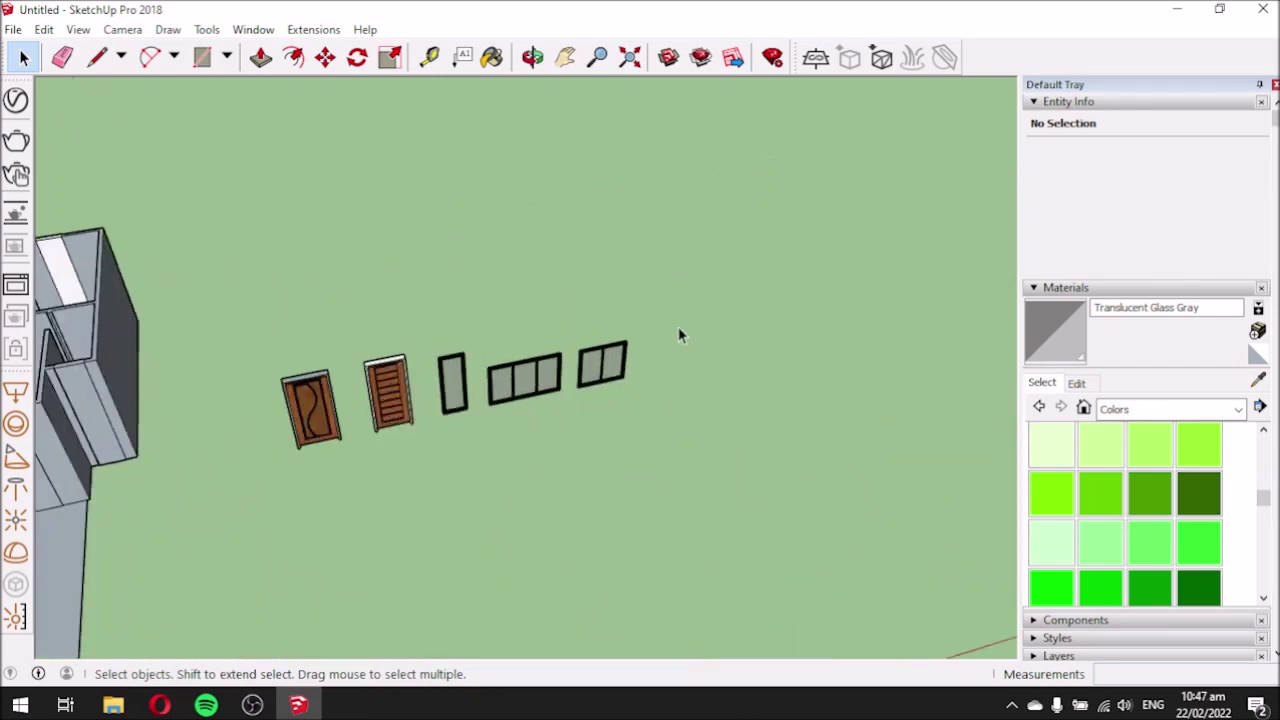
Draw an upright rectangle 0.6 m wide and about 1.2 m tall beside the two-pane window with the Line tool.
{"action": "middle_click_drag", "start_coordinate": [800, 440], "coordinate": [628, 457]}
{"action": "scroll", "coordinate": [628, 457], "scroll_direction": "up", "scroll_amount": 4}
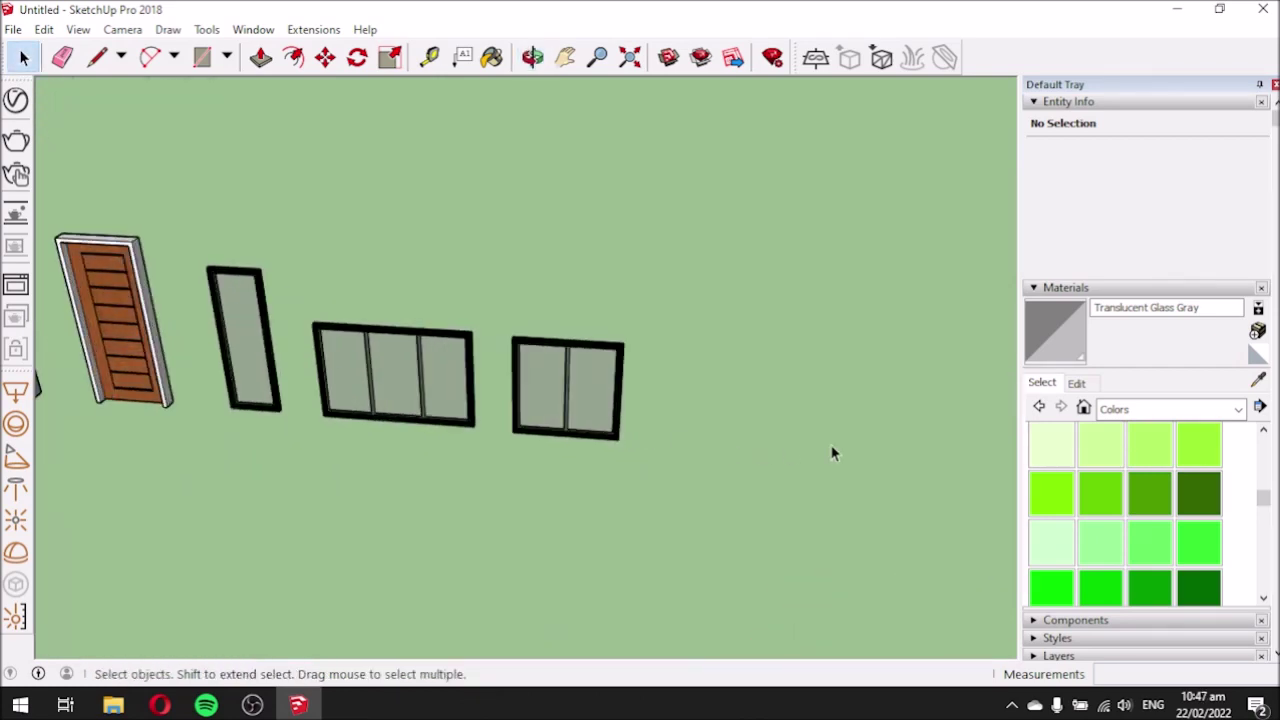
{"action": "left_click", "coordinate": [97, 57]}
{"action": "scroll", "coordinate": [825, 372], "scroll_direction": "up", "scroll_amount": 4}
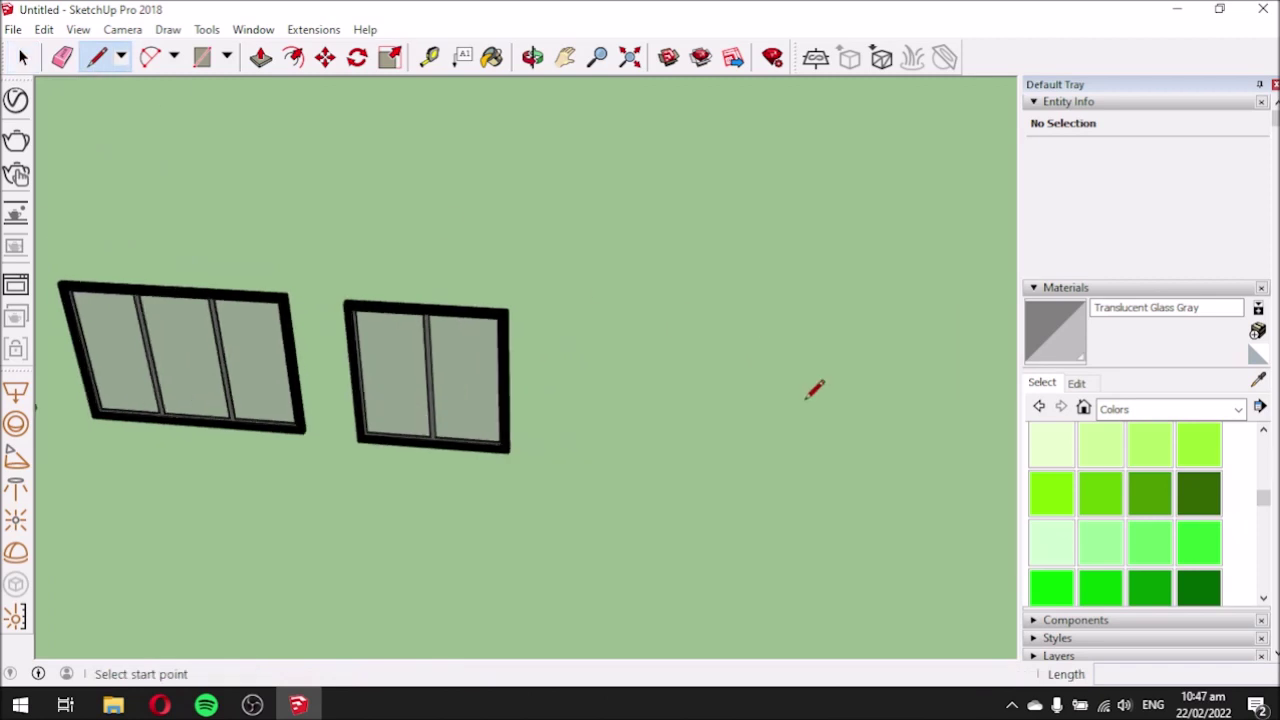
{"action": "left_click", "coordinate": [559, 459]}
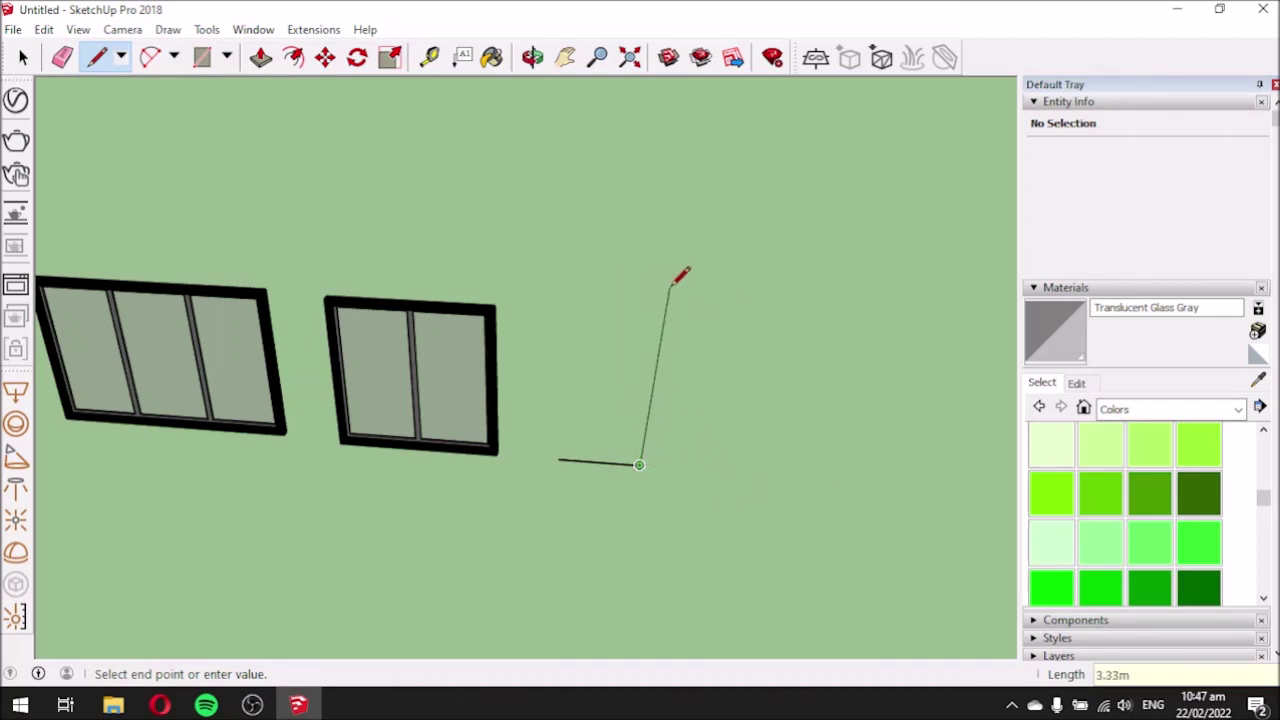
{"action": "middle_click_drag", "start_coordinate": [650, 424], "coordinate": [663, 263]}
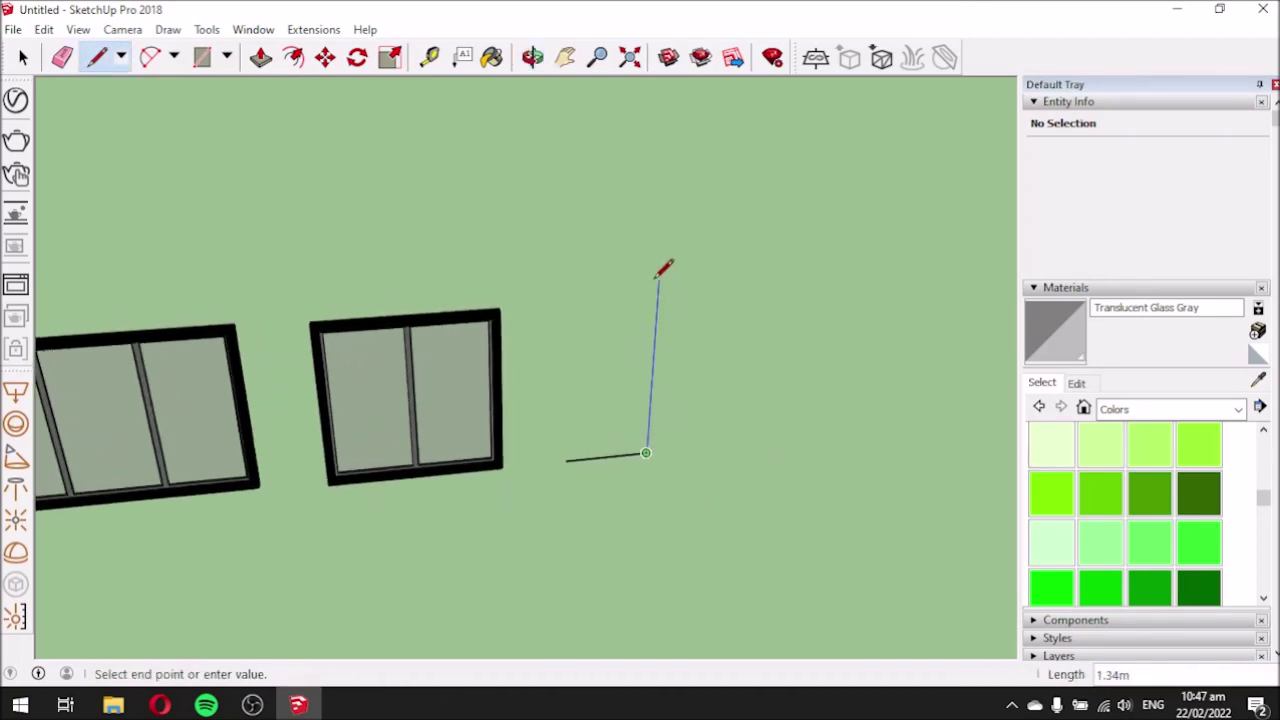
{"action": "left_click", "coordinate": [657, 277]}
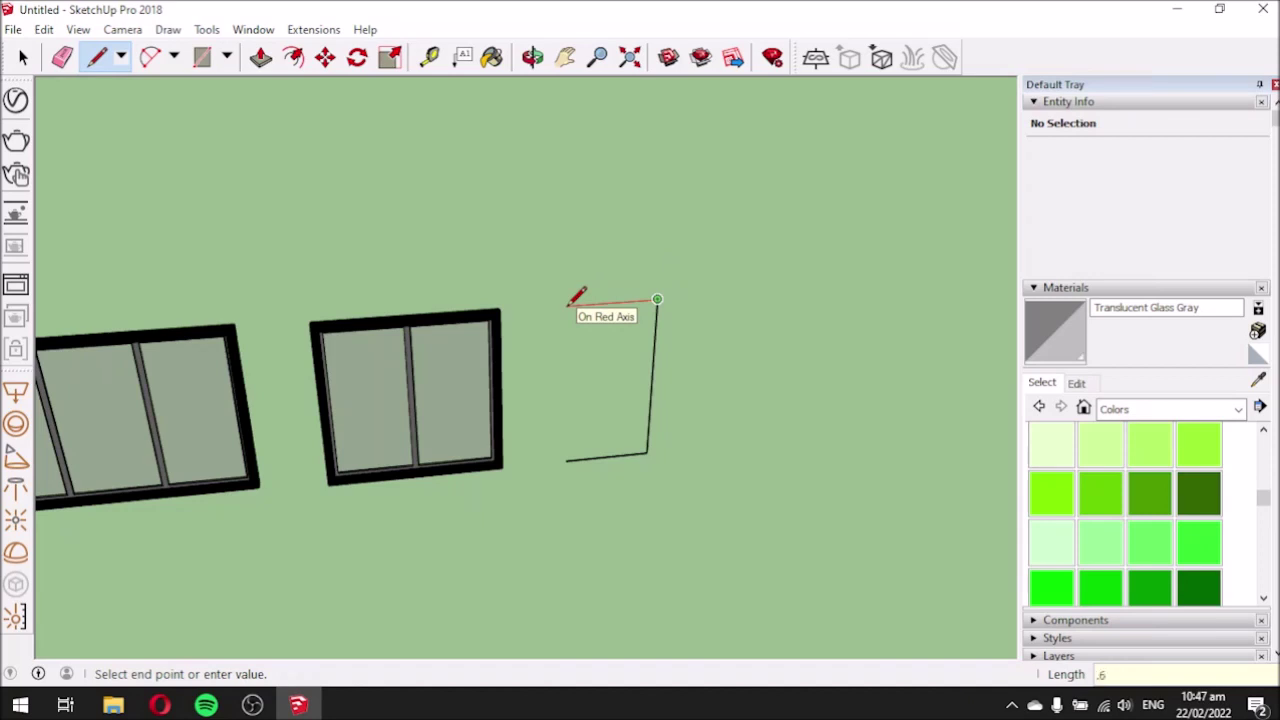
{"action": "left_click", "coordinate": [565, 460]}
{"action": "scroll", "coordinate": [748, 337], "scroll_direction": "up", "scroll_amount": 1}
{"action": "scroll", "coordinate": [614, 349], "scroll_direction": "up", "scroll_amount": 4}
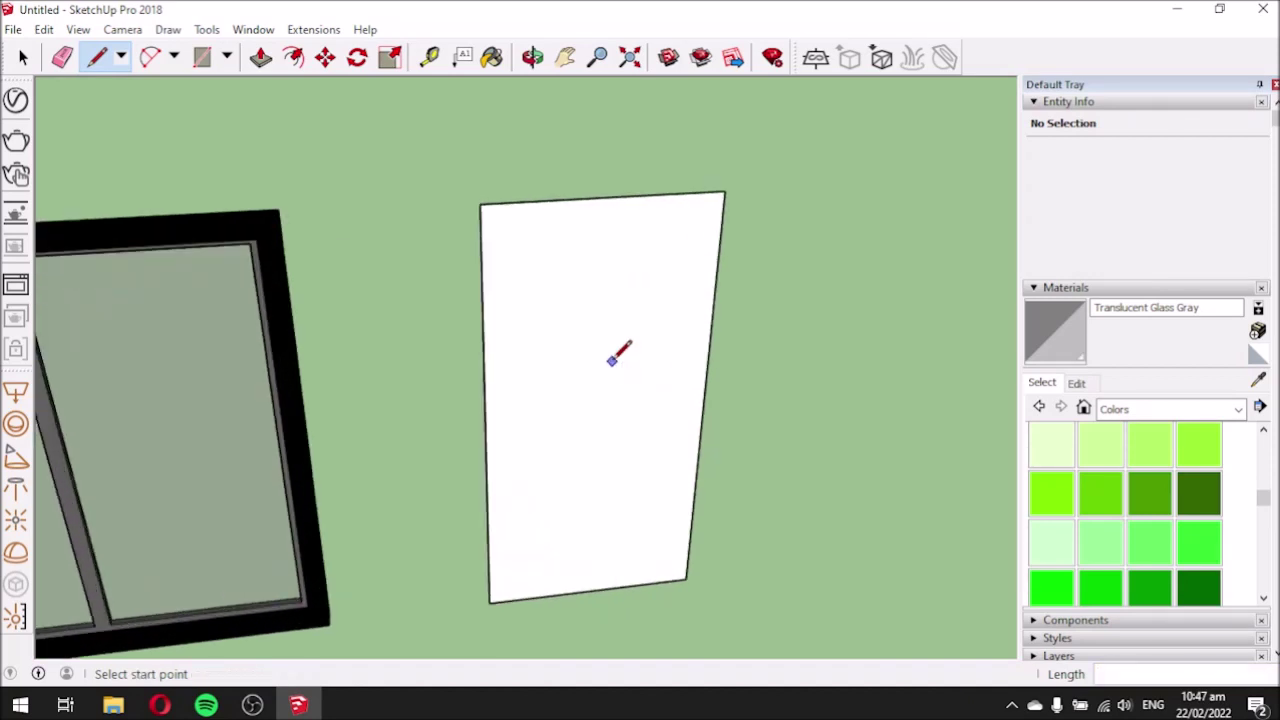
{"action": "left_click", "coordinate": [259, 60]}
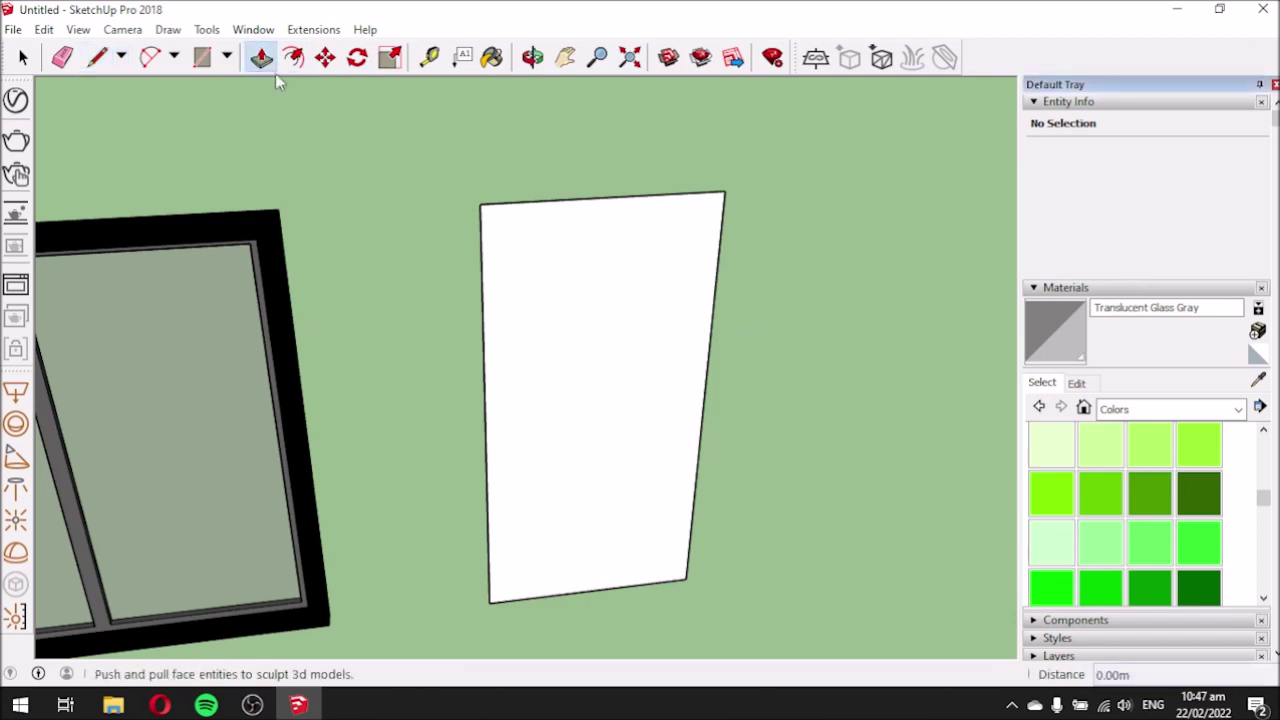
{"action": "left_click", "coordinate": [574, 263]}
{"action": "key", "text": "Escape"}
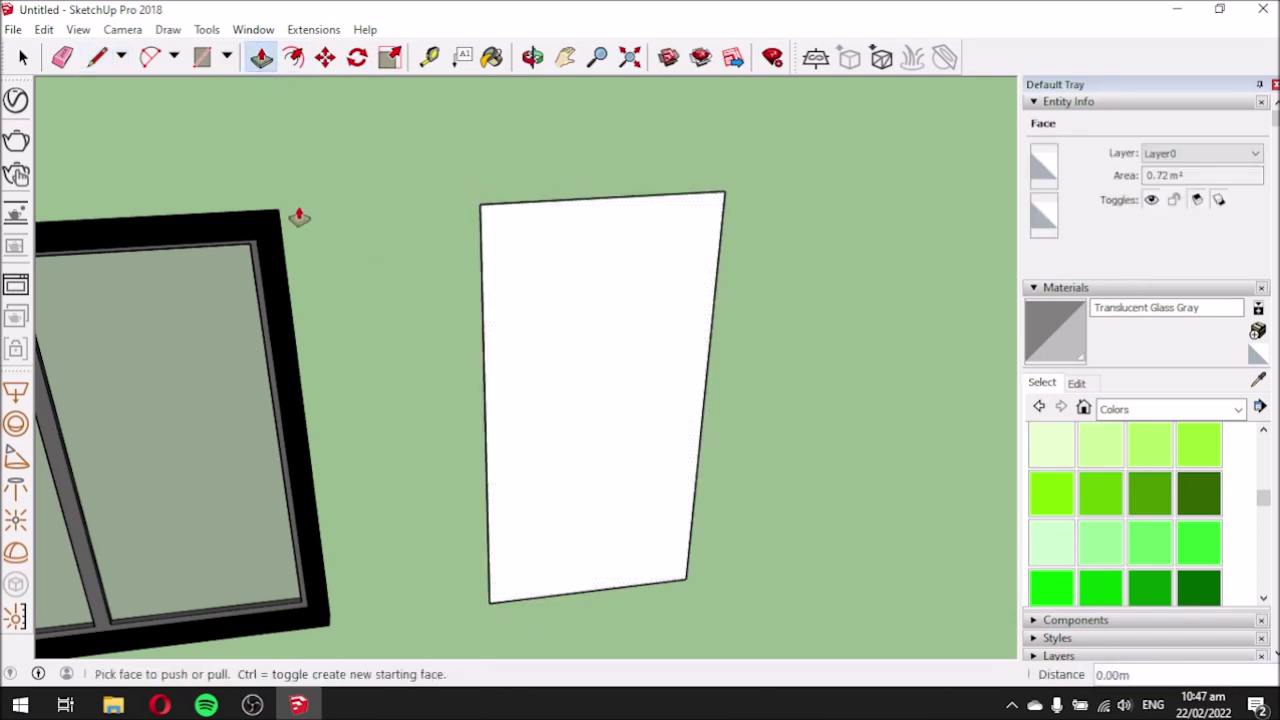
Offset the new rectangle's outline inward by 0.05 m, and offset the resulting inner face by another 0.02 m.
{"action": "scroll", "coordinate": [746, 260], "scroll_direction": "up", "scroll_amount": 1}
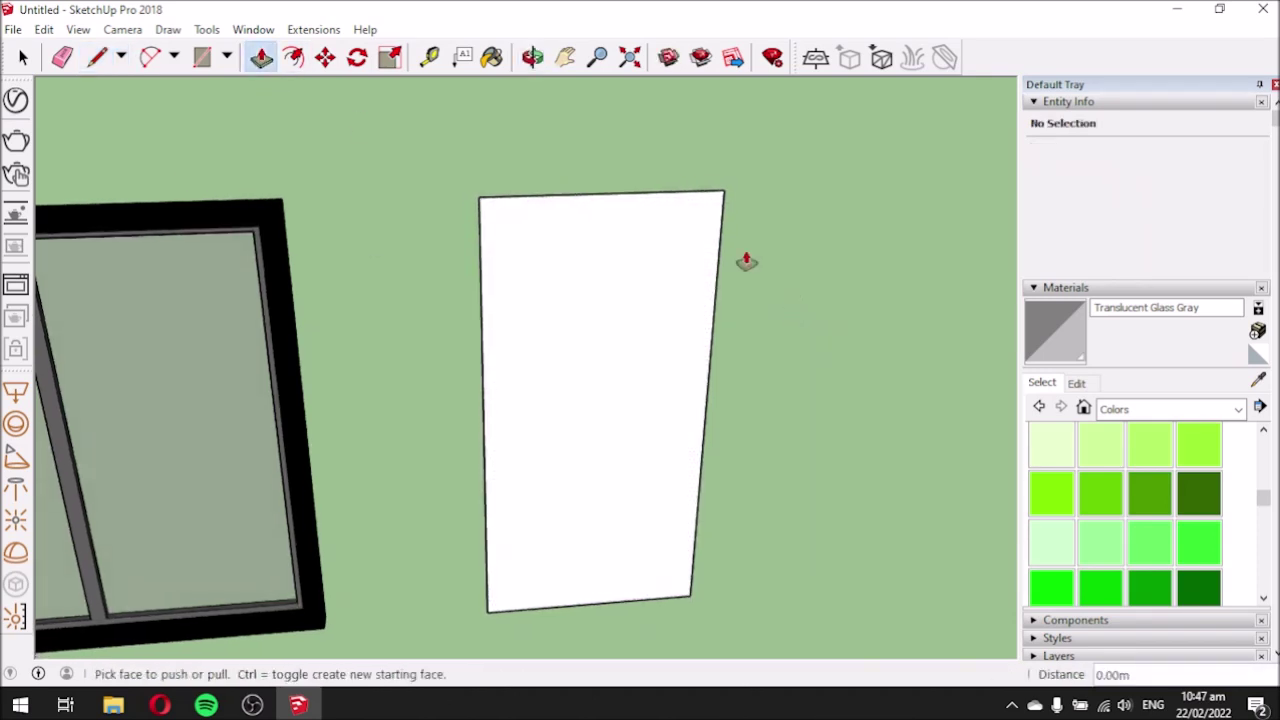
{"action": "left_click", "coordinate": [293, 58]}
{"action": "left_click", "coordinate": [584, 240]}
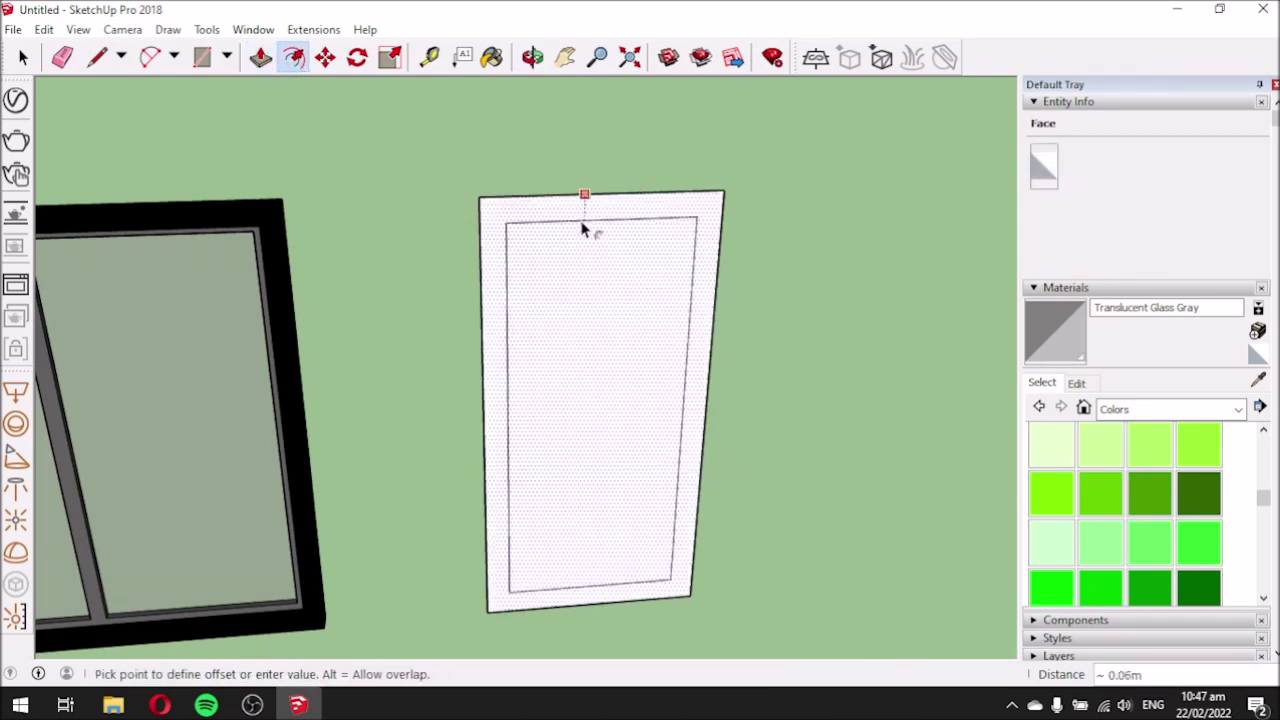
{"action": "type", "text": ".05"}
{"action": "key", "text": "Return"}
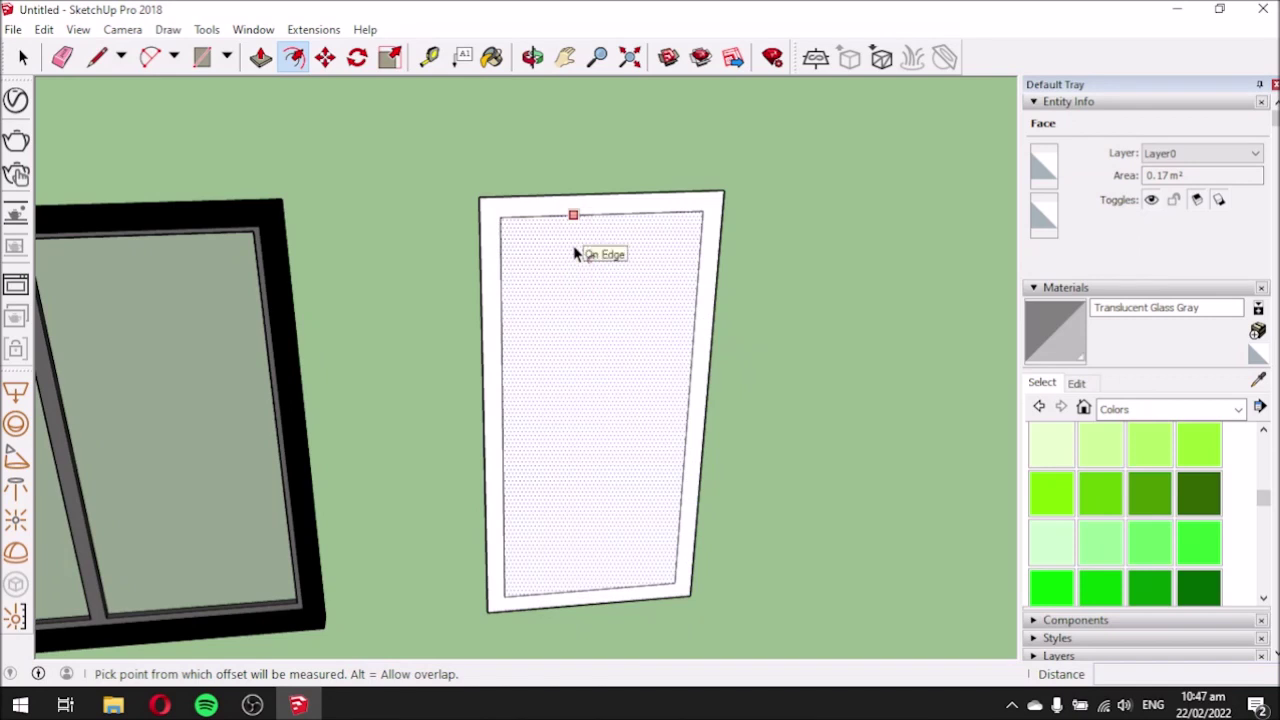
{"action": "left_click", "coordinate": [573, 245]}
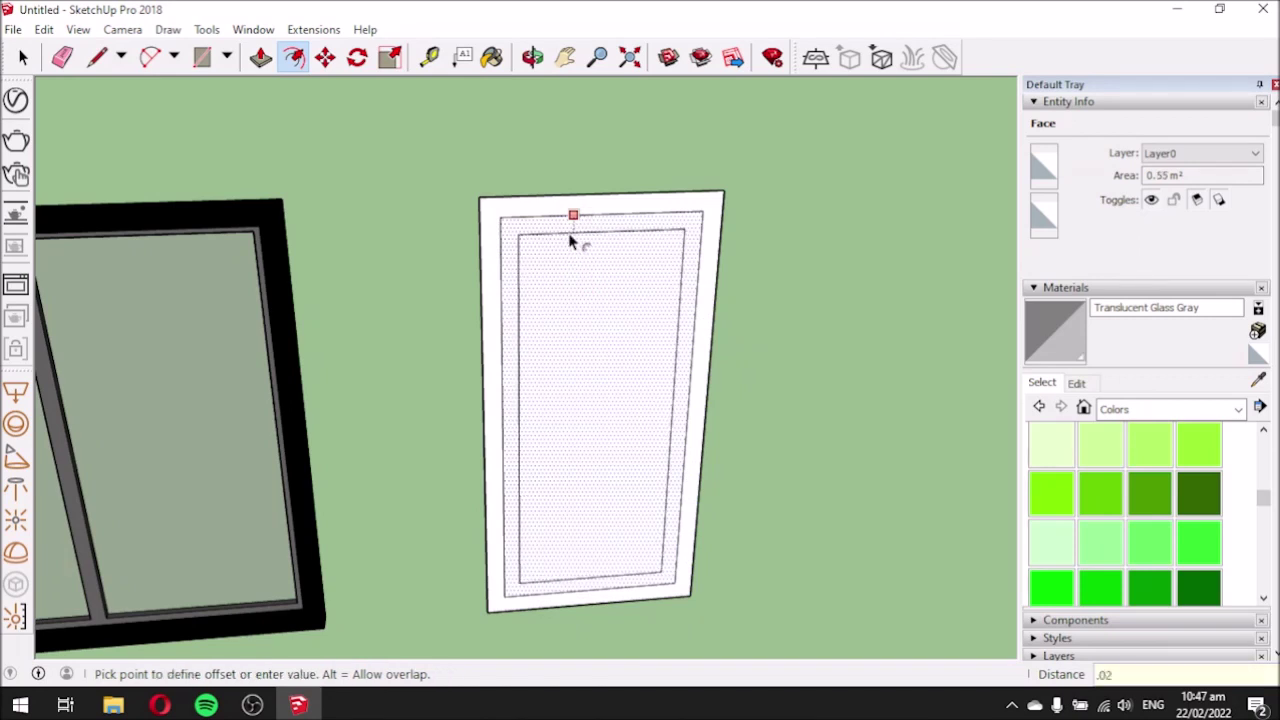
{"action": "key", "text": "Return"}
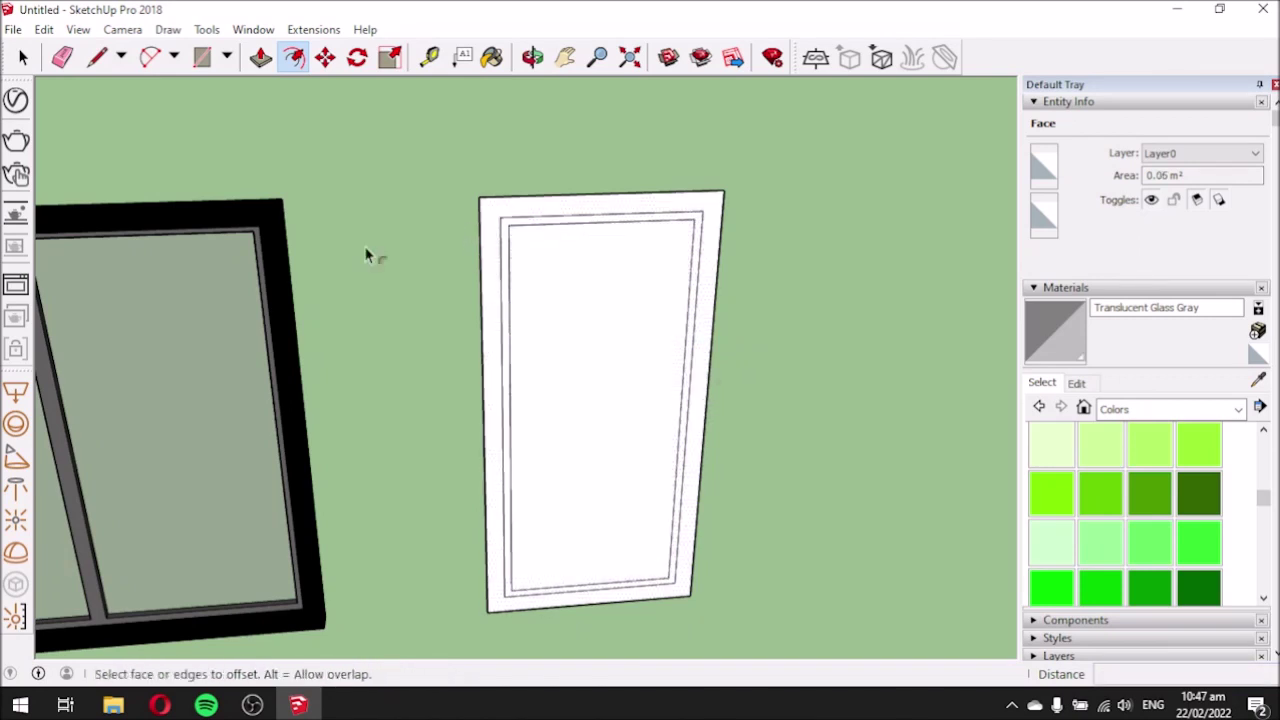
Sample black Color M09 from the two-pane window's outer frame and paint the new window's outer border with it.
{"action": "left_click", "coordinate": [1258, 381]}
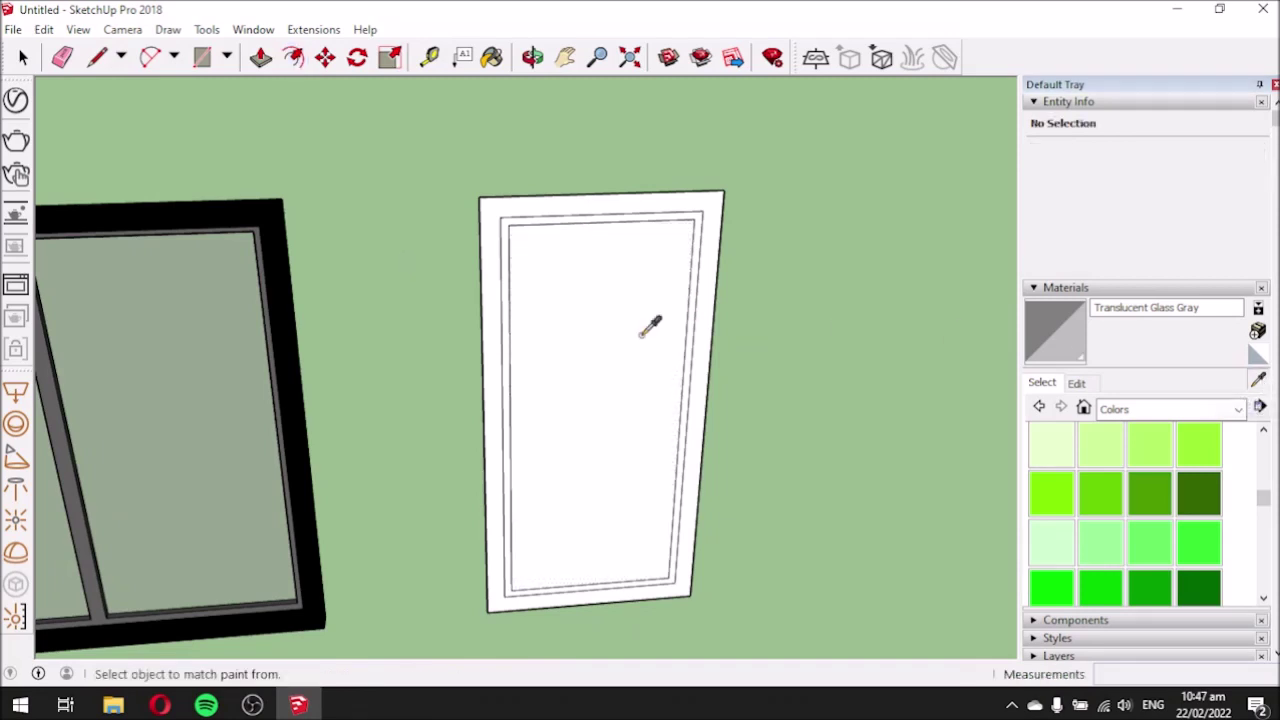
{"action": "left_click", "coordinate": [279, 244]}
{"action": "left_click", "coordinate": [489, 205]}
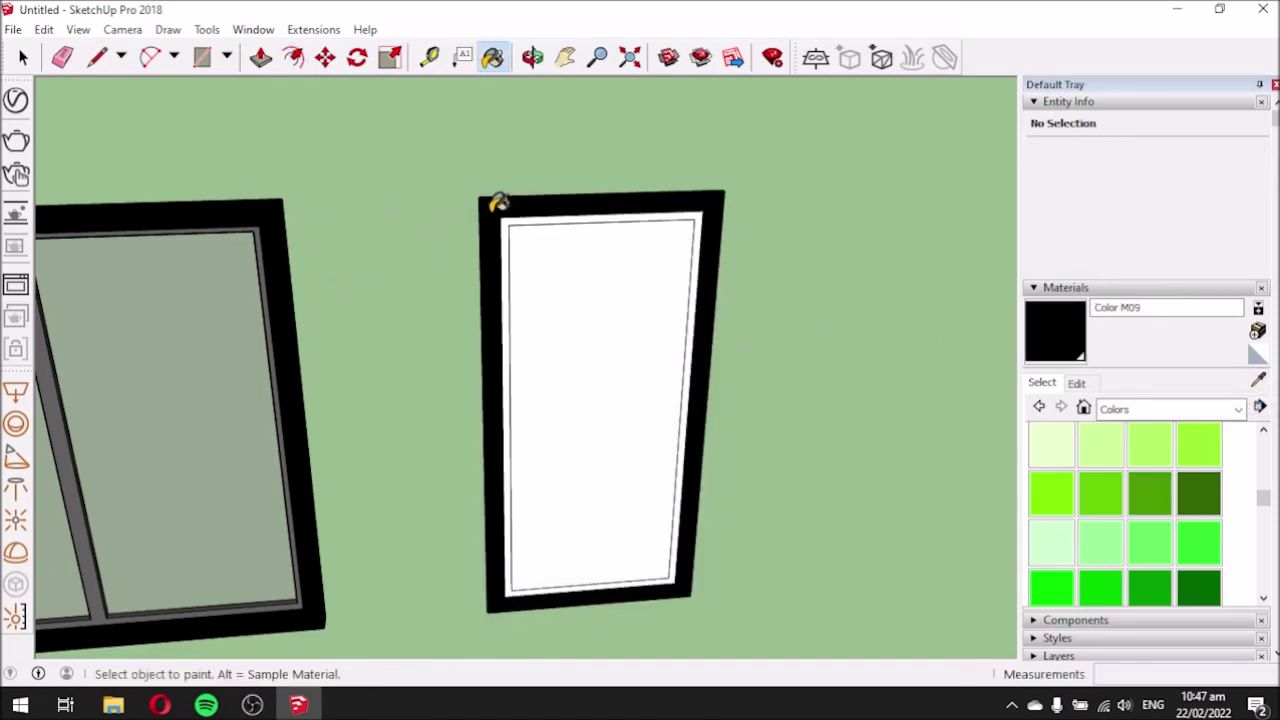
Paint the narrow window's inner border with the two-pane window's sampled dark gray and its pane with Translucent Glass Gray.
{"action": "left_click", "coordinate": [1258, 382]}
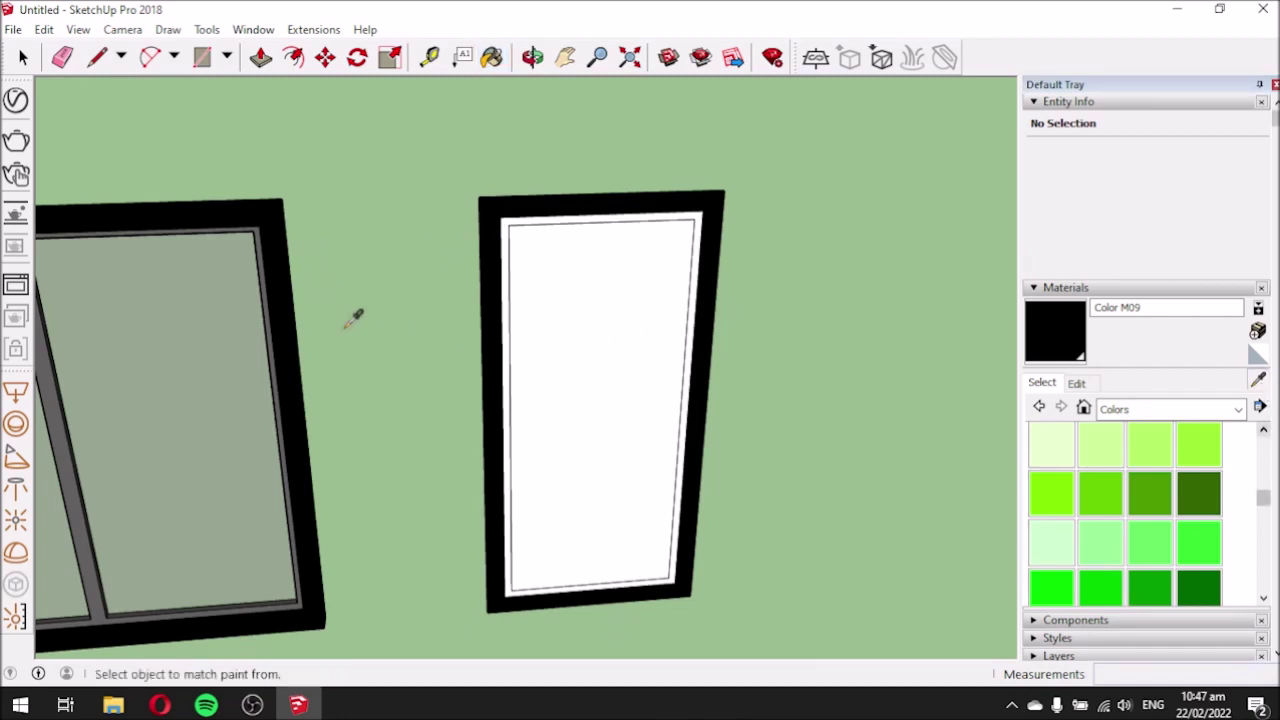
{"action": "left_click", "coordinate": [56, 375]}
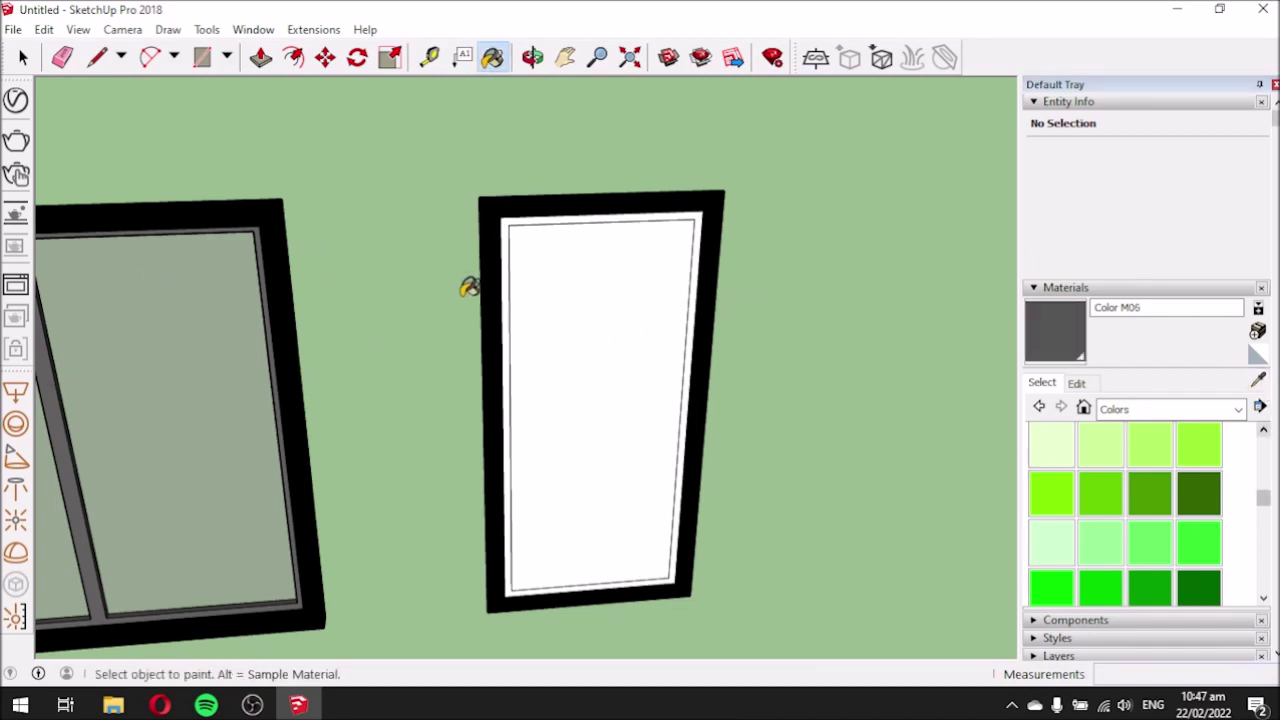
{"action": "left_click", "coordinate": [507, 226]}
{"action": "left_click", "coordinate": [1259, 383]}
{"action": "left_click", "coordinate": [140, 380]}
{"action": "left_click", "coordinate": [603, 366]}
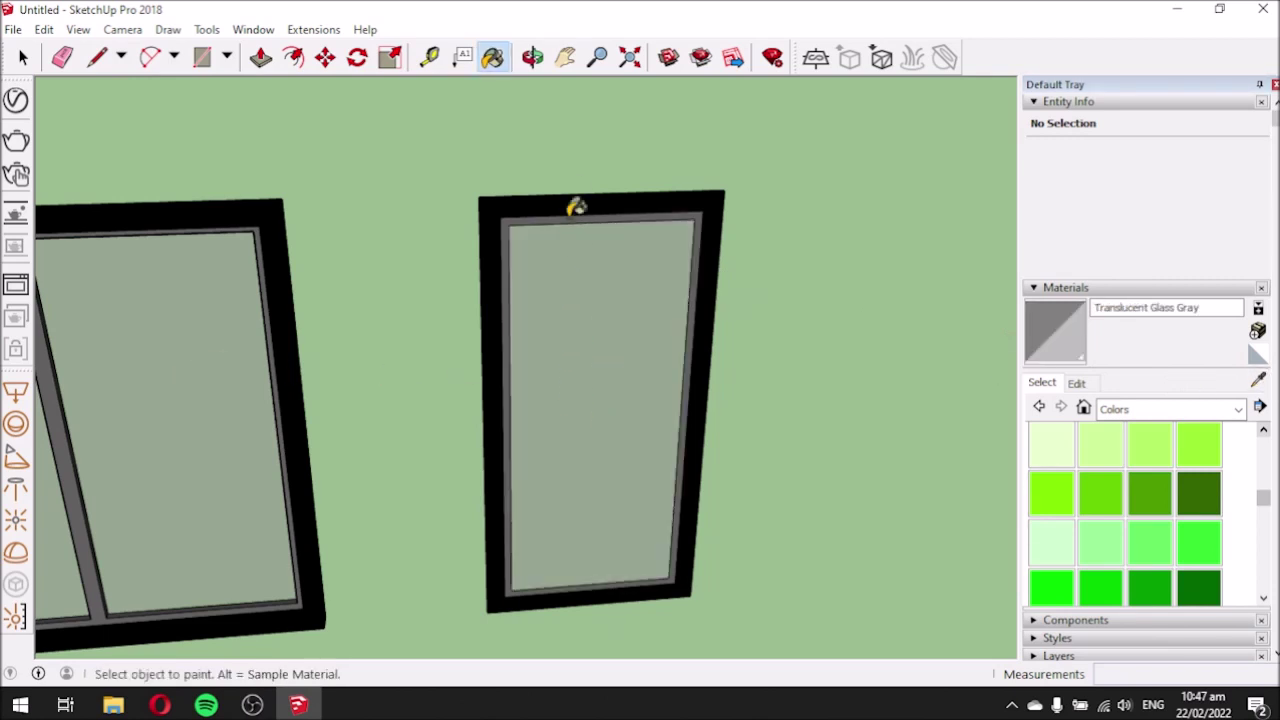
Push/Pull the narrow window's black outer border out by 0.05 m and its gray inner border by 0.02 m.
{"action": "scroll", "coordinate": [577, 207], "scroll_direction": "up", "scroll_amount": 3}
{"action": "left_click", "coordinate": [260, 57]}
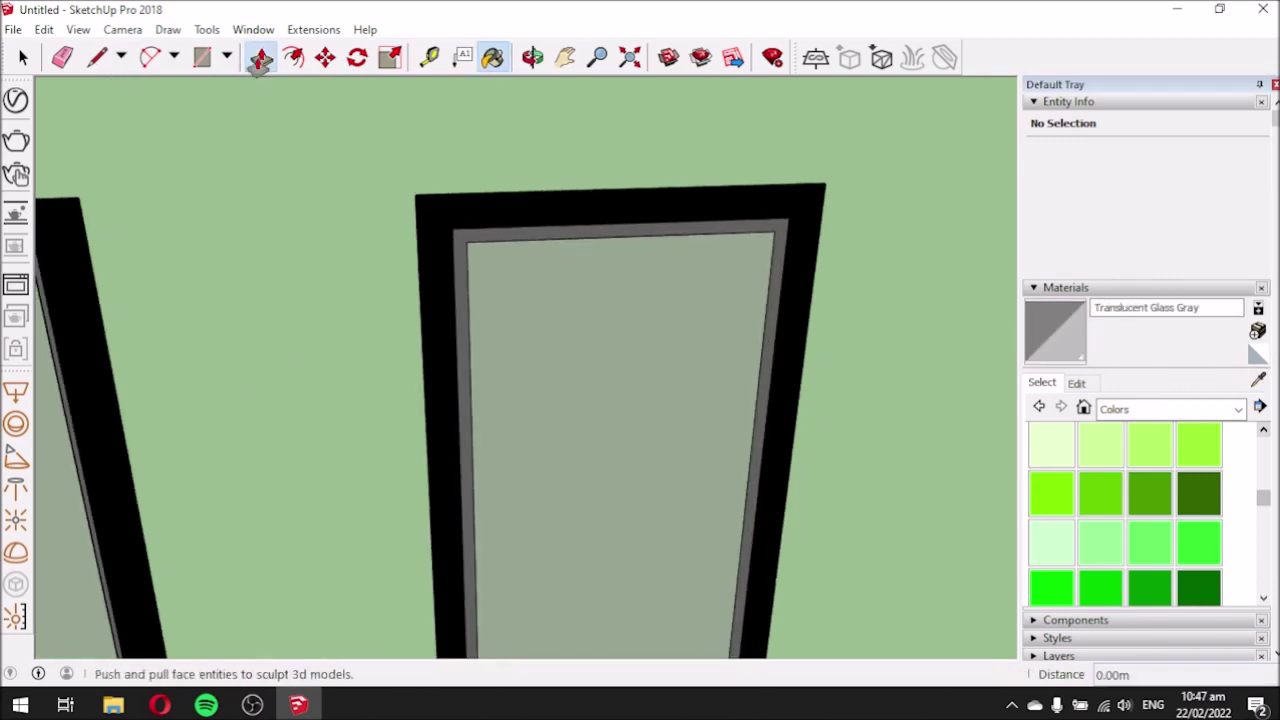
{"action": "left_click", "coordinate": [431, 212]}
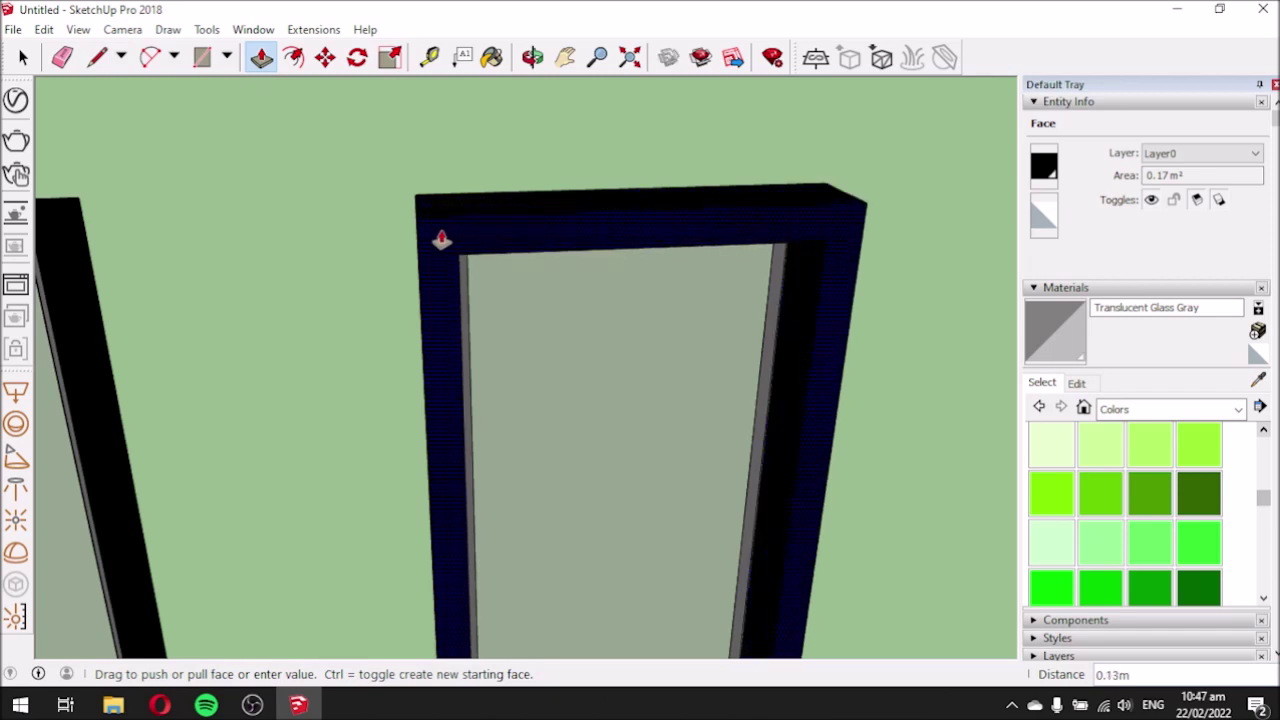
{"action": "left_click", "coordinate": [441, 240]}
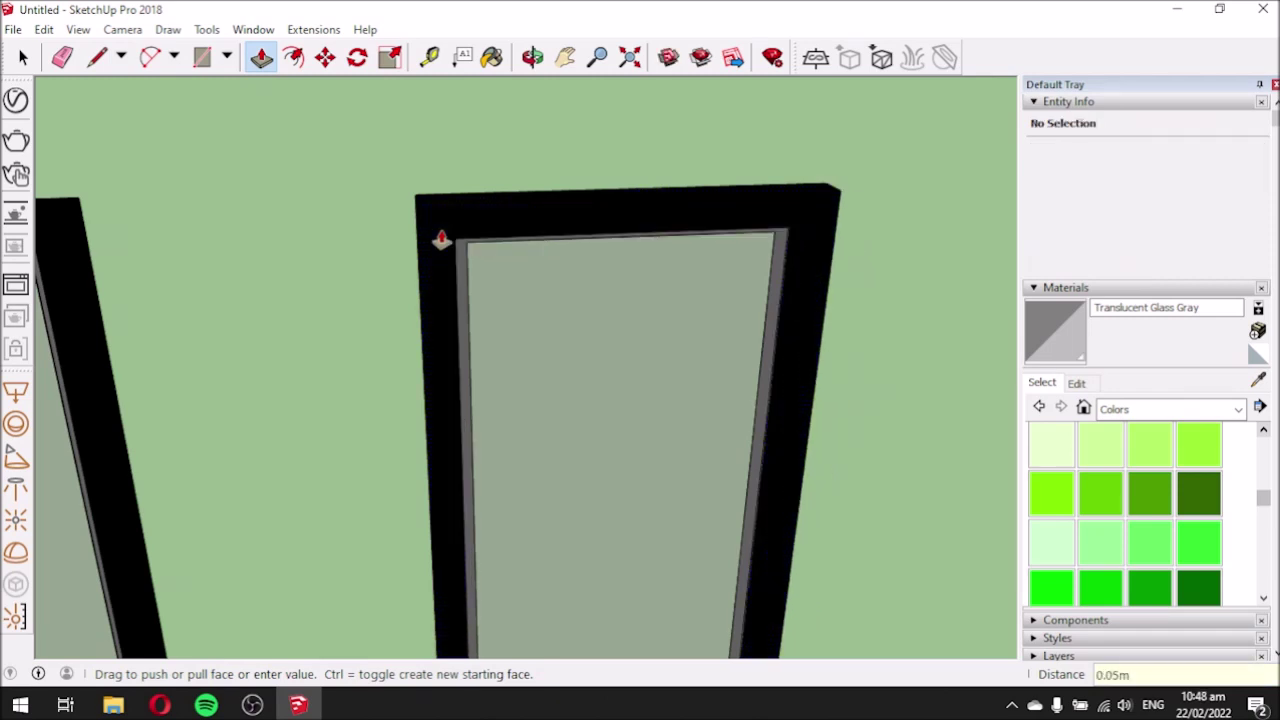
{"action": "left_click", "coordinate": [463, 292]}
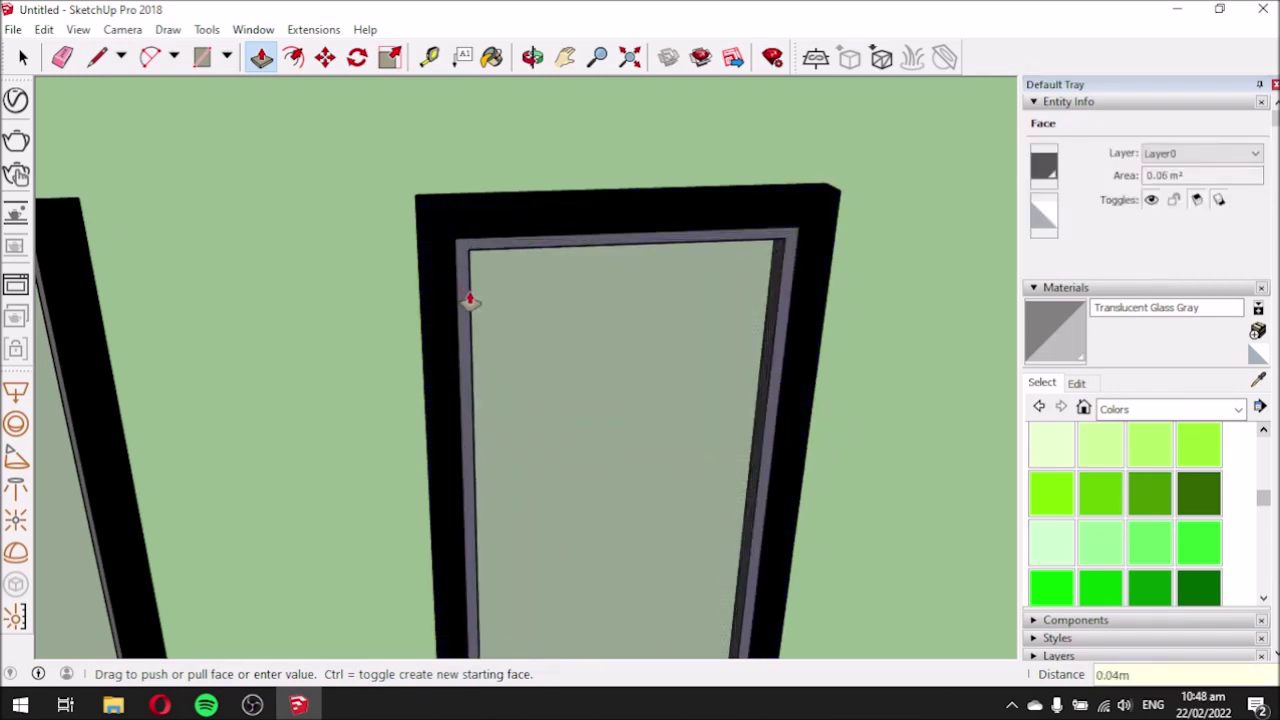
{"action": "key", "text": "Return"}
Draw an upright 0.6 m by 0.6 m square beside the narrow window with the Line tool.
{"action": "scroll", "coordinate": [490, 292], "scroll_direction": "down", "scroll_amount": 3}
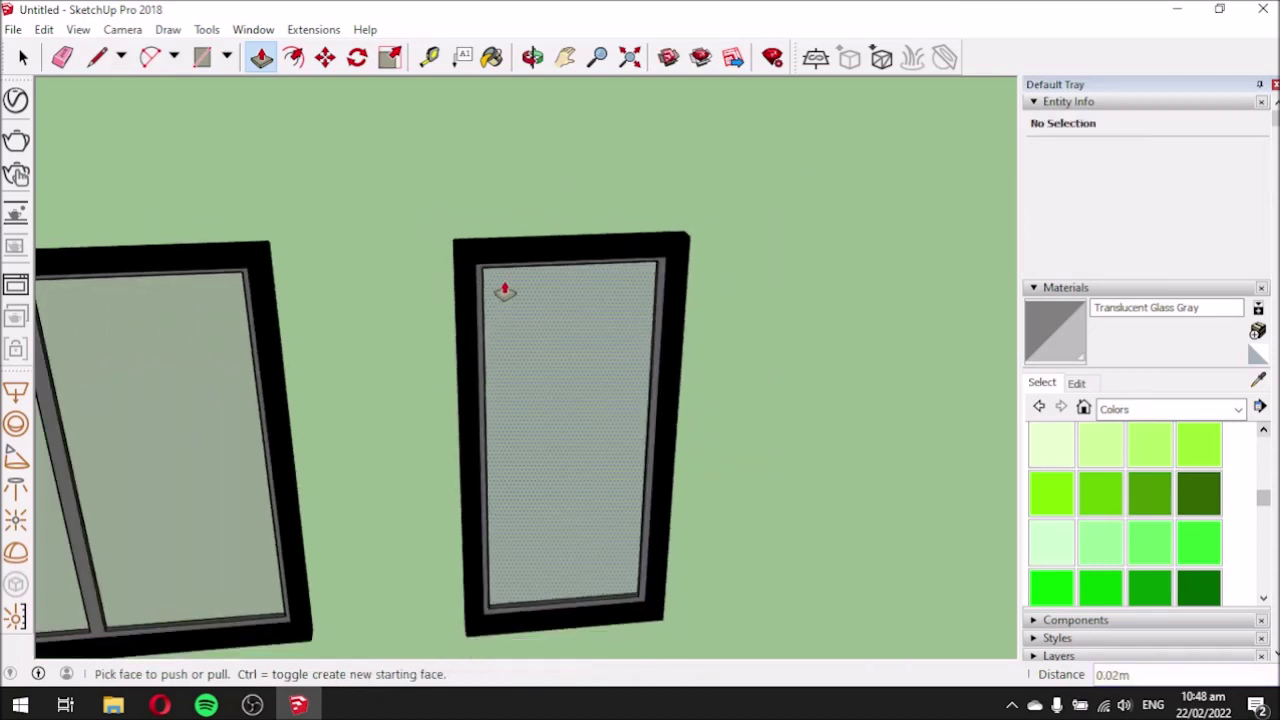
{"action": "scroll", "coordinate": [547, 481], "scroll_direction": "up", "scroll_amount": 3}
{"action": "middle_click_drag", "start_coordinate": [557, 460], "coordinate": [594, 374]}
{"action": "scroll", "coordinate": [591, 427], "scroll_direction": "down", "scroll_amount": 3}
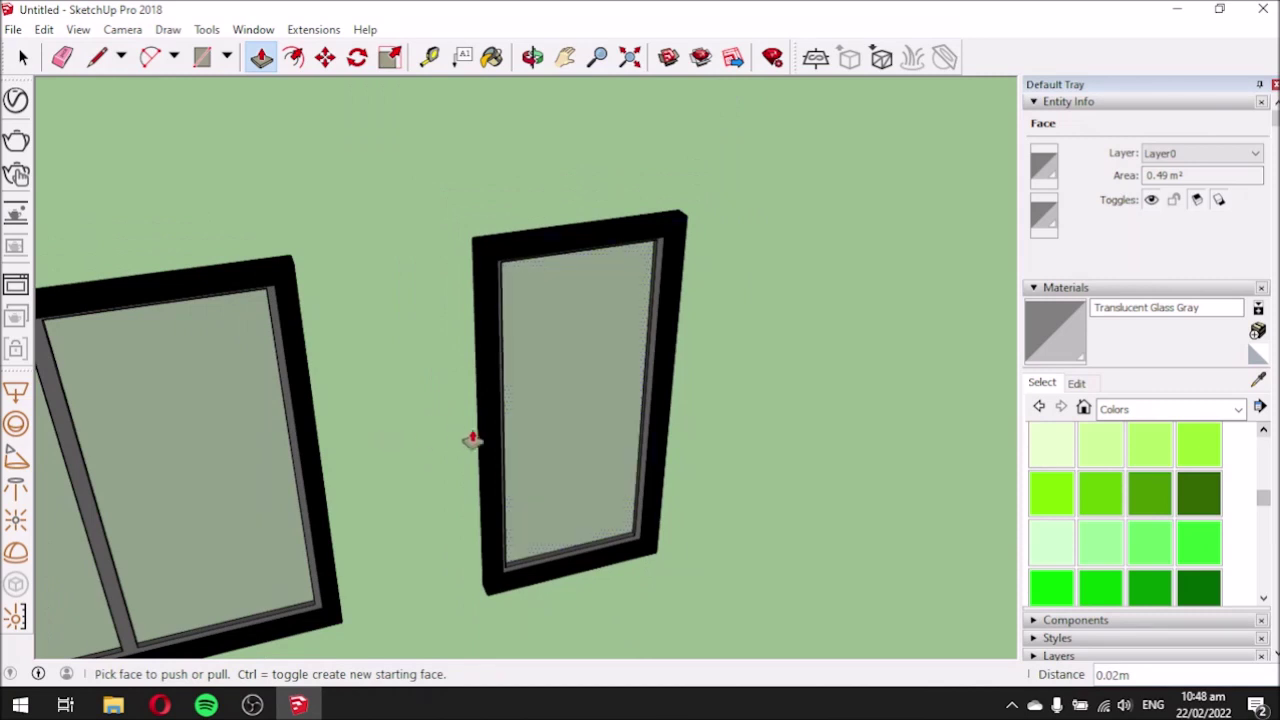
{"action": "middle_click_drag", "start_coordinate": [524, 411], "coordinate": [543, 343]}
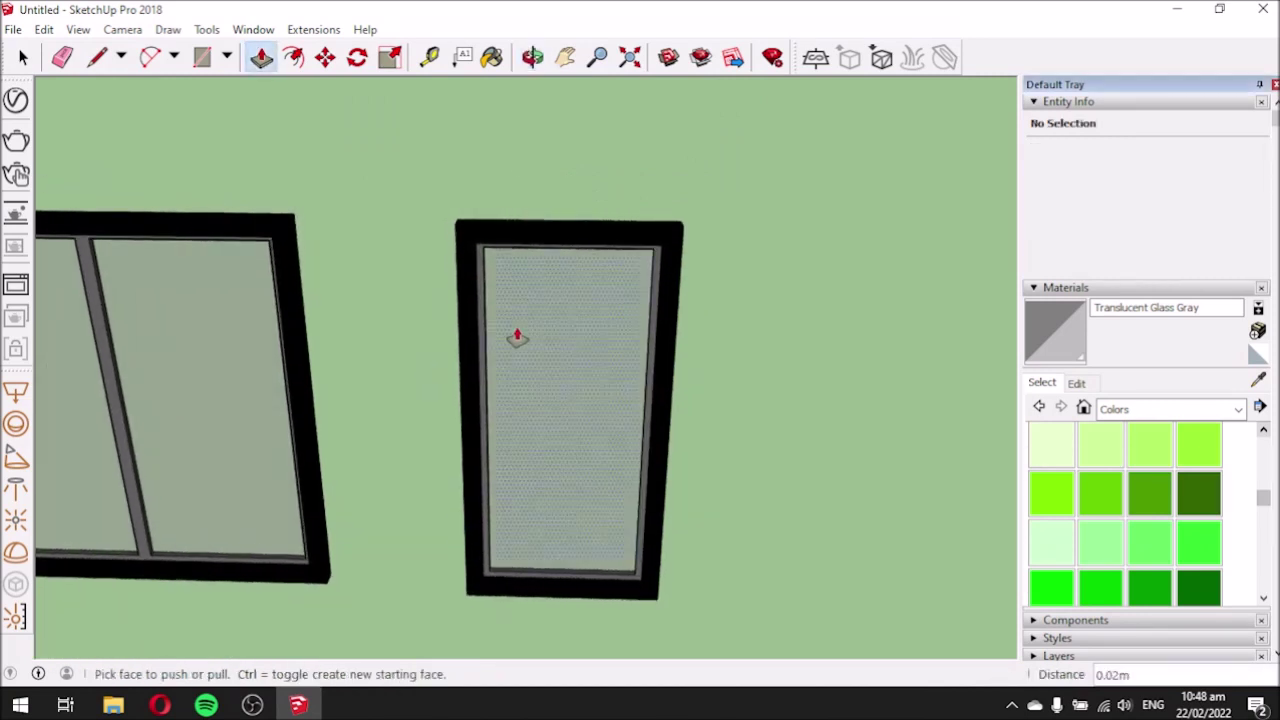
{"action": "scroll", "coordinate": [403, 287], "scroll_direction": "down", "scroll_amount": 3}
{"action": "middle_click_drag", "start_coordinate": [652, 403], "coordinate": [452, 448]}
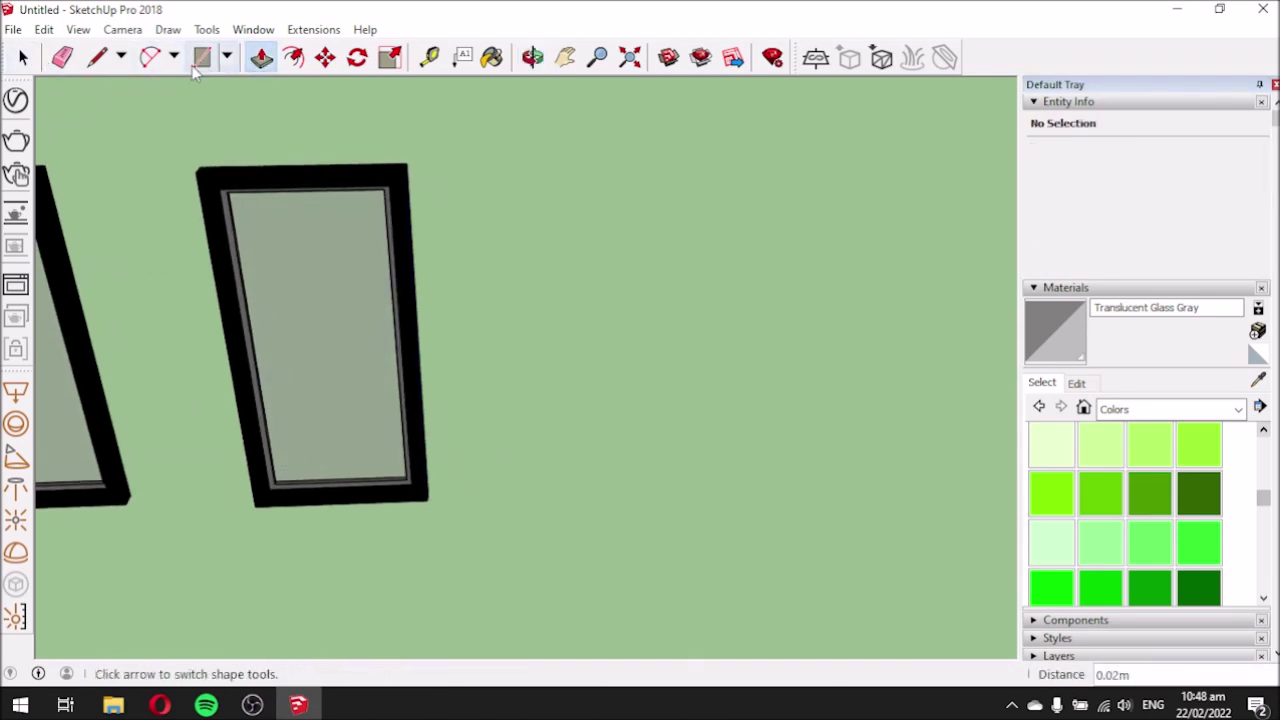
{"action": "left_click", "coordinate": [97, 57]}
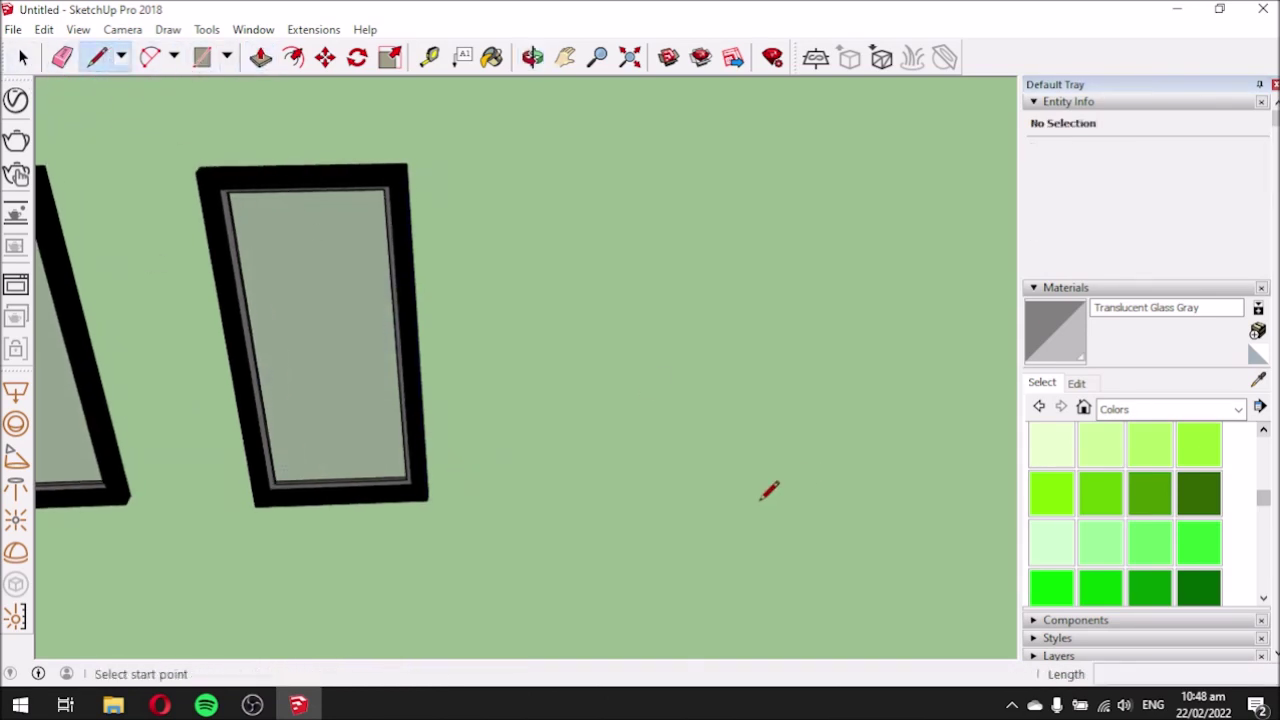
{"action": "left_click", "coordinate": [521, 491]}
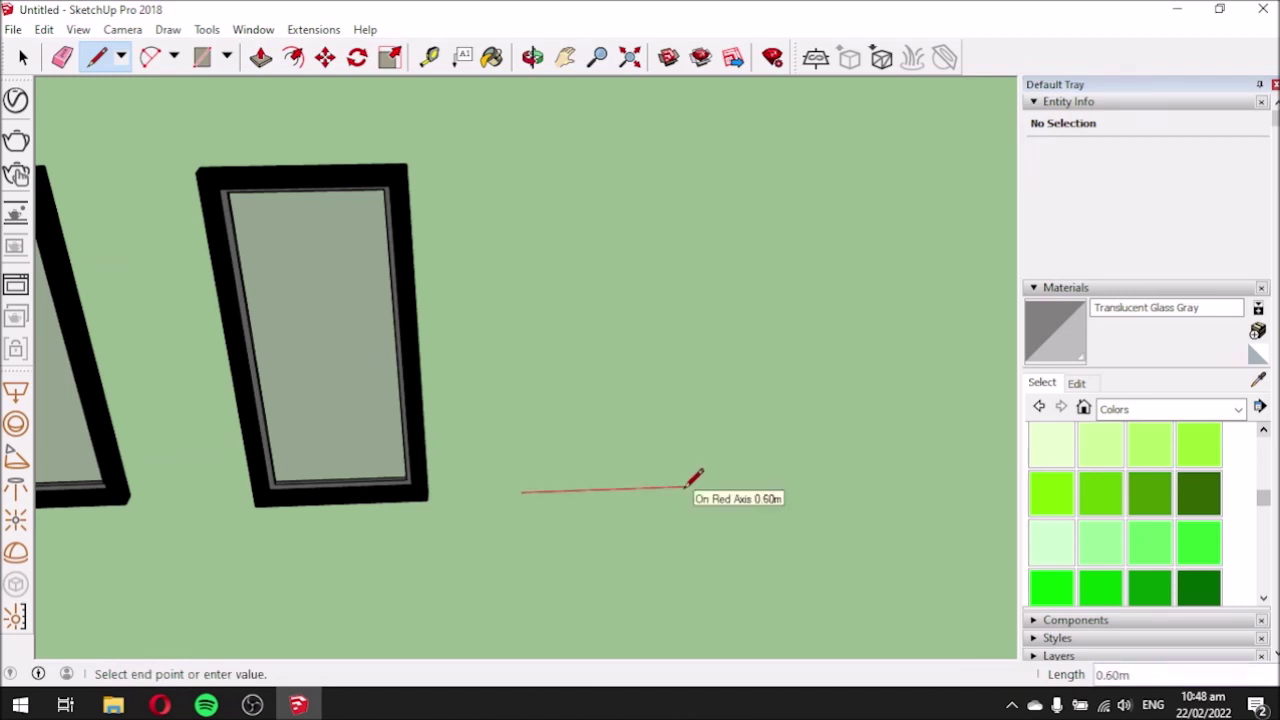
{"action": "key", "text": "Return"}
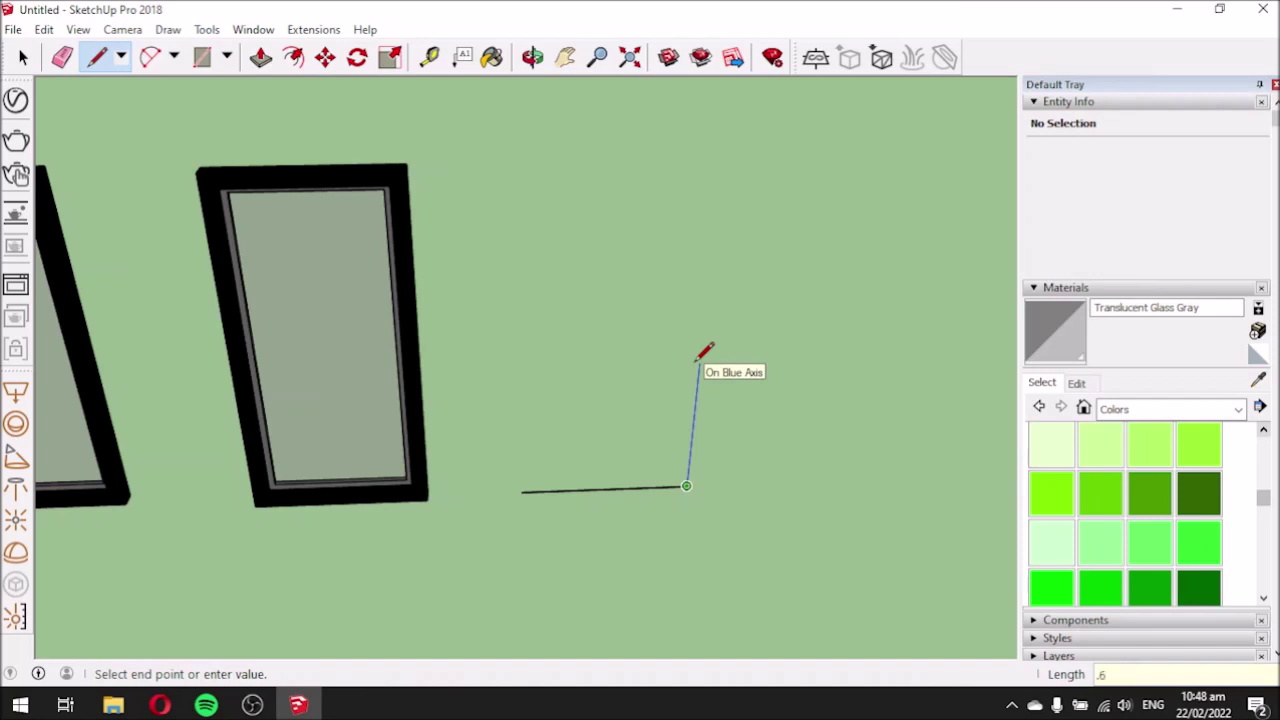
{"action": "type", "text": ".6"}
{"action": "key", "text": "Return"}
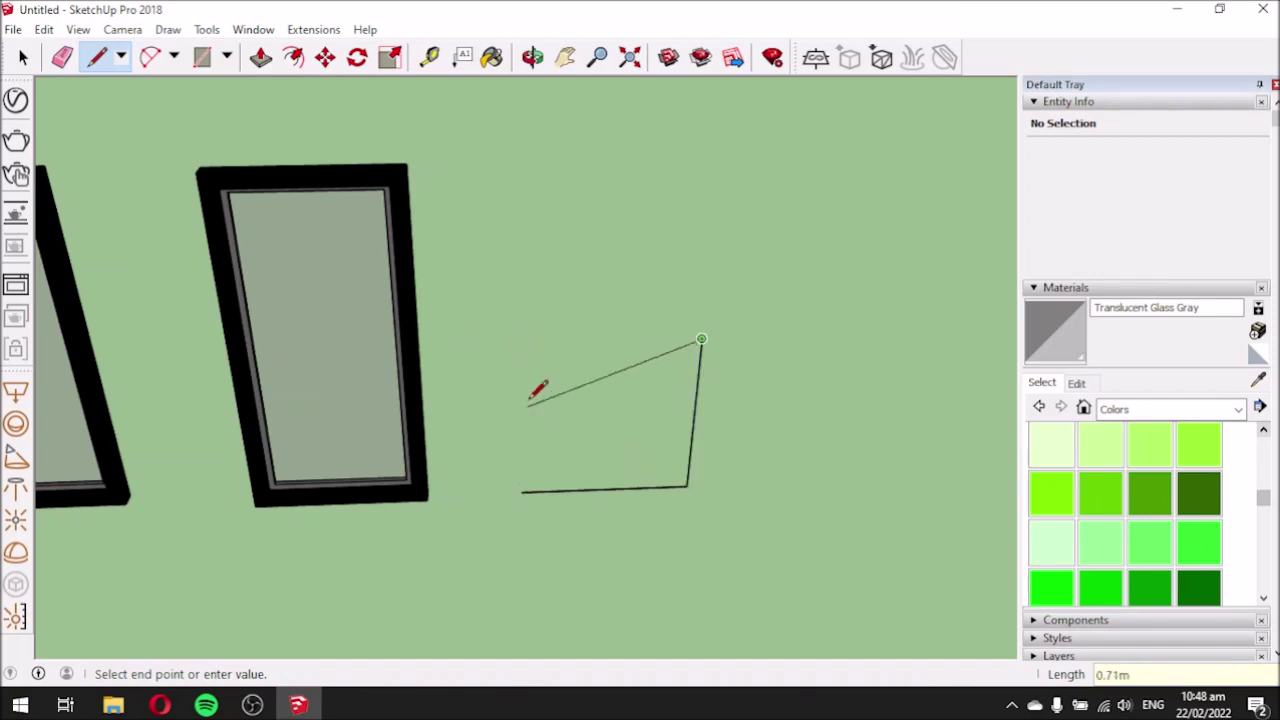
{"action": "left_click", "coordinate": [521, 343]}
{"action": "left_click", "coordinate": [521, 491]}
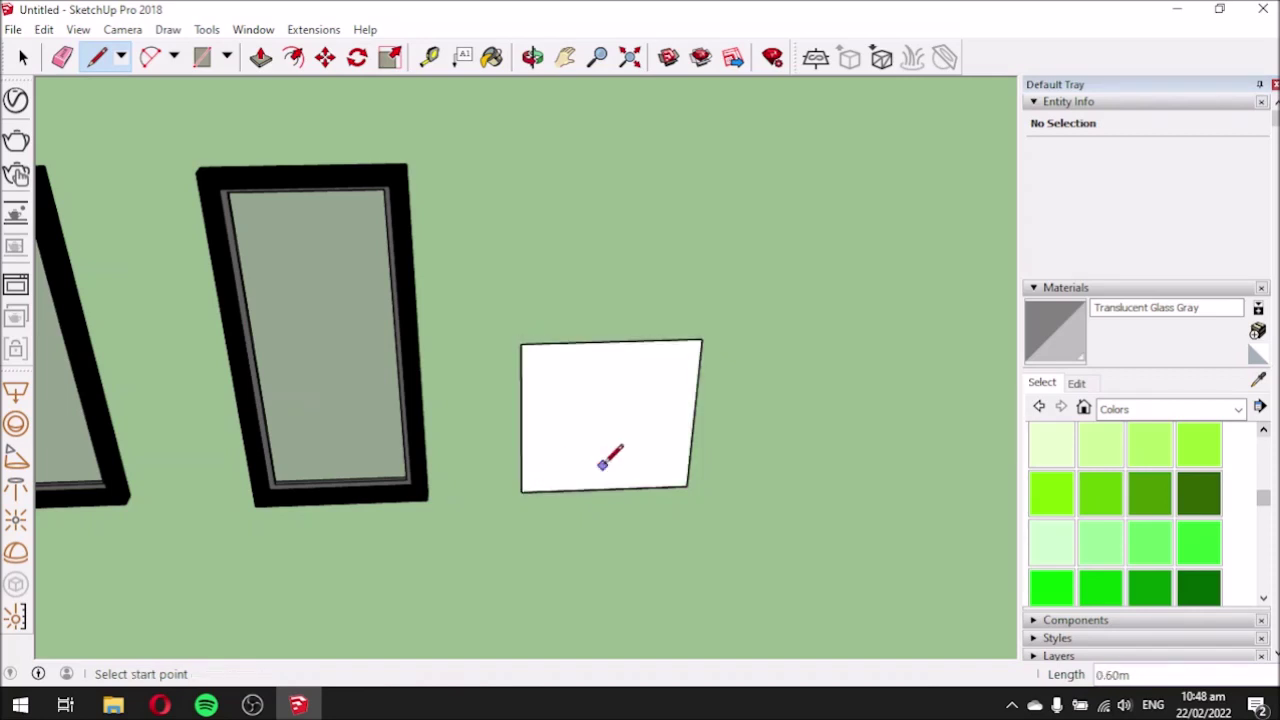
Offset the new square's outline inward by 0.05 m.
{"action": "scroll", "coordinate": [636, 422], "scroll_direction": "up", "scroll_amount": 2}
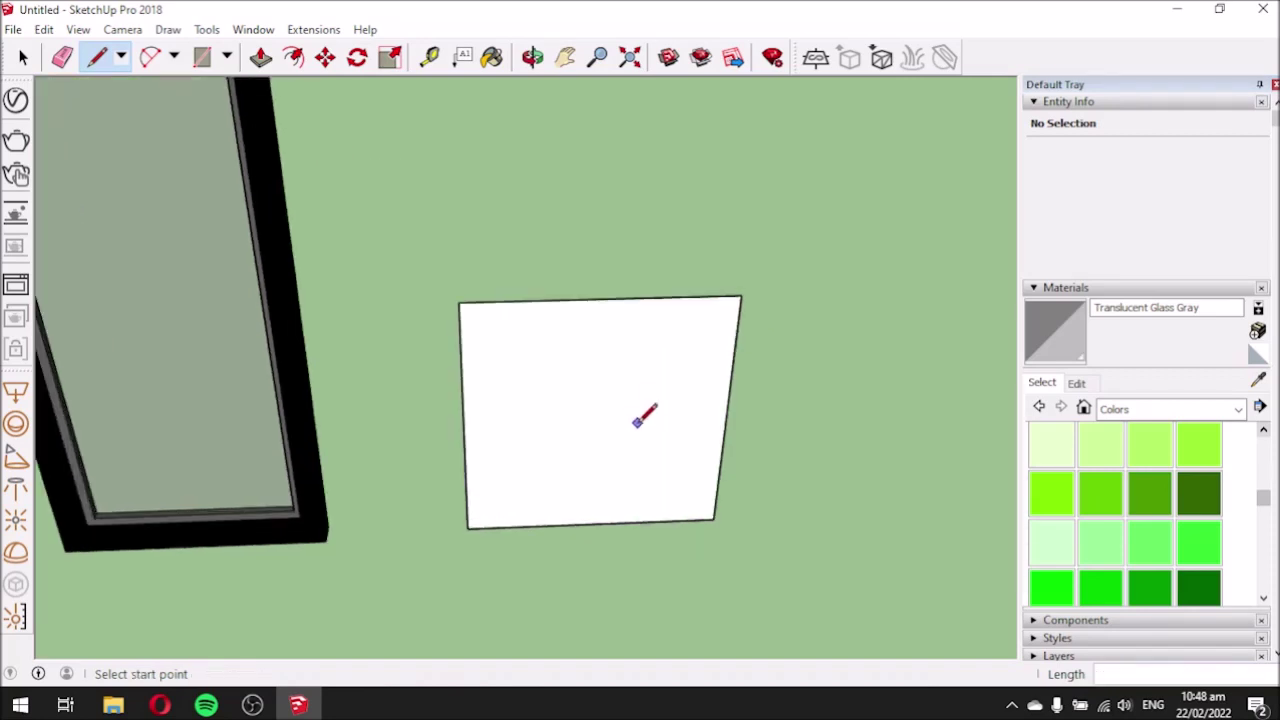
{"action": "left_click", "coordinate": [293, 57]}
{"action": "left_click", "coordinate": [530, 343]}
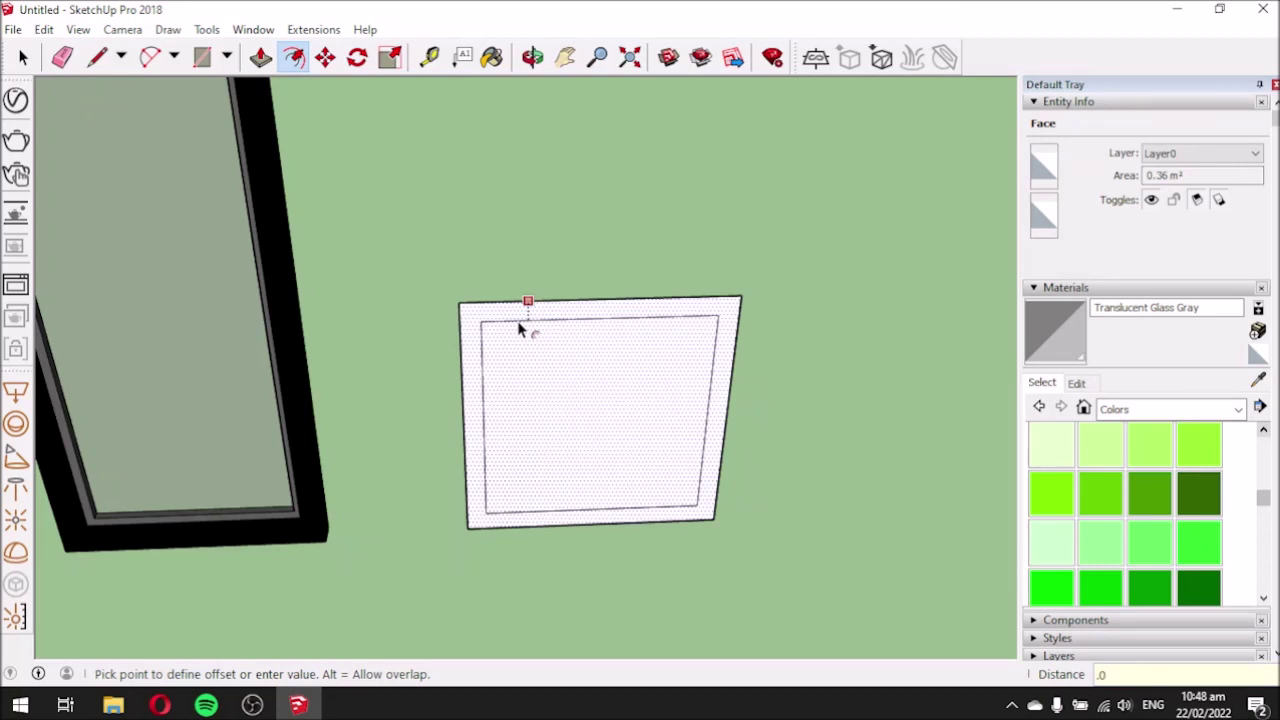
{"action": "key", "text": "Return"}
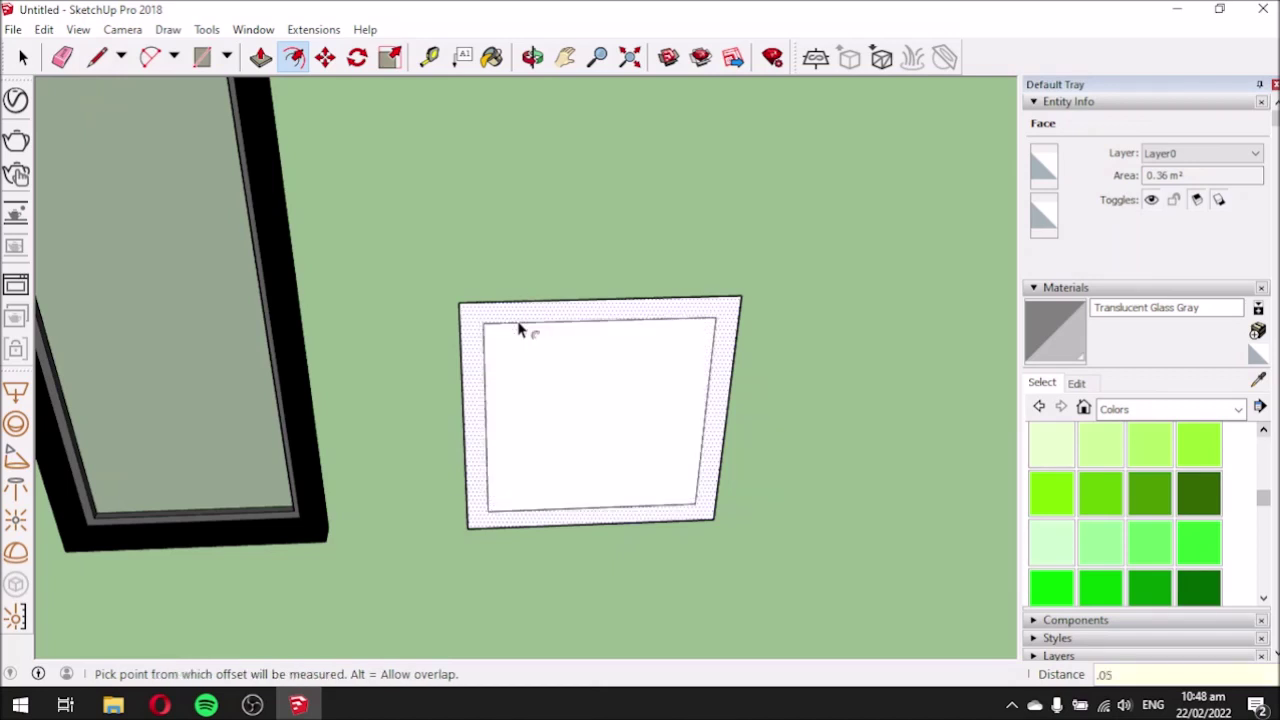
{"action": "key", "text": "Escape"}
Sample black Color M09 from the narrow window's outer frame and paint the square window's outer border with it.
{"action": "middle_click_drag", "start_coordinate": [443, 386], "coordinate": [826, 416]}
{"action": "left_click", "coordinate": [1258, 380]}
{"action": "left_click", "coordinate": [298, 338]}
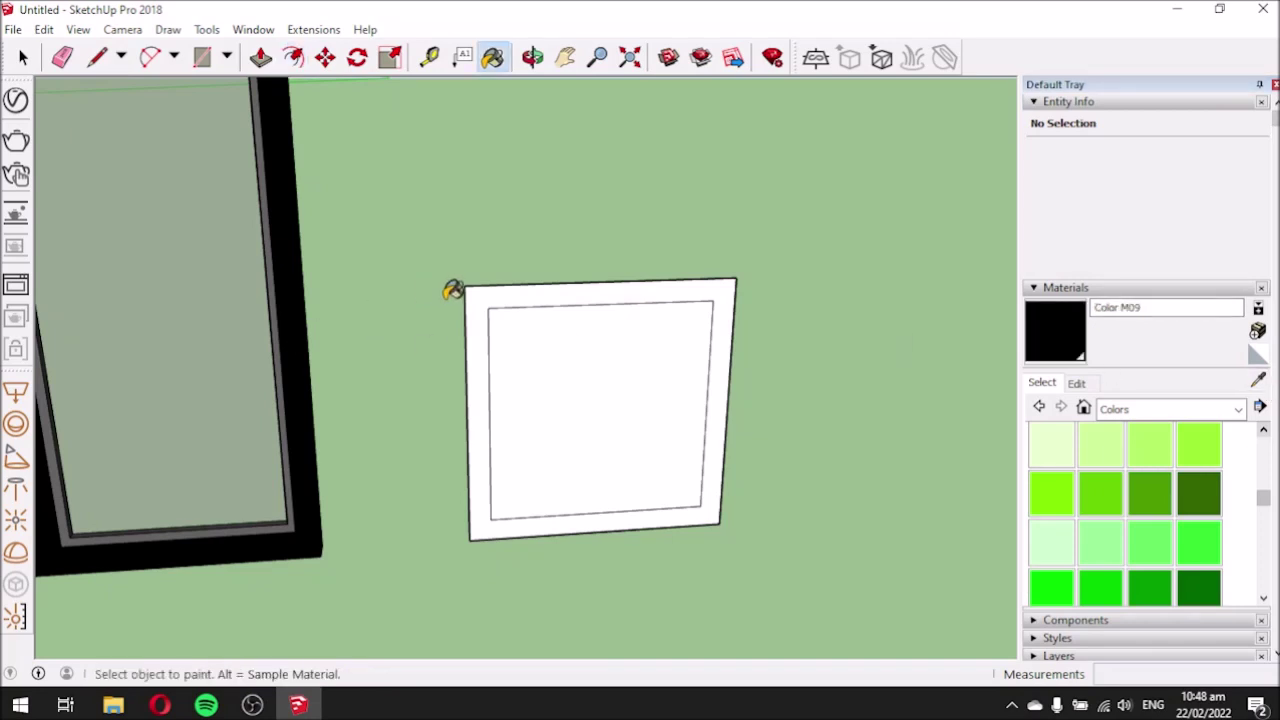
{"action": "left_click", "coordinate": [479, 293]}
{"action": "scroll", "coordinate": [550, 296], "scroll_direction": "up", "scroll_amount": 2}
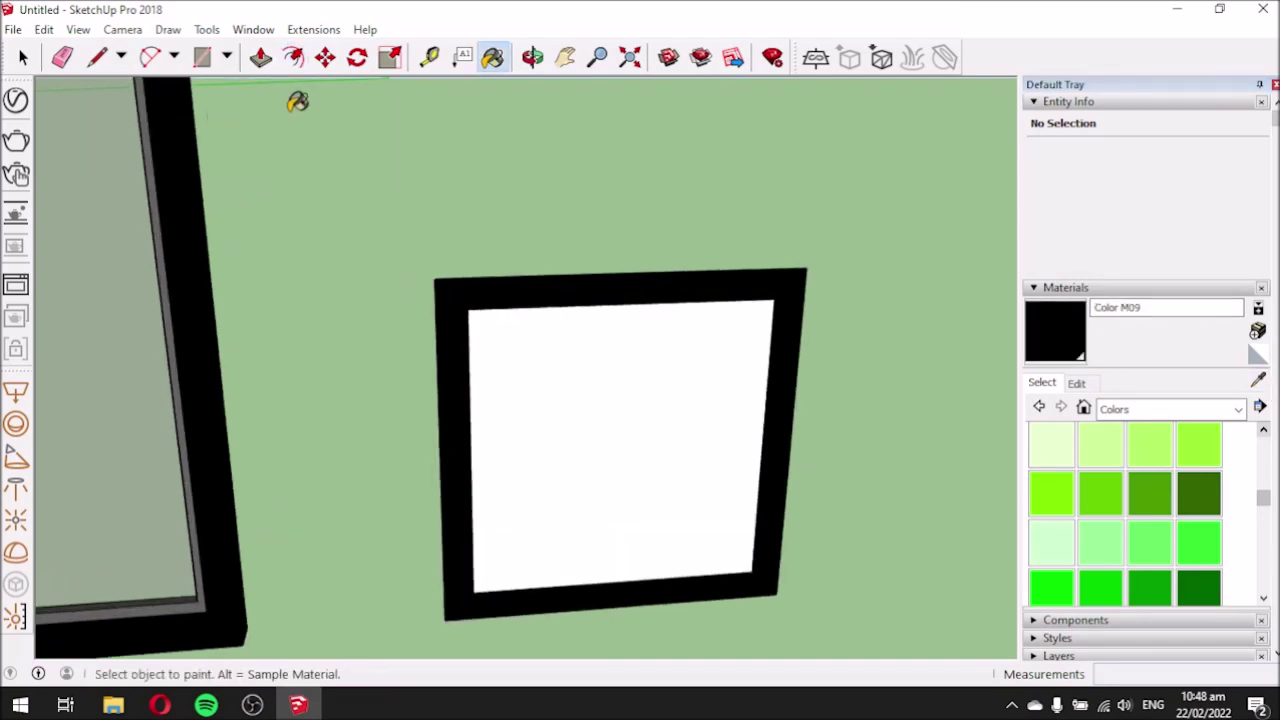
Offset the square window's inner white face inward by 0.02 m.
{"action": "left_click", "coordinate": [293, 57]}
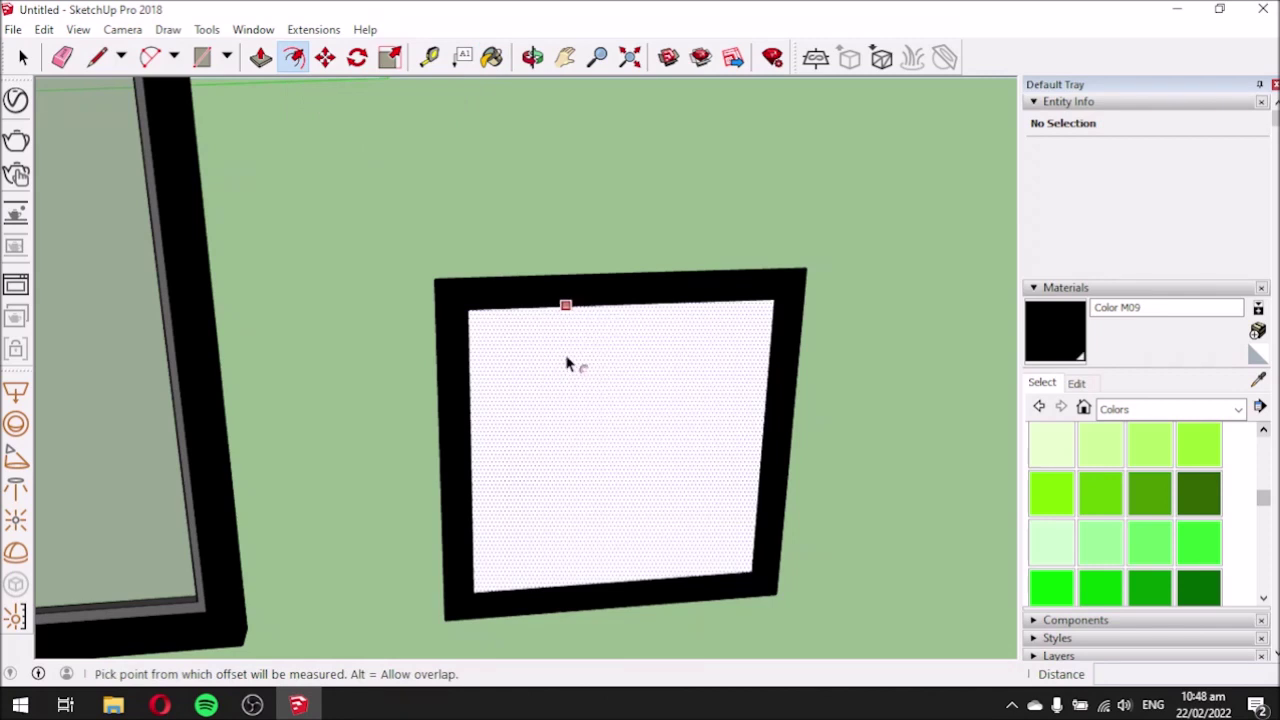
{"action": "left_click", "coordinate": [567, 364]}
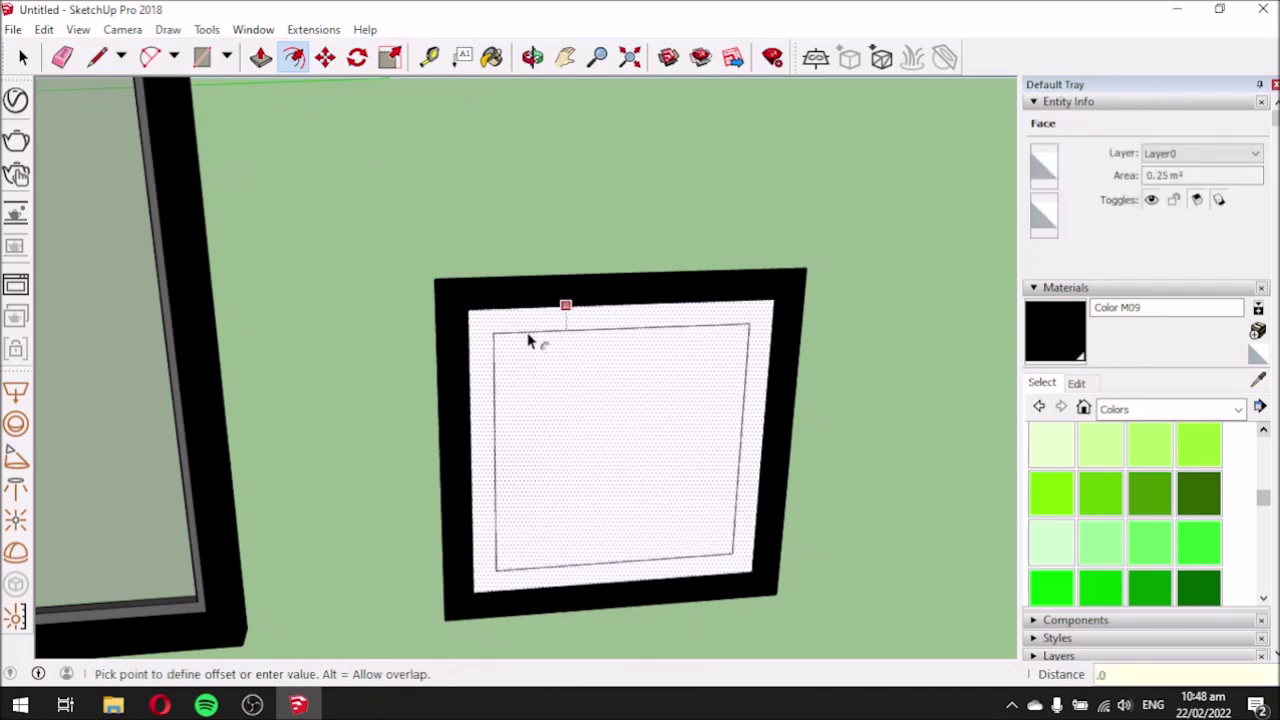
{"action": "left_click", "coordinate": [530, 341]}
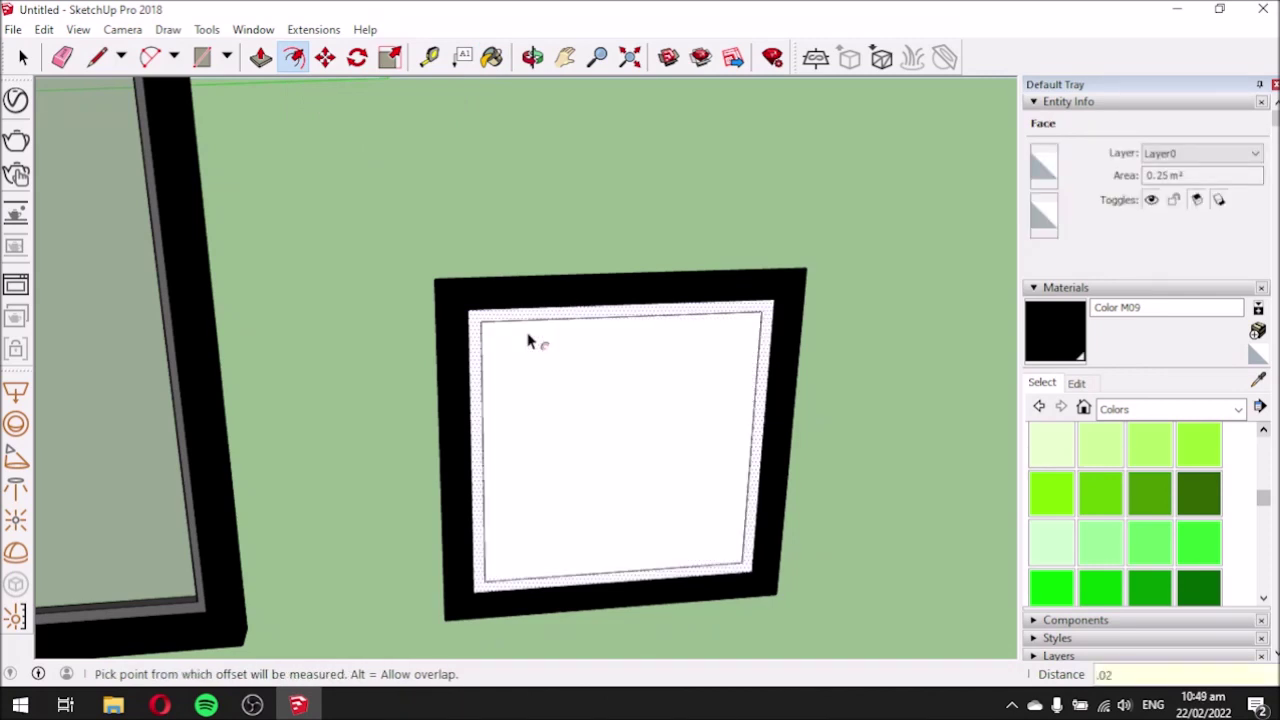
{"action": "middle_click_drag", "start_coordinate": [543, 346], "coordinate": [561, 482]}
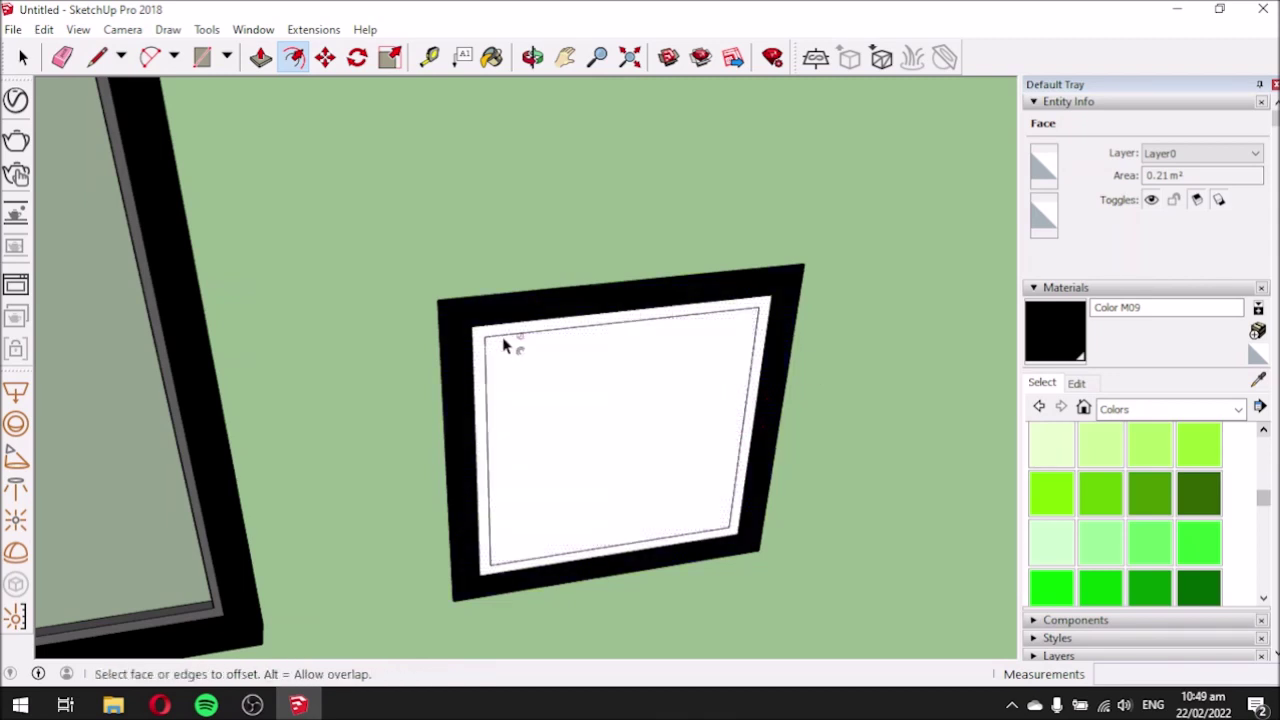
Copy the whole square window and place the duplicate beside the original, in line with it.
{"action": "left_click", "coordinate": [23, 58]}
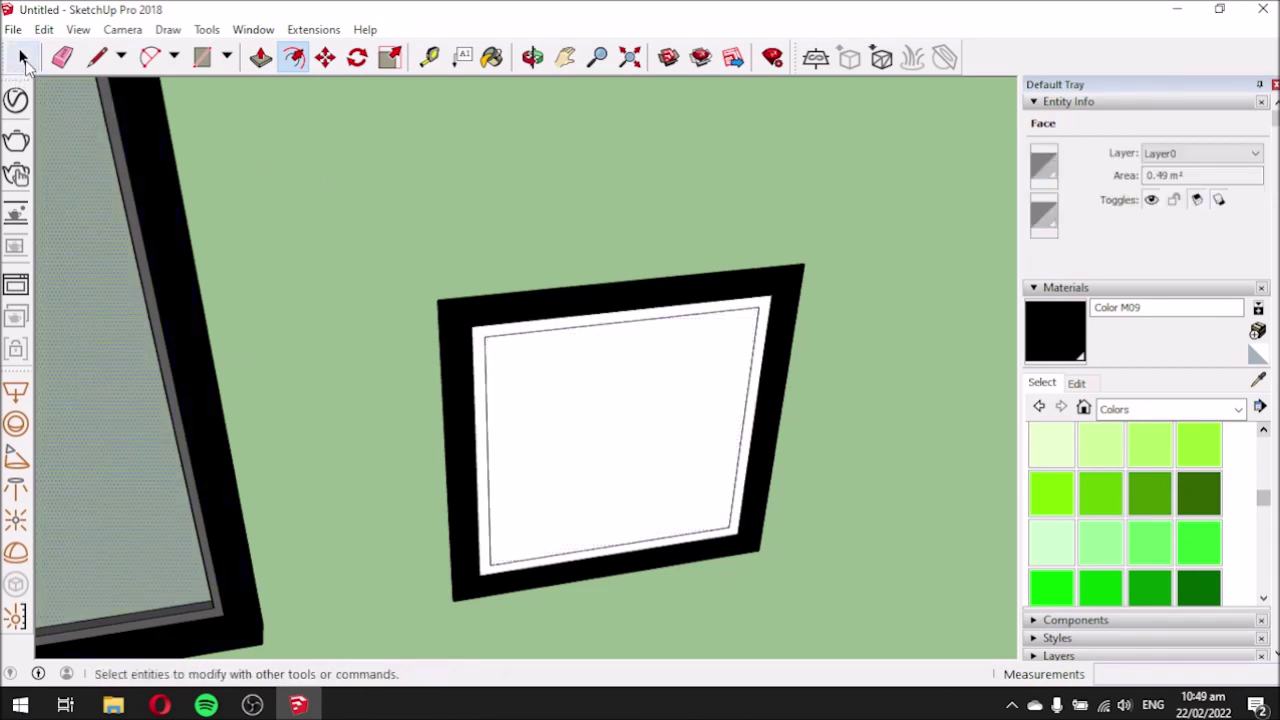
{"action": "middle_click_drag", "start_coordinate": [714, 381], "coordinate": [423, 291]}
{"action": "scroll", "coordinate": [363, 240], "scroll_direction": "down", "scroll_amount": 4}
{"action": "left_click_drag", "start_coordinate": [365, 224], "coordinate": [623, 428]}
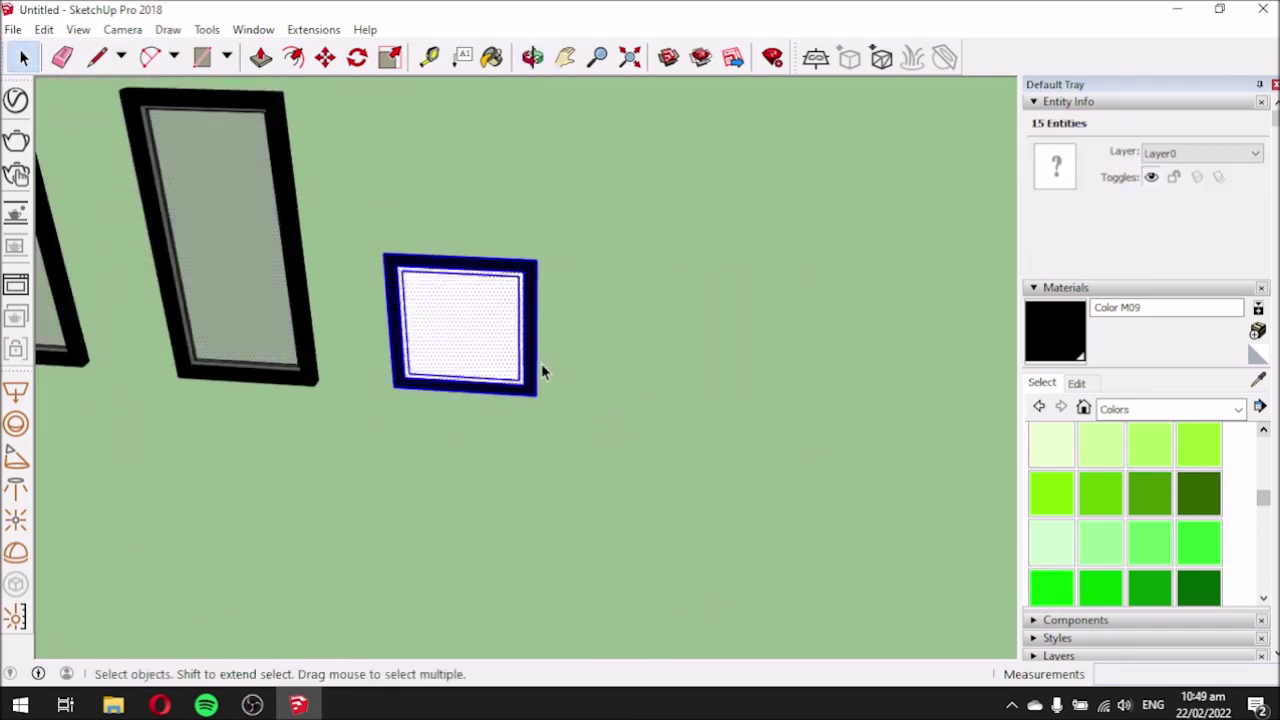
{"action": "key", "text": "ctrl+v"}
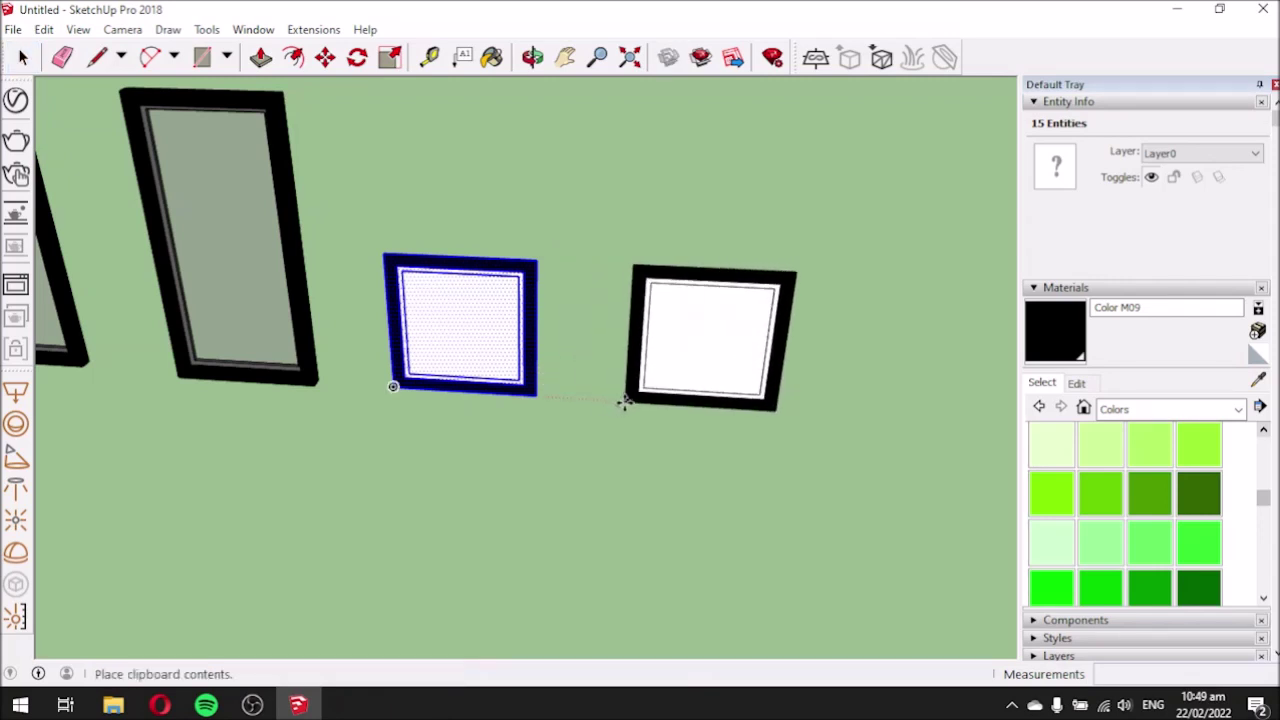
{"action": "left_click", "coordinate": [645, 418]}
{"action": "scroll", "coordinate": [560, 320], "scroll_direction": "up", "scroll_amount": 2}
{"action": "middle_click_drag", "start_coordinate": [609, 346], "coordinate": [655, 328]}
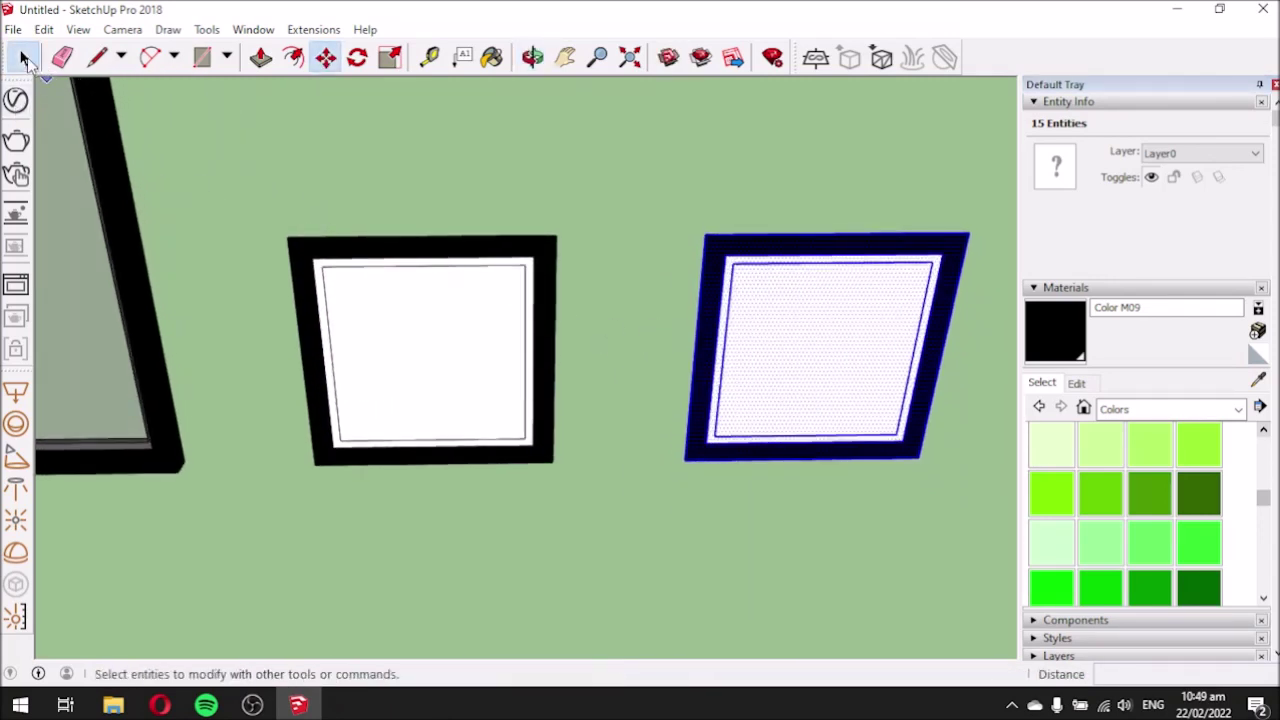
{"action": "left_click", "coordinate": [23, 57]}
{"action": "left_click", "coordinate": [671, 322]}
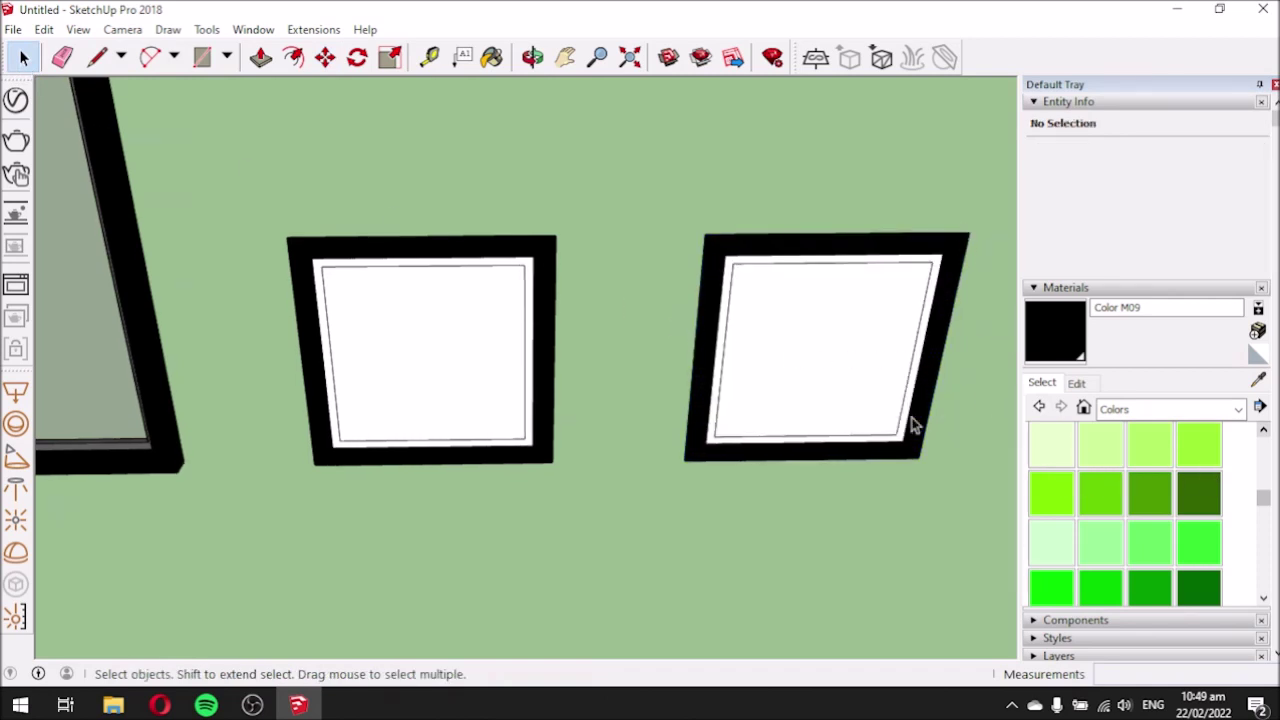
Try to sample the narrow window's gray inner-frame material for the square windows' inner borders.
{"action": "left_click", "coordinate": [1258, 379]}
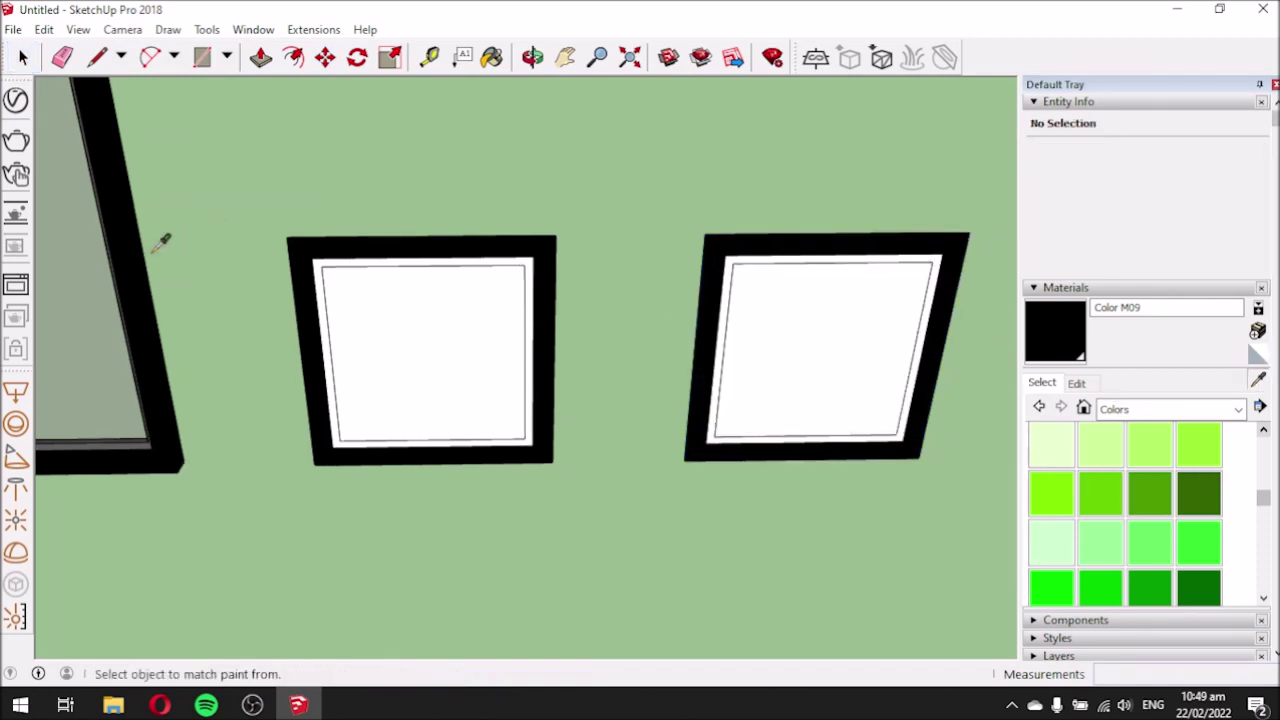
{"action": "left_click", "coordinate": [106, 442]}
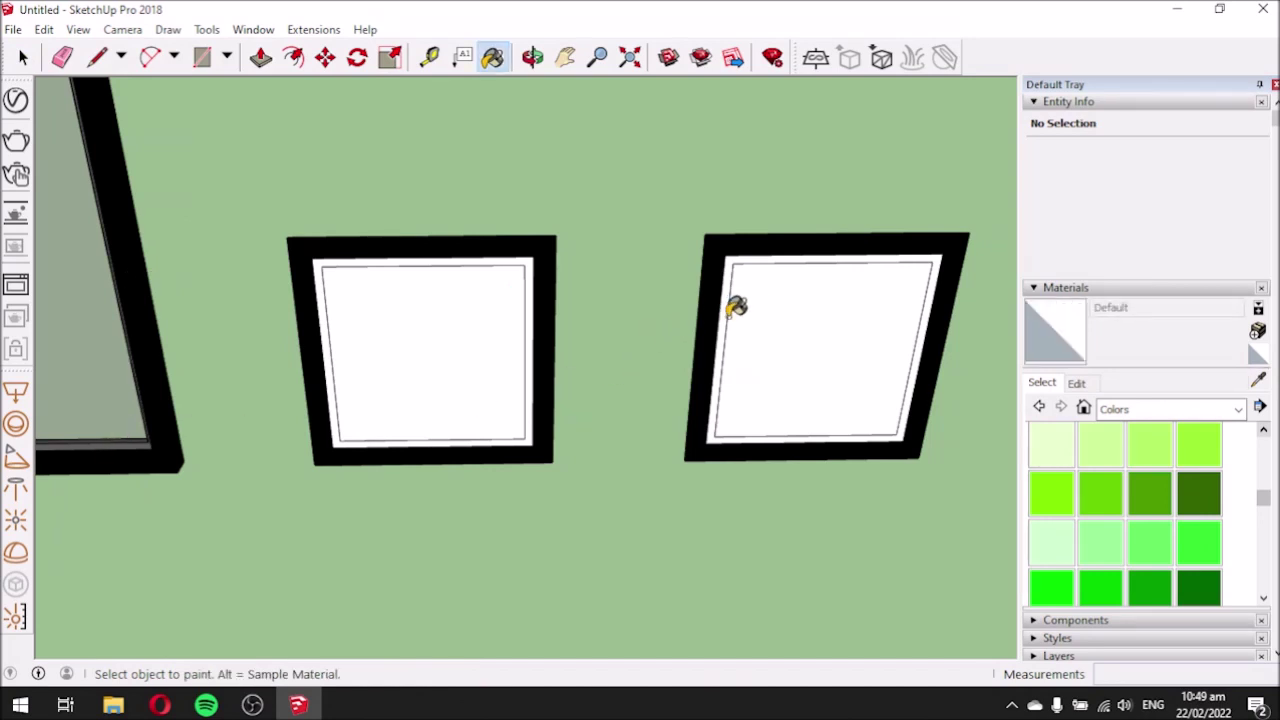
{"action": "scroll", "coordinate": [925, 285], "scroll_direction": "up", "scroll_amount": 3}
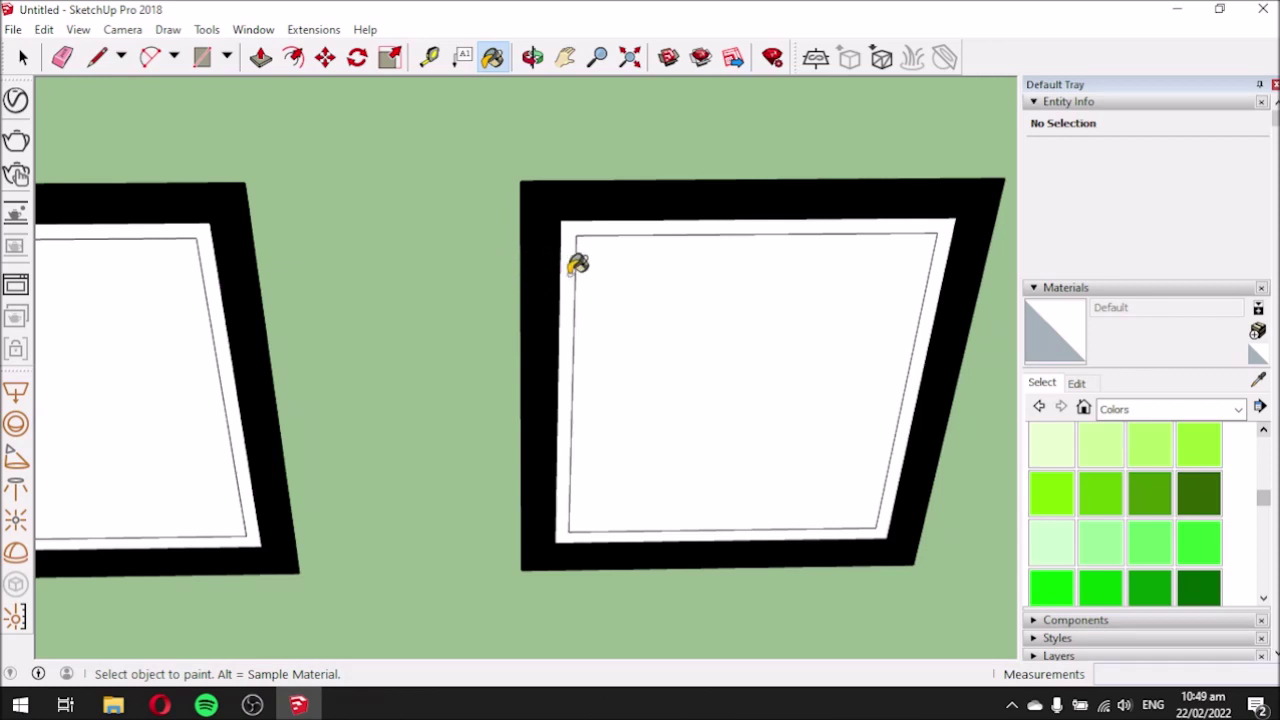
{"action": "left_click", "coordinate": [24, 57]}
{"action": "left_click", "coordinate": [575, 260]}
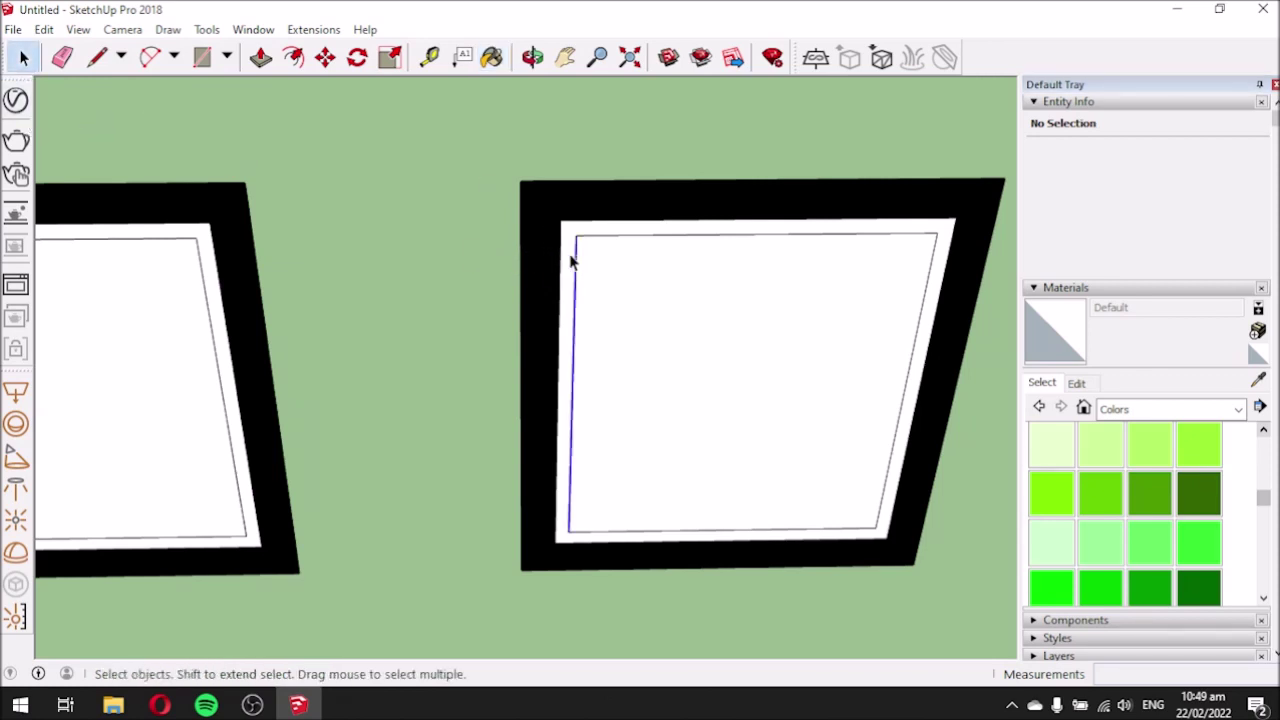
{"action": "left_click", "coordinate": [521, 285]}
{"action": "left_click", "coordinate": [449, 306]}
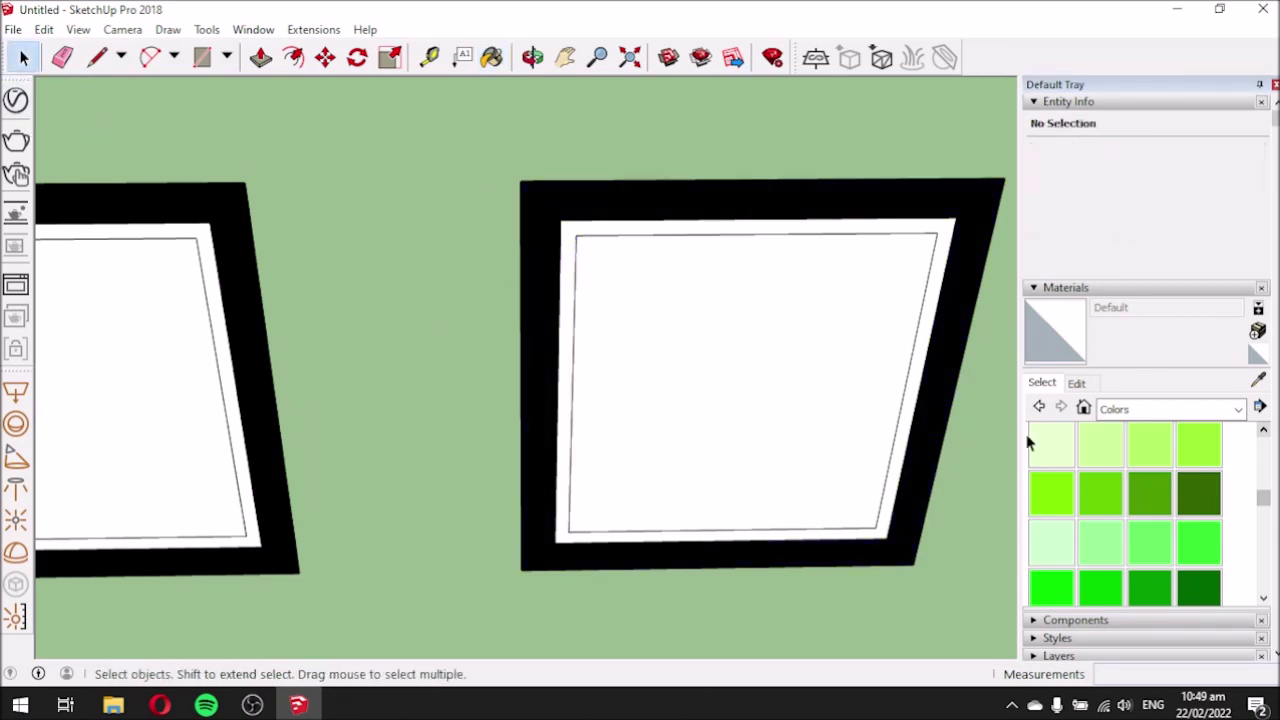
Try again to pick up the gray material from the narrow window's inner frame.
{"action": "left_click", "coordinate": [1257, 380]}
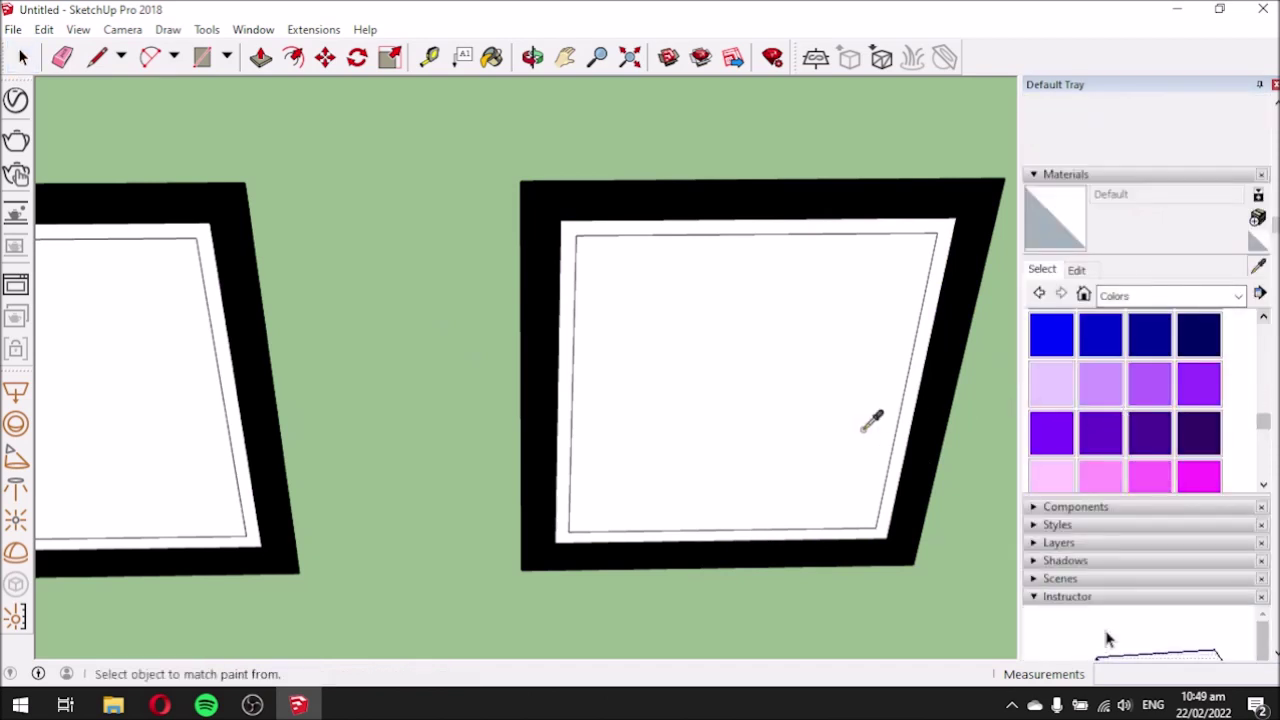
{"action": "scroll", "coordinate": [830, 405], "scroll_direction": "up", "scroll_amount": 3}
{"action": "scroll", "coordinate": [822, 400], "scroll_direction": "down", "scroll_amount": 5}
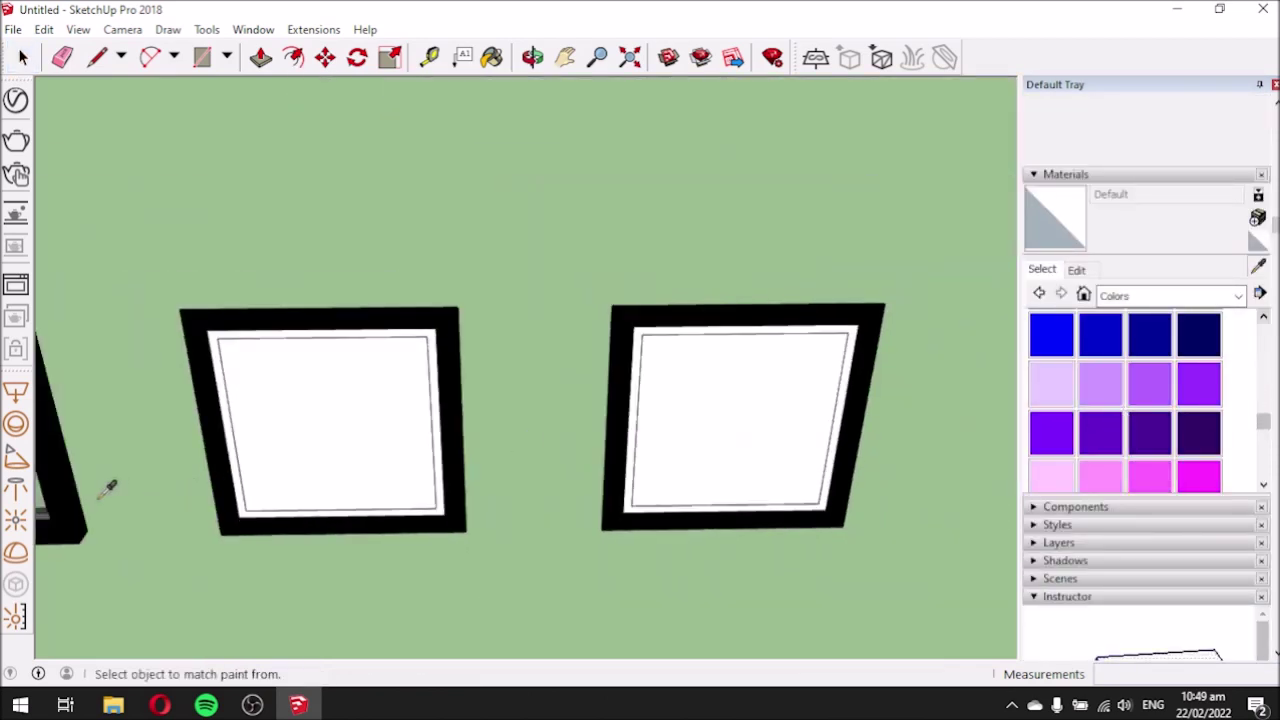
{"action": "scroll", "coordinate": [110, 487], "scroll_direction": "down", "scroll_amount": 4}
{"action": "scroll", "coordinate": [66, 508], "scroll_direction": "up", "scroll_amount": 6}
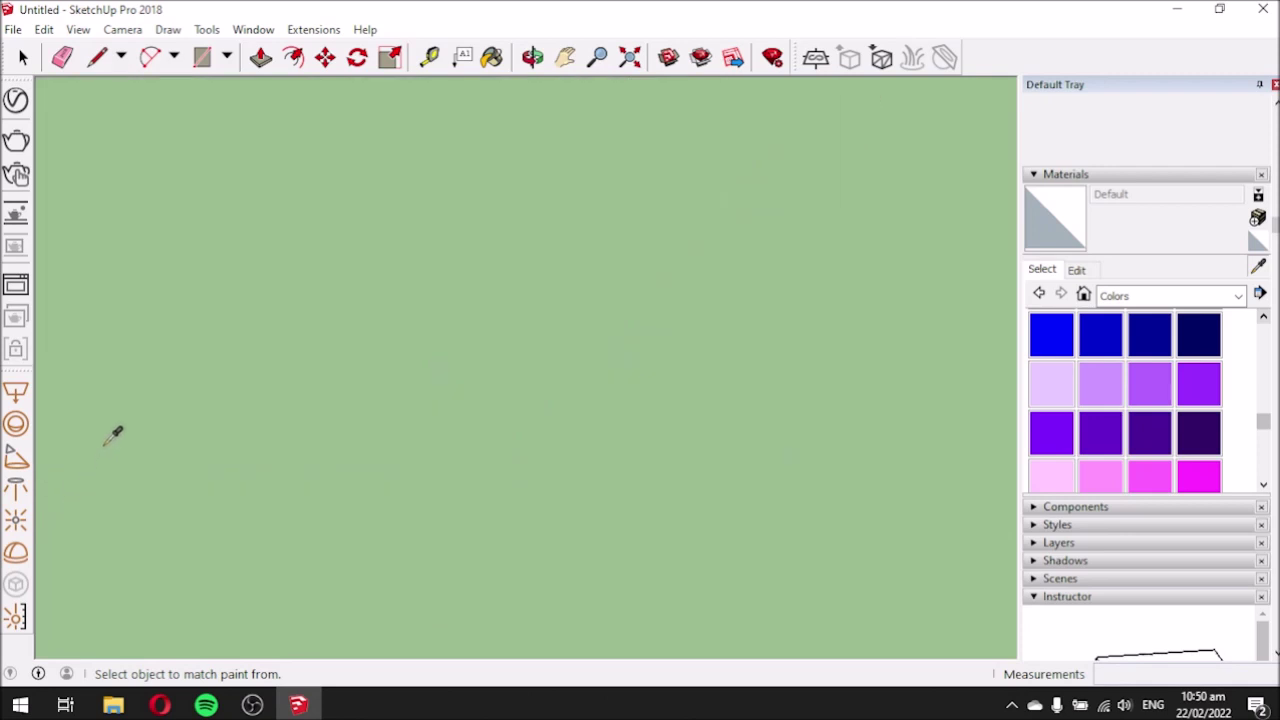
{"action": "scroll", "coordinate": [115, 435], "scroll_direction": "down", "scroll_amount": 3}
{"action": "left_click", "coordinate": [143, 416]}
{"action": "scroll", "coordinate": [125, 430], "scroll_direction": "up", "scroll_amount": 2}
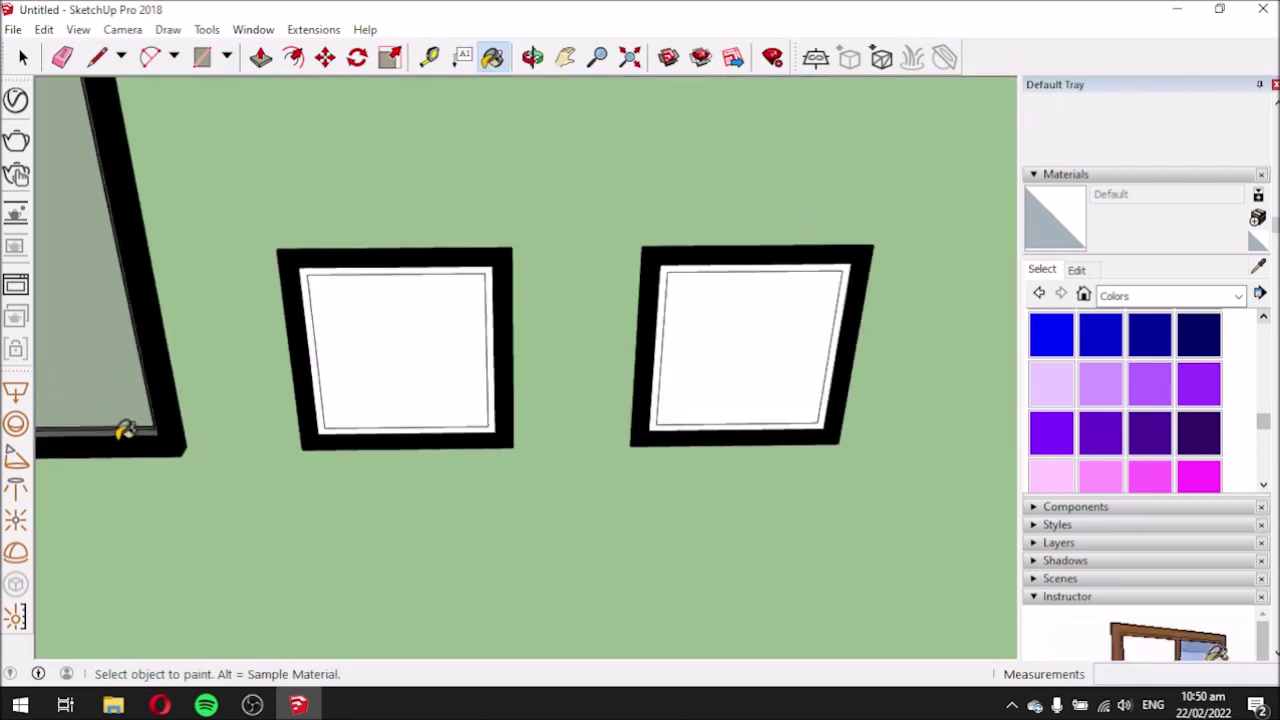
{"action": "scroll", "coordinate": [680, 255], "scroll_direction": "up", "scroll_amount": 4}
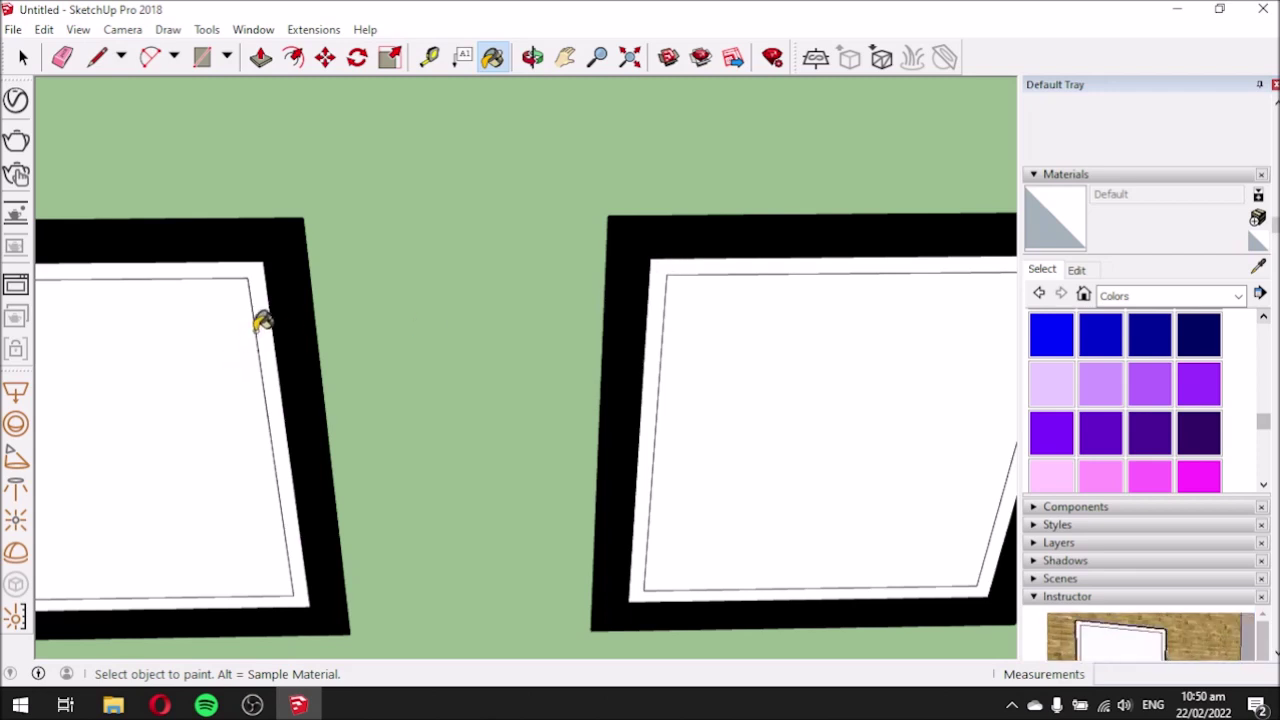
{"action": "scroll", "coordinate": [285, 325], "scroll_direction": "down", "scroll_amount": 6}
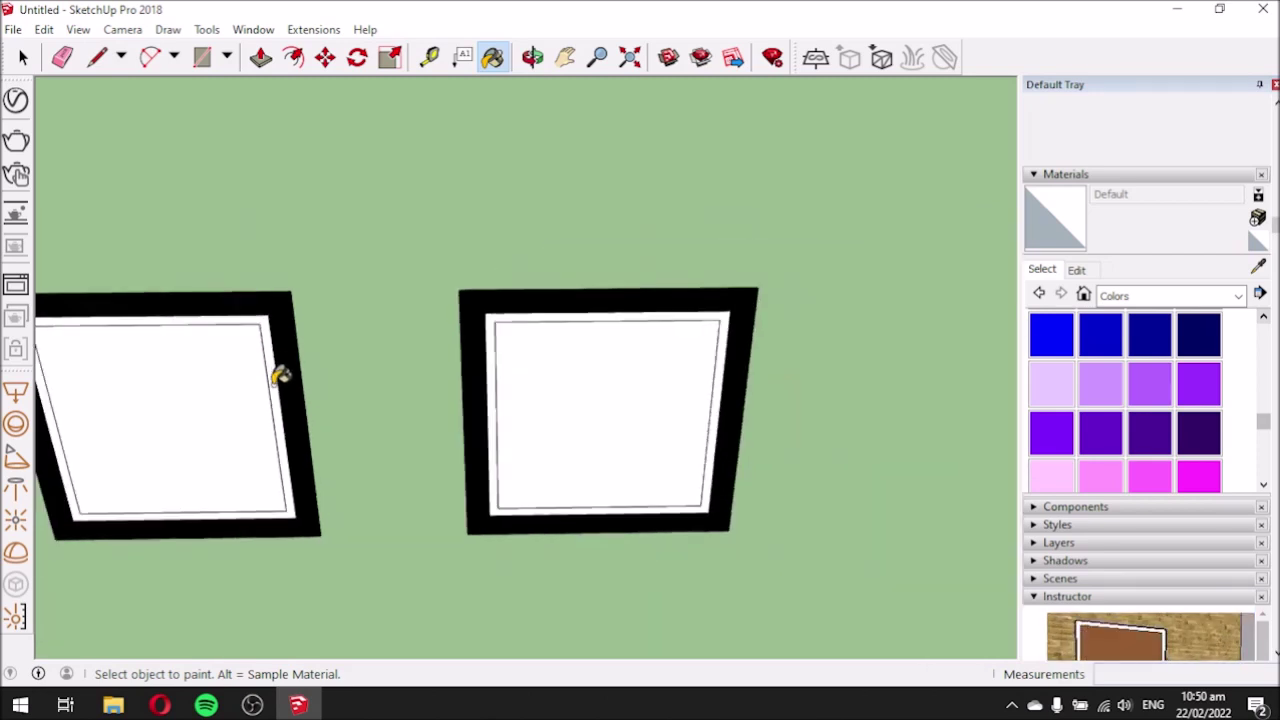
{"action": "scroll", "coordinate": [172, 347], "scroll_direction": "up", "scroll_amount": 3}
{"action": "scroll", "coordinate": [172, 347], "scroll_direction": "up", "scroll_amount": 5}
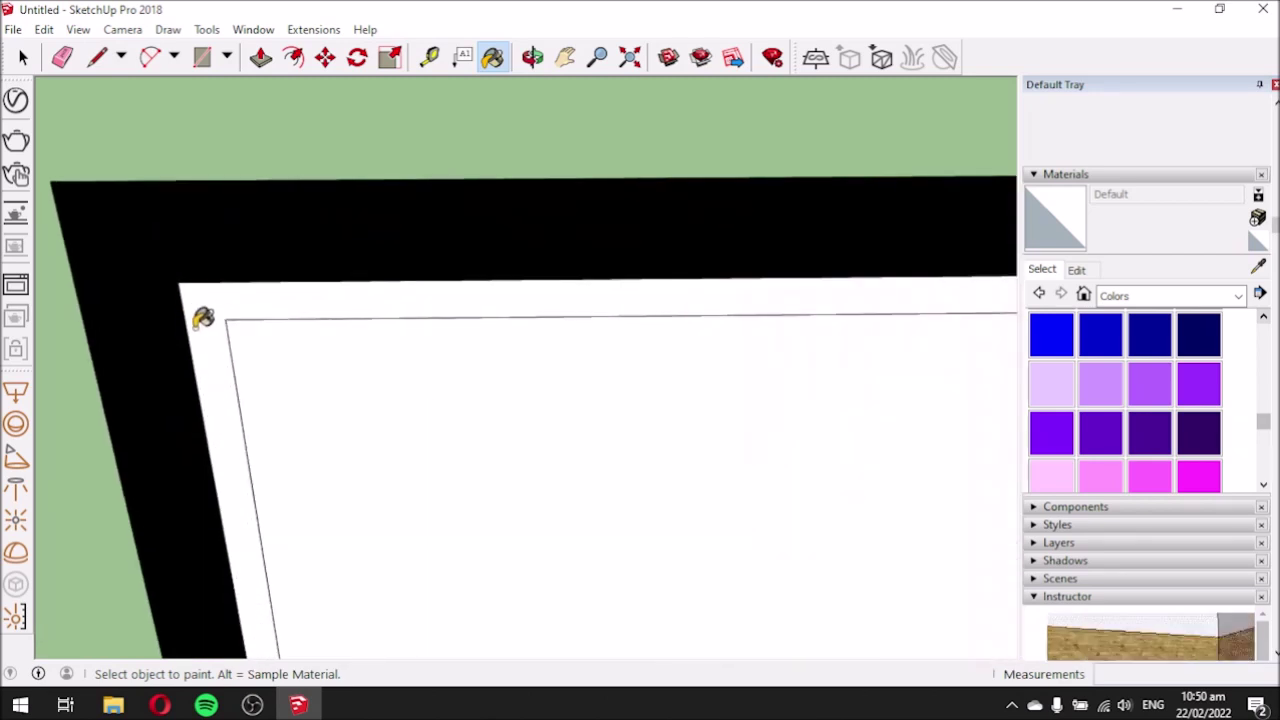
{"action": "middle_click_drag", "start_coordinate": [424, 353], "coordinate": [306, 291]}
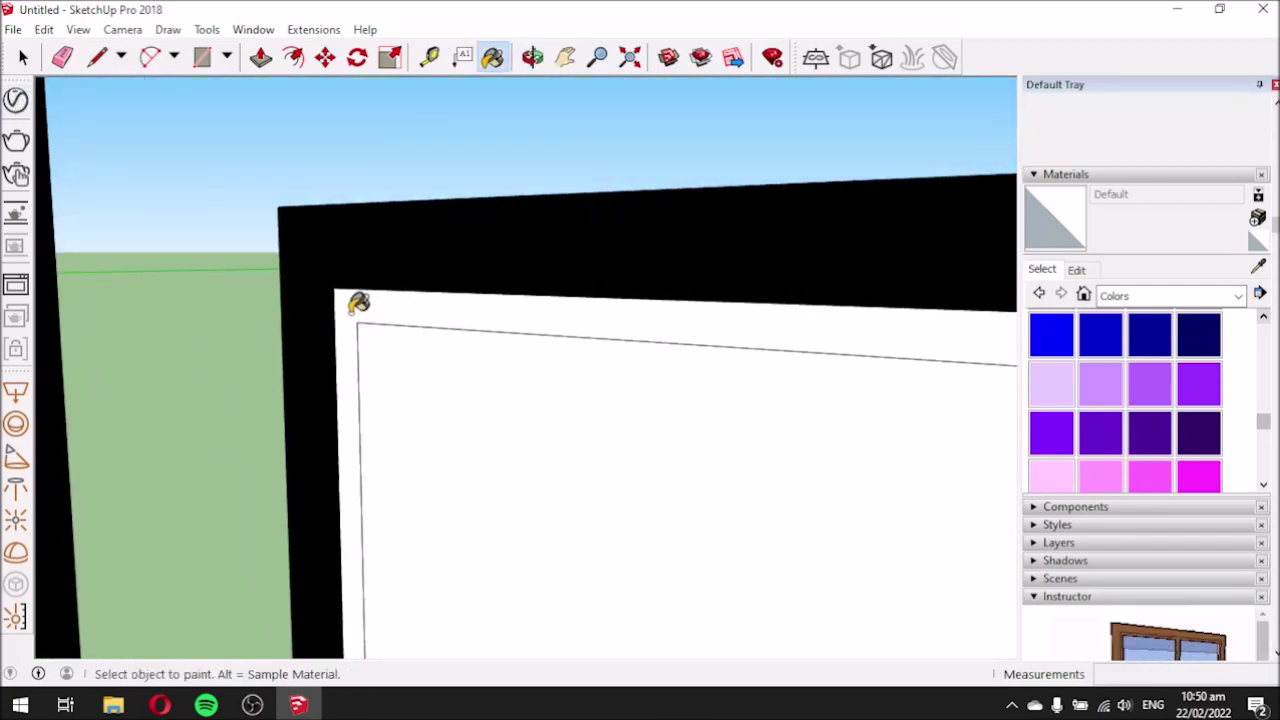
Select the first square window's inner border and bring up the gray shades in the Colors material collection.
{"action": "left_click", "coordinate": [23, 57]}
{"action": "left_click", "coordinate": [345, 328]}
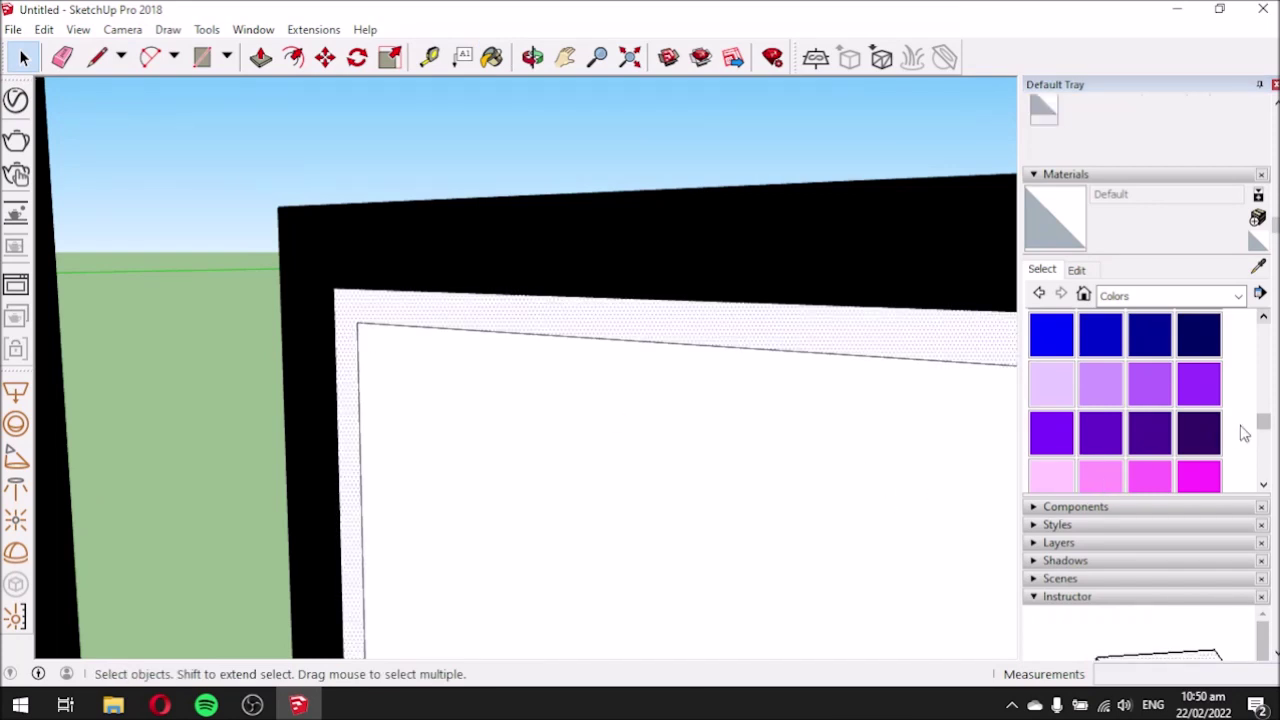
{"action": "left_click_drag", "start_coordinate": [1270, 432], "coordinate": [1273, 464]}
{"action": "scroll", "coordinate": [735, 405], "scroll_direction": "down", "scroll_amount": 2}
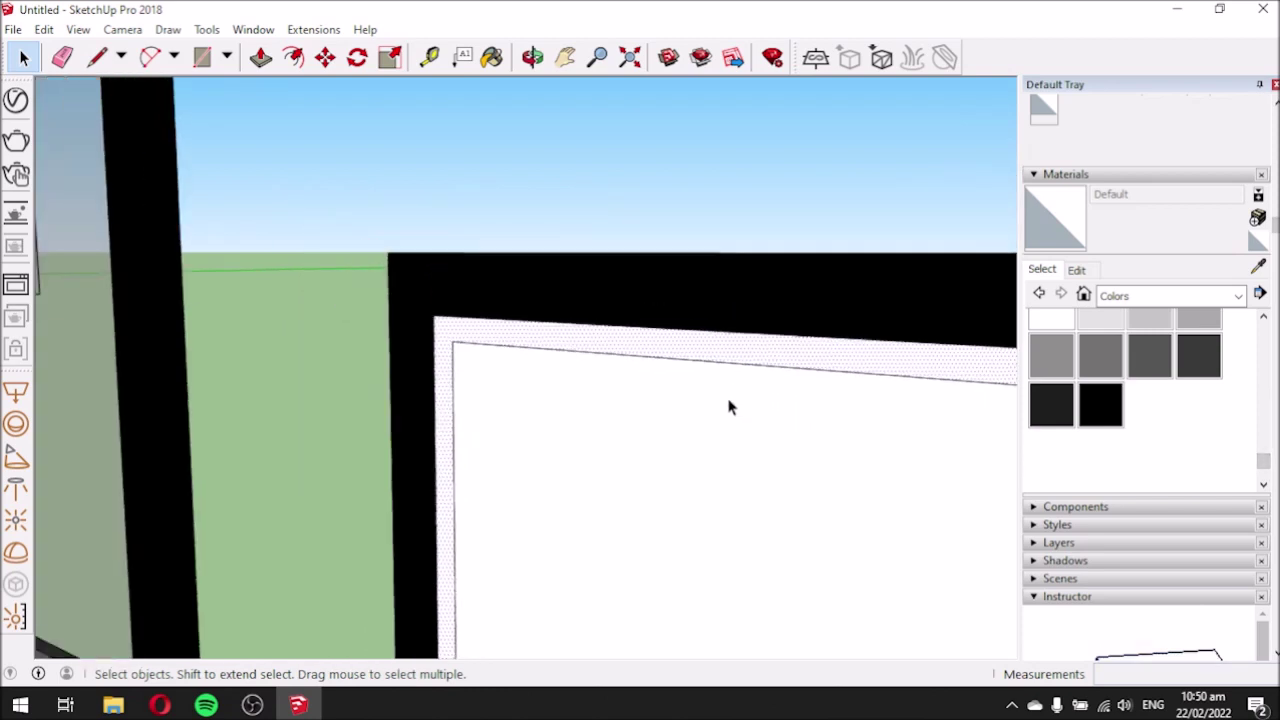
Try to match the paint from the narrow window's frame for the selected inner border.
{"action": "left_click", "coordinate": [1258, 266]}
{"action": "left_click", "coordinate": [178, 623]}
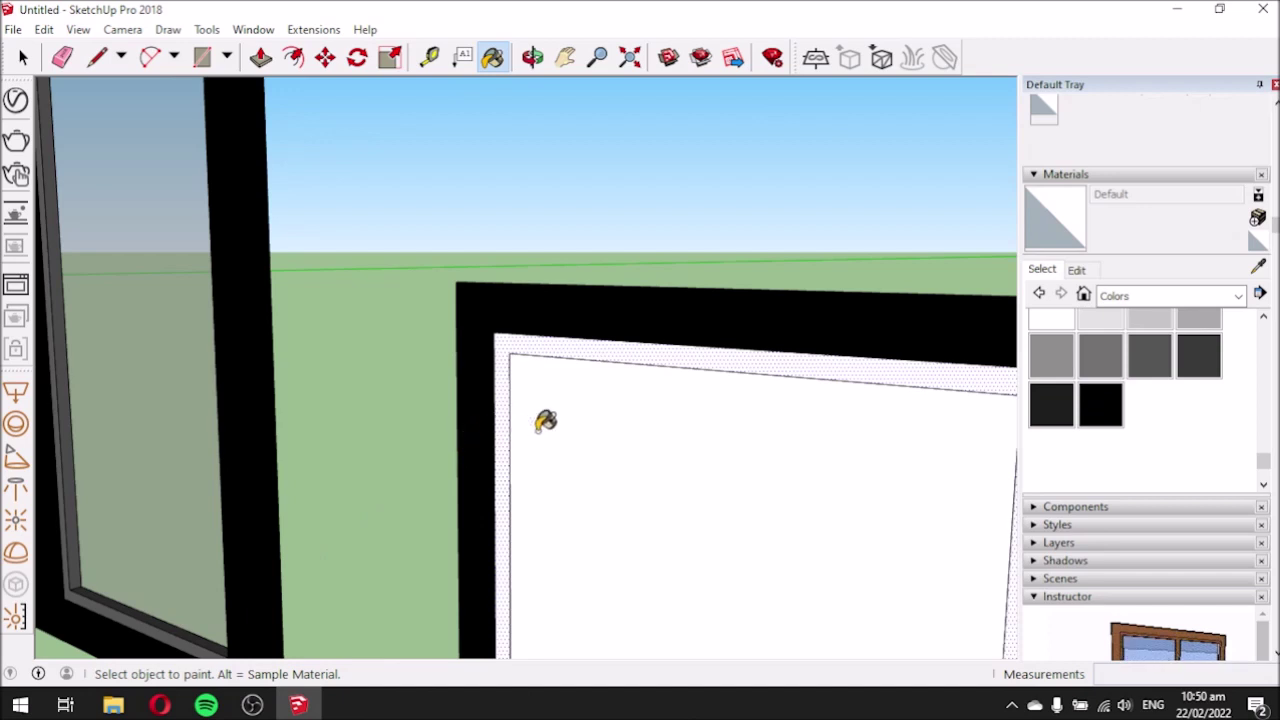
{"action": "middle_click_drag", "start_coordinate": [506, 446], "coordinate": [500, 320]}
{"action": "left_click", "coordinate": [24, 57]}
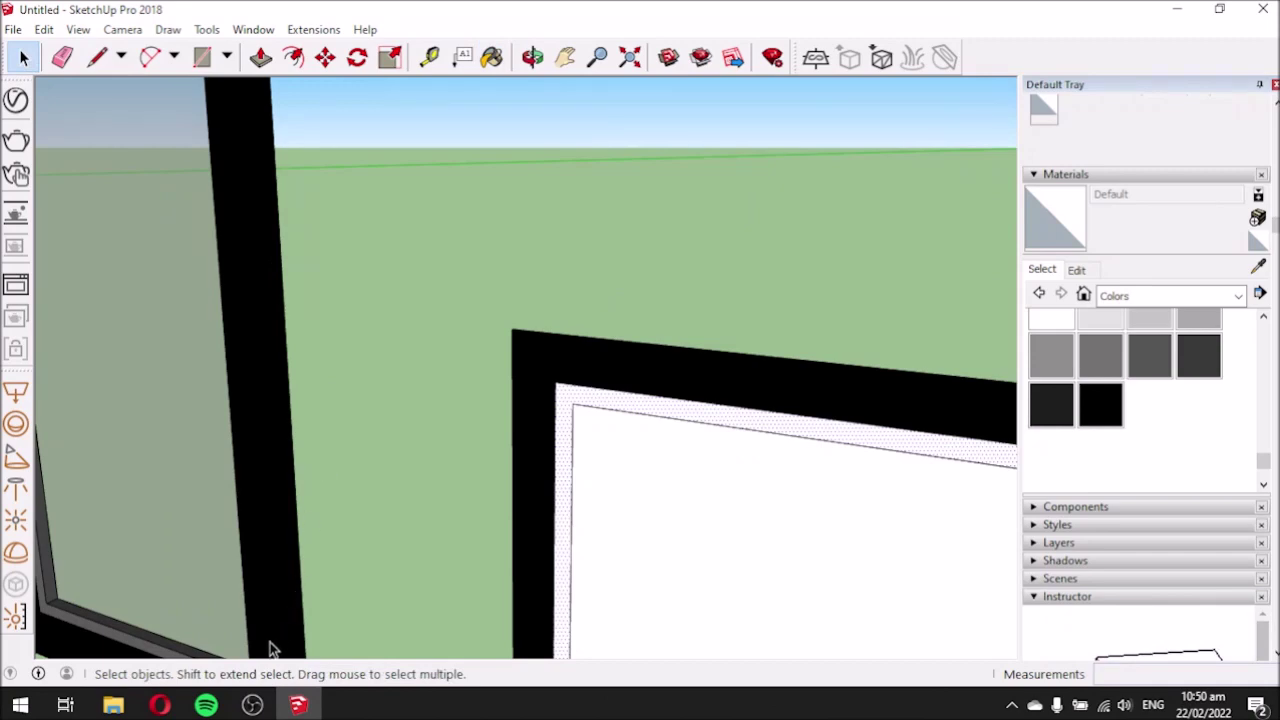
{"action": "left_click", "coordinate": [252, 705]}
{"action": "left_click", "coordinate": [1013, 505]}
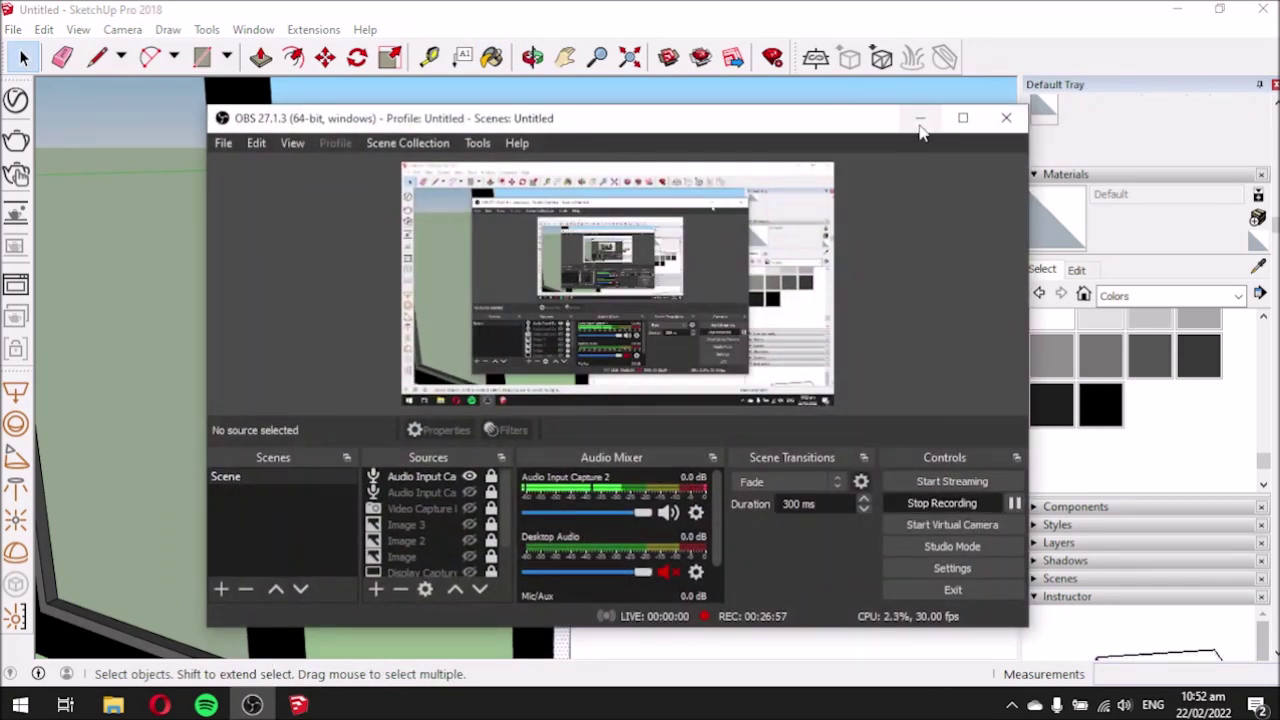
{"action": "left_click", "coordinate": [920, 118]}
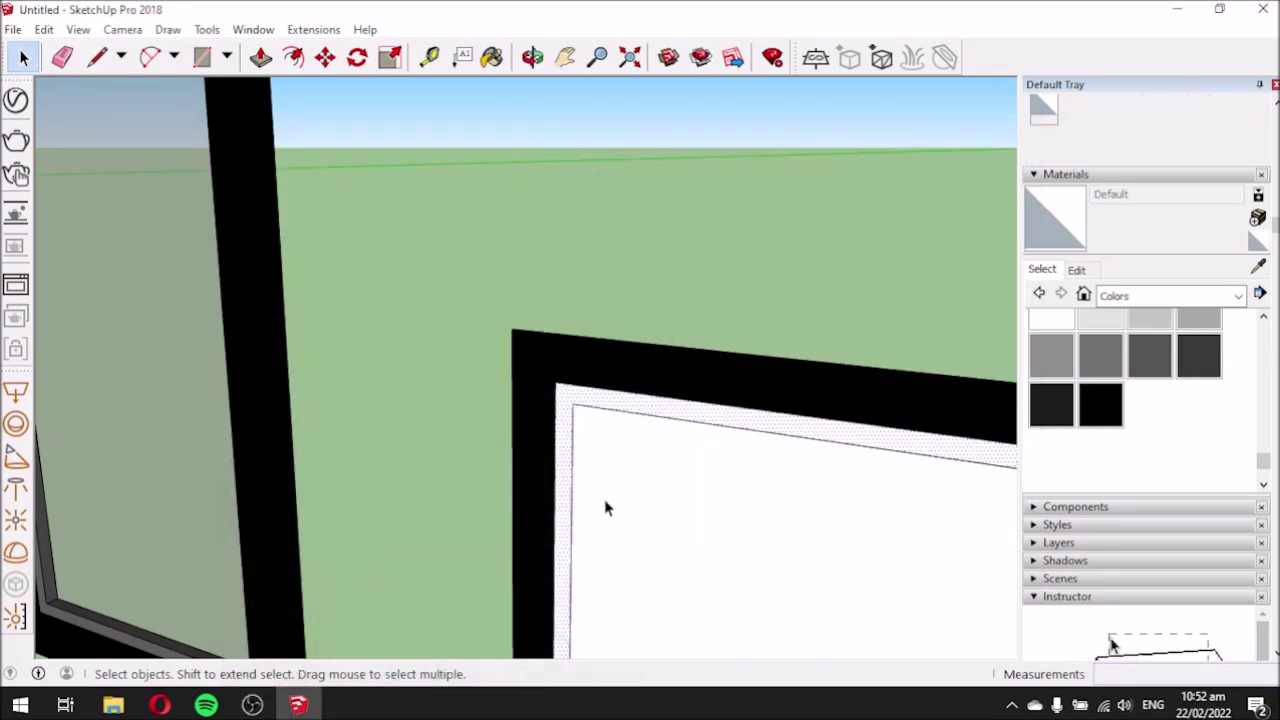
Paint the inner borders of both square windows with dark gray Color M06.
{"action": "scroll", "coordinate": [463, 377], "scroll_direction": "down", "scroll_amount": 6}
{"action": "scroll", "coordinate": [501, 470], "scroll_direction": "up", "scroll_amount": 2}
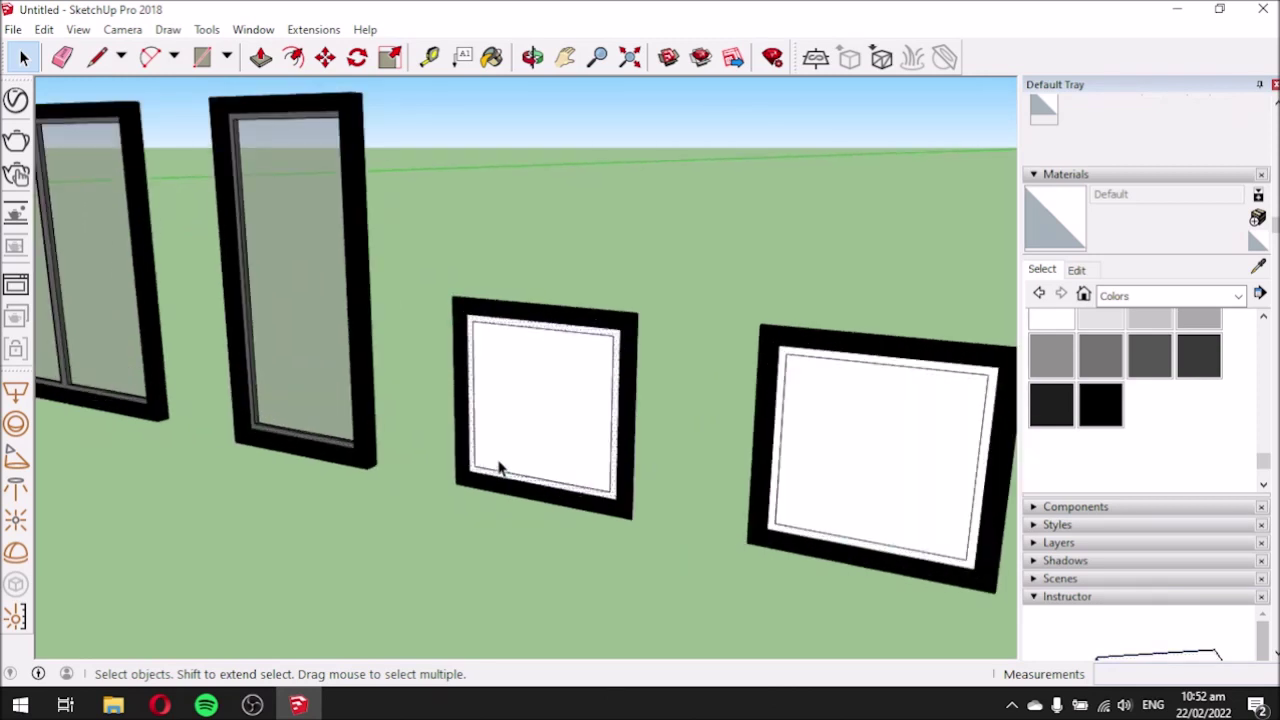
{"action": "scroll", "coordinate": [506, 546], "scroll_direction": "up", "scroll_amount": 1}
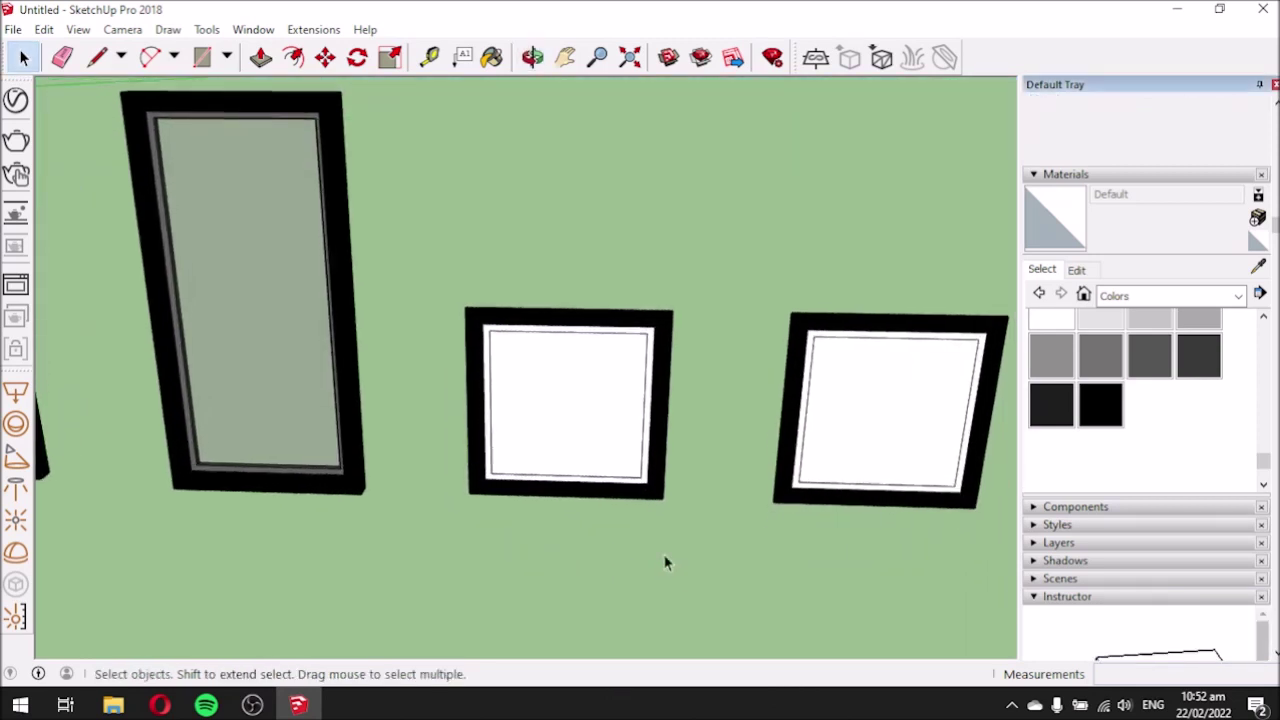
{"action": "scroll", "coordinate": [562, 378], "scroll_direction": "up", "scroll_amount": 3}
{"action": "left_click", "coordinate": [462, 346]}
{"action": "middle_click_drag", "start_coordinate": [508, 406], "coordinate": [545, 360]}
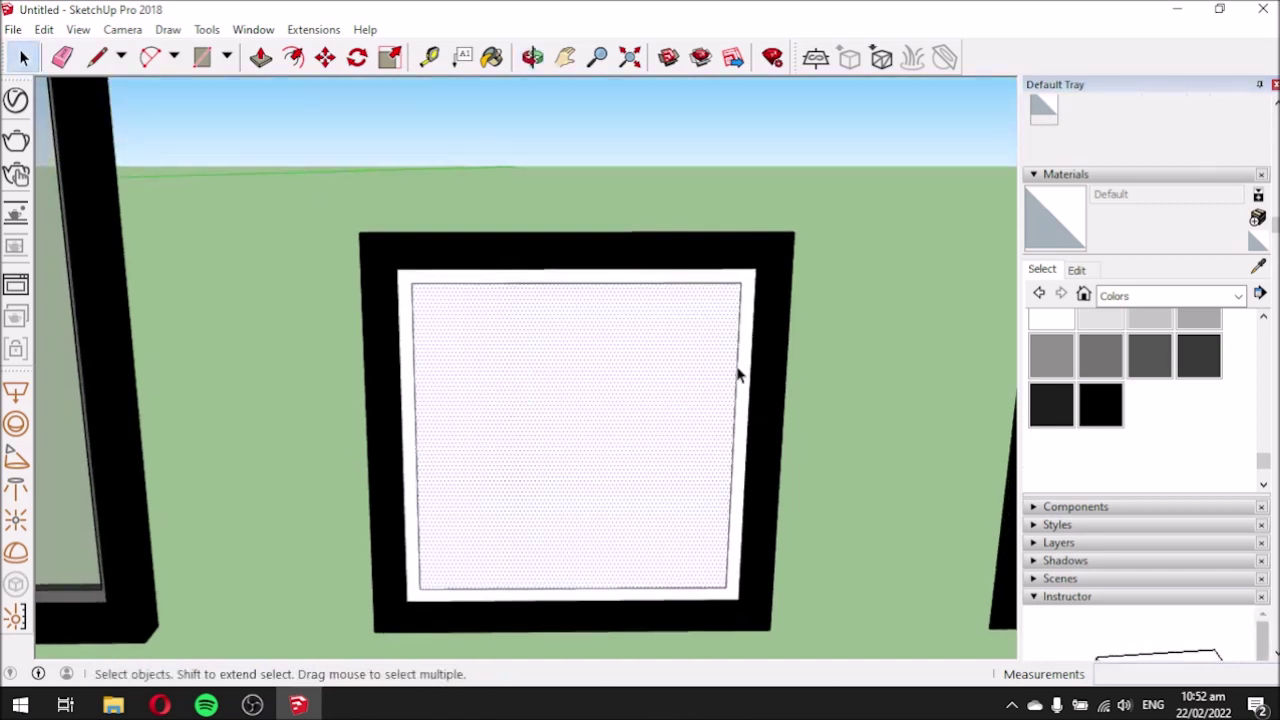
{"action": "left_click", "coordinate": [491, 57]}
{"action": "left_click", "coordinate": [1152, 354]}
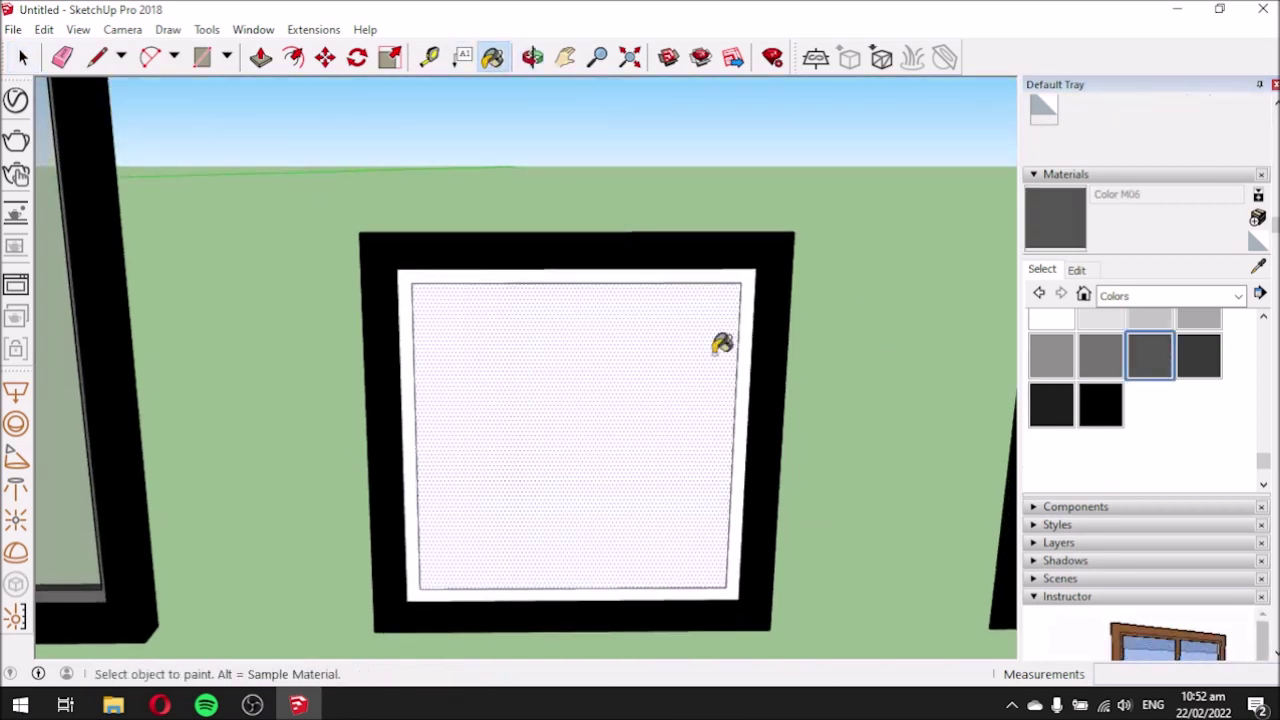
{"action": "left_click", "coordinate": [563, 270]}
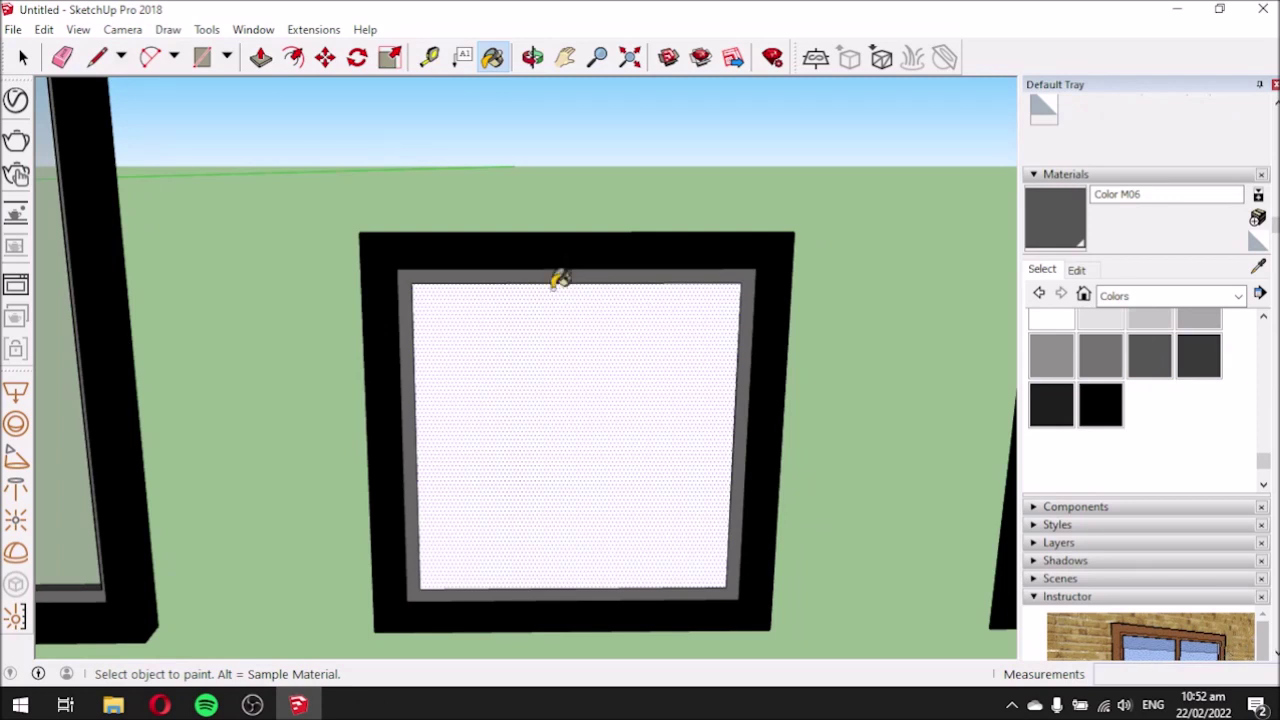
{"action": "scroll", "coordinate": [437, 334], "scroll_direction": "down", "scroll_amount": 3}
{"action": "scroll", "coordinate": [830, 300], "scroll_direction": "up", "scroll_amount": 2}
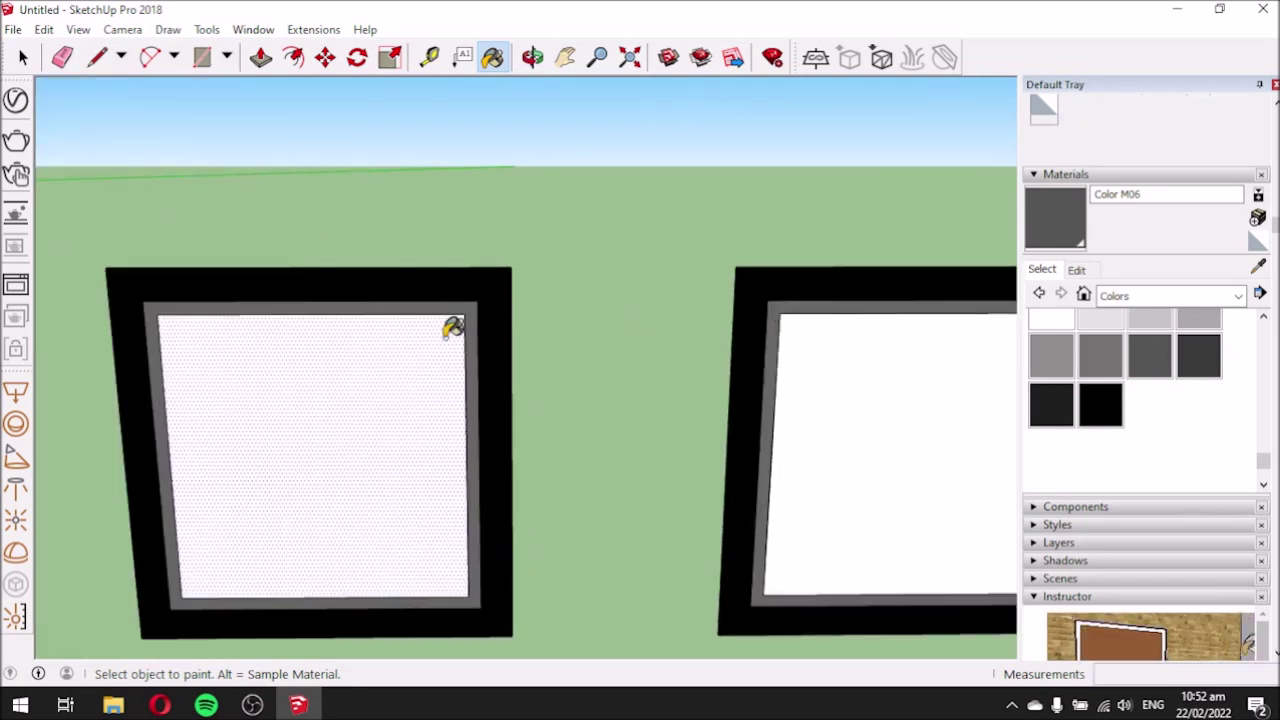
Delete the white pane face from the first square window.
{"action": "left_click", "coordinate": [24, 58]}
{"action": "left_click", "coordinate": [24, 58]}
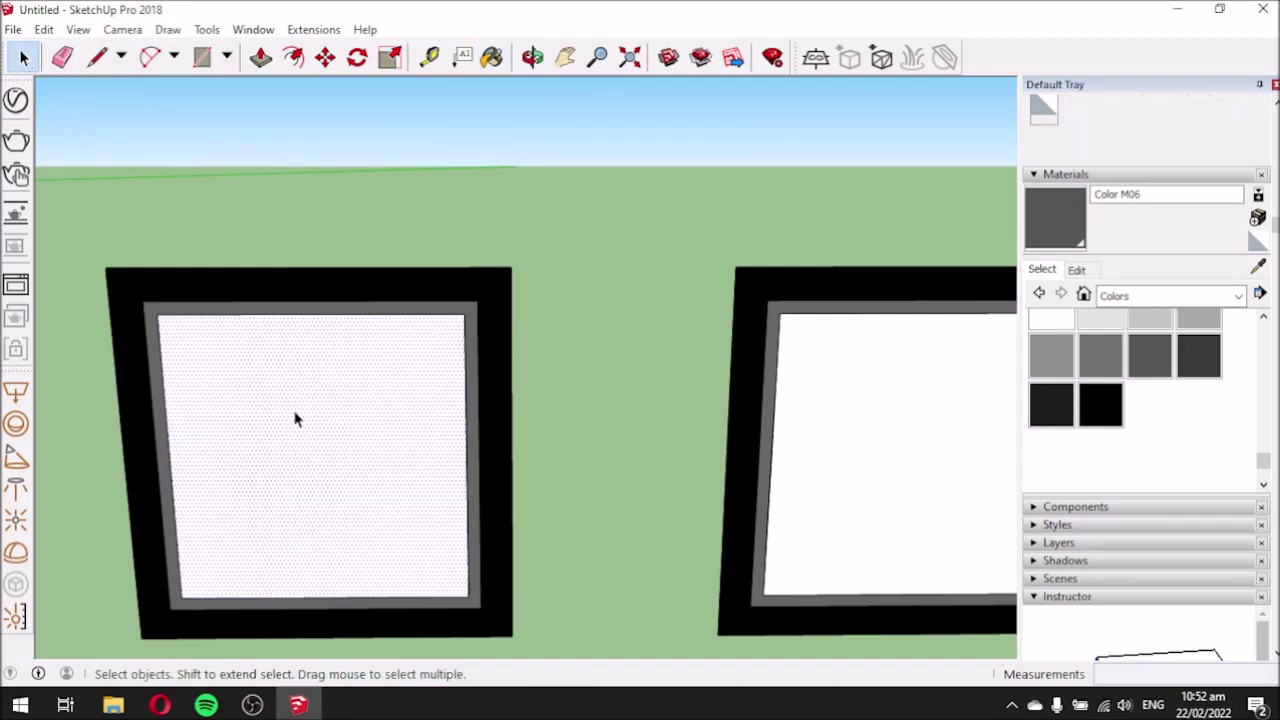
{"action": "key", "text": "Delete"}
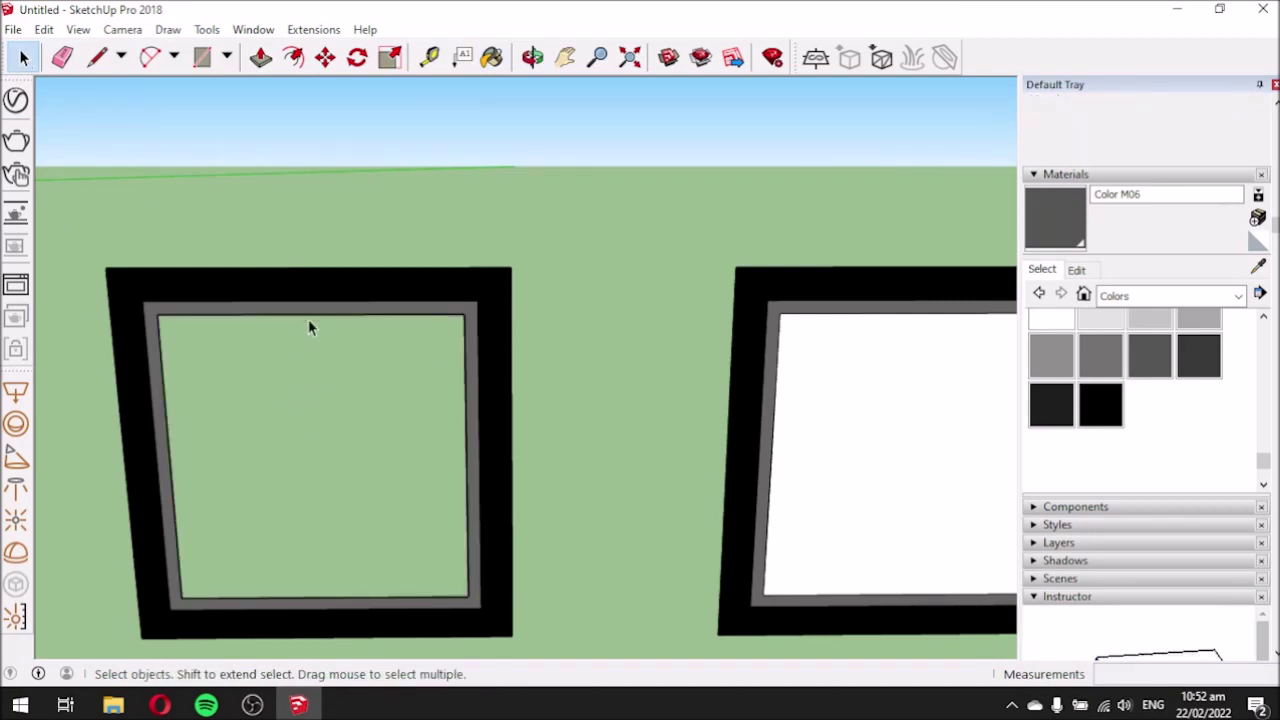
Erase the inner border's inside edges on the first square window and delete the gray face within the black frame.
{"action": "left_click", "coordinate": [62, 57]}
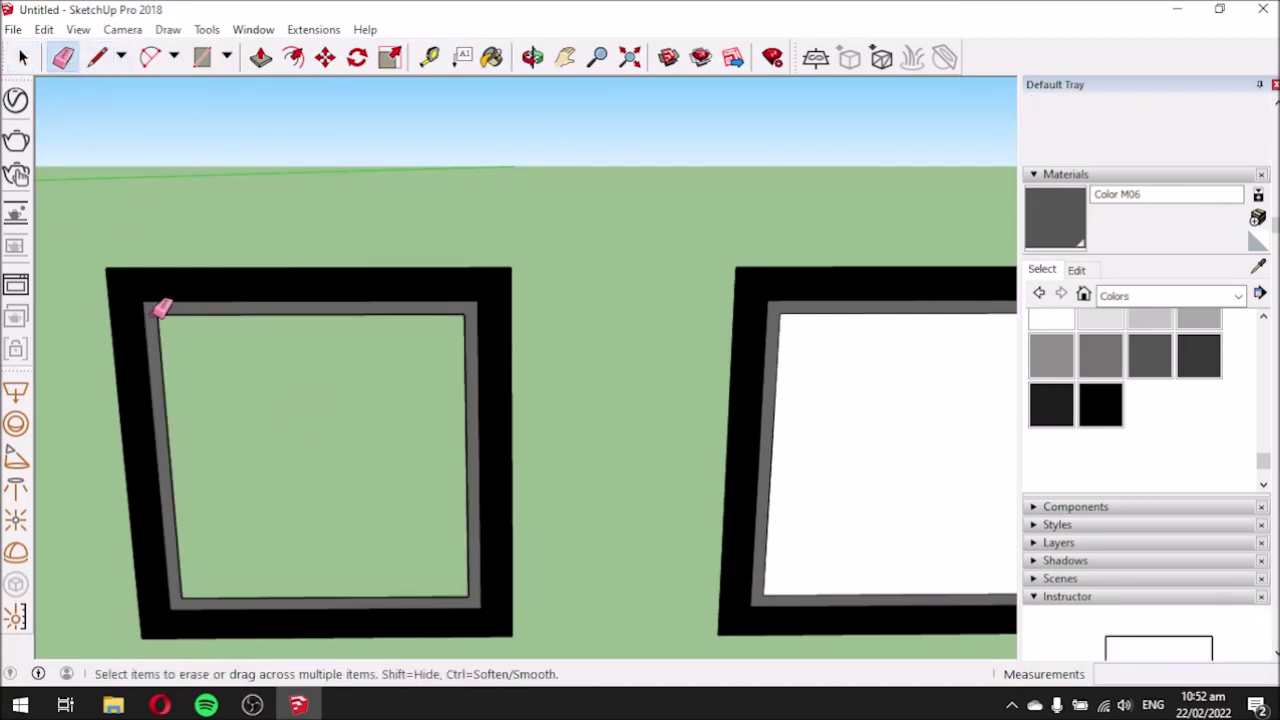
{"action": "left_click", "coordinate": [165, 308]}
{"action": "left_click", "coordinate": [288, 597]}
{"action": "left_click", "coordinate": [470, 565]}
{"action": "key", "text": "space"}
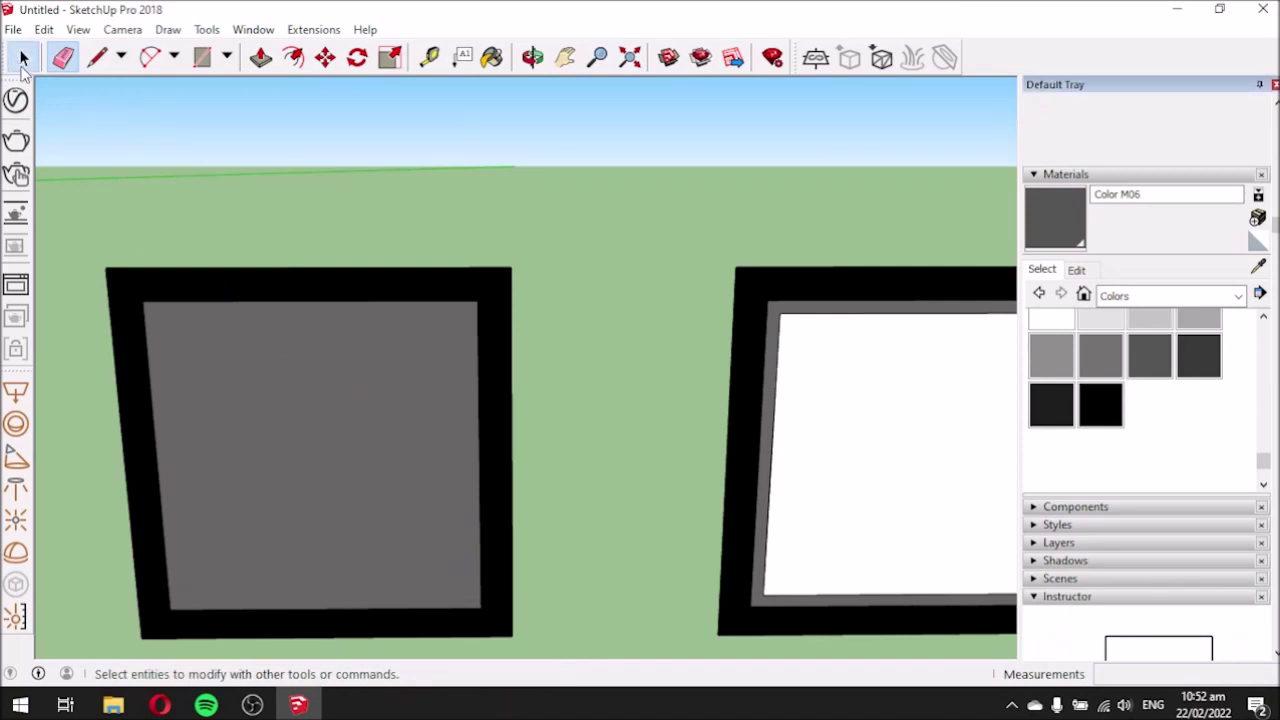
{"action": "key", "text": "Delete"}
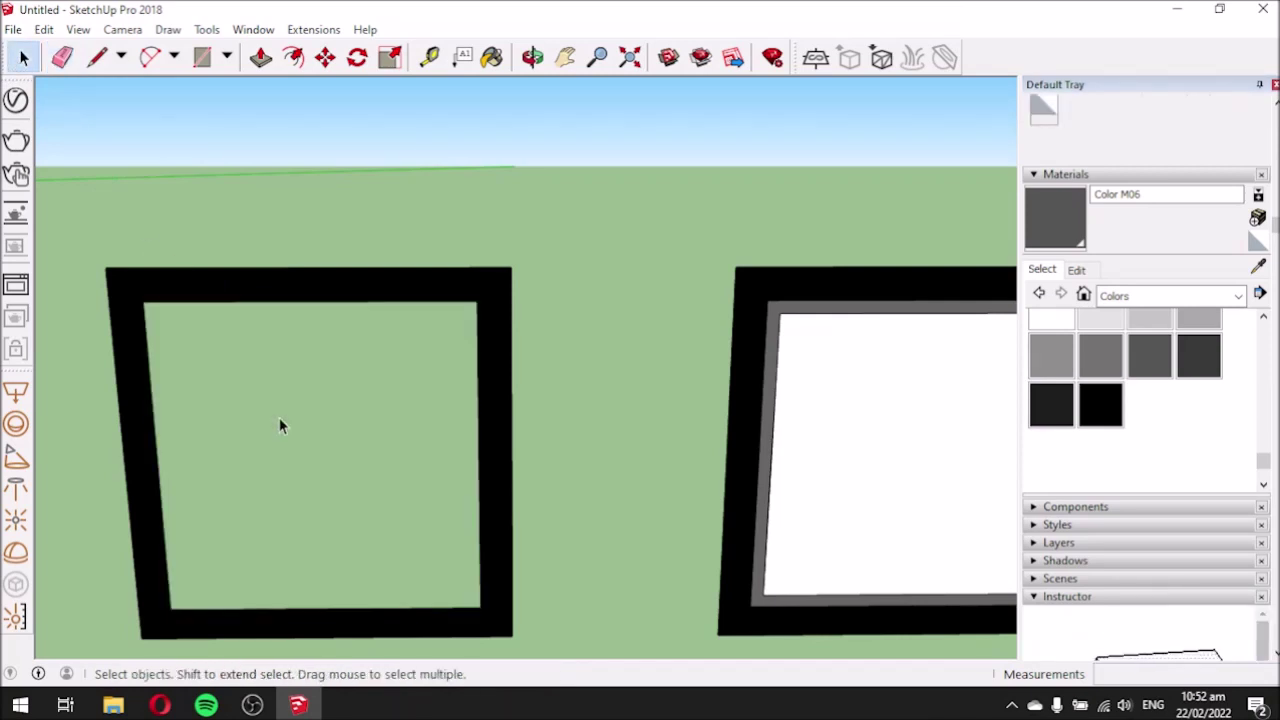
Extrude the first square window's black frame by 0.05 m with Push/Pull.
{"action": "middle_click_drag", "start_coordinate": [337, 417], "coordinate": [416, 497]}
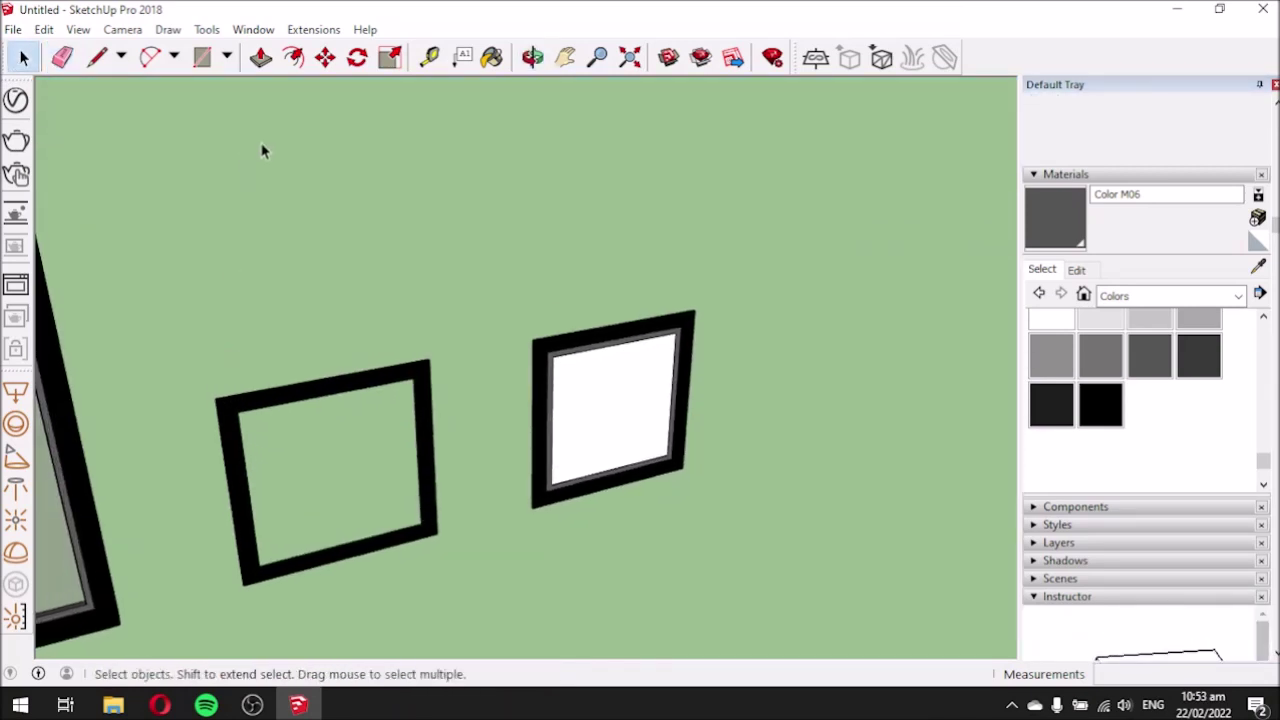
{"action": "left_click", "coordinate": [259, 57]}
{"action": "left_click_drag", "start_coordinate": [228, 417], "coordinate": [242, 435]}
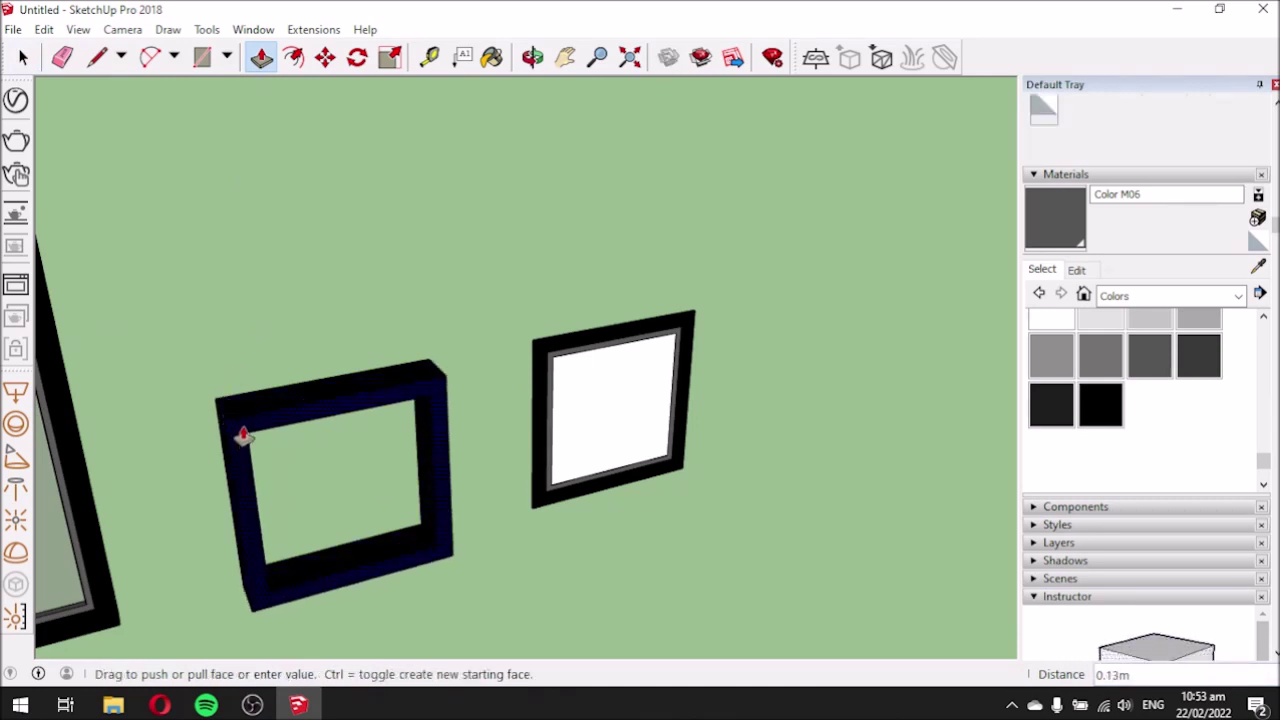
{"action": "type", "text": ".05"}
{"action": "key", "text": "Return"}
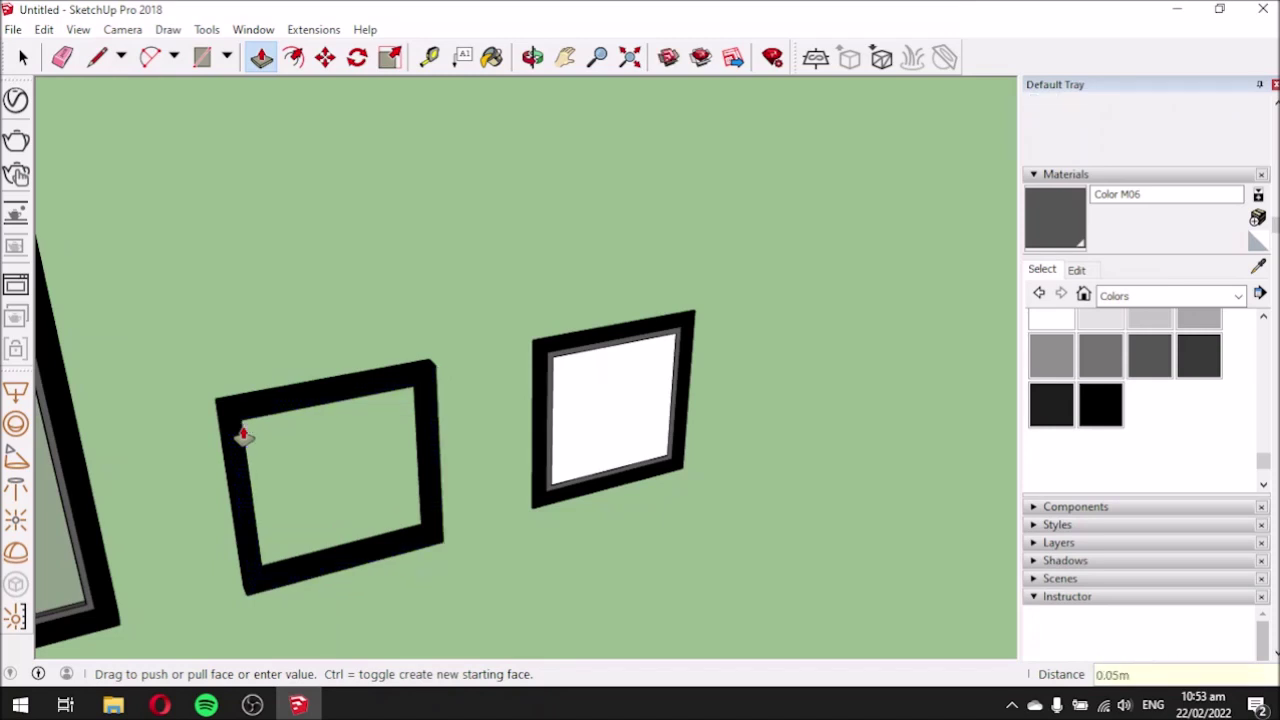
Erase the black outer border of the second square window, keeping only its gray inner border and white pane.
{"action": "scroll", "coordinate": [674, 394], "scroll_direction": "up", "scroll_amount": 4}
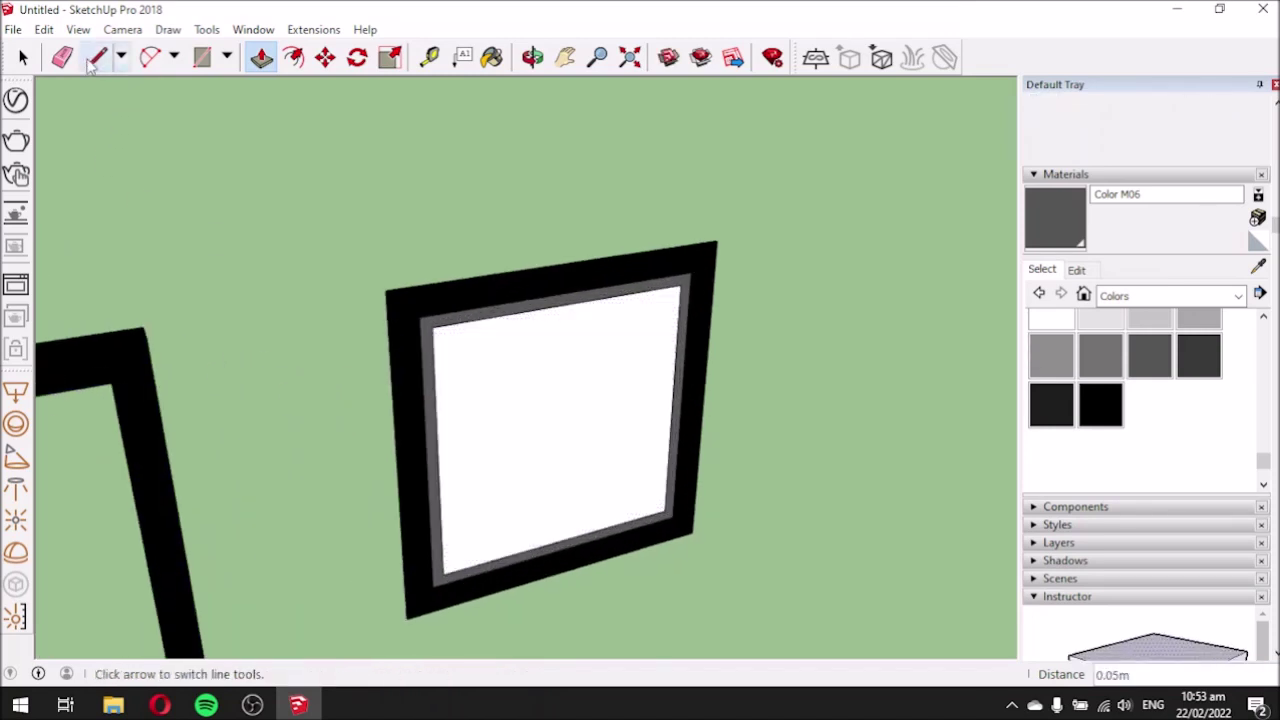
{"action": "left_click", "coordinate": [63, 58]}
{"action": "left_click_drag", "start_coordinate": [403, 277], "coordinate": [368, 312]}
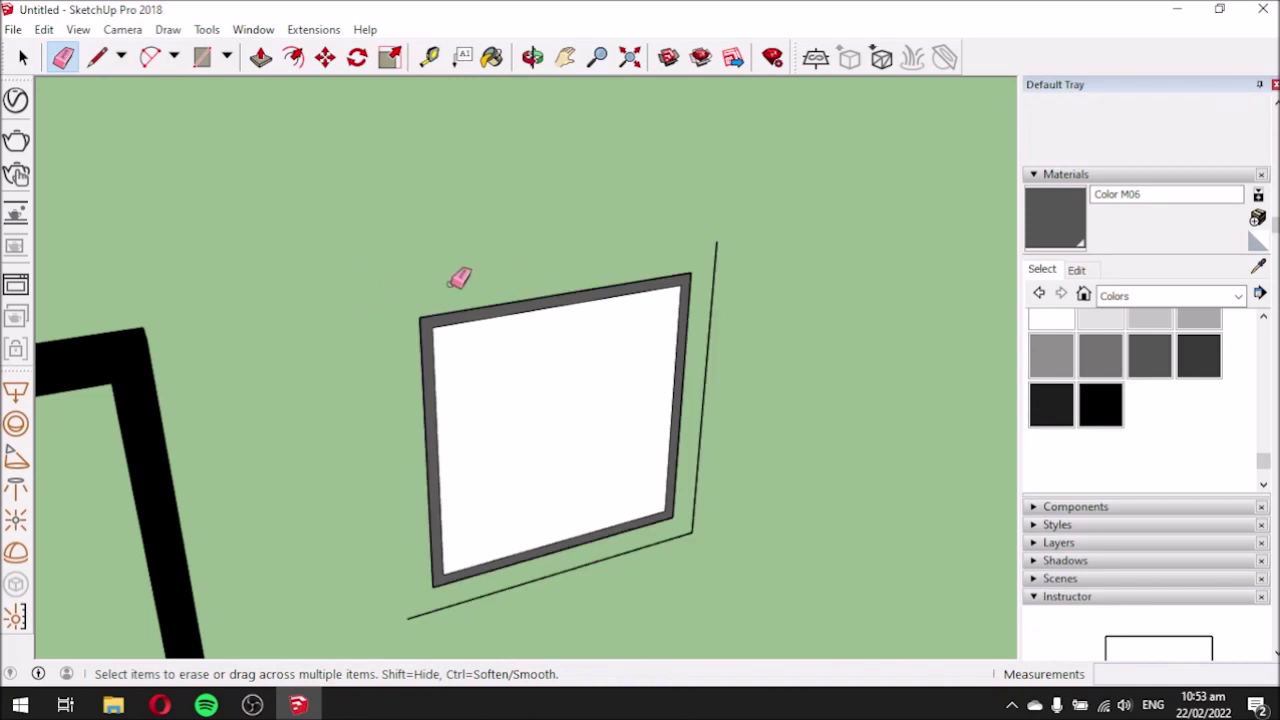
{"action": "left_click_drag", "start_coordinate": [726, 274], "coordinate": [706, 509]}
{"action": "left_click", "coordinate": [685, 537]}
{"action": "scroll", "coordinate": [450, 332], "scroll_direction": "up", "scroll_amount": 6}
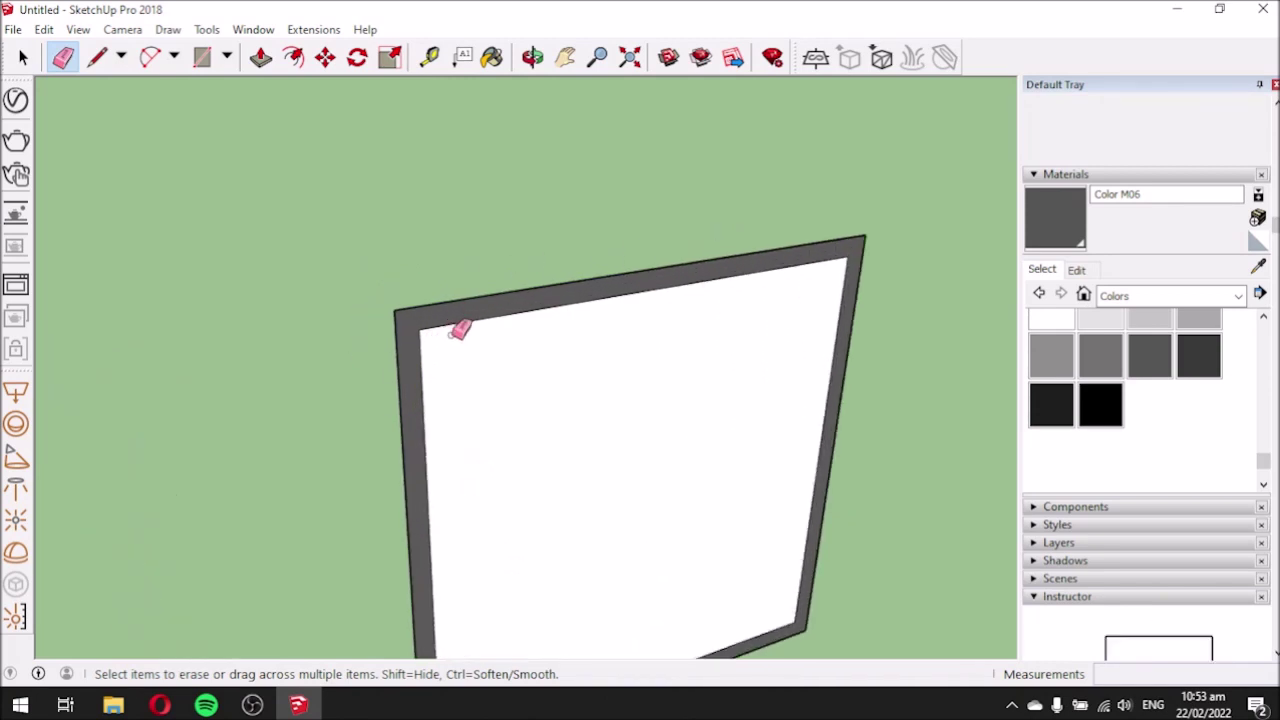
{"action": "middle_click_drag", "start_coordinate": [466, 331], "coordinate": [382, 347]}
{"action": "scroll", "coordinate": [382, 347], "scroll_direction": "down", "scroll_amount": 6}
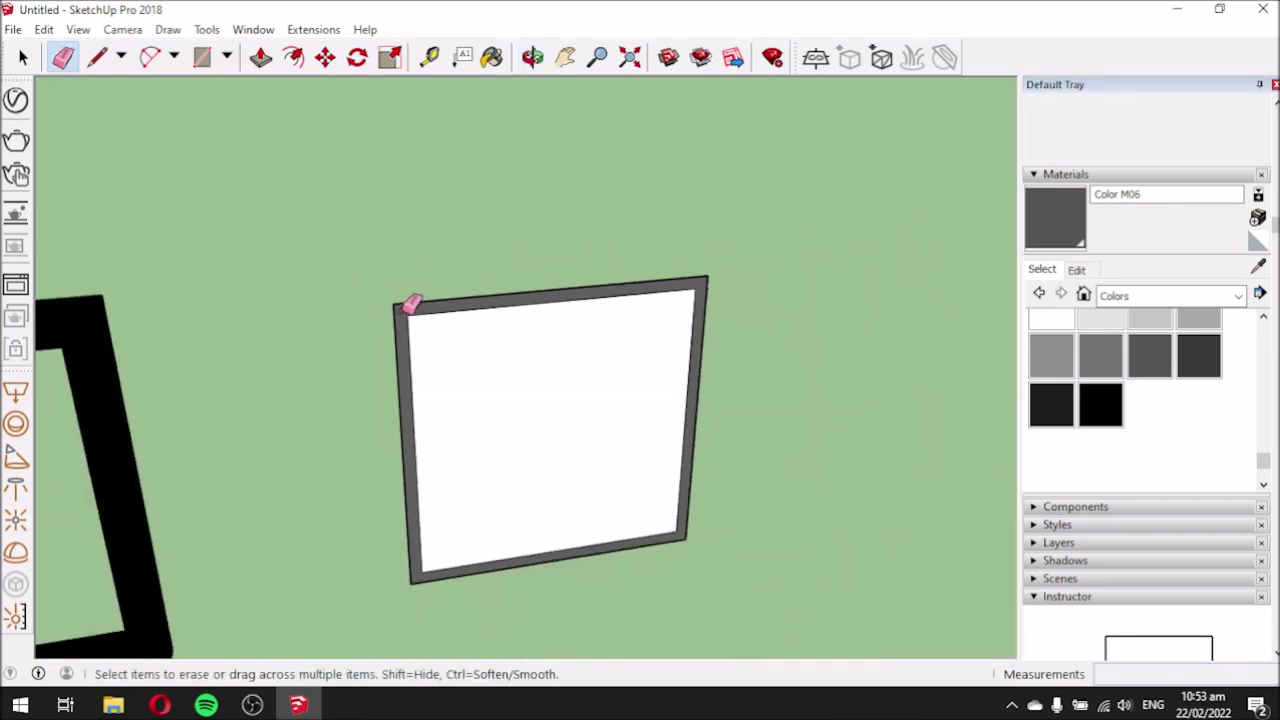
Extrude the second square window's gray frame by 0.02 m with Push/Pull.
{"action": "left_click", "coordinate": [259, 59]}
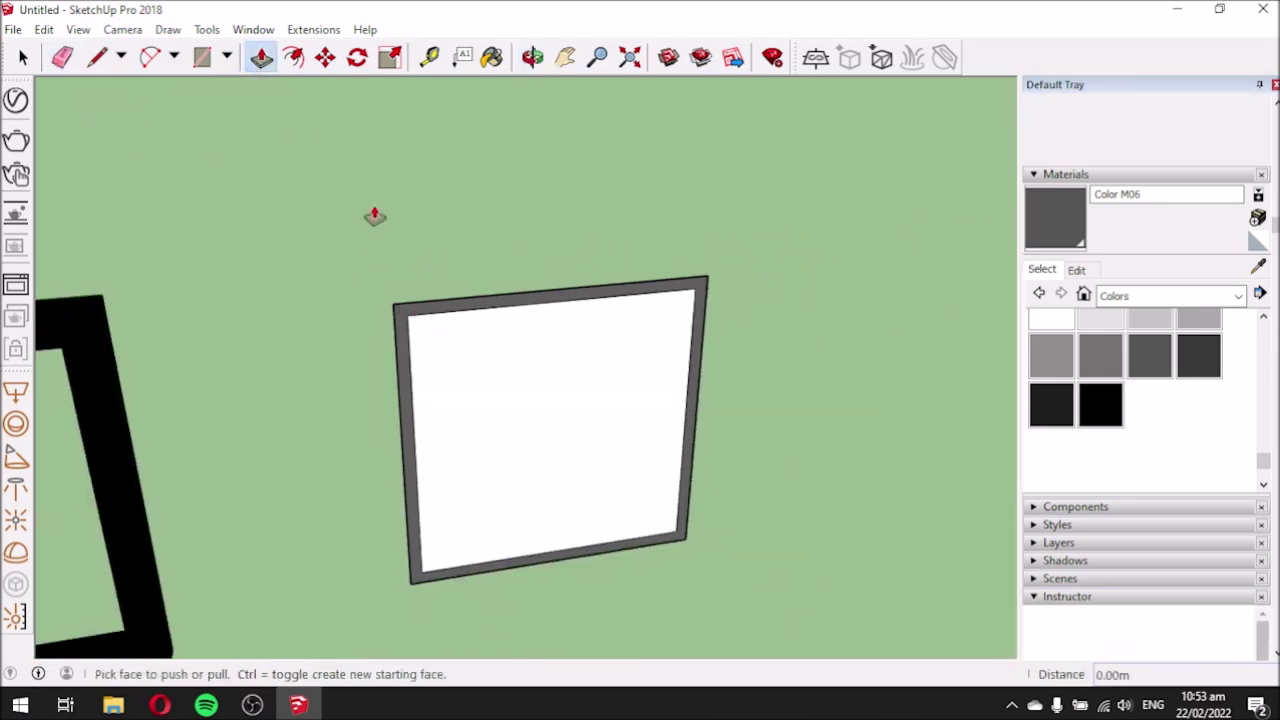
{"action": "left_click", "coordinate": [409, 323]}
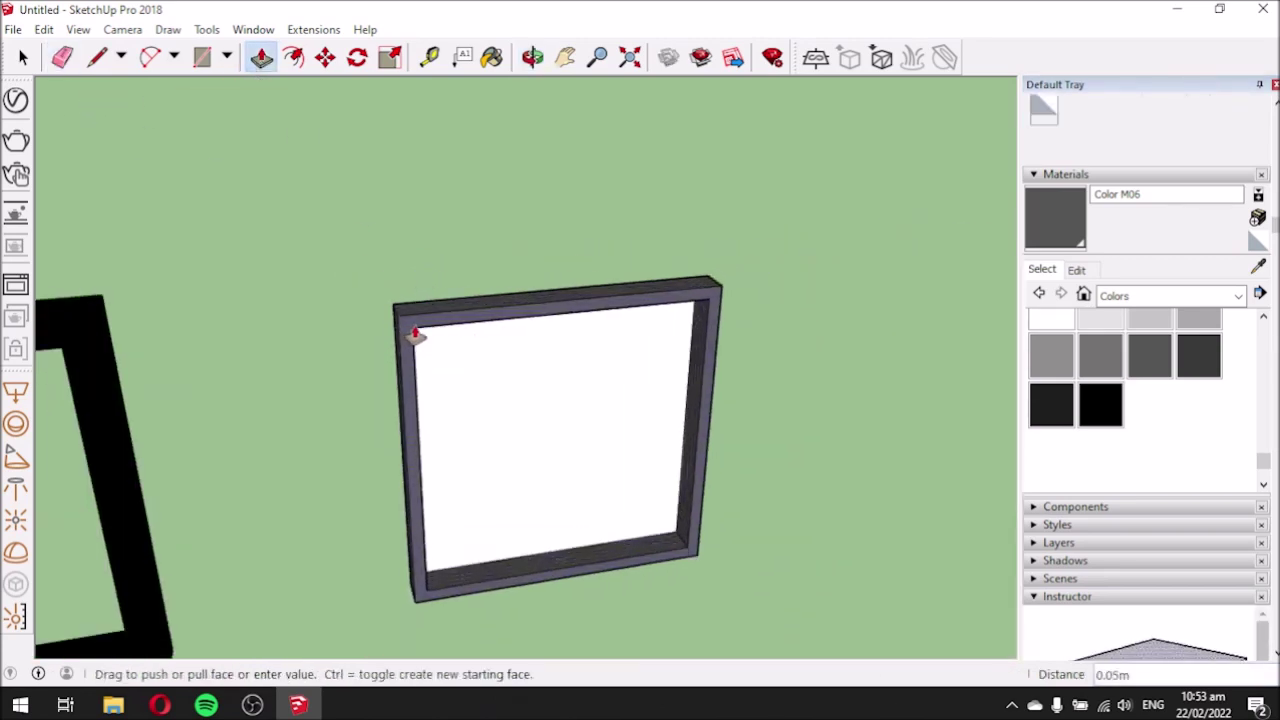
{"action": "type", "text": ".02"}
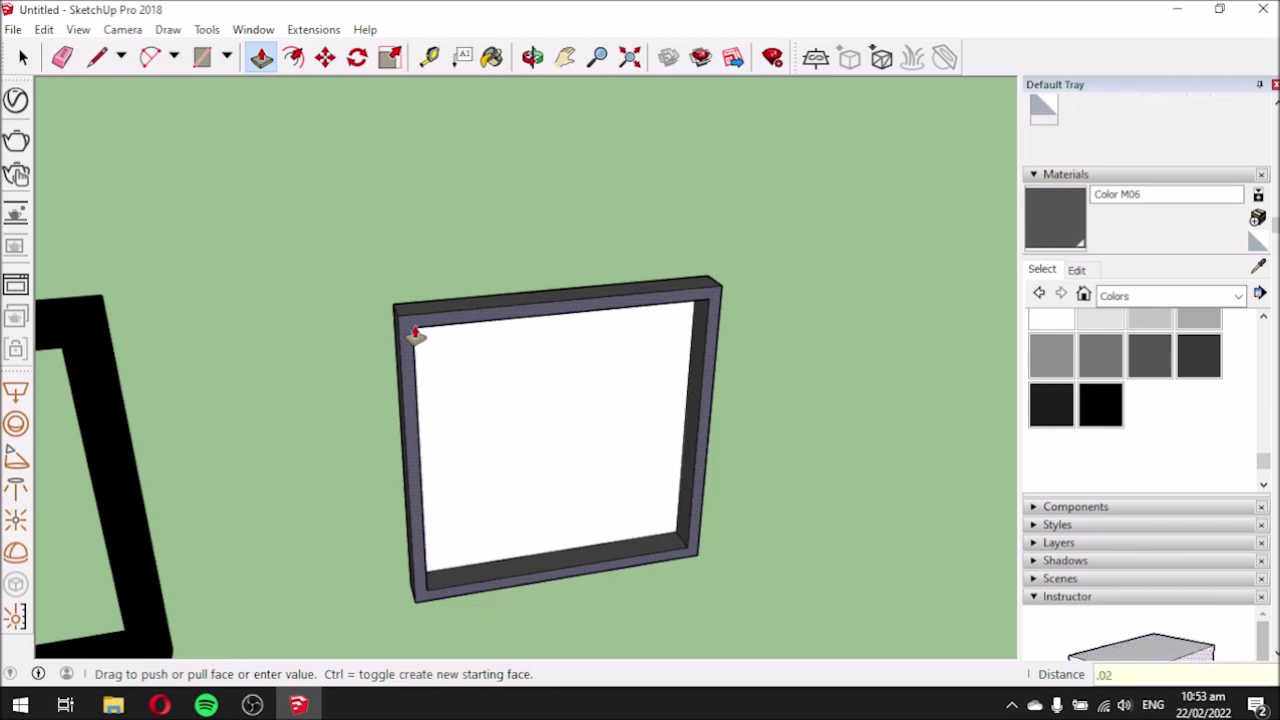
{"action": "key", "text": "Return"}
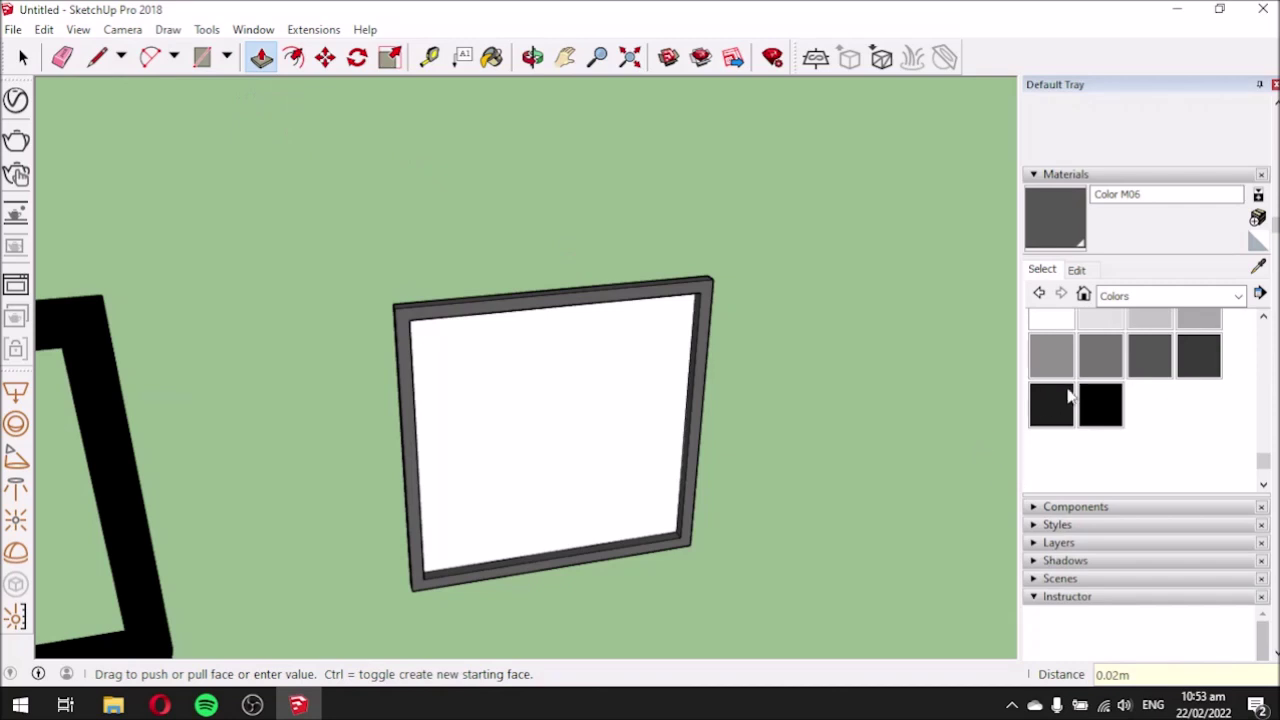
Sample Translucent Glass Gray from the tall window's pane and paint the second square window's white pane with it.
{"action": "scroll", "coordinate": [571, 394], "scroll_direction": "down", "scroll_amount": 3}
{"action": "scroll", "coordinate": [571, 394], "scroll_direction": "up", "scroll_amount": 3}
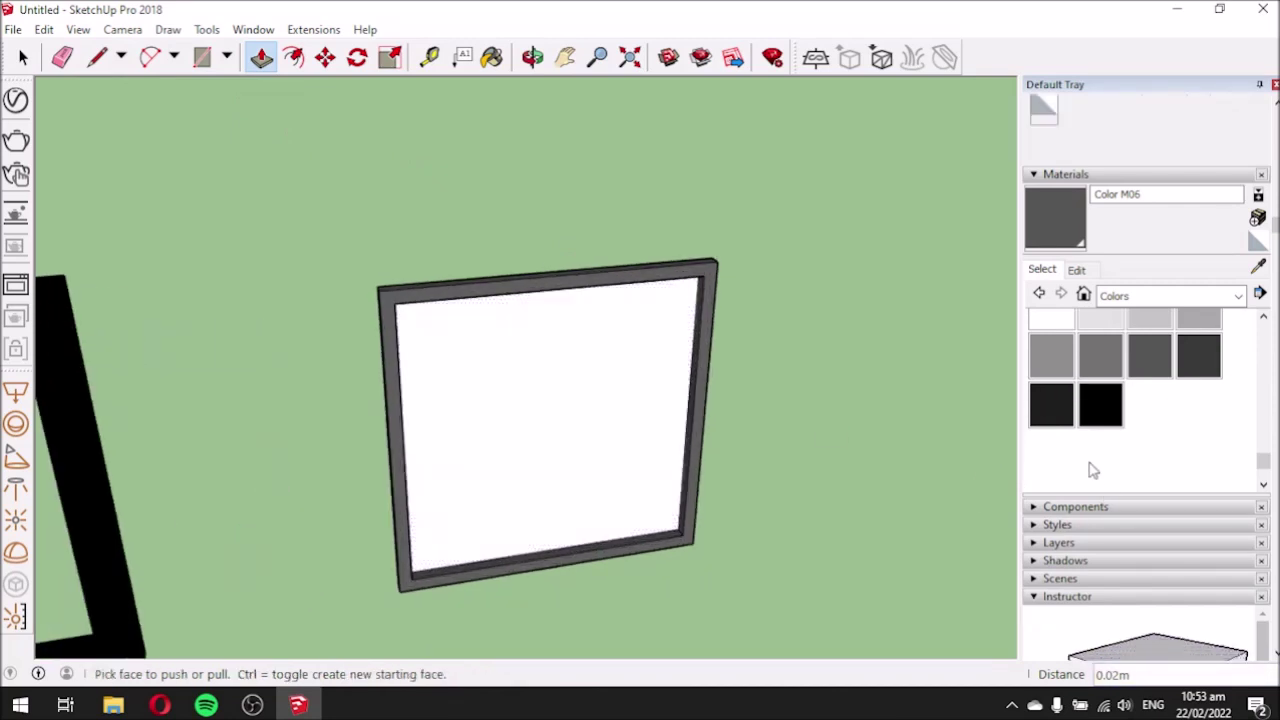
{"action": "scroll", "coordinate": [423, 451], "scroll_direction": "down", "scroll_amount": 4}
{"action": "scroll", "coordinate": [189, 451], "scroll_direction": "up", "scroll_amount": 3}
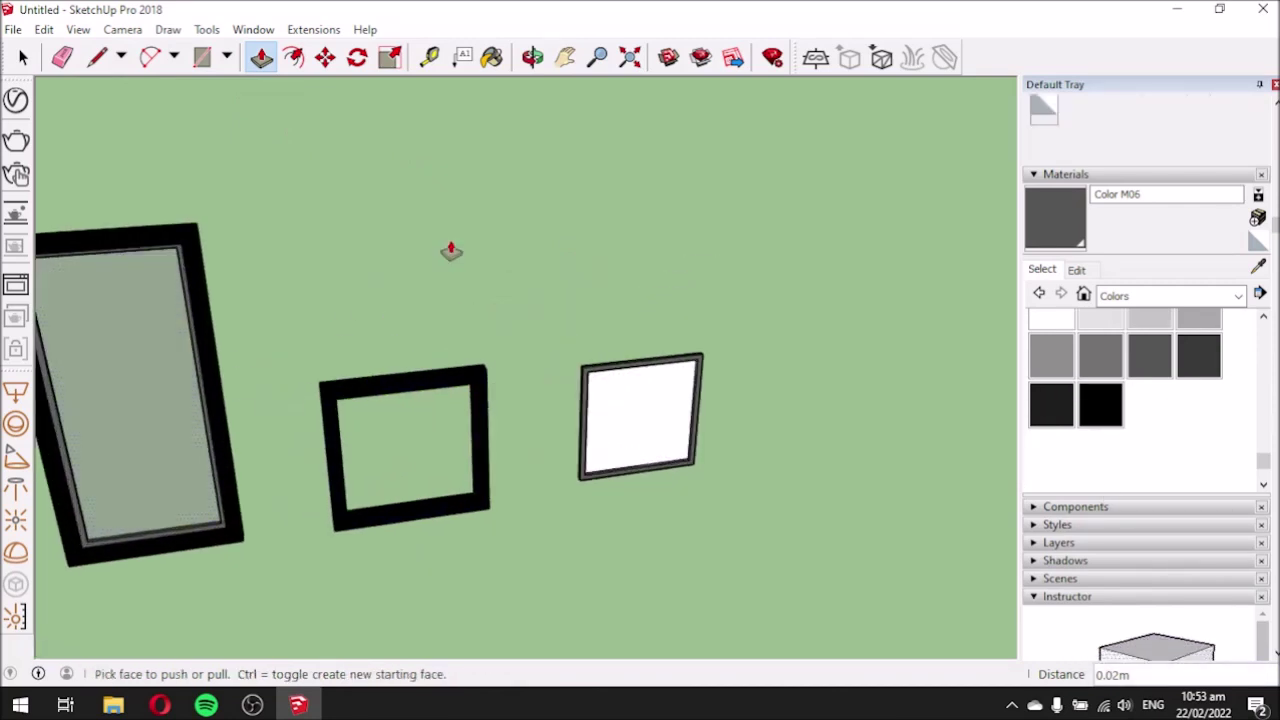
{"action": "left_click", "coordinate": [1258, 268]}
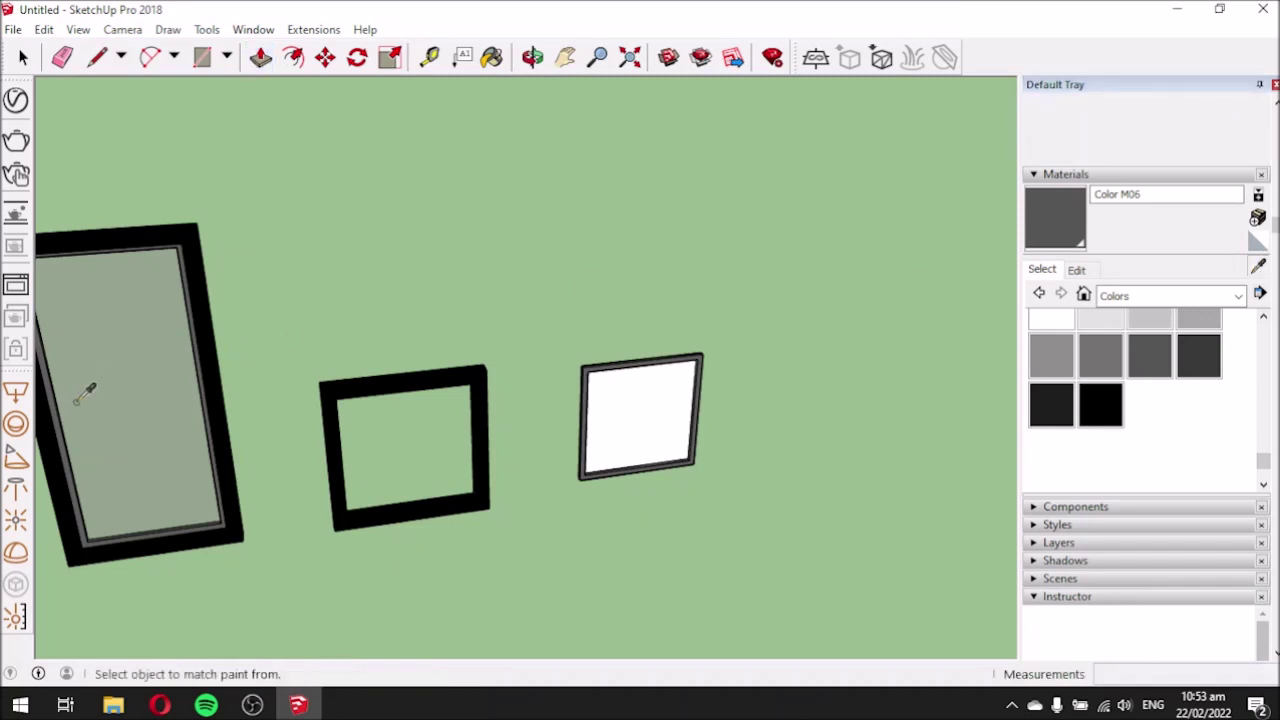
{"action": "left_click", "coordinate": [137, 378]}
{"action": "left_click", "coordinate": [634, 420]}
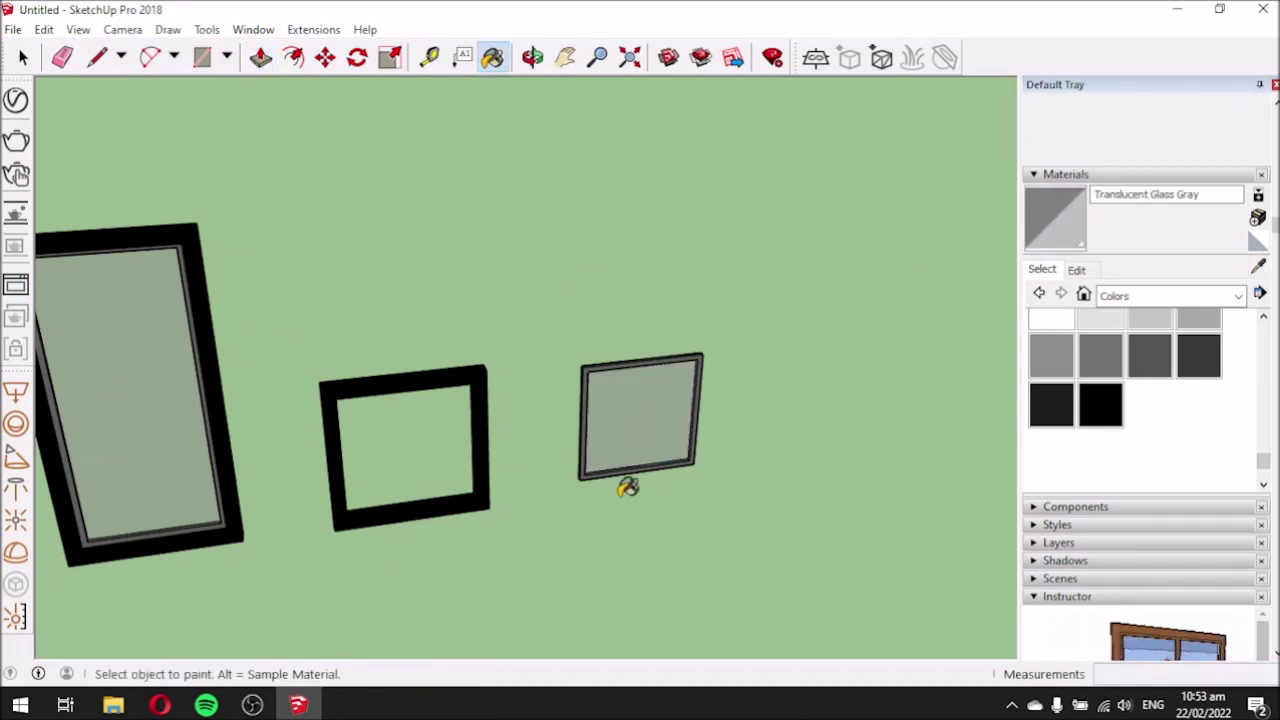
Select the whole gray-framed square window with its glass pane and make it a group.
{"action": "scroll", "coordinate": [646, 412], "scroll_direction": "up", "scroll_amount": 3}
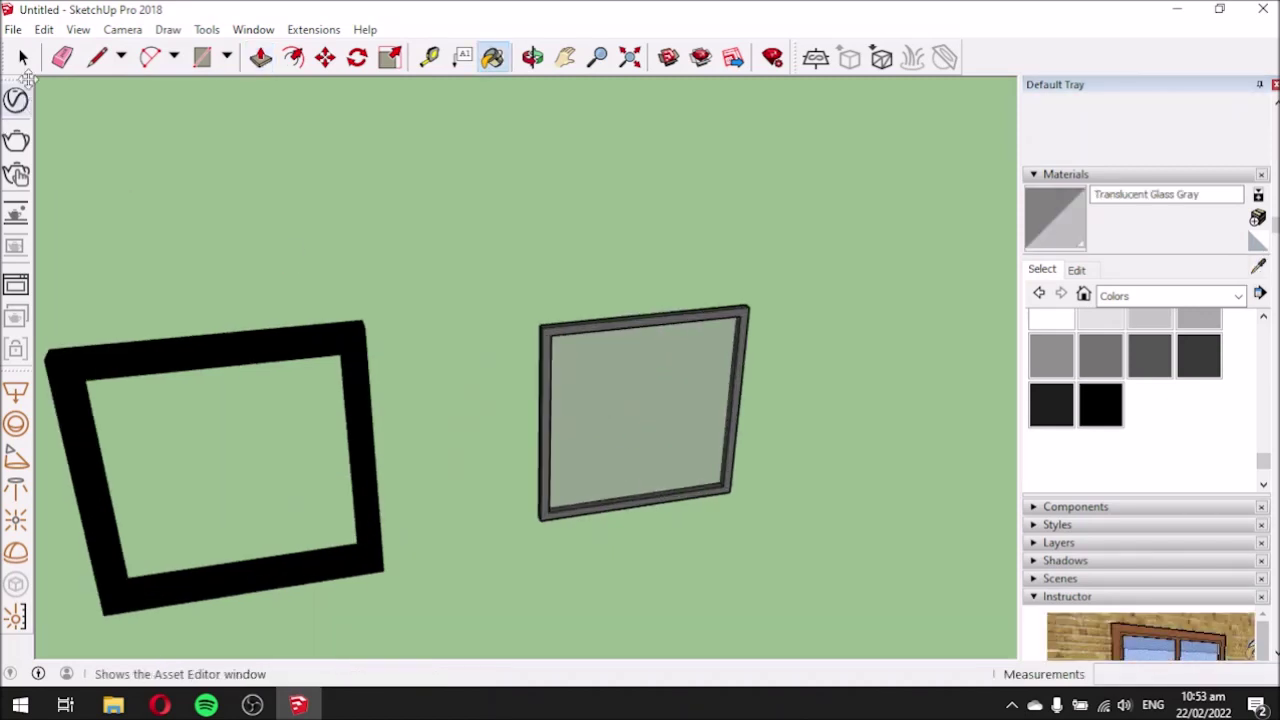
{"action": "left_click", "coordinate": [23, 57]}
{"action": "left_click_drag", "start_coordinate": [474, 277], "coordinate": [788, 544]}
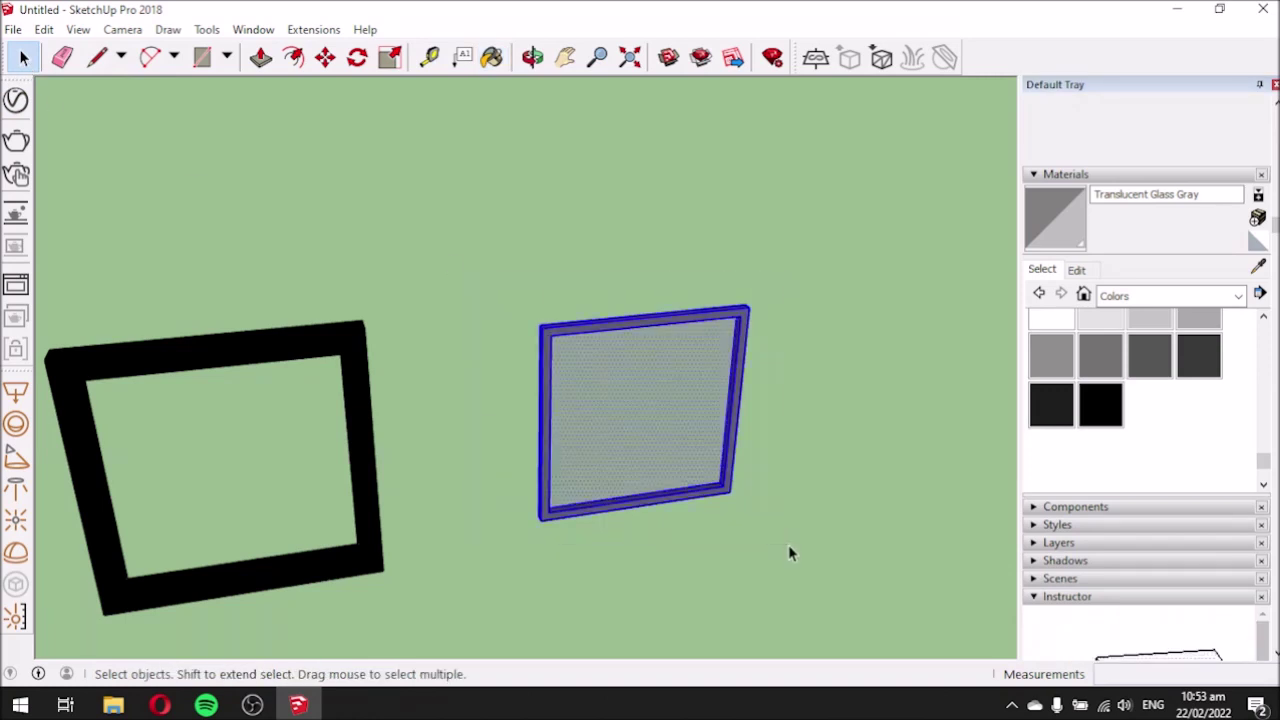
{"action": "right_click", "coordinate": [643, 434]}
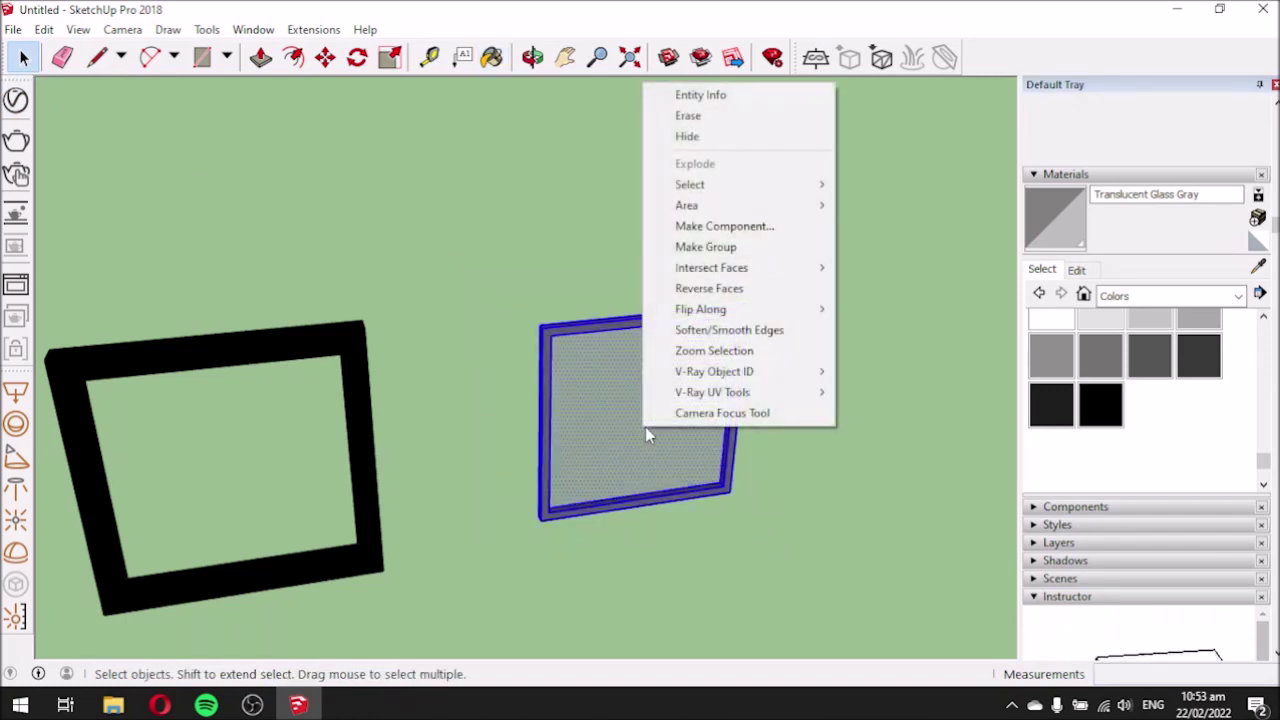
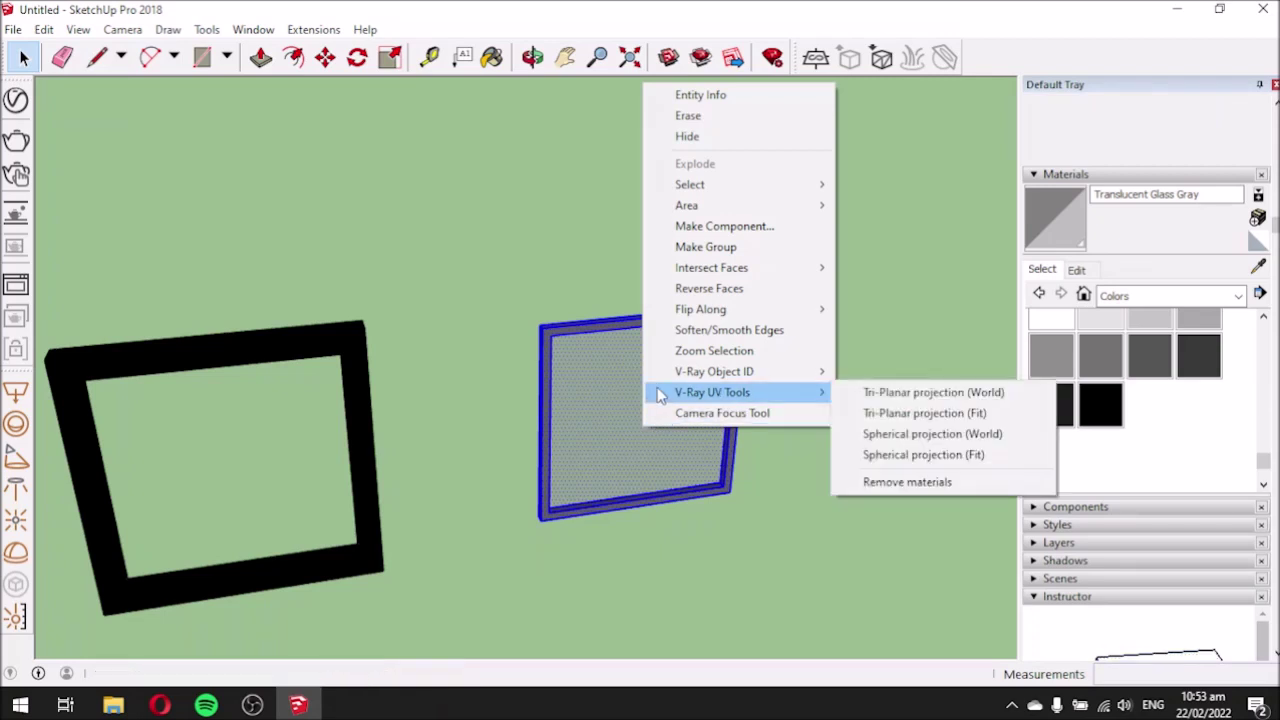
{"action": "left_click", "coordinate": [686, 252]}
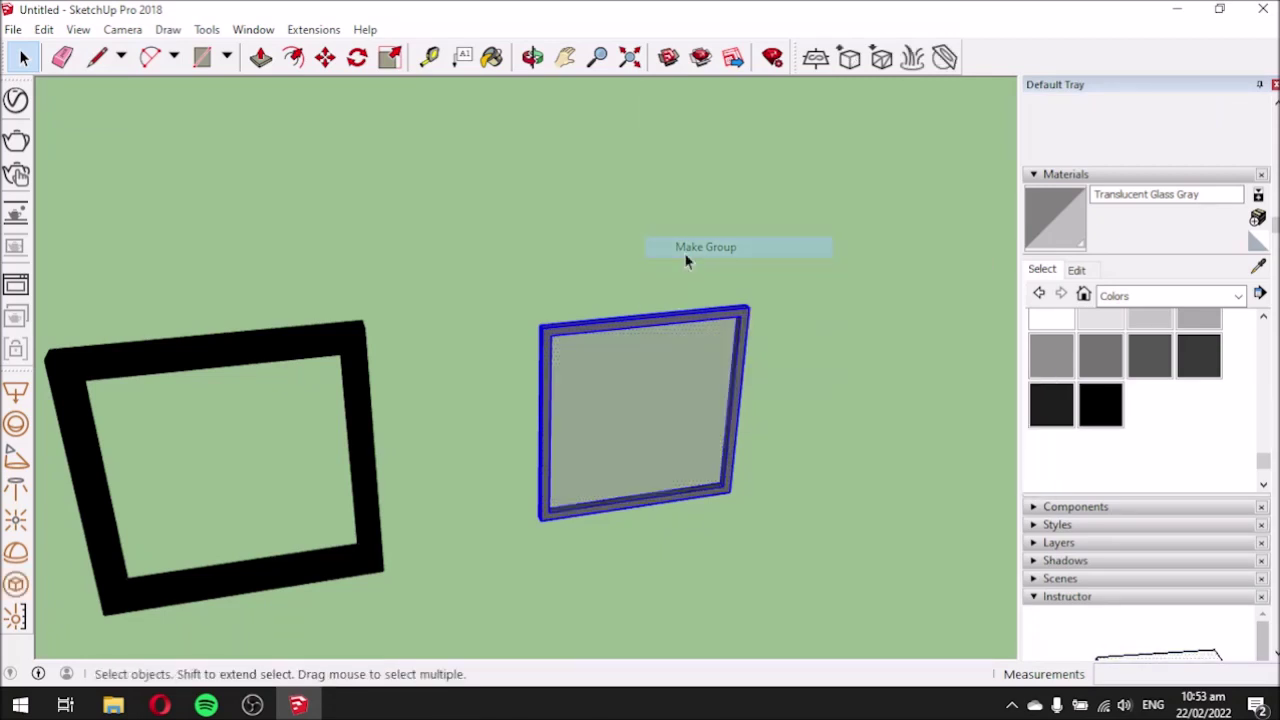
Move the gray glazed window group by its lower corner into the opening of the black square frame.
{"action": "scroll", "coordinate": [663, 346], "scroll_direction": "down", "scroll_amount": 3}
{"action": "middle_click_drag", "start_coordinate": [775, 405], "coordinate": [423, 417]}
{"action": "scroll", "coordinate": [625, 458], "scroll_direction": "up", "scroll_amount": 2}
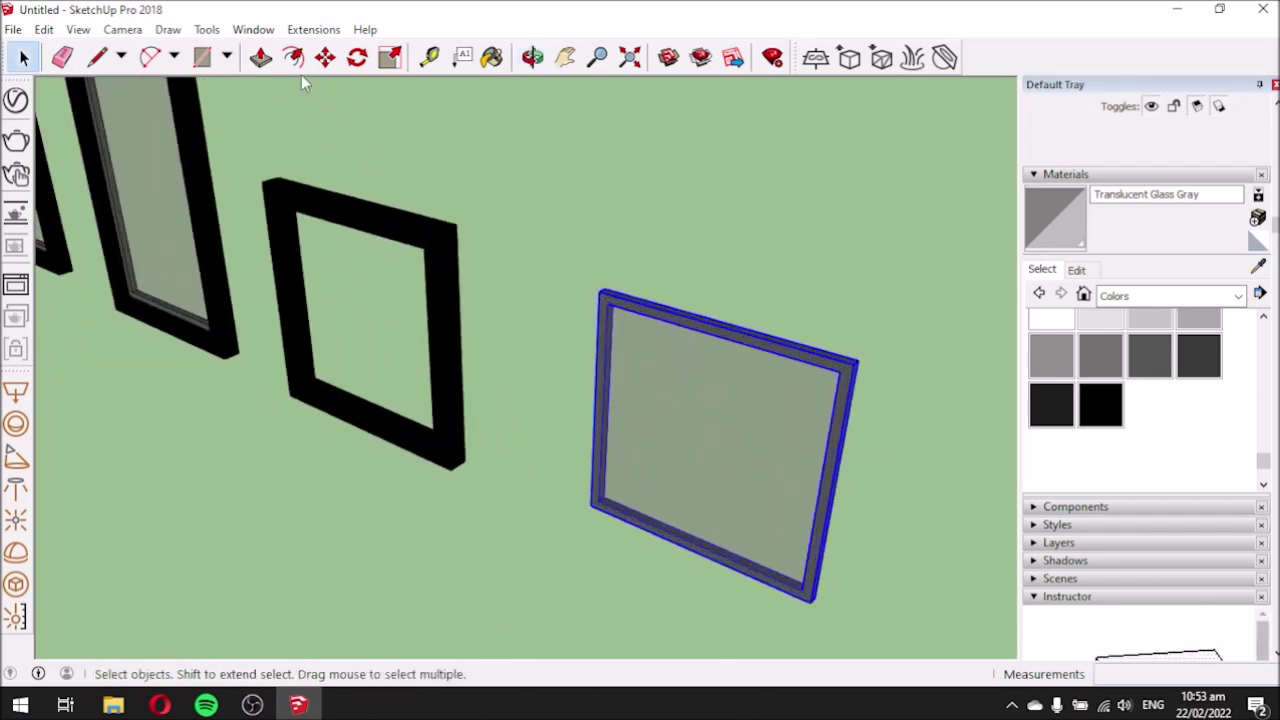
{"action": "left_click", "coordinate": [325, 57]}
{"action": "scroll", "coordinate": [601, 508], "scroll_direction": "up", "scroll_amount": 3}
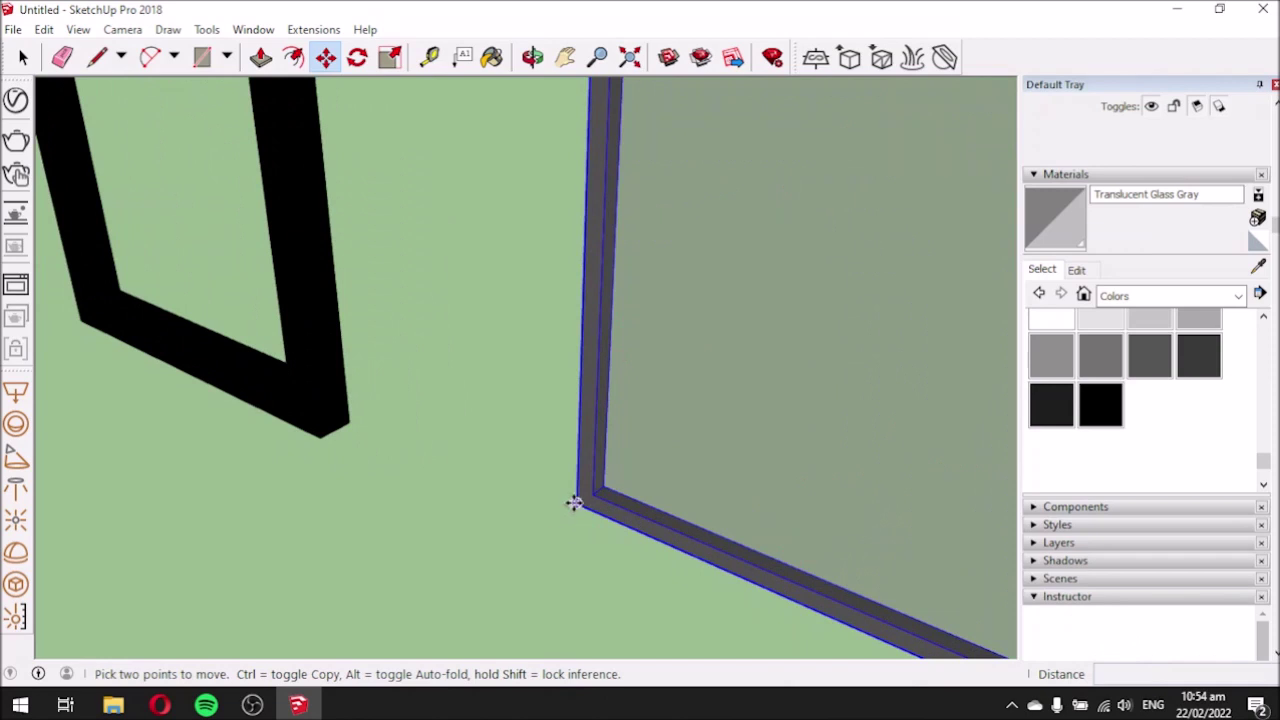
{"action": "scroll", "coordinate": [575, 502], "scroll_direction": "down", "scroll_amount": 5}
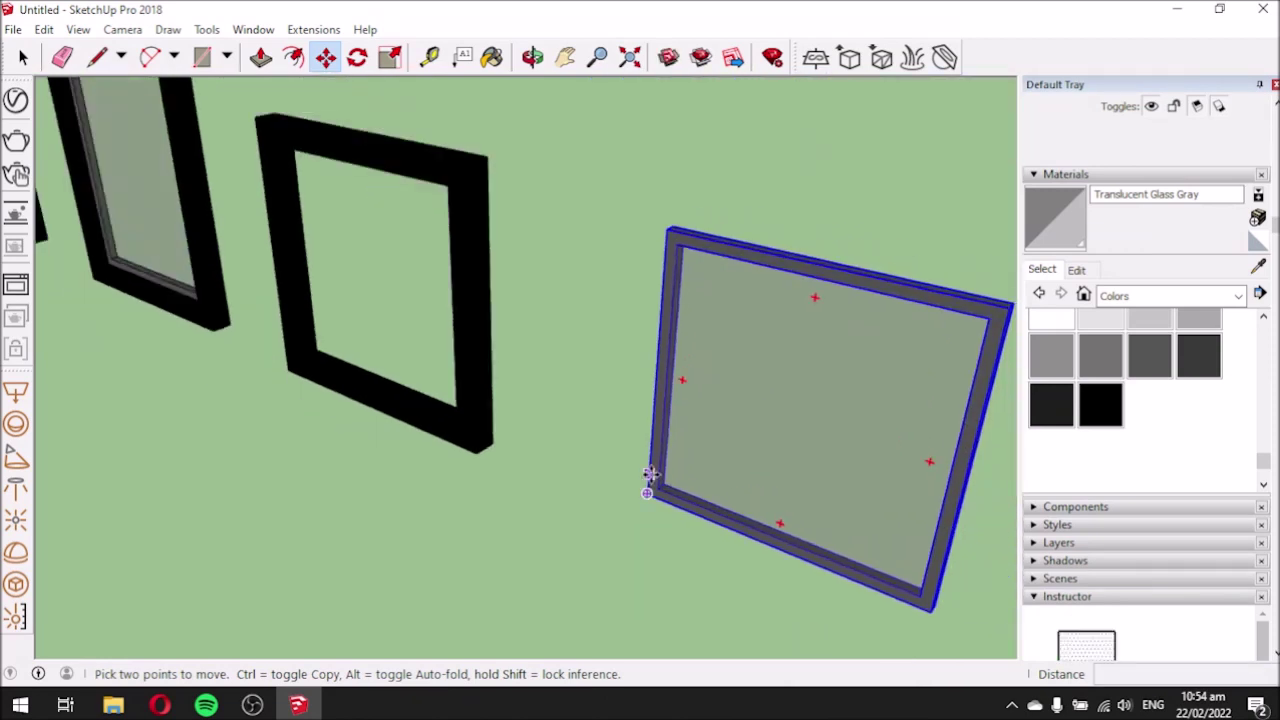
{"action": "scroll", "coordinate": [973, 643], "scroll_direction": "up", "scroll_amount": 2}
{"action": "middle_click_drag", "start_coordinate": [958, 622], "coordinate": [966, 514]}
{"action": "scroll", "coordinate": [770, 363], "scroll_direction": "up", "scroll_amount": 4}
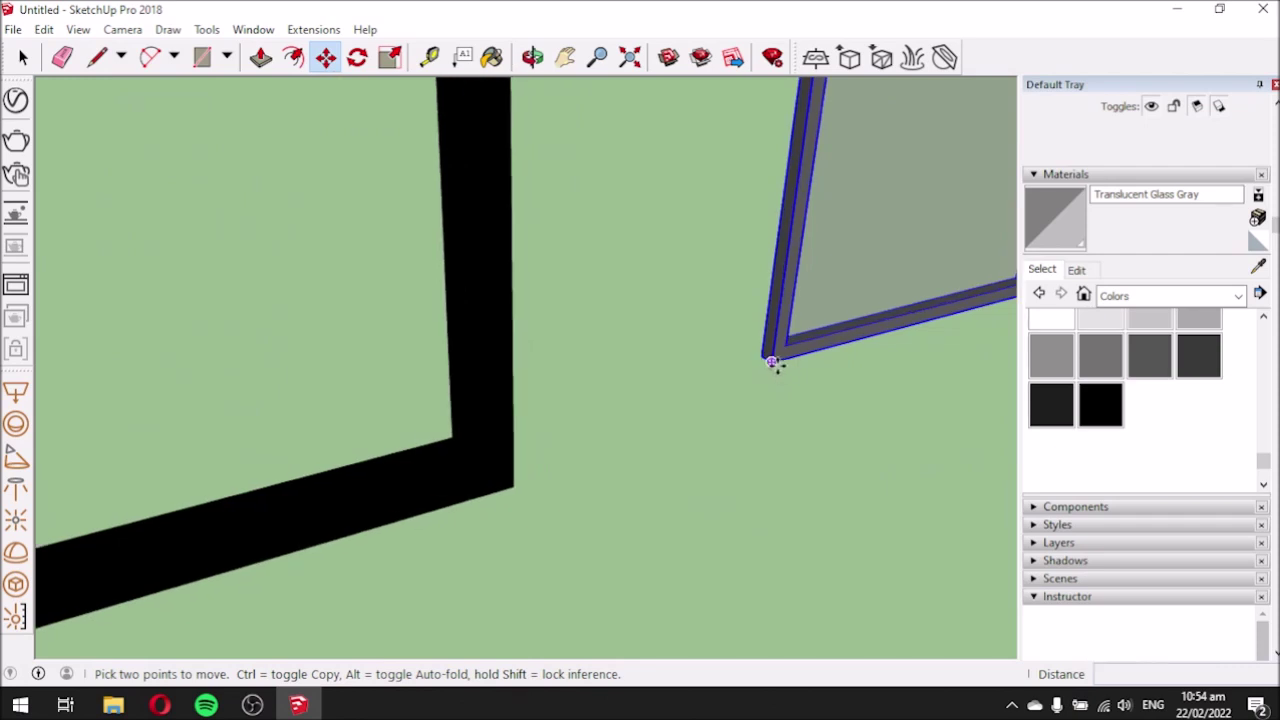
{"action": "scroll", "coordinate": [767, 362], "scroll_direction": "up", "scroll_amount": 3}
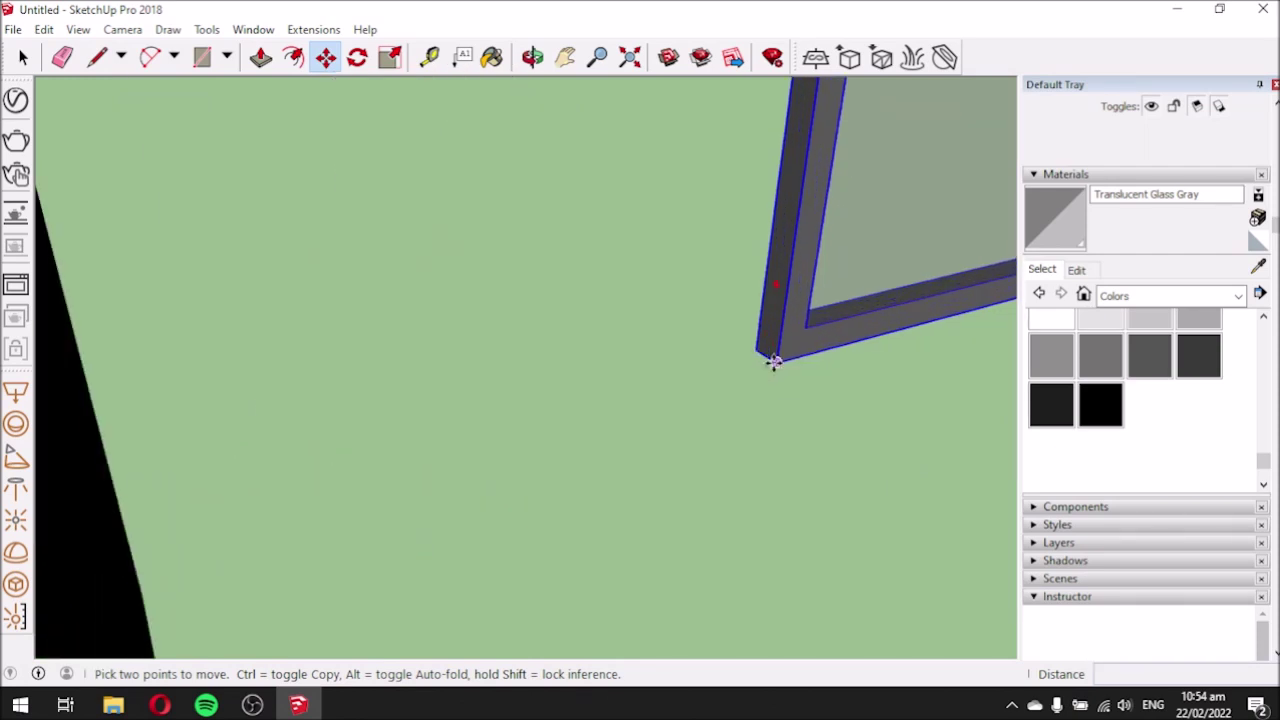
{"action": "left_click", "coordinate": [762, 356]}
{"action": "scroll", "coordinate": [766, 356], "scroll_direction": "down", "scroll_amount": 6}
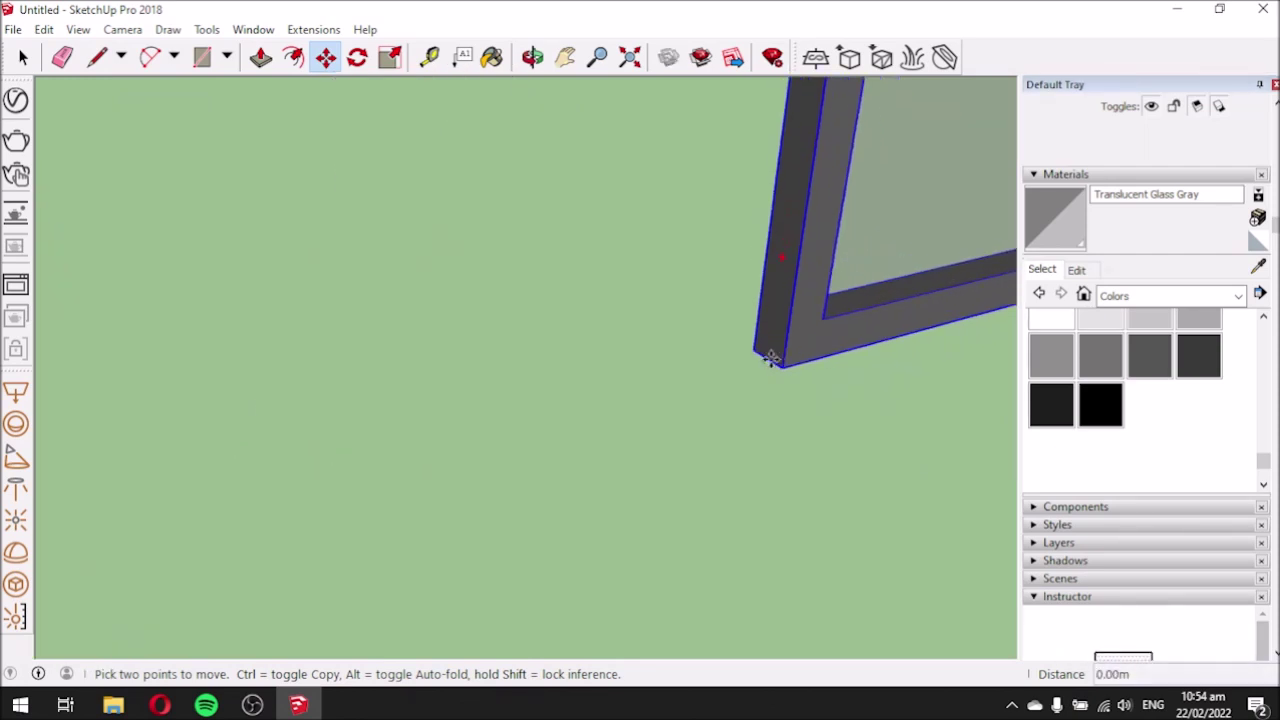
{"action": "middle_click_drag", "start_coordinate": [725, 374], "coordinate": [251, 423]}
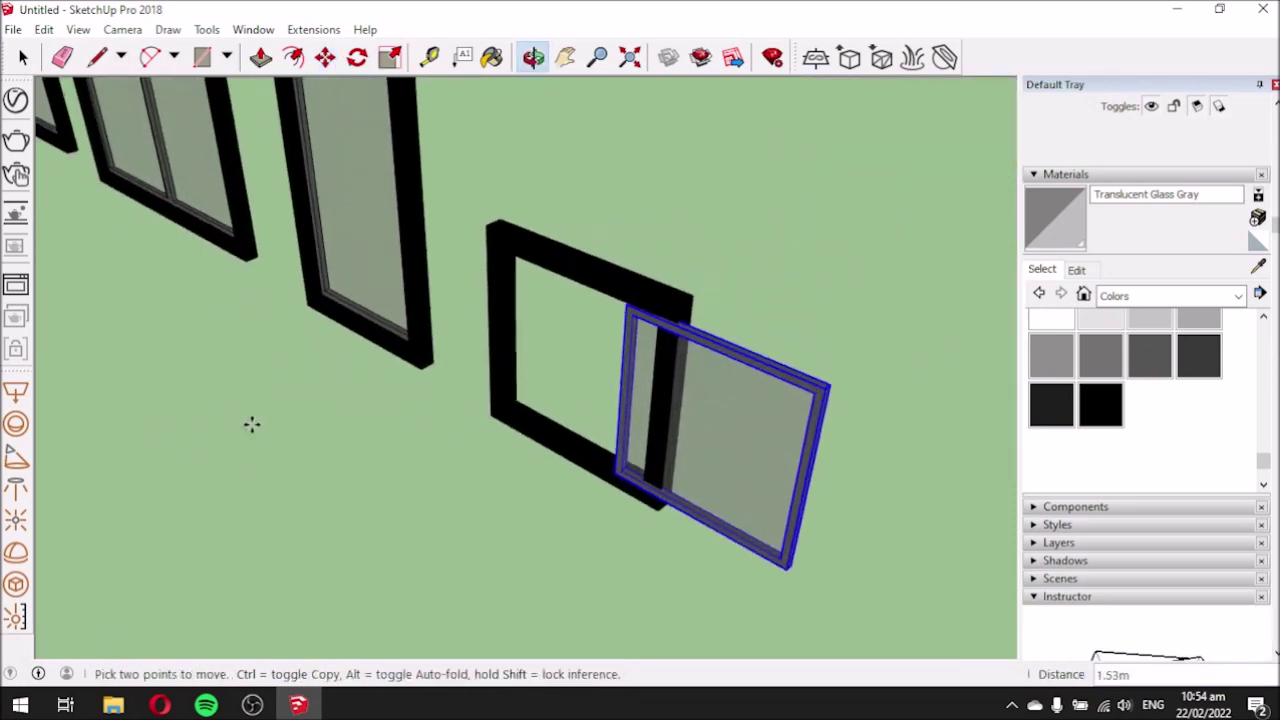
{"action": "scroll", "coordinate": [489, 426], "scroll_direction": "up", "scroll_amount": 3}
{"action": "scroll", "coordinate": [489, 426], "scroll_direction": "up", "scroll_amount": 3}
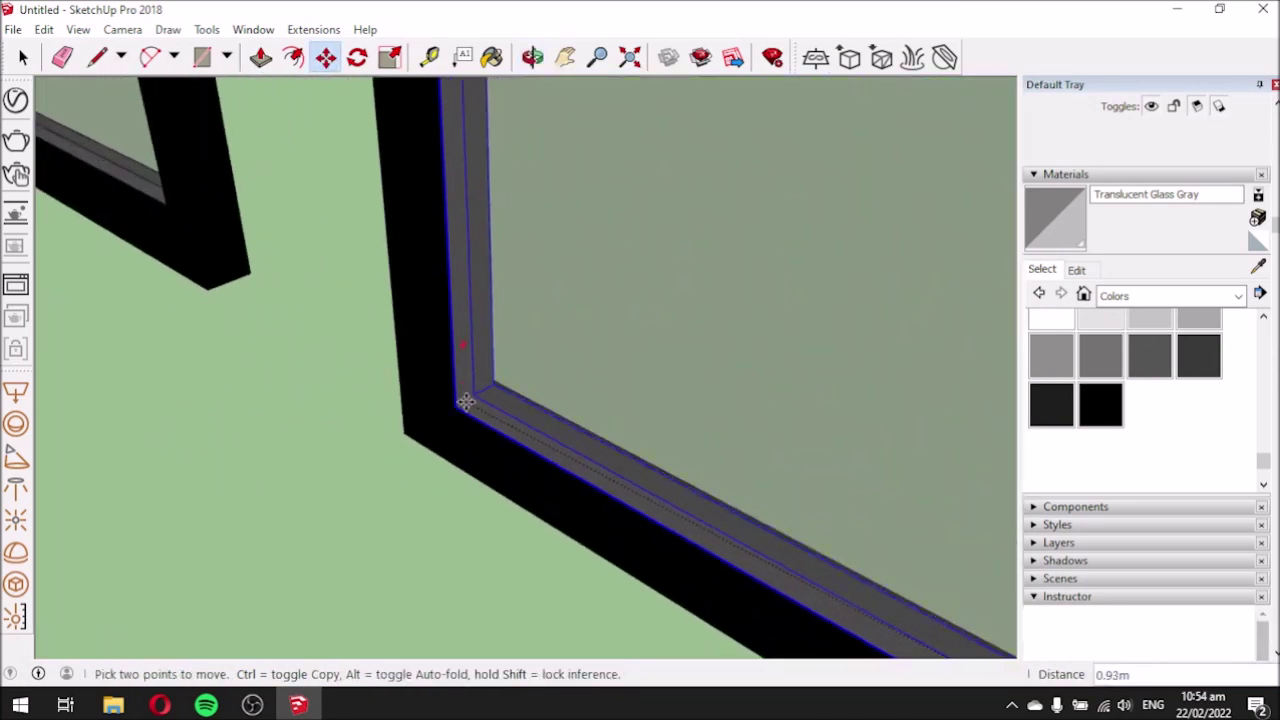
{"action": "scroll", "coordinate": [445, 410], "scroll_direction": "up", "scroll_amount": 5}
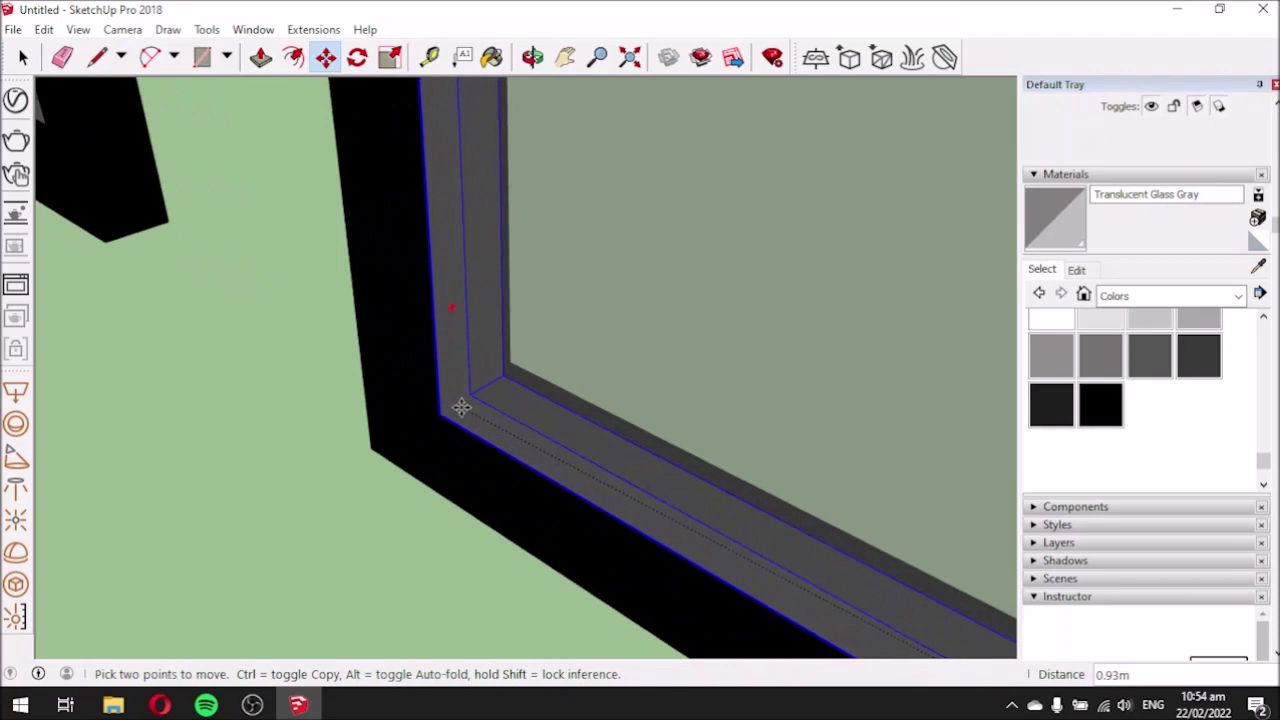
{"action": "middle_click_drag", "start_coordinate": [443, 406], "coordinate": [500, 357]}
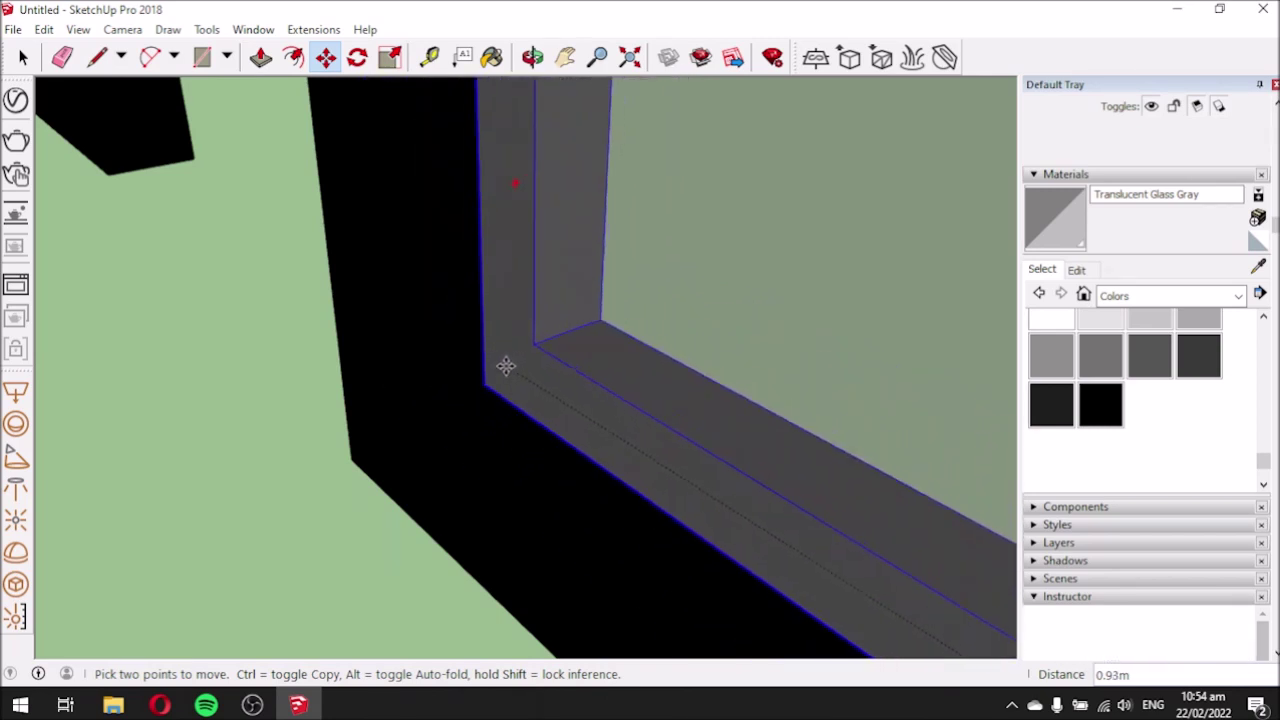
{"action": "middle_click_drag", "start_coordinate": [362, 463], "coordinate": [651, 460]}
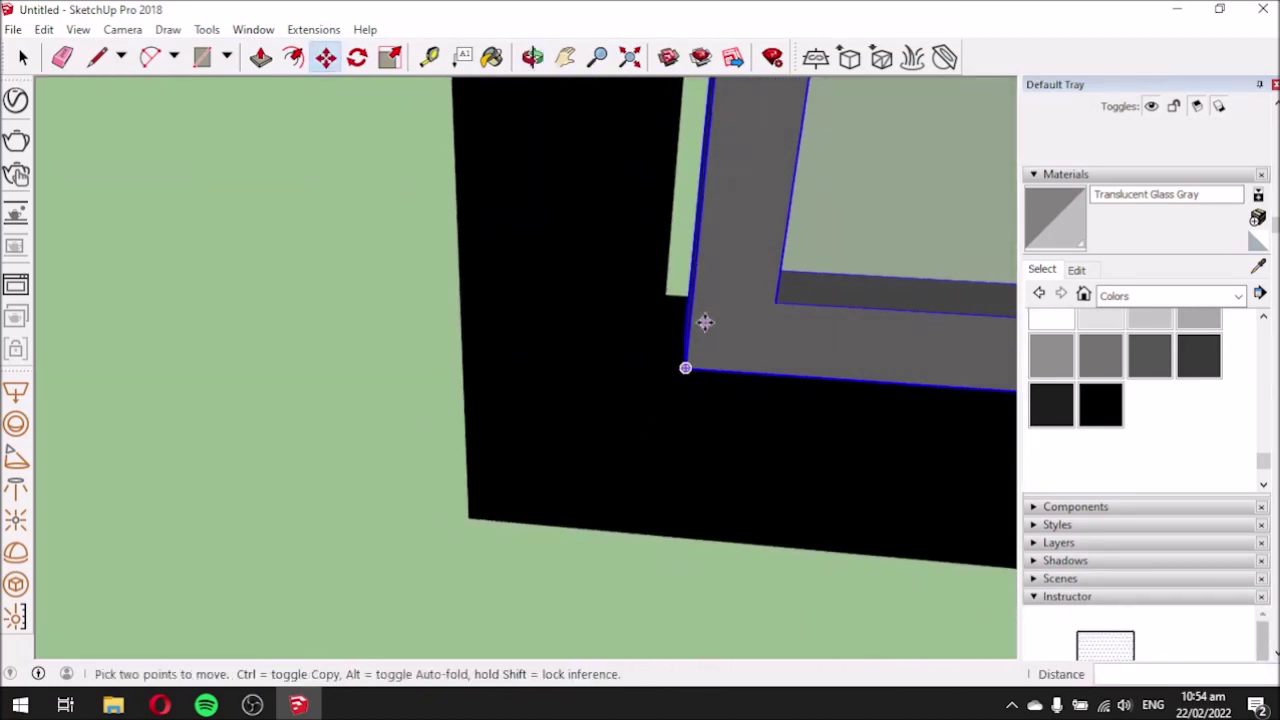
Shift the gray window group about 0.03 m toward the black frame's lower inner corner.
{"action": "scroll", "coordinate": [705, 322], "scroll_direction": "up", "scroll_amount": 2}
{"action": "middle_click_drag", "start_coordinate": [686, 366], "coordinate": [610, 352]}
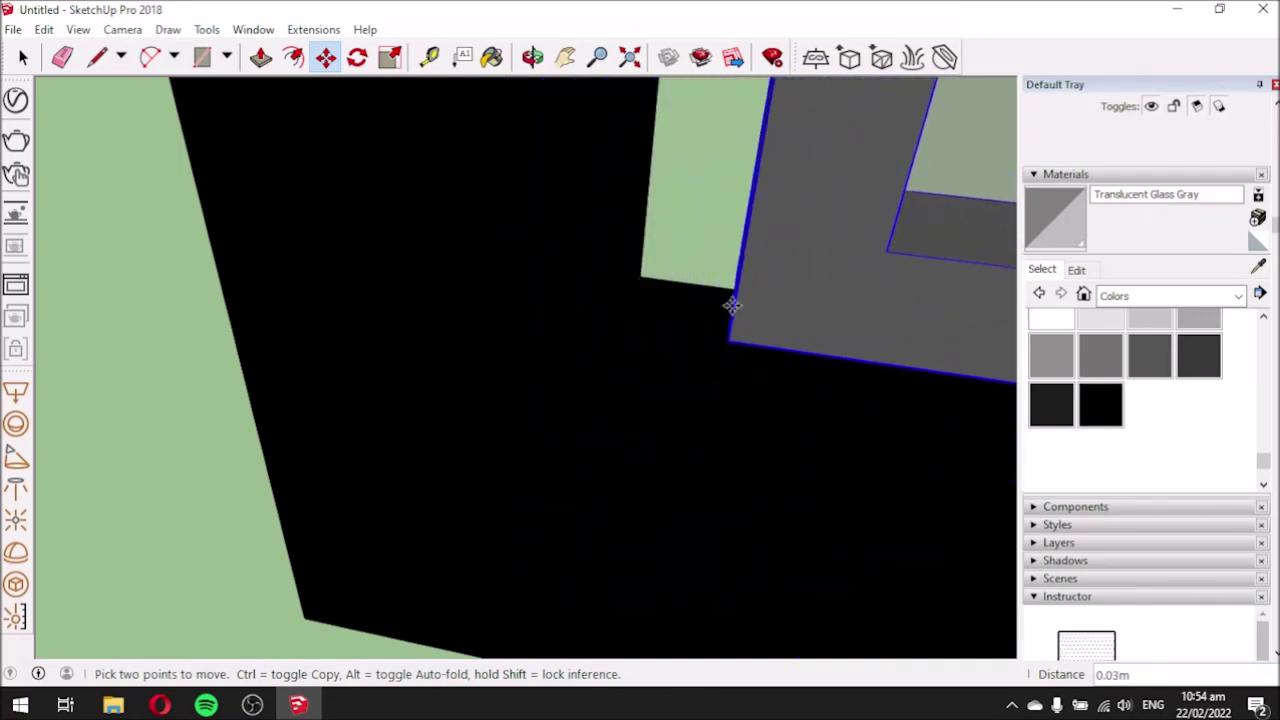
{"action": "left_click", "coordinate": [700, 300]}
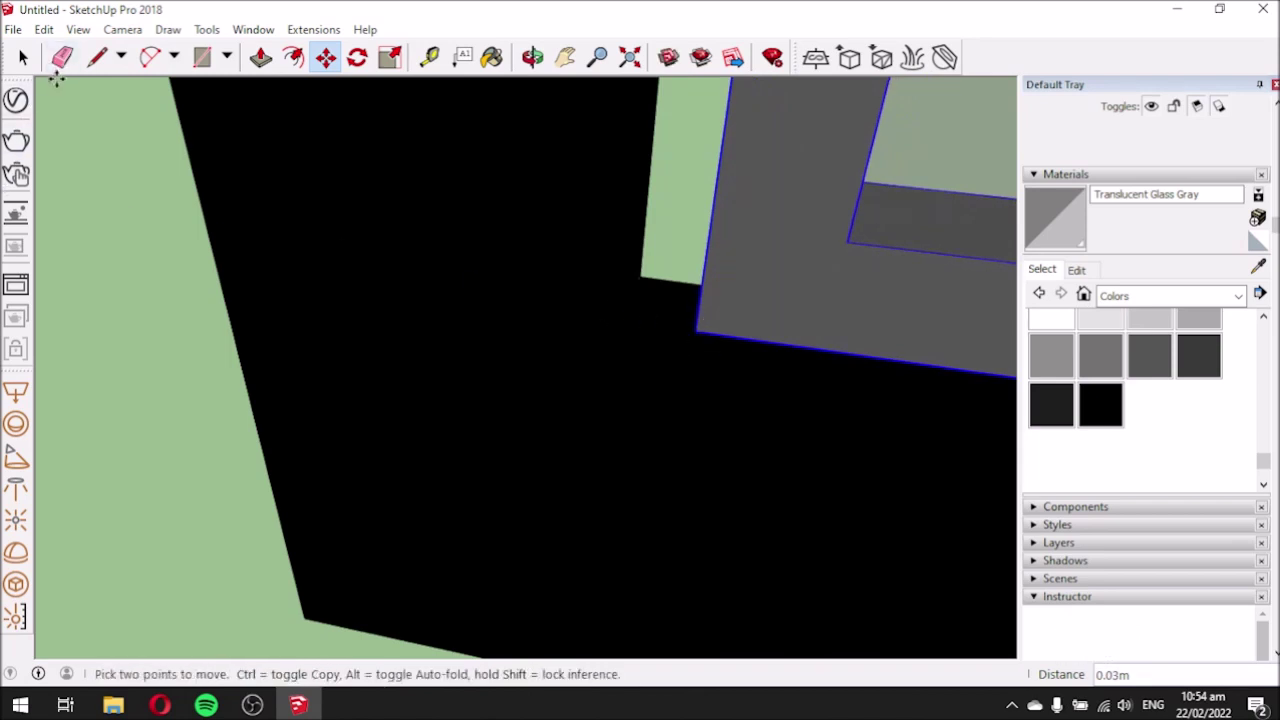
Paint the black square frame's front and inner side faces white with Color M00.
{"action": "left_click", "coordinate": [491, 57]}
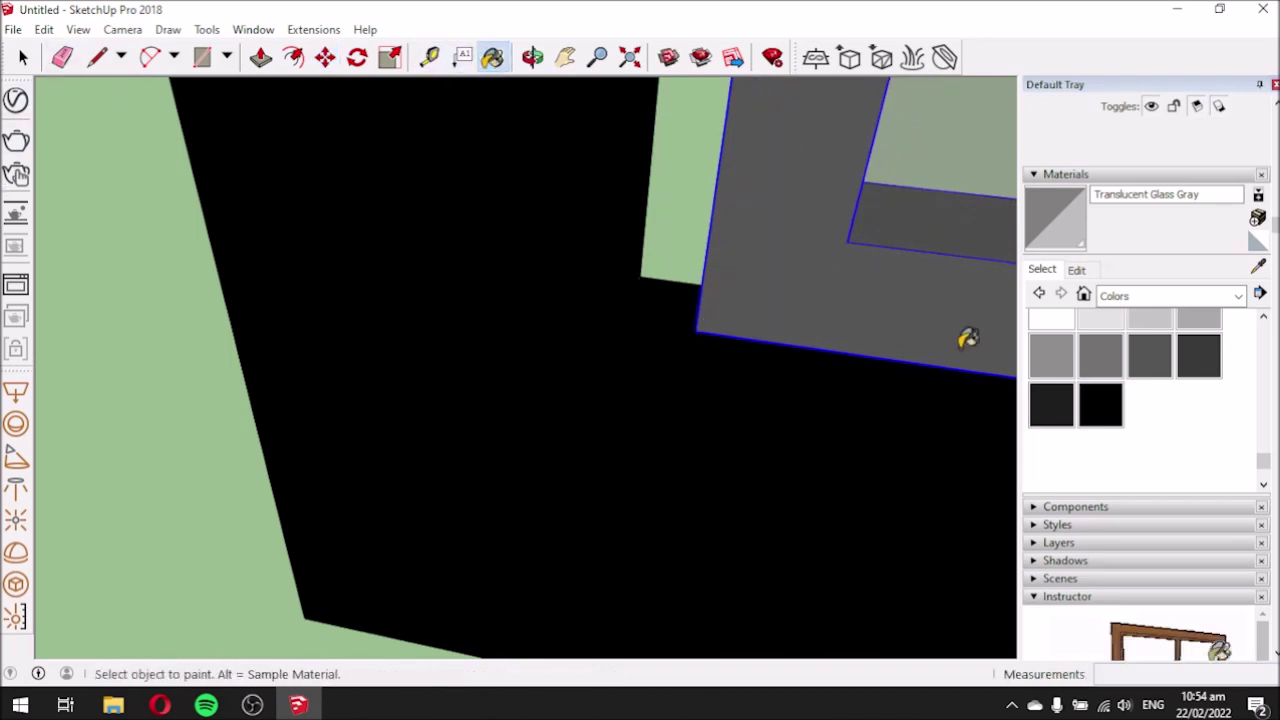
{"action": "left_click", "coordinate": [1050, 322]}
{"action": "left_click", "coordinate": [592, 308]}
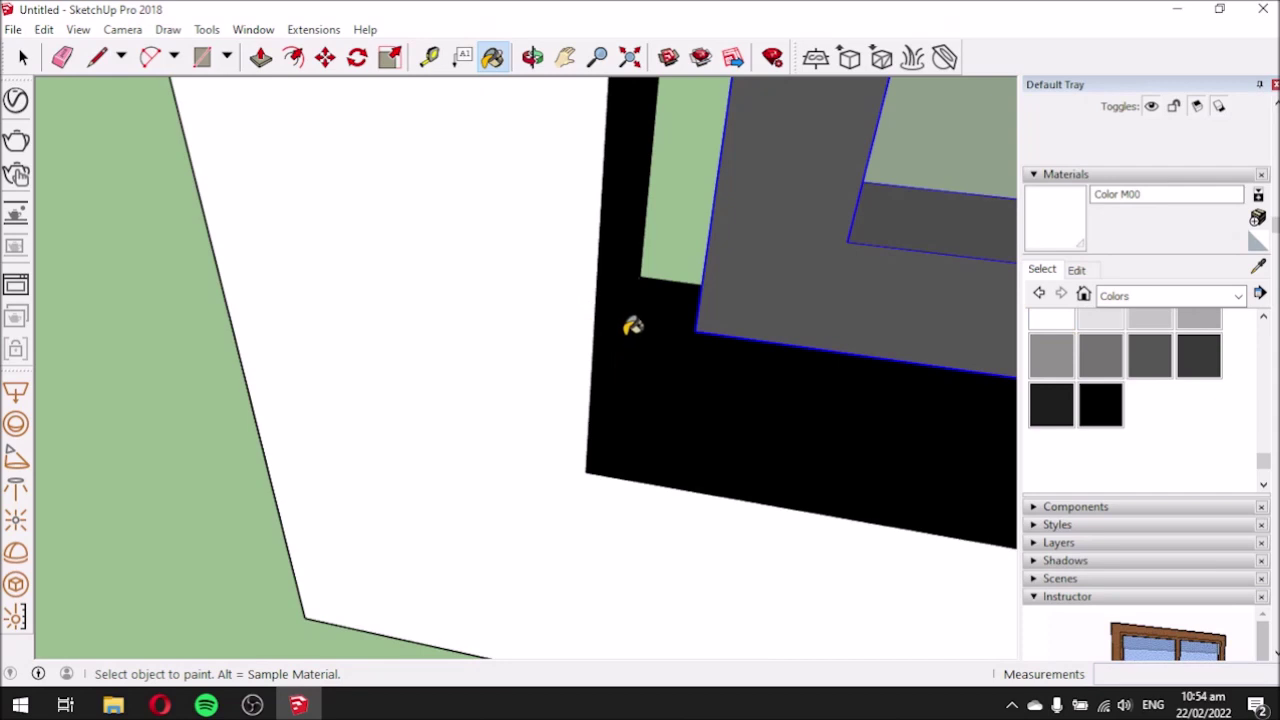
{"action": "left_click", "coordinate": [634, 328]}
{"action": "left_click", "coordinate": [648, 342]}
{"action": "middle_click_drag", "start_coordinate": [651, 343], "coordinate": [470, 360]}
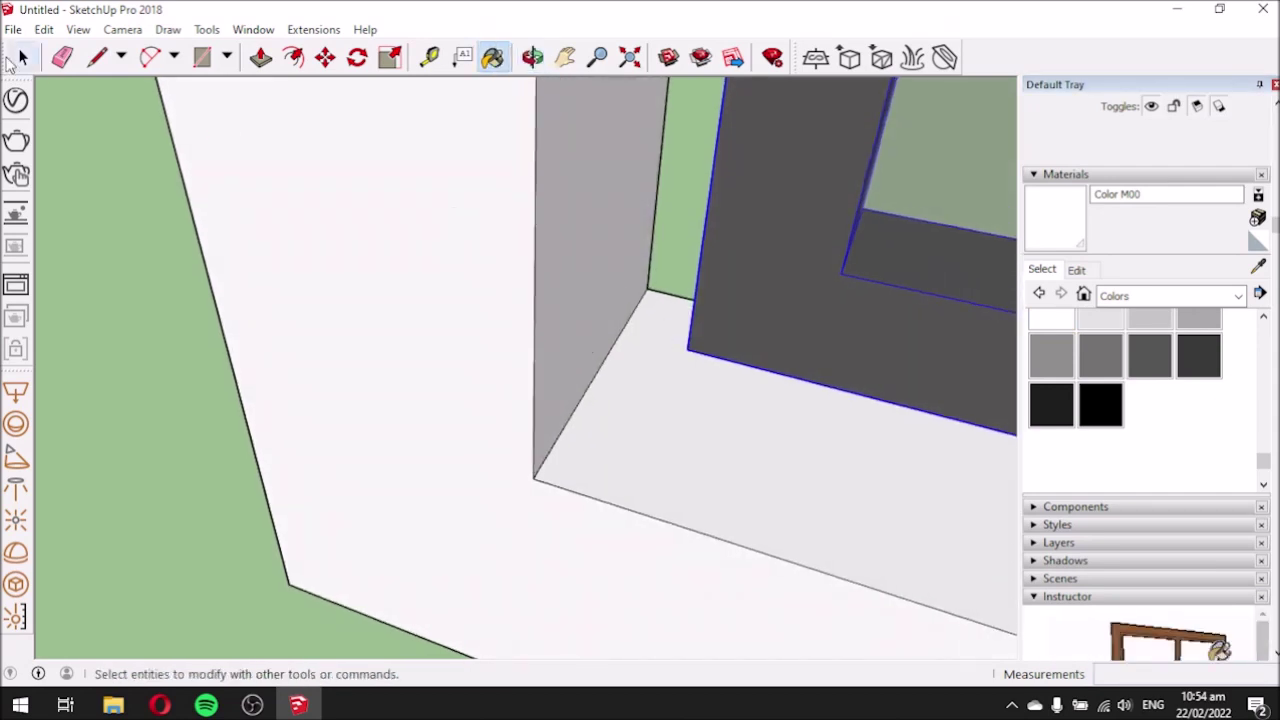
Move the gray window group closer to the lower inner corner of the white-painted frame.
{"action": "mouse_move", "coordinate": [494, 293]}
{"action": "middle_mouse_down"}
{"action": "mouse_move", "coordinate": [620, 314]}
{"action": "mouse_move", "coordinate": [560, 310]}
{"action": "middle_mouse_up"}
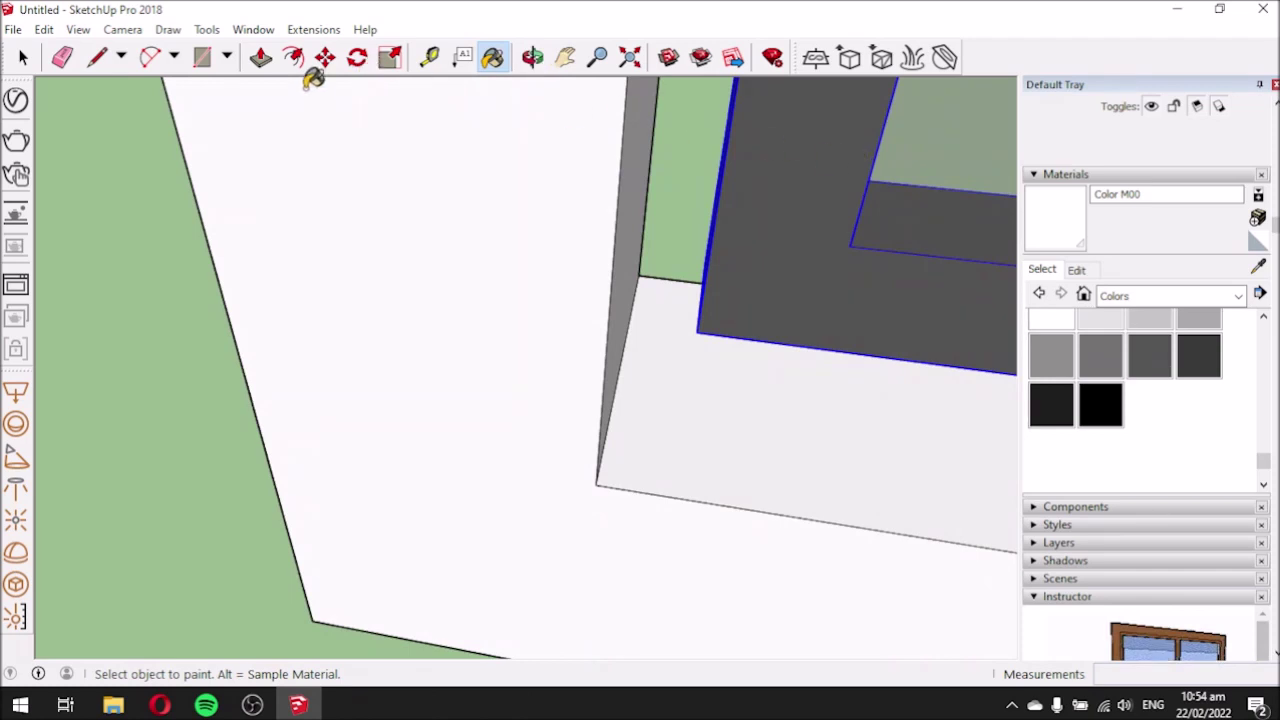
{"action": "left_click", "coordinate": [325, 58]}
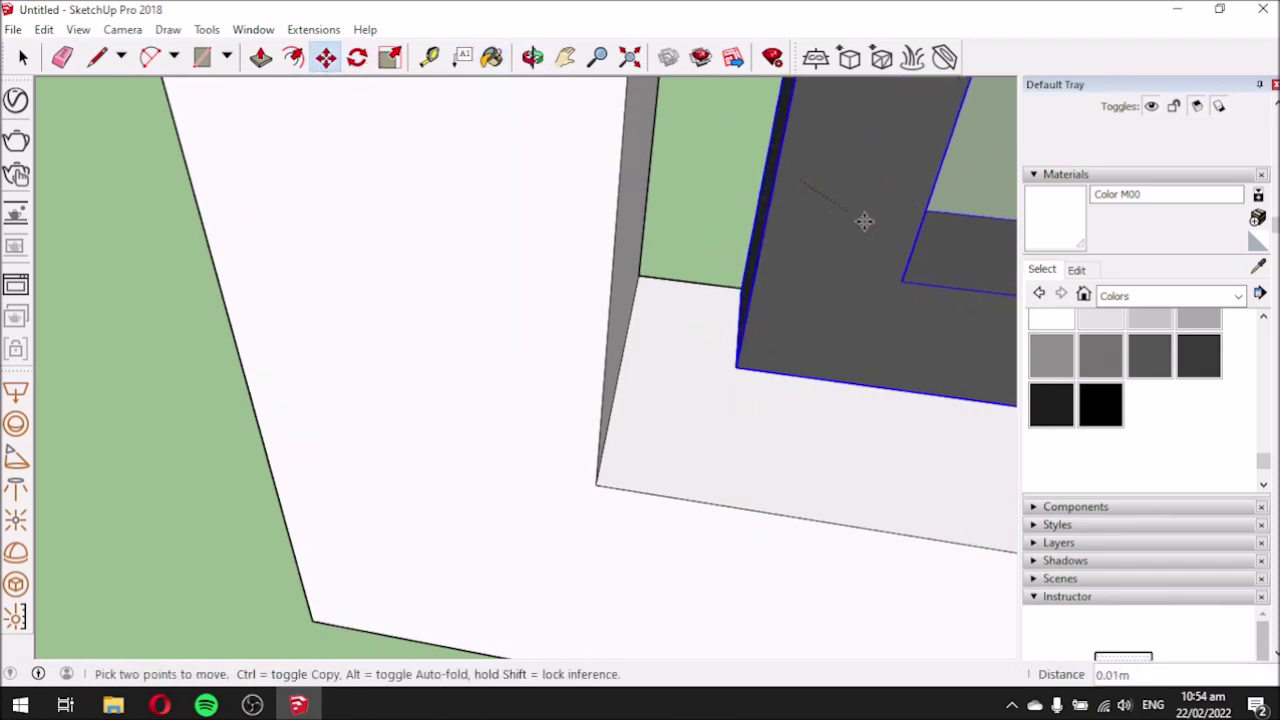
{"action": "middle_click_drag", "start_coordinate": [646, 275], "coordinate": [696, 248]}
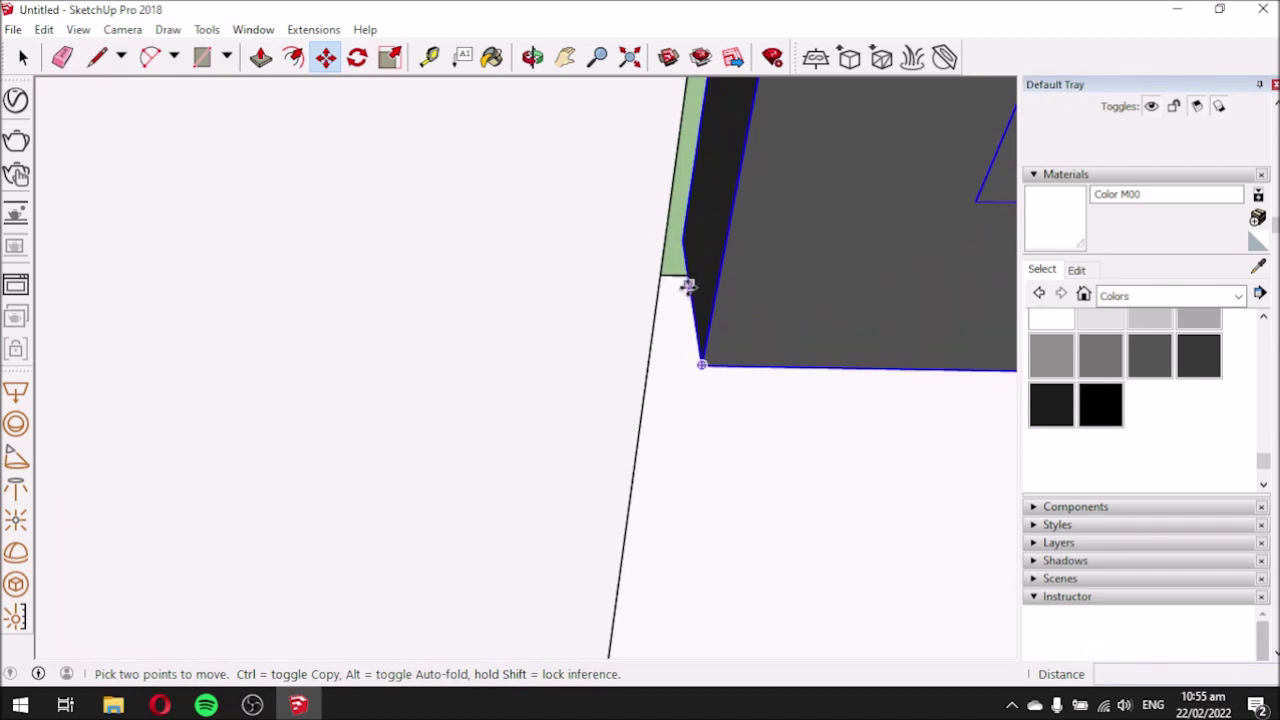
{"action": "left_click", "coordinate": [690, 293]}
{"action": "middle_click_drag", "start_coordinate": [690, 293], "coordinate": [606, 297]}
{"action": "scroll", "coordinate": [577, 566], "scroll_direction": "up", "scroll_amount": 6}
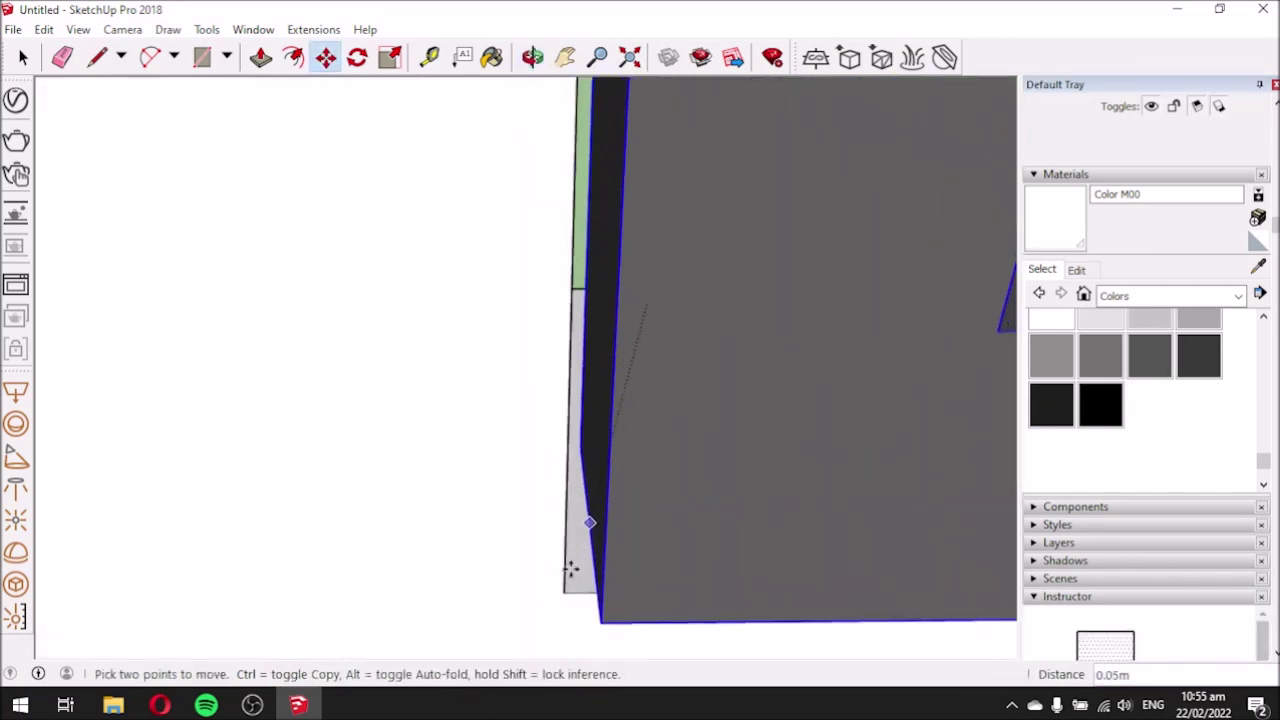
{"action": "scroll", "coordinate": [565, 555], "scroll_direction": "down", "scroll_amount": 3}
{"action": "middle_click_drag", "start_coordinate": [574, 523], "coordinate": [486, 408]}
{"action": "scroll", "coordinate": [488, 405], "scroll_direction": "down", "scroll_amount": 3}
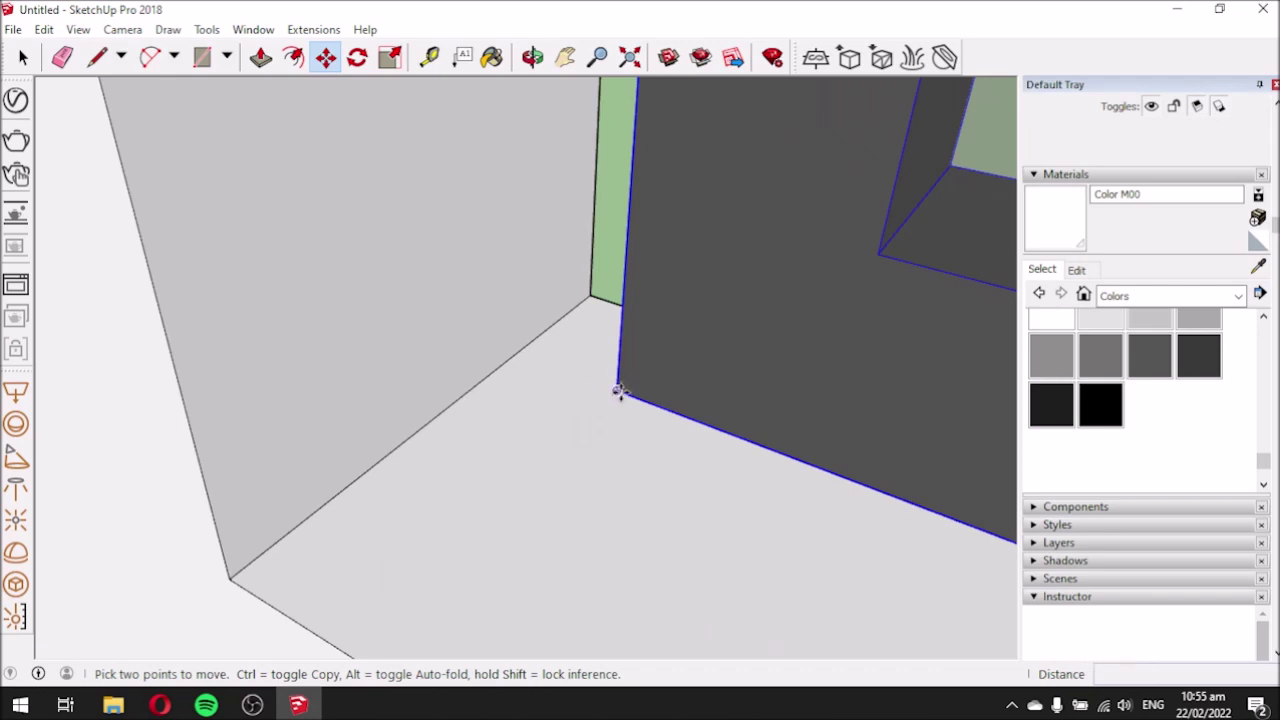
Move the gray window group about 0.04 m to seat its lower corner in the white-painted frame's inner corner.
{"action": "scroll", "coordinate": [619, 392], "scroll_direction": "up", "scroll_amount": 5}
{"action": "middle_click_drag", "start_coordinate": [240, 560], "coordinate": [480, 486]}
{"action": "left_click", "coordinate": [480, 486]}
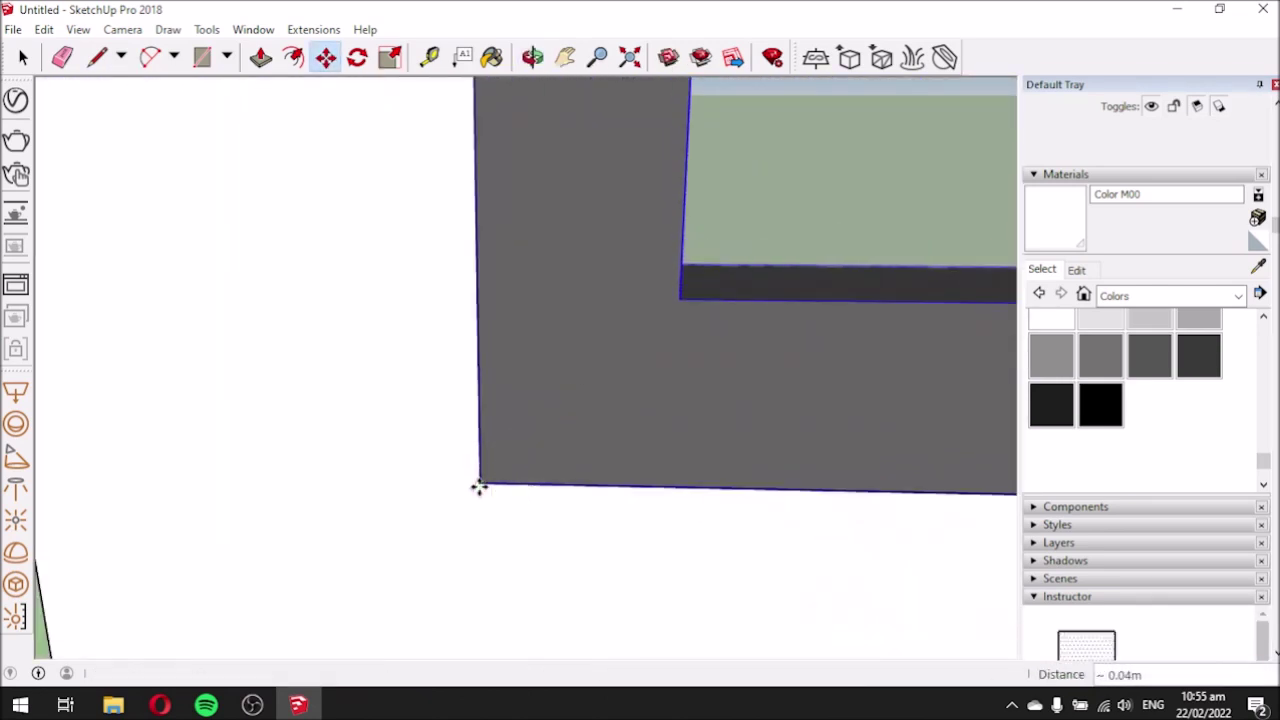
Shift the gray window group along the green axis to recess it within the depth of the white-painted frame.
{"action": "middle_click_drag", "start_coordinate": [563, 391], "coordinate": [334, 477]}
{"action": "left_click", "coordinate": [310, 492]}
{"action": "middle_click_drag", "start_coordinate": [354, 457], "coordinate": [307, 385]}
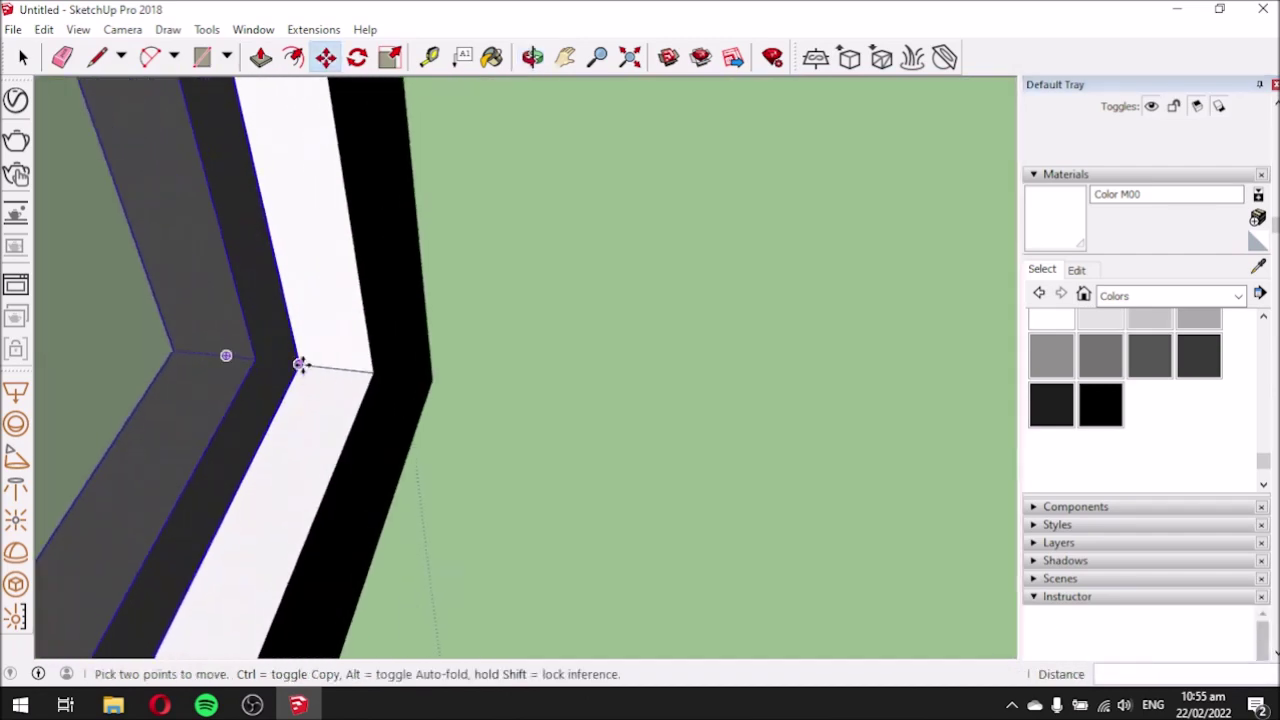
{"action": "middle_click_drag", "start_coordinate": [201, 426], "coordinate": [394, 457]}
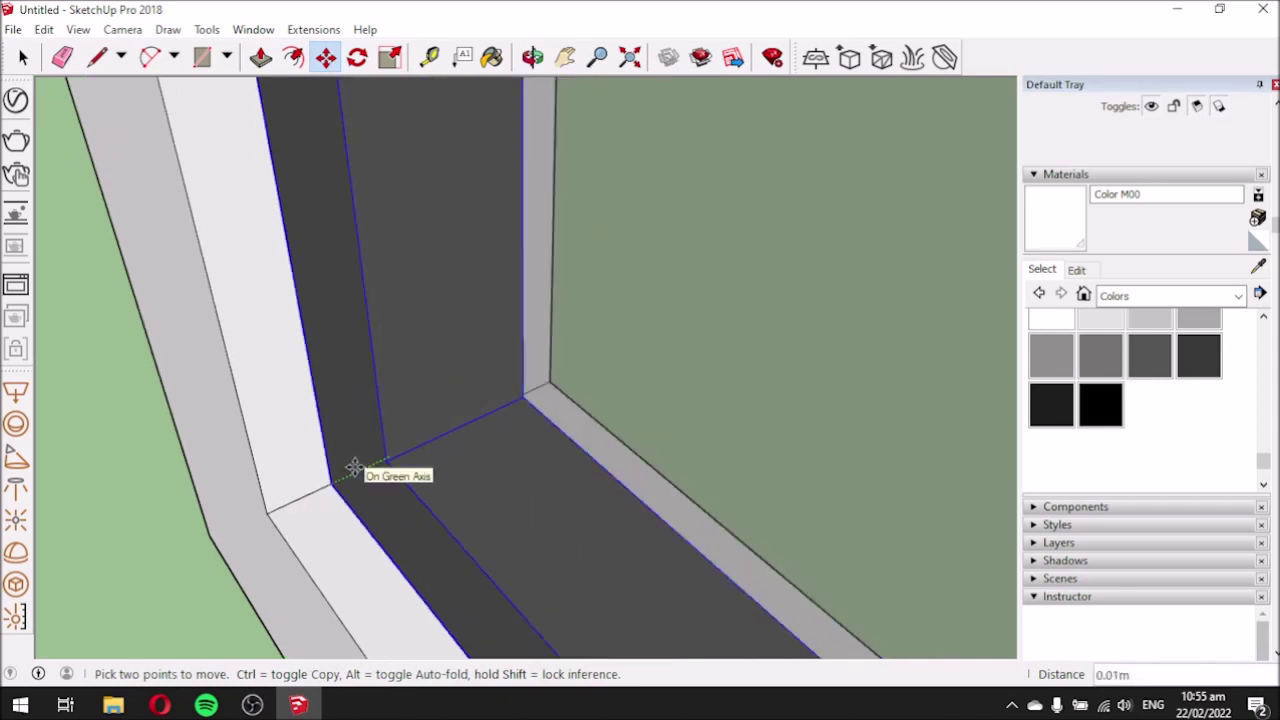
{"action": "middle_click_drag", "start_coordinate": [329, 480], "coordinate": [439, 443]}
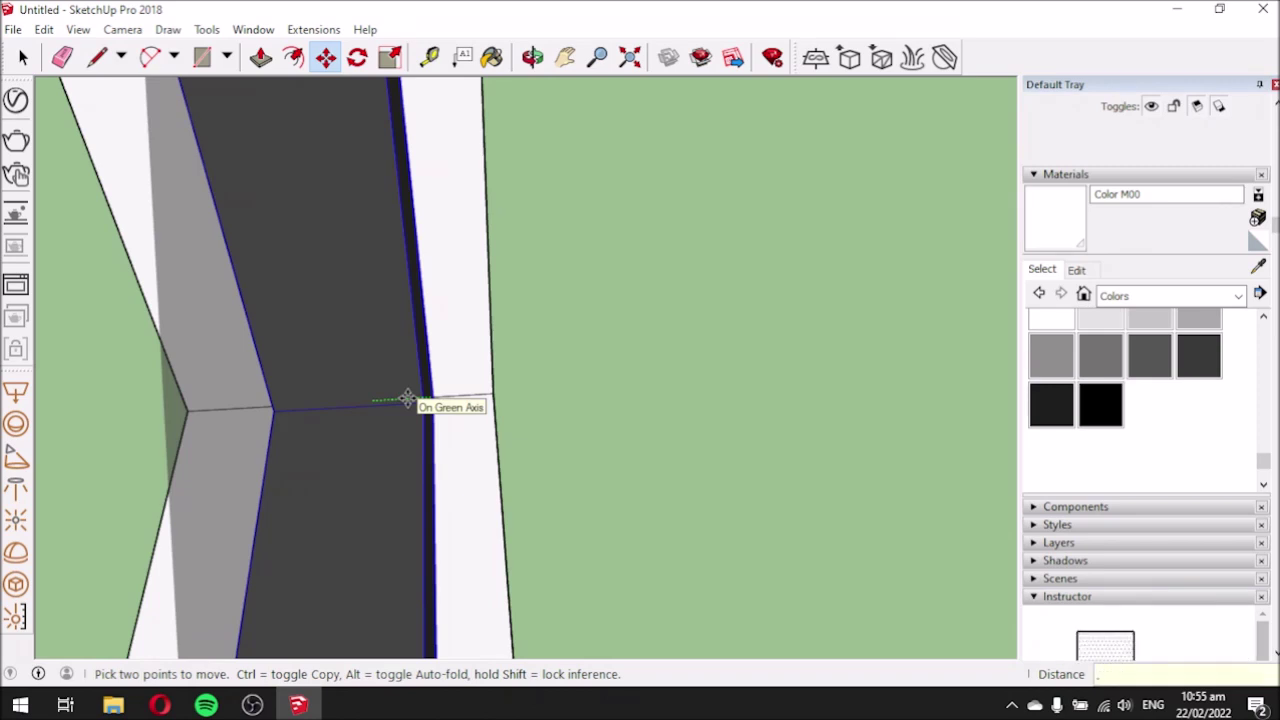
{"action": "key", "text": "Return"}
Sample Color M09 from the small square frame's black outer side and paint its white front face with it.
{"action": "middle_click_drag", "start_coordinate": [405, 400], "coordinate": [450, 180]}
{"action": "left_click", "coordinate": [565, 57]}
{"action": "left_click_drag", "start_coordinate": [383, 495], "coordinate": [570, 345]}
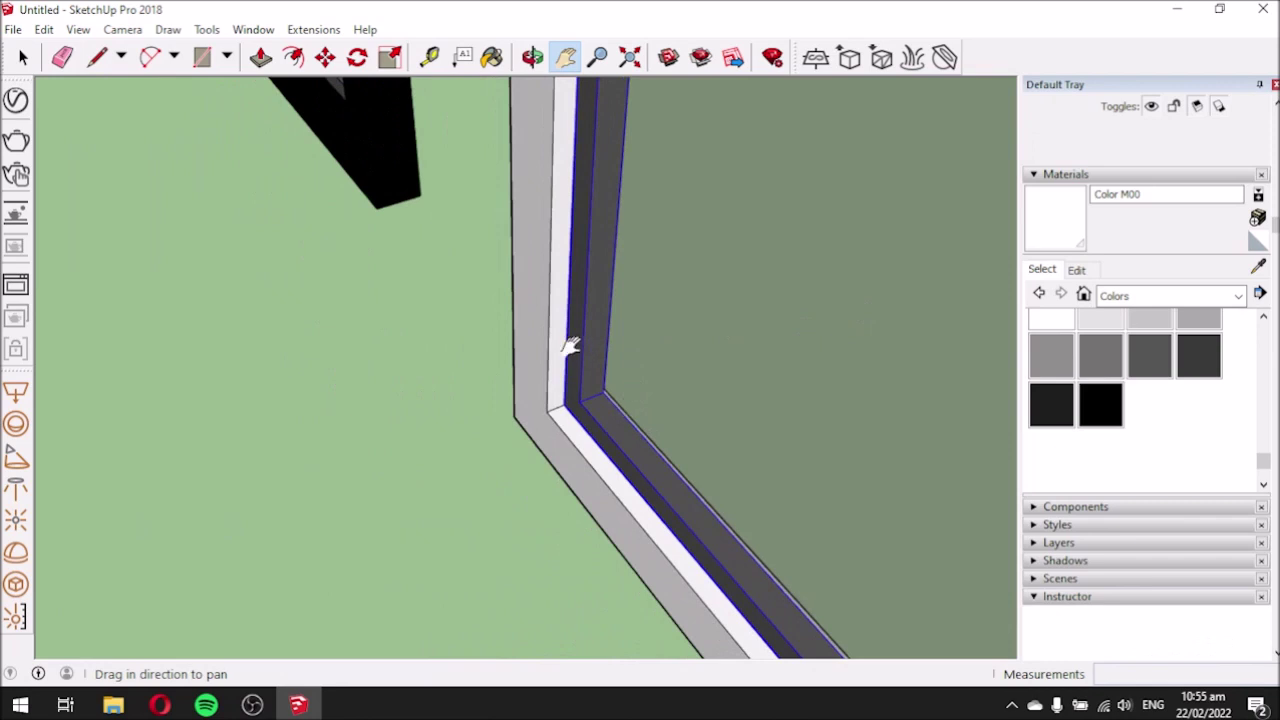
{"action": "scroll", "coordinate": [506, 409], "scroll_direction": "down", "scroll_amount": 5}
{"action": "middle_click_drag", "start_coordinate": [506, 409], "coordinate": [746, 249]}
{"action": "scroll", "coordinate": [380, 215], "scroll_direction": "up", "scroll_amount": 8}
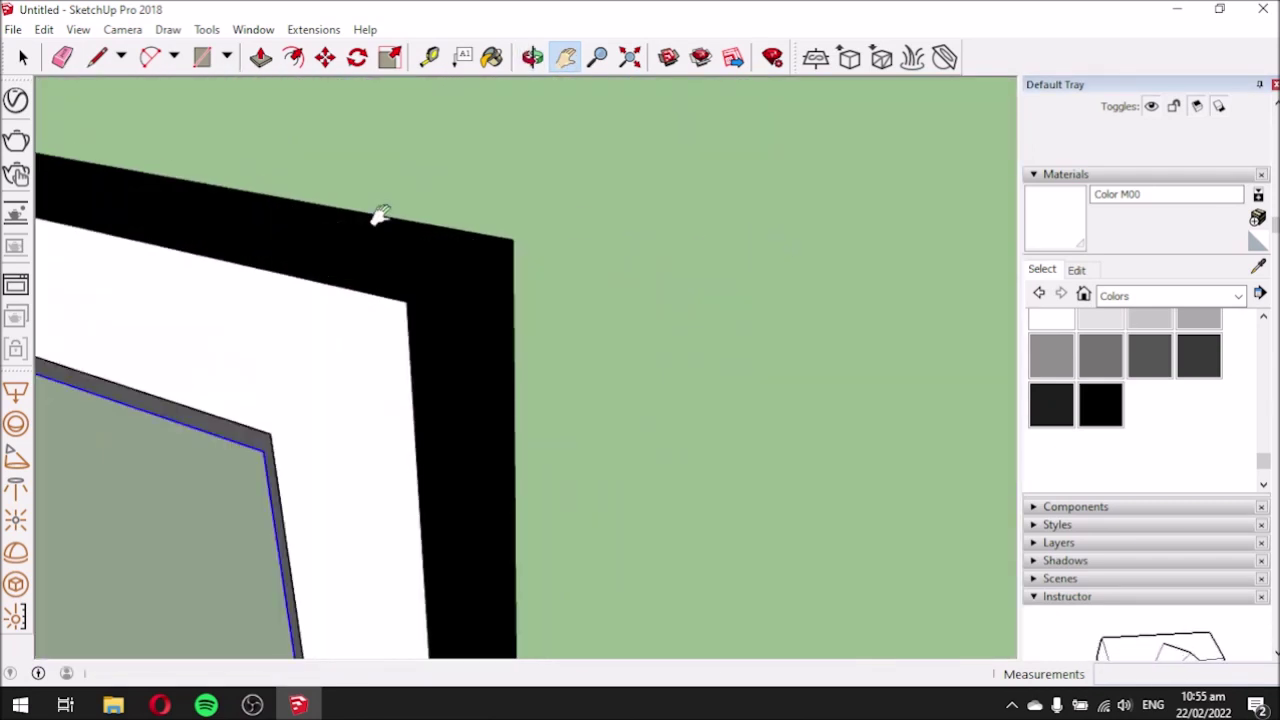
{"action": "scroll", "coordinate": [488, 167], "scroll_direction": "down", "scroll_amount": 6}
{"action": "scroll", "coordinate": [252, 152], "scroll_direction": "up", "scroll_amount": 2}
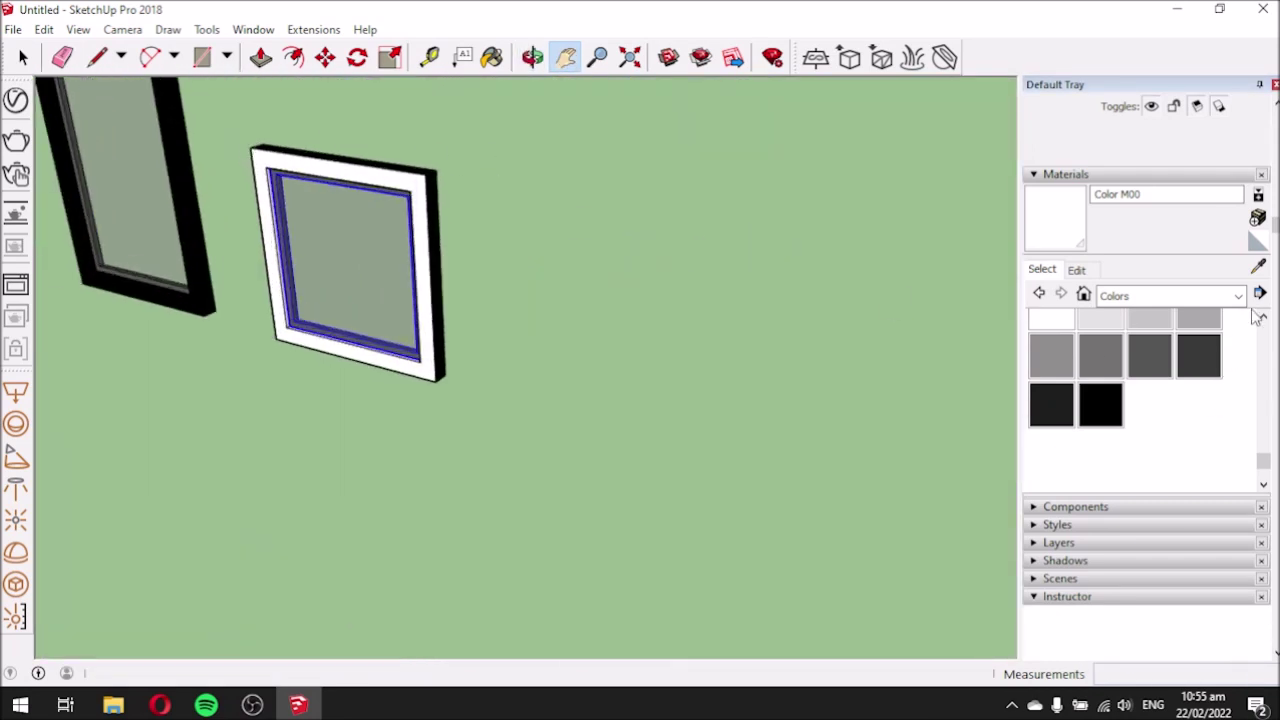
{"action": "left_click", "coordinate": [440, 240], "text": "alt"}
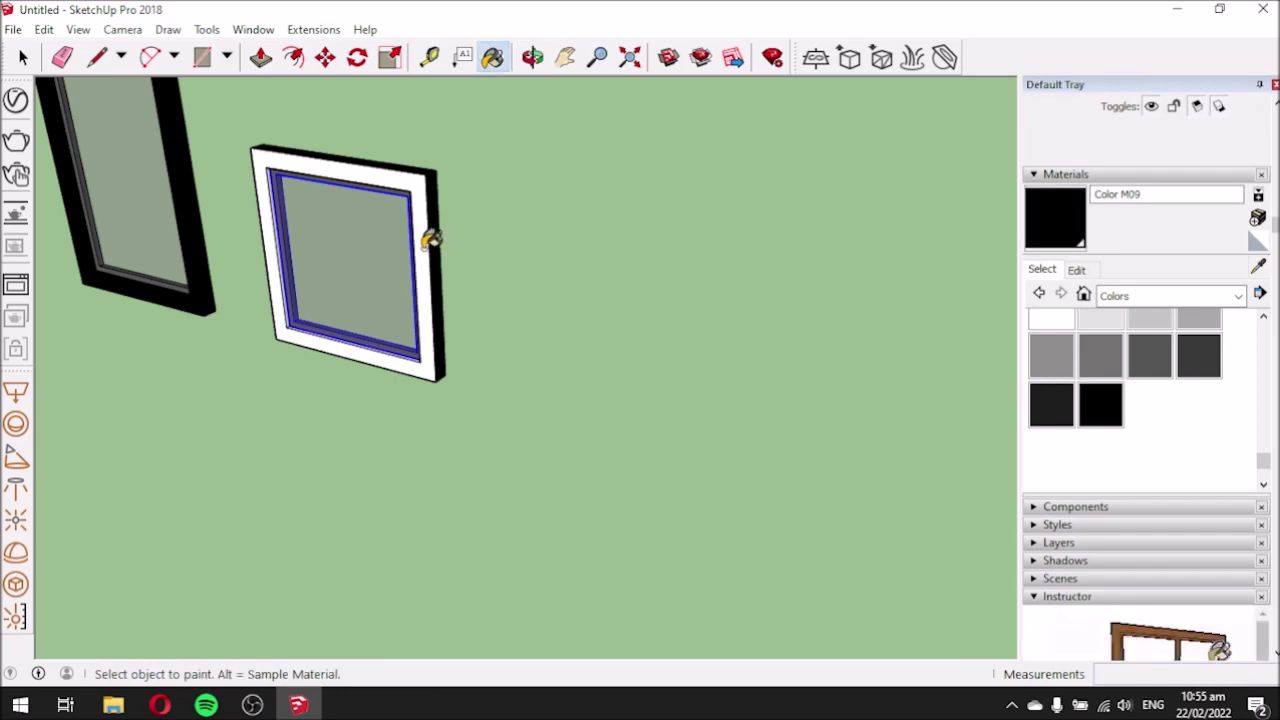
{"action": "left_click", "coordinate": [429, 238]}
Paint the small square frame's exposed inner side faces, including the lower one, black with Color M09.
{"action": "scroll", "coordinate": [266, 185], "scroll_direction": "up", "scroll_amount": 5}
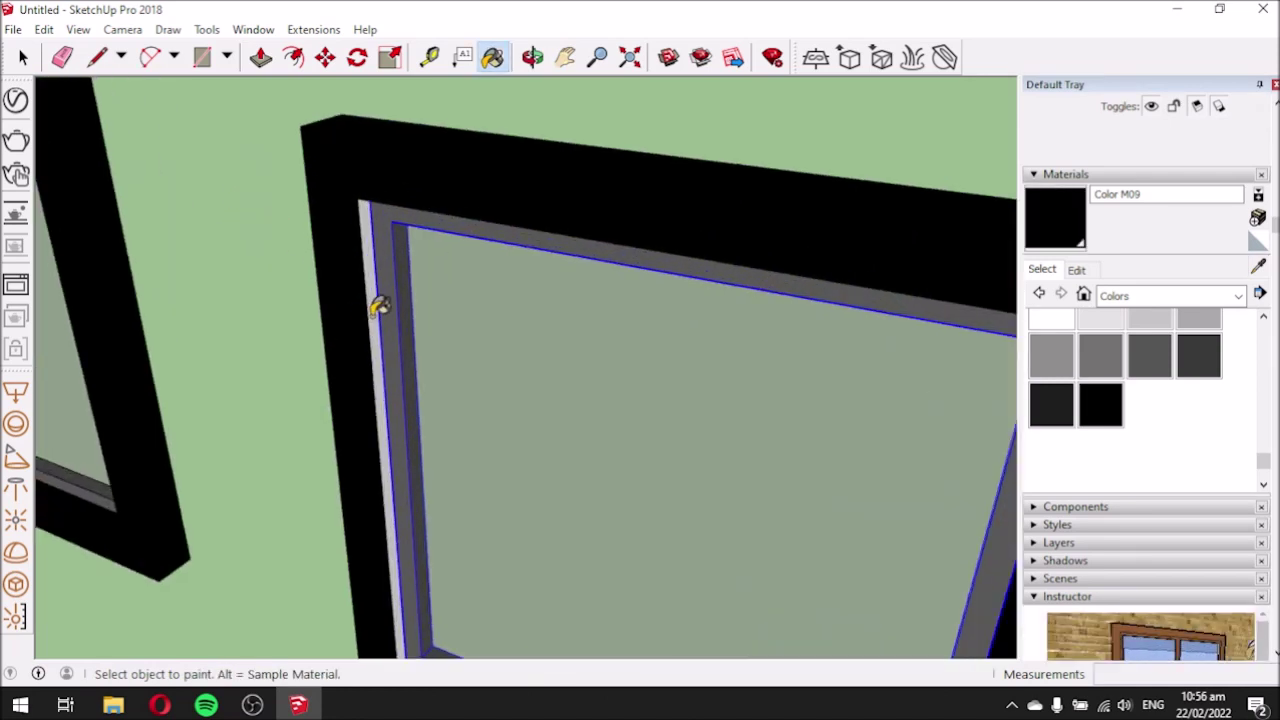
{"action": "scroll", "coordinate": [378, 306], "scroll_direction": "down", "scroll_amount": 6}
{"action": "mouse_move", "coordinate": [357, 420]}
{"action": "middle_mouse_down"}
{"action": "mouse_move", "coordinate": [340, 297]}
{"action": "mouse_move", "coordinate": [316, 312]}
{"action": "mouse_move", "coordinate": [351, 346]}
{"action": "mouse_move", "coordinate": [317, 331]}
{"action": "middle_mouse_up"}
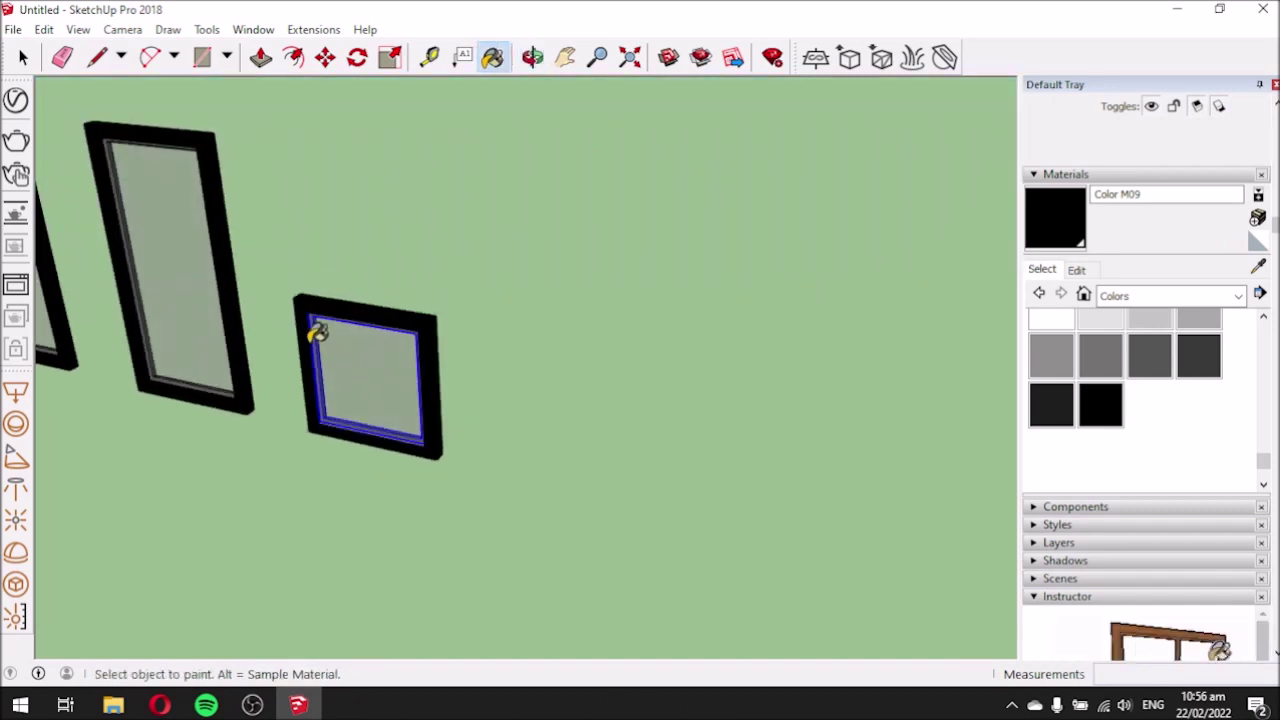
{"action": "scroll", "coordinate": [317, 331], "scroll_direction": "up", "scroll_amount": 3}
{"action": "left_click", "coordinate": [23, 60]}
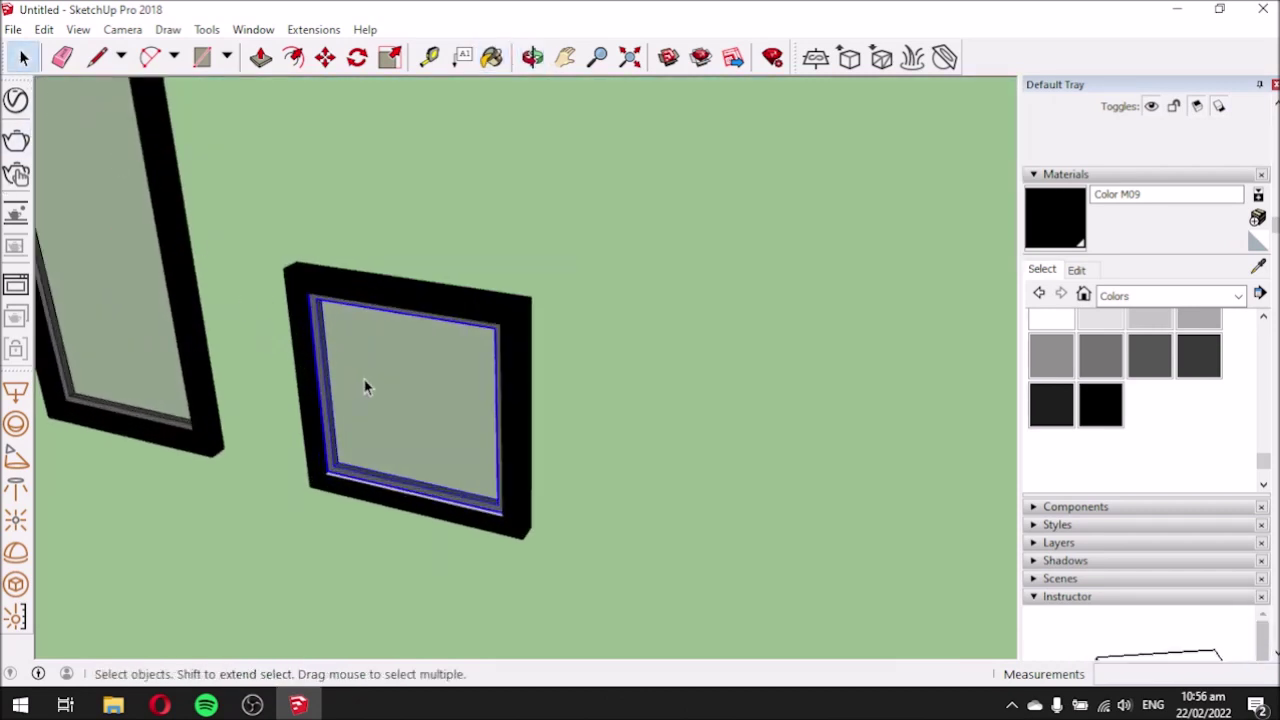
{"action": "scroll", "coordinate": [366, 395], "scroll_direction": "up", "scroll_amount": 2}
{"action": "middle_click_drag", "start_coordinate": [378, 513], "coordinate": [370, 543]}
{"action": "scroll", "coordinate": [370, 543], "scroll_direction": "up", "scroll_amount": 3}
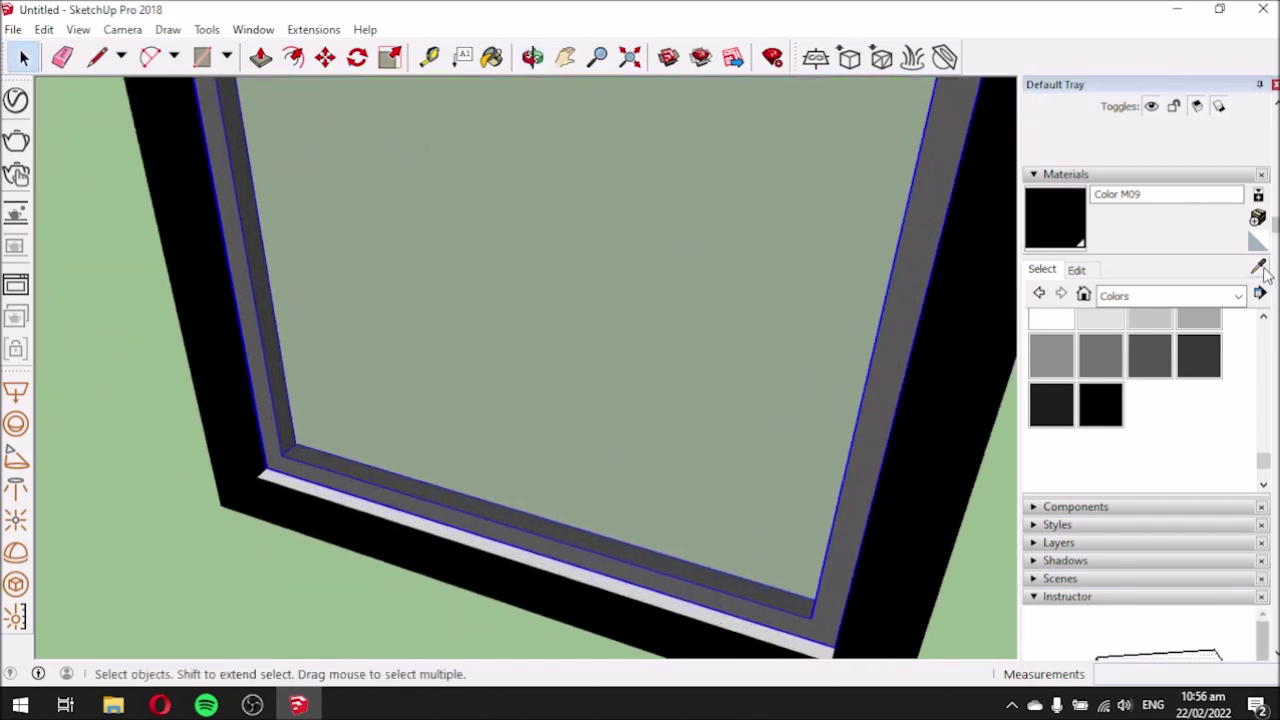
{"action": "left_click", "coordinate": [595, 566]}
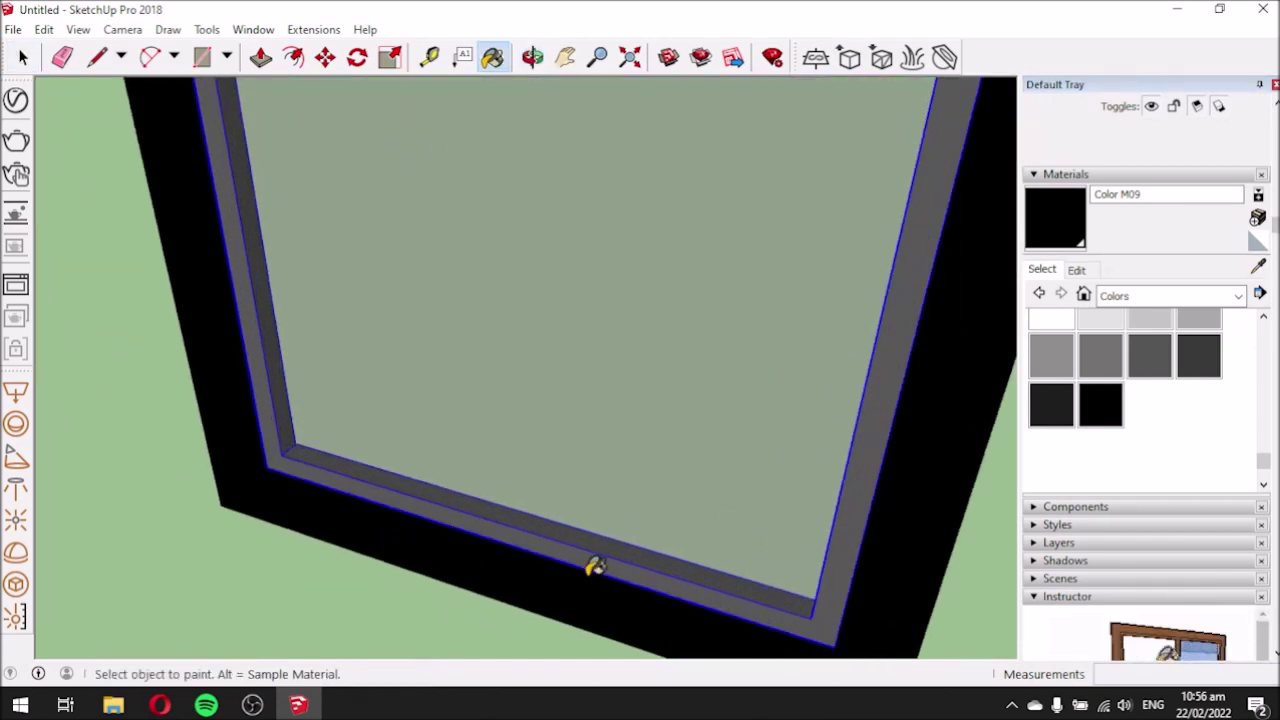
Rotate the gray window group about its side edge's midpoint around the red axis so it tilts open in the black frame.
{"action": "scroll", "coordinate": [512, 586], "scroll_direction": "down", "scroll_amount": 3}
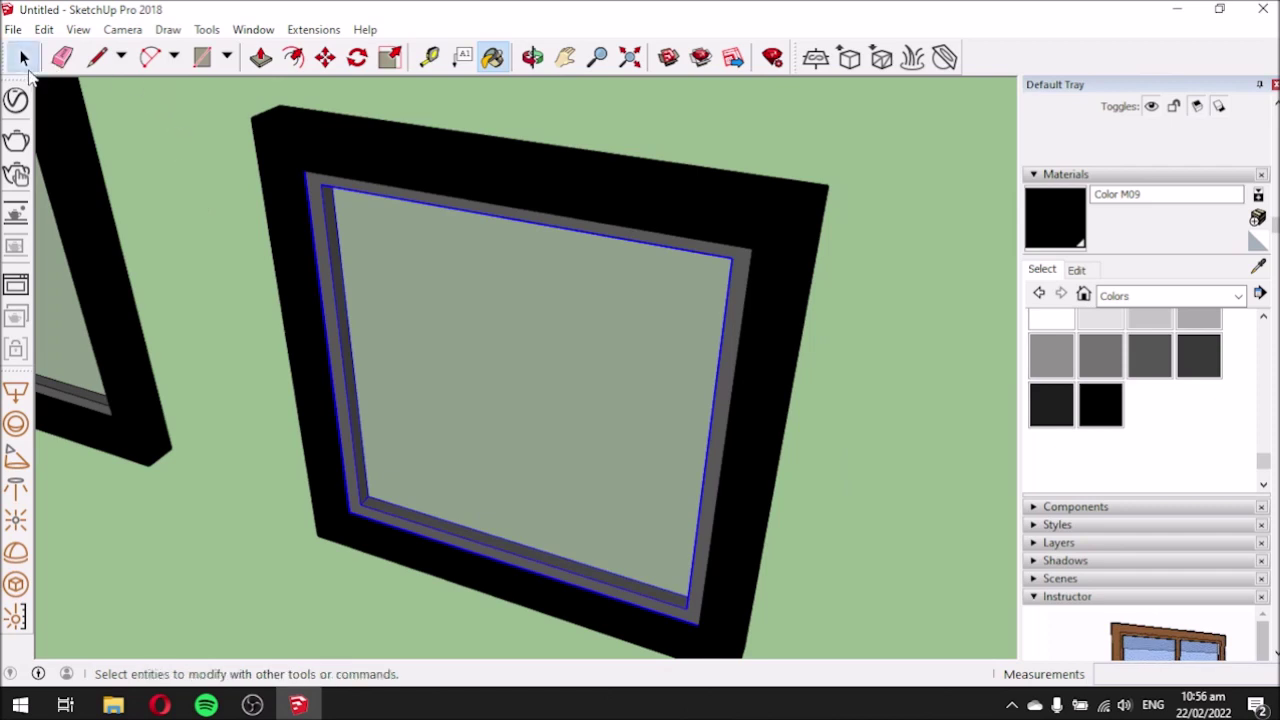
{"action": "left_click", "coordinate": [24, 60]}
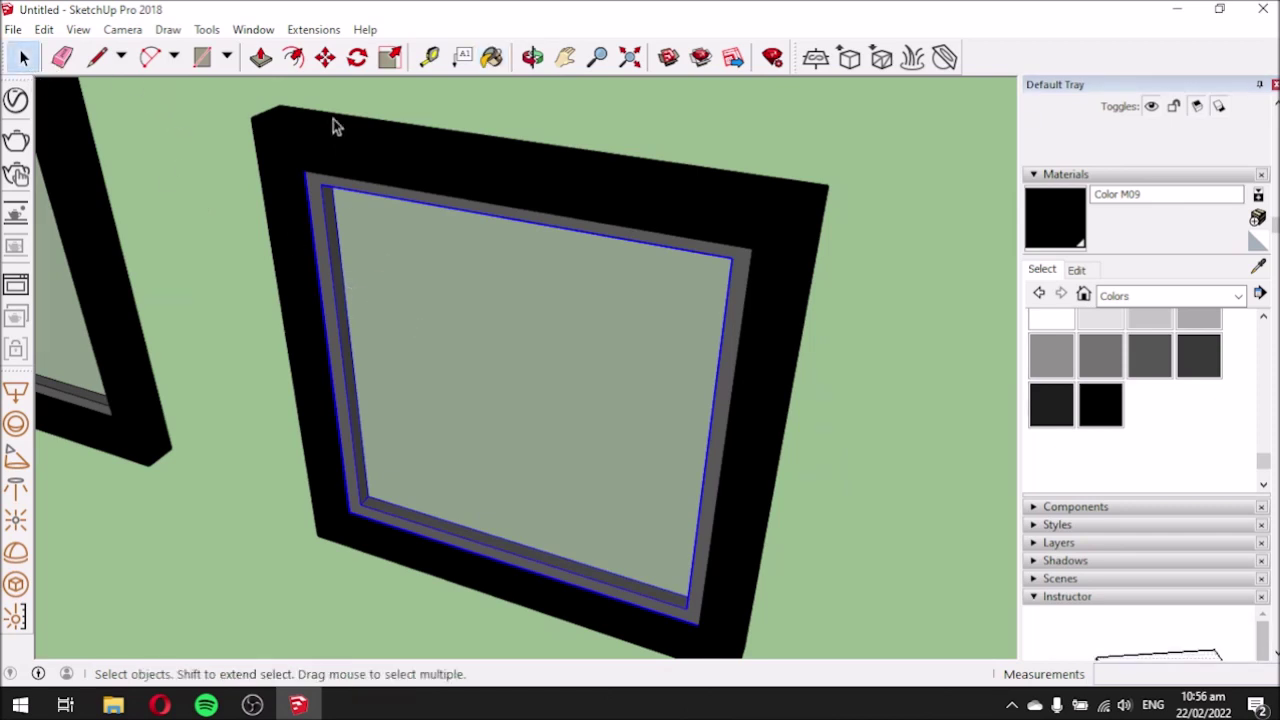
{"action": "left_click", "coordinate": [357, 58]}
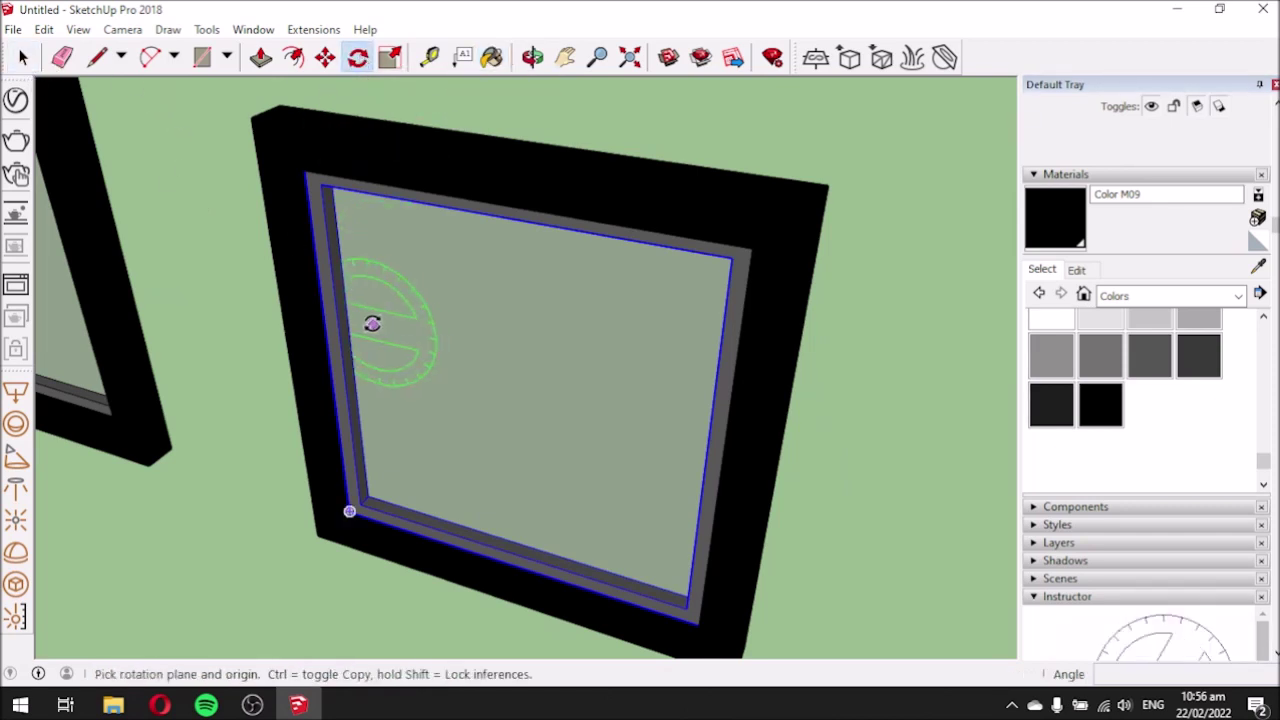
{"action": "scroll", "coordinate": [315, 347], "scroll_direction": "up", "scroll_amount": 3}
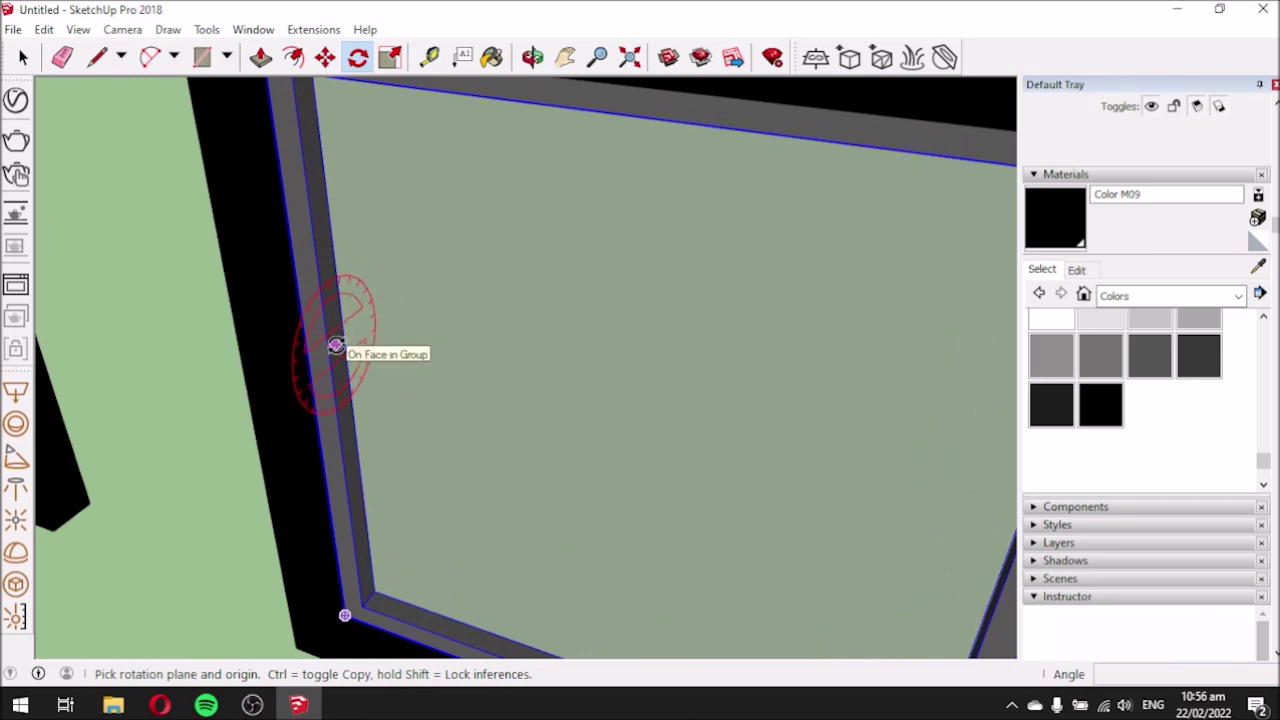
{"action": "middle_click_drag", "start_coordinate": [333, 345], "coordinate": [203, 306]}
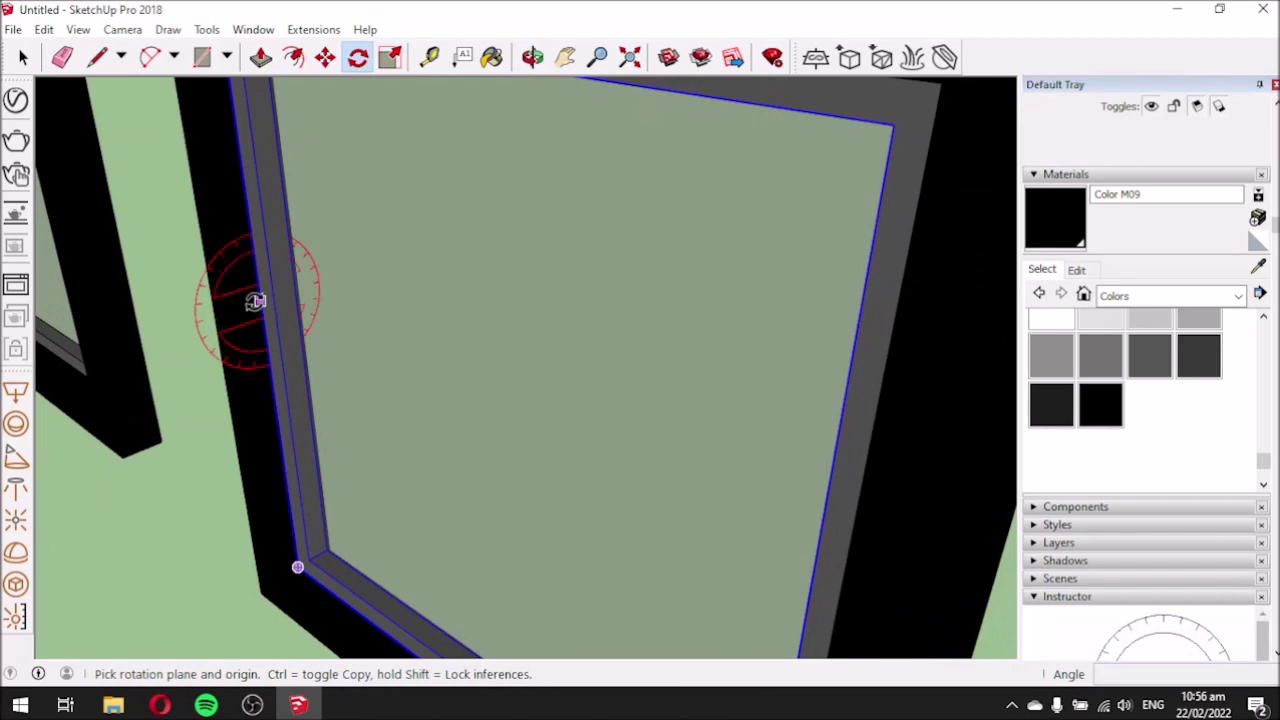
{"action": "scroll", "coordinate": [257, 294], "scroll_direction": "up", "scroll_amount": 3}
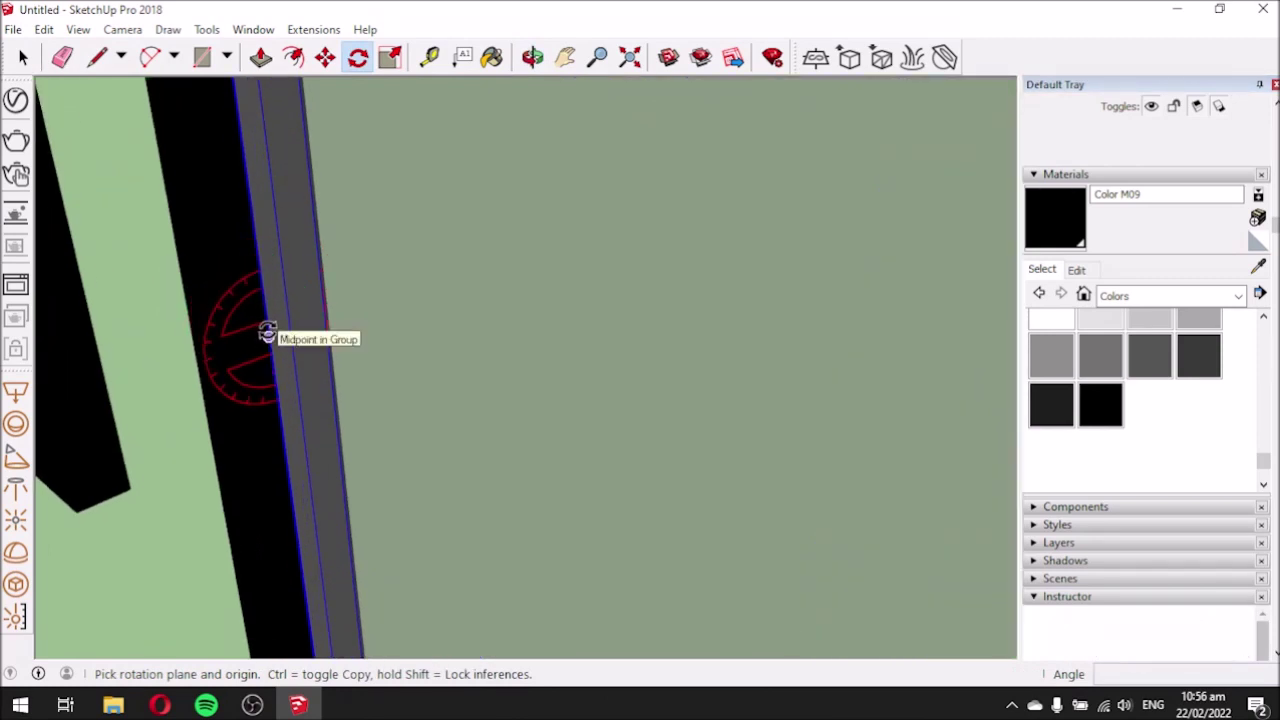
{"action": "scroll", "coordinate": [270, 335], "scroll_direction": "down", "scroll_amount": 1}
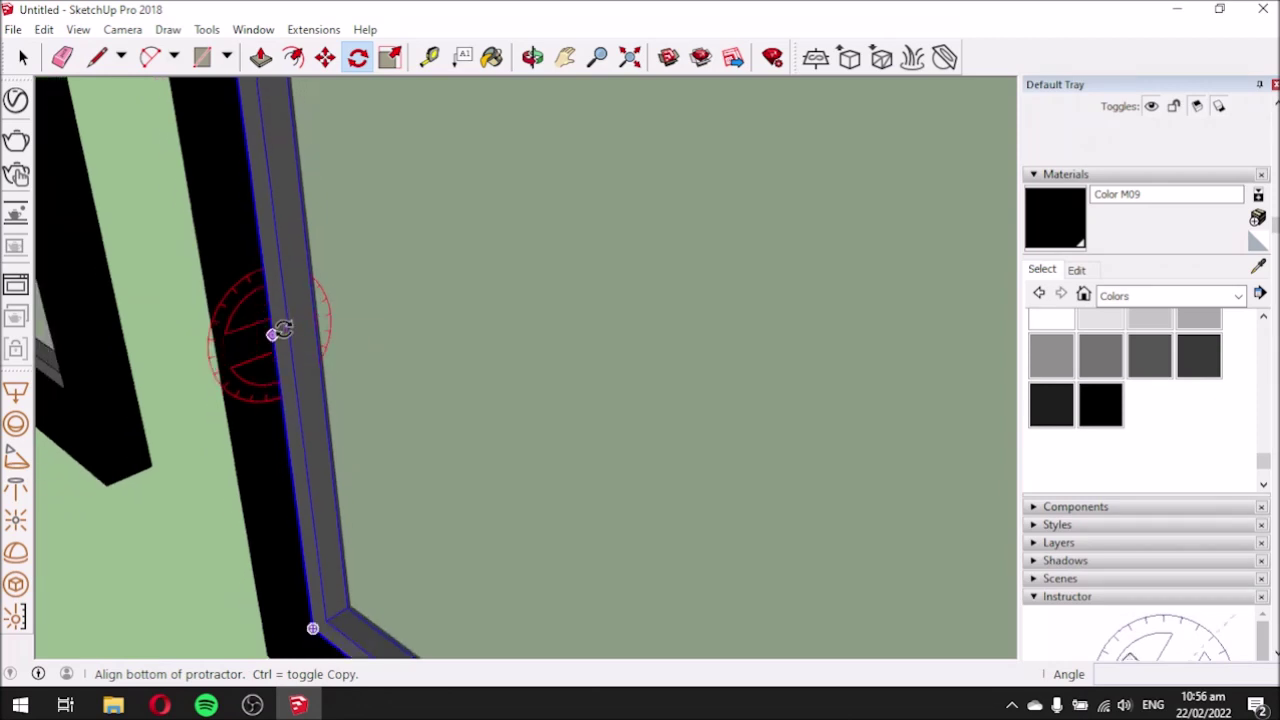
{"action": "left_click", "coordinate": [450, 265]}
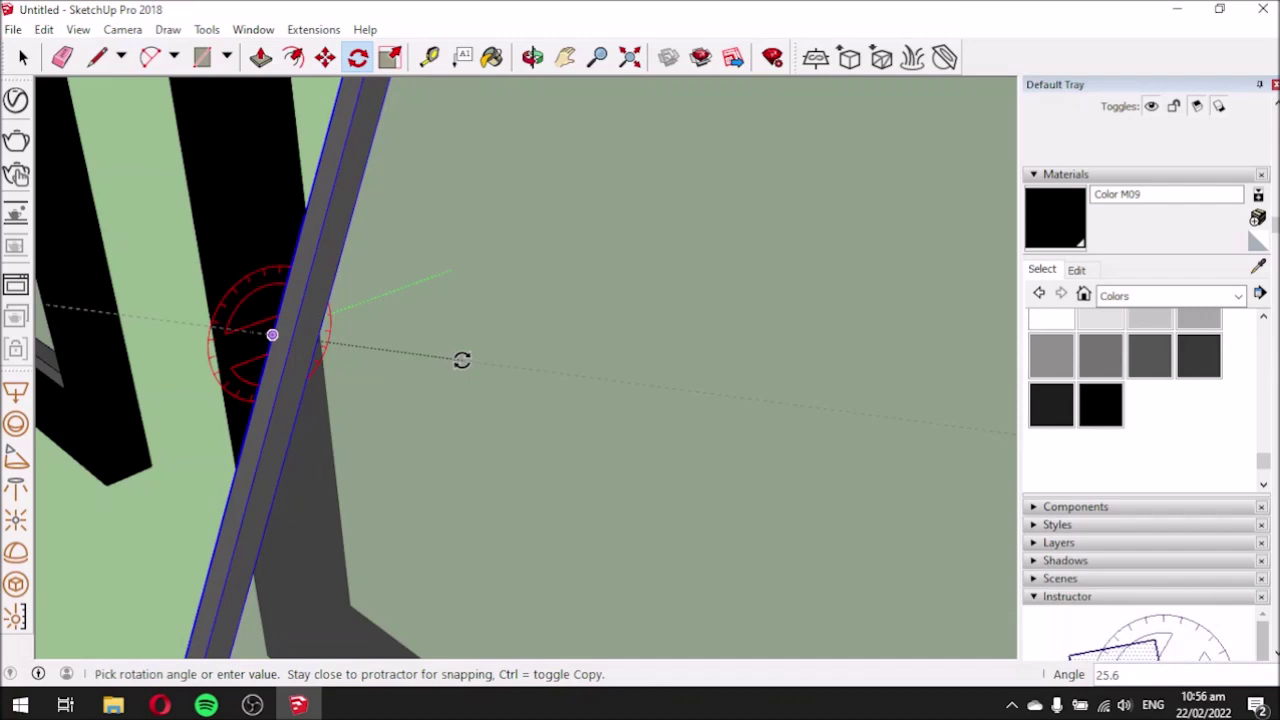
{"action": "key", "text": "Return"}
Group the small black square frame together with its tilted gray window.
{"action": "scroll", "coordinate": [577, 323], "scroll_direction": "down", "scroll_amount": 6}
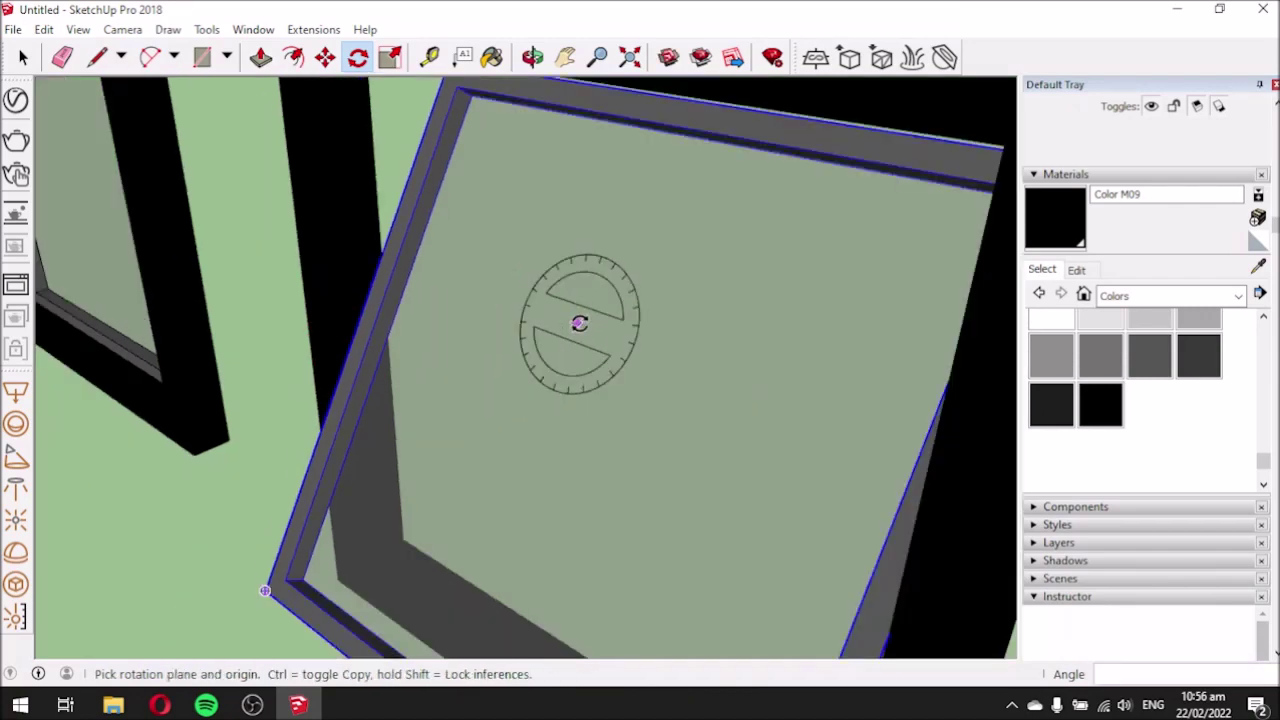
{"action": "middle_click_drag", "start_coordinate": [577, 323], "coordinate": [443, 357]}
{"action": "scroll", "coordinate": [550, 280], "scroll_direction": "down", "scroll_amount": 2}
{"action": "scroll", "coordinate": [509, 257], "scroll_direction": "up", "scroll_amount": 6}
{"action": "scroll", "coordinate": [540, 383], "scroll_direction": "down", "scroll_amount": 5}
{"action": "middle_click_drag", "start_coordinate": [540, 383], "coordinate": [891, 286]}
{"action": "left_click", "coordinate": [22, 62]}
{"action": "middle_click_drag", "start_coordinate": [469, 526], "coordinate": [58, 166]}
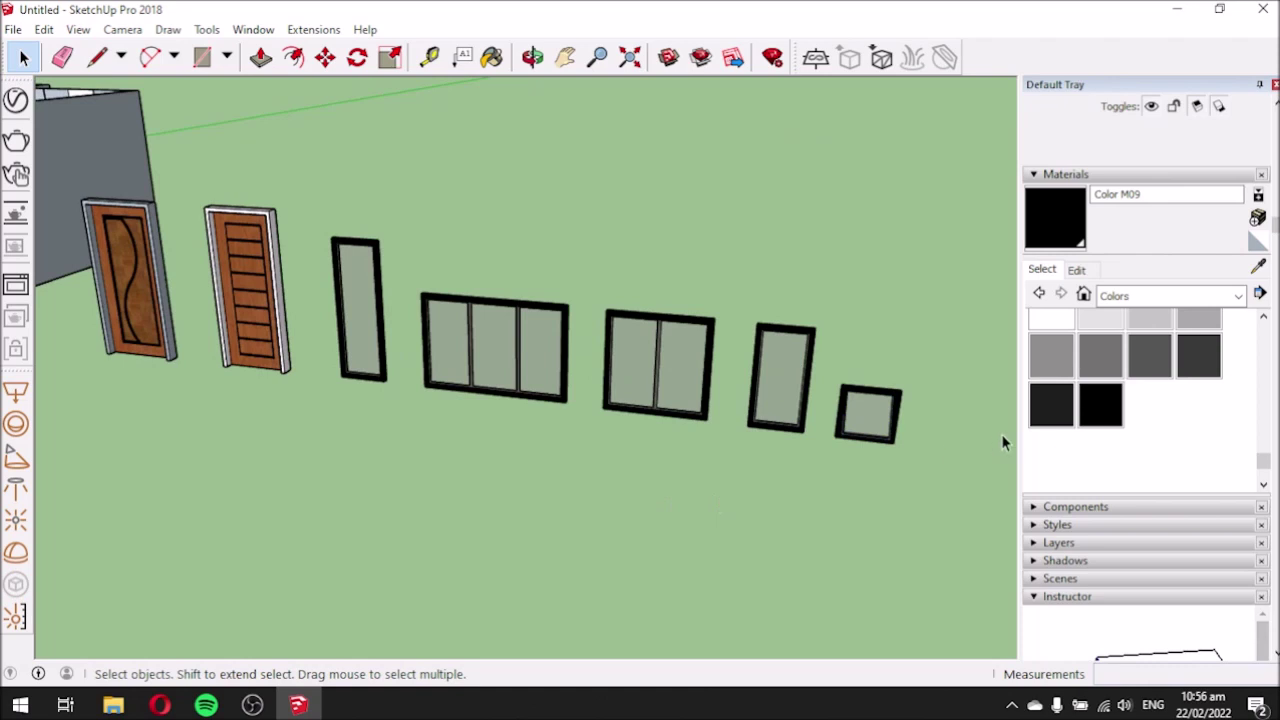
{"action": "scroll", "coordinate": [1001, 434], "scroll_direction": "up", "scroll_amount": 6}
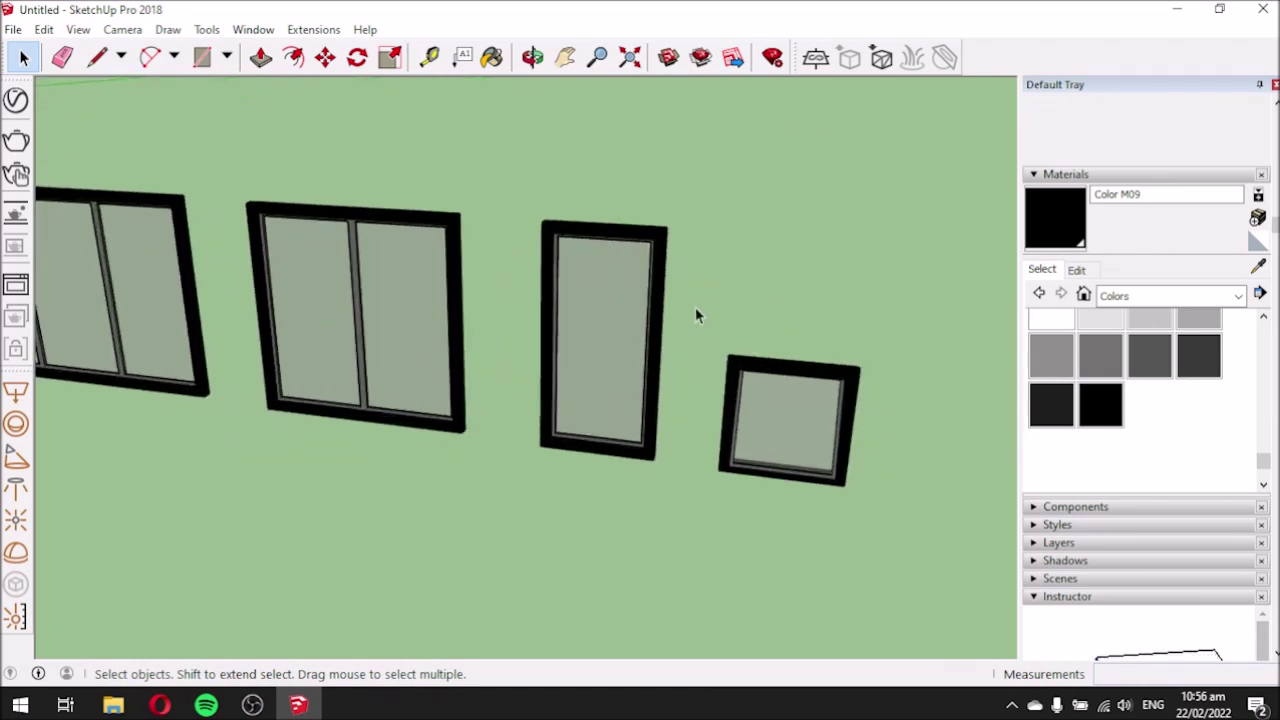
{"action": "right_click", "coordinate": [815, 425]}
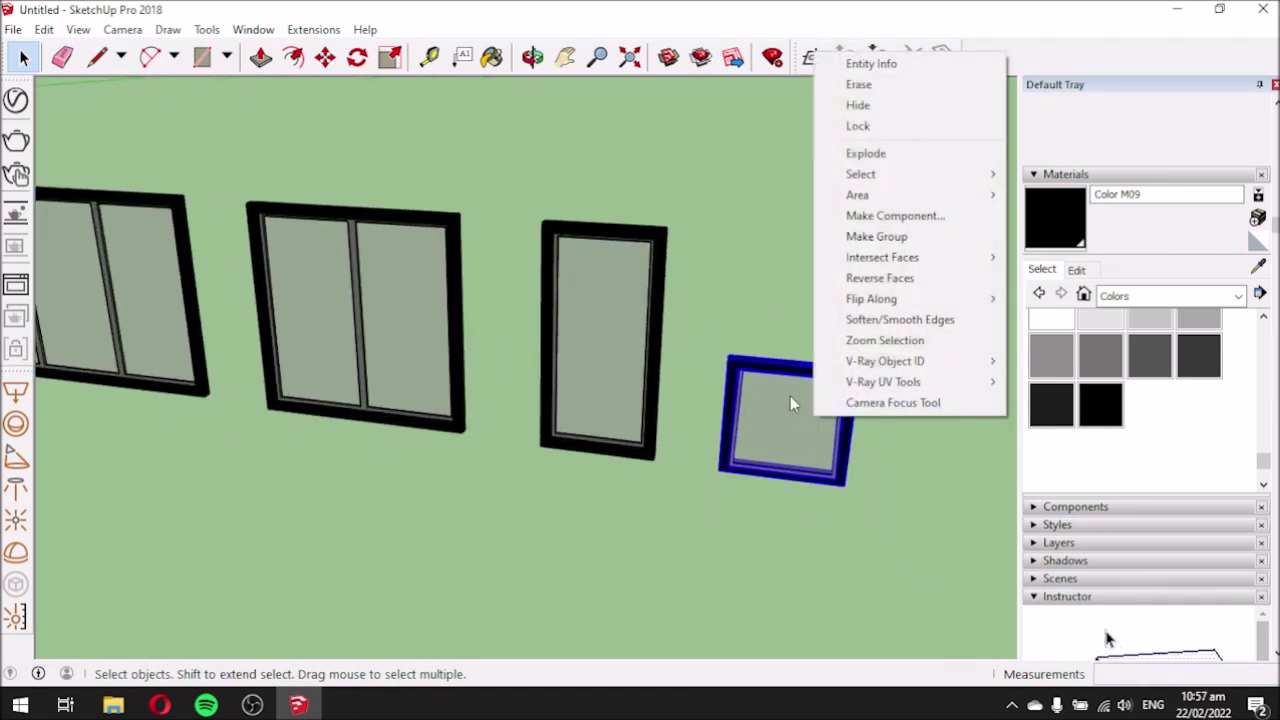
{"action": "left_click", "coordinate": [862, 236]}
Examine the row of finished doors and windows beside the house walls.
{"action": "middle_click_drag", "start_coordinate": [670, 527], "coordinate": [690, 571]}
{"action": "scroll", "coordinate": [688, 572], "scroll_direction": "down", "scroll_amount": 5}
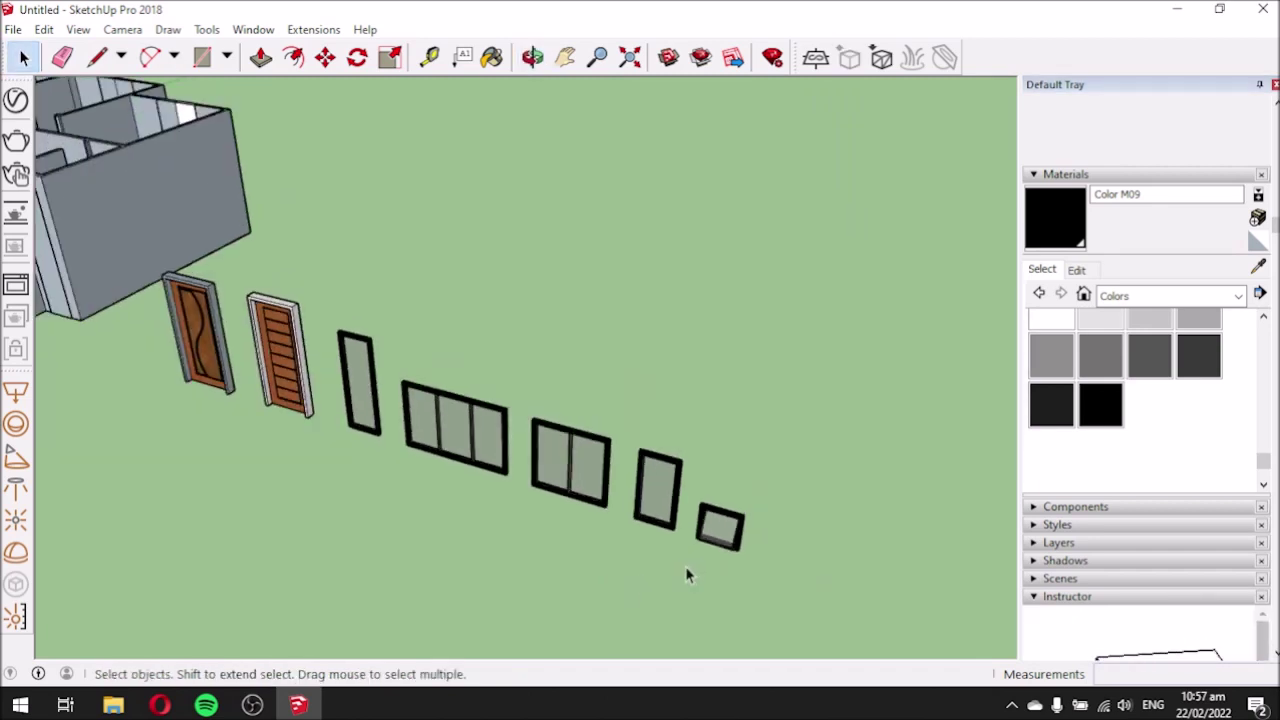
{"action": "middle_click_drag", "start_coordinate": [580, 534], "coordinate": [645, 475]}
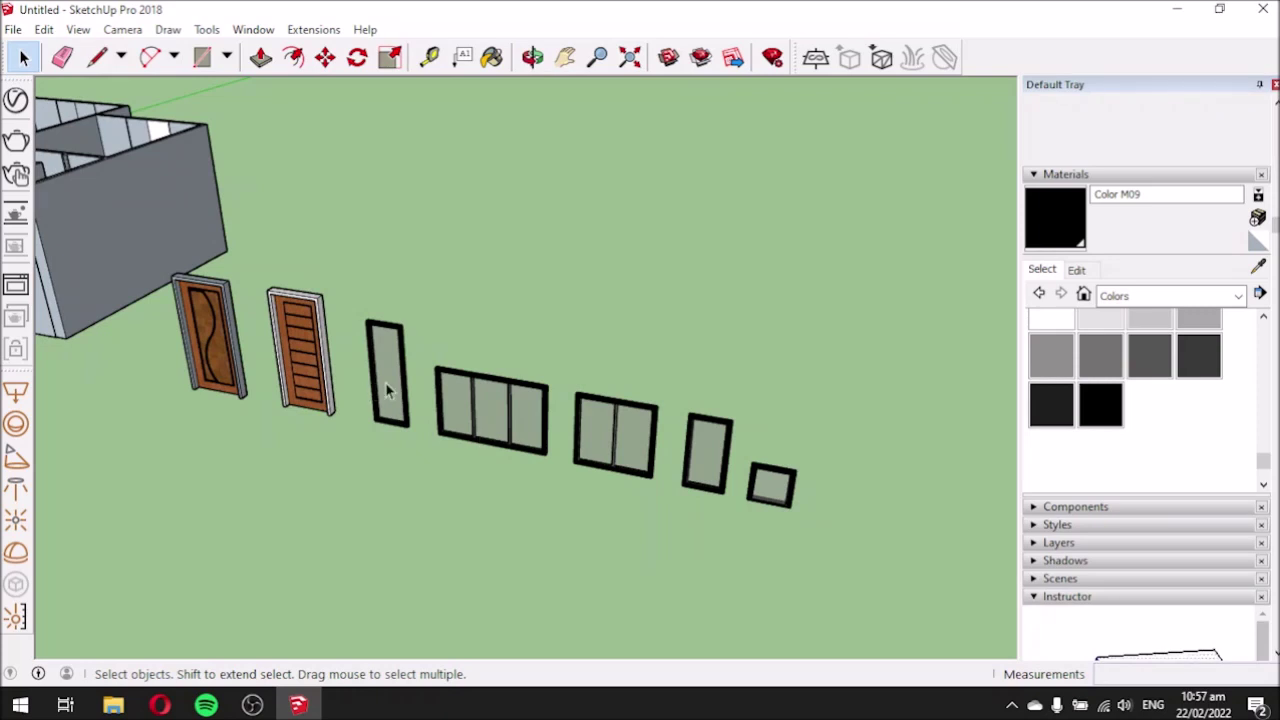
{"action": "middle_click_drag", "start_coordinate": [384, 436], "coordinate": [489, 463]}
{"action": "scroll", "coordinate": [487, 462], "scroll_direction": "down", "scroll_amount": 2}
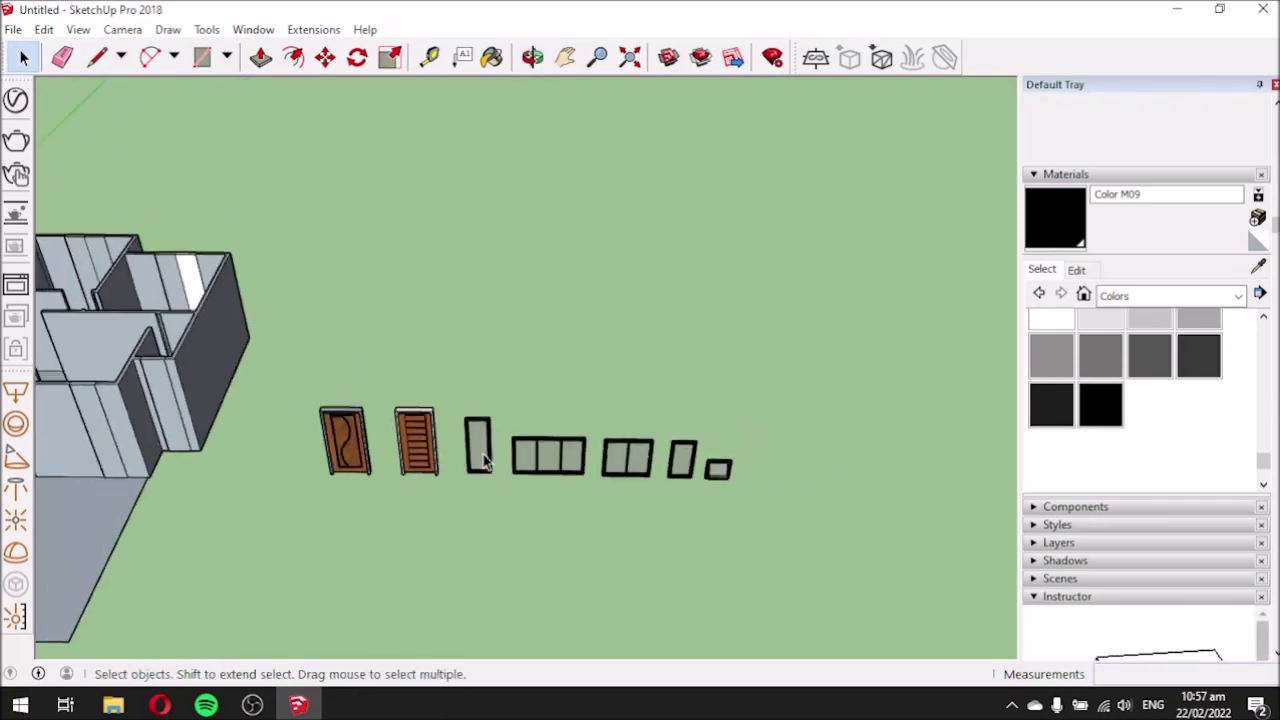
{"action": "scroll", "coordinate": [715, 470], "scroll_direction": "up", "scroll_amount": 2}
{"action": "mouse_move", "coordinate": [720, 466]}
{"action": "middle_mouse_down"}
{"action": "mouse_move", "coordinate": [766, 486]}
{"action": "mouse_move", "coordinate": [657, 463]}
{"action": "mouse_move", "coordinate": [803, 453]}
{"action": "mouse_move", "coordinate": [739, 481]}
{"action": "middle_mouse_up"}
{"action": "scroll", "coordinate": [739, 481], "scroll_direction": "up", "scroll_amount": 2}
{"action": "scroll", "coordinate": [739, 481], "scroll_direction": "down", "scroll_amount": 2}
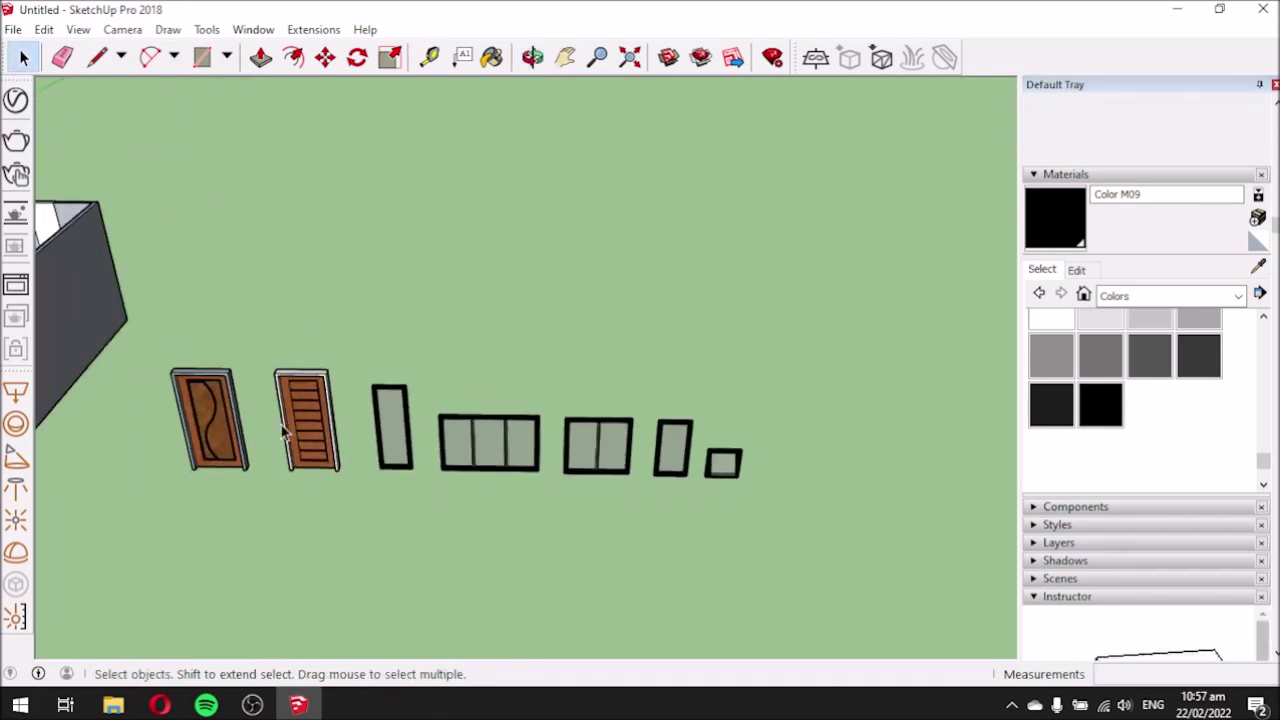
Copy the door with the curved panel design and paste the duplicate on open ground near the house's front slab.
{"action": "scroll", "coordinate": [508, 488], "scroll_direction": "down", "scroll_amount": 3}
{"action": "scroll", "coordinate": [286, 429], "scroll_direction": "up", "scroll_amount": 2}
{"action": "scroll", "coordinate": [343, 482], "scroll_direction": "up", "scroll_amount": 2}
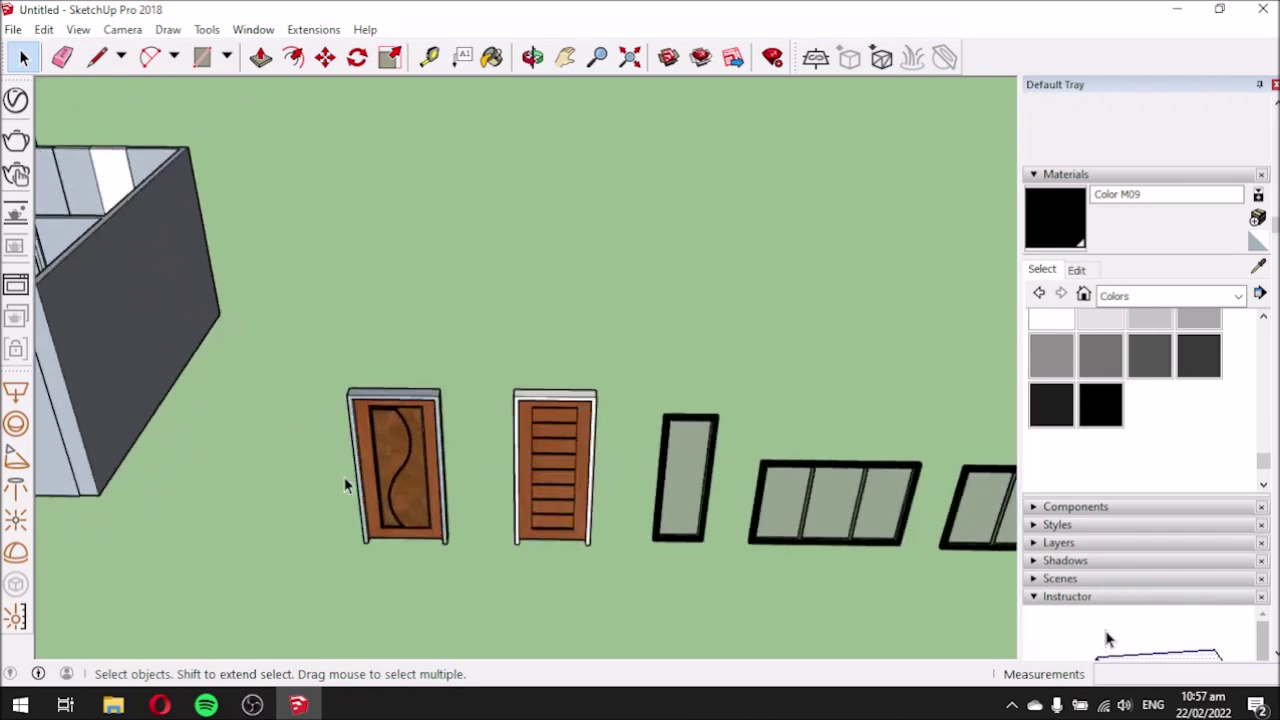
{"action": "mouse_move", "coordinate": [457, 588]}
{"action": "left_mouse_down"}
{"action": "mouse_move", "coordinate": [469, 599]}
{"action": "mouse_move", "coordinate": [451, 593]}
{"action": "left_mouse_up"}
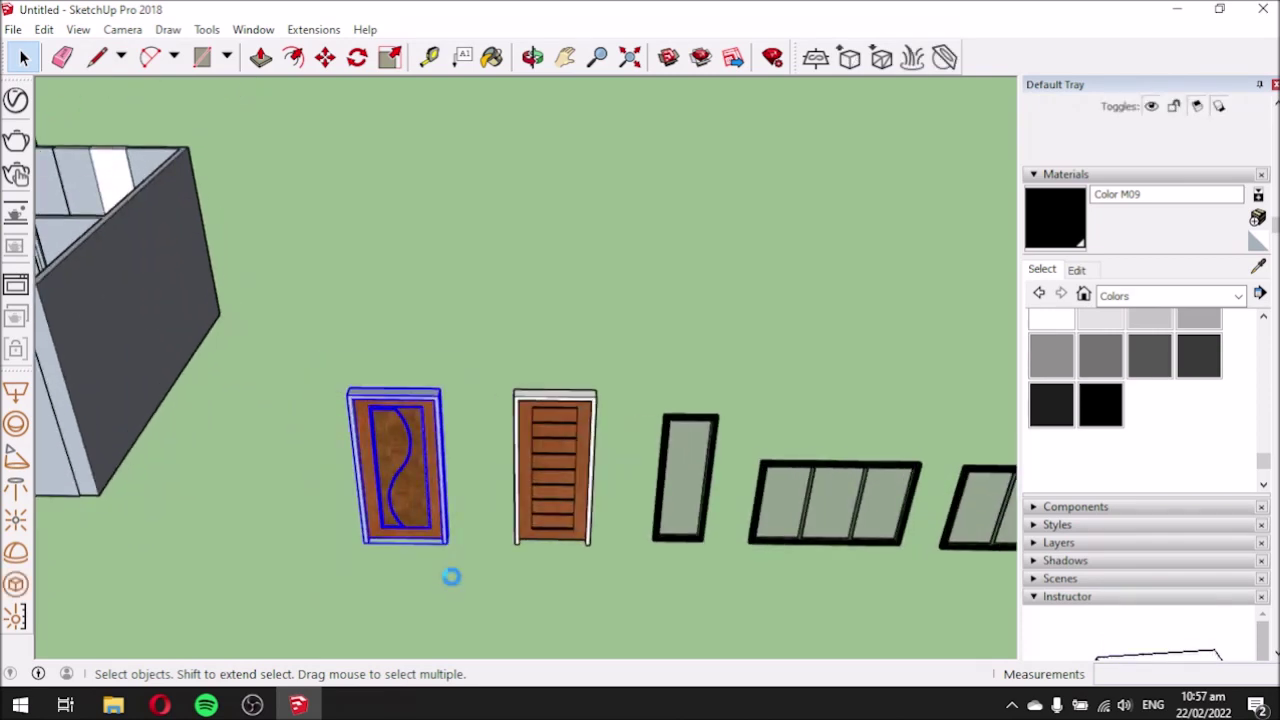
{"action": "scroll", "coordinate": [495, 325], "scroll_direction": "down", "scroll_amount": 2}
{"action": "key", "text": "ctrl+v"}
{"action": "scroll", "coordinate": [510, 457], "scroll_direction": "down", "scroll_amount": 2}
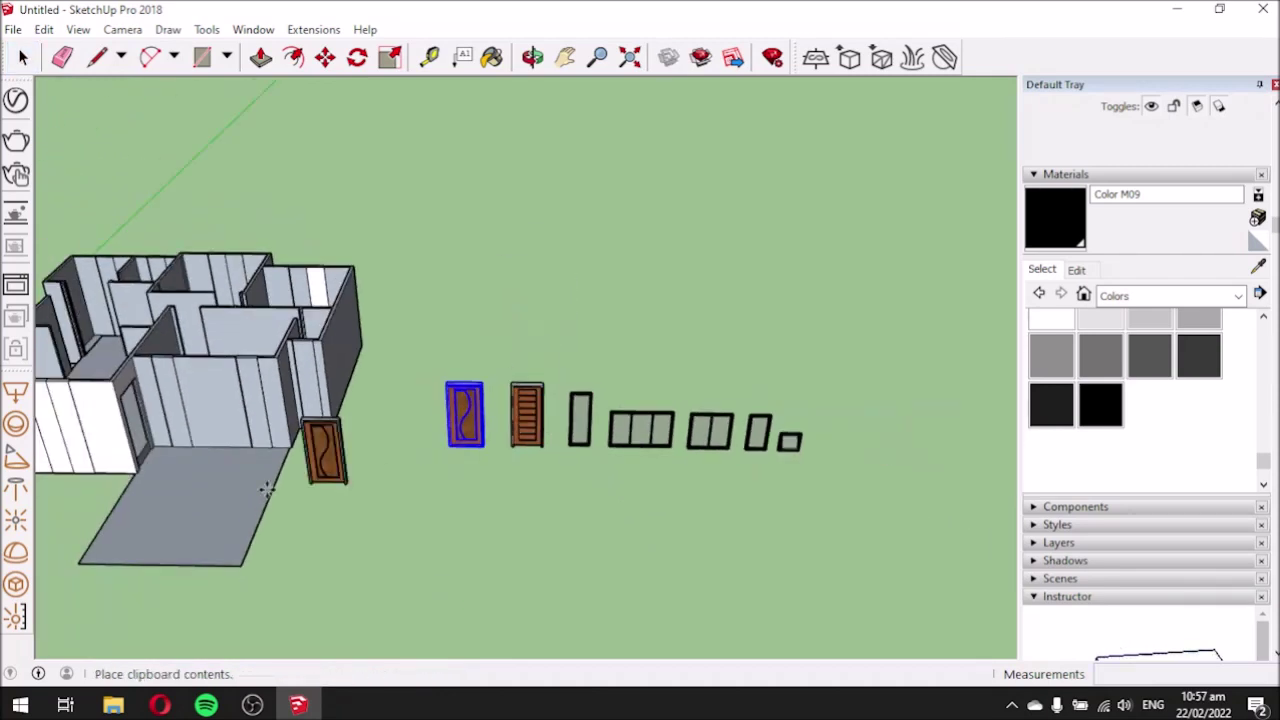
{"action": "left_click", "coordinate": [385, 552]}
Rotate the copied door 90 degrees in the horizontal plane.
{"action": "scroll", "coordinate": [309, 506], "scroll_direction": "up", "scroll_amount": 3}
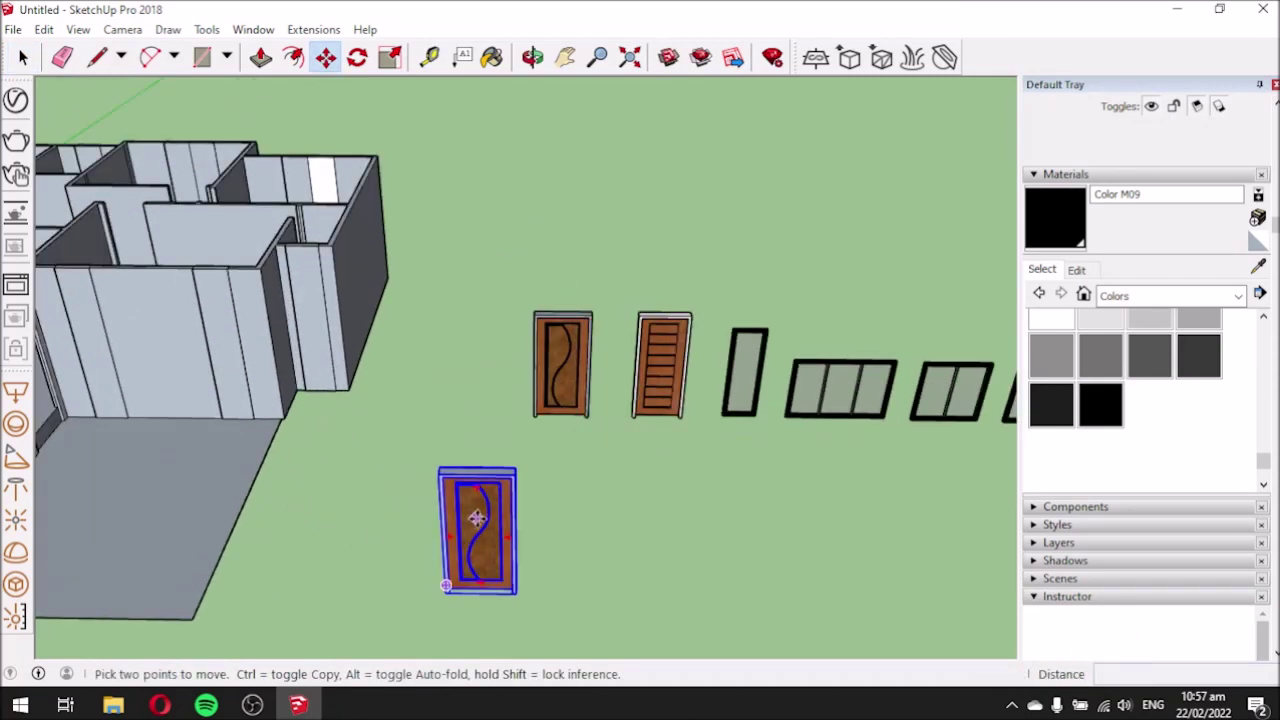
{"action": "left_click", "coordinate": [357, 57]}
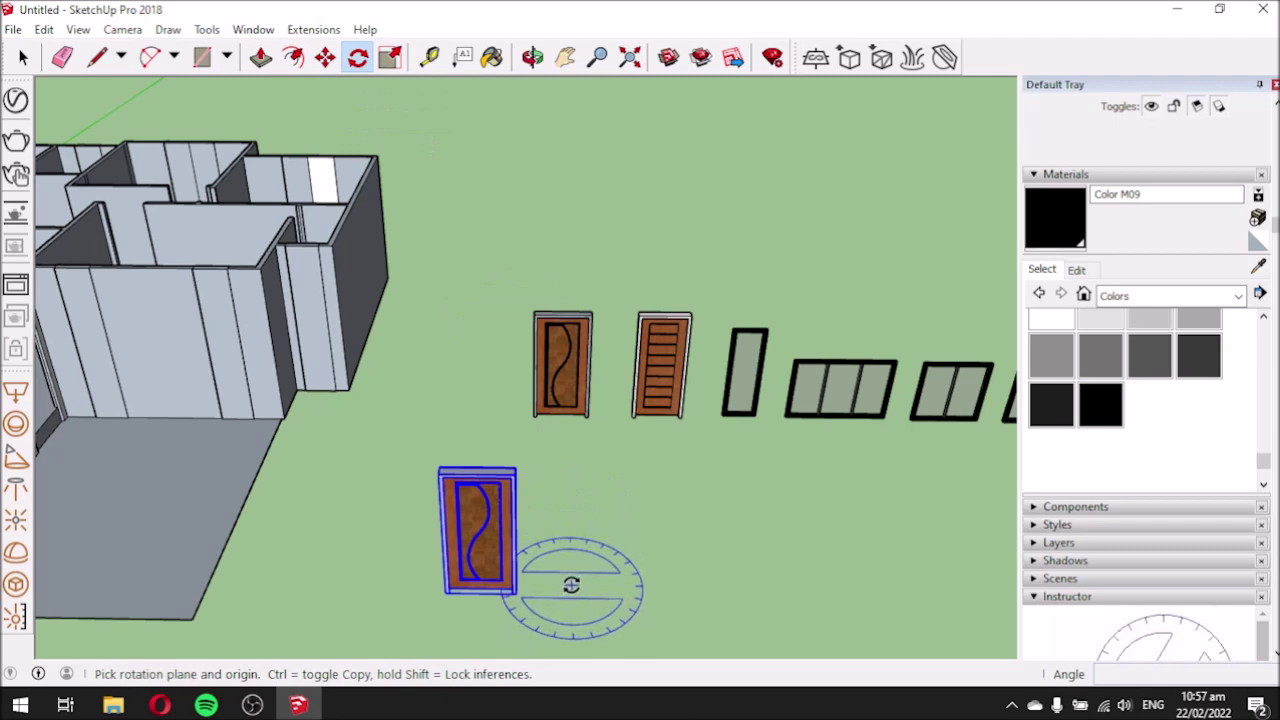
{"action": "left_click", "coordinate": [651, 589]}
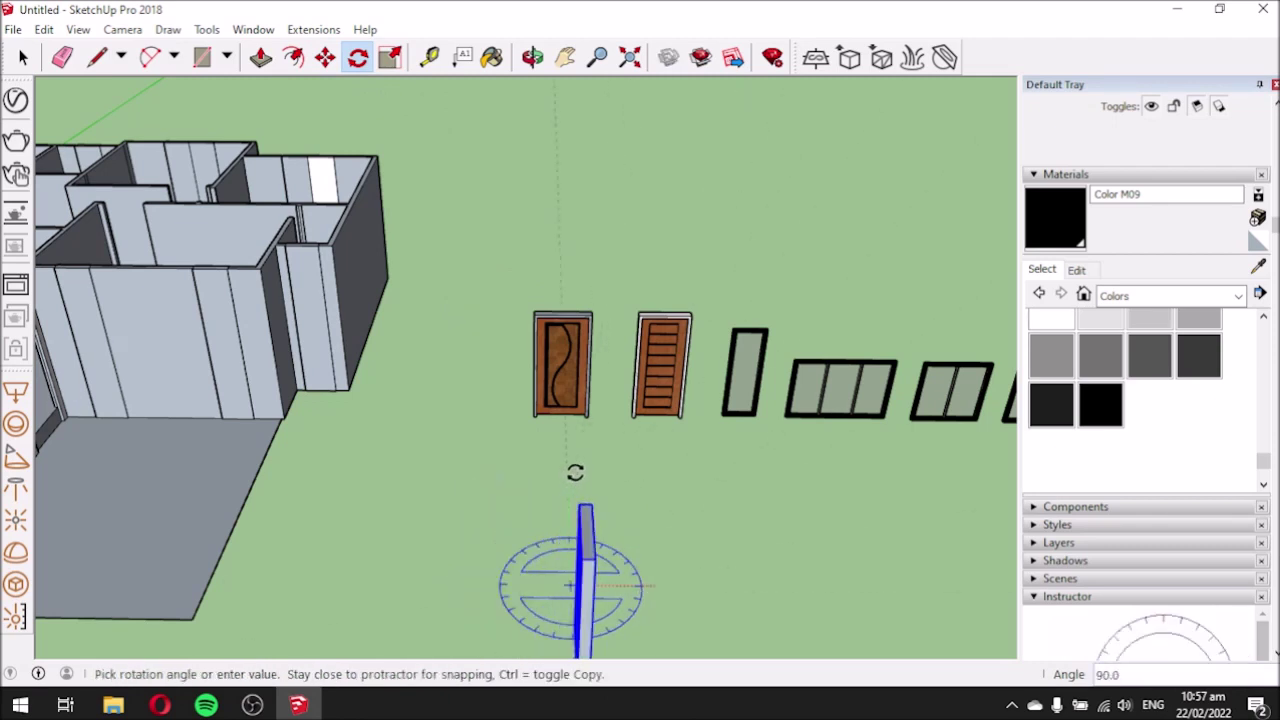
{"action": "middle_click_drag", "start_coordinate": [555, 464], "coordinate": [471, 471]}
{"action": "left_click", "coordinate": [471, 471]}
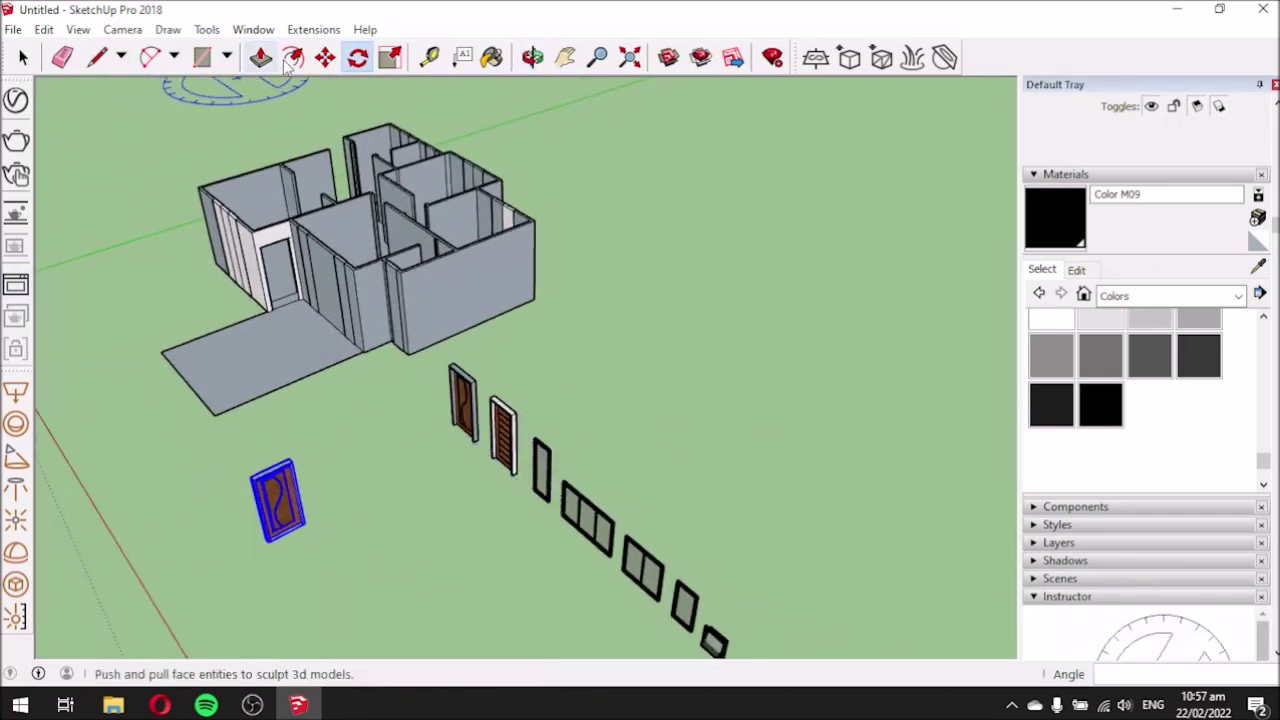
Move the rotated curved-panel door by its bottom frame corner into the bottom corner of the doorway facing the front slab, and deselect it.
{"action": "left_click", "coordinate": [327, 58]}
{"action": "scroll", "coordinate": [264, 540], "scroll_direction": "up", "scroll_amount": 6}
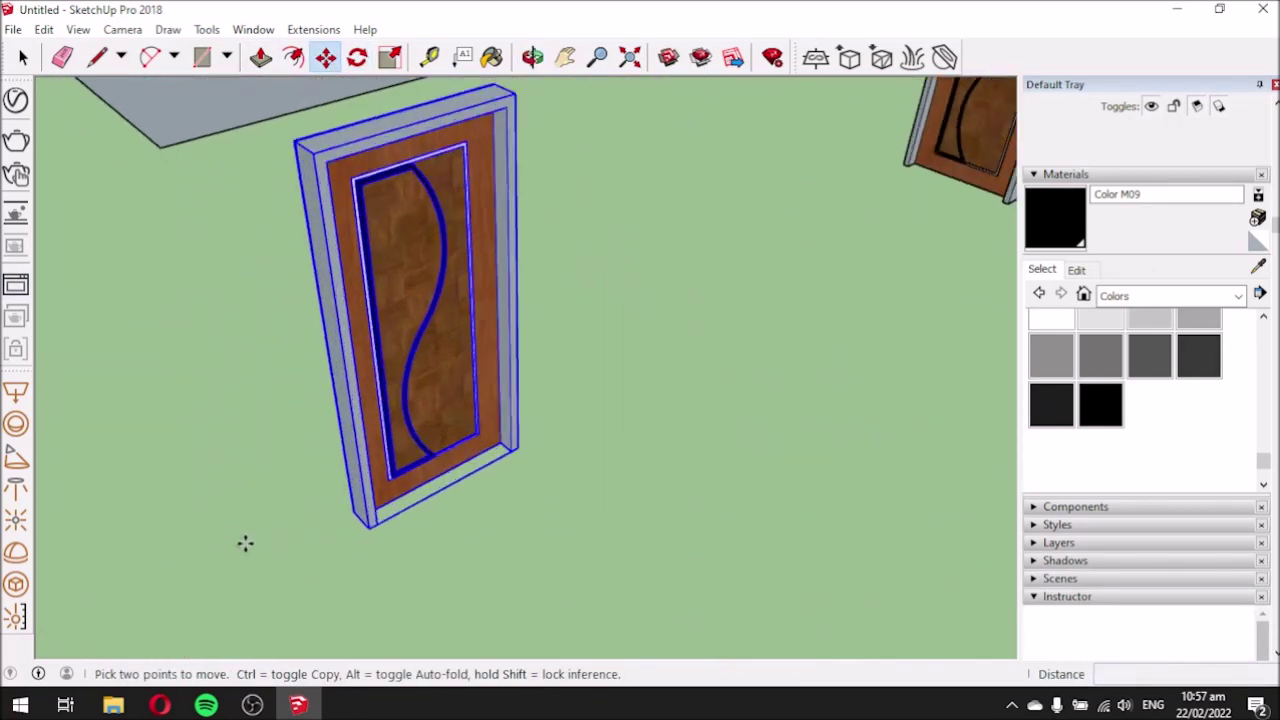
{"action": "scroll", "coordinate": [345, 530], "scroll_direction": "up", "scroll_amount": 2}
{"action": "middle_click_drag", "start_coordinate": [302, 527], "coordinate": [762, 636]}
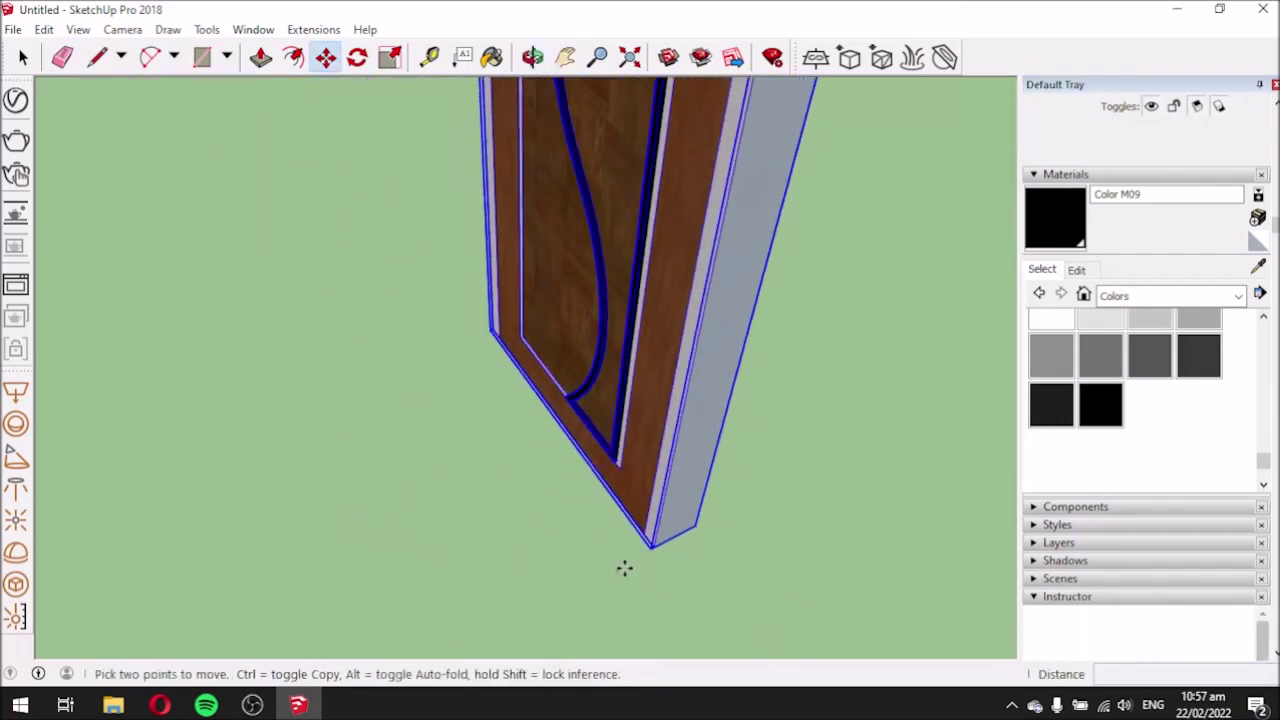
{"action": "scroll", "coordinate": [624, 568], "scroll_direction": "up", "scroll_amount": 3}
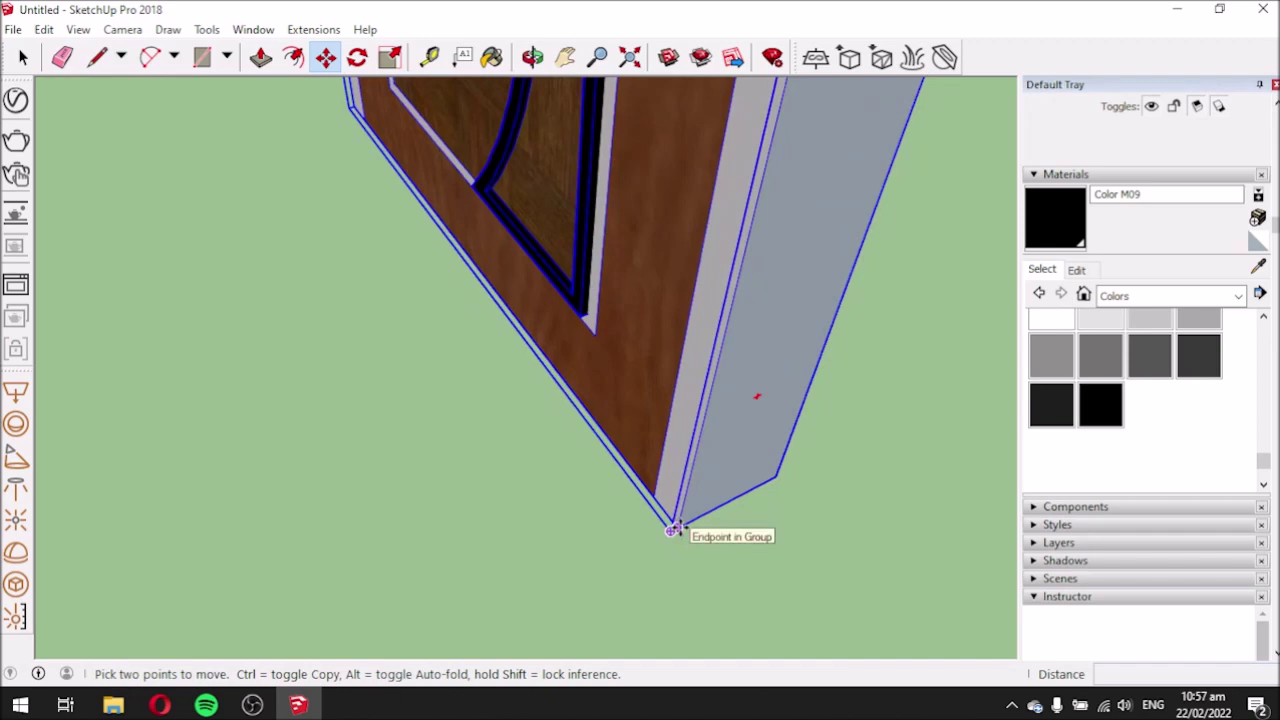
{"action": "middle_click_drag", "start_coordinate": [143, 432], "coordinate": [89, 366]}
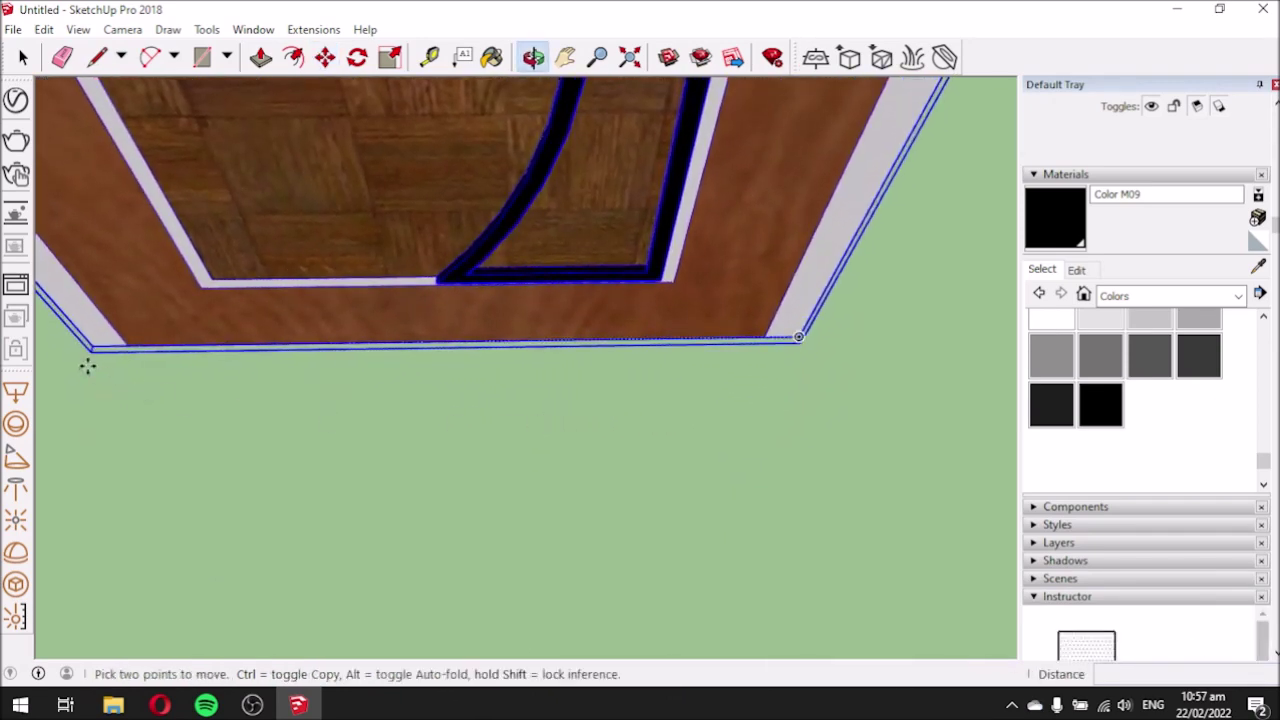
{"action": "scroll", "coordinate": [86, 365], "scroll_direction": "up", "scroll_amount": 1}
{"action": "left_click", "coordinate": [265, 343]}
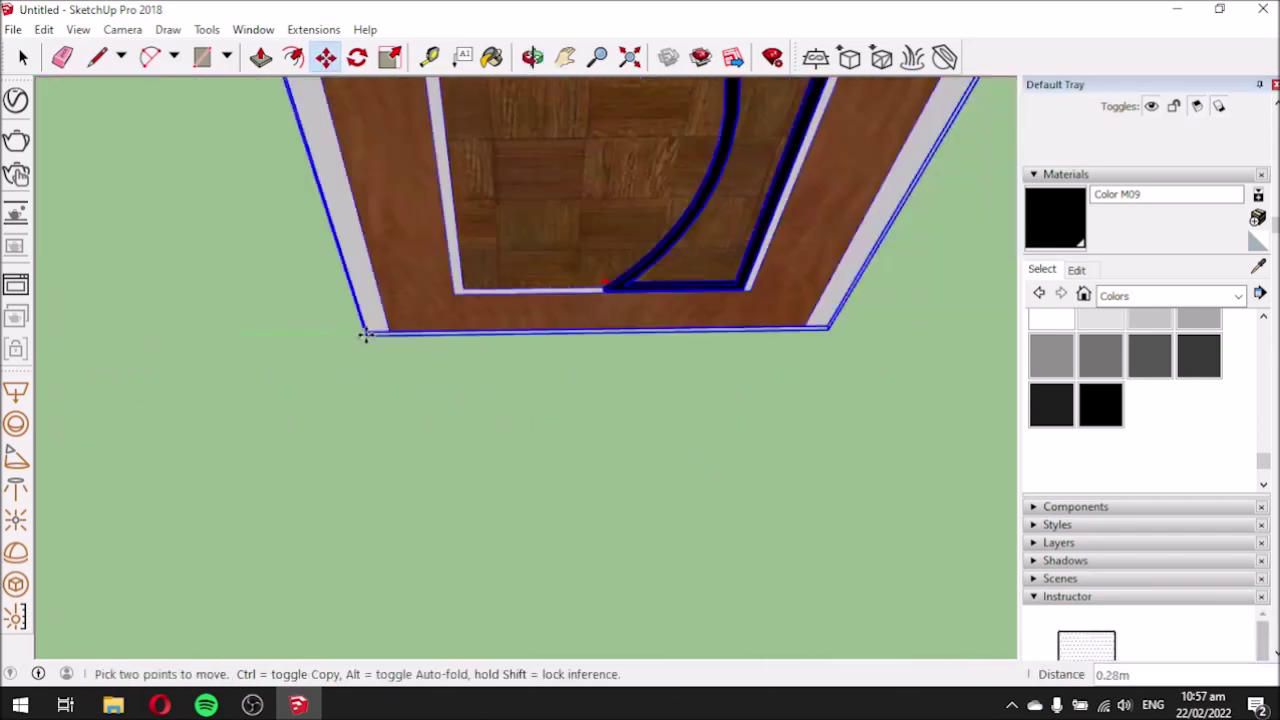
{"action": "scroll", "coordinate": [74, 283], "scroll_direction": "down", "scroll_amount": 2}
{"action": "scroll", "coordinate": [240, 300], "scroll_direction": "down", "scroll_amount": 4}
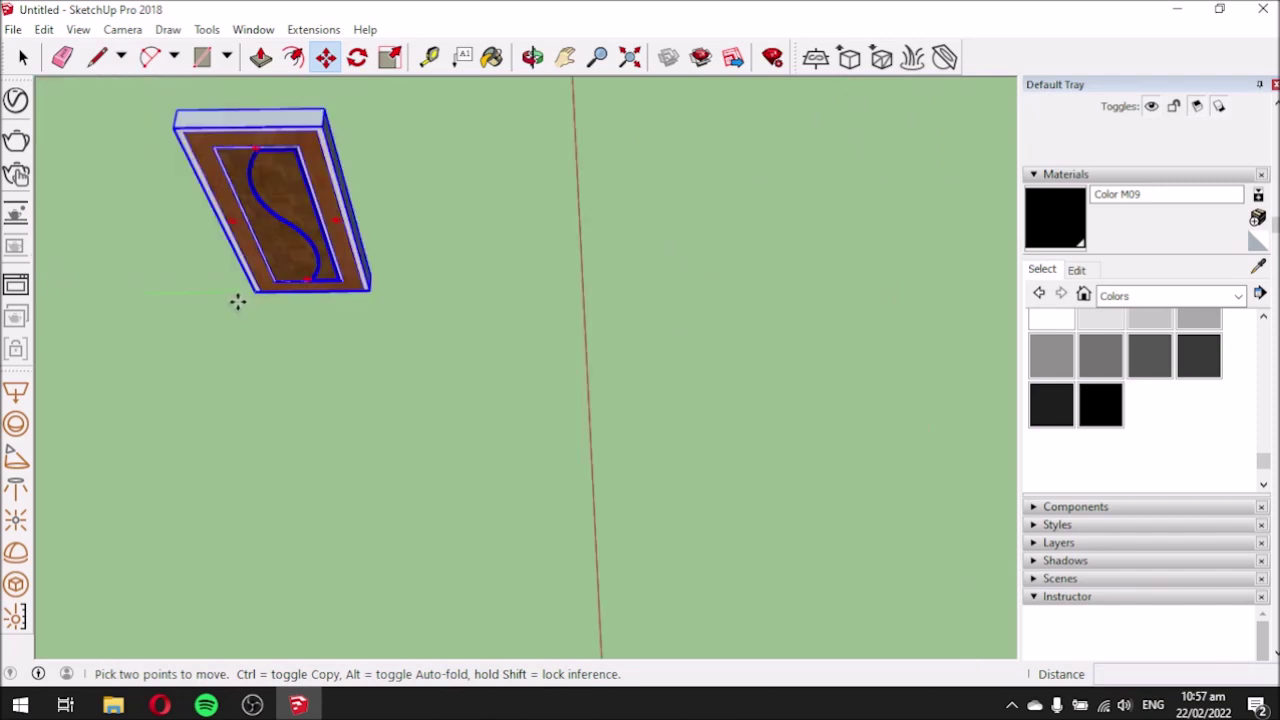
{"action": "middle_click_drag", "start_coordinate": [240, 297], "coordinate": [149, 337]}
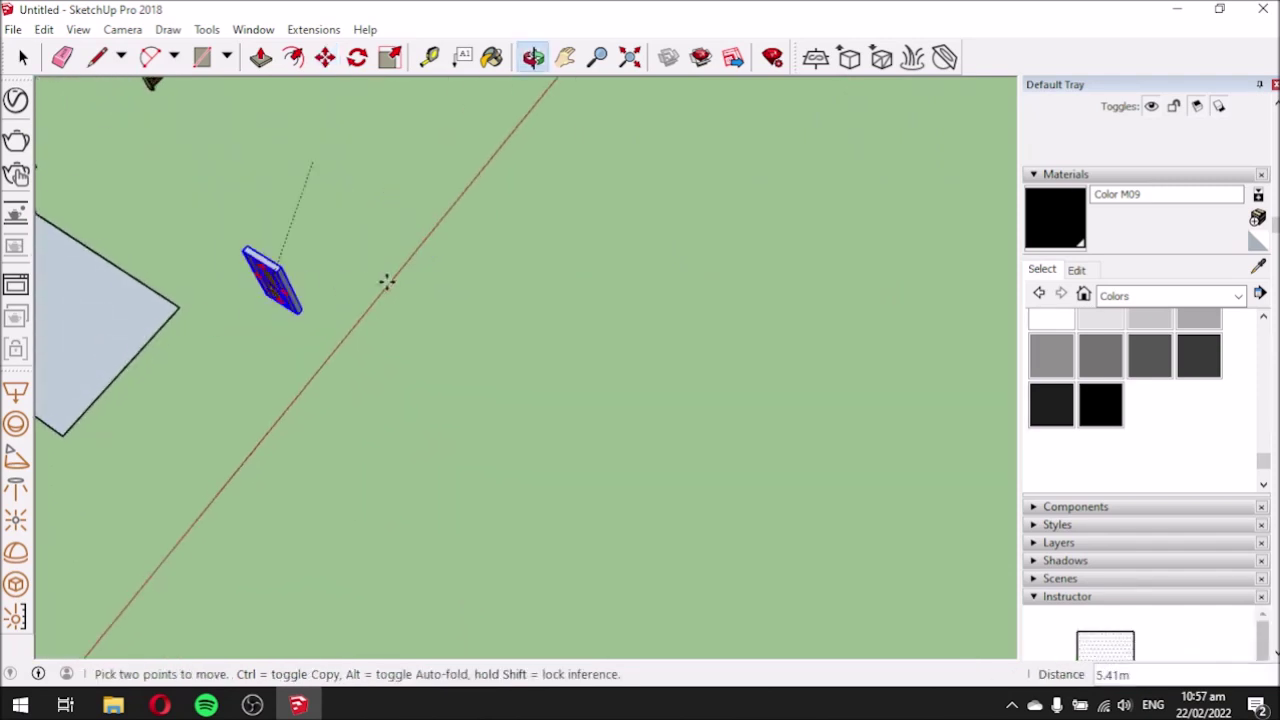
{"action": "scroll", "coordinate": [343, 277], "scroll_direction": "down", "scroll_amount": 3}
{"action": "scroll", "coordinate": [243, 415], "scroll_direction": "up", "scroll_amount": 8}
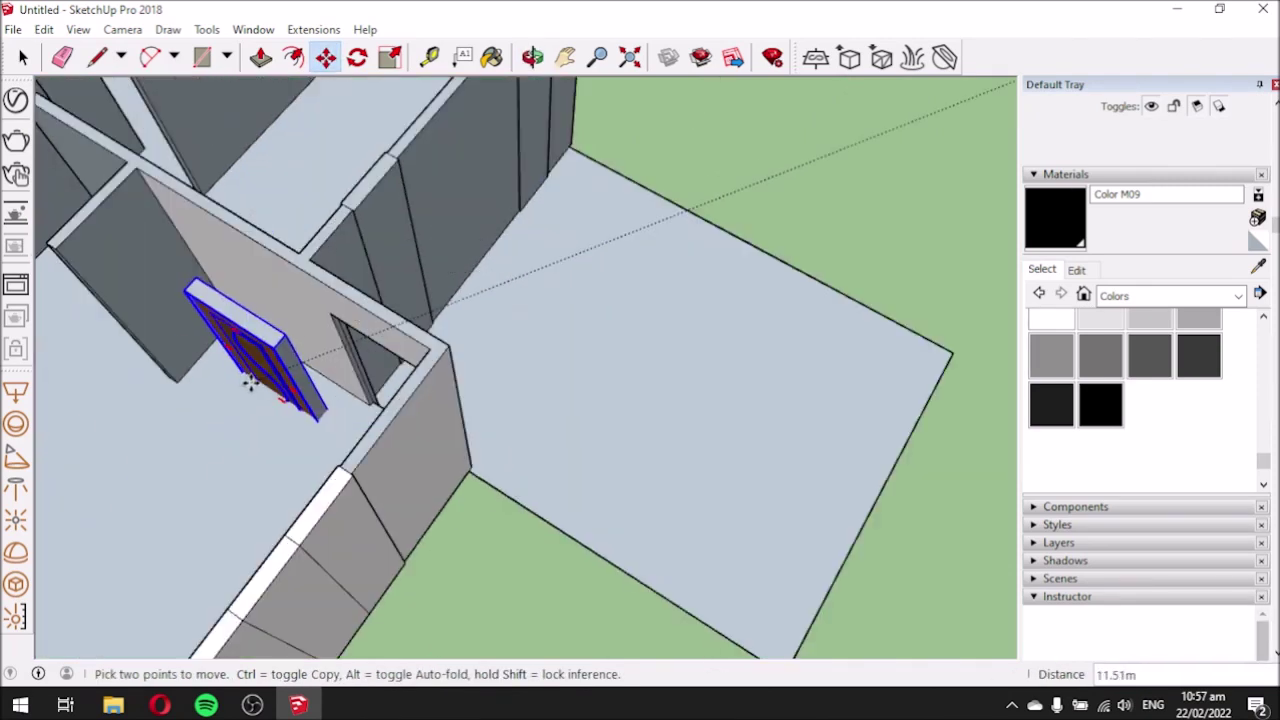
{"action": "middle_click_drag", "start_coordinate": [280, 330], "coordinate": [393, 455]}
{"action": "scroll", "coordinate": [393, 455], "scroll_direction": "up", "scroll_amount": 10}
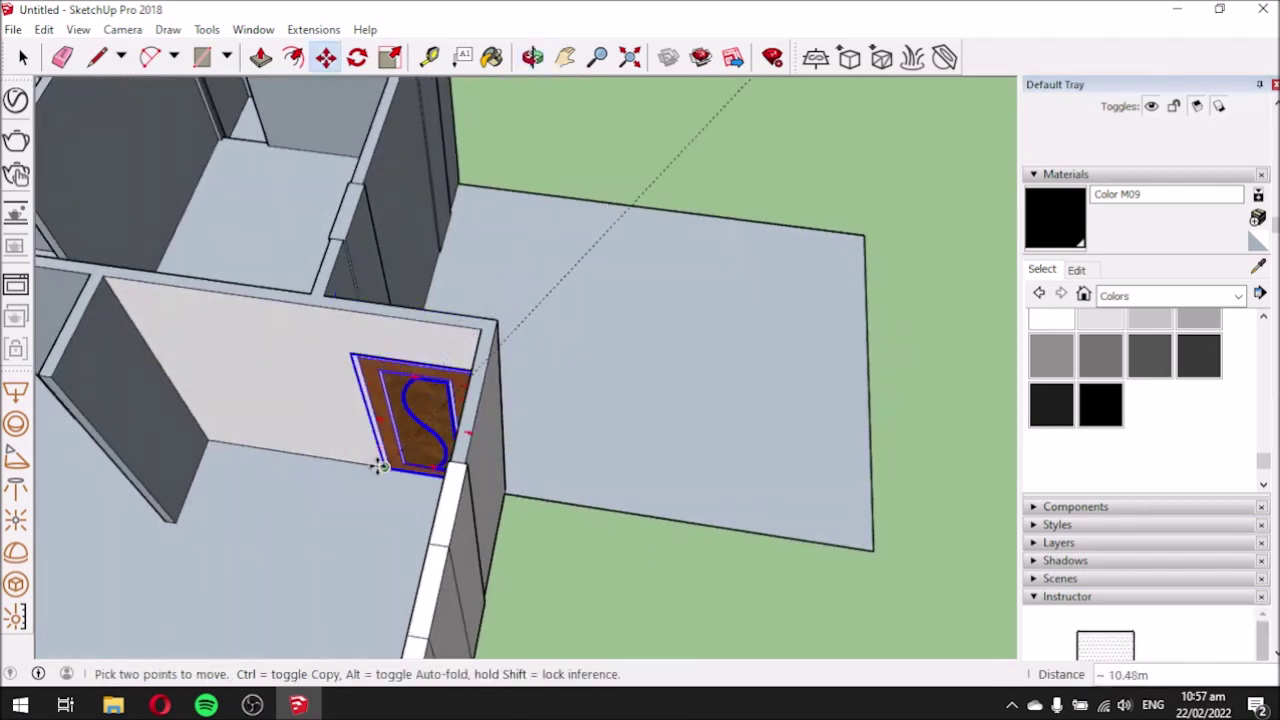
{"action": "scroll", "coordinate": [400, 457], "scroll_direction": "up", "scroll_amount": 5}
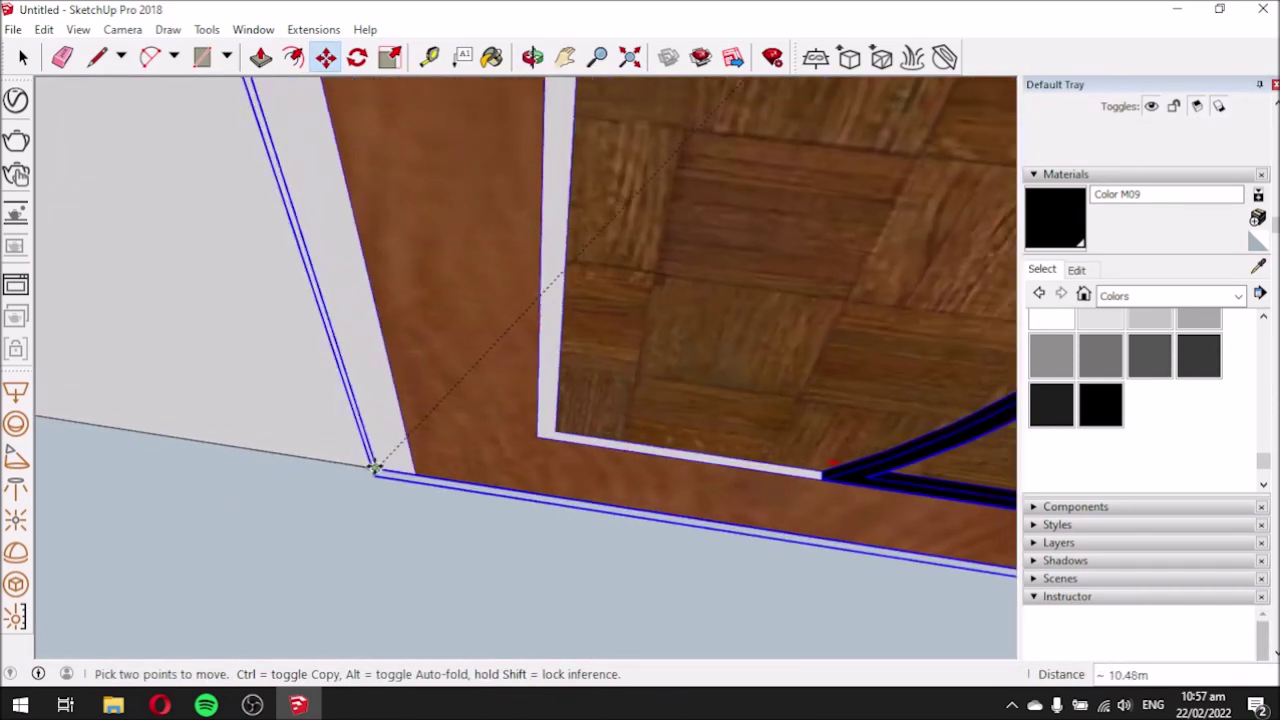
{"action": "scroll", "coordinate": [255, 519], "scroll_direction": "down", "scroll_amount": 10}
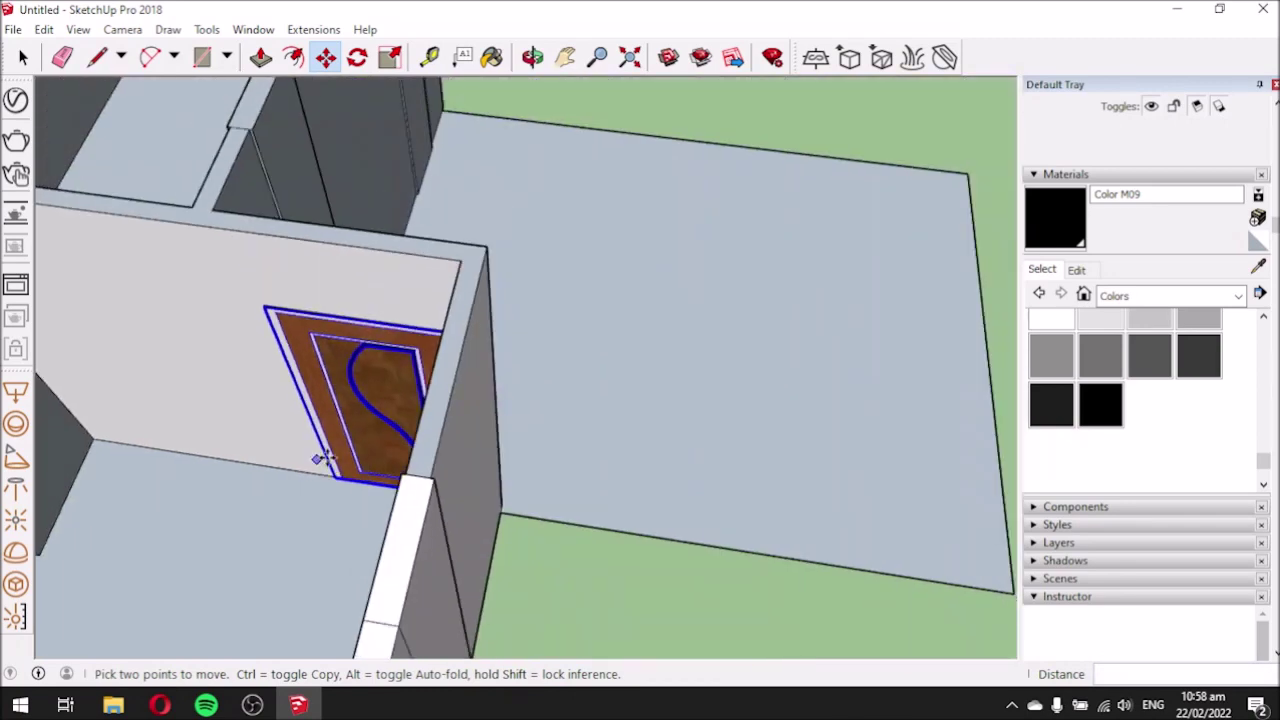
{"action": "middle_click_drag", "start_coordinate": [320, 457], "coordinate": [419, 289]}
{"action": "scroll", "coordinate": [419, 289], "scroll_direction": "down", "scroll_amount": 5}
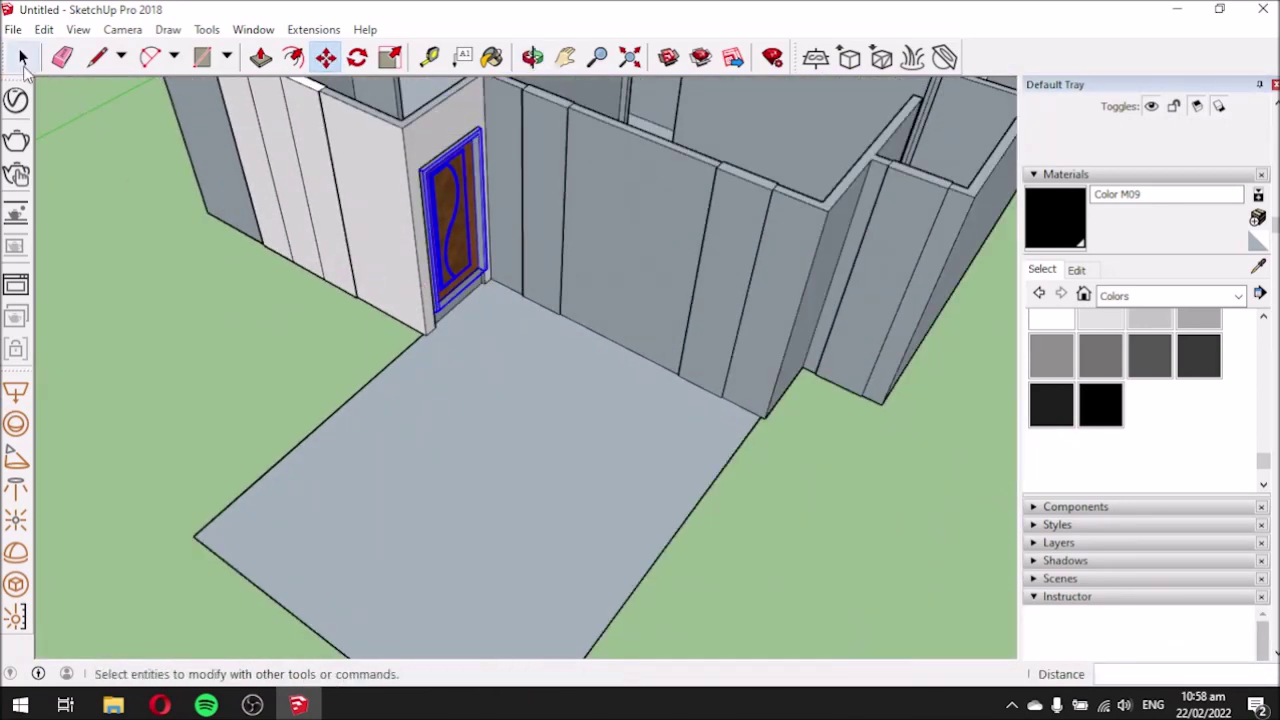
{"action": "left_click", "coordinate": [23, 57]}
{"action": "left_click", "coordinate": [280, 337]}
Shift the placed door about 0.03 m along the red axis so its frame meets the side of the opening, and deselect it.
{"action": "scroll", "coordinate": [449, 214], "scroll_direction": "up", "scroll_amount": 8}
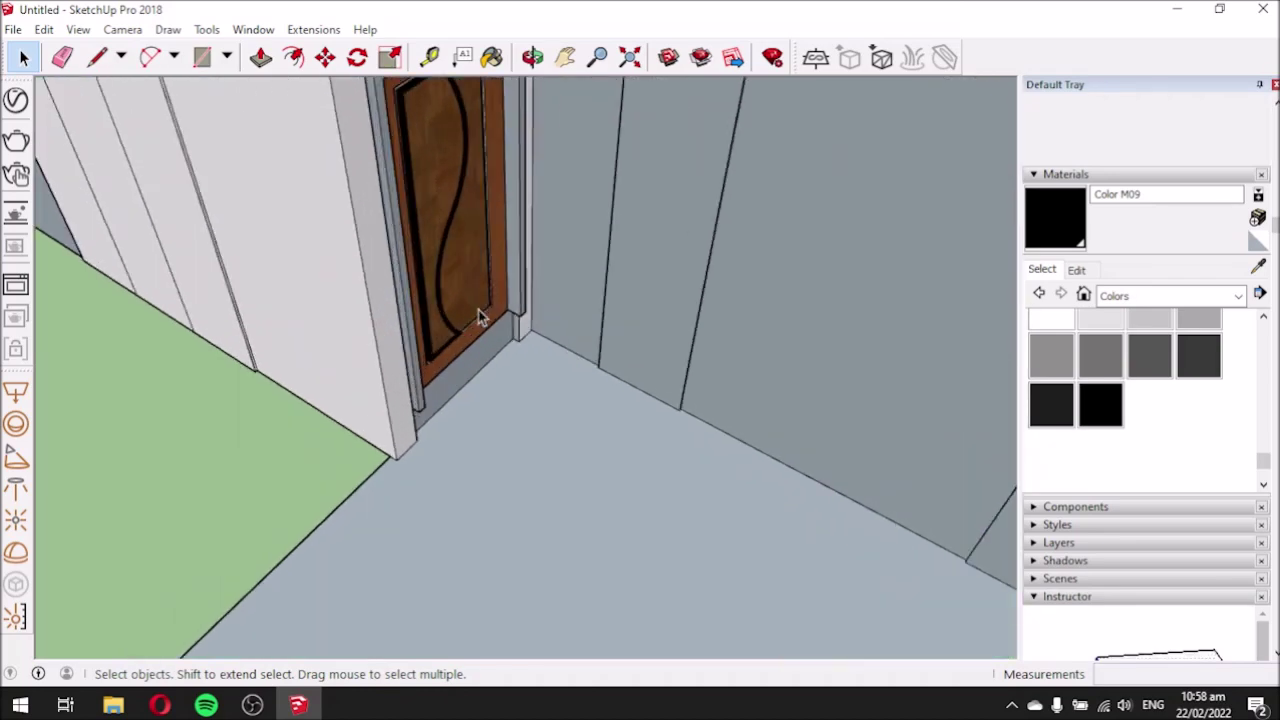
{"action": "middle_click_drag", "start_coordinate": [463, 543], "coordinate": [347, 458]}
{"action": "scroll", "coordinate": [347, 458], "scroll_direction": "up", "scroll_amount": 1}
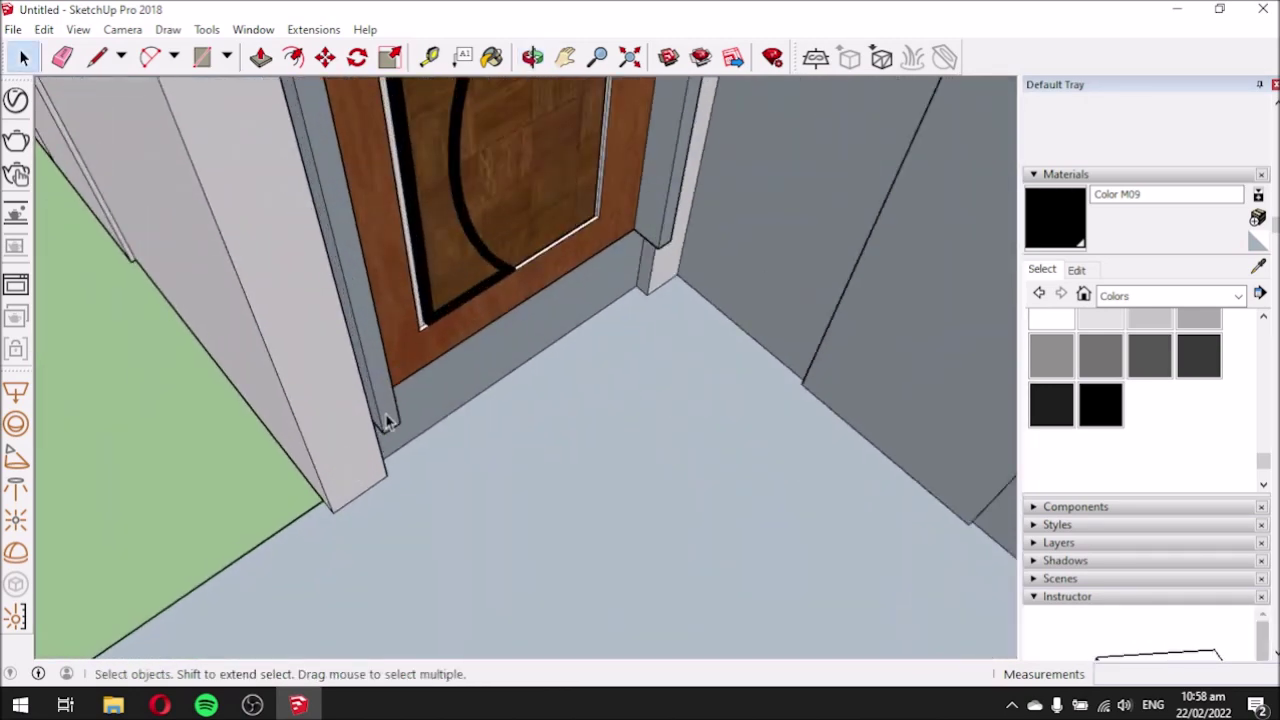
{"action": "left_click", "coordinate": [383, 414]}
{"action": "scroll", "coordinate": [320, 395], "scroll_direction": "up", "scroll_amount": 2}
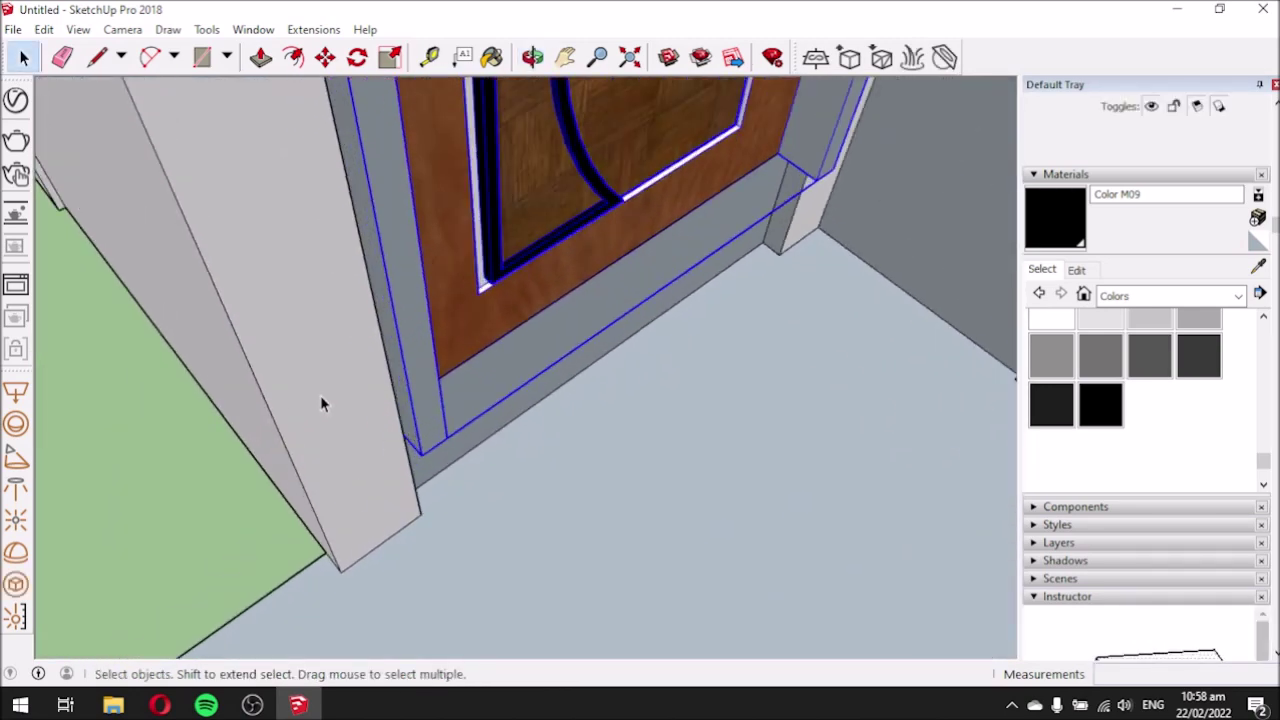
{"action": "left_click", "coordinate": [326, 57]}
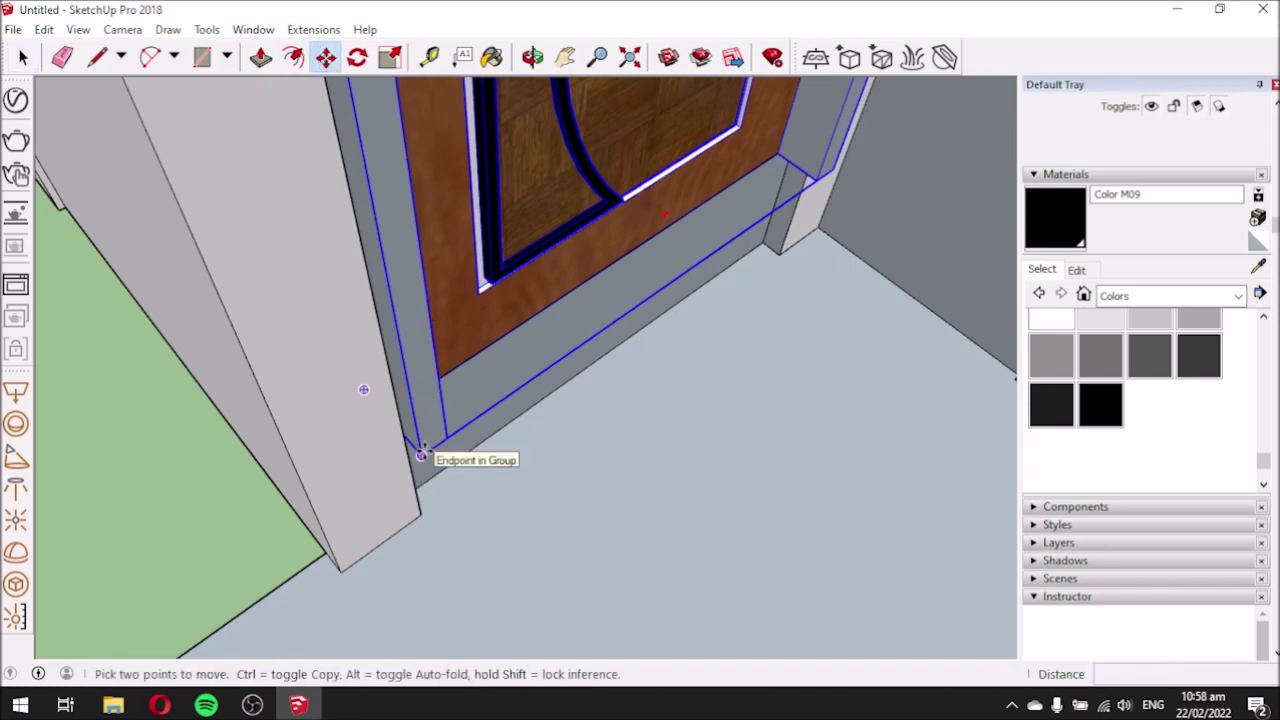
{"action": "left_click", "coordinate": [421, 454]}
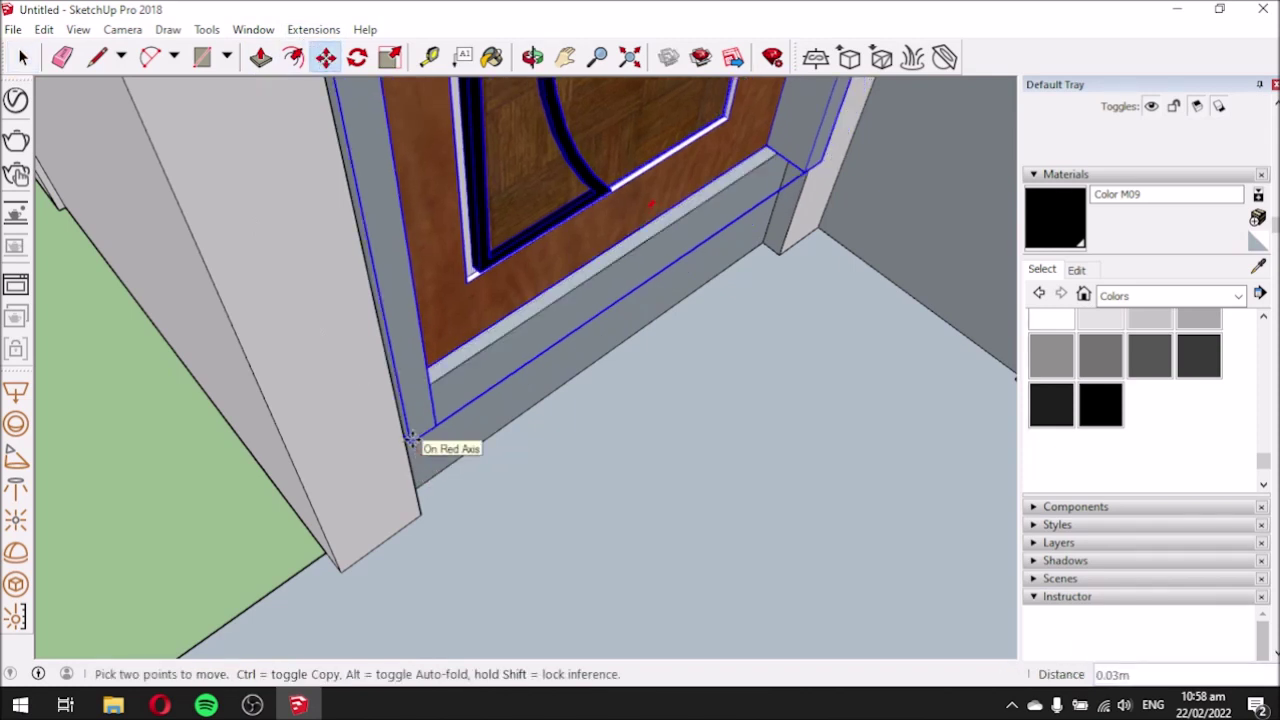
{"action": "middle_click_drag", "start_coordinate": [355, 471], "coordinate": [423, 374]}
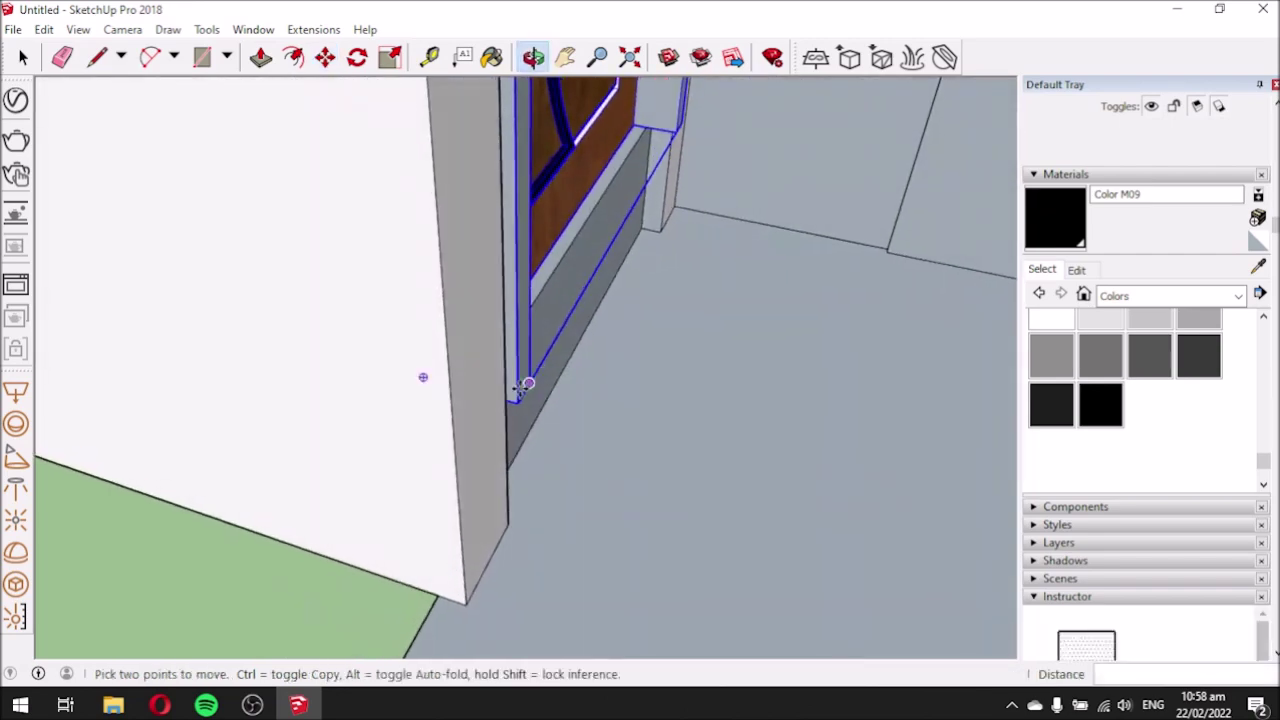
{"action": "middle_click_drag", "start_coordinate": [534, 395], "coordinate": [429, 286]}
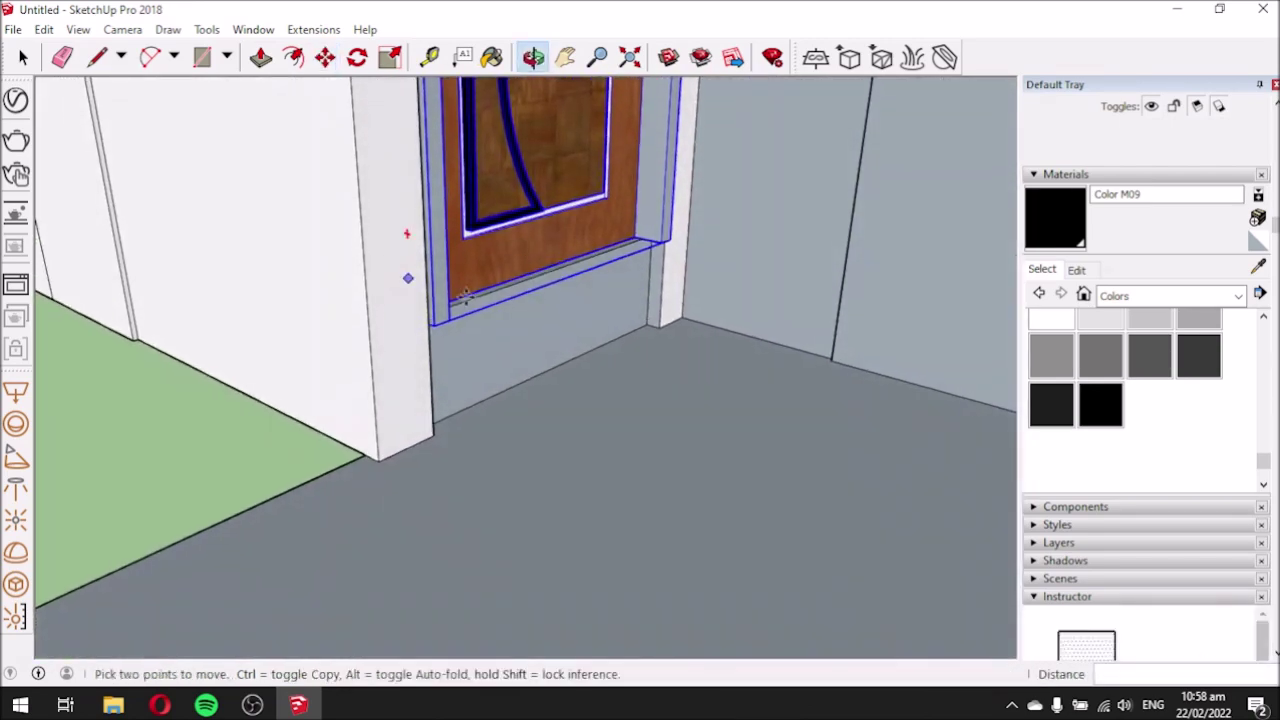
{"action": "scroll", "coordinate": [529, 340], "scroll_direction": "up", "scroll_amount": 3}
{"action": "middle_click_drag", "start_coordinate": [693, 260], "coordinate": [530, 300]}
{"action": "key", "text": "space"}
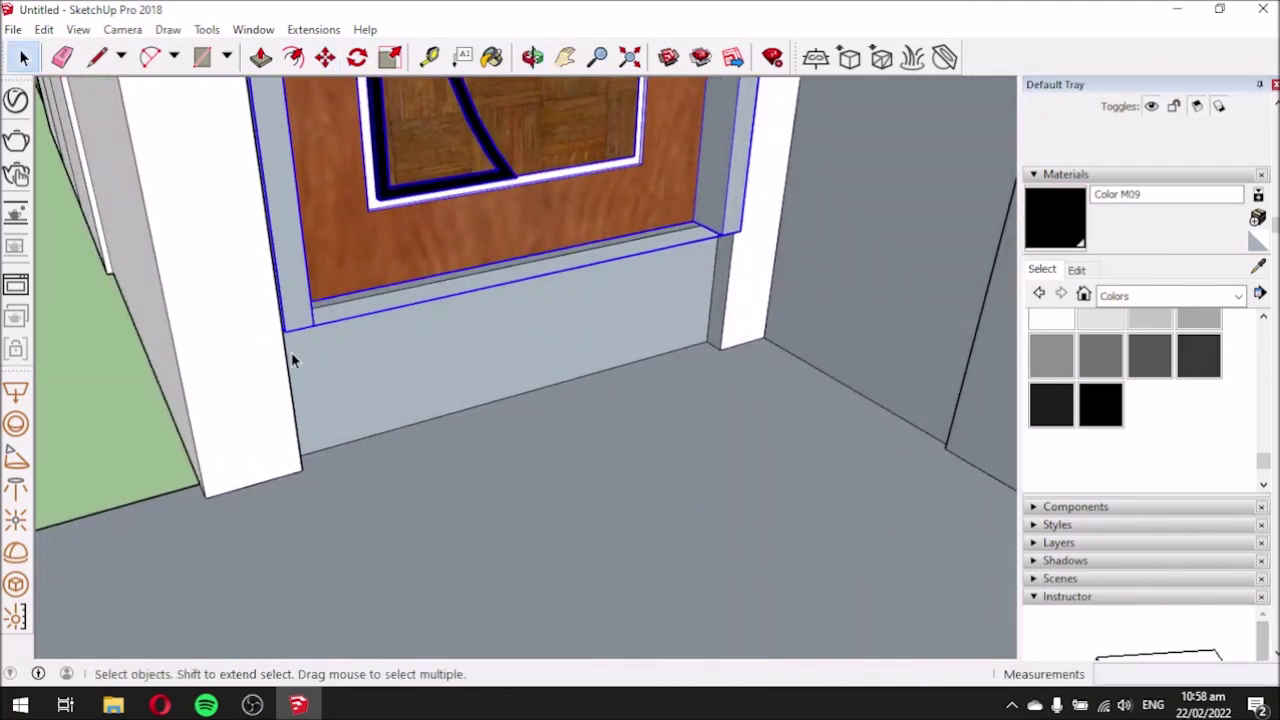
{"action": "left_click", "coordinate": [97, 393]}
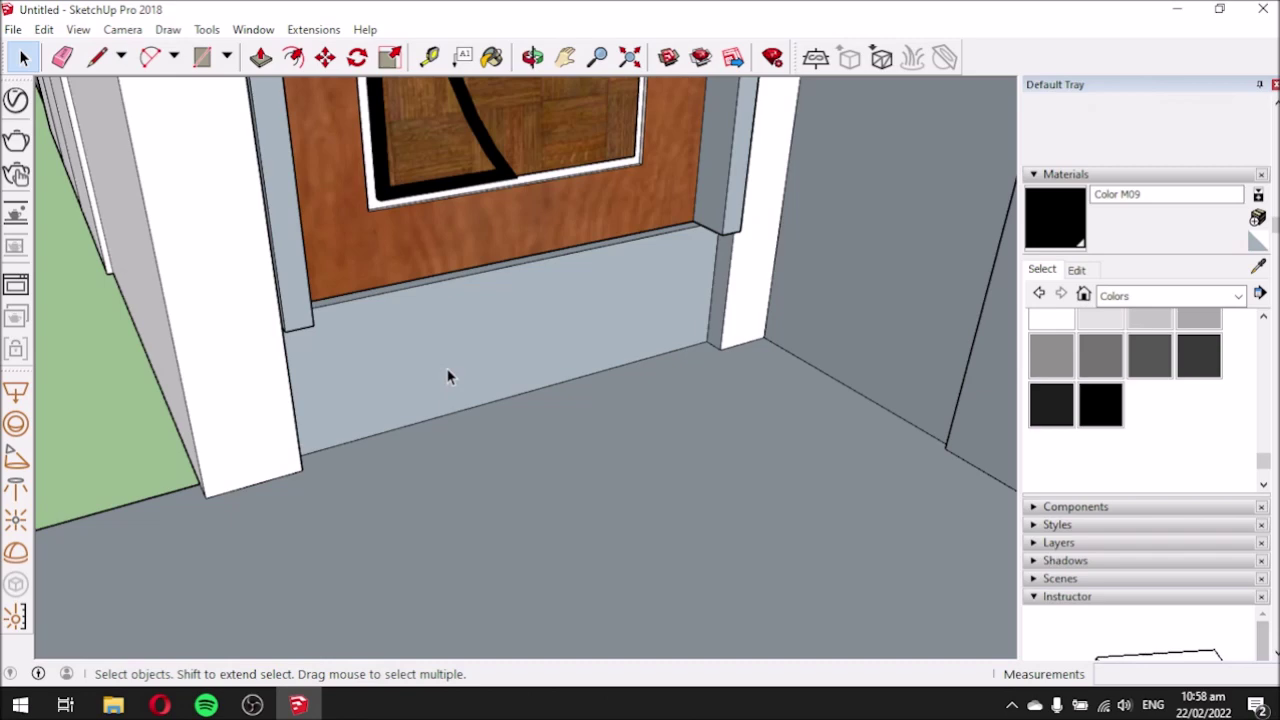
Pull the base face beneath the door outward with Push/Pull until it is flush with the adjoining wall faces.
{"action": "left_click", "coordinate": [260, 57]}
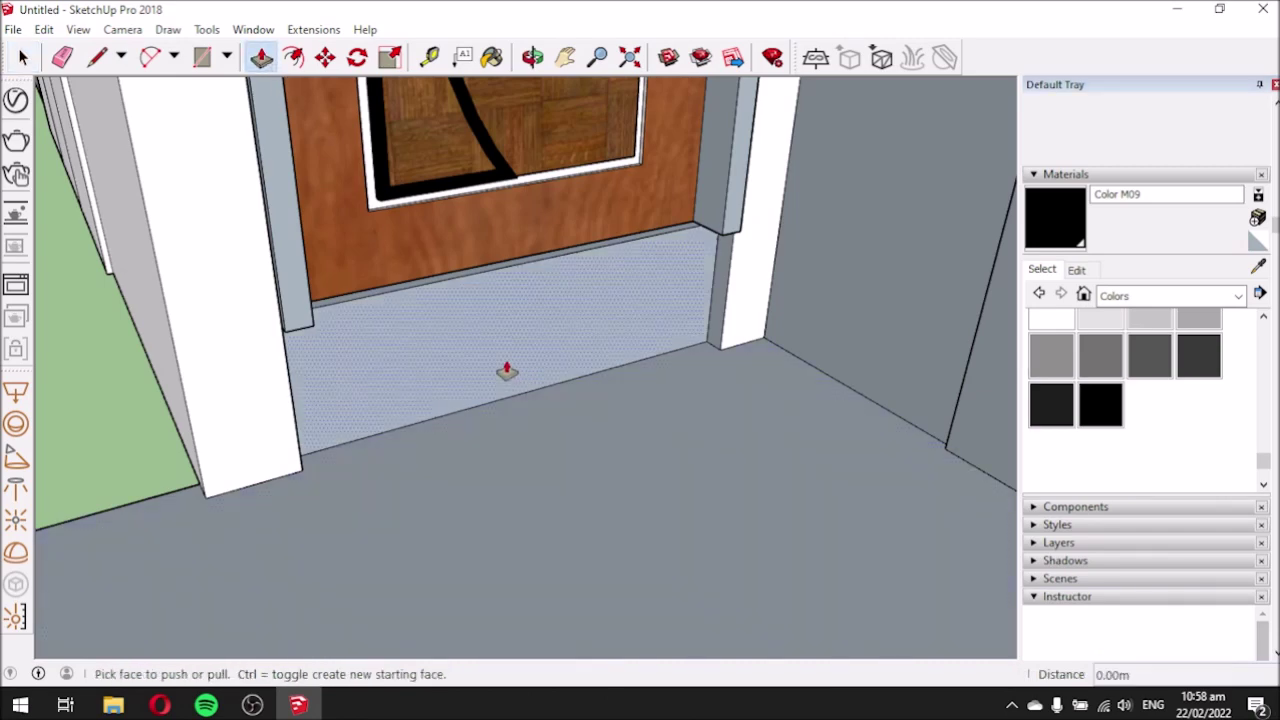
{"action": "left_click", "coordinate": [486, 363]}
{"action": "middle_click_drag", "start_coordinate": [354, 410], "coordinate": [566, 400]}
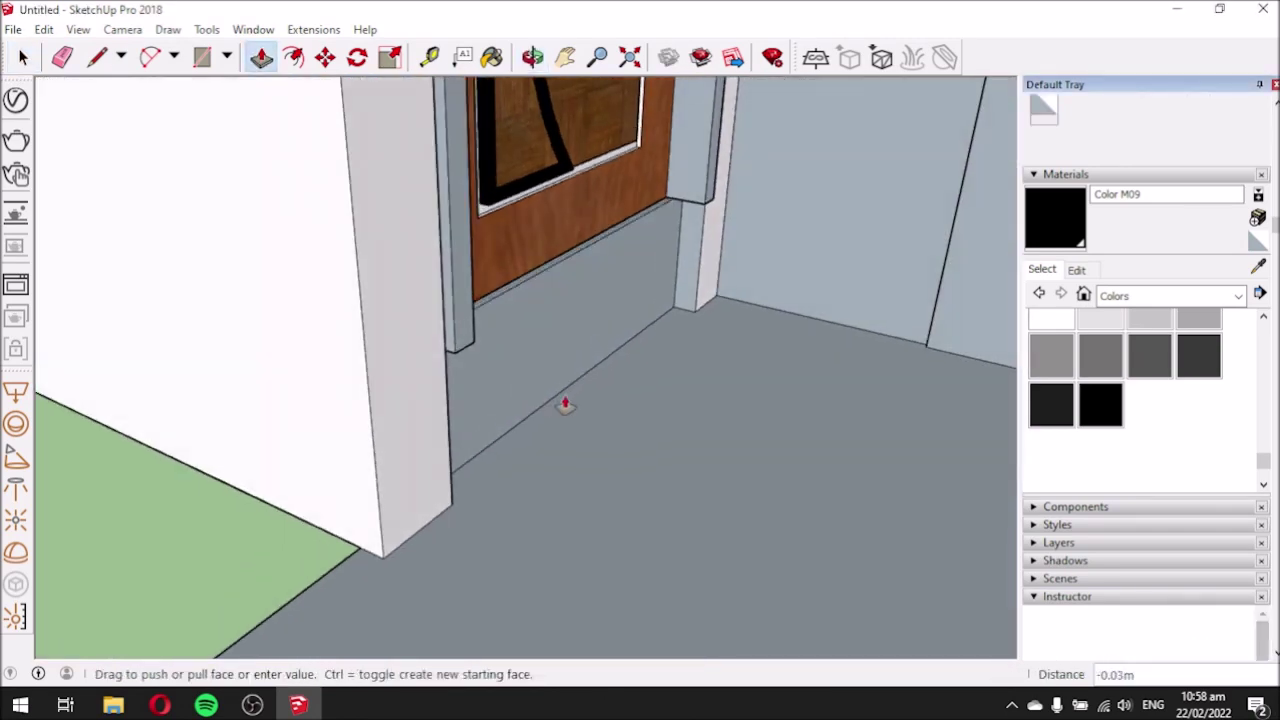
{"action": "left_click", "coordinate": [710, 275]}
{"action": "middle_click_drag", "start_coordinate": [430, 402], "coordinate": [314, 426]}
{"action": "middle_click_drag", "start_coordinate": [371, 389], "coordinate": [189, 380]}
Draw two vertical lines about 0.30 m long on the base face, from the frame's inner corners down to the slab.
{"action": "left_click", "coordinate": [97, 57]}
{"action": "middle_click_drag", "start_coordinate": [280, 380], "coordinate": [314, 320]}
{"action": "scroll", "coordinate": [314, 320], "scroll_direction": "up", "scroll_amount": 3}
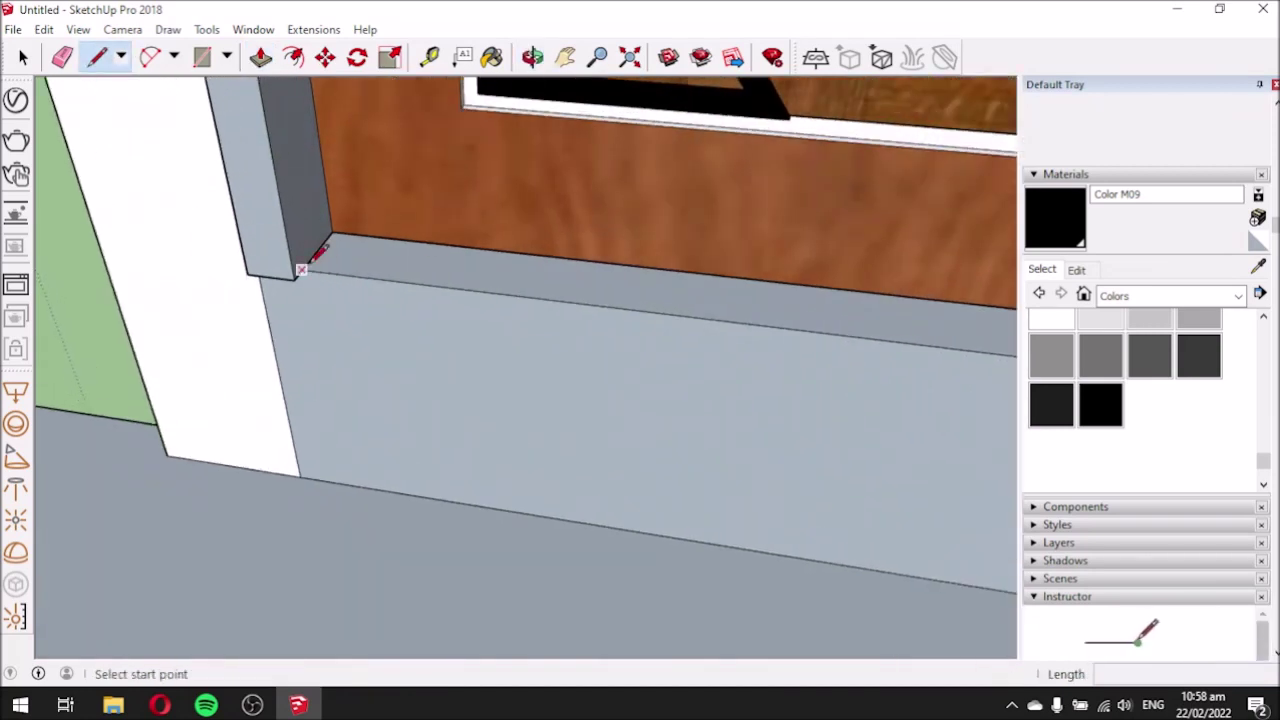
{"action": "left_click", "coordinate": [302, 269]}
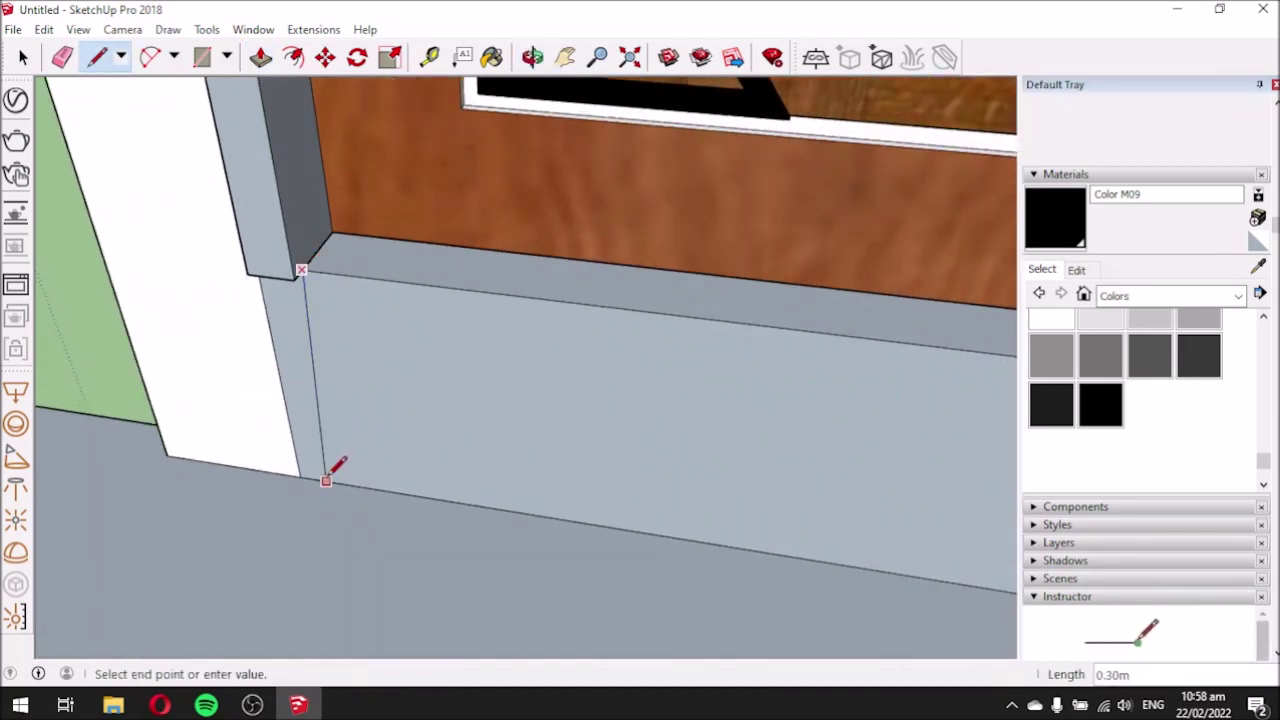
{"action": "middle_click_drag", "start_coordinate": [367, 489], "coordinate": [346, 426]}
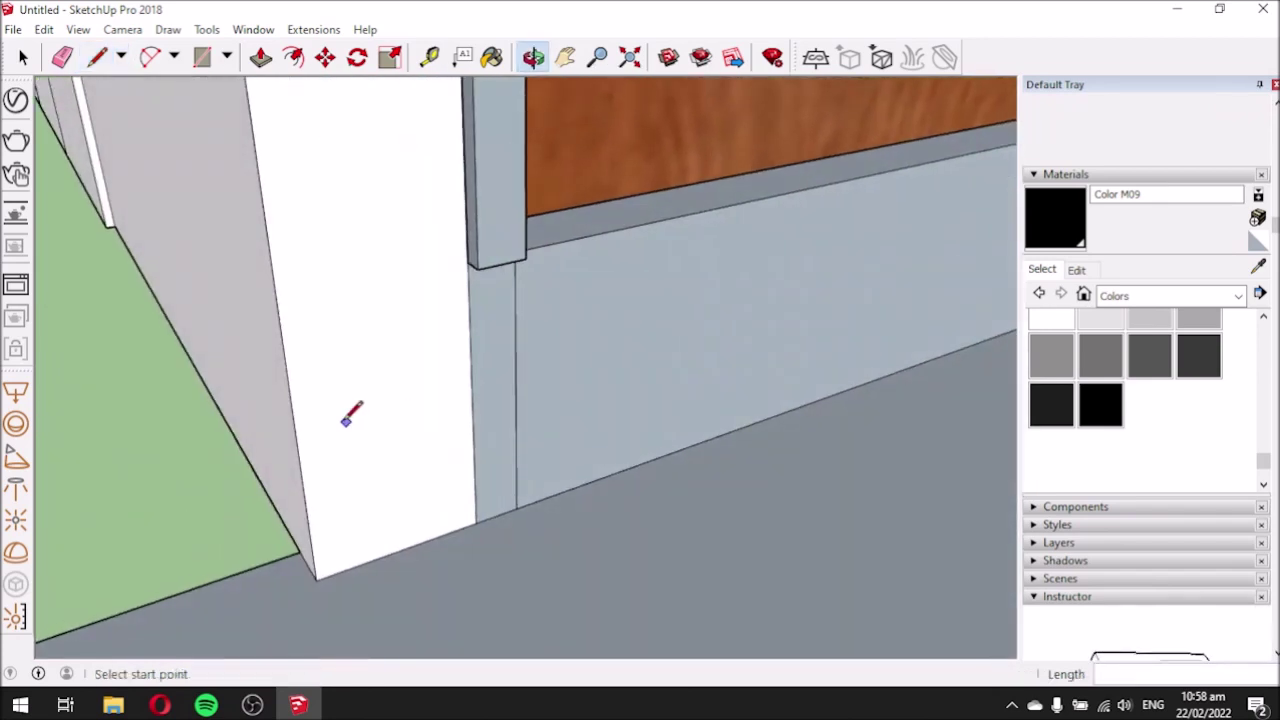
{"action": "scroll", "coordinate": [346, 426], "scroll_direction": "down", "scroll_amount": 3}
{"action": "scroll", "coordinate": [917, 239], "scroll_direction": "up", "scroll_amount": 2}
{"action": "scroll", "coordinate": [919, 236], "scroll_direction": "up", "scroll_amount": 2}
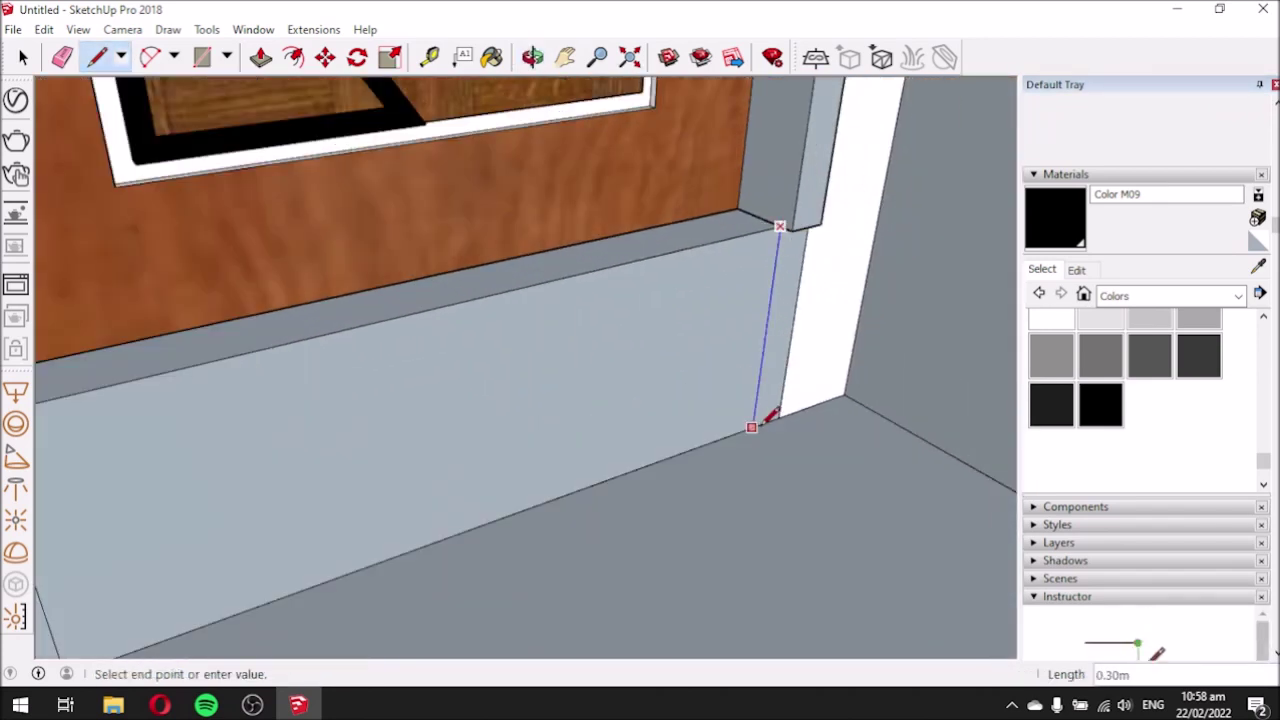
{"action": "scroll", "coordinate": [597, 351], "scroll_direction": "down", "scroll_amount": 3}
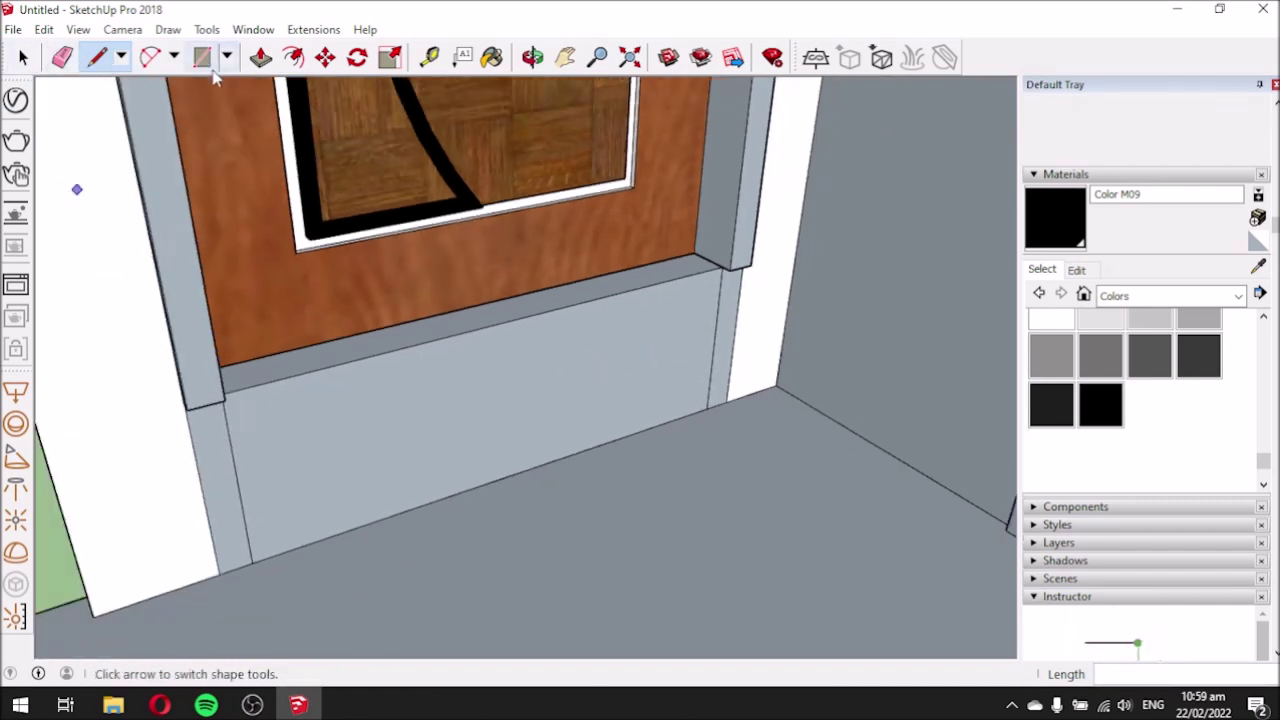
Pull the two narrow strips beneath the door jambs outward with Push/Pull to match the front of the door frame.
{"action": "left_click", "coordinate": [261, 58]}
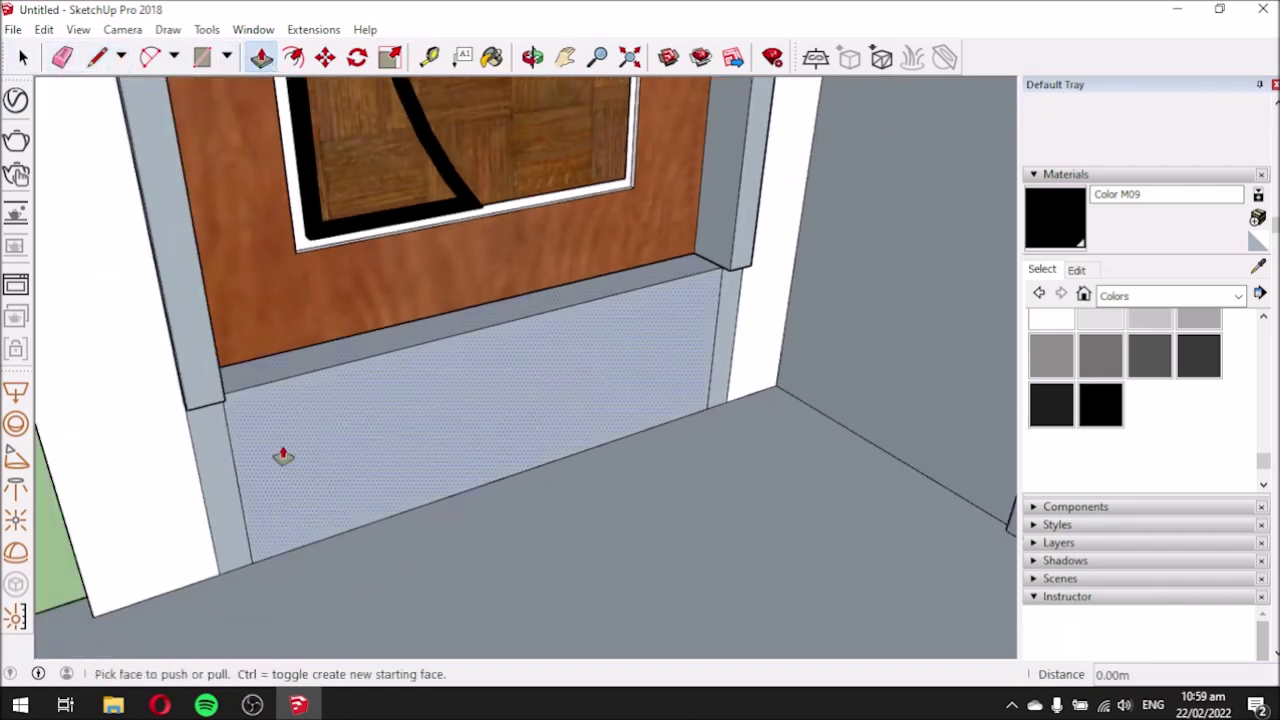
{"action": "left_click", "coordinate": [217, 487]}
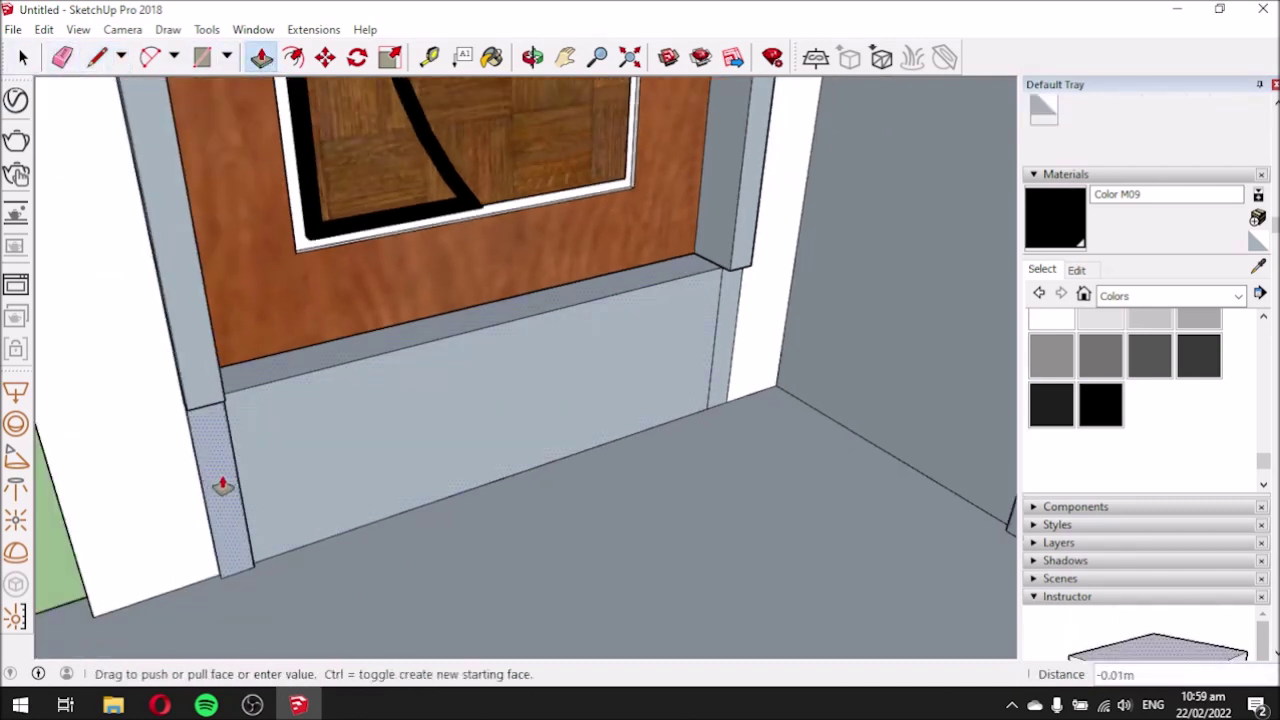
{"action": "left_click", "coordinate": [203, 387]}
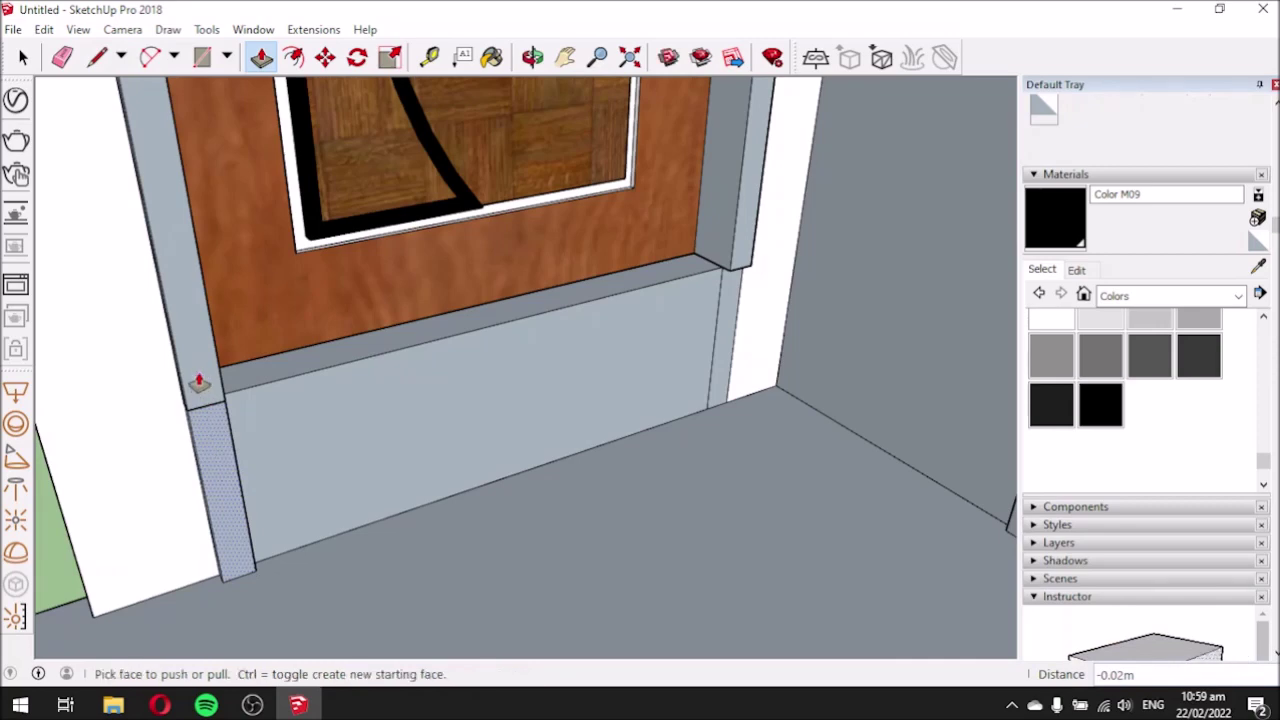
{"action": "left_click", "coordinate": [737, 290]}
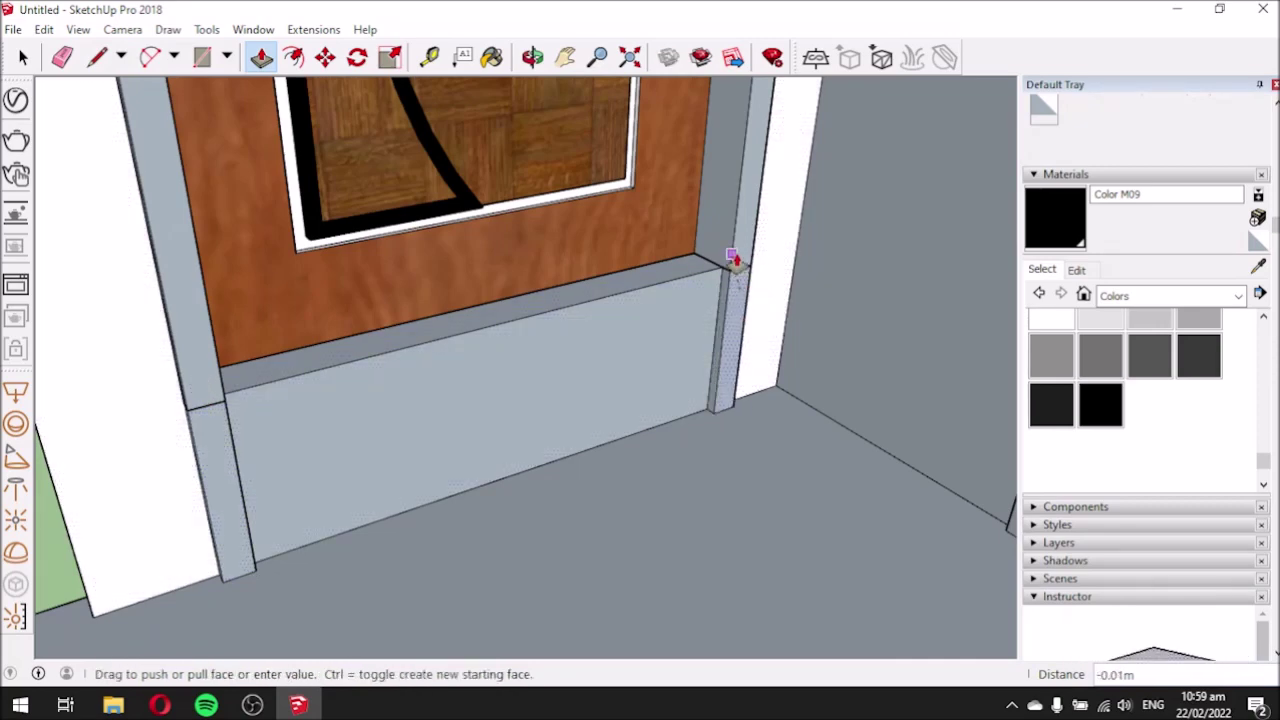
{"action": "left_click", "coordinate": [735, 262]}
{"action": "middle_click_drag", "start_coordinate": [600, 394], "coordinate": [671, 425]}
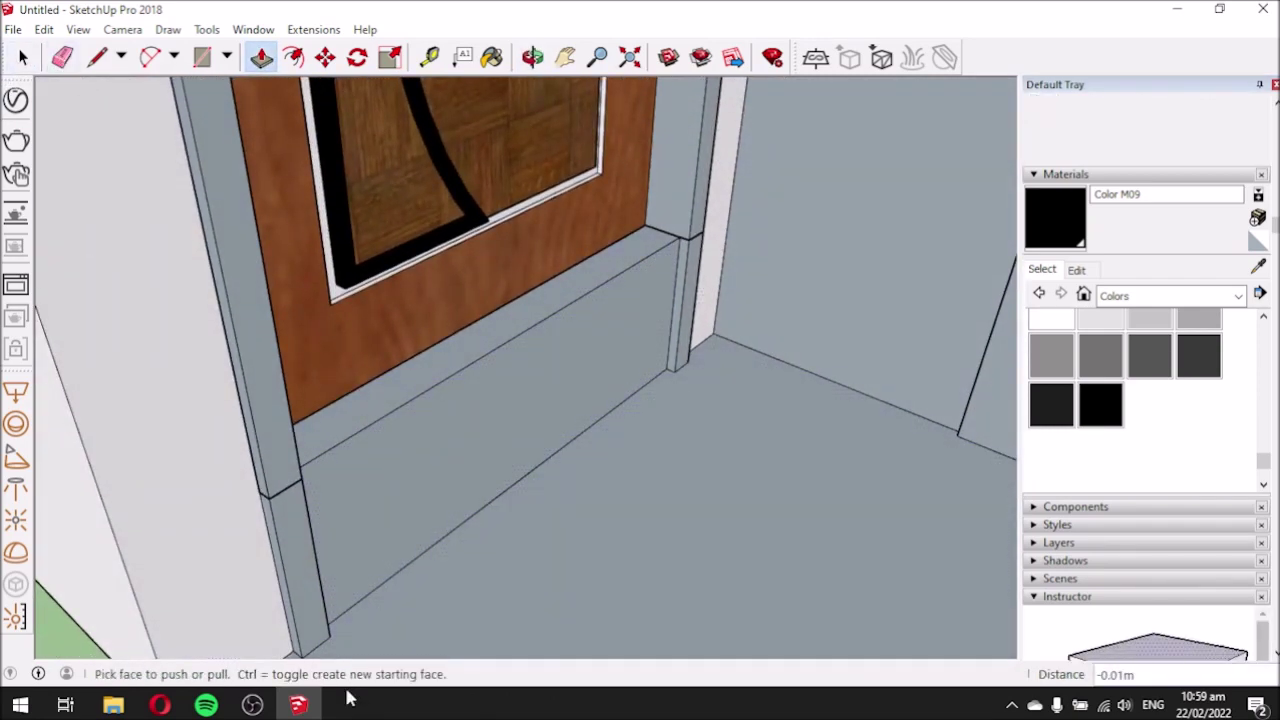
{"action": "left_click", "coordinate": [252, 706]}
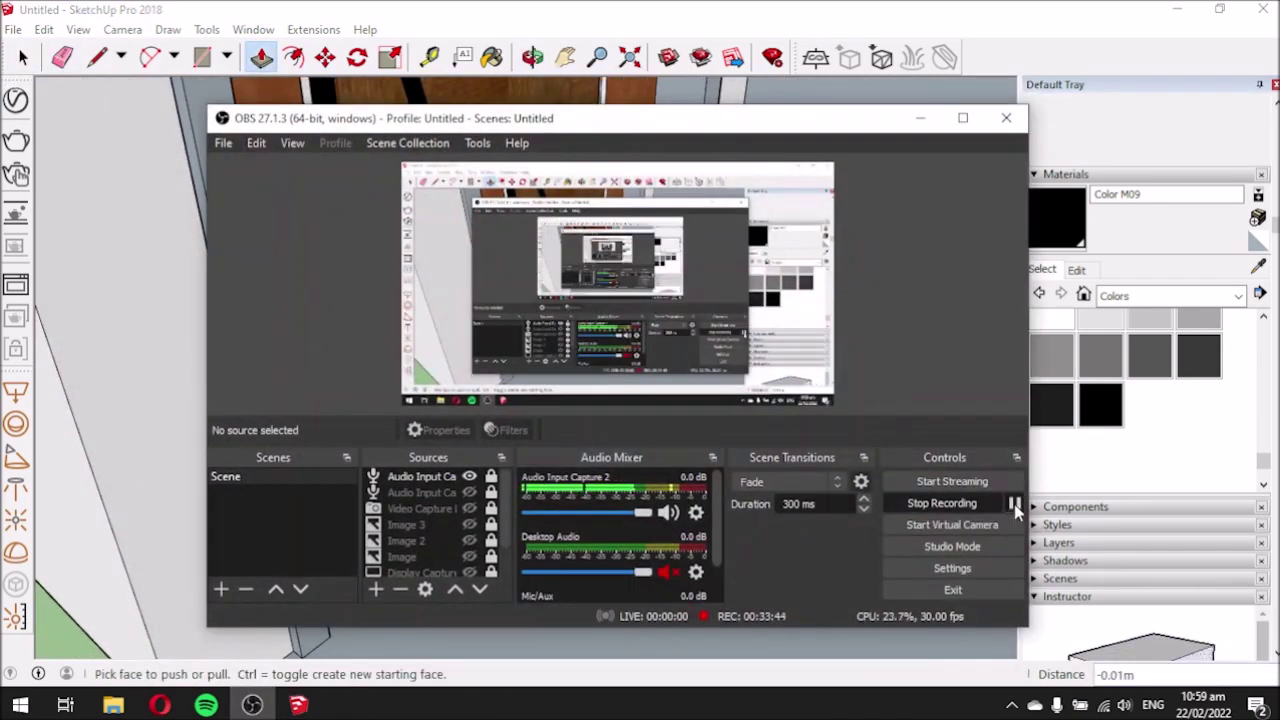
{"action": "left_click", "coordinate": [919, 118]}
{"action": "mouse_move", "coordinate": [526, 411]}
{"action": "middle_mouse_down"}
{"action": "mouse_move", "coordinate": [341, 484]}
{"action": "mouse_move", "coordinate": [331, 500]}
{"action": "middle_mouse_up"}
{"action": "scroll", "coordinate": [331, 500], "scroll_direction": "up", "scroll_amount": 6}
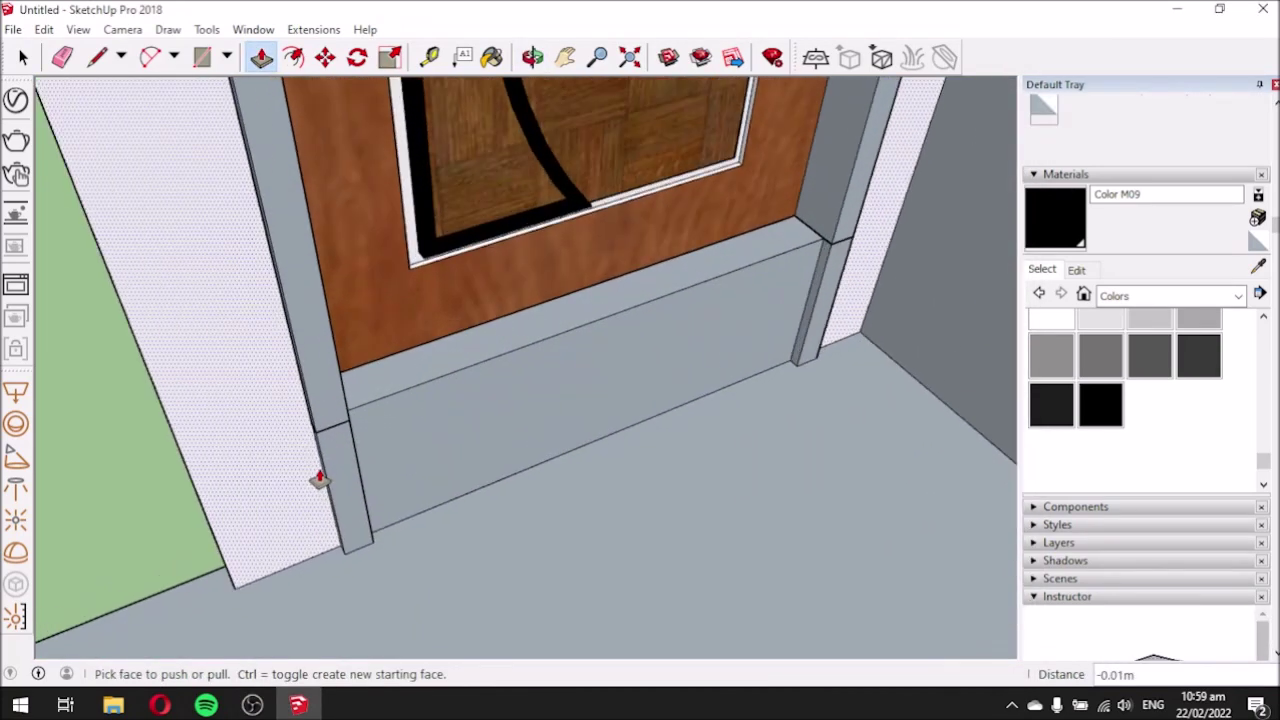
Examine the fitted front door, its base and the surrounding walls from outside the house.
{"action": "mouse_move", "coordinate": [335, 436]}
{"action": "middle_mouse_down"}
{"action": "mouse_move", "coordinate": [477, 334]}
{"action": "mouse_move", "coordinate": [445, 426]}
{"action": "middle_mouse_up"}
{"action": "scroll", "coordinate": [442, 438], "scroll_direction": "down", "scroll_amount": 2}
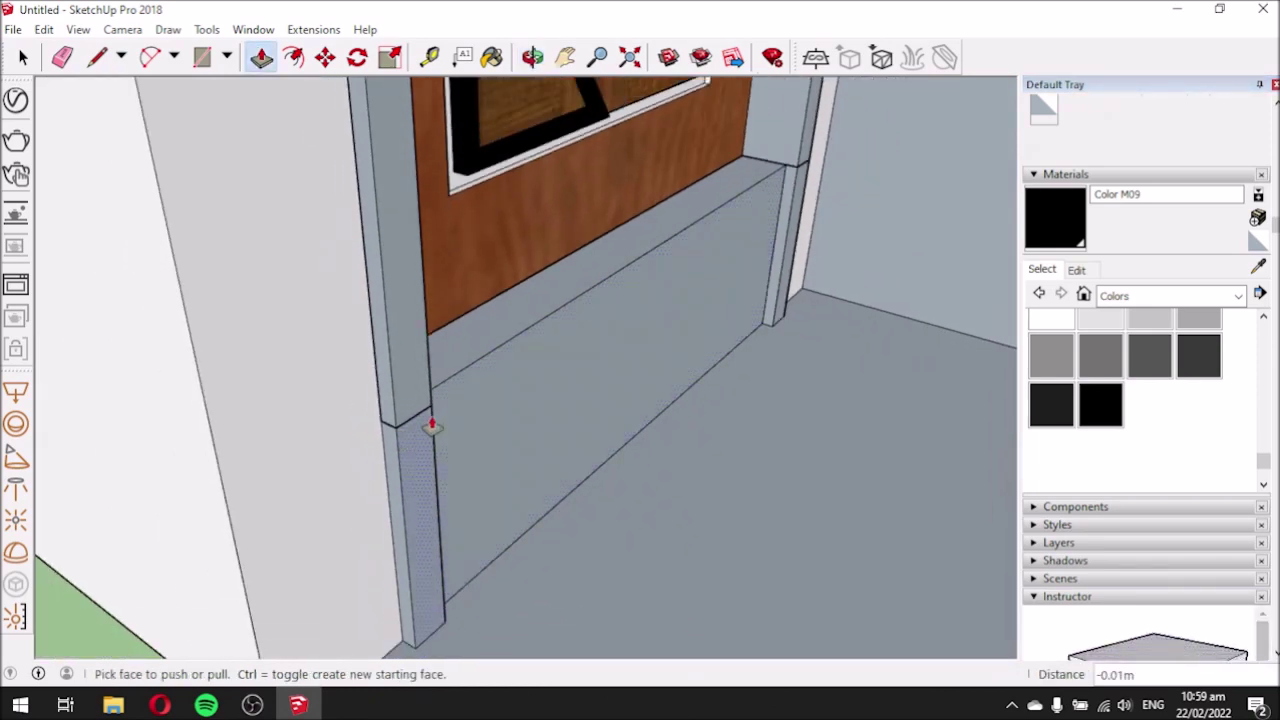
{"action": "scroll", "coordinate": [445, 430], "scroll_direction": "down", "scroll_amount": 2}
{"action": "middle_click_drag", "start_coordinate": [457, 431], "coordinate": [615, 426]}
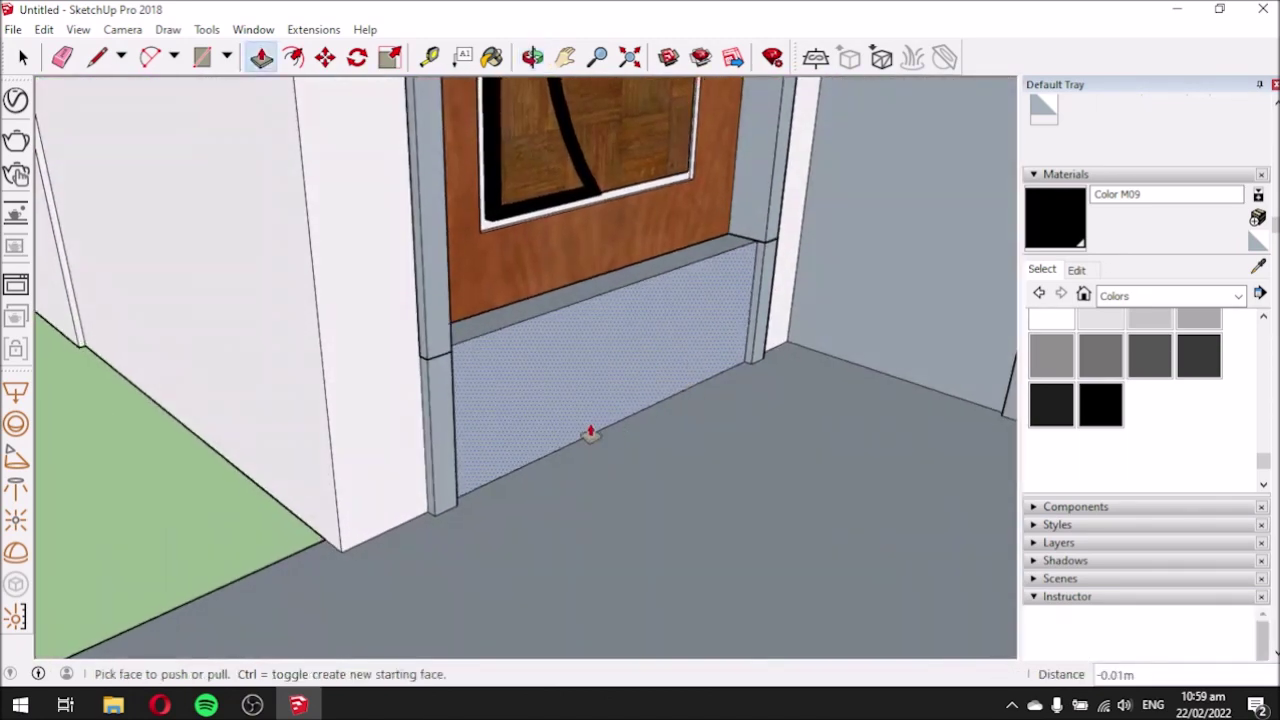
{"action": "scroll", "coordinate": [615, 426], "scroll_direction": "down", "scroll_amount": 5}
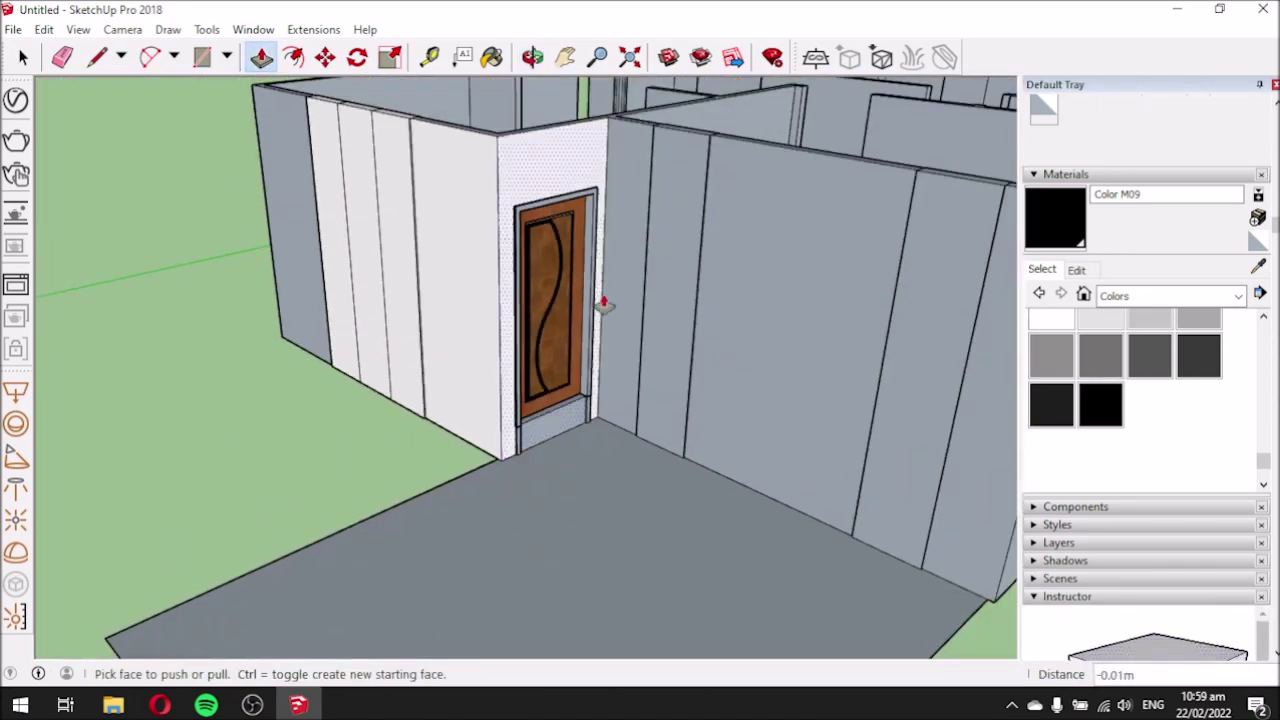
{"action": "scroll", "coordinate": [598, 312], "scroll_direction": "up", "scroll_amount": 2}
{"action": "scroll", "coordinate": [474, 380], "scroll_direction": "down", "scroll_amount": 3}
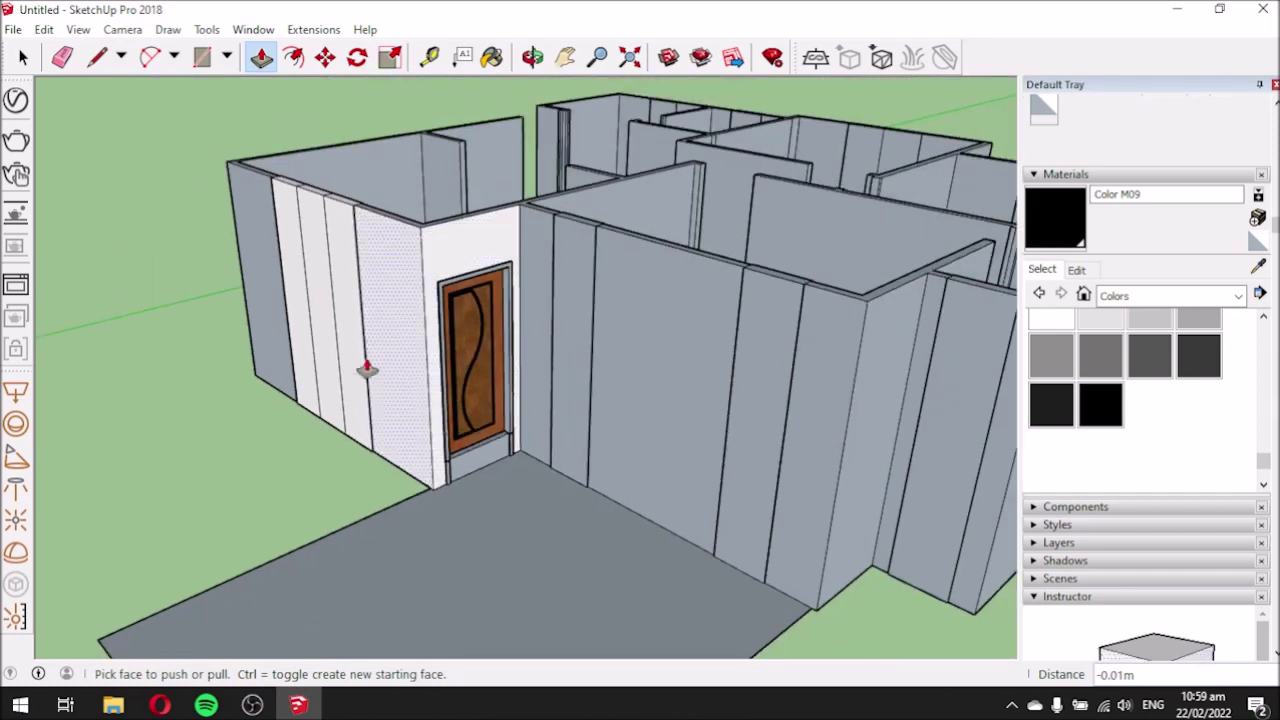
{"action": "scroll", "coordinate": [406, 377], "scroll_direction": "down", "scroll_amount": 4}
{"action": "scroll", "coordinate": [569, 434], "scroll_direction": "up", "scroll_amount": 3}
{"action": "middle_click_drag", "start_coordinate": [455, 392], "coordinate": [623, 389]}
{"action": "scroll", "coordinate": [371, 363], "scroll_direction": "down", "scroll_amount": 5}
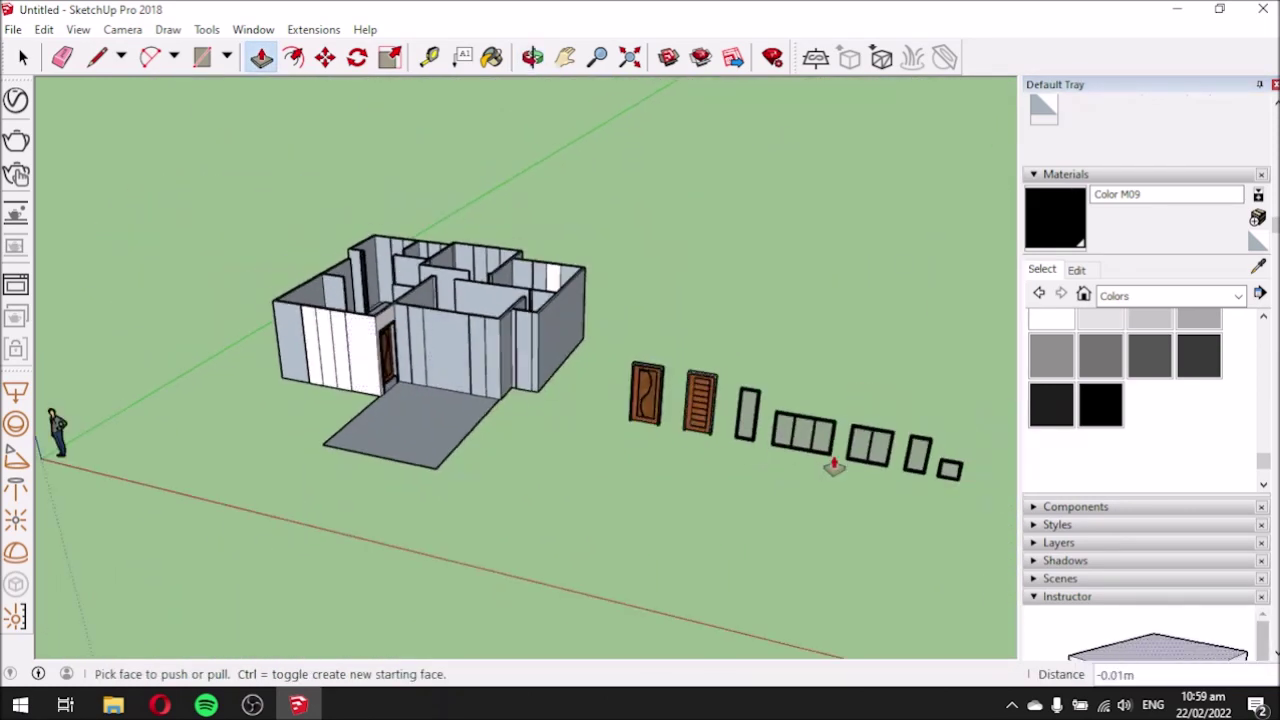
Copy the door with horizontal slats and place the copy on the ground outside the house, near the side doorway.
{"action": "scroll", "coordinate": [833, 465], "scroll_direction": "up", "scroll_amount": 5}
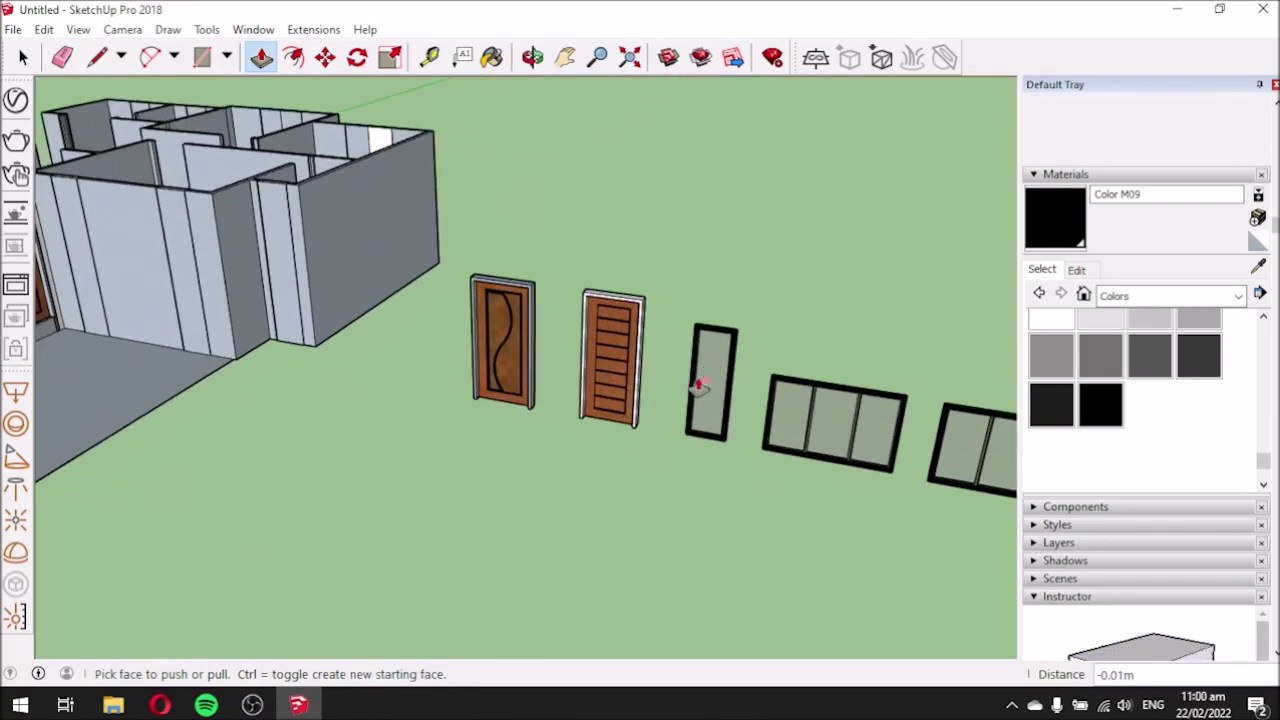
{"action": "middle_click_drag", "start_coordinate": [625, 459], "coordinate": [580, 455]}
{"action": "left_click", "coordinate": [24, 58]}
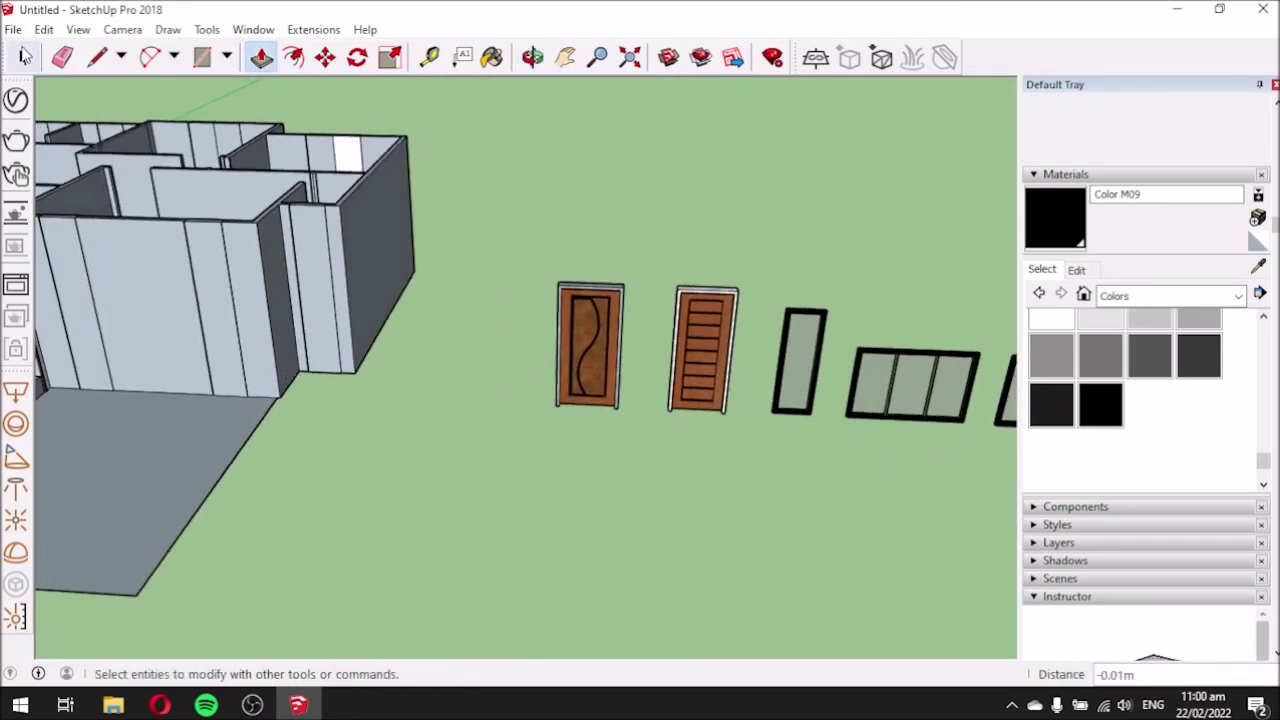
{"action": "scroll", "coordinate": [683, 365], "scroll_direction": "up", "scroll_amount": 2}
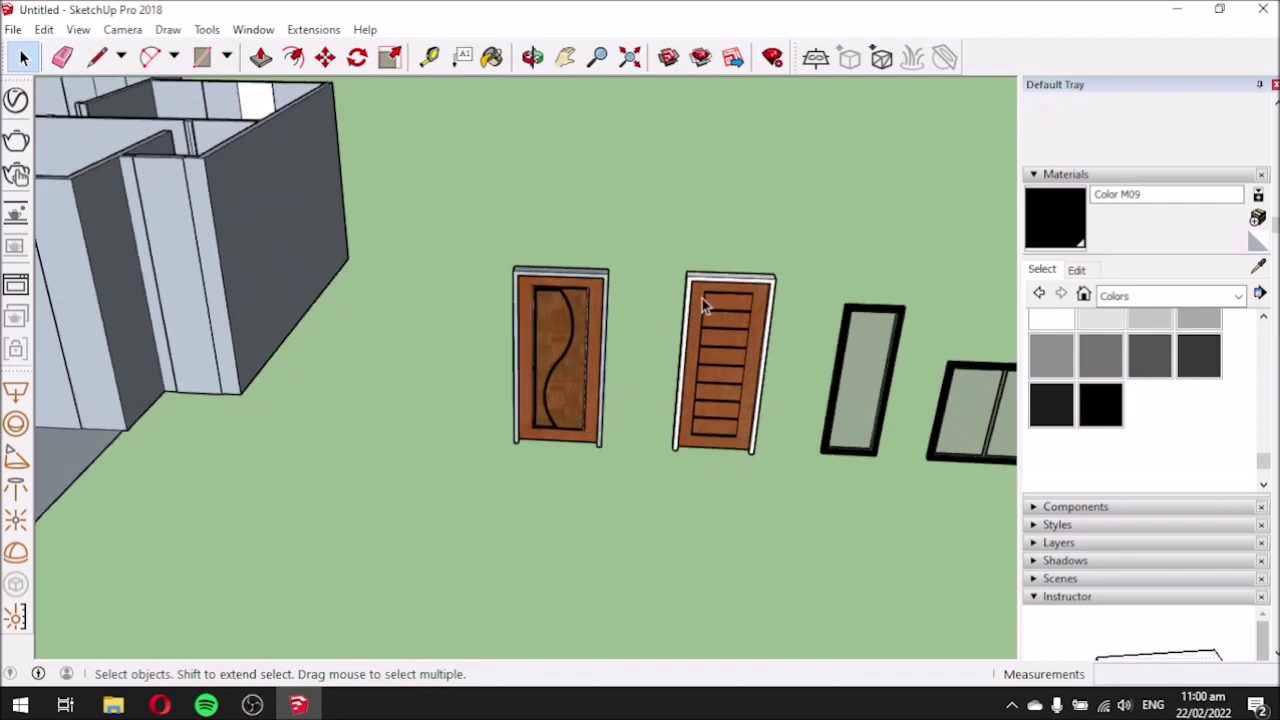
{"action": "left_click", "coordinate": [699, 312]}
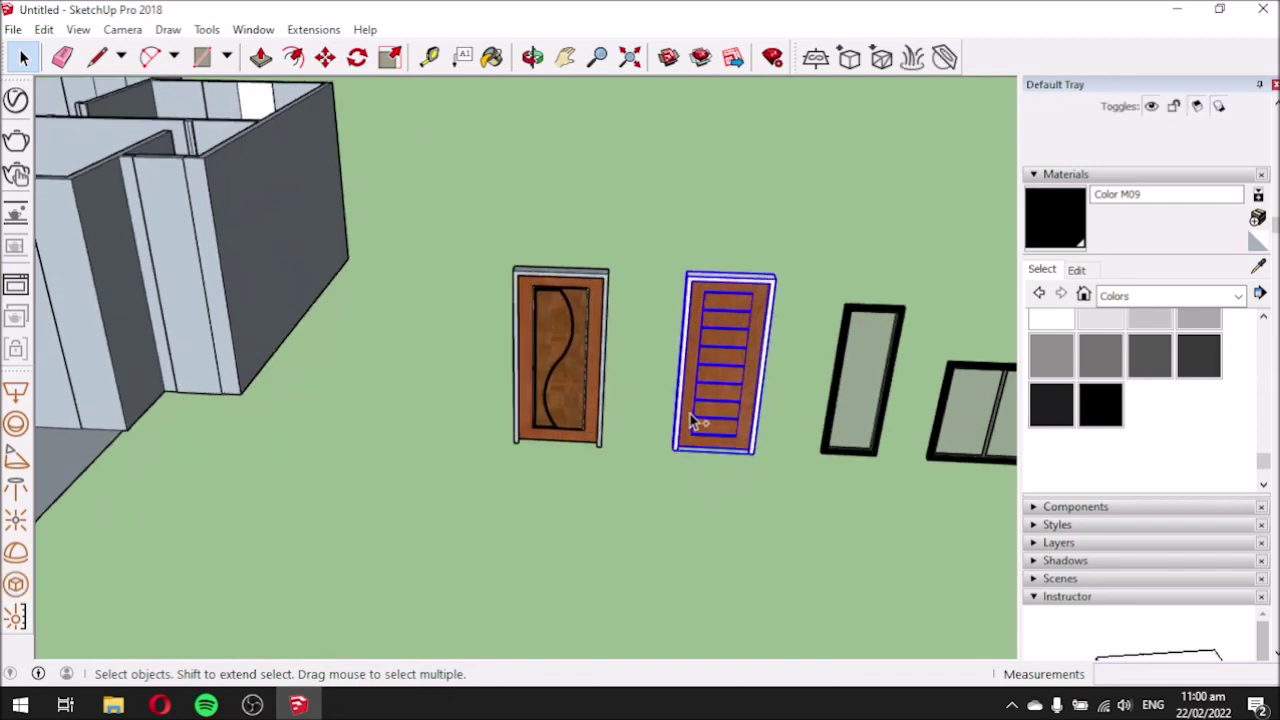
{"action": "key", "text": "ctrl+v"}
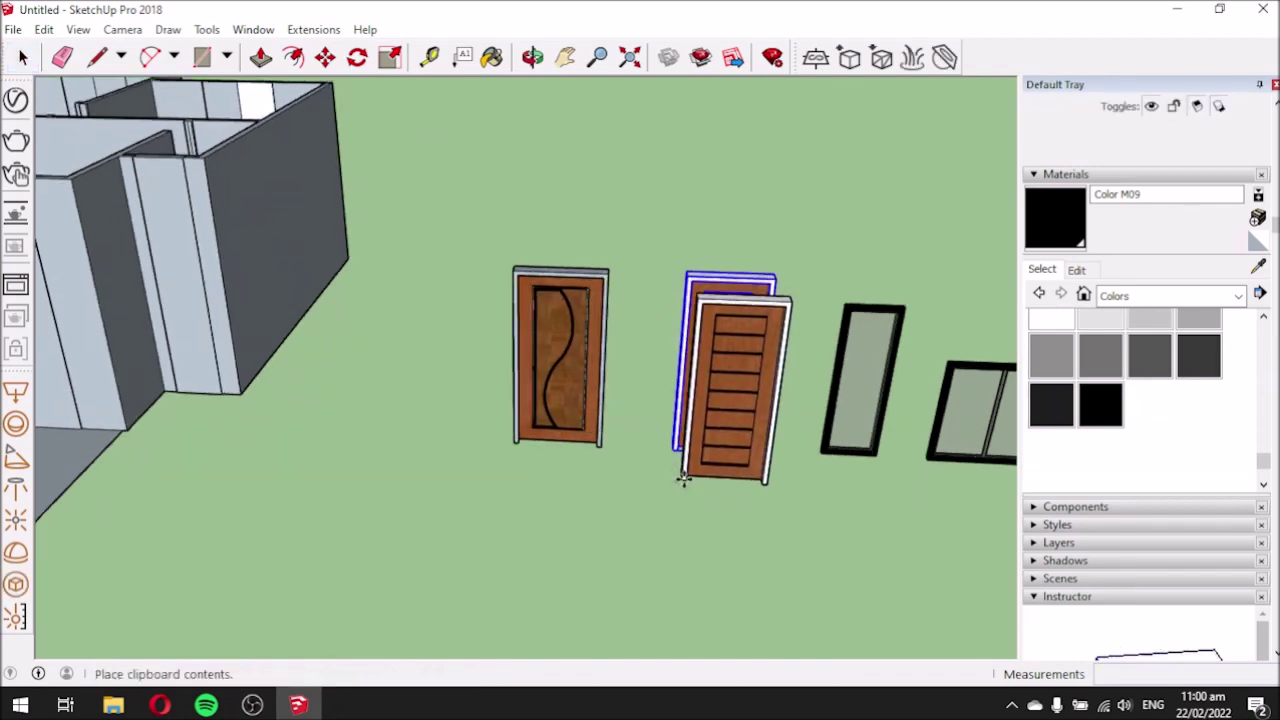
{"action": "scroll", "coordinate": [700, 472], "scroll_direction": "down", "scroll_amount": 5}
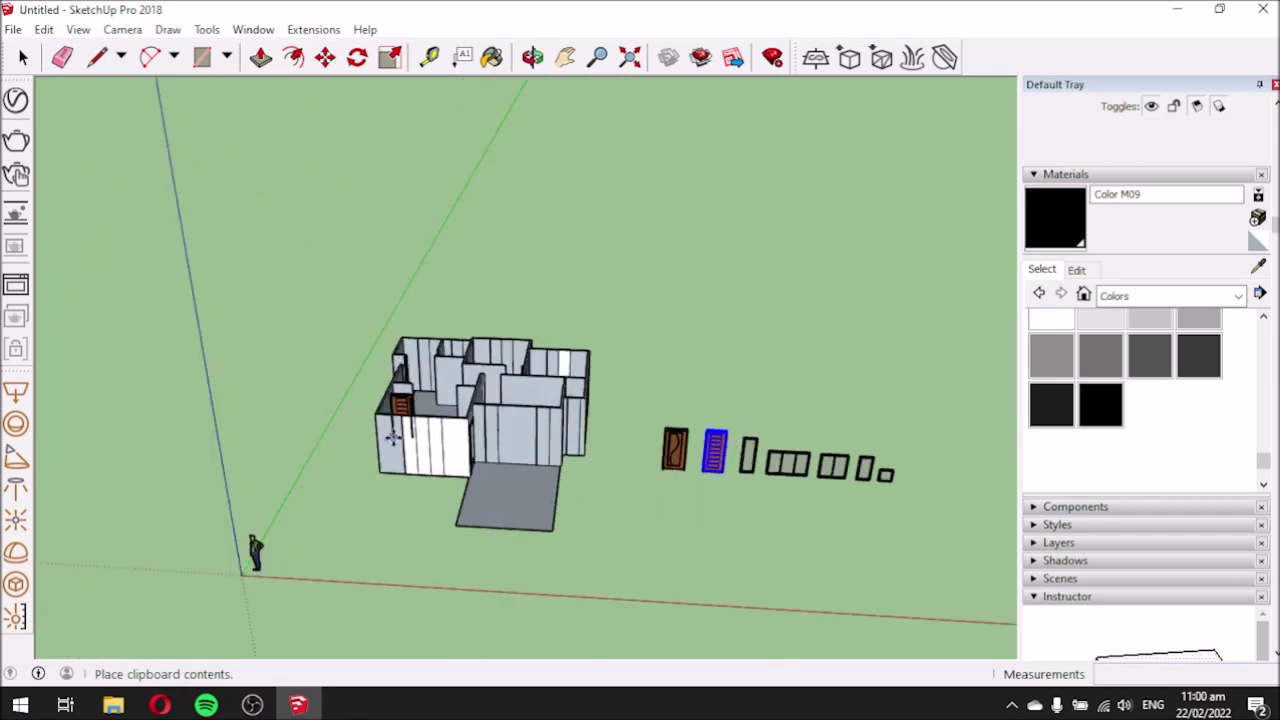
{"action": "scroll", "coordinate": [707, 480], "scroll_direction": "up", "scroll_amount": 3}
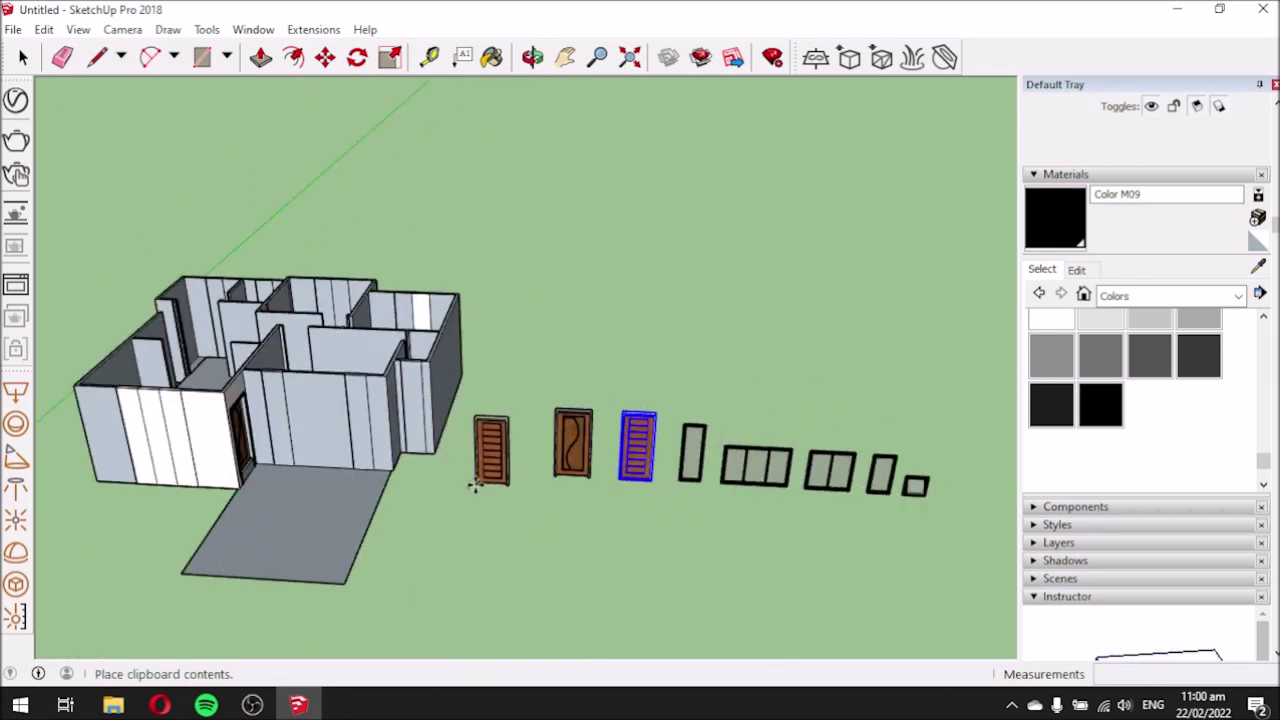
{"action": "middle_click_drag", "start_coordinate": [446, 504], "coordinate": [766, 414]}
{"action": "scroll", "coordinate": [805, 445], "scroll_direction": "down", "scroll_amount": 2}
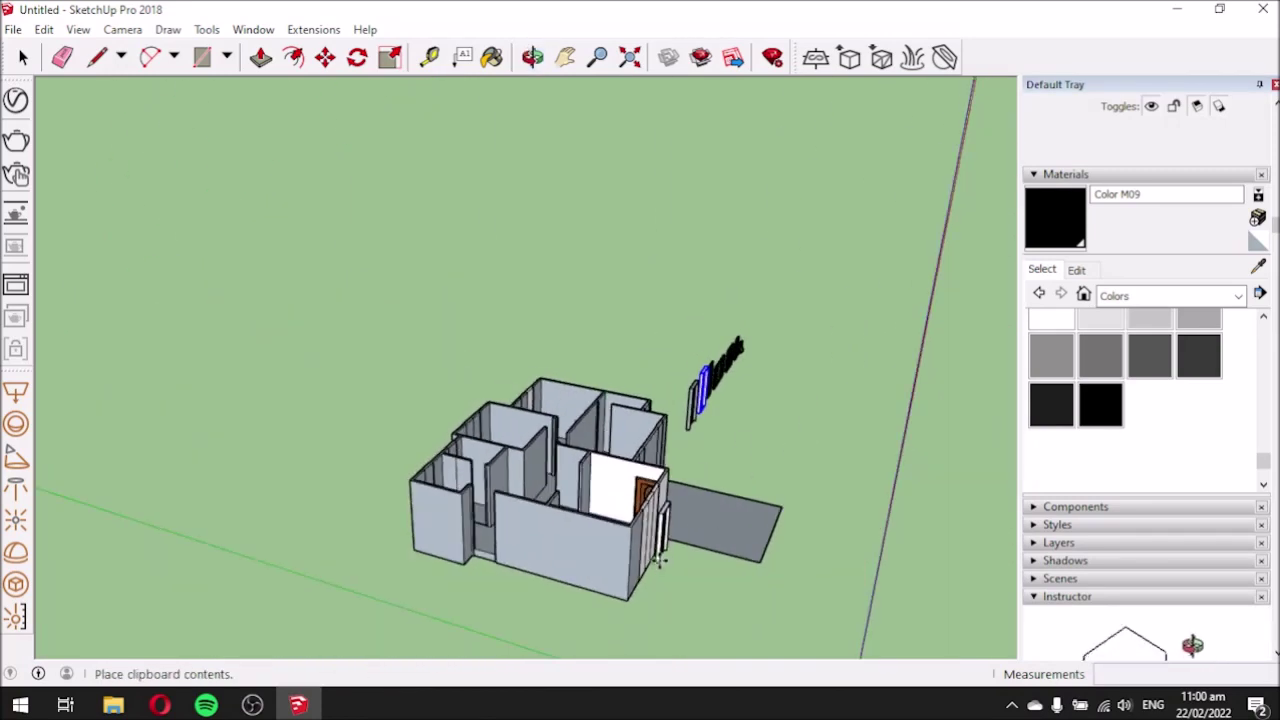
{"action": "left_click", "coordinate": [375, 610]}
Rotate the copied slatted door about the vertical axis so it runs parallel to the side wall containing the doorway.
{"action": "middle_click_drag", "start_coordinate": [394, 611], "coordinate": [246, 594]}
{"action": "scroll", "coordinate": [249, 482], "scroll_direction": "up", "scroll_amount": 2}
{"action": "scroll", "coordinate": [249, 482], "scroll_direction": "up", "scroll_amount": 4}
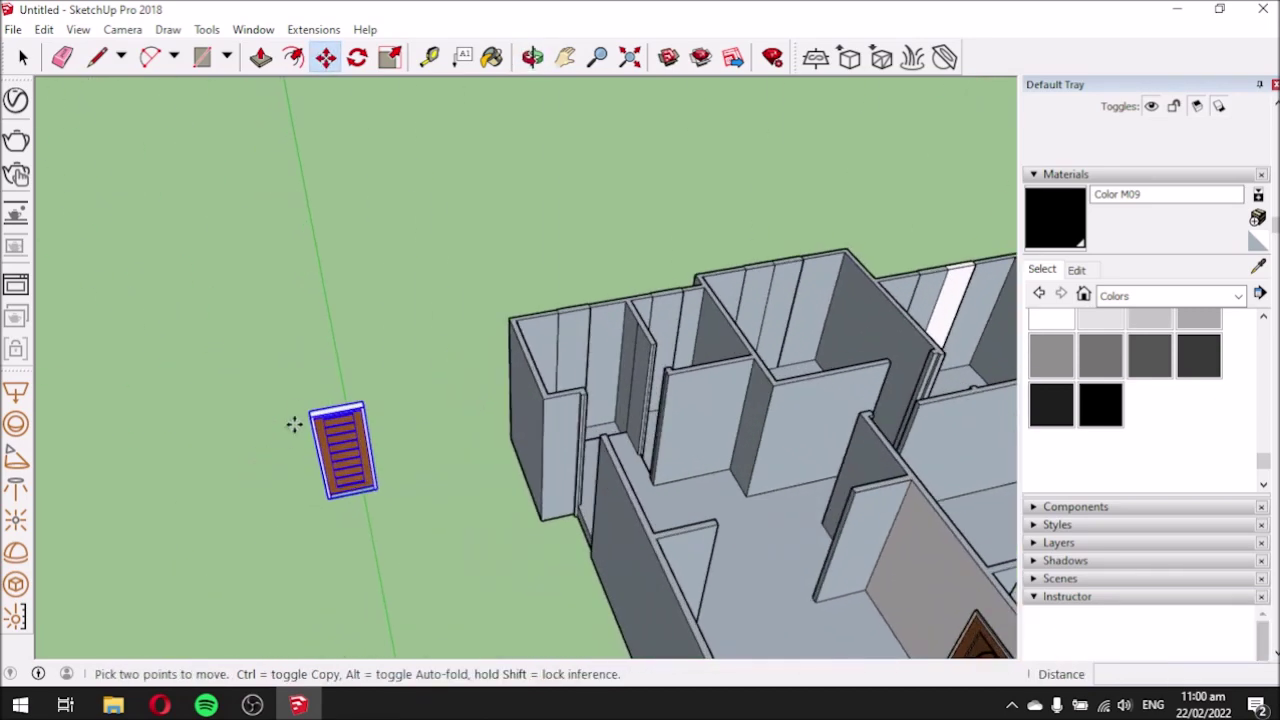
{"action": "scroll", "coordinate": [295, 423], "scroll_direction": "up", "scroll_amount": 1}
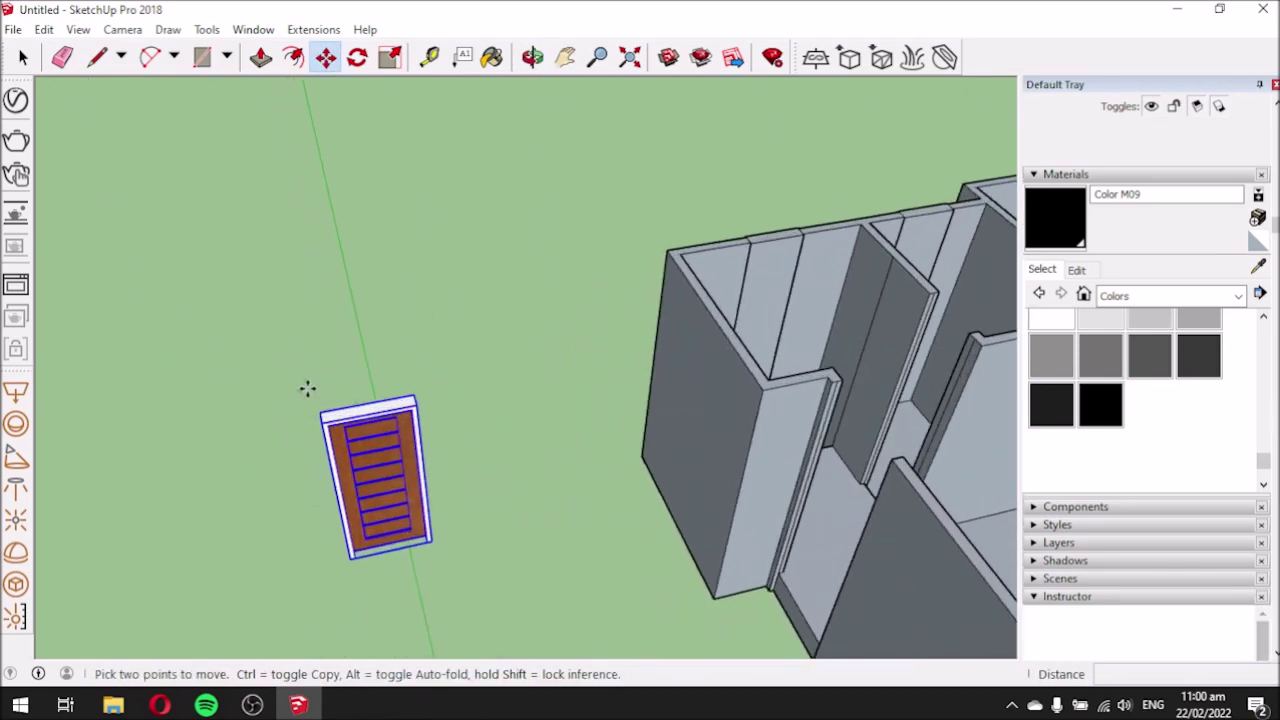
{"action": "left_click", "coordinate": [357, 57]}
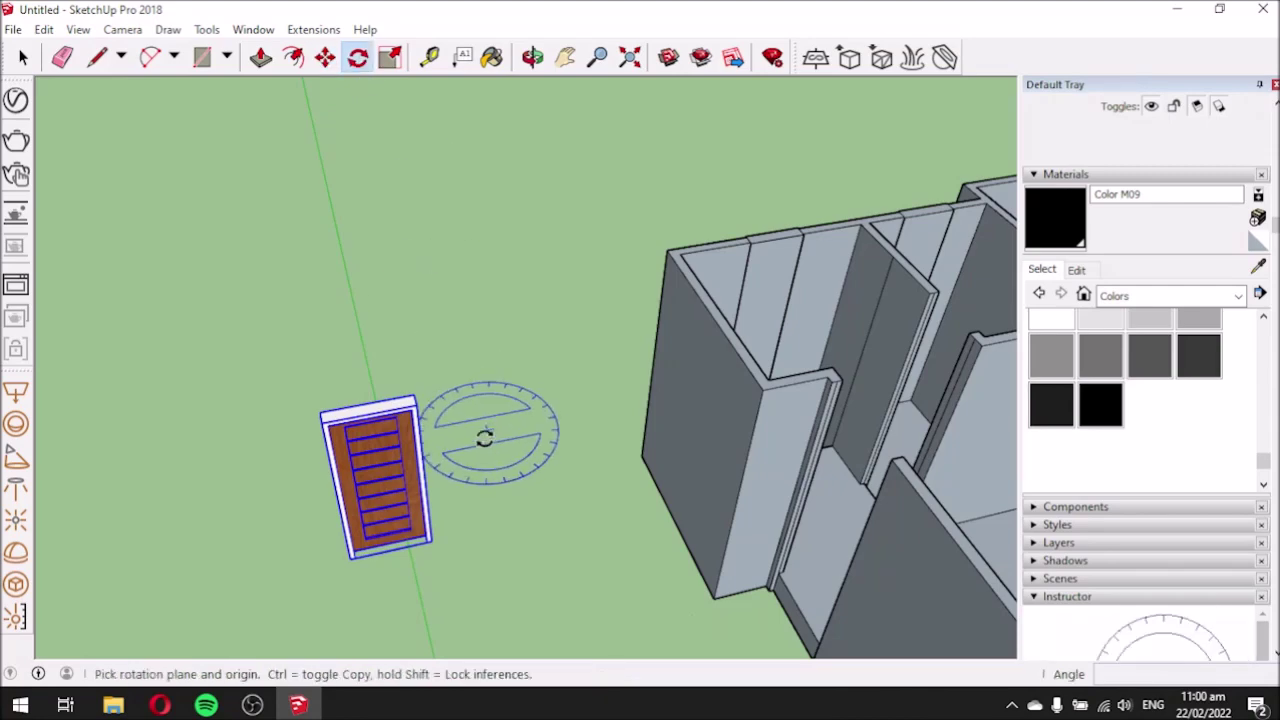
{"action": "left_click", "coordinate": [470, 518]}
{"action": "left_click", "coordinate": [511, 508]}
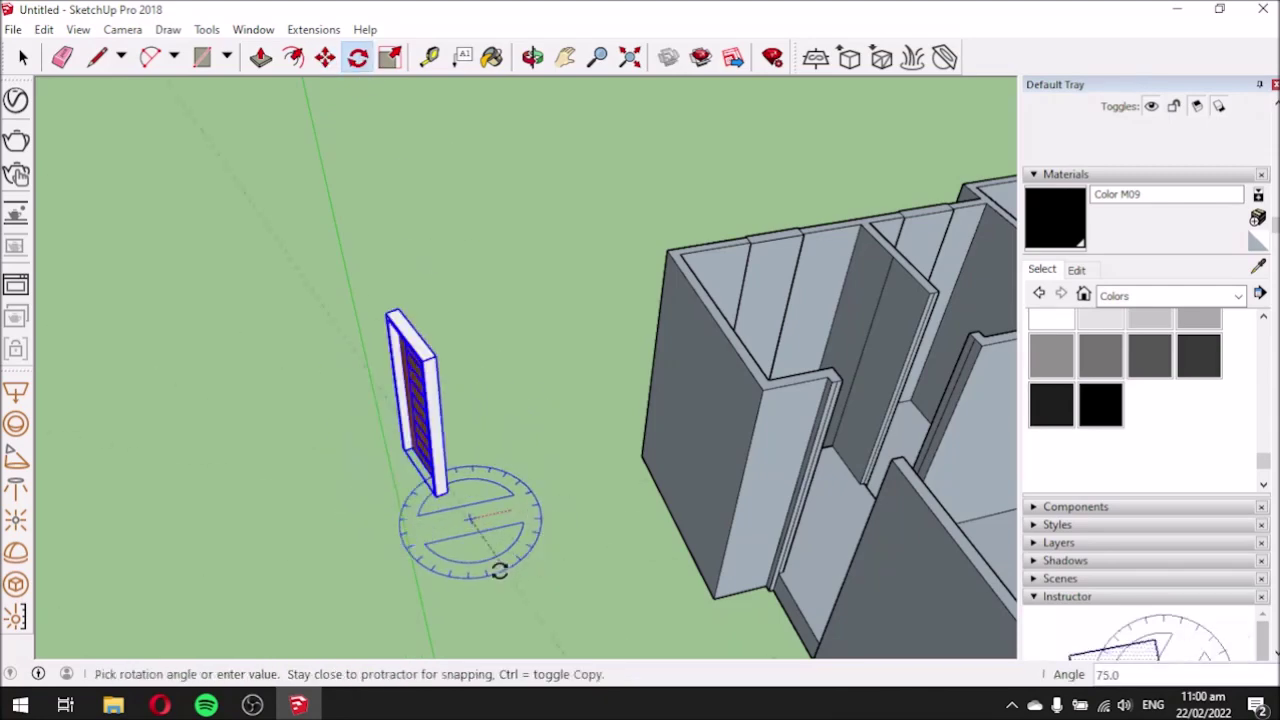
{"action": "left_click", "coordinate": [480, 582]}
Mark a guide point 2.1 m above the base of the side doorway on the jamb edge.
{"action": "middle_click_drag", "start_coordinate": [403, 508], "coordinate": [543, 437]}
{"action": "middle_click_drag", "start_coordinate": [834, 322], "coordinate": [748, 430]}
{"action": "scroll", "coordinate": [748, 430], "scroll_direction": "up", "scroll_amount": 3}
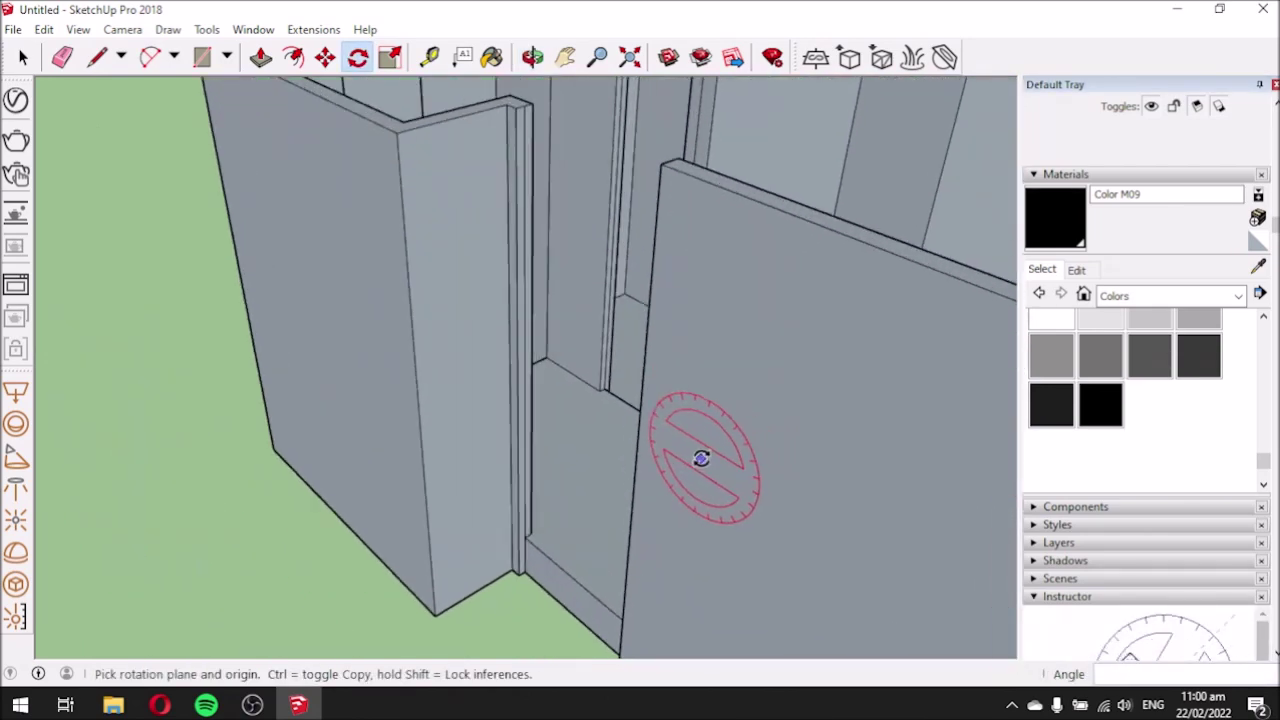
{"action": "left_click", "coordinate": [432, 57]}
{"action": "scroll", "coordinate": [545, 505], "scroll_direction": "up", "scroll_amount": 3}
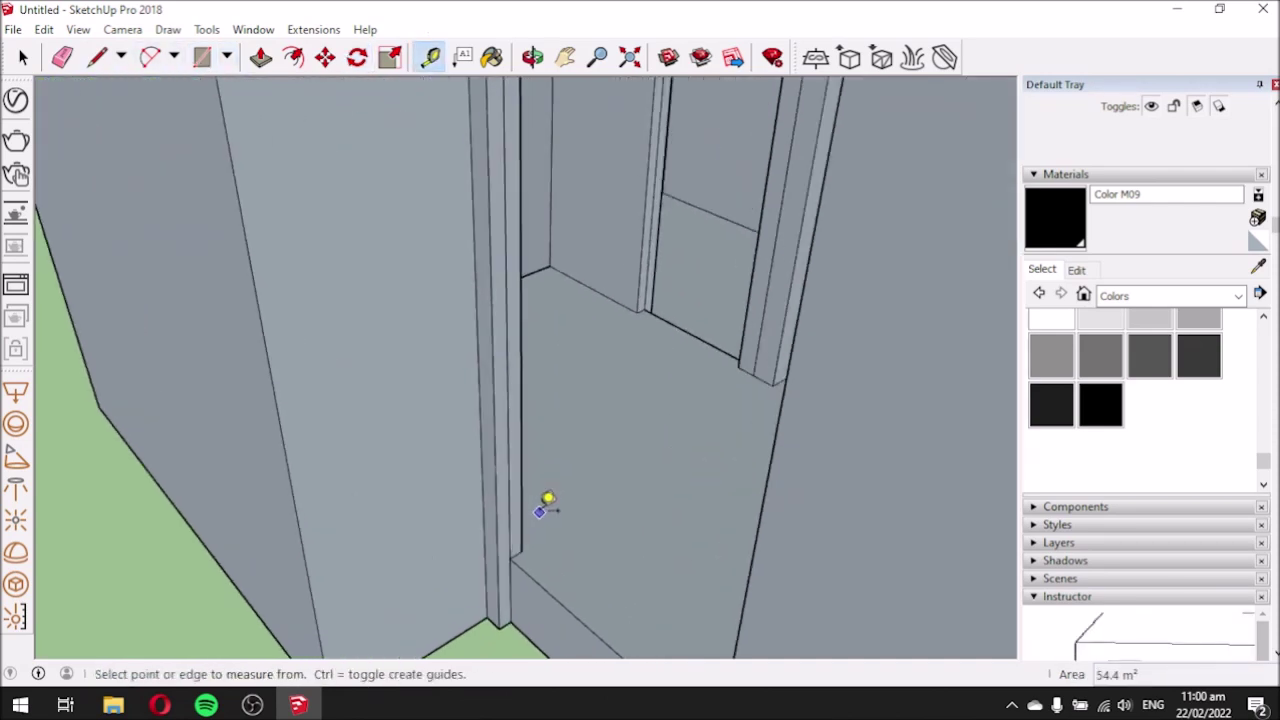
{"action": "left_click", "coordinate": [509, 557]}
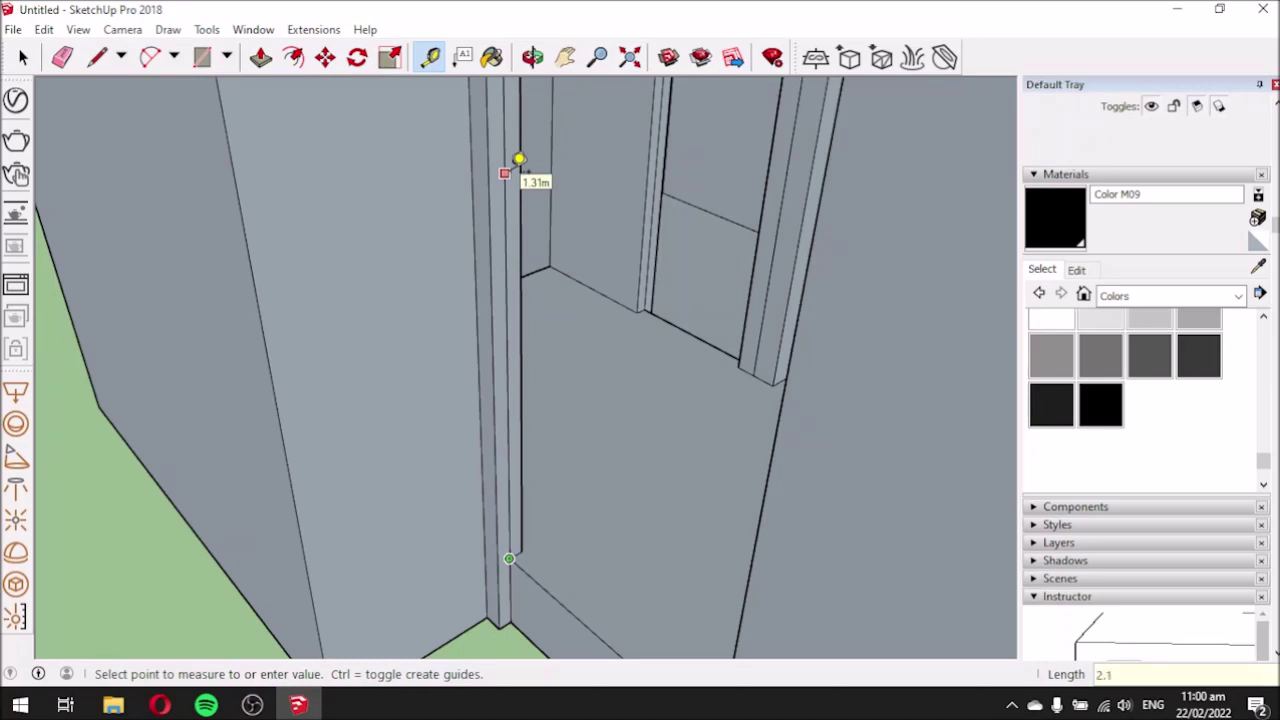
{"action": "left_click", "coordinate": [519, 160]}
{"action": "scroll", "coordinate": [517, 371], "scroll_direction": "down", "scroll_amount": 5}
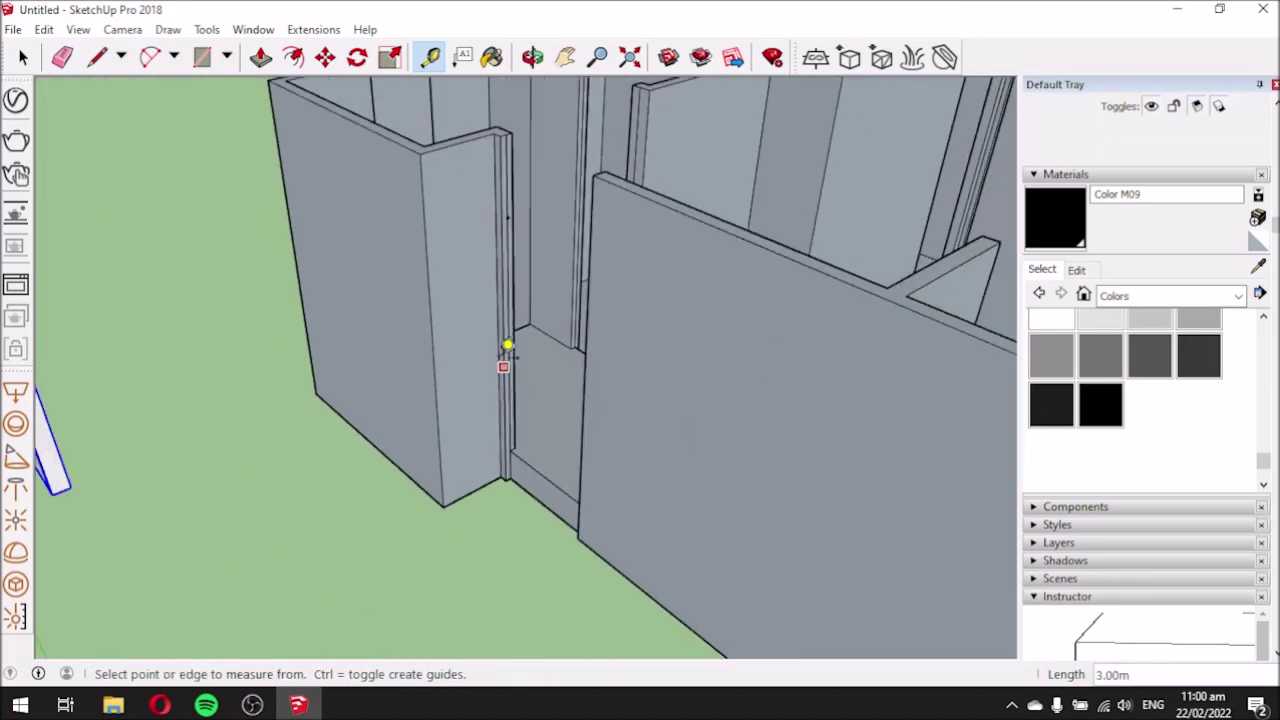
Draw a short line across the jamb face at the guide point to mark the doorway's head height.
{"action": "scroll", "coordinate": [523, 123], "scroll_direction": "up", "scroll_amount": 5}
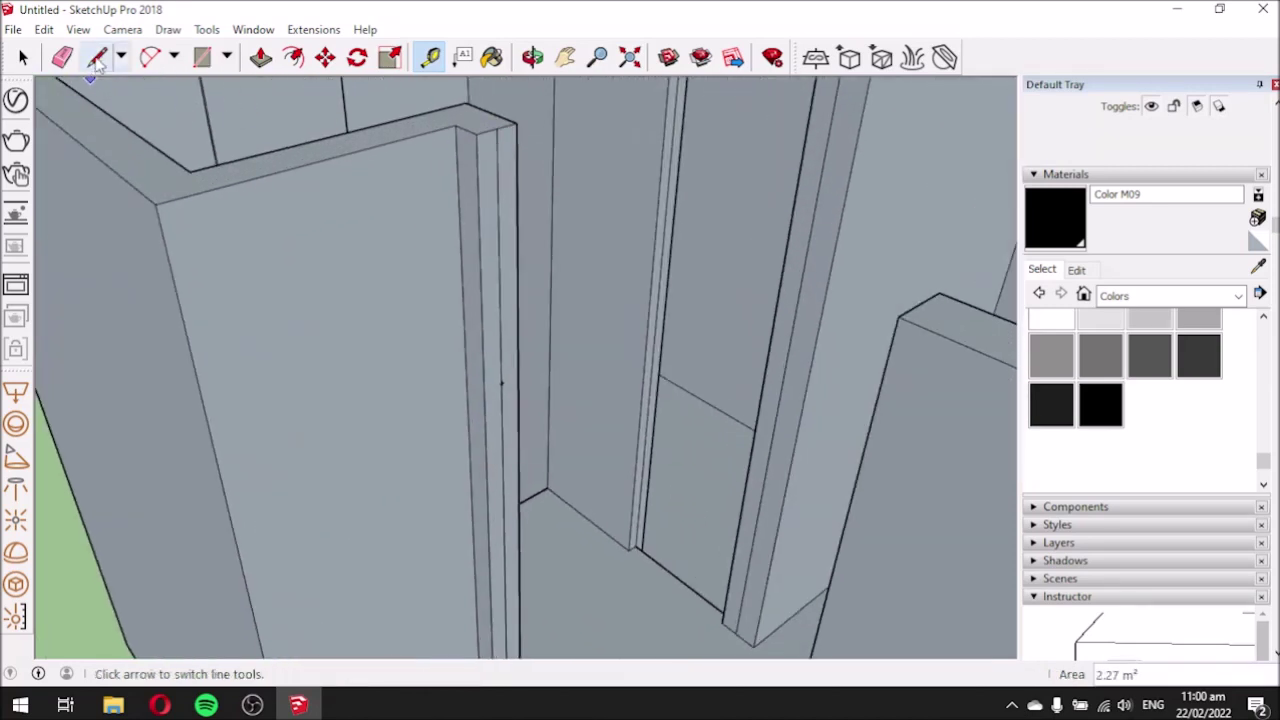
{"action": "left_click", "coordinate": [97, 57]}
{"action": "left_click", "coordinate": [501, 381]}
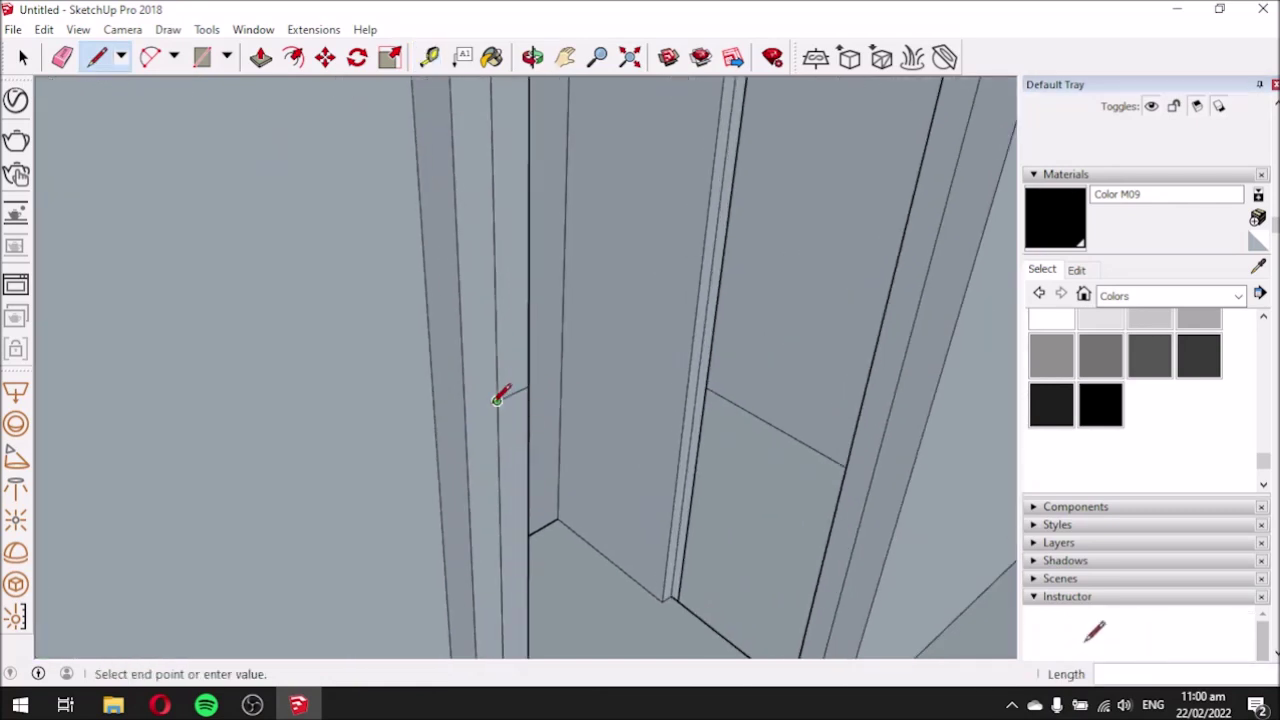
{"action": "key", "text": "Escape"}
{"action": "scroll", "coordinate": [535, 535], "scroll_direction": "down", "scroll_amount": 3}
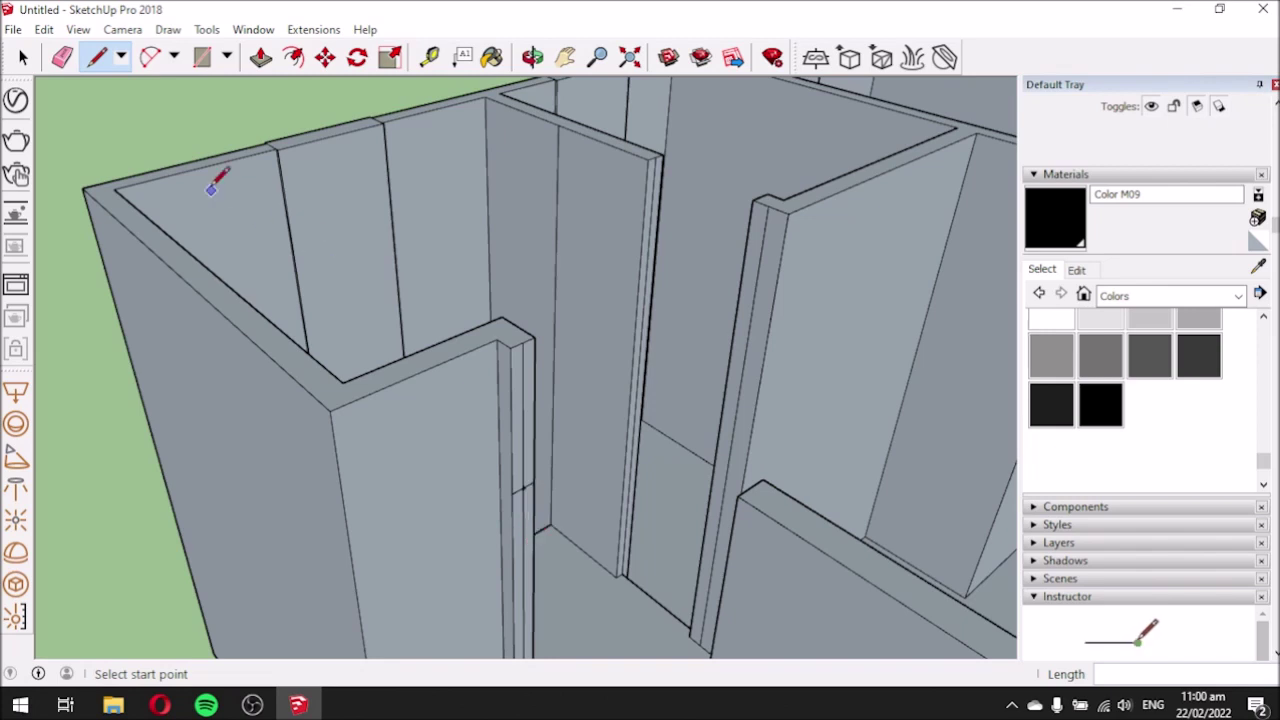
Erase the edge dividing the upper jamb face and pull that face 0.90 m across the doorway with Push/Pull.
{"action": "left_click", "coordinate": [62, 57]}
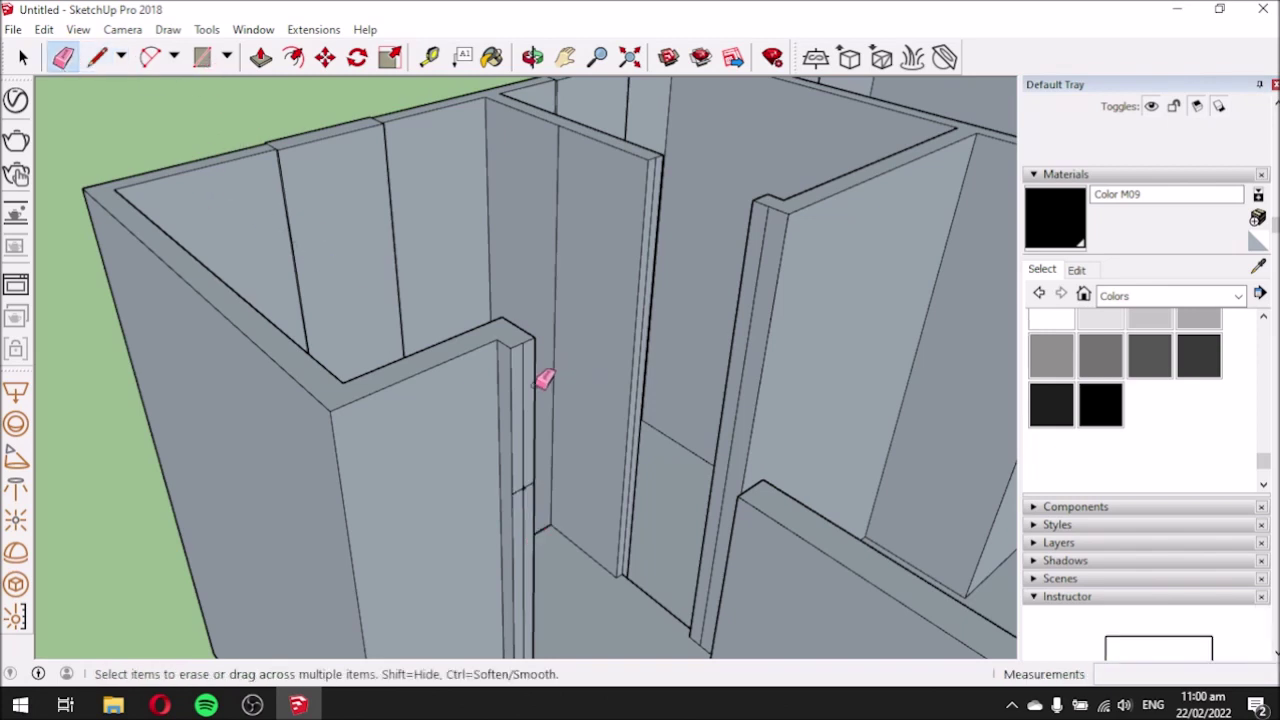
{"action": "left_click", "coordinate": [260, 57]}
{"action": "left_click", "coordinate": [519, 380]}
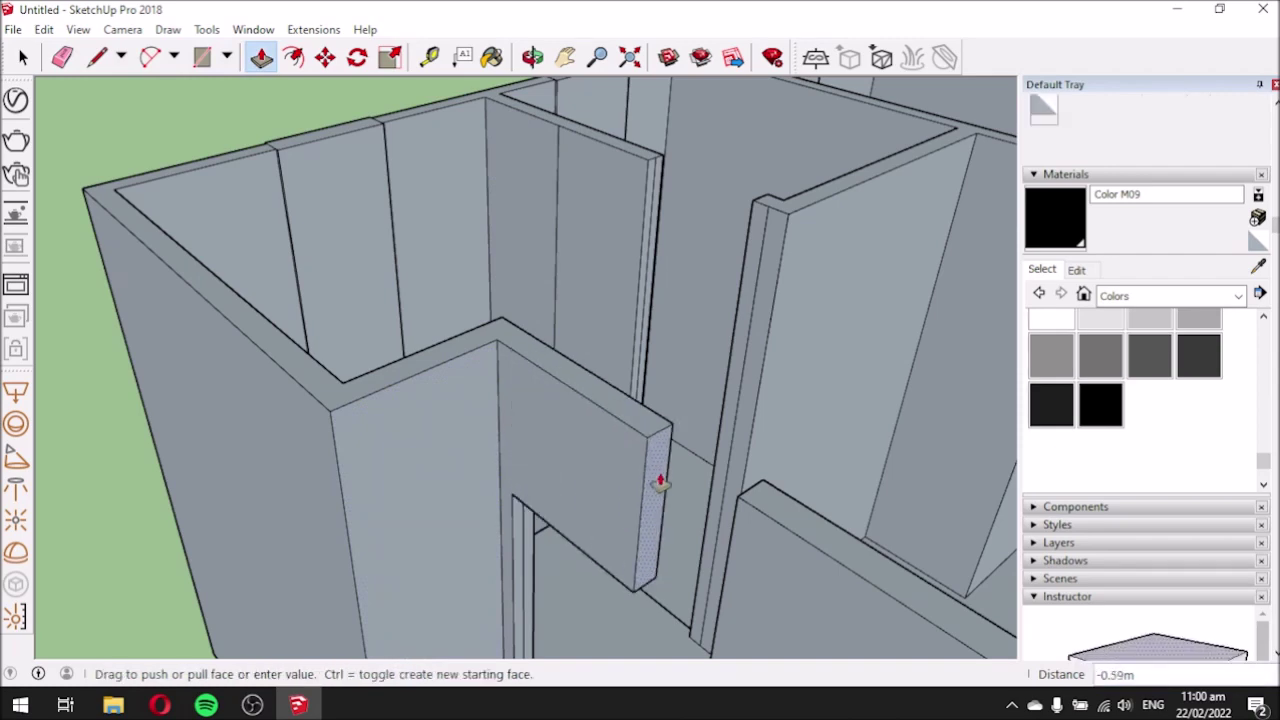
{"action": "left_click", "coordinate": [740, 502]}
{"action": "middle_click_drag", "start_coordinate": [709, 509], "coordinate": [795, 505]}
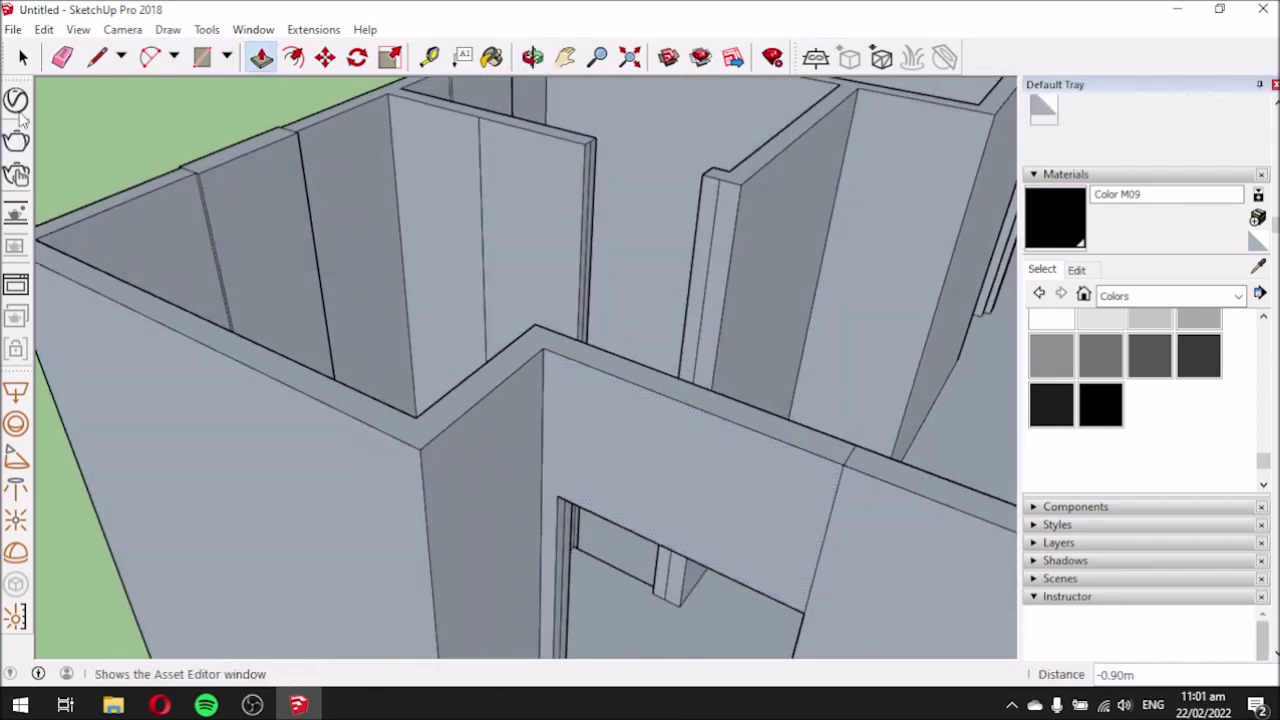
Erase the leftover seam edges where the new wall section above the doorway meets the adjoining walls, outside and inside.
{"action": "left_click", "coordinate": [63, 58]}
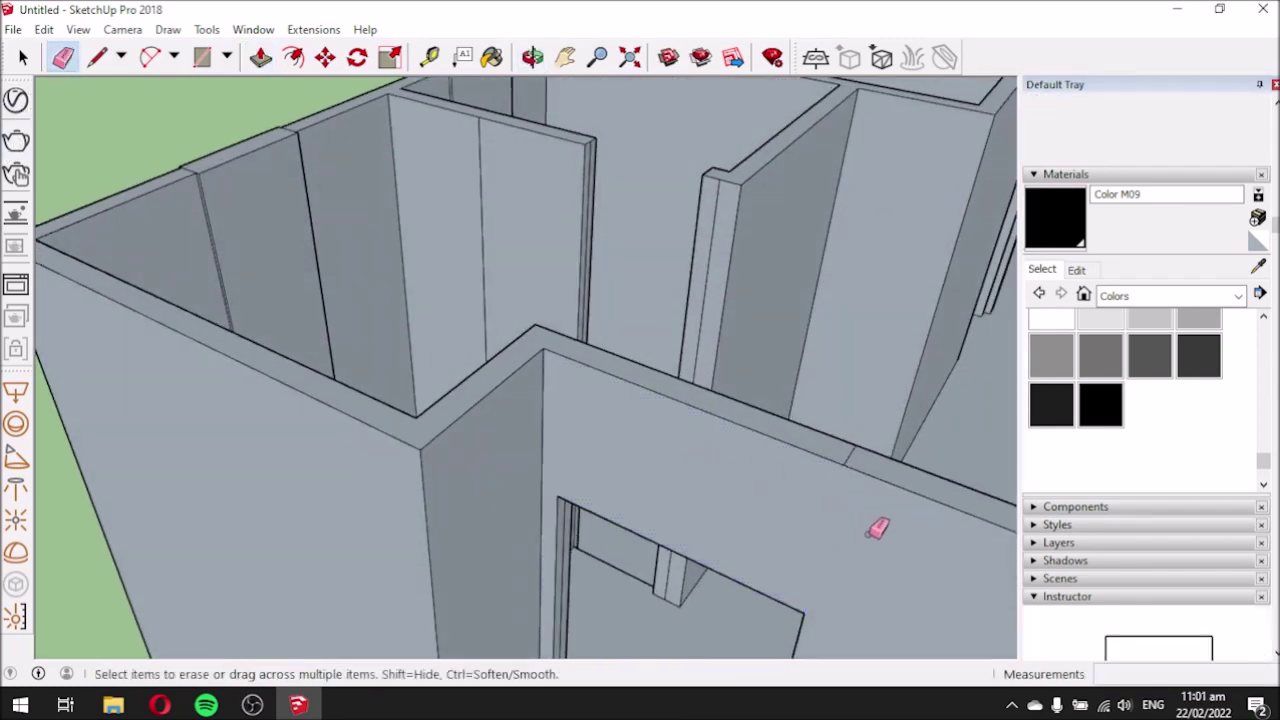
{"action": "scroll", "coordinate": [876, 528], "scroll_direction": "up", "scroll_amount": 4}
{"action": "mouse_move", "coordinate": [650, 628]}
{"action": "middle_mouse_down"}
{"action": "mouse_move", "coordinate": [243, 583]}
{"action": "mouse_move", "coordinate": [228, 445]}
{"action": "middle_mouse_up"}
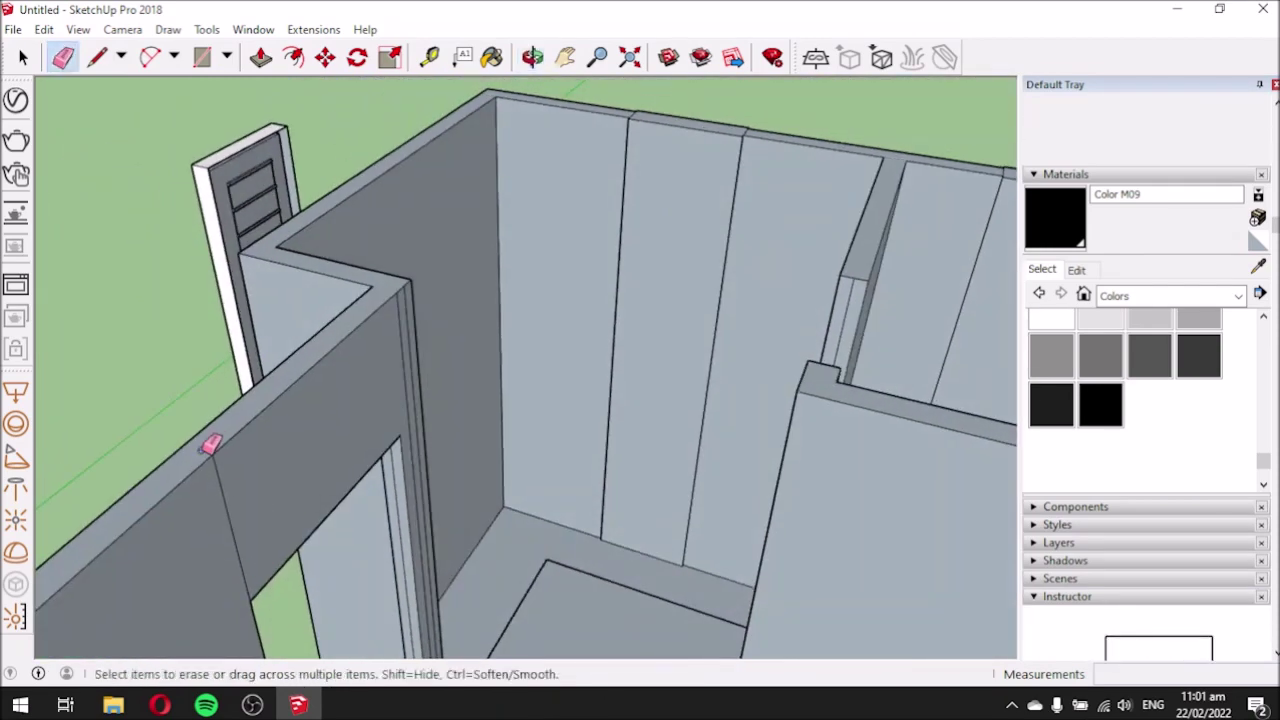
{"action": "middle_click_drag", "start_coordinate": [213, 500], "coordinate": [246, 417]}
{"action": "scroll", "coordinate": [386, 307], "scroll_direction": "up", "scroll_amount": 3}
{"action": "middle_click_drag", "start_coordinate": [409, 283], "coordinate": [223, 437]}
{"action": "scroll", "coordinate": [398, 303], "scroll_direction": "up", "scroll_amount": 2}
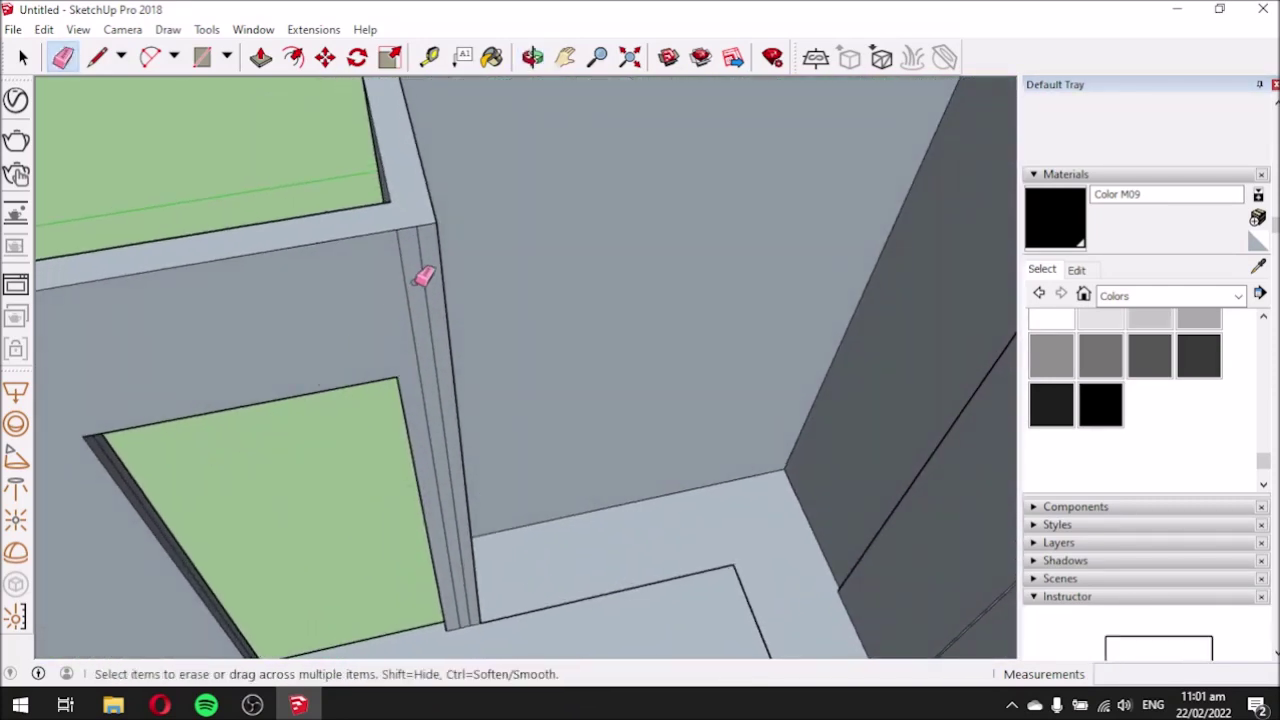
{"action": "mouse_move", "coordinate": [274, 329]}
{"action": "middle_mouse_down"}
{"action": "mouse_move", "coordinate": [880, 334]}
{"action": "mouse_move", "coordinate": [881, 323]}
{"action": "middle_mouse_up"}
{"action": "scroll", "coordinate": [716, 431], "scroll_direction": "down", "scroll_amount": 3}
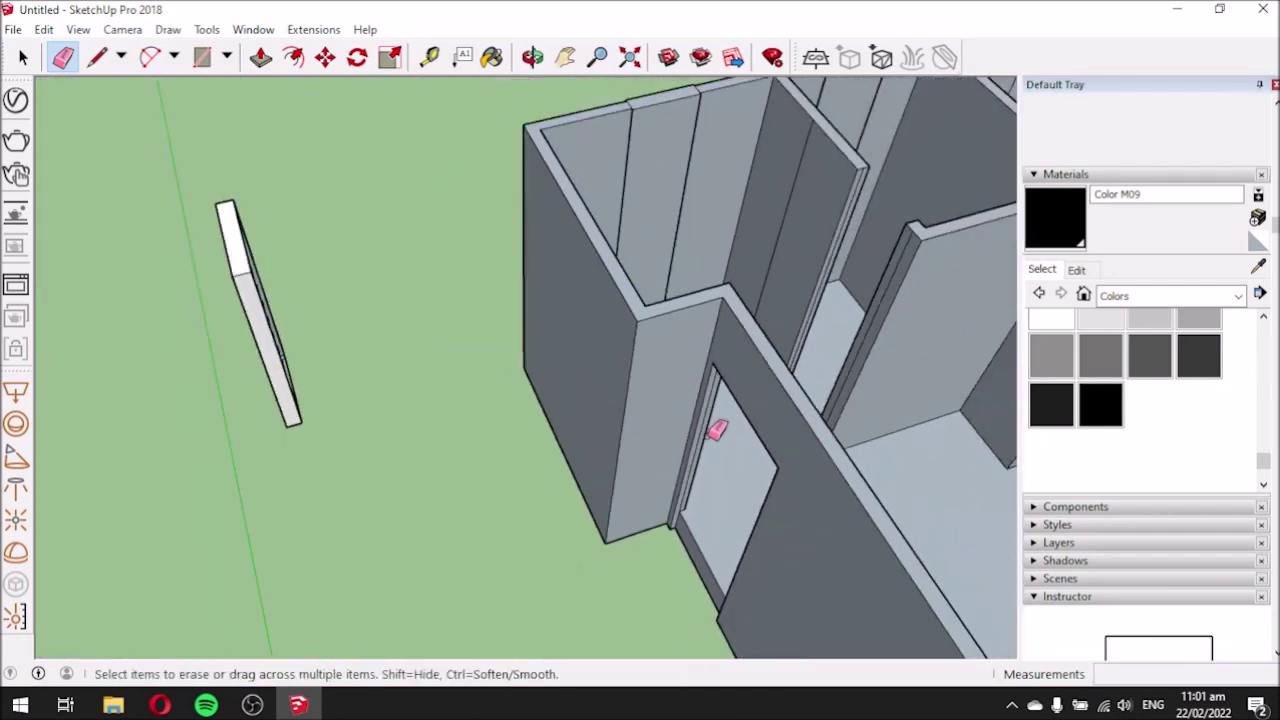
Open the standalone framed door group beside the house for editing.
{"action": "middle_click_drag", "start_coordinate": [86, 418], "coordinate": [376, 380]}
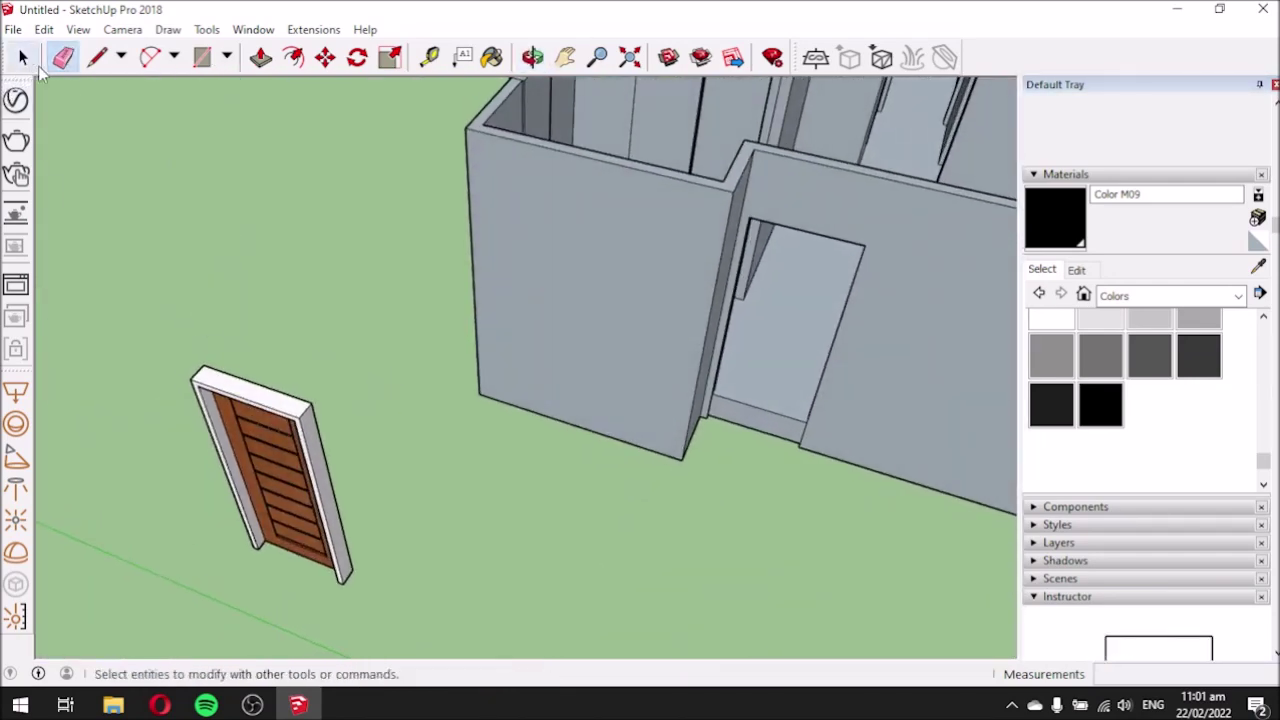
{"action": "left_click", "coordinate": [325, 57]}
{"action": "mouse_move", "coordinate": [434, 306]}
{"action": "middle_mouse_down"}
{"action": "mouse_move", "coordinate": [80, 523]}
{"action": "mouse_move", "coordinate": [28, 490]}
{"action": "middle_mouse_up"}
{"action": "scroll", "coordinate": [443, 449], "scroll_direction": "down", "scroll_amount": 2}
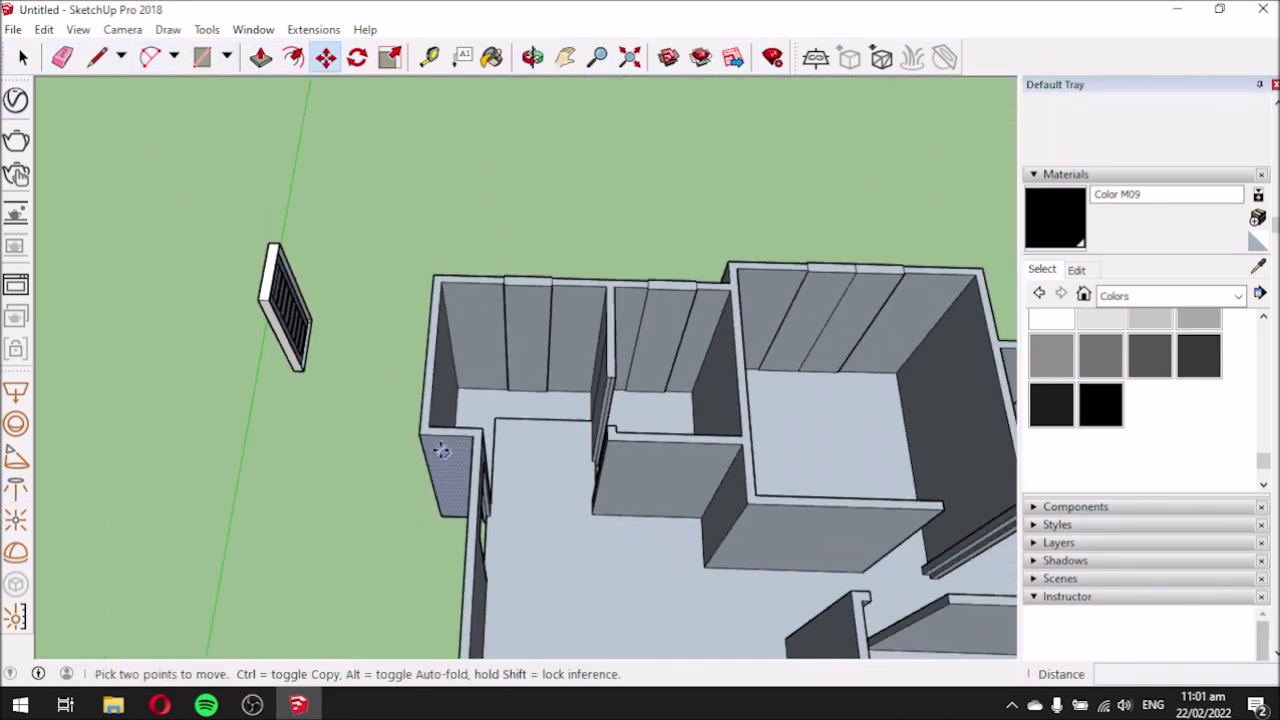
{"action": "scroll", "coordinate": [290, 255], "scroll_direction": "up", "scroll_amount": 3}
{"action": "middle_click_drag", "start_coordinate": [410, 376], "coordinate": [251, 157]}
{"action": "scroll", "coordinate": [166, 169], "scroll_direction": "down", "scroll_amount": 1}
{"action": "key", "text": "space"}
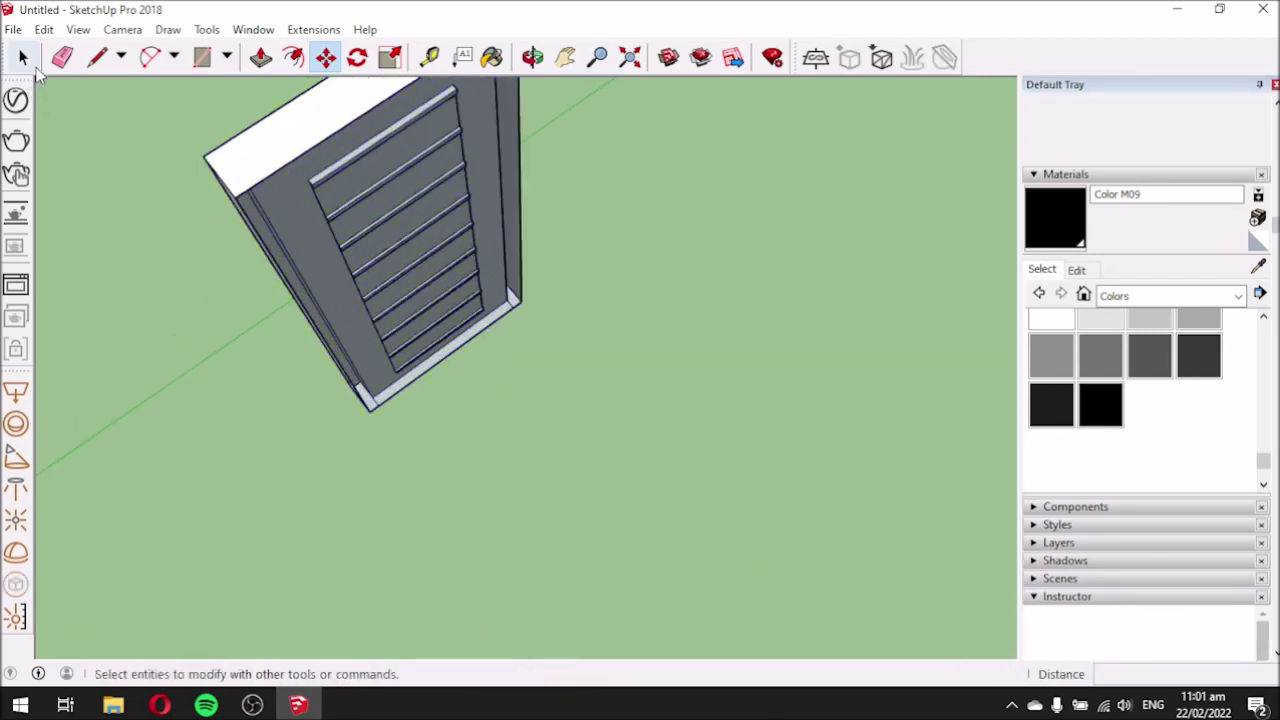
{"action": "left_click", "coordinate": [358, 166]}
{"action": "right_click", "coordinate": [360, 170]}
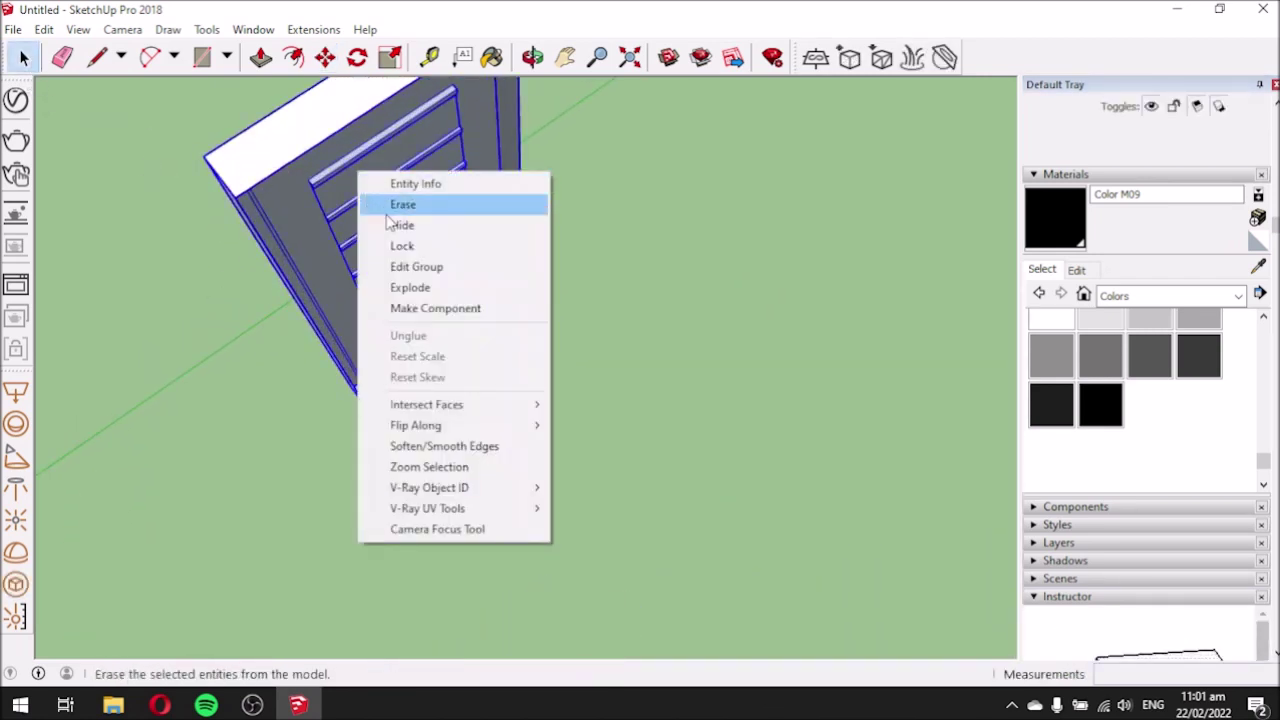
{"action": "left_click", "coordinate": [410, 278]}
Draw a 0.05 m line along the base of the frame leg at the bottom corner, closing the door's back with a face.
{"action": "scroll", "coordinate": [396, 220], "scroll_direction": "up", "scroll_amount": 3}
{"action": "middle_click_drag", "start_coordinate": [400, 263], "coordinate": [352, 325]}
{"action": "left_click", "coordinate": [97, 57]}
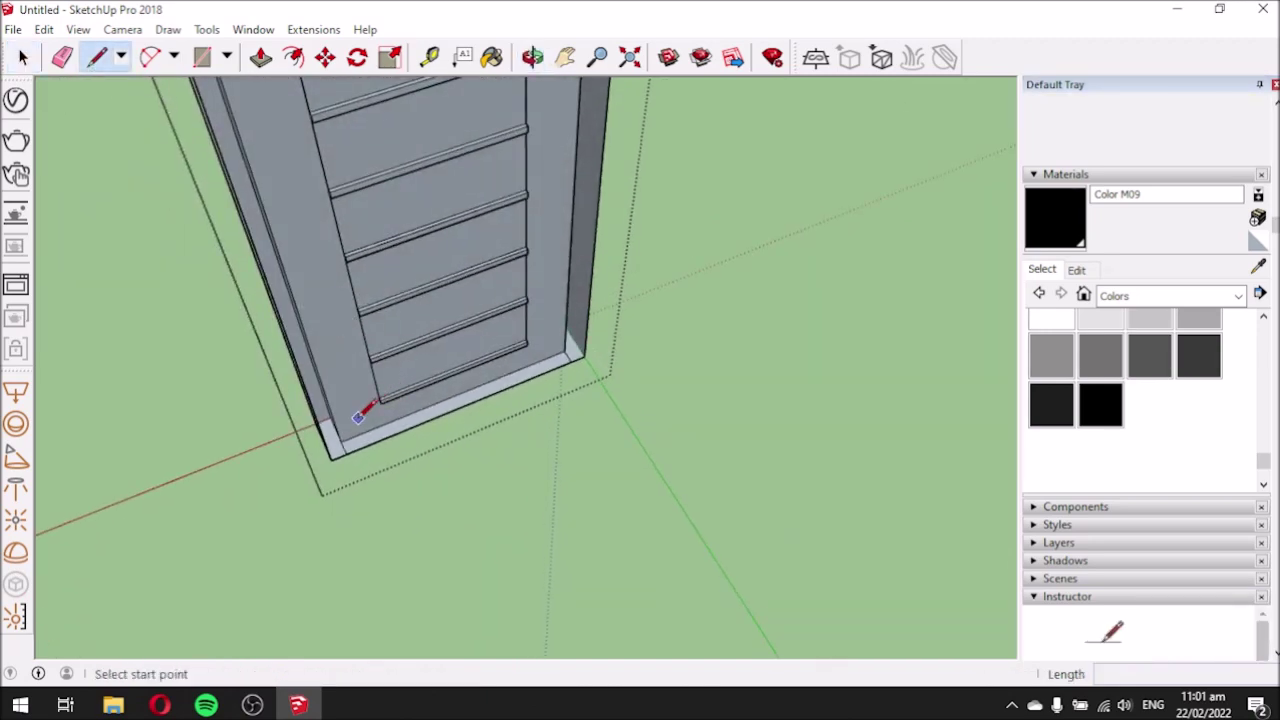
{"action": "left_click", "coordinate": [331, 460]}
{"action": "left_click", "coordinate": [348, 452]}
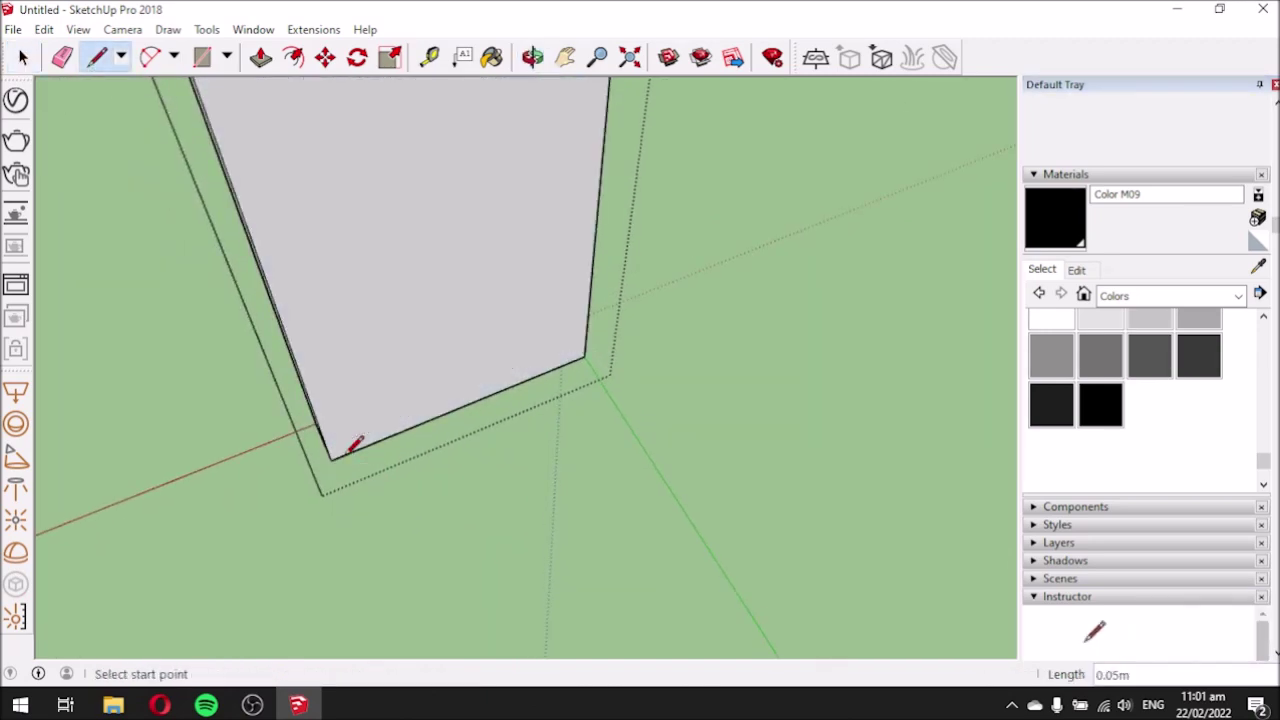
Offset the outline of the door's back face inward by 0.05 m.
{"action": "middle_click_drag", "start_coordinate": [476, 288], "coordinate": [383, 397]}
{"action": "scroll", "coordinate": [370, 397], "scroll_direction": "down", "scroll_amount": 5}
{"action": "scroll", "coordinate": [330, 330], "scroll_direction": "up", "scroll_amount": 2}
{"action": "middle_click_drag", "start_coordinate": [321, 310], "coordinate": [378, 252]}
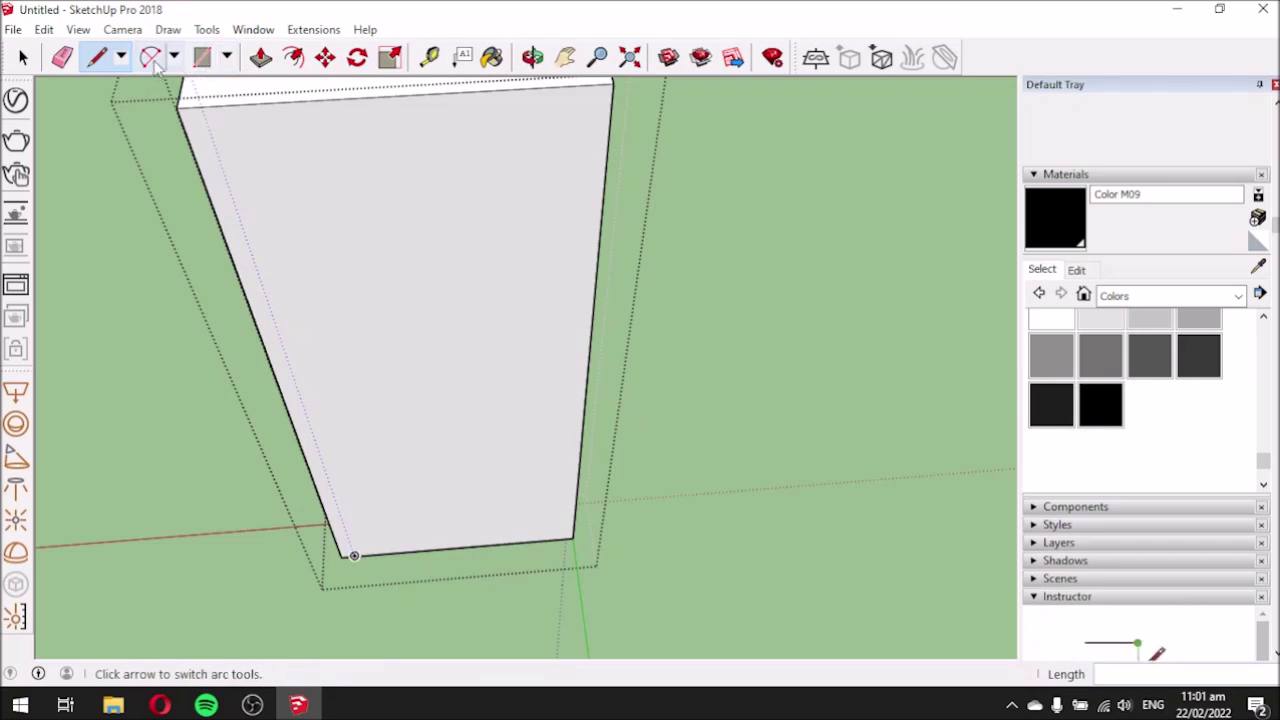
{"action": "left_click", "coordinate": [293, 57]}
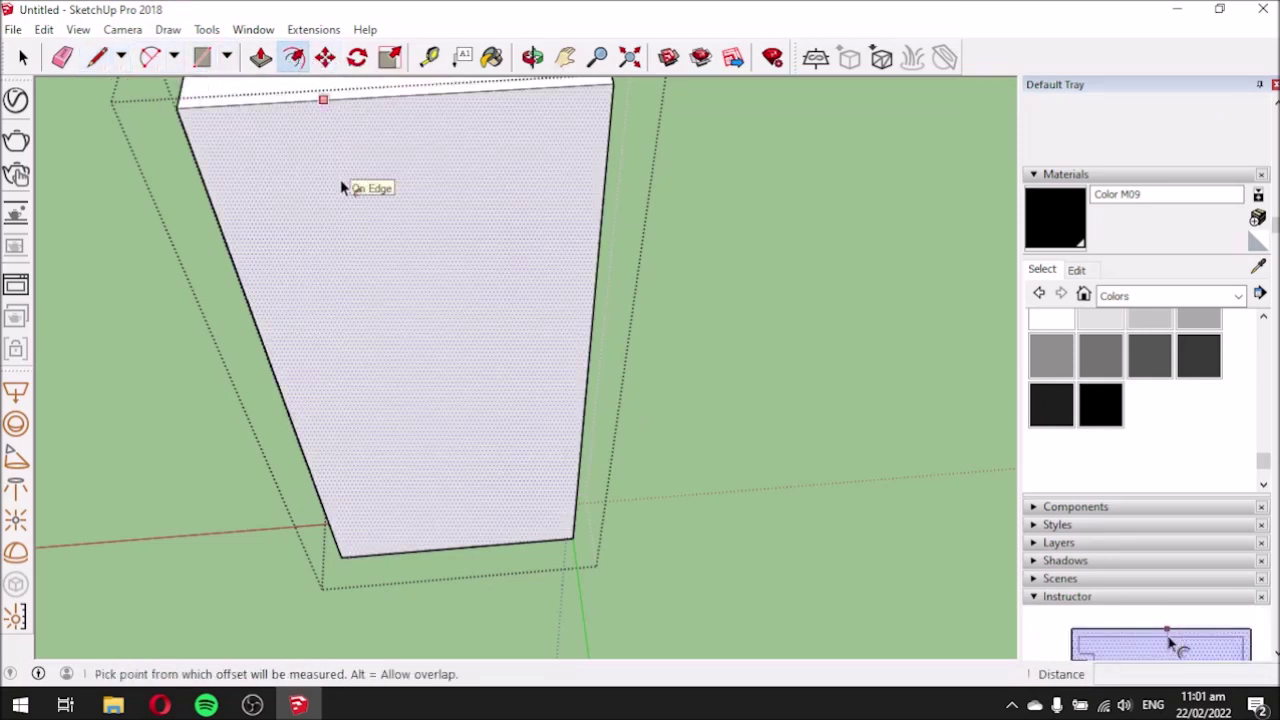
{"action": "left_click", "coordinate": [340, 179]}
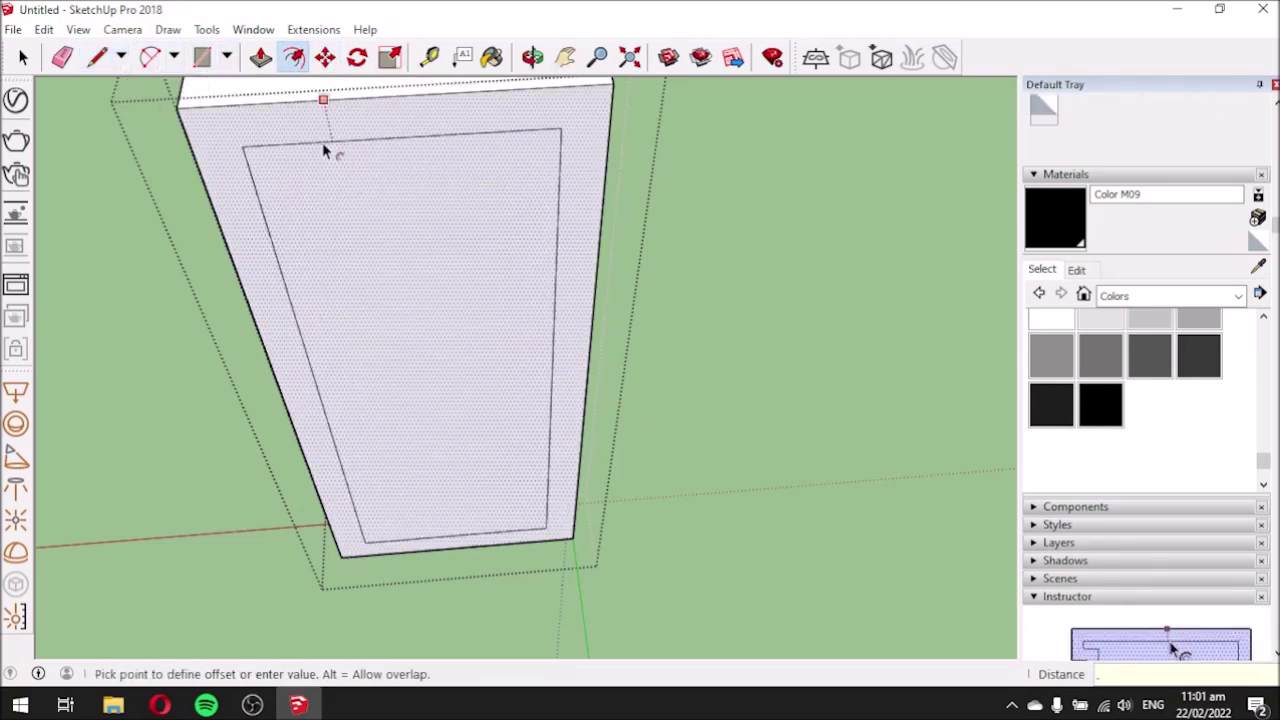
{"action": "left_click", "coordinate": [323, 150]}
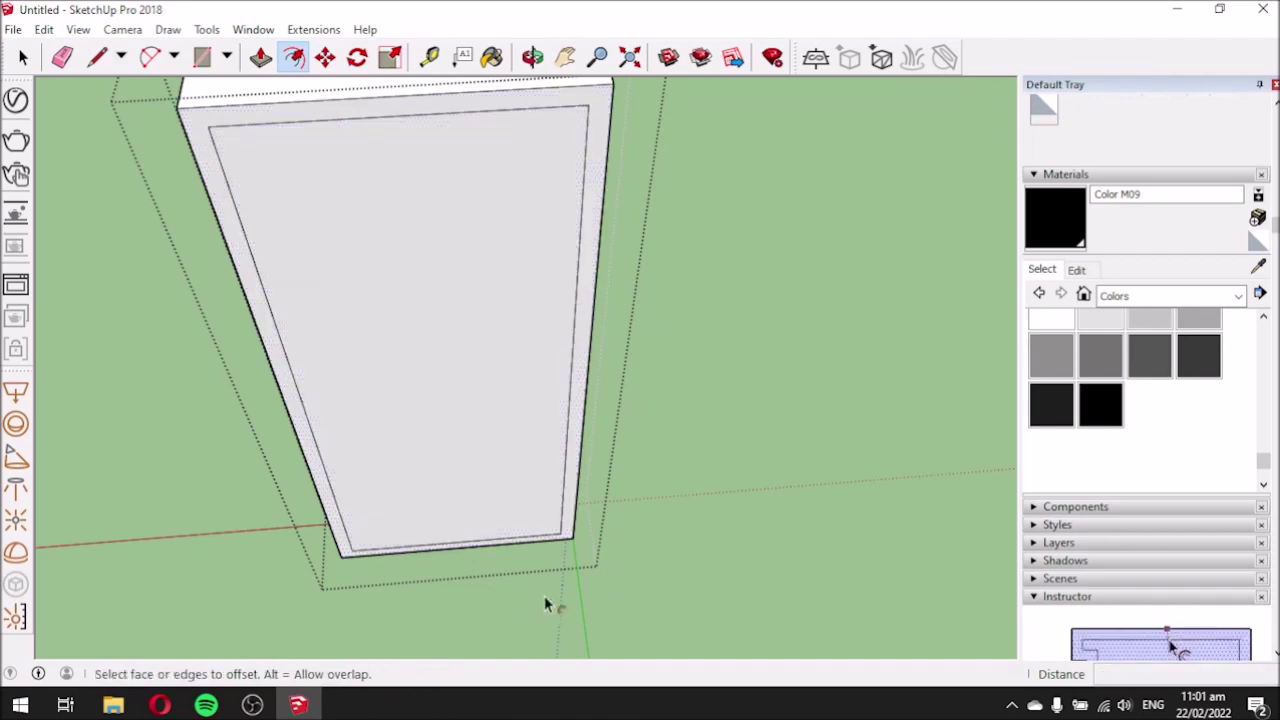
Extend the inset outline's two bottom corners down to the base edge with 0.05 m lines and erase the inset's bottom line.
{"action": "scroll", "coordinate": [548, 517], "scroll_direction": "up", "scroll_amount": 6}
{"action": "middle_click_drag", "start_coordinate": [543, 589], "coordinate": [515, 450]}
{"action": "left_click", "coordinate": [97, 57]}
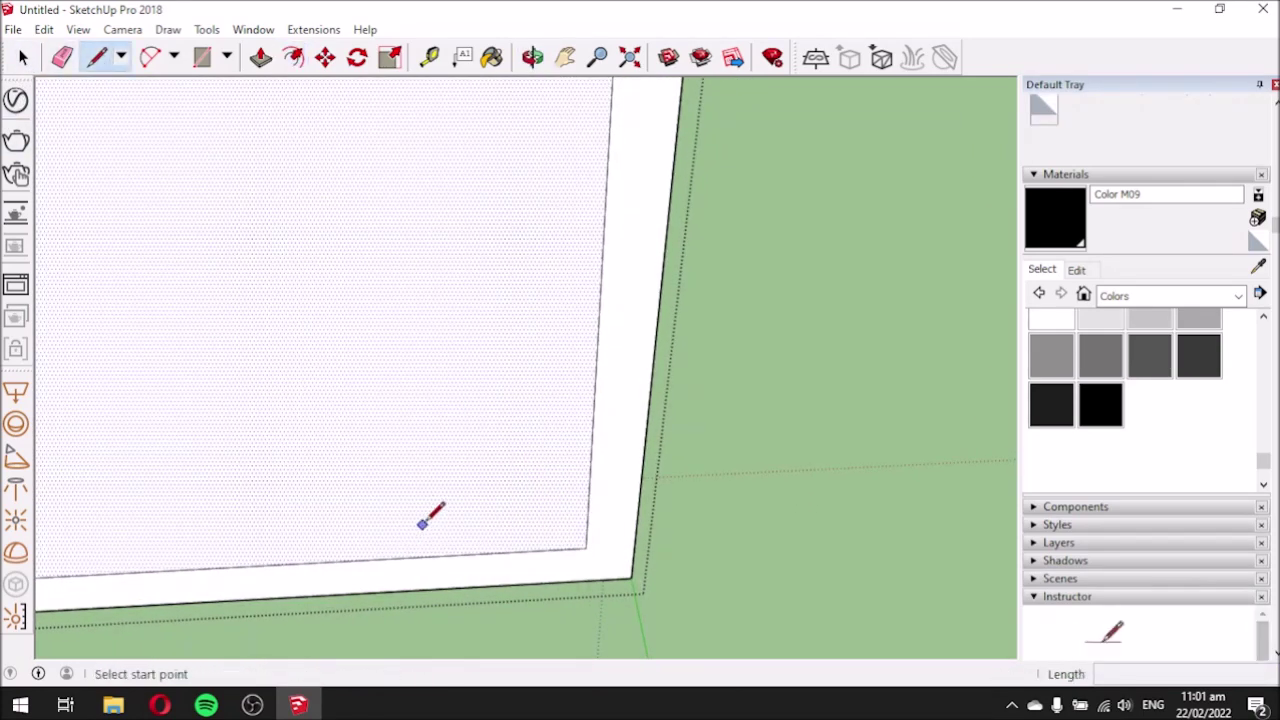
{"action": "left_click", "coordinate": [586, 548]}
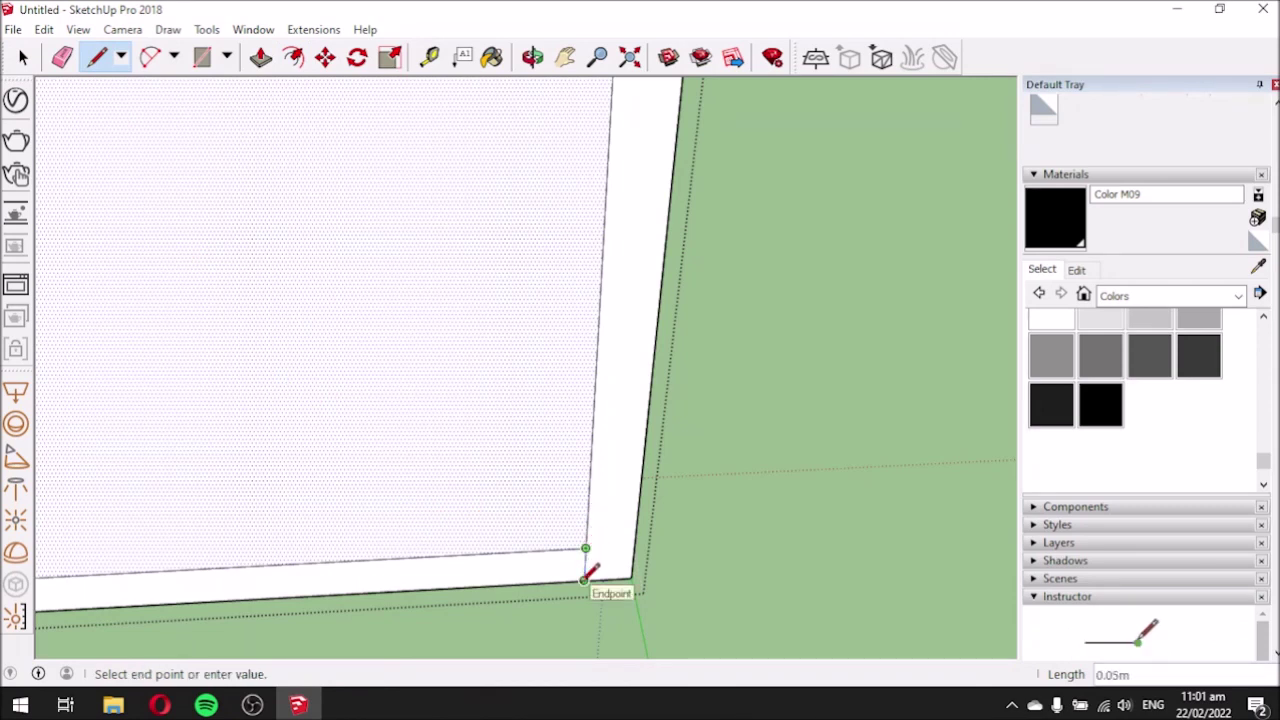
{"action": "scroll", "coordinate": [518, 522], "scroll_direction": "down", "scroll_amount": 3}
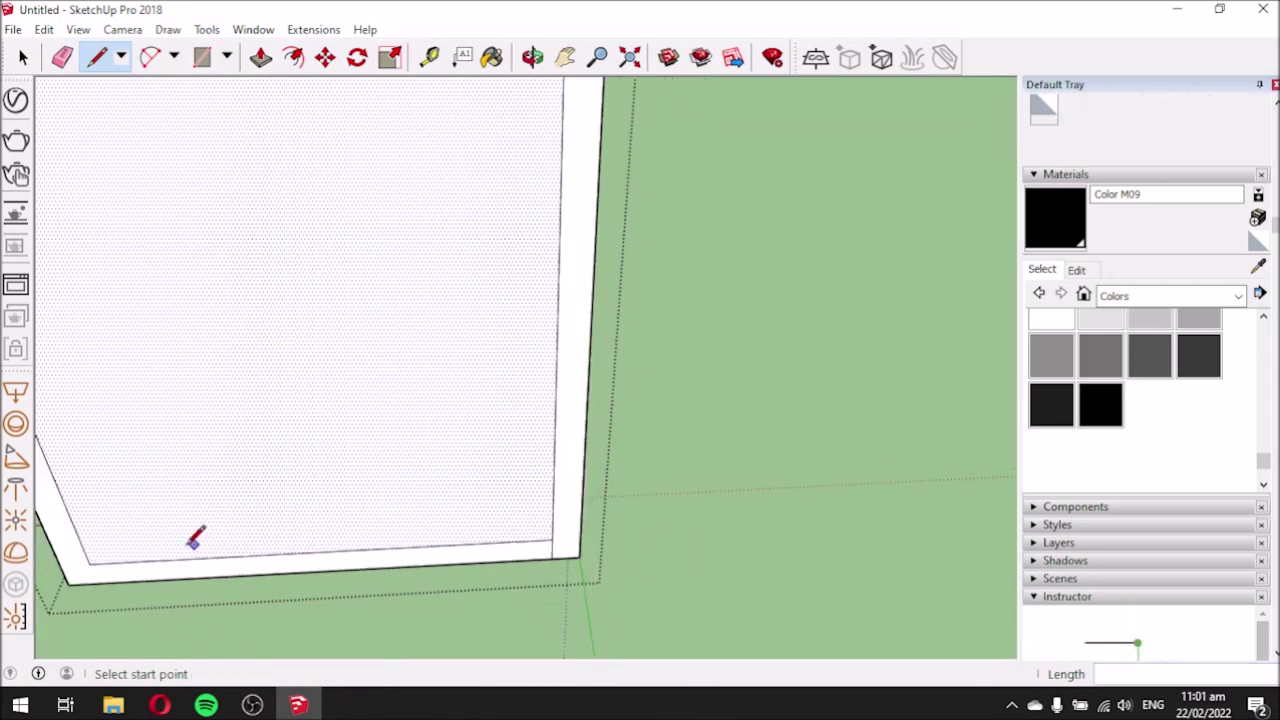
{"action": "left_click", "coordinate": [89, 564]}
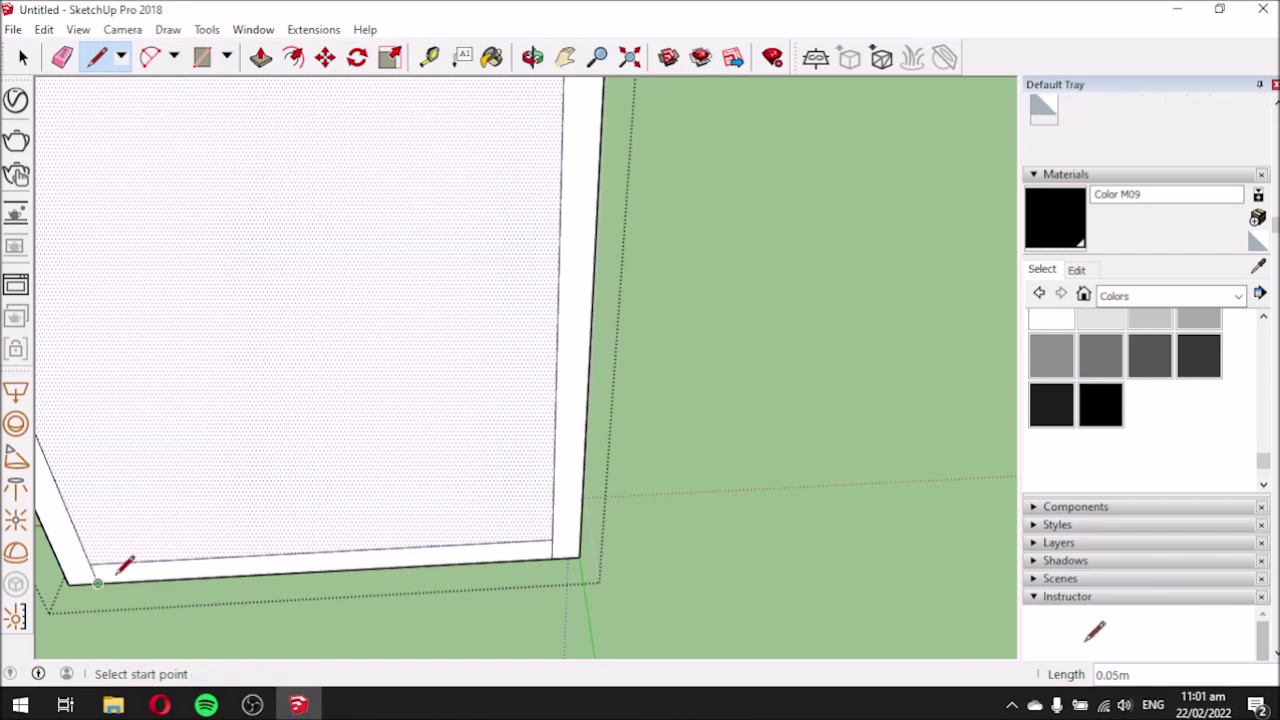
{"action": "left_click", "coordinate": [62, 57]}
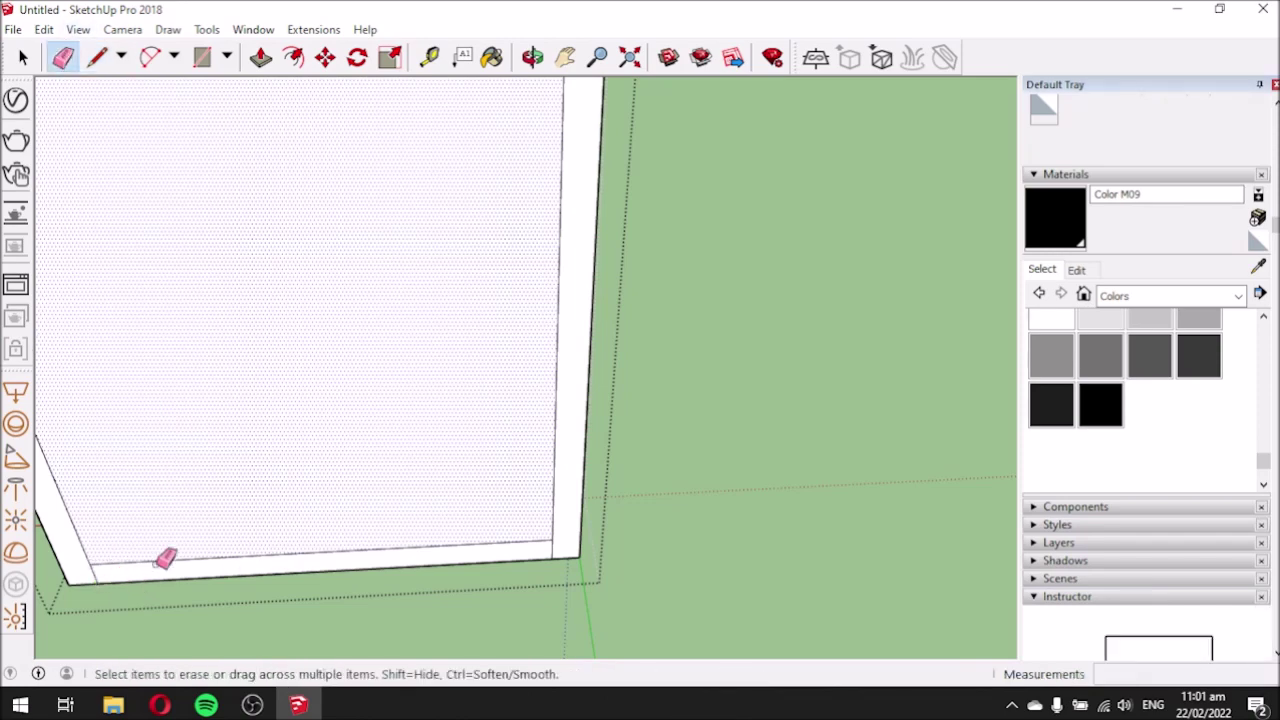
{"action": "scroll", "coordinate": [504, 473], "scroll_direction": "down", "scroll_amount": 2}
{"action": "middle_click_drag", "start_coordinate": [412, 252], "coordinate": [265, 95]}
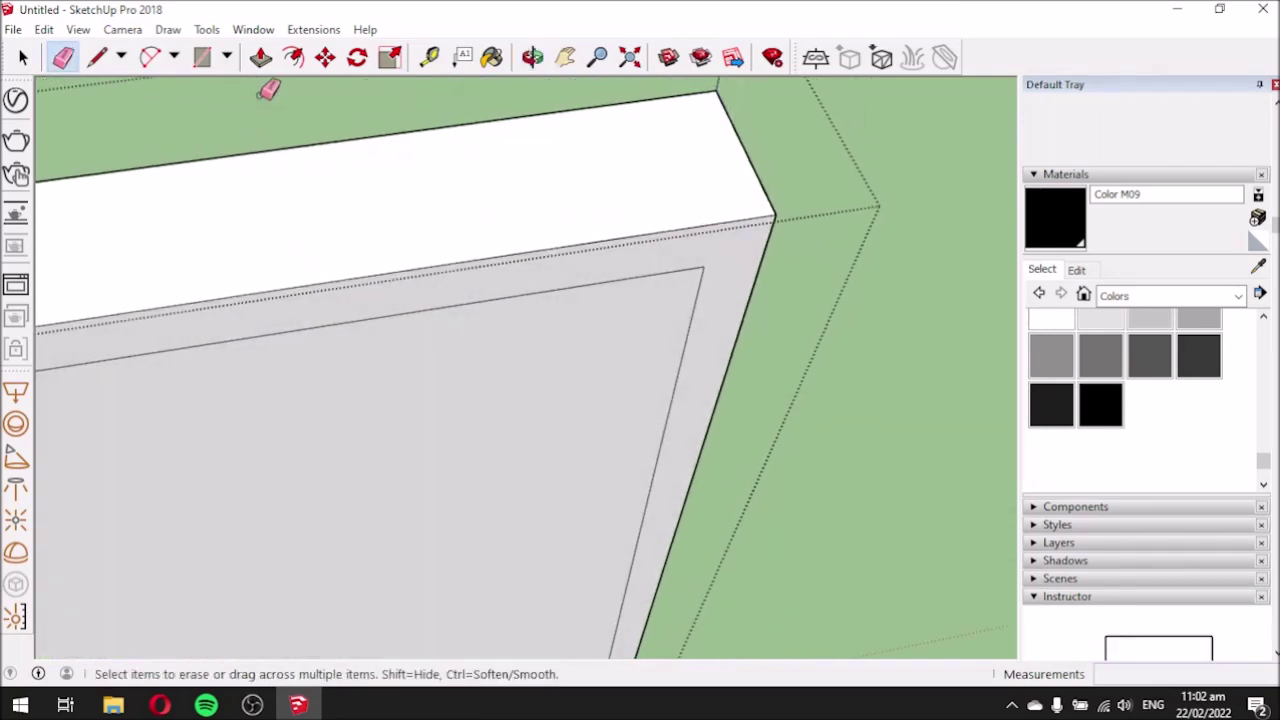
Push the inset panel on the door's back inward 0.01 m with Push/Pull.
{"action": "left_click", "coordinate": [260, 57]}
{"action": "left_click", "coordinate": [433, 380]}
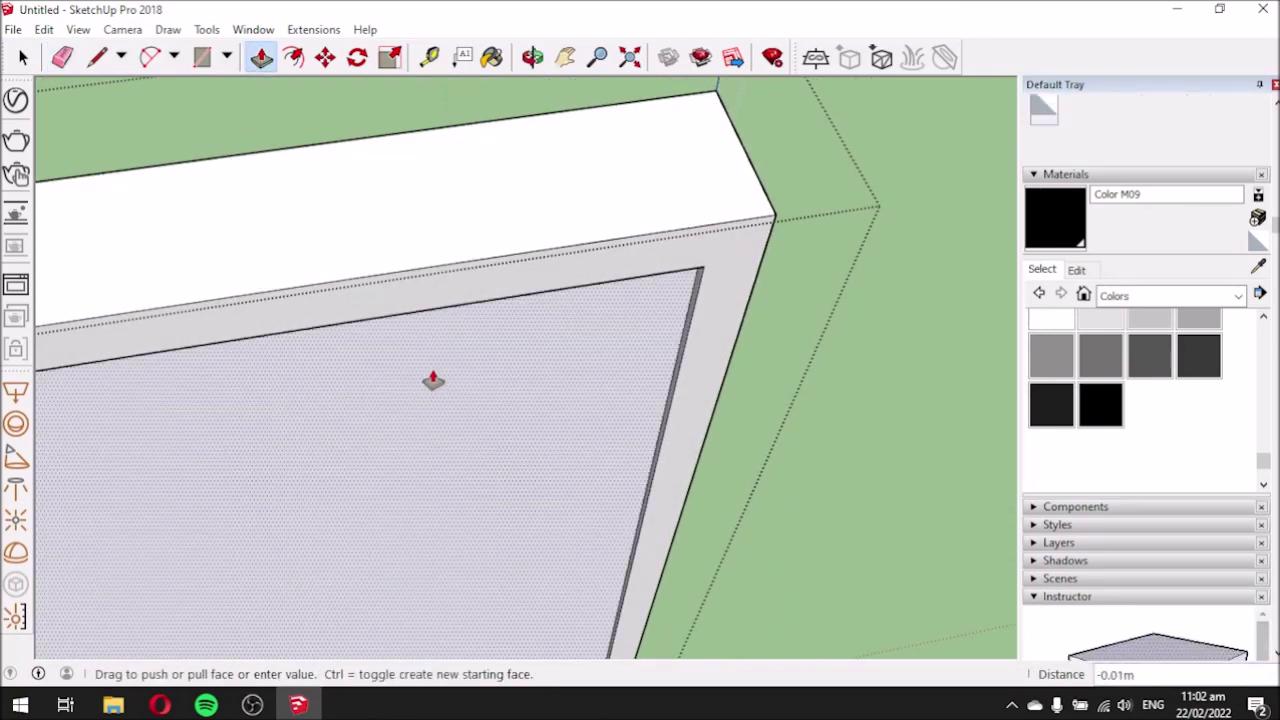
{"action": "left_click", "coordinate": [431, 381]}
{"action": "middle_click_drag", "start_coordinate": [421, 438], "coordinate": [627, 332]}
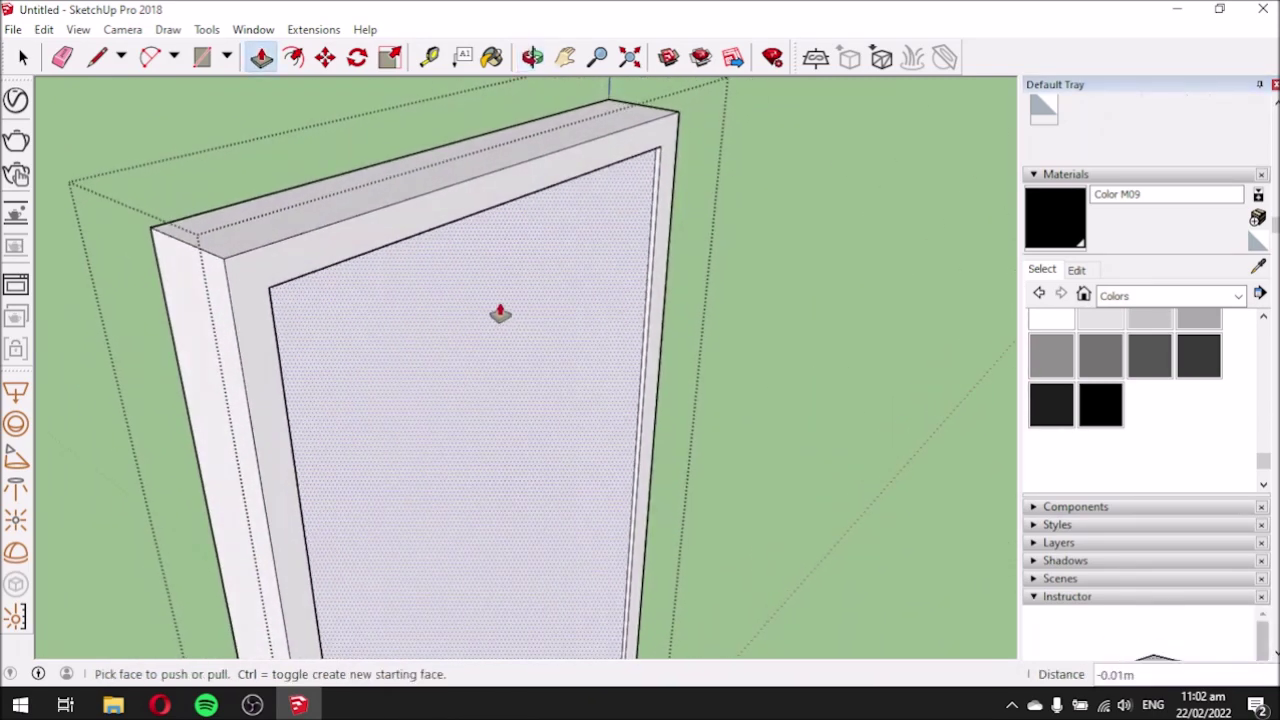
Sample Wood Cherry Original from the door's front, paint the recessed back panel with it, and close the group.
{"action": "middle_click_drag", "start_coordinate": [442, 338], "coordinate": [920, 371]}
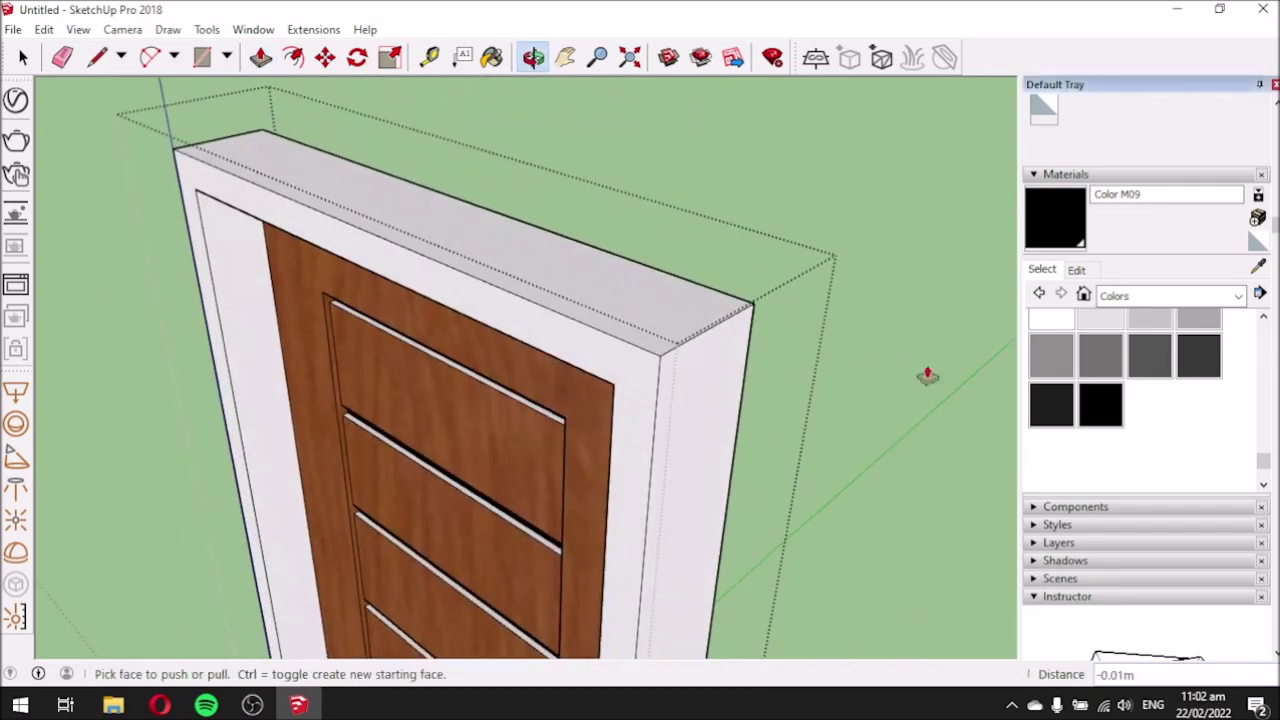
{"action": "left_click", "coordinate": [1258, 267]}
{"action": "left_click", "coordinate": [548, 366]}
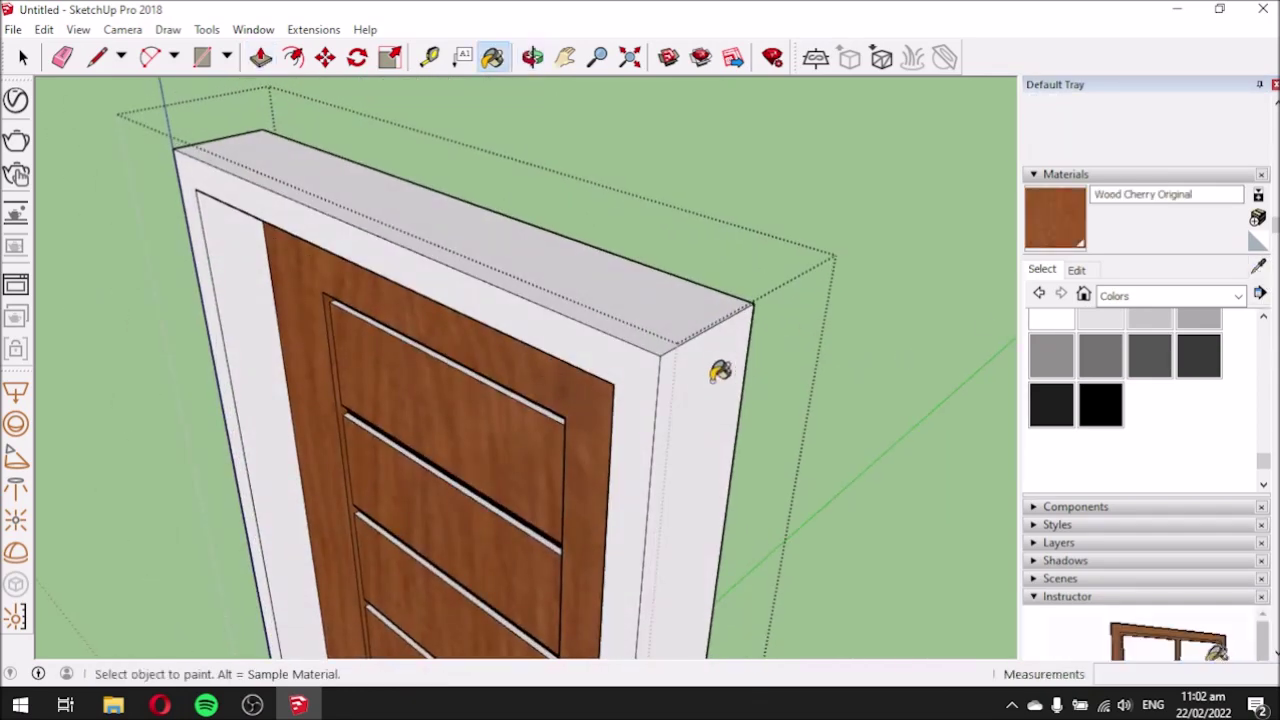
{"action": "middle_click_drag", "start_coordinate": [729, 366], "coordinate": [547, 356]}
{"action": "left_click", "coordinate": [547, 356]}
{"action": "mouse_move", "coordinate": [400, 391]}
{"action": "middle_mouse_down"}
{"action": "mouse_move", "coordinate": [303, 449]}
{"action": "mouse_move", "coordinate": [831, 457]}
{"action": "mouse_move", "coordinate": [907, 411]}
{"action": "mouse_move", "coordinate": [646, 349]}
{"action": "mouse_move", "coordinate": [623, 371]}
{"action": "mouse_move", "coordinate": [346, 420]}
{"action": "mouse_move", "coordinate": [392, 347]}
{"action": "mouse_move", "coordinate": [234, 371]}
{"action": "mouse_move", "coordinate": [771, 409]}
{"action": "mouse_move", "coordinate": [720, 357]}
{"action": "middle_mouse_up"}
{"action": "scroll", "coordinate": [449, 243], "scroll_direction": "down", "scroll_amount": 3}
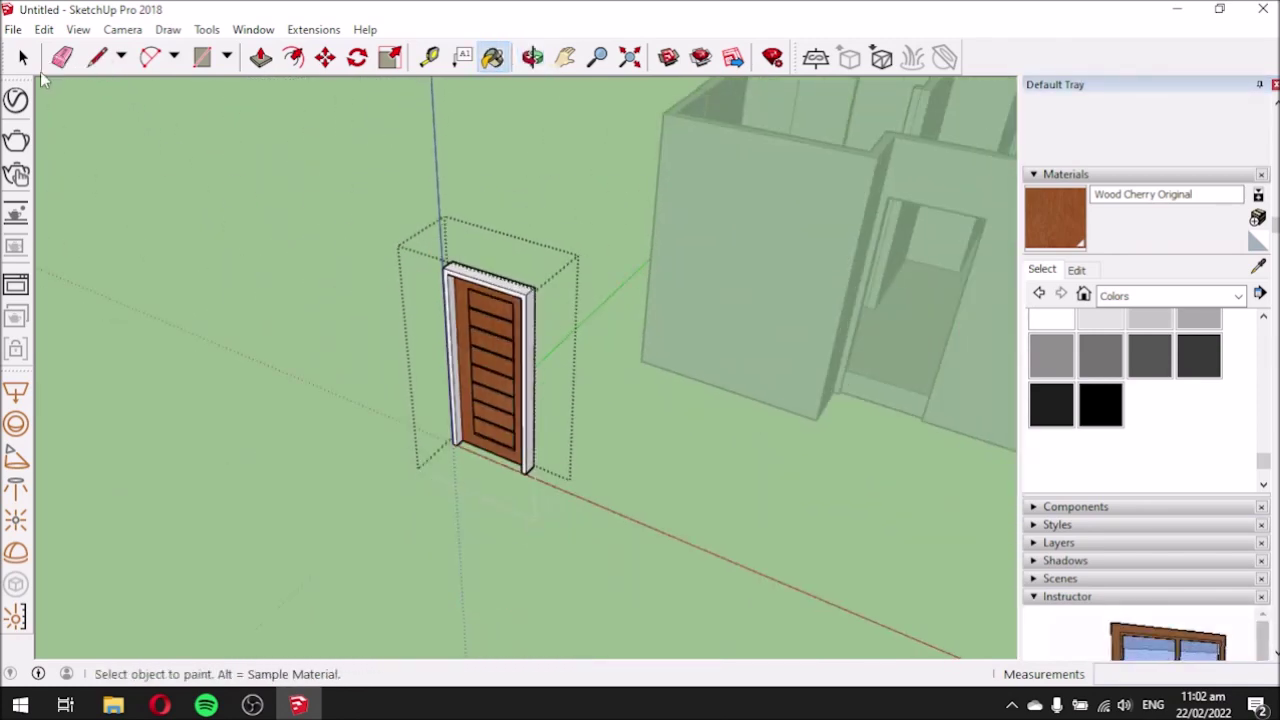
{"action": "key", "text": "space"}
{"action": "left_click", "coordinate": [192, 218]}
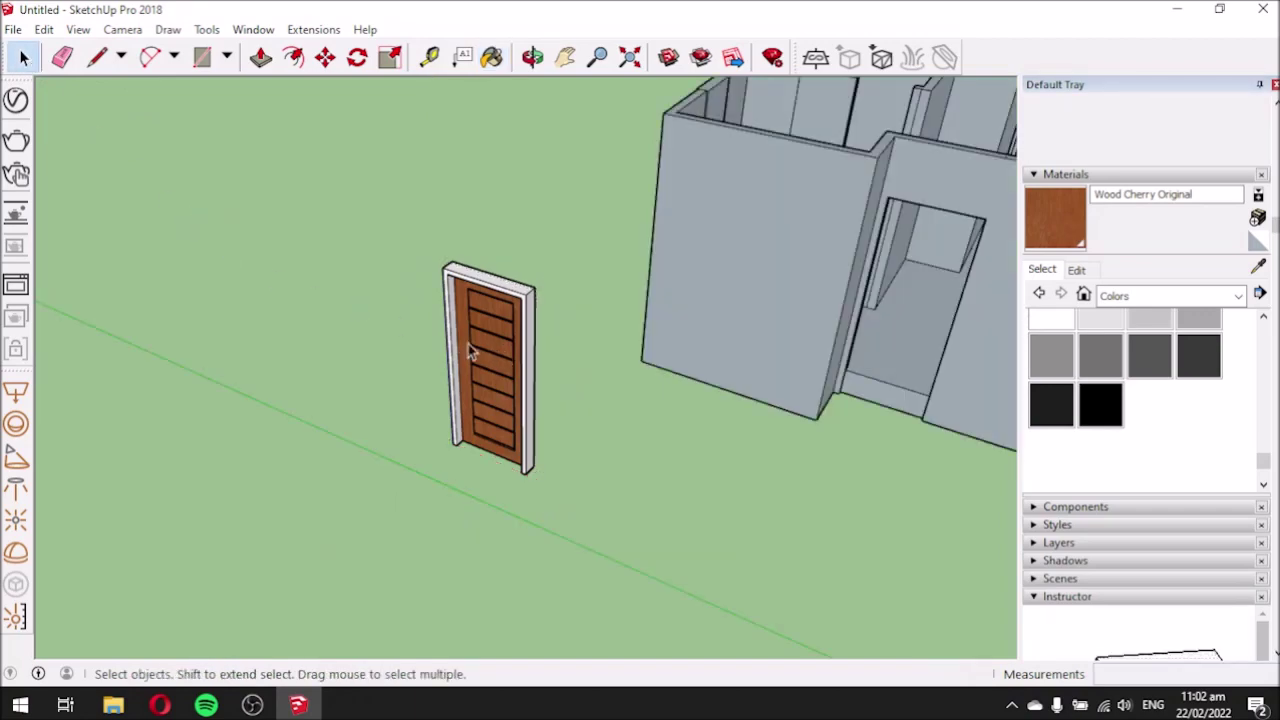
Move the framed door by its bottom frame corner into the side doorway, snapping it to the jamb's base corner.
{"action": "middle_click_drag", "start_coordinate": [450, 318], "coordinate": [43, 449]}
{"action": "middle_click_drag", "start_coordinate": [441, 156], "coordinate": [423, 237]}
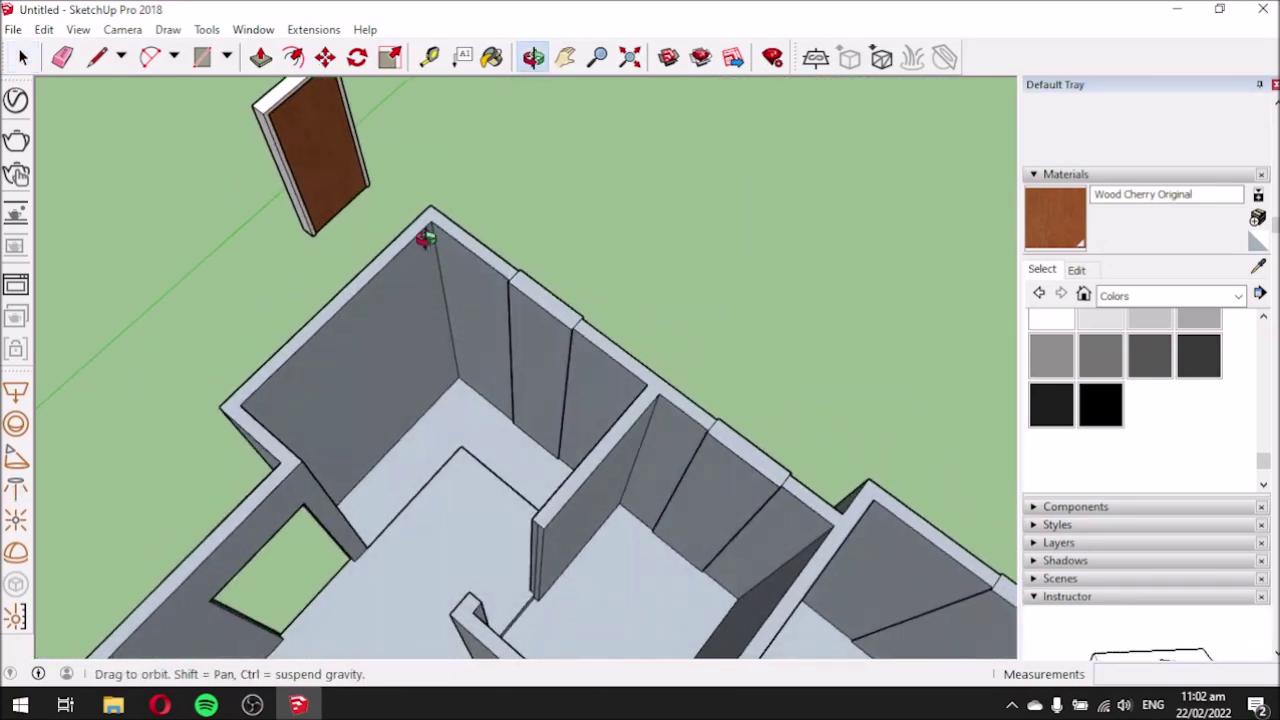
{"action": "left_click", "coordinate": [325, 57]}
{"action": "scroll", "coordinate": [340, 225], "scroll_direction": "up", "scroll_amount": 5}
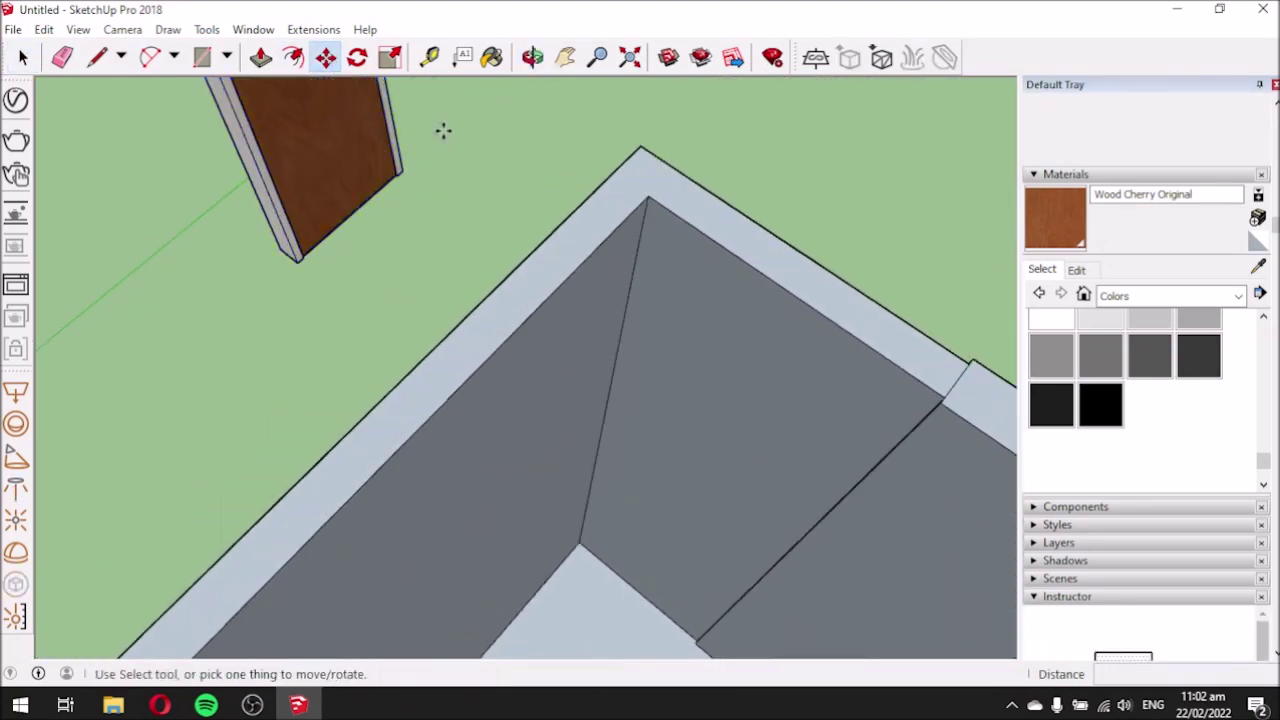
{"action": "scroll", "coordinate": [390, 150], "scroll_direction": "up", "scroll_amount": 6}
{"action": "scroll", "coordinate": [412, 177], "scroll_direction": "up", "scroll_amount": 1}
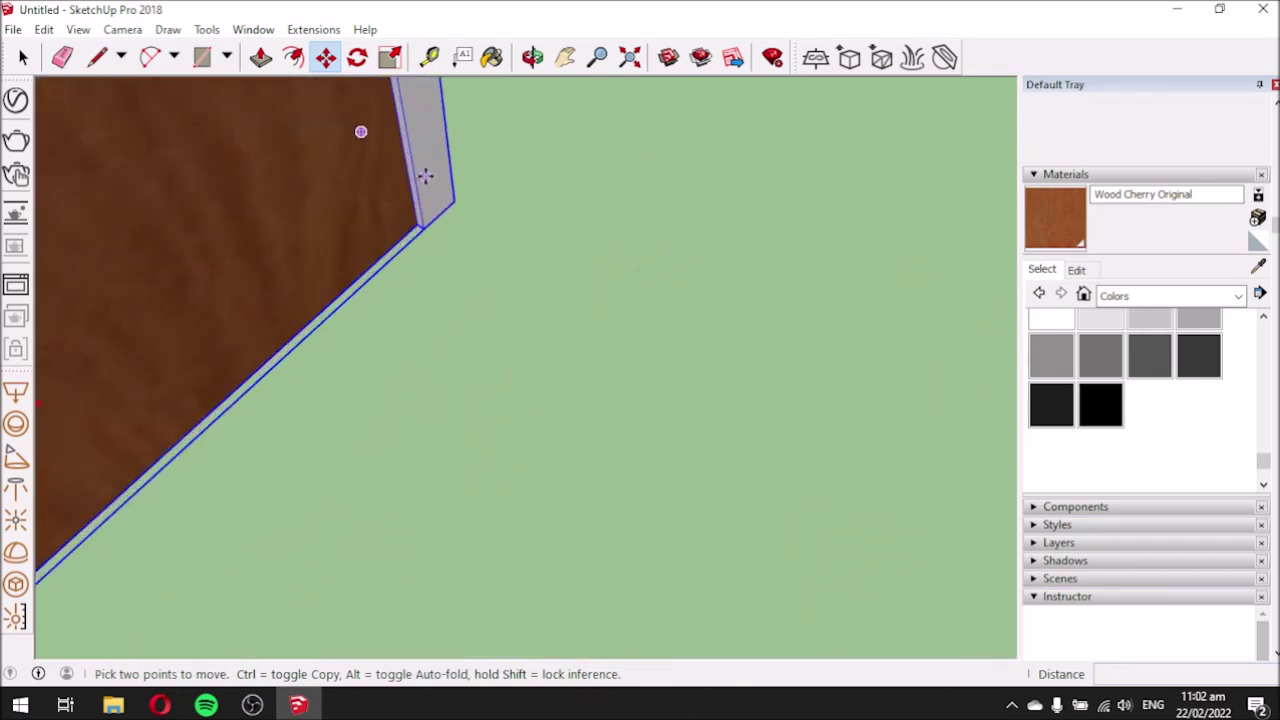
{"action": "left_click", "coordinate": [452, 197]}
{"action": "scroll", "coordinate": [430, 190], "scroll_direction": "down", "scroll_amount": 6}
{"action": "scroll", "coordinate": [489, 228], "scroll_direction": "down", "scroll_amount": 8}
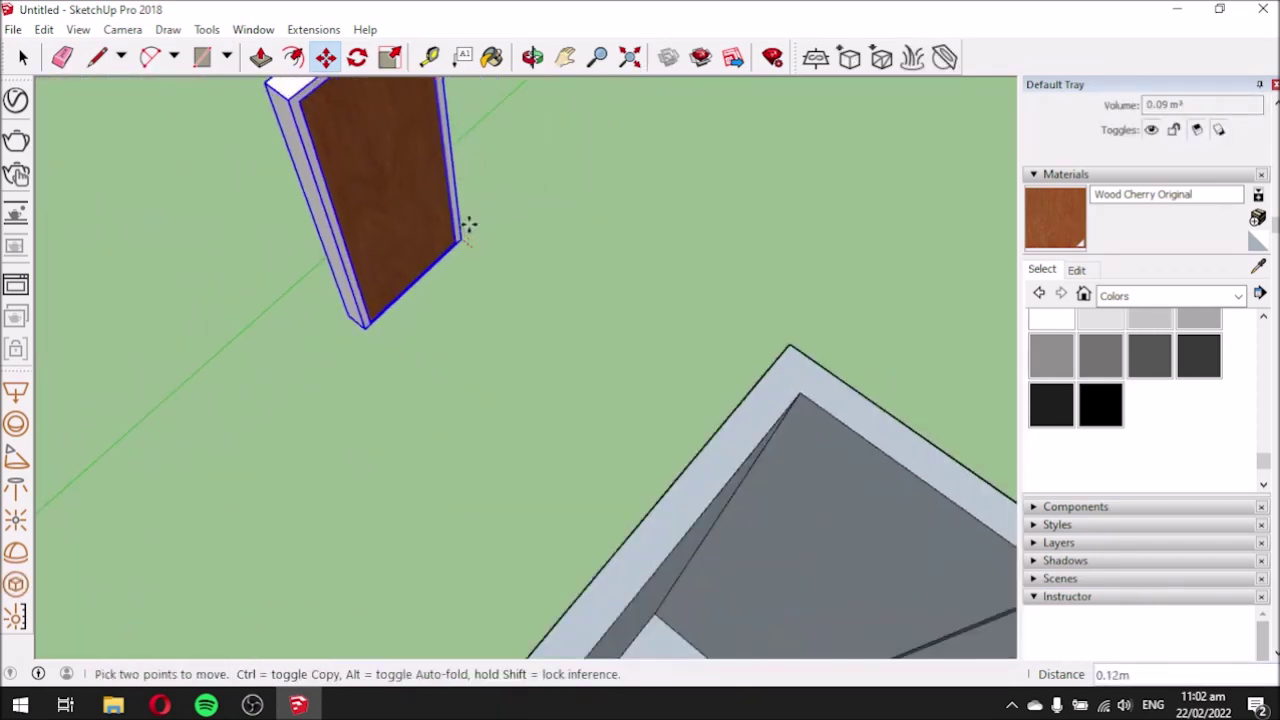
{"action": "scroll", "coordinate": [420, 395], "scroll_direction": "up", "scroll_amount": 10}
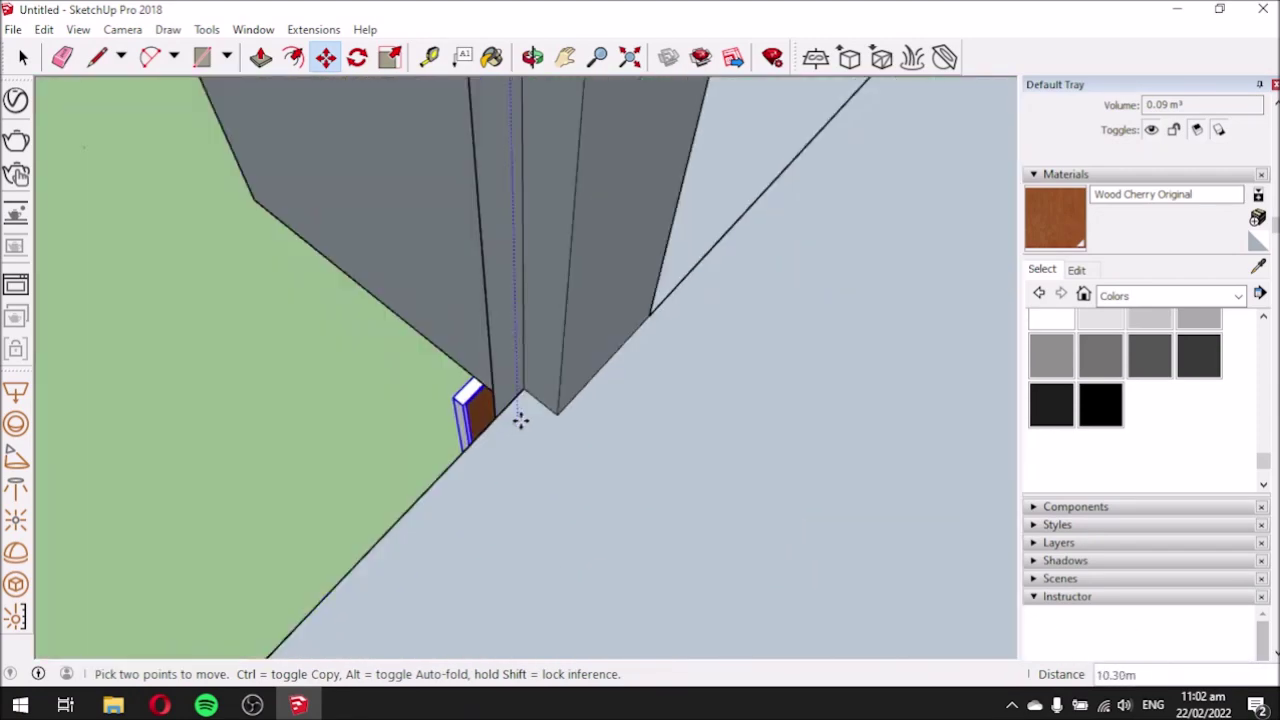
{"action": "left_click", "coordinate": [491, 329]}
{"action": "scroll", "coordinate": [571, 460], "scroll_direction": "down", "scroll_amount": 6}
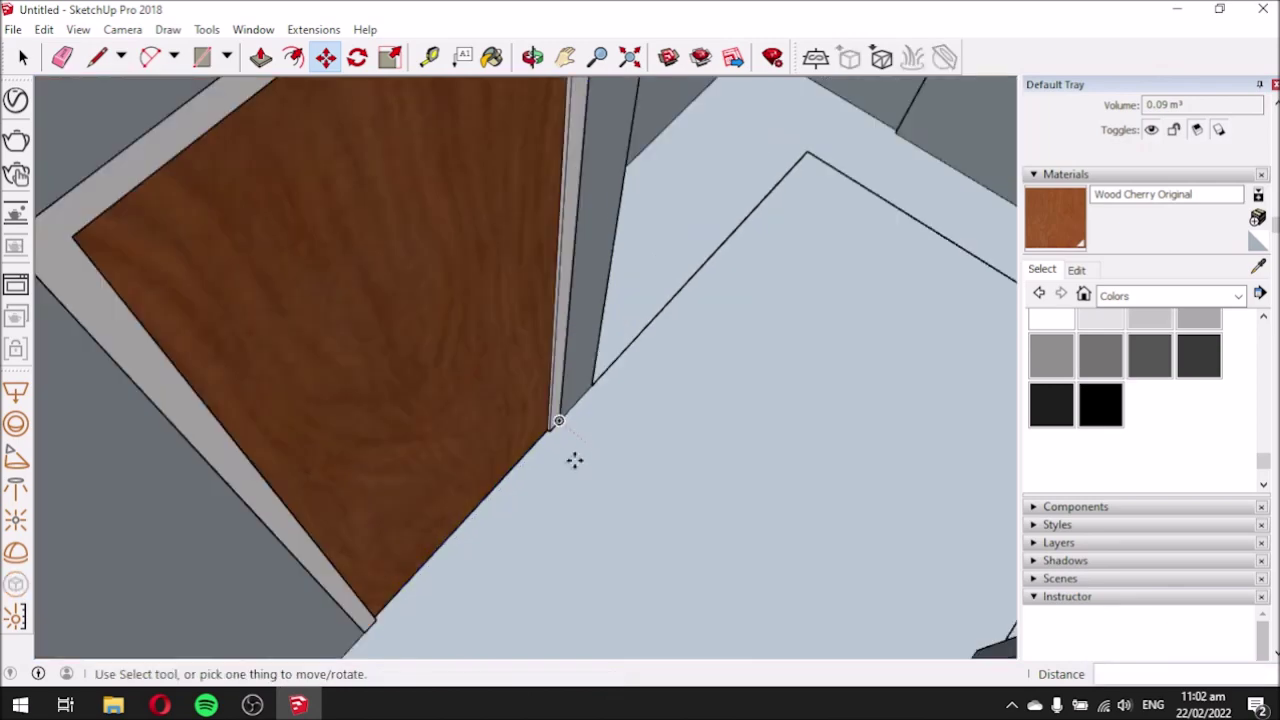
Shift the placed door about 0.02 m deeper into the side doorway.
{"action": "middle_click_drag", "start_coordinate": [551, 449], "coordinate": [803, 414]}
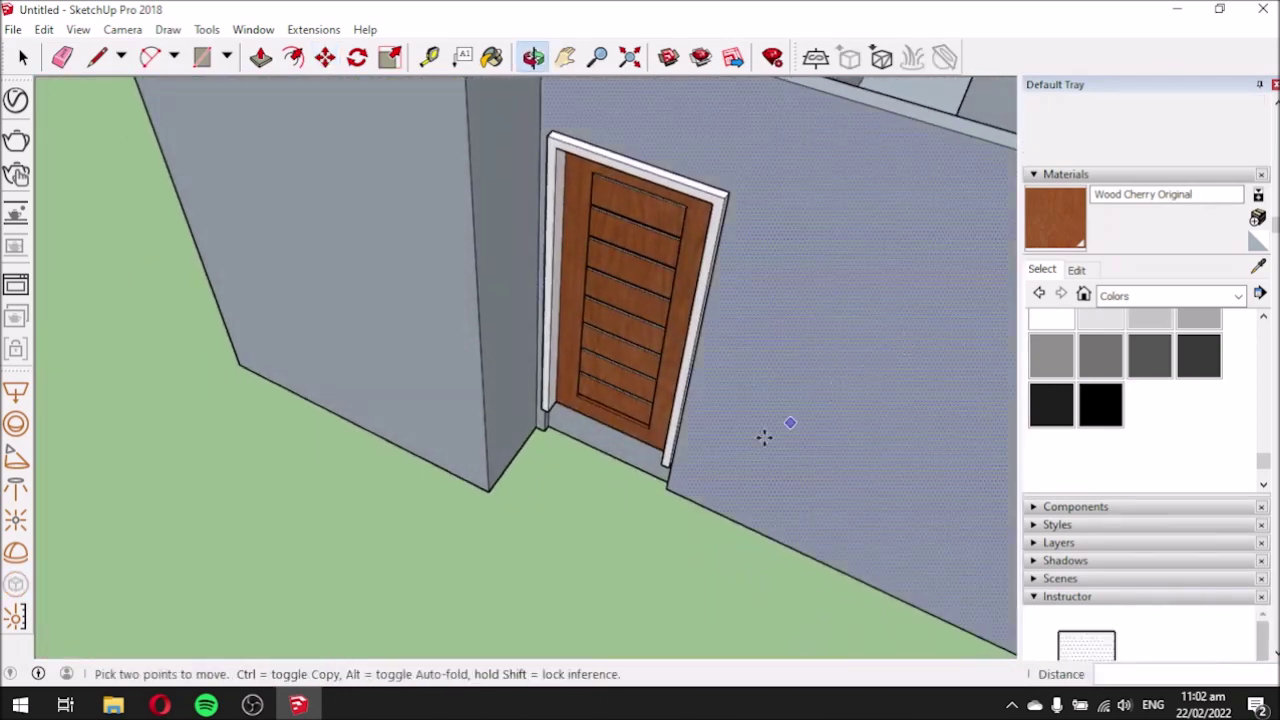
{"action": "scroll", "coordinate": [686, 446], "scroll_direction": "up", "scroll_amount": 3}
{"action": "middle_click_drag", "start_coordinate": [686, 446], "coordinate": [603, 471]}
{"action": "scroll", "coordinate": [605, 468], "scroll_direction": "up", "scroll_amount": 2}
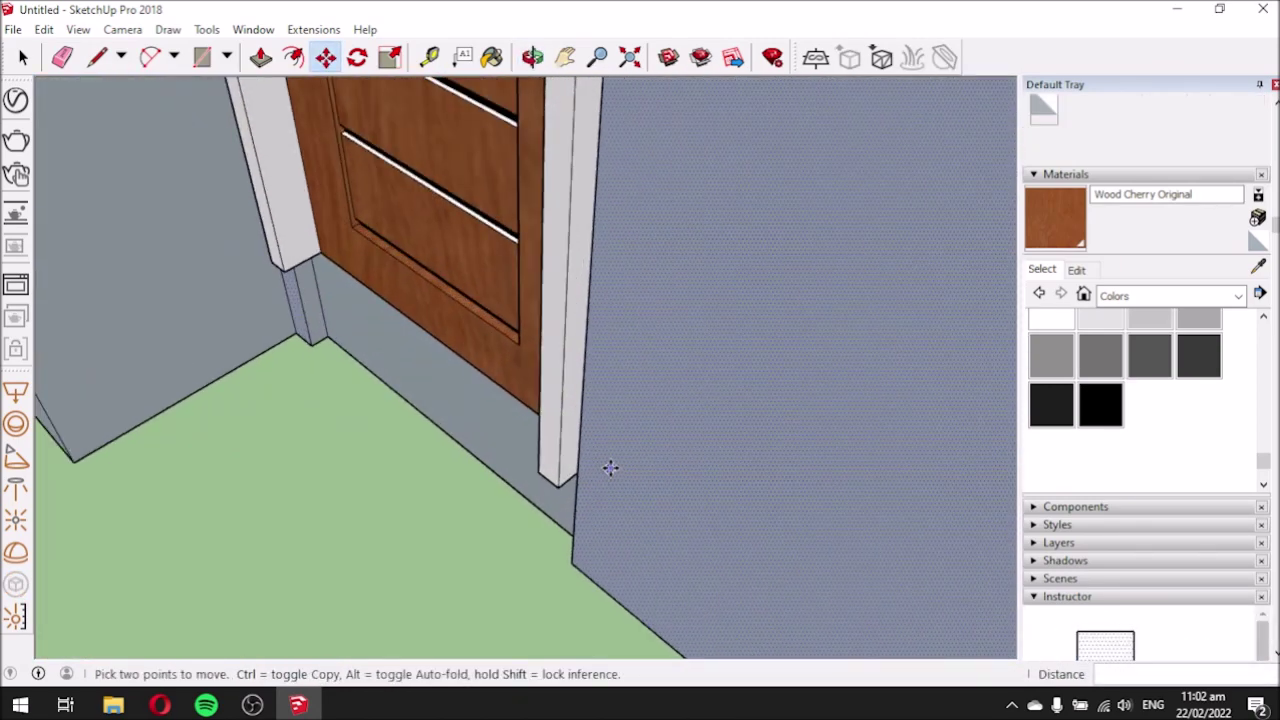
{"action": "left_click", "coordinate": [558, 486]}
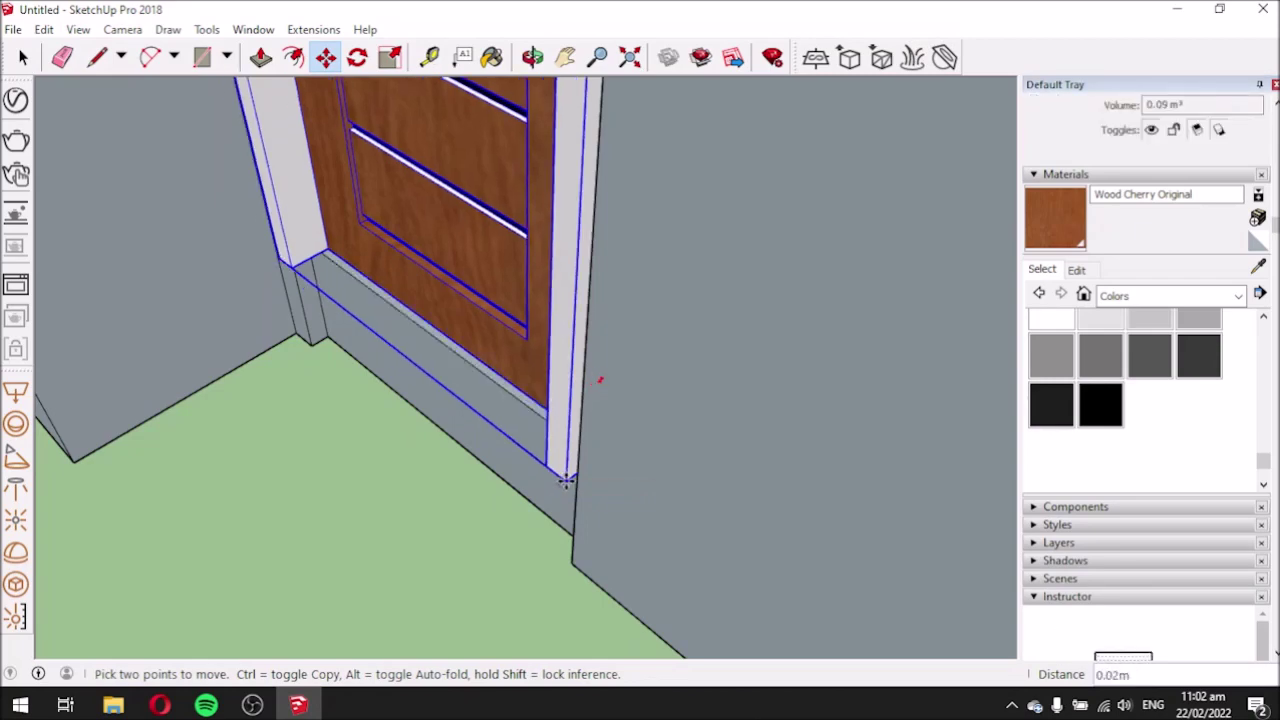
{"action": "scroll", "coordinate": [566, 482], "scroll_direction": "down", "scroll_amount": 2}
{"action": "middle_click_drag", "start_coordinate": [563, 477], "coordinate": [666, 429]}
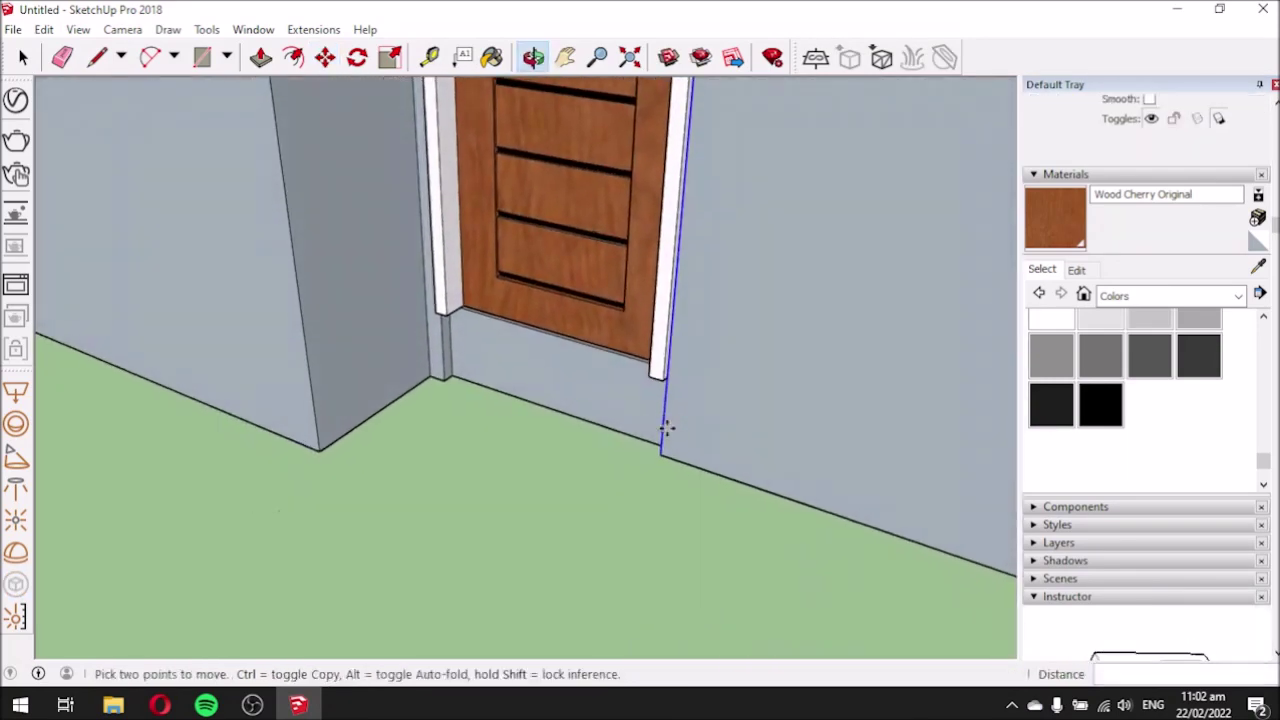
Pull the threshold face under the side door out 0.05 m with Push/Pull, flush with the outer wall face.
{"action": "scroll", "coordinate": [534, 334], "scroll_direction": "up", "scroll_amount": 3}
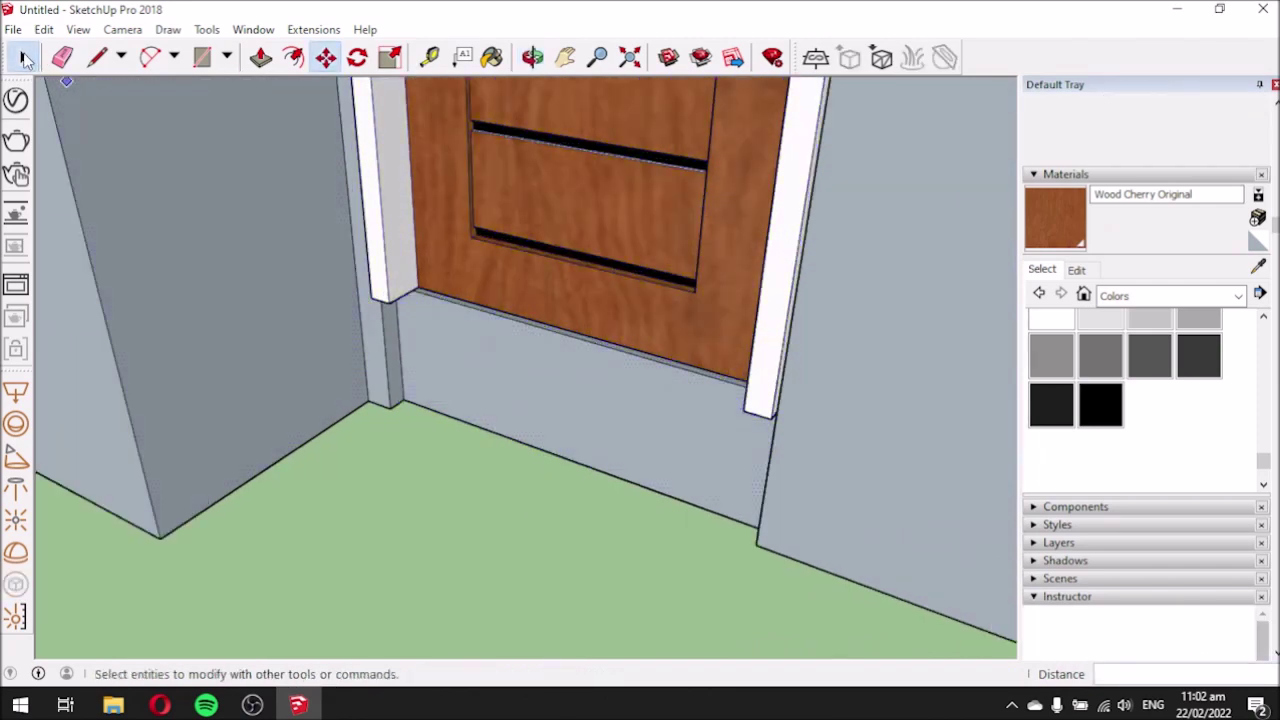
{"action": "left_click", "coordinate": [23, 57]}
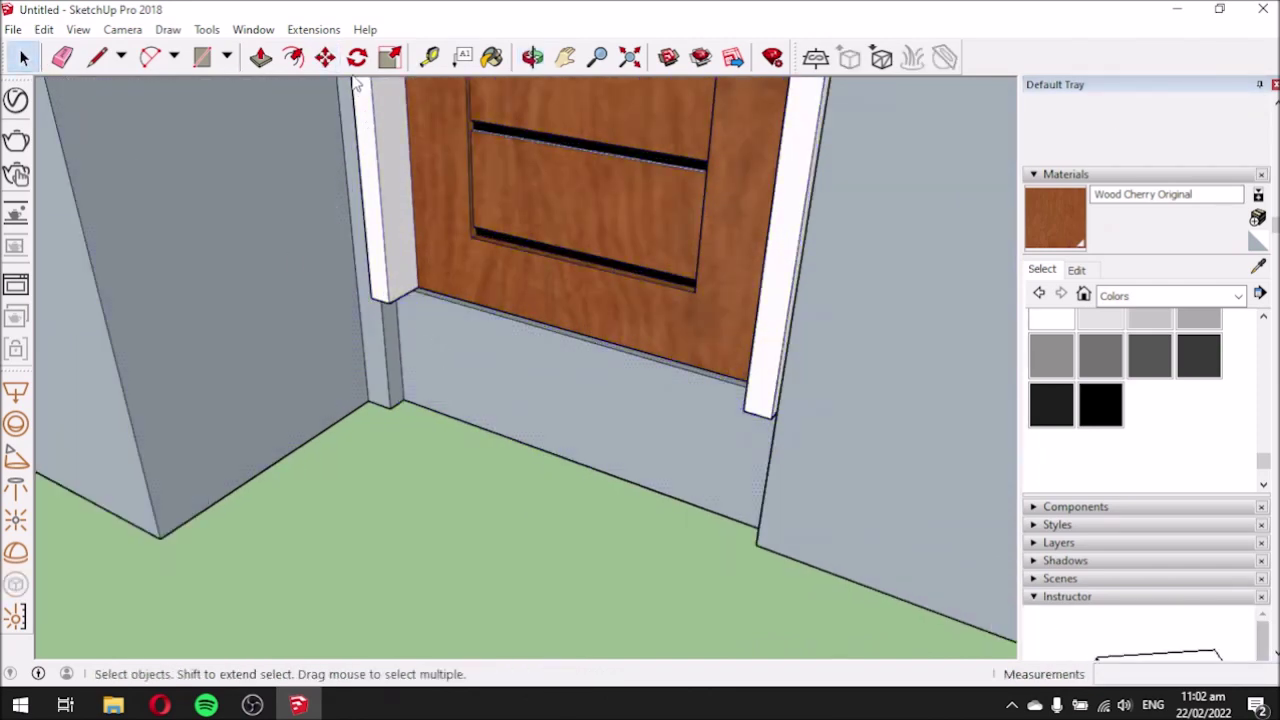
{"action": "left_click", "coordinate": [259, 58]}
{"action": "left_click", "coordinate": [415, 365]}
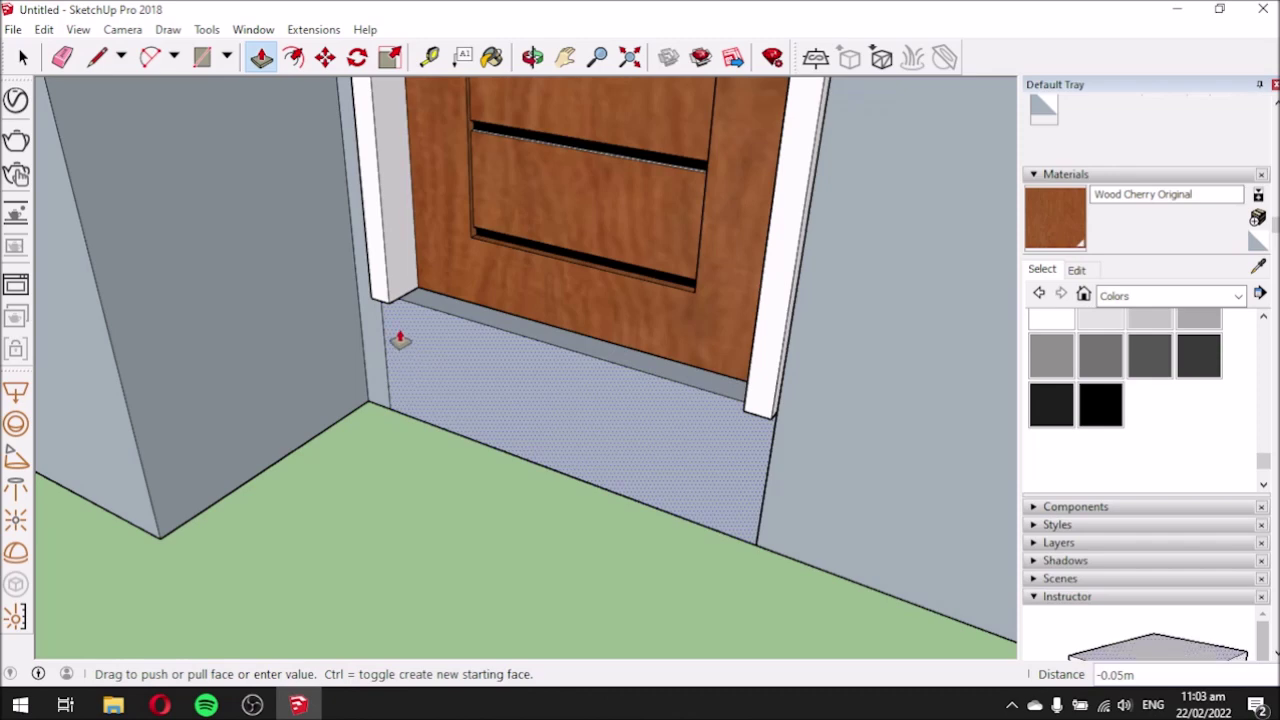
{"action": "left_click", "coordinate": [405, 364]}
{"action": "middle_click_drag", "start_coordinate": [763, 456], "coordinate": [685, 368]}
Draw two vertical 0.30 m lines on the threshold face, from the inner edges of both frame legs down to the ground.
{"action": "left_click", "coordinate": [97, 57]}
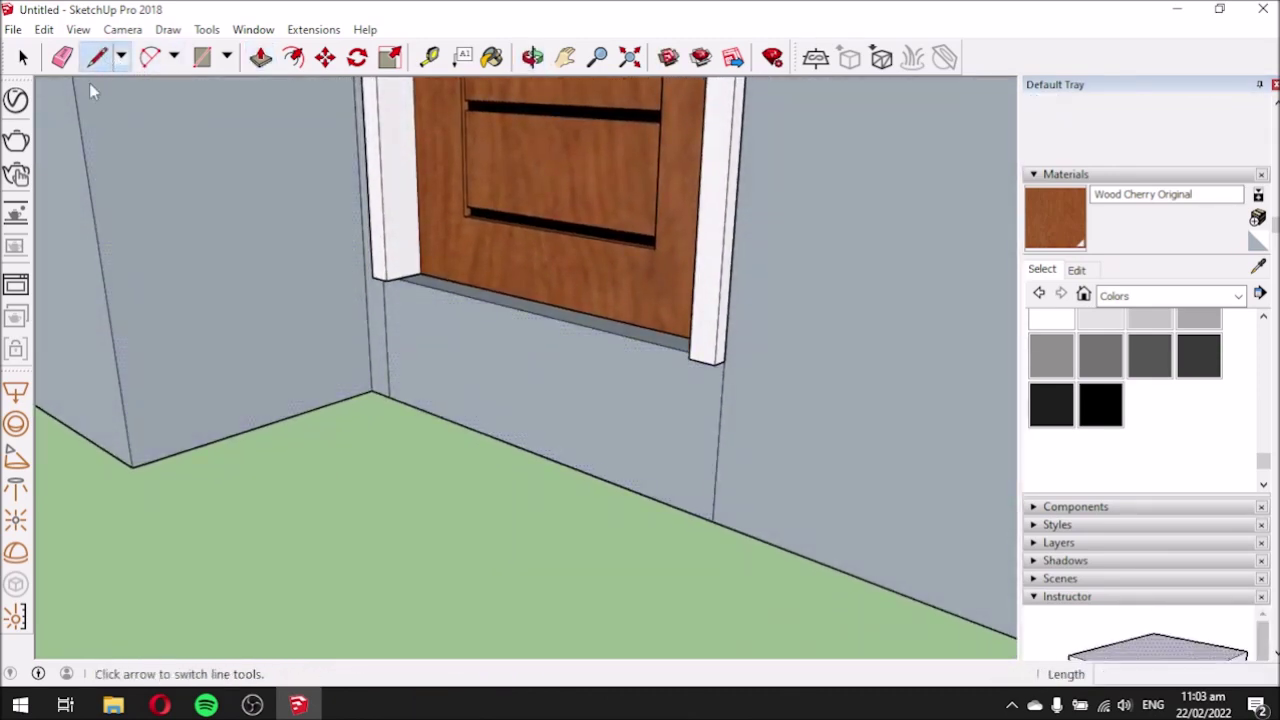
{"action": "scroll", "coordinate": [380, 314], "scroll_direction": "up", "scroll_amount": 5}
{"action": "left_click", "coordinate": [418, 232]}
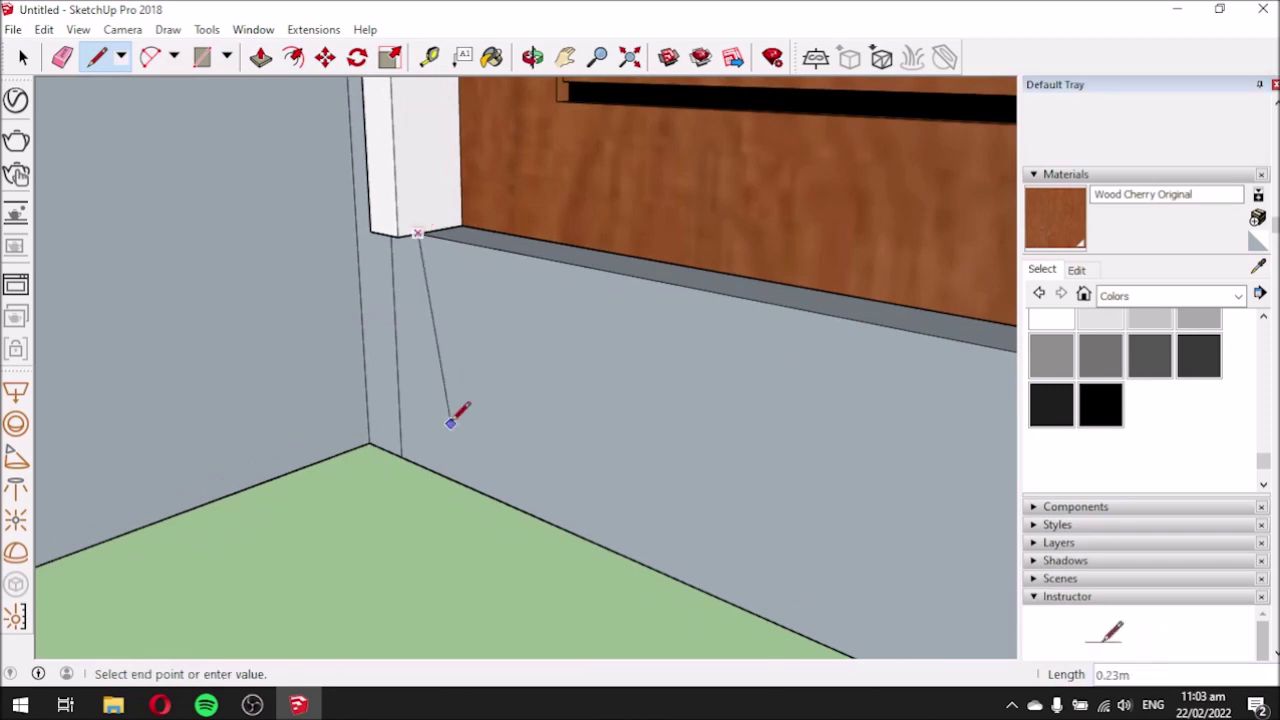
{"action": "left_click", "coordinate": [427, 467]}
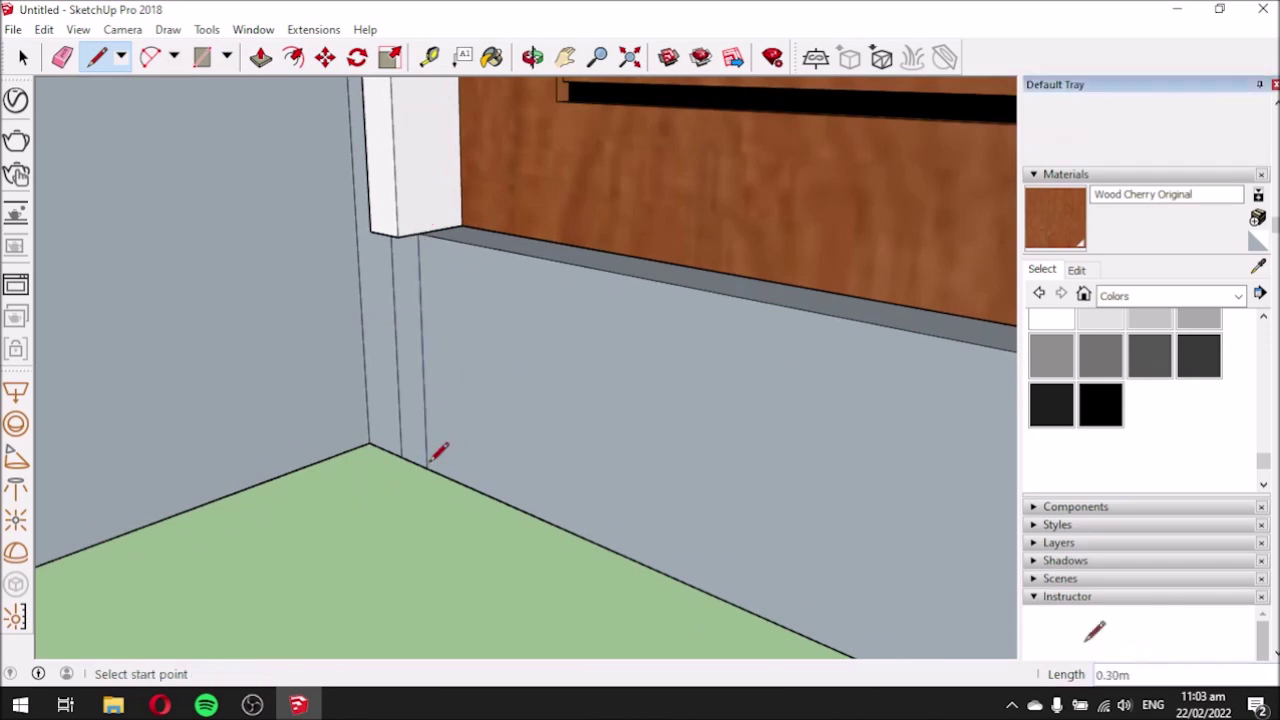
{"action": "scroll", "coordinate": [355, 378], "scroll_direction": "down", "scroll_amount": 4}
{"action": "middle_click_drag", "start_coordinate": [360, 380], "coordinate": [650, 455]}
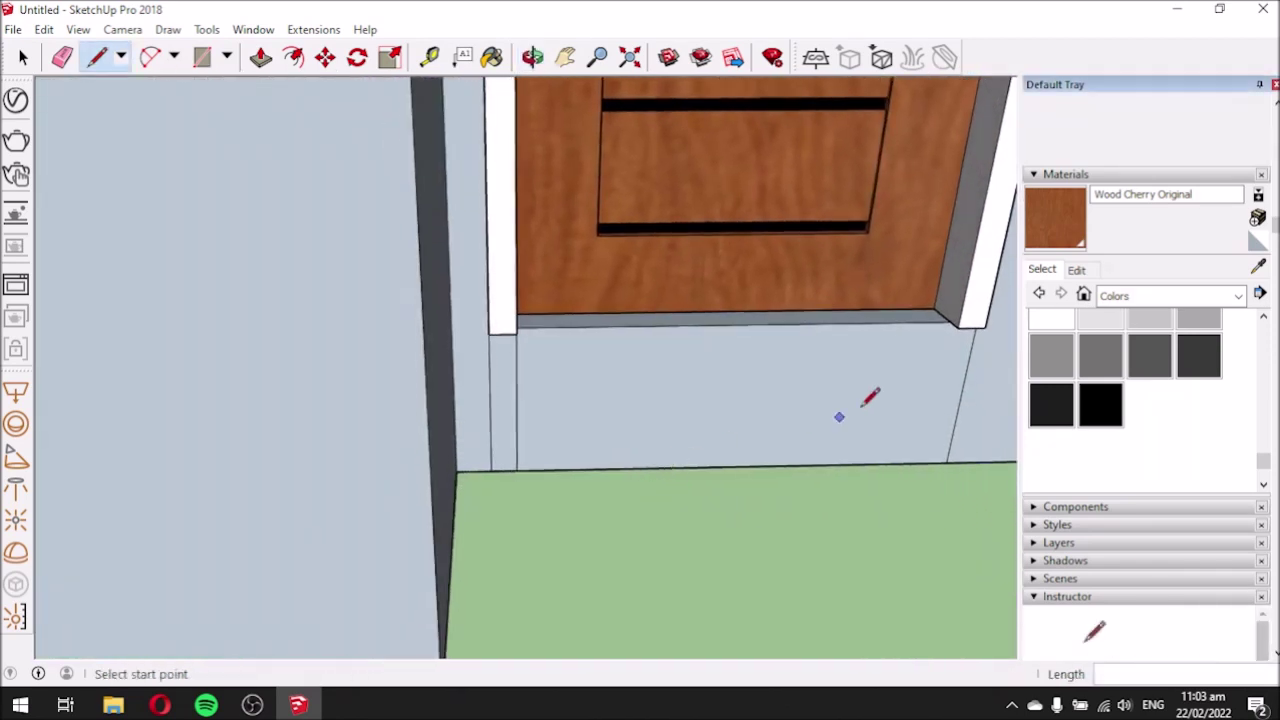
{"action": "scroll", "coordinate": [975, 340], "scroll_direction": "up", "scroll_amount": 2}
{"action": "left_click", "coordinate": [940, 312]}
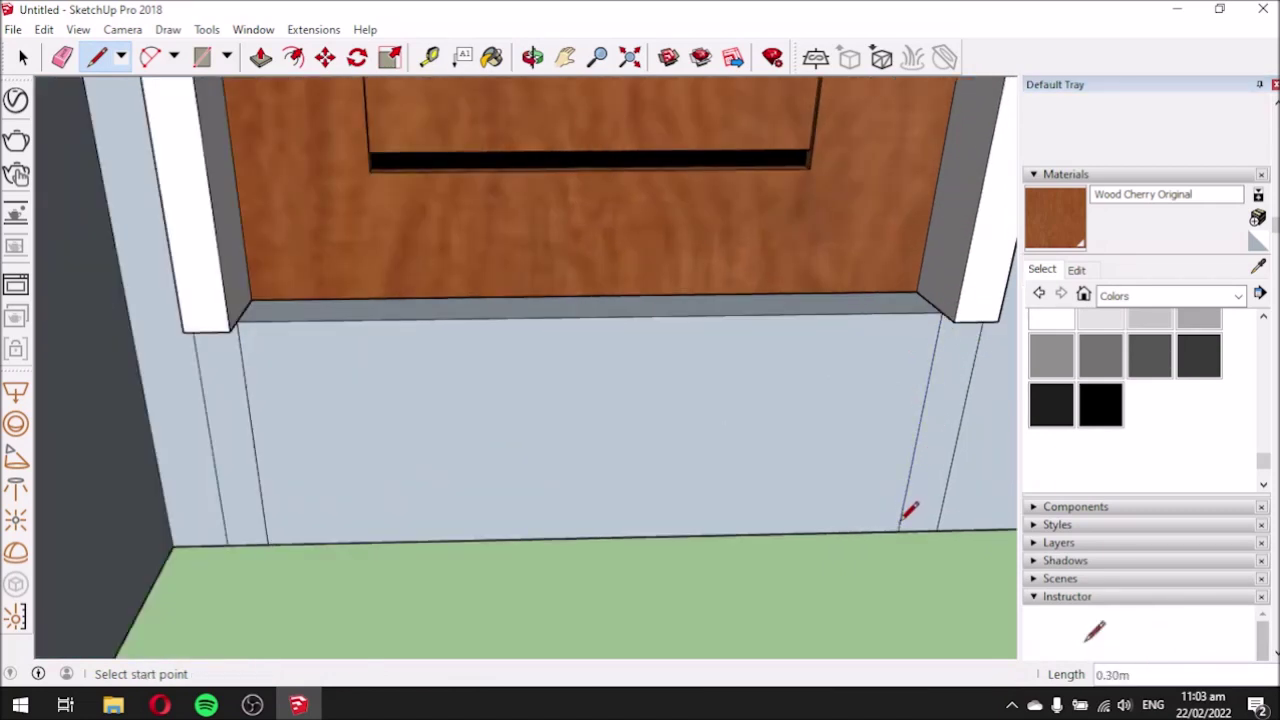
{"action": "mouse_move", "coordinate": [752, 402]}
{"action": "middle_mouse_down"}
{"action": "mouse_move", "coordinate": [480, 463]}
{"action": "mouse_move", "coordinate": [514, 440]}
{"action": "middle_mouse_up"}
{"action": "scroll", "coordinate": [514, 440], "scroll_direction": "down", "scroll_amount": 3}
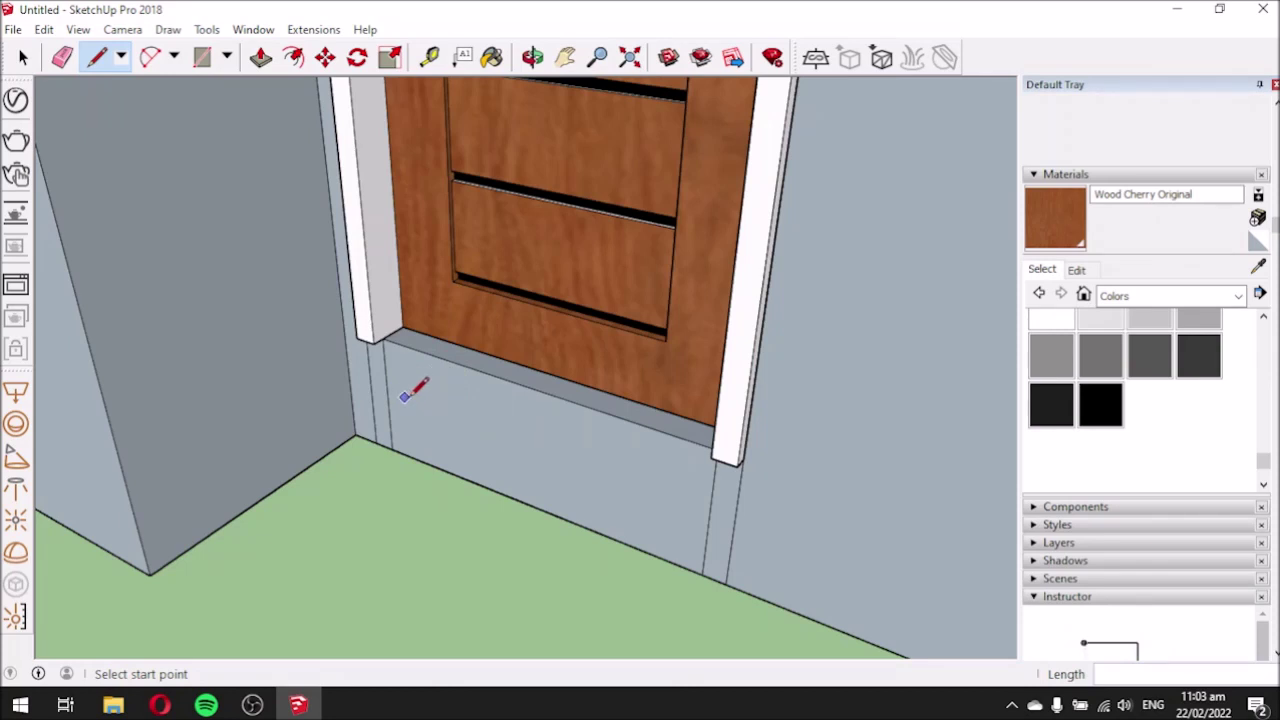
Pull the narrow strips below both frame legs out 0.03 m, flush with the front of the door frame.
{"action": "left_click", "coordinate": [261, 57]}
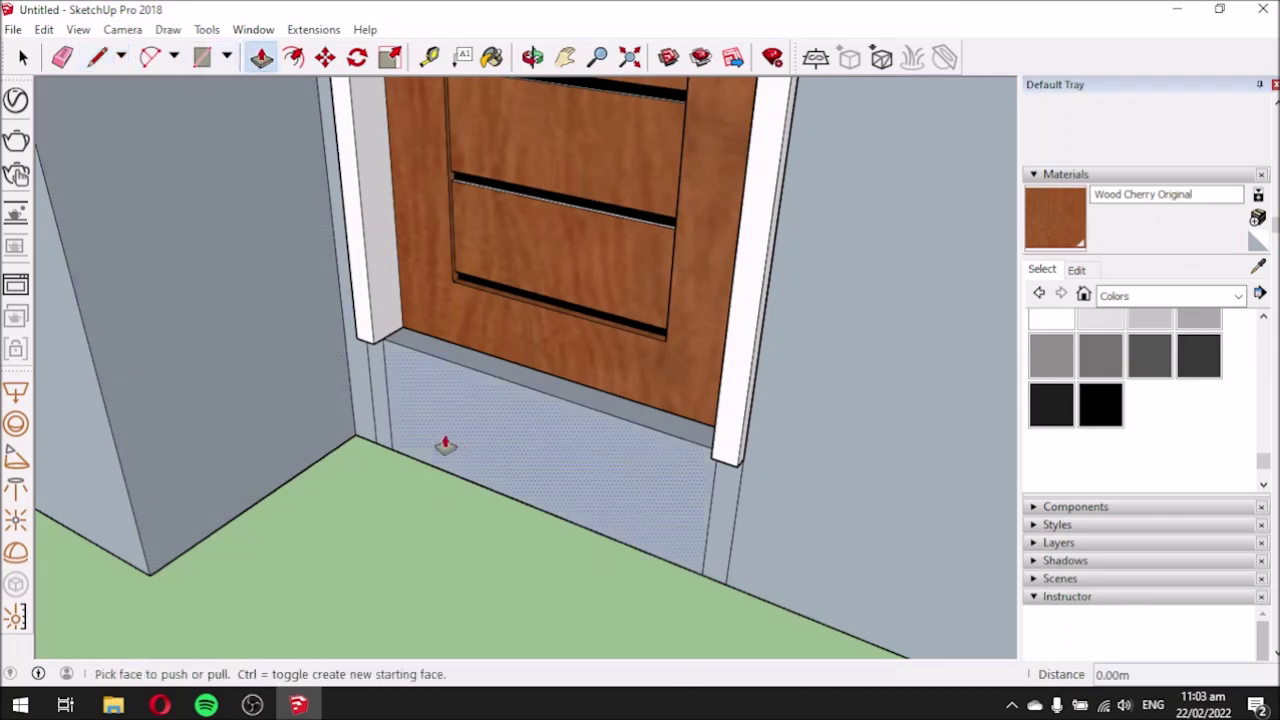
{"action": "left_click", "coordinate": [377, 378]}
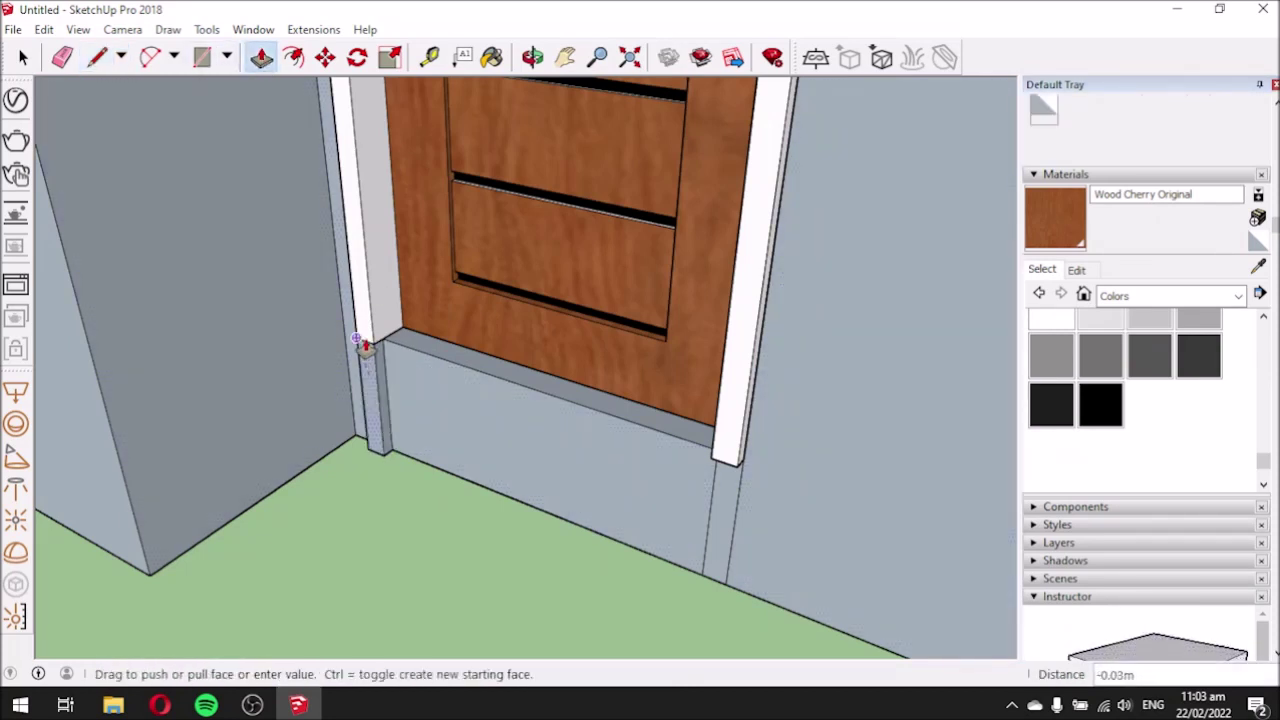
{"action": "left_click", "coordinate": [366, 346]}
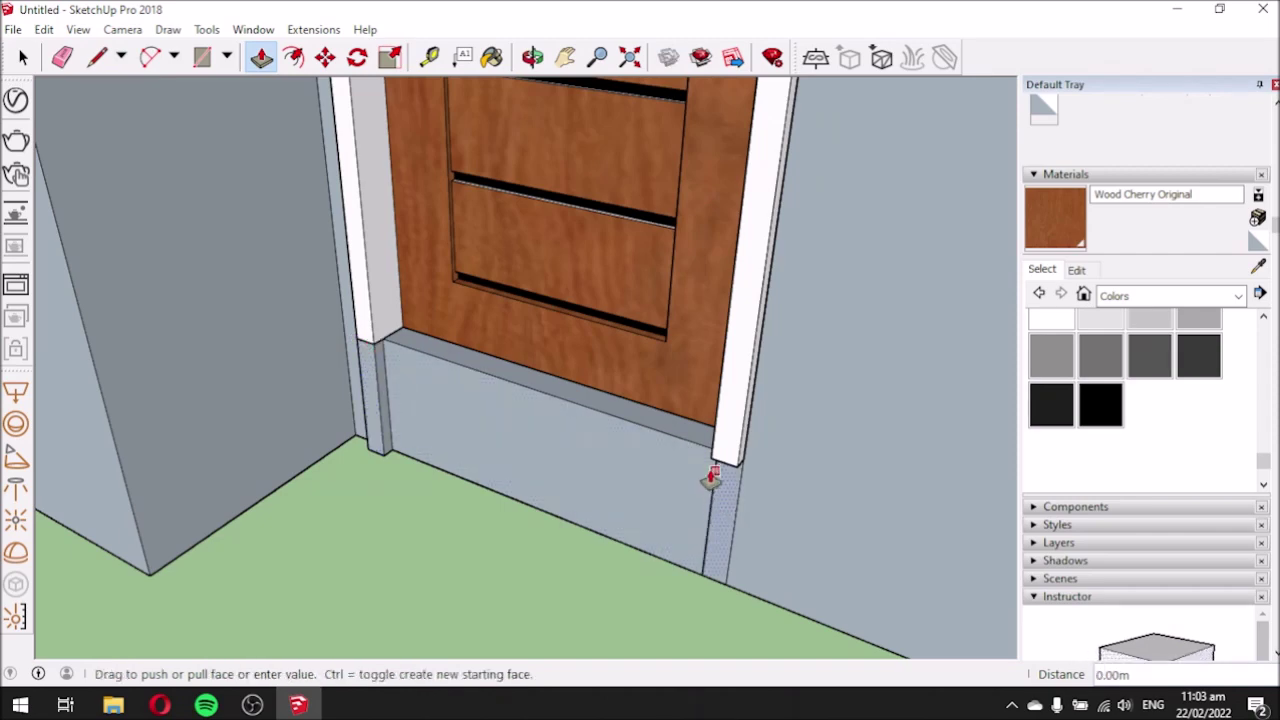
{"action": "double_click", "coordinate": [707, 478]}
{"action": "middle_click_drag", "start_coordinate": [473, 480], "coordinate": [520, 431]}
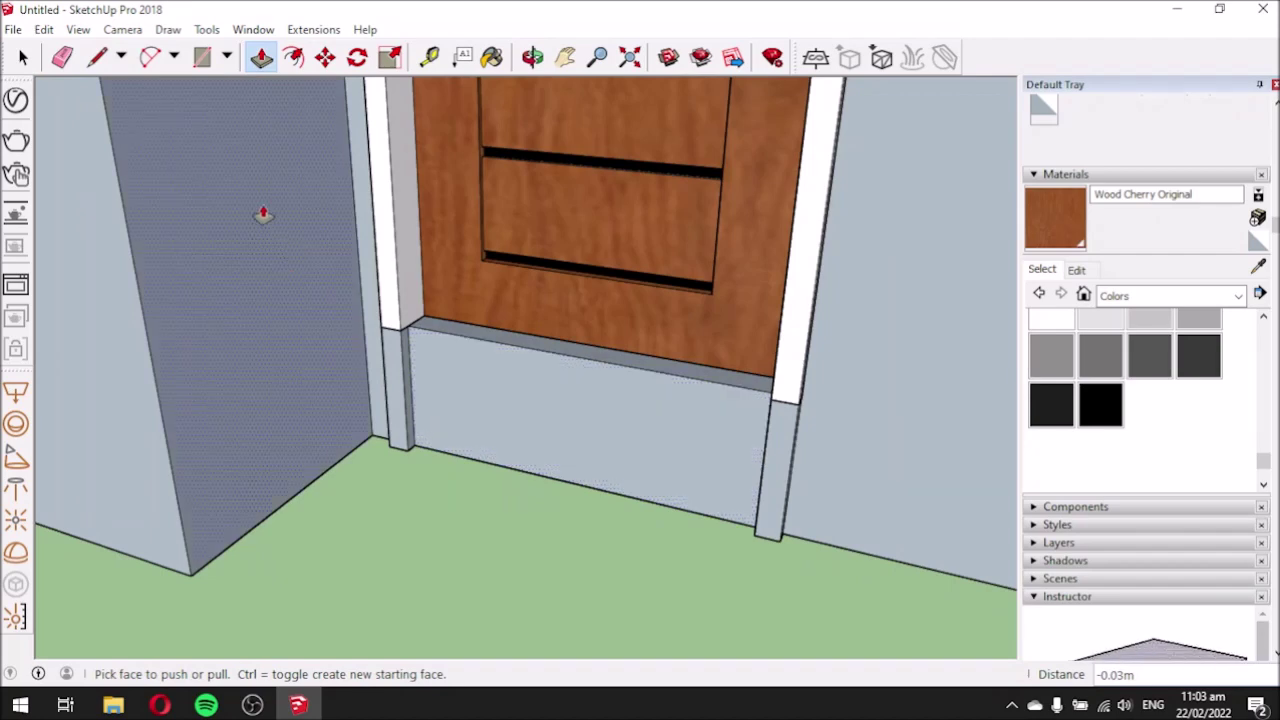
Draw a horizontal 0.80 m line across the middle of the threshold face between the two leg bases.
{"action": "left_click", "coordinate": [96, 57]}
{"action": "scroll", "coordinate": [390, 376], "scroll_direction": "up", "scroll_amount": 2}
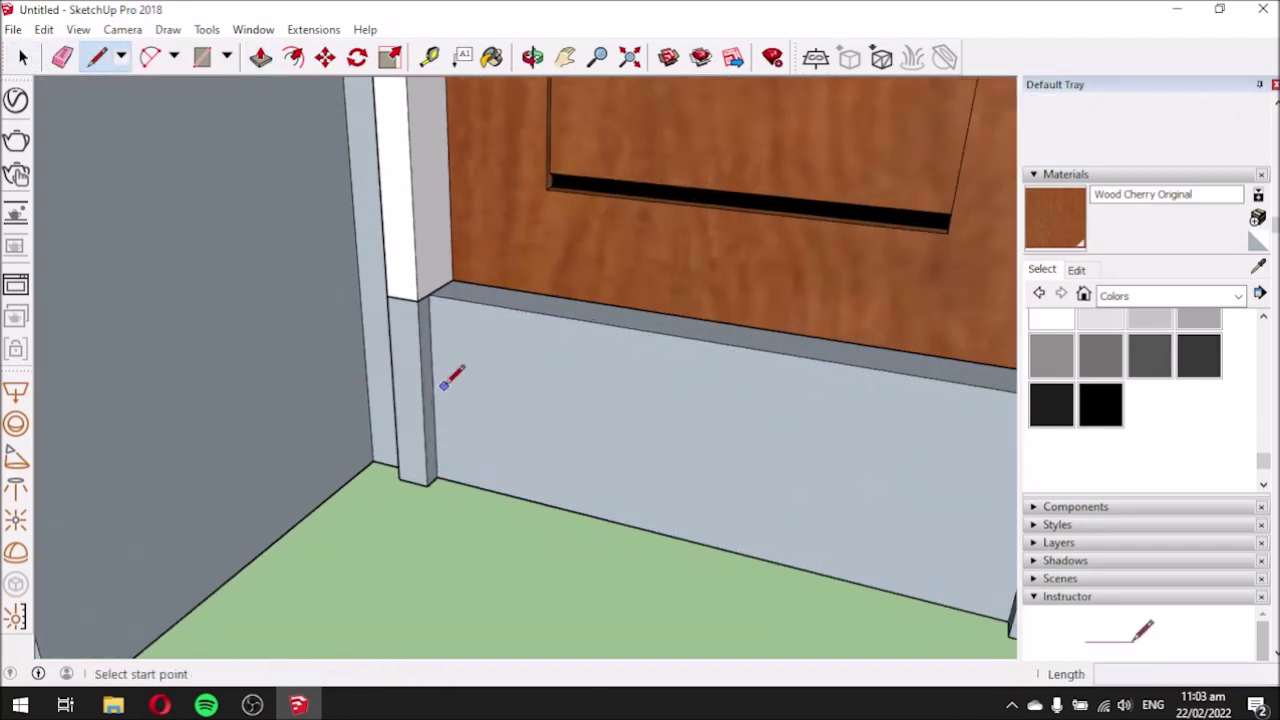
{"action": "left_click", "coordinate": [432, 389]}
{"action": "scroll", "coordinate": [794, 451], "scroll_direction": "down", "scroll_amount": 2}
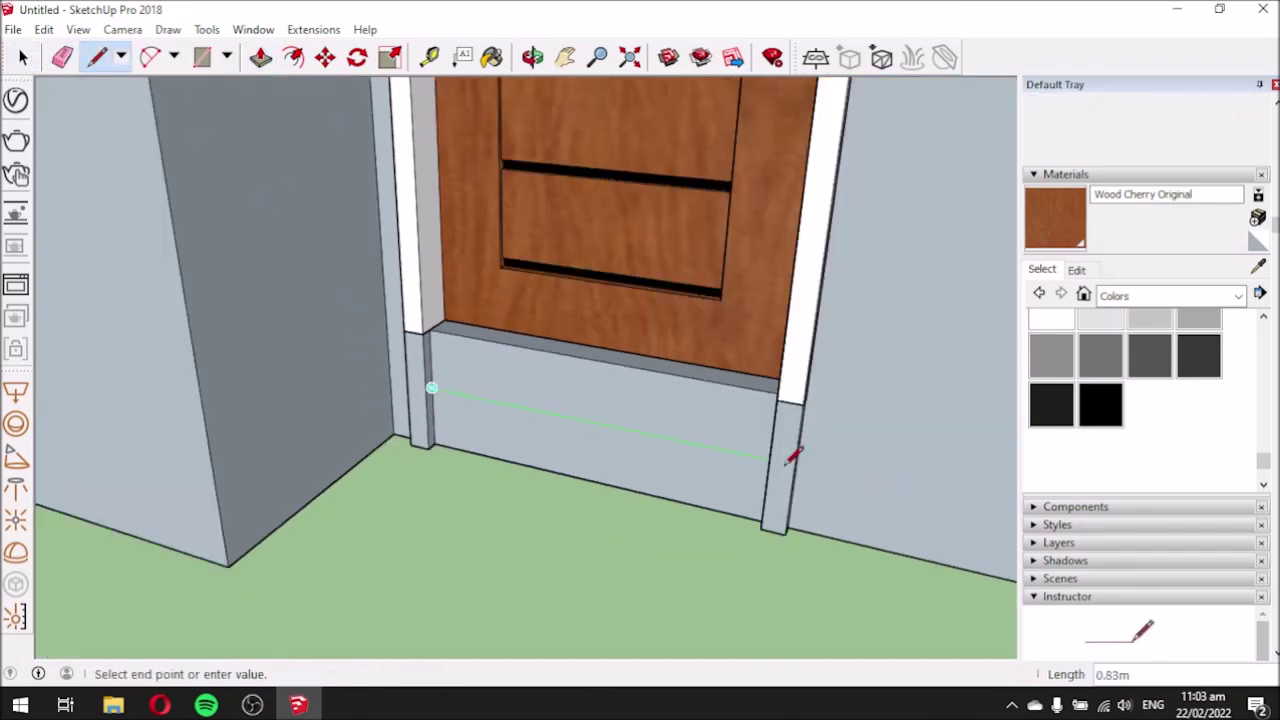
{"action": "scroll", "coordinate": [751, 443], "scroll_direction": "up", "scroll_amount": 1}
{"action": "middle_click_drag", "start_coordinate": [751, 443], "coordinate": [794, 394]}
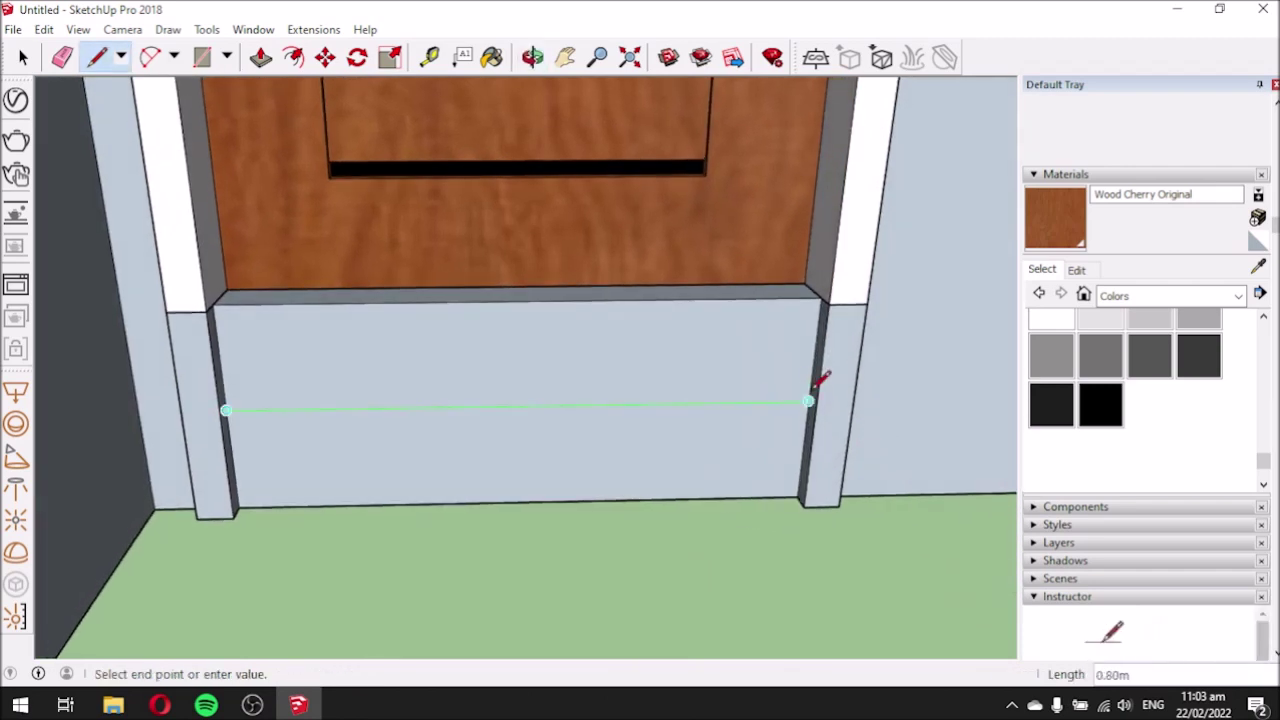
{"action": "key", "text": "Escape"}
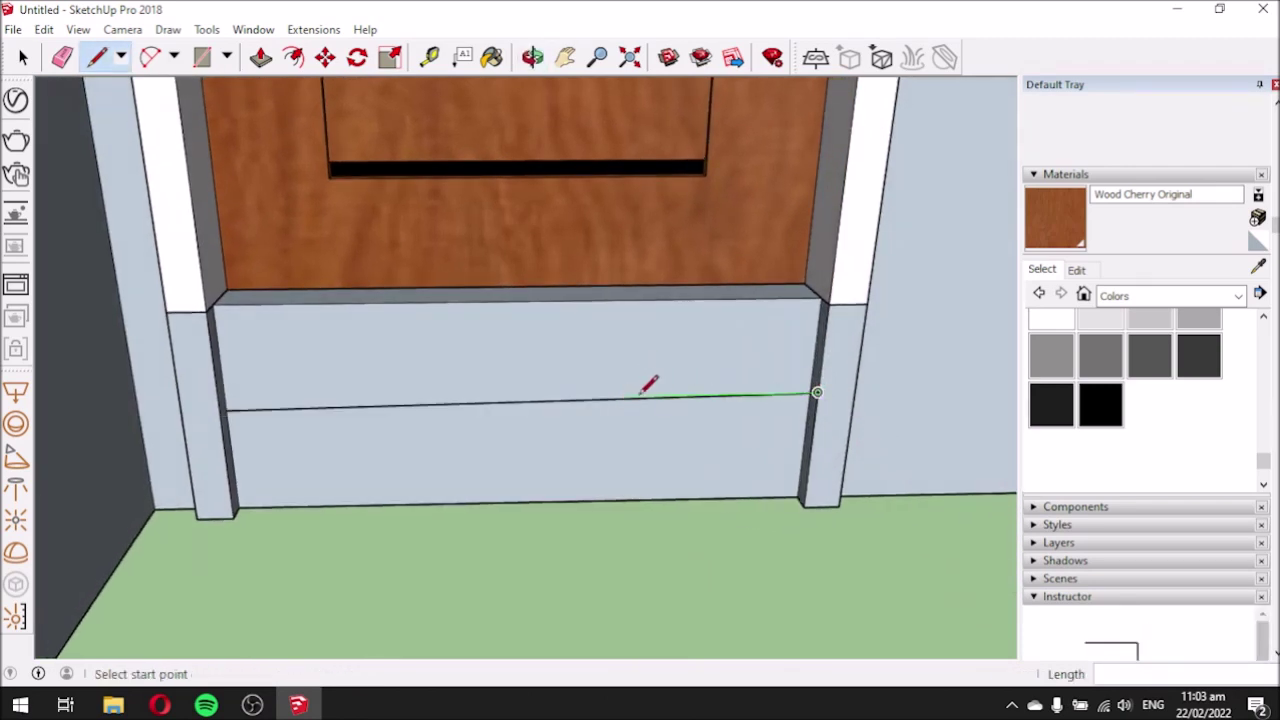
{"action": "left_click", "coordinate": [226, 410]}
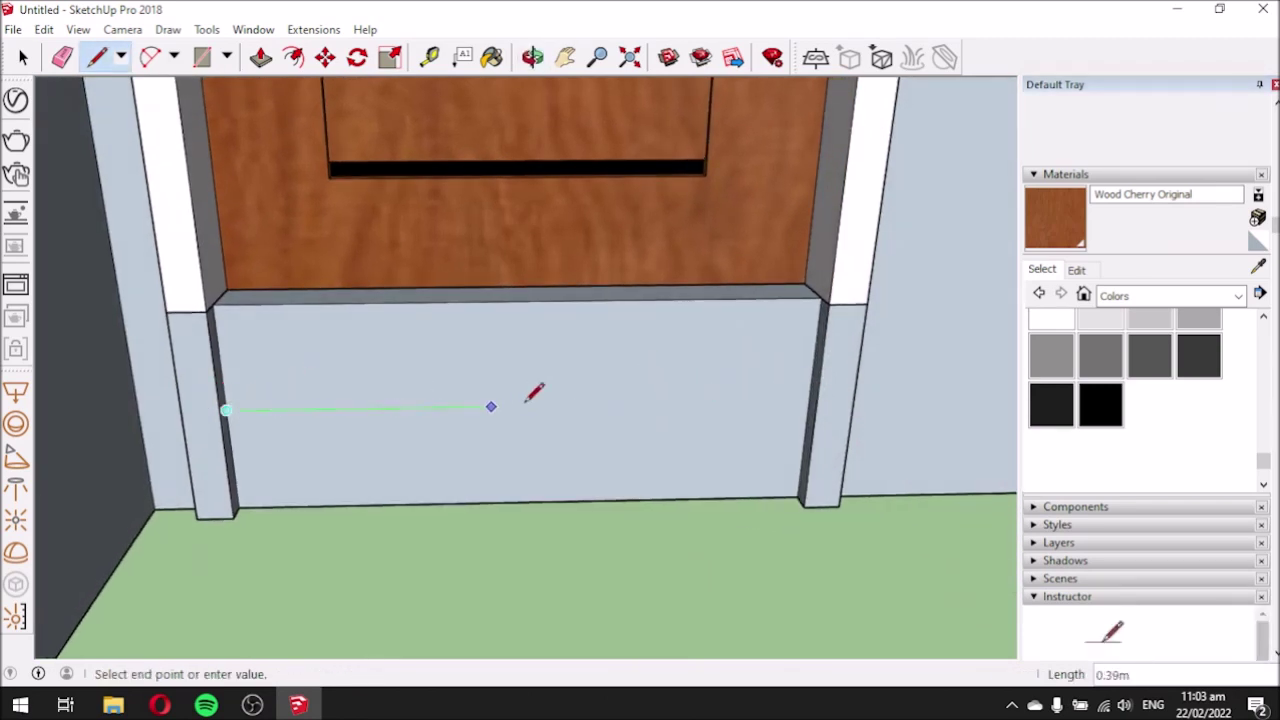
{"action": "left_click", "coordinate": [810, 400]}
{"action": "middle_click_drag", "start_coordinate": [808, 397], "coordinate": [371, 409]}
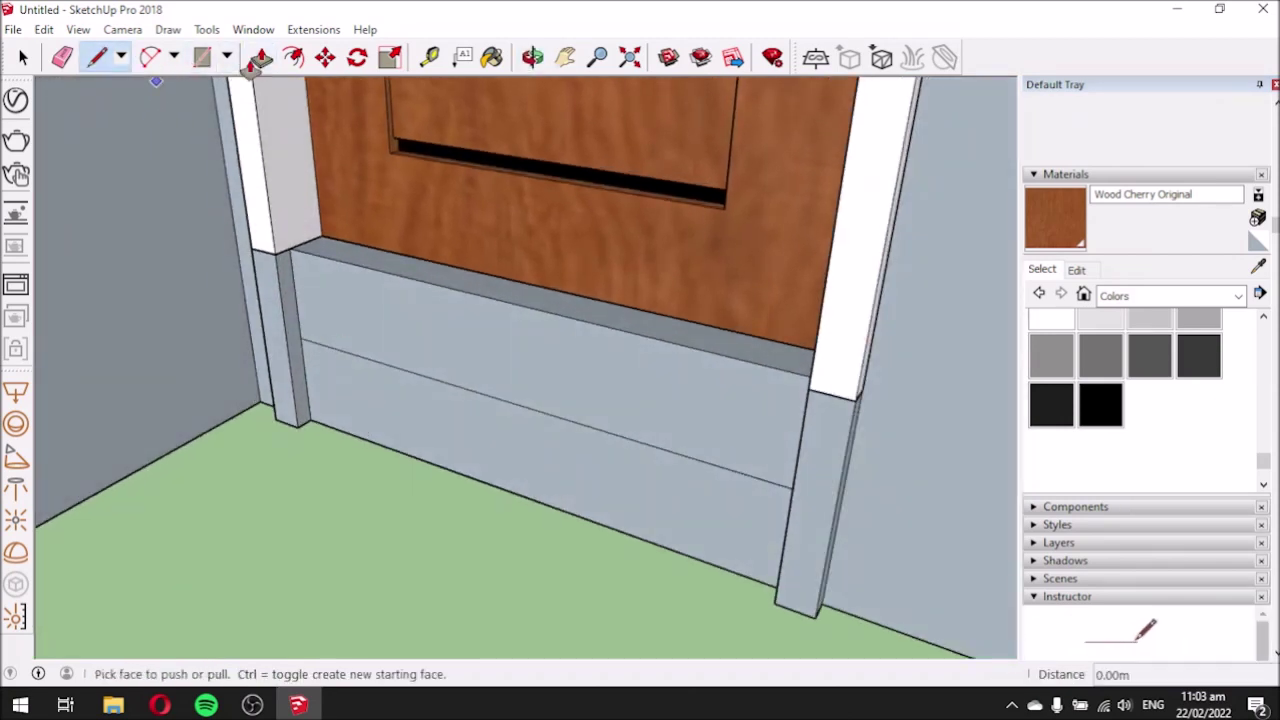
Pull the lower half of the threshold face out 0.03 m, flush with the fronts of the leg bases.
{"action": "left_click", "coordinate": [260, 56]}
{"action": "left_click", "coordinate": [360, 406]}
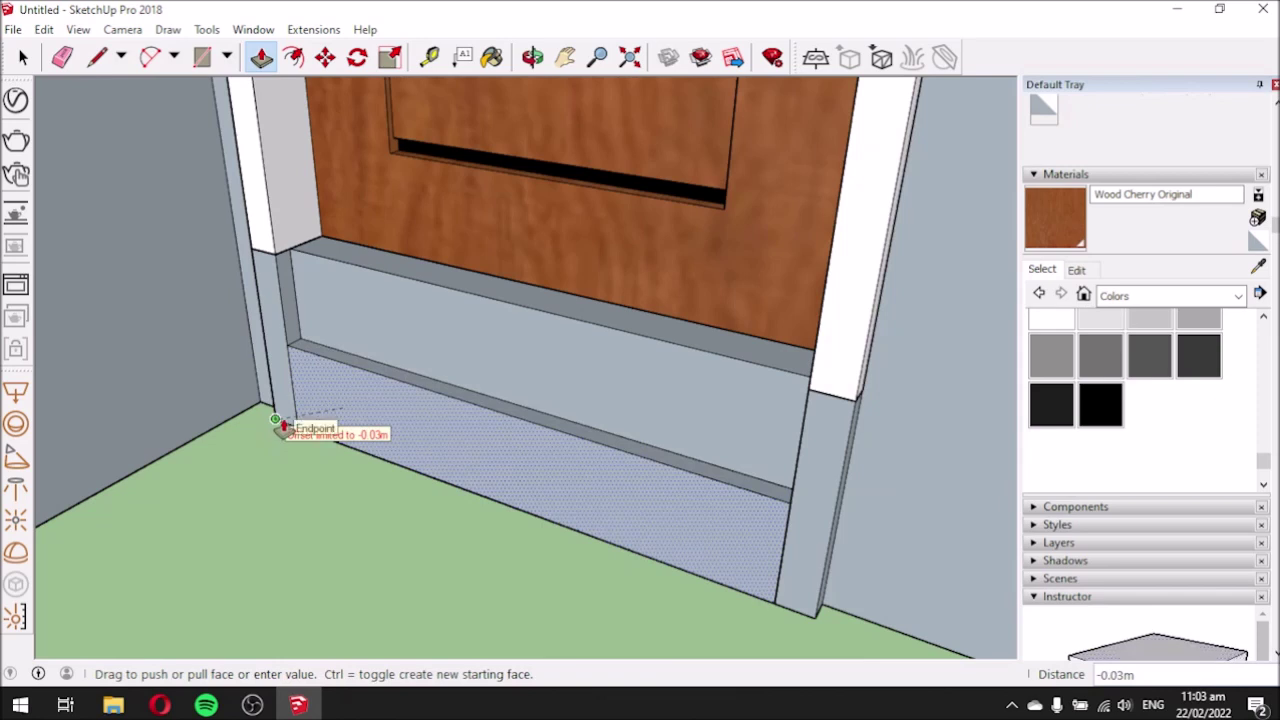
{"action": "left_click", "coordinate": [287, 370]}
{"action": "scroll", "coordinate": [491, 414], "scroll_direction": "down", "scroll_amount": 2}
Extrude the lower threshold panel another 0.25 m outward to form a doorstep.
{"action": "middle_click_drag", "start_coordinate": [491, 414], "coordinate": [477, 457]}
{"action": "left_click", "coordinate": [477, 457]}
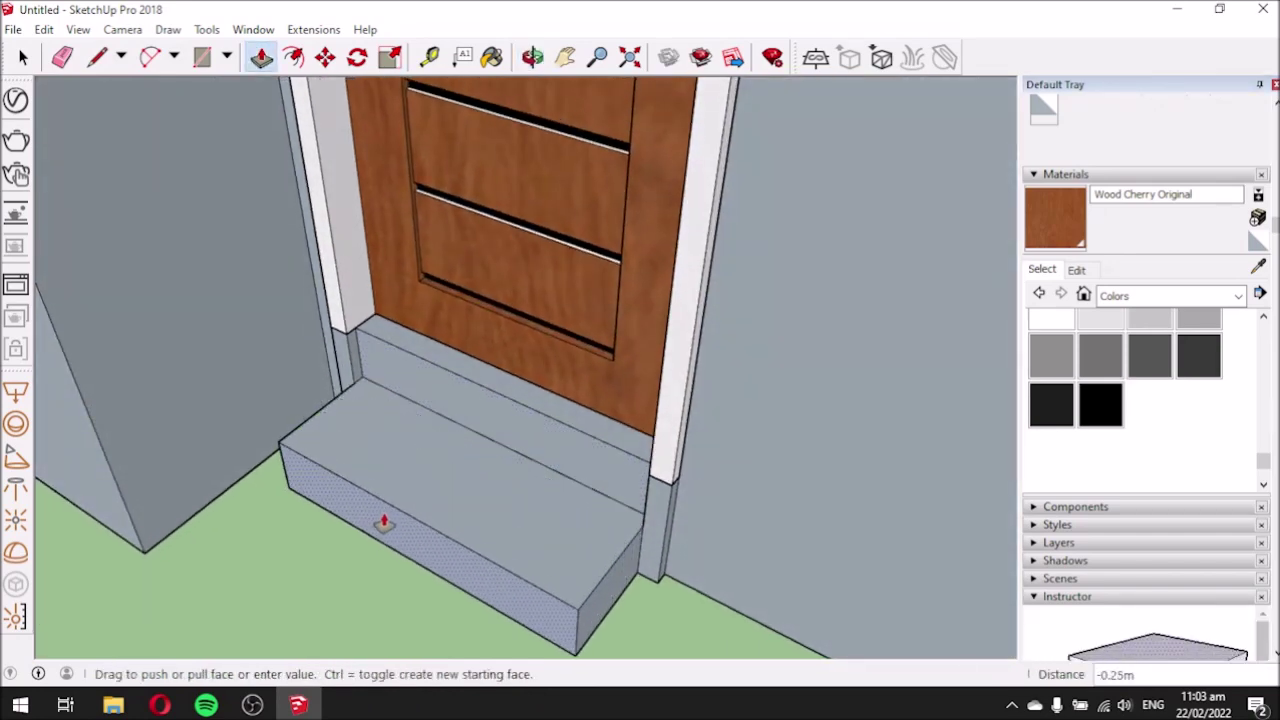
{"action": "middle_click_drag", "start_coordinate": [345, 548], "coordinate": [360, 540]}
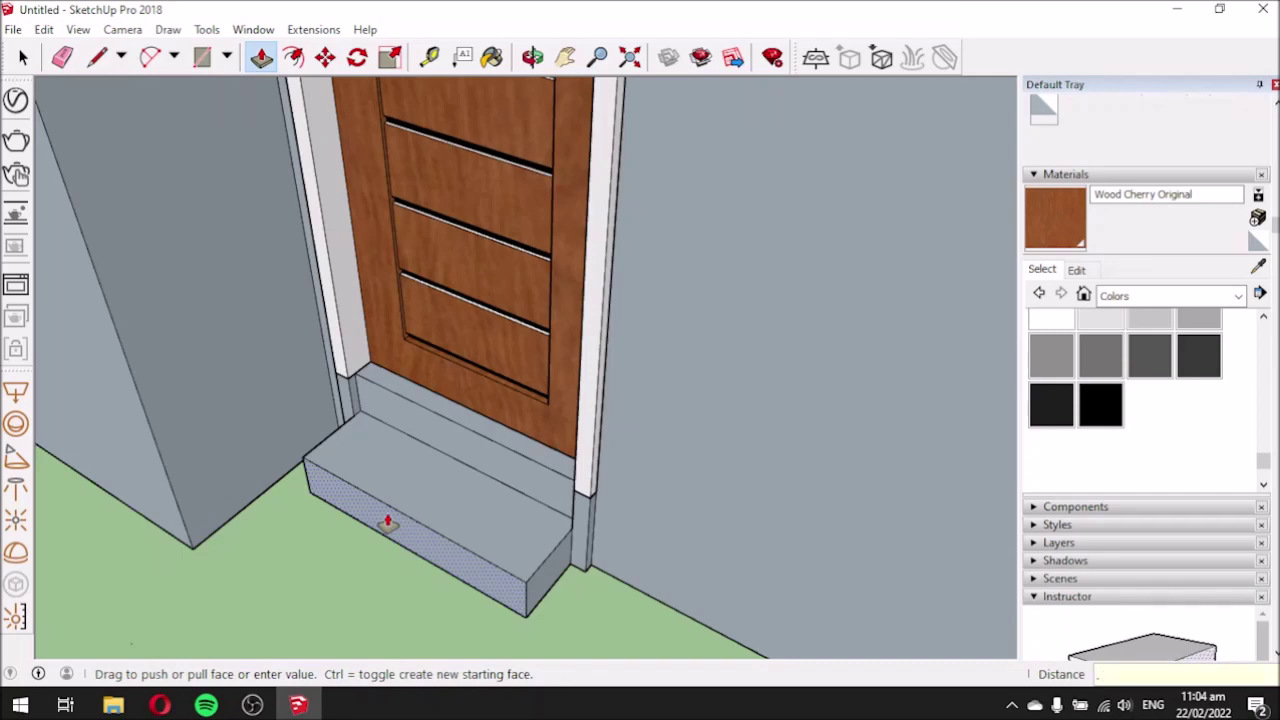
{"action": "key", "text": "Return"}
{"action": "middle_click_drag", "start_coordinate": [345, 541], "coordinate": [584, 578]}
{"action": "left_click_drag", "start_coordinate": [582, 587], "coordinate": [361, 408]}
{"action": "middle_click_drag", "start_coordinate": [361, 408], "coordinate": [360, 420]}
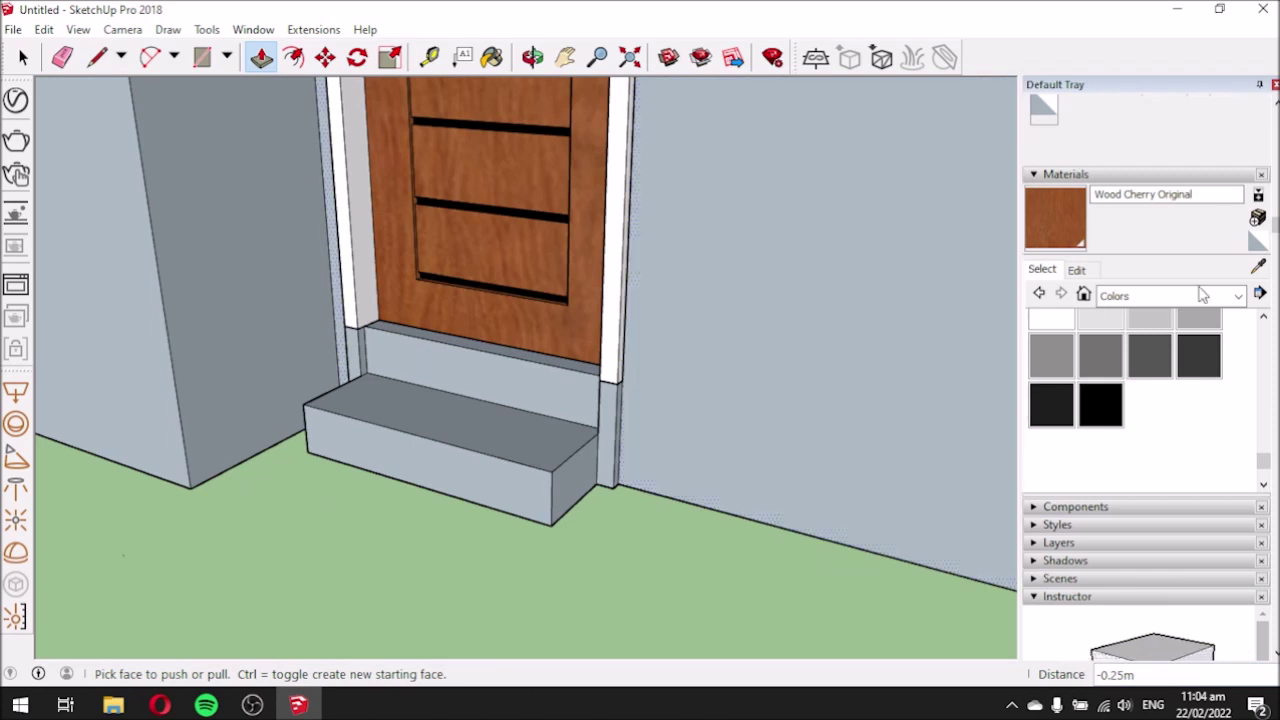
Paint the leg bases on both sides of the doorstep white with Color M00 to match the door frame.
{"action": "left_click", "coordinate": [1259, 268]}
{"action": "left_click", "coordinate": [617, 283]}
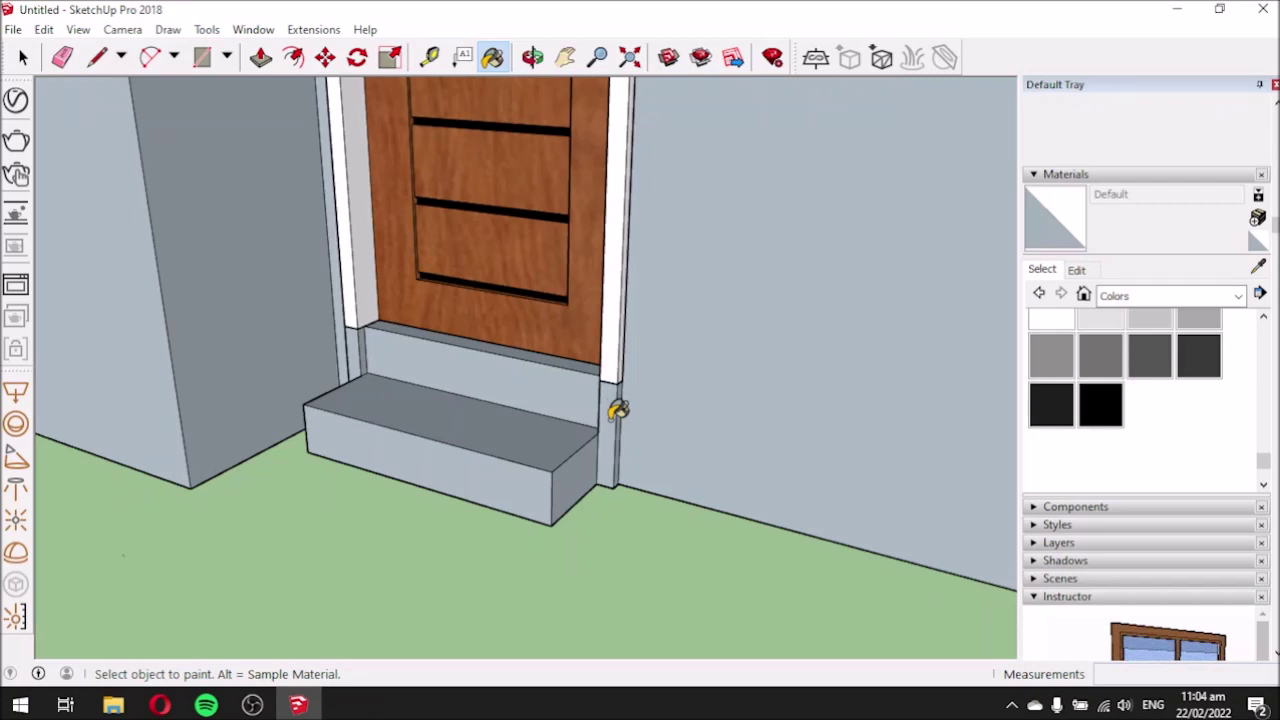
{"action": "scroll", "coordinate": [615, 405], "scroll_direction": "up", "scroll_amount": 5}
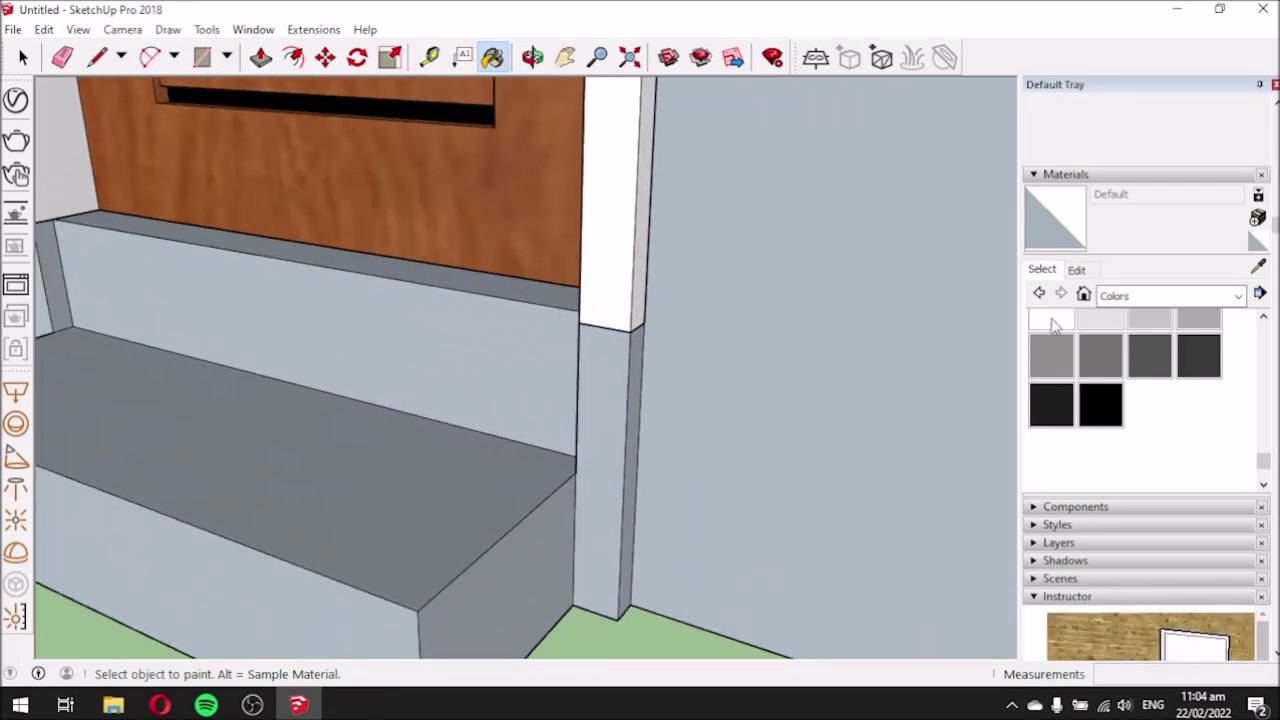
{"action": "left_click", "coordinate": [627, 398]}
{"action": "mouse_move", "coordinate": [551, 409]}
{"action": "middle_mouse_down"}
{"action": "mouse_move", "coordinate": [897, 429]}
{"action": "mouse_move", "coordinate": [764, 360]}
{"action": "mouse_move", "coordinate": [574, 417]}
{"action": "mouse_move", "coordinate": [840, 407]}
{"action": "middle_mouse_up"}
{"action": "scroll", "coordinate": [282, 367], "scroll_direction": "up", "scroll_amount": 3}
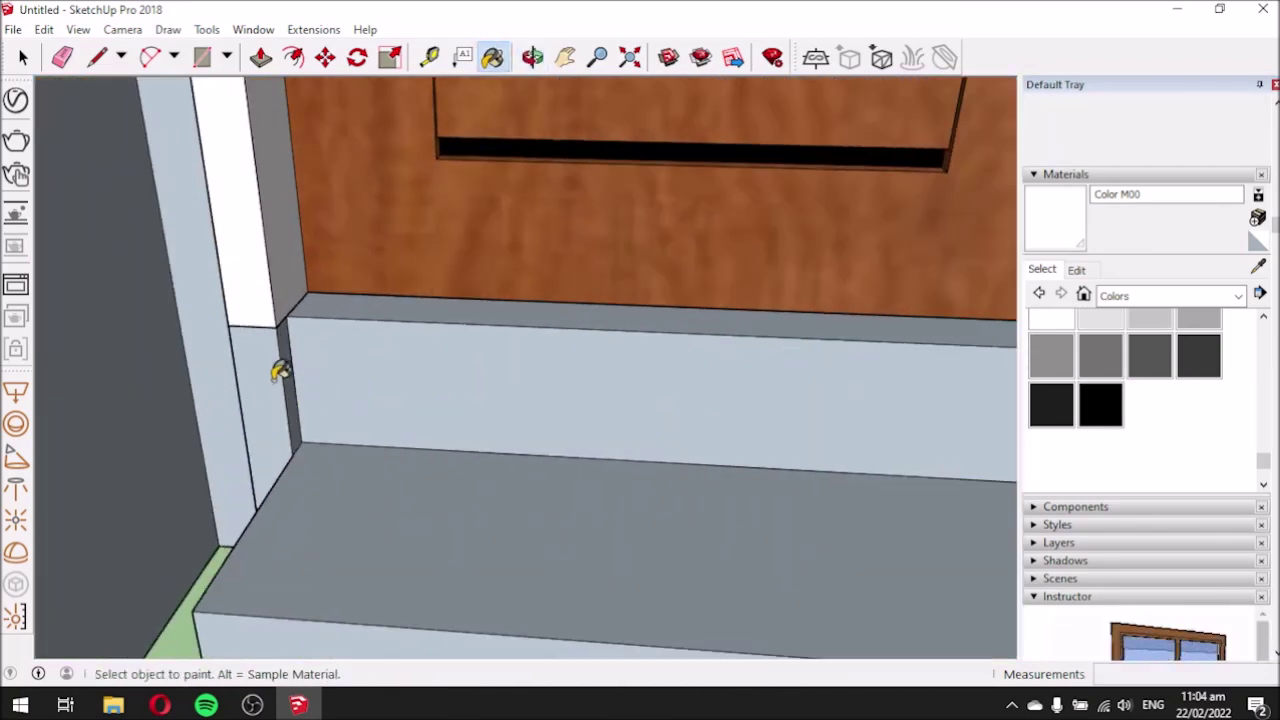
{"action": "scroll", "coordinate": [235, 386], "scroll_direction": "down", "scroll_amount": 5}
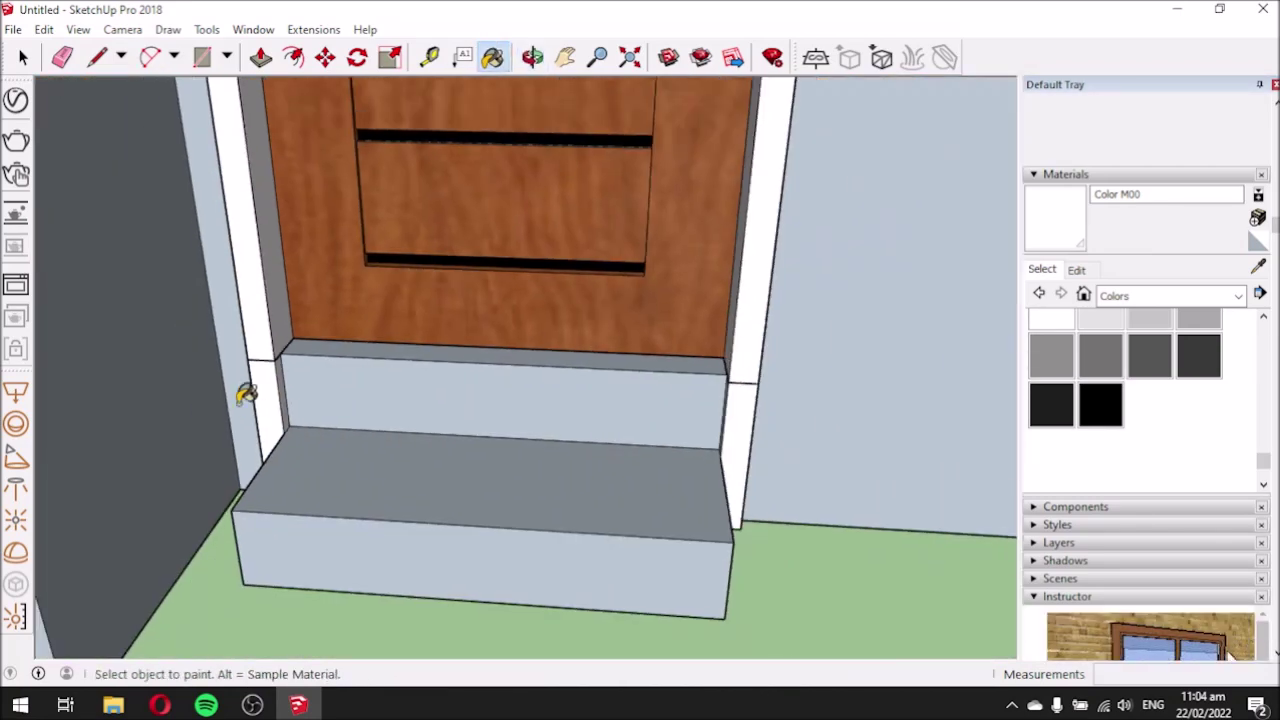
Open the group of the parquet-panelled door with the curved black inlay for editing.
{"action": "middle_click_drag", "start_coordinate": [329, 389], "coordinate": [517, 445]}
{"action": "scroll", "coordinate": [443, 394], "scroll_direction": "down", "scroll_amount": 6}
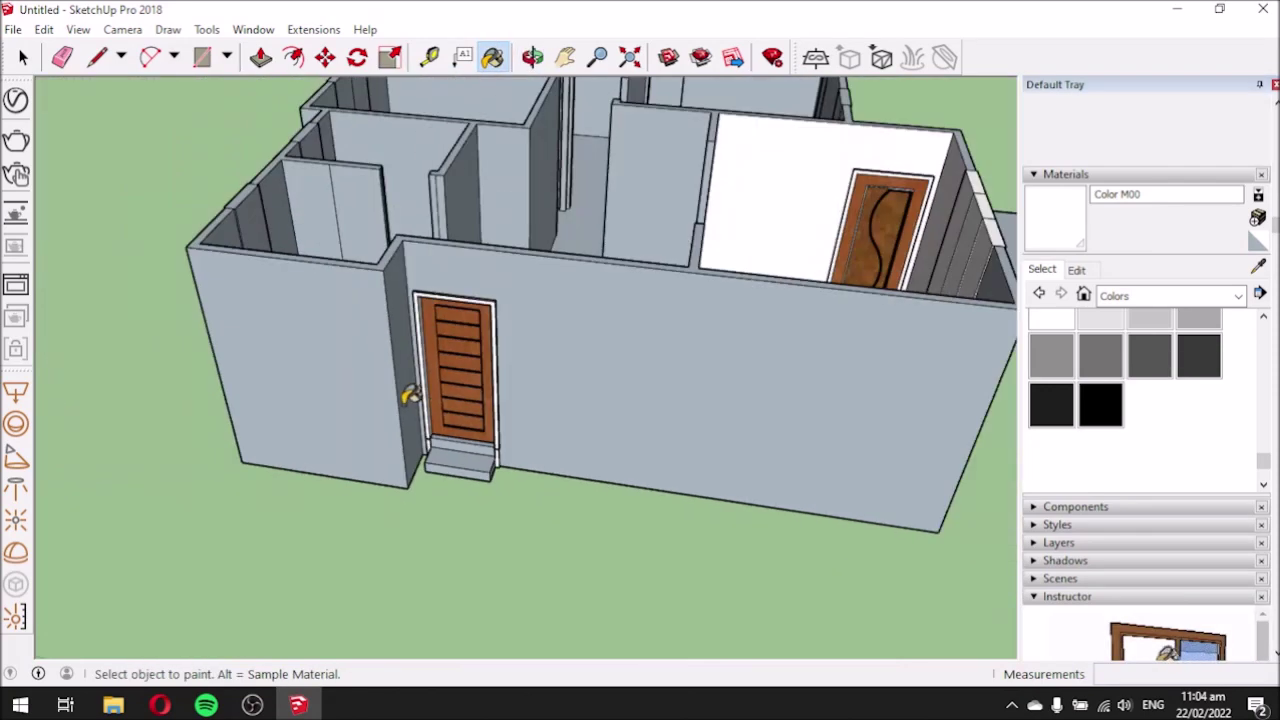
{"action": "middle_click_drag", "start_coordinate": [751, 366], "coordinate": [503, 440]}
{"action": "scroll", "coordinate": [503, 440], "scroll_direction": "up", "scroll_amount": 8}
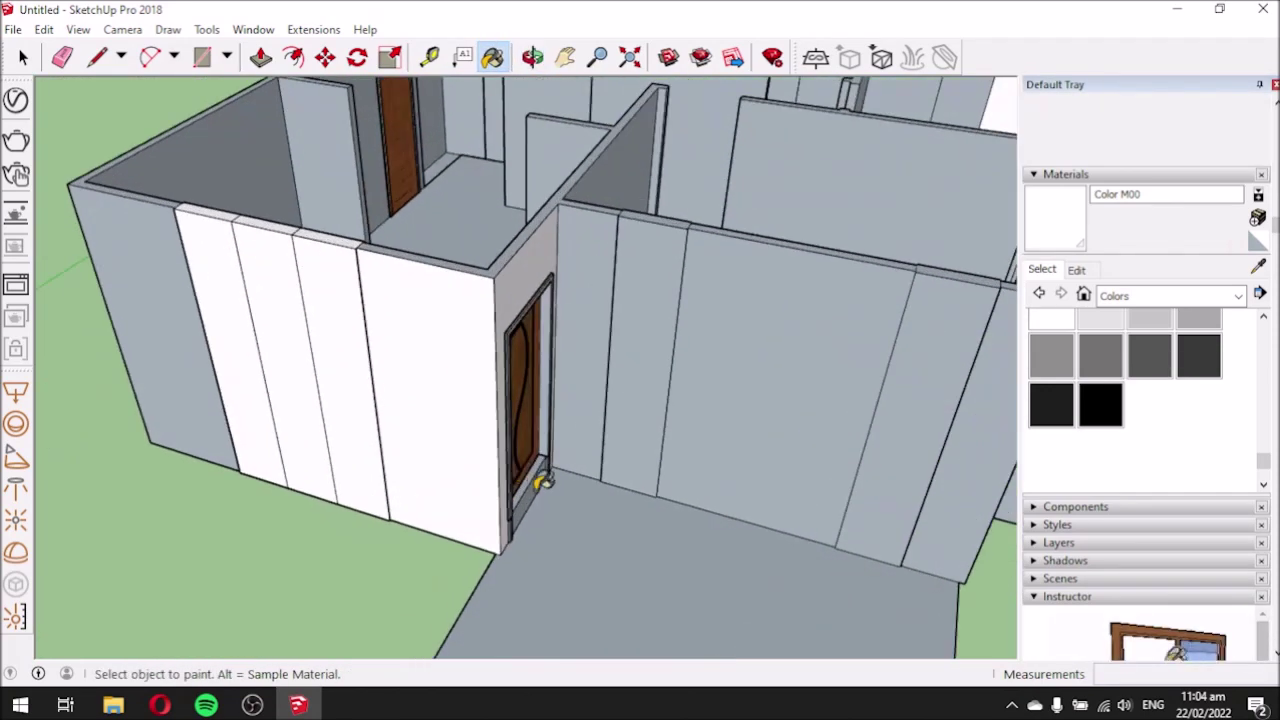
{"action": "middle_click_drag", "start_coordinate": [531, 500], "coordinate": [247, 441]}
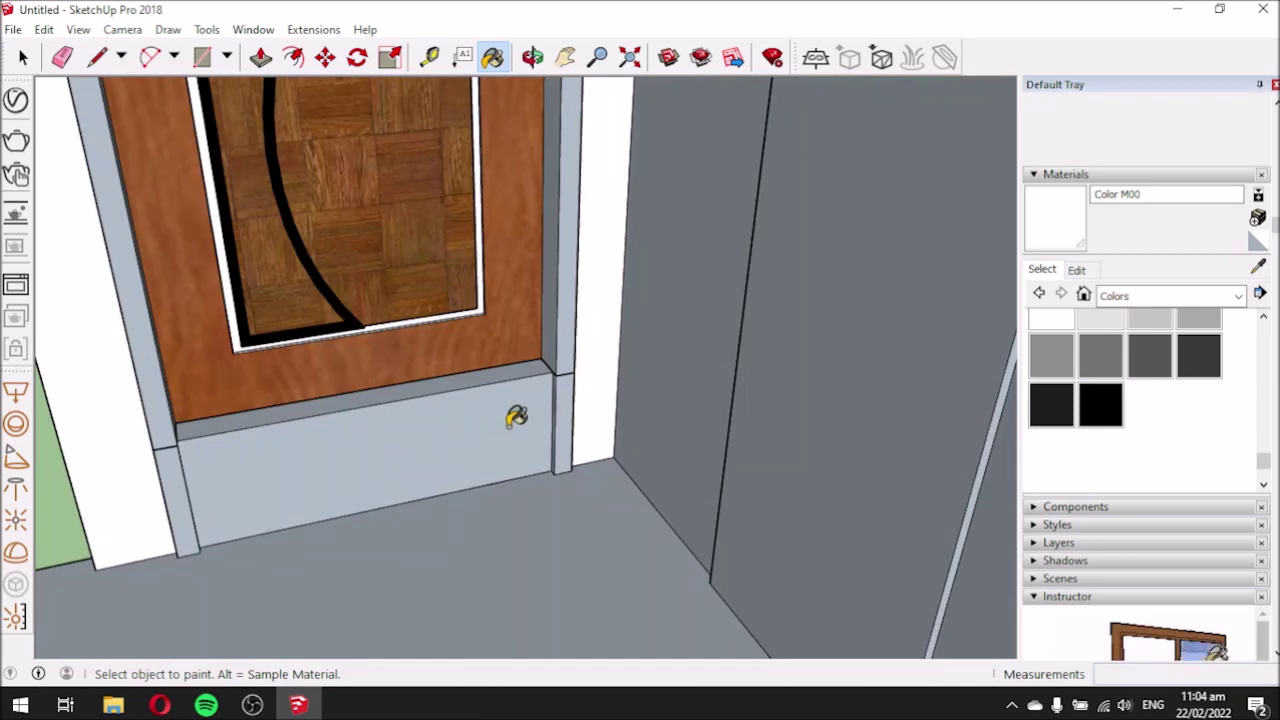
{"action": "scroll", "coordinate": [529, 429], "scroll_direction": "down", "scroll_amount": 2}
{"action": "scroll", "coordinate": [543, 323], "scroll_direction": "up", "scroll_amount": 4}
{"action": "scroll", "coordinate": [572, 352], "scroll_direction": "down", "scroll_amount": 2}
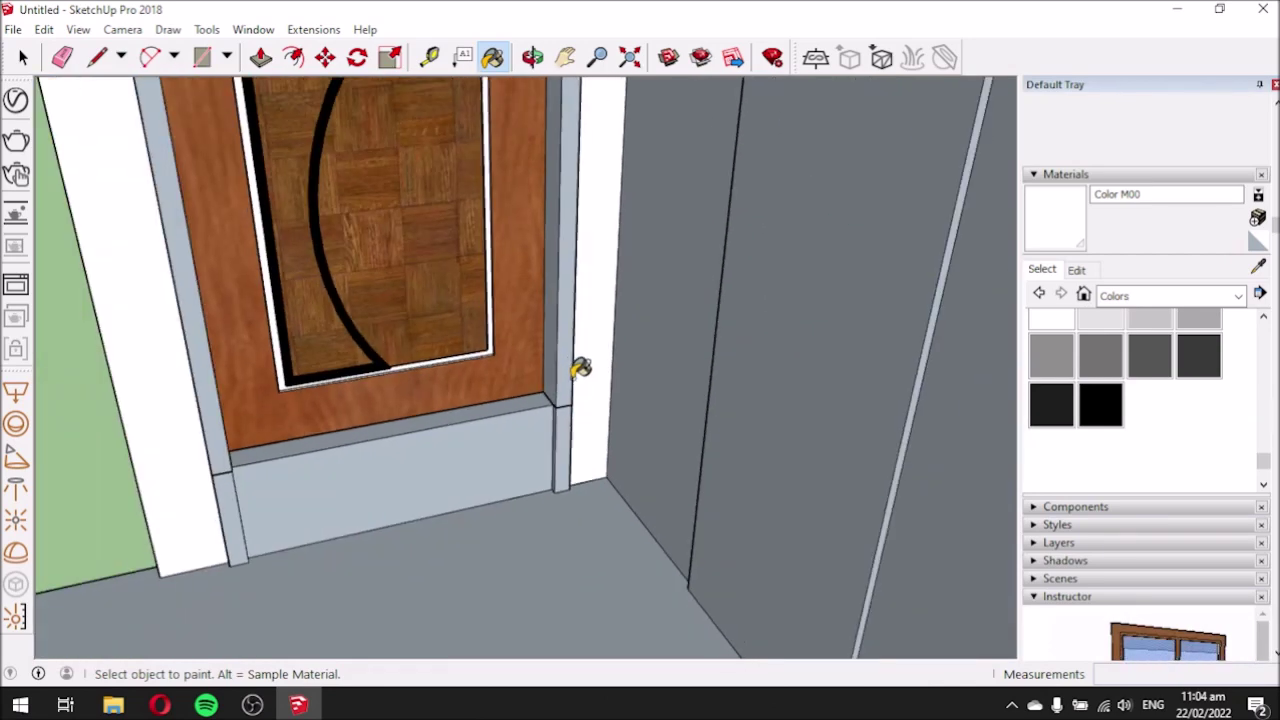
{"action": "left_click", "coordinate": [23, 57]}
{"action": "left_click", "coordinate": [183, 168]}
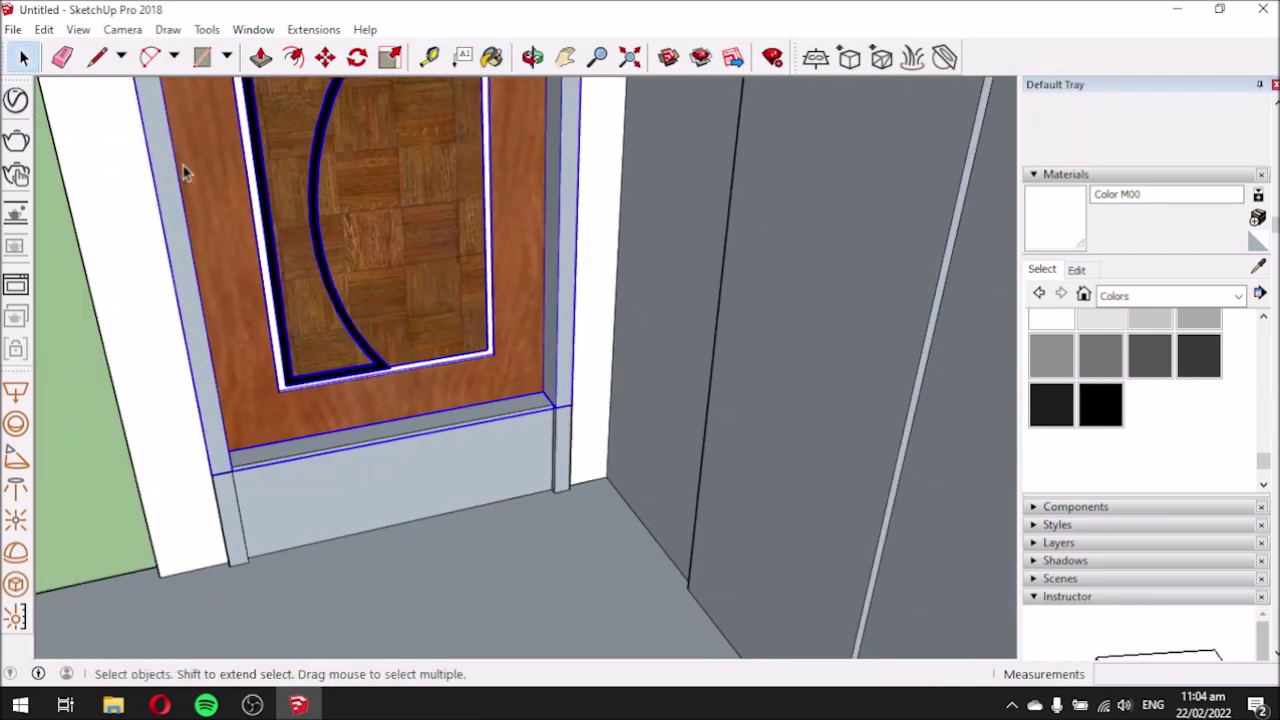
{"action": "scroll", "coordinate": [495, 400], "scroll_direction": "down", "scroll_amount": 2}
{"action": "scroll", "coordinate": [498, 412], "scroll_direction": "down", "scroll_amount": 3}
{"action": "scroll", "coordinate": [395, 208], "scroll_direction": "up", "scroll_amount": 3}
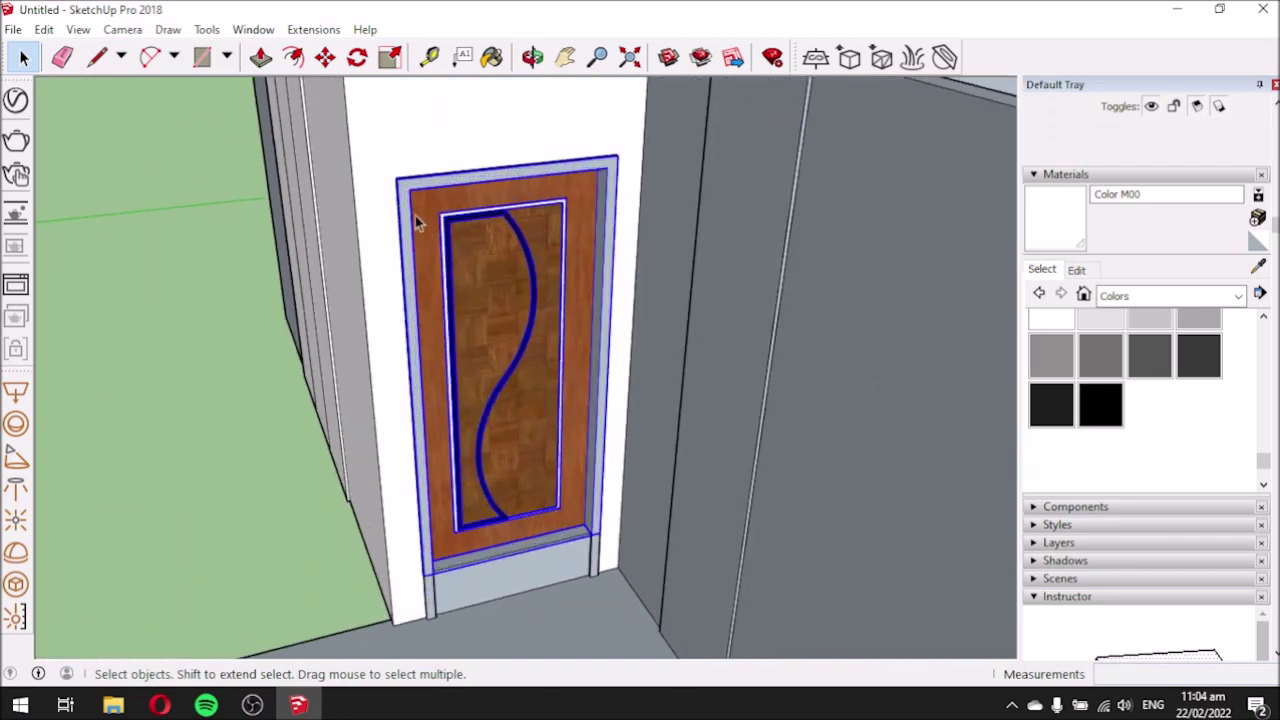
{"action": "right_click", "coordinate": [422, 226]}
{"action": "left_click", "coordinate": [452, 321]}
{"action": "scroll", "coordinate": [410, 215], "scroll_direction": "up", "scroll_amount": 2}
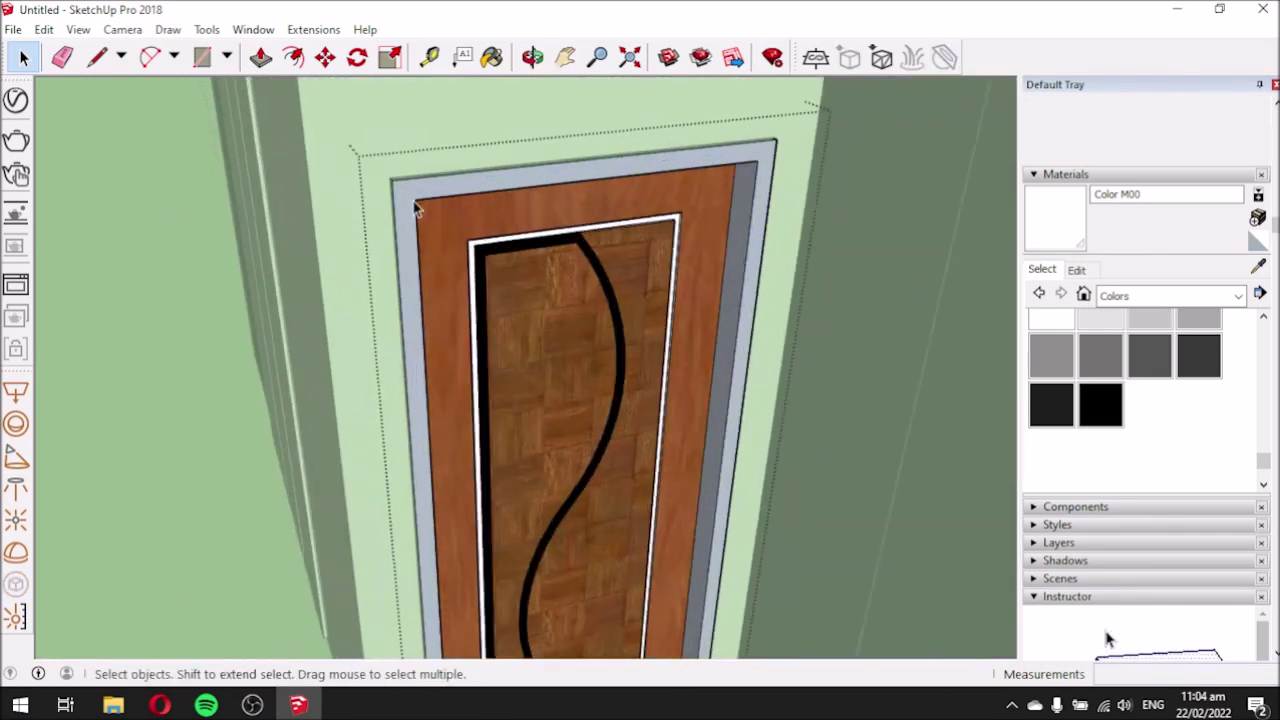
Paint the front, top, outer side and inner jamb faces of the door frame white with Color M00.
{"action": "left_click", "coordinate": [1050, 325]}
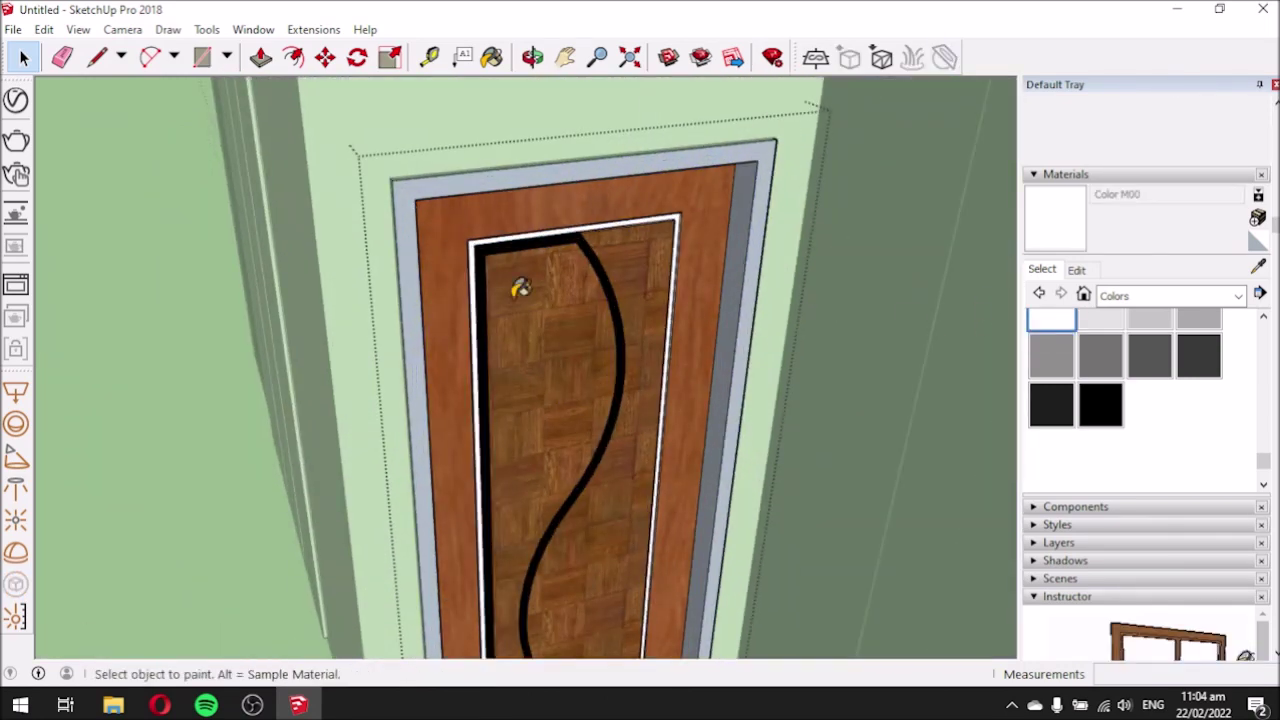
{"action": "left_click", "coordinate": [418, 193]}
{"action": "middle_click_drag", "start_coordinate": [437, 186], "coordinate": [526, 320]}
{"action": "scroll", "coordinate": [535, 310], "scroll_direction": "up", "scroll_amount": 2}
{"action": "left_click", "coordinate": [521, 305]}
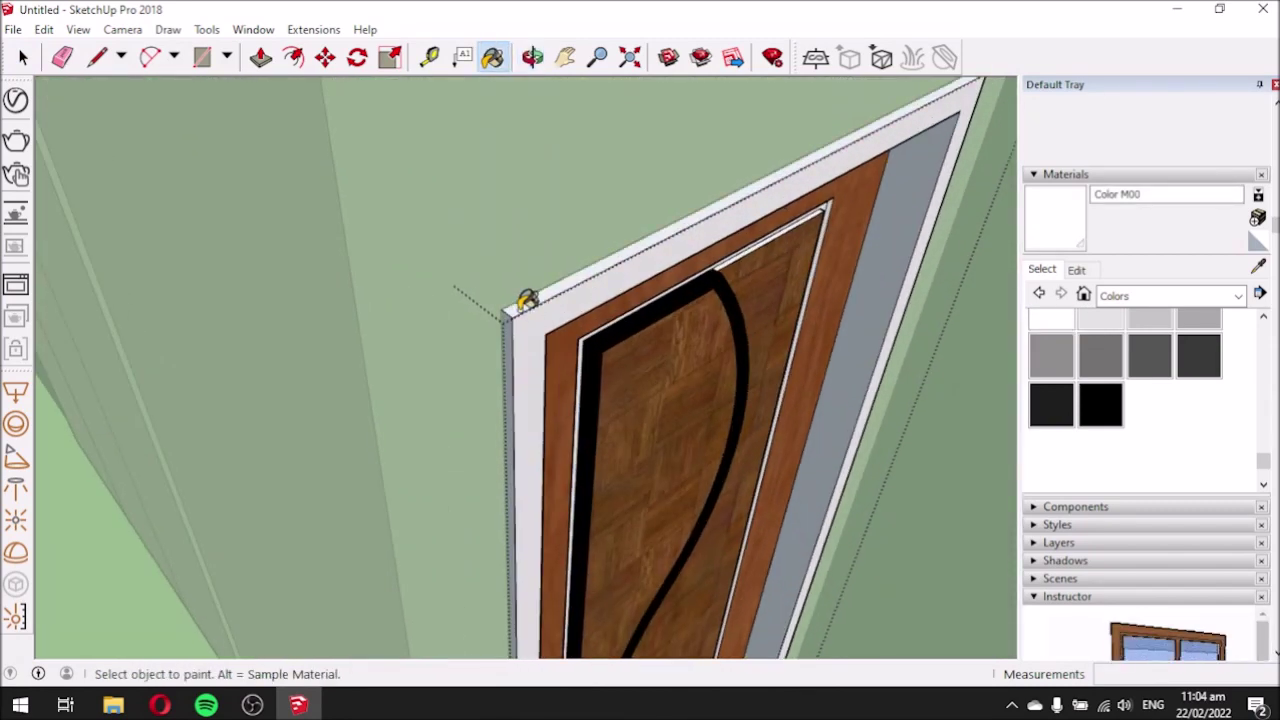
{"action": "left_click", "coordinate": [508, 328]}
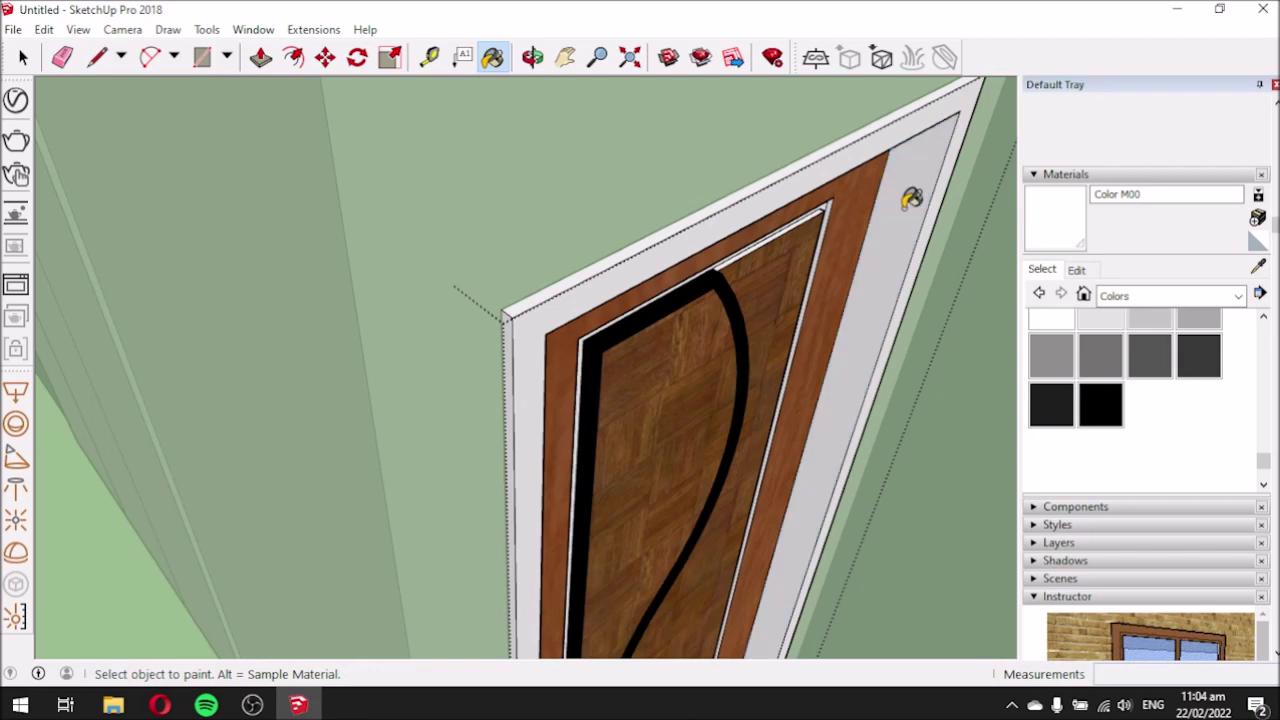
{"action": "left_click", "coordinate": [914, 194]}
Inspect the door frame's far jamb, top corner and lower ends for faces still missing white paint.
{"action": "scroll", "coordinate": [420, 117], "scroll_direction": "down", "scroll_amount": 5}
{"action": "scroll", "coordinate": [531, 243], "scroll_direction": "up", "scroll_amount": 1}
{"action": "scroll", "coordinate": [680, 180], "scroll_direction": "down", "scroll_amount": 1}
{"action": "mouse_move", "coordinate": [681, 180]}
{"action": "middle_mouse_down"}
{"action": "mouse_move", "coordinate": [197, 266]}
{"action": "mouse_move", "coordinate": [234, 262]}
{"action": "mouse_move", "coordinate": [284, 288]}
{"action": "middle_mouse_up"}
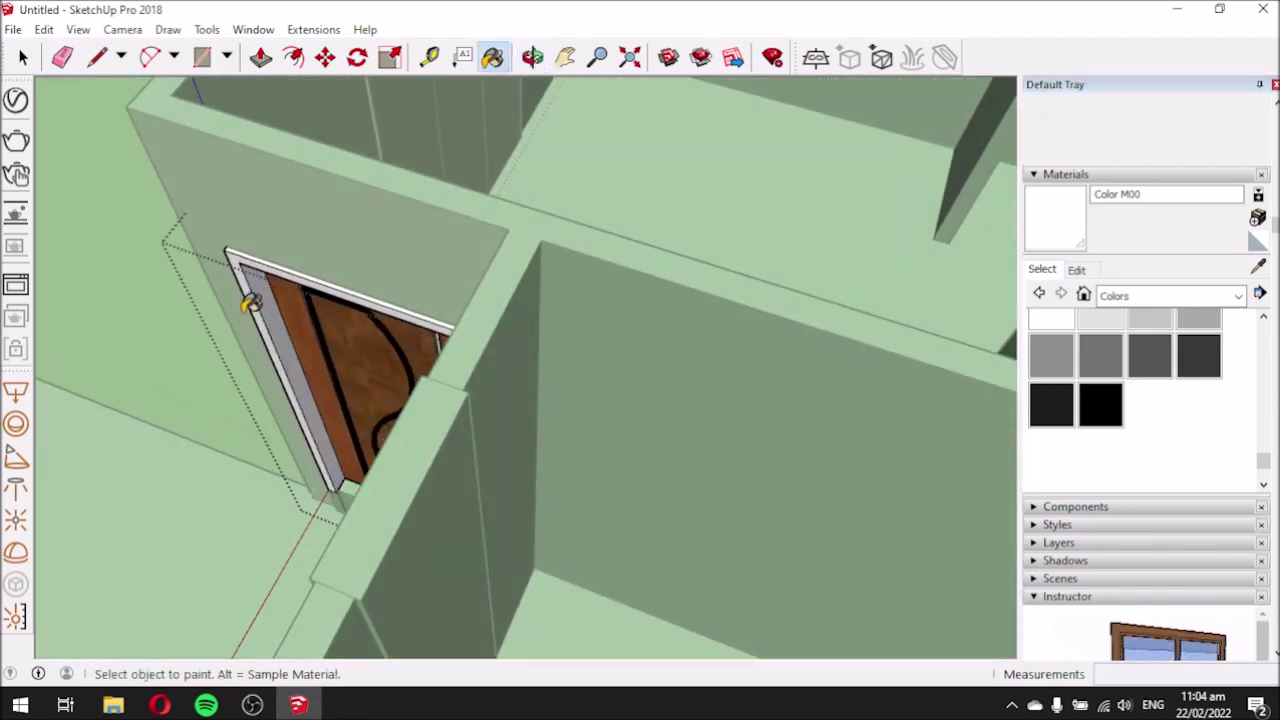
{"action": "scroll", "coordinate": [253, 305], "scroll_direction": "up", "scroll_amount": 3}
{"action": "scroll", "coordinate": [750, 362], "scroll_direction": "up", "scroll_amount": 2}
{"action": "middle_click_drag", "start_coordinate": [757, 366], "coordinate": [562, 400]}
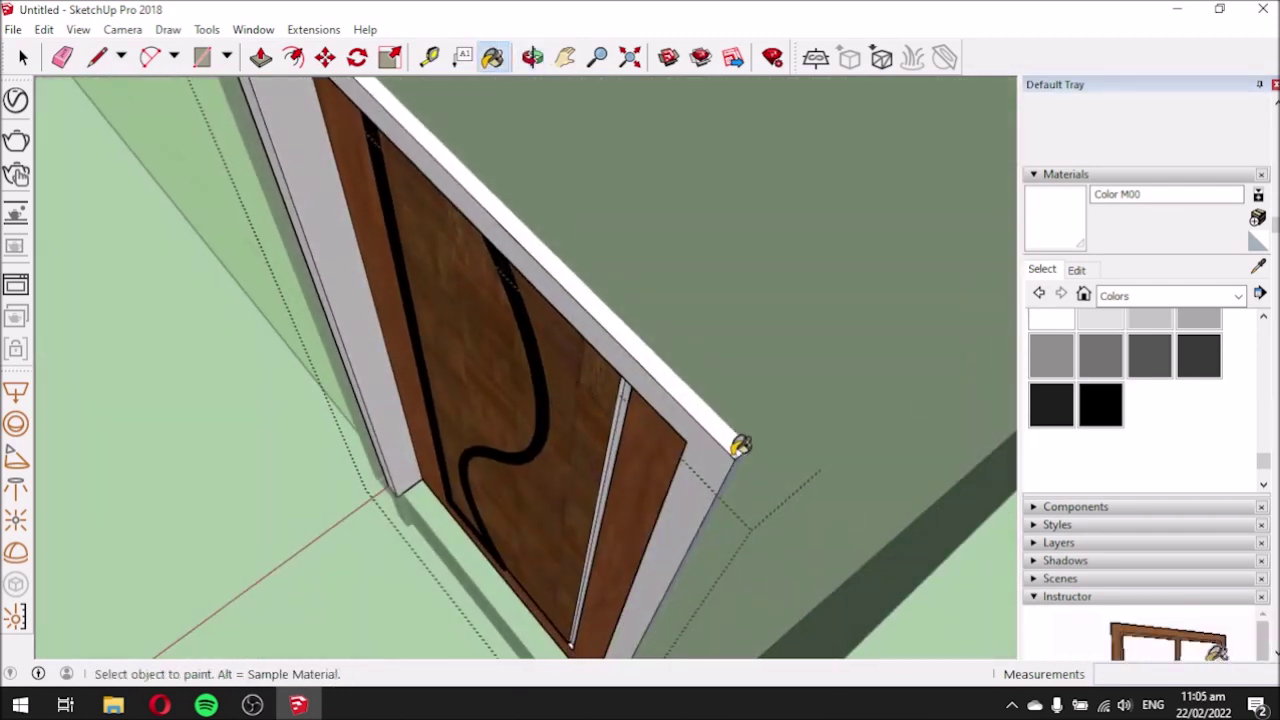
{"action": "scroll", "coordinate": [740, 455], "scroll_direction": "up", "scroll_amount": 1}
{"action": "middle_click_drag", "start_coordinate": [622, 449], "coordinate": [909, 391]}
{"action": "scroll", "coordinate": [929, 360], "scroll_direction": "down", "scroll_amount": 3}
{"action": "middle_click_drag", "start_coordinate": [784, 285], "coordinate": [744, 267]}
{"action": "scroll", "coordinate": [565, 583], "scroll_direction": "up", "scroll_amount": 2}
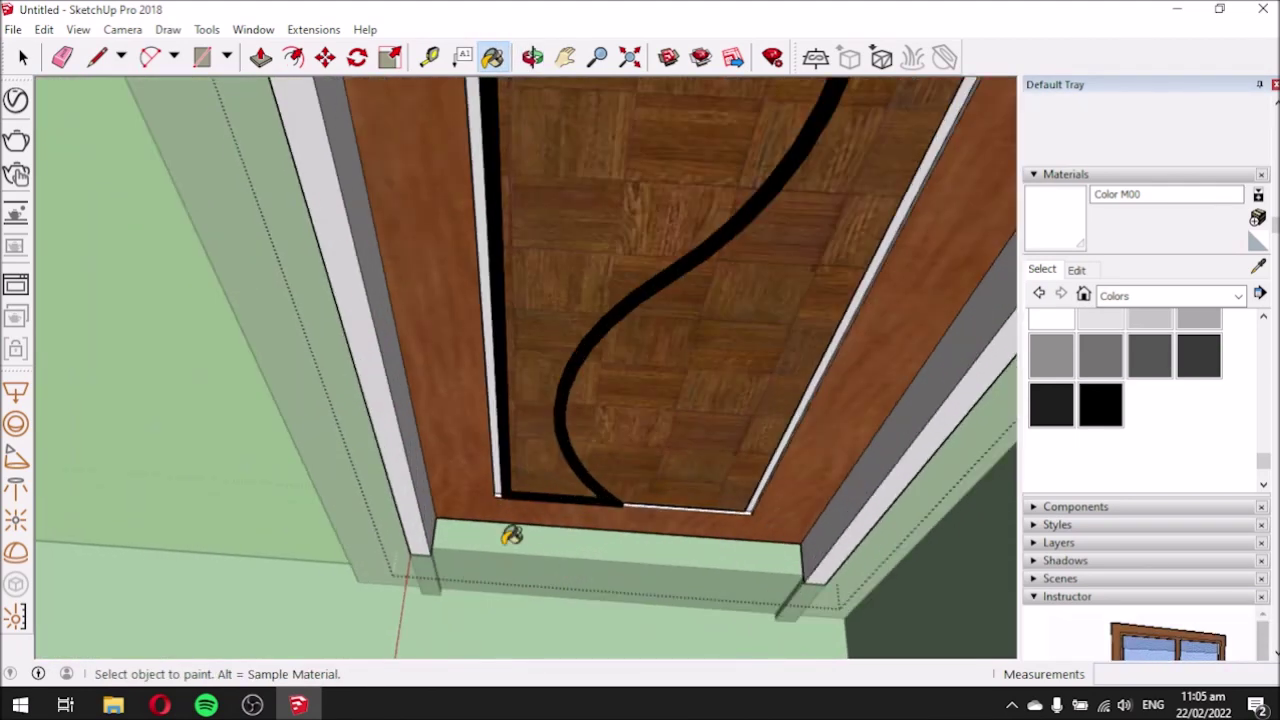
Close the door group and bring the unpainted leg base beside the threshold into close view.
{"action": "left_click", "coordinate": [23, 57]}
{"action": "scroll", "coordinate": [440, 450], "scroll_direction": "down", "scroll_amount": 3}
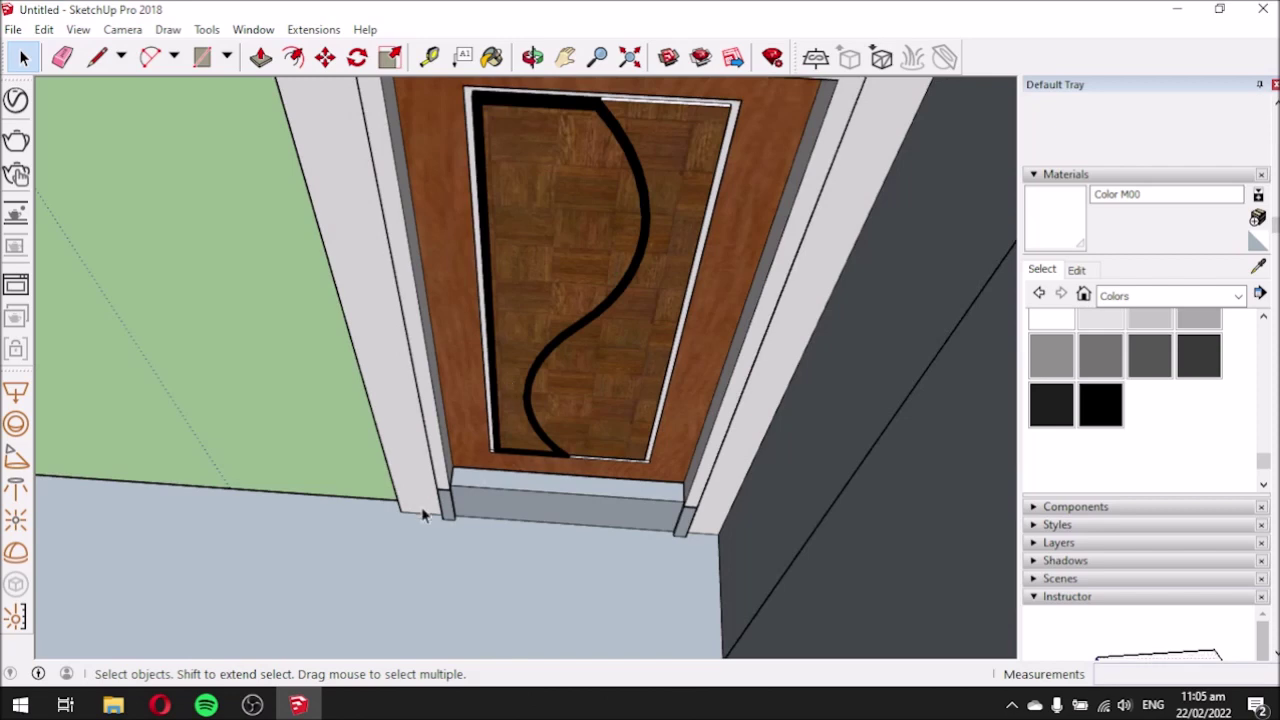
{"action": "middle_click_drag", "start_coordinate": [423, 514], "coordinate": [603, 354]}
{"action": "scroll", "coordinate": [557, 486], "scroll_direction": "up", "scroll_amount": 4}
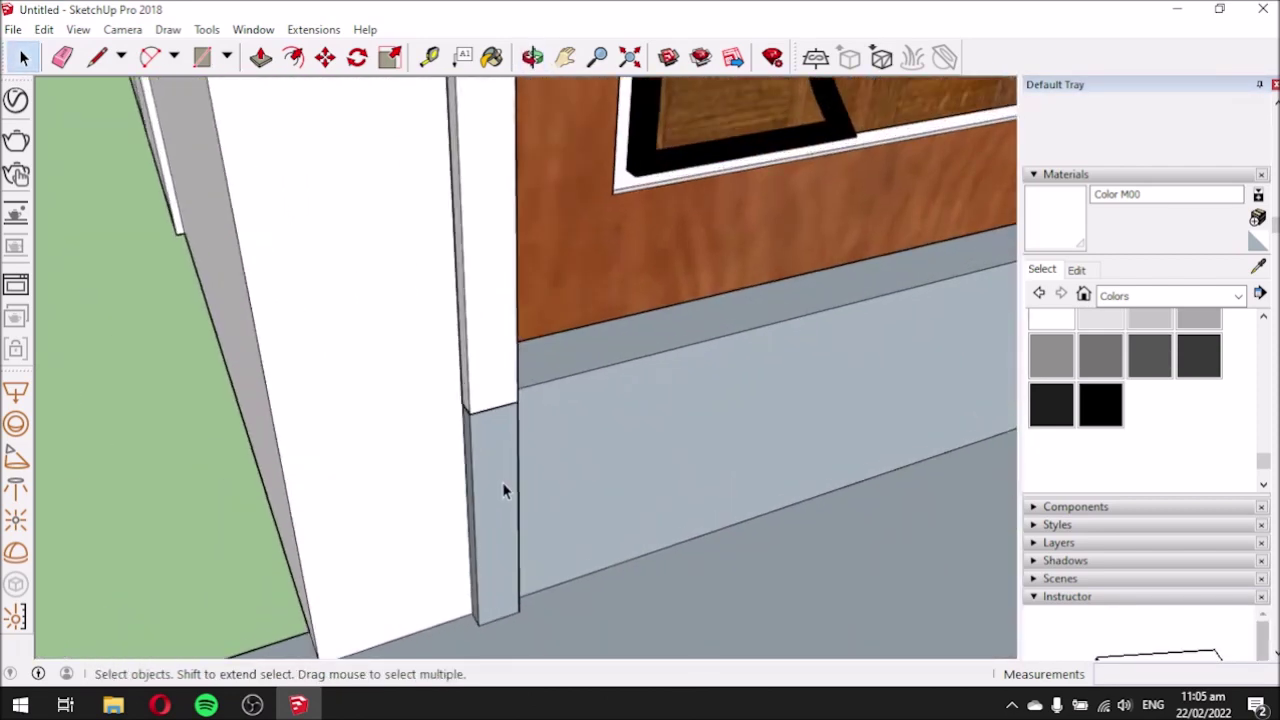